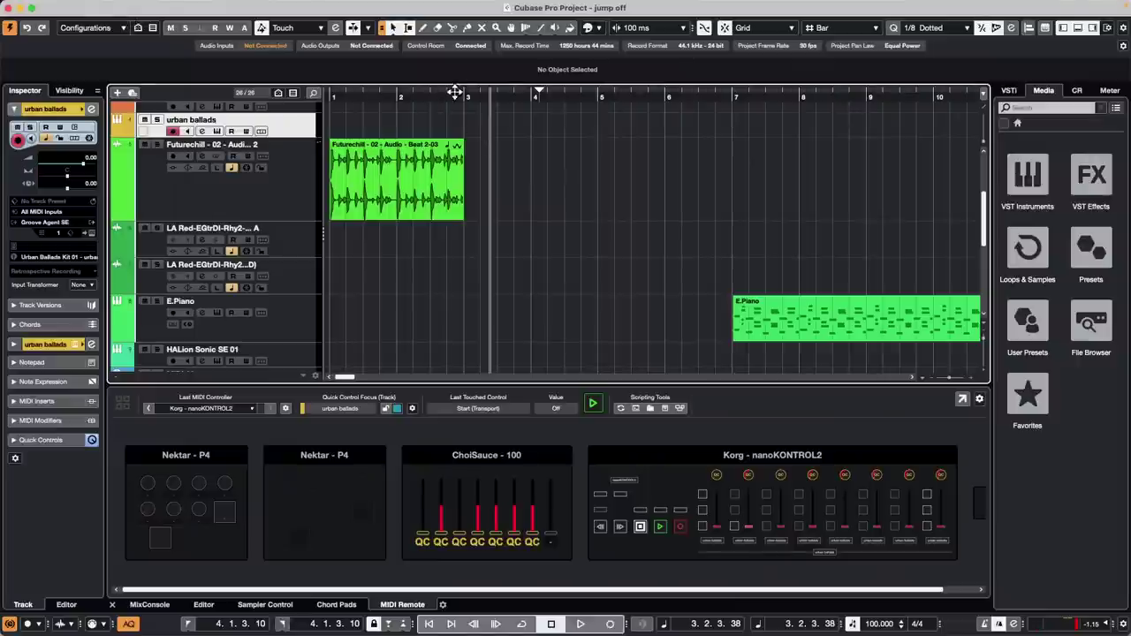
Return the project cursor to the start of the project and zoom in horizontally on the timeline
key(Home)
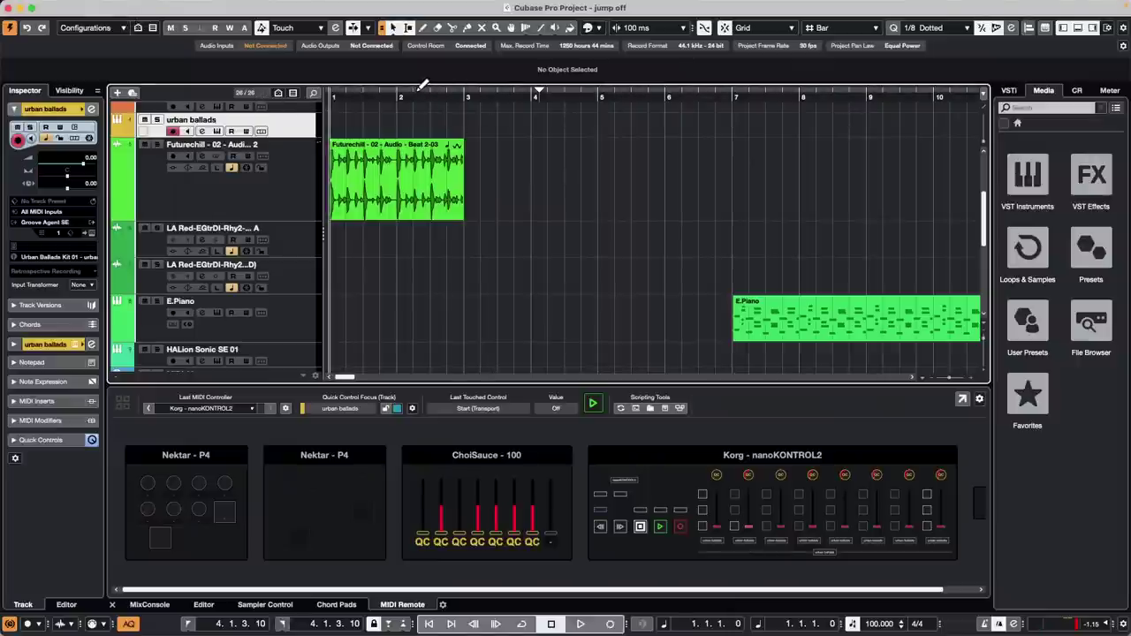
key(h)
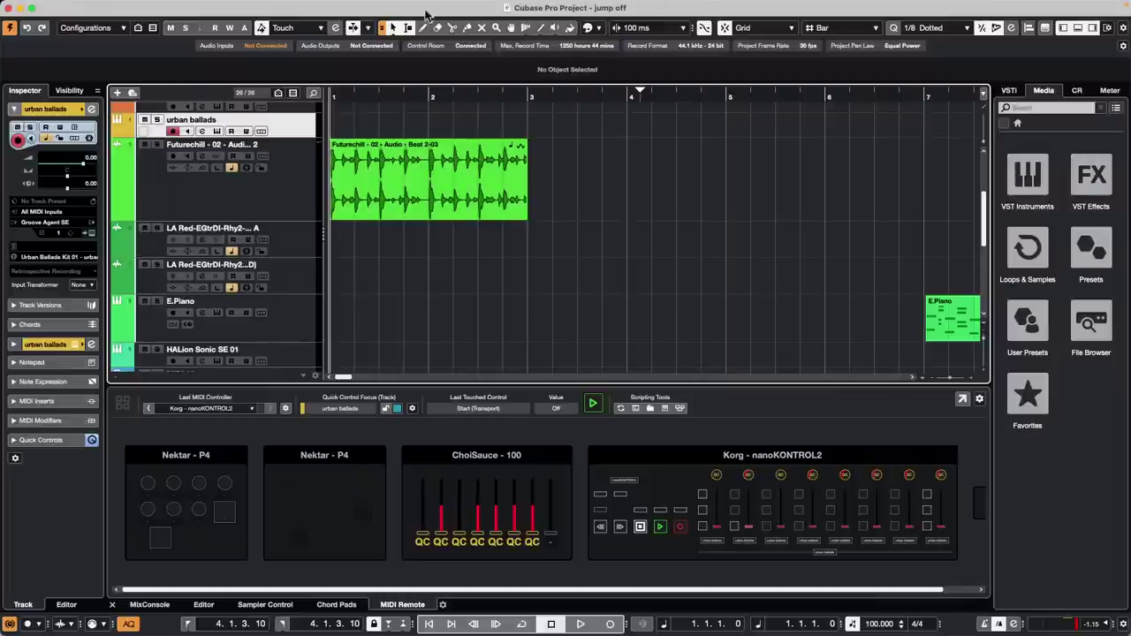
Review the Part Data Mode options in the Event Display MIDI preferences, keep Blocks, and apply the preferences
mouse_move(158, 6)
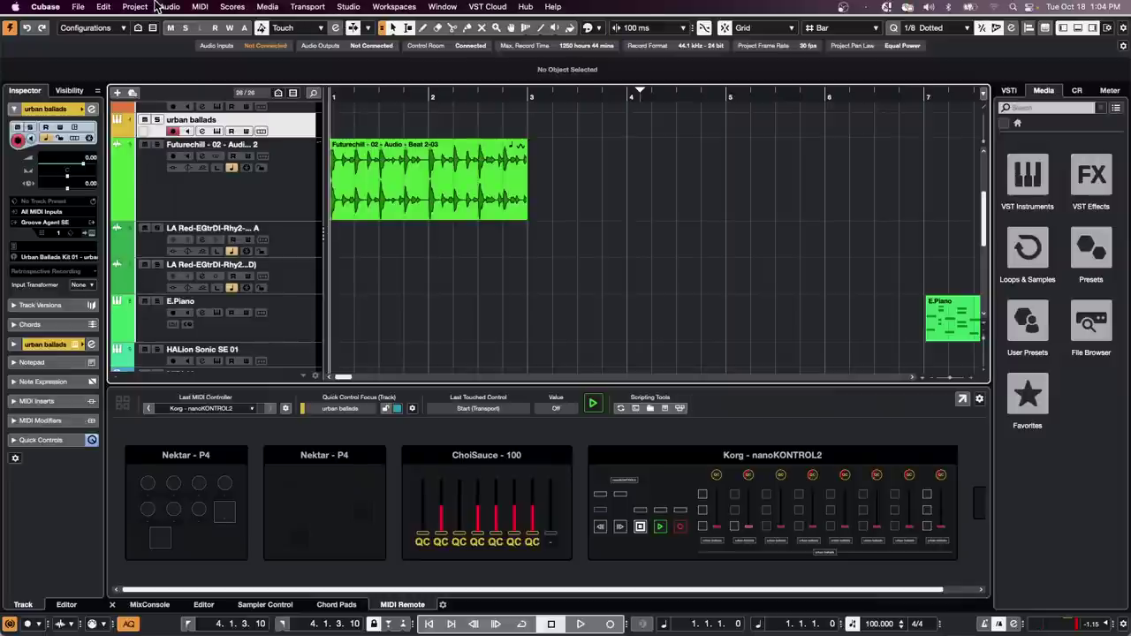
click(77, 6)
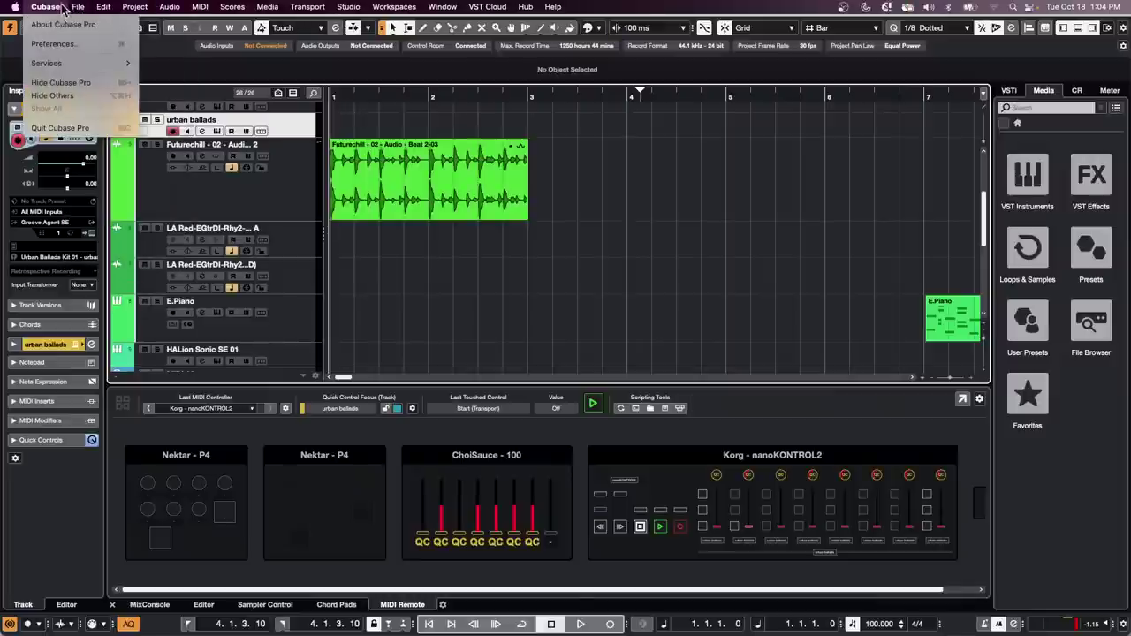
click(73, 50)
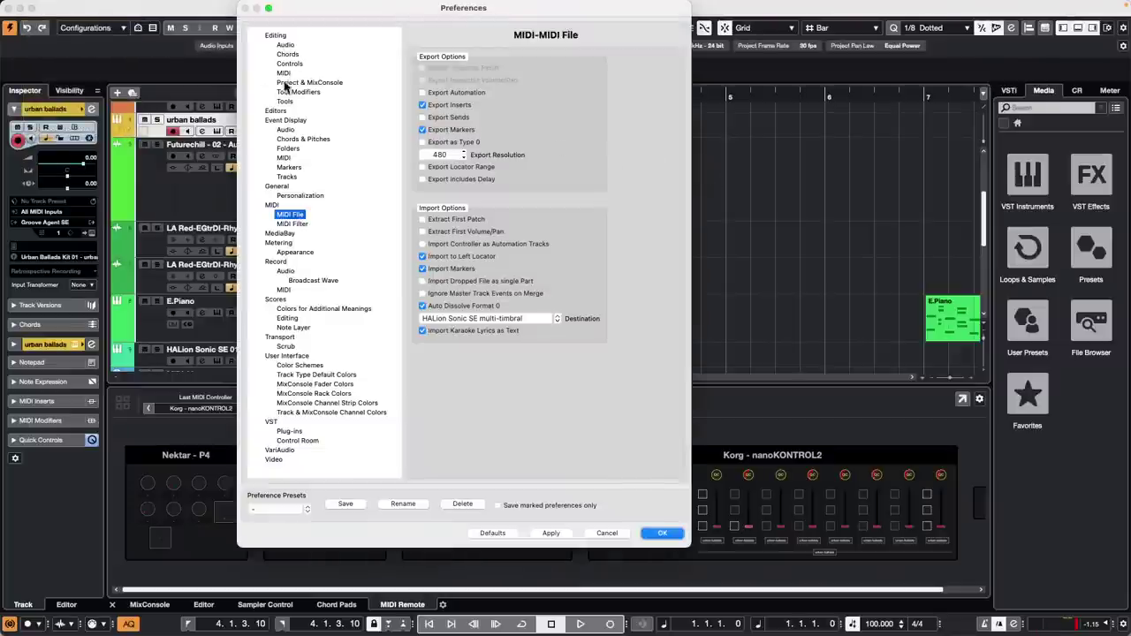
click(284, 120)
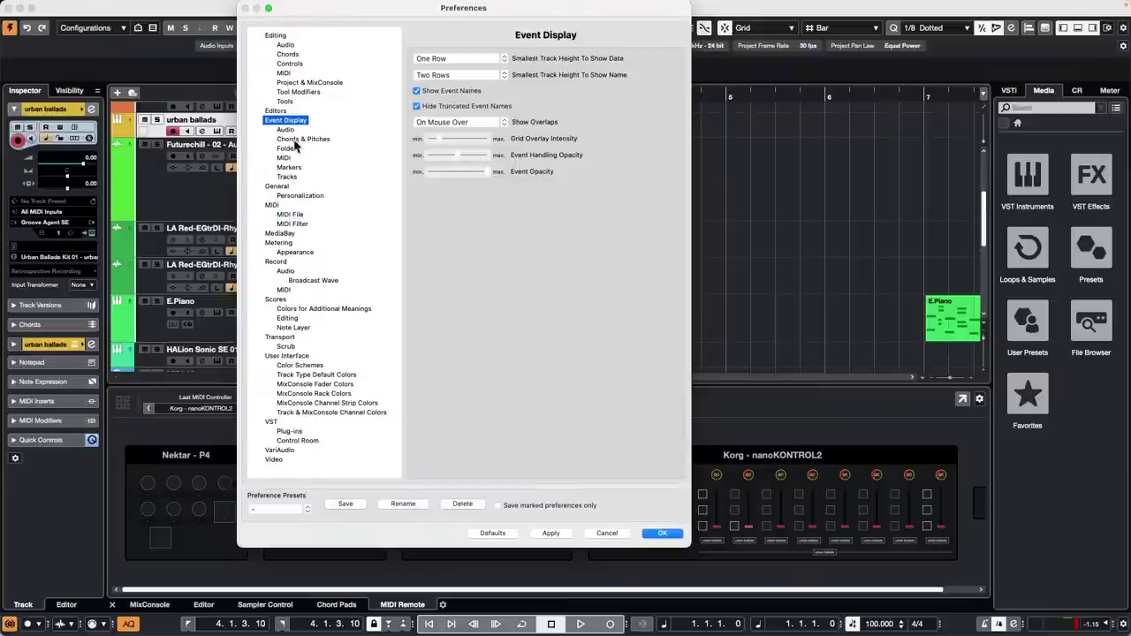
click(284, 157)
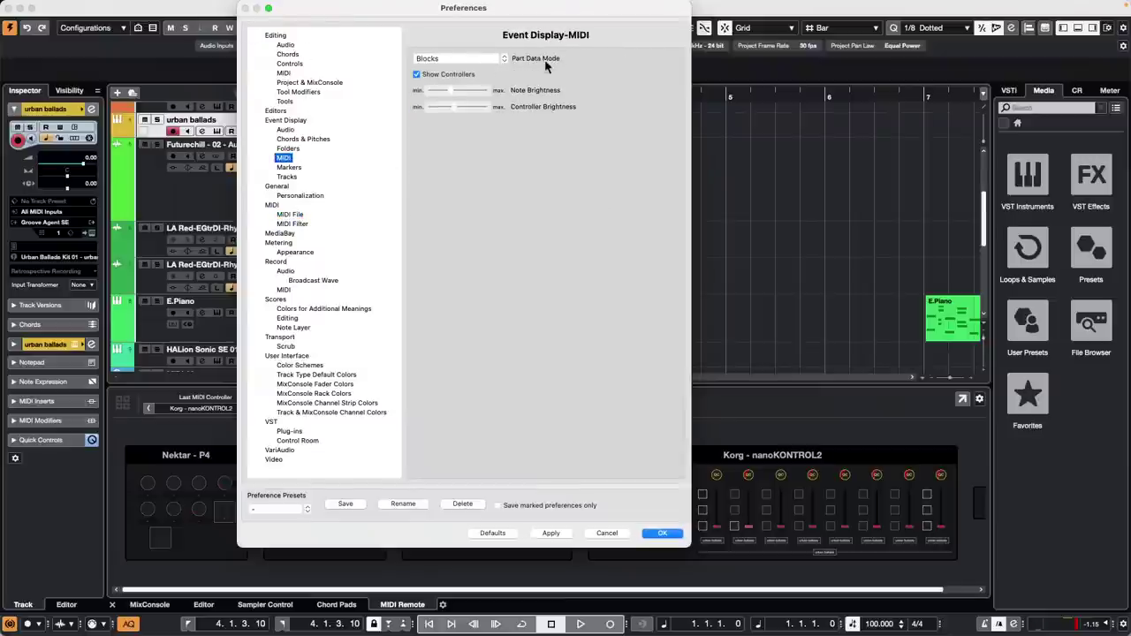
click(475, 60)
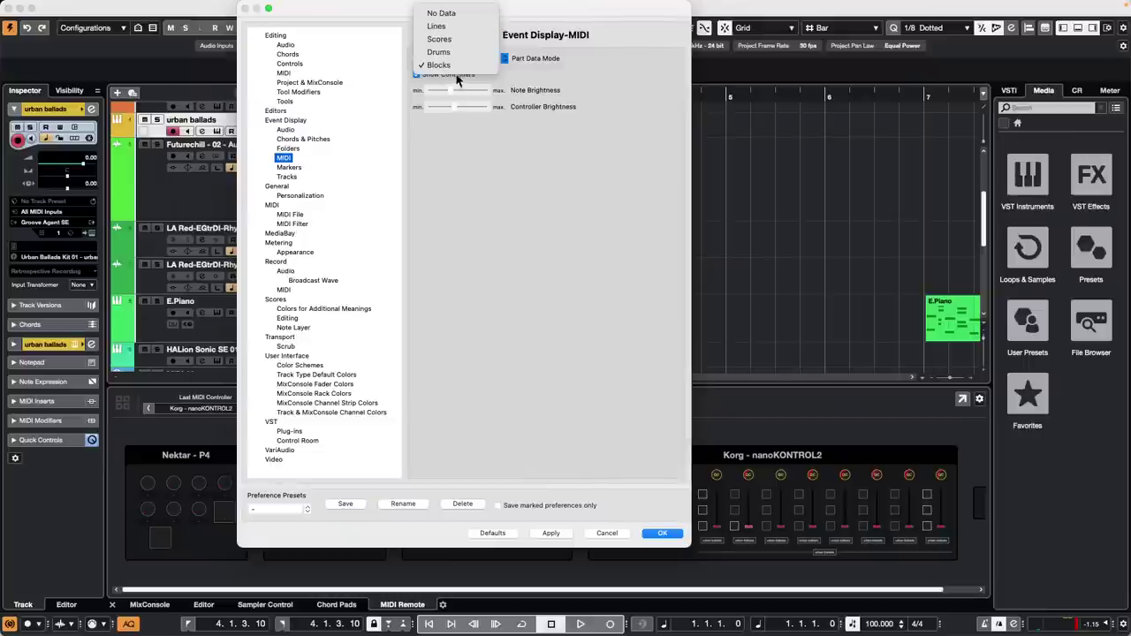
click(643, 154)
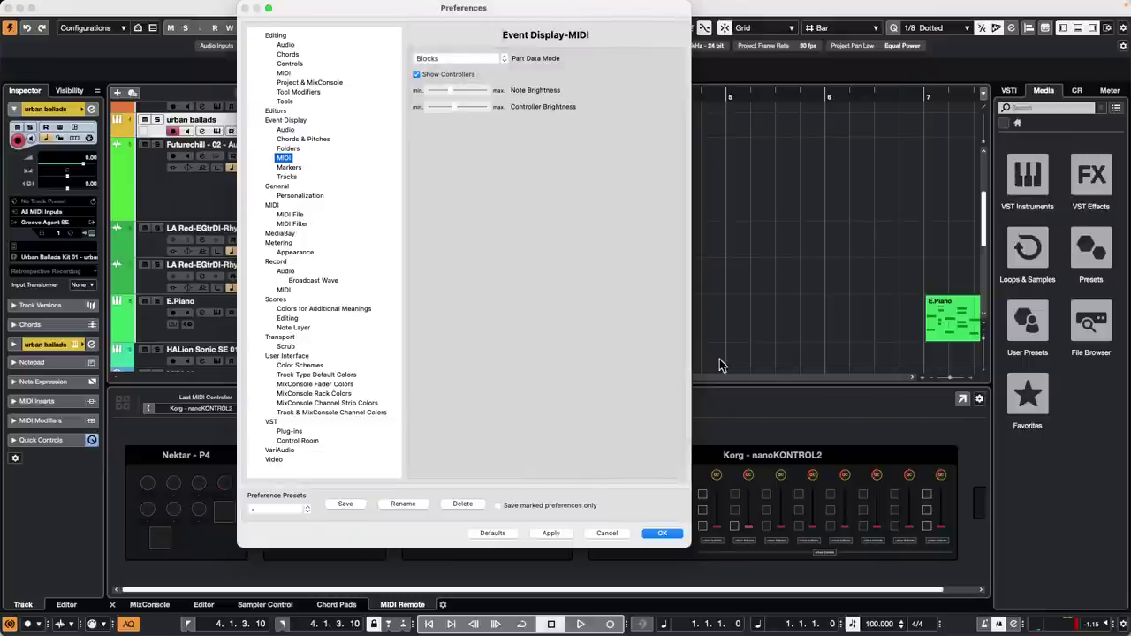
click(556, 535)
click(672, 534)
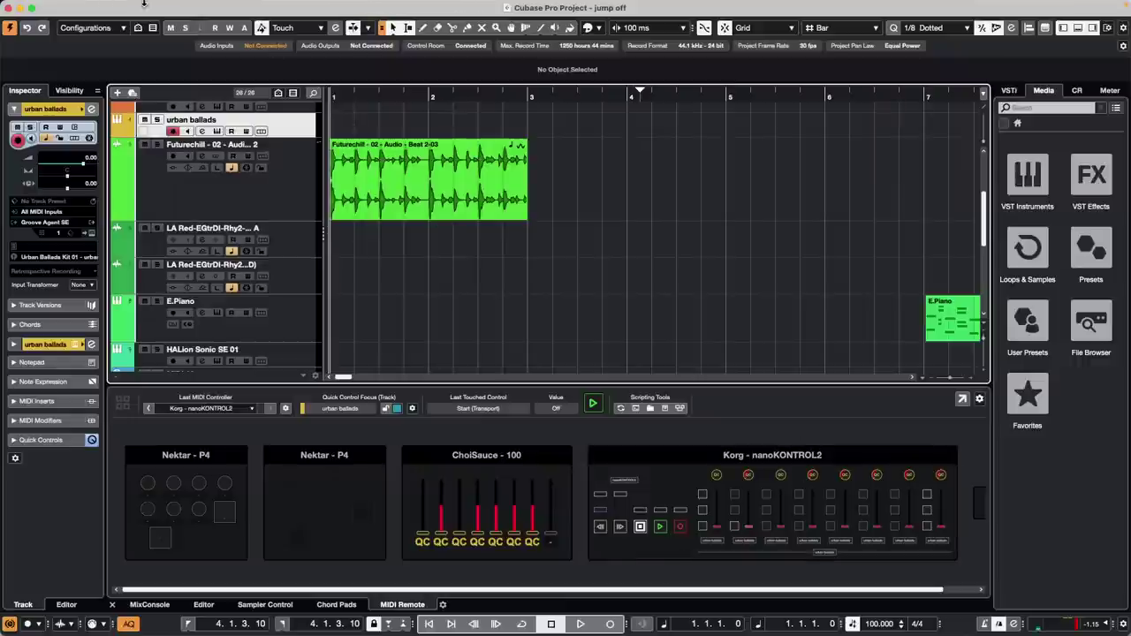
Open the Profile Manager to view the available profiles and its import and export options, and close it
mouse_move(146, 4)
click(104, 7)
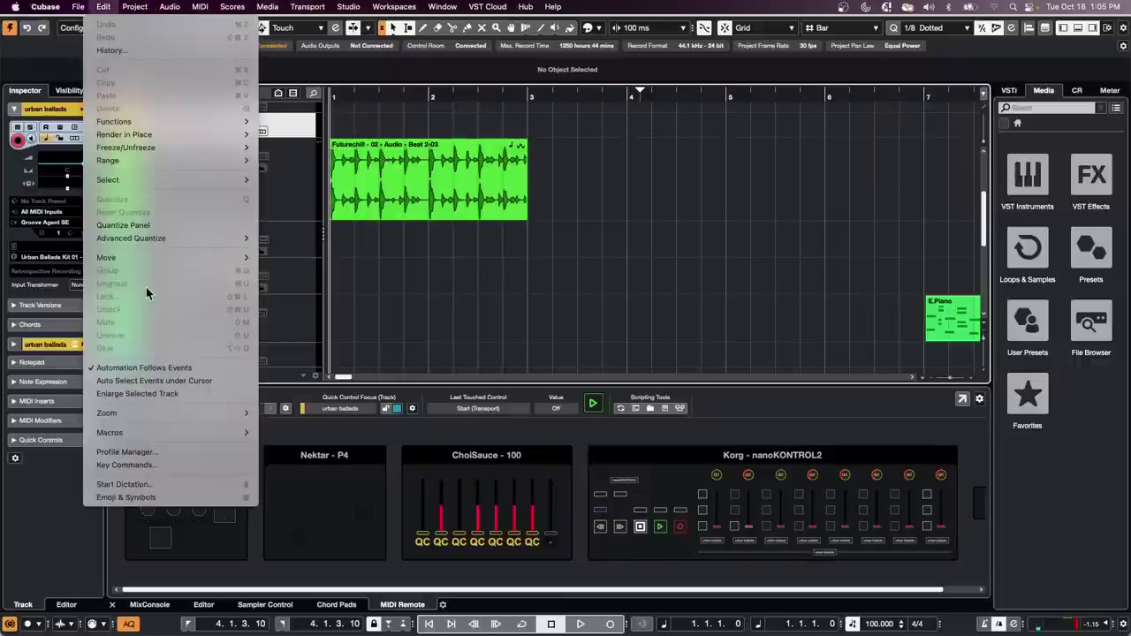
click(172, 452)
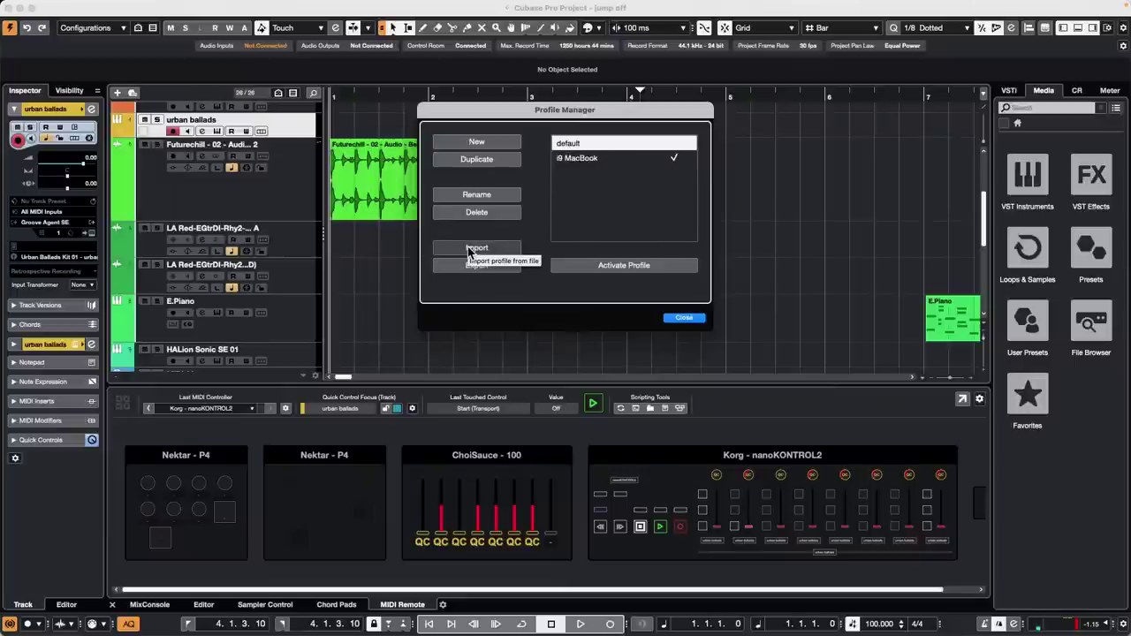
click(691, 323)
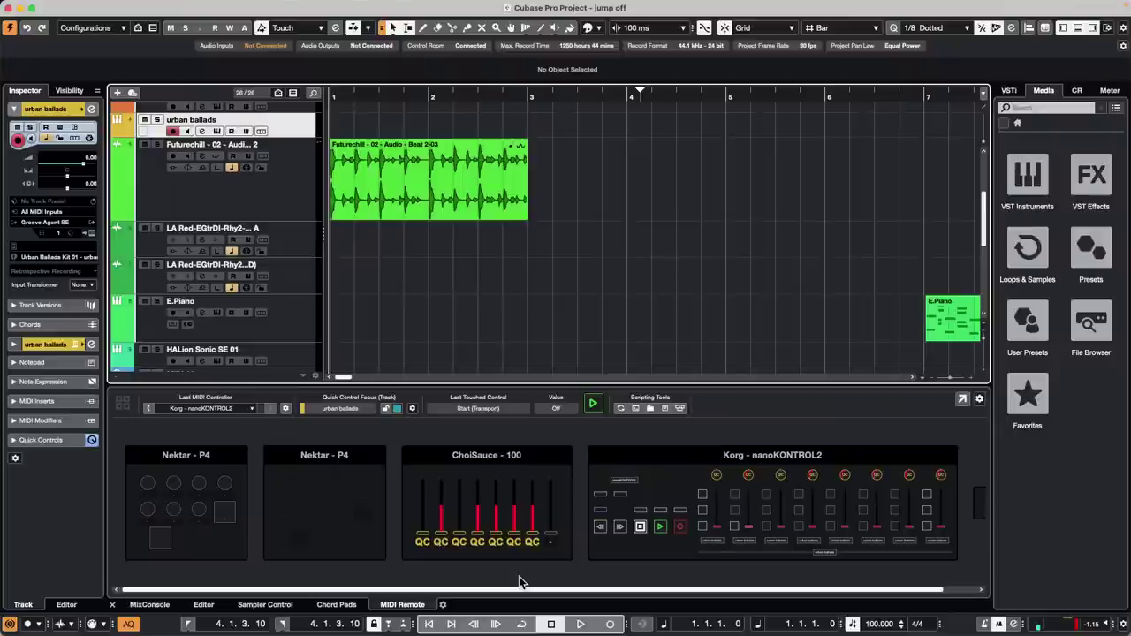
Load the audio track preset AM - 70s Mastering 4 from the media presets onto the Futurechill audio track
click(290, 179)
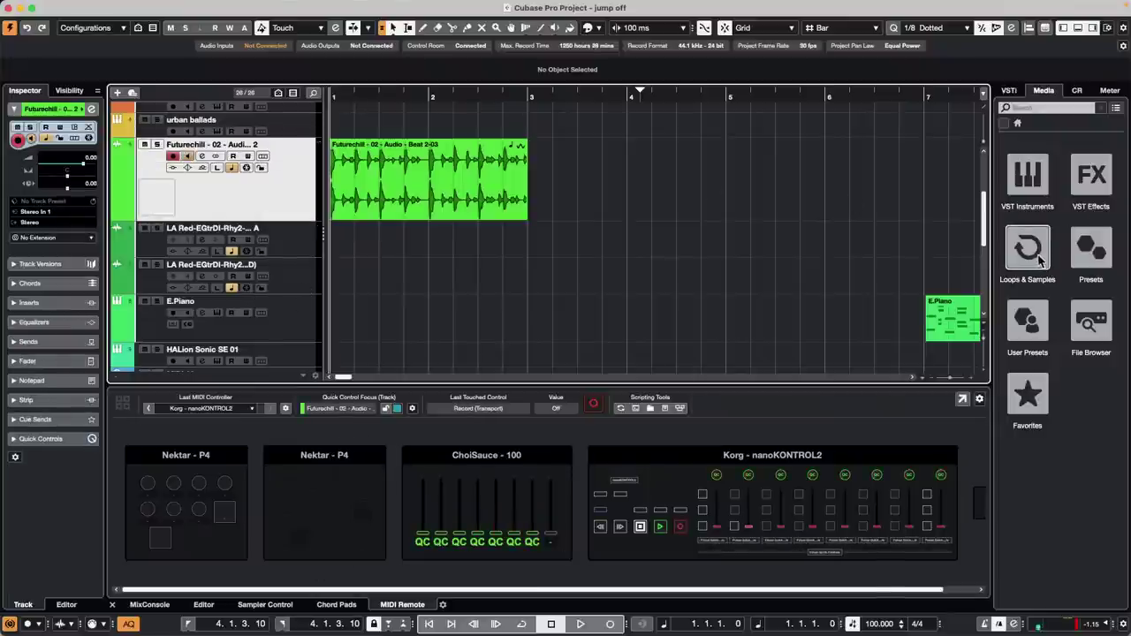
click(1027, 336)
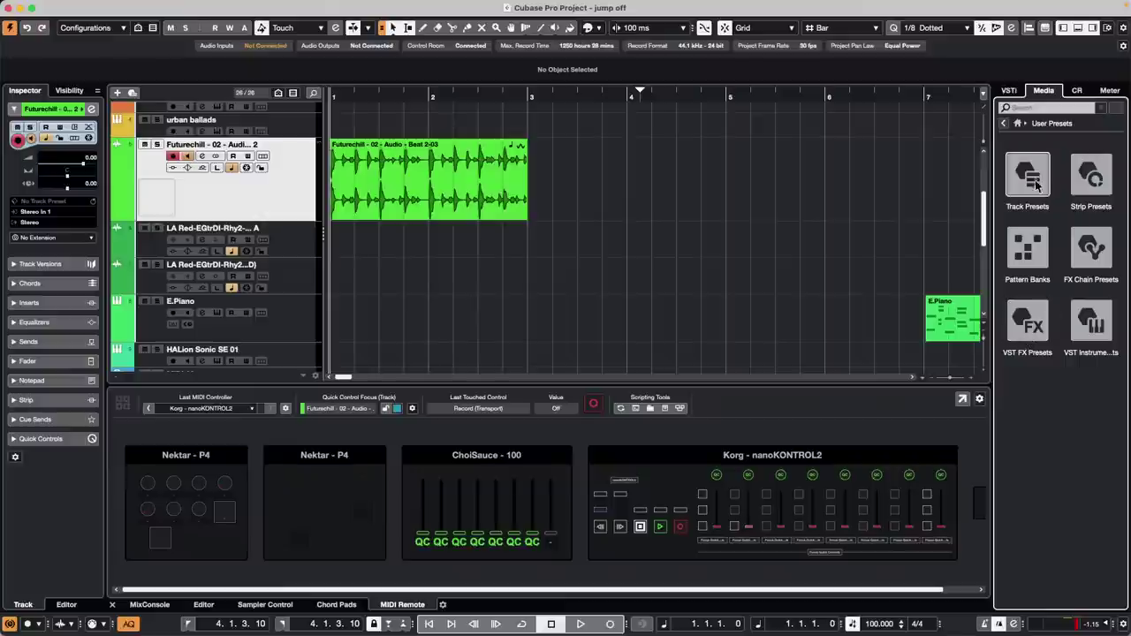
click(1004, 124)
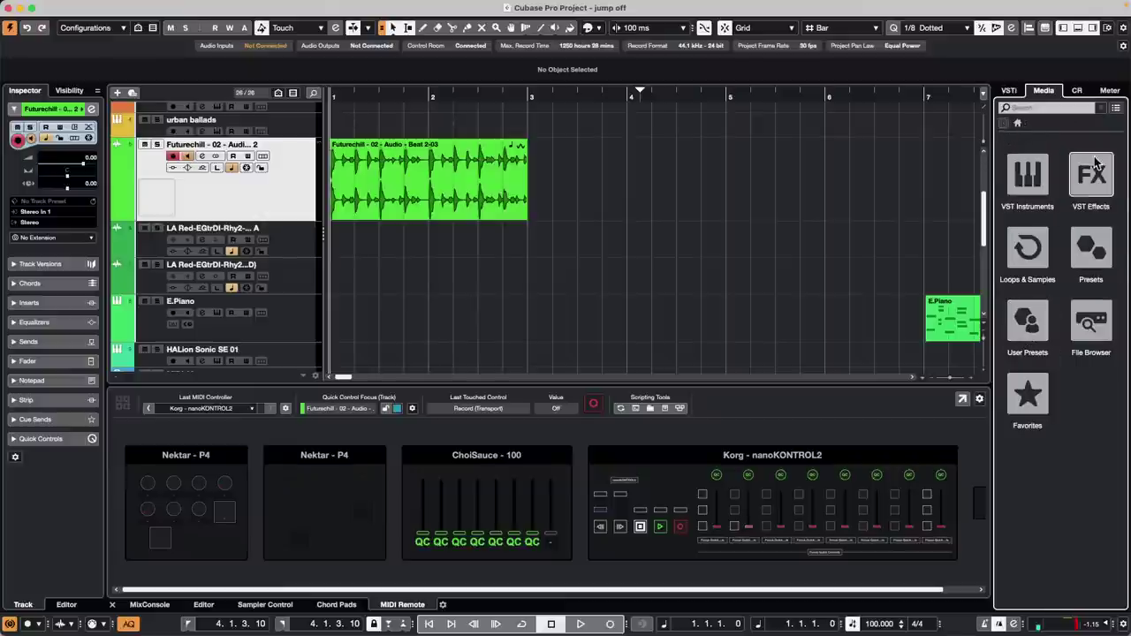
click(1088, 255)
click(1028, 176)
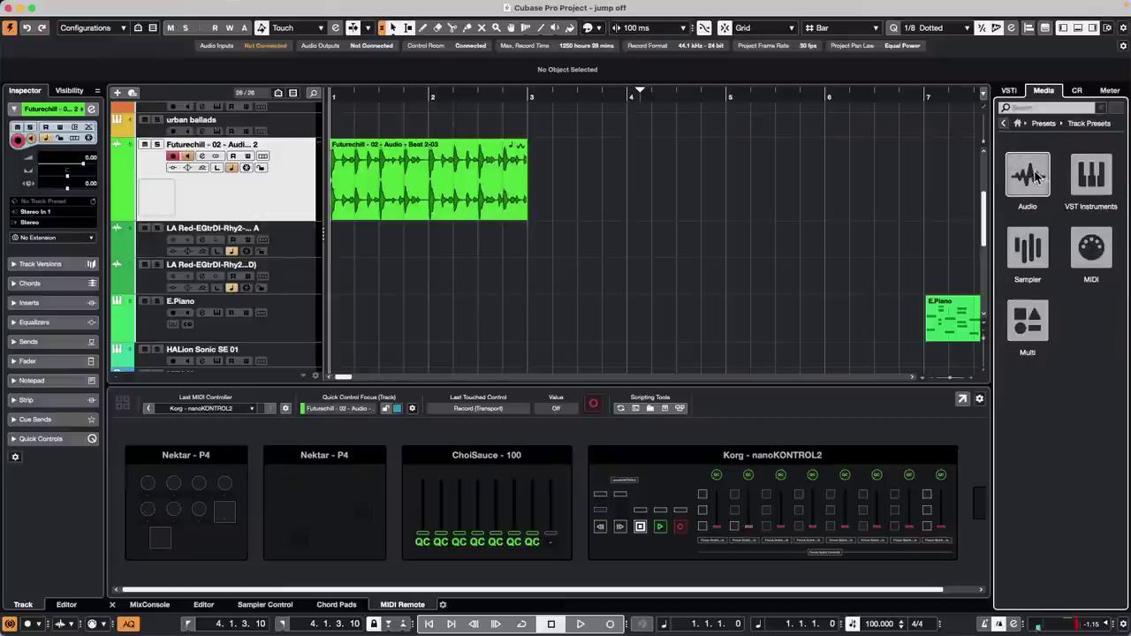
click(1027, 175)
drag(1048, 401, 245, 179)
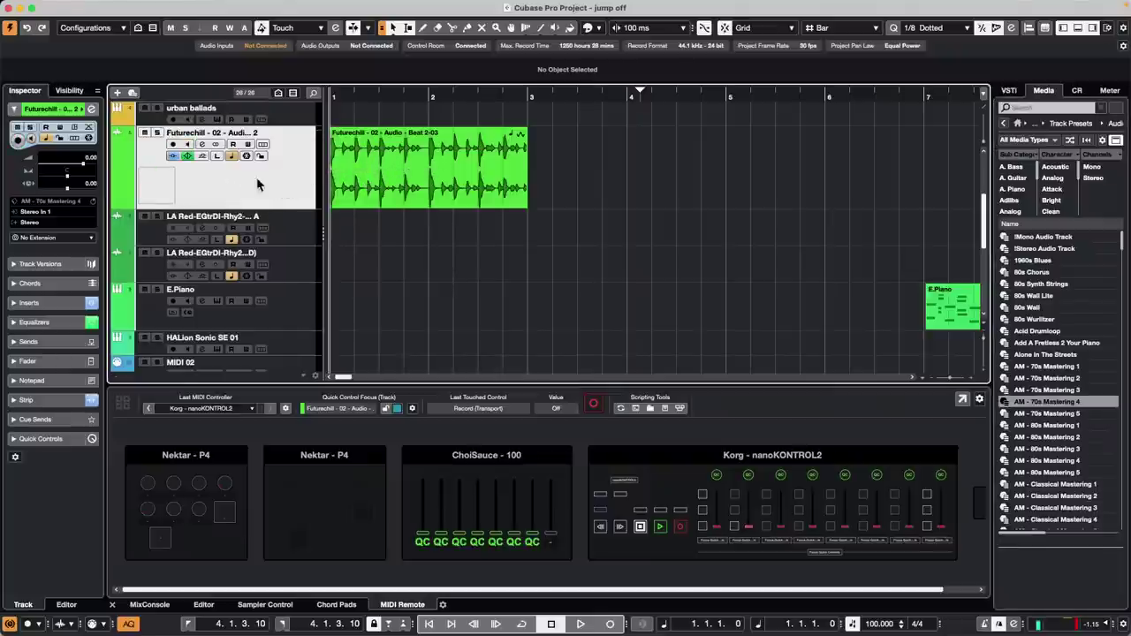
Bypass and re-enable the Futurechill track's inserts, and reset the whole insert rack
click(32, 303)
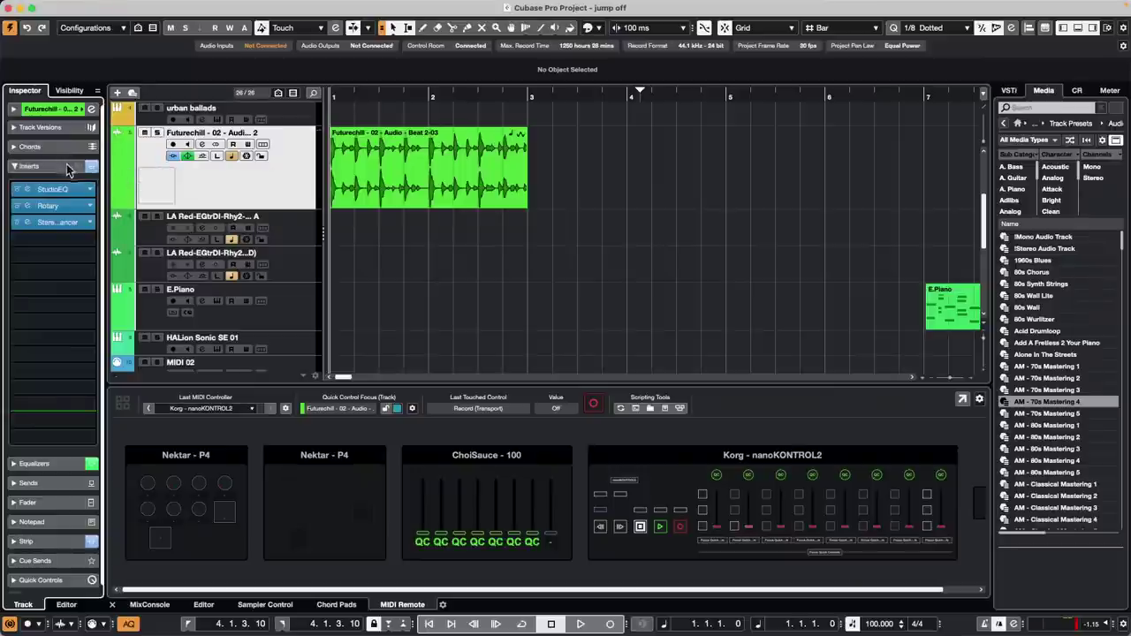
click(92, 167)
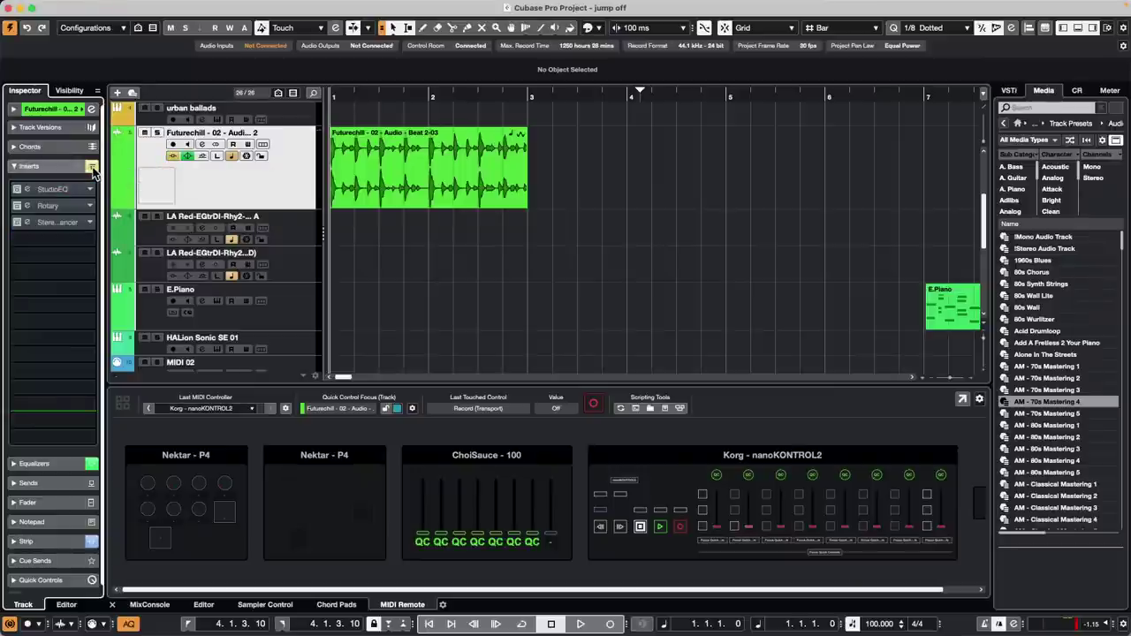
click(92, 167)
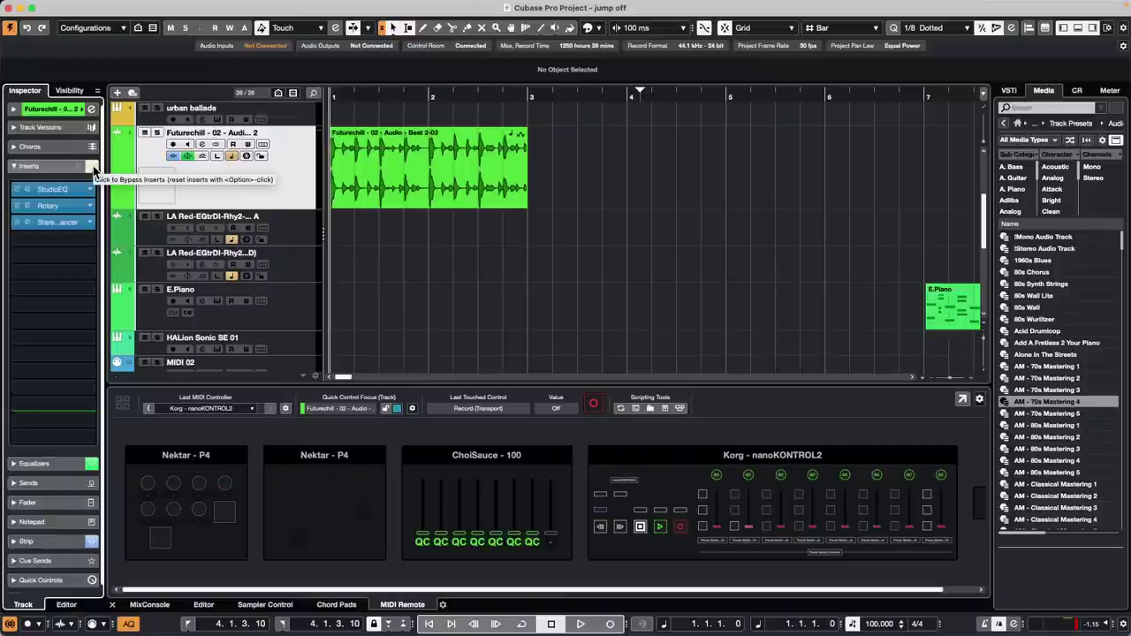
alt+click(92, 168)
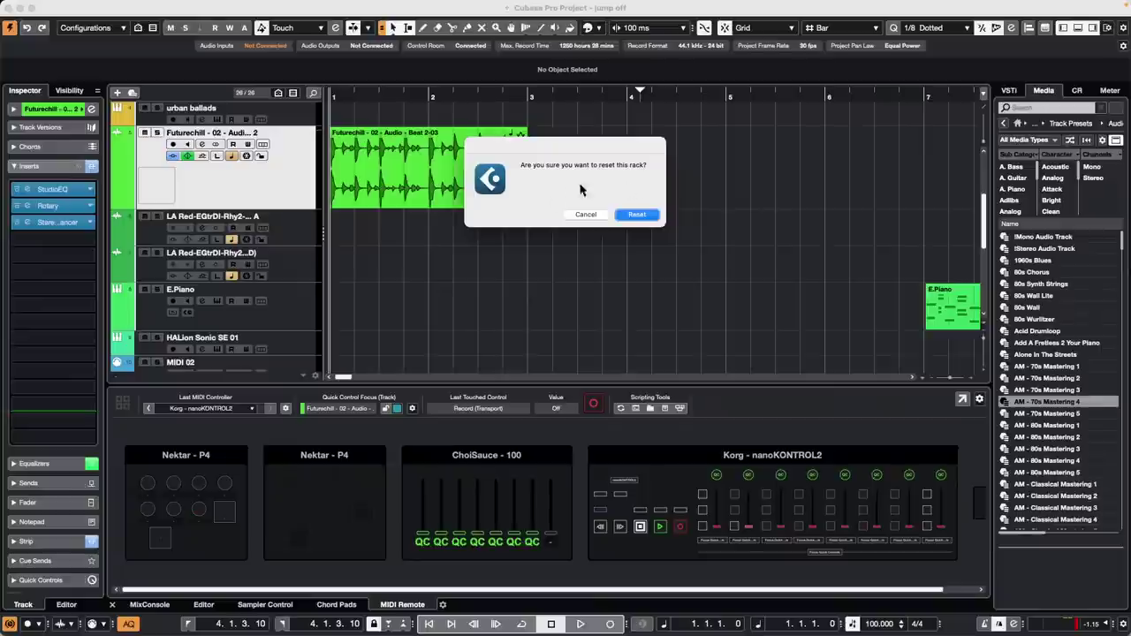
click(638, 216)
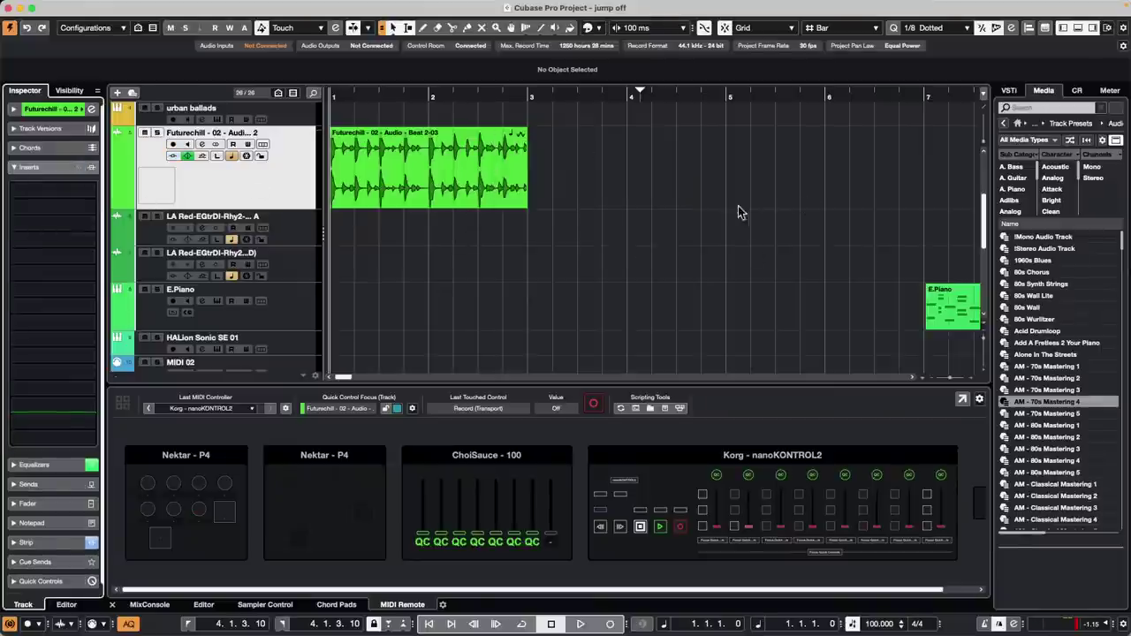
click(664, 195)
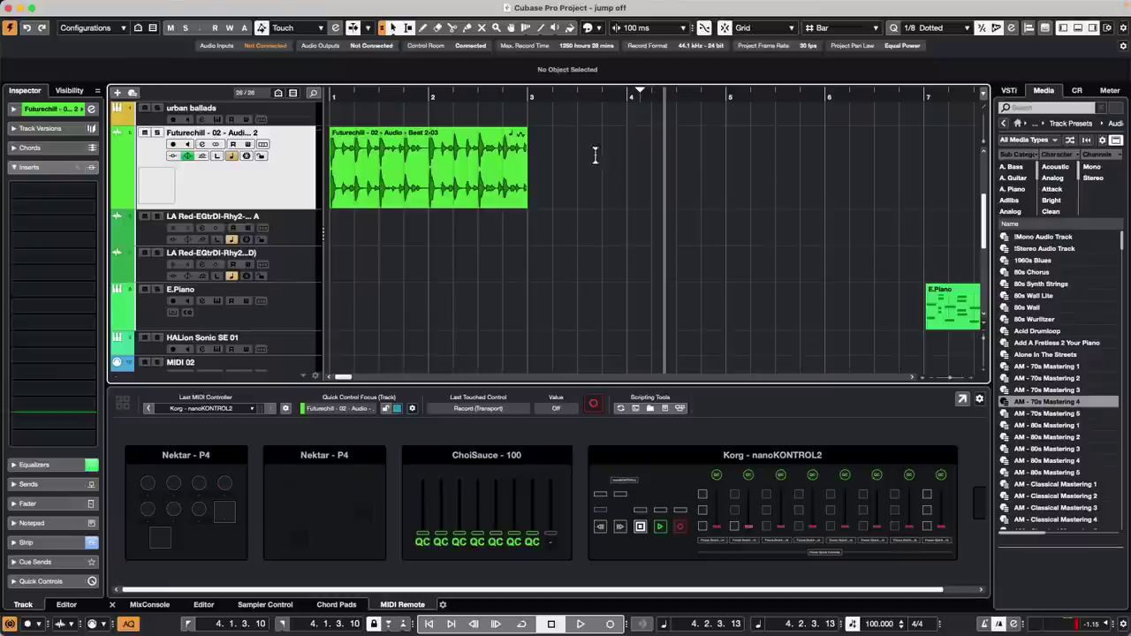
Open the HALion Sonic SE instrument of the rhodes track, examine the Max Preload setting among its global options, and close it
right_click(277, 180)
click(279, 170)
scroll(281, 169, up, 3)
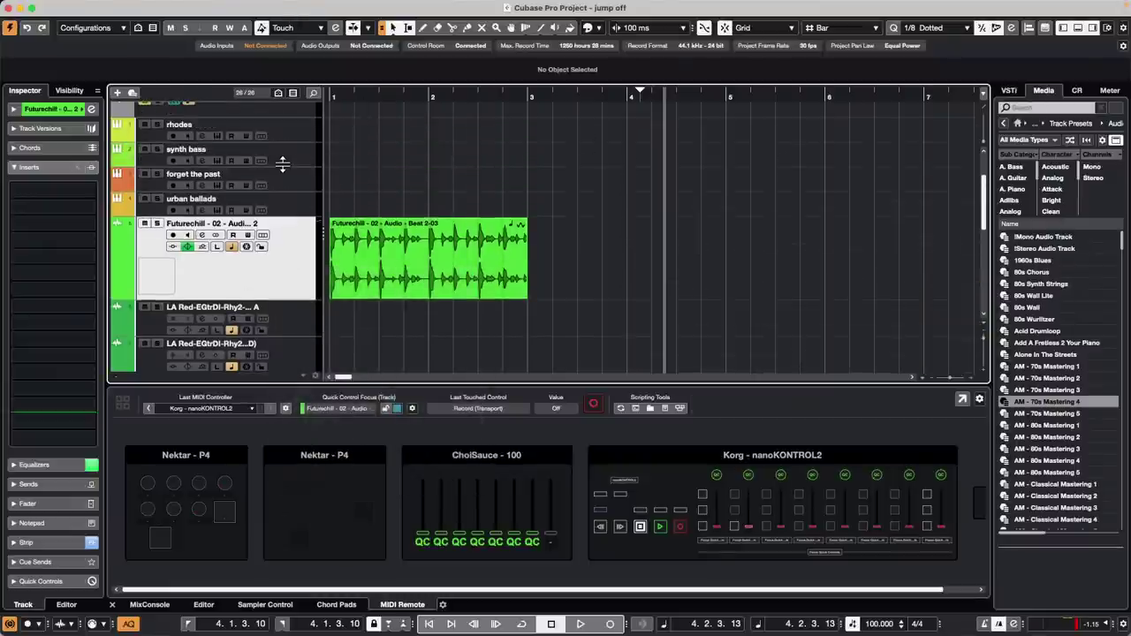
click(307, 137)
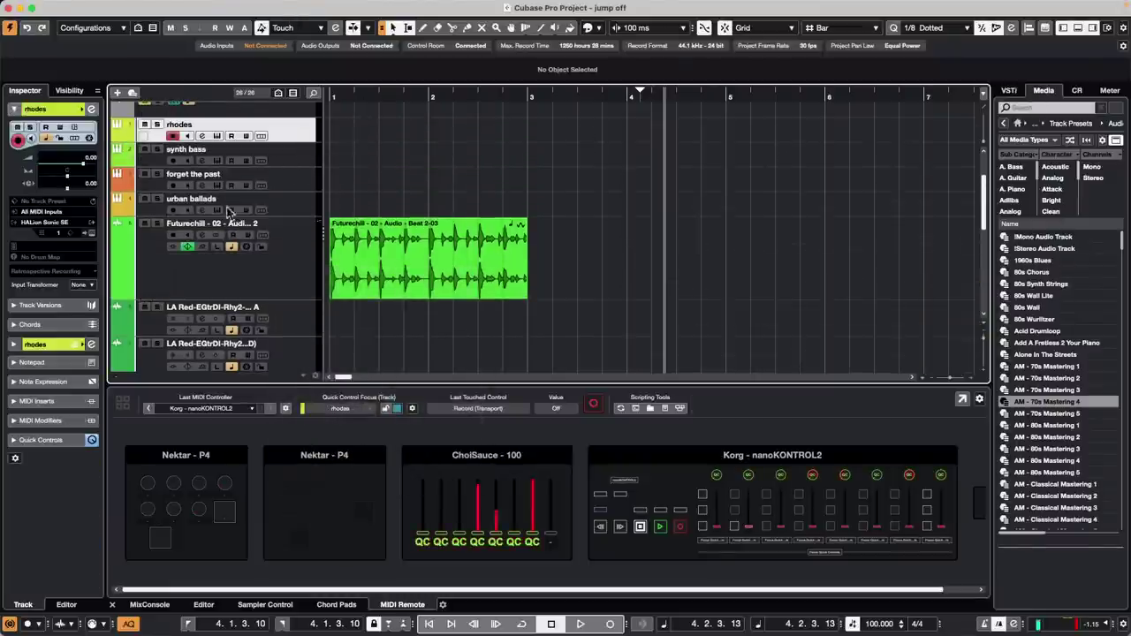
click(91, 236)
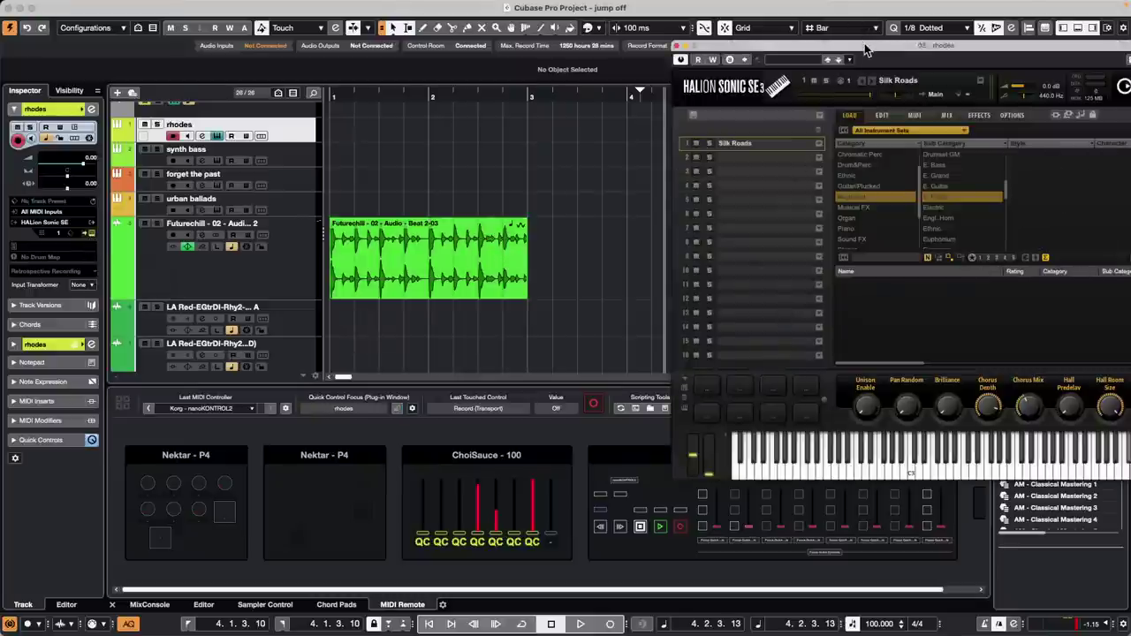
drag(864, 43, 512, 35)
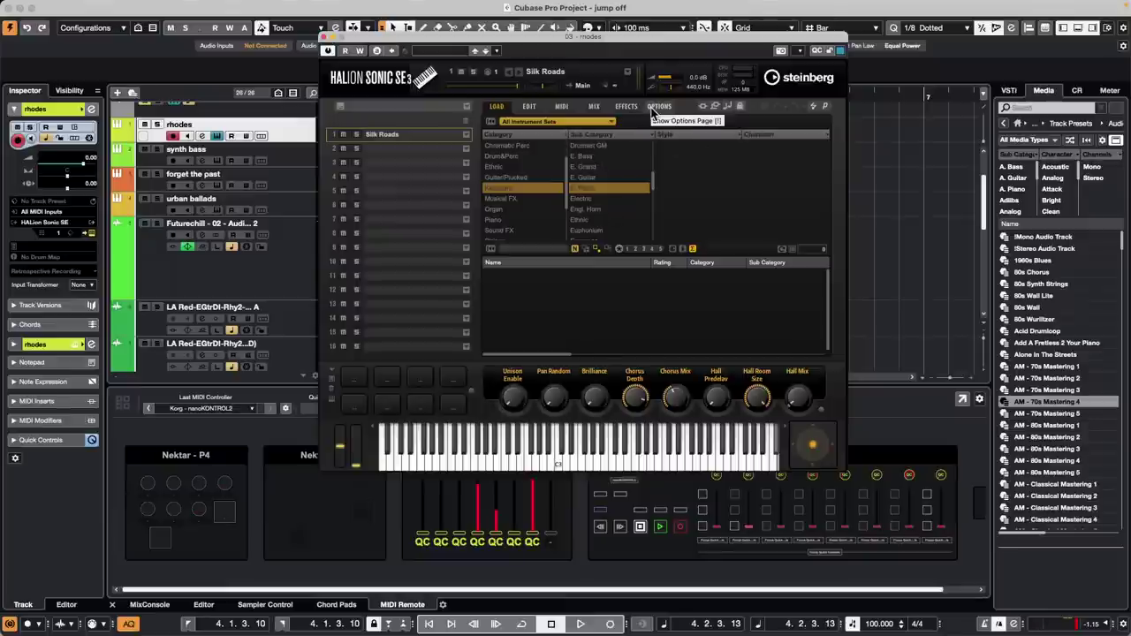
drag(651, 36, 603, 75)
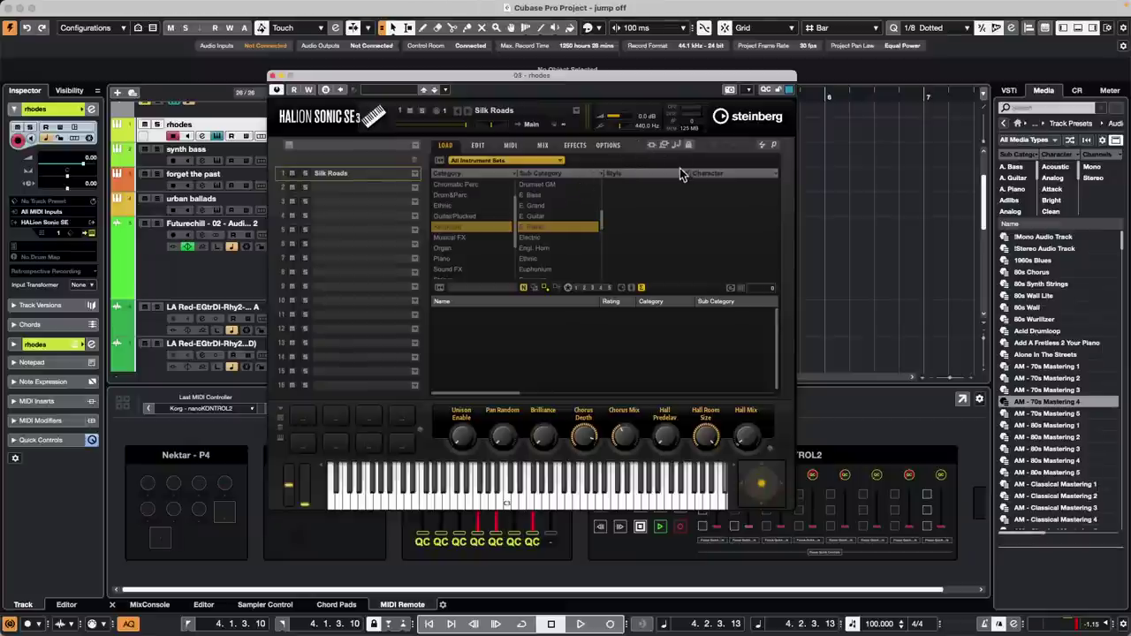
click(607, 147)
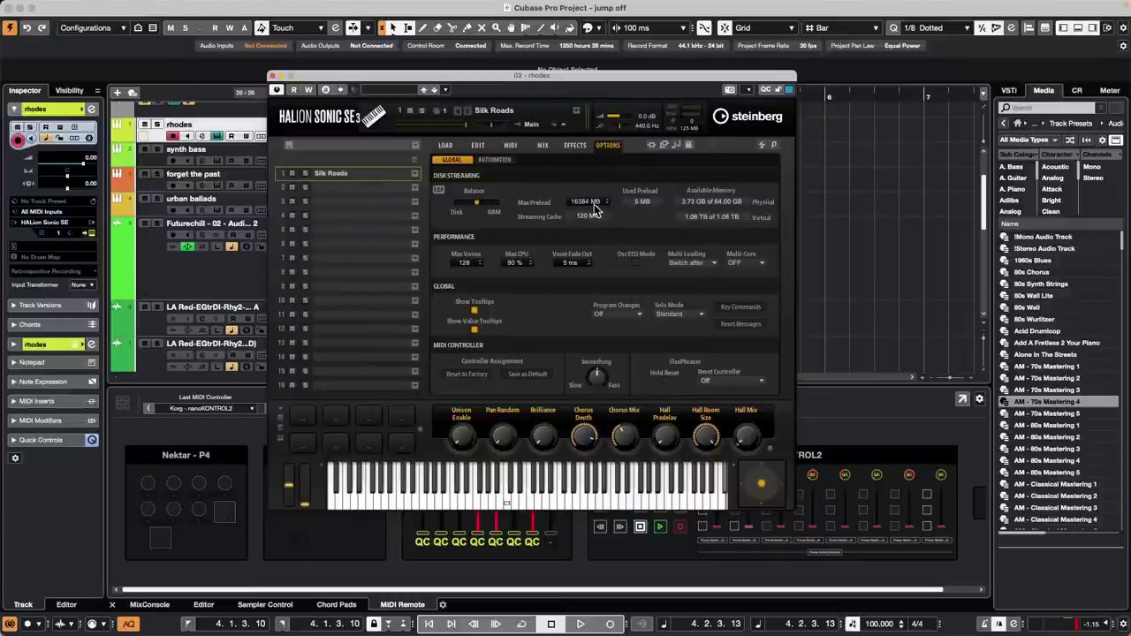
click(274, 75)
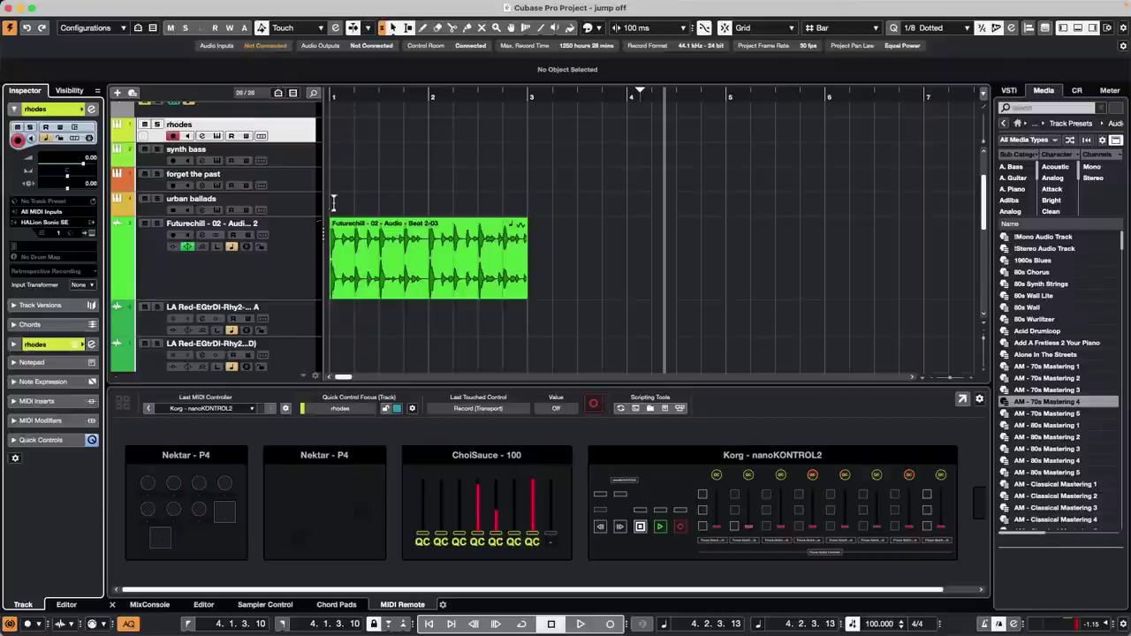
Play from bar 1, set the locators around the Futurechill audio event, and activate cycle playback
drag(408, 95, 213, 92)
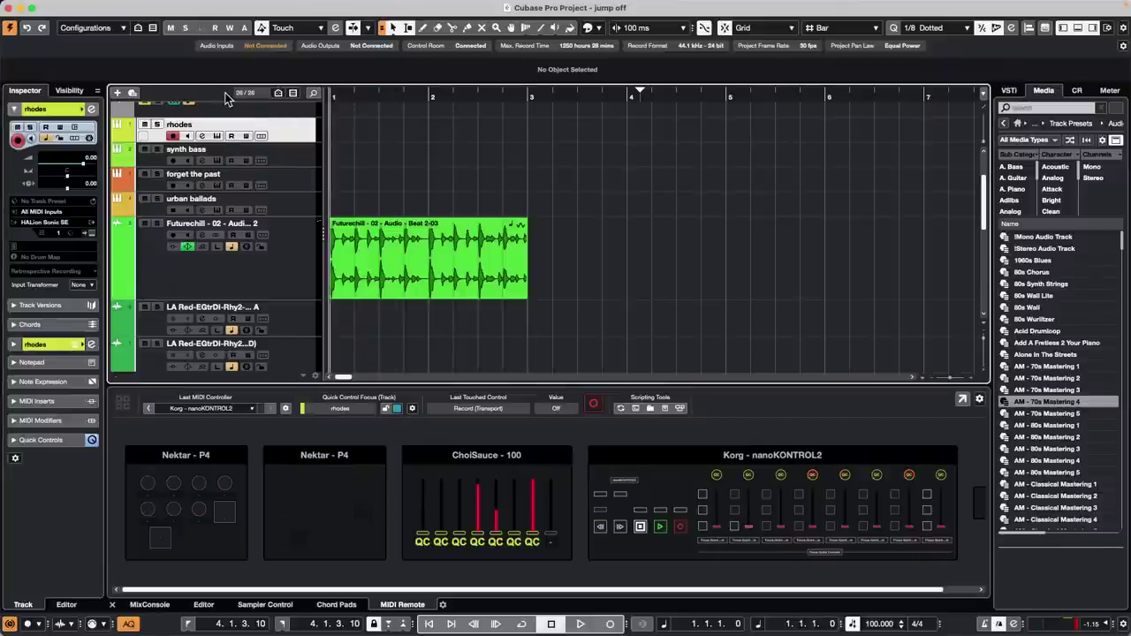
key(space)
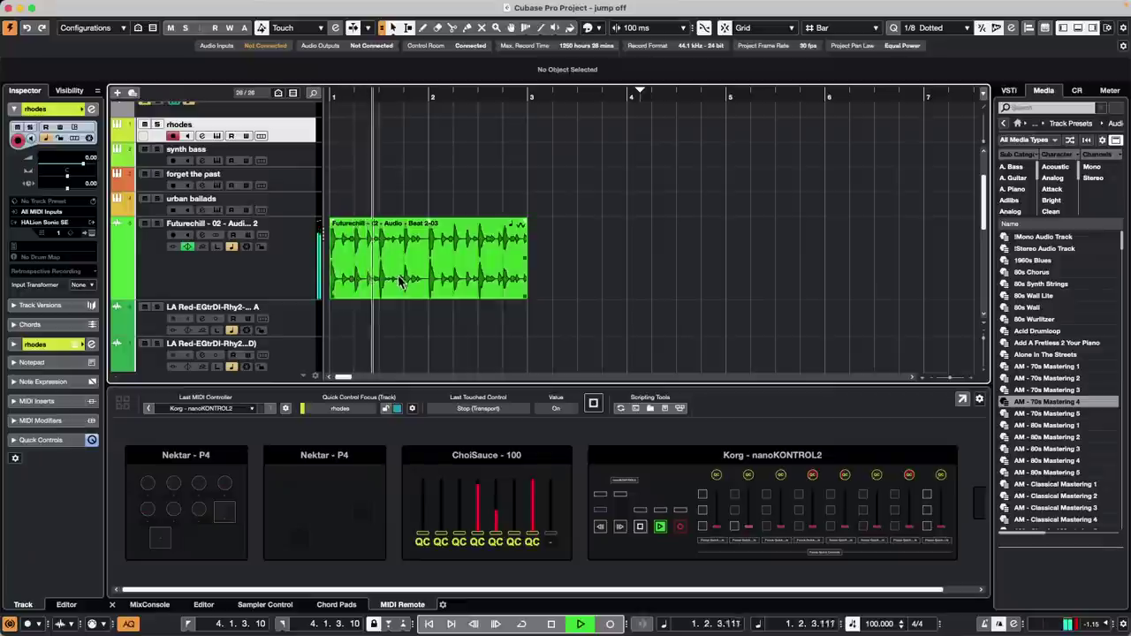
click(410, 281)
key(p)
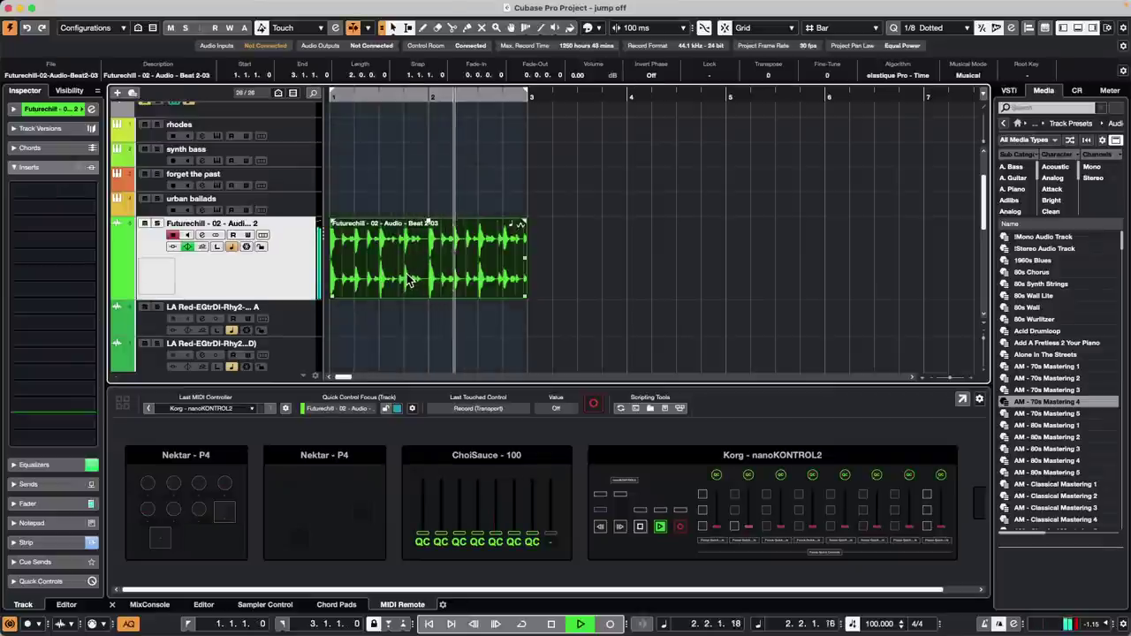
key(KP_Divide)
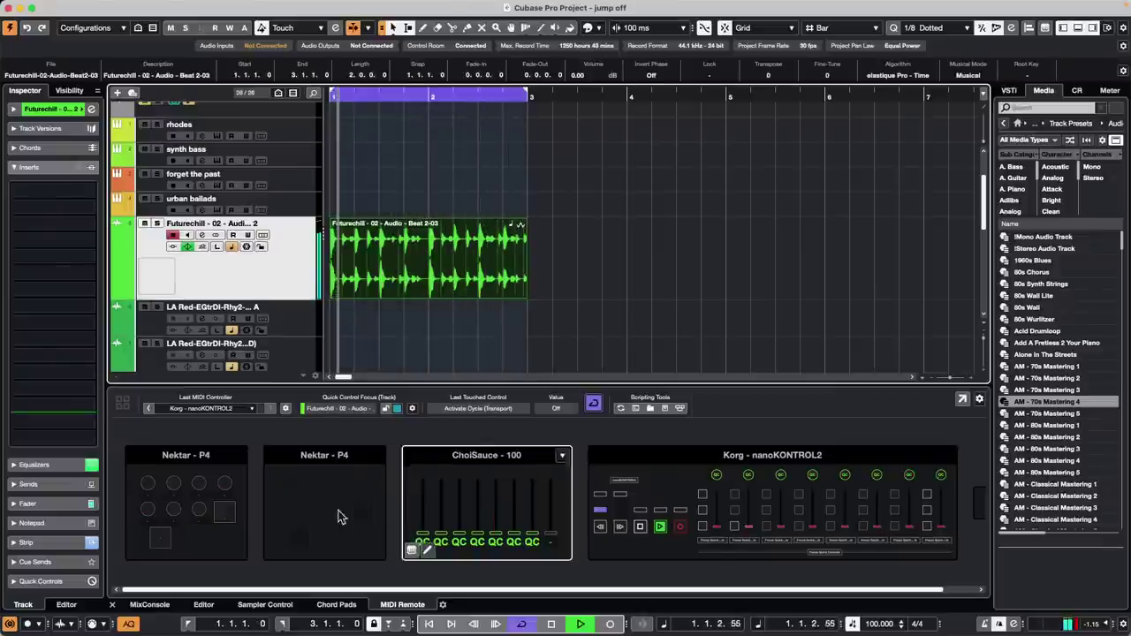
Bring the Stereo output channel into view in the MixConsole and open the SuperVision meter from the Control Room inserts
click(149, 605)
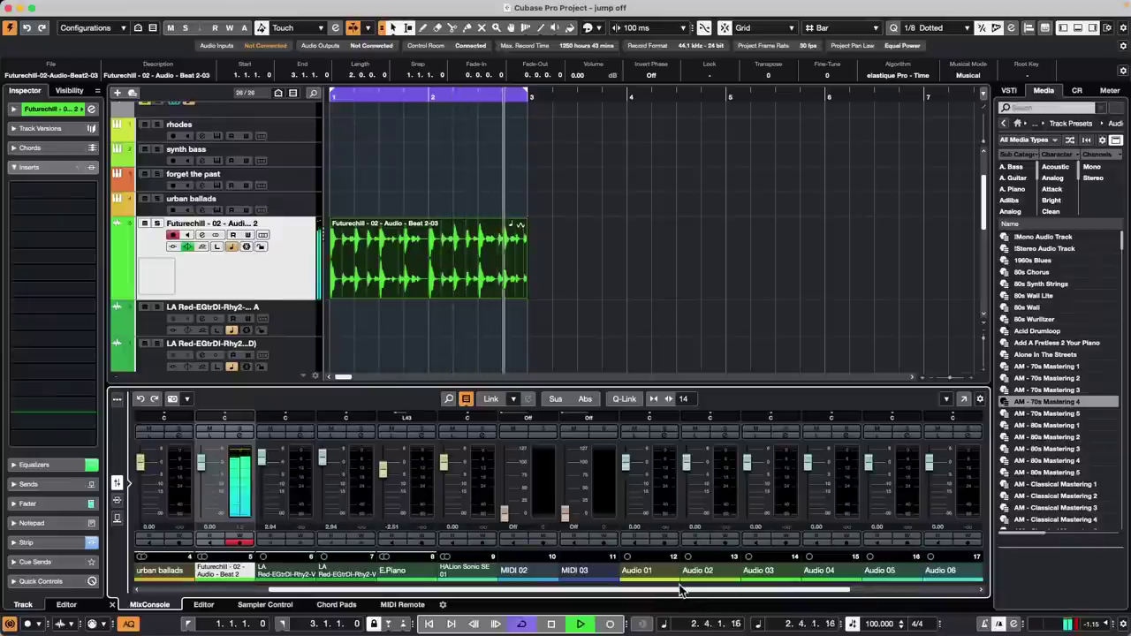
drag(682, 592, 811, 590)
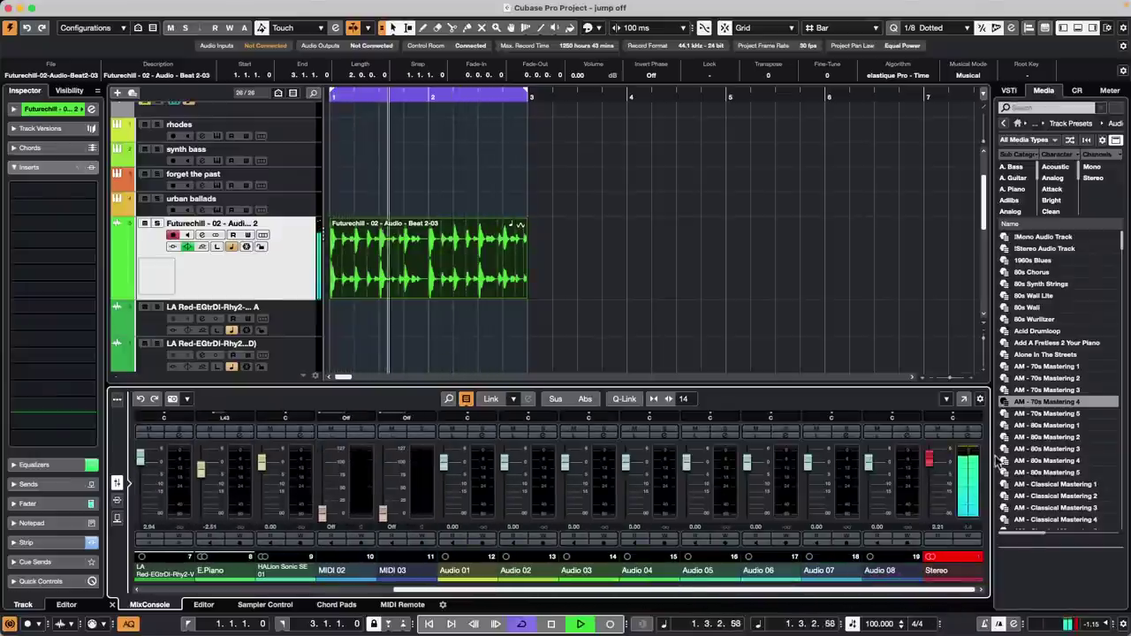
click(1077, 91)
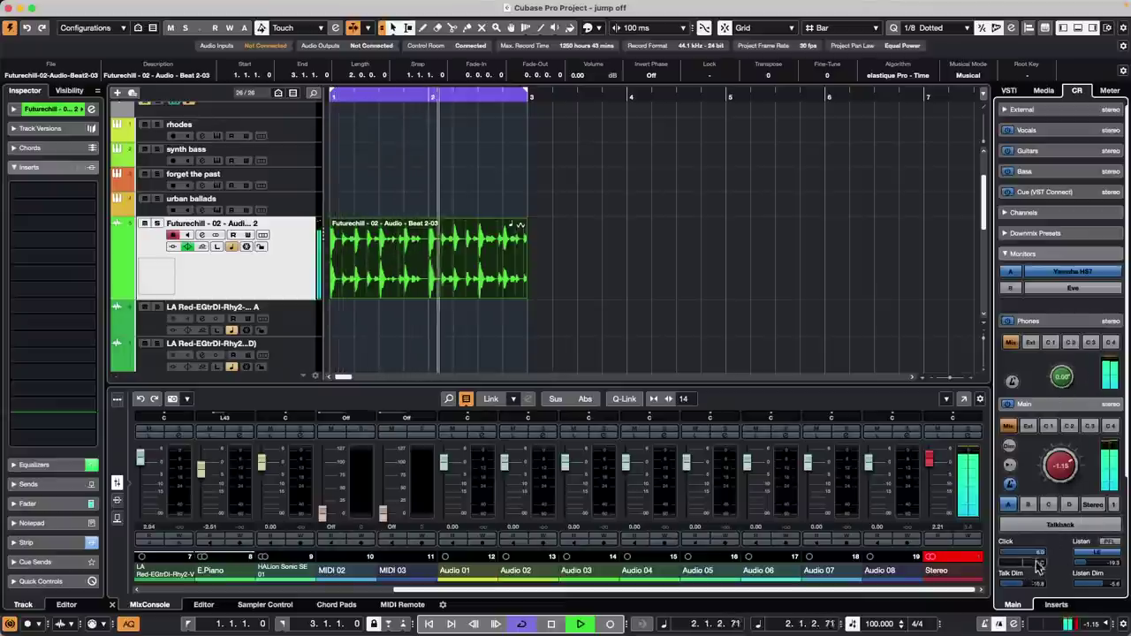
click(1057, 605)
double_click(1056, 474)
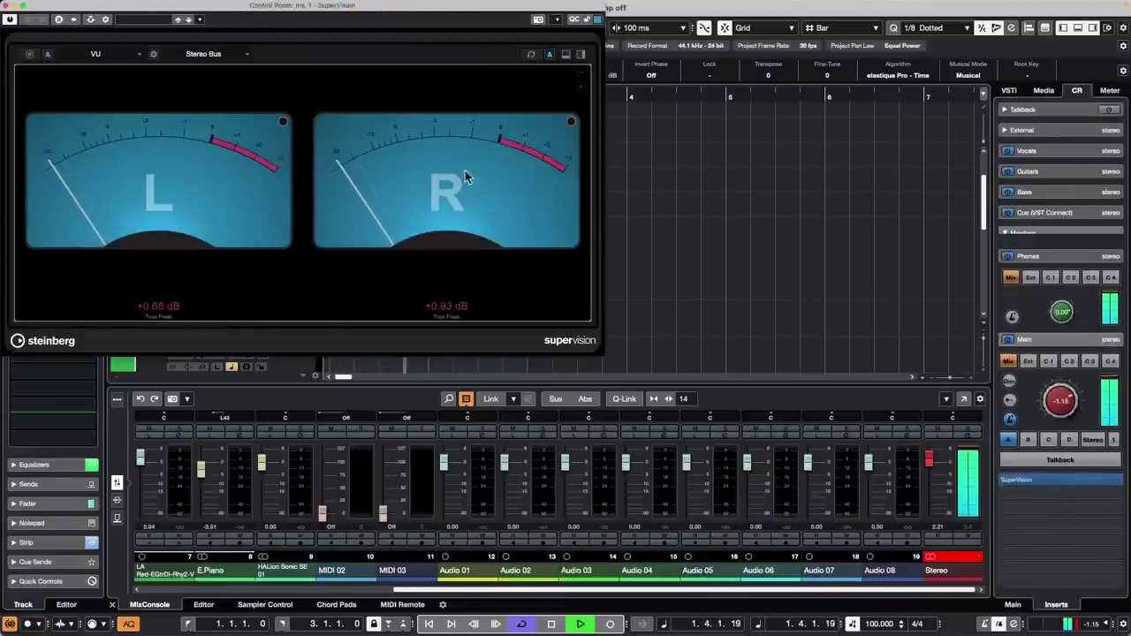
Set the VU meter's scale to VU dBFS in SuperVision's module settings
click(154, 54)
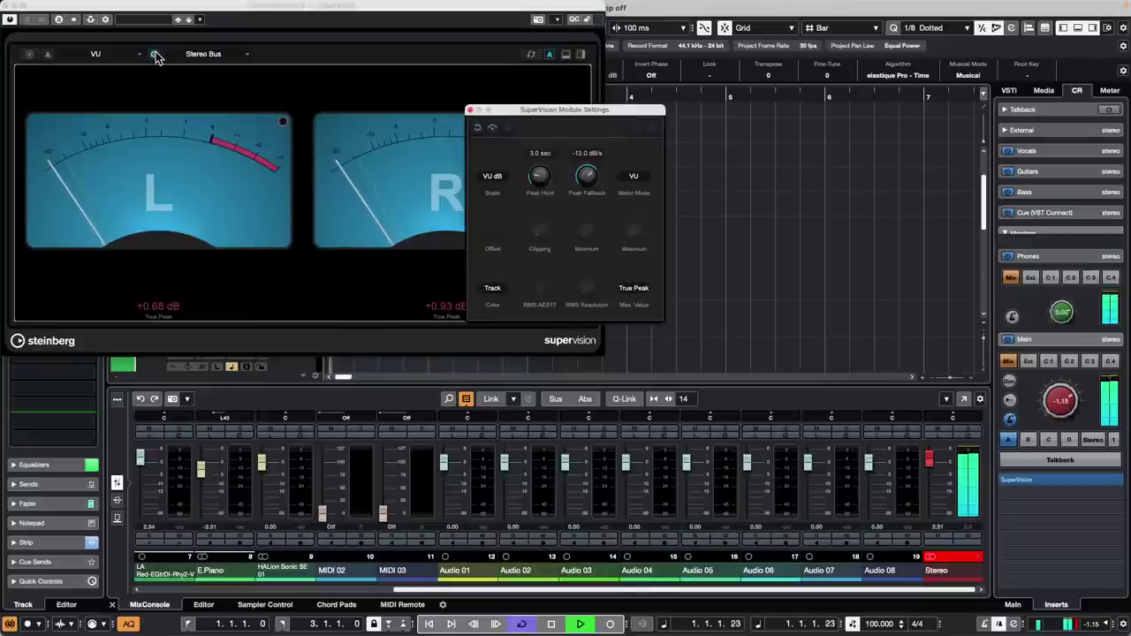
click(503, 181)
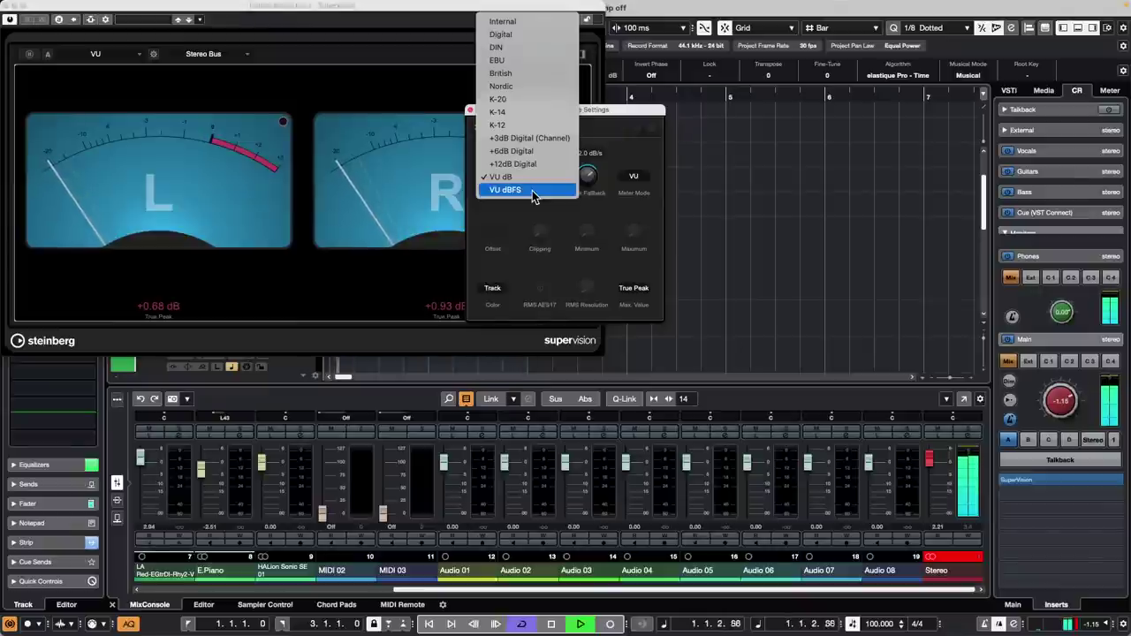
click(532, 192)
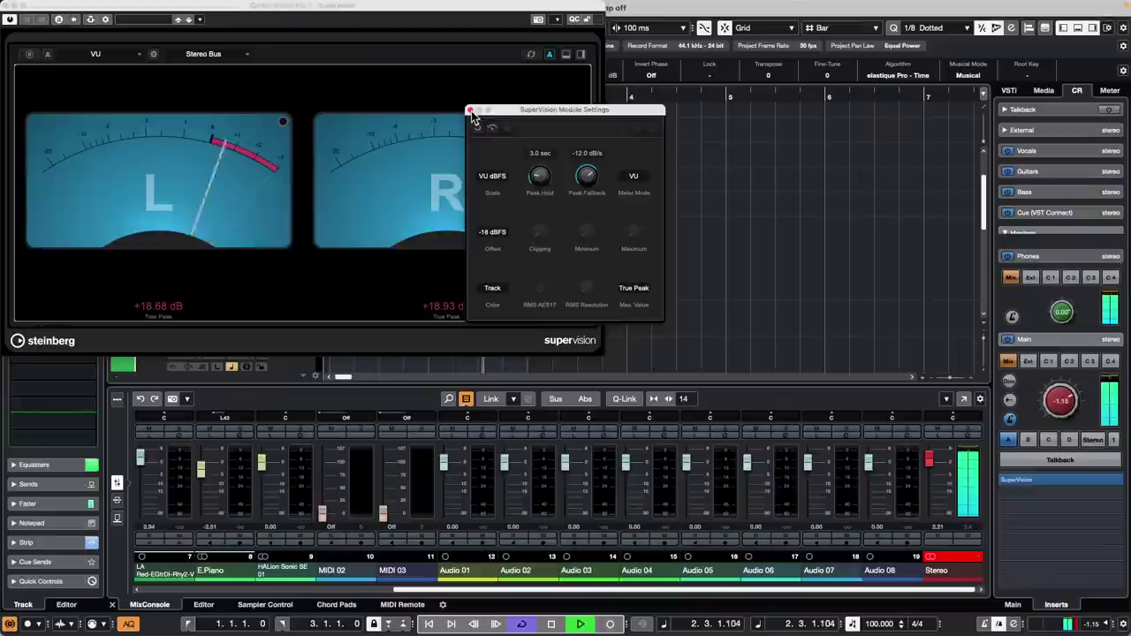
click(503, 178)
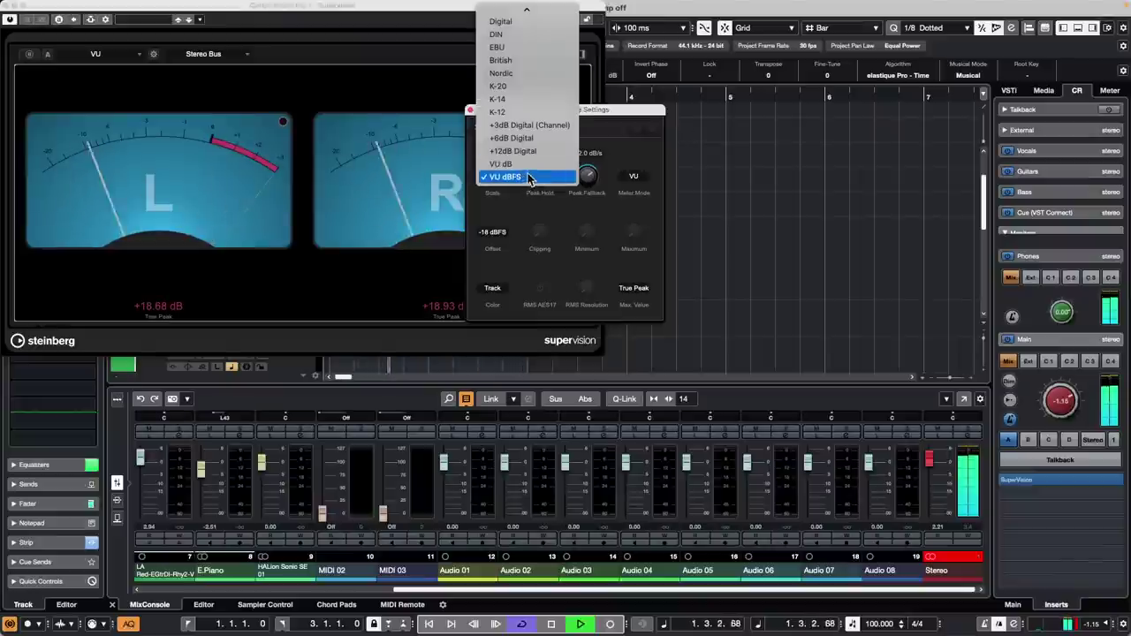
click(527, 179)
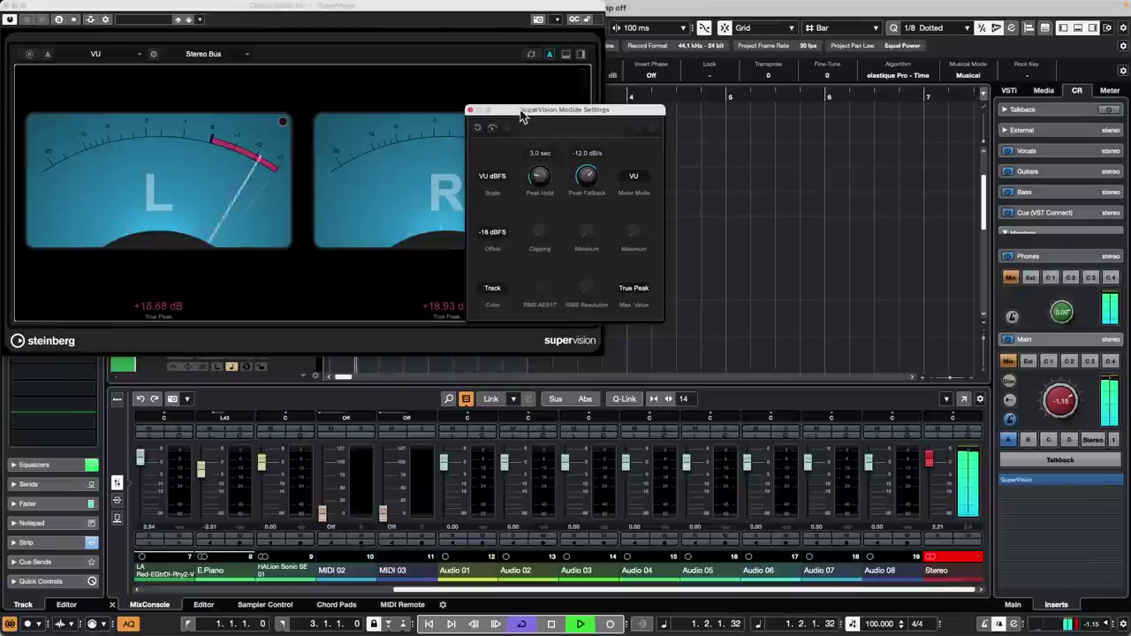
Move the module settings clear of the meters, lower the Stereo output fader to -2.44 dB, and keep the scale at VU dBFS
drag(517, 119, 733, 122)
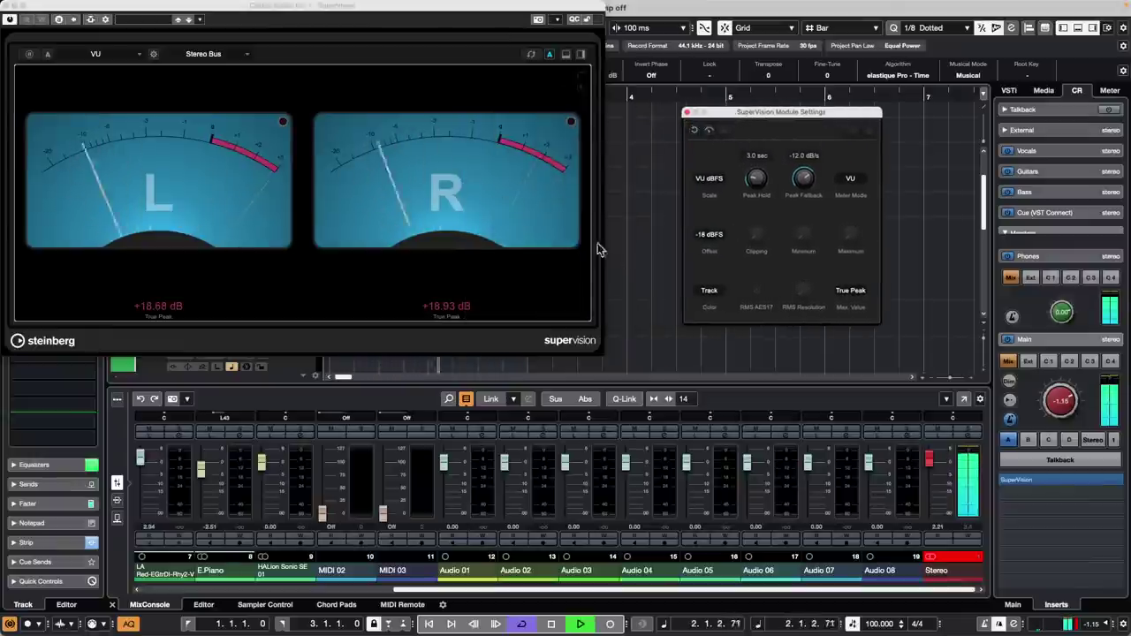
drag(937, 466, 937, 477)
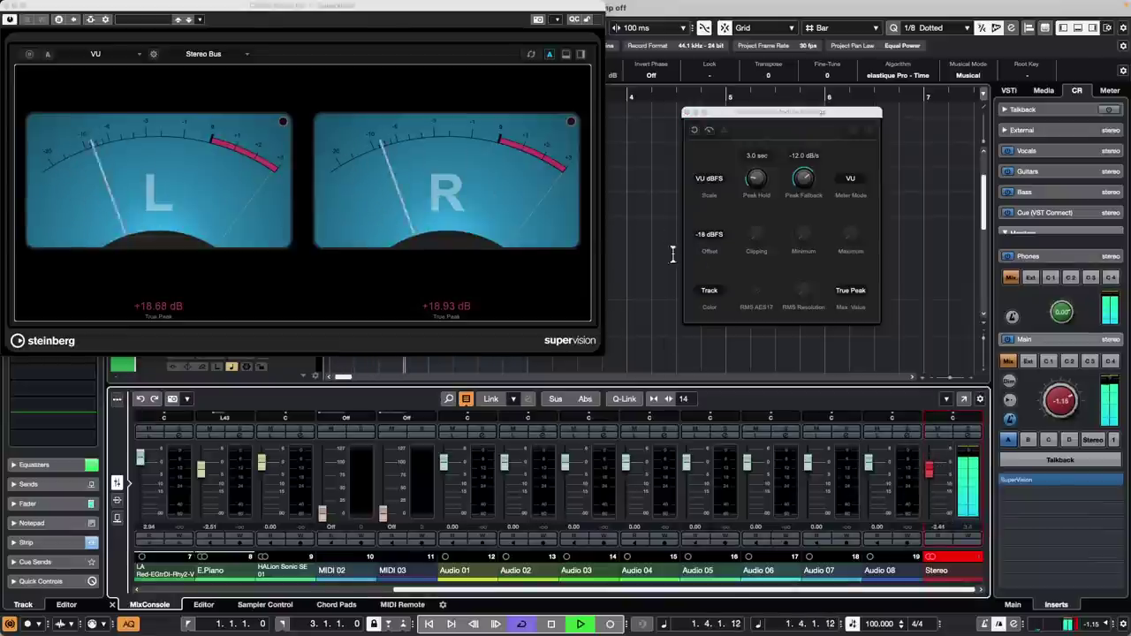
click(711, 179)
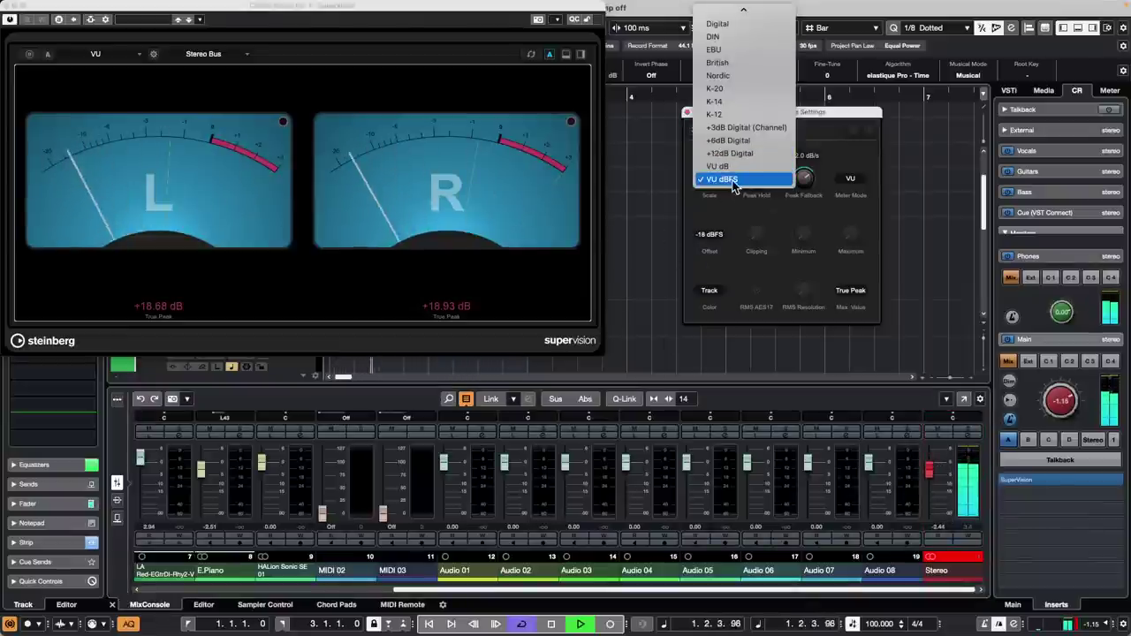
click(648, 178)
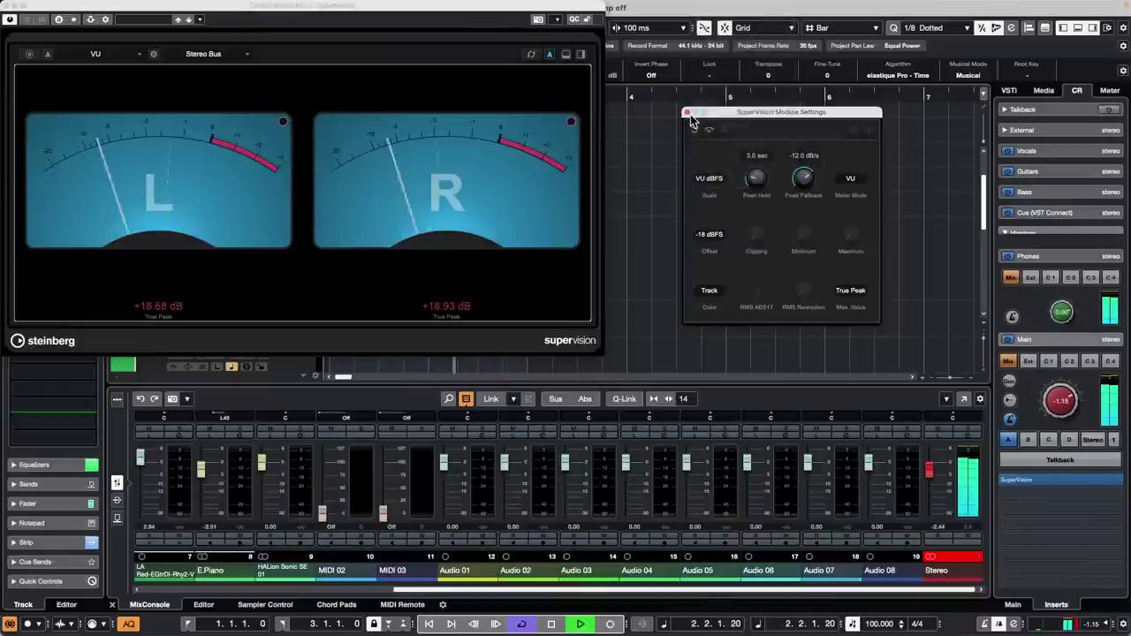
Close the SuperVision module settings and meter window, and stop playback
click(687, 112)
click(9, 7)
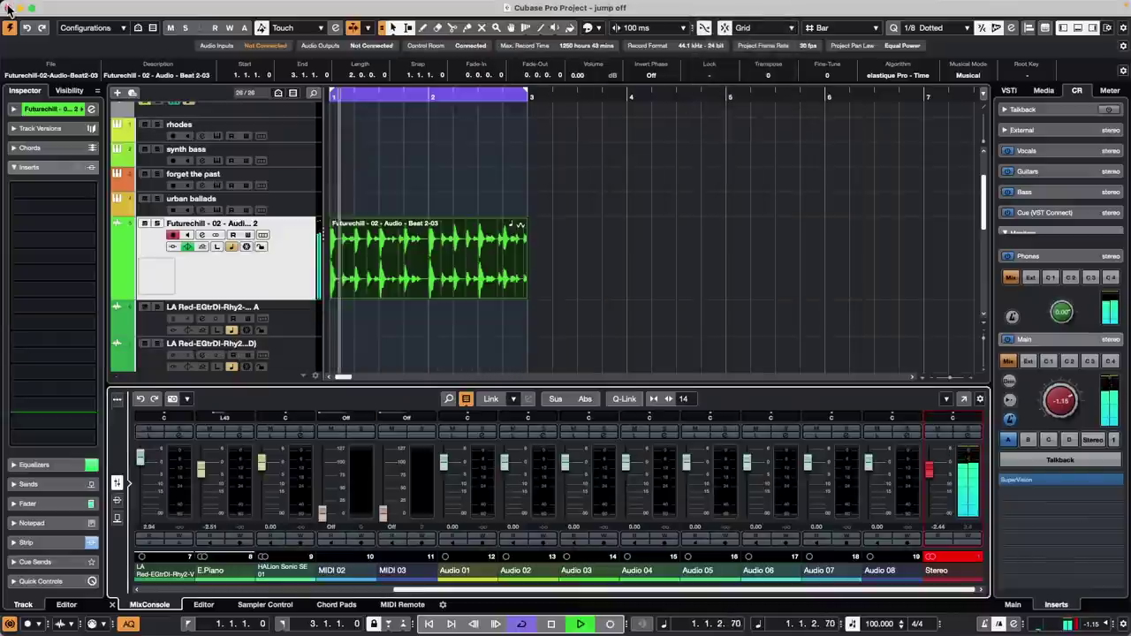
key(space)
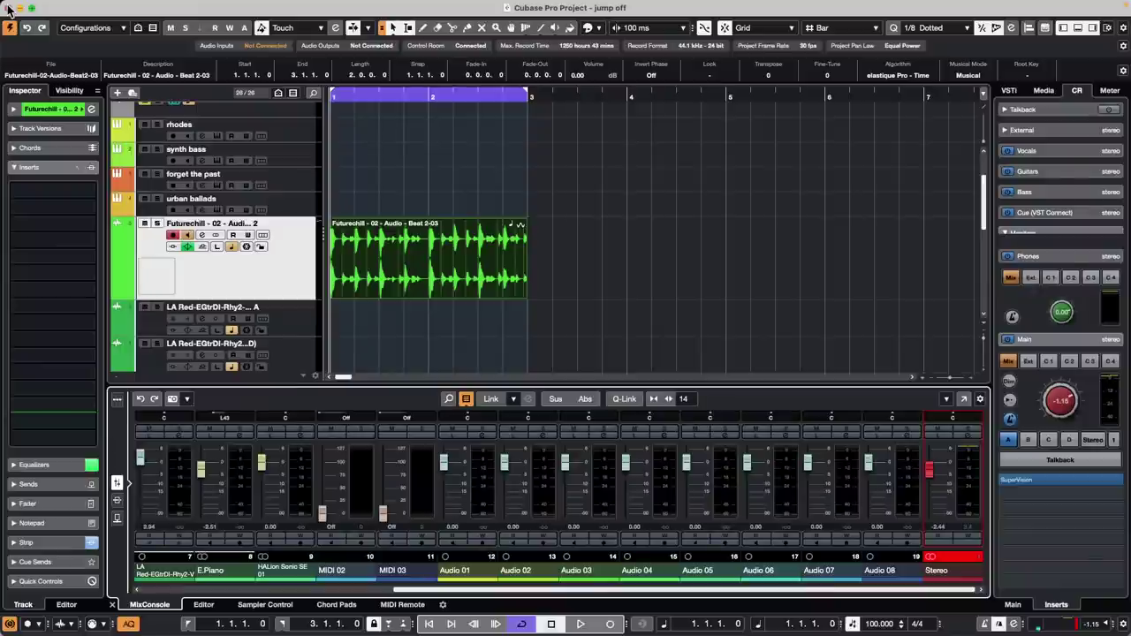
Open the Futurechill track's channel settings, show its equalizer, and examine the Pre-Gain control in the Pre section
click(299, 283)
click(91, 108)
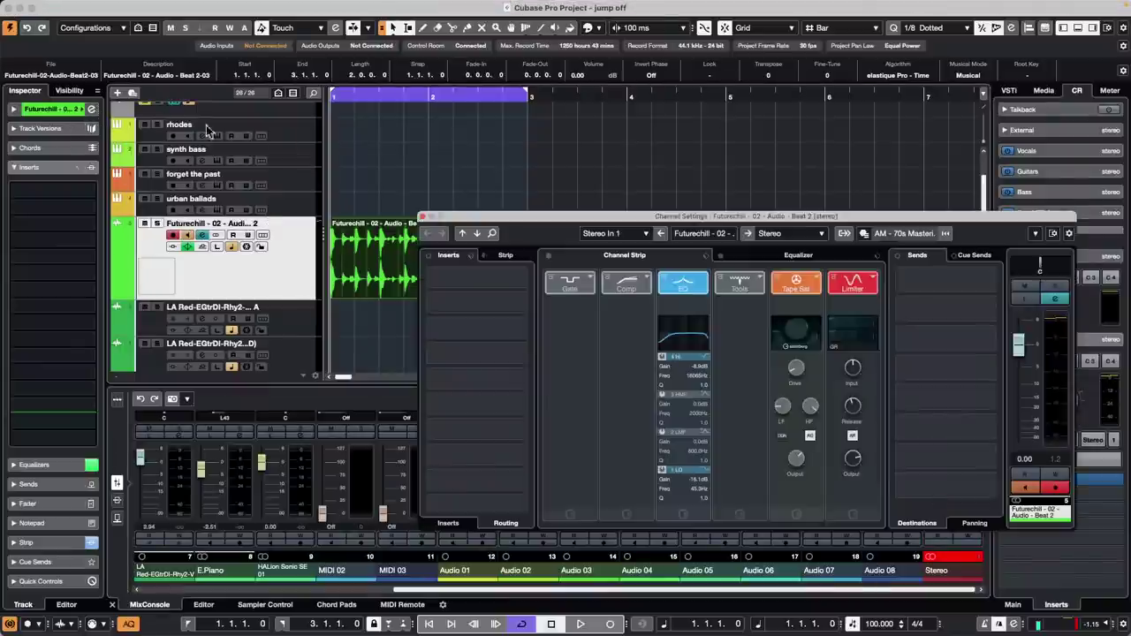
click(778, 258)
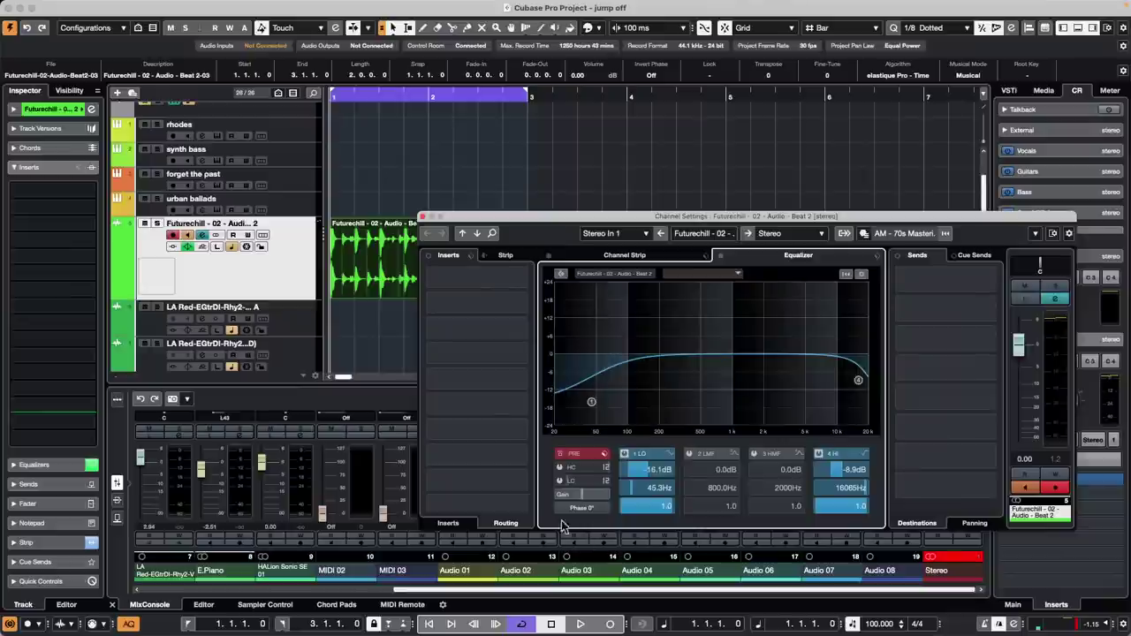
mouse_move(579, 501)
mouse_down()
mouse_move(642, 493)
mouse_move(589, 499)
mouse_up()
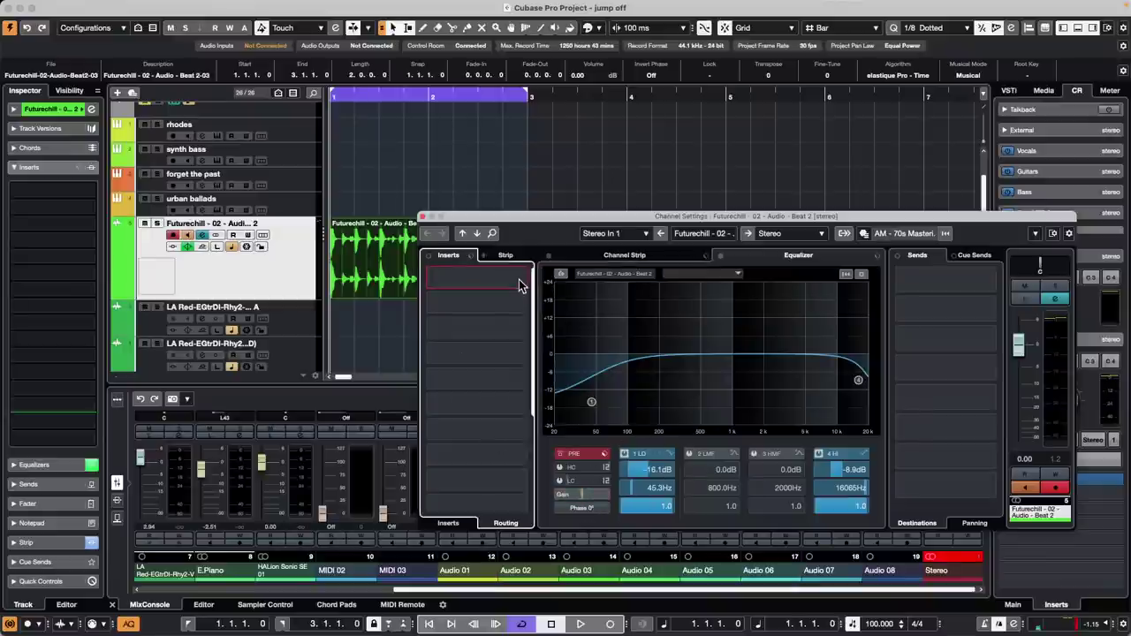
click(523, 281)
click(523, 281)
click(524, 277)
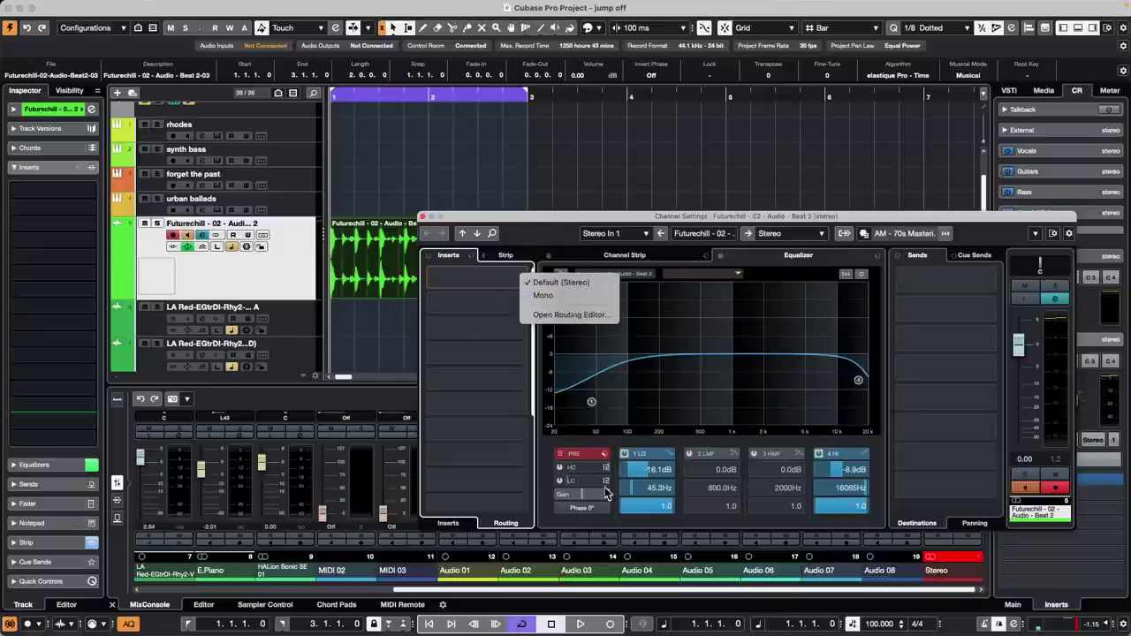
click(560, 294)
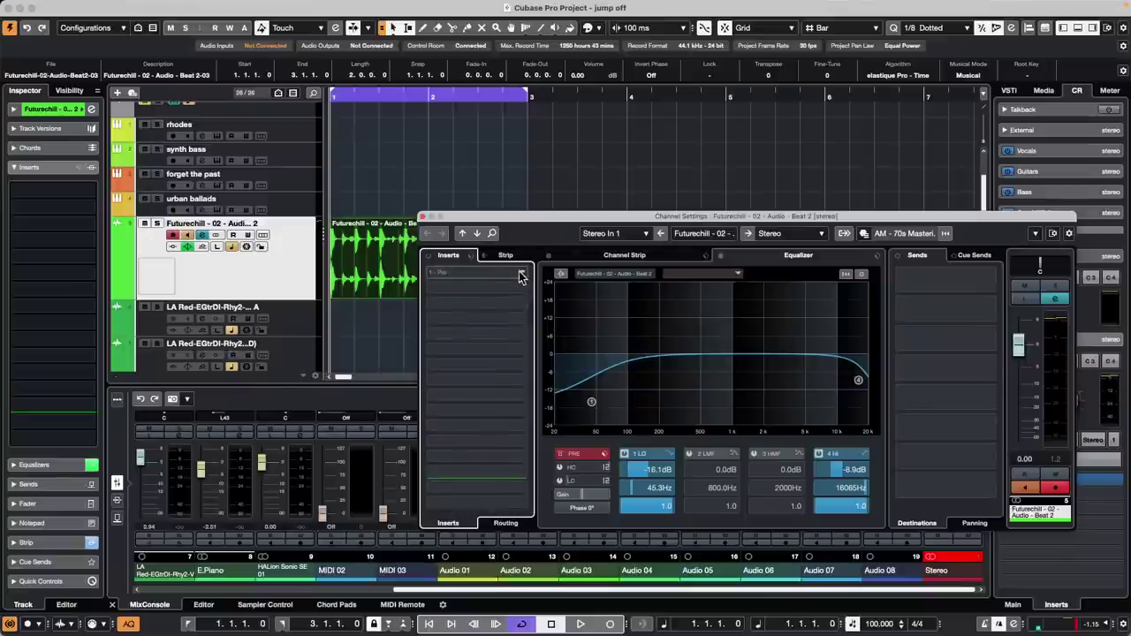
Load StudioEQ into the Futurechill channel's first insert slot, and close the plug-in and channel settings windows
click(519, 276)
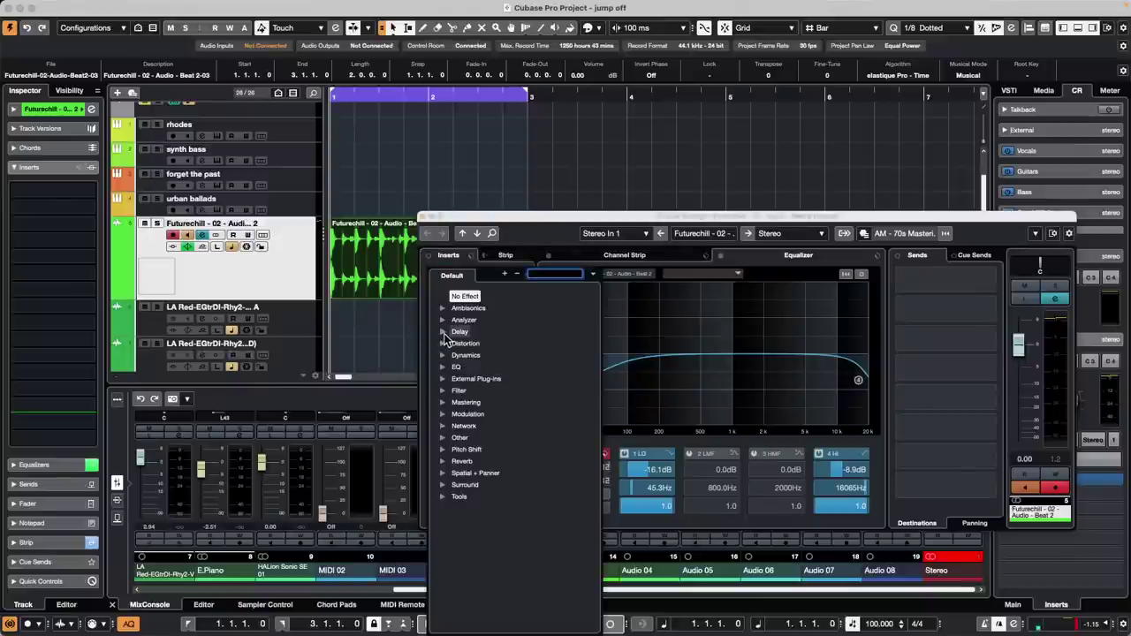
click(449, 366)
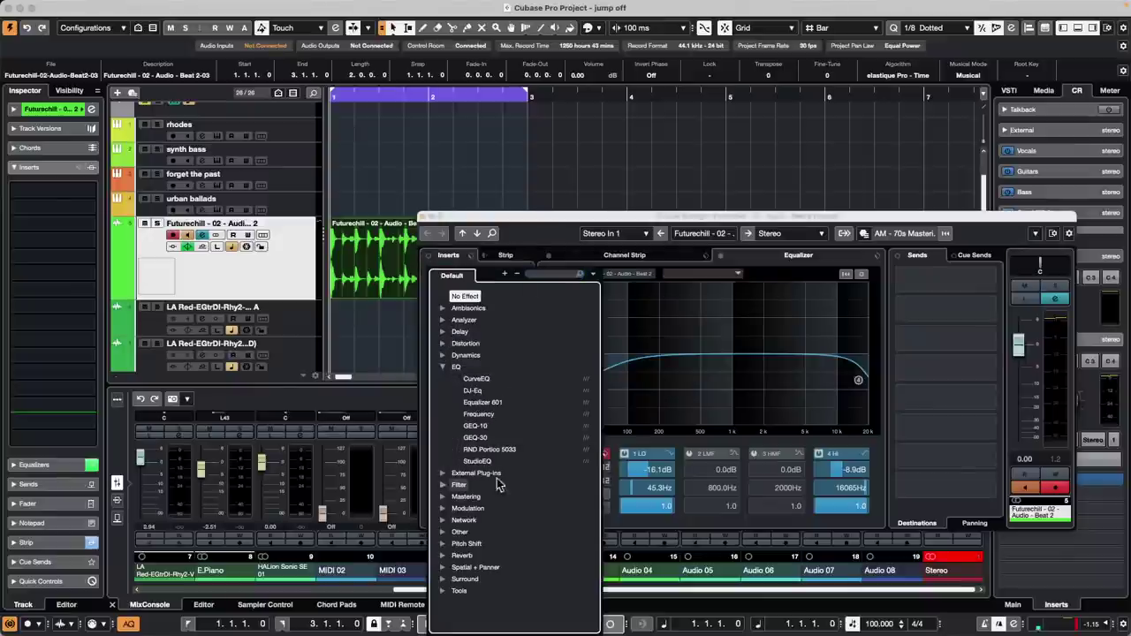
click(477, 461)
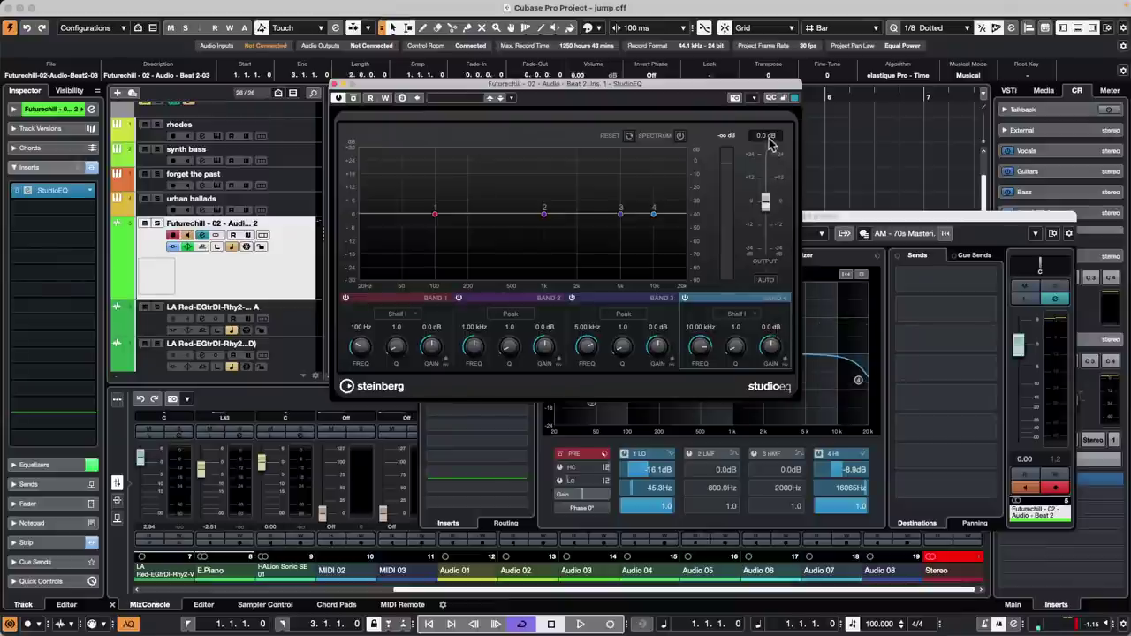
click(335, 84)
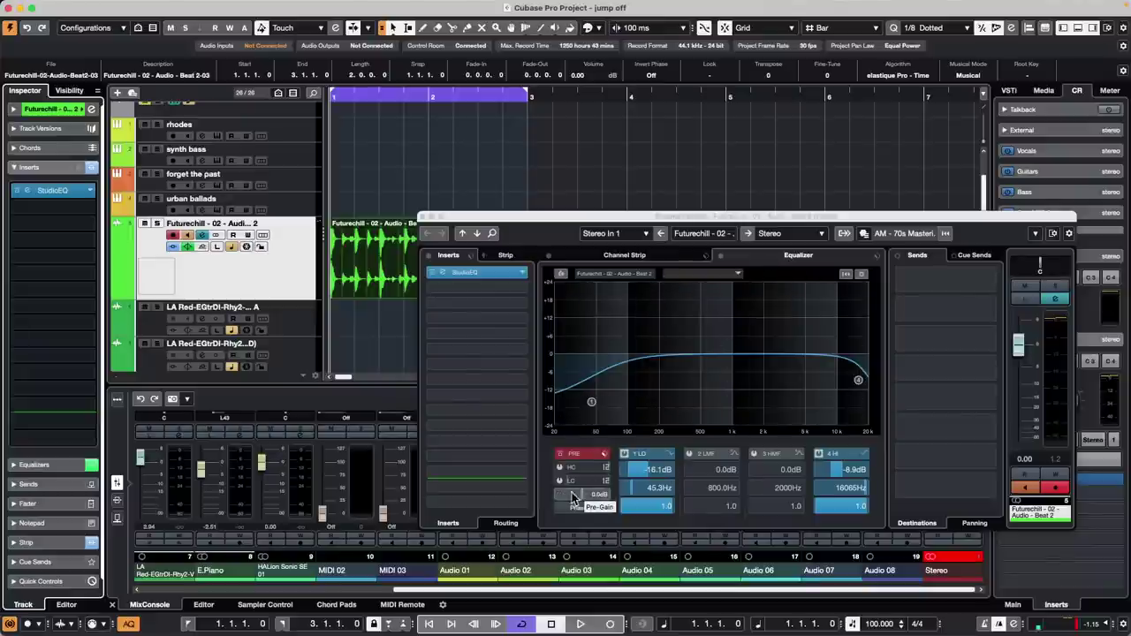
click(421, 217)
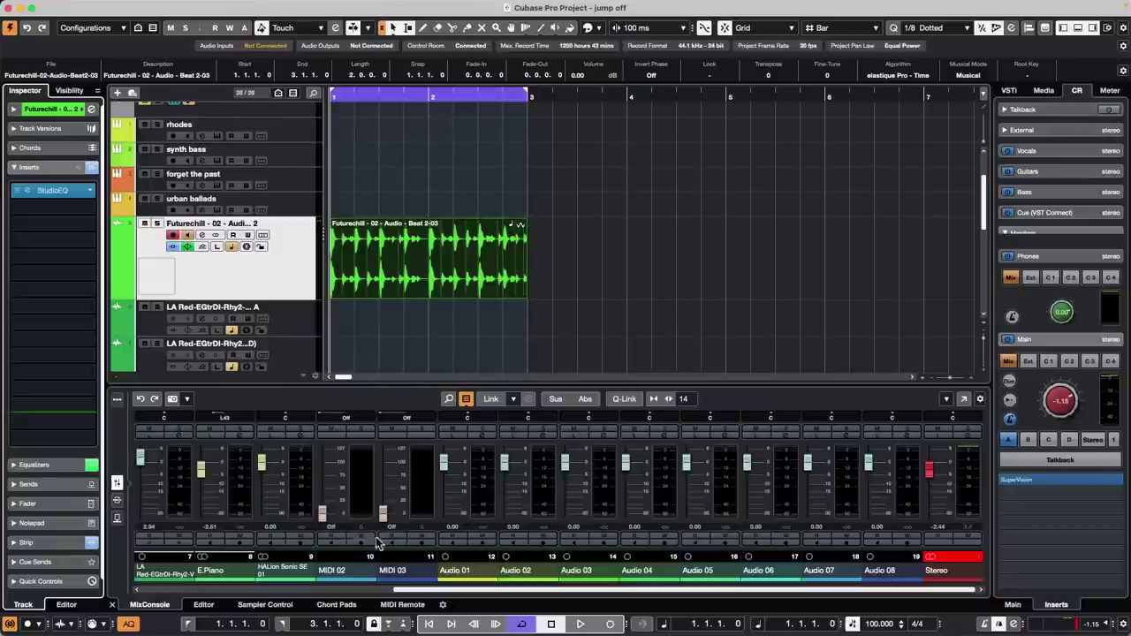
Shape Audio 01's EQ with about -5.7 dB at 119.6 Hz, -7.7 dB at 2976 Hz and +8.9 dB at 1028 Hz
click(488, 439)
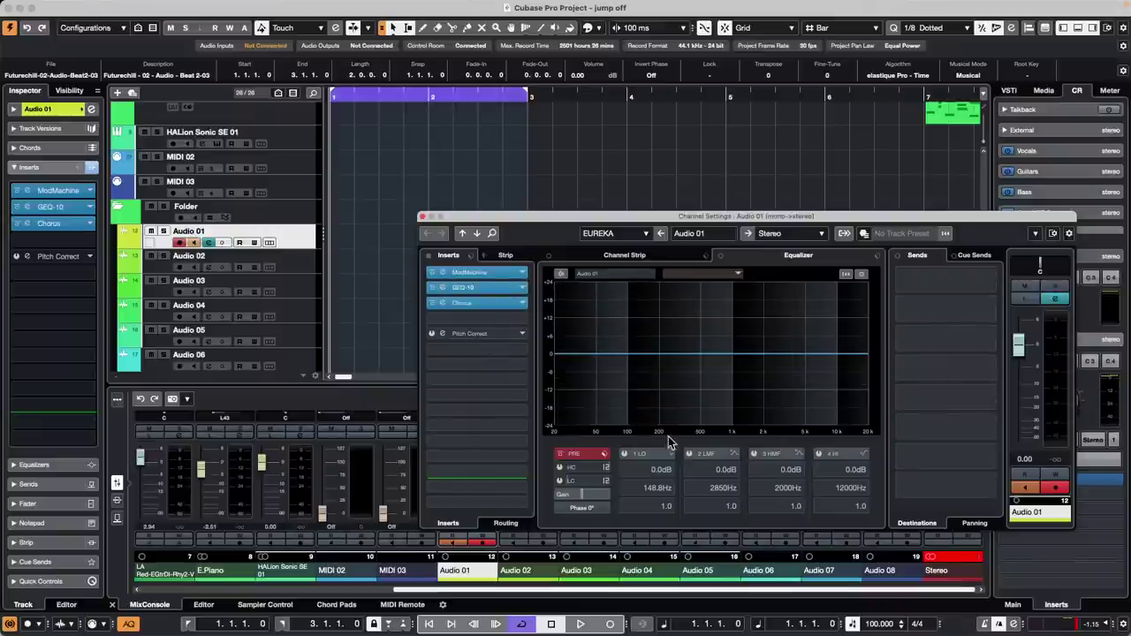
drag(737, 352, 781, 377)
drag(645, 355, 638, 376)
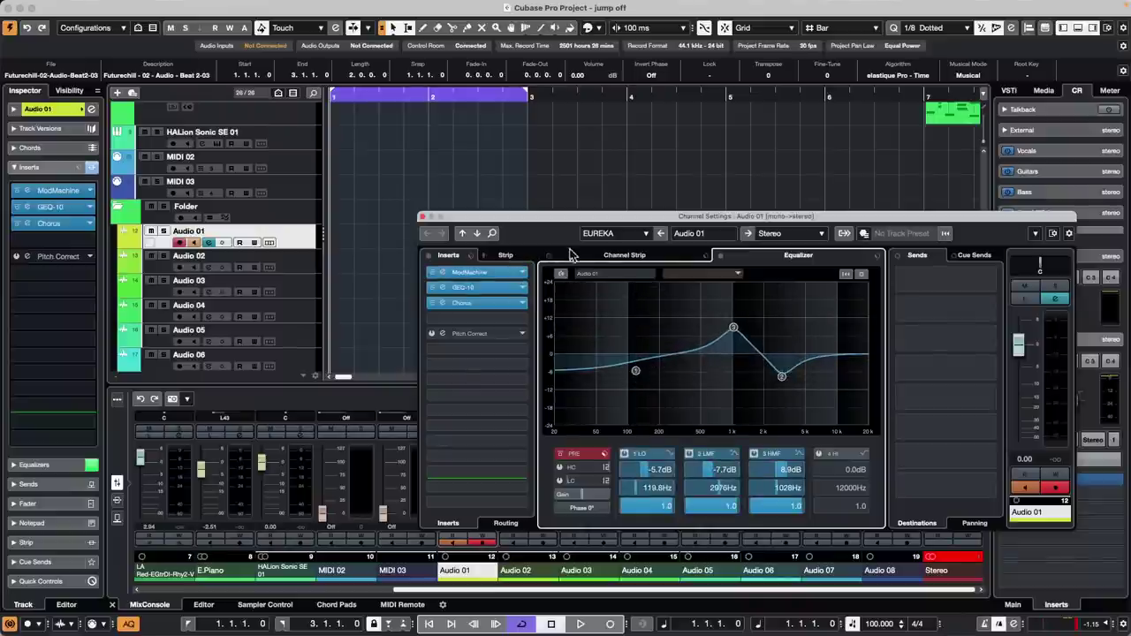
Toggle Audio 01's channel strip between pre- and post-inserts positions, leave it before the inserts, and close the channel settings
click(484, 257)
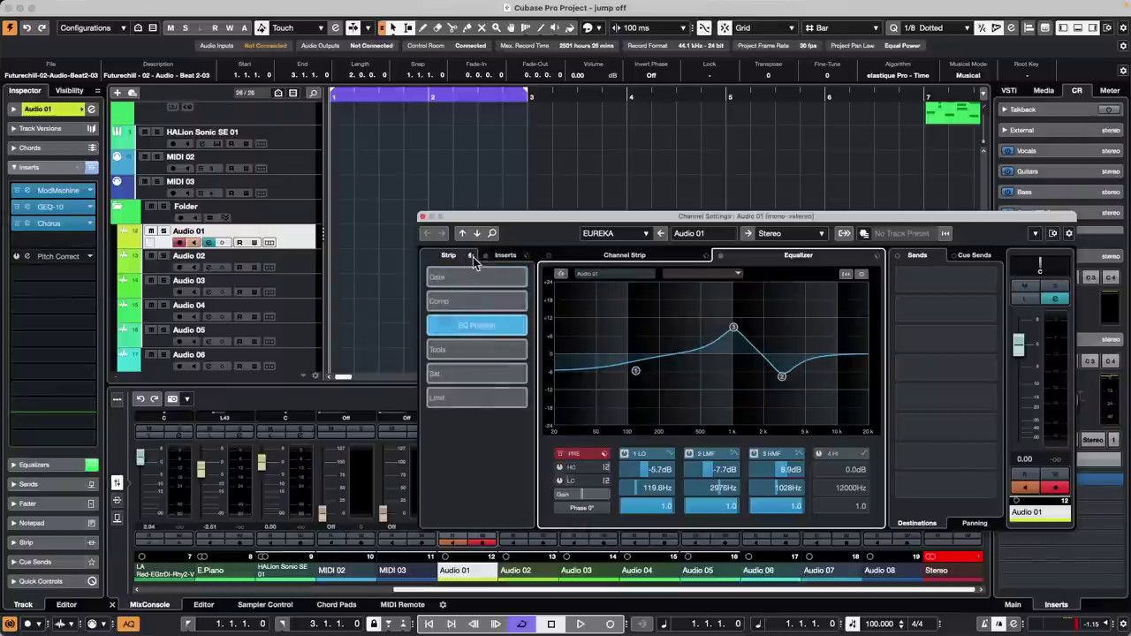
click(483, 256)
click(484, 256)
click(484, 256)
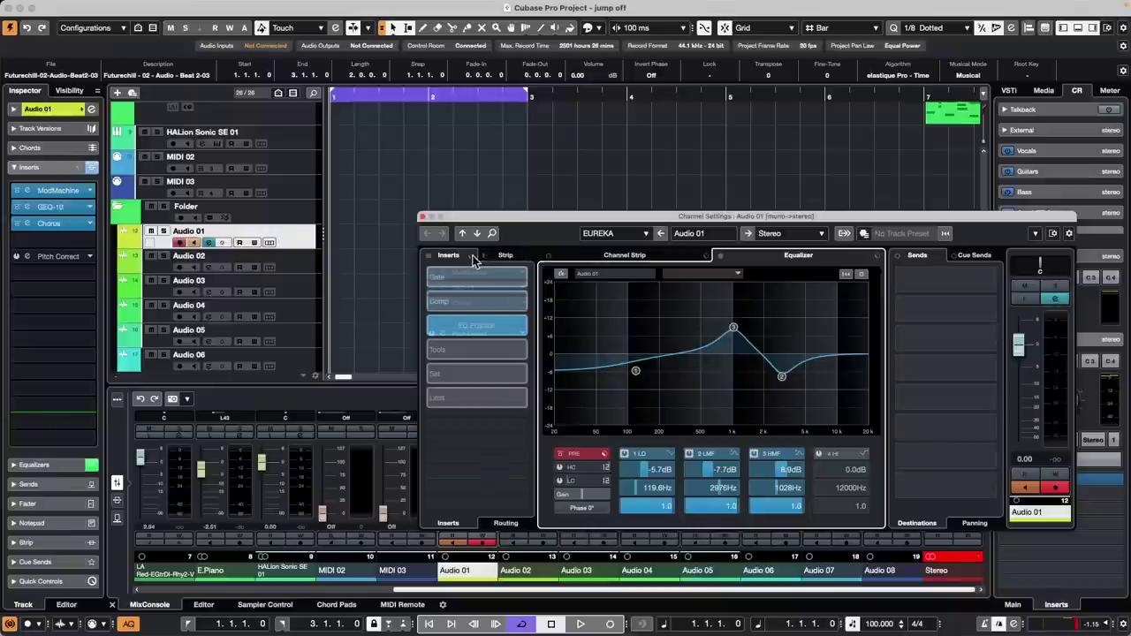
click(485, 256)
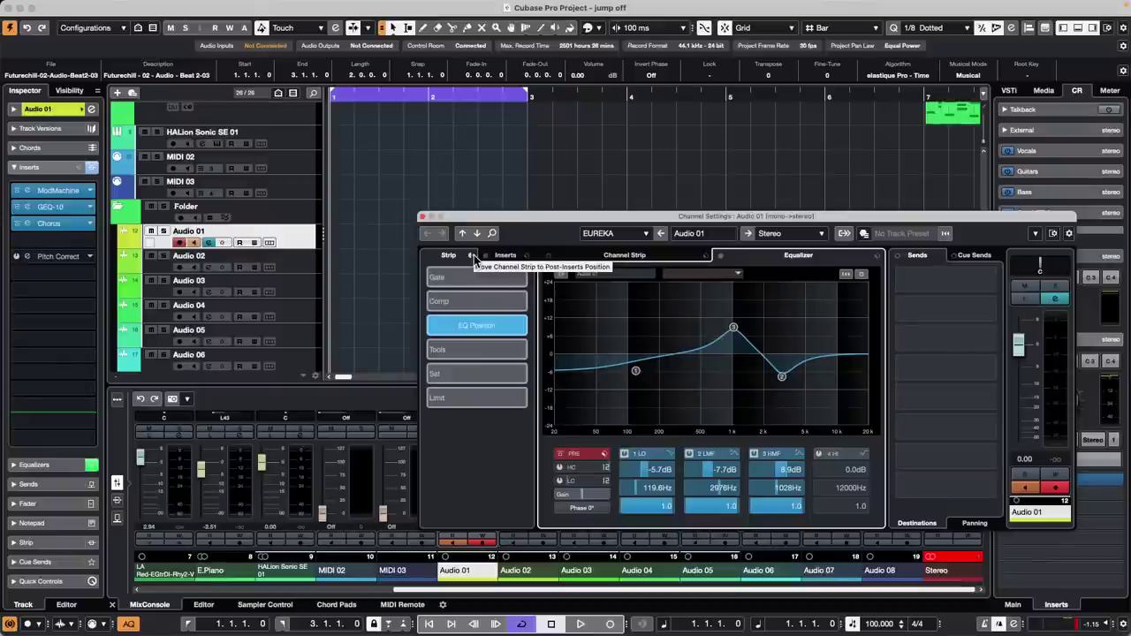
click(422, 216)
Select the tracks Audio 01 through Audio 08 and activate the Color tool
scroll(322, 260, down, 3)
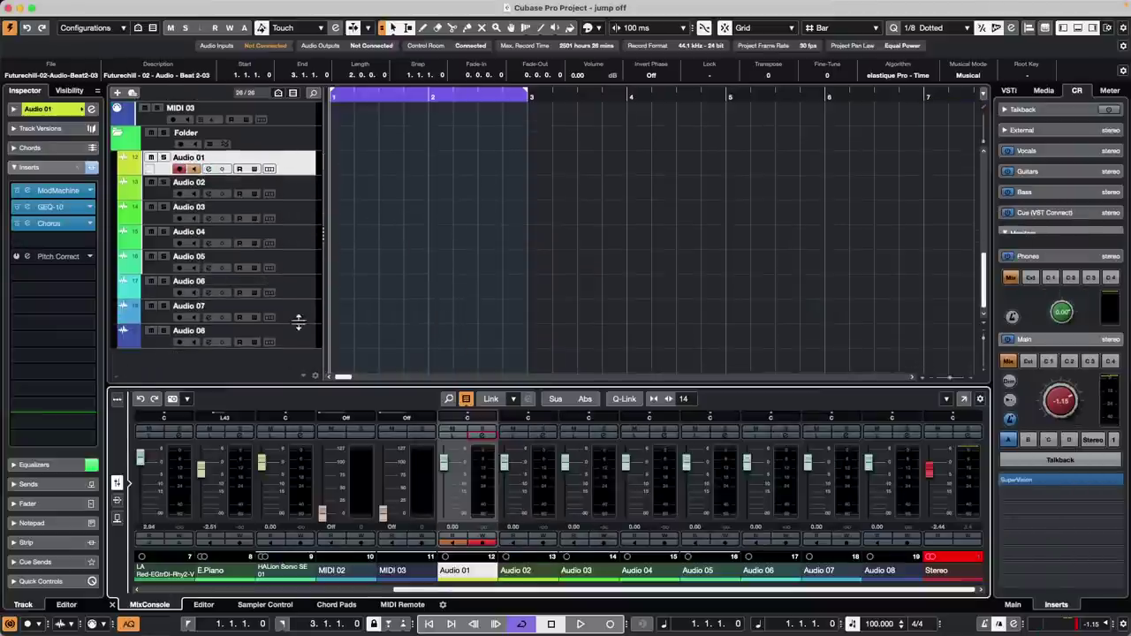
shift+click(311, 341)
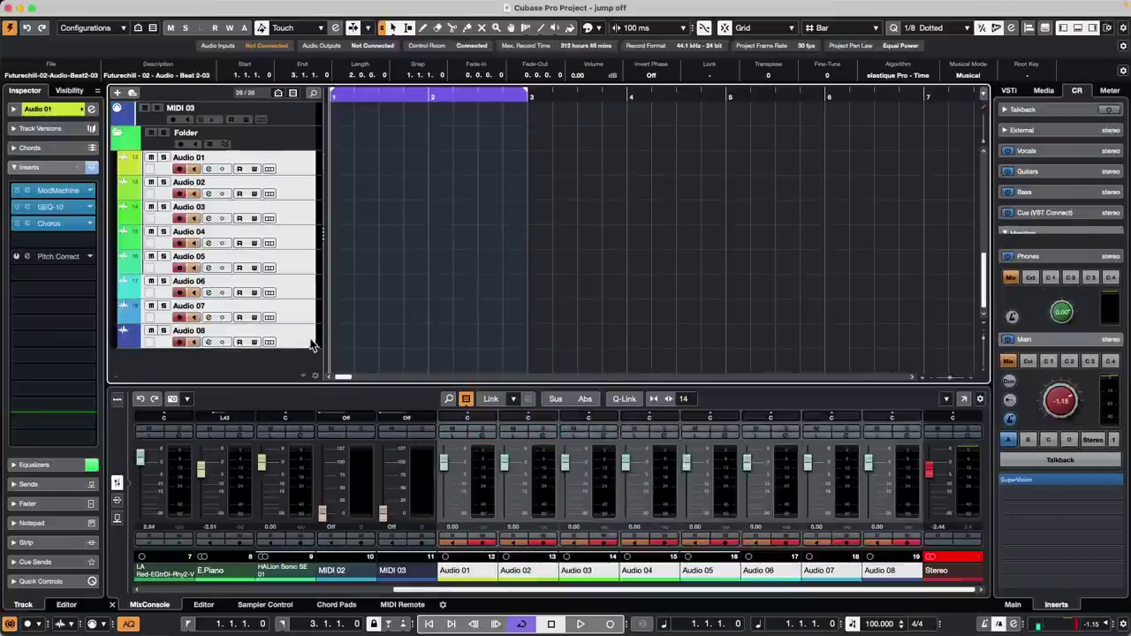
click(569, 27)
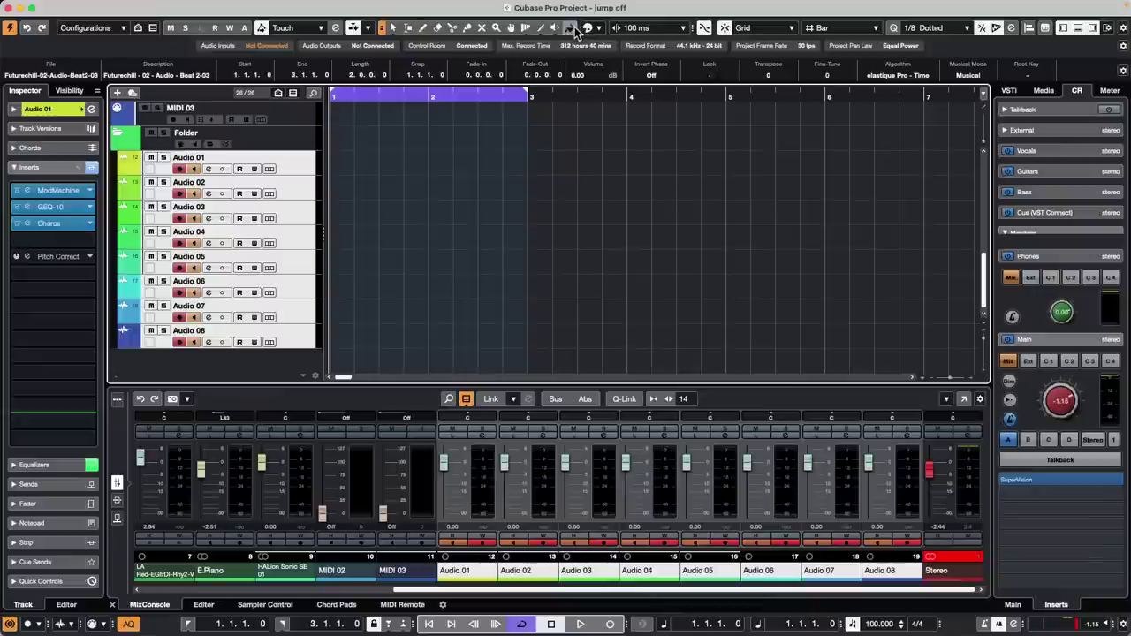
right_click(478, 181)
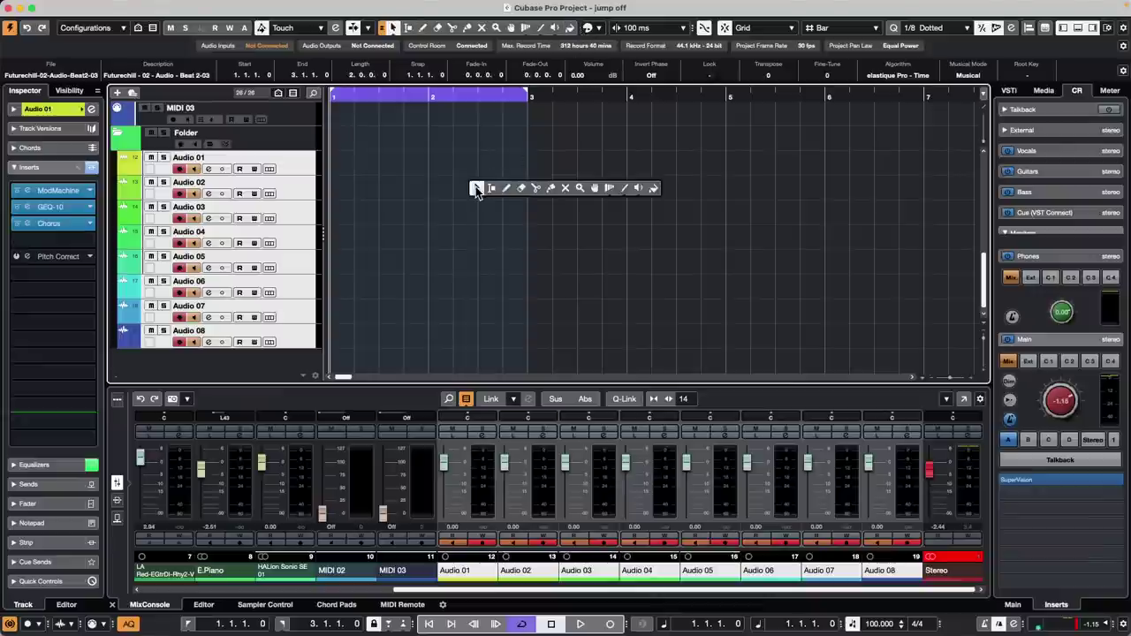
click(652, 189)
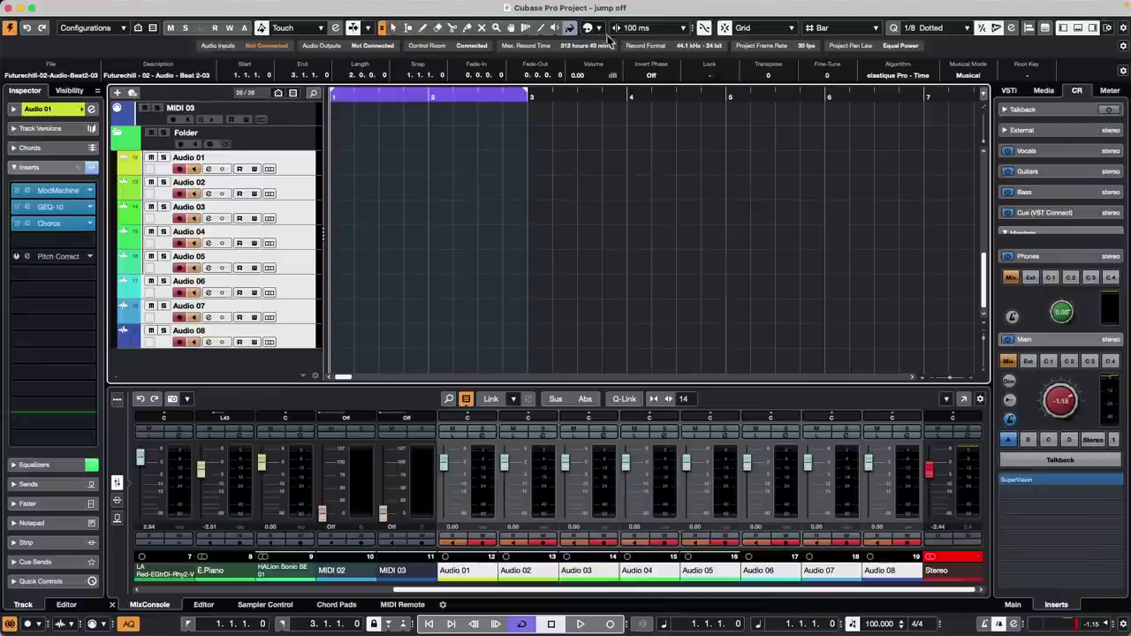
Clear the audio event selection and reselect the tracks Audio 01 through Audio 08 with the Color tool active
click(598, 29)
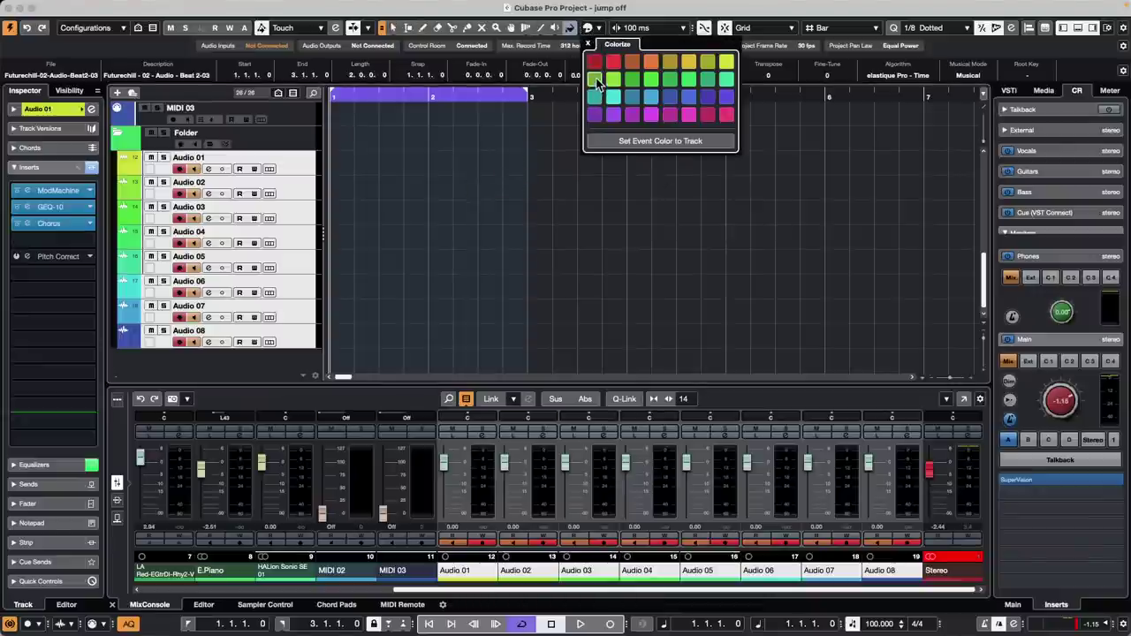
key(1)
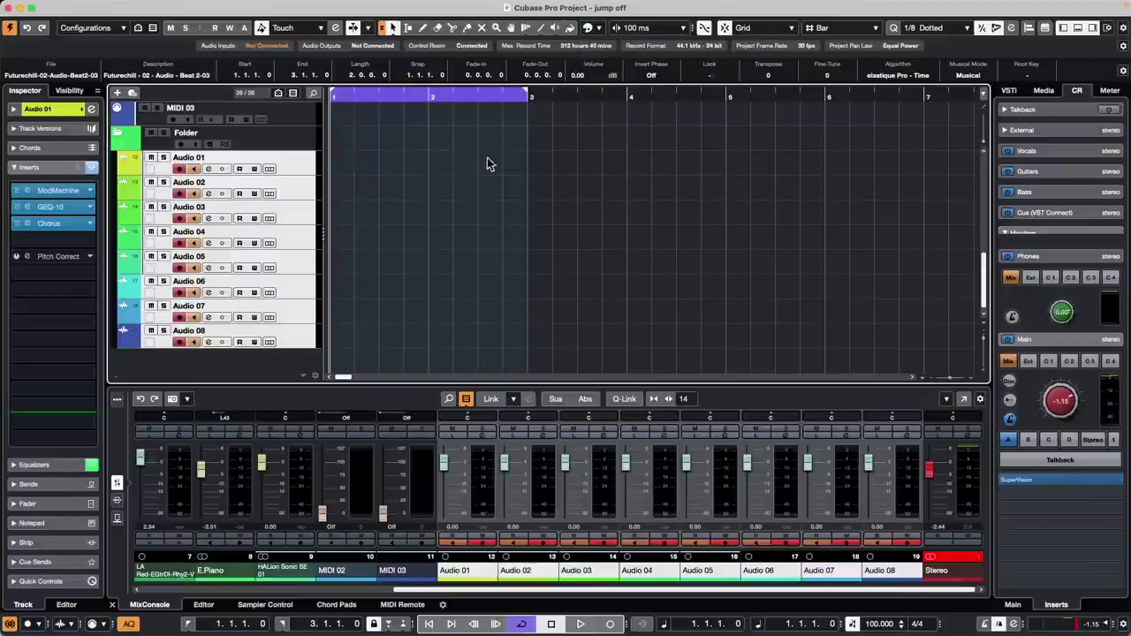
click(486, 158)
shift+click(301, 336)
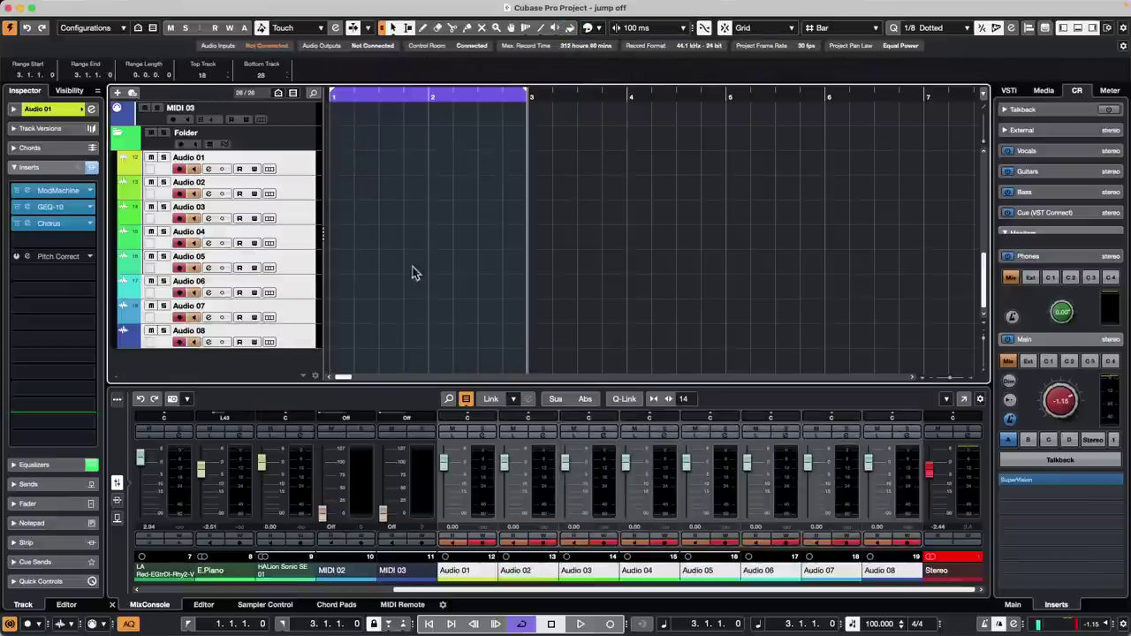
click(598, 30)
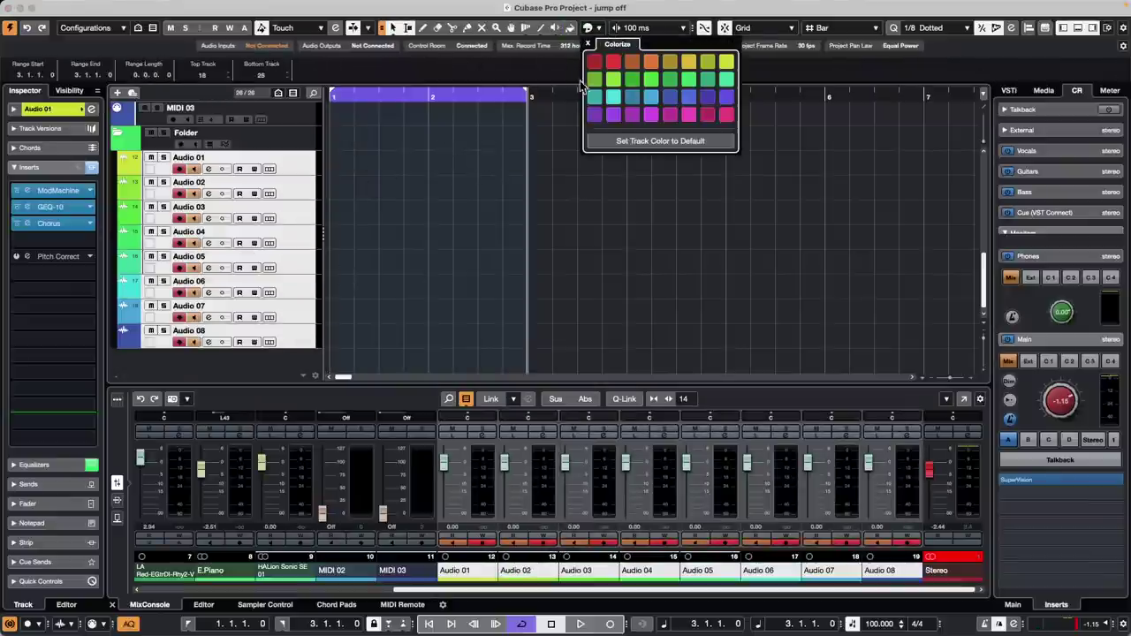
click(572, 30)
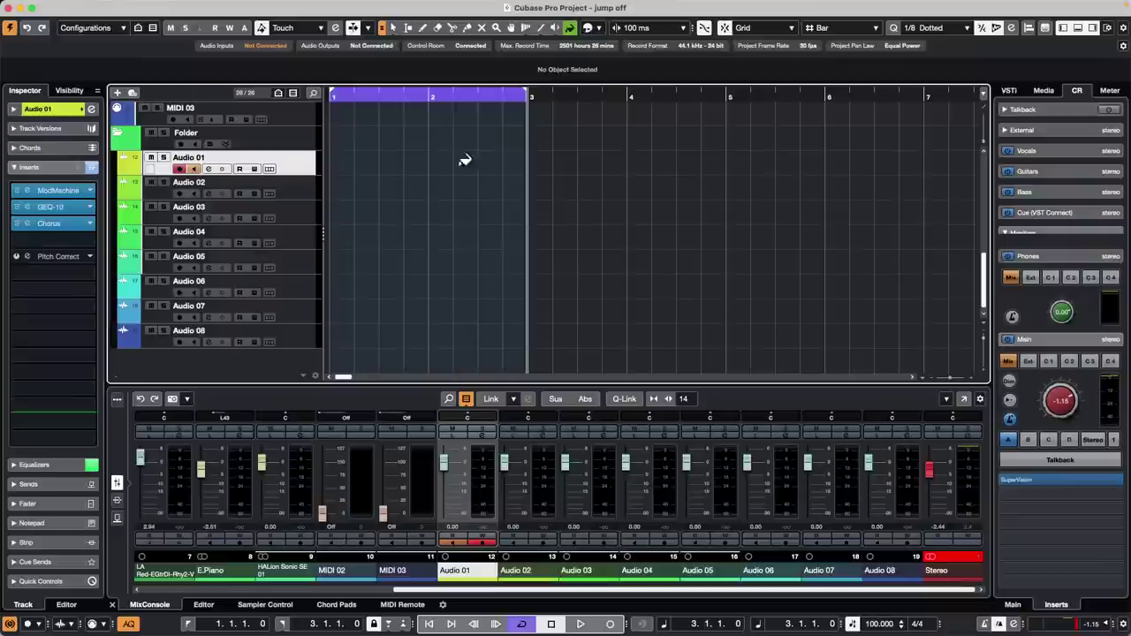
shift+click(310, 348)
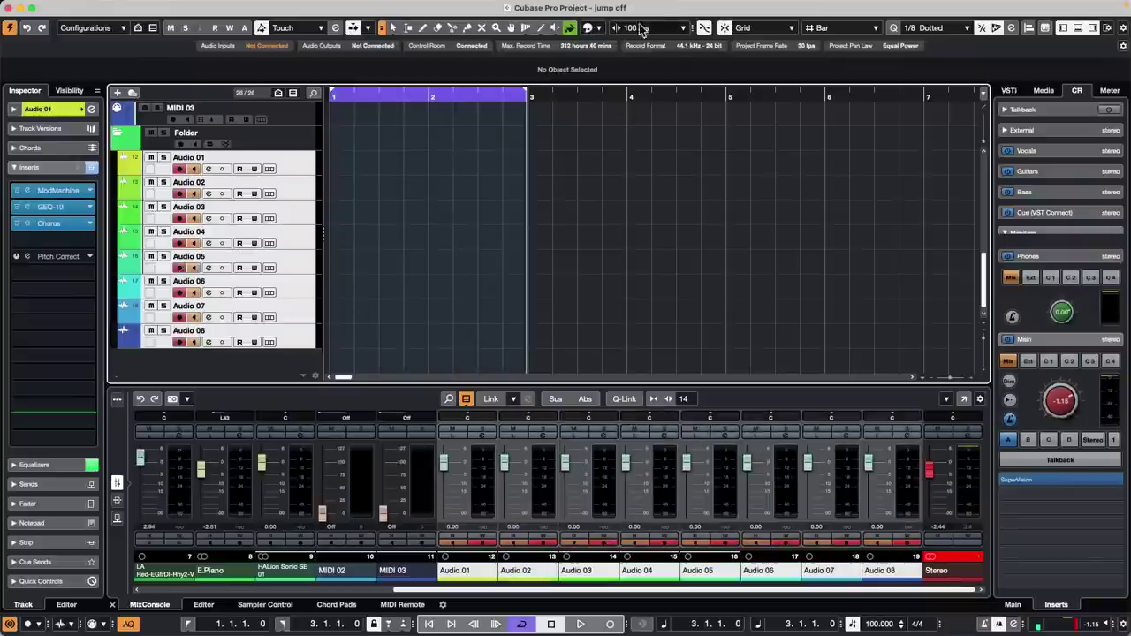
Try several purple, pink and blue colors on the tracks Audio 01 through Audio 08, ending on a medium blue
click(596, 30)
click(652, 100)
click(613, 116)
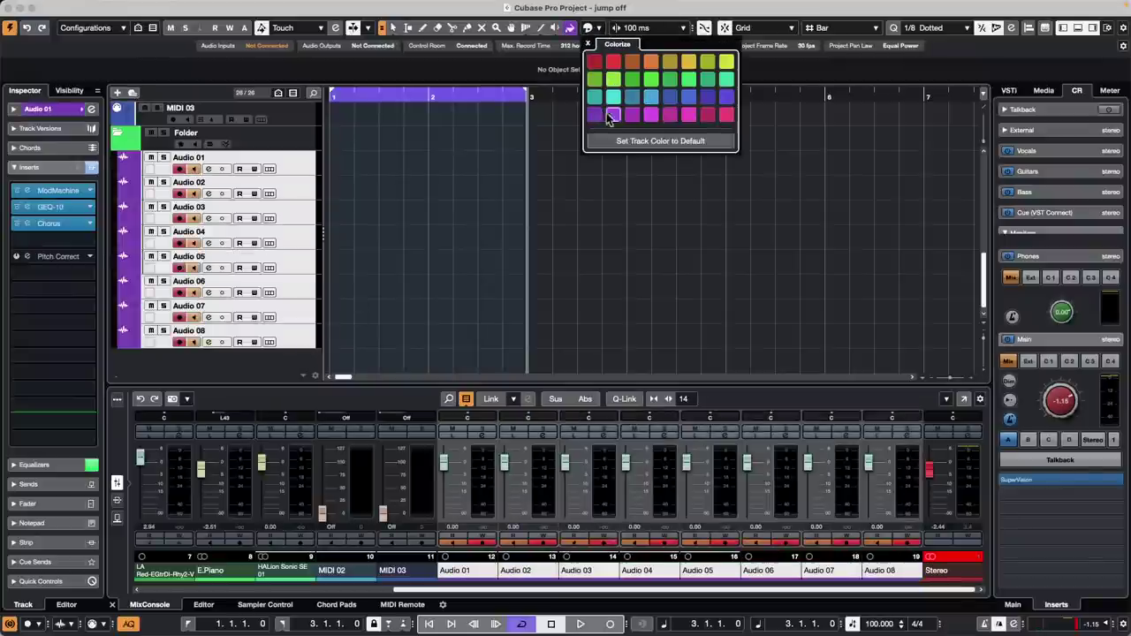
click(690, 116)
click(727, 115)
click(709, 98)
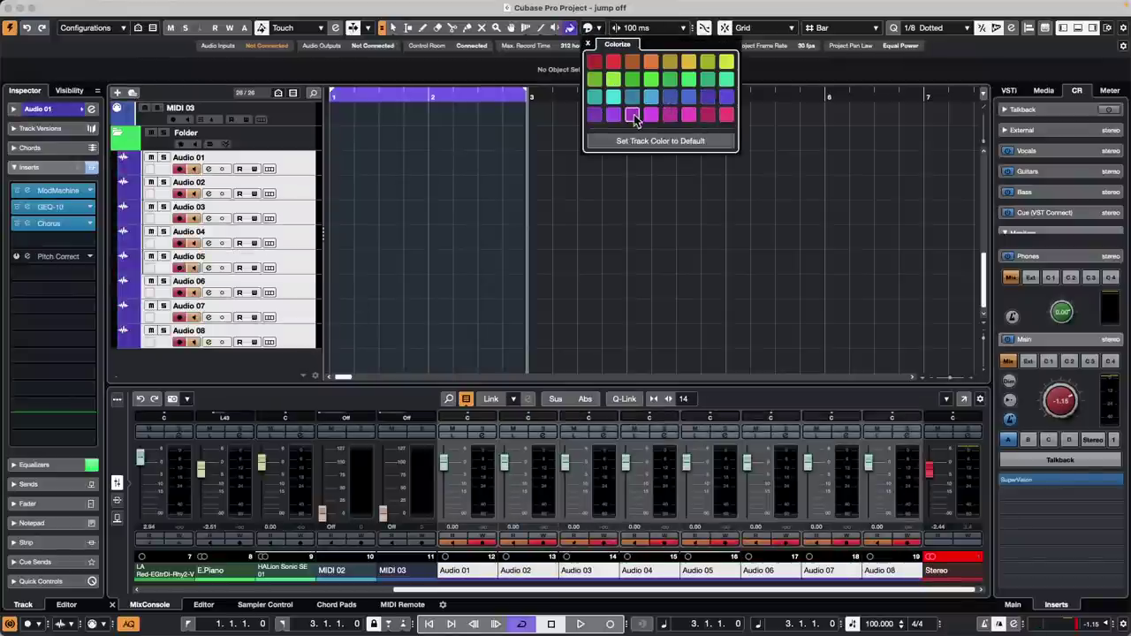
click(669, 116)
click(687, 97)
click(669, 95)
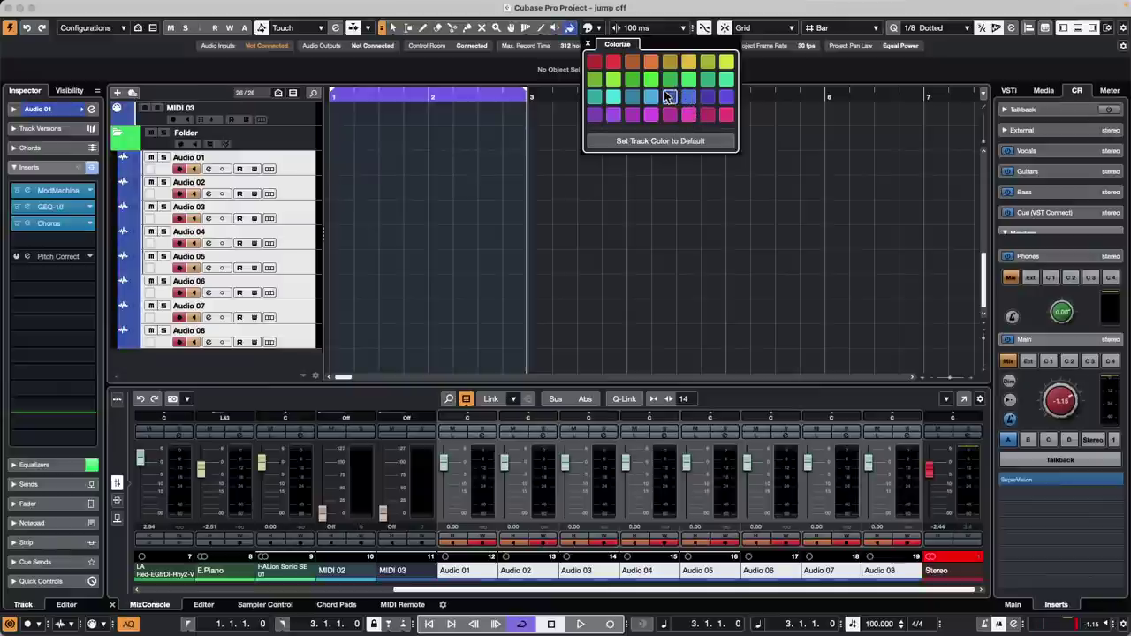
Color the selected tracks Audio 01 through Audio 08 dark red
click(451, 243)
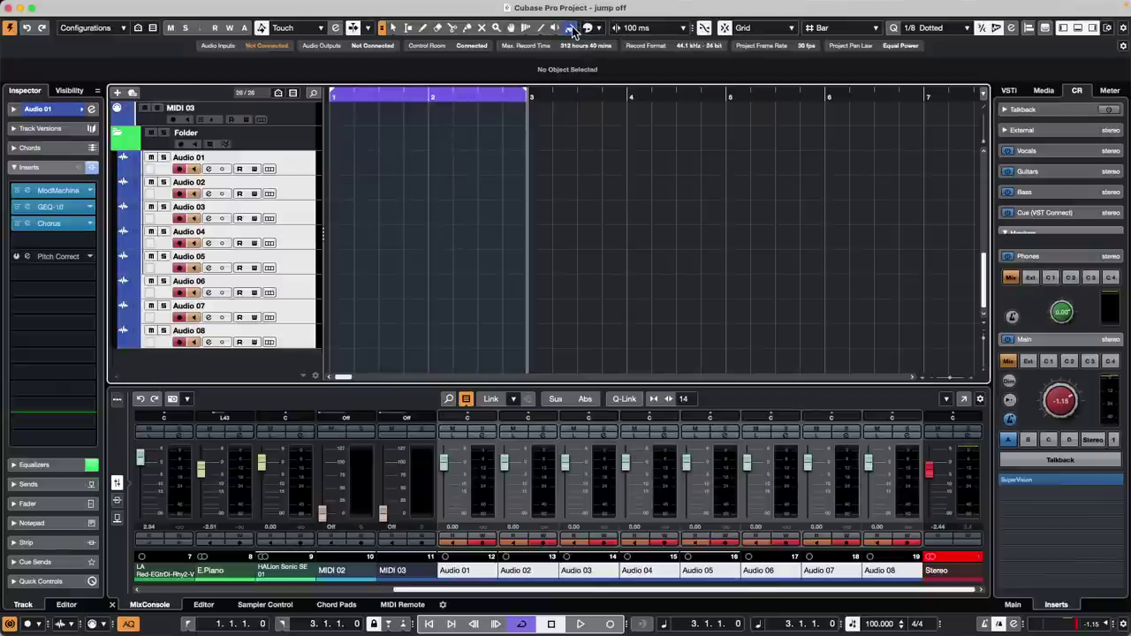
click(599, 29)
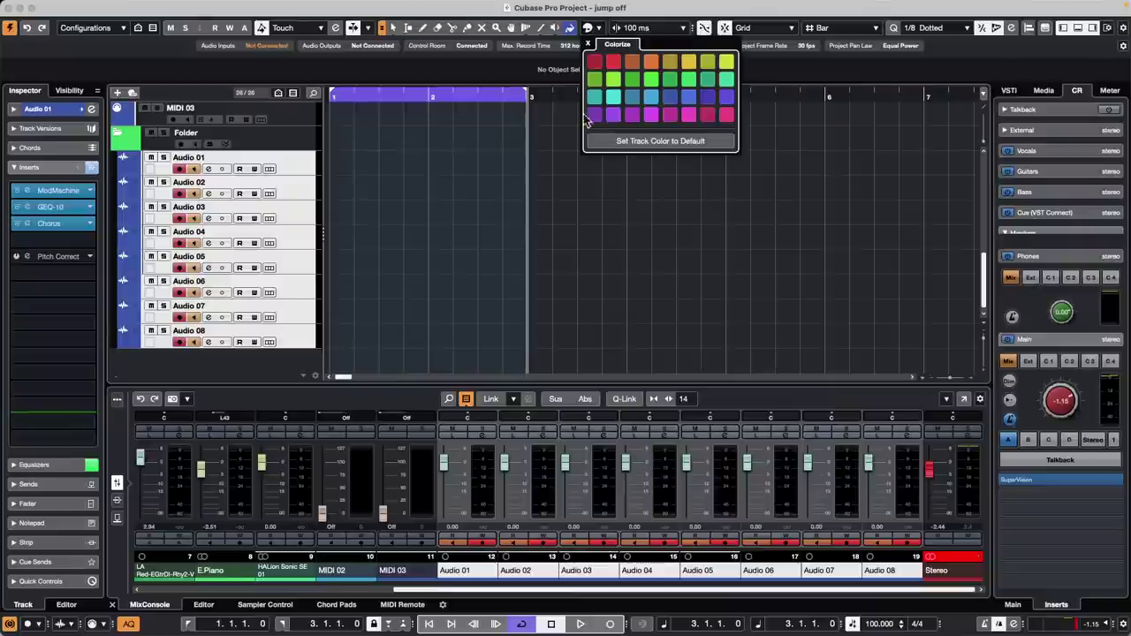
click(595, 60)
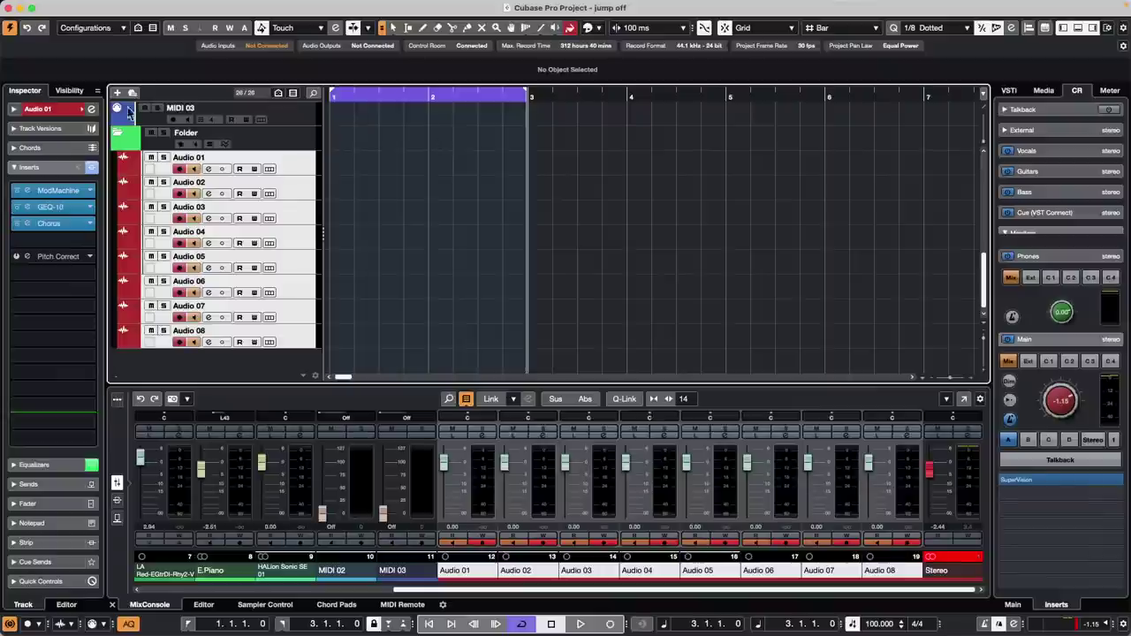
Open the Groove Agent SE instrument of the "forget the past" track and move its window clear of the mixer
scroll(296, 176, up, 10)
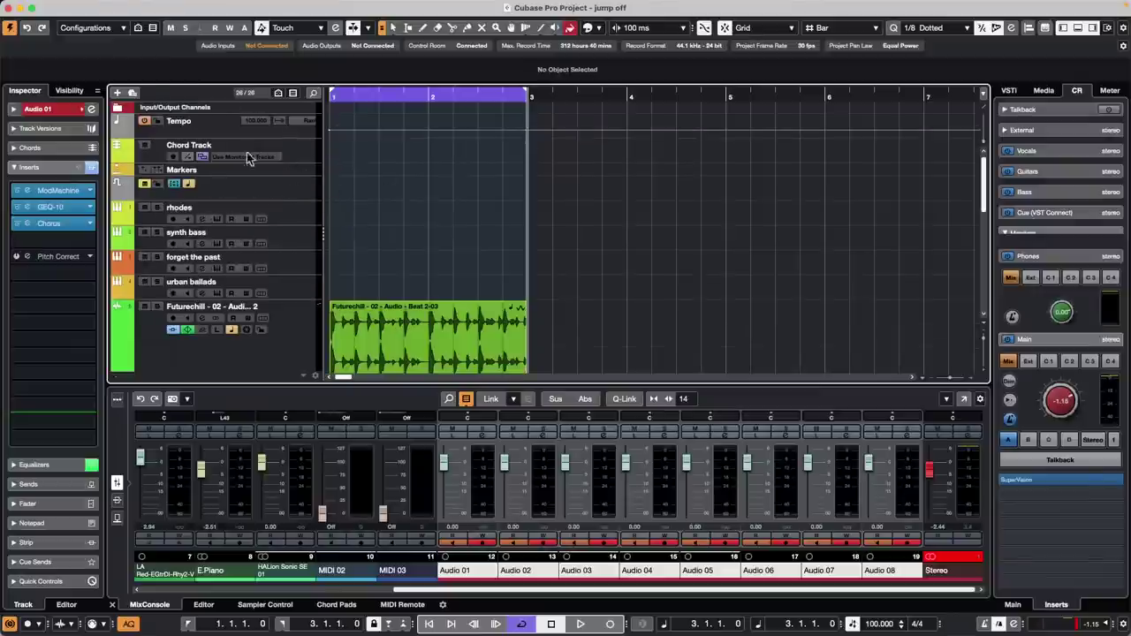
click(301, 264)
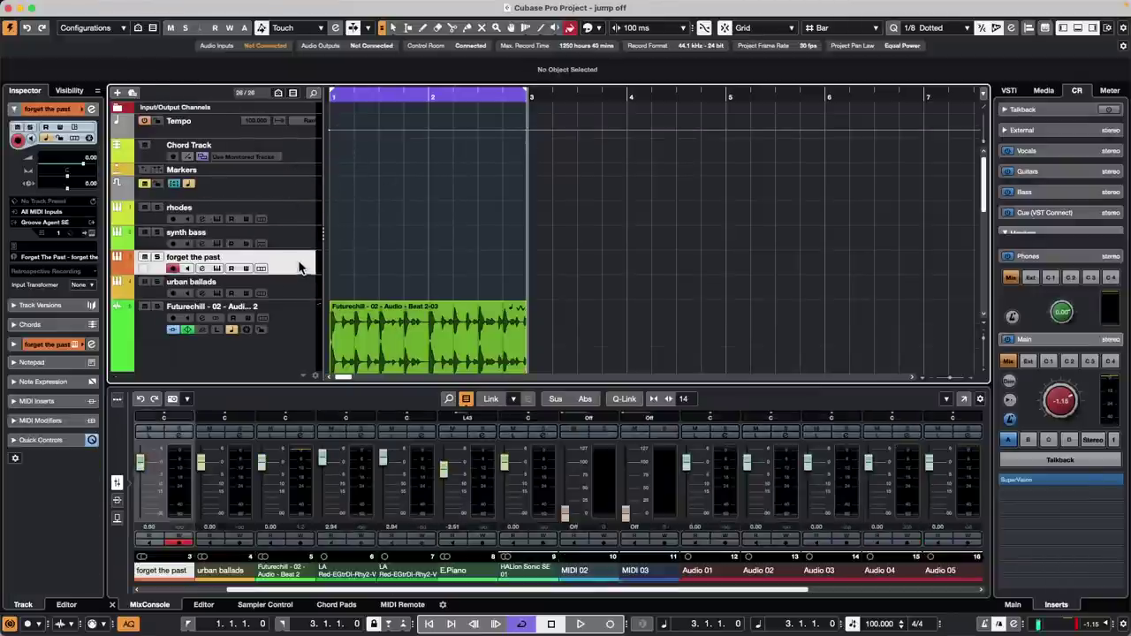
click(91, 232)
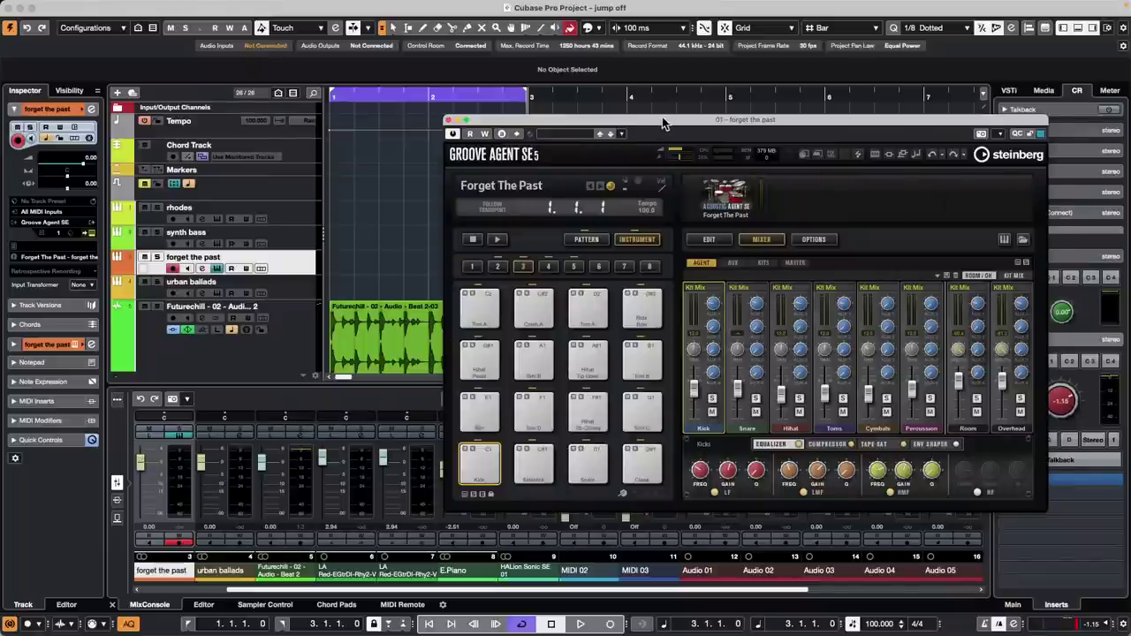
drag(663, 122, 527, 14)
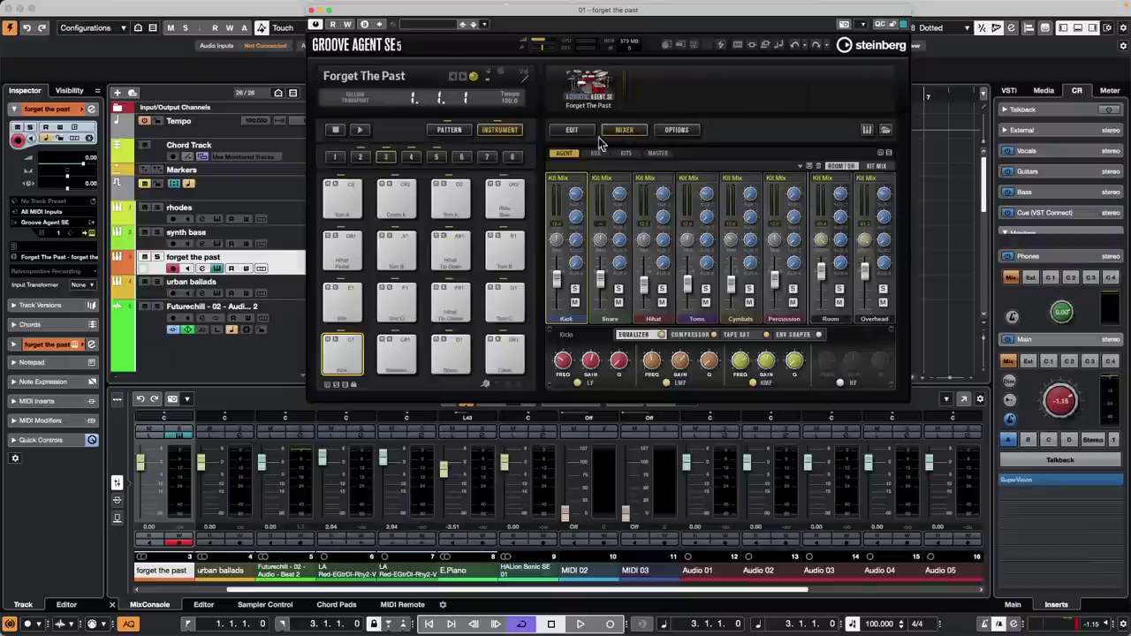
Audition several Forget The Past drum pads while viewing the kit's Edit and Mixer pages, ending with the Kick pad
click(396, 306)
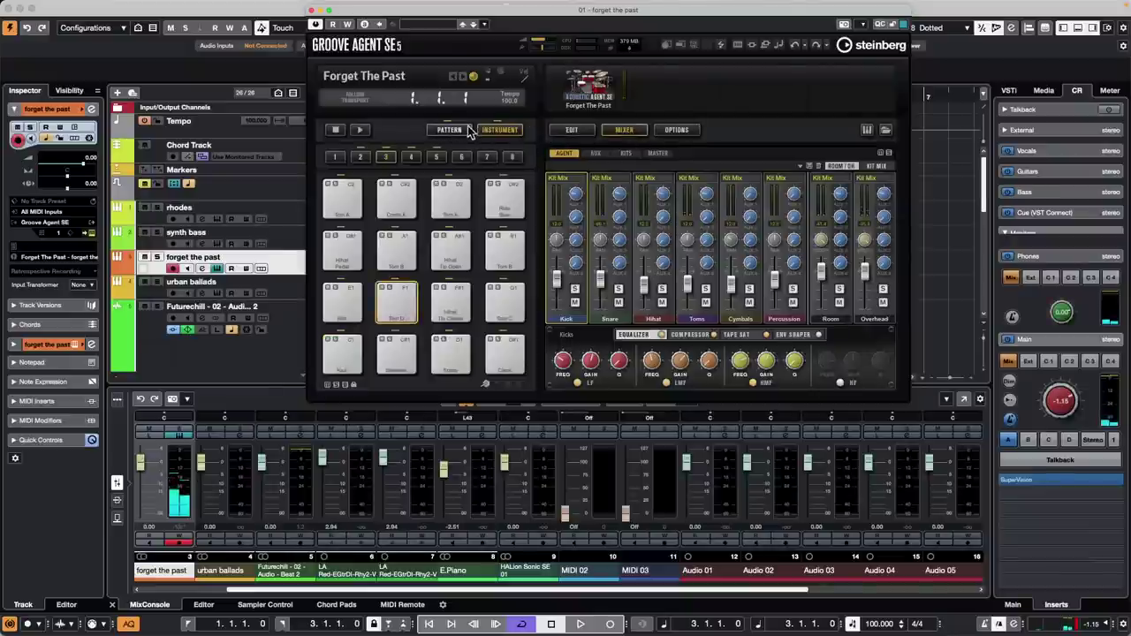
click(573, 131)
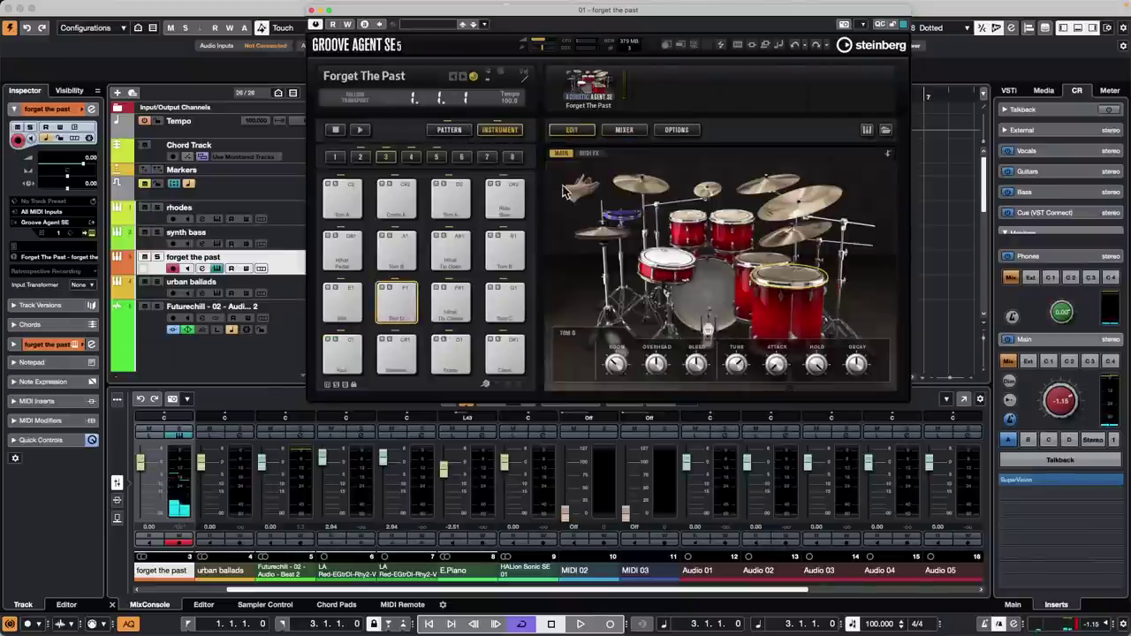
click(451, 305)
click(396, 303)
click(343, 302)
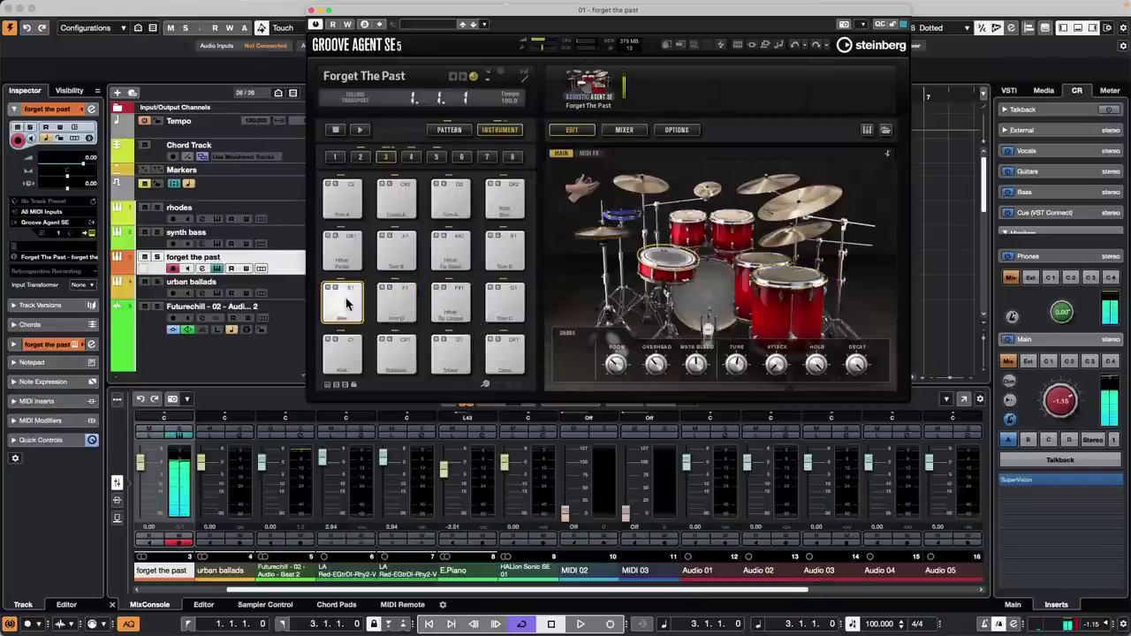
click(643, 132)
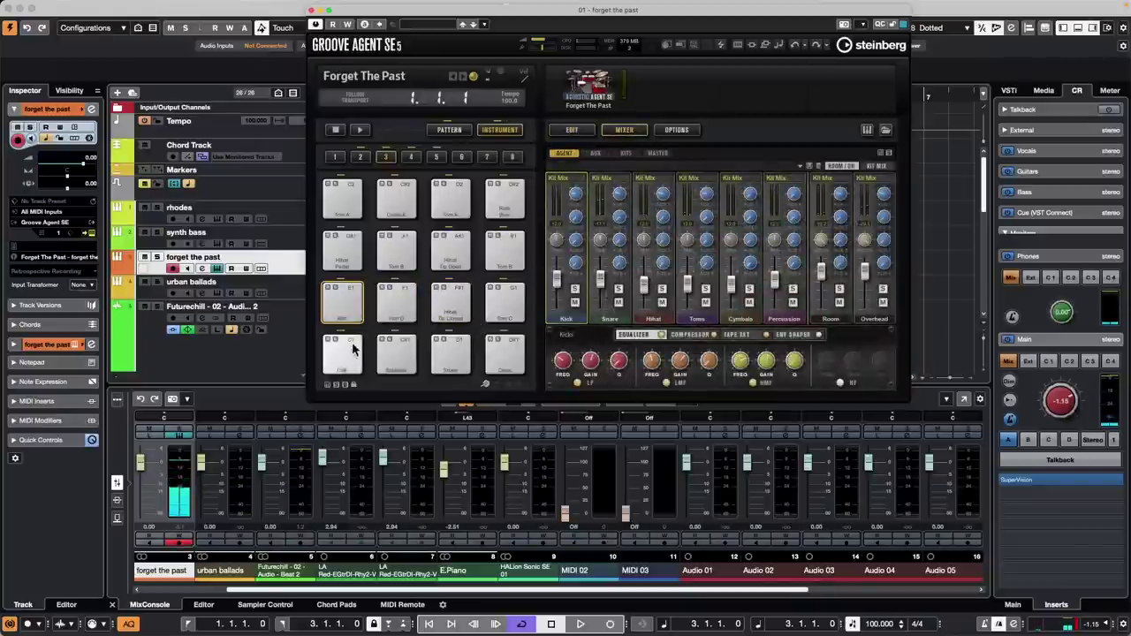
click(352, 351)
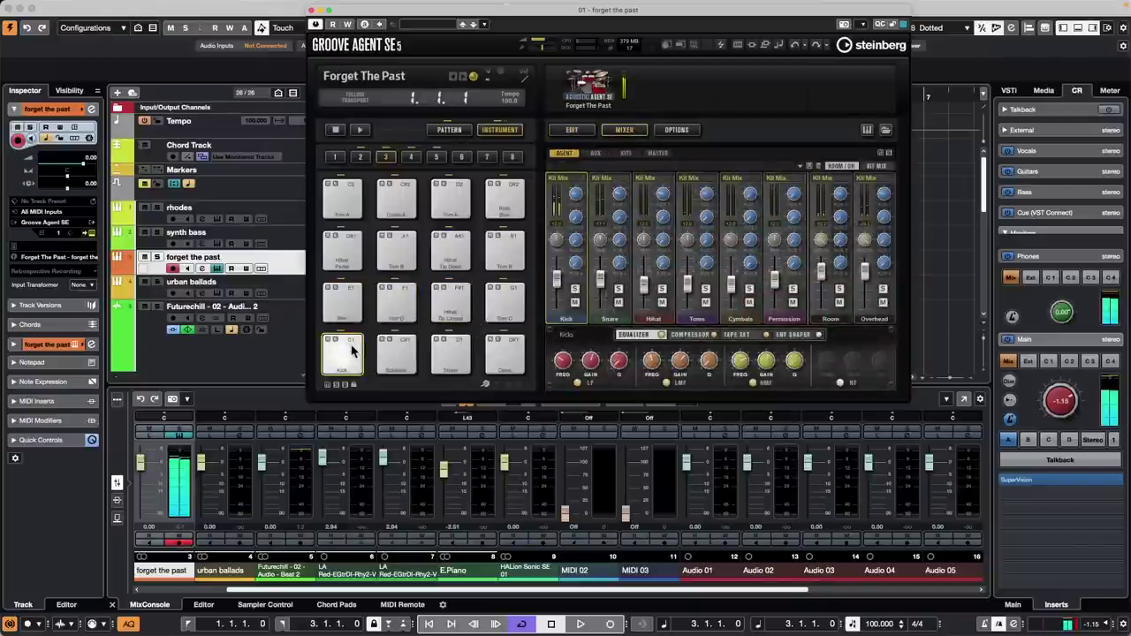
Examine the output routing choices of the Kick and Snare channels in Groove Agent's mixer, keeping both on Kit Mix
click(573, 182)
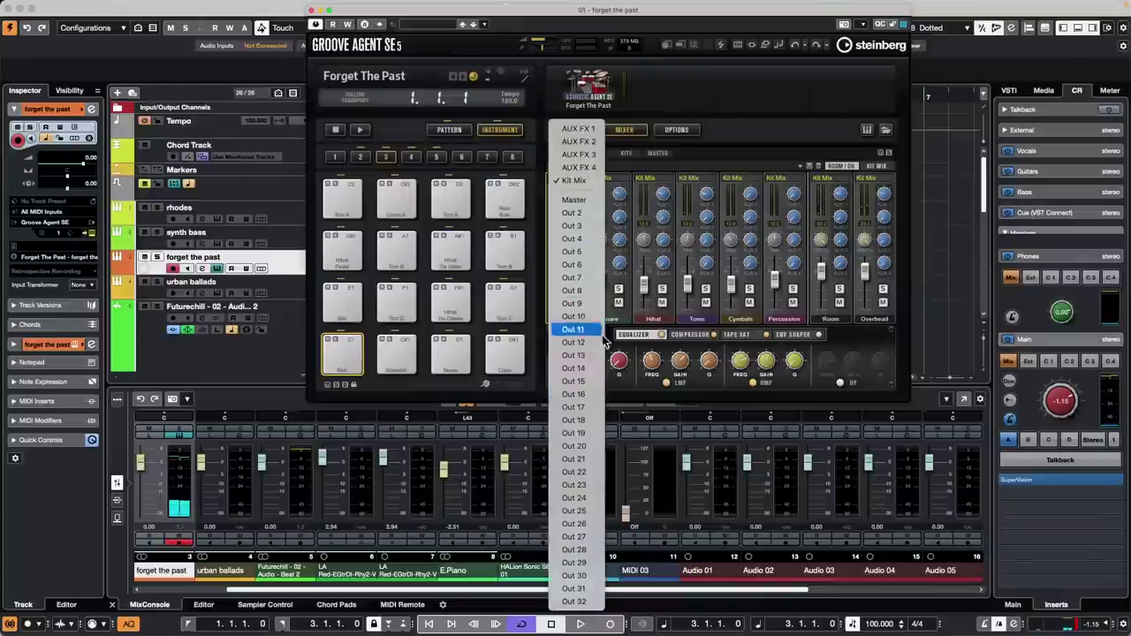
click(688, 179)
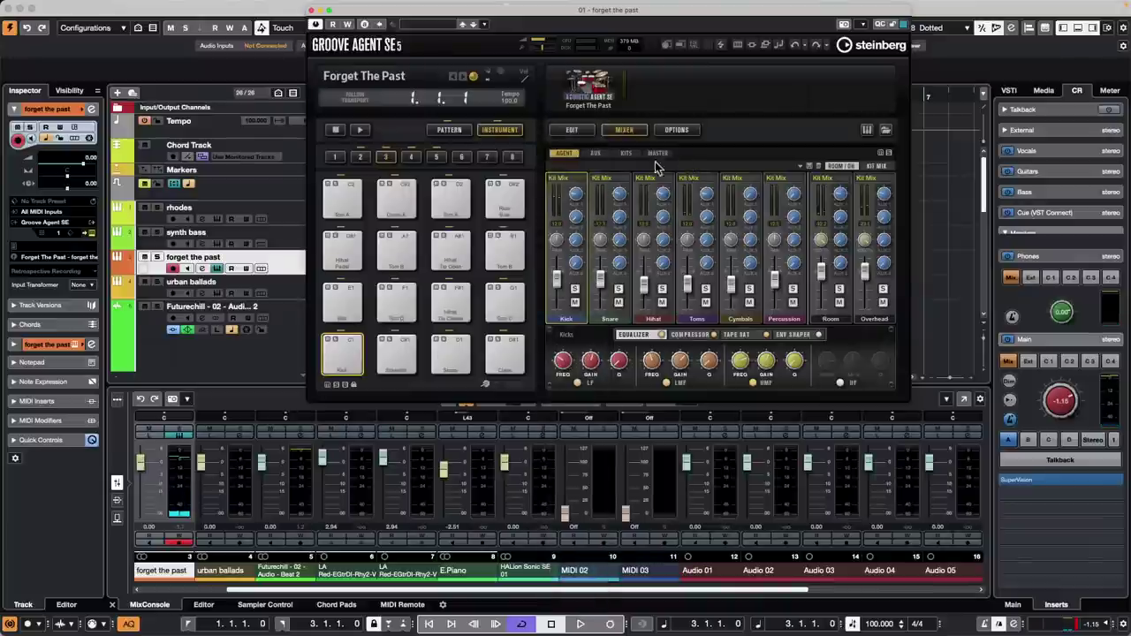
click(612, 183)
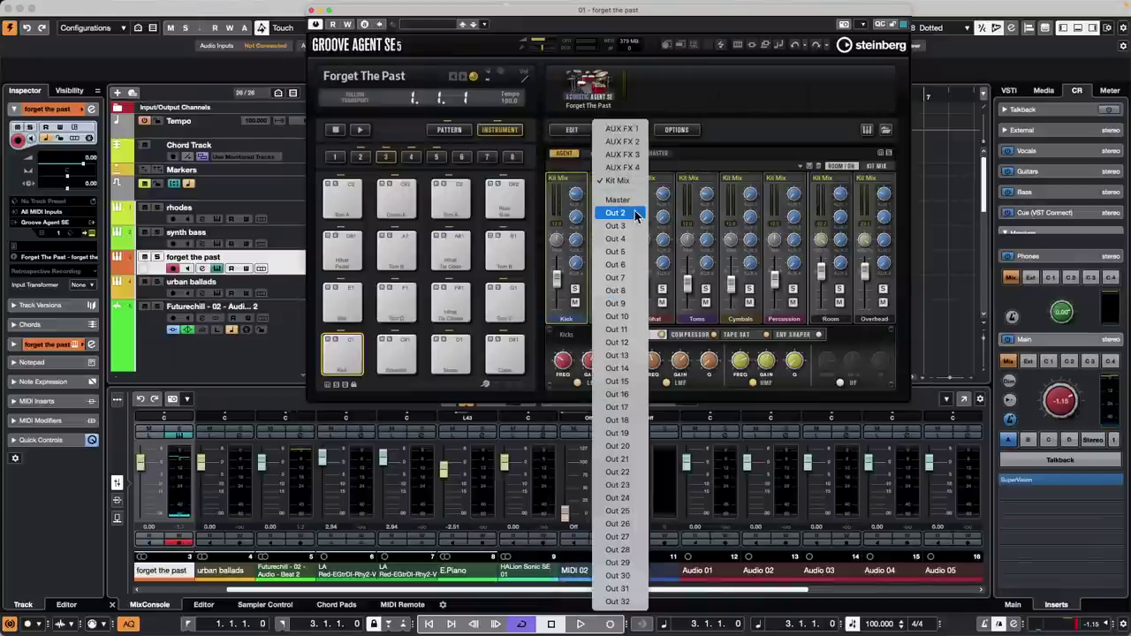
click(735, 157)
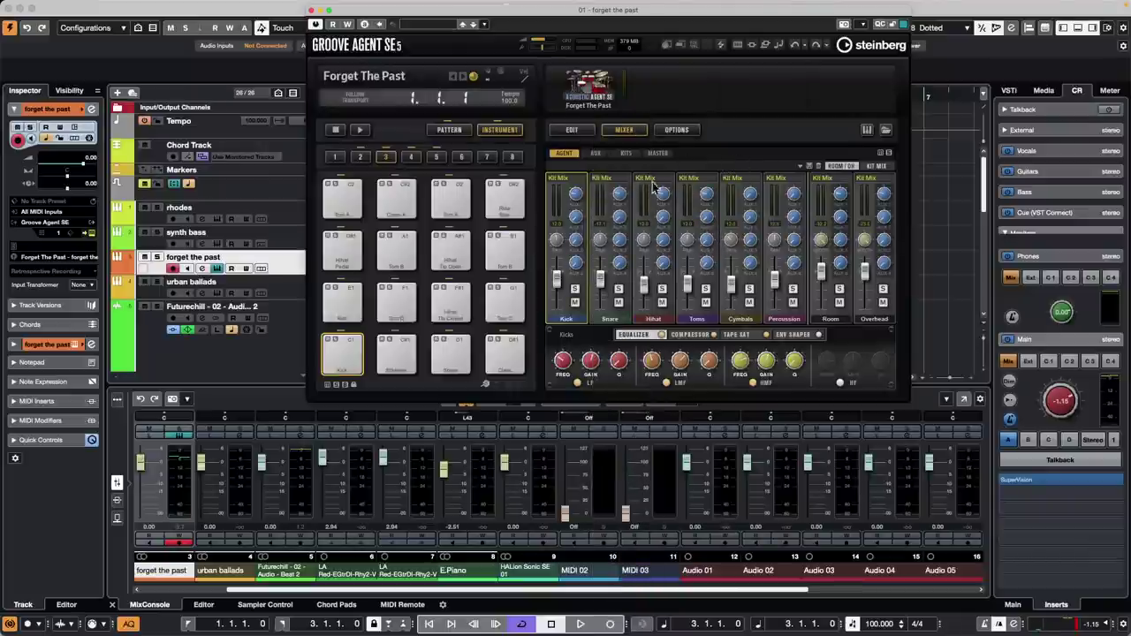
click(610, 180)
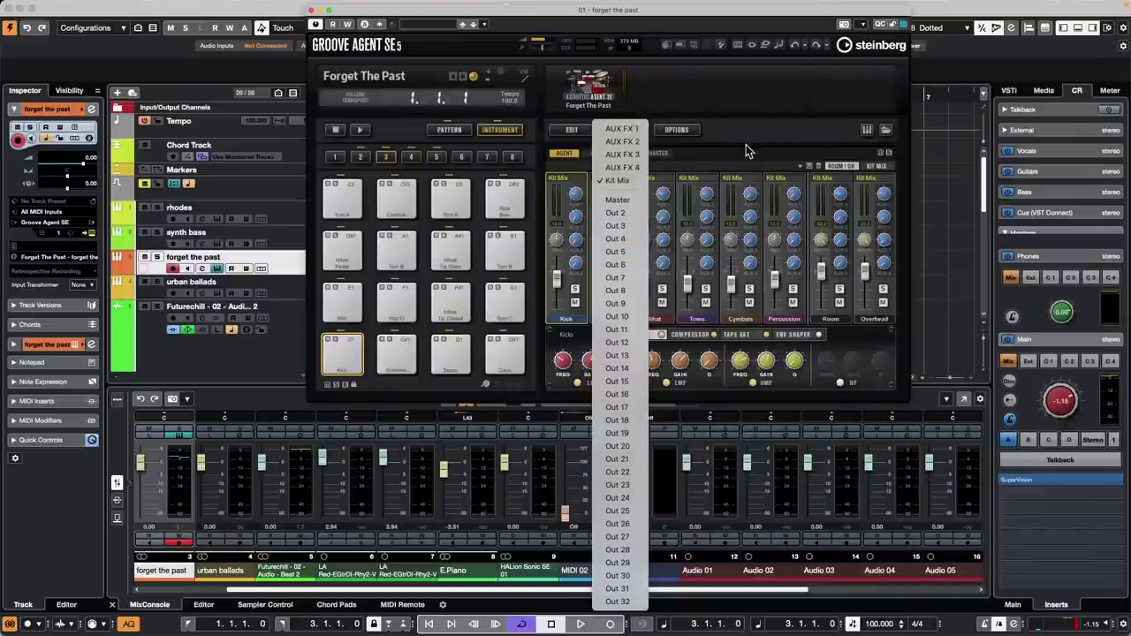
click(672, 162)
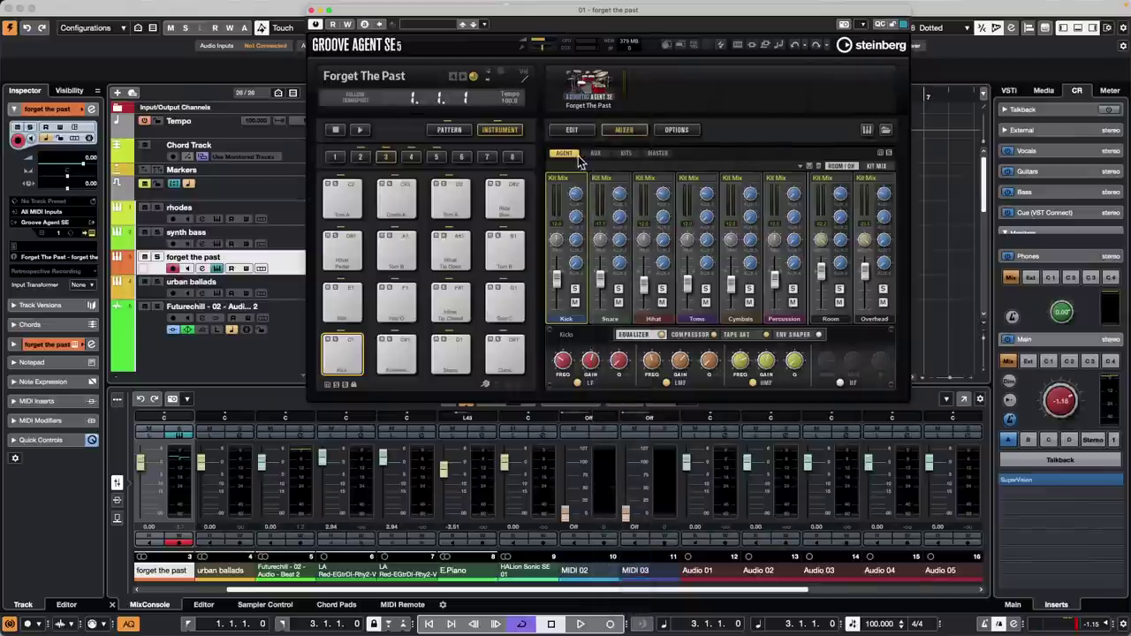
Review the Forget The Past kit's pages and the Kick channel's output choices once more, and close the Groove Agent window
click(461, 132)
click(512, 136)
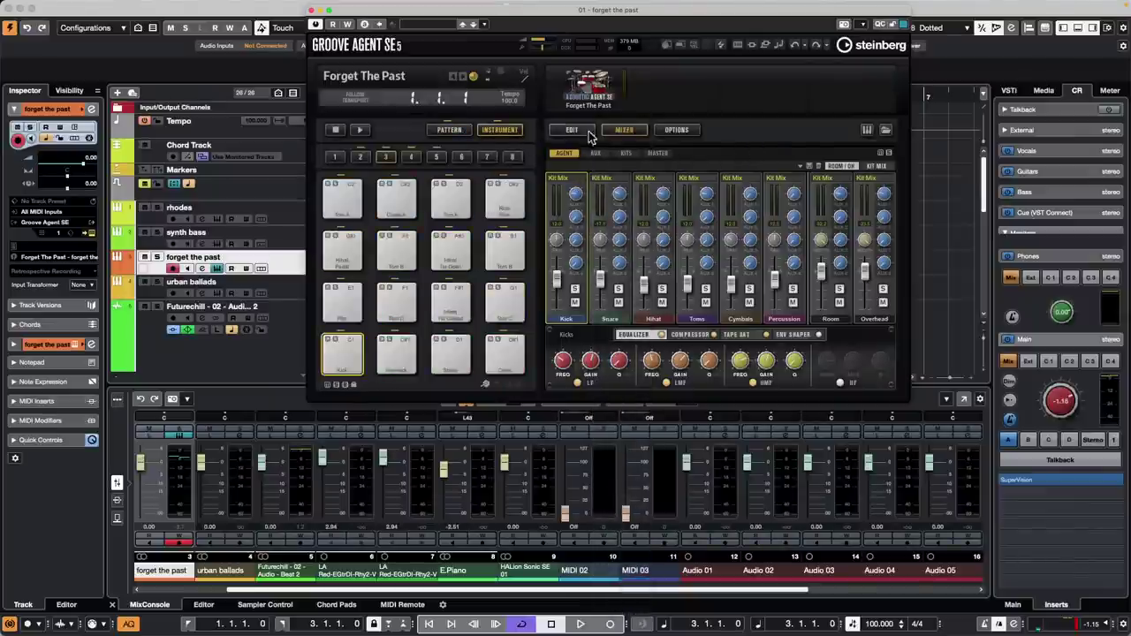
click(460, 130)
click(499, 132)
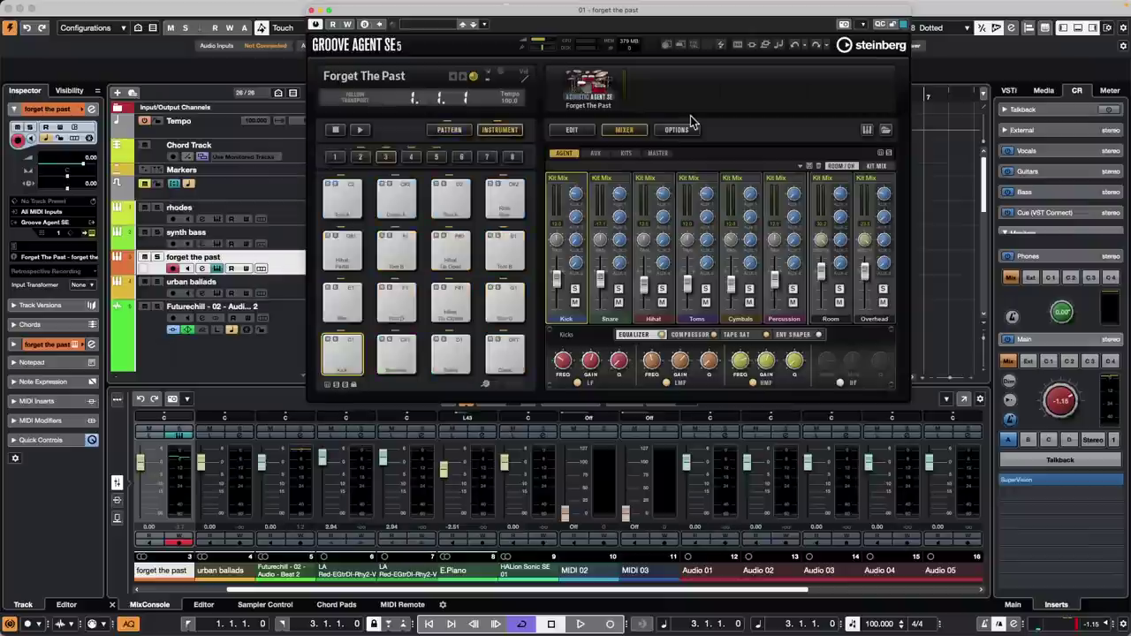
click(572, 130)
click(625, 130)
click(572, 183)
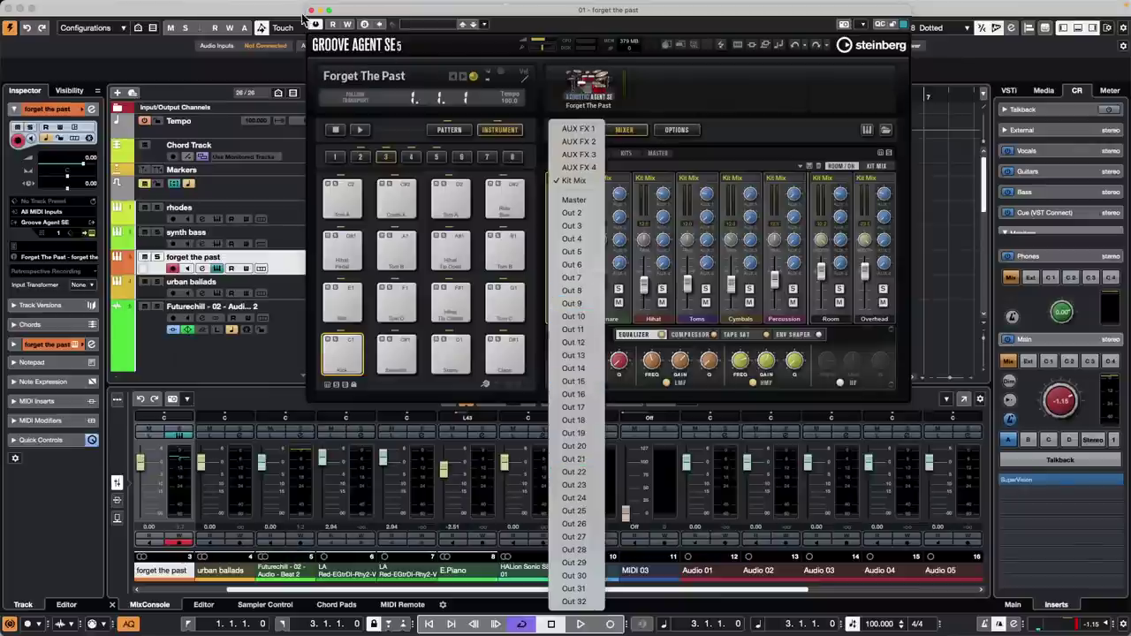
click(311, 10)
click(311, 11)
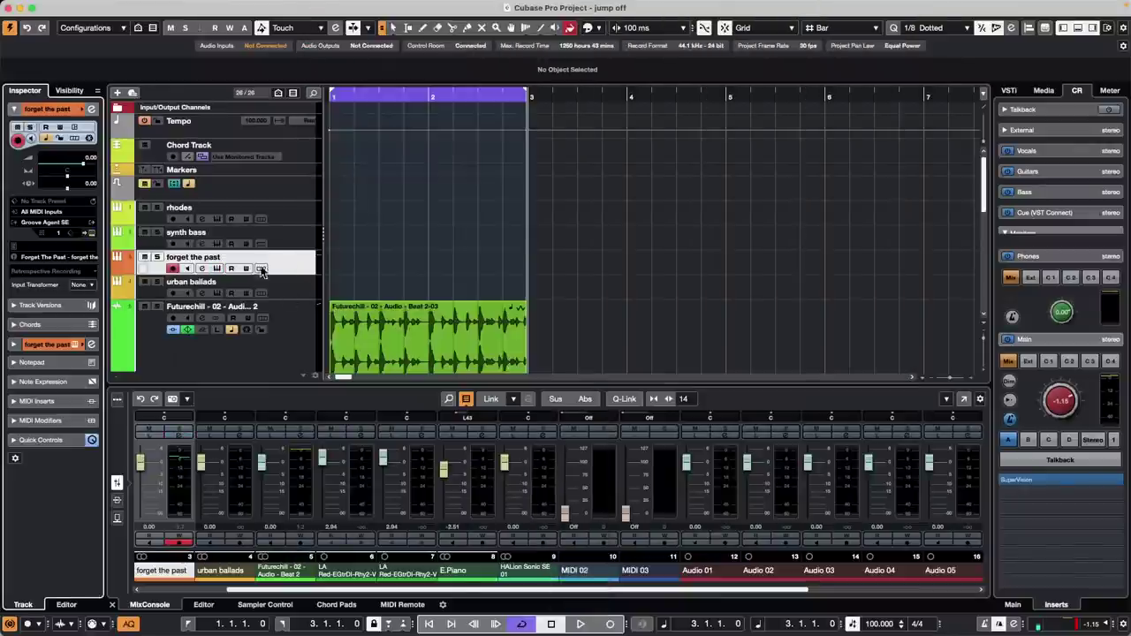
Open the Groove Agent SE instrument of the "urban ballads" track, reposition its window and select the Kick 1 pad
click(305, 291)
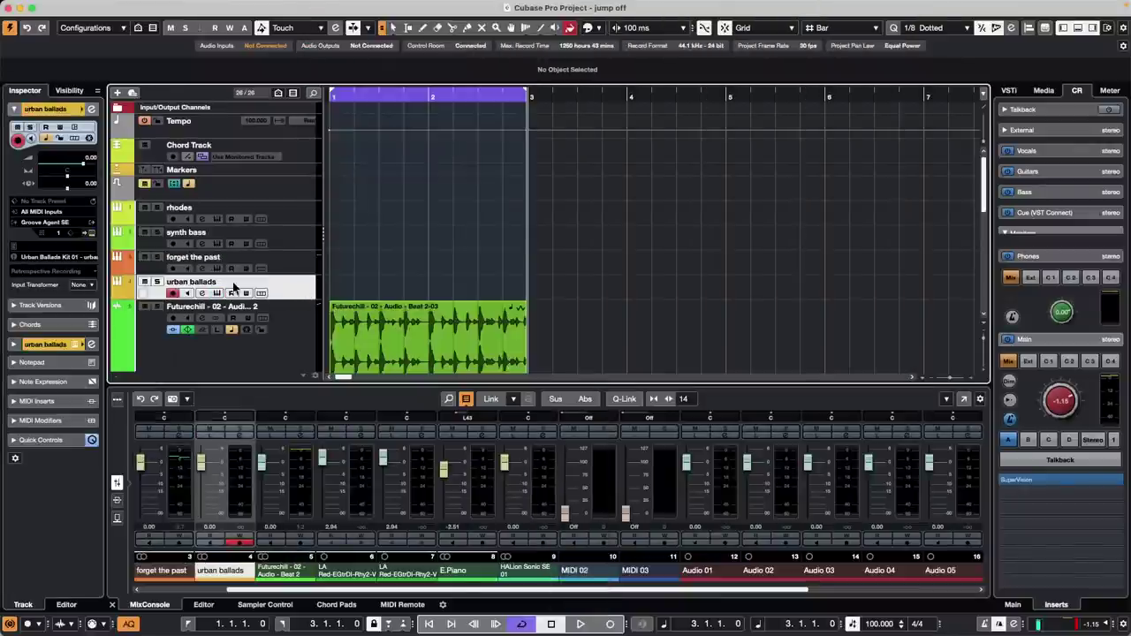
click(91, 232)
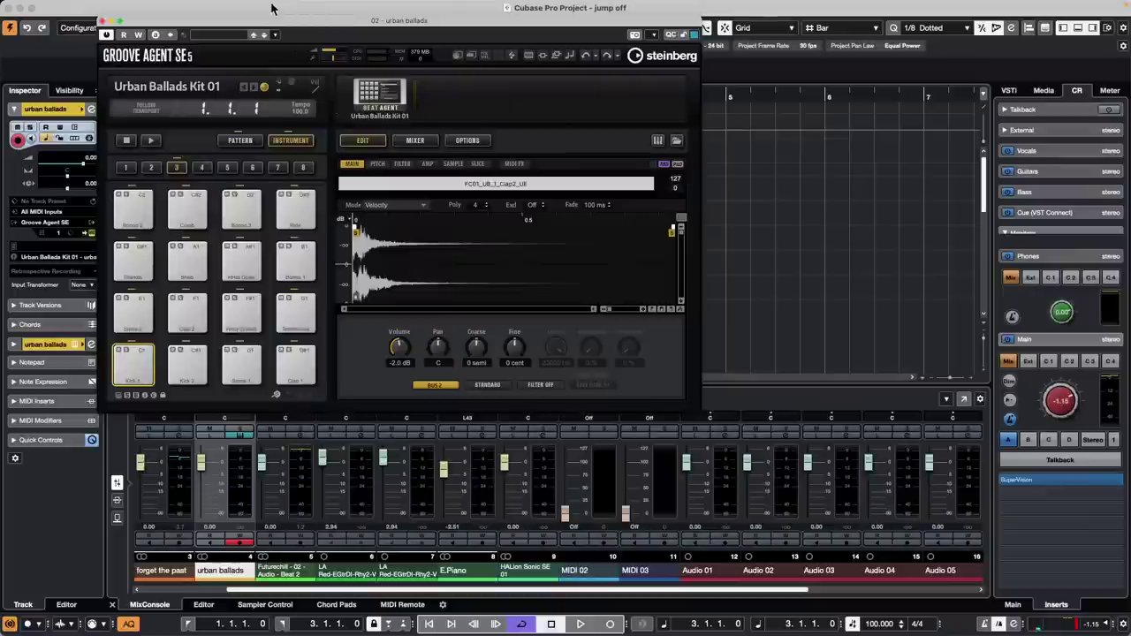
drag(320, 24, 546, 15)
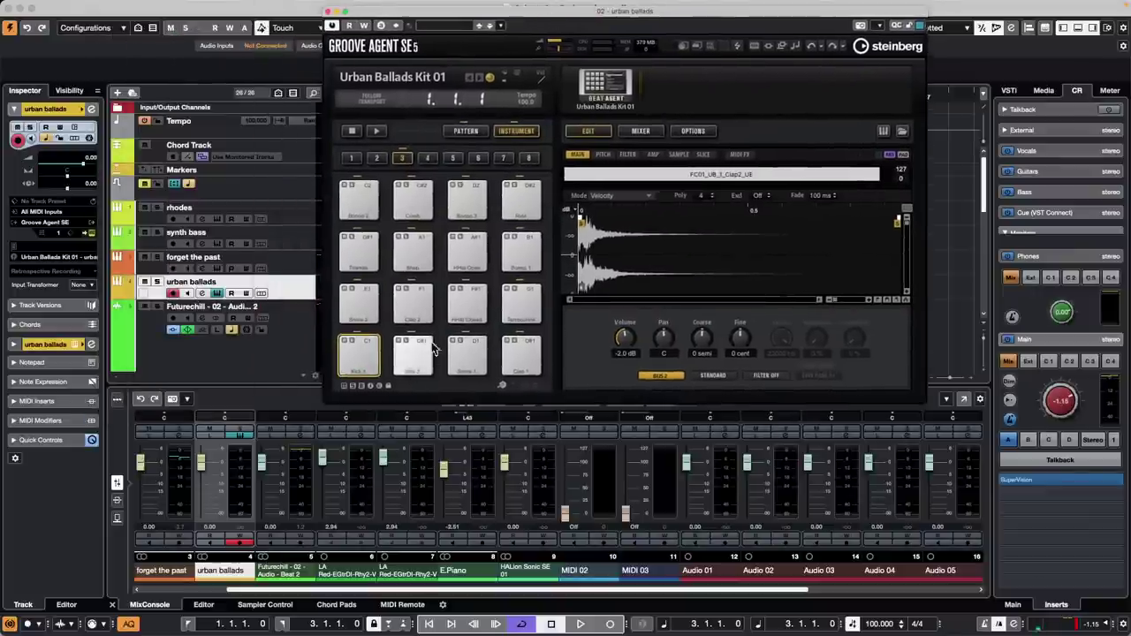
click(368, 357)
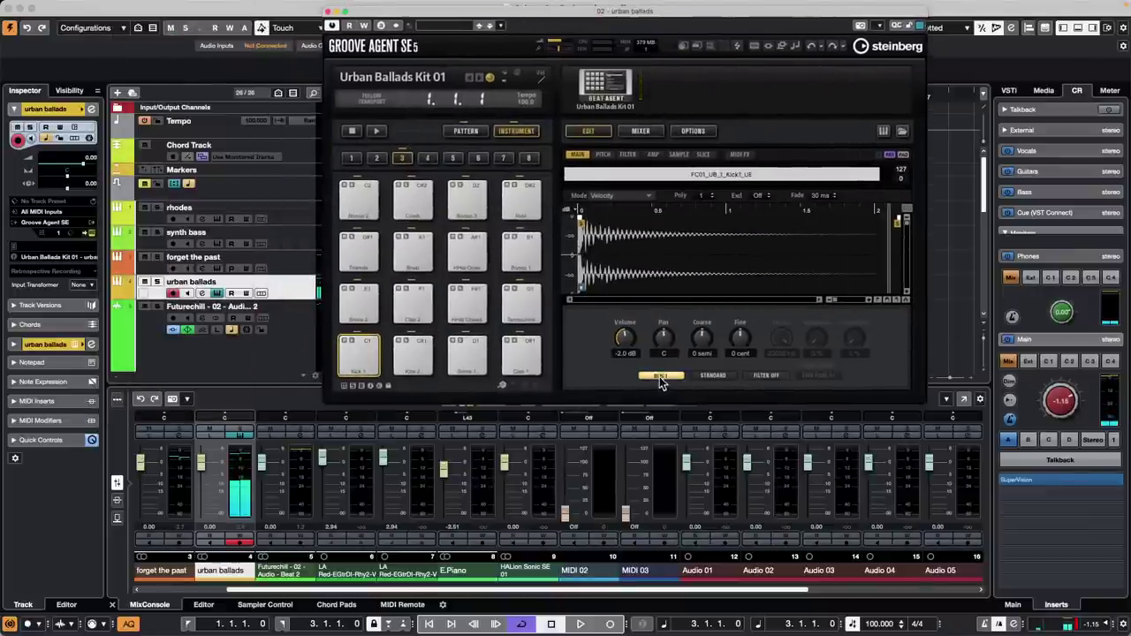
Audition the Kick 2 and Kick 1 pads and examine the output bus choices for Kick 1, keeping Bus 1
click(410, 352)
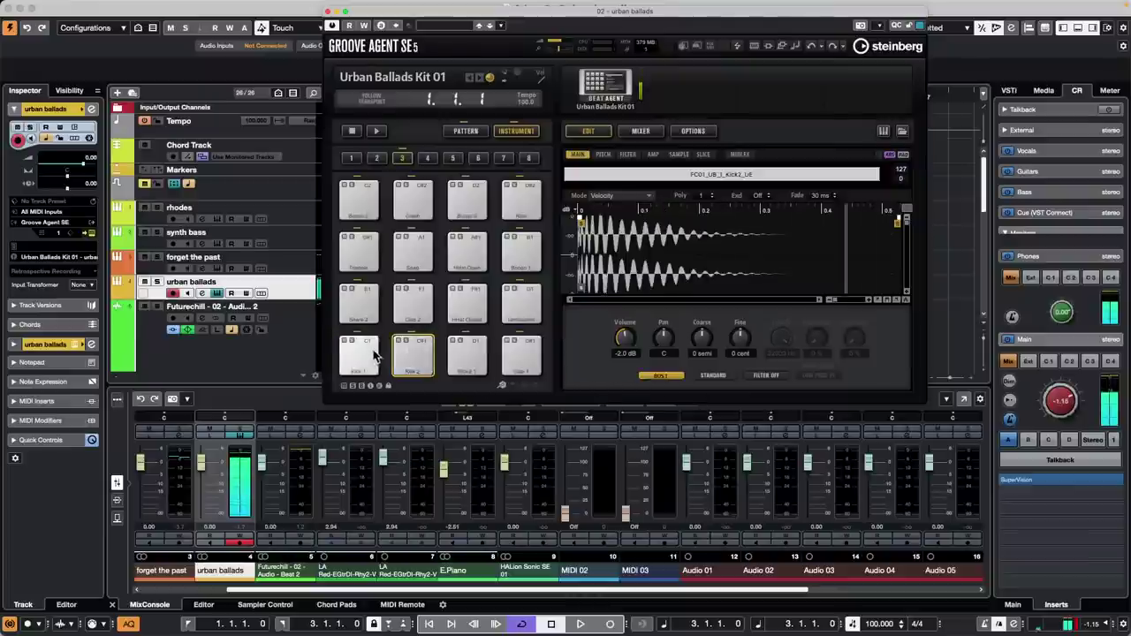
click(373, 353)
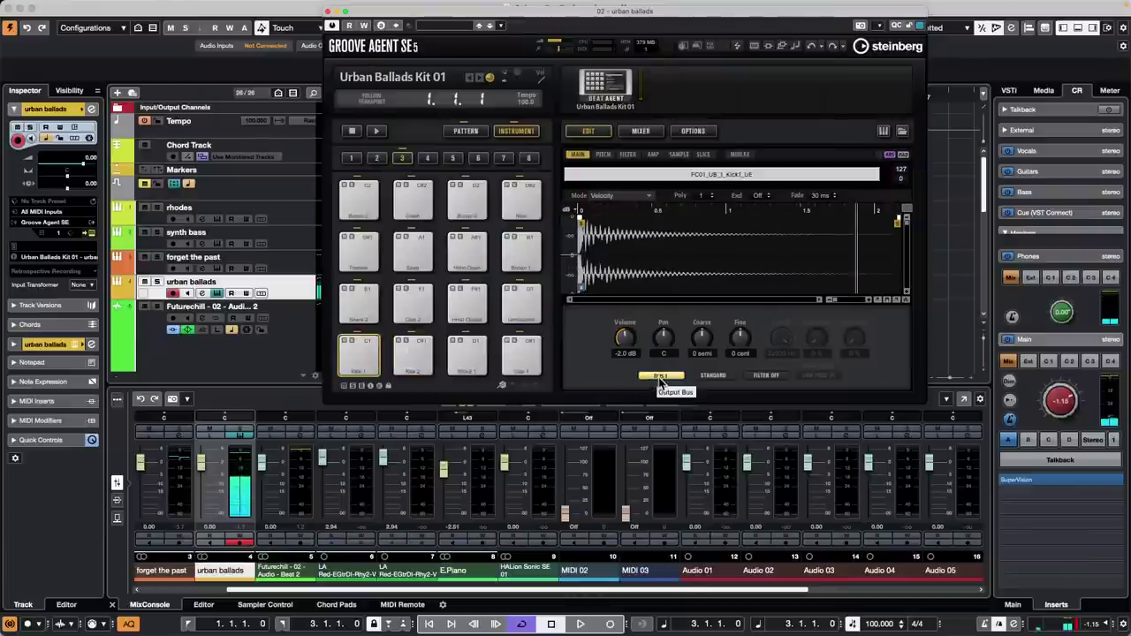
click(656, 376)
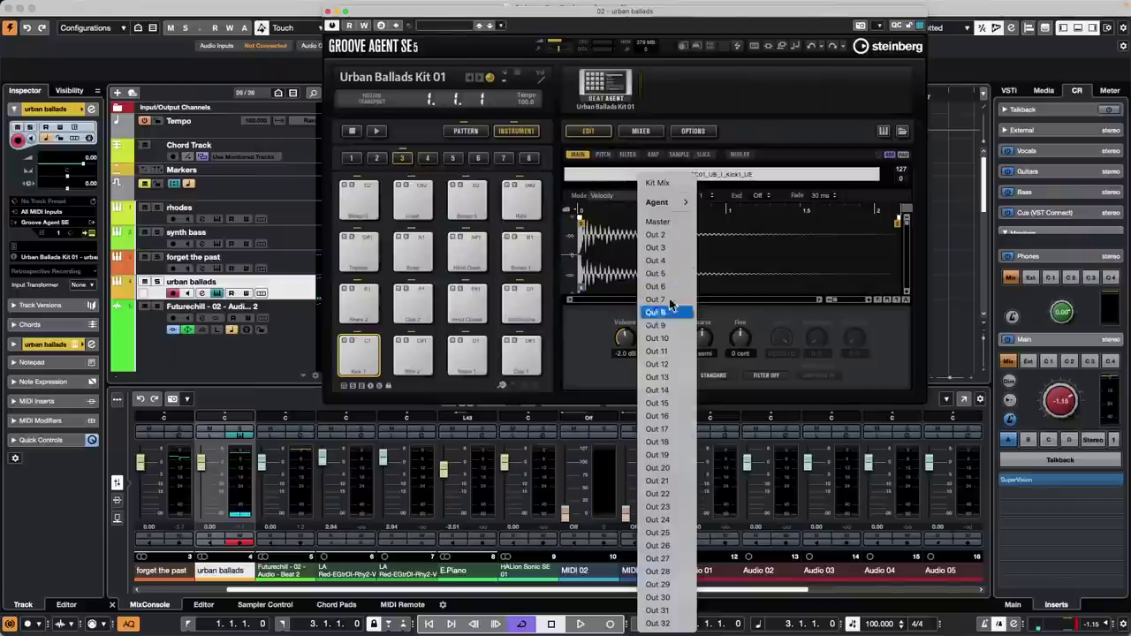
click(427, 351)
Examine the Kick 2 pad's output bus choices on the Edit page, keeping Bus 1, and close the Groove Agent window
click(427, 351)
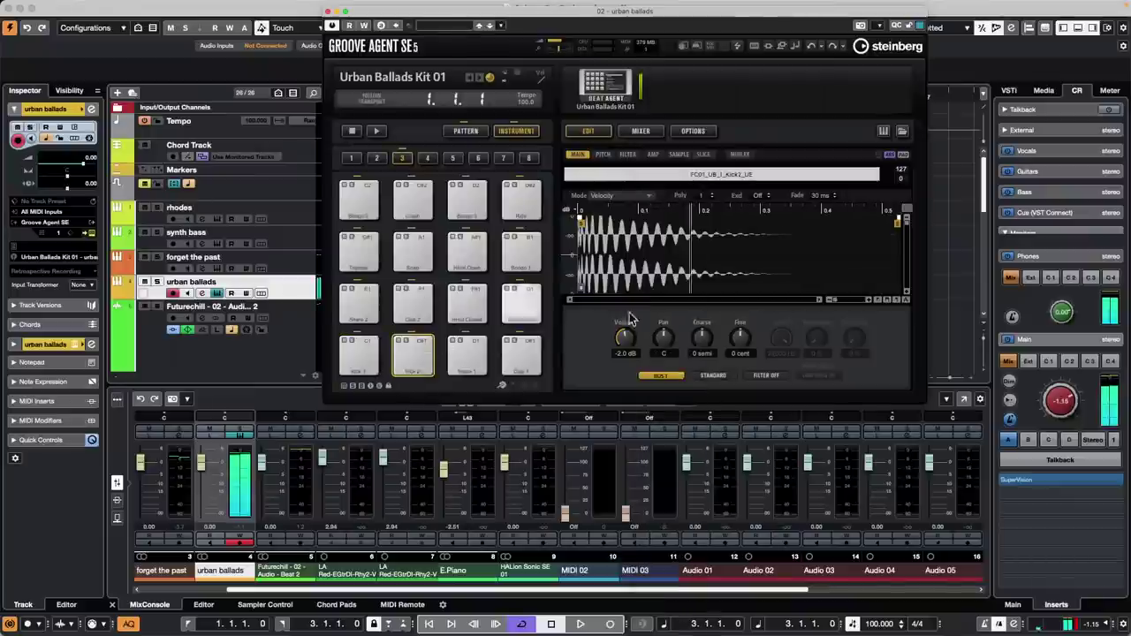
click(466, 131)
click(533, 134)
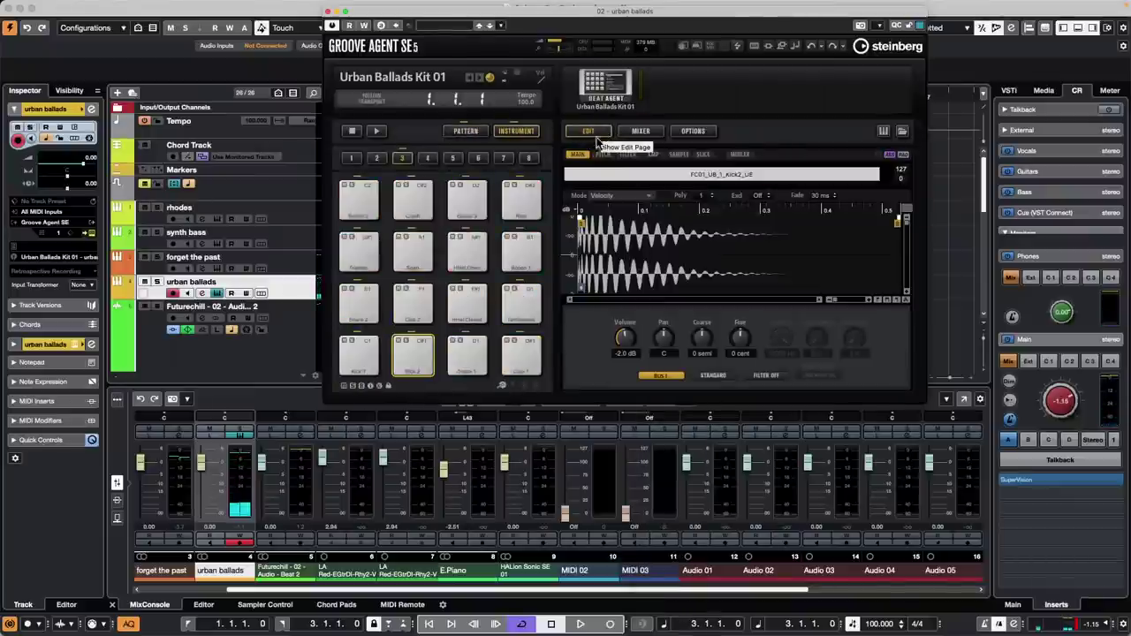
click(601, 132)
click(665, 375)
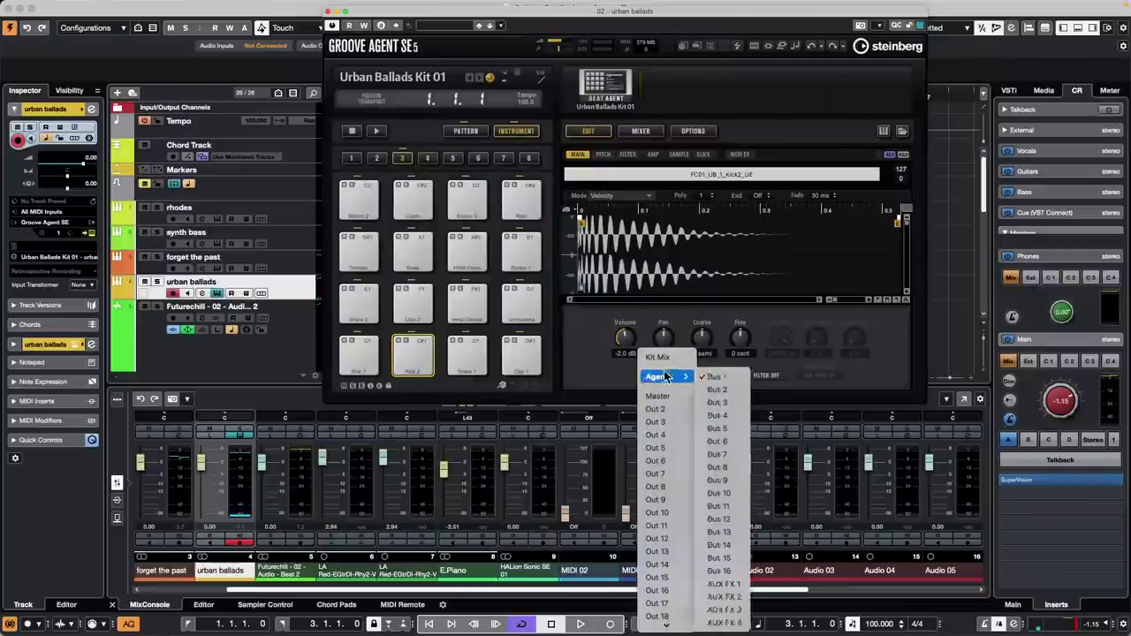
click(589, 357)
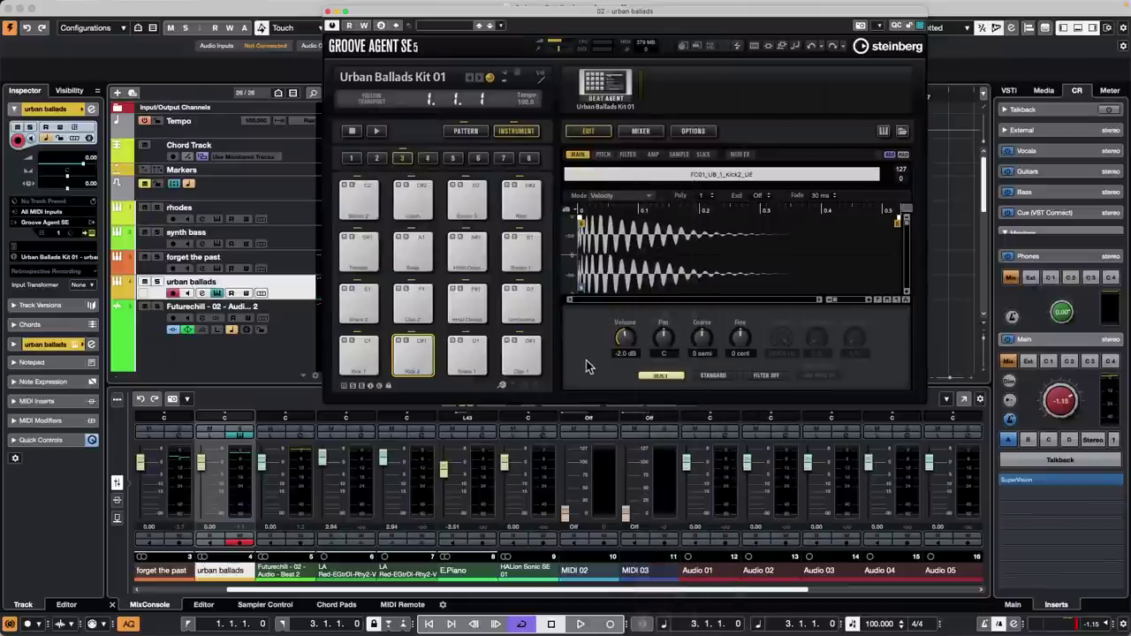
click(328, 11)
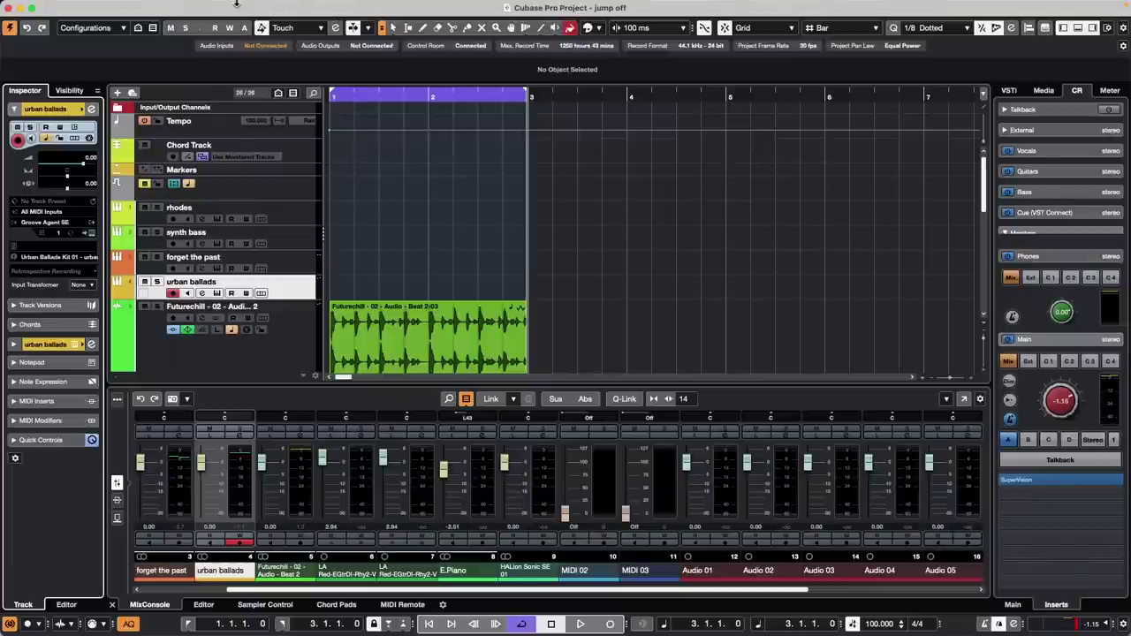
Open MediaBay and list the plug-in presets of the whole VST Sound location
mouse_move(302, 2)
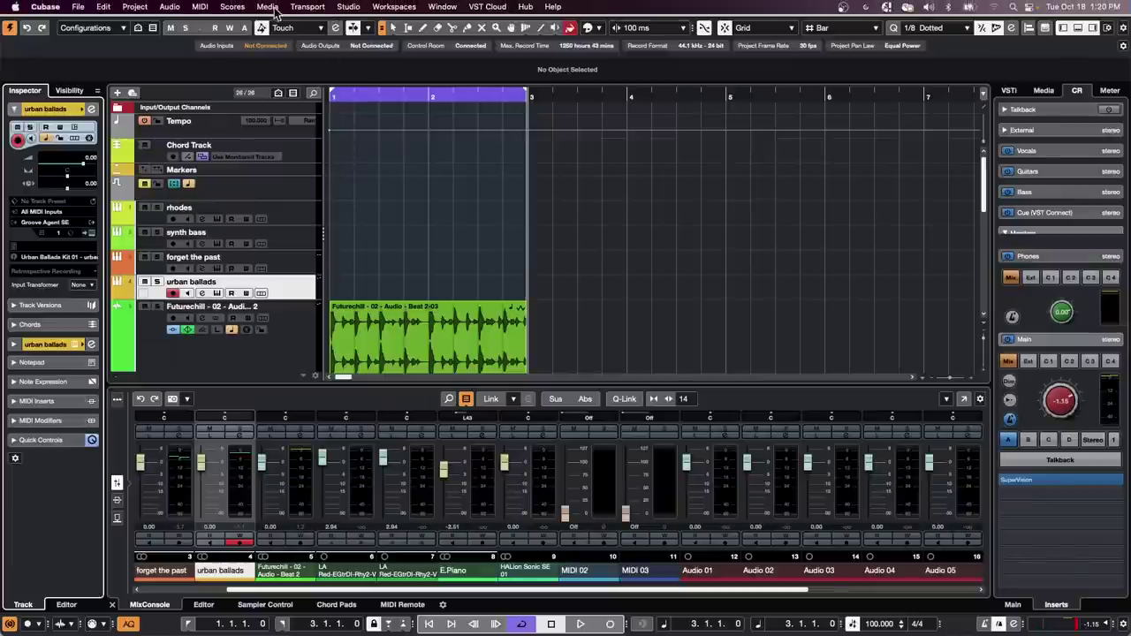
click(268, 7)
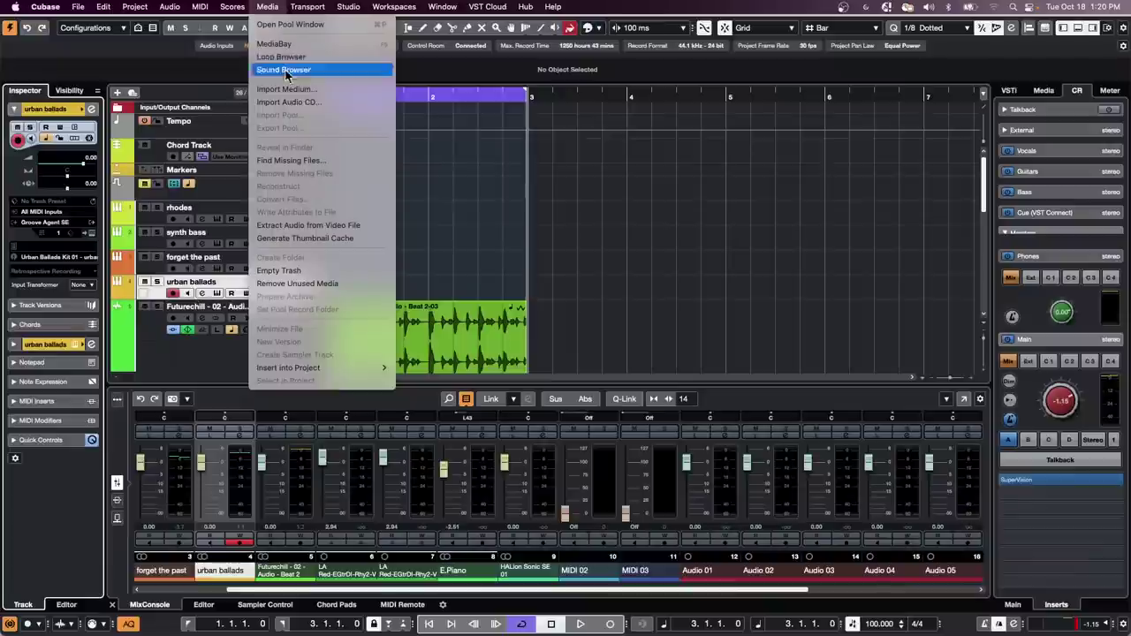
click(303, 44)
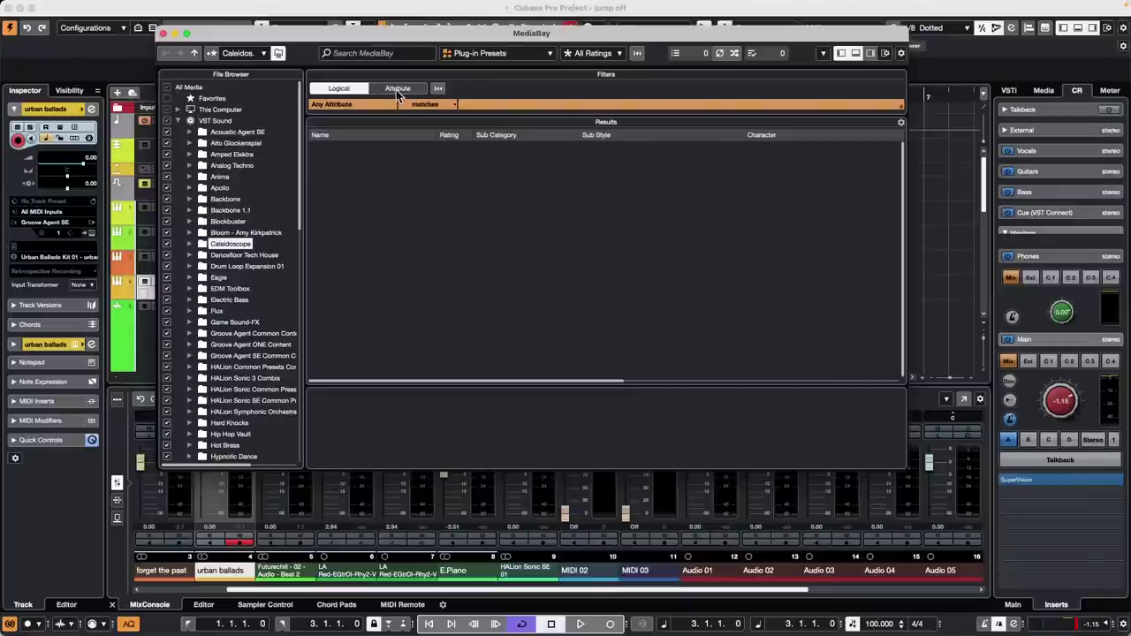
click(384, 53)
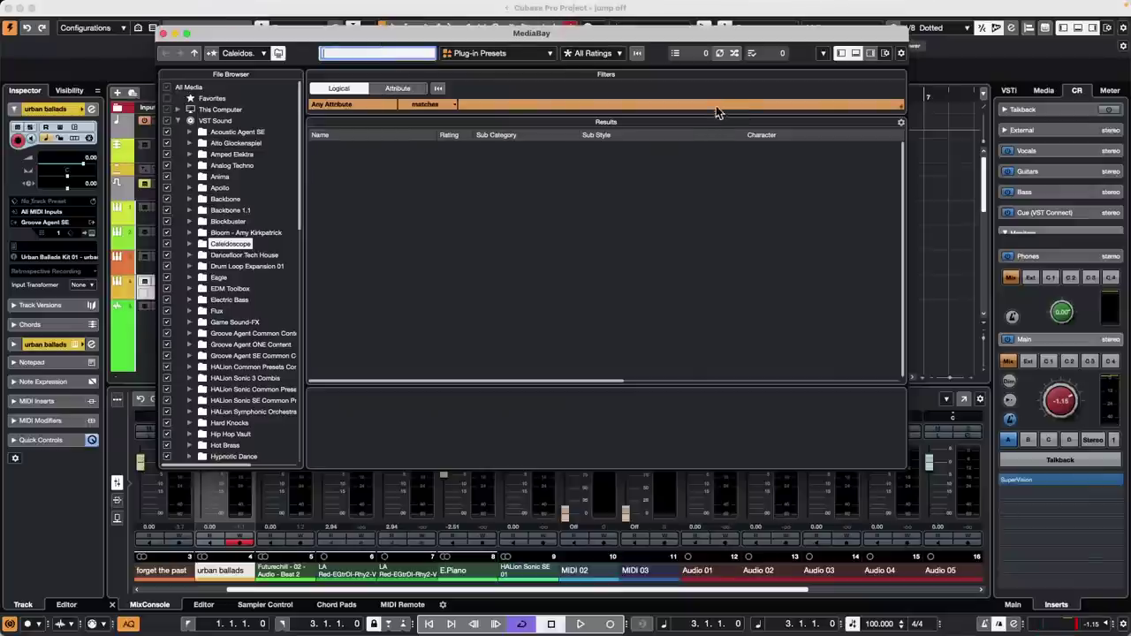
click(675, 54)
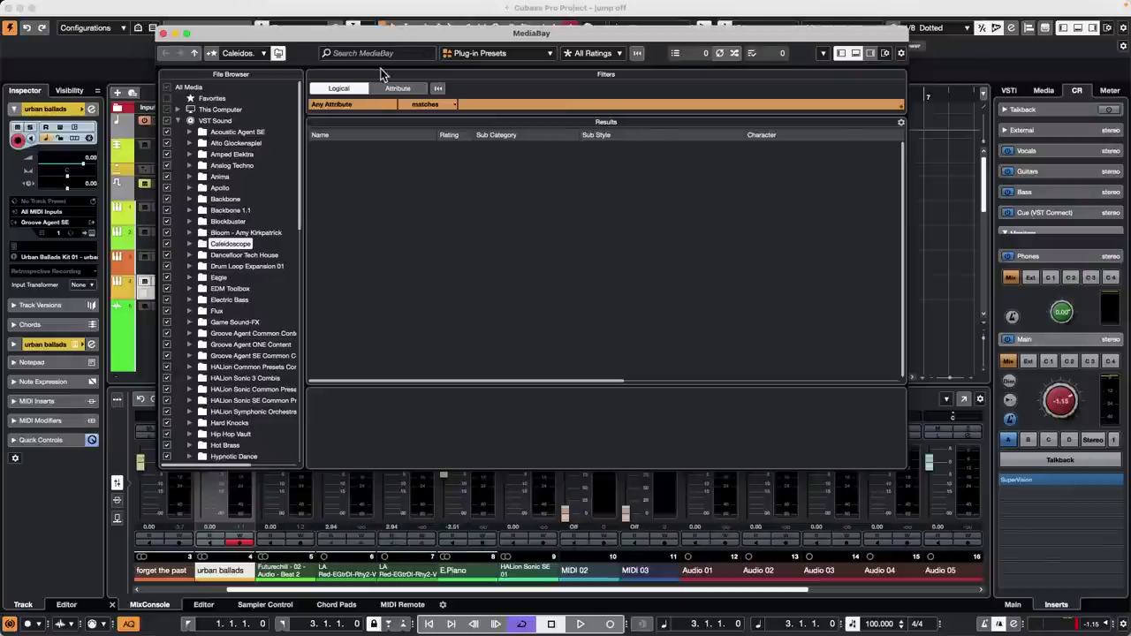
click(215, 120)
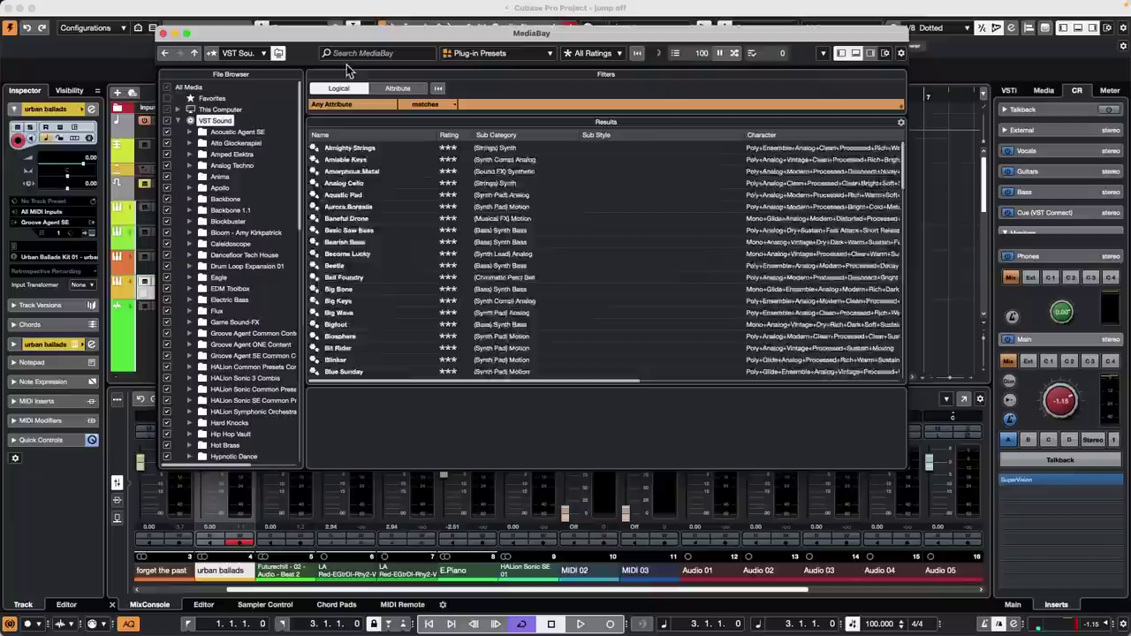
click(403, 55)
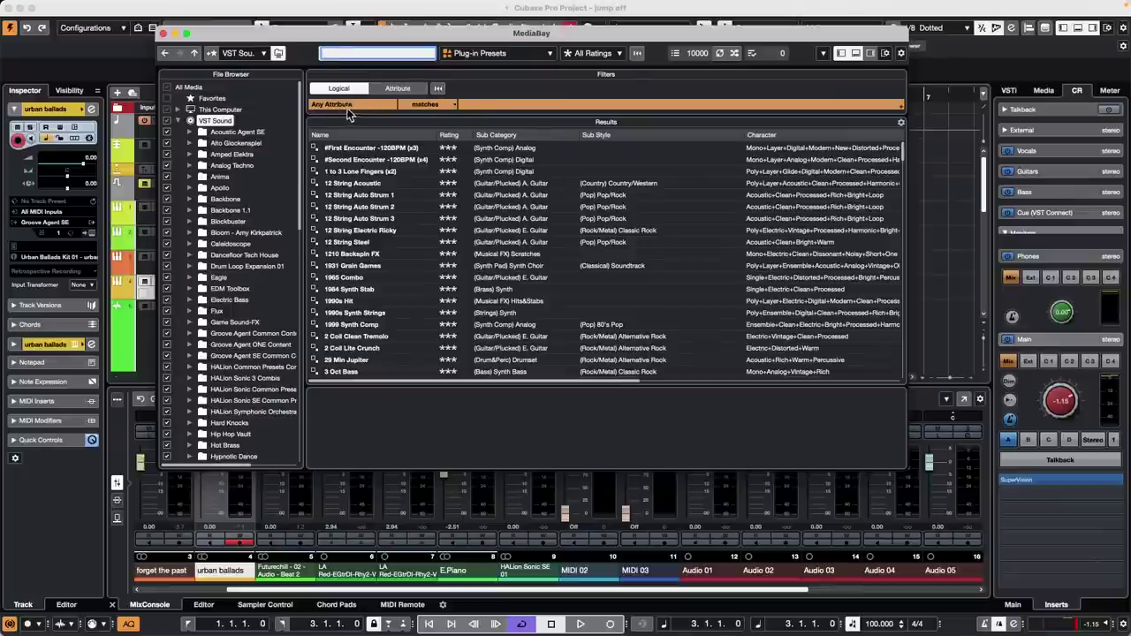
Try the "is empty" condition on MediaBay's Any Attribute filter, set it to "omits" and review the available conditions
click(451, 107)
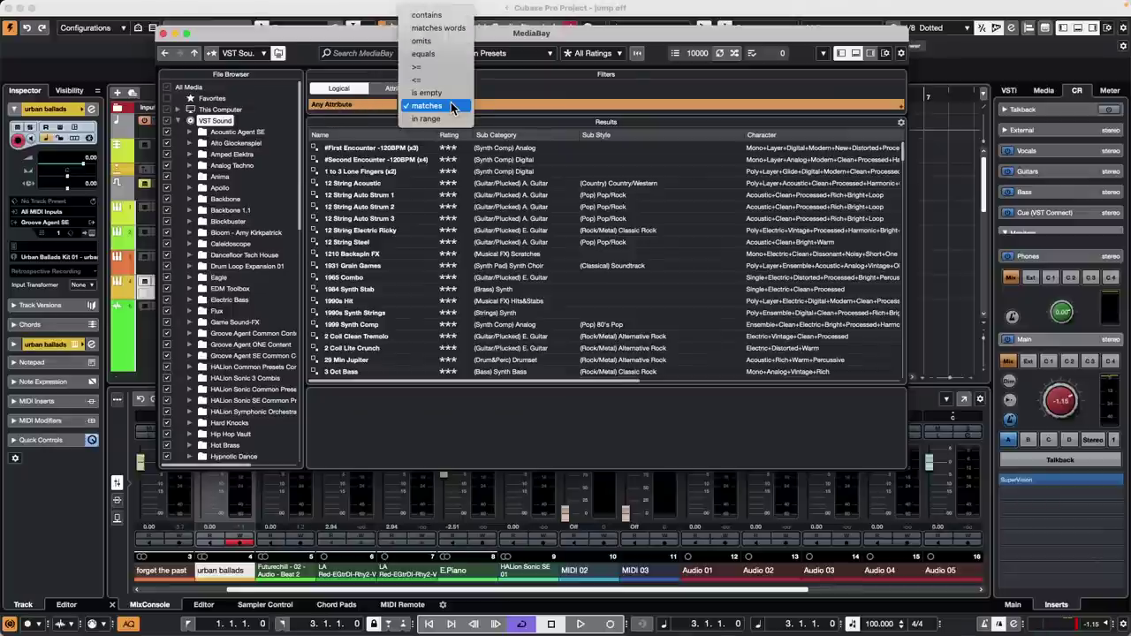
click(451, 93)
click(448, 107)
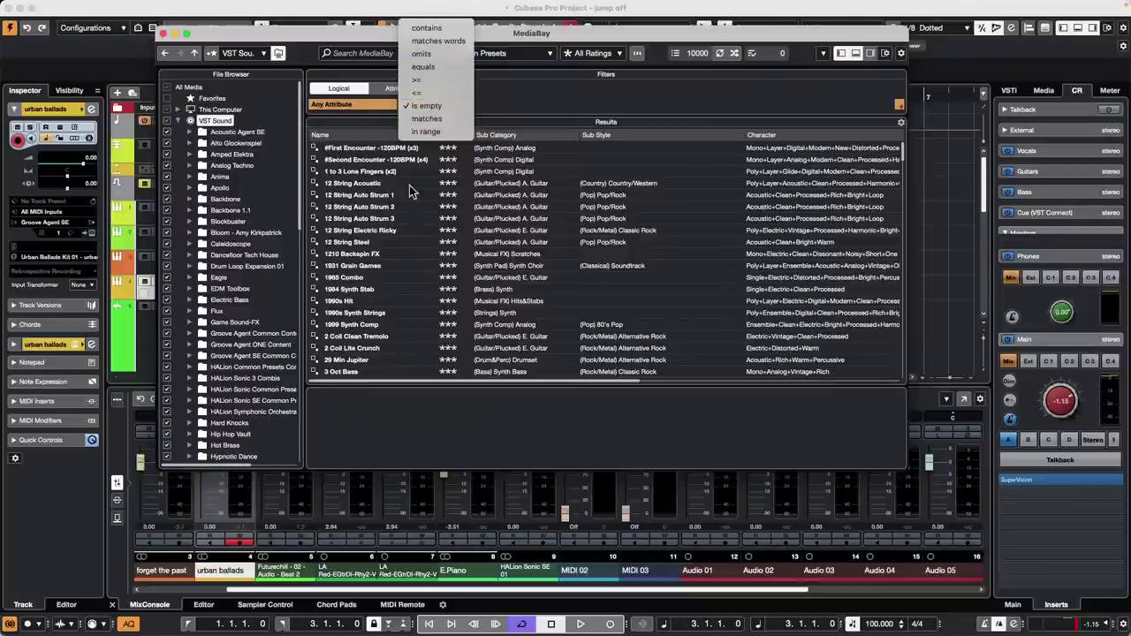
click(443, 56)
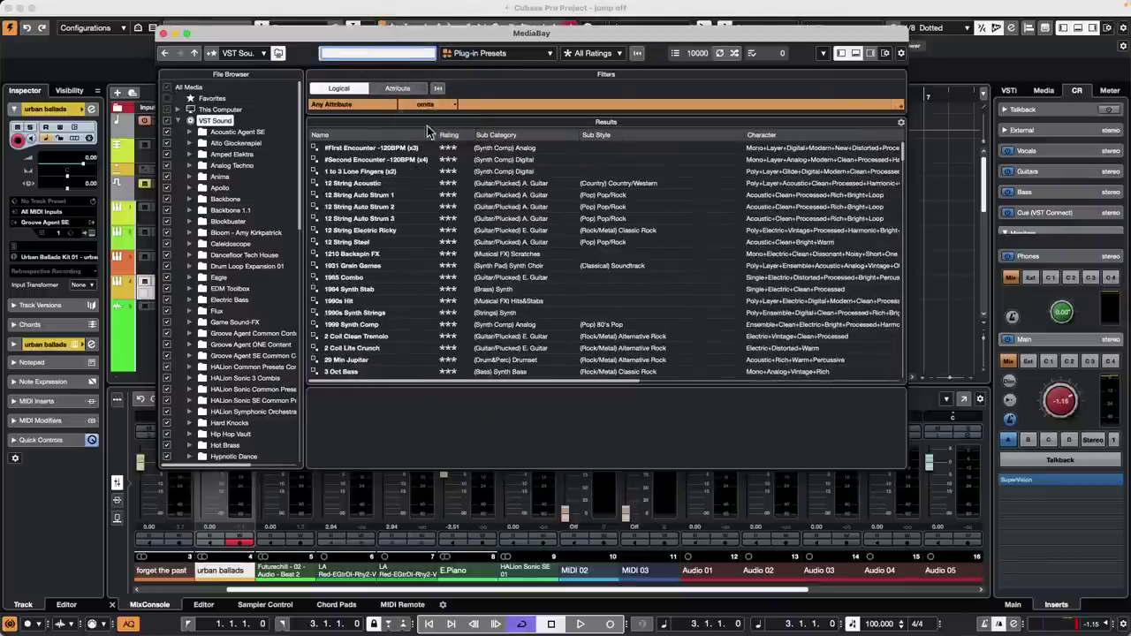
click(442, 107)
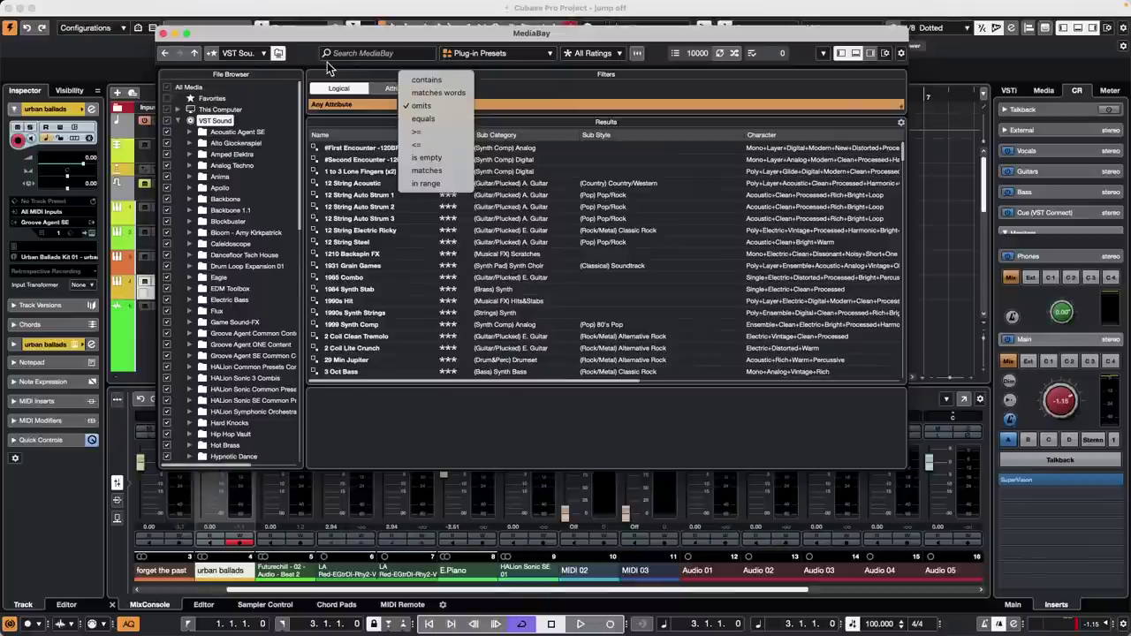
Switch to OBS to check the live stream, return to Cubase and close MediaBay
key(super+Tab)
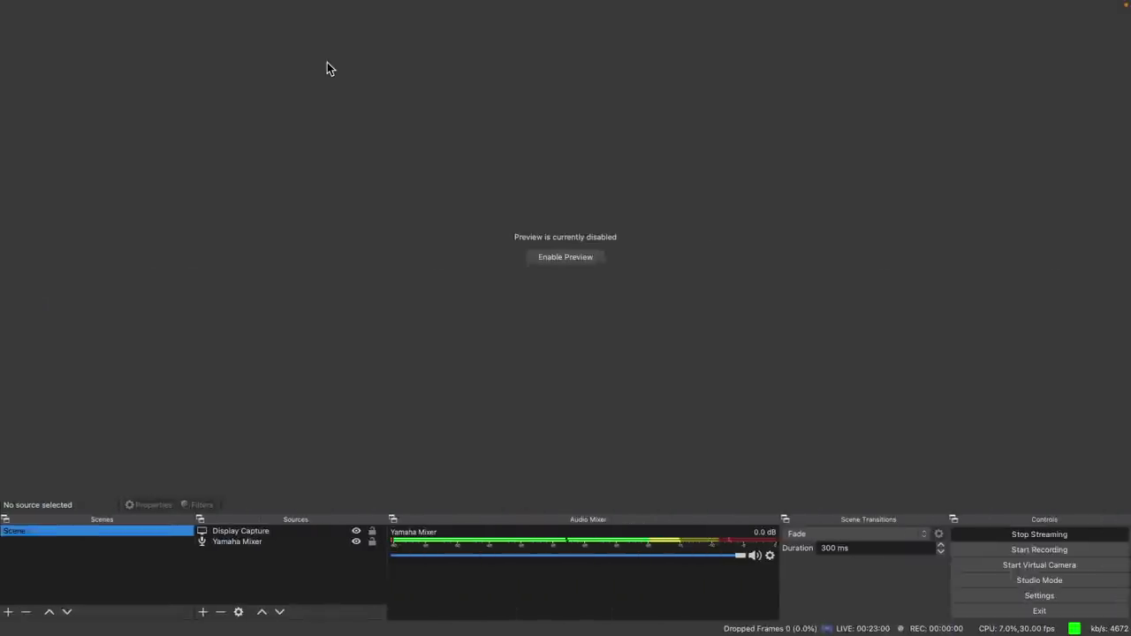
key(super+Tab)
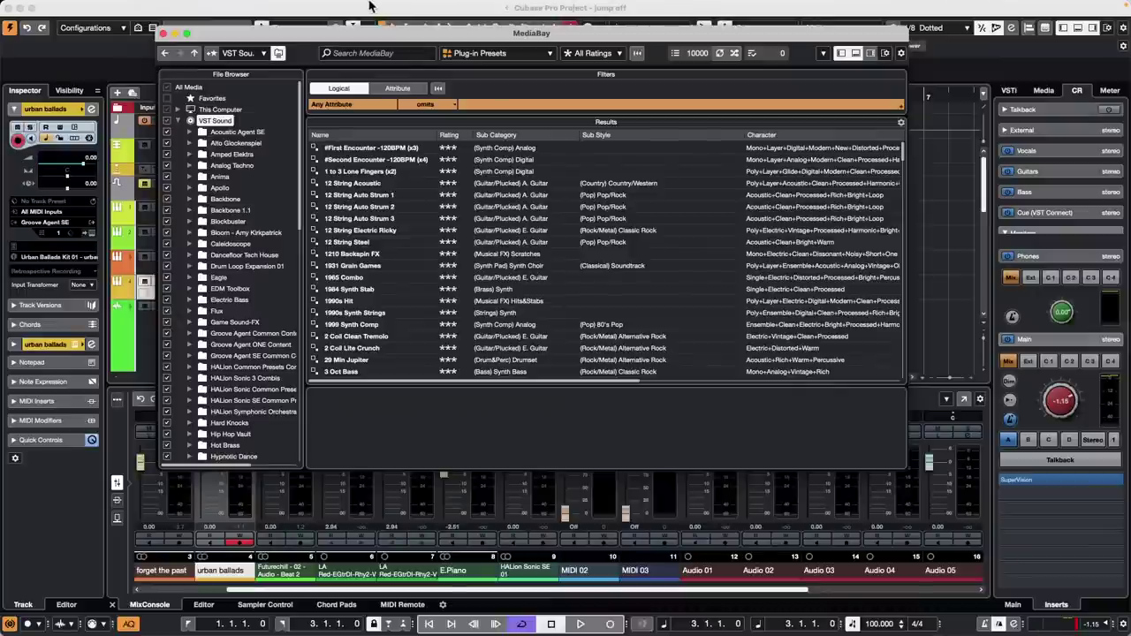
mouse_move(376, 7)
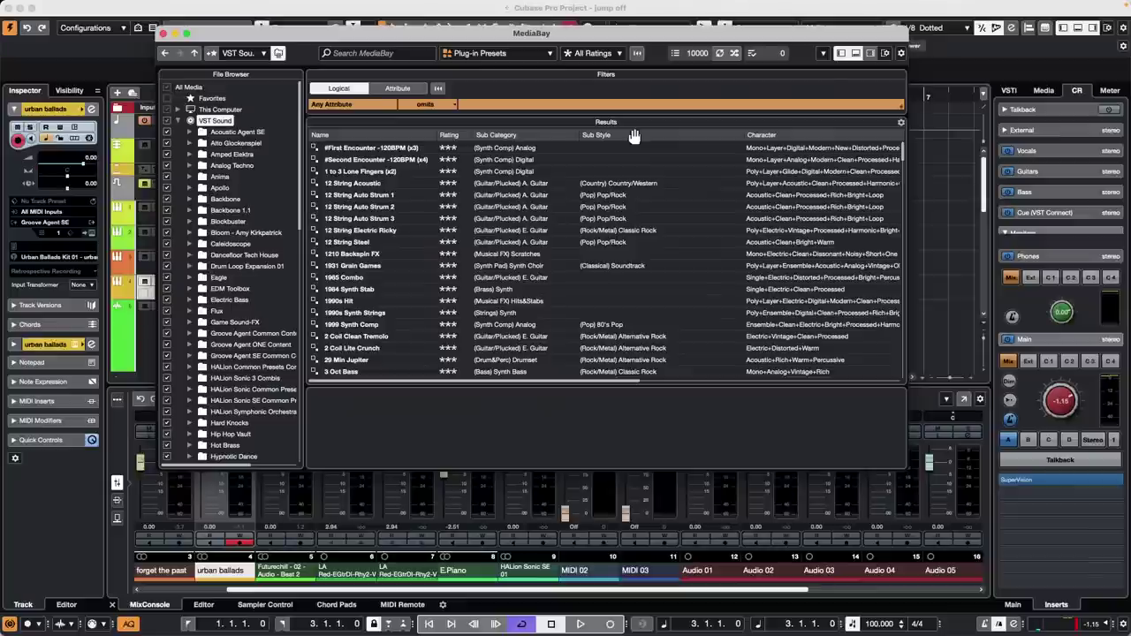
click(164, 34)
Select the Futurechill beat audio event, inspect the project's audio files in the Pool and close the Pool window
right_click(421, 348)
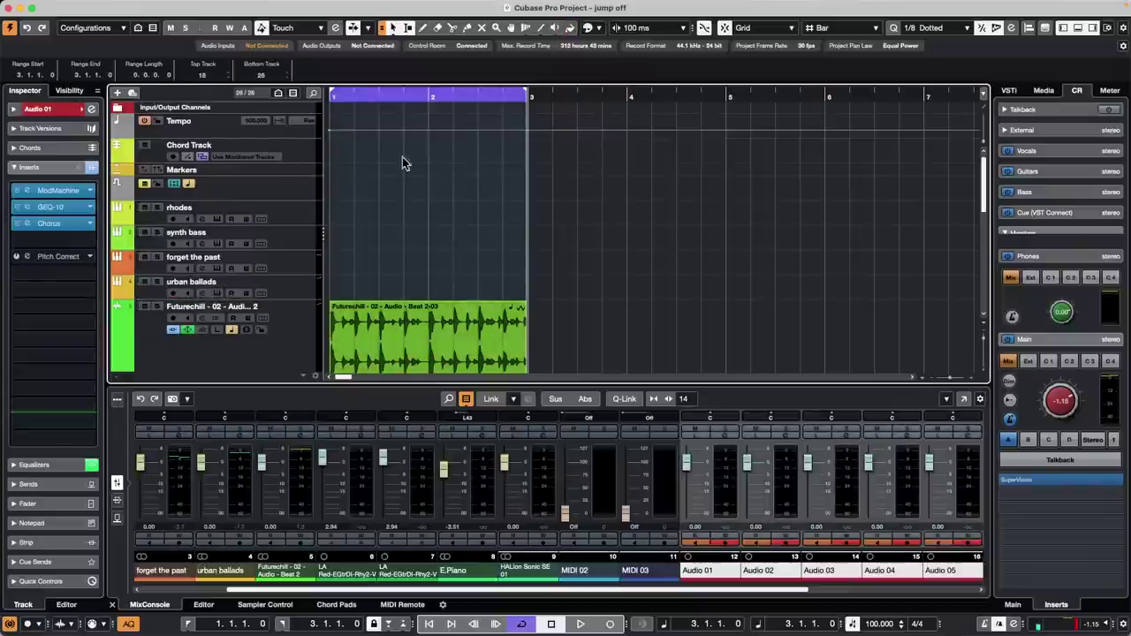
scroll(461, 167, down, 7)
scroll(462, 163, up, 3)
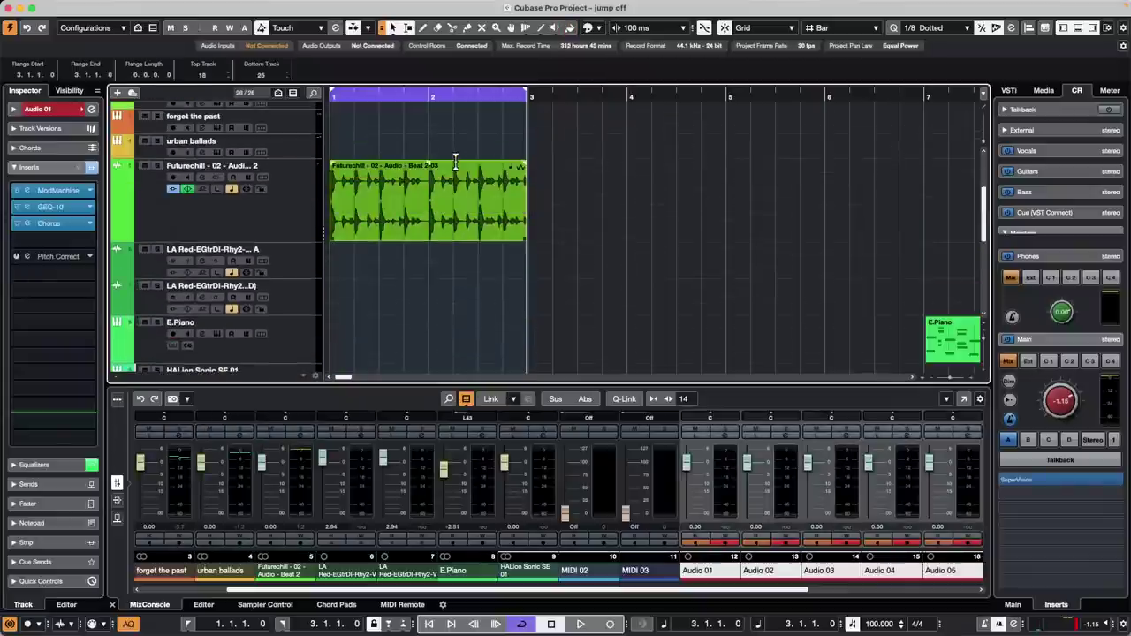
click(426, 228)
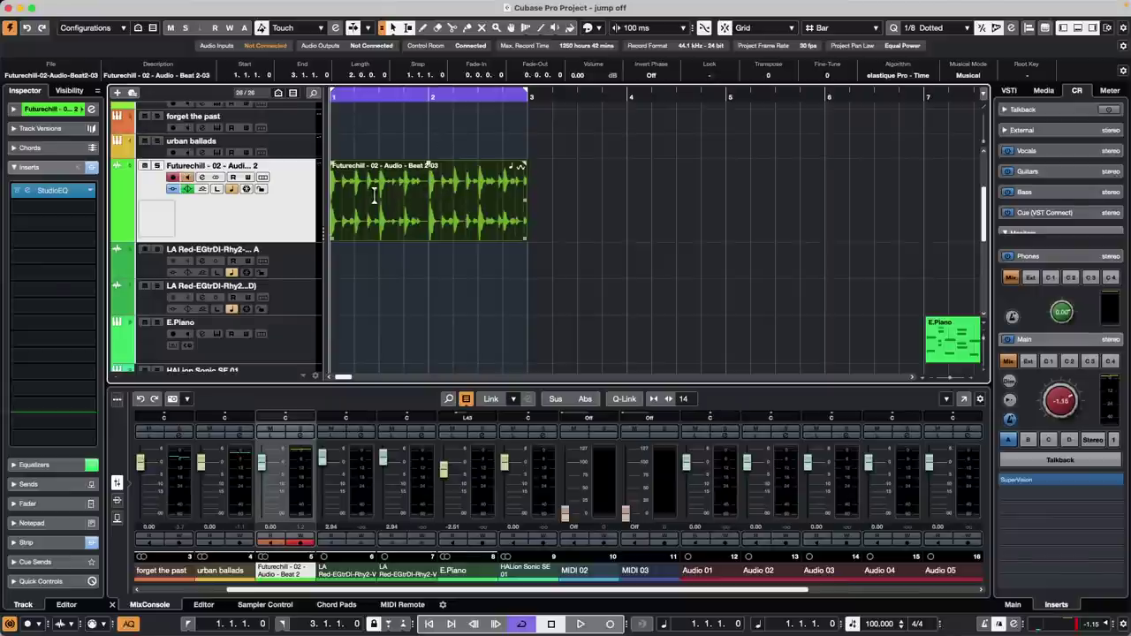
click(302, 7)
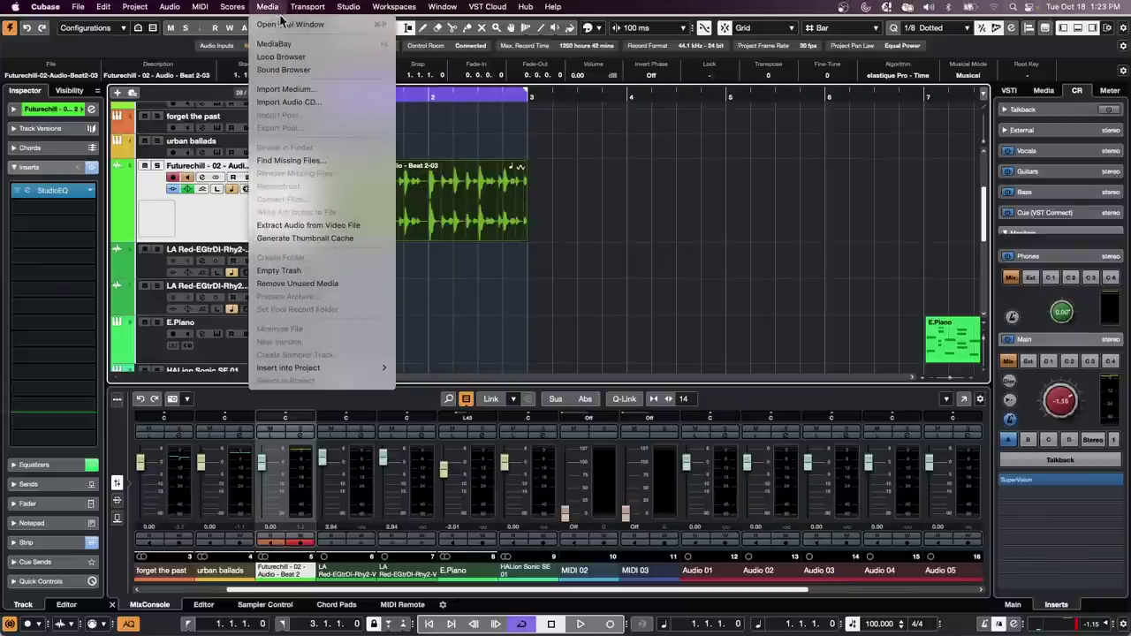
click(286, 24)
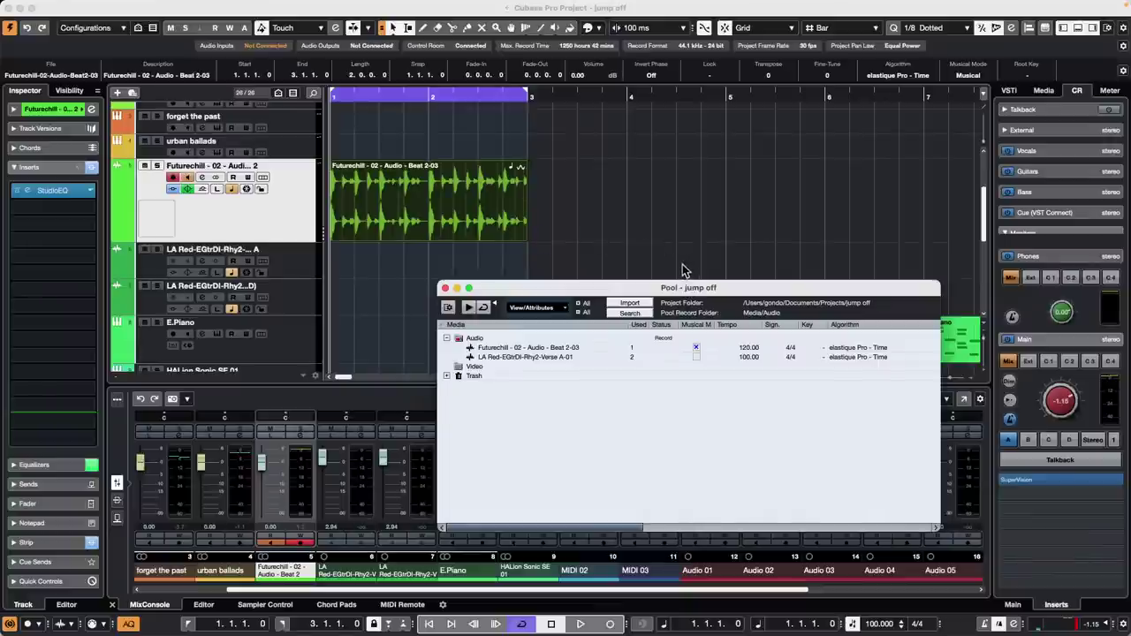
click(445, 288)
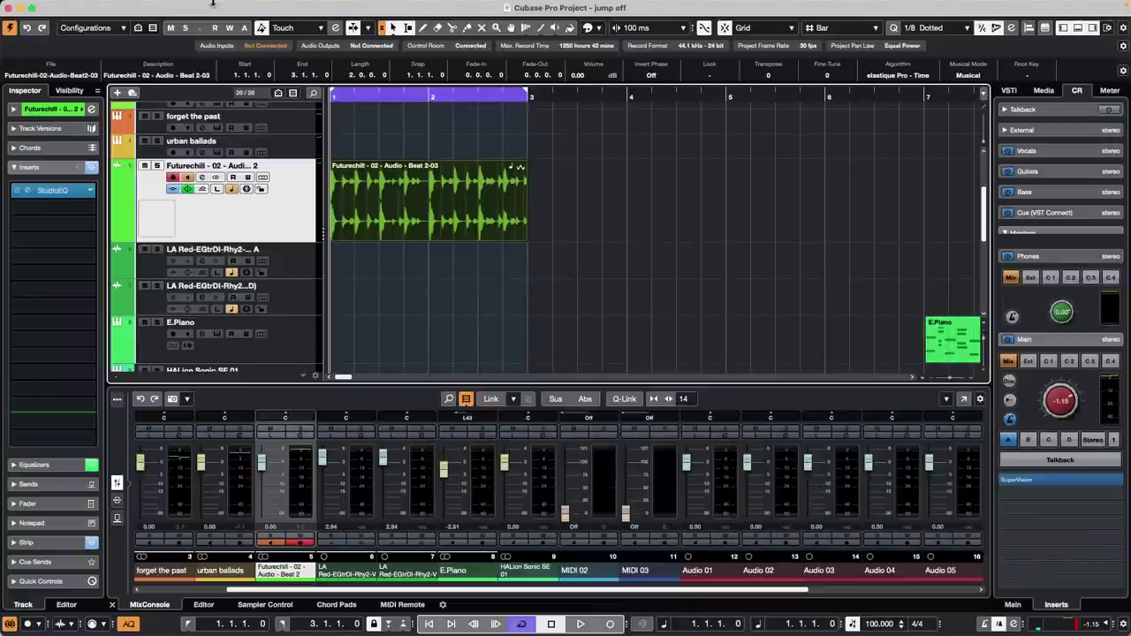
Open the recent project "tempo detect jazz.cpr" and activate it
mouse_move(94, 6)
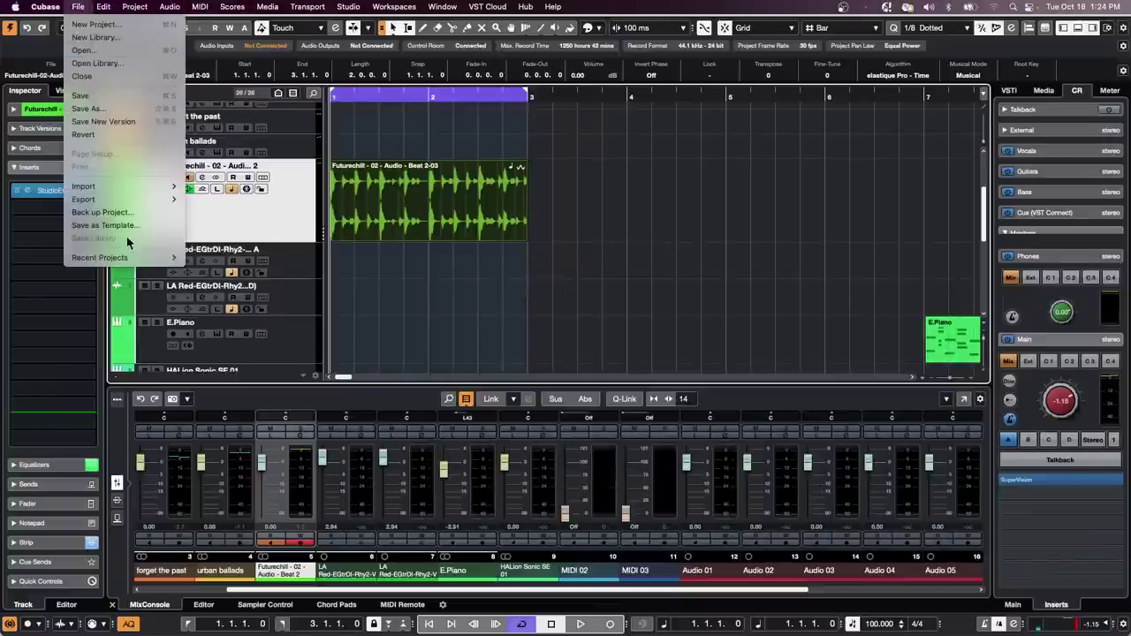
mouse_move(137, 257)
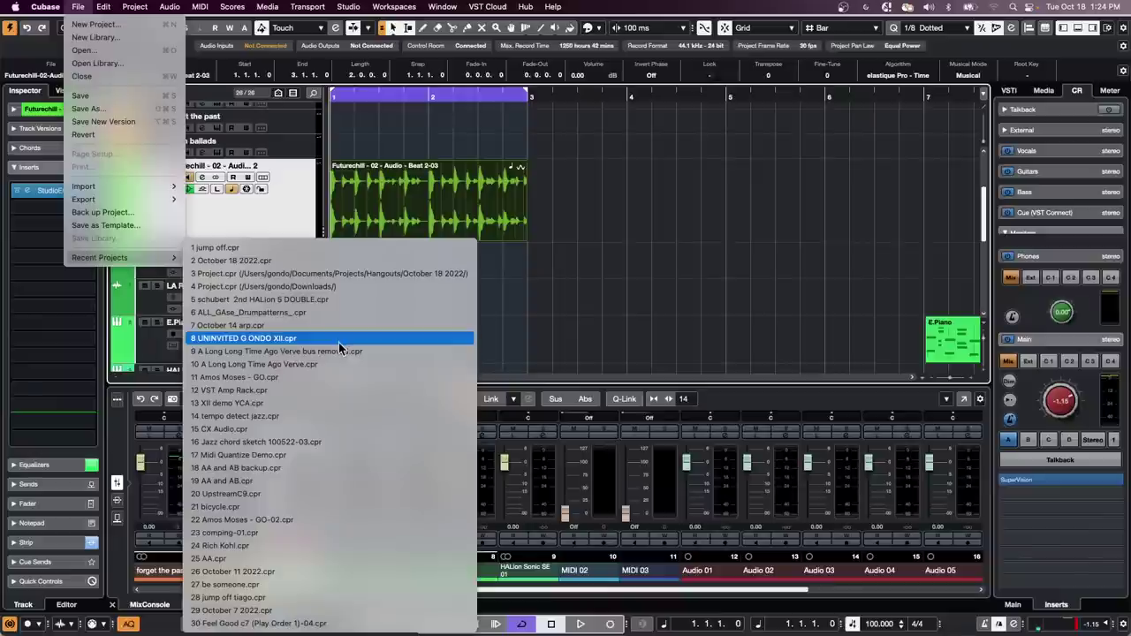
click(332, 418)
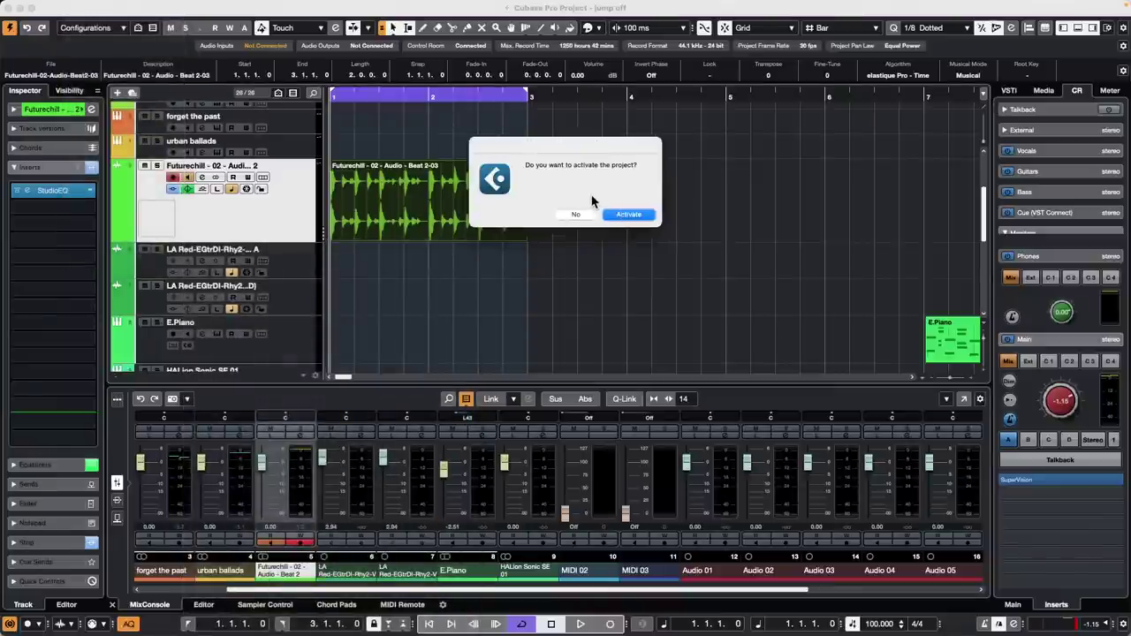
key(Return)
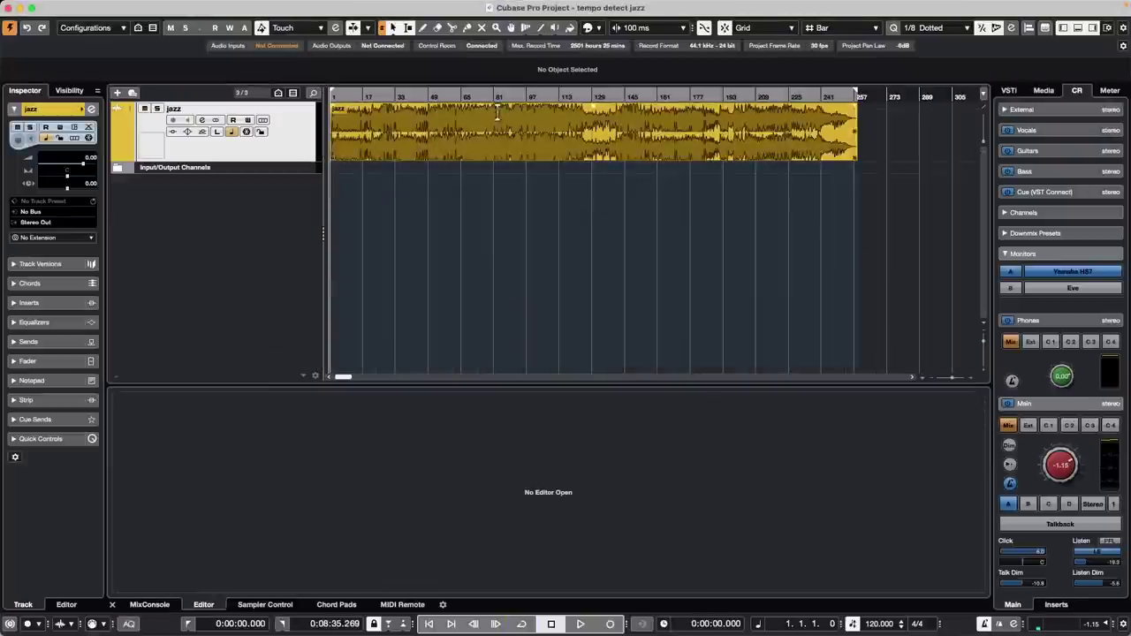
Select the jazz audio event and open the Tempo Detection panel for it
click(418, 132)
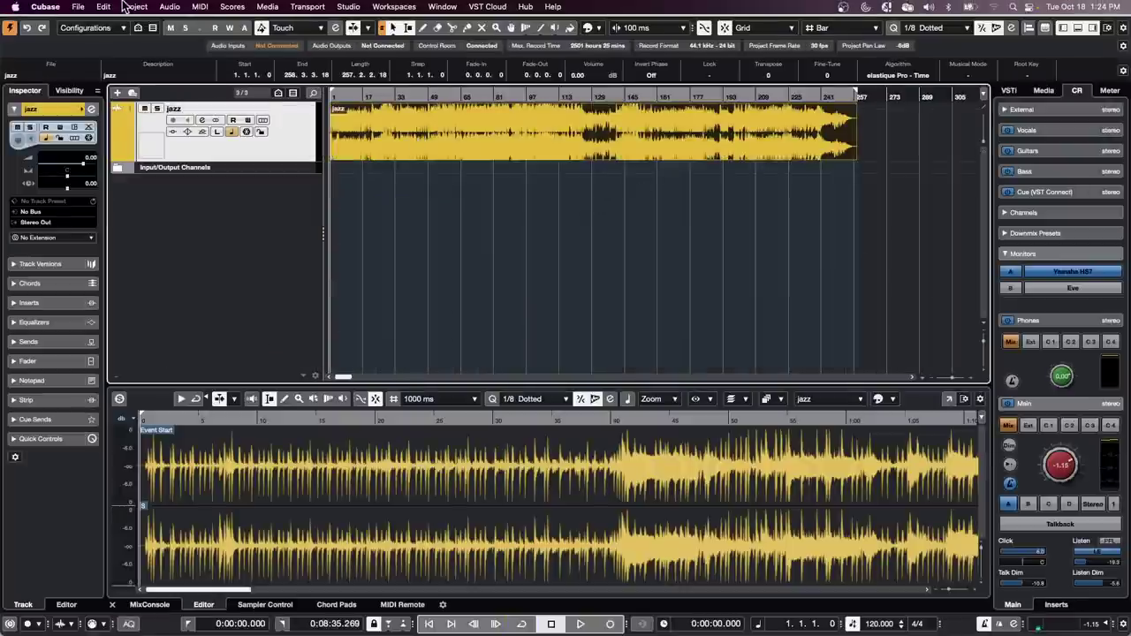
click(103, 6)
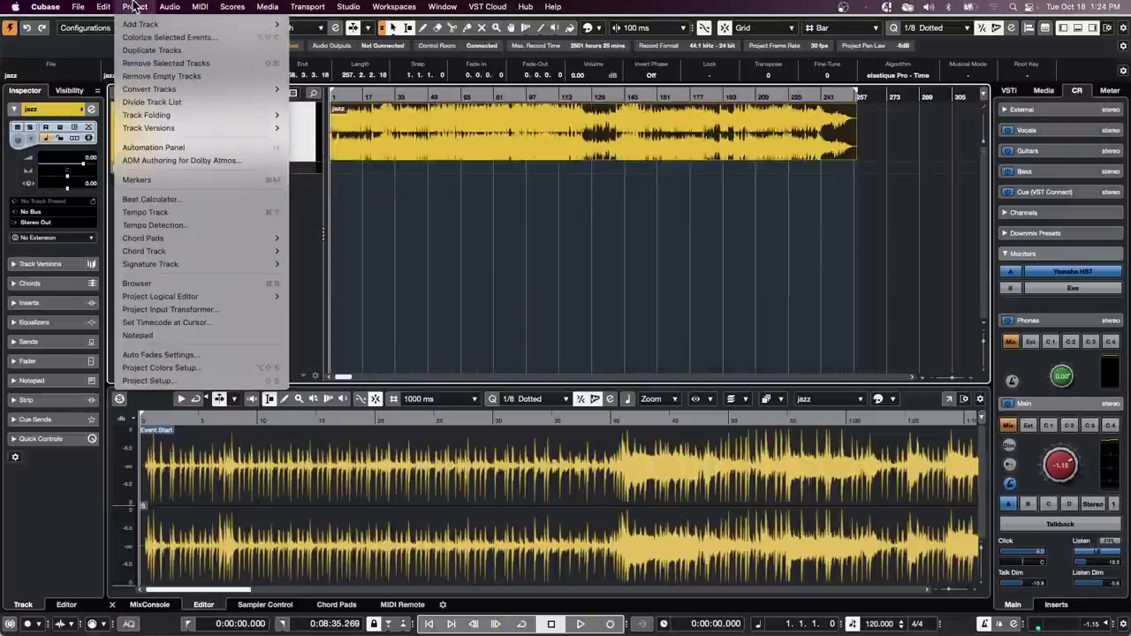
click(184, 232)
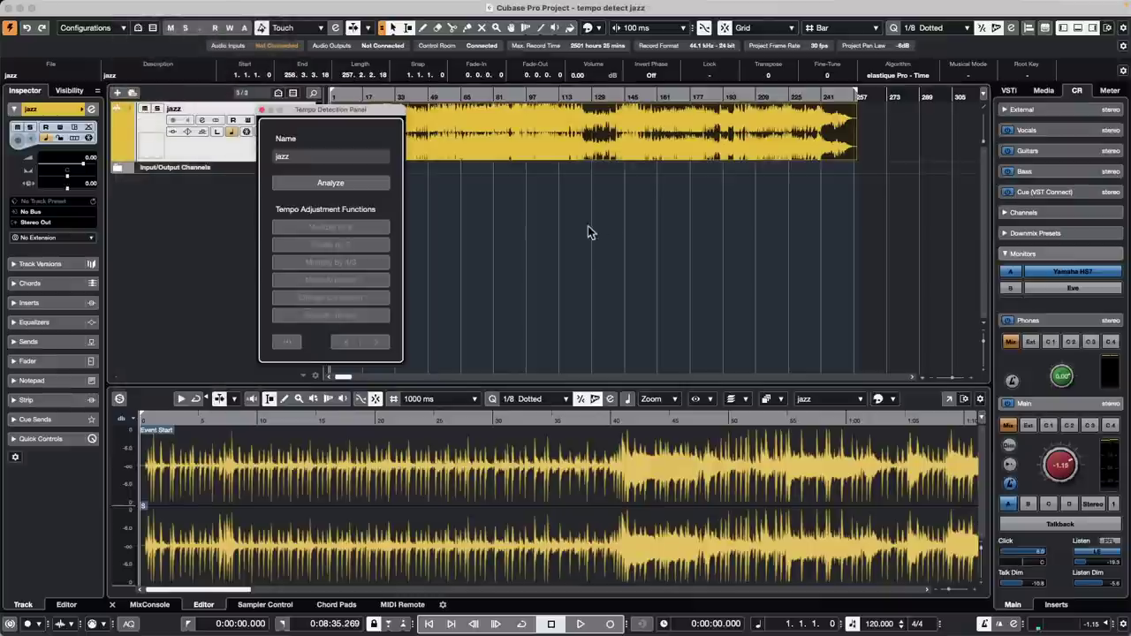
Analyze the jazz event's tempo, apply Offbeat Correction to the result and close the Tempo Detection panel
click(354, 183)
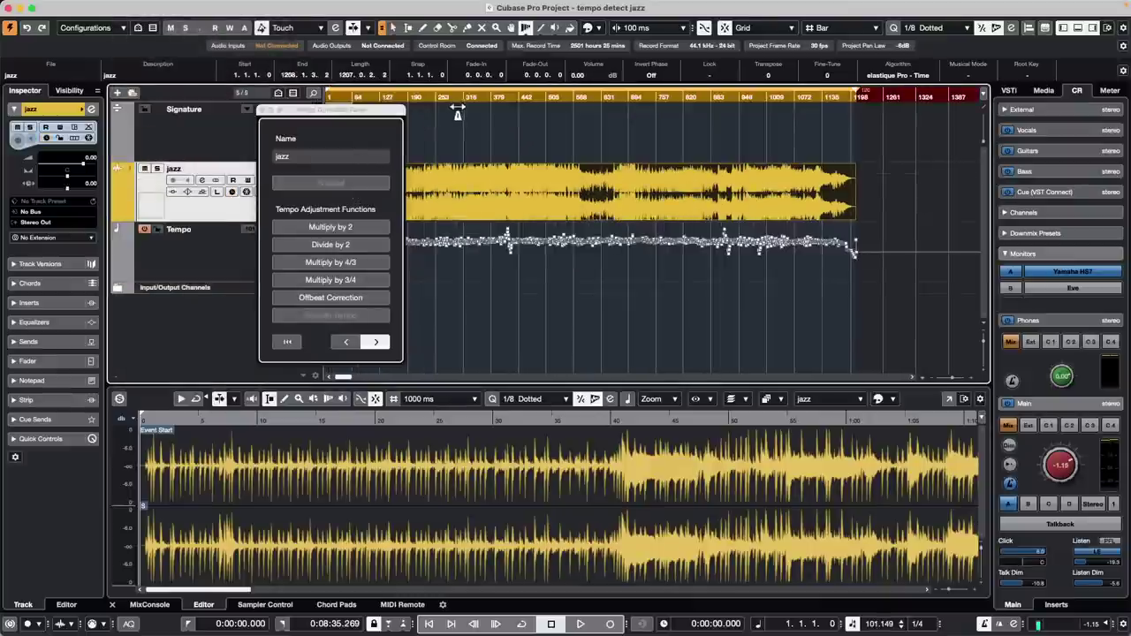
click(307, 298)
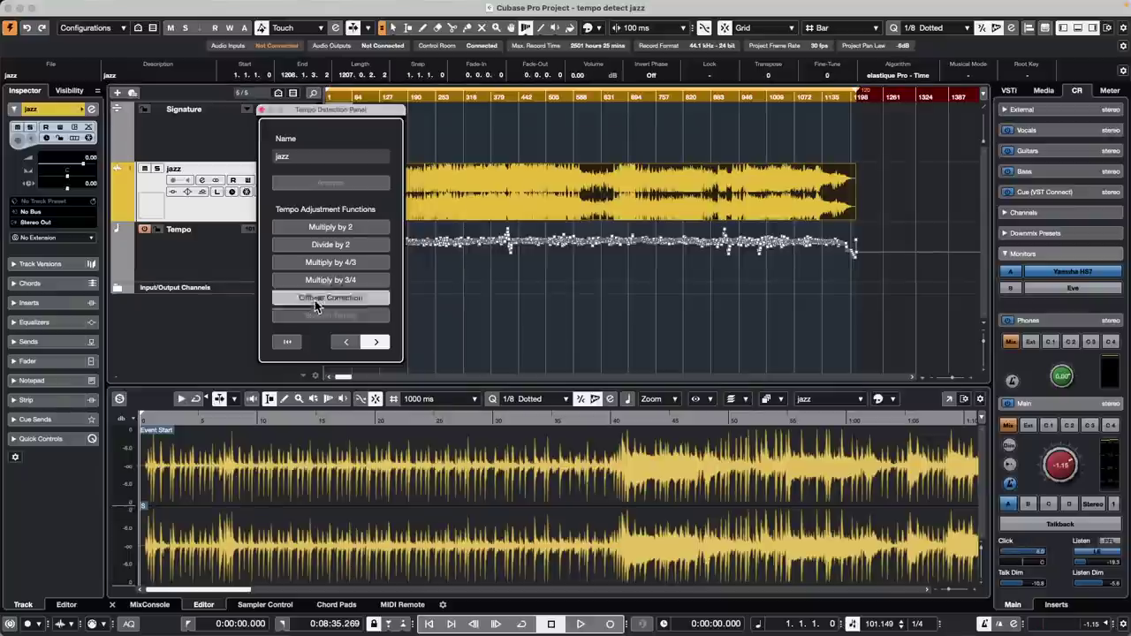
click(262, 112)
Switch from the Time Warp tool to the Object Selection tool and select the Tempo track to list its tempo events
click(400, 96)
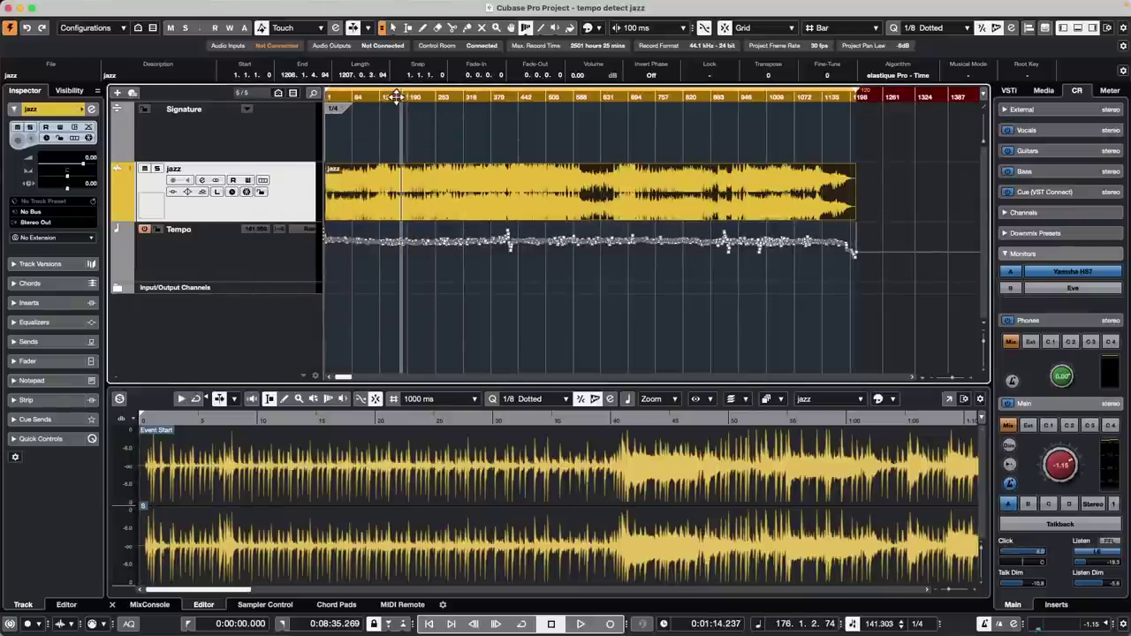
drag(397, 96, 244, 142)
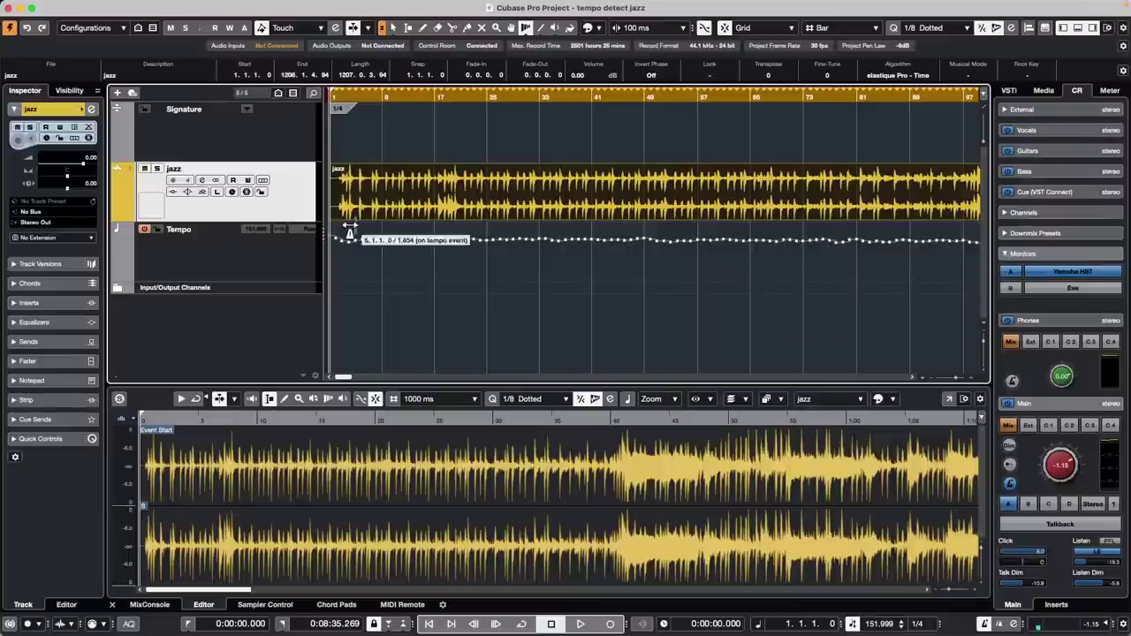
right_click(409, 150)
click(411, 150)
click(237, 244)
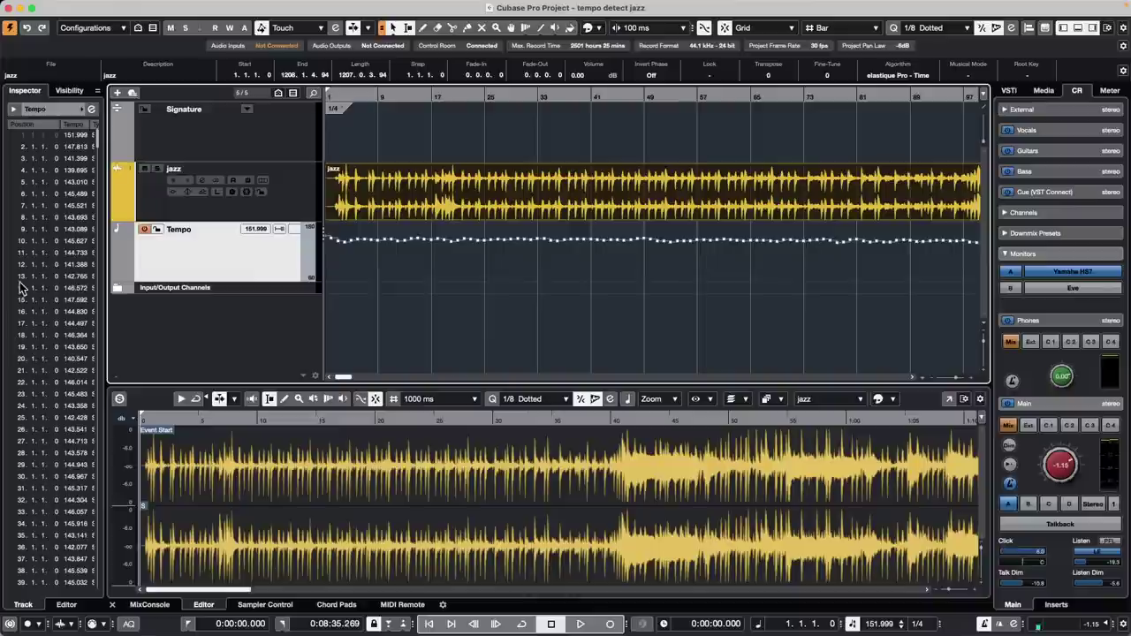
Set the jazz event's definition from tempo, saved in the project only, with all tracks set to musical time base
click(169, 7)
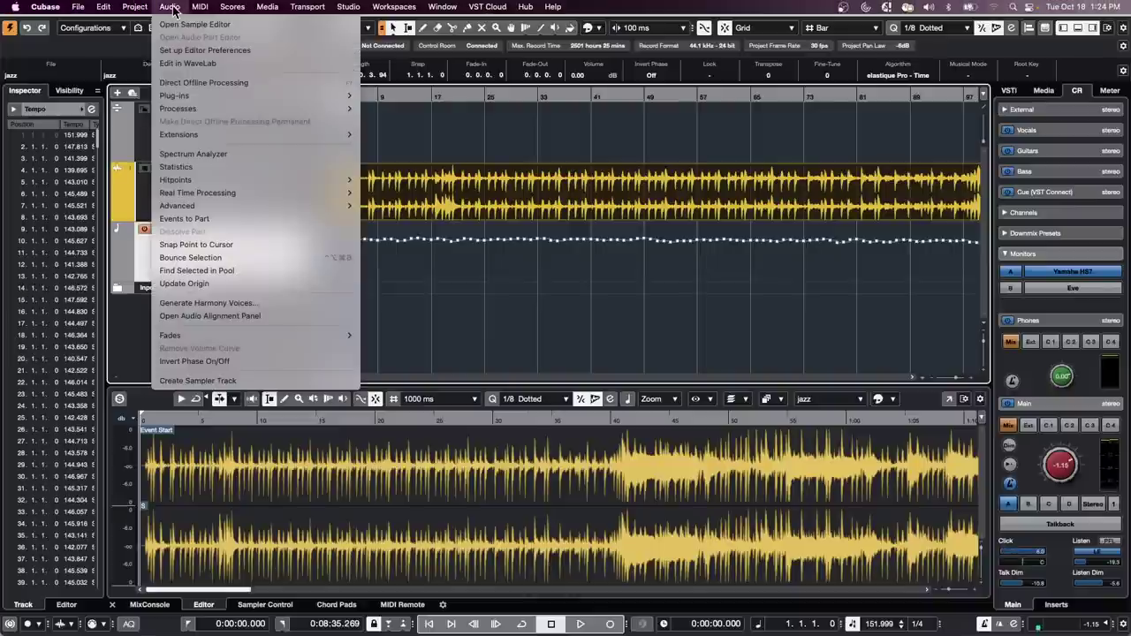
mouse_move(221, 207)
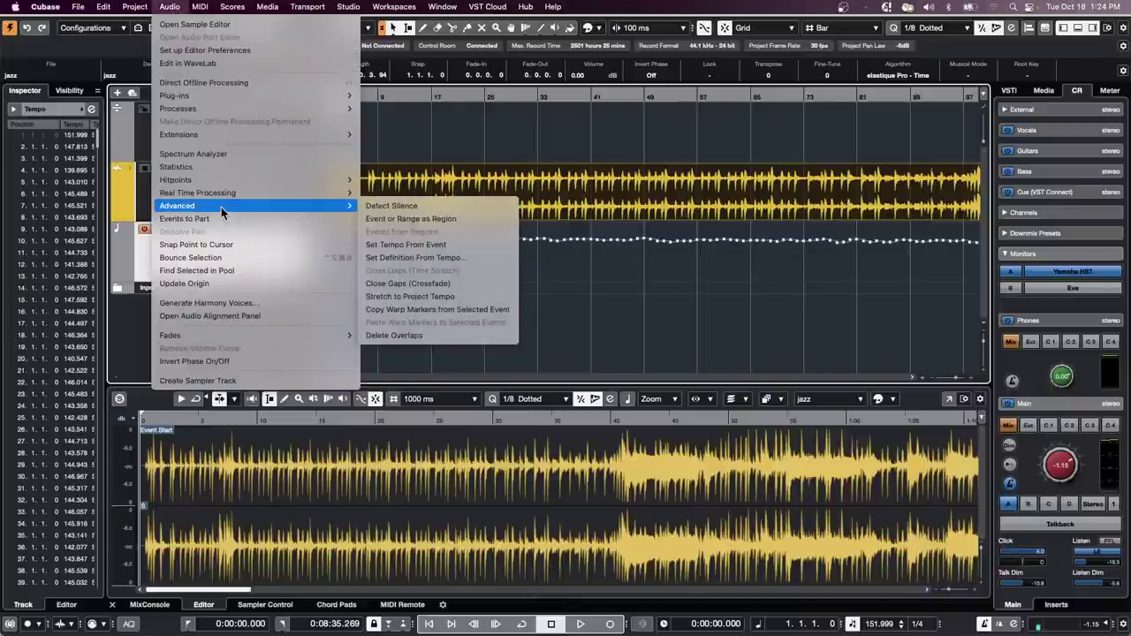
click(464, 258)
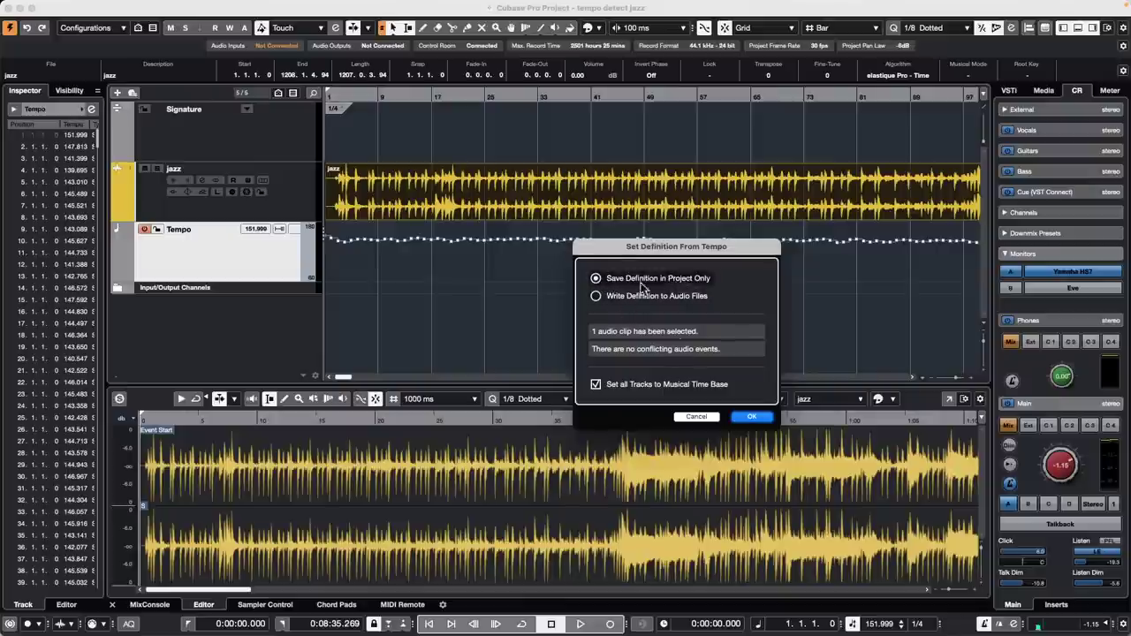
click(754, 417)
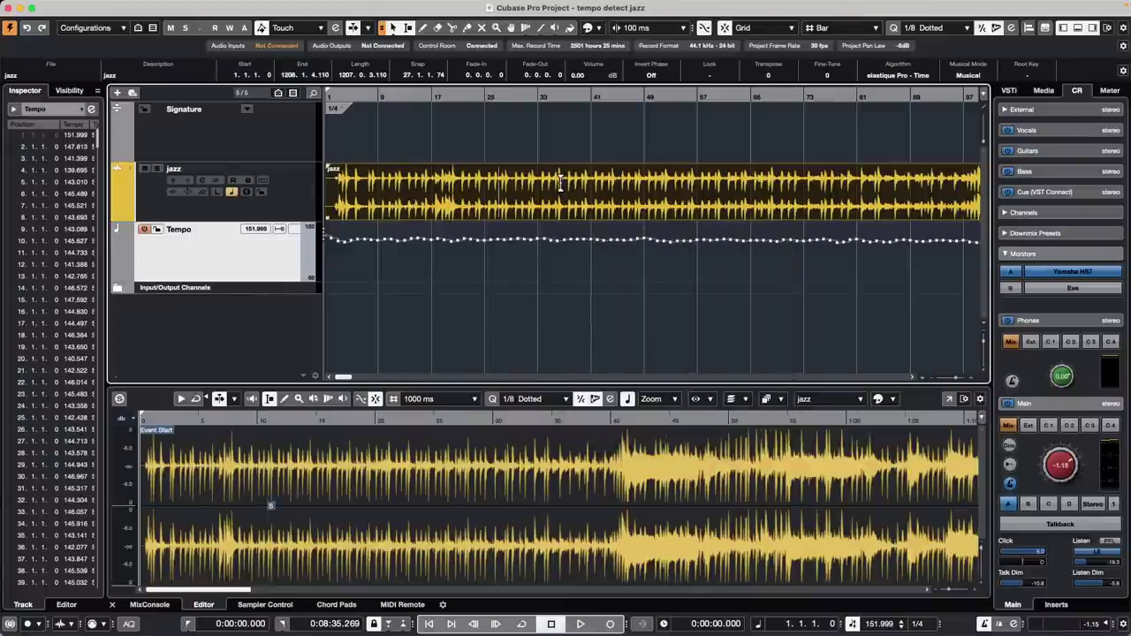
Deactivate the tempo track and set the fixed tempo to 166 BPM while playing back the jazz recording
click(853, 625)
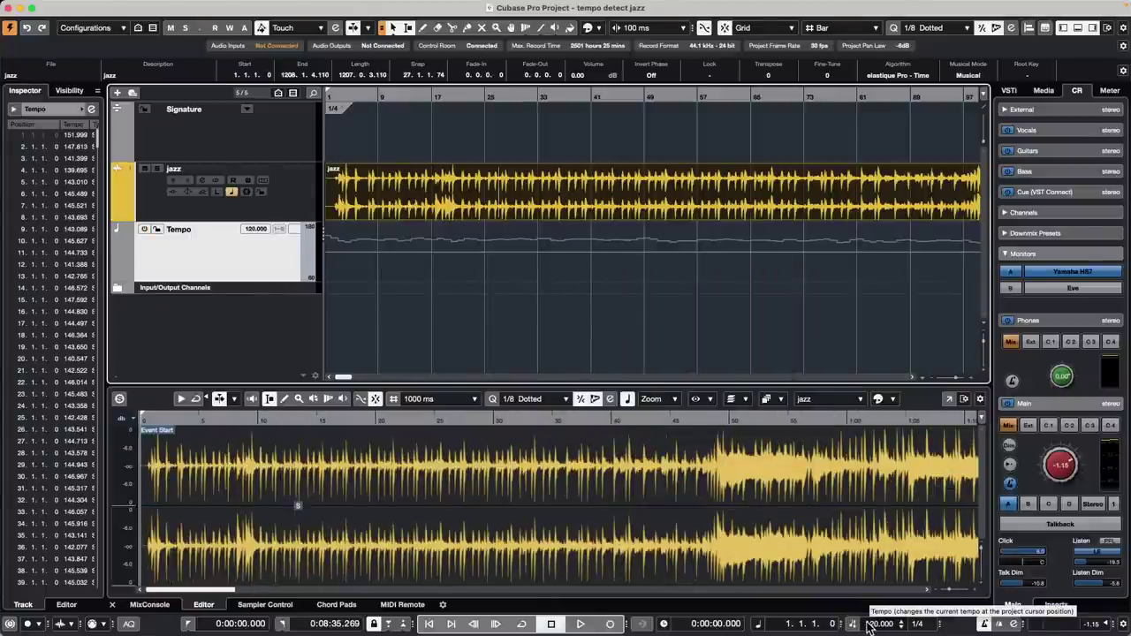
key(space)
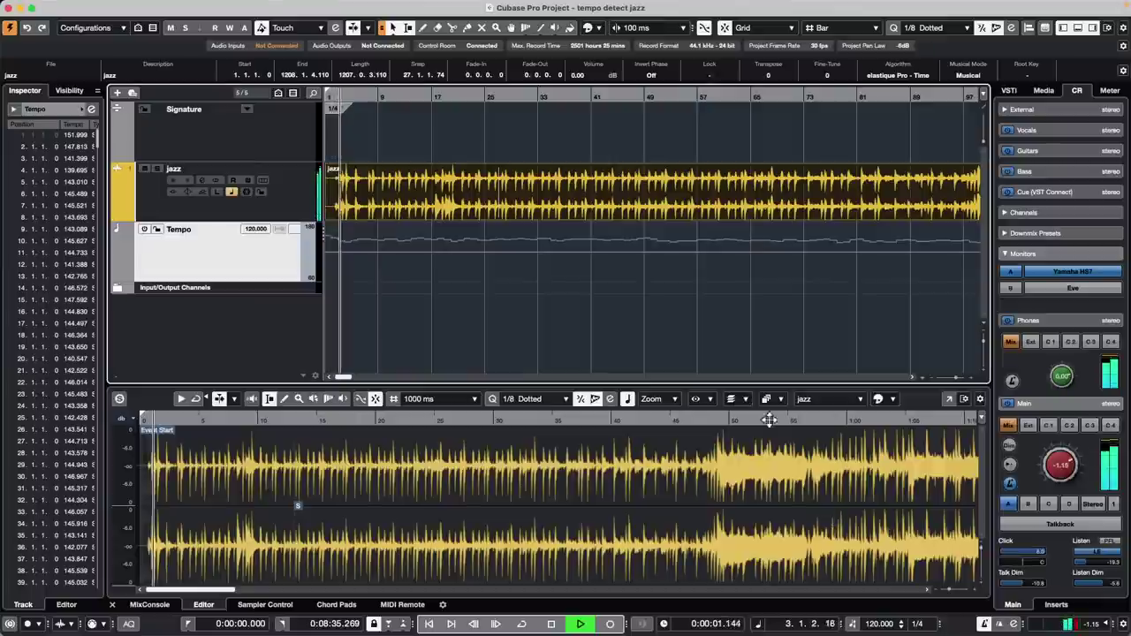
scroll(885, 624, down, 1)
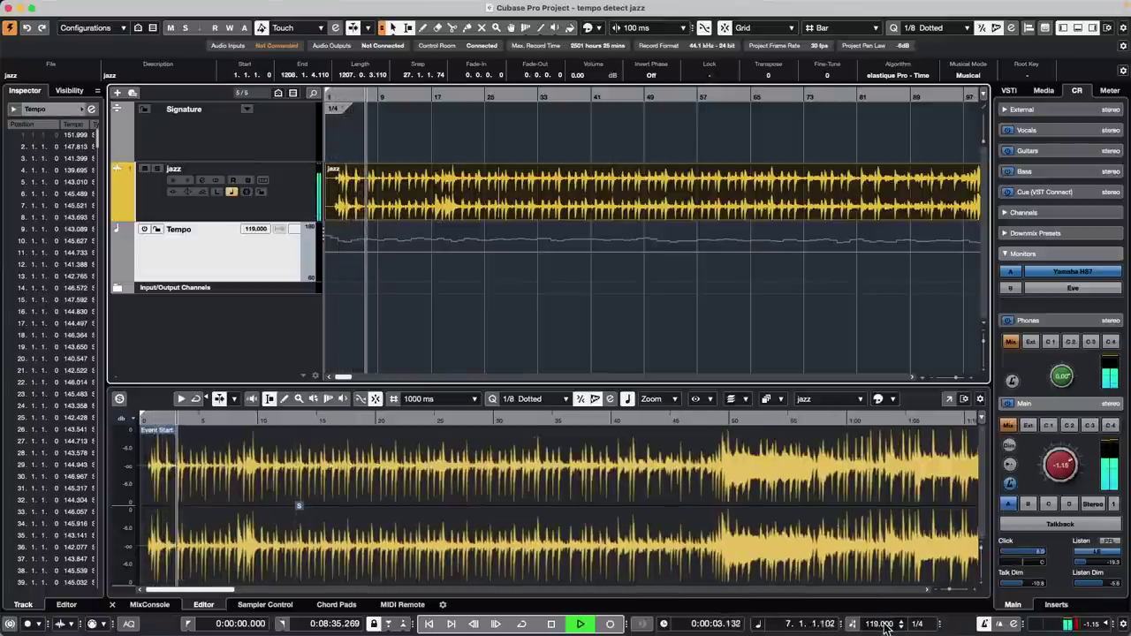
double_click(885, 624)
text(166)
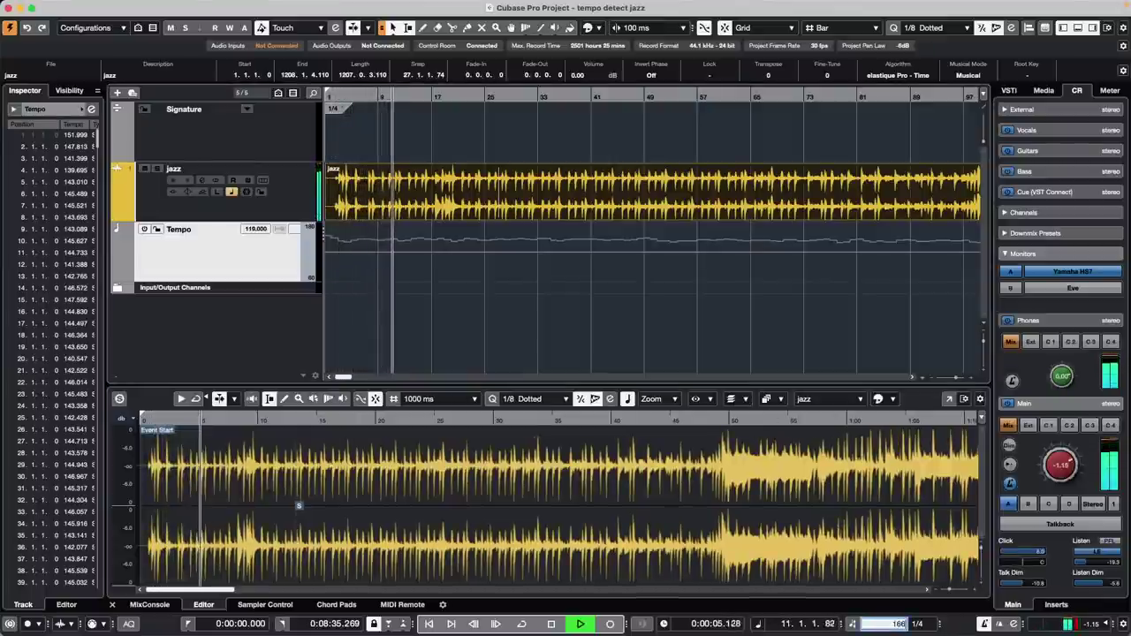
key(Return)
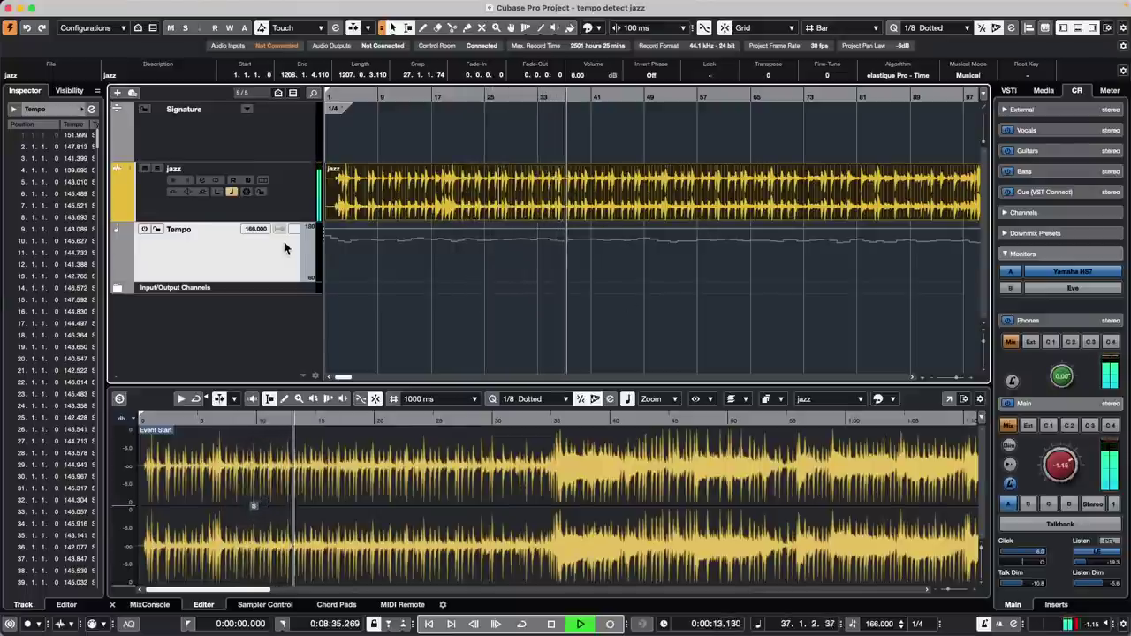
key(space)
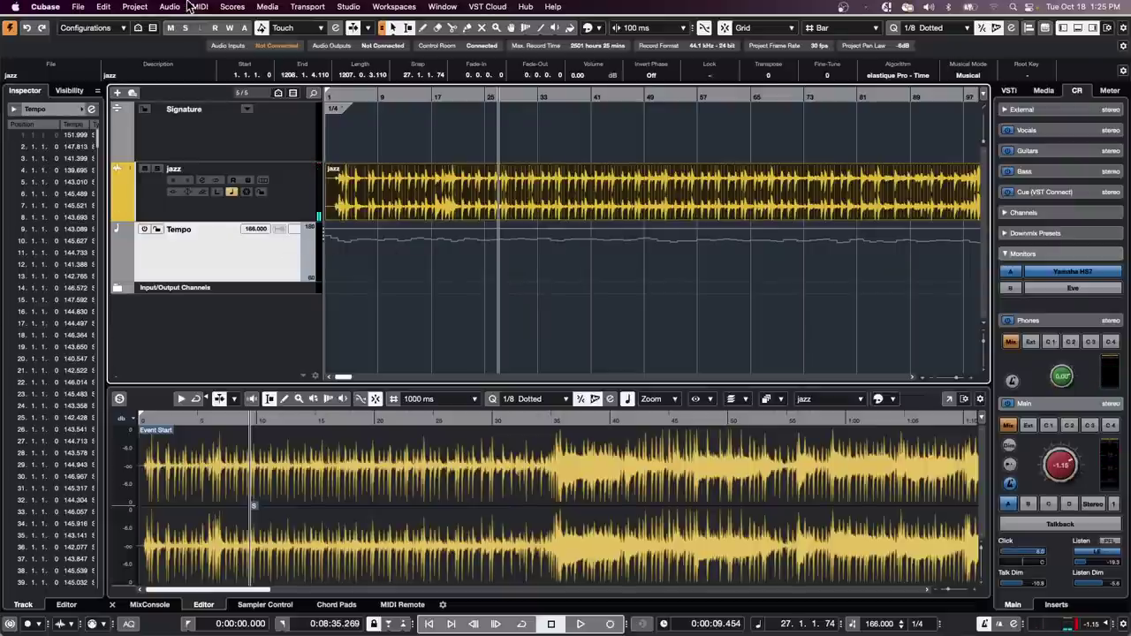
Revisit the Set Definition From Tempo command for the jazz event
click(169, 6)
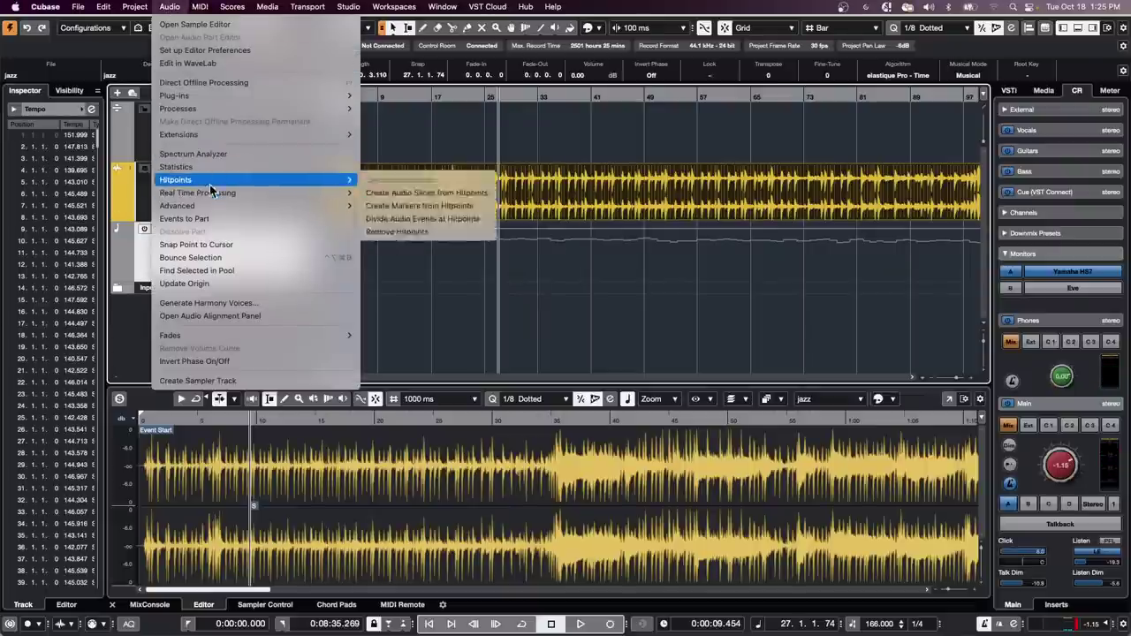
mouse_move(216, 206)
click(457, 257)
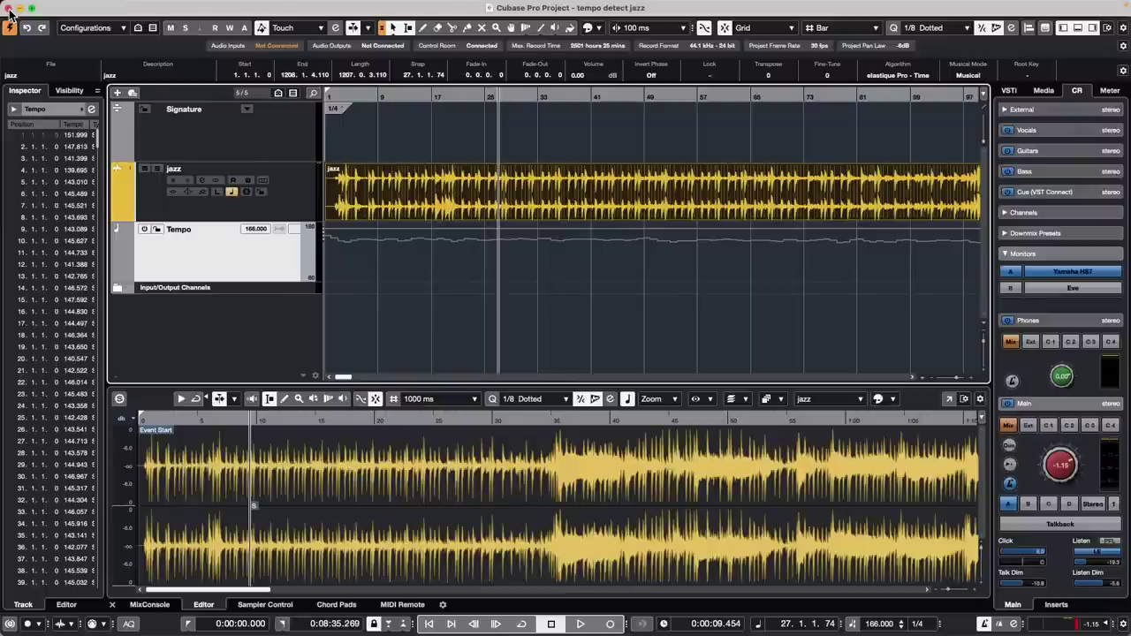
Open the recent project "Amos Moses - GO.cpr" and activate it
mouse_move(2, 4)
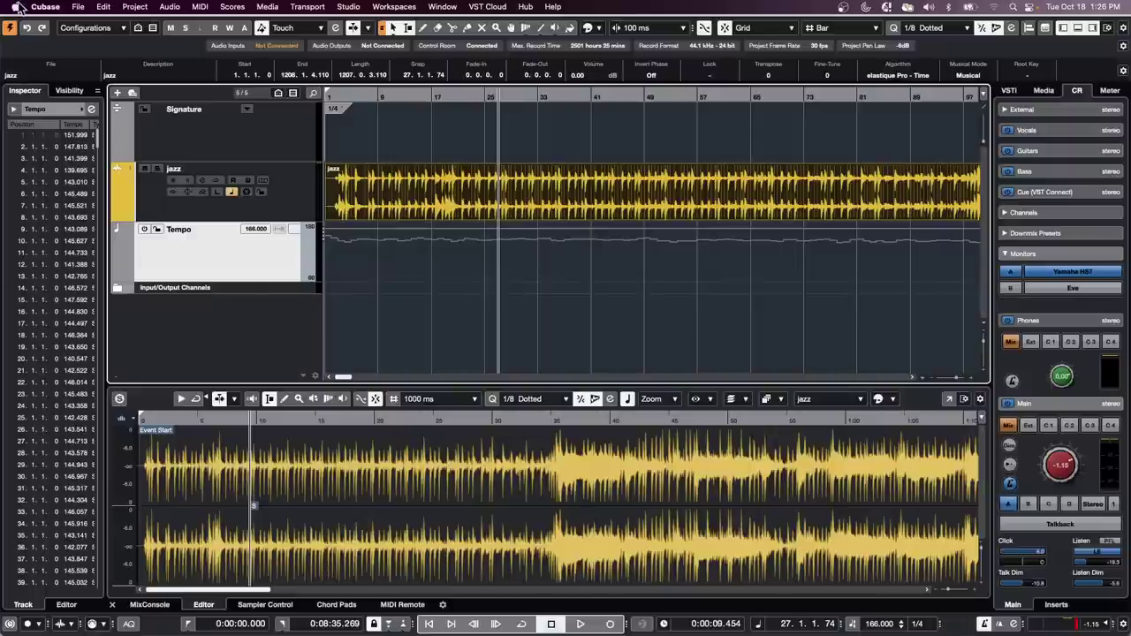
click(82, 7)
mouse_move(132, 257)
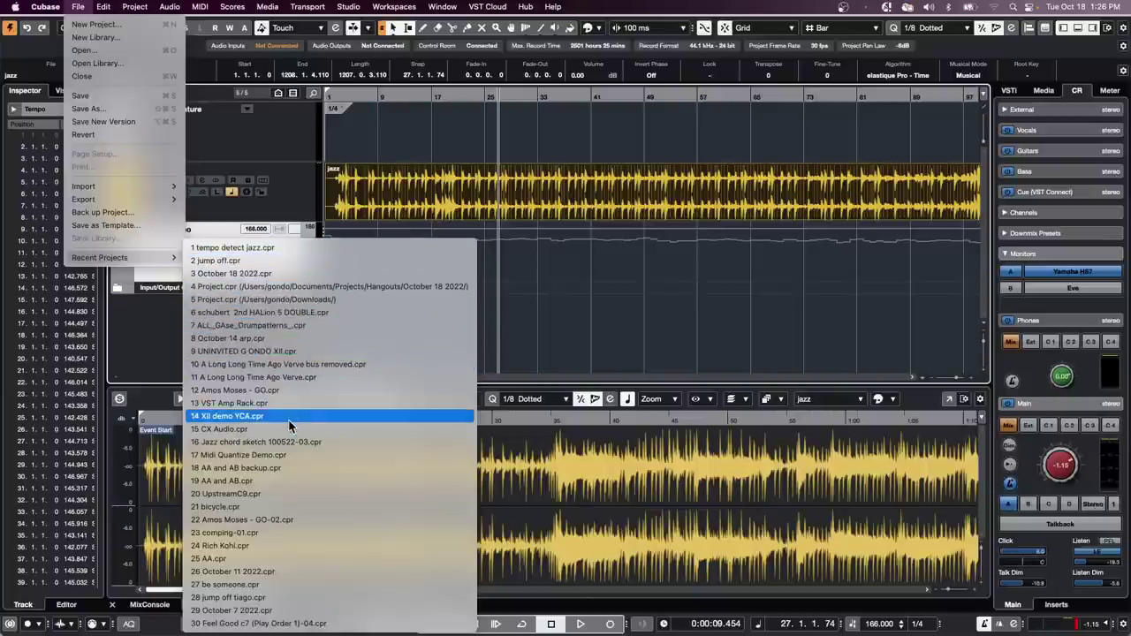
click(295, 393)
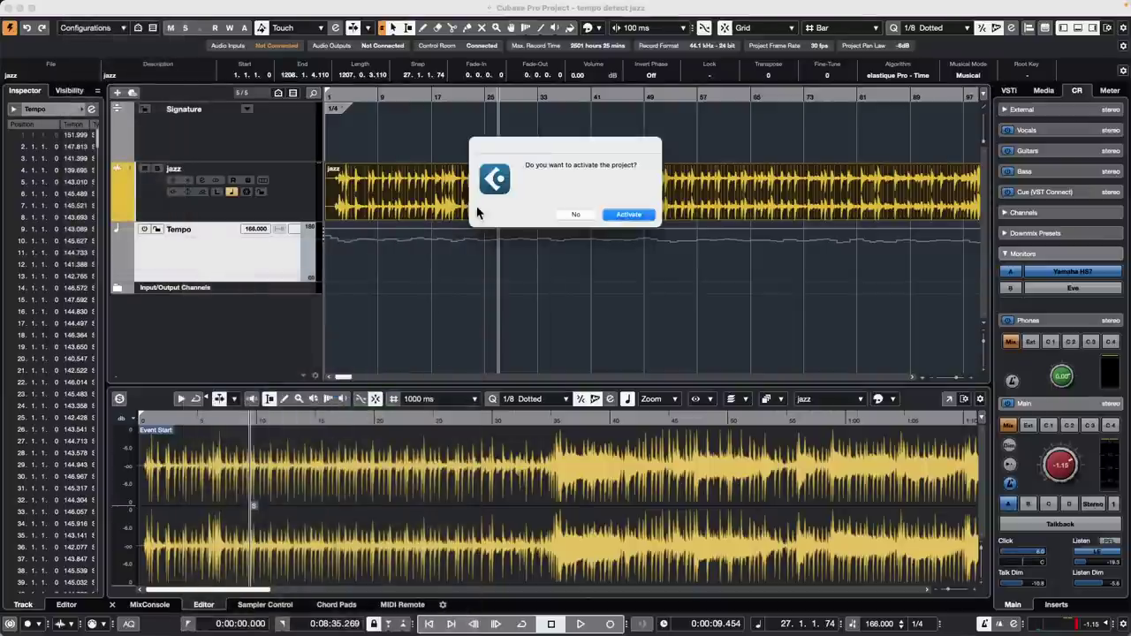
click(629, 214)
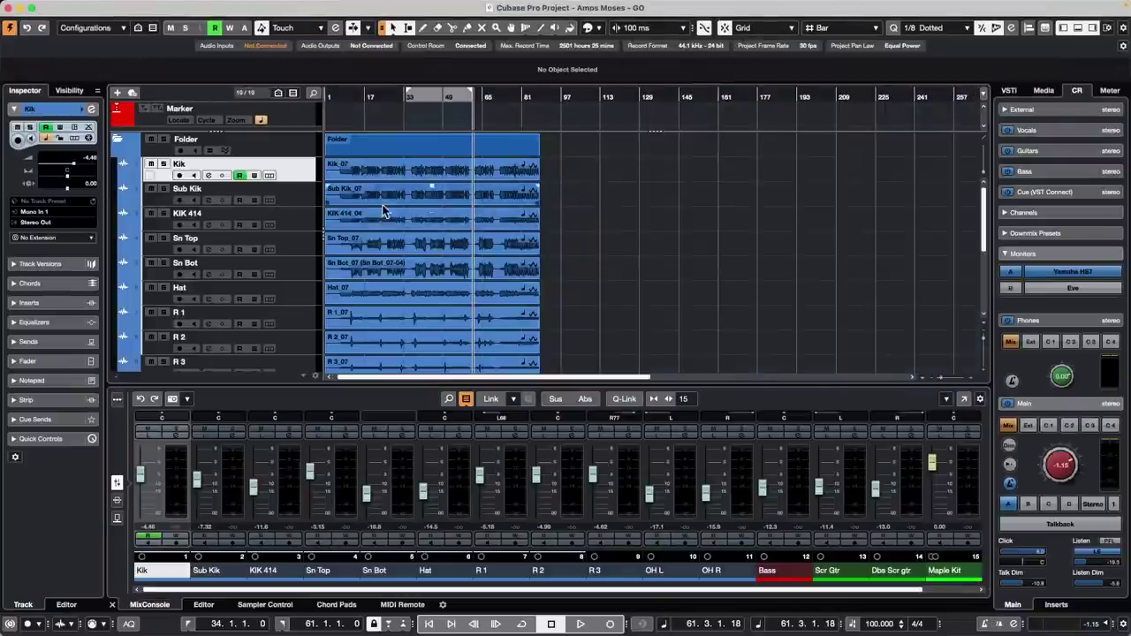
Split the Sub Kik event at two points with the Split tool and erase the section between the cuts
right_click(383, 207)
click(451, 205)
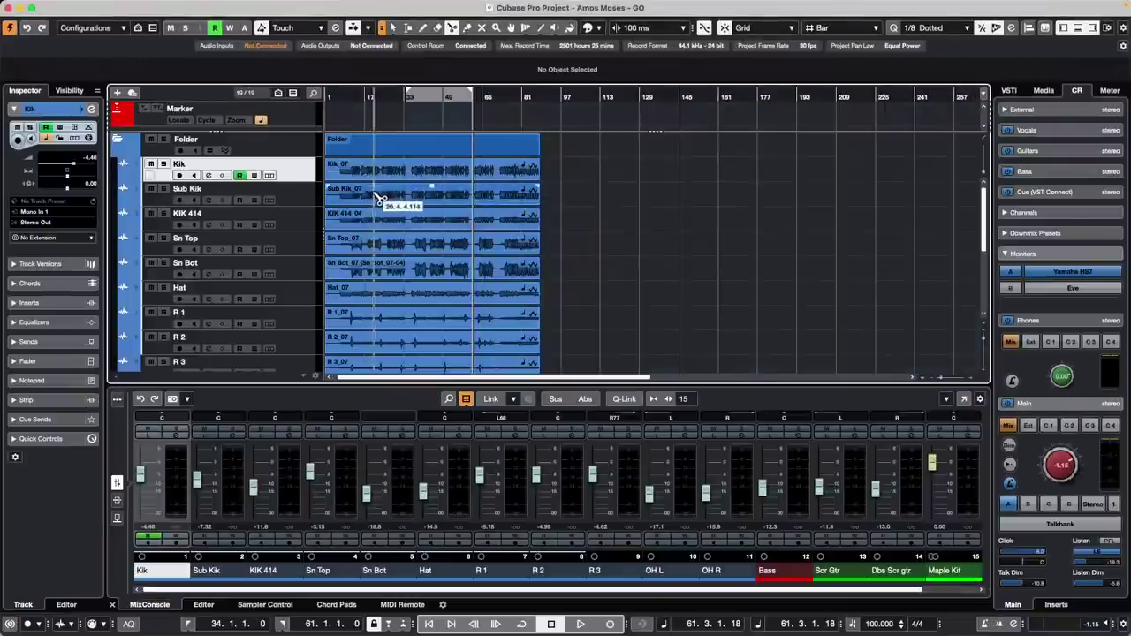
click(381, 196)
click(432, 202)
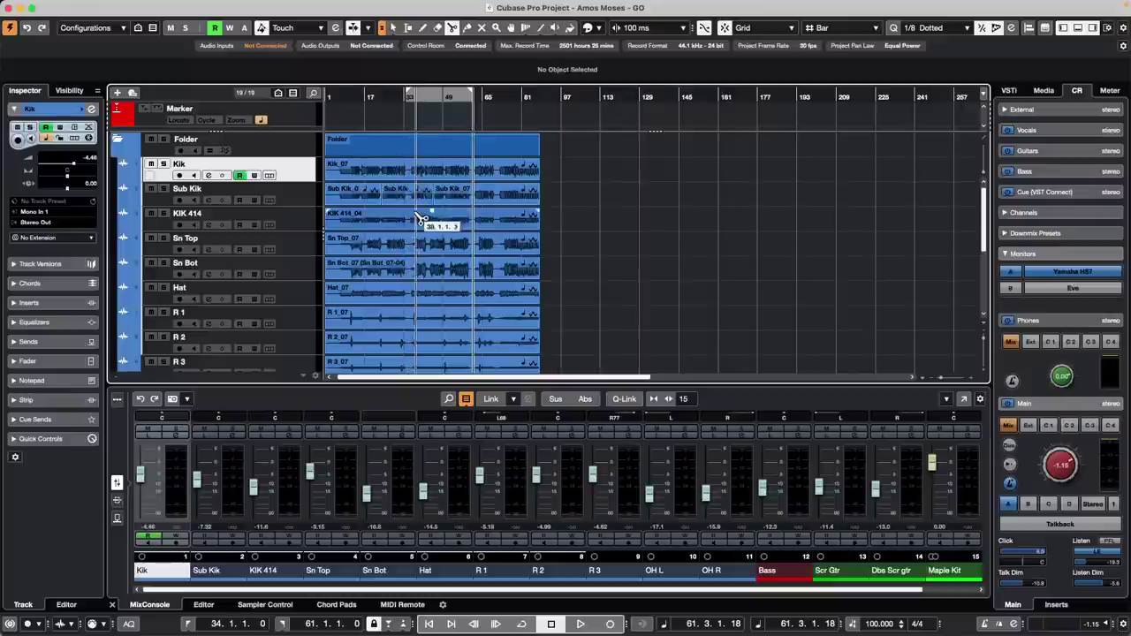
right_click(400, 219)
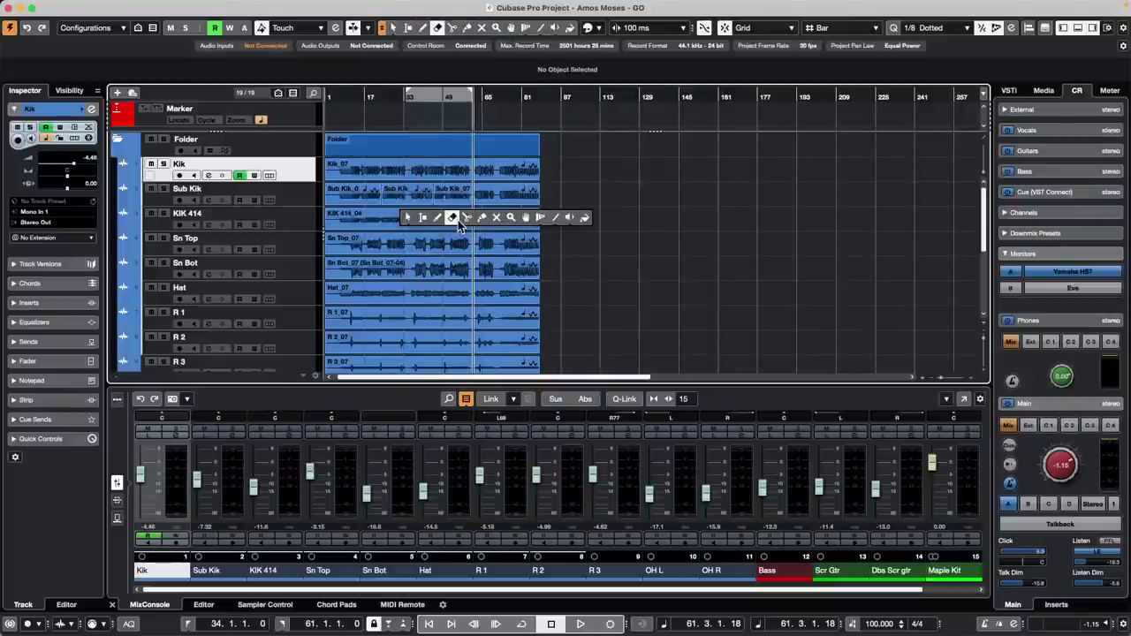
click(456, 220)
click(395, 194)
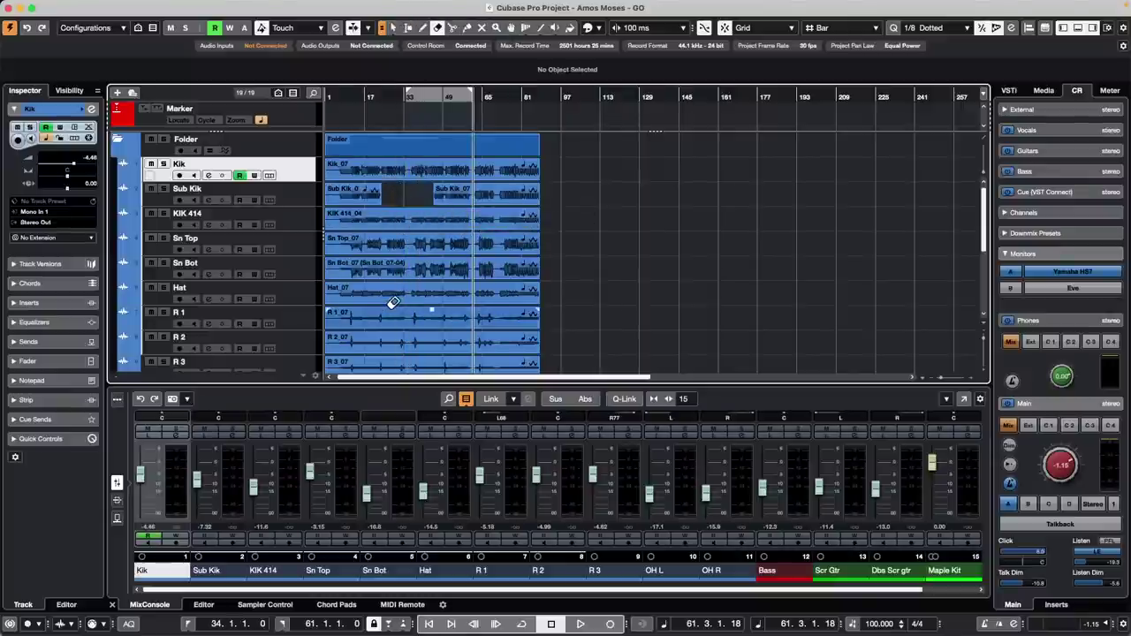
Undo the erased section and both splits on the Sub Kik track
key(ctrl+z)
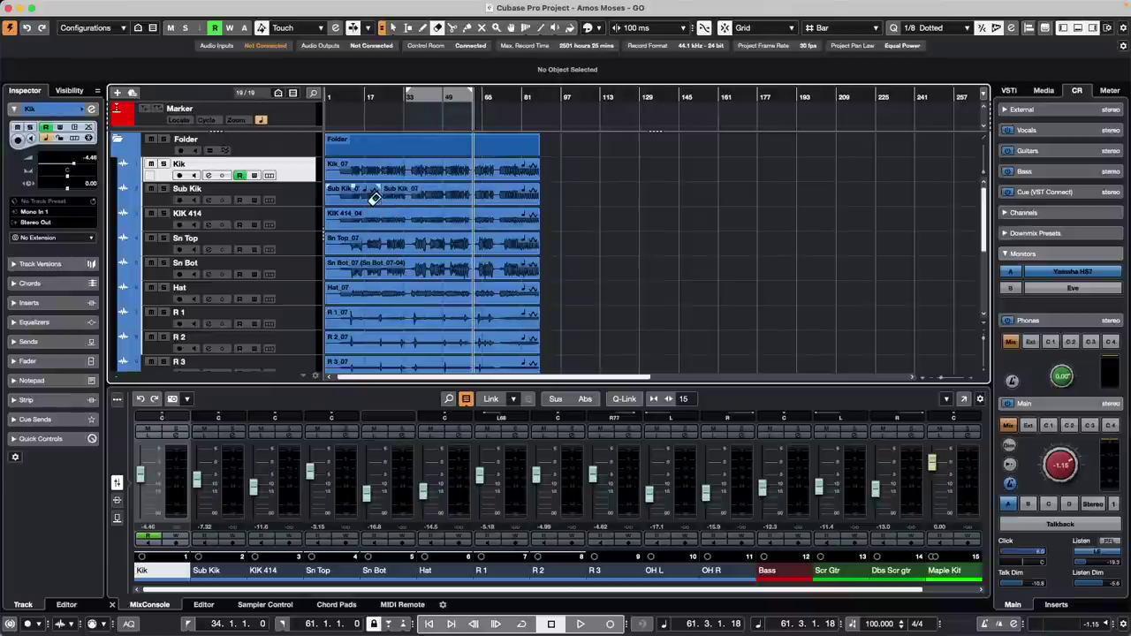
key(ctrl+z)
Split the Sn Top event at bar 17, and from bar 18 split it repeatedly into equal one-bar slices
right_click(361, 195)
click(419, 202)
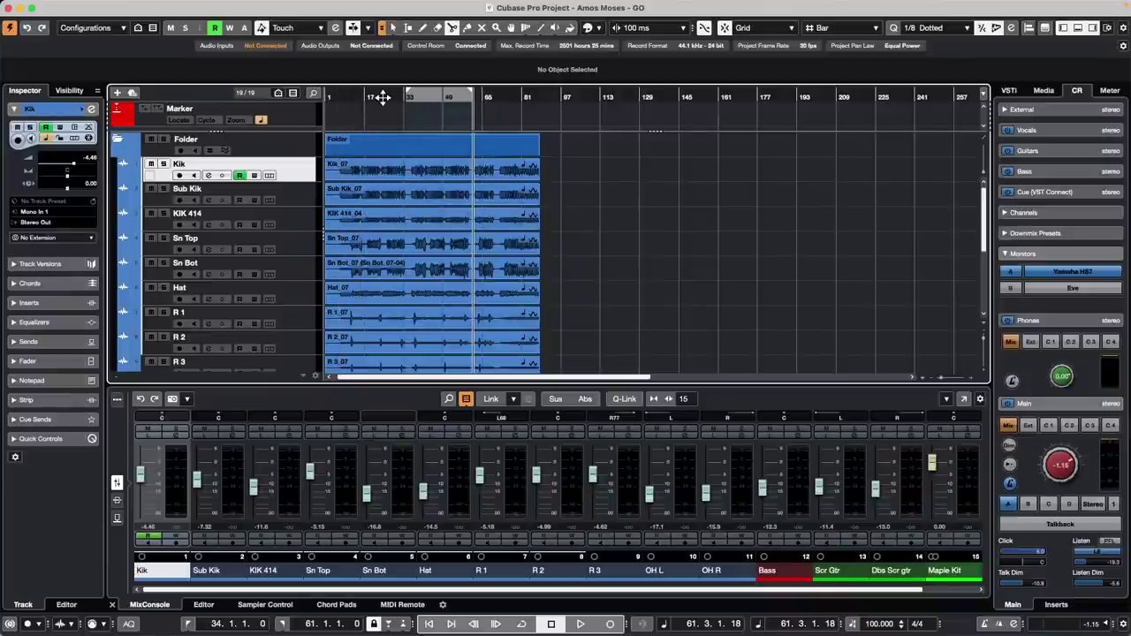
drag(381, 97, 366, 151)
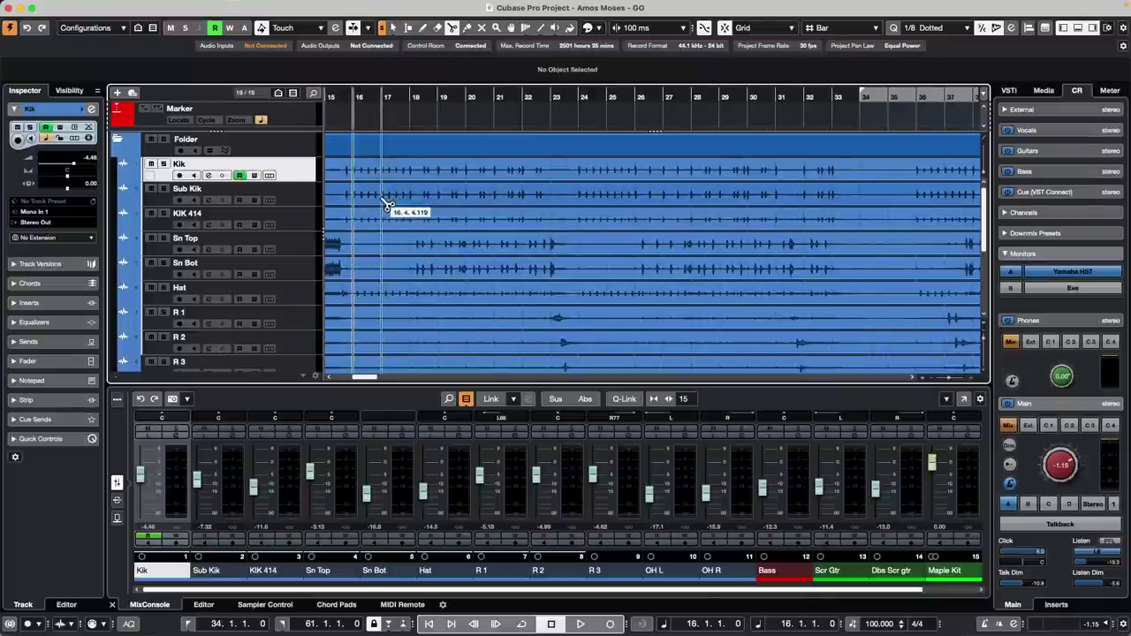
click(389, 242)
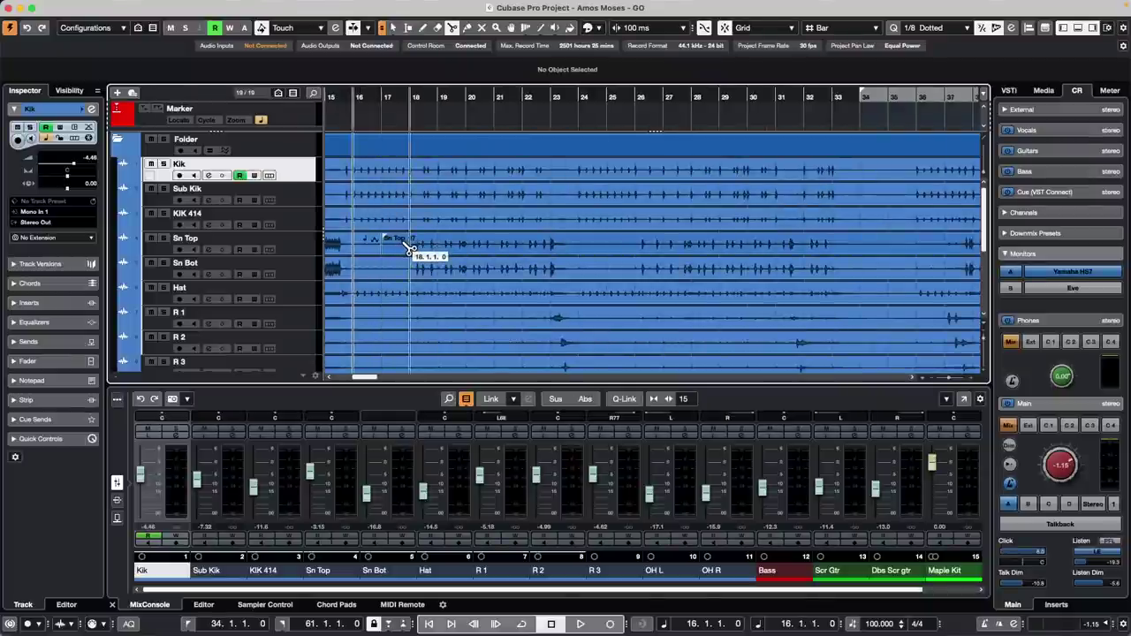
key(alt)
alt+click(414, 246)
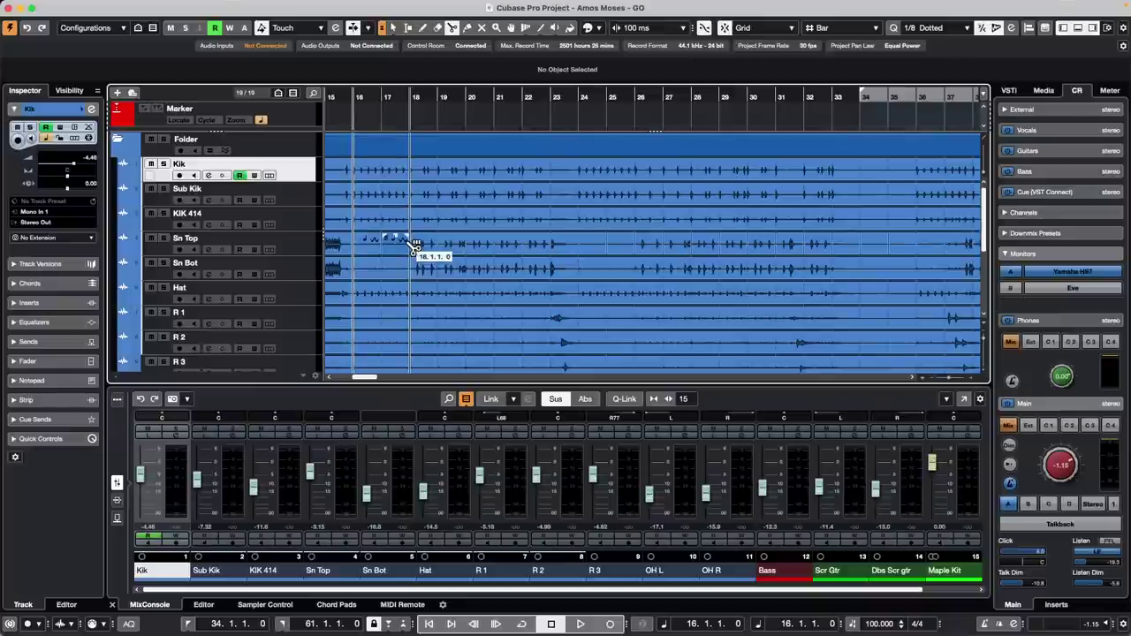
Split the Folder part at bars 21, 25 and 29 to cut the drum tracks inside it together
click(490, 152)
click(616, 146)
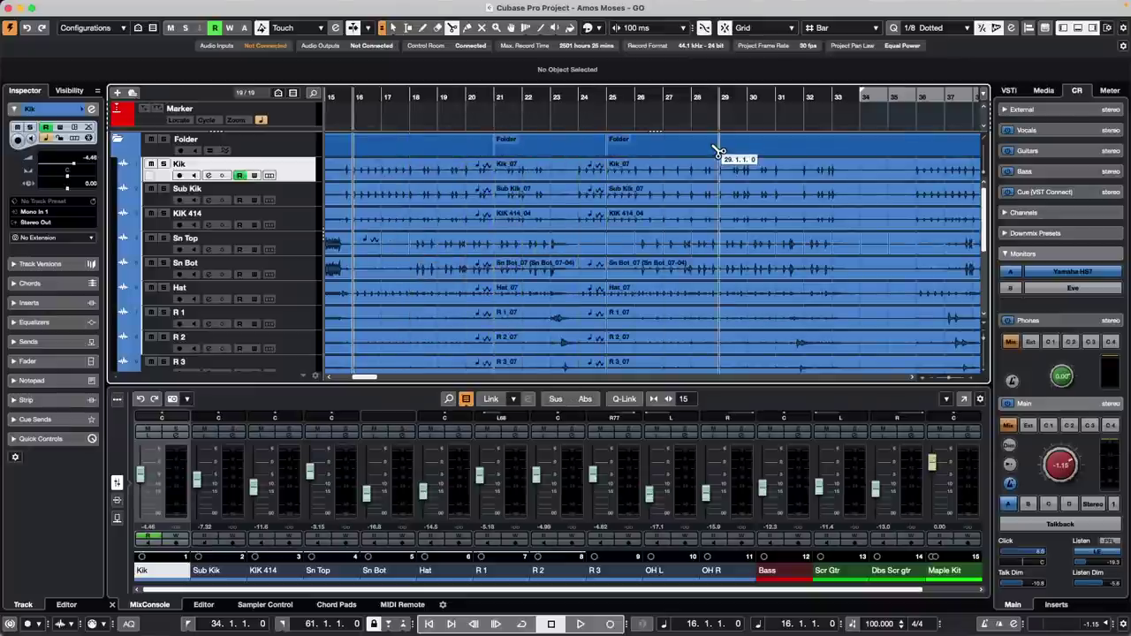
click(728, 149)
drag(455, 97, 639, 93)
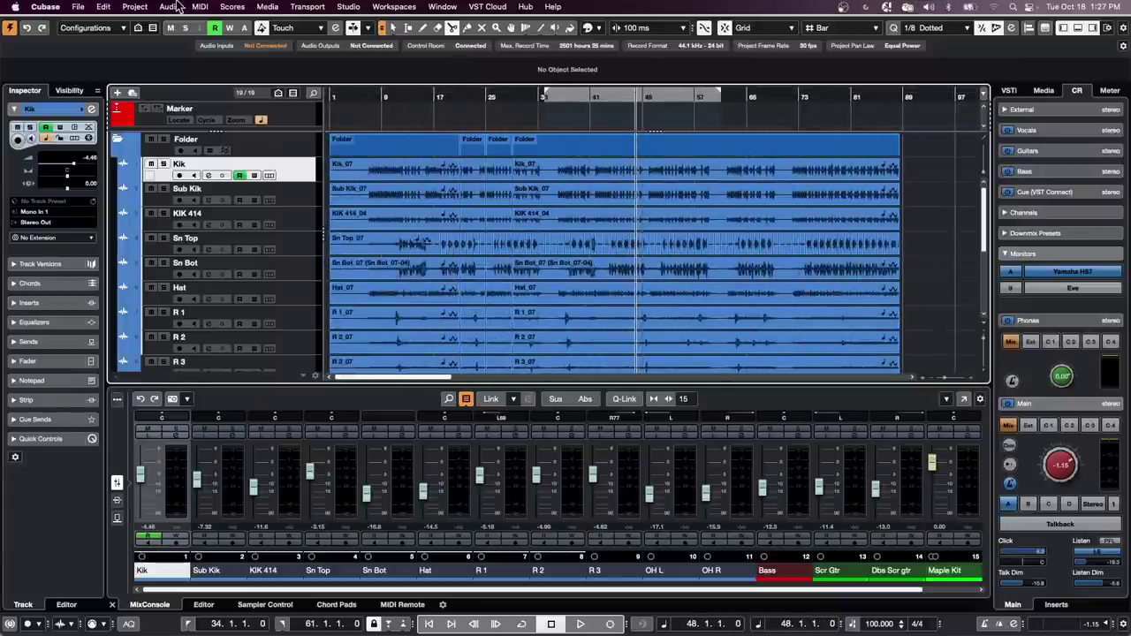
click(102, 7)
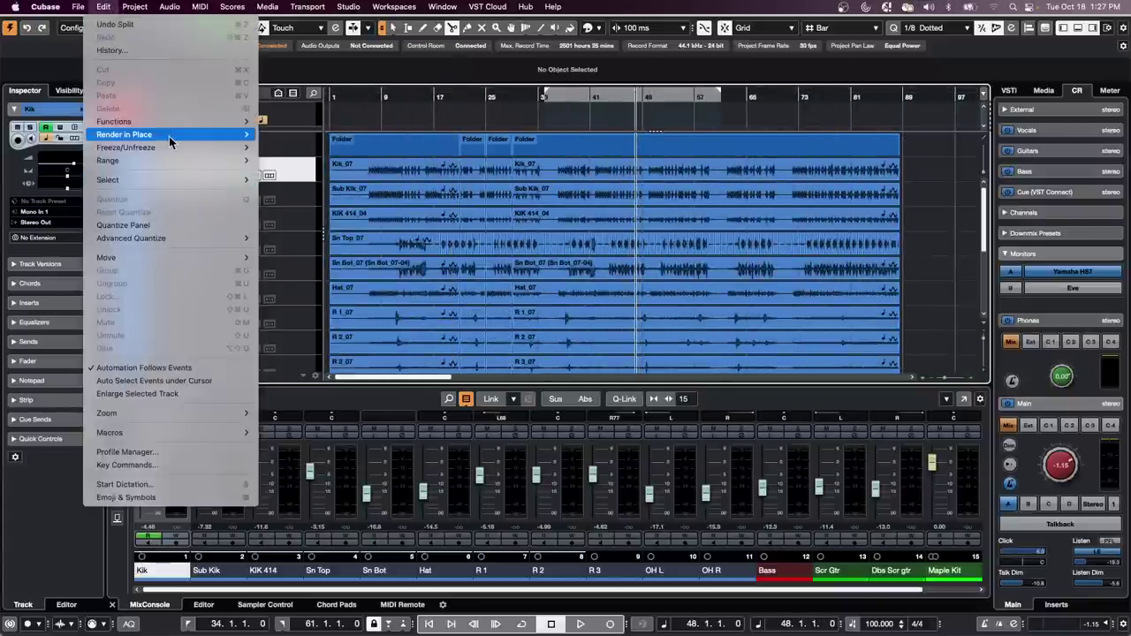
mouse_move(178, 123)
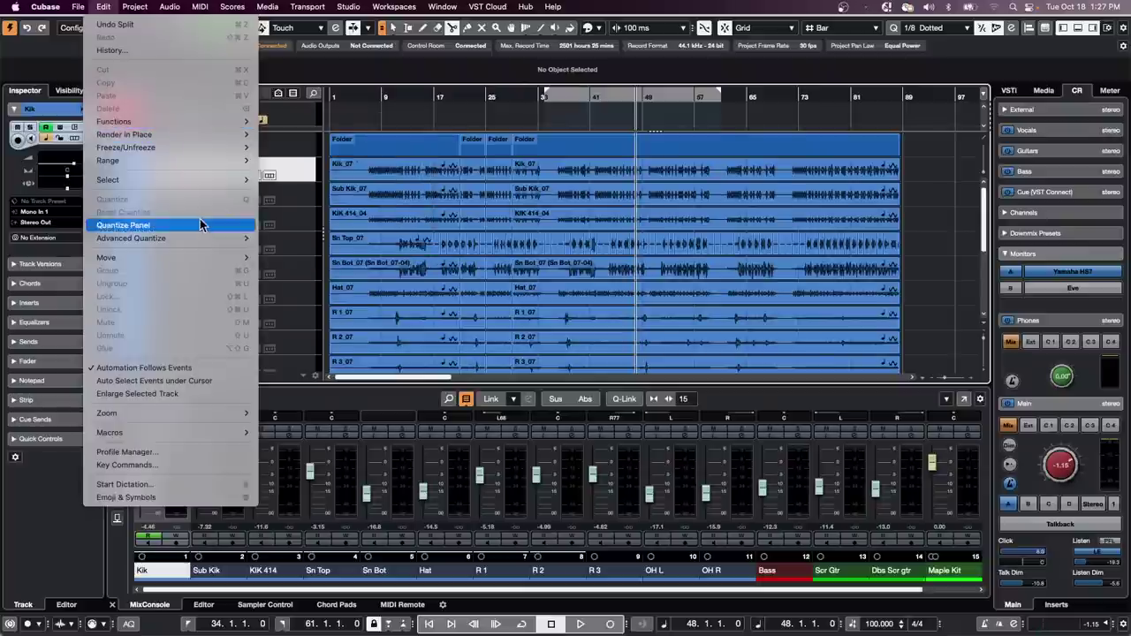
mouse_move(235, 166)
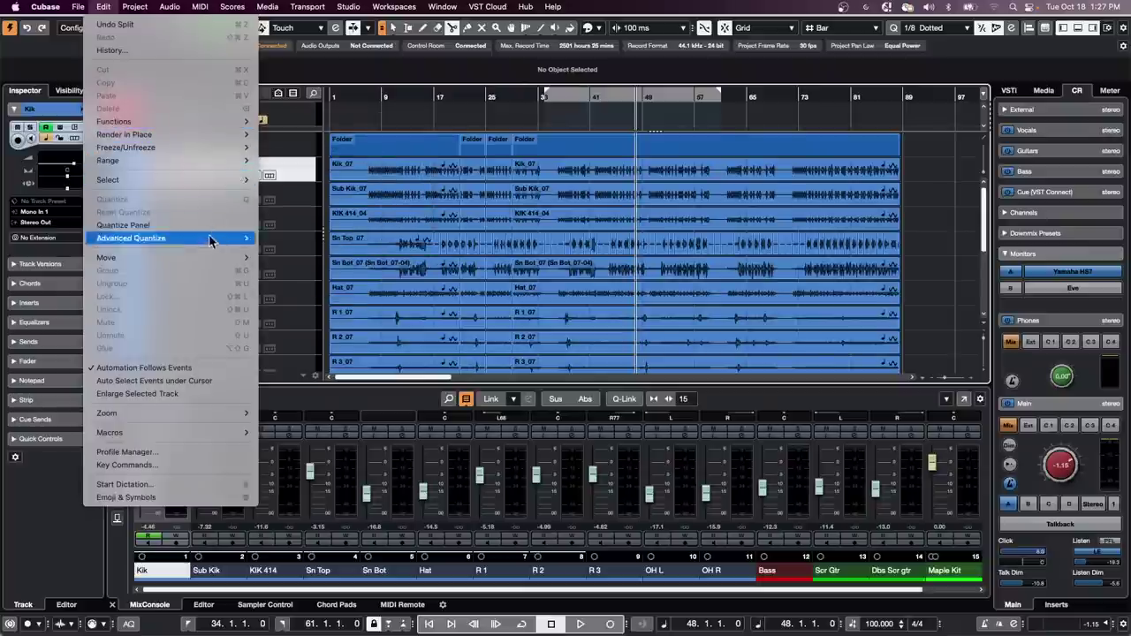
click(770, 289)
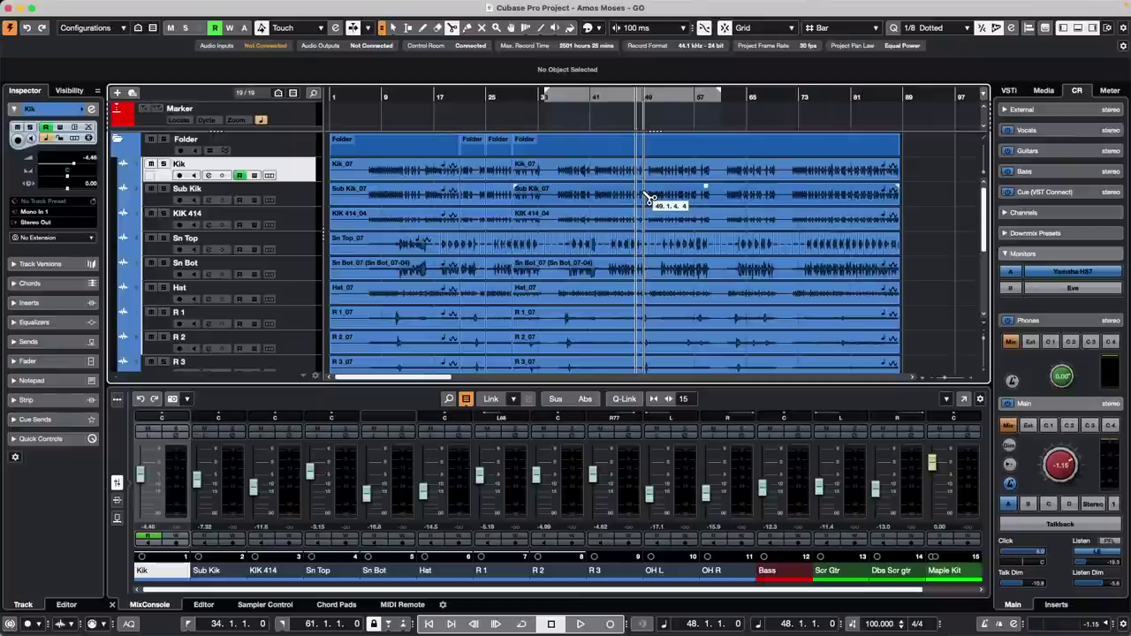
Split the folder part and all its tracks at the project cursor at bar 57, with no event selected
click(696, 99)
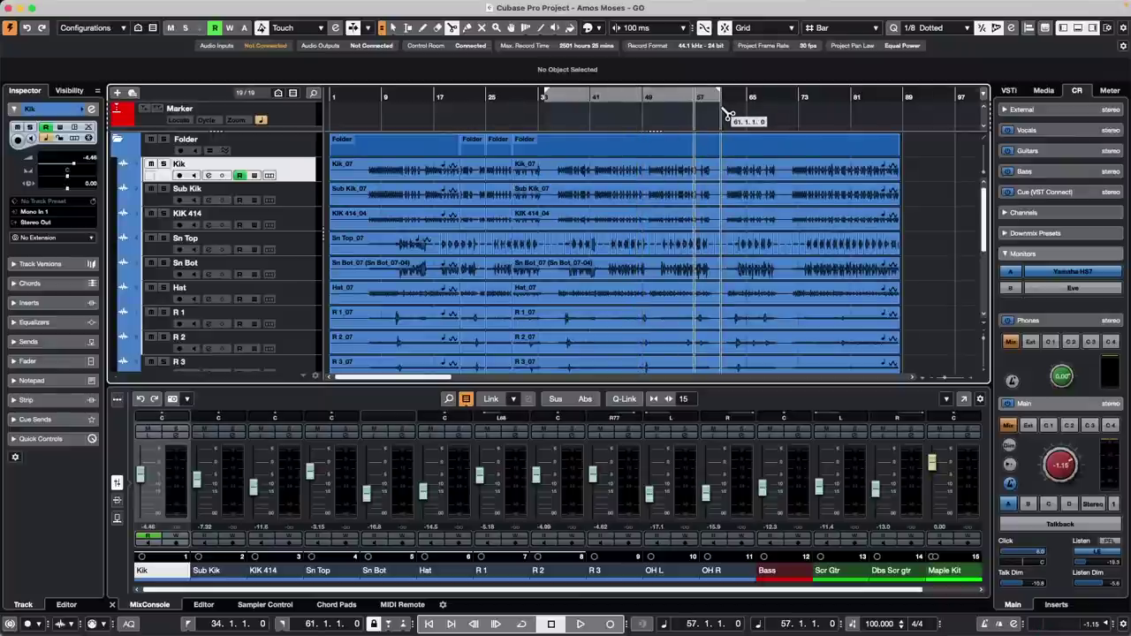
key(alt)
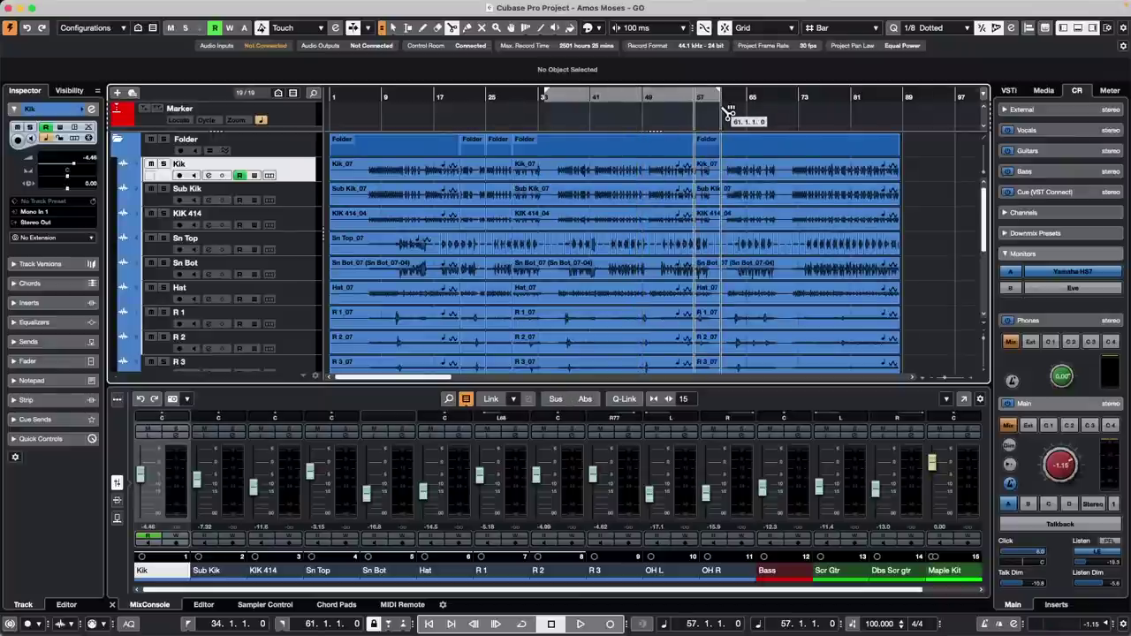
click(695, 170)
key(1)
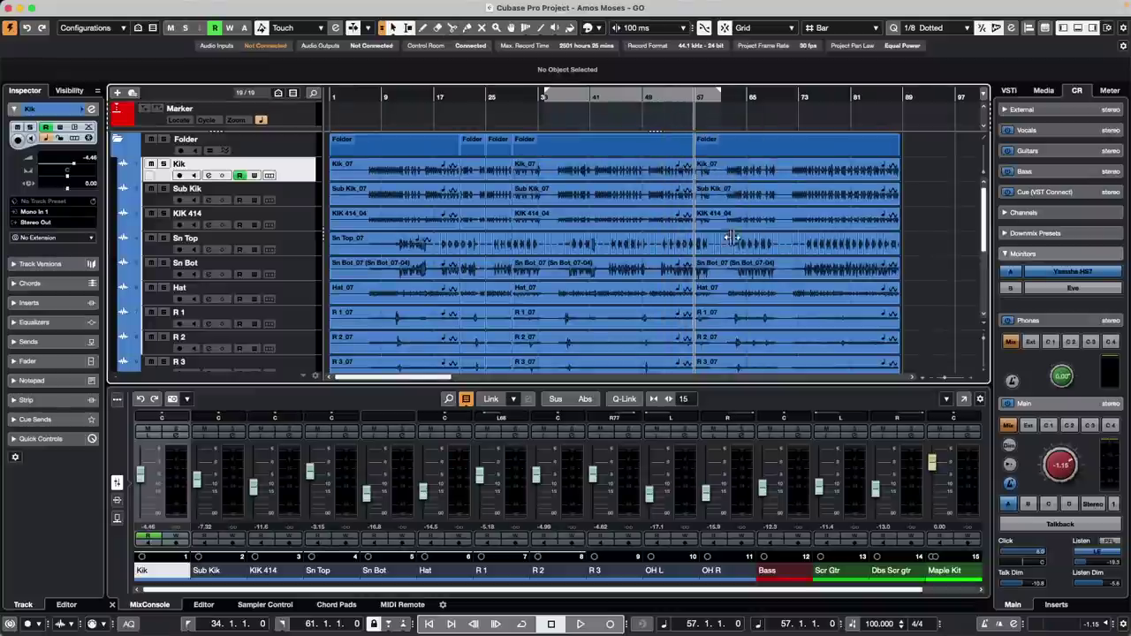
Split only the last Kik event at the project cursor at bar 75, and clear the selection
click(770, 176)
click(810, 100)
key(3)
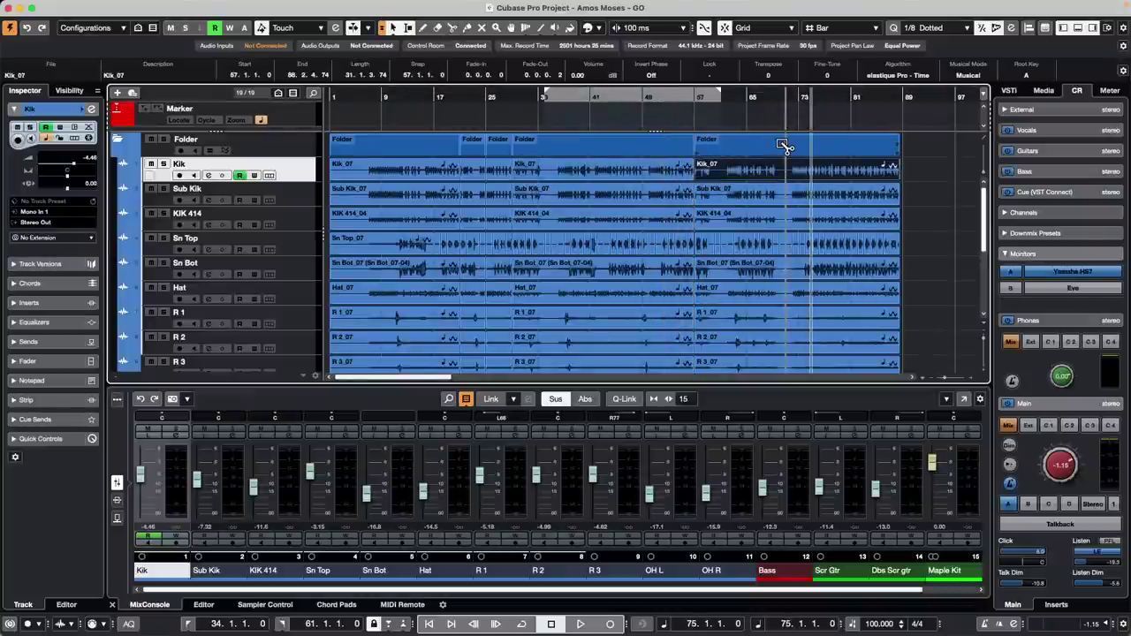
key(alt+x)
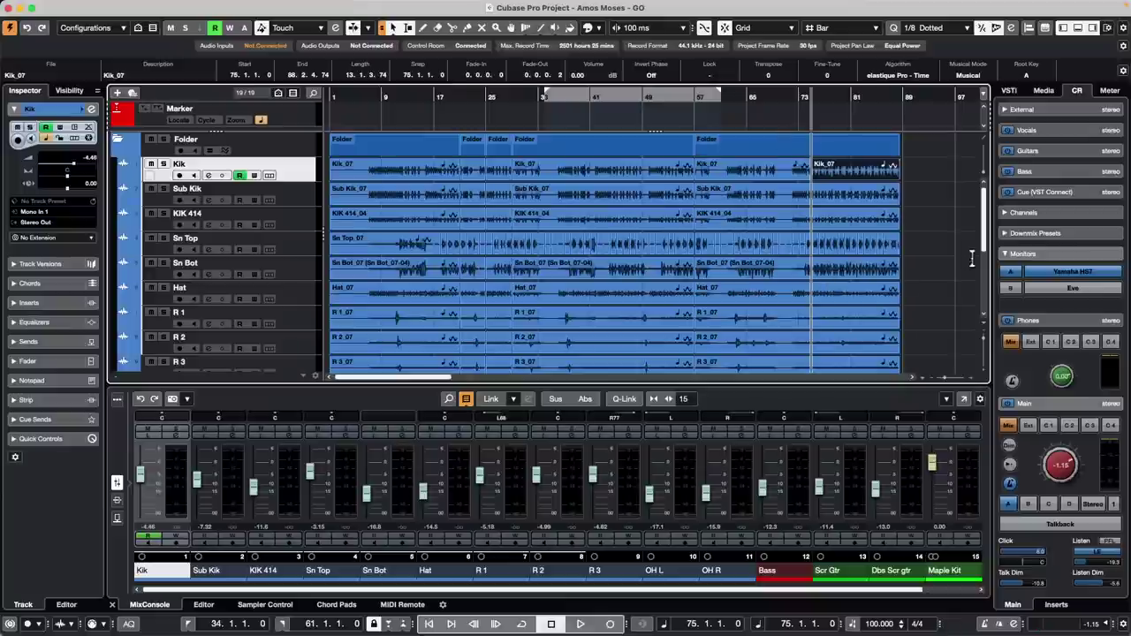
click(926, 204)
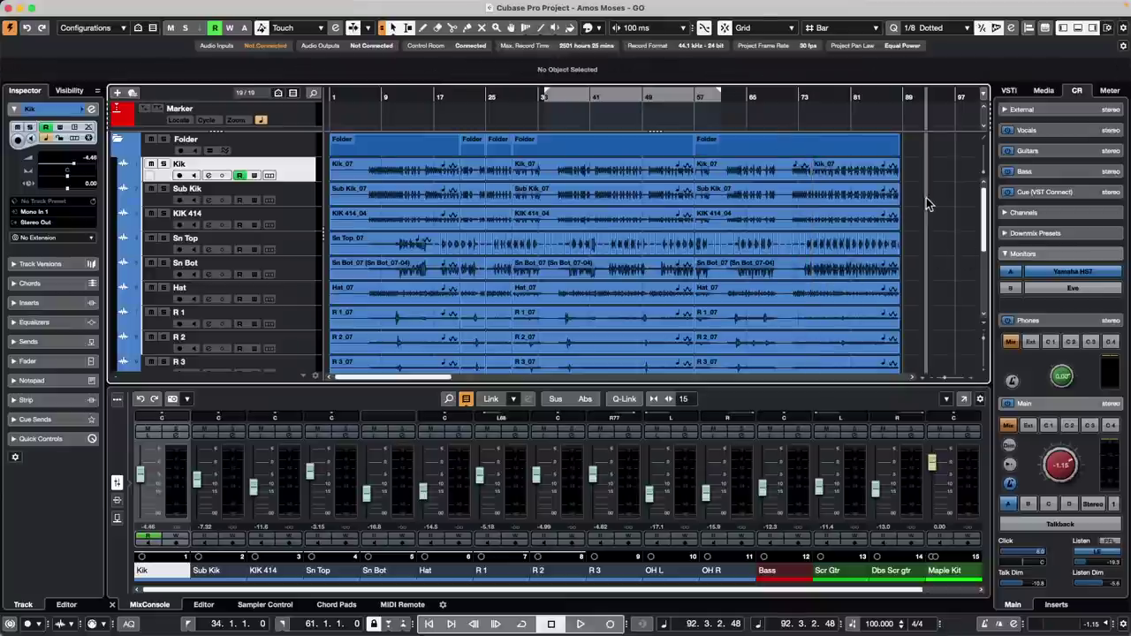
Split all tracks at the project cursor at bar 64, and select the resulting Sub Kik and Kik events in turn
click(739, 95)
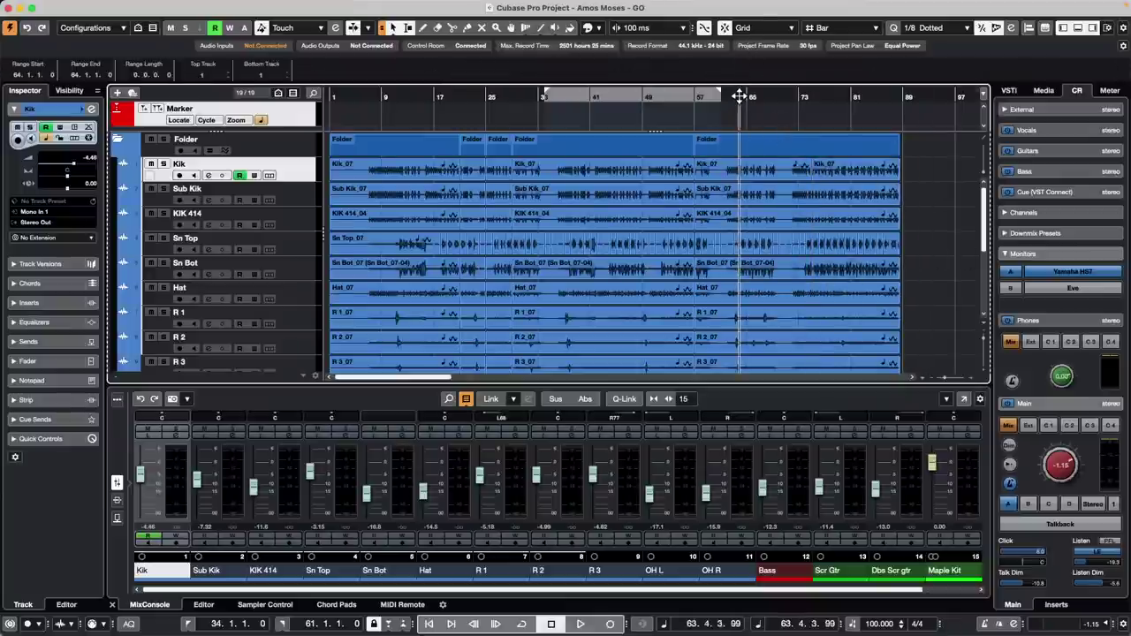
key(alt+x)
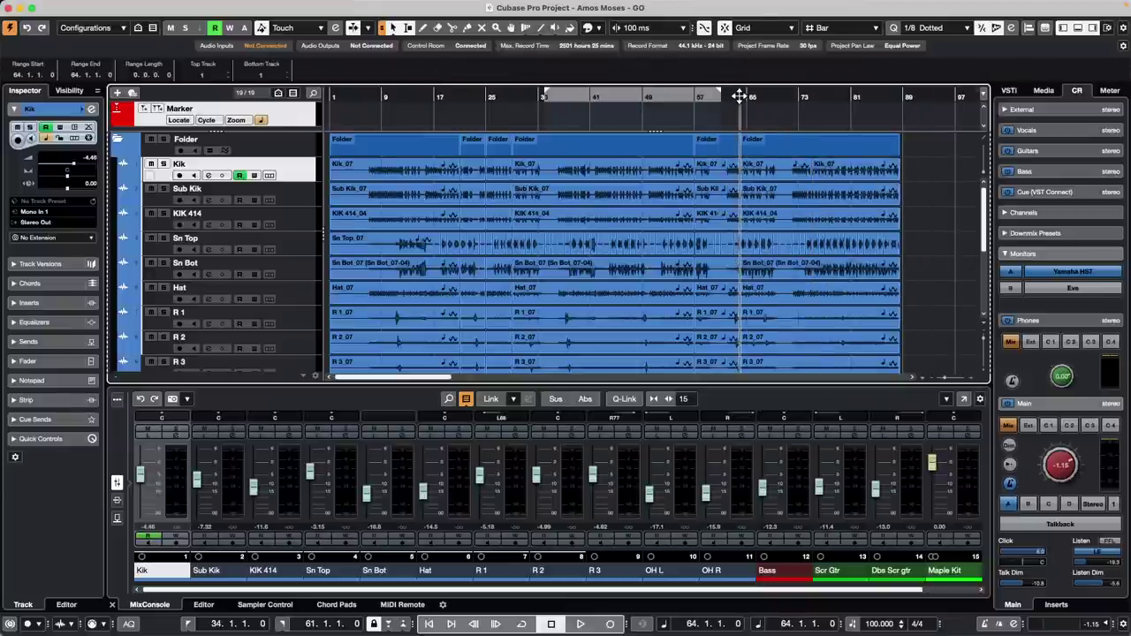
click(761, 198)
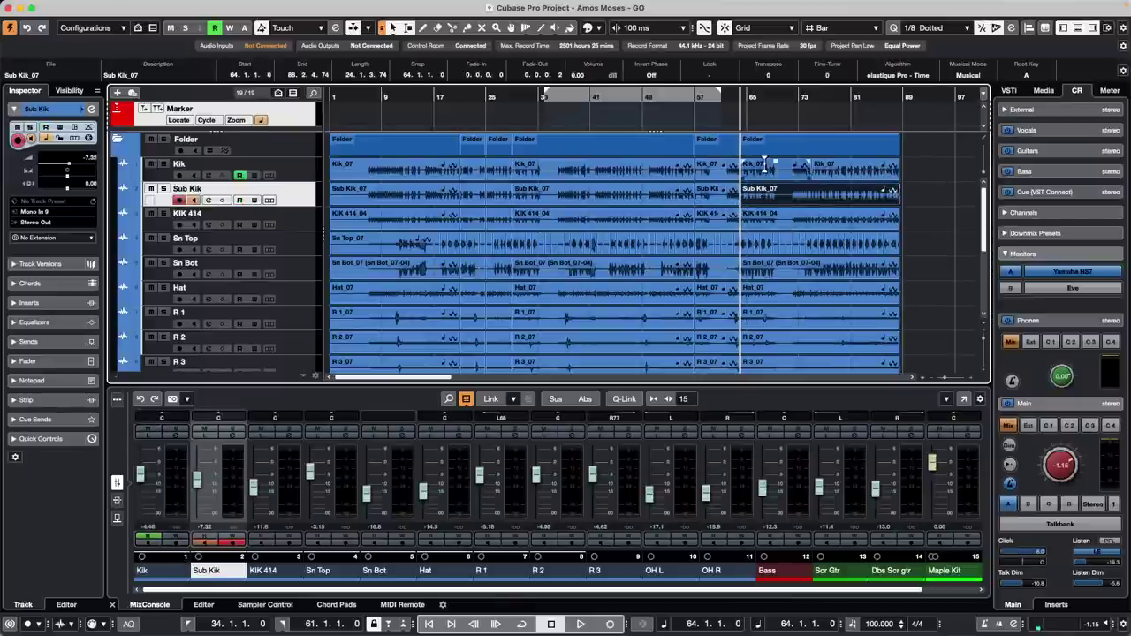
click(764, 163)
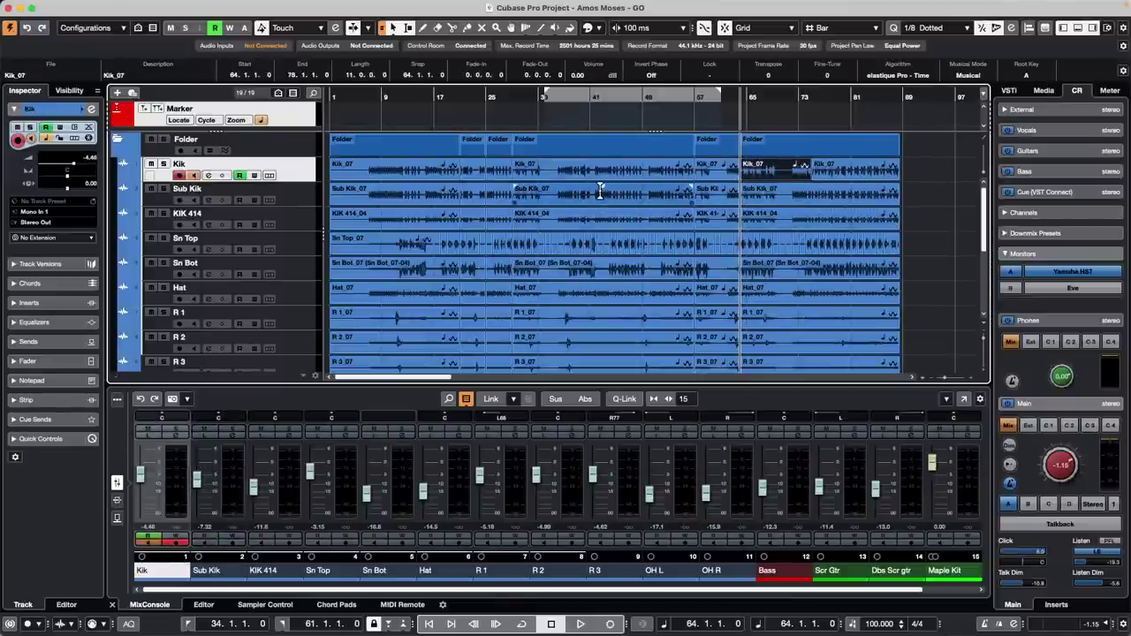
Select a range about 15 bars long from about bar 37 across the Kik to R 1 tracks and apply Delete Time to it
drag(569, 160, 662, 330)
click(104, 6)
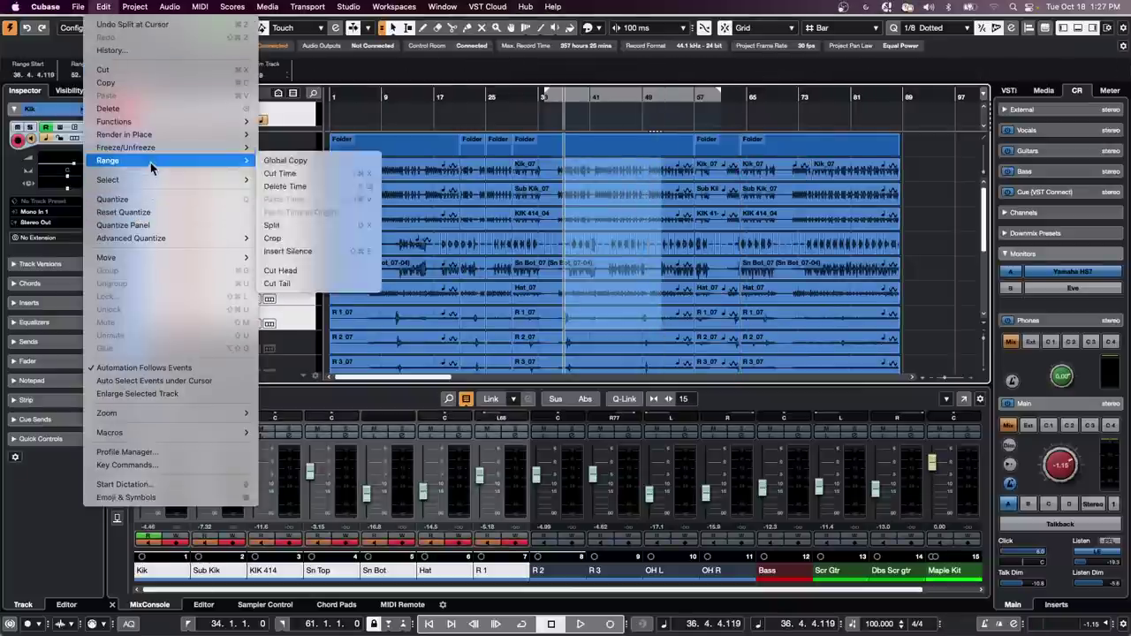
mouse_move(157, 160)
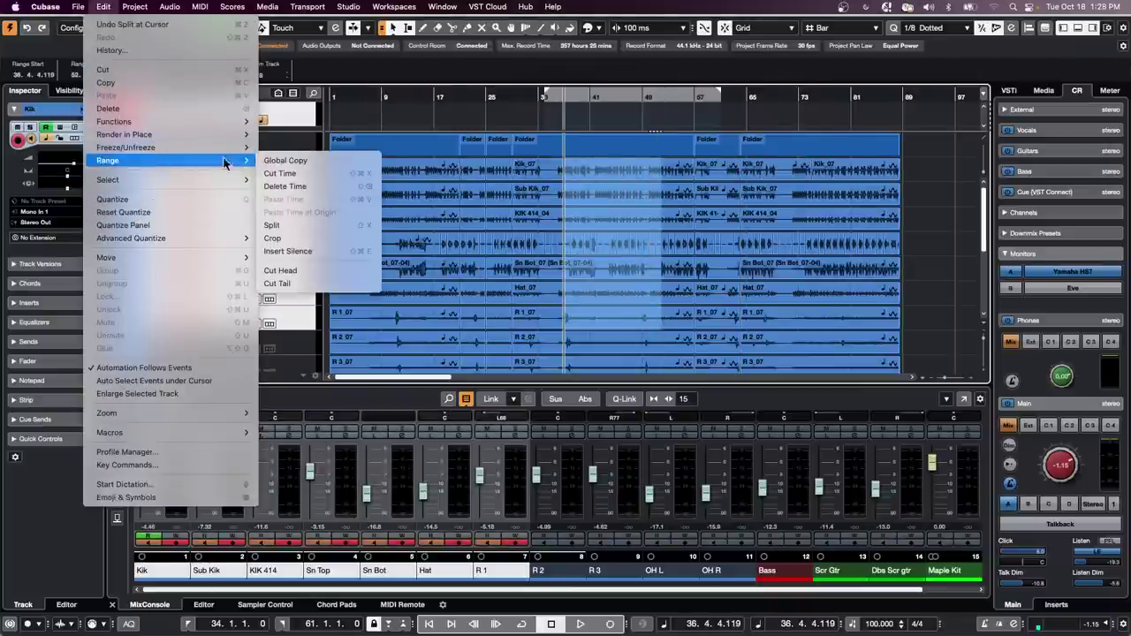
click(348, 195)
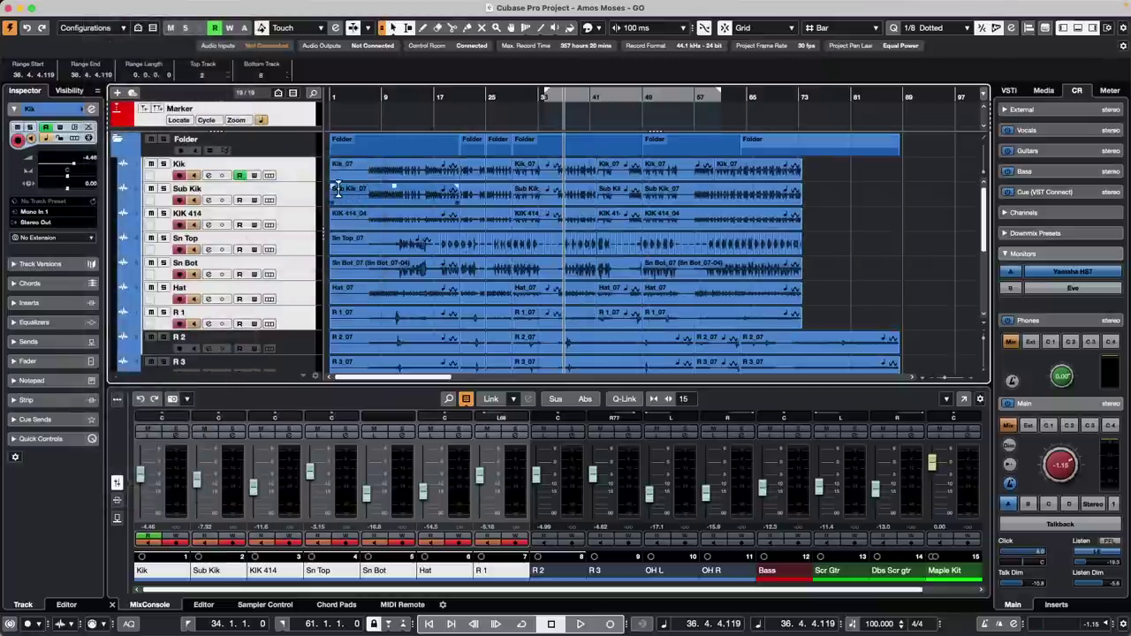
Undo the time deletion and all splits on the folder and drum tracks, and switch to the Split tool
key(super+z)
key(super+z)
key(super+z)
key(super+z)
key(super+z)
key(super+z)
key(super+z)
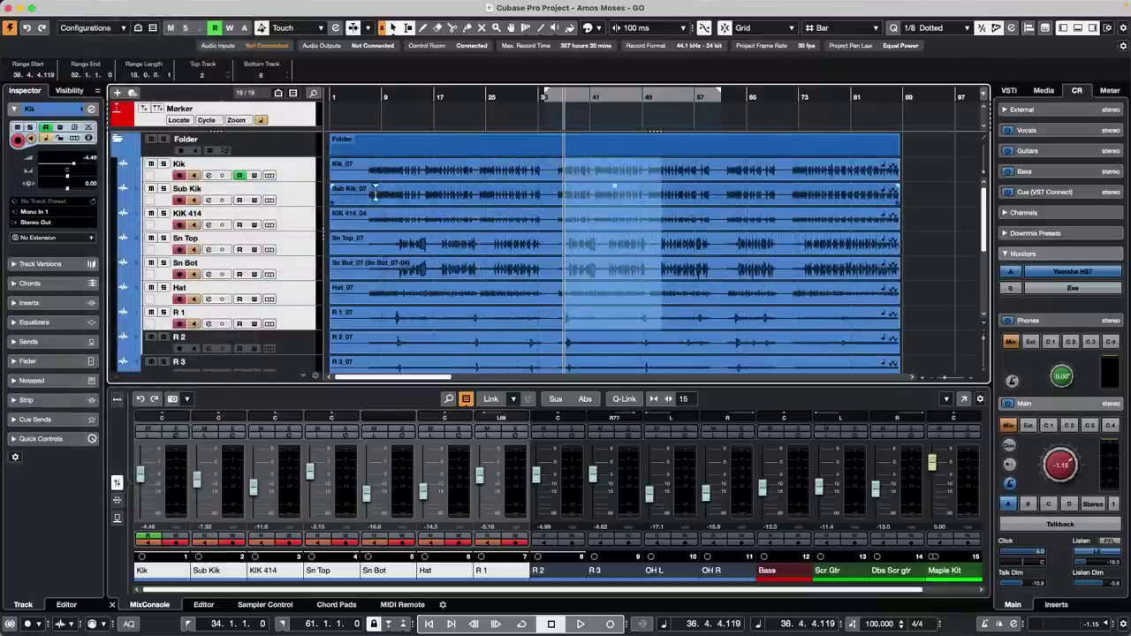
right_click(492, 191)
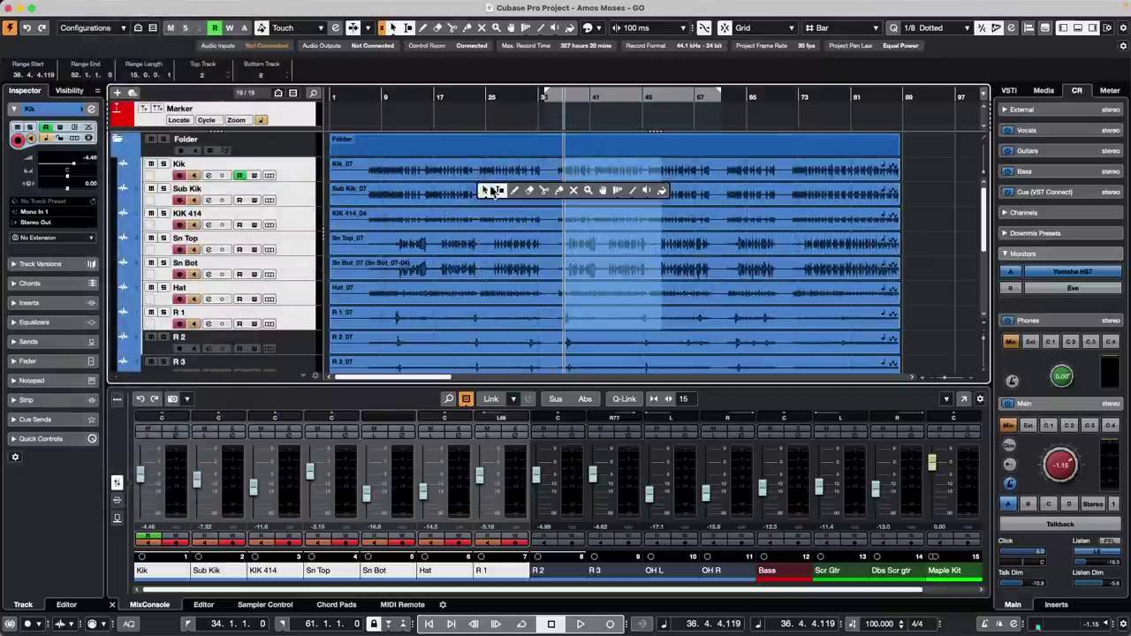
click(546, 193)
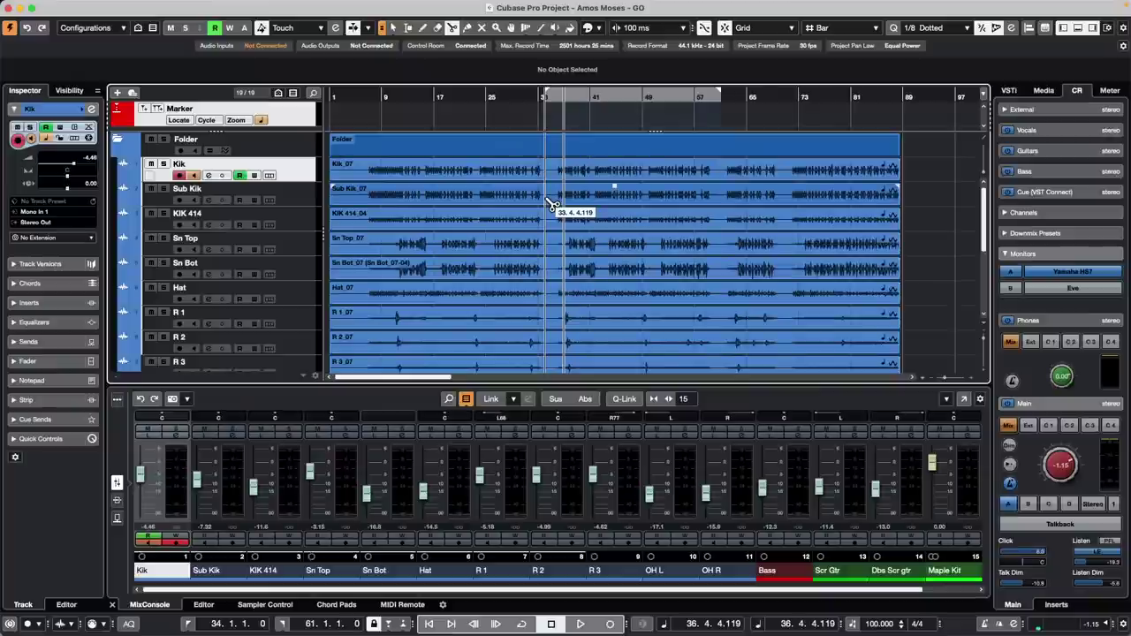
Select the drum tracks from Kik to OH R and add a stereo group channel named "drums" to them
scroll(323, 288, down, 5)
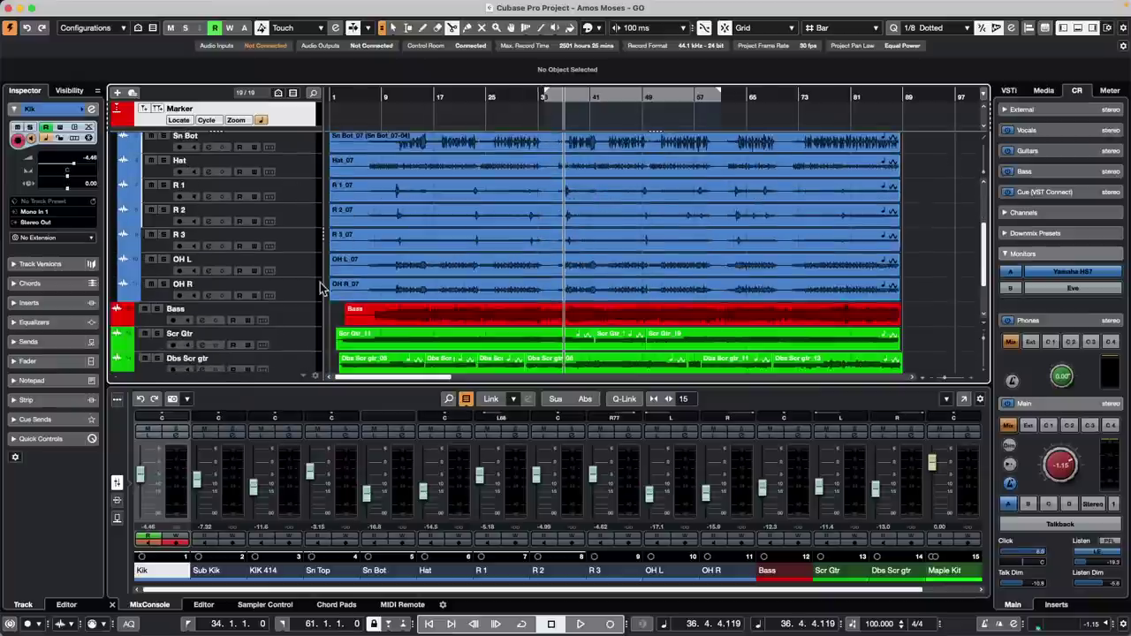
shift+click(293, 314)
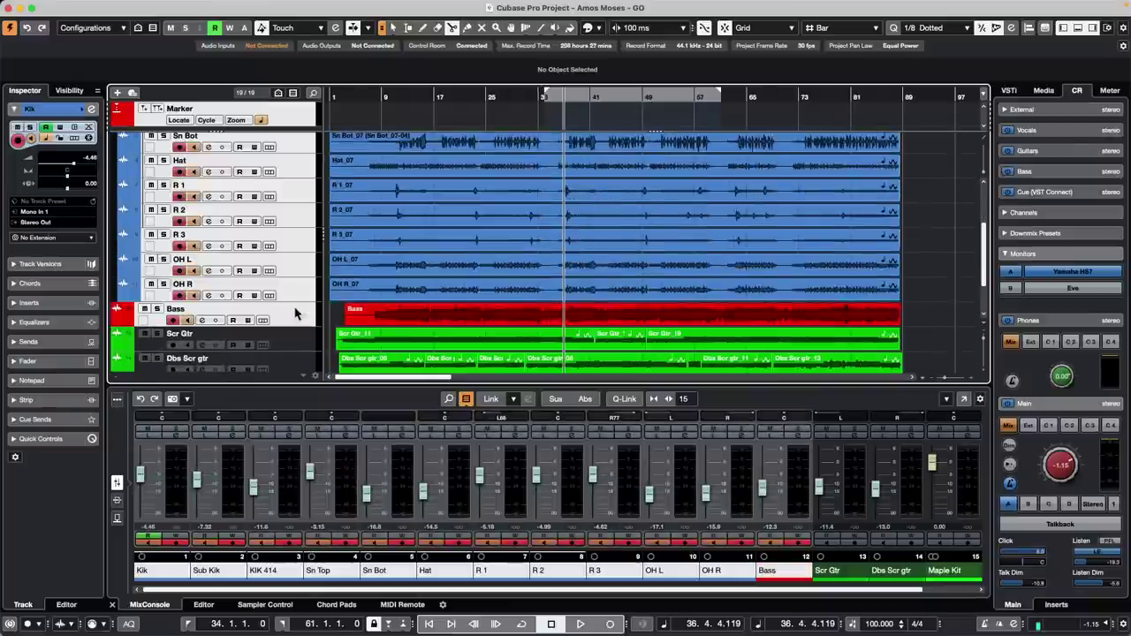
shift+click(300, 298)
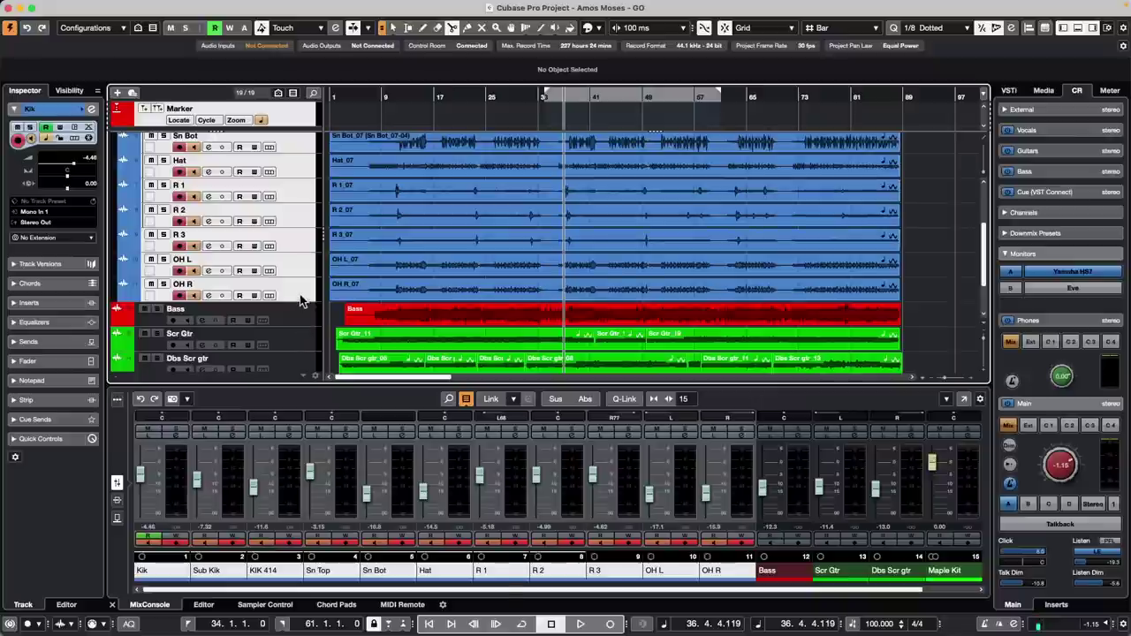
right_click(300, 299)
mouse_move(407, 300)
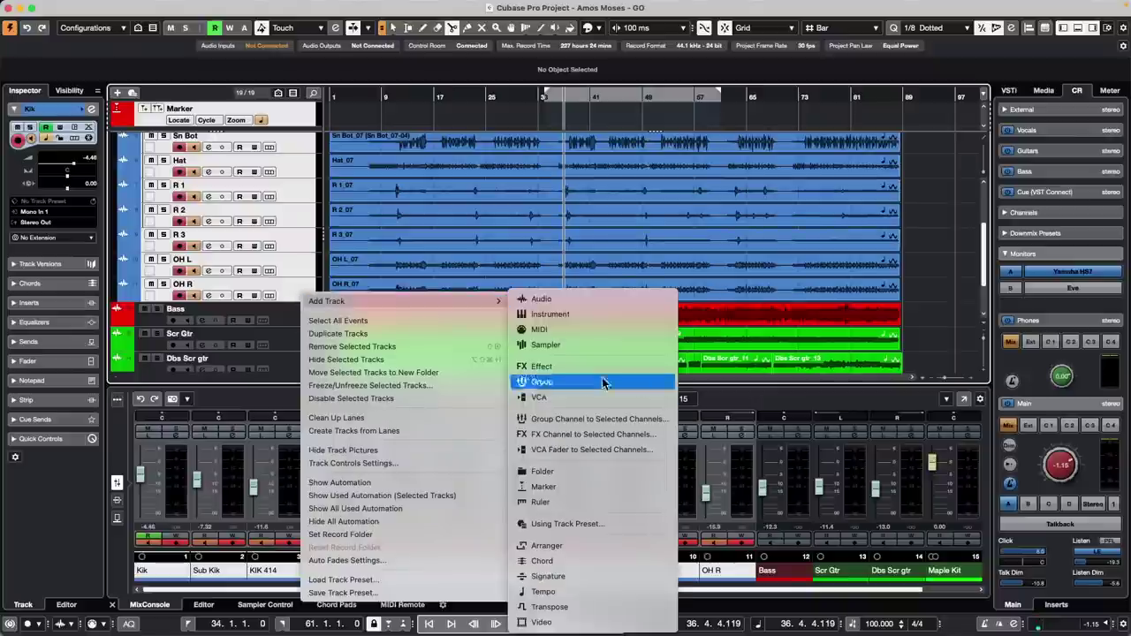
click(667, 419)
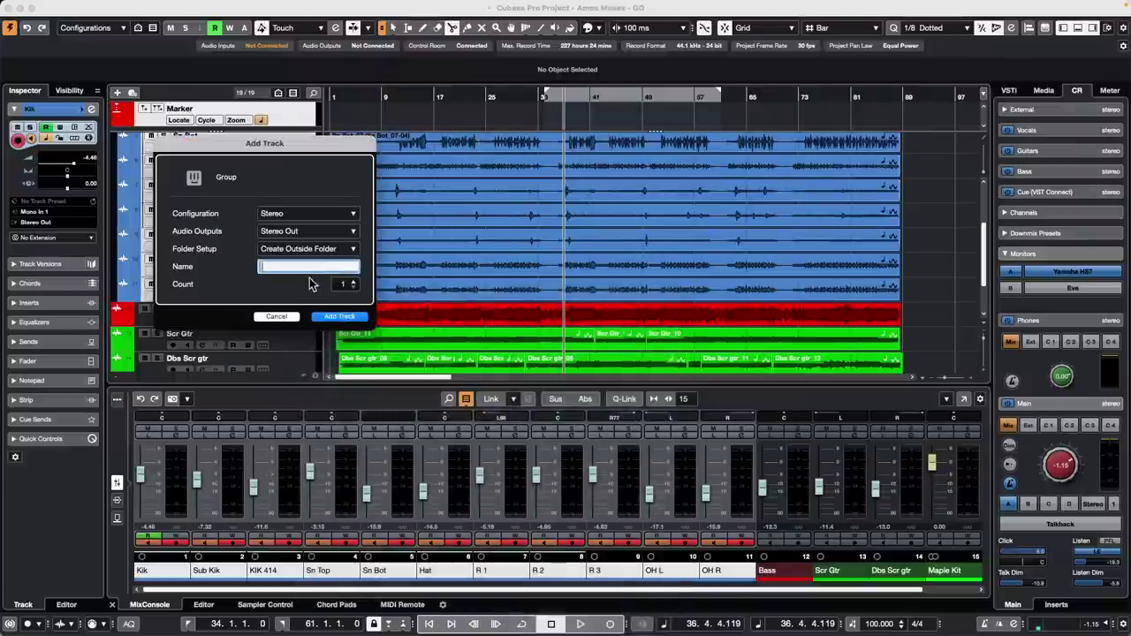
text(drums)
key(Return)
Insert the Compressor in the first insert slot of the Bass track
click(301, 345)
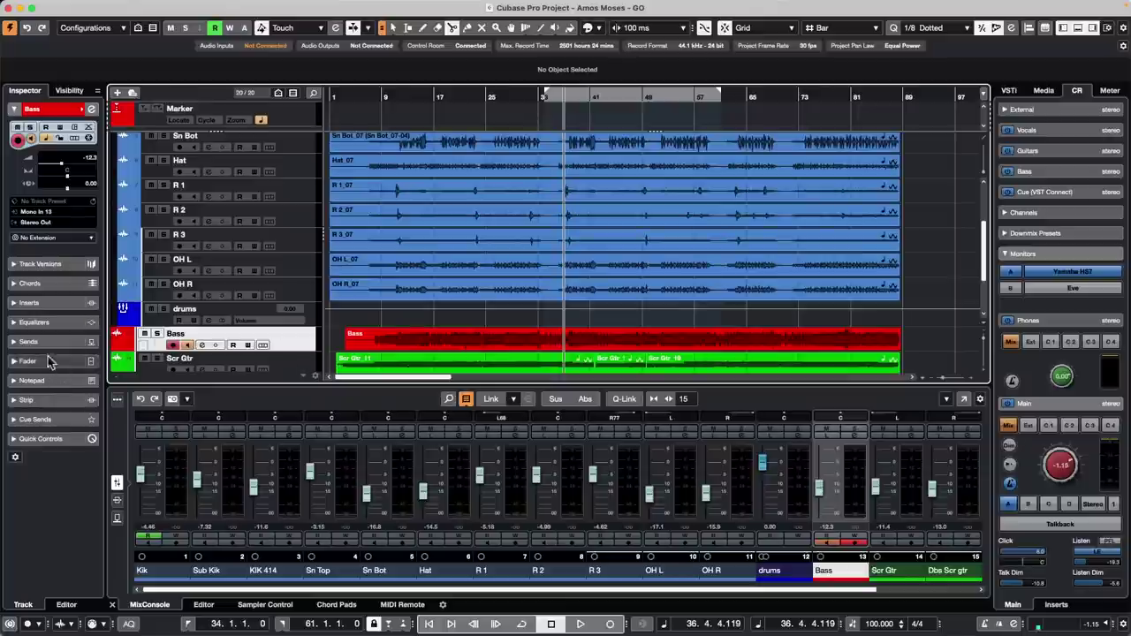
click(55, 302)
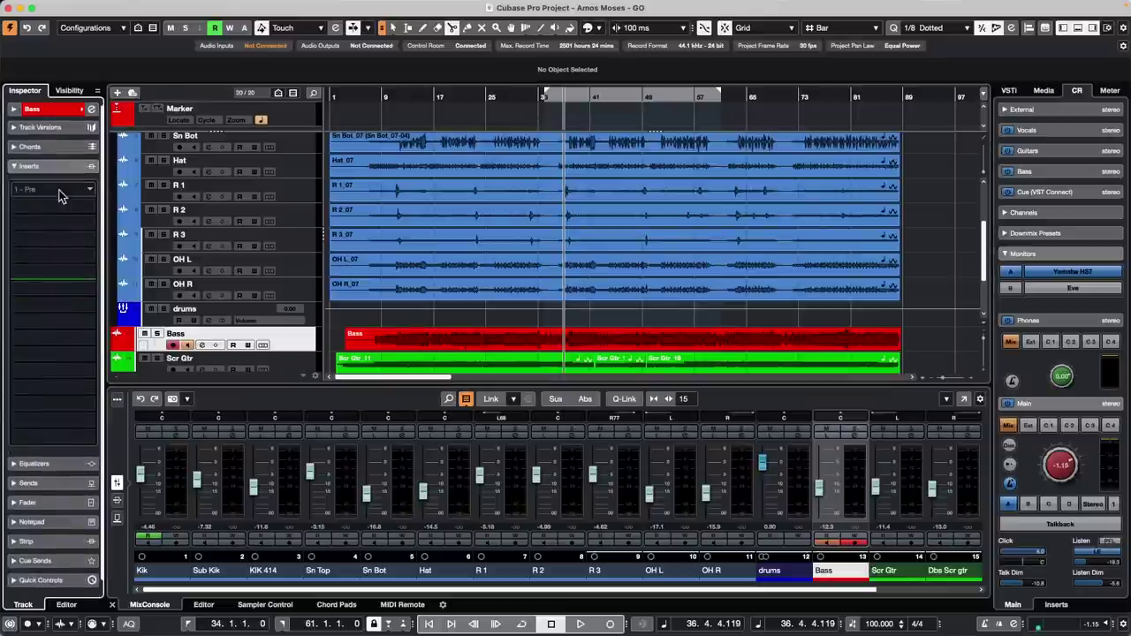
click(61, 189)
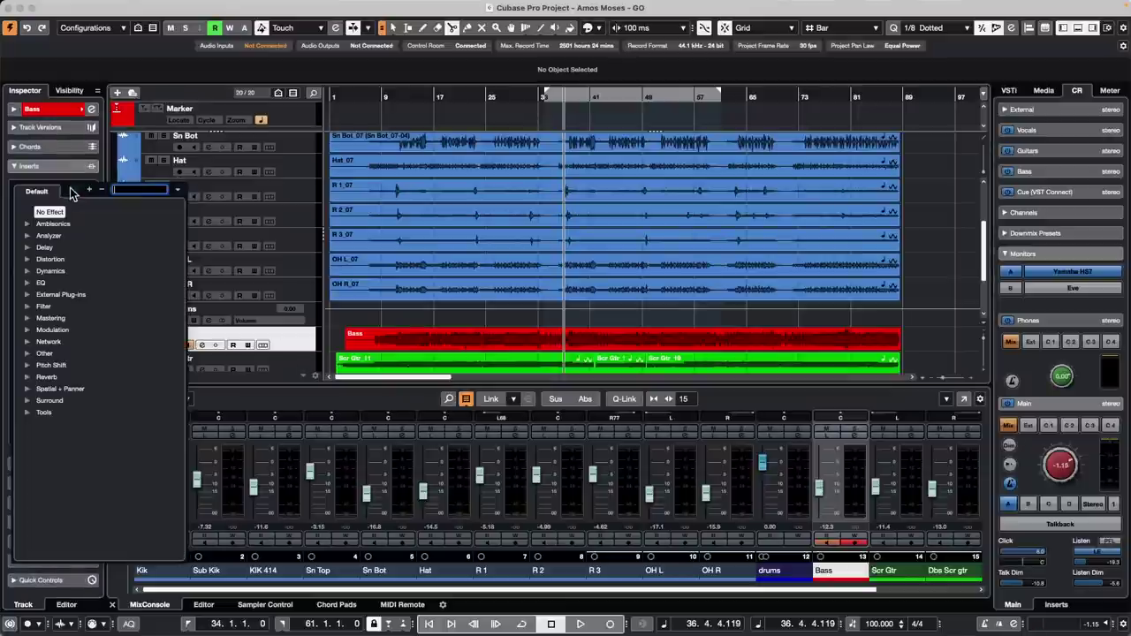
click(28, 270)
key(Escape)
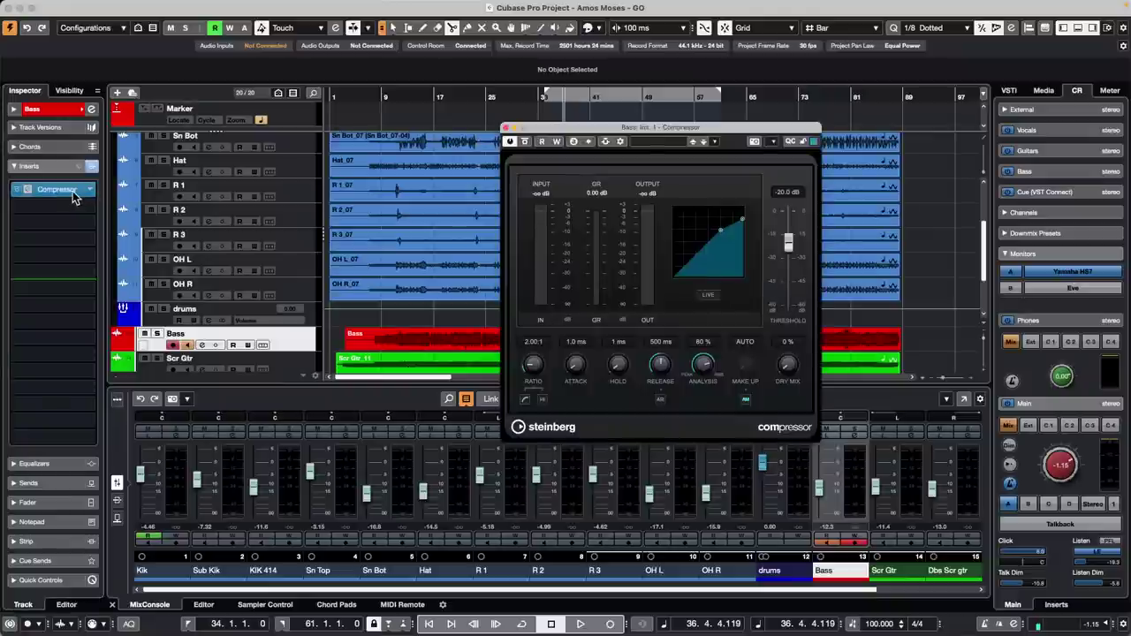
Activate the Bass compressor's side-chain, open the list of available side-chain sources, and close the plug-in and routing windows
click(606, 143)
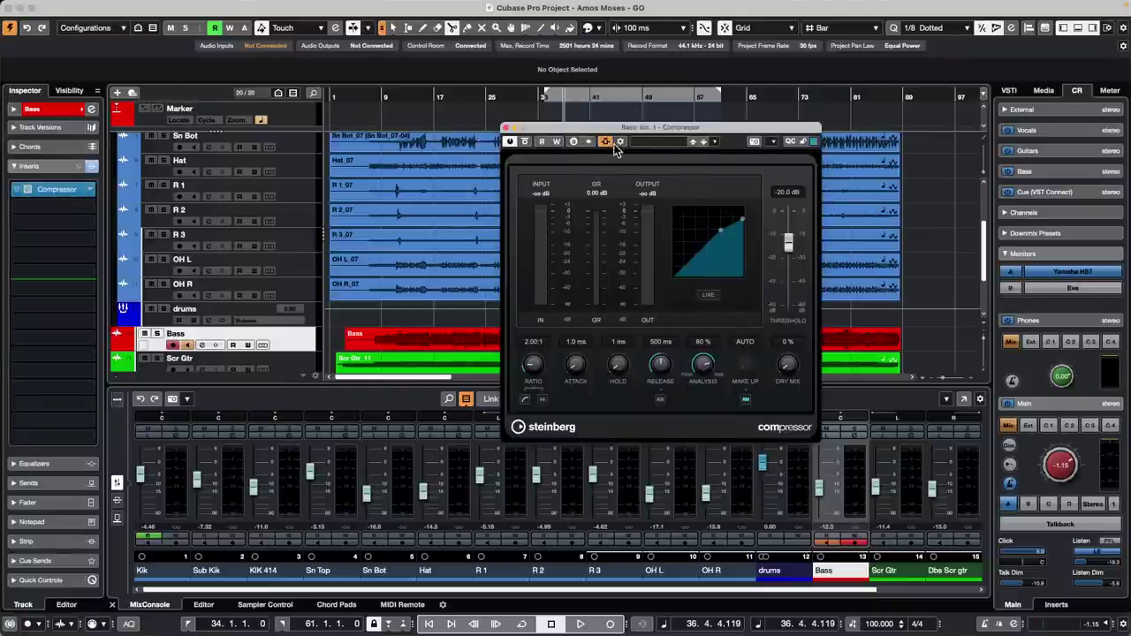
click(746, 273)
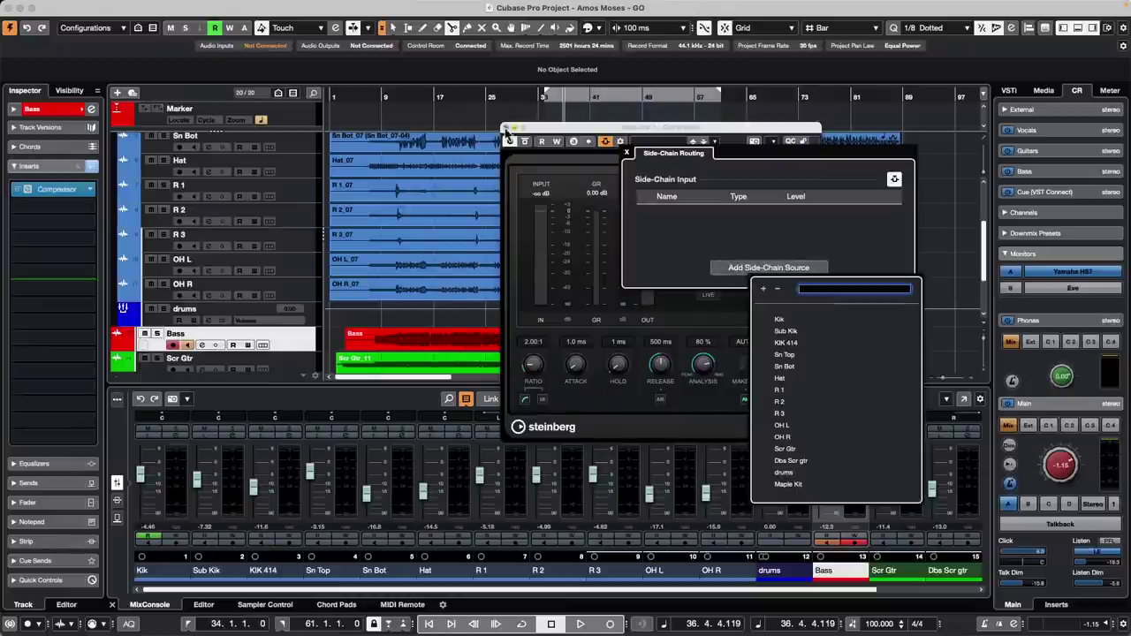
click(505, 129)
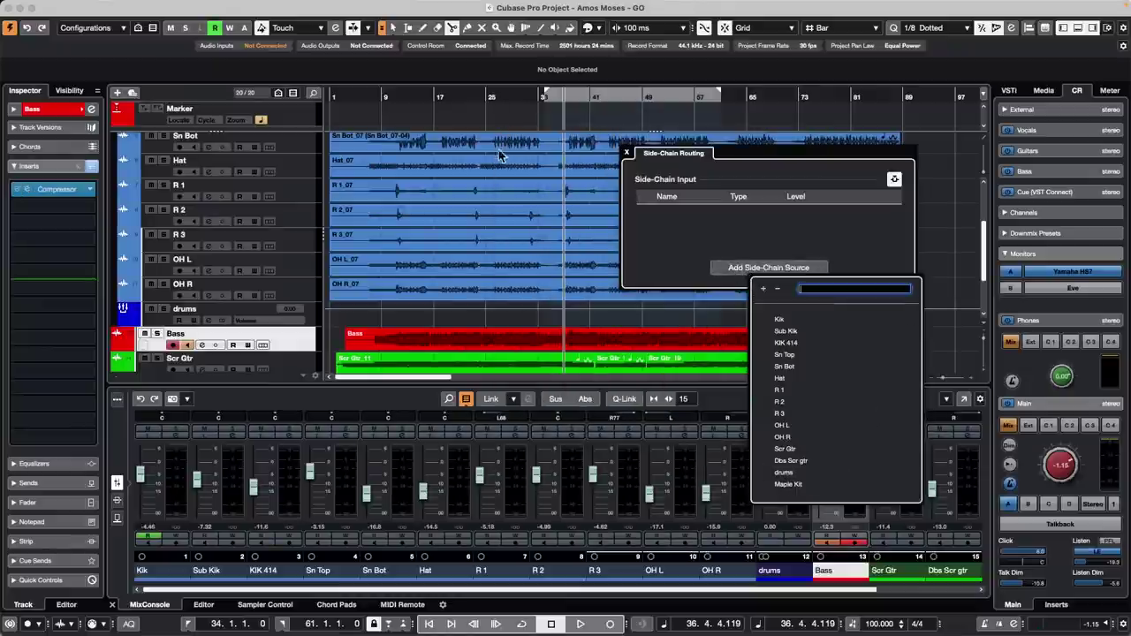
click(627, 154)
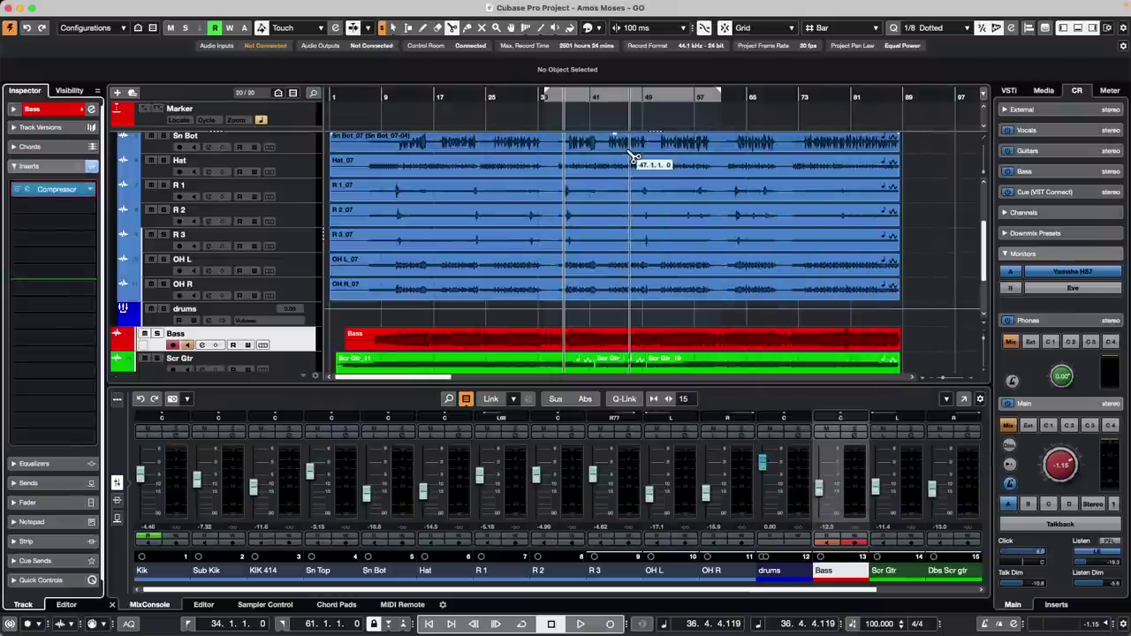
Insert the Compressor from the Dynamics category in the first insert slot of the drums group channel
click(308, 319)
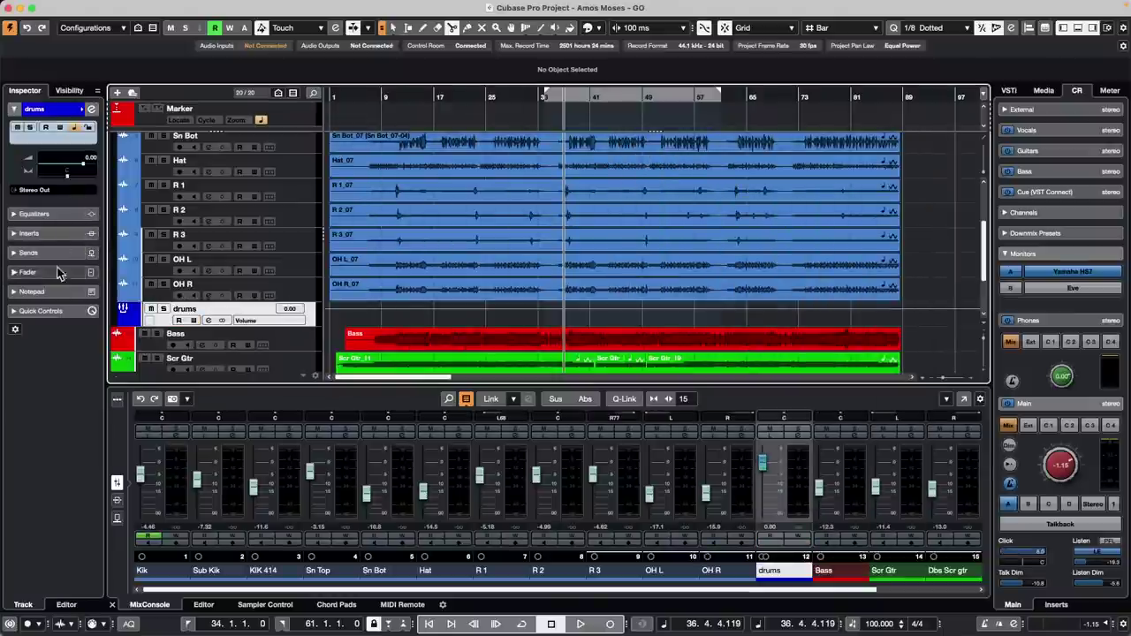
click(53, 233)
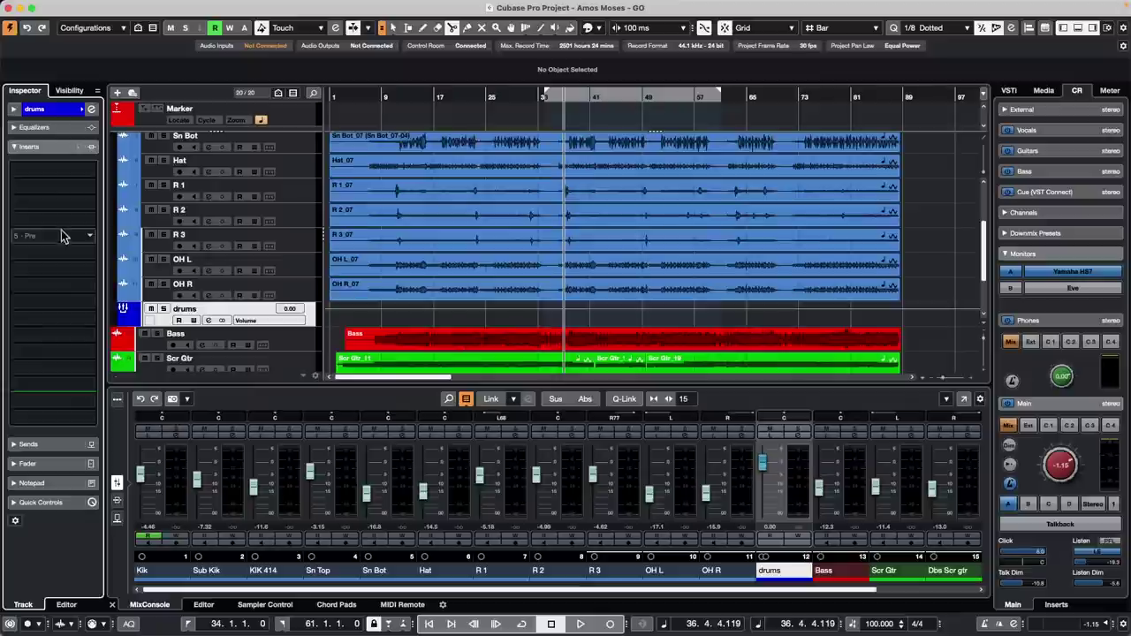
click(88, 172)
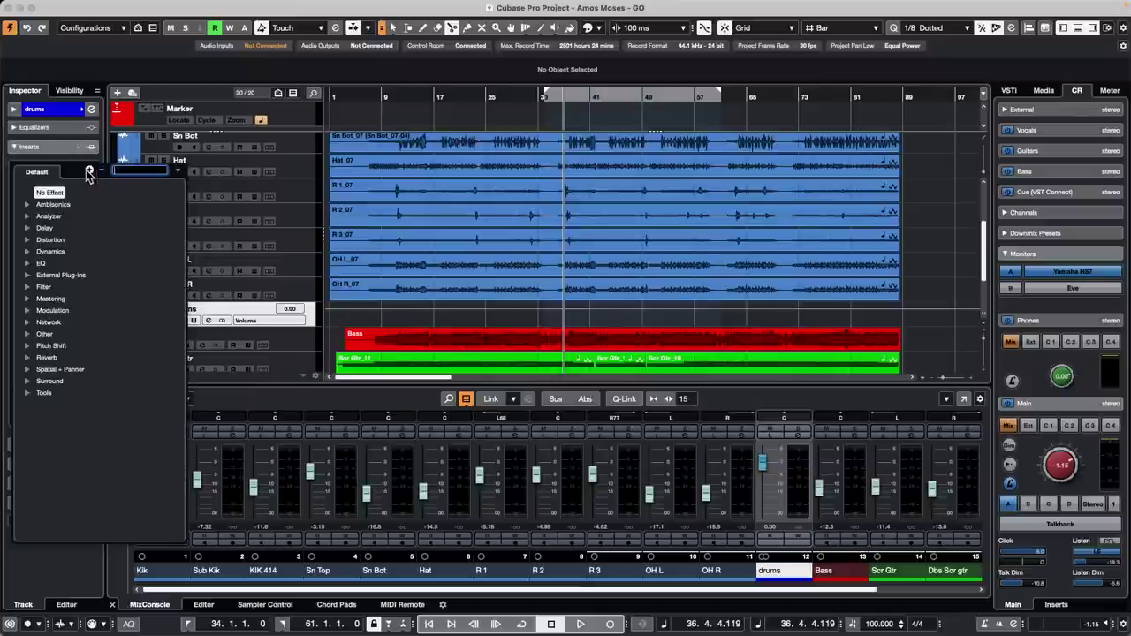
click(37, 252)
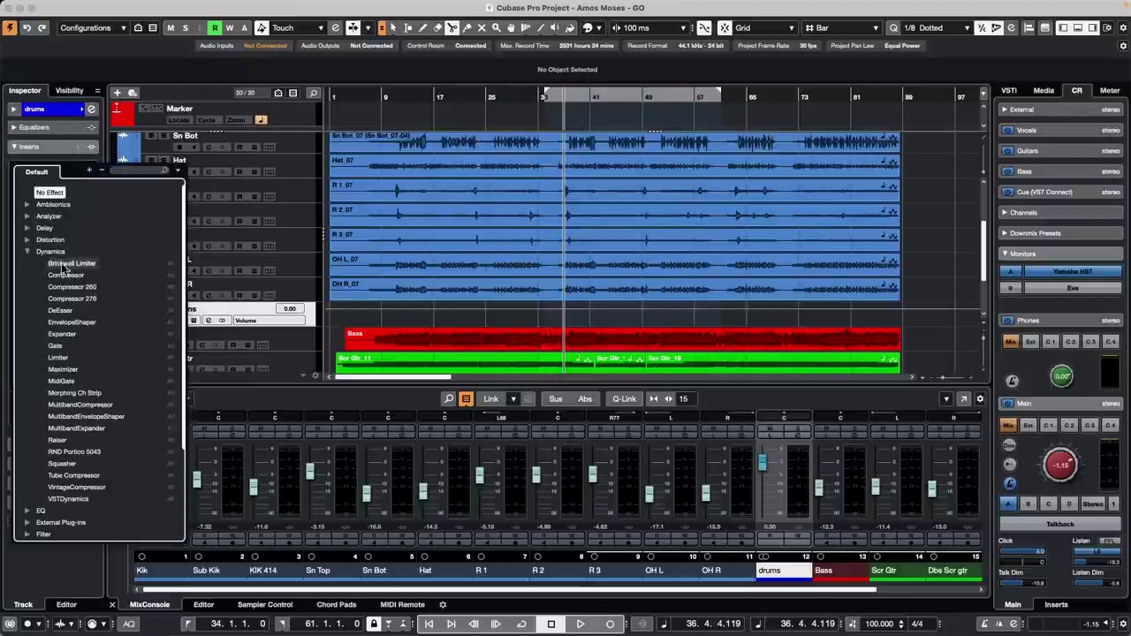
click(72, 275)
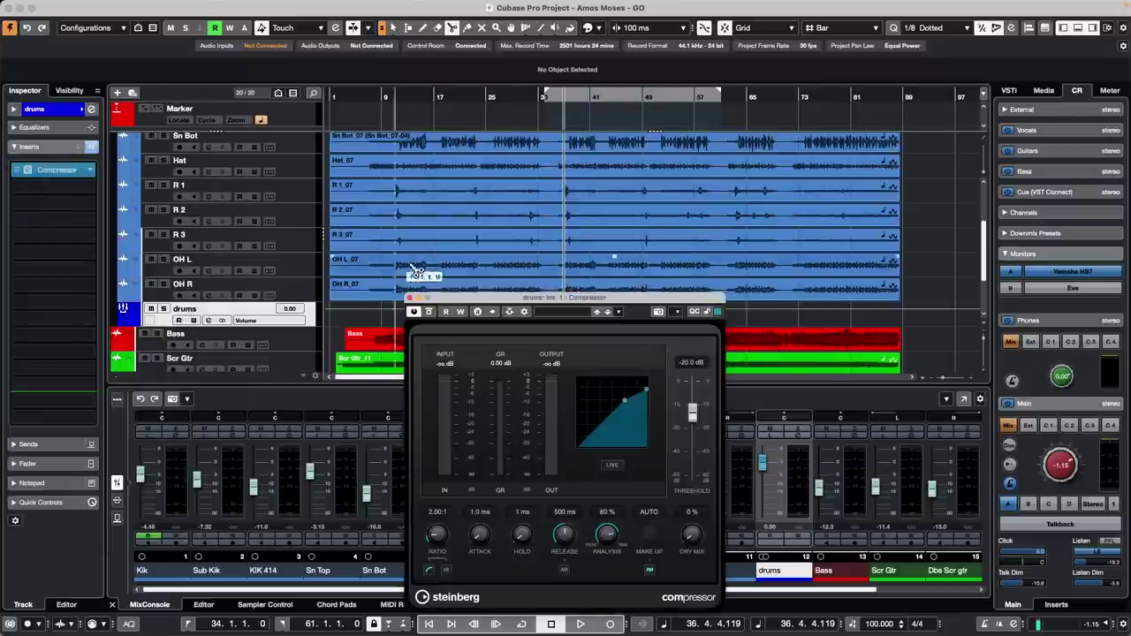
Add Sub Kik as a side-chain source for the drums Compressor, and remove the Compressor from the channel's inserts
click(511, 312)
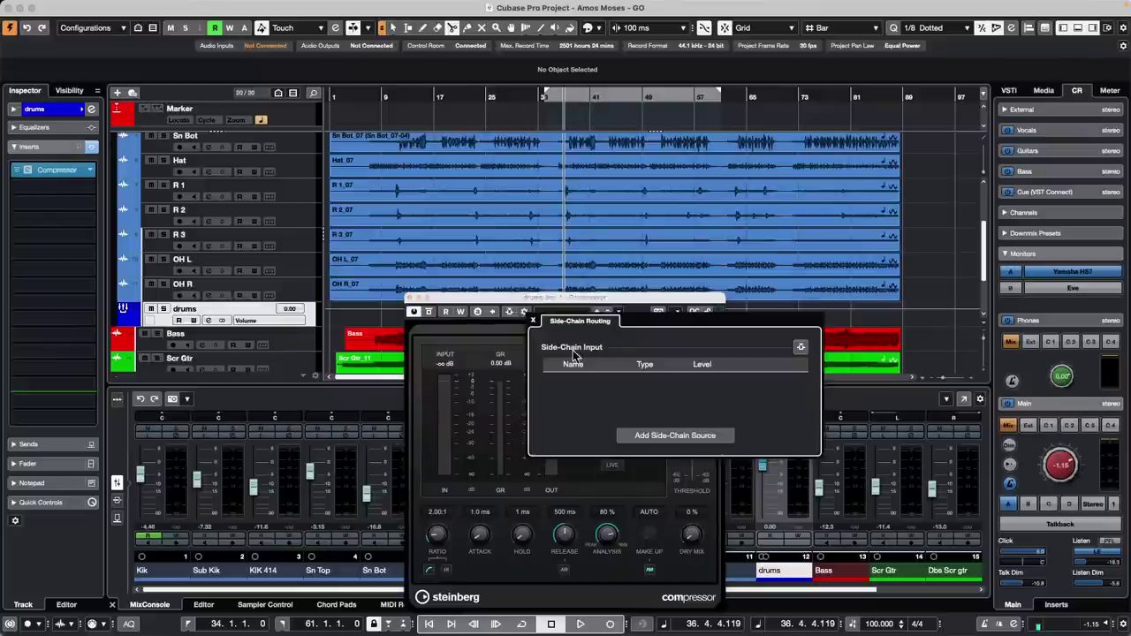
click(683, 437)
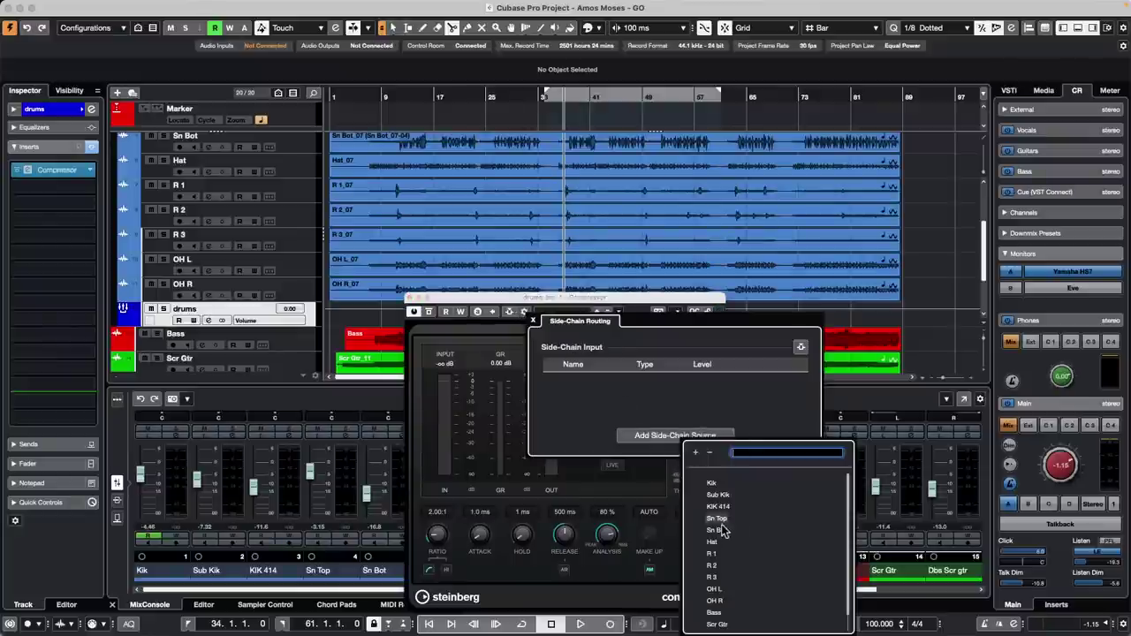
click(717, 495)
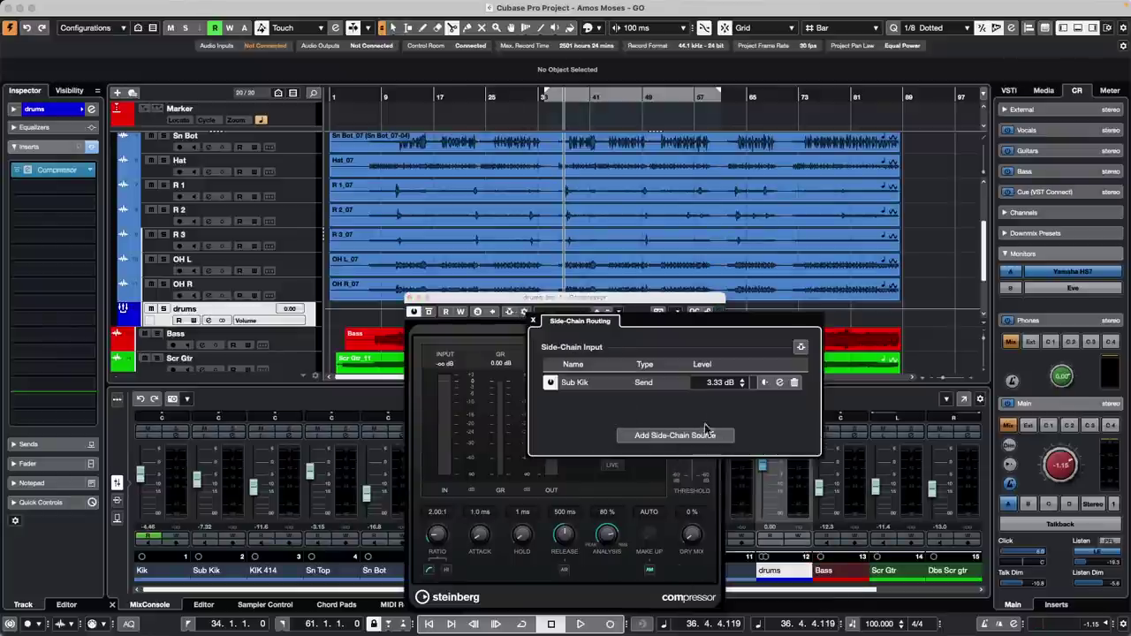
click(533, 320)
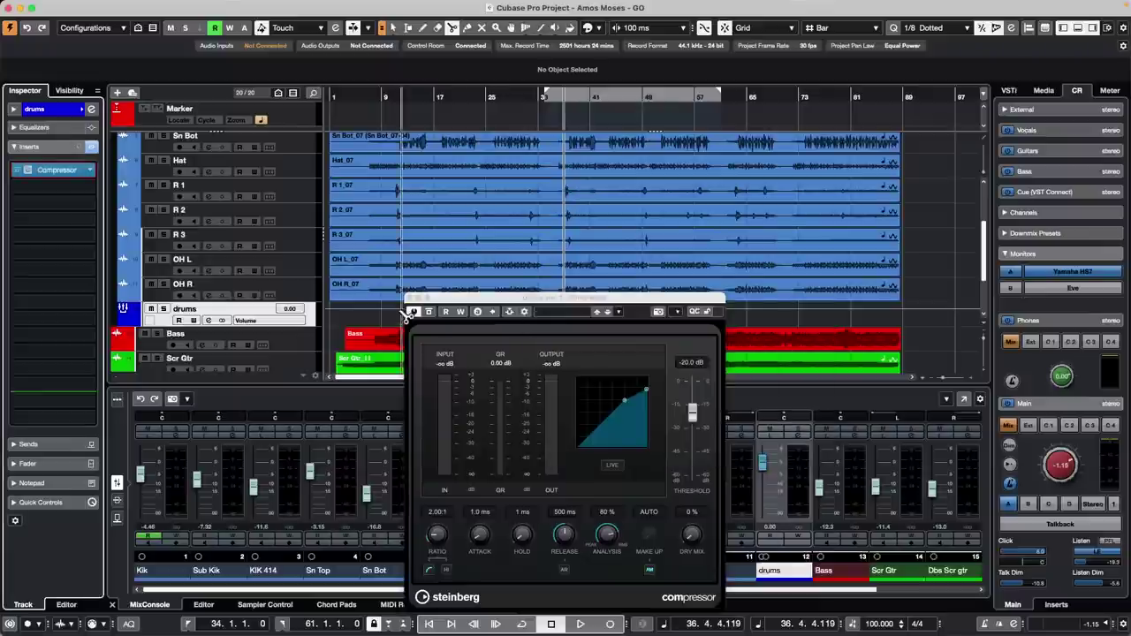
click(410, 299)
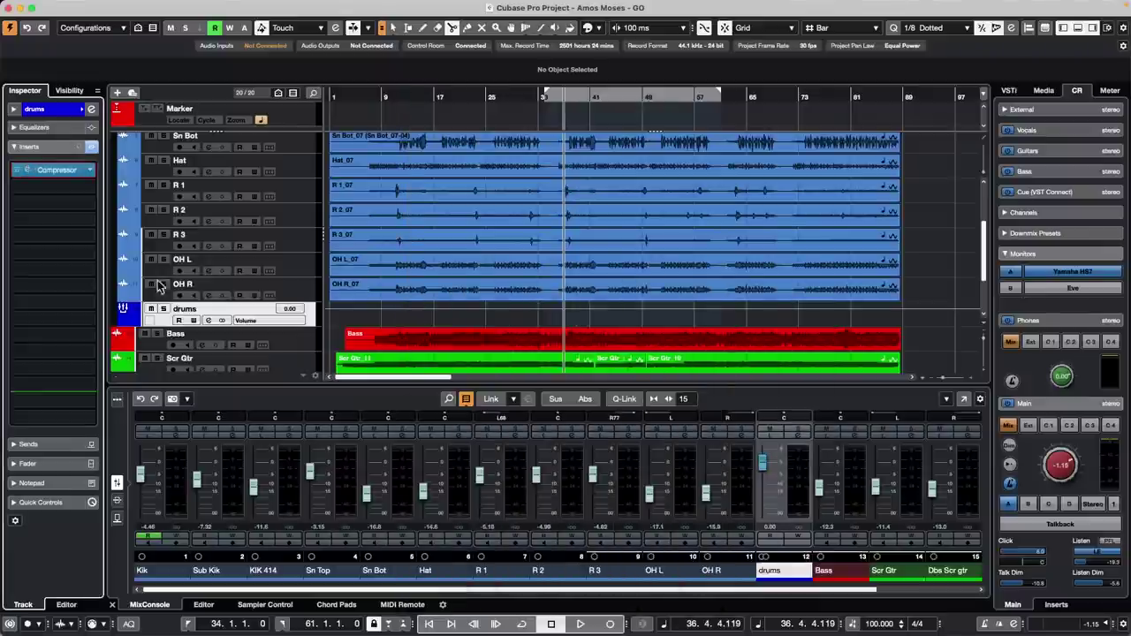
drag(61, 172, 400, 200)
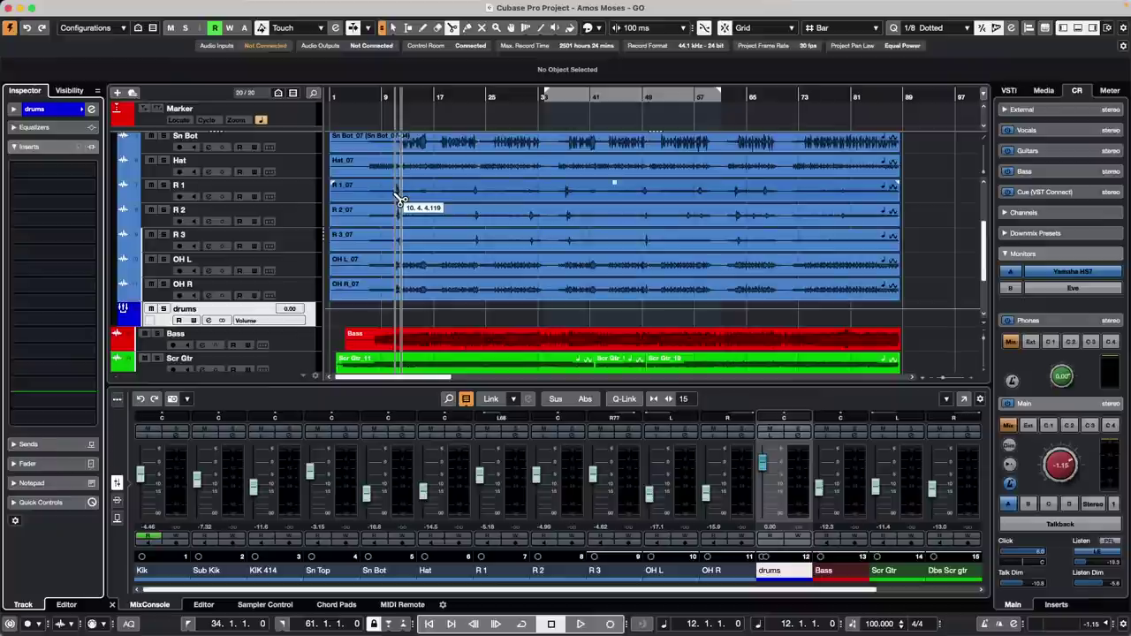
Open the Bass event in the Sample Editor and enable Edit VariAudio to analyze its pitches
scroll(442, 278, down, 1)
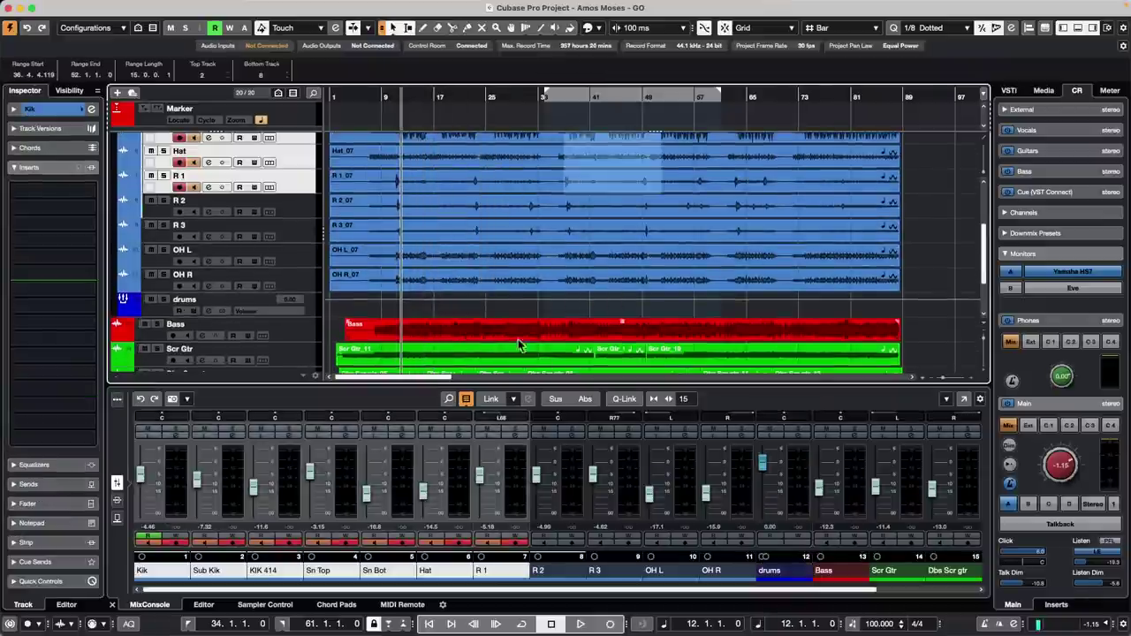
double_click(465, 333)
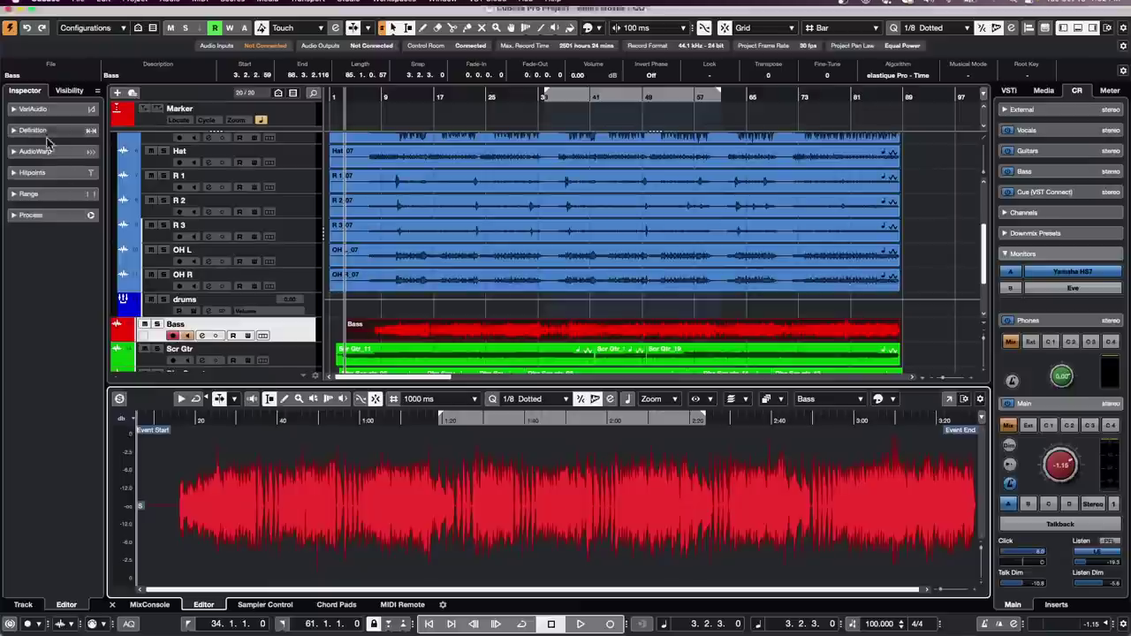
click(35, 109)
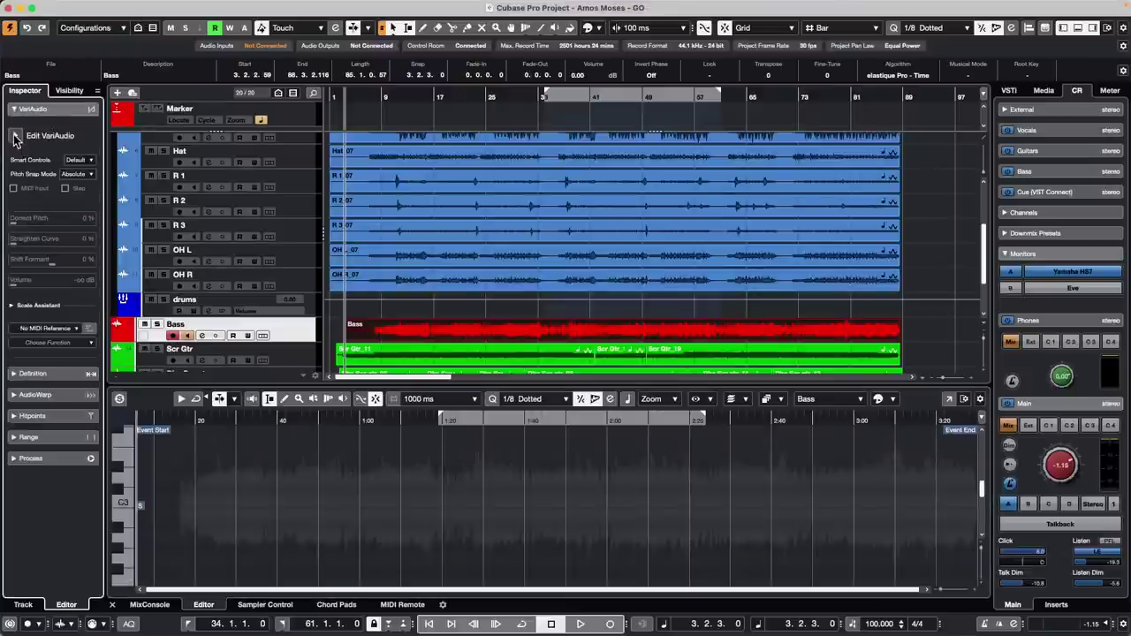
click(16, 135)
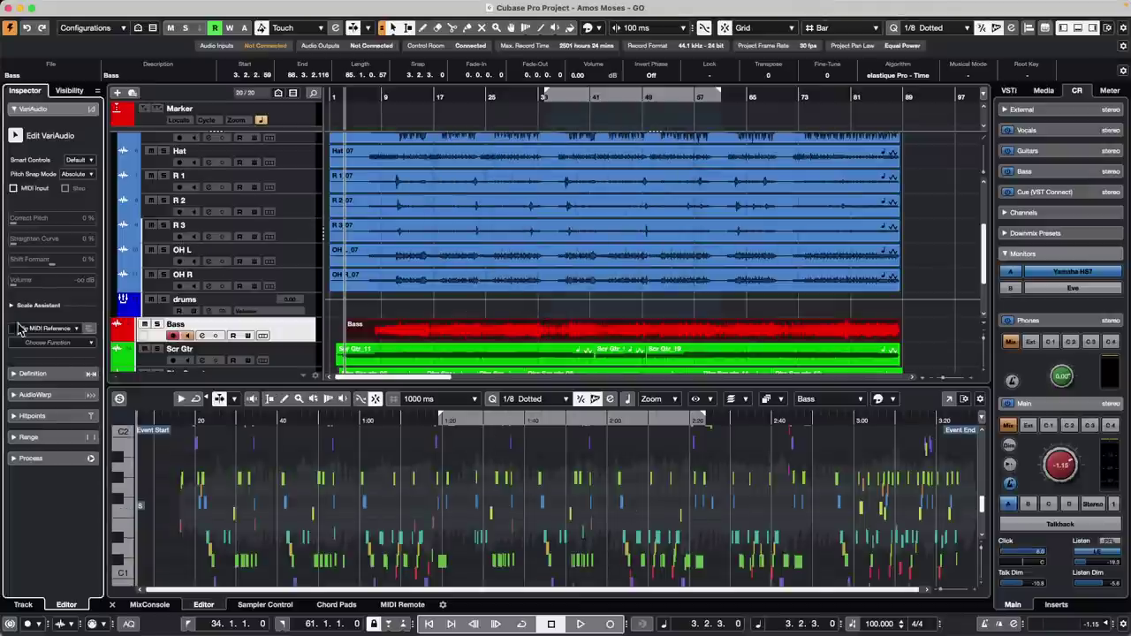
Extract MIDI from the Bass audio to a new MIDI track using Notes and Static Pitchbend Data, pitchbend range 2 and Dynamic Velocity
click(71, 343)
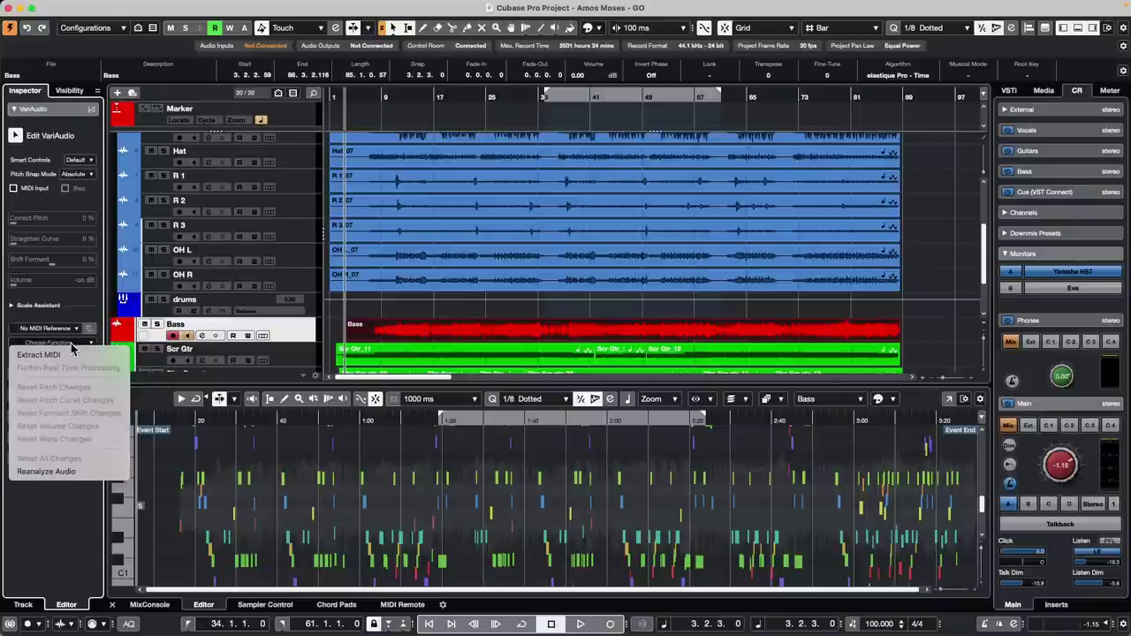
click(63, 355)
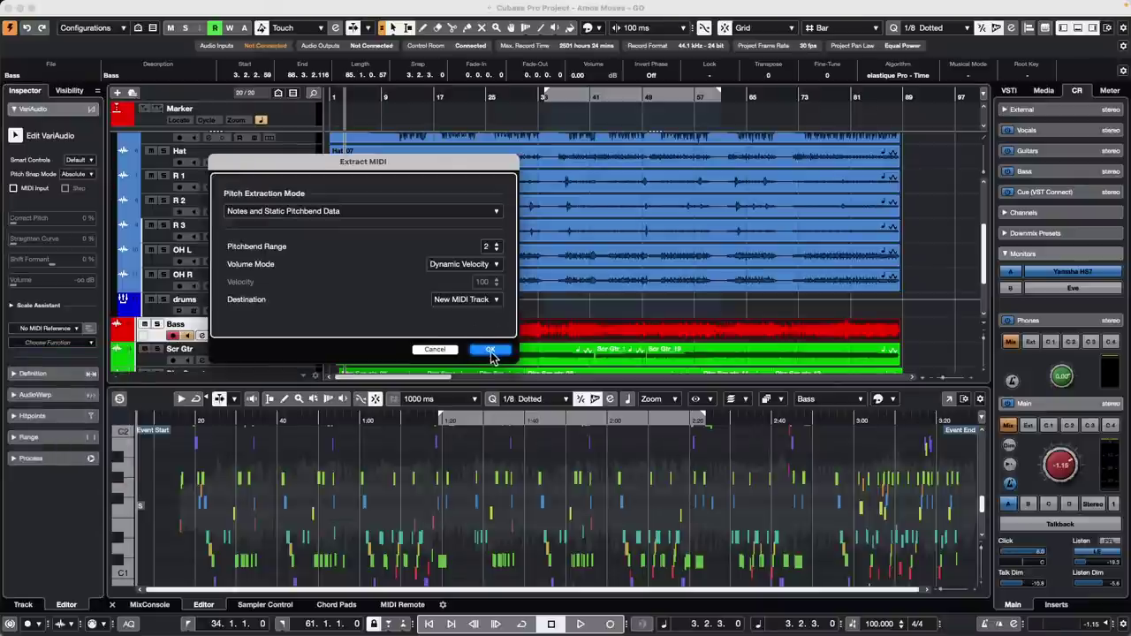
click(491, 349)
Open the extracted Bass_midi part in the Key Editor and examine its notes around bar 18
scroll(550, 315, down, 4)
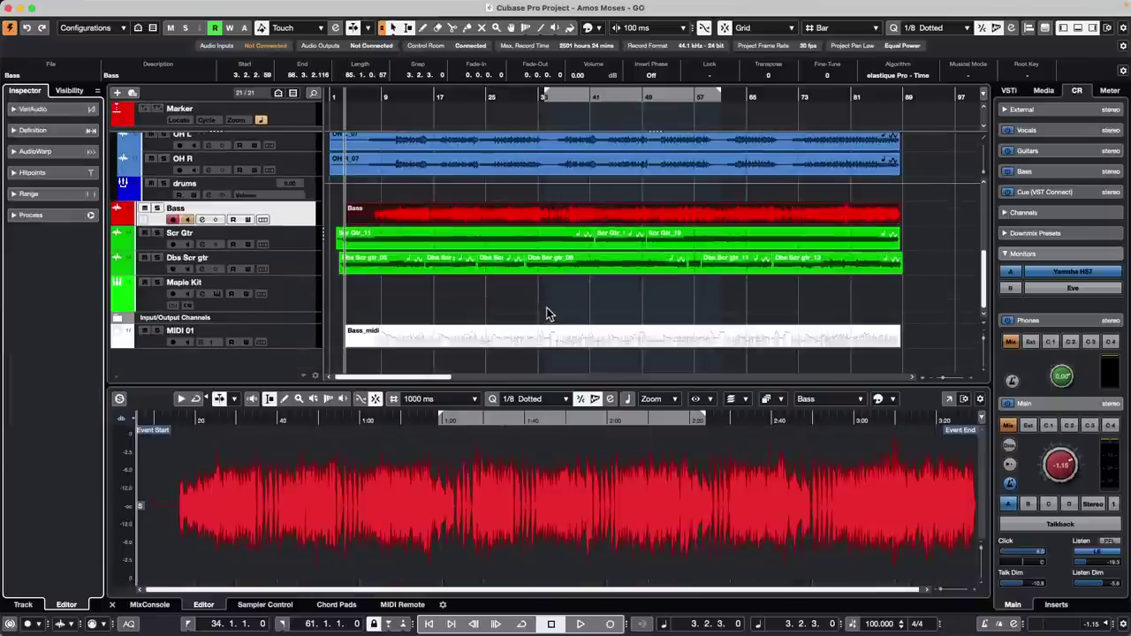
click(478, 333)
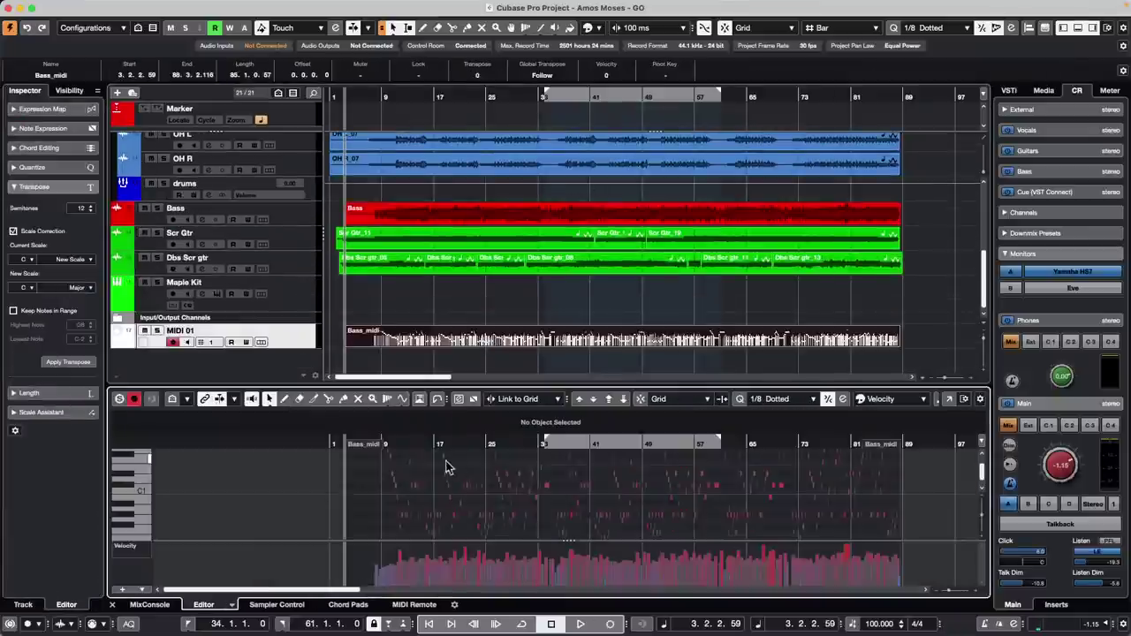
click(415, 443)
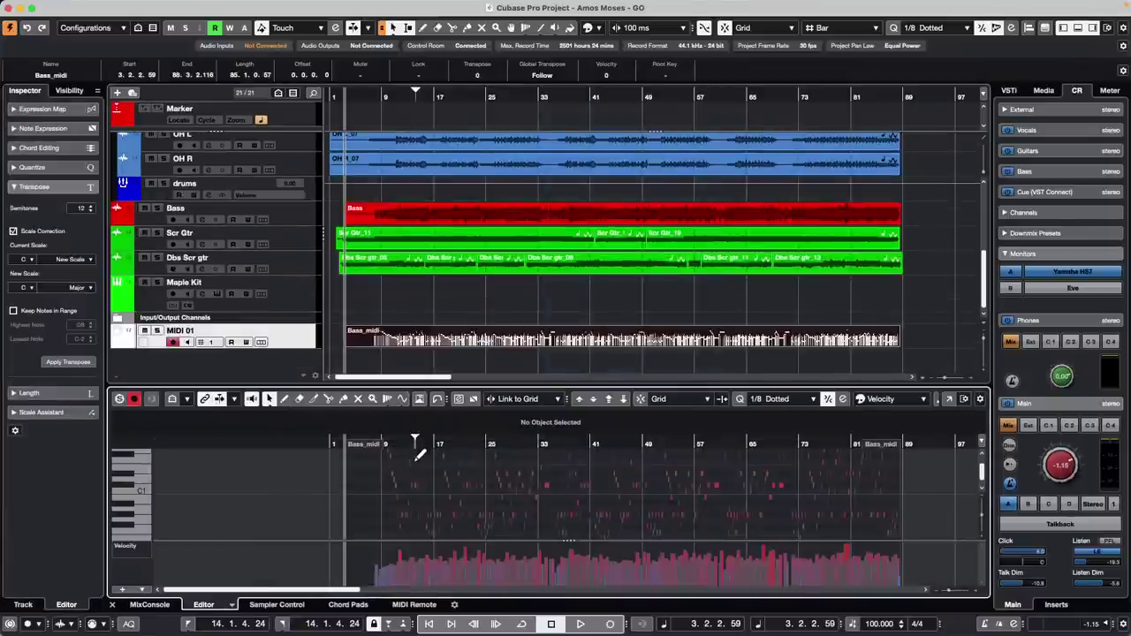
drag(453, 444, 456, 334)
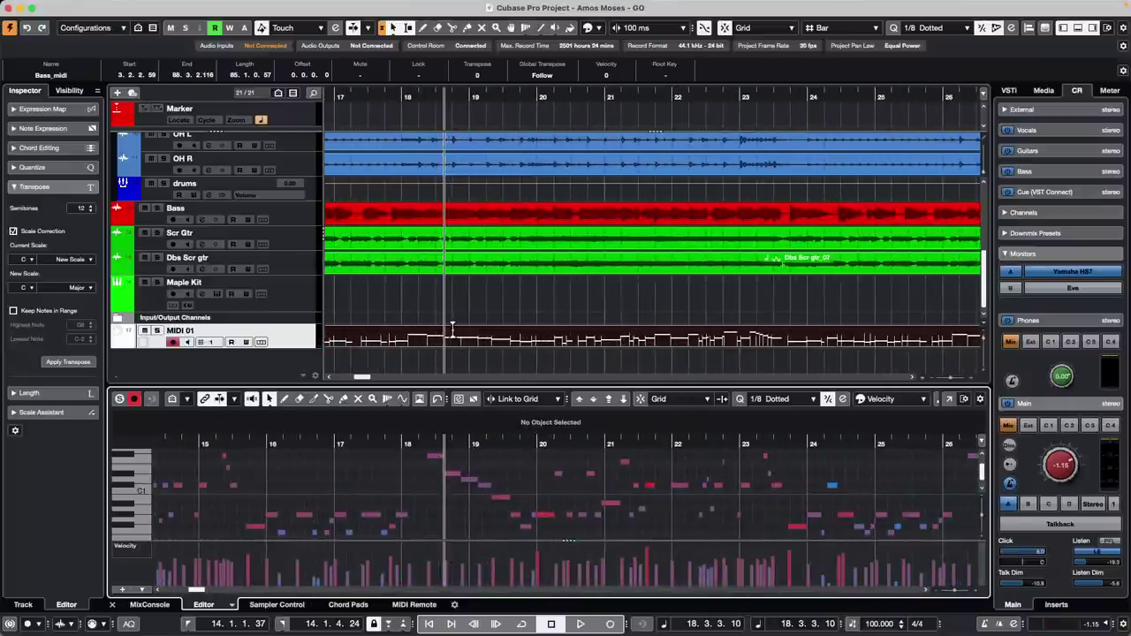
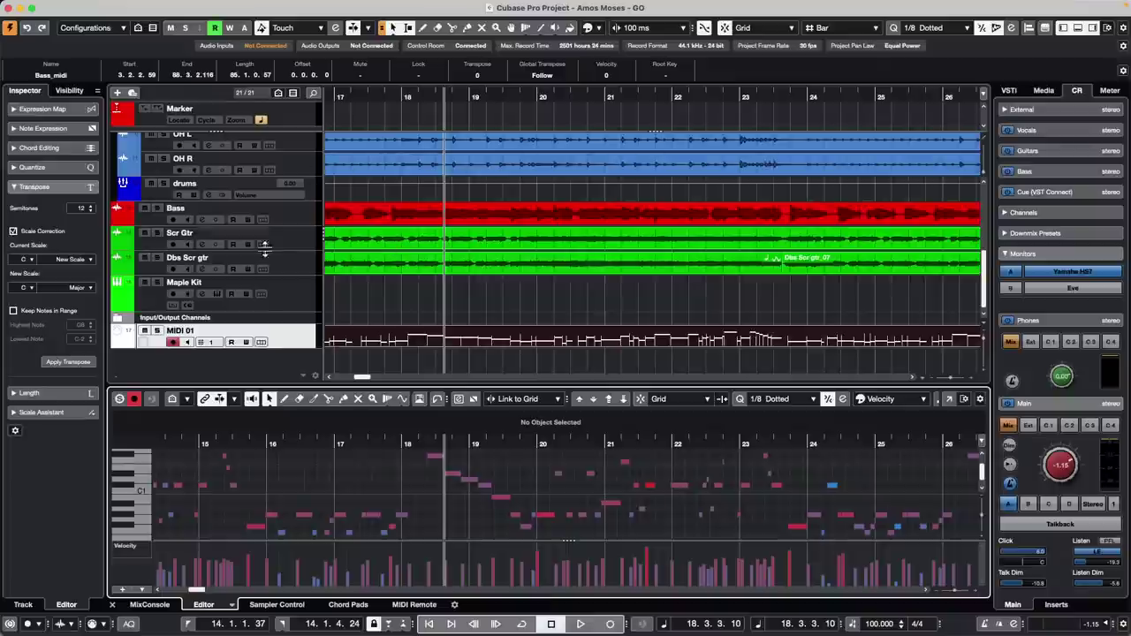
Select the Dbs Scr gtr track, show its basic track settings and raise its channel volume to -10.3 dB
click(310, 268)
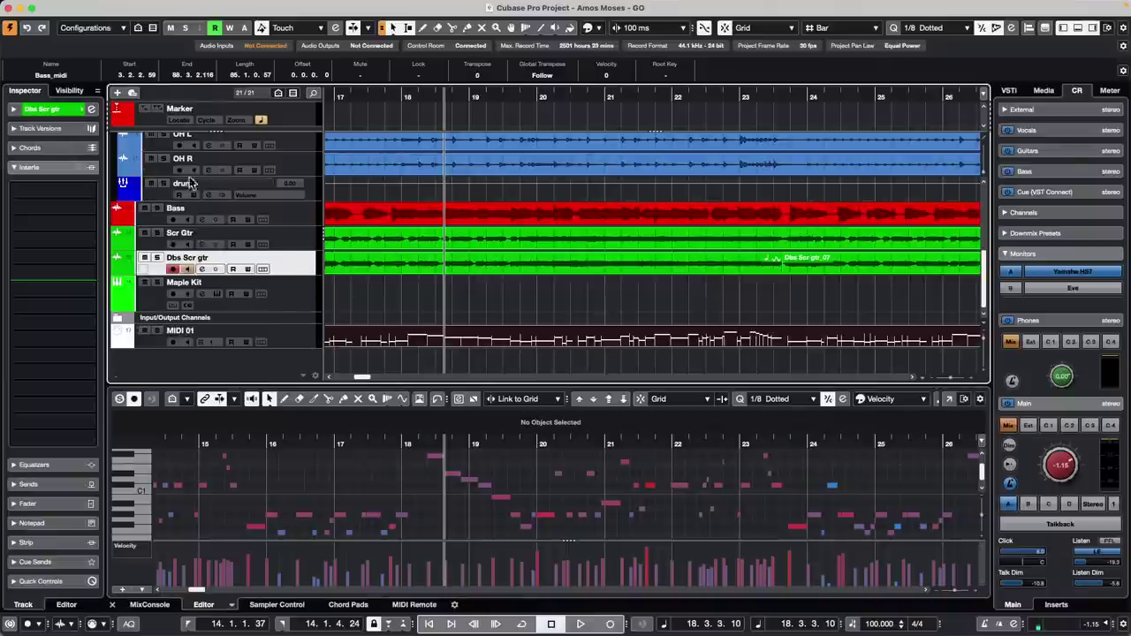
click(42, 110)
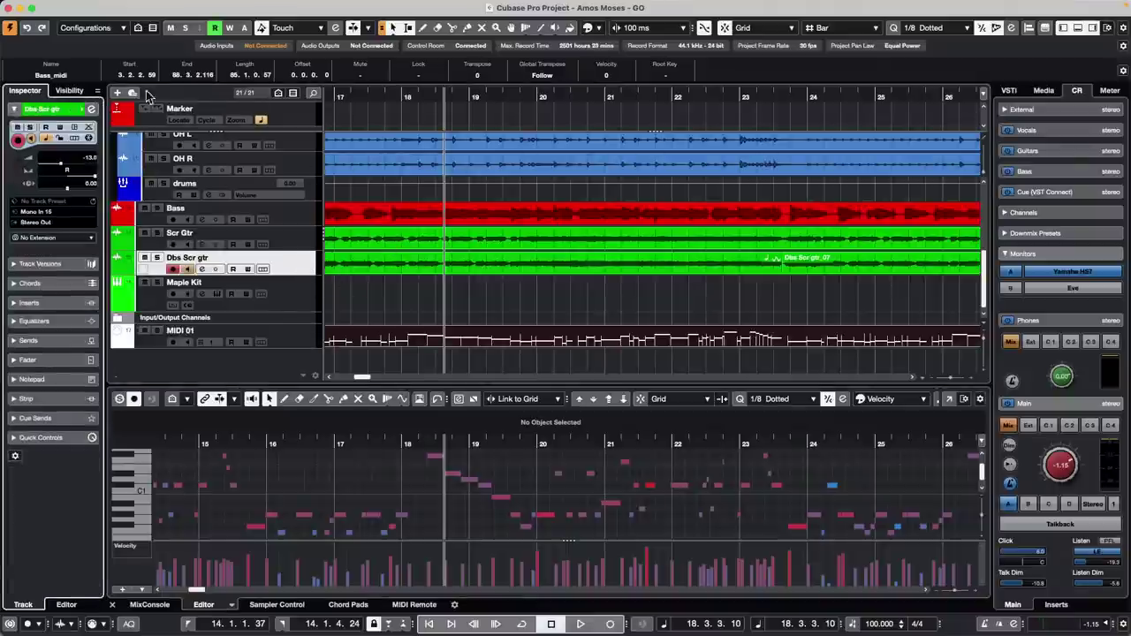
mouse_move(60, 166)
mouse_down()
mouse_move(87, 166)
mouse_move(64, 165)
mouse_up()
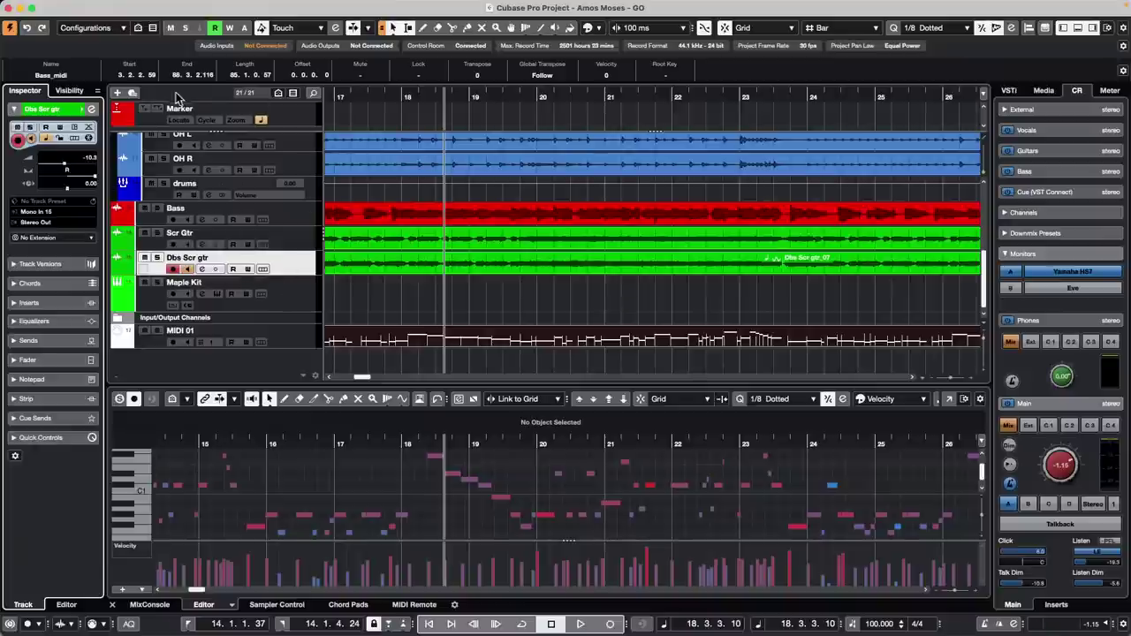
Select the Dbs Scr gtr_06 event, try out higher and lower event volumes, and set its event volume to 5.00 dB
click(478, 274)
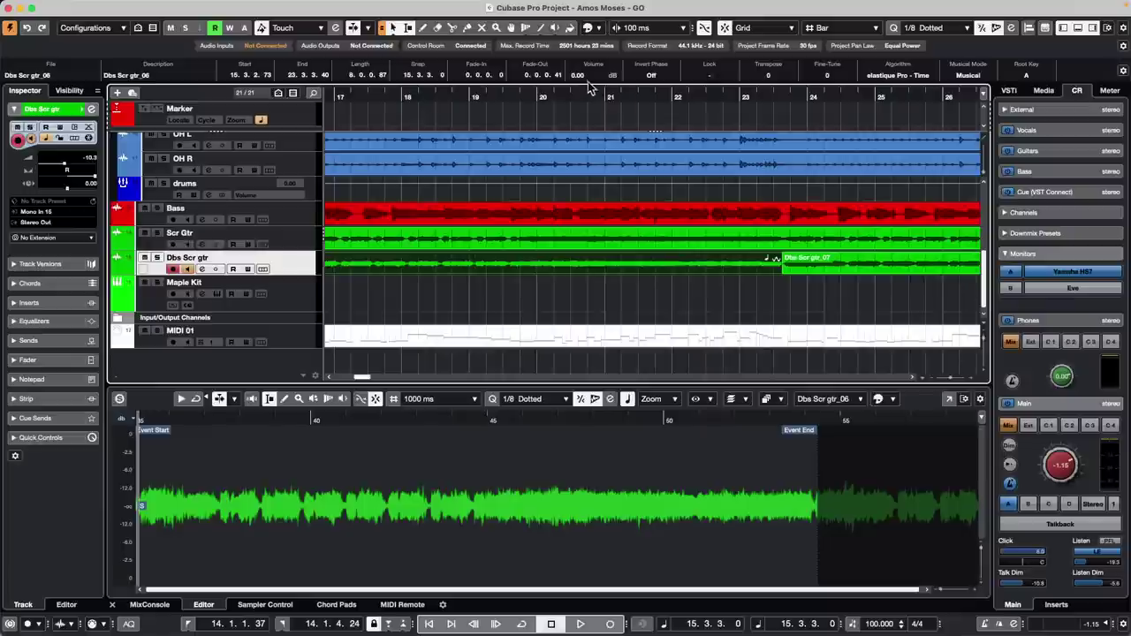
scroll(588, 79, up, 17)
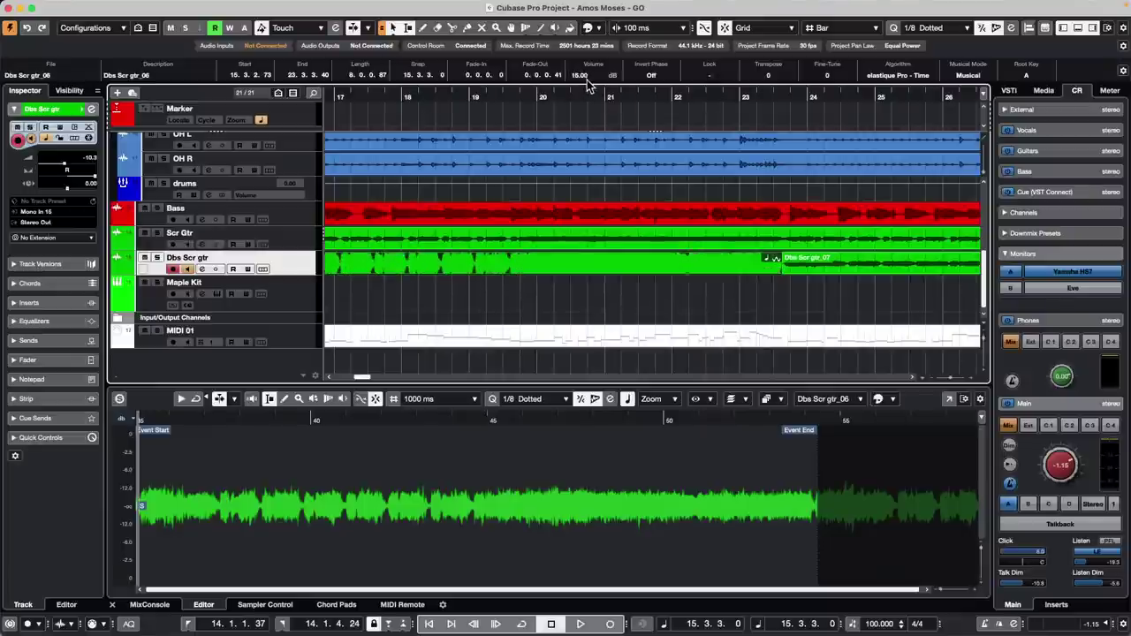
scroll(588, 80, up, 1)
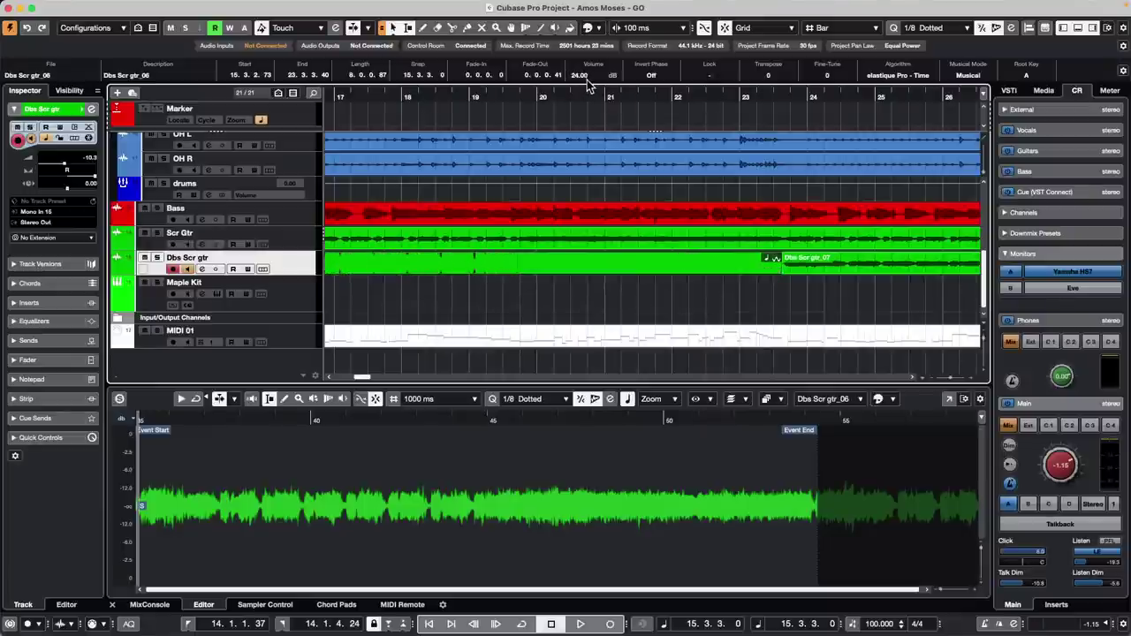
scroll(588, 80, down, 19)
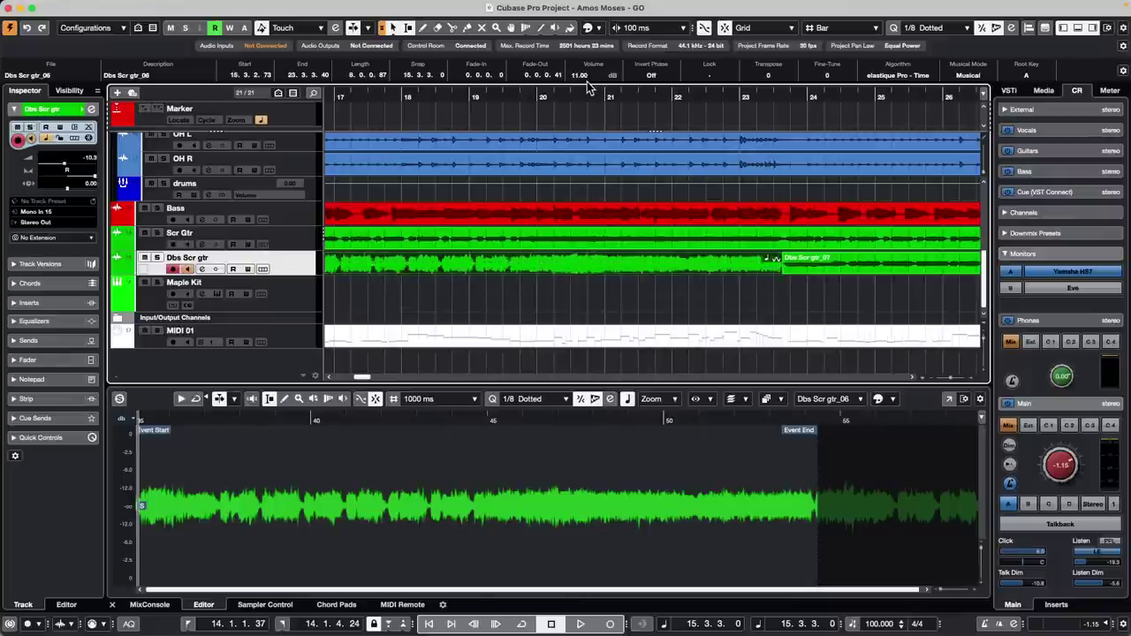
scroll(588, 80, down, 15)
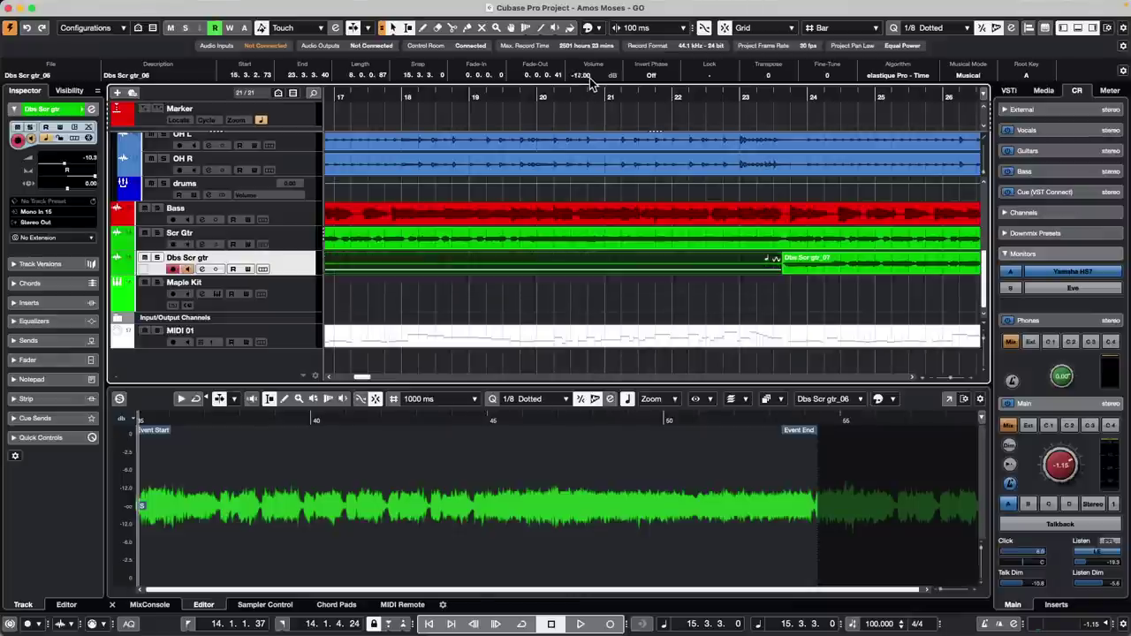
scroll(590, 78, up, 20)
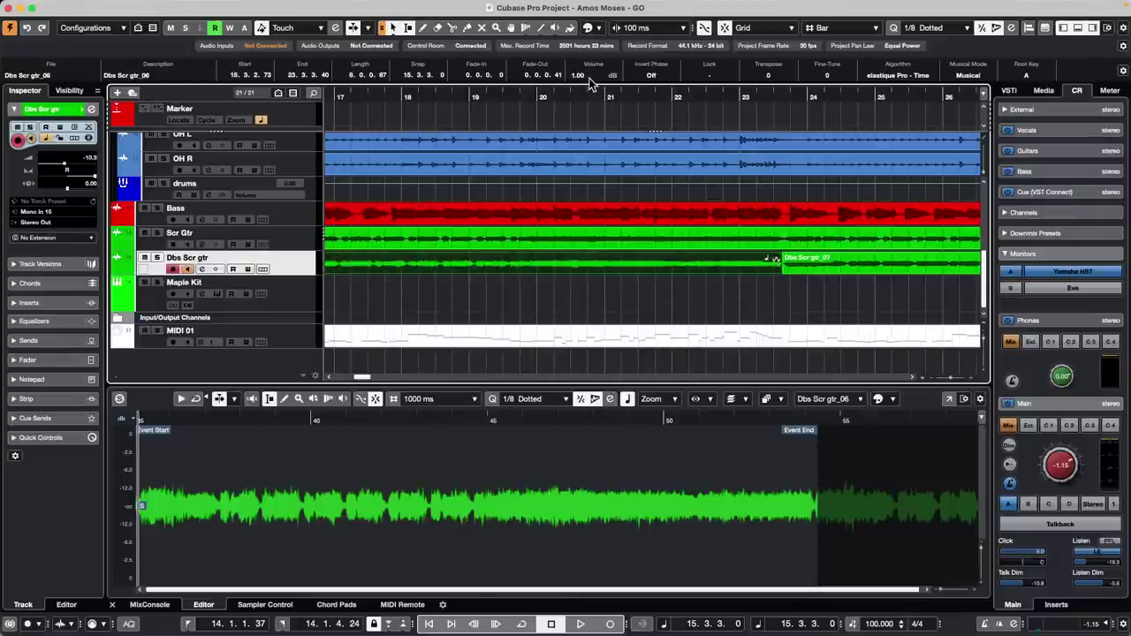
scroll(590, 79, down, 3)
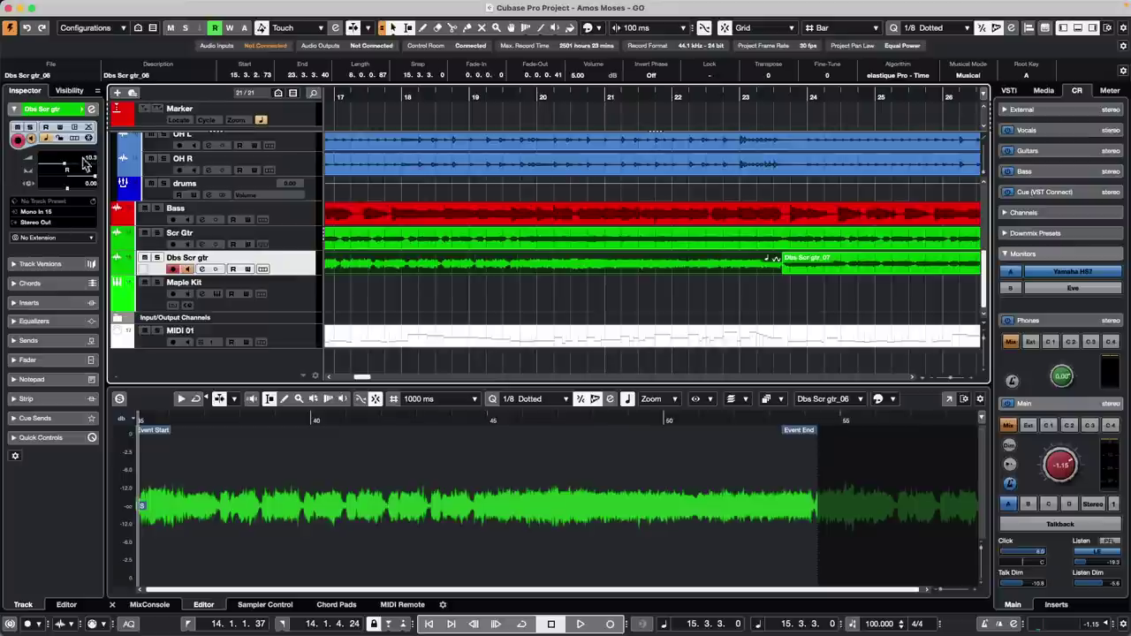
Set the Dbs Scr gtr channel volume to -15.0 dB, and show the MixConsole with that track selected
drag(63, 166, 58, 165)
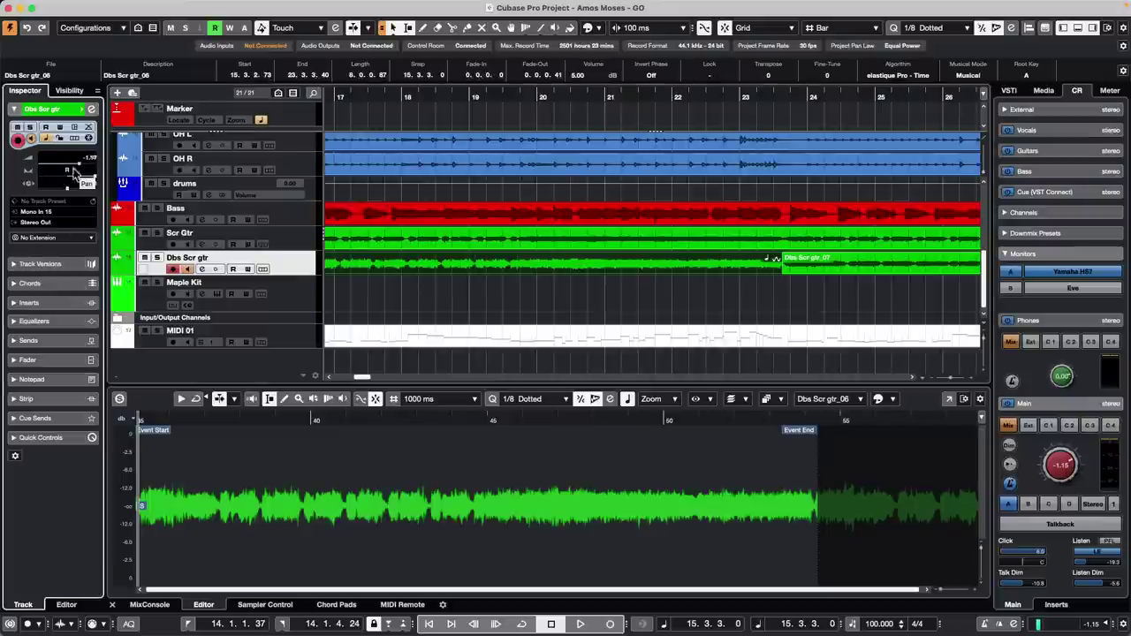
click(150, 605)
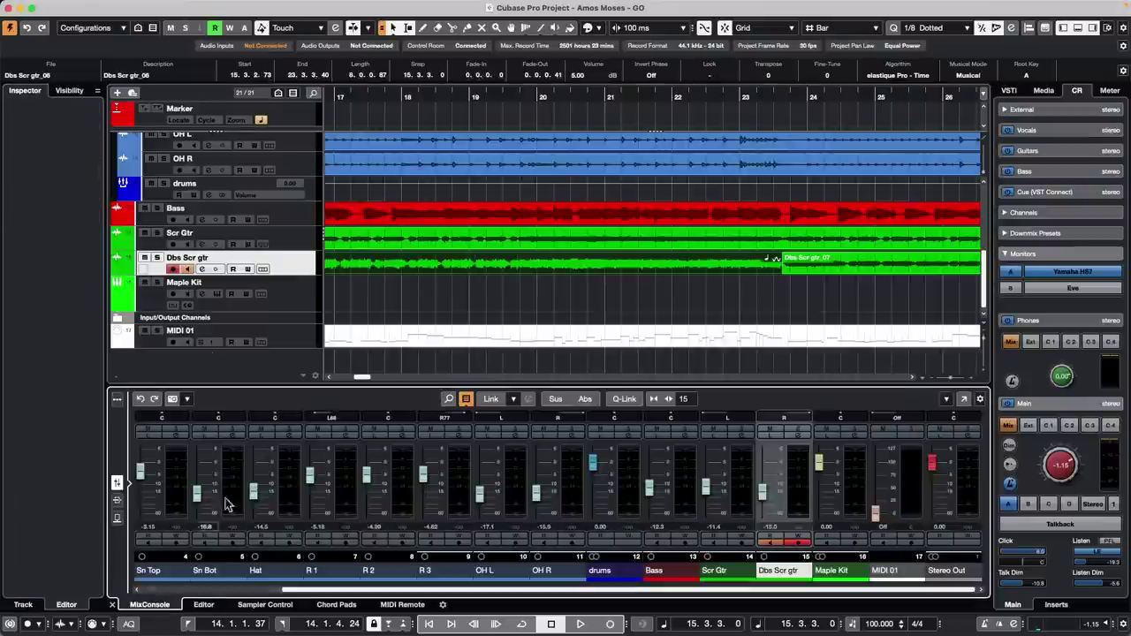
click(298, 261)
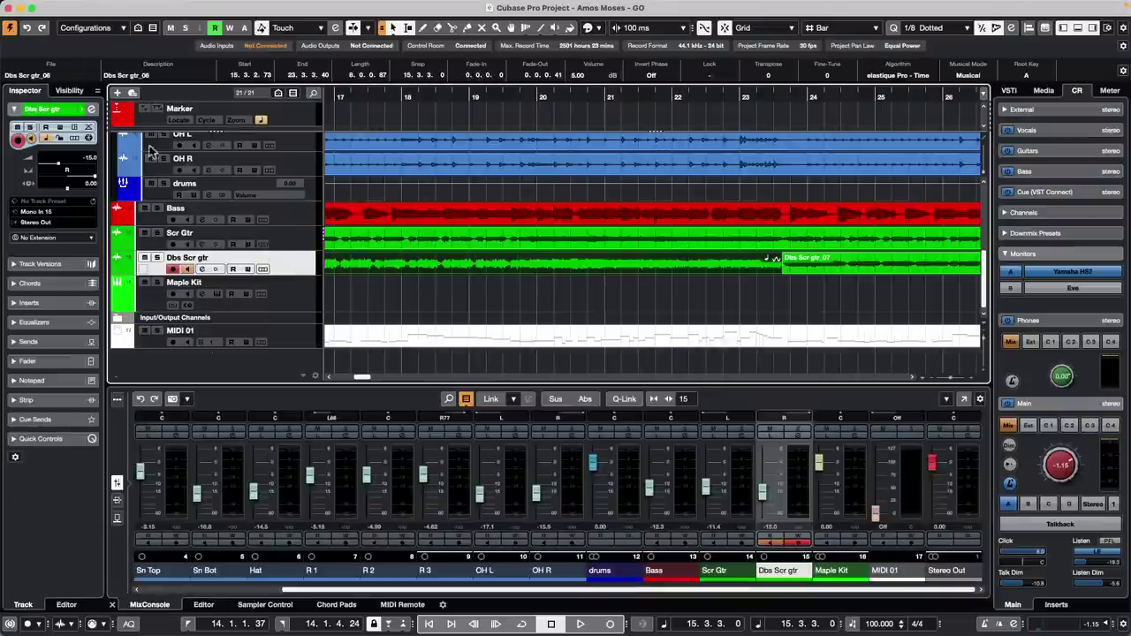
Set the Dbs Scr gtr channel volume to -24.0 dB and return the Dbs Scr gtr_06 event volume to 0.00 dB
mouse_move(51, 168)
mouse_down()
mouse_move(84, 168)
mouse_move(51, 168)
mouse_up()
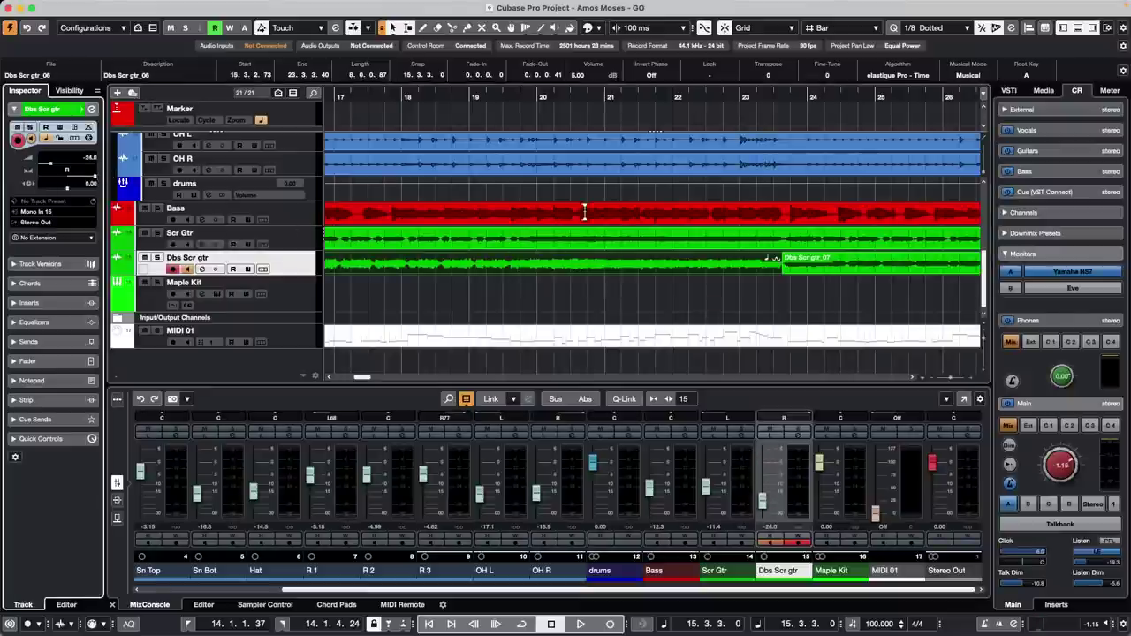
click(565, 272)
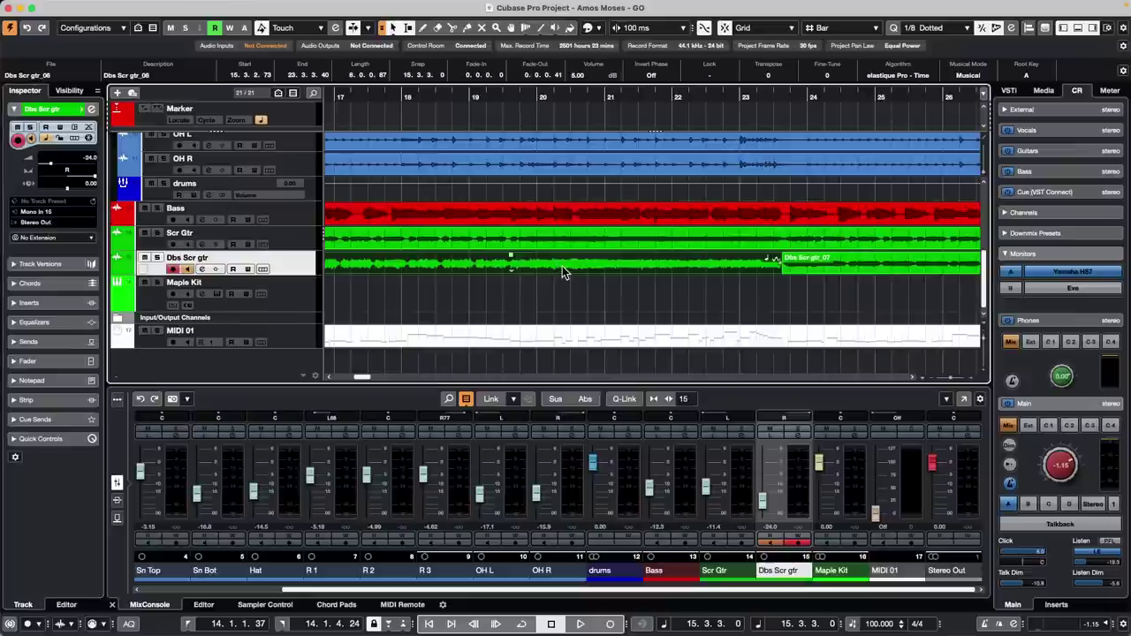
scroll(580, 76, up, 1)
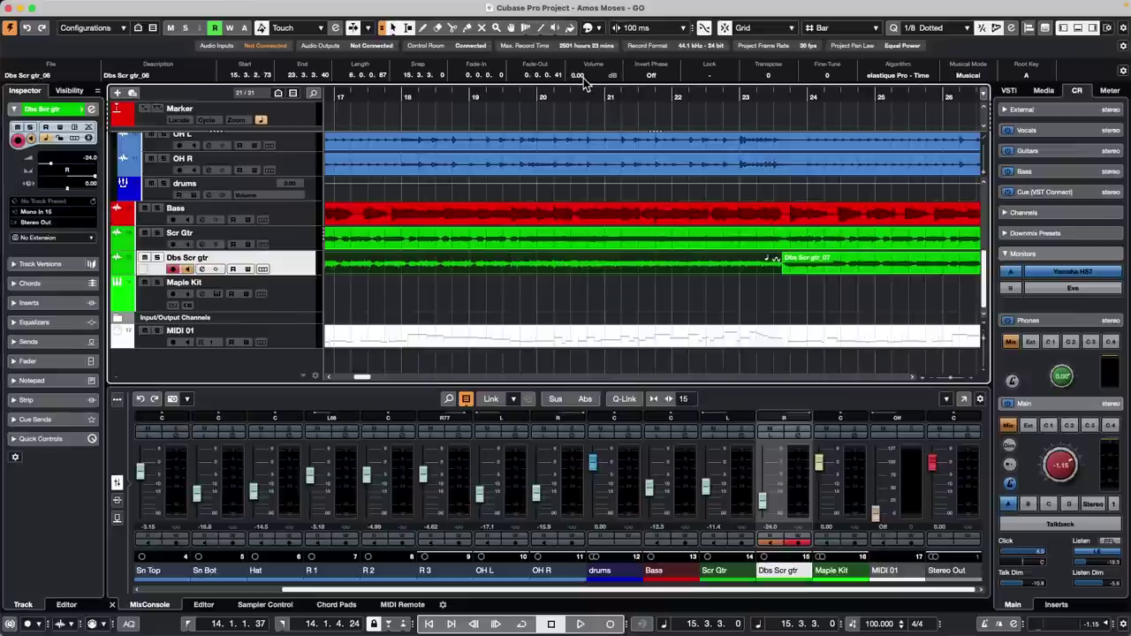
scroll(580, 76, down, 4)
scroll(584, 79, down, 2)
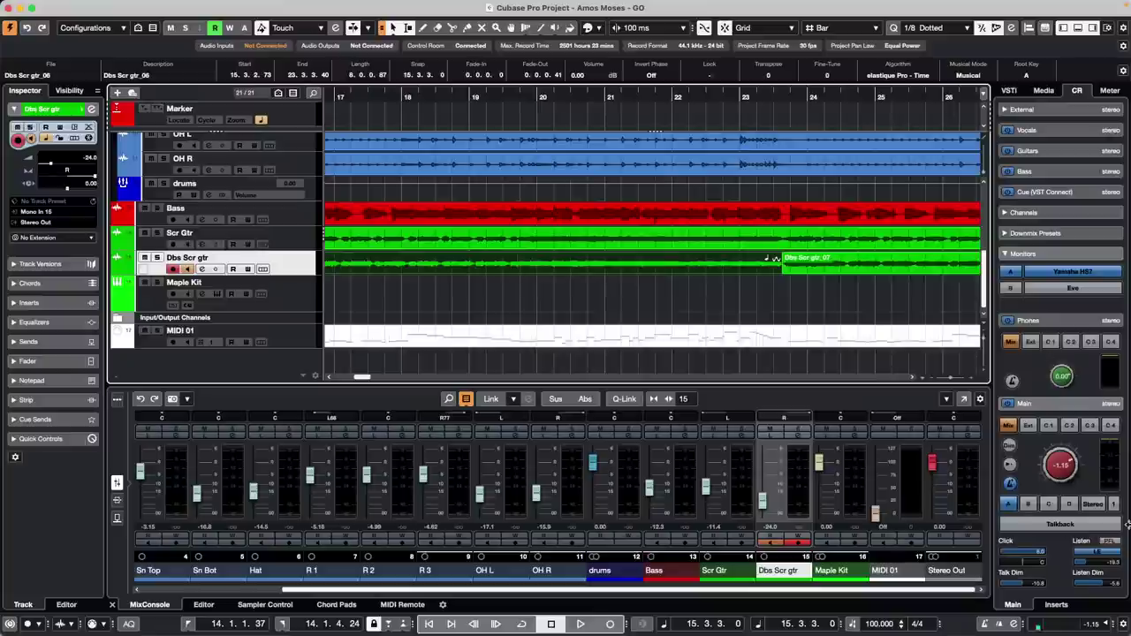
Open the SuperVision insert in the Control Room, set its meter to Multipanorama and start playback
click(1072, 606)
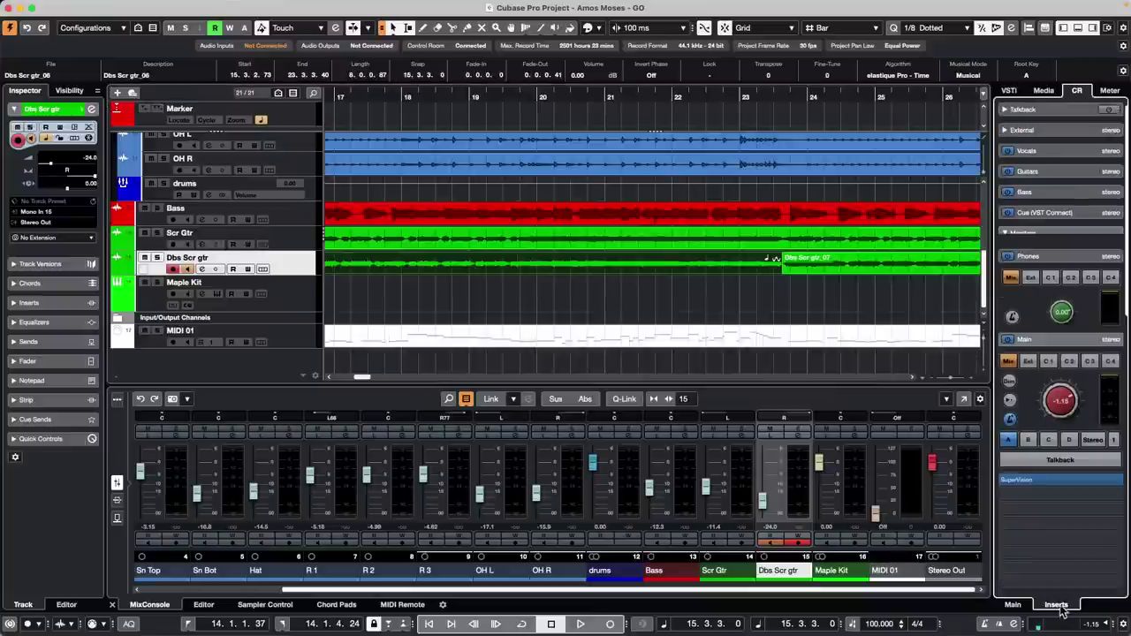
click(1048, 482)
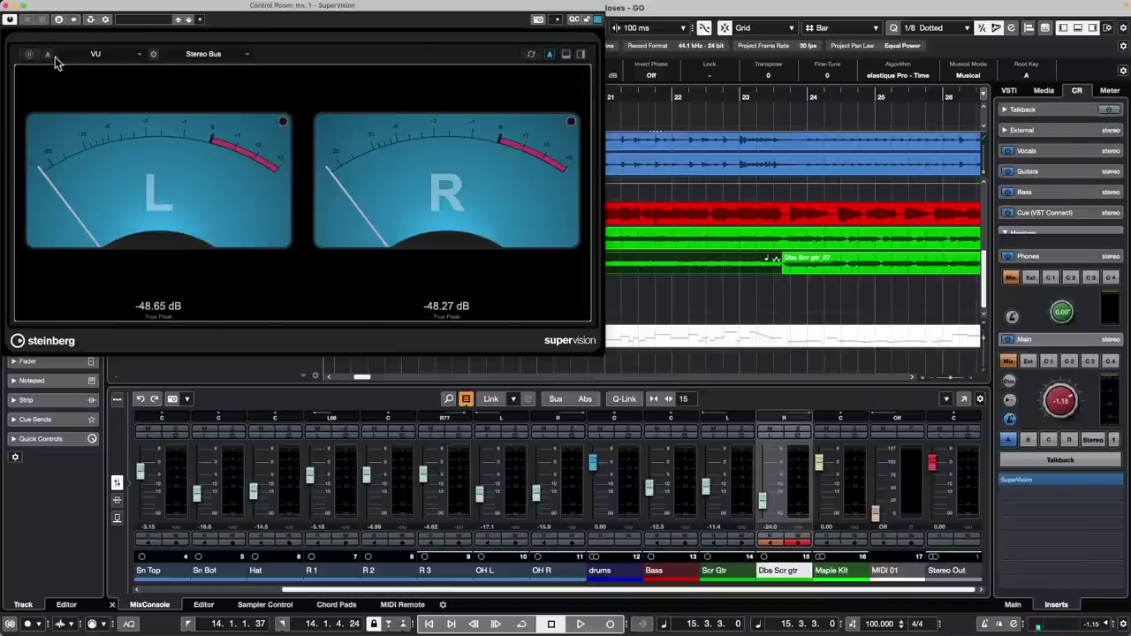
click(95, 54)
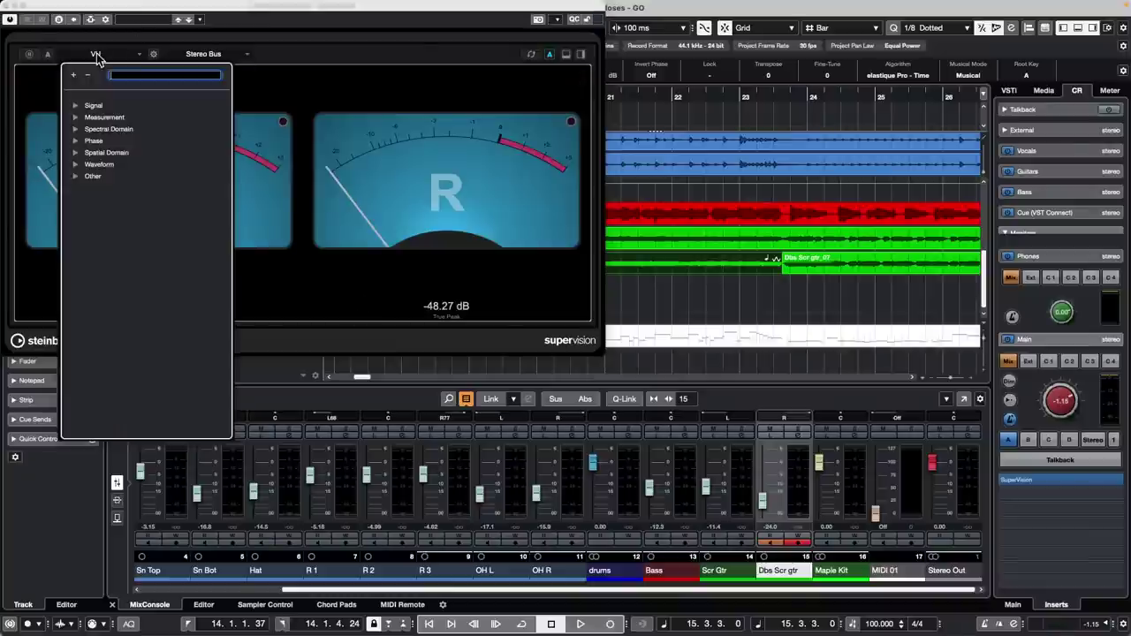
click(76, 141)
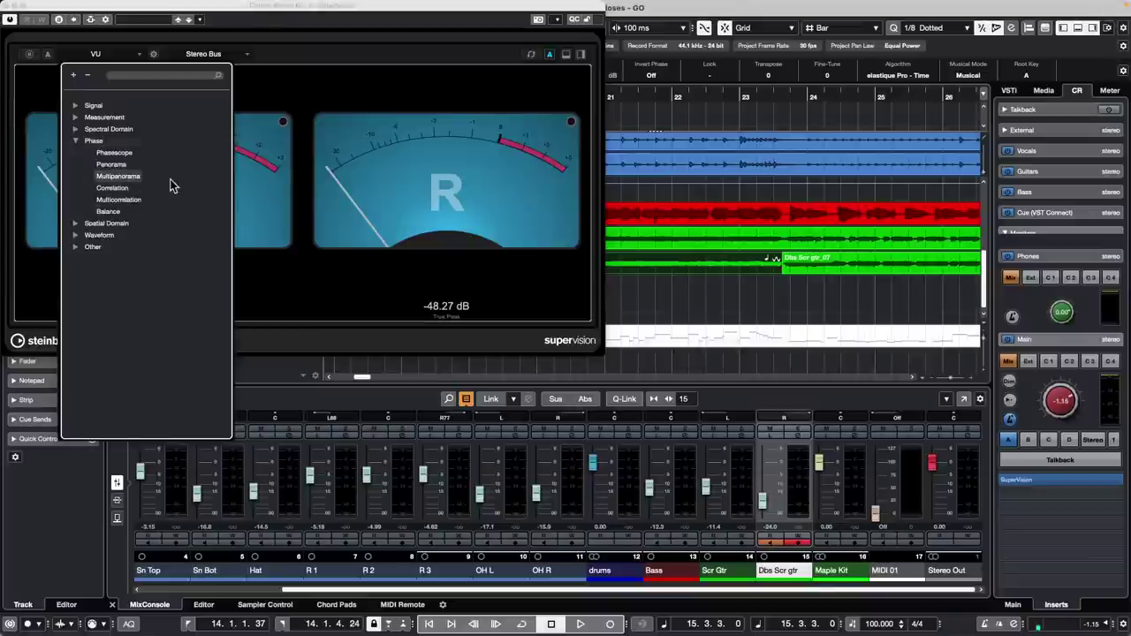
click(140, 178)
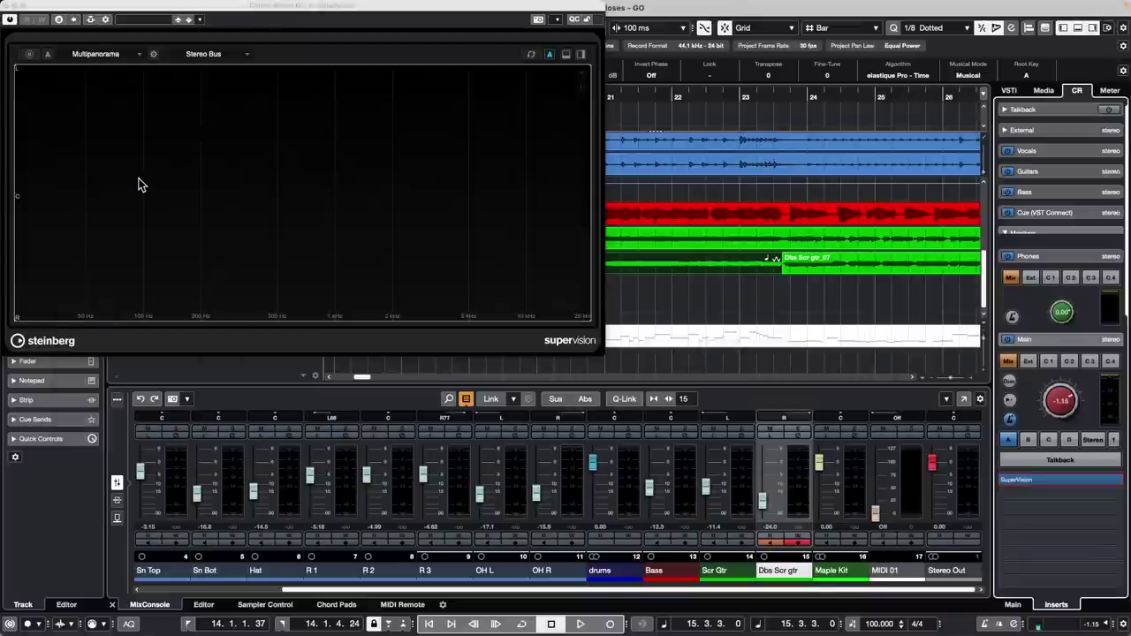
key(space)
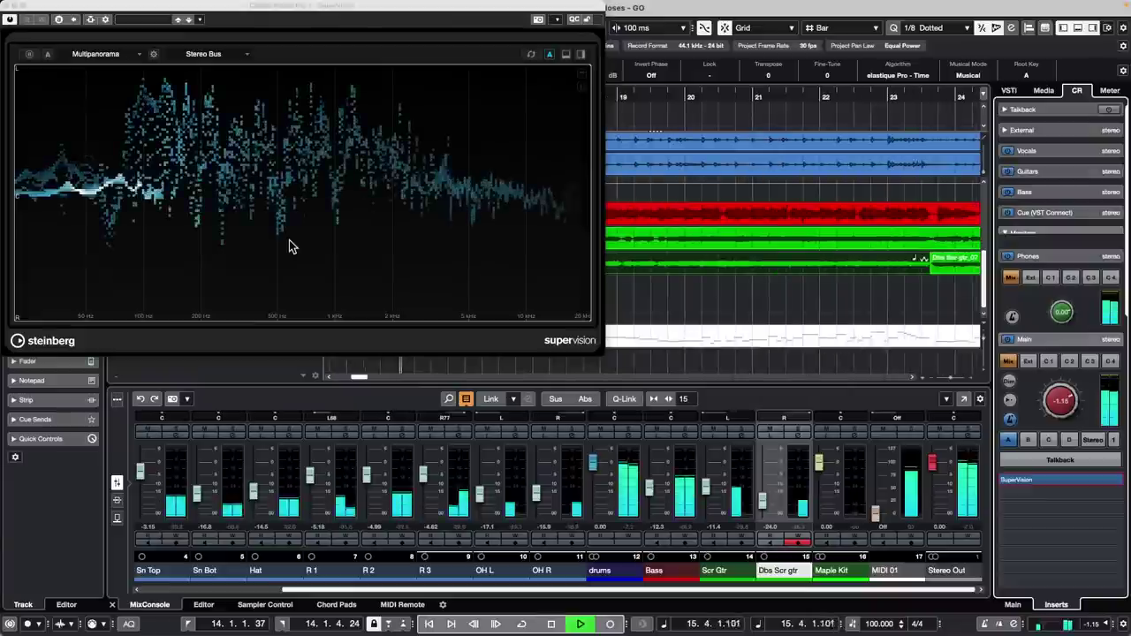
Switch the SuperVision meter to Multicorrelation during playback and place its window over the project's track area
click(93, 54)
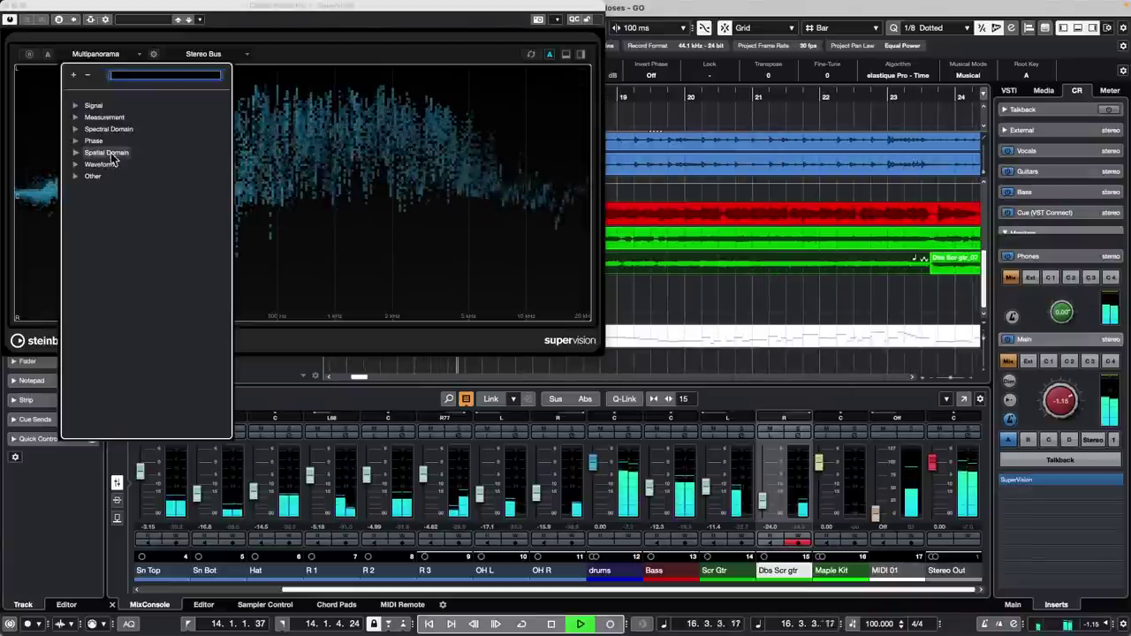
click(75, 141)
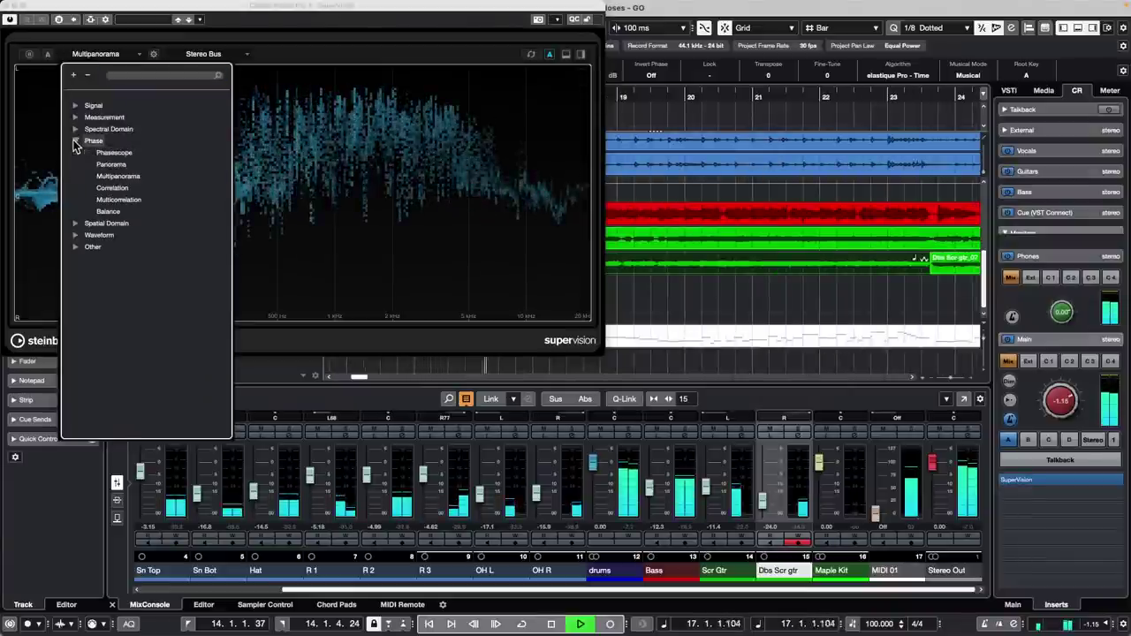
click(124, 200)
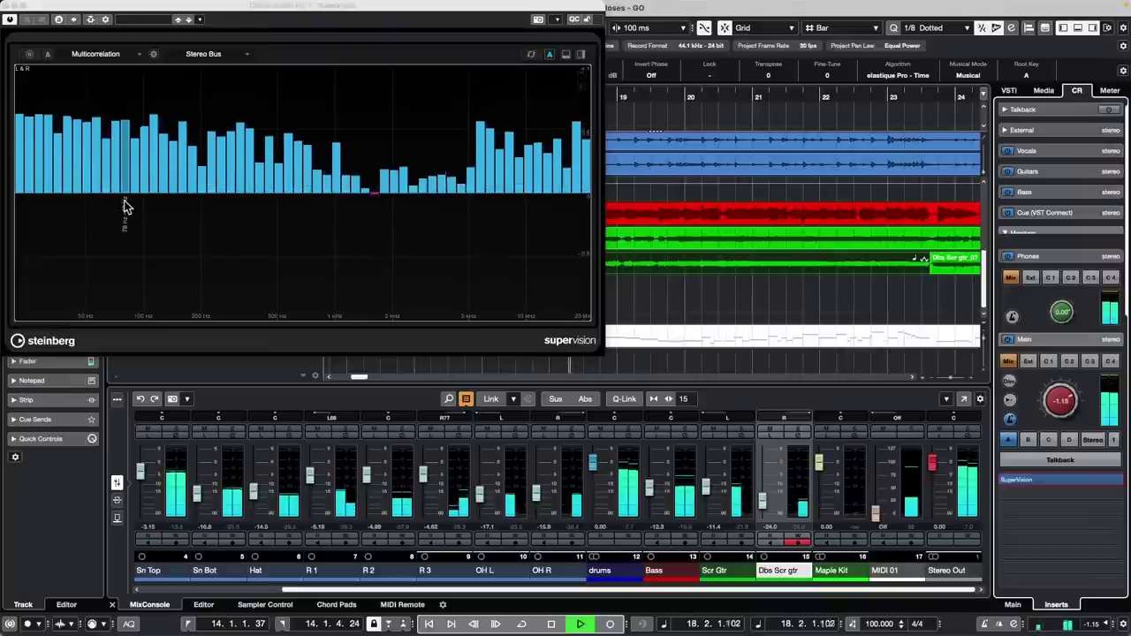
drag(255, 7, 595, 74)
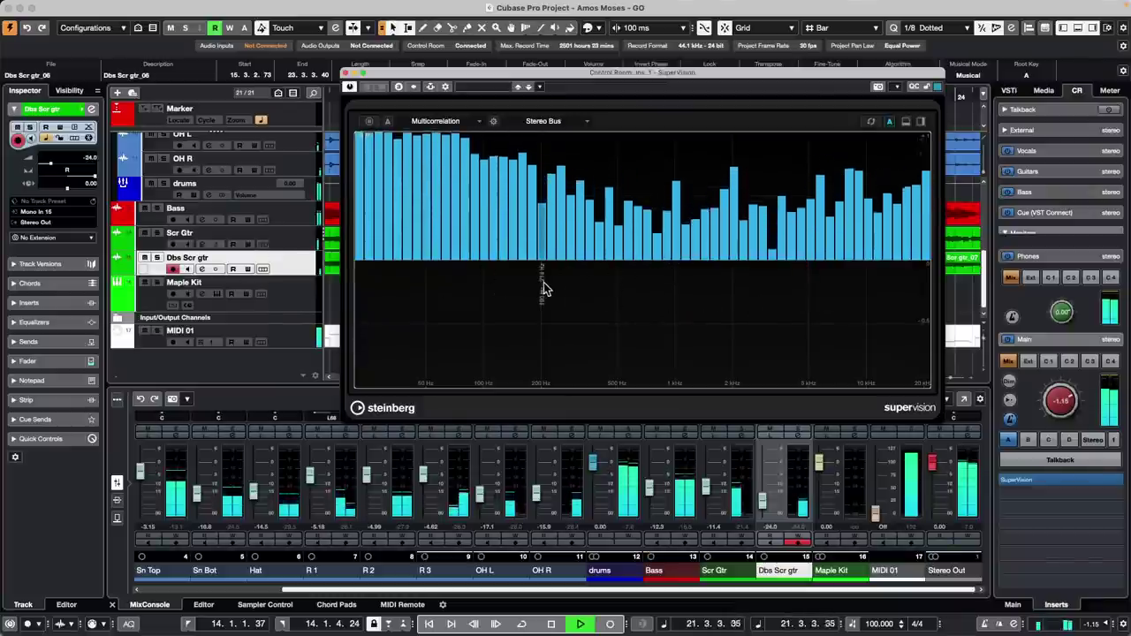
Open the Sub Kik channel settings beside the SuperVision meter and invert the channel's phase to 180°
scroll(254, 249, up, 1)
scroll(257, 249, up, 10)
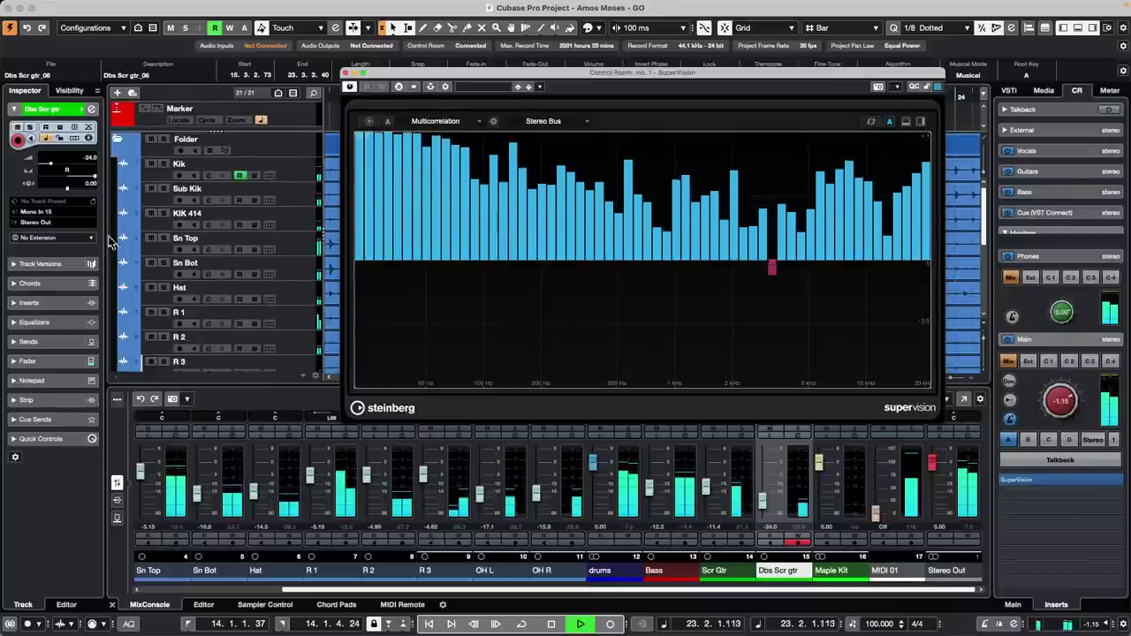
click(300, 203)
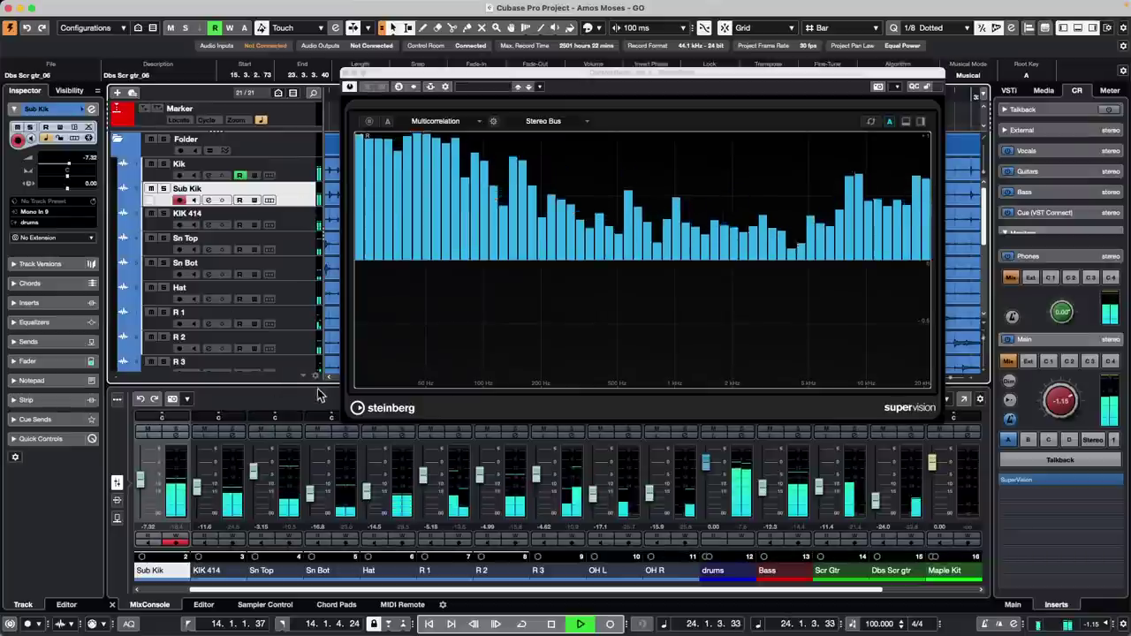
click(181, 435)
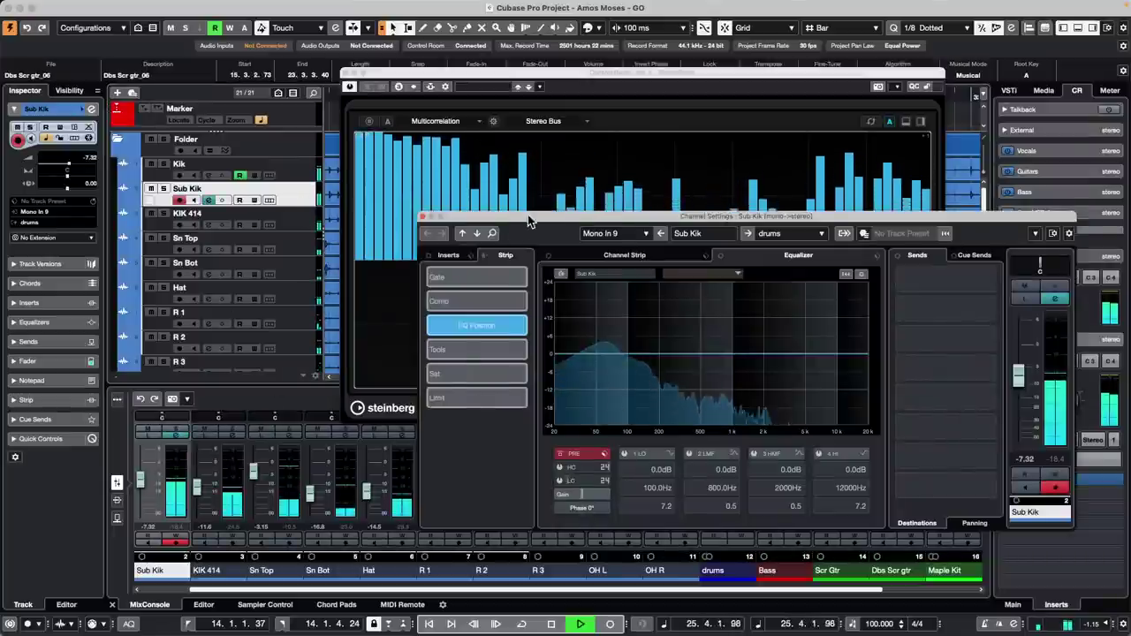
drag(527, 214, 840, 193)
click(902, 488)
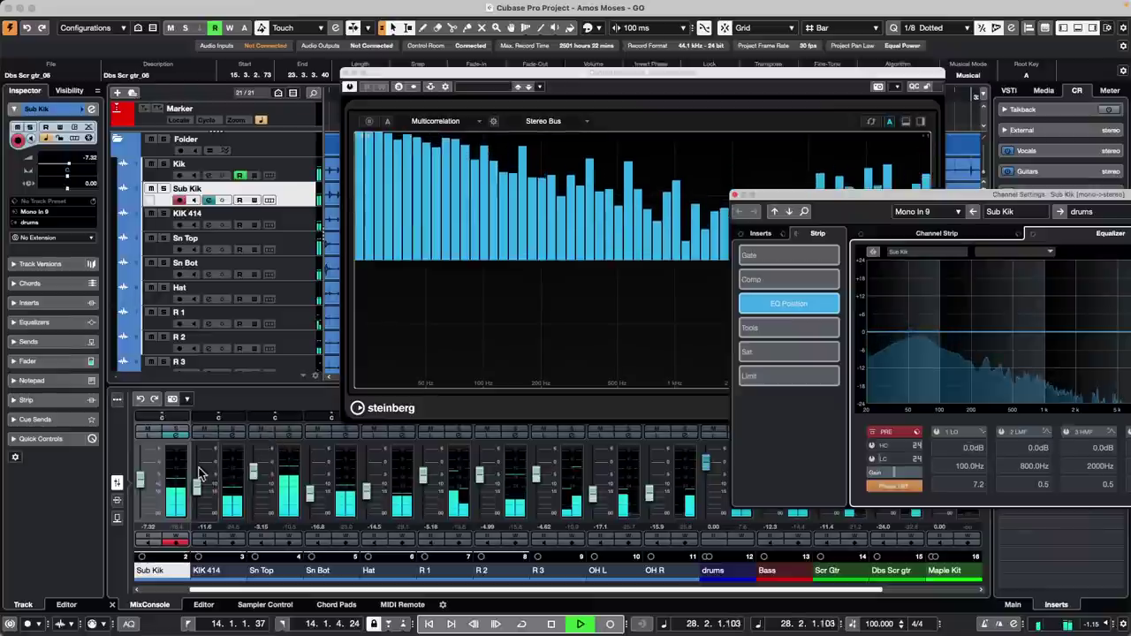
Show the KIK 414 channel settings and invert that channel's phase to 180°
click(232, 436)
click(231, 436)
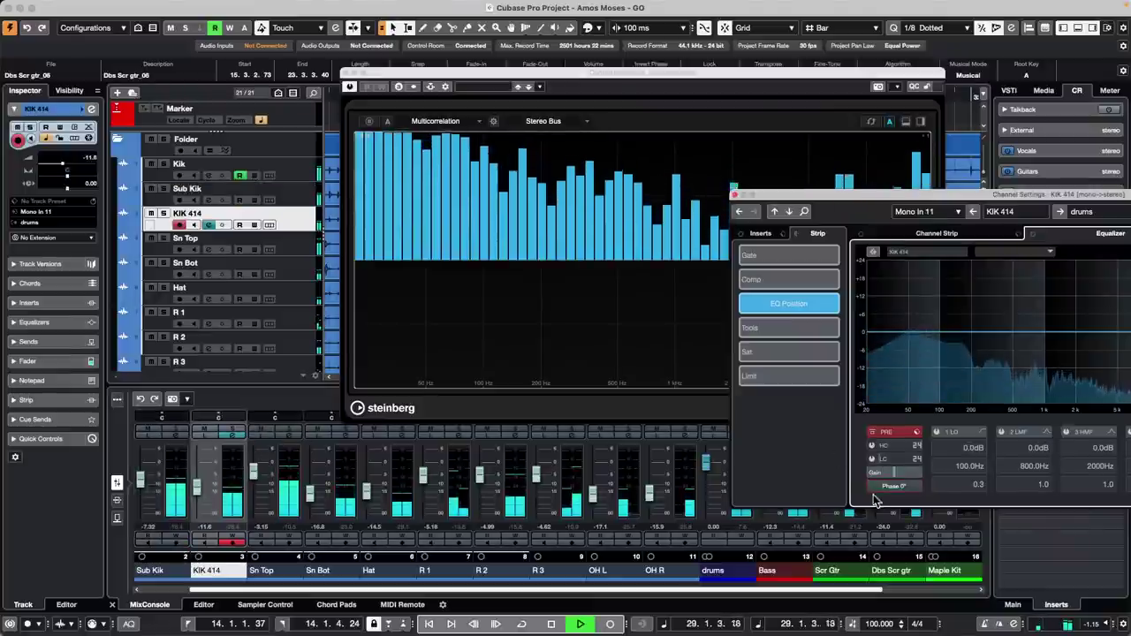
click(882, 486)
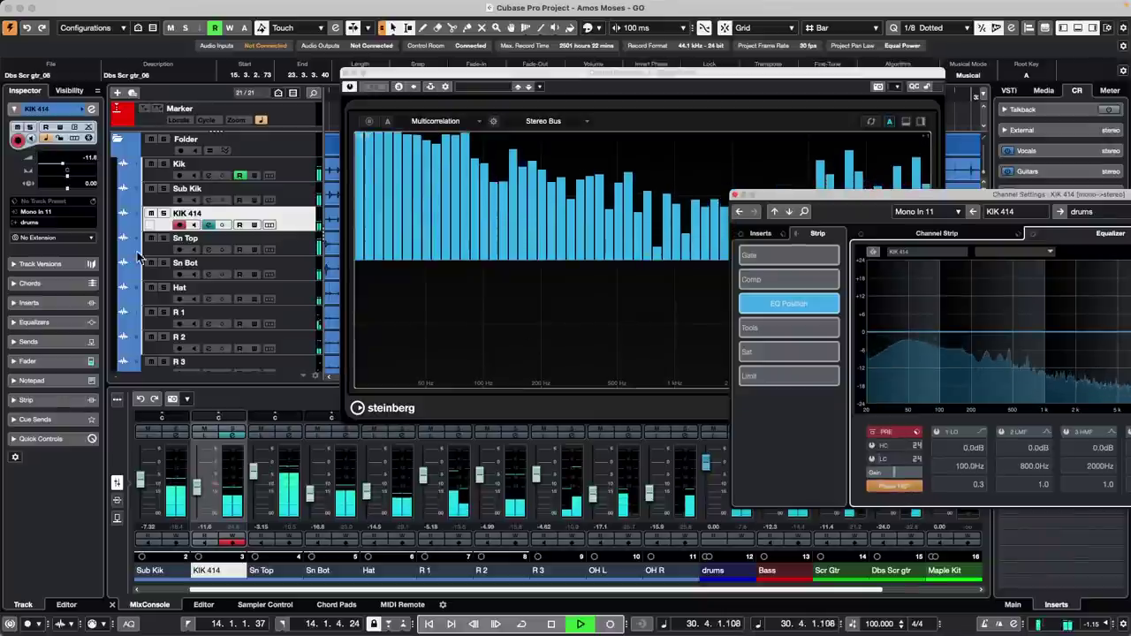
Show the OH L channel settings, invert its phase to 180° and uncover the SuperVision meter
scroll(265, 310, down, 3)
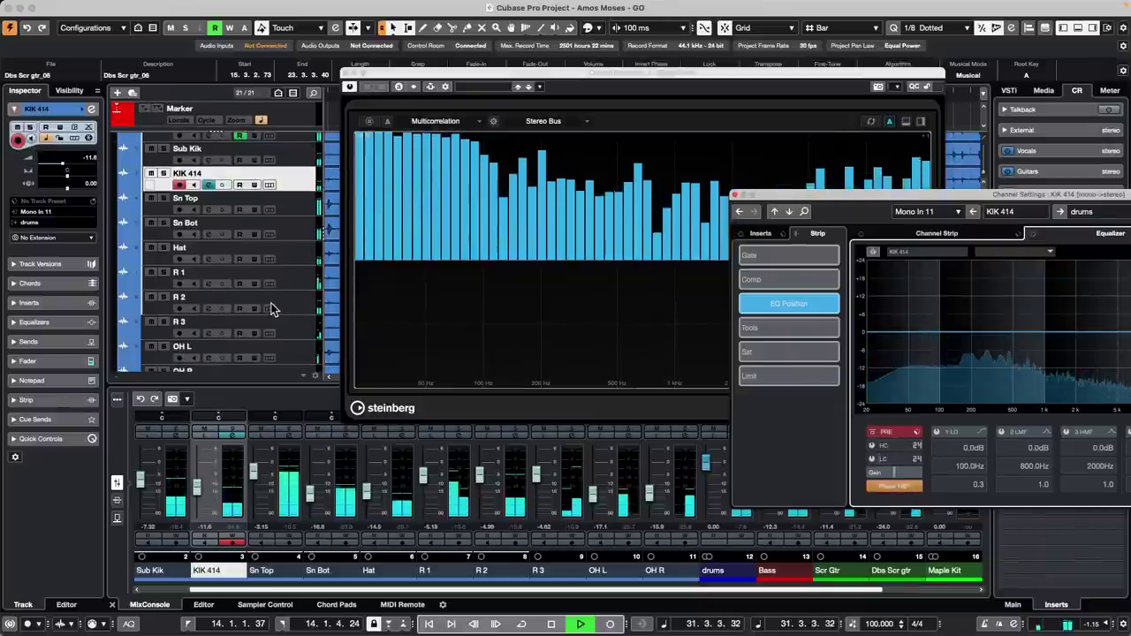
click(296, 316)
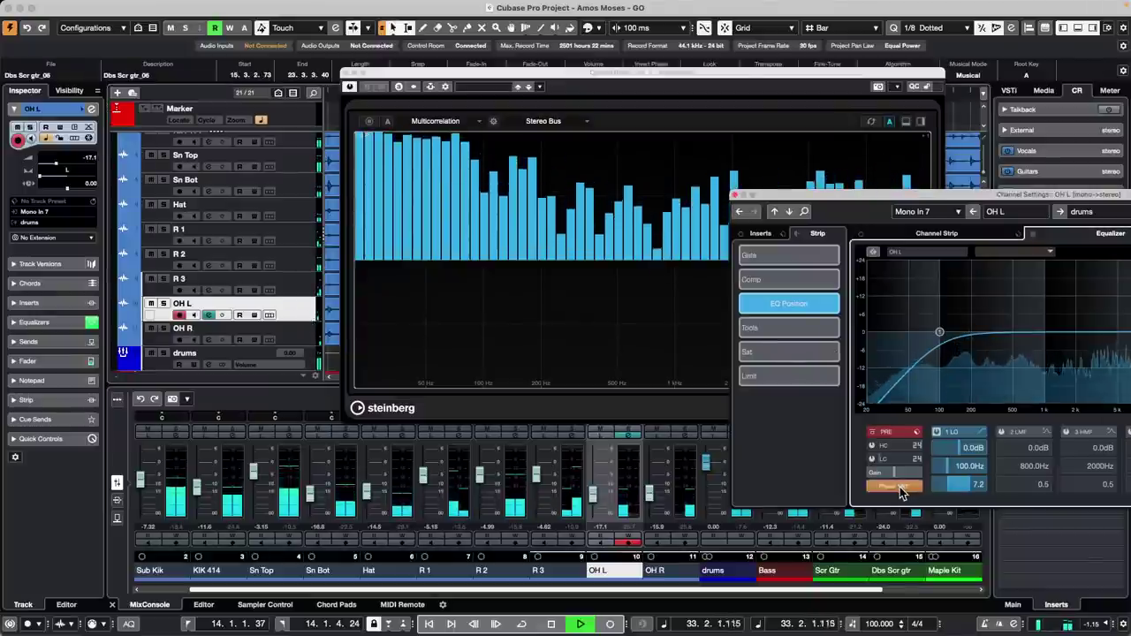
drag(804, 199, 818, 368)
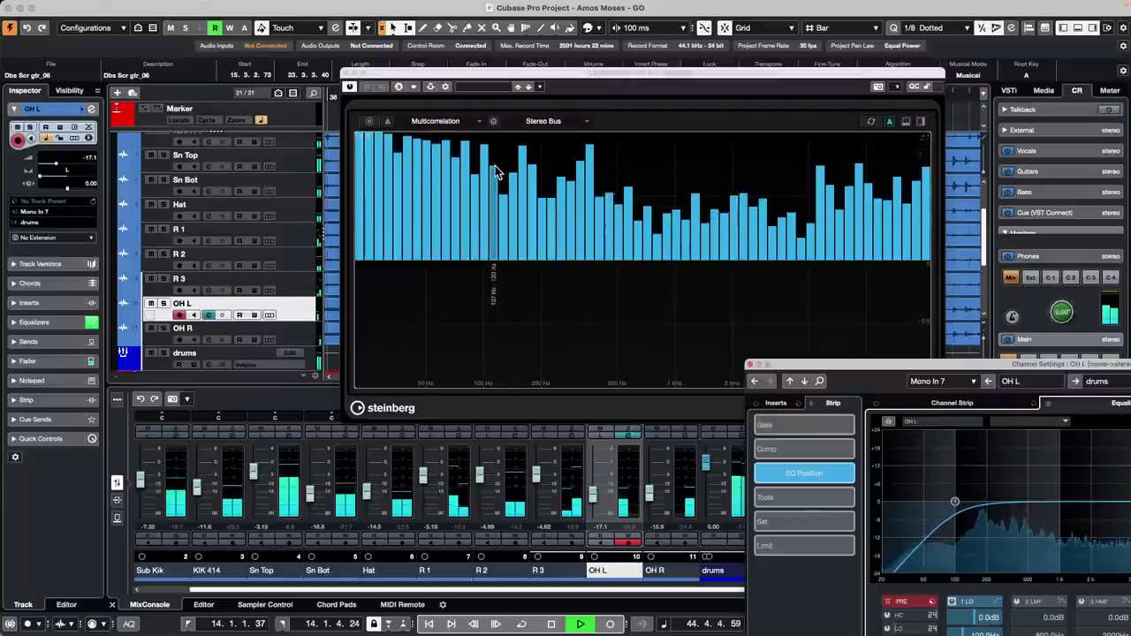
Close the SuperVision and OH L channel settings windows and stop playback
click(348, 74)
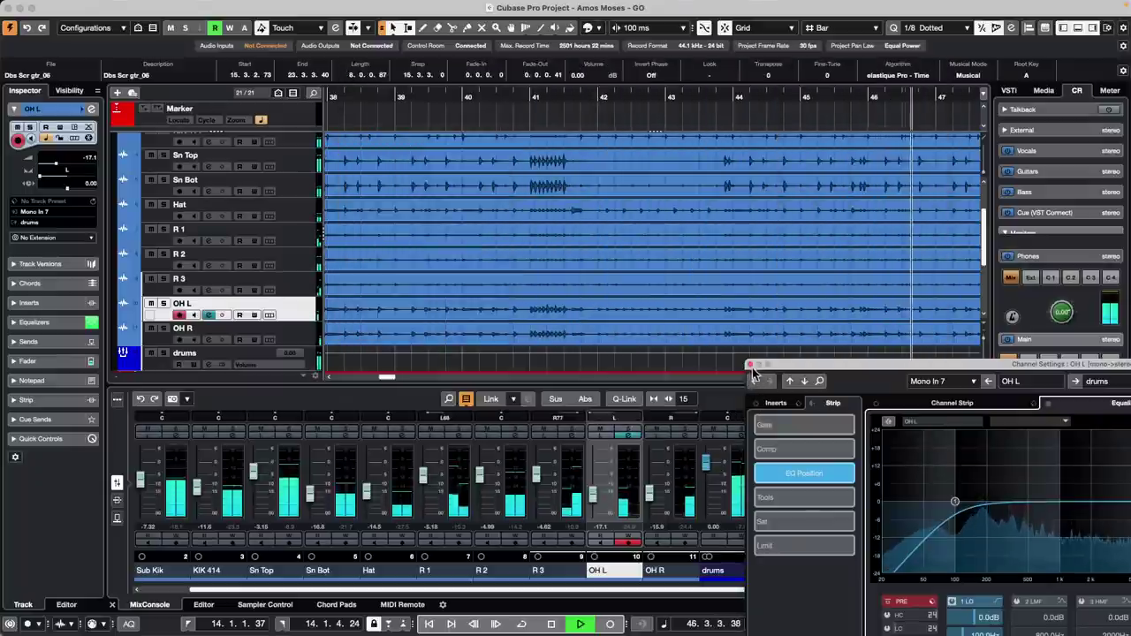
click(750, 364)
key(space)
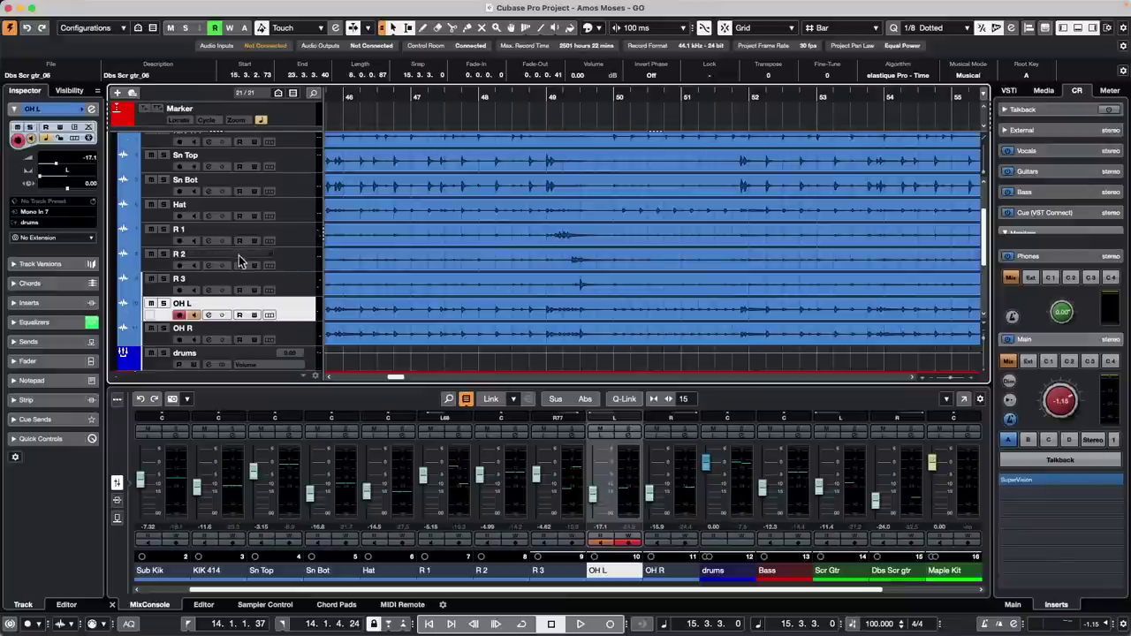
Select the Maple Kit track, view its channel settings and its Groove Agent SE instrument, and close both windows
scroll(239, 261, down, 5)
click(304, 301)
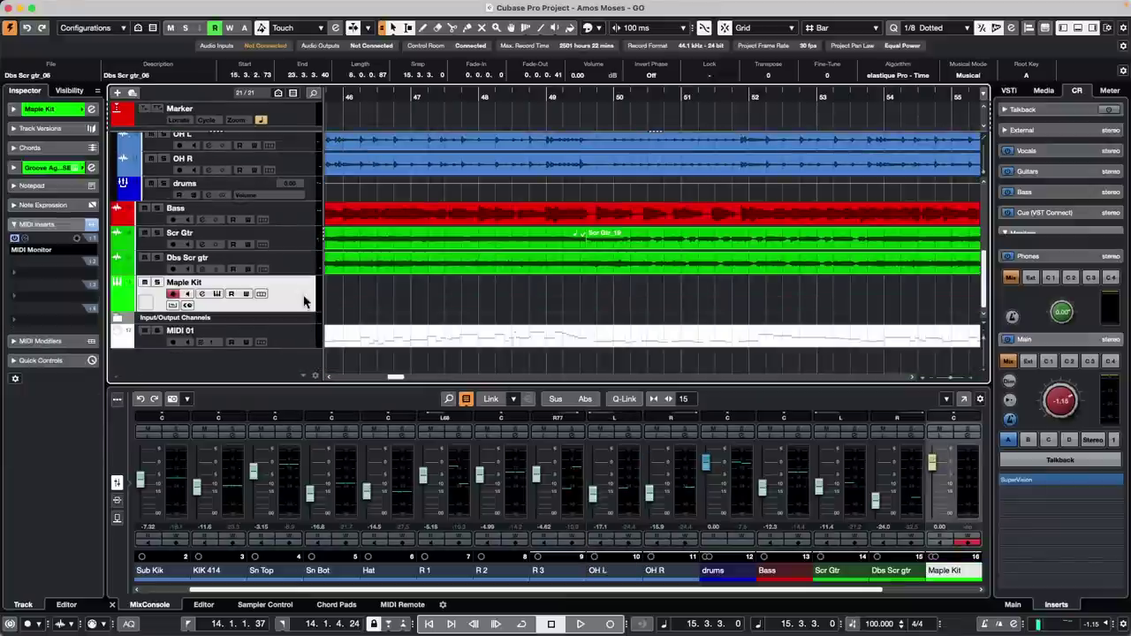
click(91, 109)
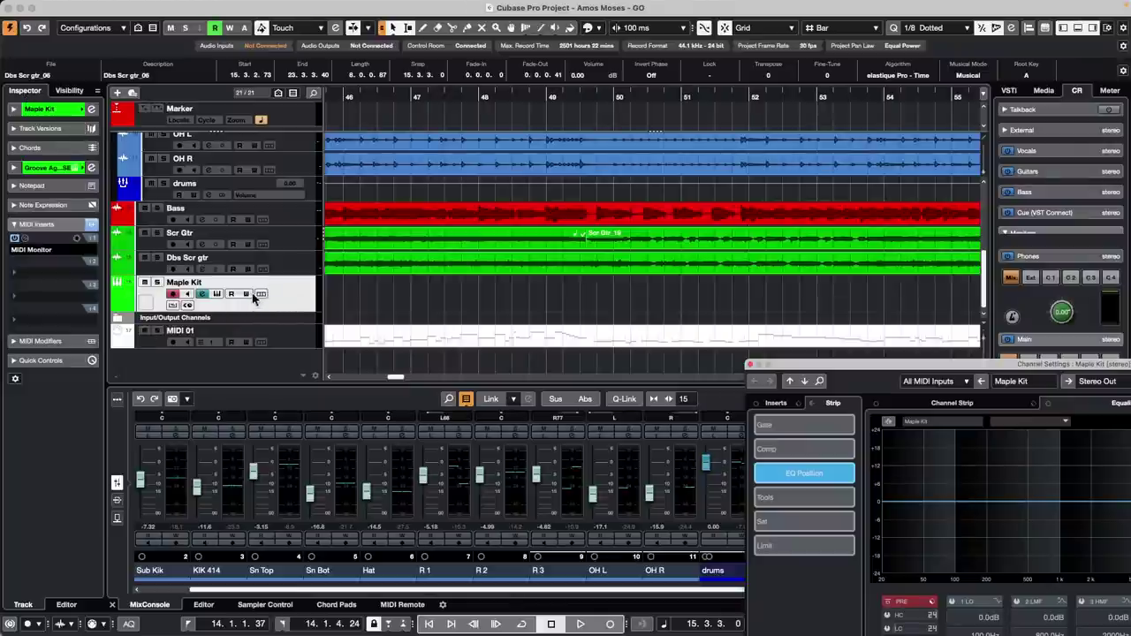
click(217, 294)
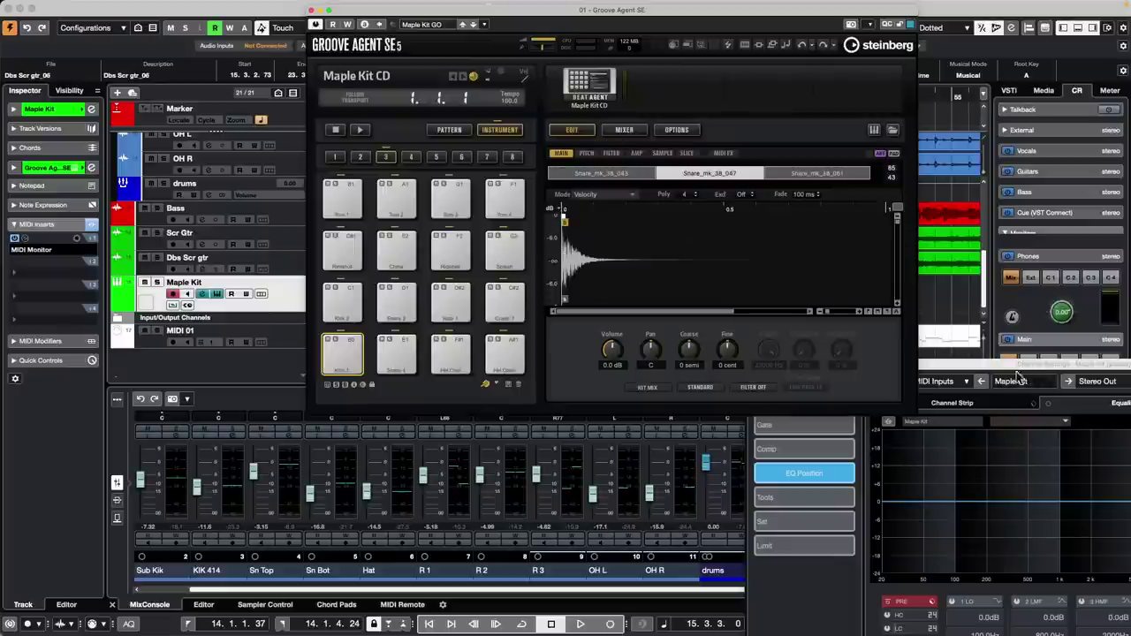
drag(1017, 370, 1038, 404)
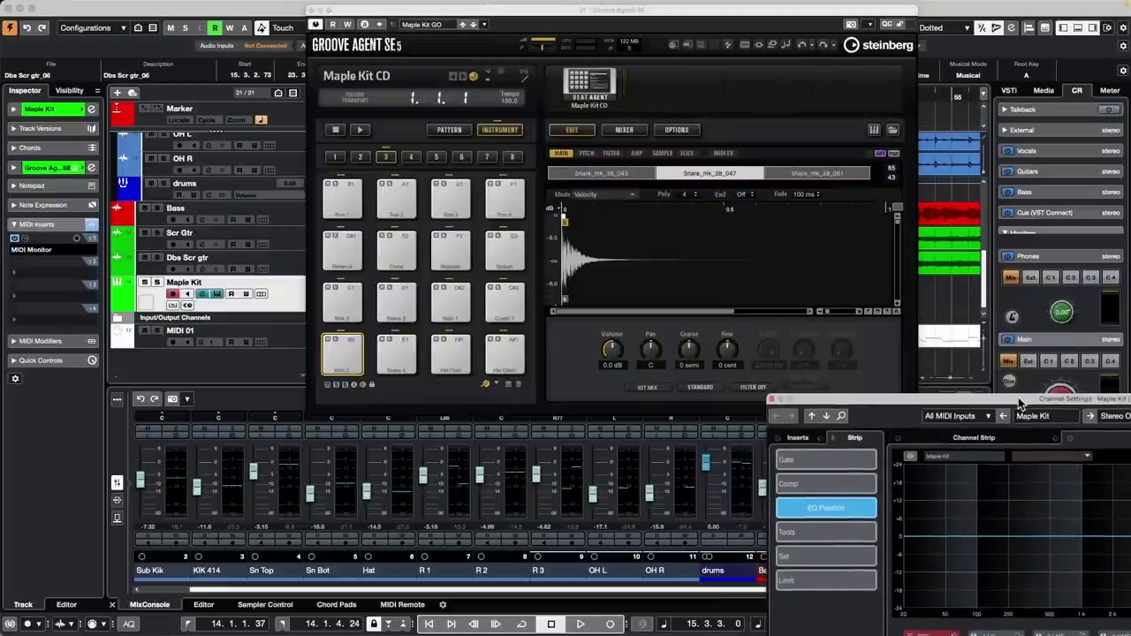
click(772, 401)
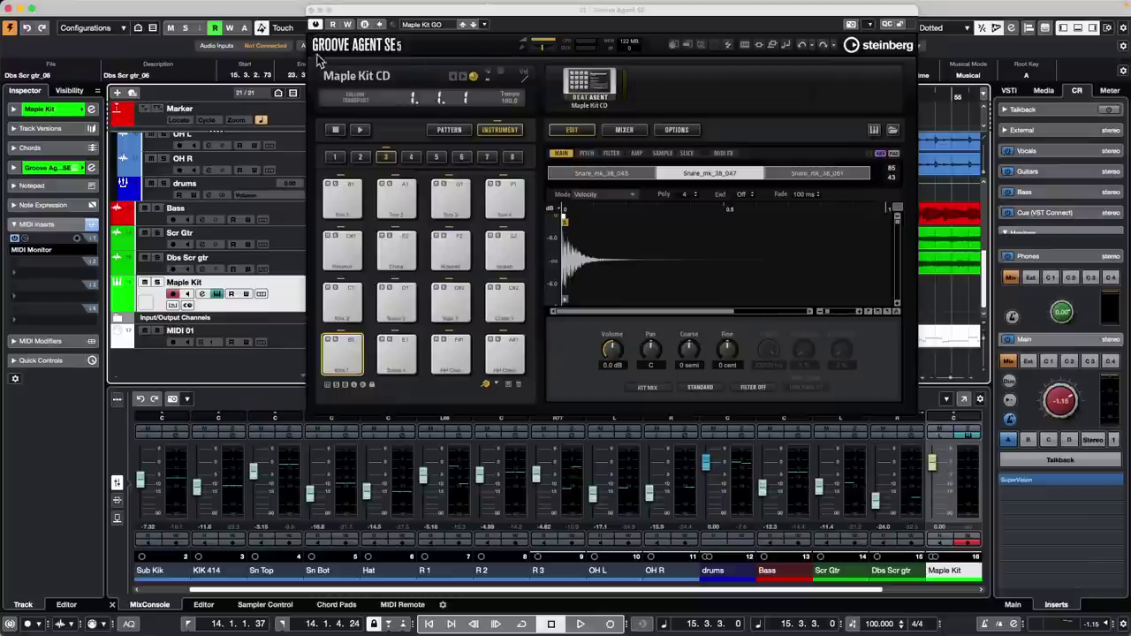
click(311, 10)
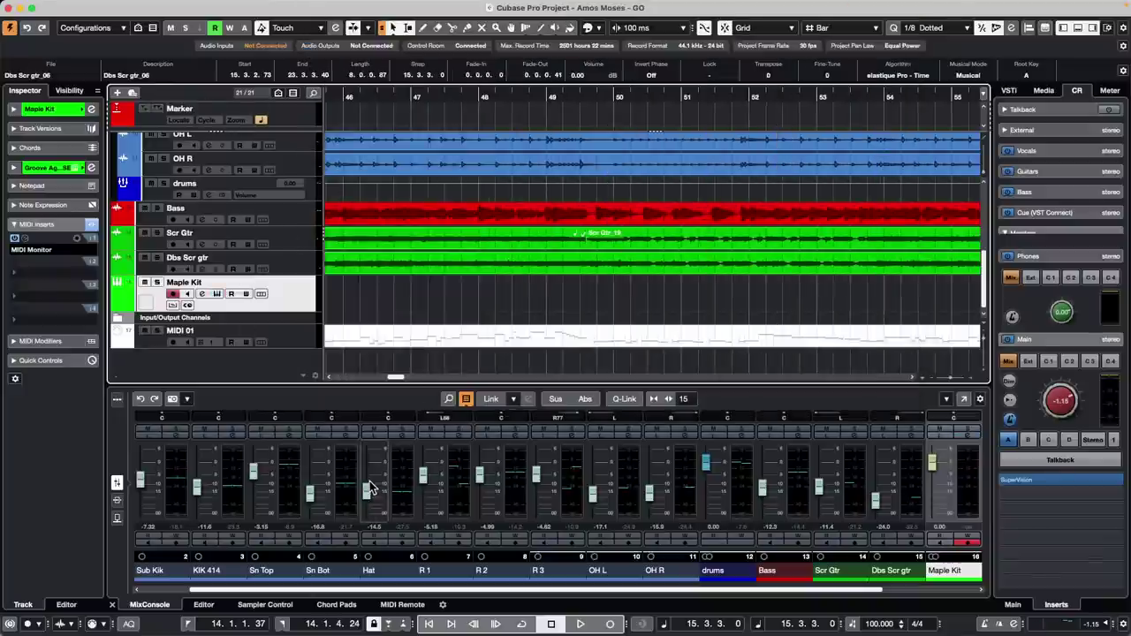
Zoom in horizontally on the project timeline around bar 50
key(h)
key(h)
key(h)
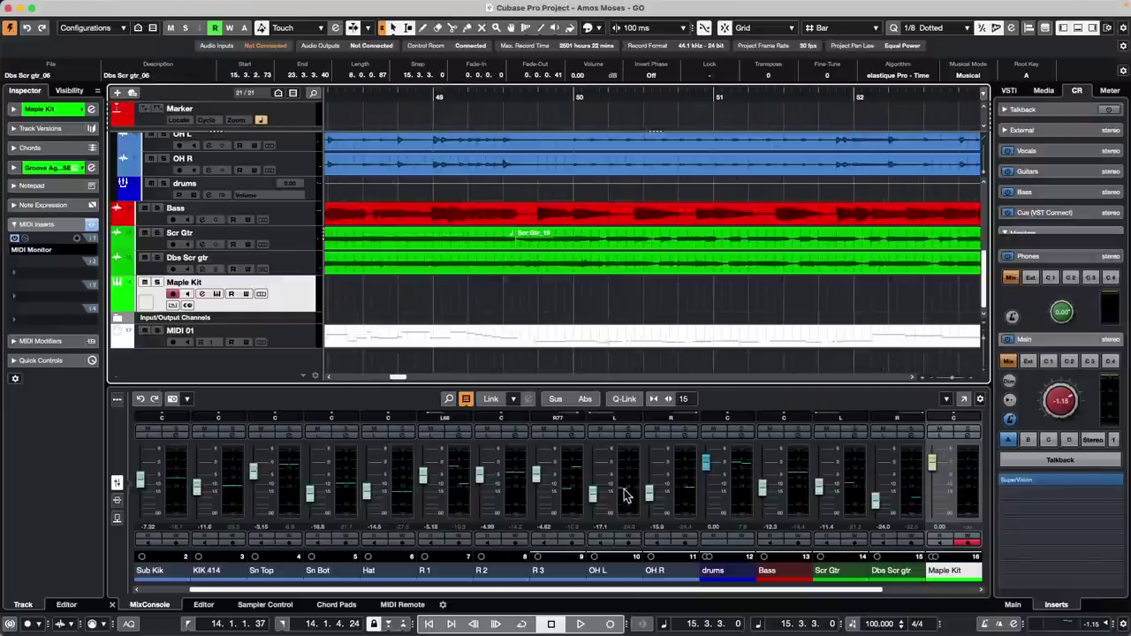
Select the OH L channel in the MixConsole, widen the channel strips to show 12 channels and look through the mixer
click(624, 495)
key(h)
key(h)
key(h)
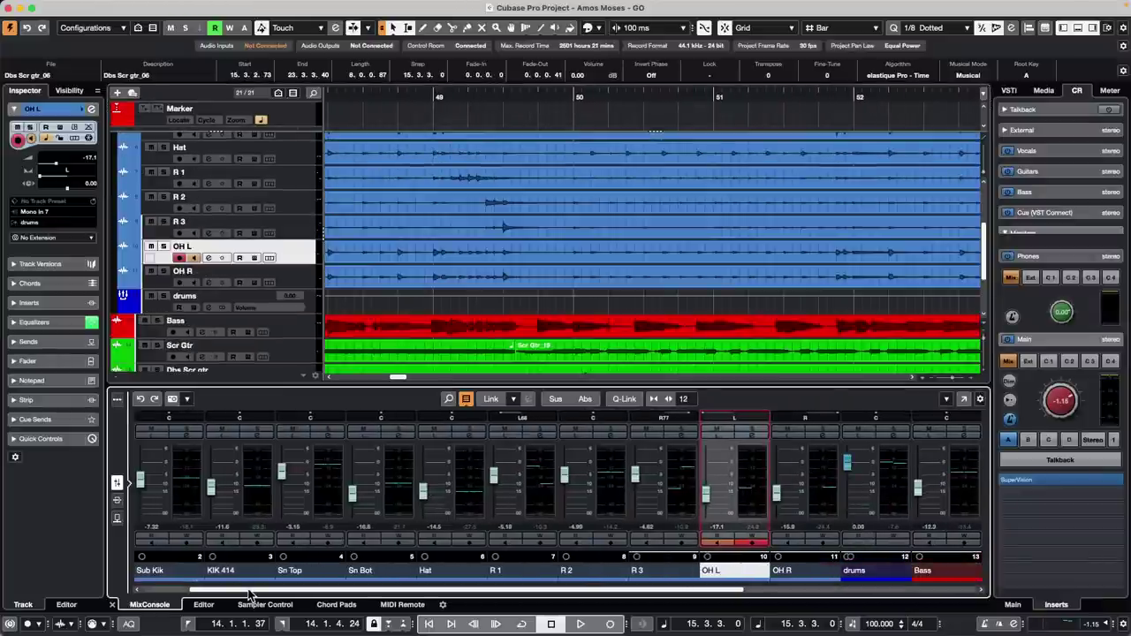
scroll(252, 593, right, 4)
scroll(251, 593, left, 2)
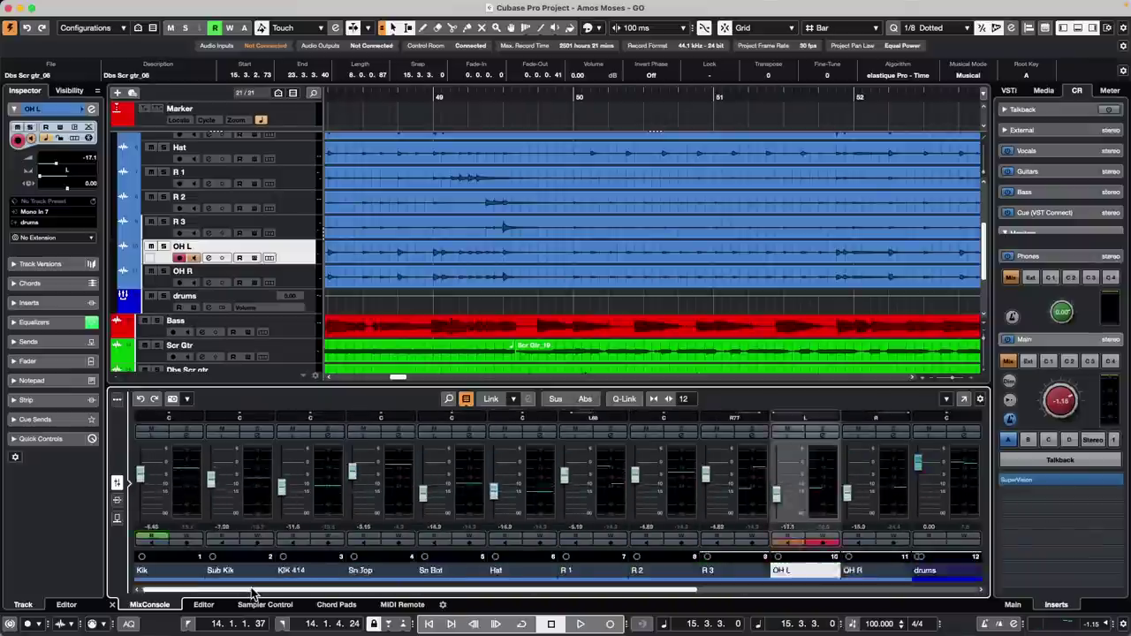
scroll(252, 593, right, 2)
scroll(252, 592, left, 4)
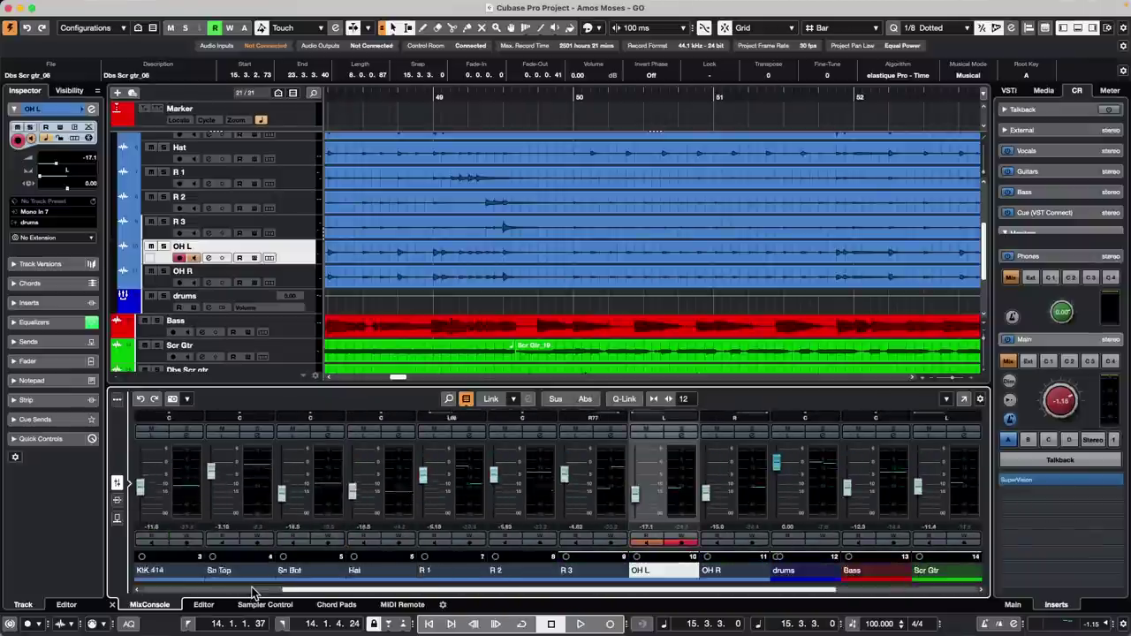
Look through the MixConsole channel strips from the drum channels to Stereo Out
scroll(252, 592, left, 2)
scroll(252, 592, right, 6)
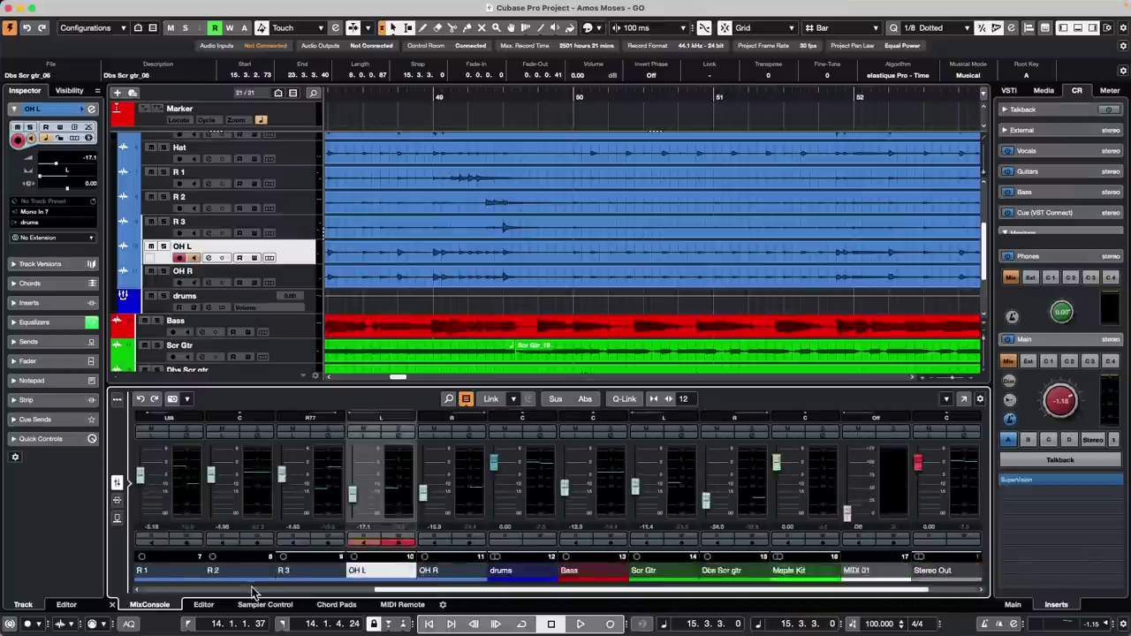
scroll(252, 592, left, 6)
scroll(252, 592, right, 6)
scroll(252, 593, left, 2)
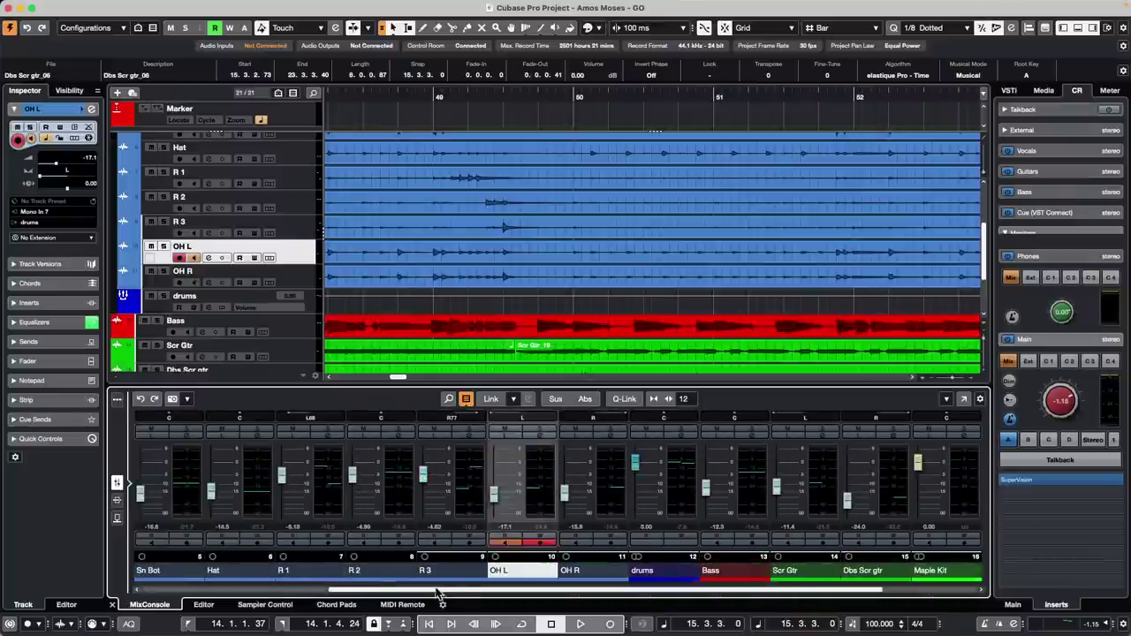
scroll(460, 595, left, 4)
scroll(462, 594, right, 6)
scroll(461, 595, left, 6)
scroll(461, 595, right, 6)
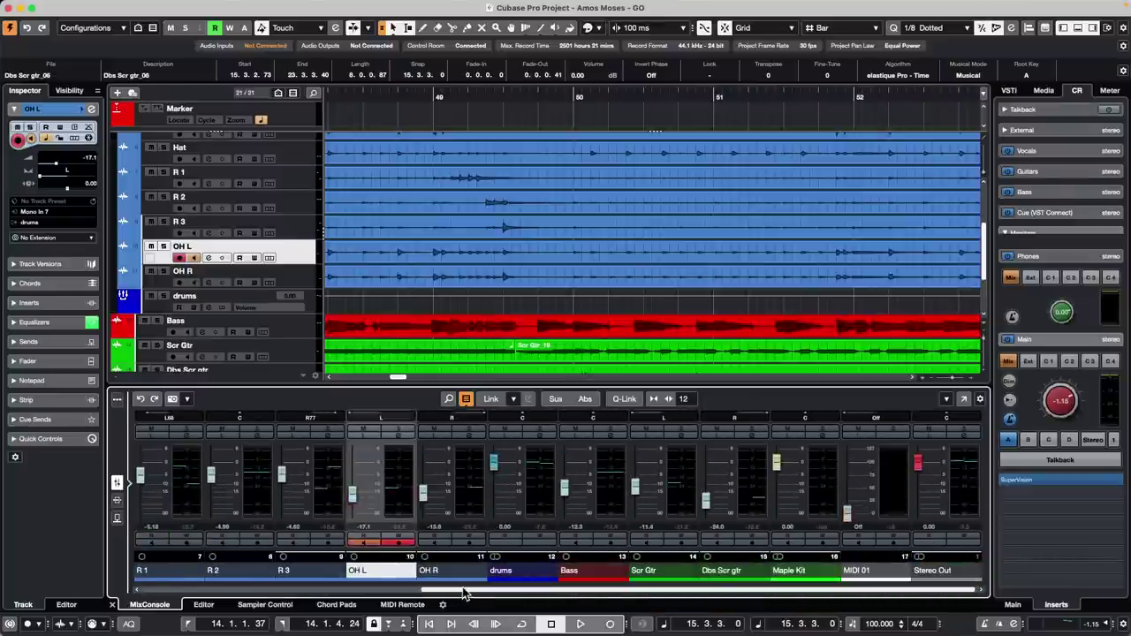
Step the channel selection back and forth through the mixer between Kik and Stereo Out, finishing on the Kik channel
key(Down)
key(Down)
key(Down)
key(Down)
key(Down)
key(Down)
key(Down)
key(Down)
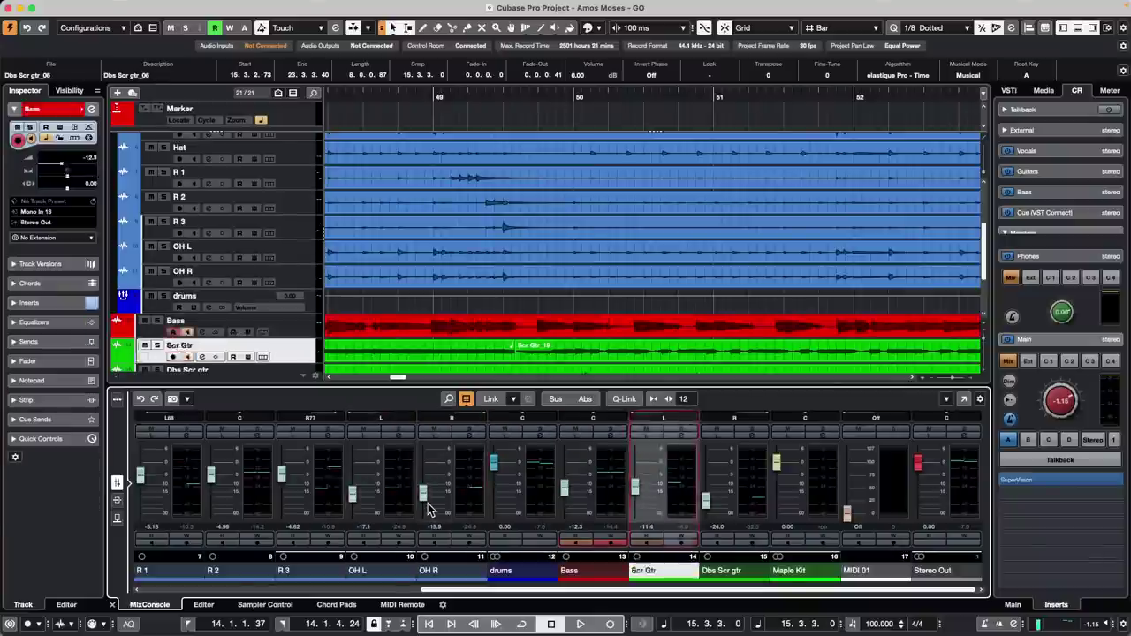
key(Up)
key(Up)
key(Up)
key(Up)
key(Up)
key(Up)
key(Up)
key(Up)
key(Up)
key(Up)
key(Up)
key(Up)
key(Up)
key(Up)
key(Up)
key(Up)
key(Up)
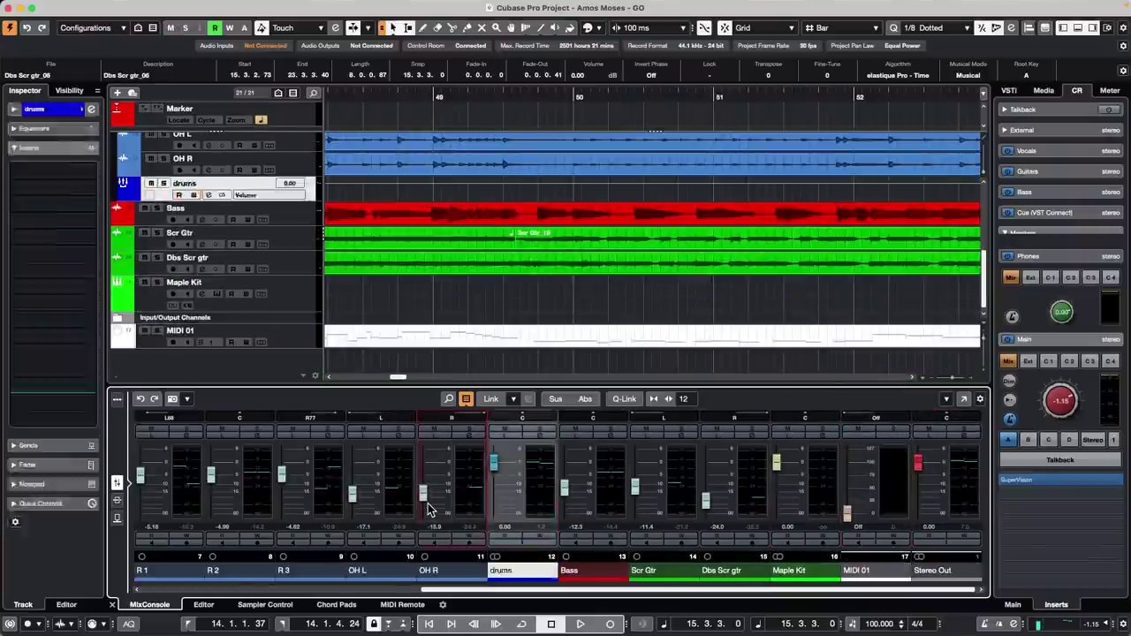
key(Down)
key(Down)
key(Down)
key(Down)
key(Down)
key(Down)
key(Down)
key(Down)
key(Down)
key(Down)
key(Down)
key(Down)
key(Down)
key(Down)
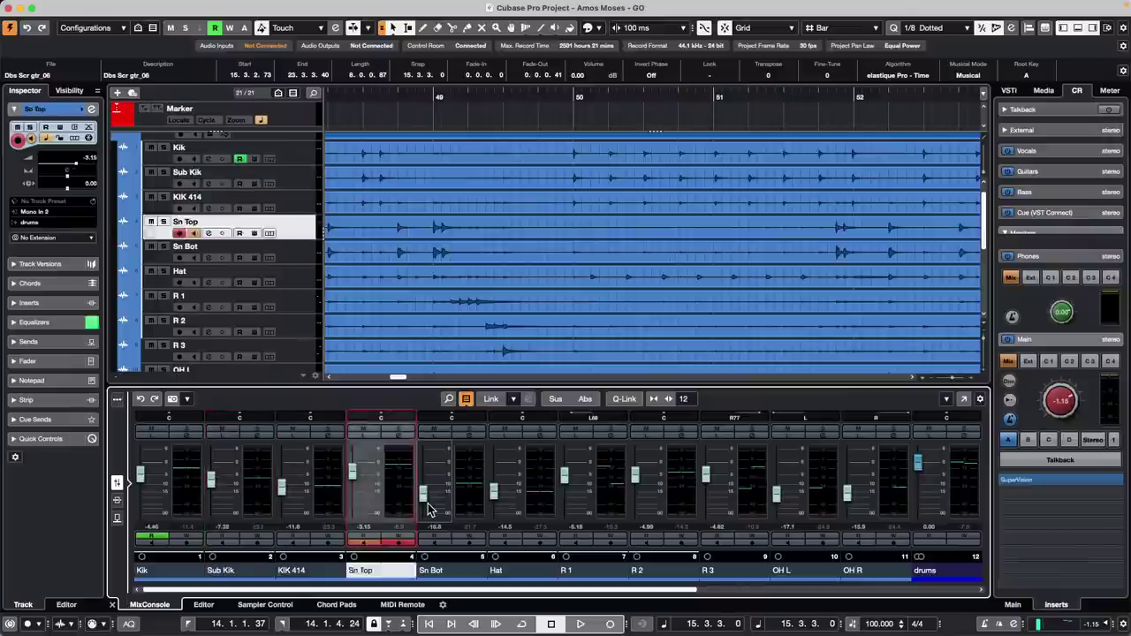
key(Down)
key(Down)
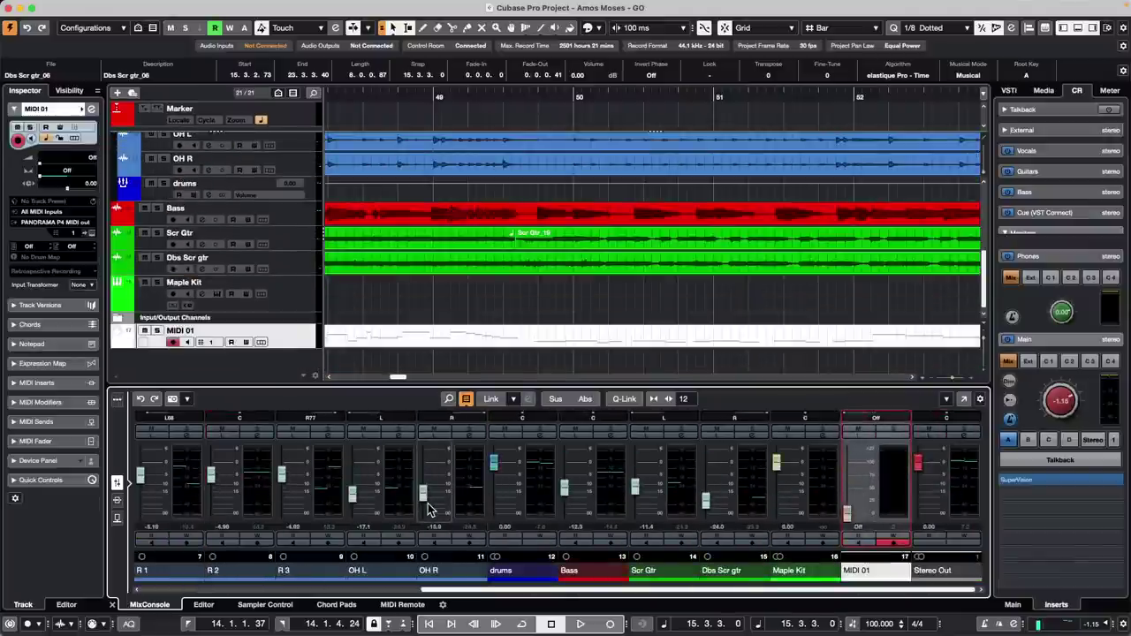
key(Up)
key(Up)
key(Up)
key(Up)
key(Up)
key(Up)
key(Up)
key(Up)
key(Up)
key(Up)
key(Up)
key(Up)
key(Up)
key(Up)
key(Up)
key(Up)
key(Down)
key(Down)
key(Down)
key(Down)
key(Down)
key(Down)
key(Down)
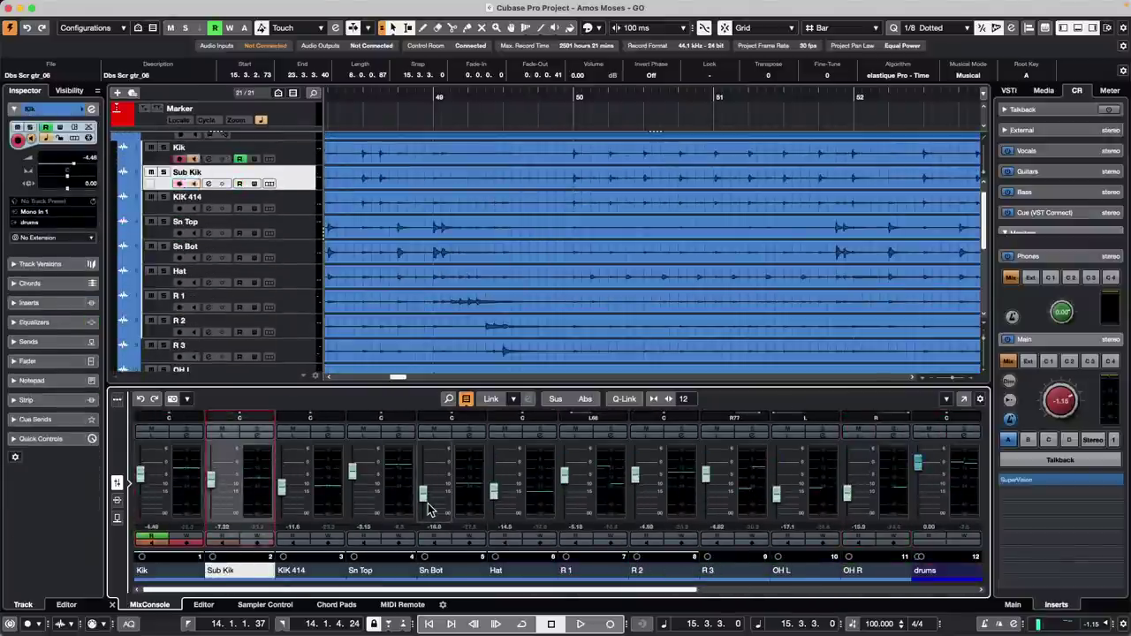
key(Down)
key(Down)
key(Down)
key(Down)
key(Down)
key(Down)
key(Down)
key(Down)
key(Down)
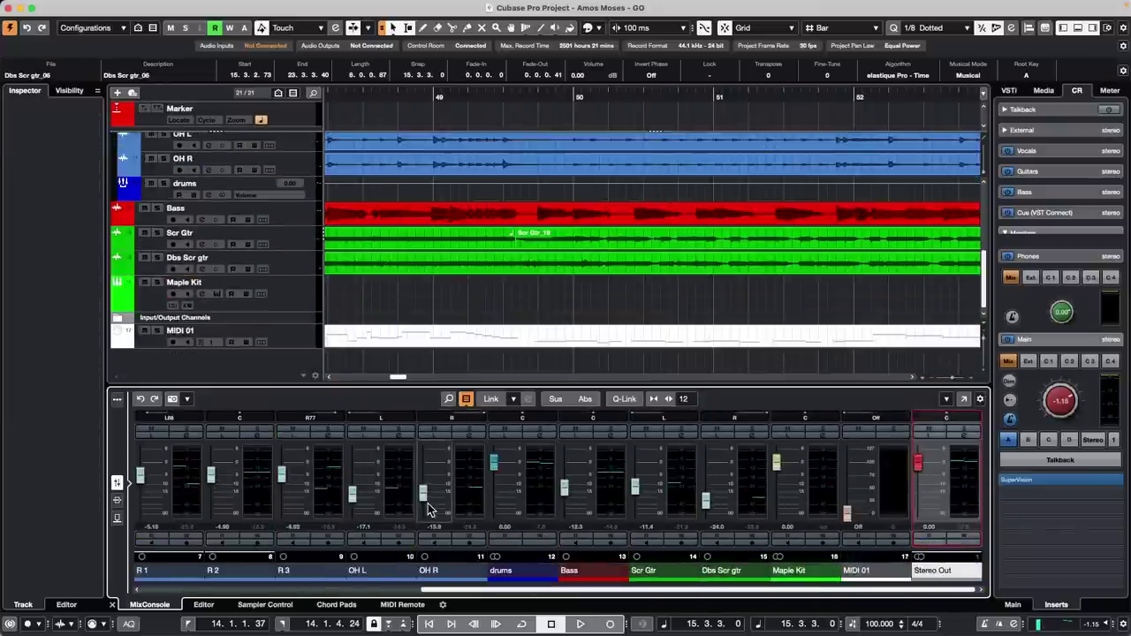
key(Up)
key(Up)
key(Up)
key(Up)
key(Up)
key(Up)
key(Up)
key(Up)
key(Up)
key(Up)
key(Up)
key(Up)
key(Up)
key(Up)
key(Up)
key(Up)
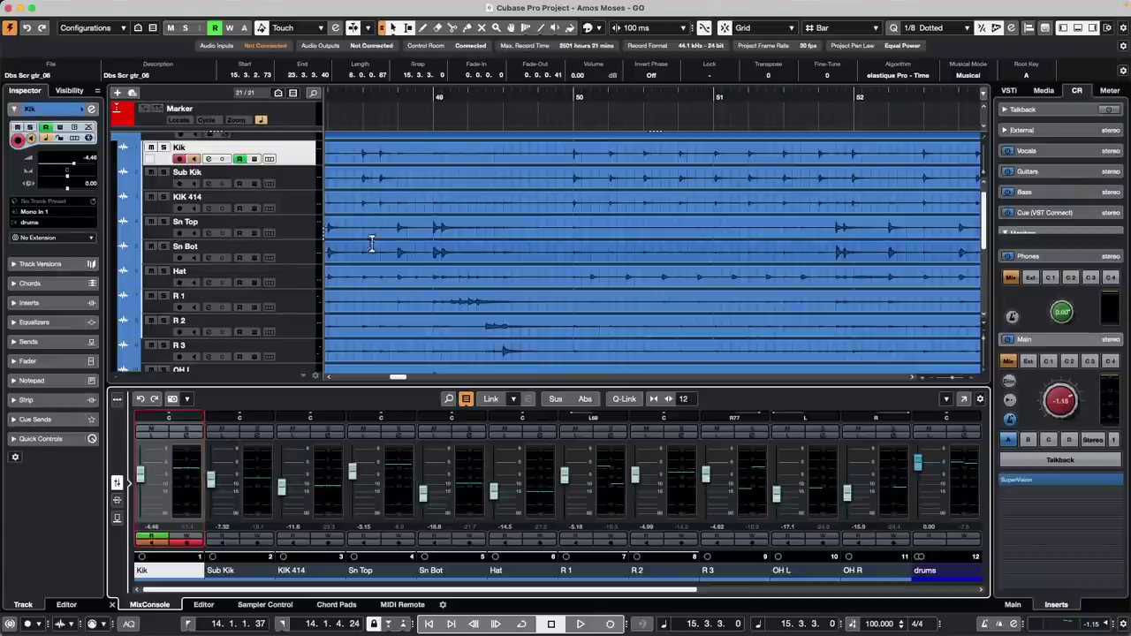
Open the Bass_midi part on the MIDI 01 track in the Key Editor and delete all its notes
scroll(384, 238, down, 10)
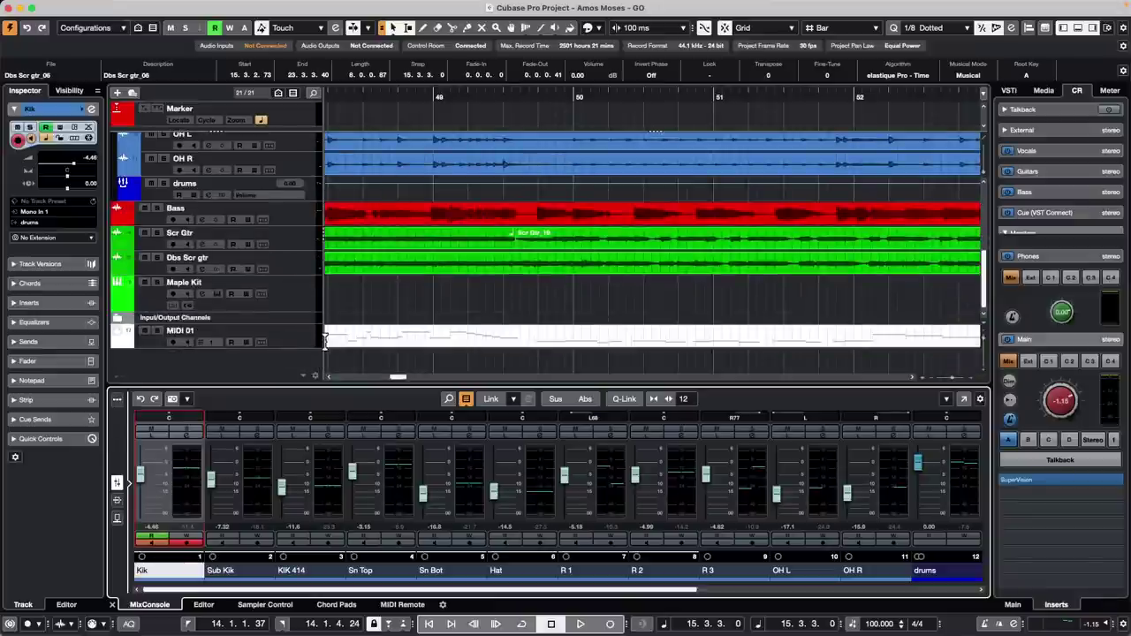
double_click(430, 342)
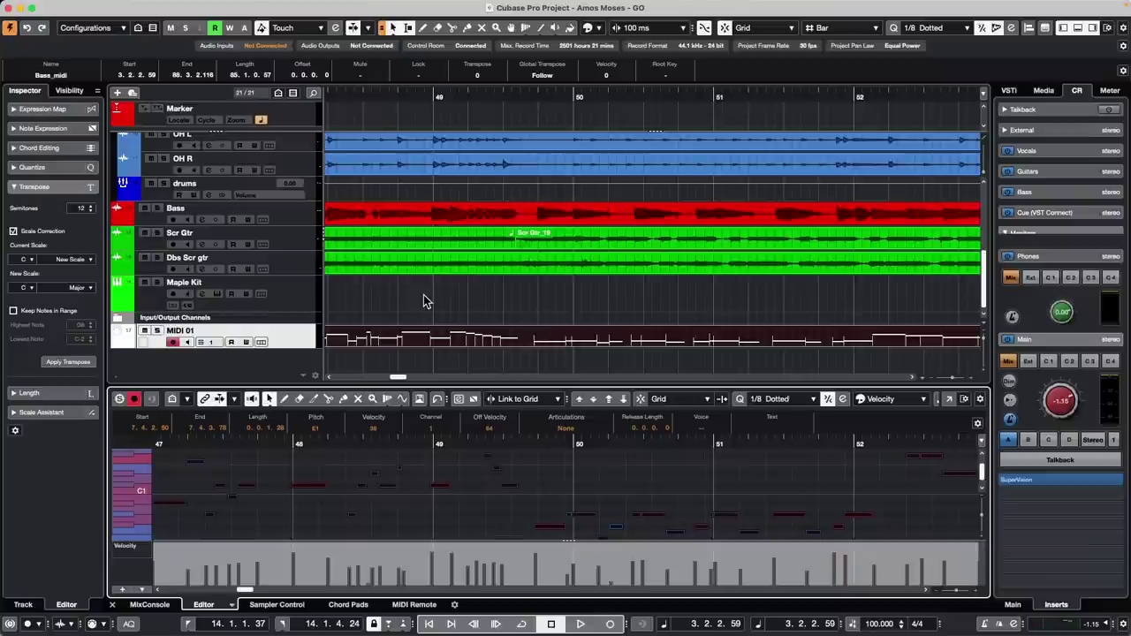
key(Delete)
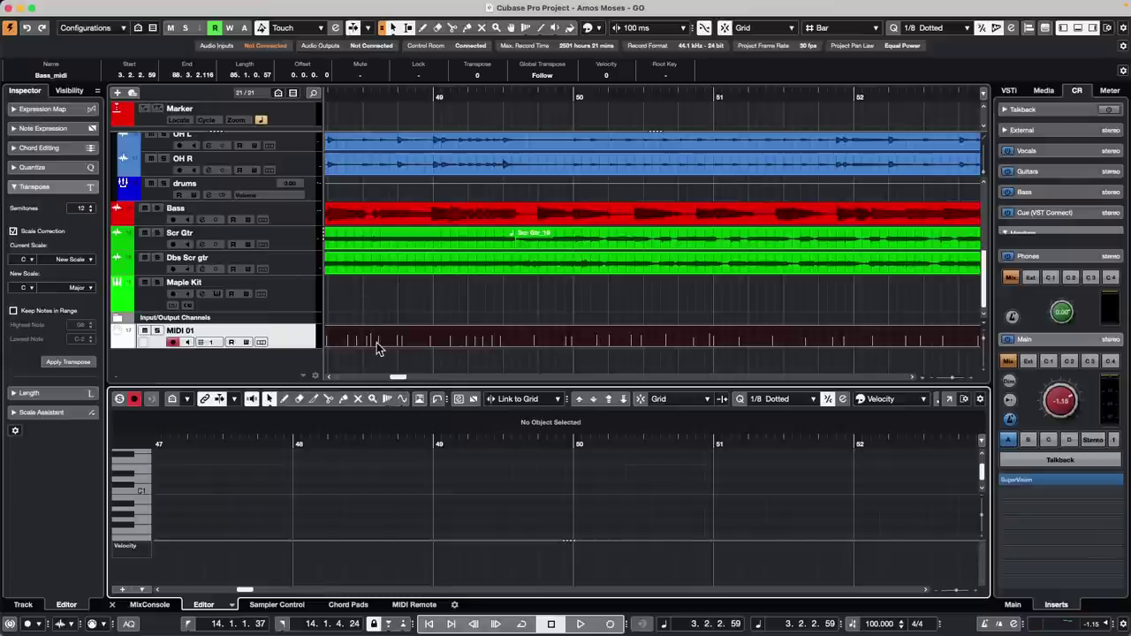
Create a new empty project in the AA project folder
click(79, 7)
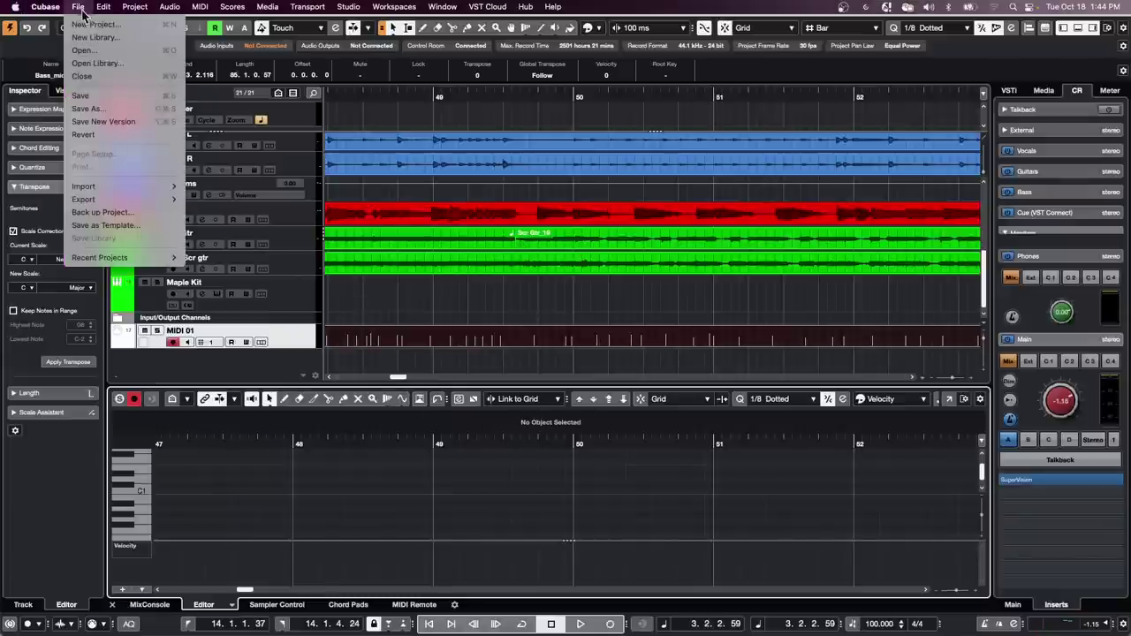
click(89, 22)
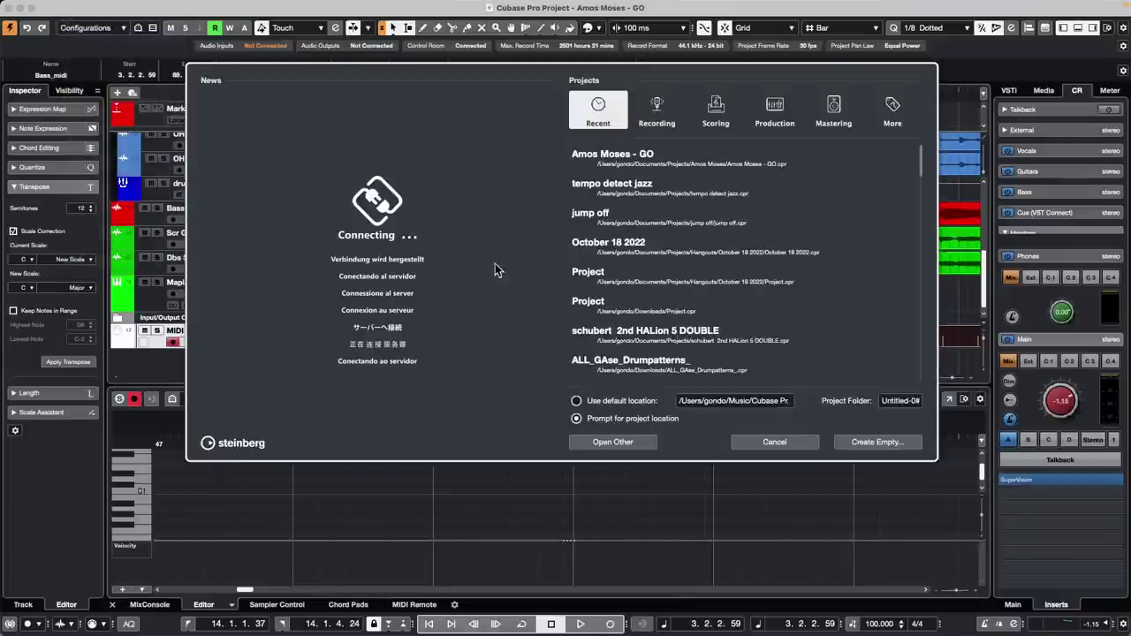
click(871, 444)
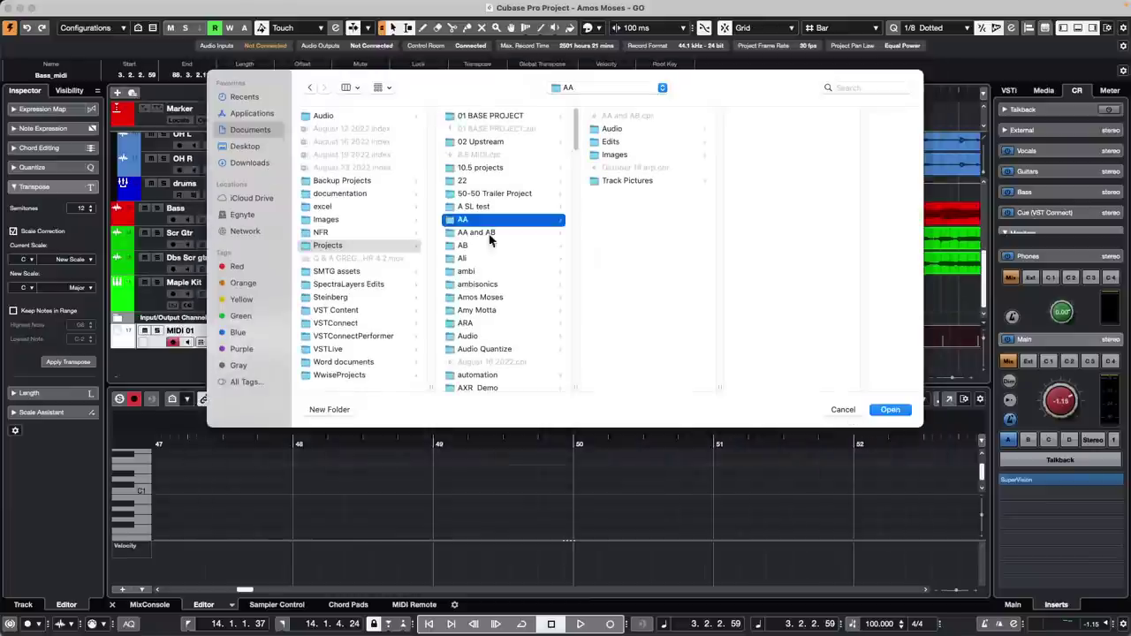
click(893, 411)
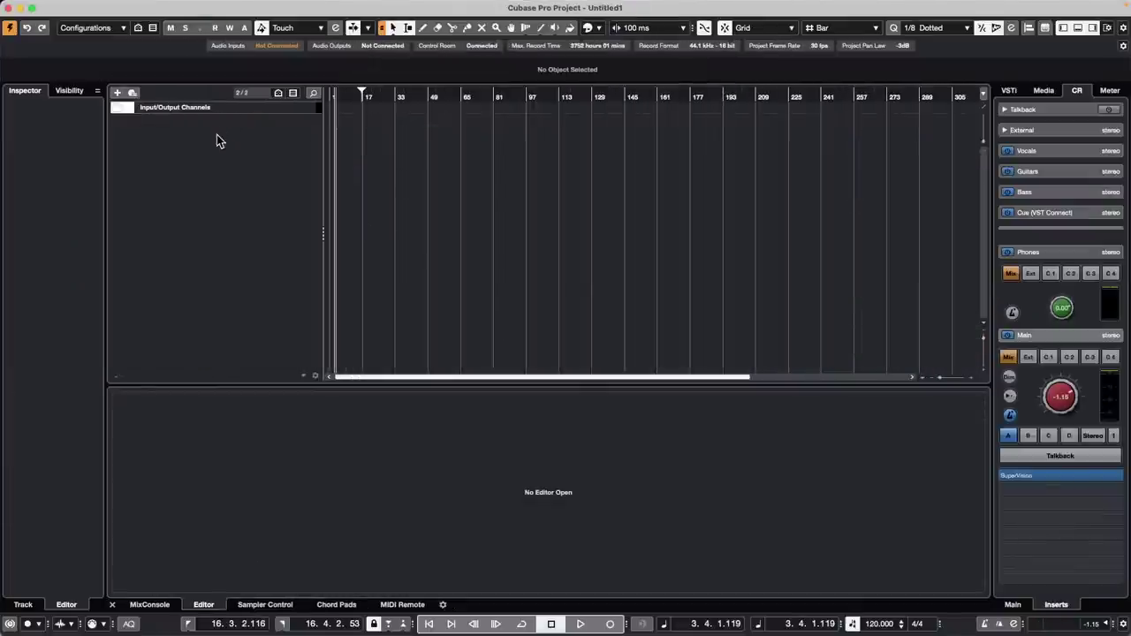
Add one instrument track with HALion Sonic SE routed to Stereo Out
right_click(217, 134)
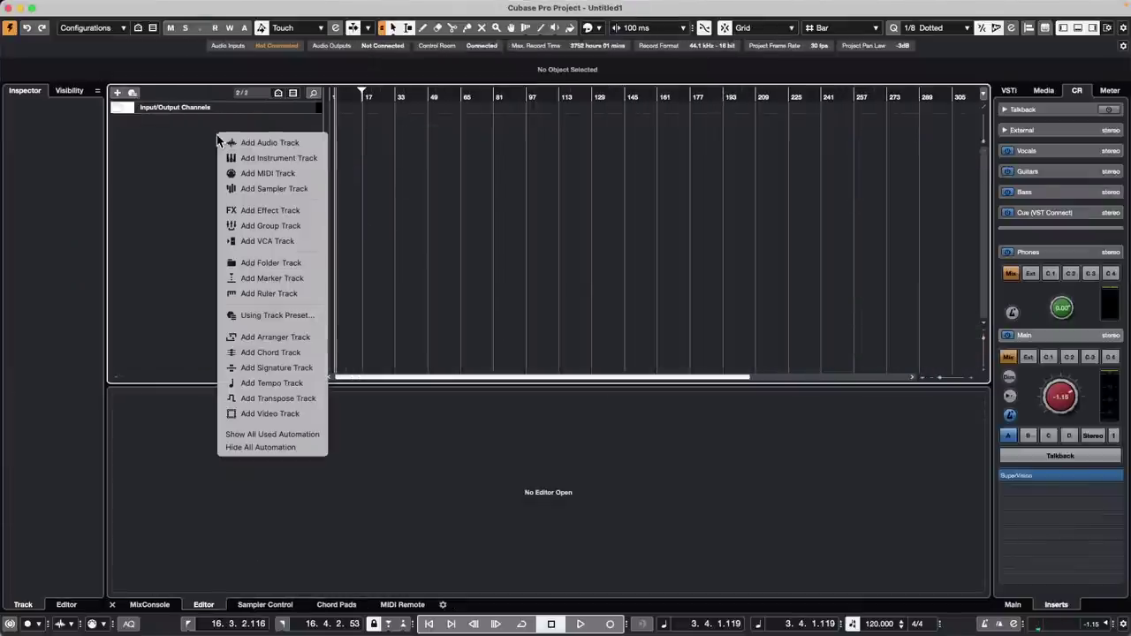
click(281, 158)
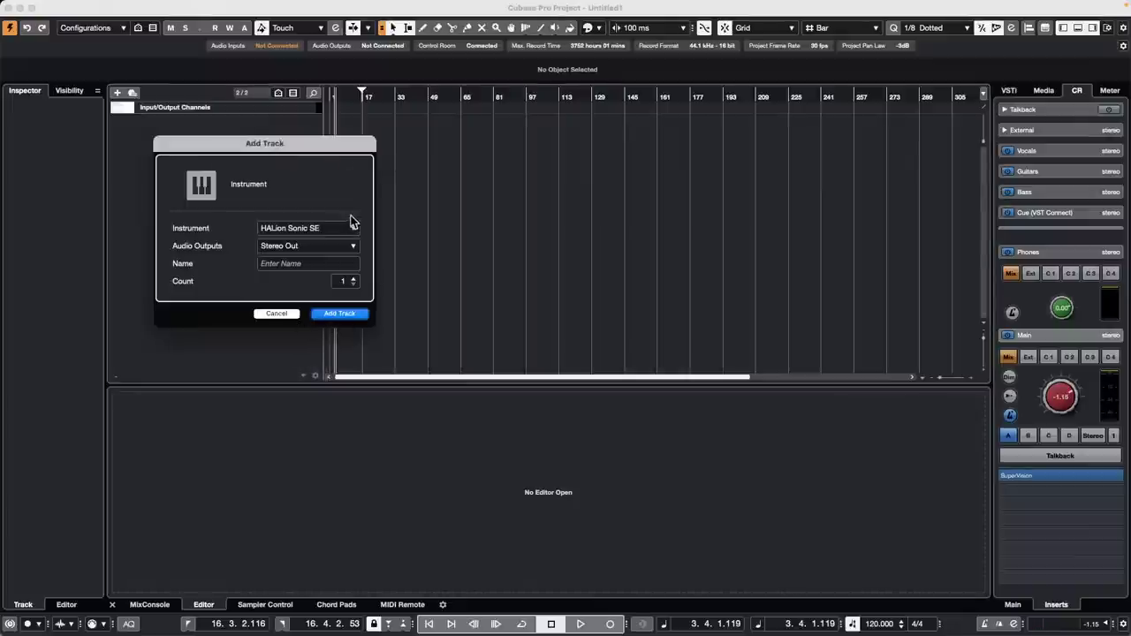
key(Return)
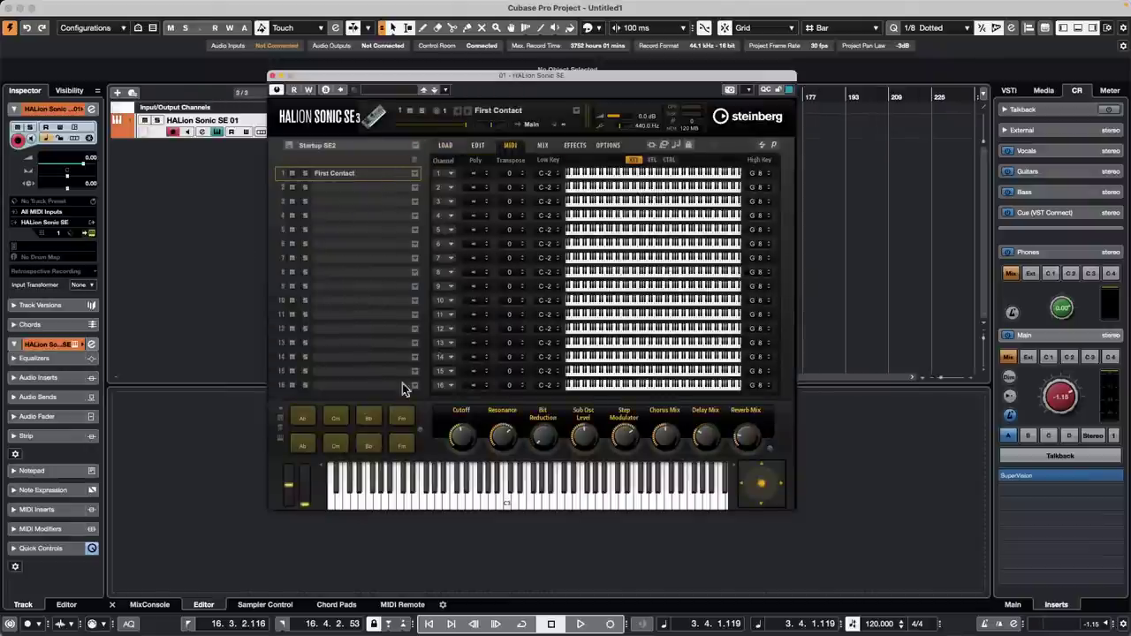
Search the HALion Sonic SE programs for "silk roads", load the Silk Roads electric piano, and close the instrument window
click(415, 187)
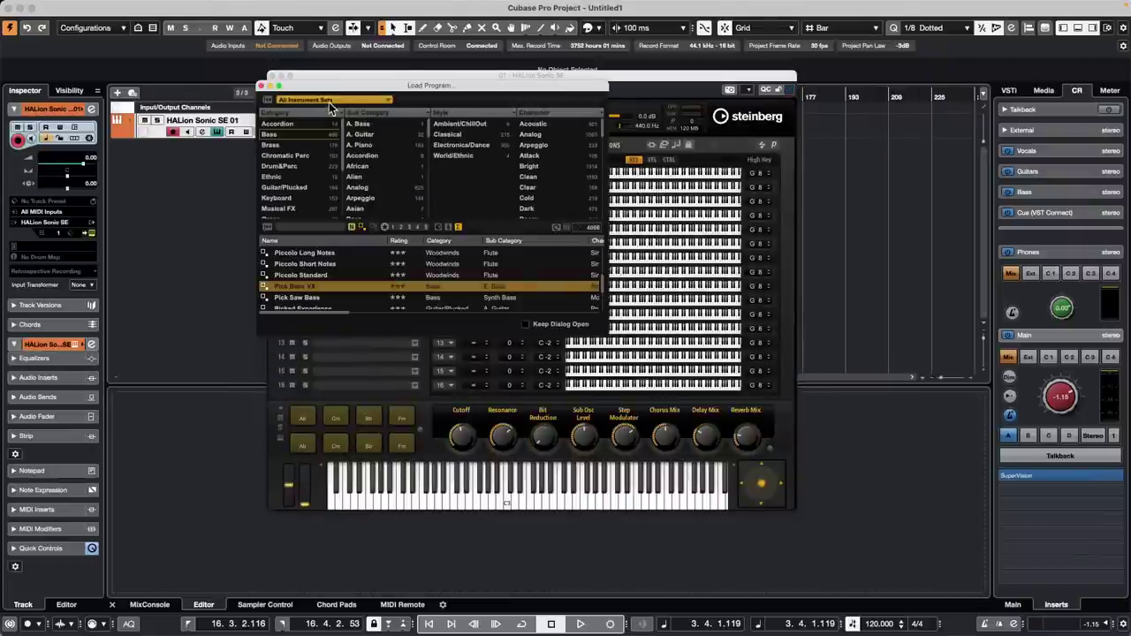
click(342, 228)
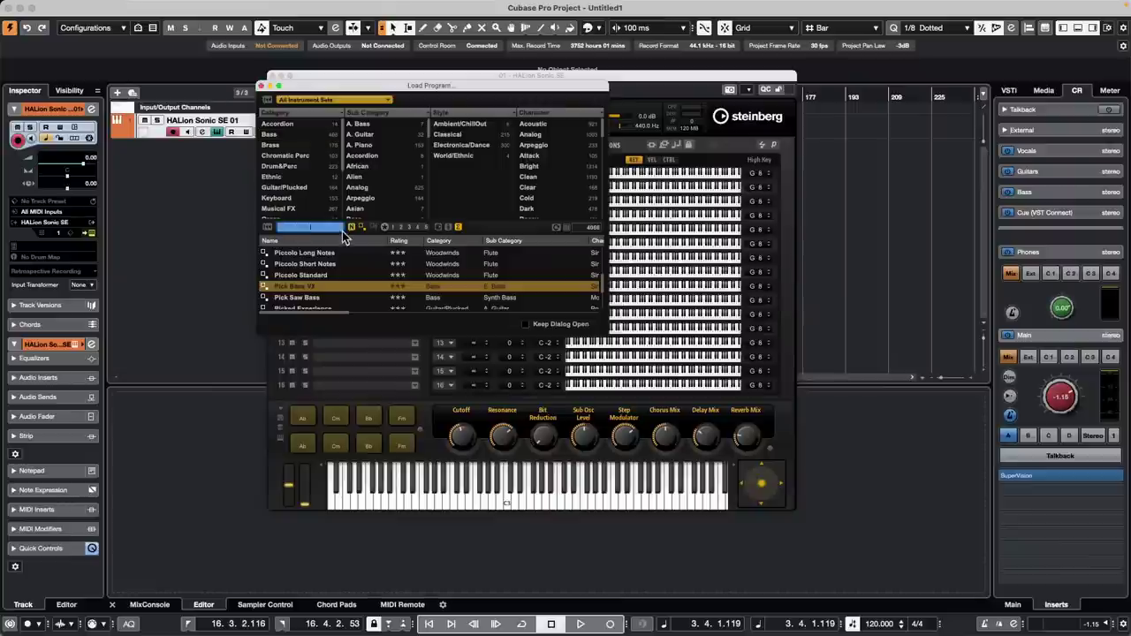
text(sil)
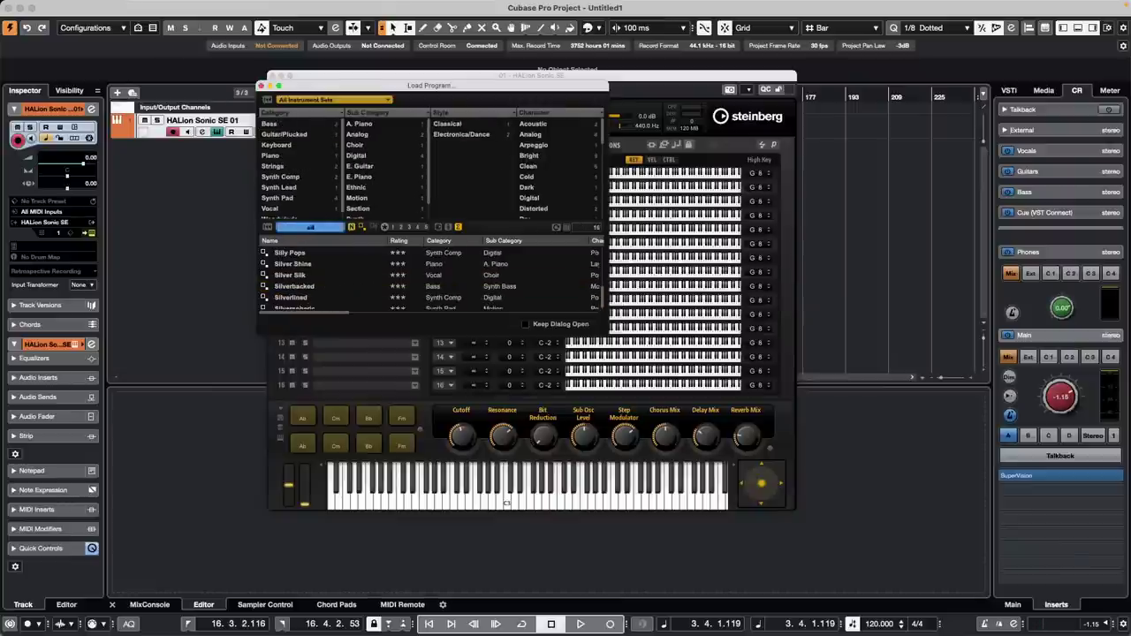
text(k road)
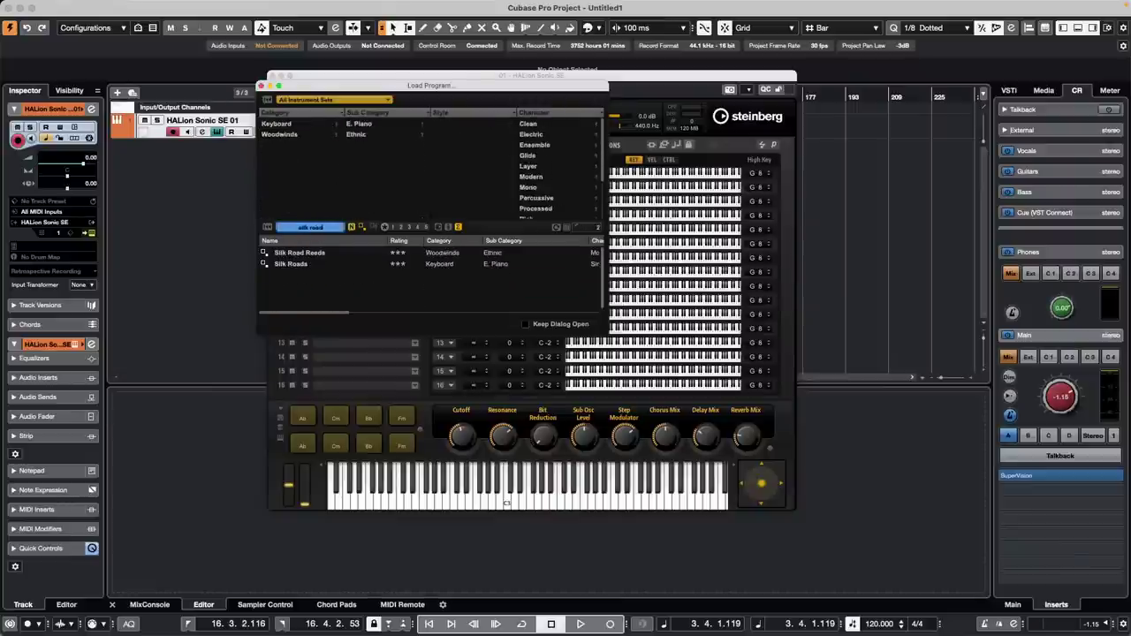
text(s)
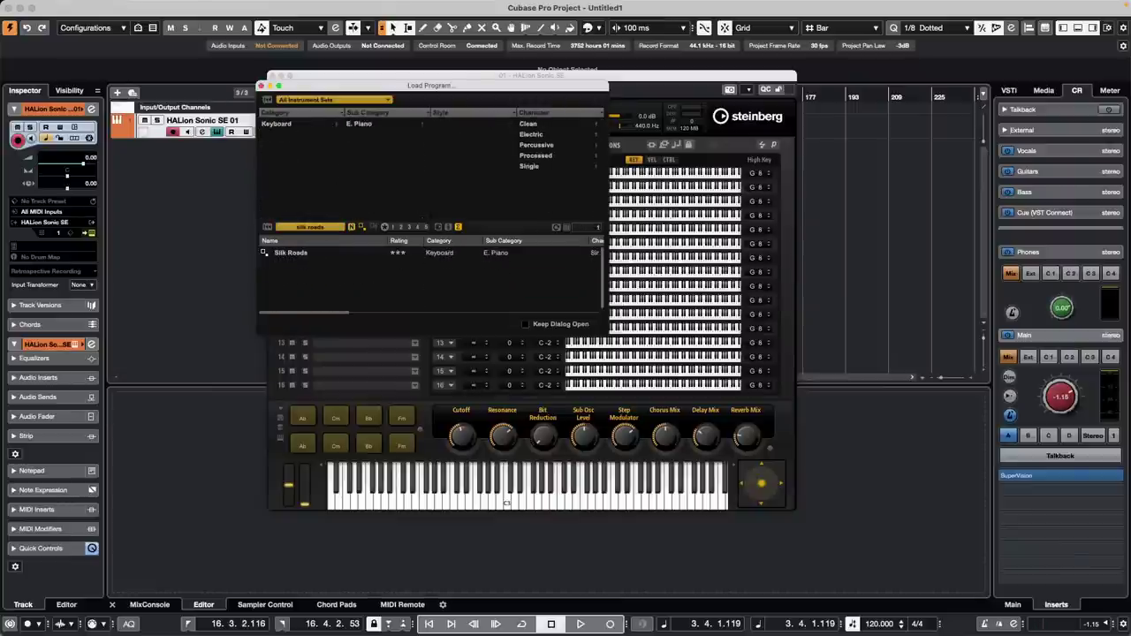
double_click(301, 252)
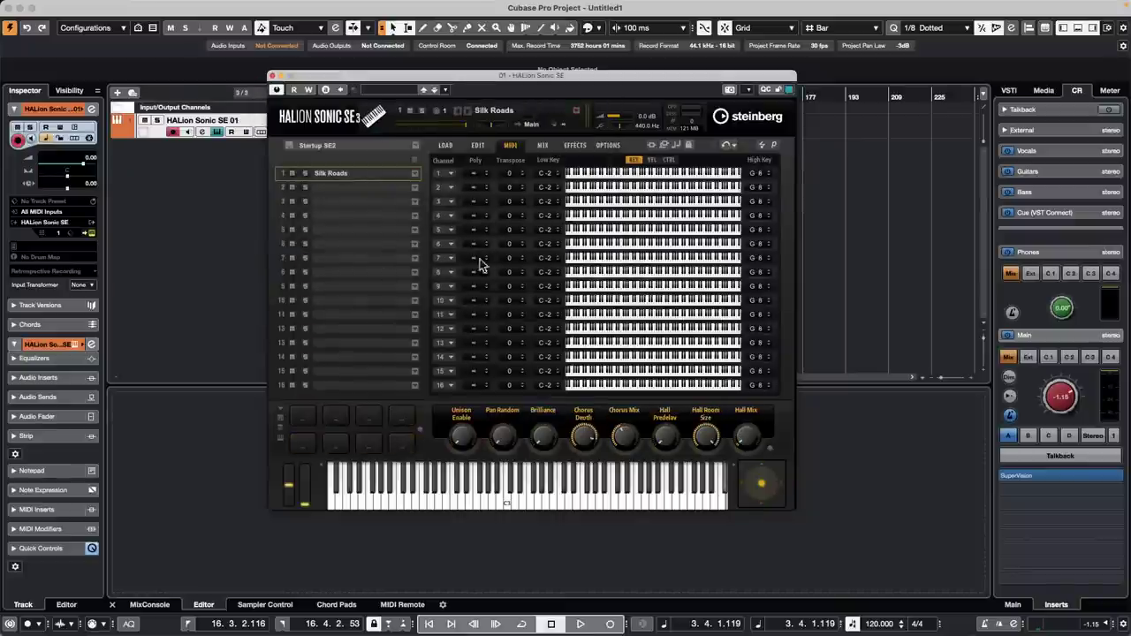
click(272, 75)
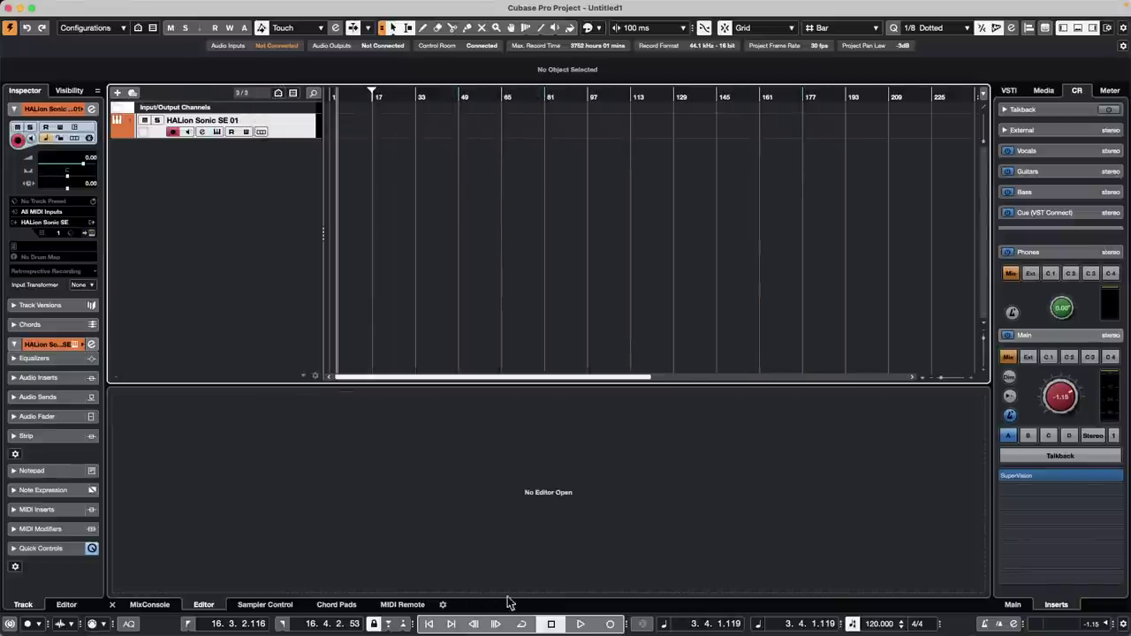
Record a MIDI performance of about nine bars on the HALion Sonic SE 01 track, starting at bar 3
key(space)
key(KP_Multiply)
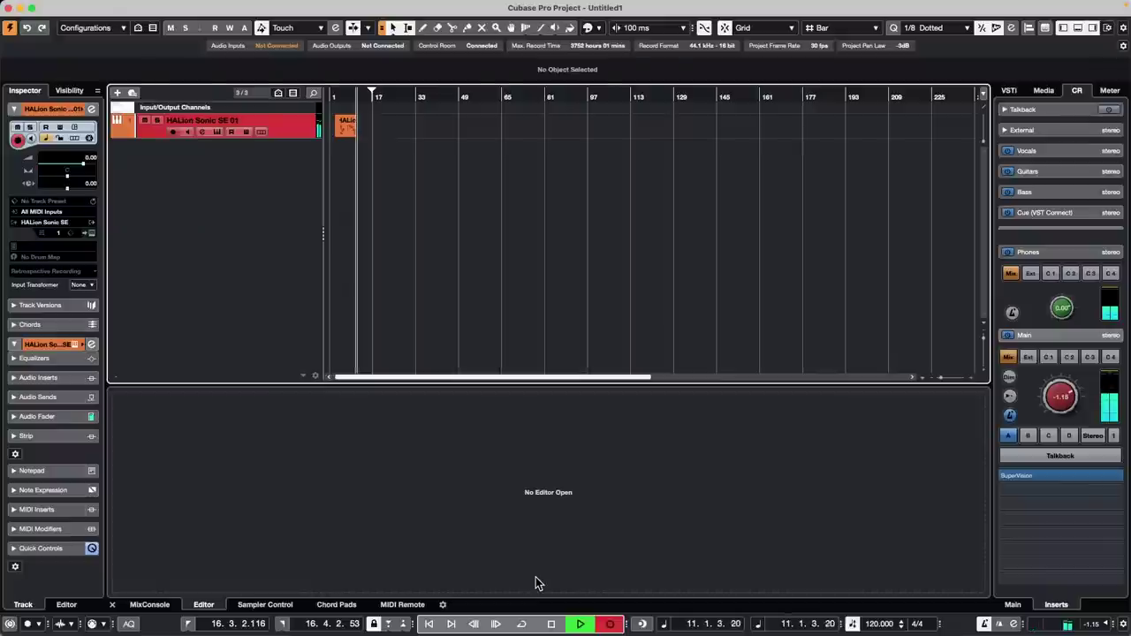
key(space)
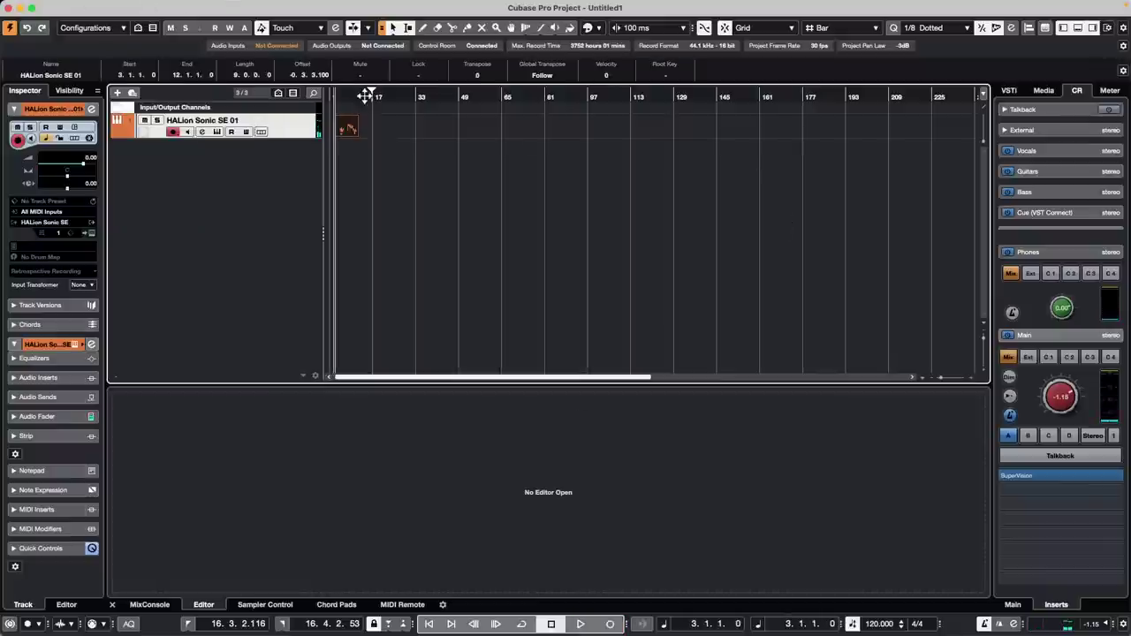
Open the recorded HALion Sonic SE 01 part in the Key Editor and show its notes around bars 5 to 10
drag(366, 95, 332, 145)
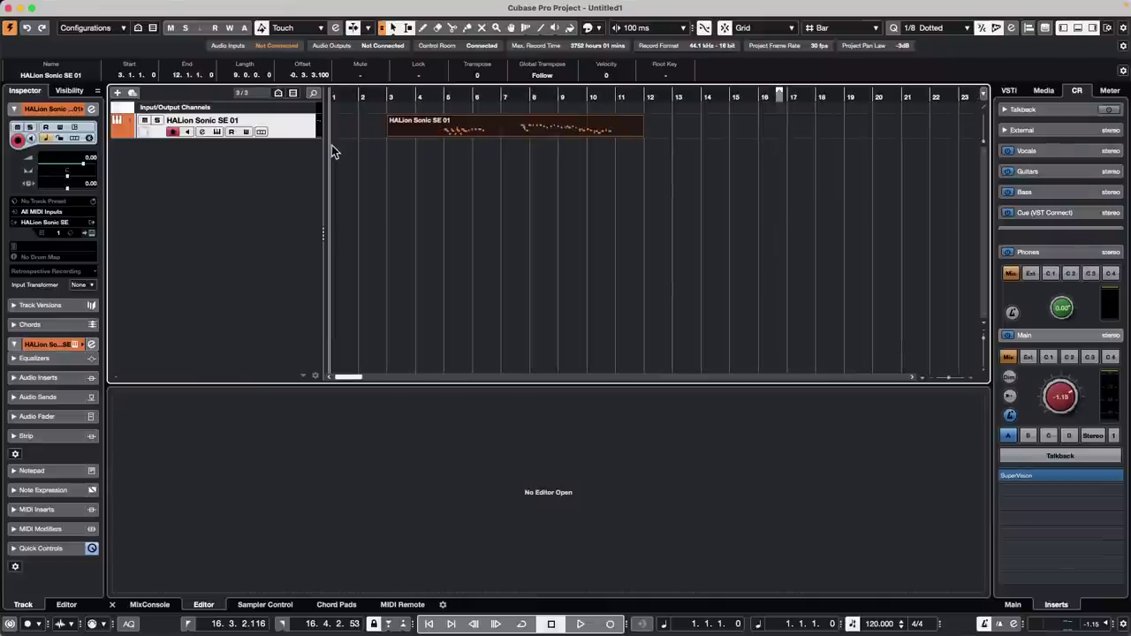
double_click(501, 136)
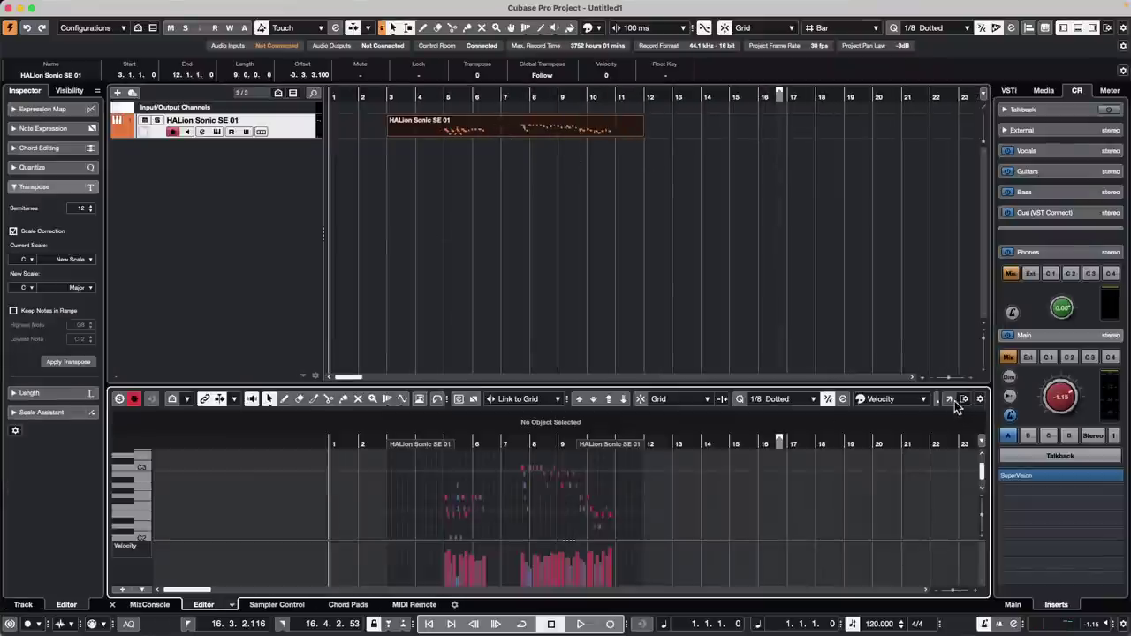
drag(471, 442, 472, 461)
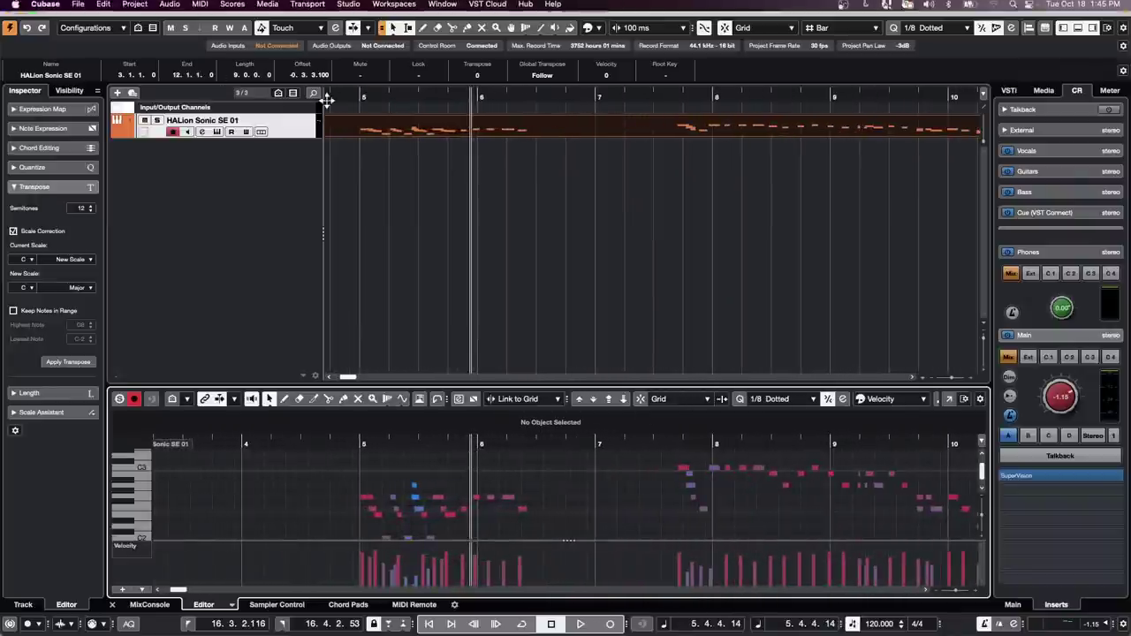
Set the quantize preset to 1/16 Triplet and quantize the notes of the HALion Sonic SE 01 part
click(104, 6)
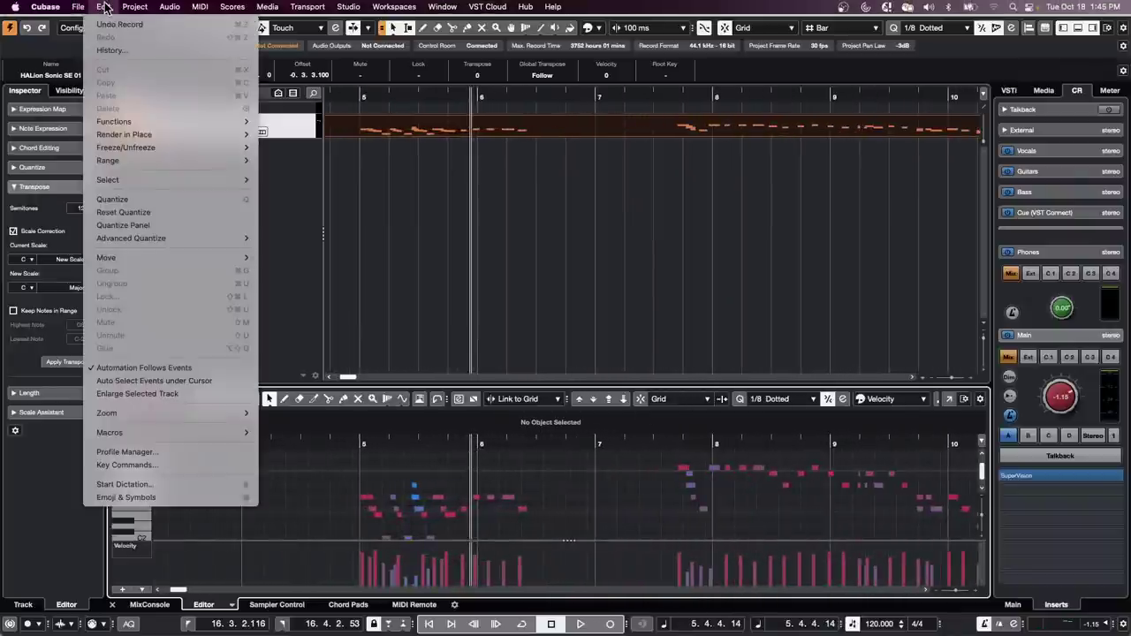
click(758, 189)
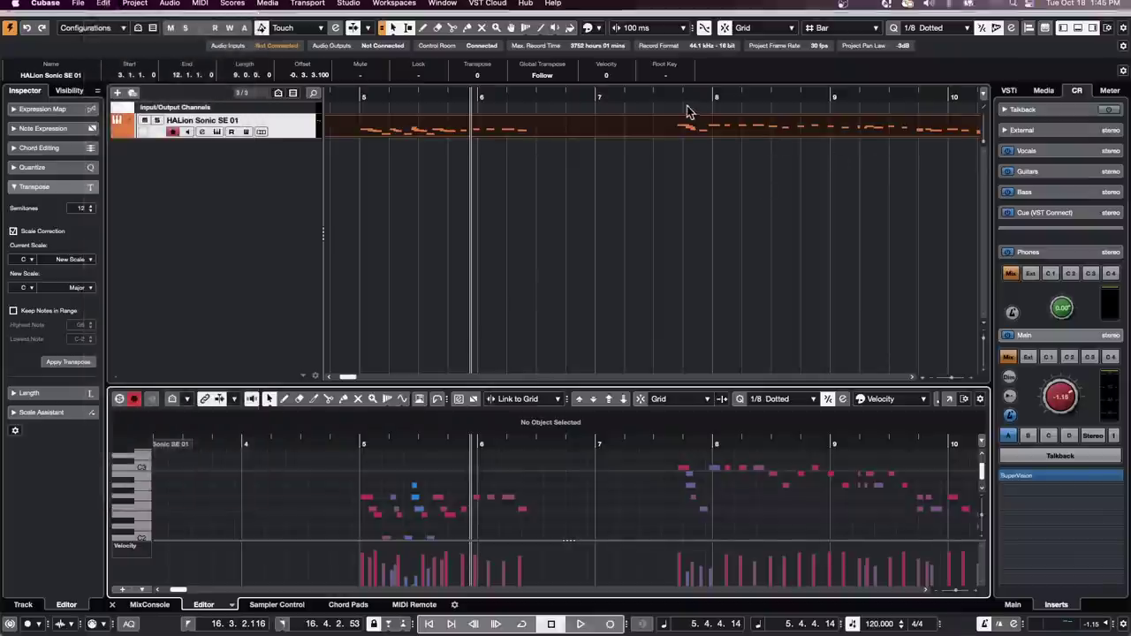
click(958, 29)
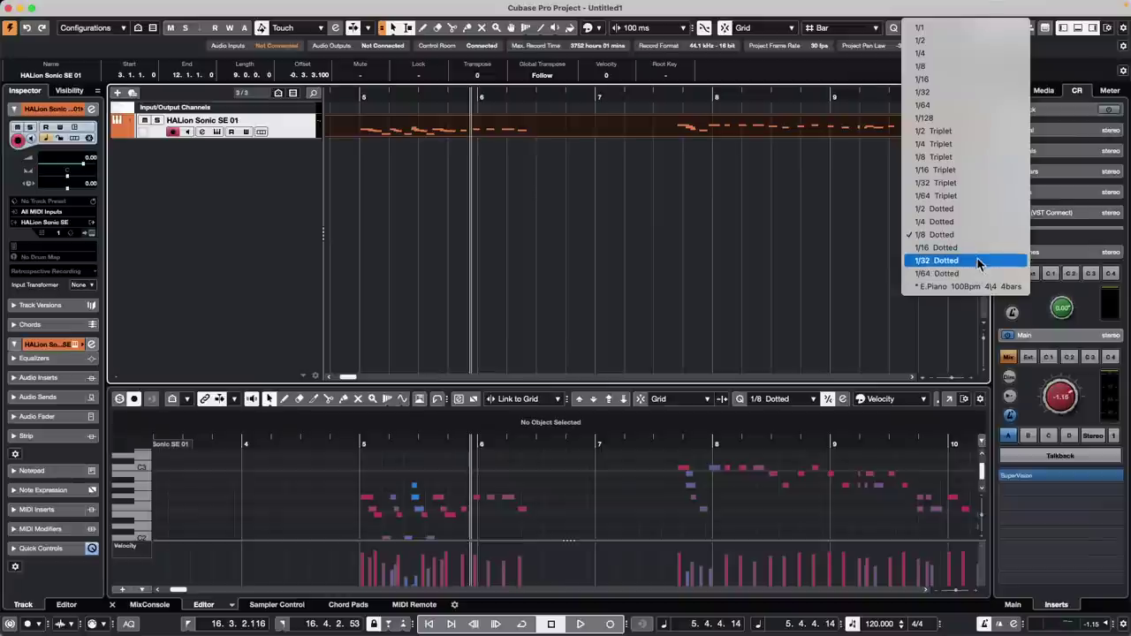
click(968, 170)
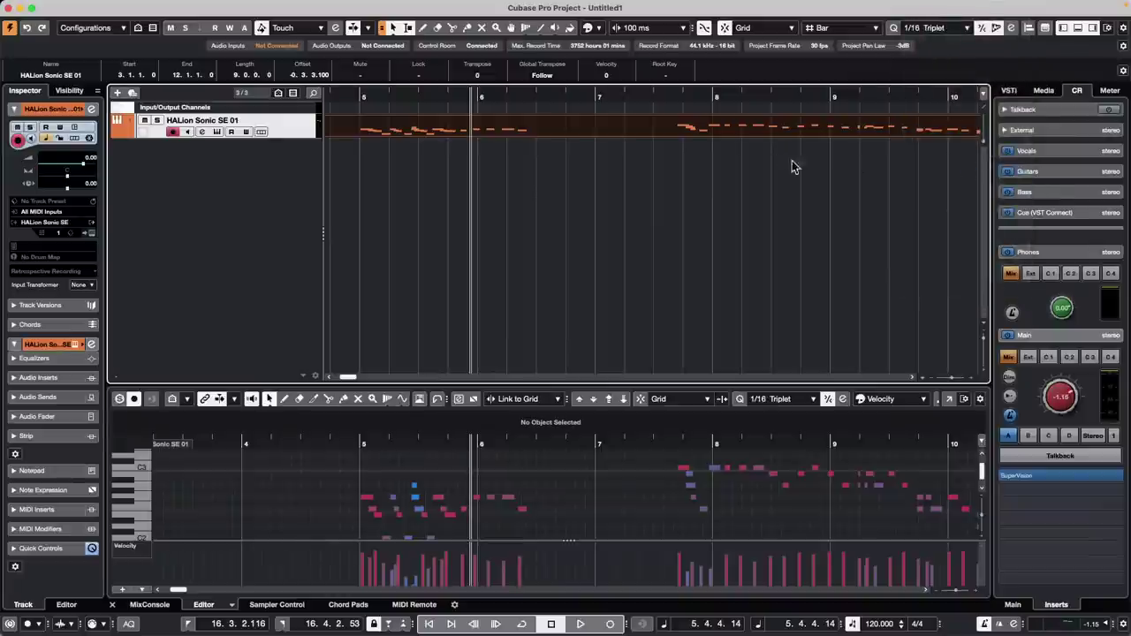
click(559, 468)
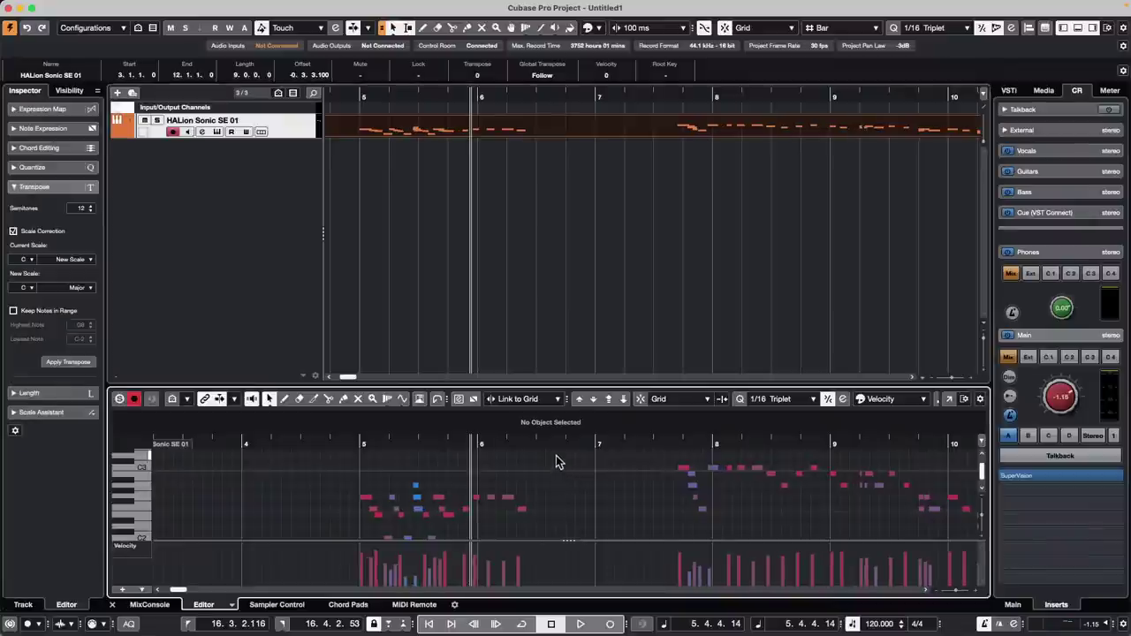
Quantize the MIDI event lengths of the HALion Sonic SE 01 part
mouse_move(14, 5)
click(105, 6)
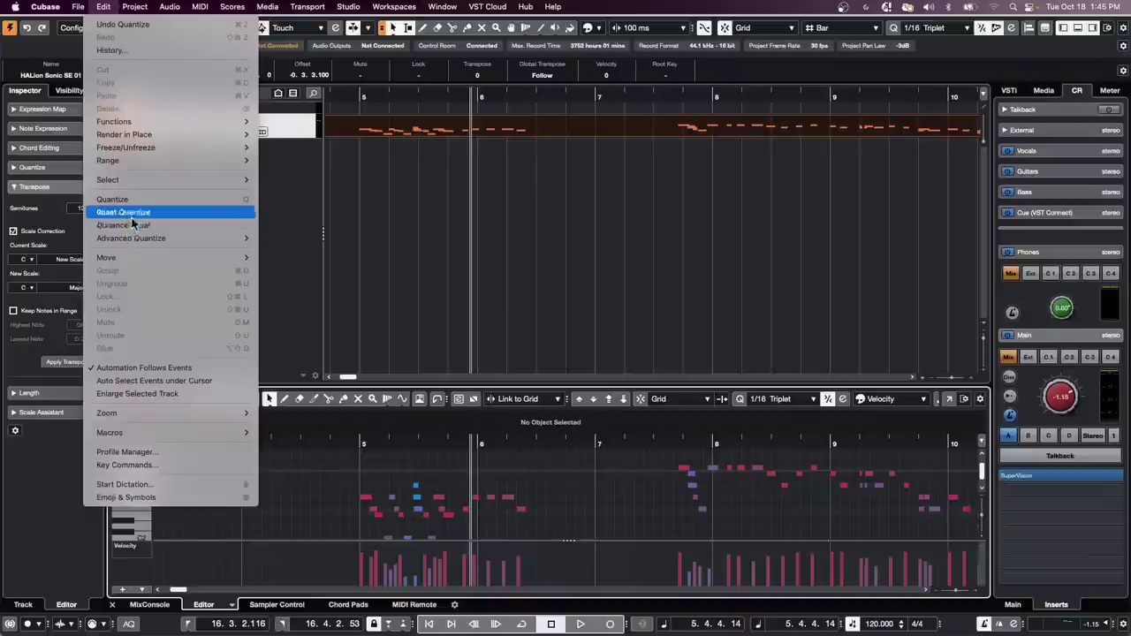
mouse_move(141, 239)
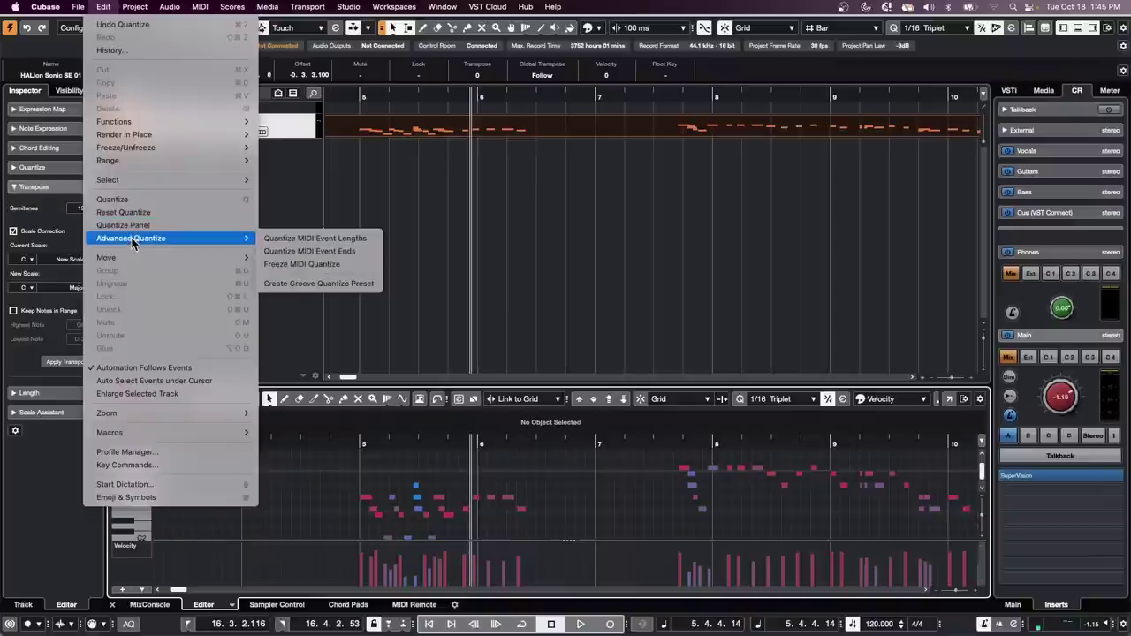
click(363, 241)
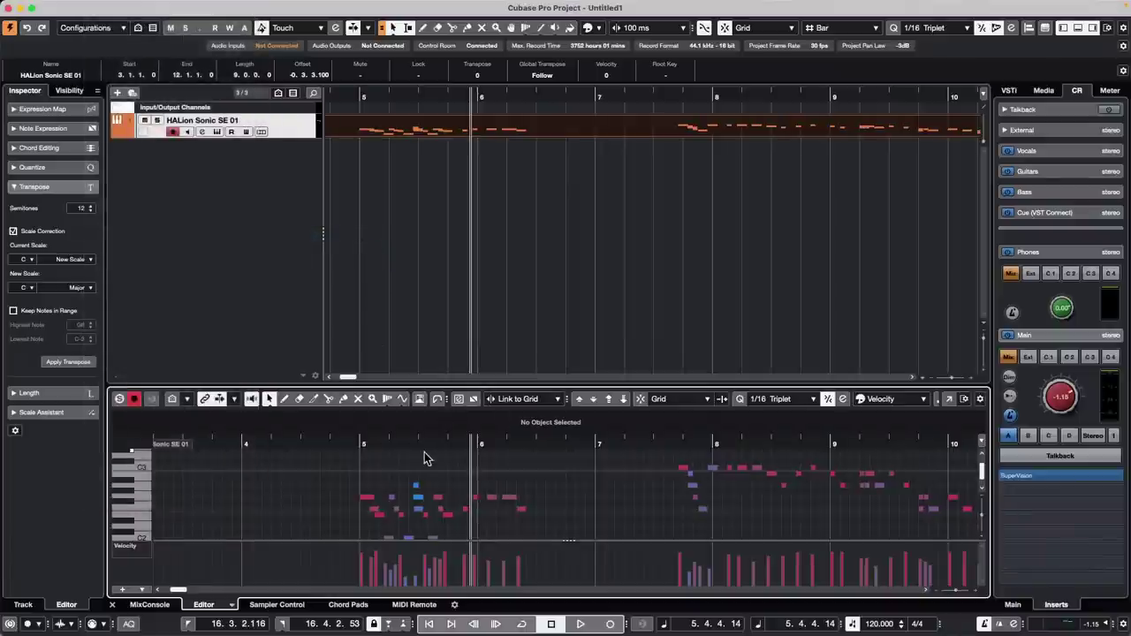
Quantize the MIDI event ends of the HALion Sonic SE 01 part
drag(417, 442, 414, 462)
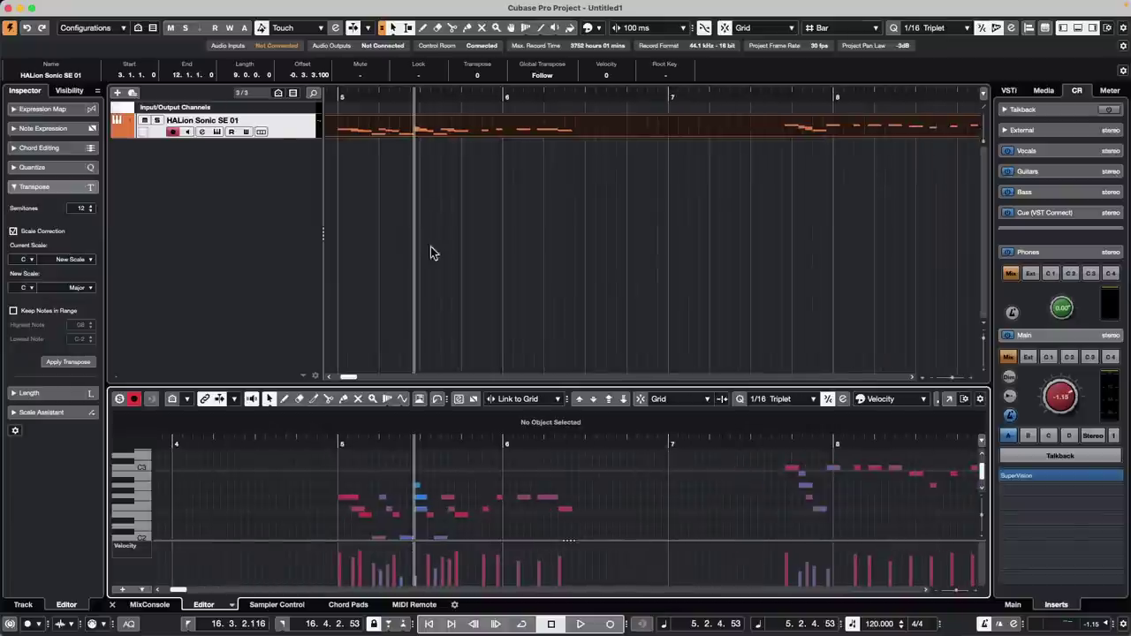
click(104, 7)
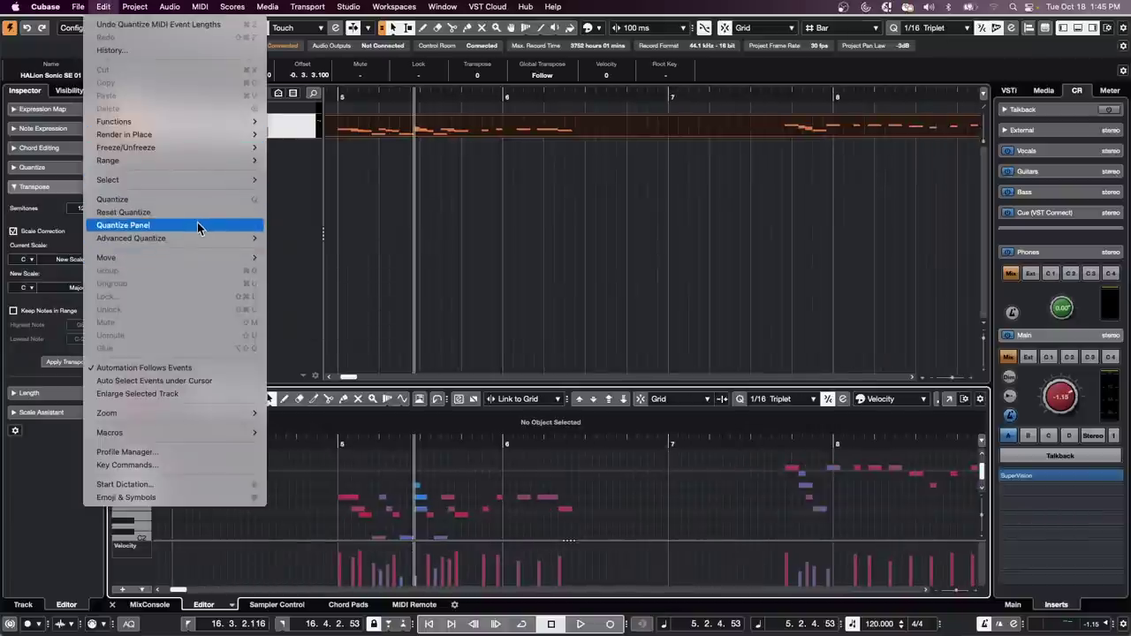
mouse_move(199, 238)
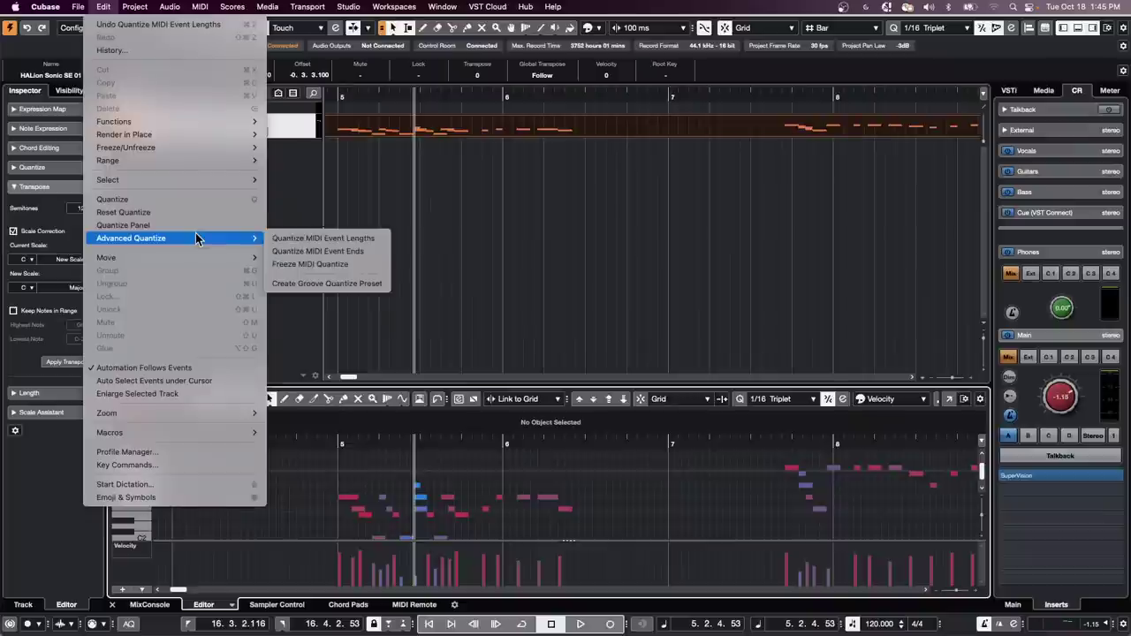
click(359, 254)
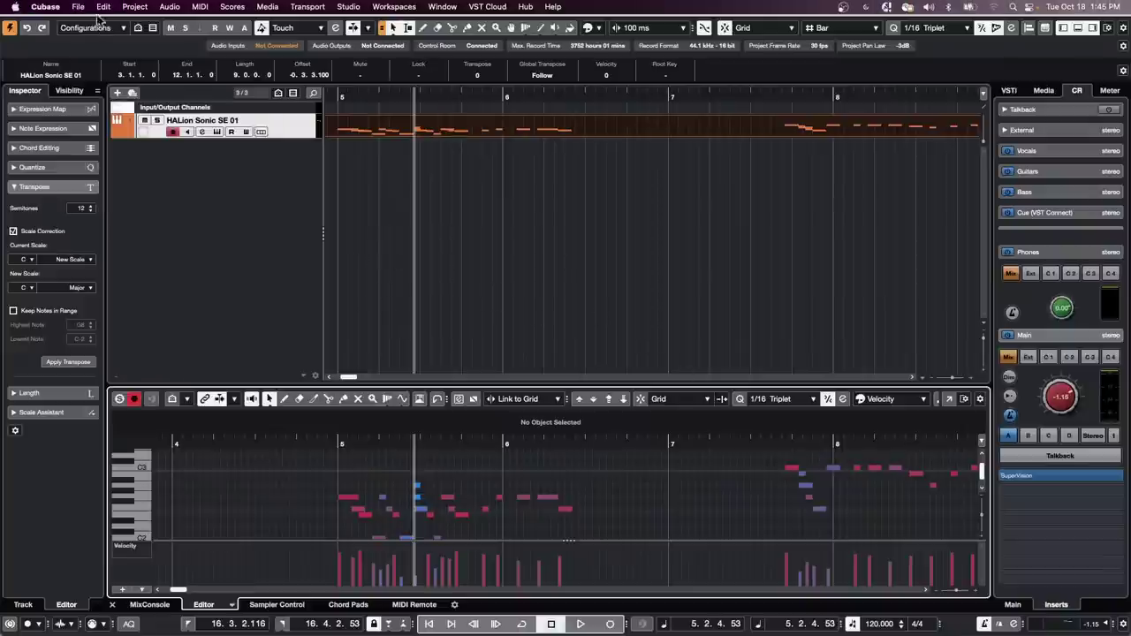
Open the Logical Editor and make its transform action set the note Length to a fixed value
click(150, 7)
mouse_move(171, 9)
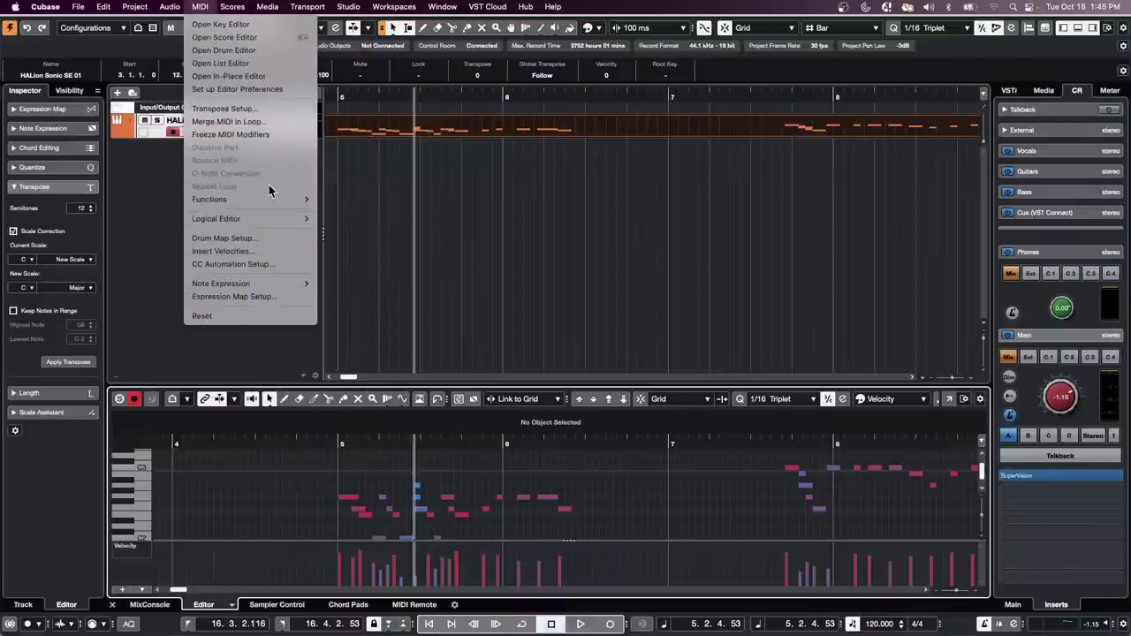
mouse_move(265, 219)
click(369, 227)
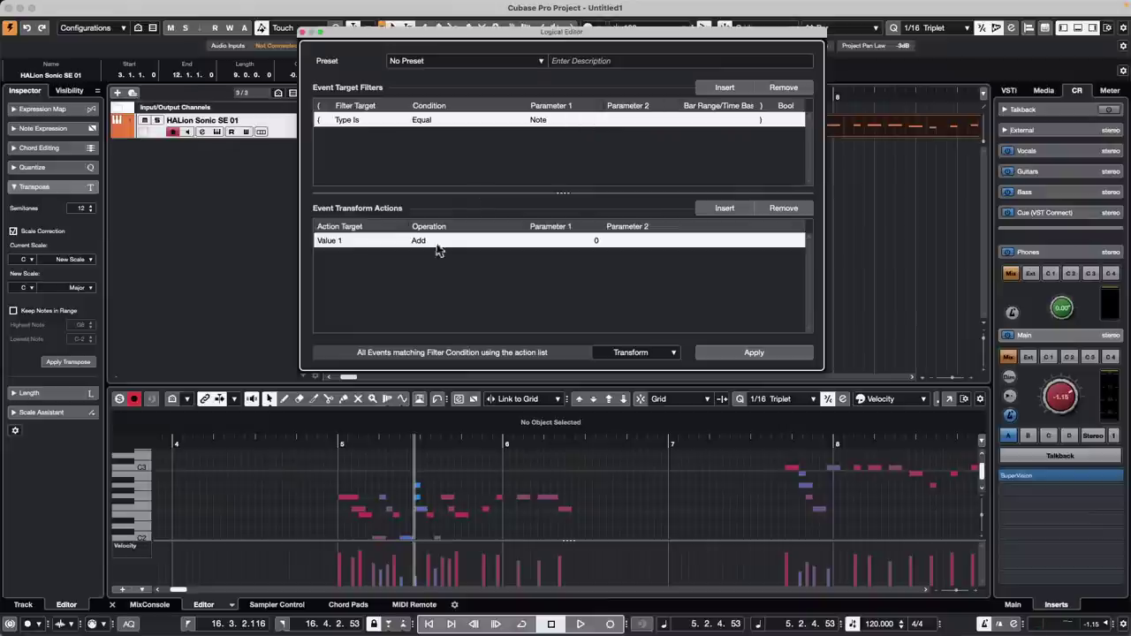
click(345, 247)
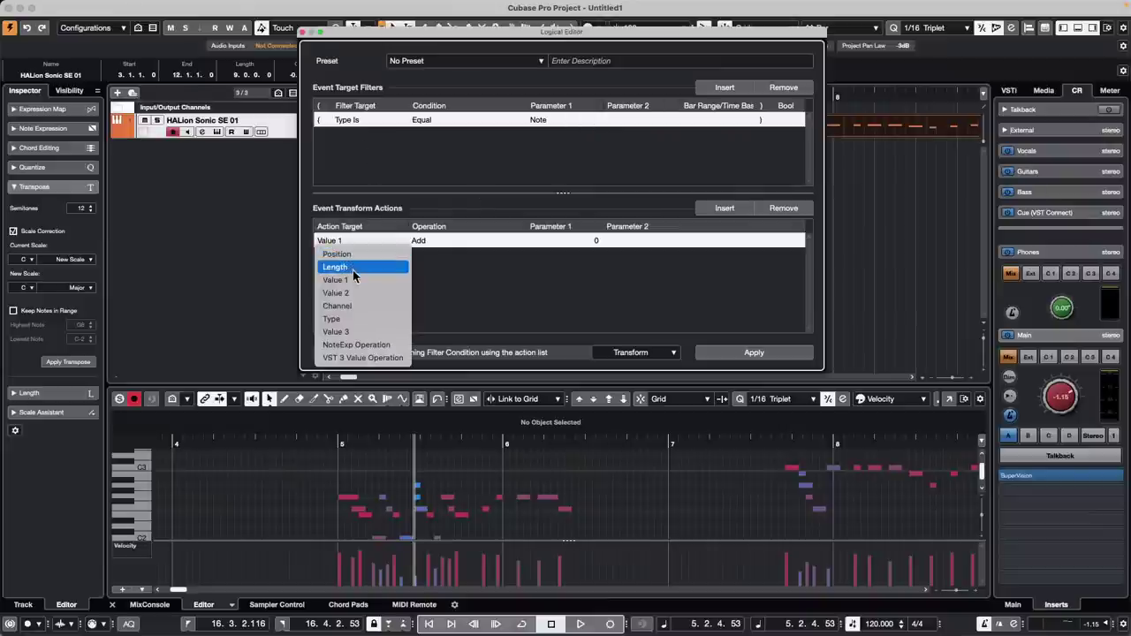
click(353, 267)
click(419, 242)
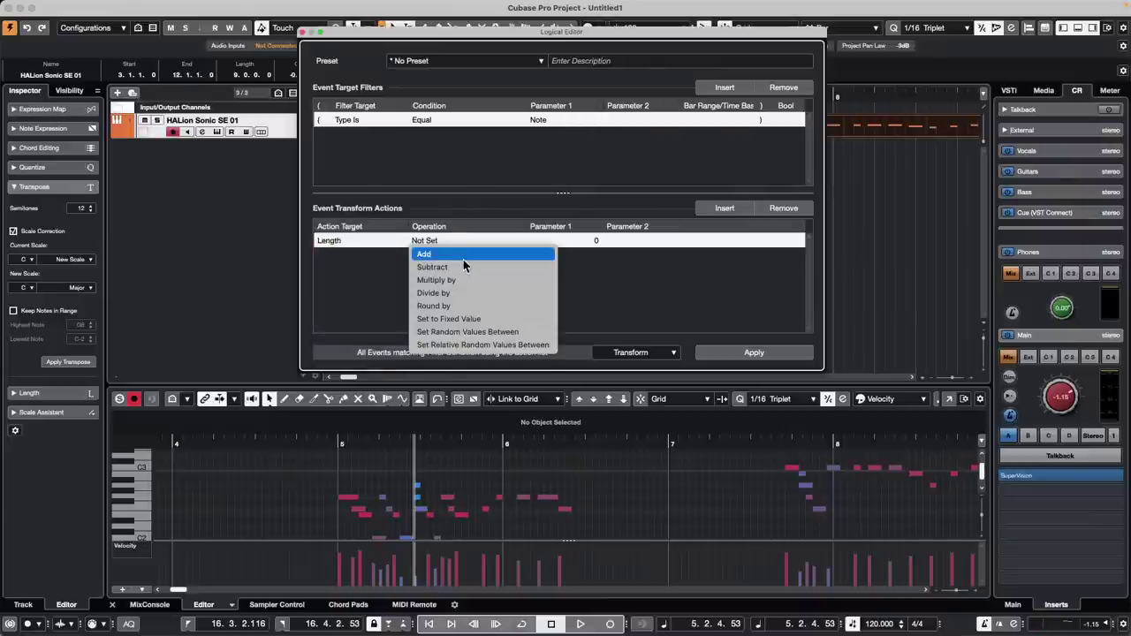
click(474, 319)
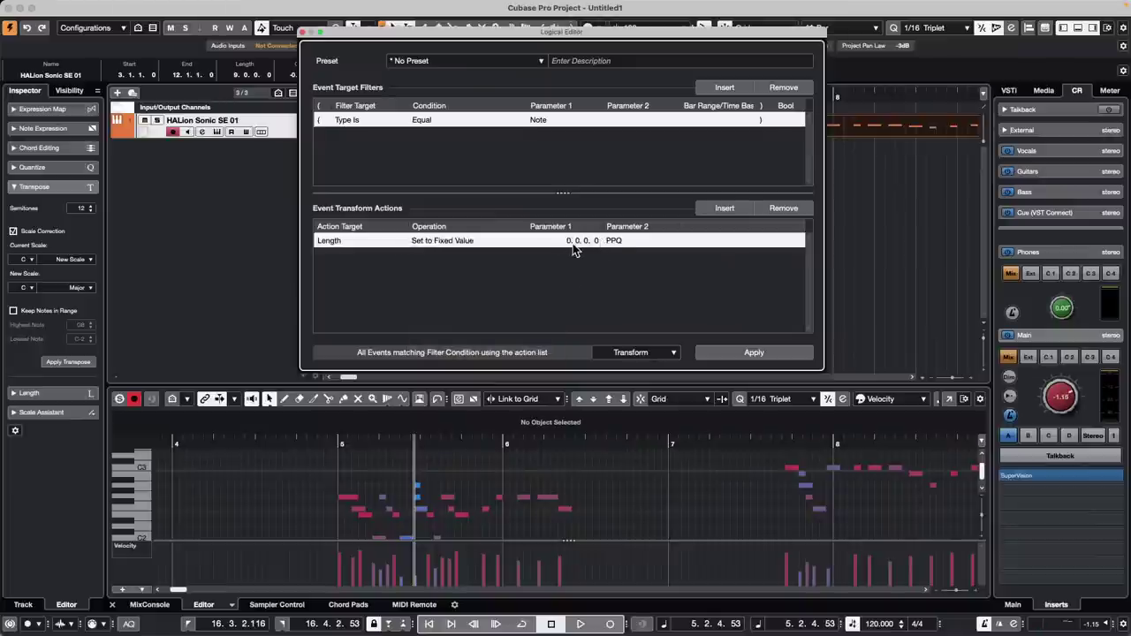
Set the fixed note length to 0. 0. 3. 0 in PPQ and apply the transform to the notes
click(621, 244)
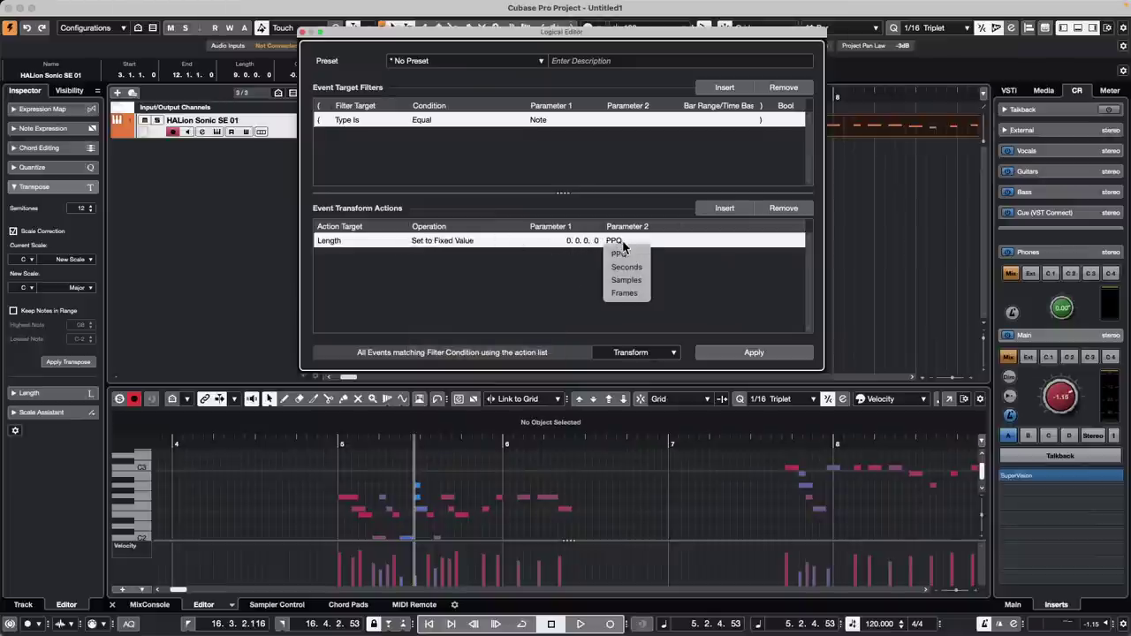
click(563, 254)
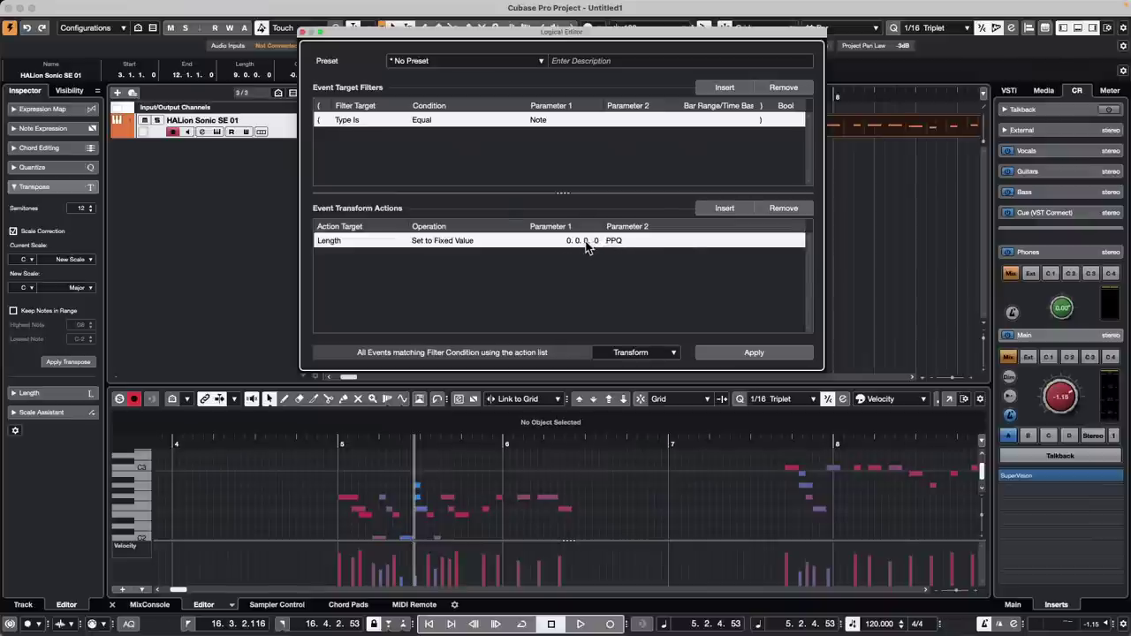
click(587, 244)
key(Return)
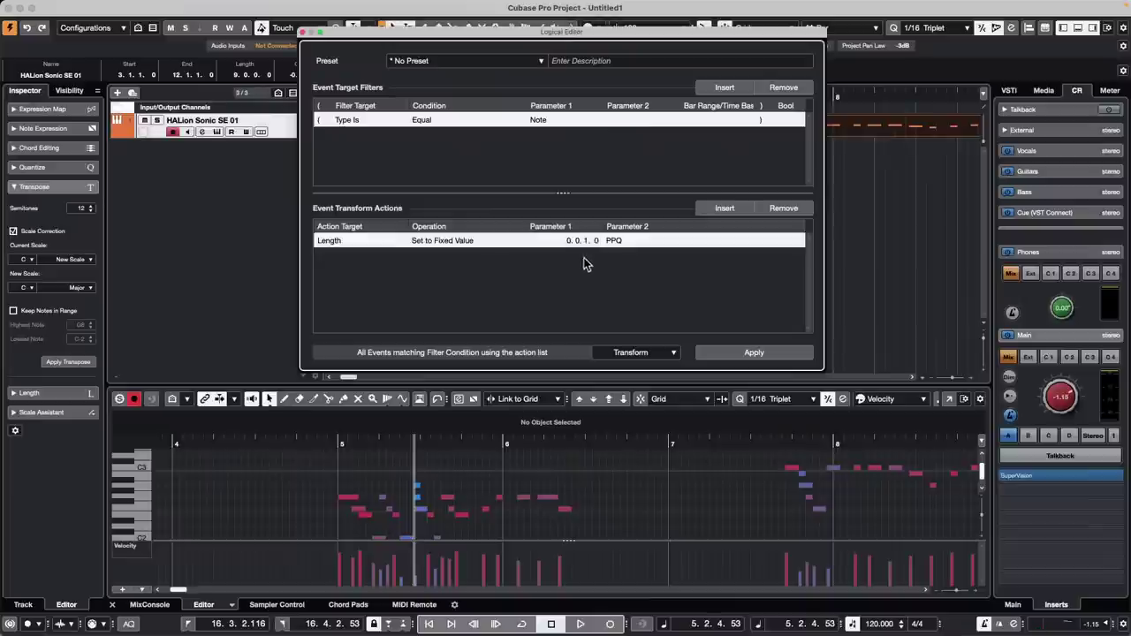
click(595, 243)
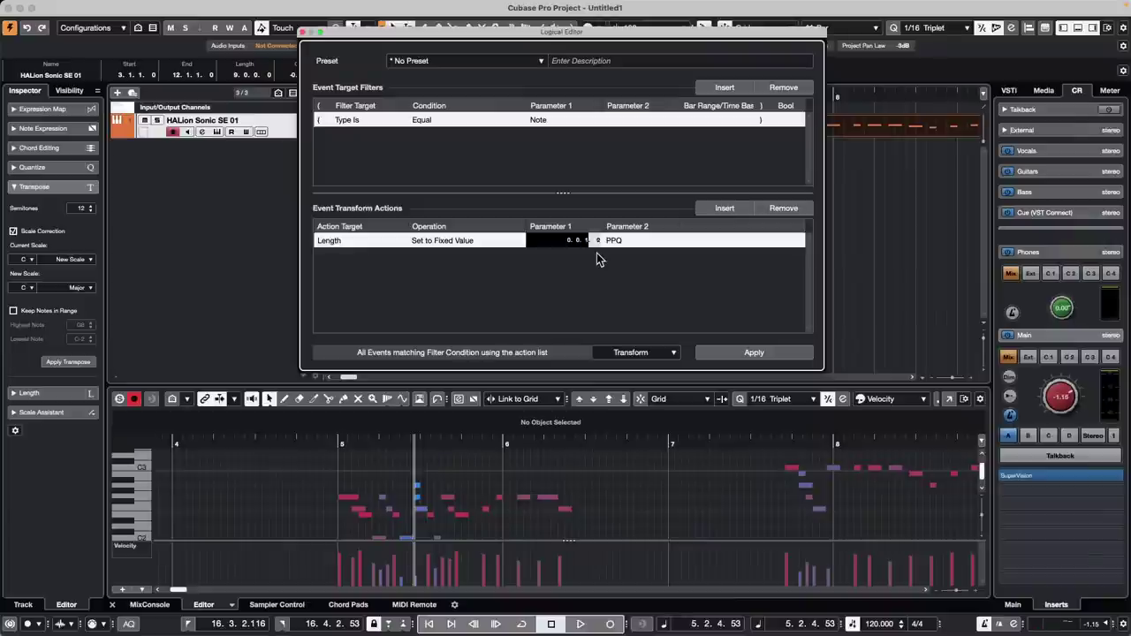
key(Return)
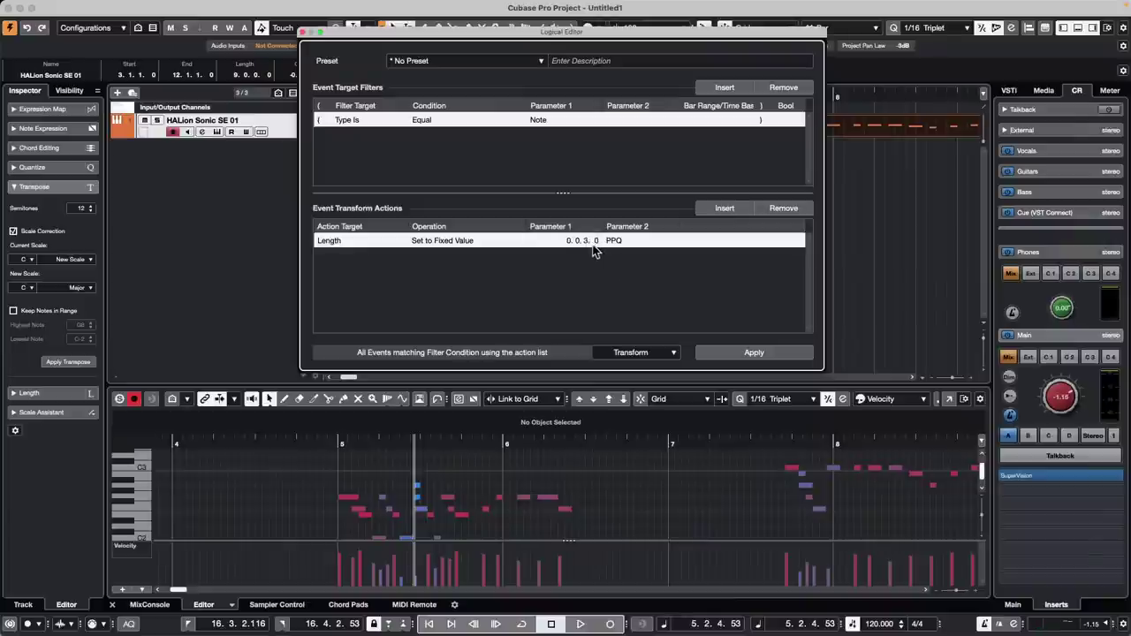
click(754, 354)
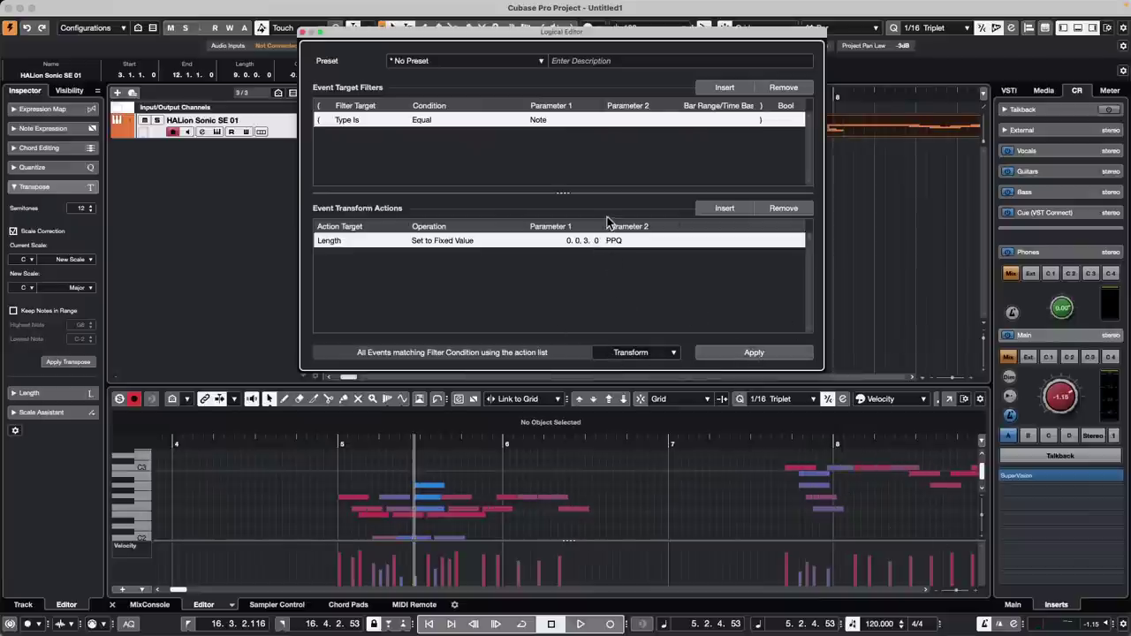
Set the fixed note length to 0. 0. 1. 40 PPQ and apply it to the notes
click(587, 243)
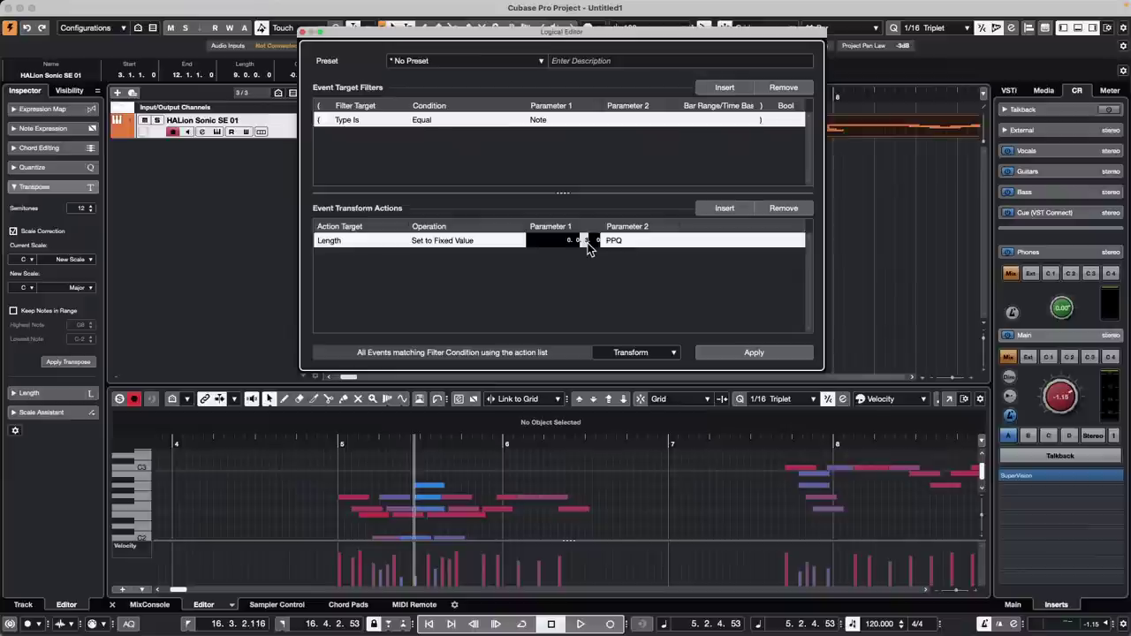
text(1. 40)
key(Return)
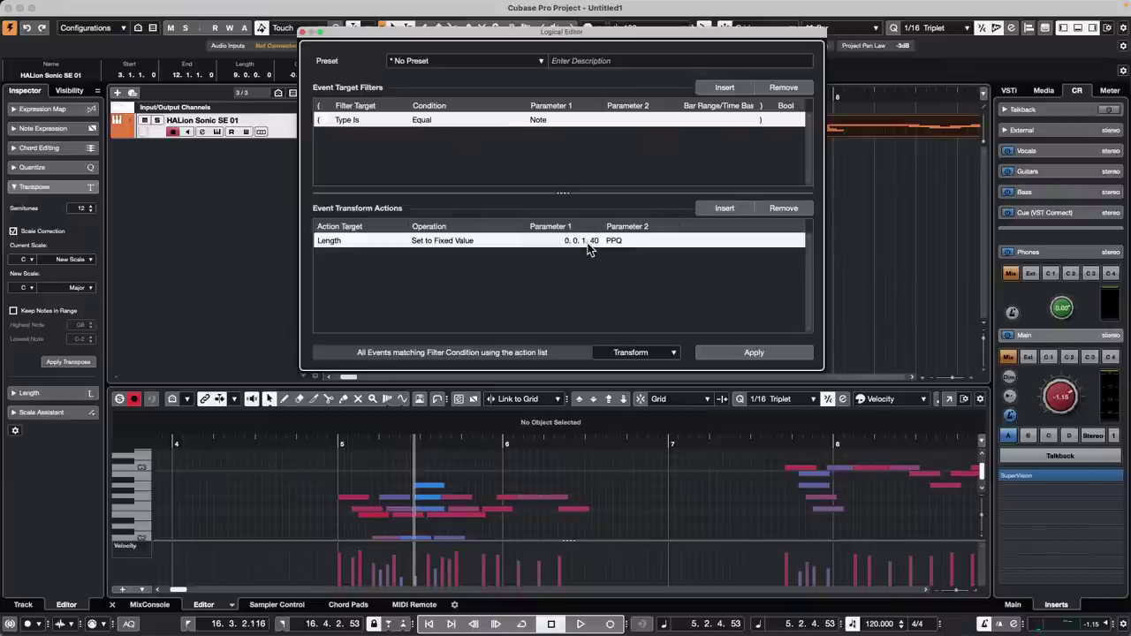
click(778, 356)
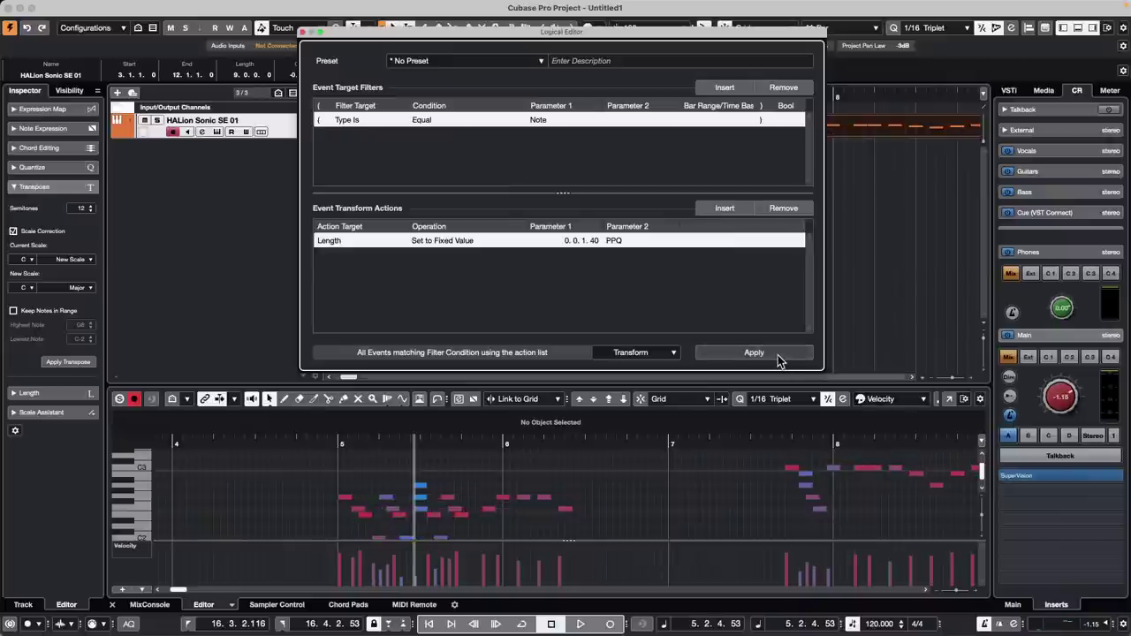
Adjust the fixed note length to 0. 0. 1. 80 PPQ and apply it to the notes
click(596, 245)
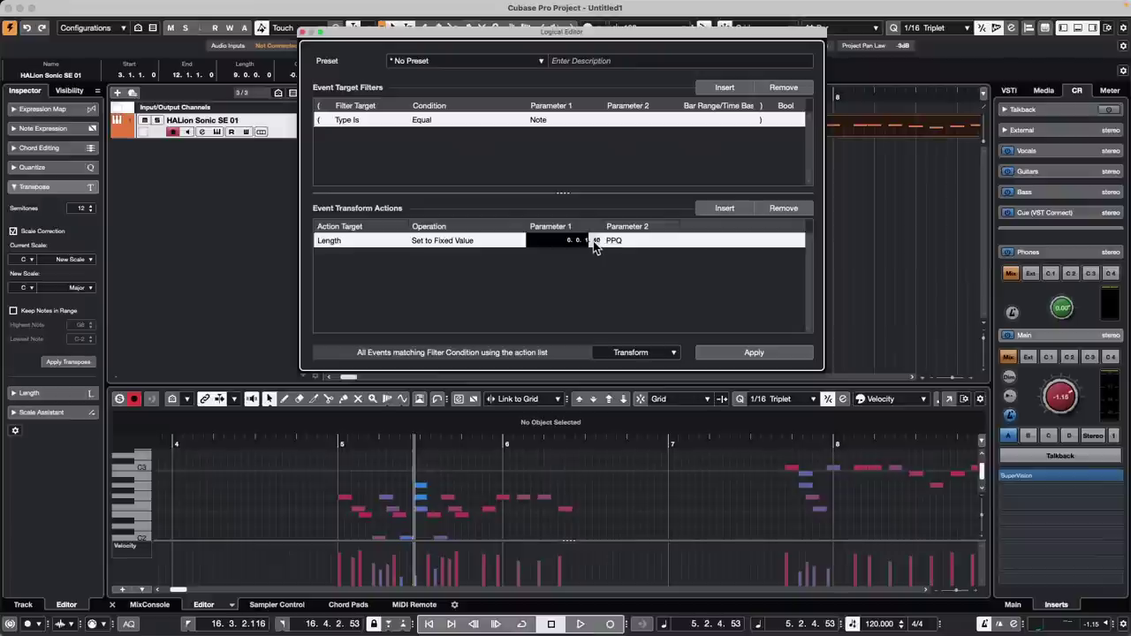
key(Return)
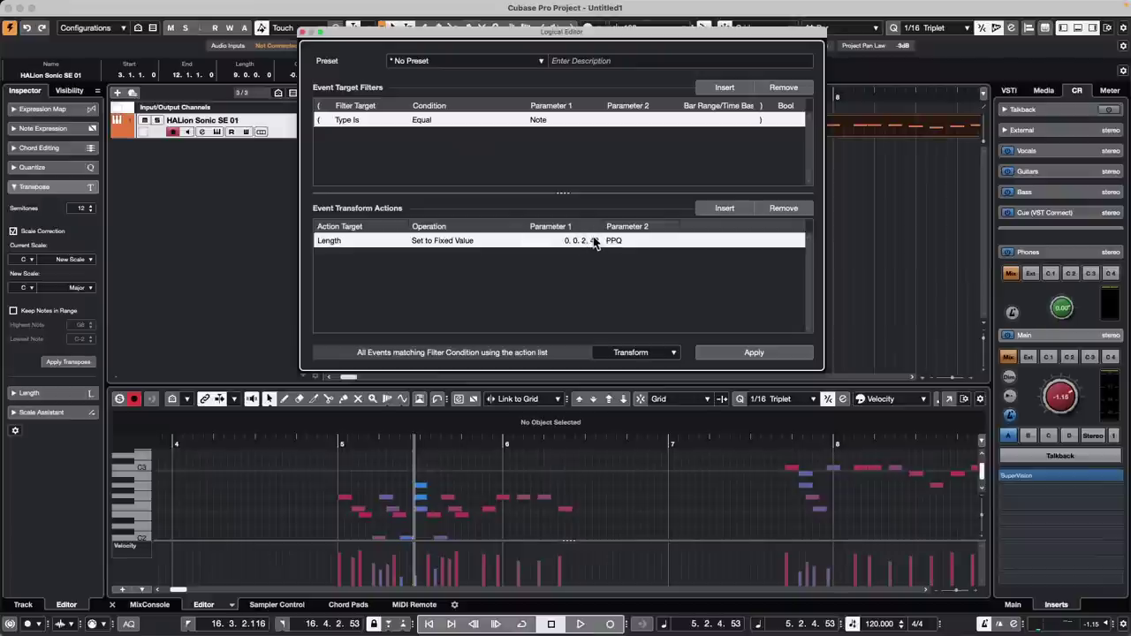
click(584, 248)
click(599, 243)
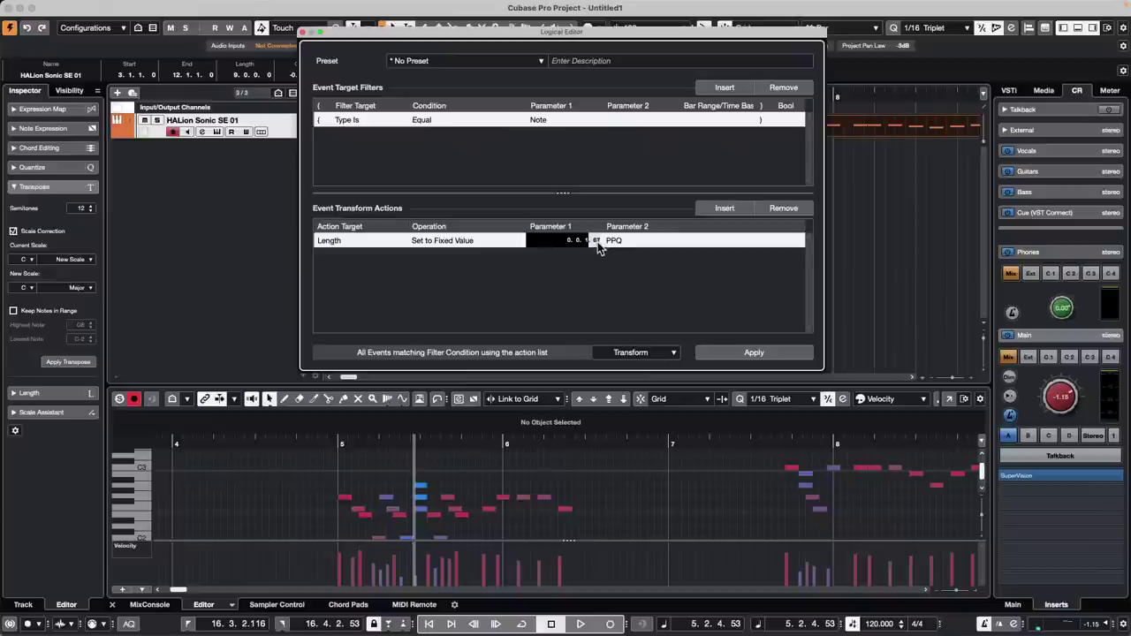
scroll(597, 242, up, 4)
scroll(596, 242, up, 4)
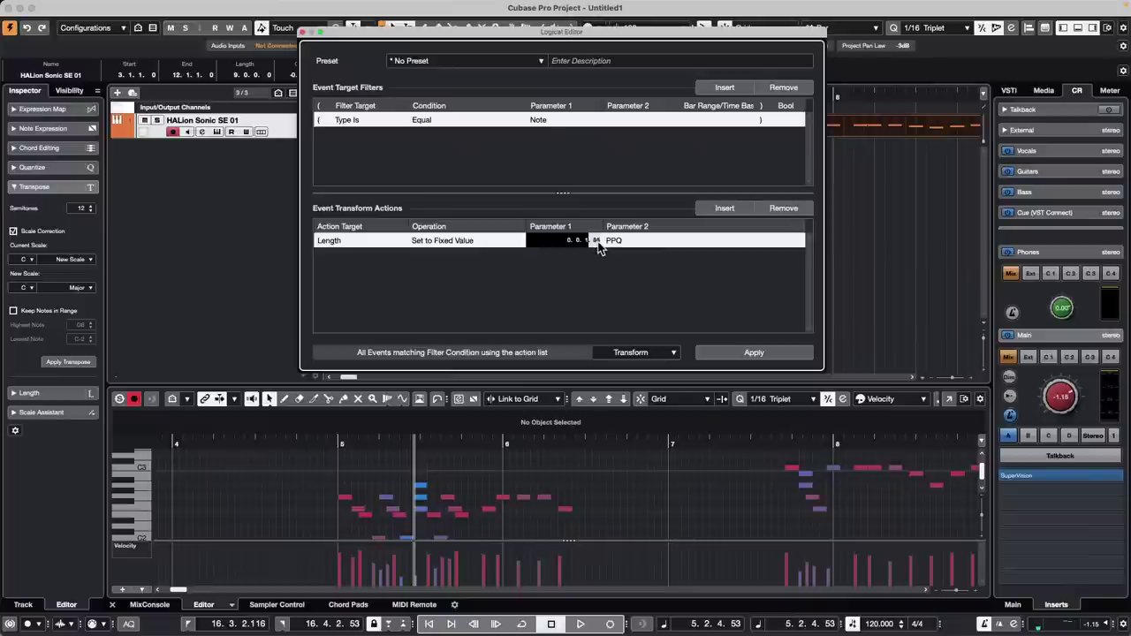
scroll(598, 242, up, 10)
scroll(599, 242, up, 5)
scroll(599, 244, up, 4)
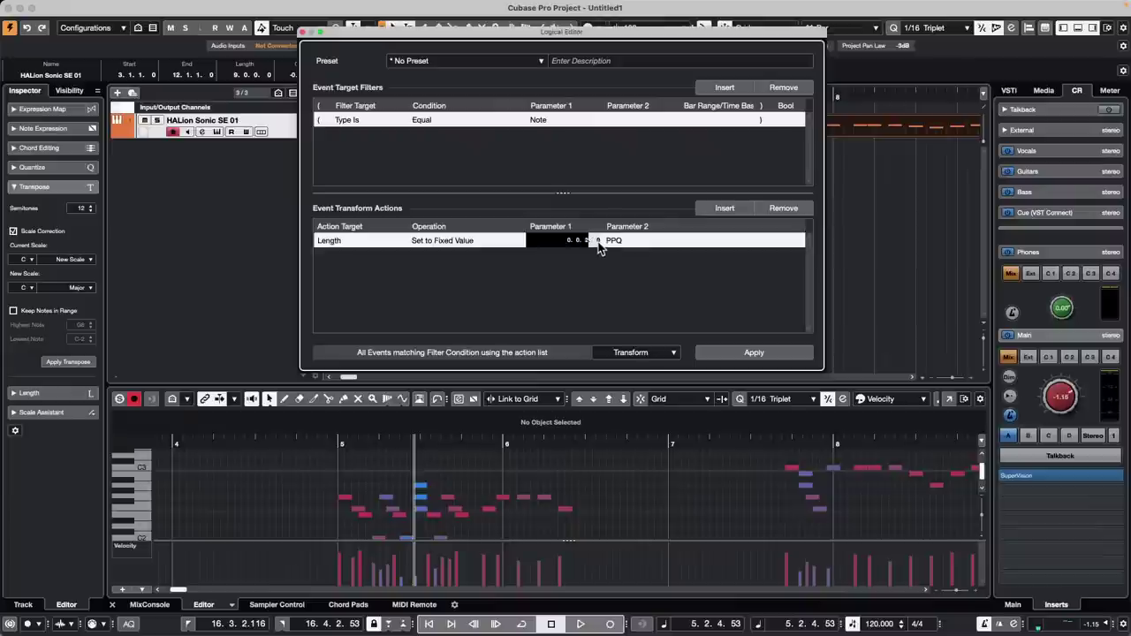
click(611, 270)
click(587, 243)
scroll(597, 243, up, 3)
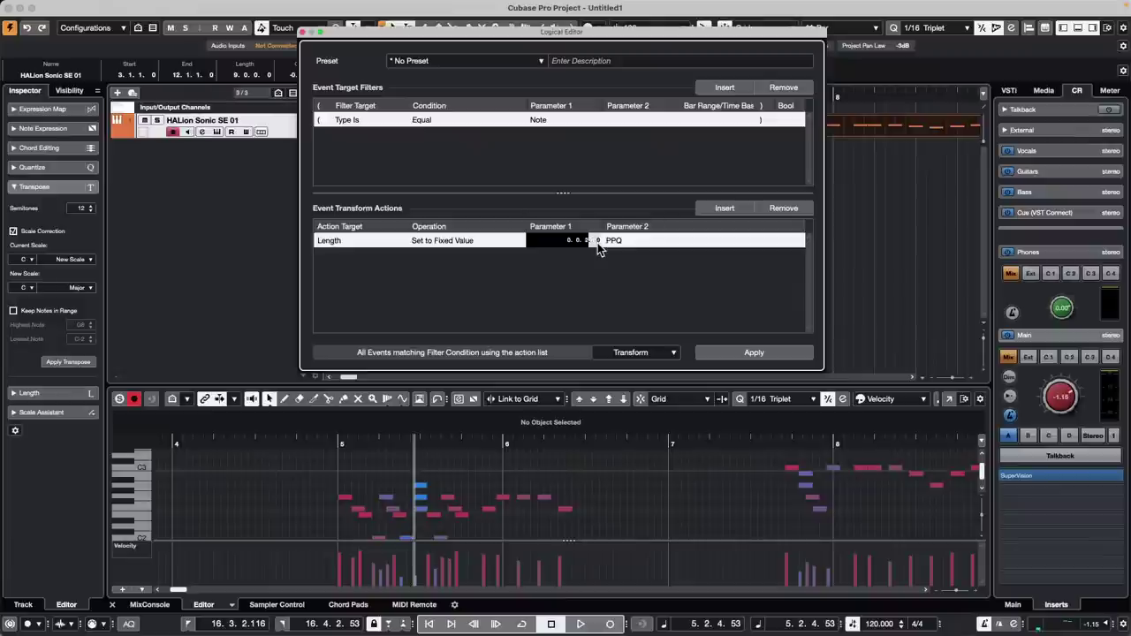
scroll(598, 243, down, 1)
scroll(598, 244, down, 3)
scroll(597, 244, down, 5)
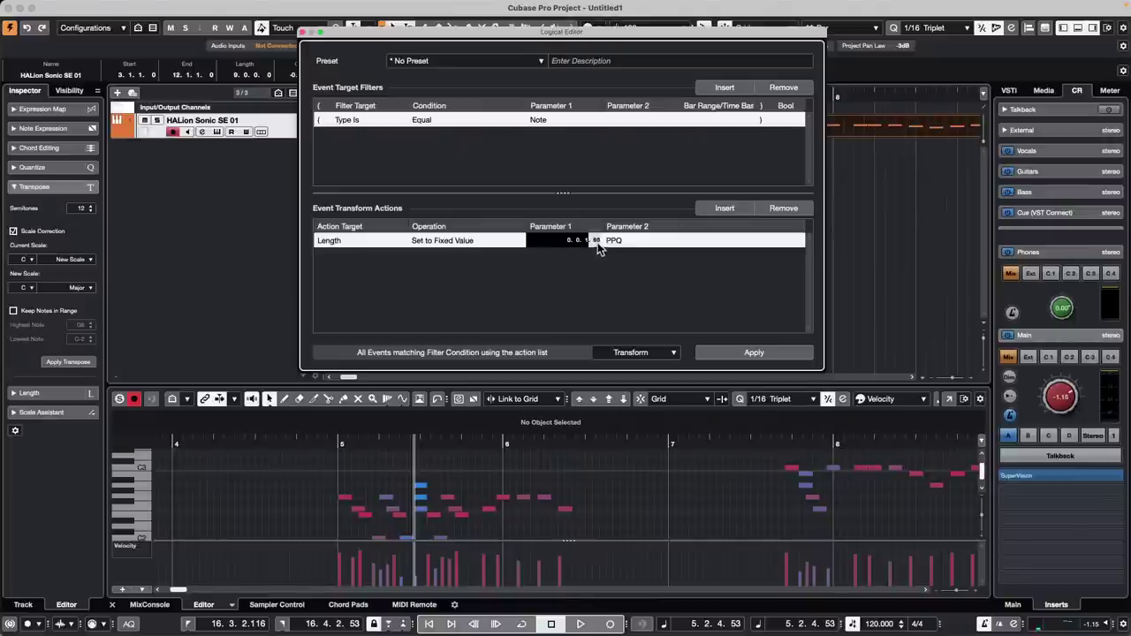
scroll(597, 243, down, 5)
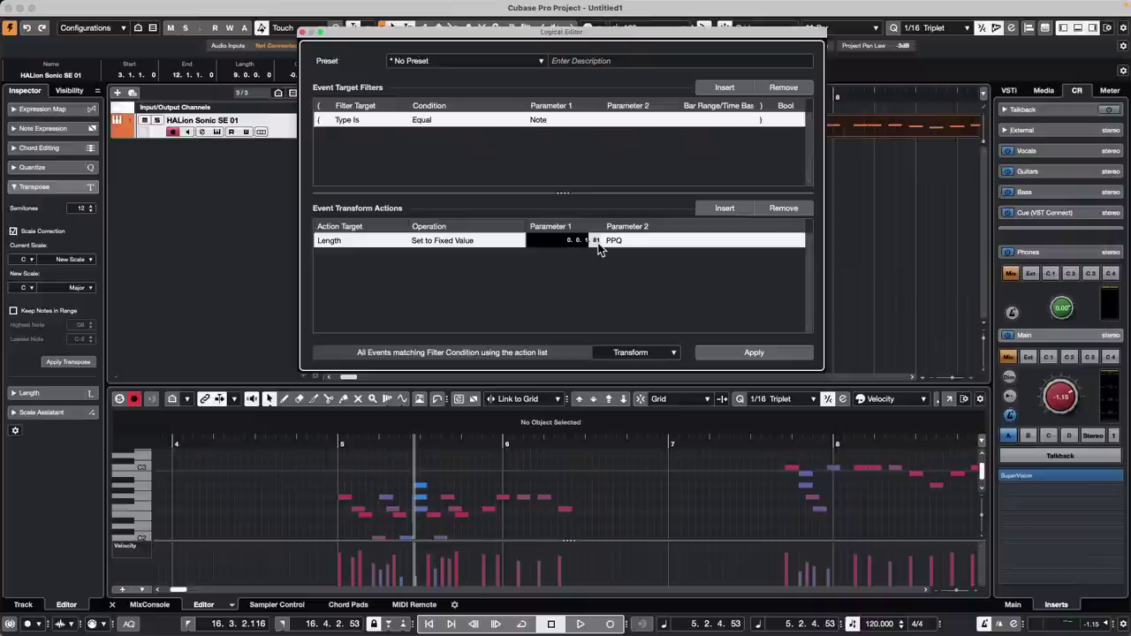
click(760, 354)
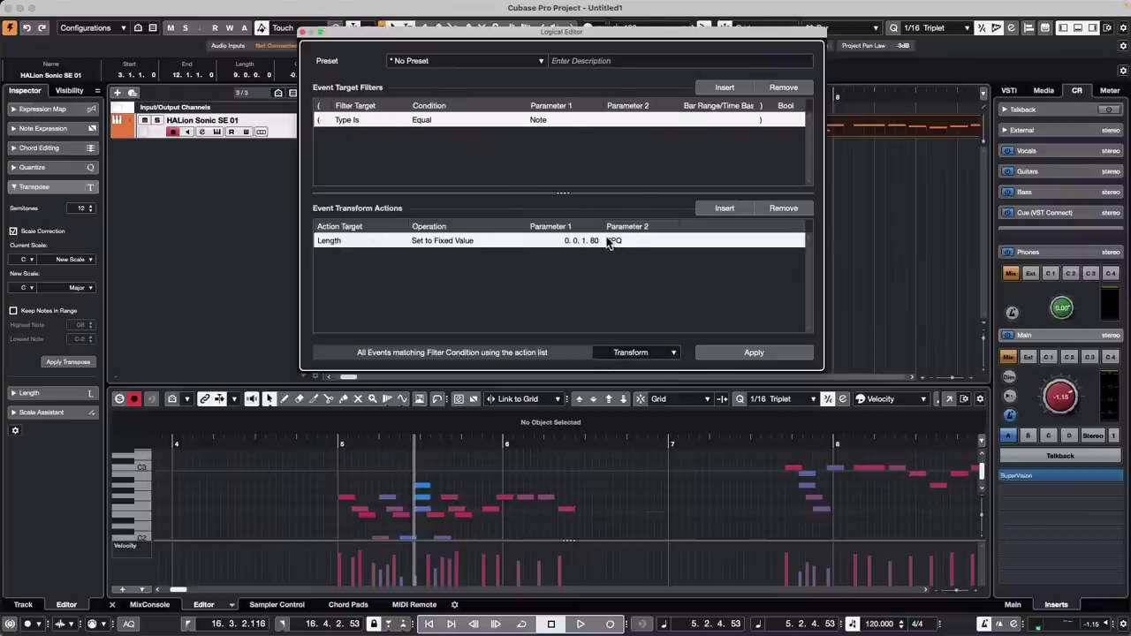
Close the Logical Editor and create a sampler track from the loop 01 175 drums02 in the DrumLoops samples
click(302, 32)
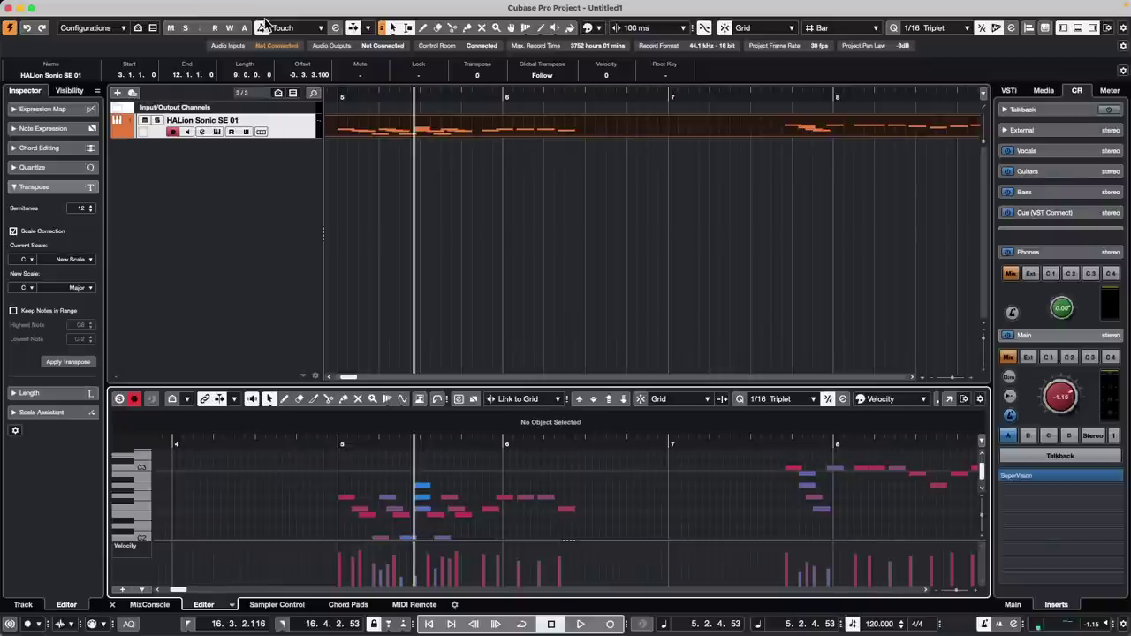
click(1043, 92)
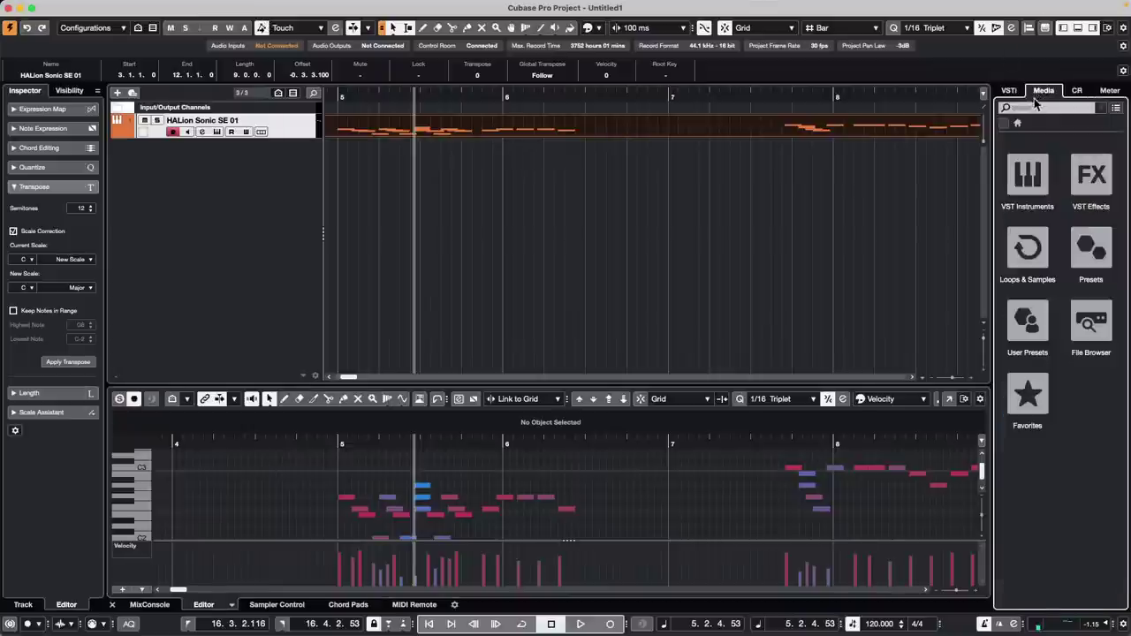
click(1027, 248)
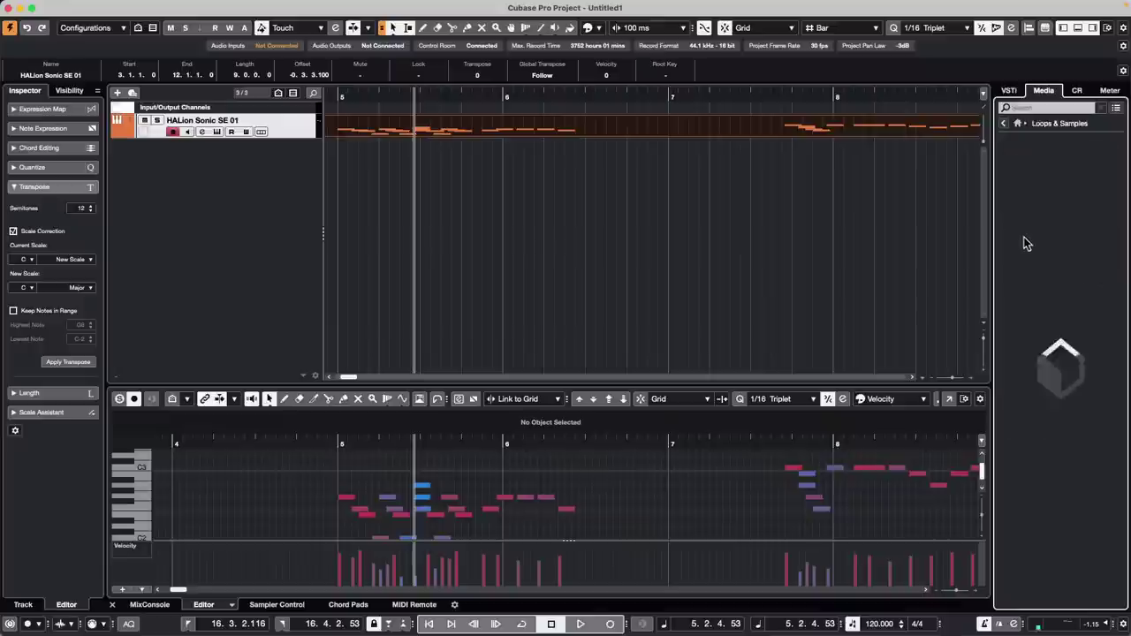
click(1091, 389)
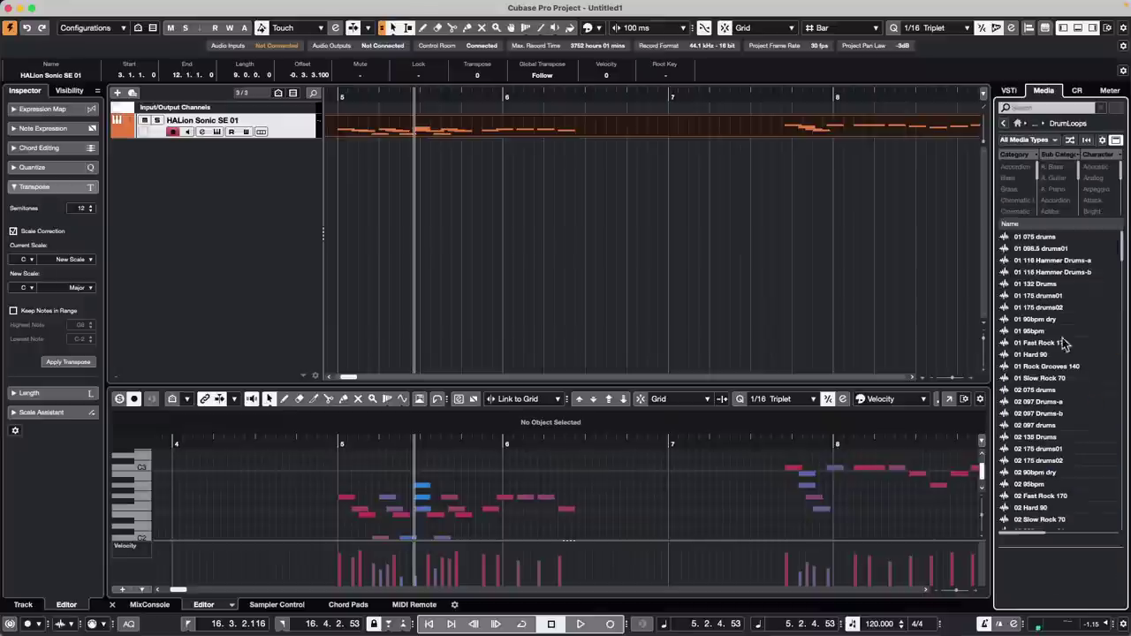
right_click(1061, 307)
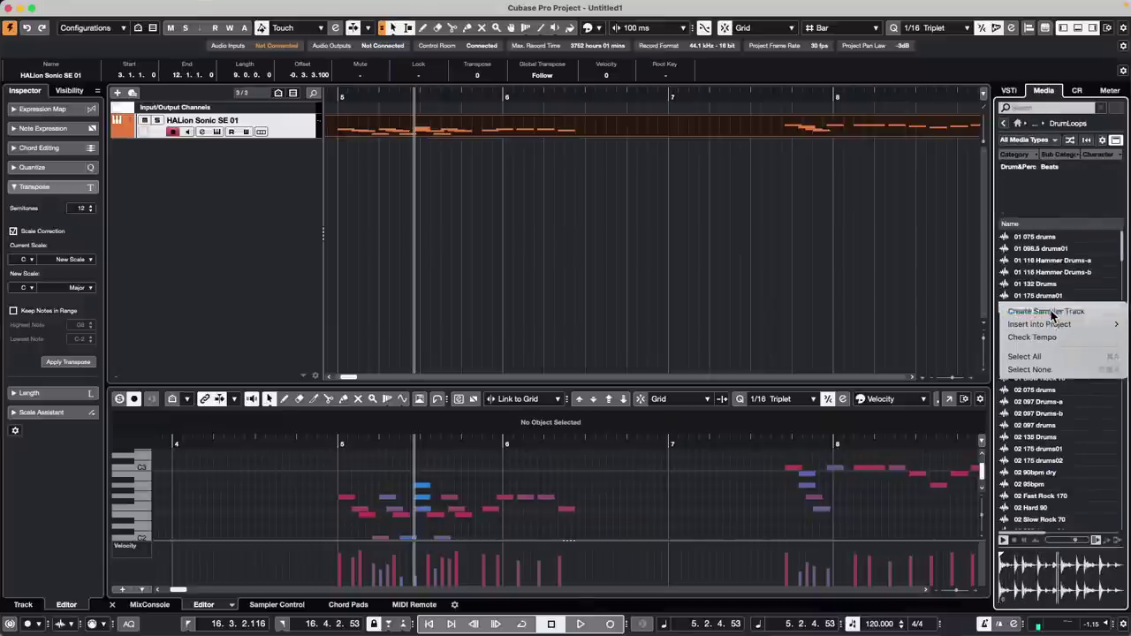
click(1052, 312)
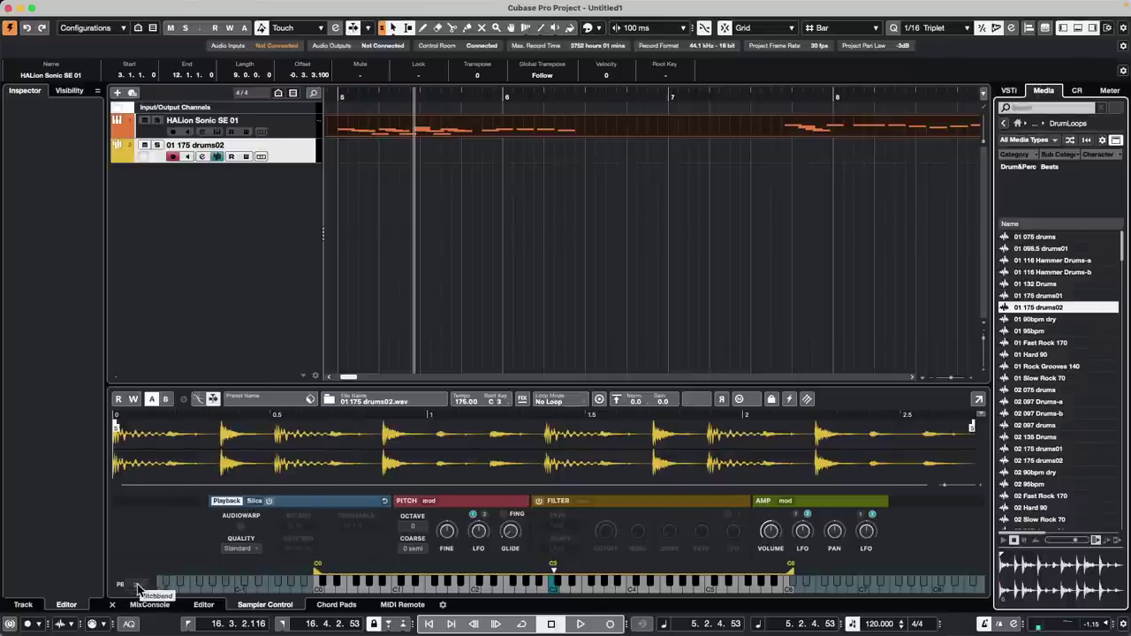
Choose a pitchbend range of 2 for the drum loop sampler and add an empty sampler track to the project
click(139, 586)
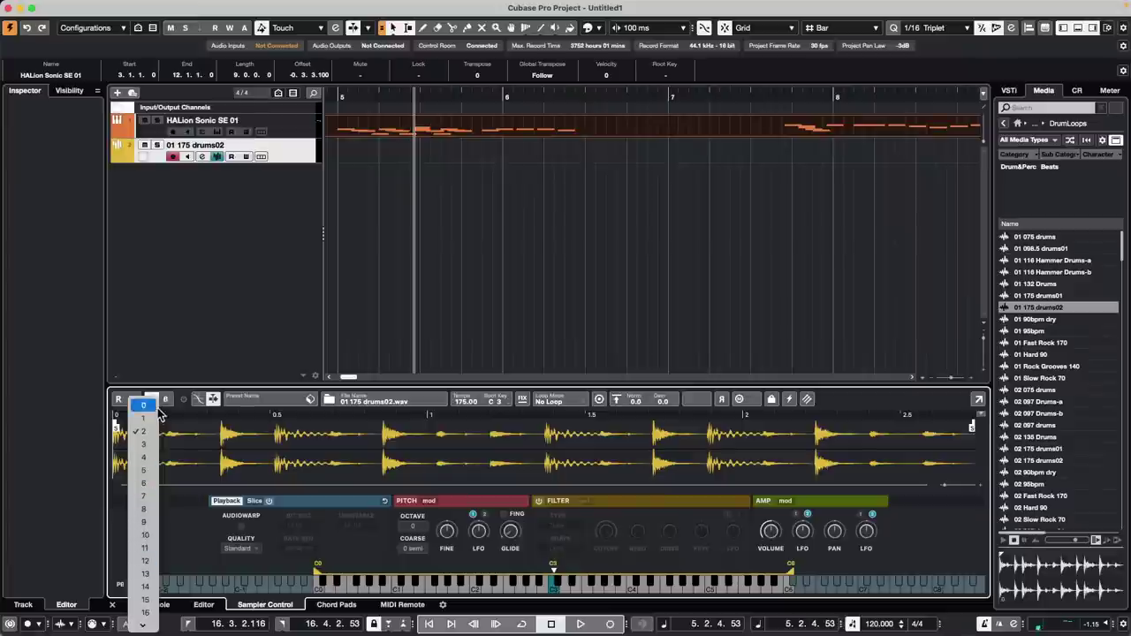
click(150, 433)
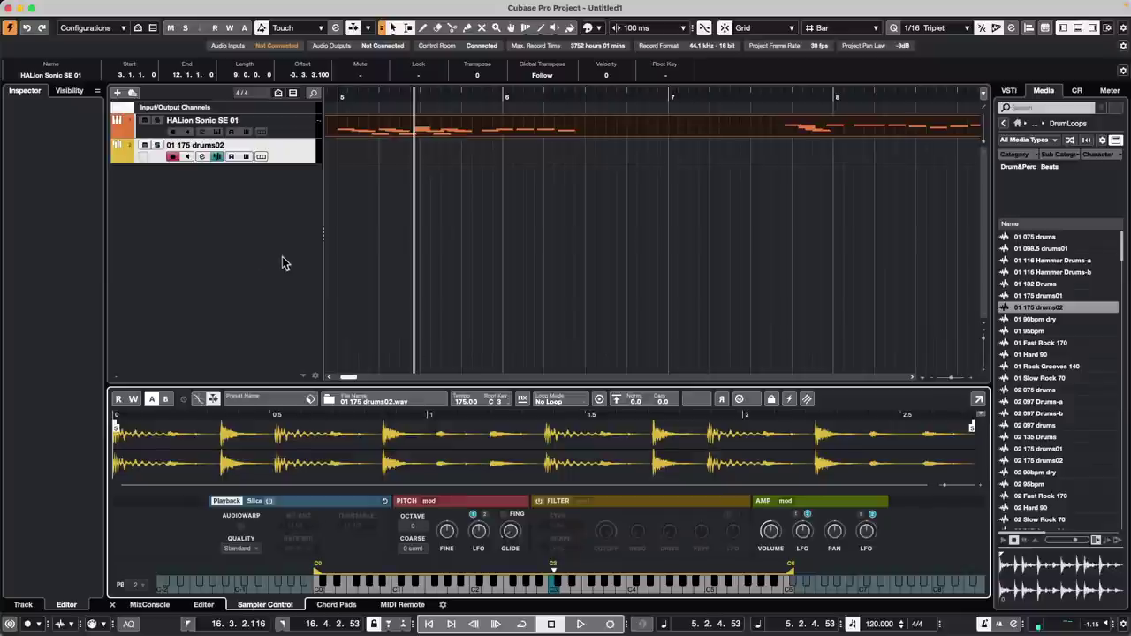
right_click(217, 177)
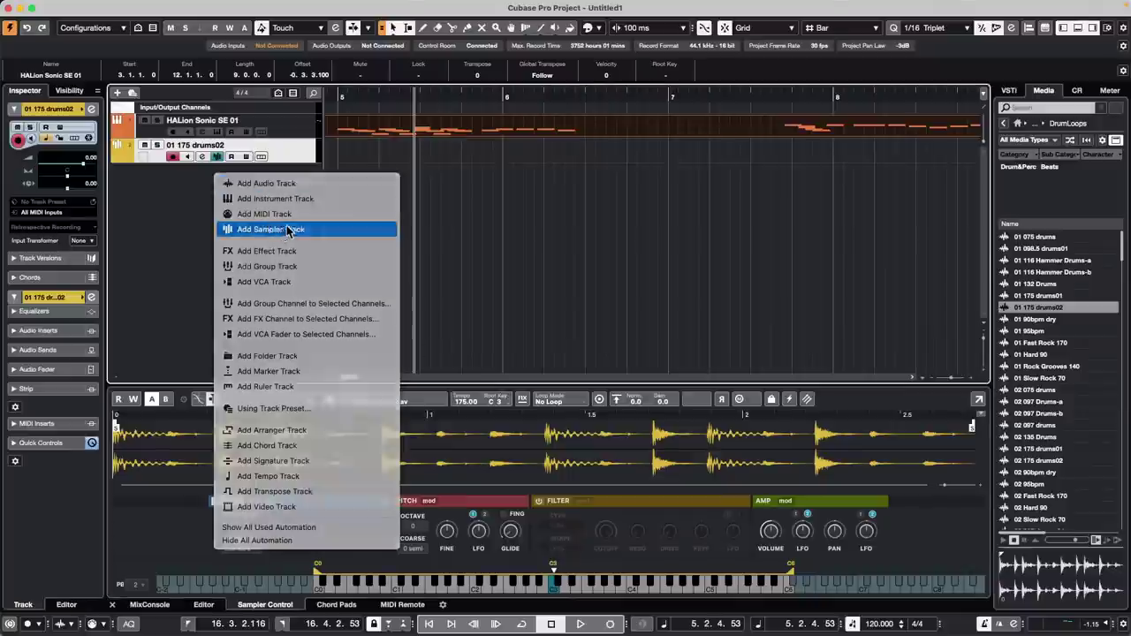
click(281, 229)
click(340, 278)
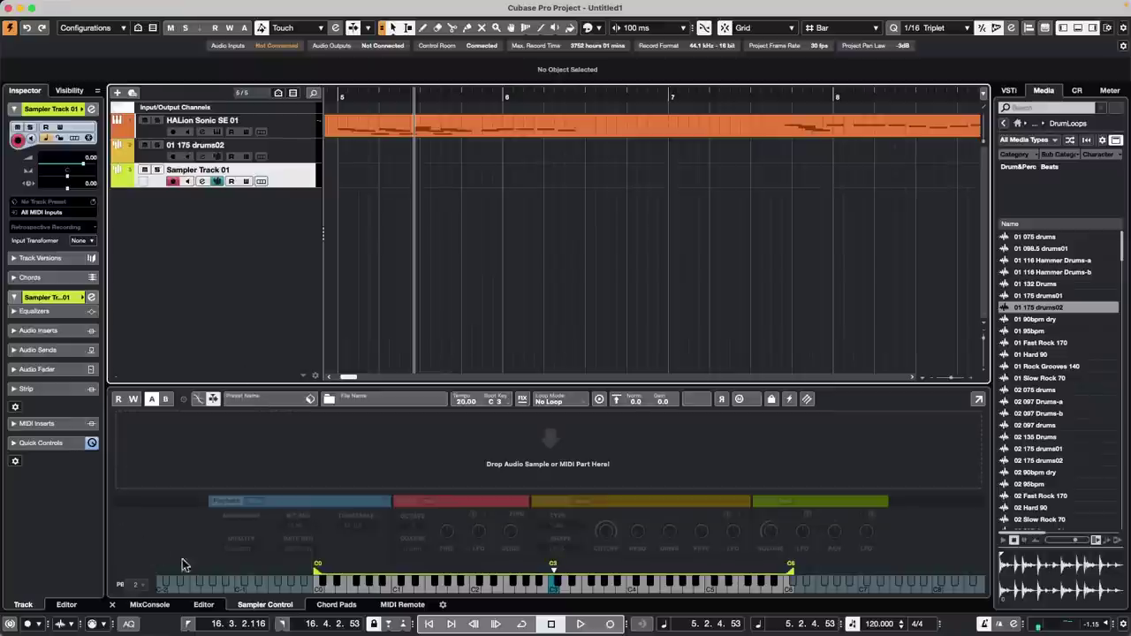
Set the pitchbend range of the empty sampler track to 12
click(143, 584)
click(144, 585)
click(145, 585)
click(145, 586)
click(144, 585)
click(143, 585)
click(143, 586)
click(144, 585)
click(143, 585)
click(144, 585)
scroll(143, 586, down, 2)
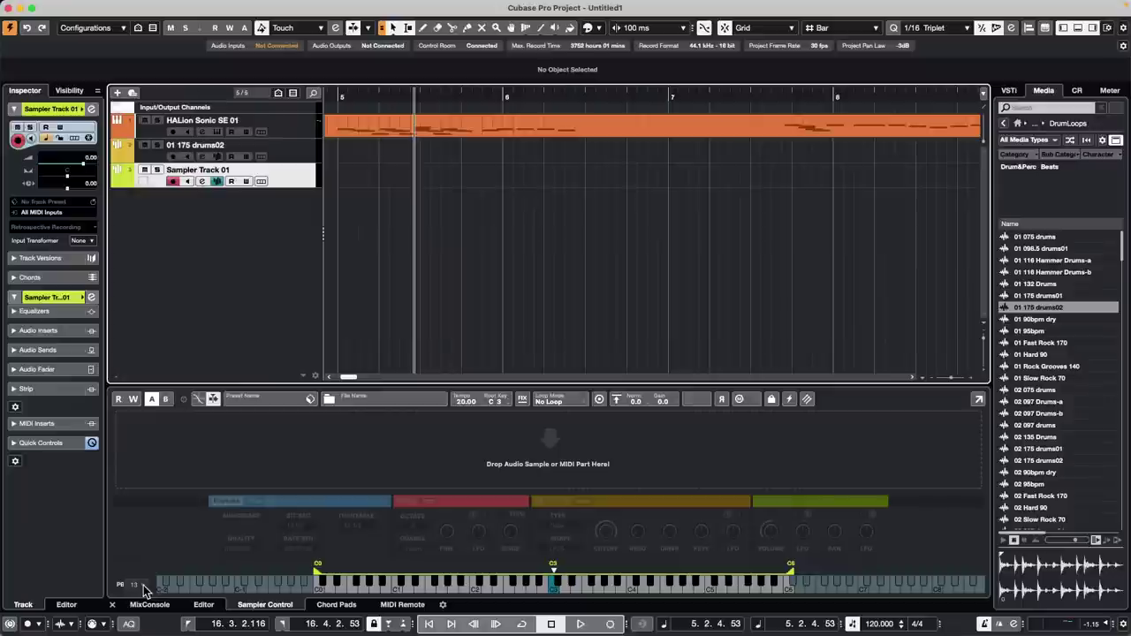
right_click(282, 180)
click(188, 274)
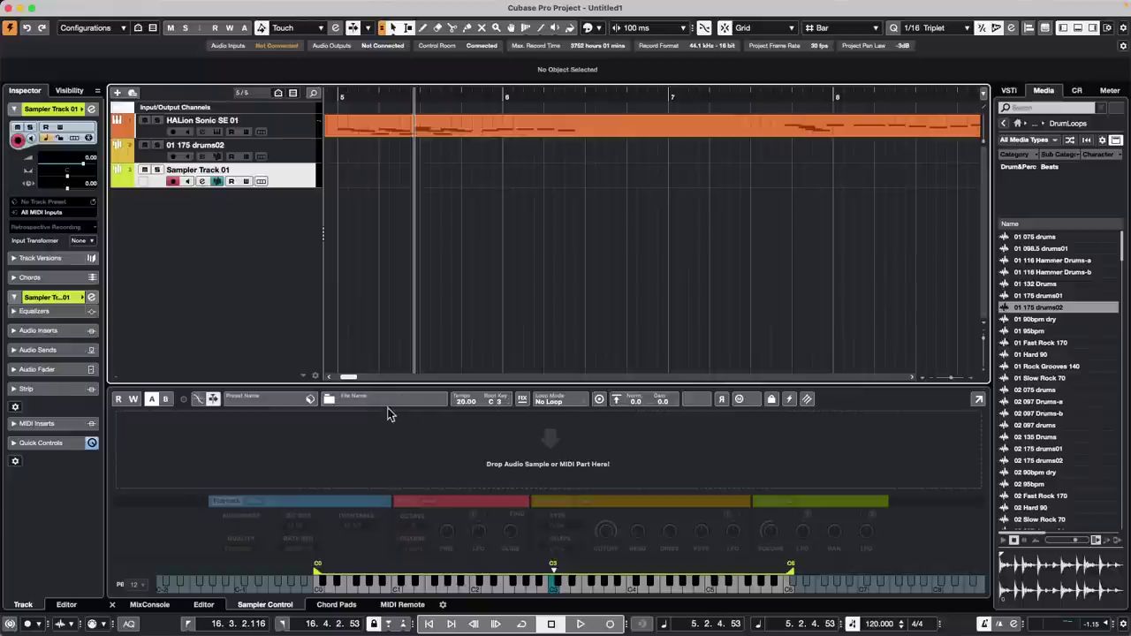
click(331, 402)
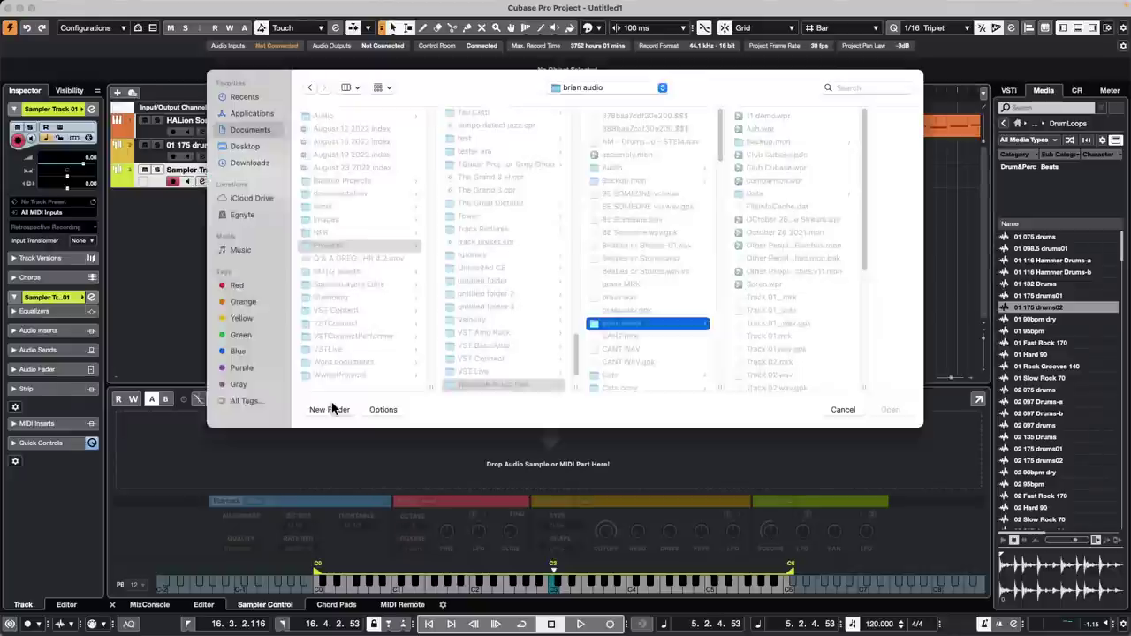
click(844, 410)
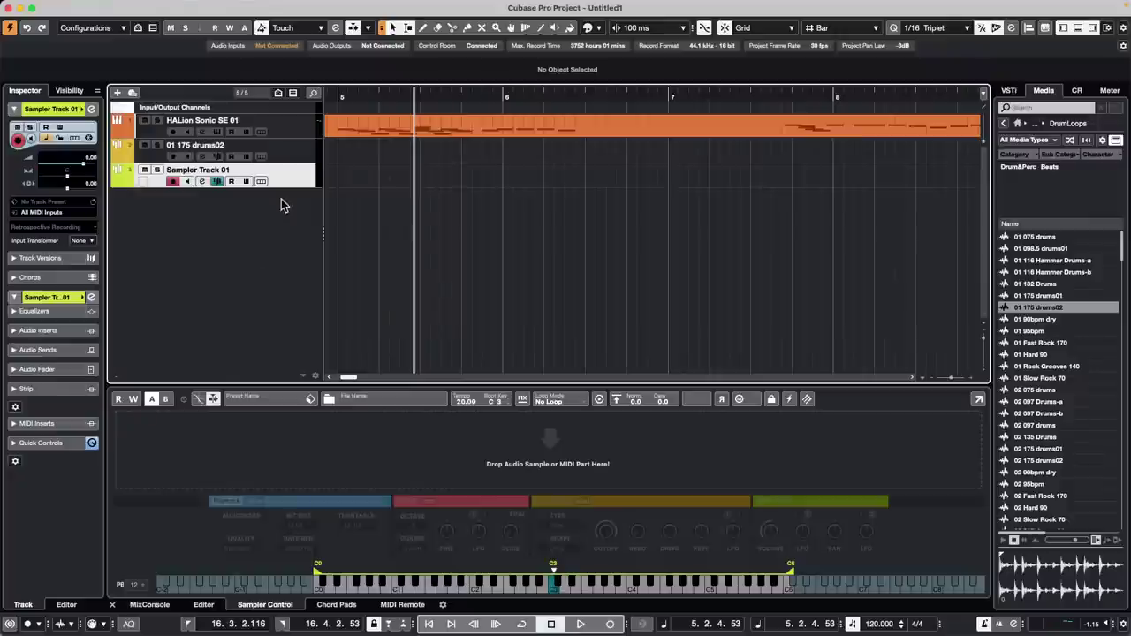
Select the HALion Sonic SE 01 track and open the recent project jump off.cpr
click(314, 124)
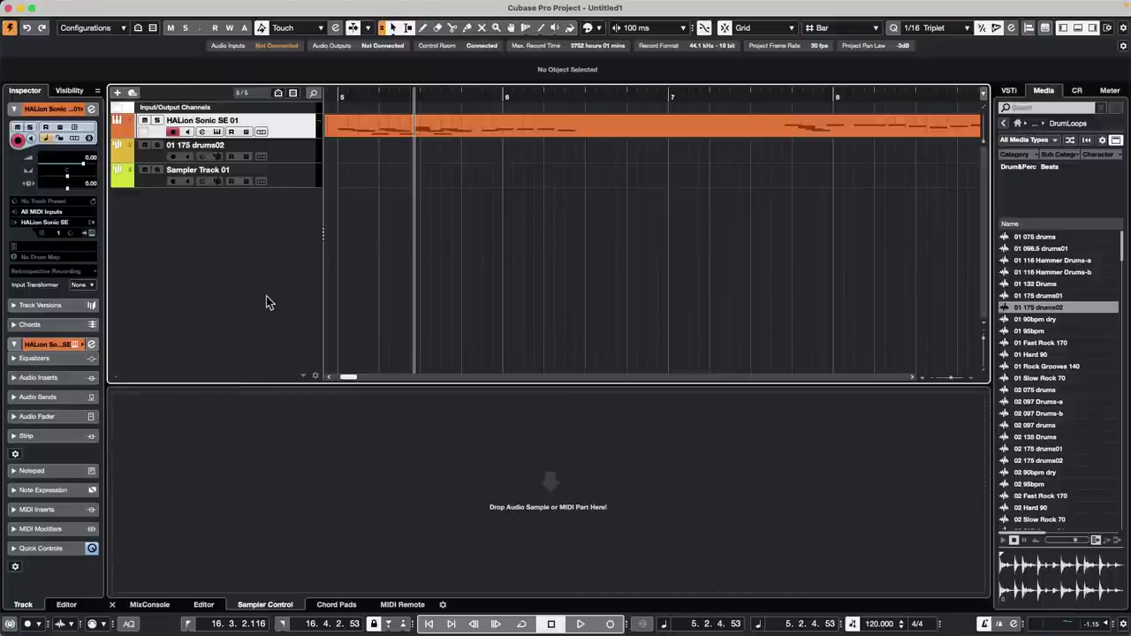
click(80, 7)
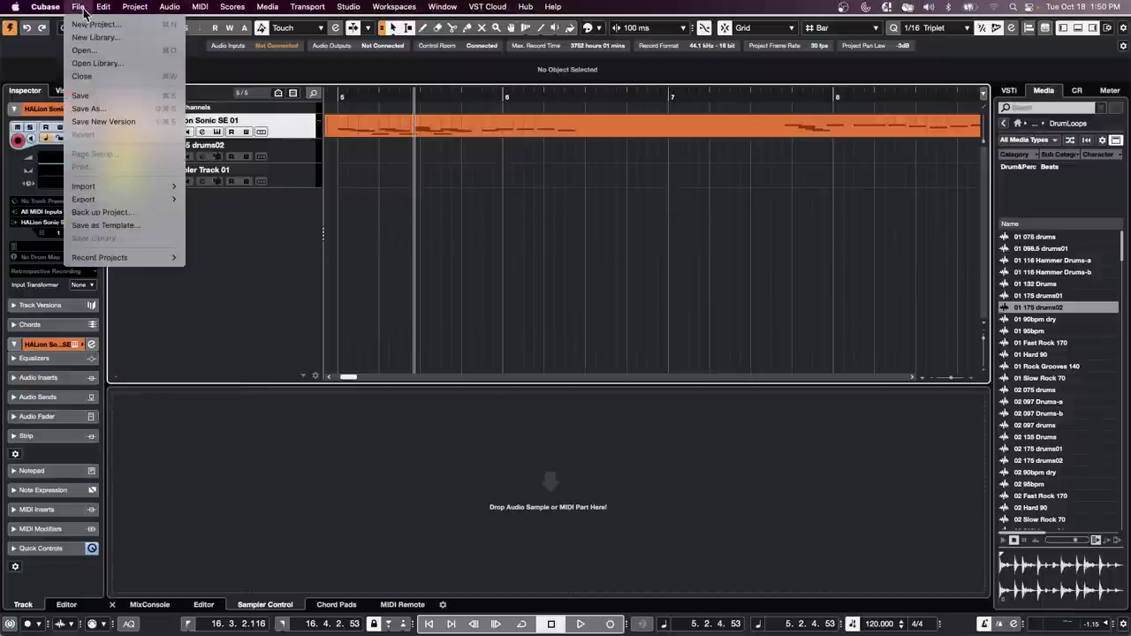
mouse_move(119, 257)
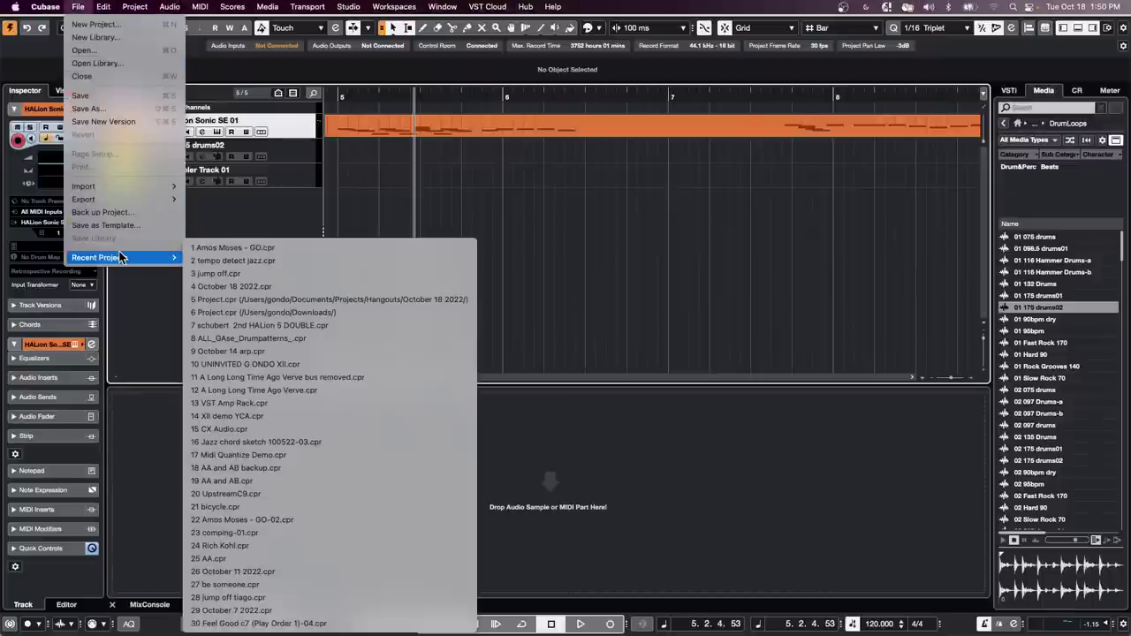
click(315, 277)
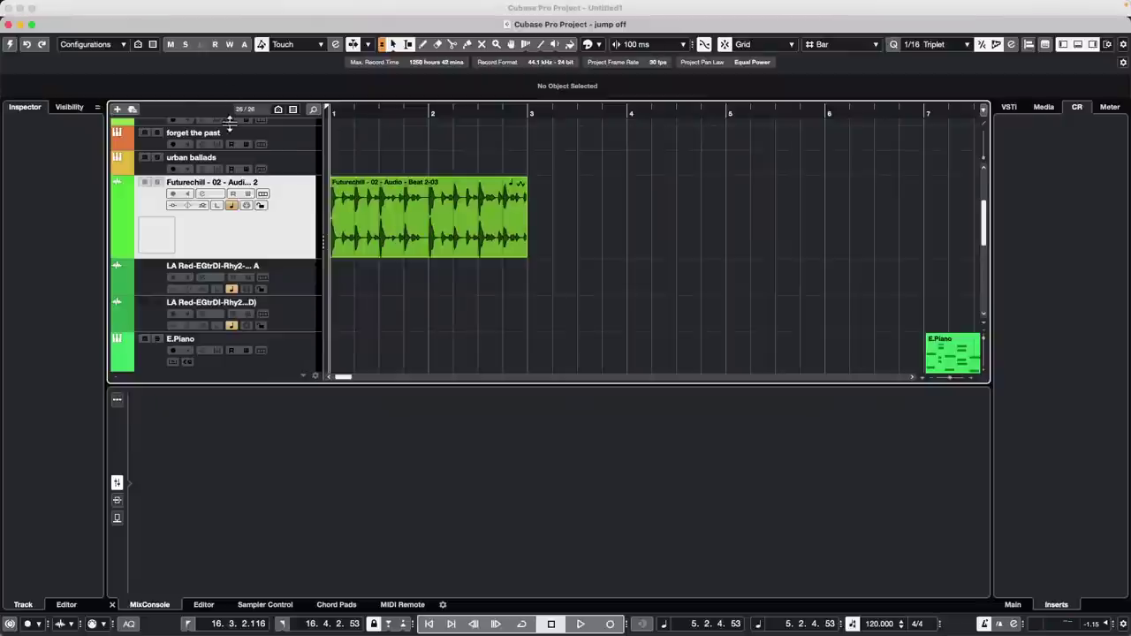
Select the synth bass track and activate the jump off project
scroll(232, 133, up, 5)
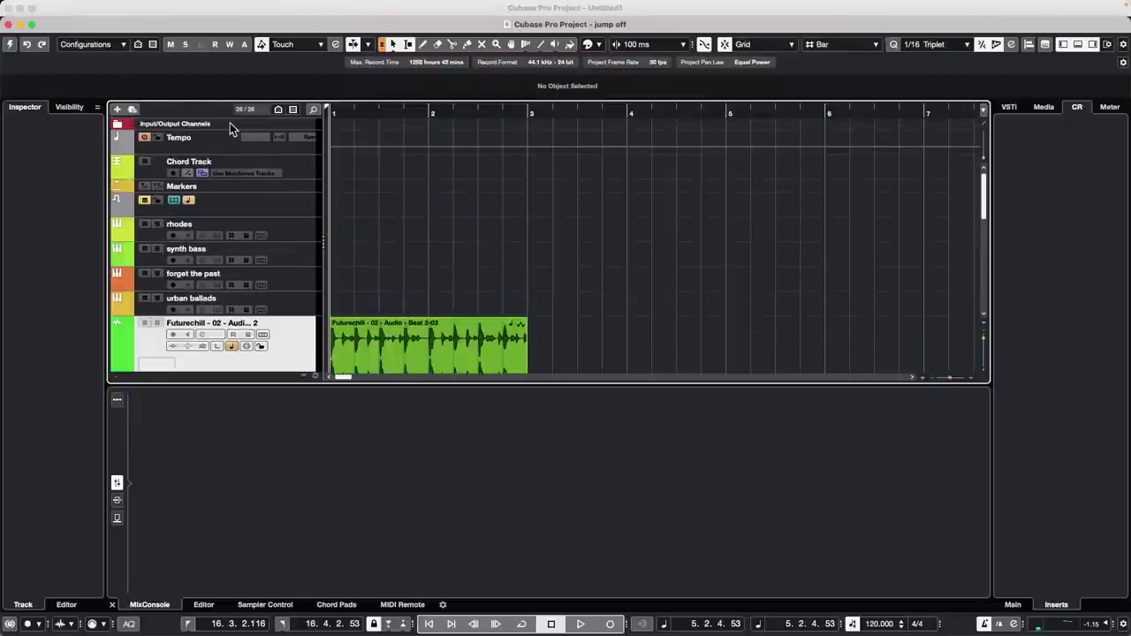
click(308, 229)
click(312, 257)
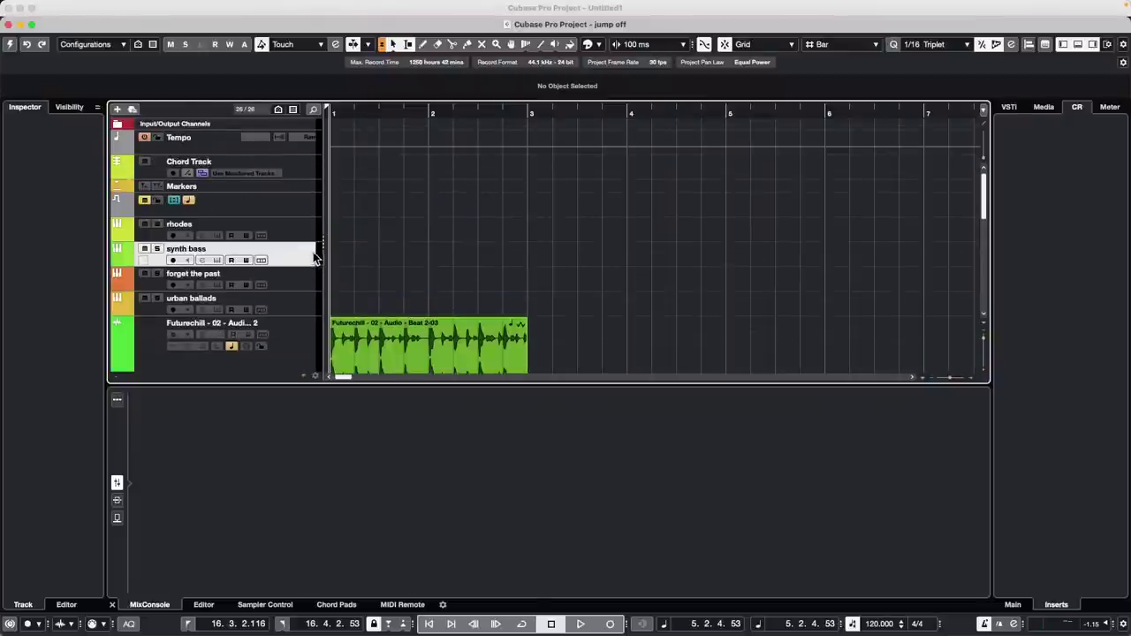
click(11, 44)
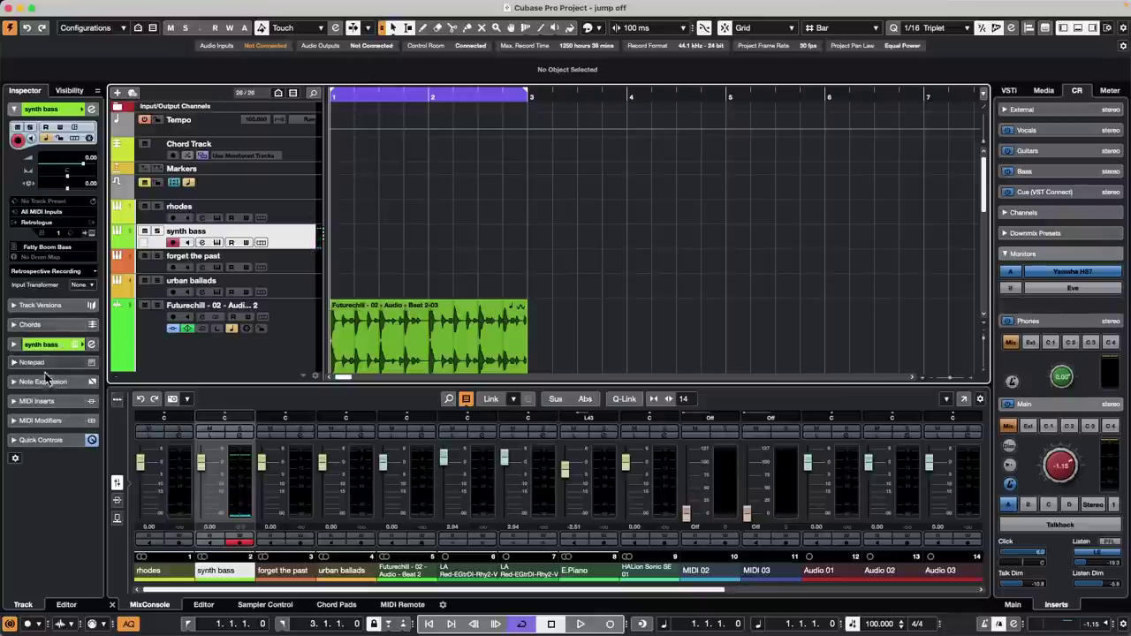
Load Arpache 5 into the first MIDI insert slot of the synth bass track
click(44, 400)
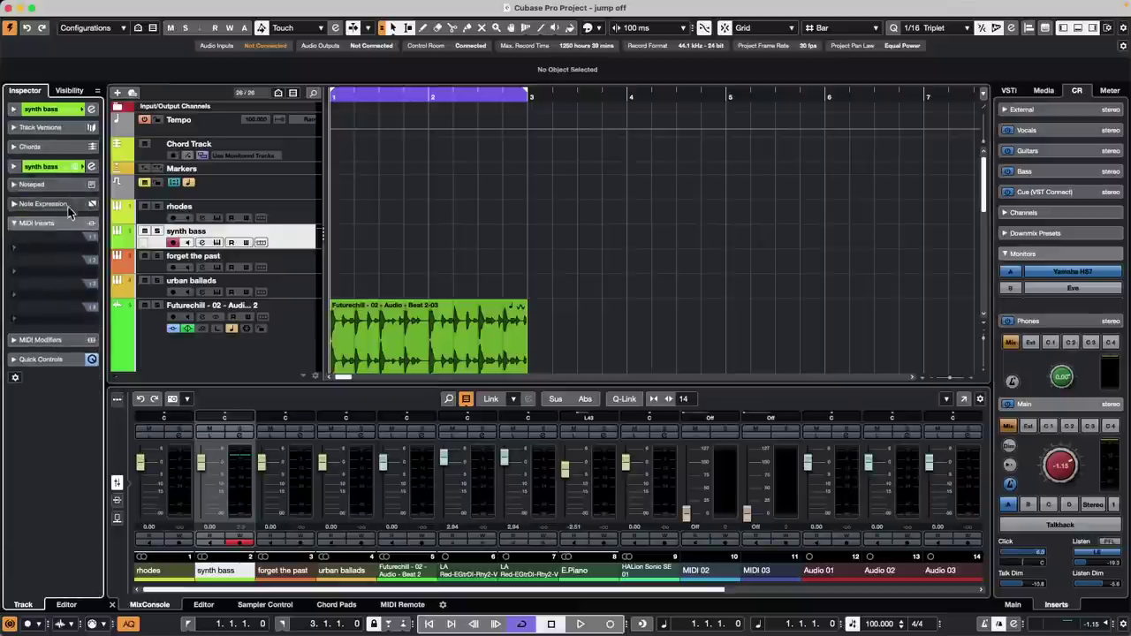
click(52, 240)
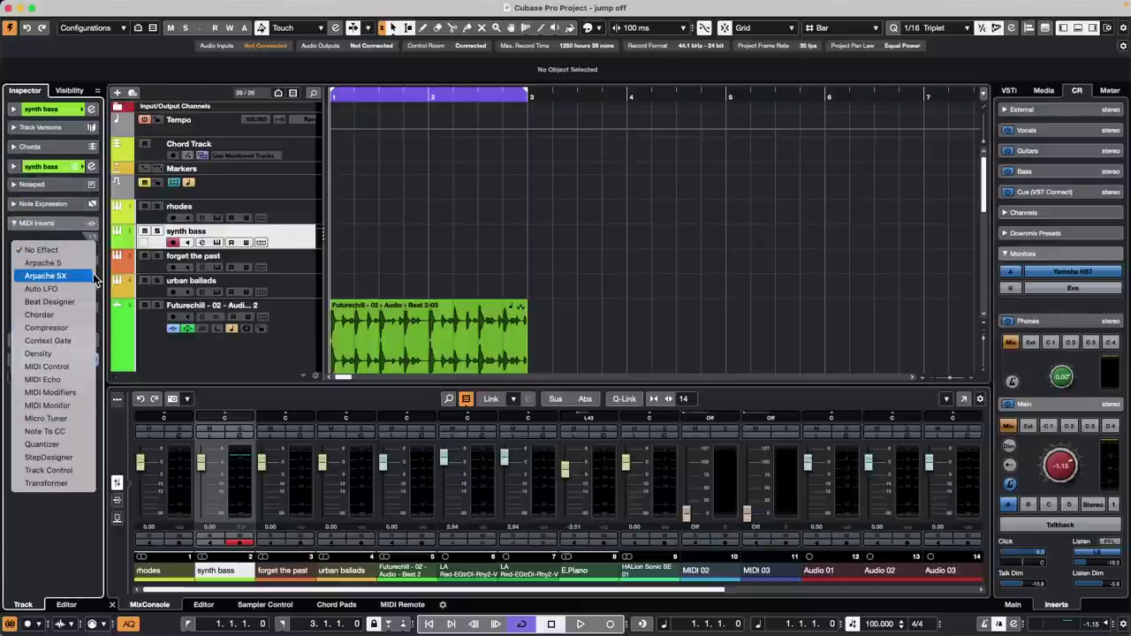
click(43, 263)
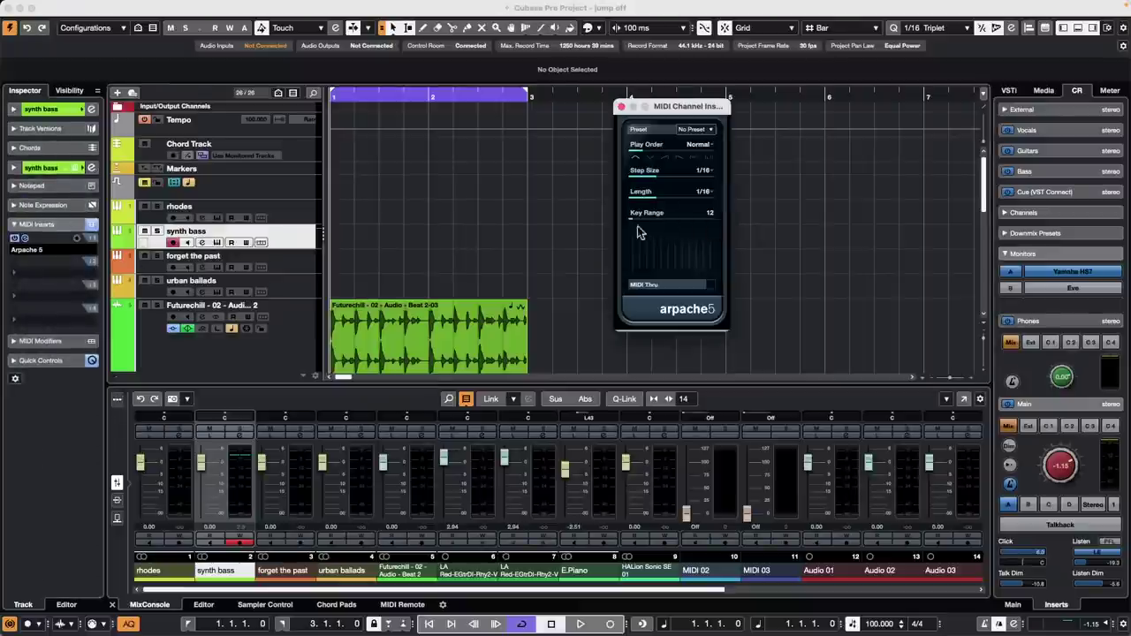
Try the Invert play order in Arpache 5 on the synth bass track, and switch it to Up Only
click(656, 158)
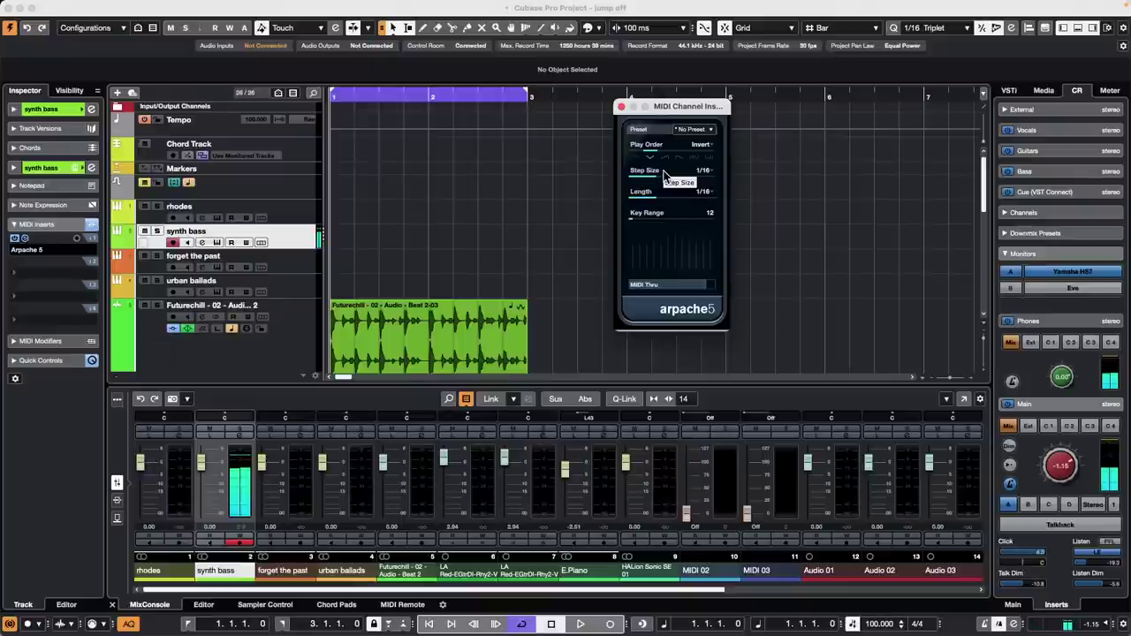
click(708, 146)
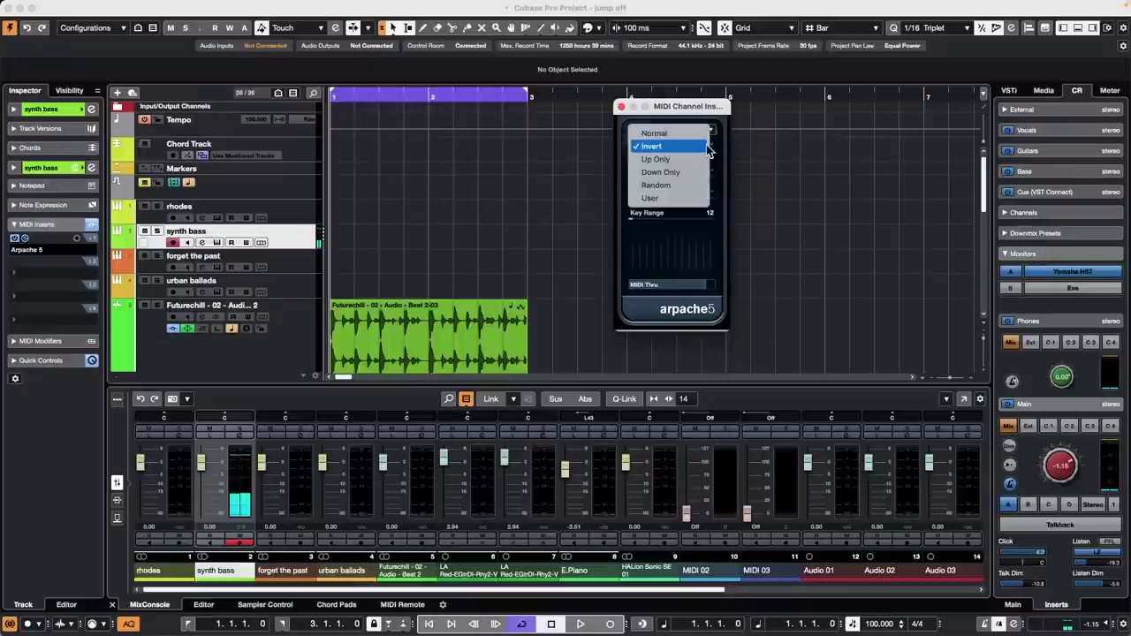
click(693, 159)
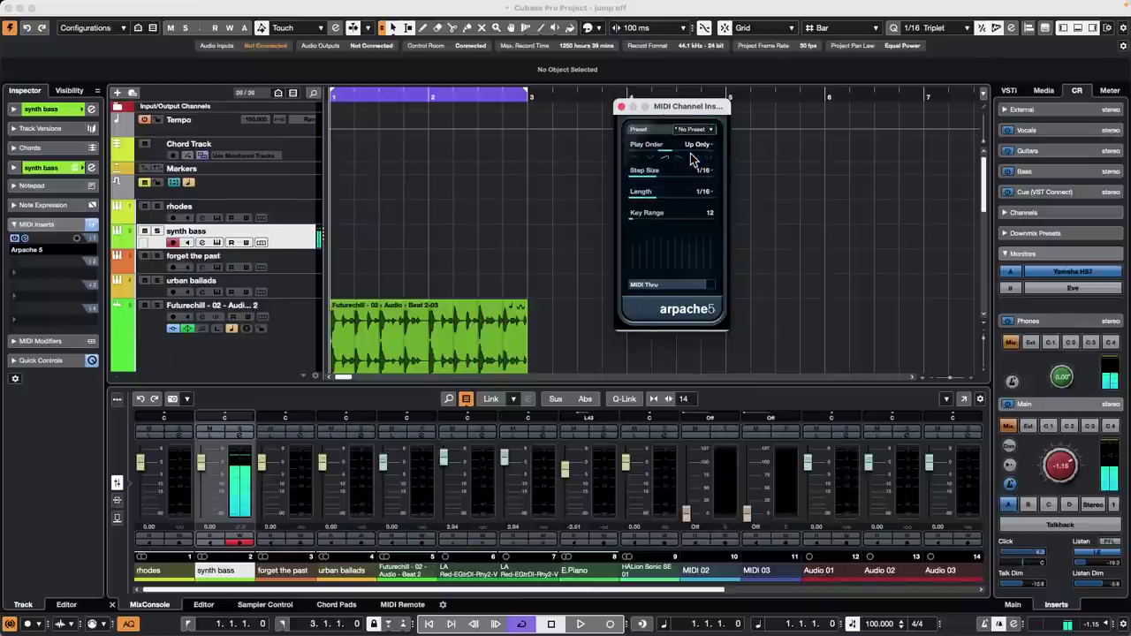
Set Arpache 5's length to dotted 1/8 and, with the drum loop playing, its step size to dotted 1/8
click(707, 195)
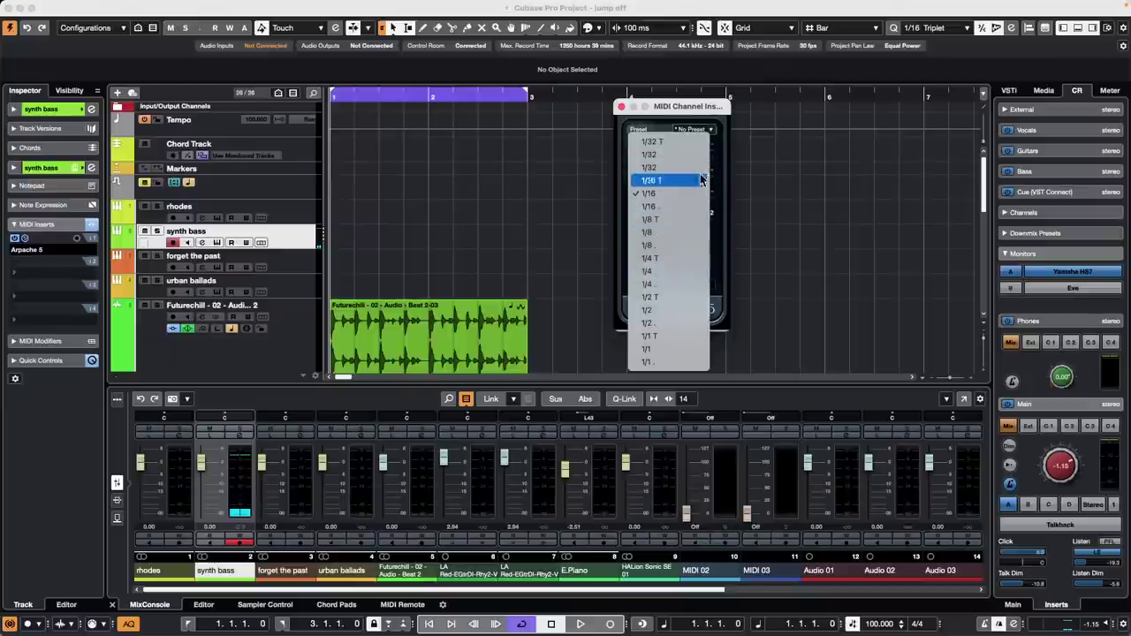
click(671, 246)
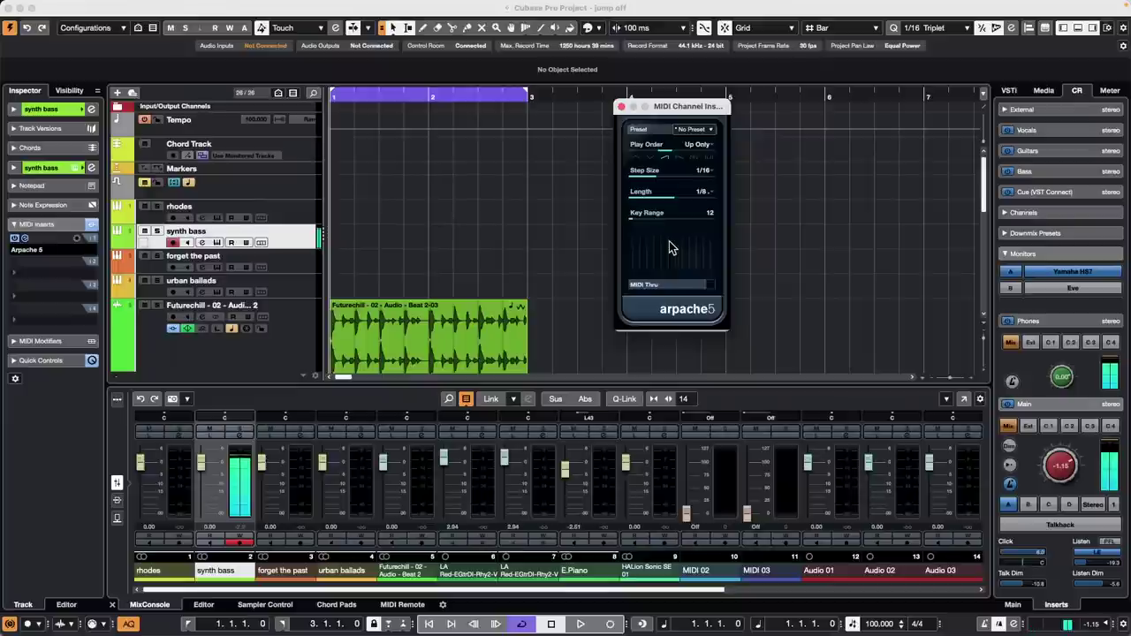
click(705, 172)
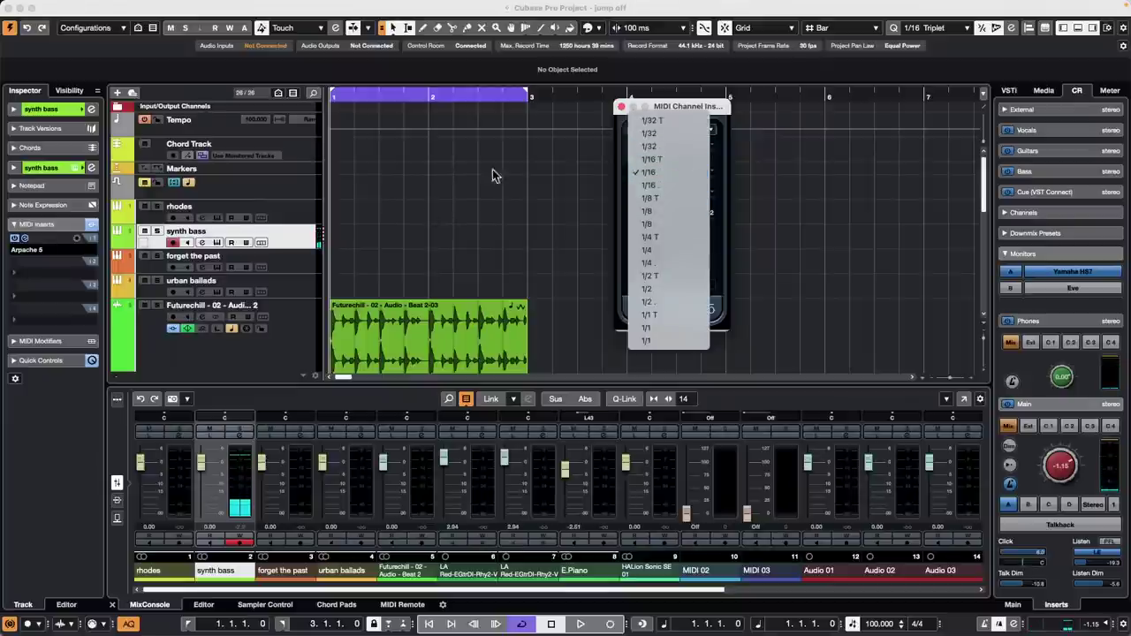
click(442, 163)
key(space)
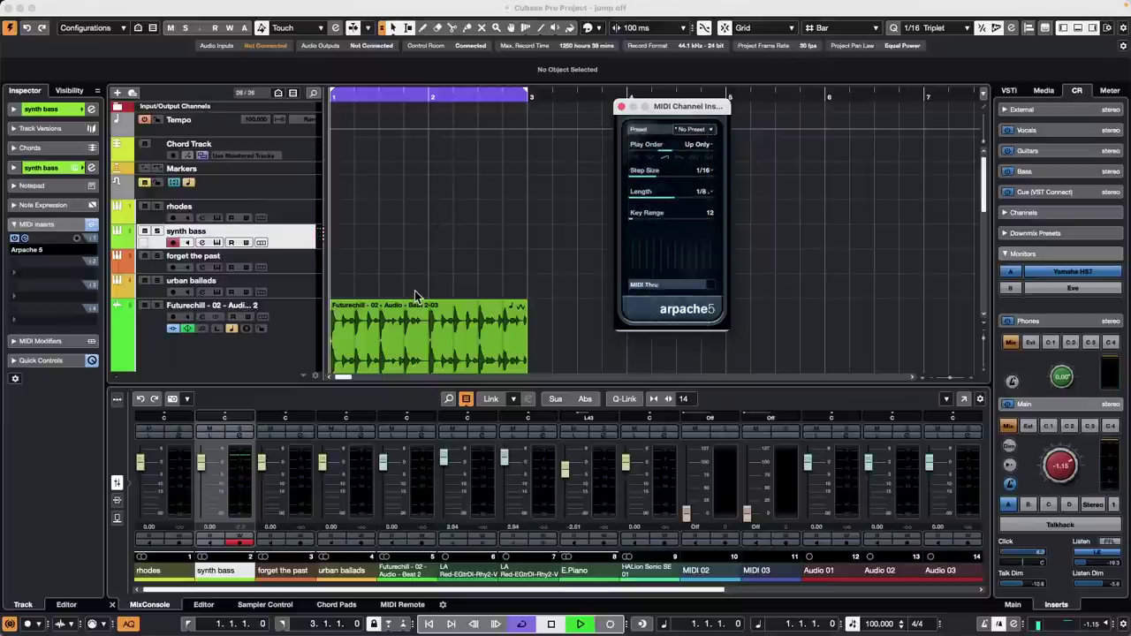
click(704, 171)
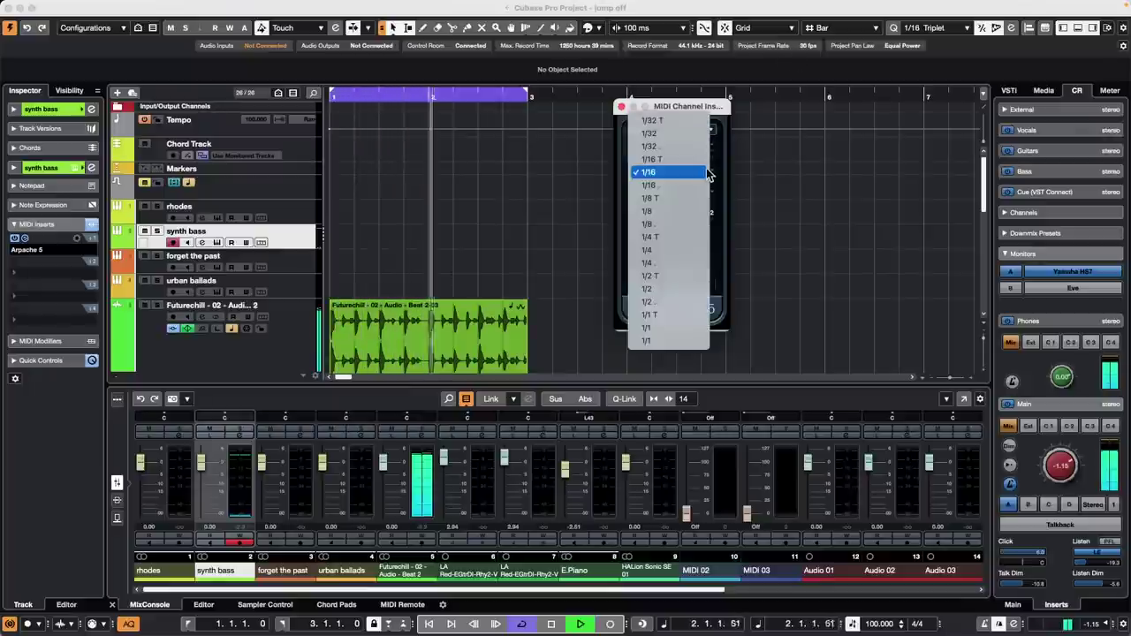
click(672, 212)
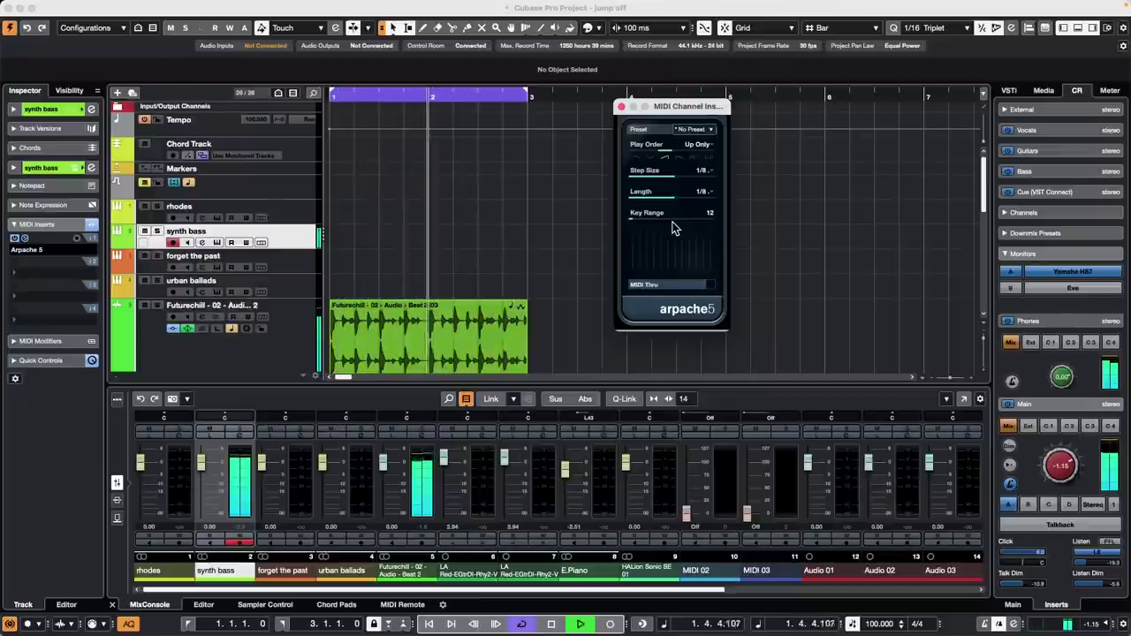
key(space)
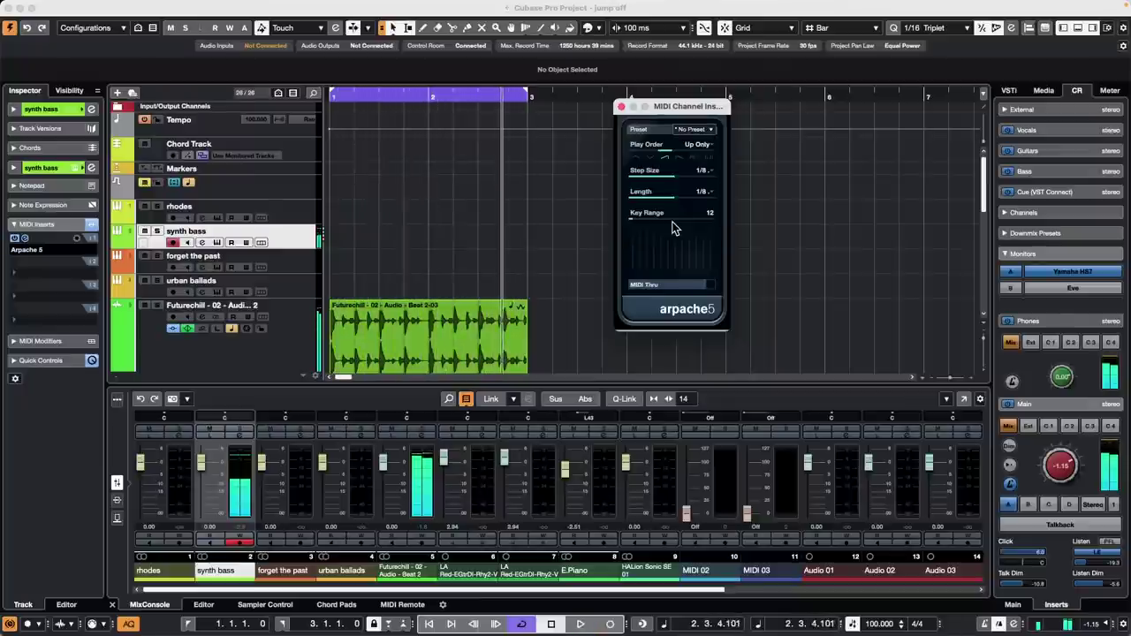
Load MIDI Control in the second MIDI insert slot of the synth bass track and enable CC 1 (Modulation)
click(62, 282)
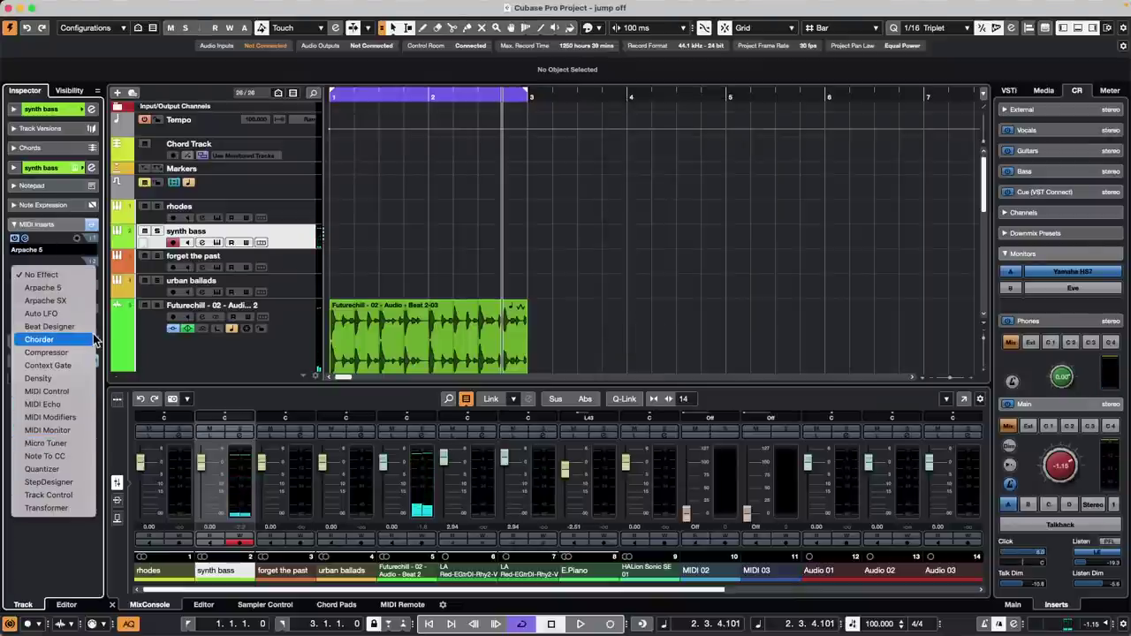
click(46, 392)
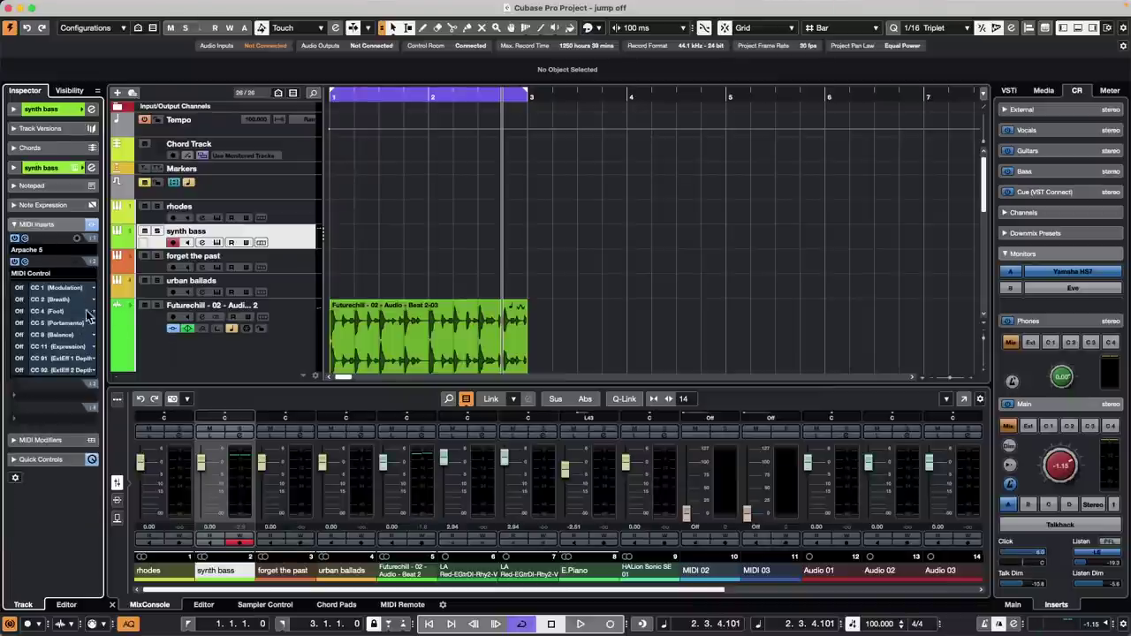
click(18, 287)
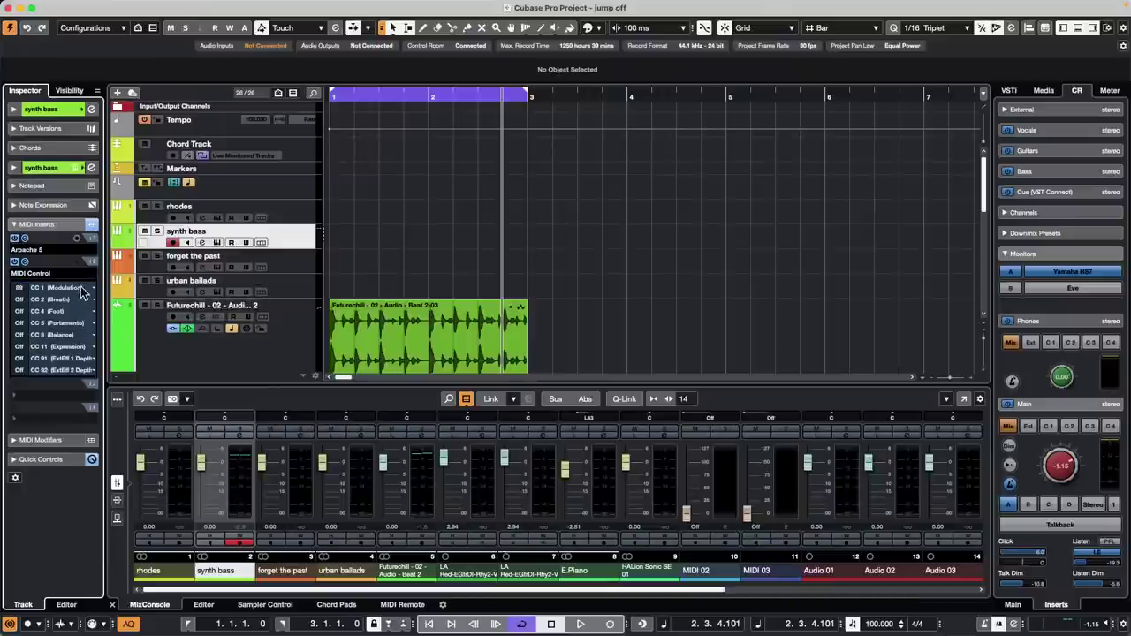
Load Quantizer in the third MIDI insert slot and set its swing and strength to 100 %
click(56, 387)
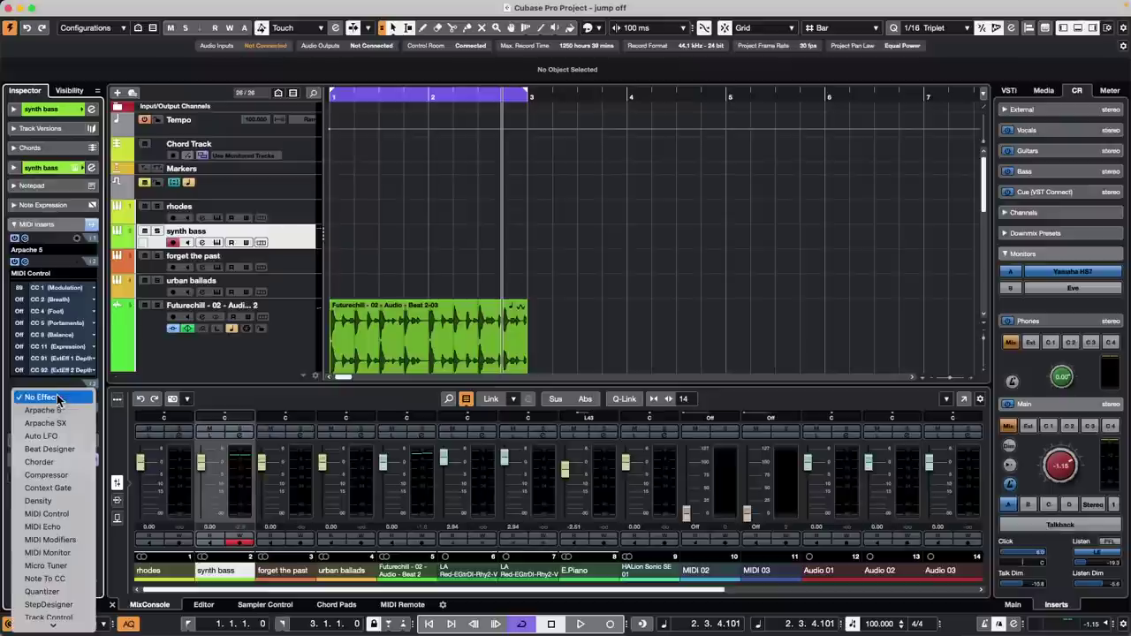
click(42, 585)
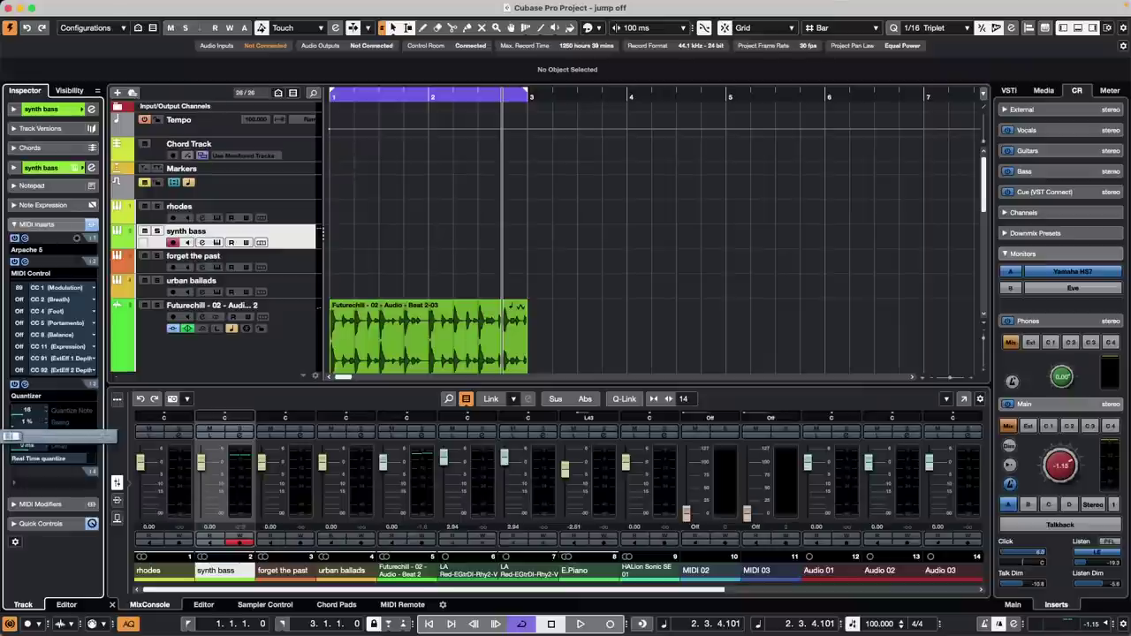
drag(11, 435, 106, 436)
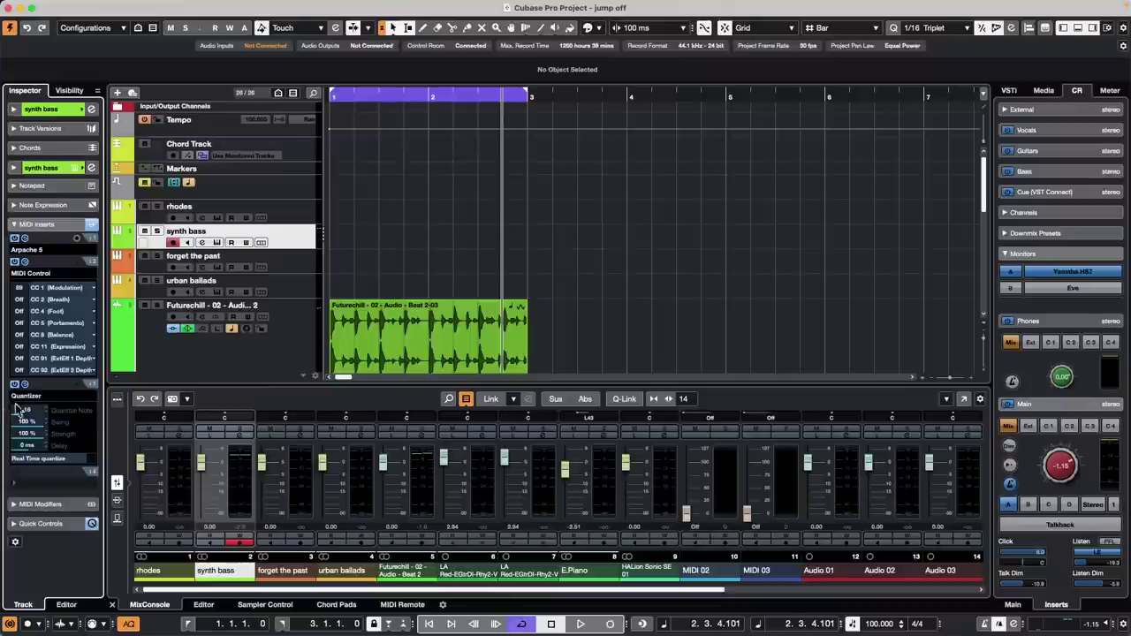
Remove the Quantizer from the third MIDI insert slot and load Auto LFO there, closing its plug-in window
click(36, 397)
click(39, 208)
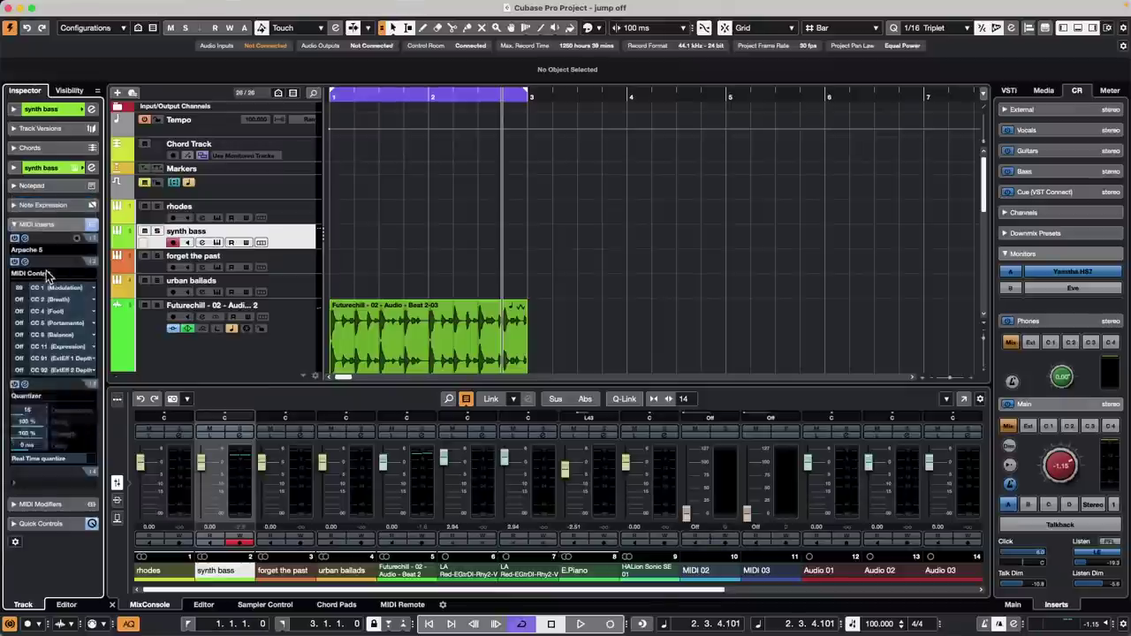
click(49, 398)
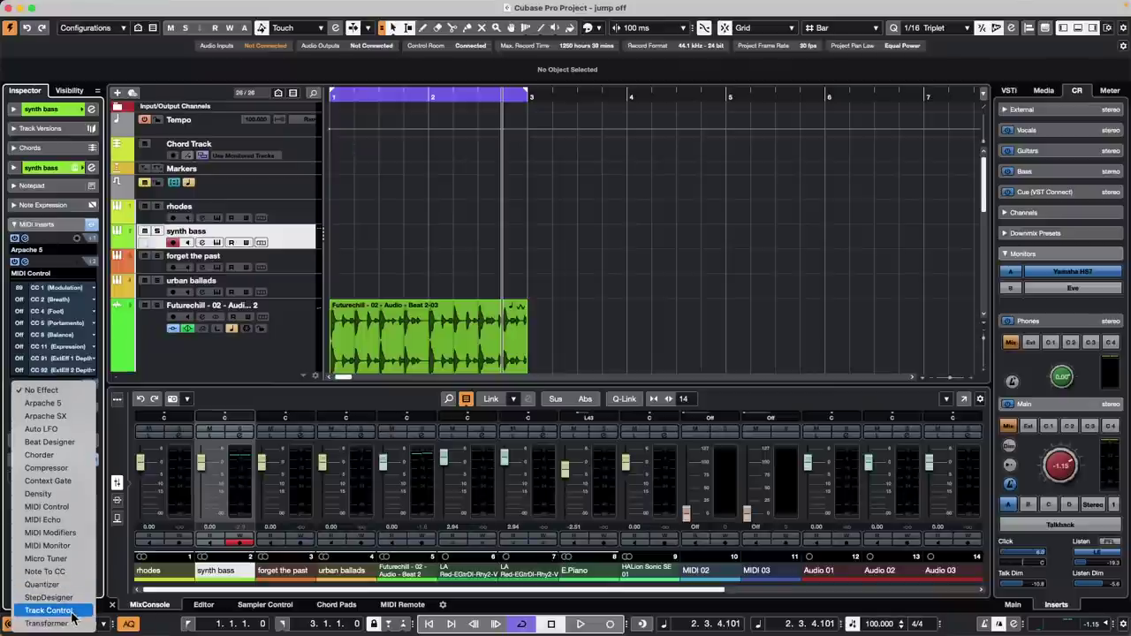
click(63, 430)
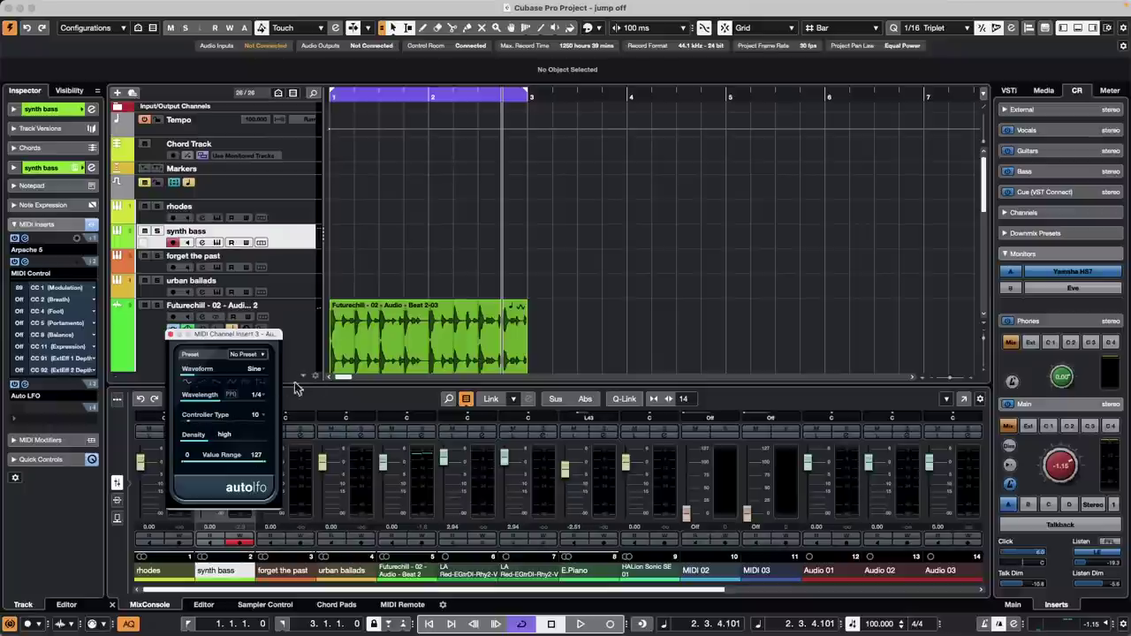
click(170, 335)
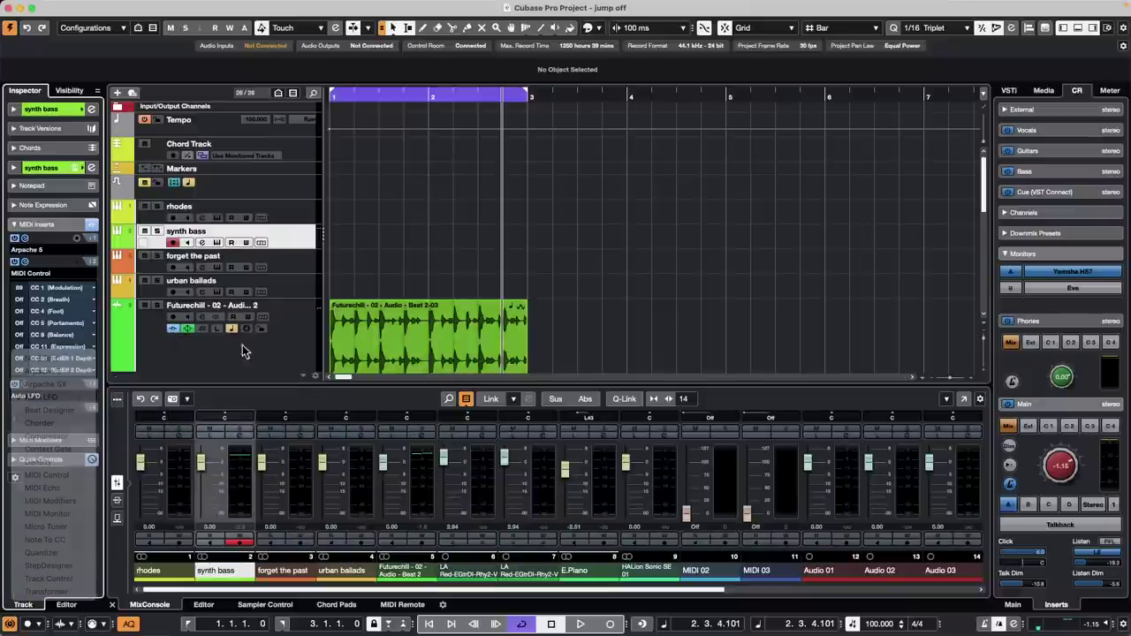
Set all three used MIDI insert slots on the synth bass track to No Effect, removing Auto LFO, MIDI Control and Arpache 5
click(36, 396)
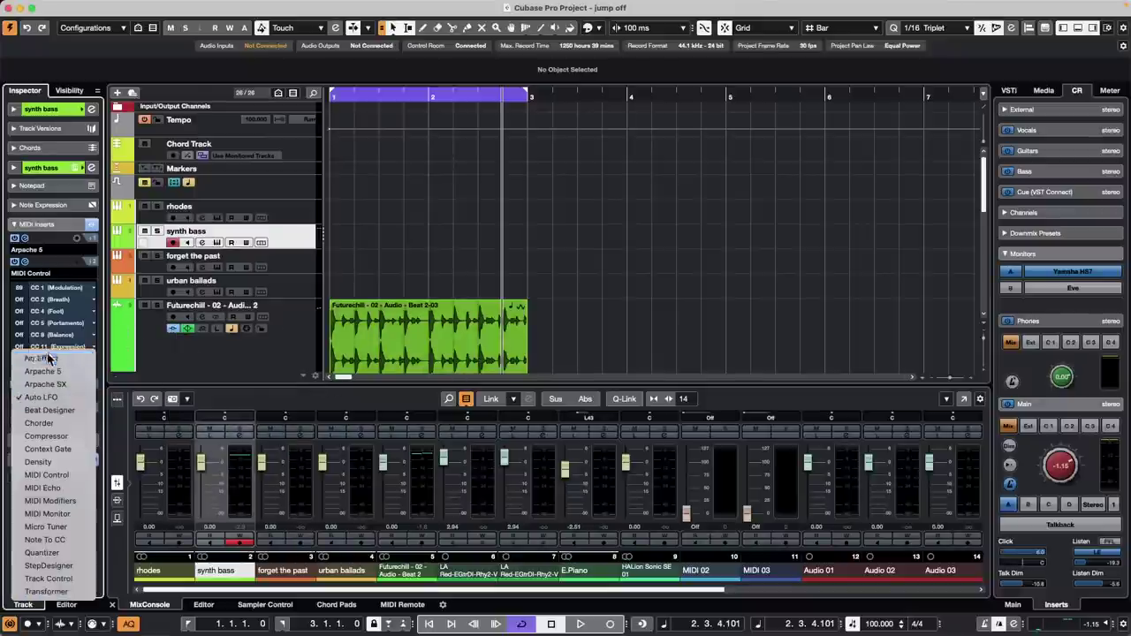
click(40, 358)
click(38, 274)
click(84, 162)
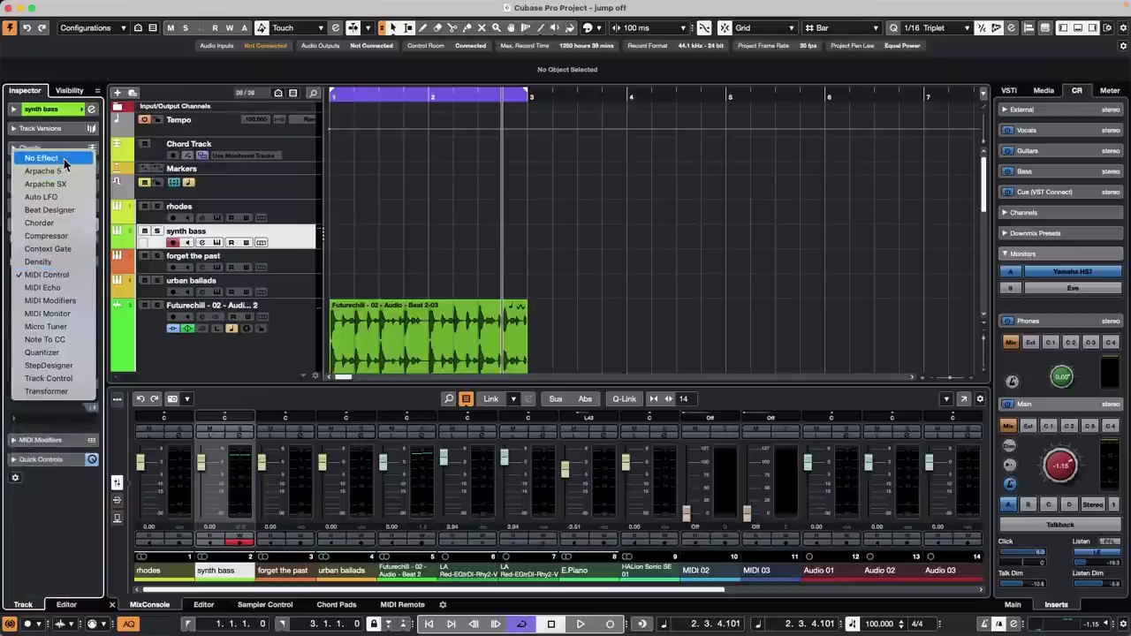
click(47, 250)
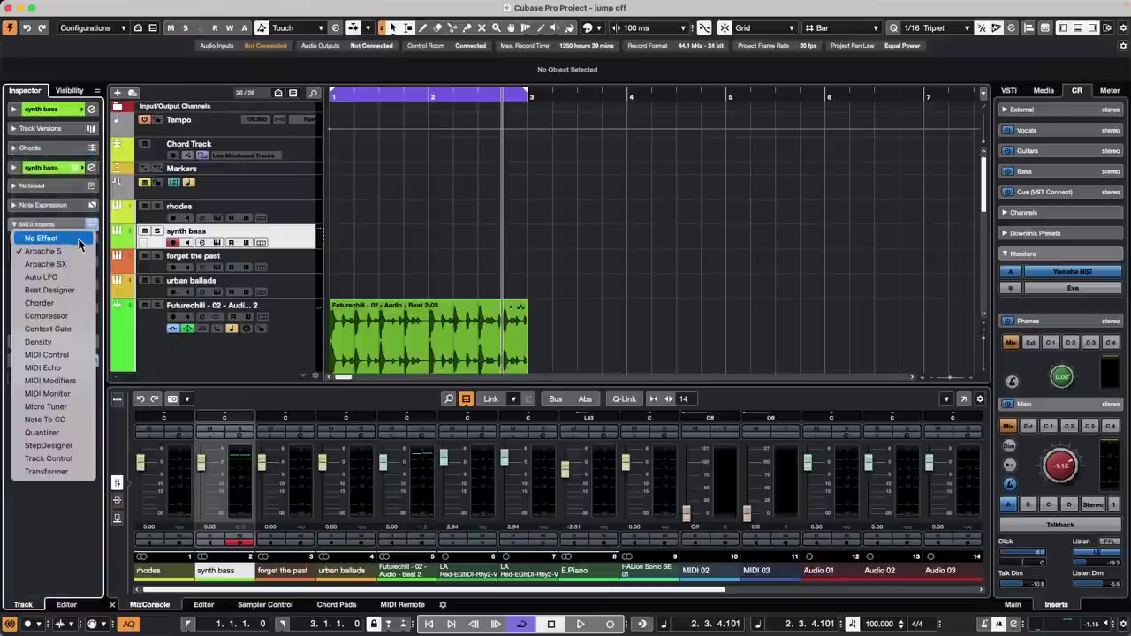
click(72, 241)
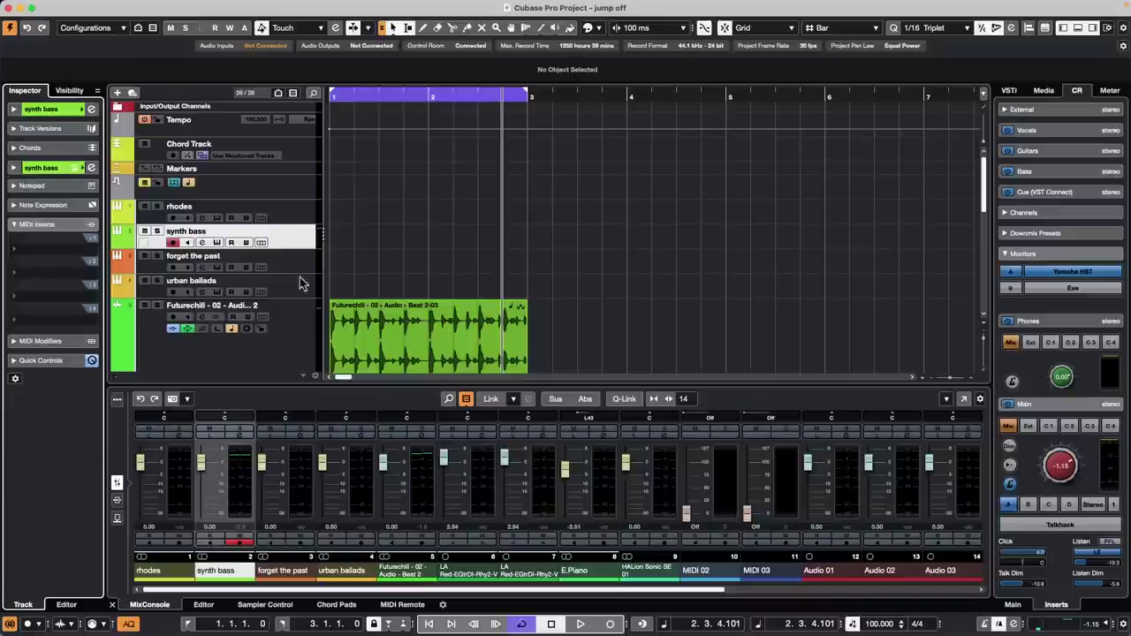
Open the recent project "Amos Moses - GO.cpr" and maximize its project window
scroll(404, 297, down, 8)
scroll(411, 301, down, 3)
scroll(432, 175, up, 10)
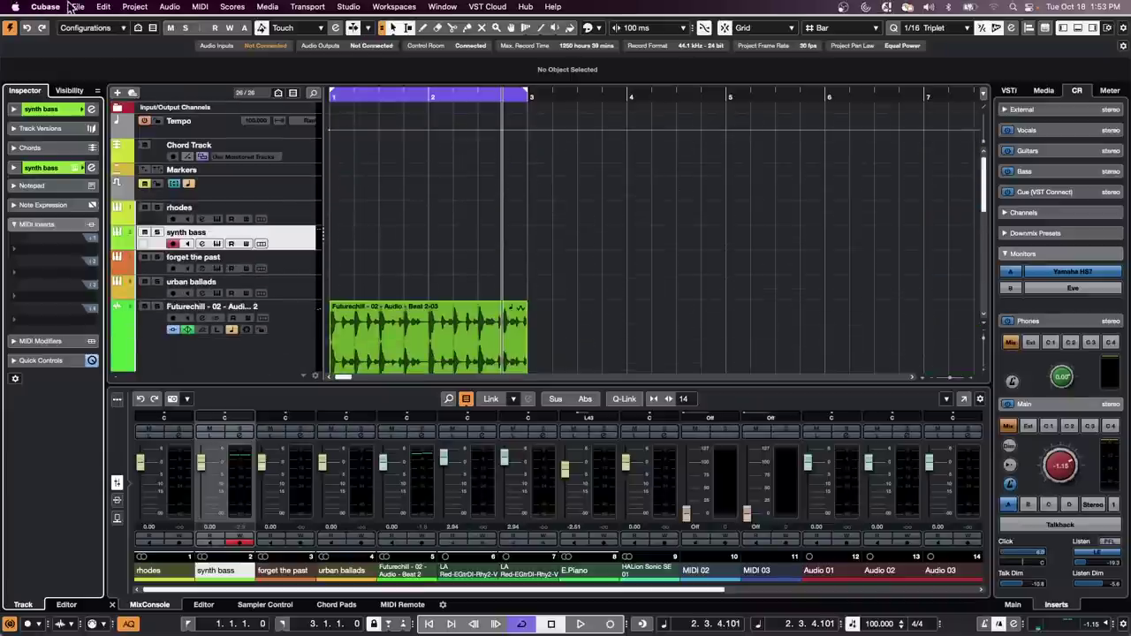
click(78, 6)
mouse_move(133, 257)
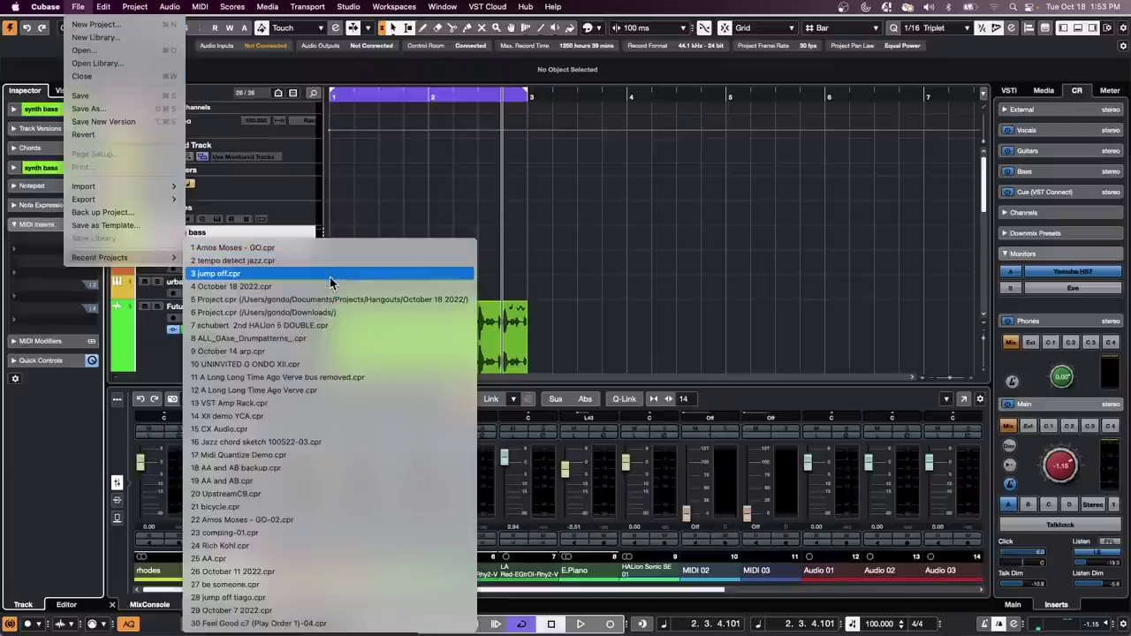
click(330, 248)
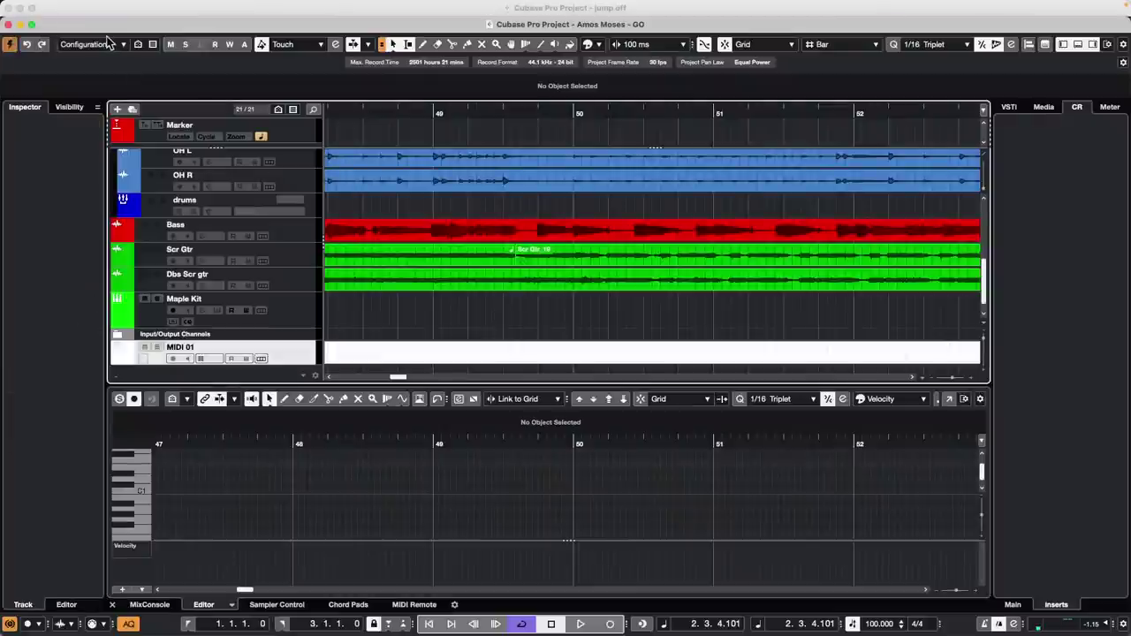
click(32, 26)
Open the Bass event in the sample editor and display its VariAudio pitch segments around 1:14
click(421, 220)
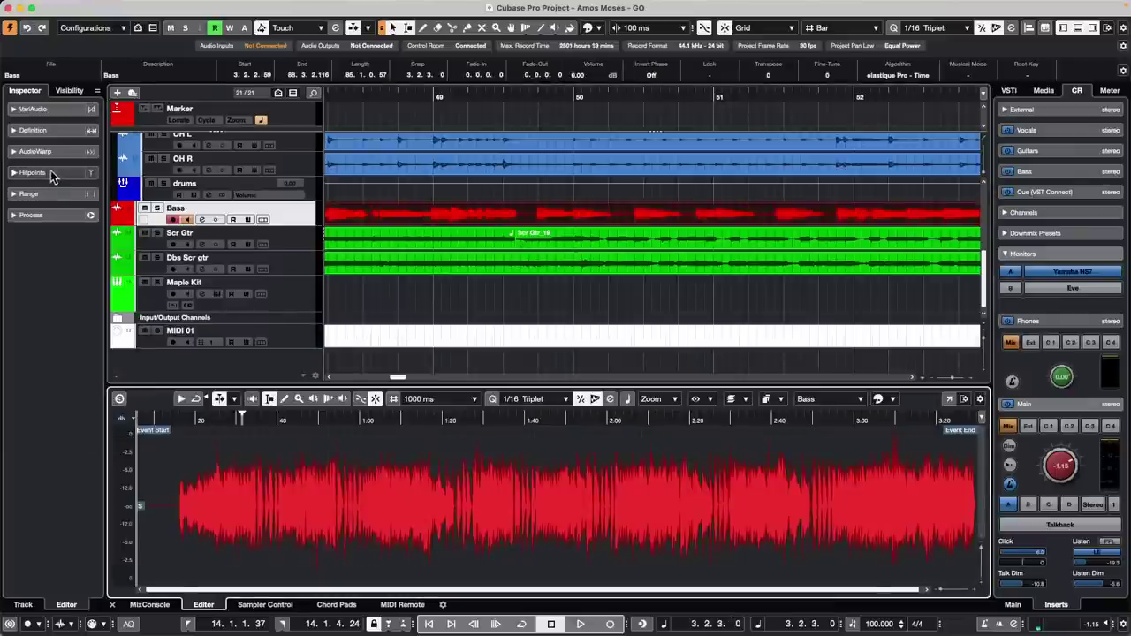
click(44, 109)
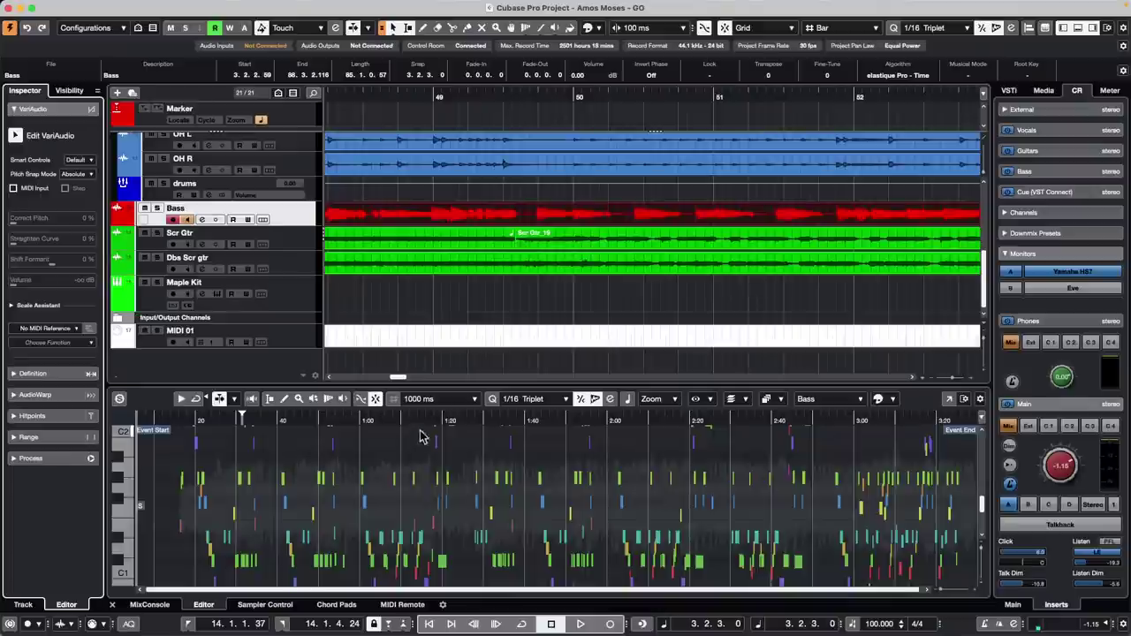
drag(379, 416, 500, 522)
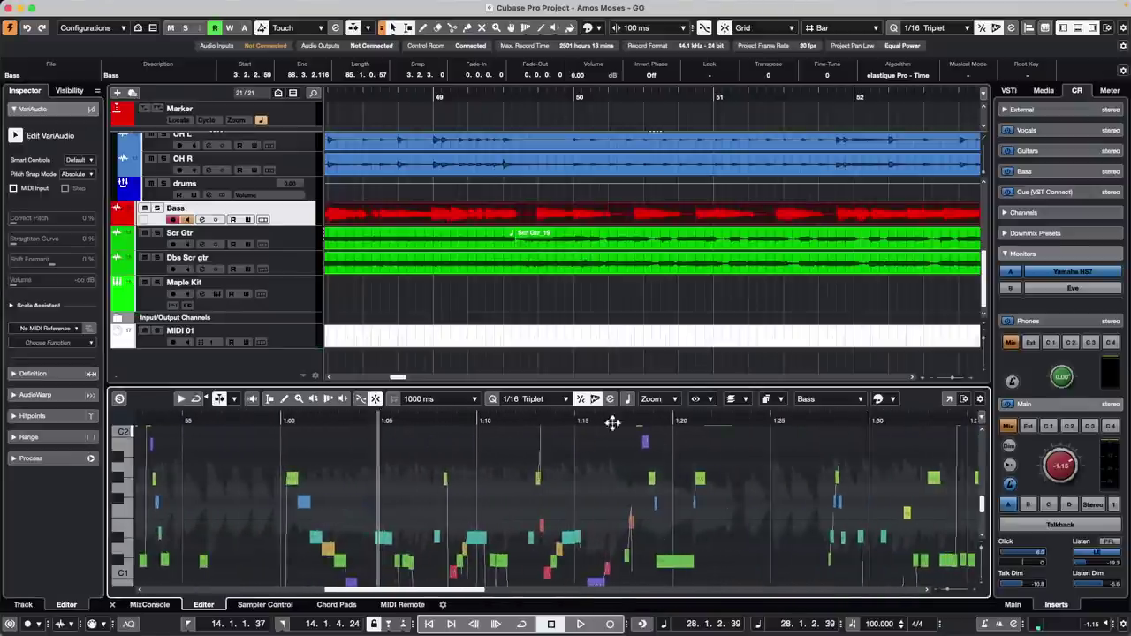
drag(543, 418, 644, 485)
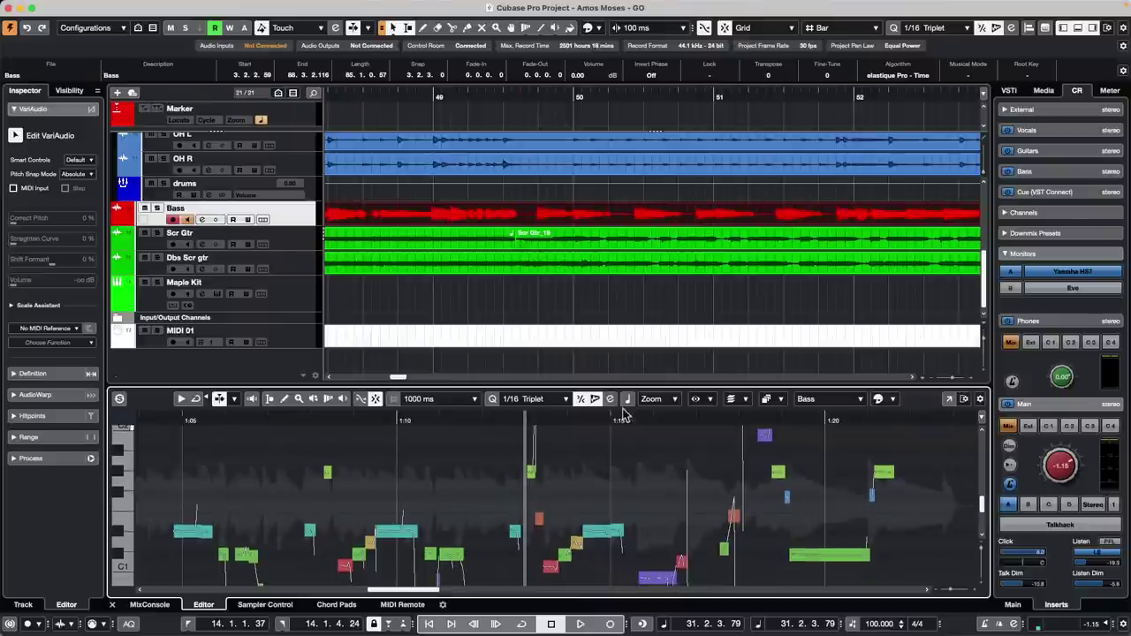
Play the Bass event from its start and examine its first VariAudio notes near 16.5 seconds up close
key(space)
key(l)
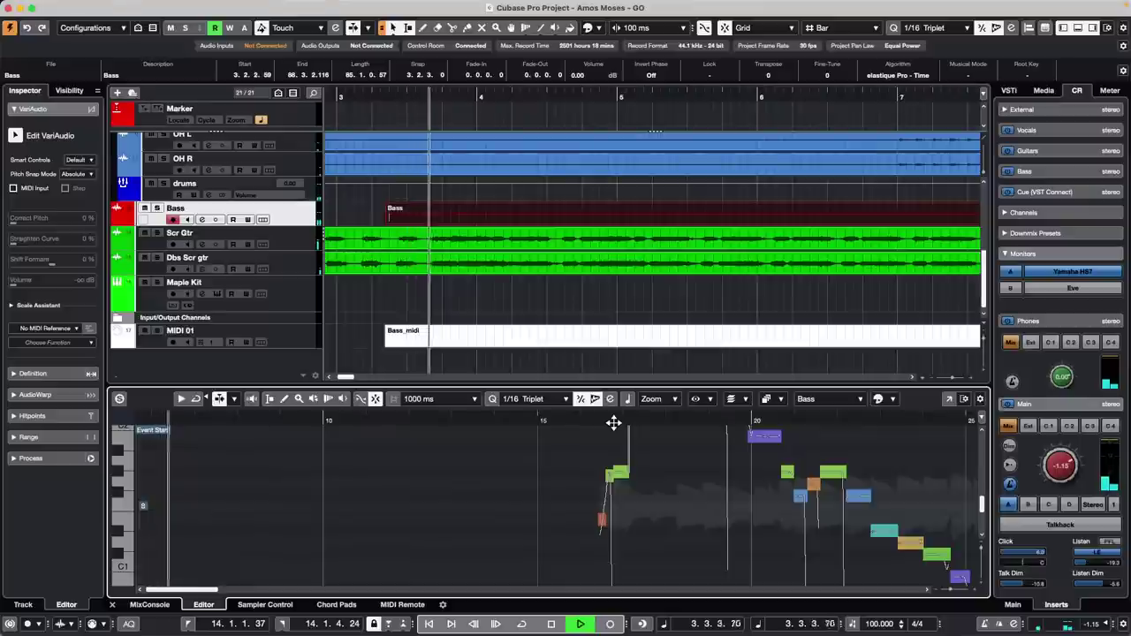
key(space)
key(space)
key(space)
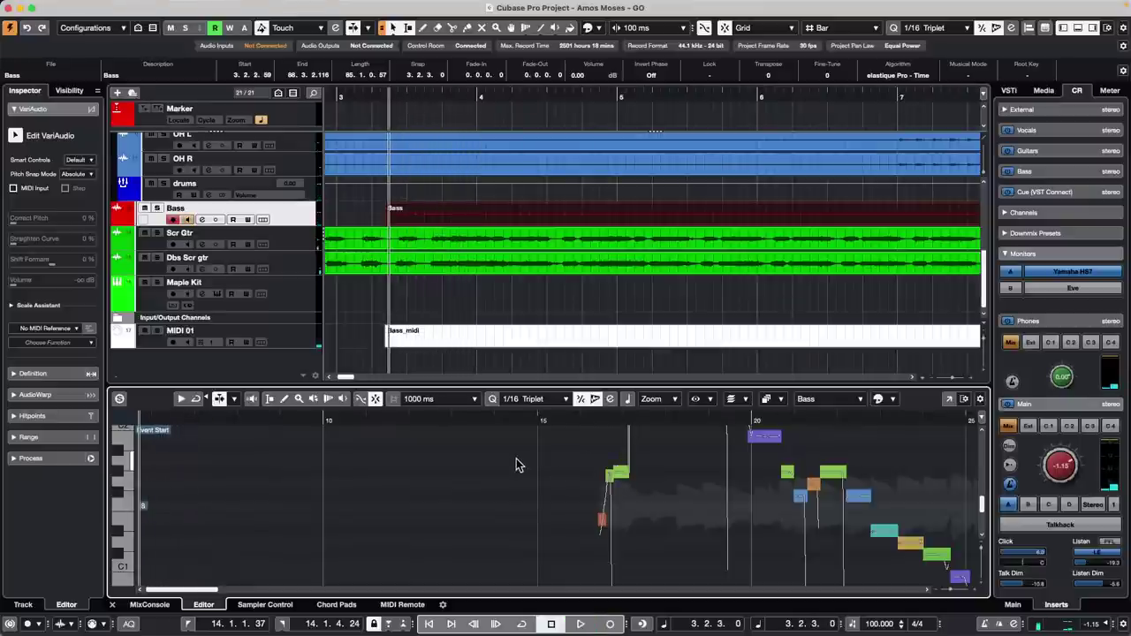
key(space)
key(space)
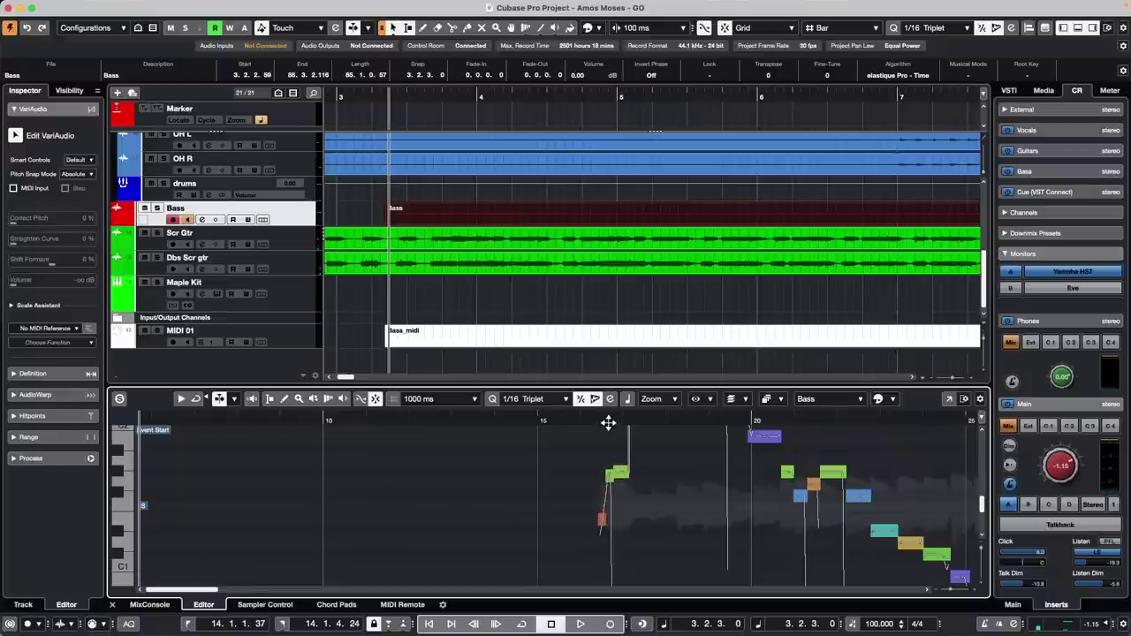
drag(608, 422, 609, 436)
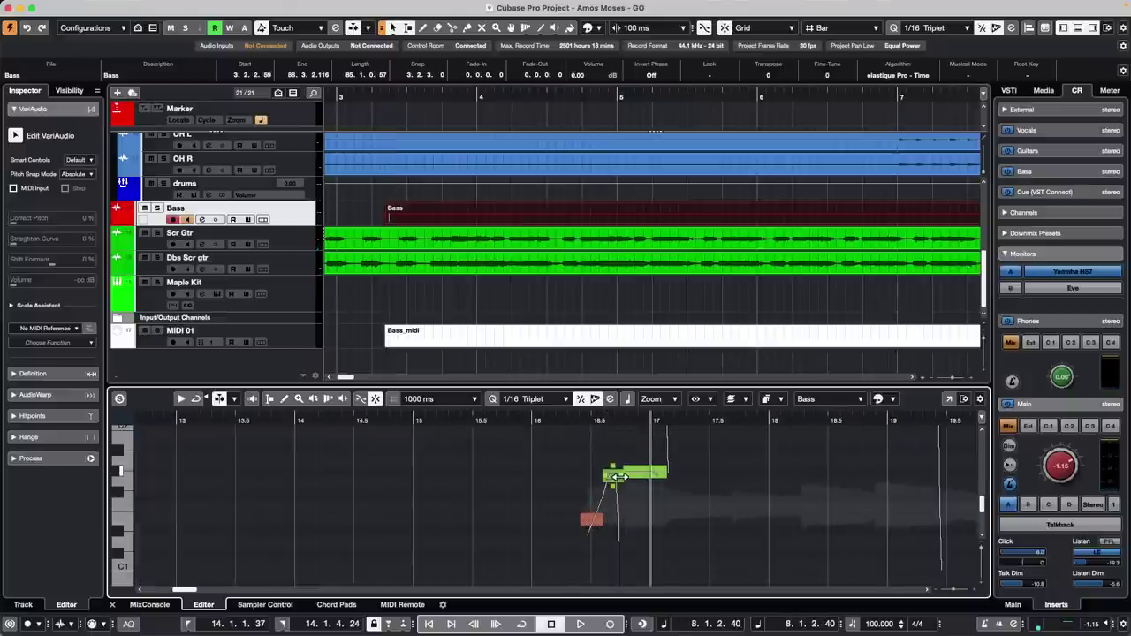
Correct the pitch of the G#1 Bass segment near 16.6 seconds
click(622, 471)
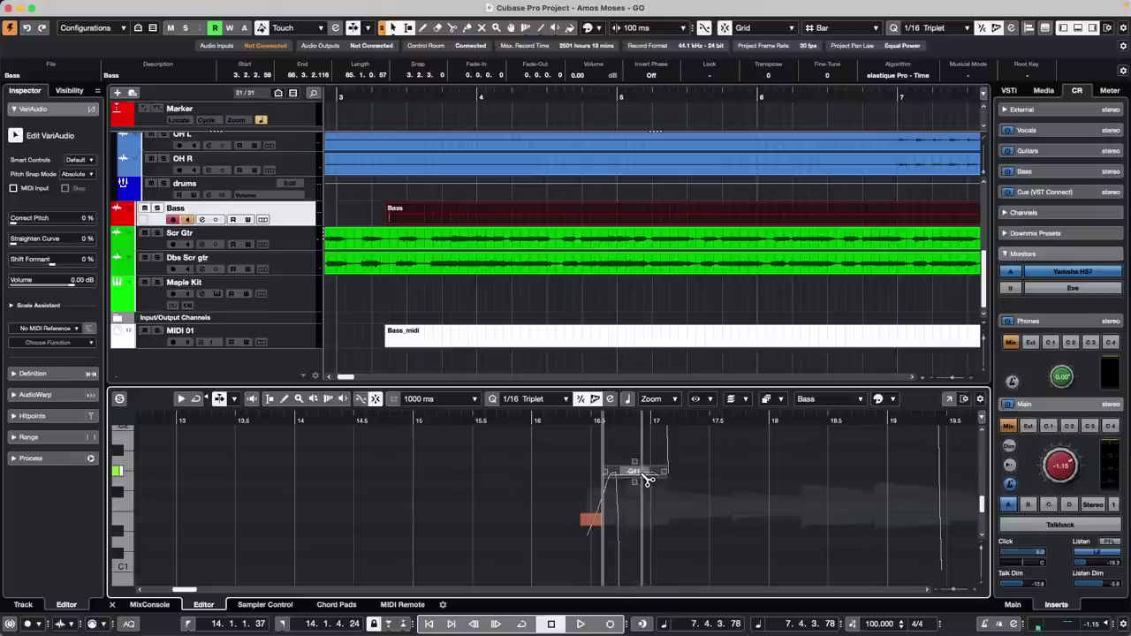
drag(635, 482, 635, 473)
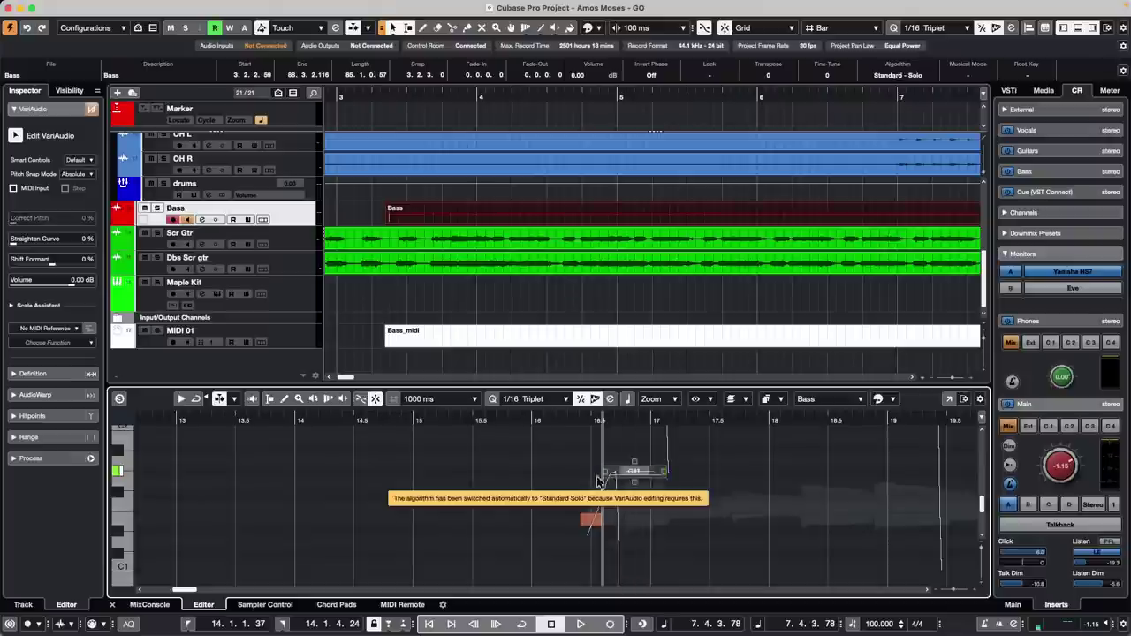
Extract MIDI from the Bass audio to a new MIDI track, using Notes and Static Pitchbend Data and Dynamic Velocity
click(74, 343)
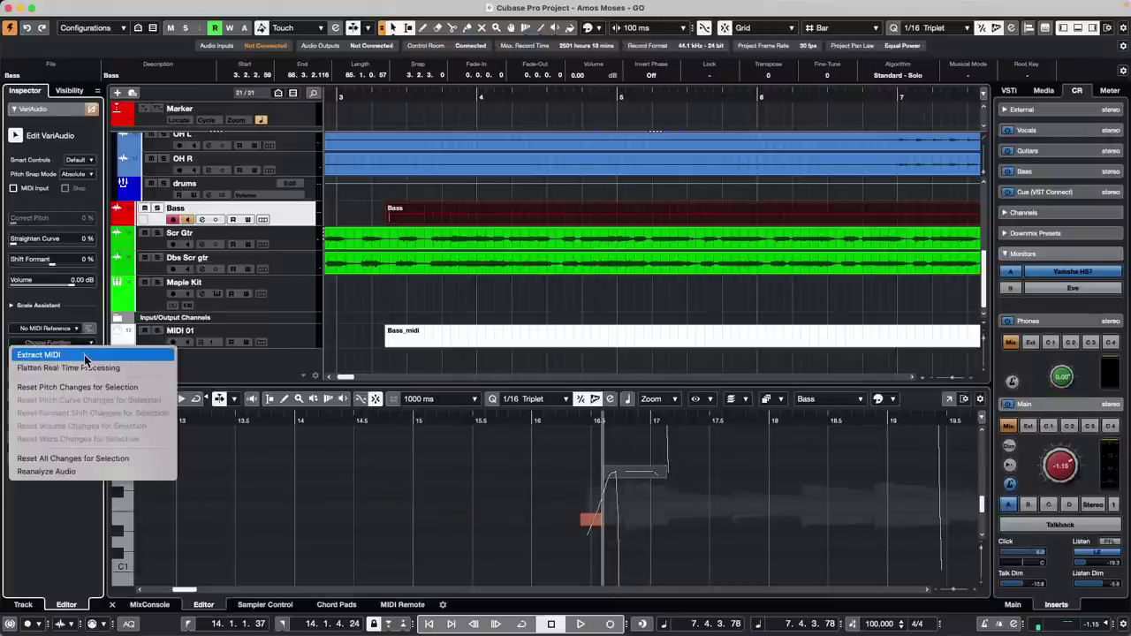
click(75, 354)
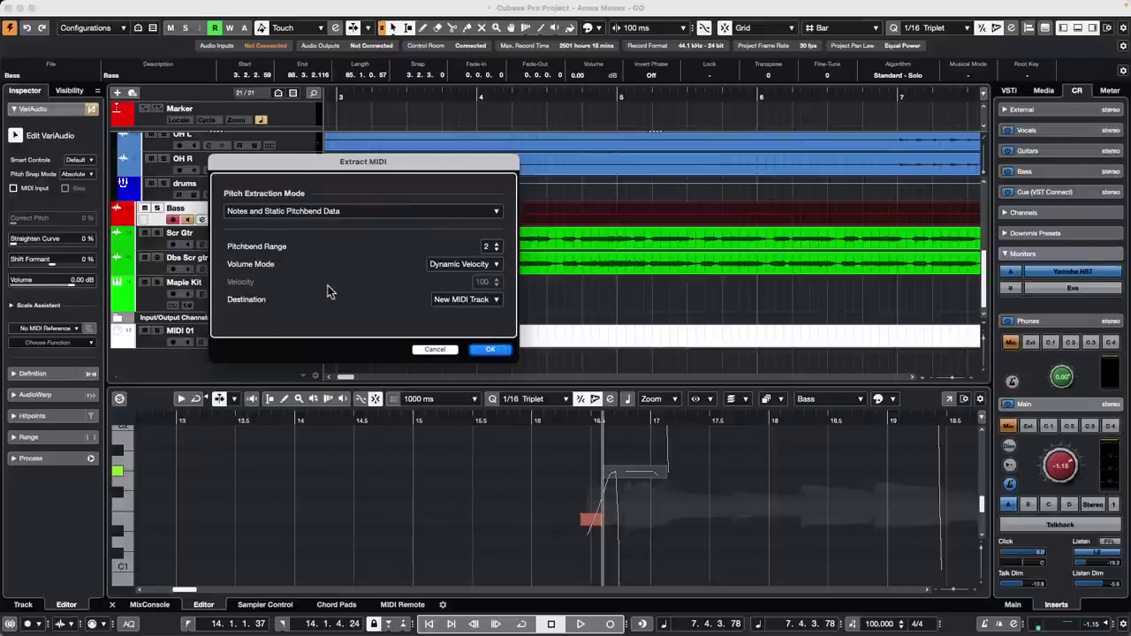
click(439, 217)
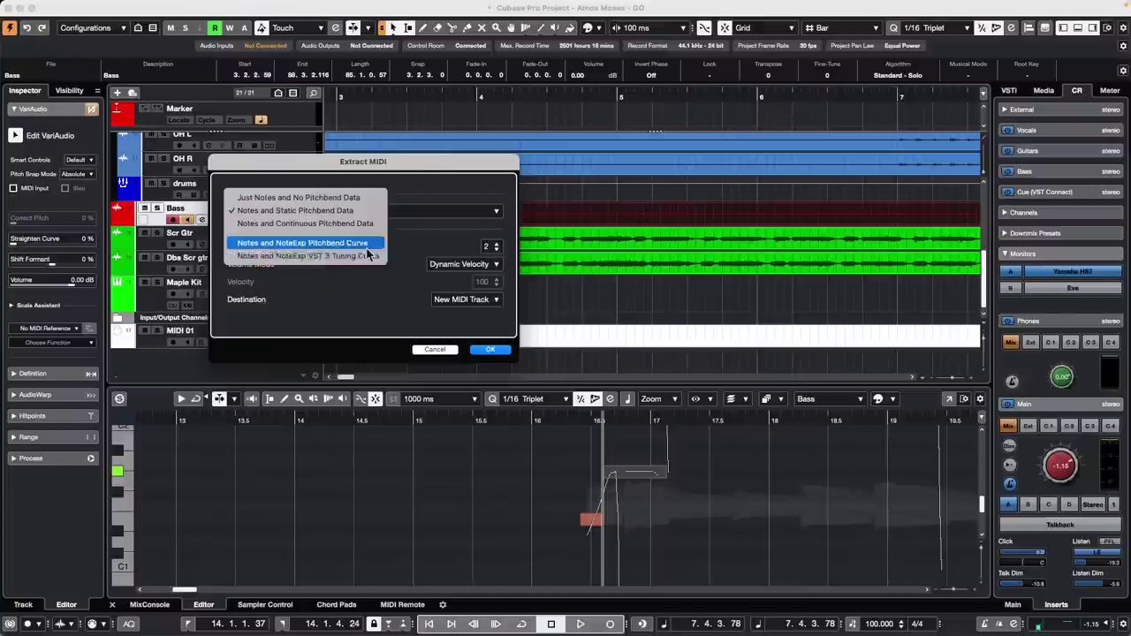
click(395, 296)
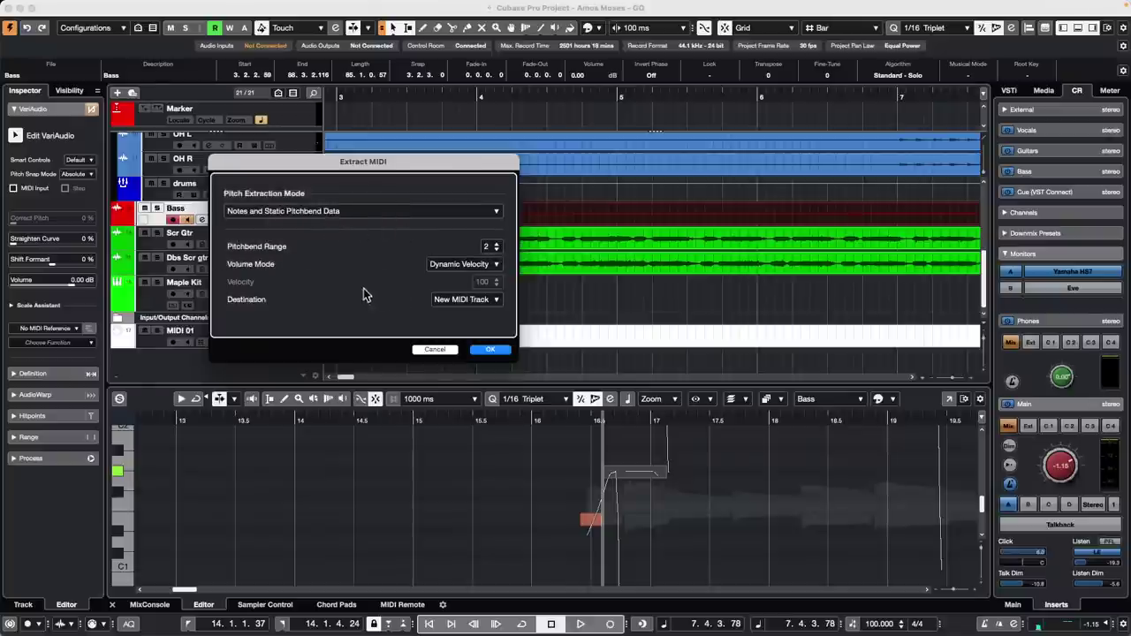
click(491, 350)
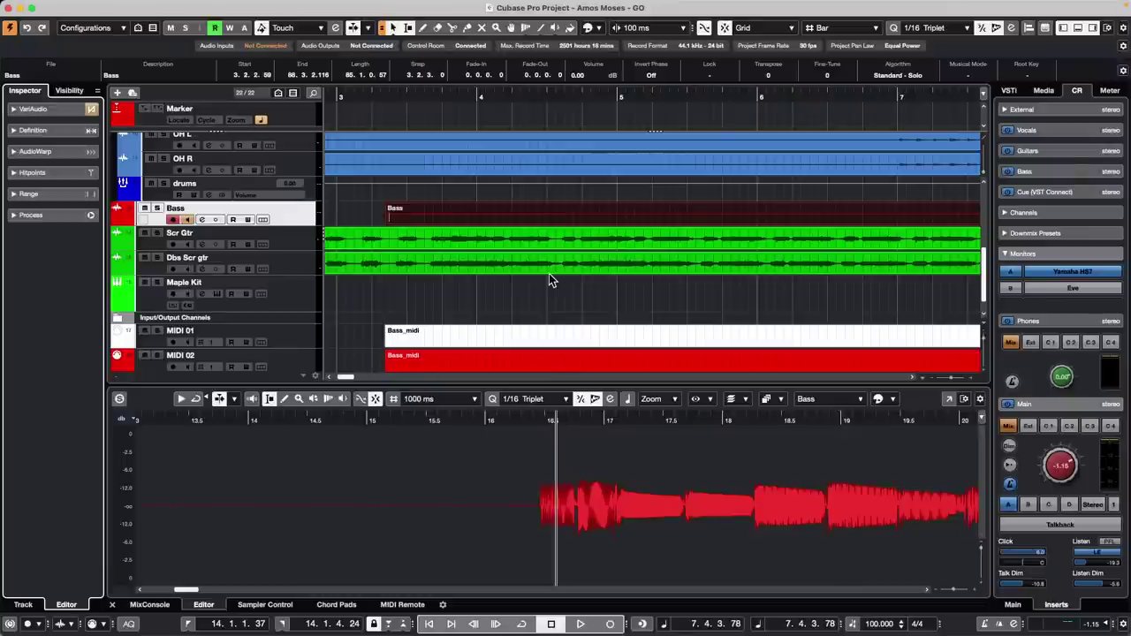
Open the Kik_07 event of the Kik drum track in the sample editor
scroll(495, 174, up, 8)
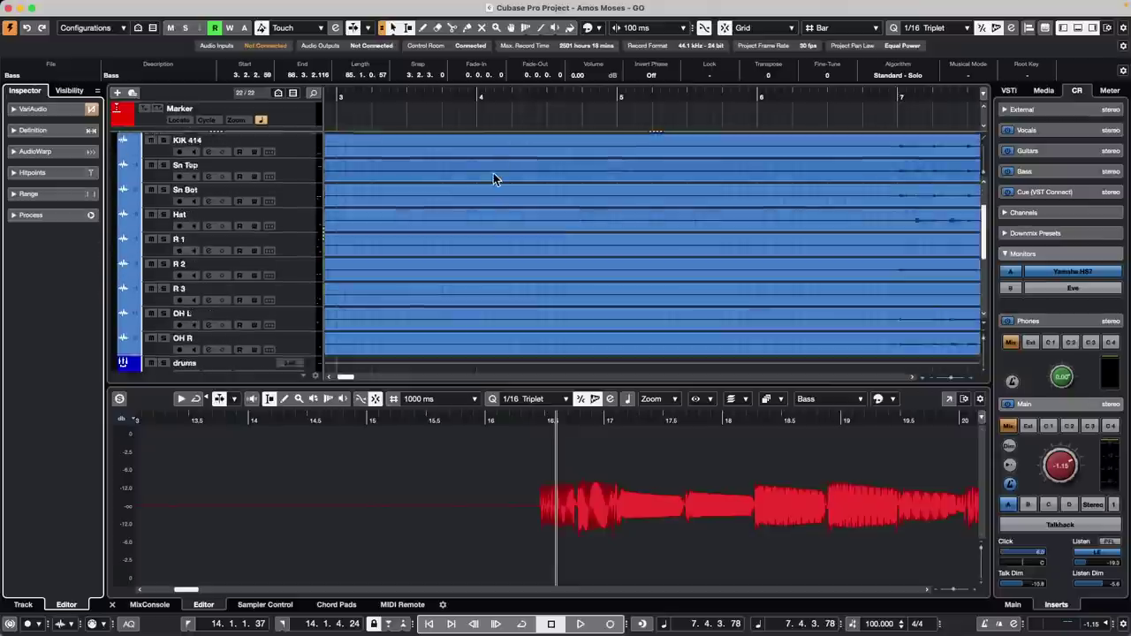
drag(434, 96, 434, 69)
click(511, 177)
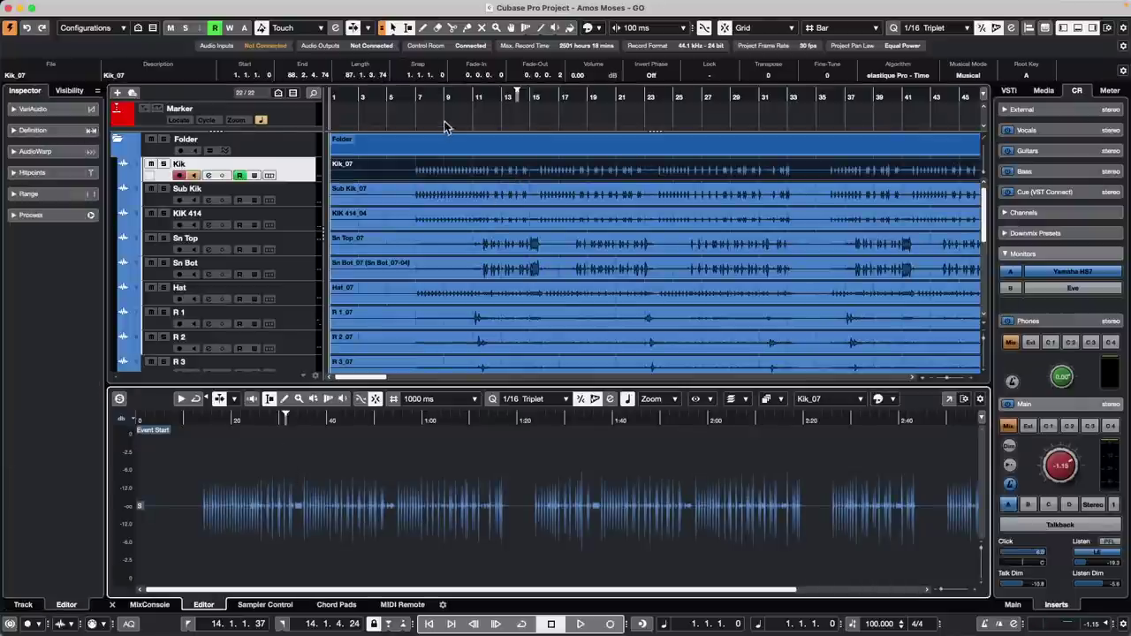
drag(409, 97, 428, 120)
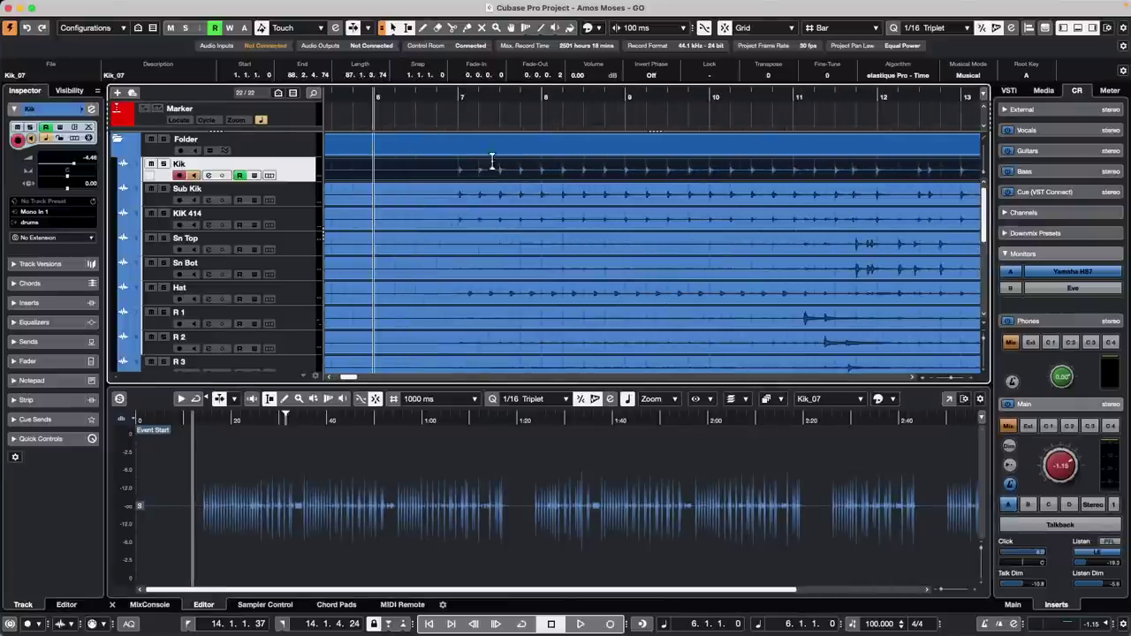
double_click(497, 180)
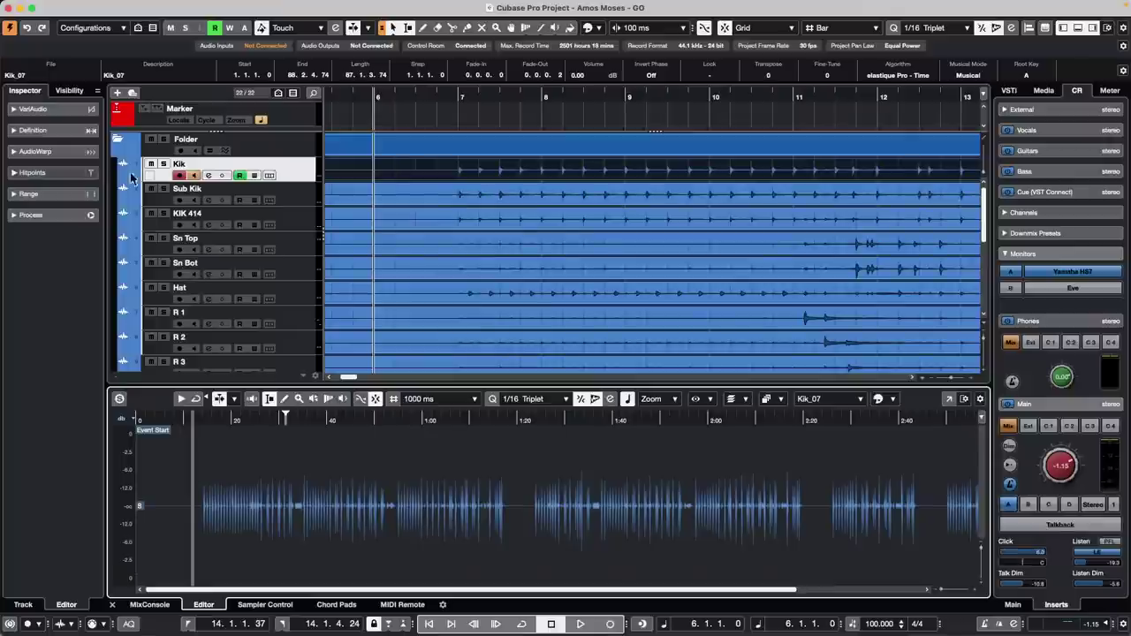
Display the hitpoints of the Kik_07 event, set their threshold to 12 %, and inspect the hits around 49 seconds
click(44, 175)
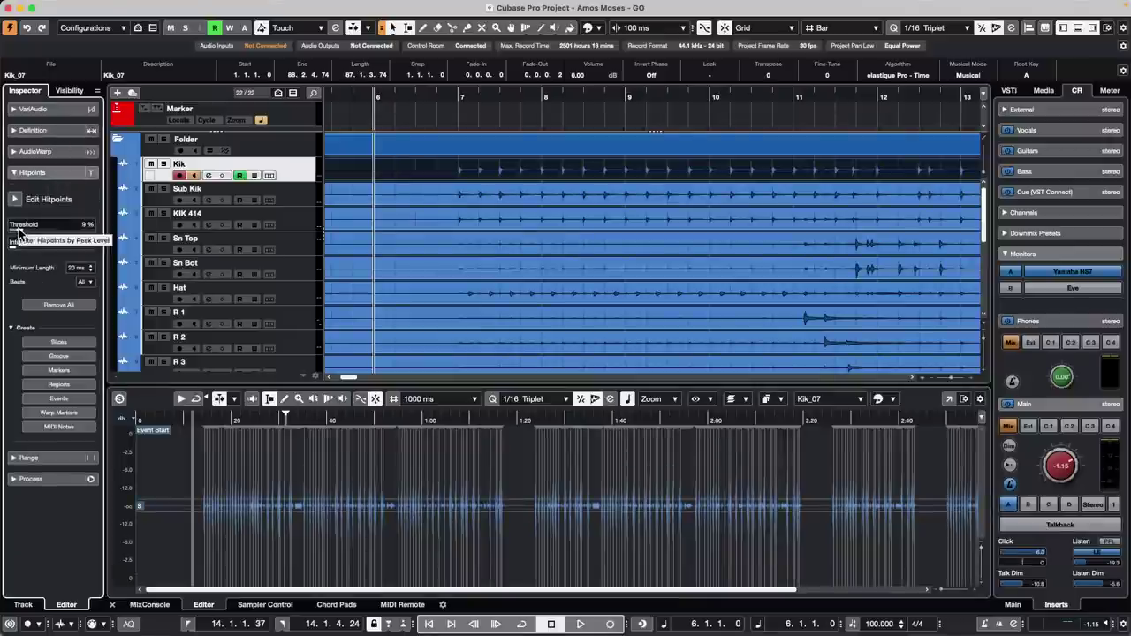
click(24, 230)
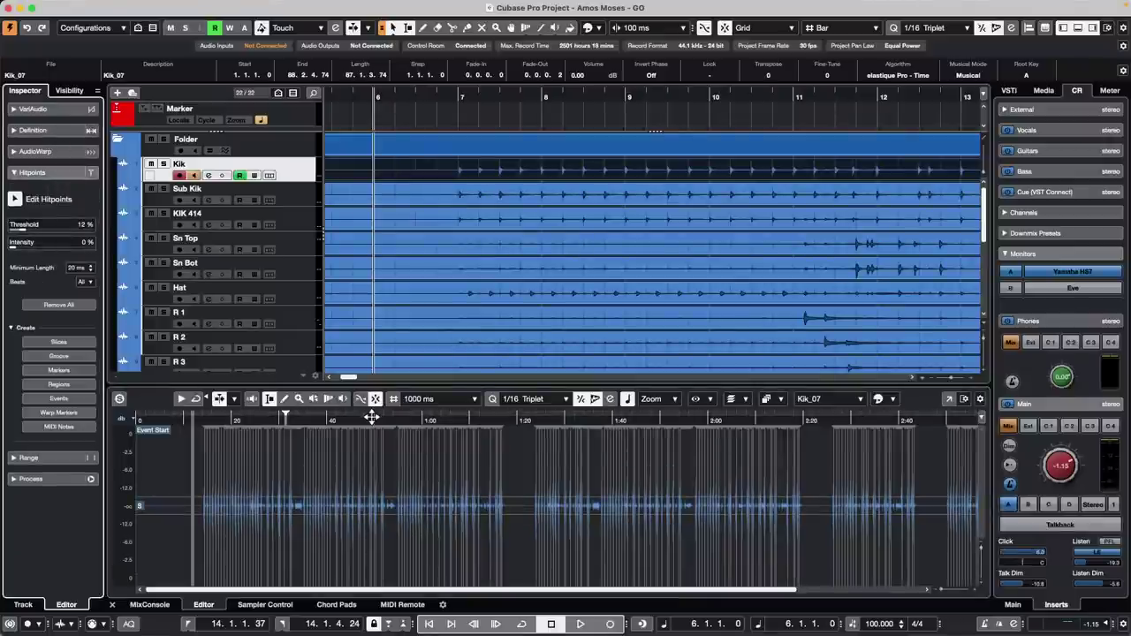
drag(374, 417, 366, 445)
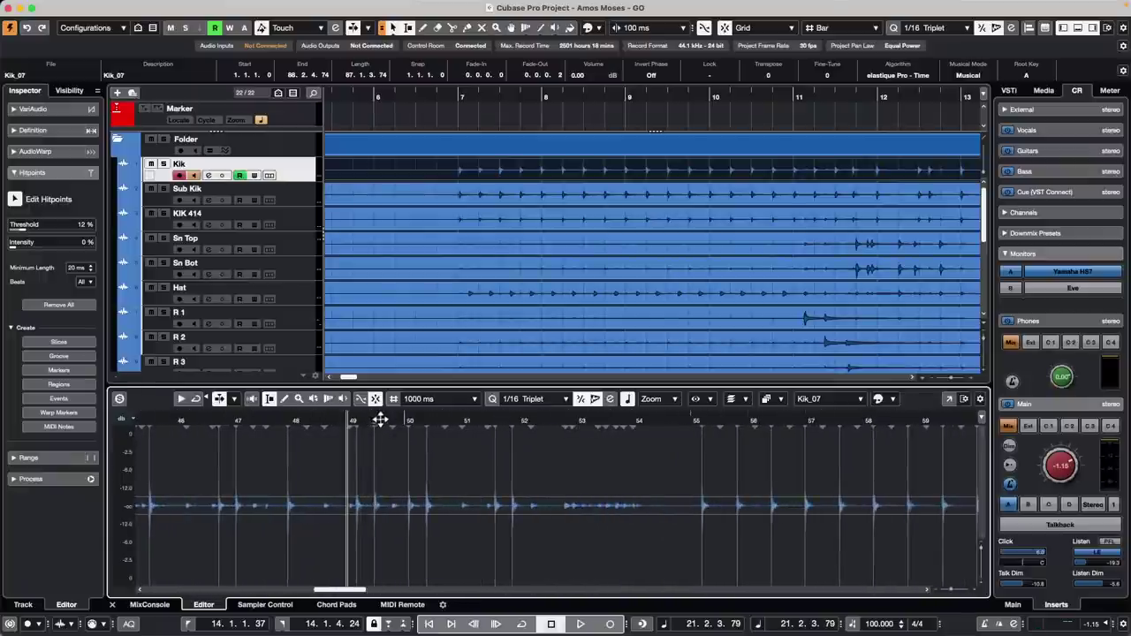
click(14, 249)
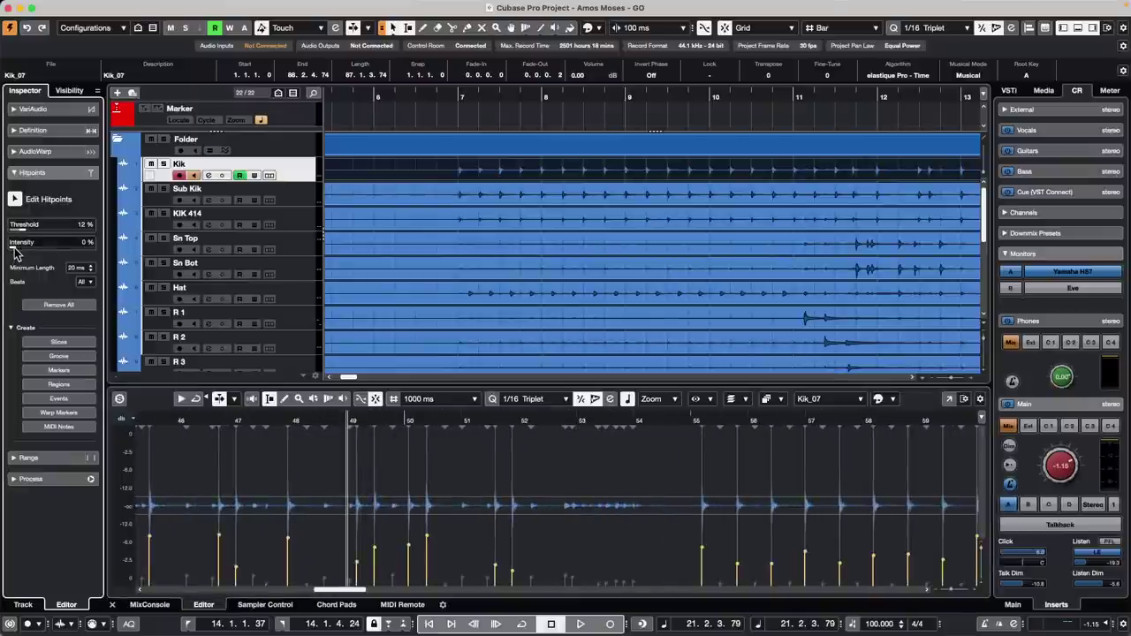
mouse_move(14, 252)
mouse_down()
mouse_move(38, 252)
mouse_move(15, 252)
mouse_up()
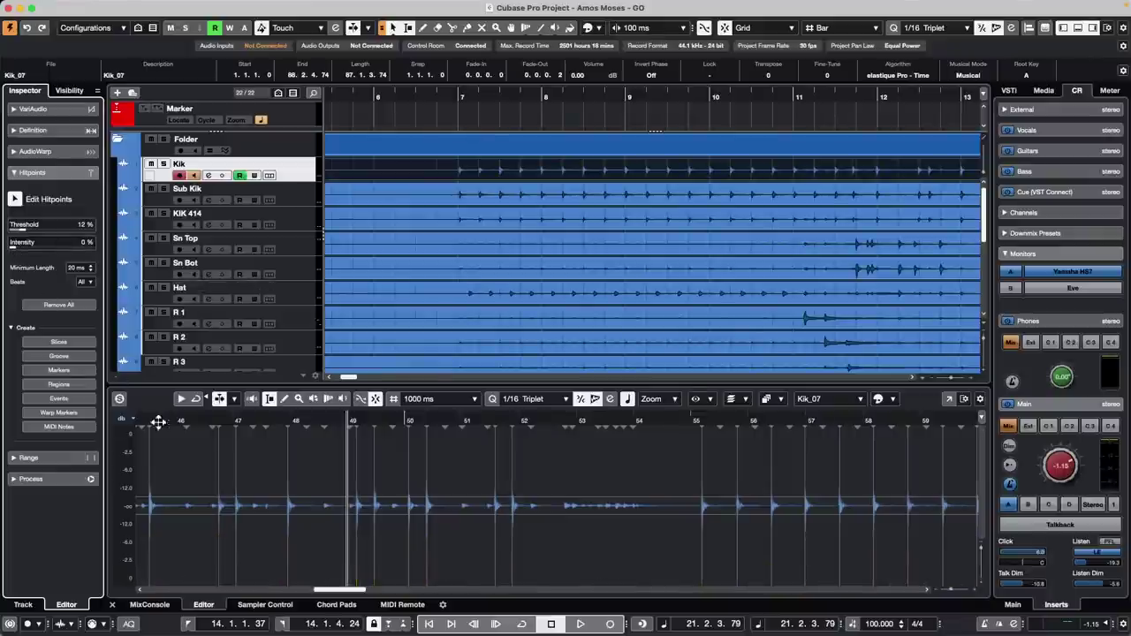
Play the kick audio from about 49 seconds and raise the main monitoring level to 5.27
click(180, 399)
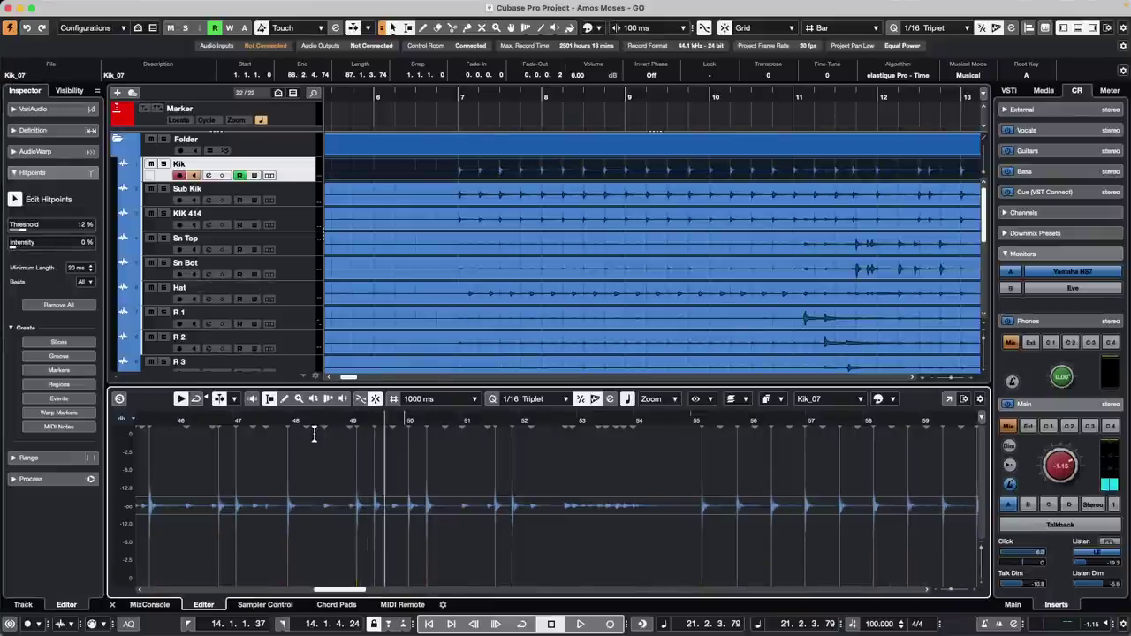
drag(1060, 471, 1058, 448)
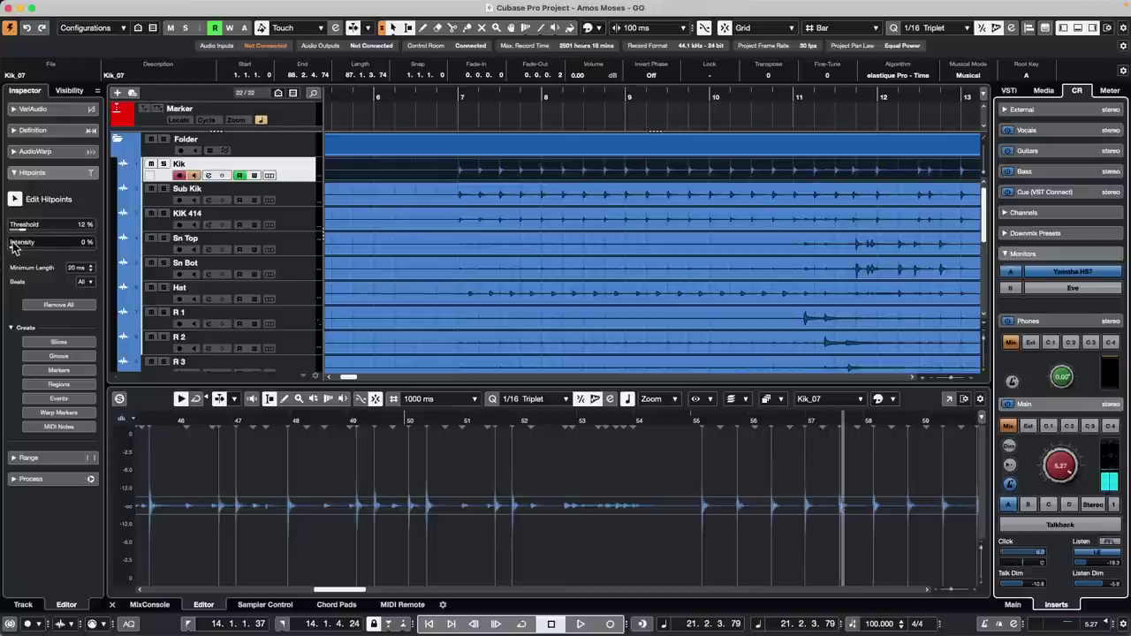
Try a hitpoint intensity of 22 %, stop playback and return the intensity to 0 %
mouse_move(12, 247)
mouse_down()
mouse_move(60, 248)
mouse_move(31, 253)
mouse_up()
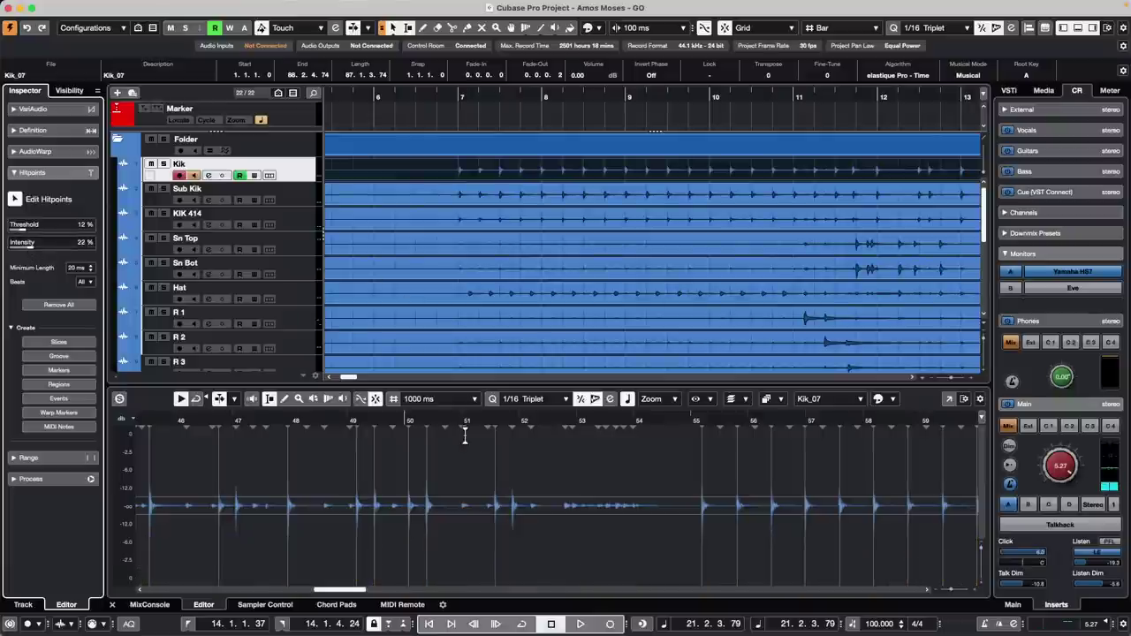
key(KP_Decimal)
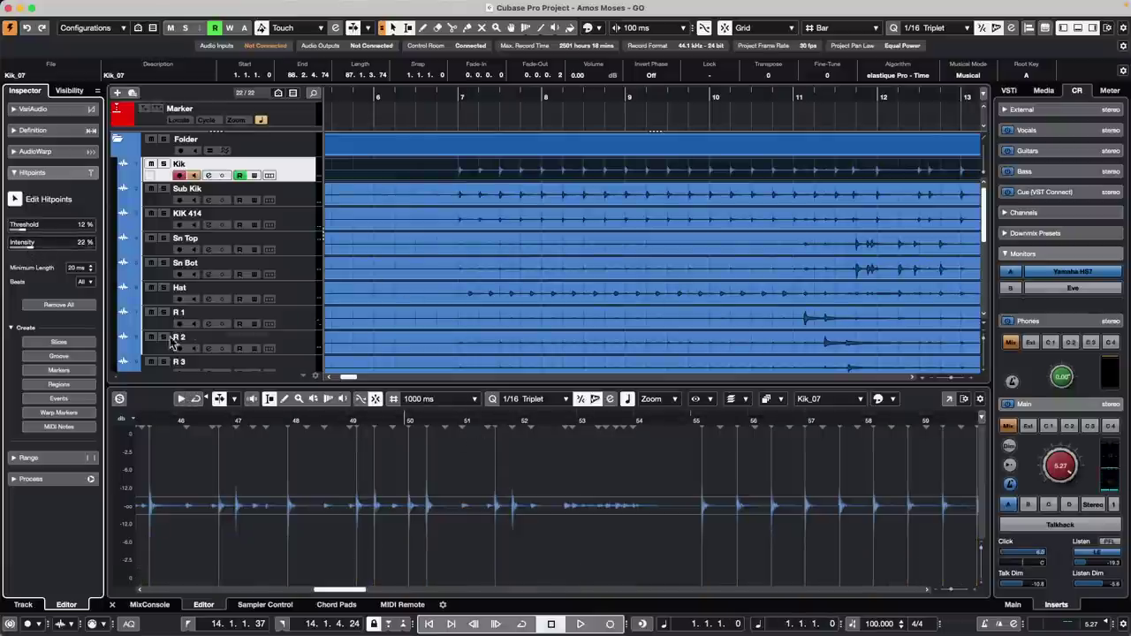
drag(31, 252, 15, 252)
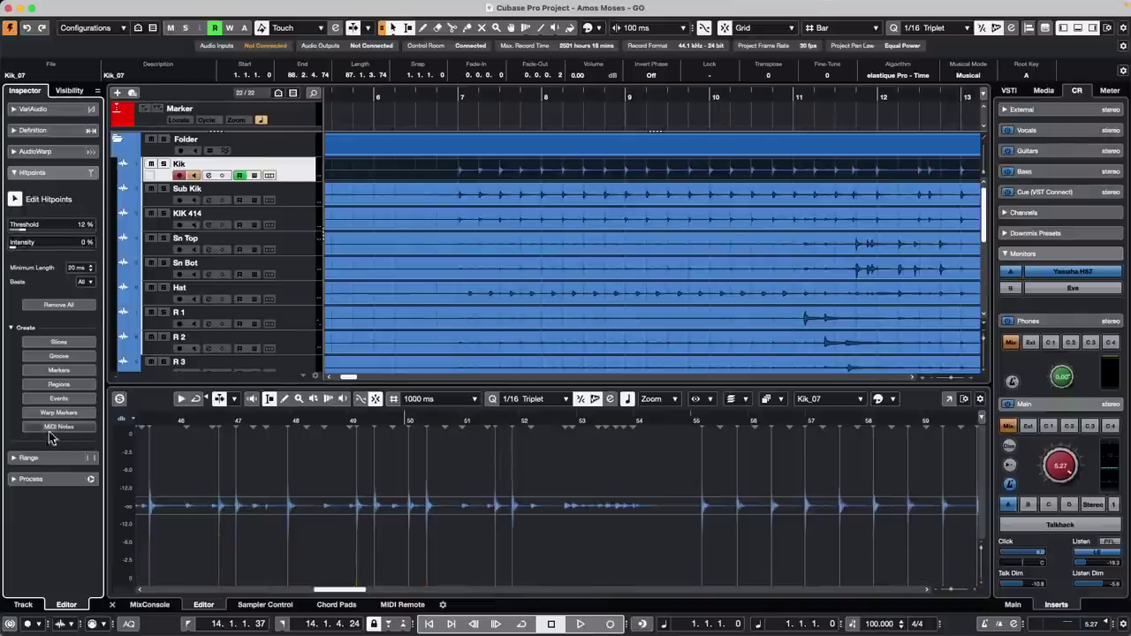
click(13, 328)
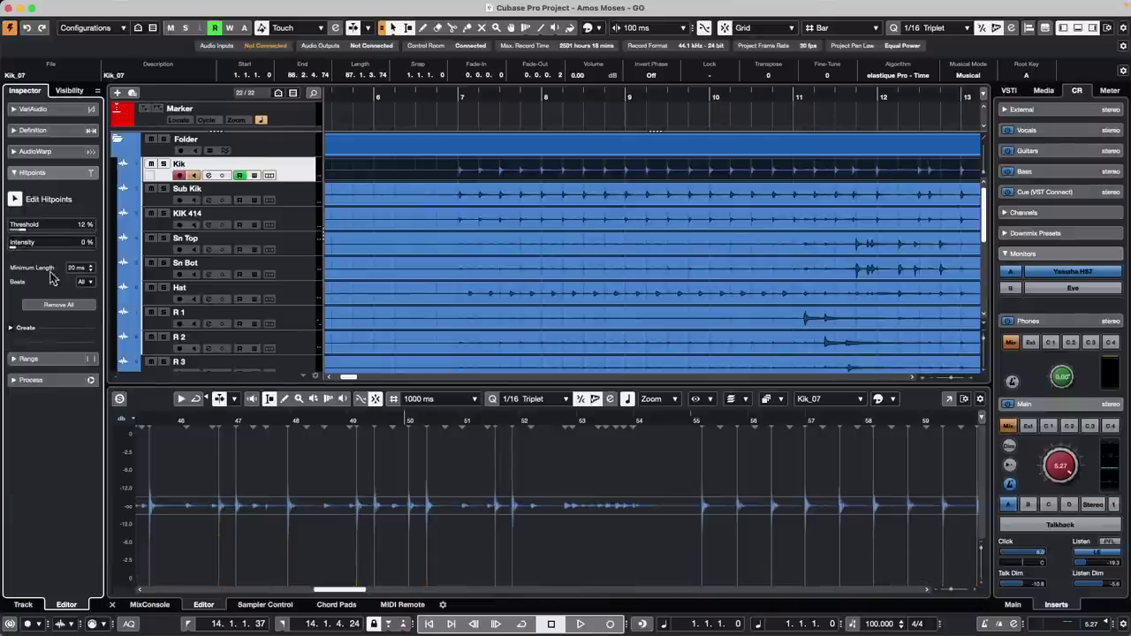
click(12, 328)
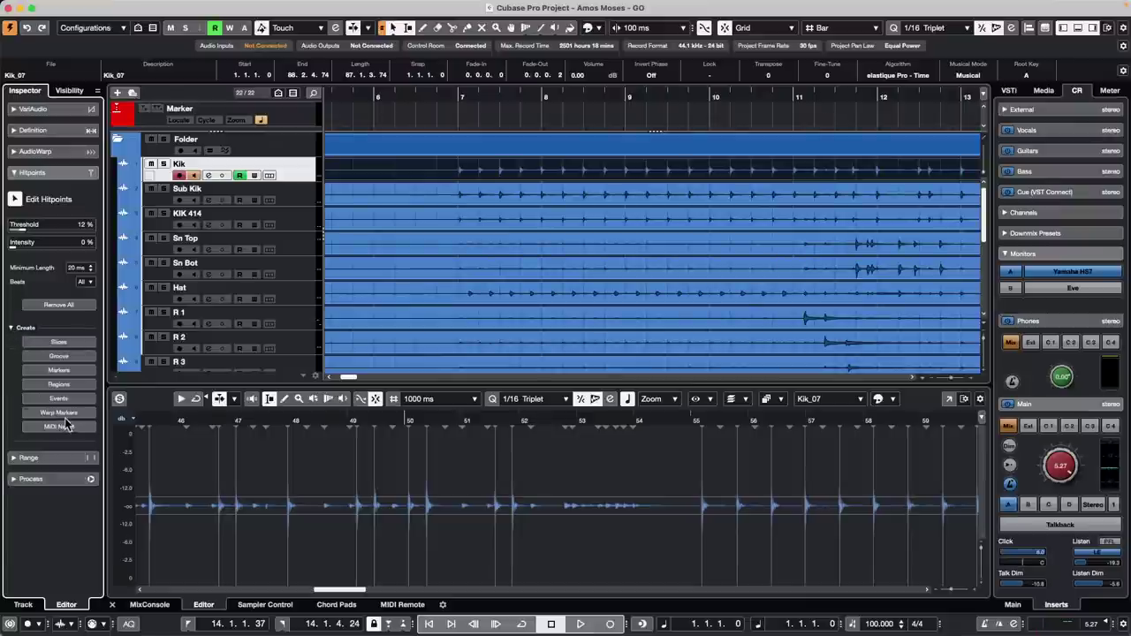
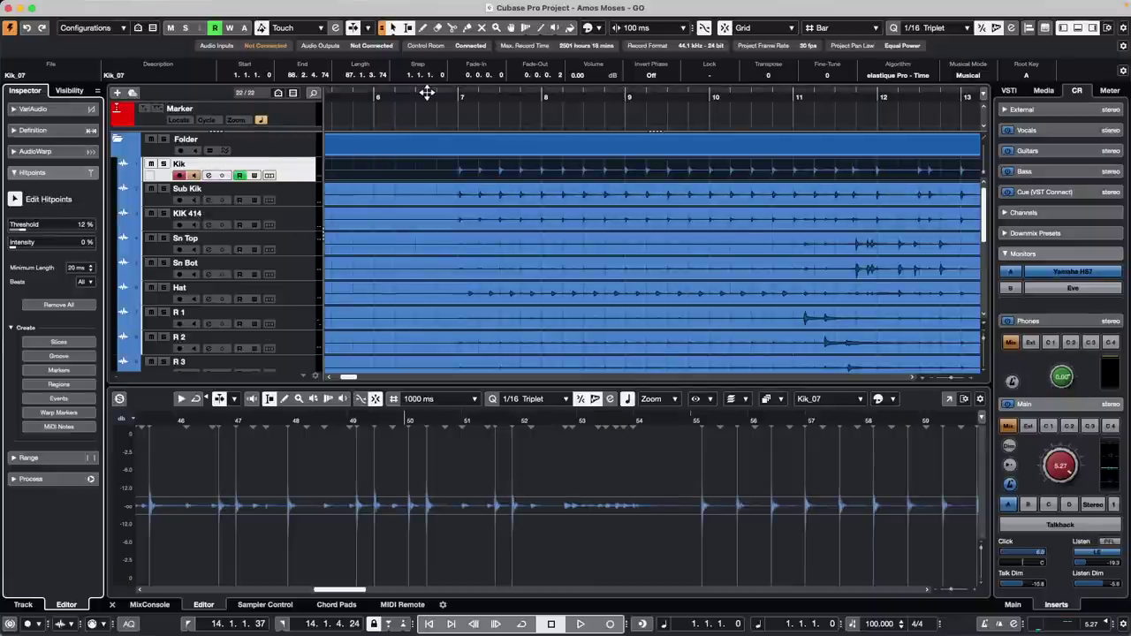
Select the Bass track and show its audio insert effects
drag(429, 95, 430, 62)
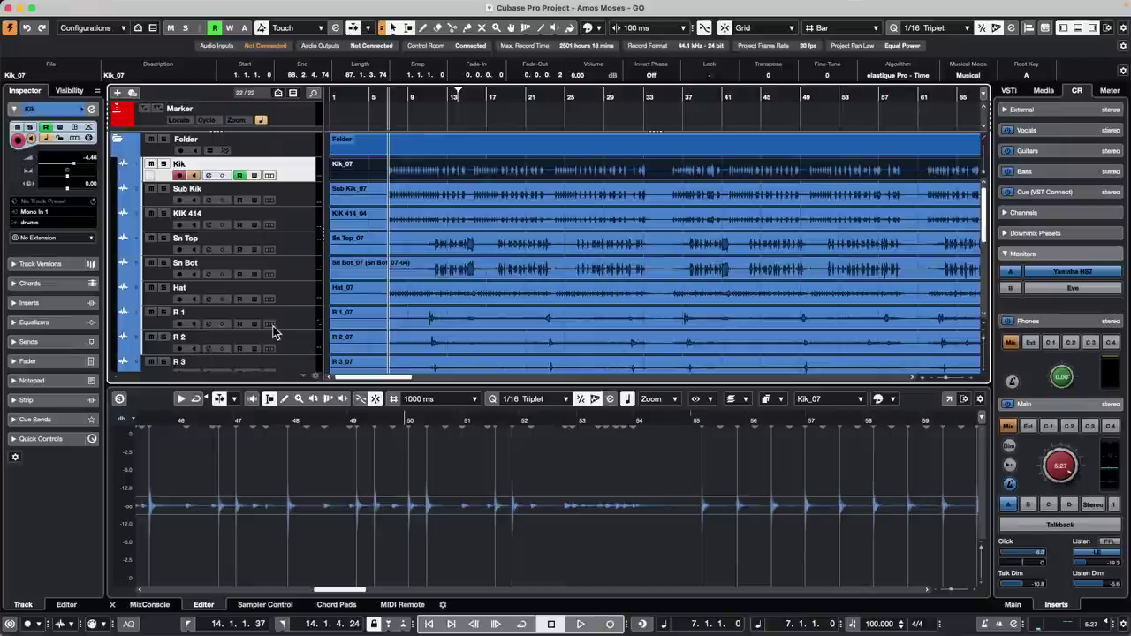
scroll(302, 224, down, 3)
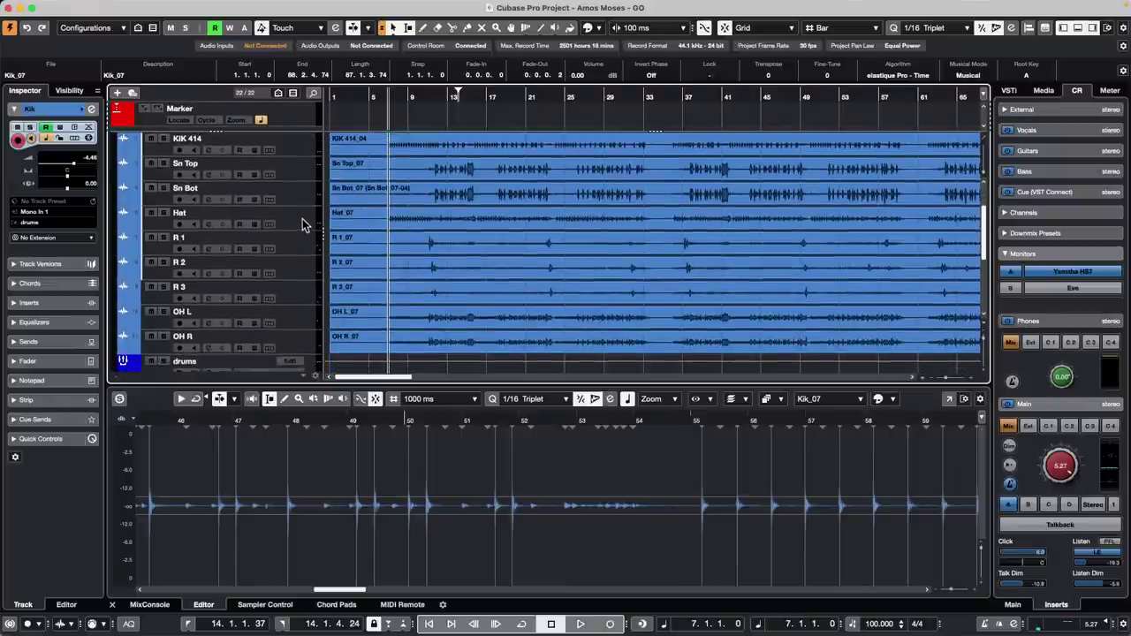
scroll(302, 221, down, 2)
click(302, 354)
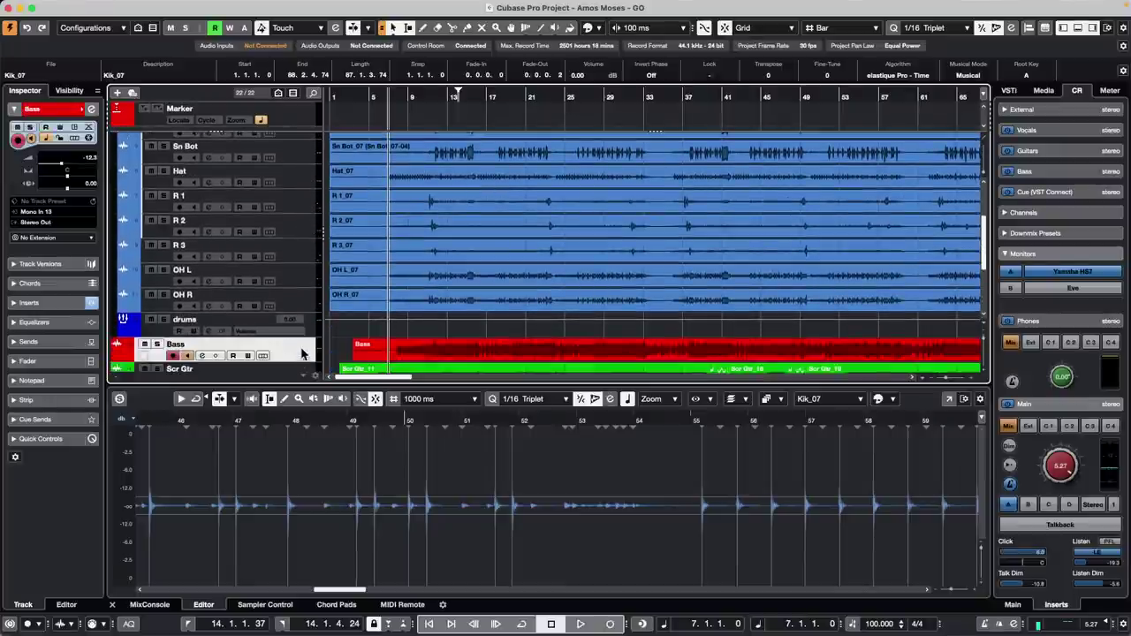
click(66, 303)
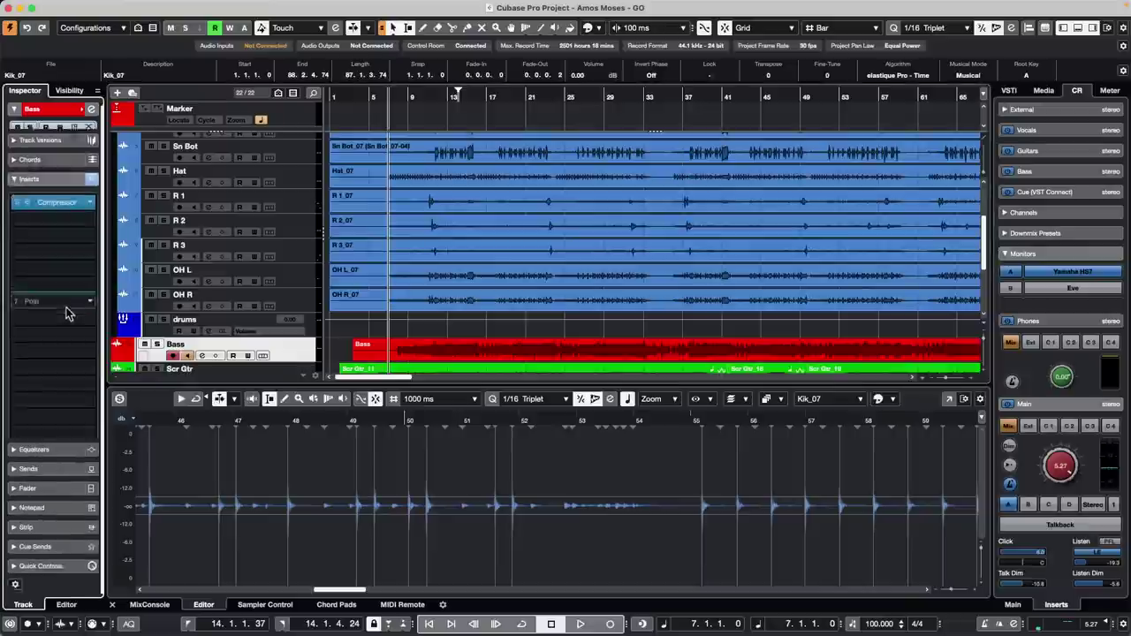
Load the VST Amp Rack distortion effect into the Bass track's second insert slot, after the Compressor
click(60, 209)
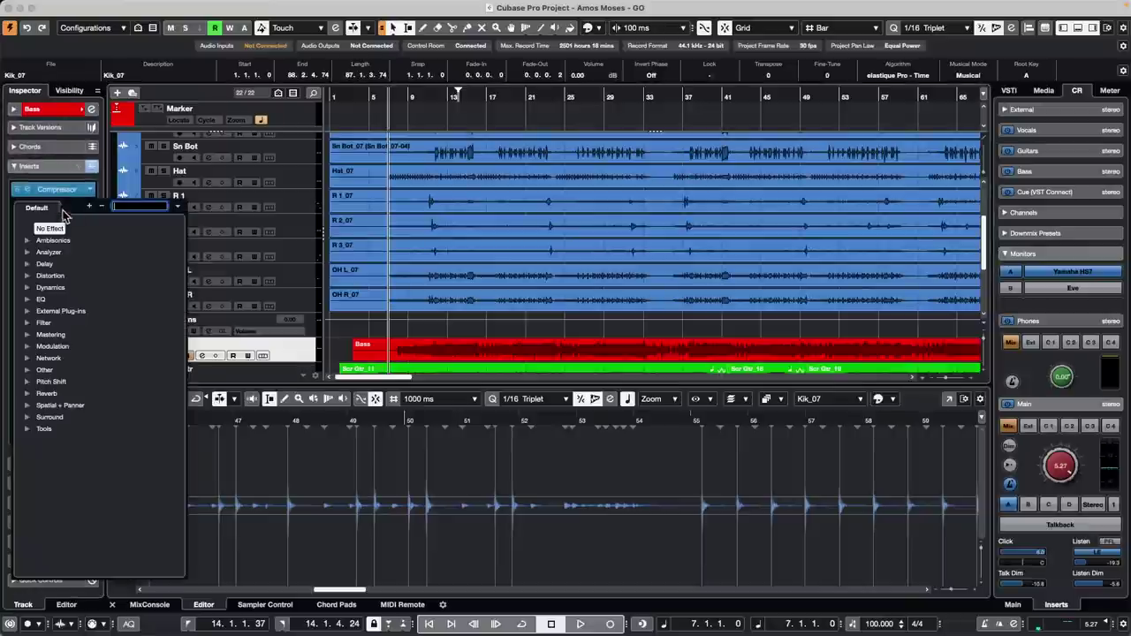
click(26, 263)
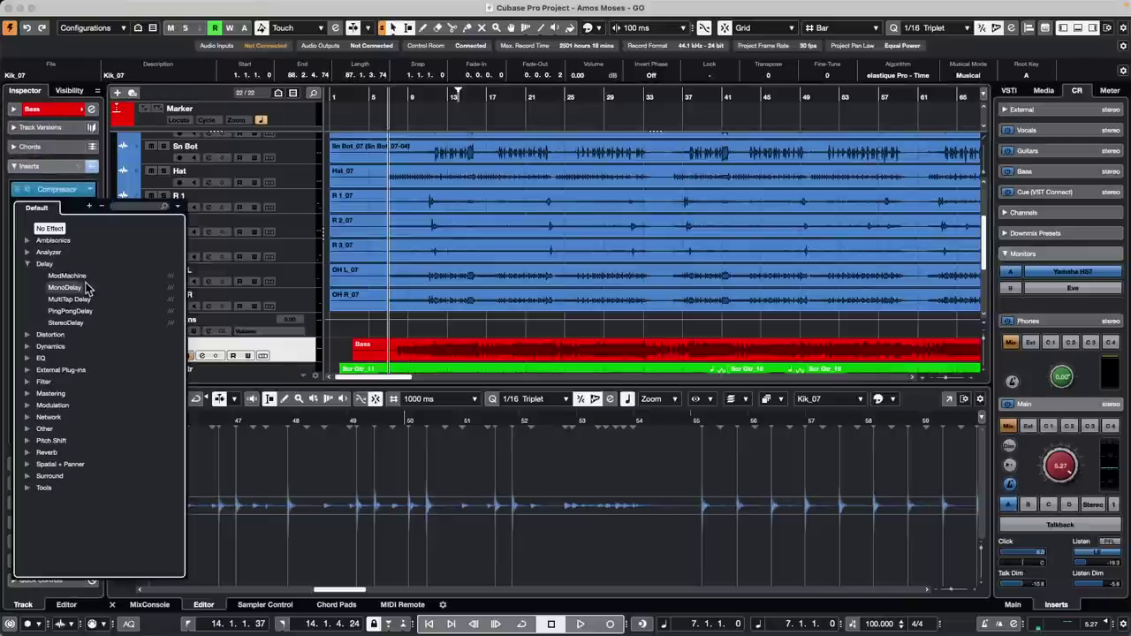
click(27, 335)
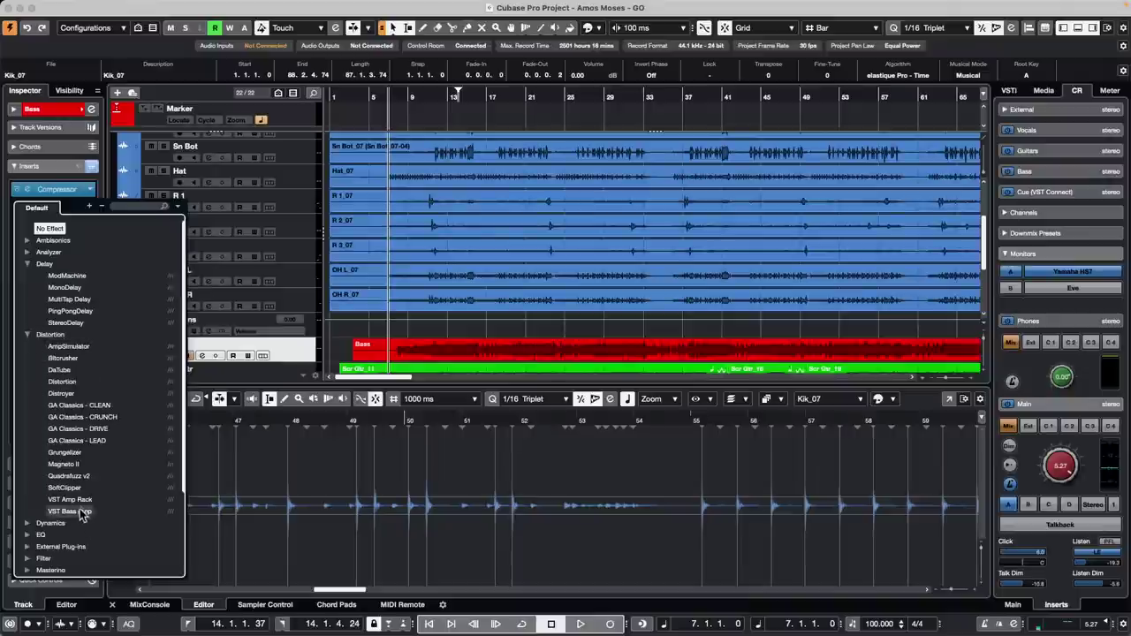
click(70, 500)
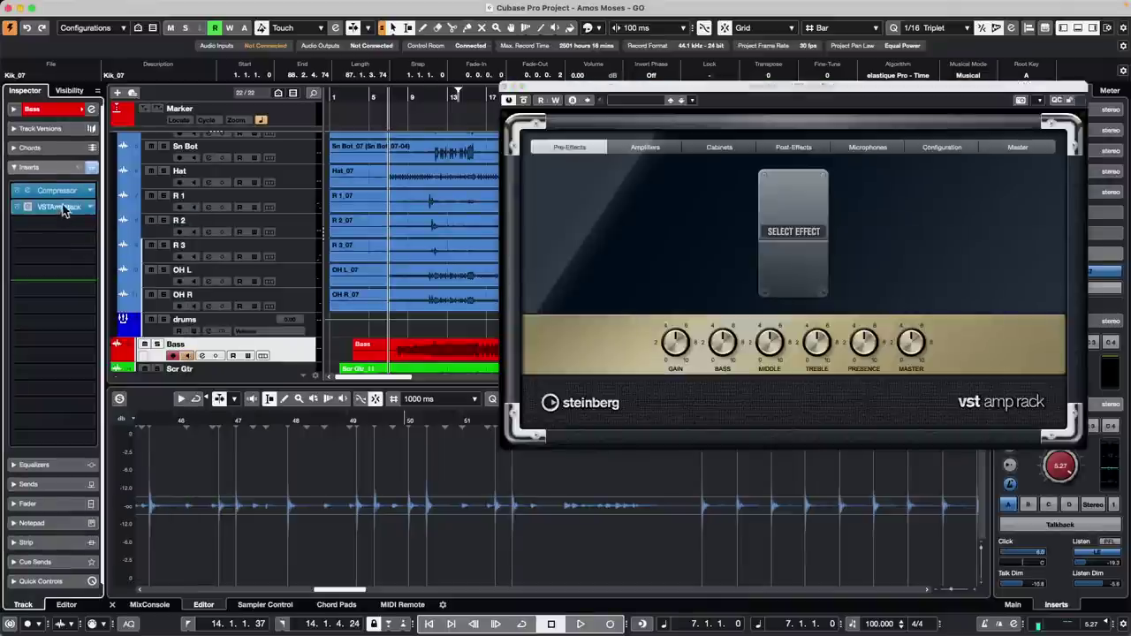
Close and reopen the Bass track's VST Amp Rack window, and move it clear of the Control Room section
click(62, 210)
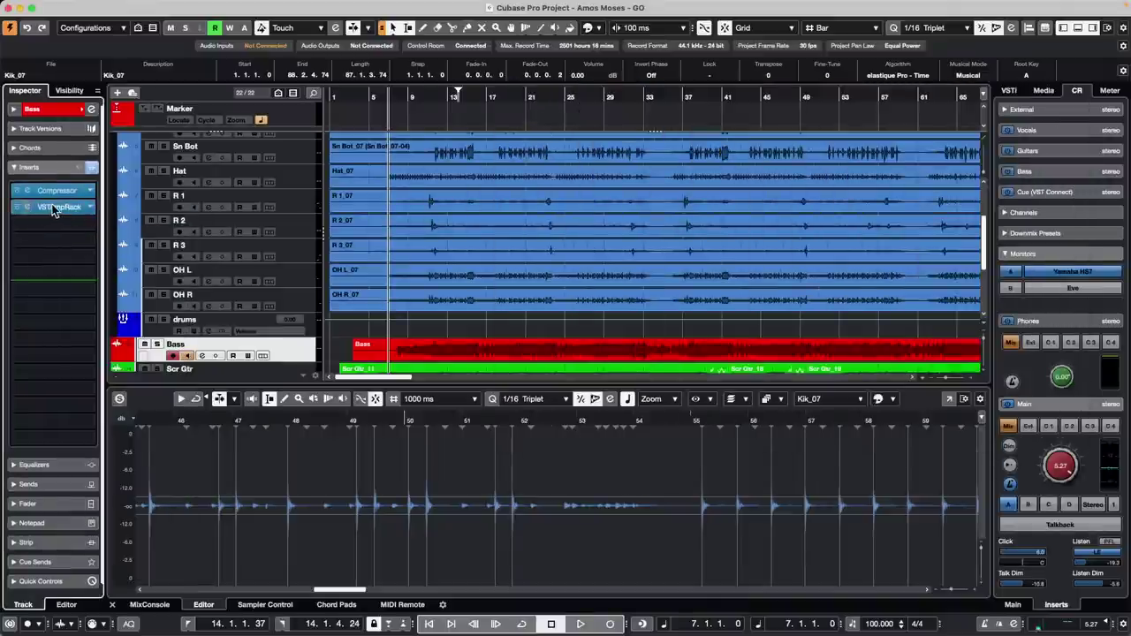
click(53, 209)
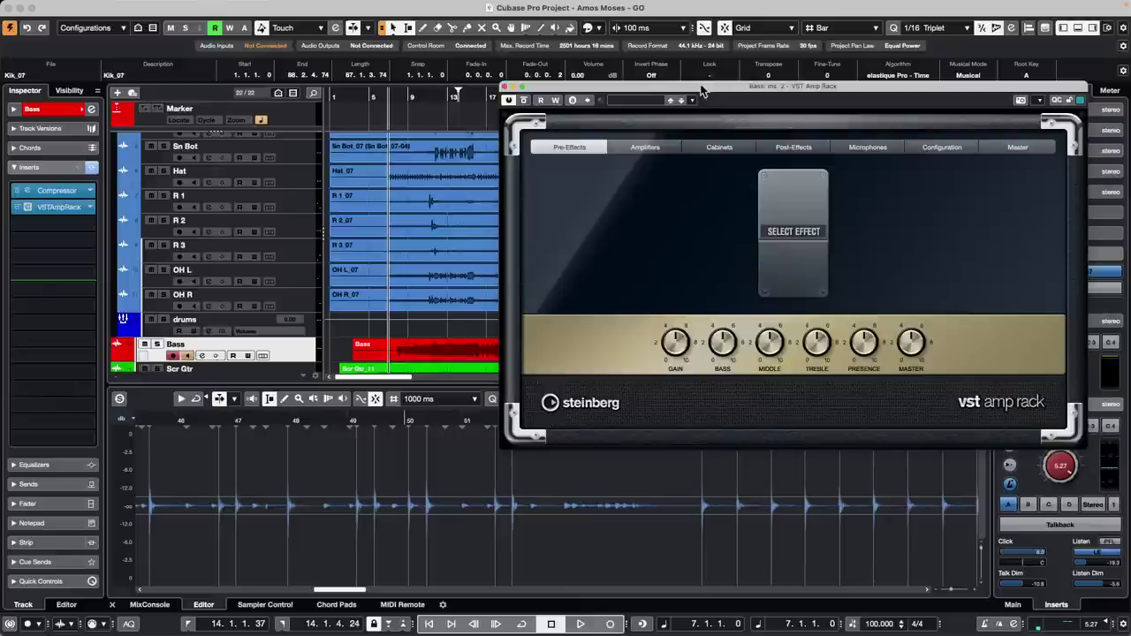
drag(701, 89, 470, 78)
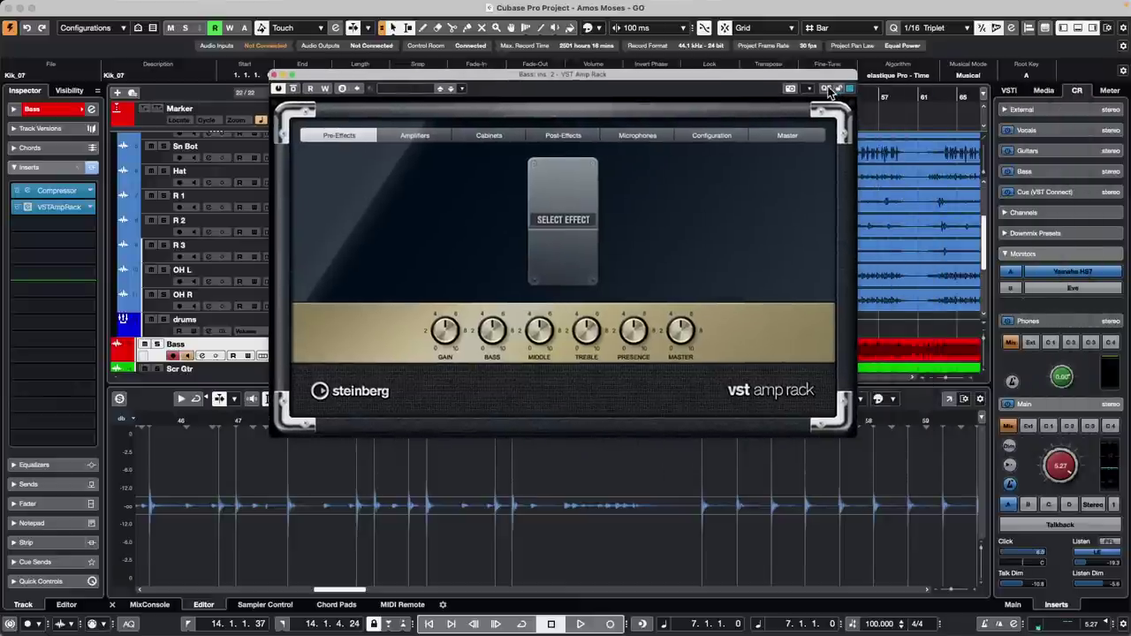
Show the Quick Controls of the VST Amp Rack and raise the amp's Gain to 6.5
click(828, 89)
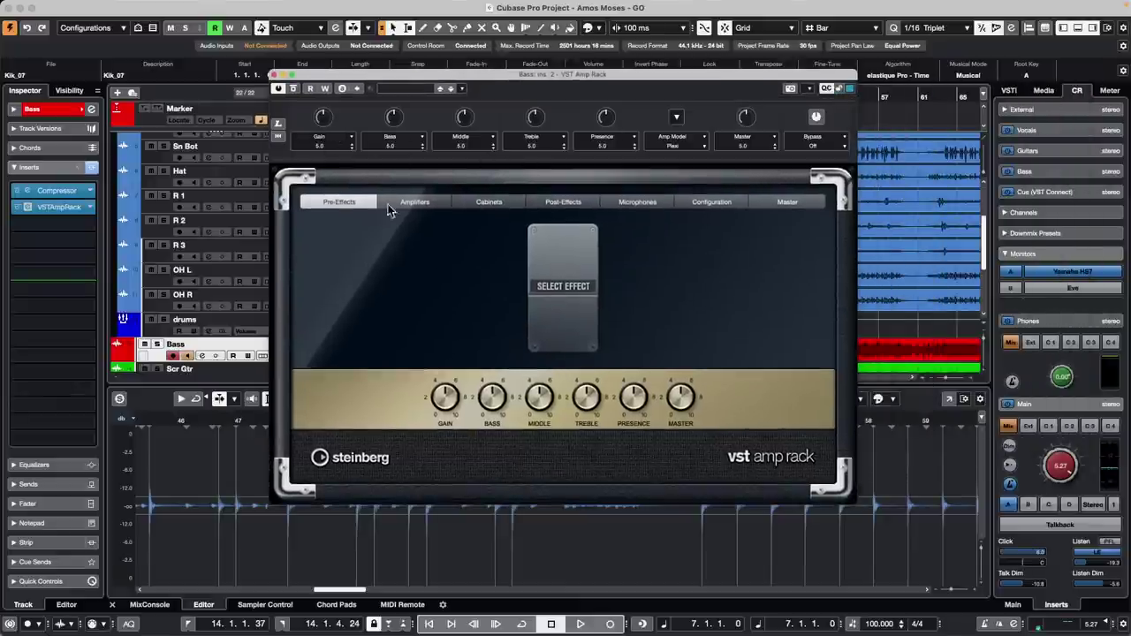
drag(454, 403, 451, 382)
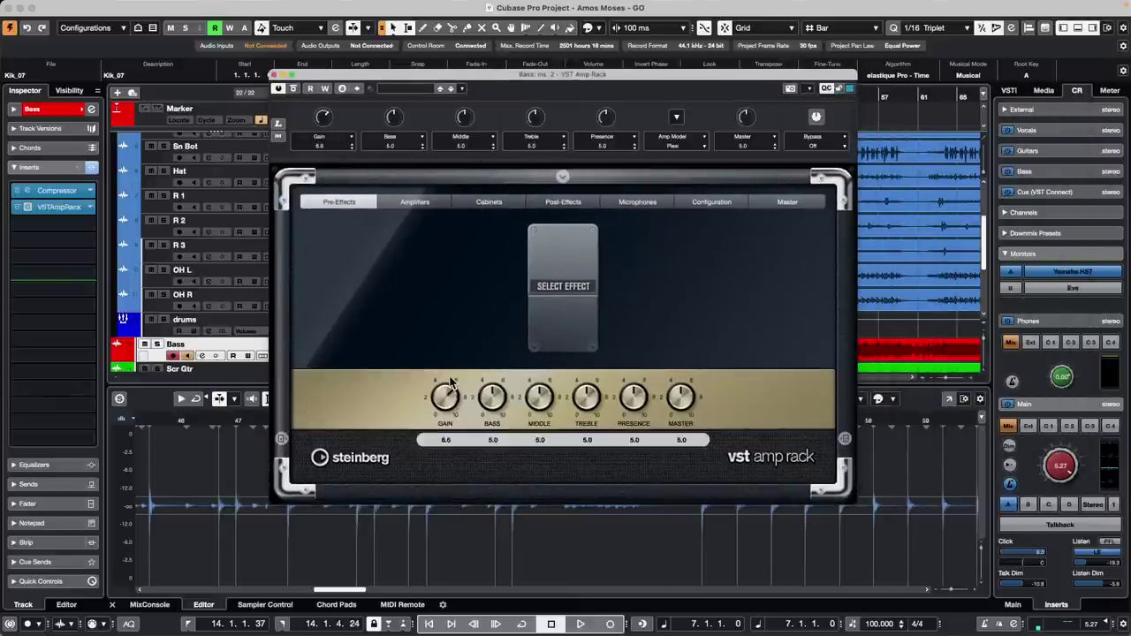
Use Quick Controls Learn mode to assign Gain to the second slot, set Gain to 4.1, and close the VST Amp Rack window
click(279, 125)
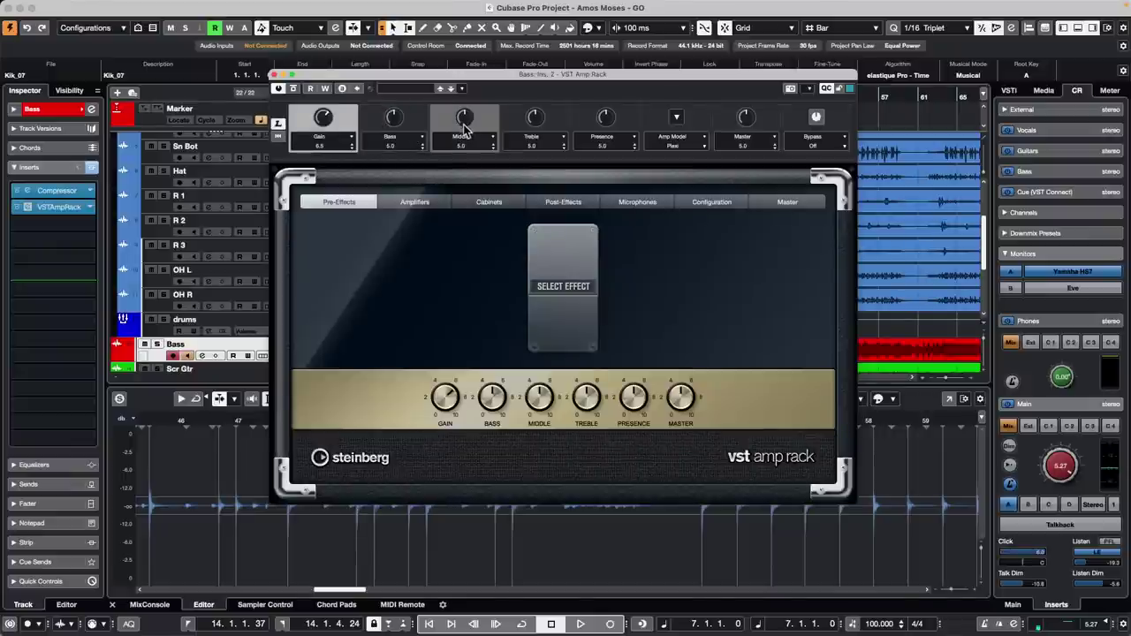
click(394, 124)
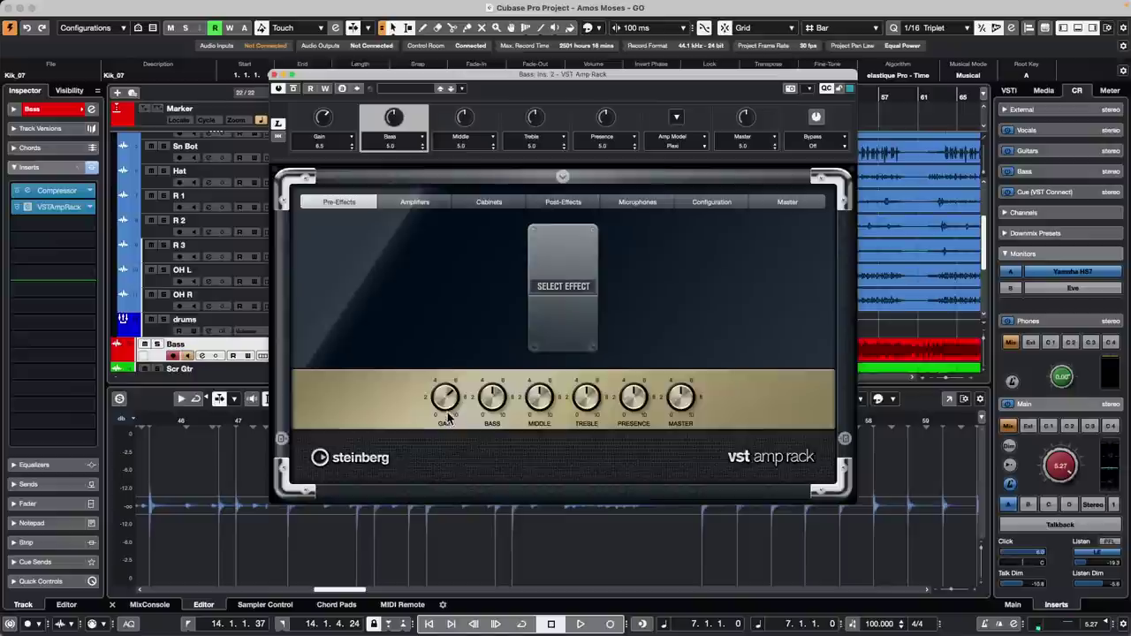
drag(448, 390, 425, 416)
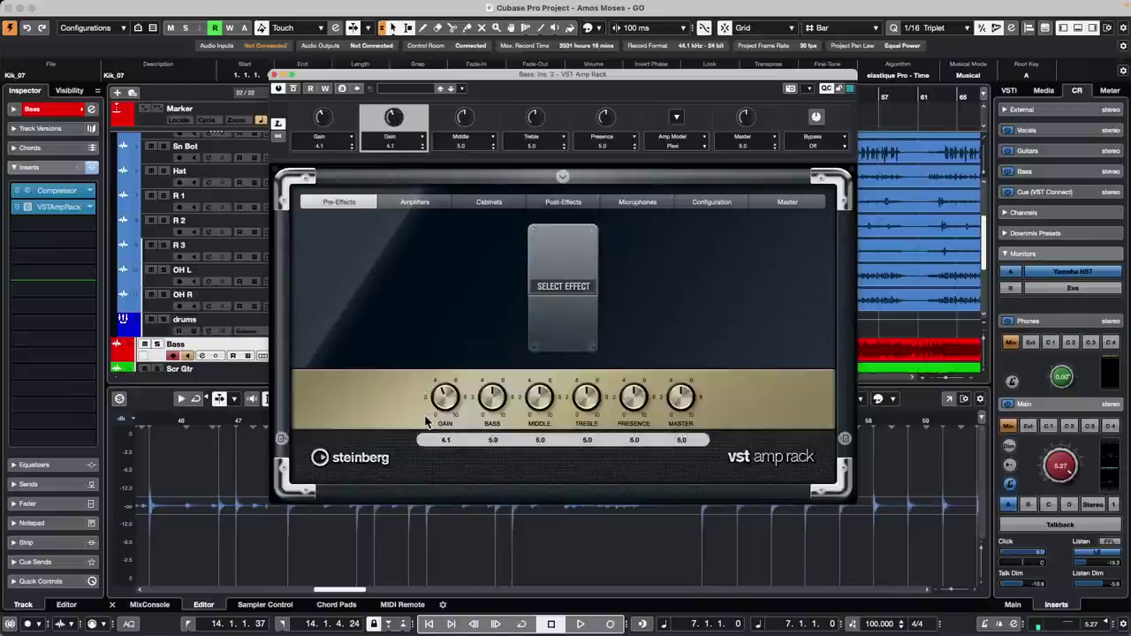
click(322, 123)
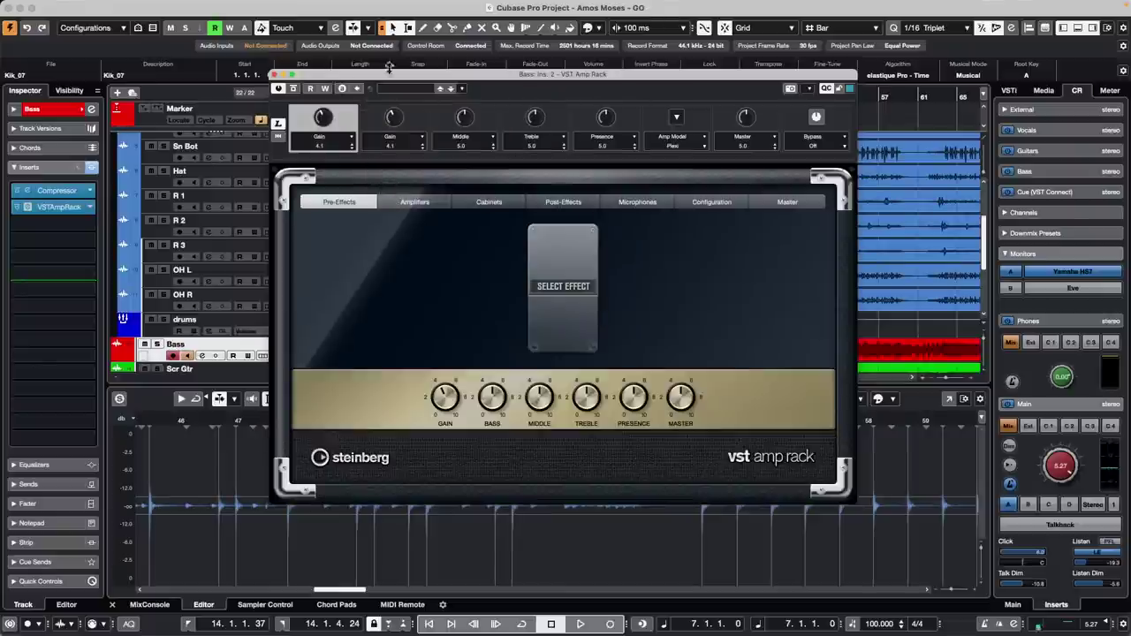
click(275, 75)
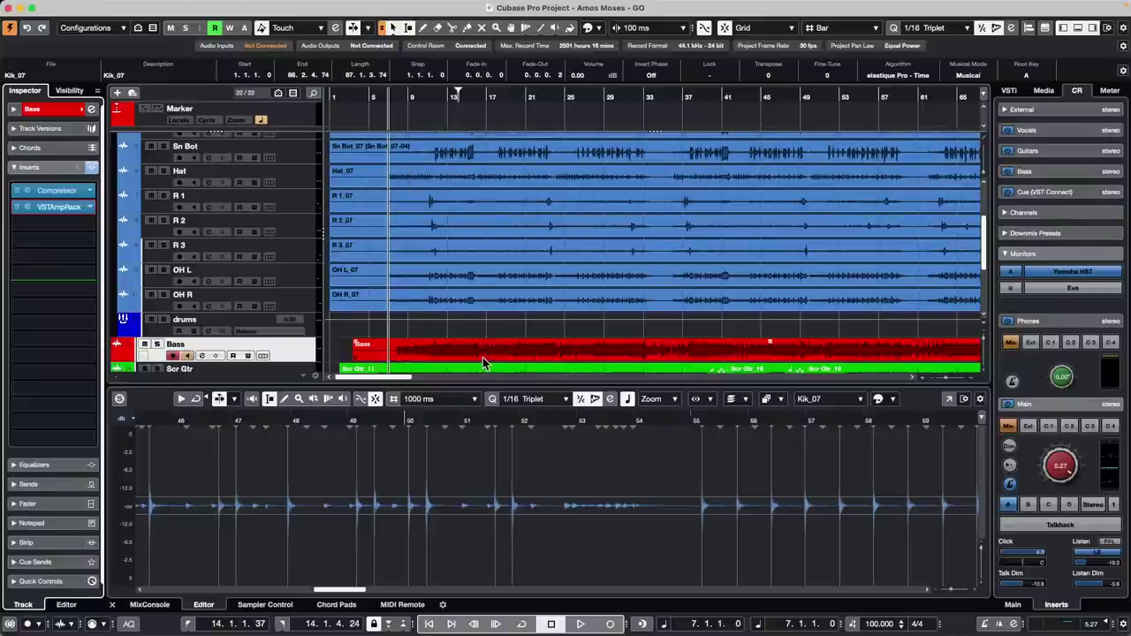
Reopen the Bass track's VST Amp Rack, view the MIDI Remote mapping option for the second Quick Control, and close the window
click(302, 355)
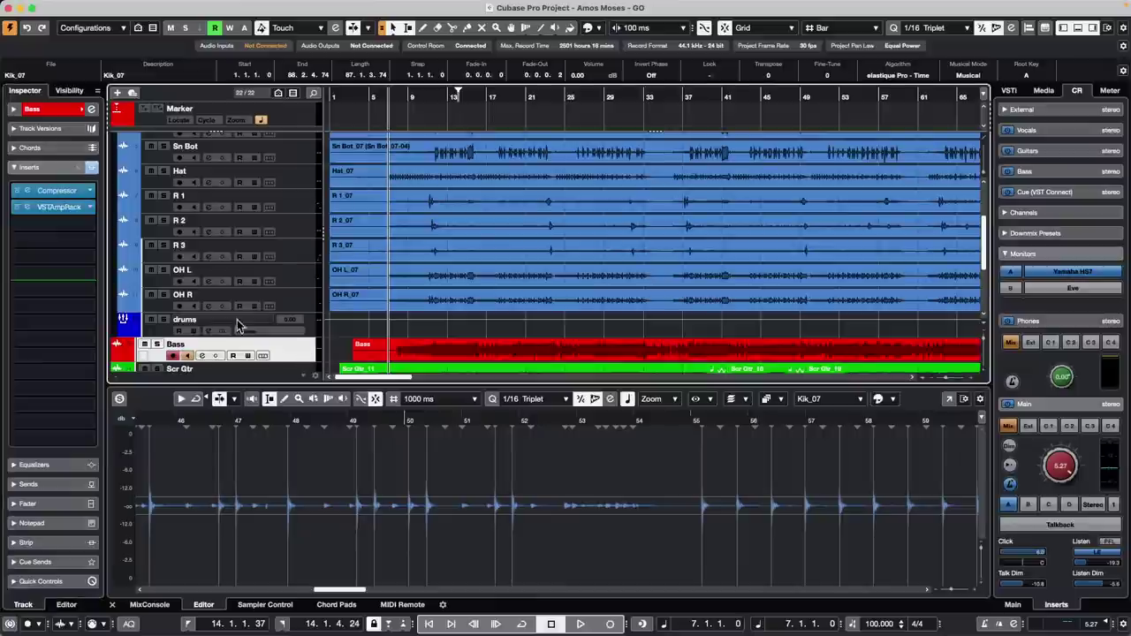
click(68, 206)
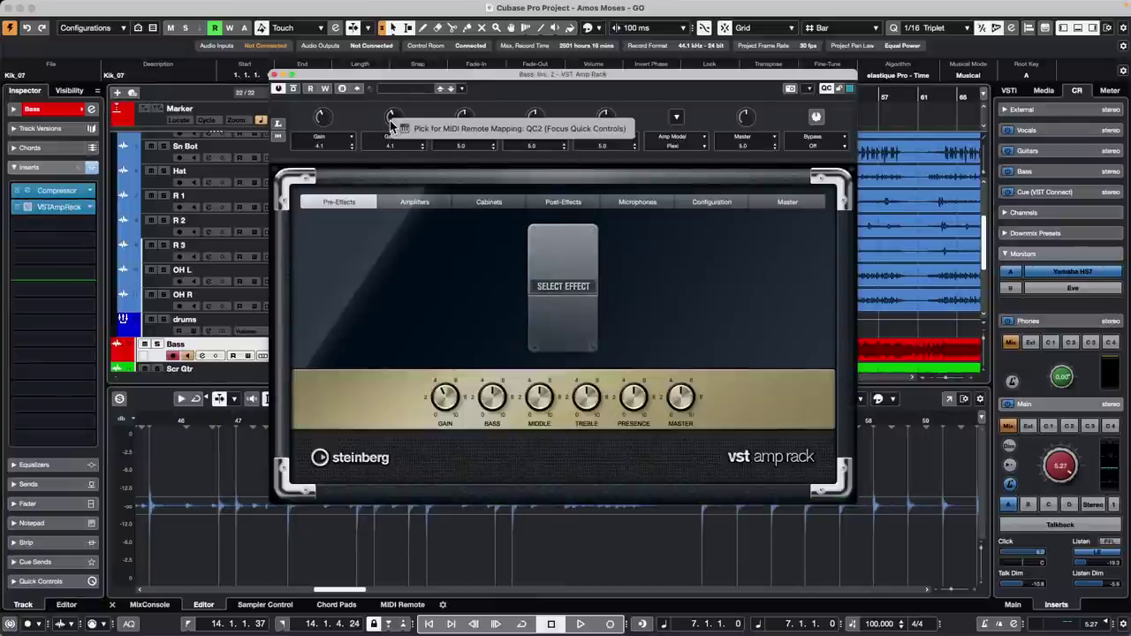
right_click(393, 118)
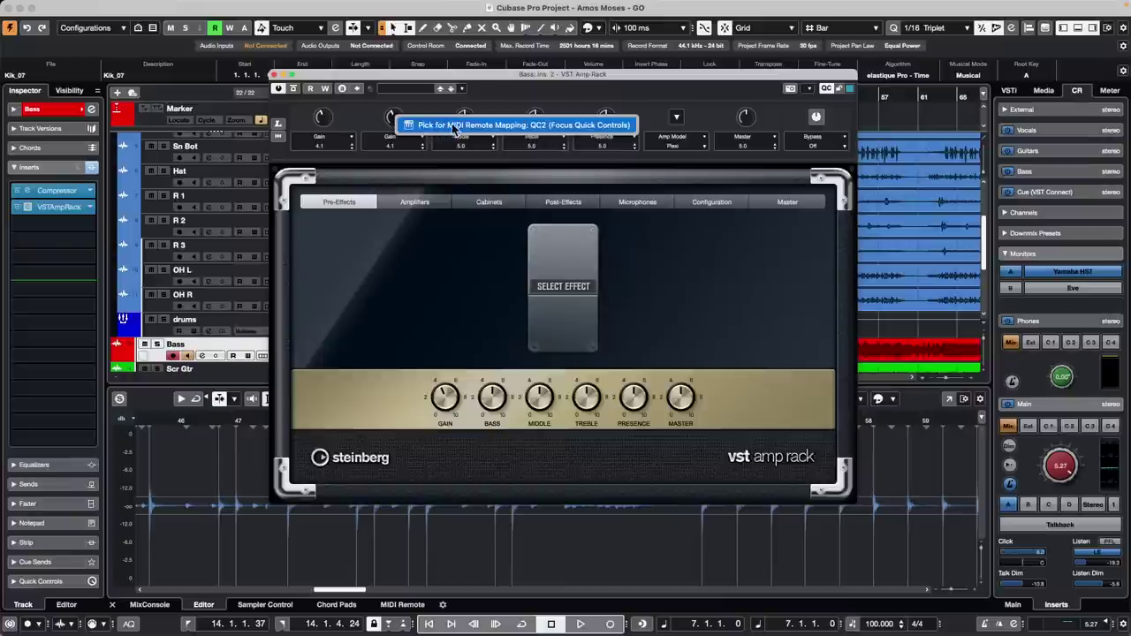
click(275, 75)
Add an instrument track using Retrologue below the OH R track
scroll(270, 265, up, 1)
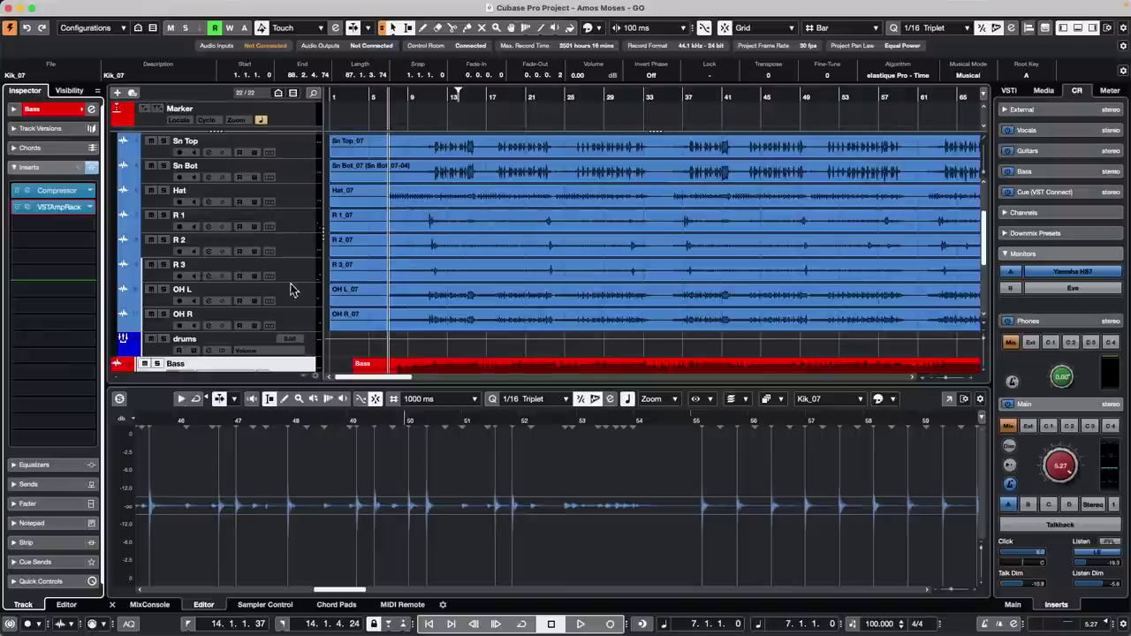
right_click(295, 324)
mouse_move(477, 327)
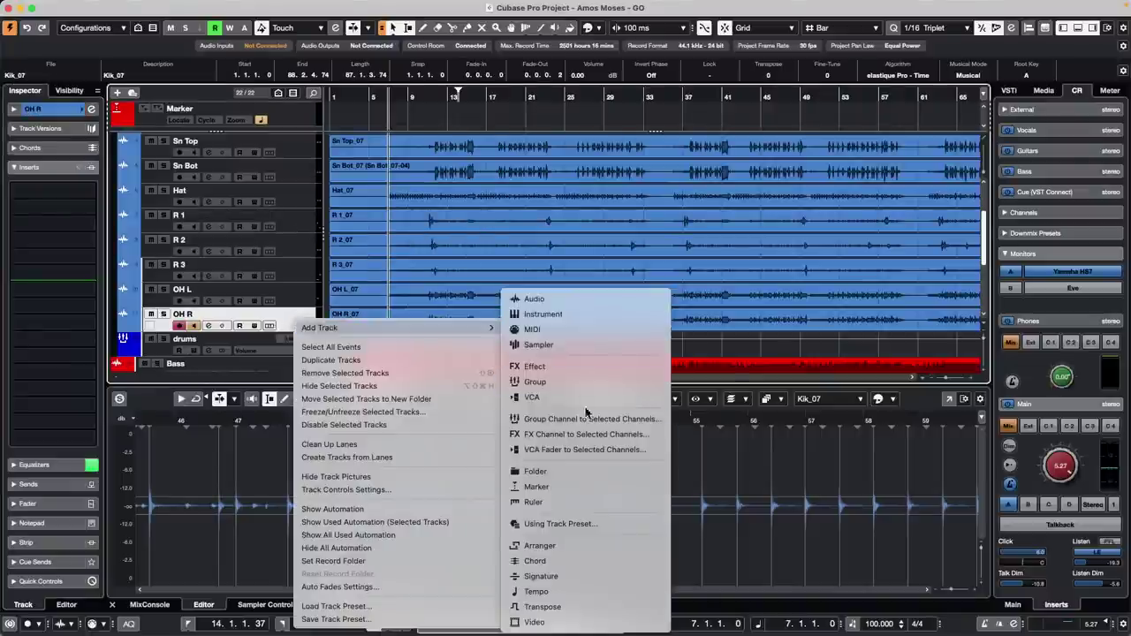
click(566, 314)
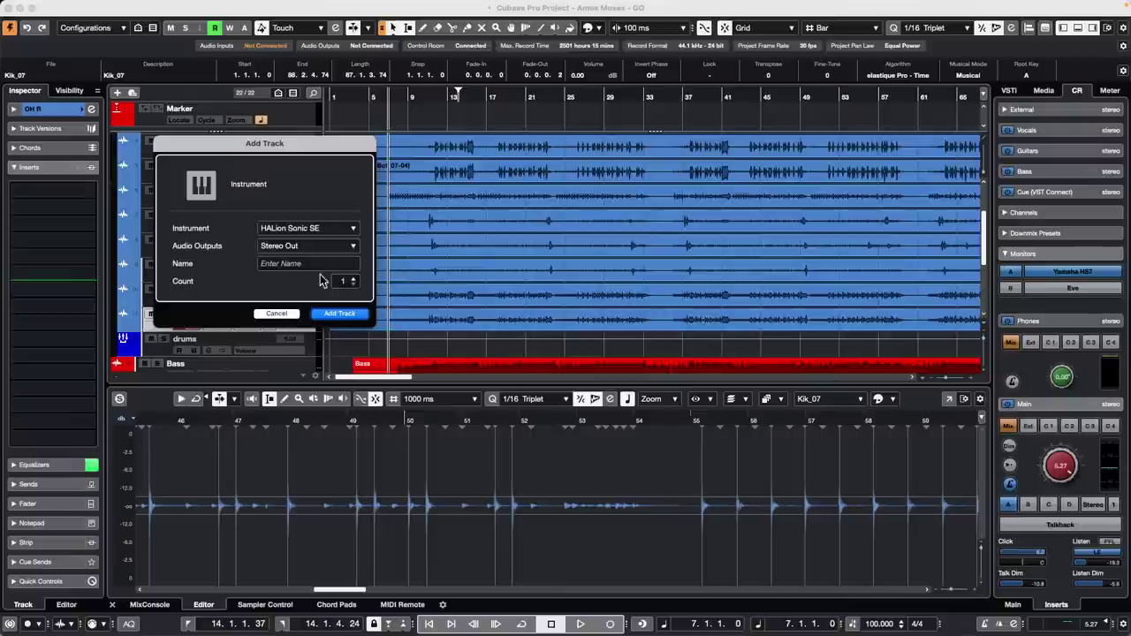
click(323, 230)
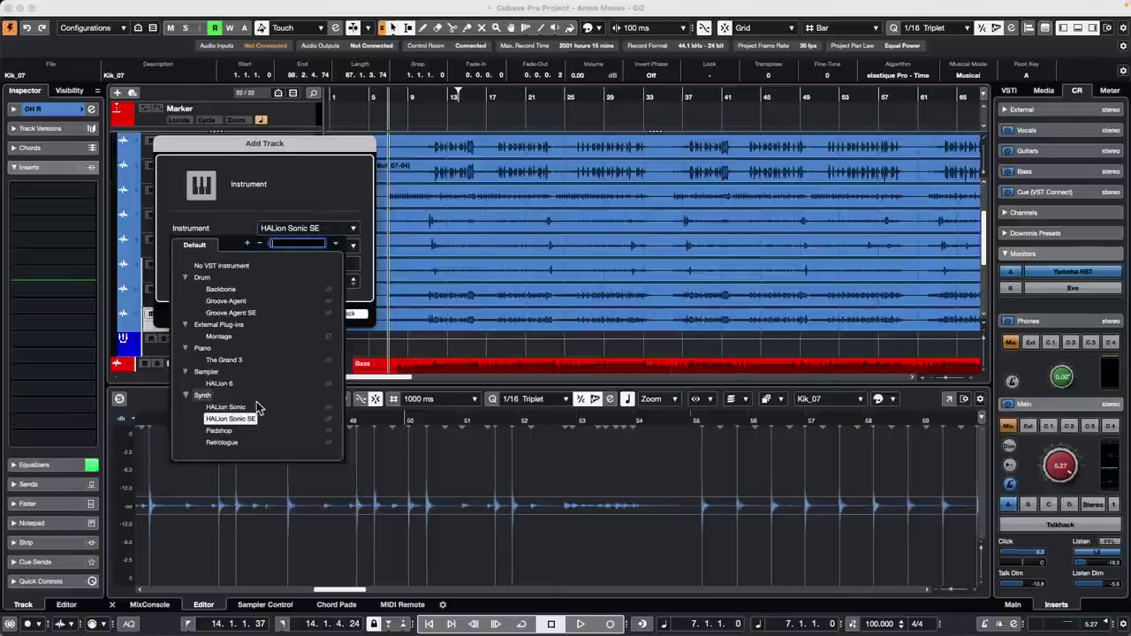
click(229, 447)
click(340, 314)
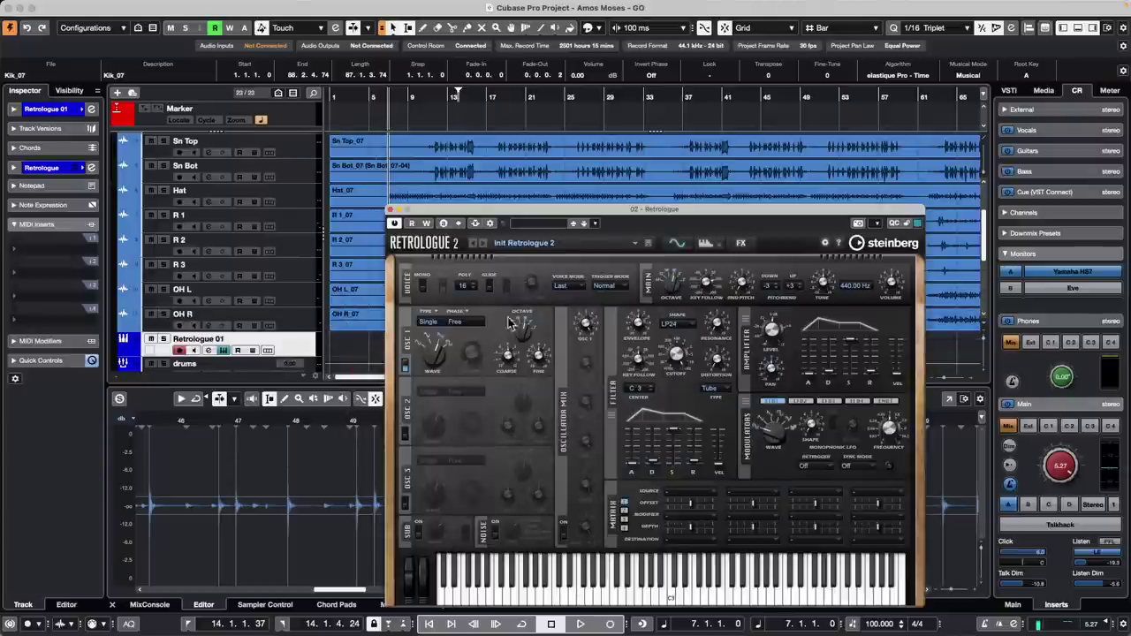
Start Learn CC twice for the Filter Cutoff in Retrologue
right_click(679, 358)
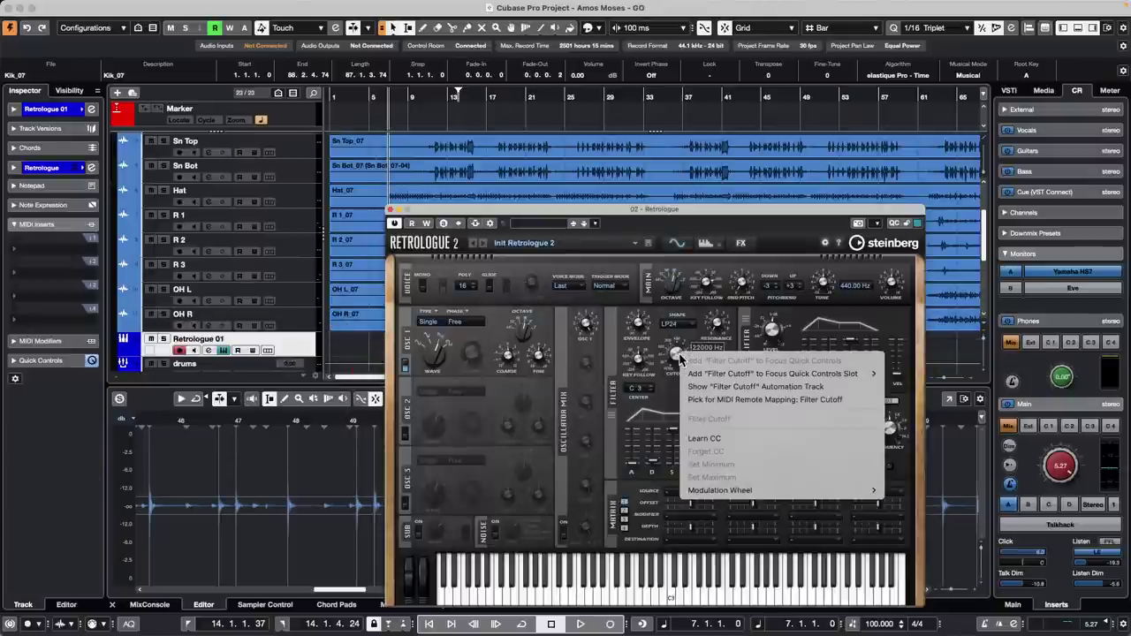
click(728, 438)
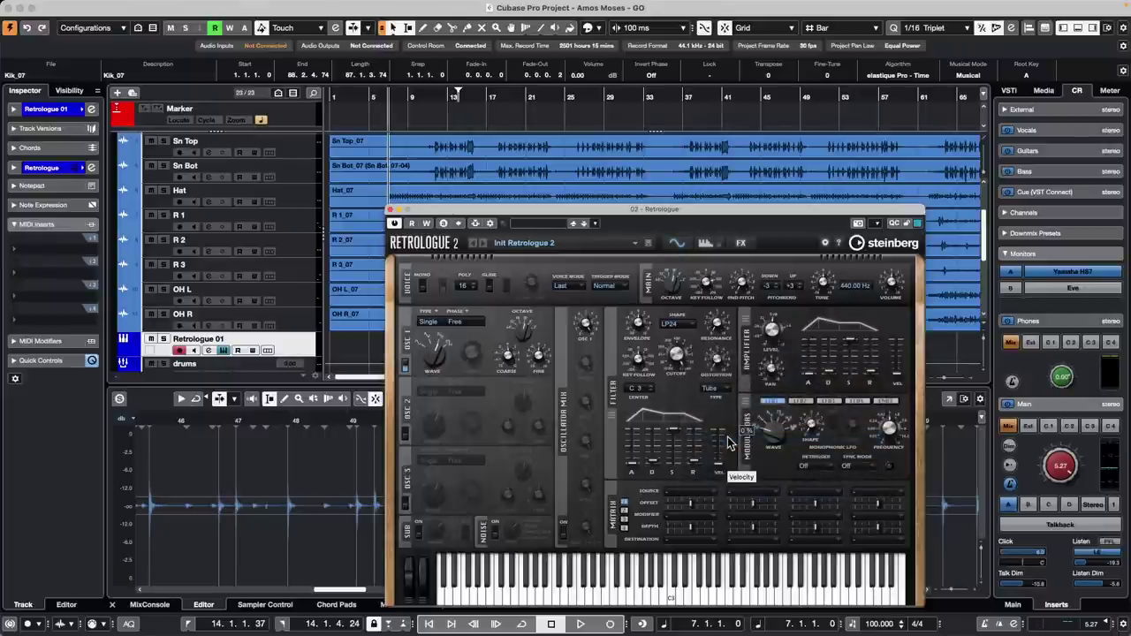
right_click(678, 356)
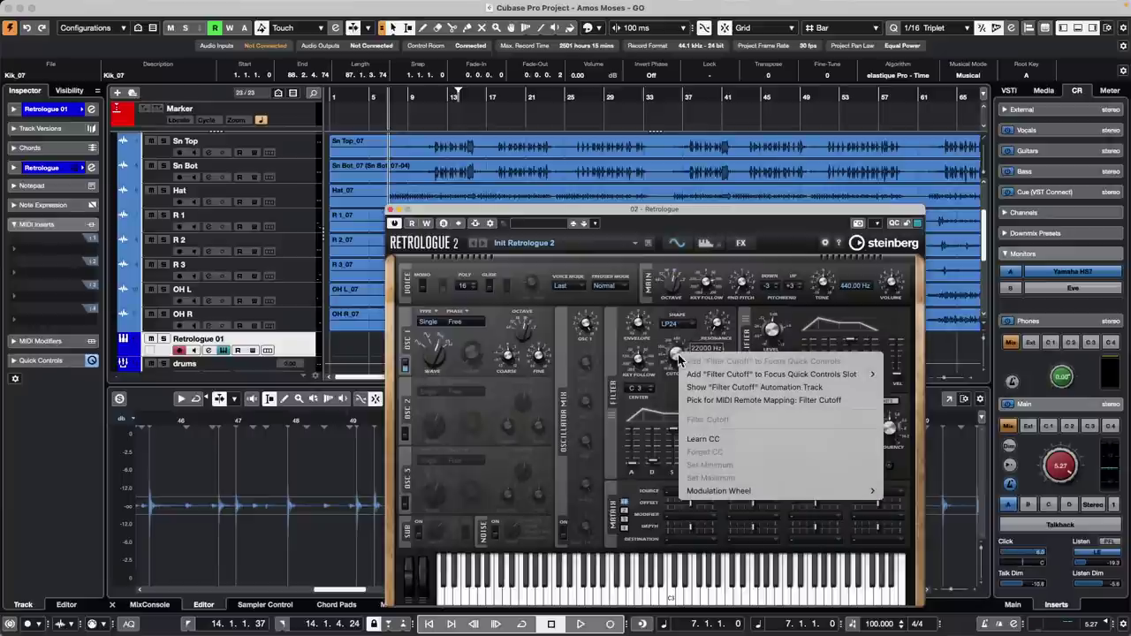
click(710, 440)
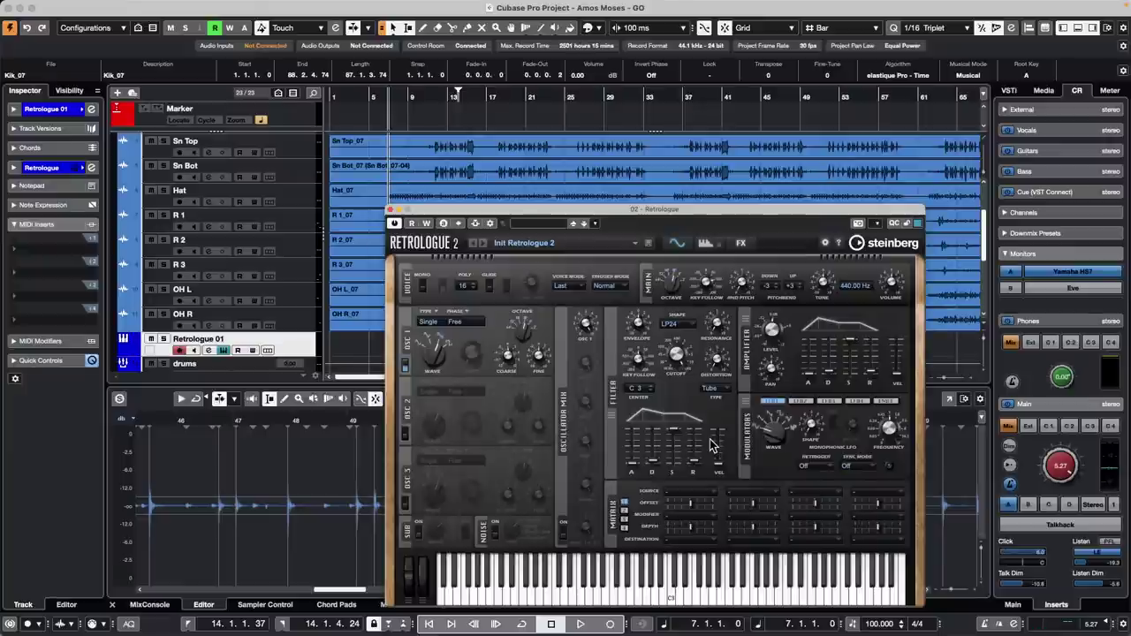
Turn on Retrologue's oscillator 2, start Learn CC for its Coarse and Fine tuning and again for Coarse, and close the window
click(405, 435)
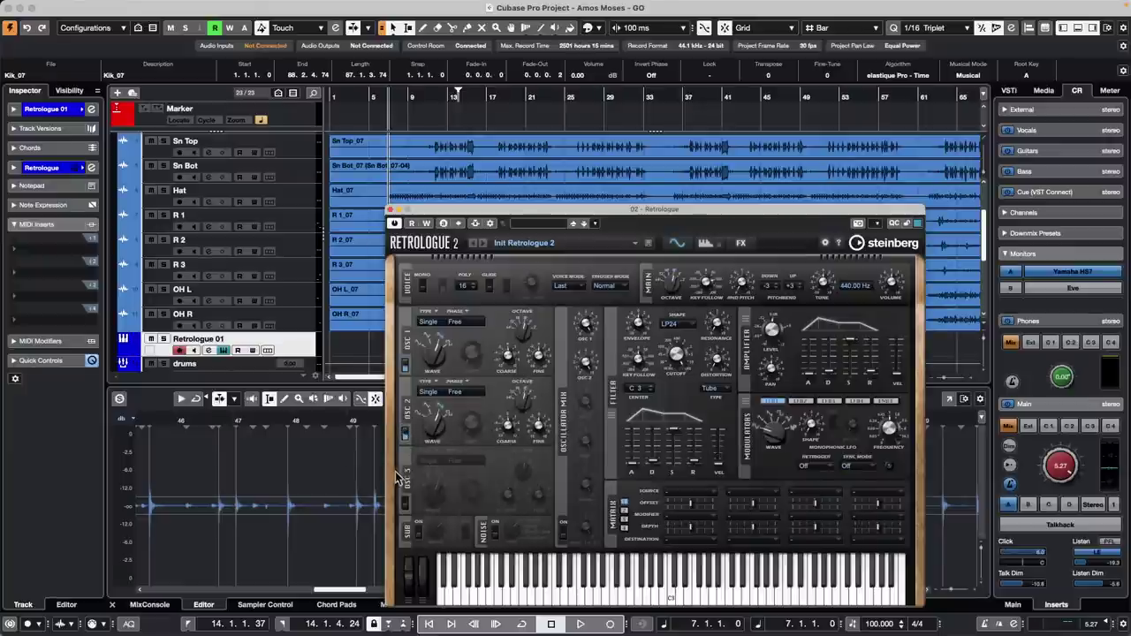
right_click(510, 430)
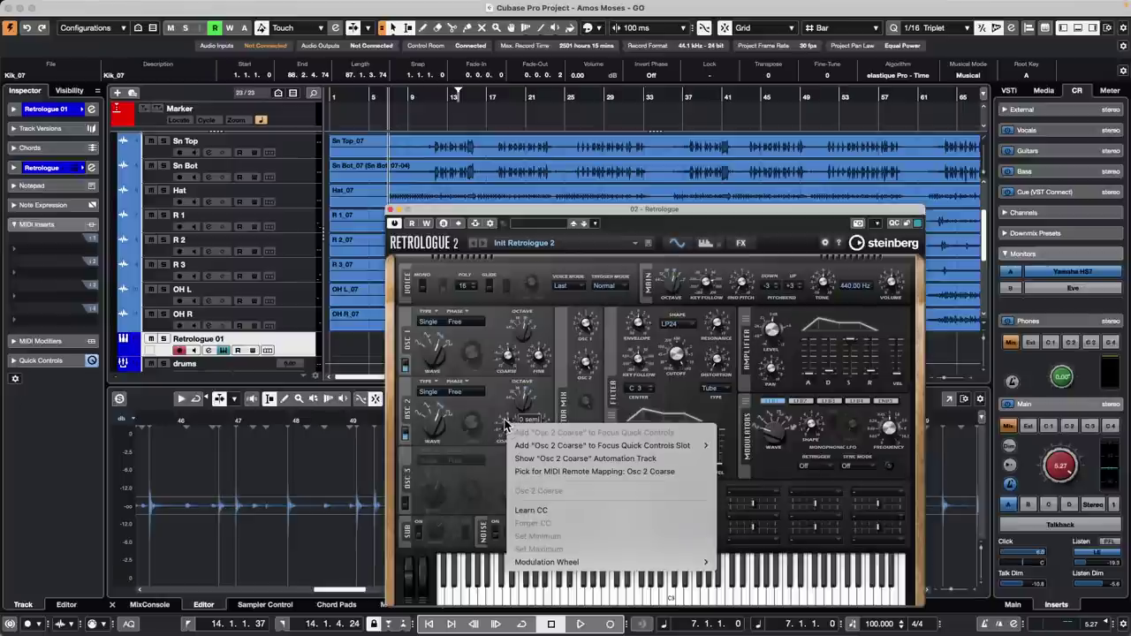
click(551, 510)
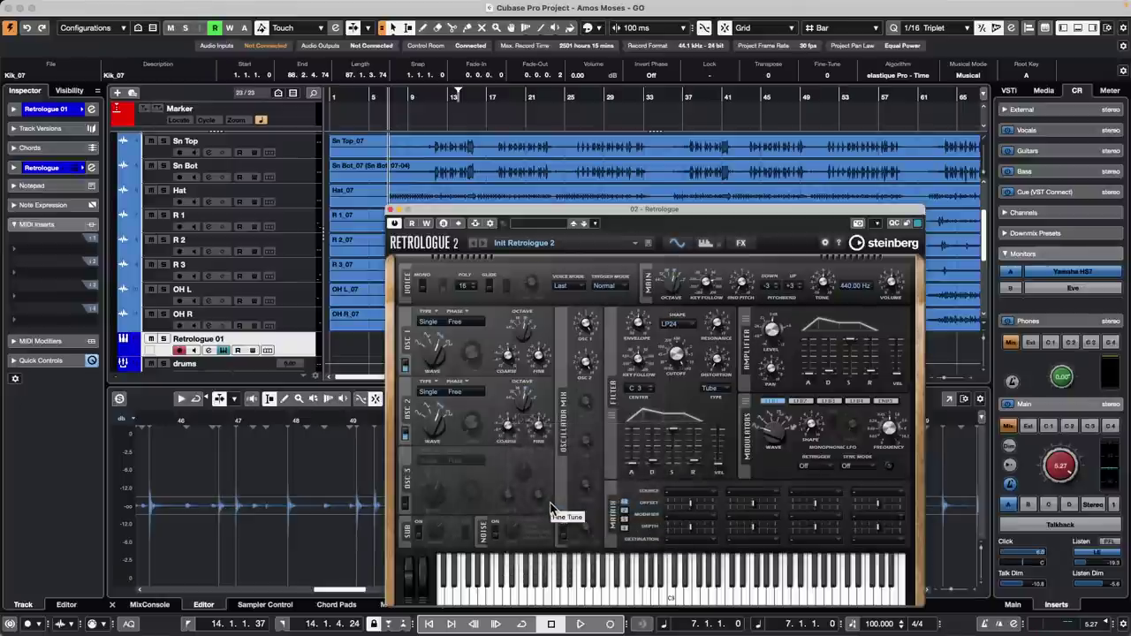
right_click(540, 428)
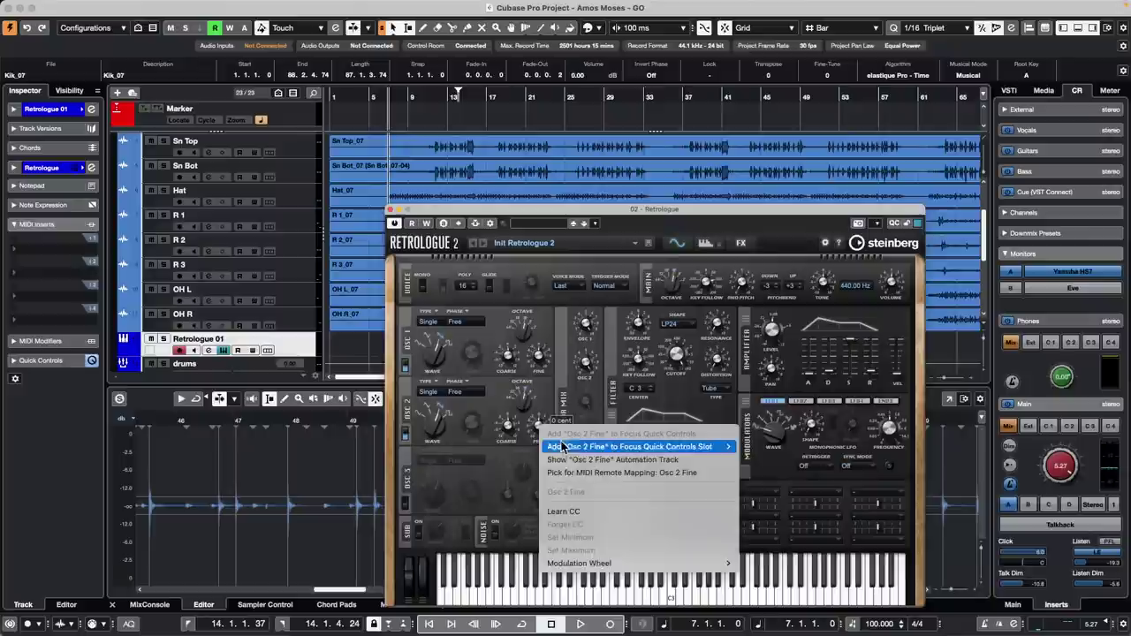
click(593, 513)
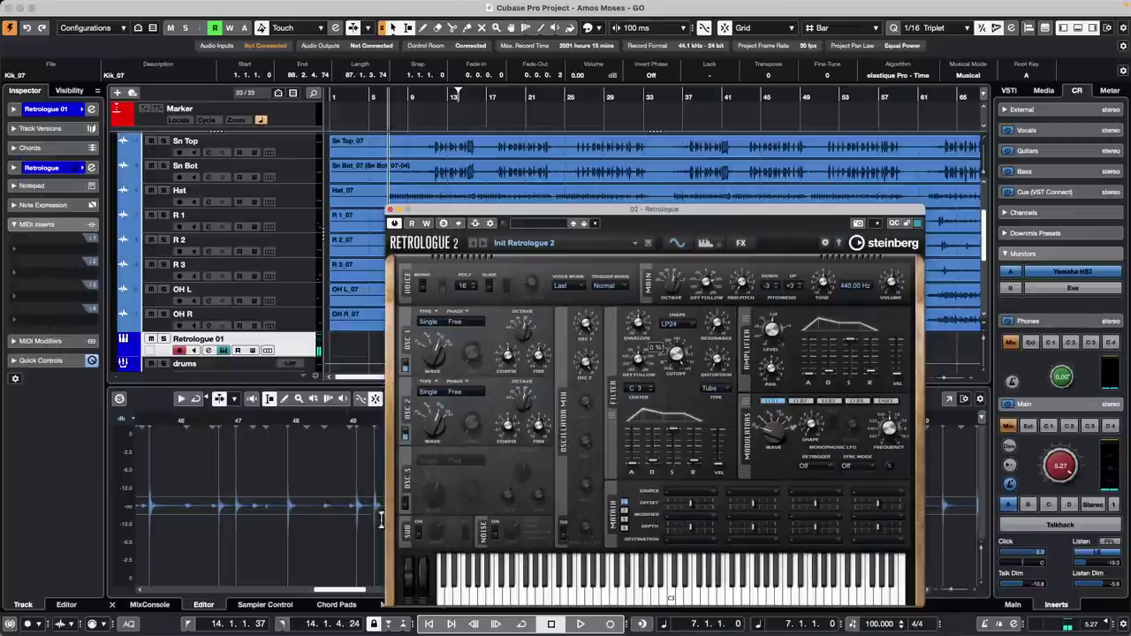
right_click(508, 428)
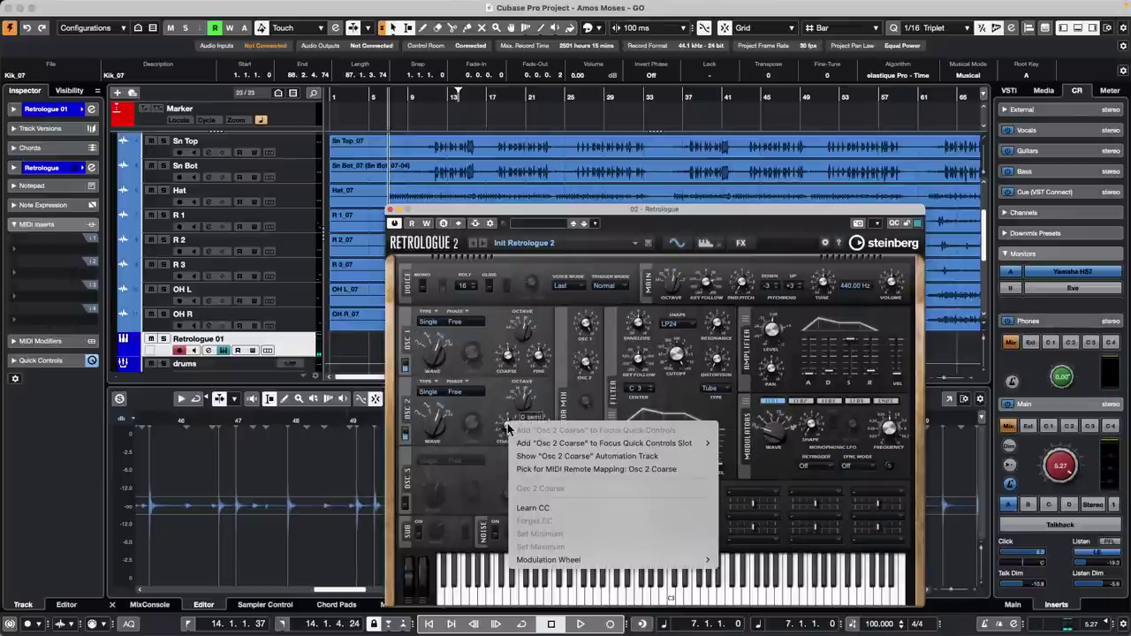
click(563, 509)
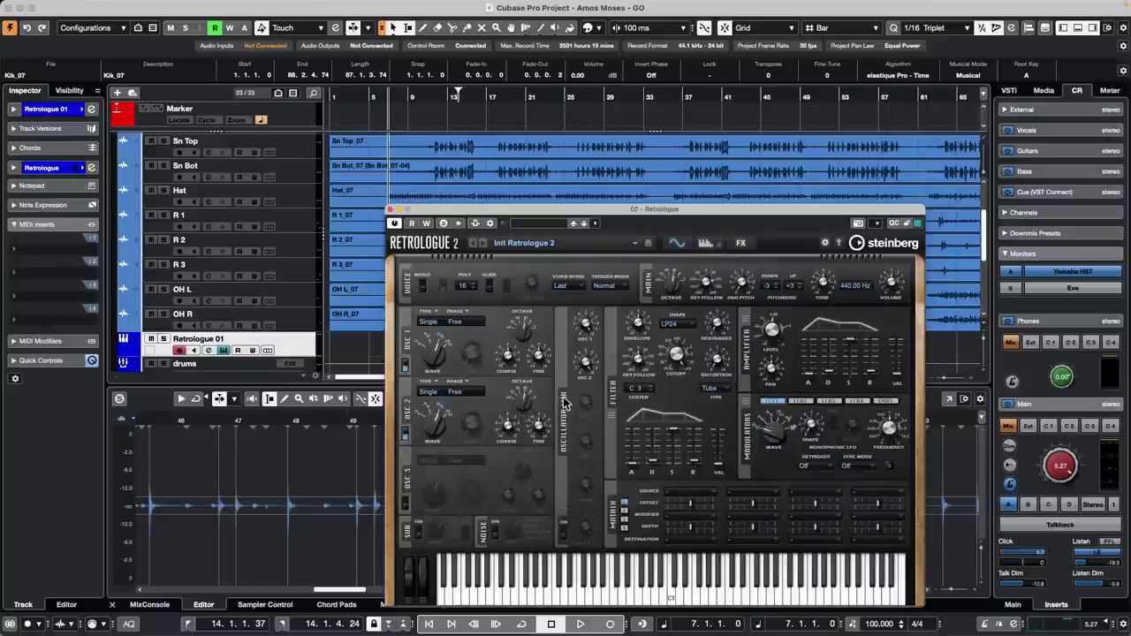
click(390, 211)
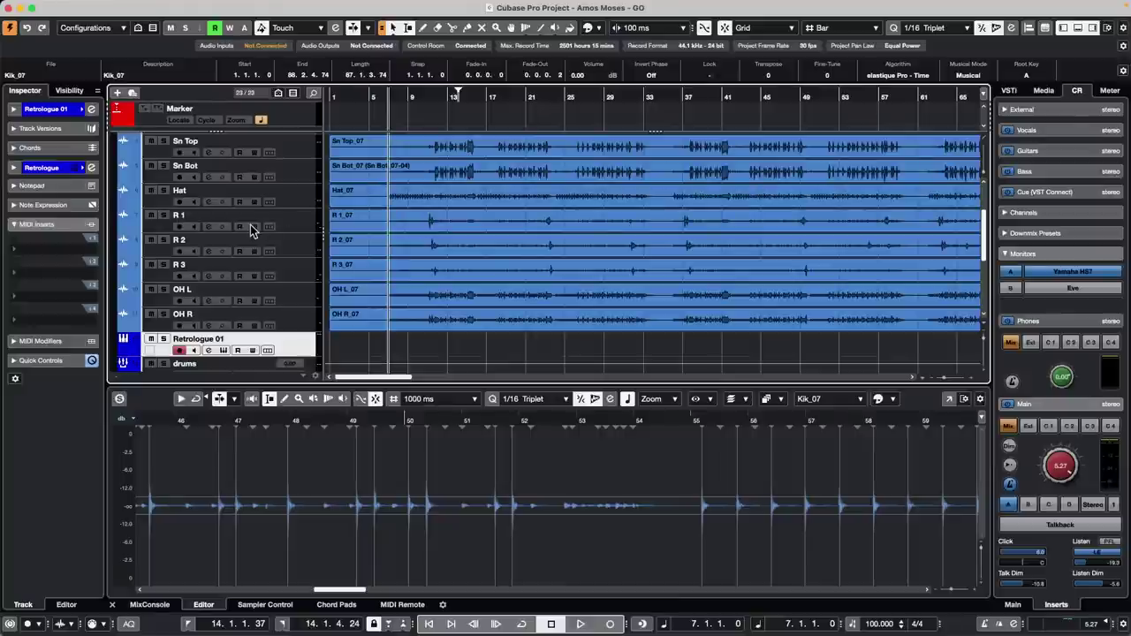
In Audio Connections, examine the device ports of the Stereo Out bus and of the Yamaha HS7 monitor in Control Room
mouse_move(177, 3)
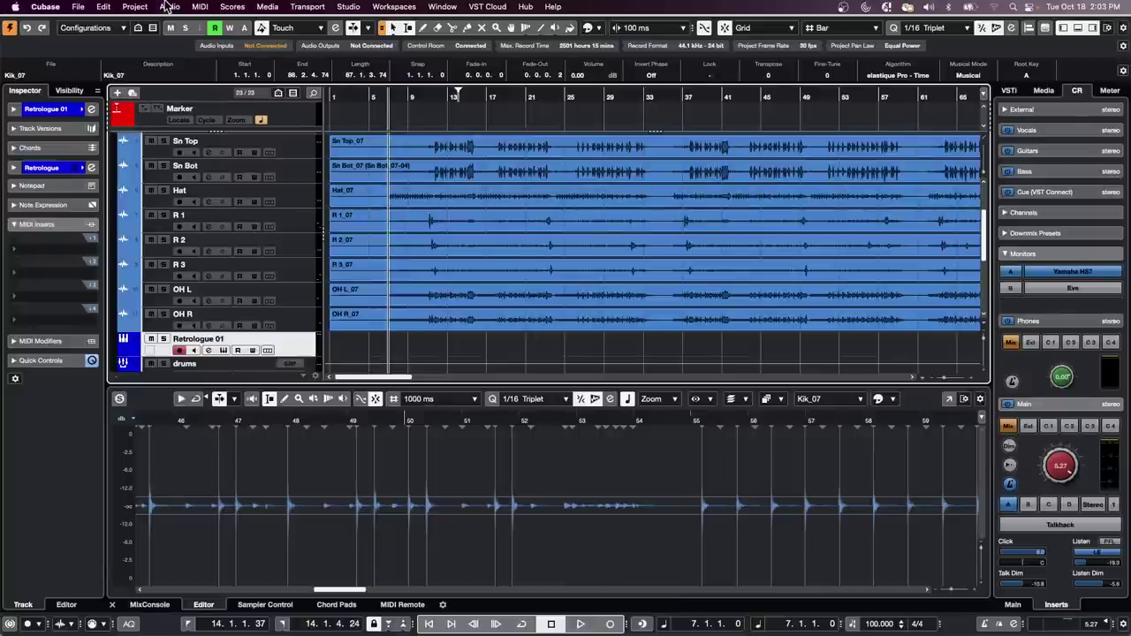
click(78, 7)
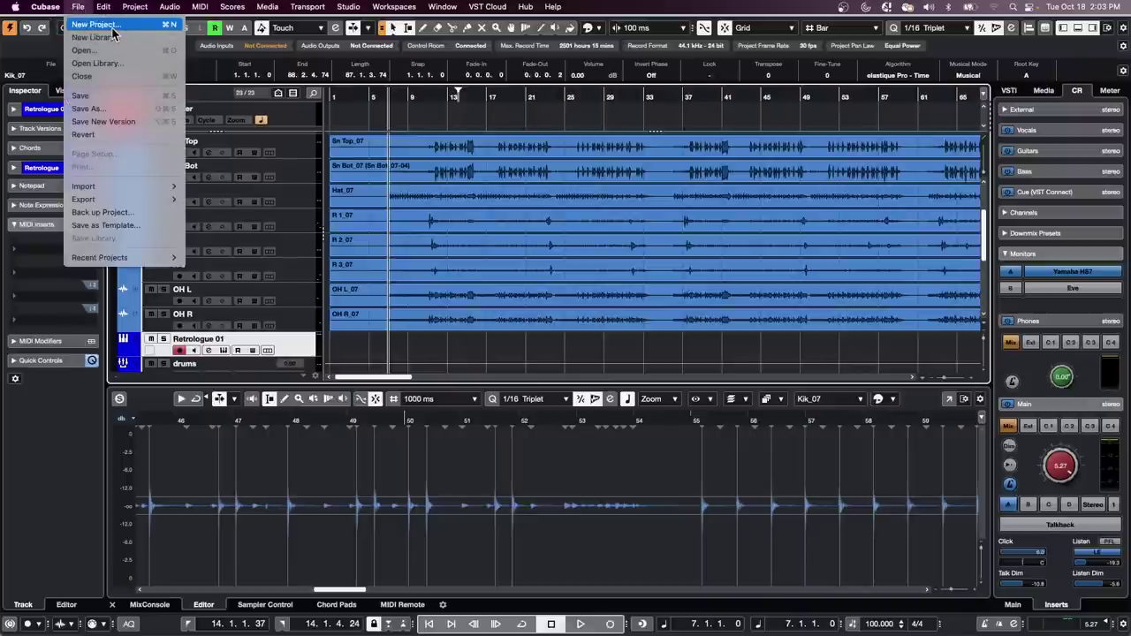
click(527, 8)
mouse_move(349, 7)
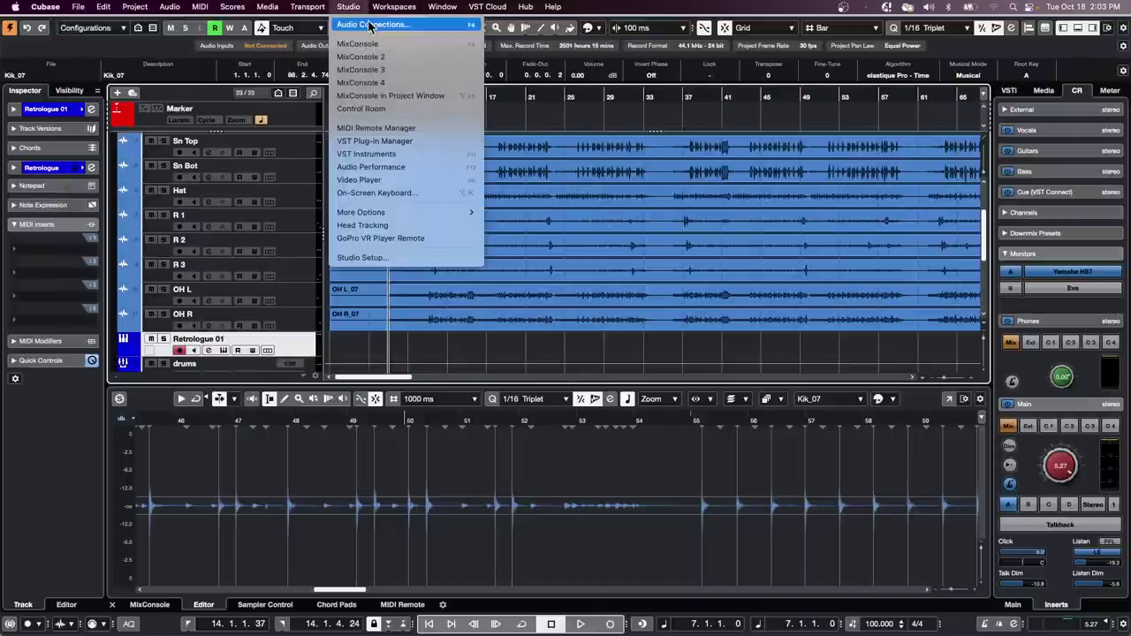
click(374, 24)
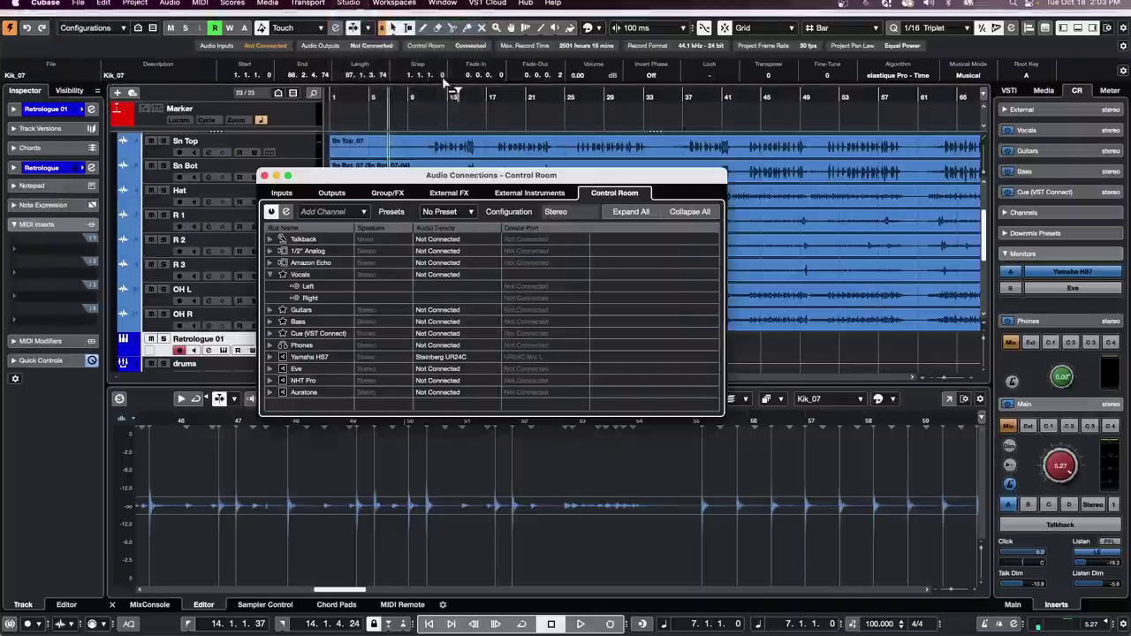
click(325, 194)
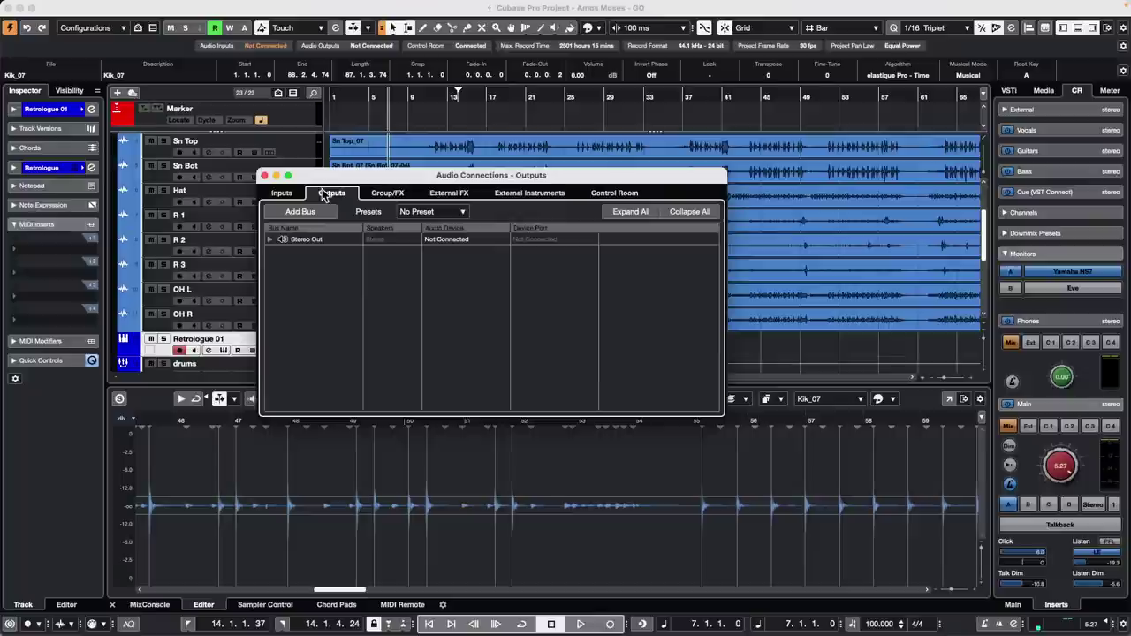
click(271, 240)
click(473, 245)
click(557, 284)
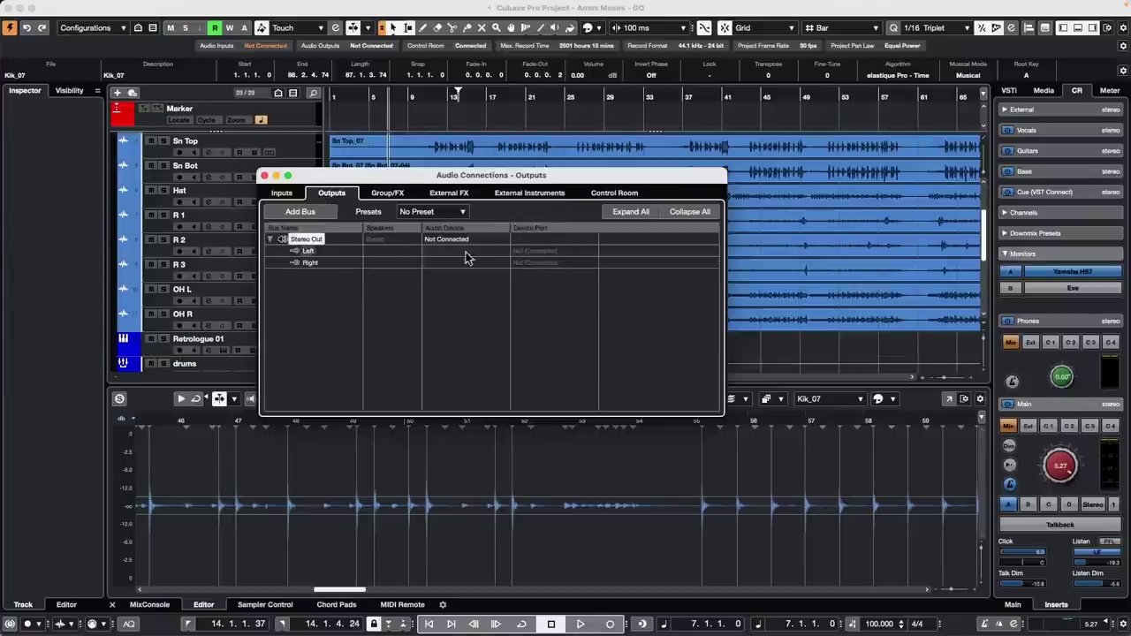
click(633, 193)
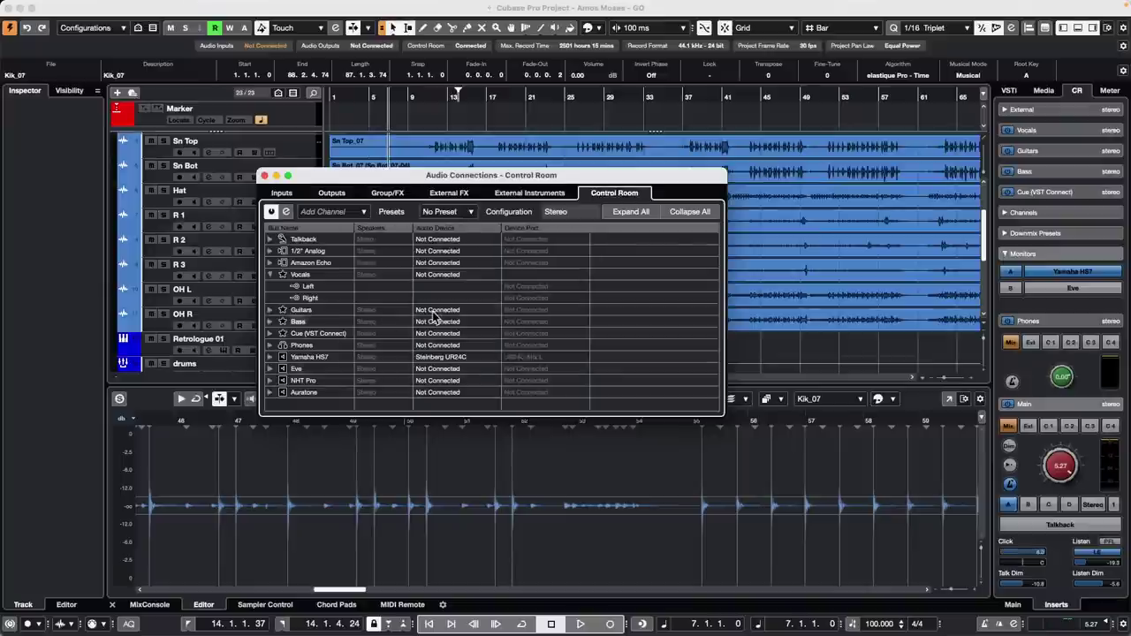
click(270, 357)
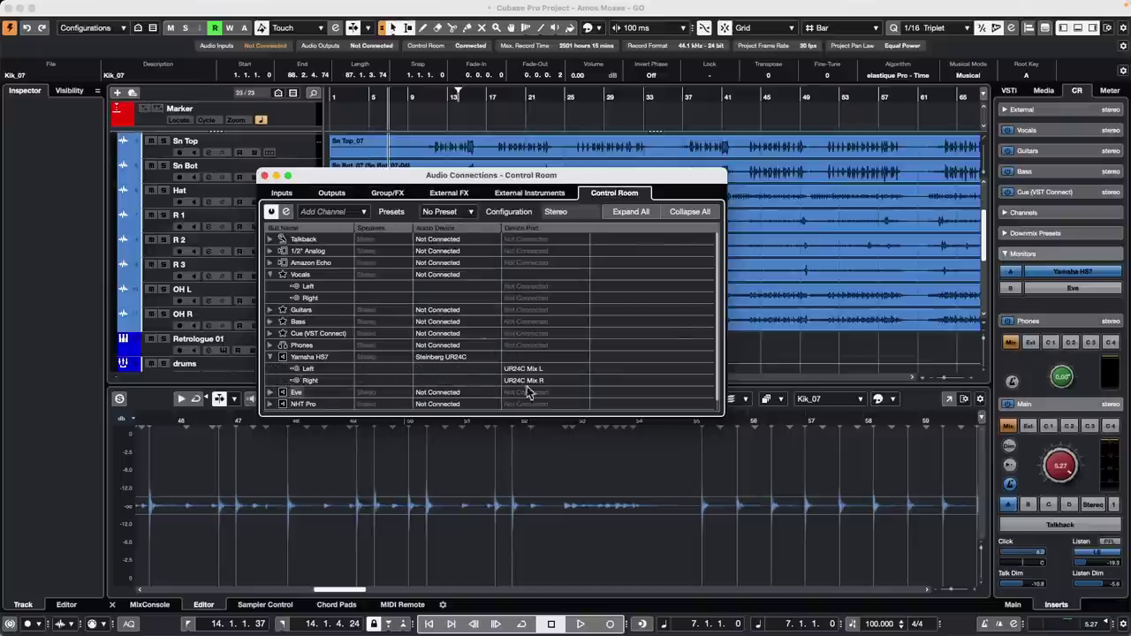
Close Audio Connections, start adding an audio track from the Hat track, and set its configuration to Mono
click(265, 176)
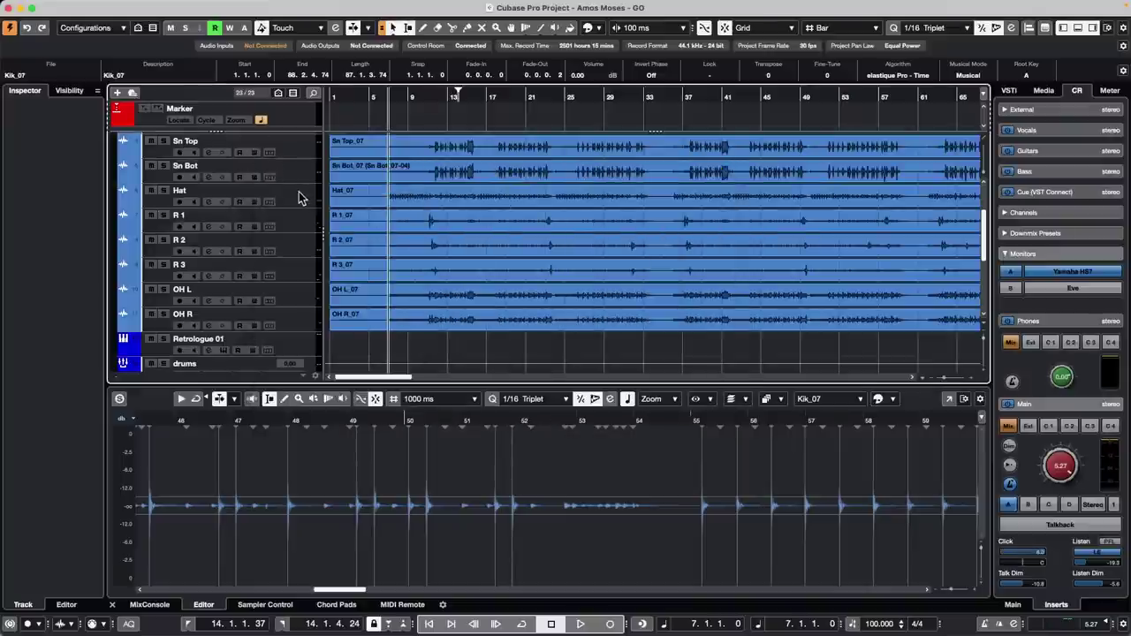
right_click(295, 201)
mouse_move(350, 204)
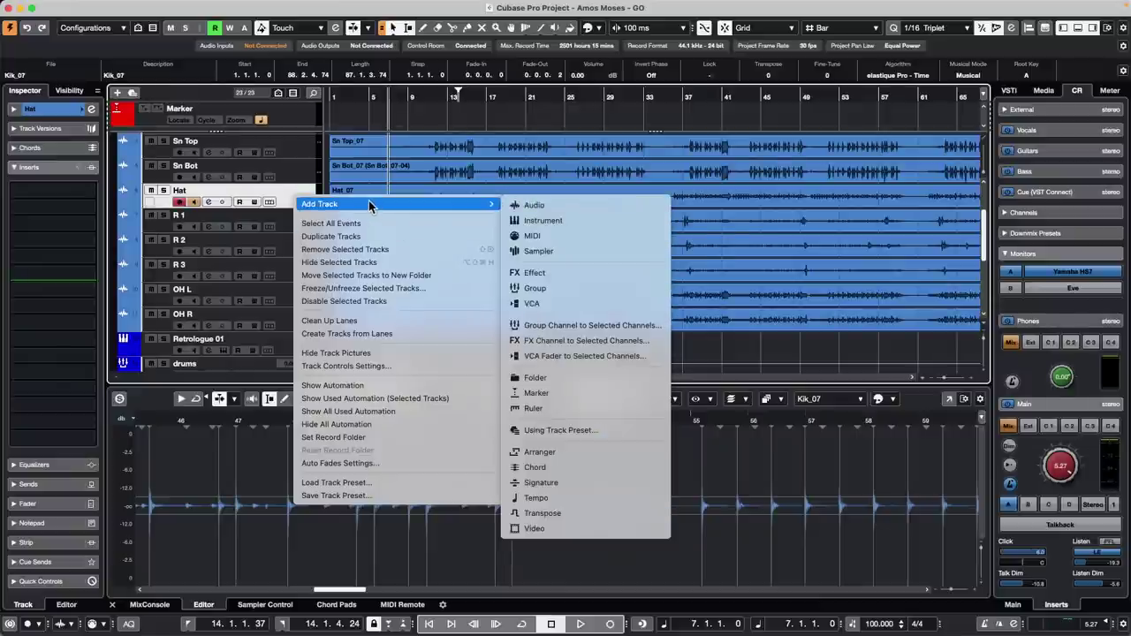
click(536, 204)
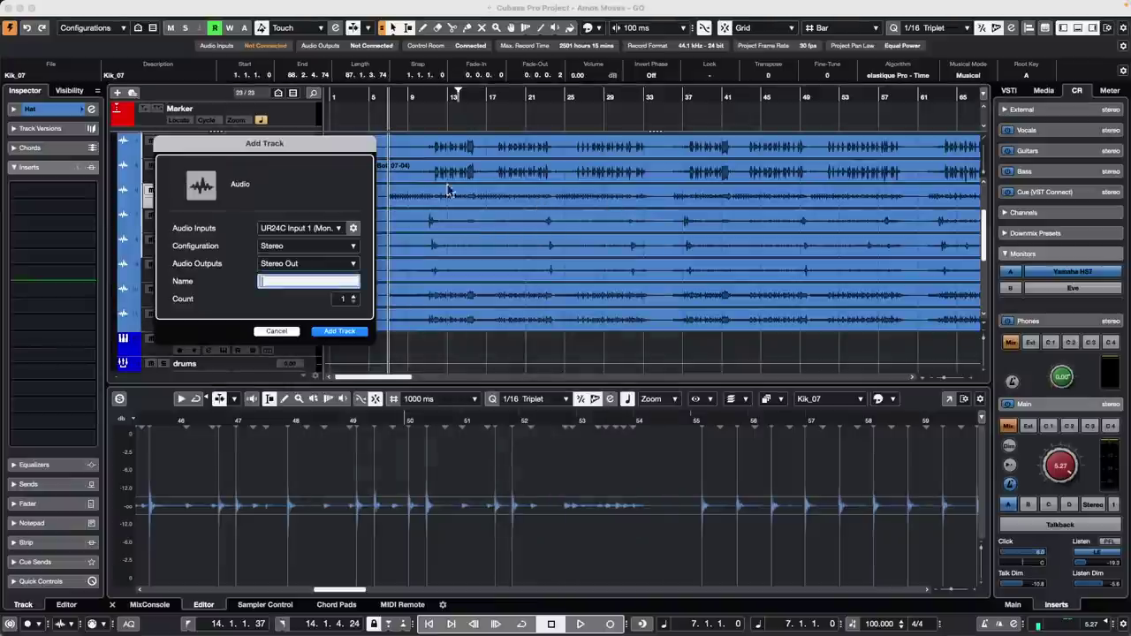
click(306, 230)
click(288, 212)
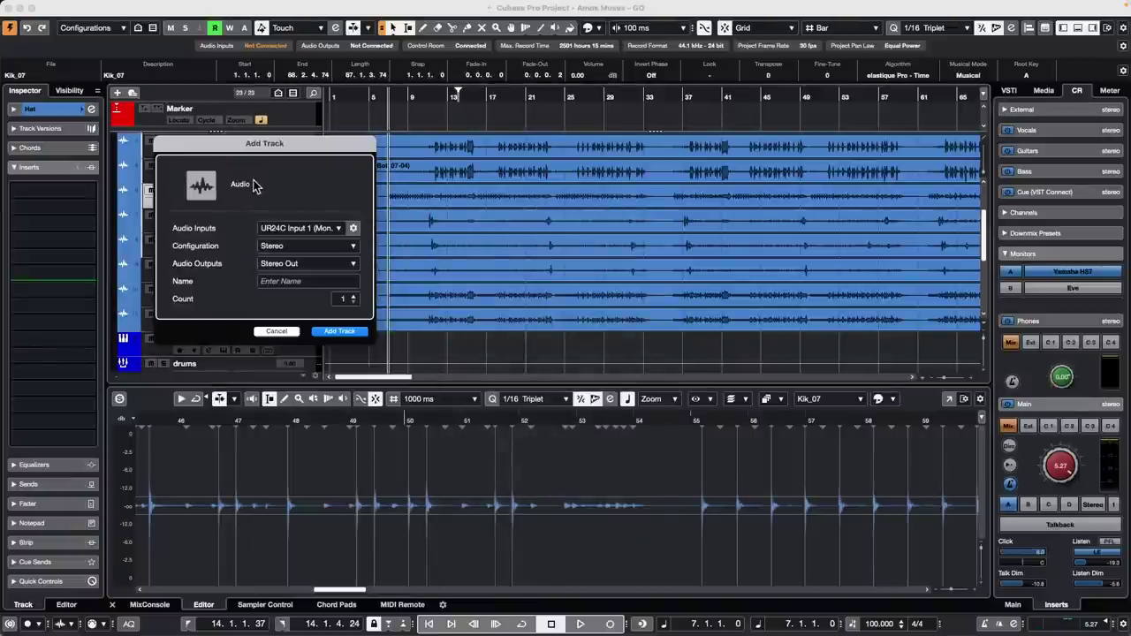
click(279, 248)
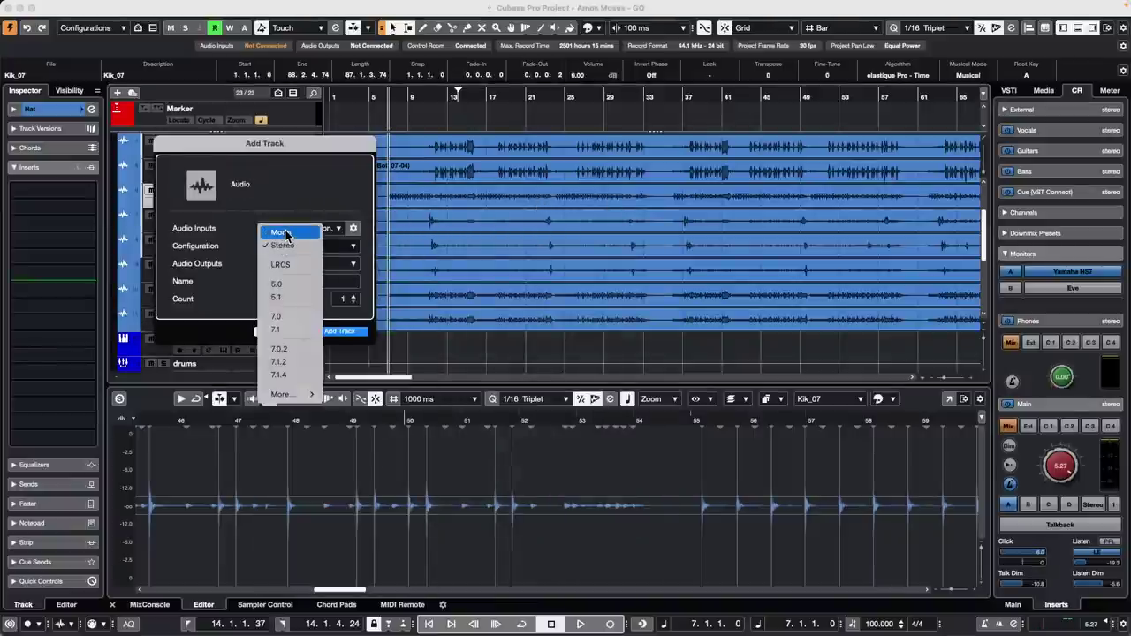
click(279, 233)
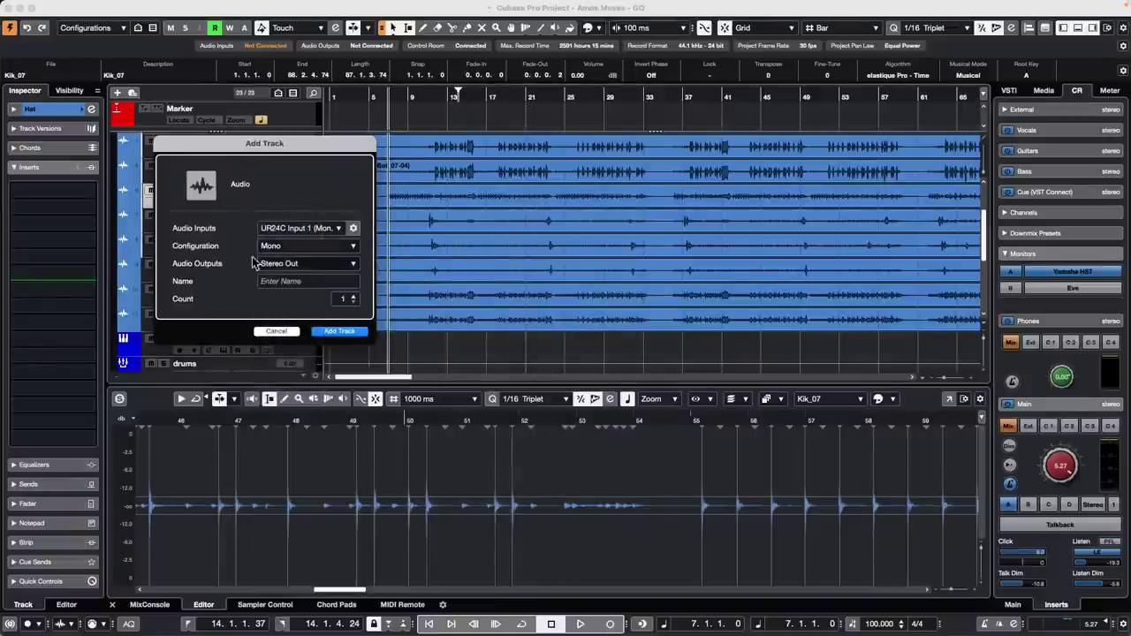
Try routing the new mono track's output to the Left channel of Stereo Out, and cancel adding the track
click(301, 265)
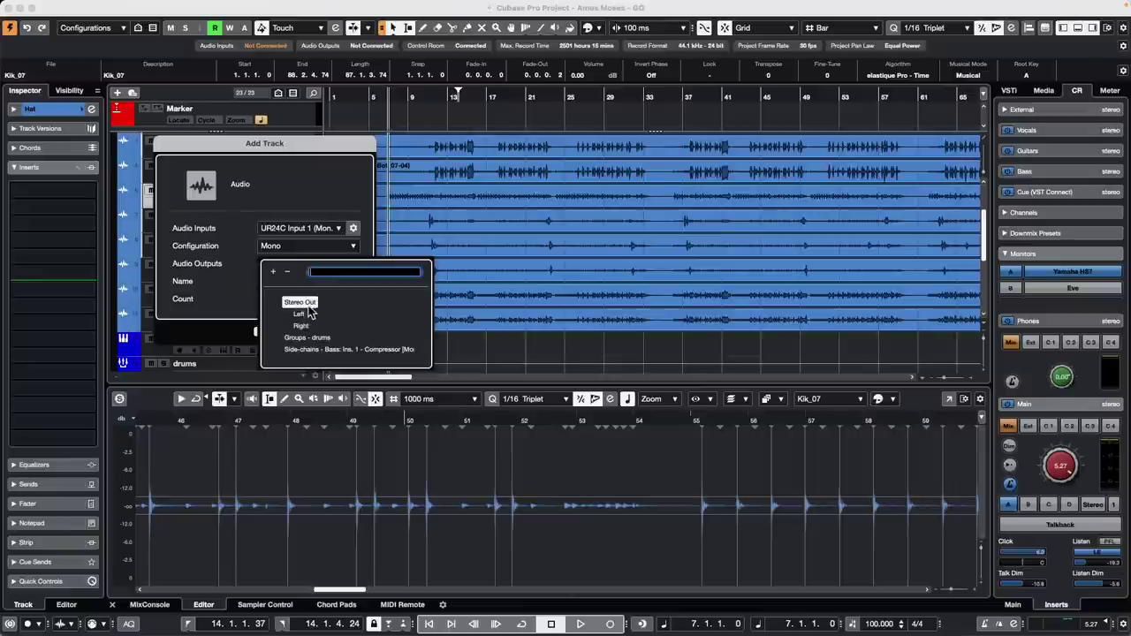
click(310, 306)
click(311, 265)
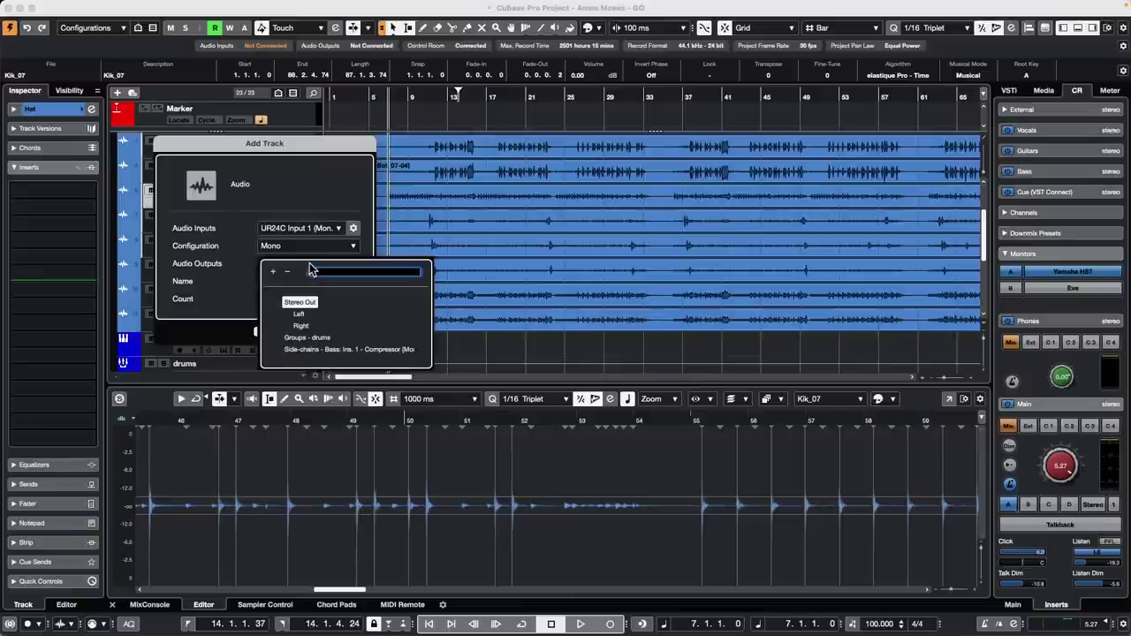
click(299, 315)
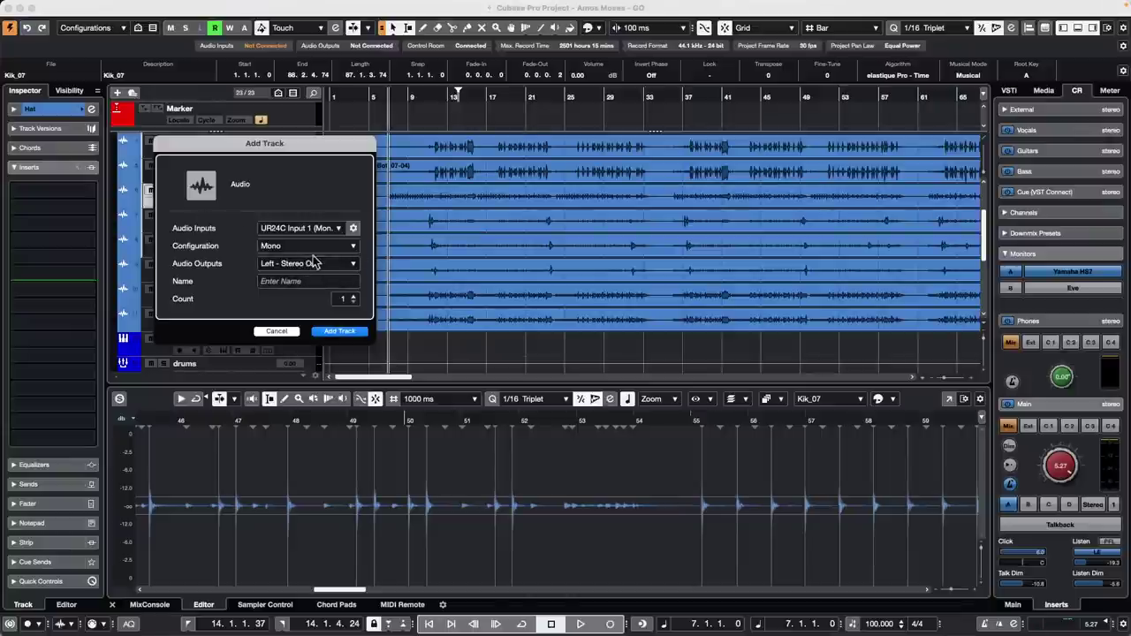
click(310, 264)
click(219, 257)
click(292, 331)
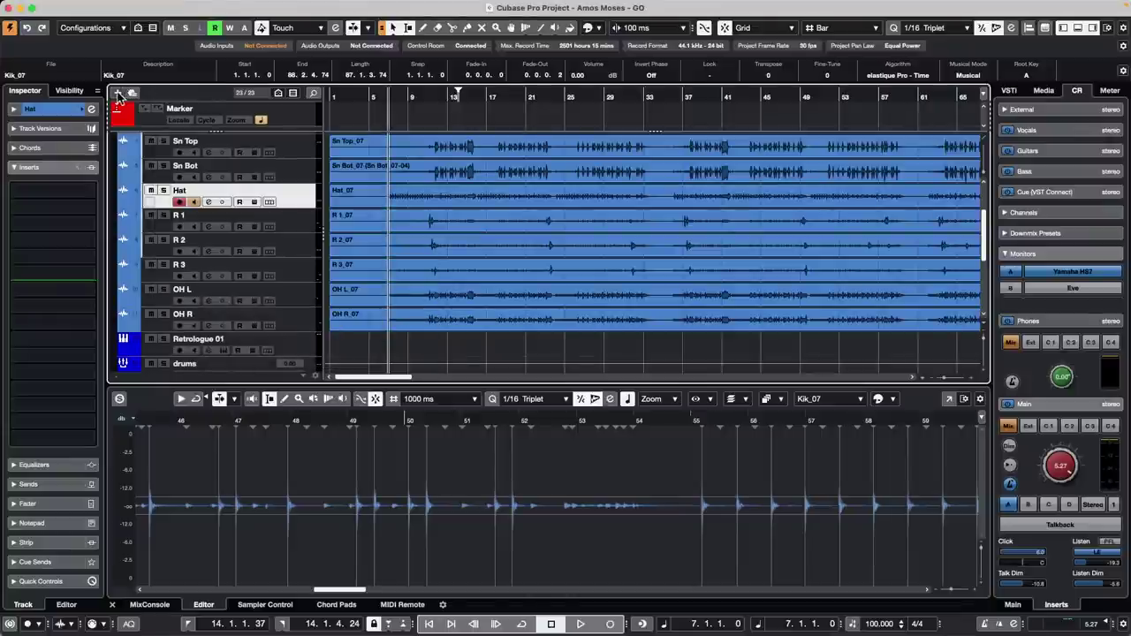
Start another new audio track with Mono configuration, set its output to Stereo Out, and close the dialog without adding it
click(116, 91)
click(587, 263)
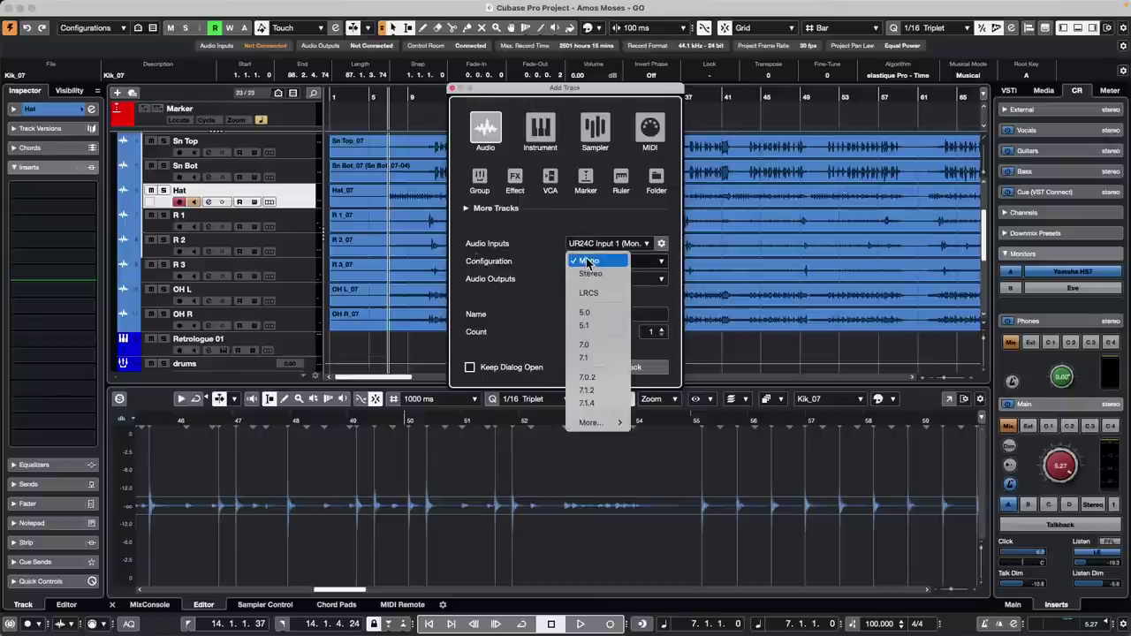
click(583, 263)
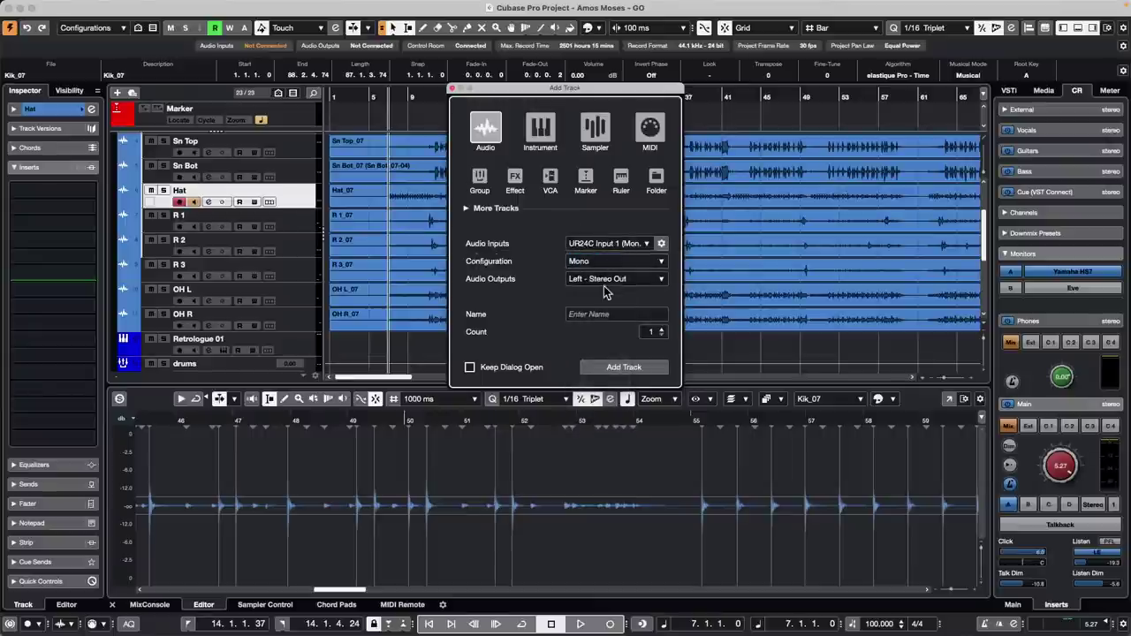
click(617, 283)
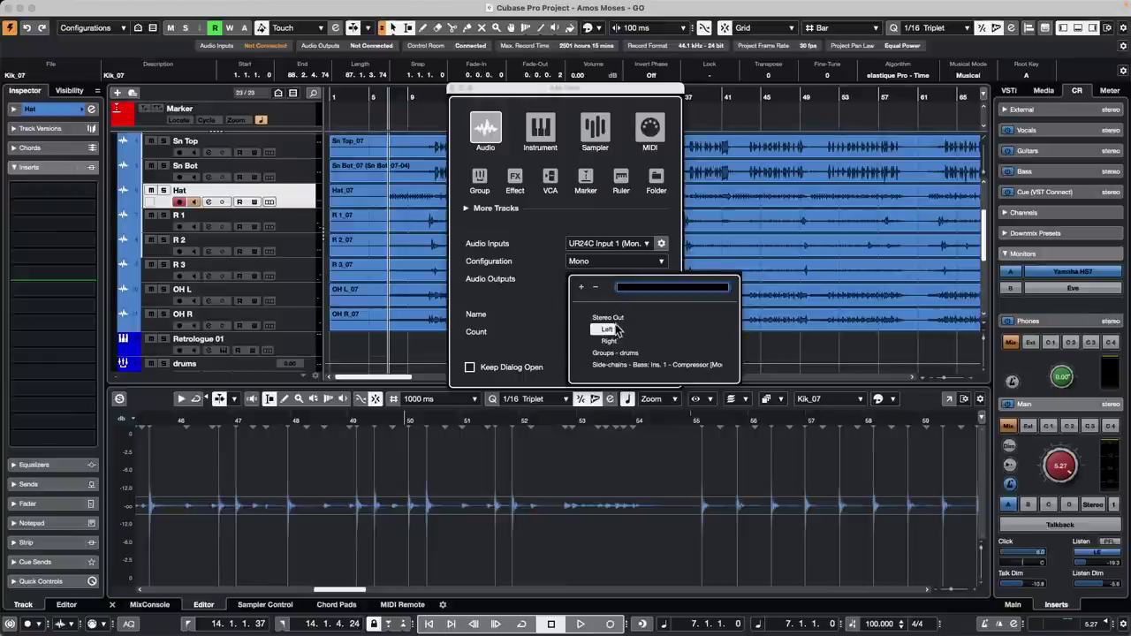
click(608, 318)
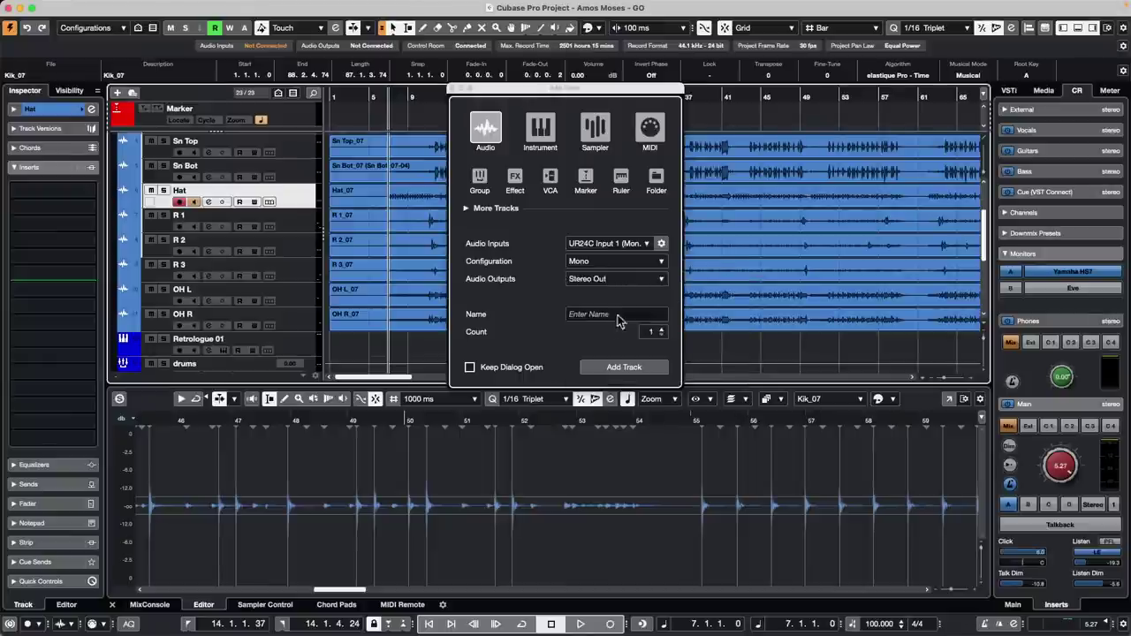
click(602, 279)
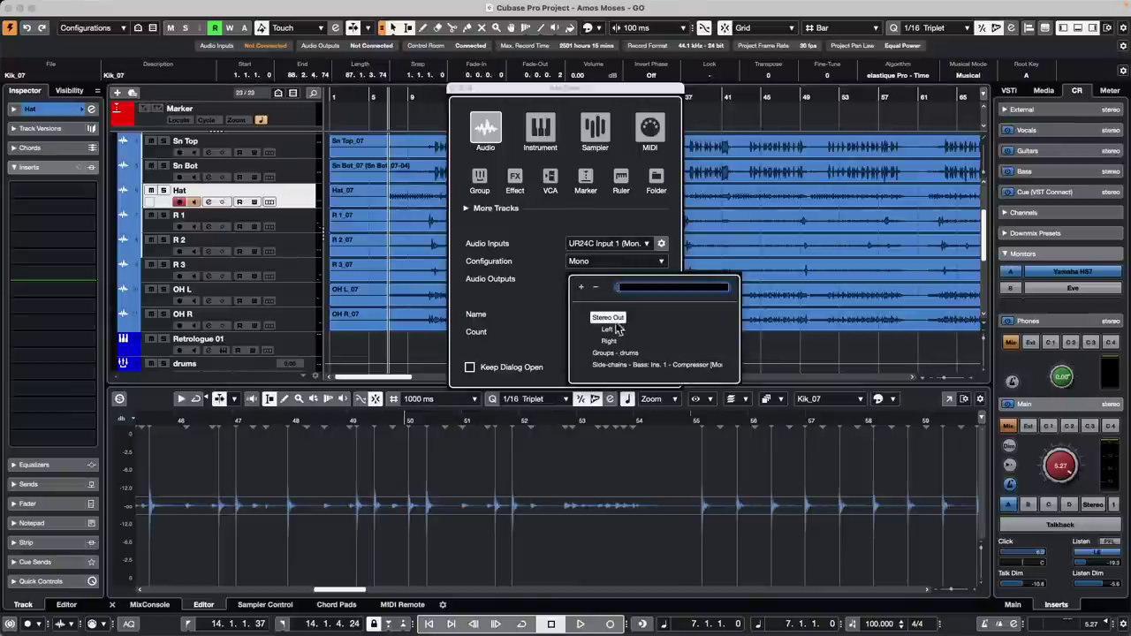
click(454, 86)
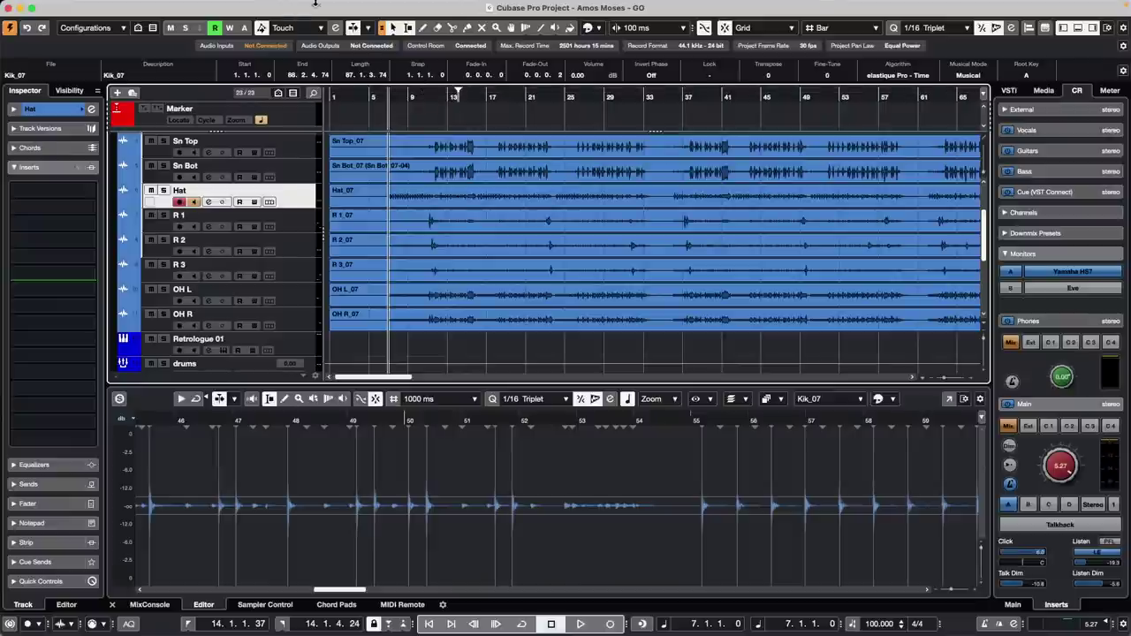
Open Project Synchronization Setup, examine the timecode sources, and close it
click(349, 7)
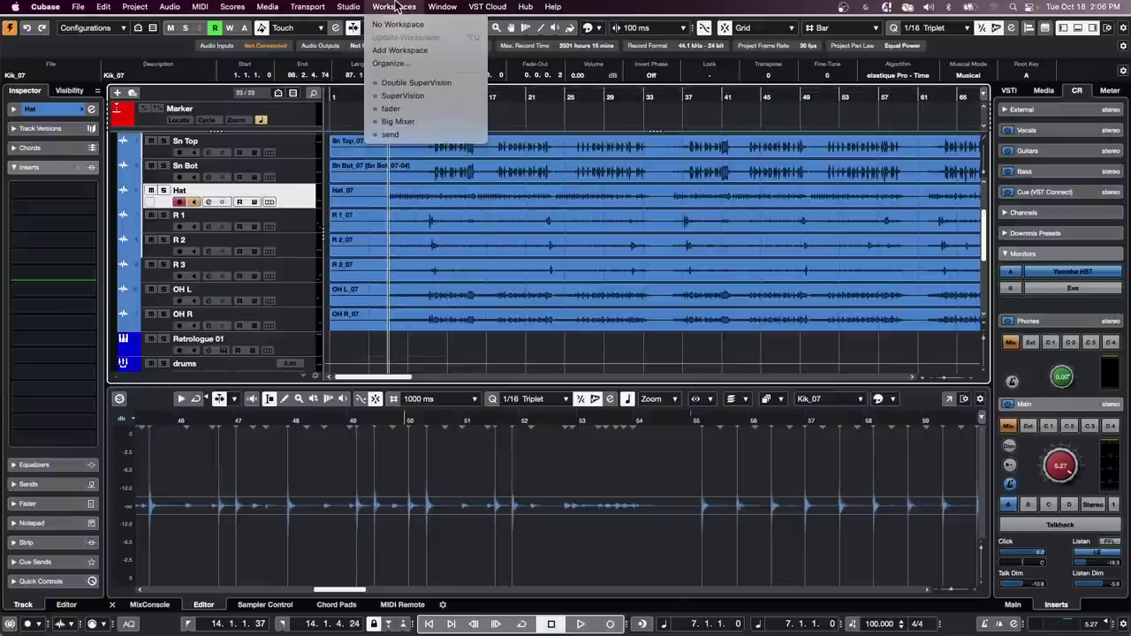
mouse_move(308, 7)
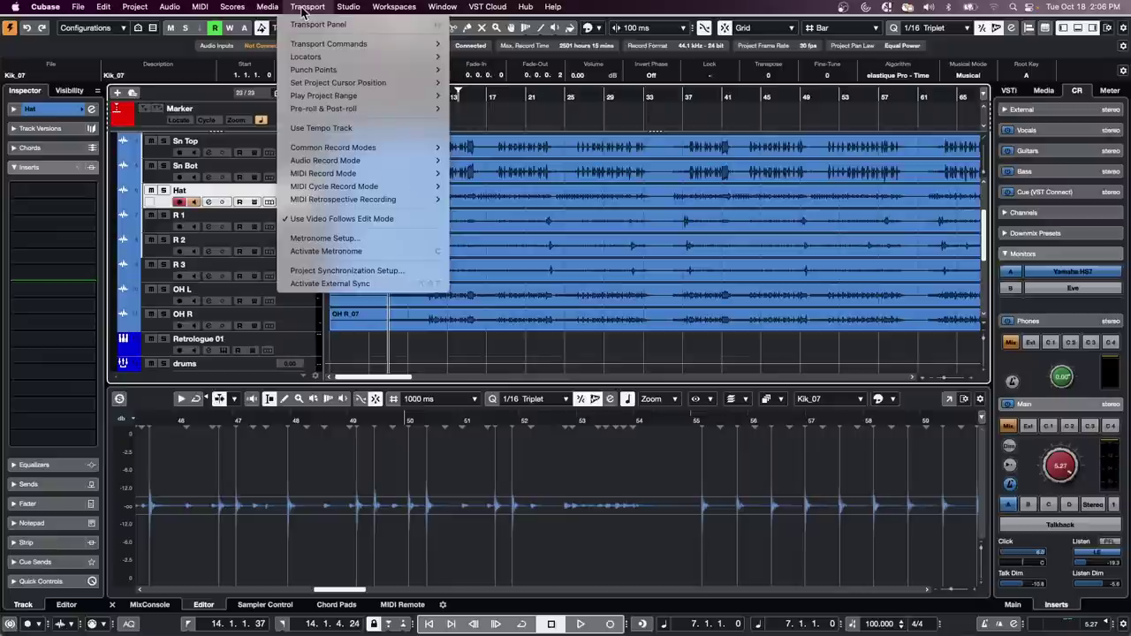
click(362, 273)
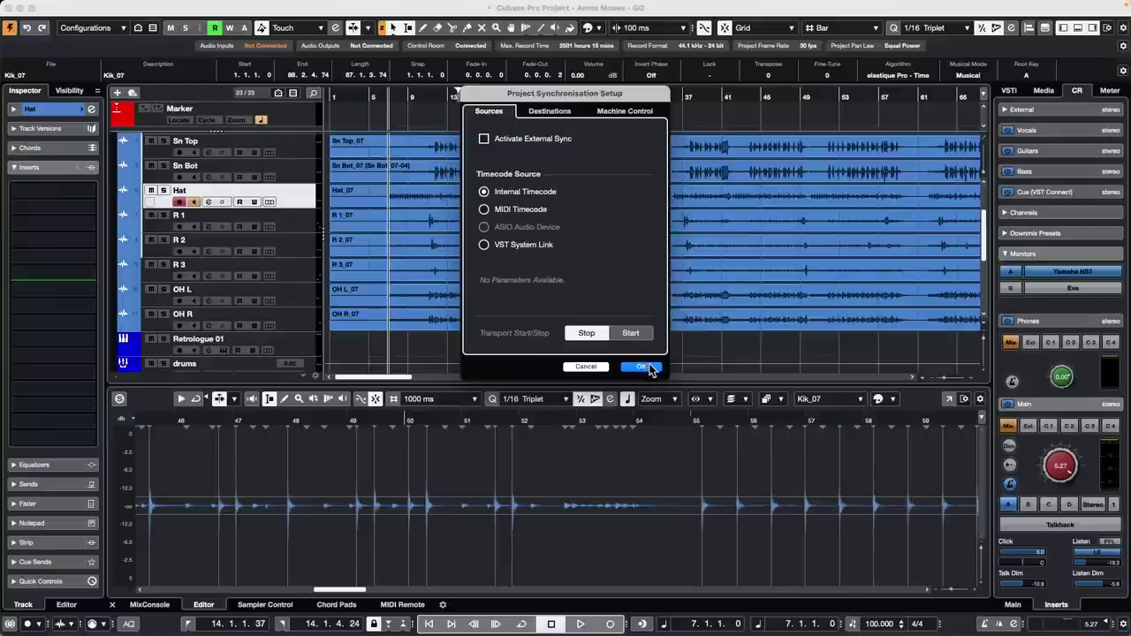
click(643, 367)
Add a mono audio track routed to Stereo Out below the MIDI 02 track
scroll(247, 266, down, 5)
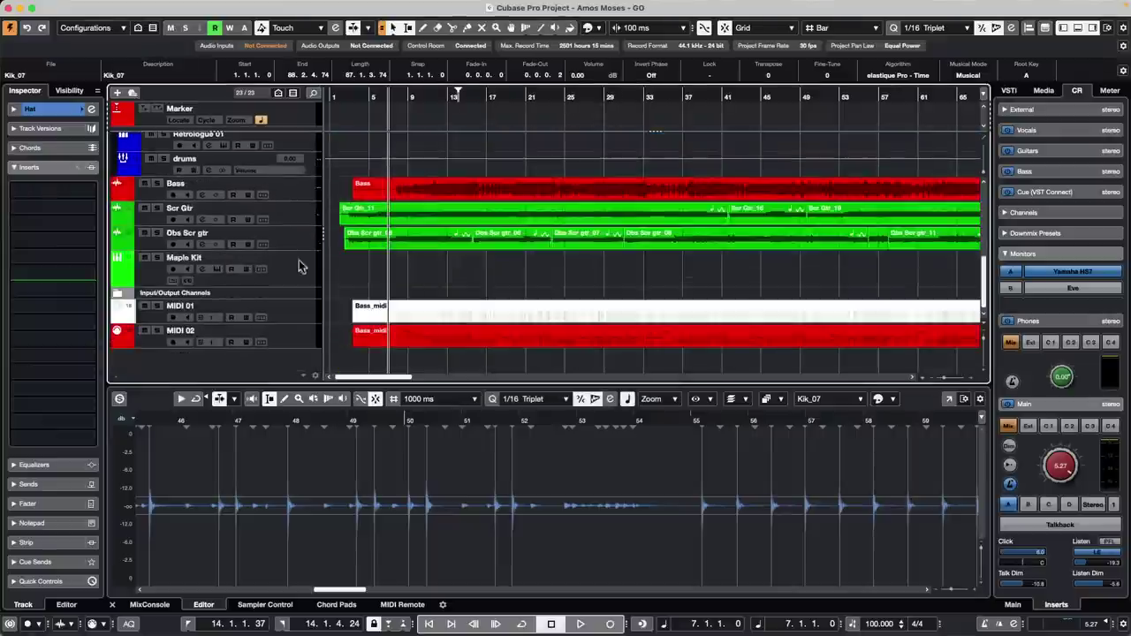
right_click(288, 341)
mouse_move(402, 352)
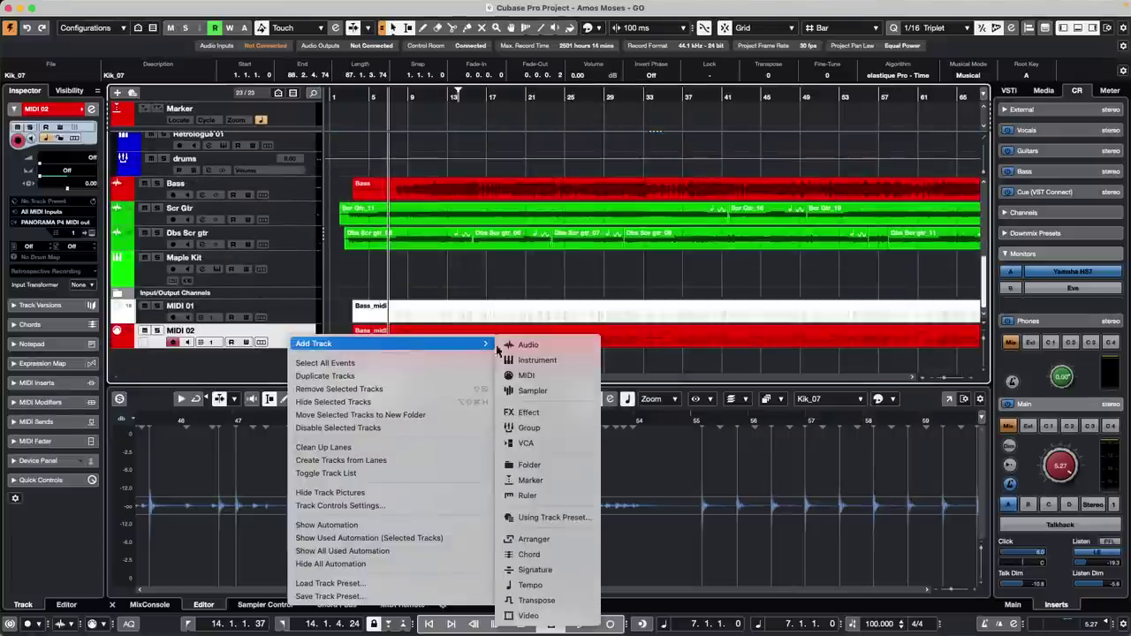
click(579, 353)
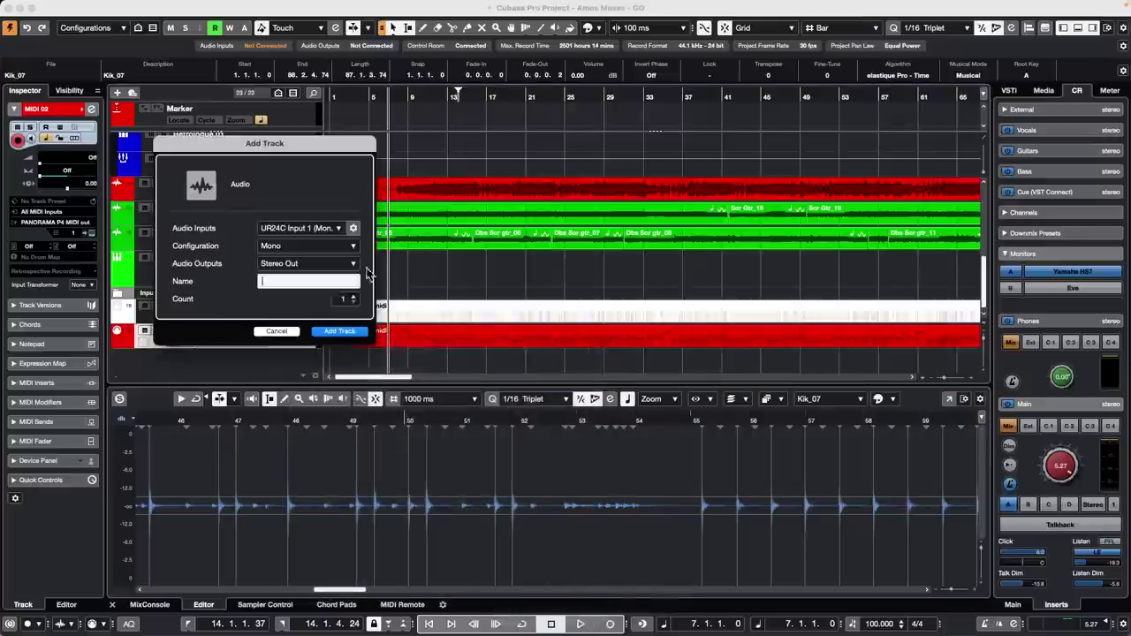
click(362, 332)
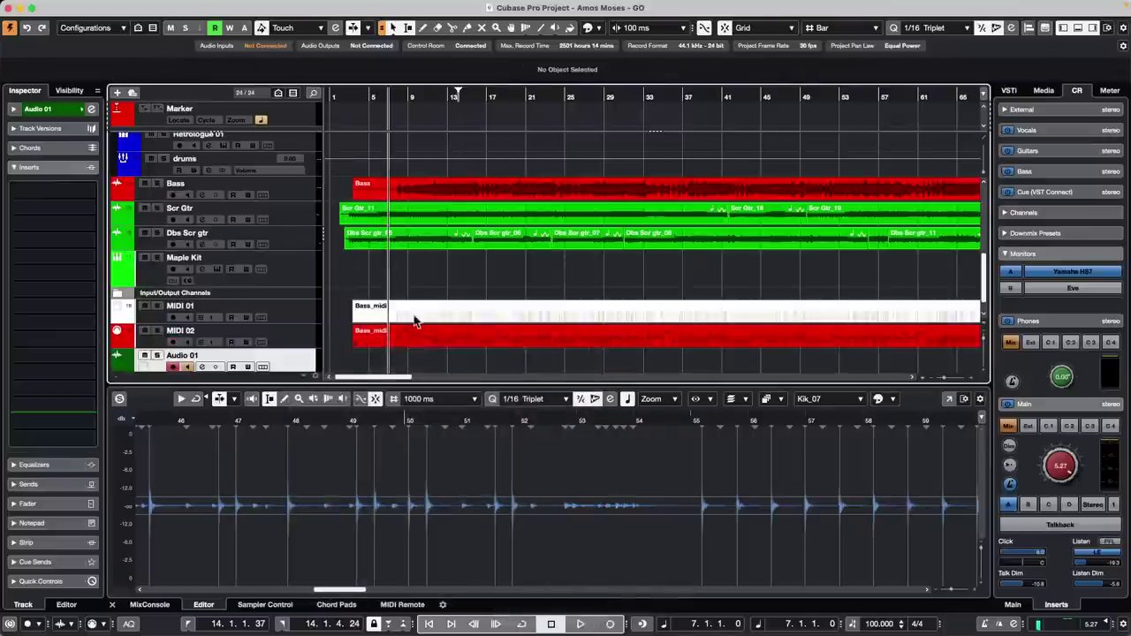
Insert the SMPTEGenerator plug-in in the first insert slot of the new audio track
click(92, 191)
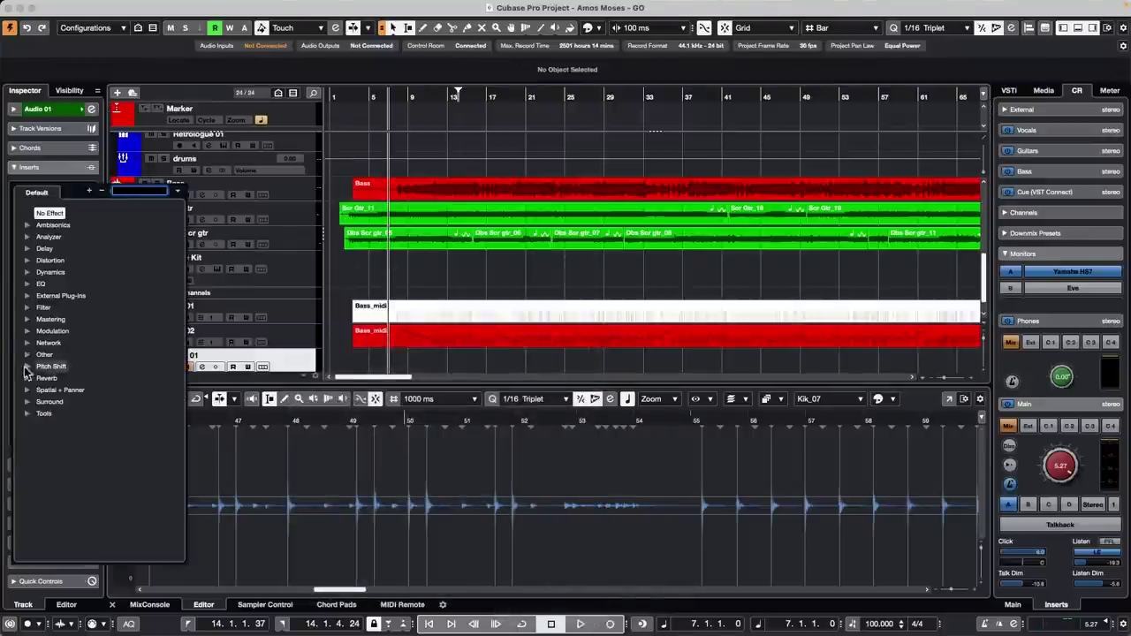
click(28, 413)
click(99, 425)
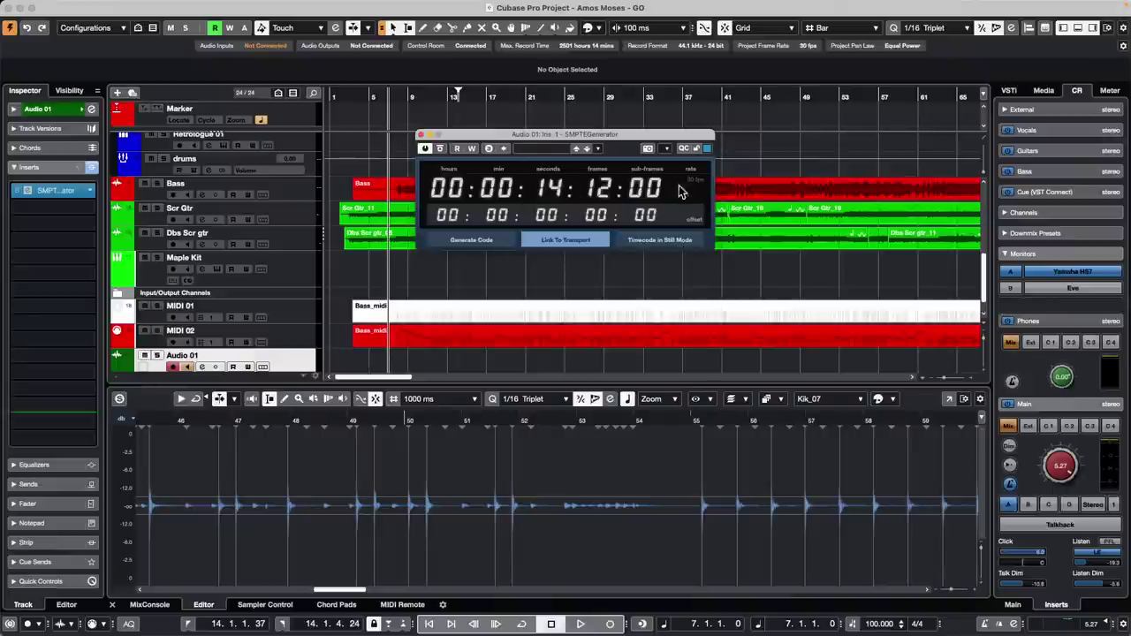
Examine the available output routings of the Audio 01 track and close the SMPTEGenerator window
click(38, 109)
click(49, 223)
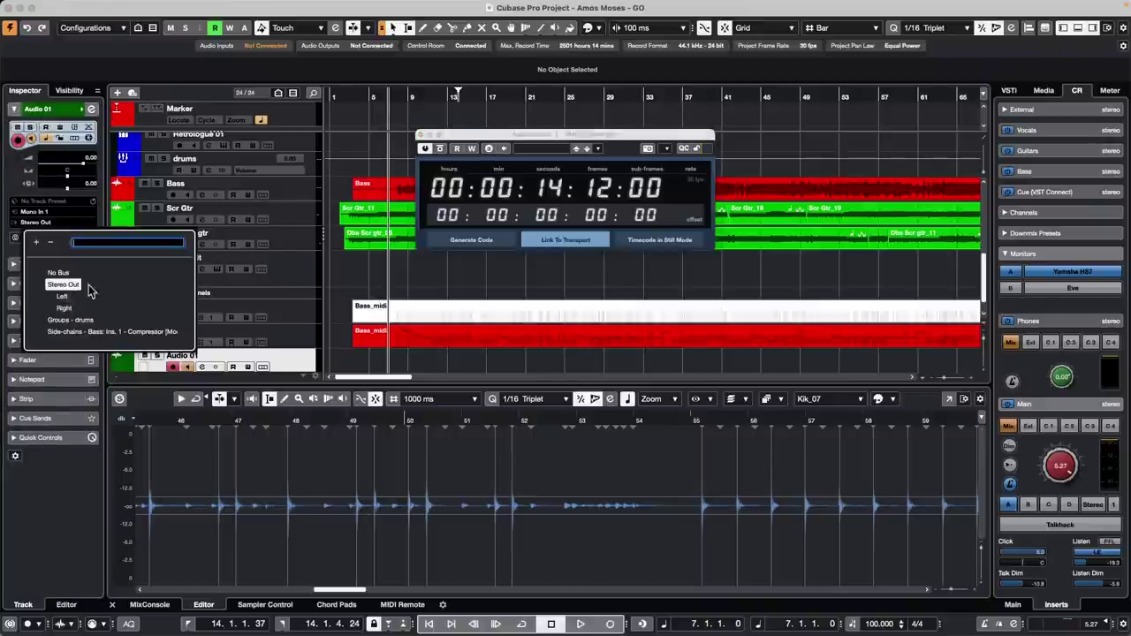
click(683, 272)
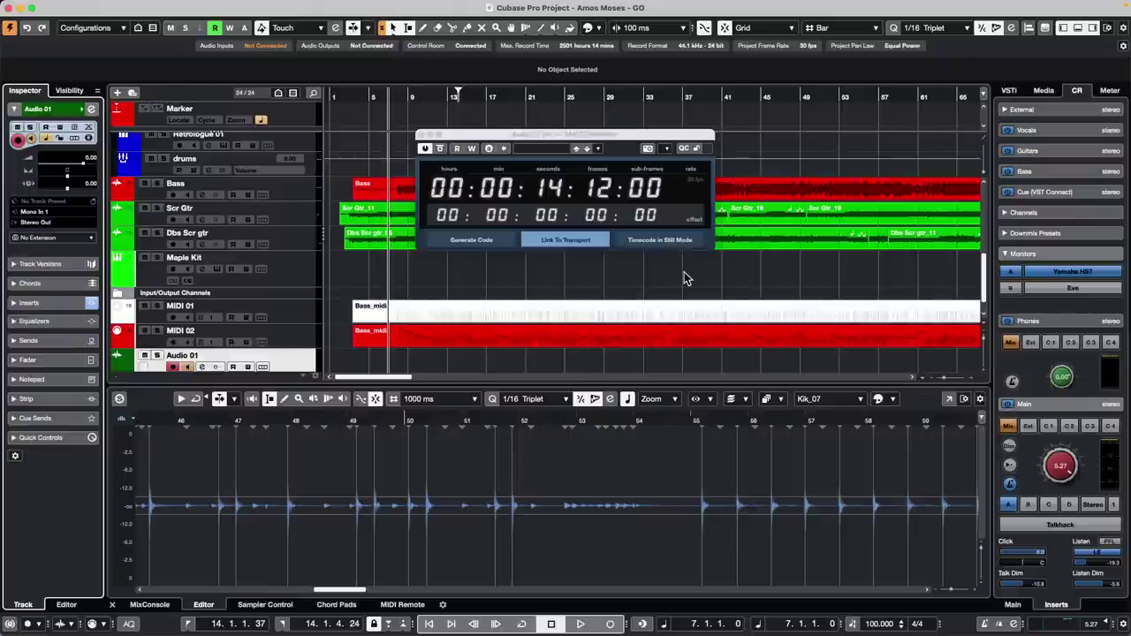
click(421, 137)
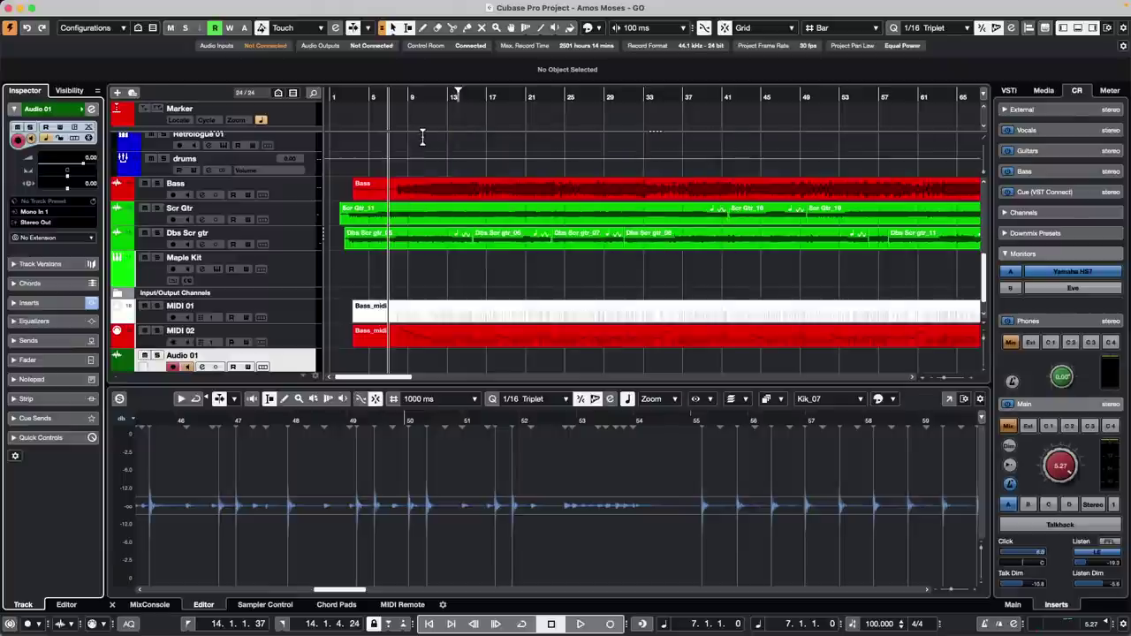
In Project Synchronization Setup, enable PANORAMA P4 MIDI out and PANORAMA P4 SAL out as MIDI Timecode destinations
click(300, 6)
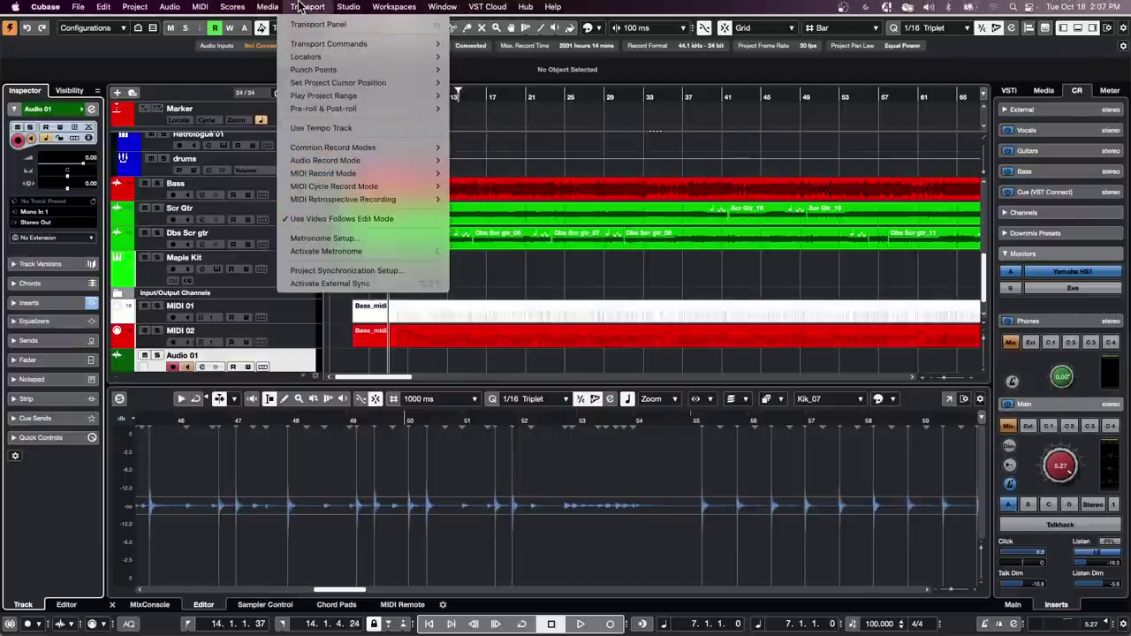
mouse_move(366, 6)
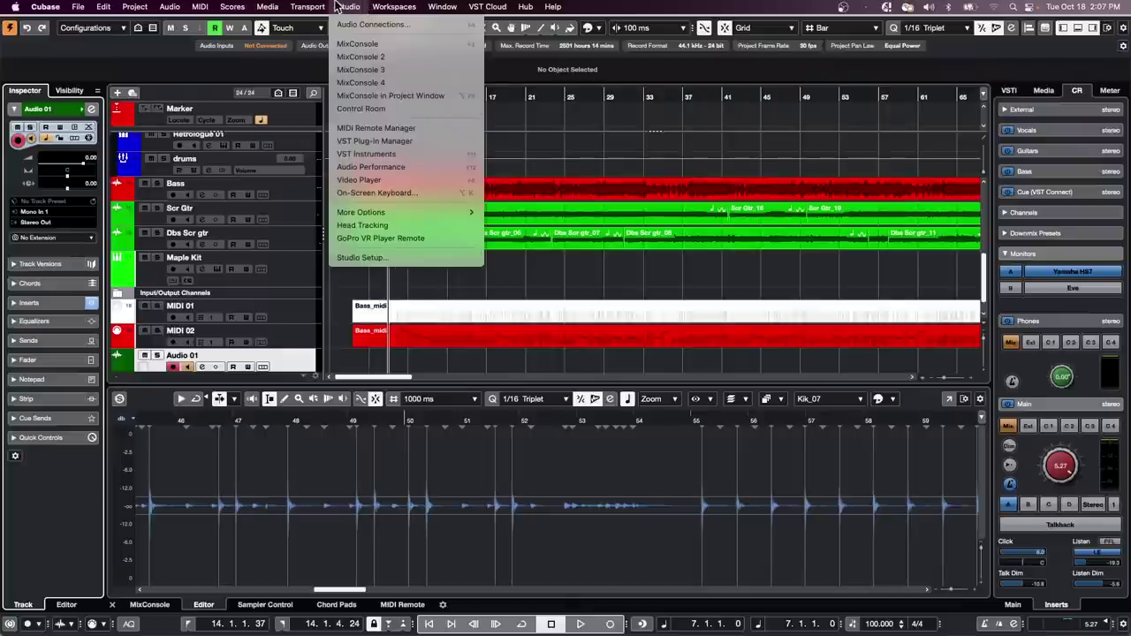
mouse_move(309, 6)
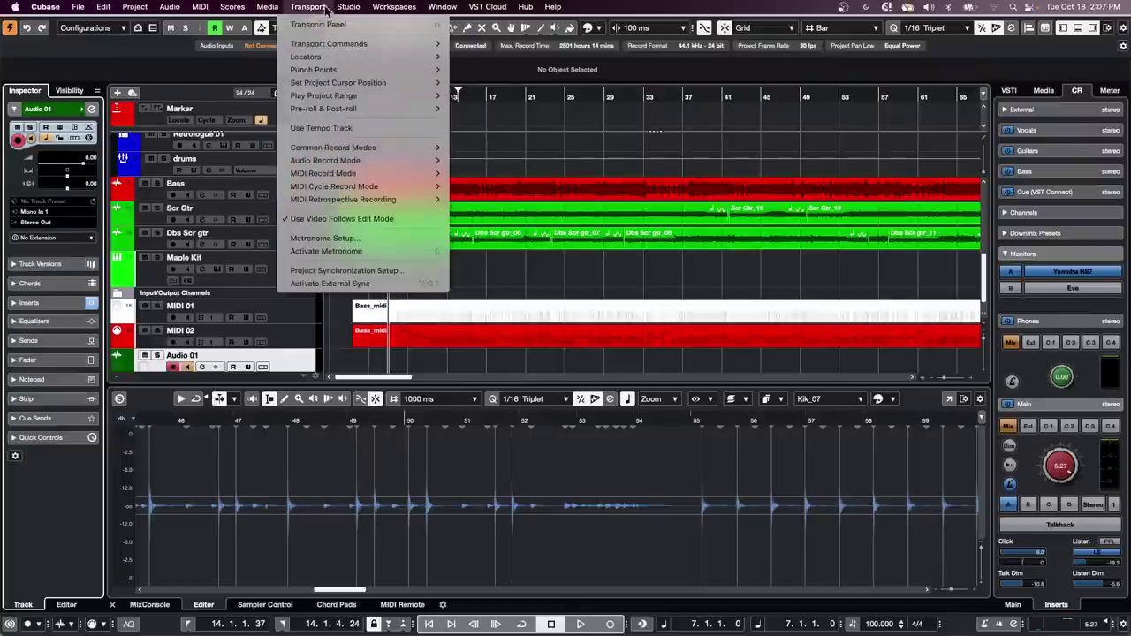
click(350, 272)
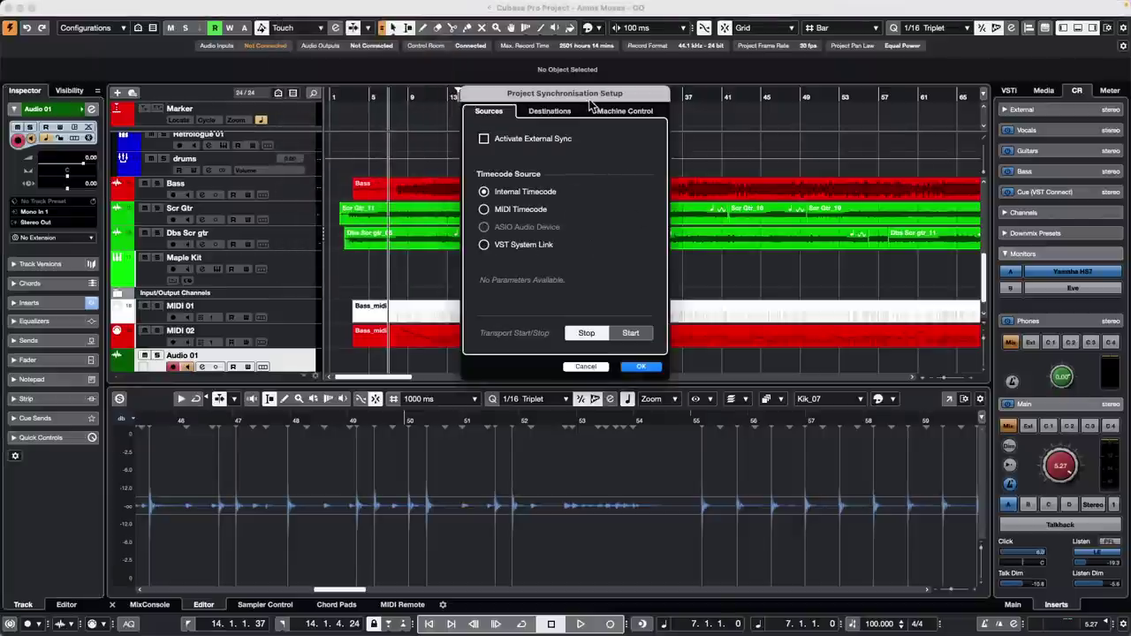
click(544, 113)
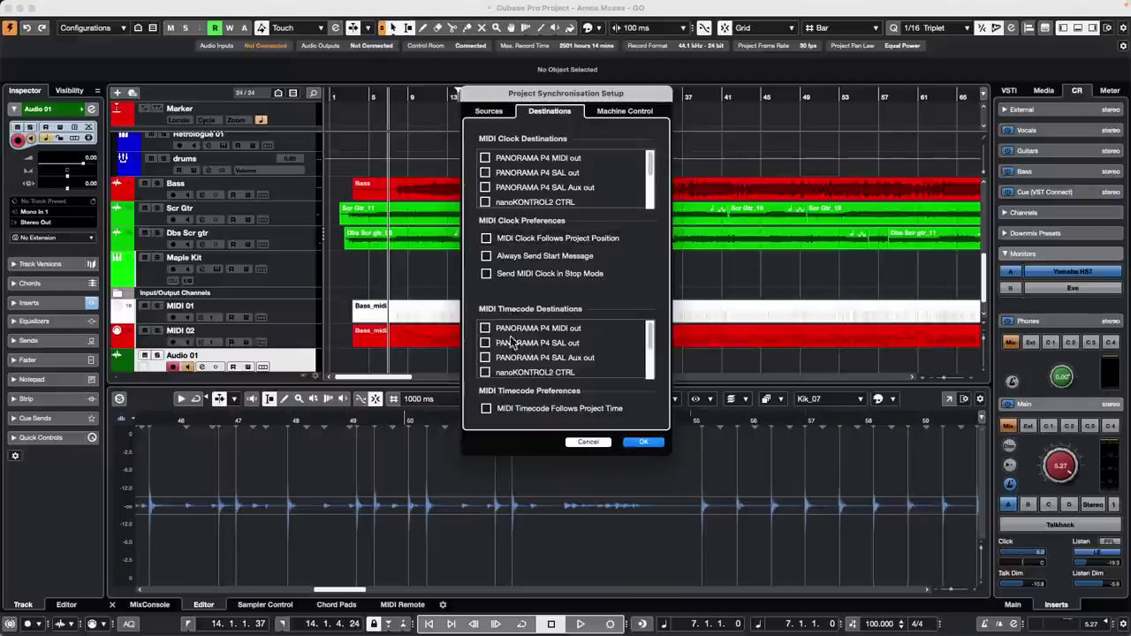
click(485, 328)
click(485, 343)
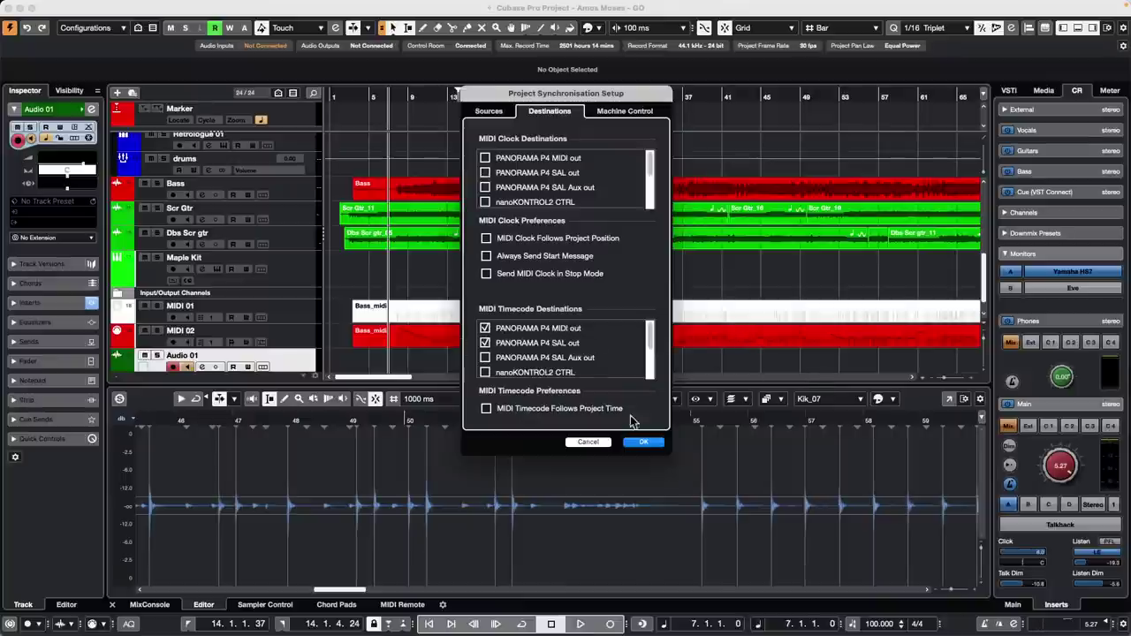
click(644, 442)
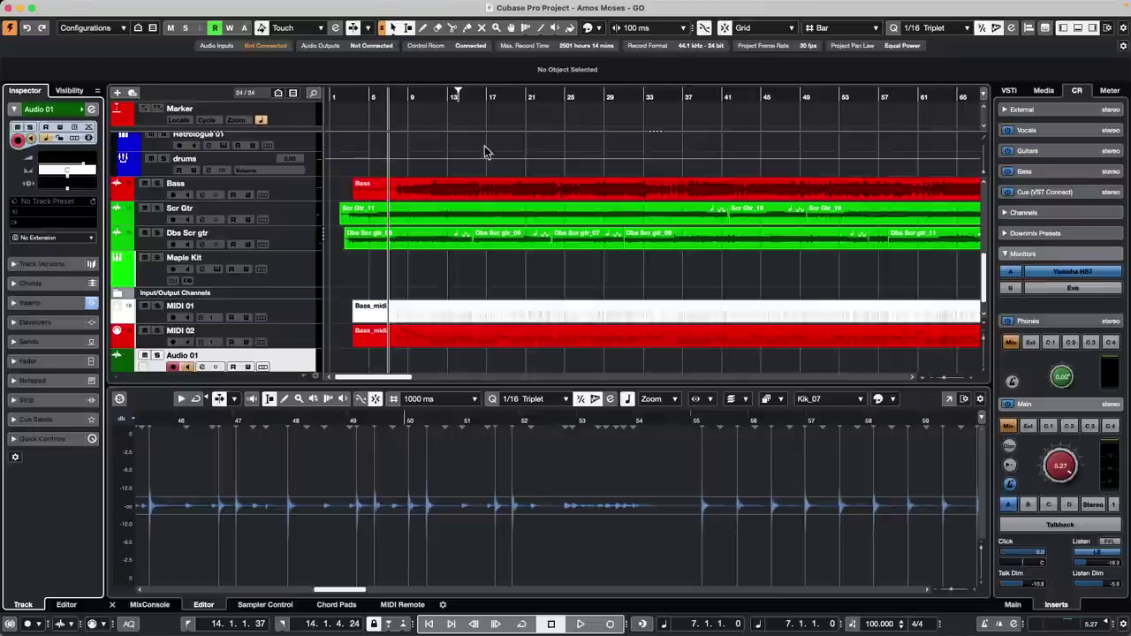
Activate External Sync for the project, review the timecode sources with Internal Timecode in Project Synchronization Setup, and accept the setup
click(308, 6)
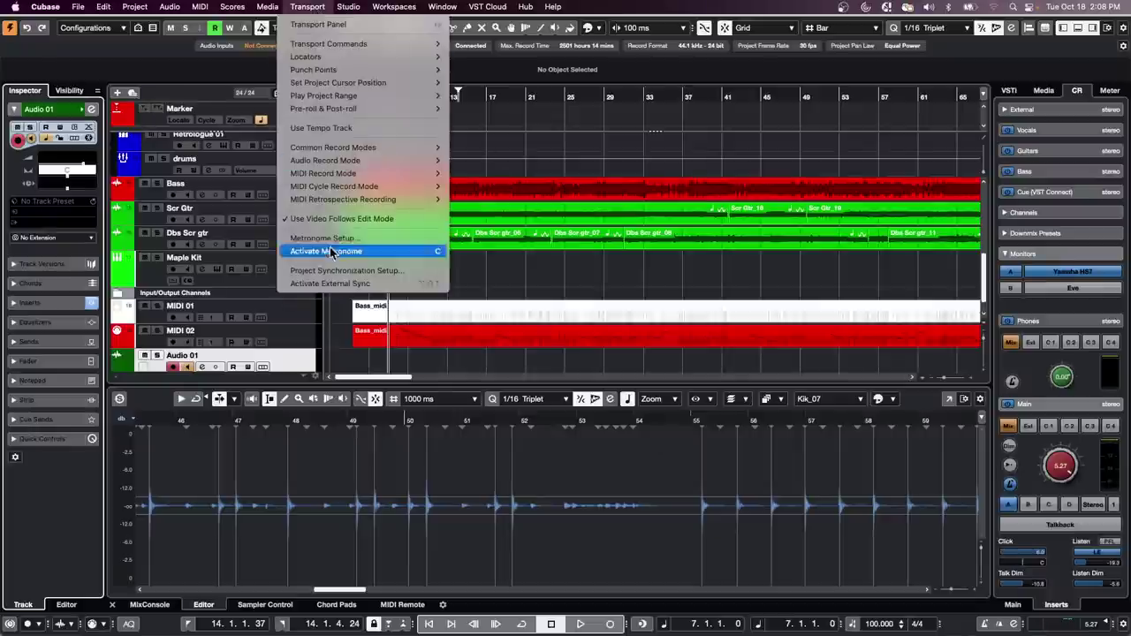
click(363, 285)
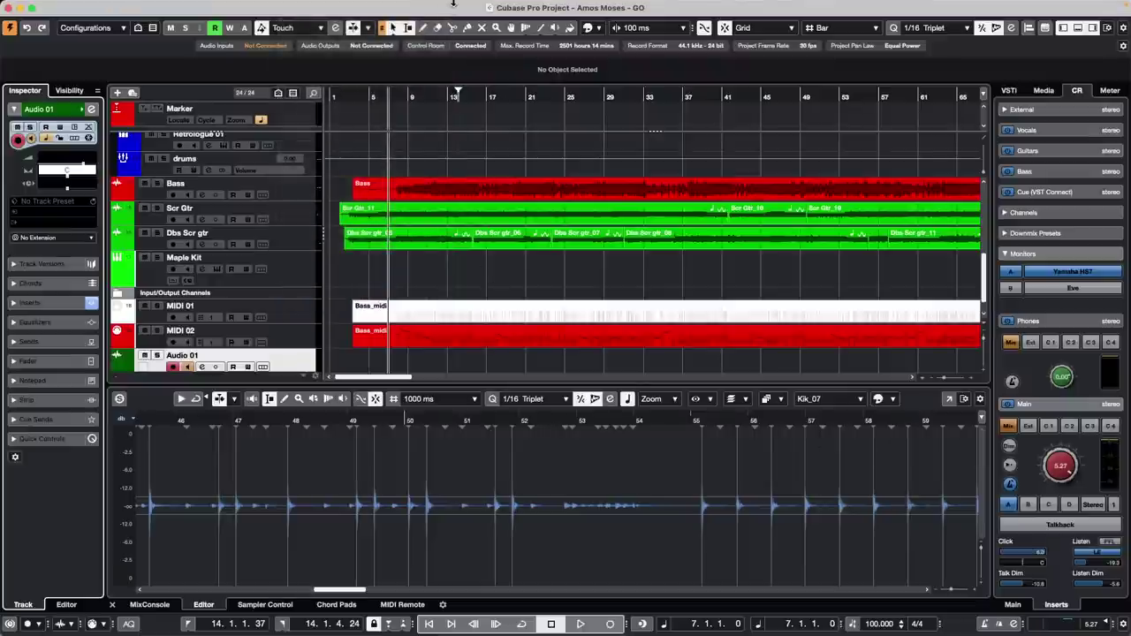
click(313, 7)
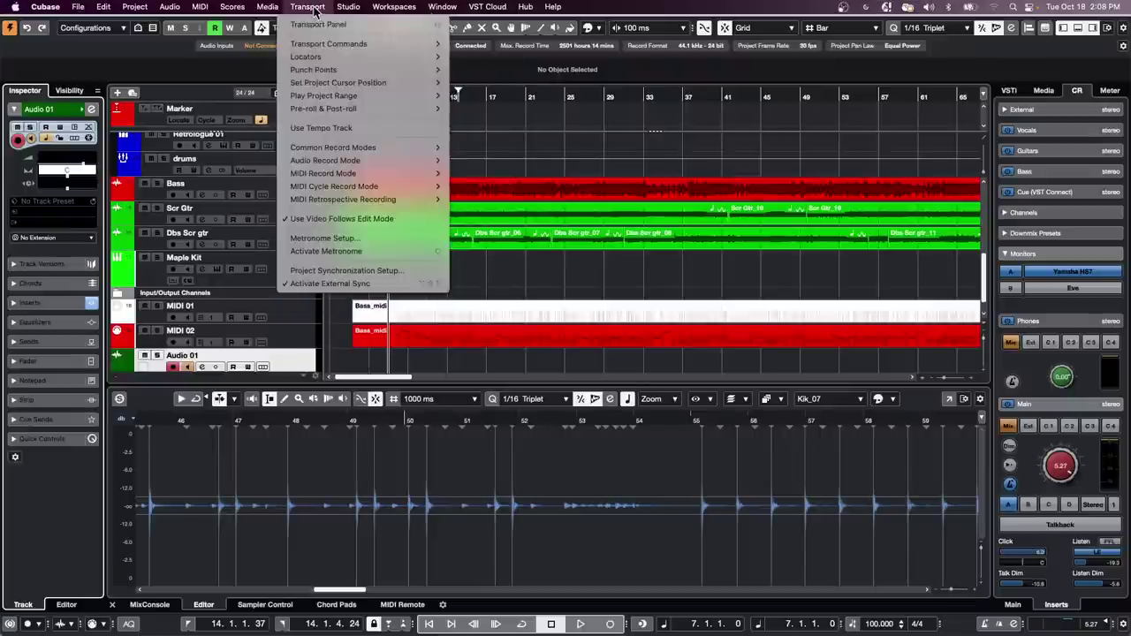
click(390, 273)
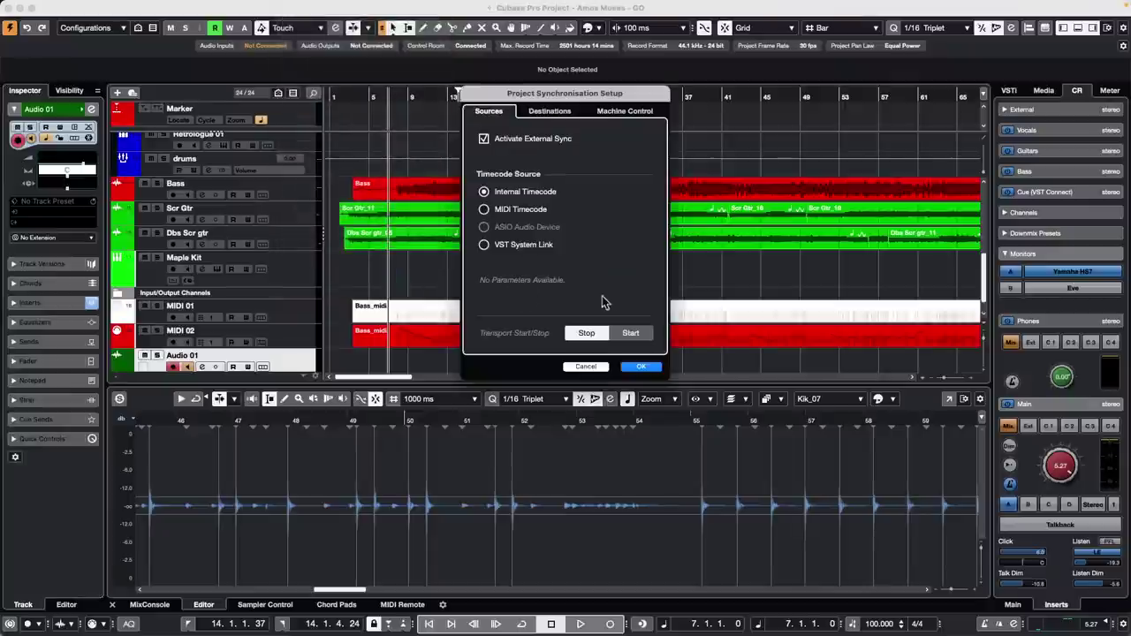
click(642, 368)
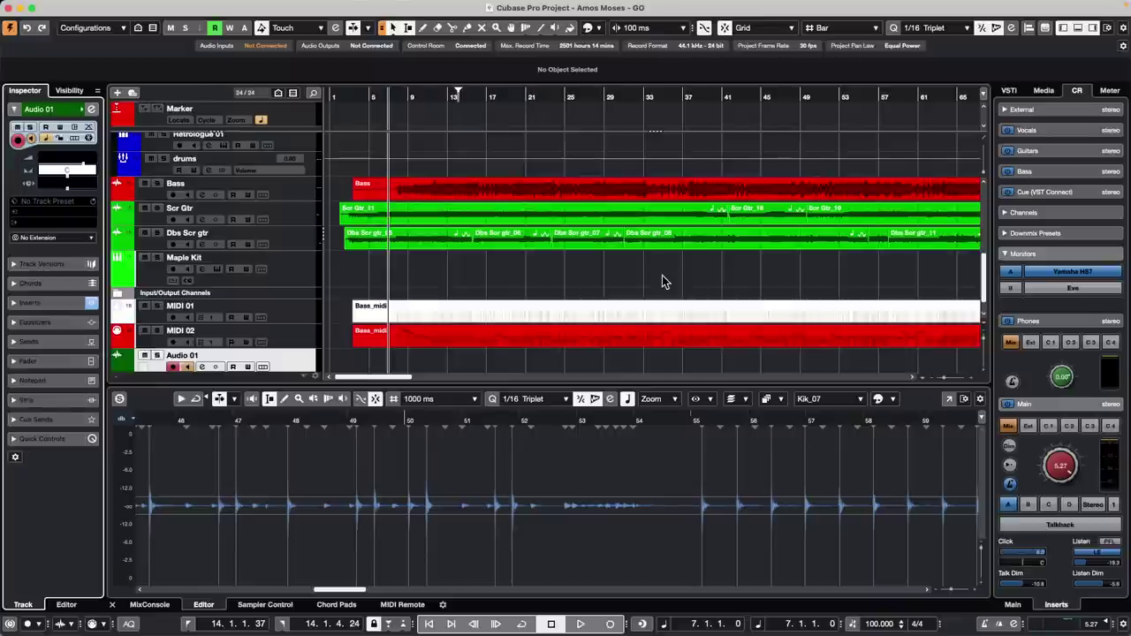
Examine the VST System Link settings in Studio Setup and close the dialog
key(super+space)
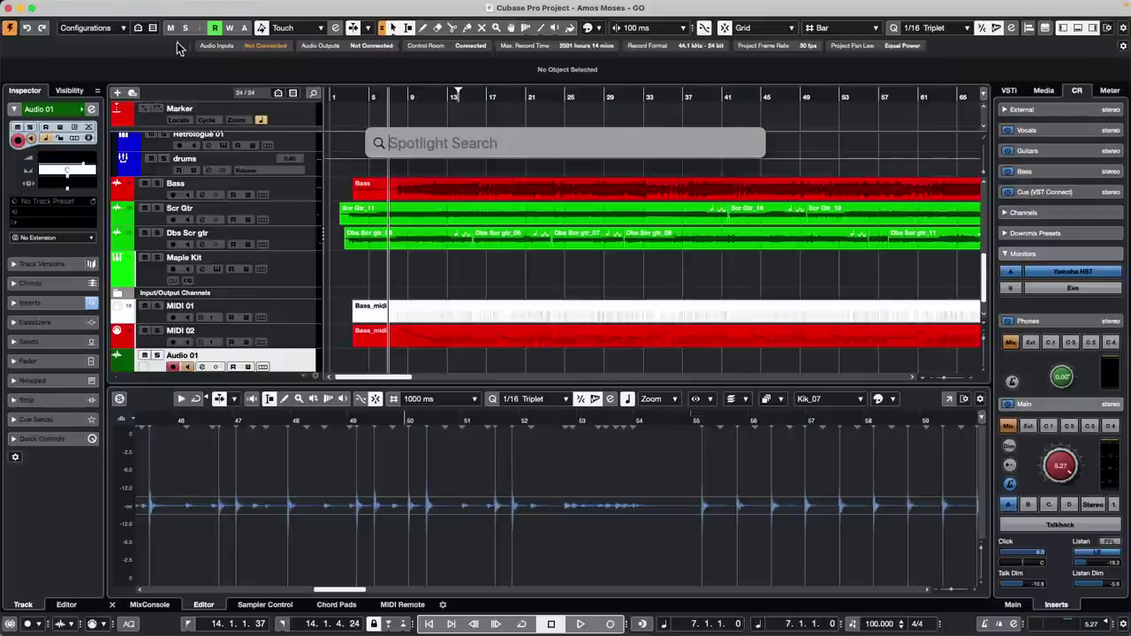
click(348, 6)
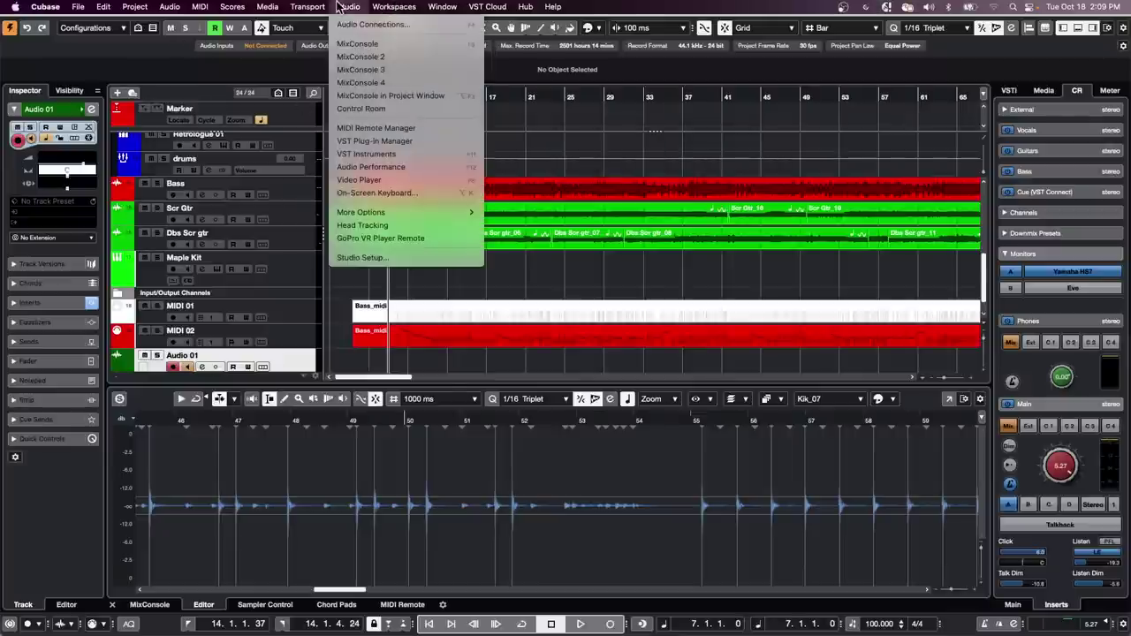
click(410, 258)
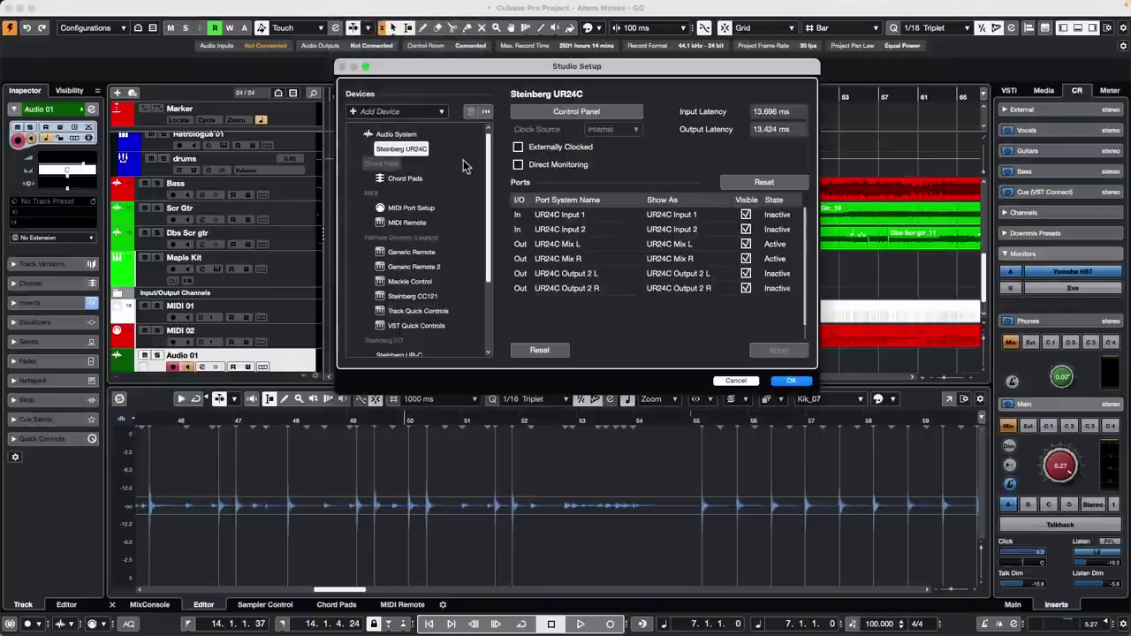
scroll(430, 328, down, 3)
click(431, 347)
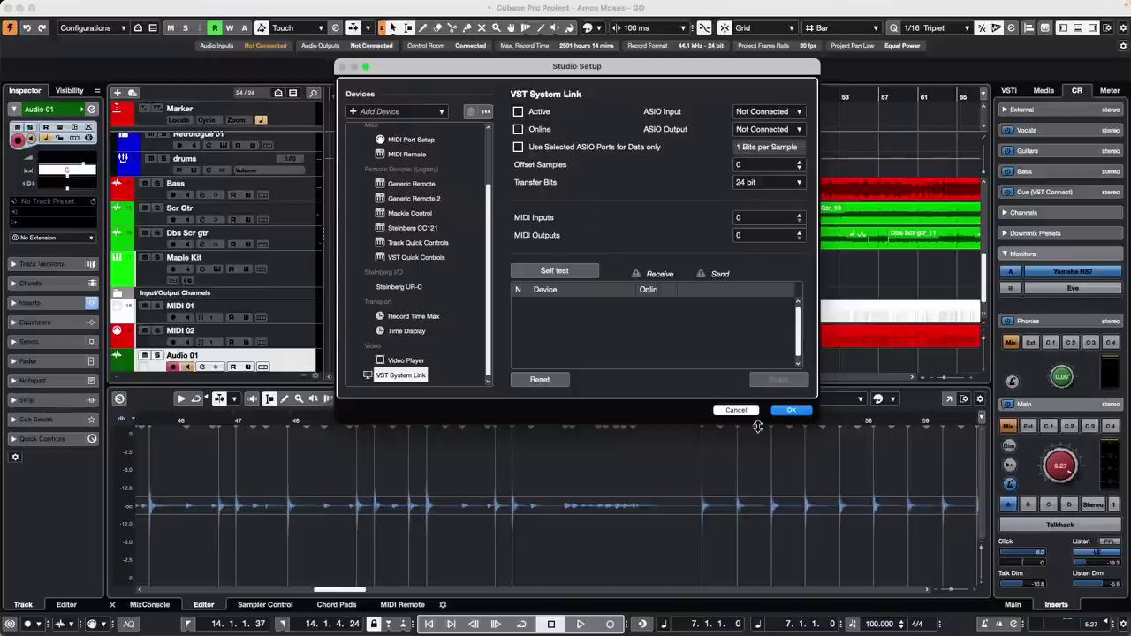
click(800, 411)
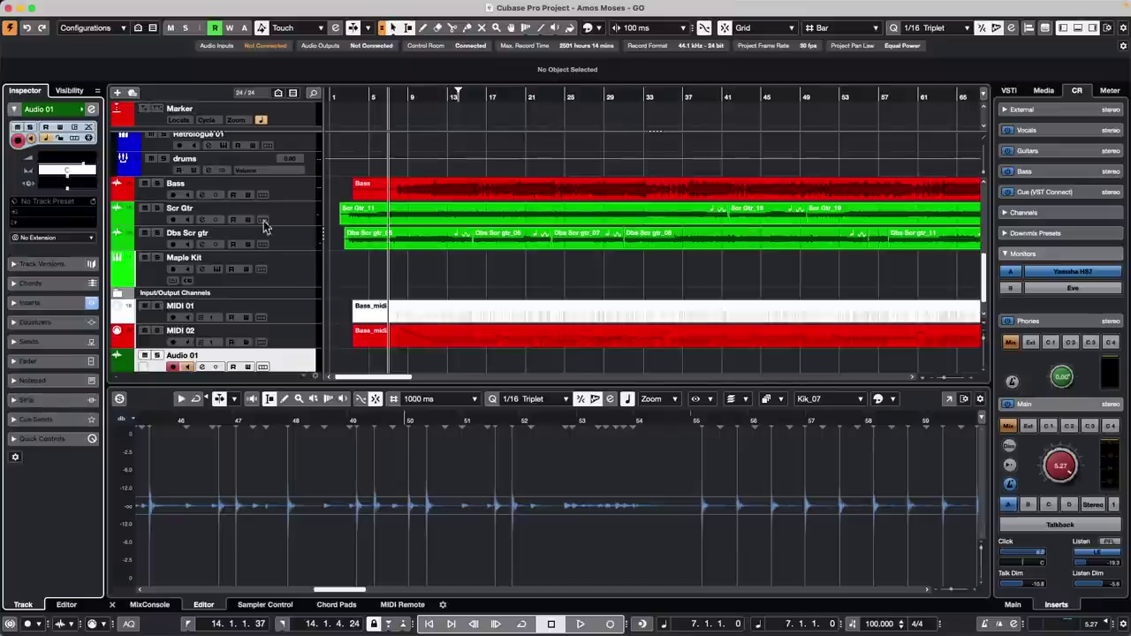
Add a Padshop instrument track routed to Stereo Out below the Maple Kit track
right_click(287, 277)
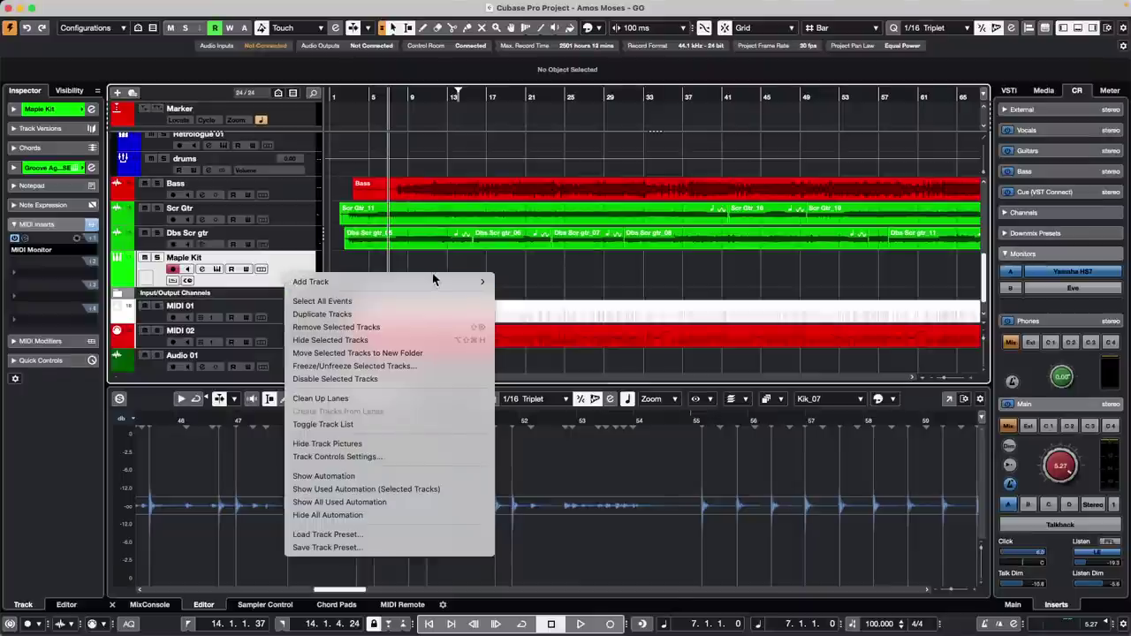
mouse_move(480, 284)
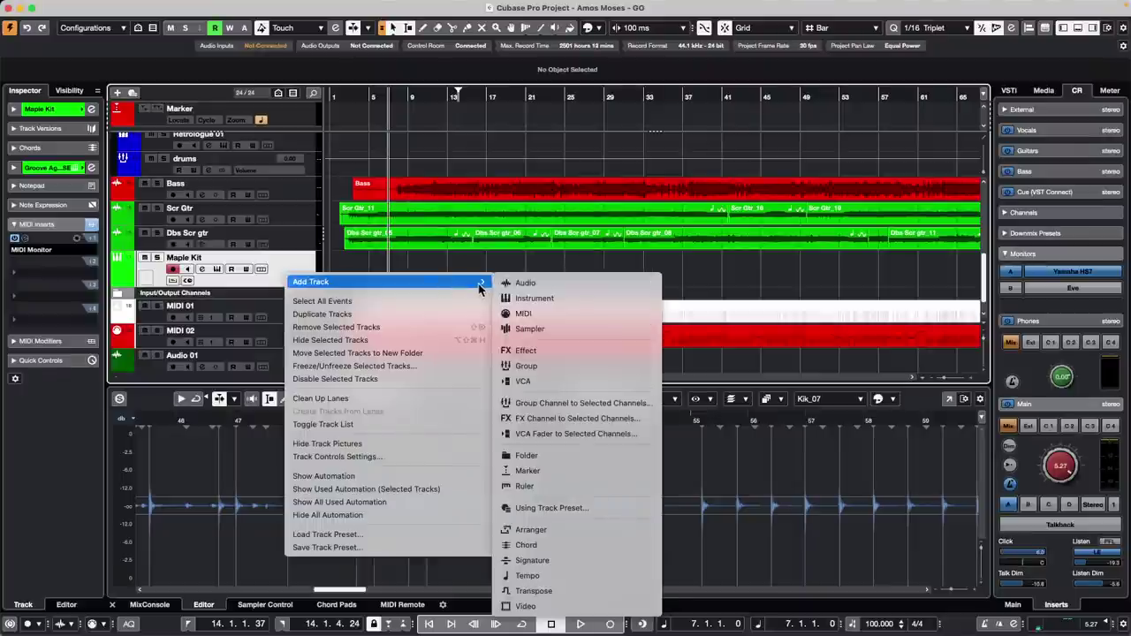
click(570, 302)
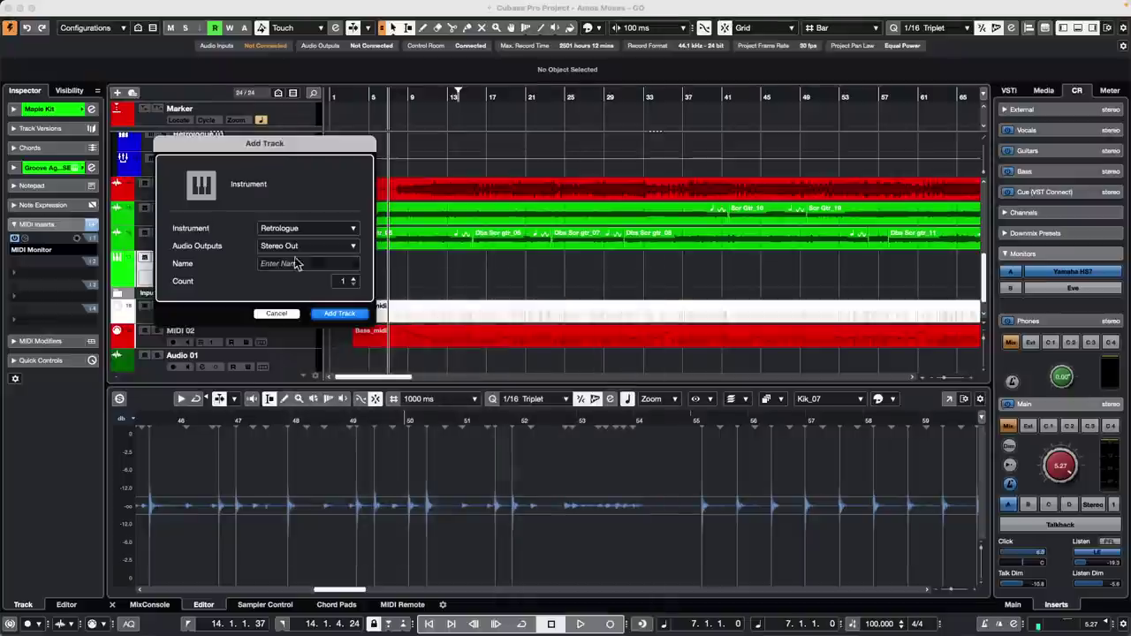
click(341, 231)
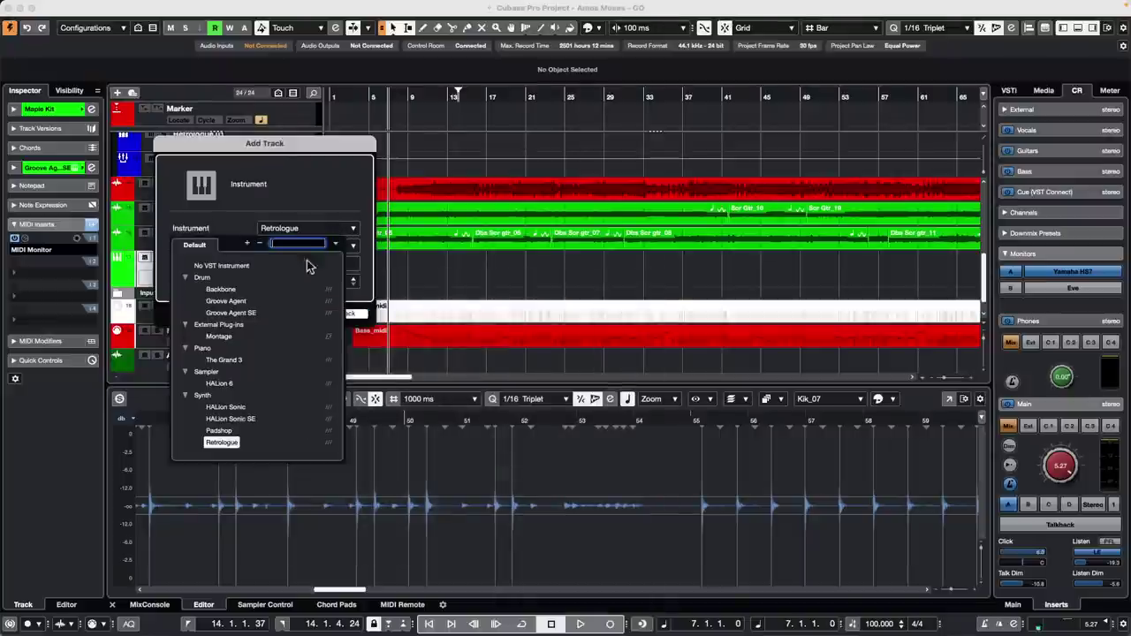
click(232, 431)
click(341, 315)
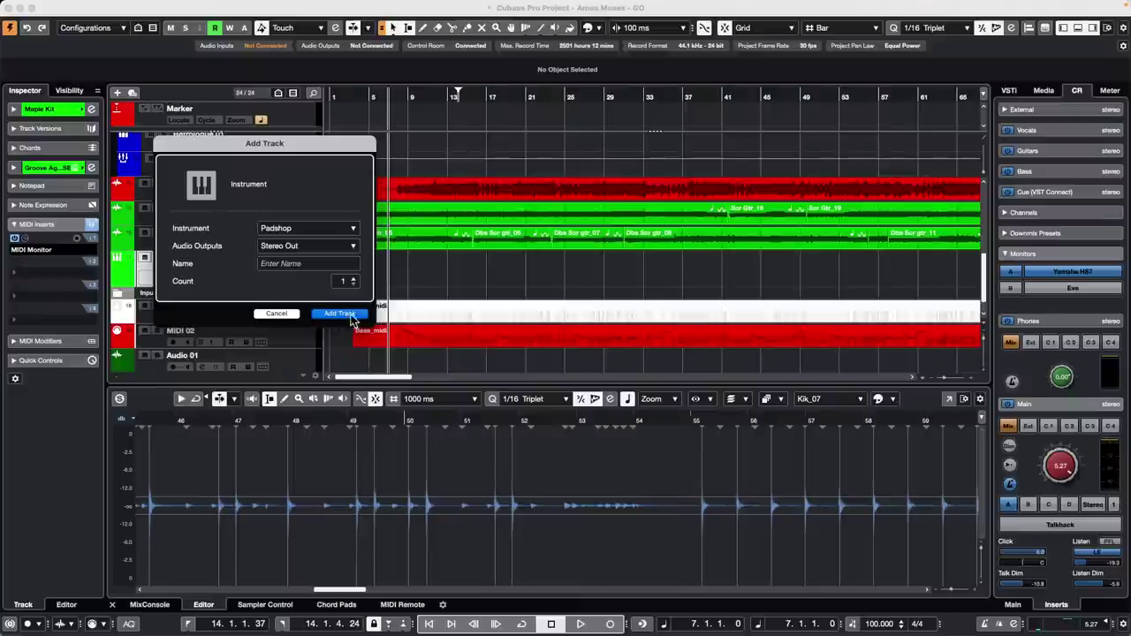
click(338, 318)
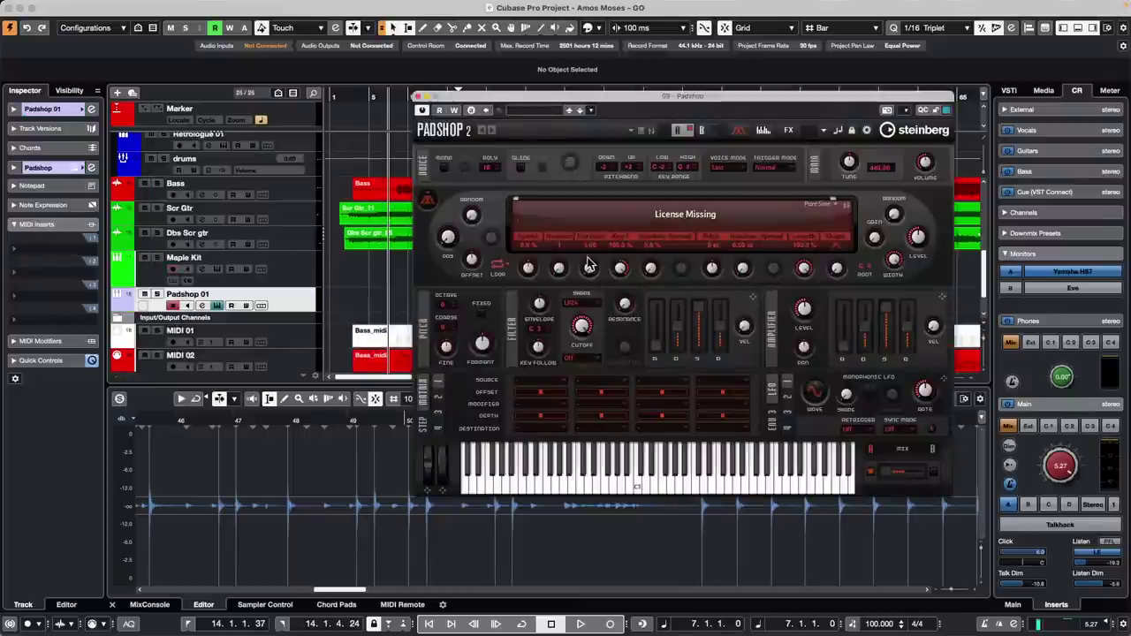
Show the MIDI Remote controller surfaces in the lower zone and move the Padshop window clear of them
drag(594, 105, 335, 148)
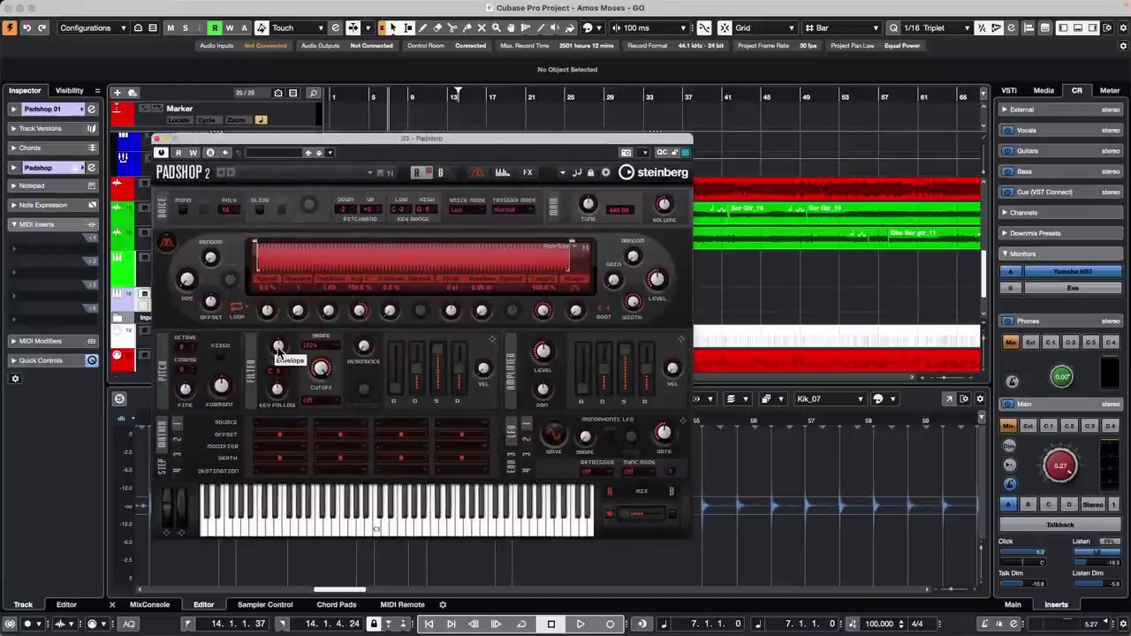
click(162, 608)
click(406, 606)
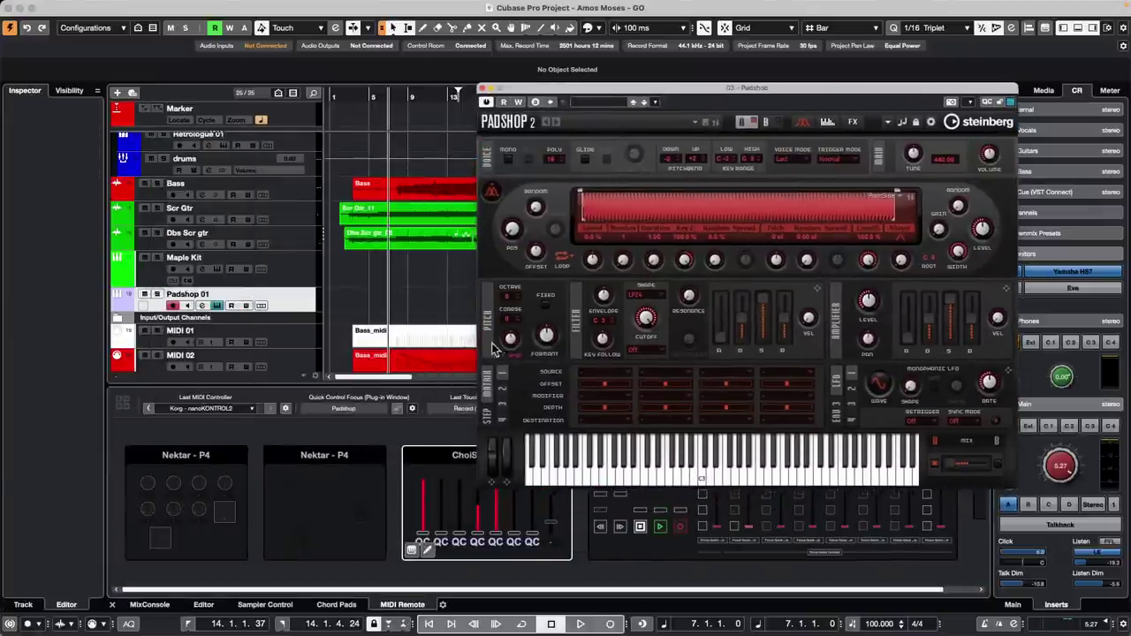
Examine the MIDI Remote mapping and Learn CC options of Padshop's Filter Key Follow, Filter Cutoff, Grain Speed and Grain Position
right_click(606, 342)
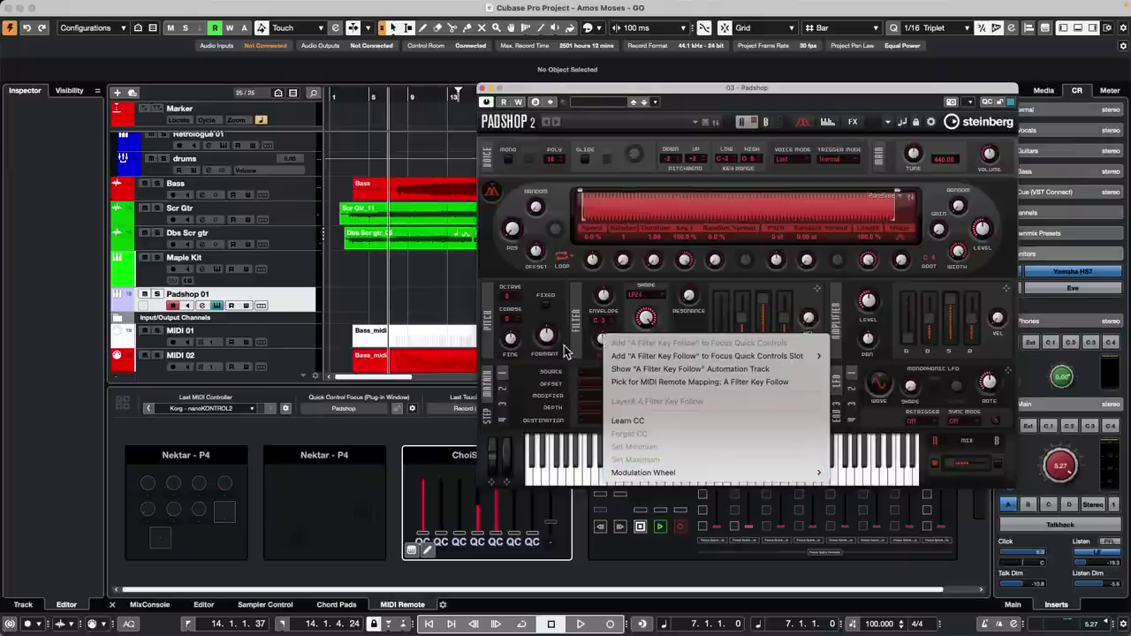
click(568, 345)
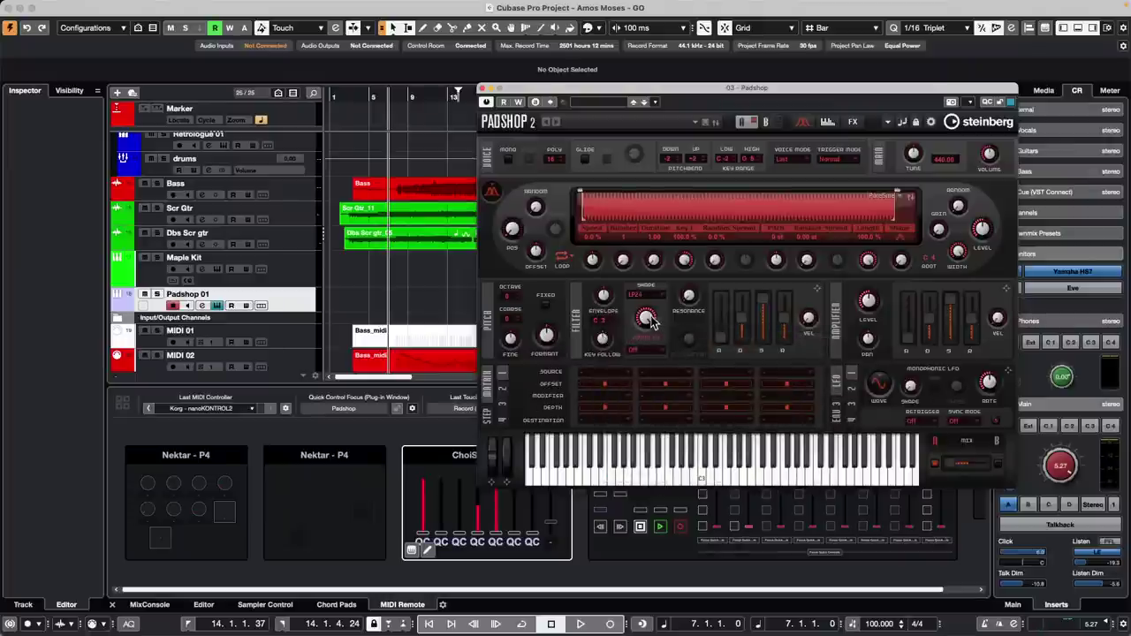
right_click(648, 318)
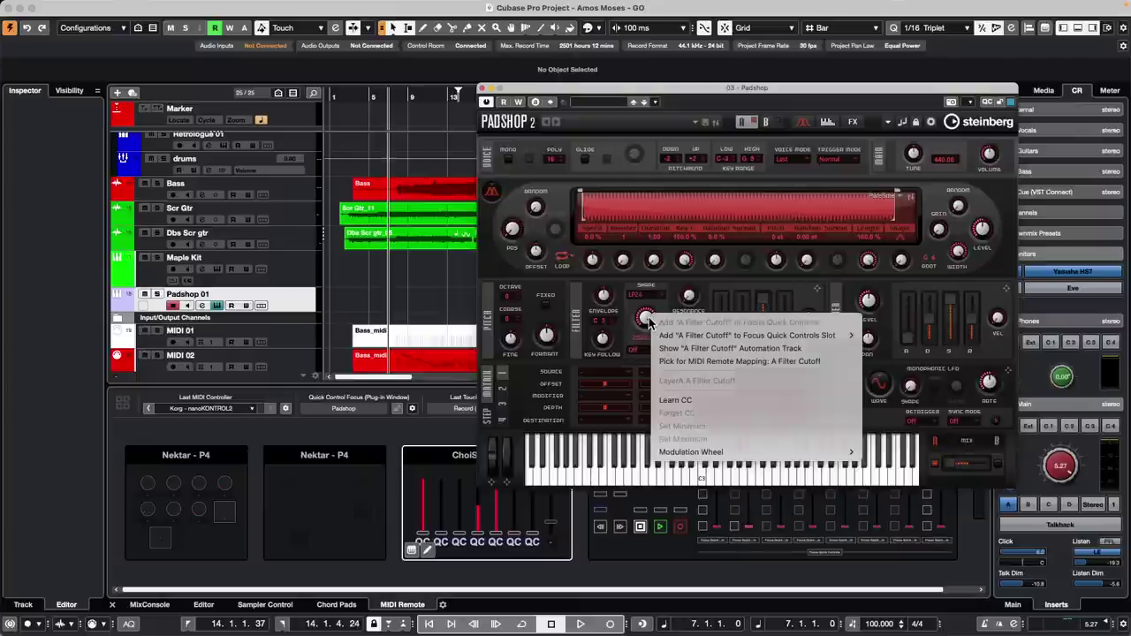
click(650, 320)
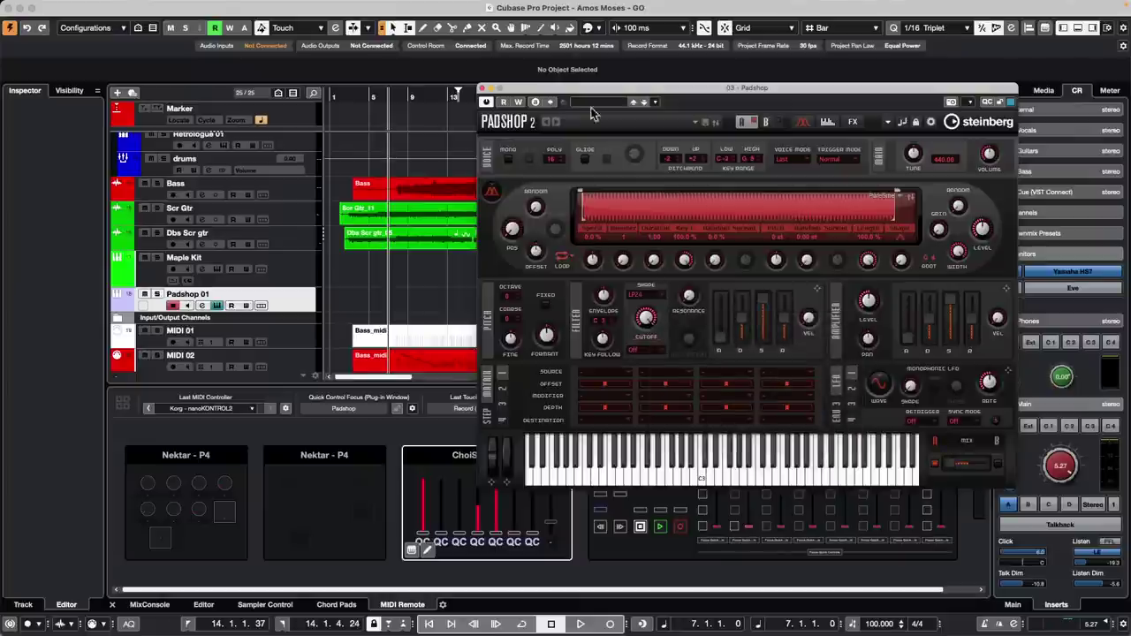
right_click(591, 261)
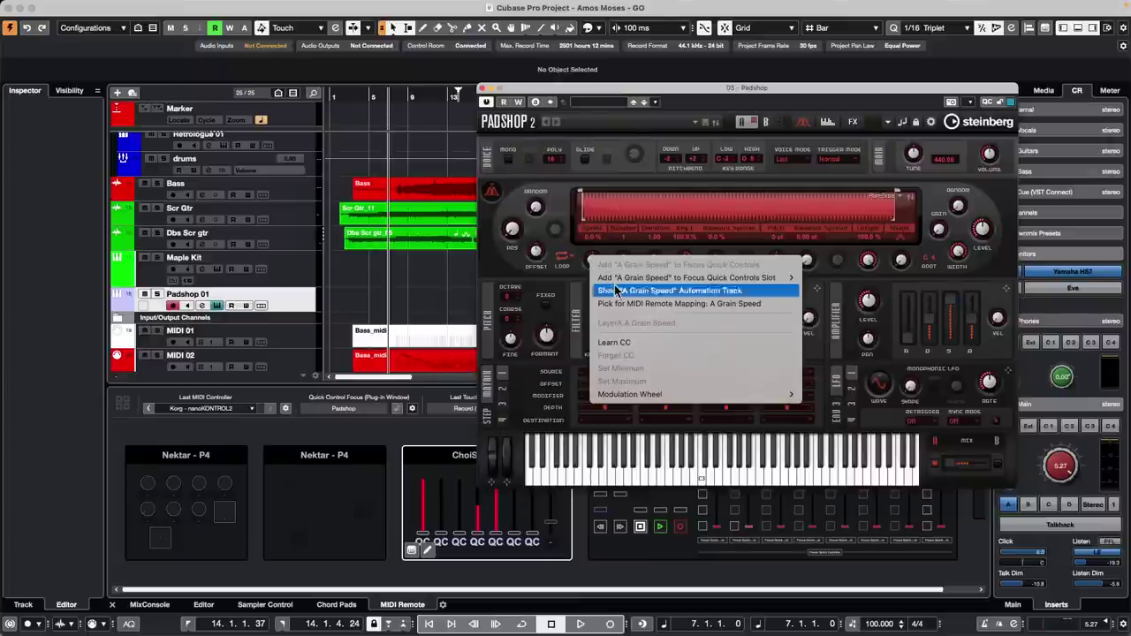
click(514, 236)
right_click(516, 237)
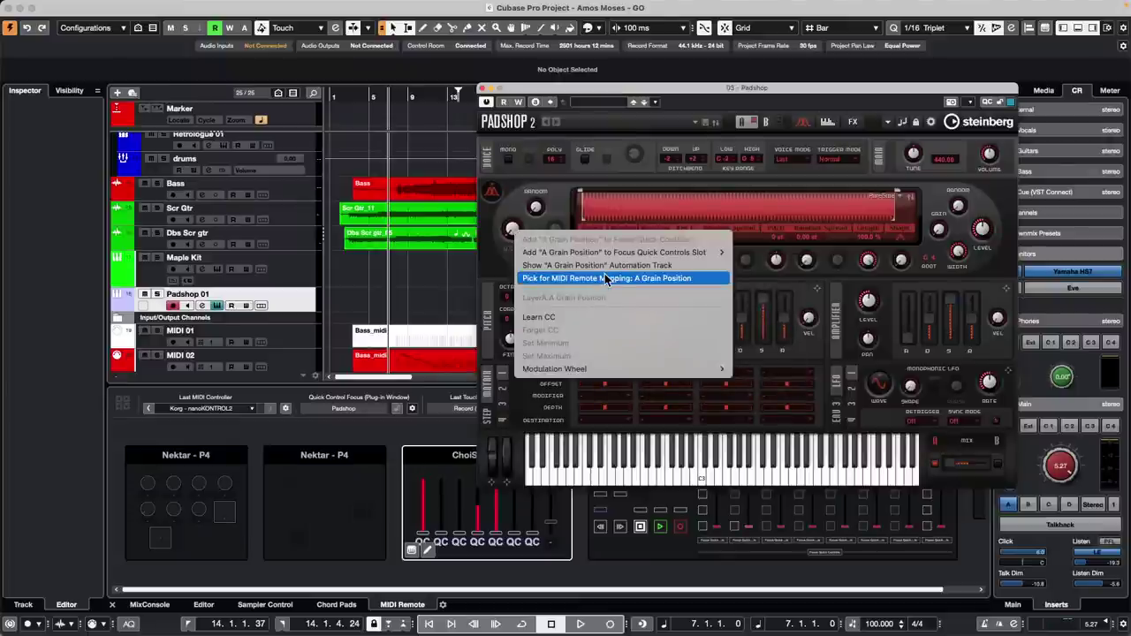
Open the Nektar - P4 surface and its MIDI Remote Mapping Assistant for the first knob, arranging it beside the Padshop window
drag(720, 91, 539, 76)
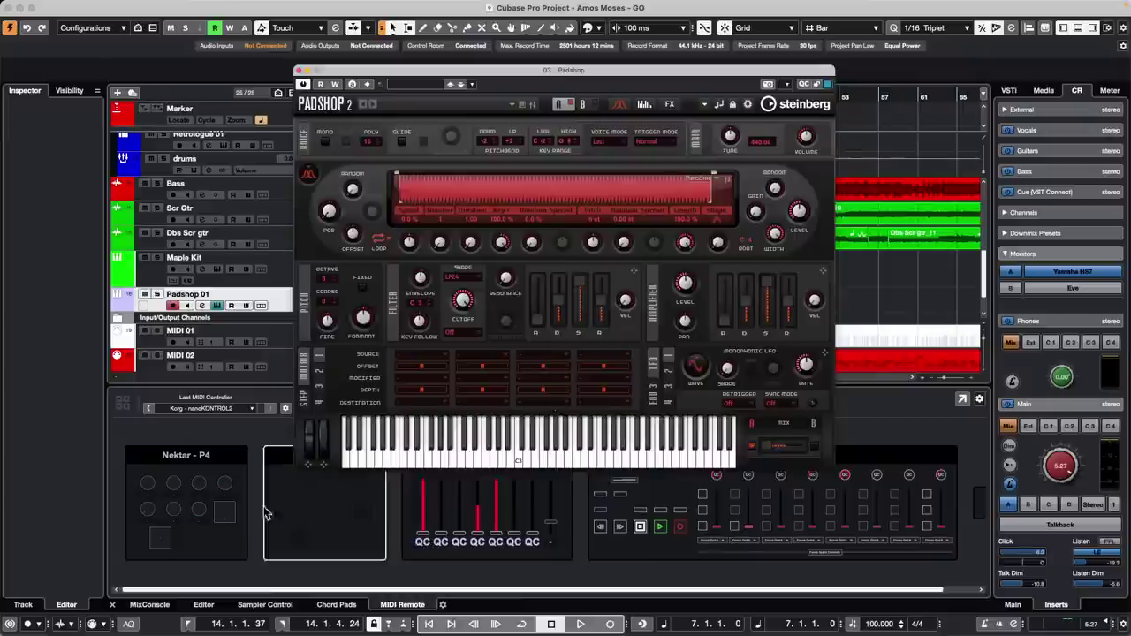
click(222, 496)
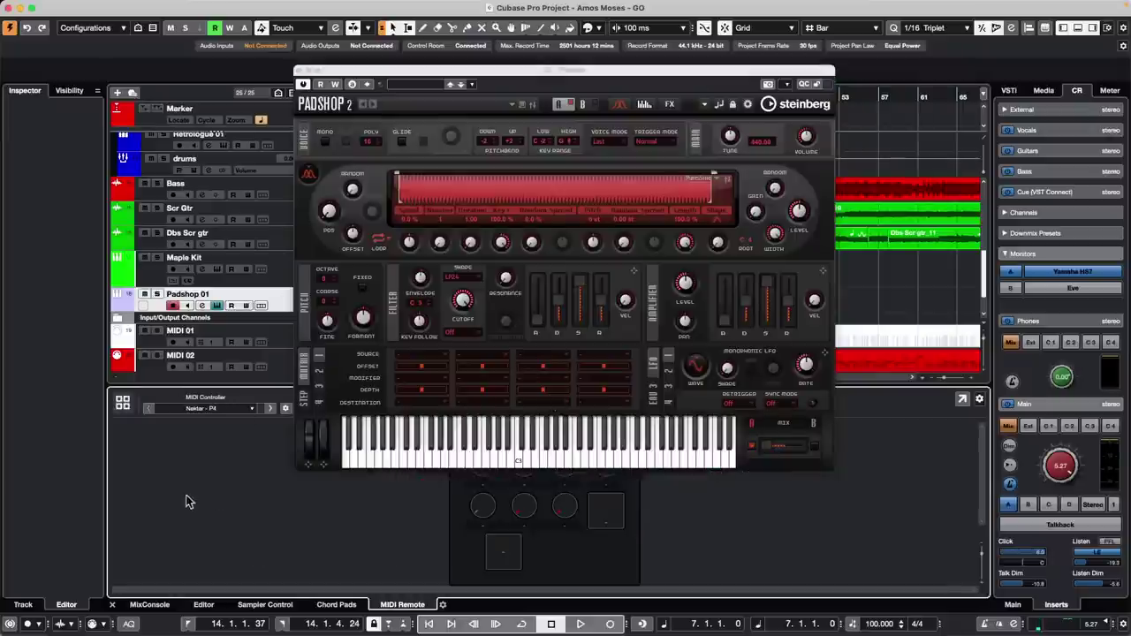
drag(437, 71, 177, 7)
click(482, 465)
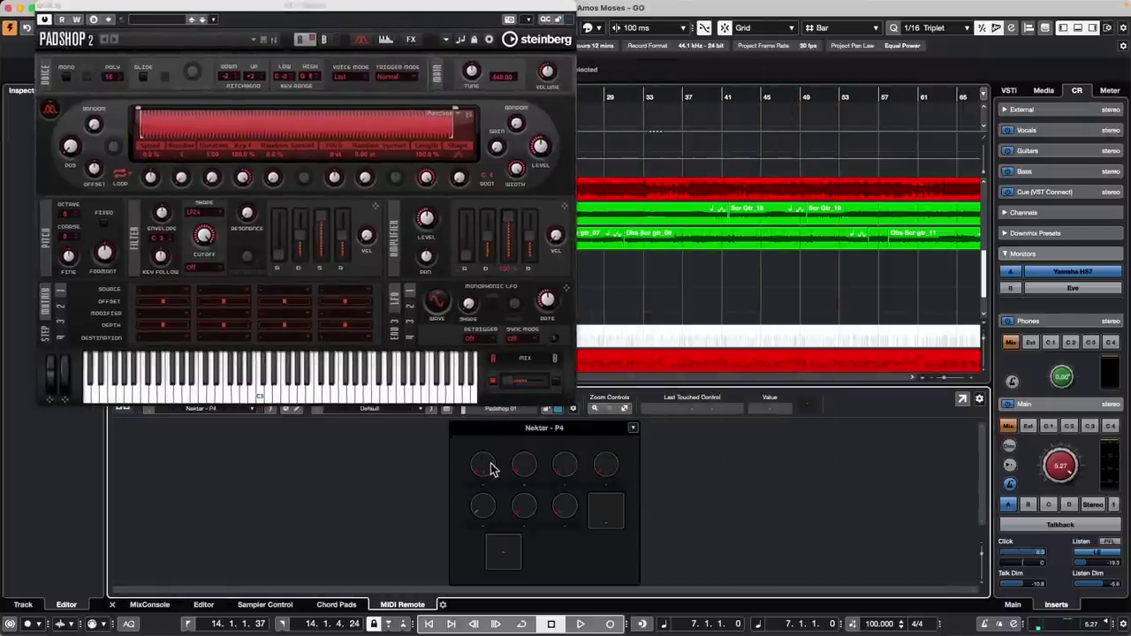
double_click(491, 464)
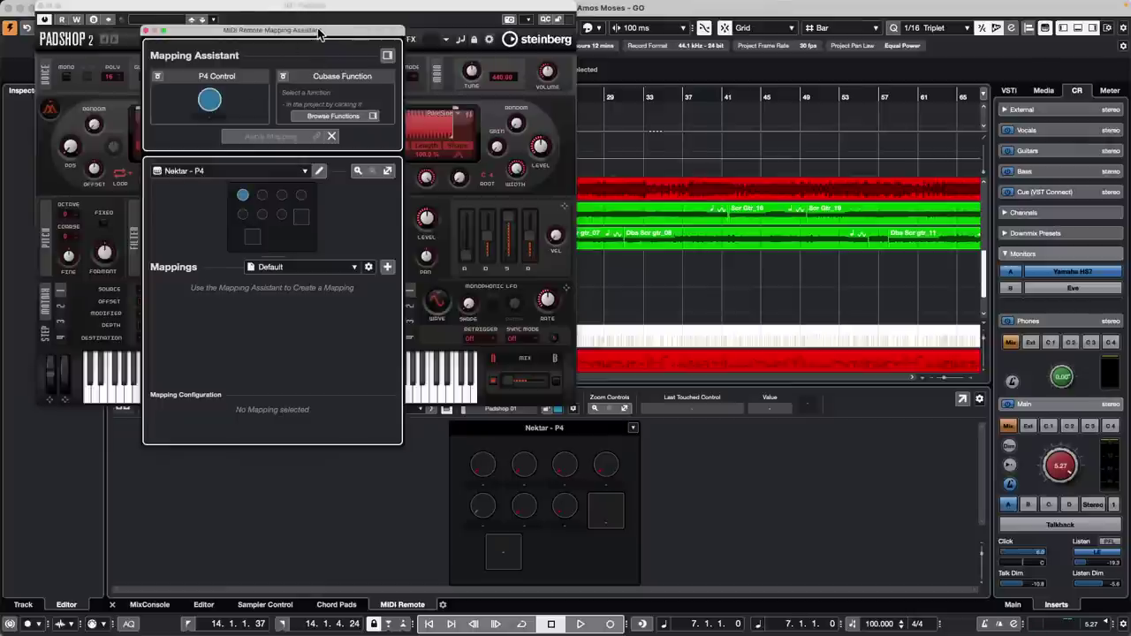
drag(318, 33, 892, 46)
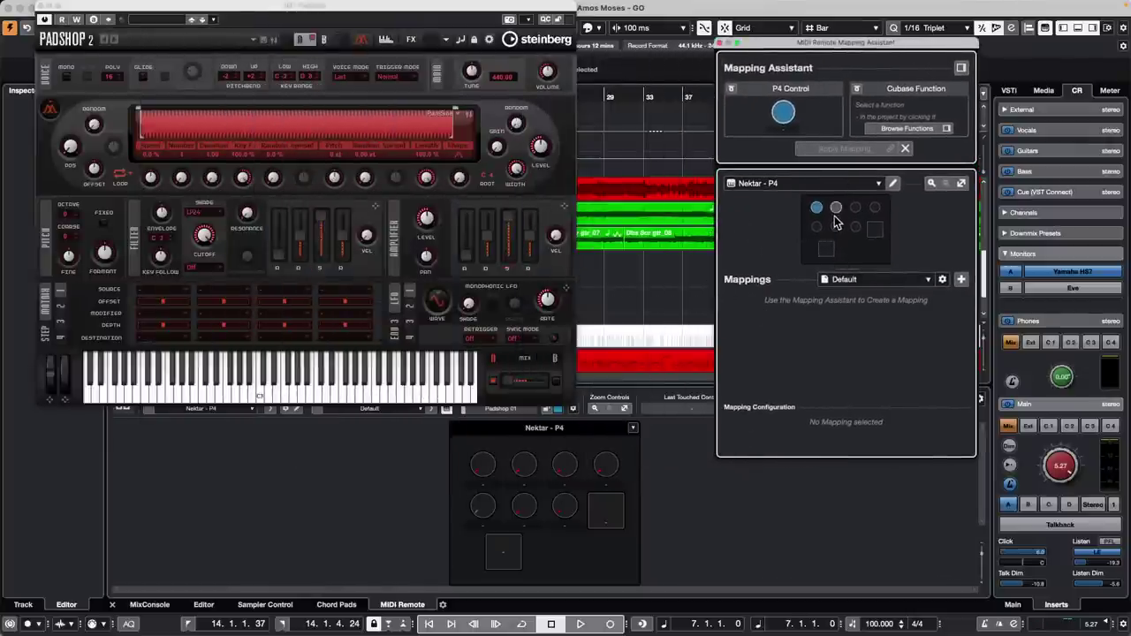
Map Padshop's A Filter Cutoff to the second knob in the Nektar - P4 surface's upper row
right_click(202, 235)
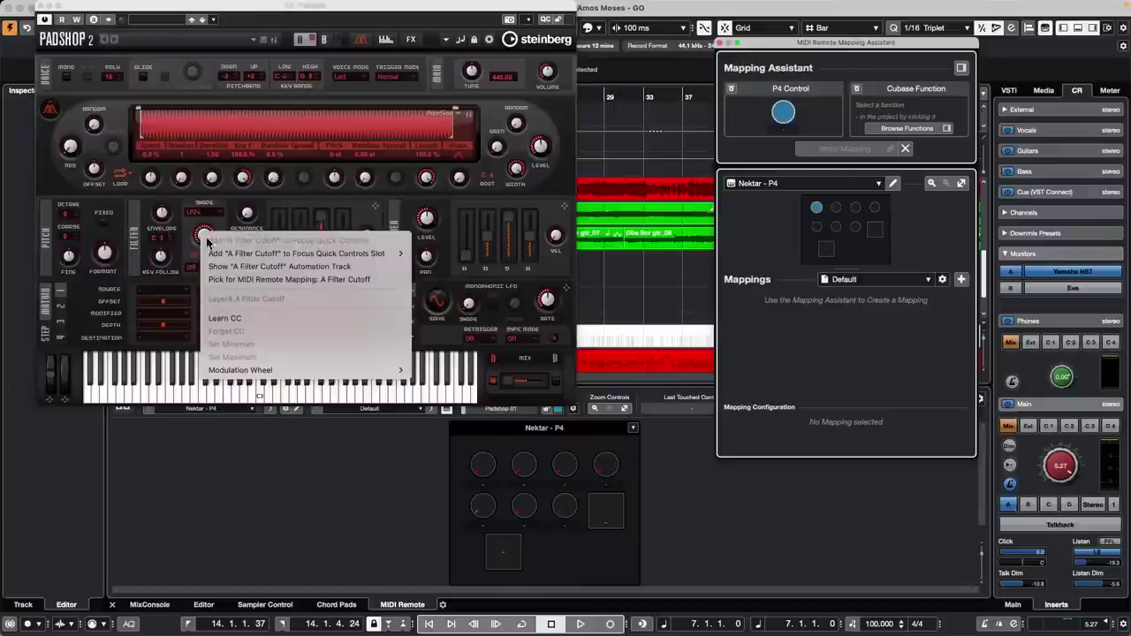
click(274, 279)
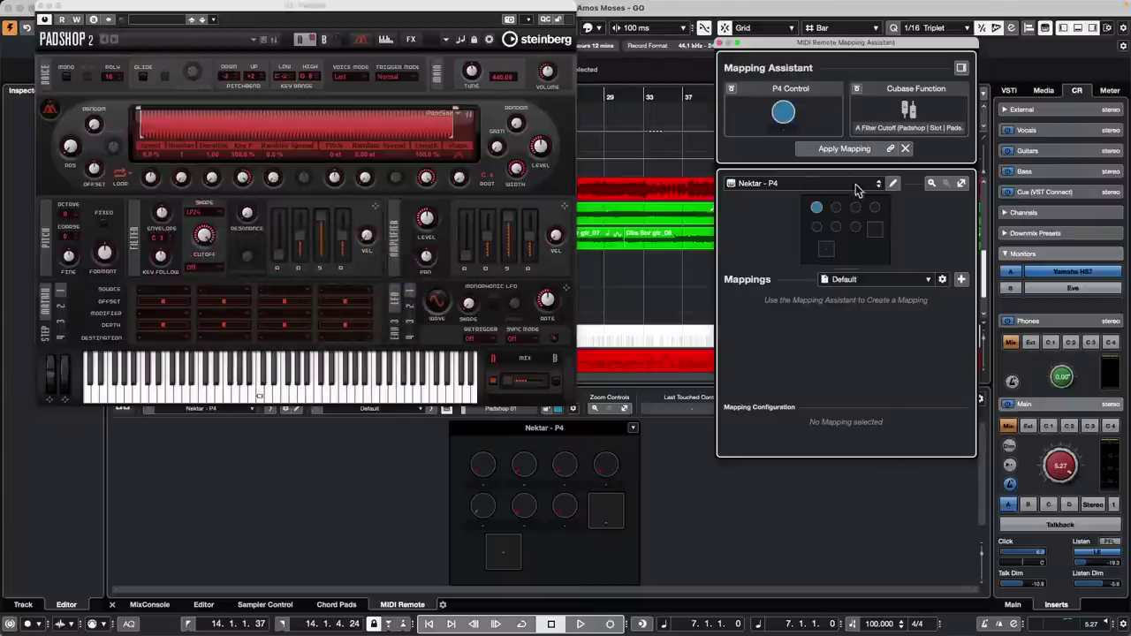
click(837, 213)
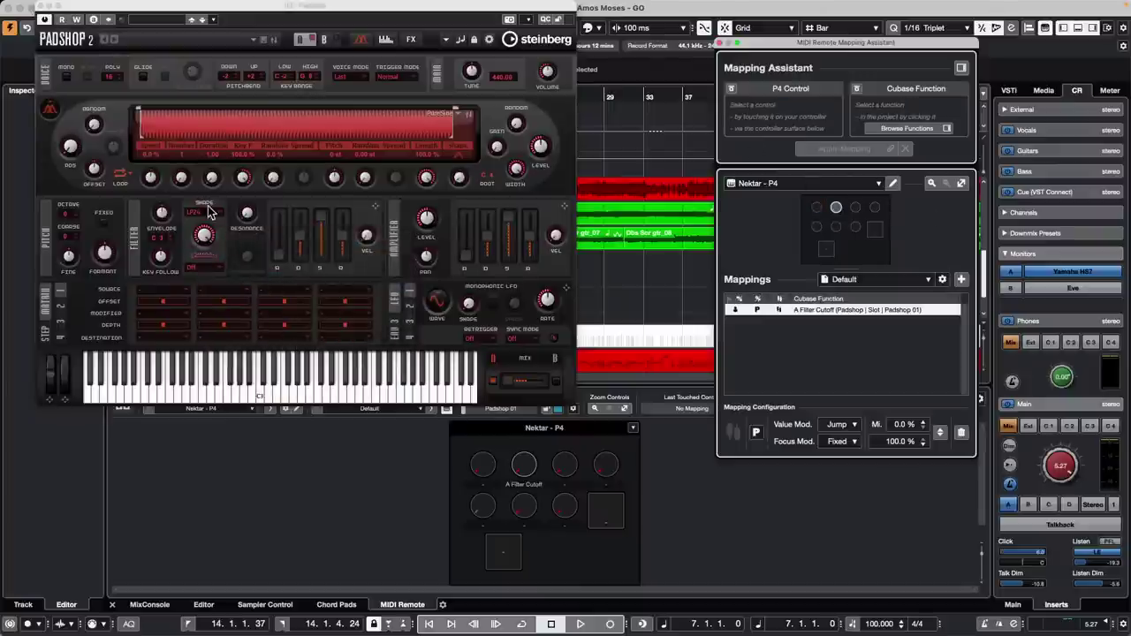
Try picking Padshop's A DCF Velocity, A Level and A Grain Window parameters as the function for a MIDI Remote mapping
right_click(366, 235)
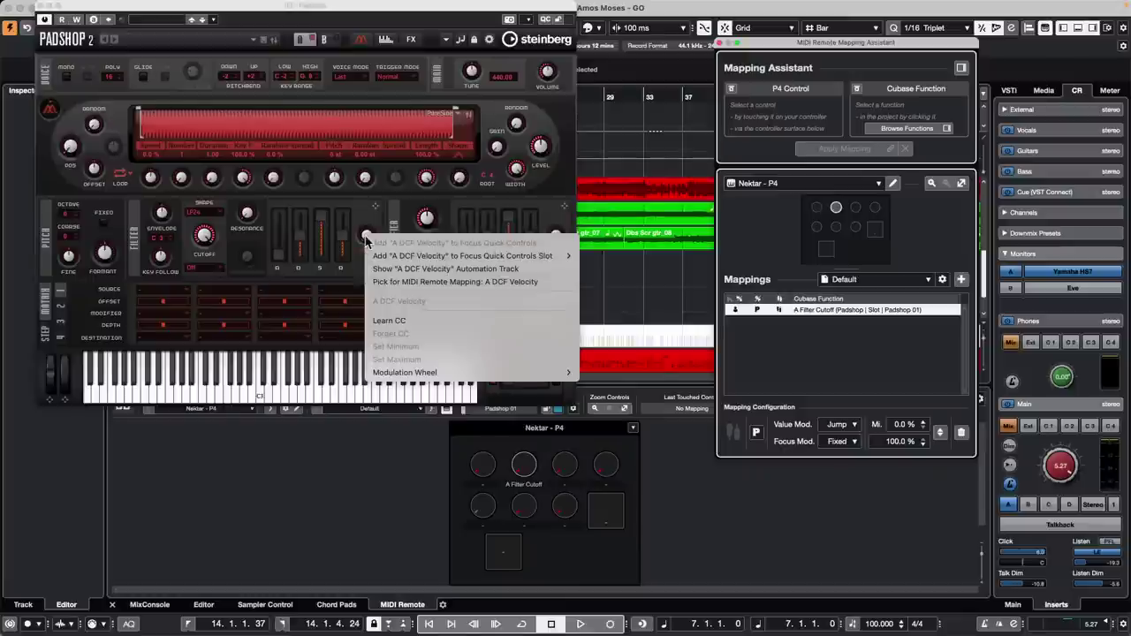
click(408, 281)
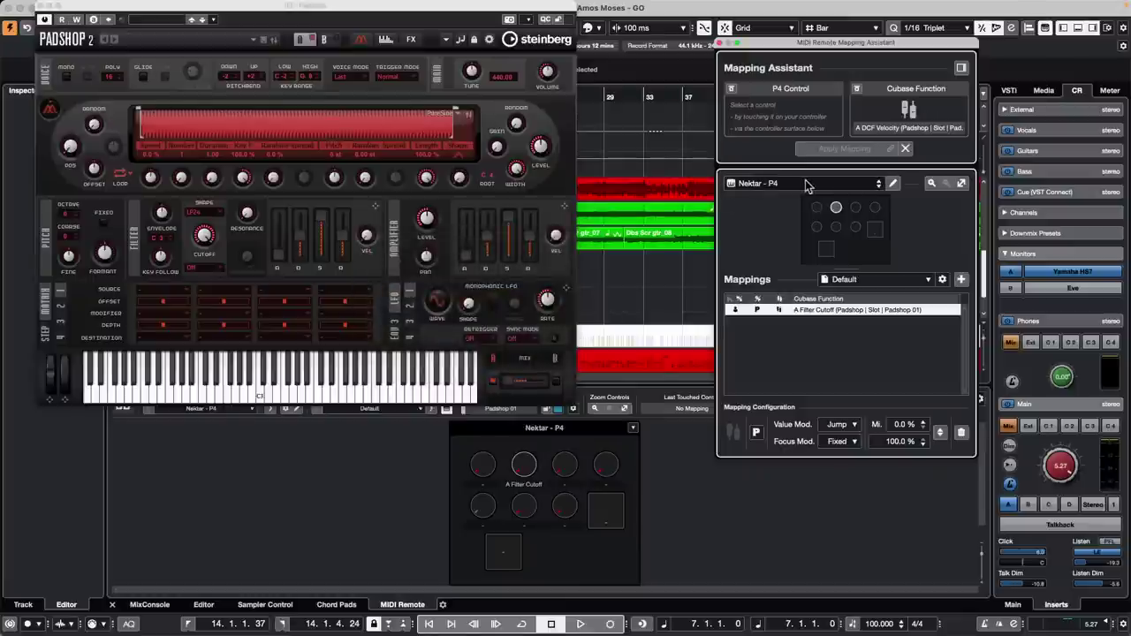
right_click(428, 223)
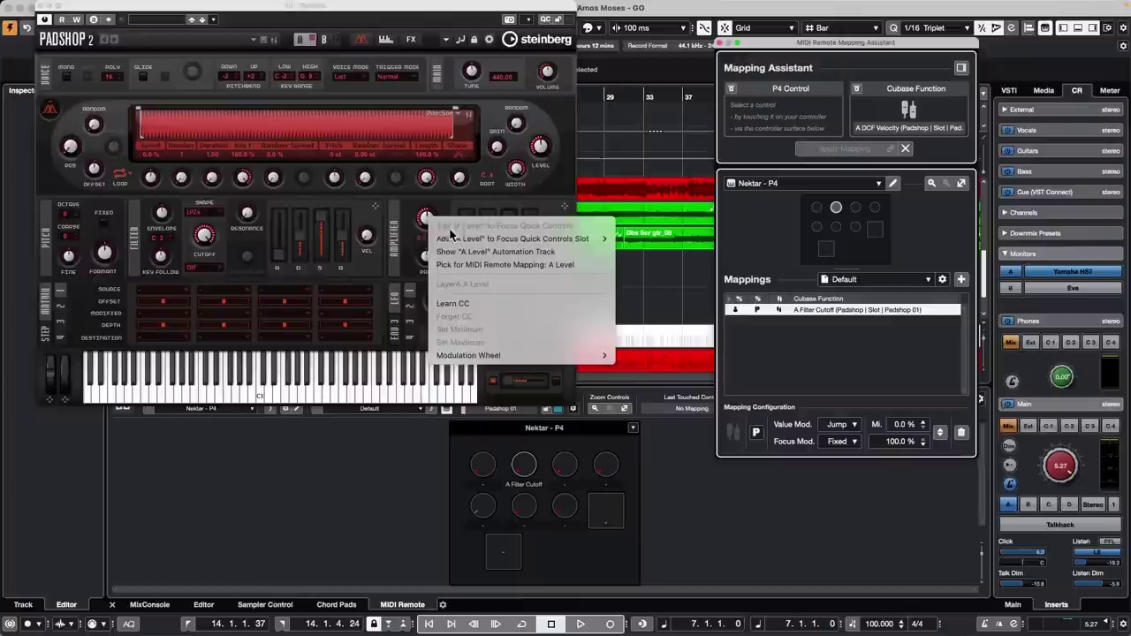
click(478, 265)
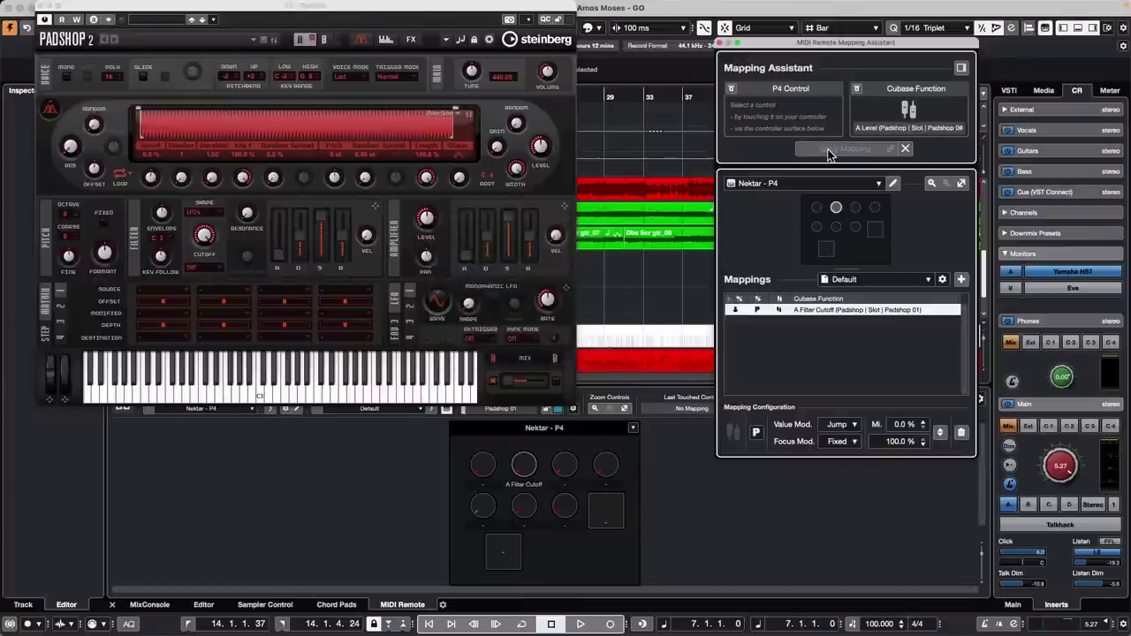
right_click(460, 179)
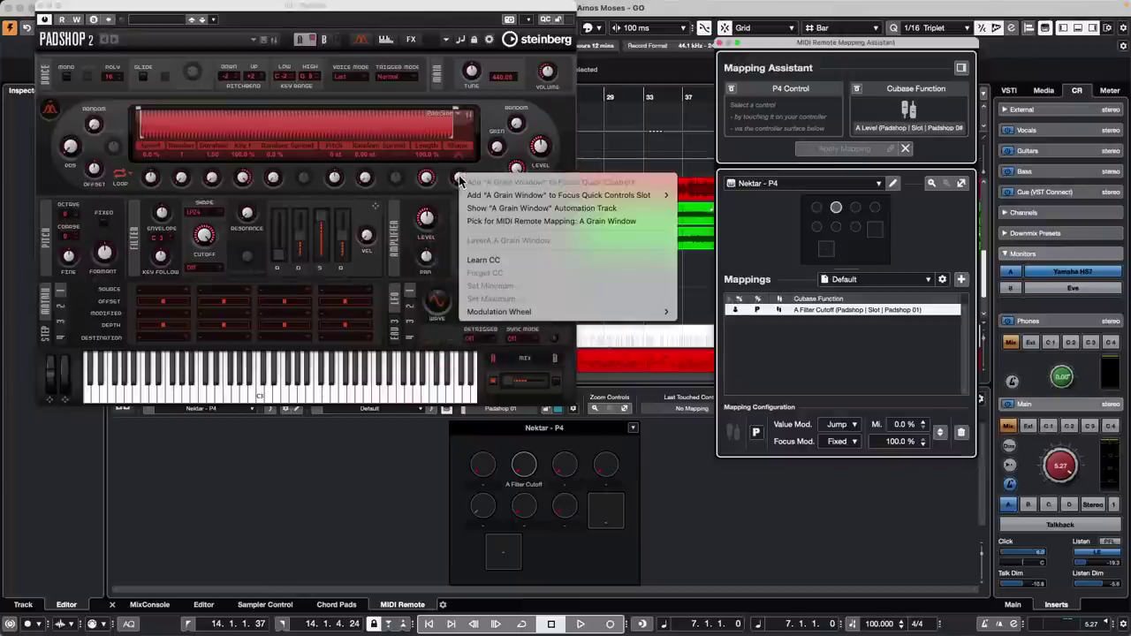
click(552, 221)
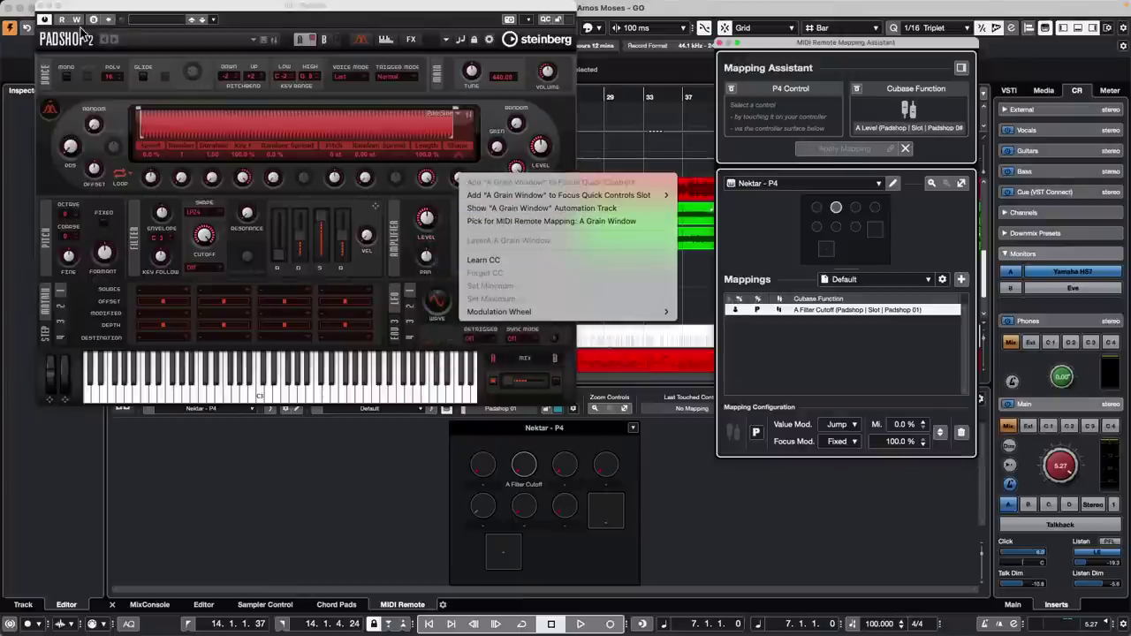
Close the Padshop window and the MIDI Remote Mapping Assistant
click(40, 9)
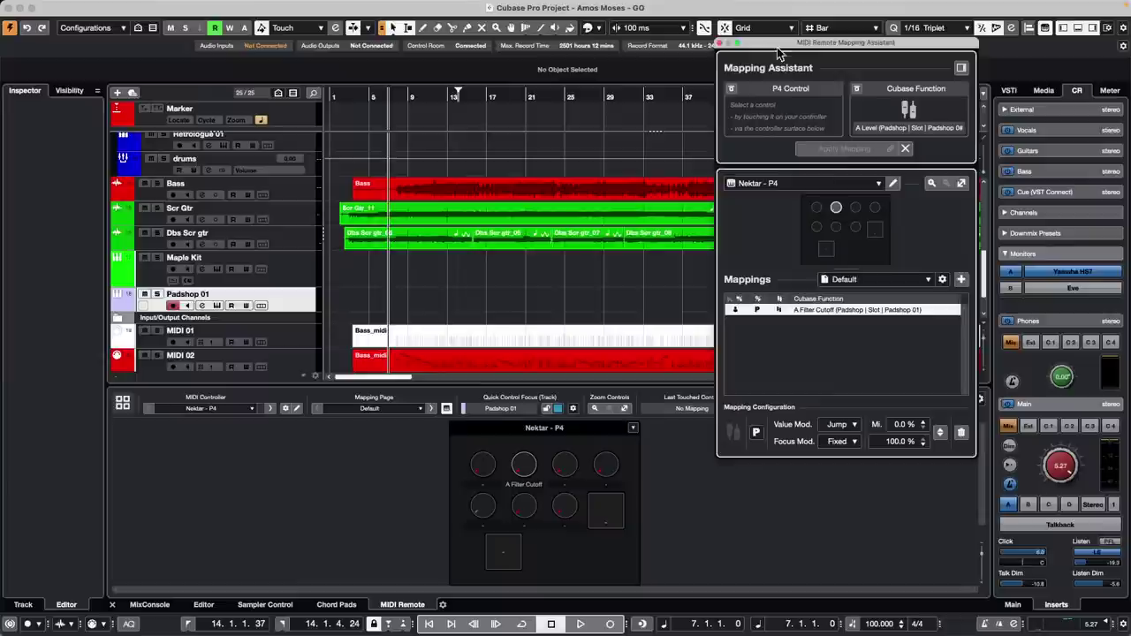
click(722, 44)
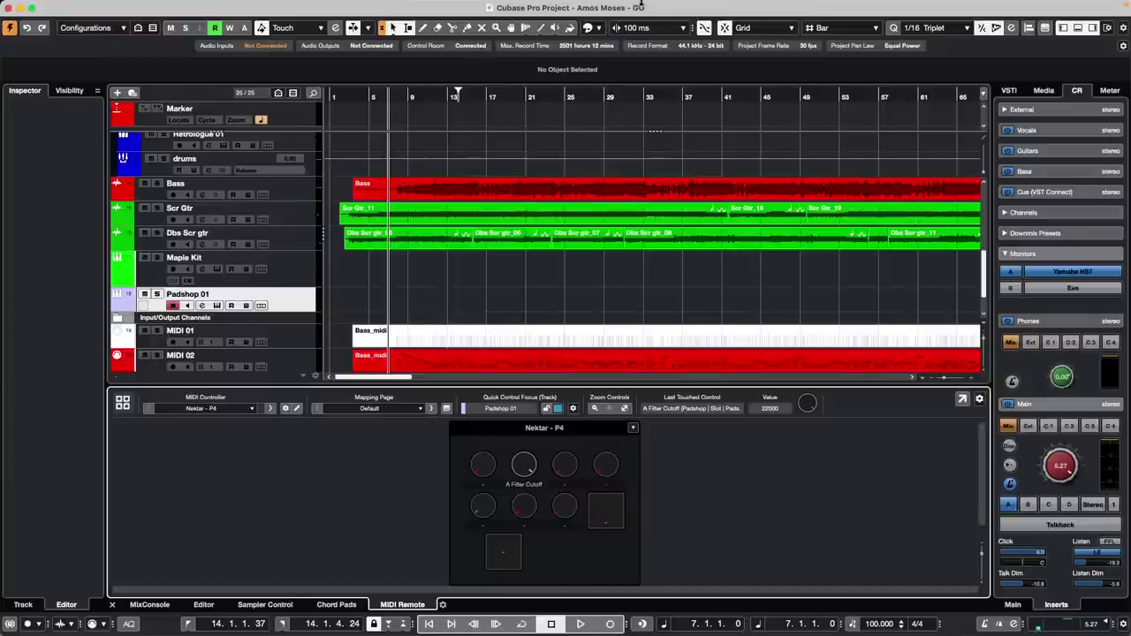
Examine the VST System Link settings in Studio Setup and close the dialog
click(307, 6)
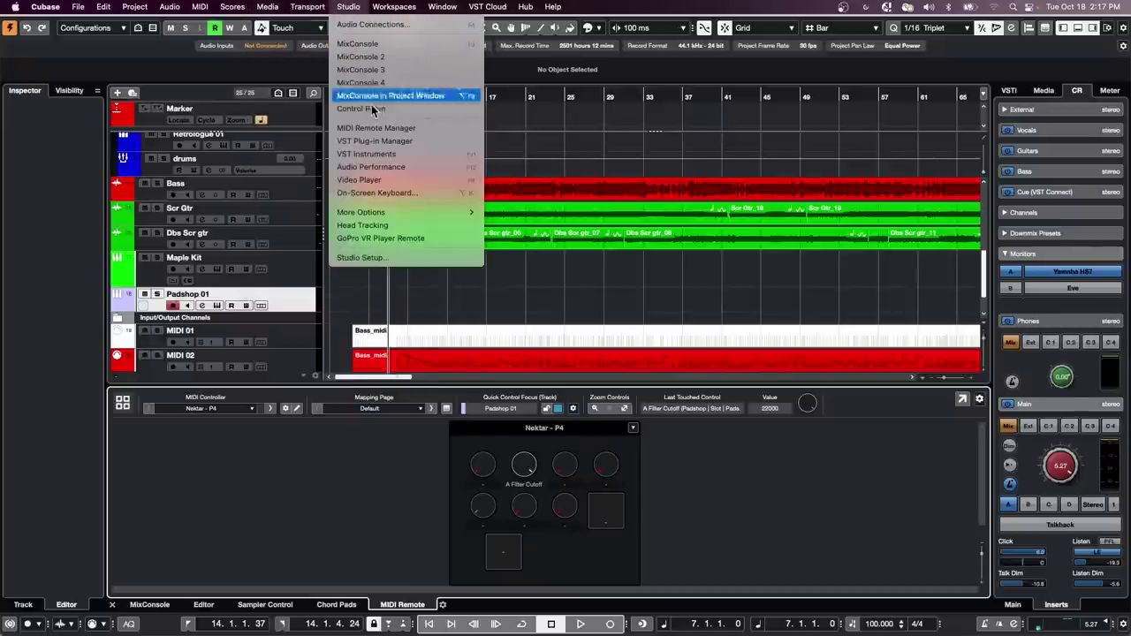
click(376, 259)
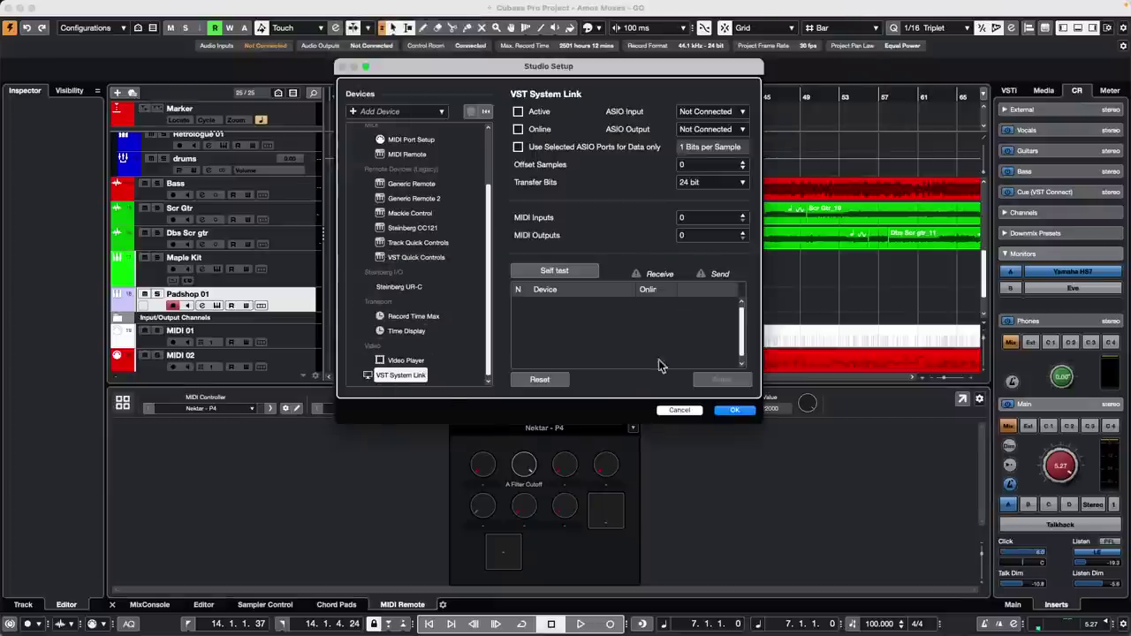
click(732, 411)
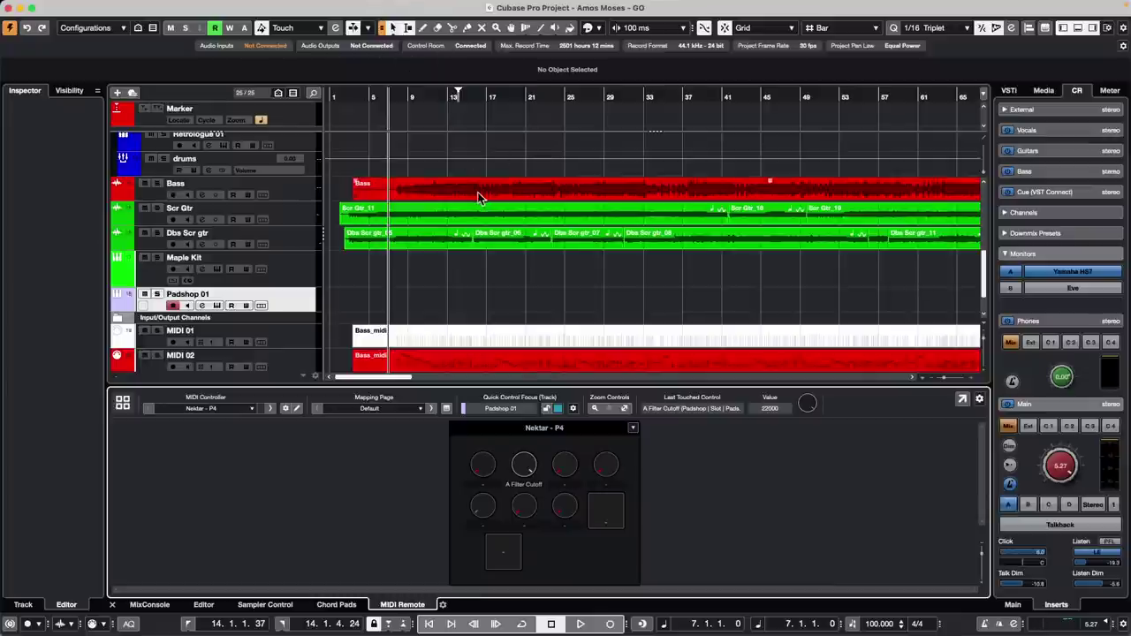
Rearrange events on the Scr Gtr and Dbs Scr gtr tracks with the Object Selection tool, moving several and duplicating Dbs Scr gtr_06
click(475, 218)
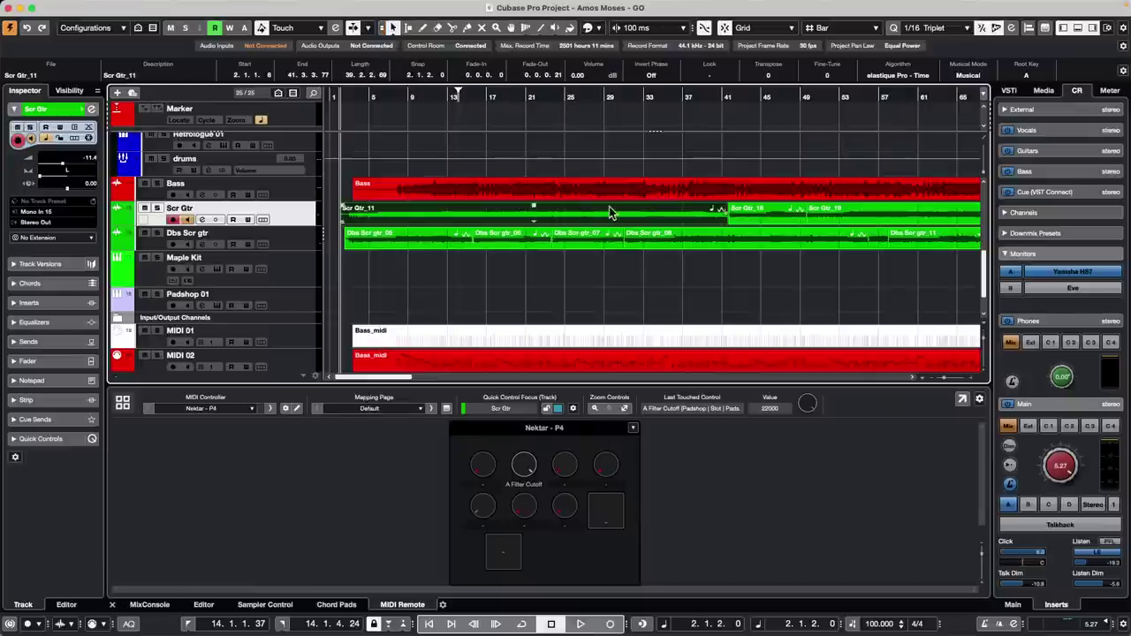
click(586, 253)
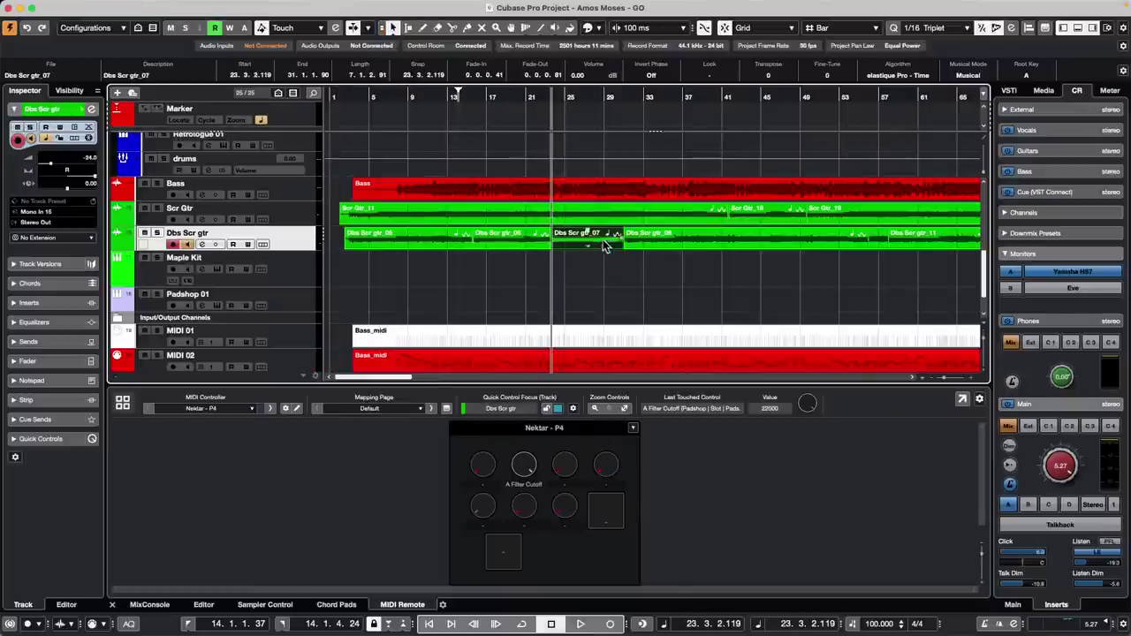
drag(604, 247, 655, 245)
drag(652, 245, 452, 243)
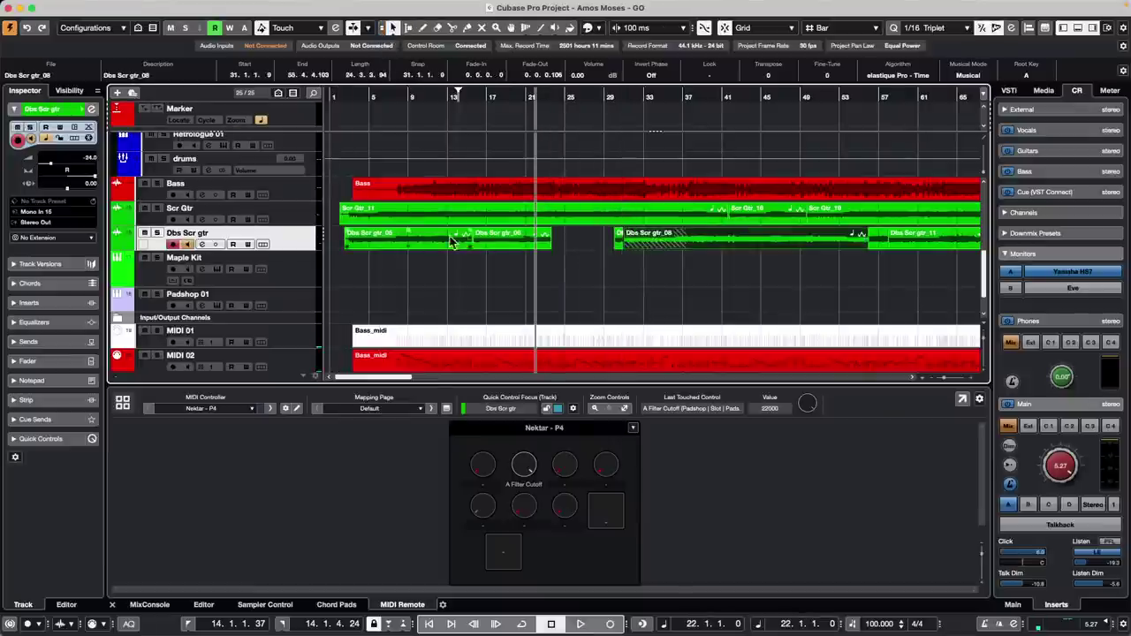
mouse_move(550, 231)
mouse_down()
mouse_move(474, 228)
mouse_move(602, 240)
mouse_move(577, 242)
mouse_up()
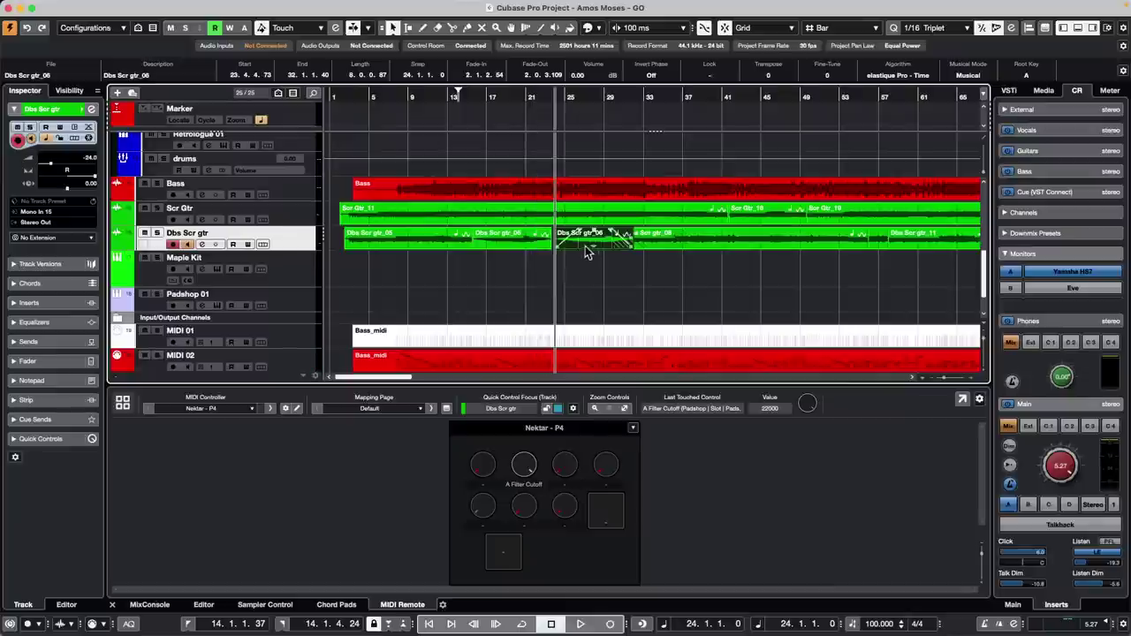
mouse_move(488, 274)
mouse_down()
mouse_move(598, 247)
mouse_move(482, 241)
mouse_up()
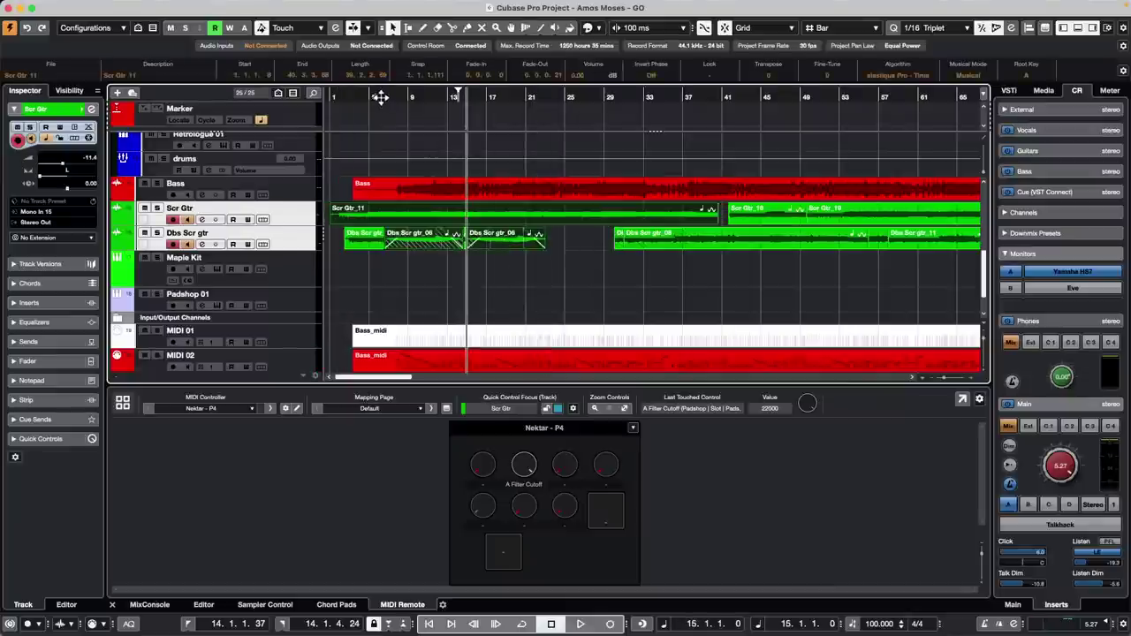
Select bars 19 to 41 on the R 2, R 3, OH L and OH R tracks as a range, try moving it, and delete its contents
click(408, 27)
scroll(611, 232, up, 4)
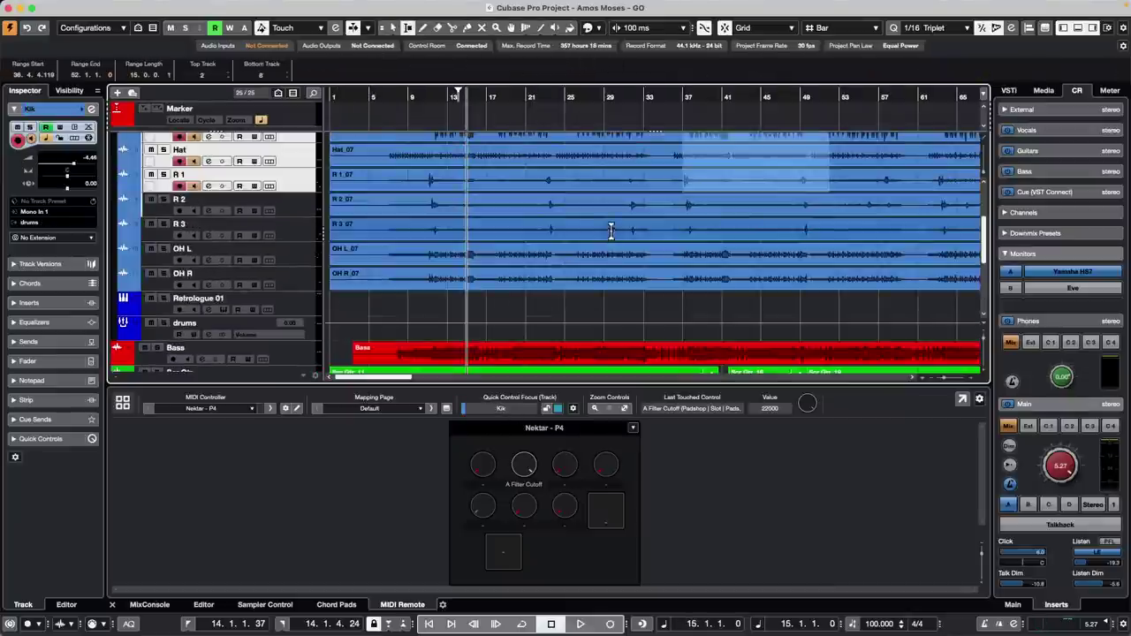
drag(515, 200, 723, 281)
drag(589, 220, 822, 220)
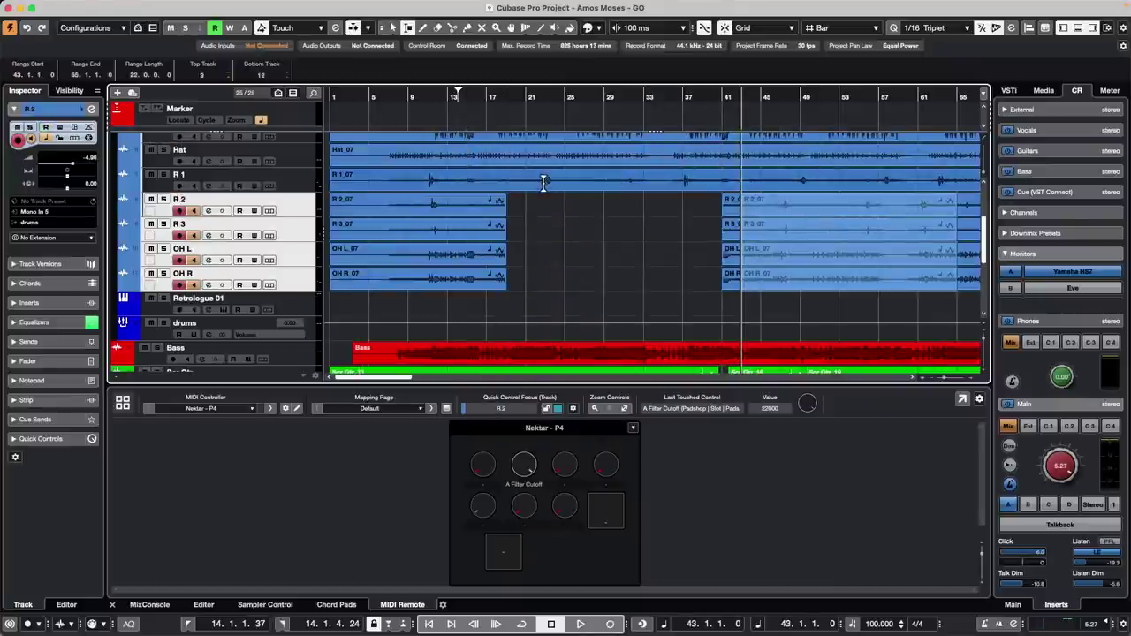
key(super+z)
key(Delete)
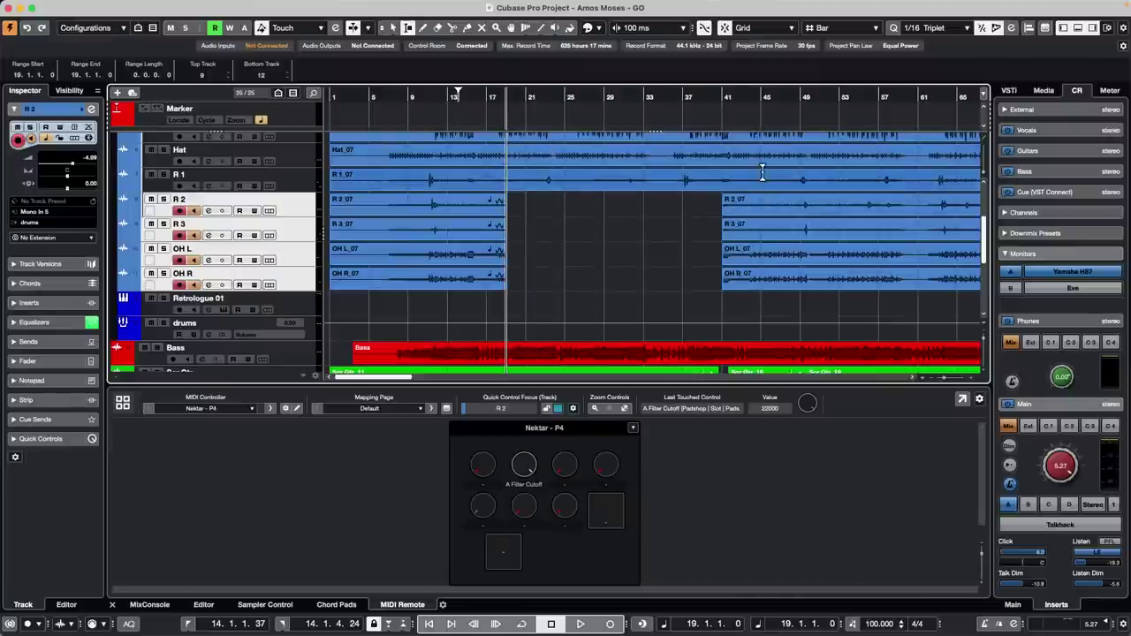
Try Delete Time on a 25-bar range starting near bar 55 across the Hat to OH R tracks, and undo it
drag(762, 172, 878, 252)
drag(561, 98, 556, 57)
drag(520, 159, 608, 274)
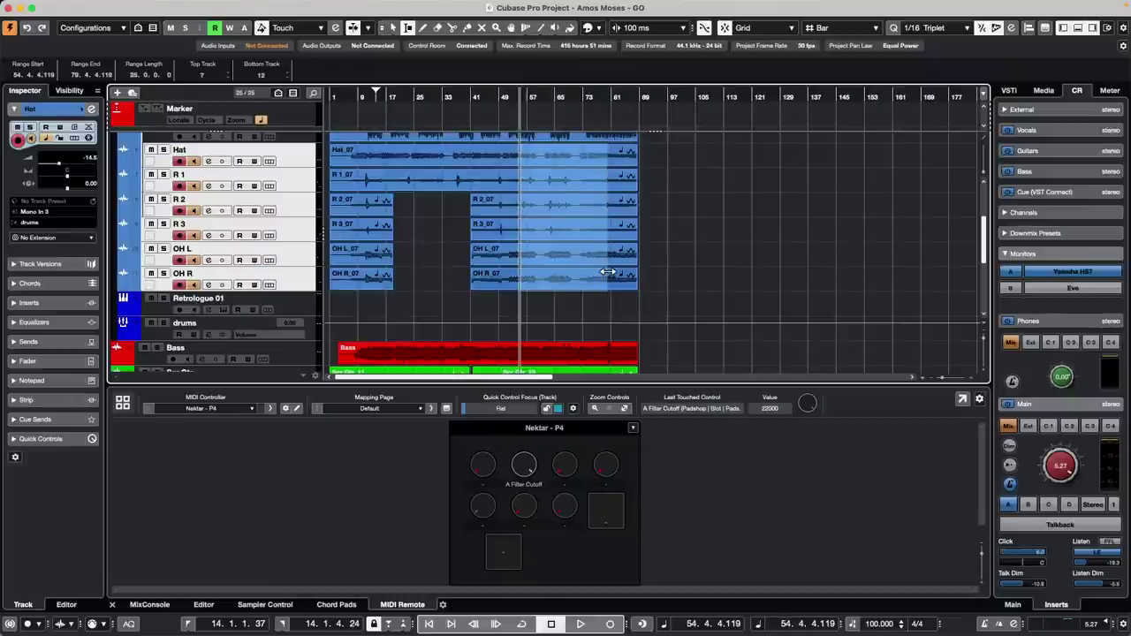
key(shift+BackSpace)
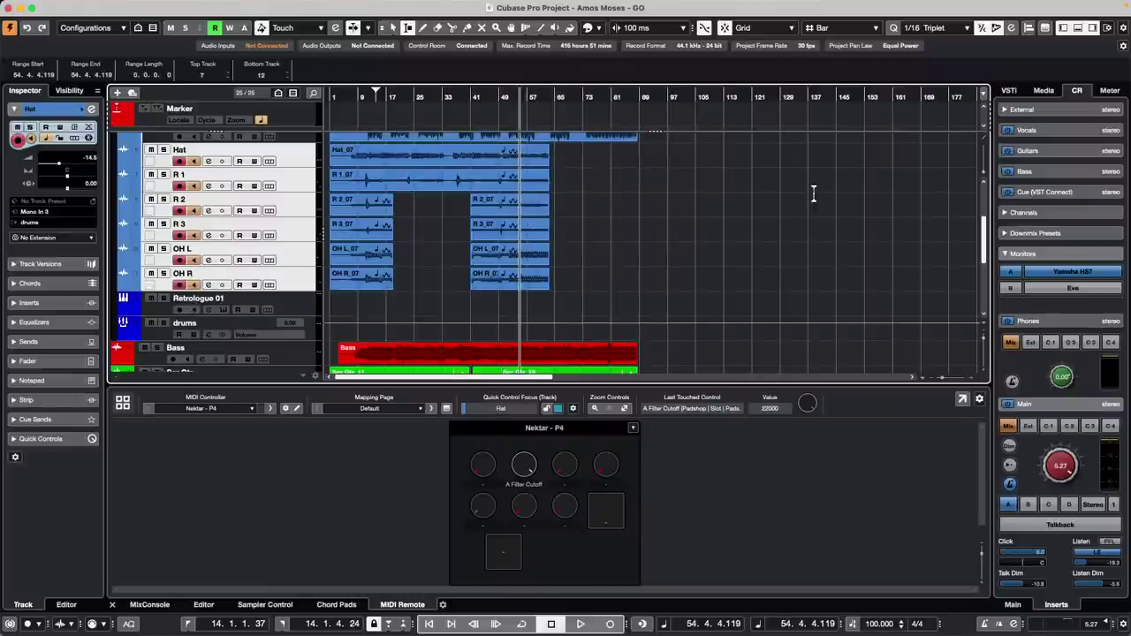
key(super+z)
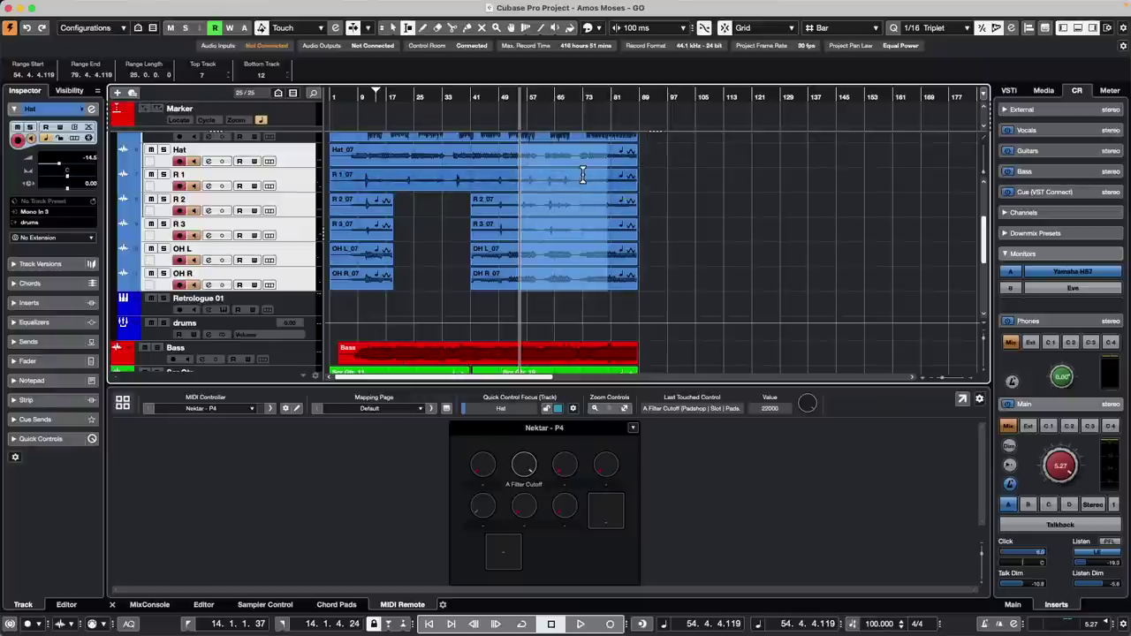
key(shift+BackSpace)
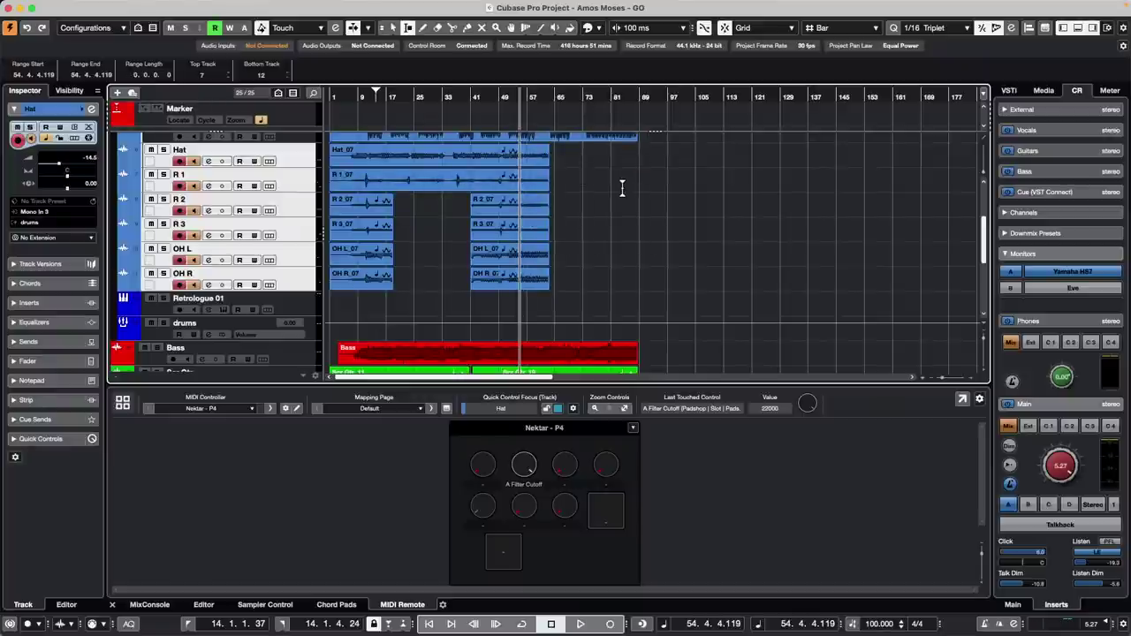
key(super+z)
Delete only the contents of the 25-bar drum range, and undo the range edits to restore the full drum events
key(BackSpace)
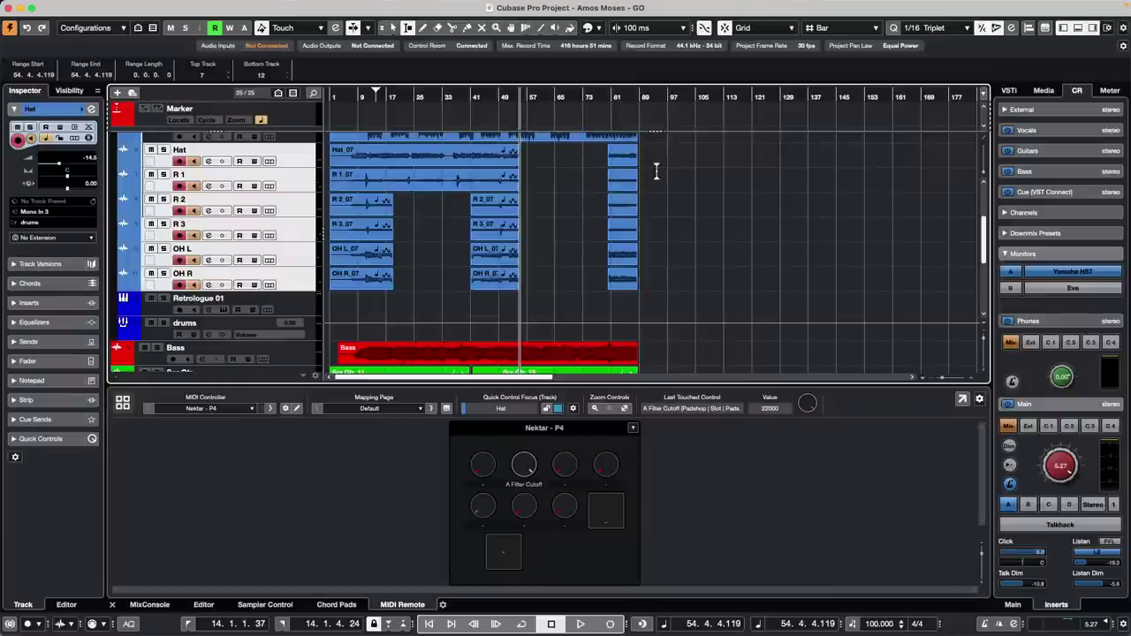
drag(431, 152, 511, 261)
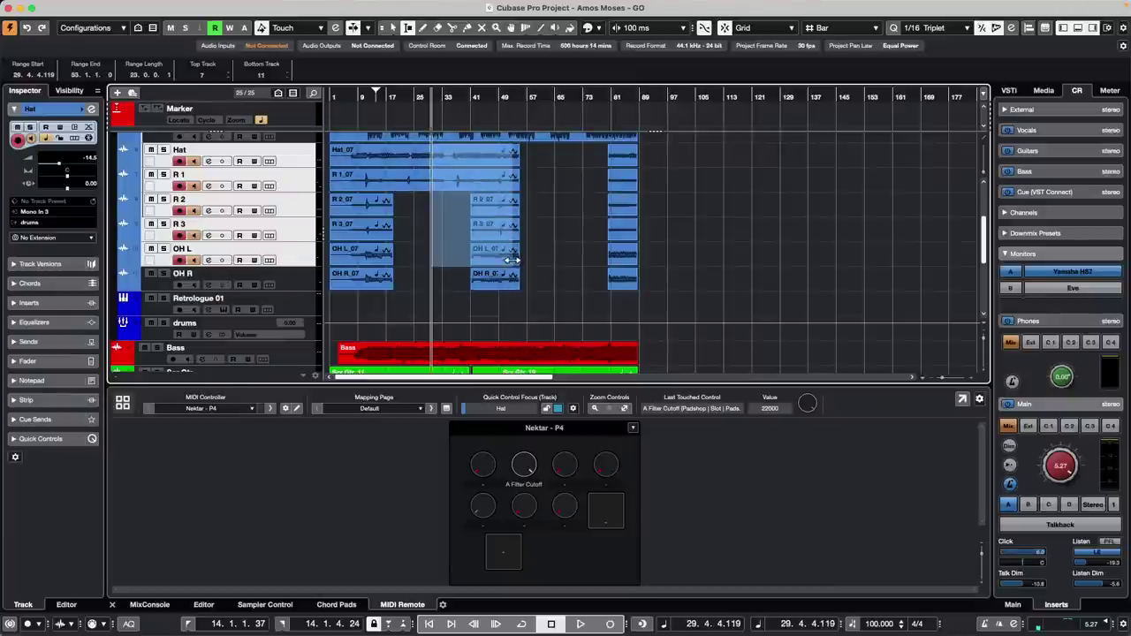
key(super+z)
key(super+z)
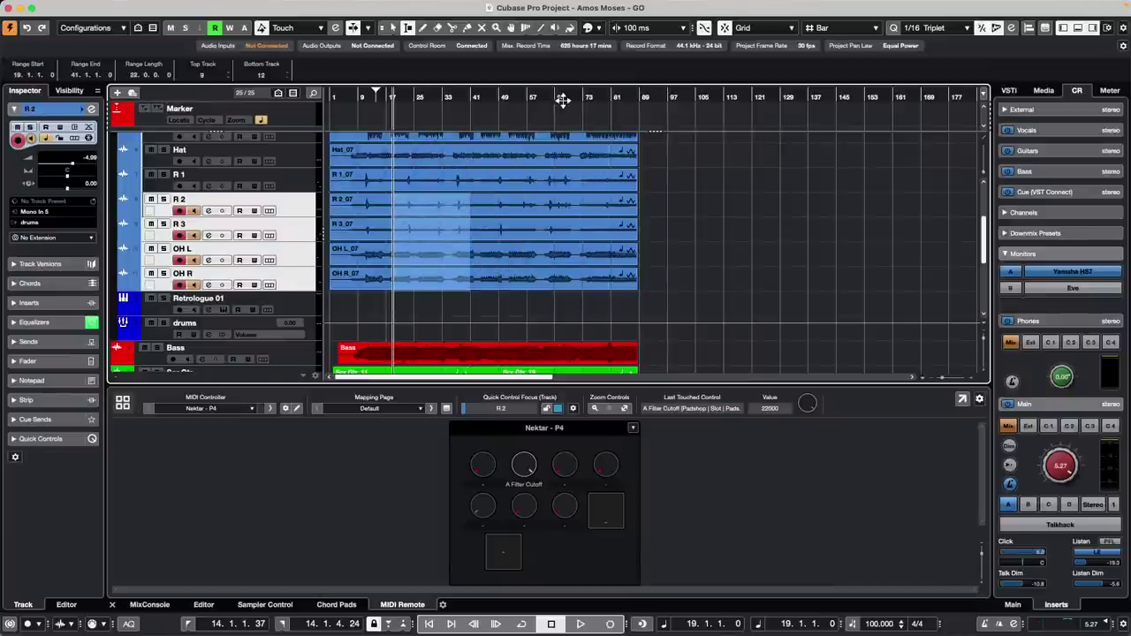
Show the R 2 track's Volume automation lane and draw a freehand curve from about bar 24 to bar 95
click(431, 31)
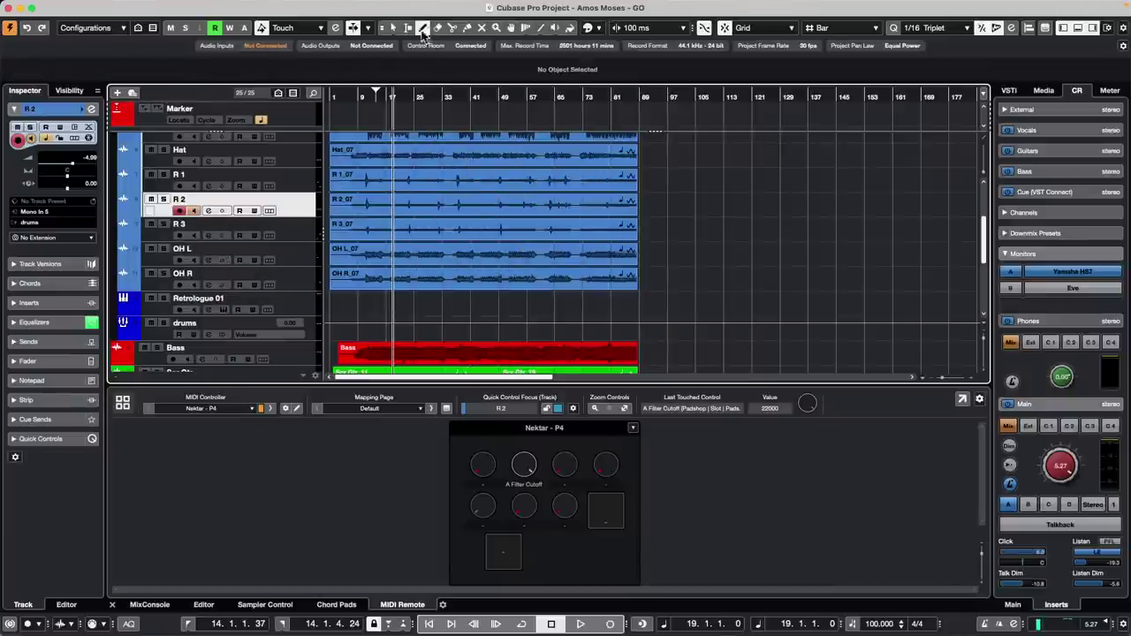
click(126, 214)
mouse_move(407, 232)
mouse_down()
mouse_move(480, 222)
mouse_move(594, 231)
mouse_up()
drag(301, 242, 303, 301)
drag(412, 237, 668, 253)
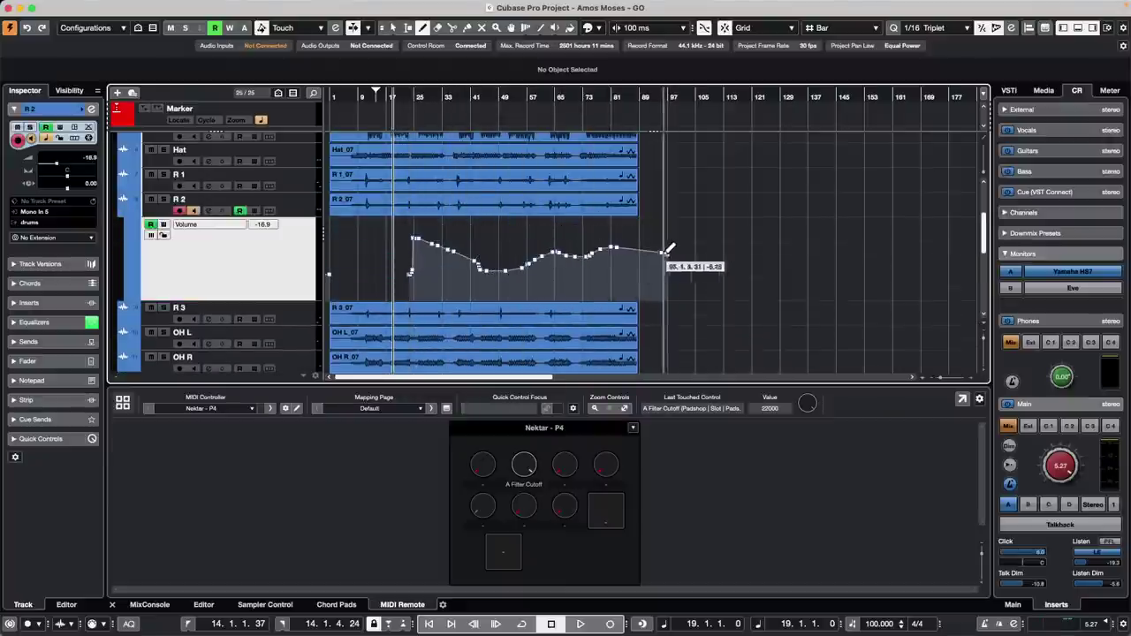
Open the Bass_midi part on the MIDI 02 track in the Key Editor and redraw note velocities freehand in its middle section
scroll(442, 318, down, 5)
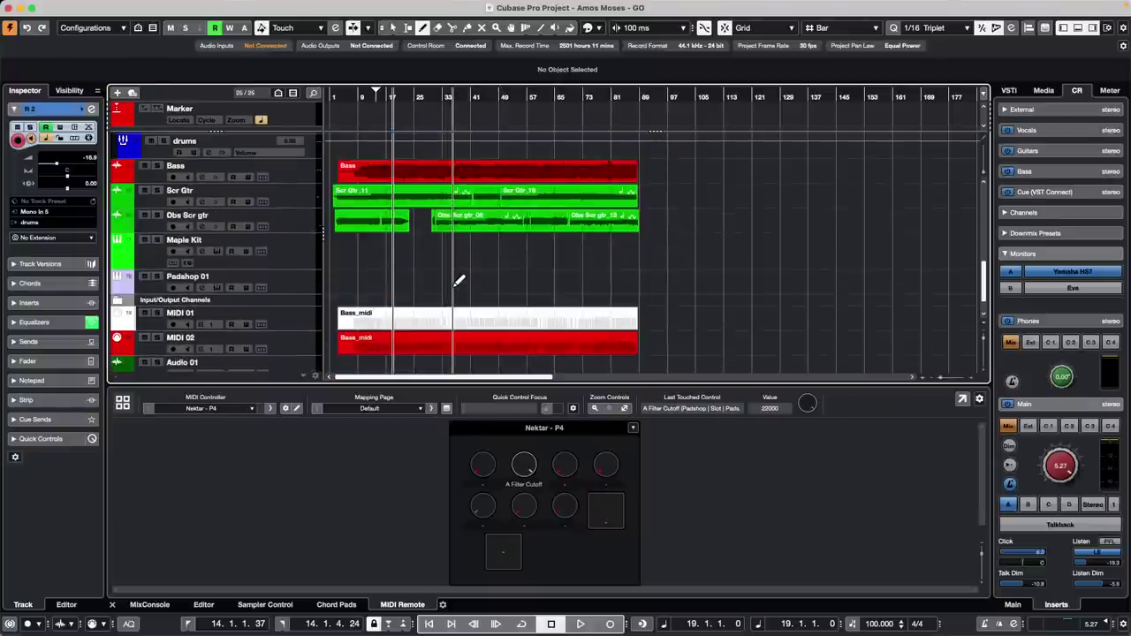
key(1)
double_click(440, 346)
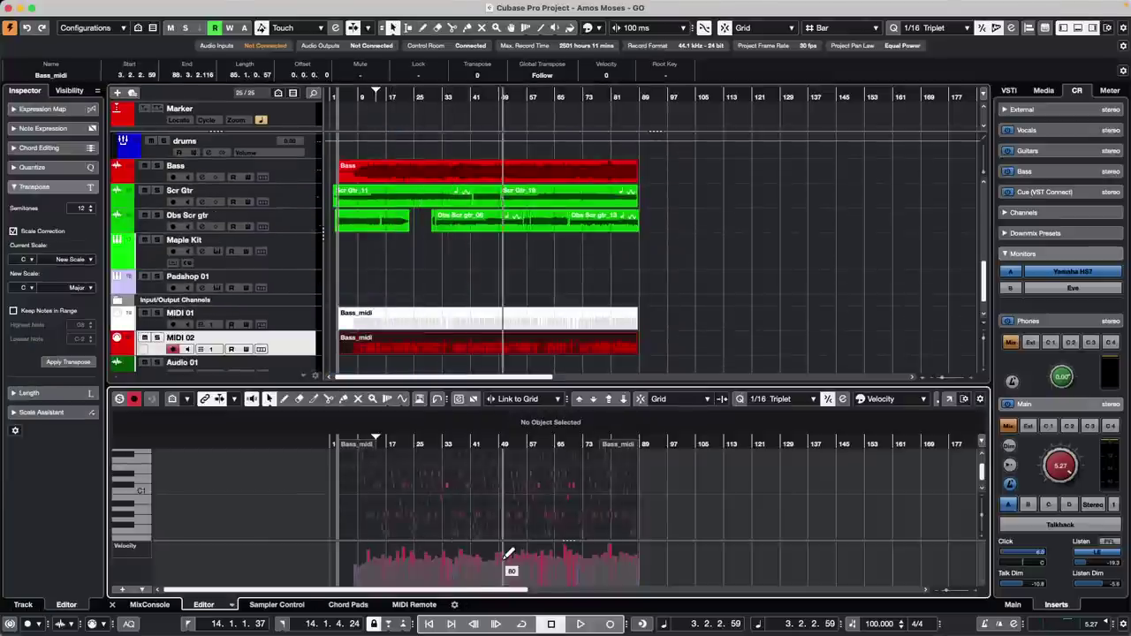
mouse_move(500, 564)
mouse_down()
mouse_move(621, 558)
mouse_move(430, 563)
mouse_up()
Switch the part's controller lane to Aftertouch and draw a freehand curve from about bar 38 to the part's end
click(128, 546)
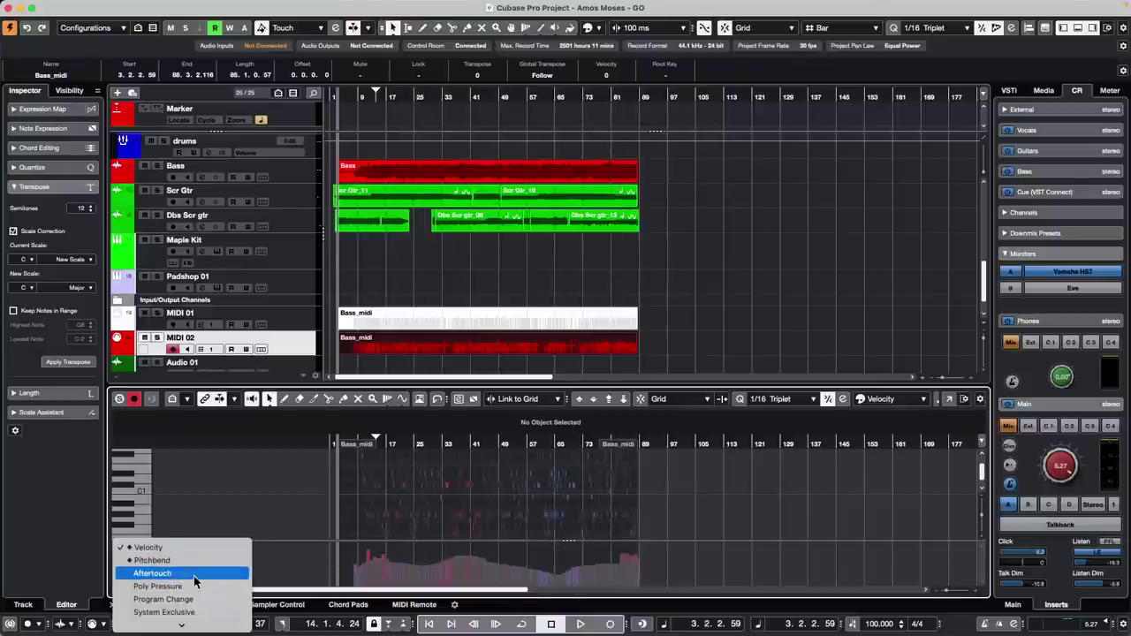
click(444, 567)
key(8)
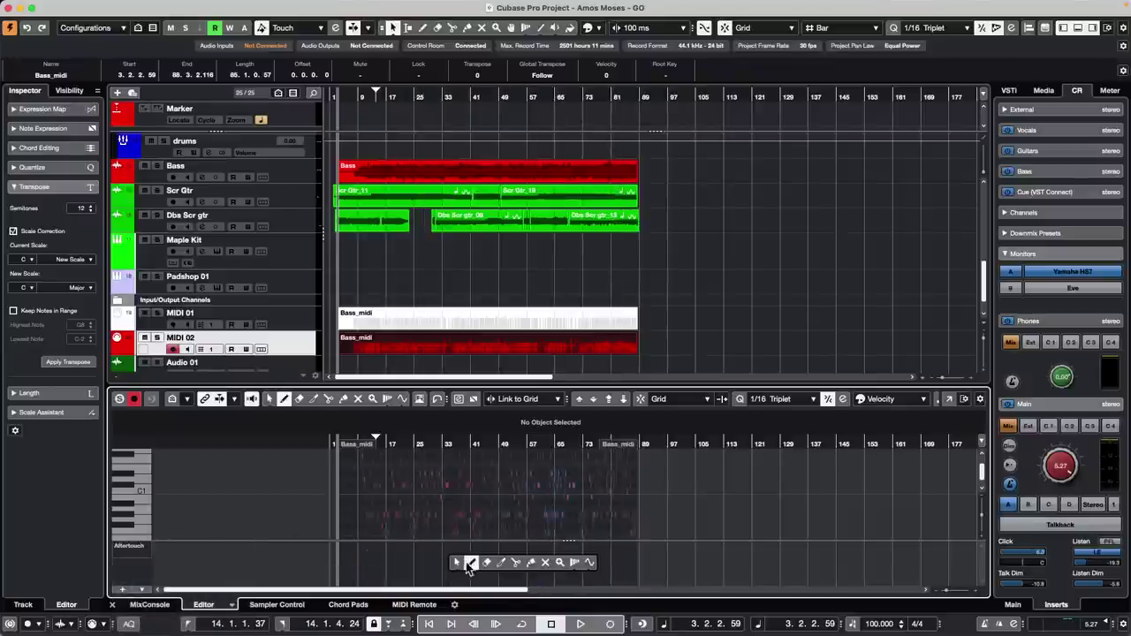
mouse_move(466, 566)
mouse_down()
mouse_move(601, 548)
mouse_move(636, 562)
mouse_up()
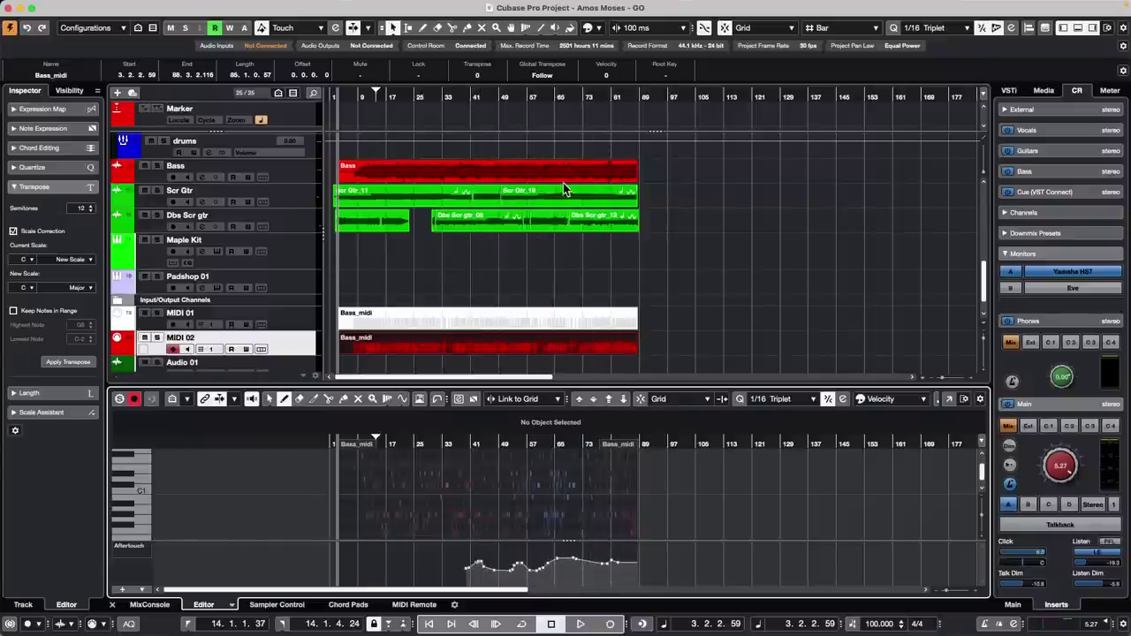
Enlarge the Scr Gtr track and draw a volume envelope on the Scr Gtr_11 event with the Draw tool
click(279, 210)
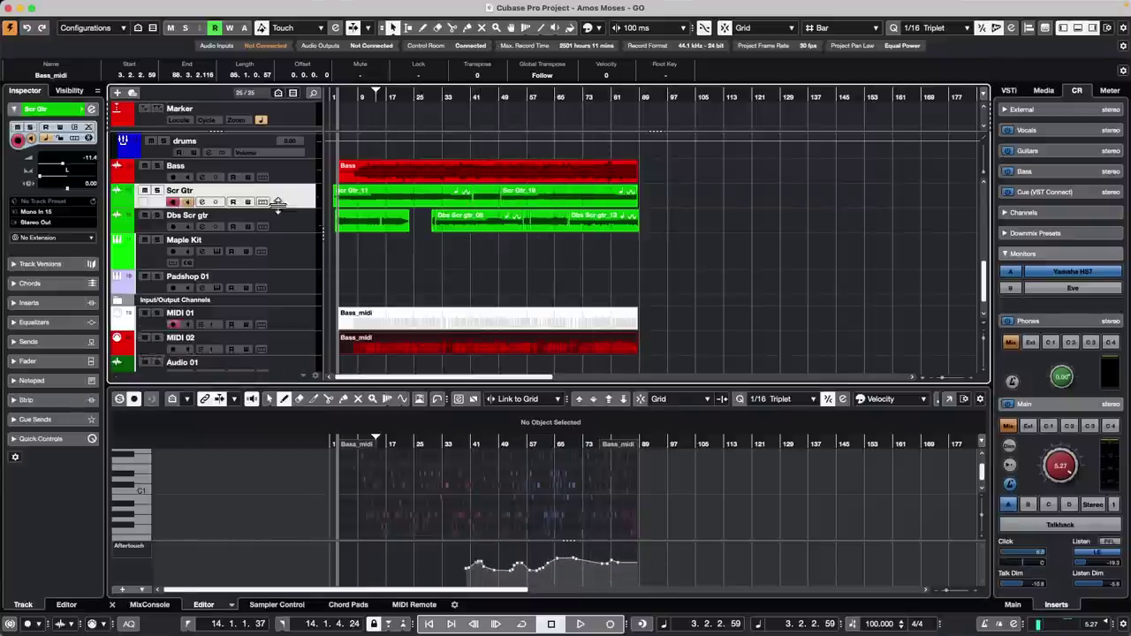
click(422, 28)
click(563, 214)
mouse_move(560, 215)
mouse_down()
mouse_move(575, 209)
mouse_move(538, 236)
mouse_move(542, 184)
mouse_move(534, 203)
mouse_up()
click(584, 263)
click(546, 203)
drag(599, 254, 610, 228)
drag(475, 191, 449, 195)
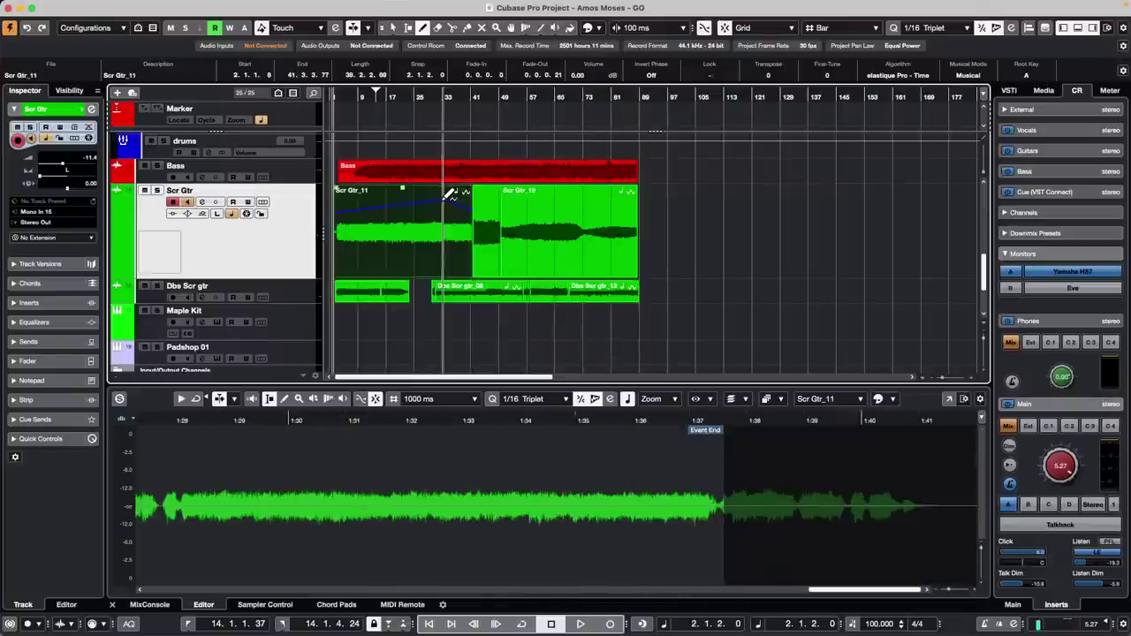
Try erasing the Scr Gtr_11 and Scr Gtr_19 events and the later Dbs Scr gtr events, undoing the deletions on each track
click(439, 30)
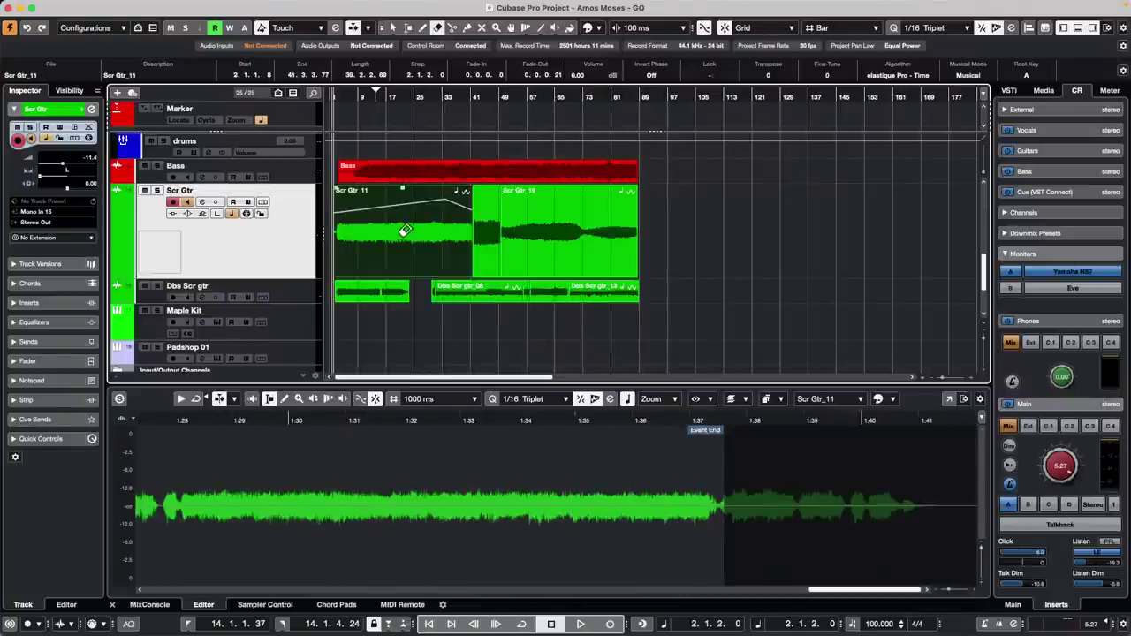
click(406, 231)
click(538, 222)
scroll(504, 177, up, 1)
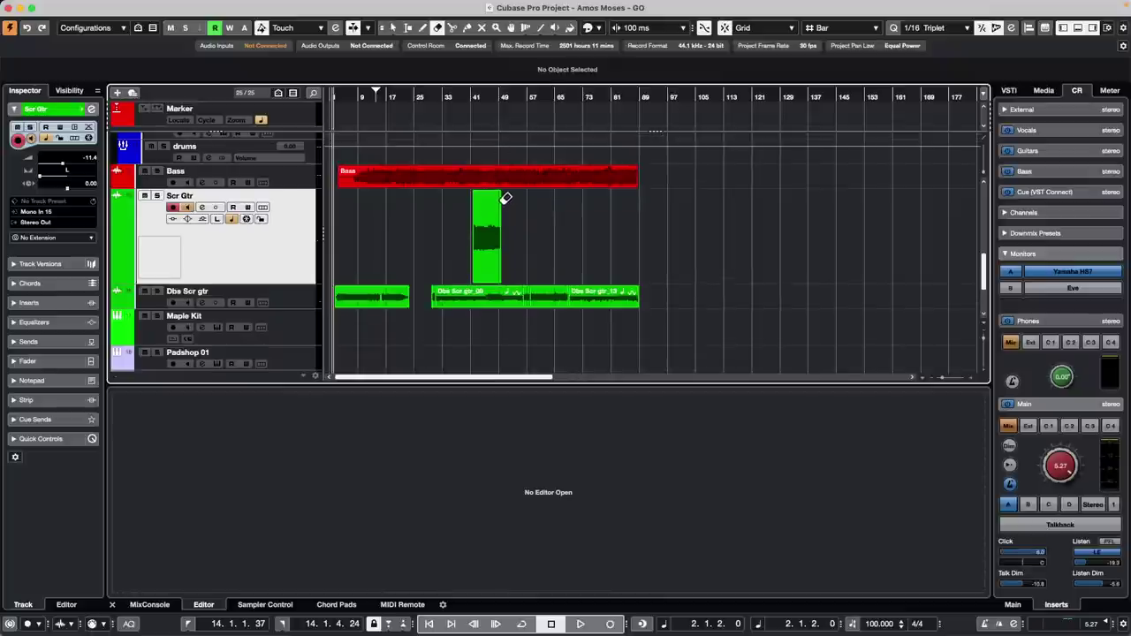
key(super+z)
key(super+z)
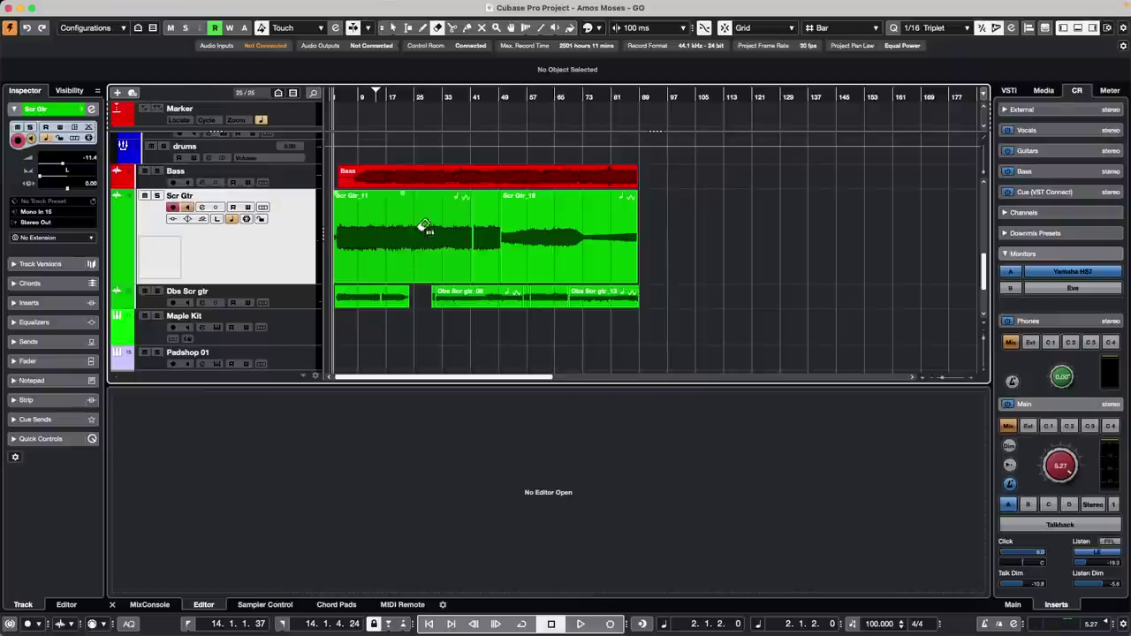
alt+click(490, 298)
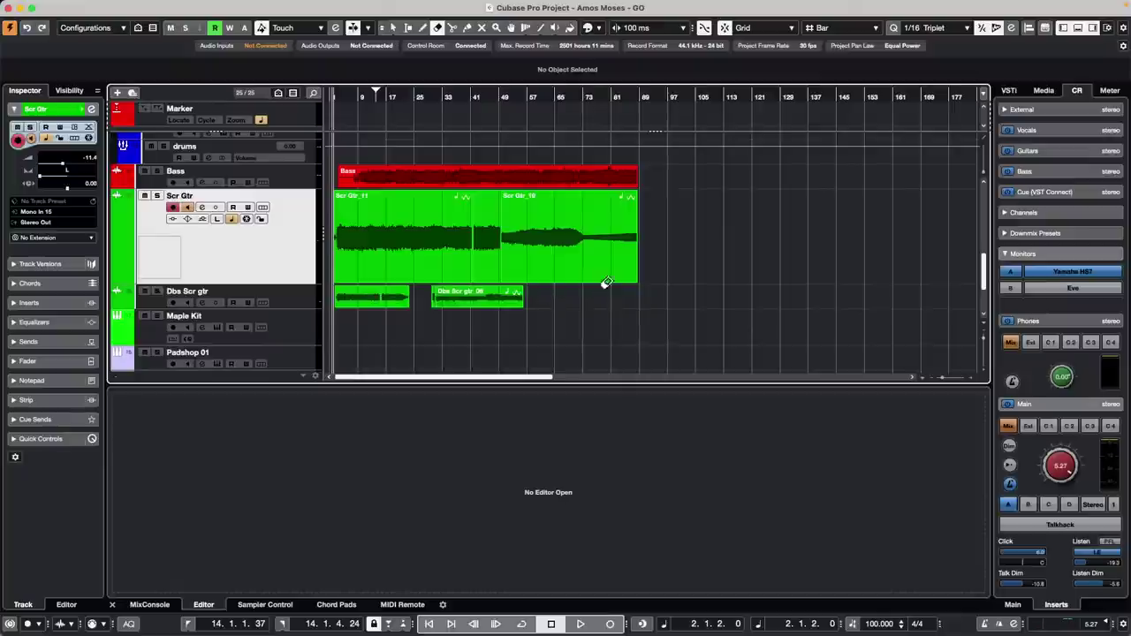
key(ctrl+z)
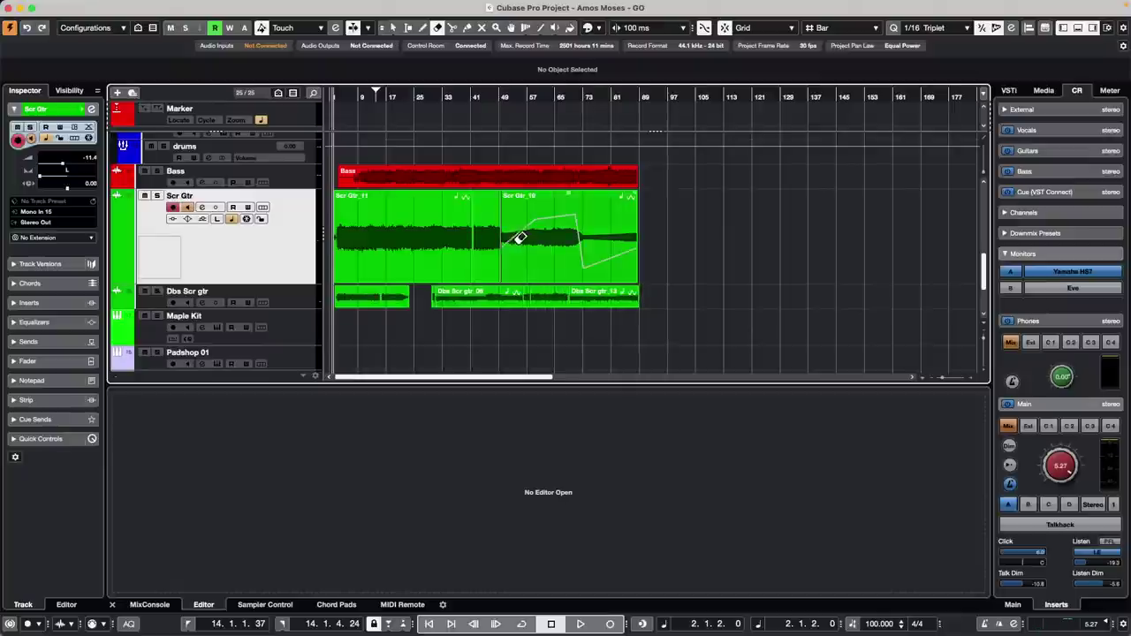
Split the Scr Gtr_11 event at about bars 15, 26 and 39, and erase the segment between bars 15 and 26
click(452, 27)
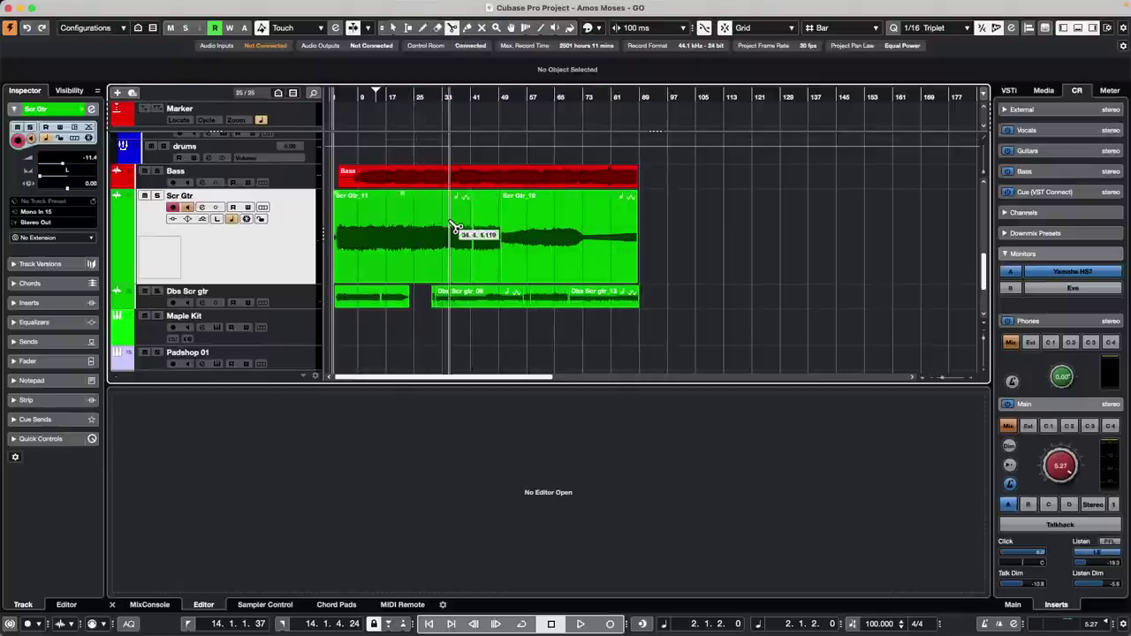
scroll(447, 225, down, 1)
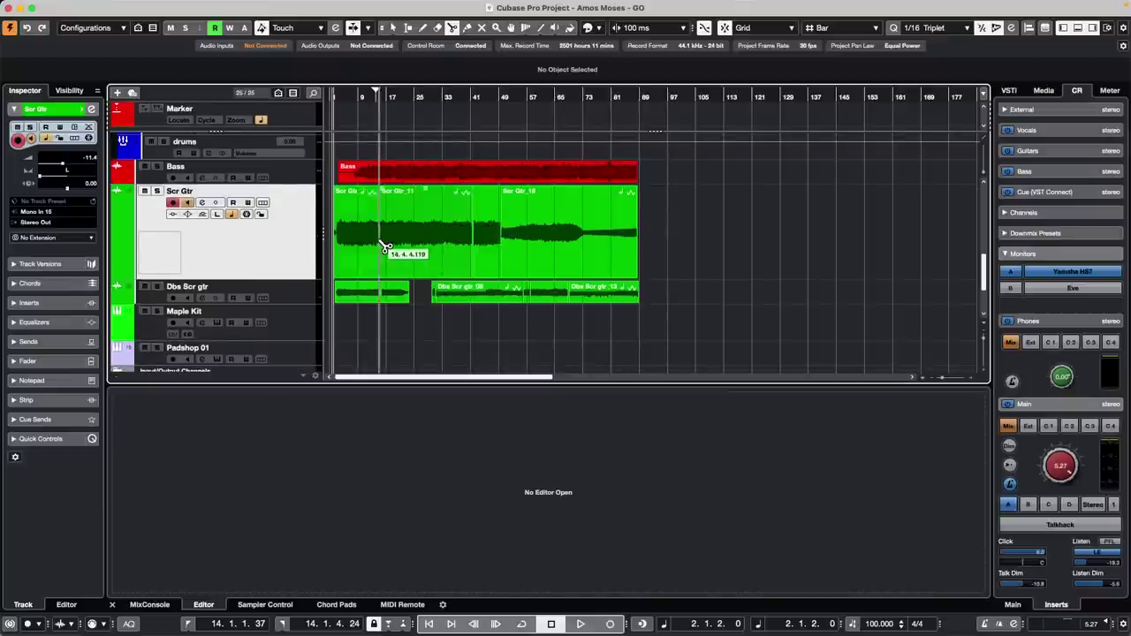
click(415, 234)
right_click(397, 229)
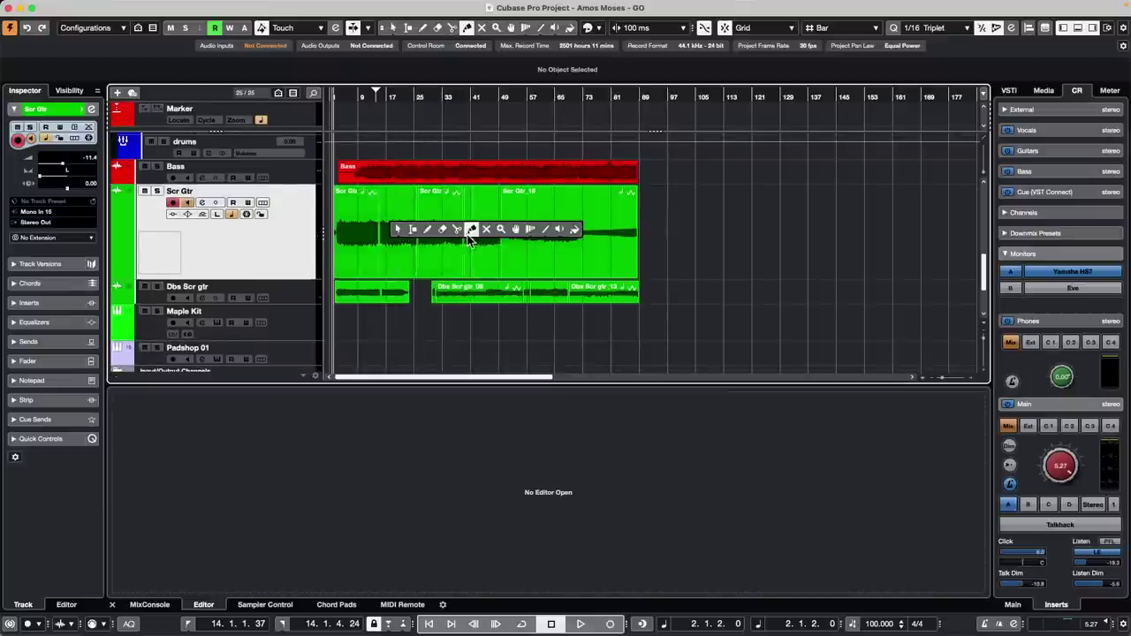
click(443, 229)
click(402, 228)
key(1)
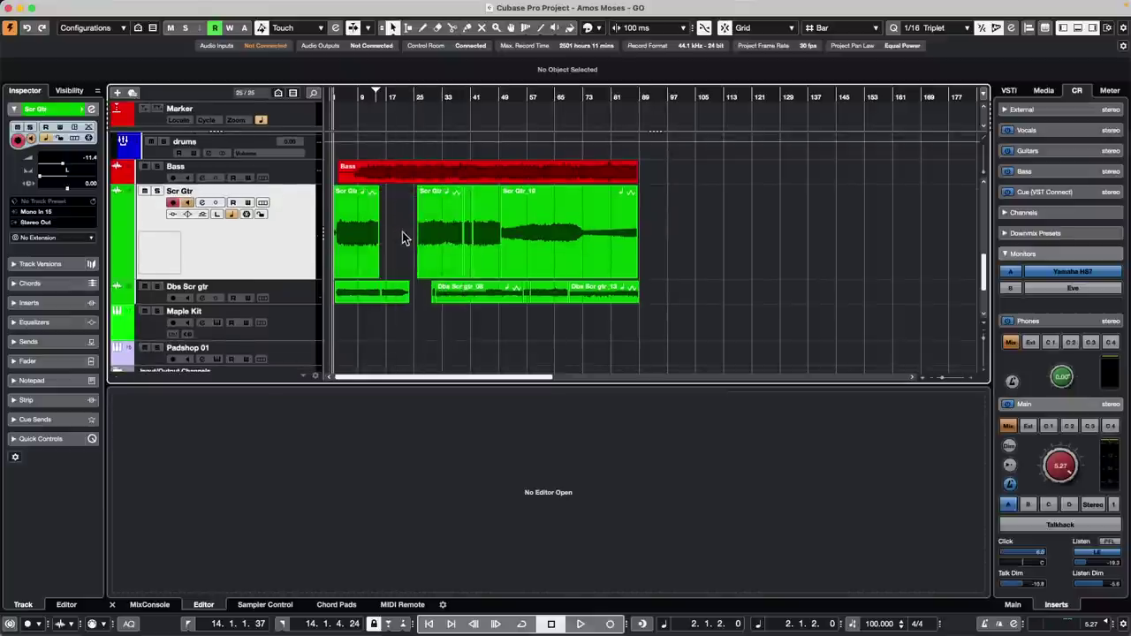
right_click(403, 234)
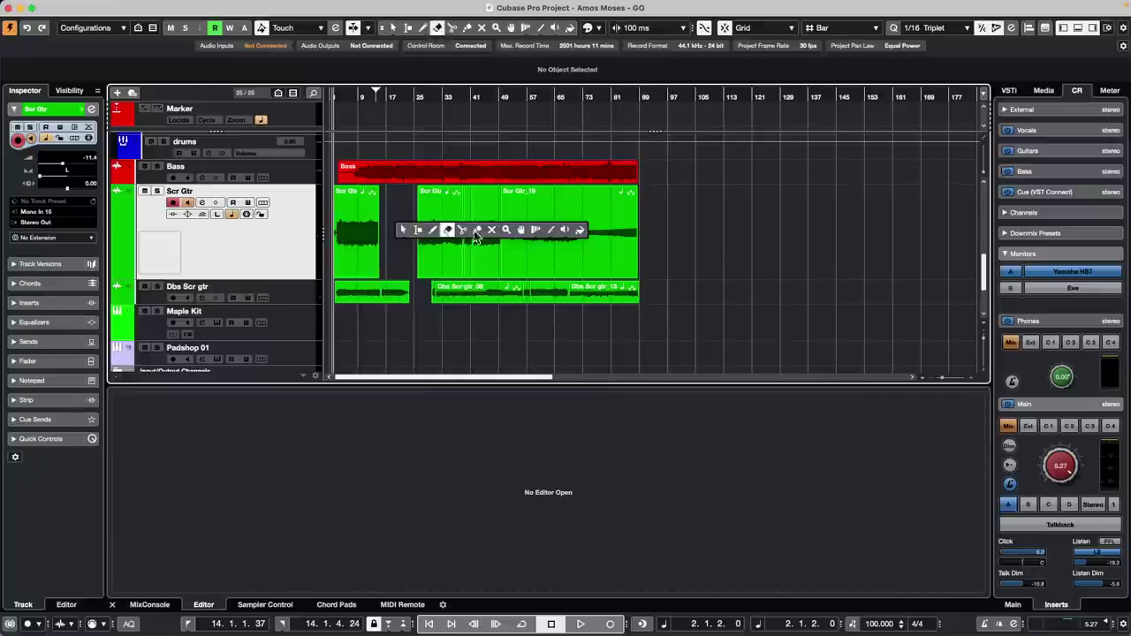
click(452, 229)
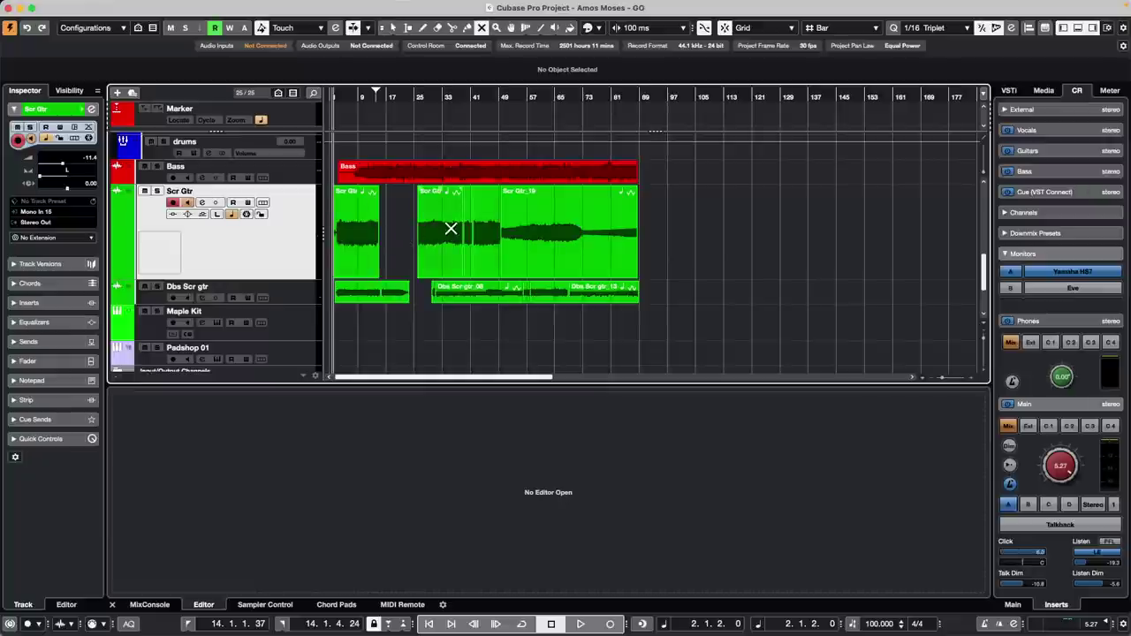
right_click(437, 227)
click(510, 227)
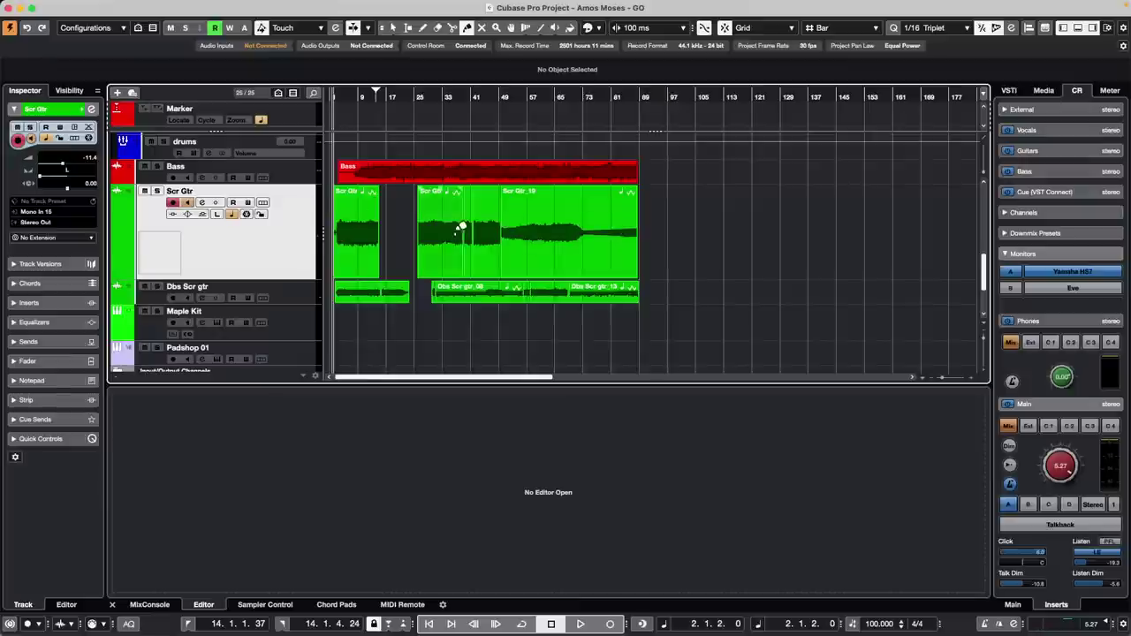
right_click(395, 231)
click(404, 230)
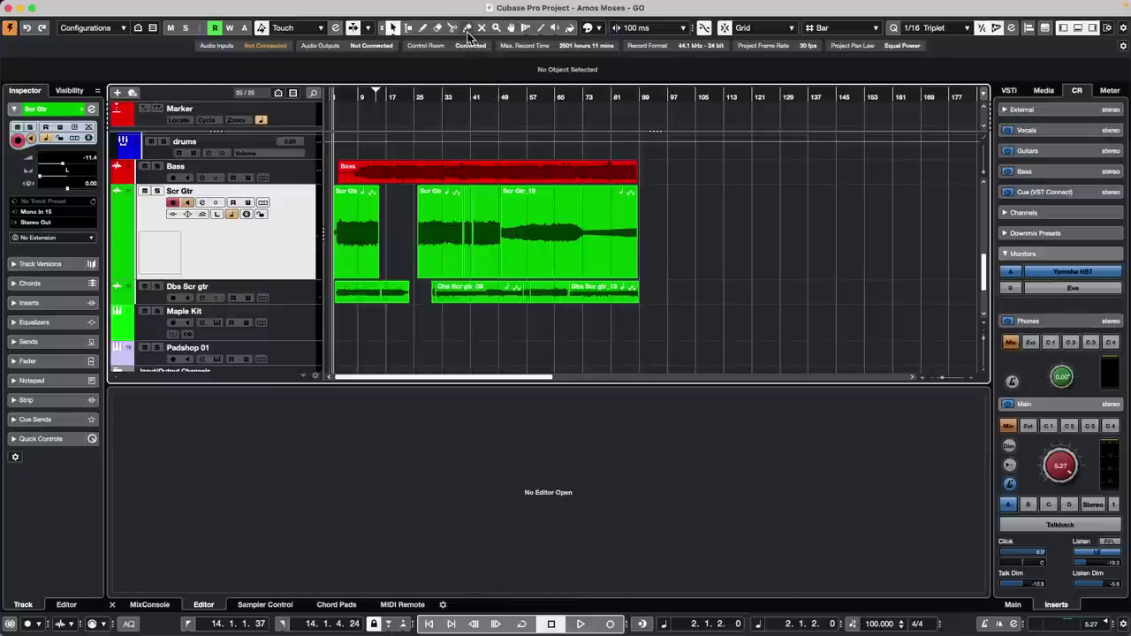
Split the Bass_midi part on the MIDI 01 track at several points between about bar 32 and bar 84
scroll(485, 215, down, 4)
right_click(423, 302)
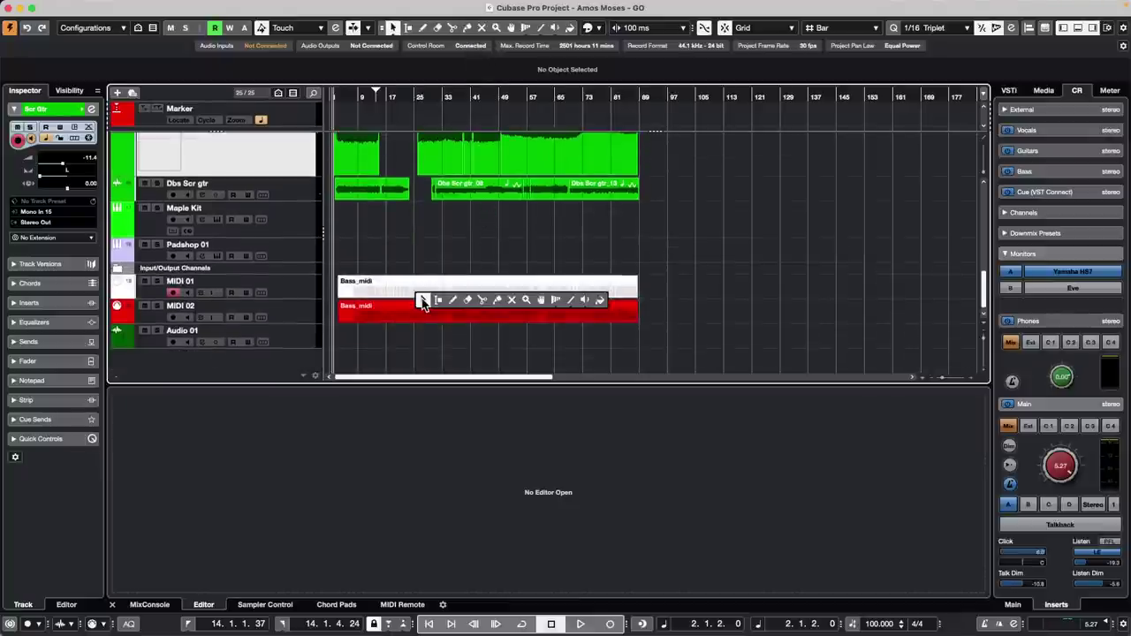
click(483, 300)
click(441, 288)
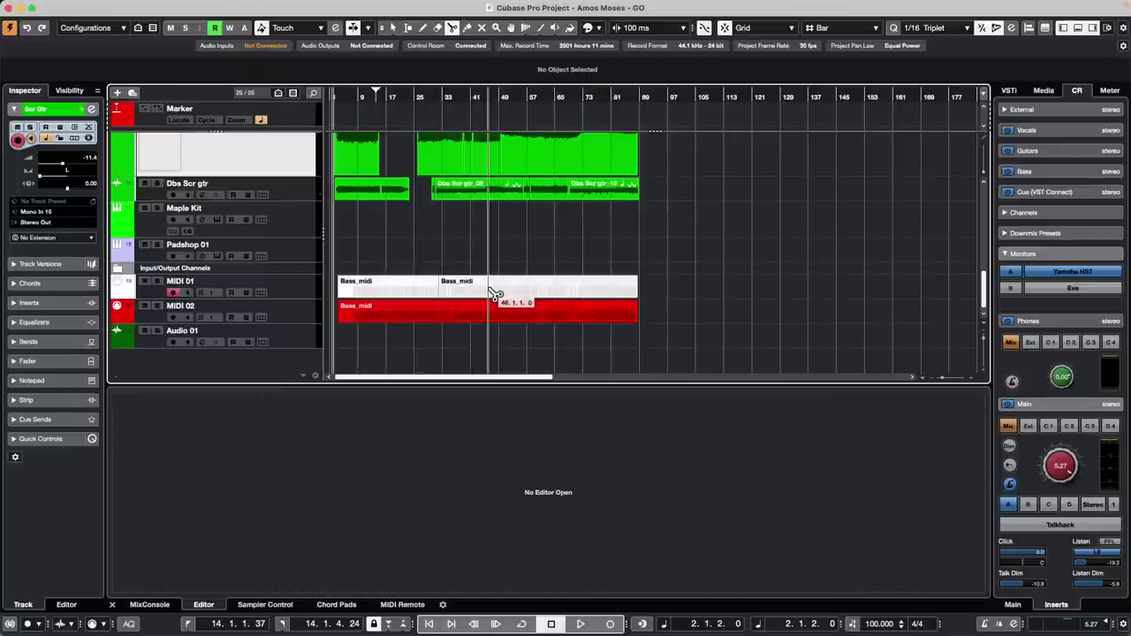
click(502, 290)
click(594, 290)
click(623, 290)
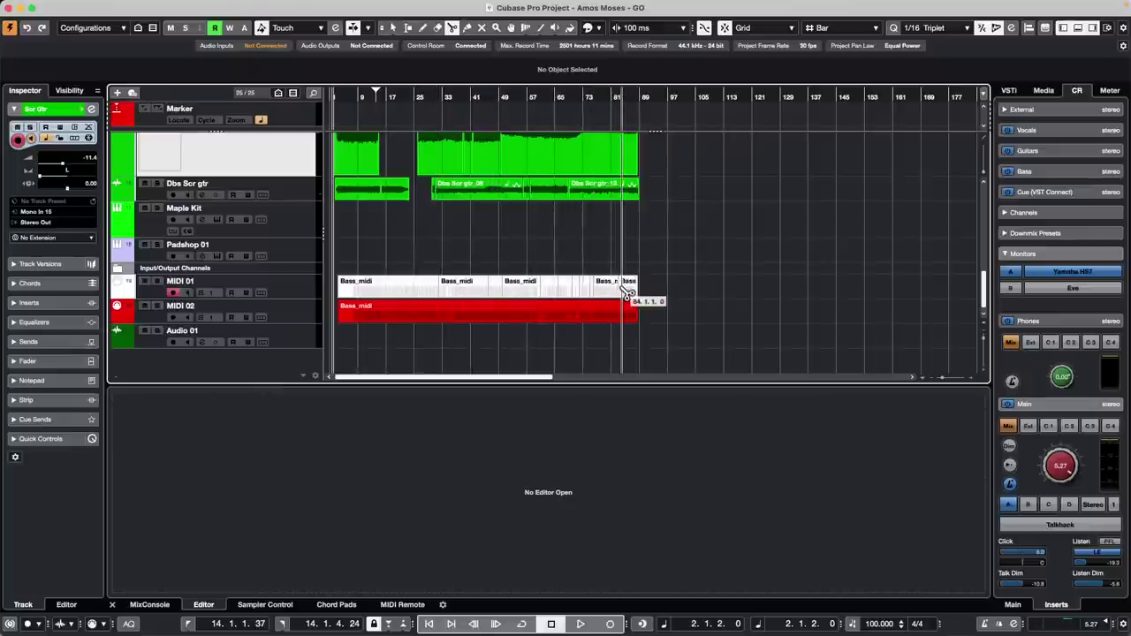
Select individual split Bass_midi pieces on MIDI 01, including bars 50 to 61 and bars 46 to 50
right_click(501, 293)
click(504, 293)
click(528, 292)
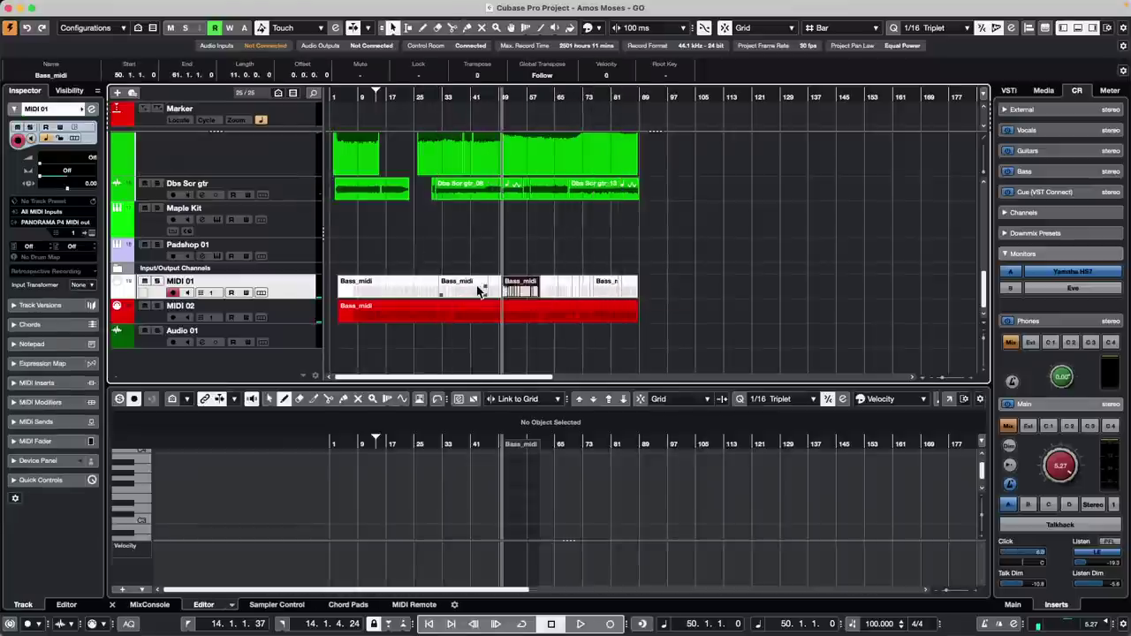
click(481, 291)
click(492, 291)
Glue the split Bass_midi pieces on MIDI 01 together from about bar 32 onward
right_click(453, 284)
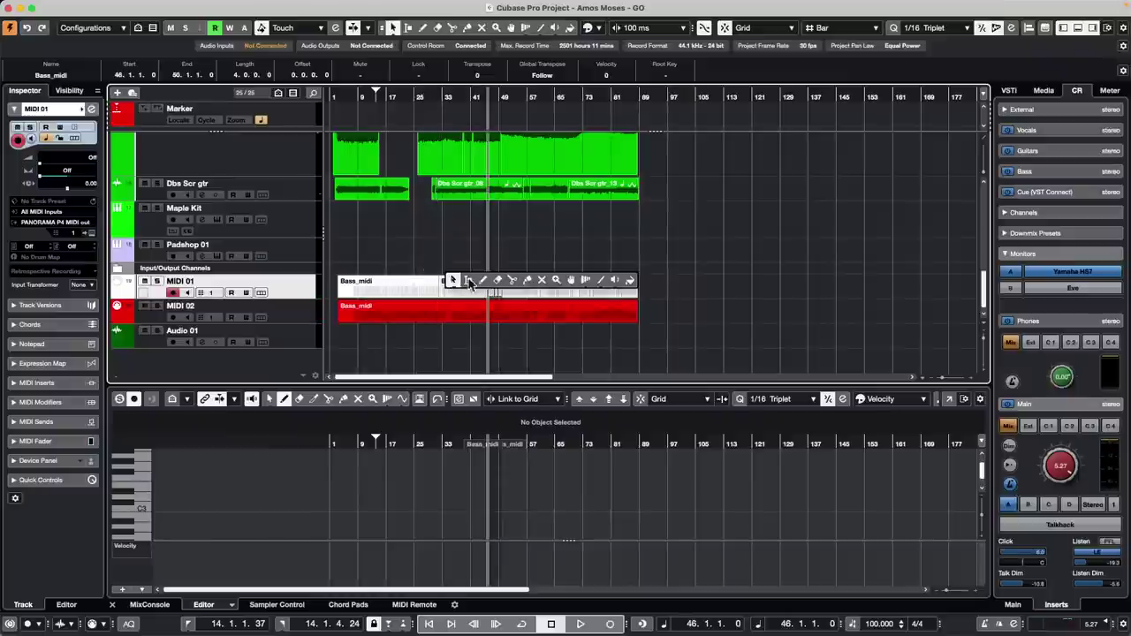
click(541, 280)
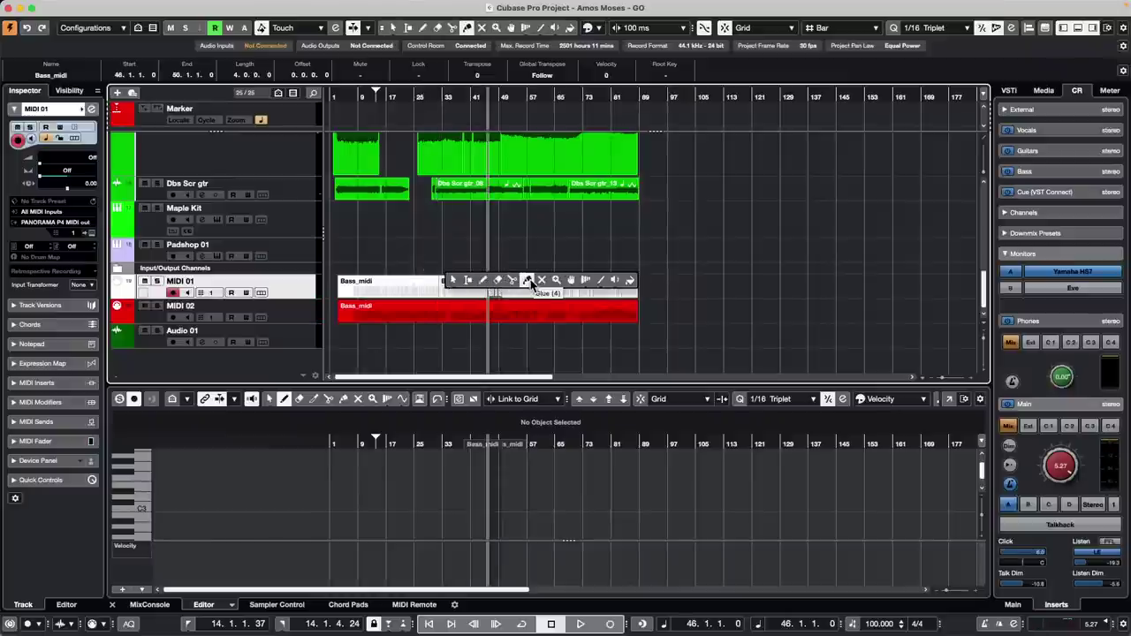
click(464, 281)
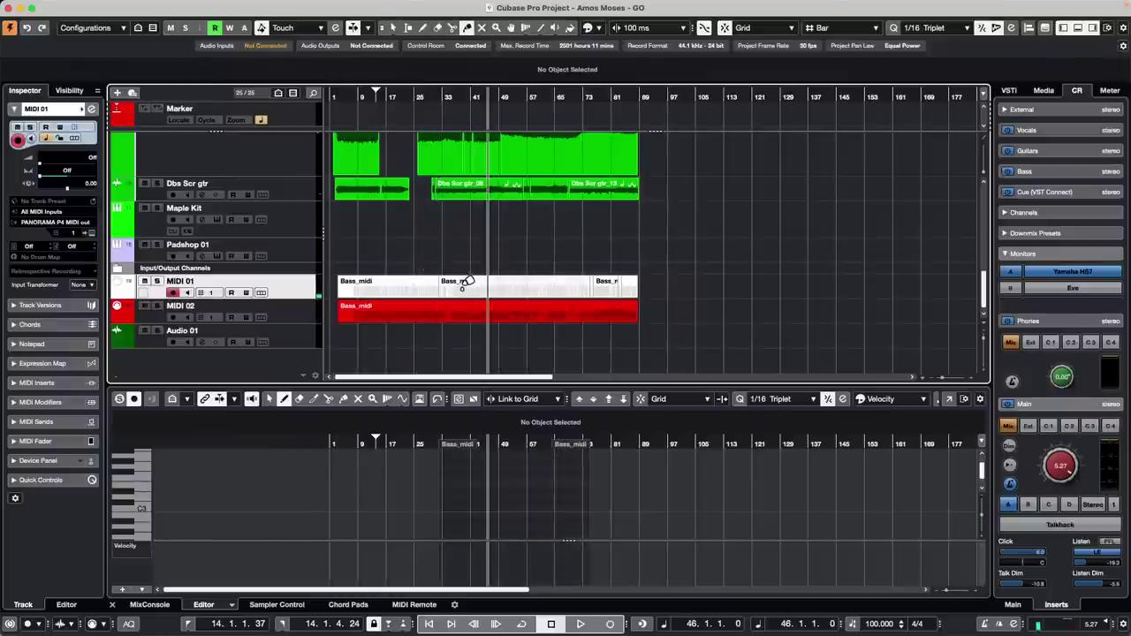
Split the MIDI 01 Bass_midi parts at bar 25 and into repeated equal segments from about bar 32 onward
right_click(463, 293)
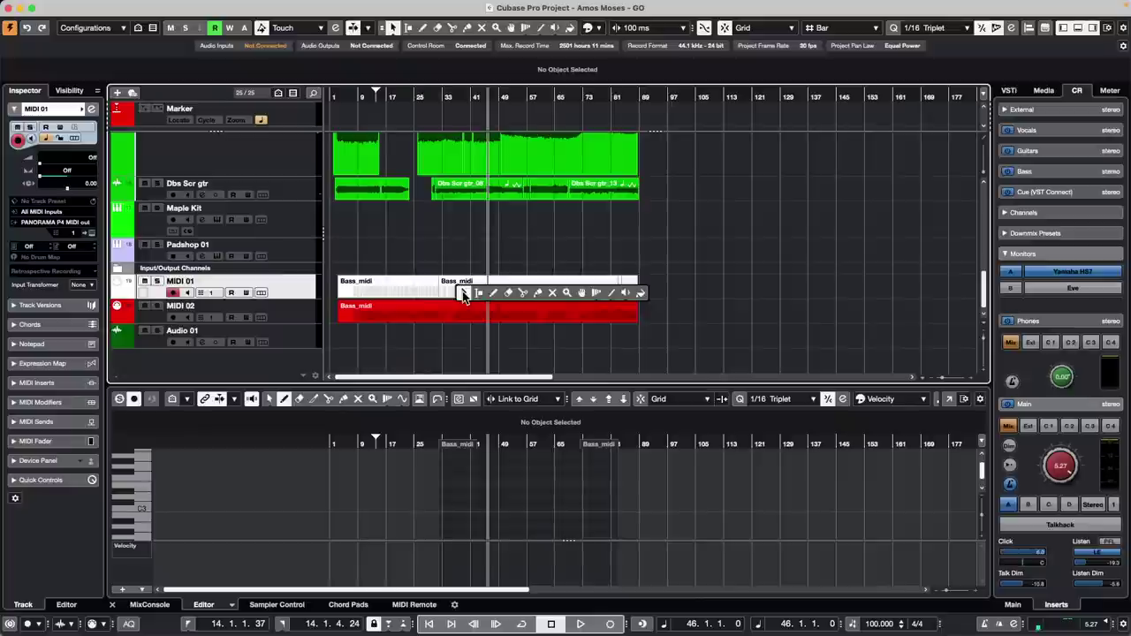
click(522, 293)
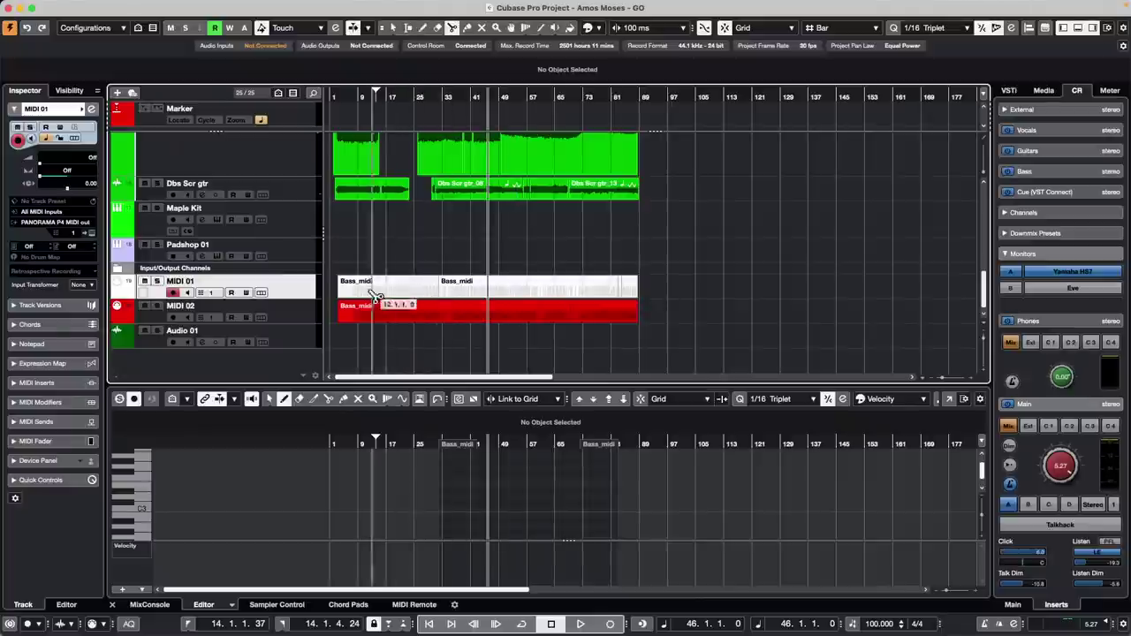
click(422, 290)
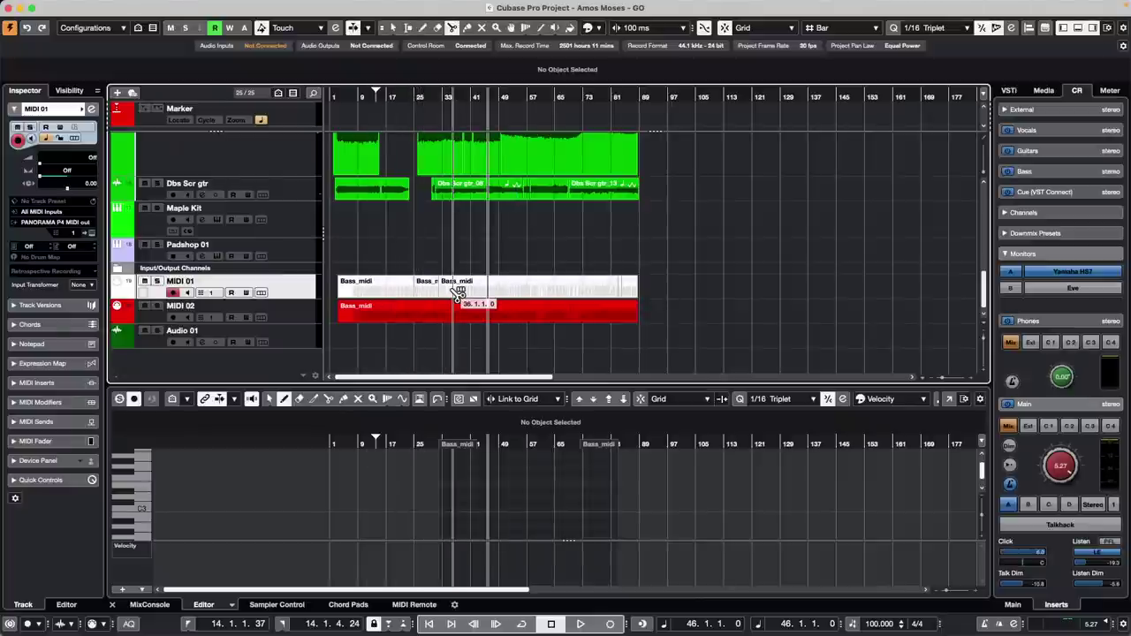
Glue all MIDI 01 Bass_midi segments from bar 25 to the end into one part and select it with Object Selection
right_click(495, 297)
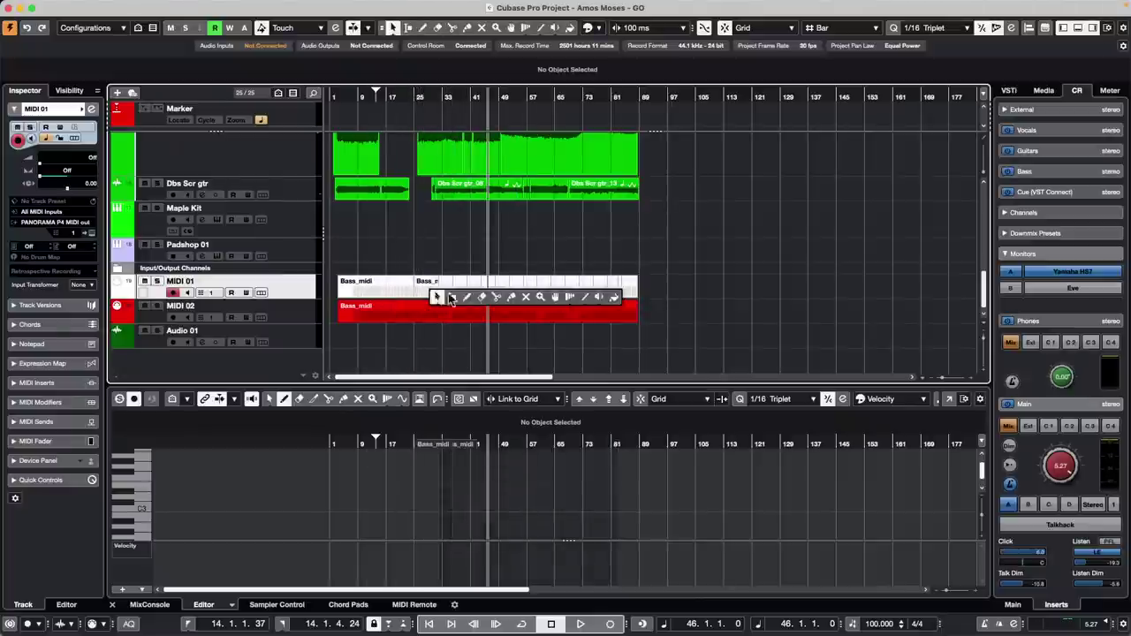
click(511, 297)
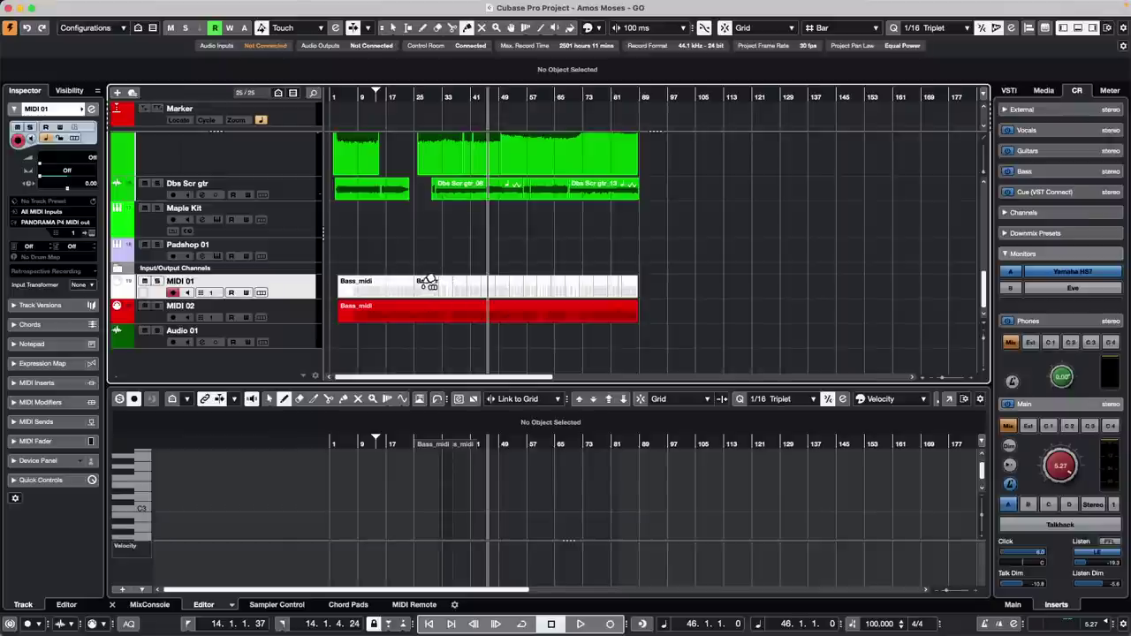
click(429, 282)
right_click(456, 292)
click(462, 294)
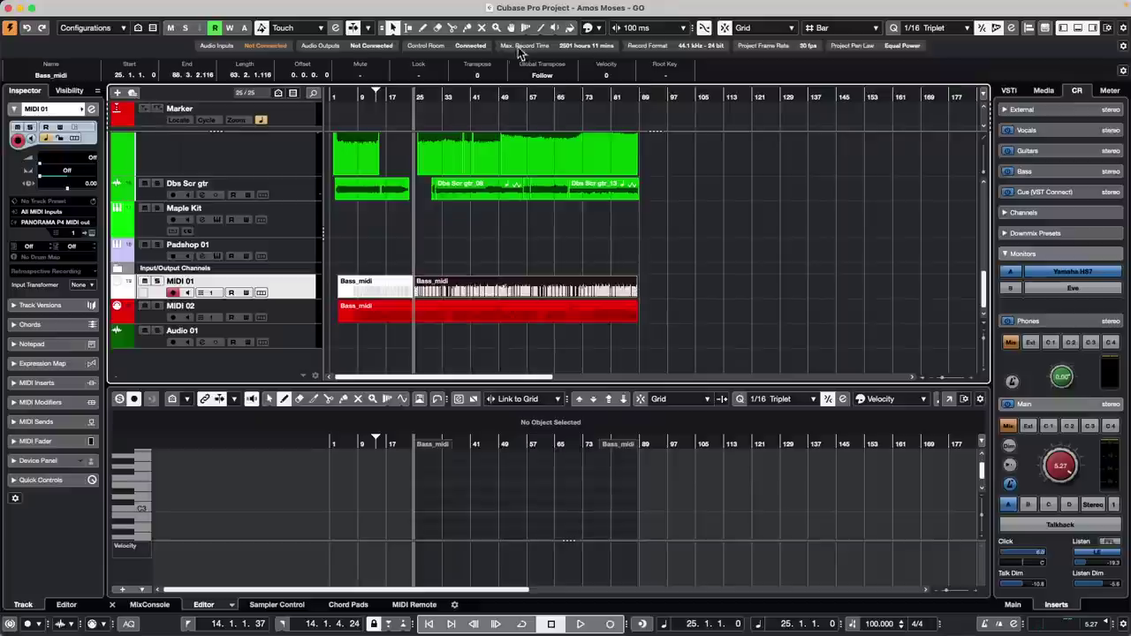
Mute the MIDI 01 part from bar 25, the MIDI 02 part, the Scr Gtr_19 event and a middle Dbs Scr gtr segment
click(482, 29)
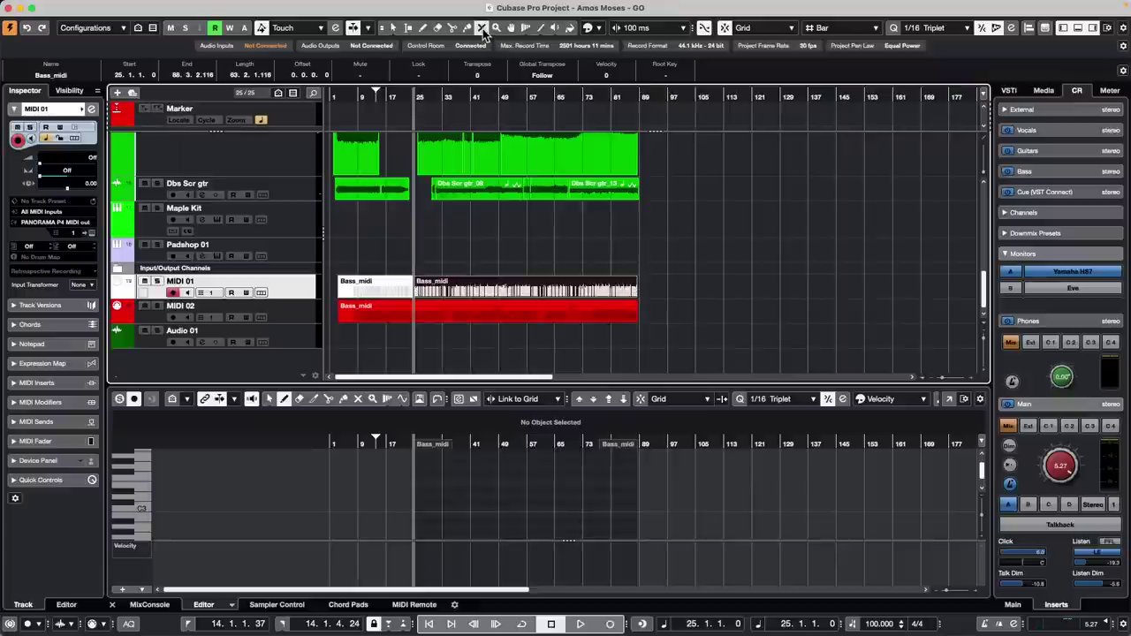
click(518, 290)
click(498, 303)
click(538, 168)
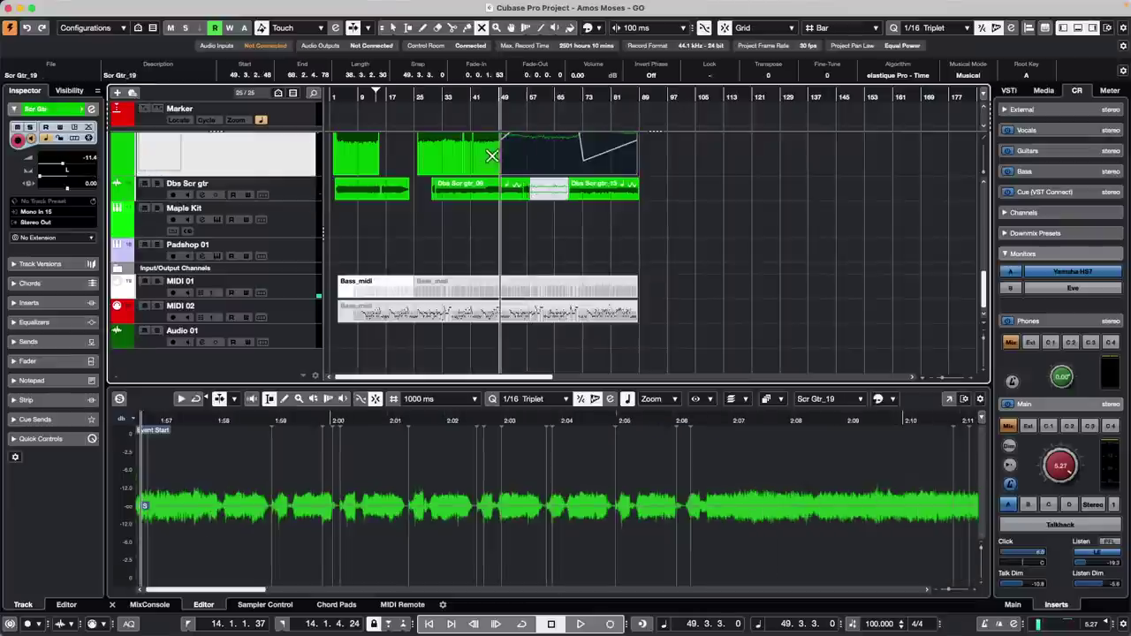
Unmute the Dbs Scr gtr segment, the Scr Gtr_19 event and the Bass_midi parts on MIDI 01 and MIDI 02
click(564, 188)
click(555, 165)
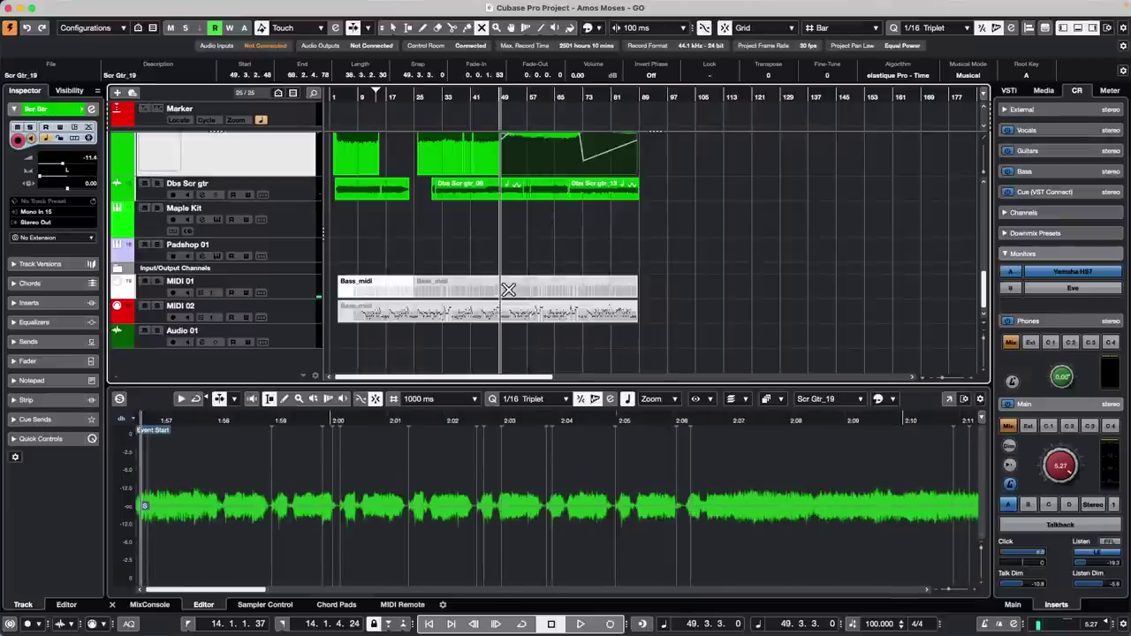
click(508, 290)
click(515, 310)
Mute both Bass_midi parts on the MIDI 01 track
click(484, 265)
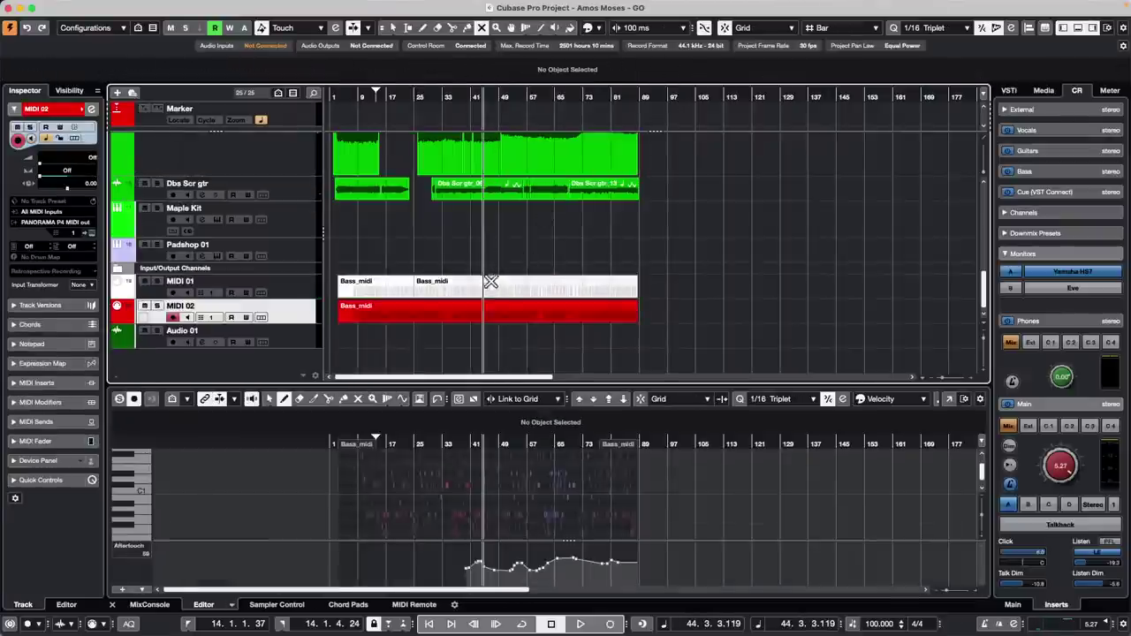
click(491, 281)
click(374, 281)
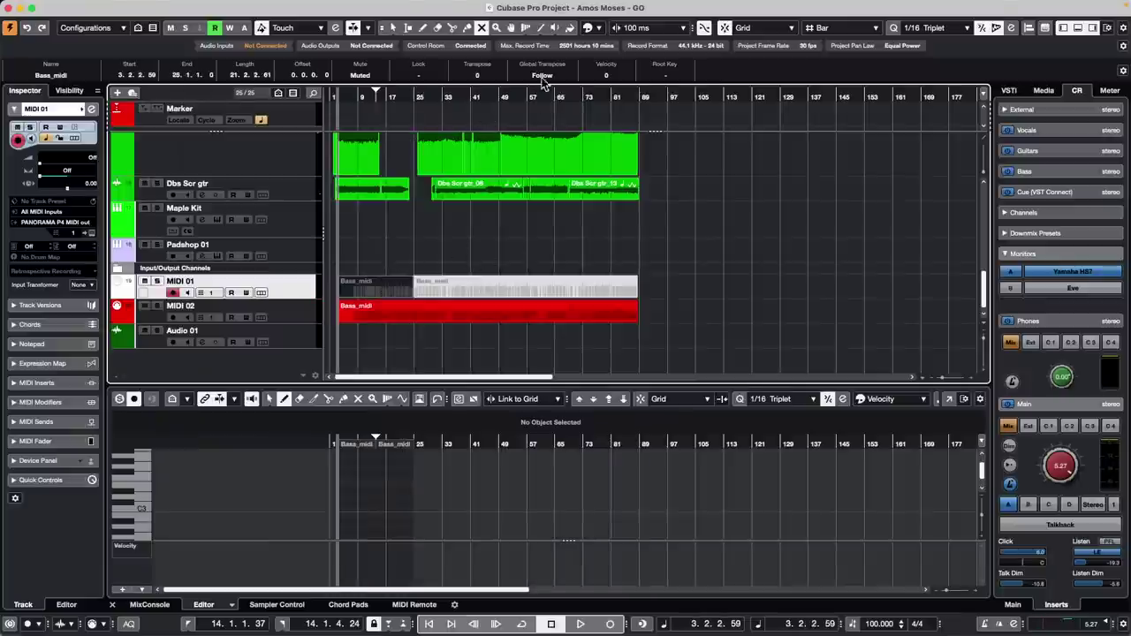
Magnify the Scr Gtr waveform around bar 44 with successive Zoom tool selections
click(496, 28)
drag(447, 151, 552, 220)
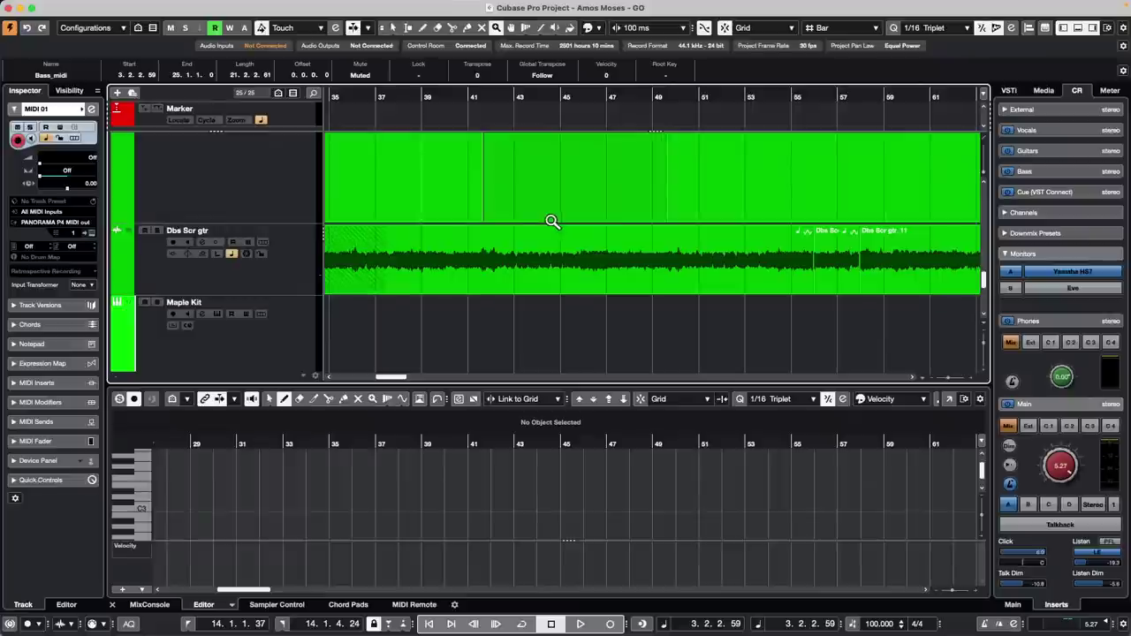
drag(480, 194, 649, 283)
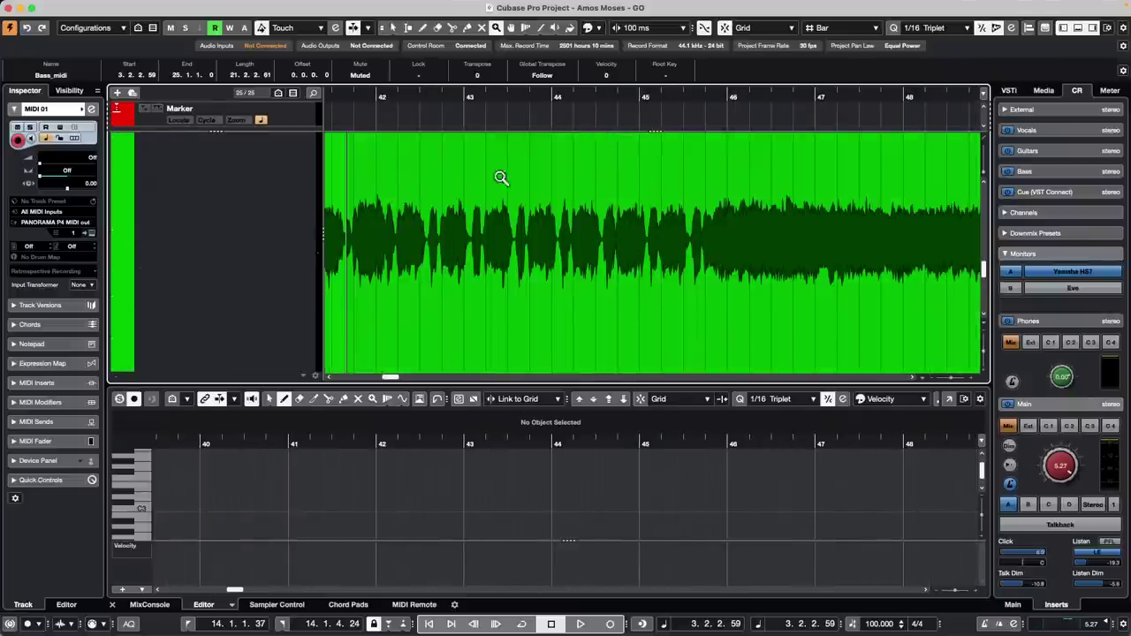
drag(488, 187, 645, 282)
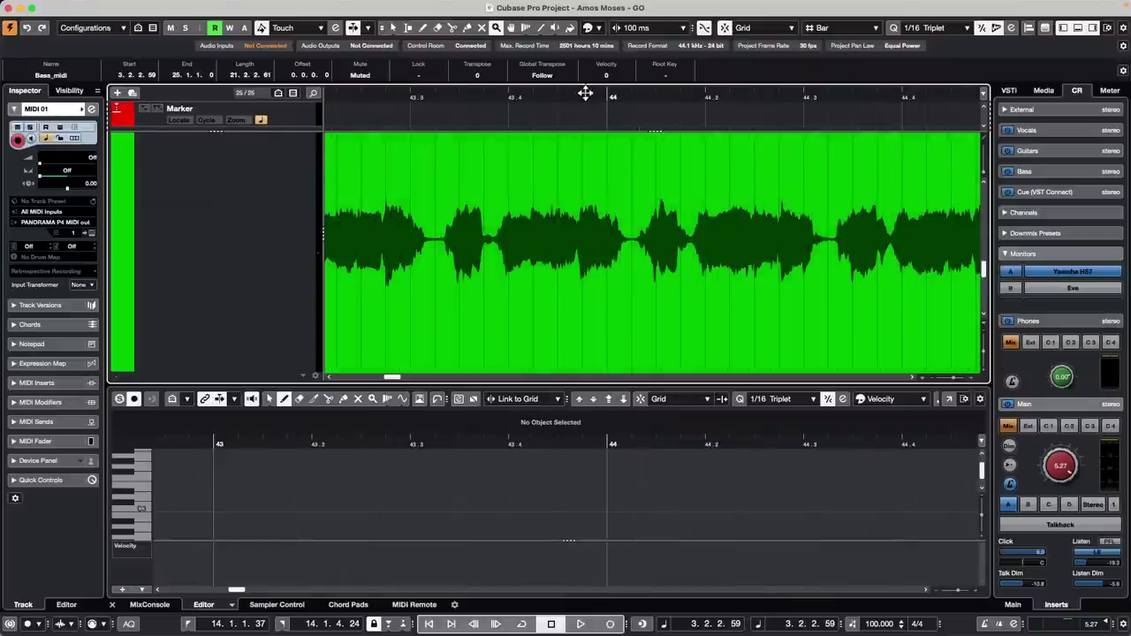
drag(559, 171, 715, 316)
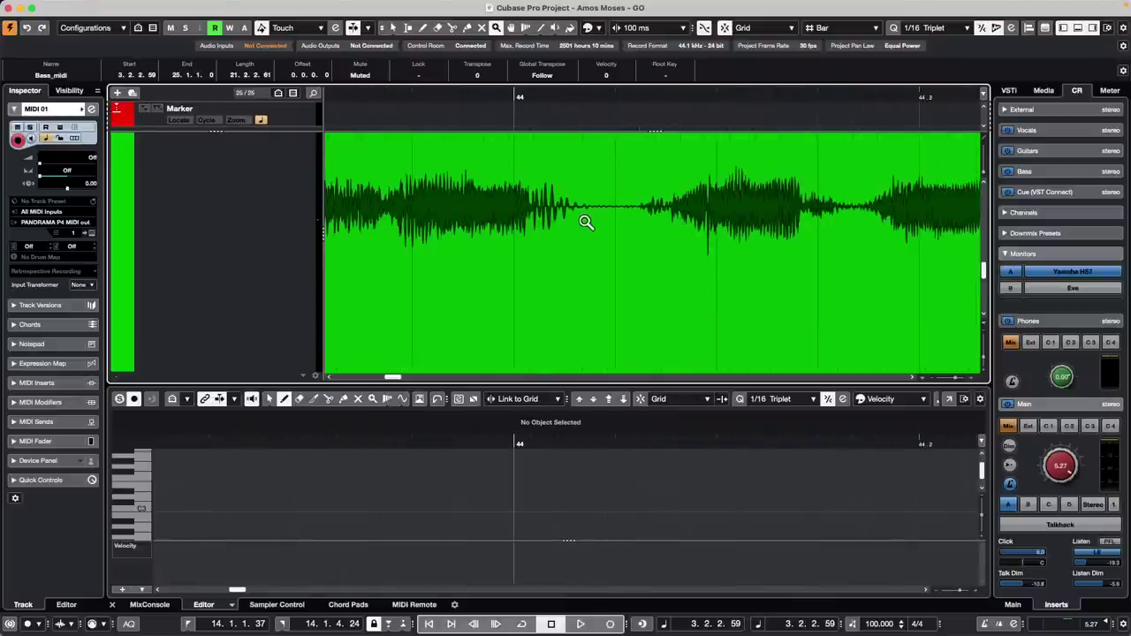
Zoom back out to the full arrangement and magnify the Bass waveform around bar 43 with the Zoom tool
drag(575, 210, 656, 259)
drag(594, 93, 559, 3)
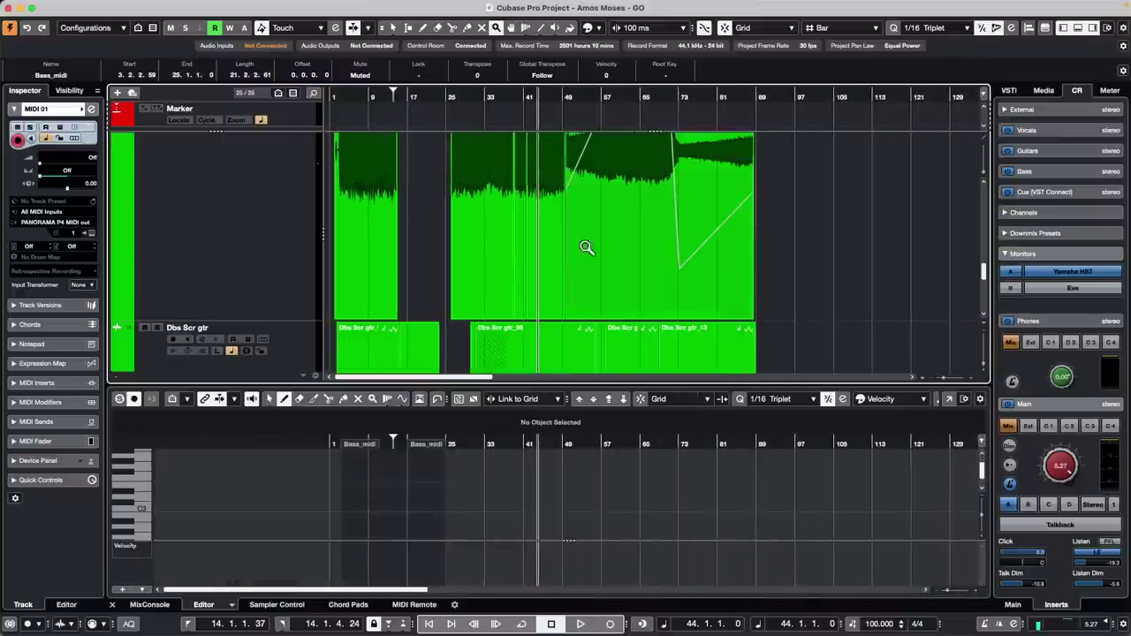
scroll(619, 275, up, 4)
scroll(589, 226, up, 3)
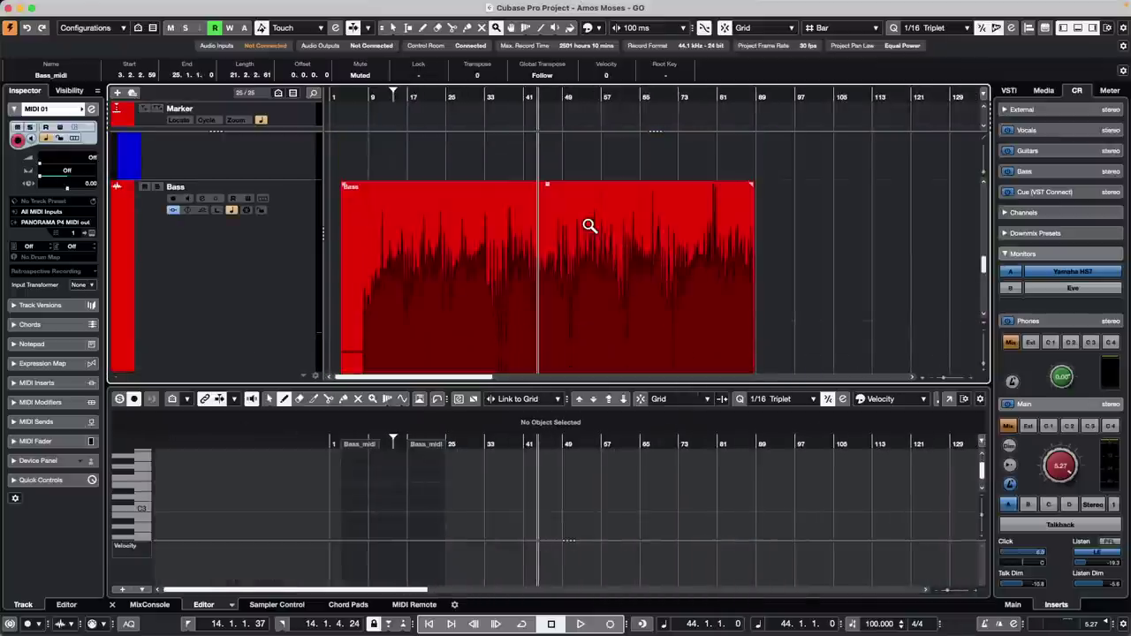
drag(494, 233, 663, 368)
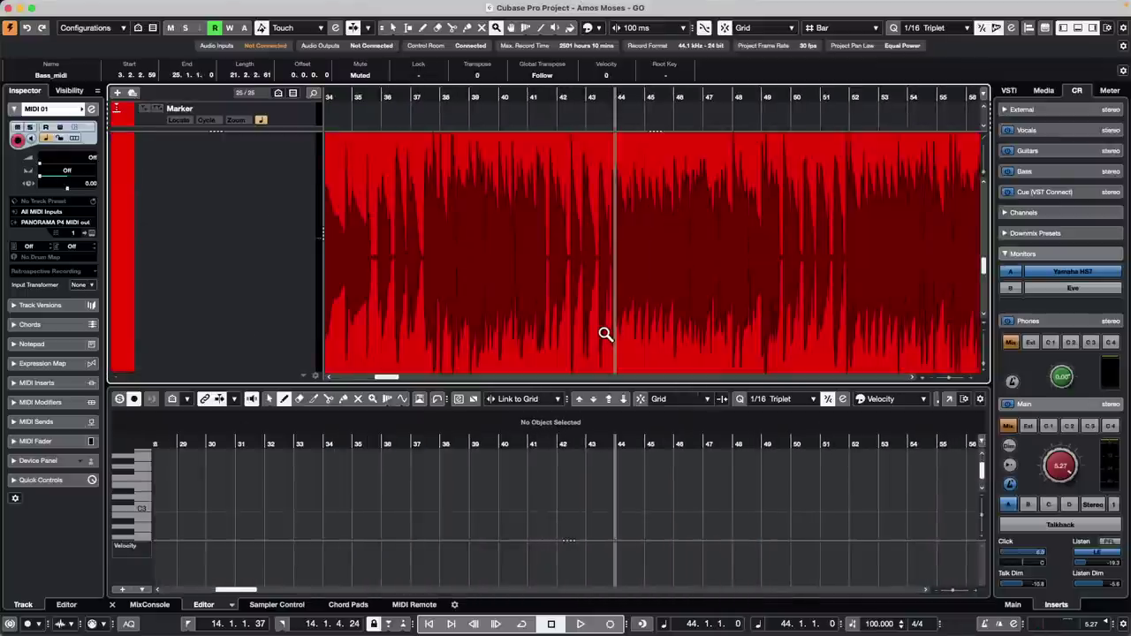
drag(575, 220, 612, 269)
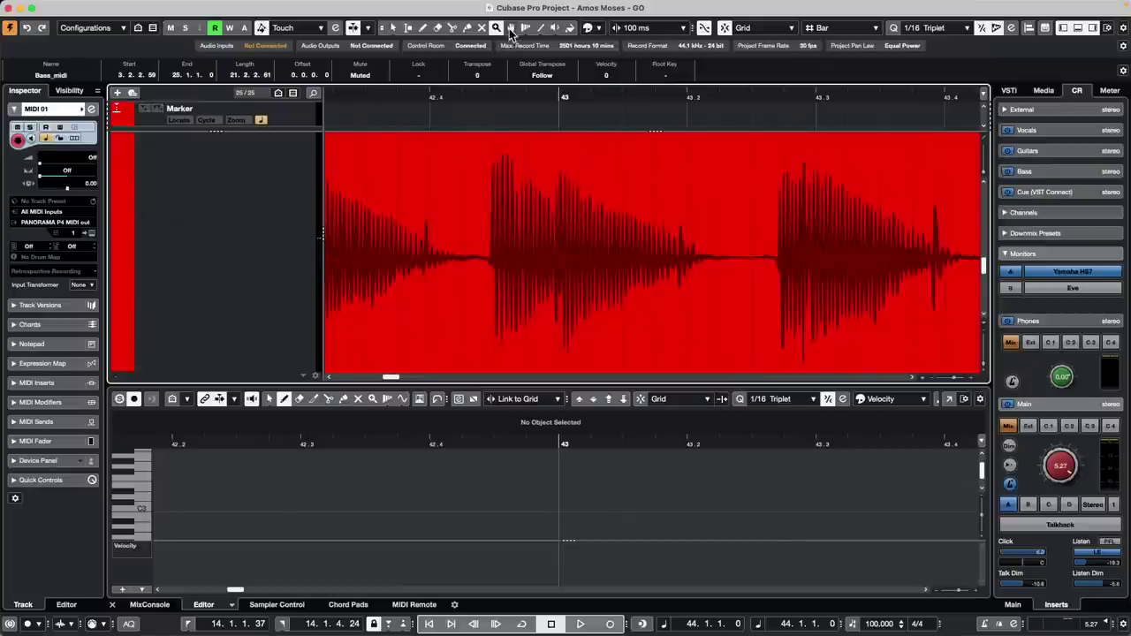
Choose the Comp tool, and open and activate the recent project comping-01, dismissing the missing plug-in and missing file dialogs
click(510, 29)
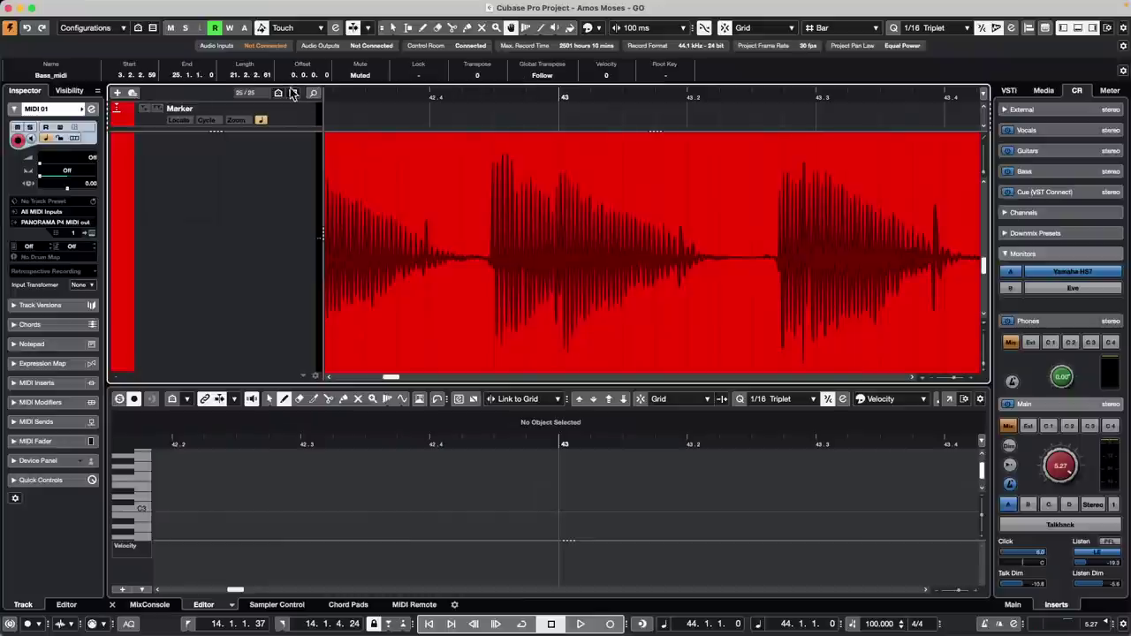
click(77, 6)
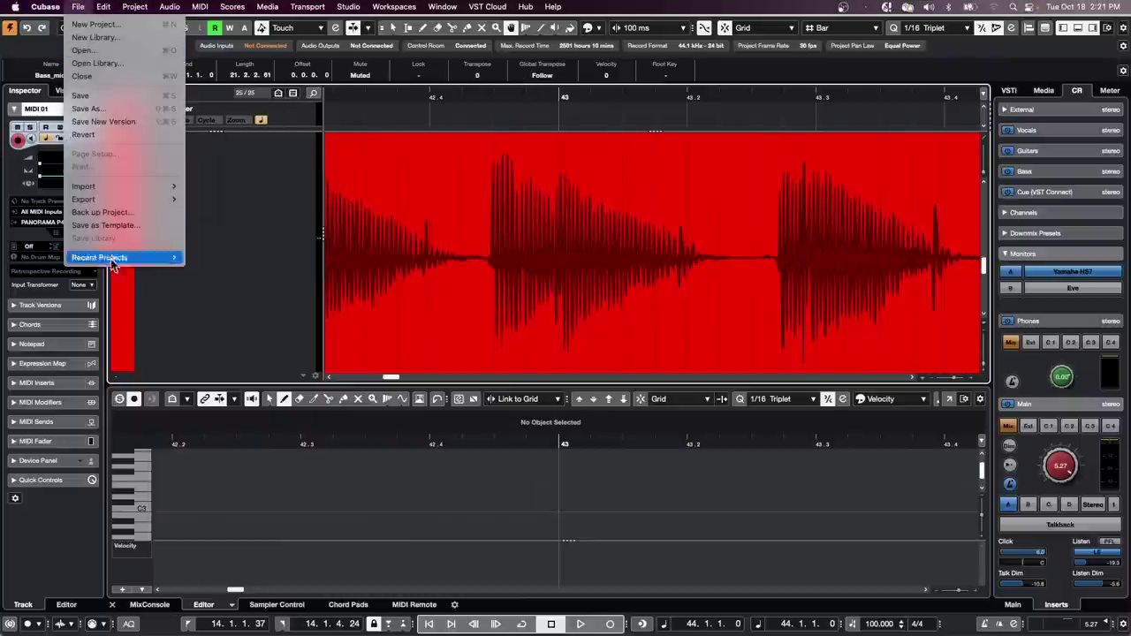
mouse_move(124, 264)
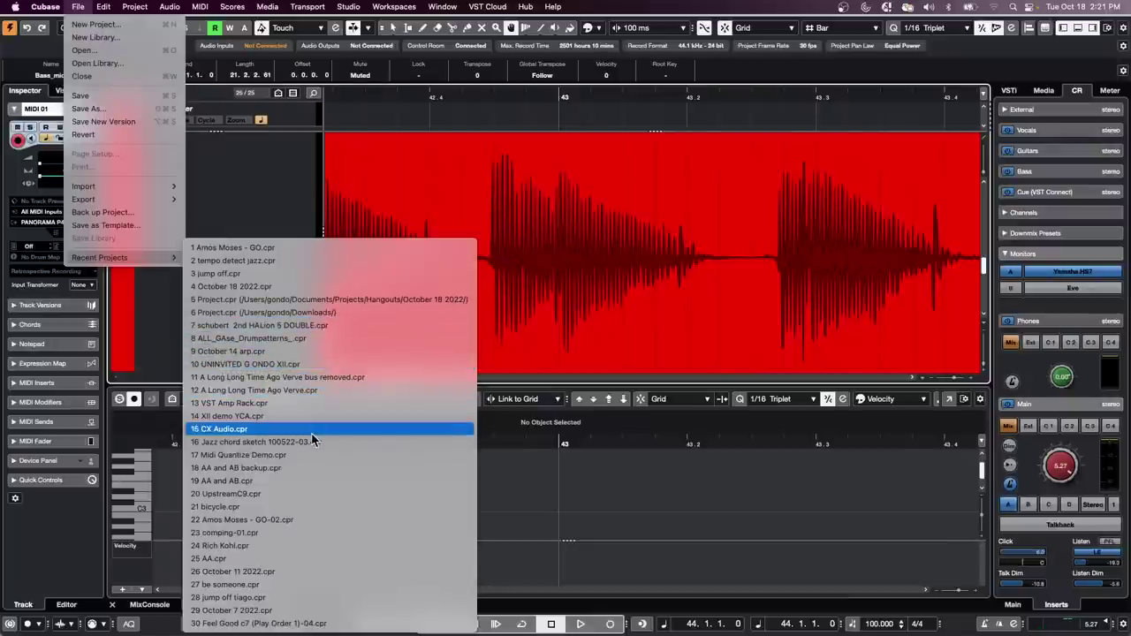
click(265, 522)
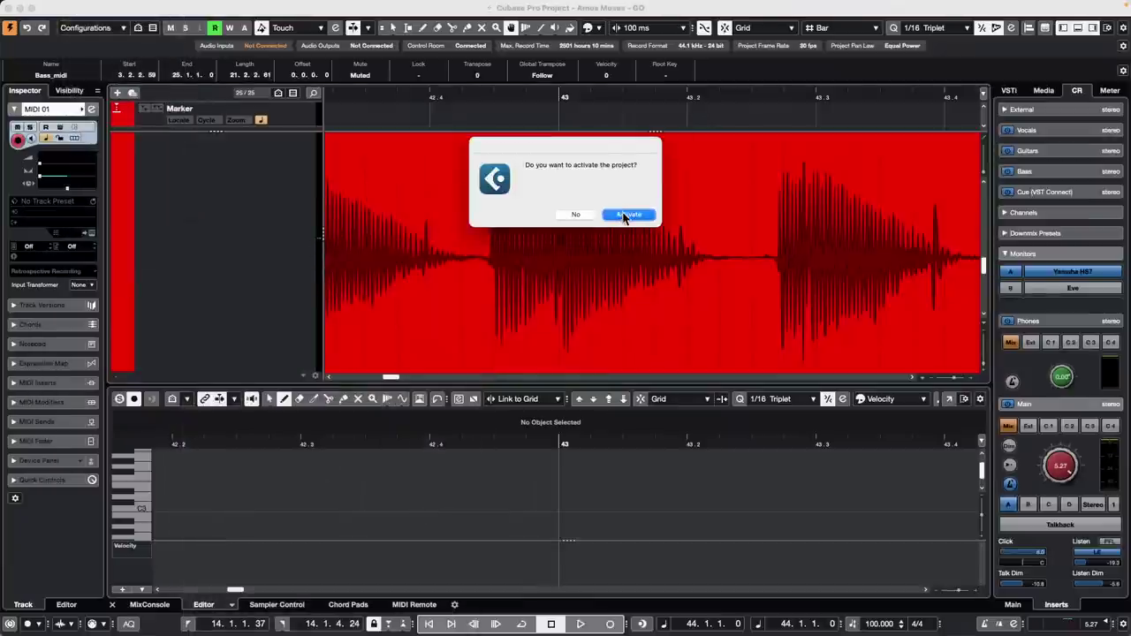
key(Return)
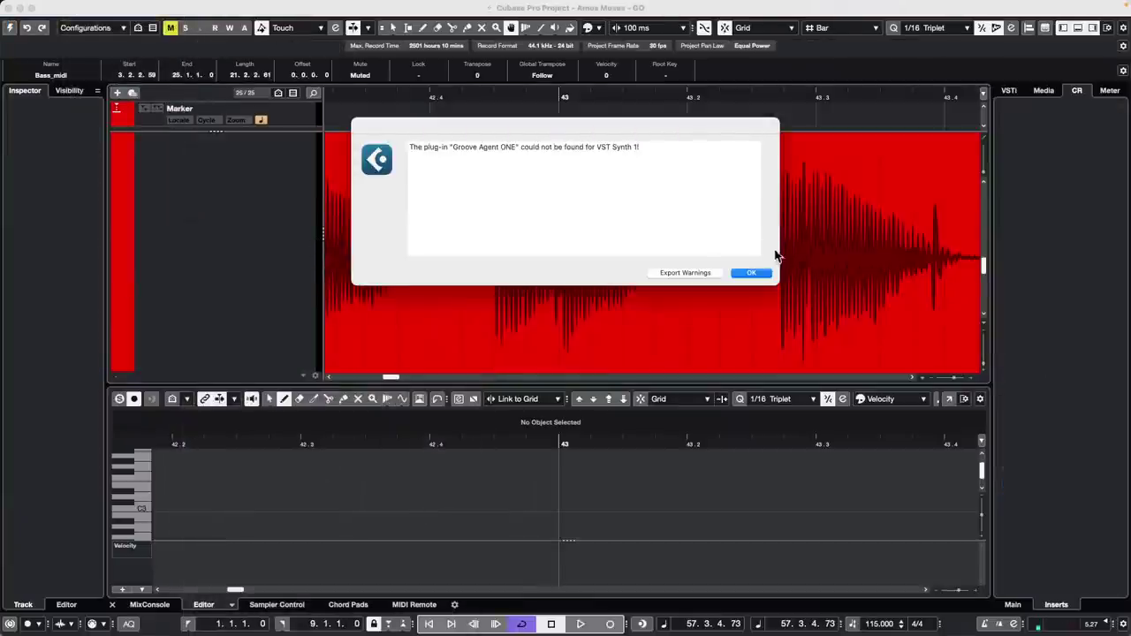
click(751, 273)
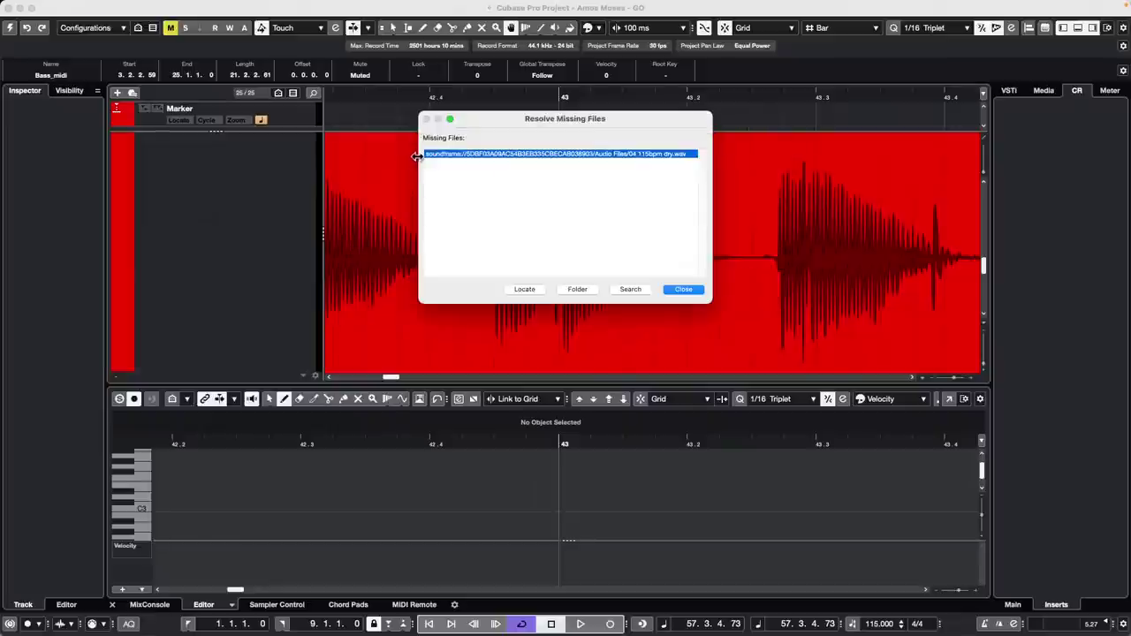
click(684, 290)
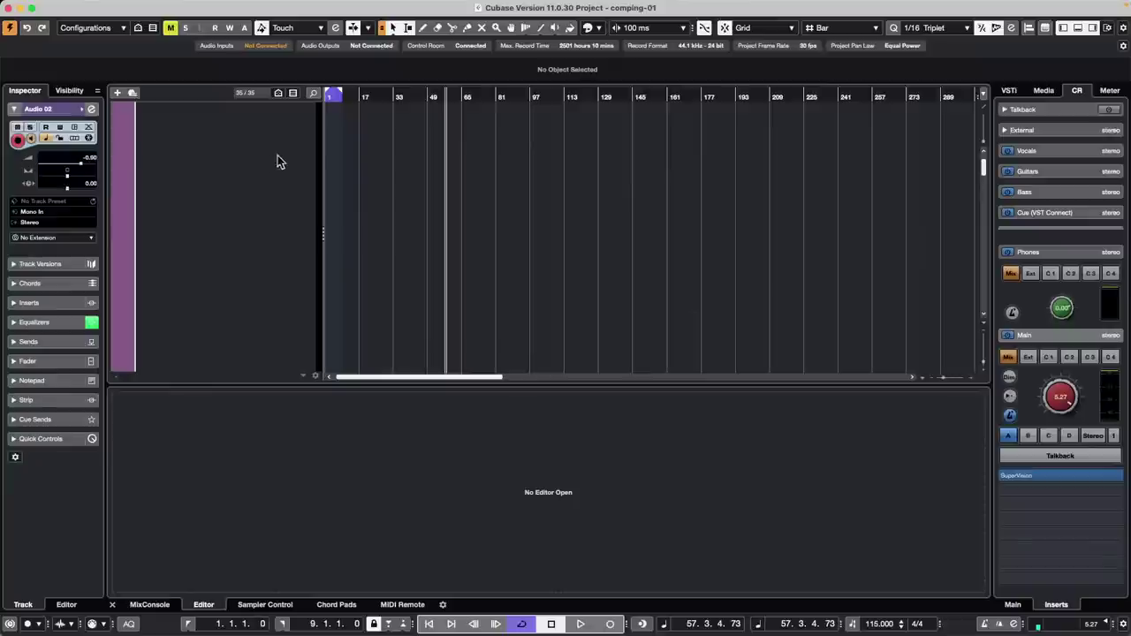
Shrink the track rows to a readable height and show the take lanes of the Audio 02 track across bars 1 to 9
click(338, 95)
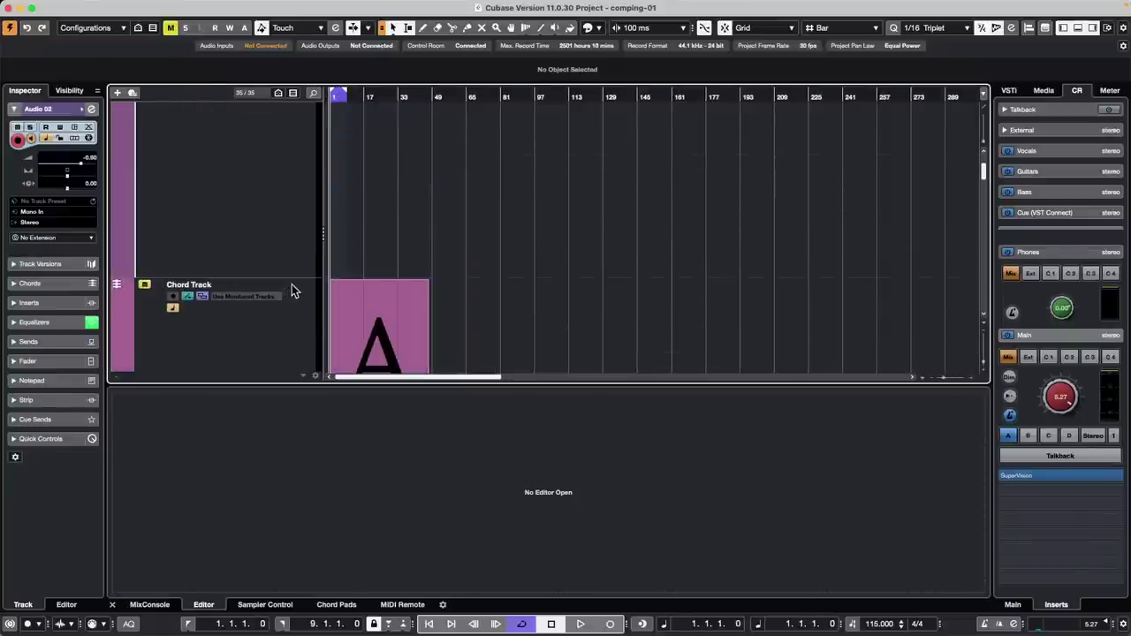
click(293, 281)
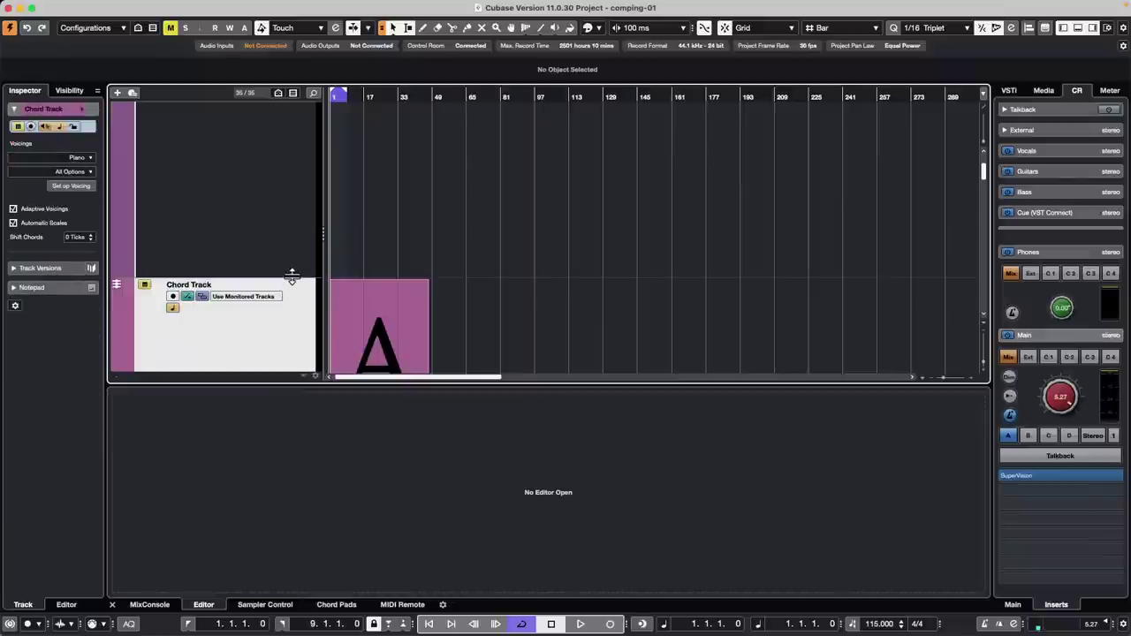
drag(291, 275, 295, 46)
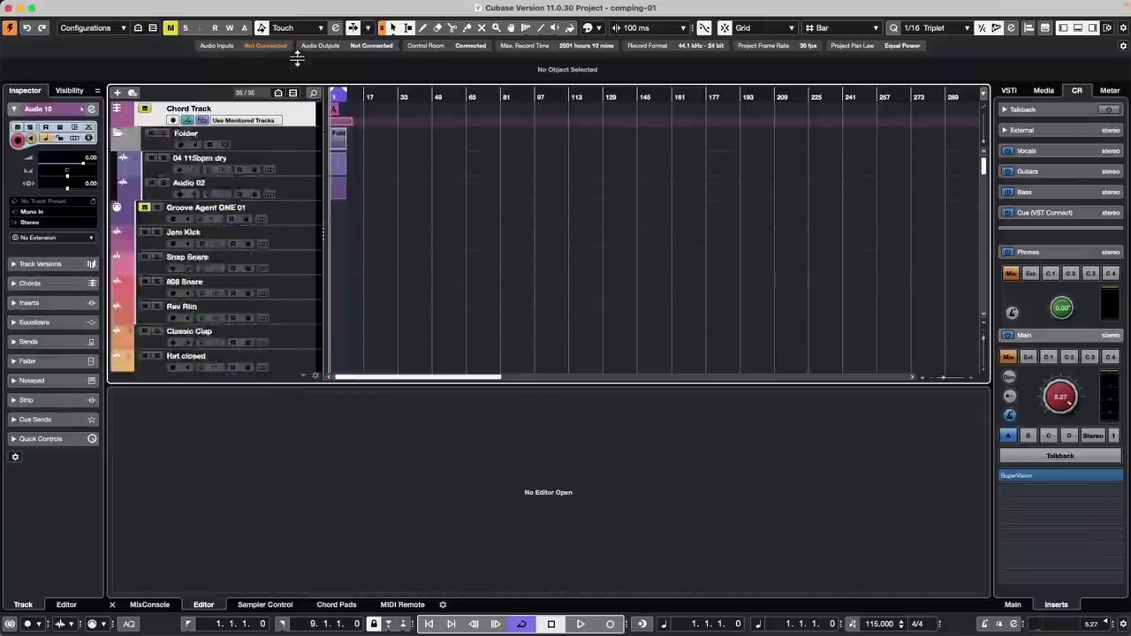
key(h)
key(h)
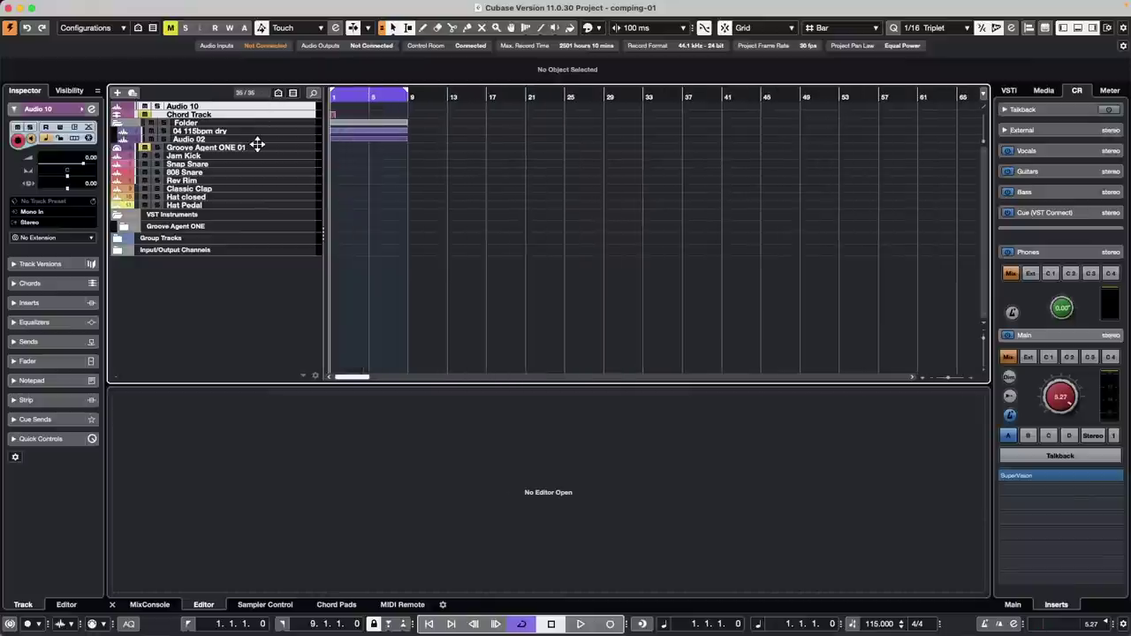
key(shift+h)
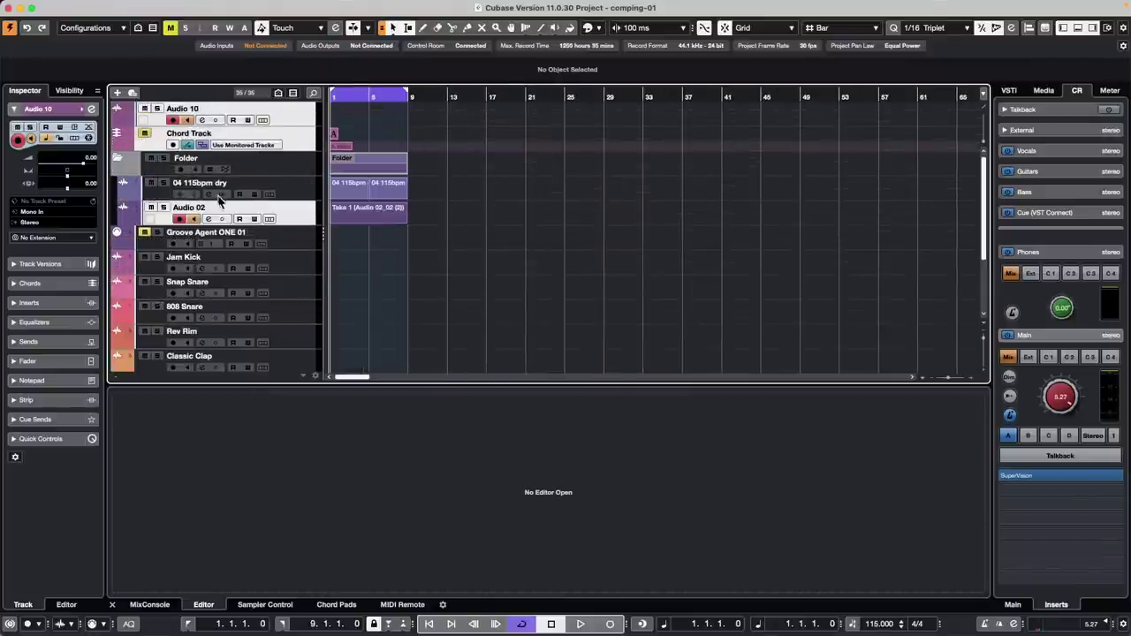
click(269, 219)
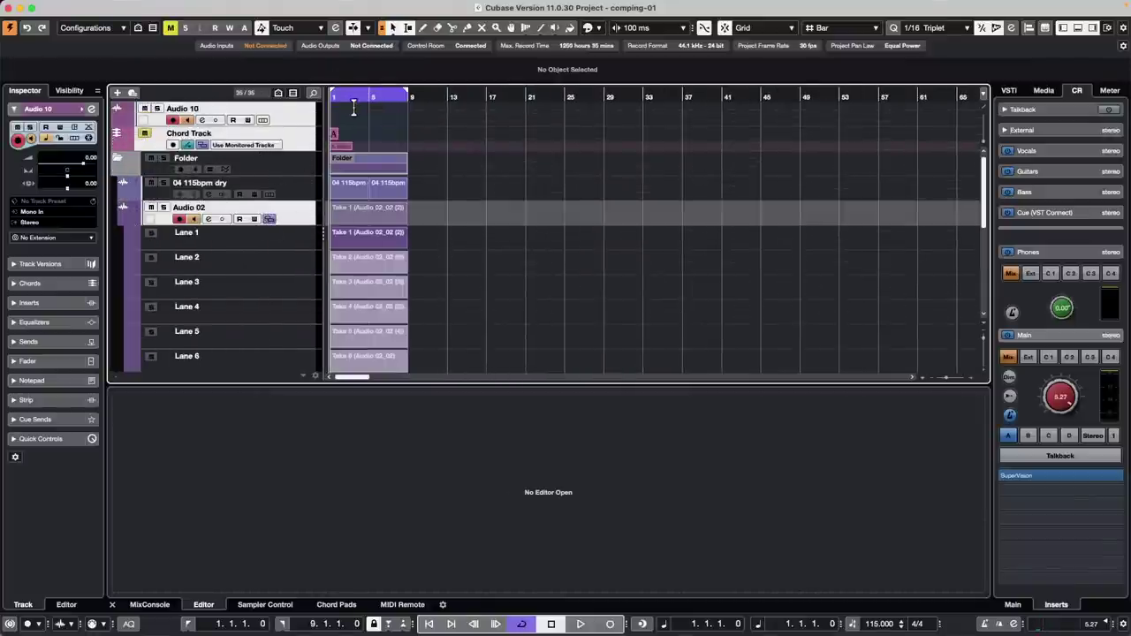
drag(352, 96, 295, 129)
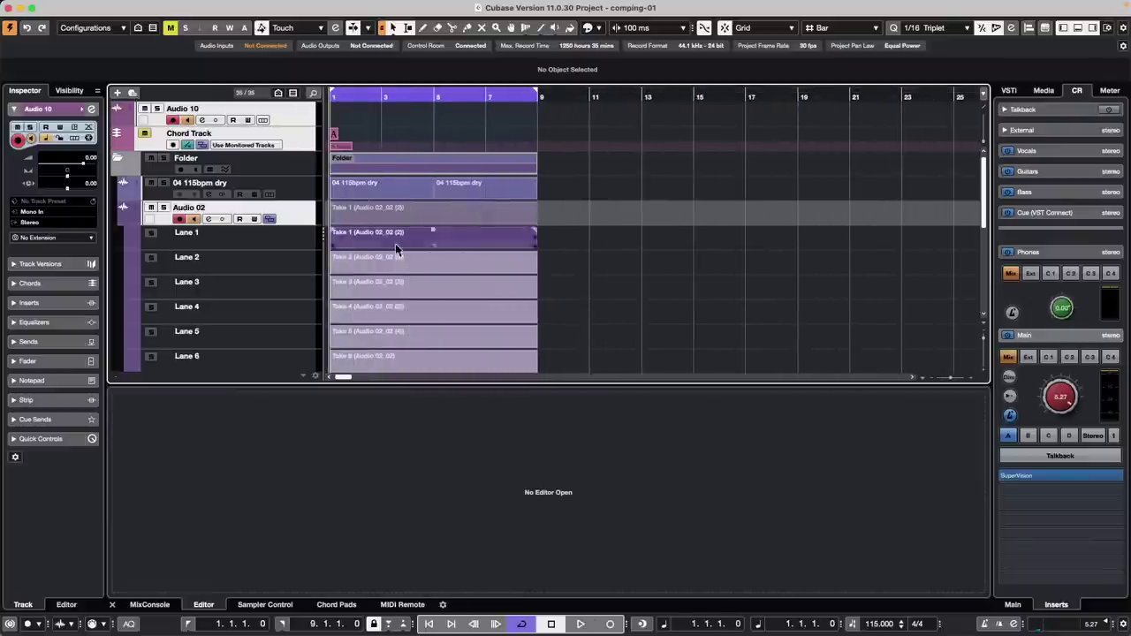
Comp the Audio 02 lanes, choosing Take 4 for bars 1–3, Take 2 for bars 3–5 and Take 3 for bars 6–8
right_click(389, 250)
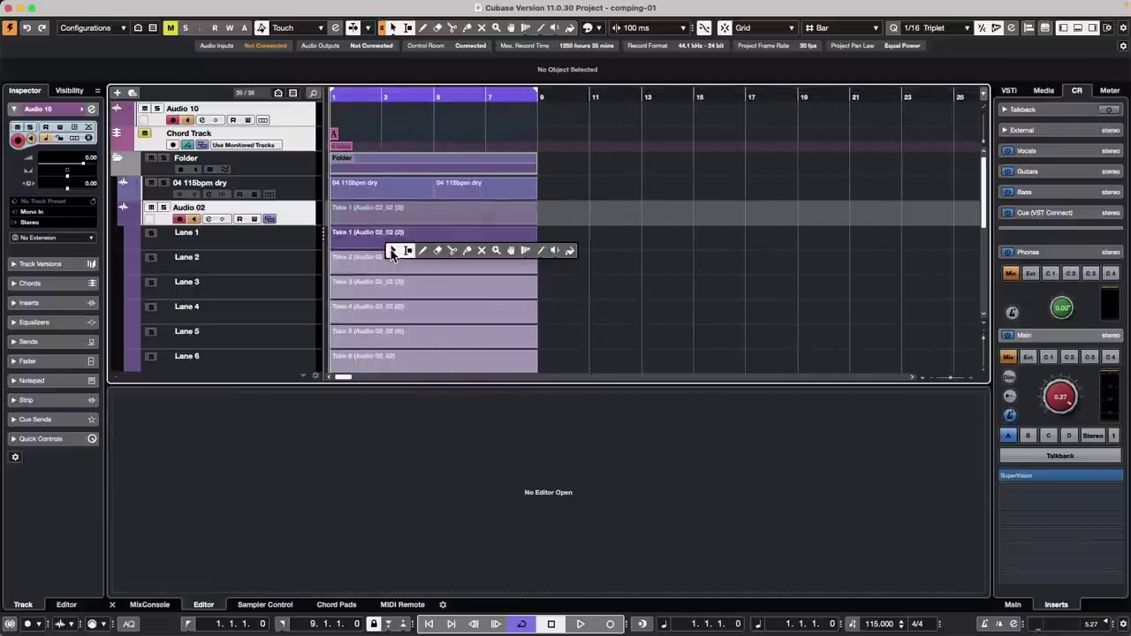
click(517, 251)
drag(392, 265, 515, 293)
click(361, 320)
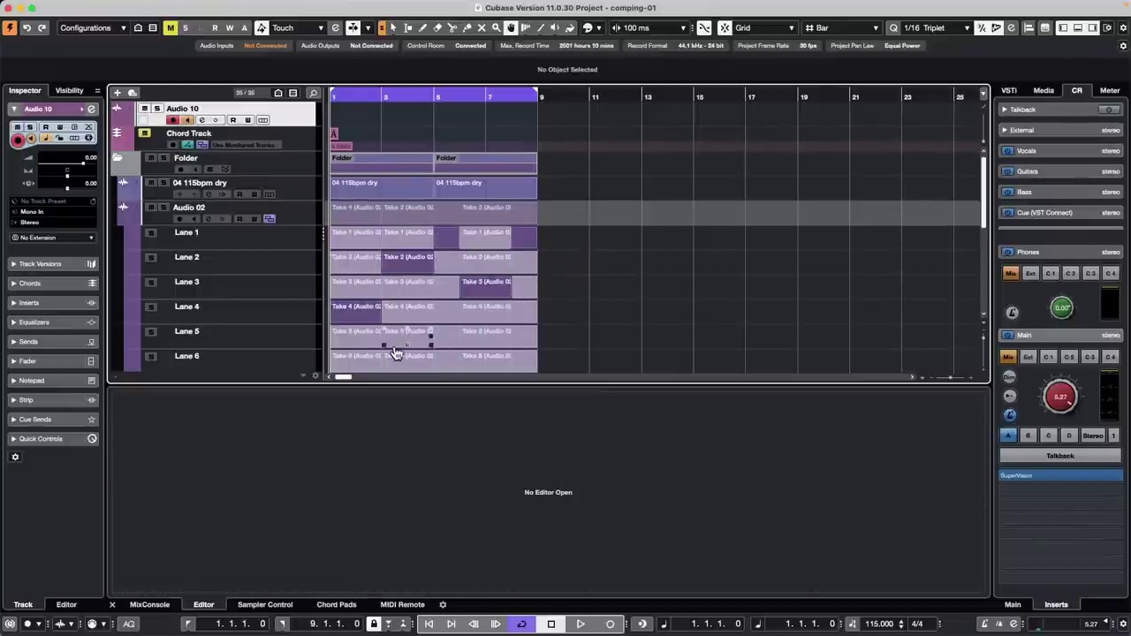
Define a comp section over bars 7–9 and assign it Lane 2, and activate Lane 5 for bars 6–7
drag(483, 342, 534, 342)
click(499, 281)
click(501, 268)
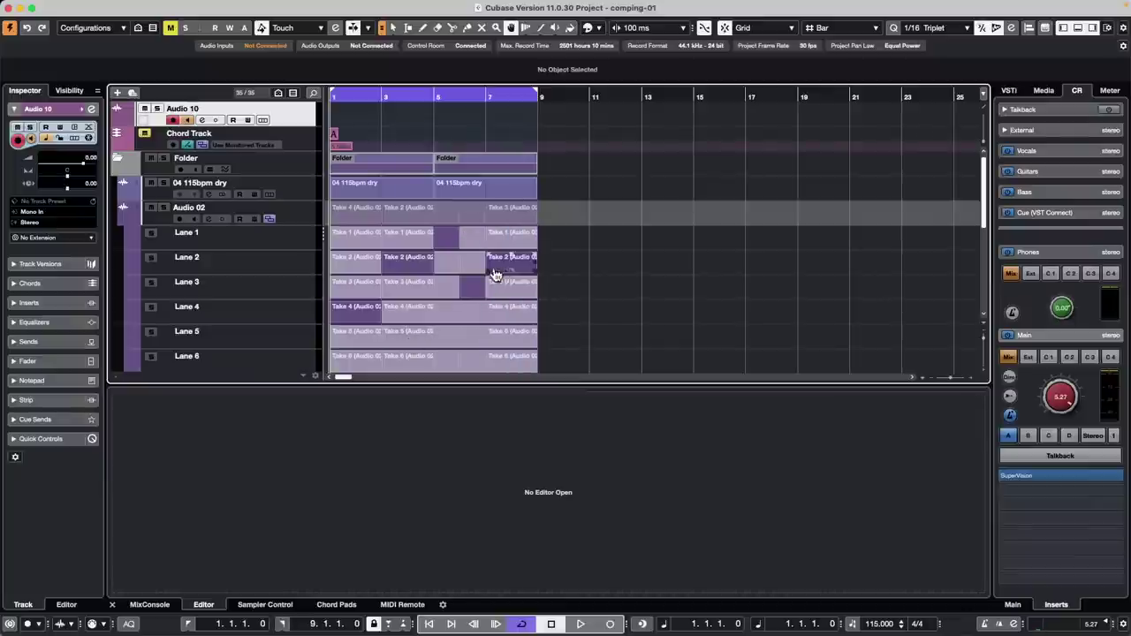
click(479, 268)
click(468, 338)
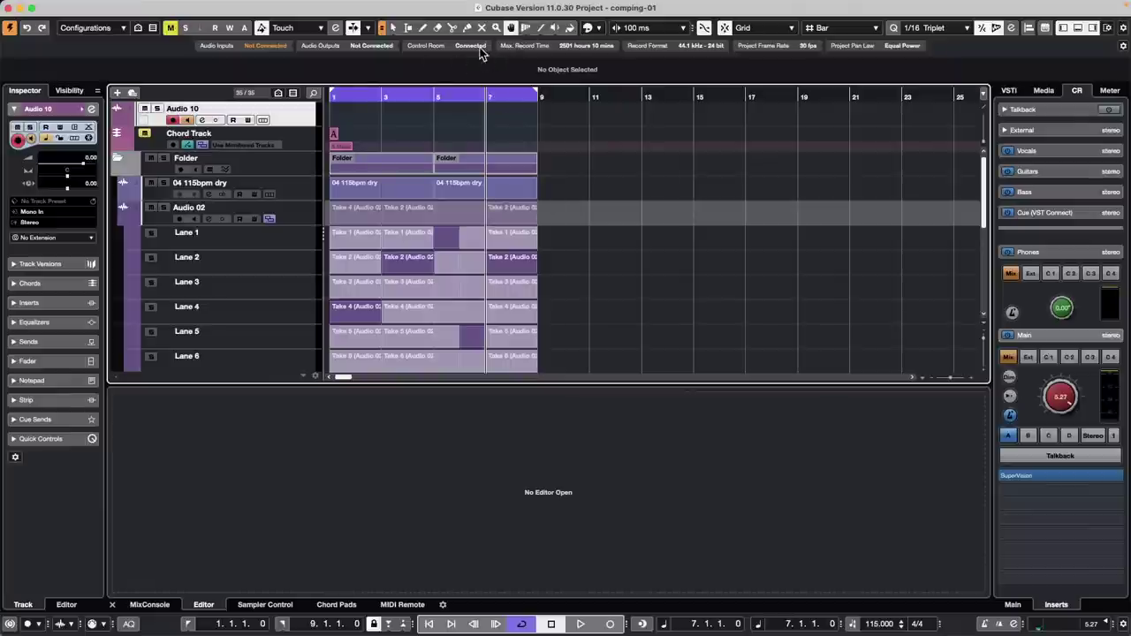
Return to the Amos Moses - GO project and resize the track rows so the drum folder's individual waveforms are readable
click(78, 6)
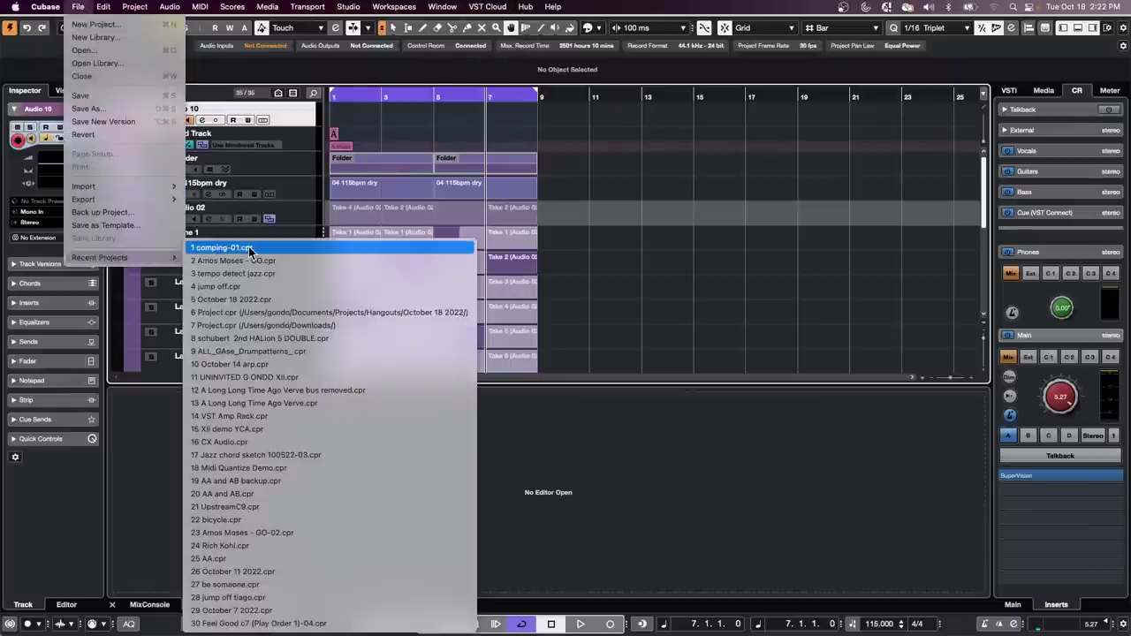
click(244, 259)
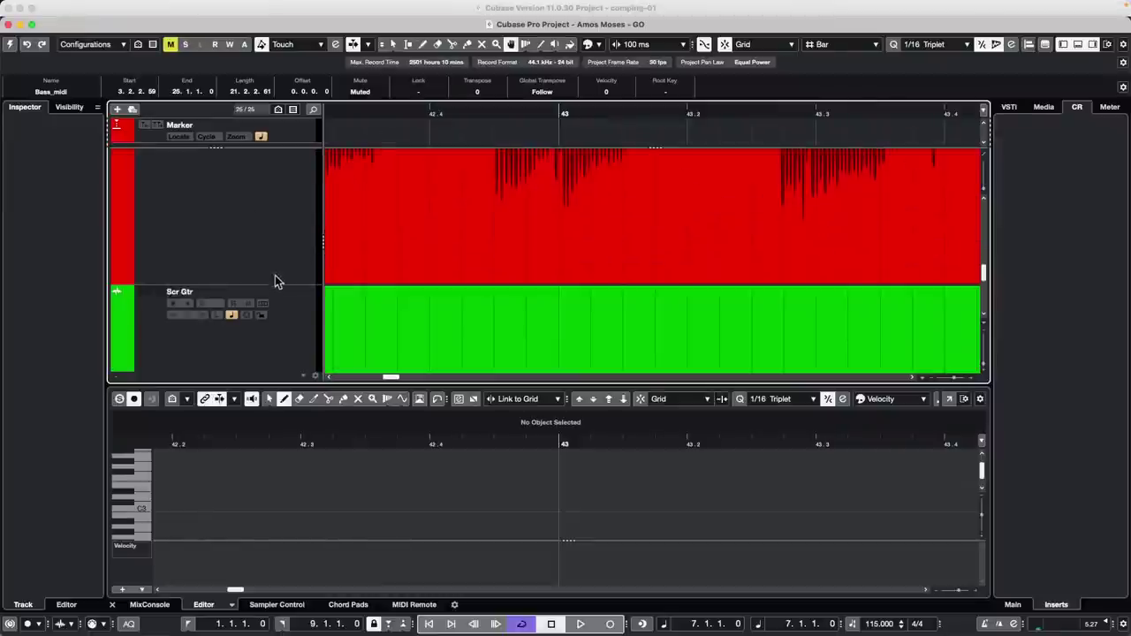
drag(293, 283, 291, 235)
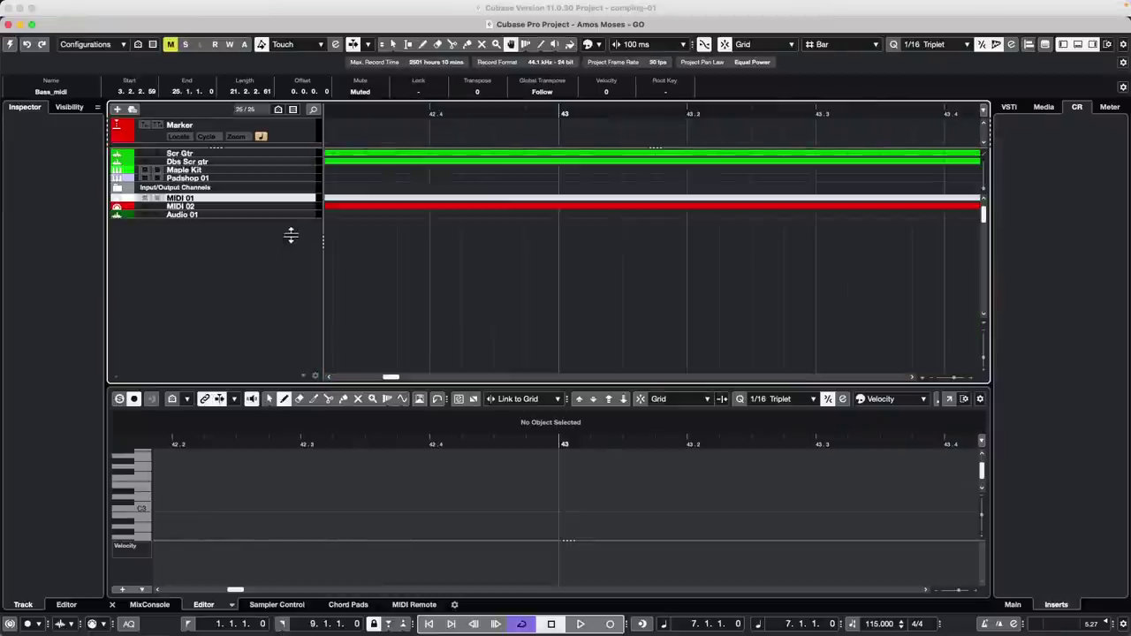
scroll(304, 221, up, 5)
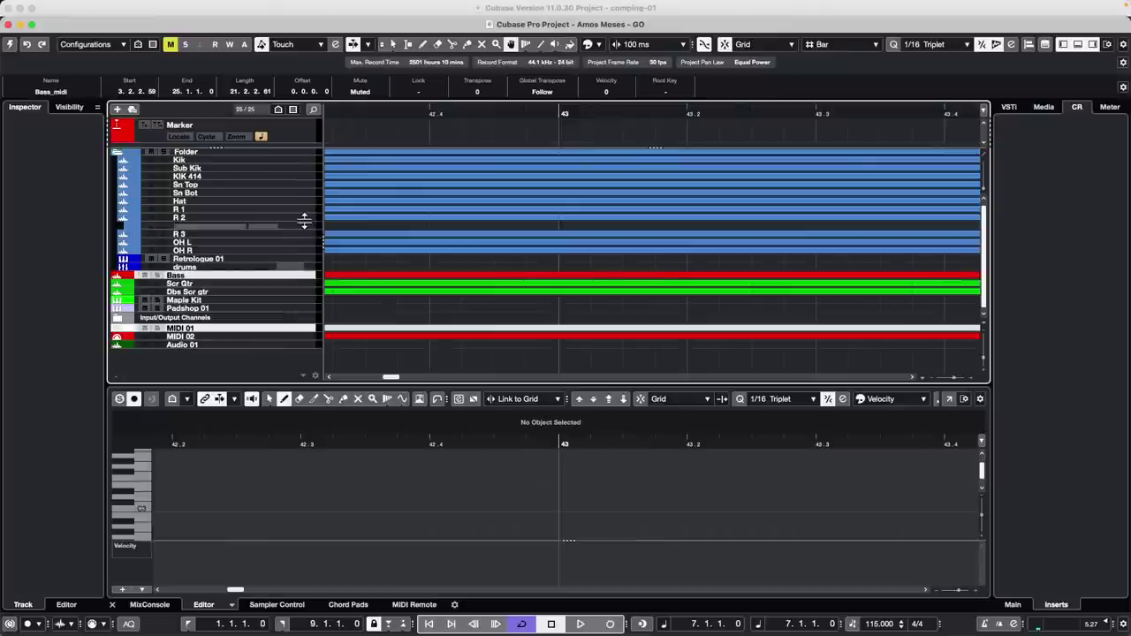
drag(300, 219, 305, 250)
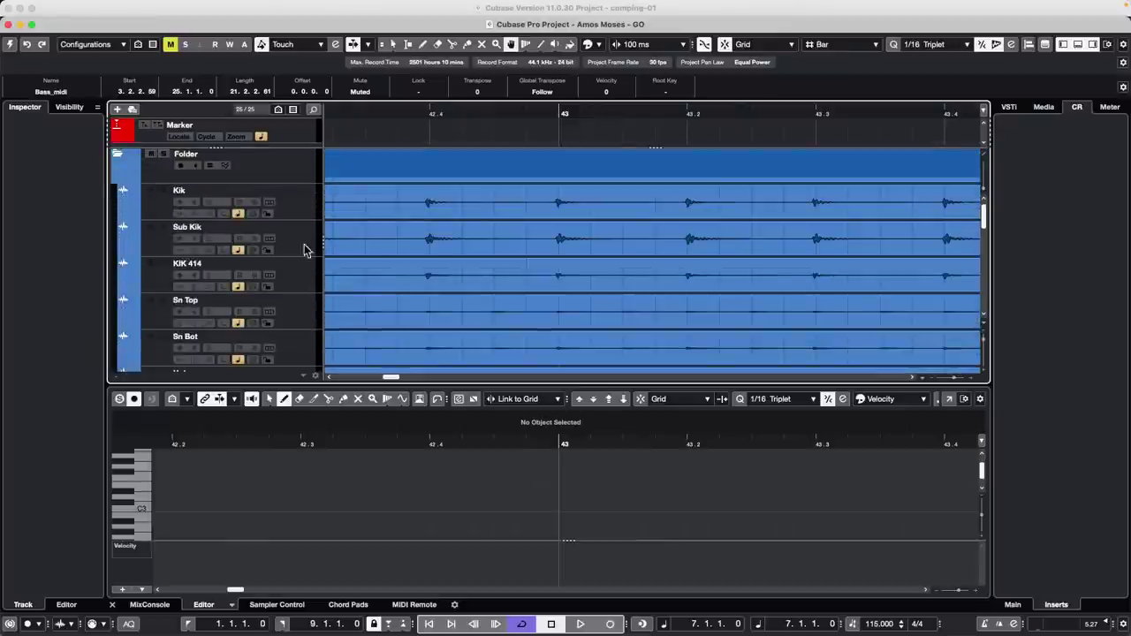
Try to warp the tempo grid at and just after bar 43 with the Time Warp tool, finishing on the Object Selection tool
click(526, 46)
click(531, 47)
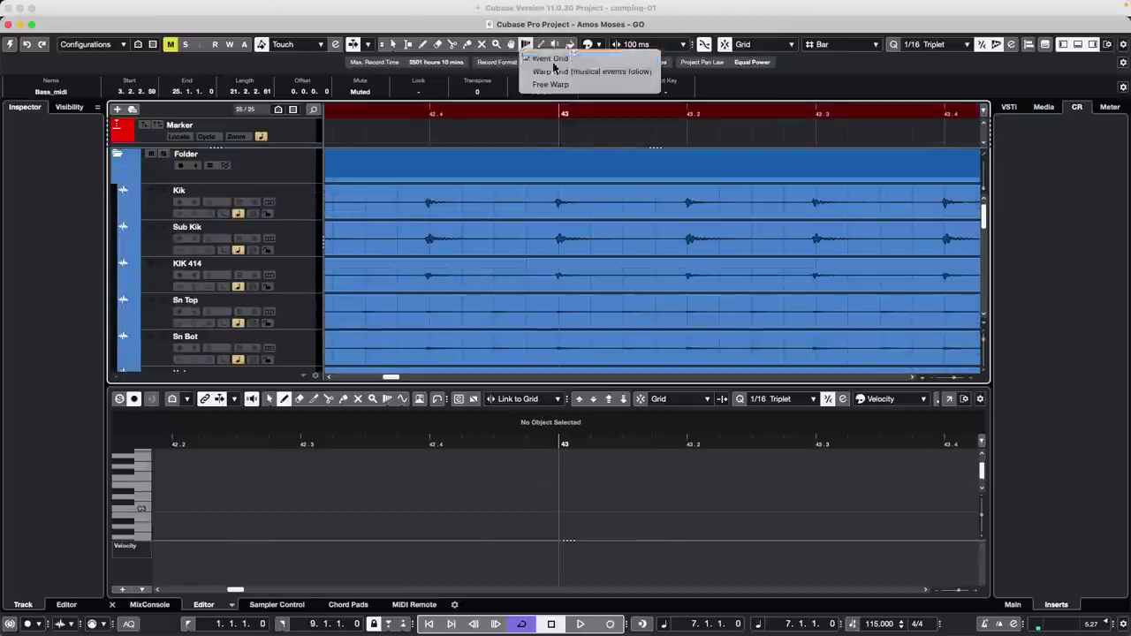
click(553, 61)
click(559, 121)
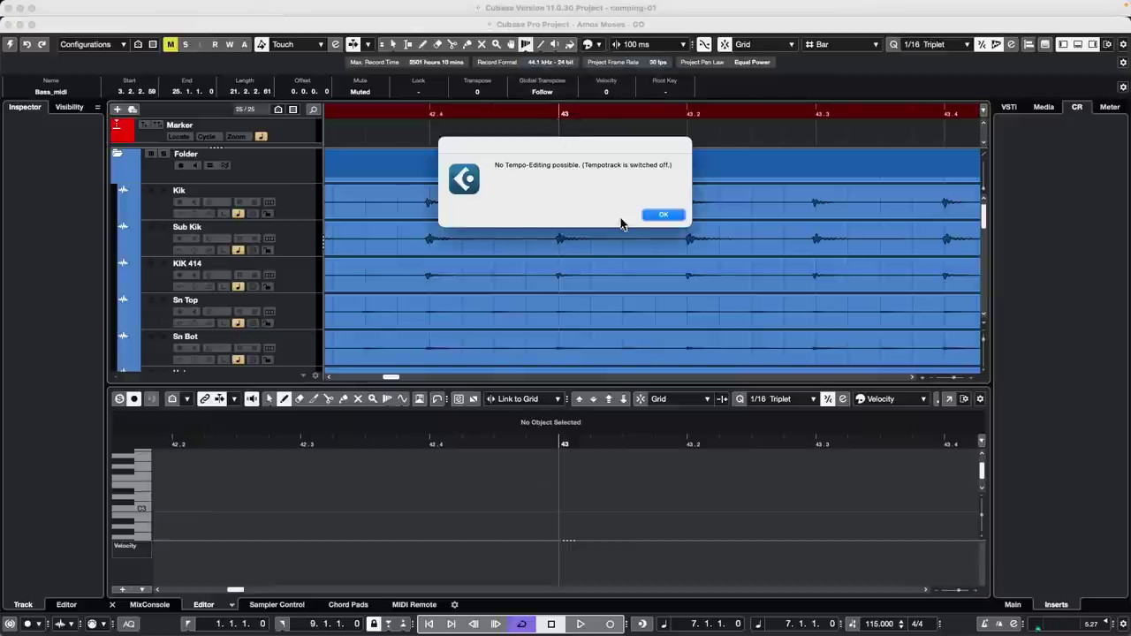
click(663, 215)
click(561, 122)
click(664, 216)
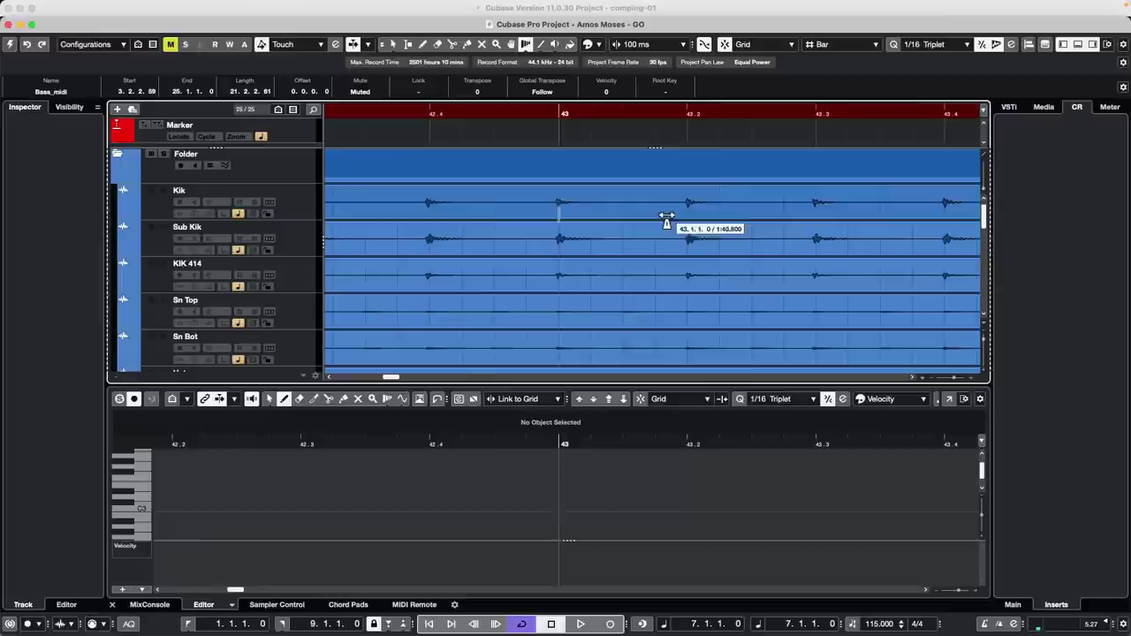
click(654, 112)
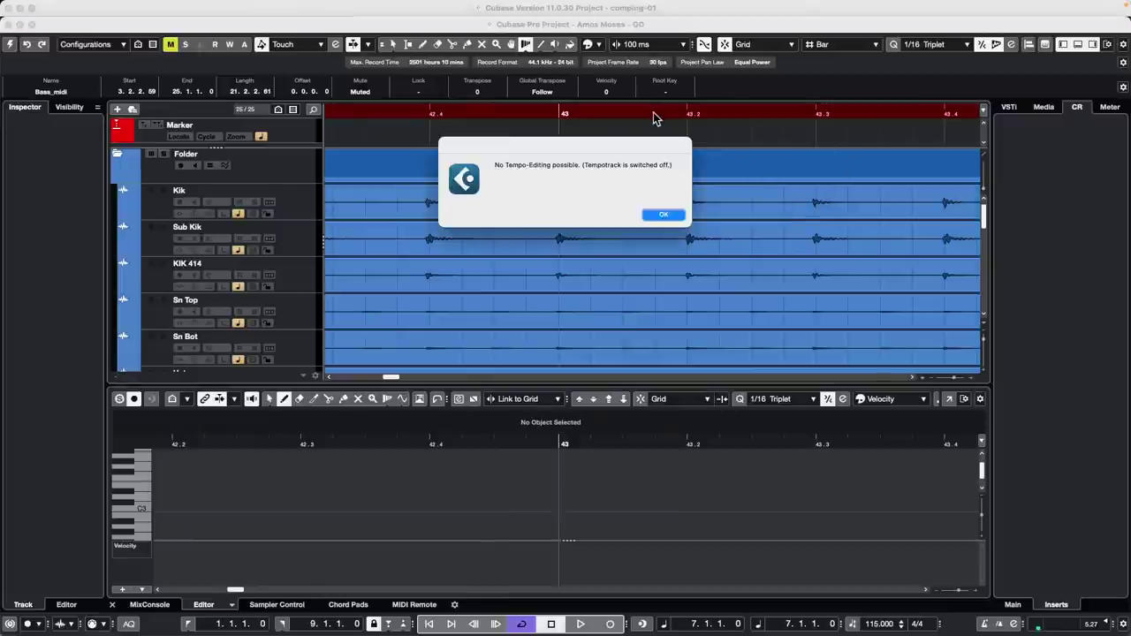
click(664, 216)
click(601, 117)
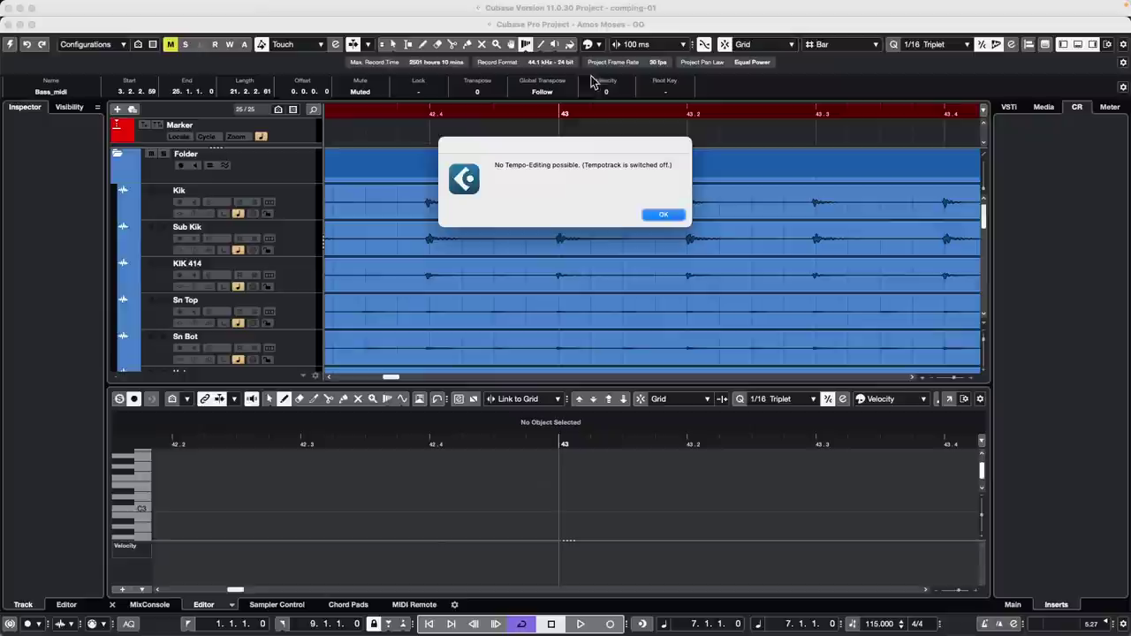
click(647, 213)
right_click(652, 218)
click(649, 221)
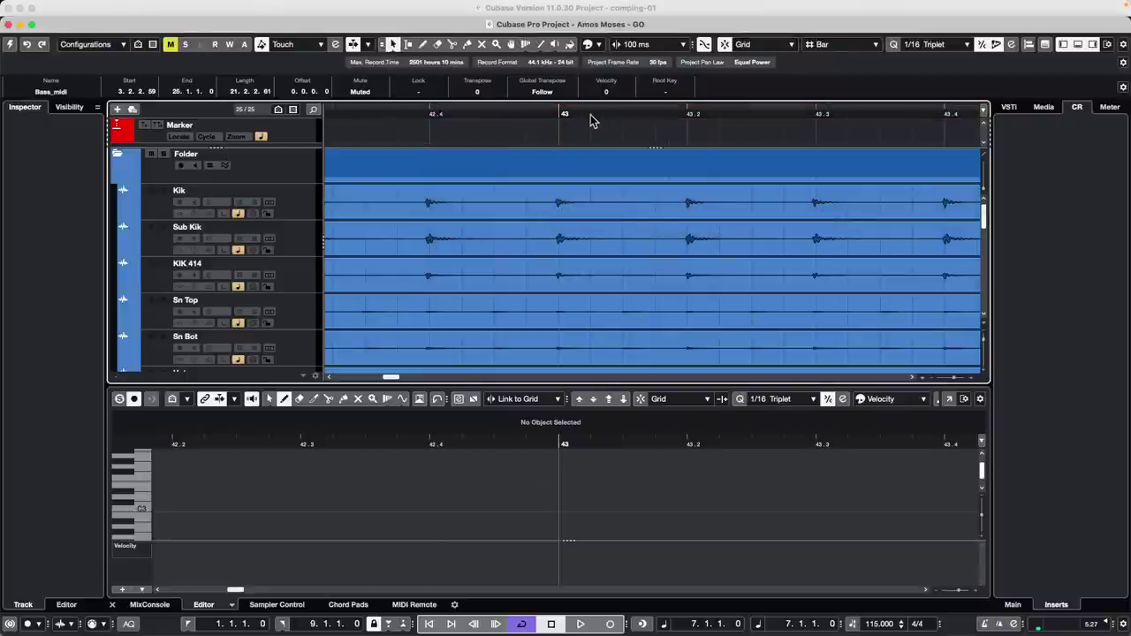
Select the audio events across the drum, bass and guitar tracks around bars 45 to 47
drag(591, 115, 574, 3)
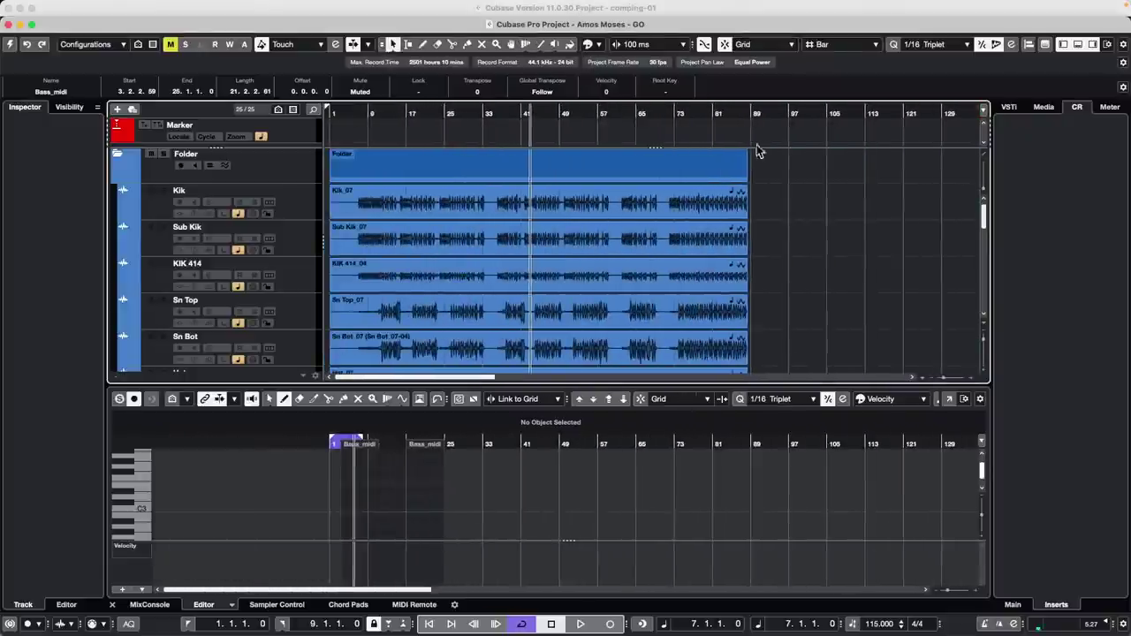
drag(775, 211, 296, 396)
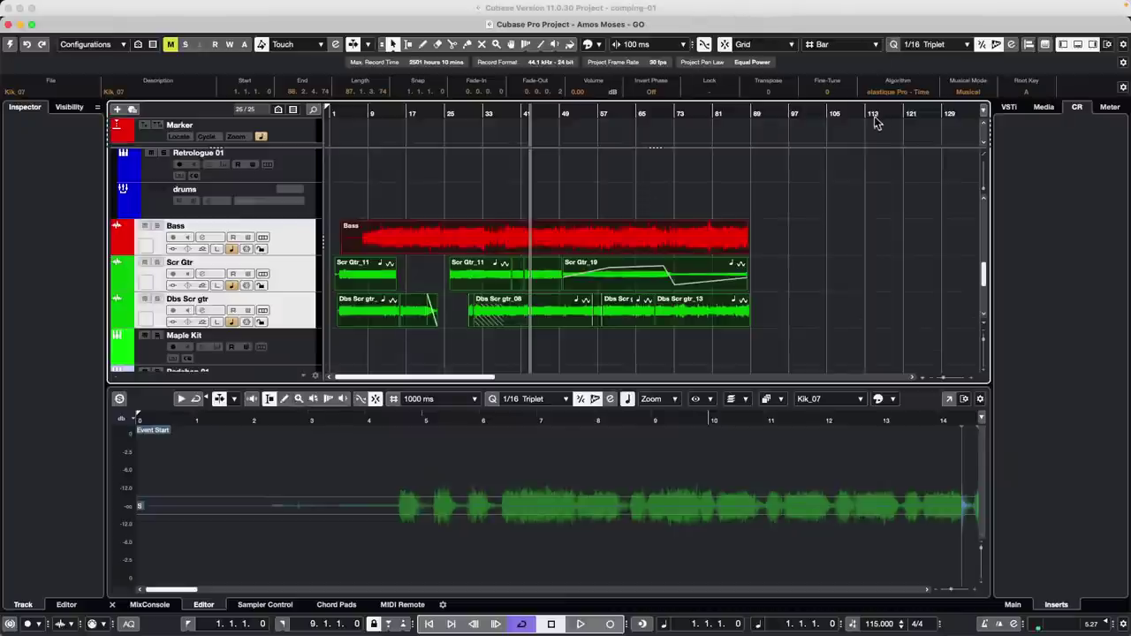
scroll(664, 171, up, 5)
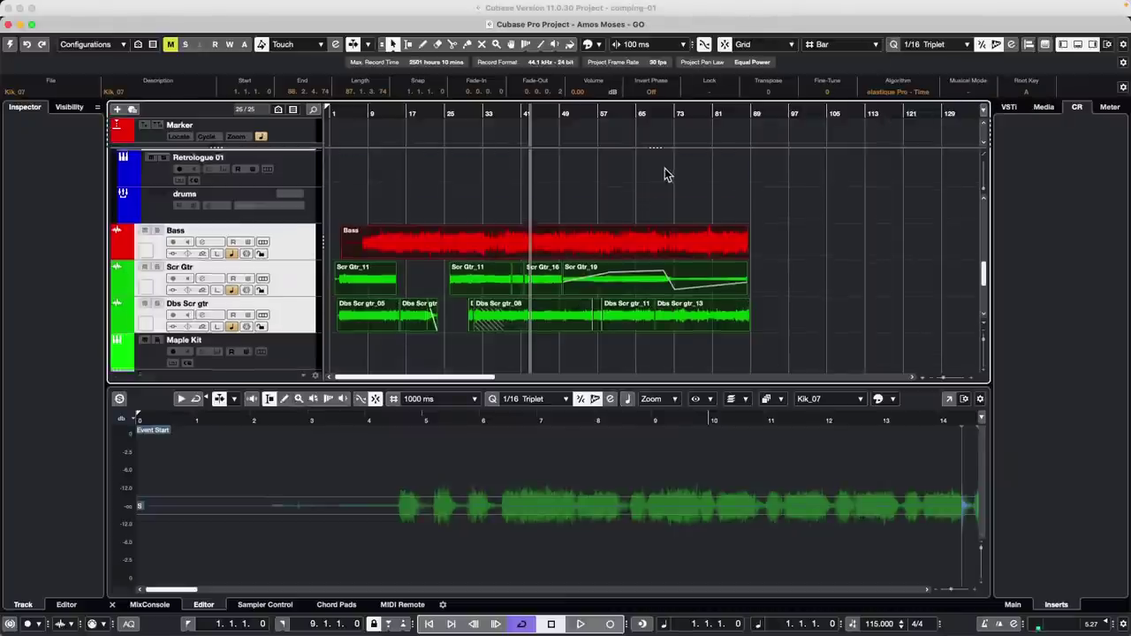
drag(544, 118, 379, 189)
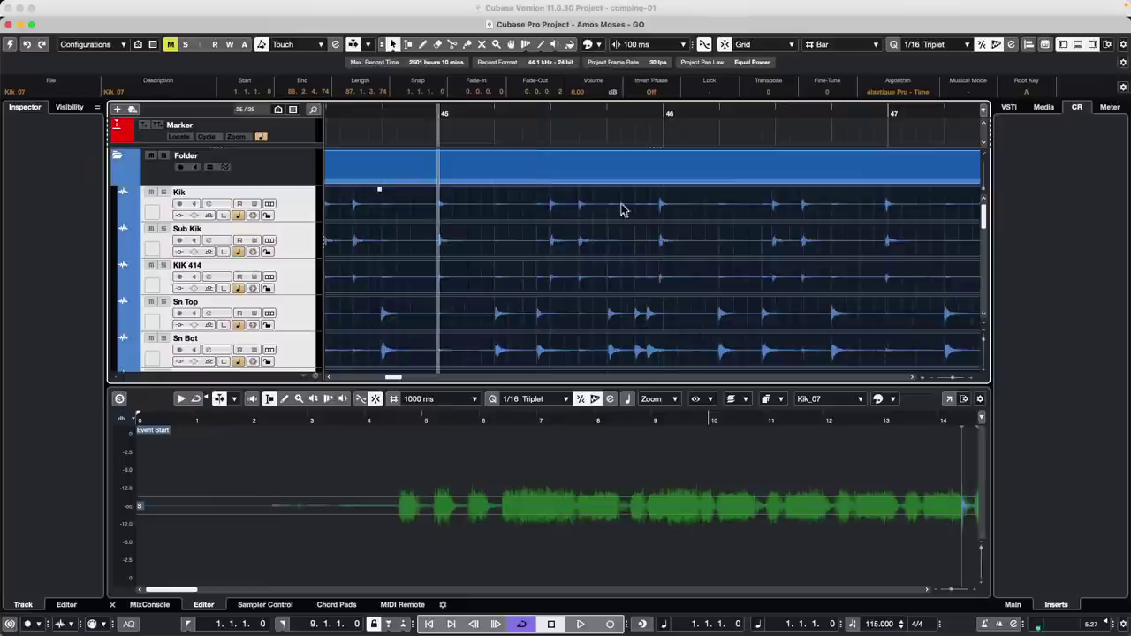
Try to warp the tempo grid at bar 46 with the Time Warp tool in Warp Grid mode
right_click(666, 133)
click(799, 133)
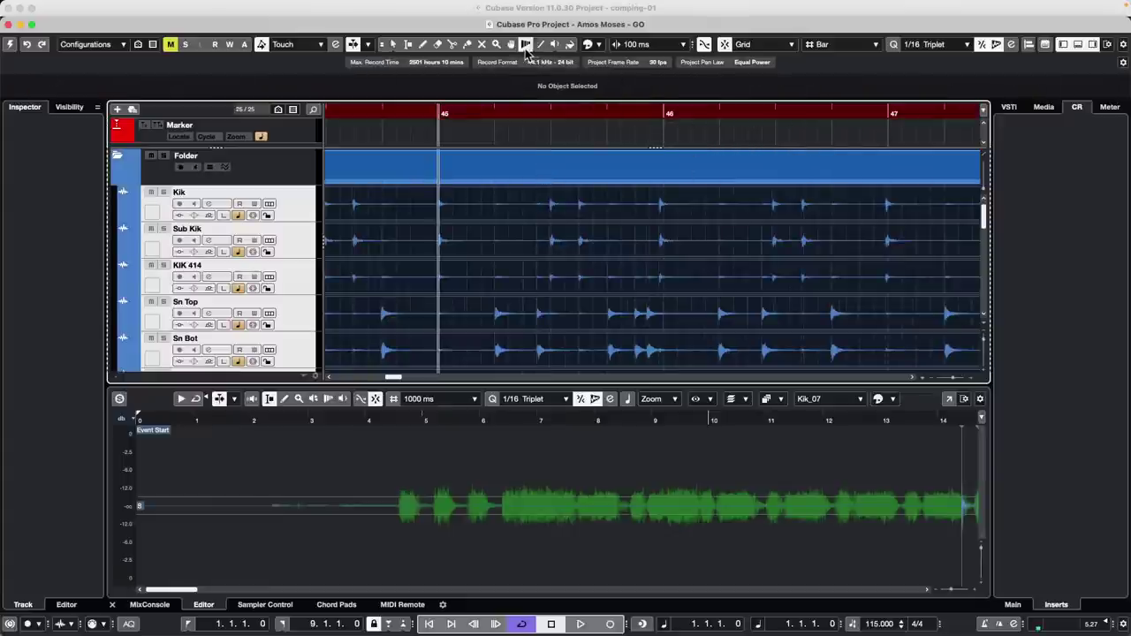
click(667, 127)
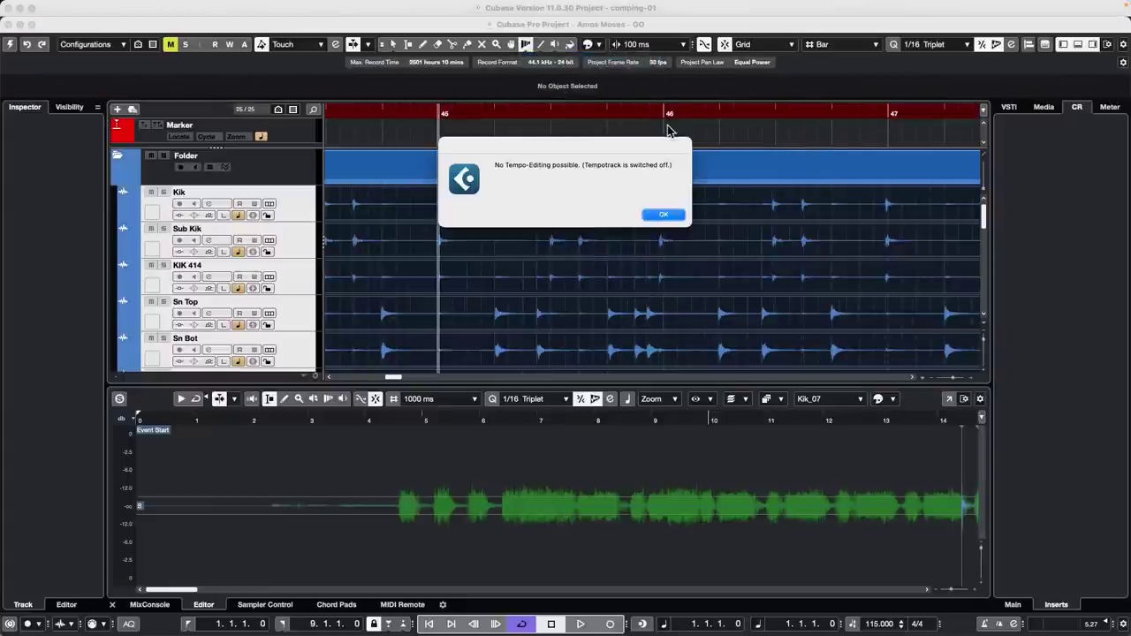
click(665, 217)
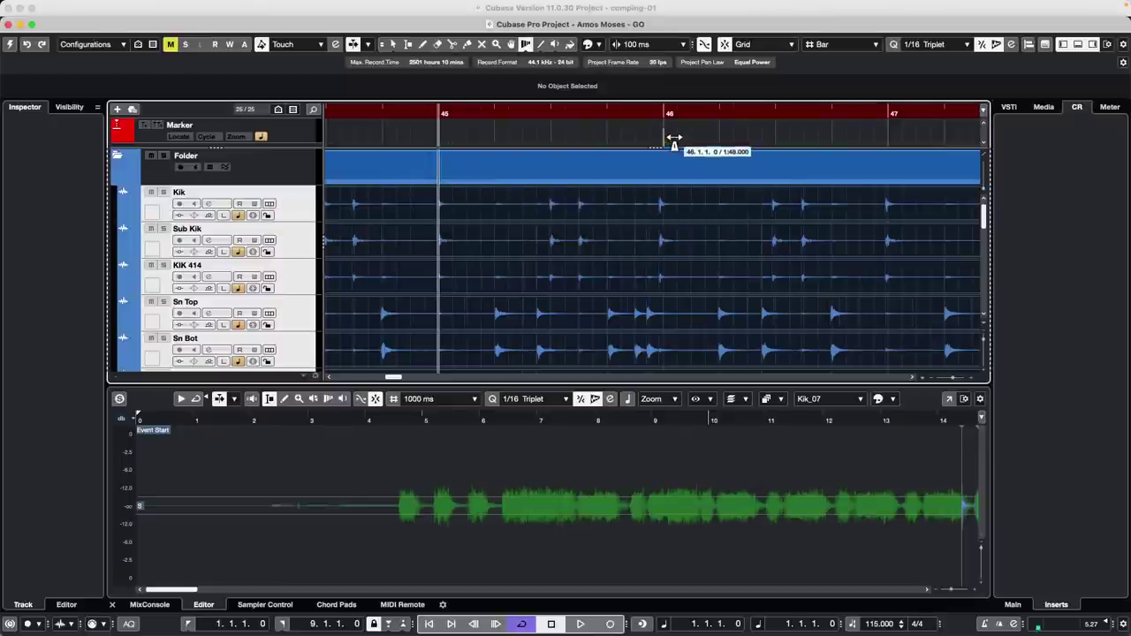
click(673, 144)
click(663, 216)
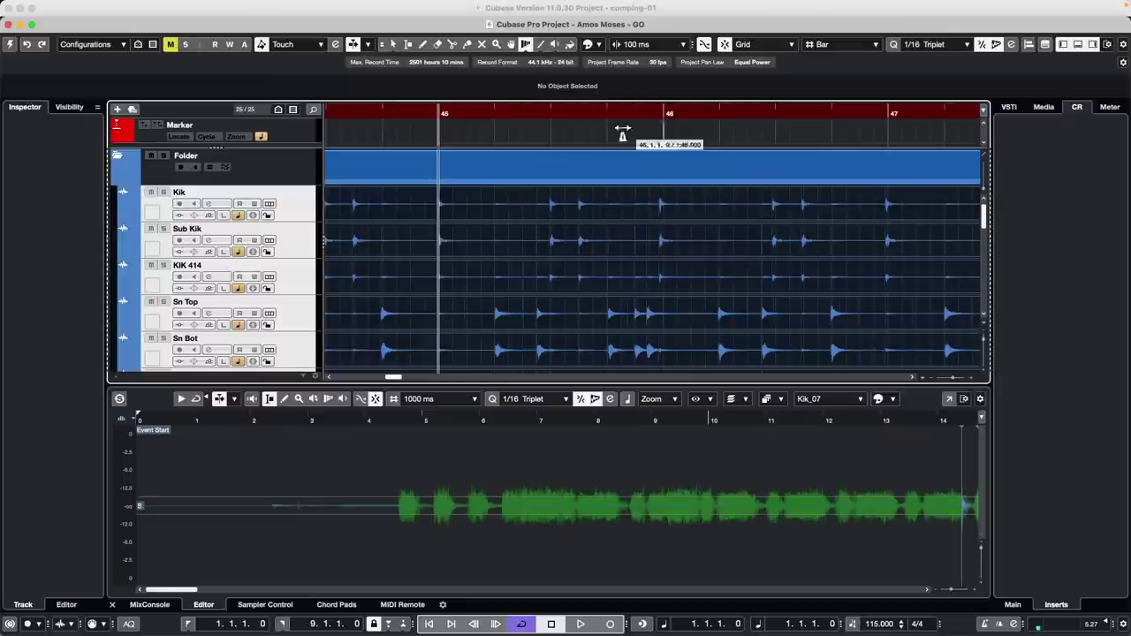
Switch Time Warp to Free Warp, add five warp markers across bars 45 and 46, and pull the marker just before bar 46 slightly earlier
click(526, 49)
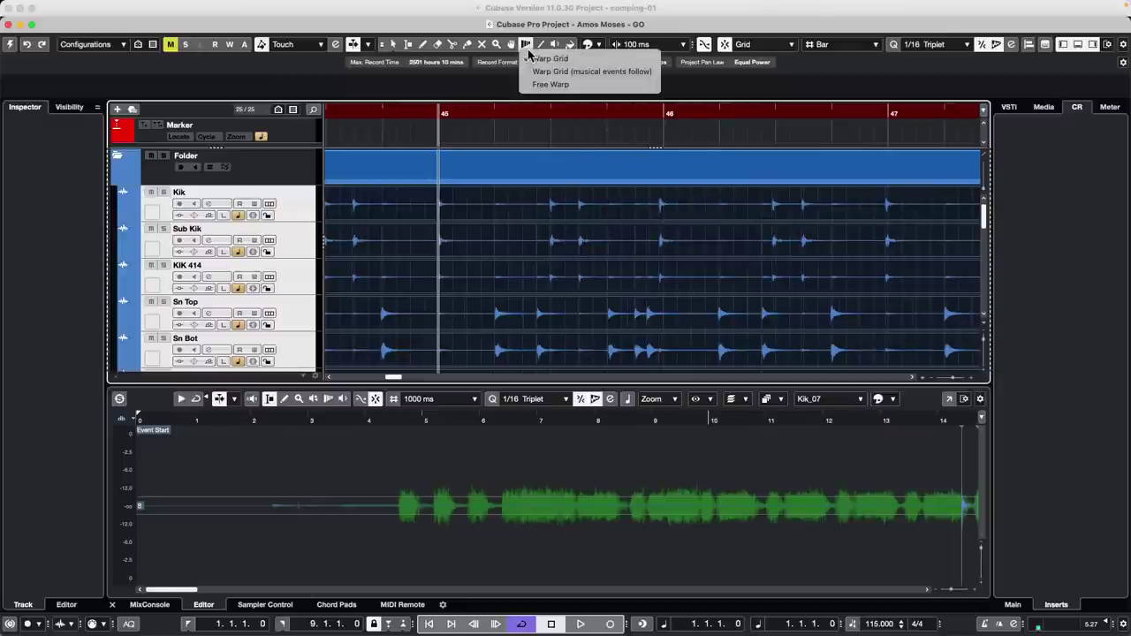
click(562, 93)
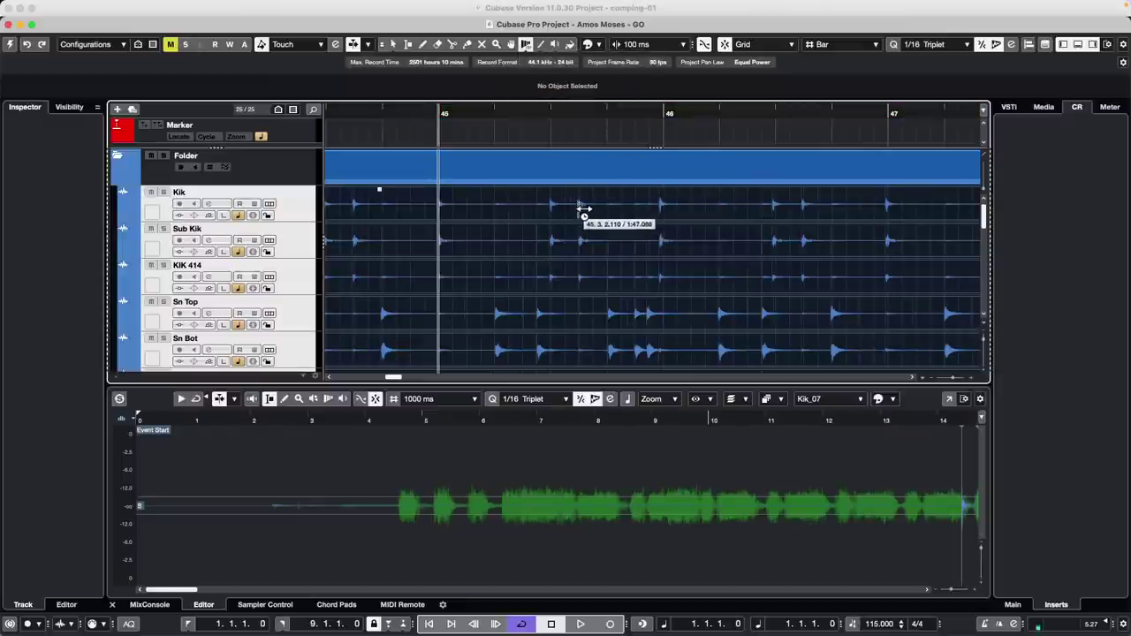
click(579, 214)
click(667, 215)
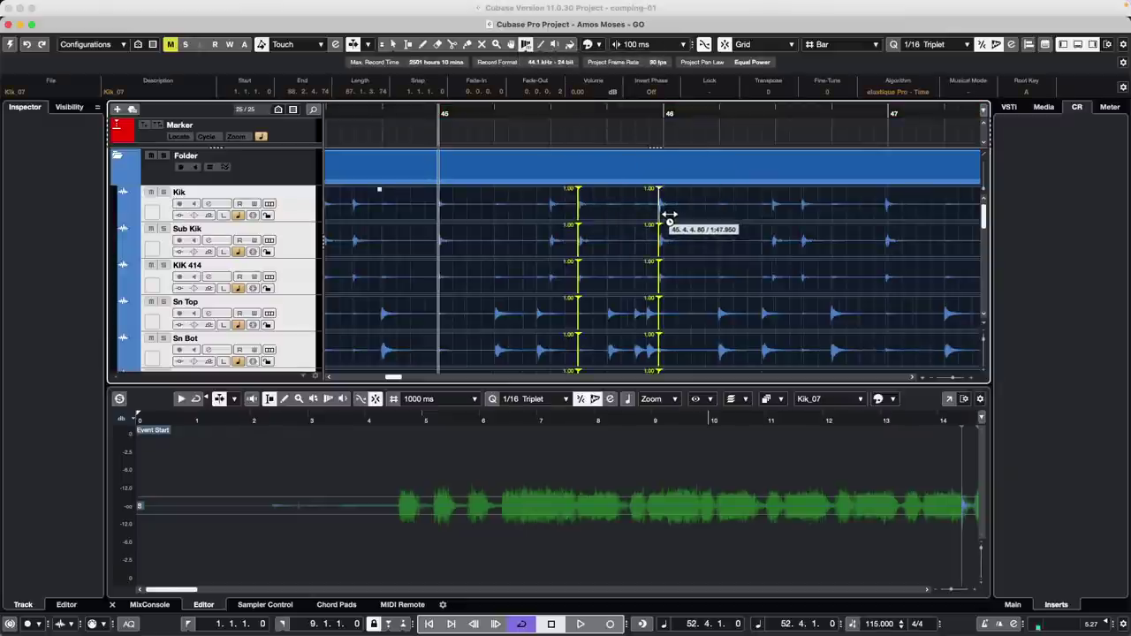
click(783, 216)
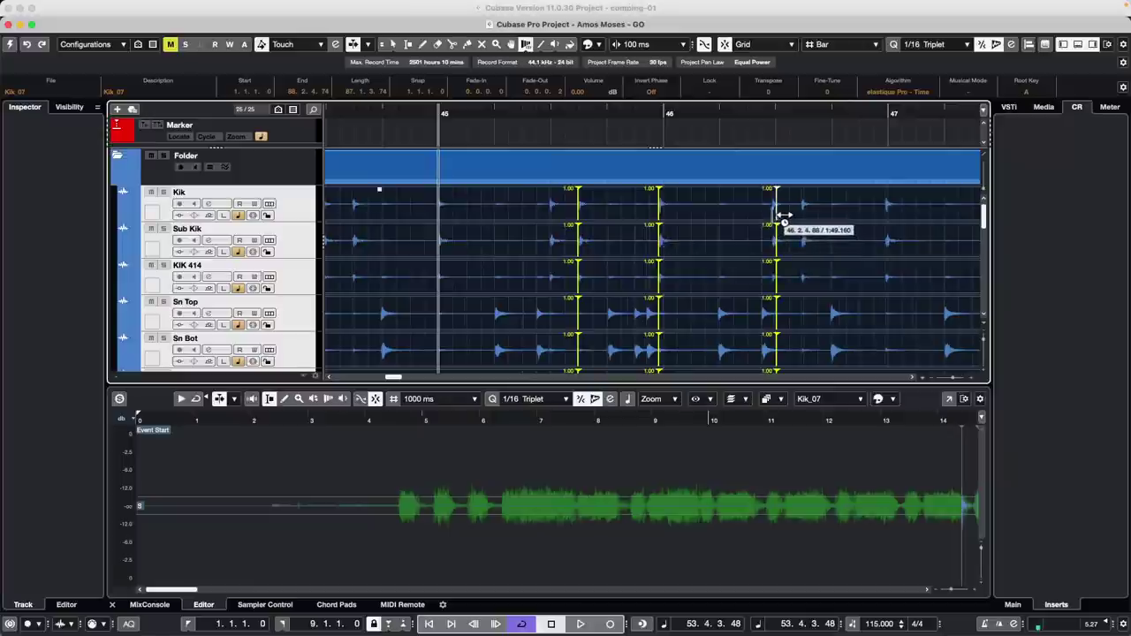
click(727, 246)
click(801, 232)
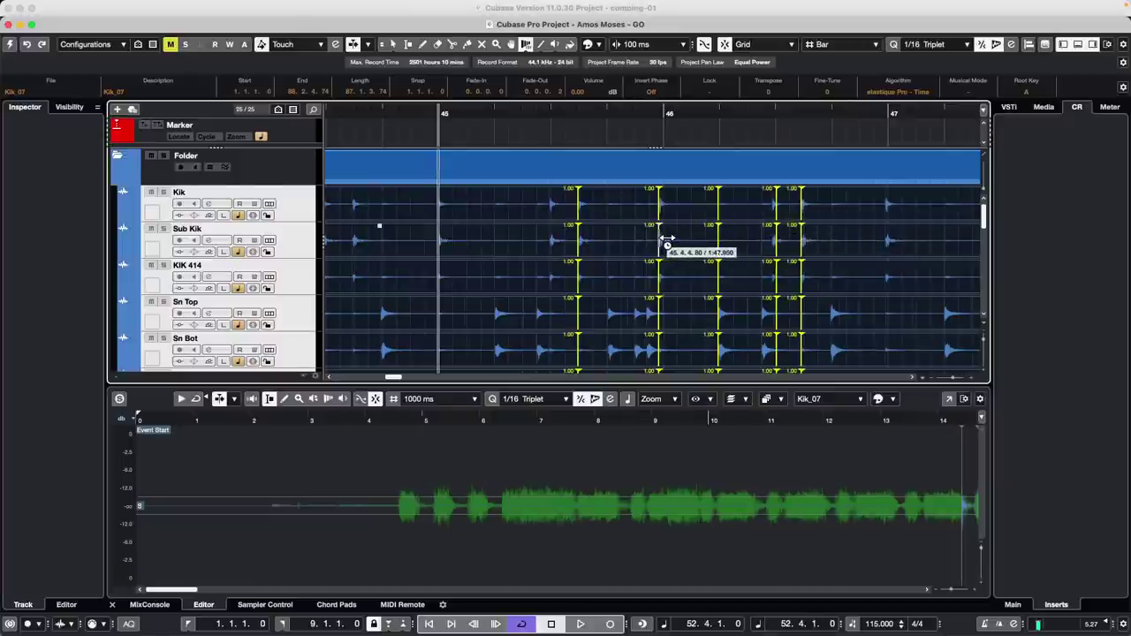
mouse_move(664, 244)
mouse_down()
mouse_move(631, 239)
mouse_move(664, 239)
mouse_move(654, 240)
mouse_up()
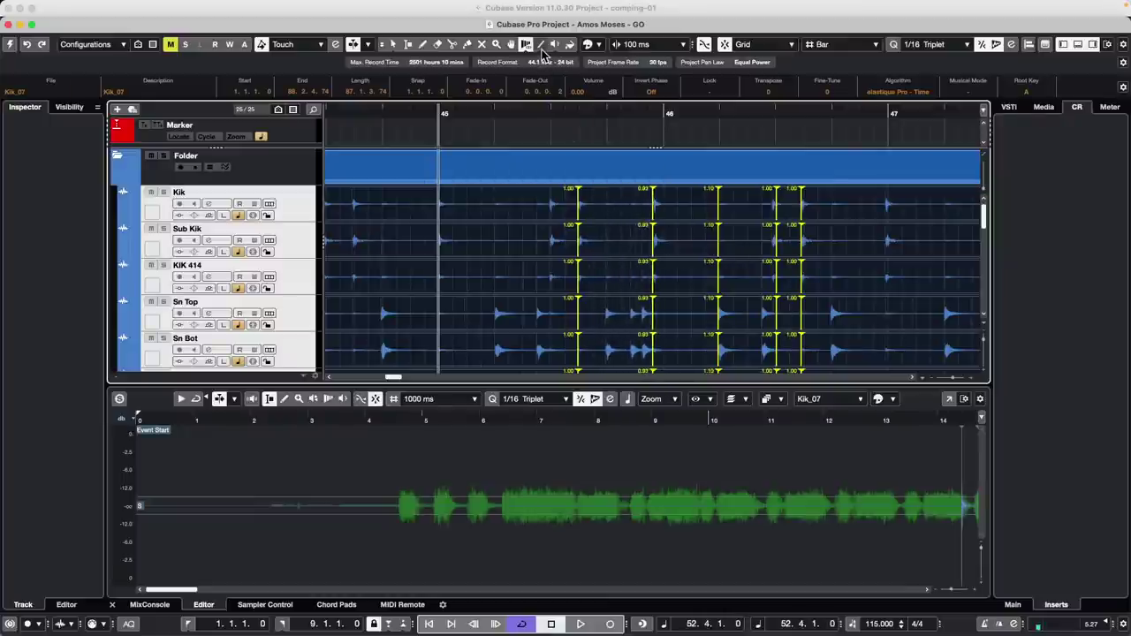
Open and enlarge the automation lane beneath the OH R track, and choose the Draw tool
click(541, 46)
scroll(265, 230, down, 1)
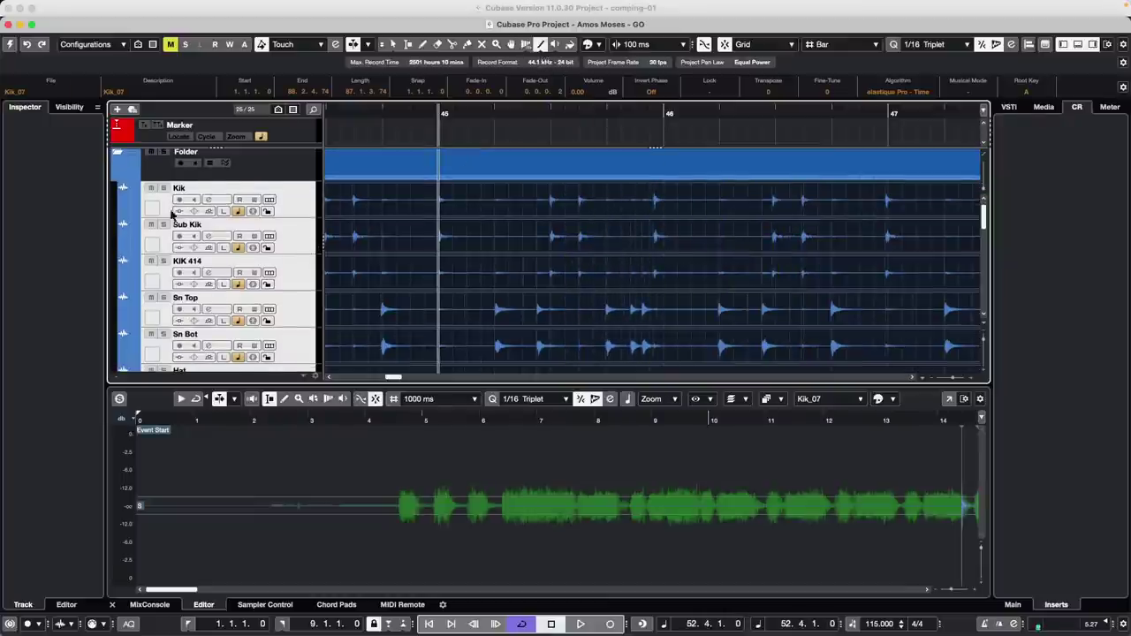
scroll(173, 214, down, 8)
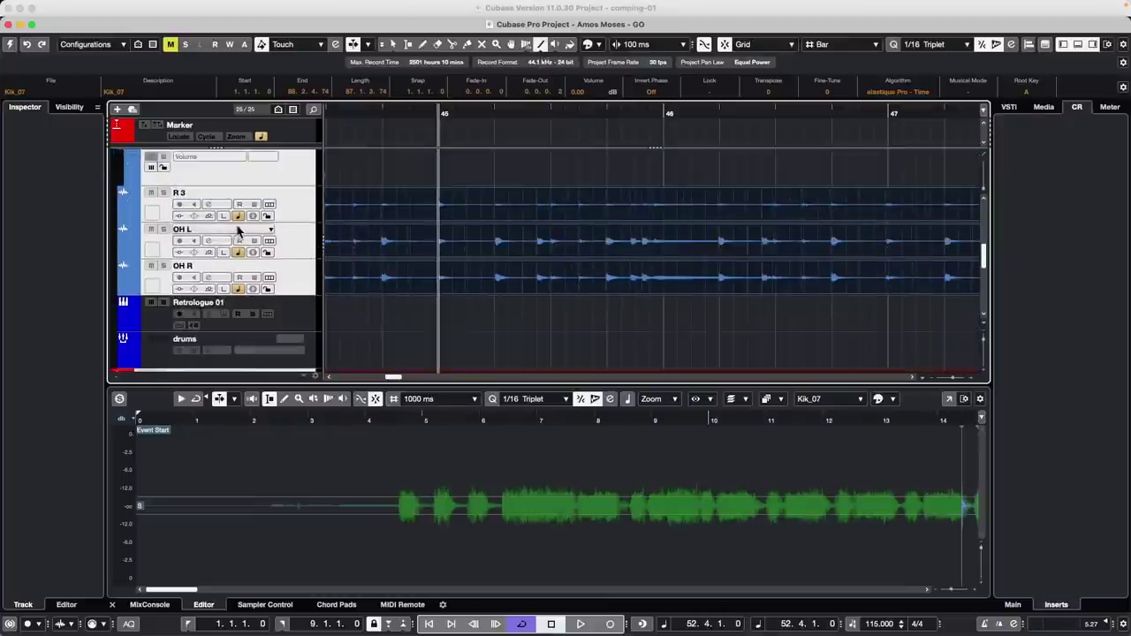
click(123, 291)
drag(293, 330, 288, 366)
right_click(454, 324)
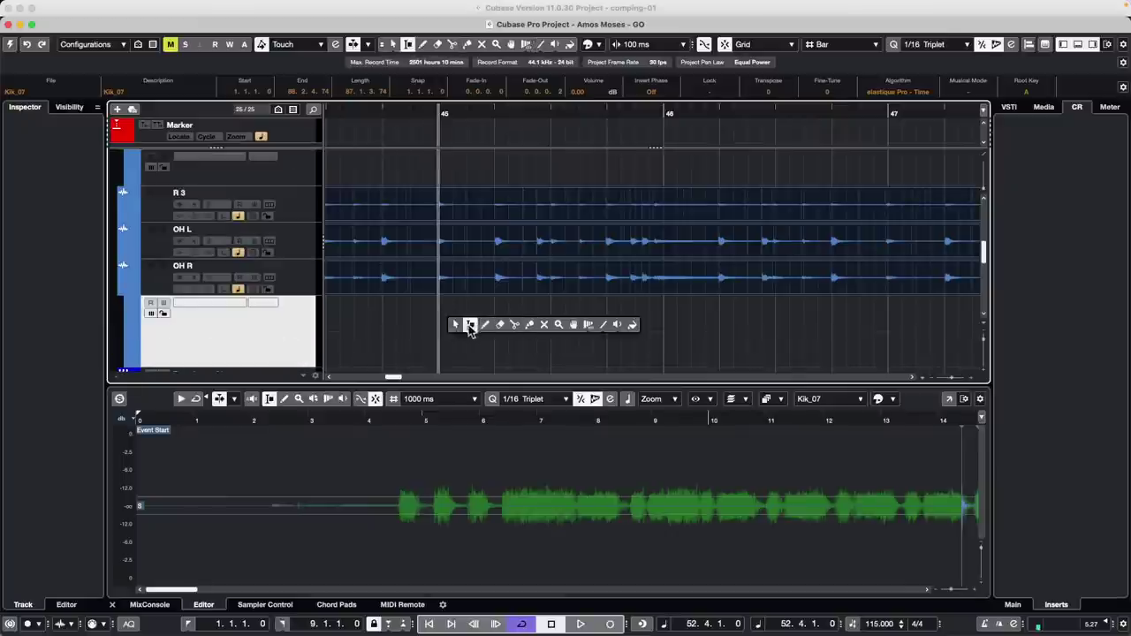
click(486, 324)
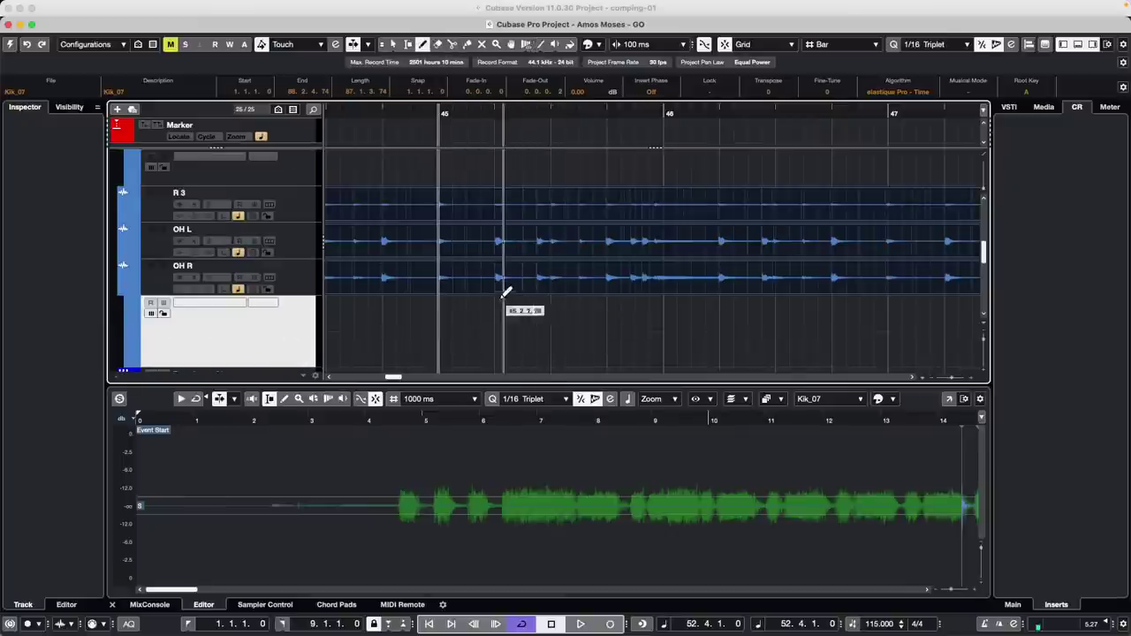
Activate the Amos Moses - GO project and resize all track rows to a compact, readable height
click(10, 44)
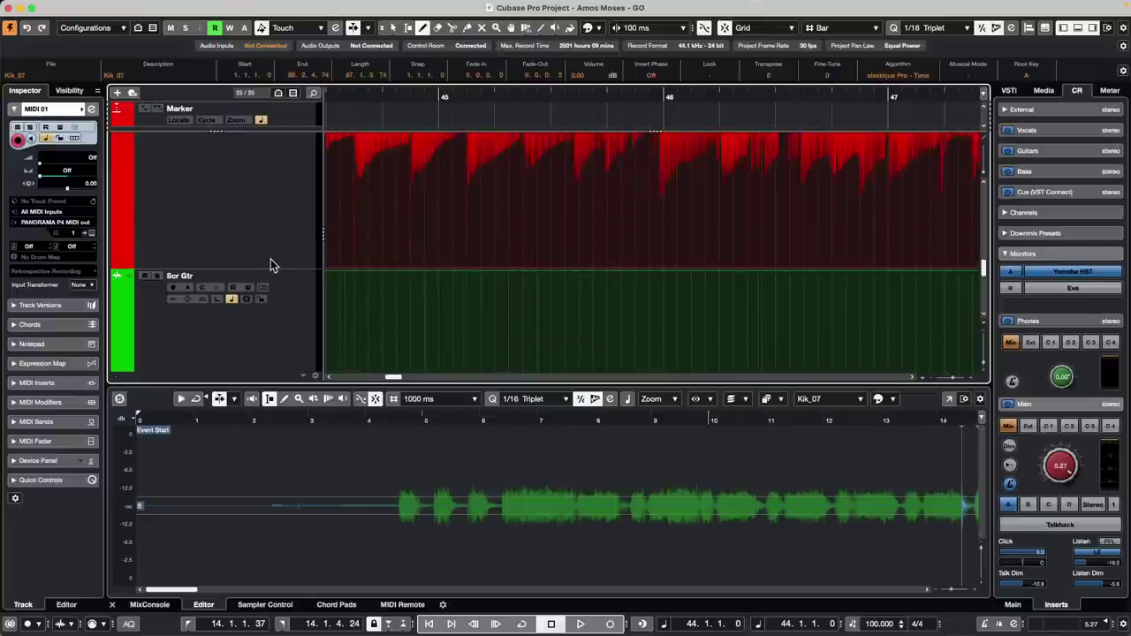
super+click(273, 264)
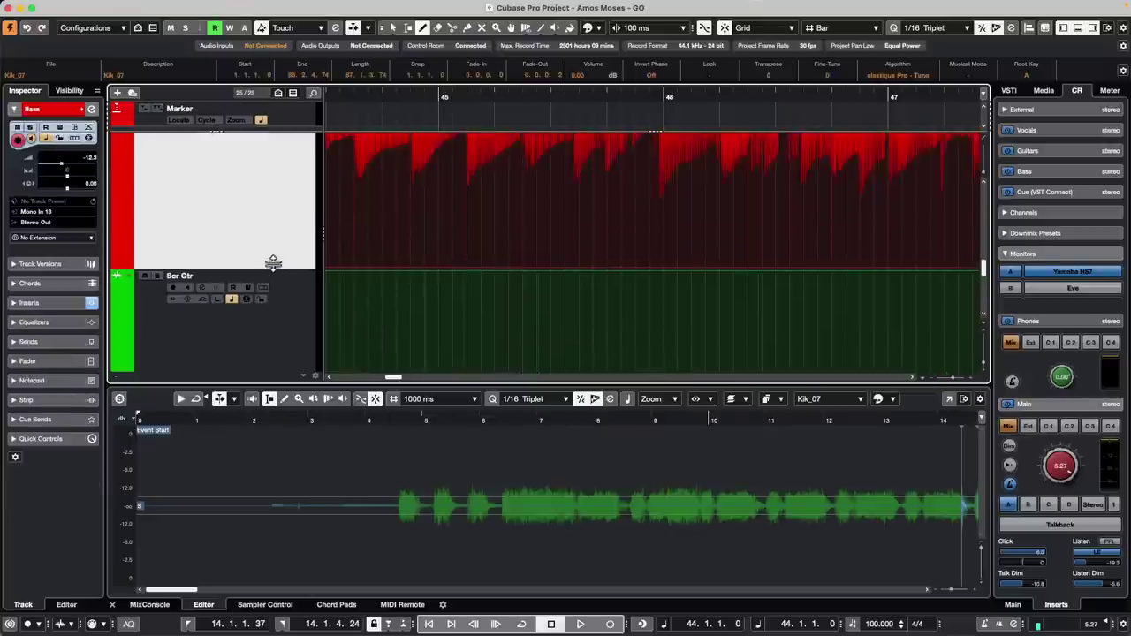
drag(274, 269, 277, 190)
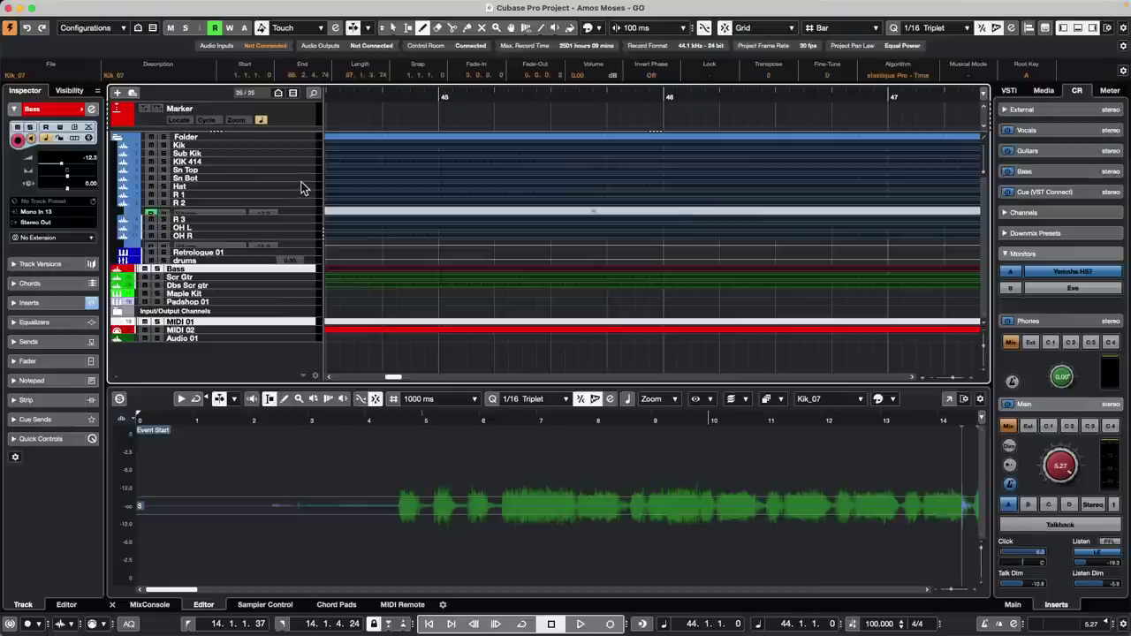
drag(302, 179, 303, 197)
Open and enlarge the KIK 414 volume automation lane and draw a freehand curve in the first half of bar 45
click(136, 205)
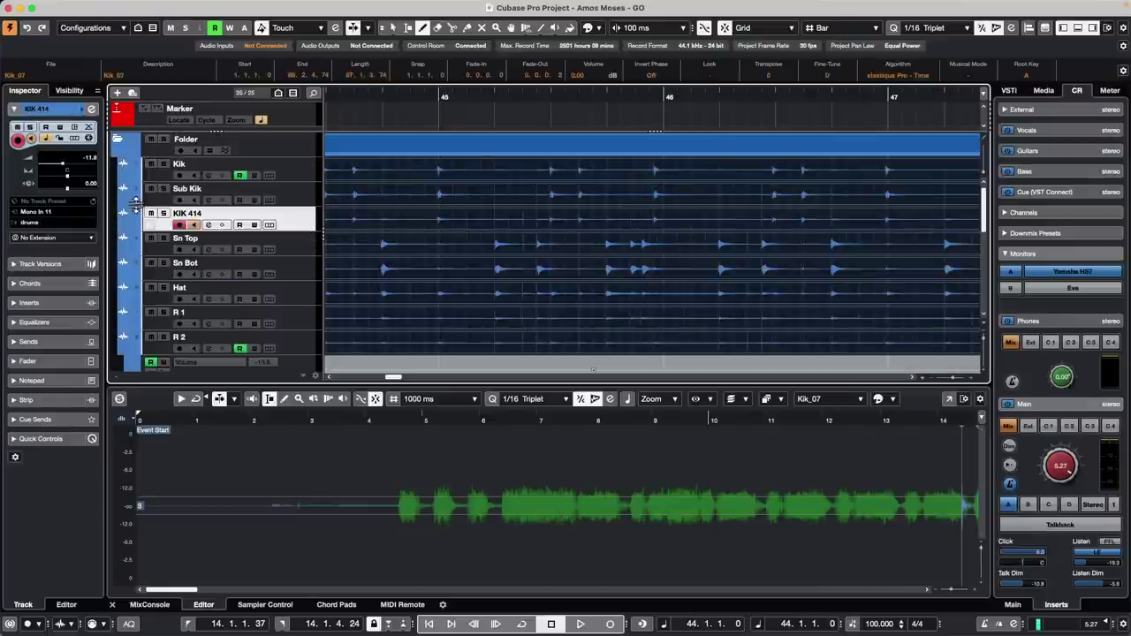
click(116, 222)
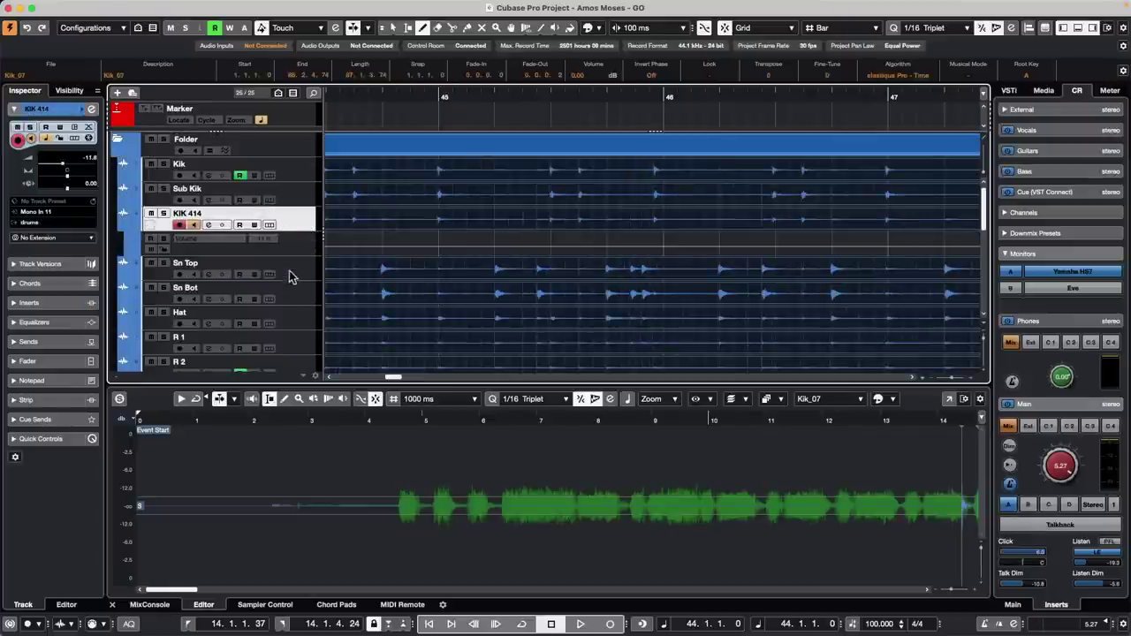
drag(298, 255, 298, 350)
mouse_move(487, 308)
mouse_down()
mouse_move(454, 283)
mouse_move(566, 286)
mouse_up()
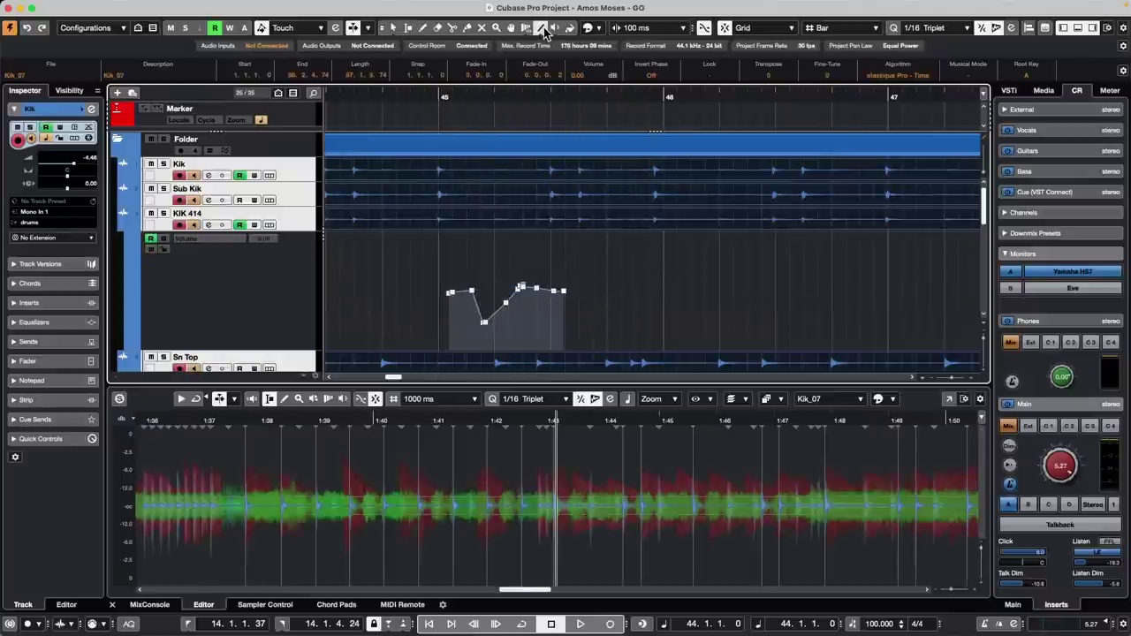
Draw a descending straight volume ramp from bar 45 to bar 47 on KIK 414 with the Line tool
click(548, 32)
click(548, 39)
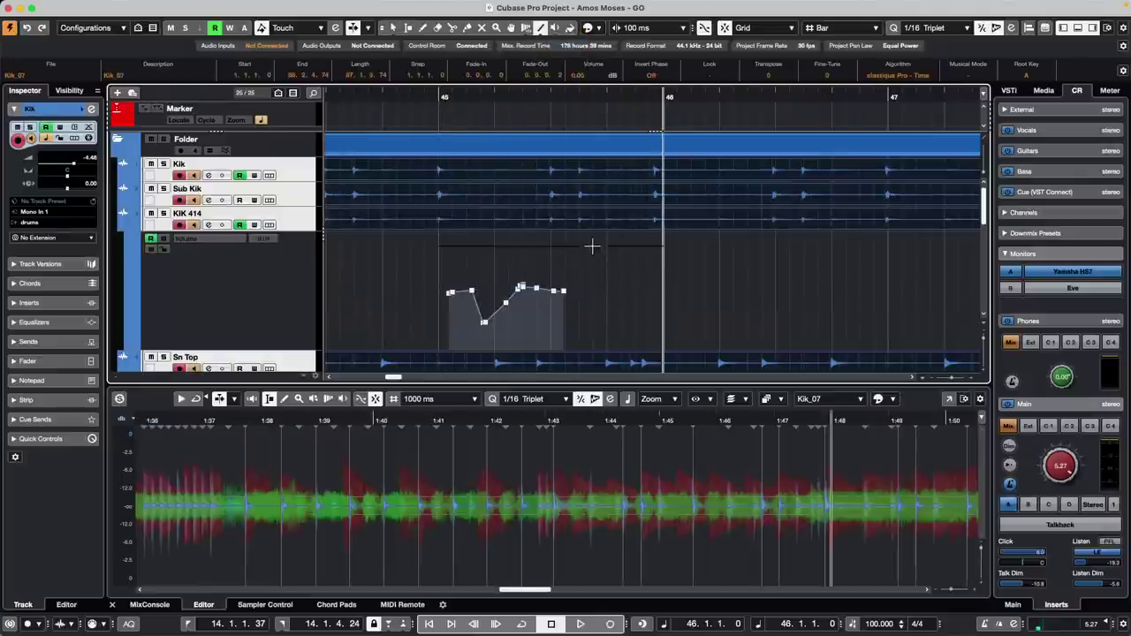
drag(591, 245, 804, 328)
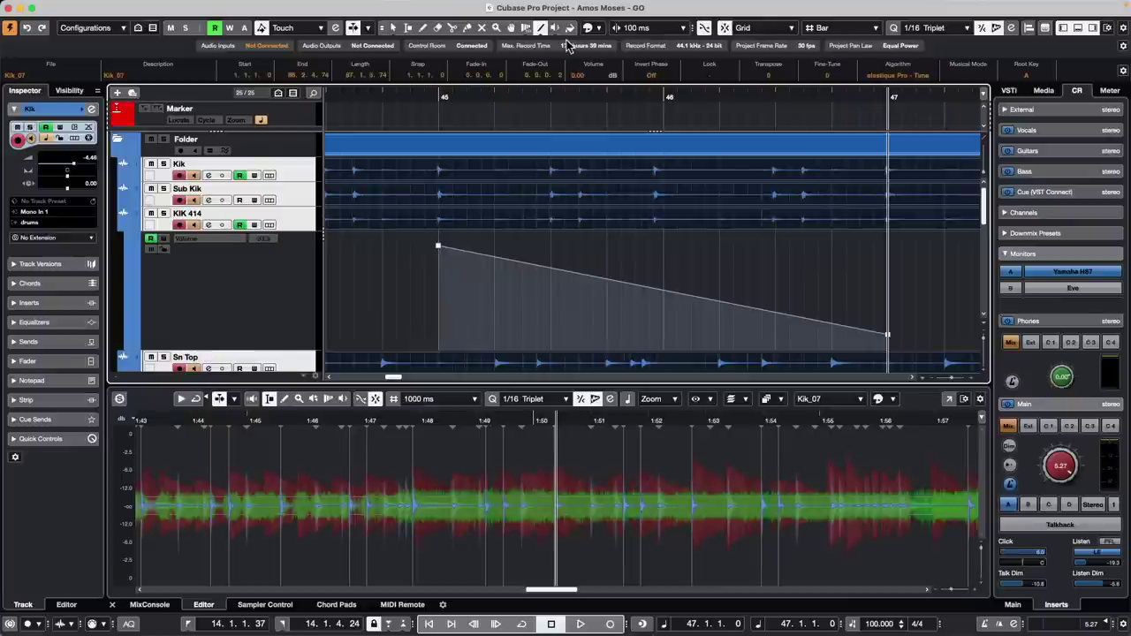
Switch the Line tool to Parabola and draw a rising volume curve from bar 45 to bar 47
click(543, 29)
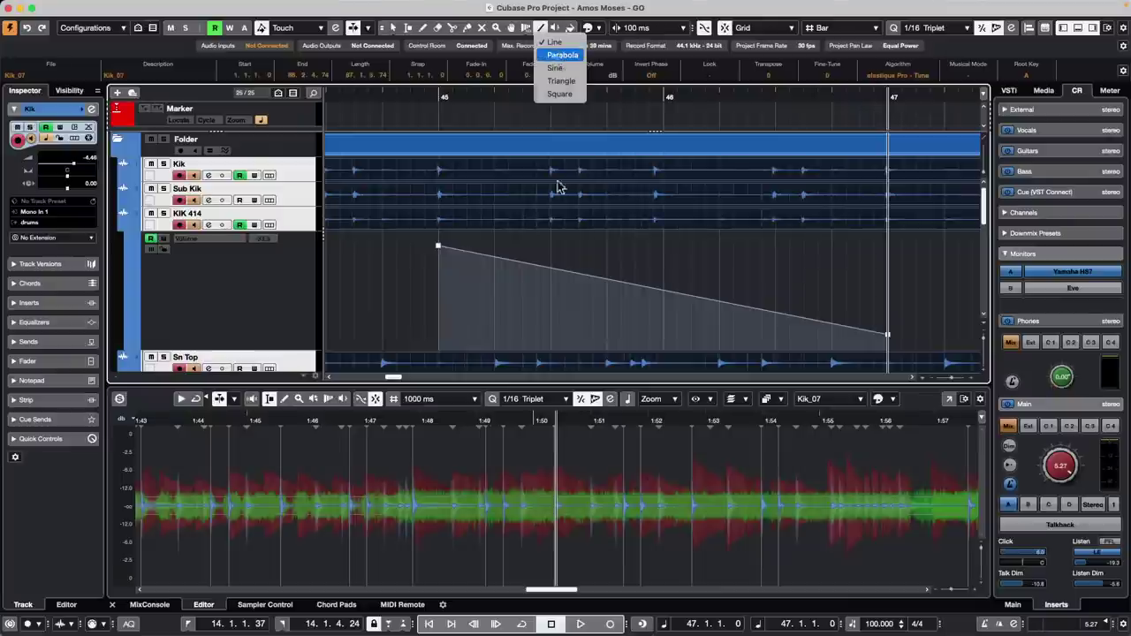
click(558, 56)
drag(510, 271, 791, 220)
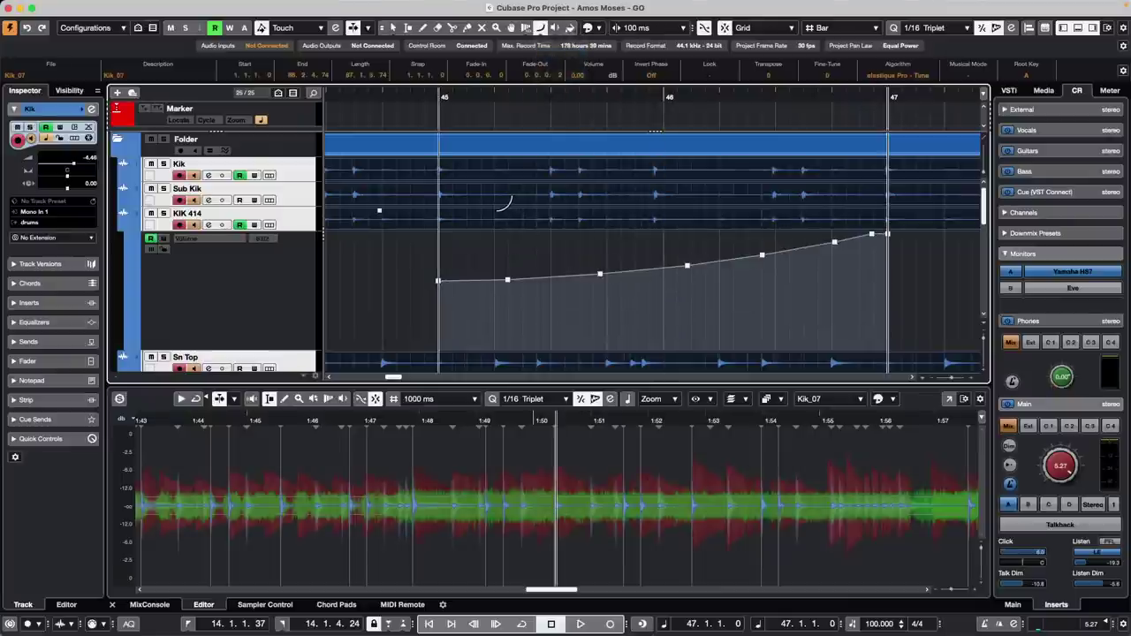
Draw more parabolic volume curves on KIK 414: a low one in bar 44, one rising over bars 47–48 and one falling over bars 48–51
click(404, 328)
drag(412, 327, 396, 281)
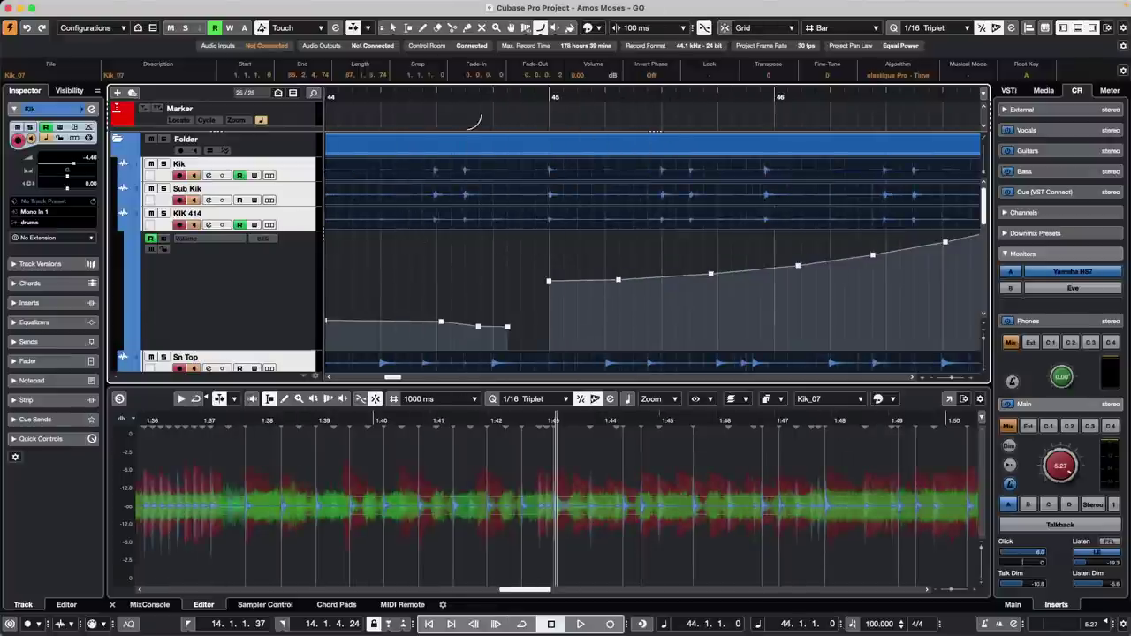
drag(459, 94, 456, 66)
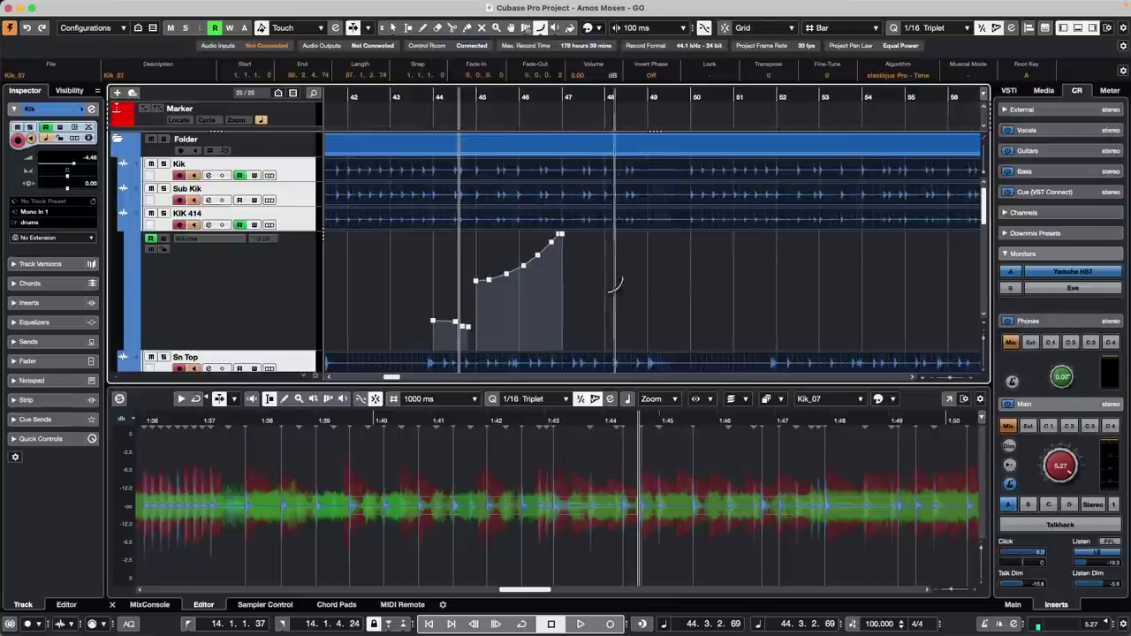
drag(564, 318, 755, 233)
drag(613, 250, 770, 326)
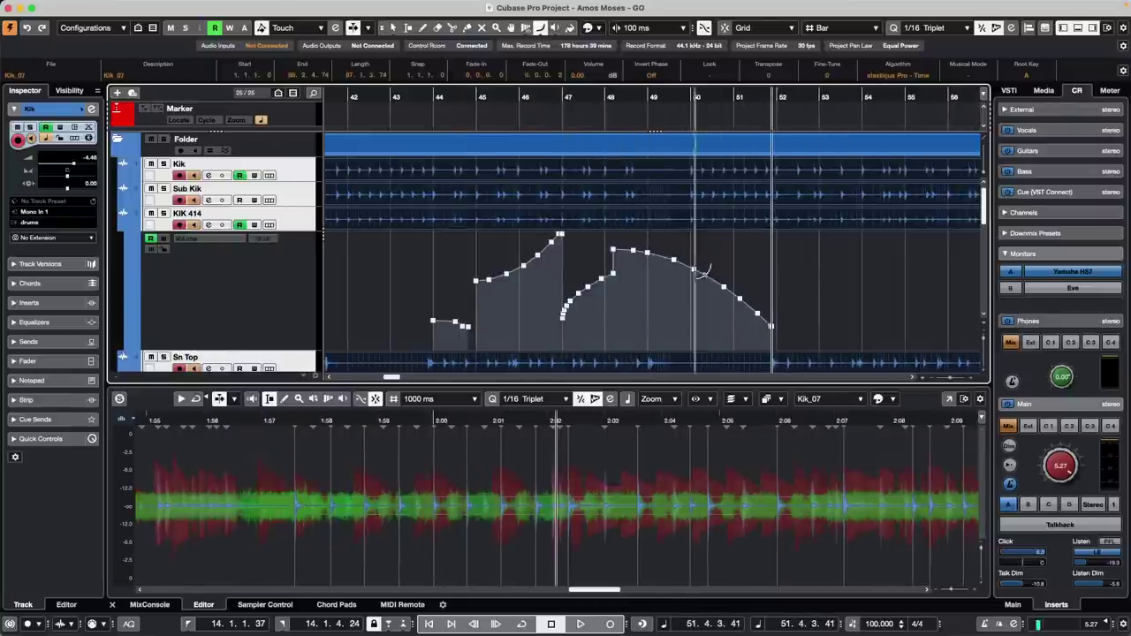
Switch the Line tool to Sine and draw a deep sine-wave volume curve on KIK 414 from bar 52 to past bar 58
click(541, 28)
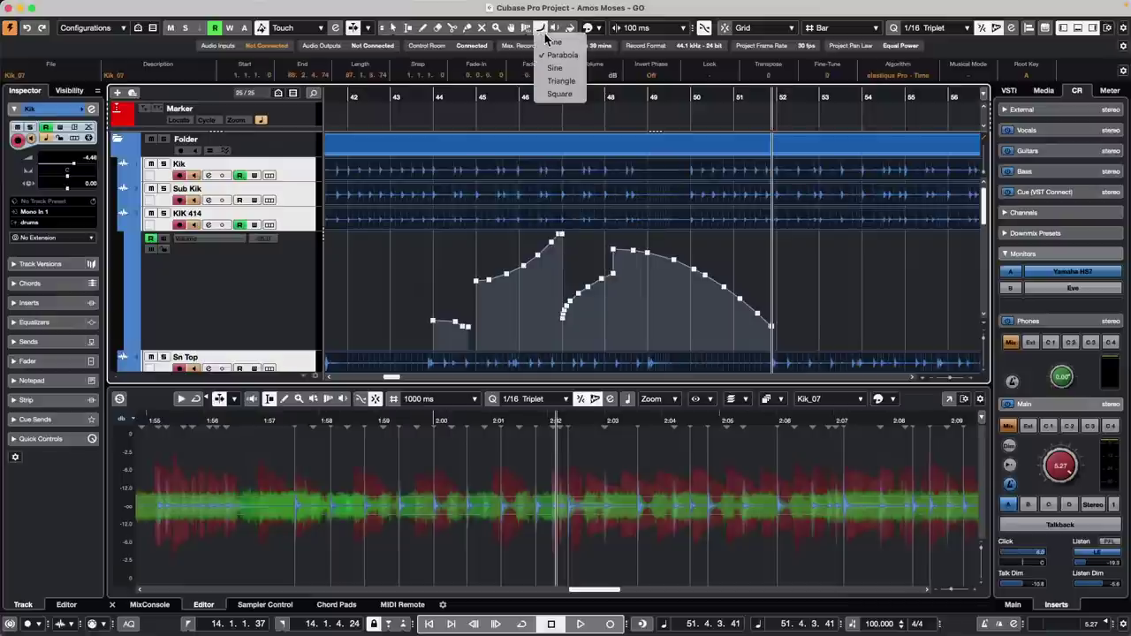
click(562, 68)
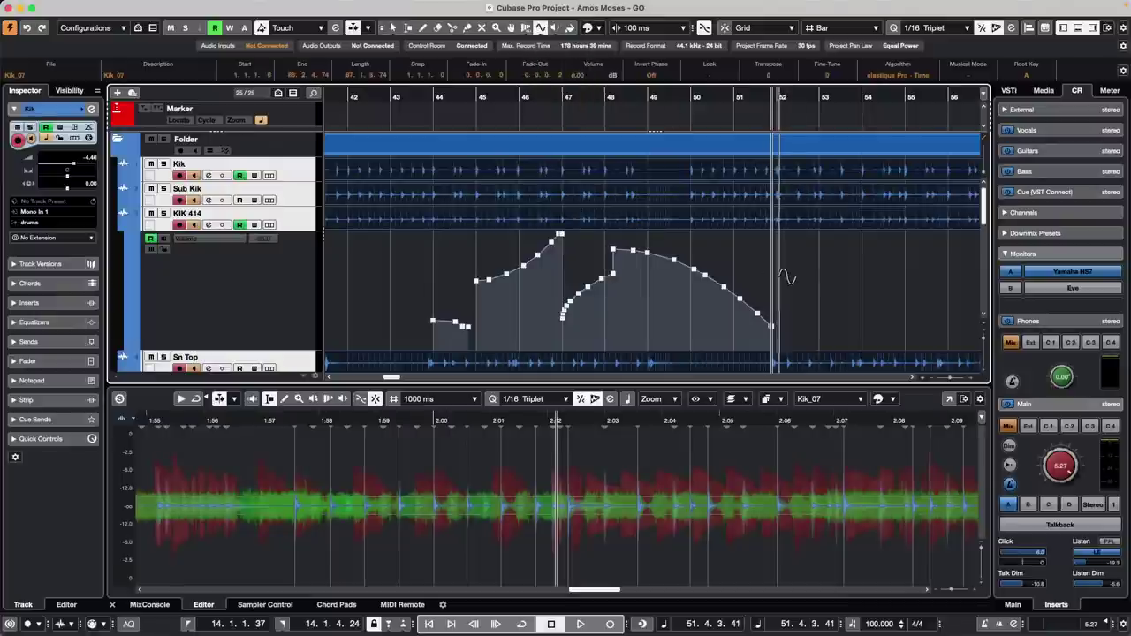
drag(844, 294, 952, 337)
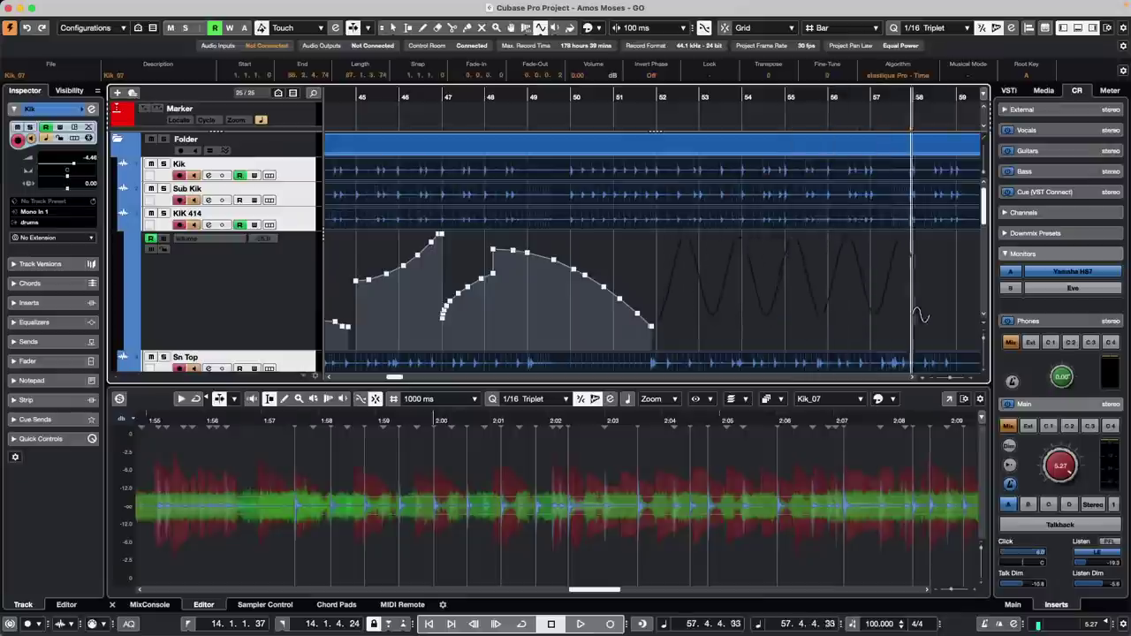
scroll(831, 368, down, 1)
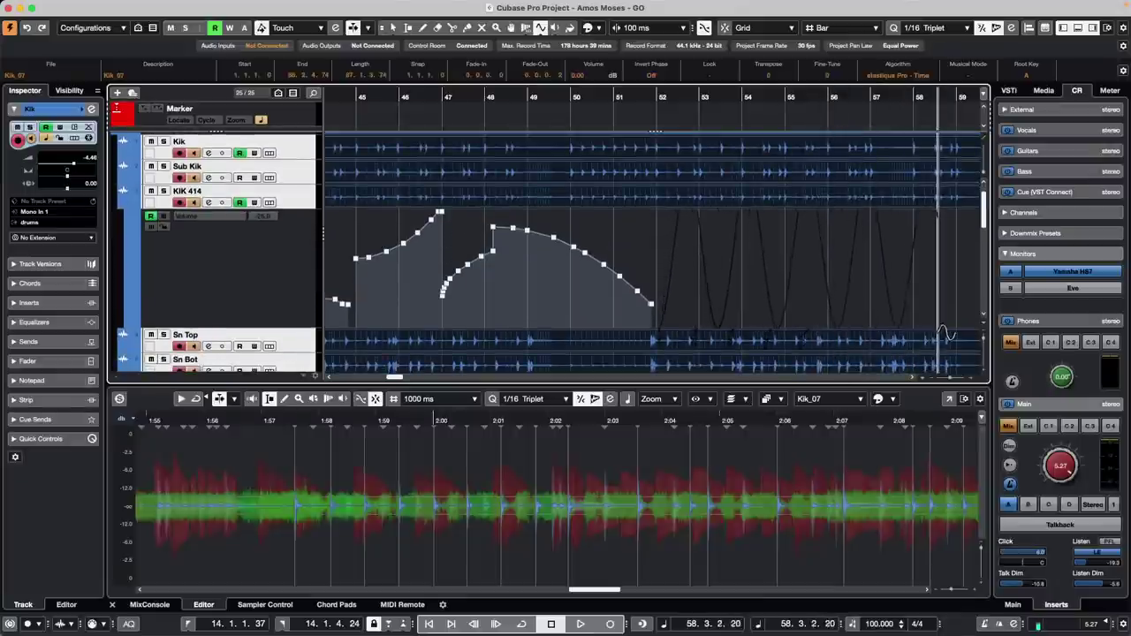
drag(979, 323, 939, 318)
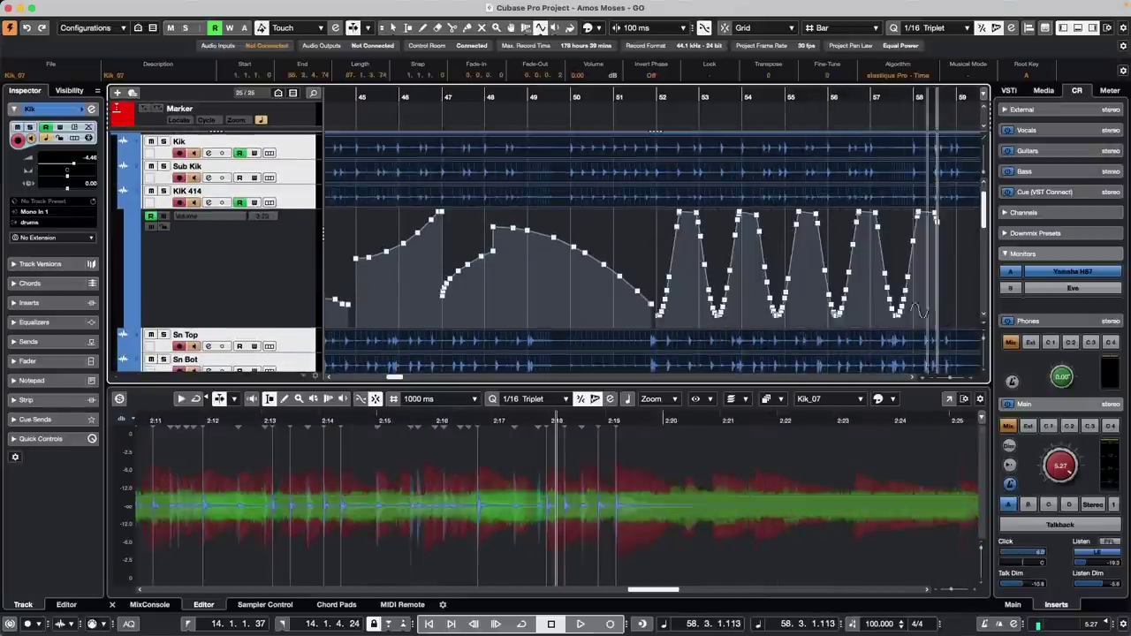
Switch the Line tool to Square and draw square volume automation on KIK 414 over bars 51–55 and from bar 61 to bar 75
click(540, 27)
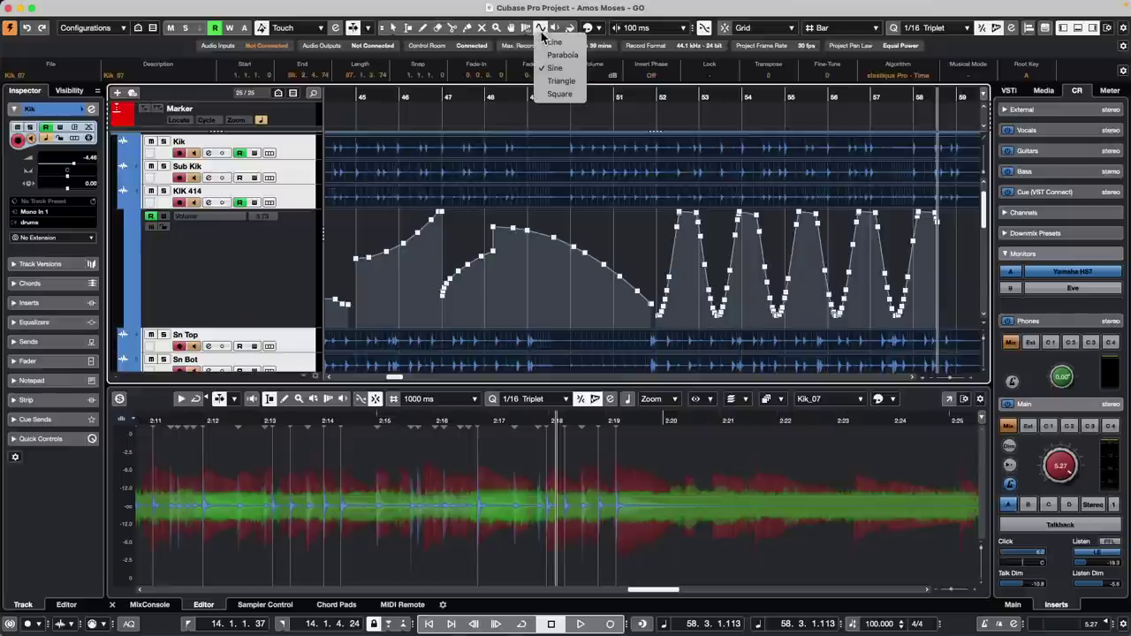
click(560, 94)
drag(619, 247, 815, 232)
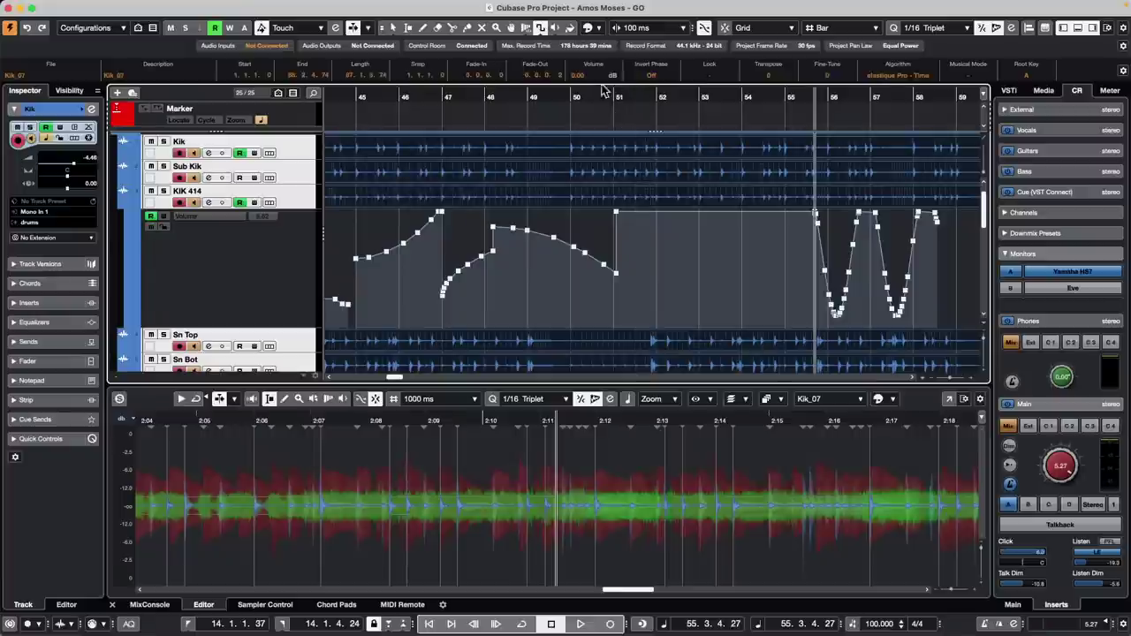
drag(597, 91, 593, 60)
drag(740, 220, 922, 317)
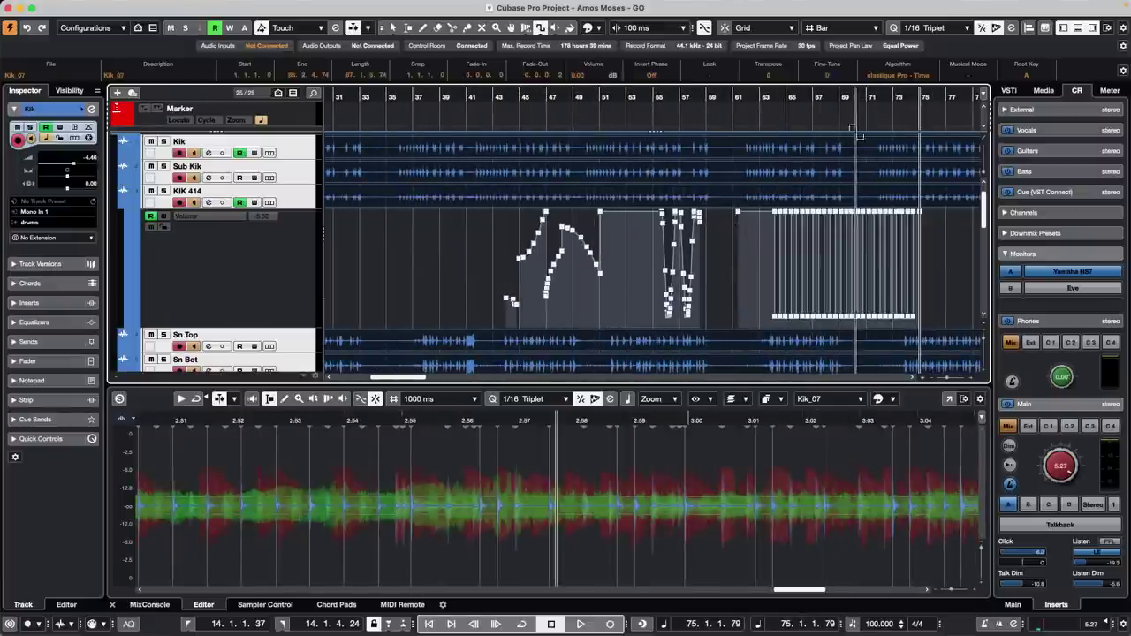
drag(804, 96, 800, 191)
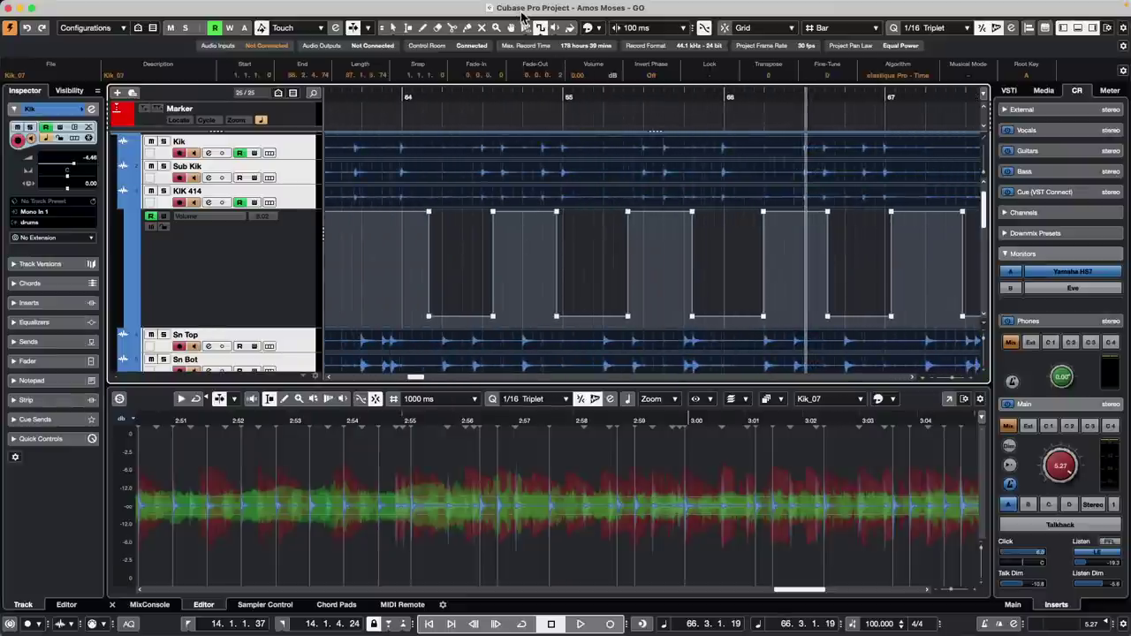
Show the lanes of KIK 414, clear the event selection, and select that track with its volume automation displayed
click(556, 29)
click(271, 202)
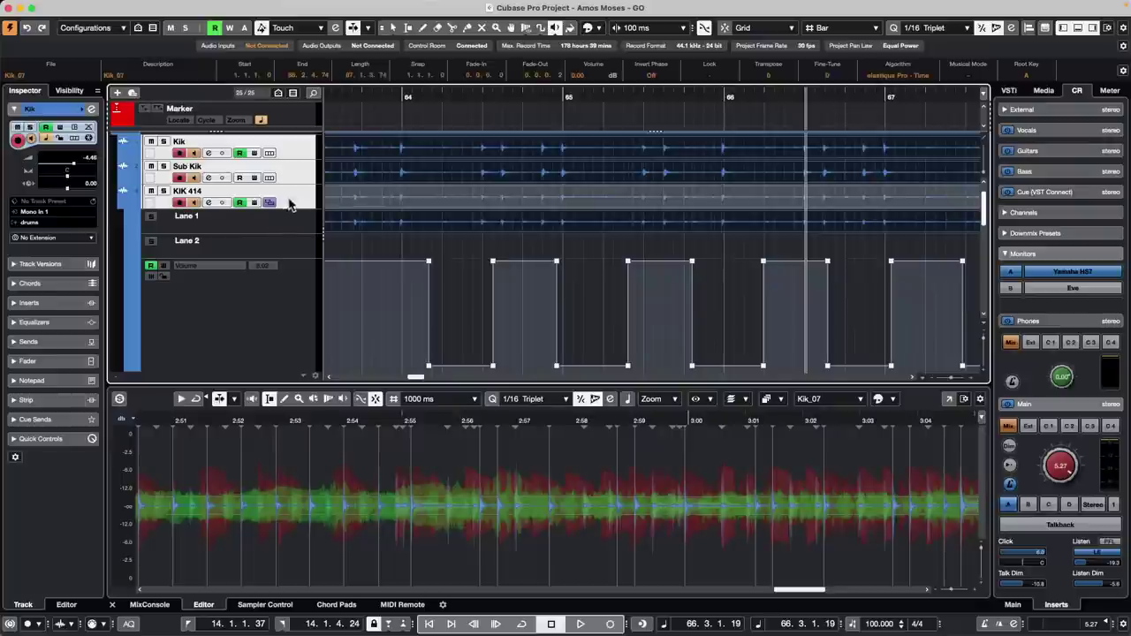
click(123, 204)
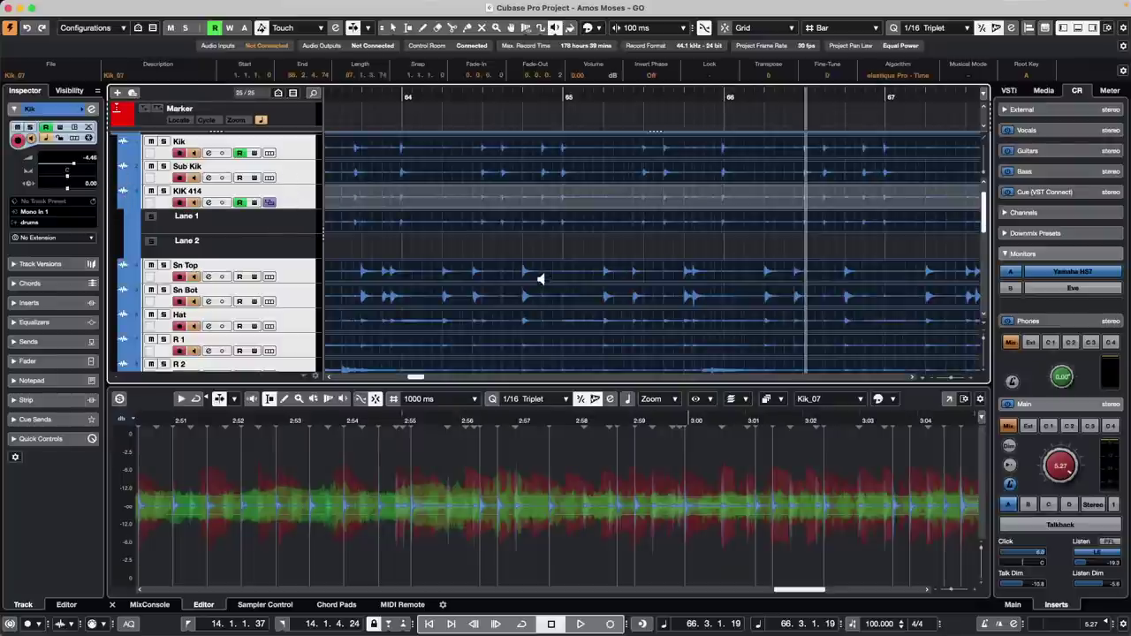
key(1)
key(super+a)
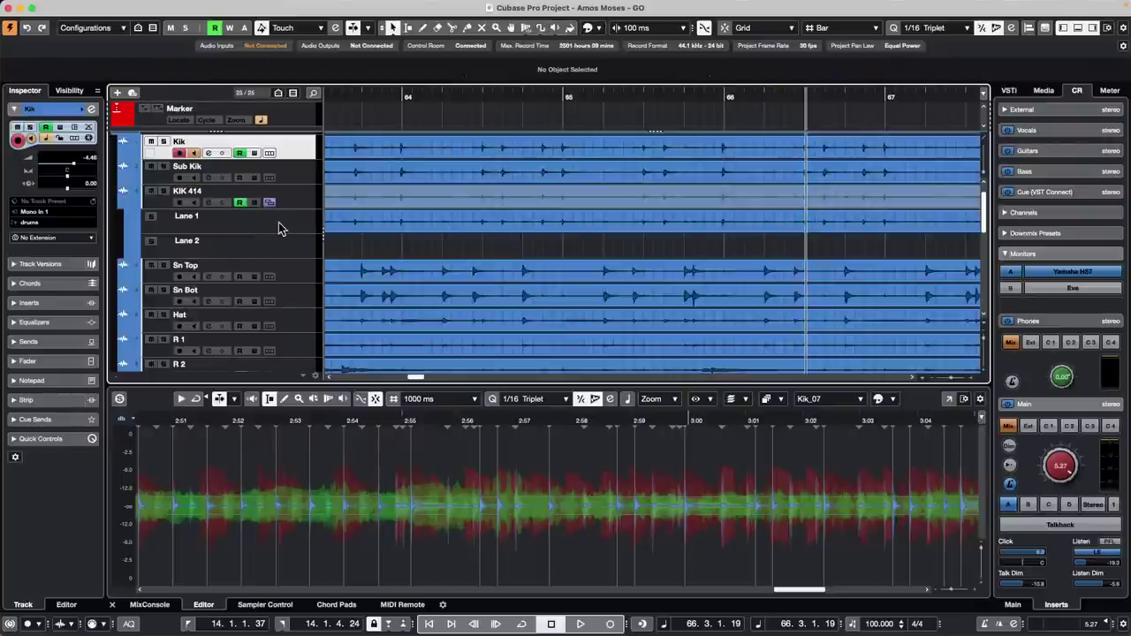
click(146, 206)
click(125, 205)
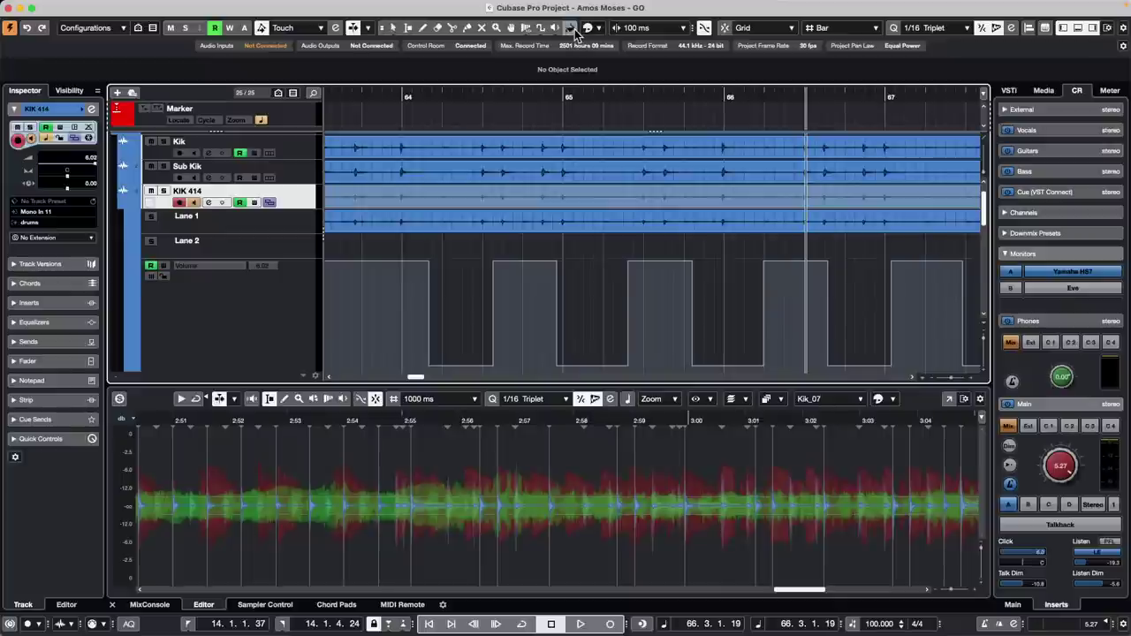
Colour the KIK 414 track orange-red with the Color tool, and change it to bright green
click(598, 29)
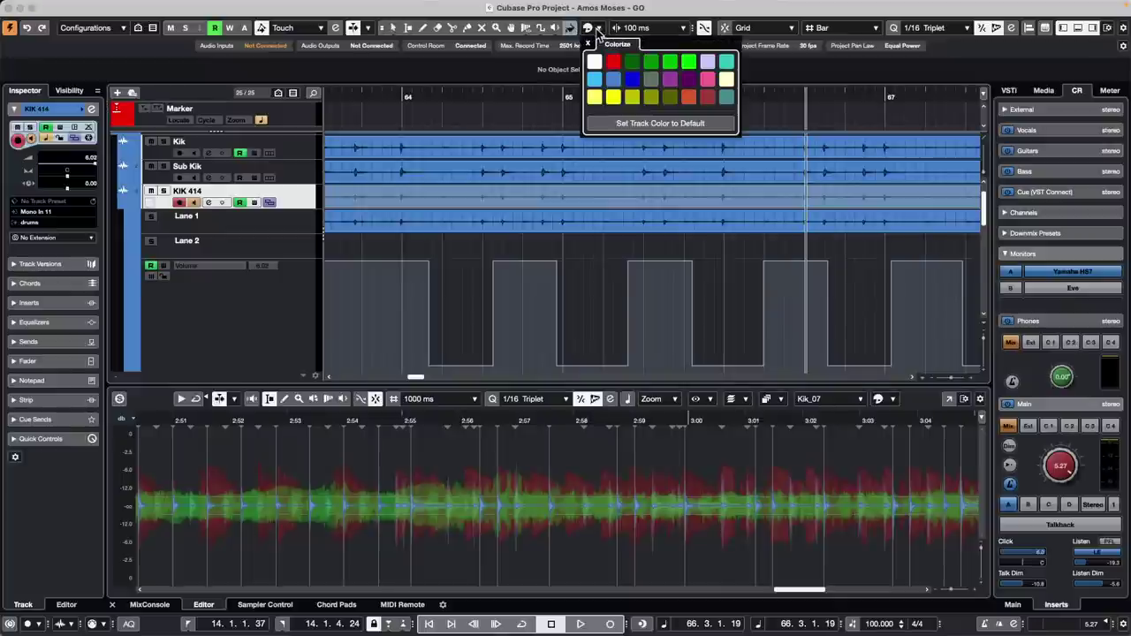
click(614, 96)
click(700, 102)
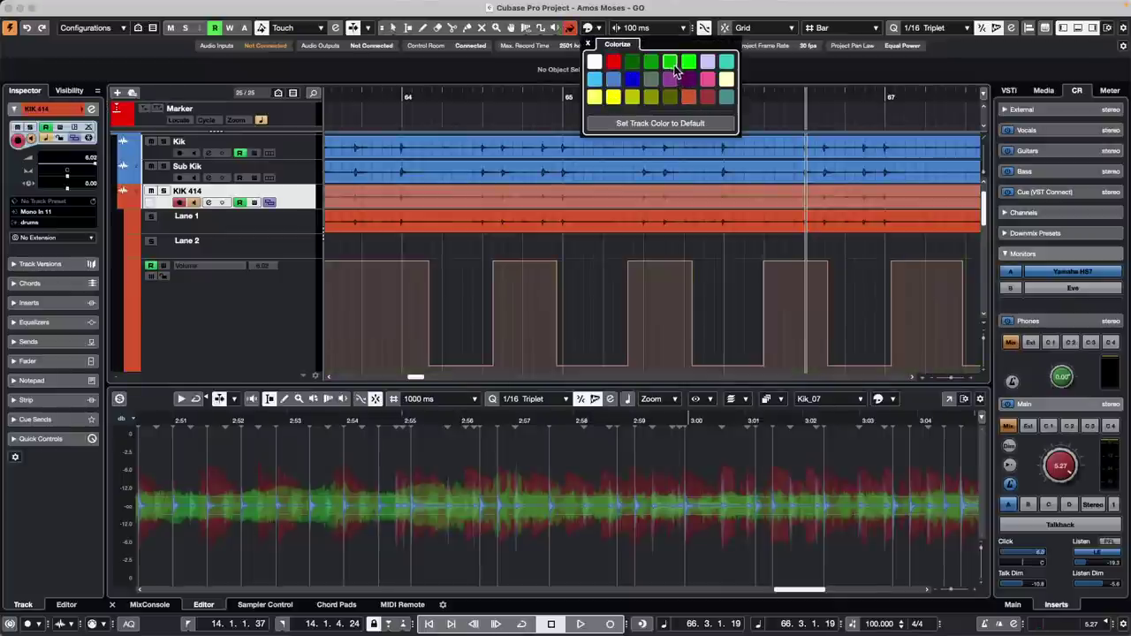
click(689, 61)
click(570, 32)
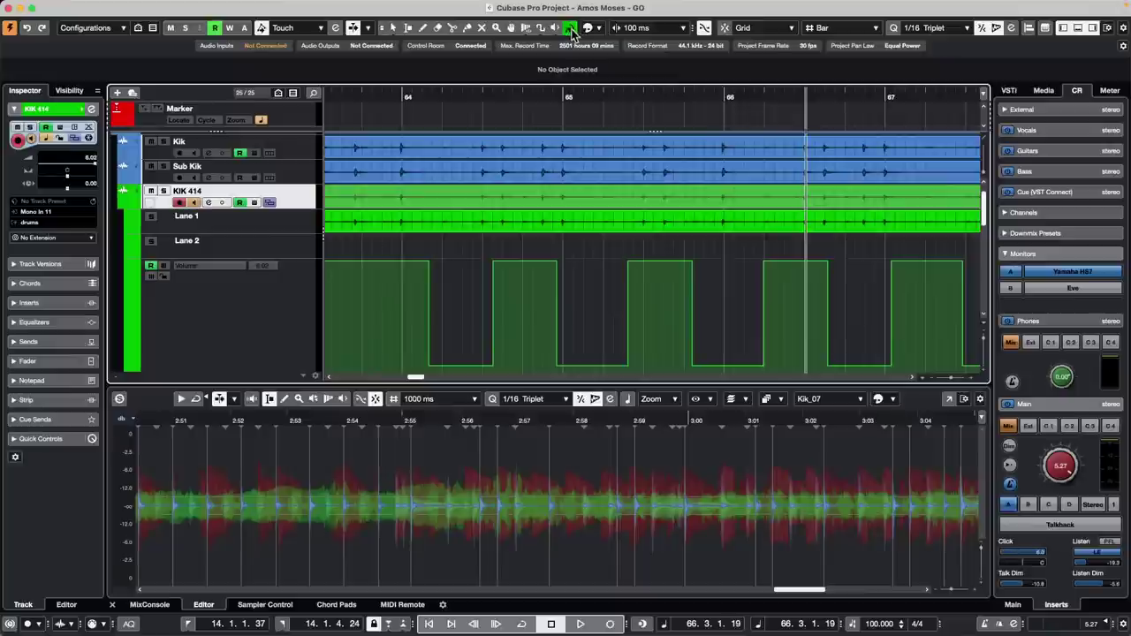
click(595, 29)
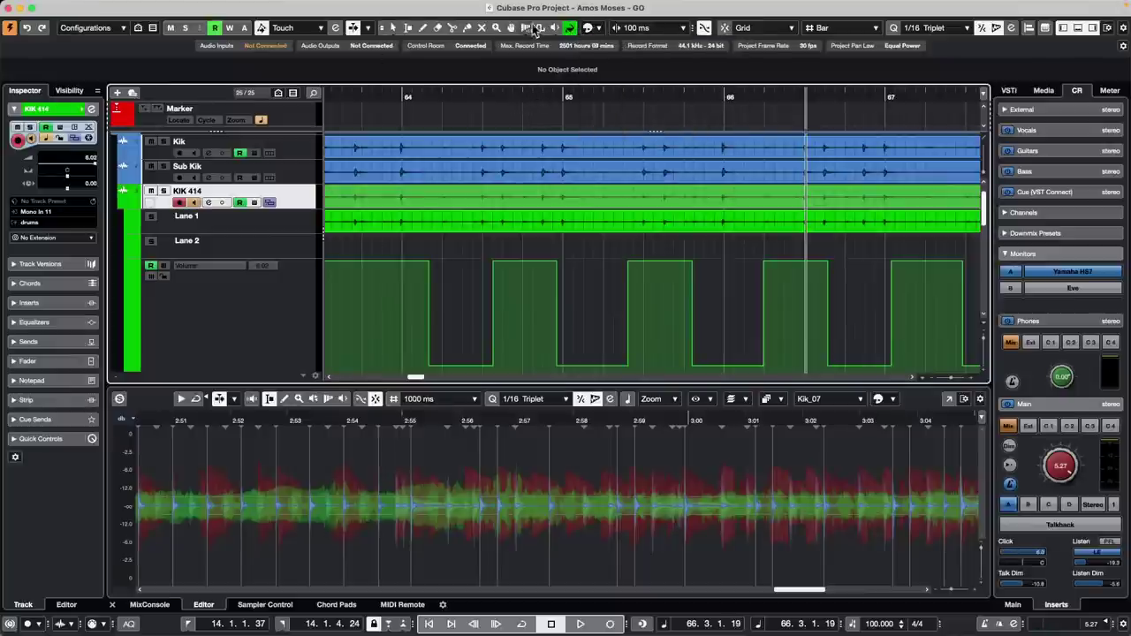
Set the Line tool back to its straight Line shape and return to the Object Selection tool
click(541, 28)
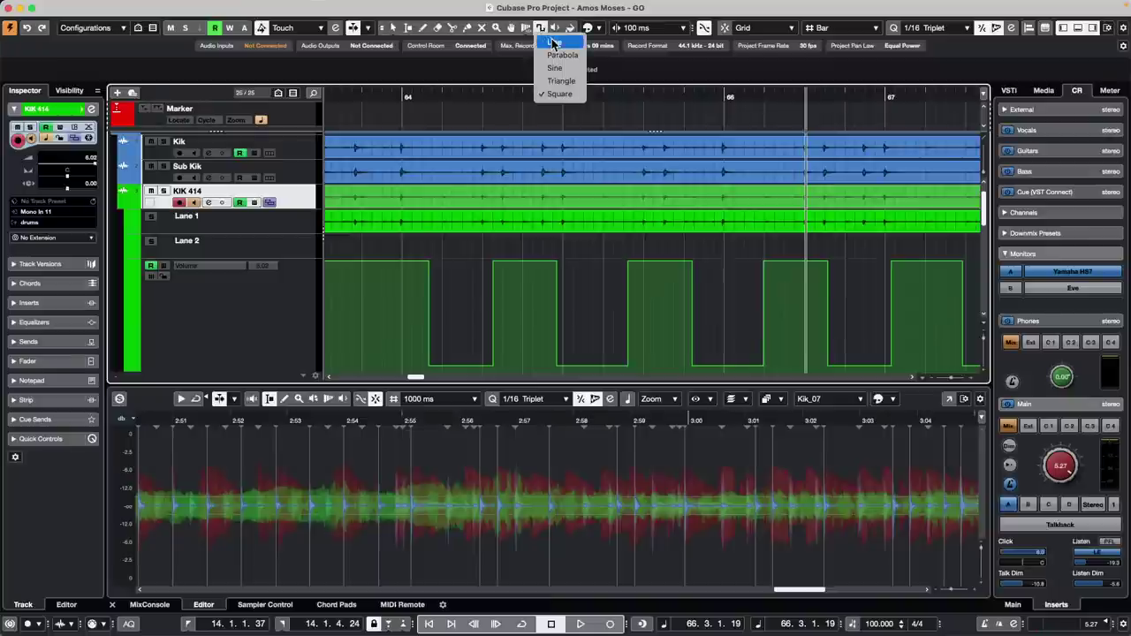
click(550, 41)
key(1)
Open the recent project jump off.cpr
mouse_move(9, 6)
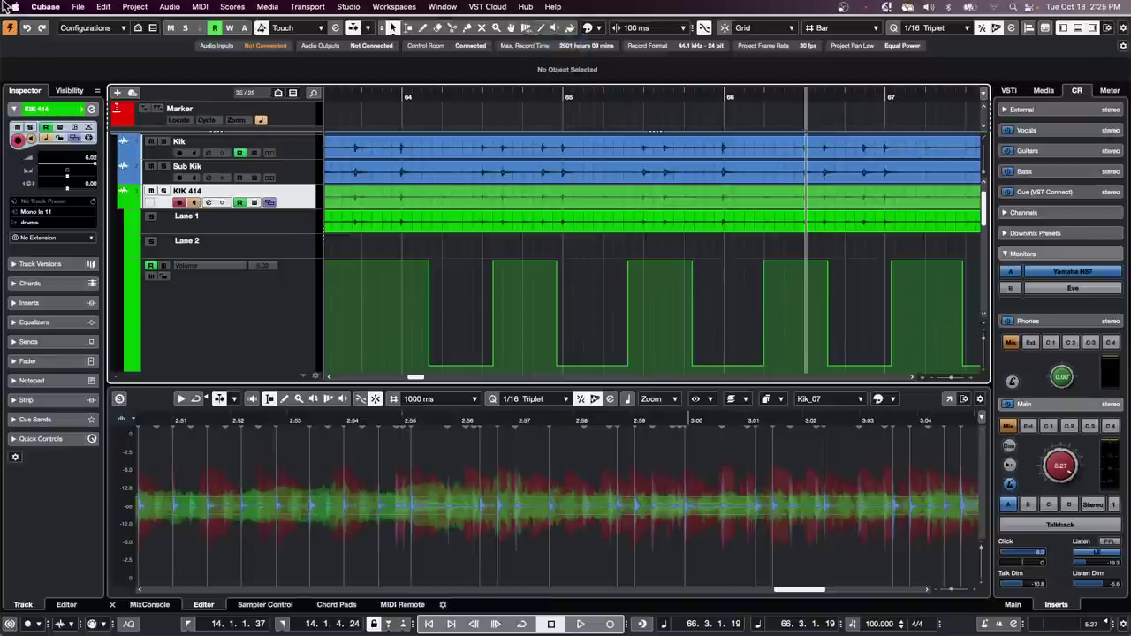
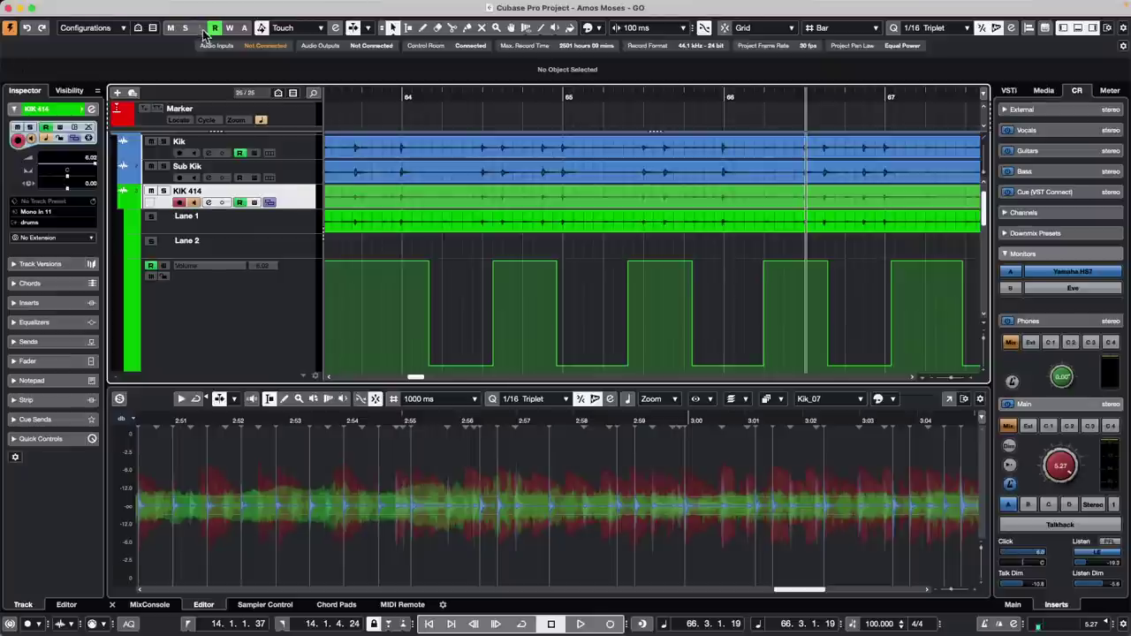
click(75, 8)
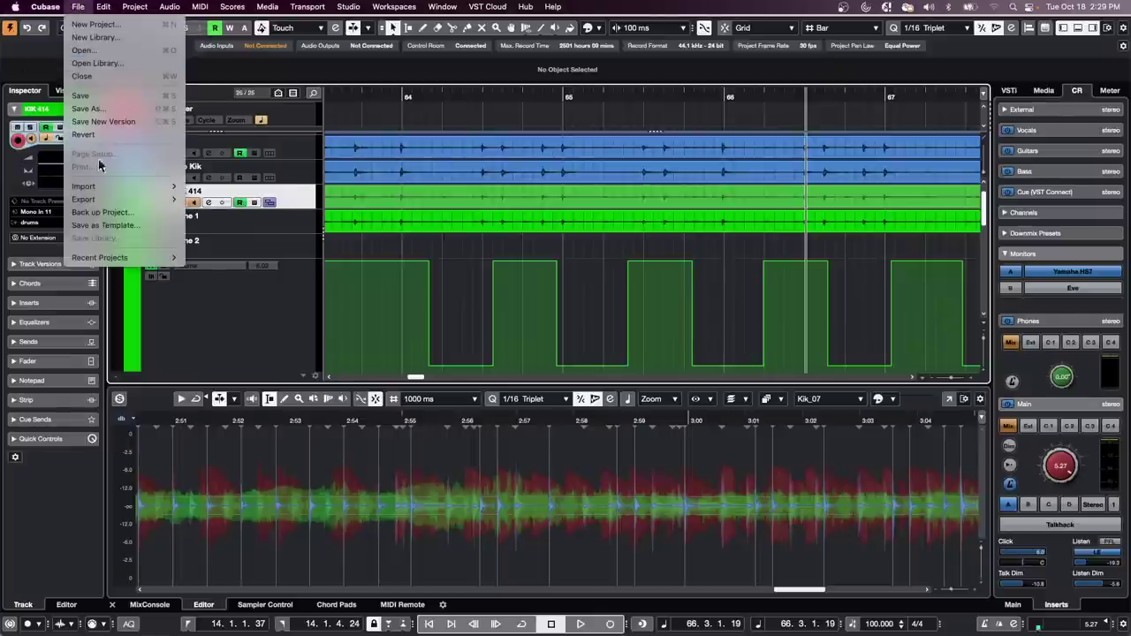
mouse_move(132, 257)
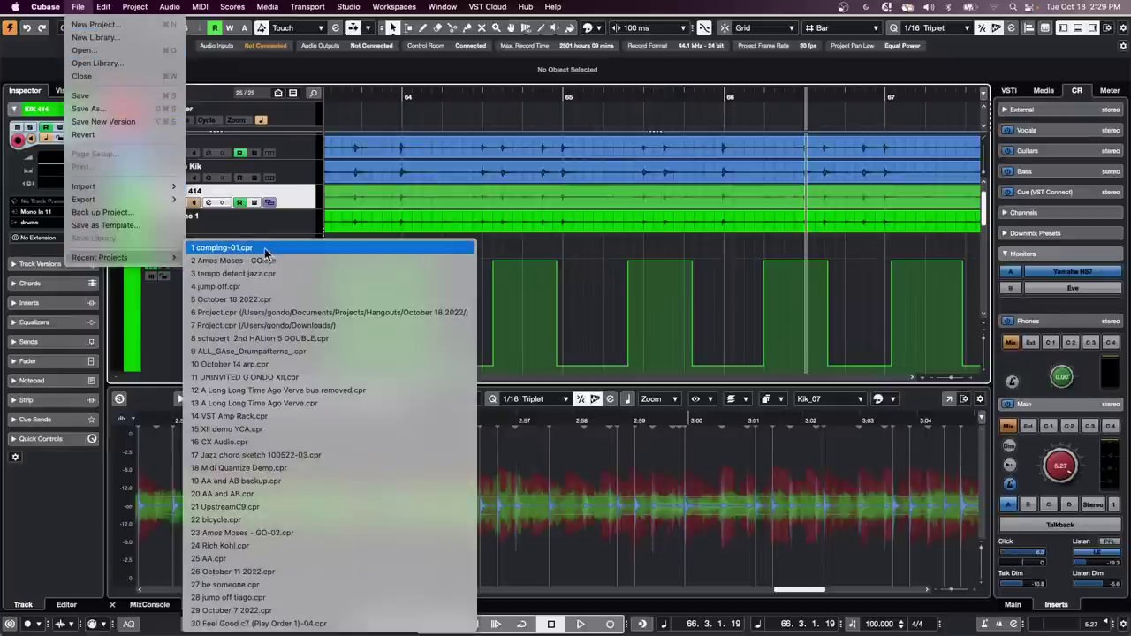
click(296, 288)
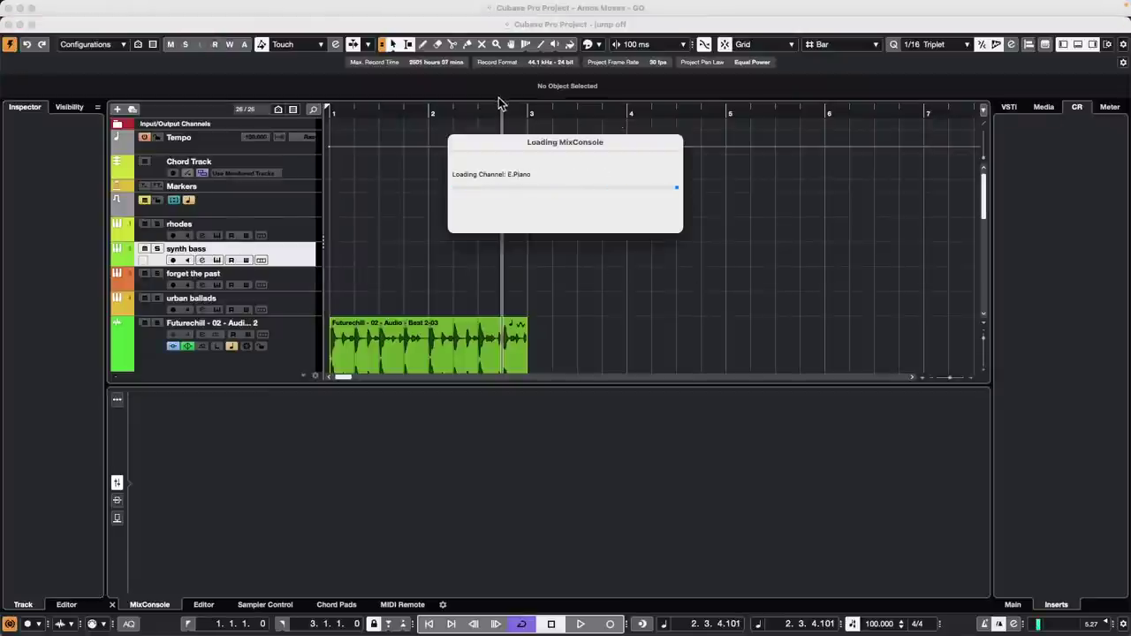
Draw a one-bar MIDI part in bar 2 of the synth bass track with the Draw tool from the pop-up toolbox
right_click(397, 253)
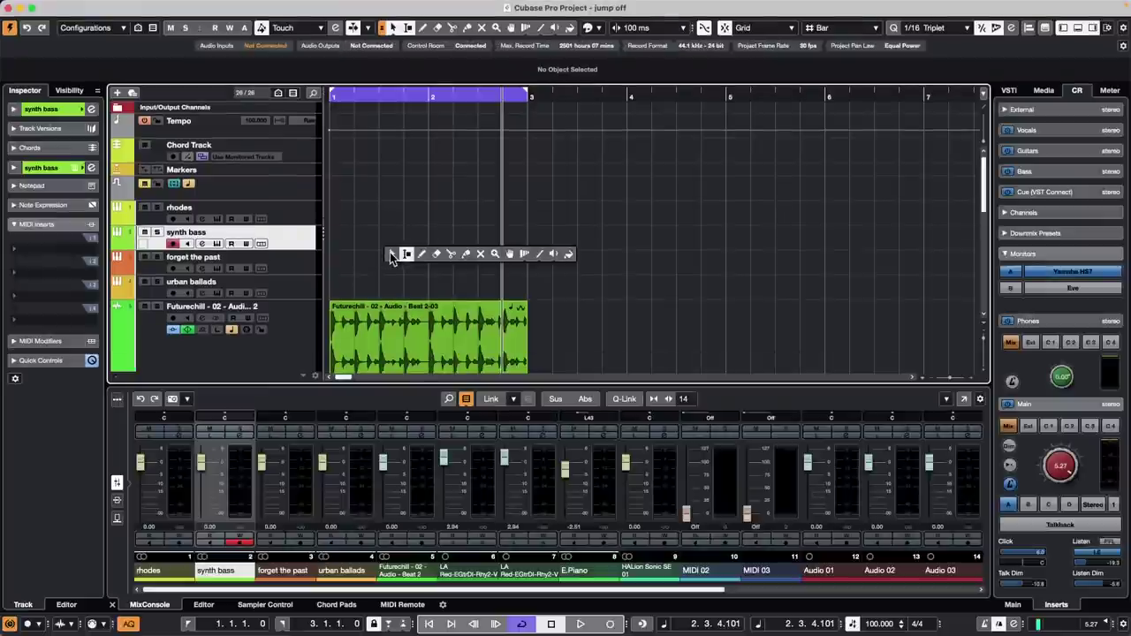
click(437, 255)
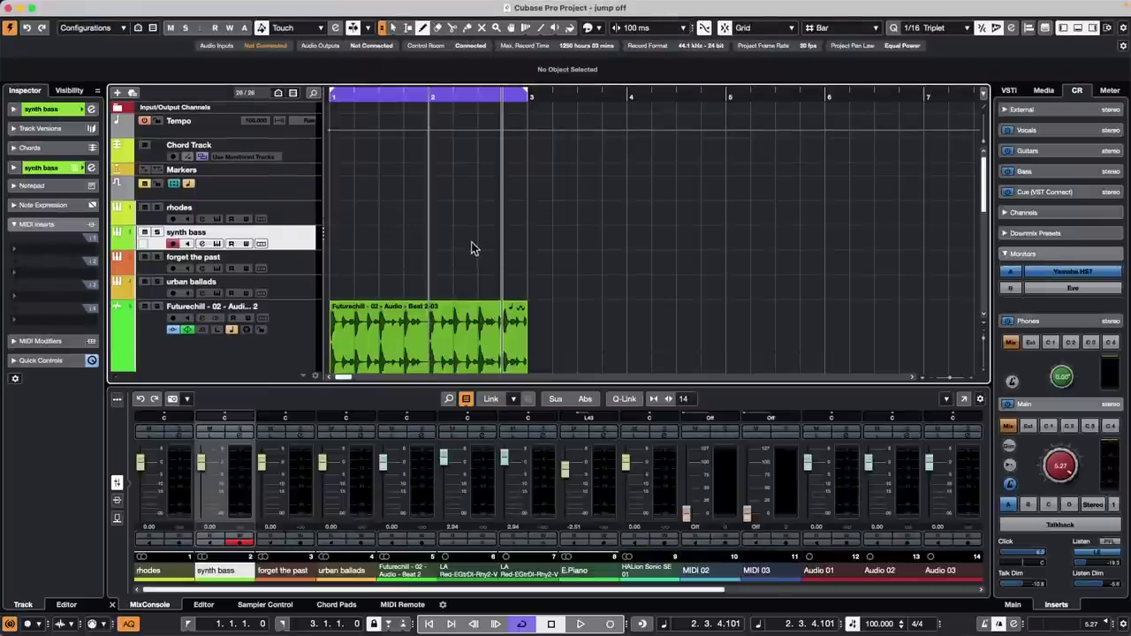
right_click(439, 241)
click(439, 241)
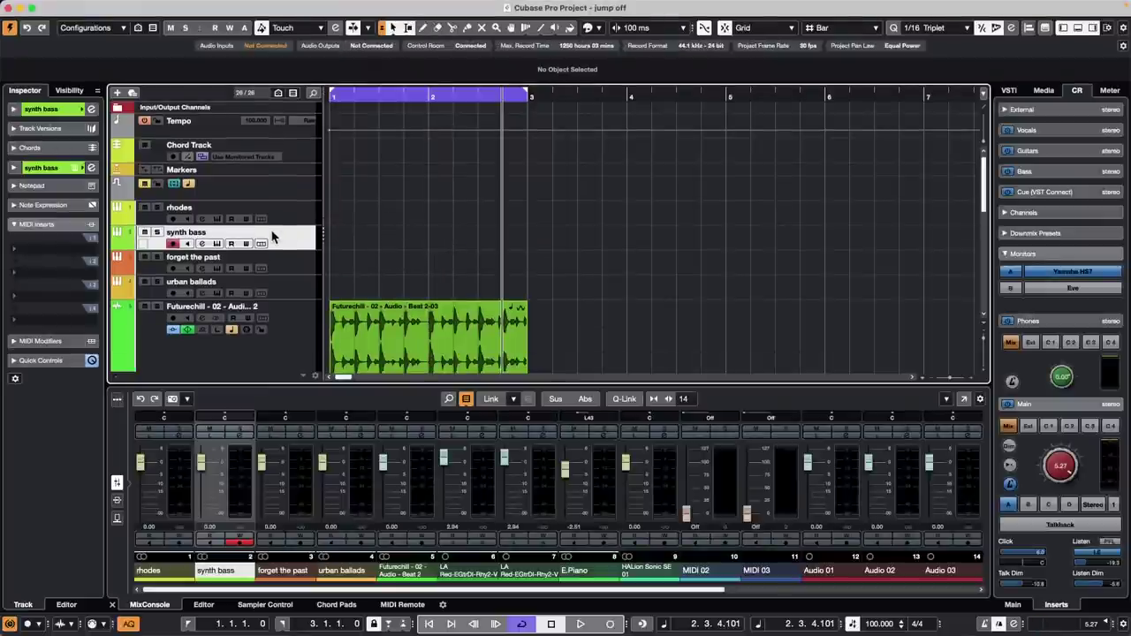
right_click(442, 245)
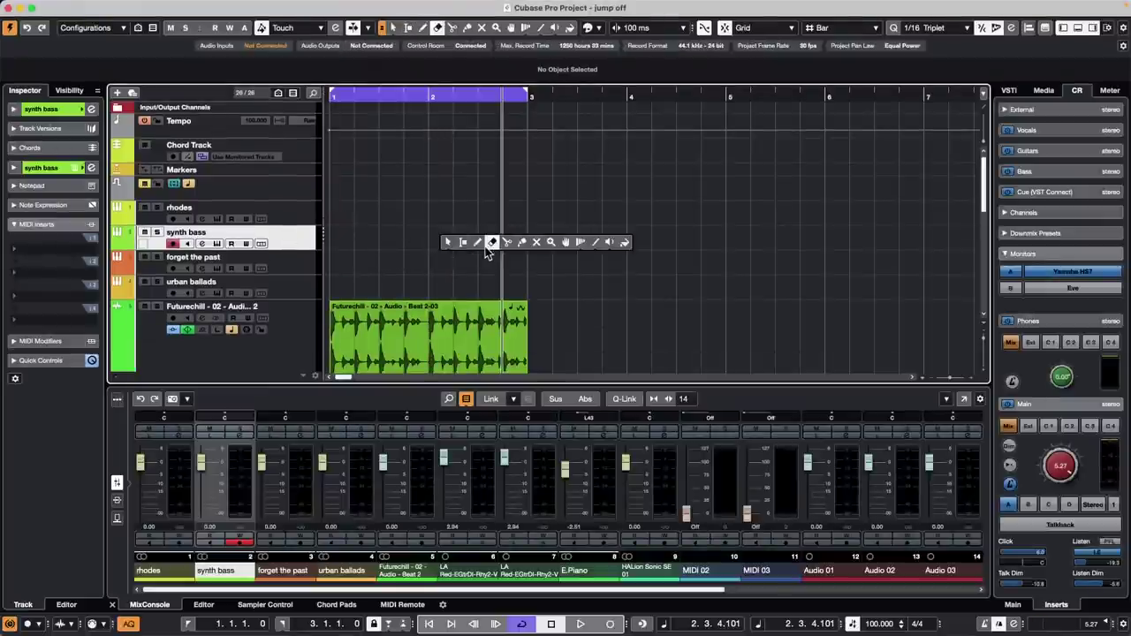
click(475, 244)
mouse_move(433, 236)
mouse_down()
mouse_move(579, 244)
mouse_move(517, 244)
mouse_up()
Open the synth bass part for editing and draw a C#3 note about two beats long from the start of bar 2
double_click(456, 251)
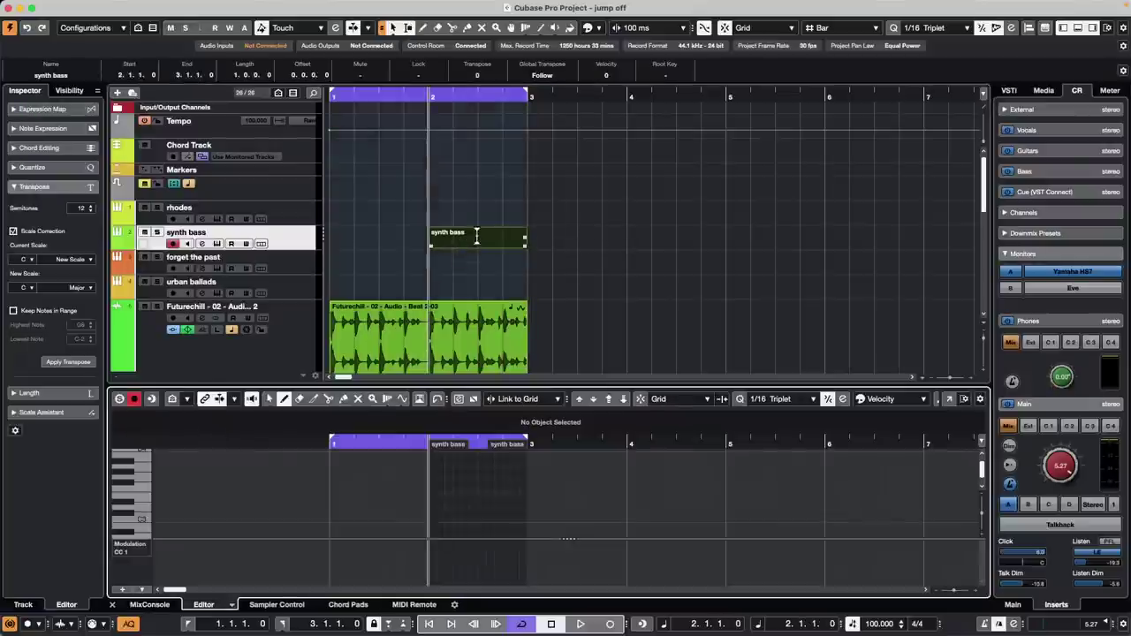
mouse_move(472, 445)
mouse_down()
mouse_move(428, 492)
mouse_move(442, 512)
mouse_move(616, 513)
mouse_up()
scroll(514, 263, down, 8)
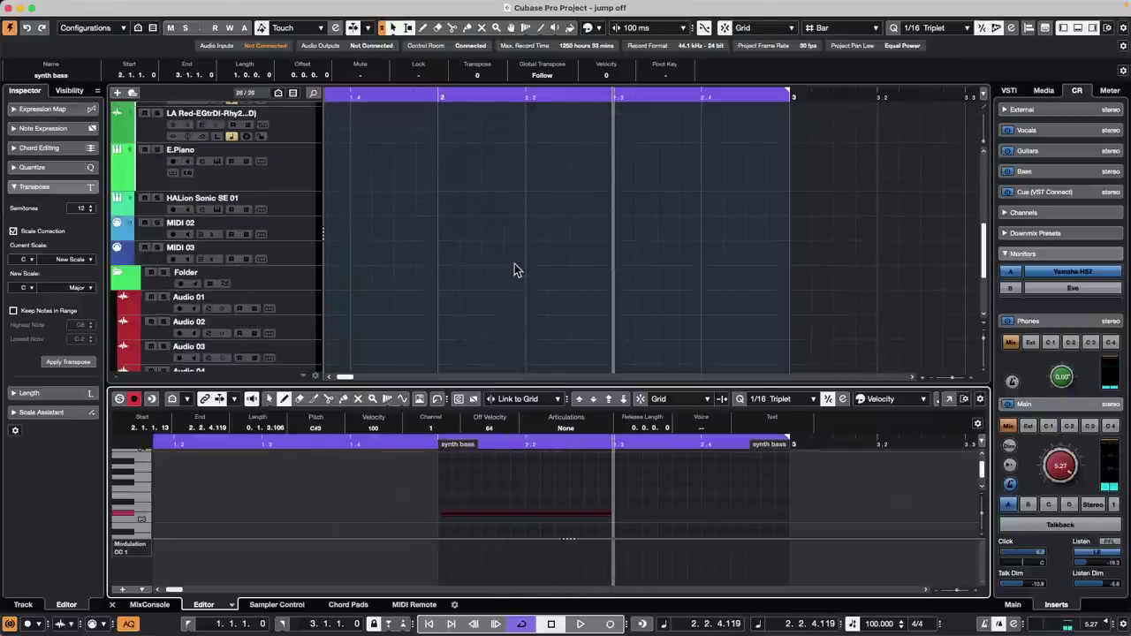
scroll(513, 267, up, 6)
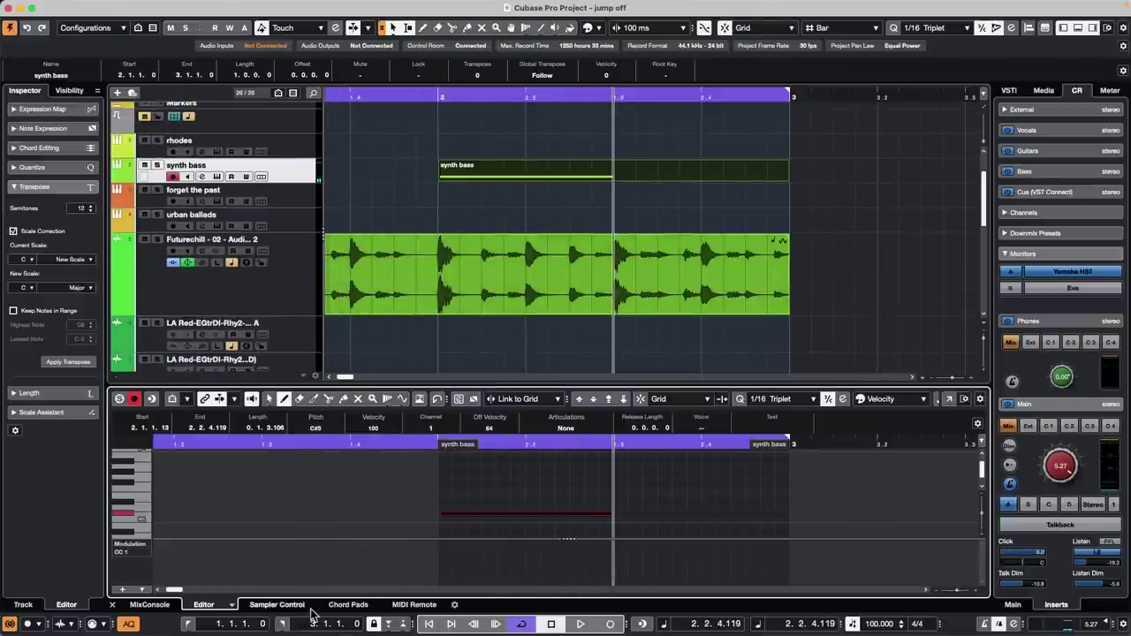
With Sampler Control displayed, set the grid type to Beat and shorten the synth bass part so it ends at 2.3.1.0
click(276, 605)
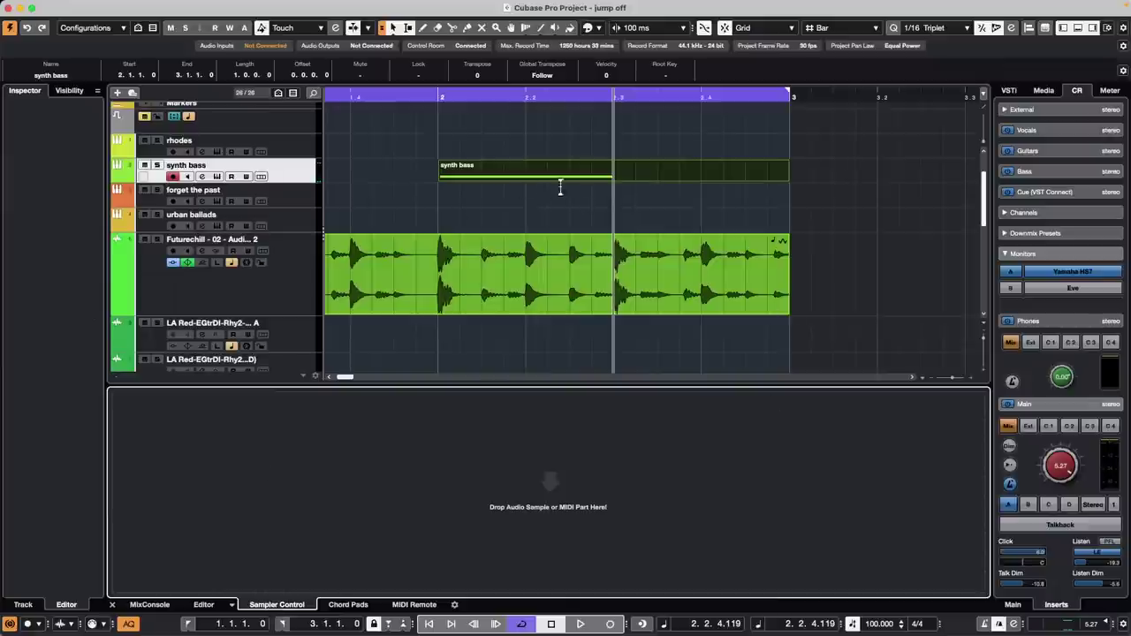
drag(784, 180, 617, 178)
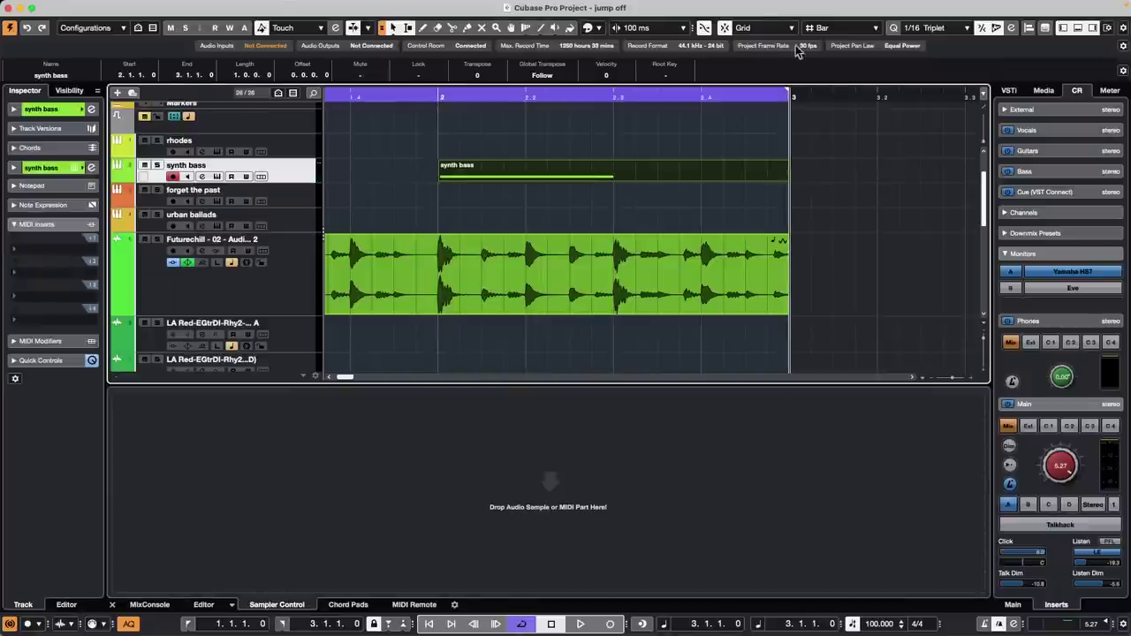
click(831, 28)
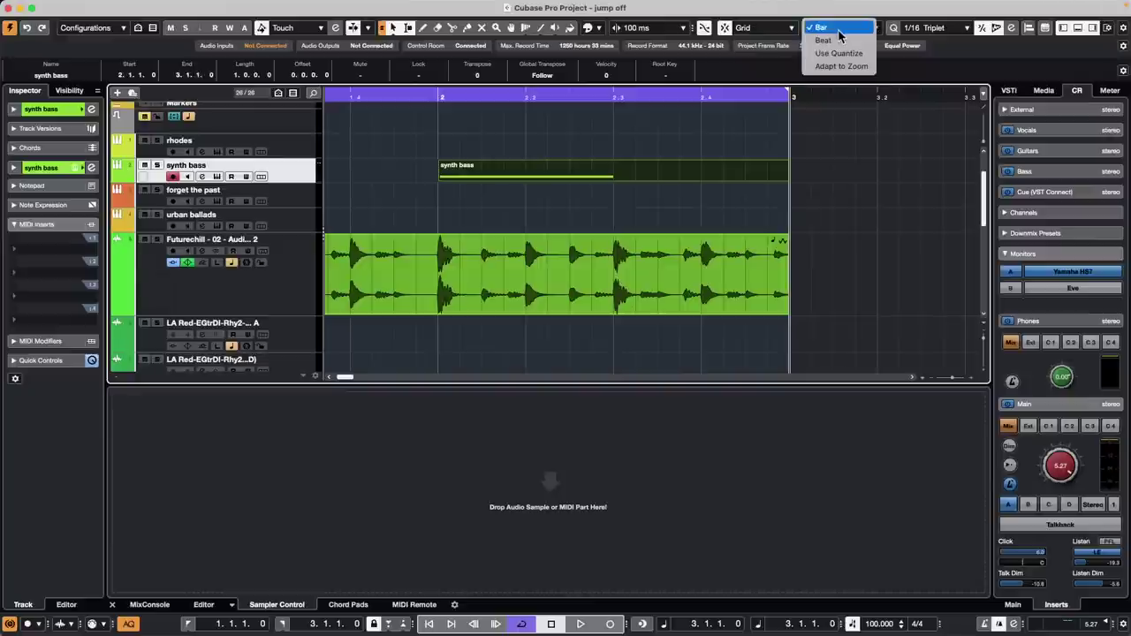
click(835, 40)
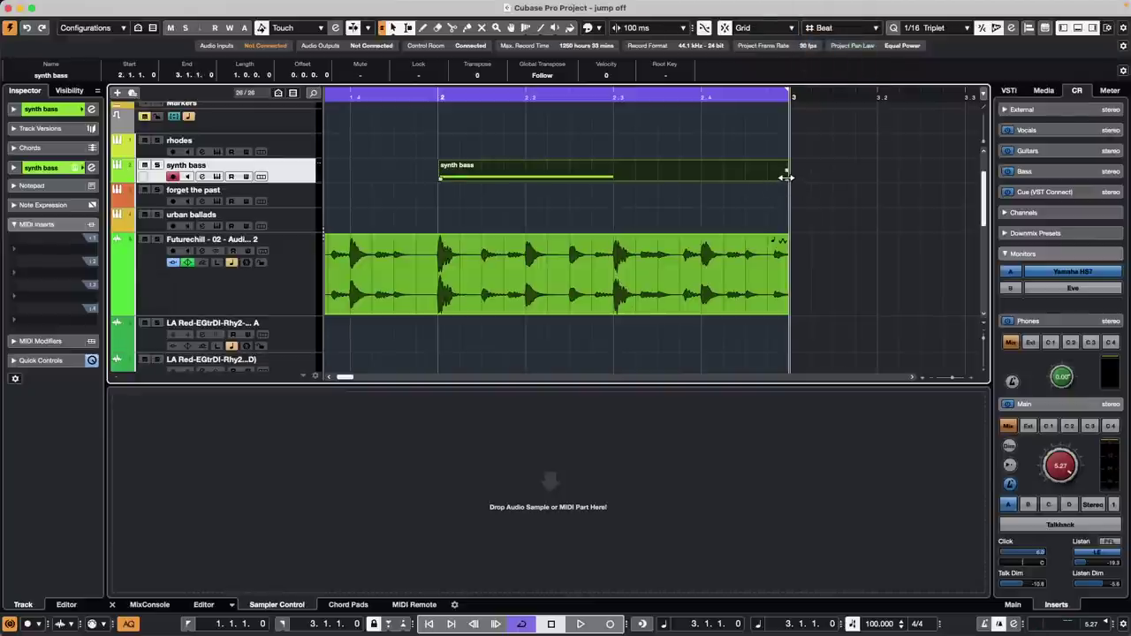
drag(788, 177, 613, 178)
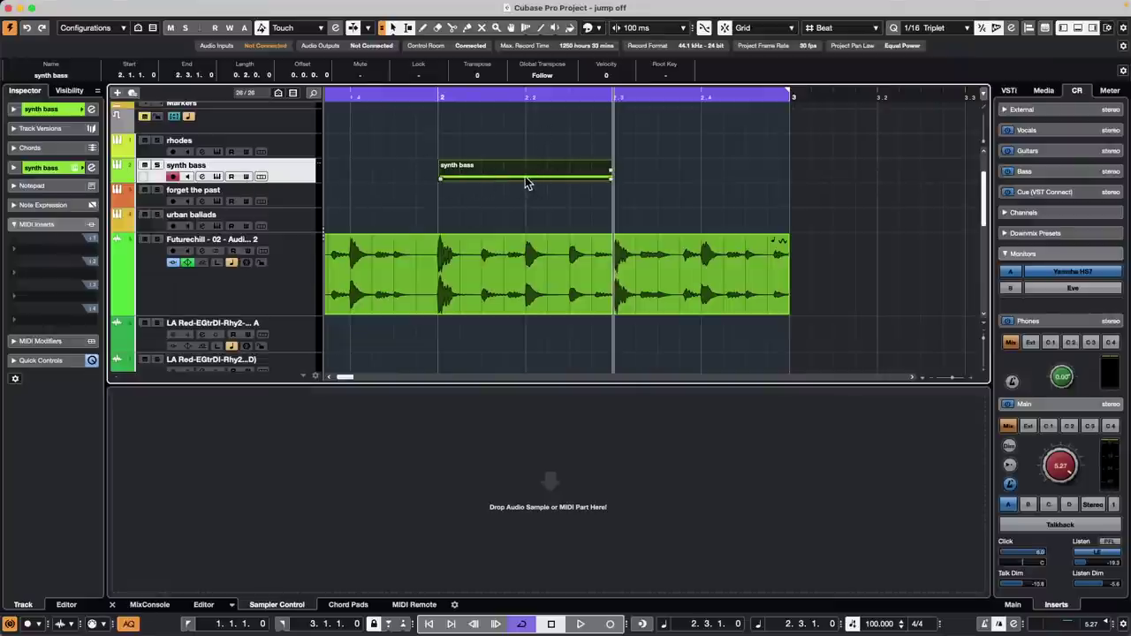
Load the synth bass MIDI part into Sampler Control and audition the sample at several lower and higher pitches
drag(527, 174, 521, 505)
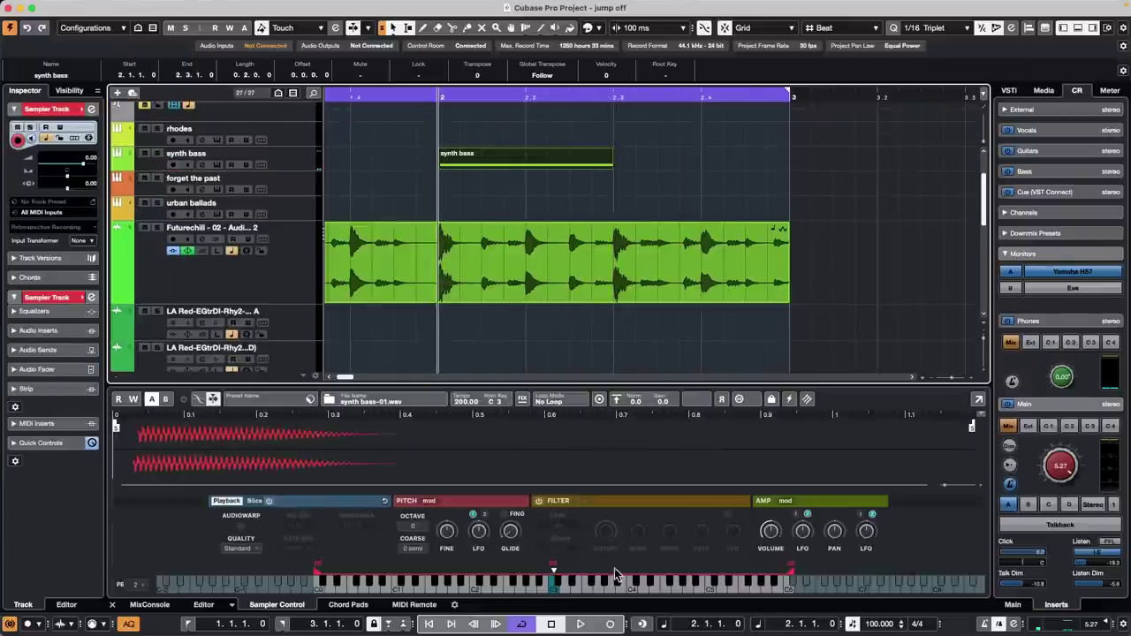
click(485, 585)
click(509, 590)
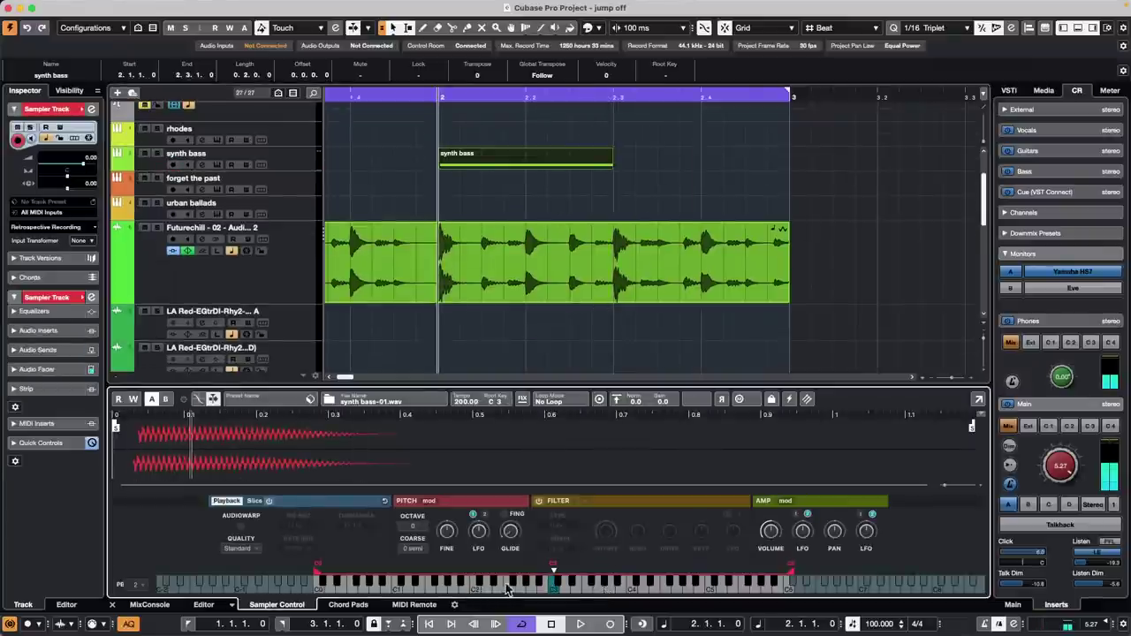
click(604, 591)
click(634, 590)
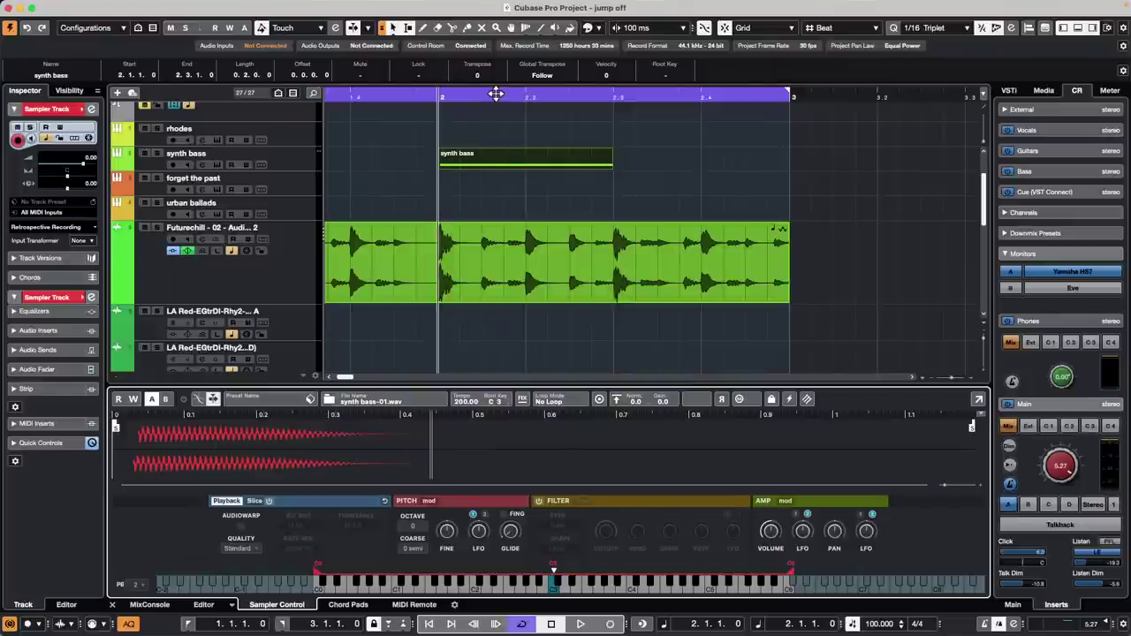
Load the E.Piano MIDI part at bar 7 into Sampler Control and audition the sample at several pitches
drag(496, 94, 471, 61)
scroll(465, 218, down, 3)
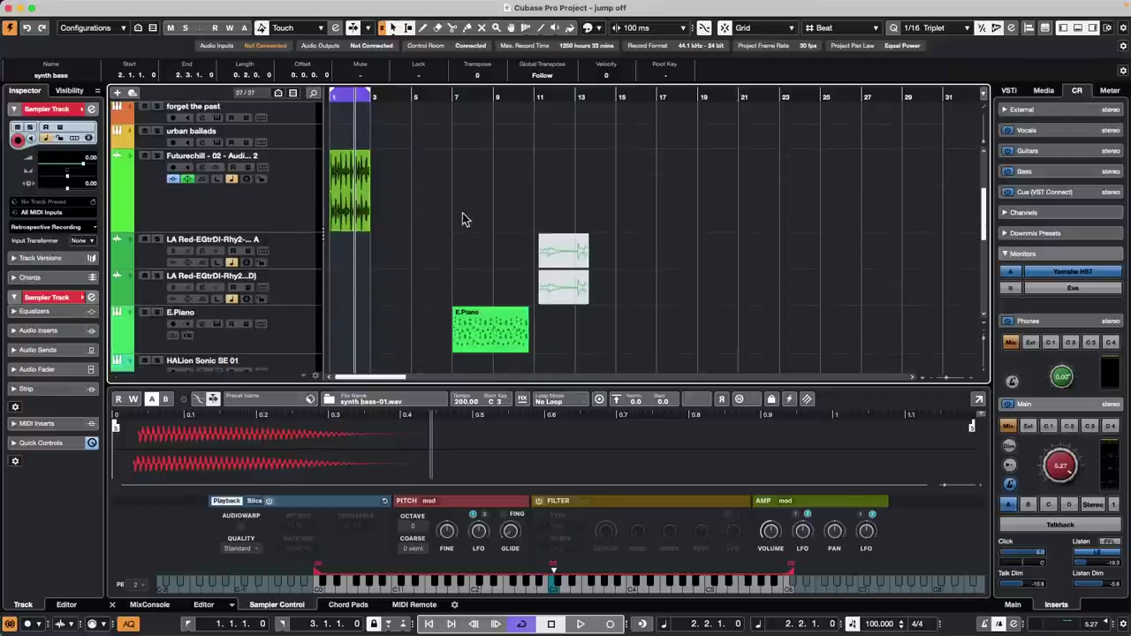
click(483, 340)
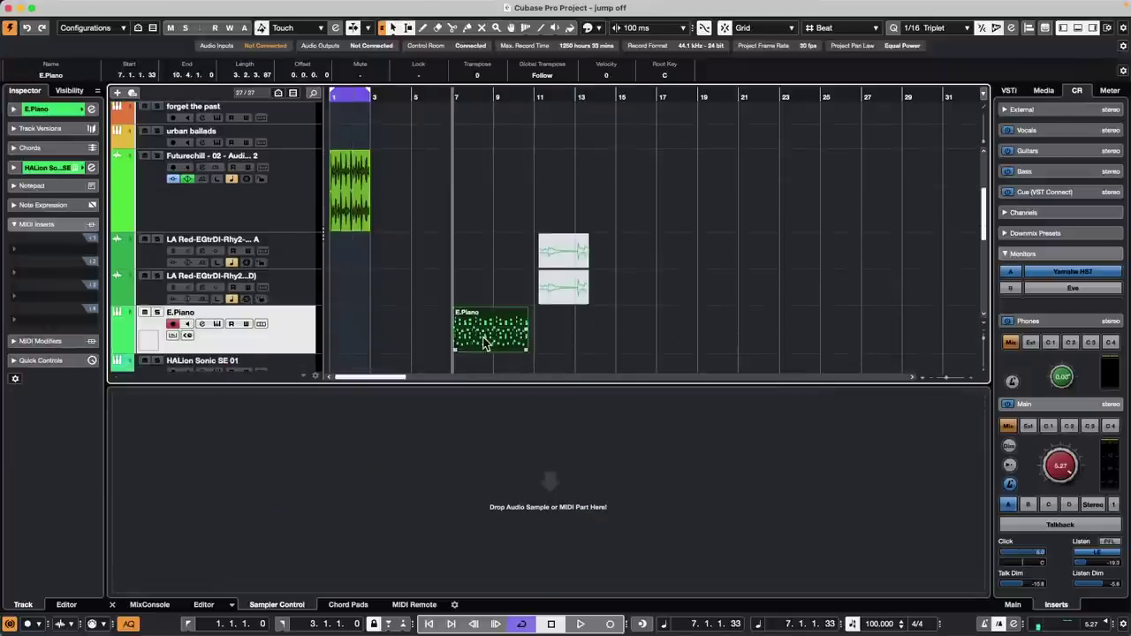
drag(483, 338, 530, 505)
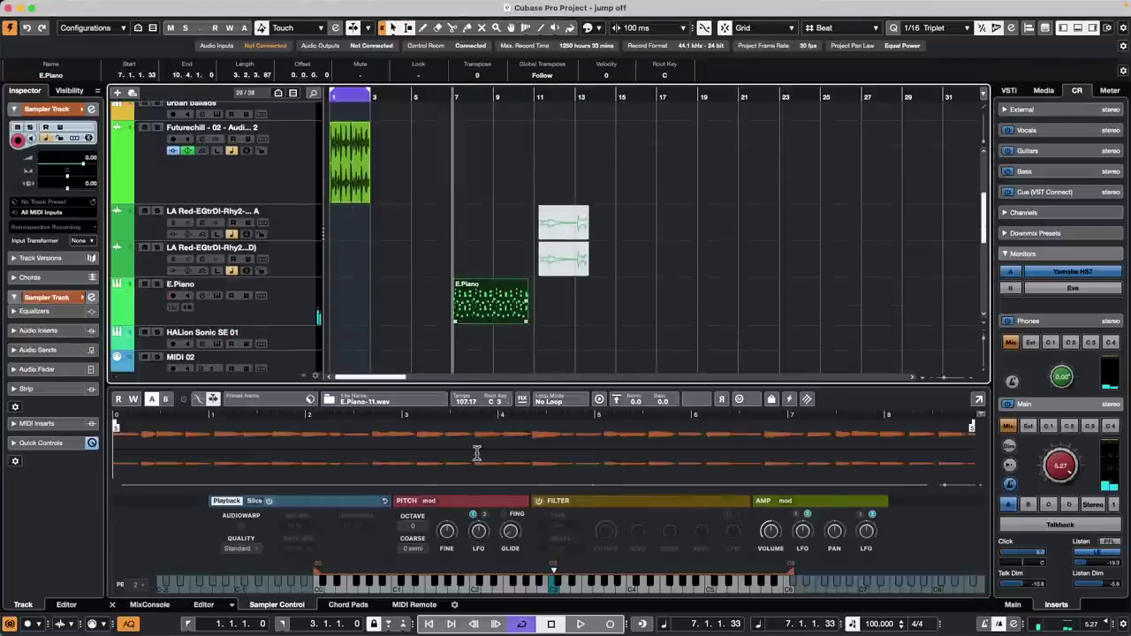
click(573, 597)
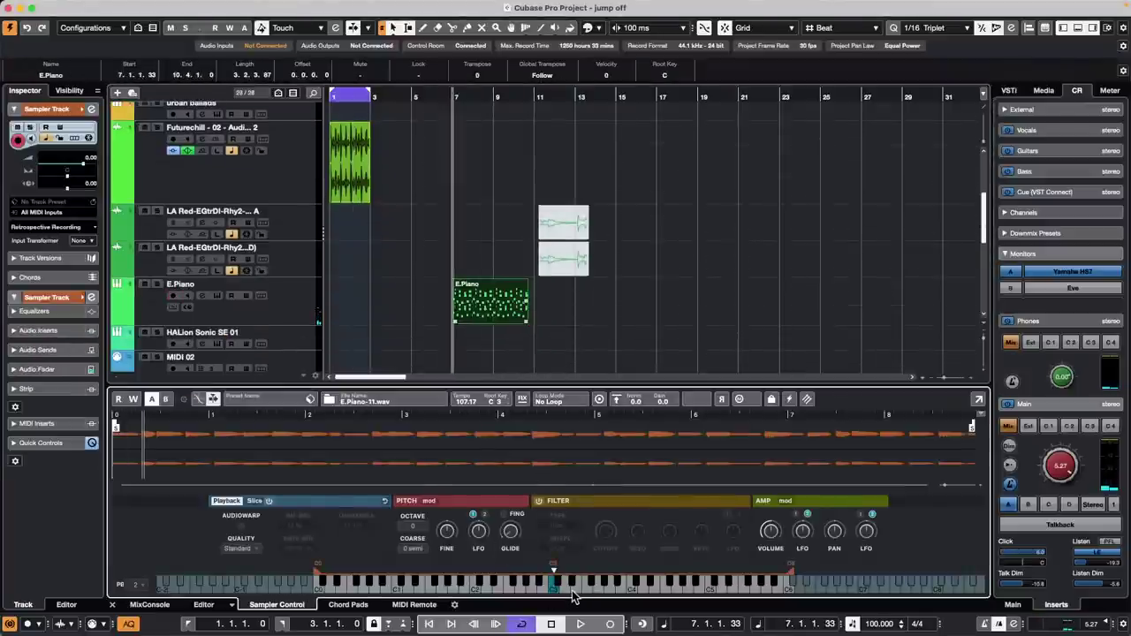
click(536, 592)
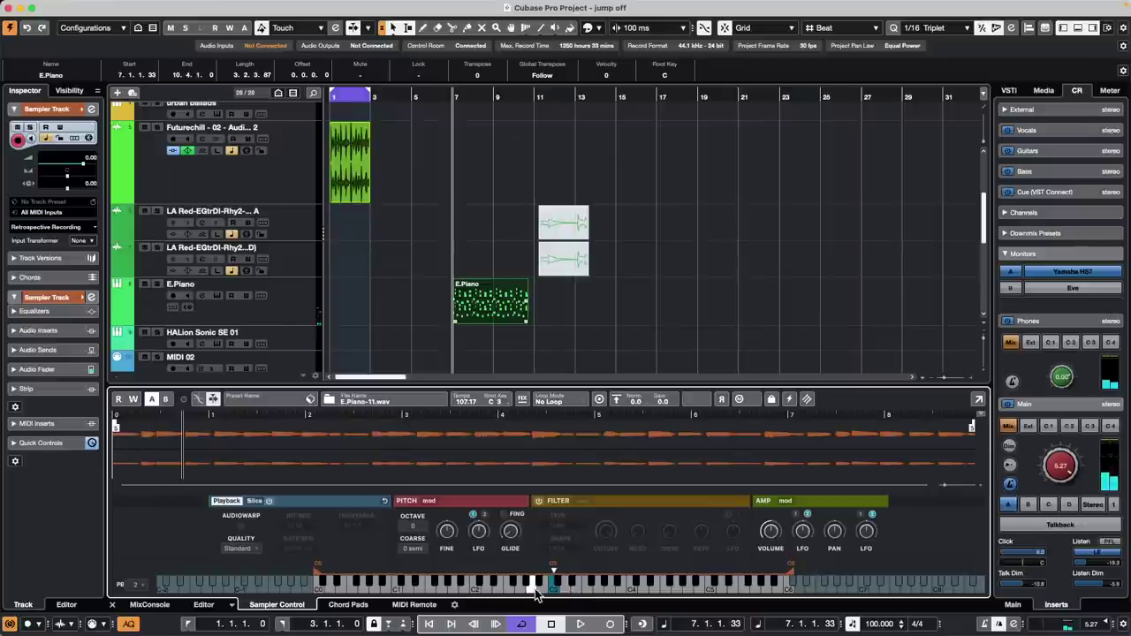
click(480, 588)
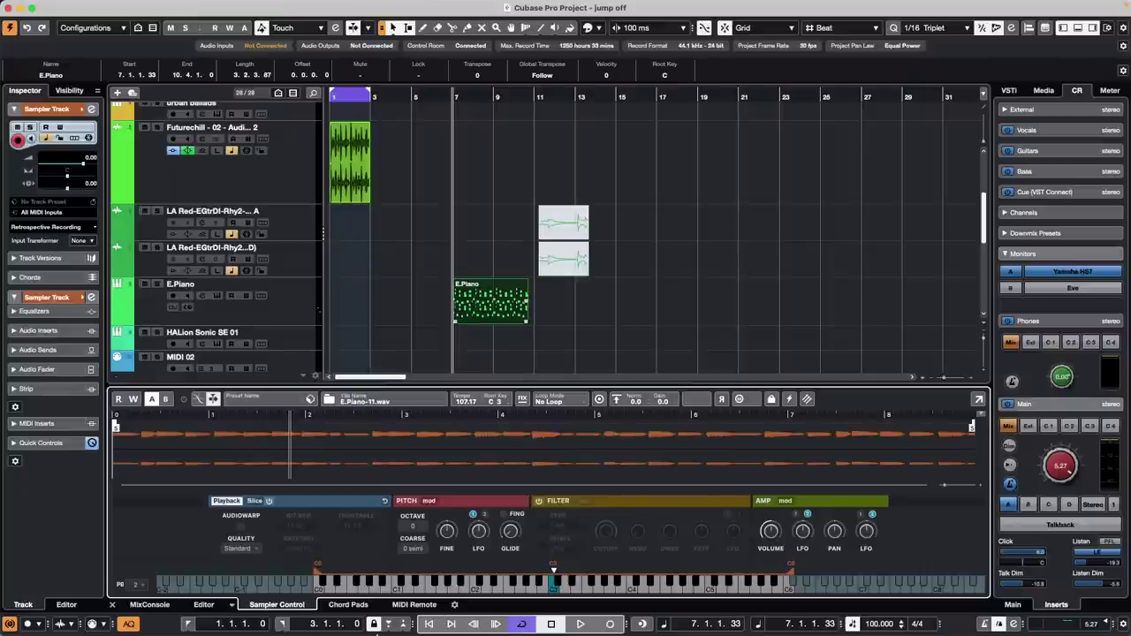
Switch to Nuendo 12 and create a new empty project in the Documents folder
mouse_move(399, 633)
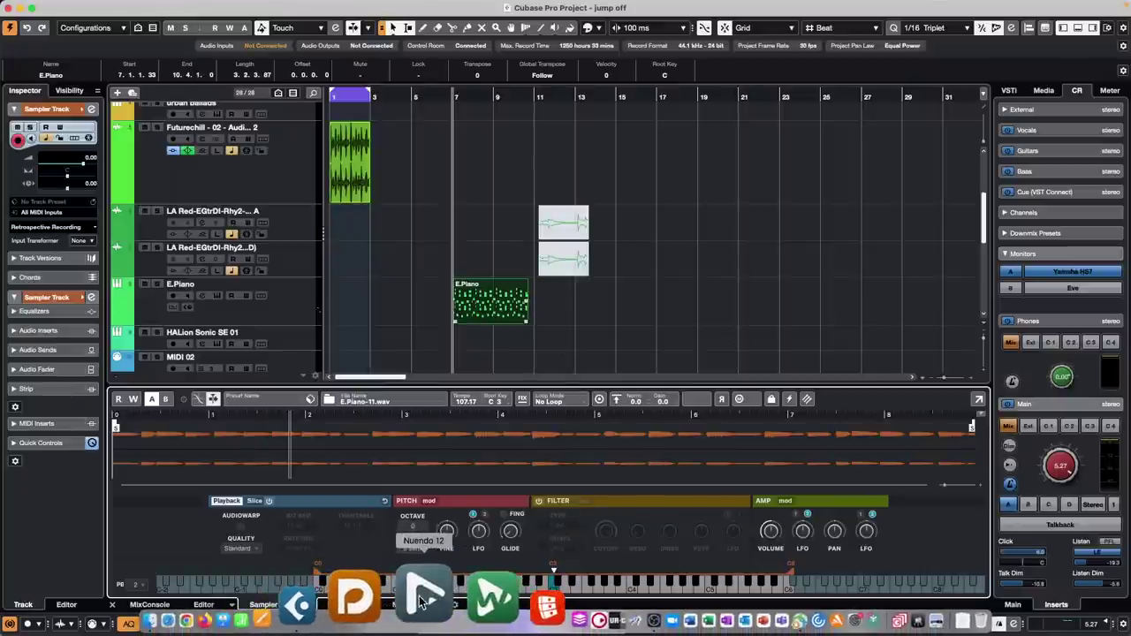
click(421, 601)
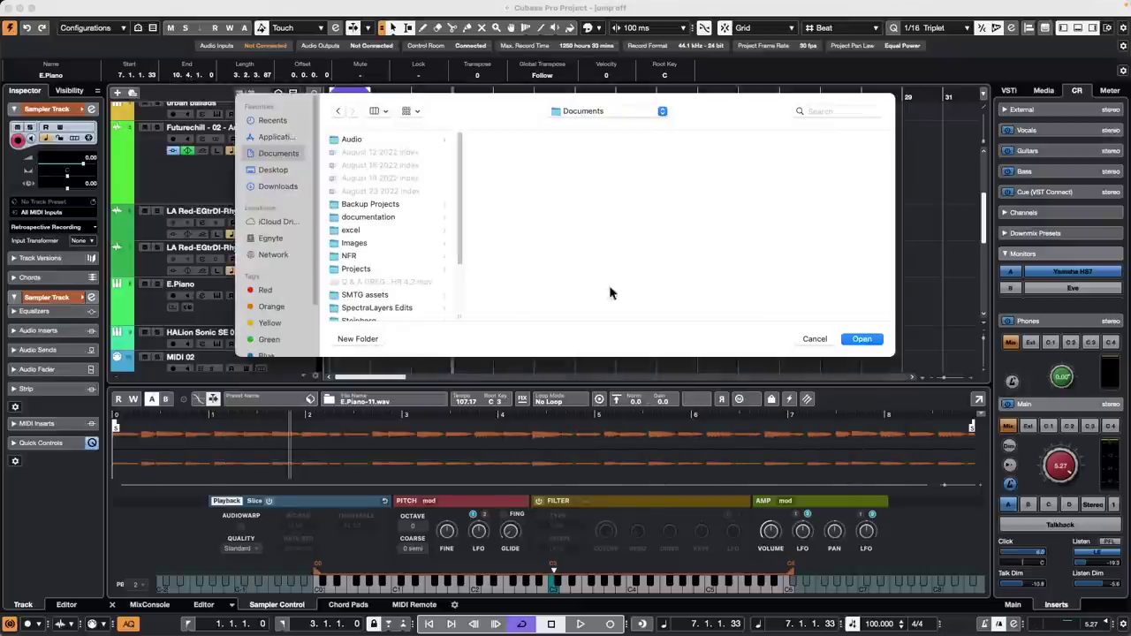
click(864, 340)
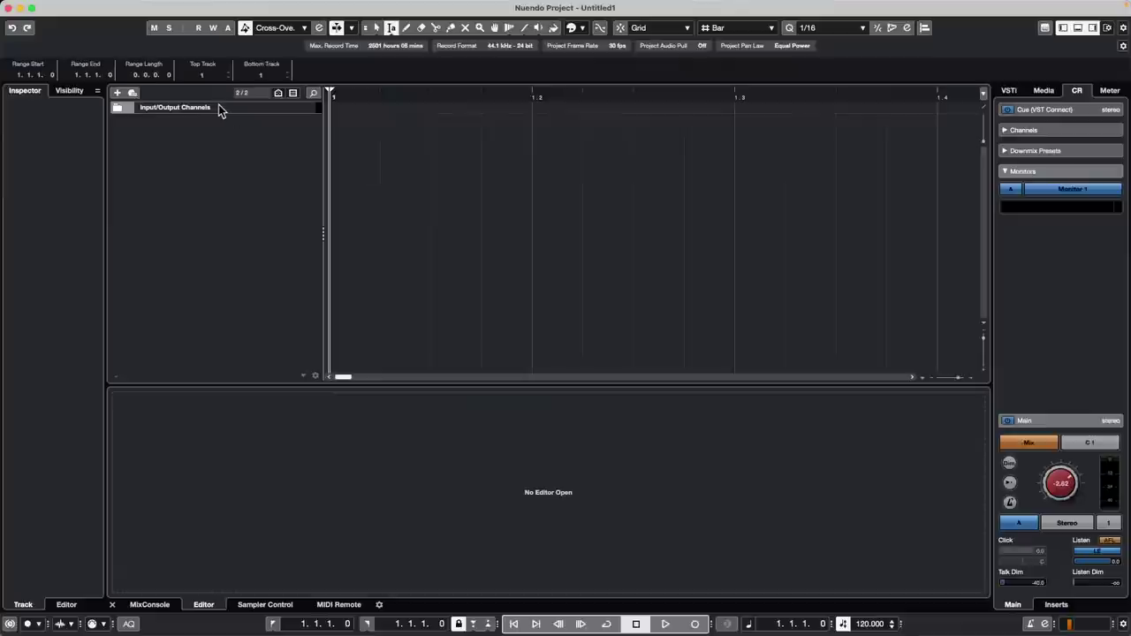
Add one mono audio track with UR24C Input 1 as input and Stereo Out as output
right_click(288, 165)
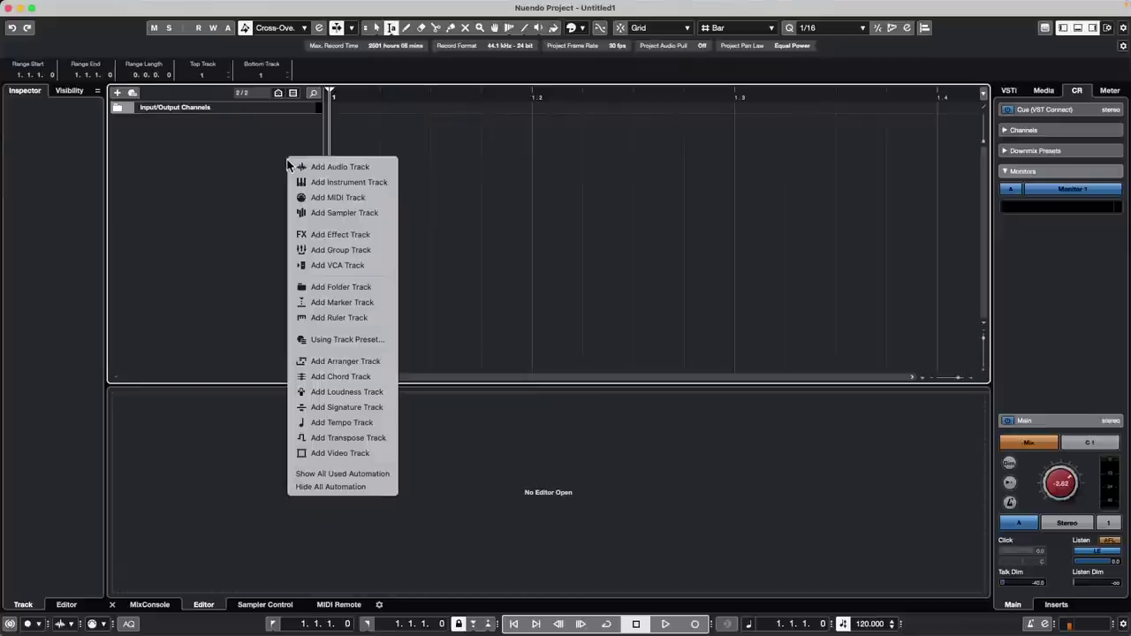
click(385, 169)
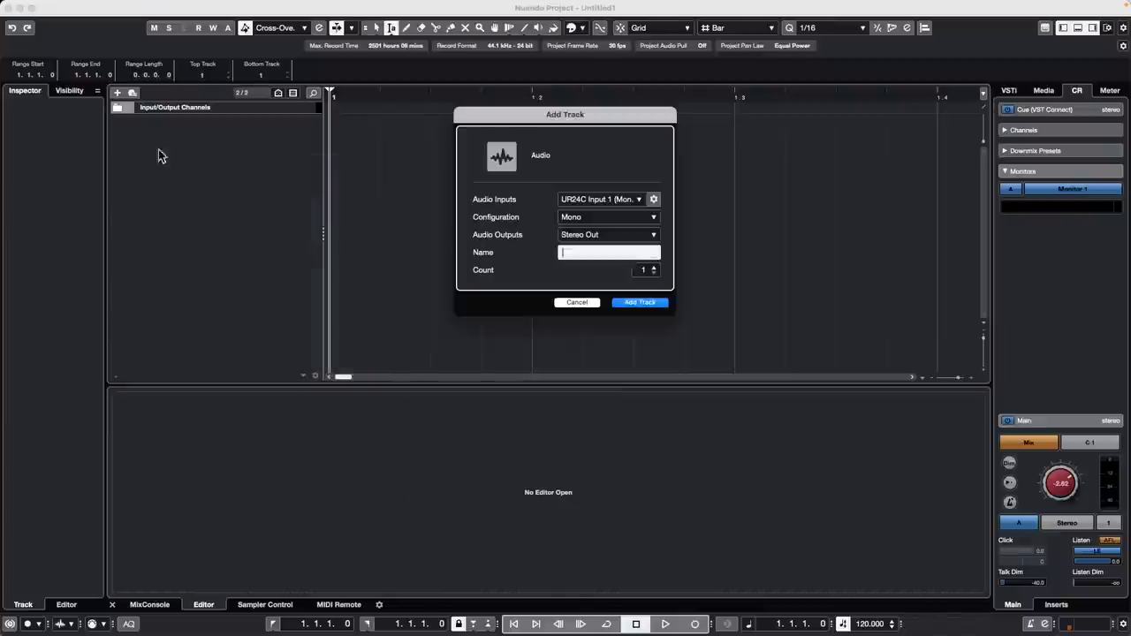
click(644, 303)
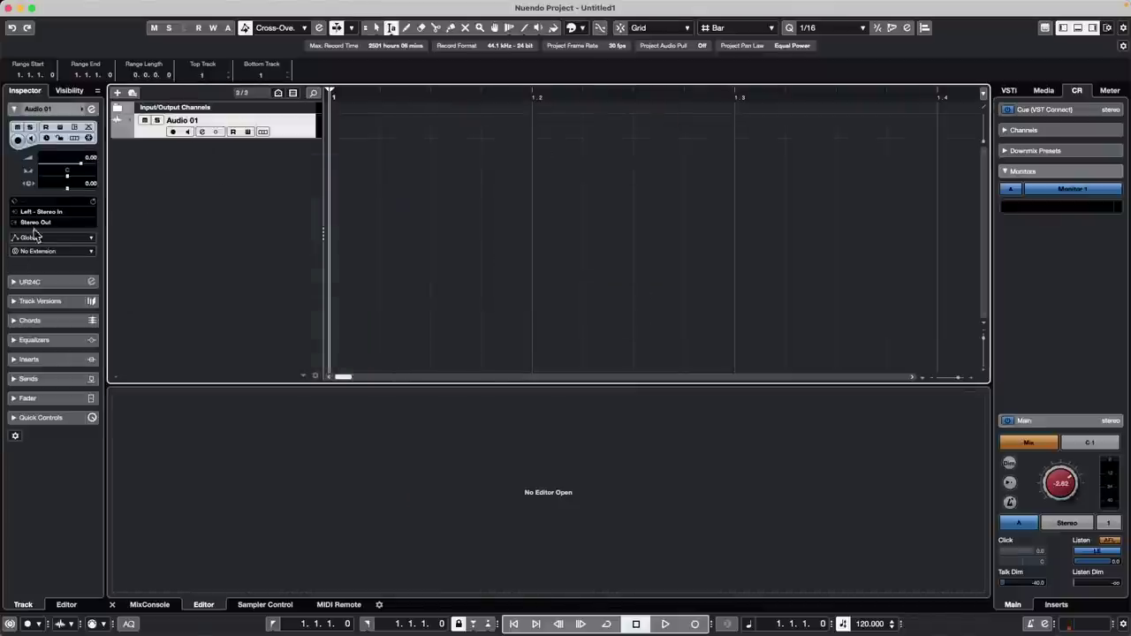
Open the first insert slot's effect list on the audio track and examine the Analyzer, Delay, Distortion, Dynamics, EQ and Filter plug-ins
click(53, 360)
click(52, 238)
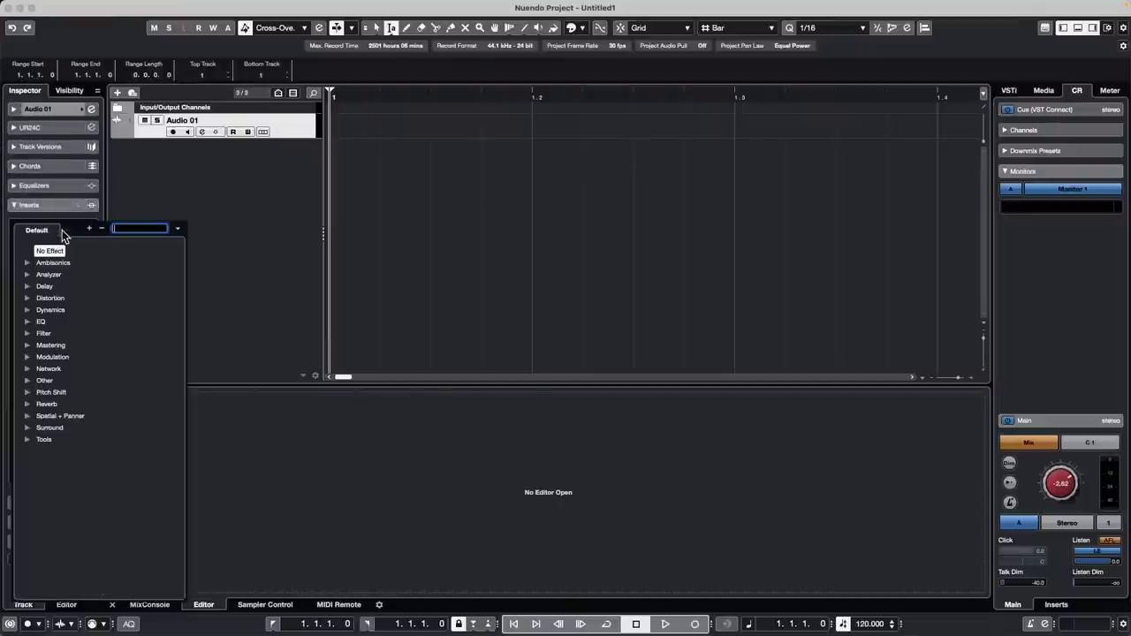
click(27, 275)
click(27, 299)
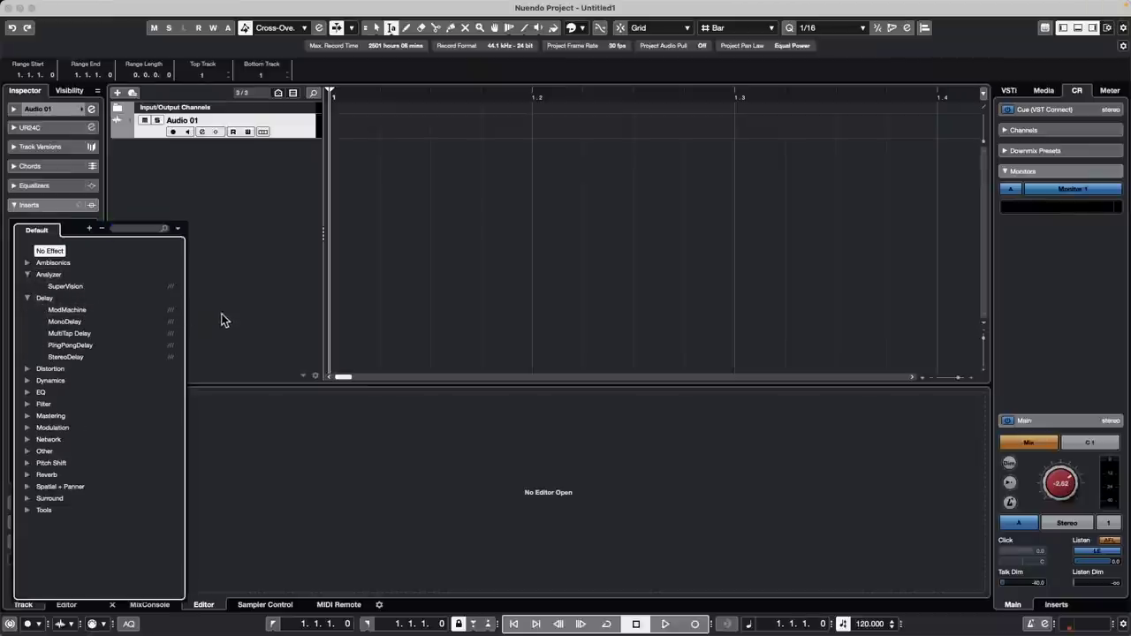
click(27, 369)
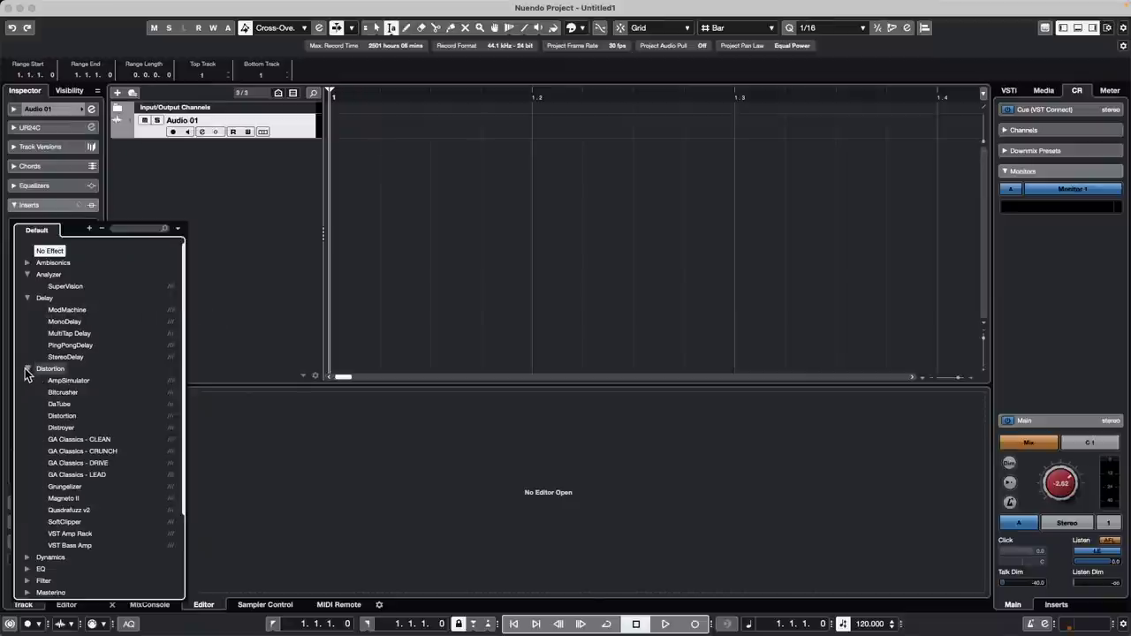
click(27, 368)
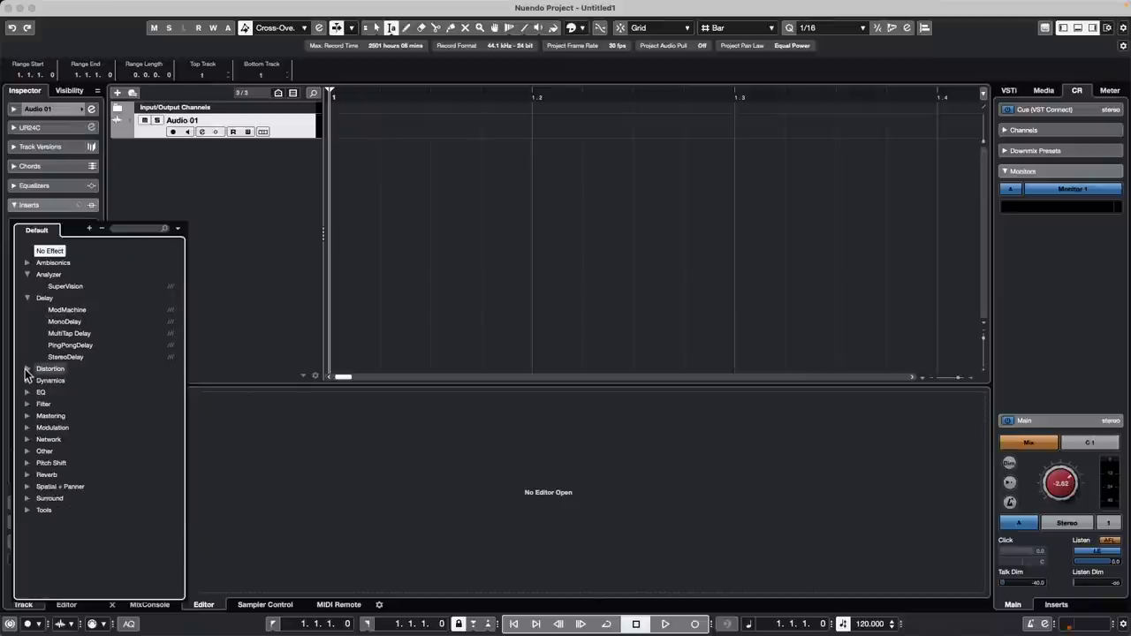
click(27, 297)
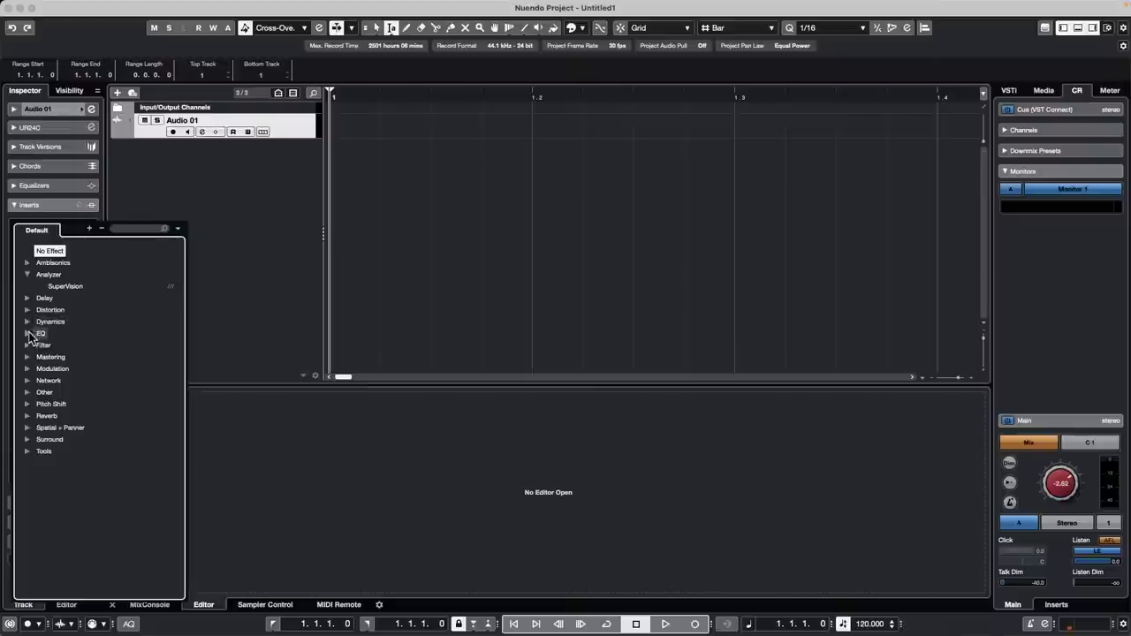
click(28, 322)
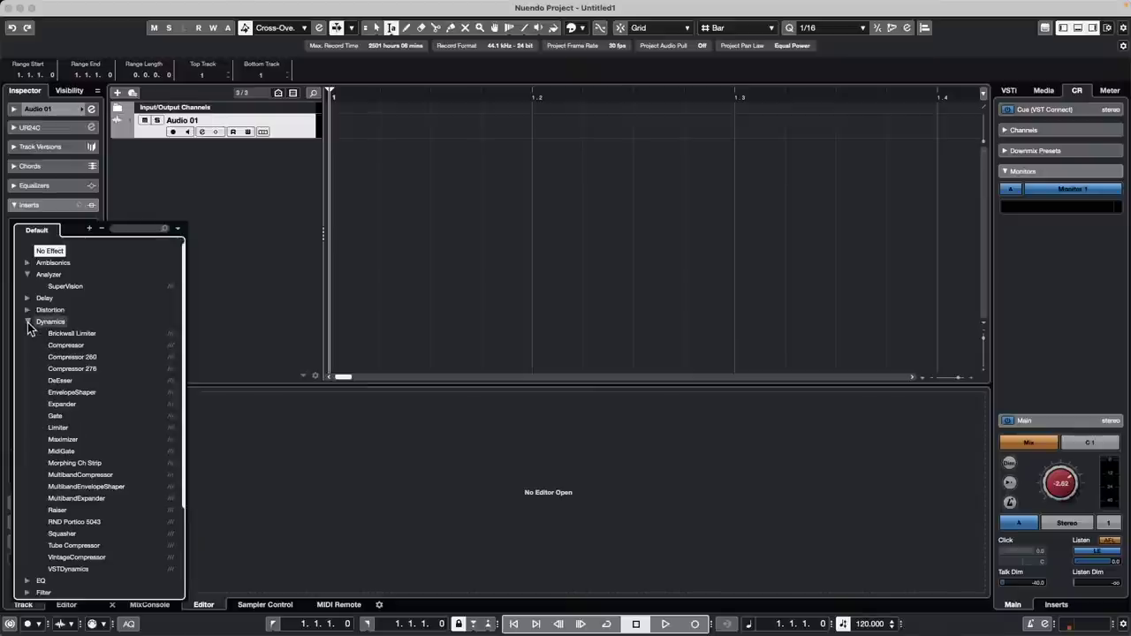
click(28, 322)
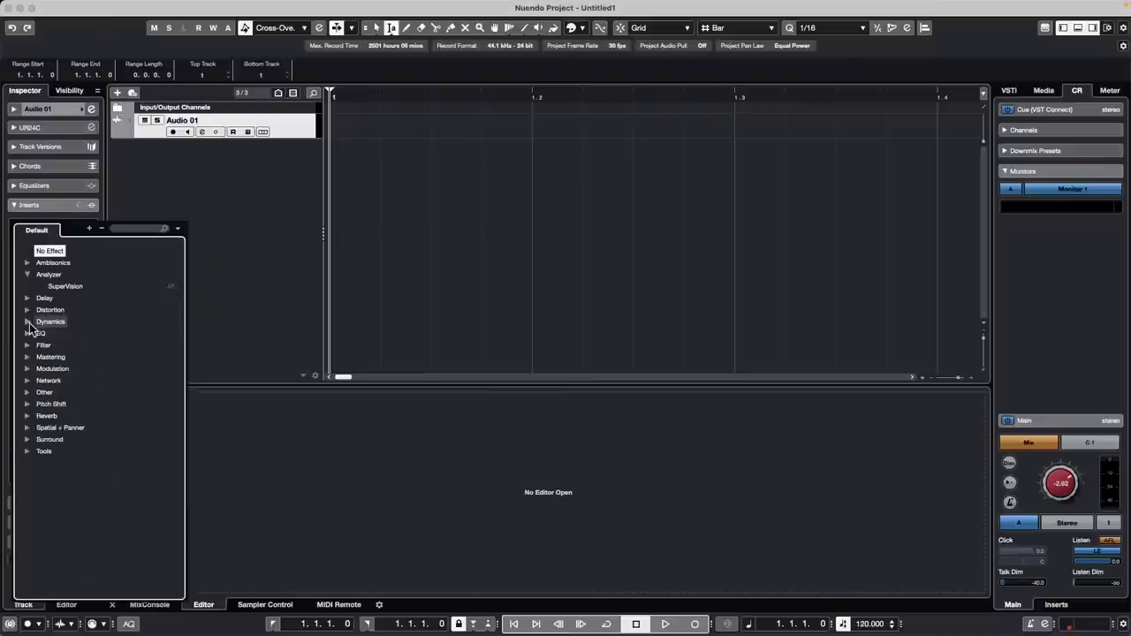
click(27, 334)
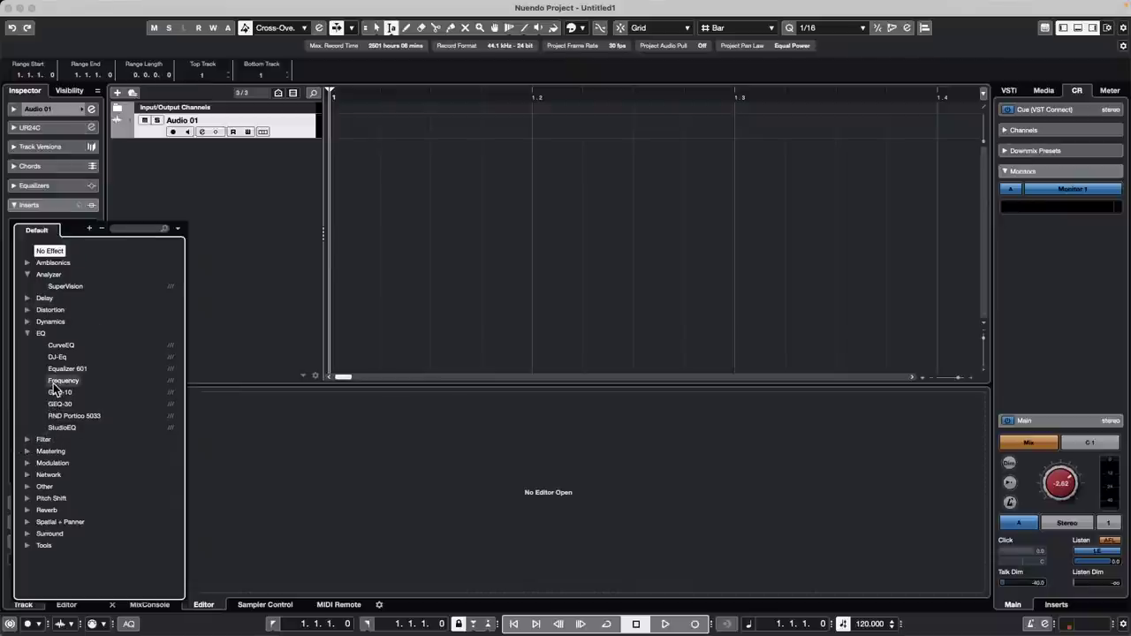
click(27, 440)
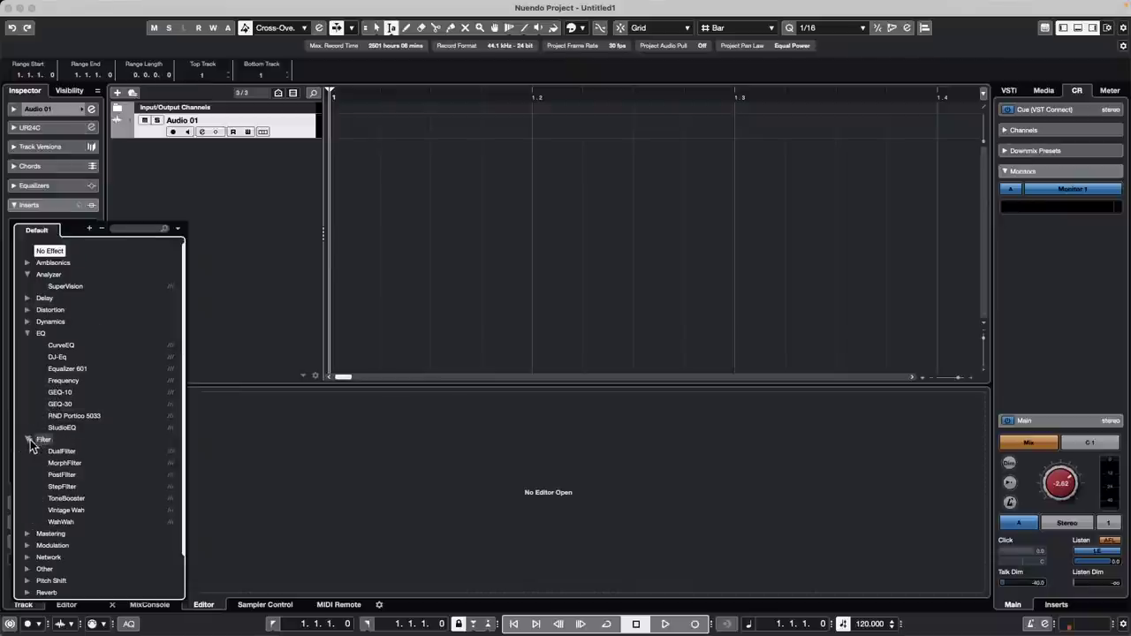
Insert PostFilter in the first slot of Audio 01, enable its notch and place it at about 190 Hz with -16.7 dB gain
click(64, 474)
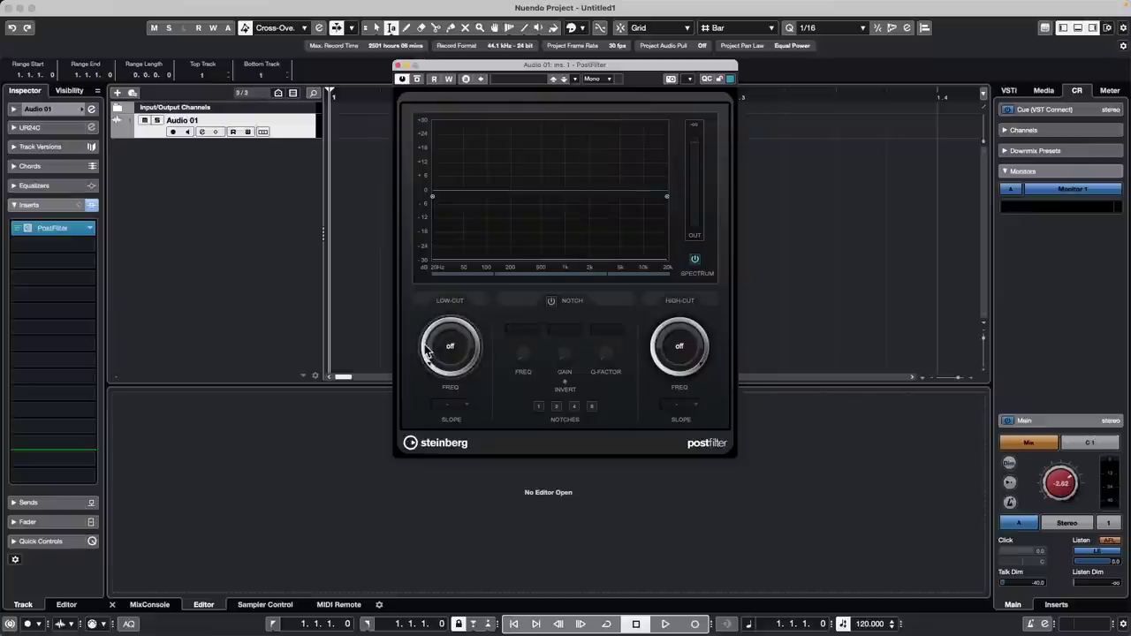
drag(450, 351, 416, 349)
click(551, 301)
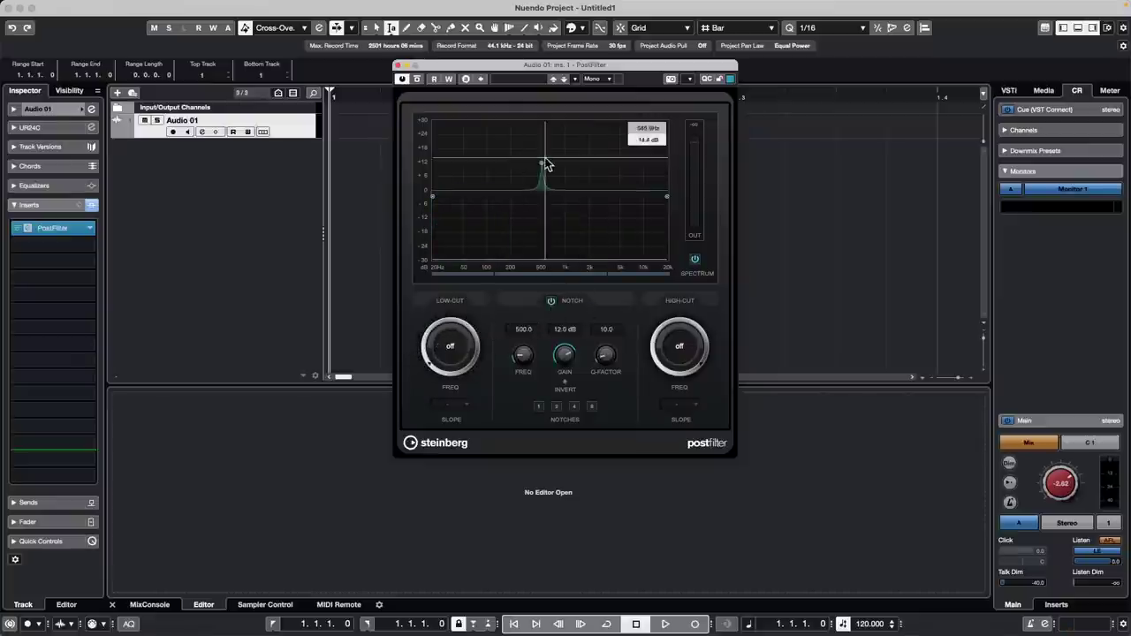
drag(539, 165, 534, 147)
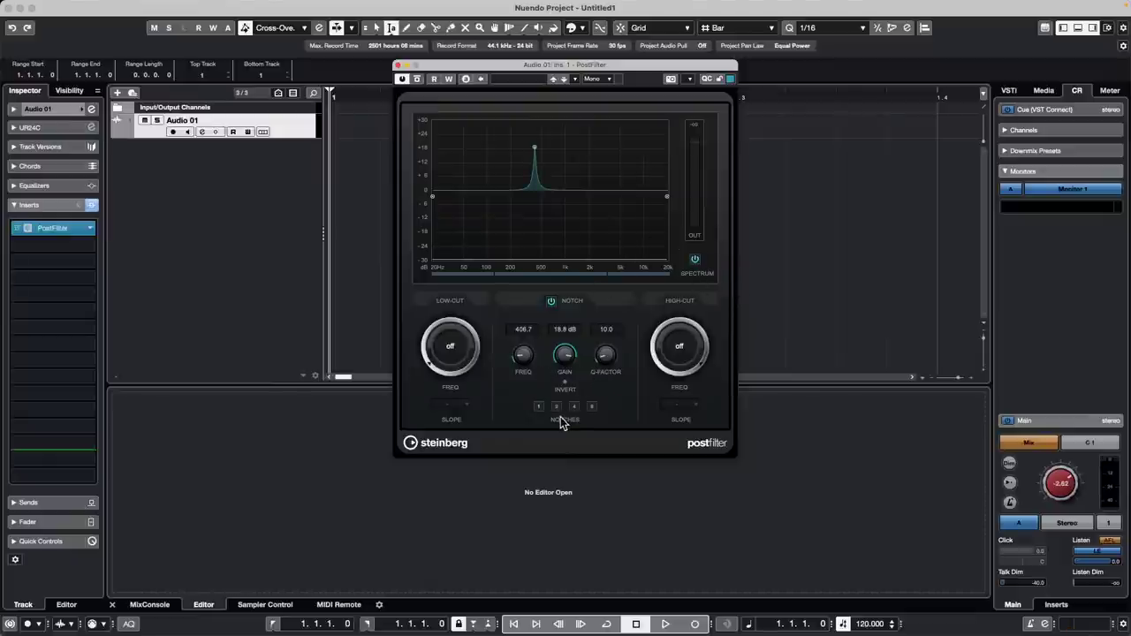
drag(534, 147, 509, 229)
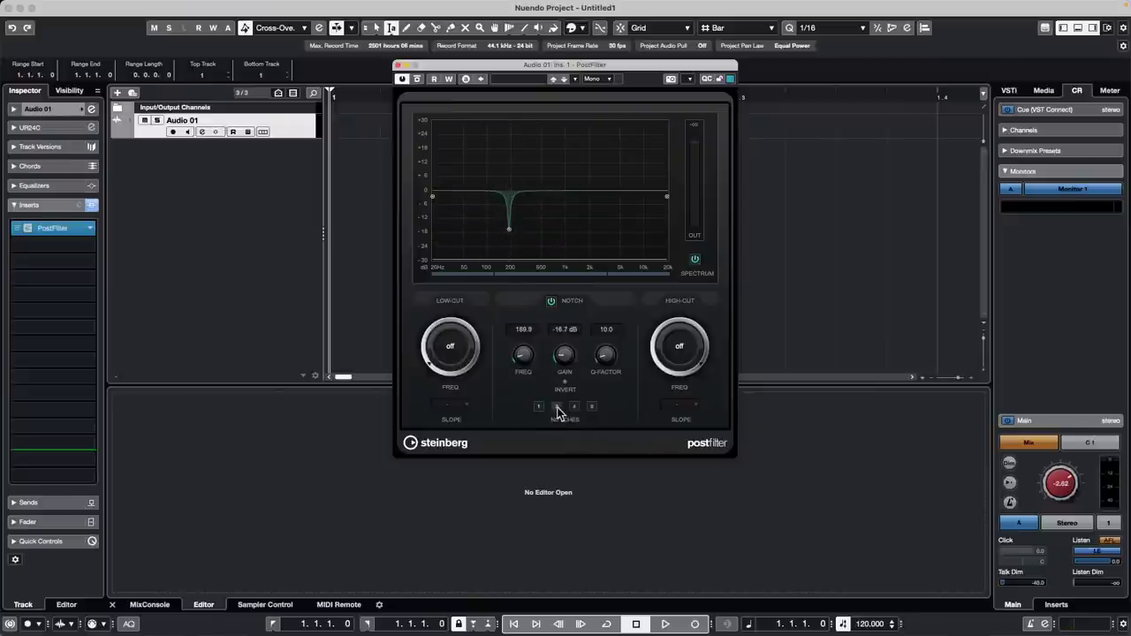
Increase PostFilter to eight notches and shift the first one to about 125 Hz with -17.2 dB gain
click(556, 407)
click(573, 407)
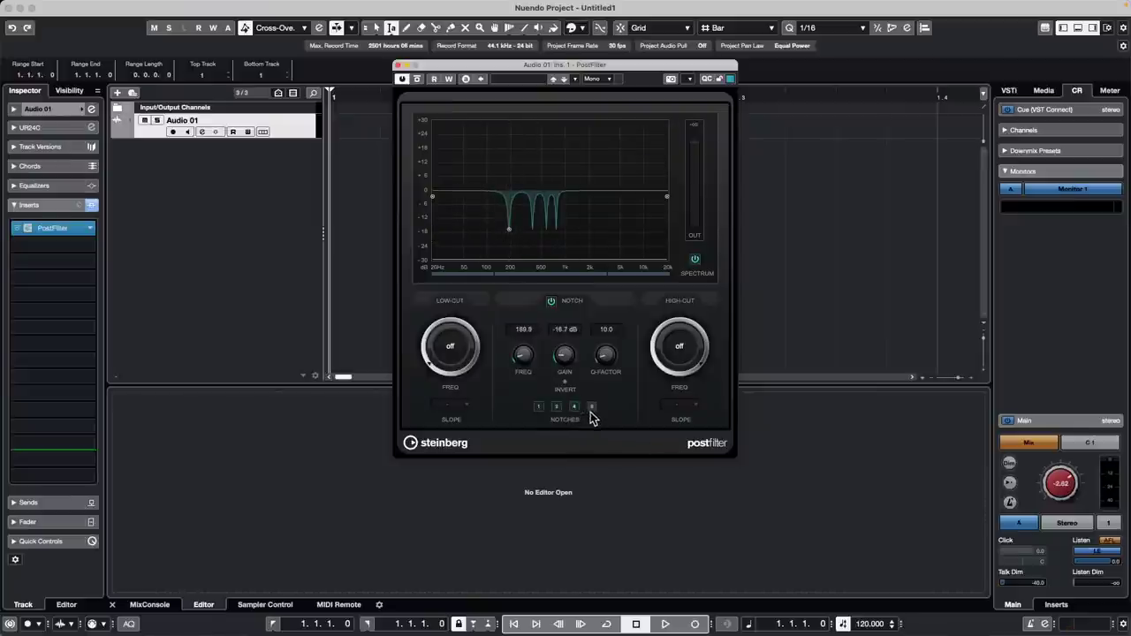
click(591, 408)
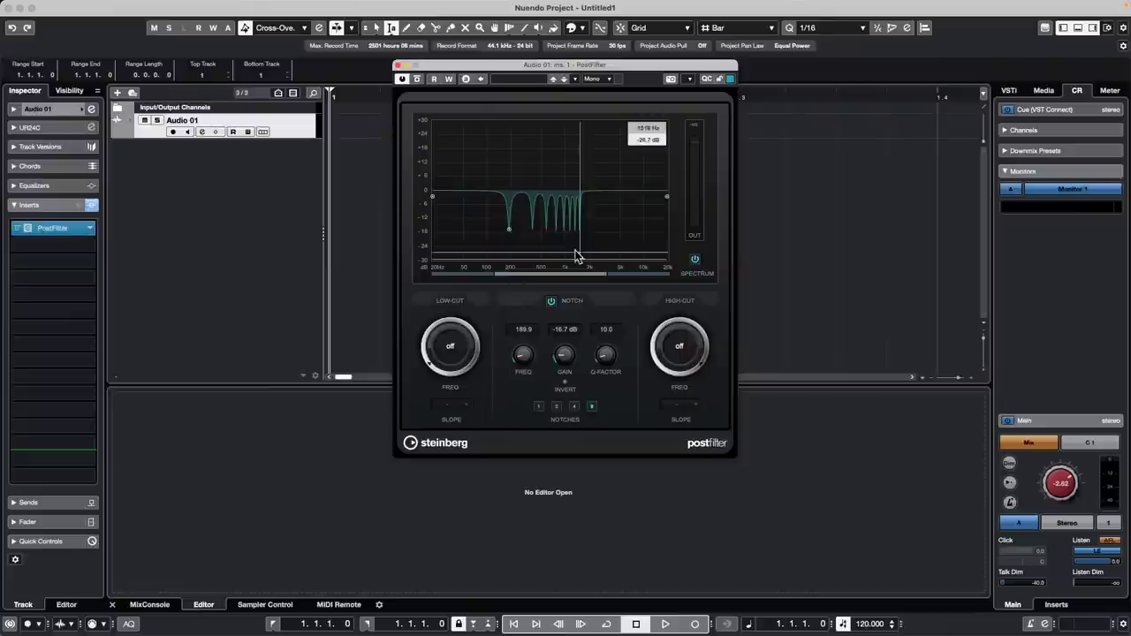
mouse_move(511, 231)
mouse_down()
mouse_move(472, 236)
mouse_move(493, 236)
mouse_up()
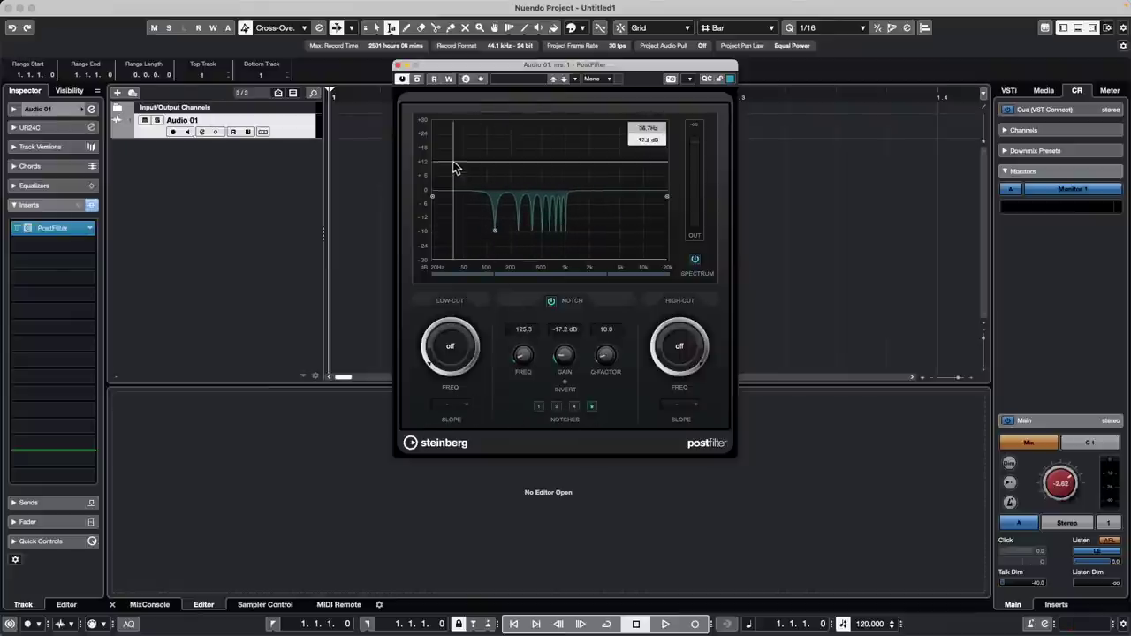
Insert the Tranceformer modulation effect in the second insert slot of Audio 01
click(90, 245)
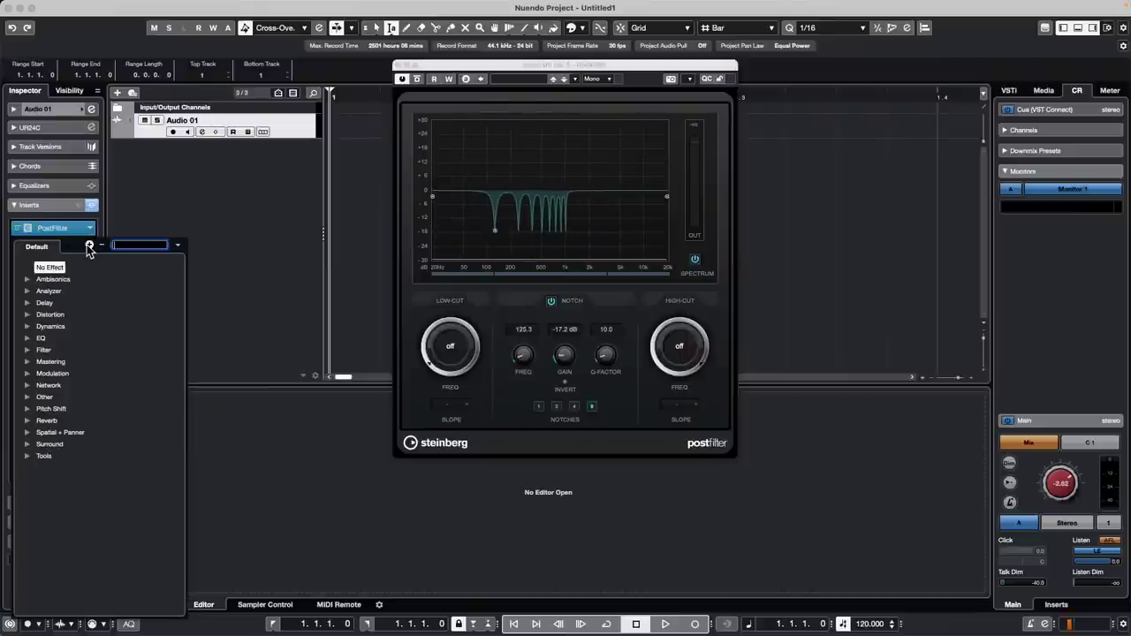
click(28, 362)
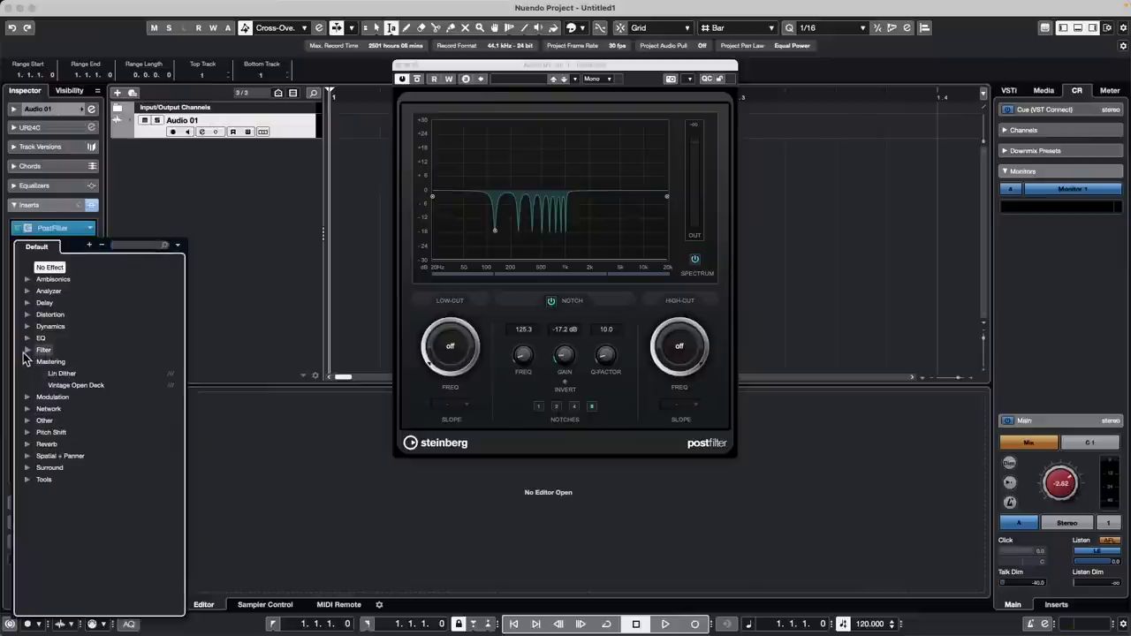
click(27, 351)
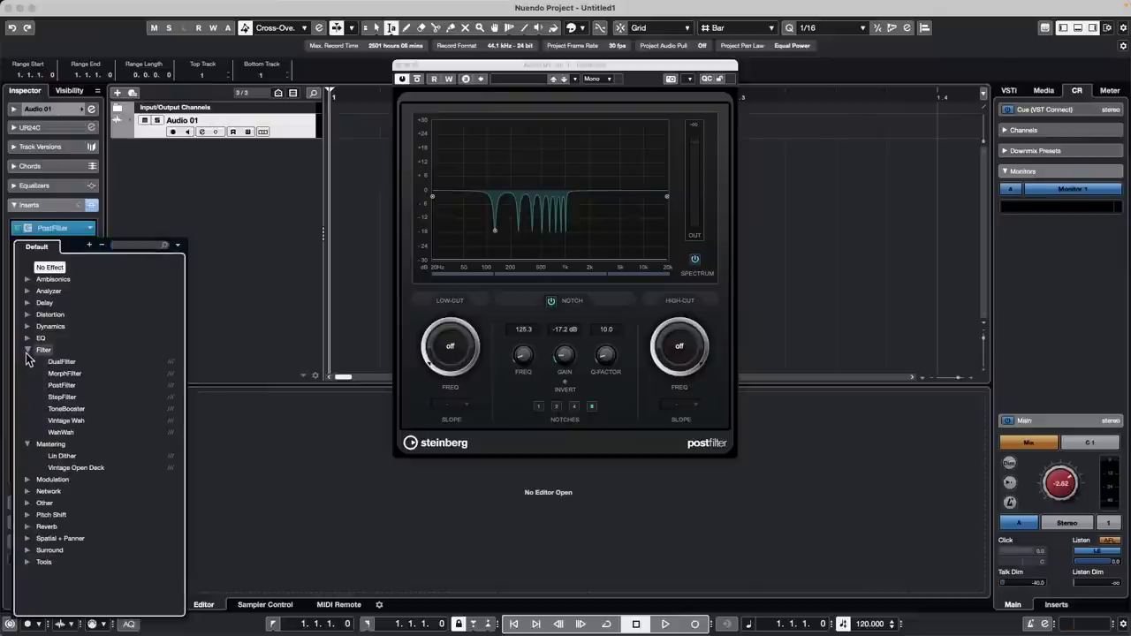
click(27, 484)
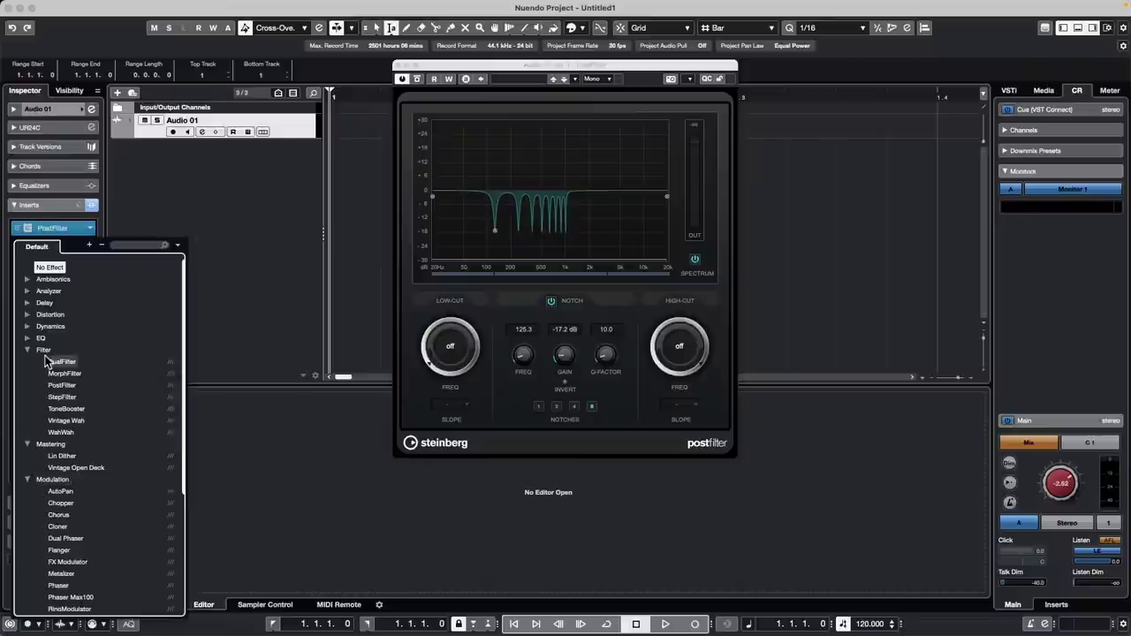
scroll(56, 380, down, 3)
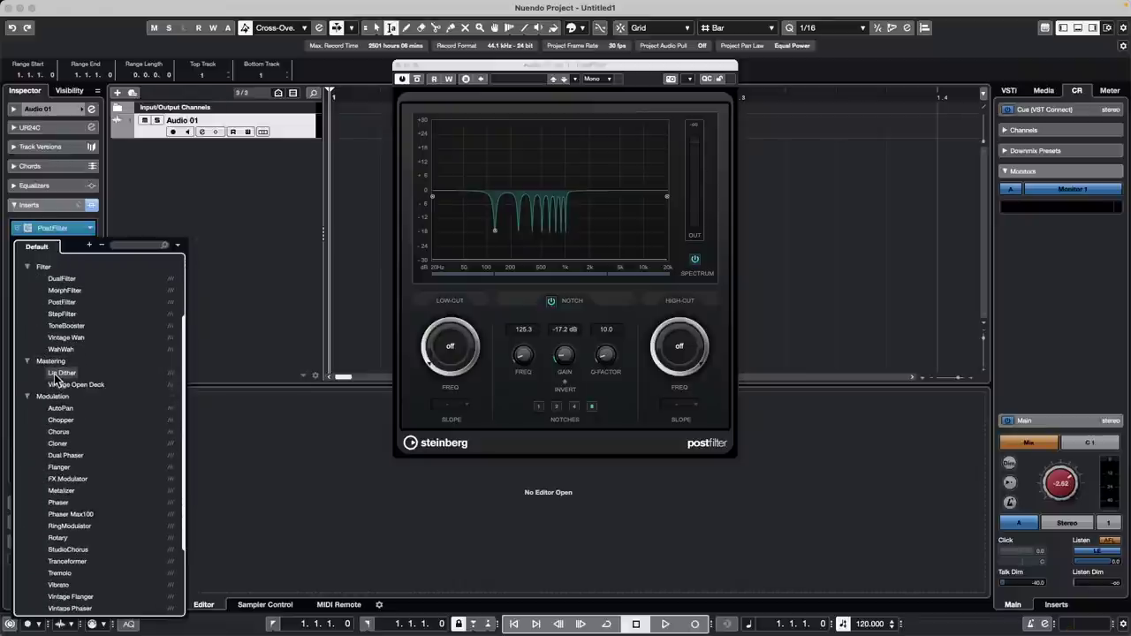
scroll(55, 375, down, 1)
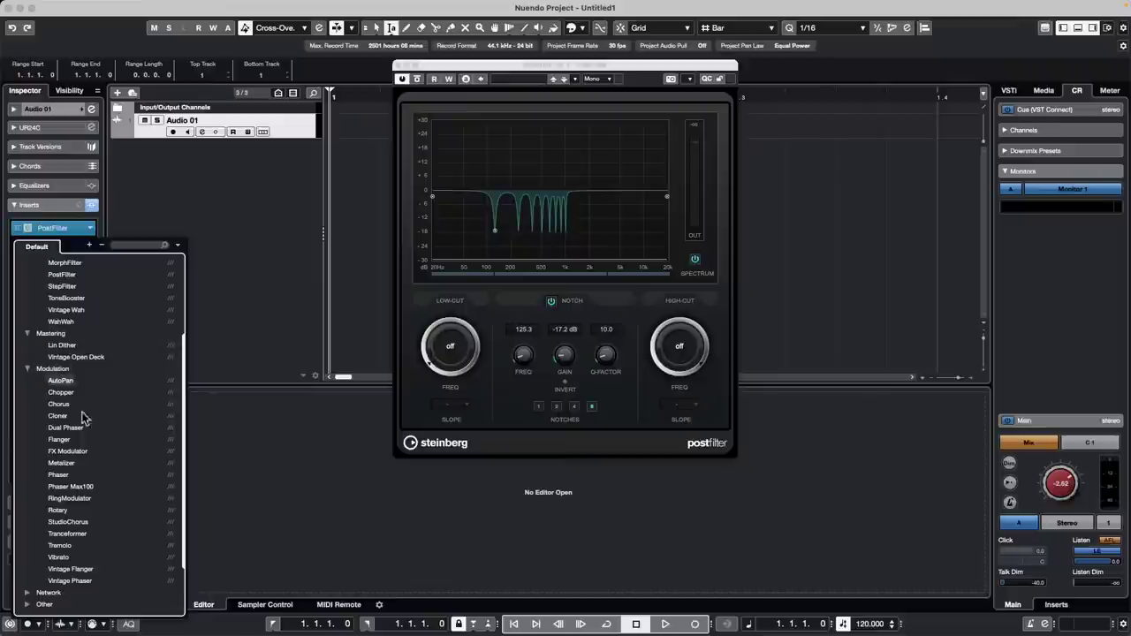
click(81, 535)
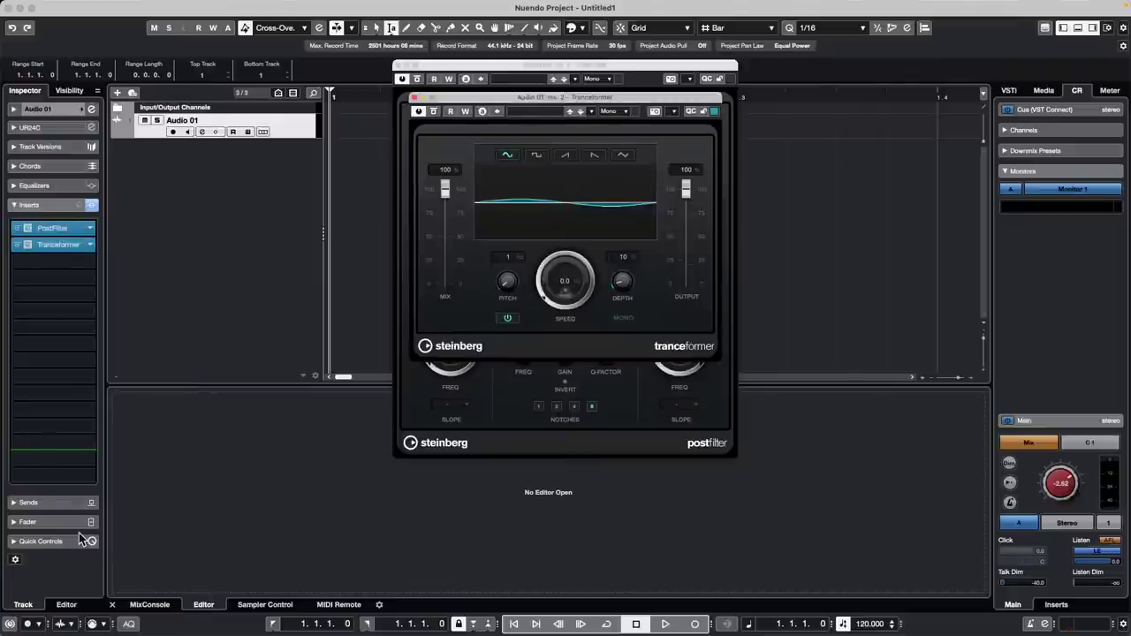
Insert the Randomizer effect in the third slot of Audio 01 and move its window aside from the other plug-ins
click(85, 264)
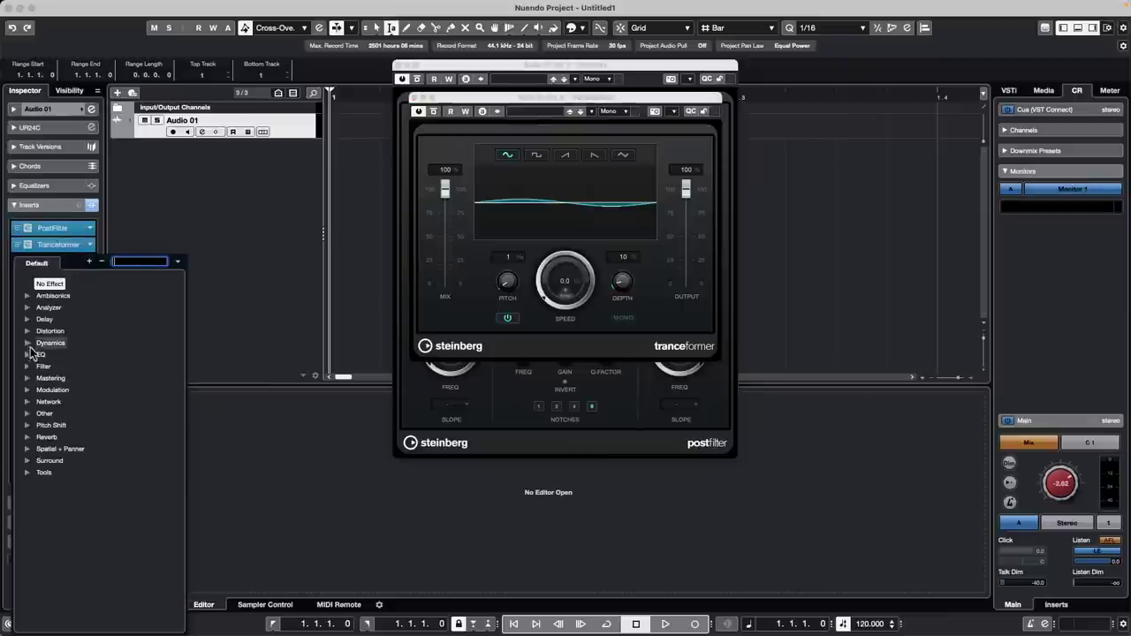
click(29, 390)
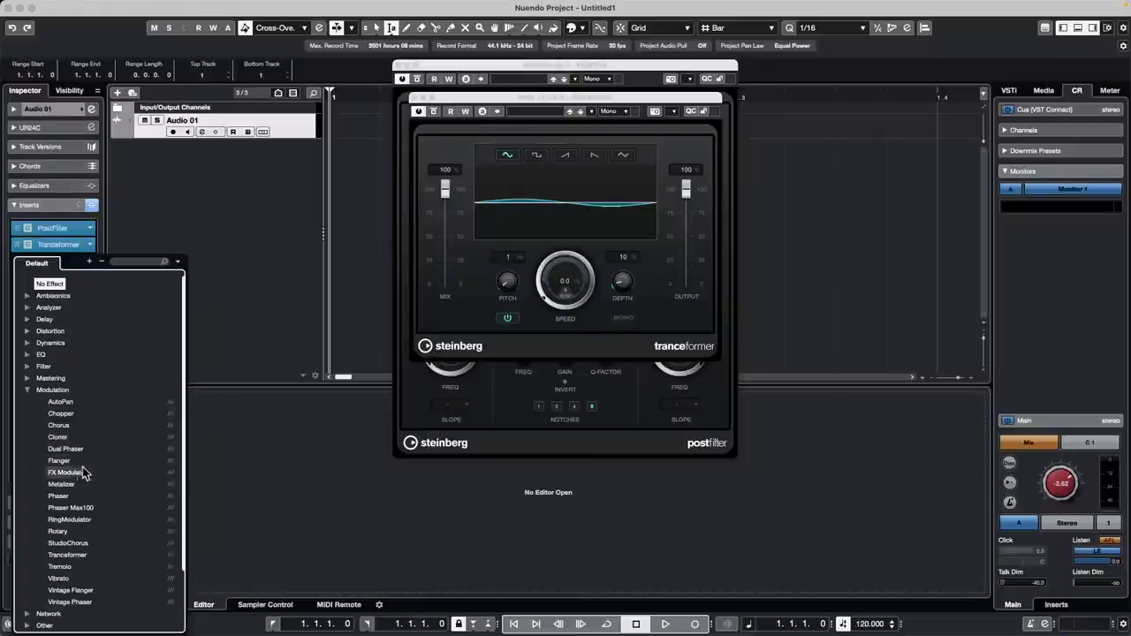
scroll(58, 535, down, 2)
scroll(58, 533, down, 2)
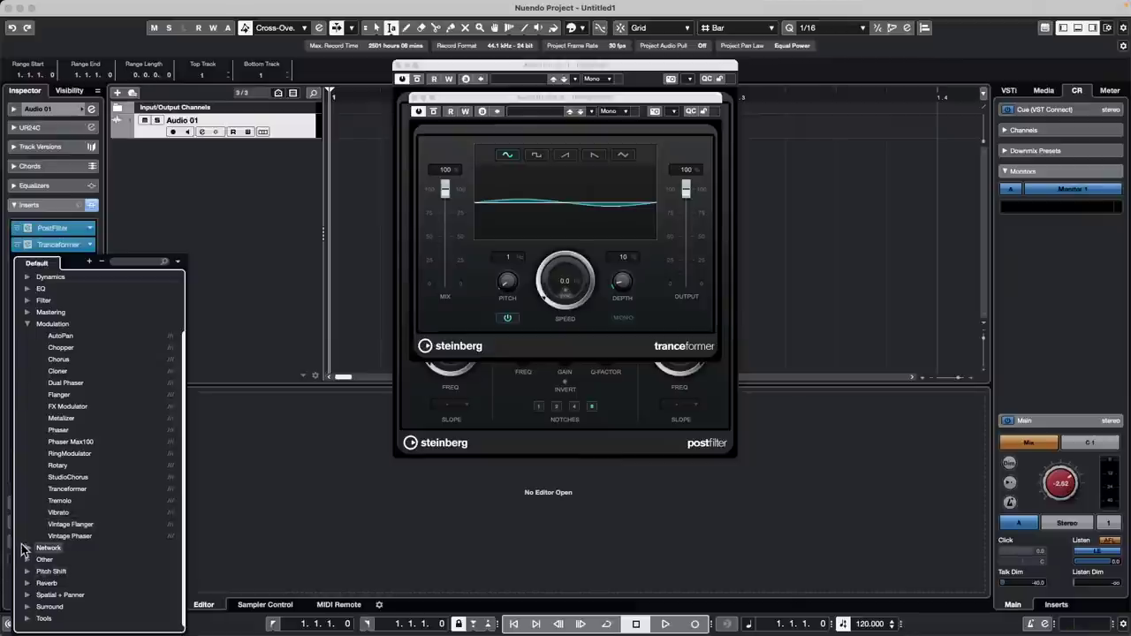
click(28, 561)
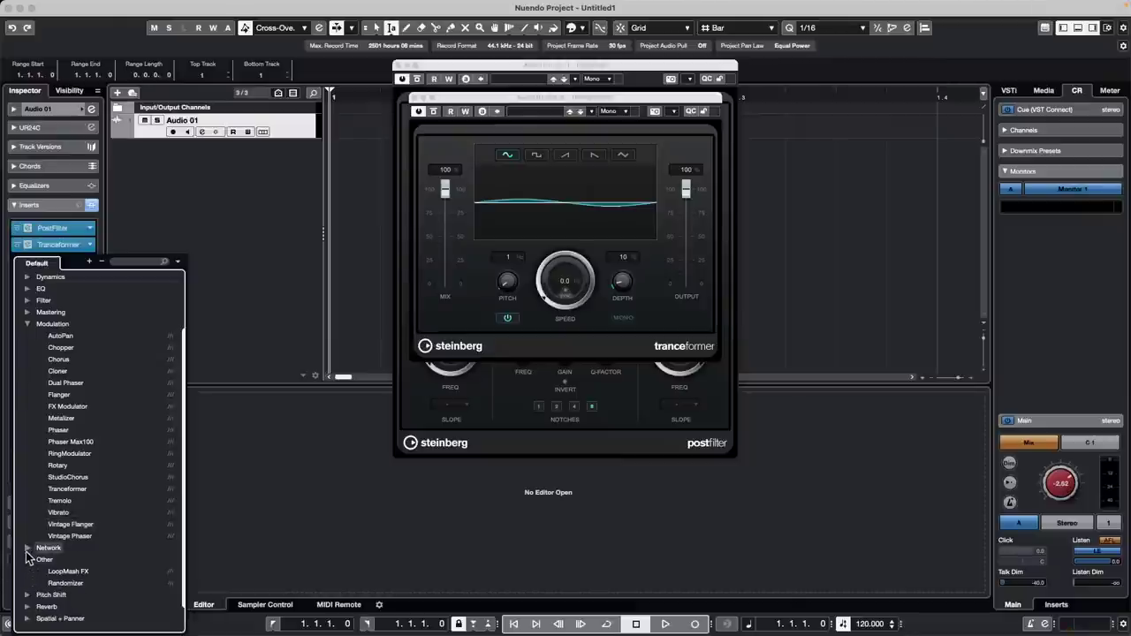
click(63, 583)
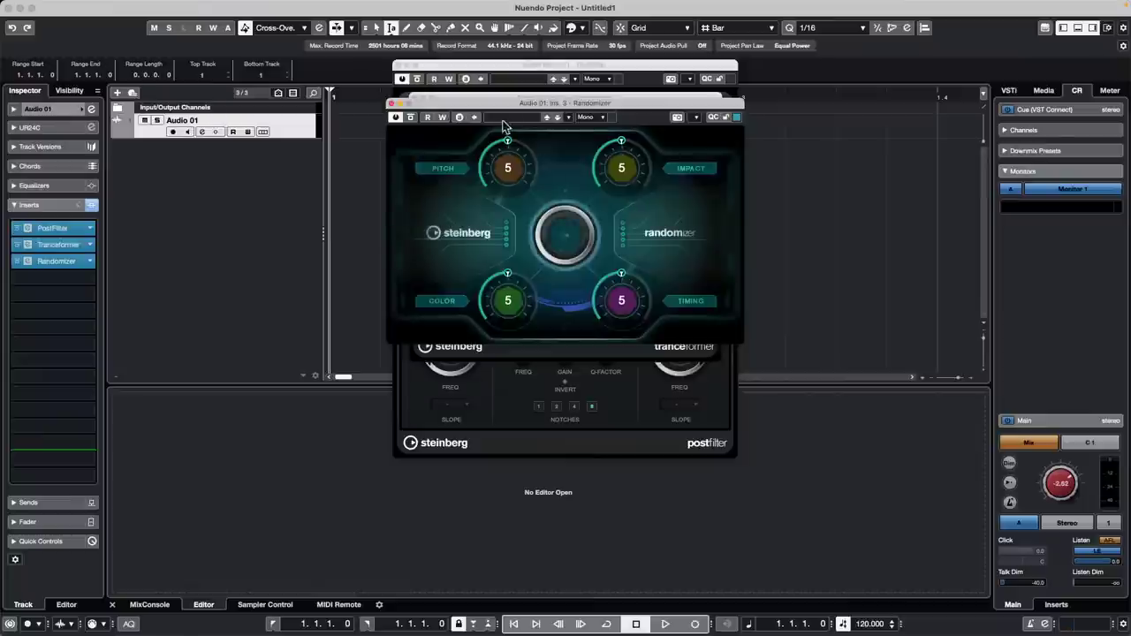
drag(520, 104, 637, 160)
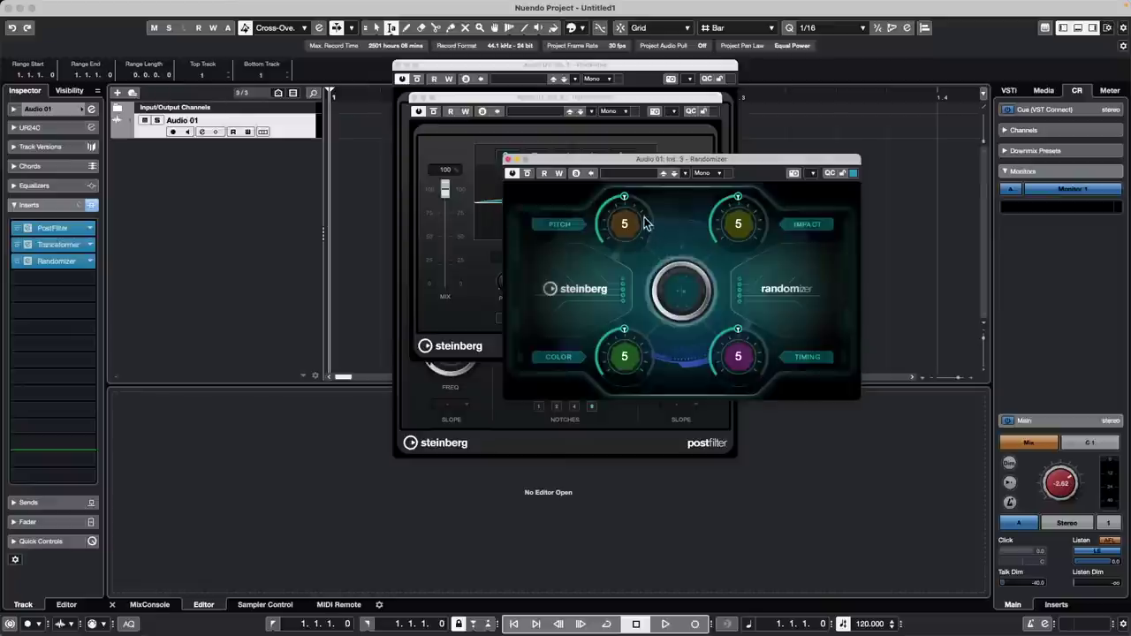
Insert the PitchDriver pitch-shift effect in the fourth insert slot of Audio 01
click(84, 283)
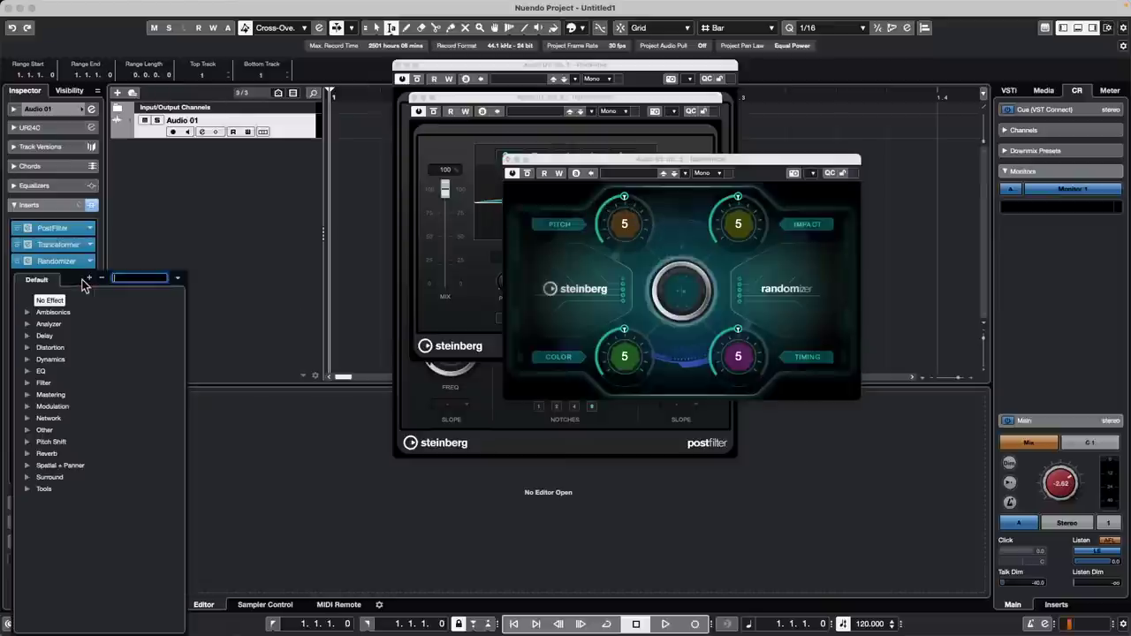
click(28, 442)
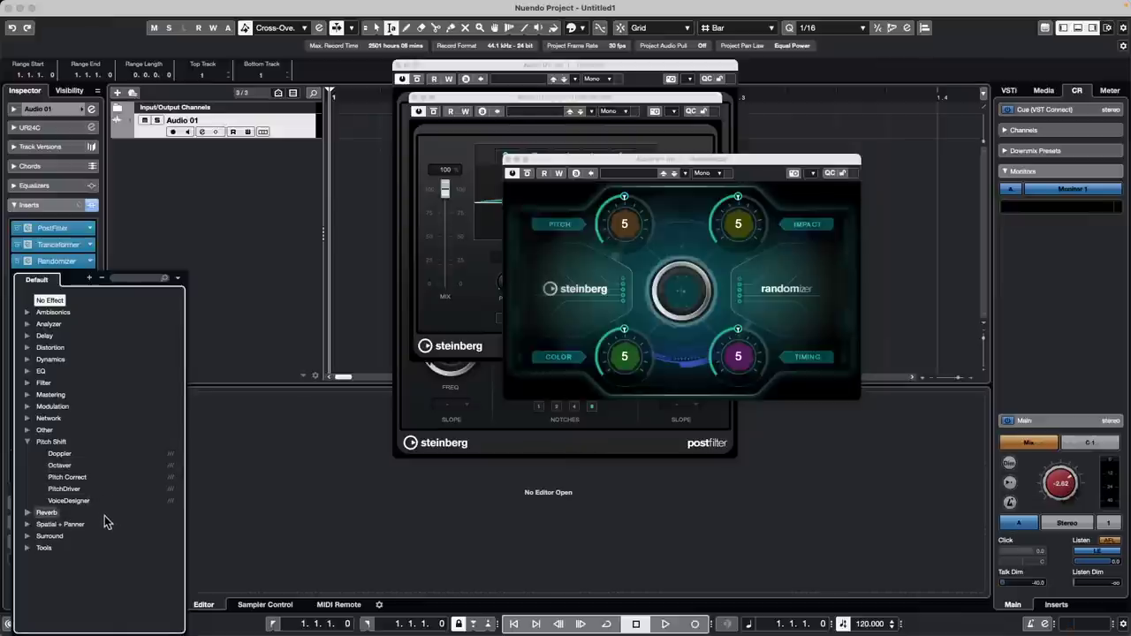
click(65, 490)
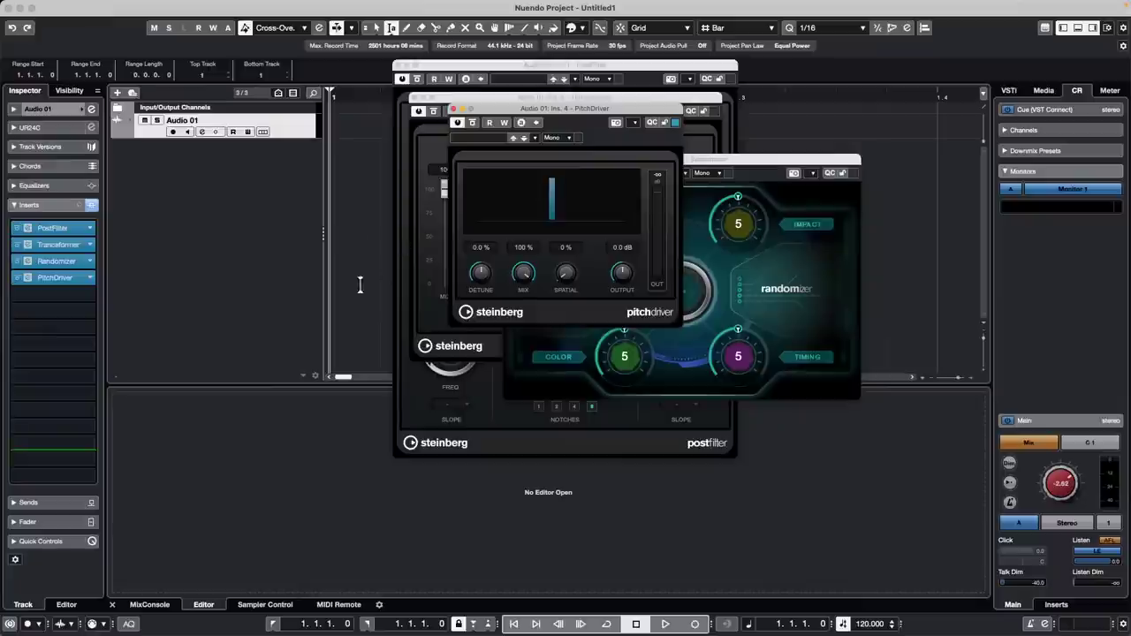
Insert the VoiceDesigner pitch-shift effect in the fifth insert slot of Audio 01
click(88, 296)
click(28, 457)
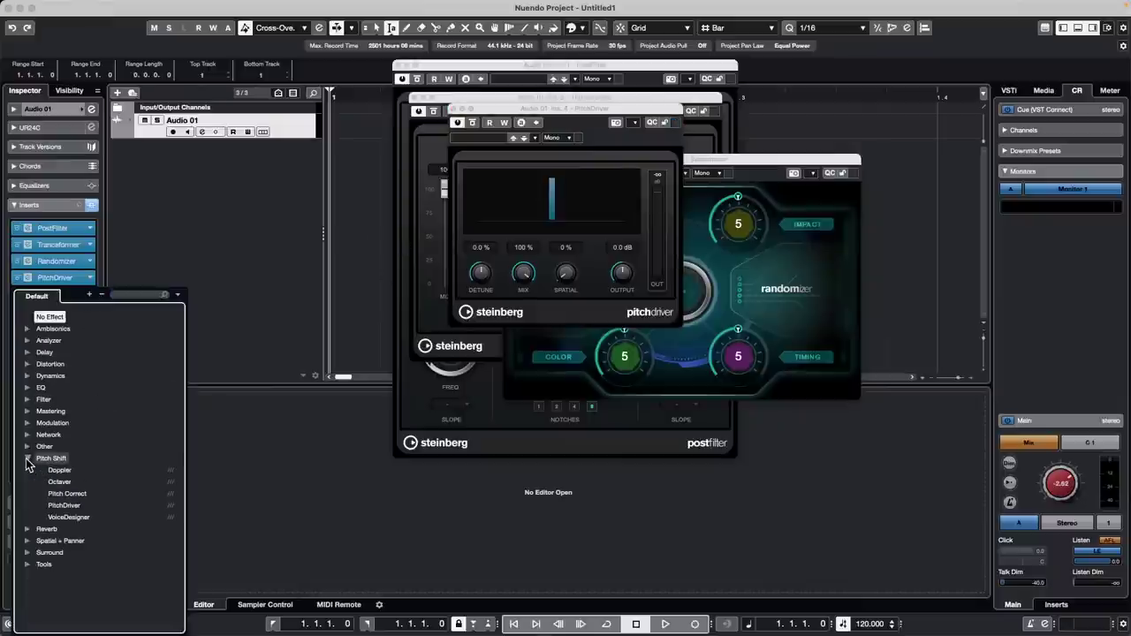
click(88, 519)
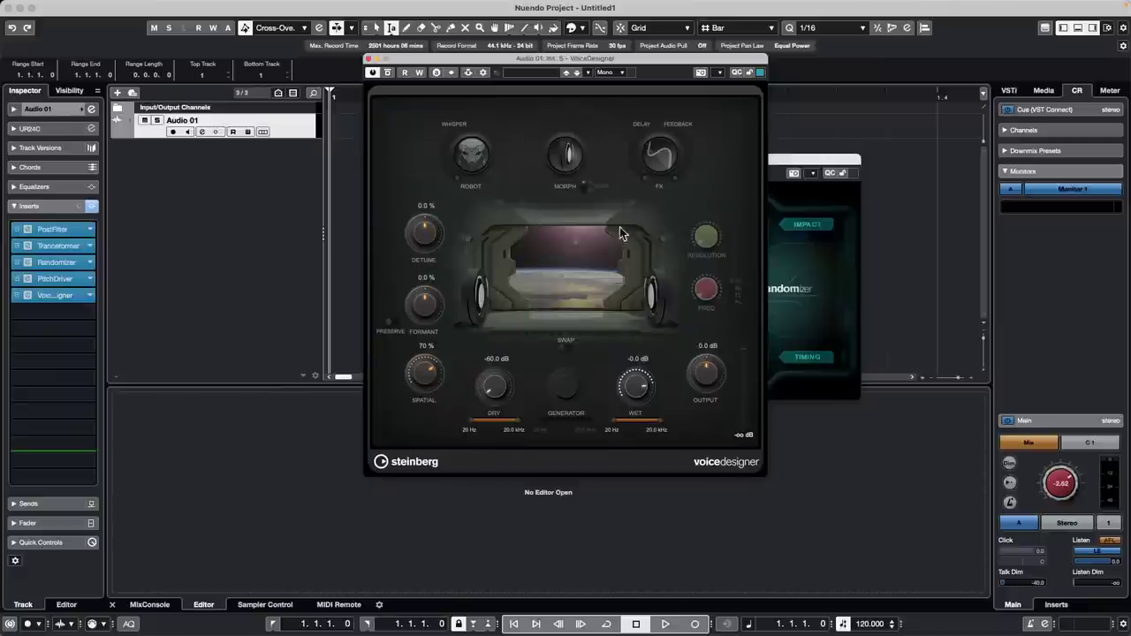
Insert the REVerence convolution reverb in the sixth insert slot of Audio 01
click(85, 312)
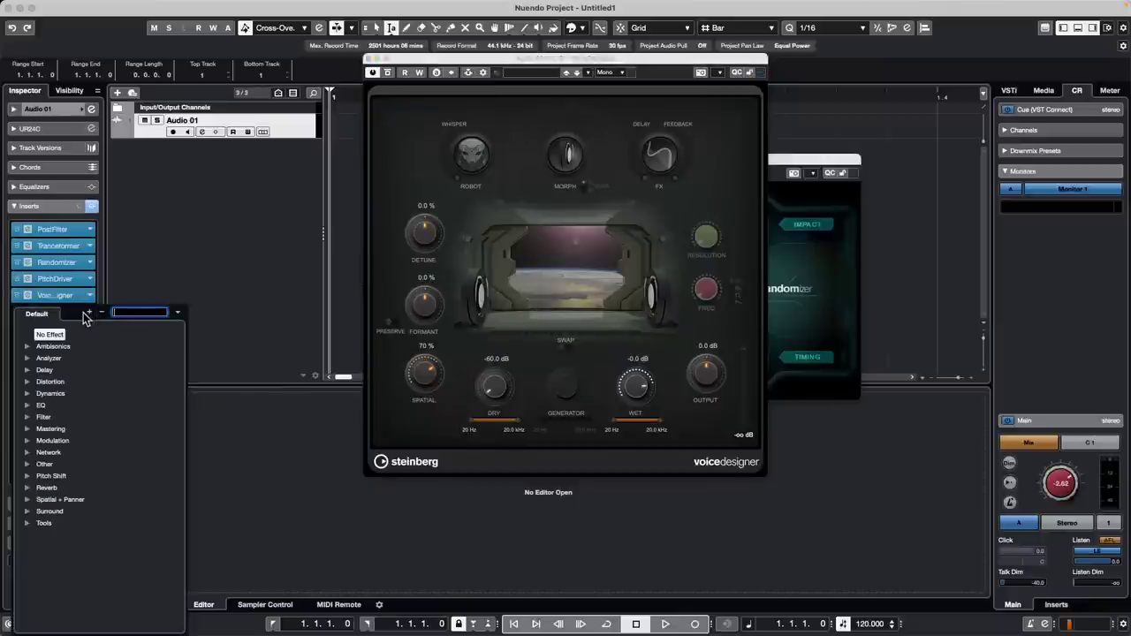
click(28, 489)
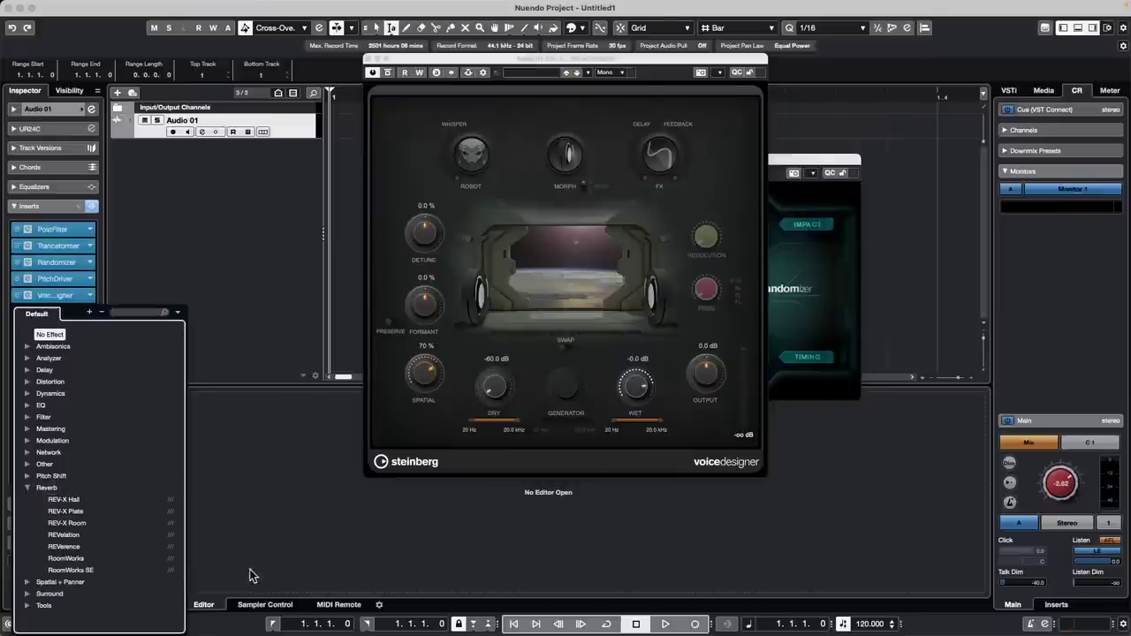
click(74, 550)
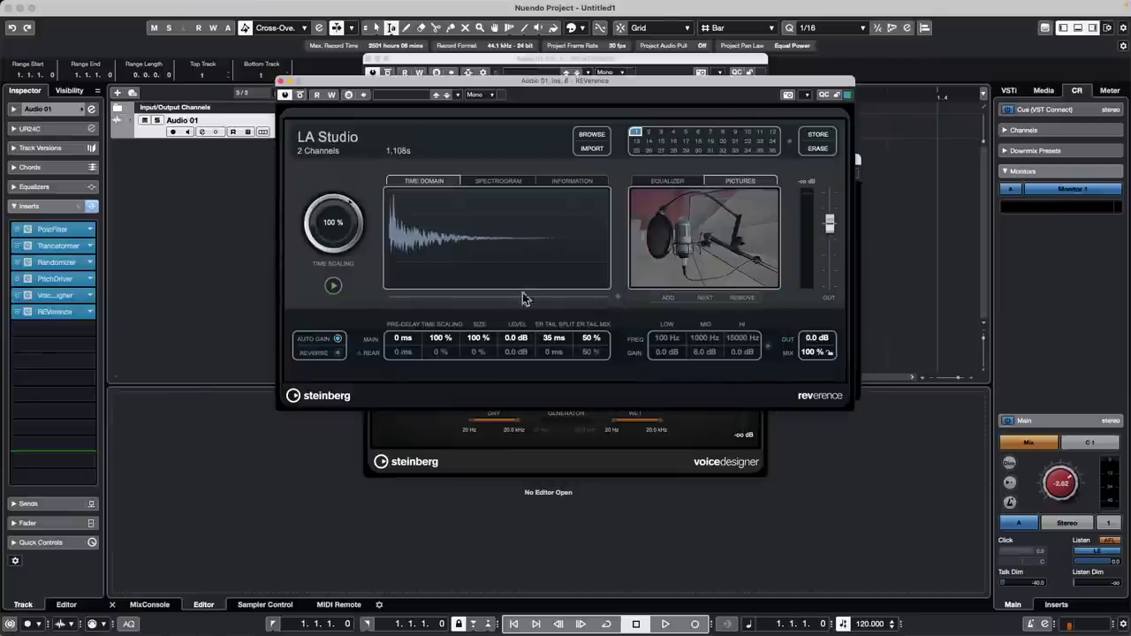
Browse the REVerence programs, try Echo Small Can and Furnished Room C Sr, and load Furnished Room D 2 Sr
click(592, 134)
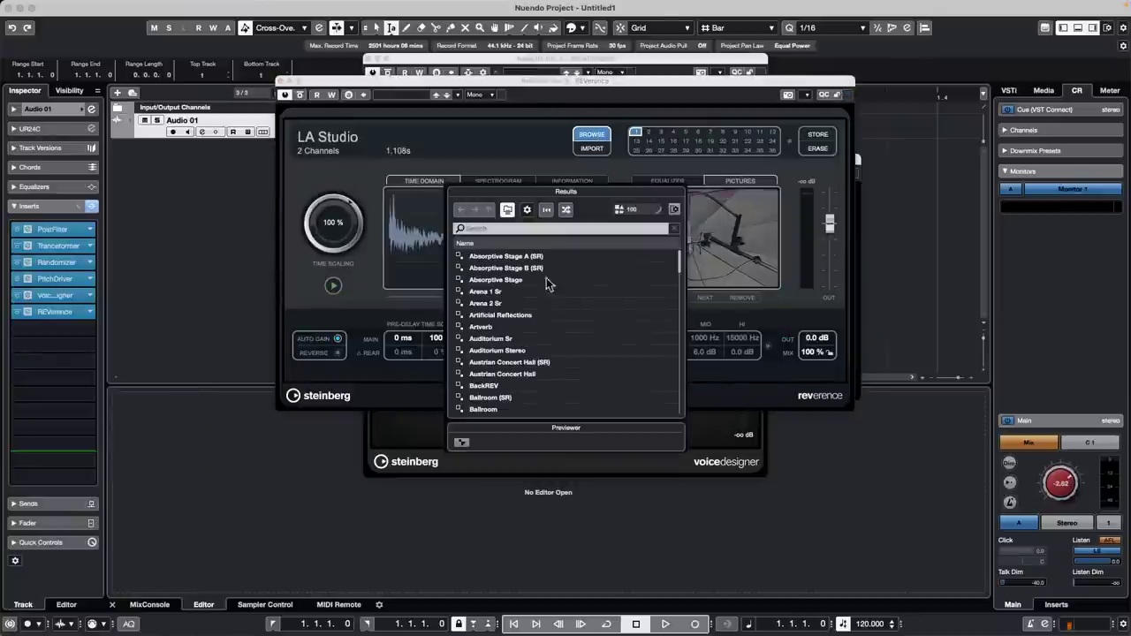
scroll(582, 304, down, 10)
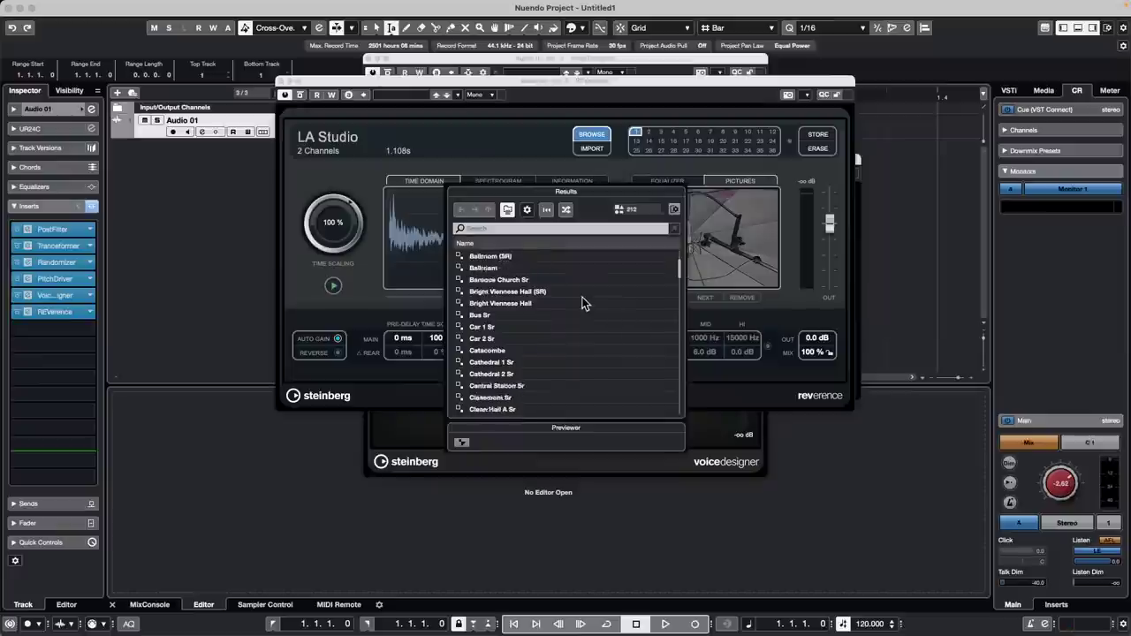
scroll(583, 304, down, 6)
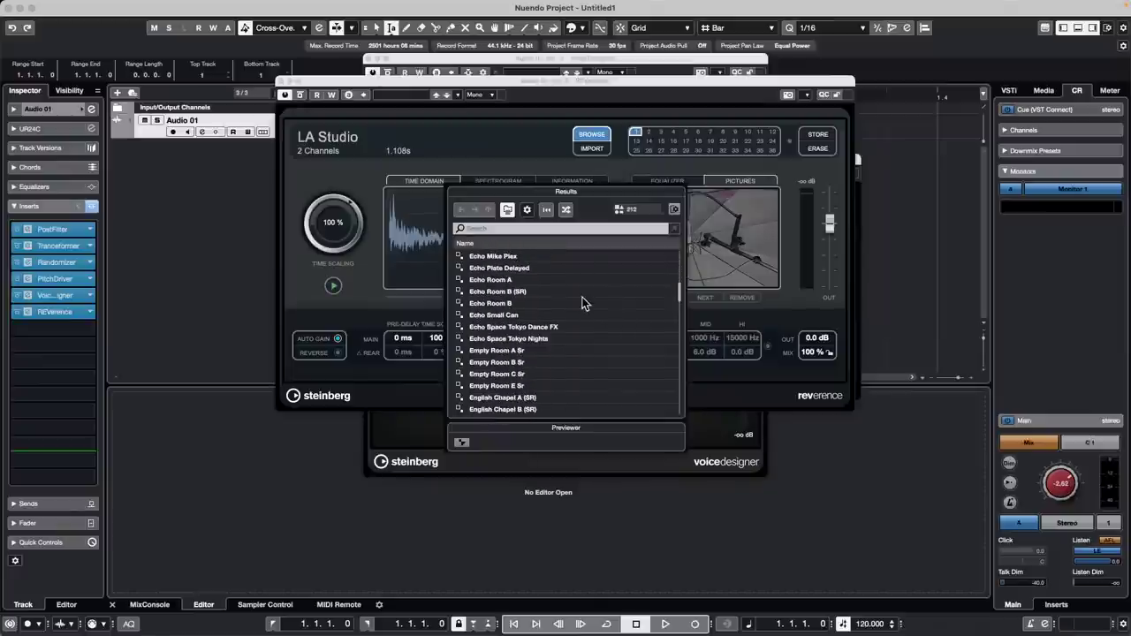
click(504, 316)
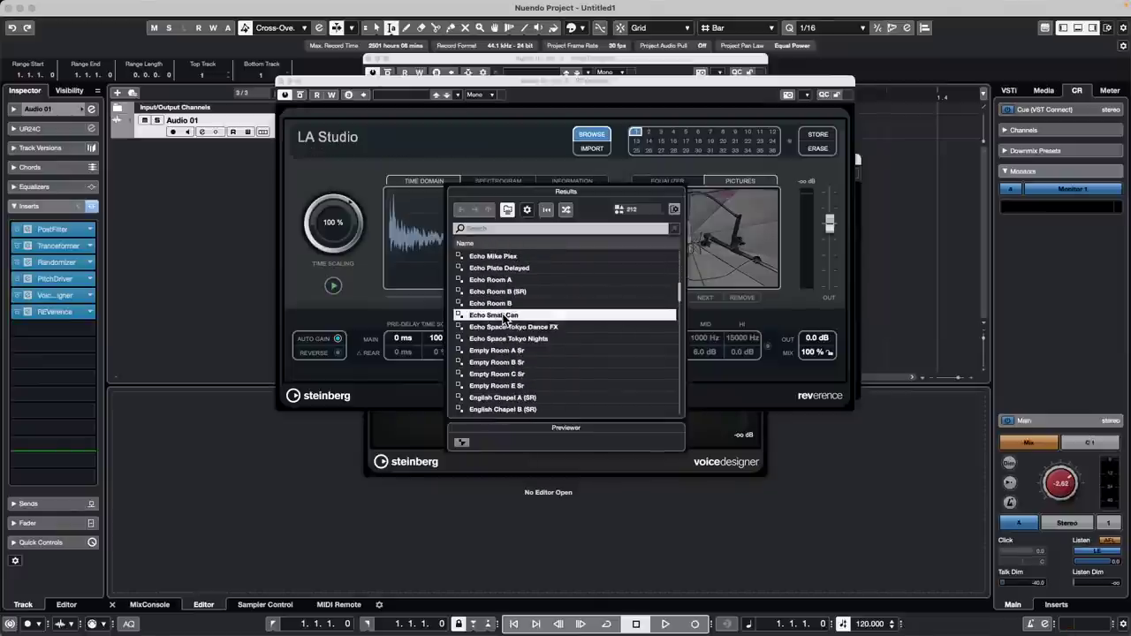
scroll(613, 343, down, 5)
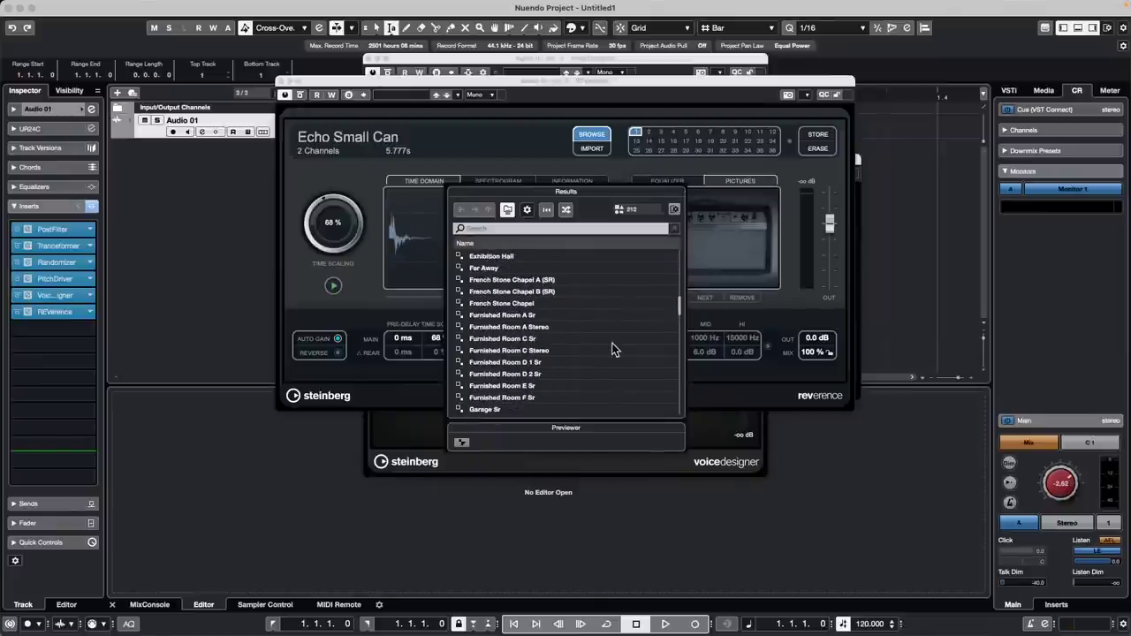
click(534, 339)
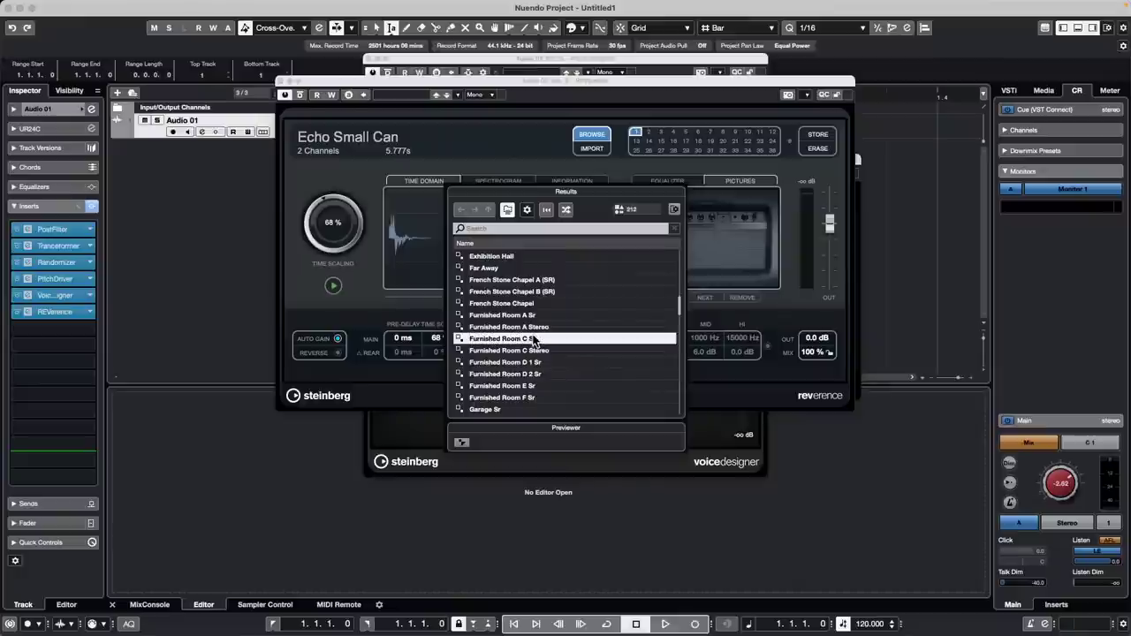
click(513, 374)
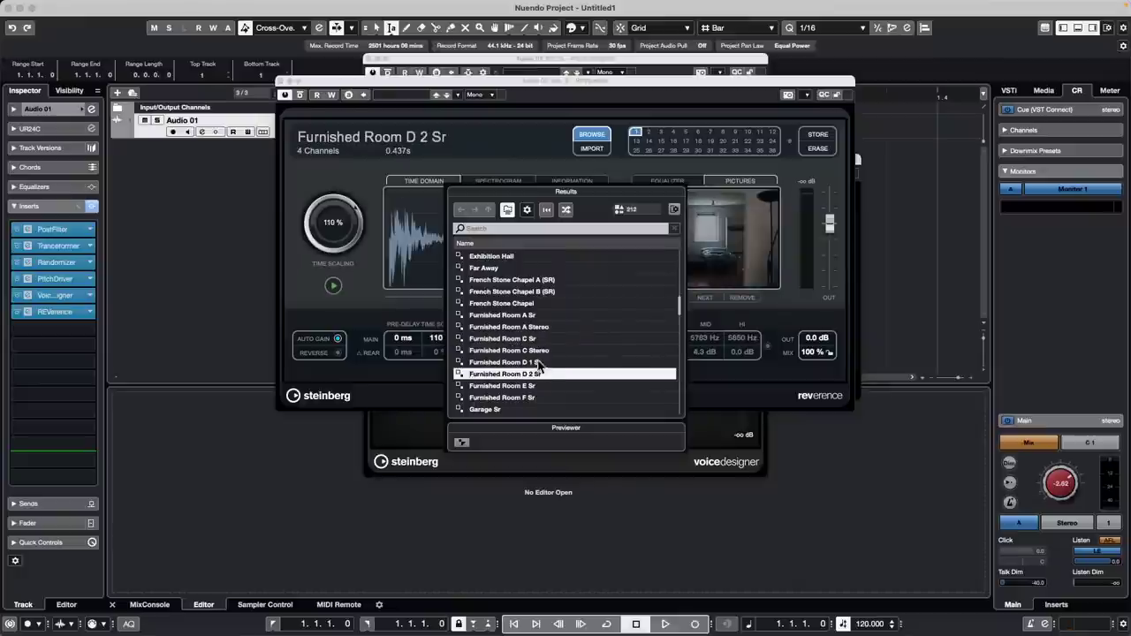
Browse further through the REVerence programs, try Machine Room Sr, and load Public Annoucement Sr
scroll(526, 362, down, 5)
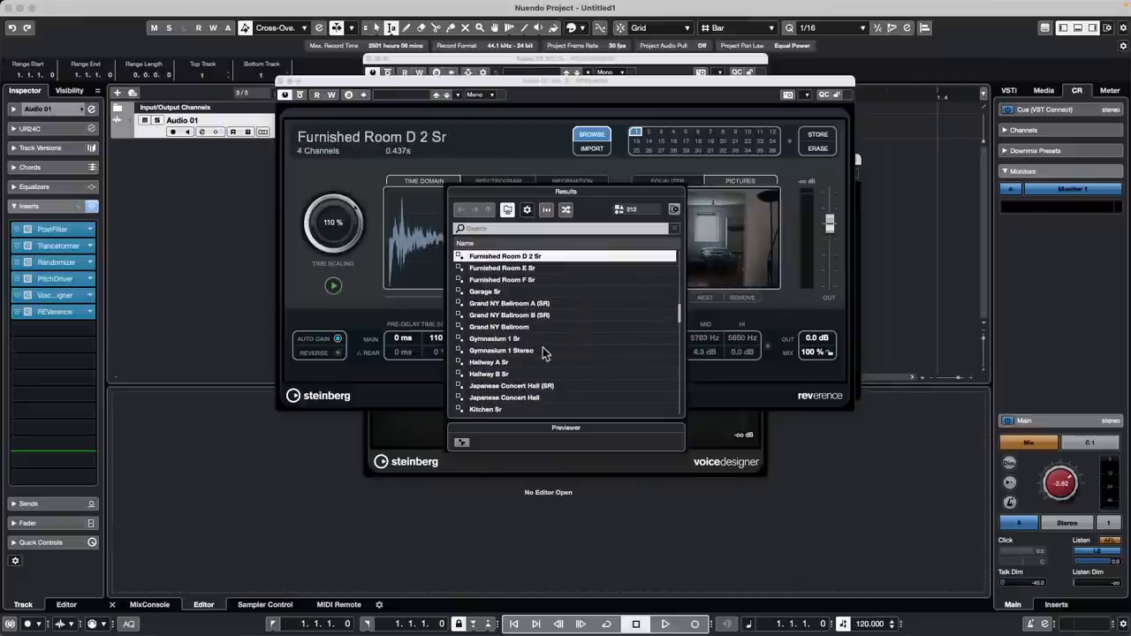
scroll(535, 352, down, 1)
scroll(528, 333, down, 3)
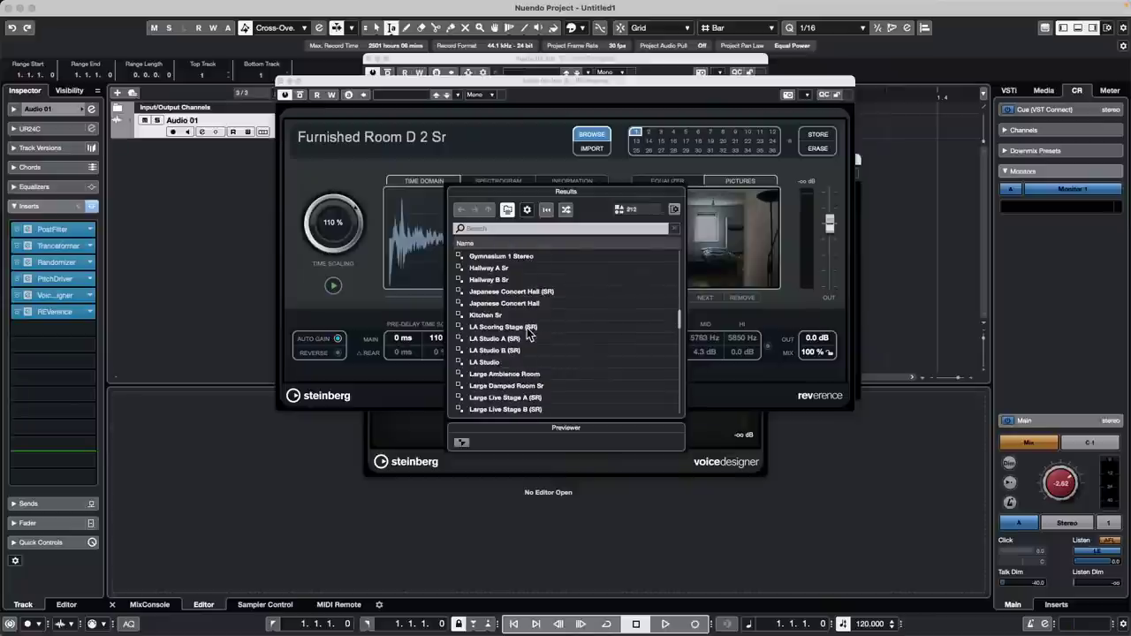
scroll(530, 333, down, 4)
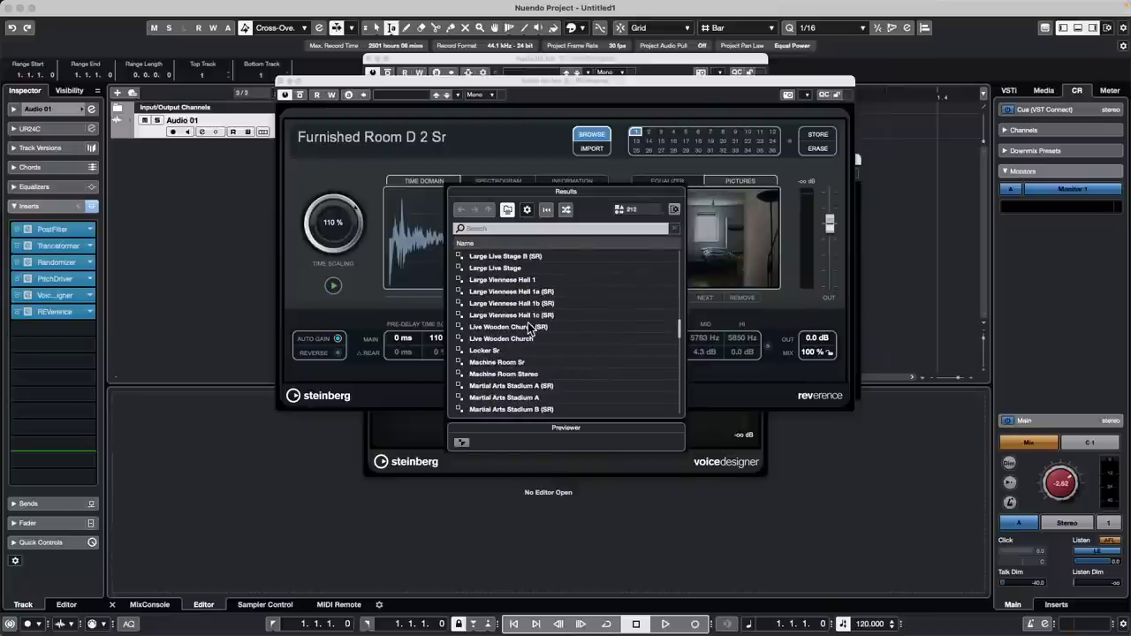
click(509, 362)
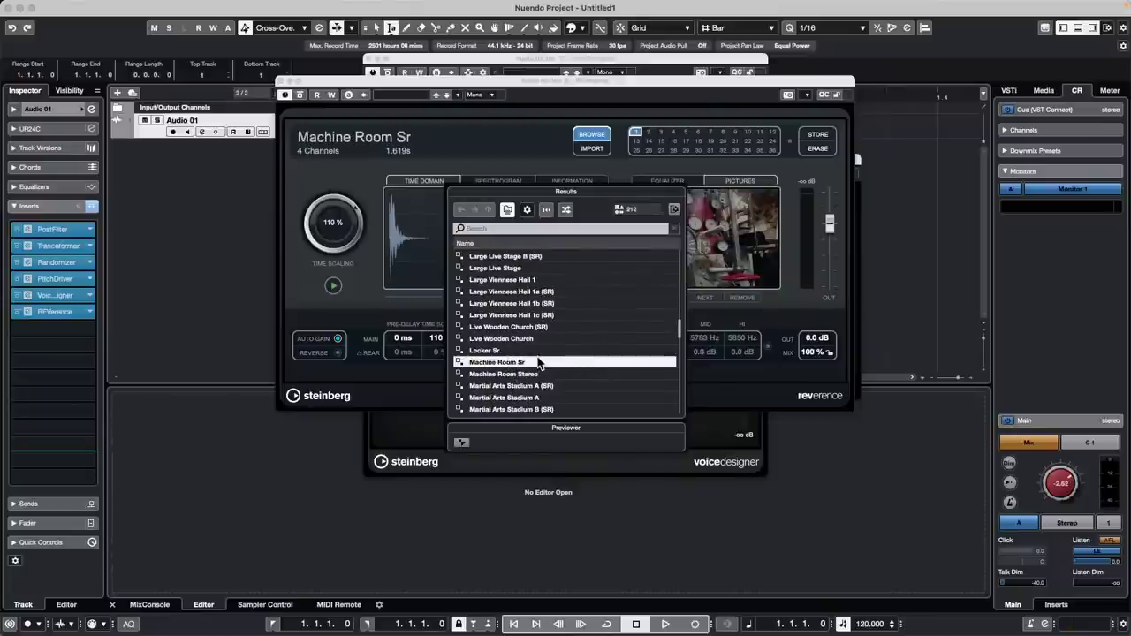
scroll(539, 363, down, 1)
scroll(543, 363, down, 3)
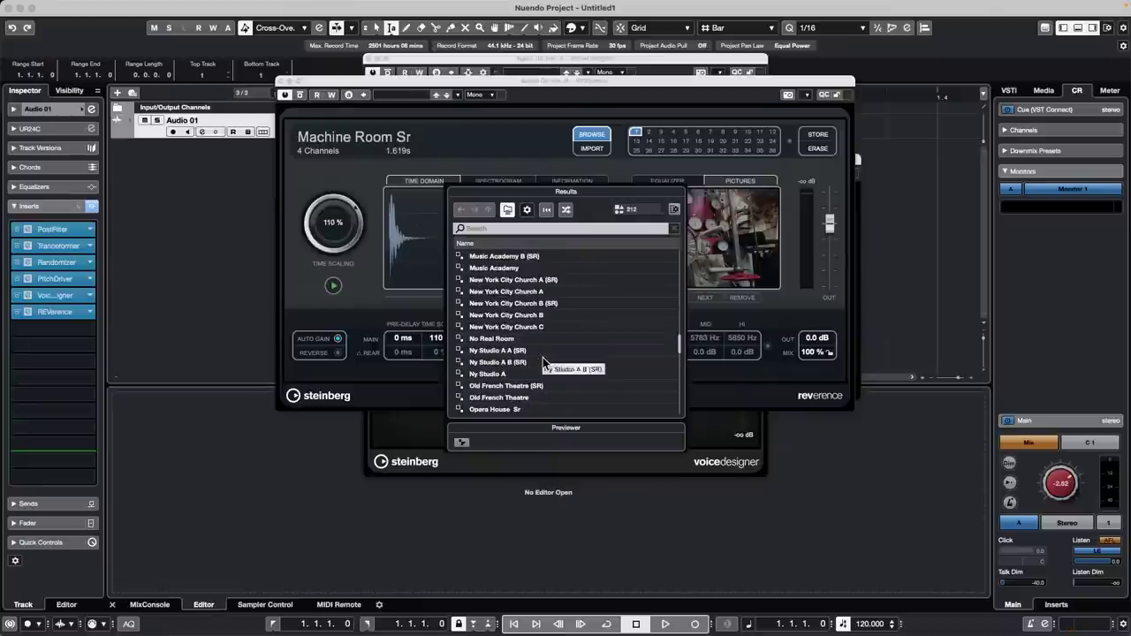
scroll(544, 363, down, 4)
scroll(545, 364, down, 2)
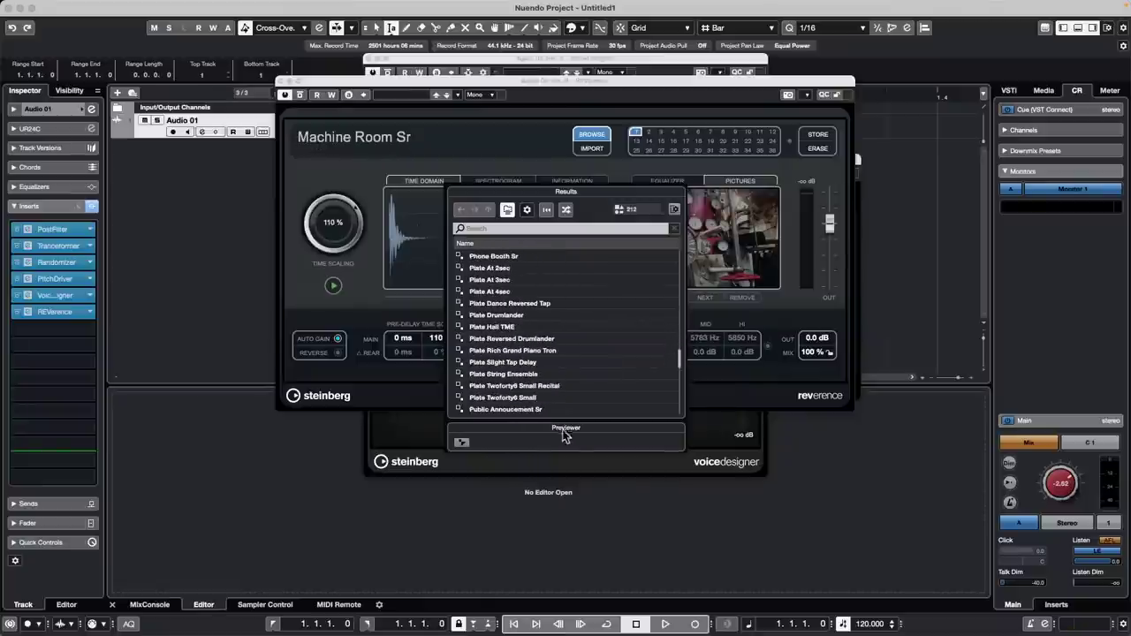
click(541, 410)
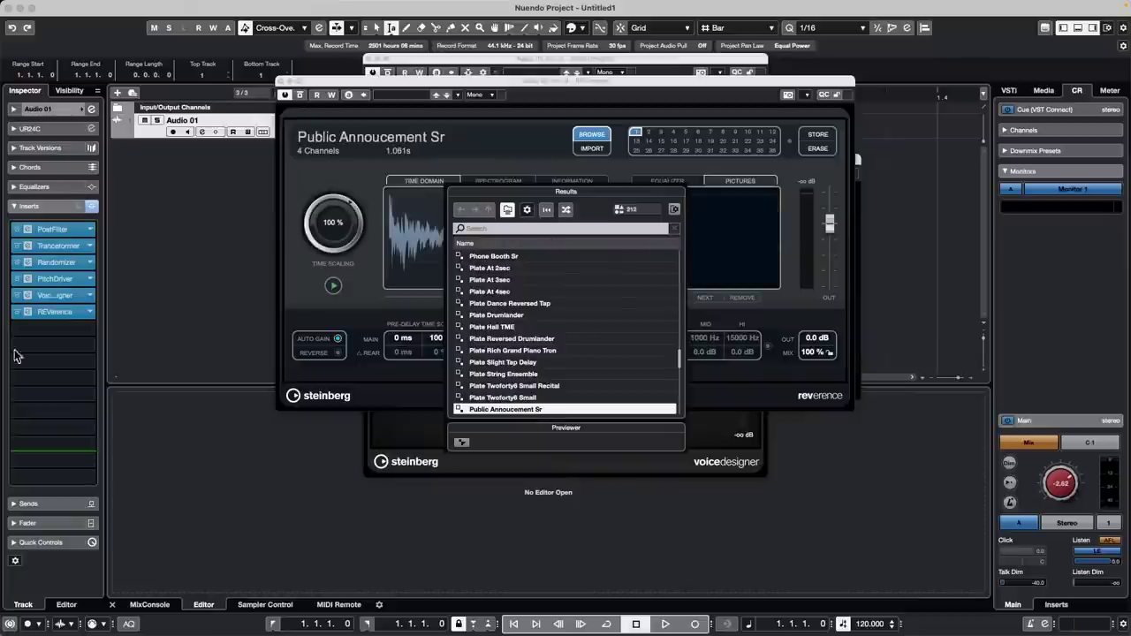
Insert the Headphones Match tool in the seventh insert slot of Audio 01
click(83, 329)
click(90, 329)
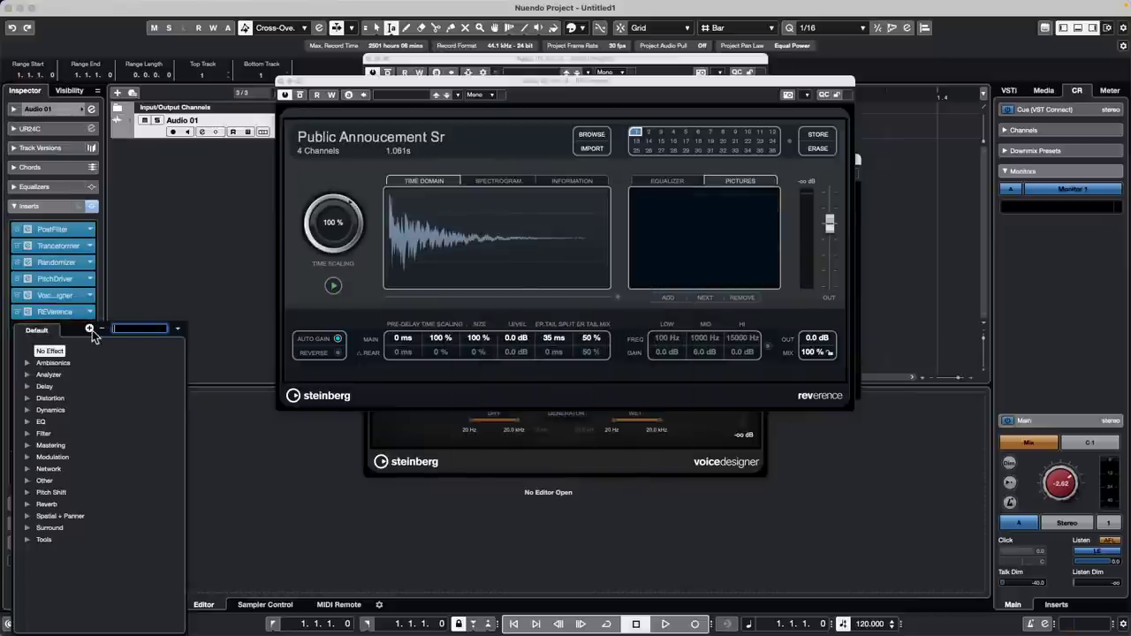
click(25, 537)
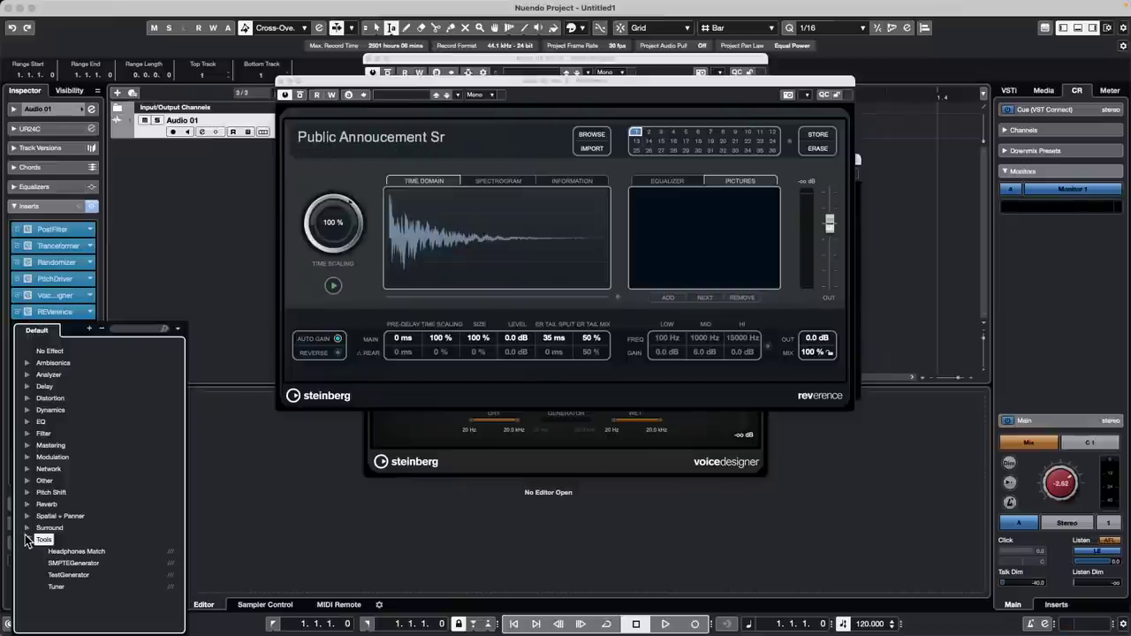
click(101, 552)
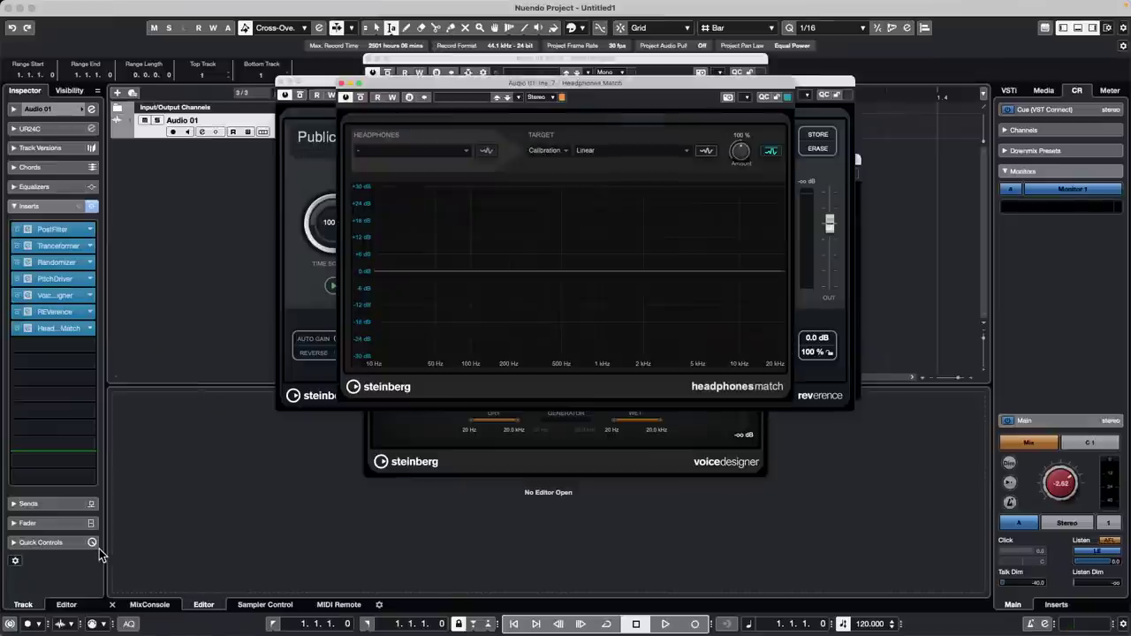
Set the headphones model in Headphones Match to Audio Technica ATH-M50x
click(466, 151)
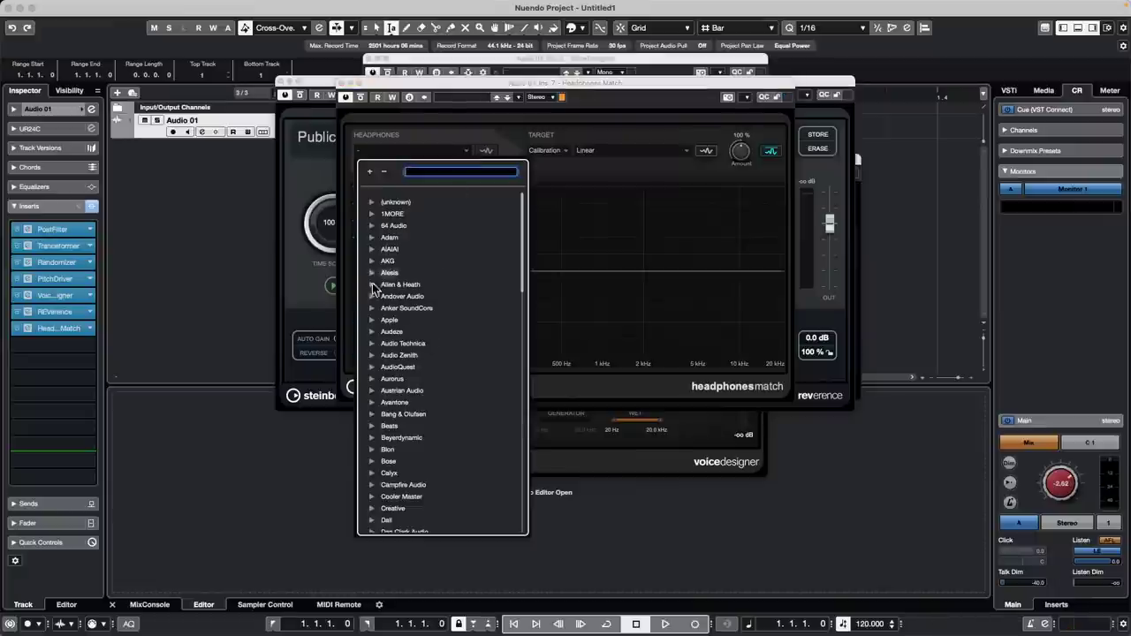
click(372, 343)
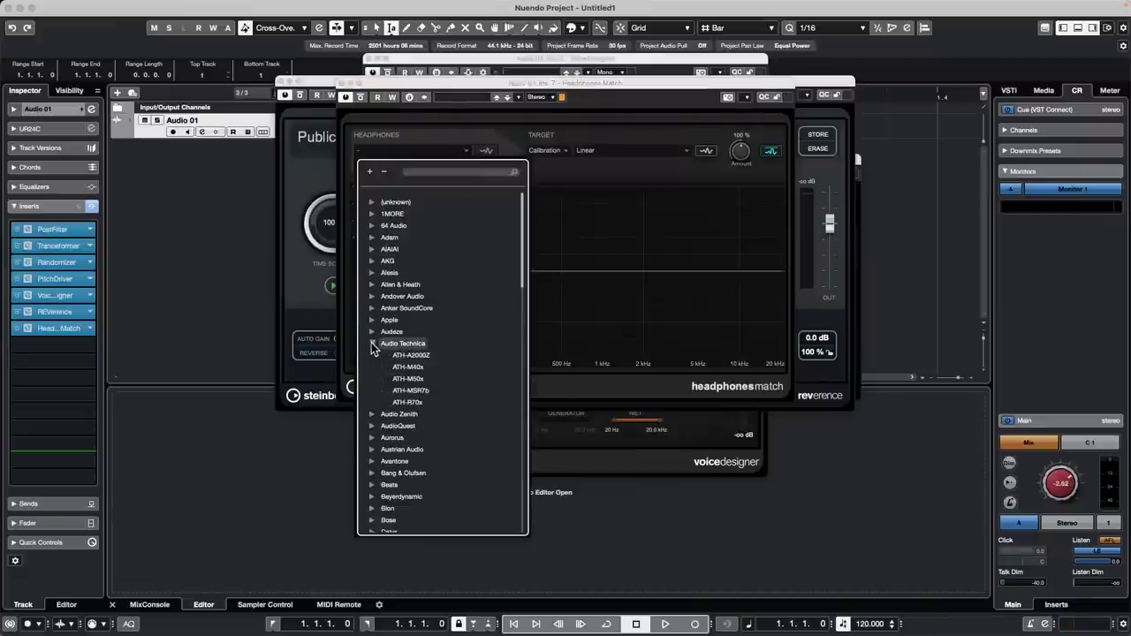
click(408, 378)
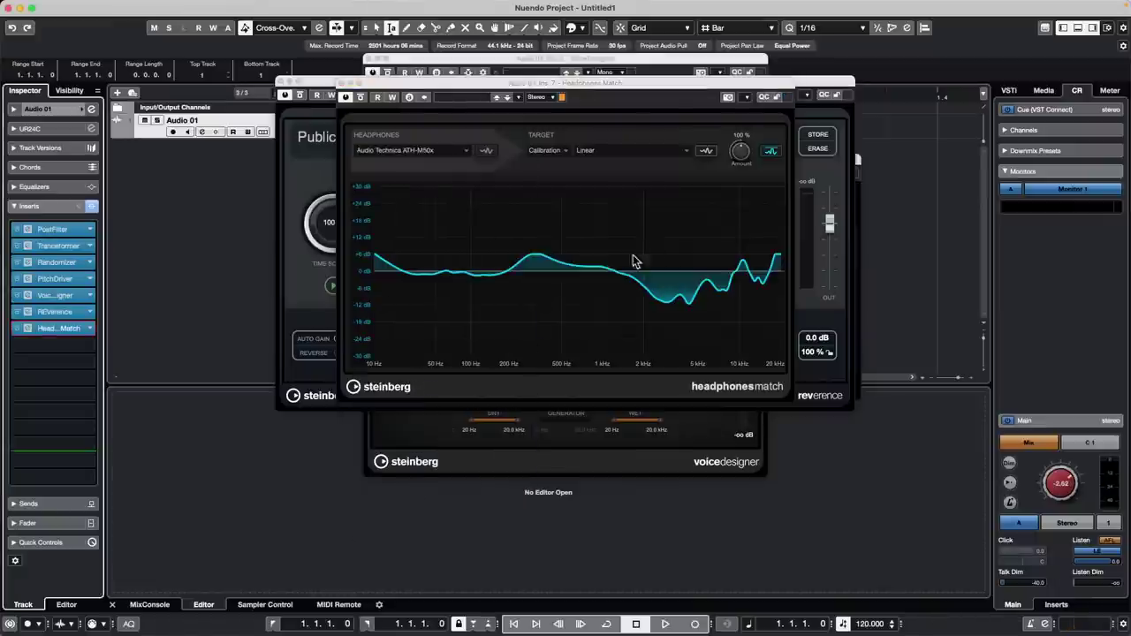
Insert the Bass Manager surround effect in the eighth insert slot of Audio 01
click(90, 345)
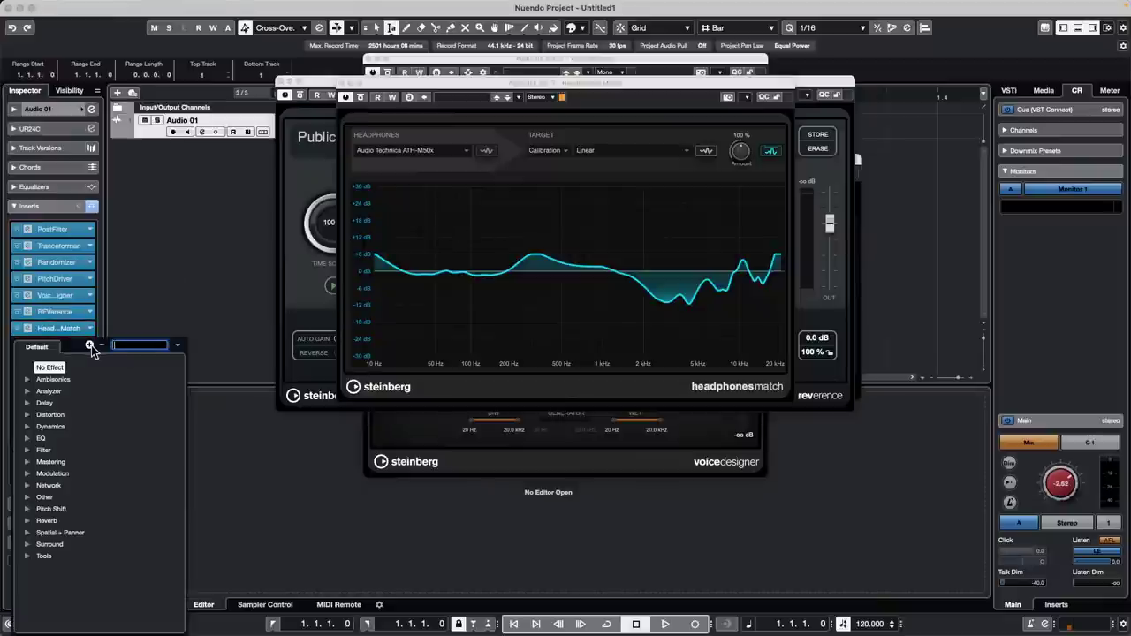
click(28, 556)
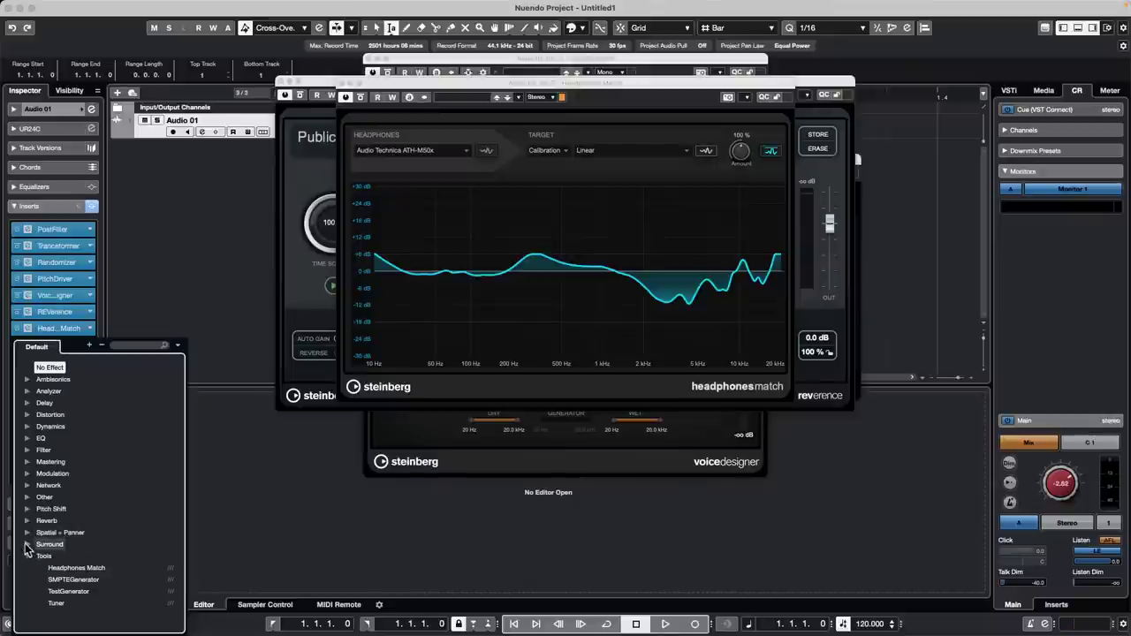
click(27, 545)
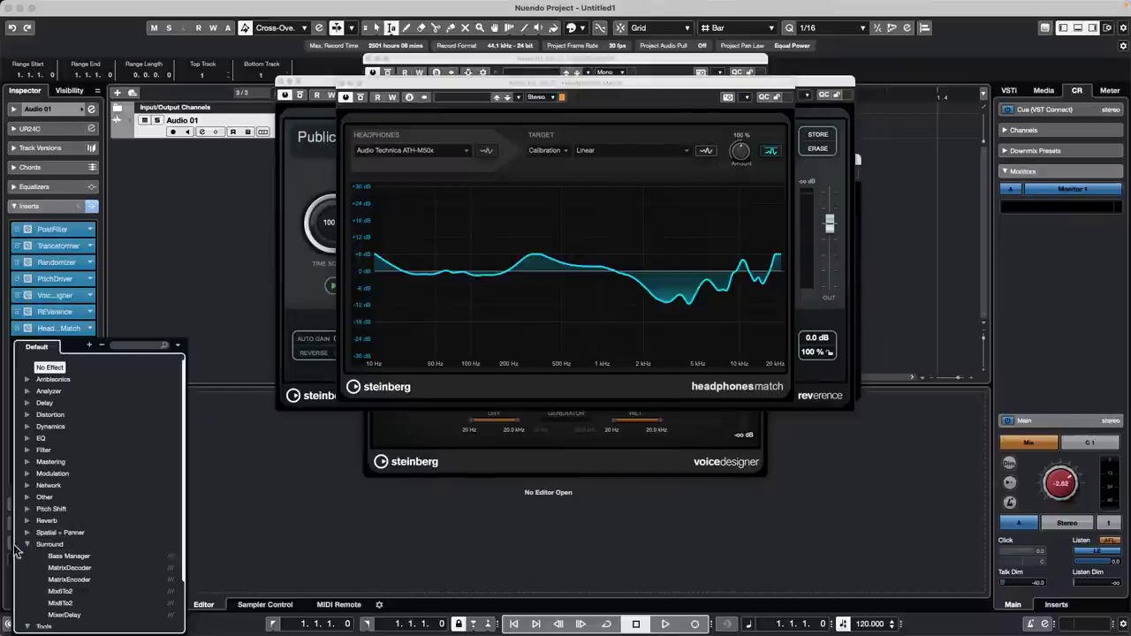
click(69, 556)
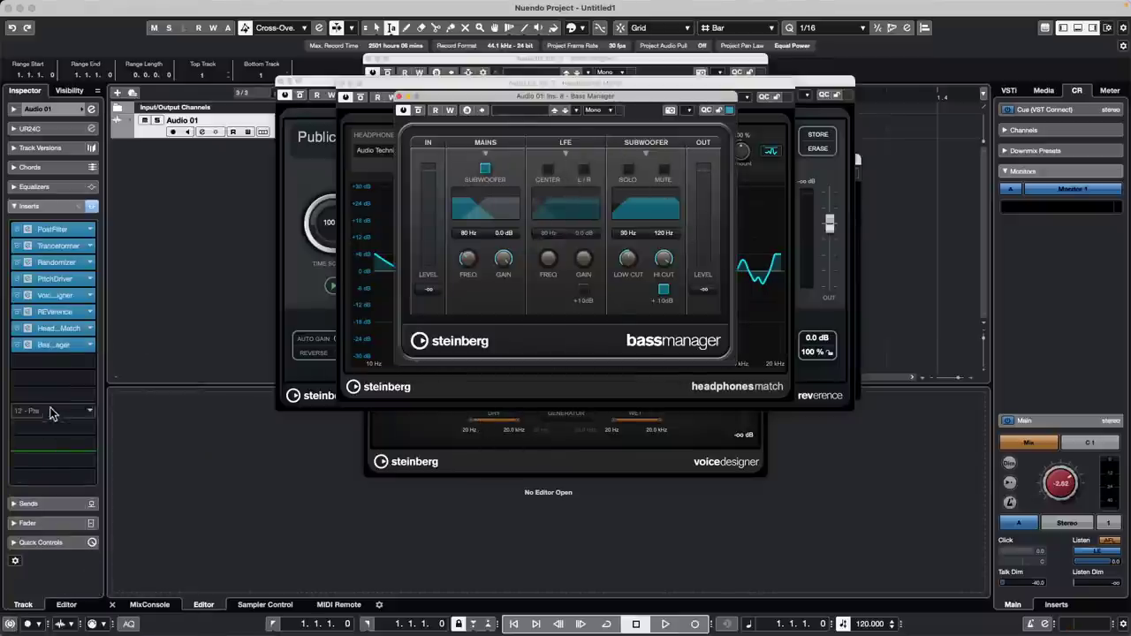
Insert the Anymix Pro spatial panner in the ninth insert slot of Audio 01
click(81, 366)
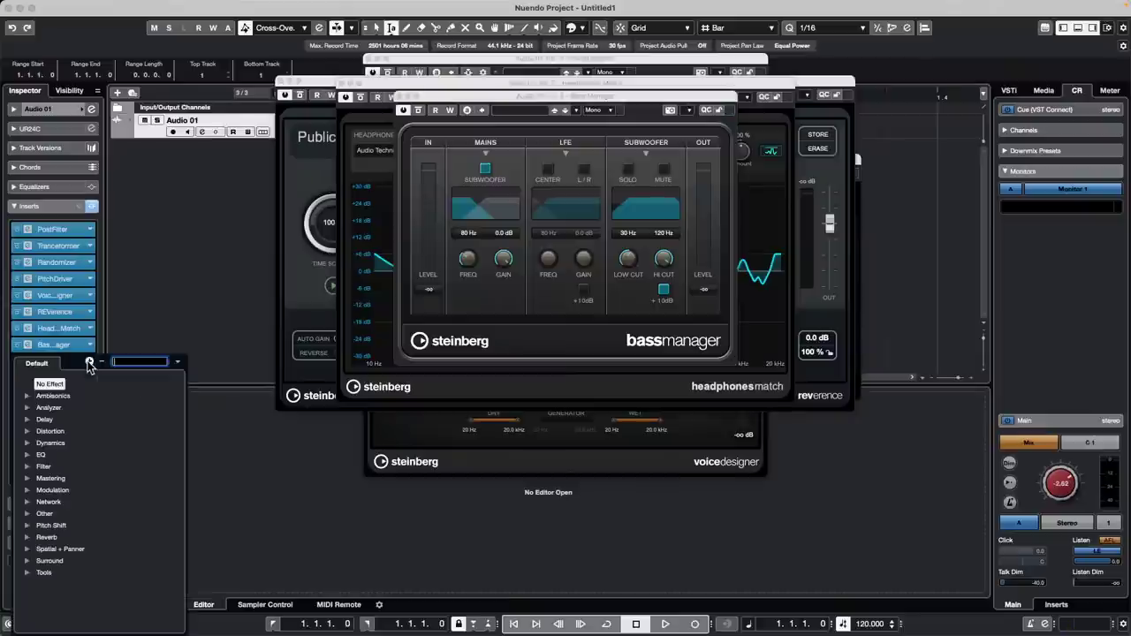
click(28, 563)
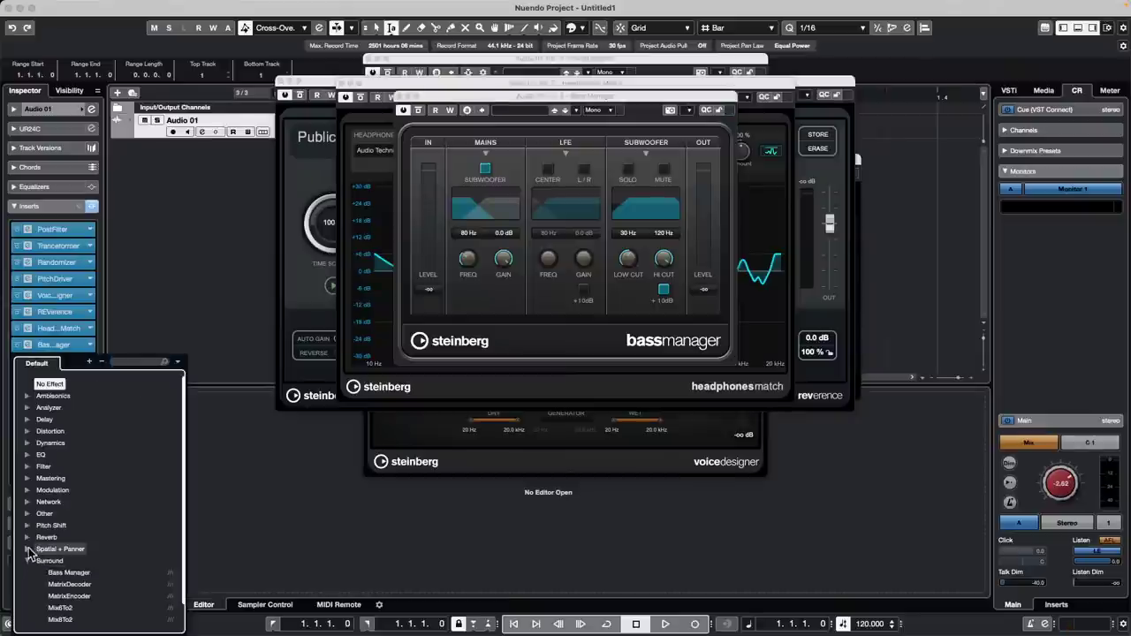
click(28, 549)
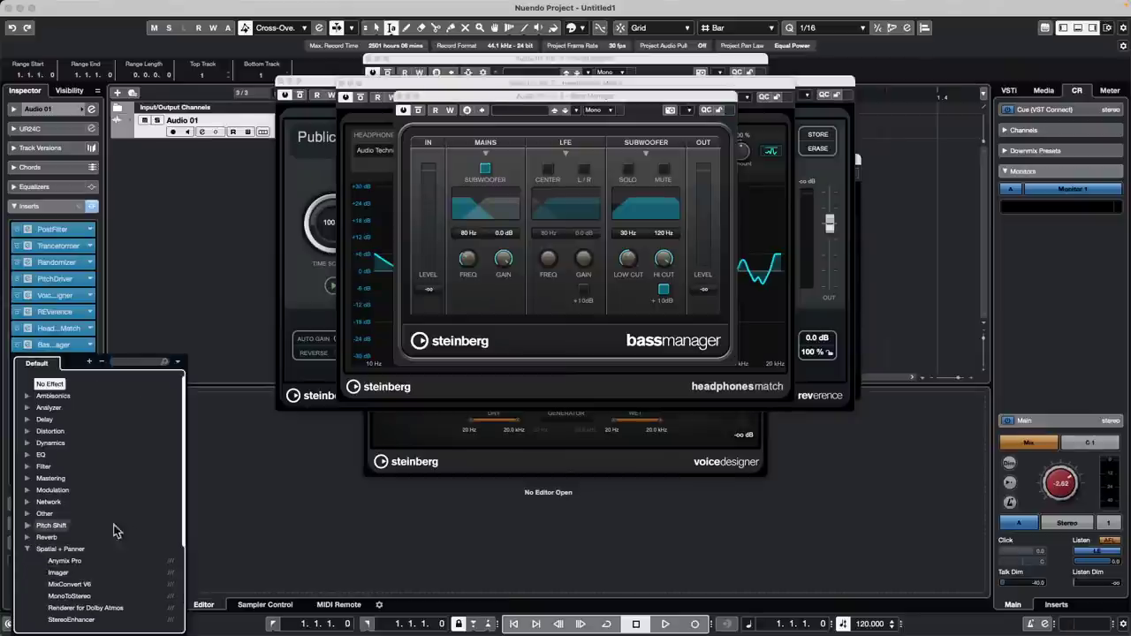
click(77, 563)
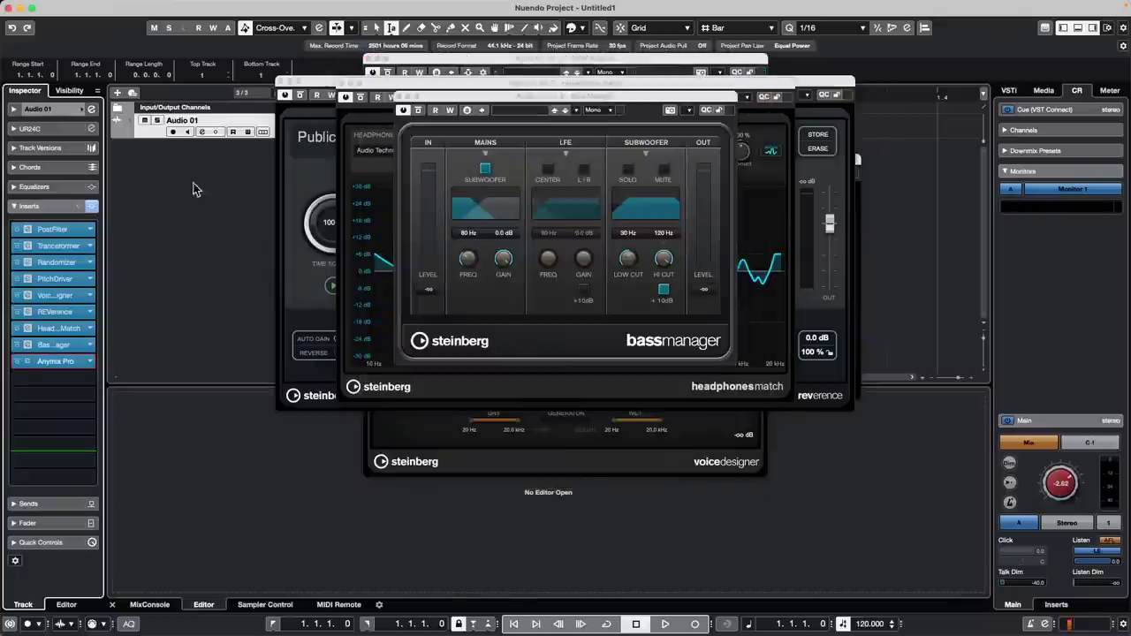
click(365, 55)
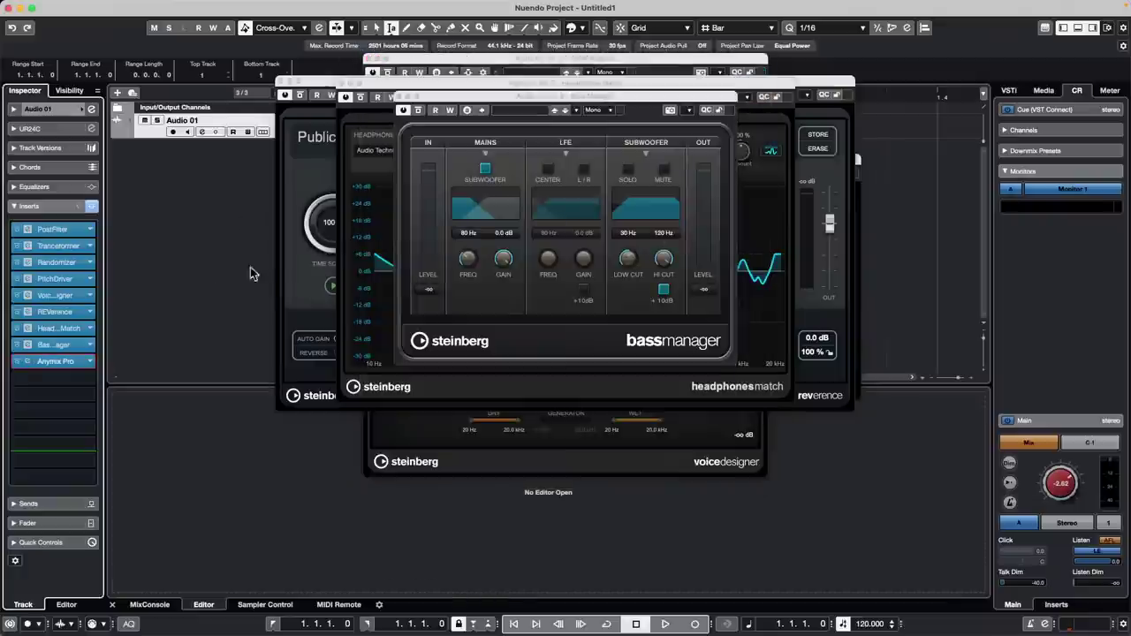
Look through the Spatial + Panner, Reverb and Pitch Shift effects offered for the tenth insert slot, leaving it empty
click(90, 378)
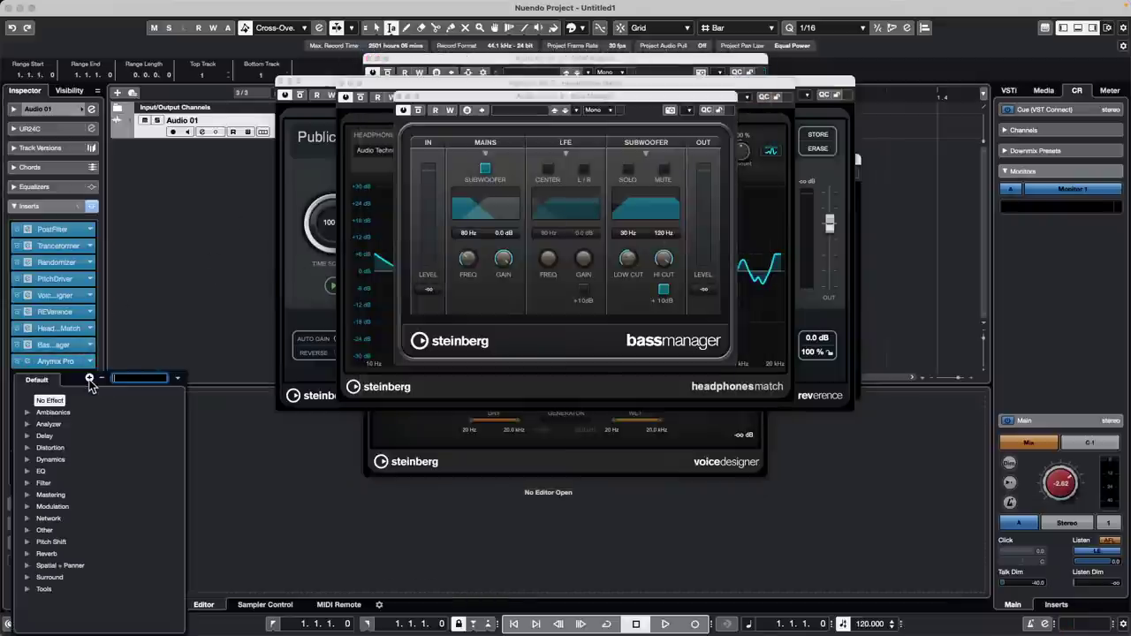
click(28, 565)
scroll(106, 511, down, 2)
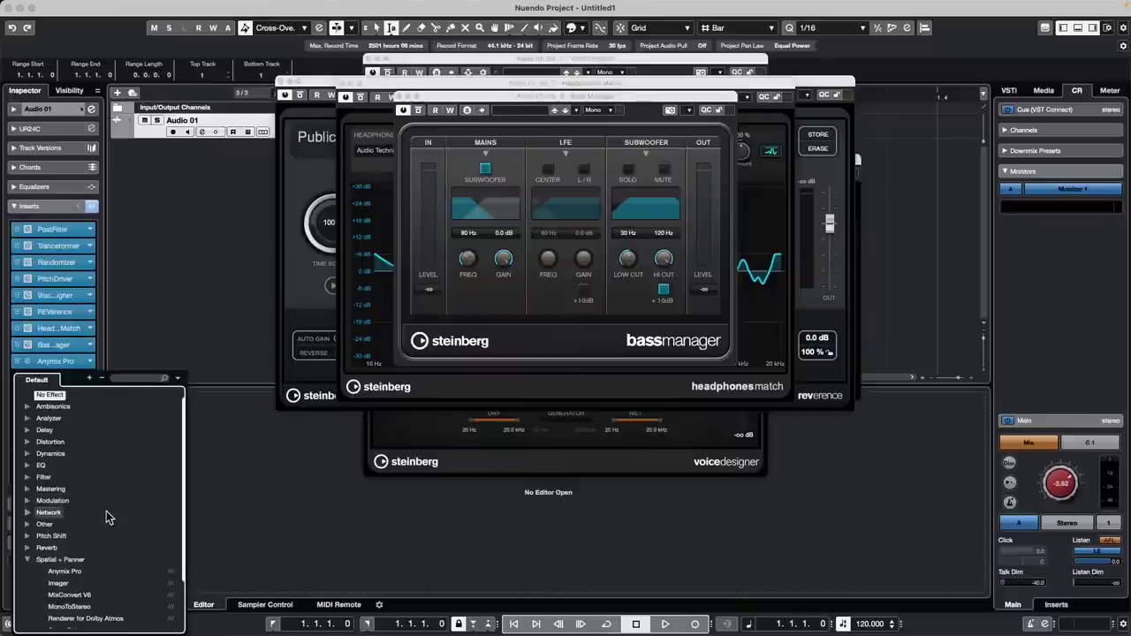
scroll(106, 511, down, 3)
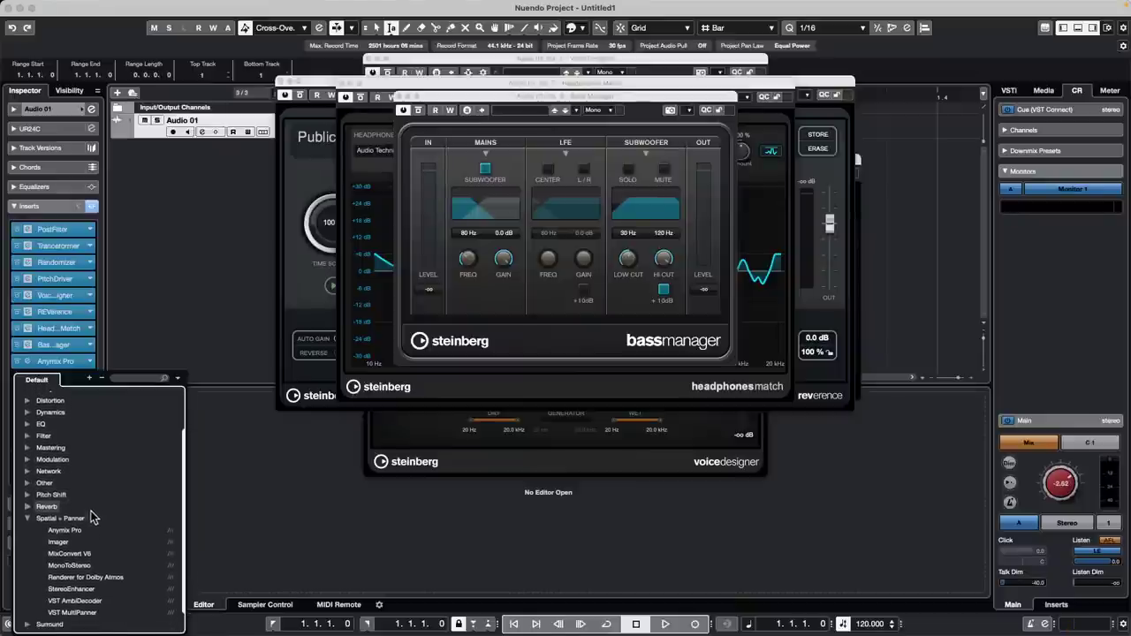
click(27, 507)
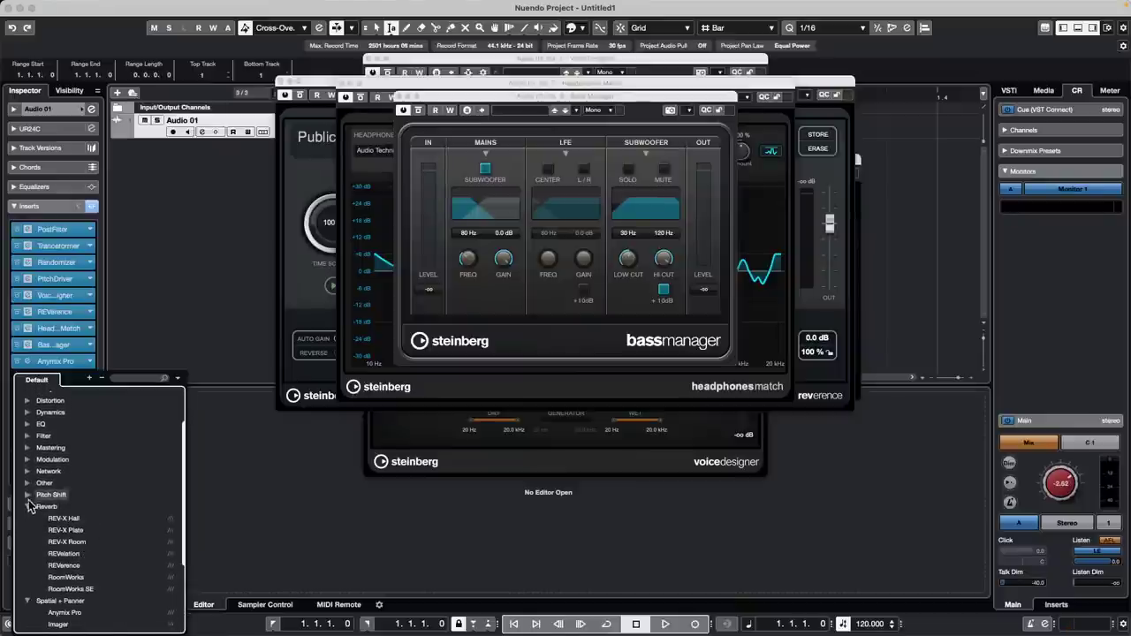
click(28, 495)
click(222, 332)
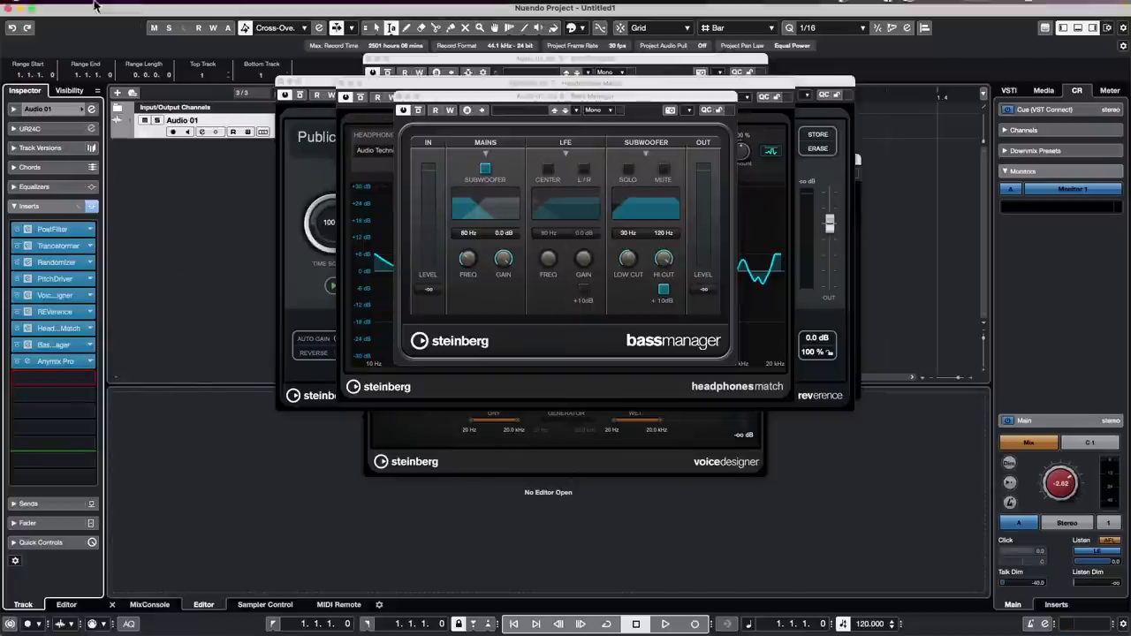
Close the untitled Nuendo project without saving it
click(46, 6)
click(57, 129)
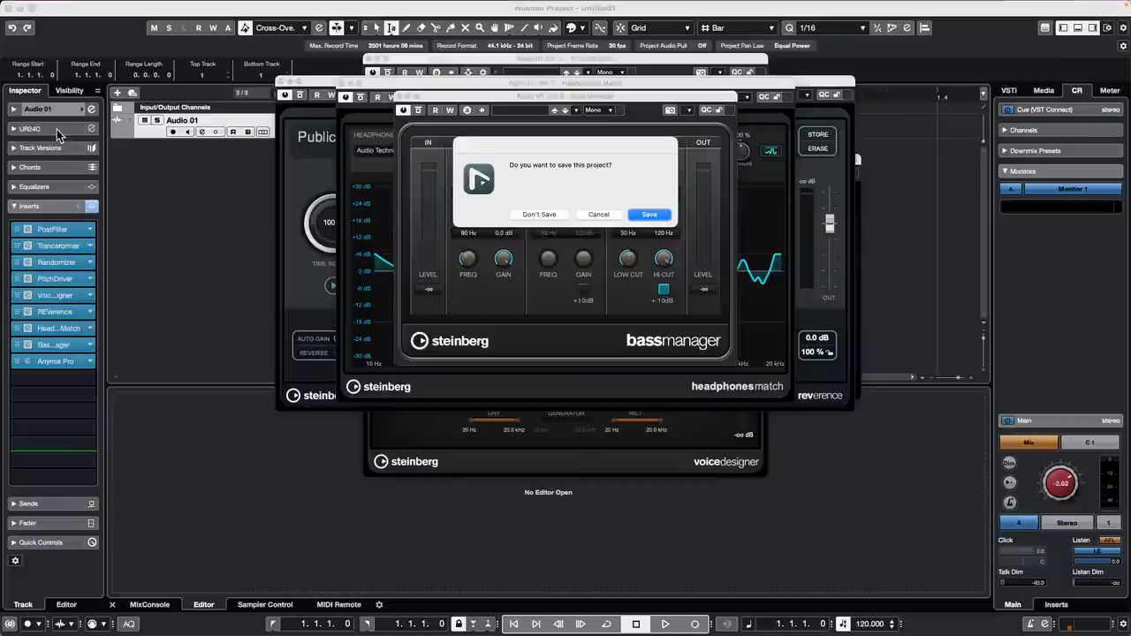
click(536, 214)
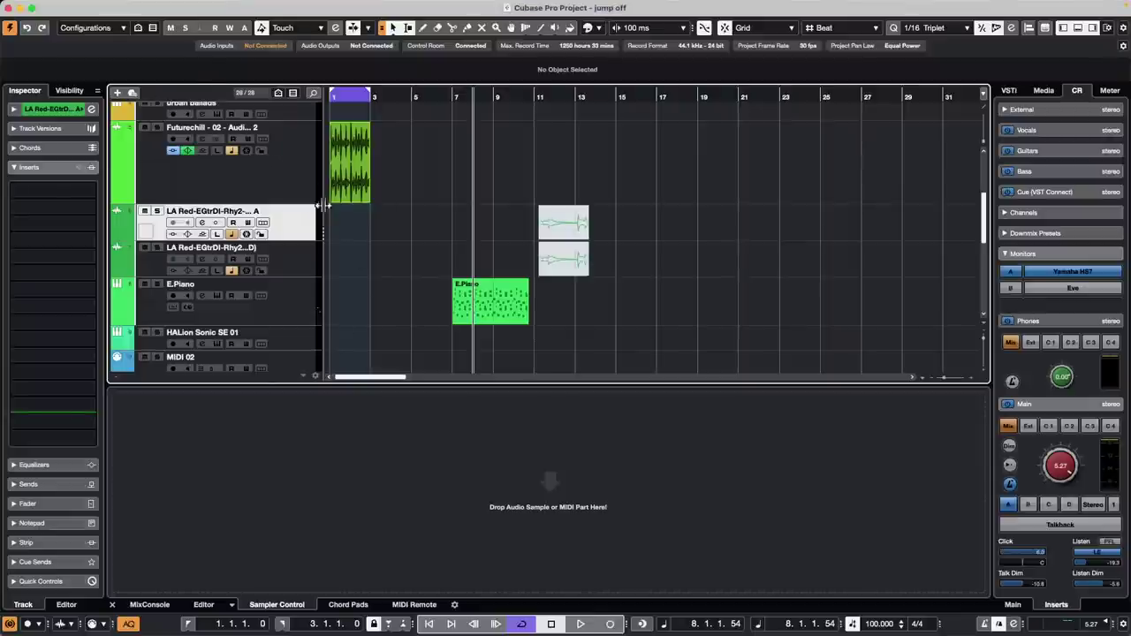
scroll(371, 236, up, 5)
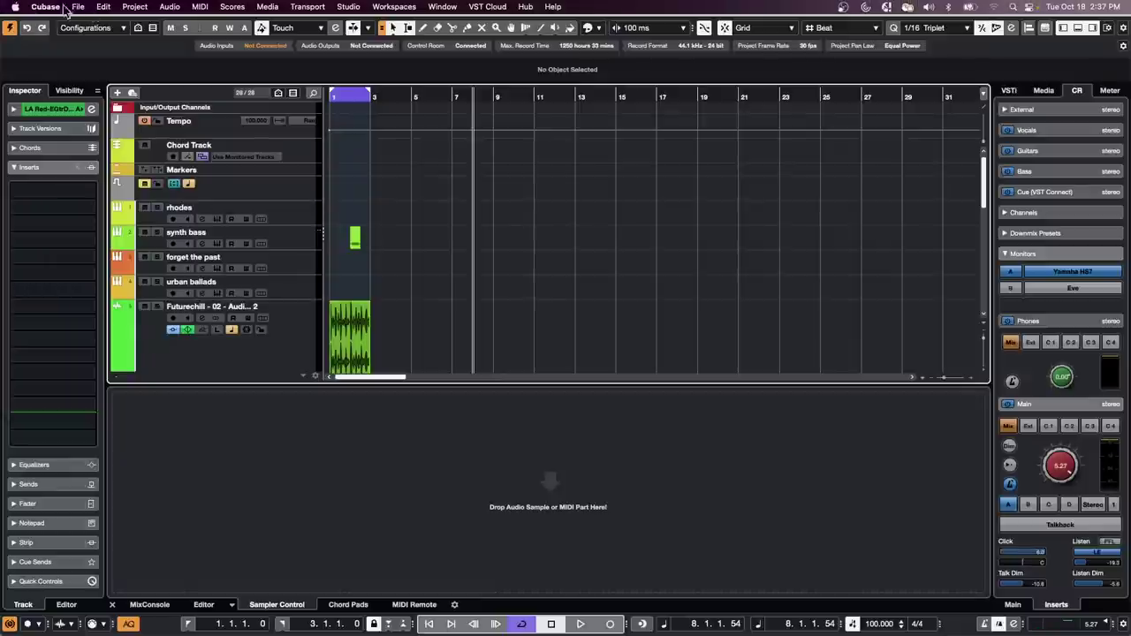
click(45, 6)
click(88, 24)
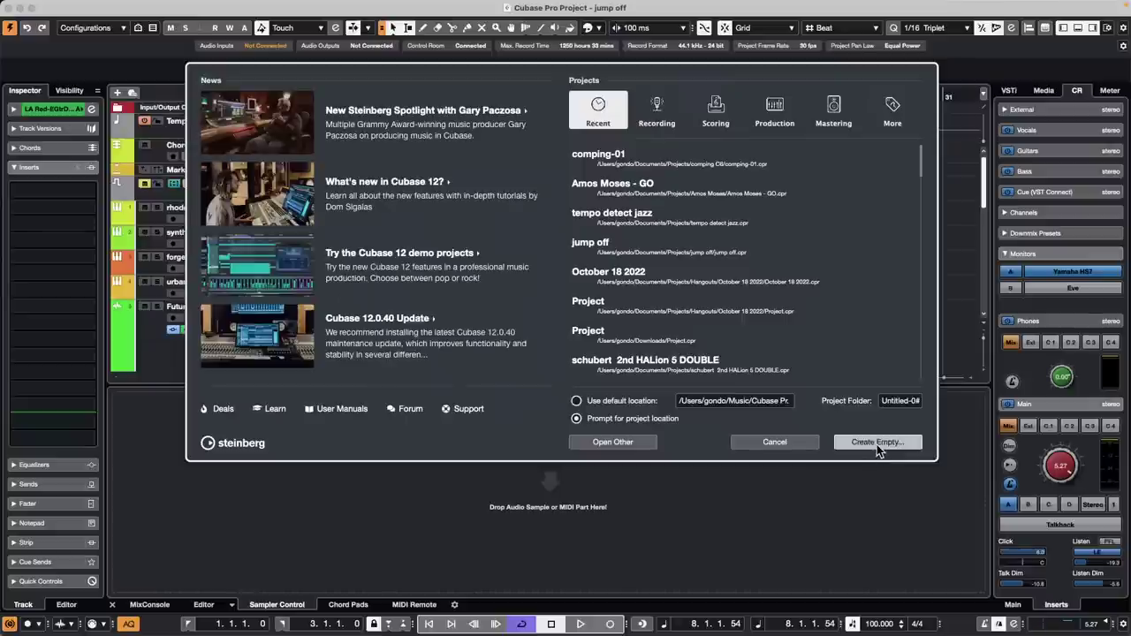
click(775, 442)
Revert the Cubase project jump off to its last saved version and close the missing files list without locating them
click(45, 6)
mouse_move(78, 6)
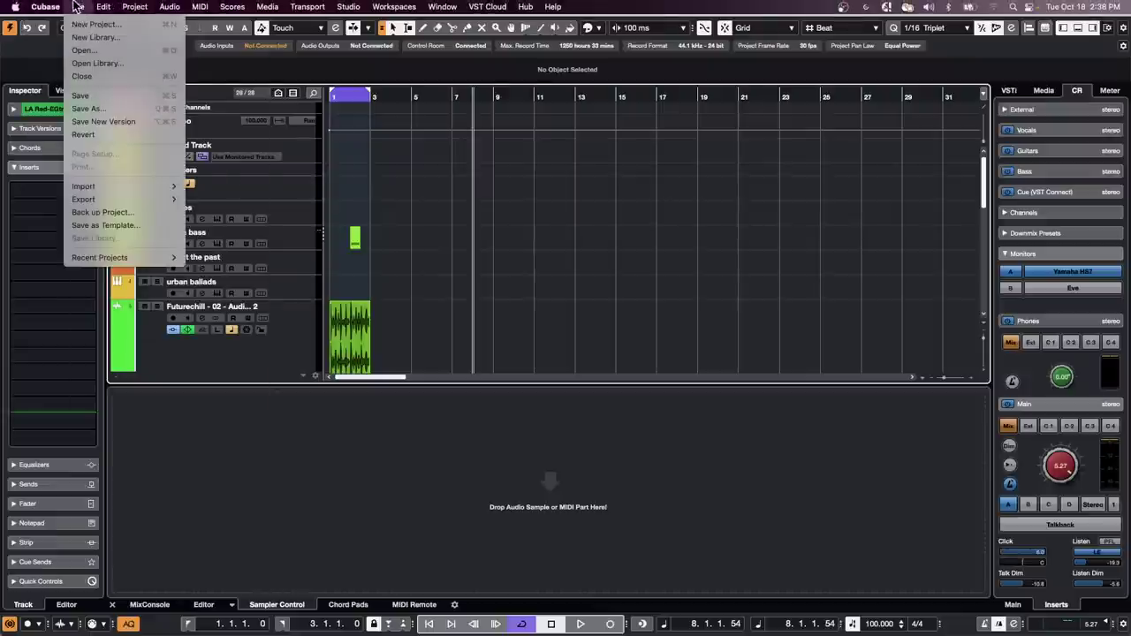
click(106, 134)
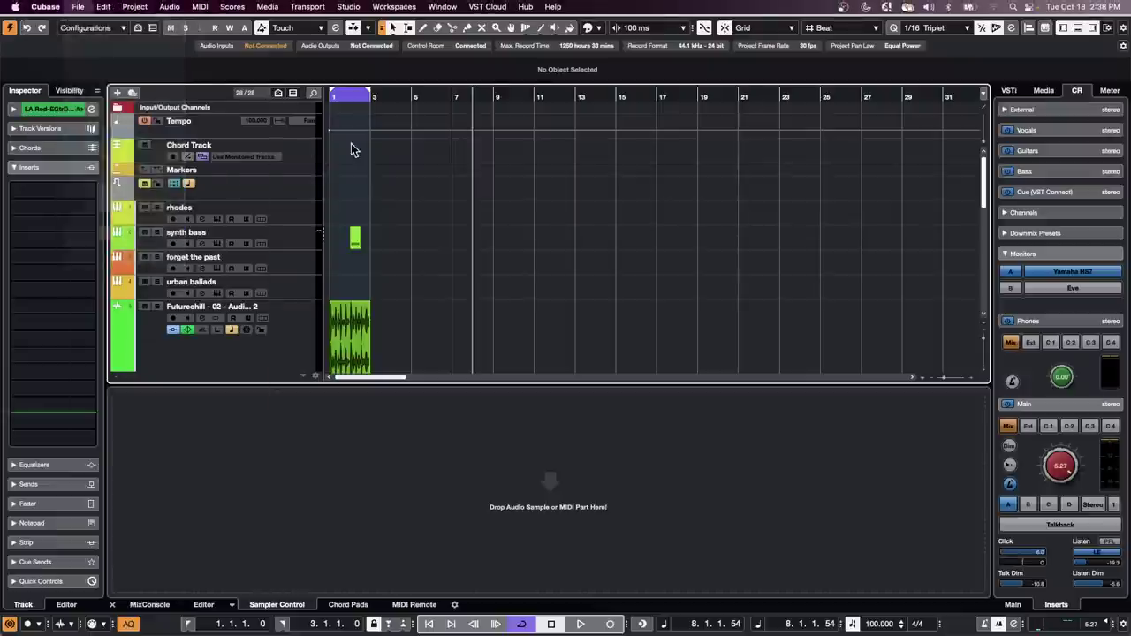
click(634, 215)
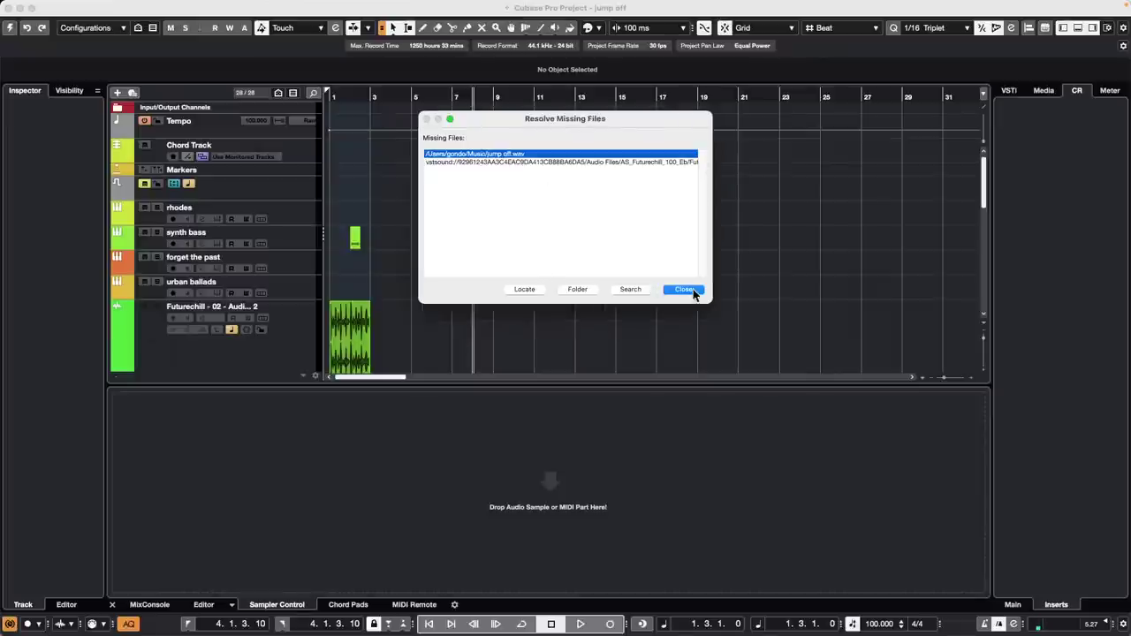
click(693, 292)
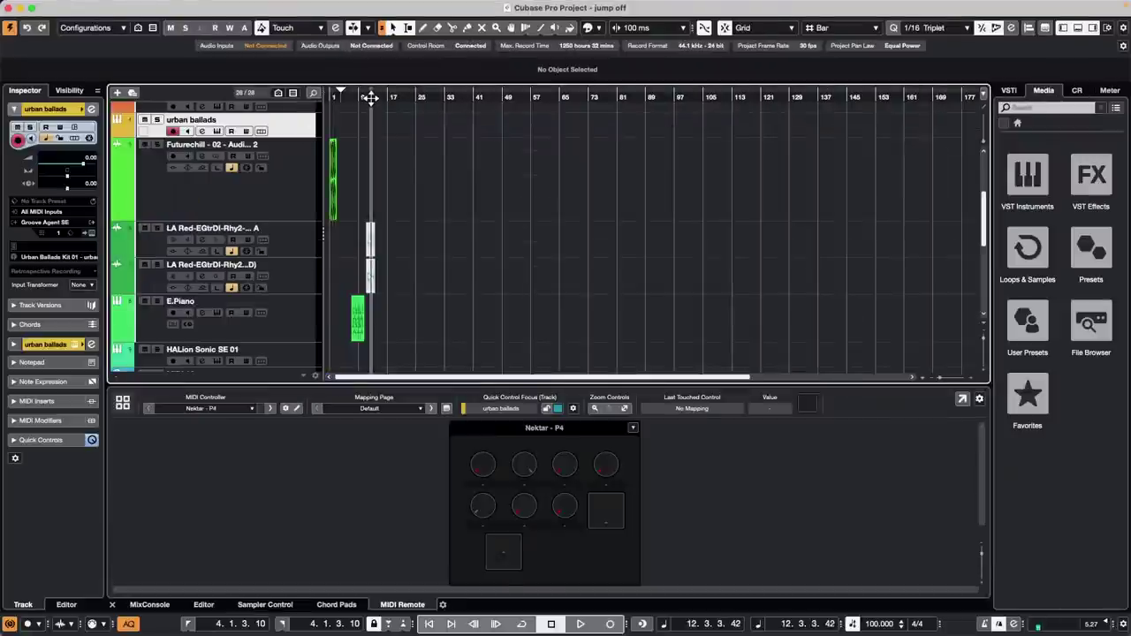
Open Groove Agent SE for the forget the past track and audition the Main 1 pattern from its pattern pads
drag(371, 99, 293, 151)
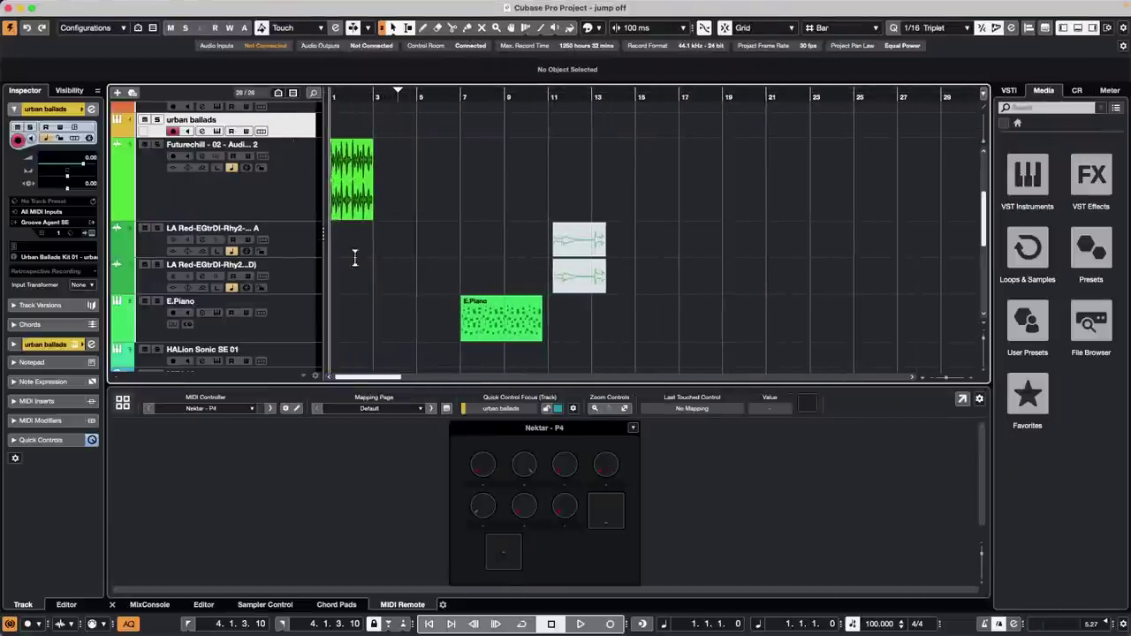
scroll(252, 218, down, 1)
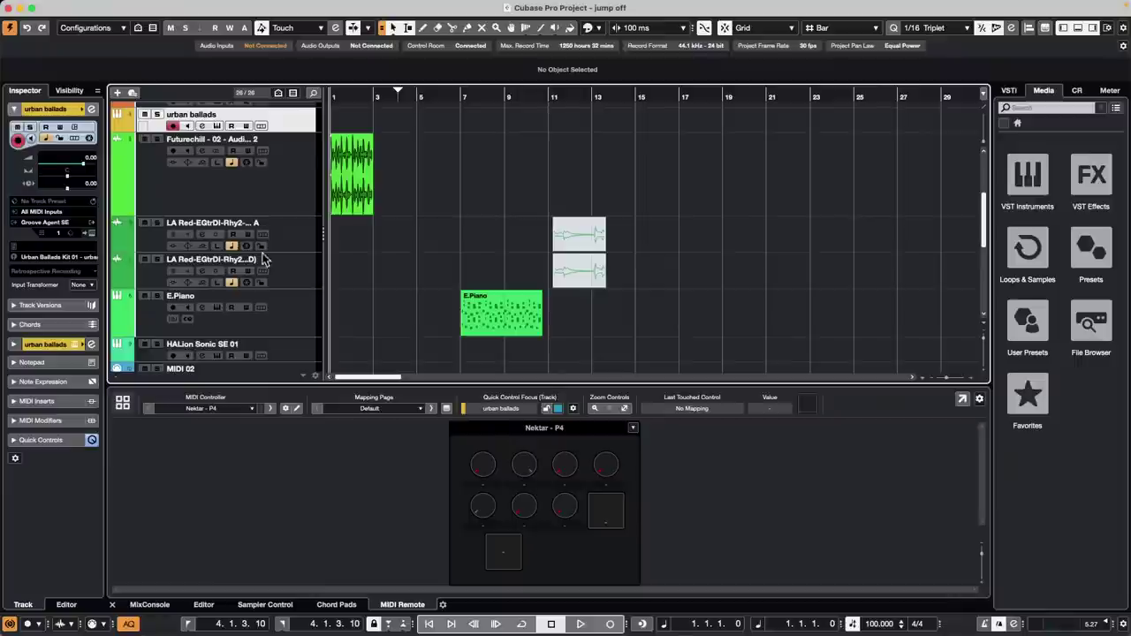
scroll(301, 276, up, 5)
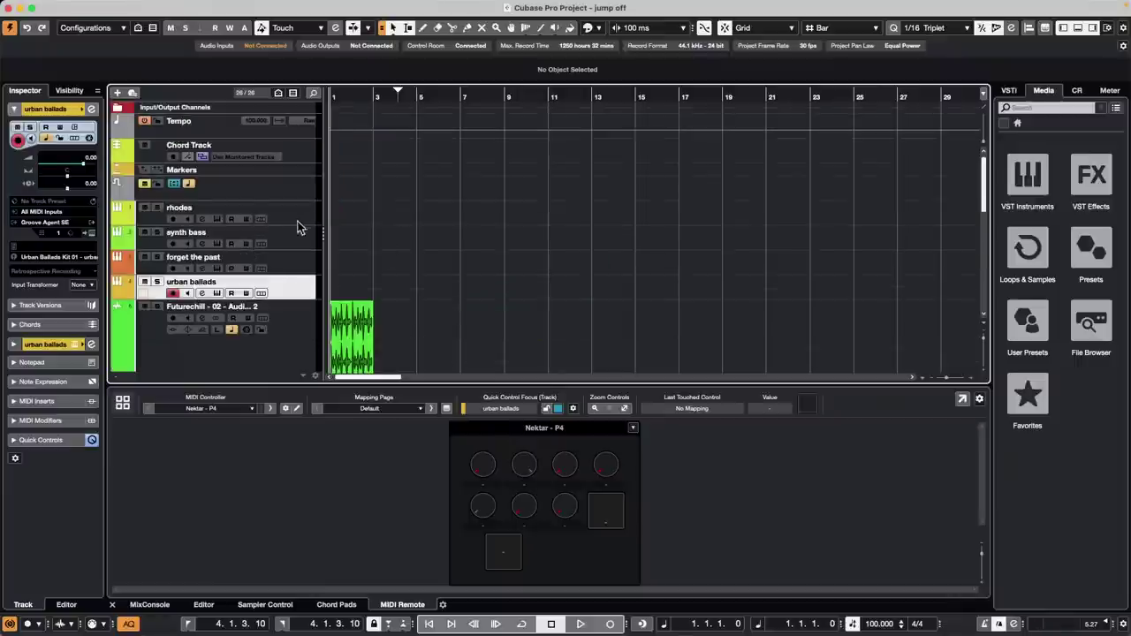
click(289, 265)
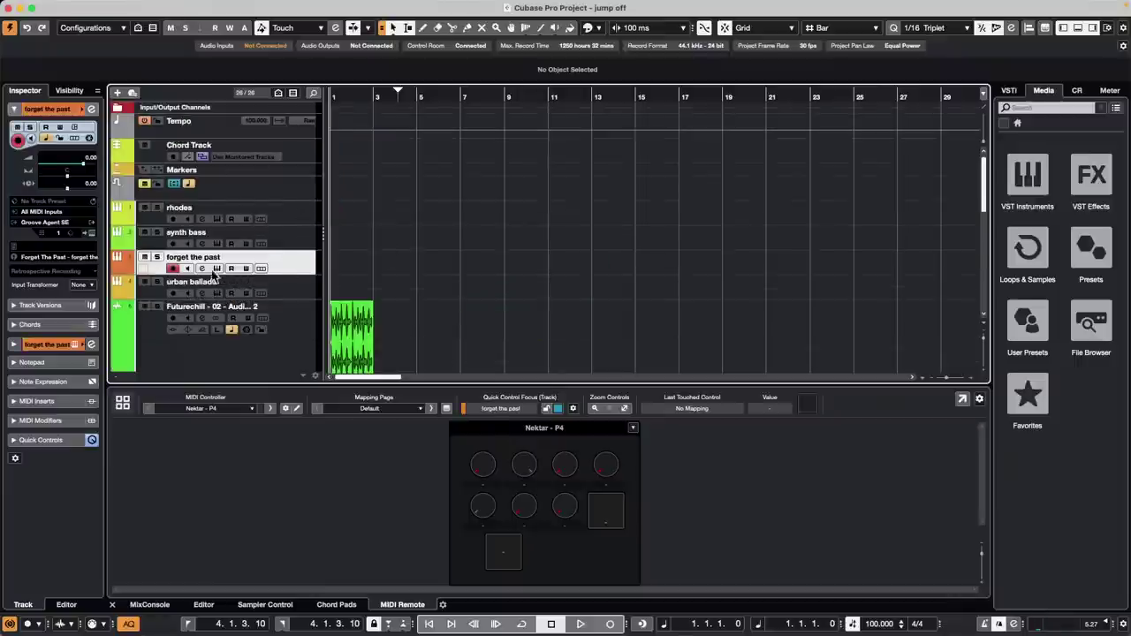
click(216, 269)
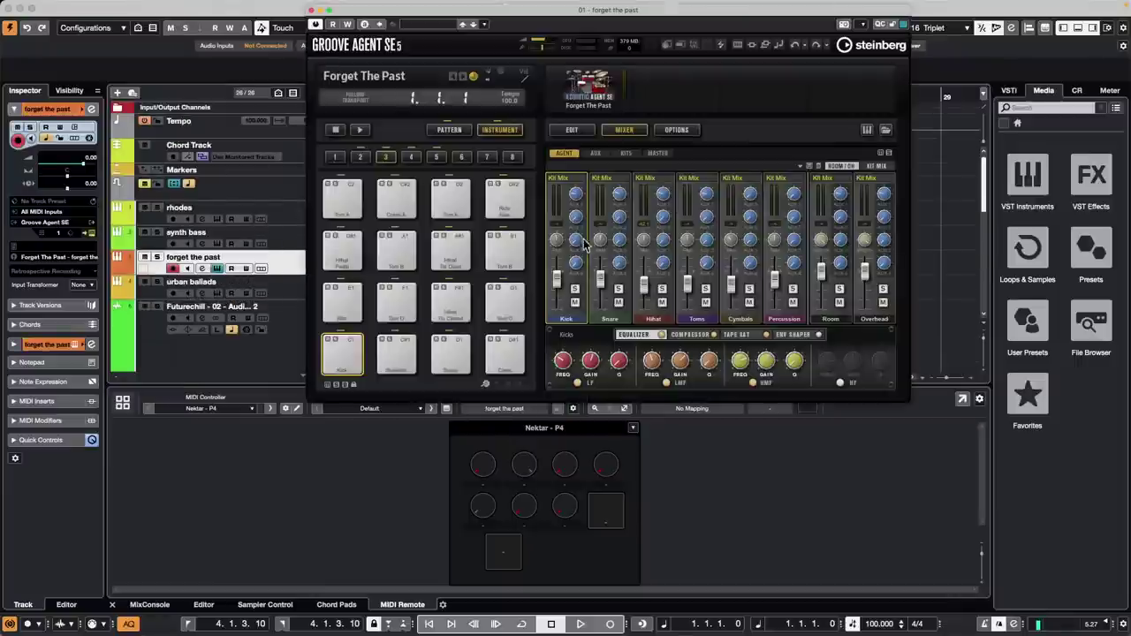
click(448, 129)
click(340, 305)
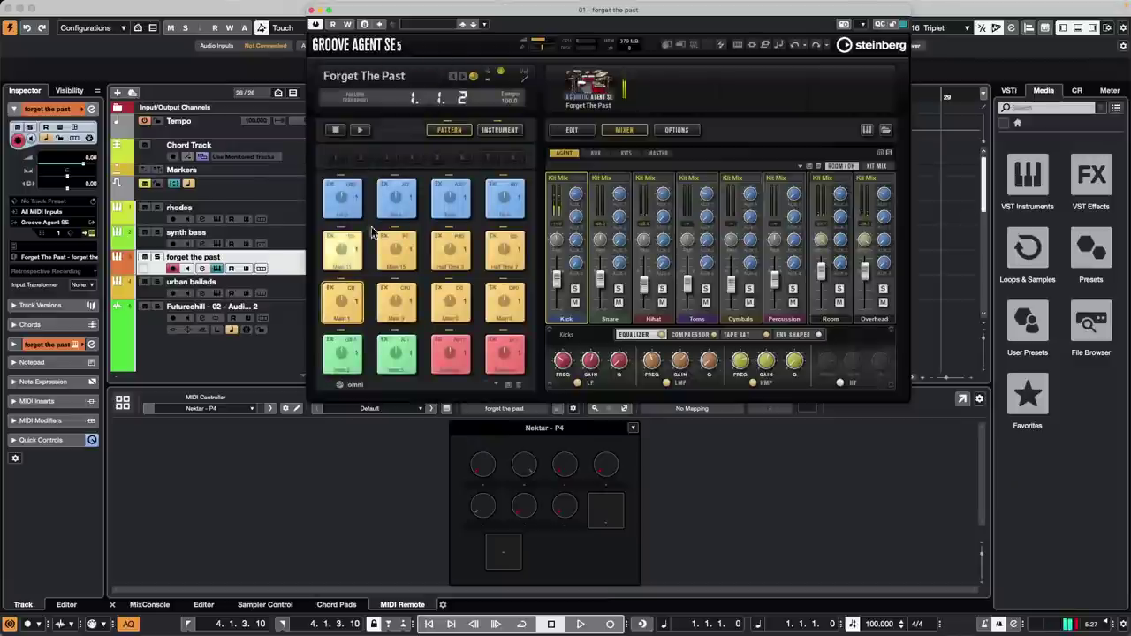
Move the Groove Agent SE window off the arrangement and place the Main 1 pattern on the forget the past track at bar 1
drag(372, 19, 610, 41)
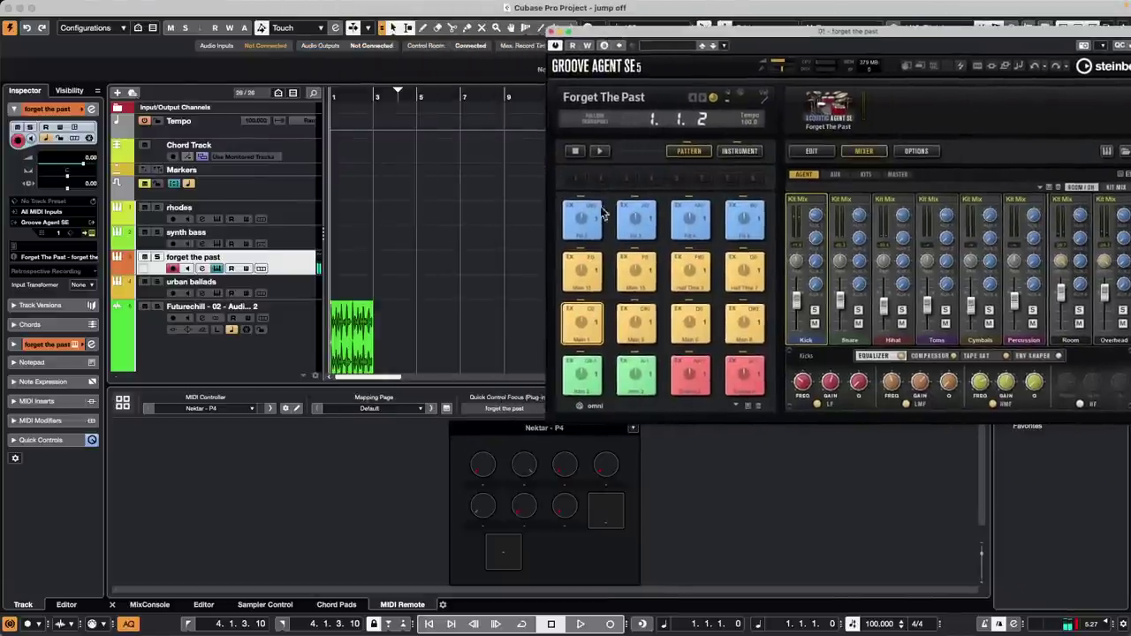
drag(581, 270, 317, 262)
click(582, 322)
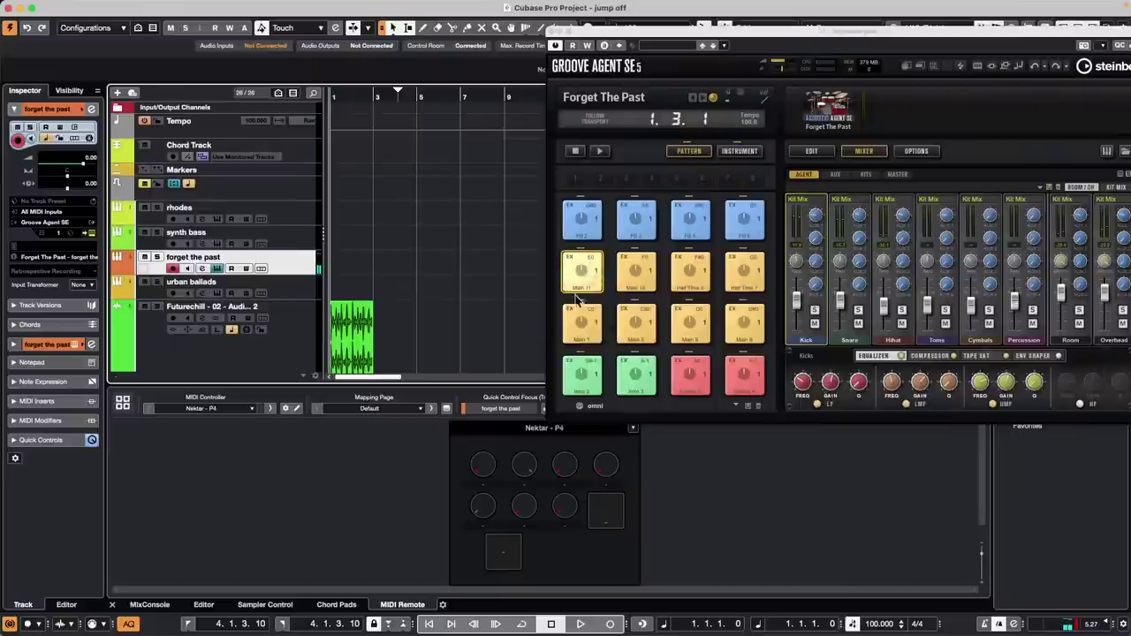
drag(582, 322, 343, 267)
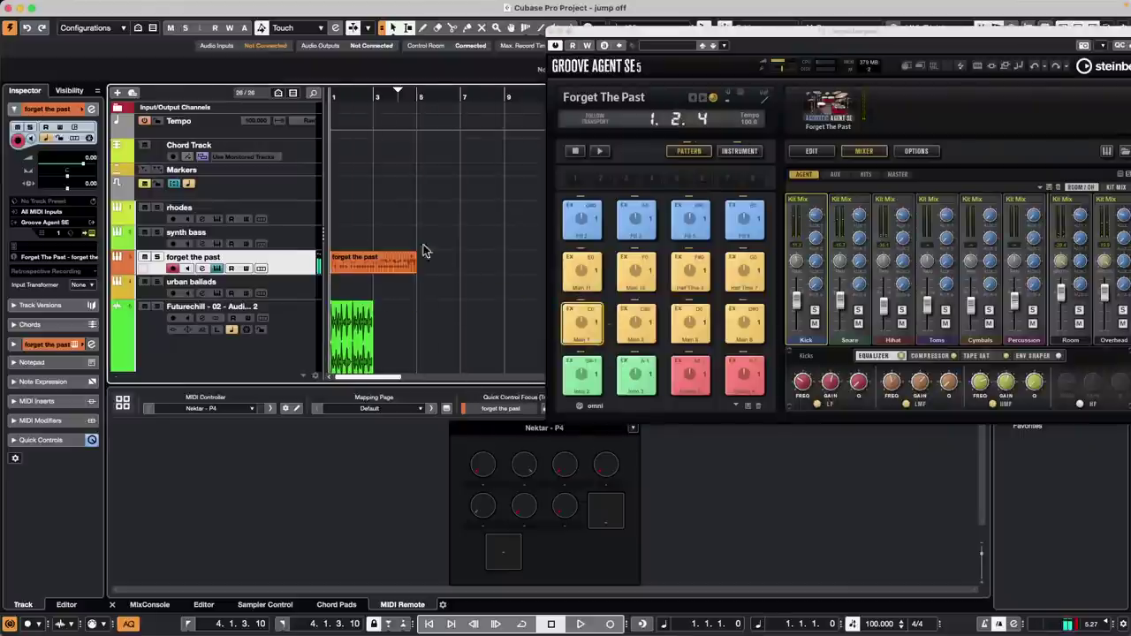
Dissolve the forget the past MIDI part into separate pitches on their own tracks, with Optimized Display on
click(362, 266)
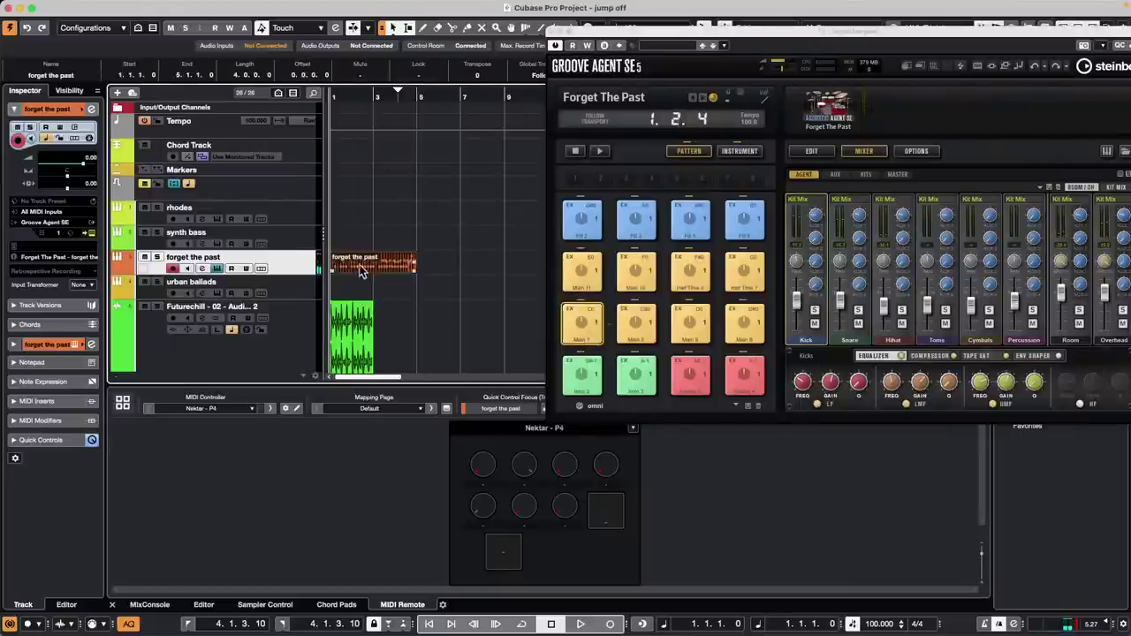
click(228, 5)
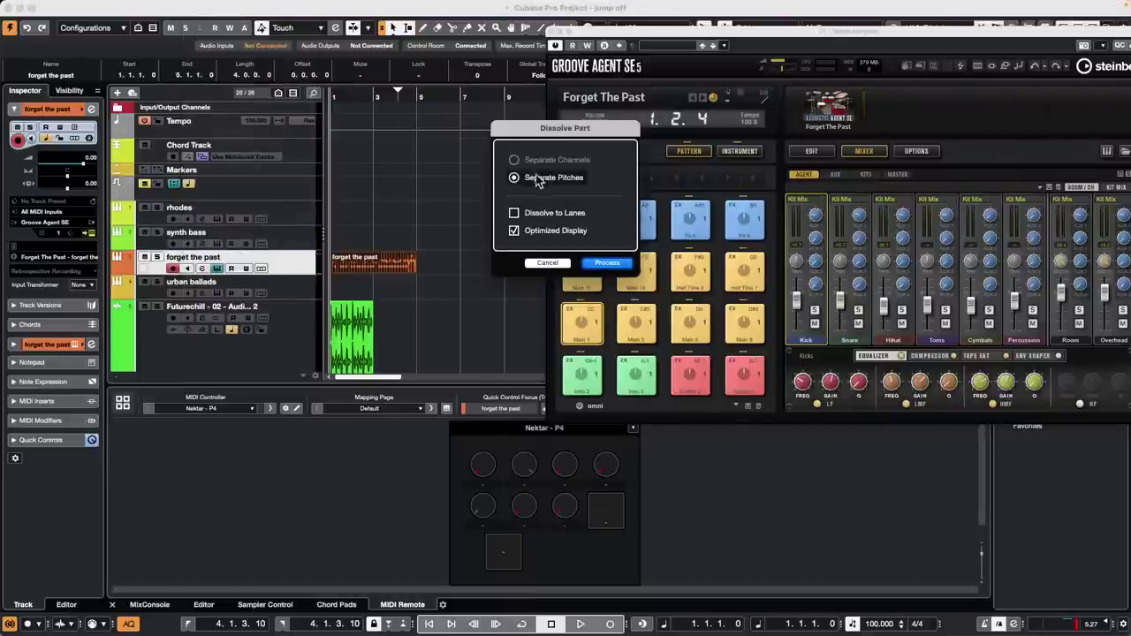
click(608, 263)
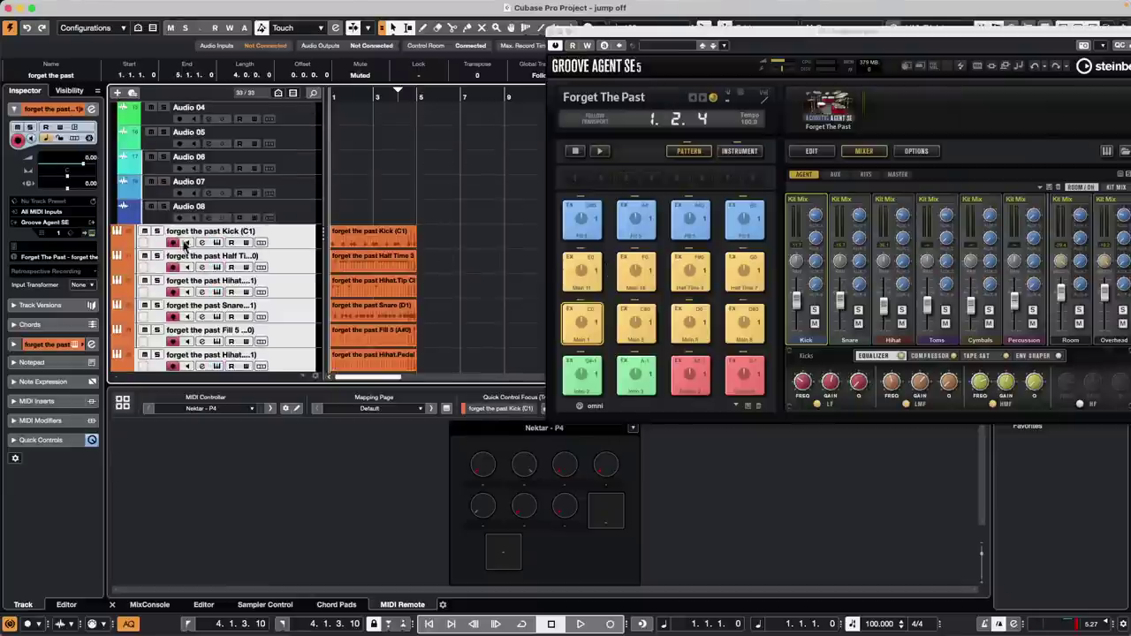
Solo the Kick (C1) track, set the locators to its part and start playback
click(157, 231)
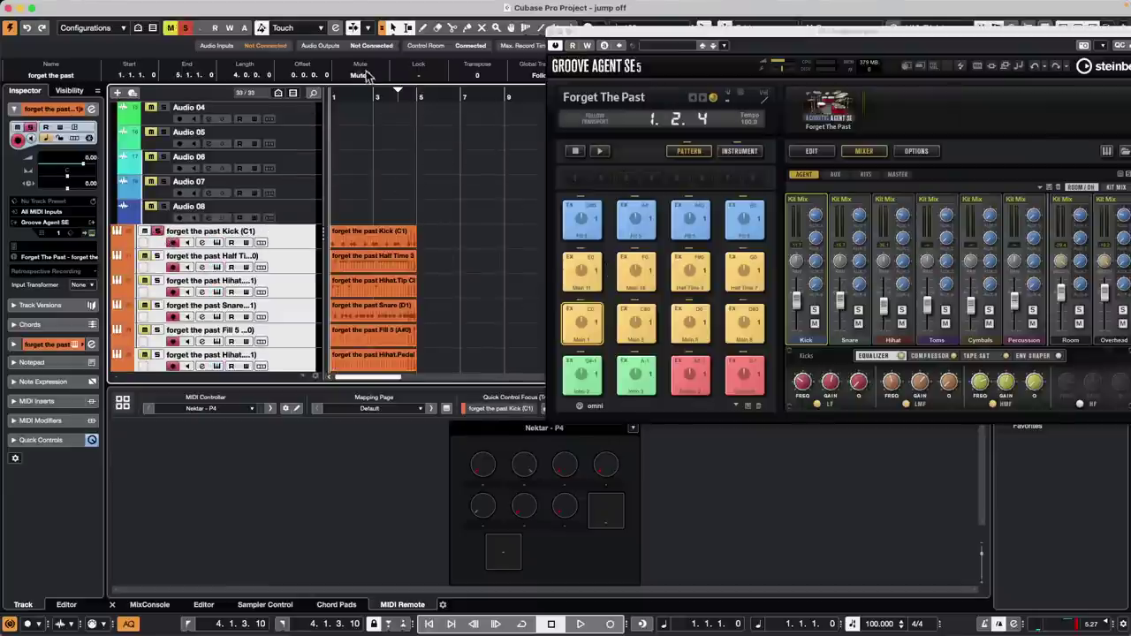
click(378, 234)
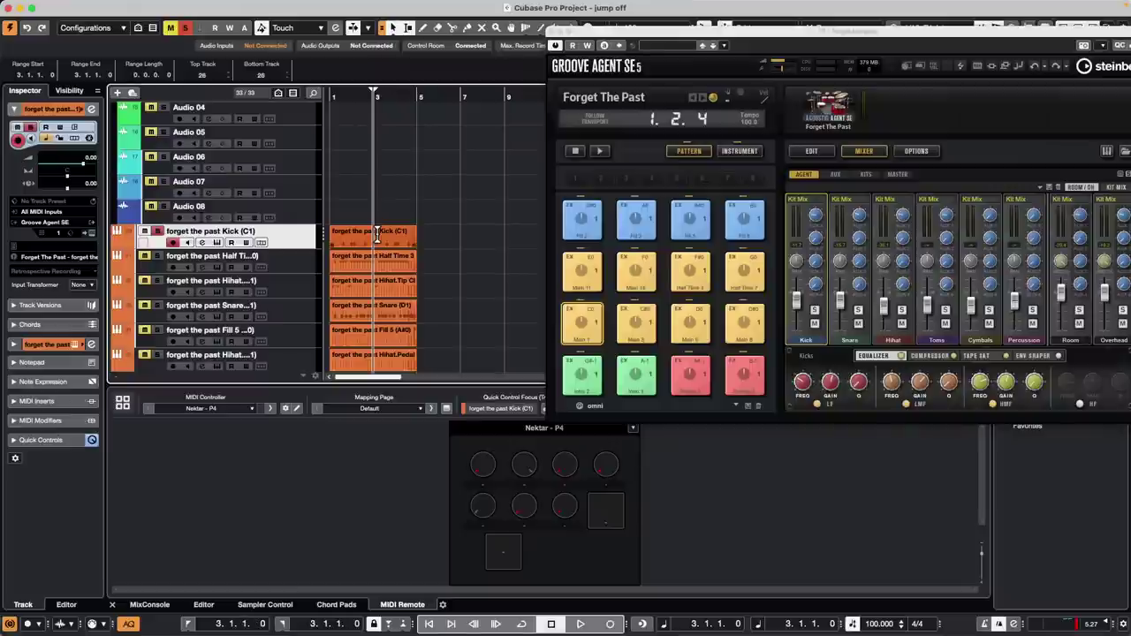
click(358, 247)
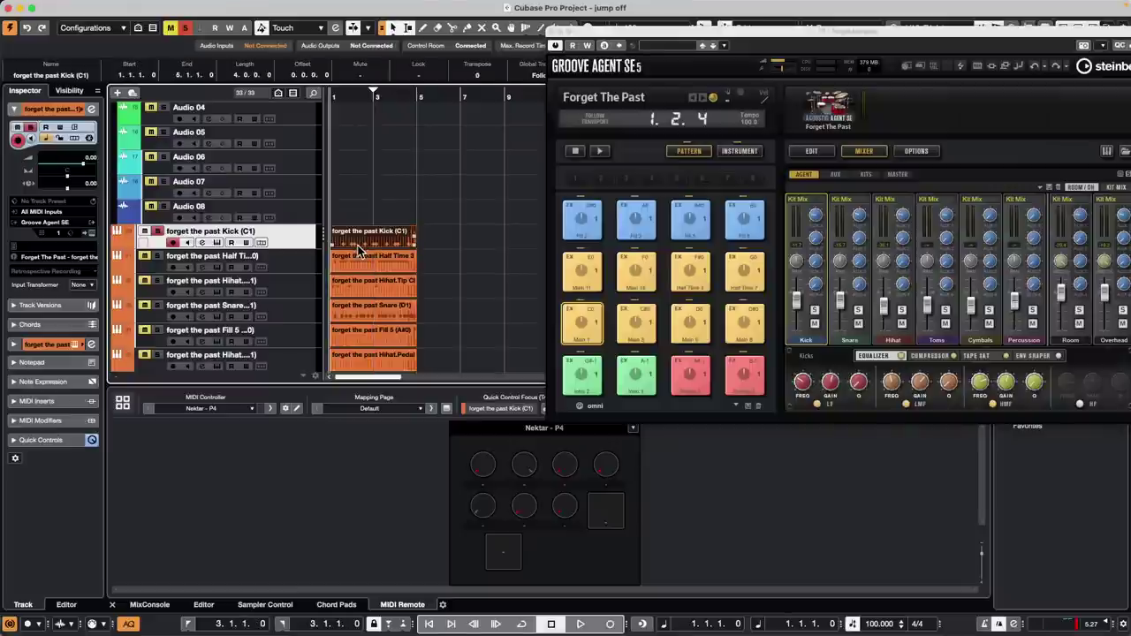
key(p)
key(space)
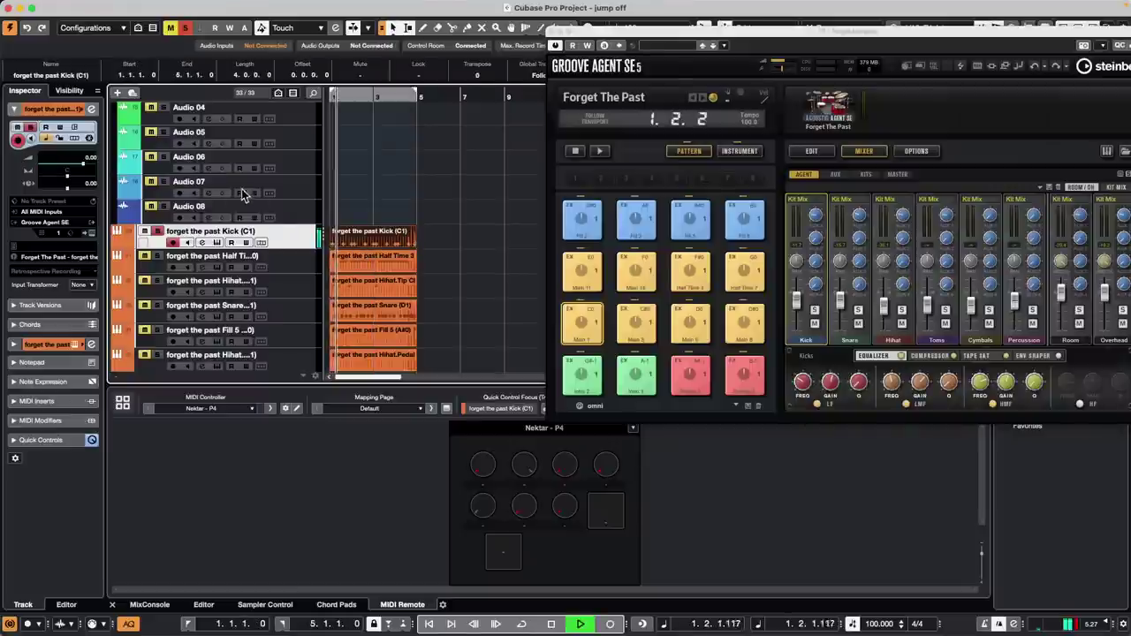
Add the Half Time 3 track to the solo and loop playback over the locator range from bar 1
scroll(381, 160, up, 10)
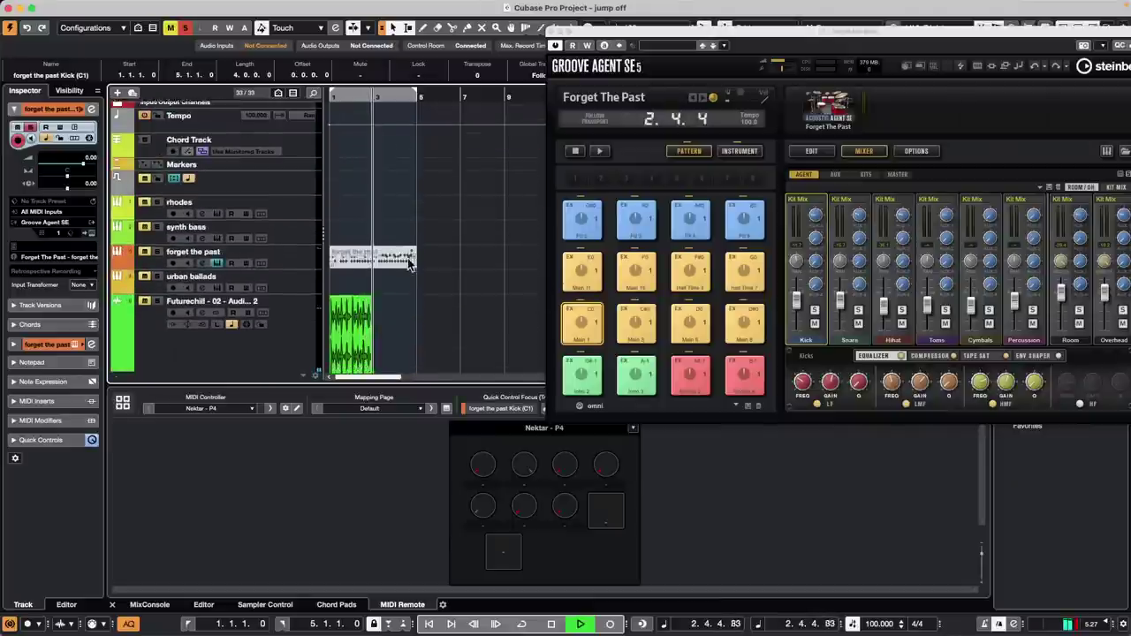
scroll(380, 256, down, 10)
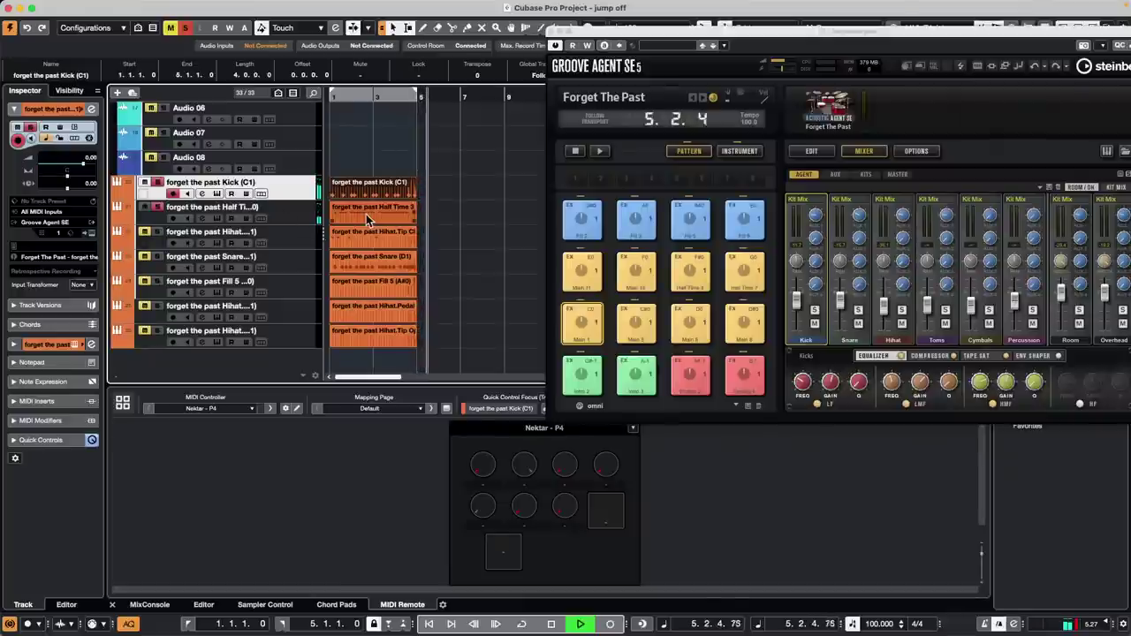
key(KP_Decimal)
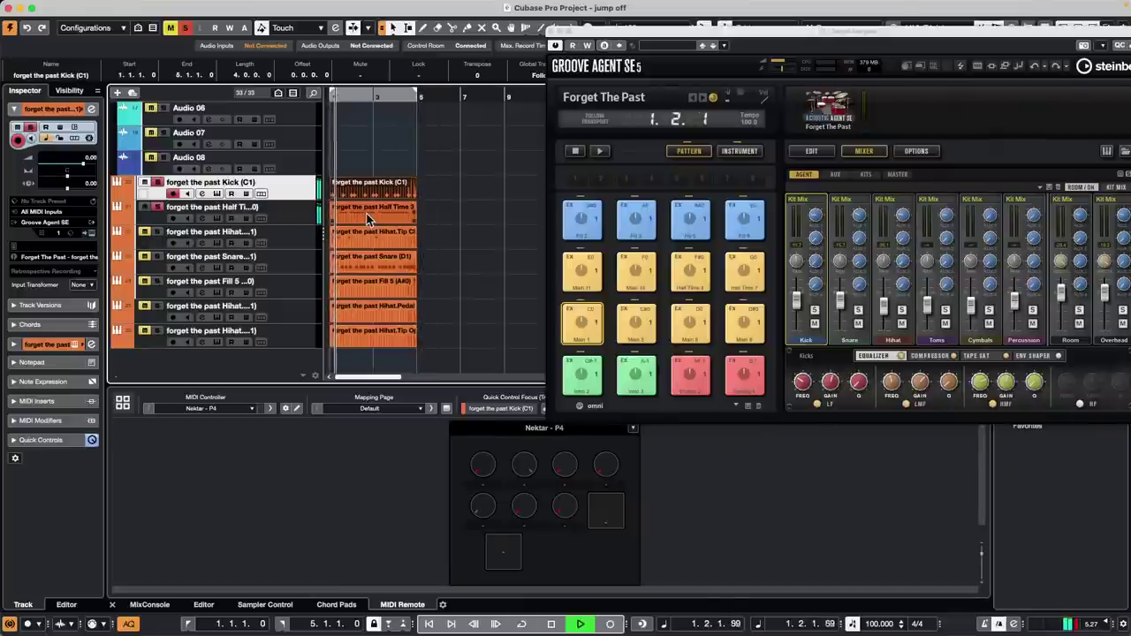
key(KP_Divide)
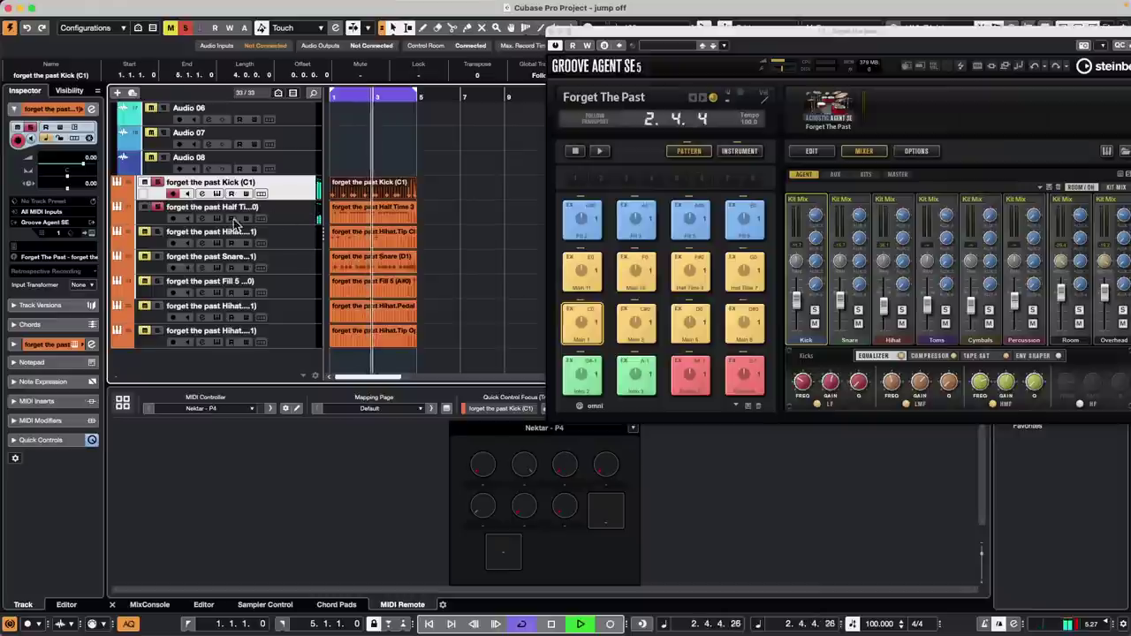
Solo the Hihat Tip Closed and Snare tracks, then unsolo Hihat Tip Closed, Half Time 3 and Kick to hear the snare alone
click(158, 232)
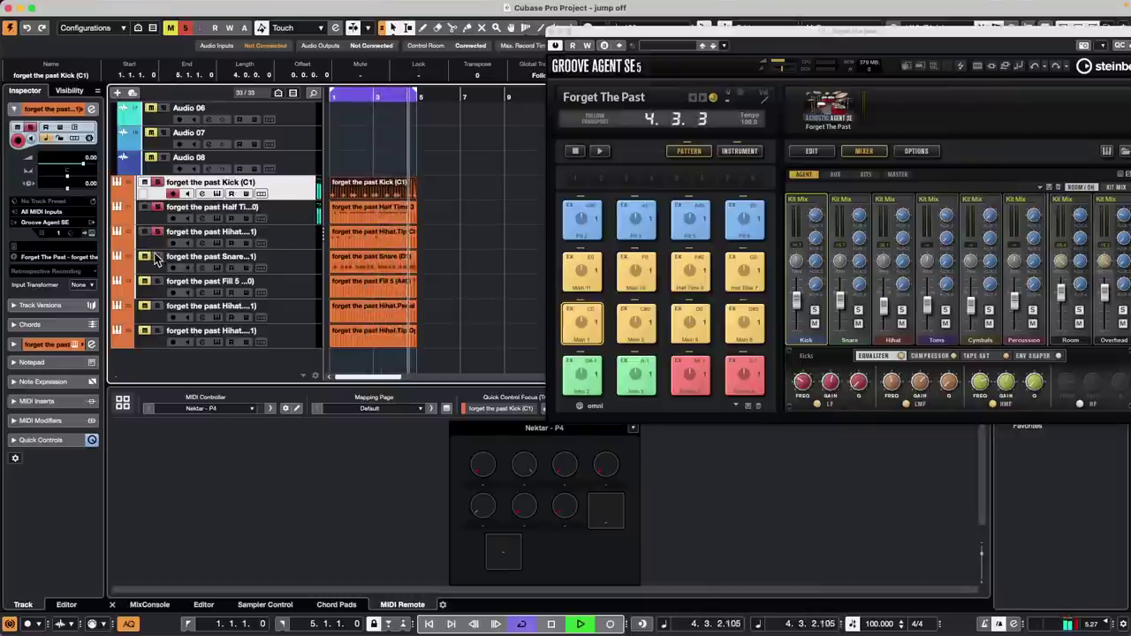
click(158, 257)
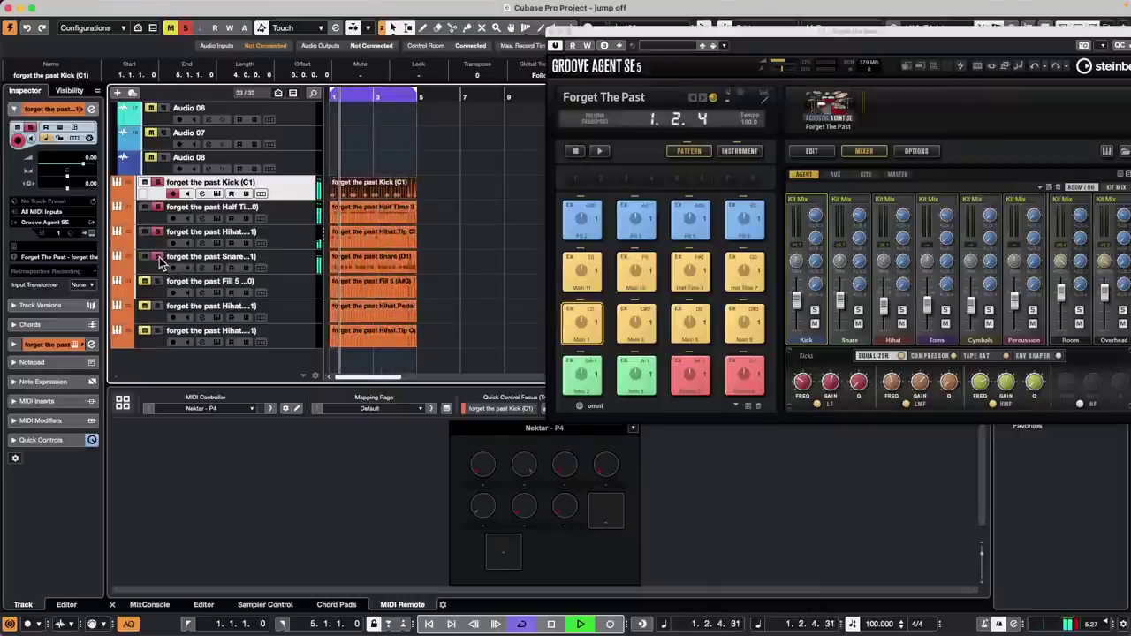
click(158, 232)
click(159, 207)
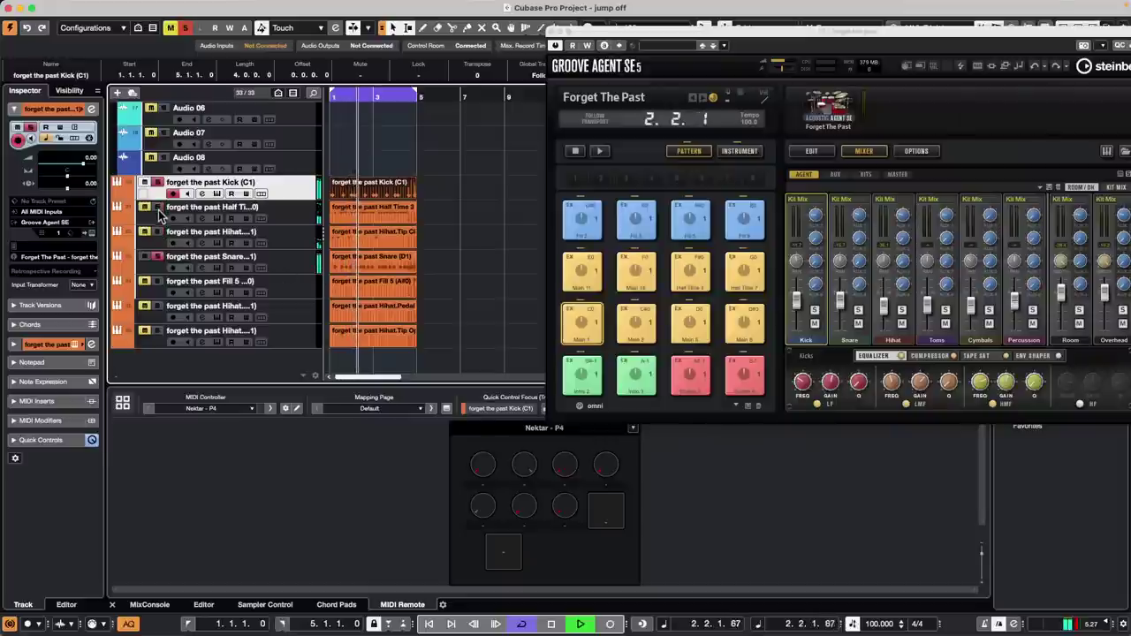
click(158, 182)
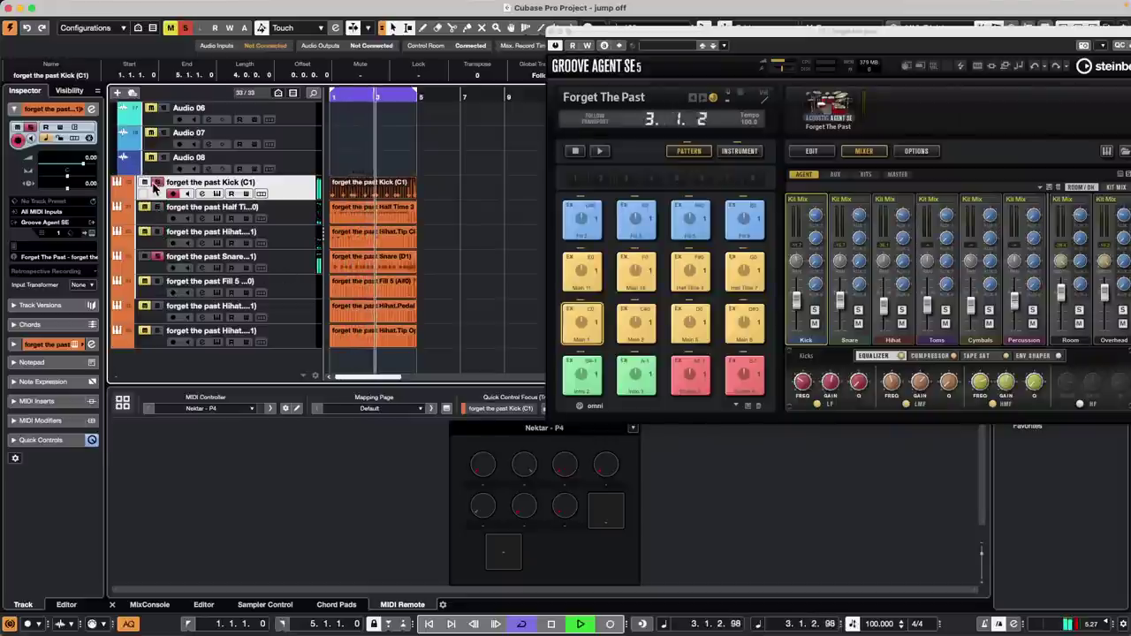
Switch the solo from the Snare track to the Fill 5, Hihat Pedal and Hihat Tip Open tracks
click(160, 281)
click(157, 257)
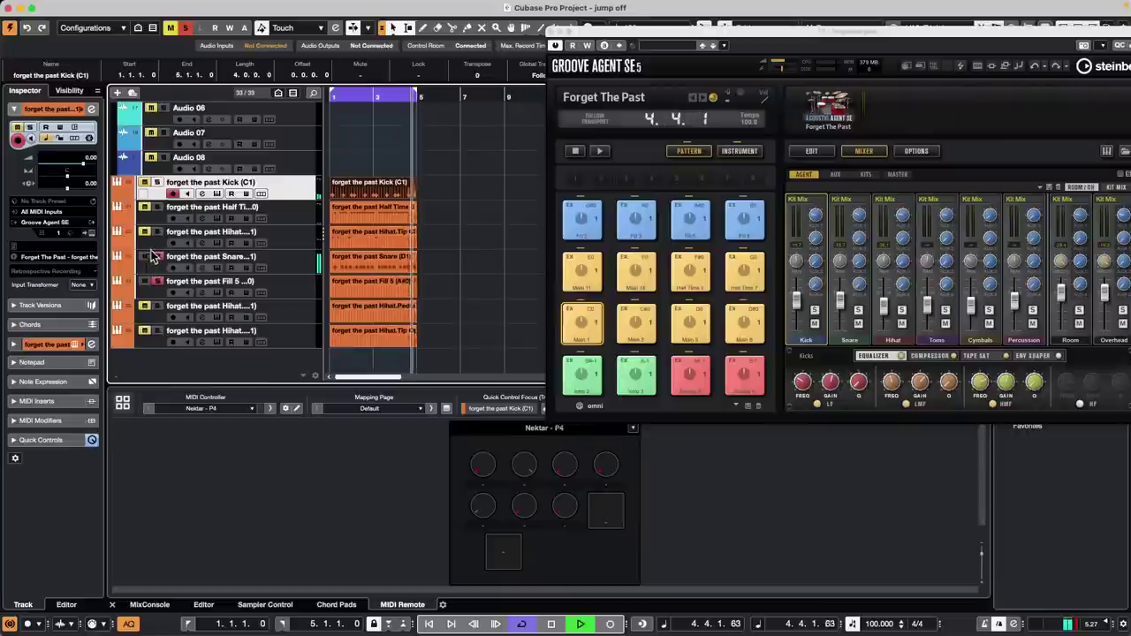
click(157, 306)
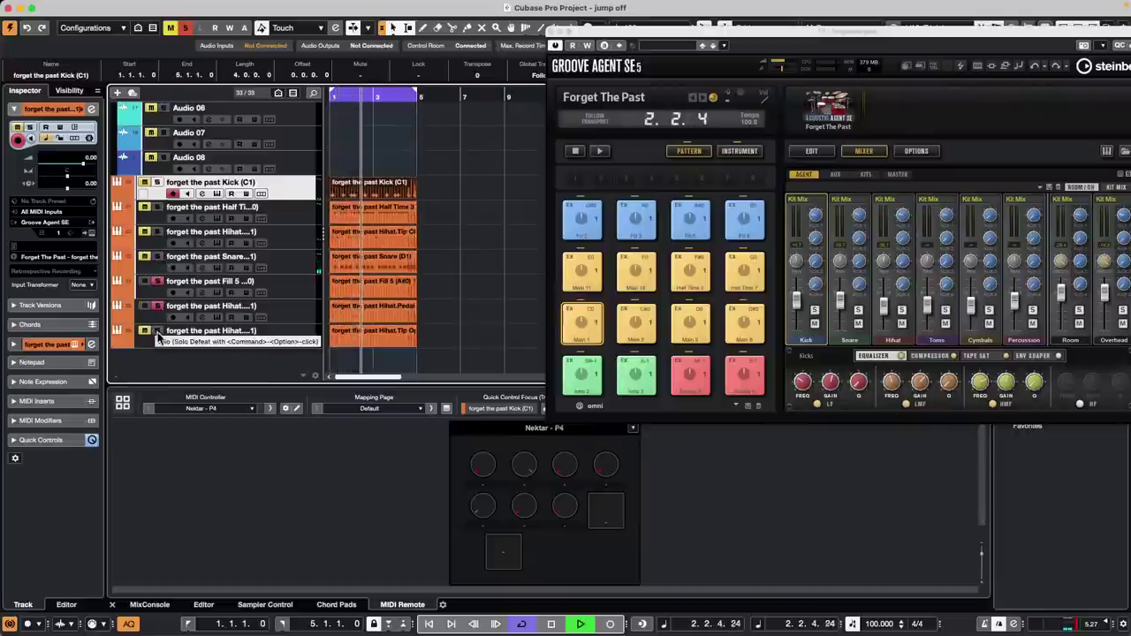
click(157, 330)
Add the Kick, Half Time 3, Hihat Tip Closed and Snare tracks to the solo so the whole dissolved kit plays
click(157, 182)
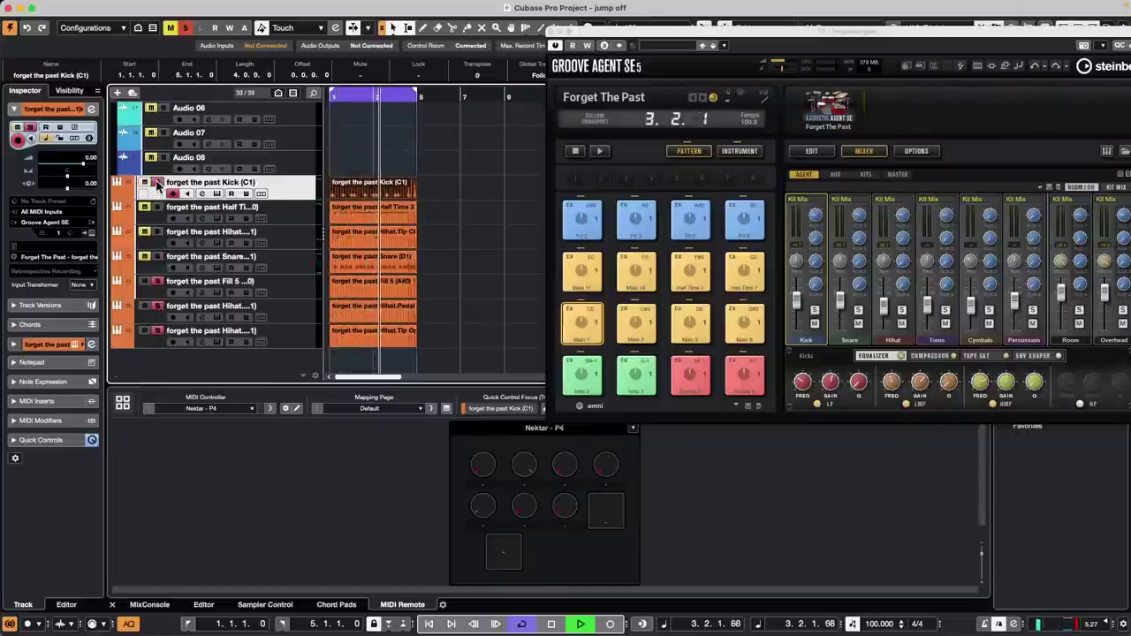
click(157, 206)
click(157, 231)
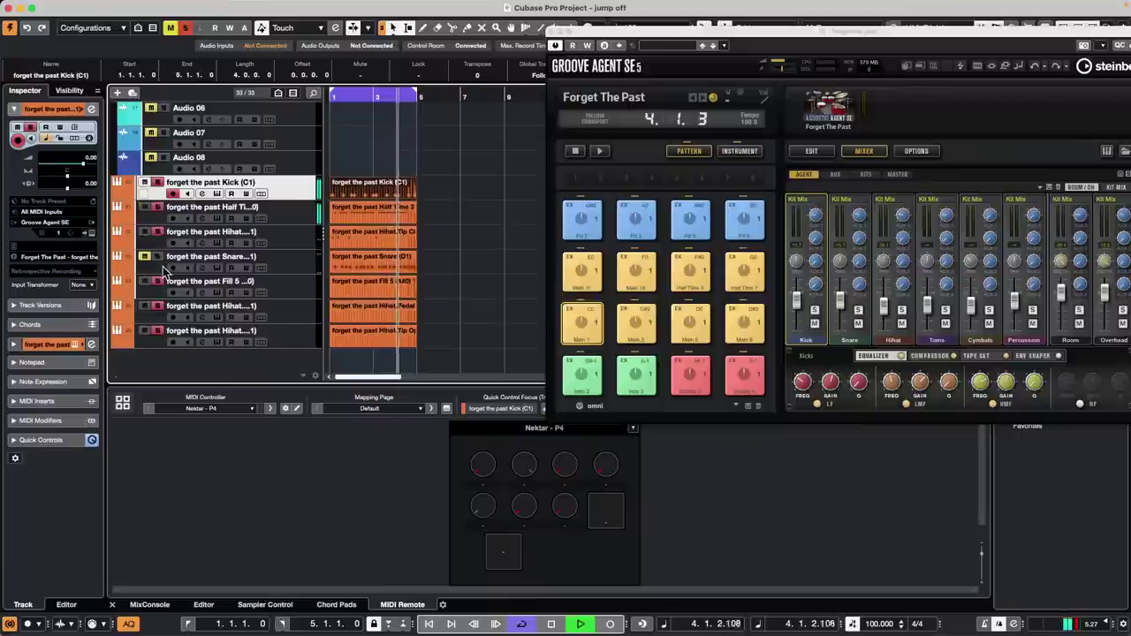
click(157, 256)
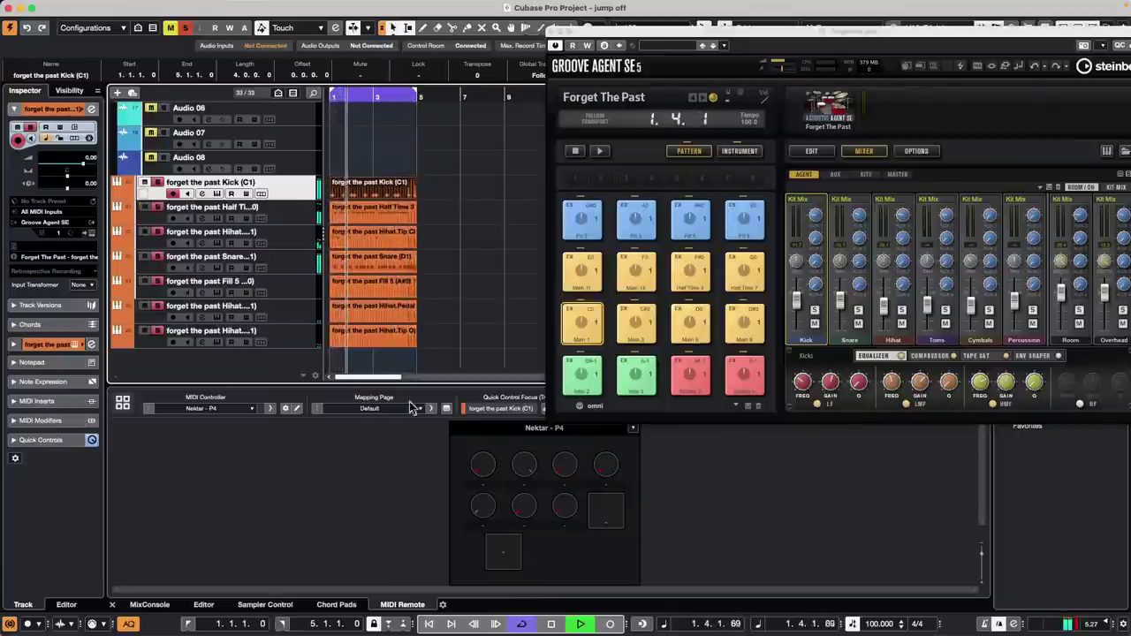
Show the dissolved drum channels in the MixConsole beside the Stereo output and stop playback
click(149, 604)
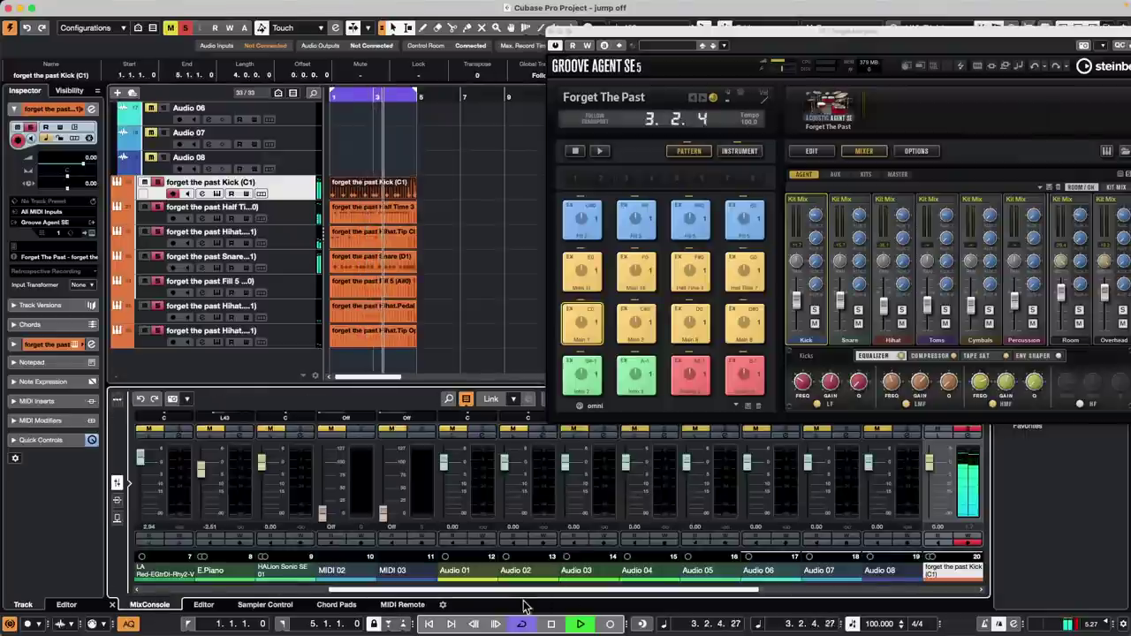
drag(526, 590, 747, 588)
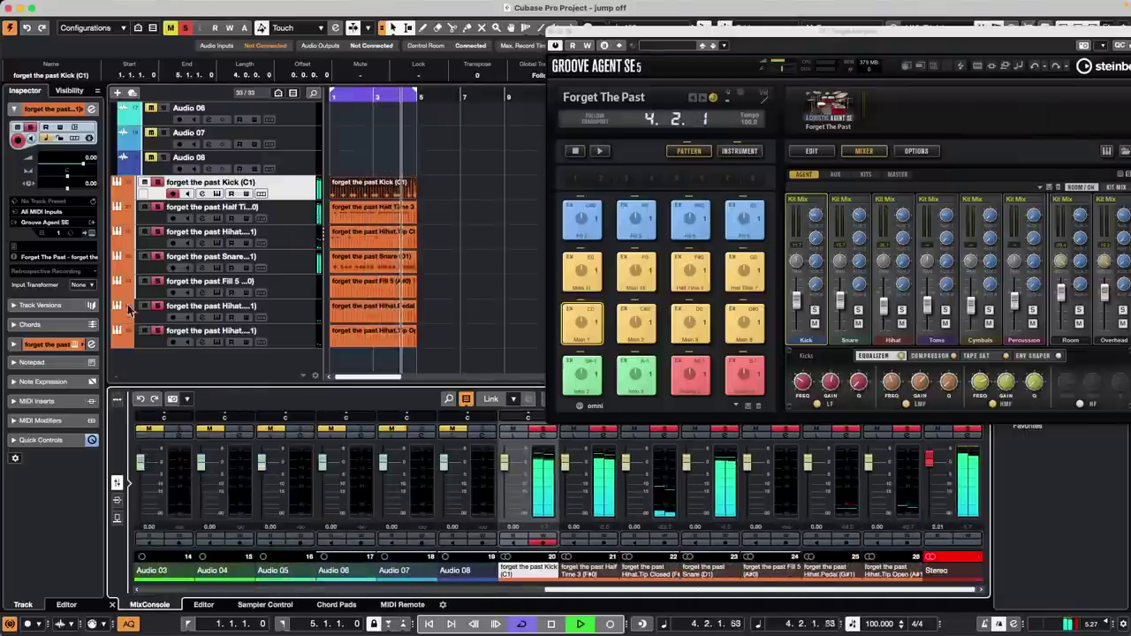
key(space)
Revert the jump off project to its previously saved version and dismiss the missing files list without locating anything
scroll(422, 182, down, 5)
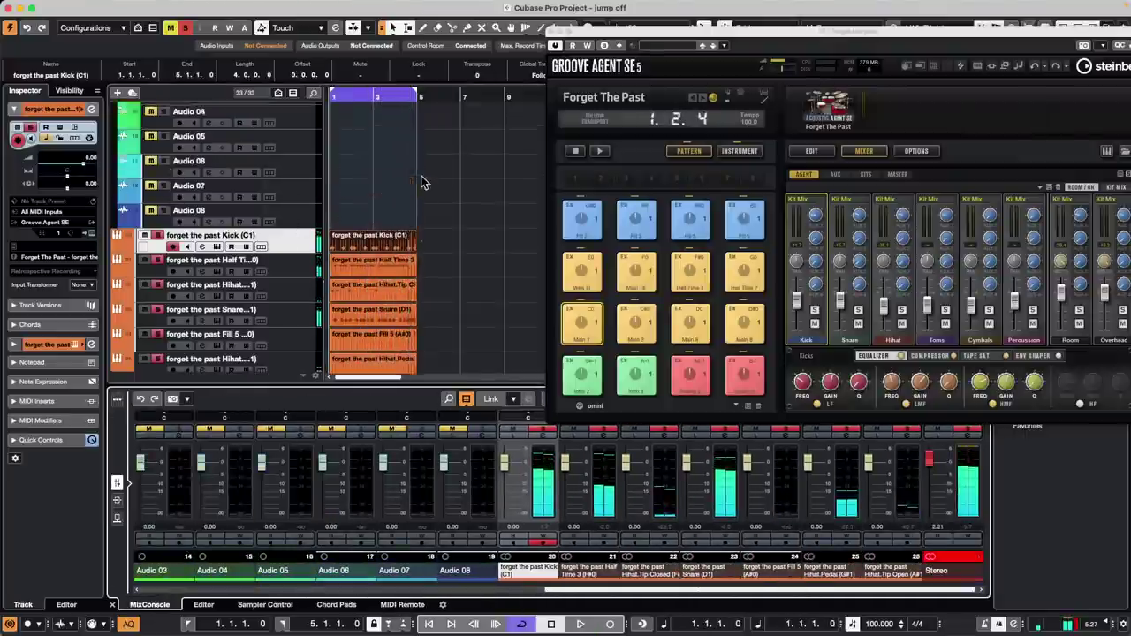
scroll(400, 201, down, 10)
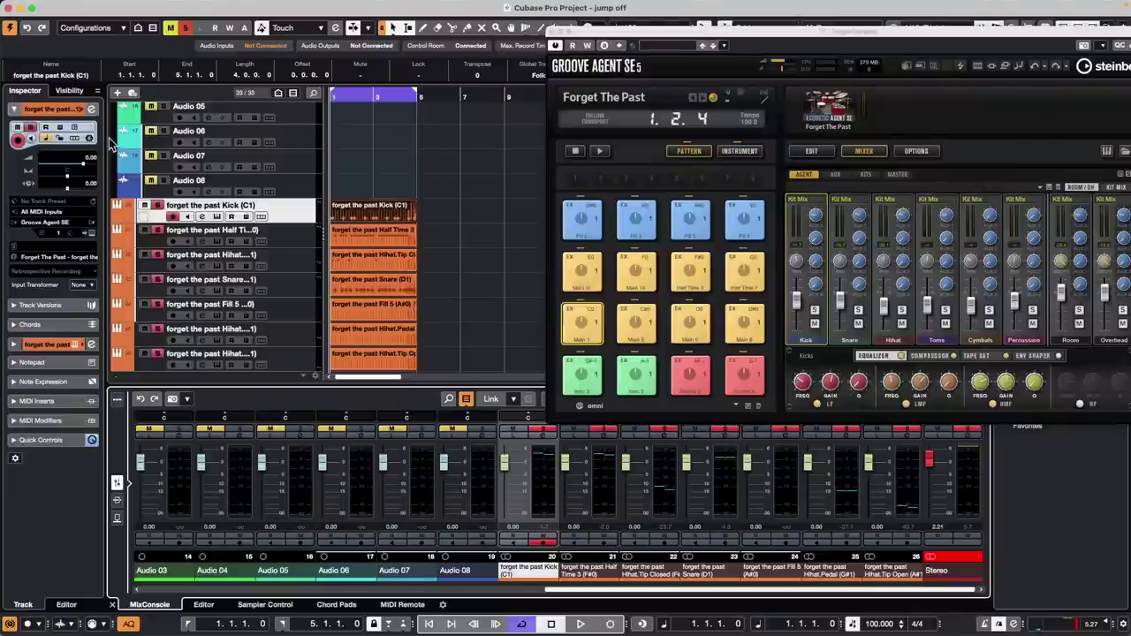
click(84, 7)
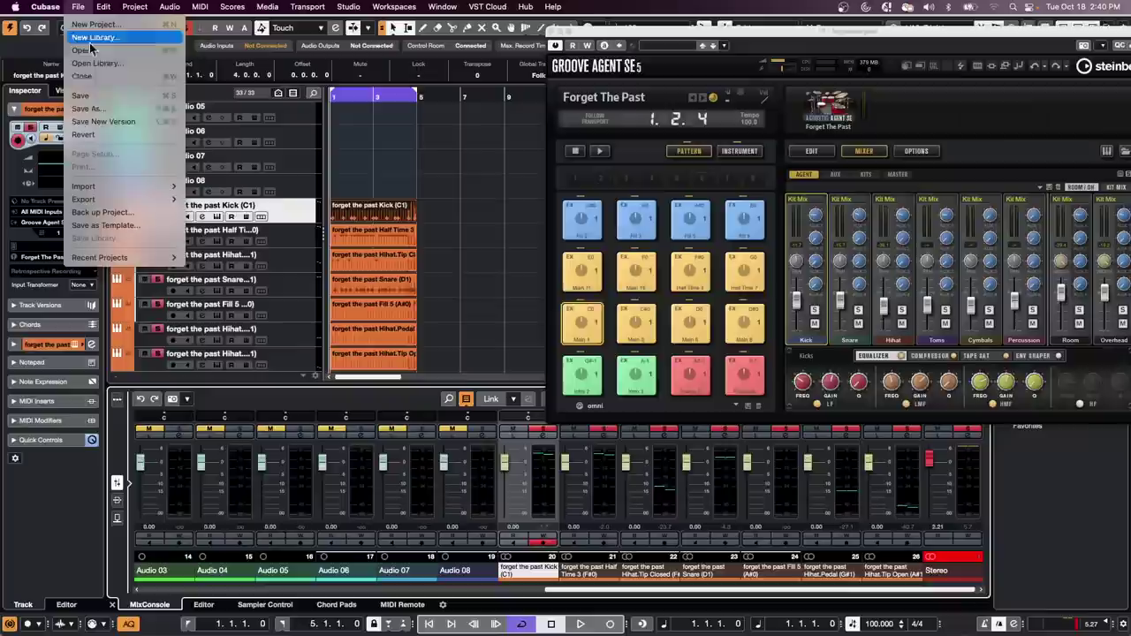
click(118, 143)
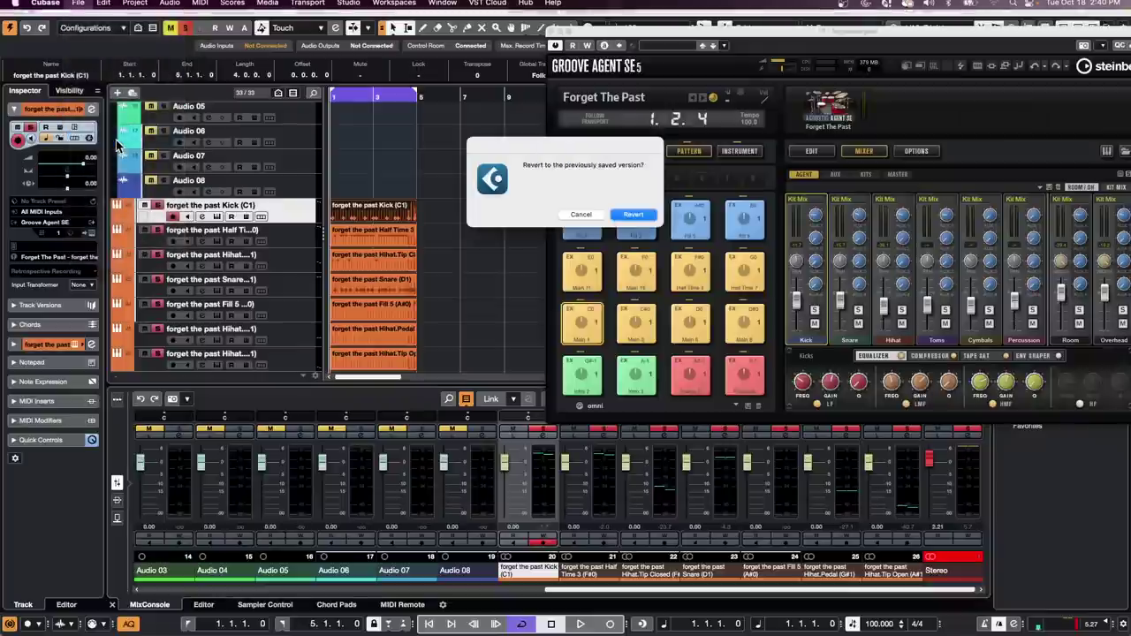
click(631, 216)
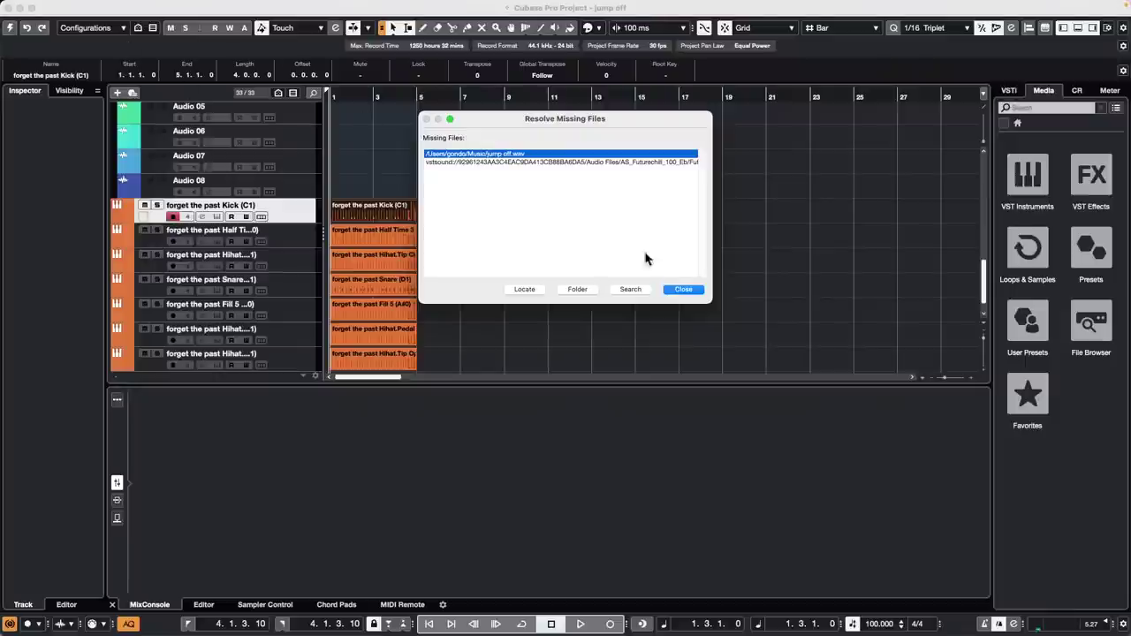
click(684, 290)
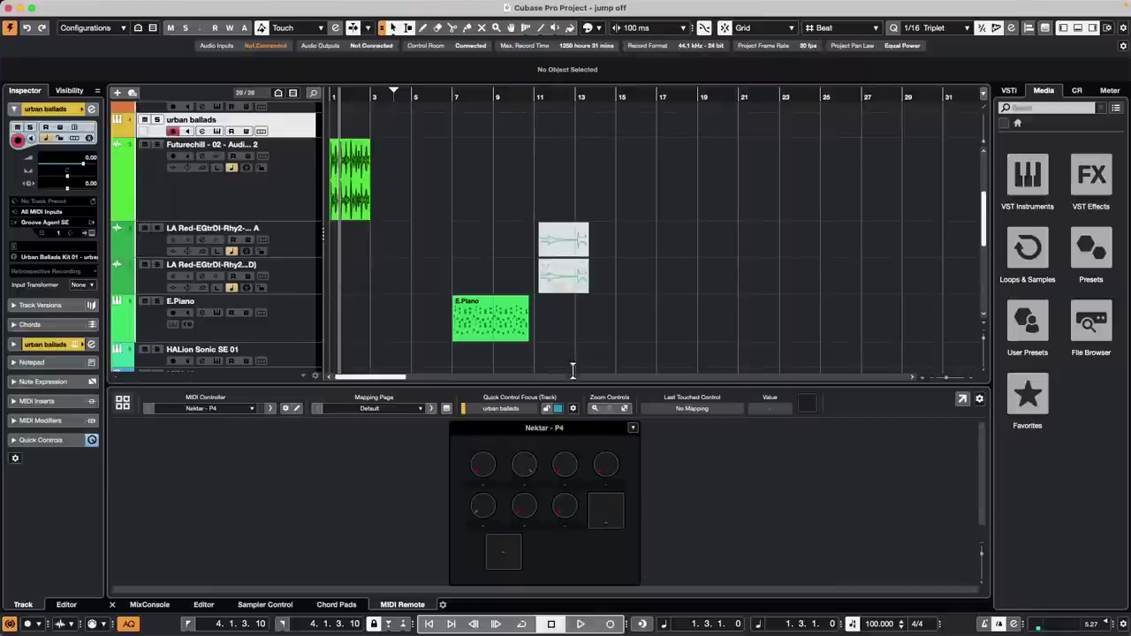
Switch to WaveLab Pro 11, open it empty to look over its workspace, and quit it
mouse_move(583, 635)
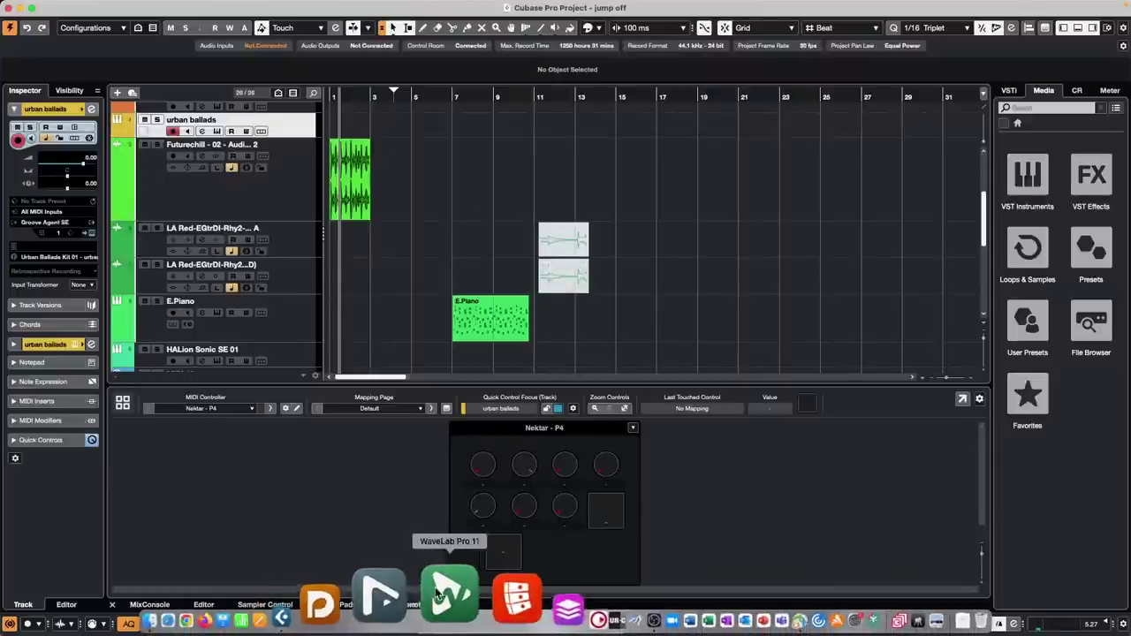
click(439, 592)
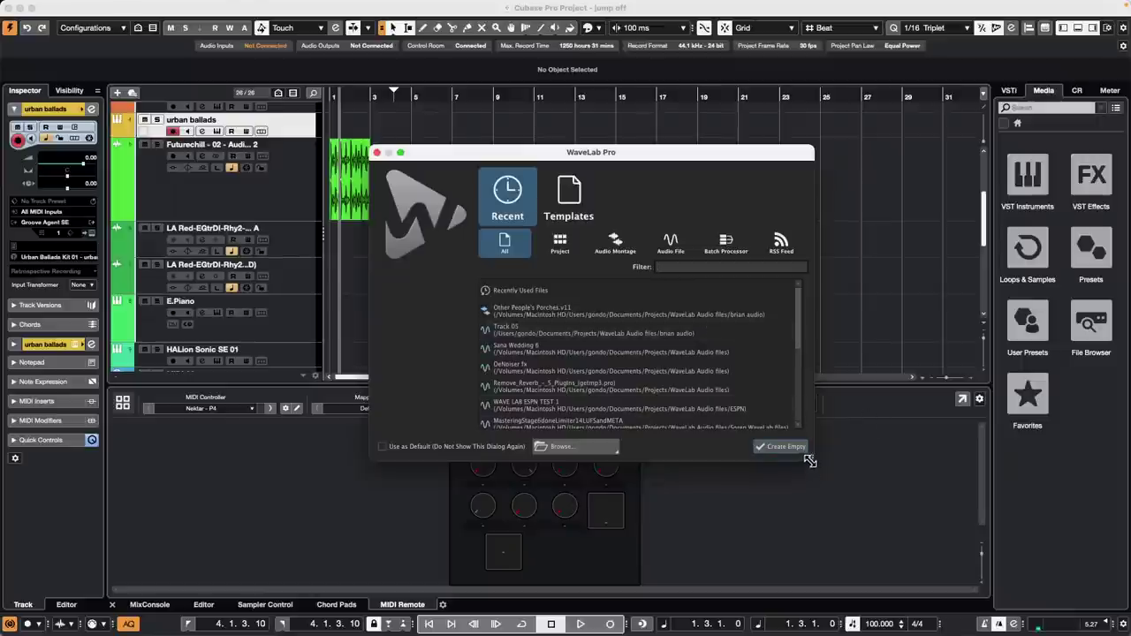
click(780, 448)
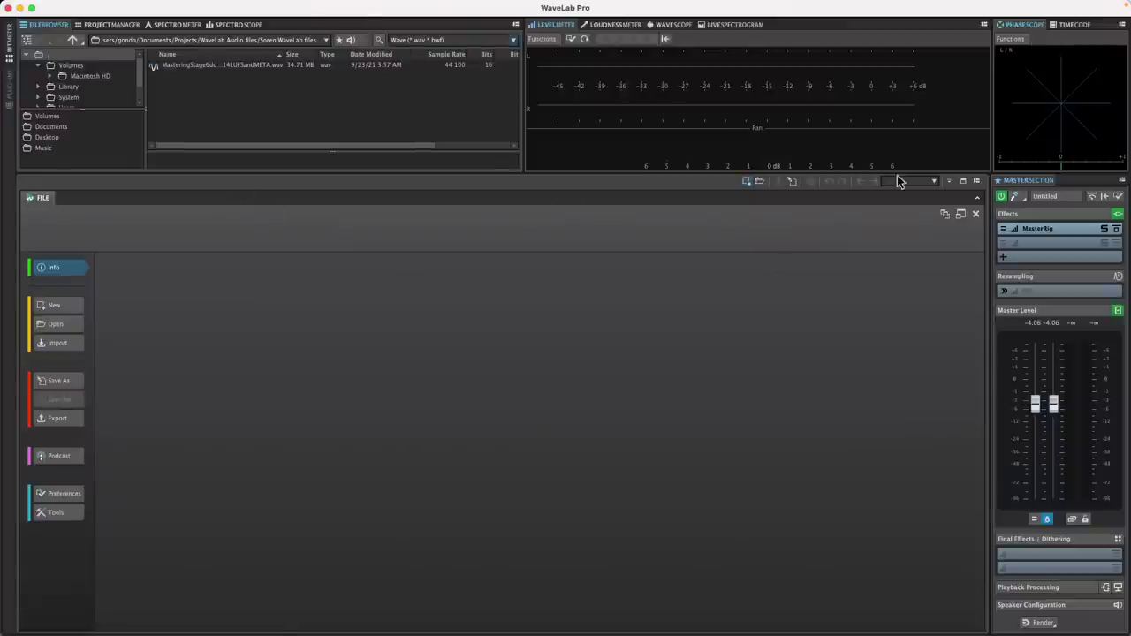
click(8, 8)
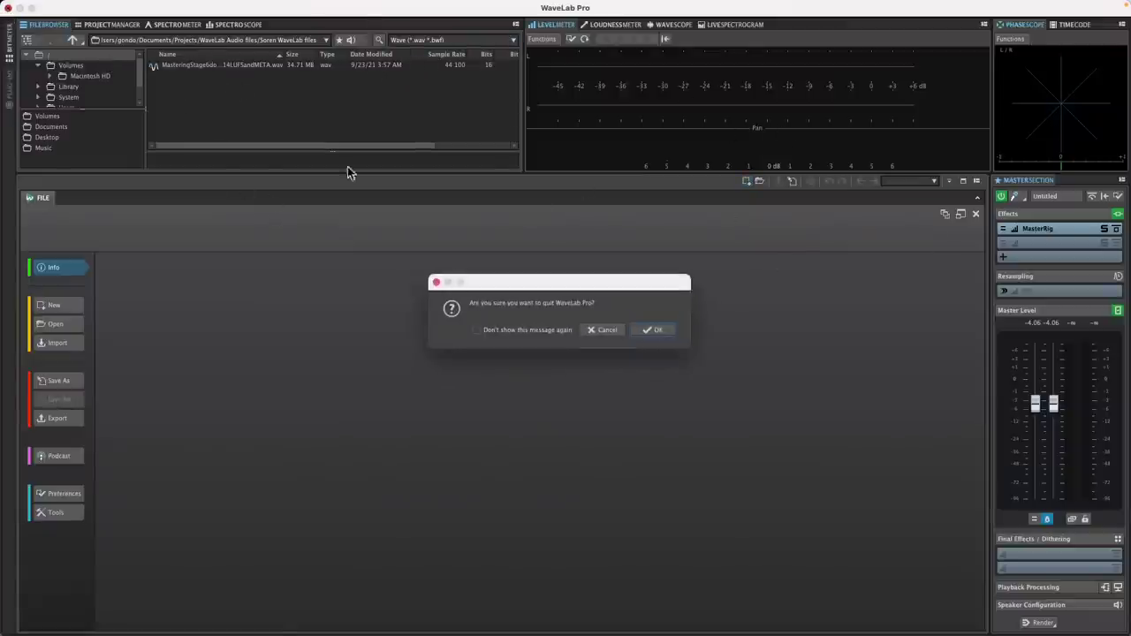
click(657, 332)
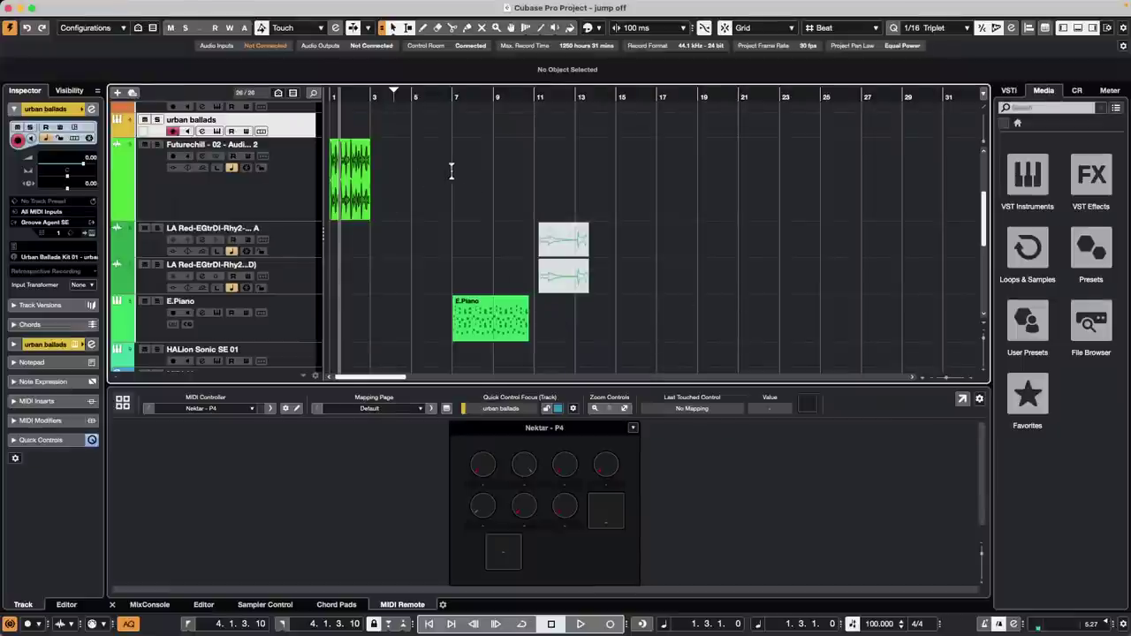
Open the recent project Amos Moses - GO.cpr and revert it to its previously saved version
click(78, 6)
mouse_move(122, 259)
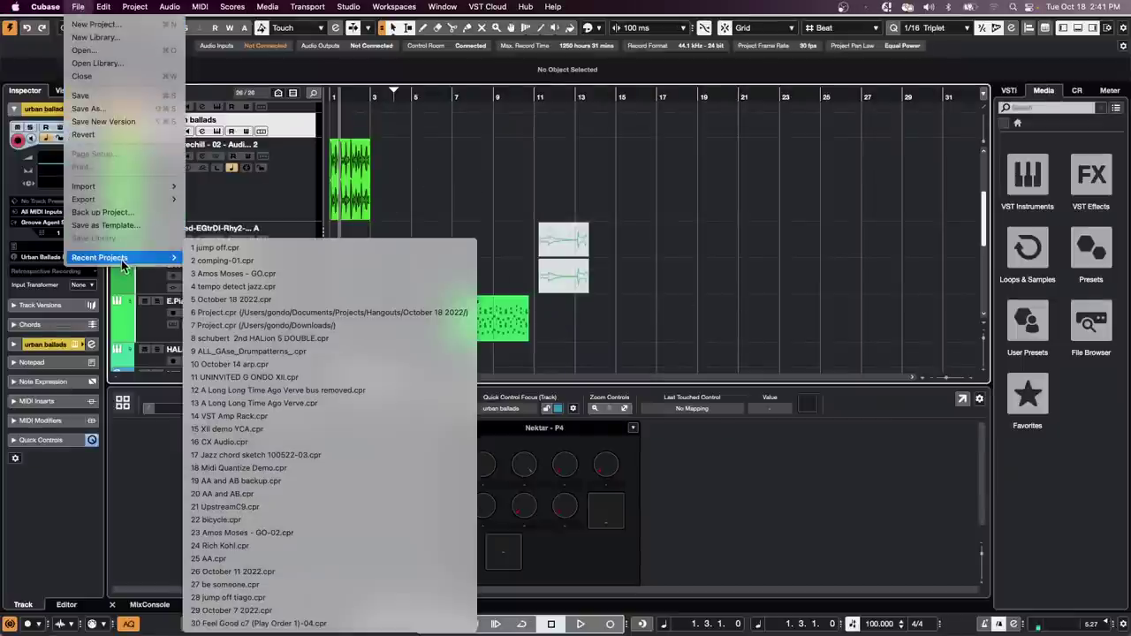
click(274, 275)
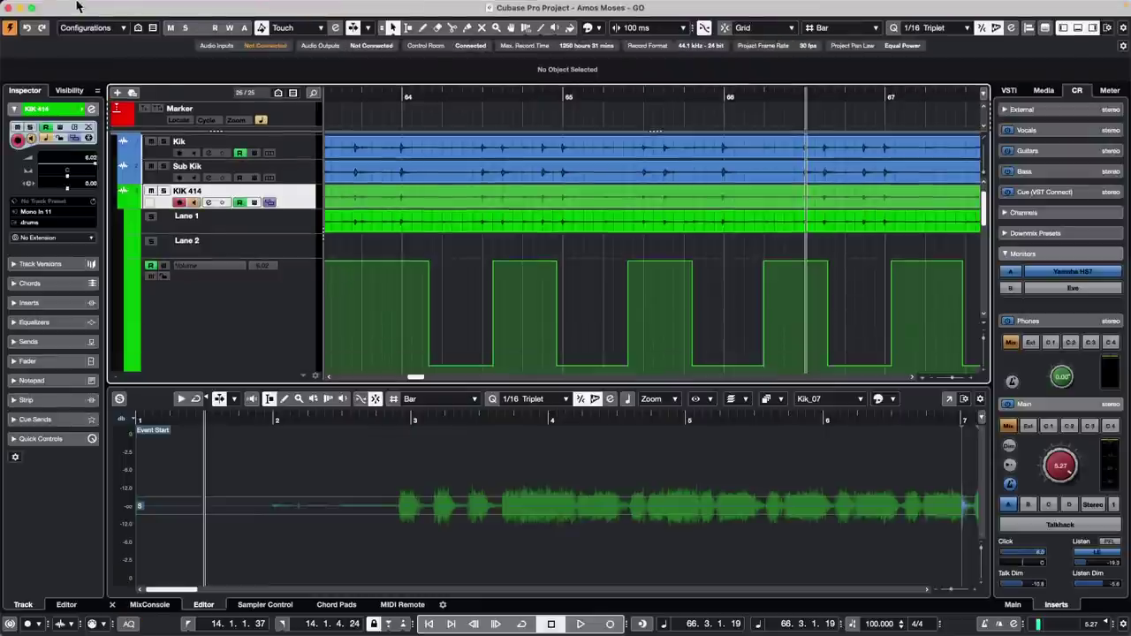
click(78, 6)
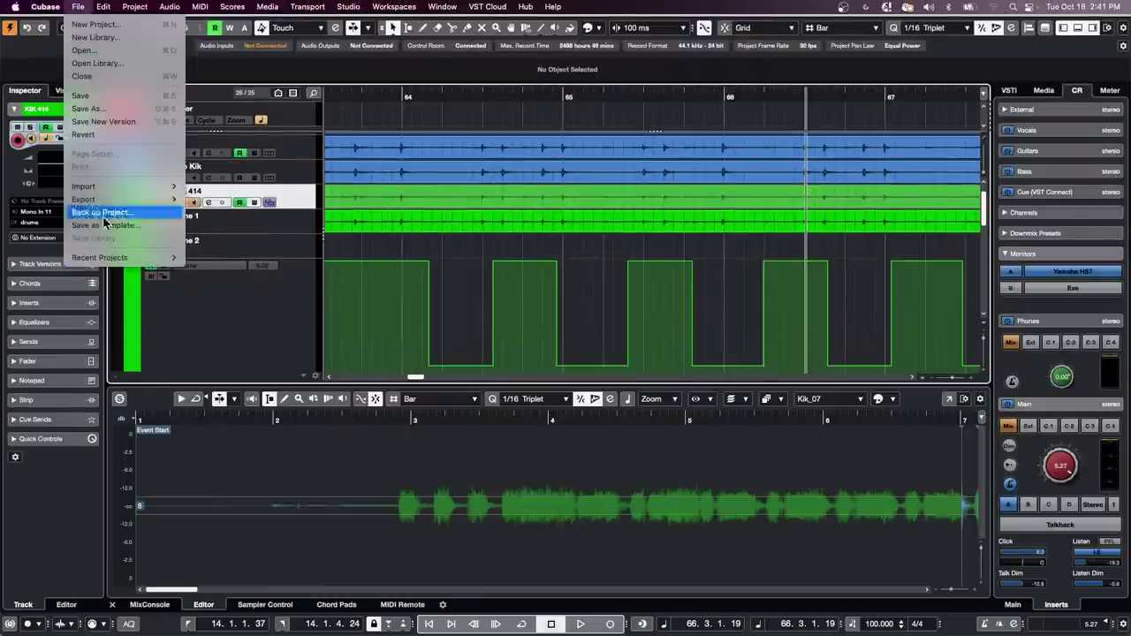
click(84, 134)
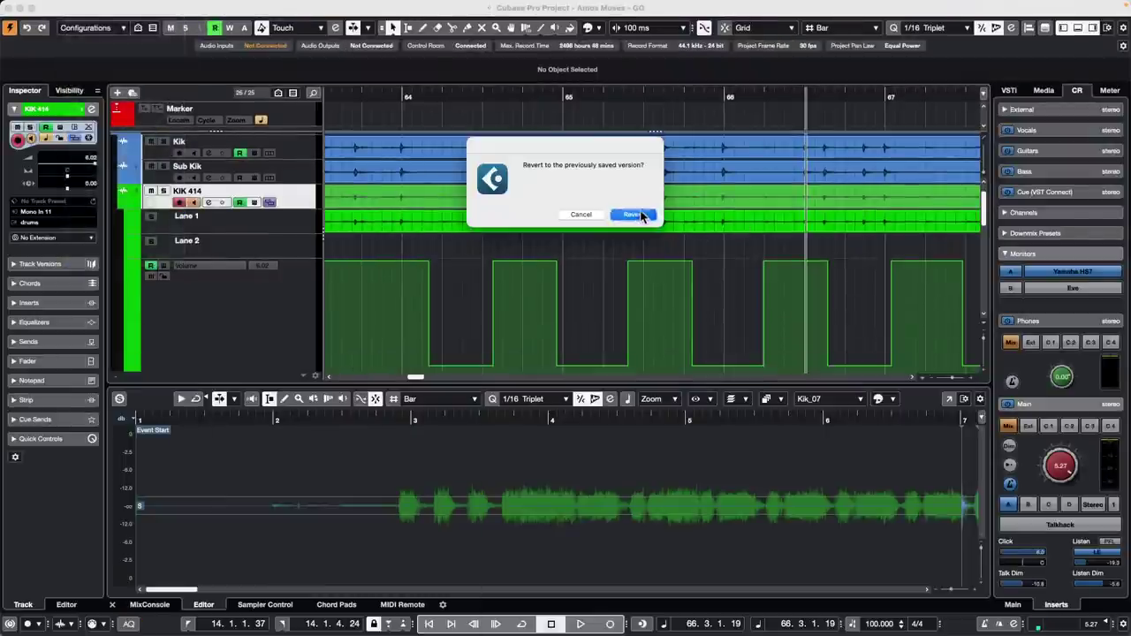
click(637, 215)
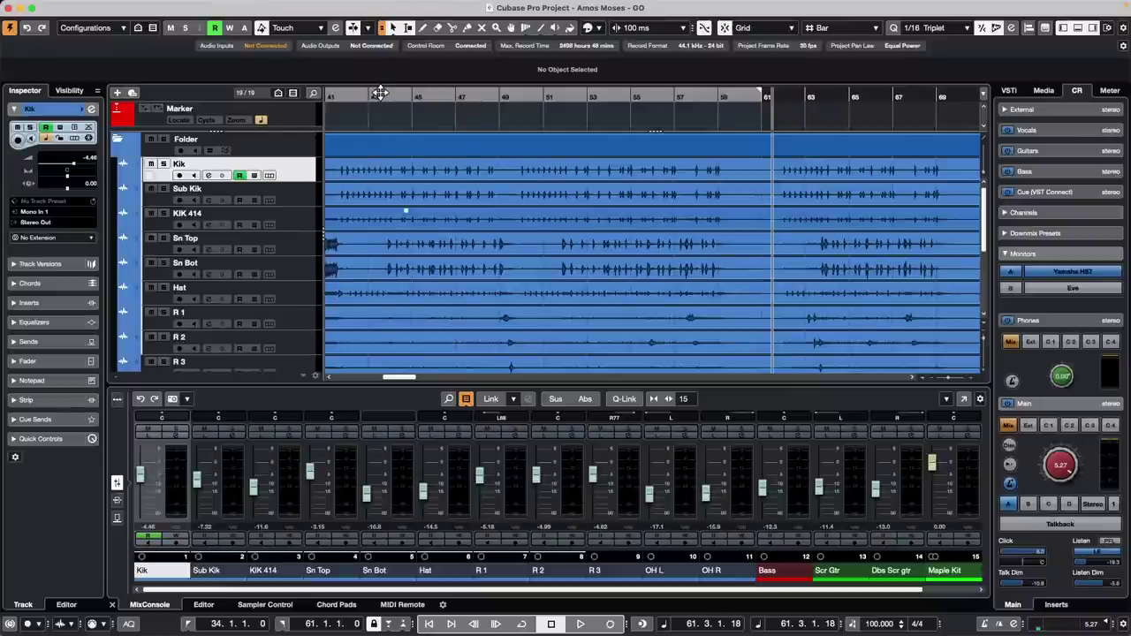
Start playback from bar 43 with the Stereo Out channel shown and lower the Control Room main level to -4.57
drag(380, 93, 374, 63)
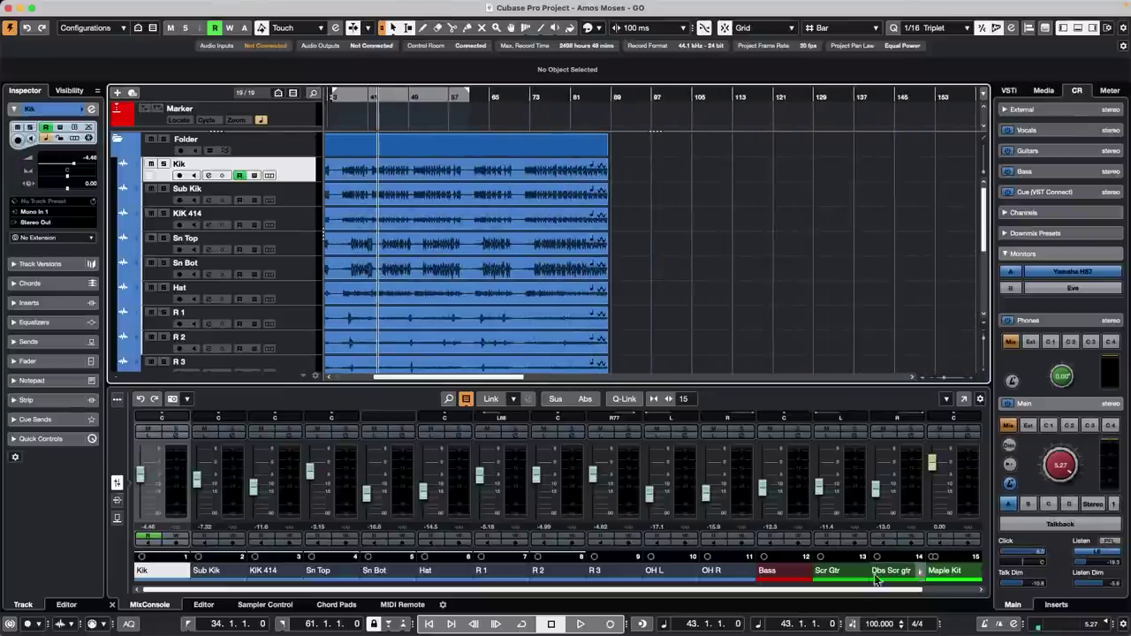
drag(877, 593, 1043, 584)
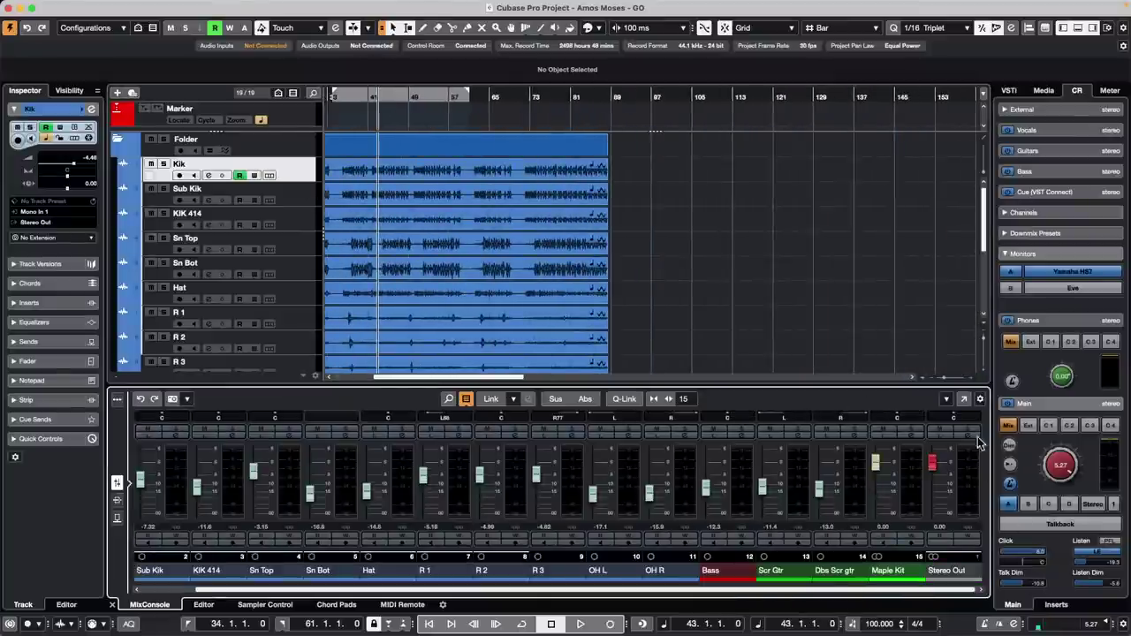
click(973, 439)
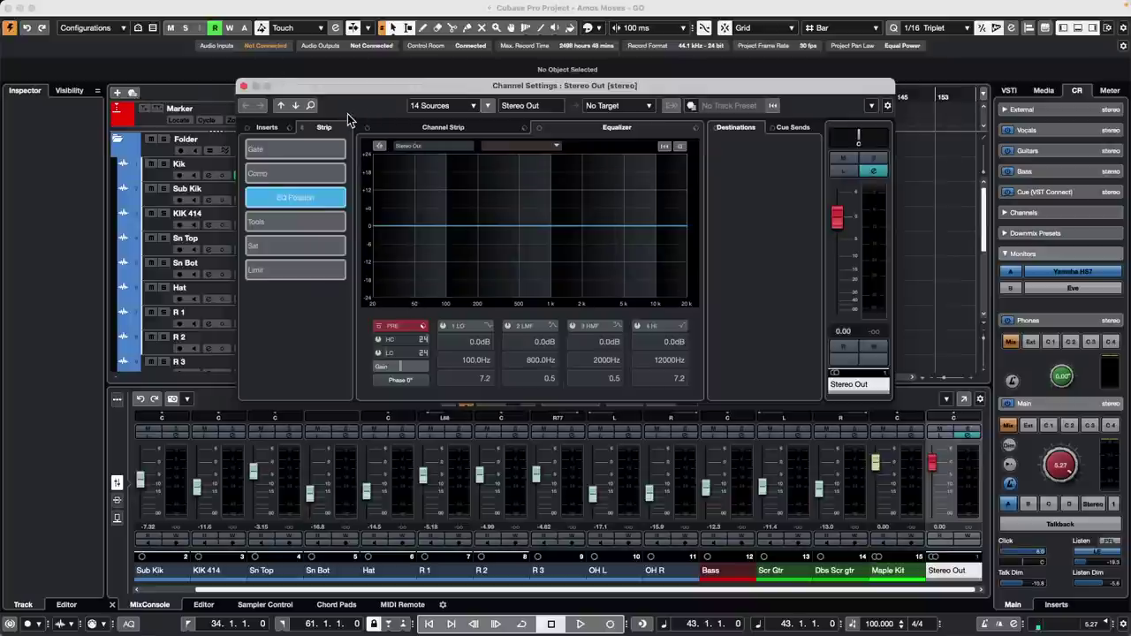
key(space)
click(1053, 468)
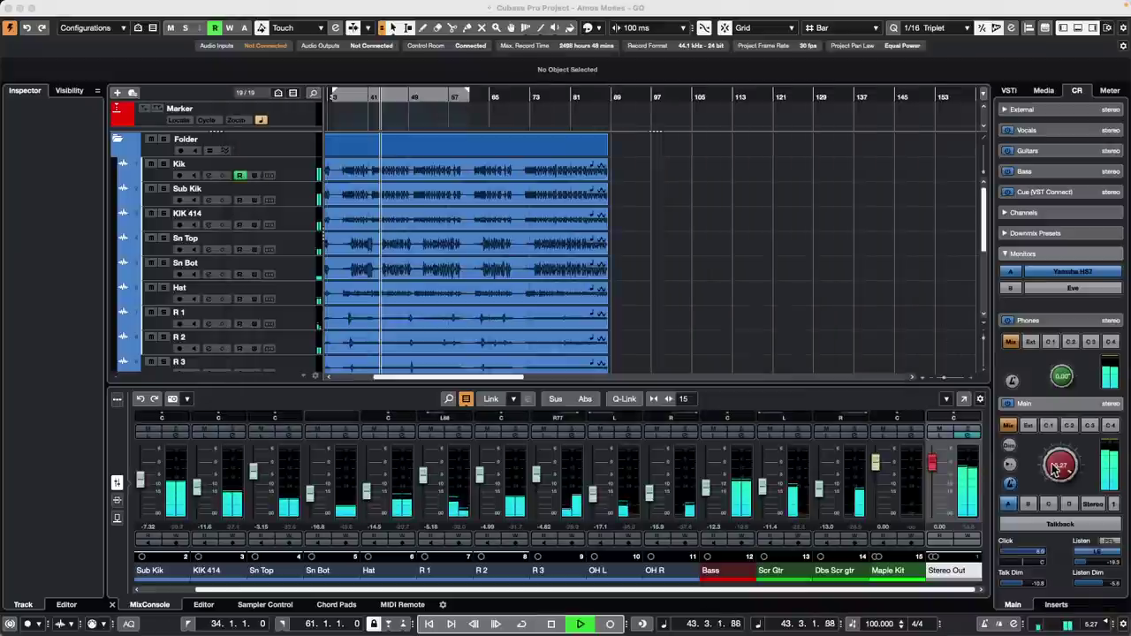
drag(1055, 469, 1053, 505)
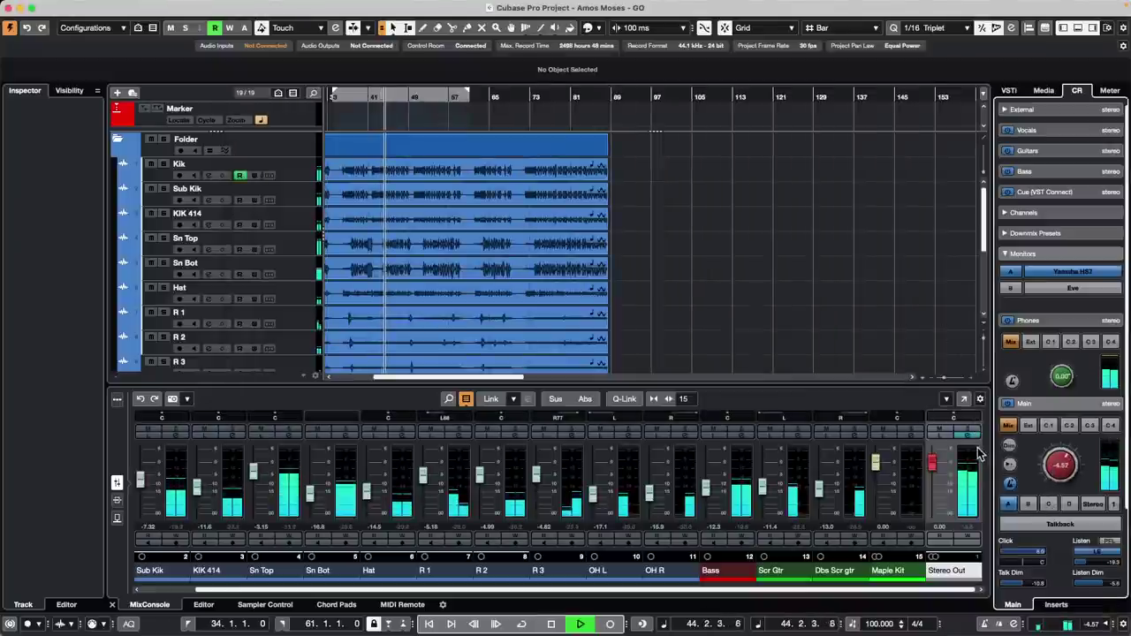
Load the Frequency EQ into the first insert slot of the Stereo Out channel
click(967, 434)
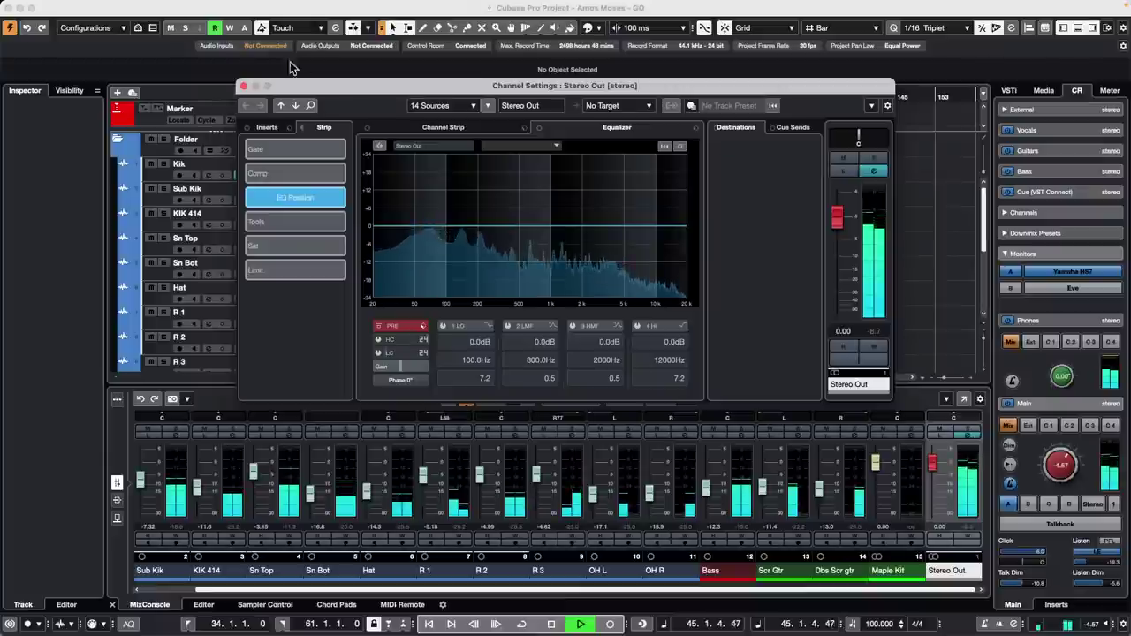
click(268, 127)
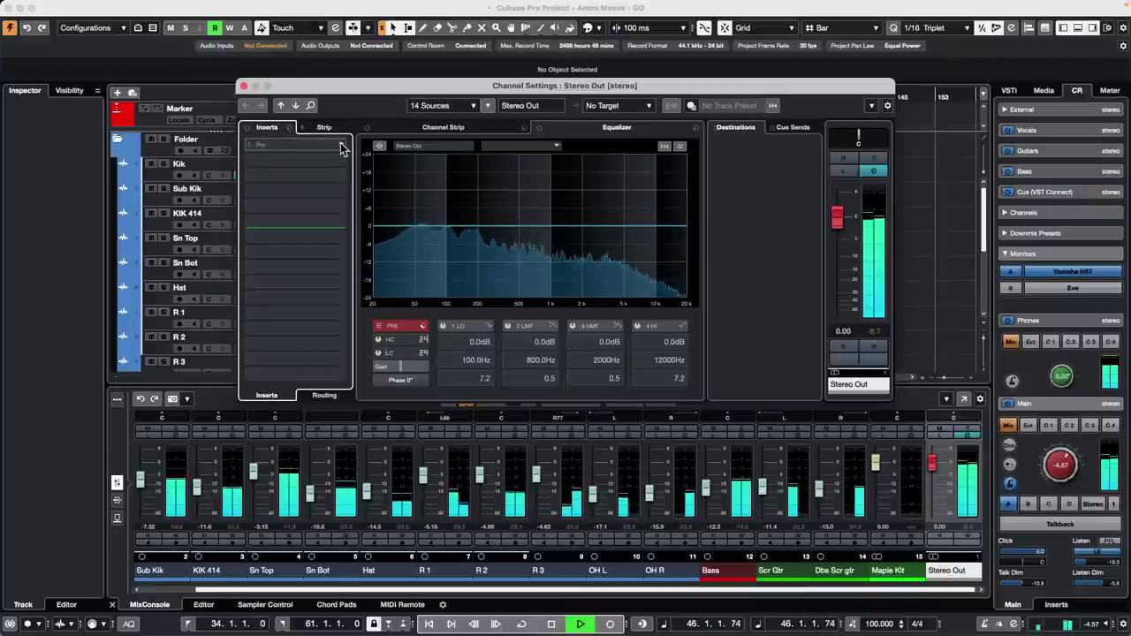
click(342, 148)
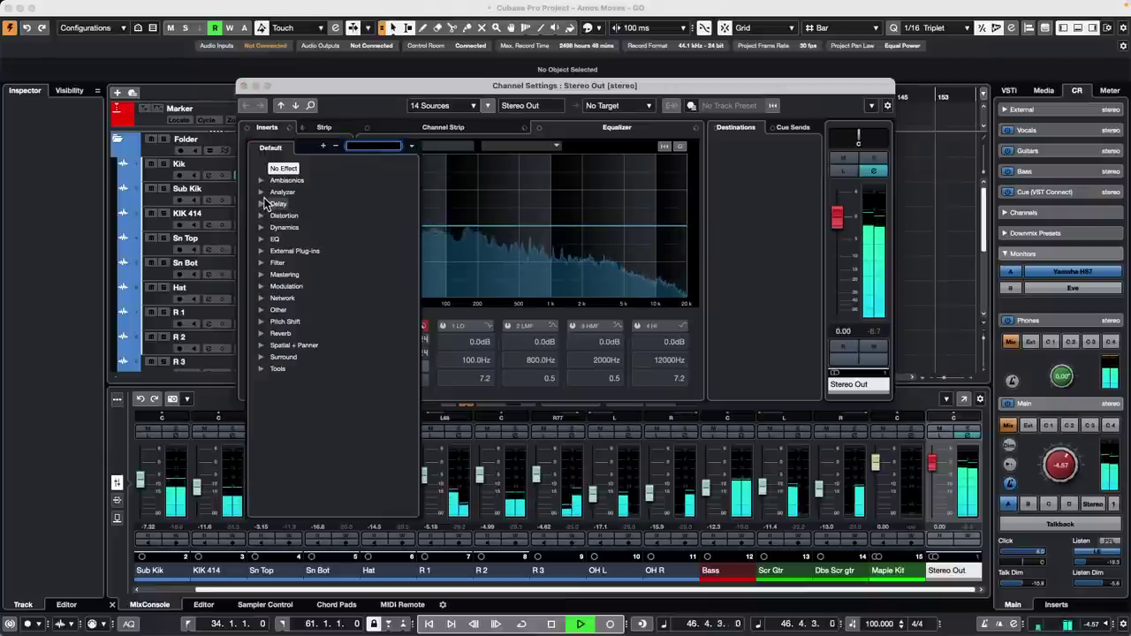
click(265, 239)
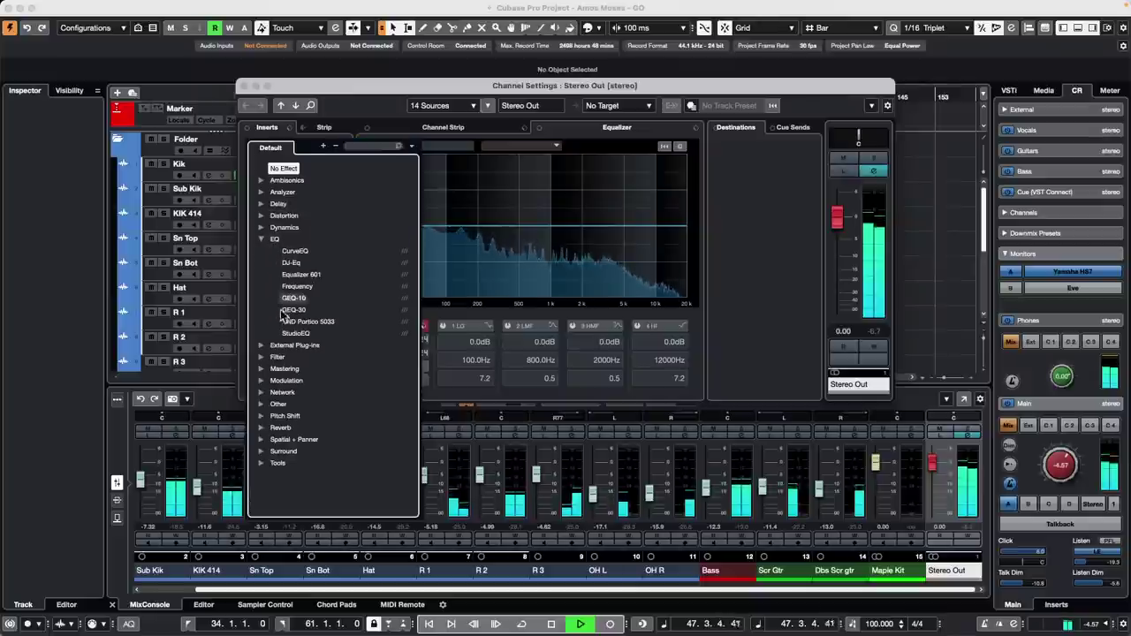
click(297, 286)
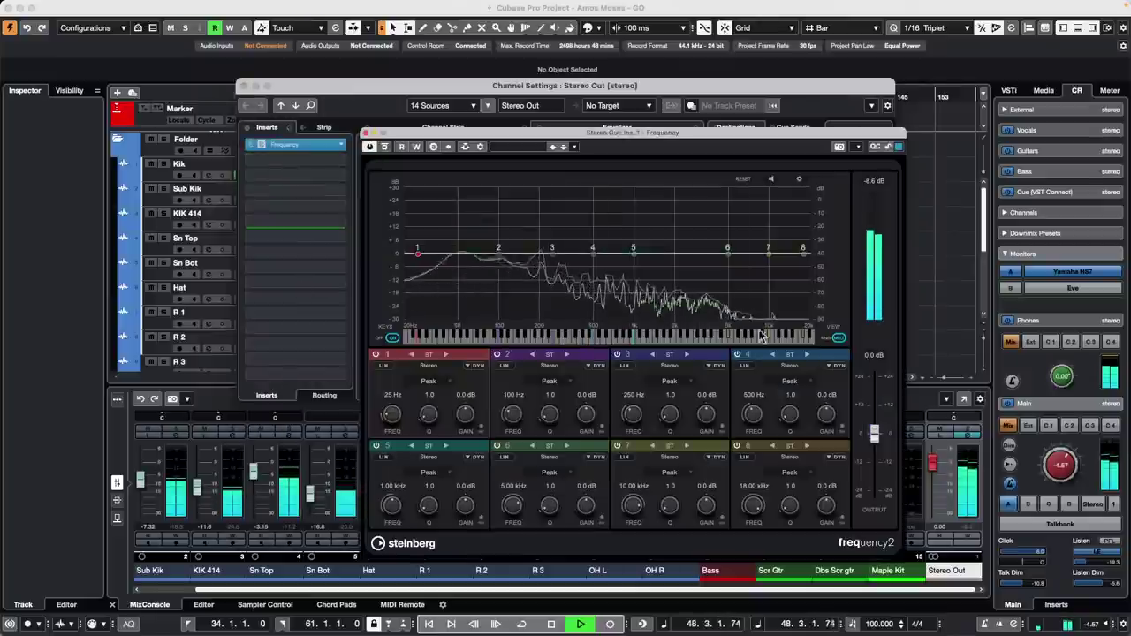
With Frequency's listen mode on, cut band 2 by 4.2 dB at 109 Hz and boost band 5 by about 4.8 dB at 3.28 kHz
drag(633, 249, 674, 245)
click(772, 180)
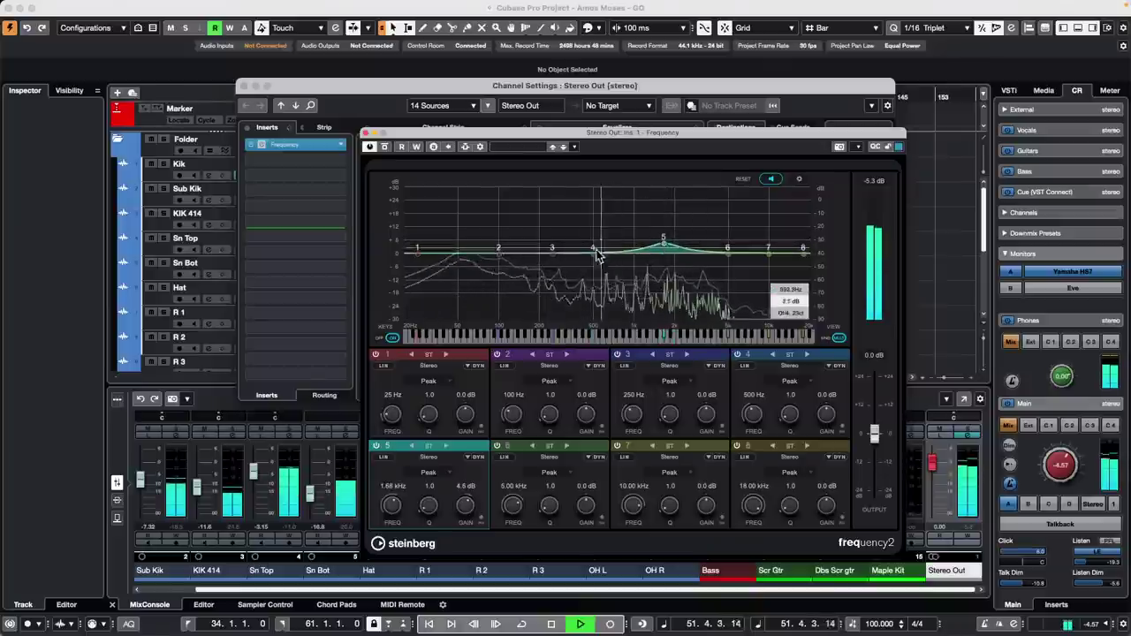
drag(500, 256, 506, 269)
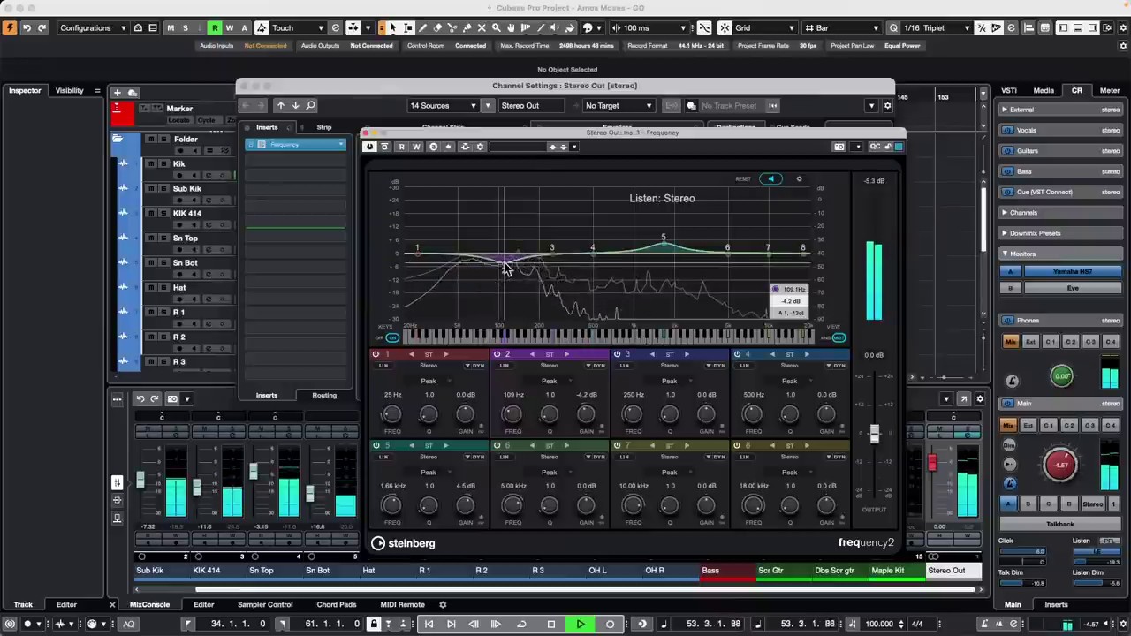
drag(666, 247, 669, 252)
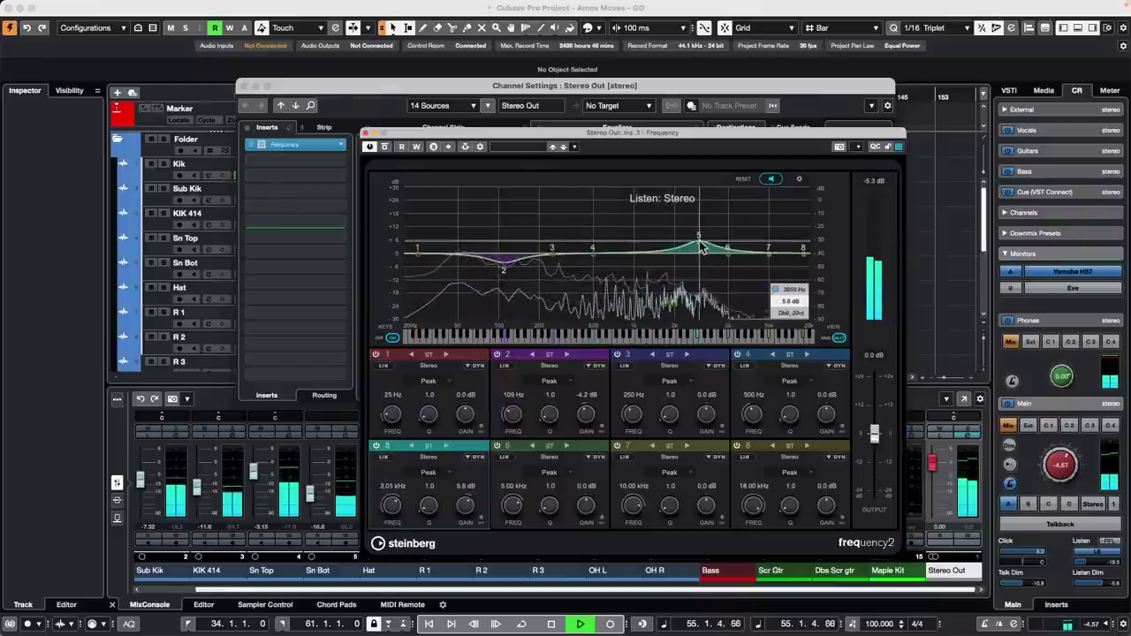
drag(703, 248, 707, 251)
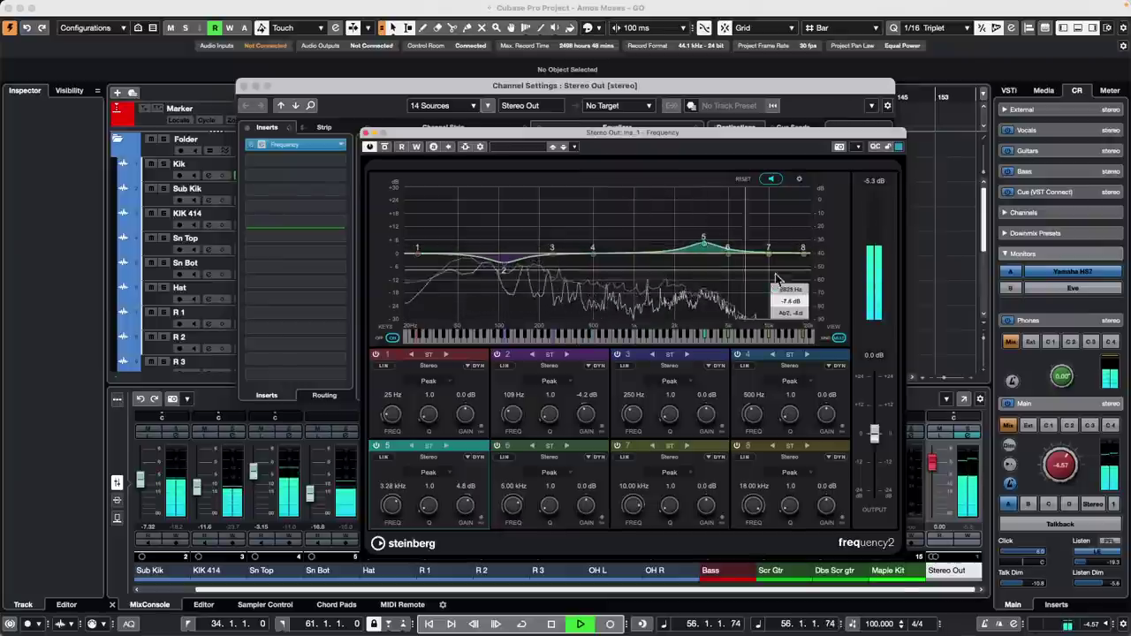
Set band 3 to left/right processing, boost its left curve near 107 Hz and cut the right by about 12.2 dB at 2.74 kHz
click(653, 356)
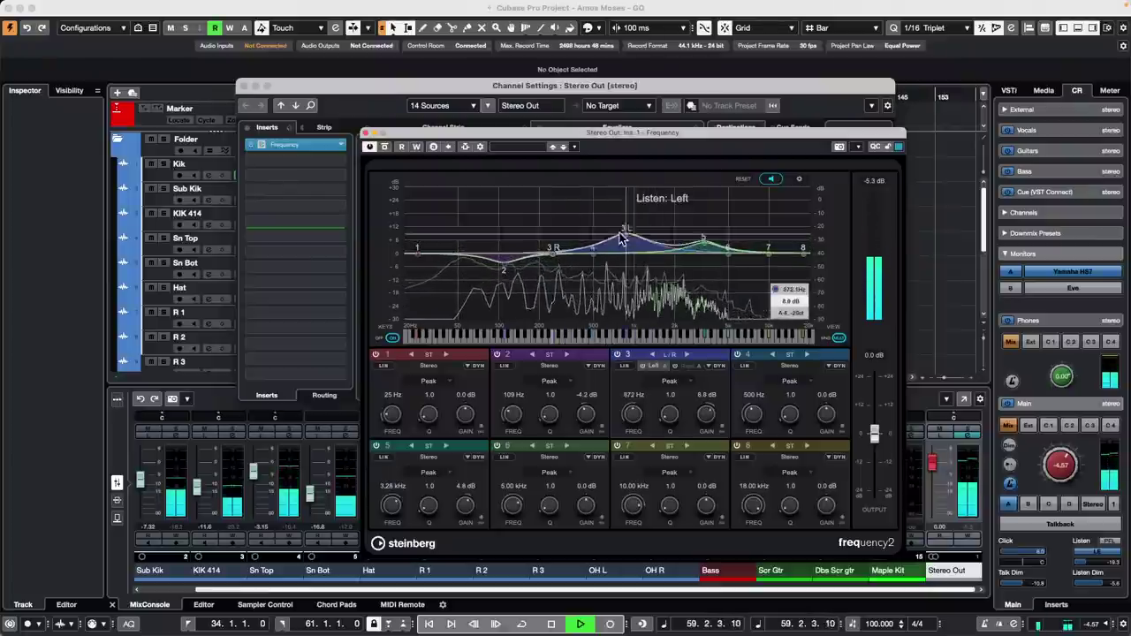
drag(622, 235, 547, 220)
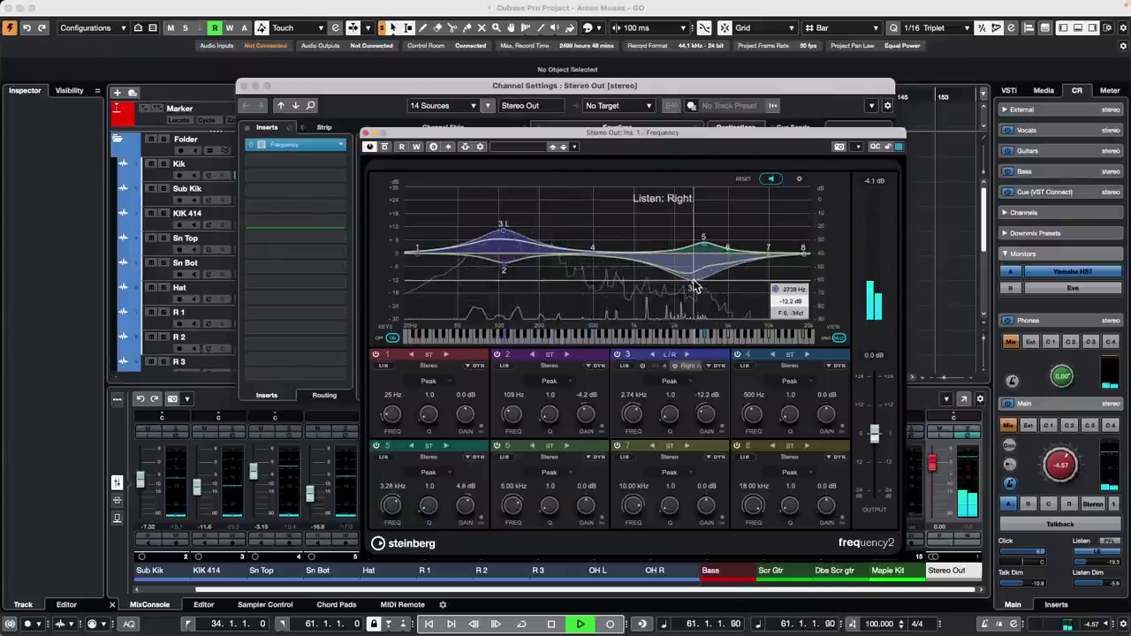
Set band 3 to mid/side processing, boost its mid curve near 500 Hz and cut the side by about 15.4 dB at 6.30 kHz
drag(756, 223, 755, 232)
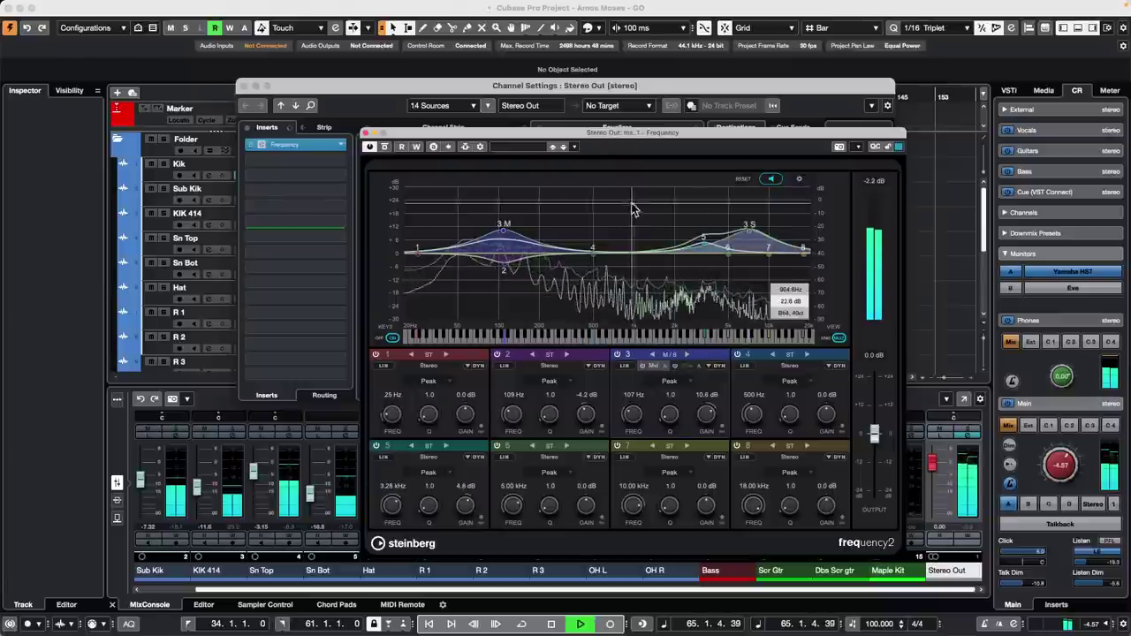
drag(506, 234, 598, 227)
drag(750, 227, 743, 291)
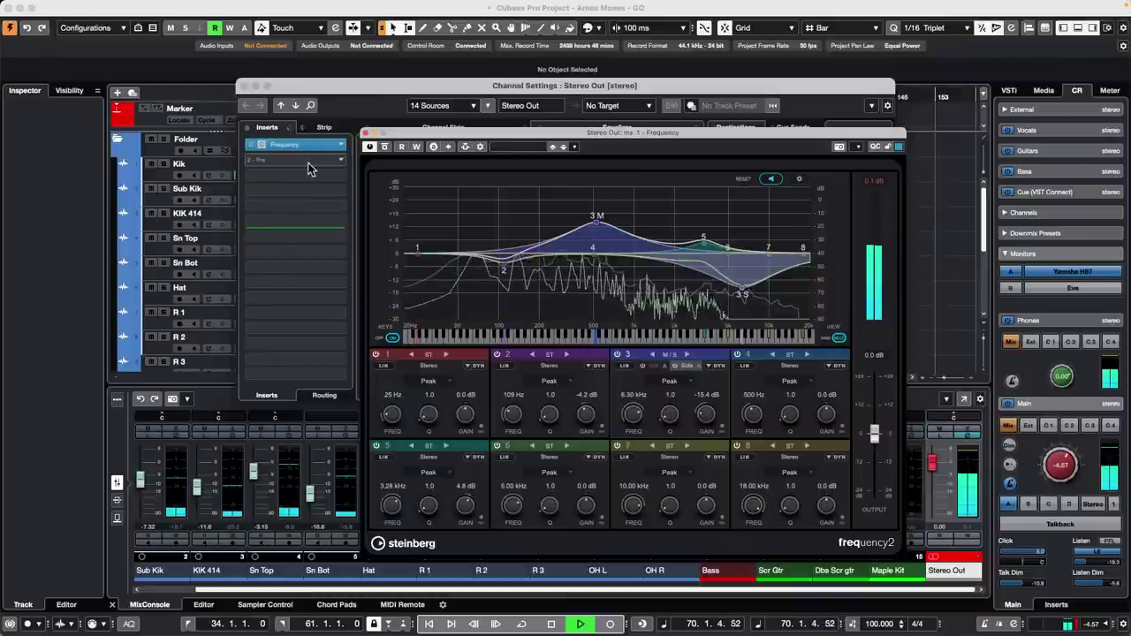
click(315, 165)
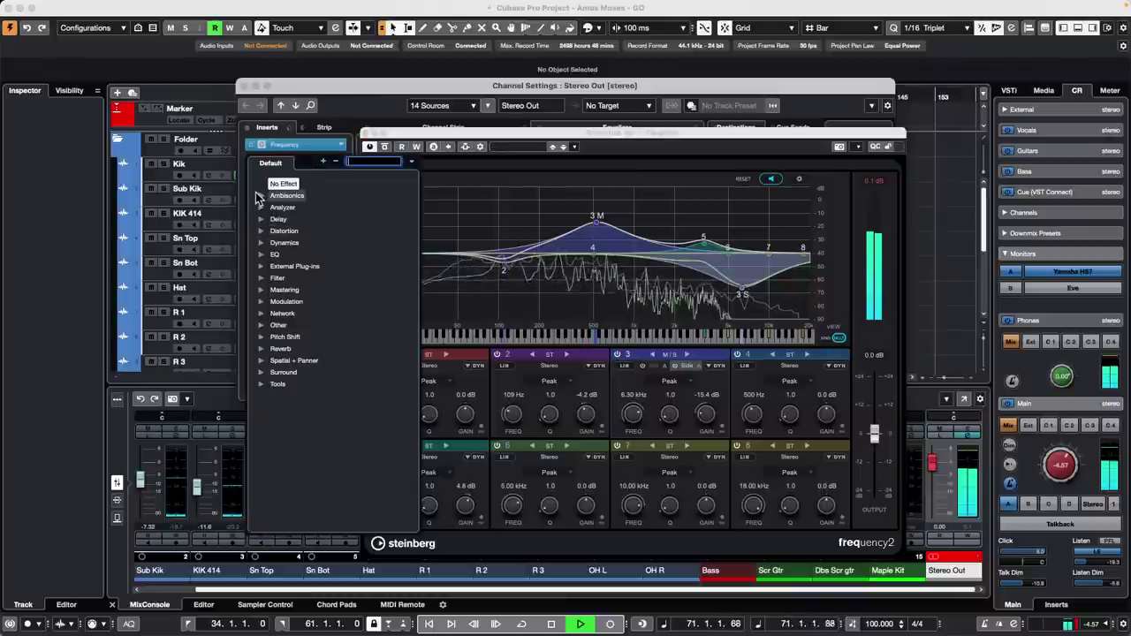
click(261, 244)
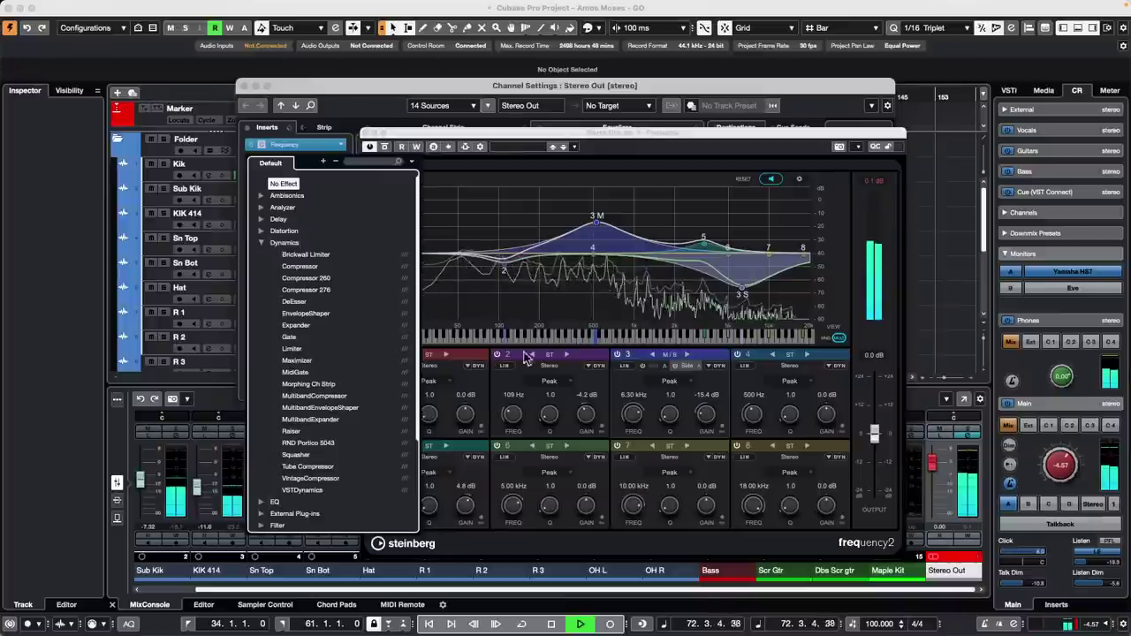
click(305, 144)
Bypass Frequency and insert MultibandCompressor in slot 2 with band 1–3 thresholds of -22.9, -24.7 and -21.0 dB and a band 1 ratio of 5.3
click(251, 145)
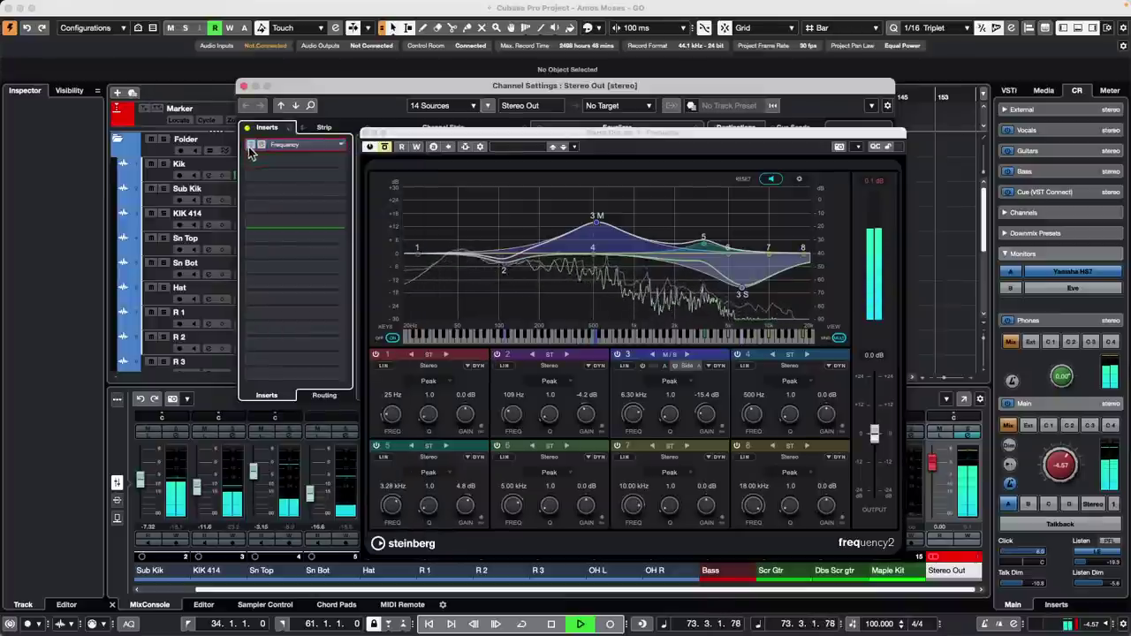
click(321, 163)
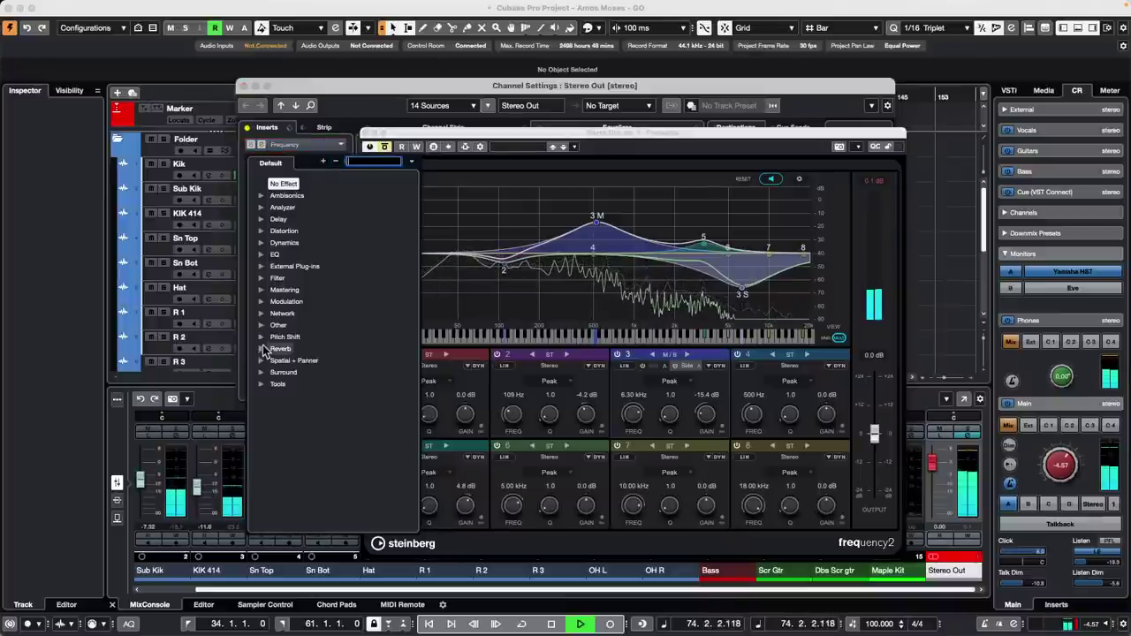
click(261, 243)
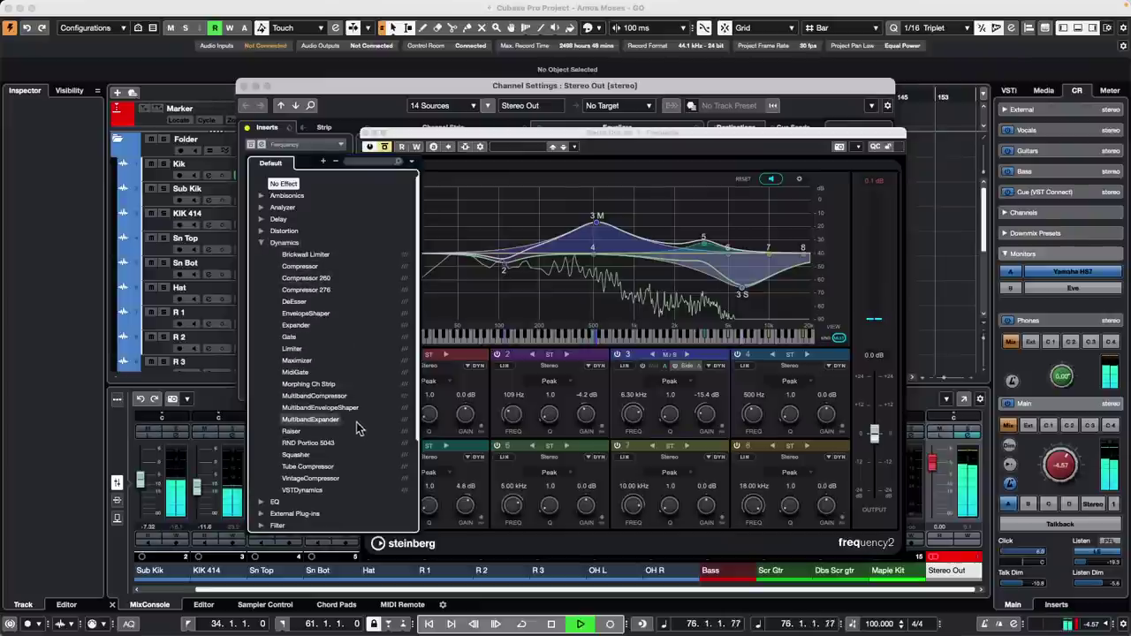
click(341, 397)
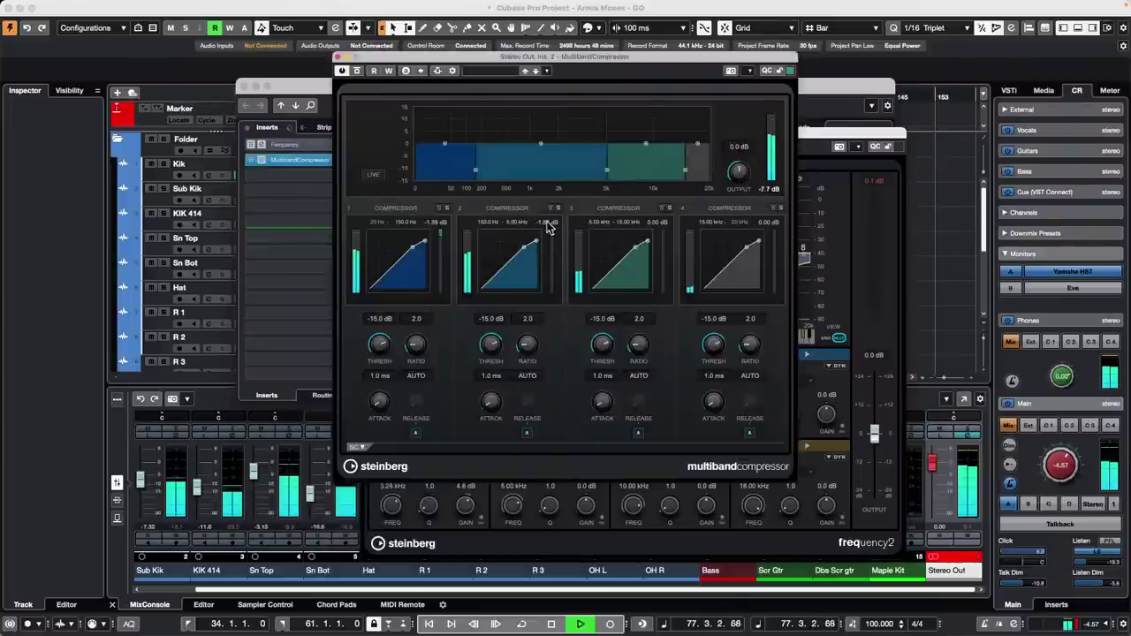
drag(548, 228, 517, 259)
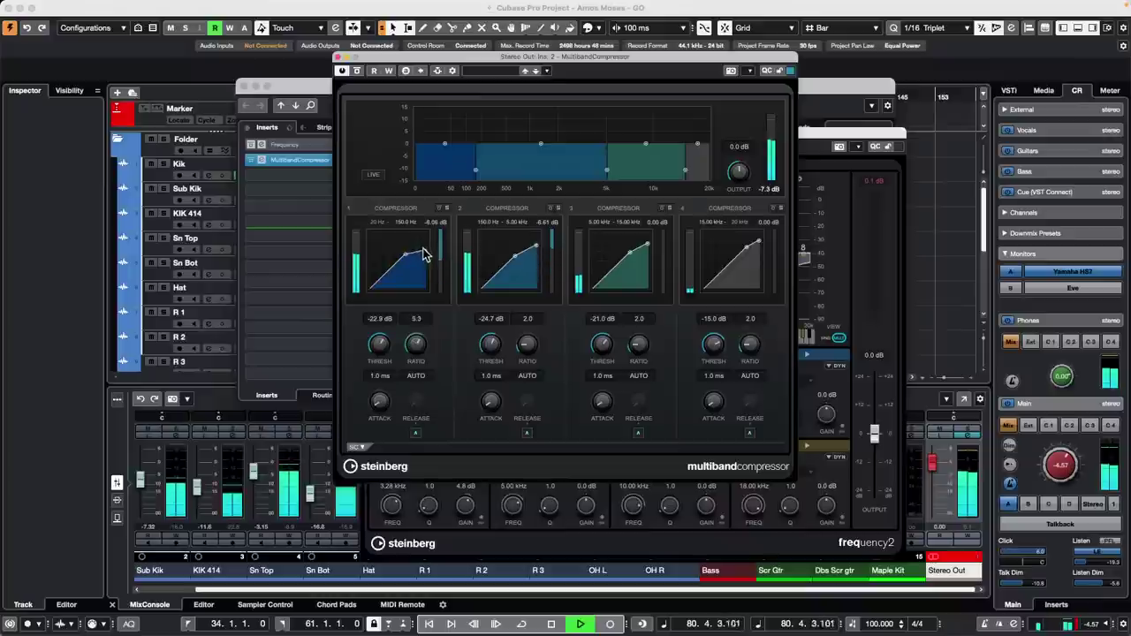
Load Raiser into the third insert slot of Stereo Out, with the ceiling at 0.0 dB and the input gain at 7.8 dB
click(300, 176)
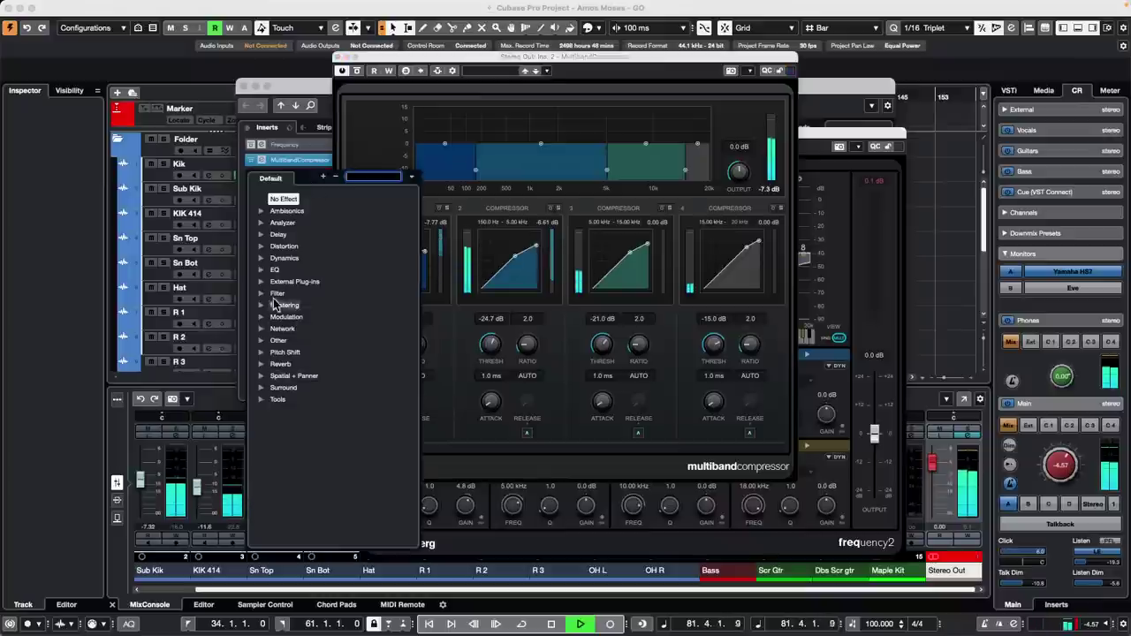
click(262, 260)
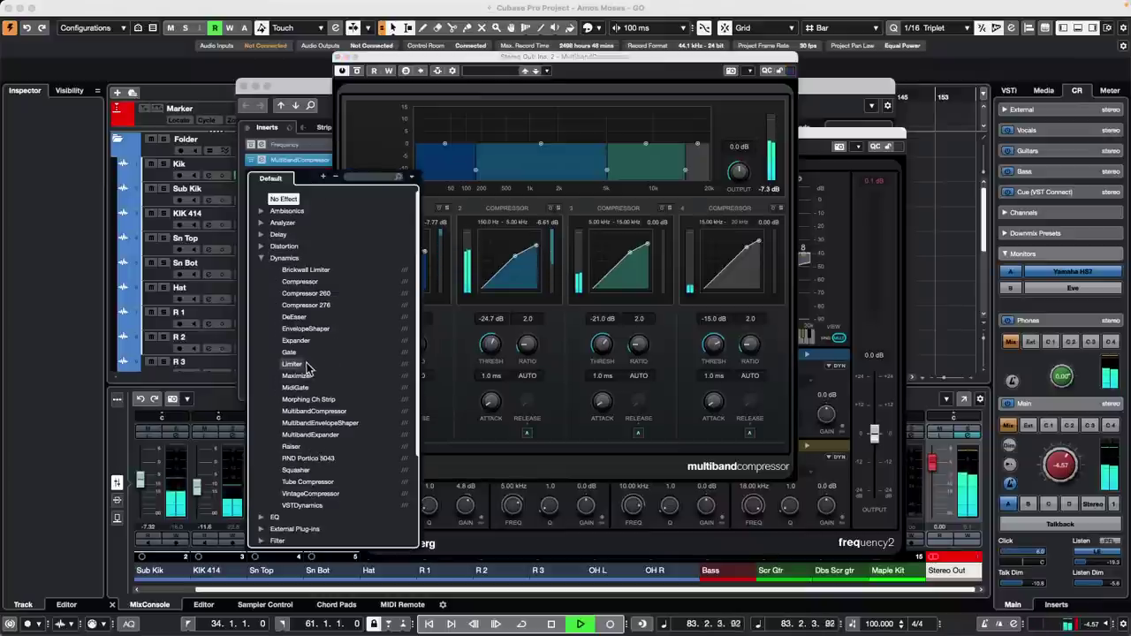
click(315, 446)
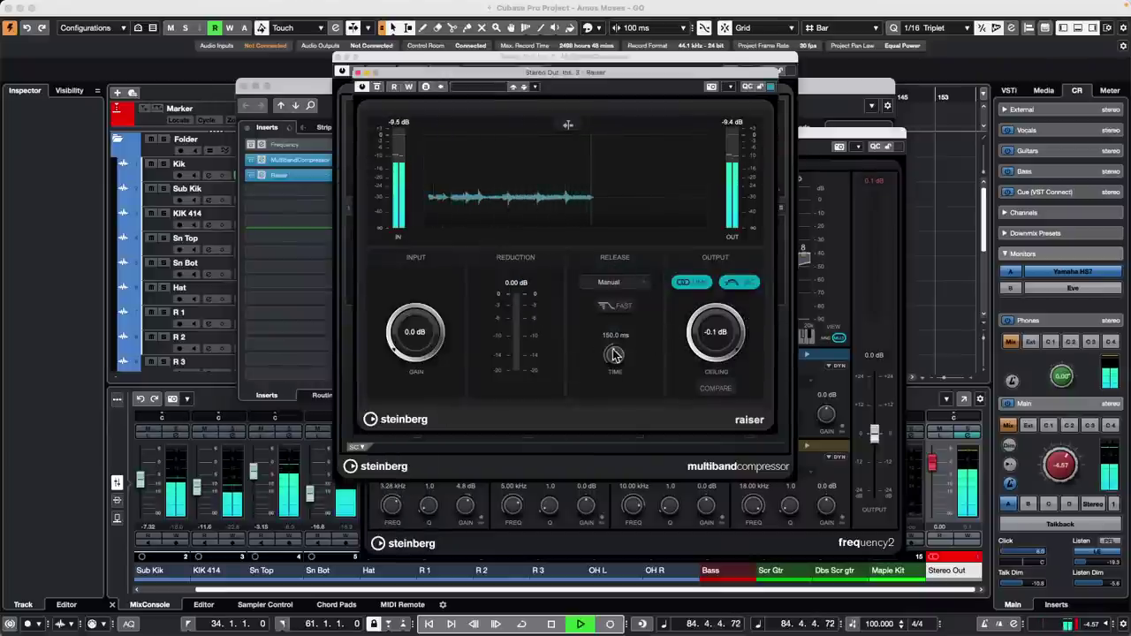
double_click(717, 330)
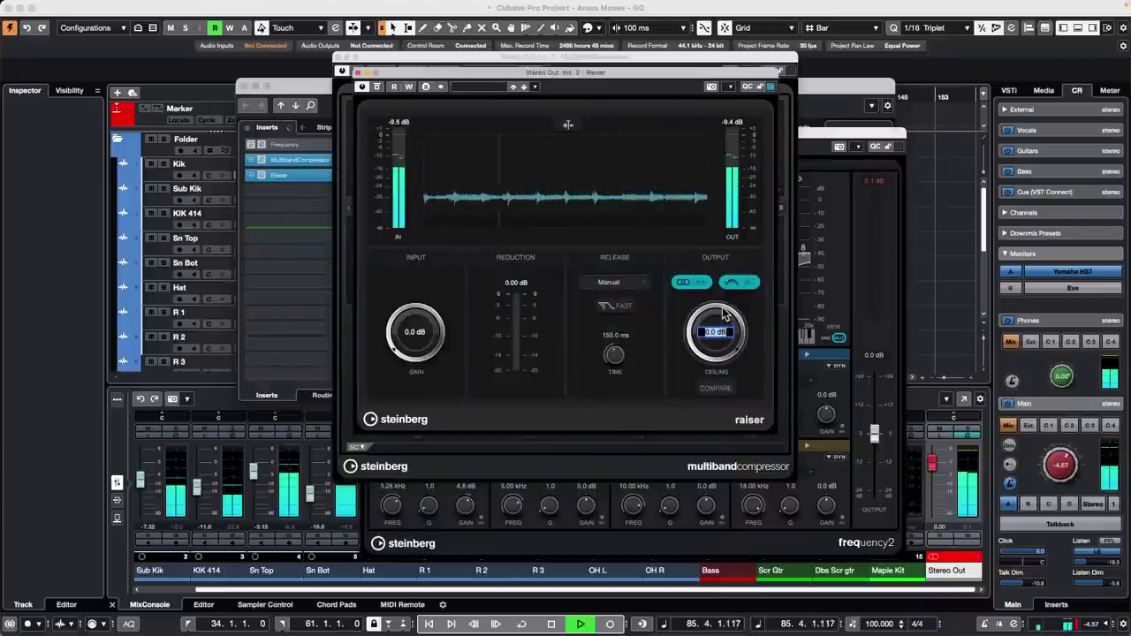
drag(406, 308, 419, 274)
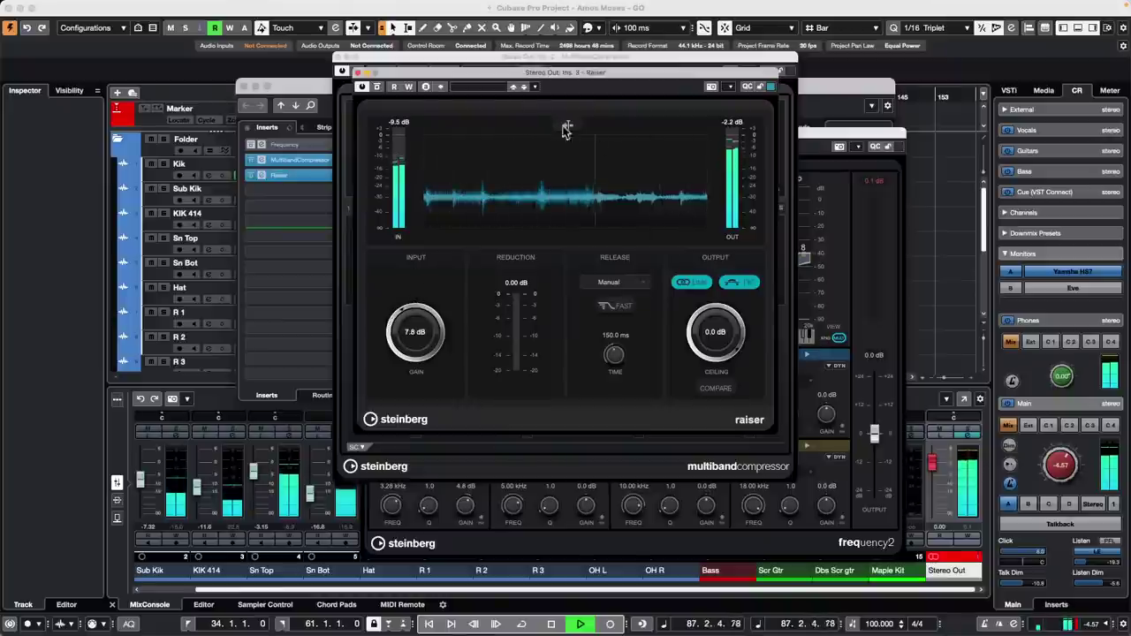
Close the Stereo Out channel settings along with the Raiser, MultibandCompressor and Frequency plug-in windows
click(296, 190)
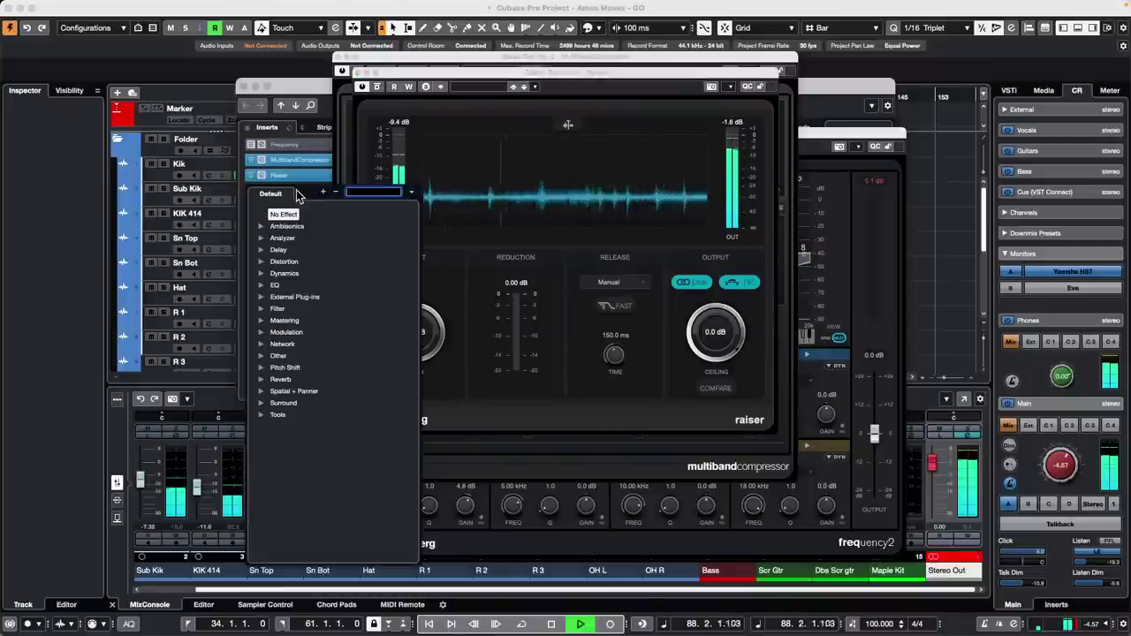
text(50)
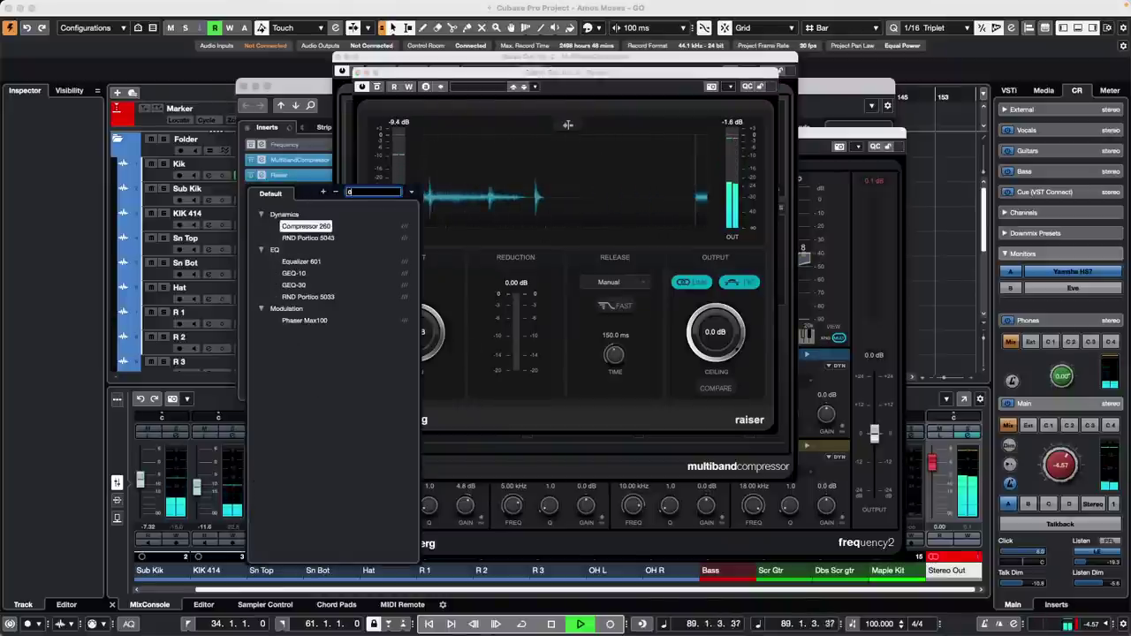
click(243, 86)
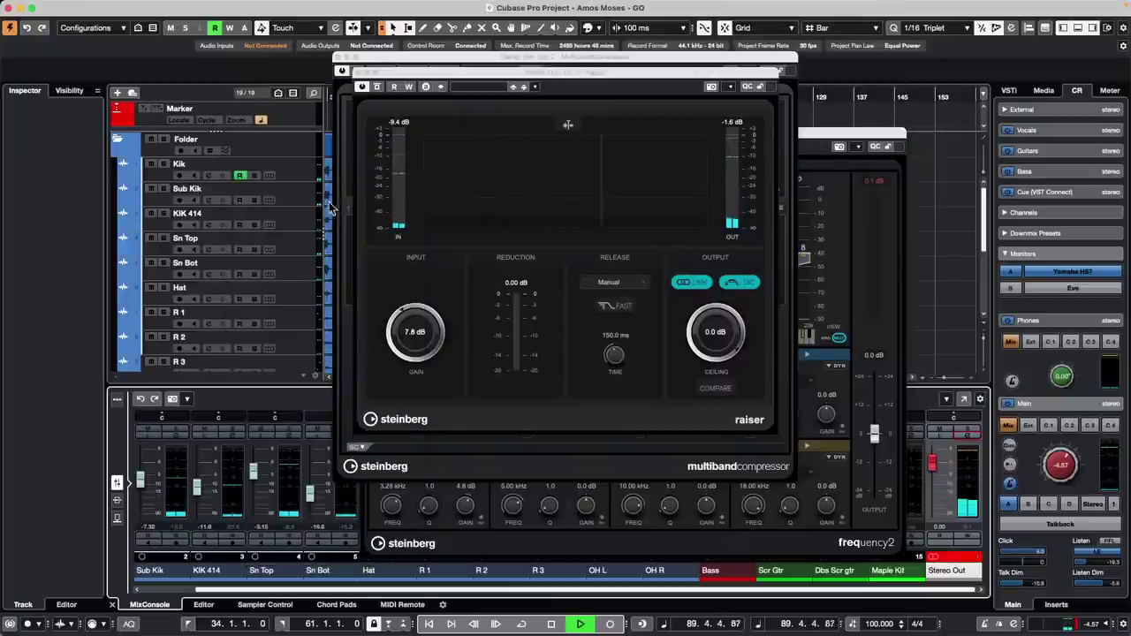
click(357, 72)
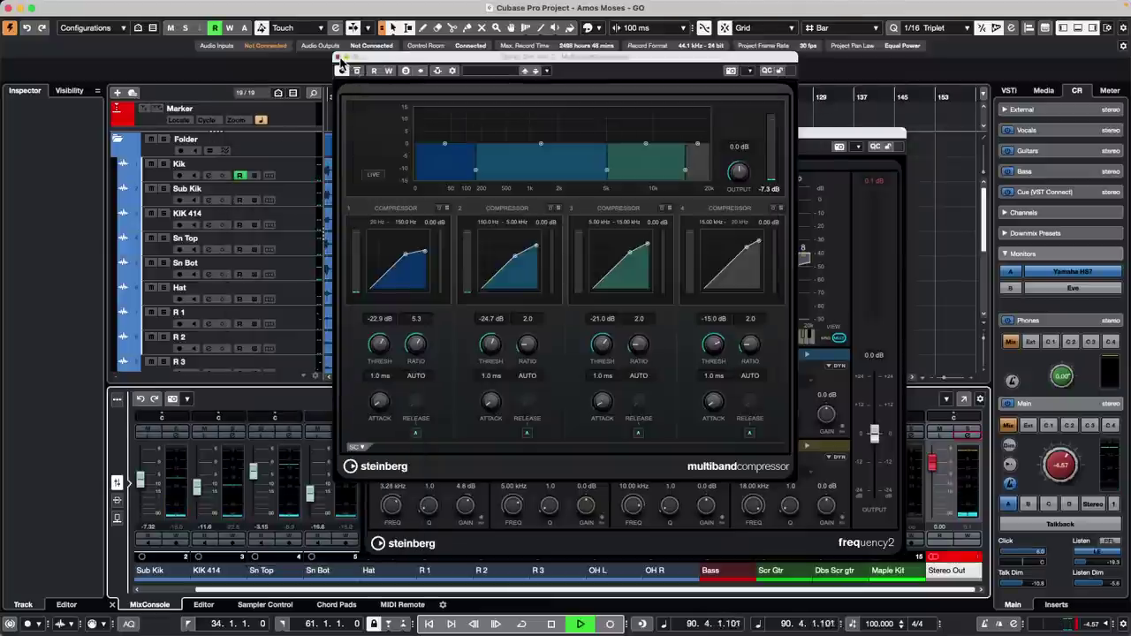
click(337, 58)
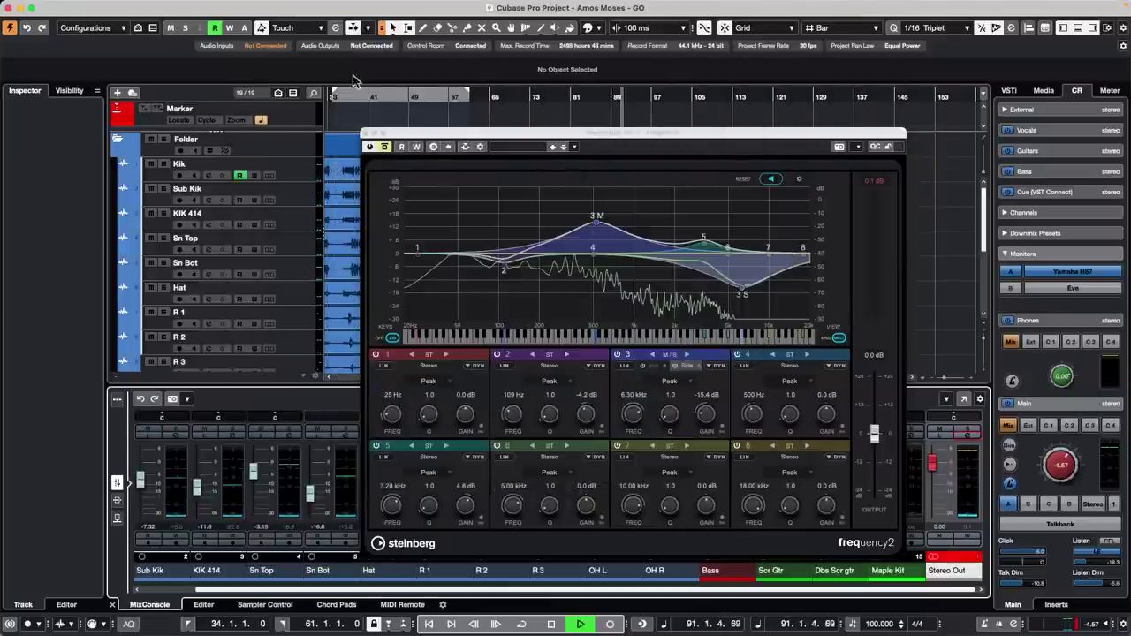
click(365, 133)
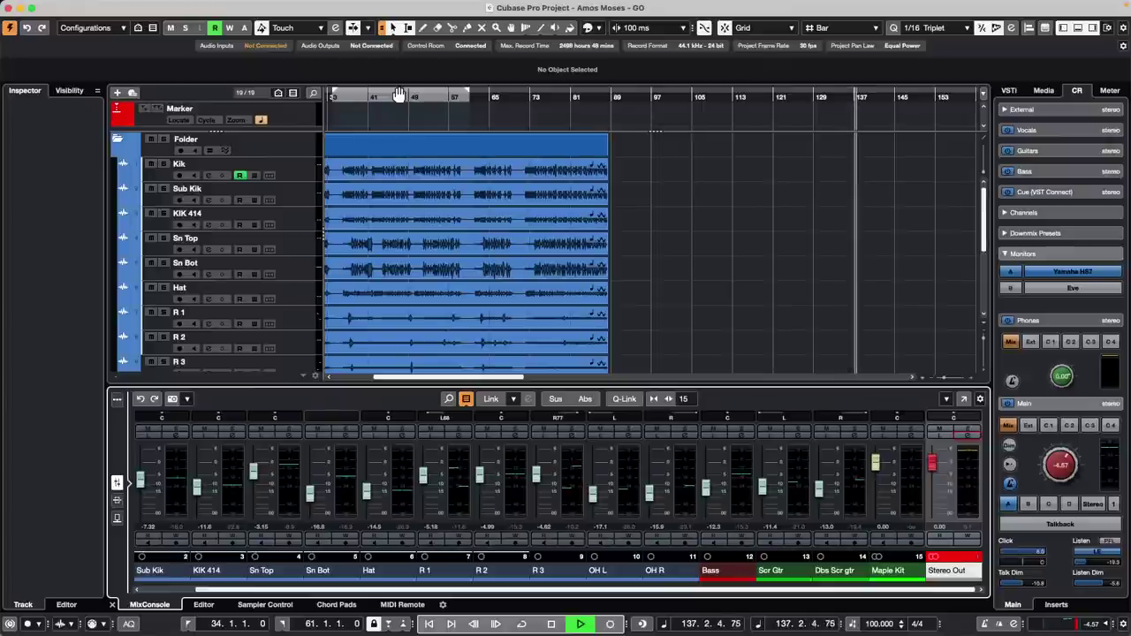
Browse the included Loops & Samples content libraries in the media browser, from the first sets down to the end
click(1043, 91)
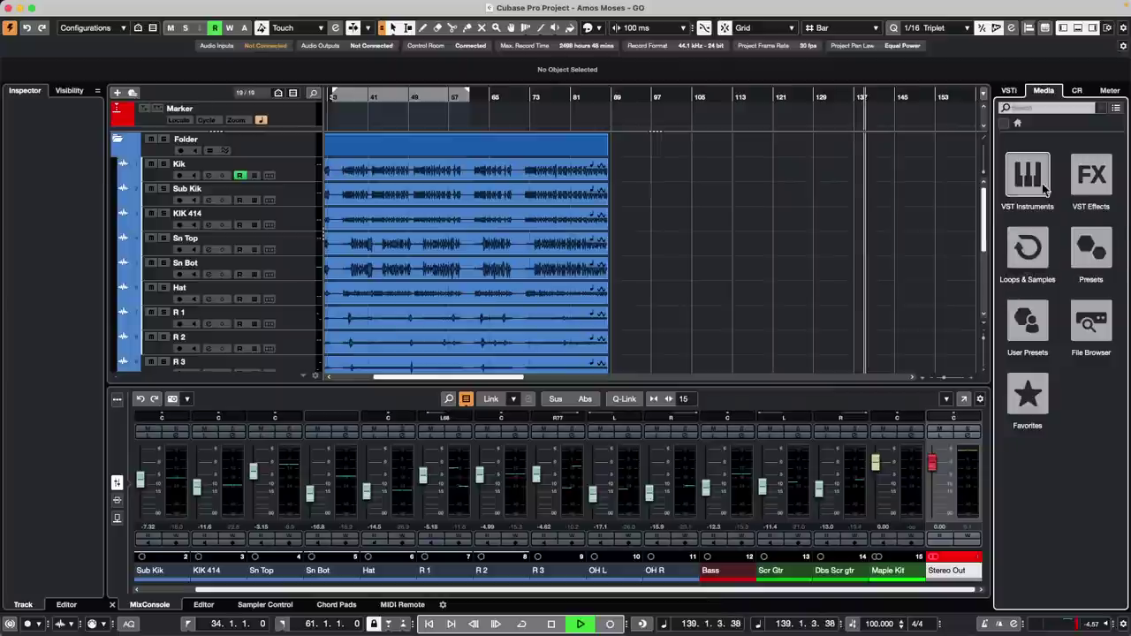
click(1030, 248)
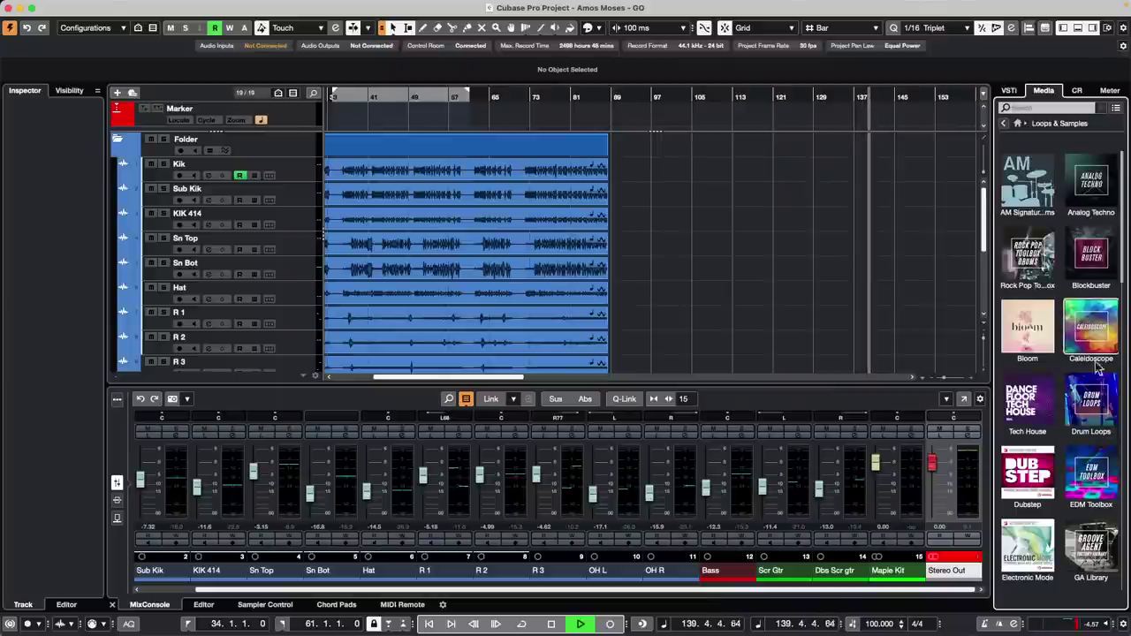
scroll(1088, 393, down, 10)
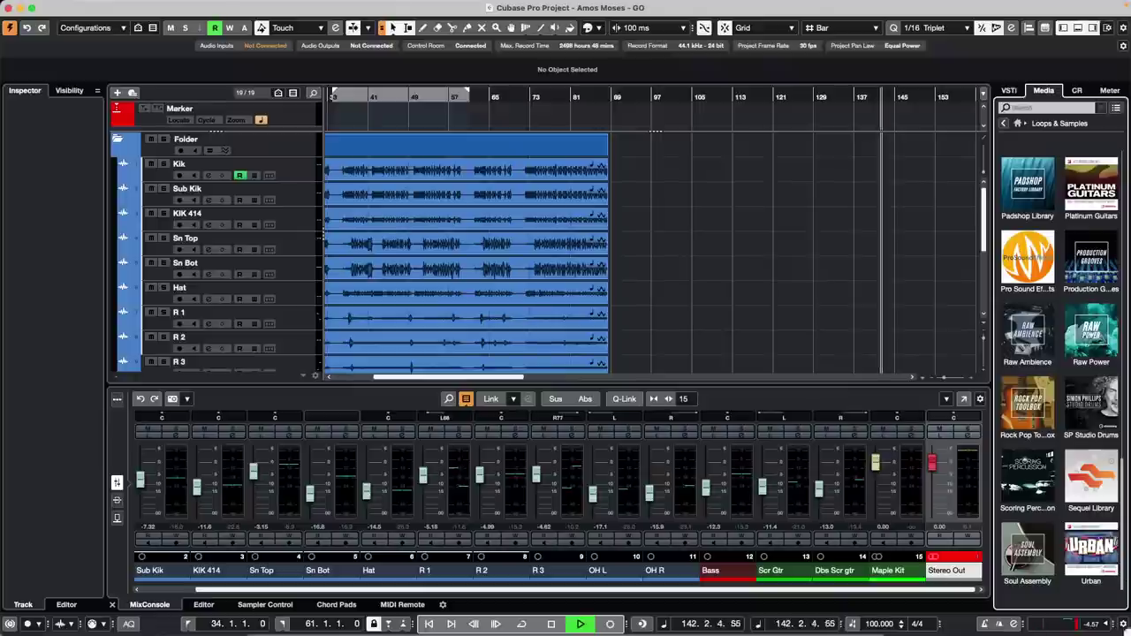
scroll(1027, 537, down, 10)
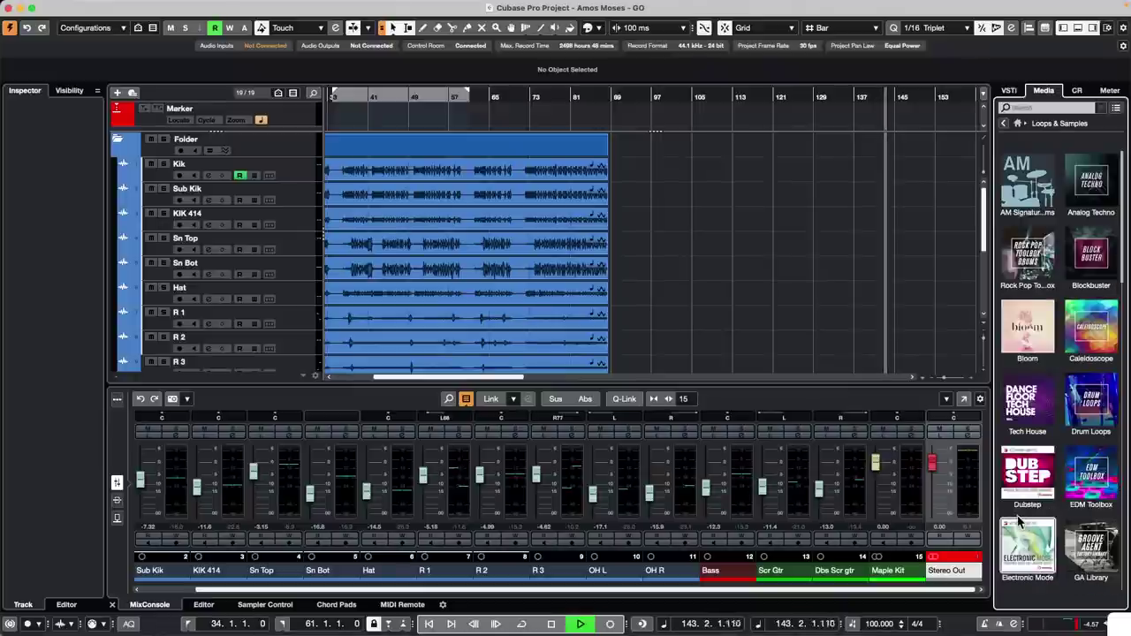
scroll(1046, 450, down, 2)
scroll(1046, 449, down, 8)
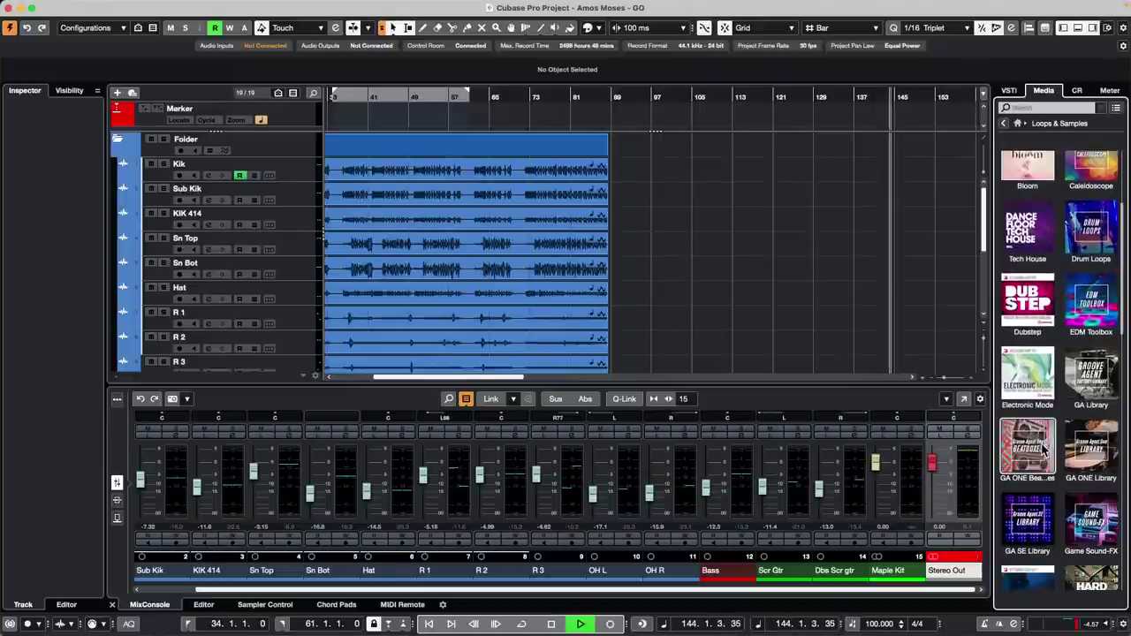
scroll(1045, 449, down, 7)
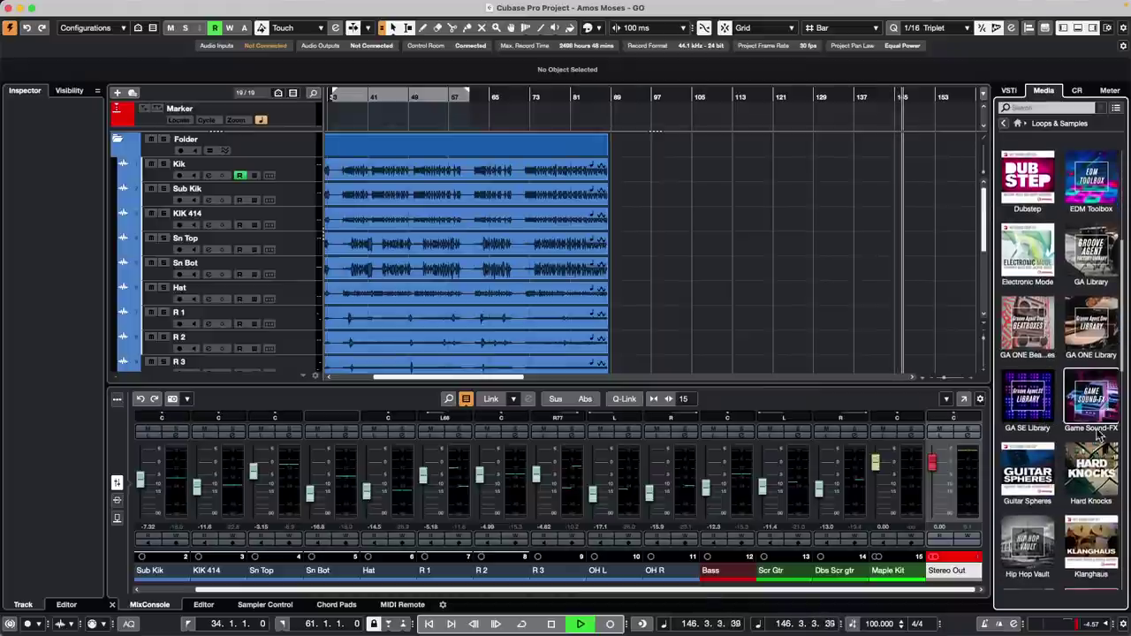
scroll(1061, 434, down, 2)
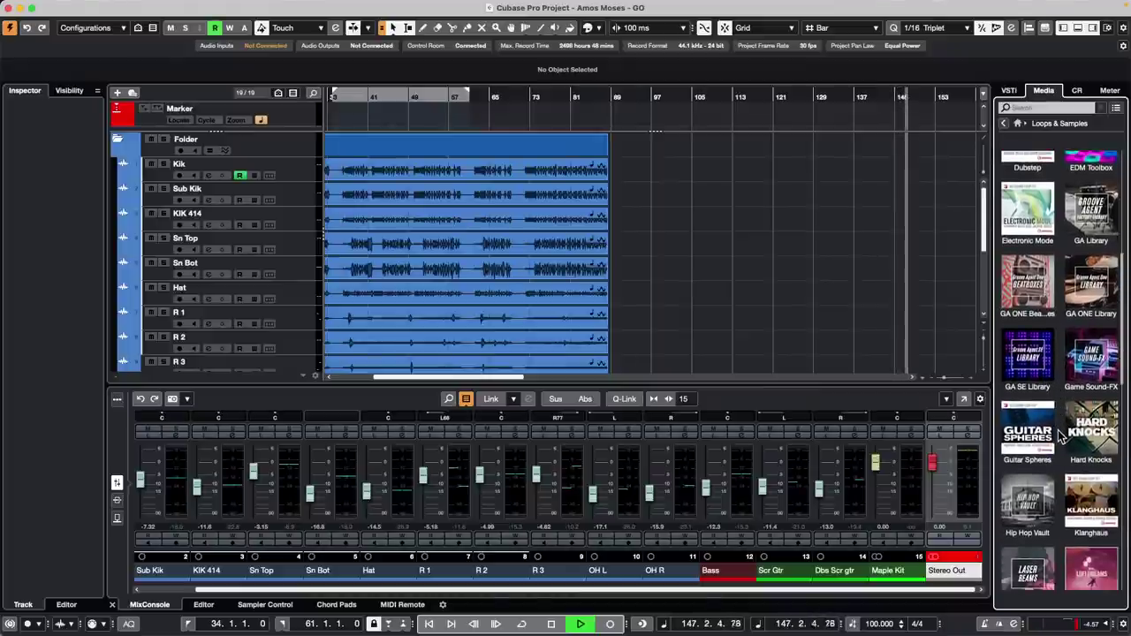
scroll(1087, 493, down, 4)
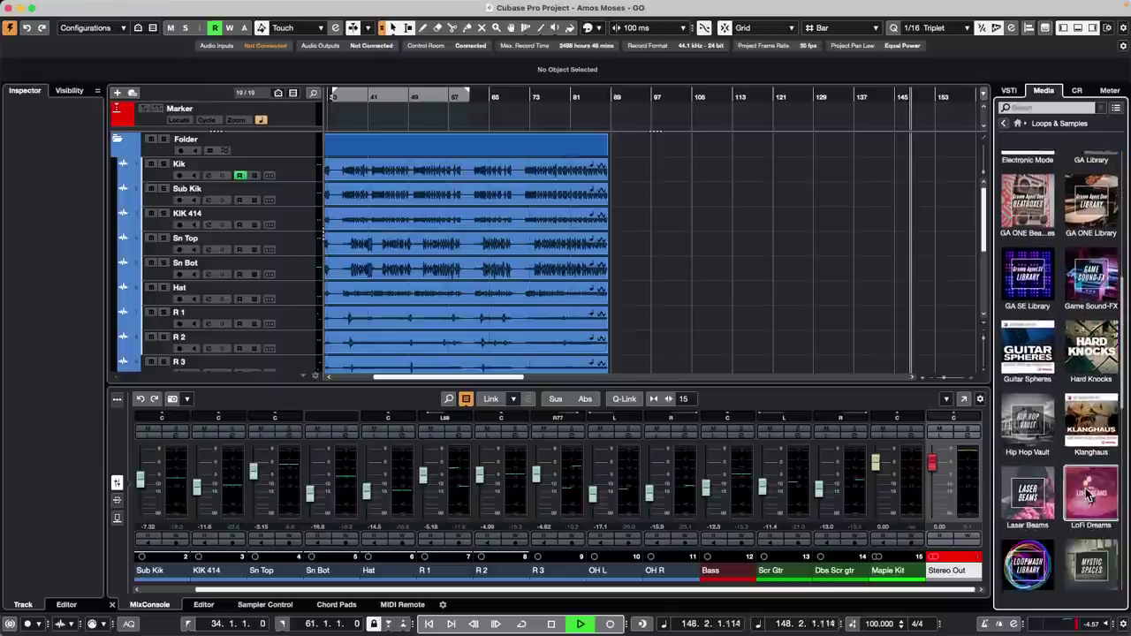
scroll(1089, 497, down, 15)
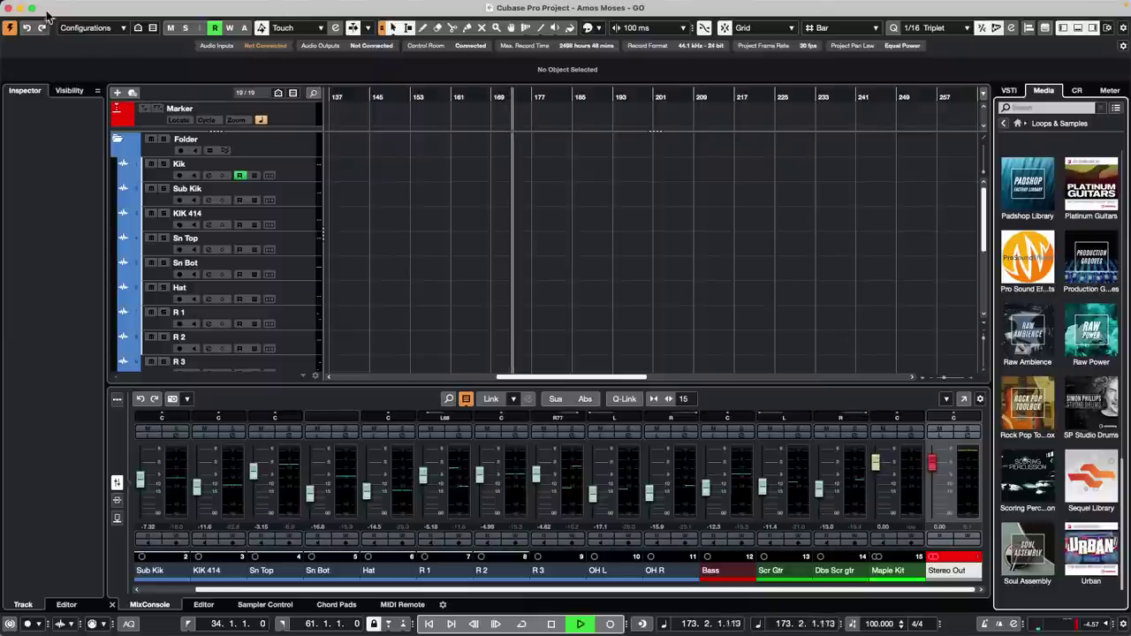
Examine the new project dialog's recent projects and the templates in its More category, then dismiss it without creating a project
click(78, 6)
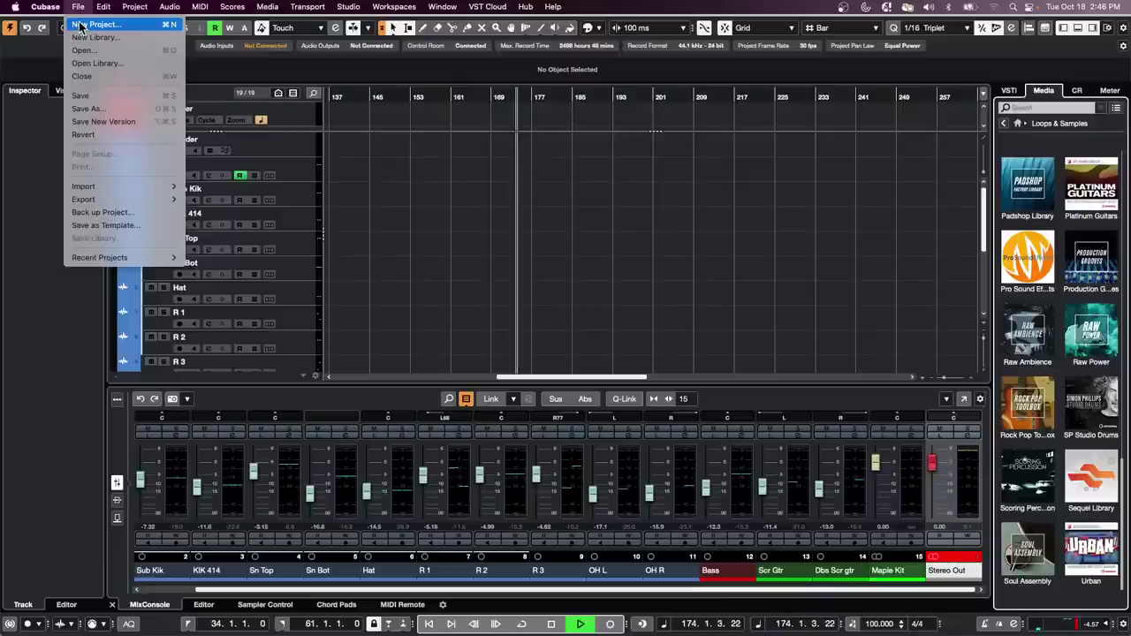
click(80, 25)
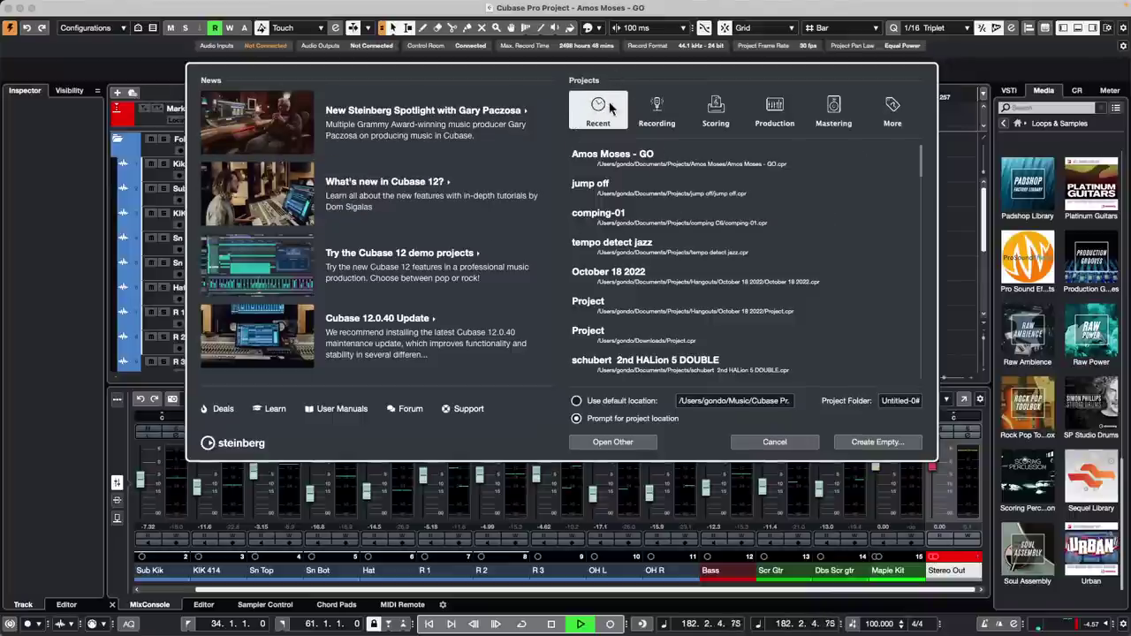
click(893, 111)
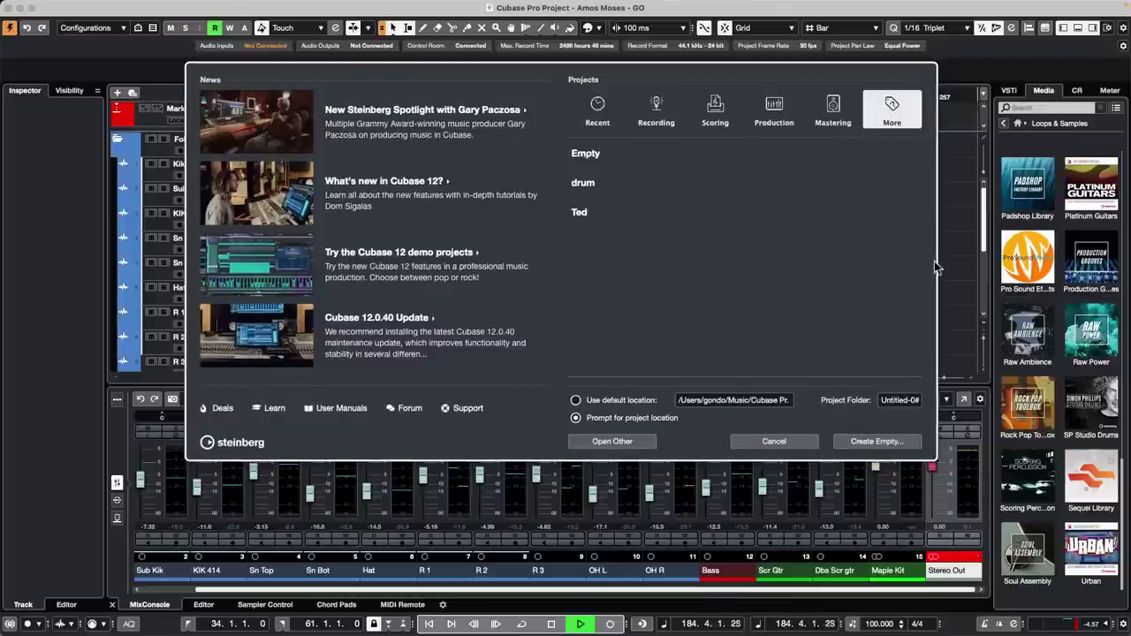
click(786, 442)
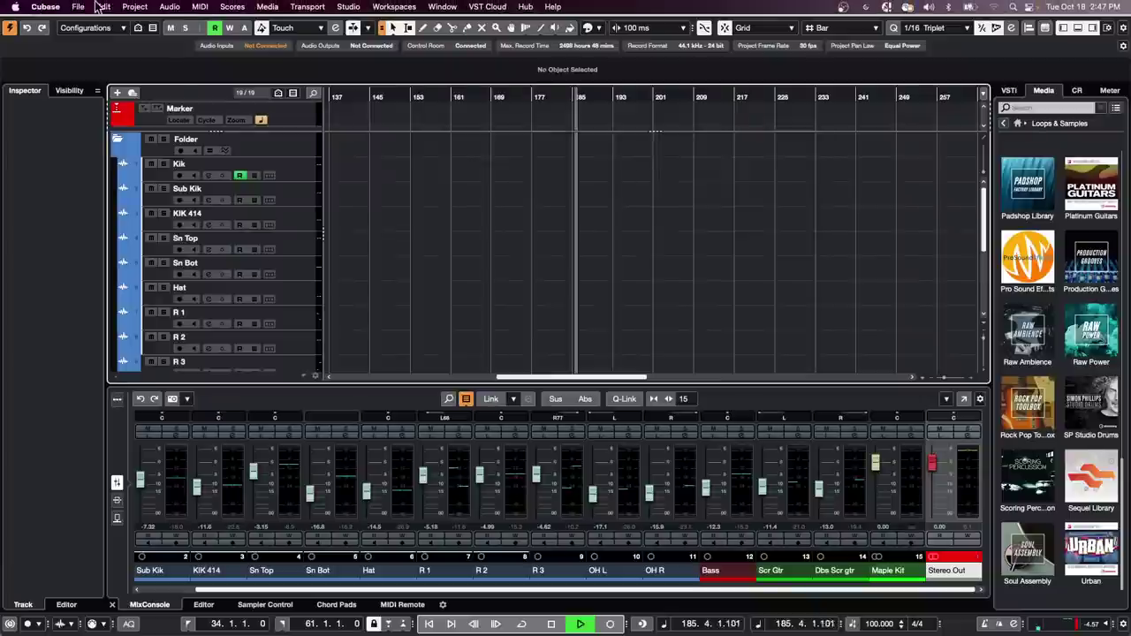
click(78, 4)
click(98, 32)
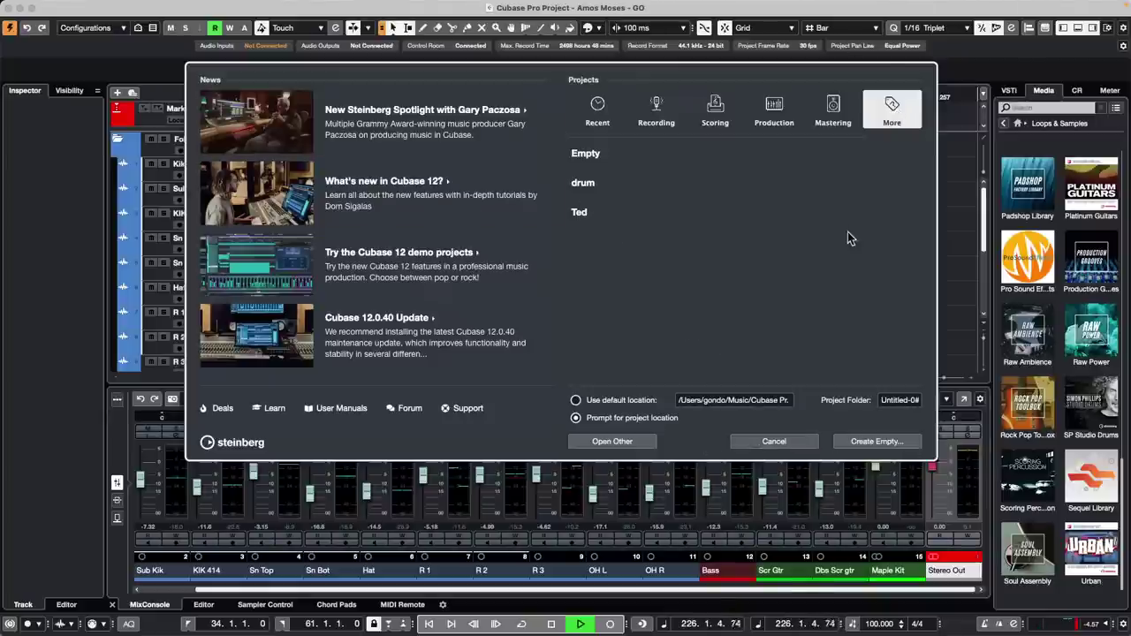
click(787, 443)
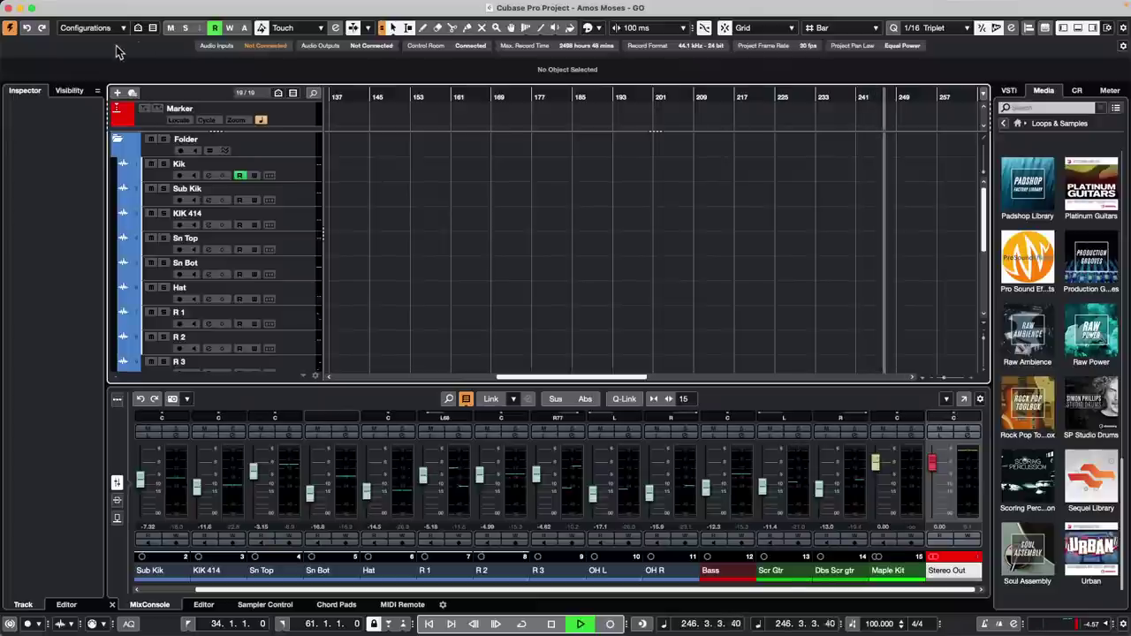
Open and activate the recent project A Long Long Time Ago Verve, closing its missing-files list without resolving it
click(97, 7)
mouse_move(78, 6)
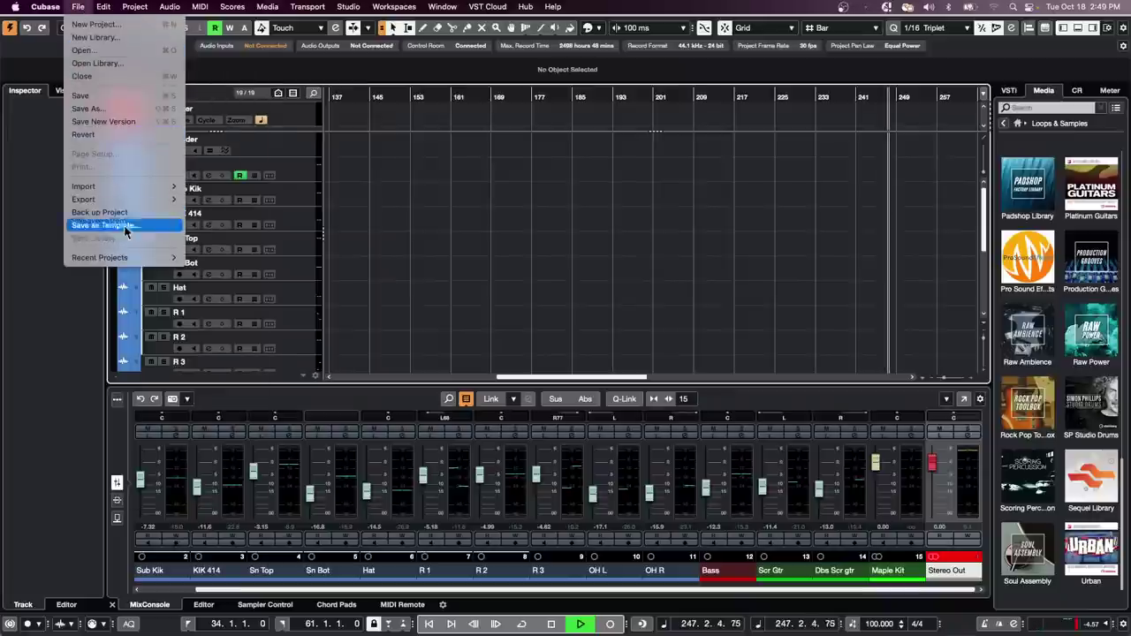
mouse_move(128, 203)
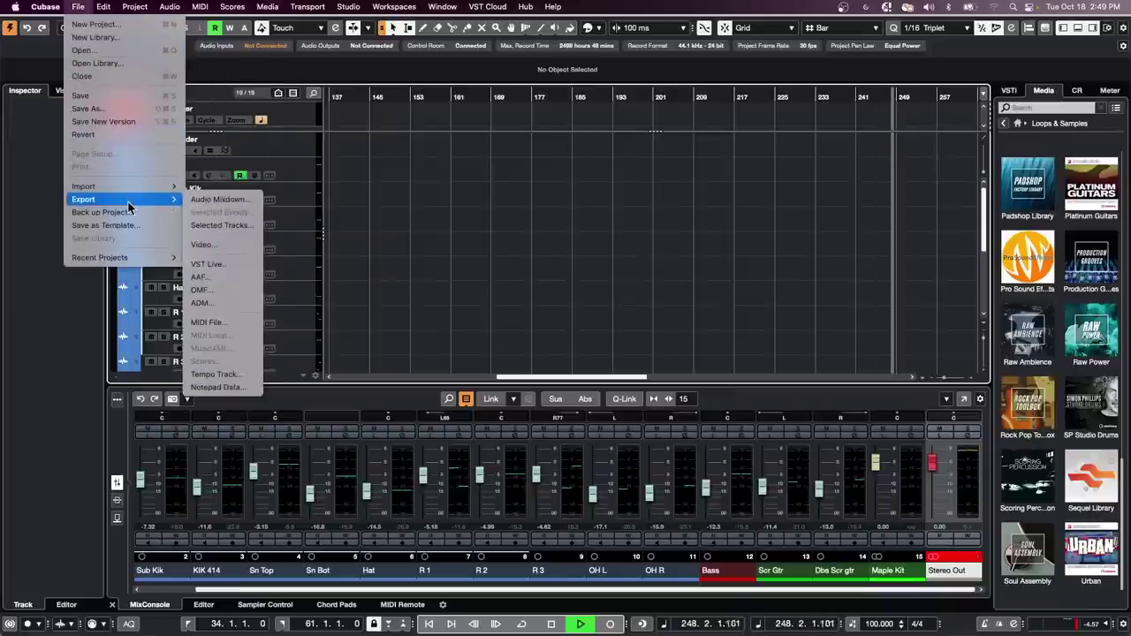
mouse_move(131, 259)
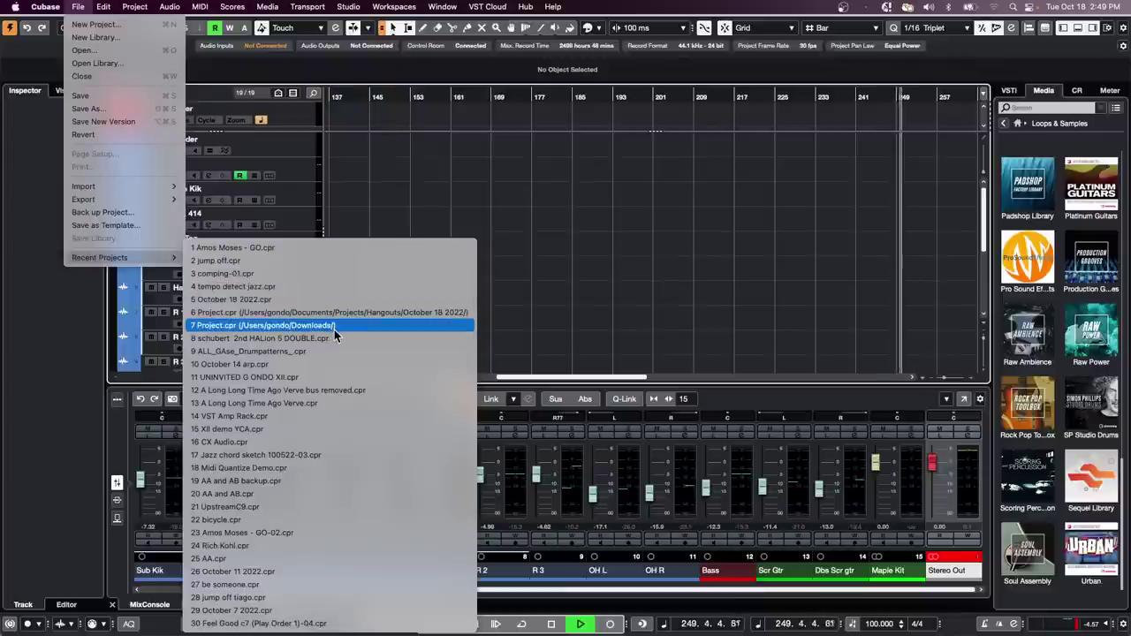
click(334, 403)
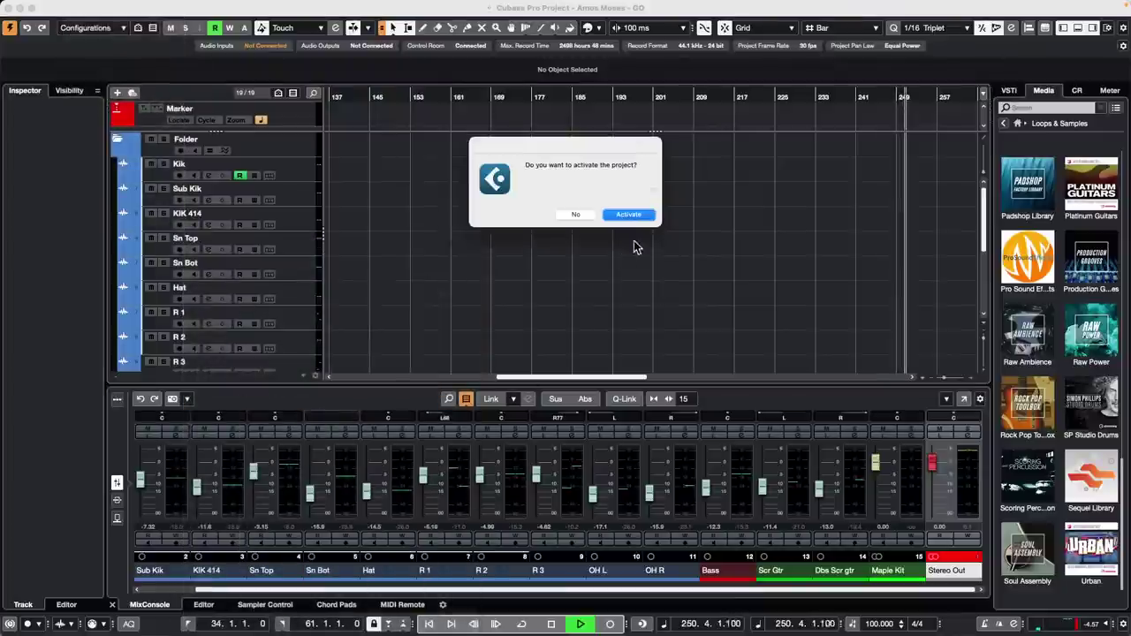
click(630, 215)
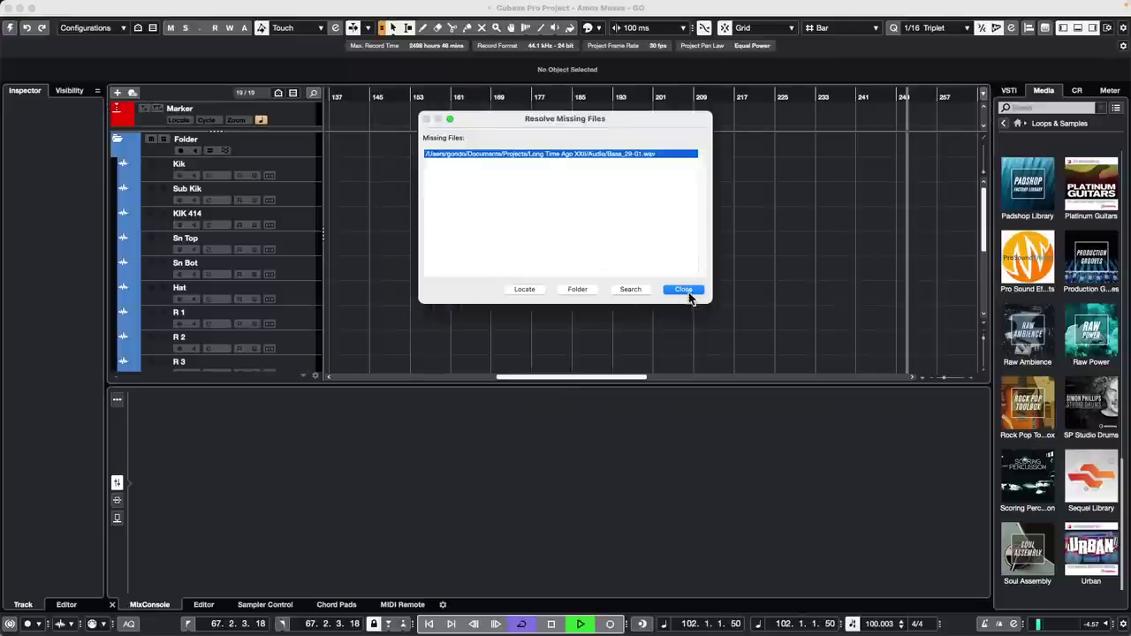
click(685, 291)
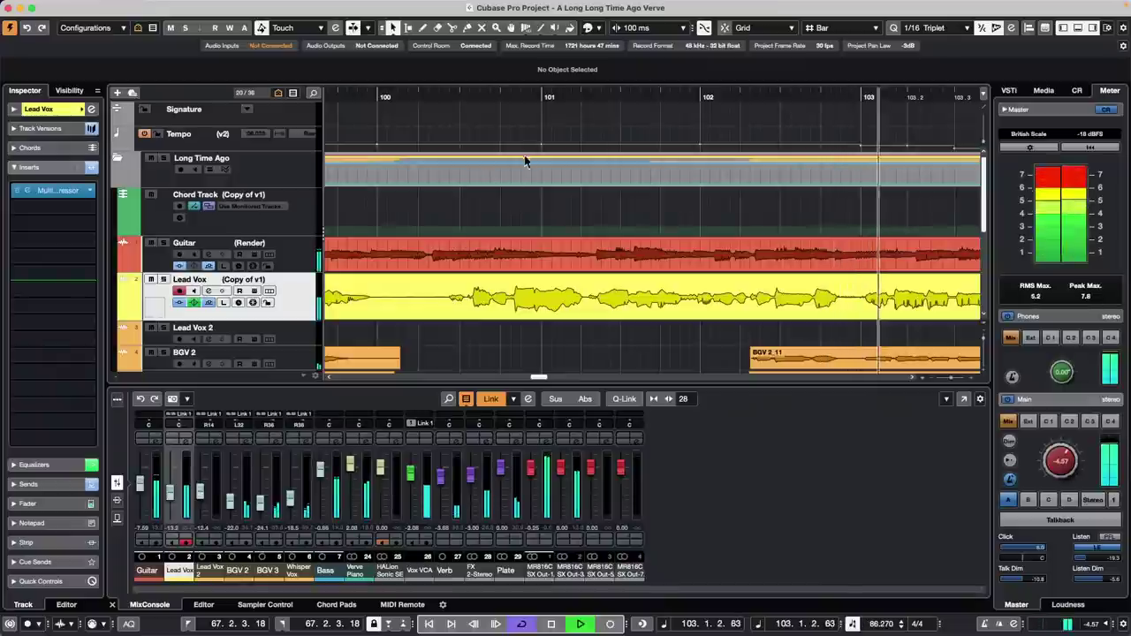
Stop playback and add a Transpose track directly below the Chord Track
key(g)
key(g)
key(g)
key(g)
key(g)
key(g)
key(g)
key(g)
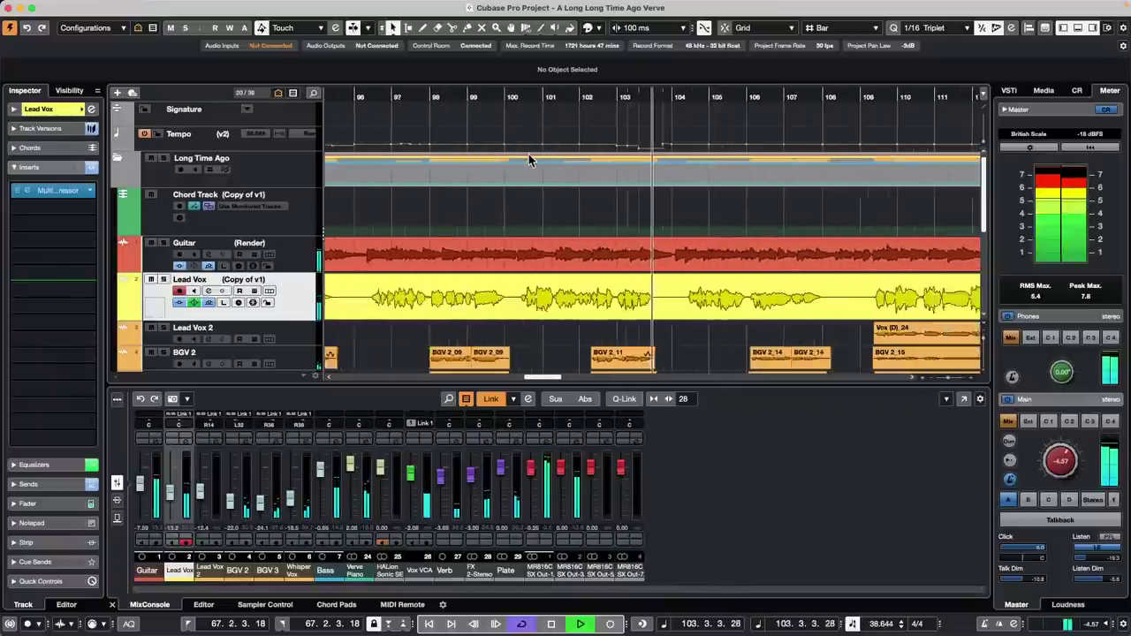
key(g)
key(g)
key(g)
key(g)
key(g)
key(g)
key(space)
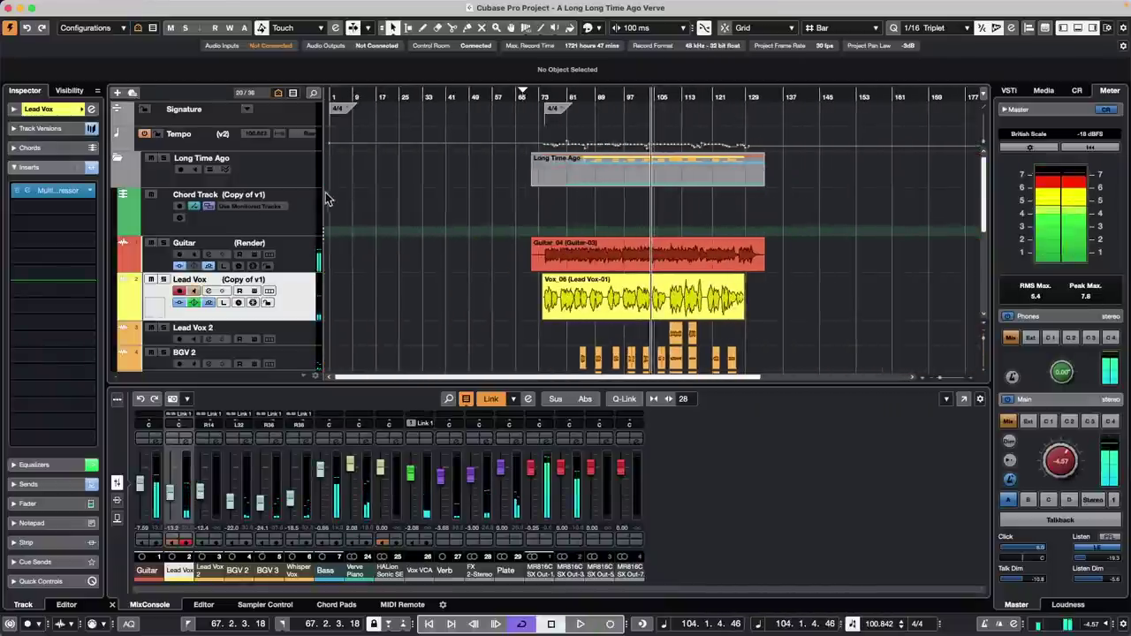
right_click(300, 216)
mouse_move(425, 221)
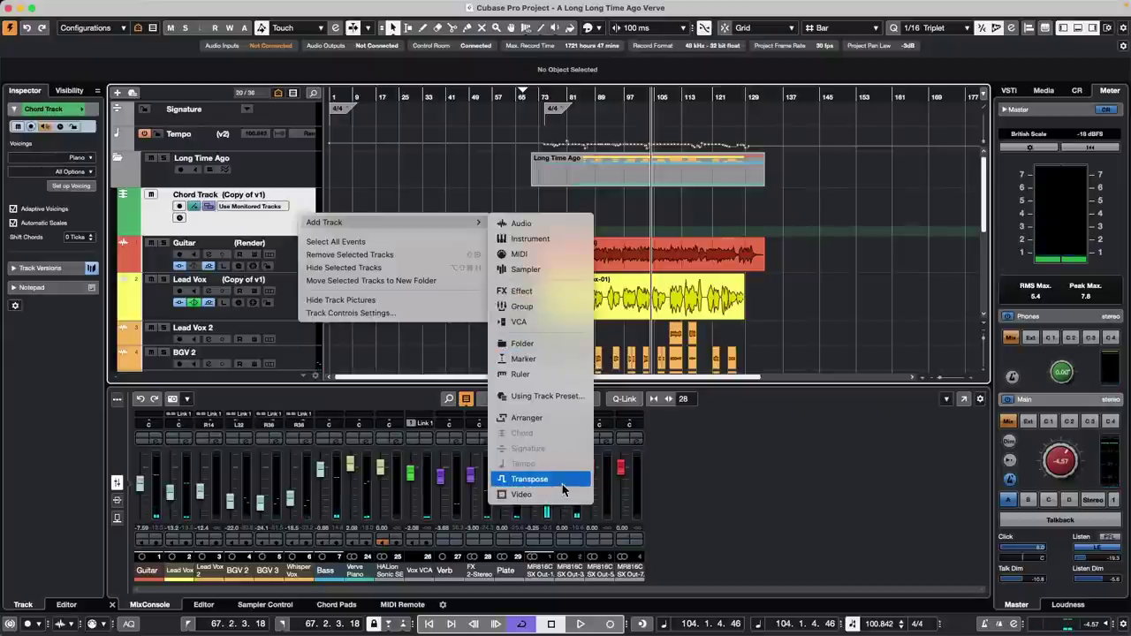
click(563, 484)
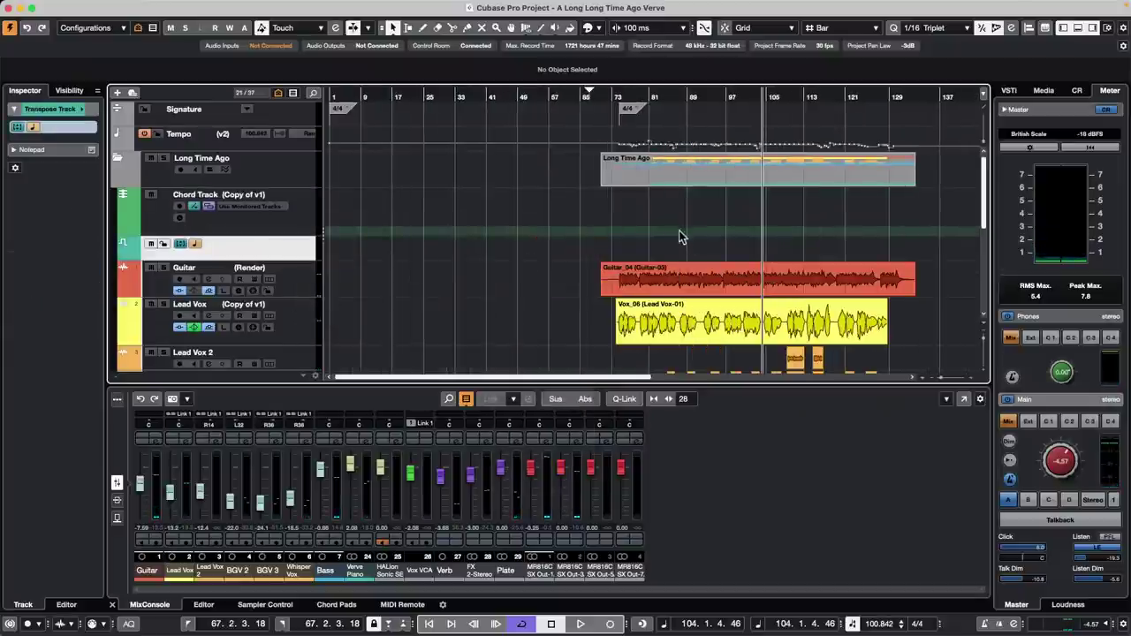
Draw a transpose event at about bar 73 and set its value to 1
right_click(617, 252)
click(643, 253)
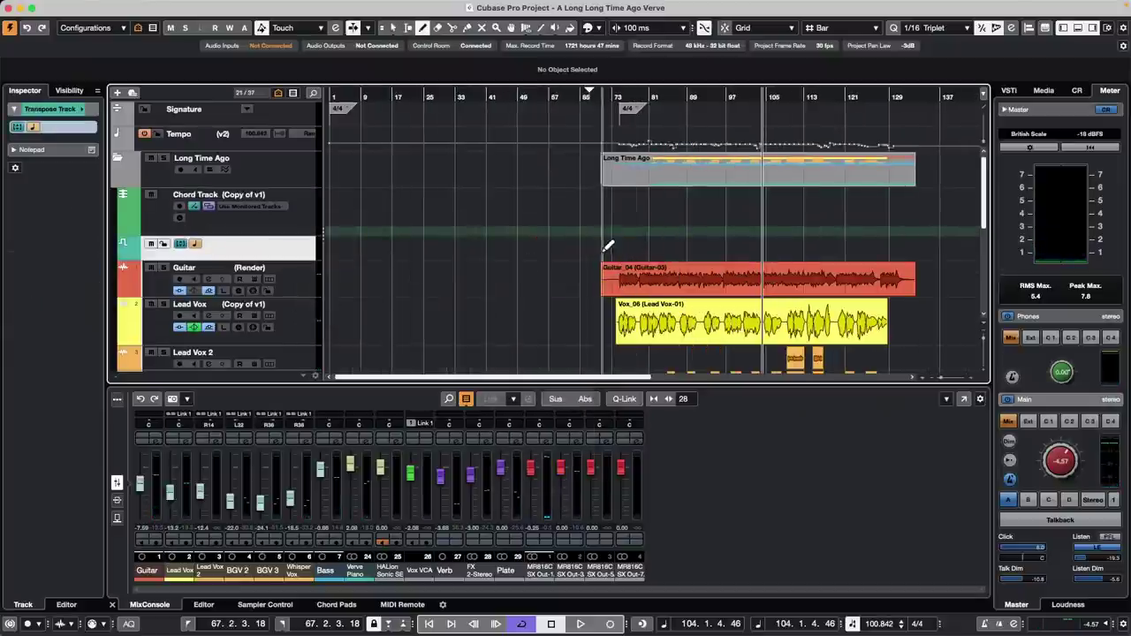
drag(616, 251, 639, 252)
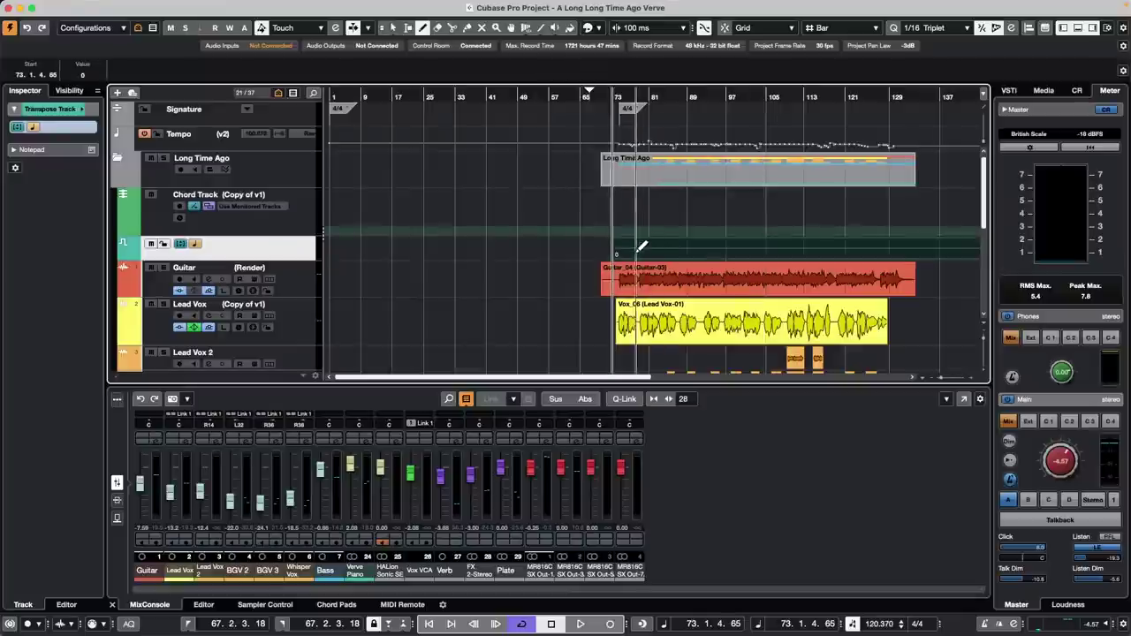
right_click(612, 257)
click(612, 261)
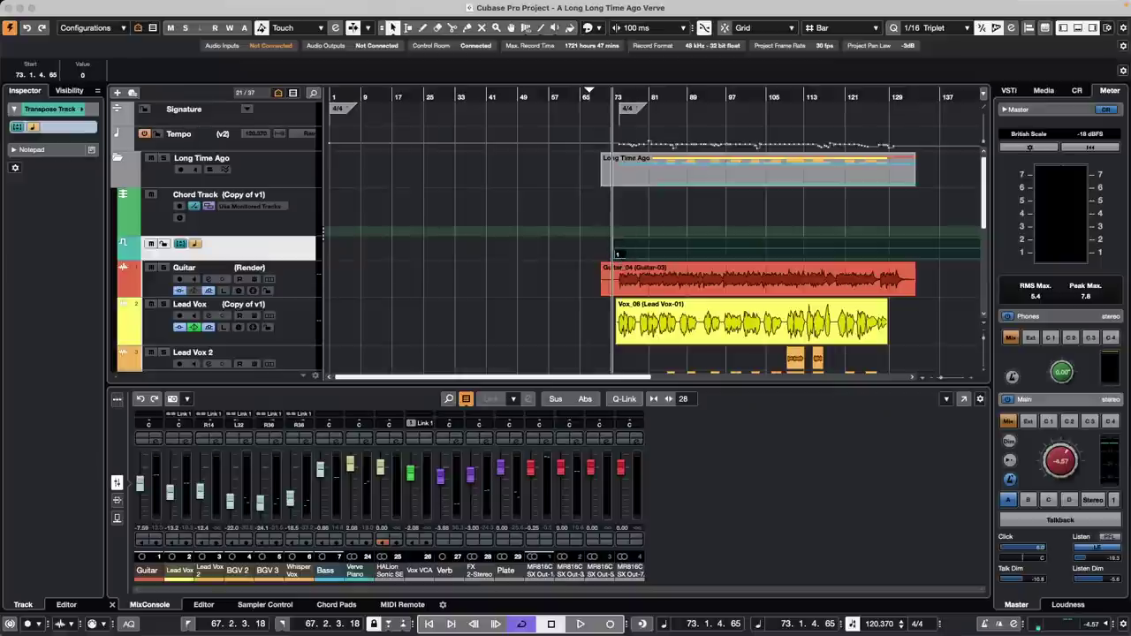
Draw a second transpose event at about bar 81 and set its value to 2
right_click(642, 246)
click(670, 241)
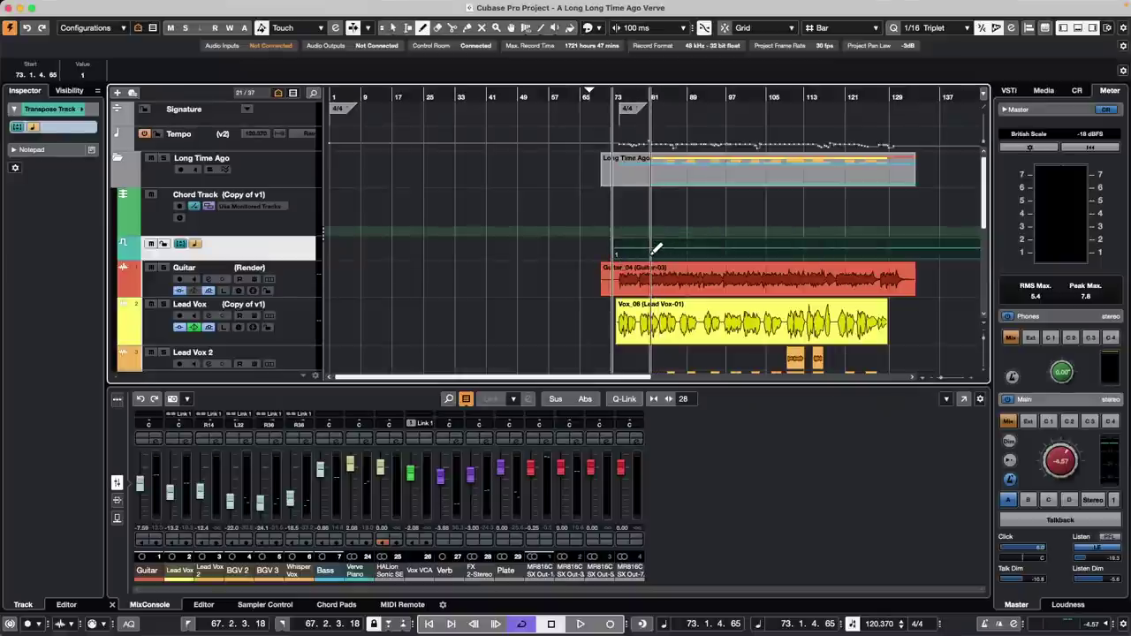
click(654, 250)
key(1)
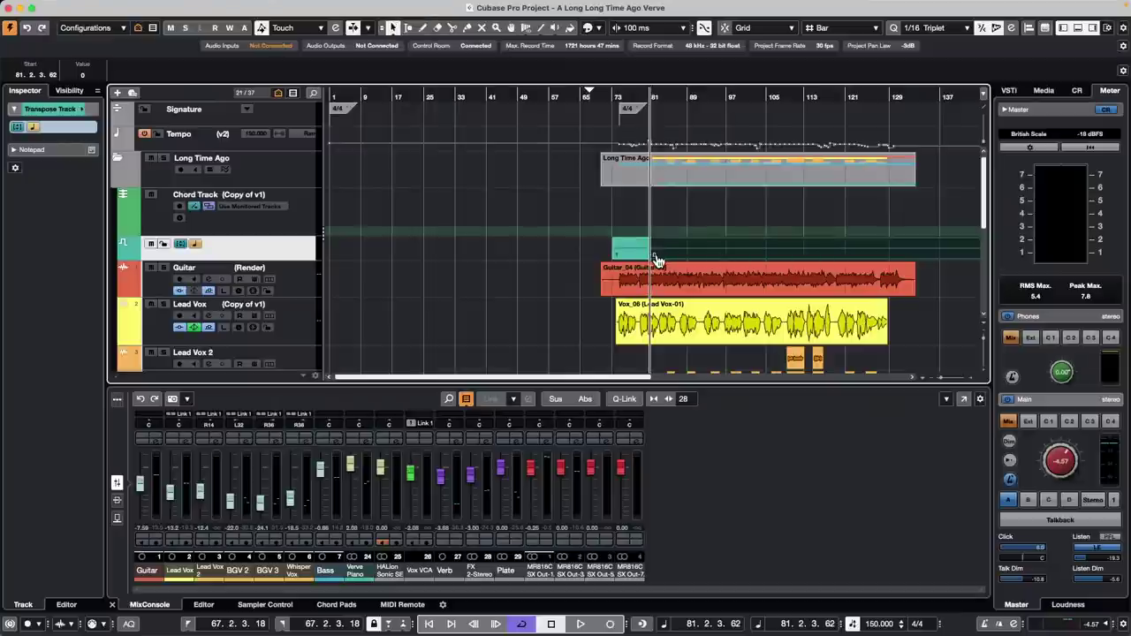
text(2)
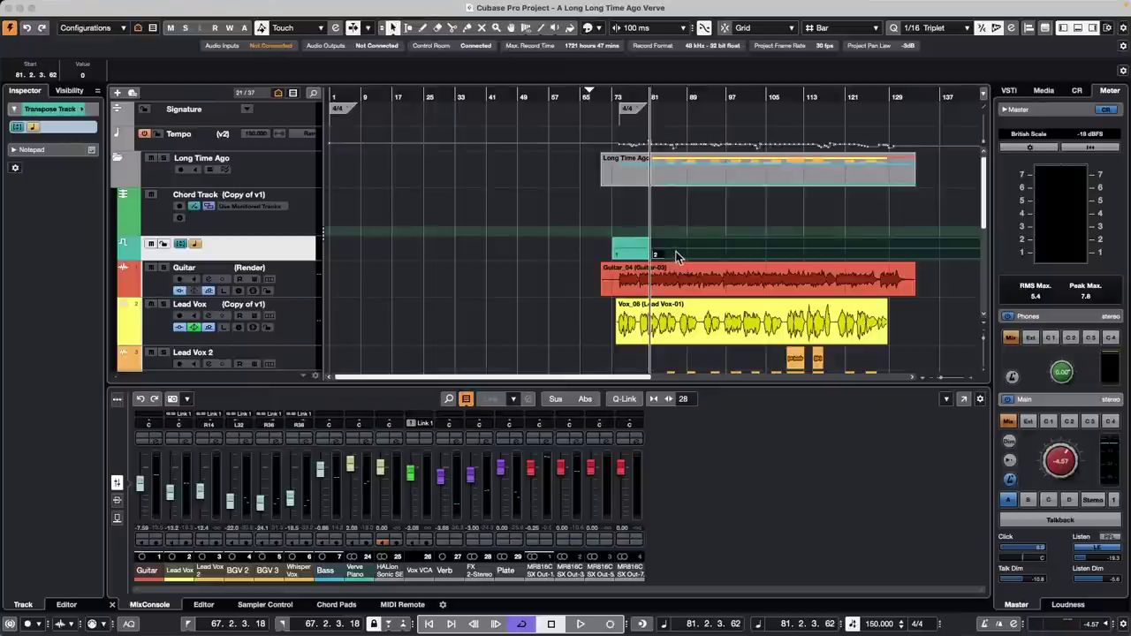
Draw a third transpose event at bar 89 and set its value to 3
click(676, 255)
right_click(676, 255)
click(689, 258)
click(705, 254)
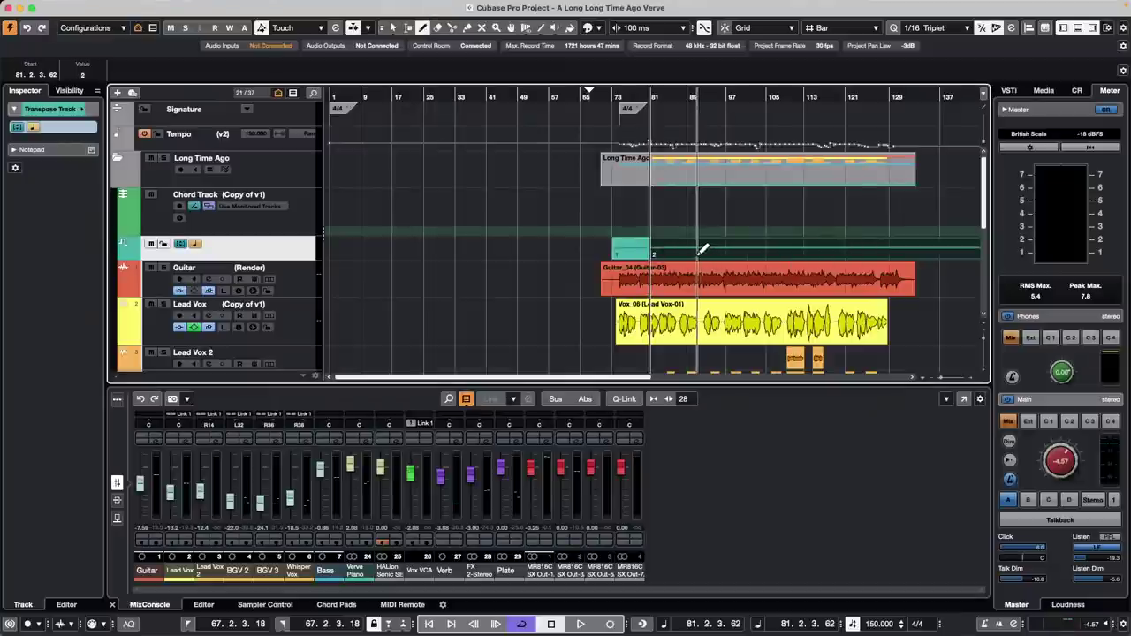
click(695, 250)
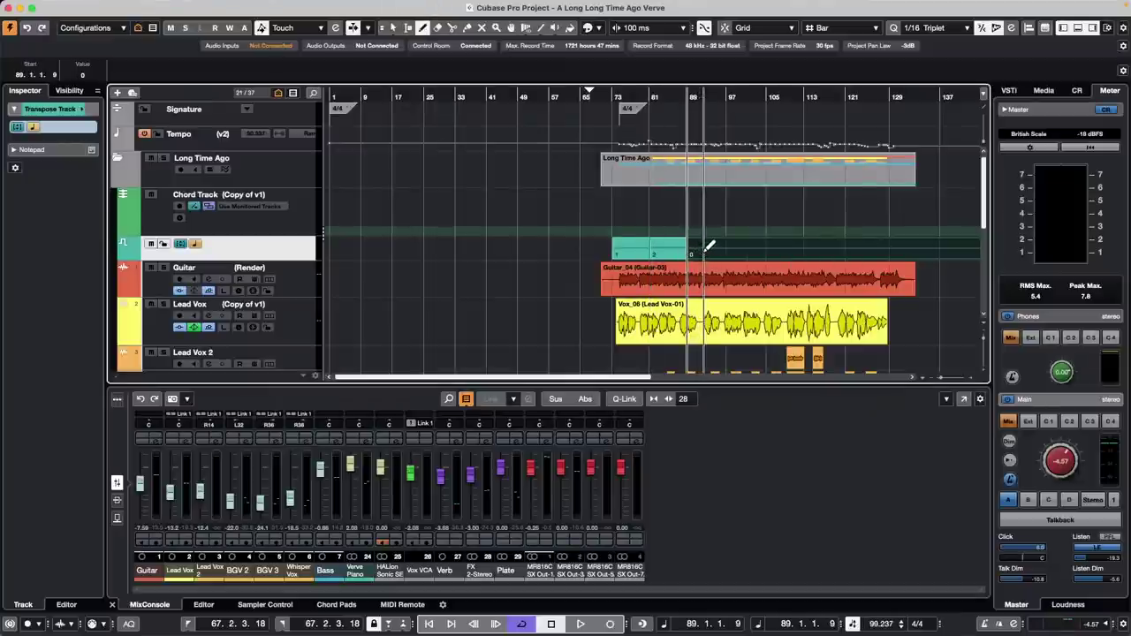
key(1)
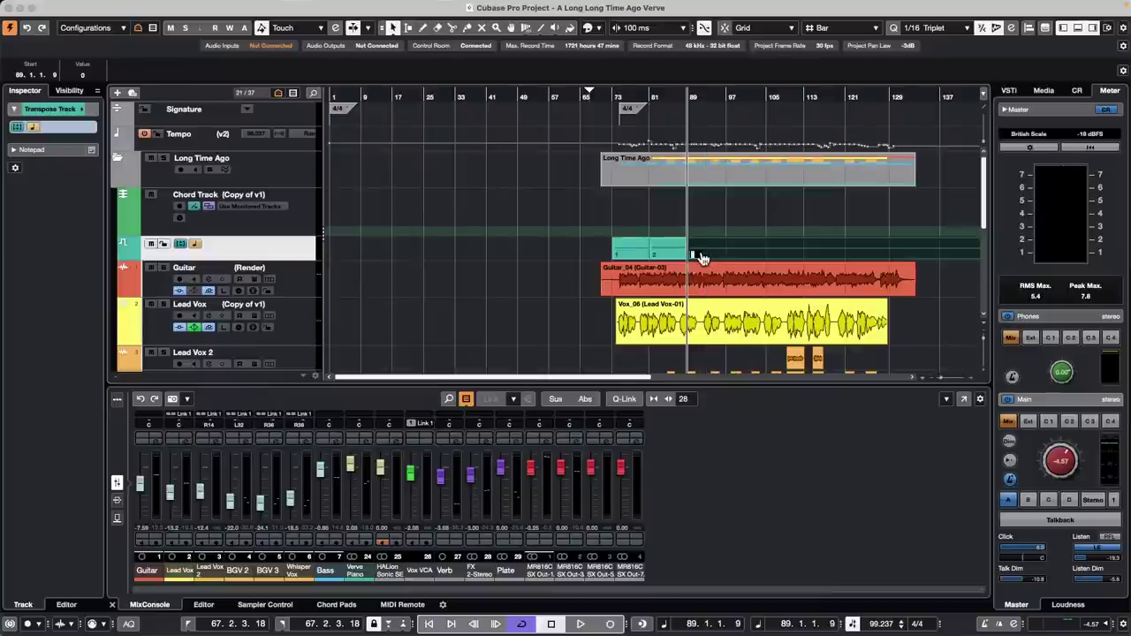
text(3)
key(Return)
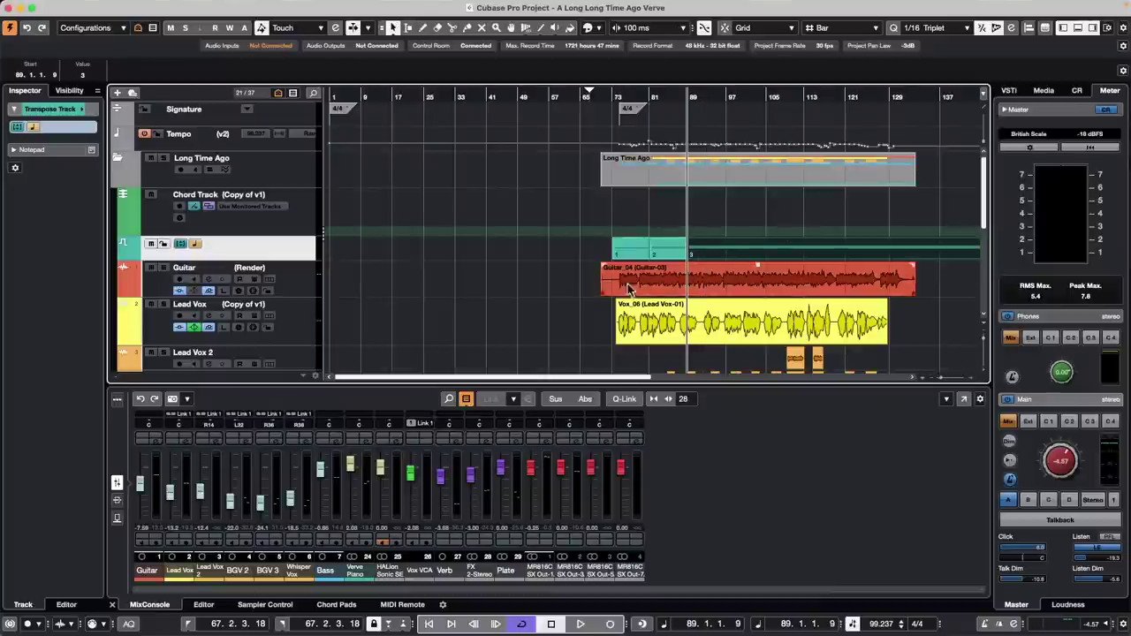
Try copying the three transpose events to about bar 106 using the Range Selection tool, and undo the copy
click(599, 255)
drag(655, 261, 693, 258)
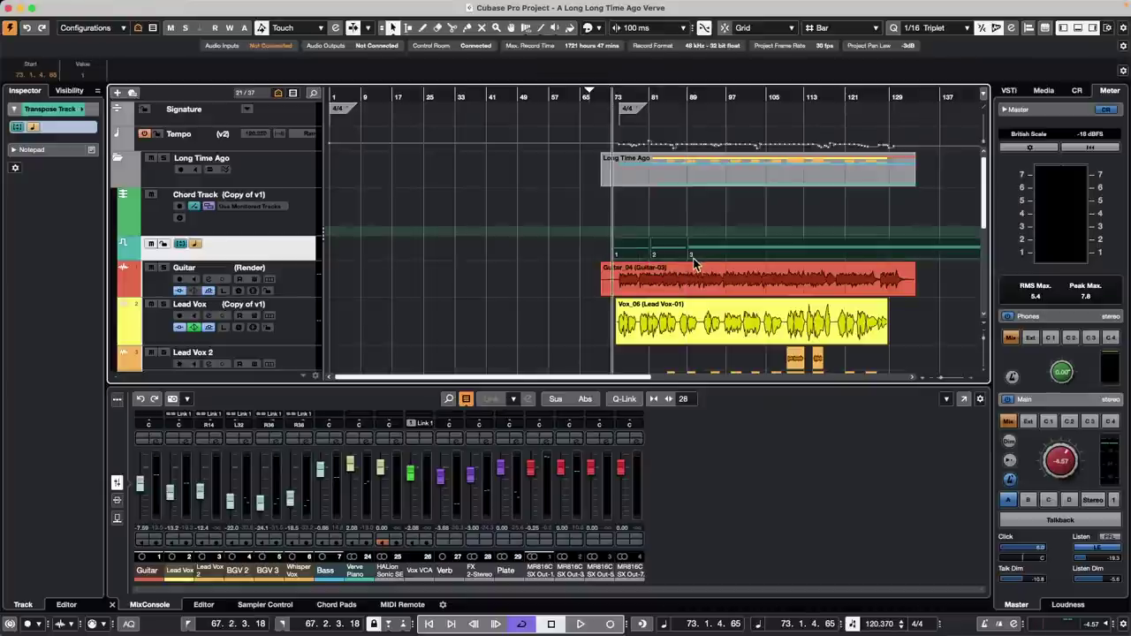
right_click(718, 258)
click(786, 260)
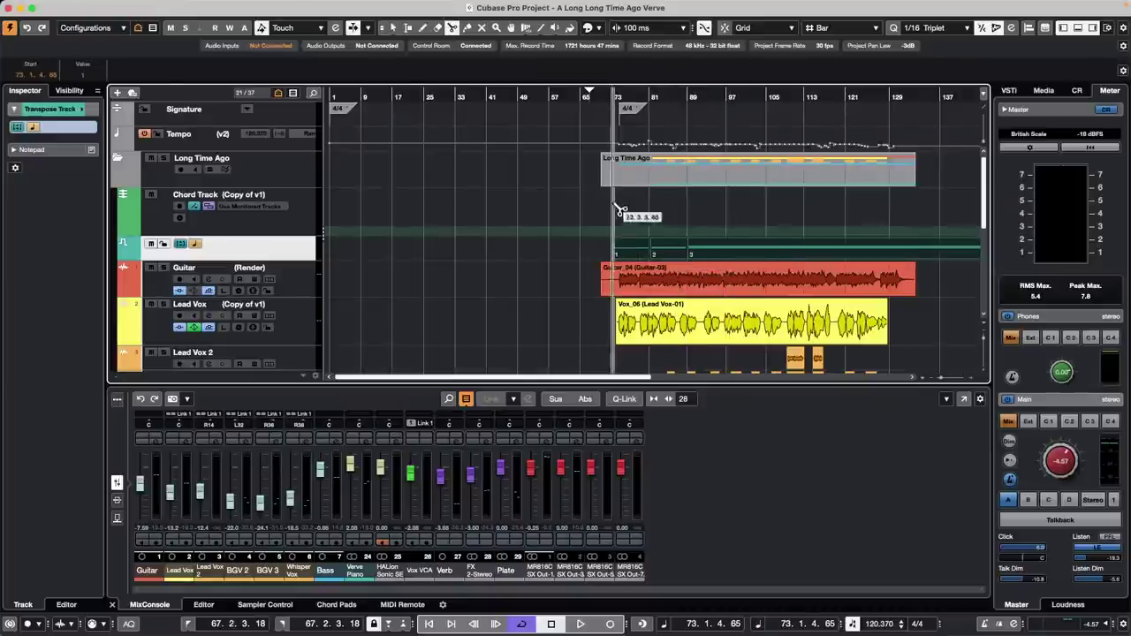
right_click(594, 223)
click(594, 223)
right_click(583, 238)
click(599, 239)
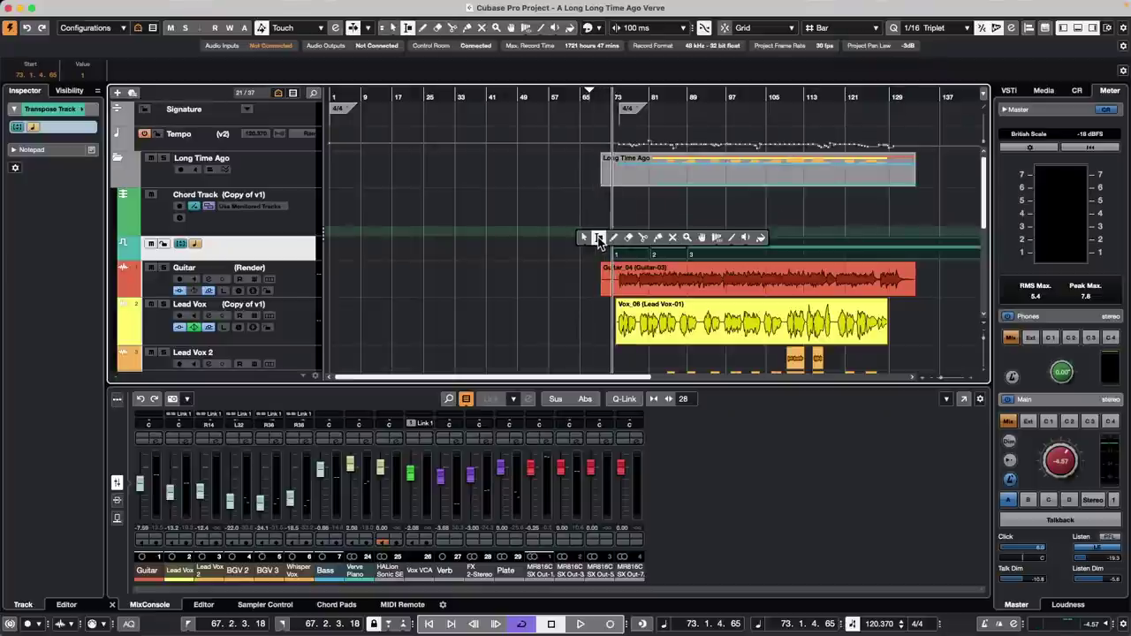
click(574, 243)
drag(612, 248, 849, 253)
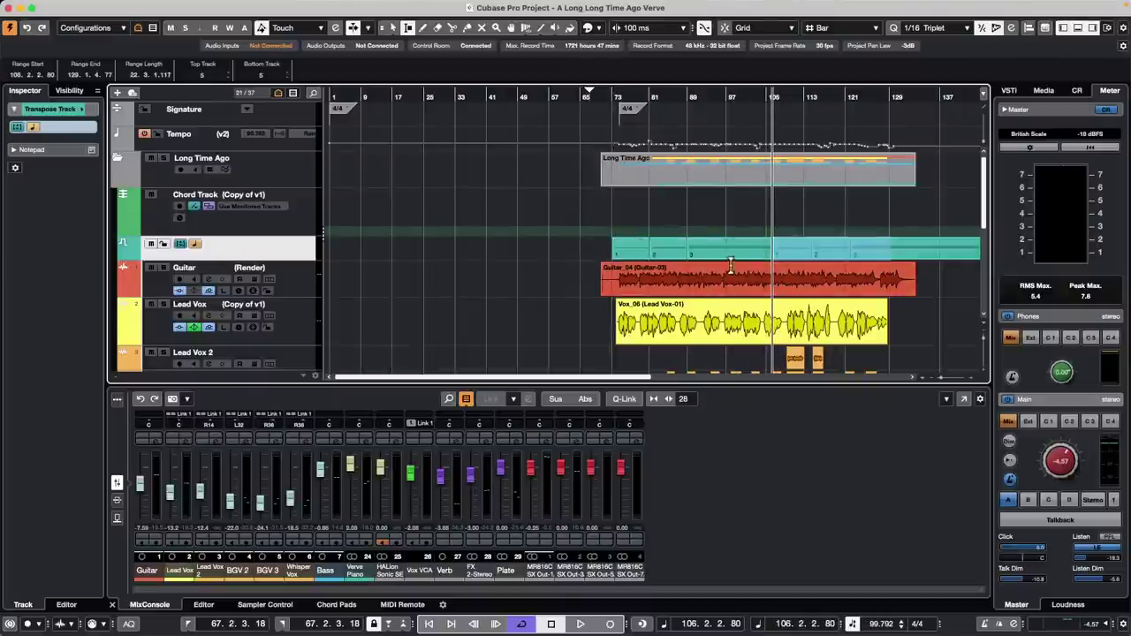
key(super+z)
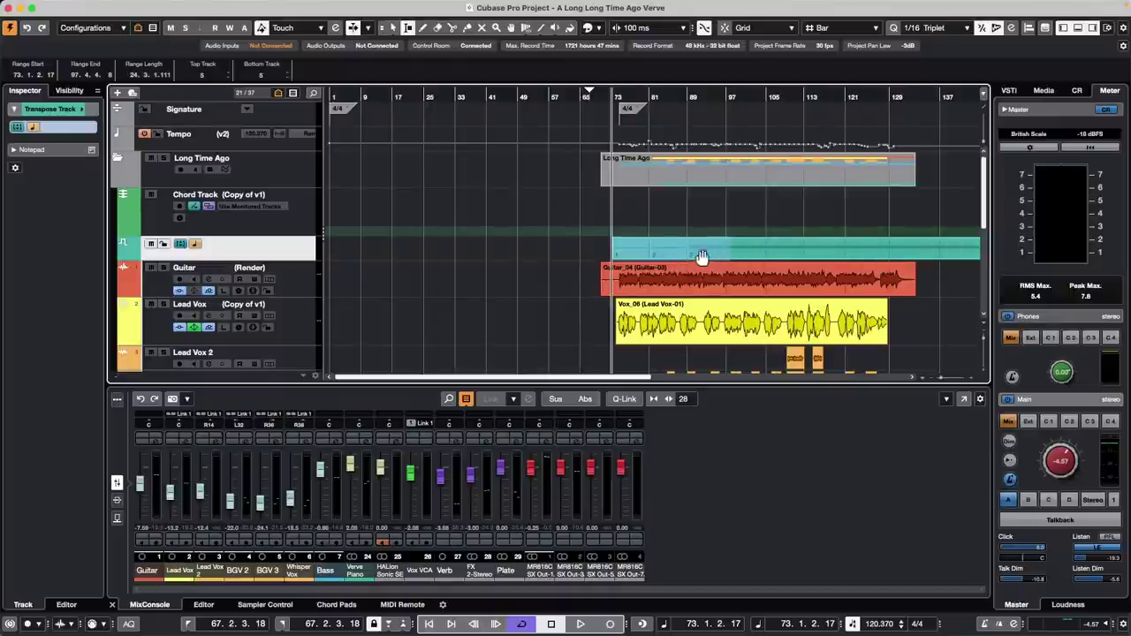
Enlarge the Transpose track's height and copy its range from about bar 73 to 97 to about bar 112
click(583, 247)
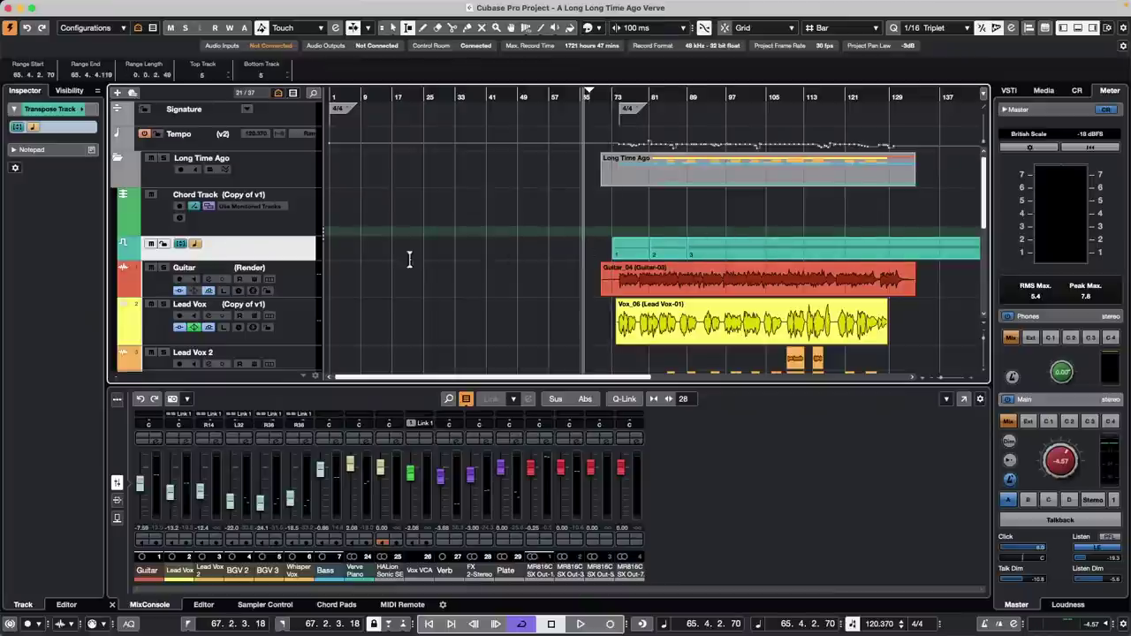
drag(287, 261, 298, 282)
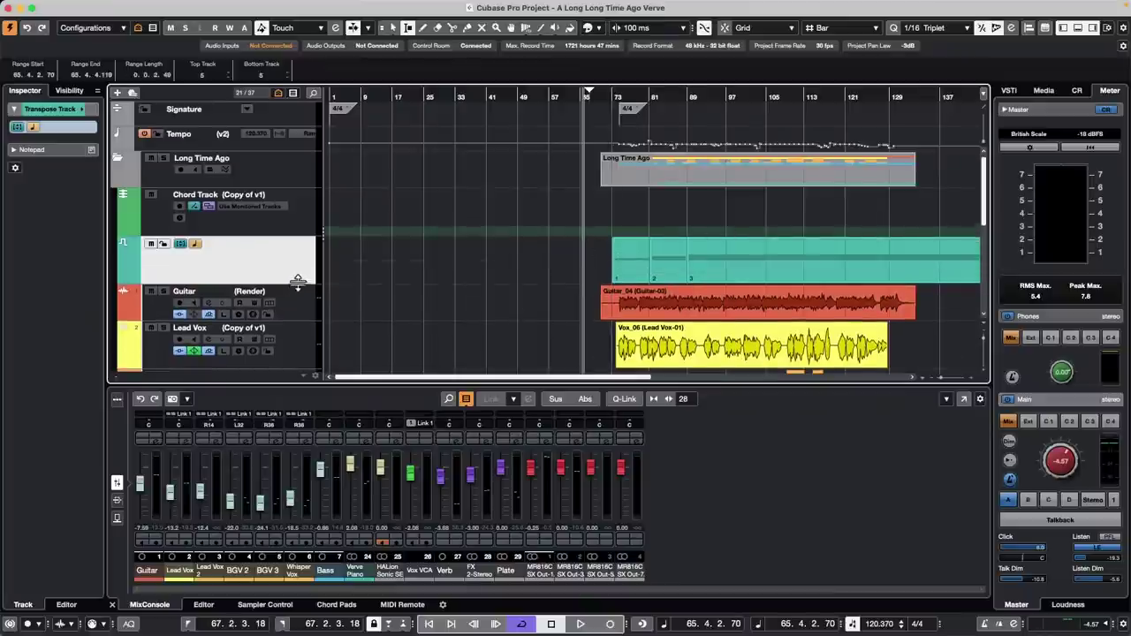
drag(616, 252, 726, 252)
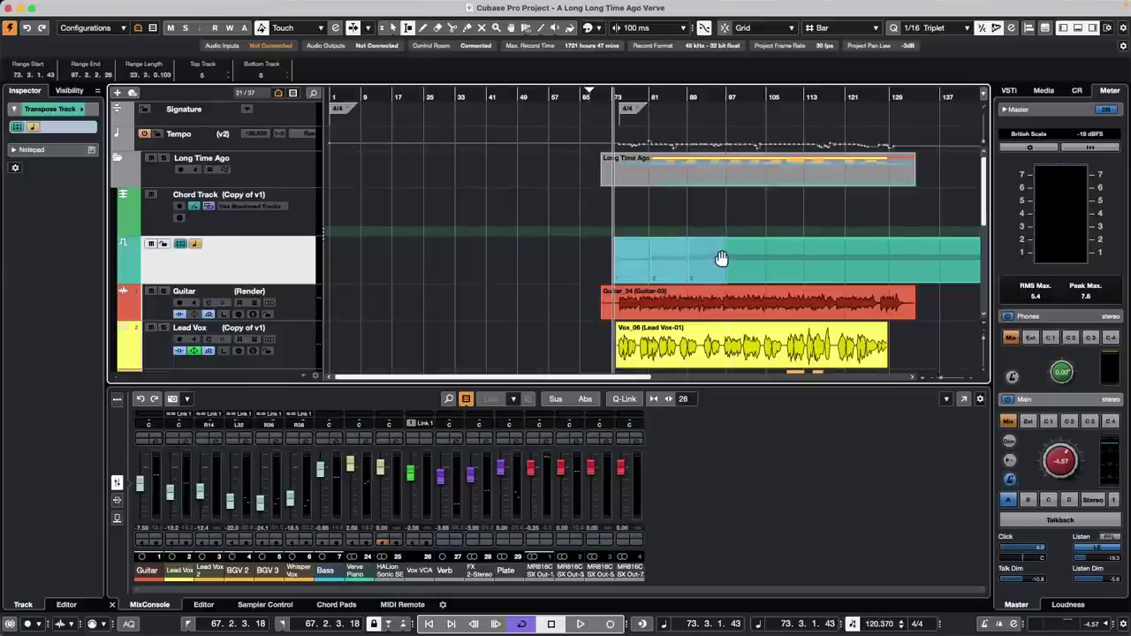
drag(733, 252, 854, 251)
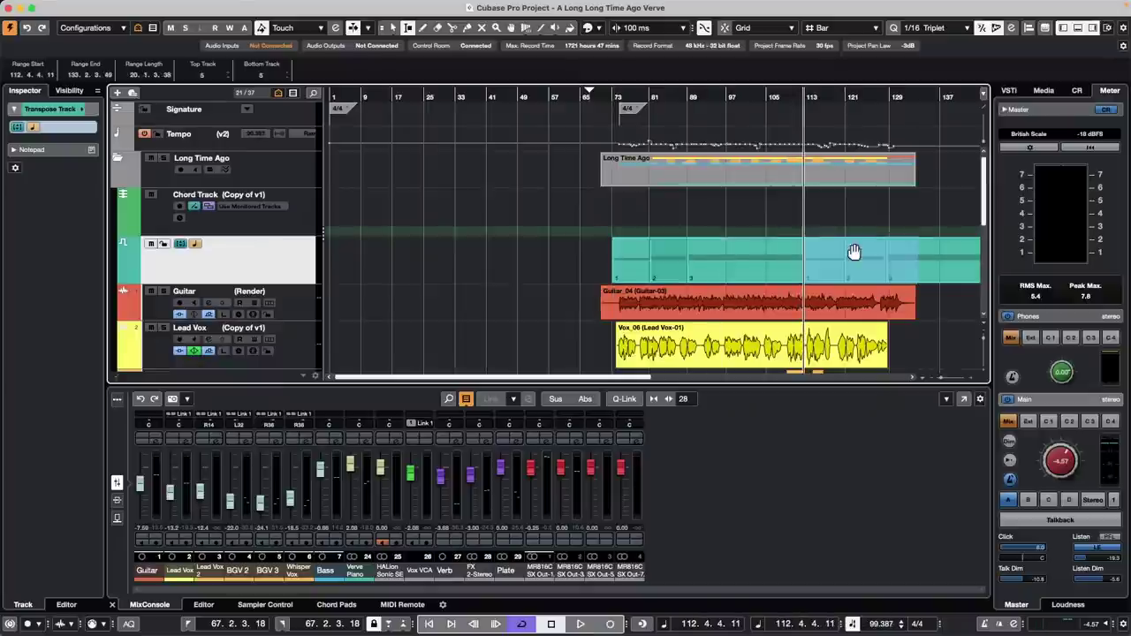
click(962, 327)
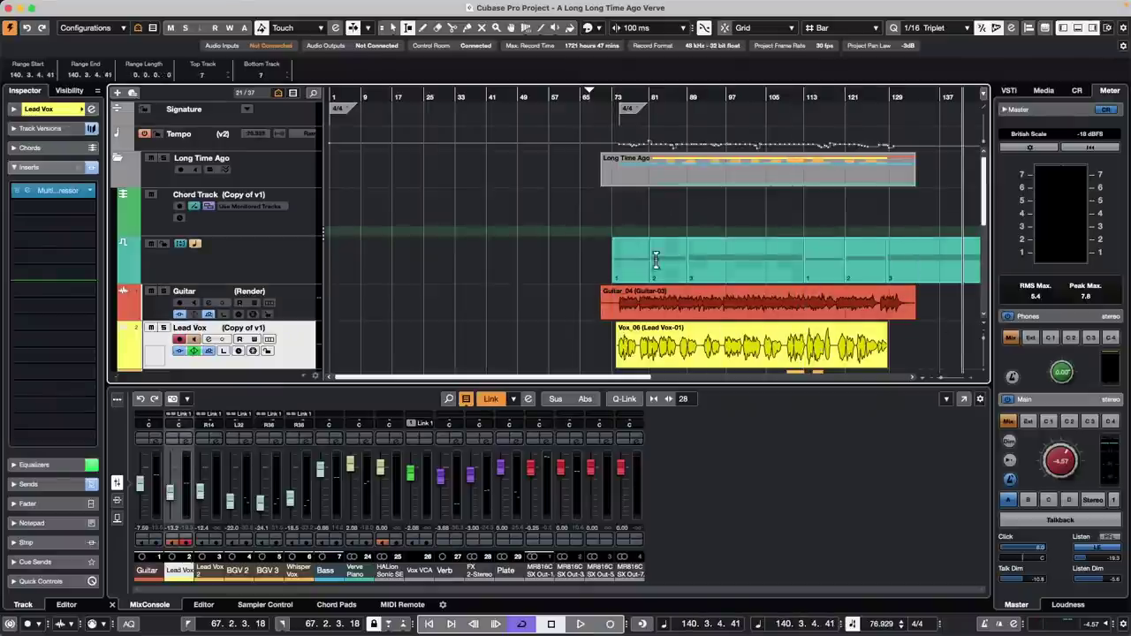
click(828, 266)
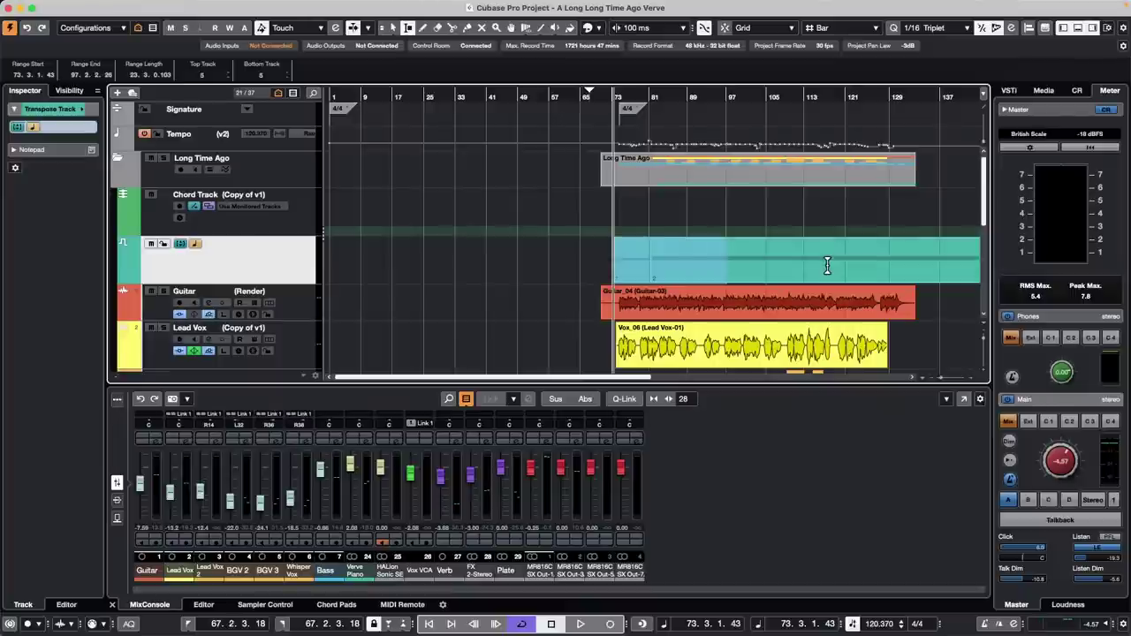
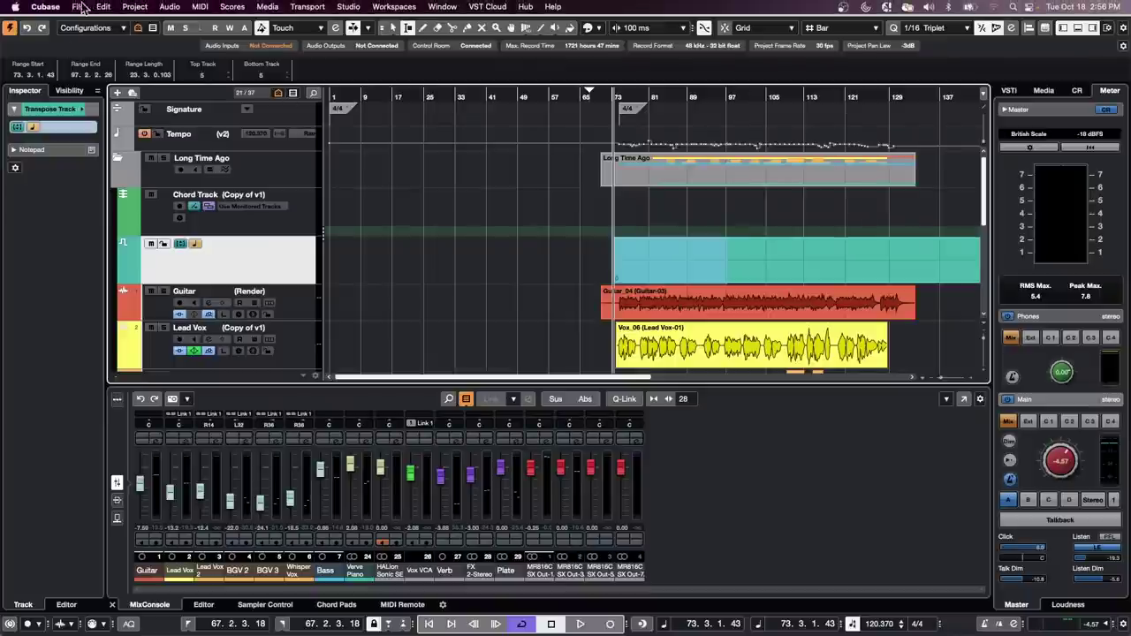
Return to the recent project Amos Moses - GO and activate it
click(79, 7)
mouse_move(163, 258)
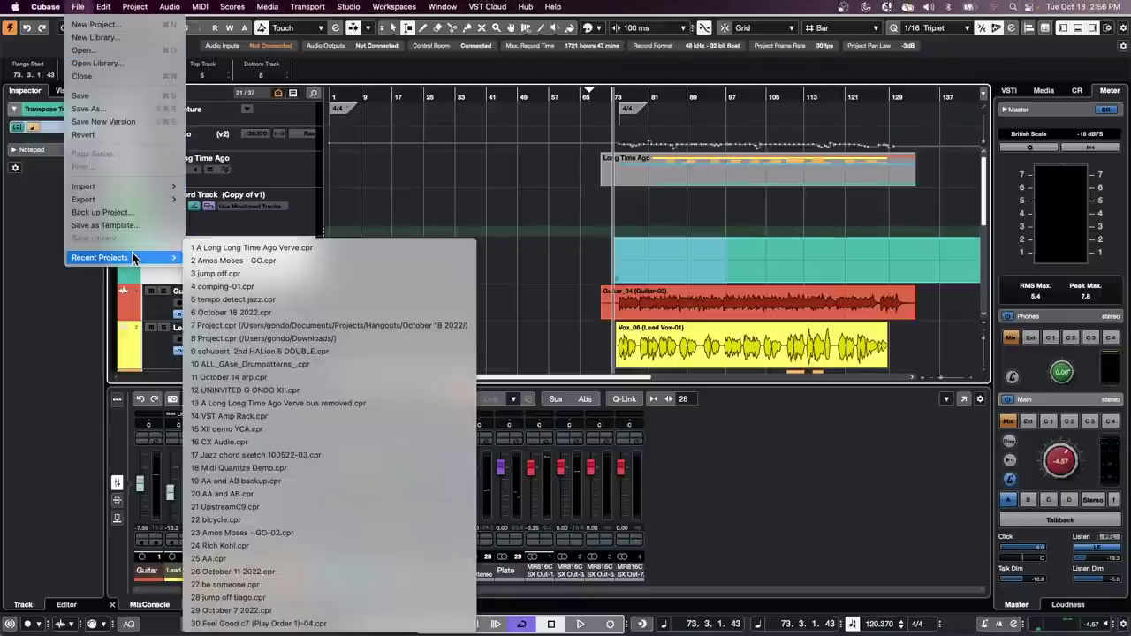
click(310, 262)
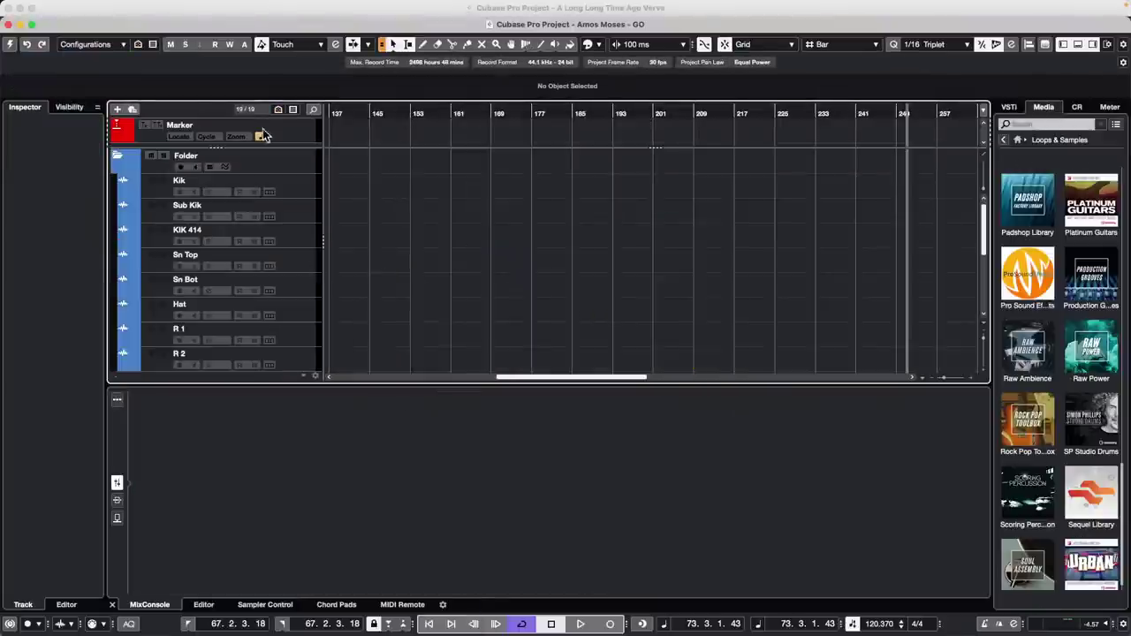
click(10, 43)
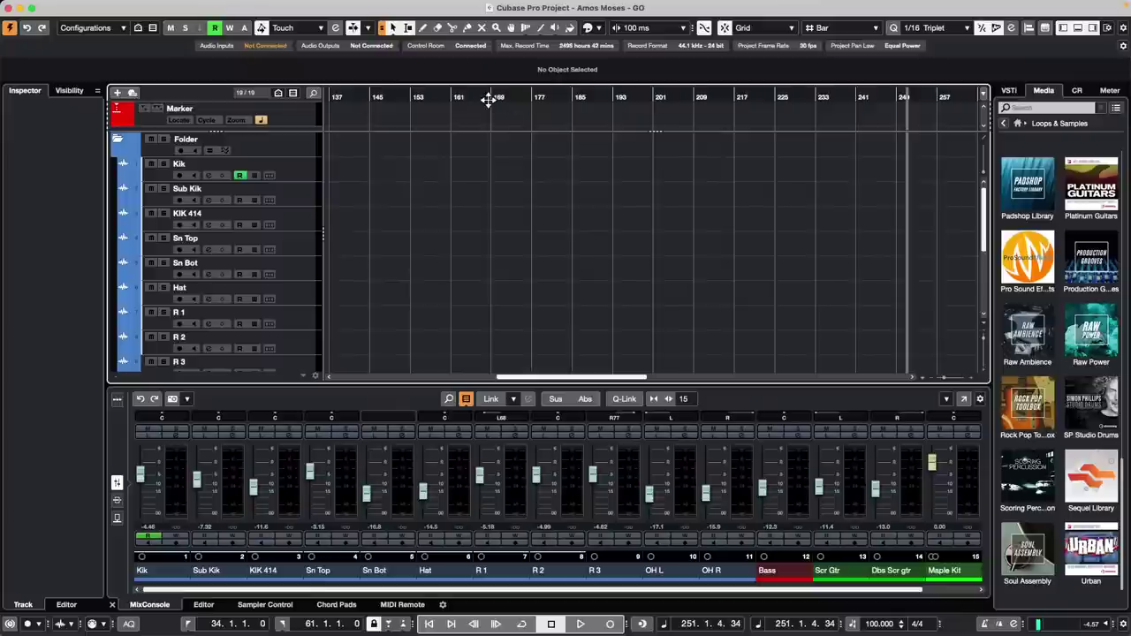
Open the Maple Kit track's Groove Agent SE instrument and reset its agent to empty the kit
key(Home)
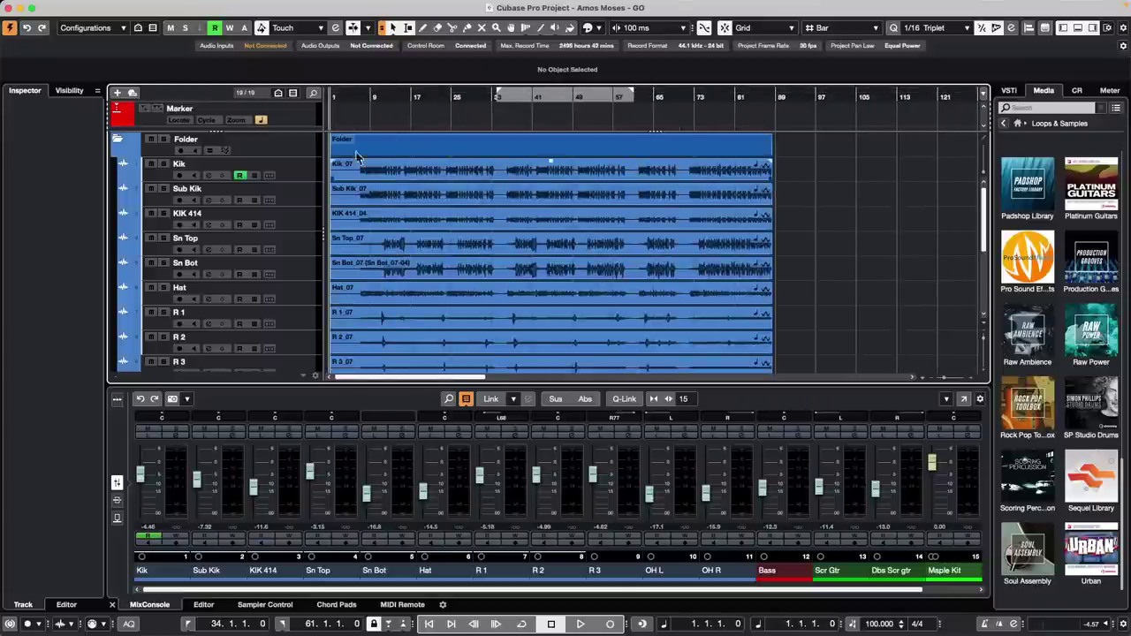
scroll(320, 179, down, 8)
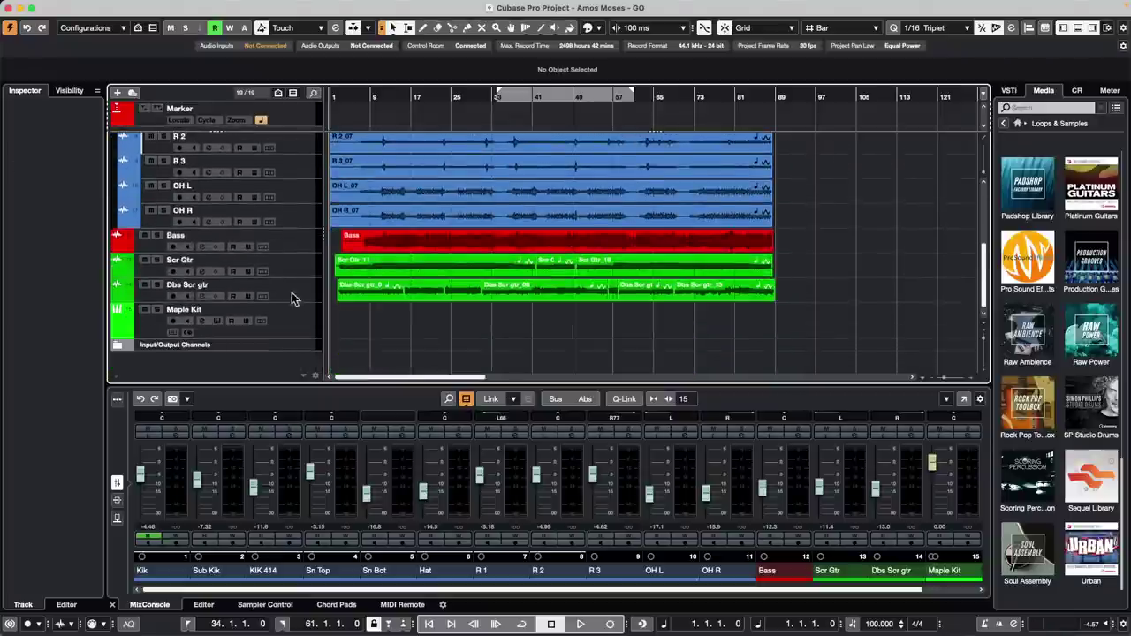
click(305, 326)
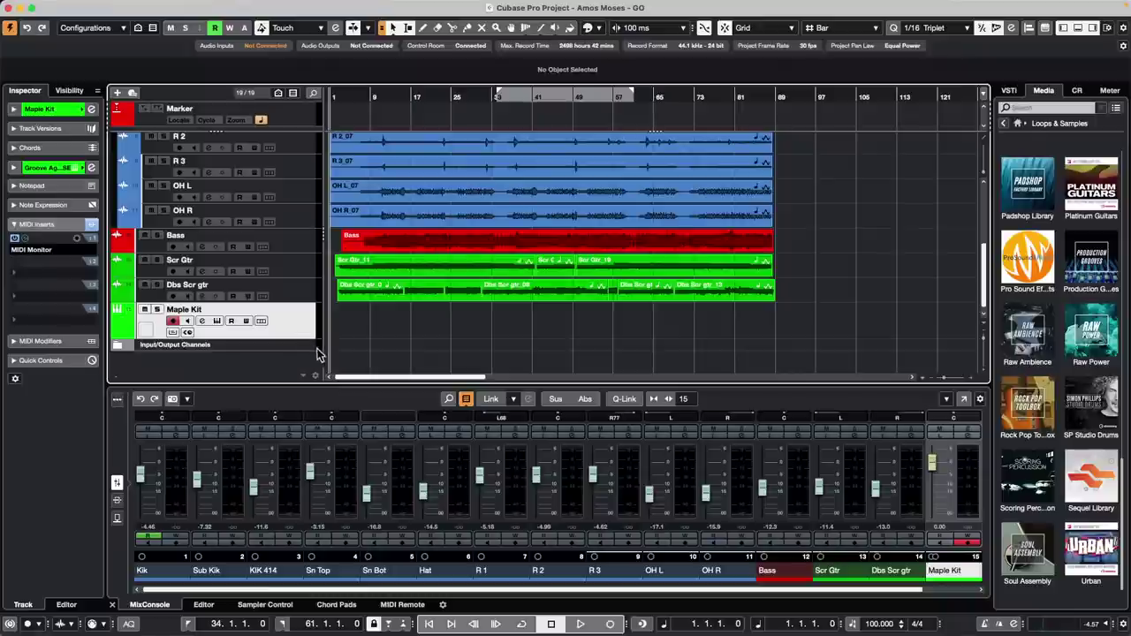
click(217, 321)
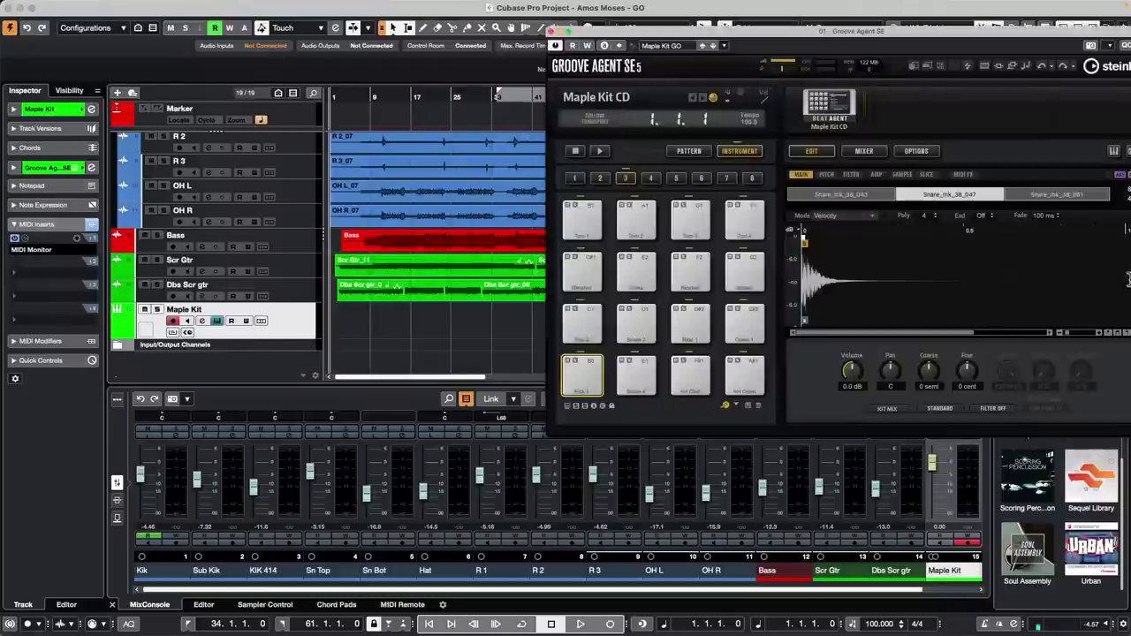
right_click(840, 101)
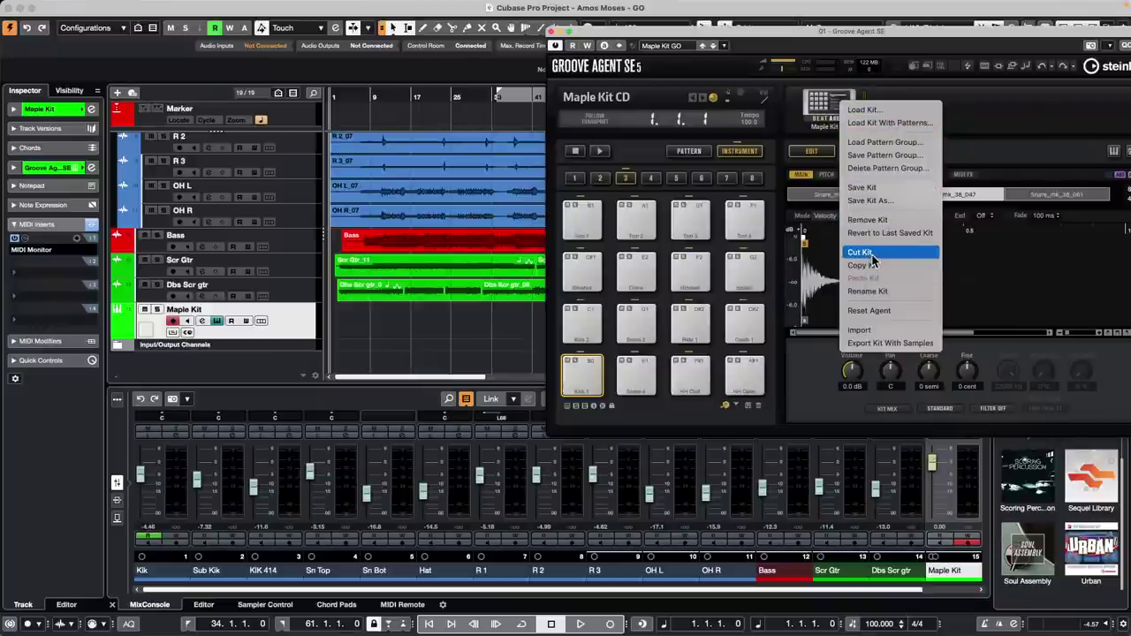
click(868, 310)
Play back the drum tracks around bars 8 to 9 and stop
scroll(403, 157, up, 5)
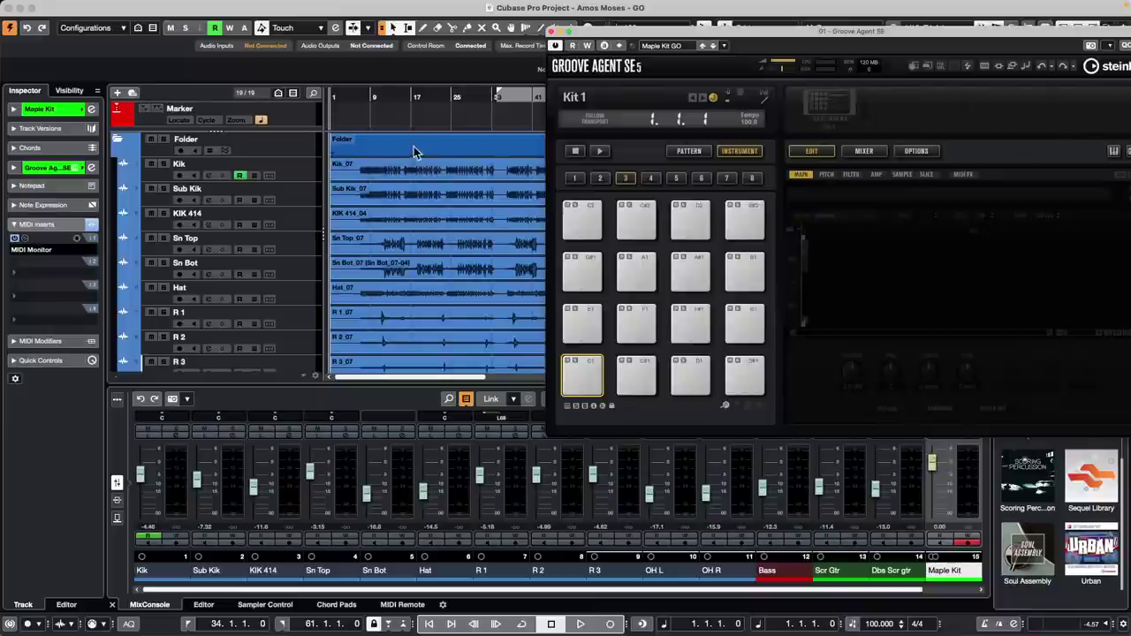
drag(359, 97, 369, 141)
key(space)
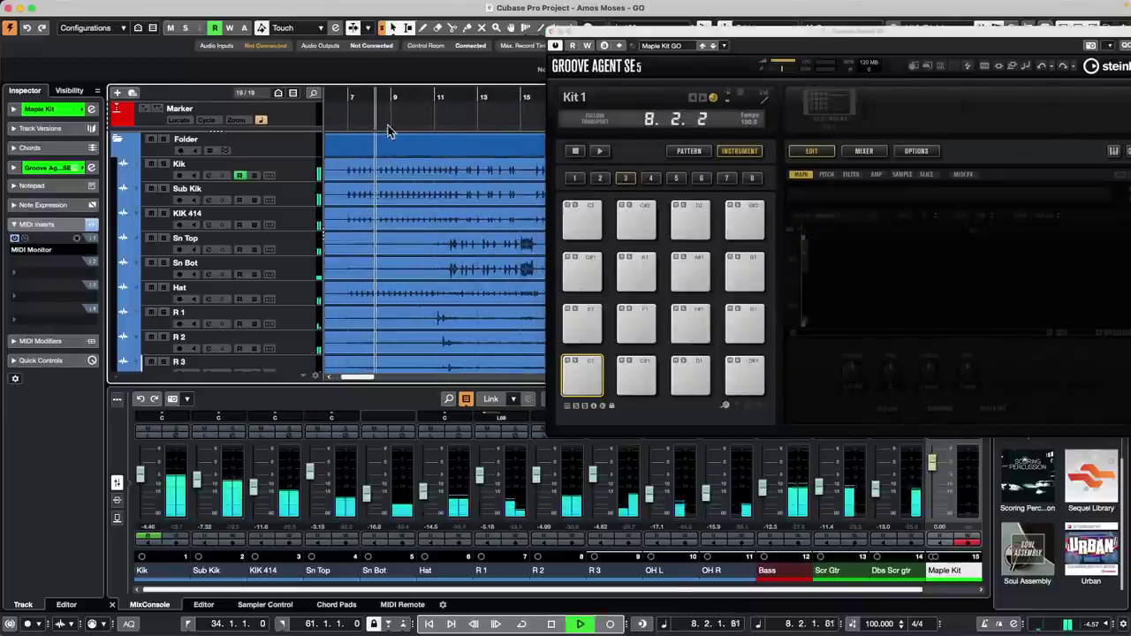
key(space)
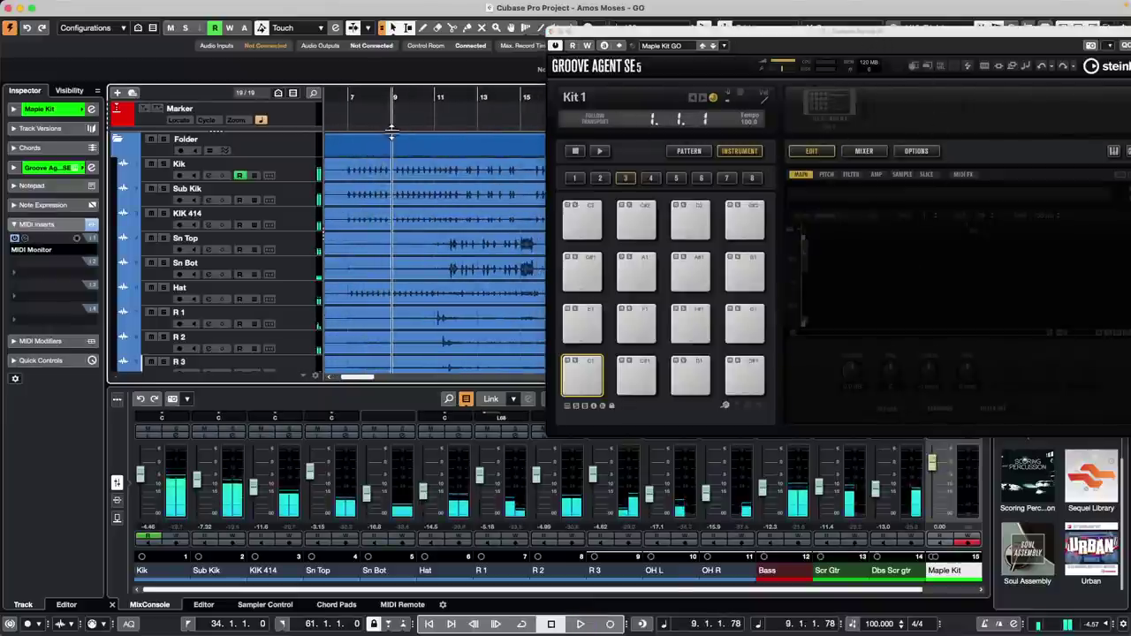
Solo the Kik, Sub Kik and KIK 414 tracks, comparing them during playback before stopping
click(164, 163)
click(164, 188)
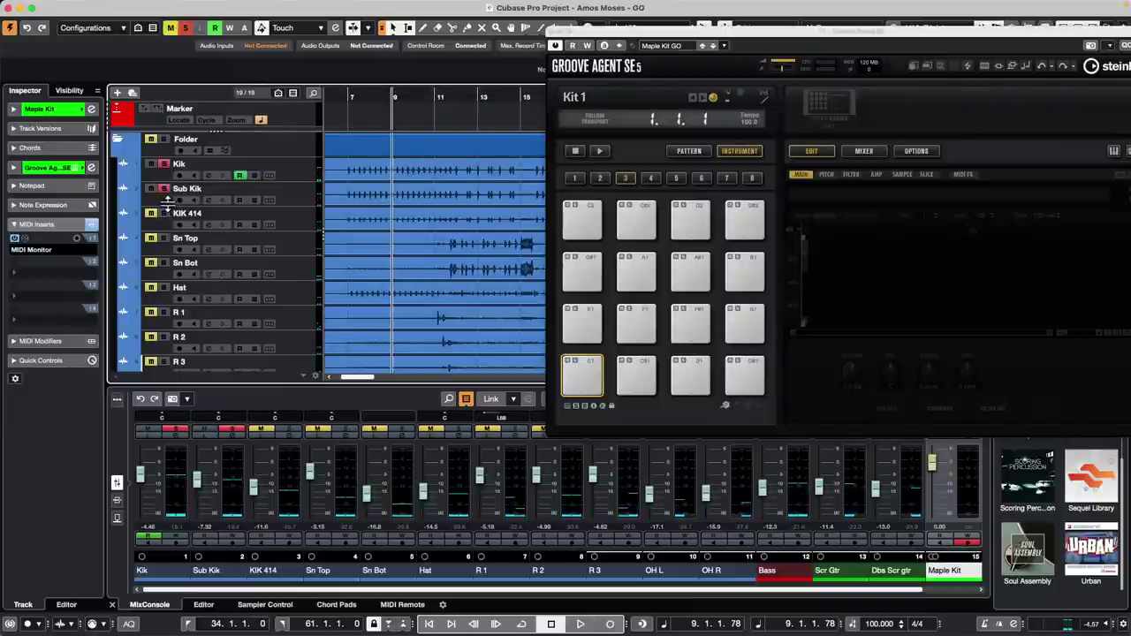
key(space)
click(164, 188)
click(163, 163)
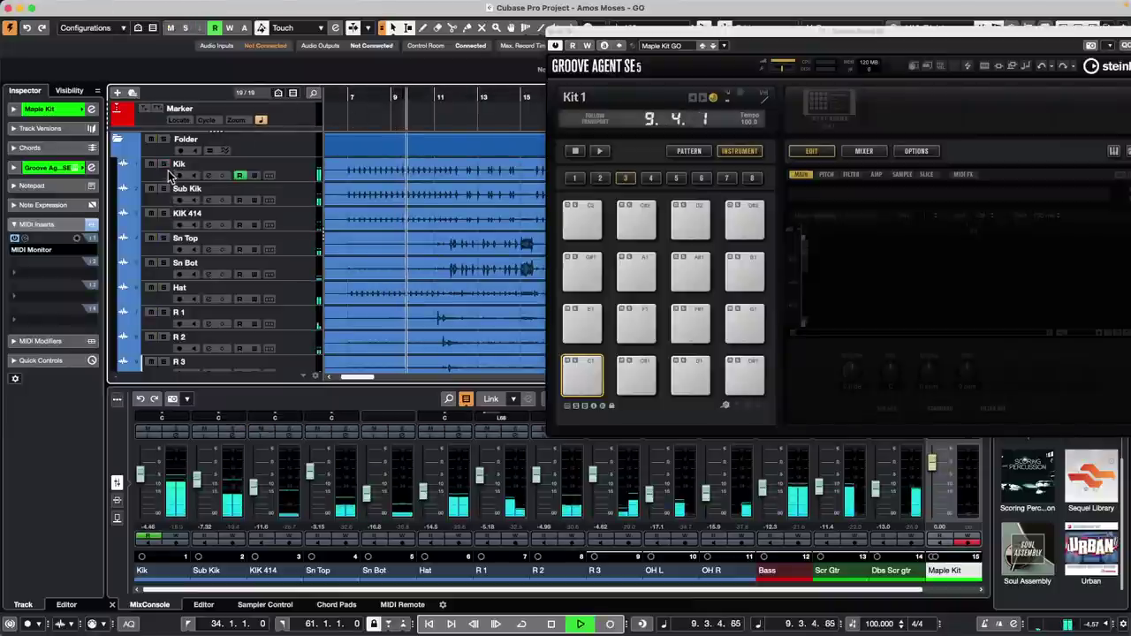
click(164, 166)
click(165, 190)
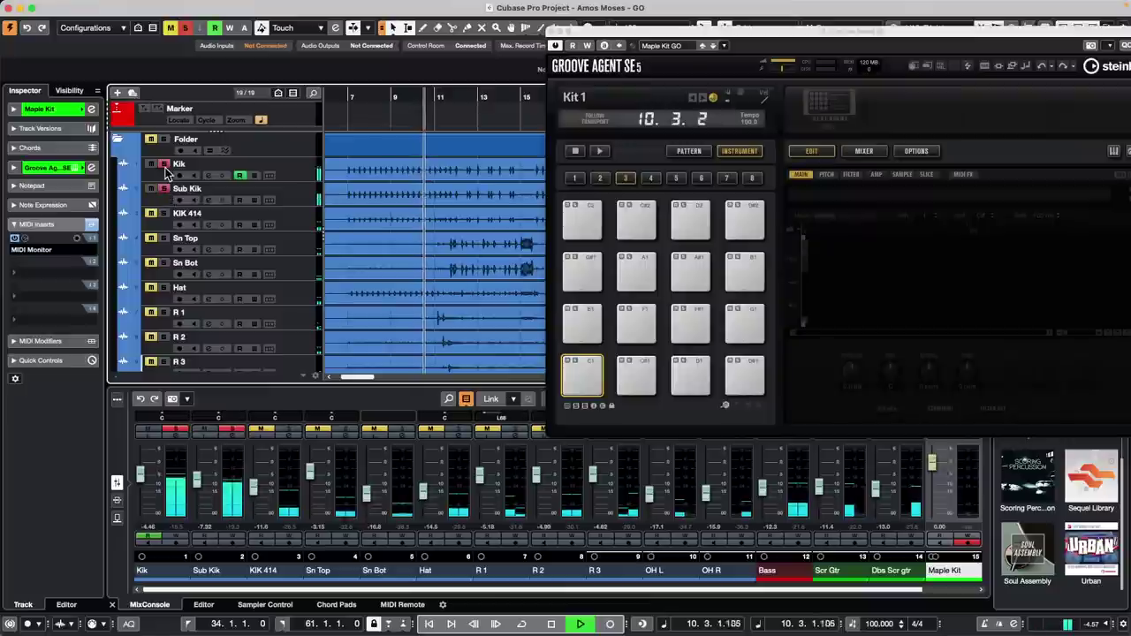
click(165, 165)
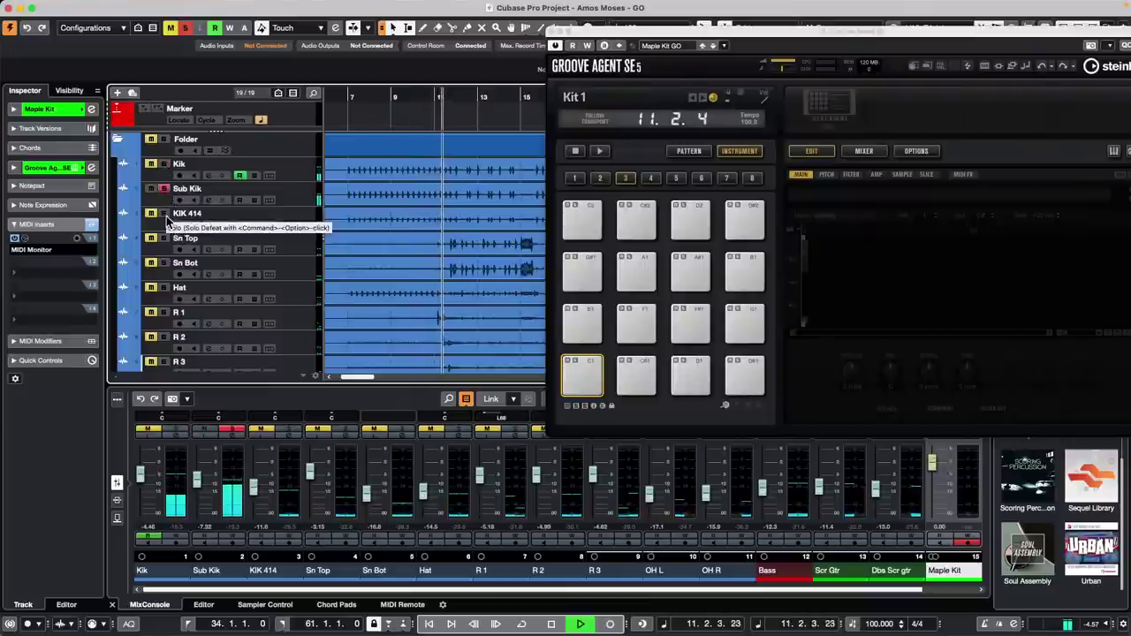
click(164, 215)
click(163, 191)
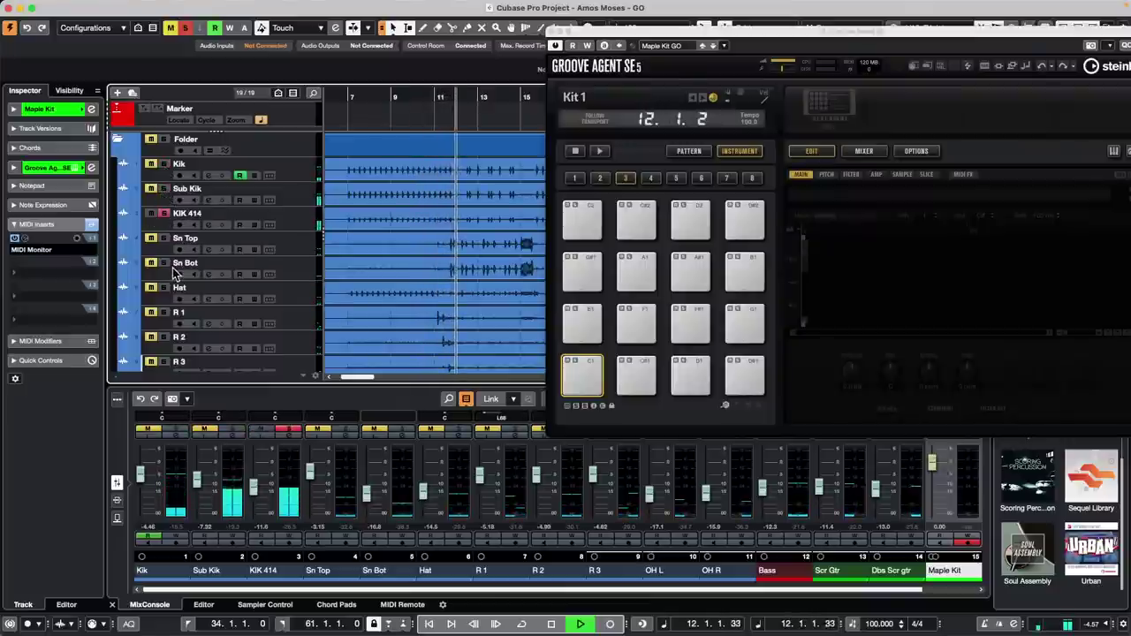
click(163, 188)
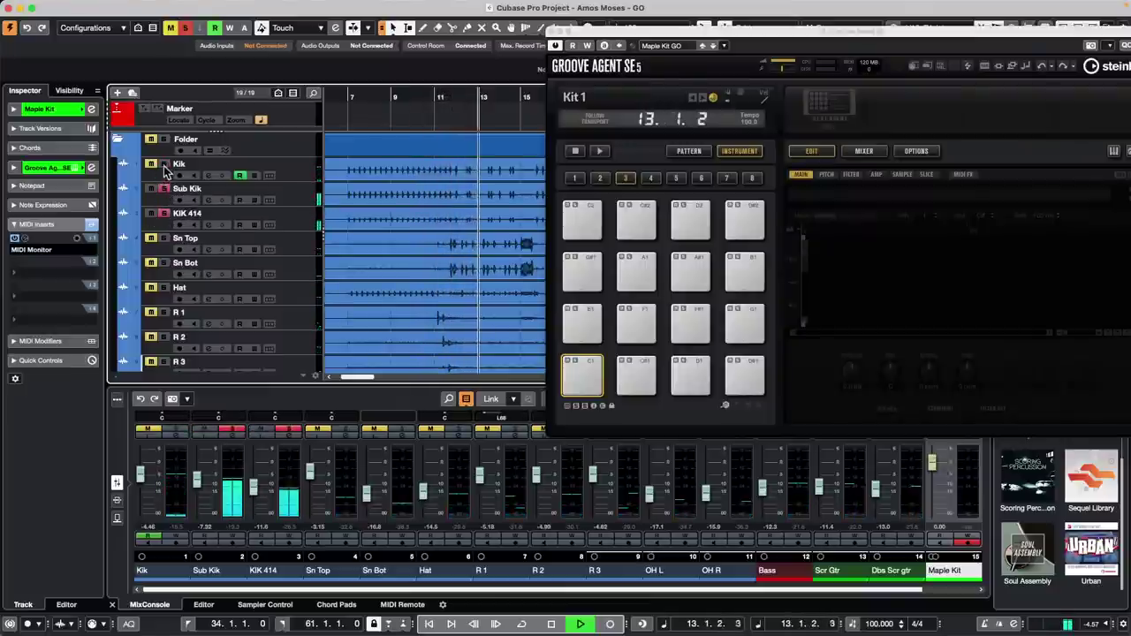
click(163, 163)
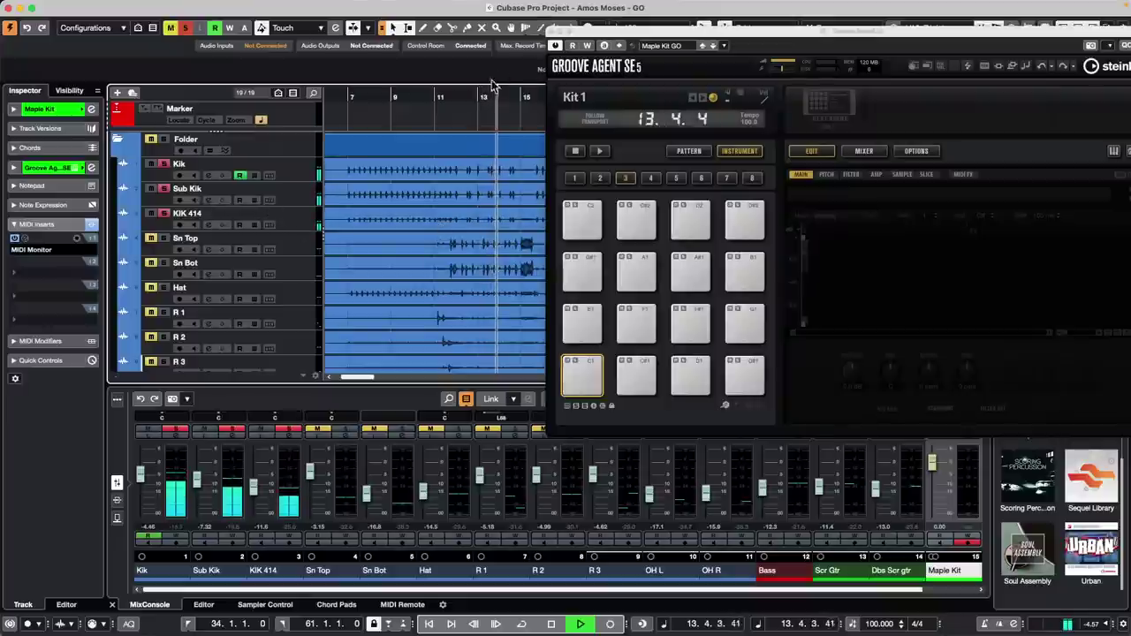
key(space)
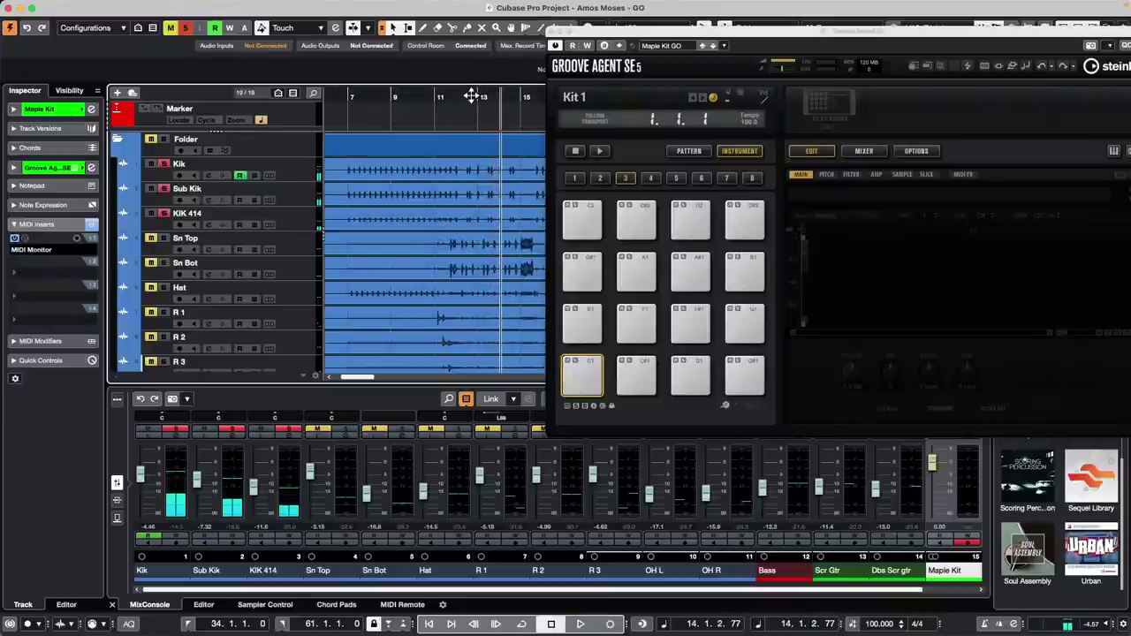
Turn off snapping and select a short range over the bar 13 kick hit on the Kik, Sub Kik and KIK 414 tracks
drag(470, 95, 470, 124)
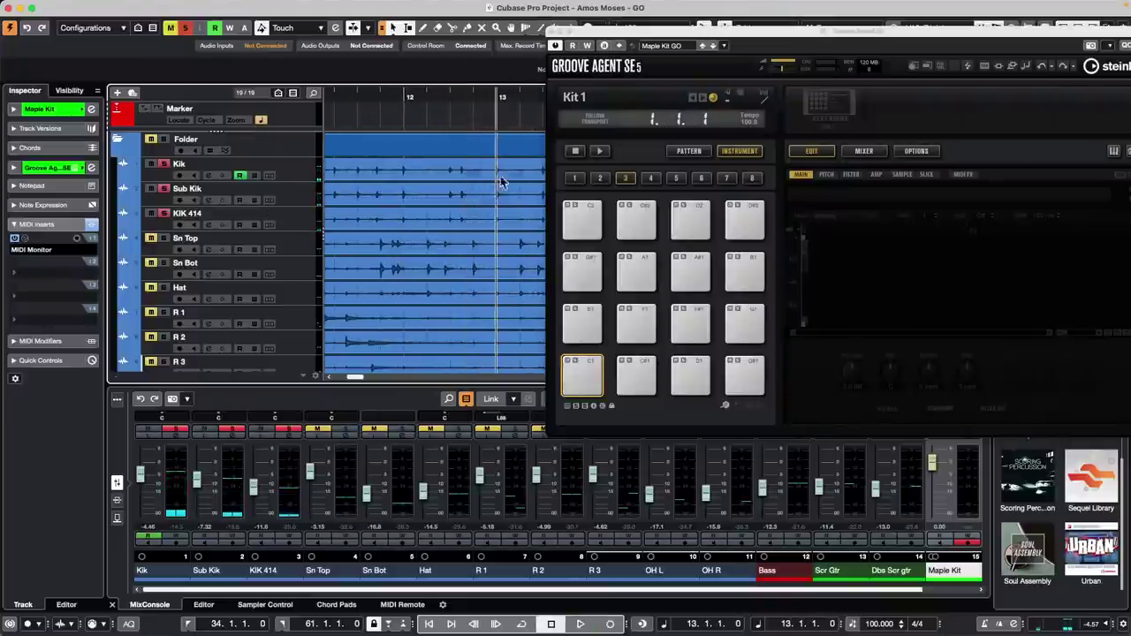
drag(642, 40, 676, 95)
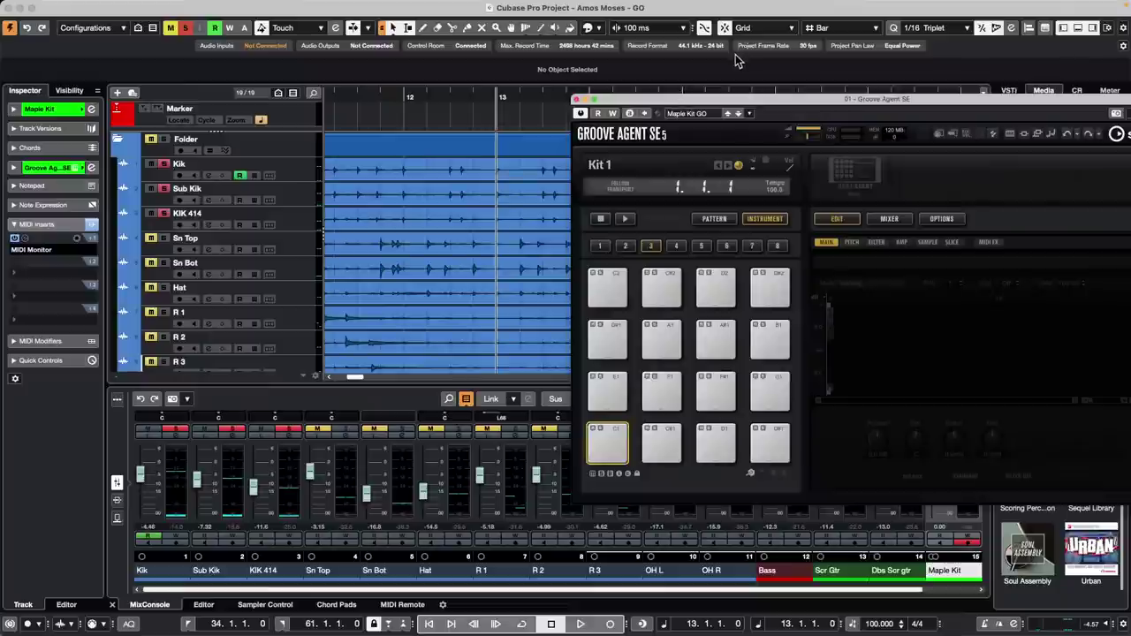
click(725, 28)
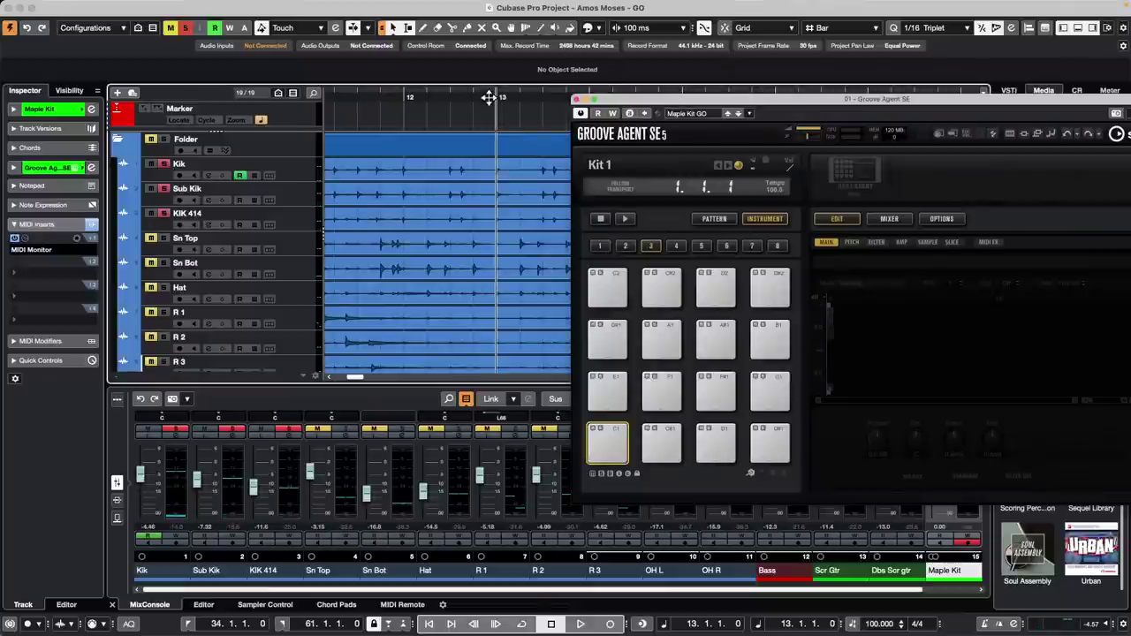
drag(490, 94, 512, 191)
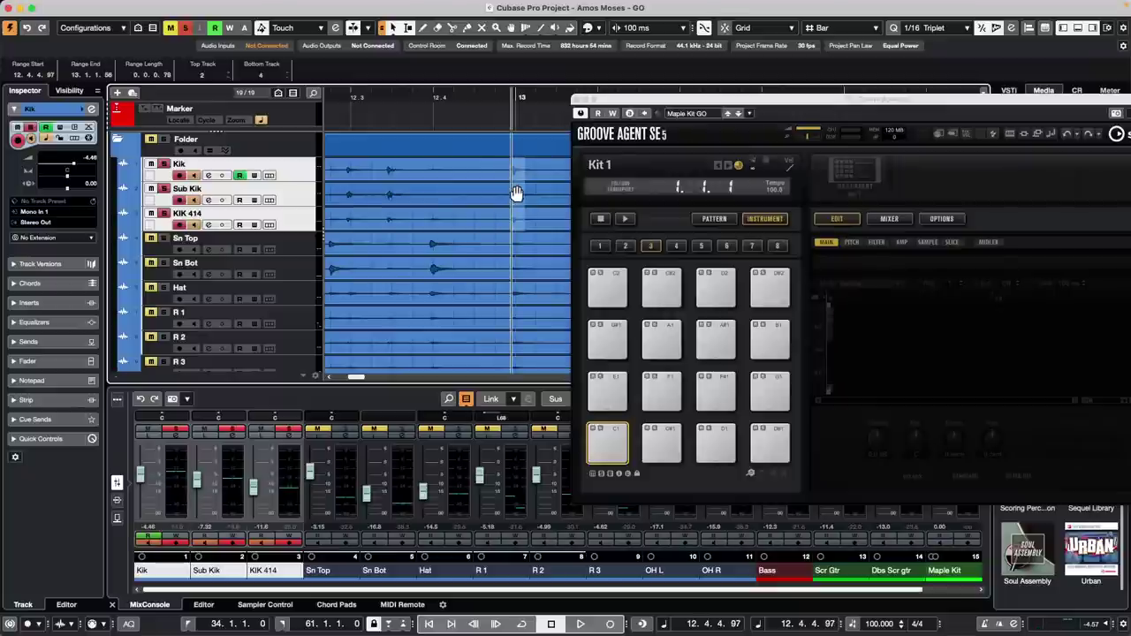
Try loading the selected three-track kick range onto Groove Agent pad C1, audition it, and undo the import
click(614, 447)
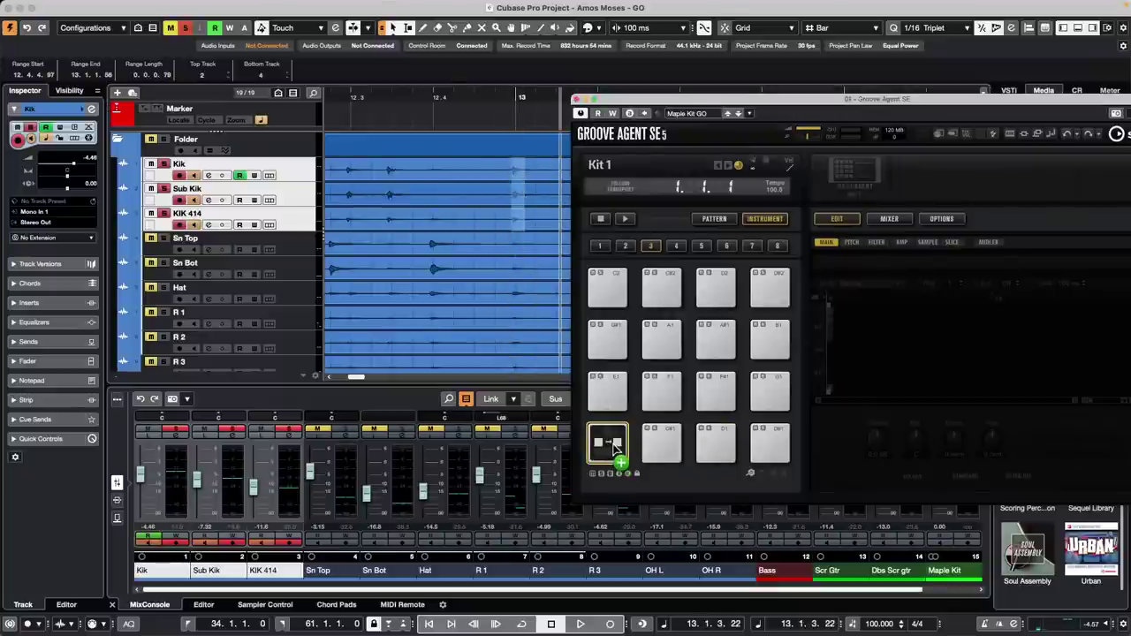
click(614, 444)
click(611, 437)
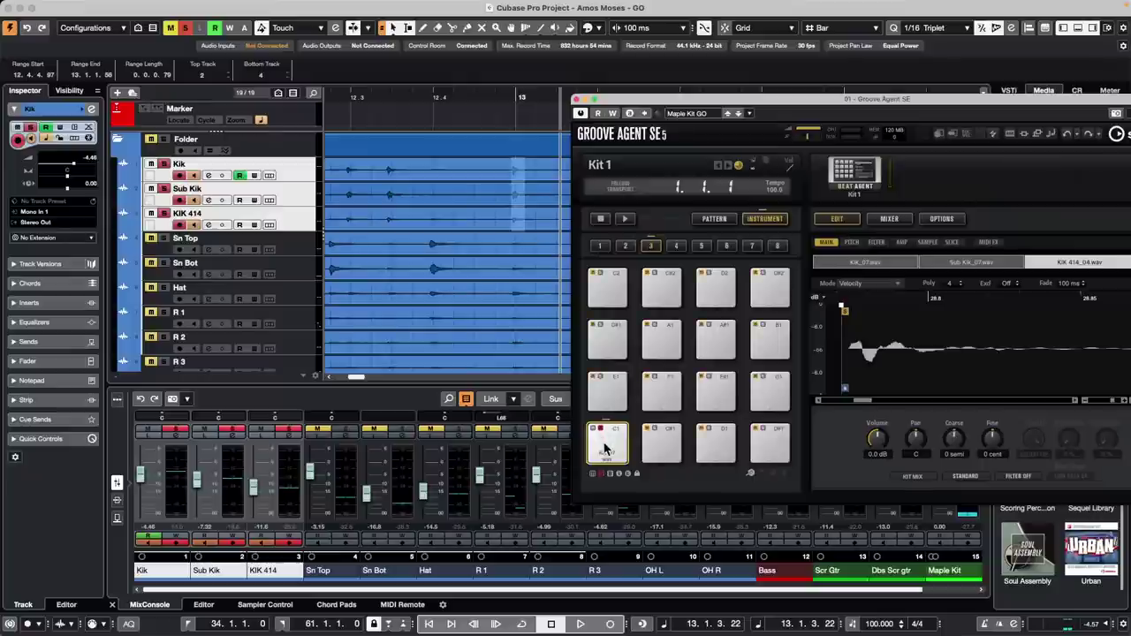
click(607, 454)
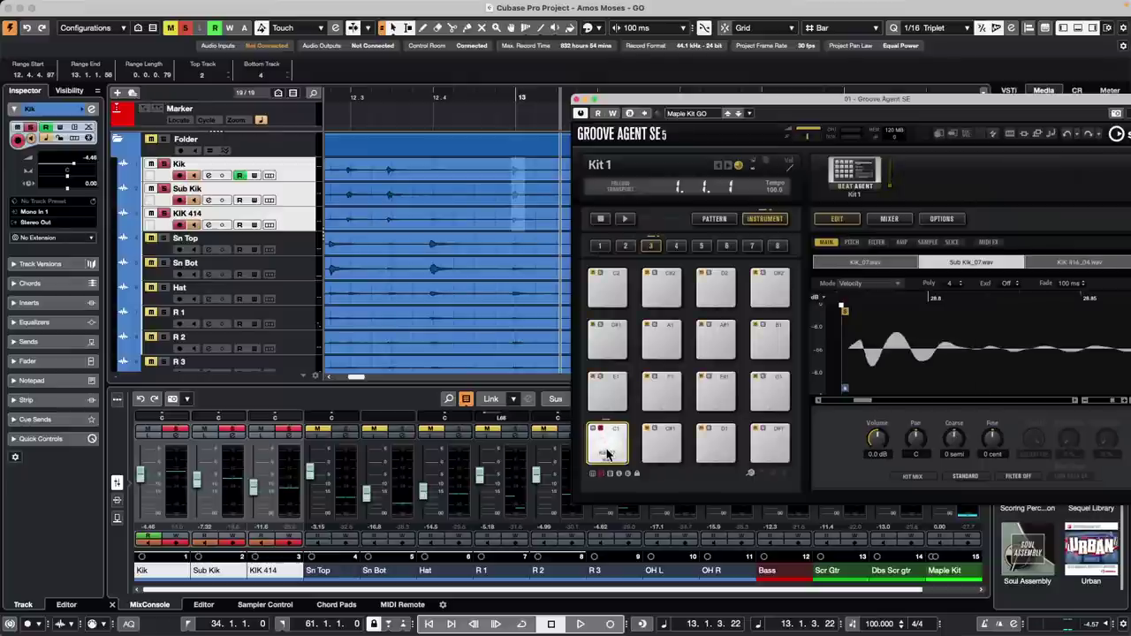
click(1070, 136)
click(1070, 136)
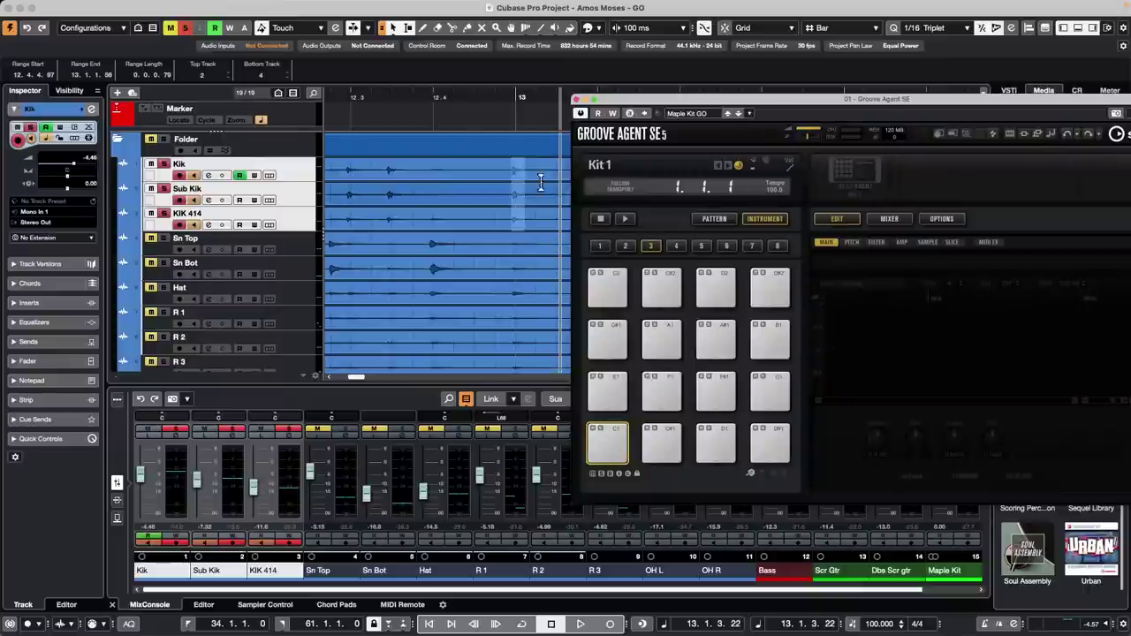
Load the three kick tracks' range from 12.4.4.92 to 13.1.2.19 onto pad C1, and clear all track solos
drag(515, 95, 615, 446)
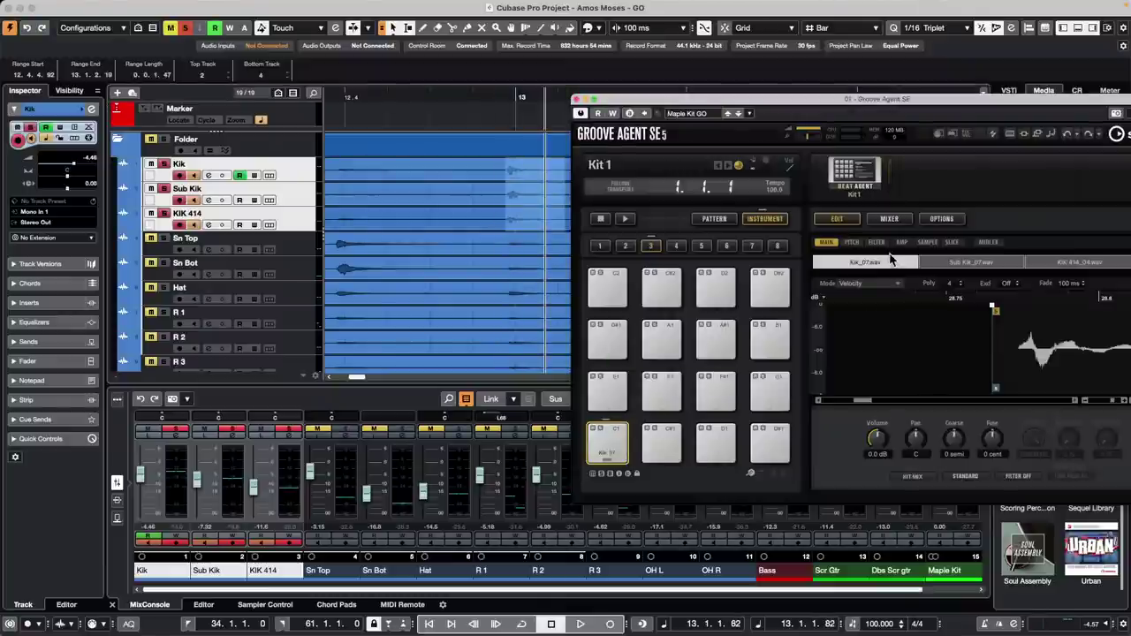
click(611, 444)
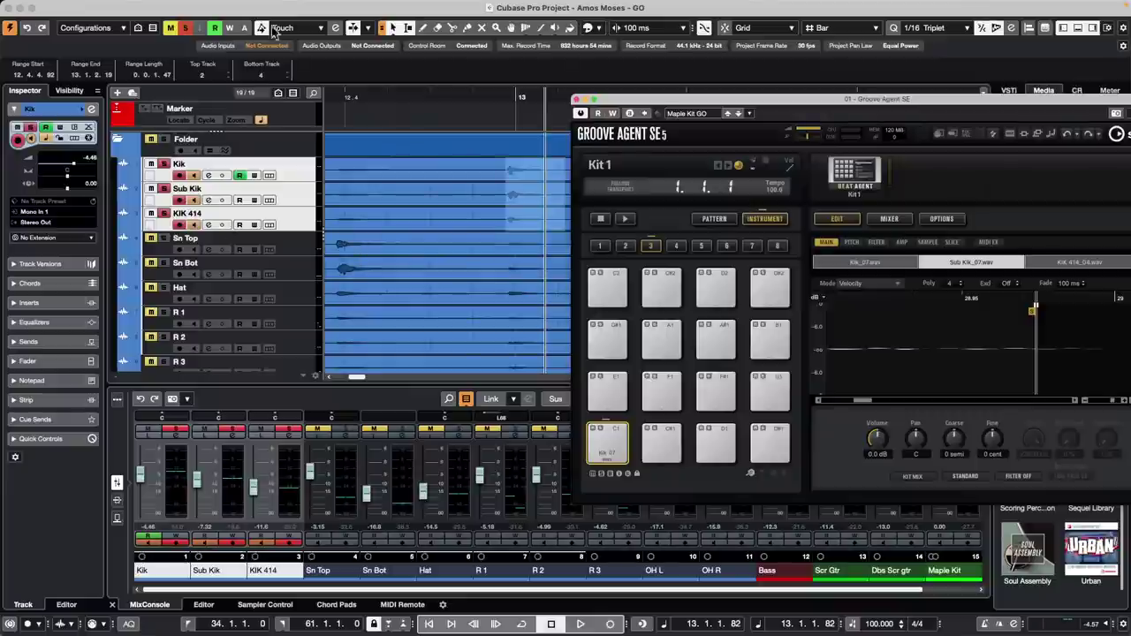
click(188, 29)
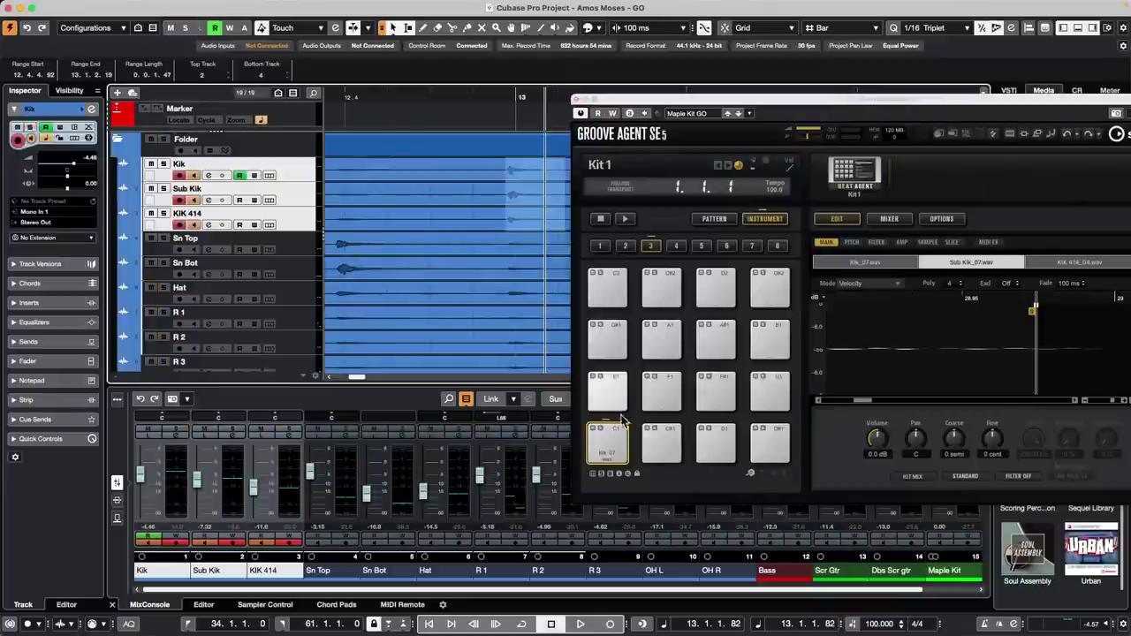
Audition the velocity layers of the kick samples on pad C1
click(608, 446)
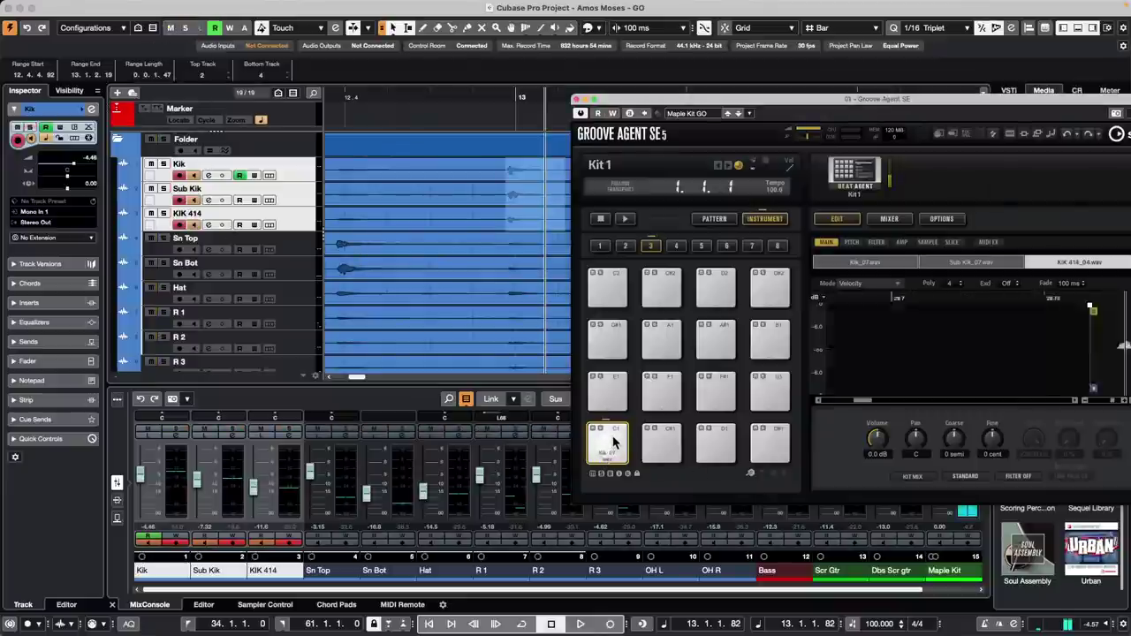
click(609, 453)
click(611, 463)
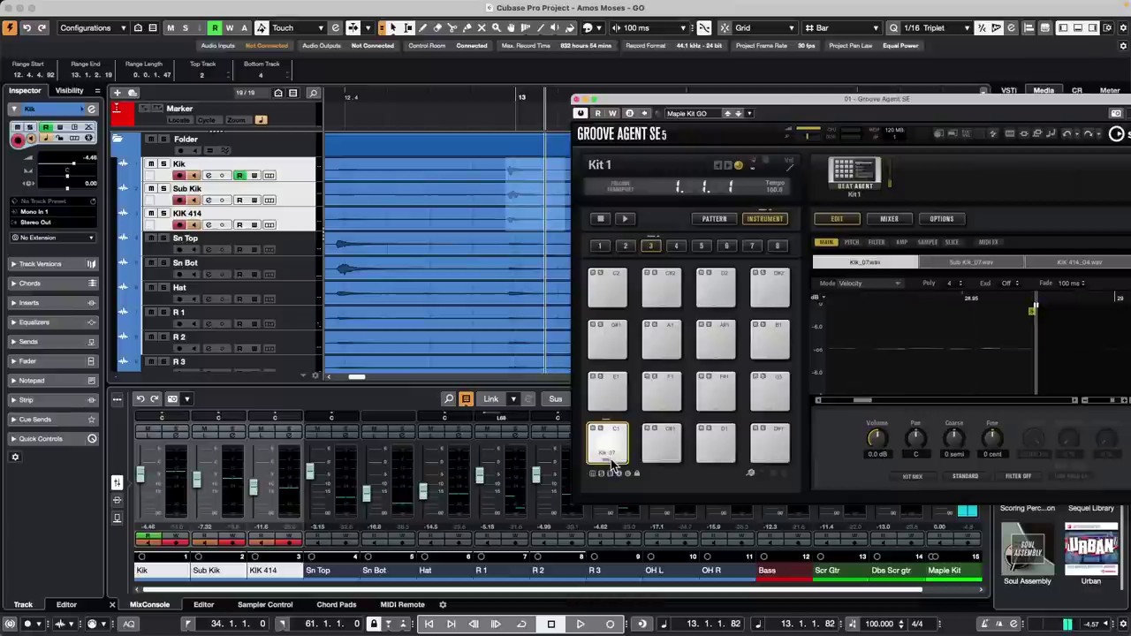
click(613, 452)
click(612, 454)
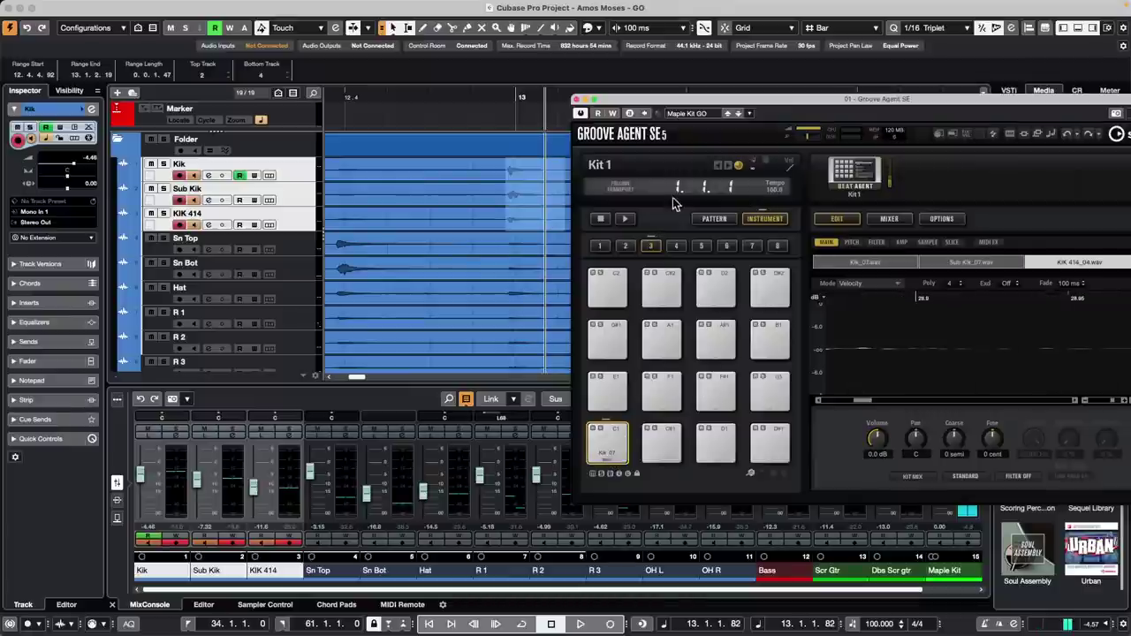
Trim the start of the KIK 414_04.wav sample on pad C1 to the kick's transient
drag(771, 95, 517, 53)
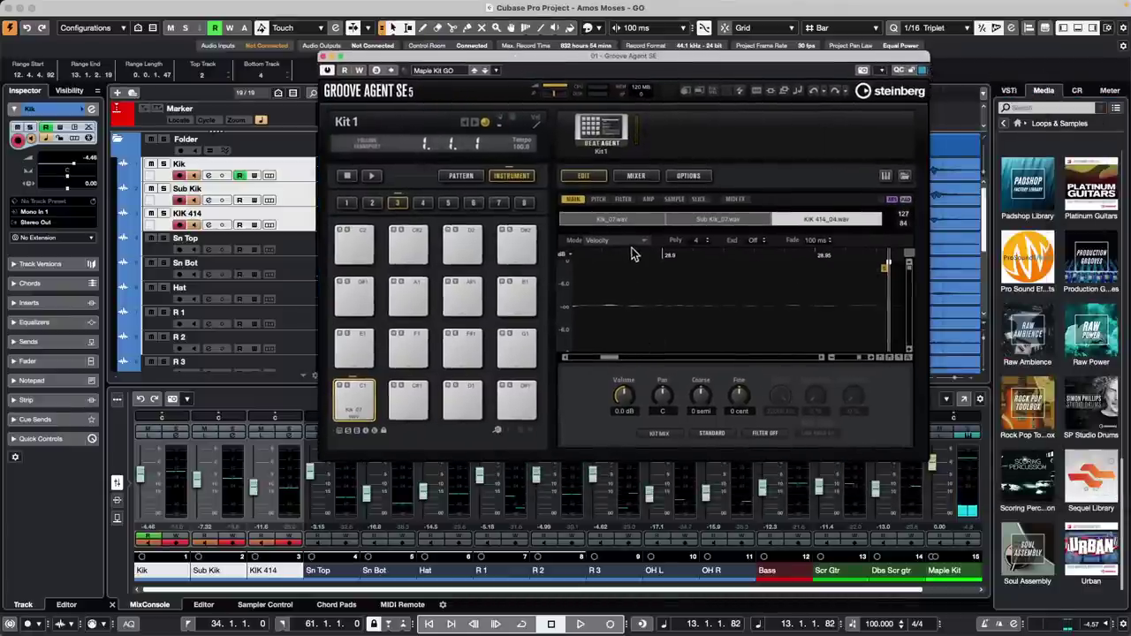
drag(622, 255, 741, 259)
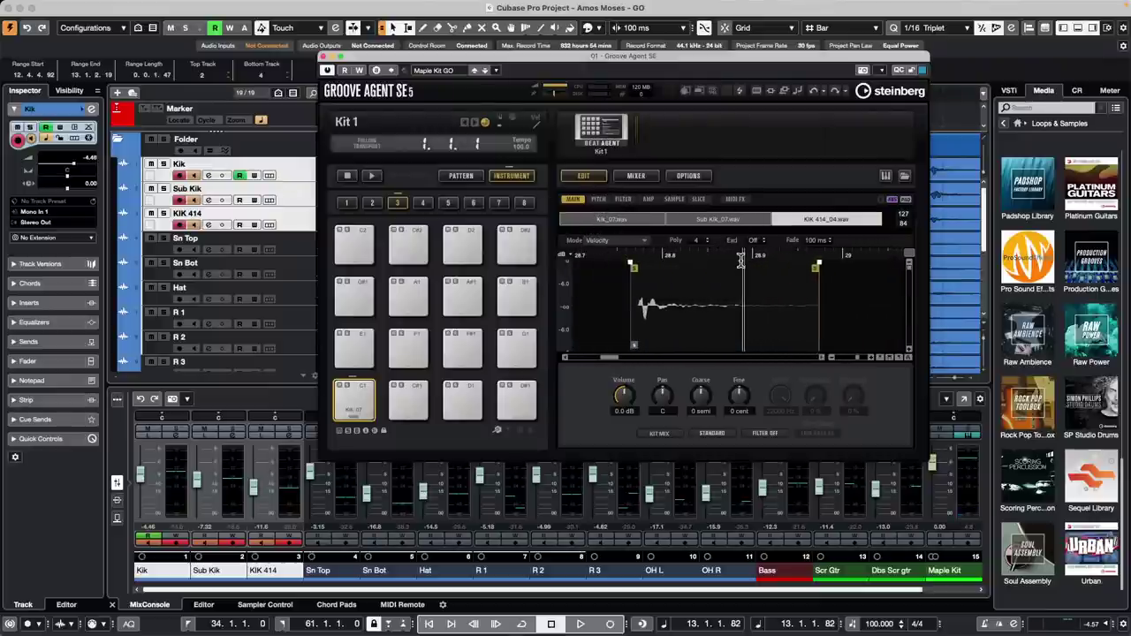
drag(633, 263, 641, 267)
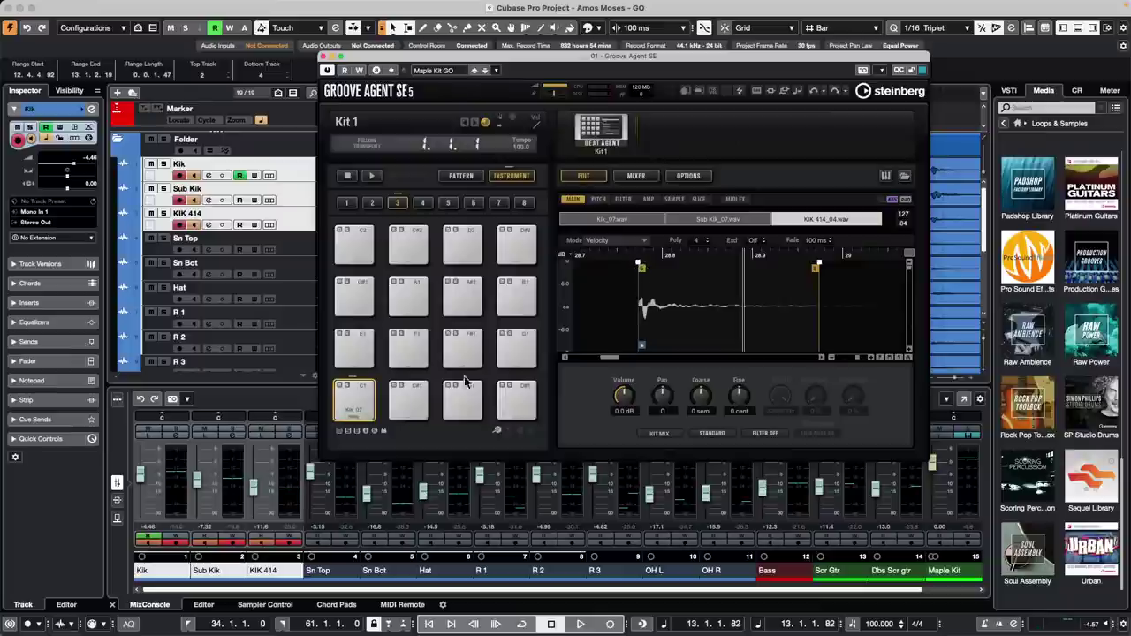
Select the Sub Kik_07.wav layer of pad C1 and trim its sample start to the transient
click(359, 395)
click(355, 393)
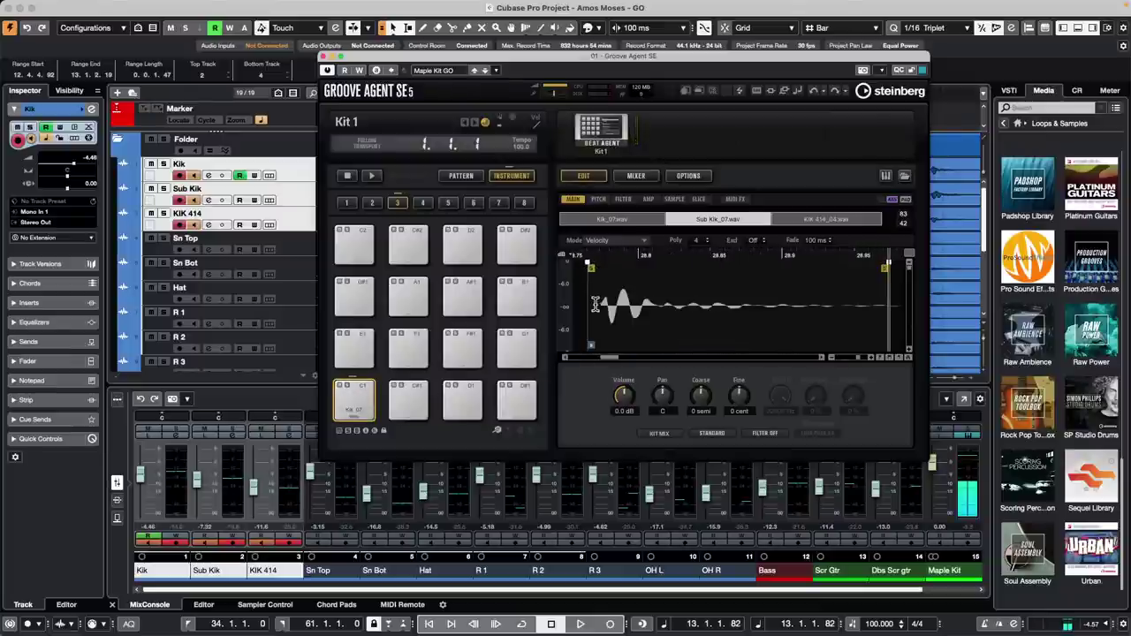
drag(590, 265, 604, 269)
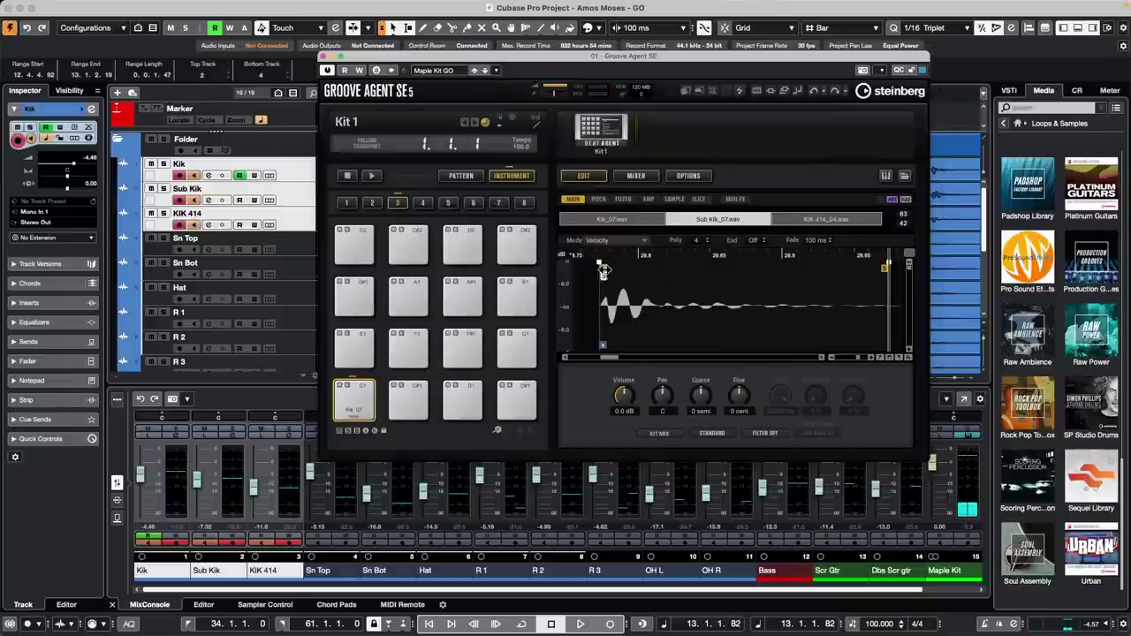
Play pad C1 at different velocities to compare its trimmed kick layers
click(355, 409)
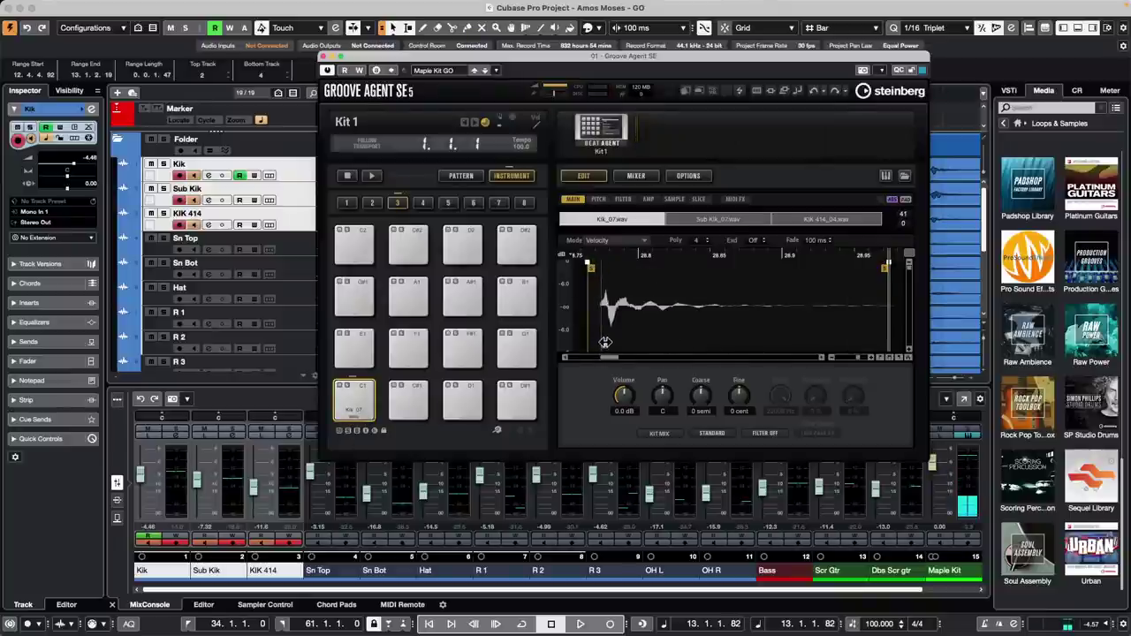
click(358, 405)
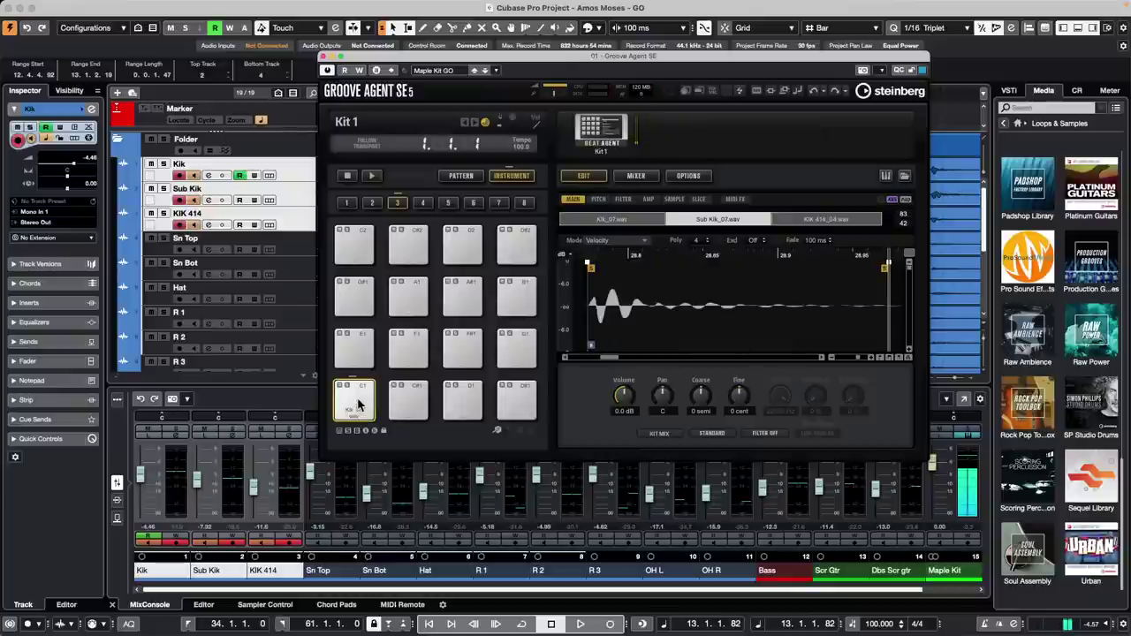
click(363, 396)
click(360, 389)
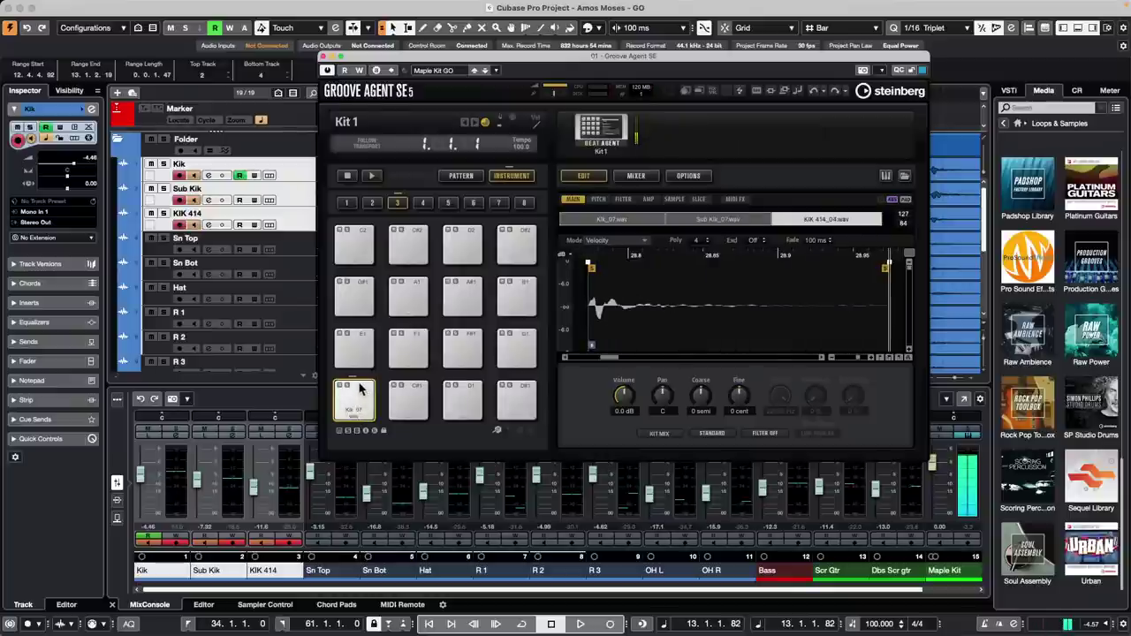
click(359, 412)
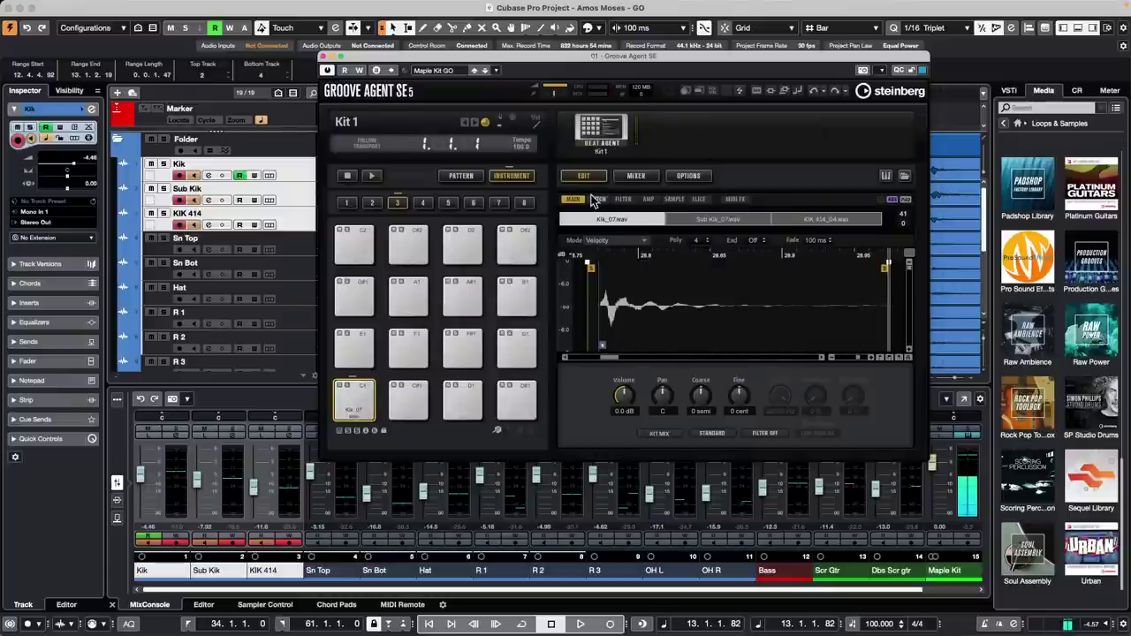
Set pad C1's playback mode to Layer and audition the combined kick samples
click(608, 242)
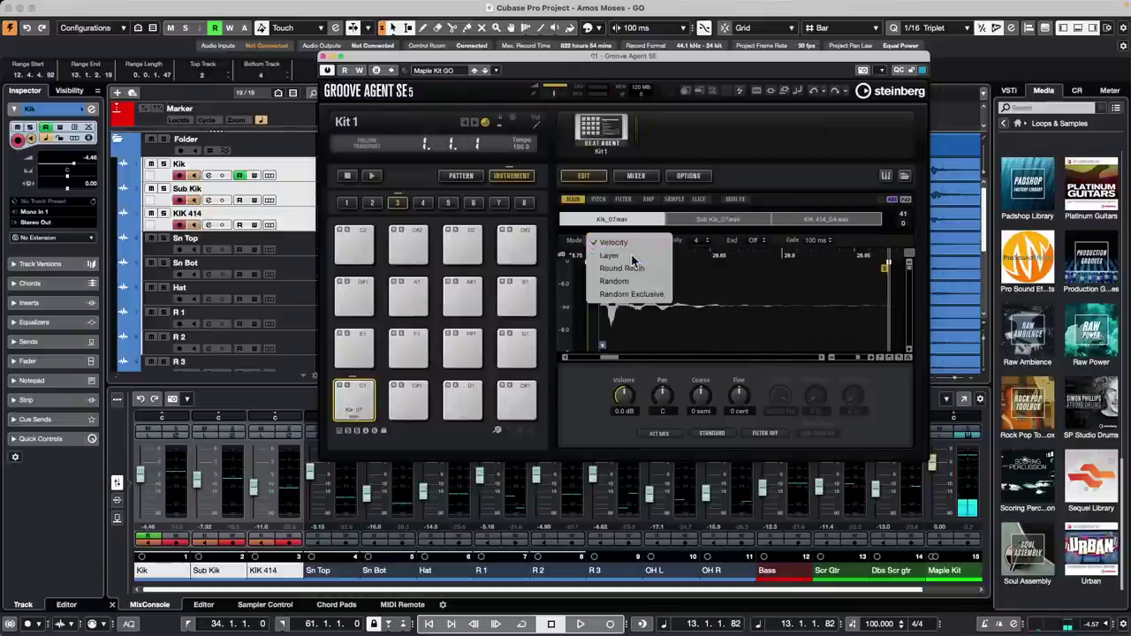
click(531, 263)
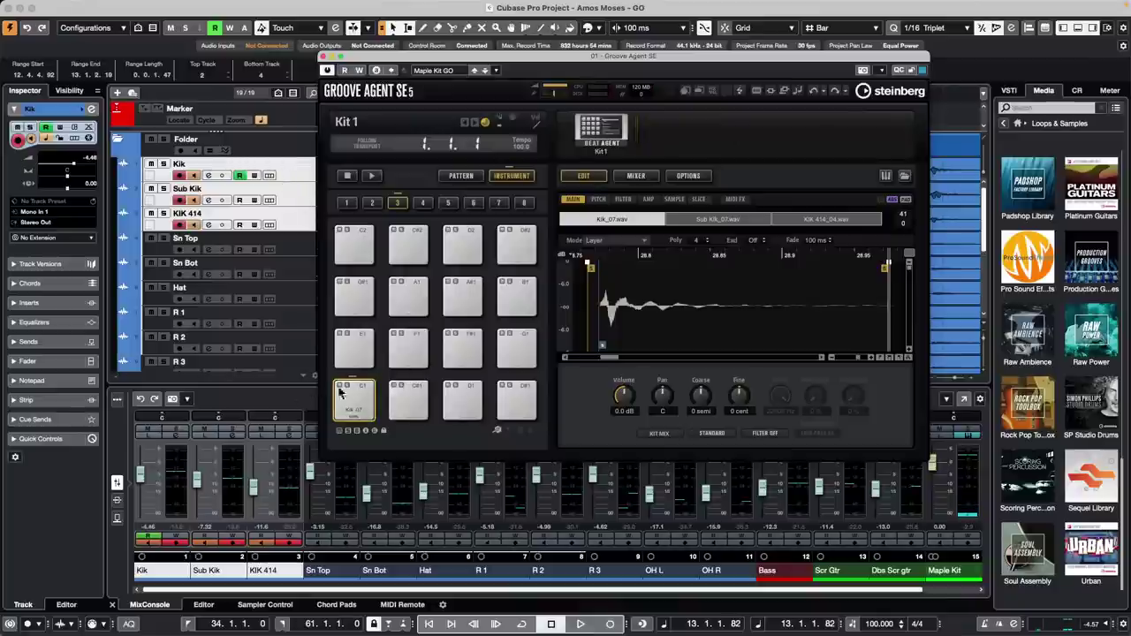
click(356, 402)
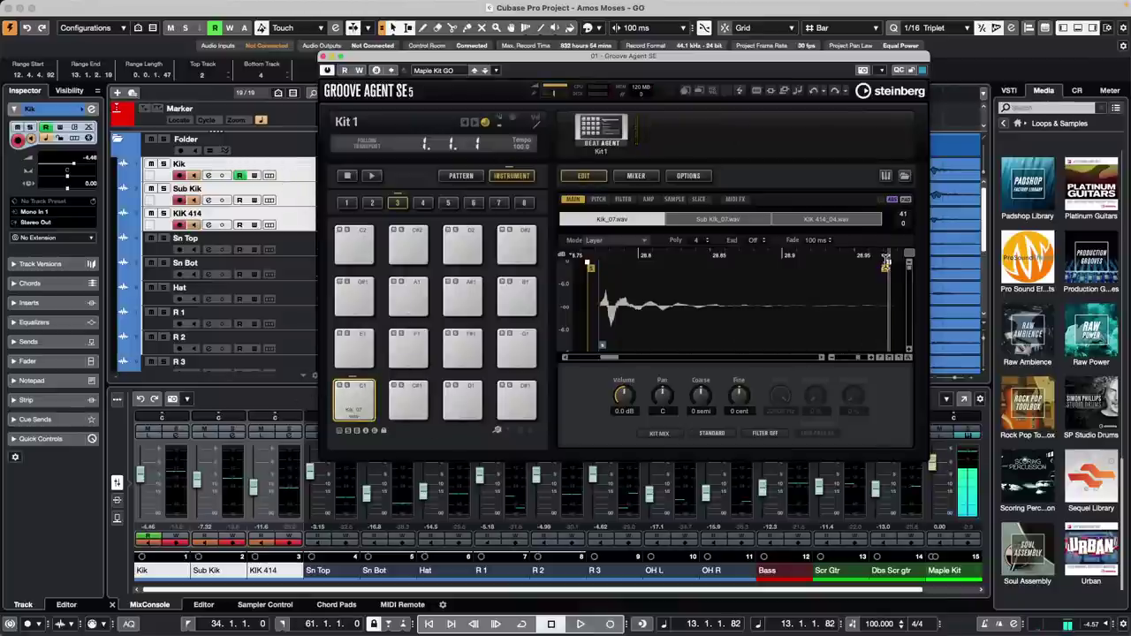
Extend the sample end of Kik_07.wav on pad C1 to about 29.05 and audition the layered kick
drag(889, 267, 907, 267)
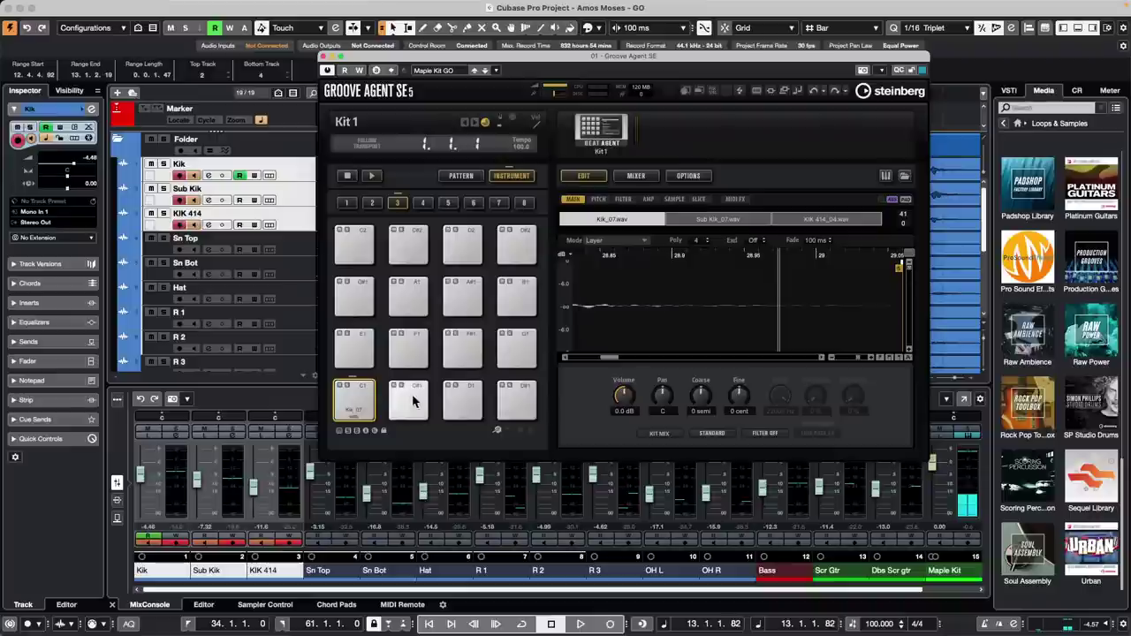
click(355, 404)
click(355, 404)
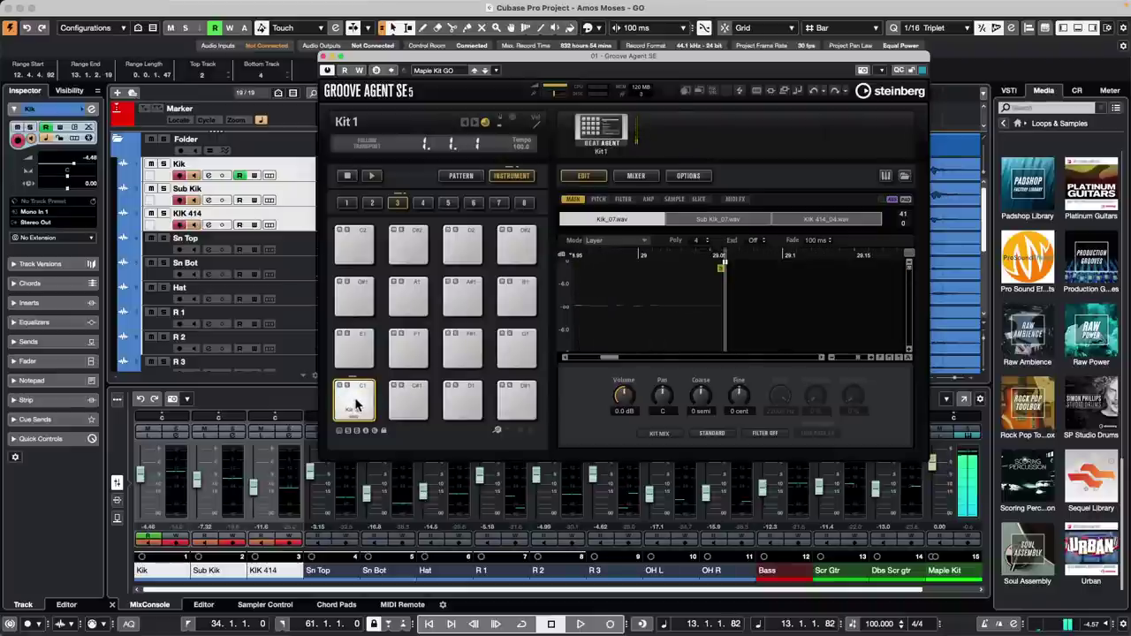
click(355, 403)
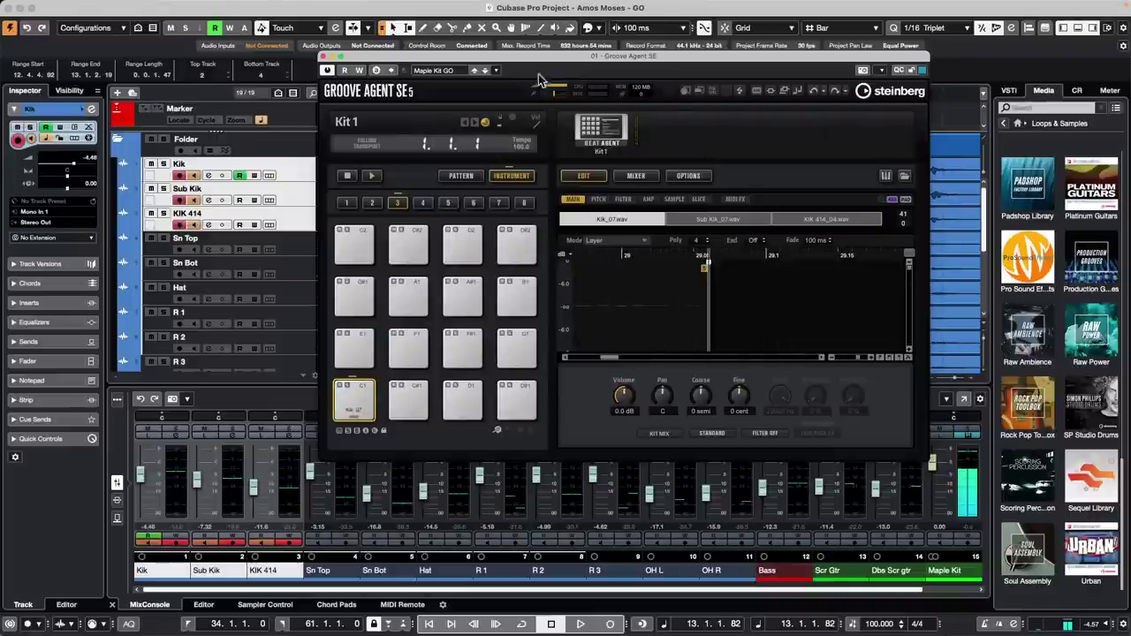
Load the Sn Bot recording from the project onto pad D1 and set that pad's mode to Layer
drag(525, 58, 816, 163)
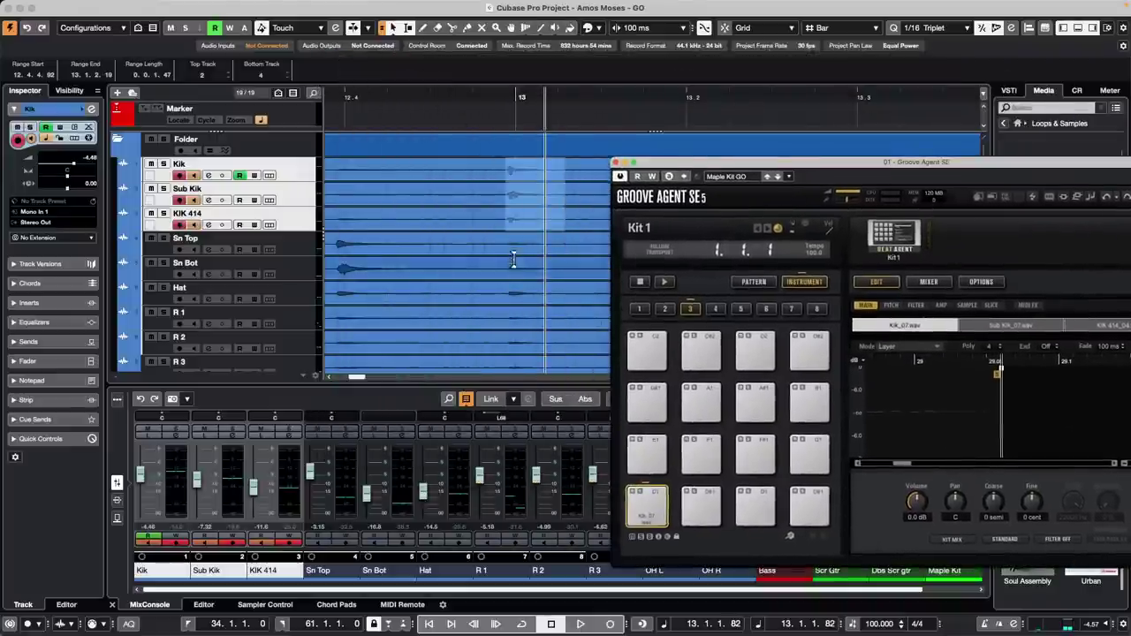
click(333, 251)
drag(335, 243, 483, 267)
drag(356, 272, 756, 508)
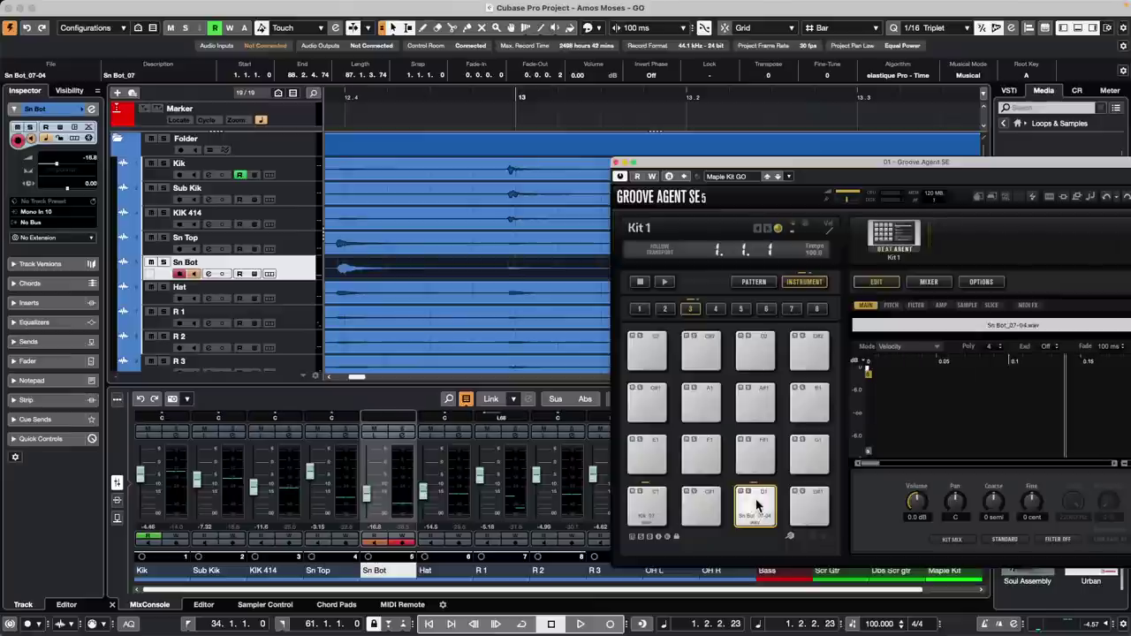
click(910, 351)
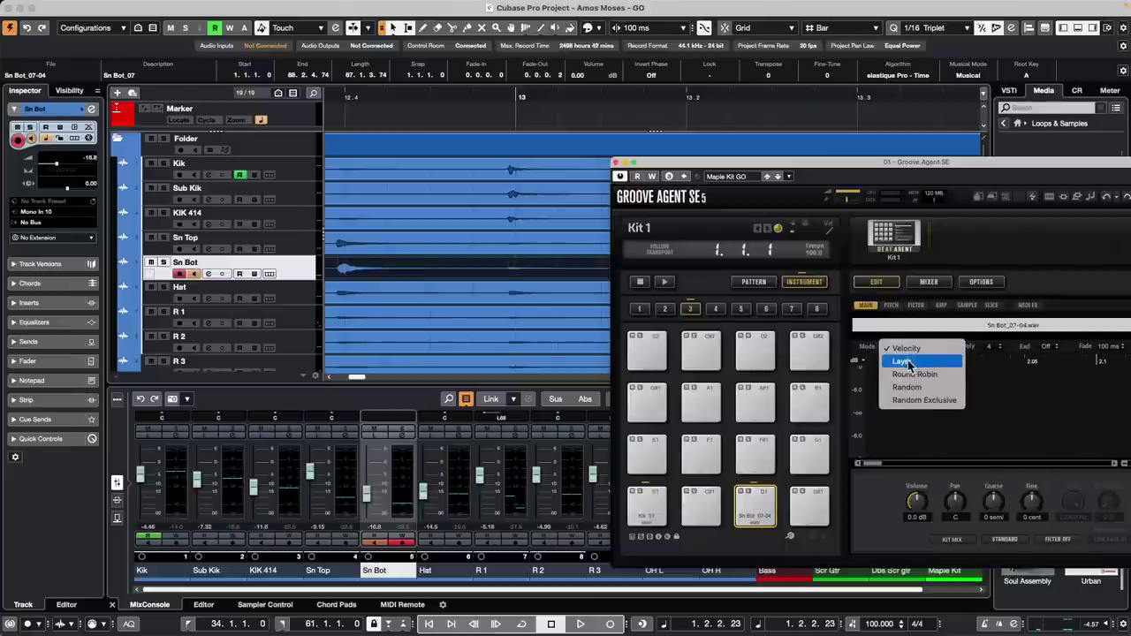
click(904, 361)
Try to stop the snare sample's playback and enable automation read for Groove Agent SE
key(space)
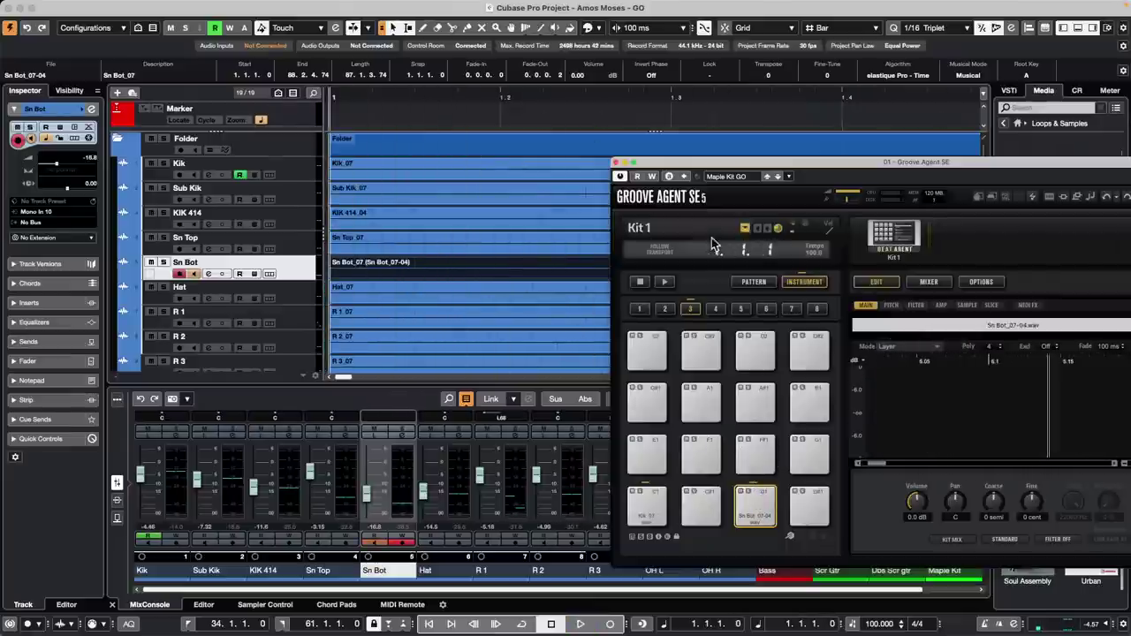
click(641, 283)
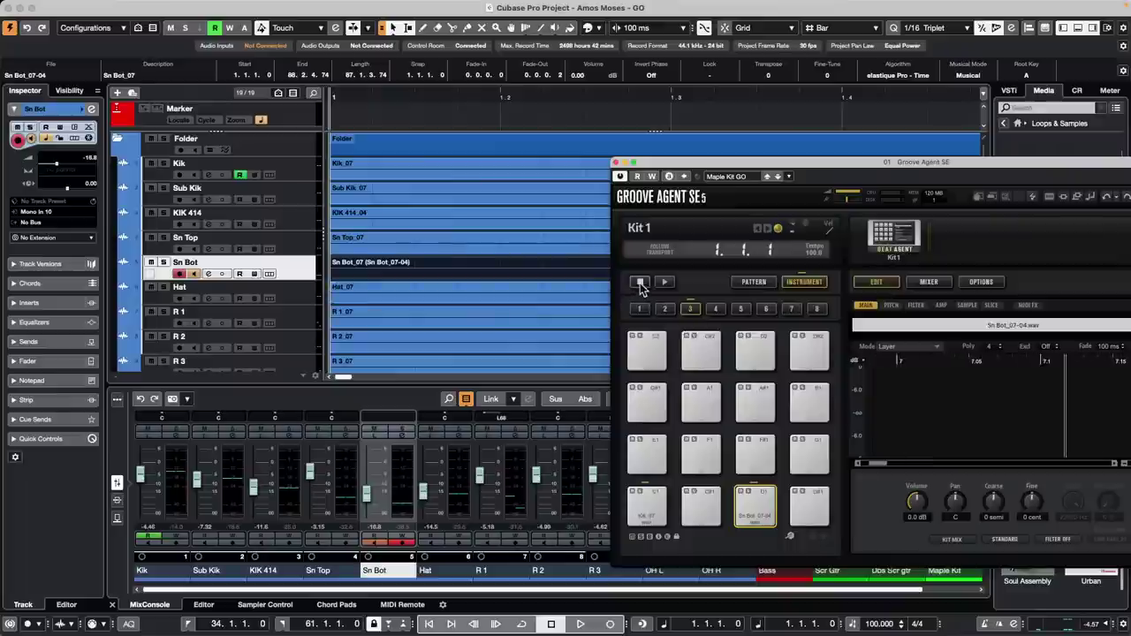
click(638, 176)
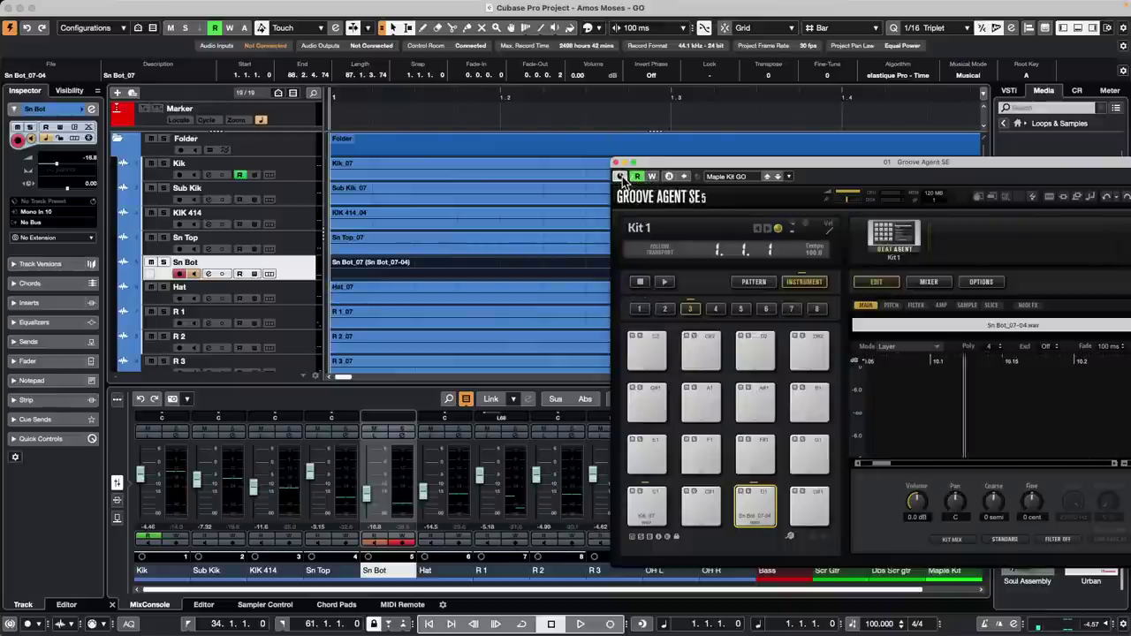
Look through the save and export options of Kit 1, and close the Groove Agent SE window
click(884, 246)
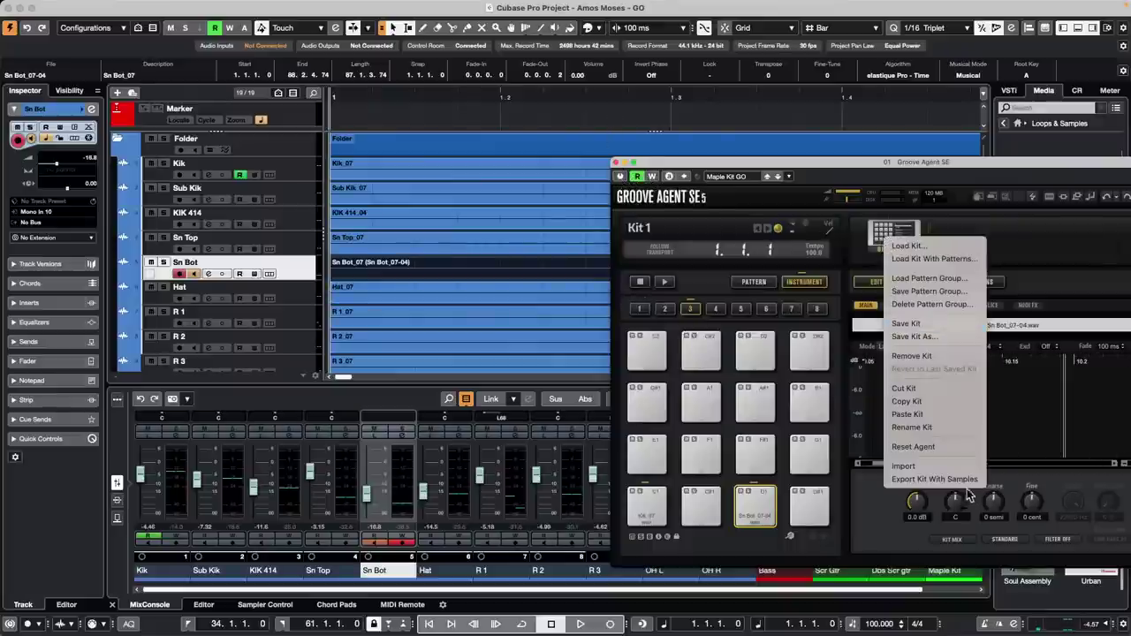
drag(654, 164, 411, 65)
click(371, 65)
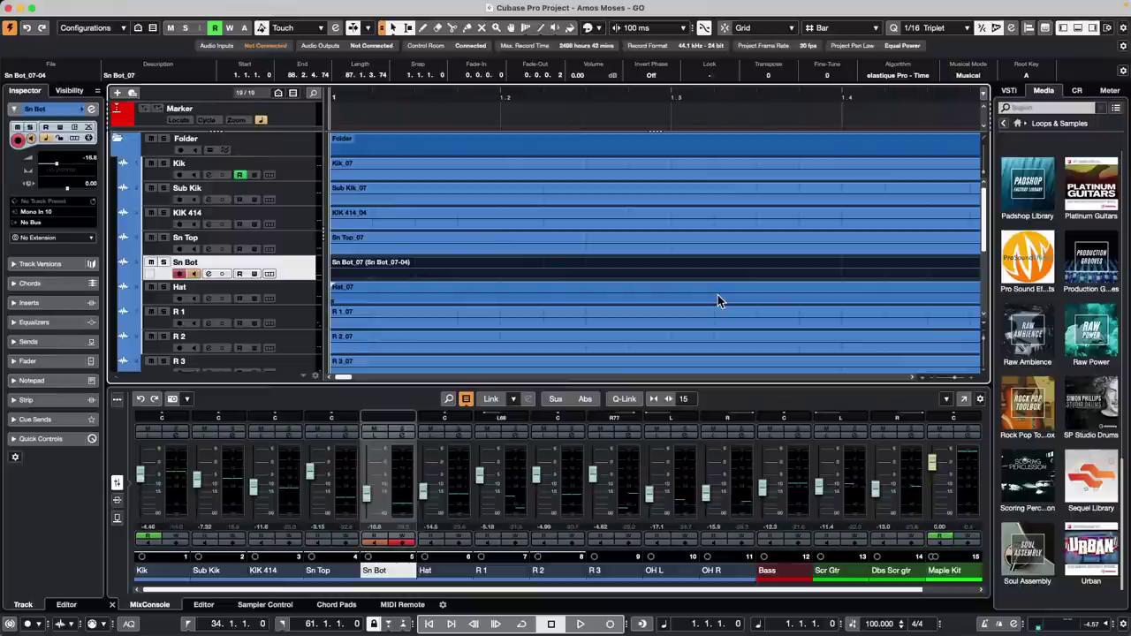
Revert the project to its previously saved version
mouse_move(10, 6)
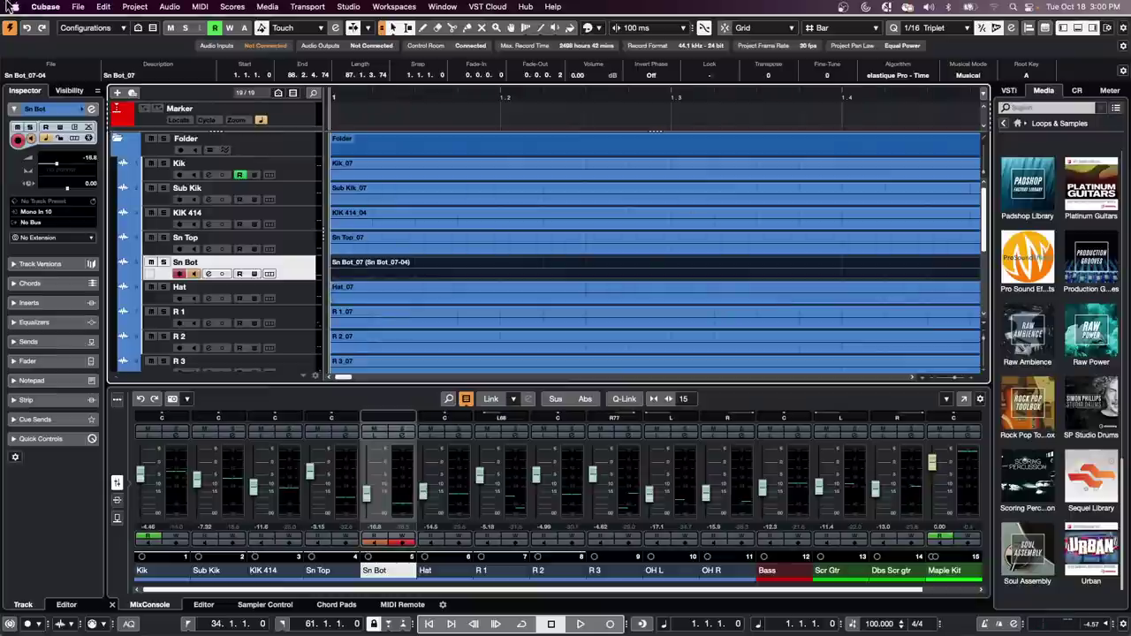
click(81, 7)
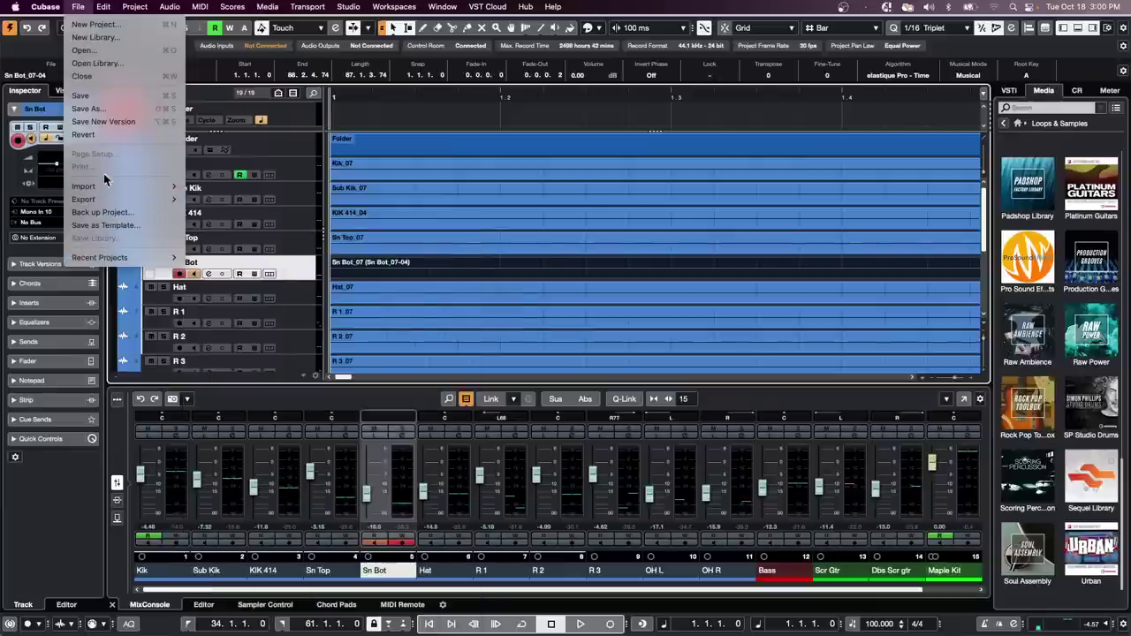
click(84, 135)
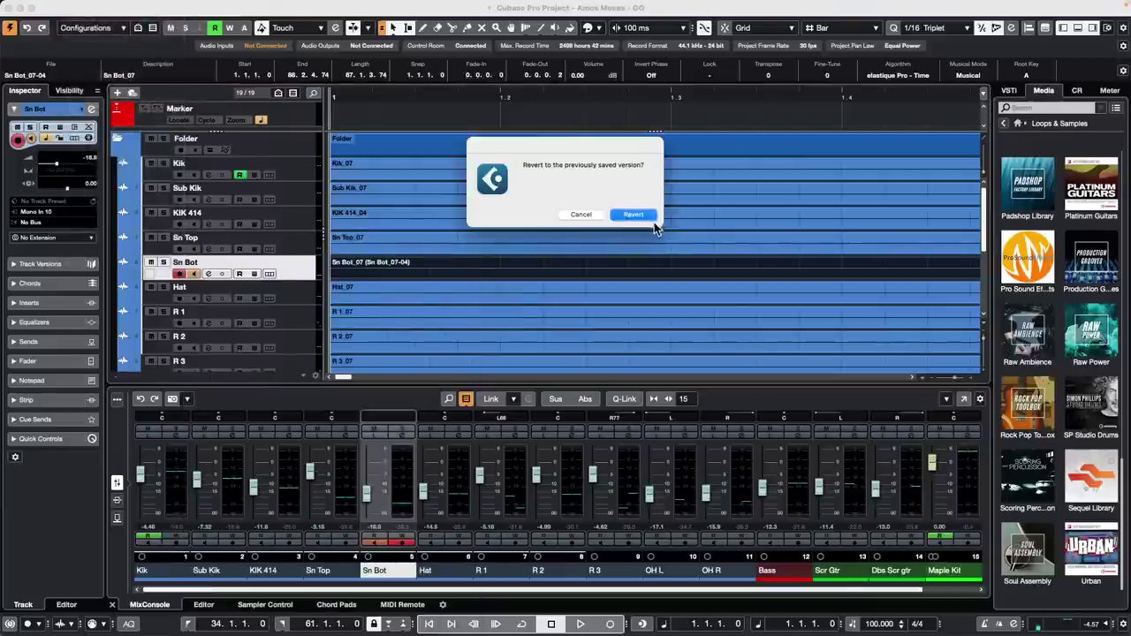
click(633, 214)
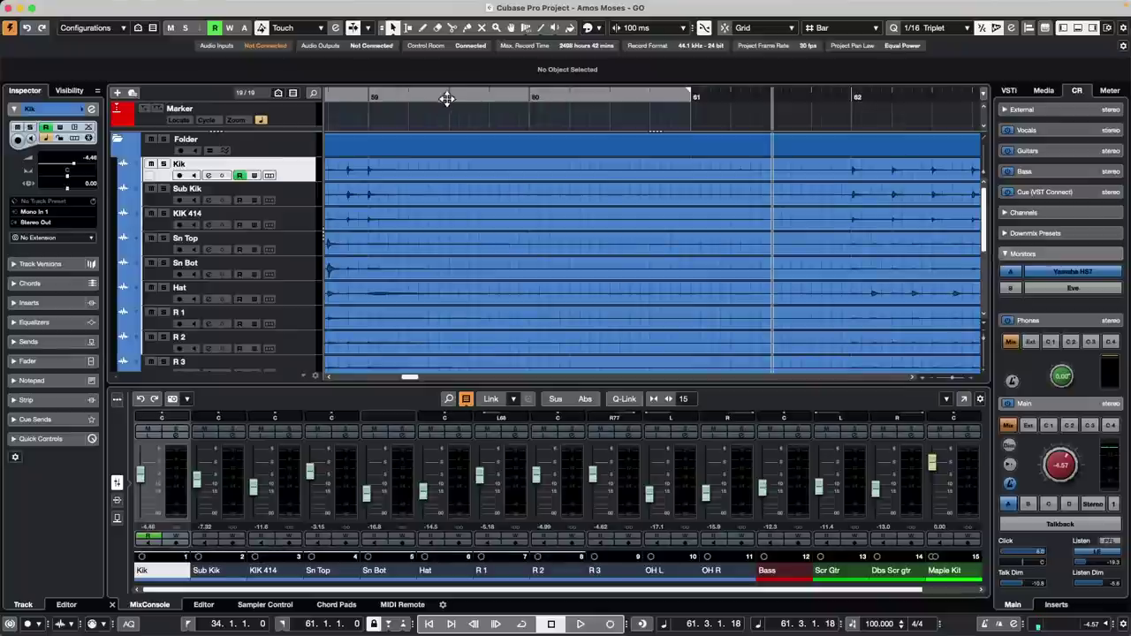
Enable automation read and write on the Bass track and play an earlier passage of the song
drag(447, 98, 435, 19)
scroll(402, 221, down, 5)
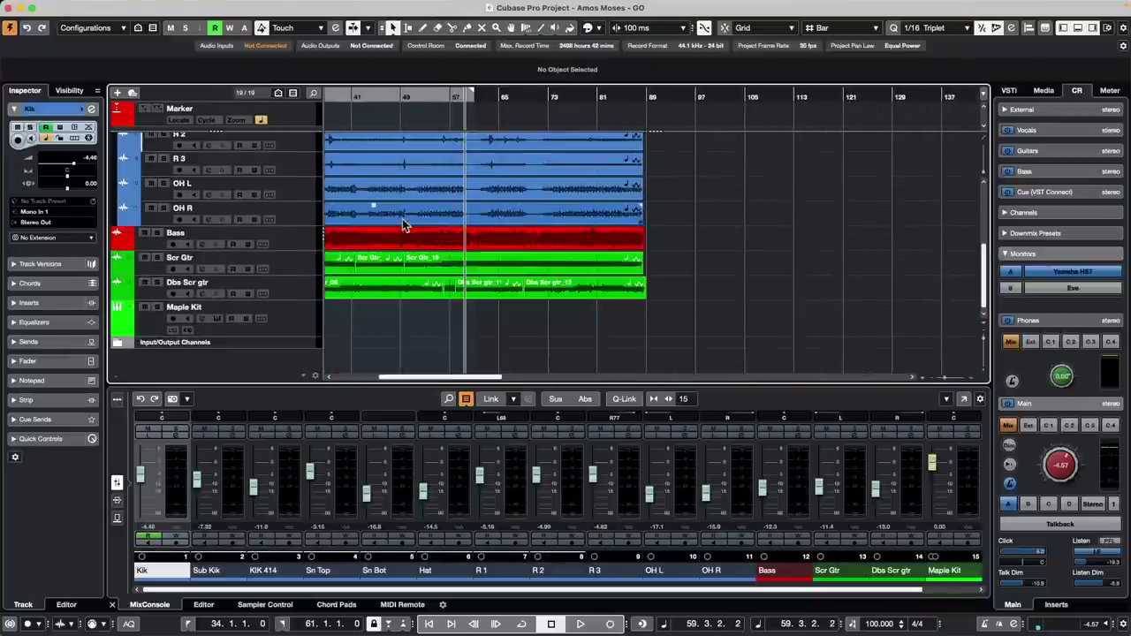
click(276, 243)
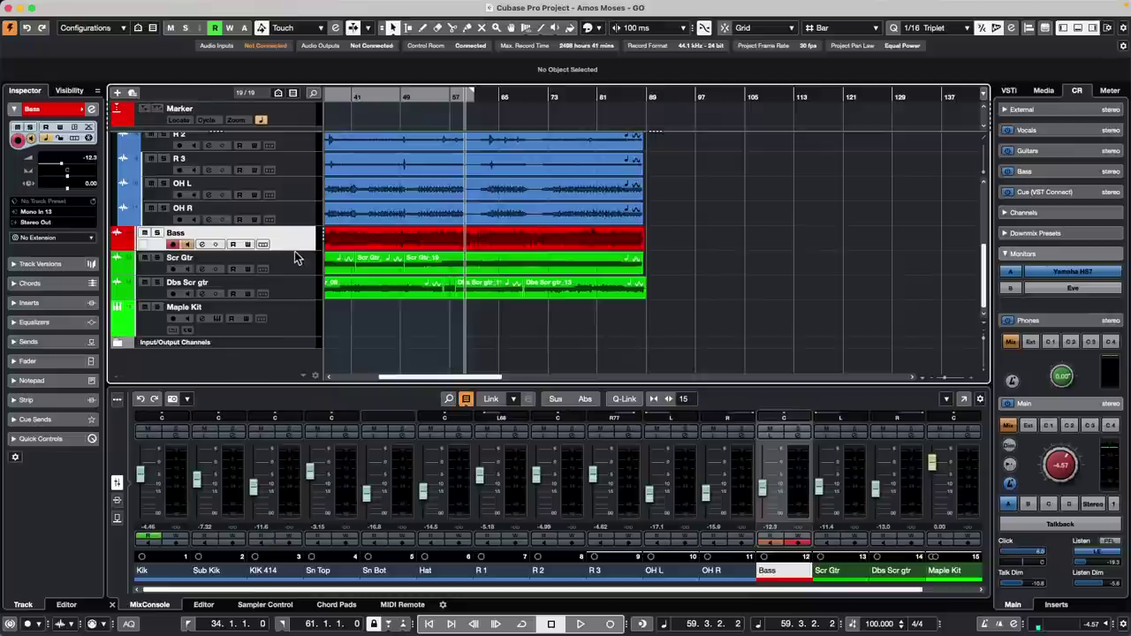
key(space)
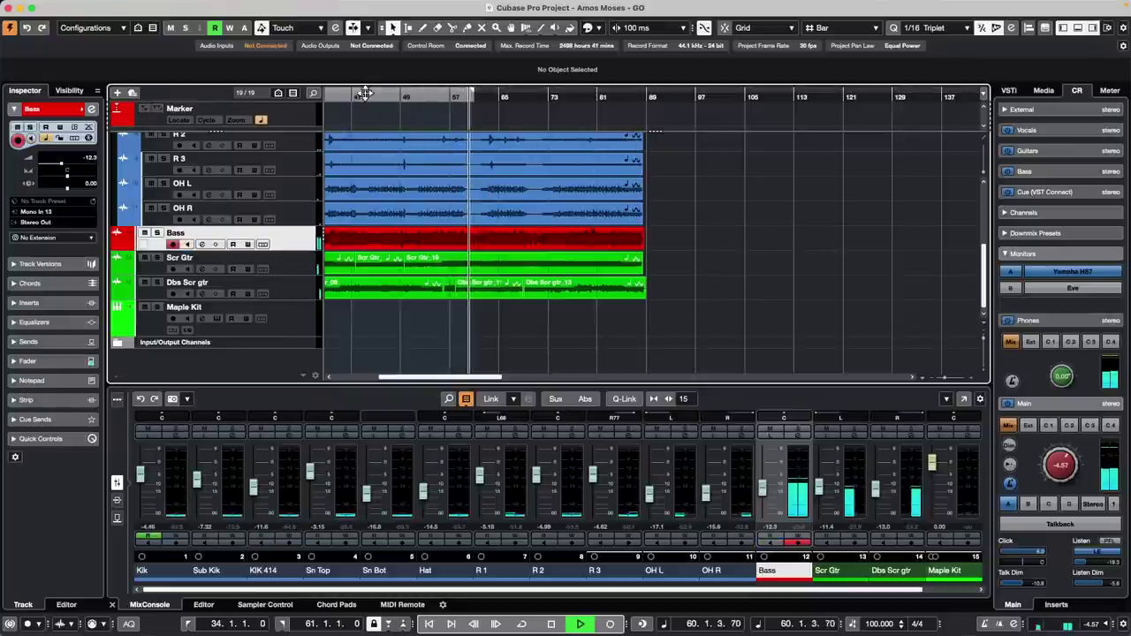
drag(364, 92, 406, 93)
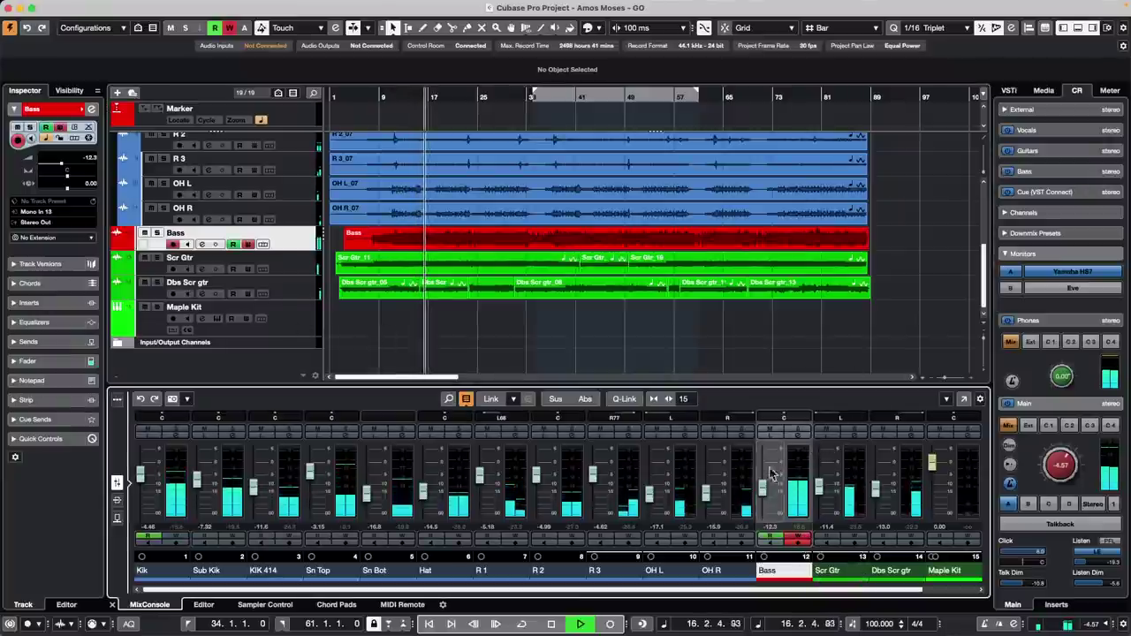
key(space)
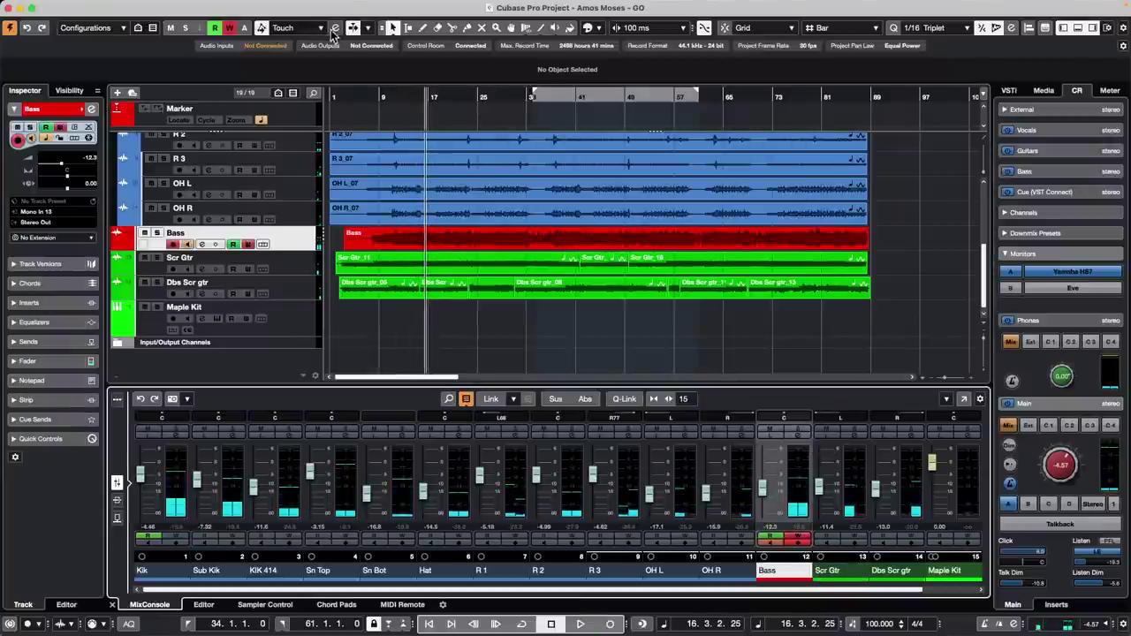
Open the Automation Panel, move the playback position to about bar 7, and enable the To Start and To End fill modes
click(334, 28)
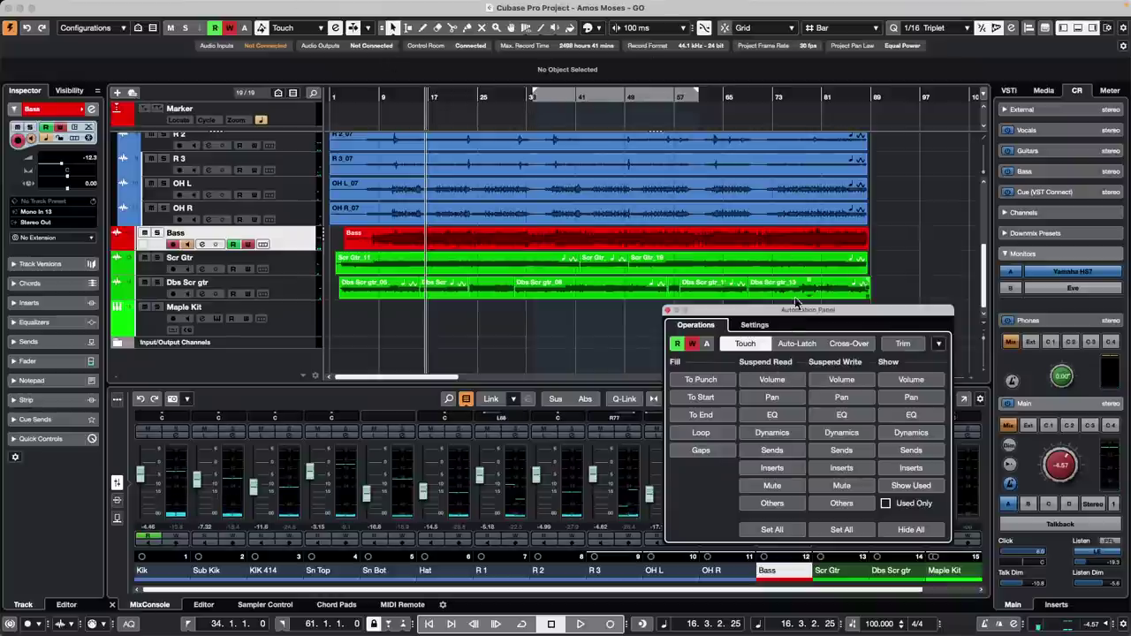
drag(795, 313, 711, 105)
key(space)
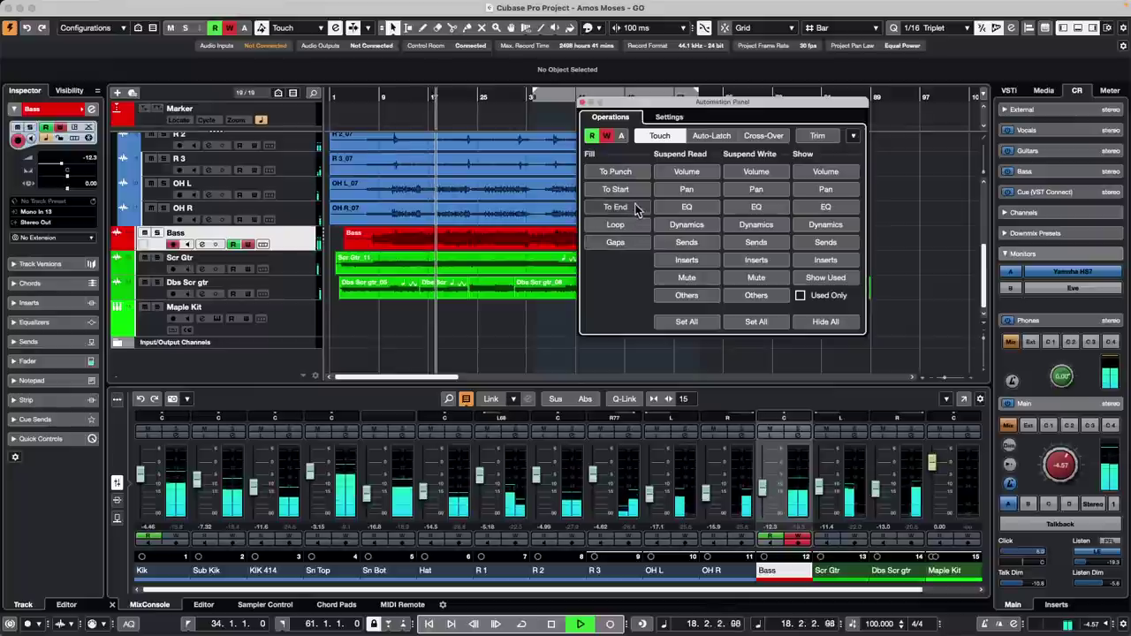
key(space)
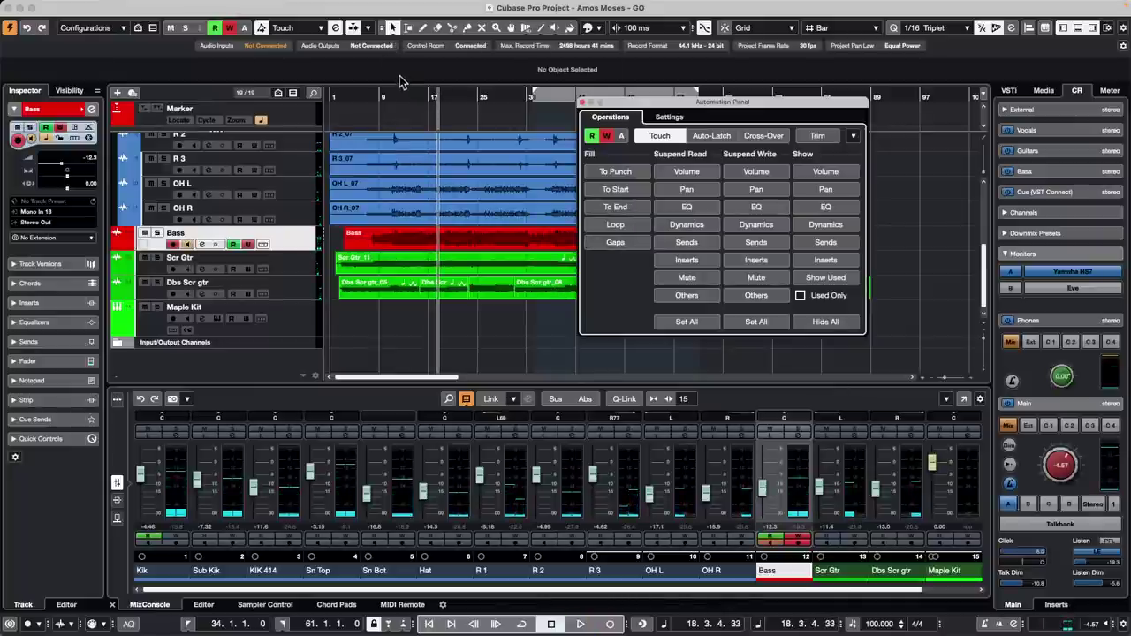
drag(407, 102, 363, 105)
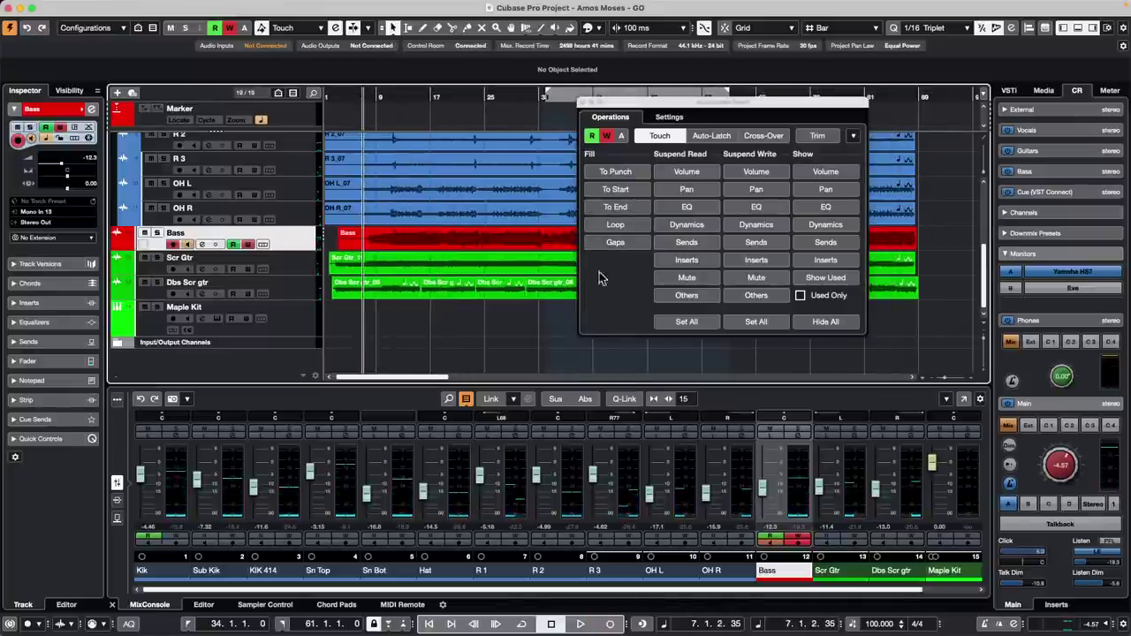
click(622, 190)
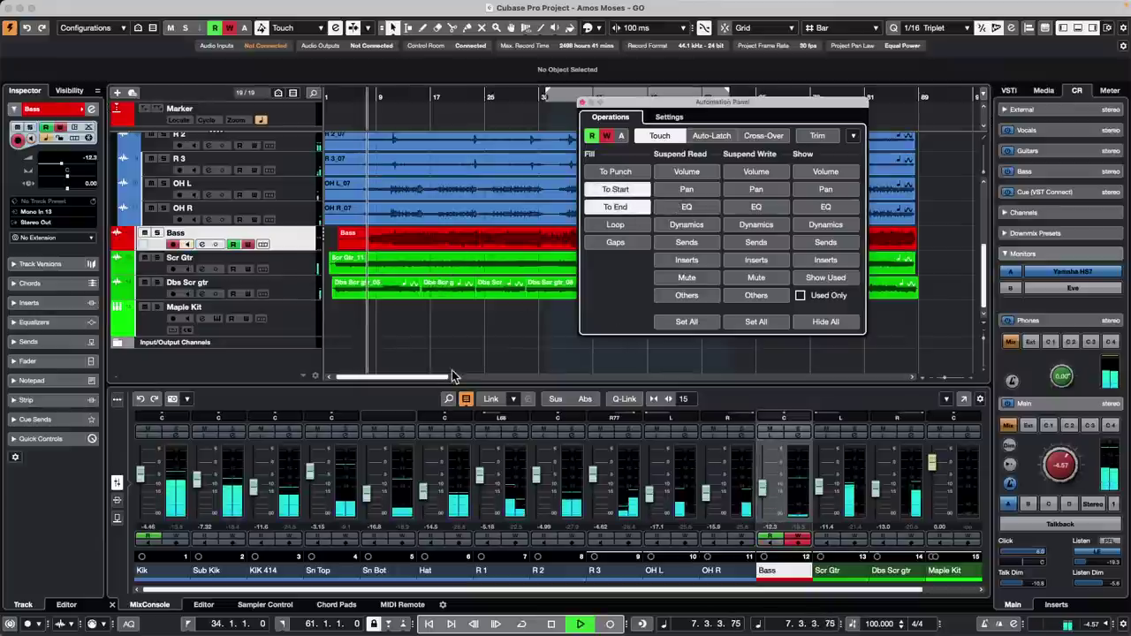
Show the Bass track's volume automation and write a level of -4.01 dB across the whole track during playback
click(121, 248)
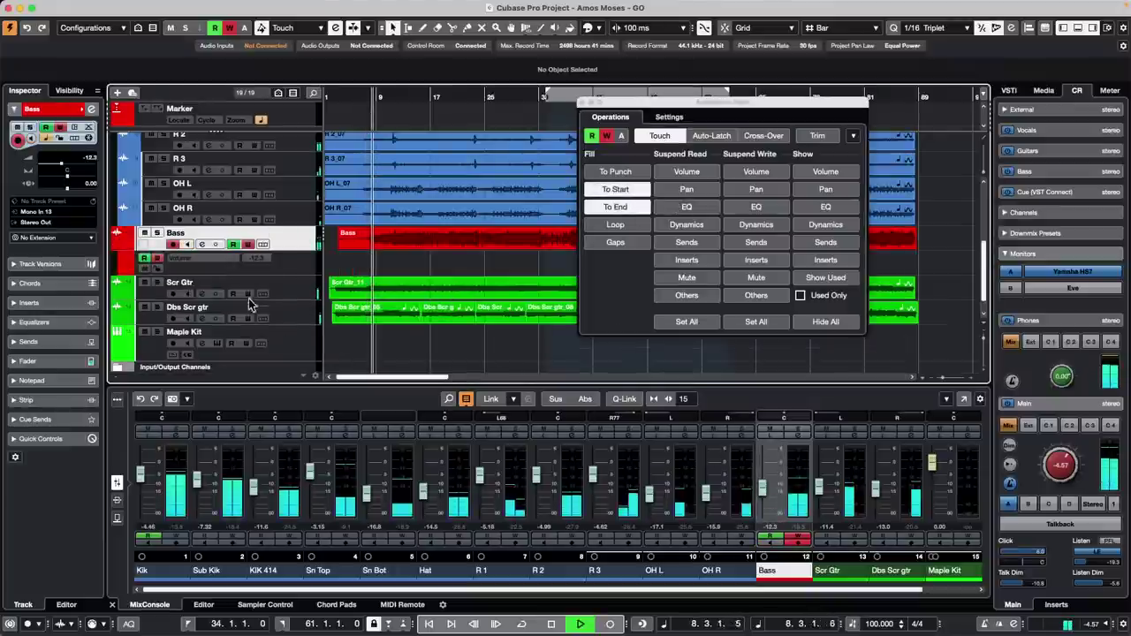
drag(763, 490, 763, 475)
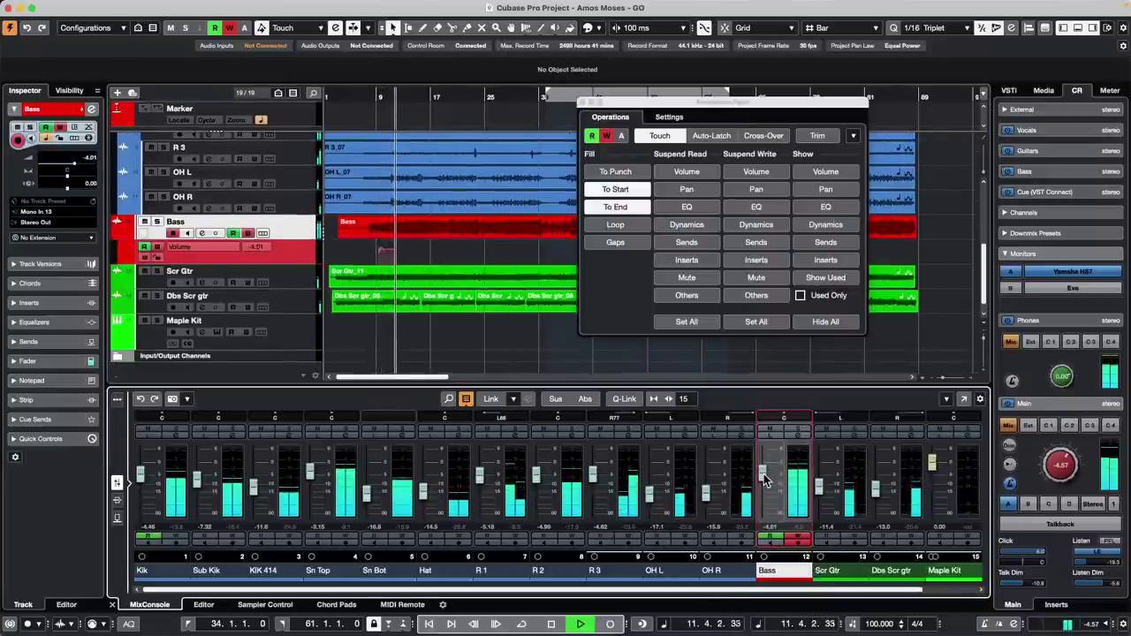
key(space)
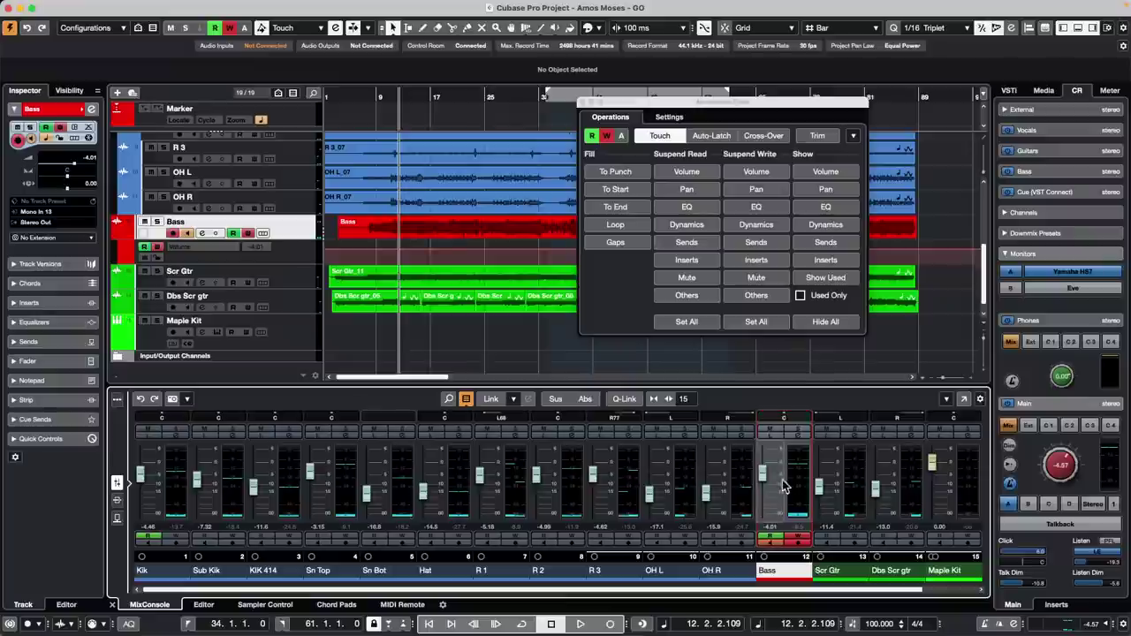
Write varying Bass volume automation during playback from about bar 12, ending at -2.21 dB, and make the volume lane taller
key(space)
drag(762, 471, 765, 470)
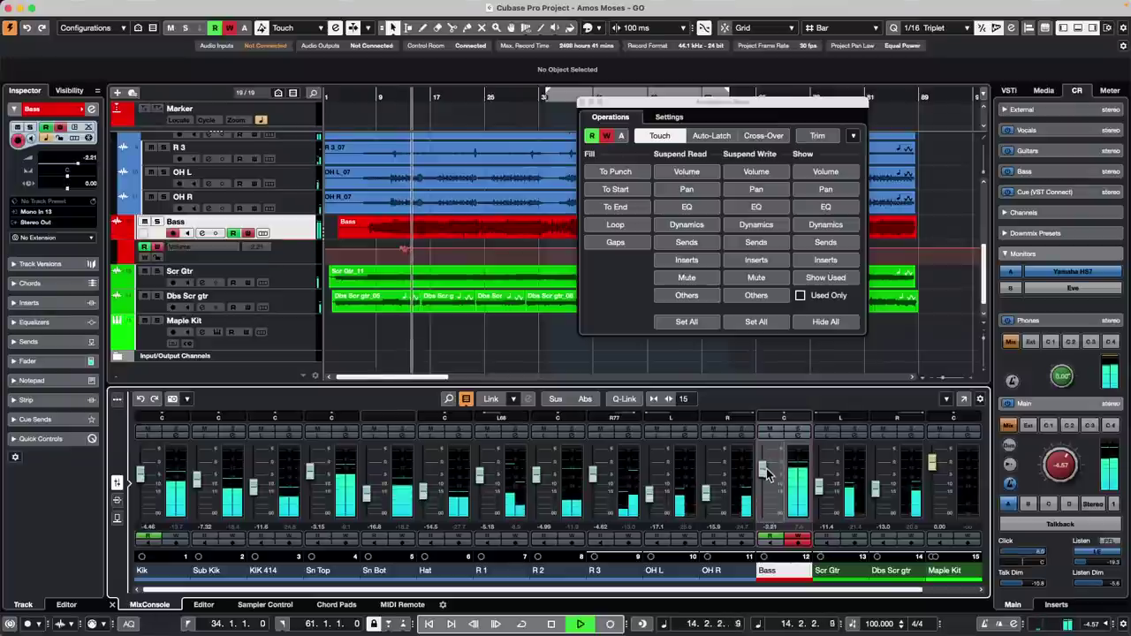
key(space)
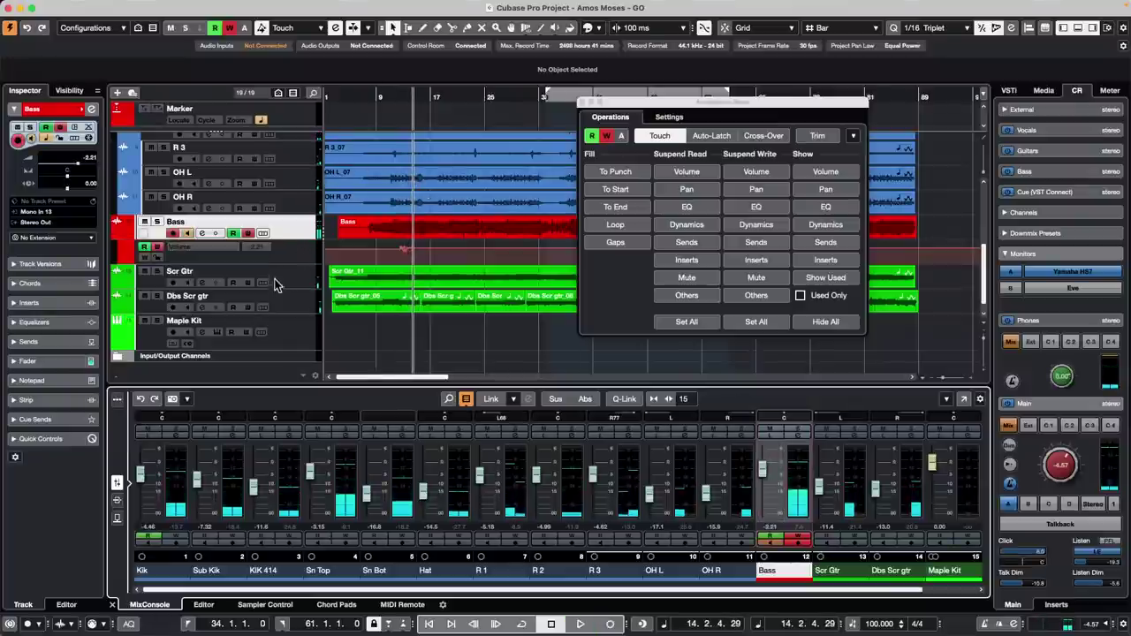
drag(280, 263, 276, 333)
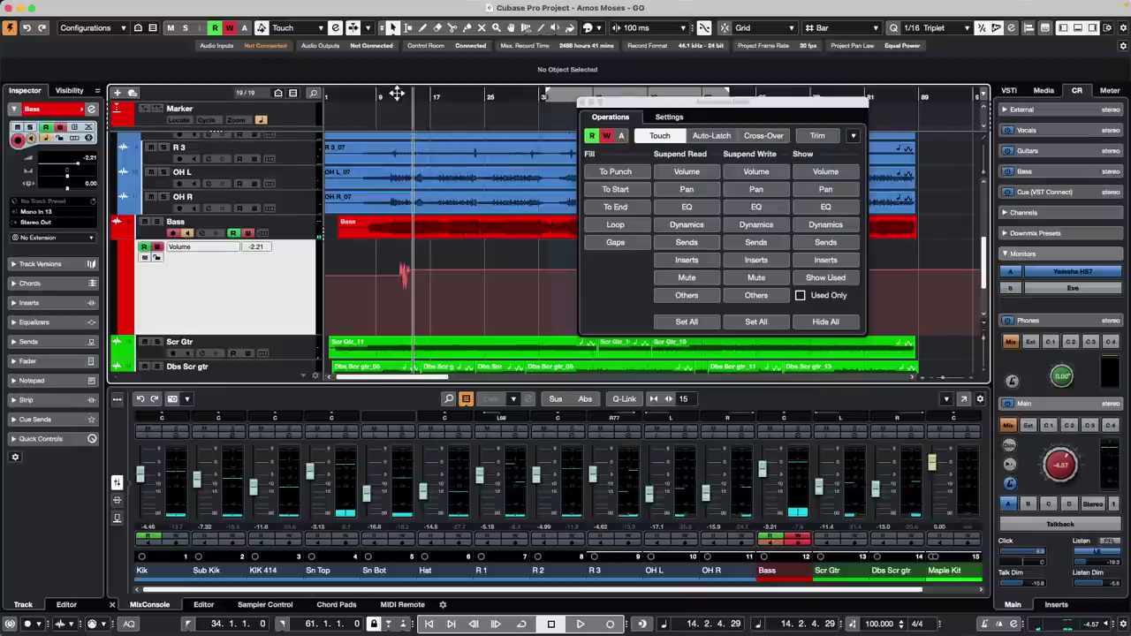
Move the Automation Panel away from the Bass automation curve and play the passage from about bar 12
drag(400, 93, 397, 138)
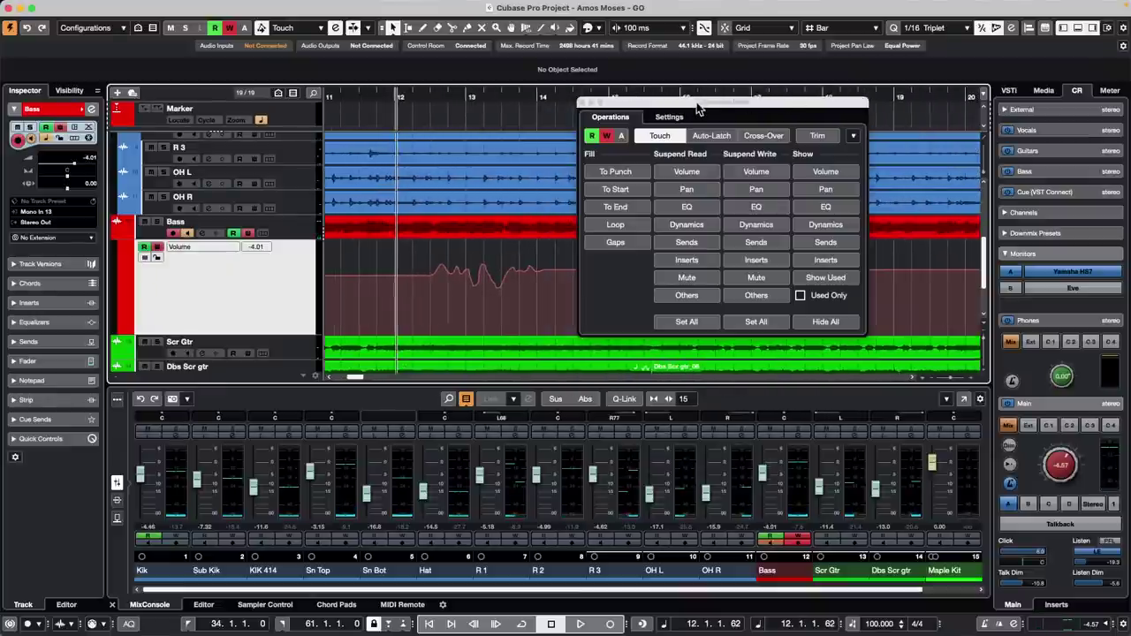
drag(698, 108, 747, 126)
drag(415, 97, 409, 91)
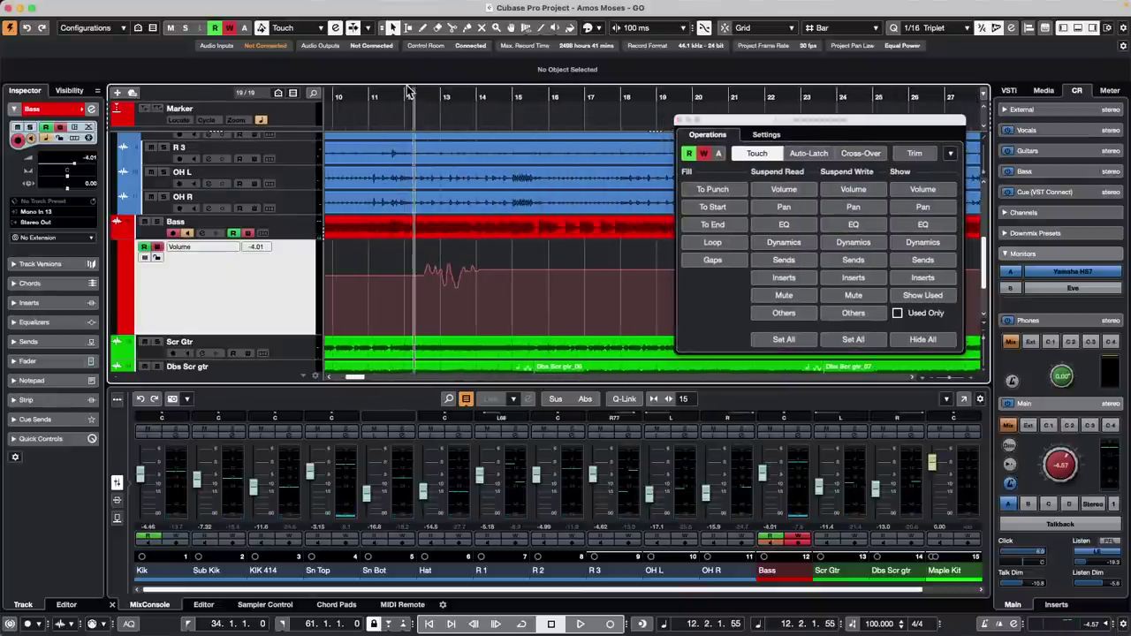
key(space)
Add a VCA fader that controls the selected Bass channel
click(296, 237)
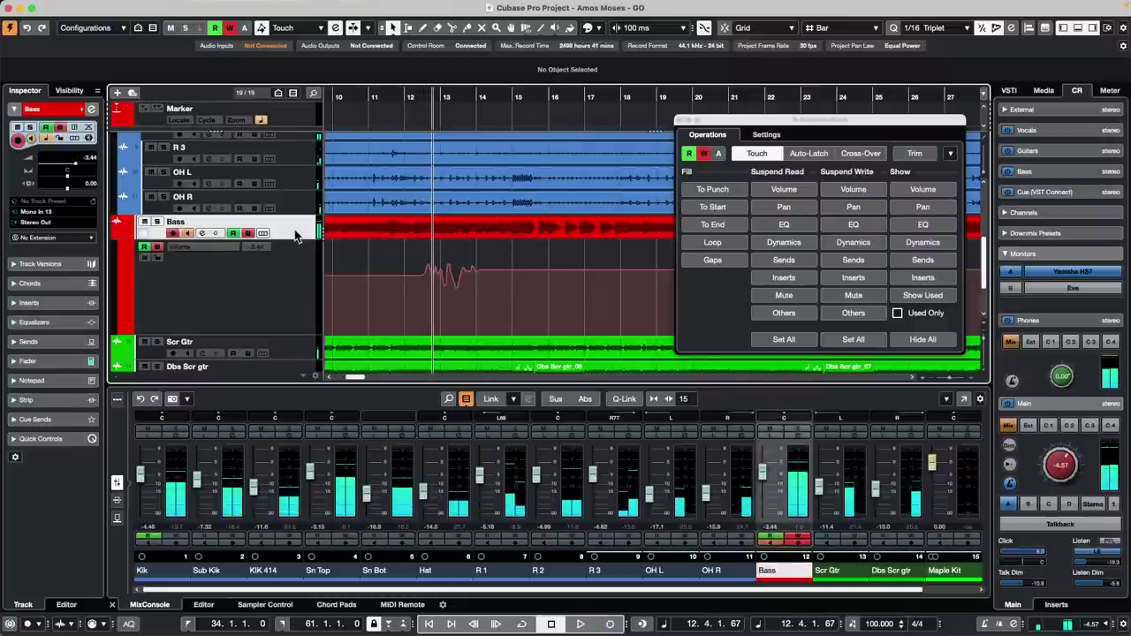
right_click(292, 235)
mouse_move(397, 235)
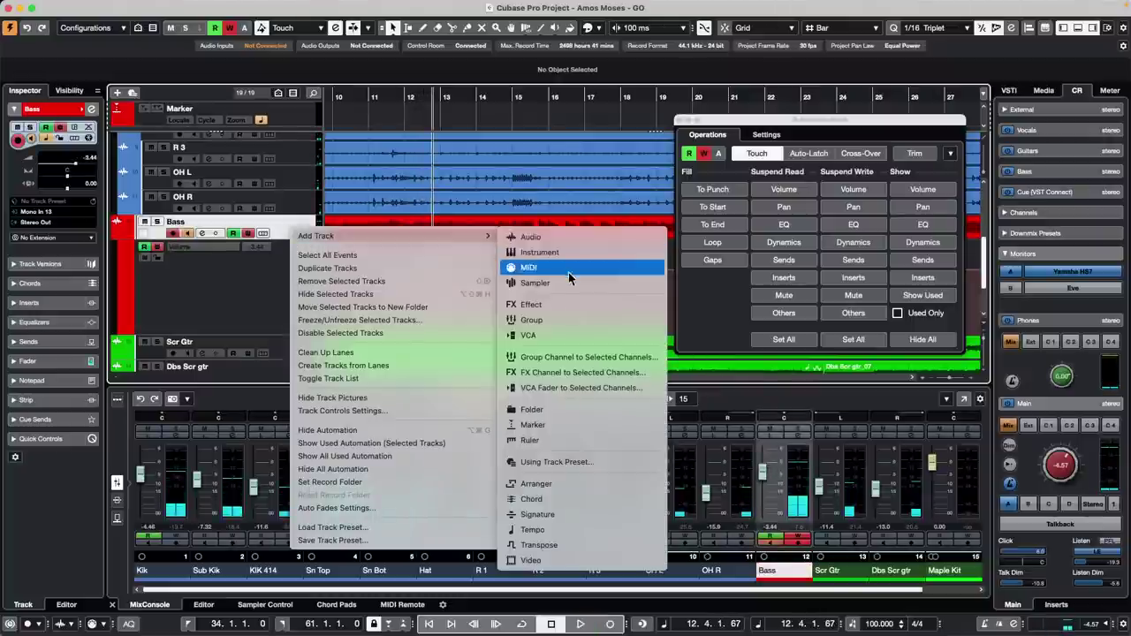
click(638, 387)
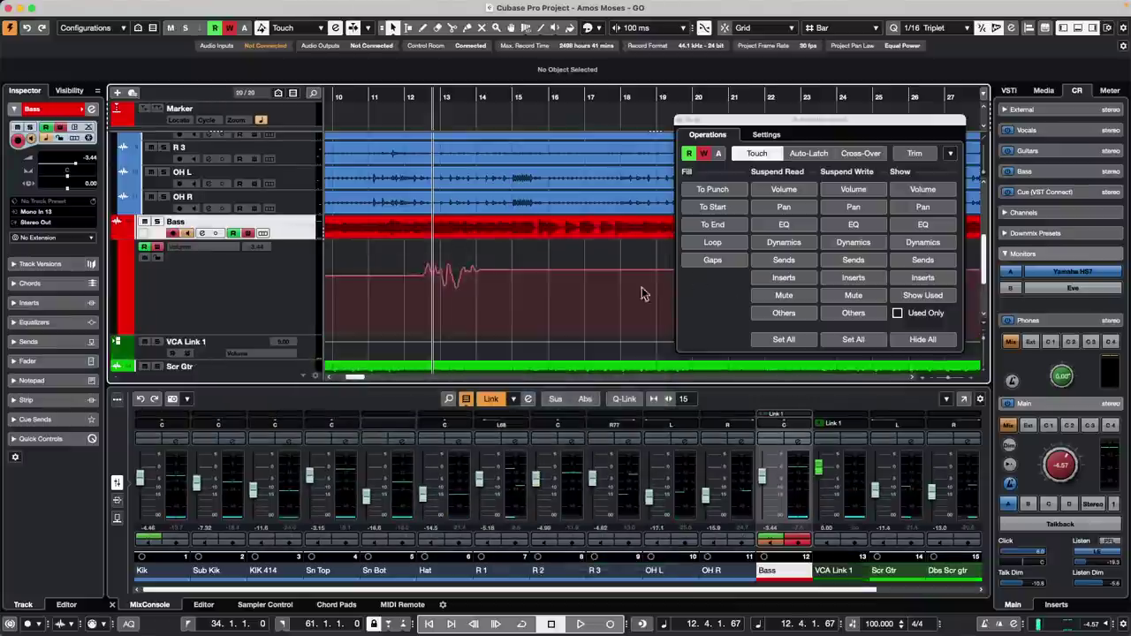
Resume playback and lower the VCA Link 1 fader to -0.61 dB
scroll(505, 298, down, 1)
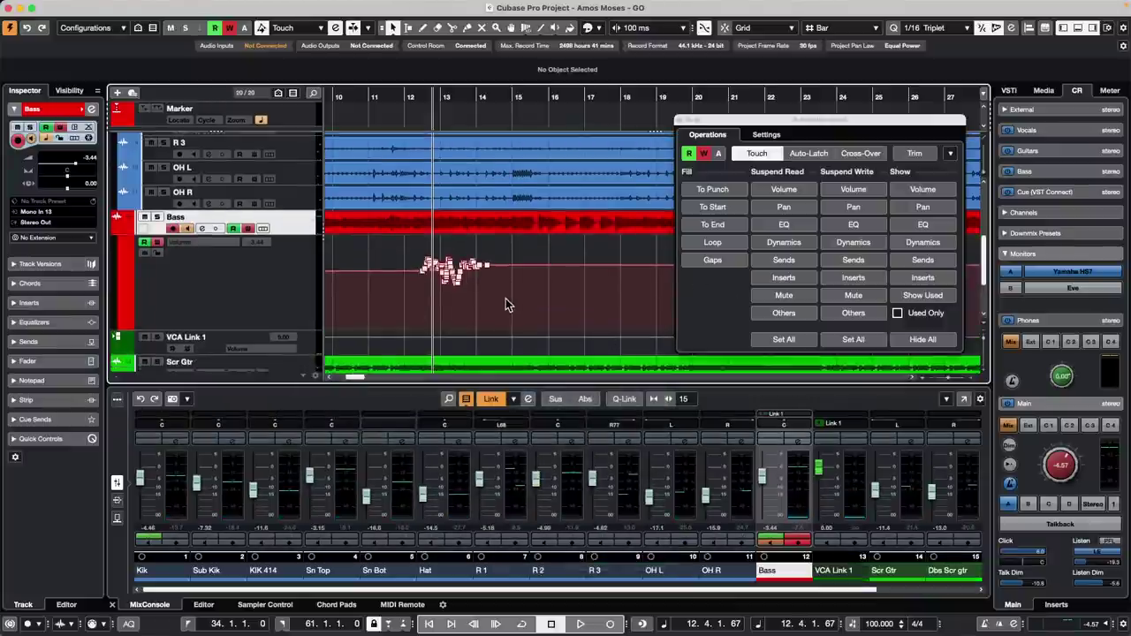
key(space)
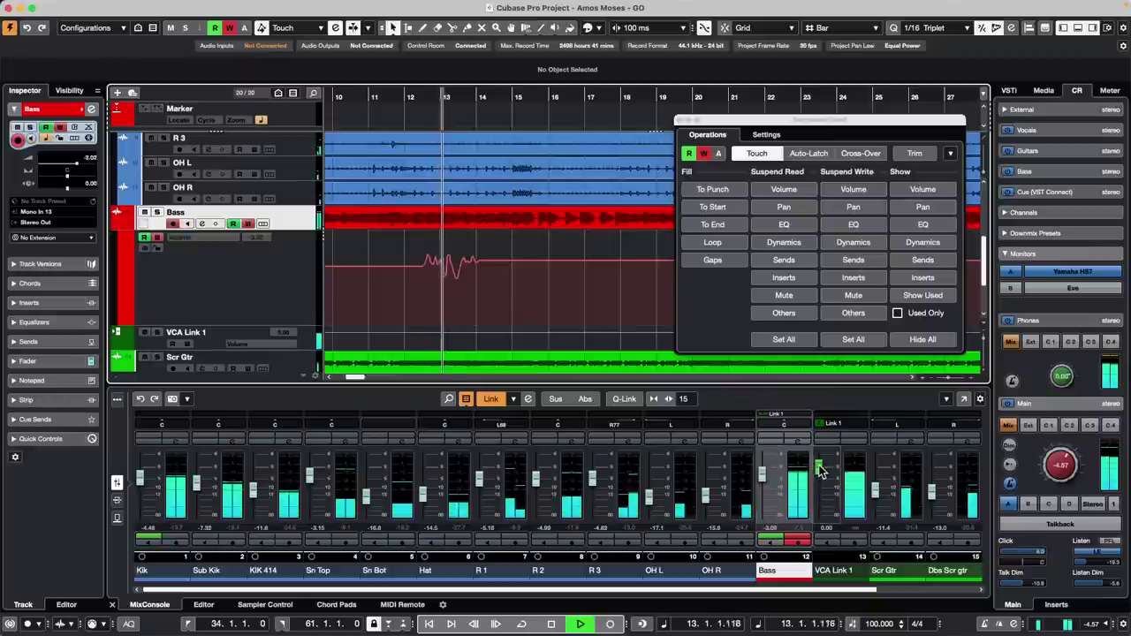
drag(821, 466, 821, 469)
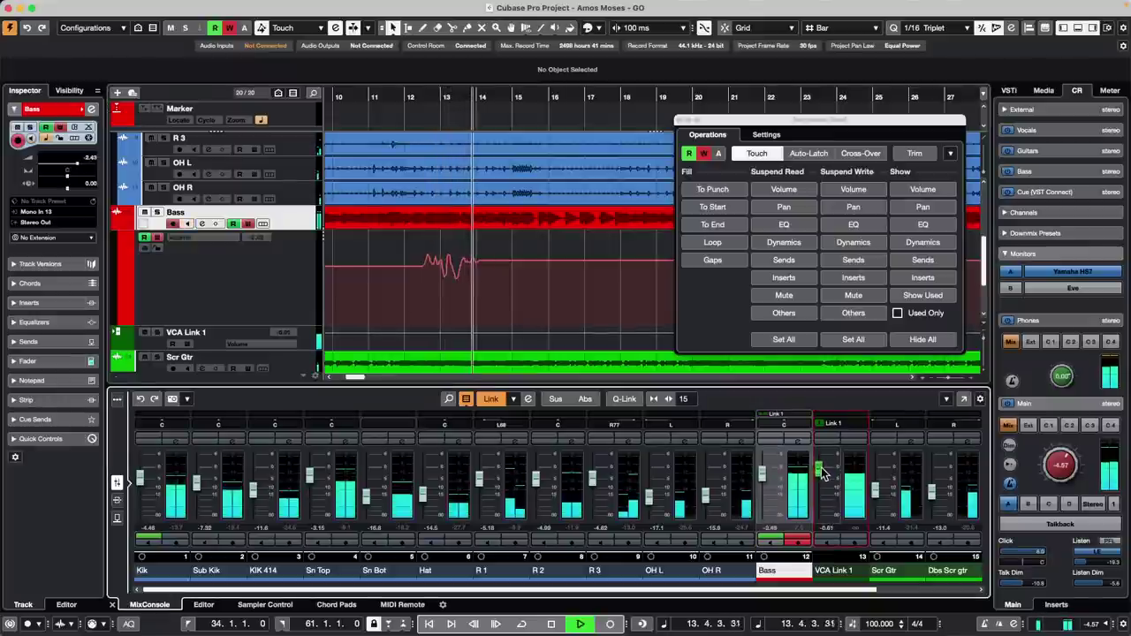
Restart playback from about bar 10, enable automation write on VCA Link 1, and write a volume dip from about bar 13 to 15
click(331, 96)
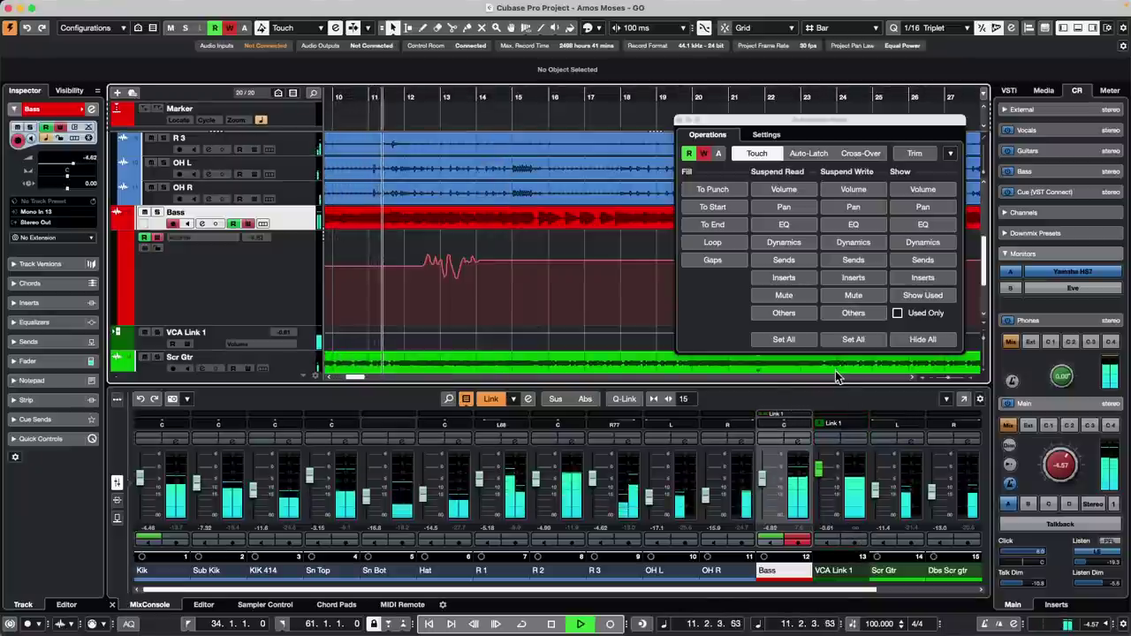
drag(835, 386, 835, 352)
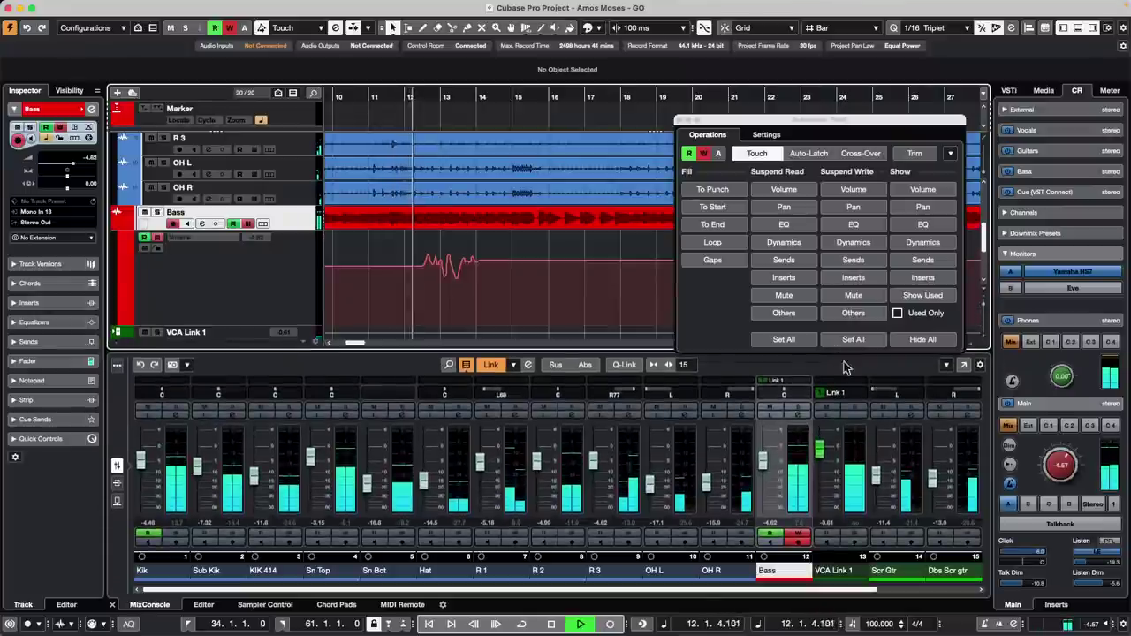
click(853, 535)
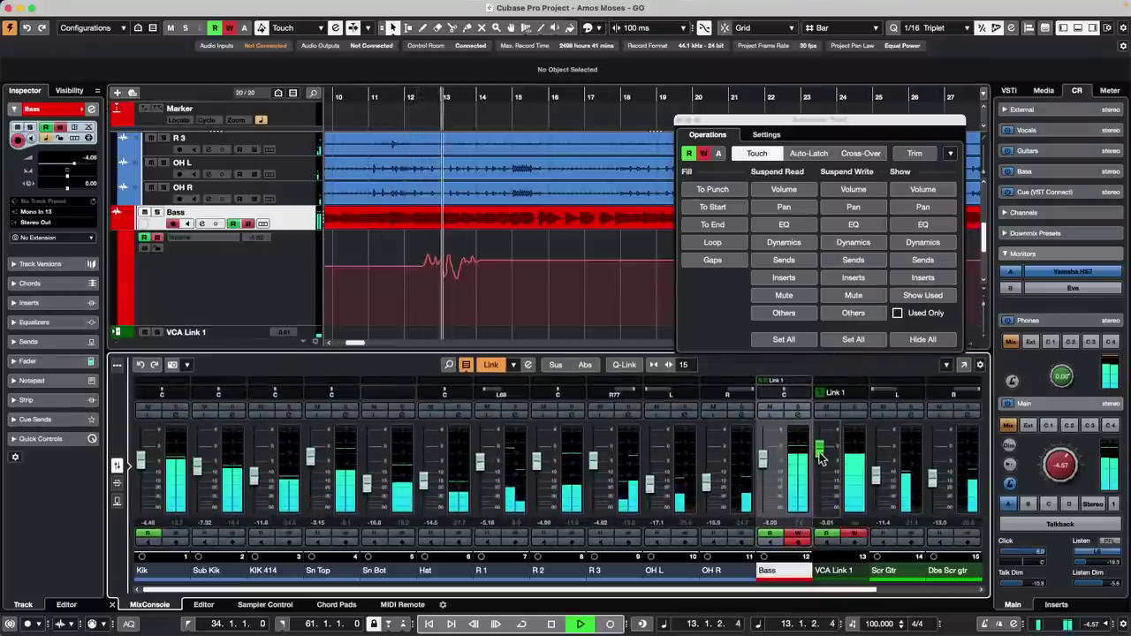
mouse_move(821, 451)
mouse_down()
mouse_move(820, 480)
mouse_move(821, 459)
mouse_up()
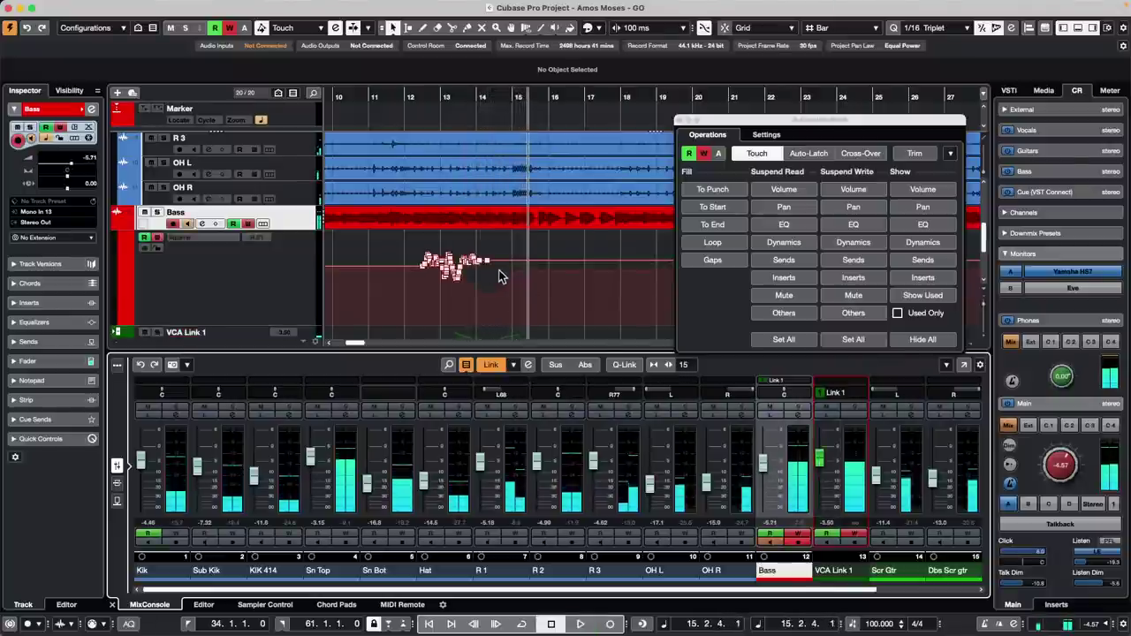
Play back the VCA automation around bar 13 and combine the automation of VCA Link 1 with its linked channels
scroll(495, 278, down, 3)
key(space)
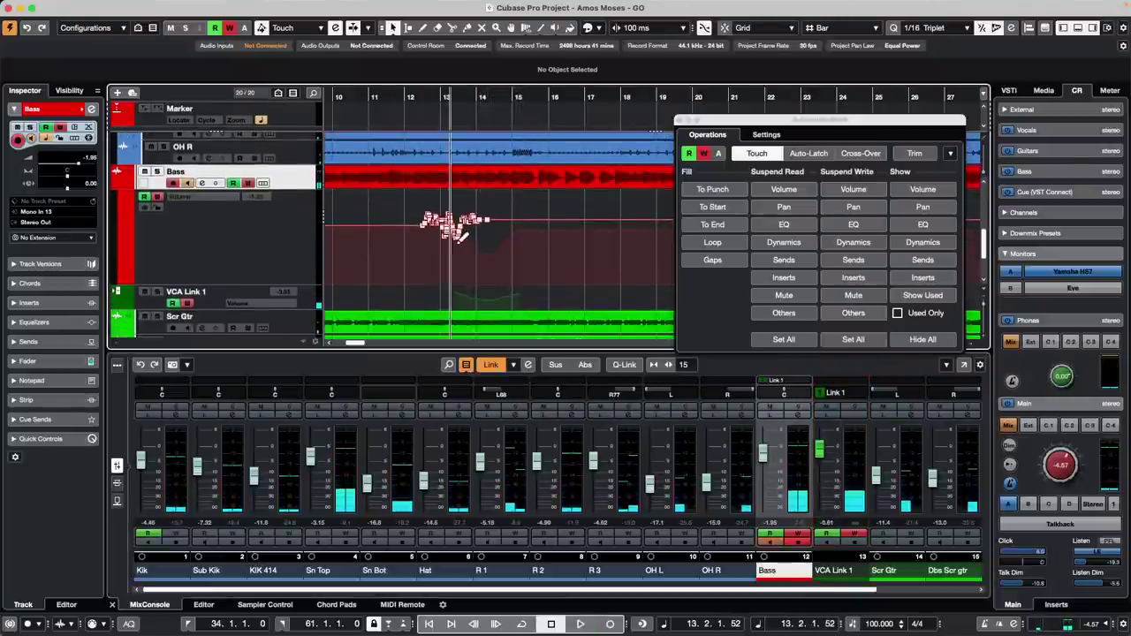
drag(445, 97, 443, 131)
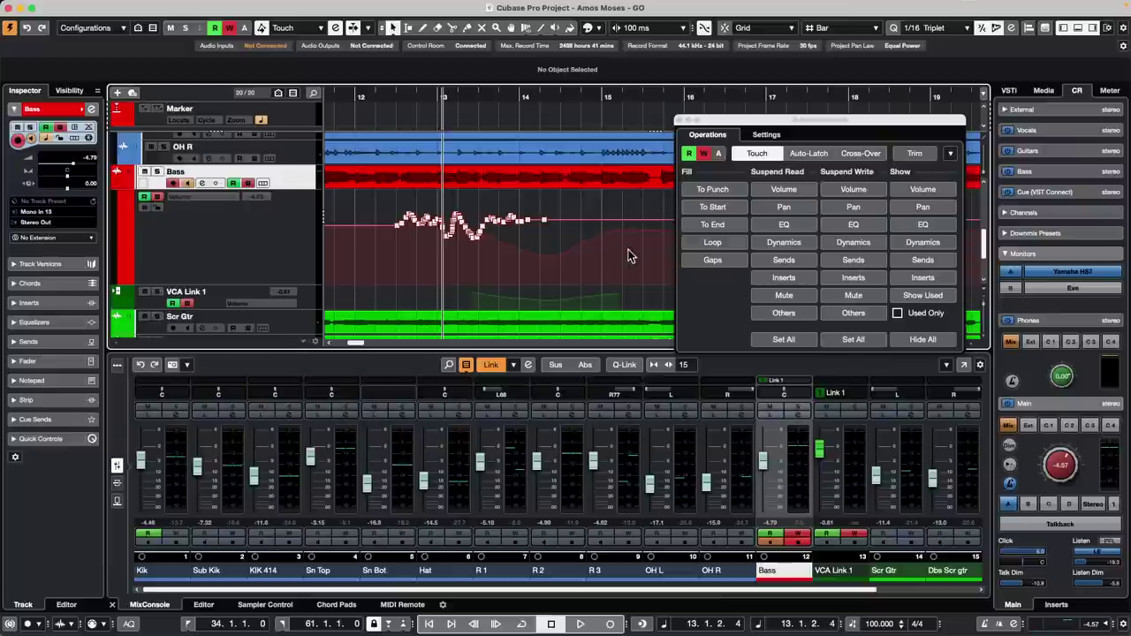
click(302, 306)
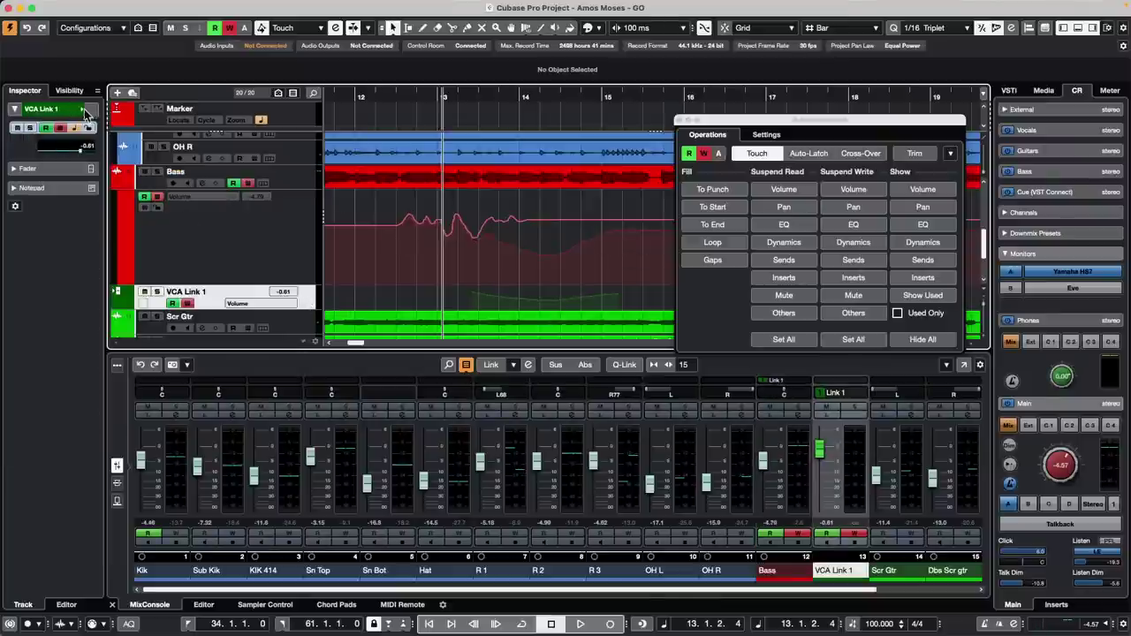
click(862, 395)
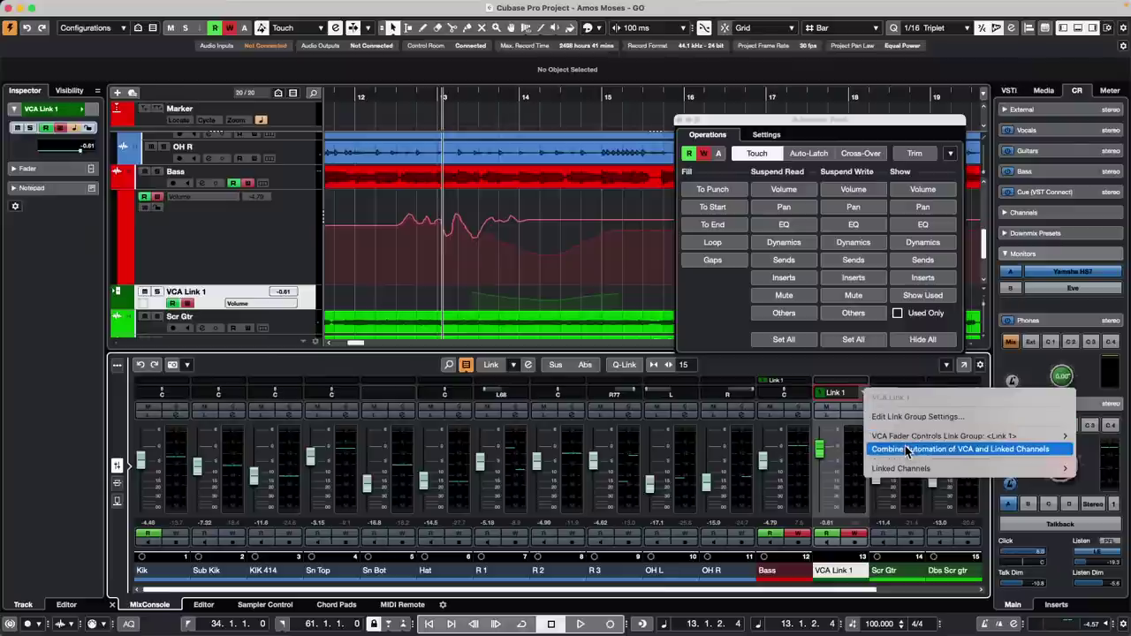
click(906, 449)
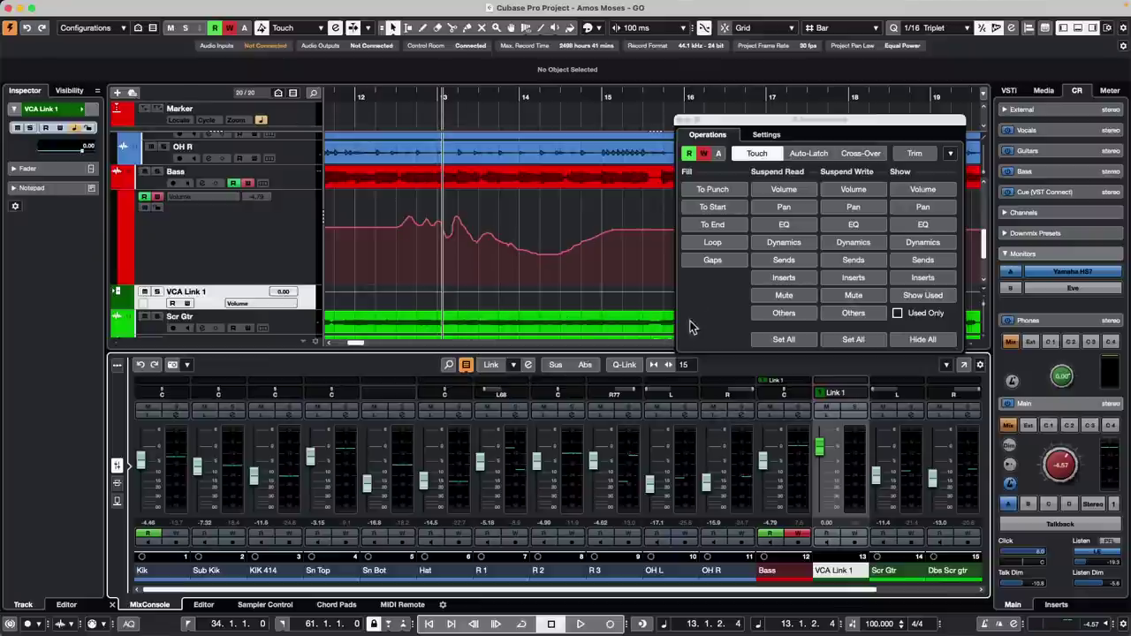
Close the Automation Panel, examine the drum waveforms around bar 15, and select the Sn Top track
click(679, 120)
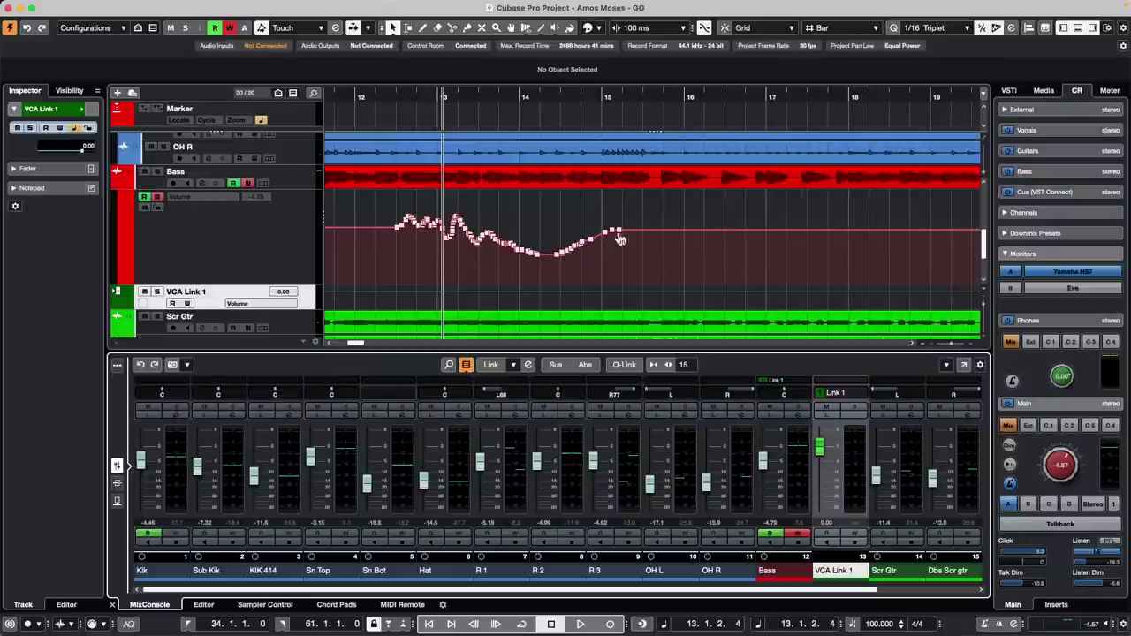
scroll(425, 250, up, 5)
scroll(424, 250, up, 2)
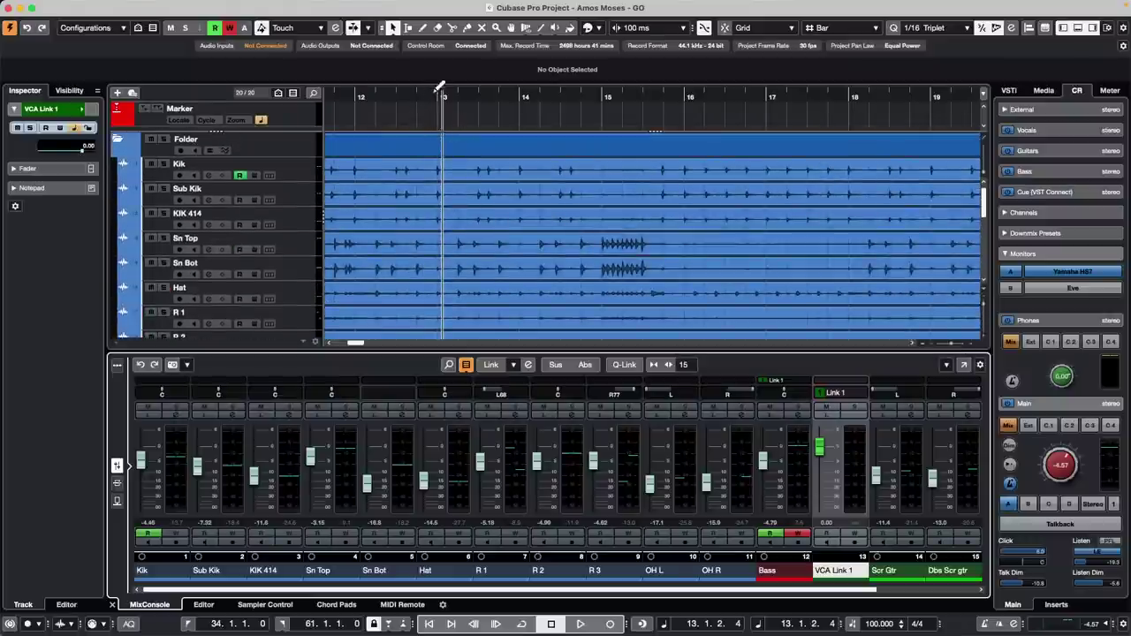
drag(439, 89, 434, 70)
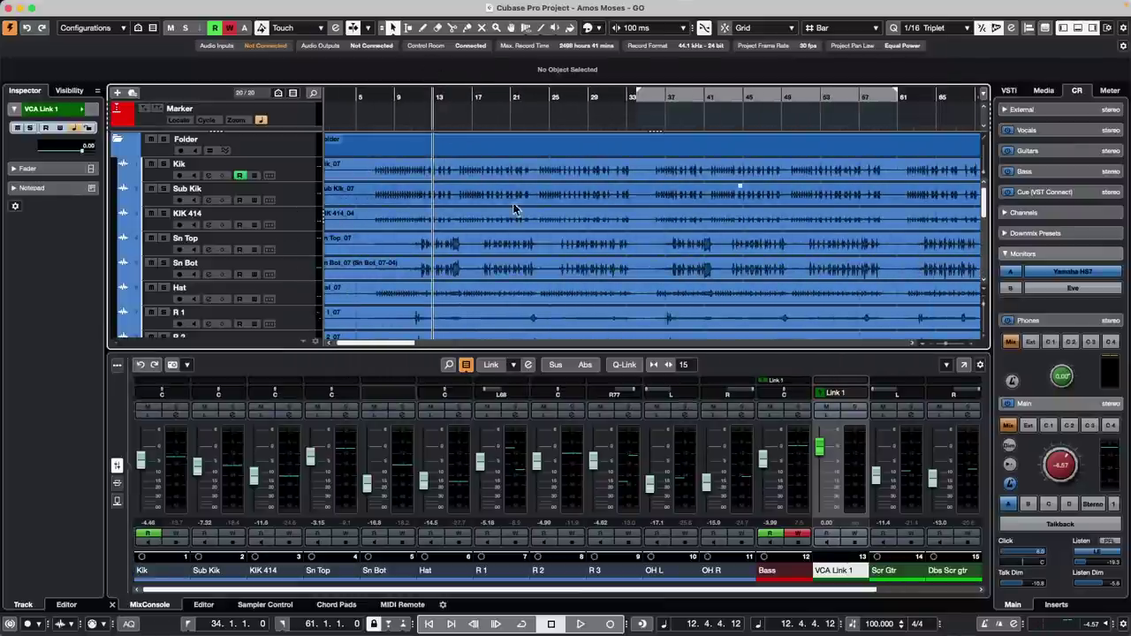
drag(443, 91, 528, 207)
scroll(302, 249, down, 1)
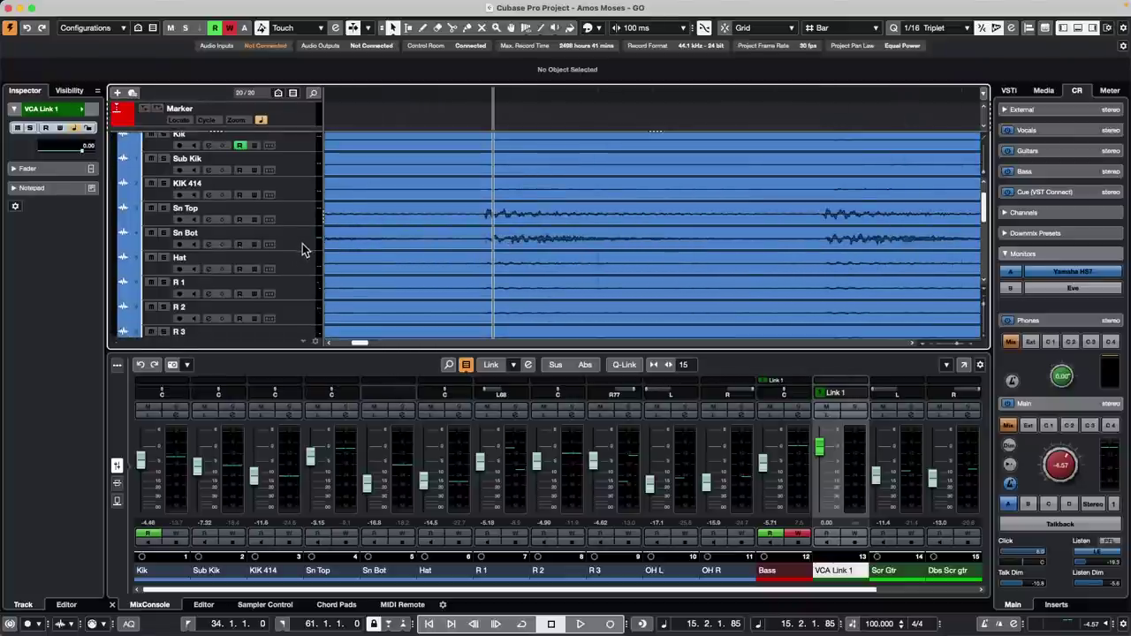
scroll(304, 245, up, 1)
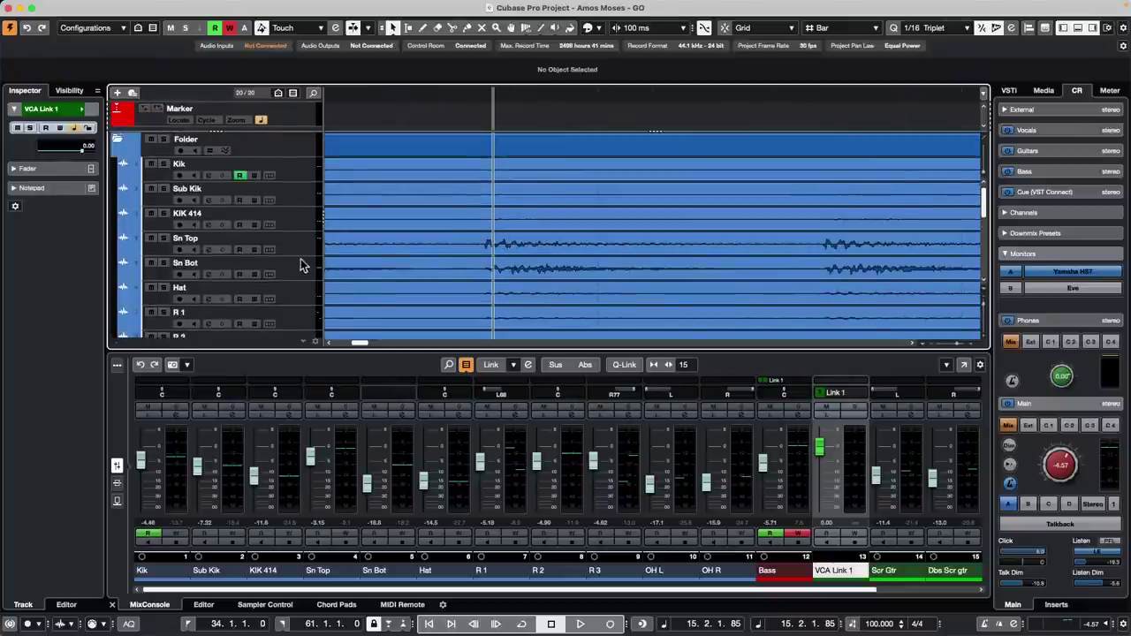
click(302, 250)
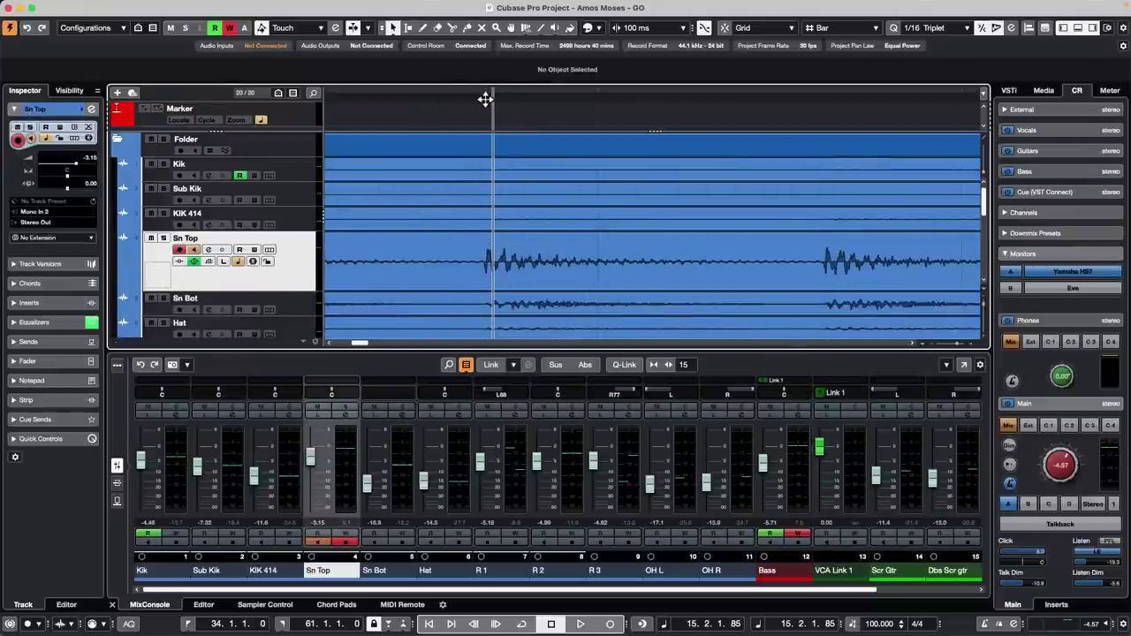
Select the Sub Kik event, compare its waveform with the other kick tracks at bar 16, and toggle Invert Phase on and off
drag(485, 99, 597, 207)
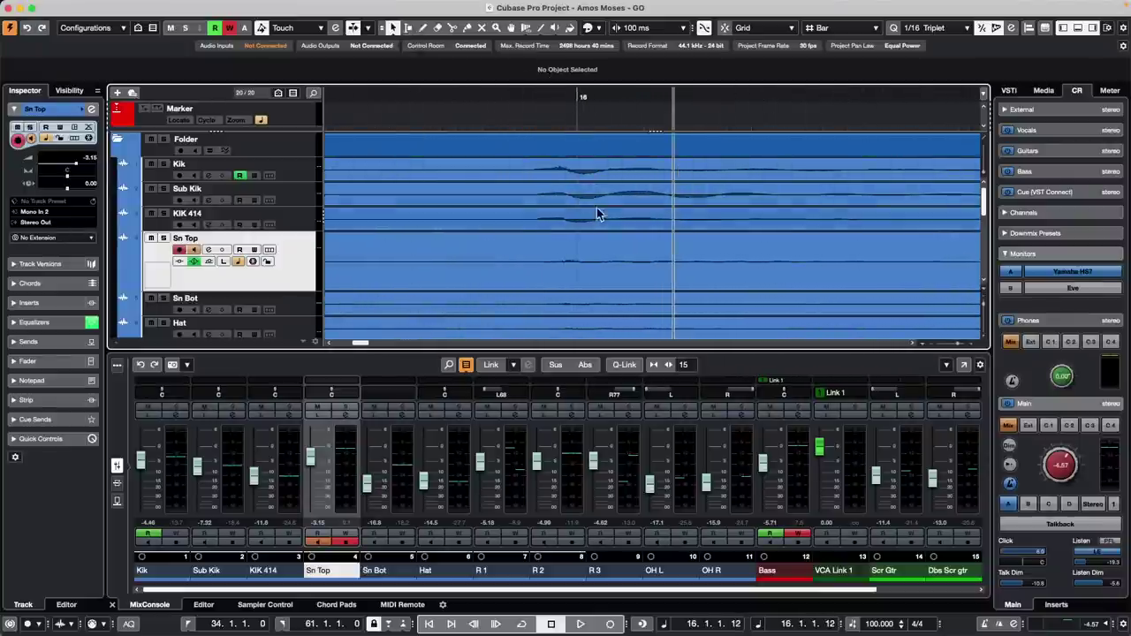
click(584, 197)
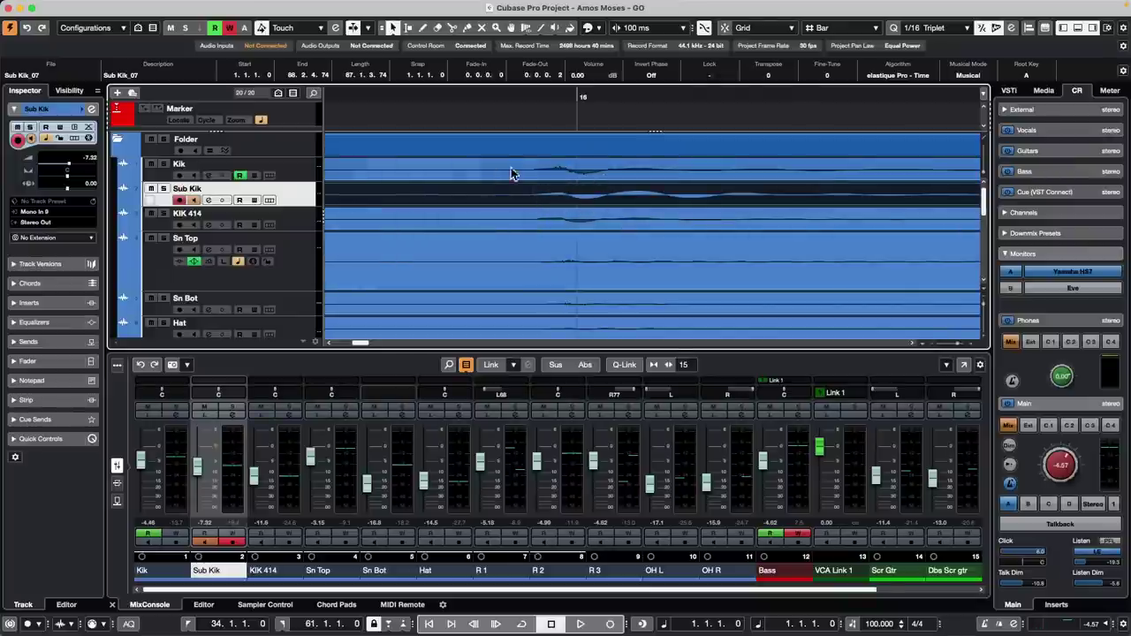
click(654, 75)
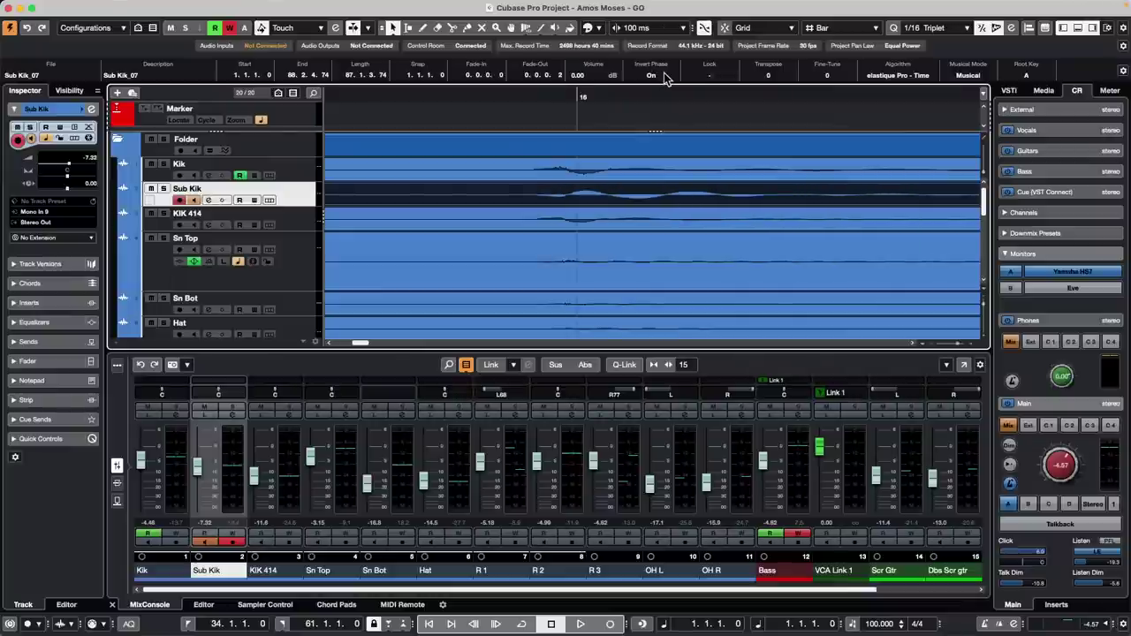
click(665, 76)
Start playback near bar 16 and solo the Kik, Sub Kik and KIK 414 tracks
drag(529, 97, 506, 78)
key(space)
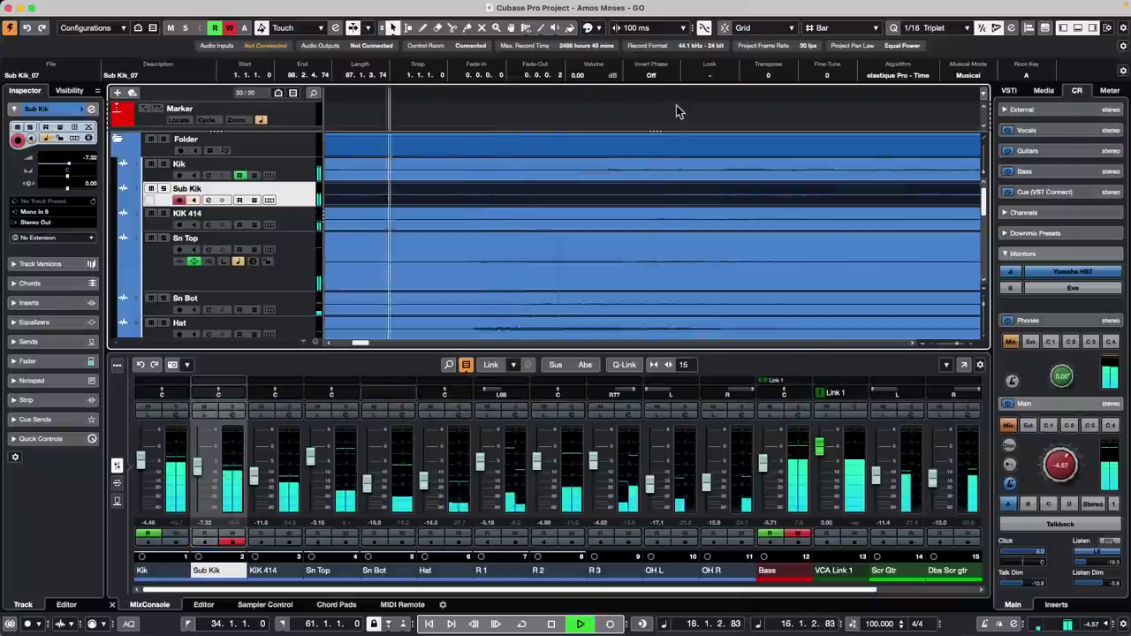
click(163, 164)
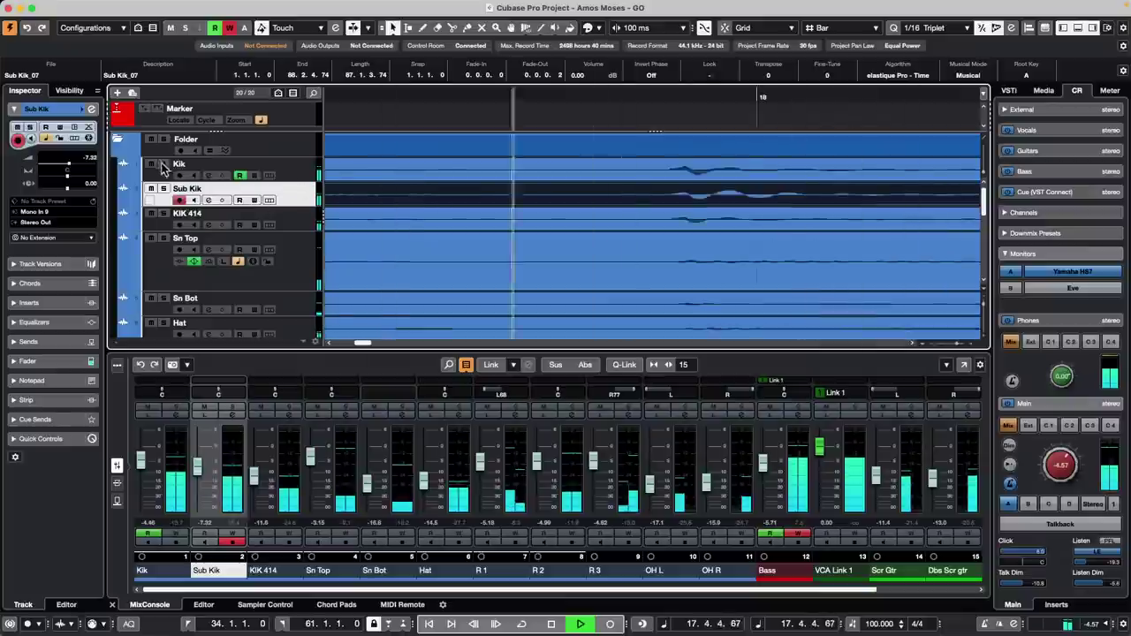
click(164, 189)
click(165, 214)
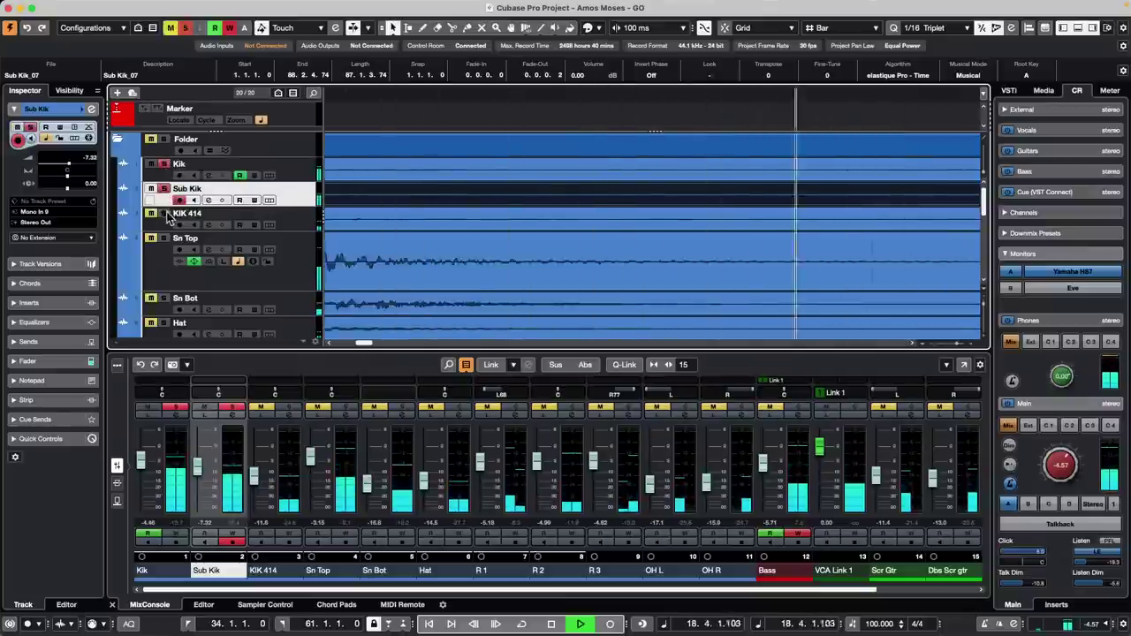
Switch the Sub Kik event's Invert Phase on and back off during playback to compare the kick sound
click(652, 75)
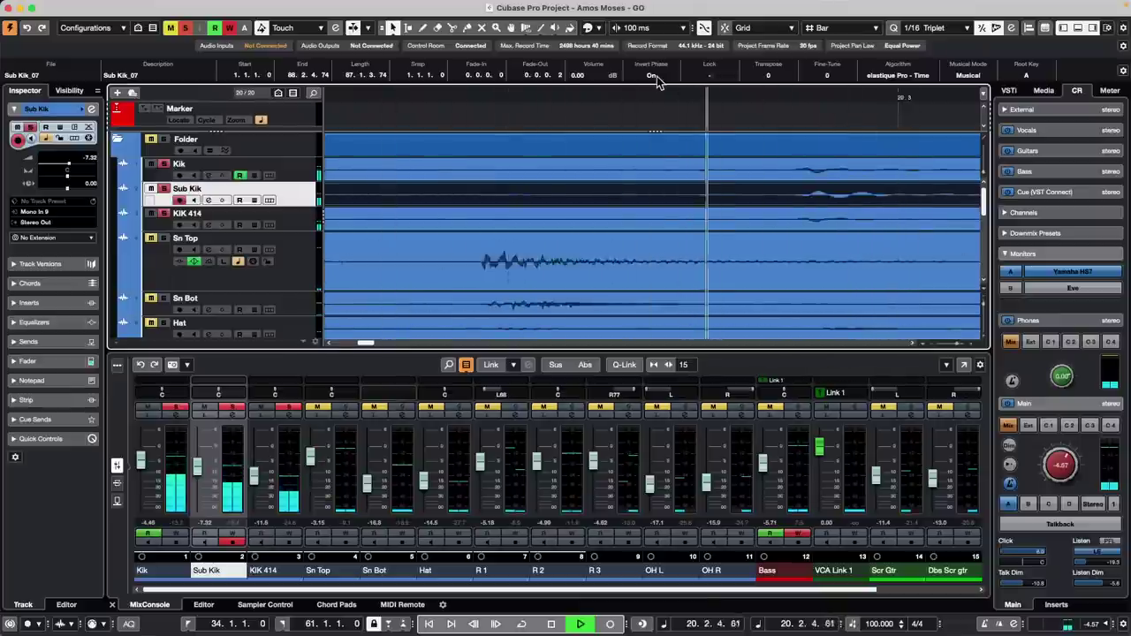
key(g)
key(g)
key(g)
key(g)
key(g)
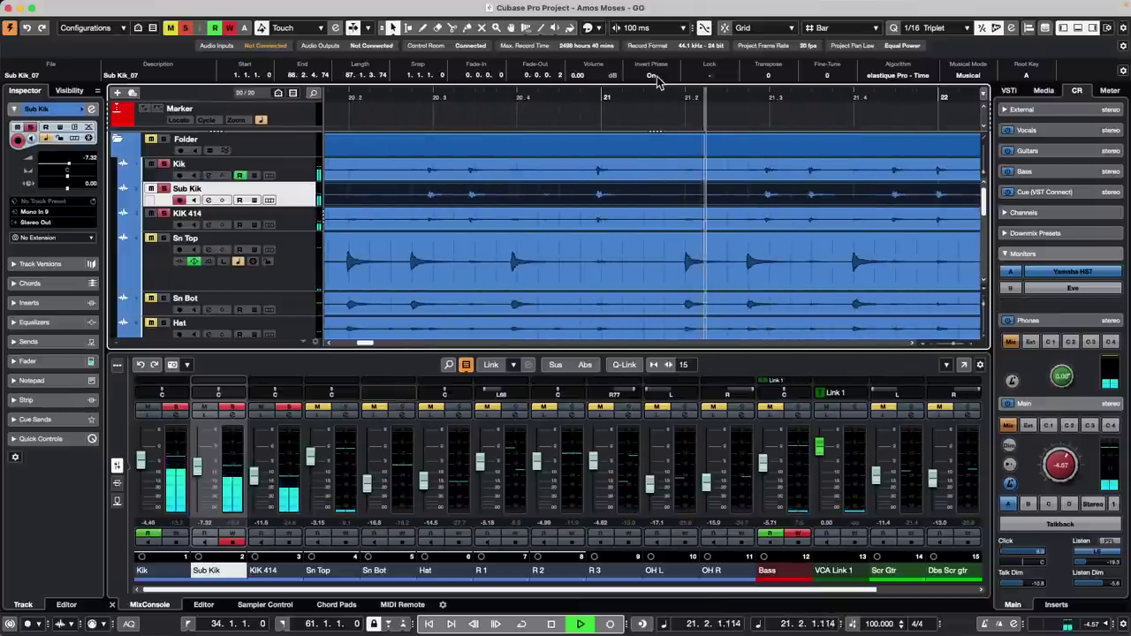
click(655, 76)
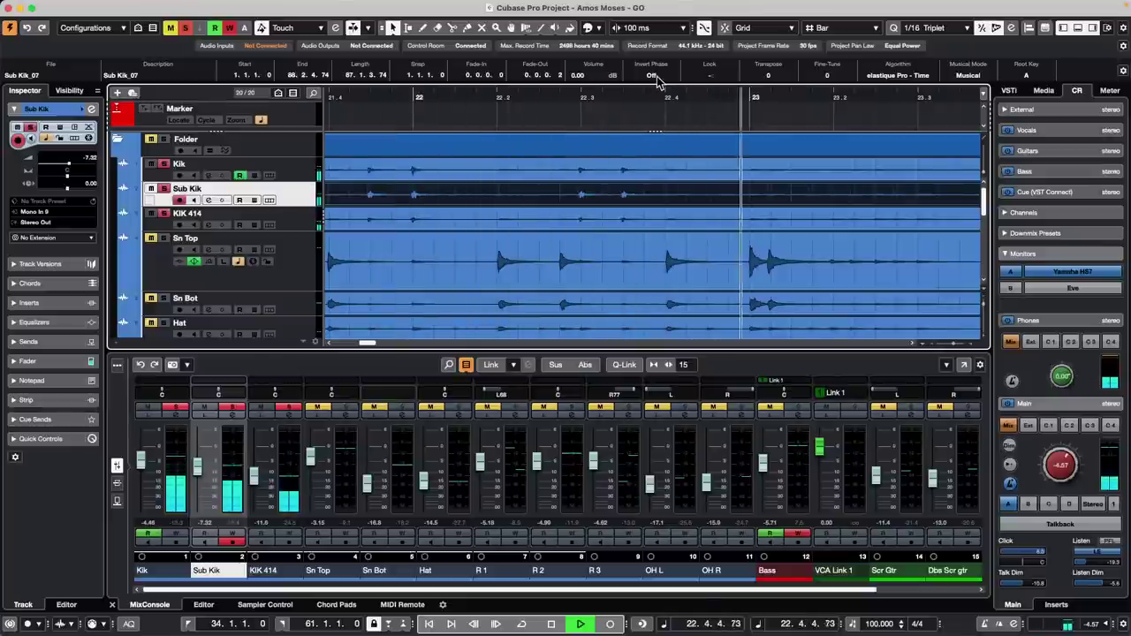
Compare the kick sound again by turning the Sub Kik event's Invert Phase on and off
click(655, 76)
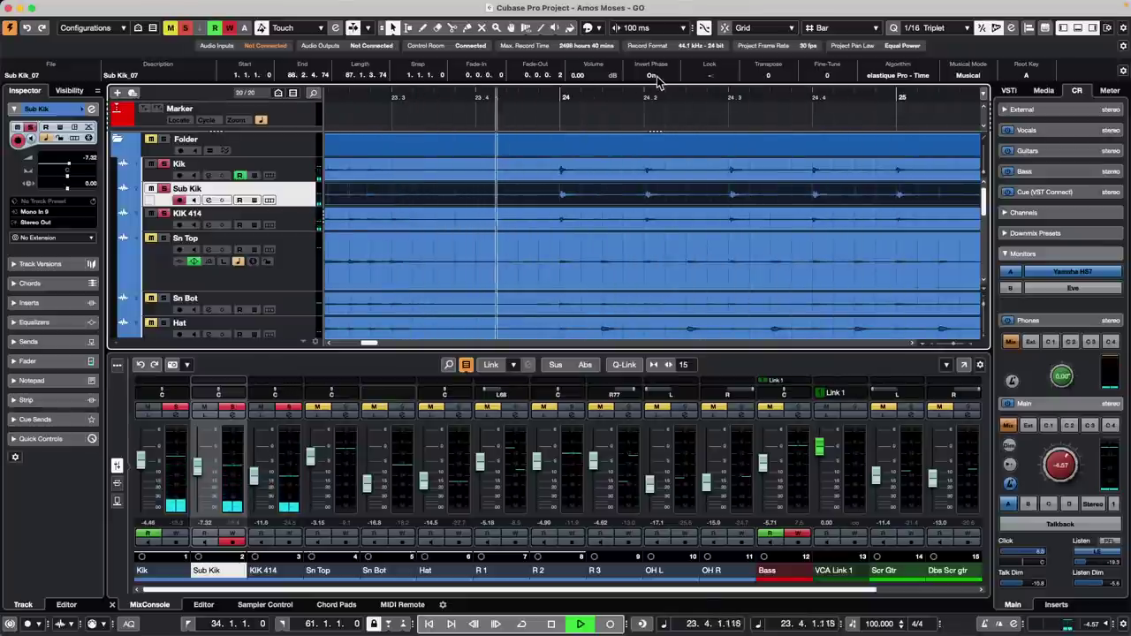
click(655, 76)
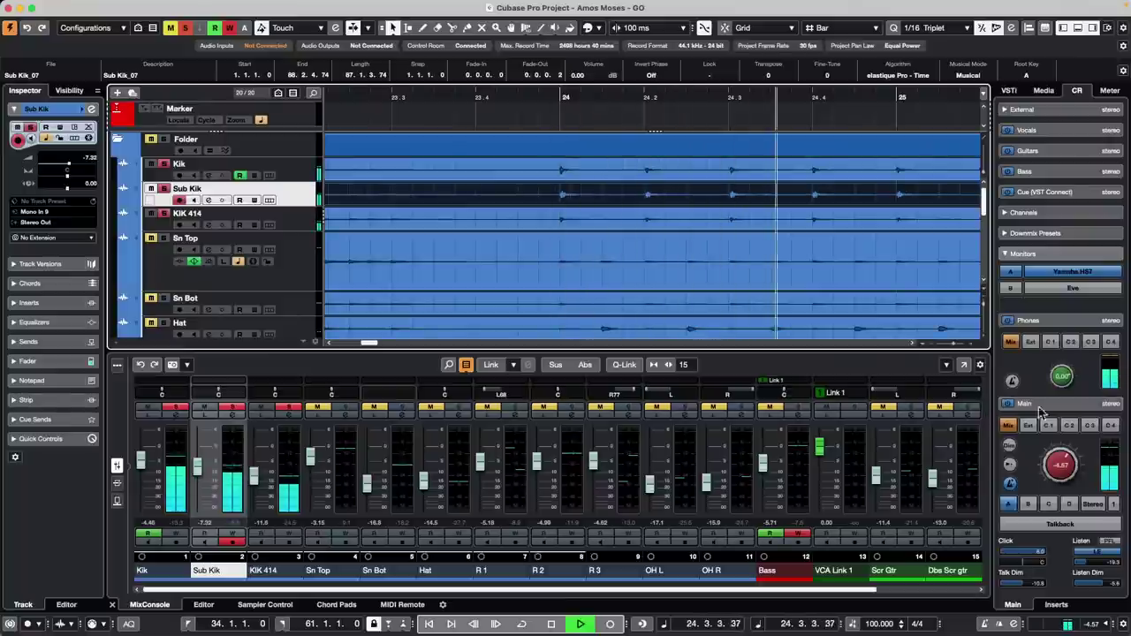
Open SuperVision from the Control Room main inserts, switch its module to Phasescope, and close the plug-in window
click(1058, 608)
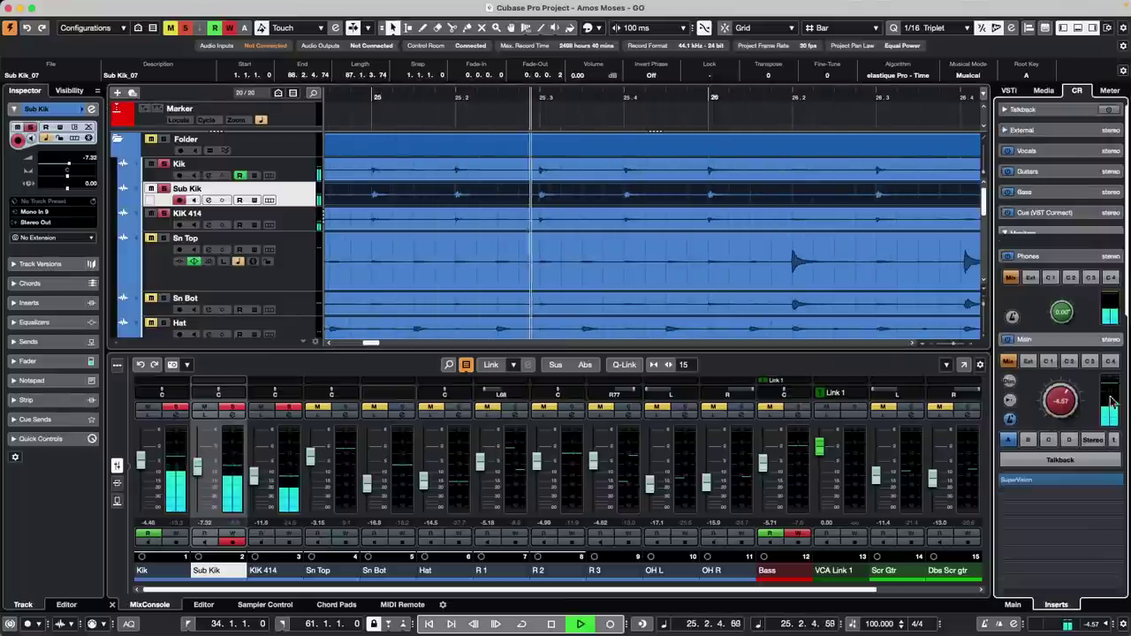
click(1066, 481)
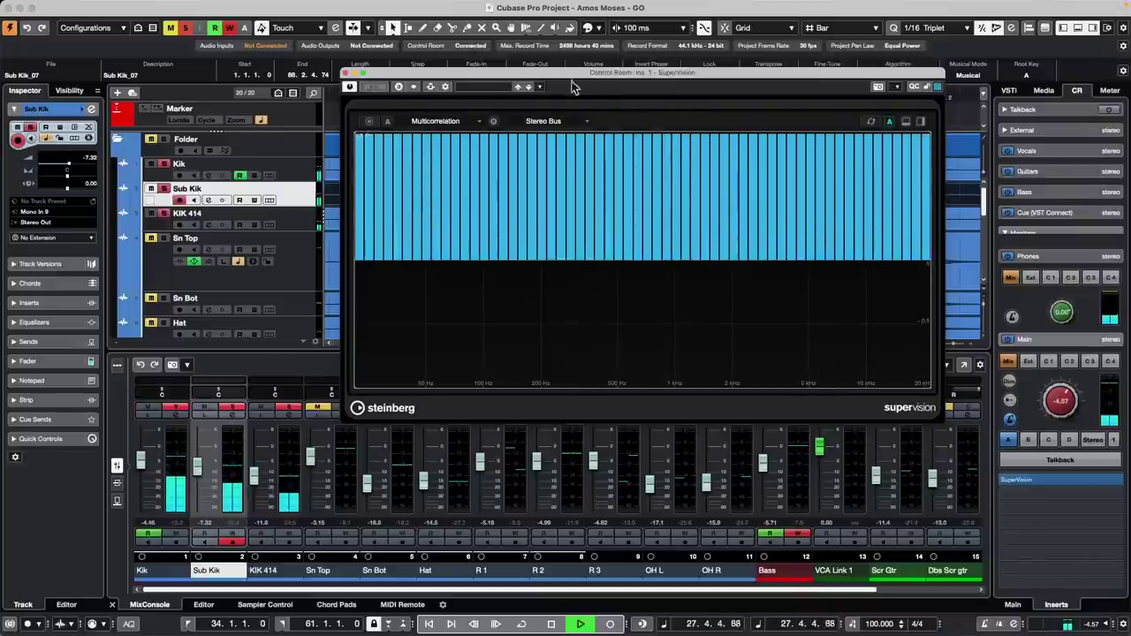
click(438, 122)
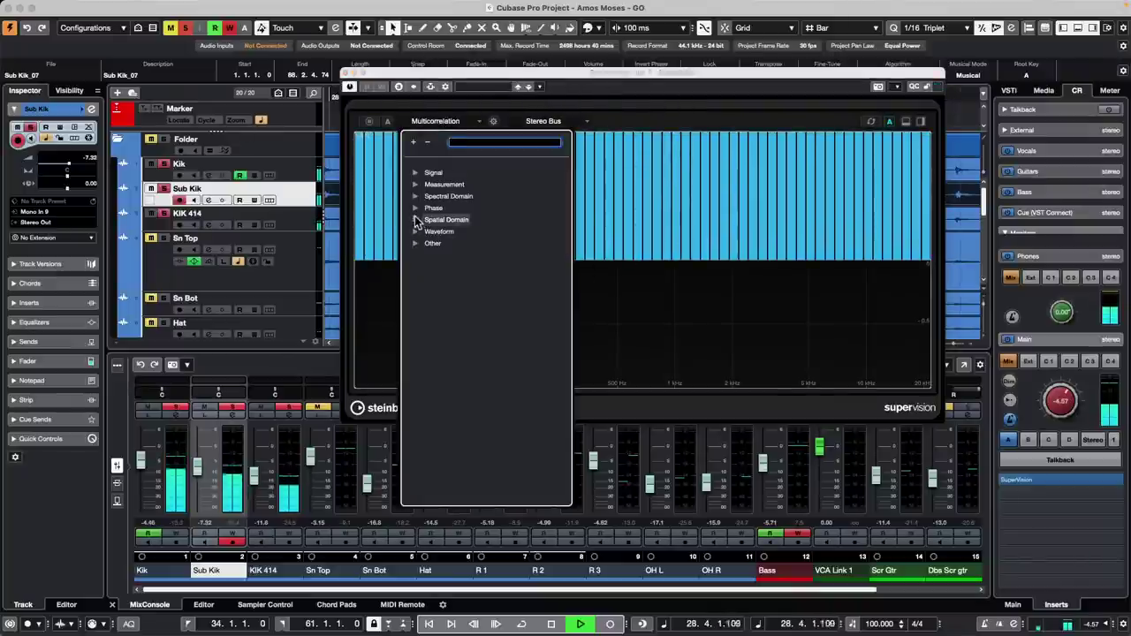
click(417, 208)
click(454, 220)
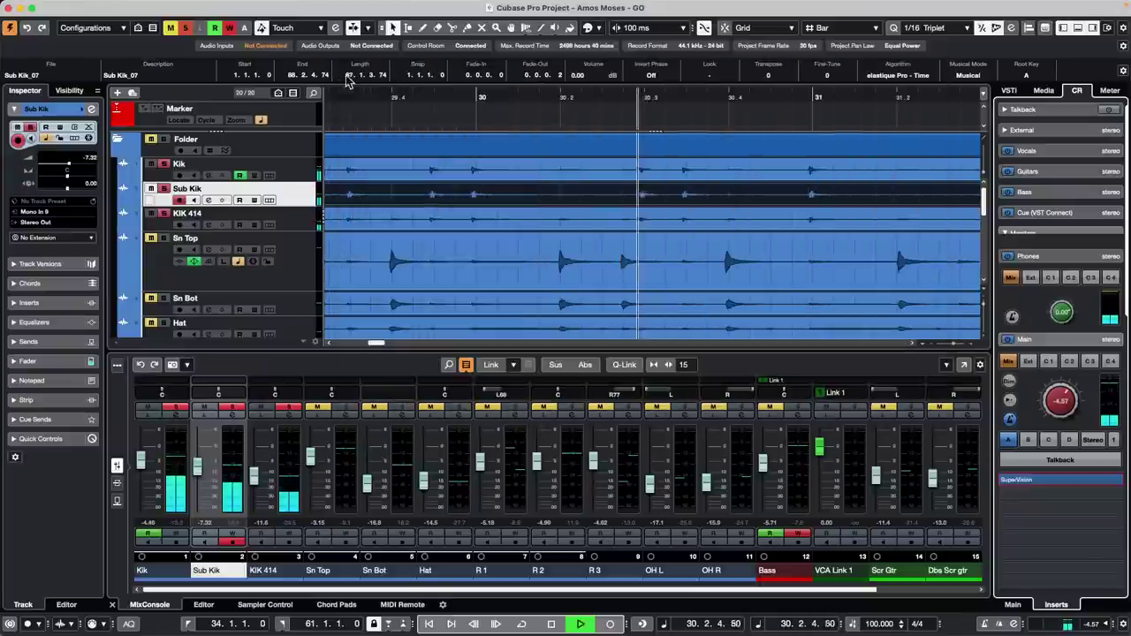
click(347, 72)
Stop playback, unsolo the Kik, Sub Kik and KIK 414 tracks, and play the full mix from bar 1
key(space)
click(163, 164)
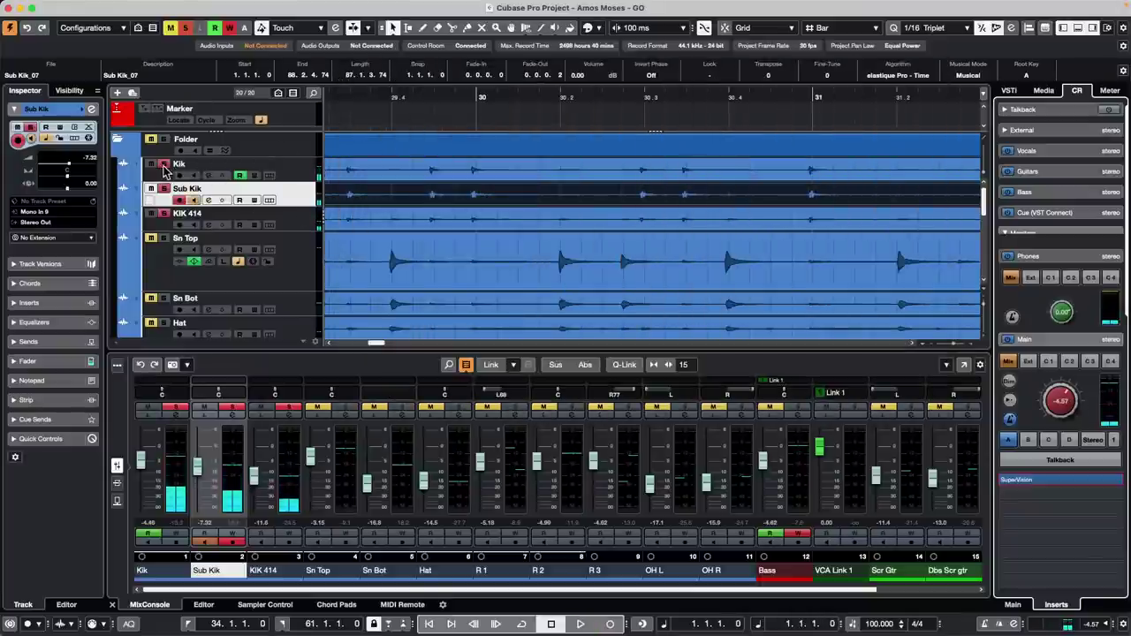
click(163, 189)
click(163, 213)
key(space)
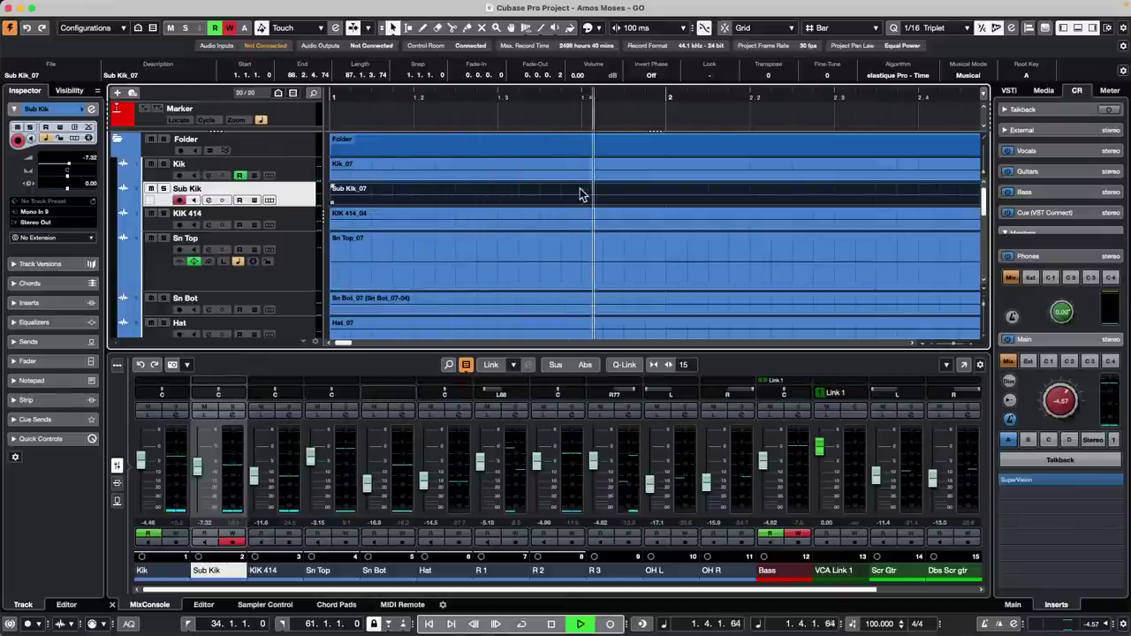
Zoom the project out to show the complete drum events and reopen SuperVision from the Control Room inserts
key(g)
key(g)
key(g)
key(g)
key(g)
key(g)
key(g)
key(g)
key(g)
key(g)
key(g)
key(g)
key(g)
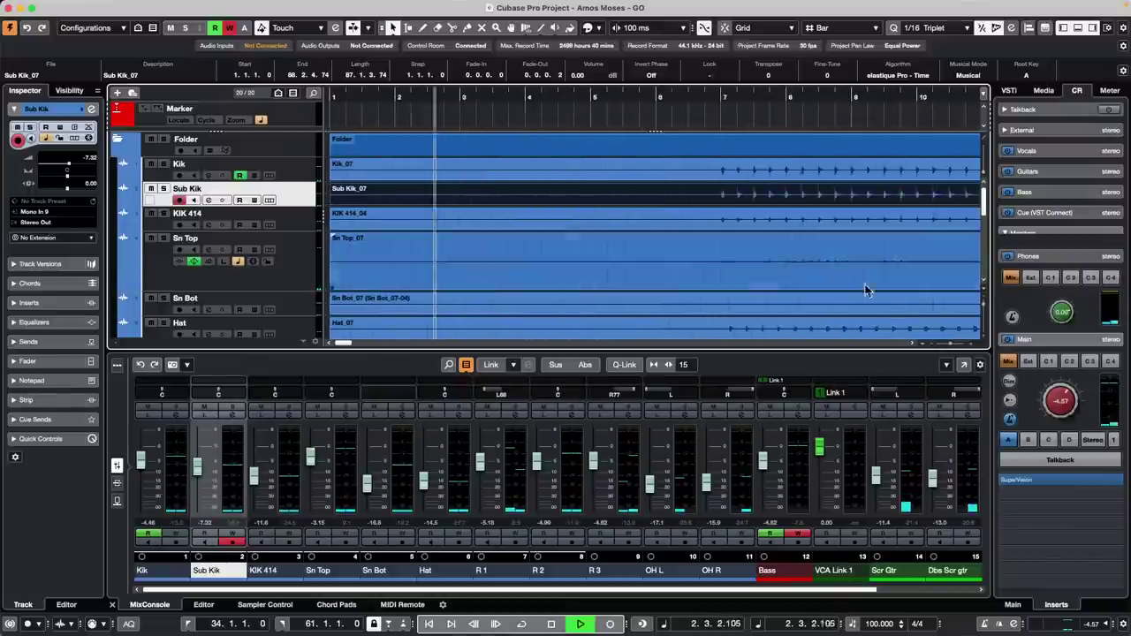
click(1059, 475)
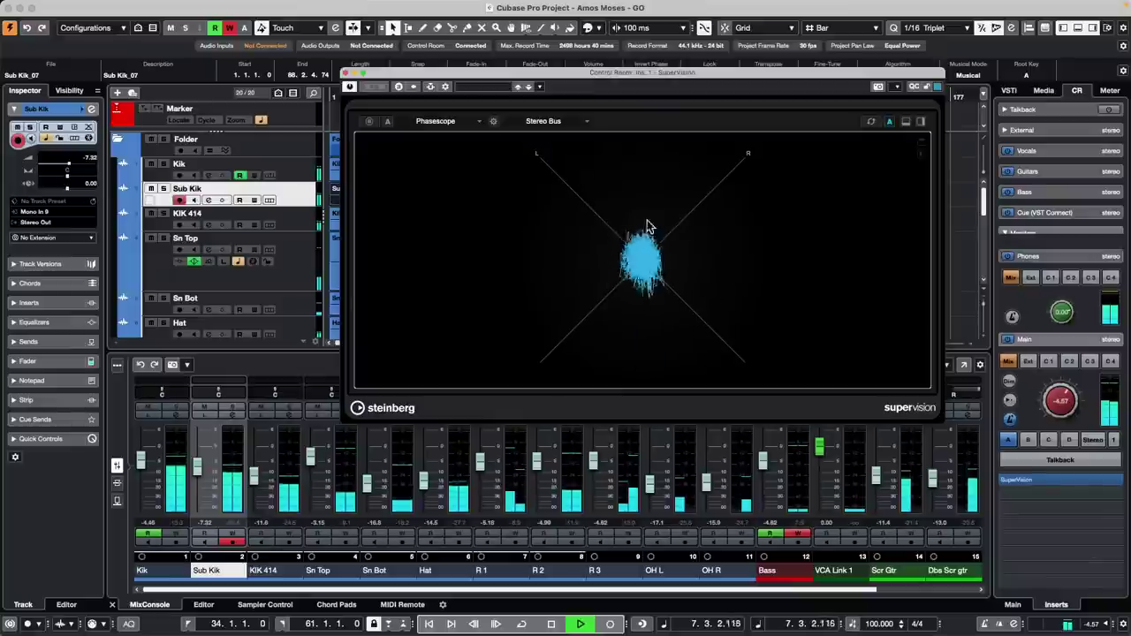
click(446, 123)
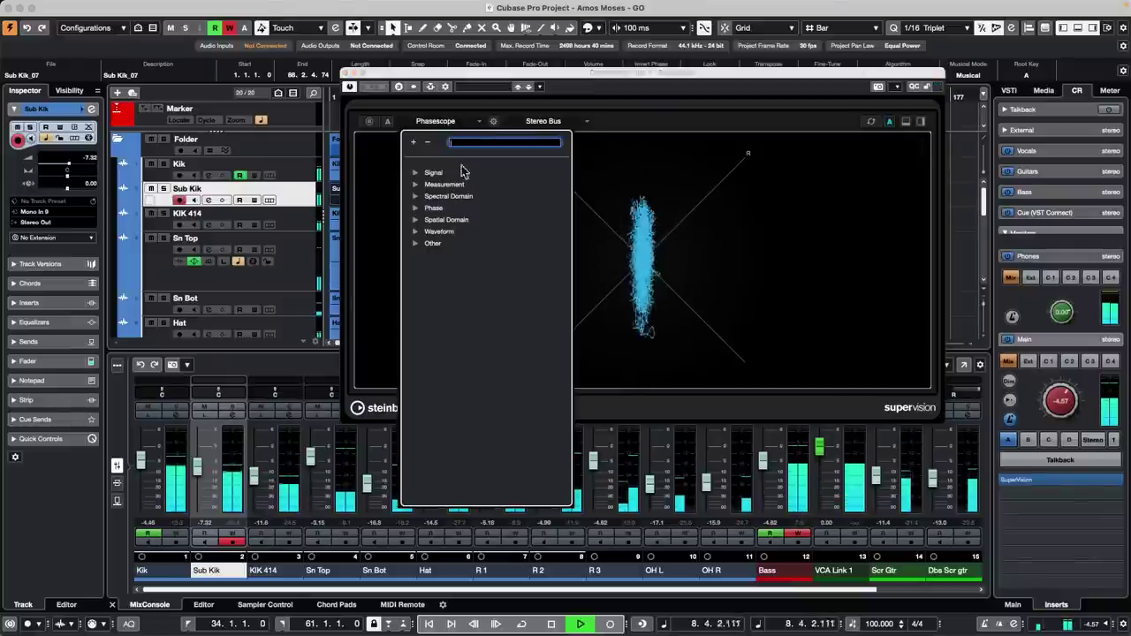
click(416, 211)
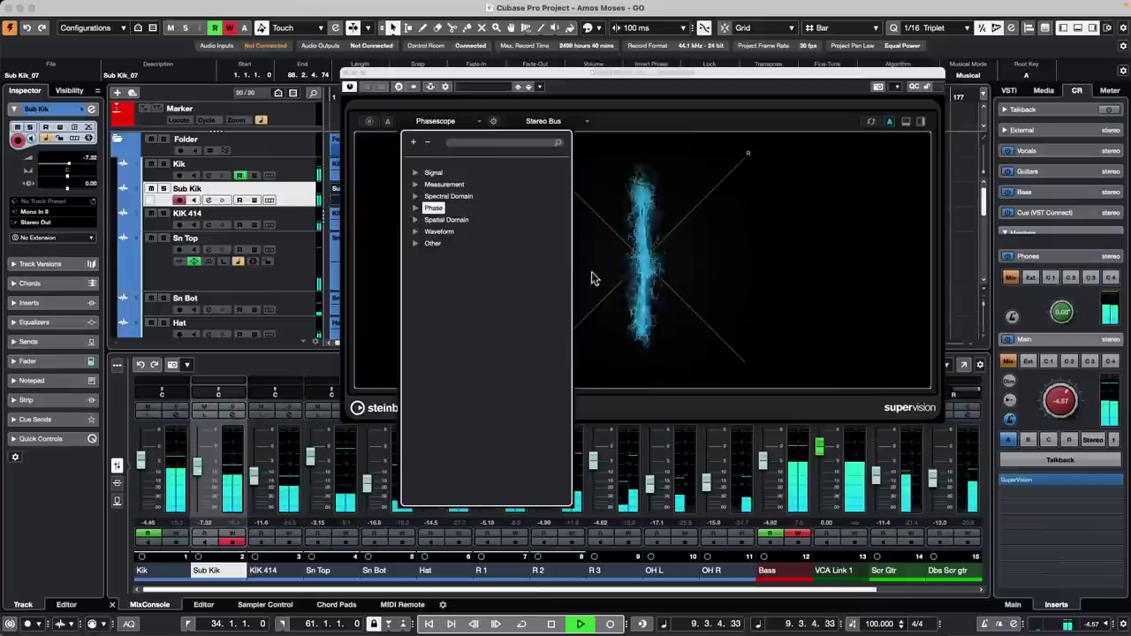
click(415, 209)
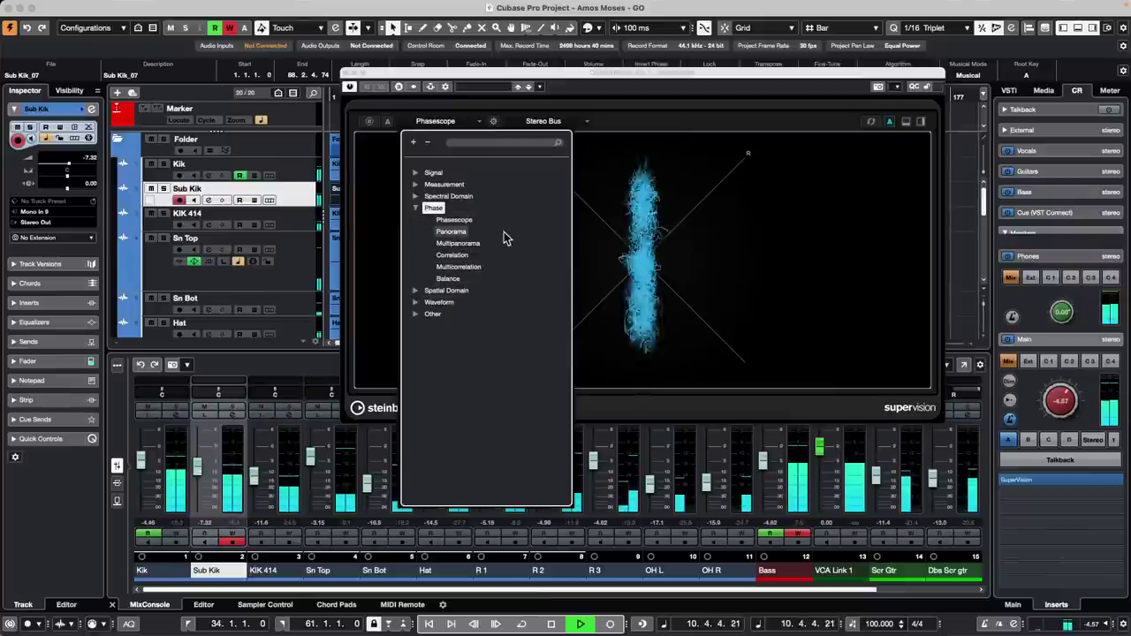
click(804, 245)
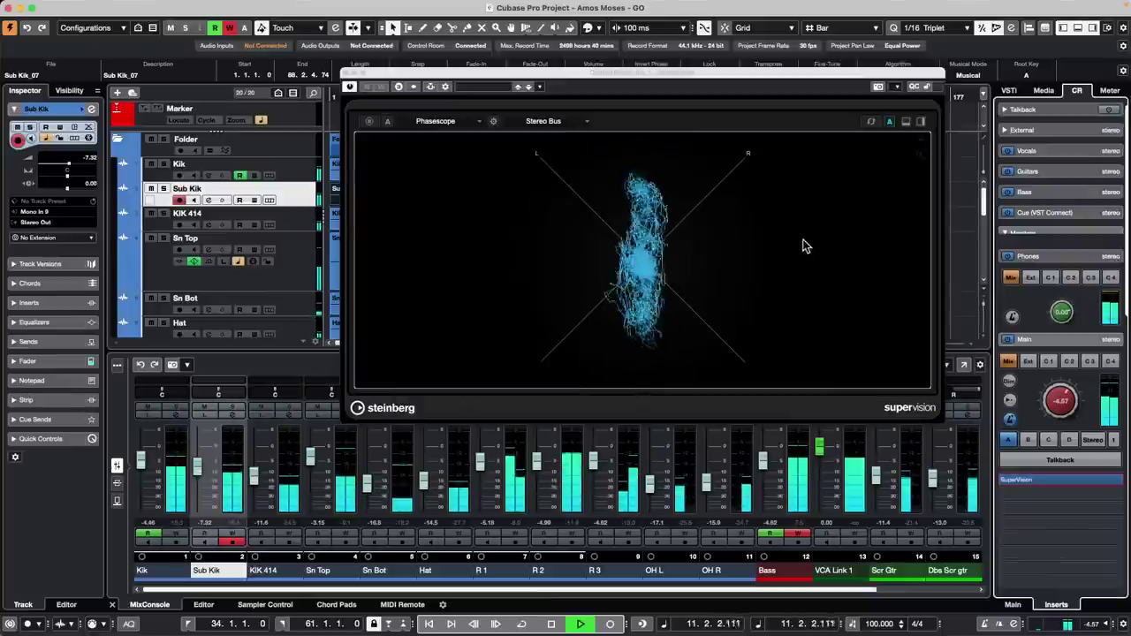
Split the SuperVision display horizontally, set the lower module to Multicorrelation, and close the plug-in window
click(906, 121)
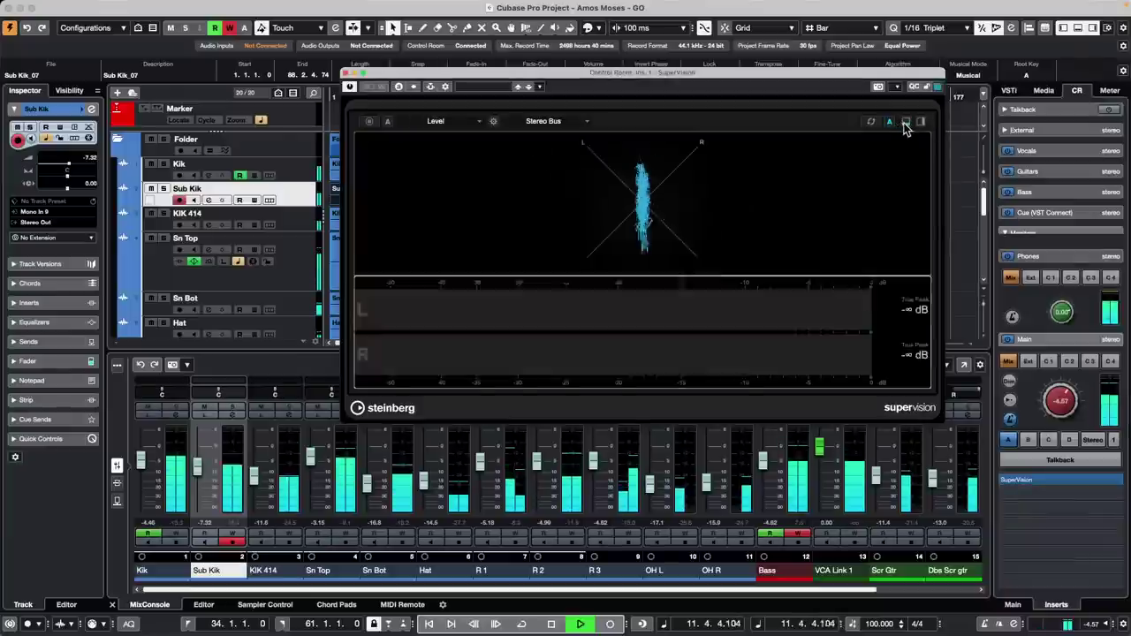
click(435, 121)
click(414, 209)
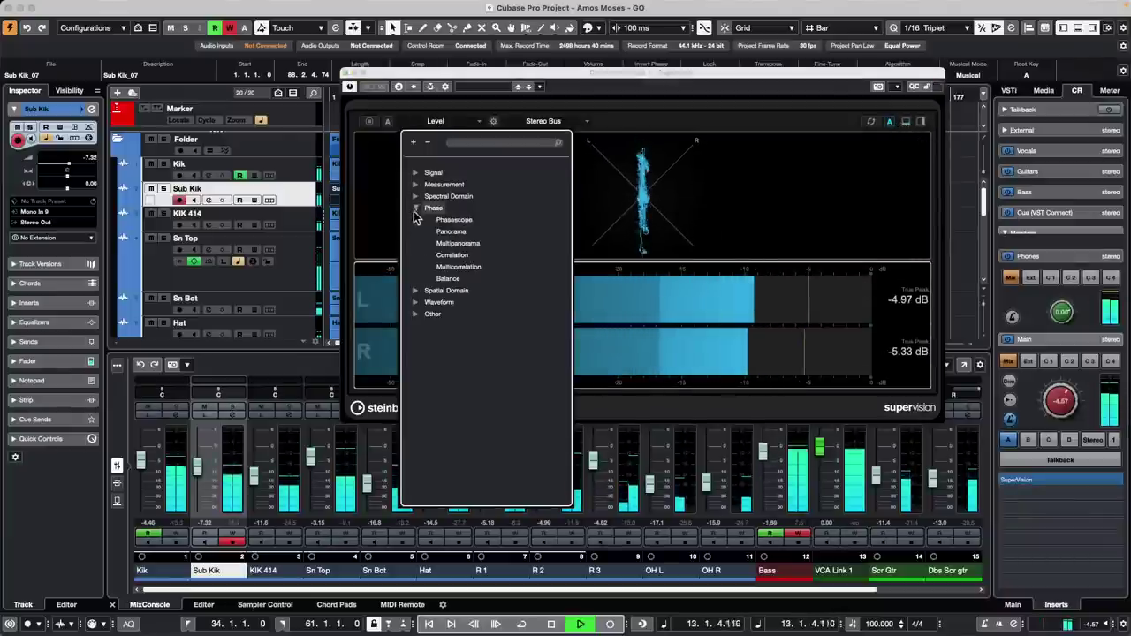
click(468, 267)
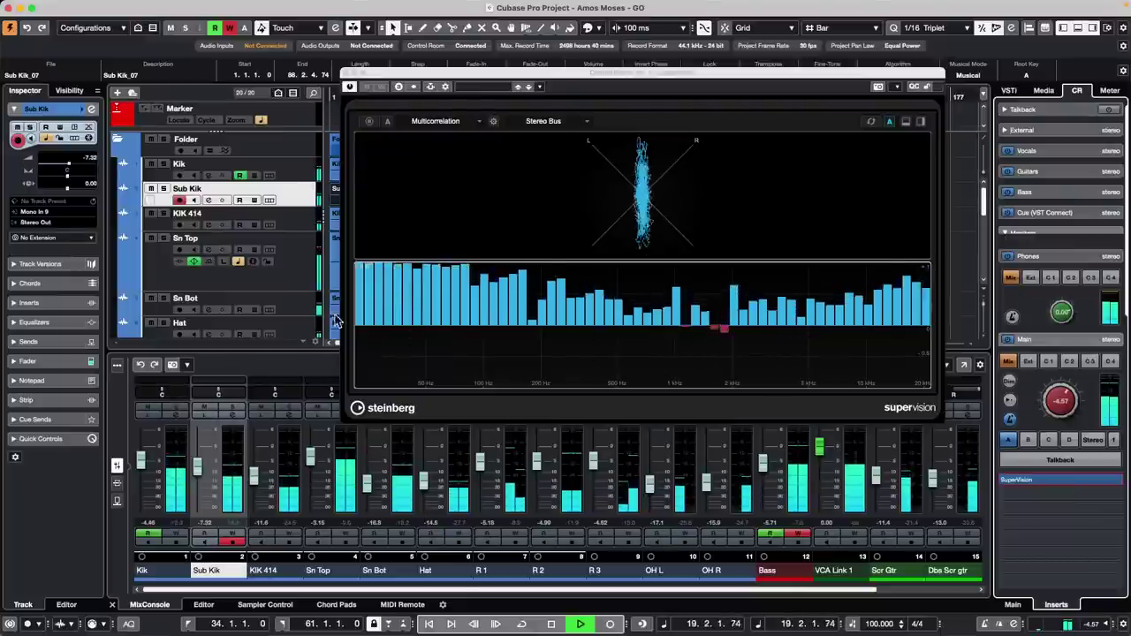
click(346, 74)
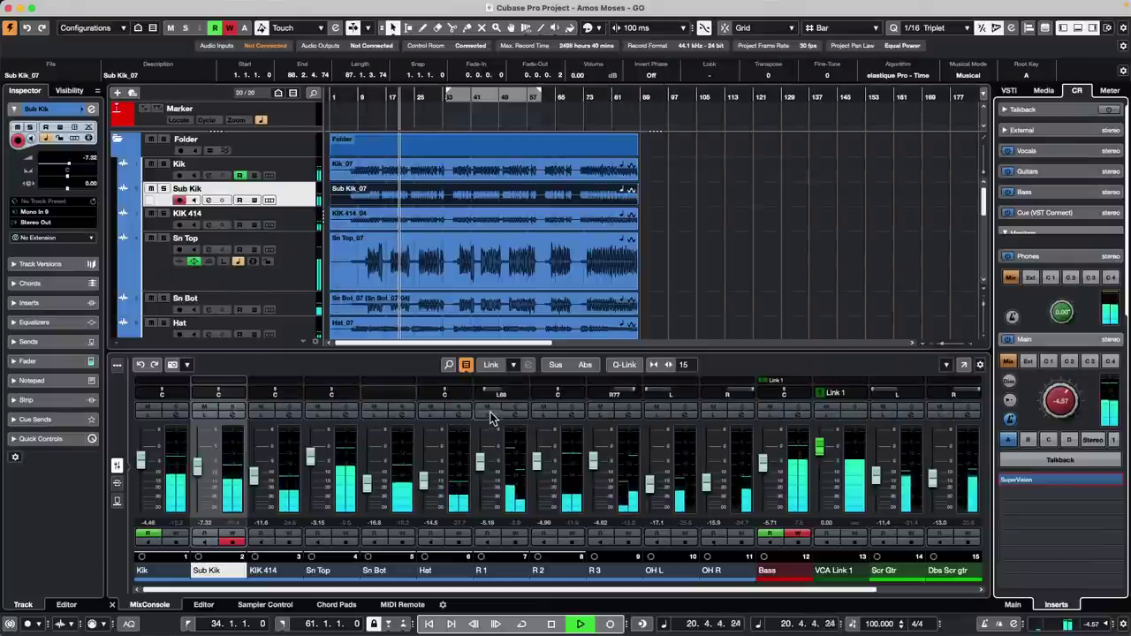
Open the MixConsole window at full size and show the Pre (Filters/Gain/Phase) rack
key(F3)
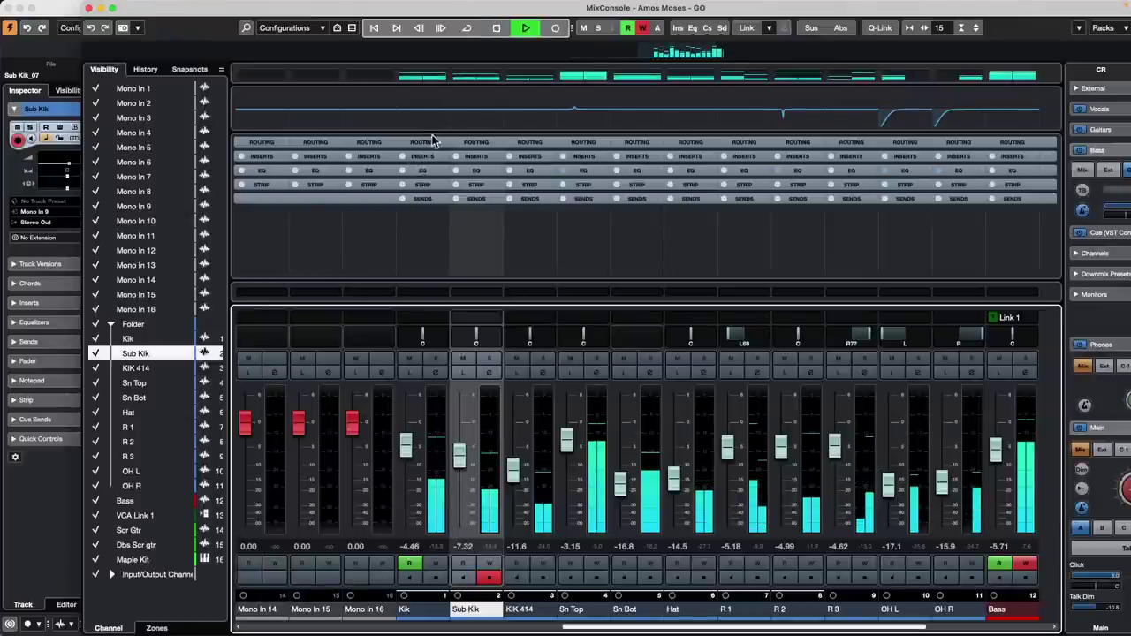
click(1079, 30)
click(887, 60)
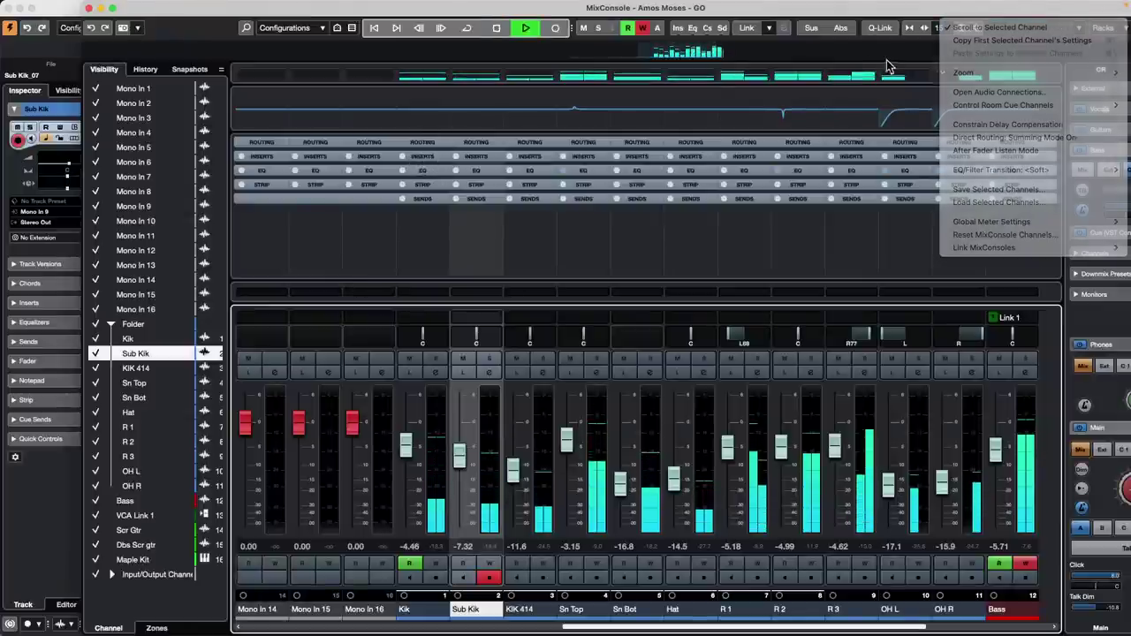
click(1103, 27)
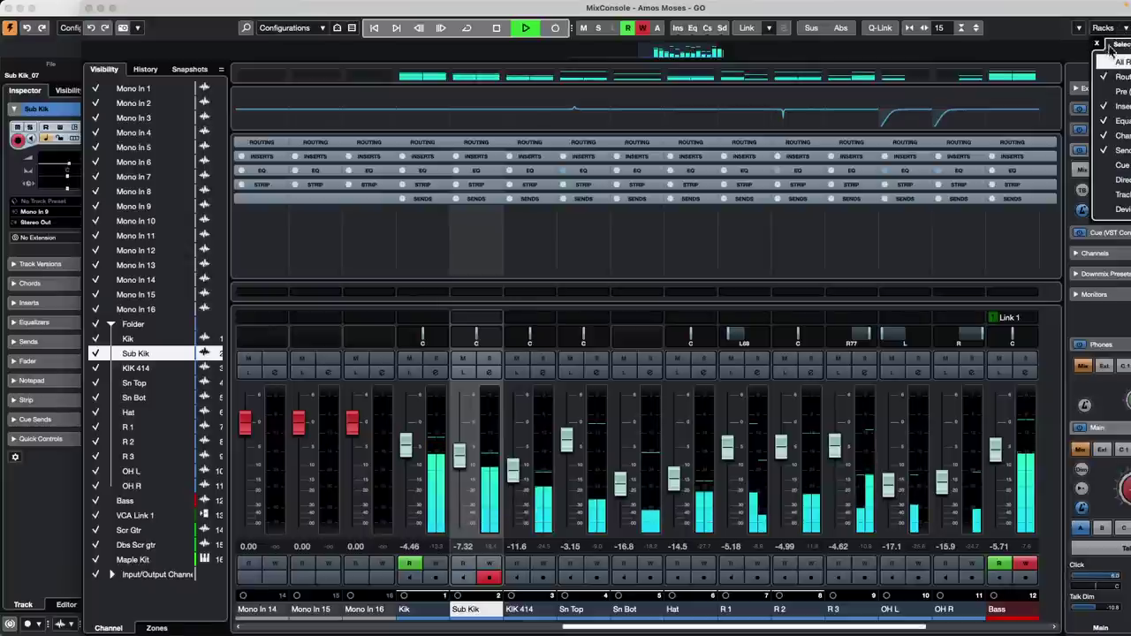
click(112, 8)
click(1044, 29)
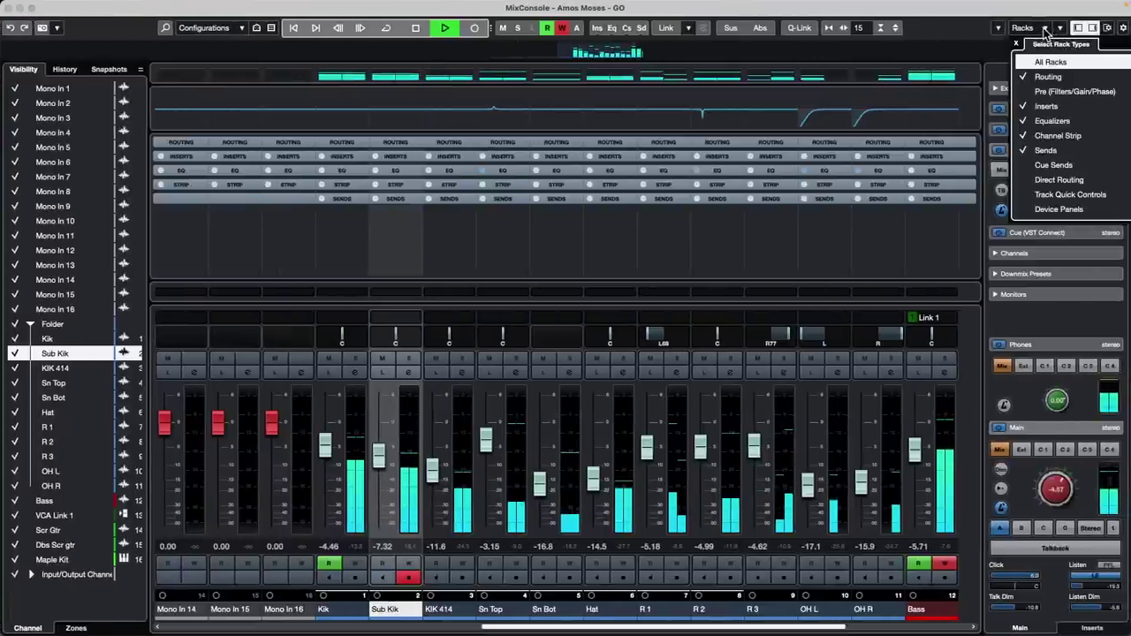
click(1040, 95)
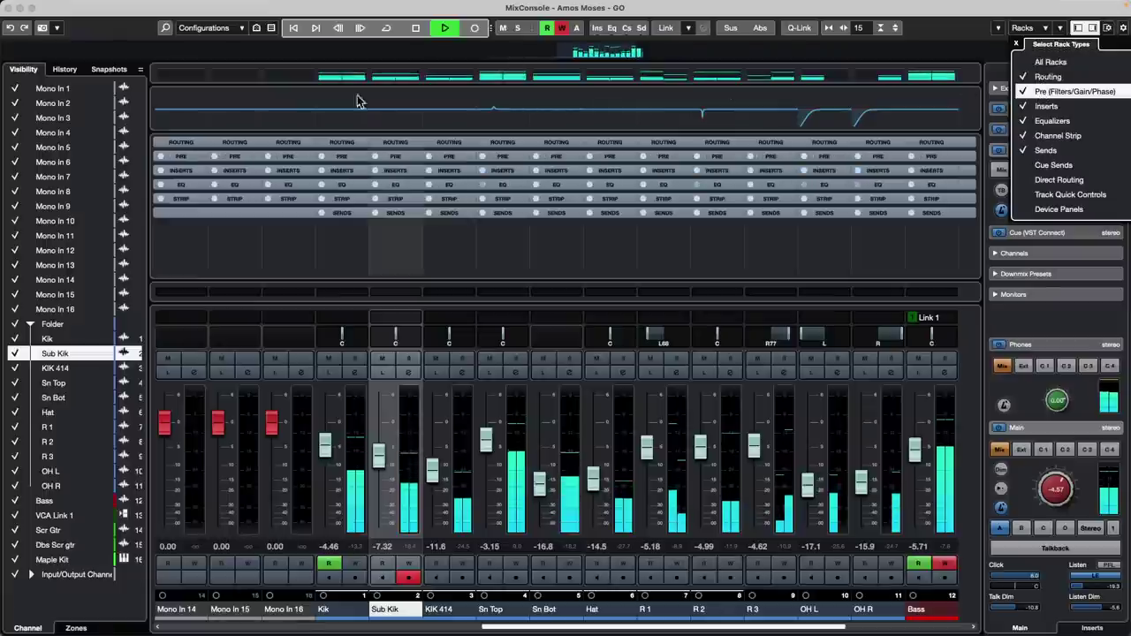
Expand the Pre rack and try flipping the phase on the Sn Top, Sn Bot, Hat and R 1 channels during playback
click(454, 159)
click(460, 156)
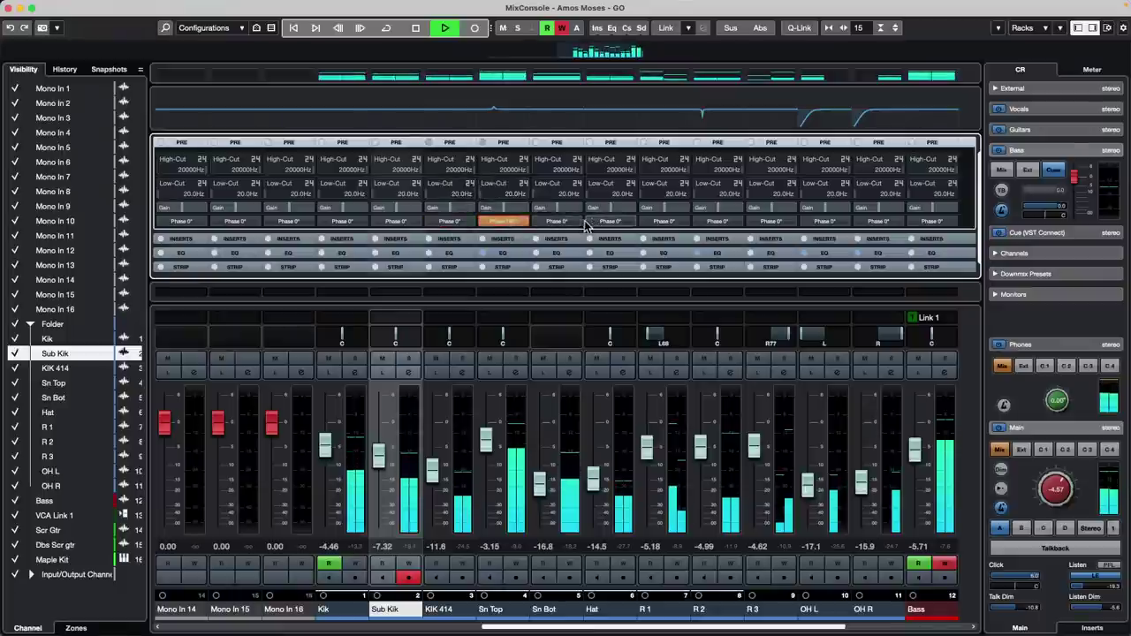
click(555, 222)
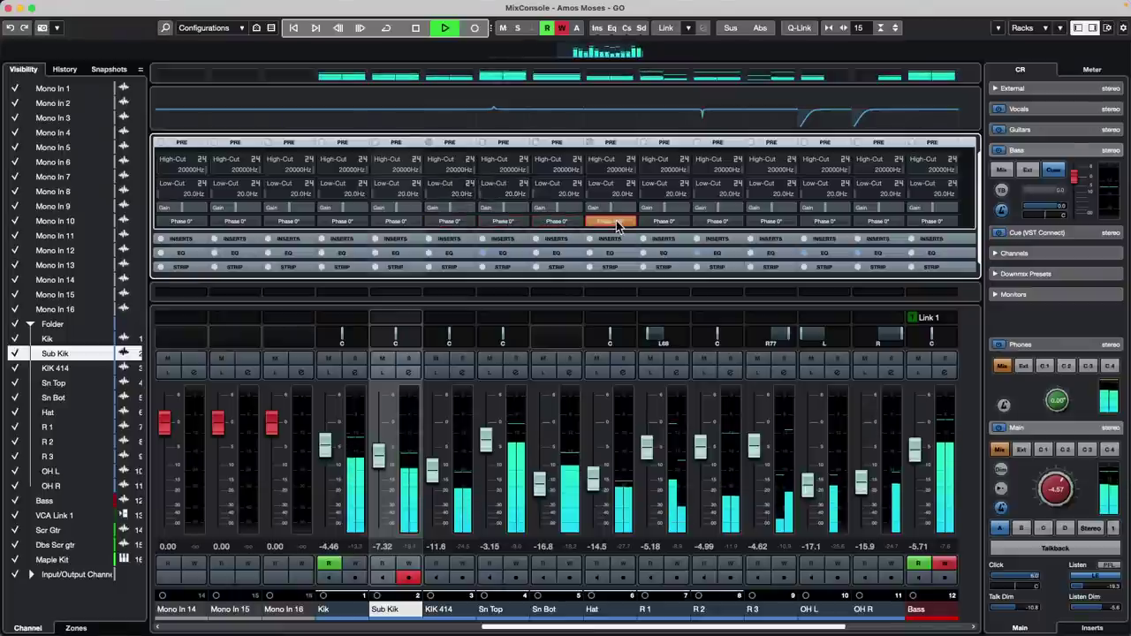
click(663, 222)
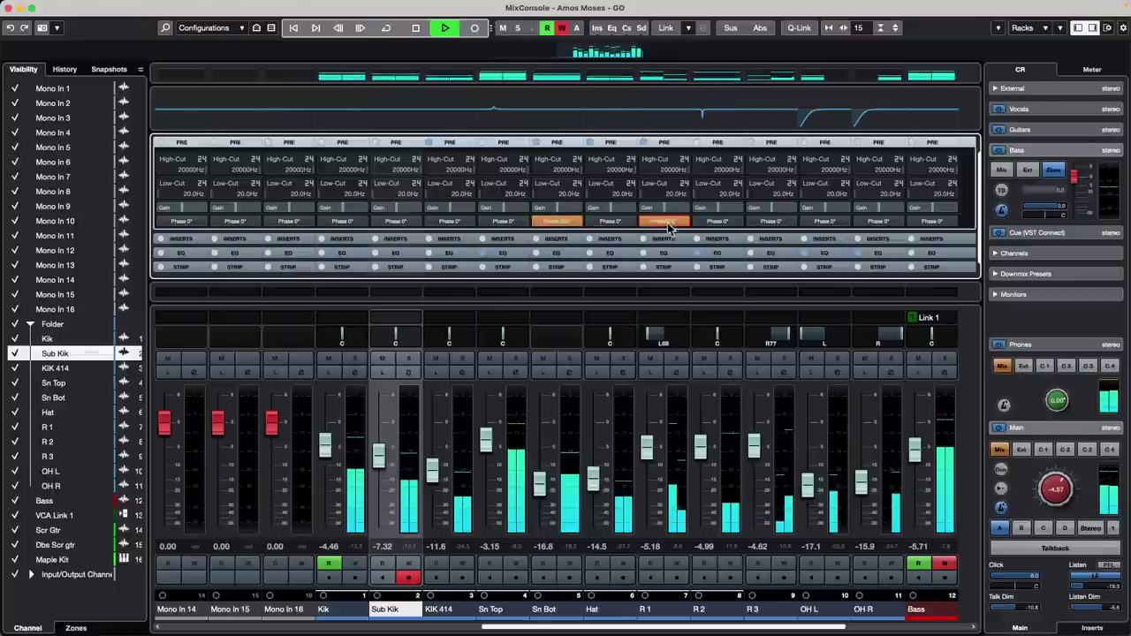
click(614, 223)
click(559, 222)
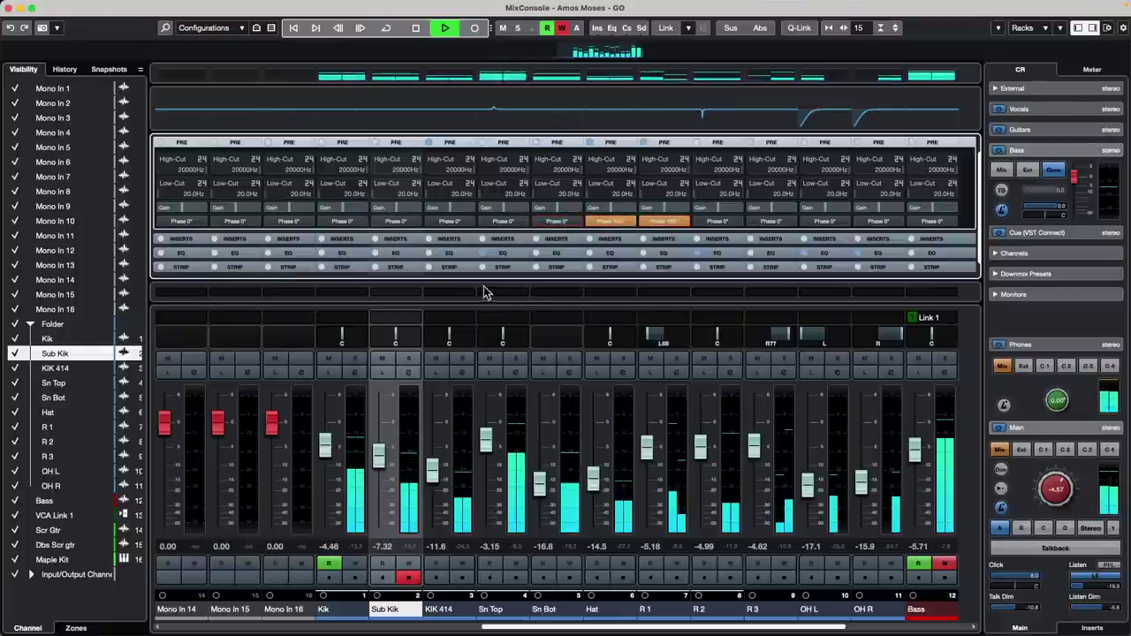
Stop playback, return the Hat and R 1 channels to Phase 0°, and close the MixConsole window
key(space)
click(610, 222)
click(664, 222)
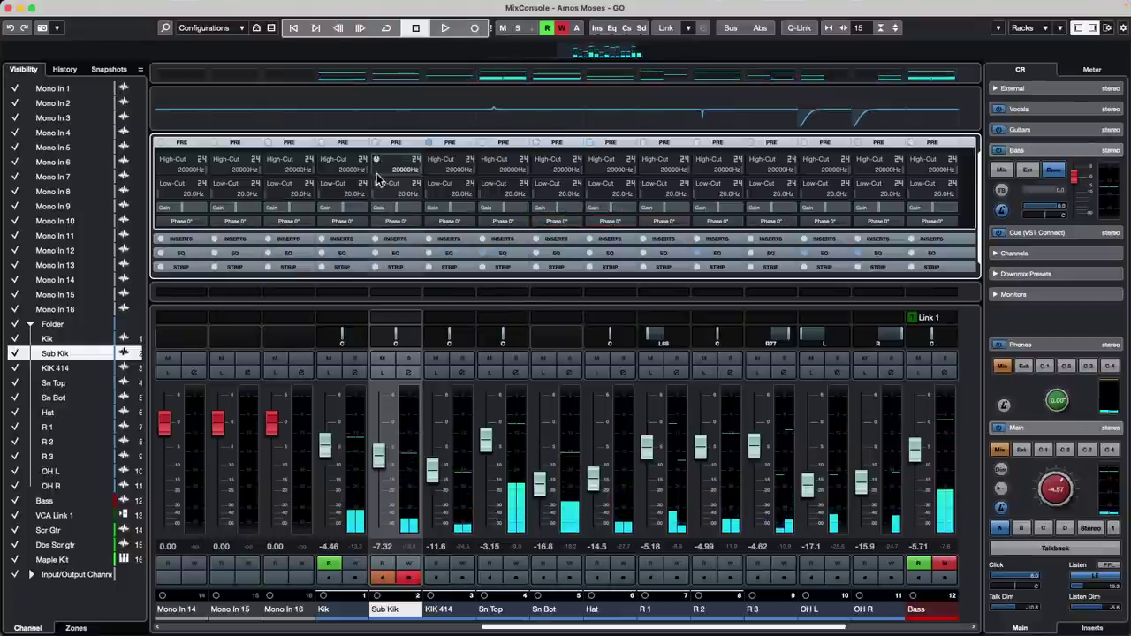
click(8, 9)
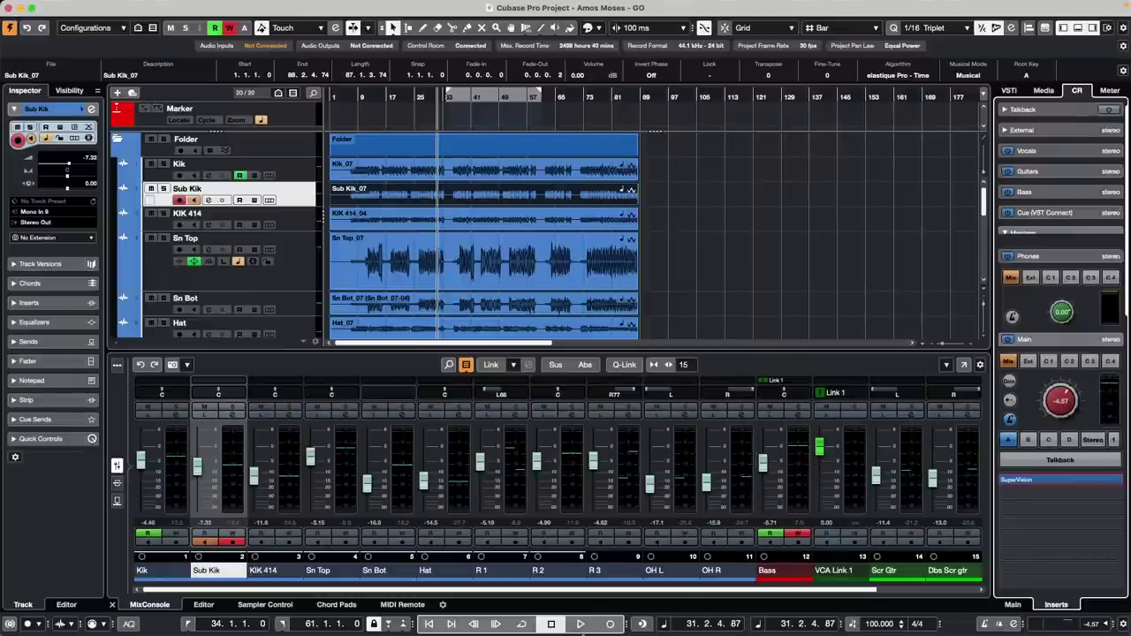
Open the recent project October 18 2022.cpr
mouse_move(585, 633)
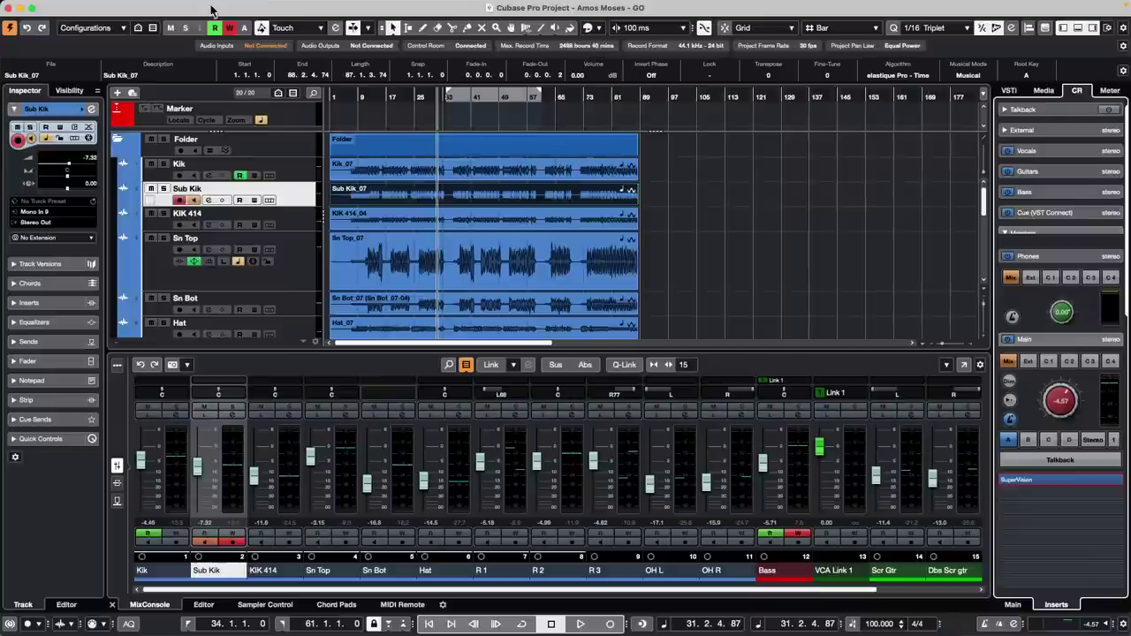
click(84, 7)
mouse_move(163, 257)
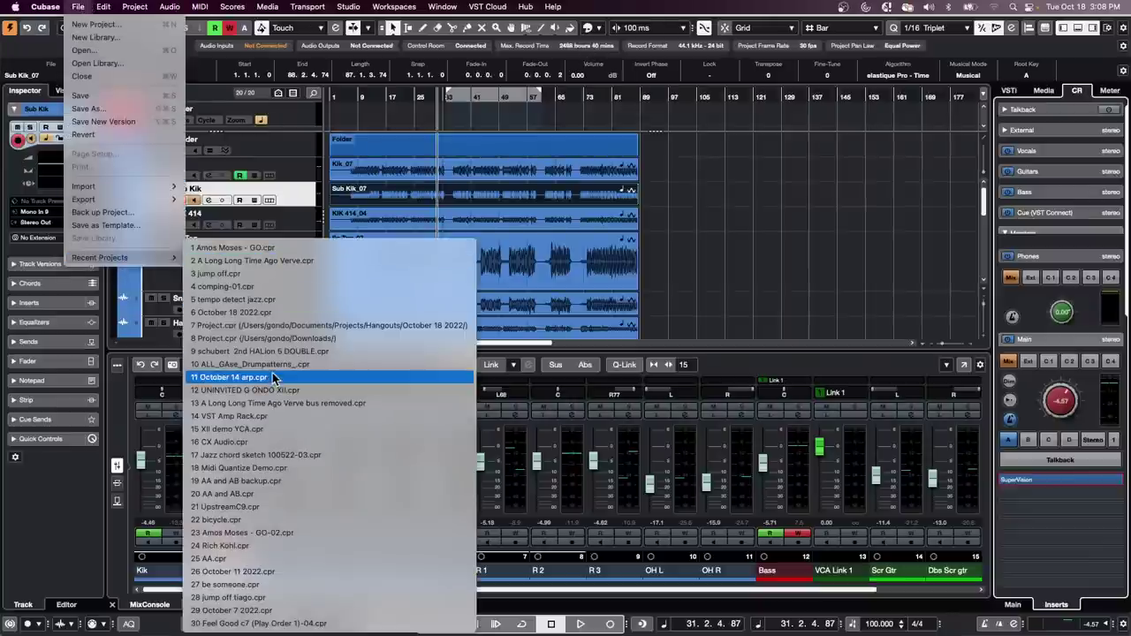
click(281, 315)
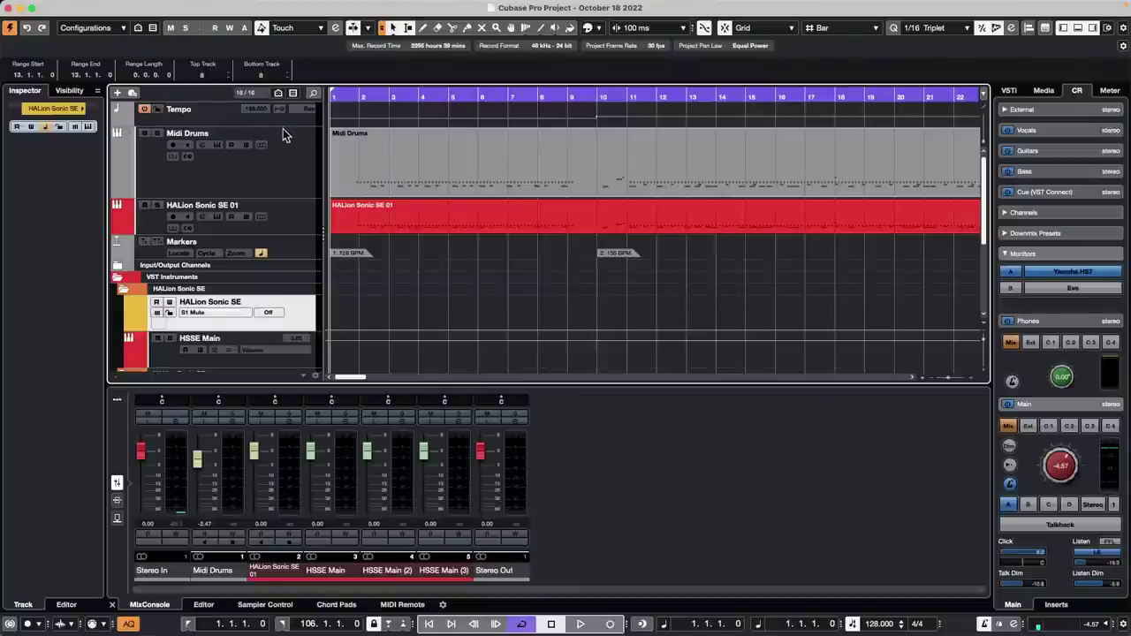
Enlarge the Tempo track, zoom out to the full song, and select the Midi Drums track for playback from bar 1
drag(283, 127, 283, 174)
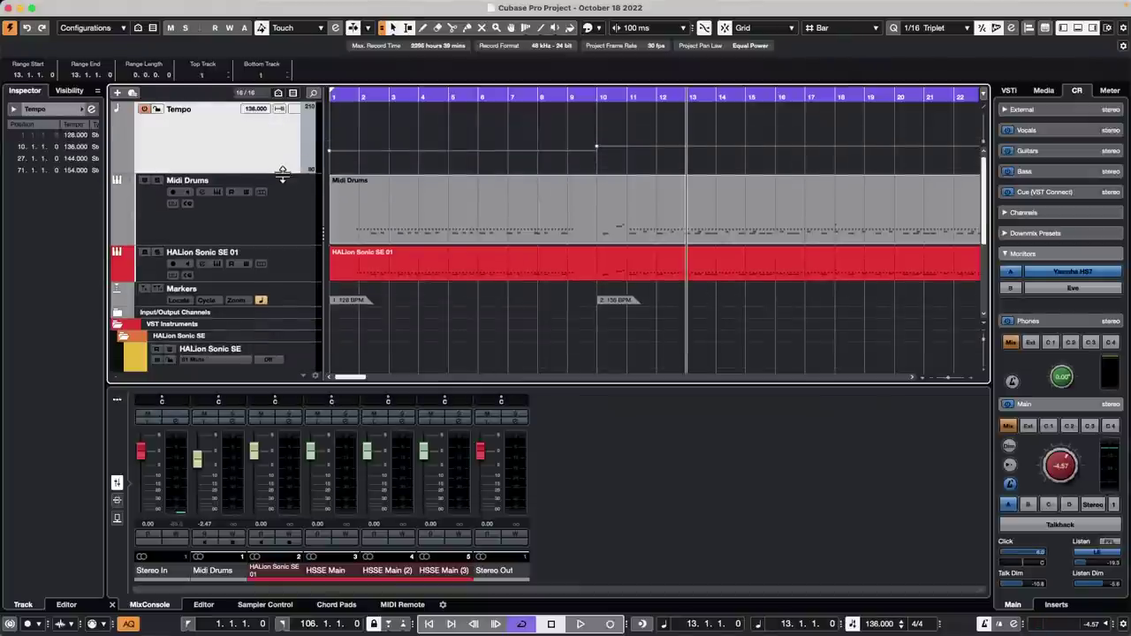
drag(440, 99, 370, 51)
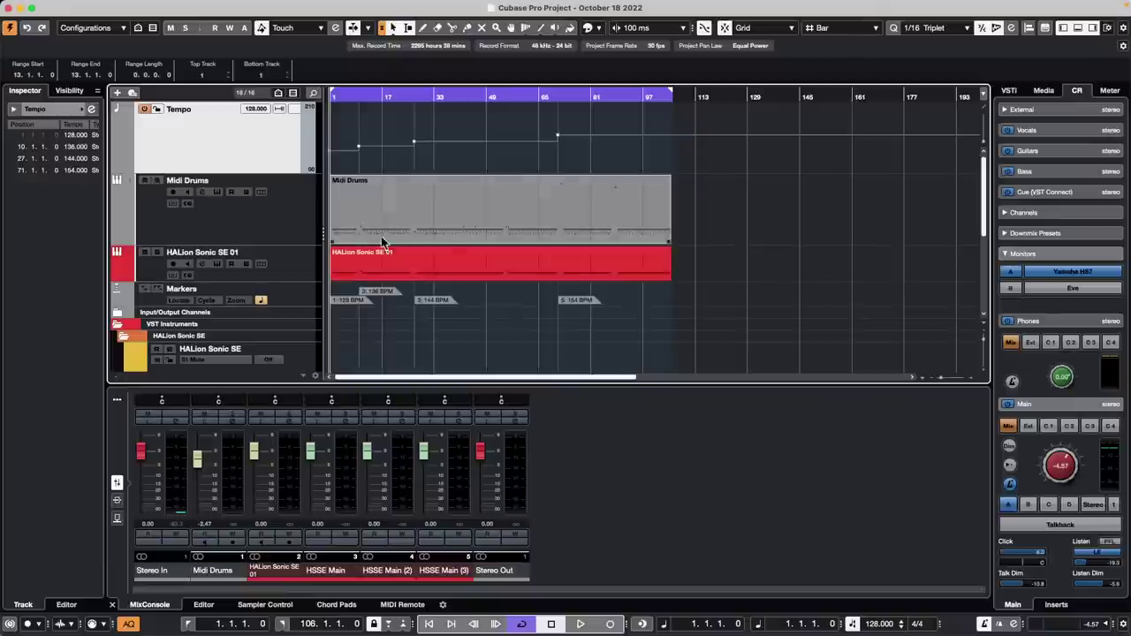
click(300, 222)
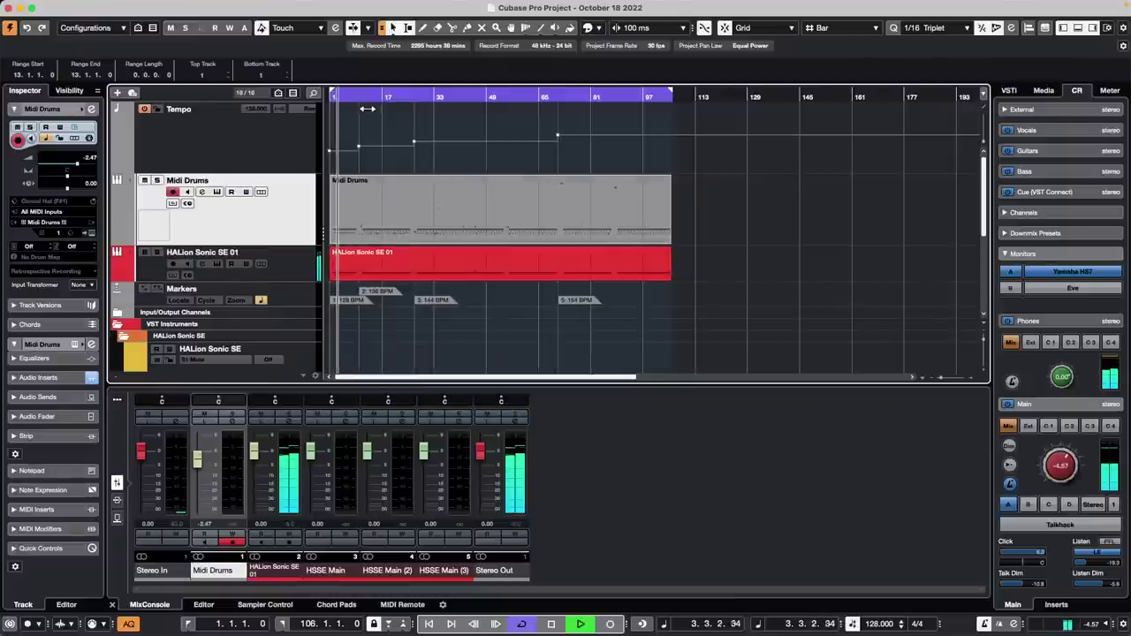
Open the HALion Sonic SE 01 part in a separate Key Editor window to view its notes, and close the window
drag(351, 96, 292, 160)
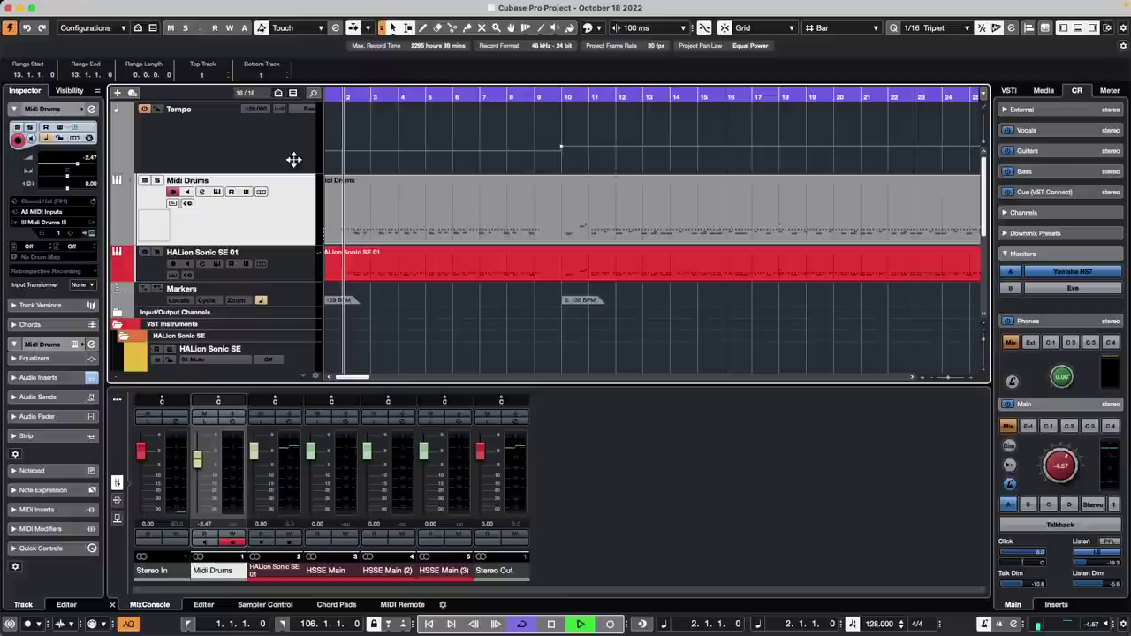
double_click(389, 275)
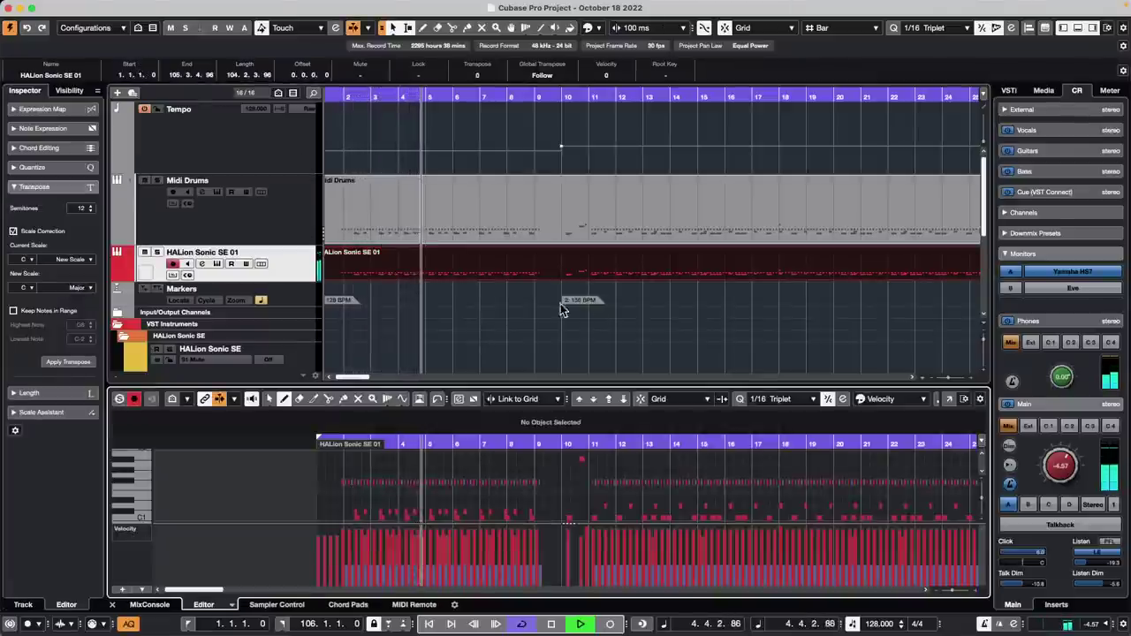
click(951, 400)
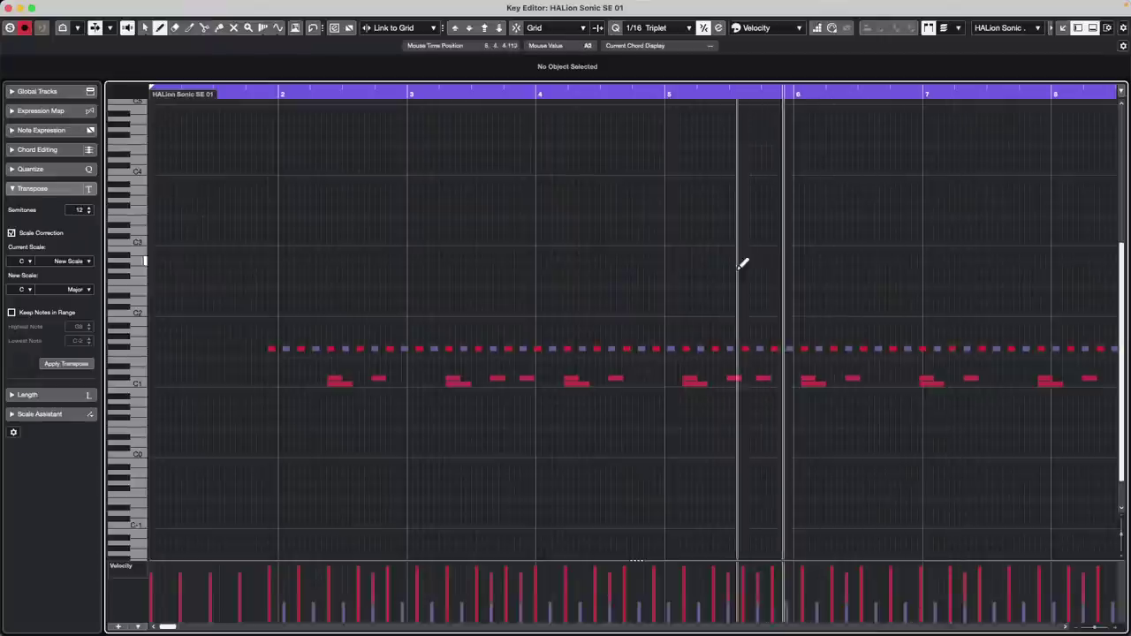
click(9, 7)
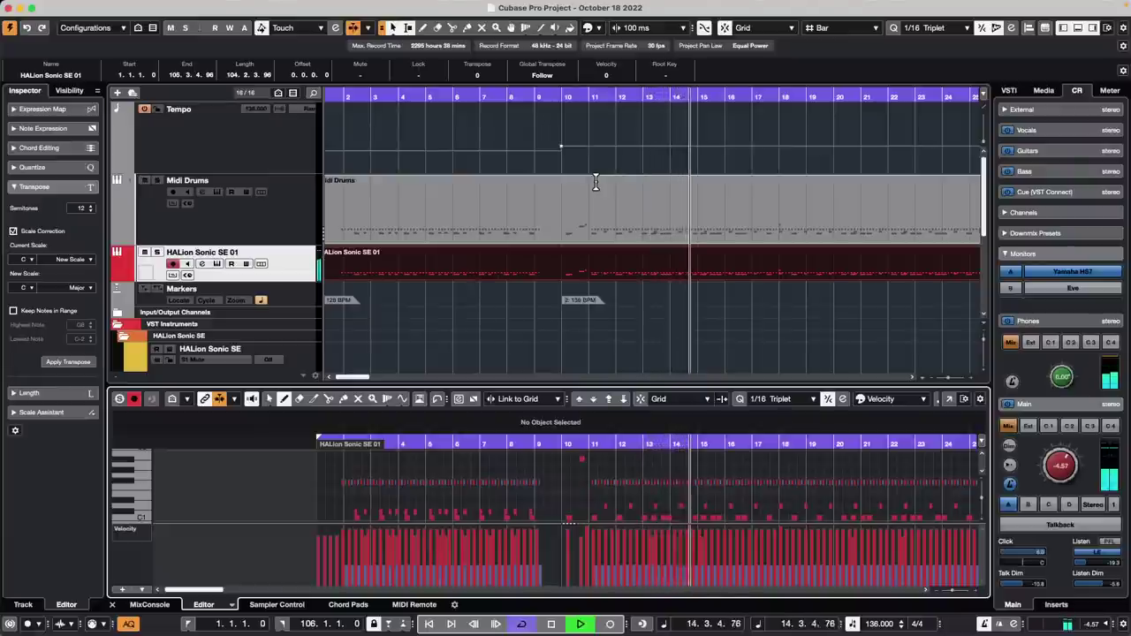
Audition the tempo change at the 144 BPM marker by playing from just before it, and stop playback
key(g)
key(g)
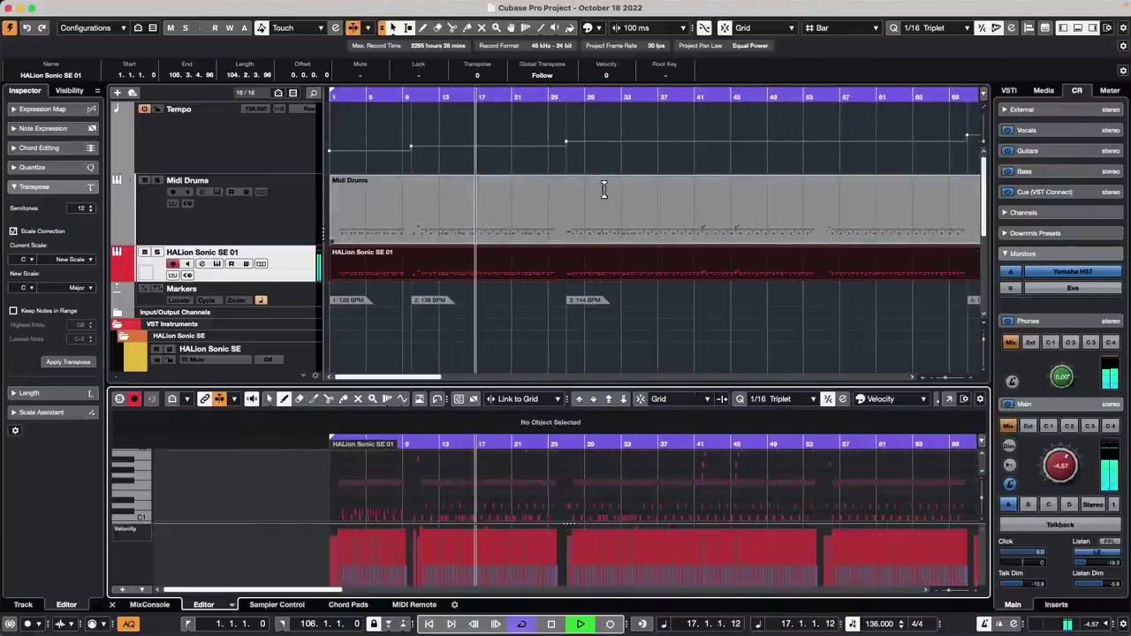
click(555, 95)
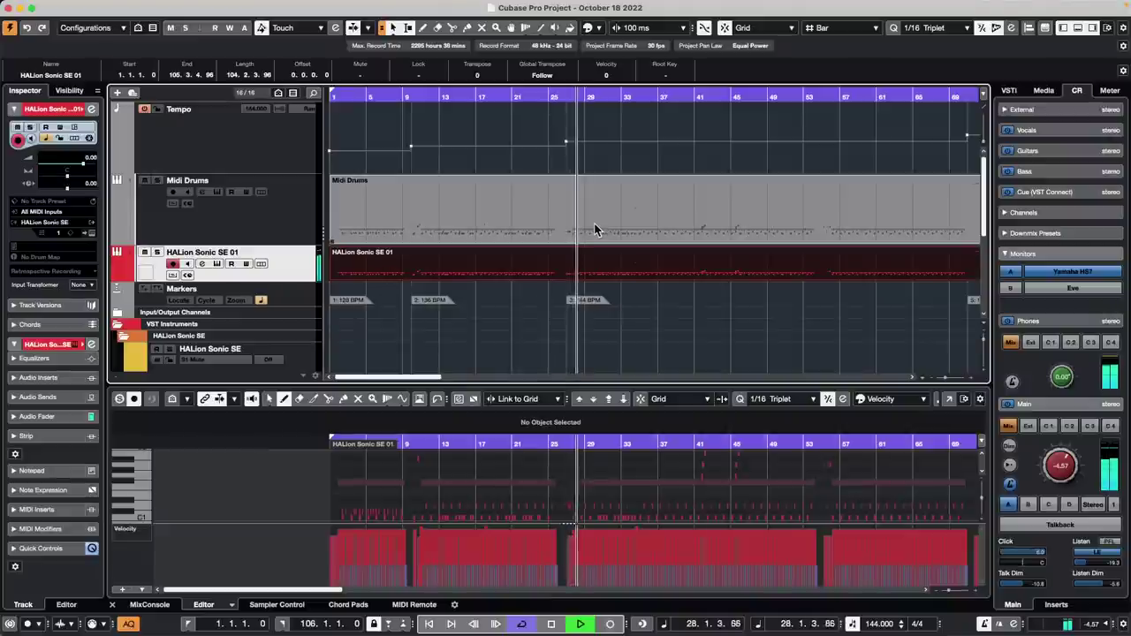
key(space)
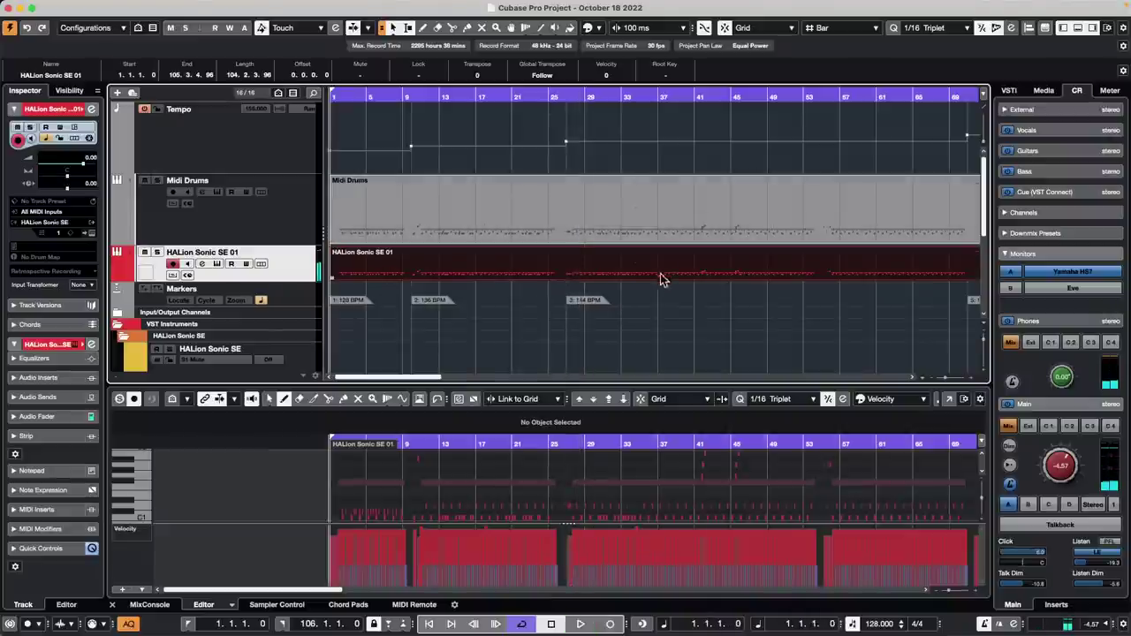
Run Tempo Detection on the HALion Sonic SE 01 part and close the Tempo Detection Panel
click(169, 6)
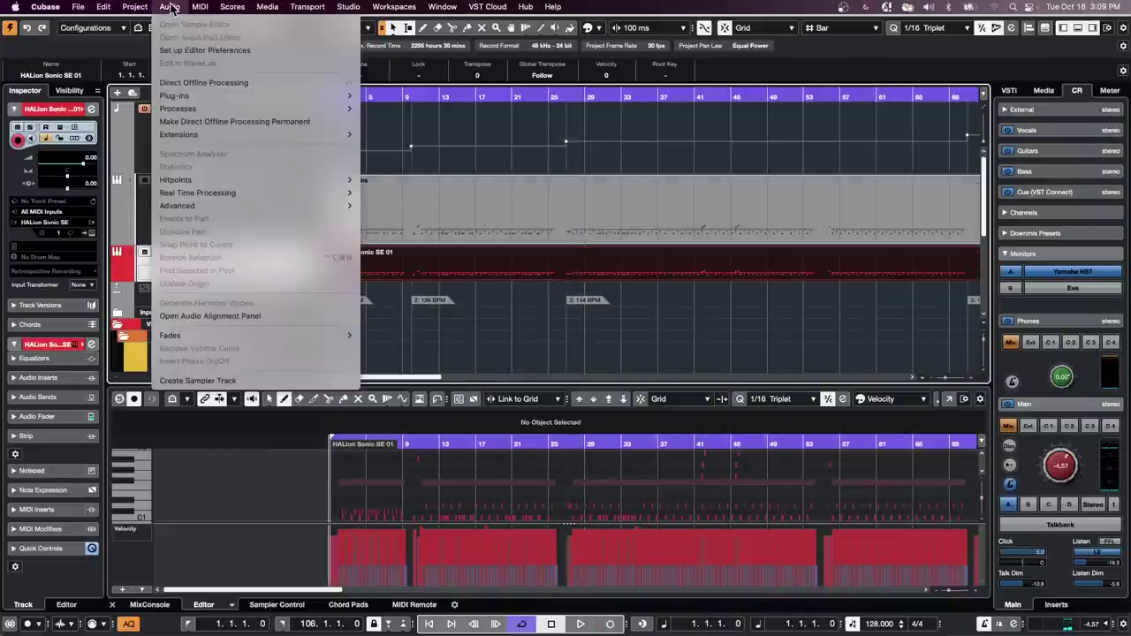
mouse_move(135, 7)
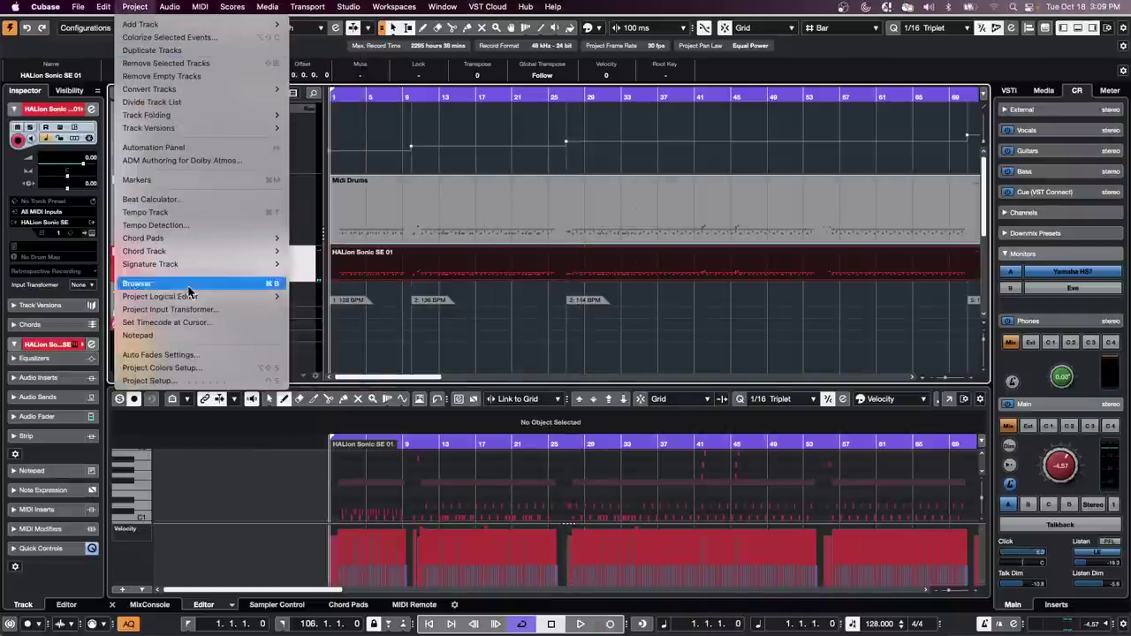
mouse_move(192, 306)
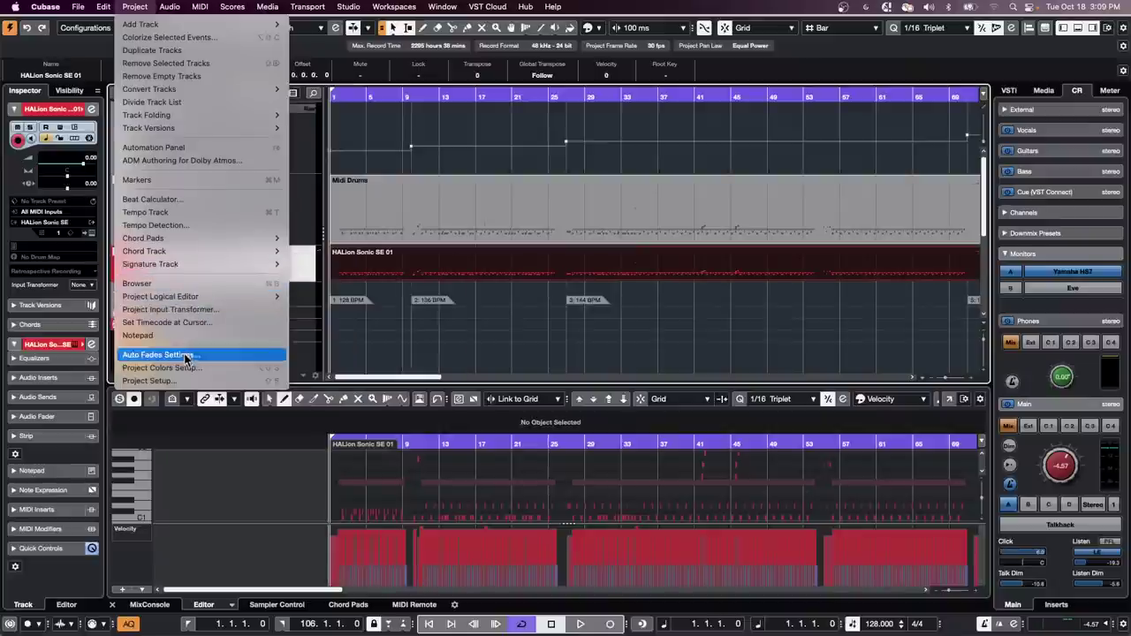
click(168, 227)
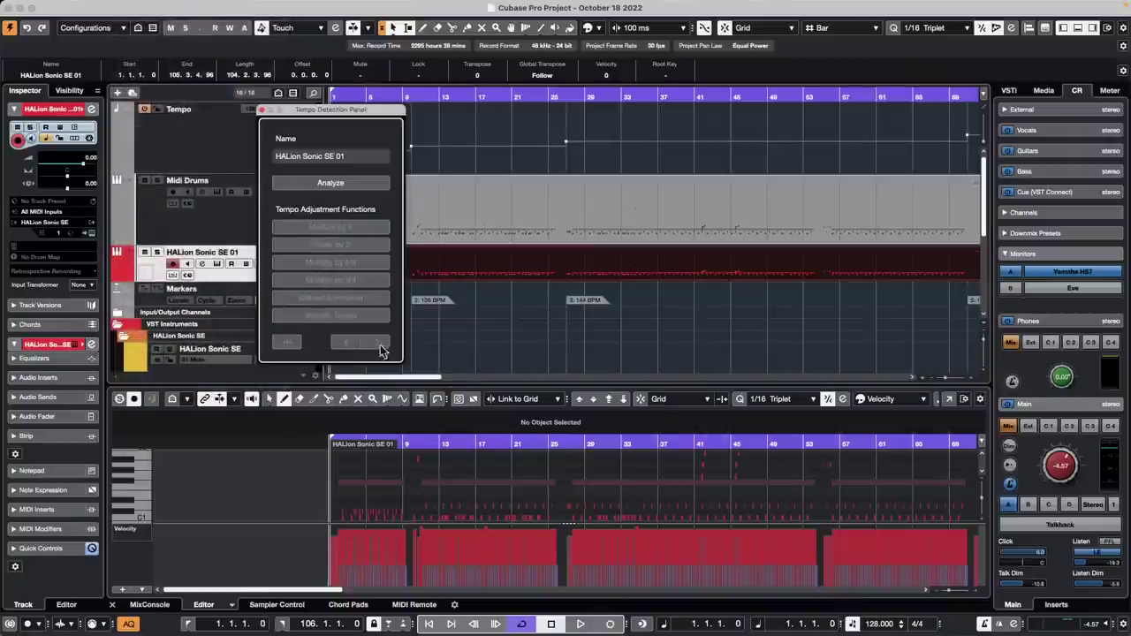
click(347, 183)
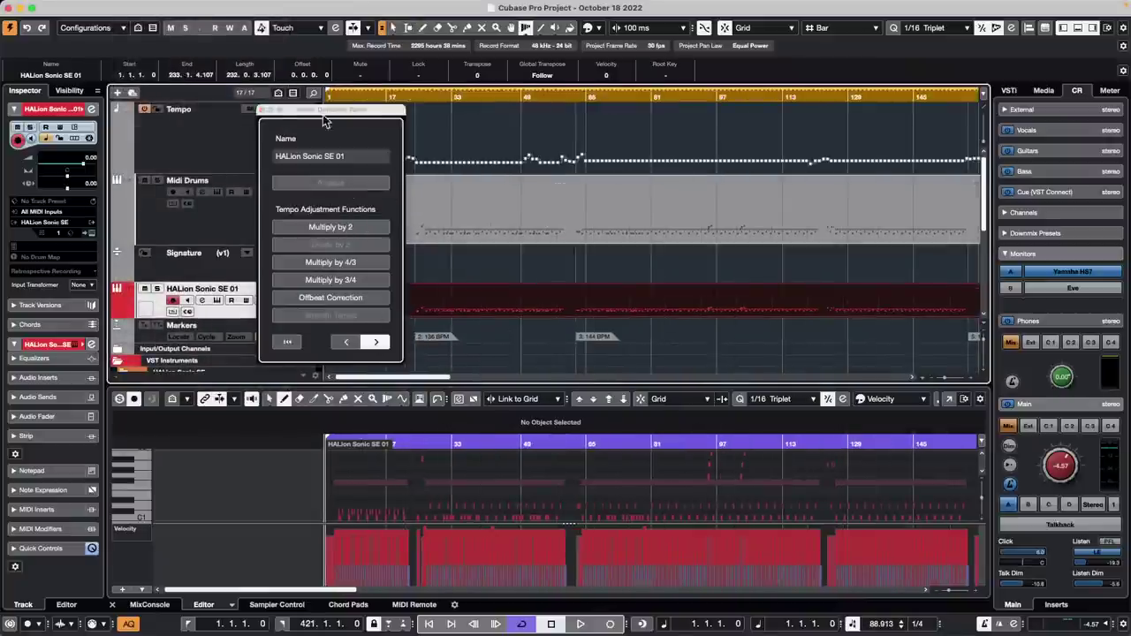
click(262, 112)
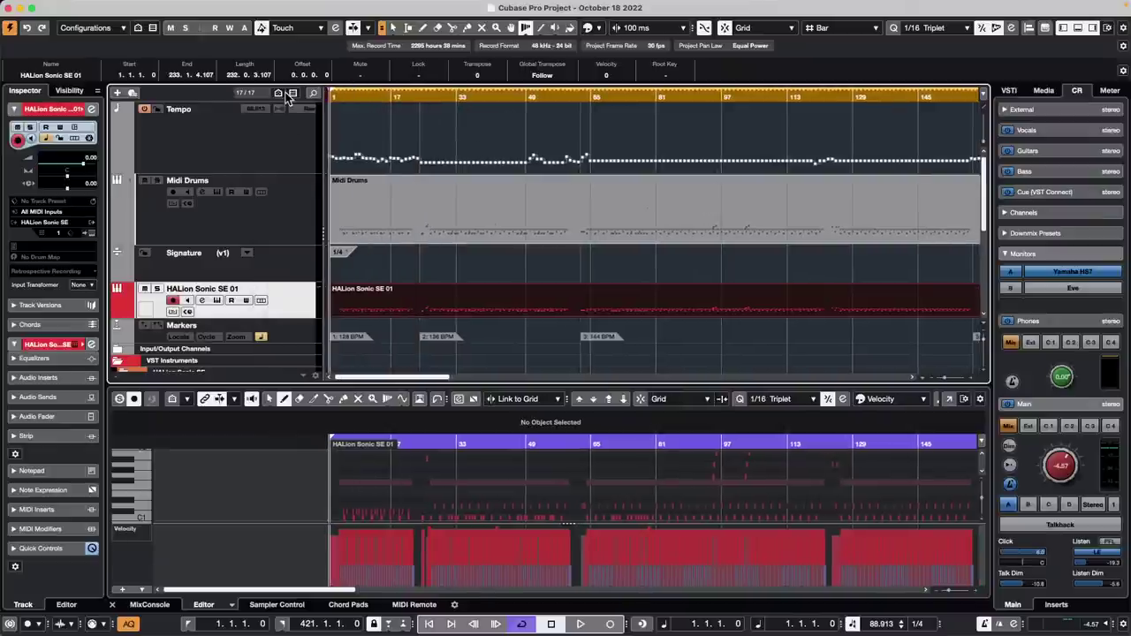
Audition and undo the tempo detection, then restart playback from bar 1 with the Object Selection tool active
key(space)
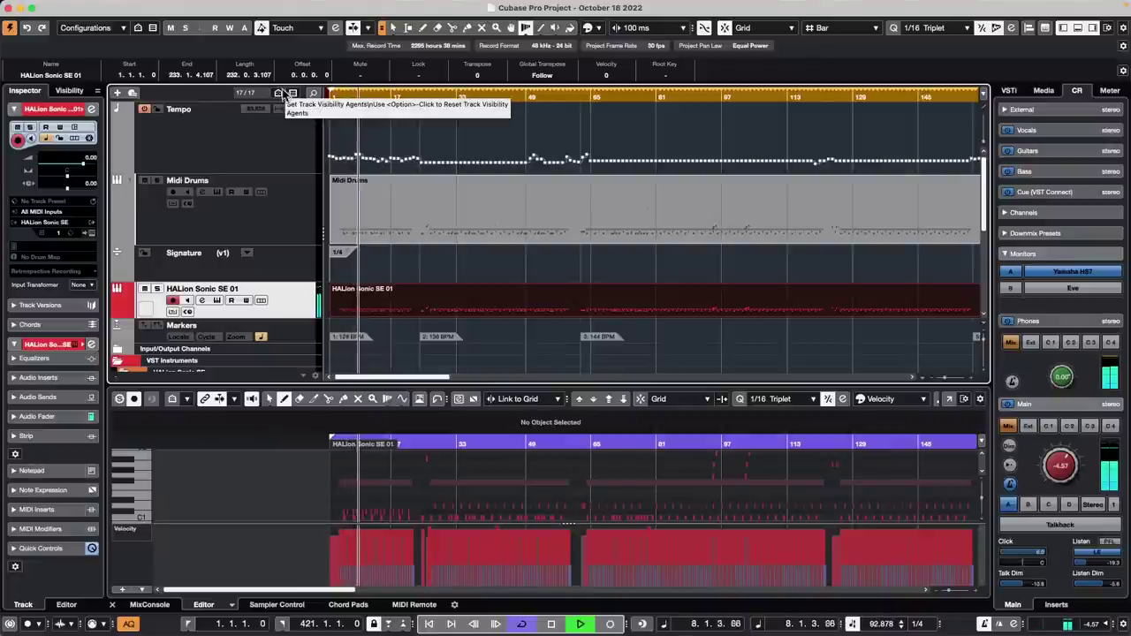
key(space)
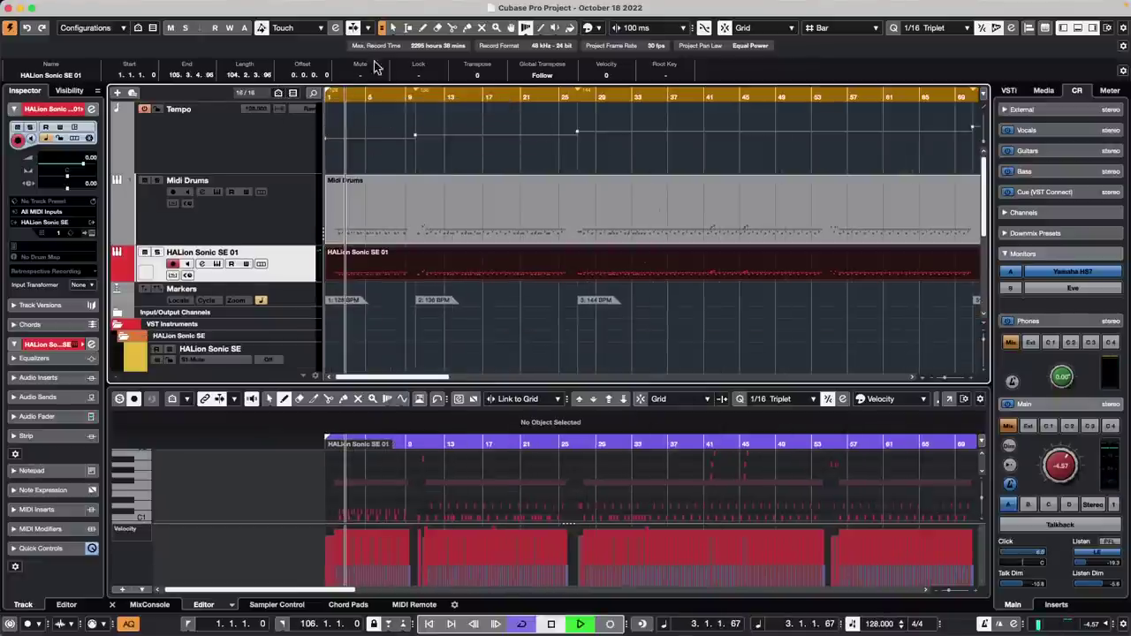
key(1)
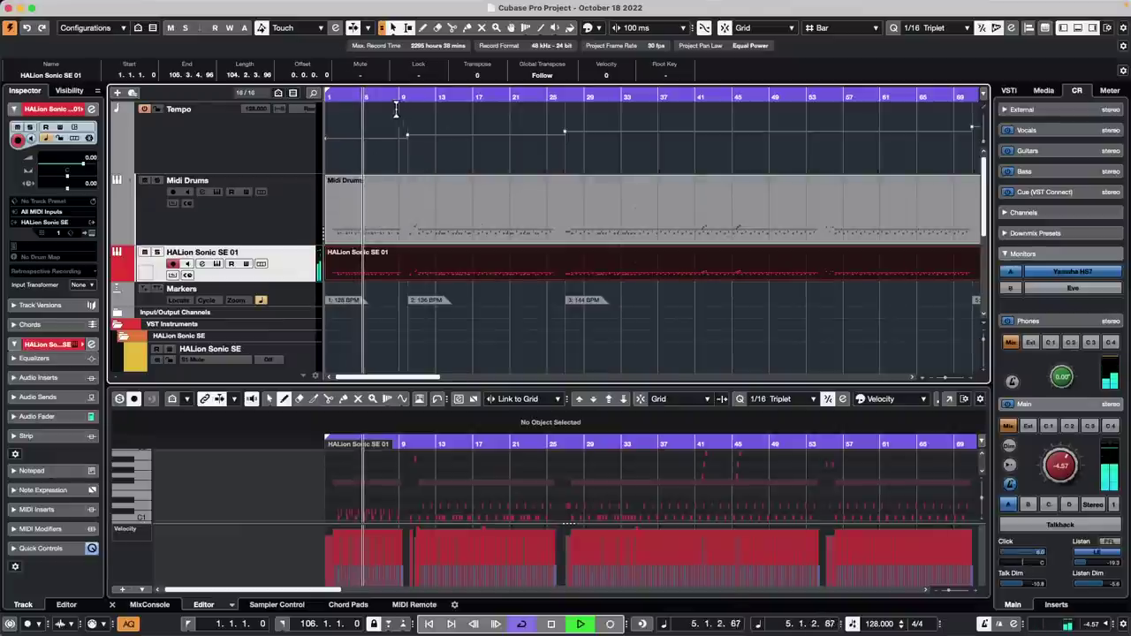
drag(336, 94, 165, 89)
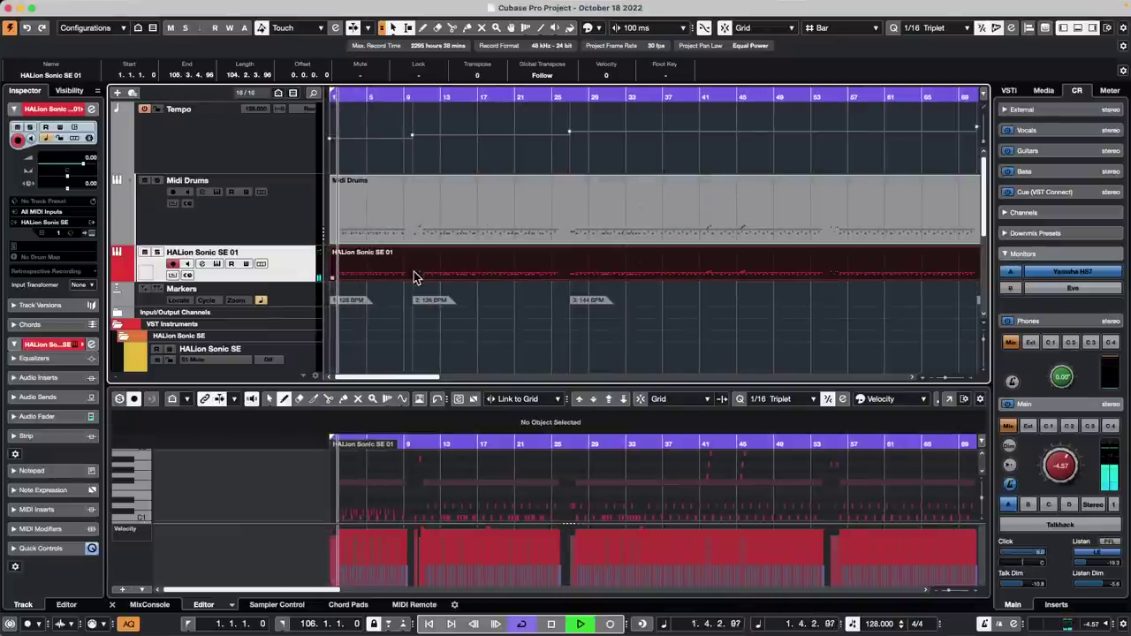
Analyze the tempo of the HALion Sonic SE 01 part again during playback and apply Offbeat Correction
click(78, 6)
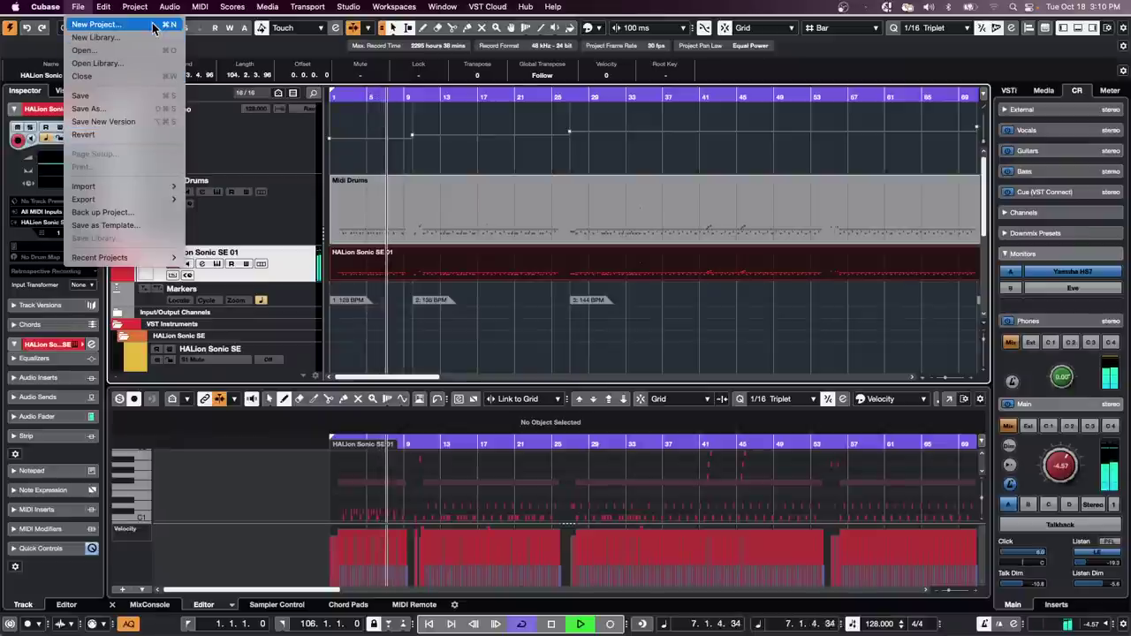
mouse_move(134, 6)
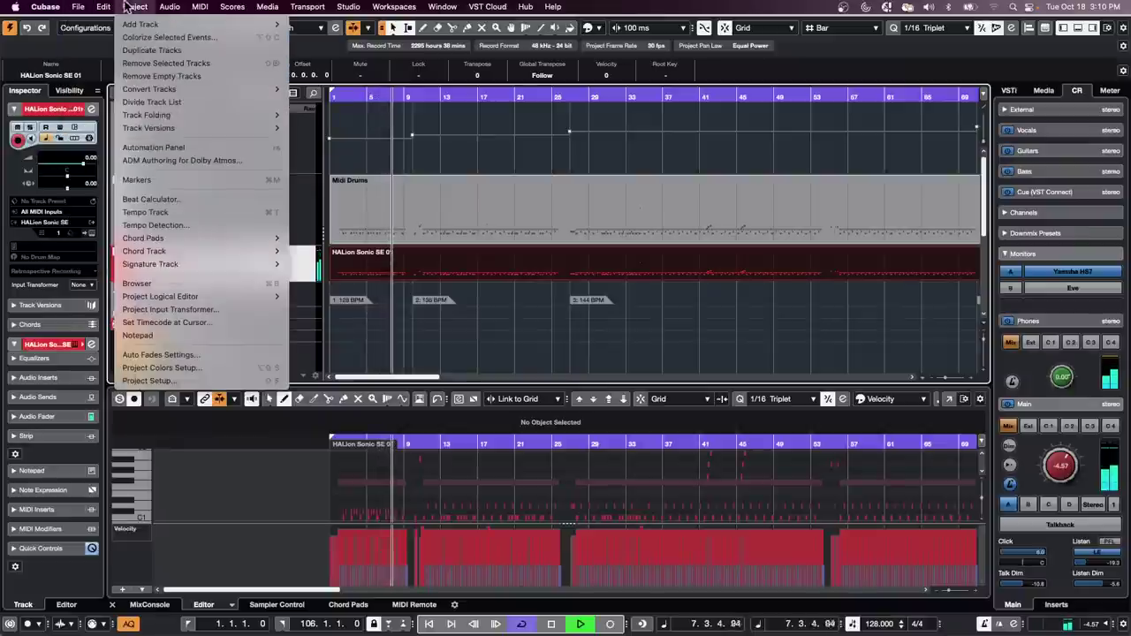
click(173, 225)
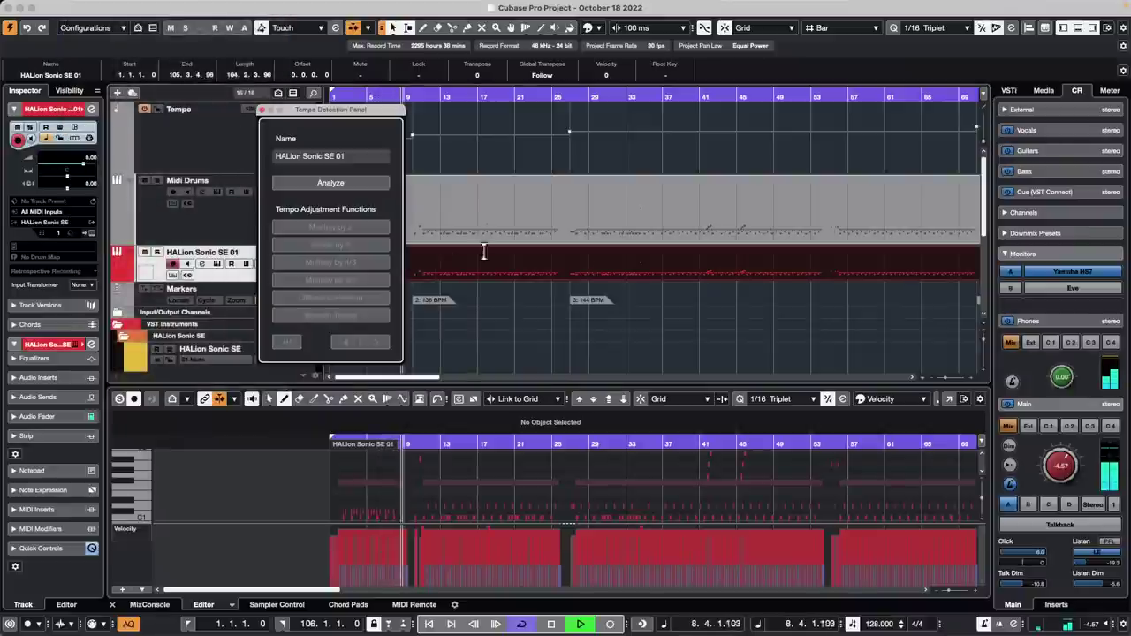
click(361, 184)
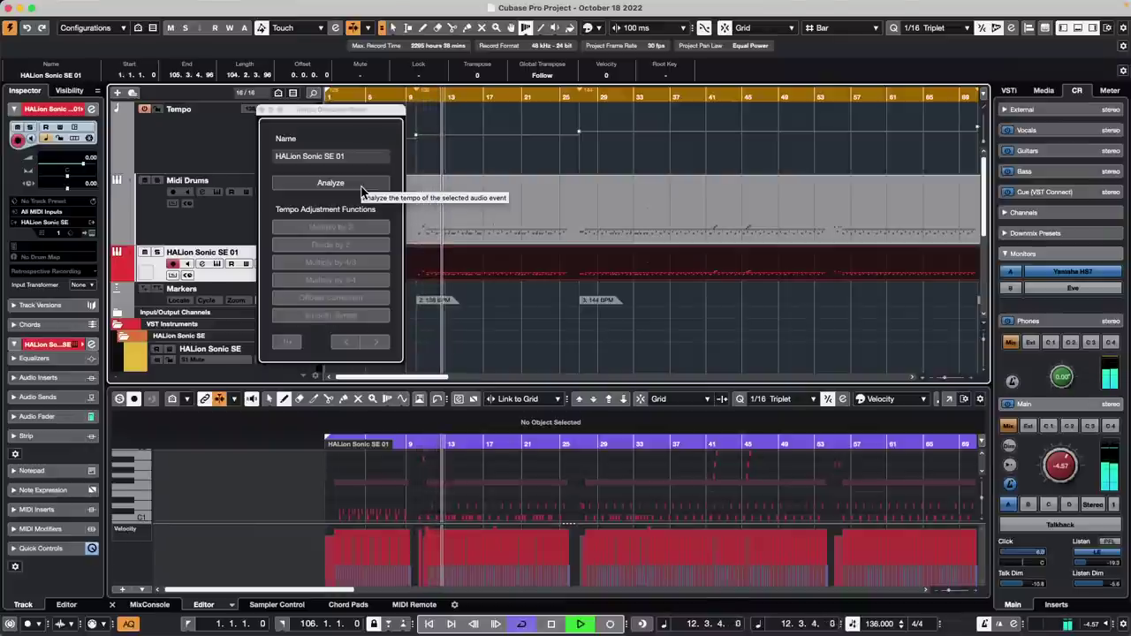
click(362, 184)
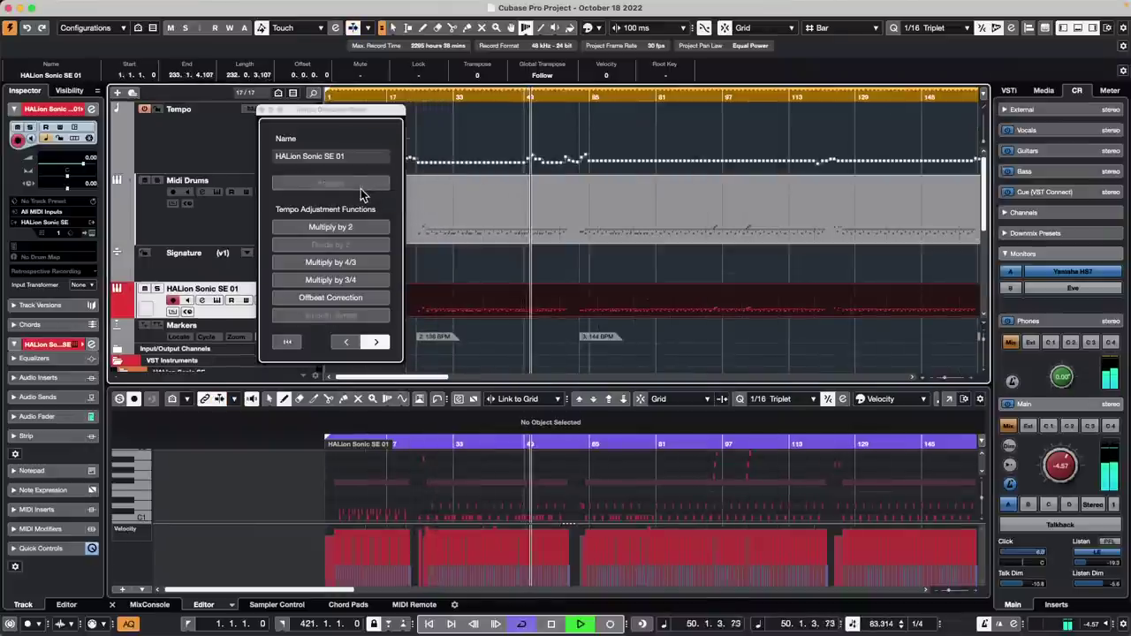
click(365, 302)
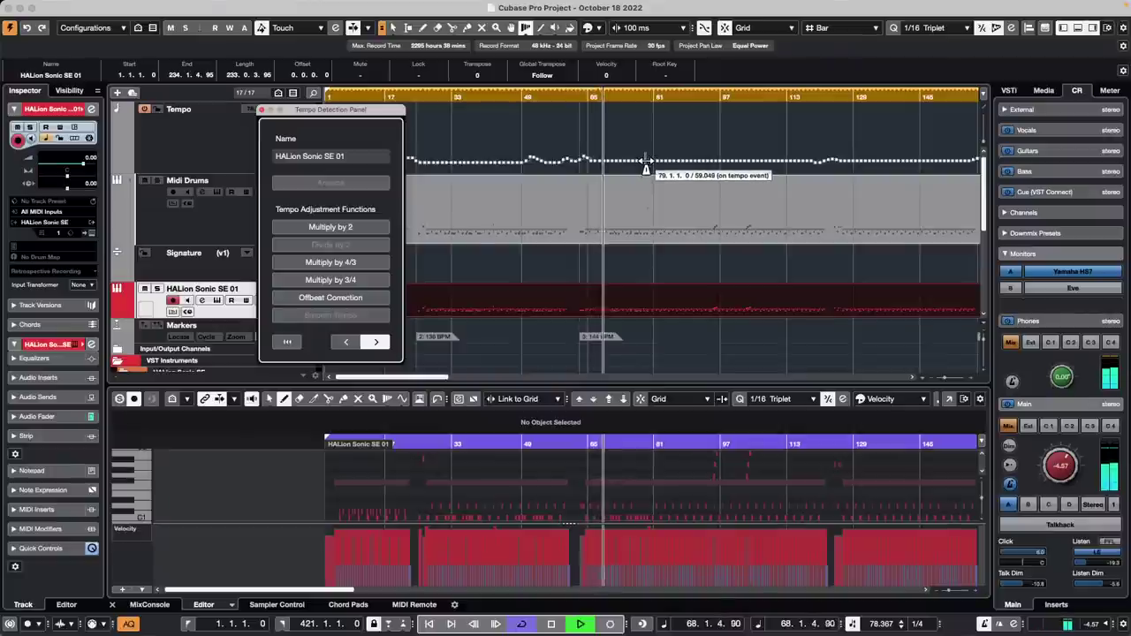
Close the Tempo Detection Panel and play the passage around bars 60 to 66 to check the detected tempo
click(261, 111)
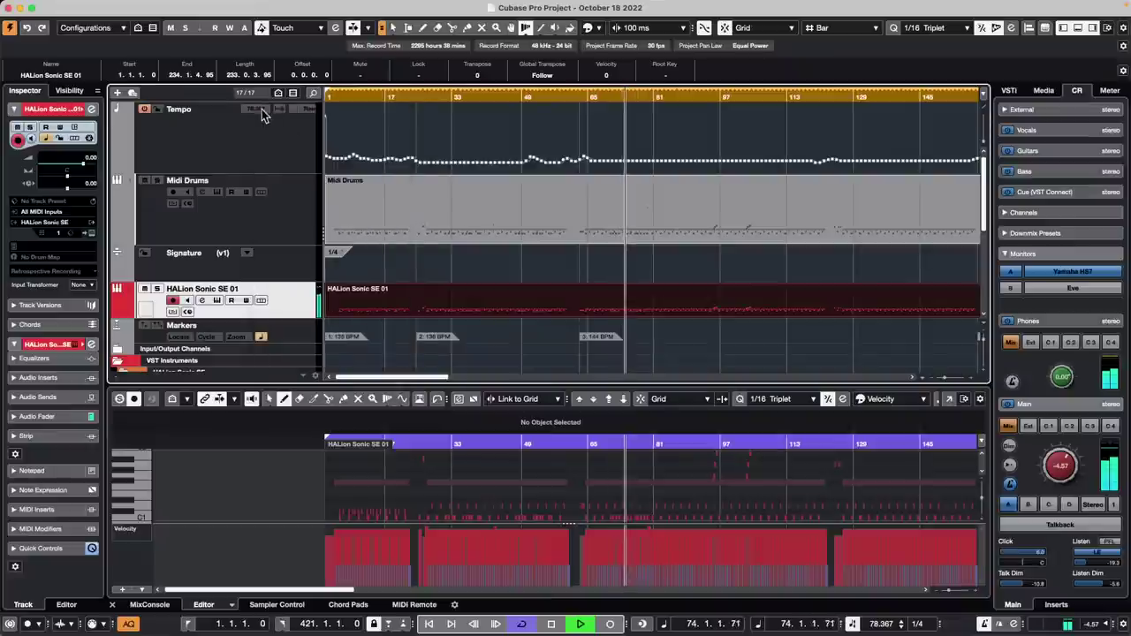
drag(576, 92, 561, 126)
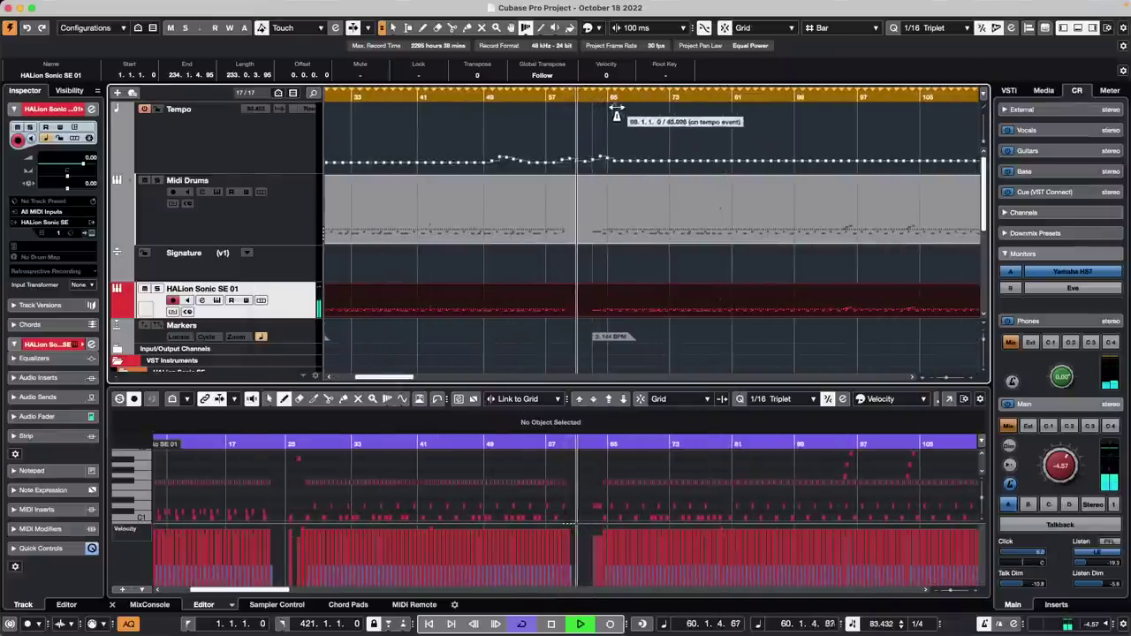
drag(601, 96, 467, 117)
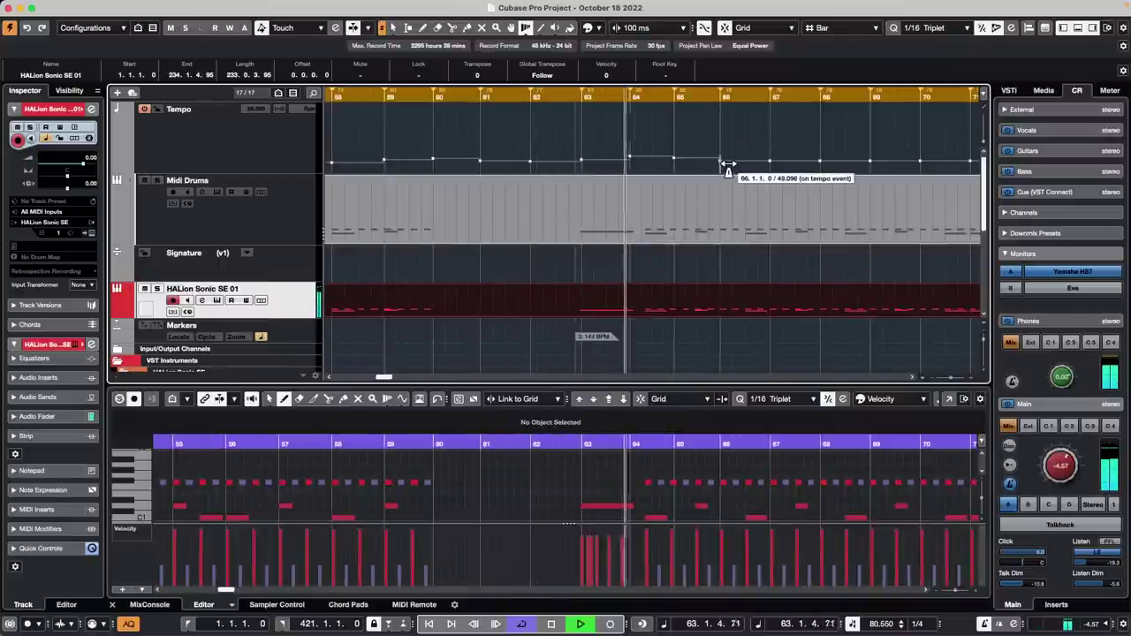
key(space)
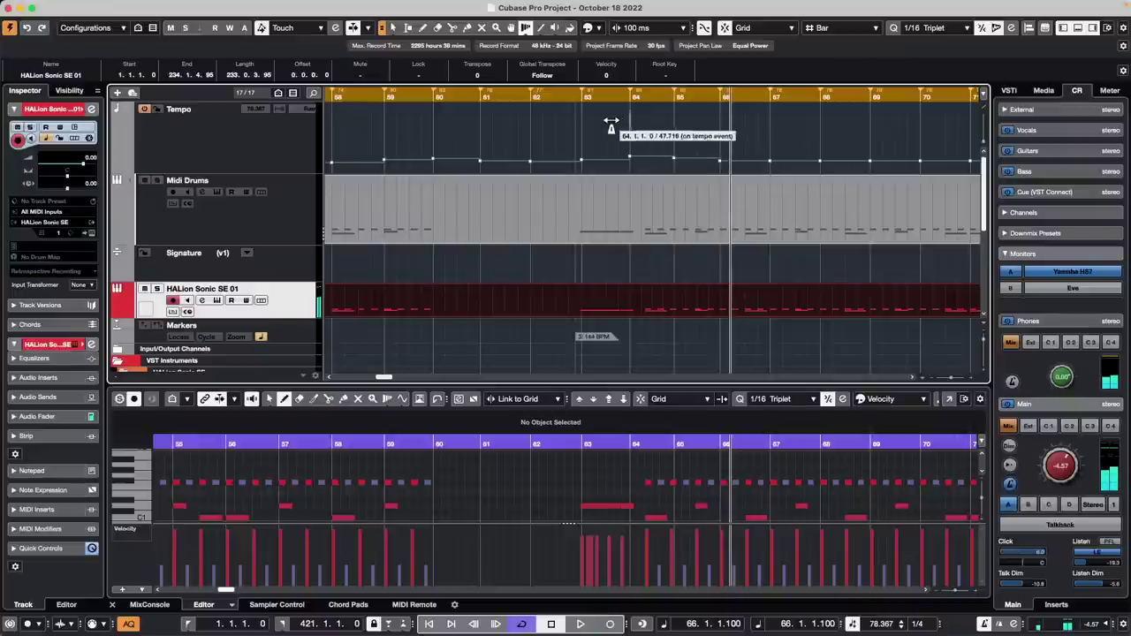
Warp the bar 64 grid line towards the drum hits after the fill and play the result
mouse_move(631, 111)
mouse_down()
mouse_move(652, 115)
mouse_move(646, 106)
mouse_move(645, 139)
mouse_move(669, 128)
mouse_up()
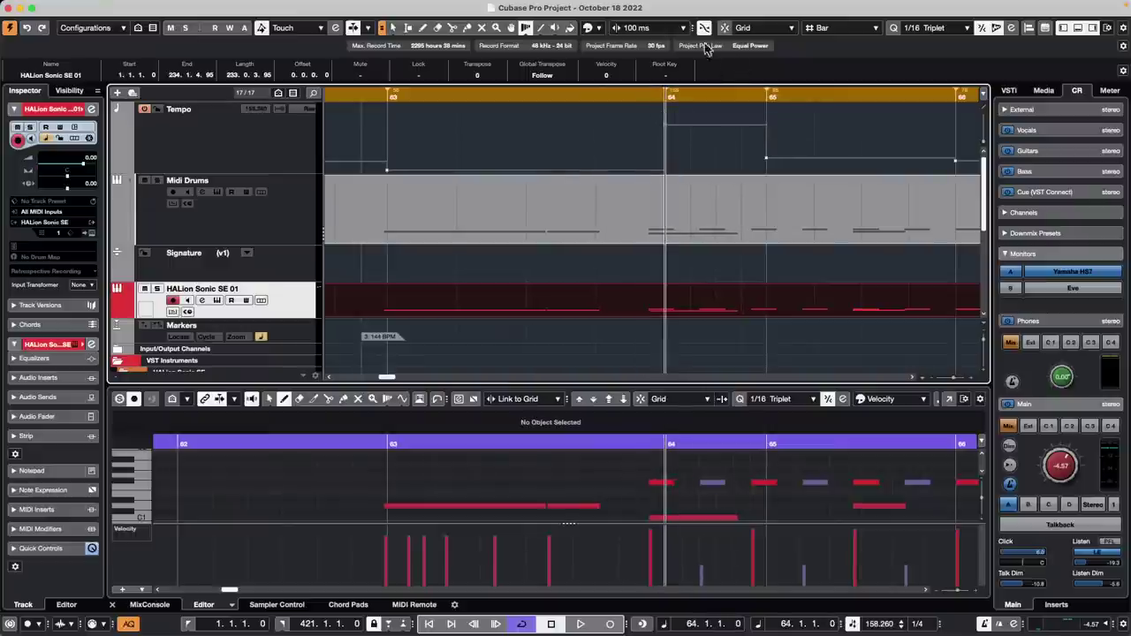
drag(621, 99, 623, 71)
key(space)
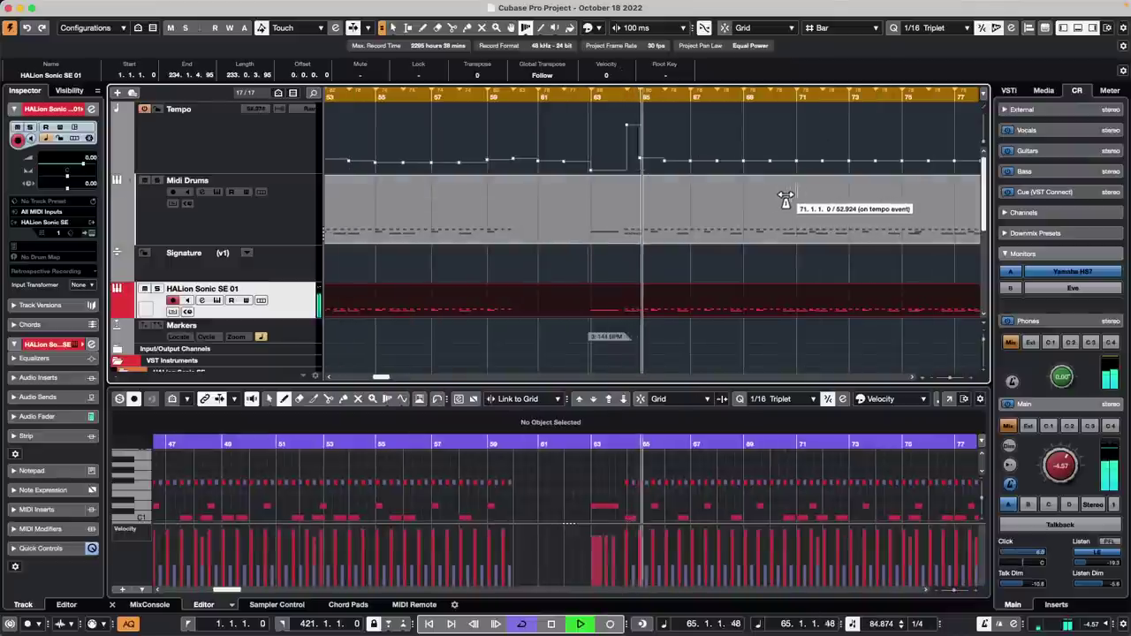
key(space)
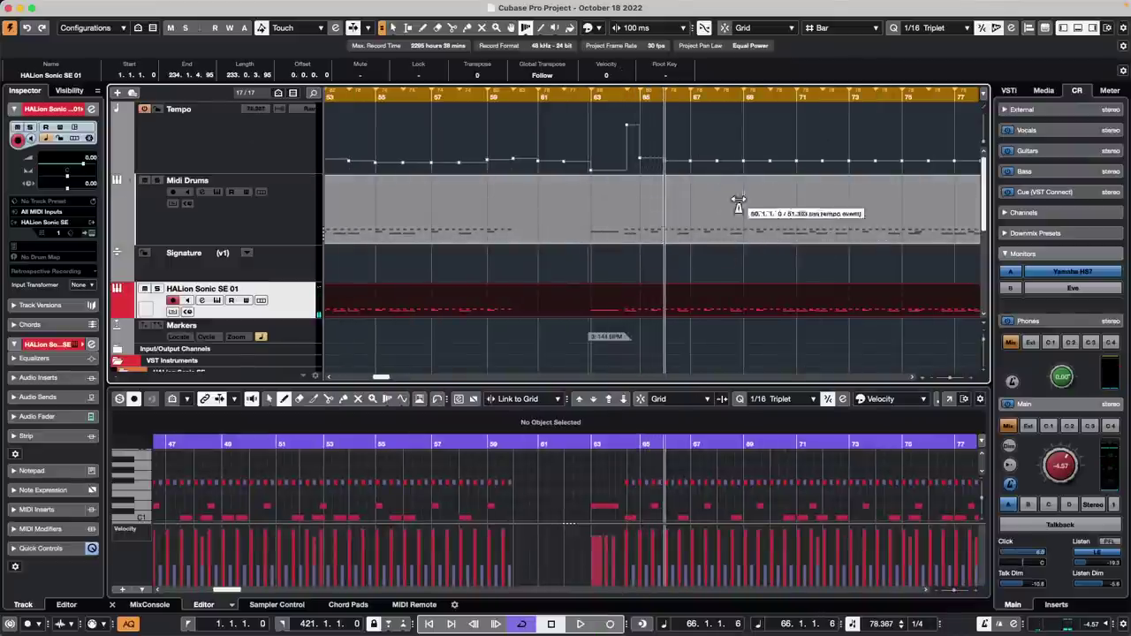
Select the Tempo track and play the project from bar 1 to check the tempo map
drag(534, 94, 540, 72)
click(299, 146)
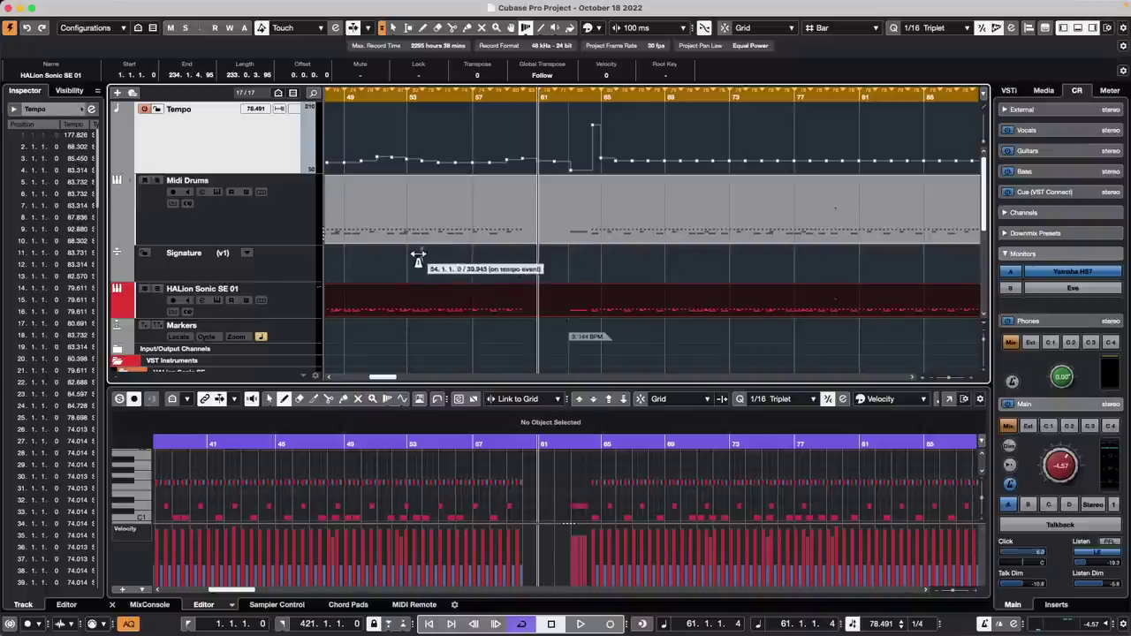
drag(446, 97, 236, 56)
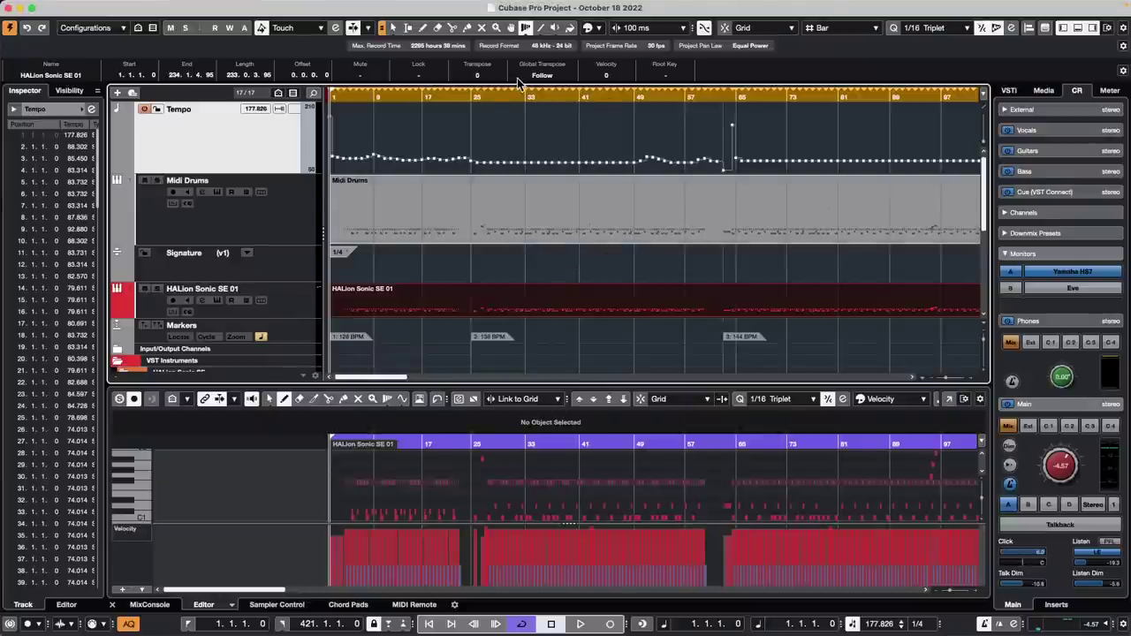
key(space)
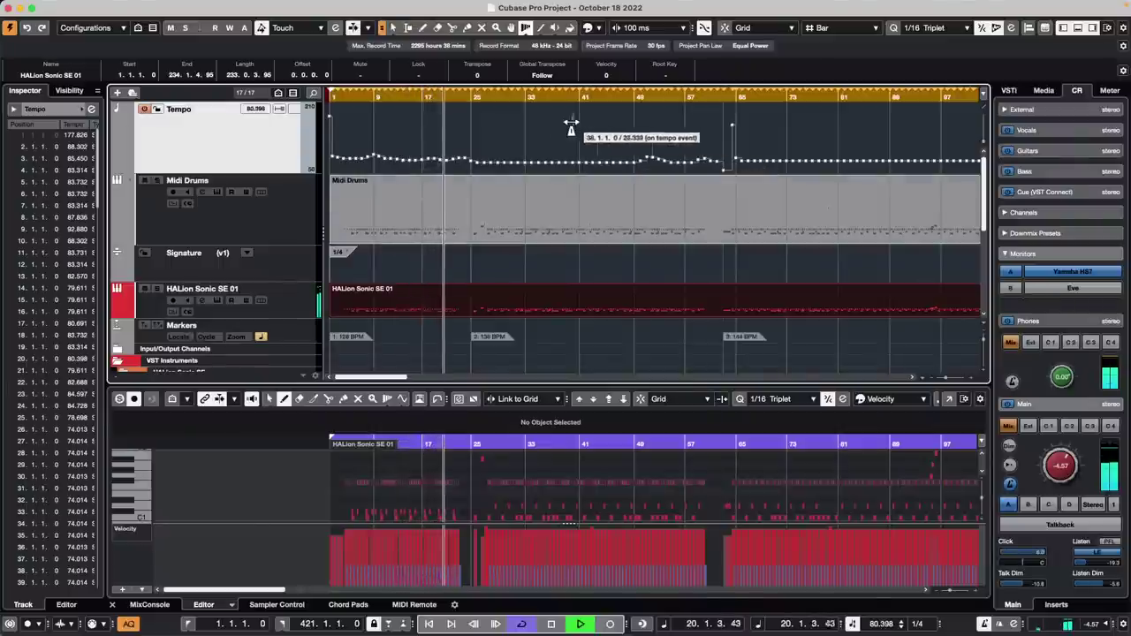
Undo the last tempo edit, stop playback and switch from Time Warp to the Object Selection tool
key(super+z)
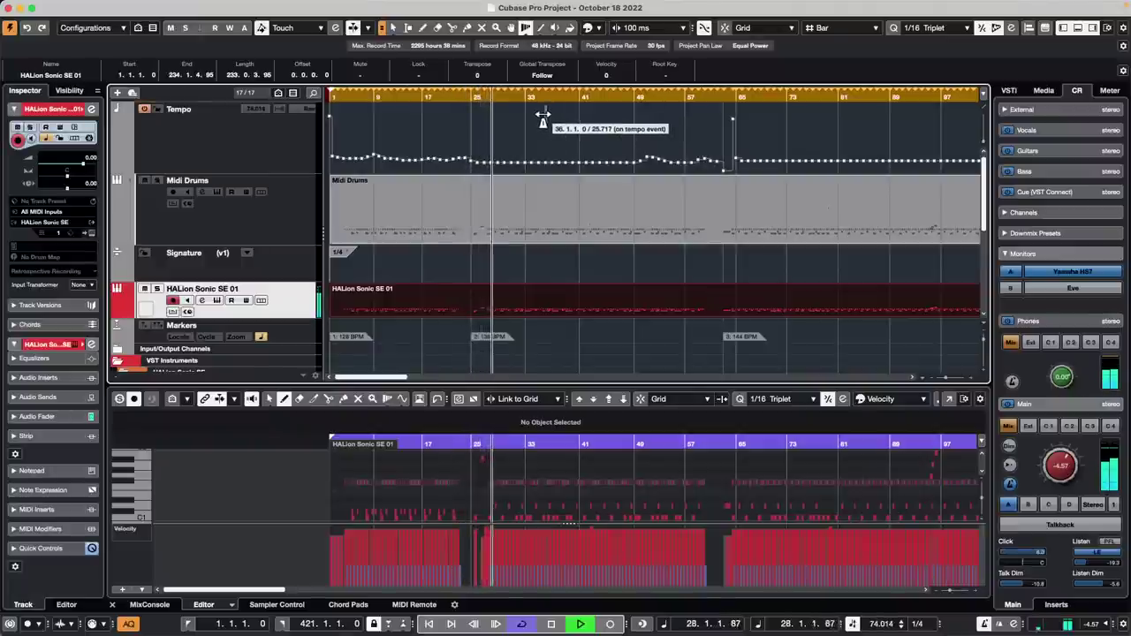
key(space)
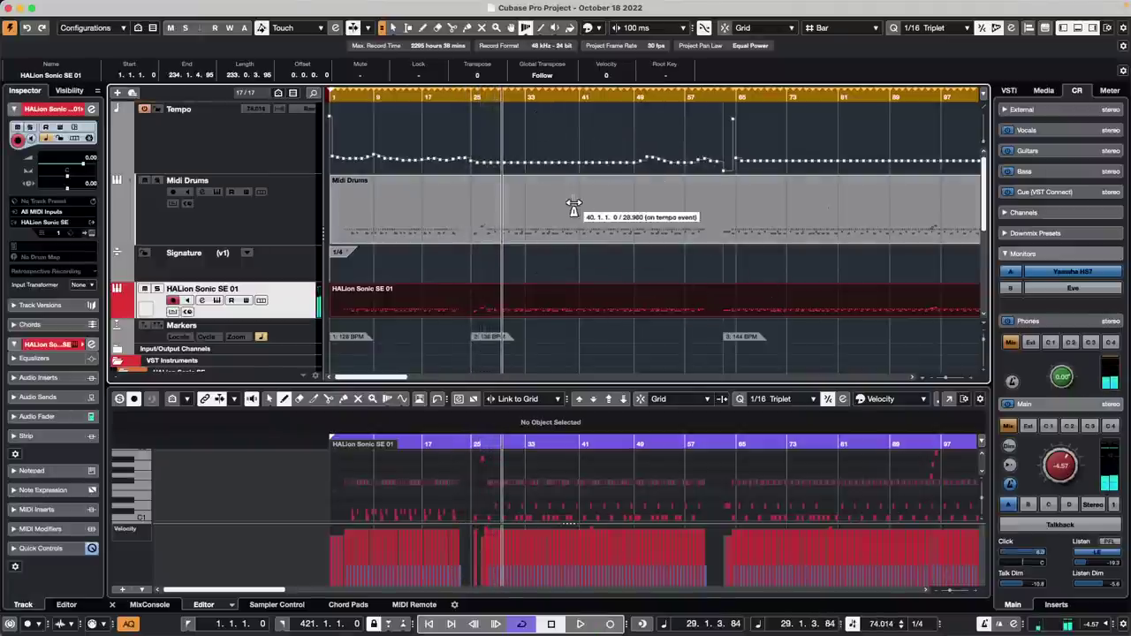
right_click(555, 197)
click(556, 198)
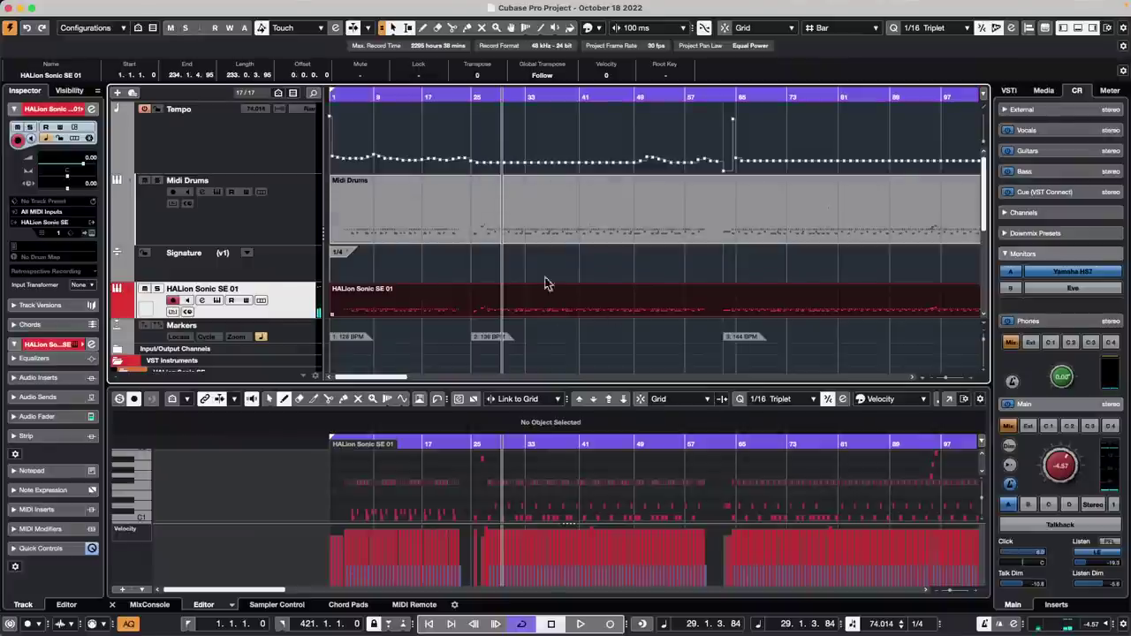
mouse_move(113, 3)
click(79, 6)
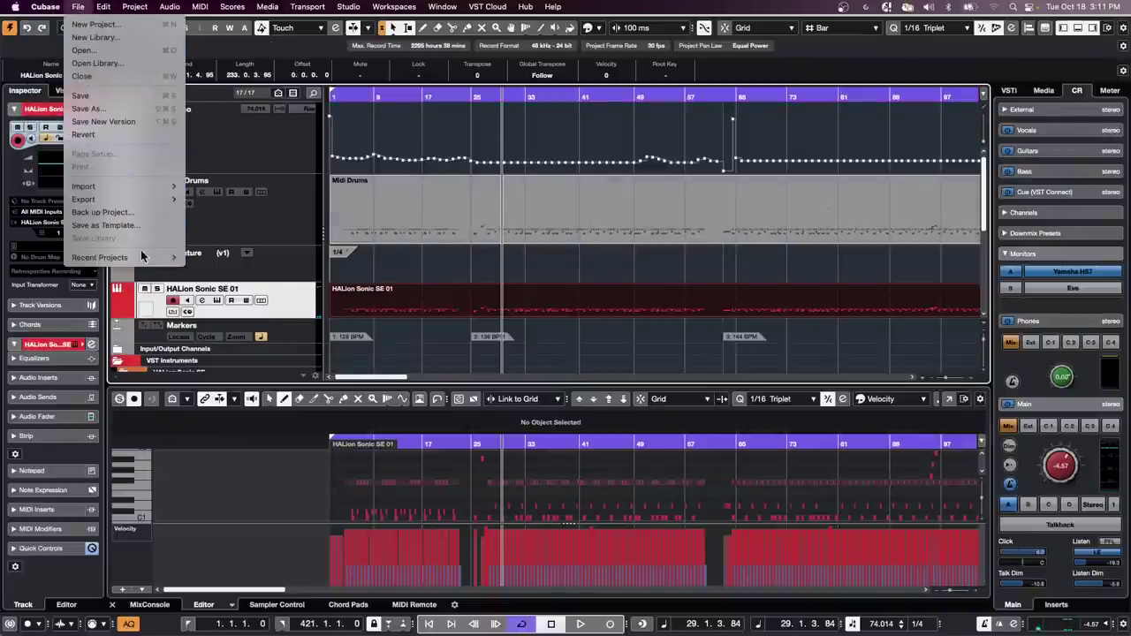
mouse_move(141, 260)
mouse_move(45, 7)
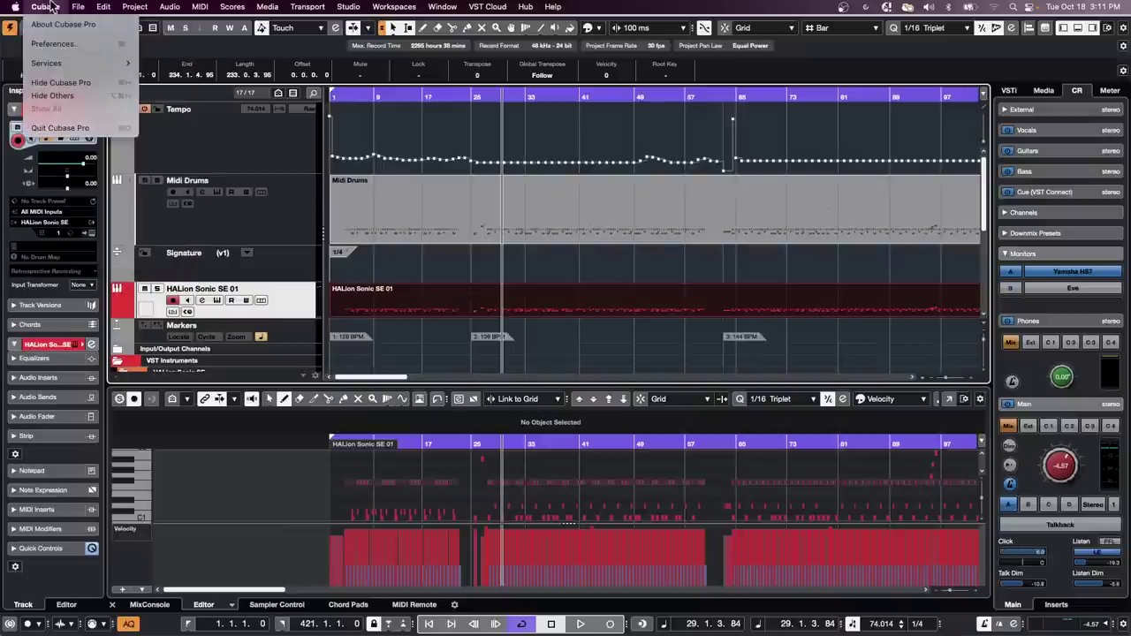
click(69, 50)
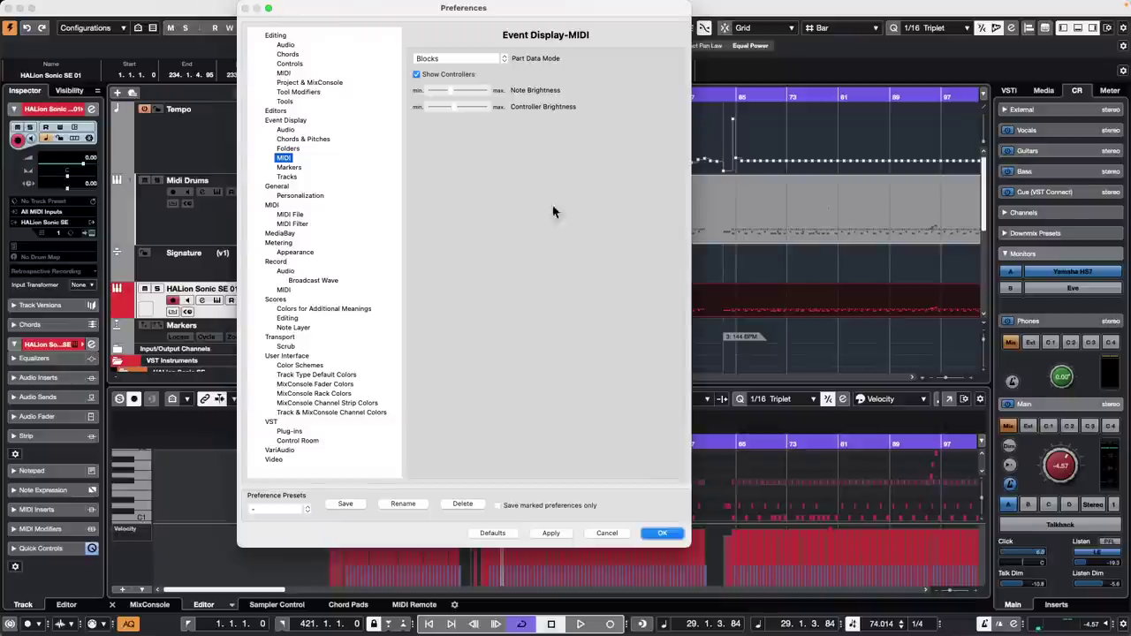
click(613, 535)
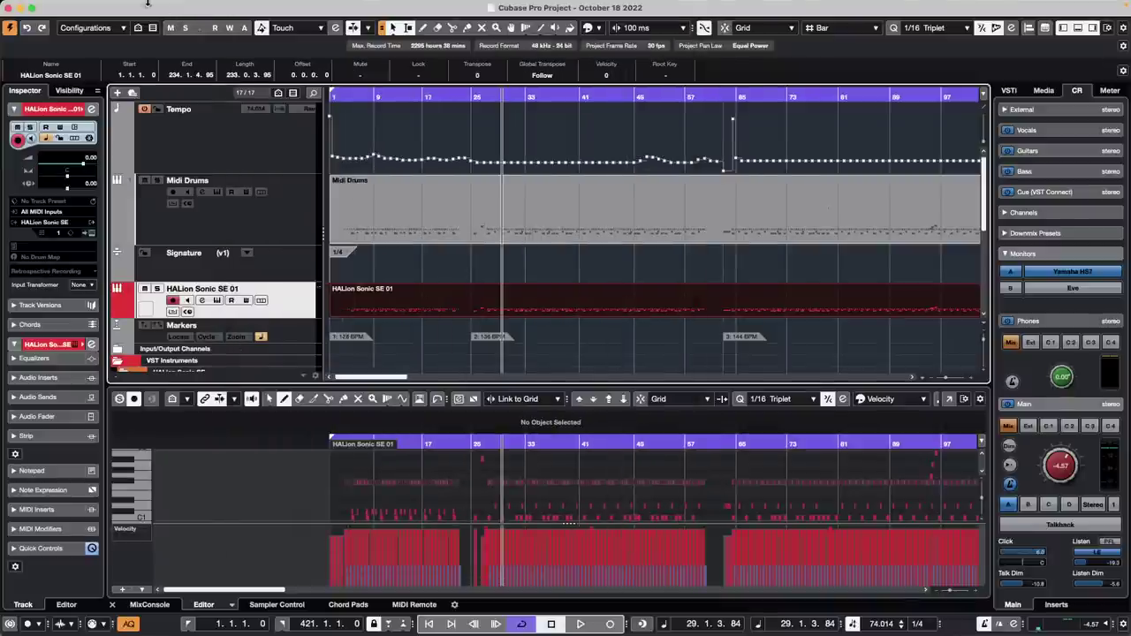
Revert the project to its previously saved version and dismiss the missing plug-in warnings
click(78, 7)
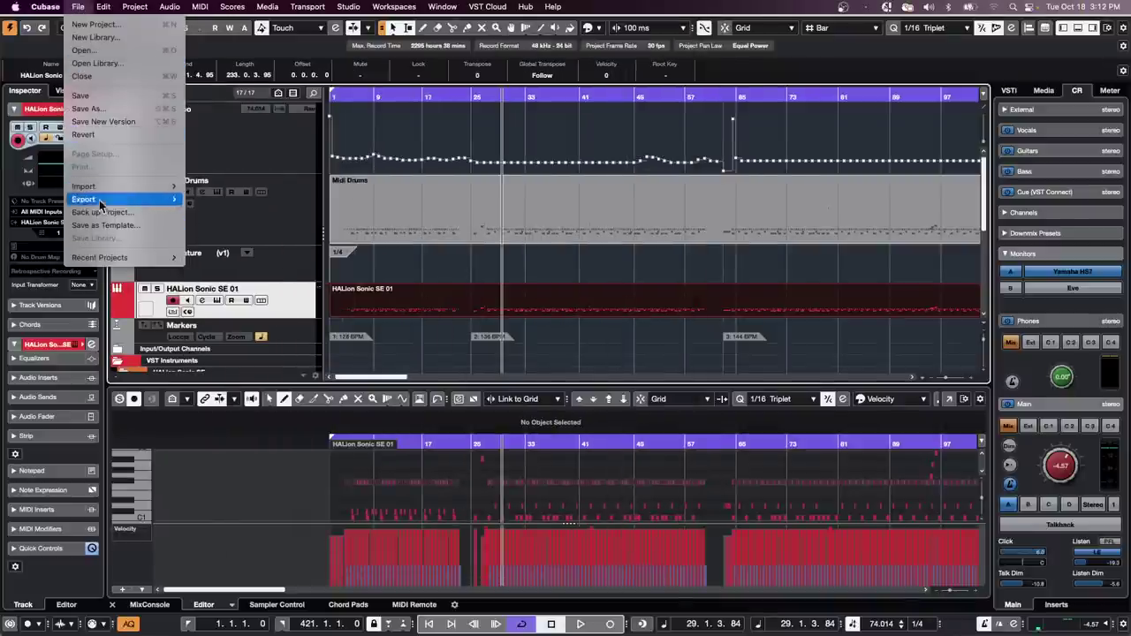
key(Return)
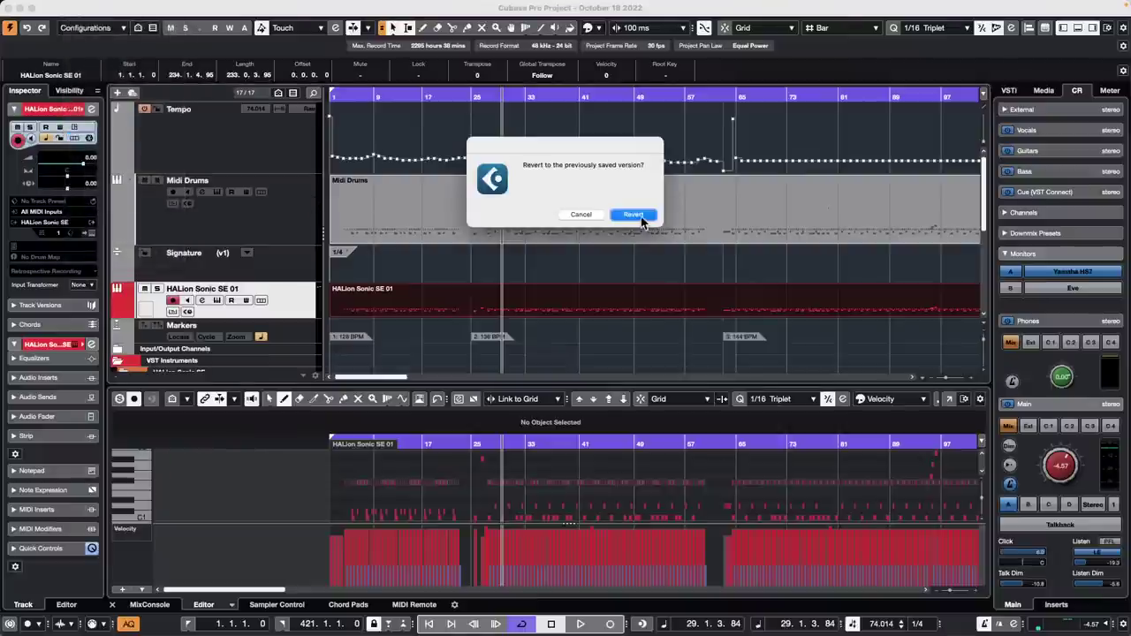
click(633, 216)
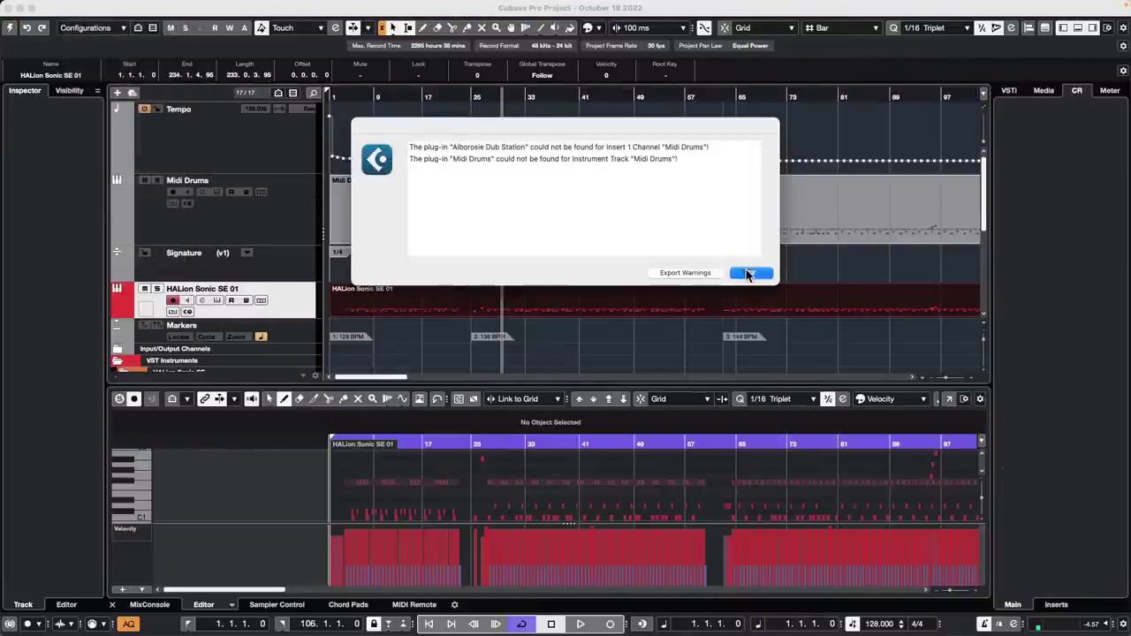
click(747, 274)
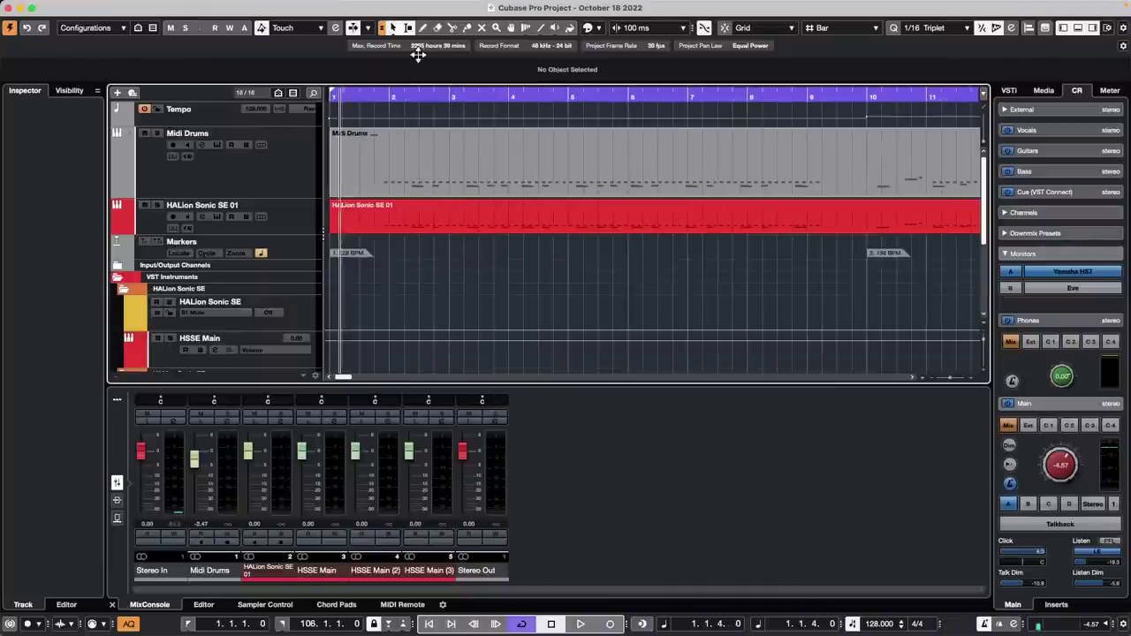
Play the reverted project from the start and set the tempo to 200 BPM during playback
drag(429, 97, 354, 8)
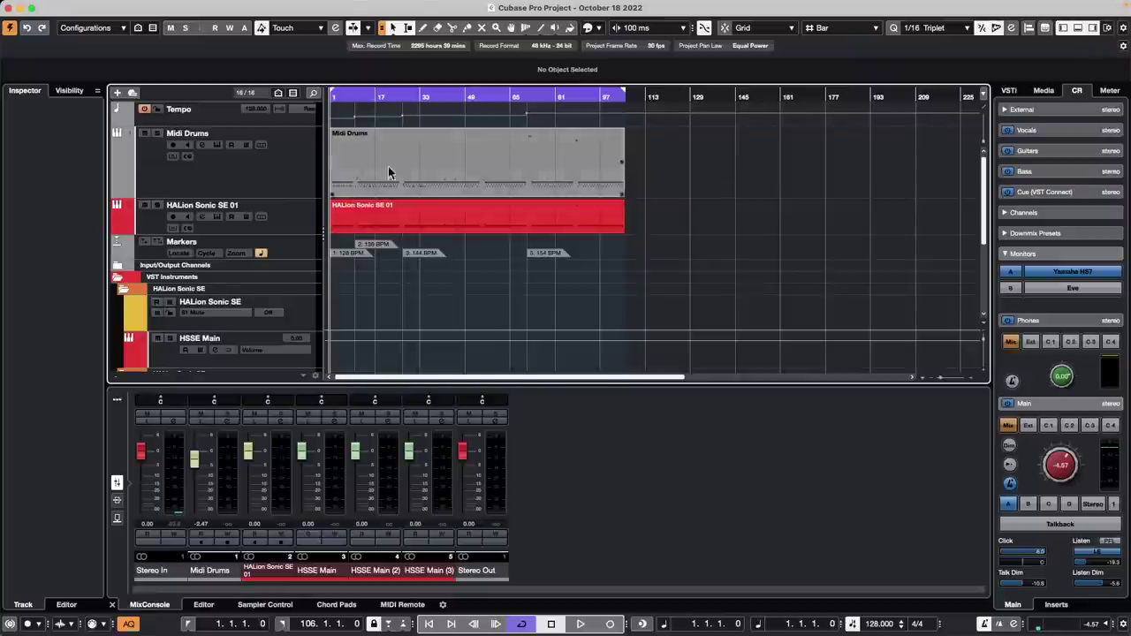
key(space)
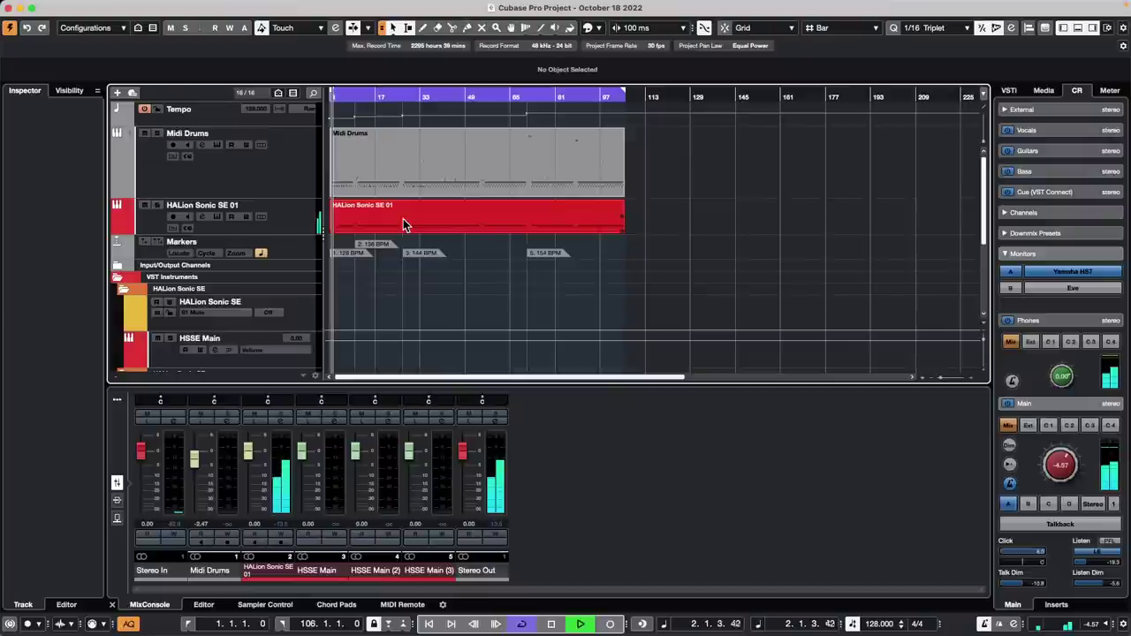
double_click(875, 625)
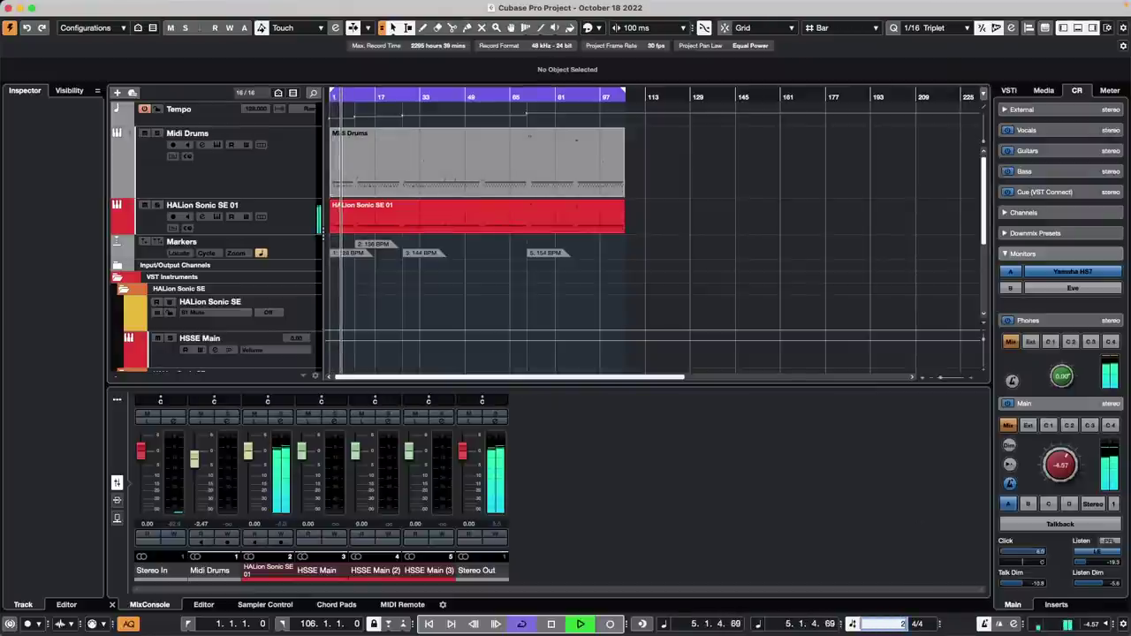
text(200)
key(Return)
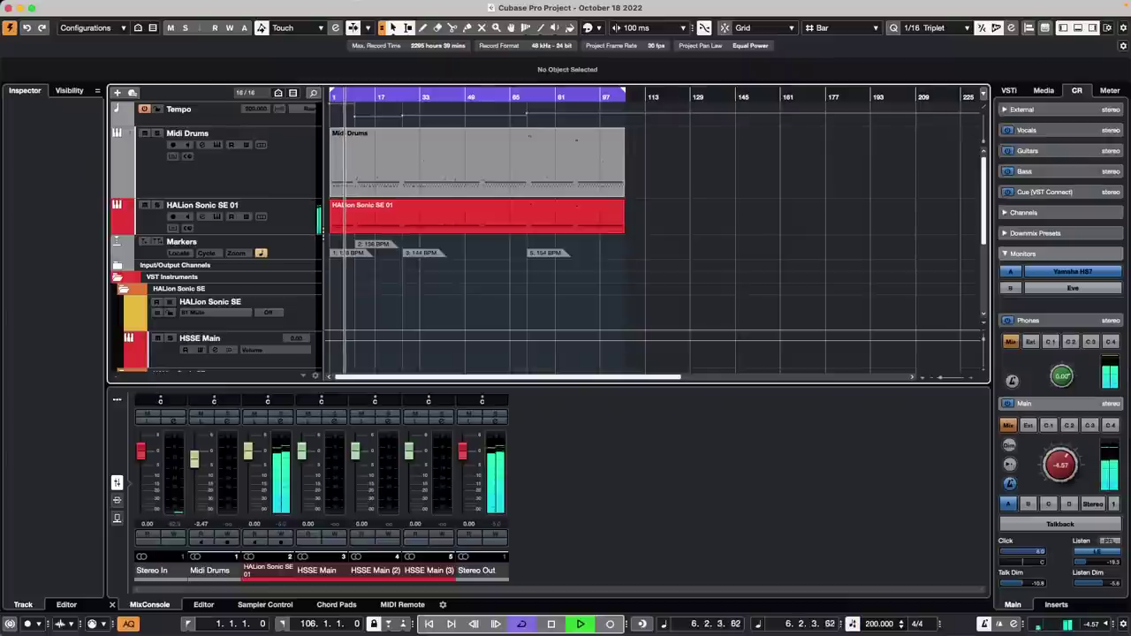
key(space)
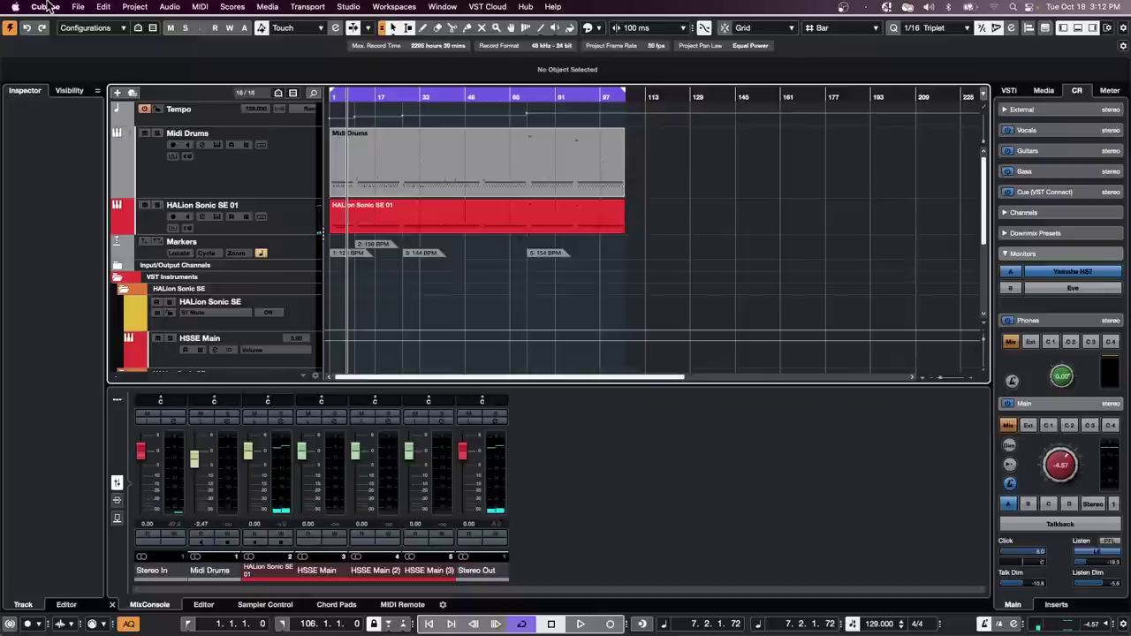
click(75, 6)
mouse_move(98, 187)
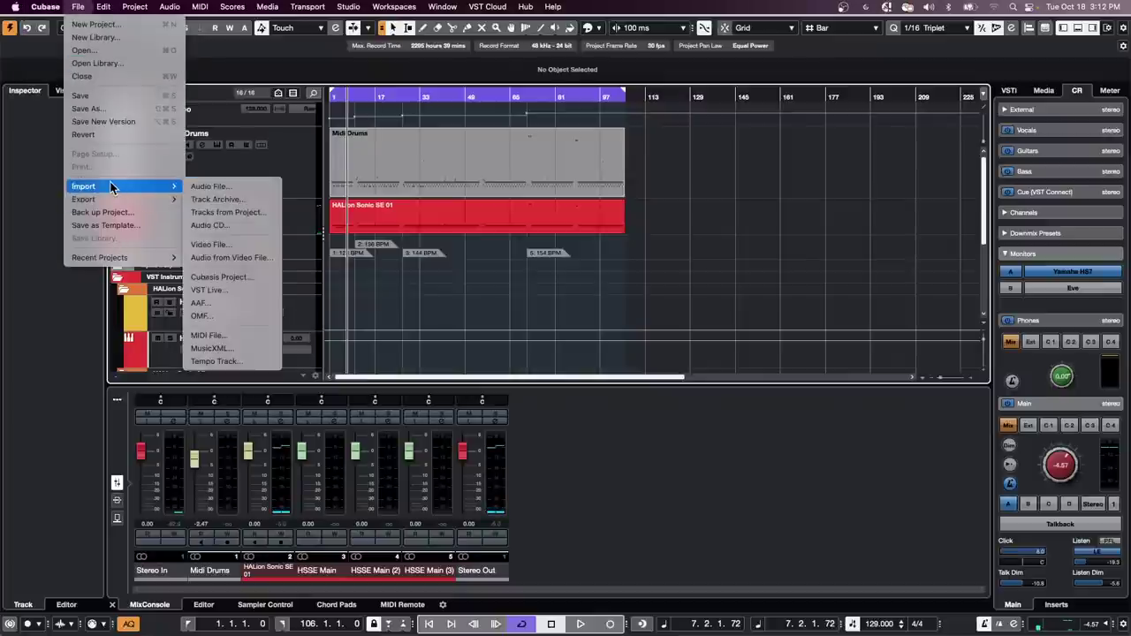
click(249, 339)
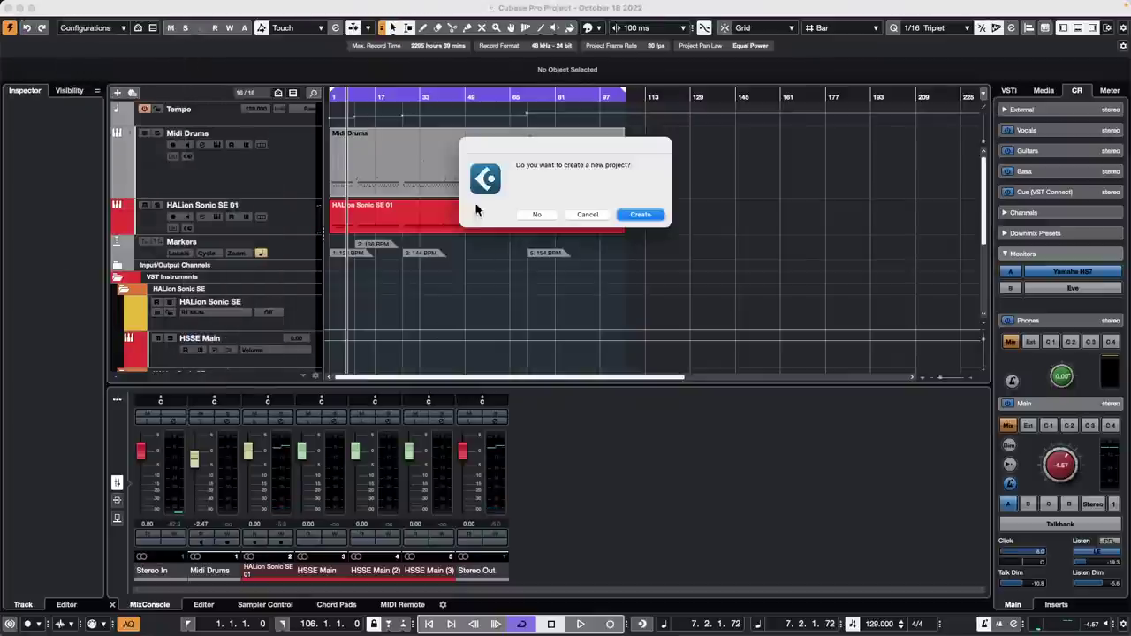
click(588, 215)
Review the MIDI File export and import options in the preferences
click(77, 7)
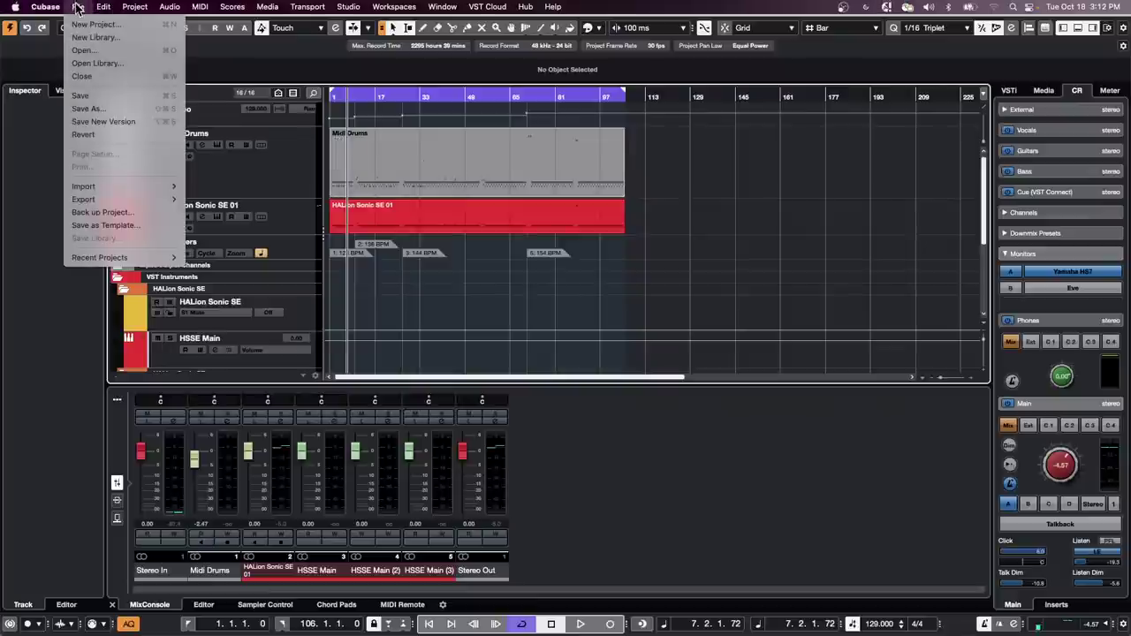
mouse_move(107, 259)
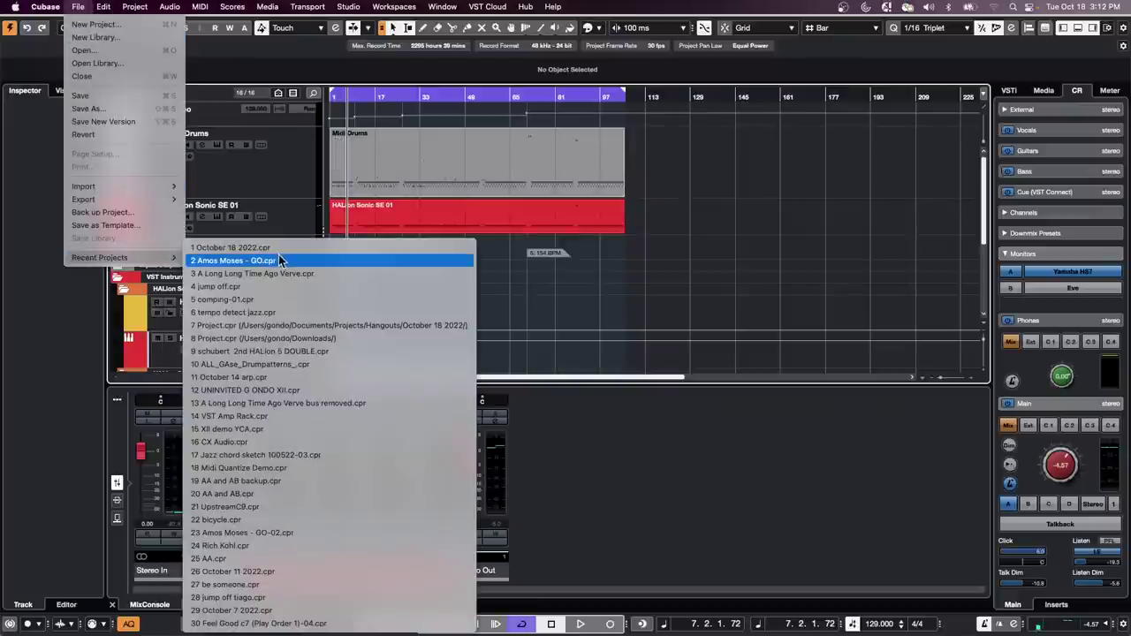
mouse_move(46, 7)
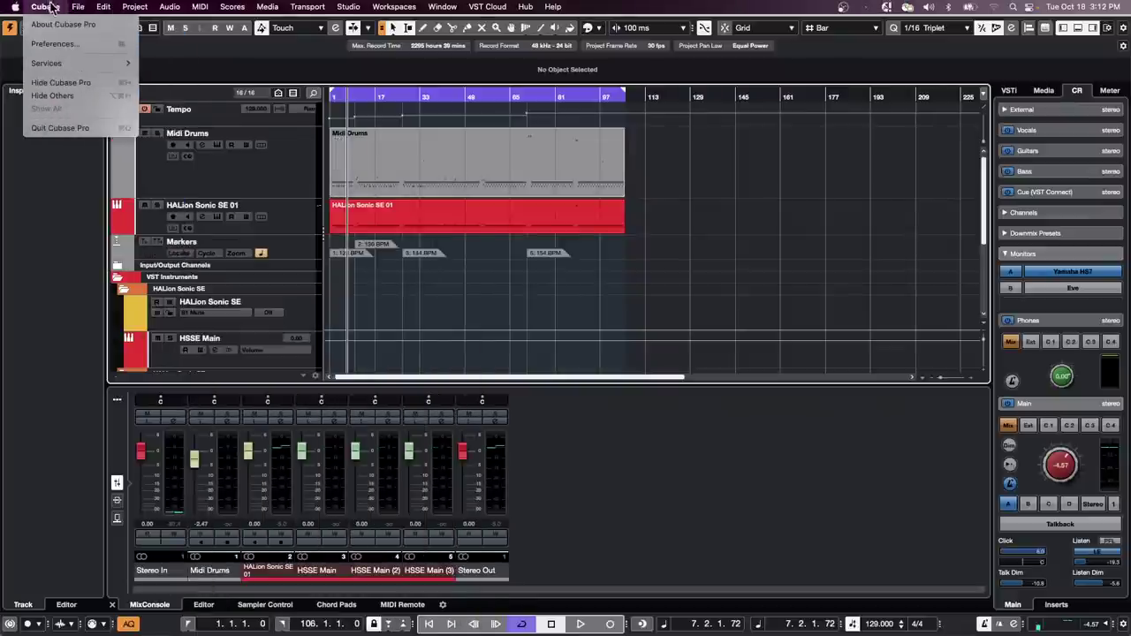
click(60, 50)
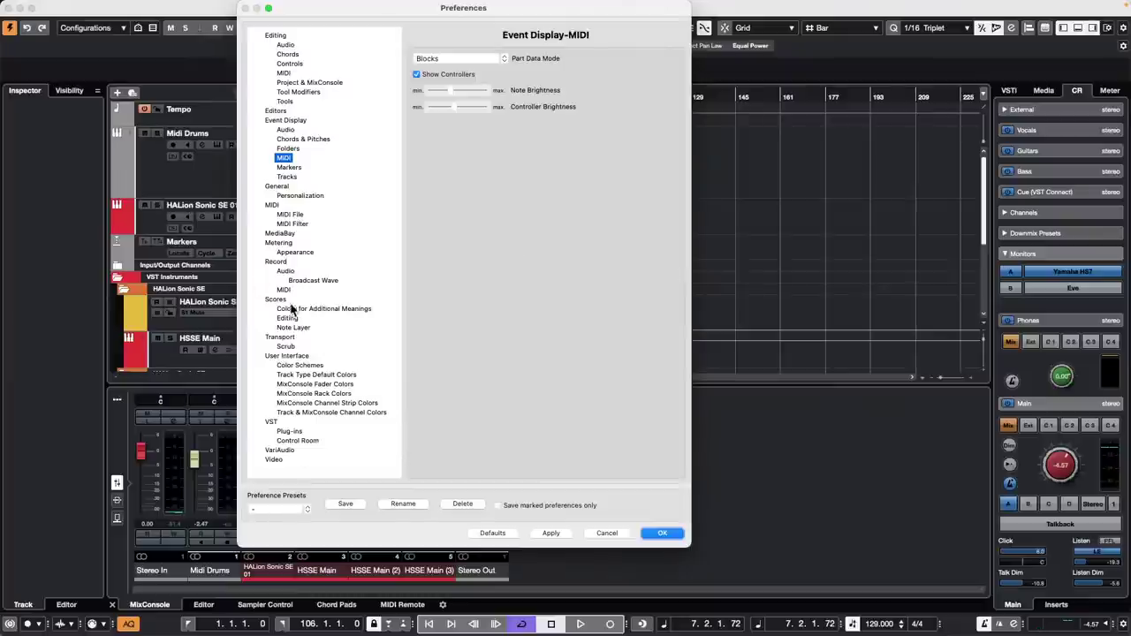
click(289, 215)
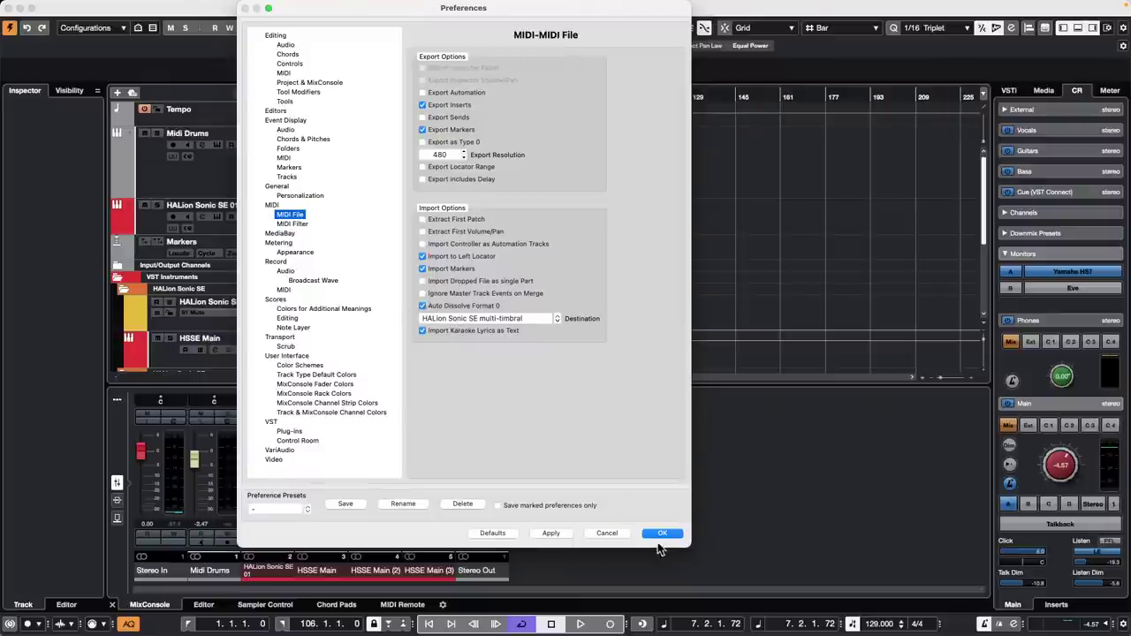
click(661, 534)
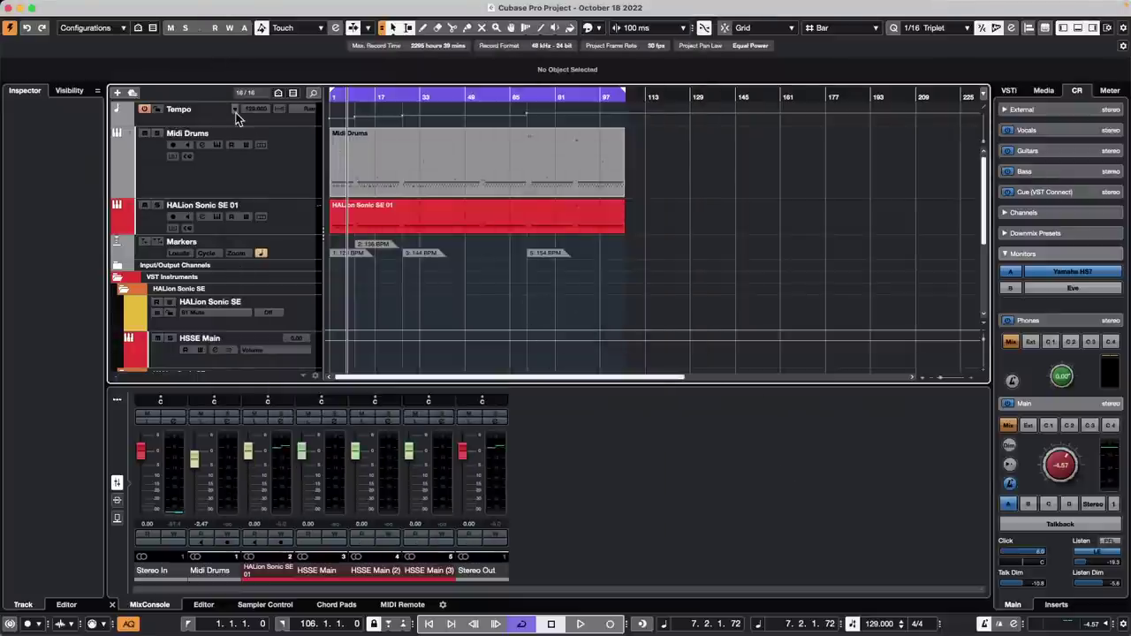
Import the Midi Bass MIDI file as a new project in the AA folder and close that project without saving
click(88, 6)
mouse_move(115, 257)
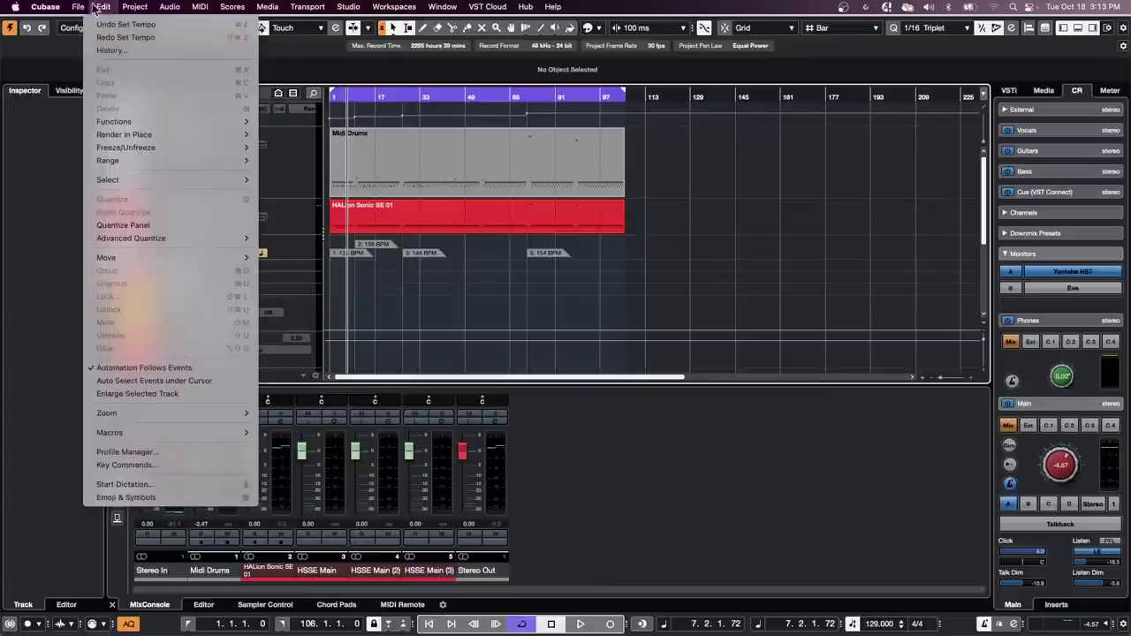
mouse_move(111, 192)
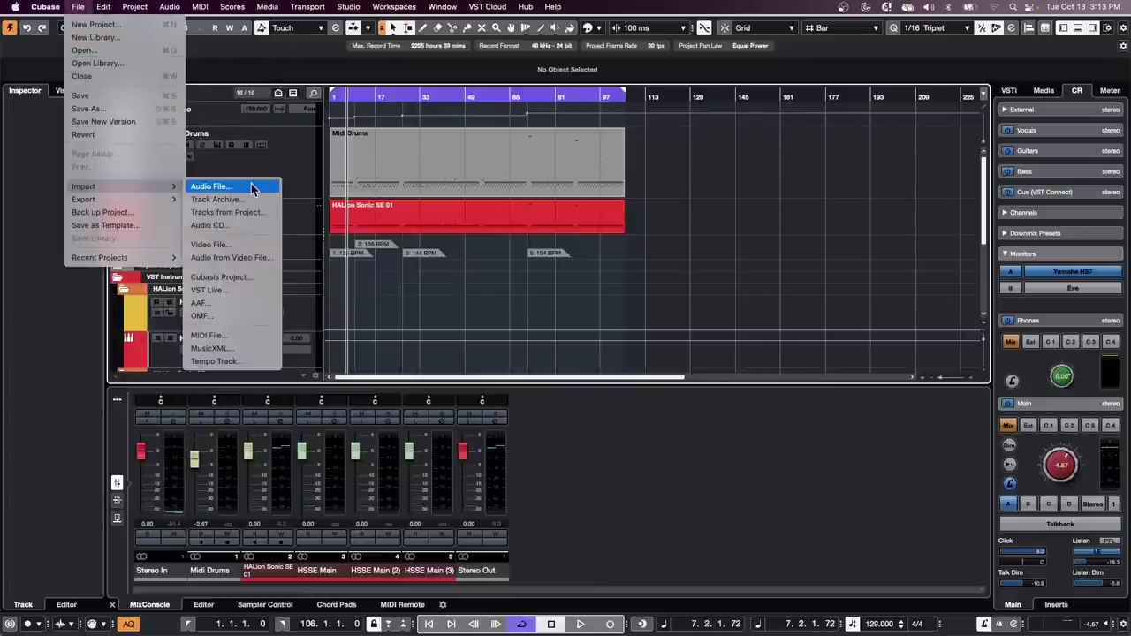
click(232, 336)
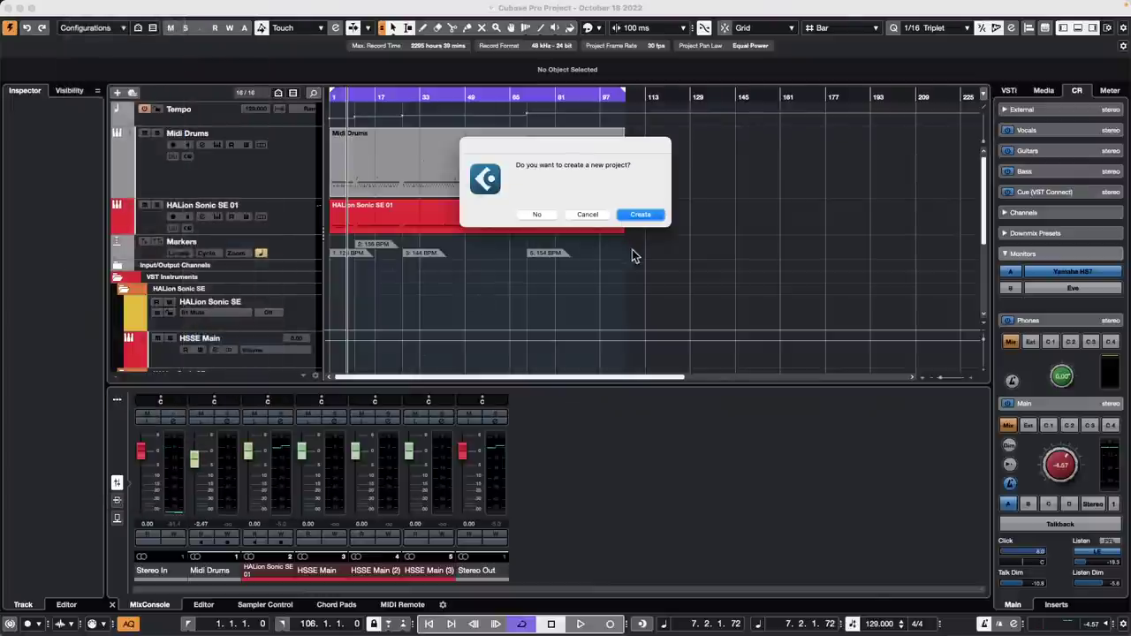
click(643, 215)
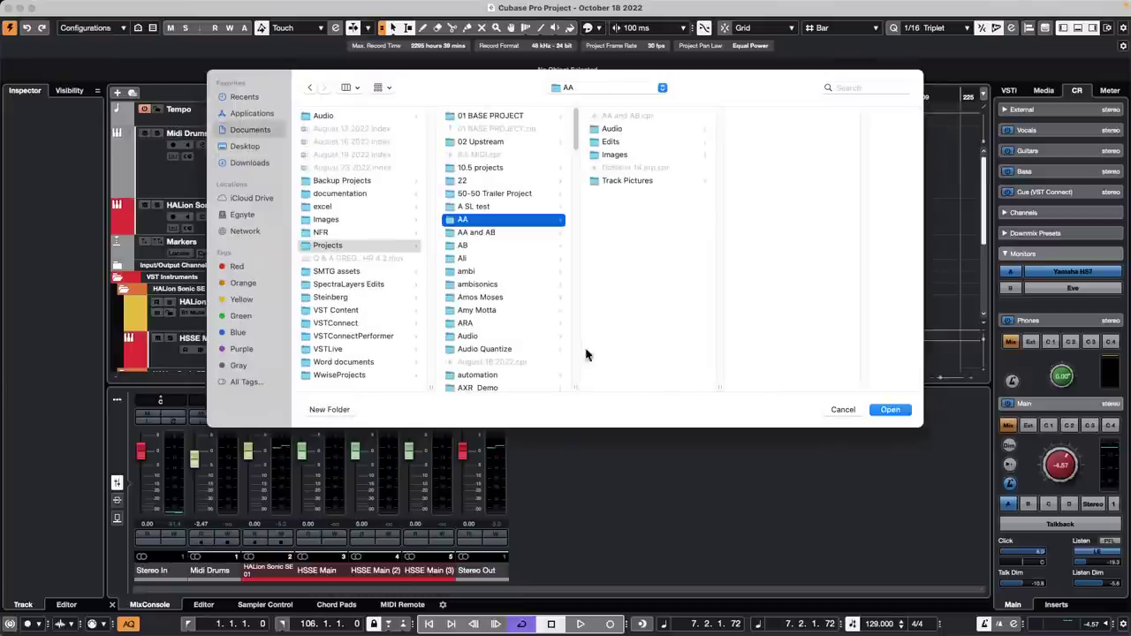
click(888, 410)
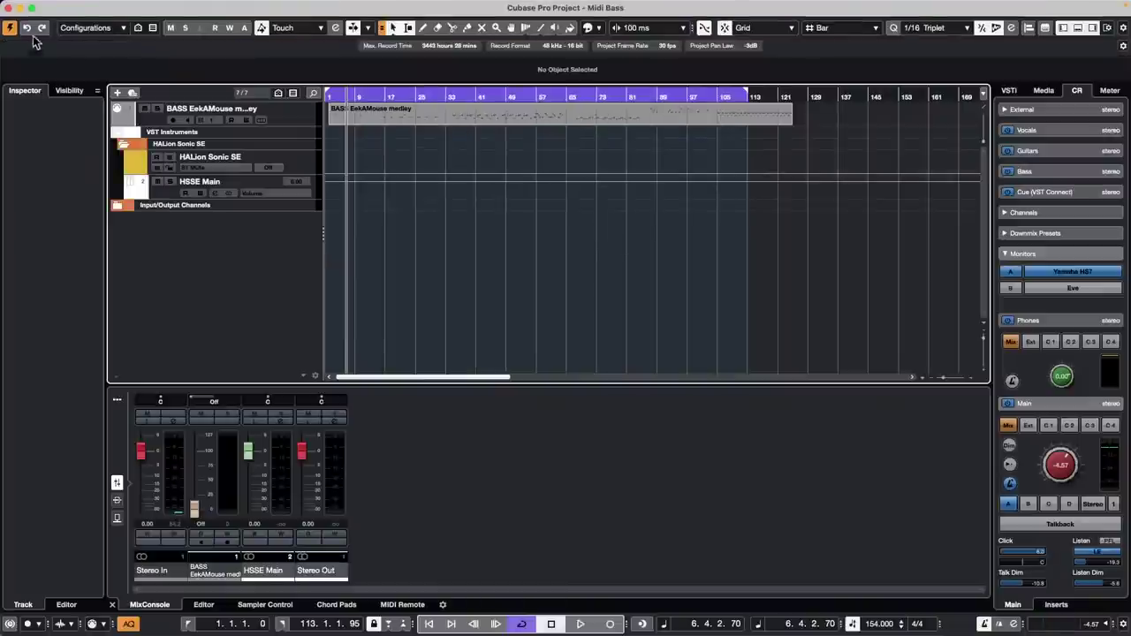
click(10, 8)
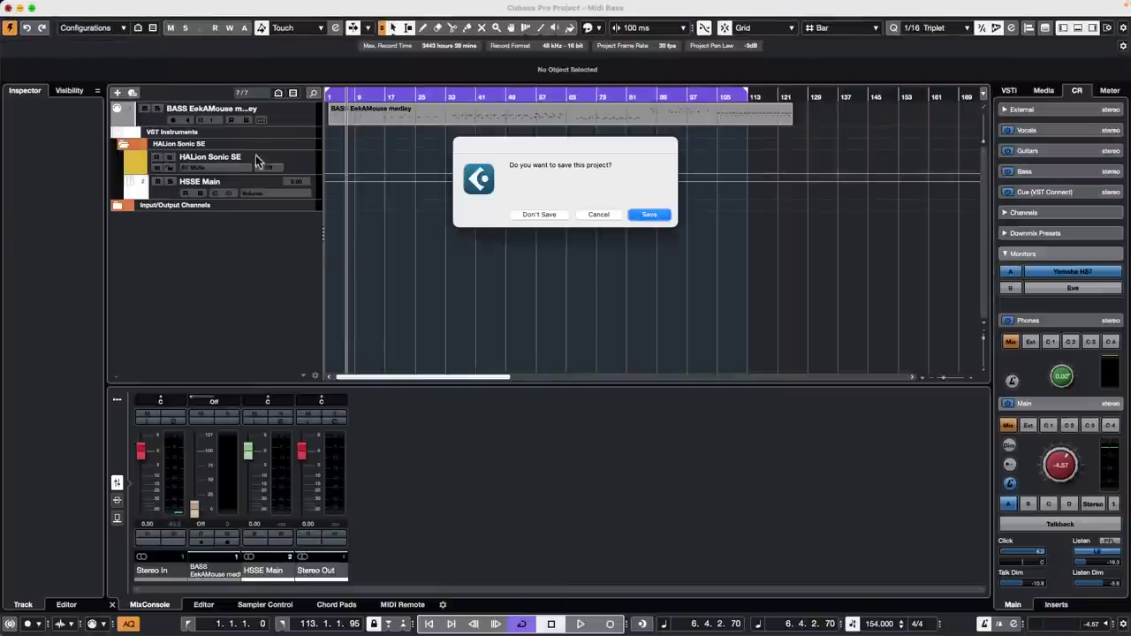
click(539, 215)
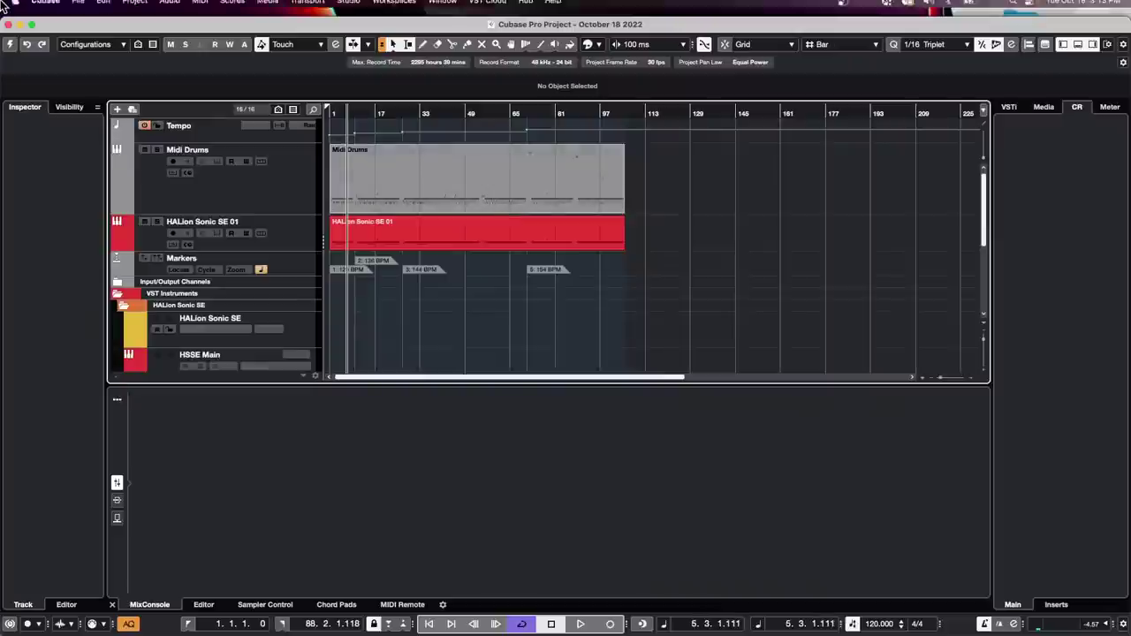
Import Midi Bass.mid from the Downloads folder into the existing October 18 2022 project without creating a new one
click(78, 6)
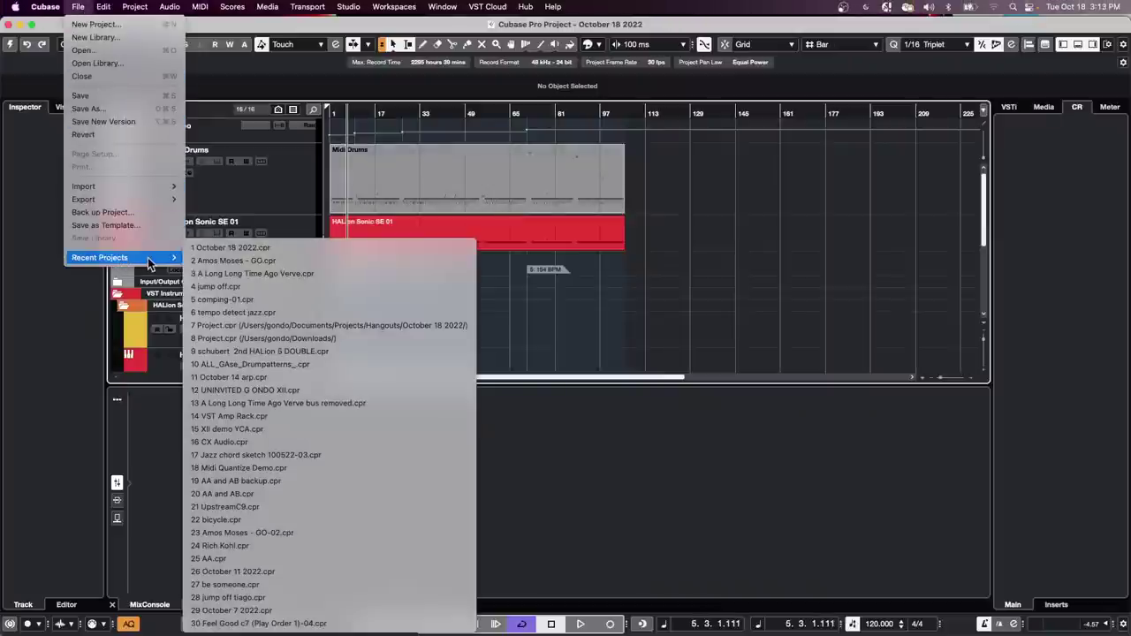
mouse_move(101, 187)
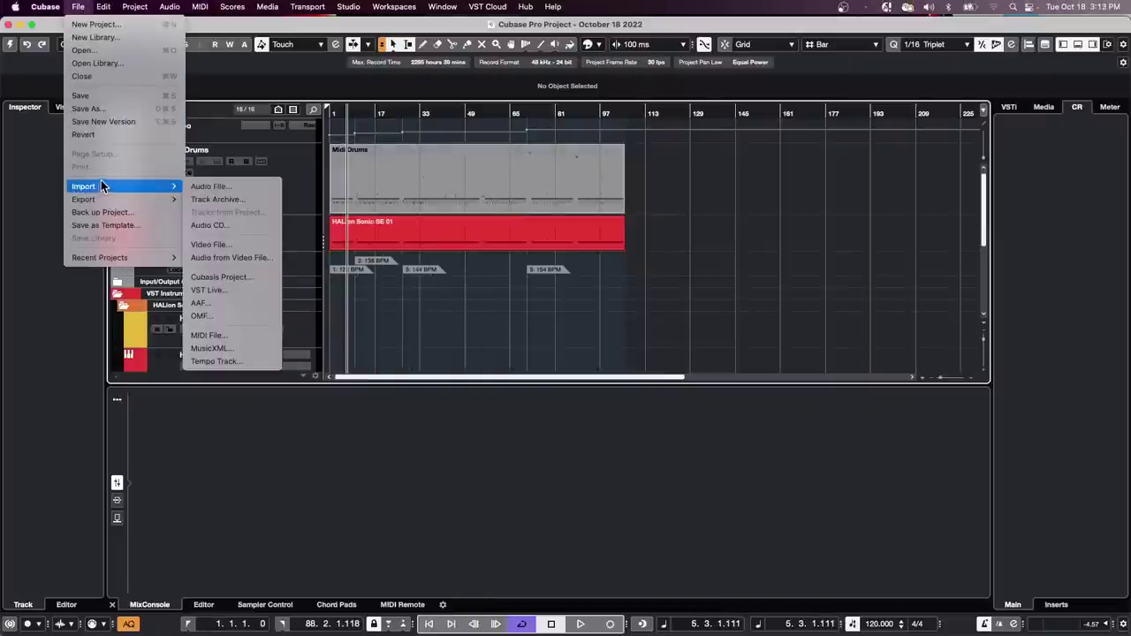
click(243, 335)
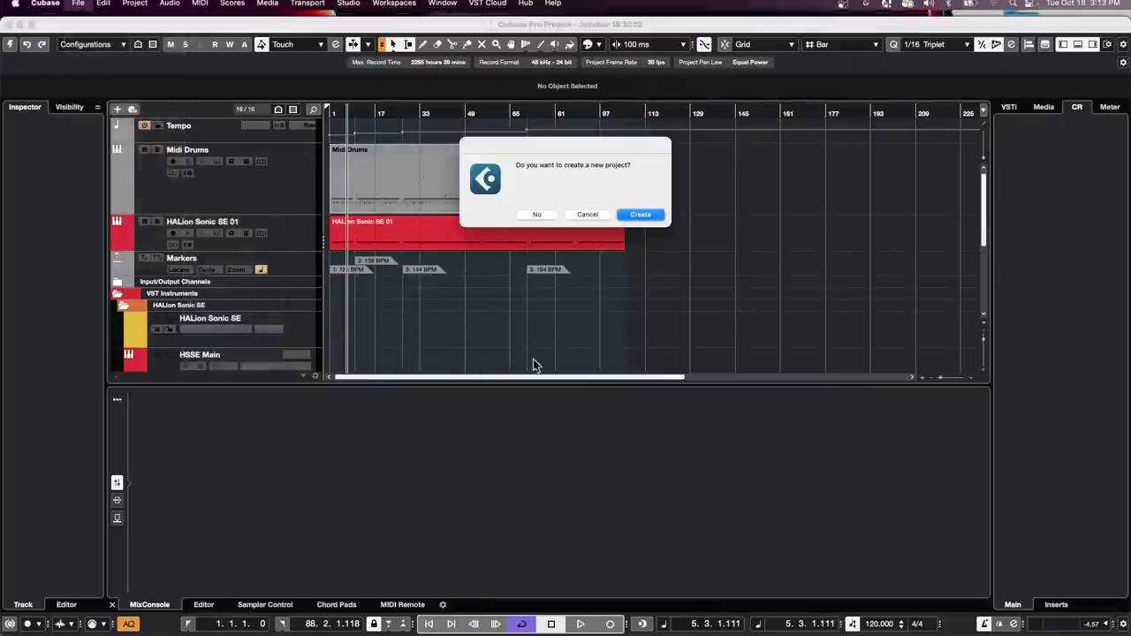
click(537, 215)
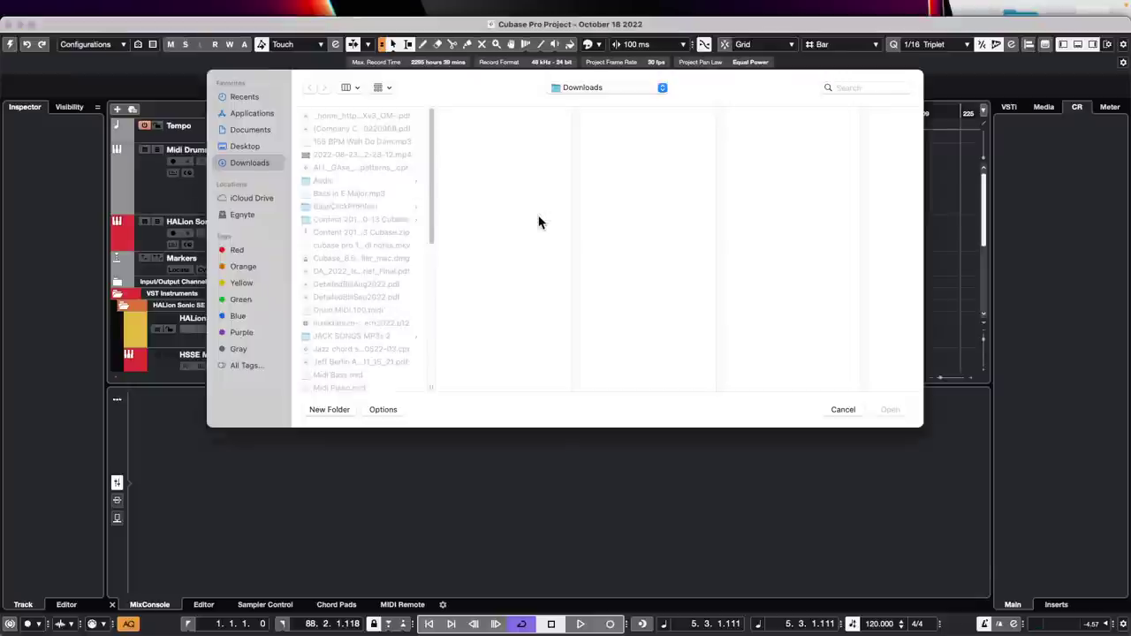
click(353, 375)
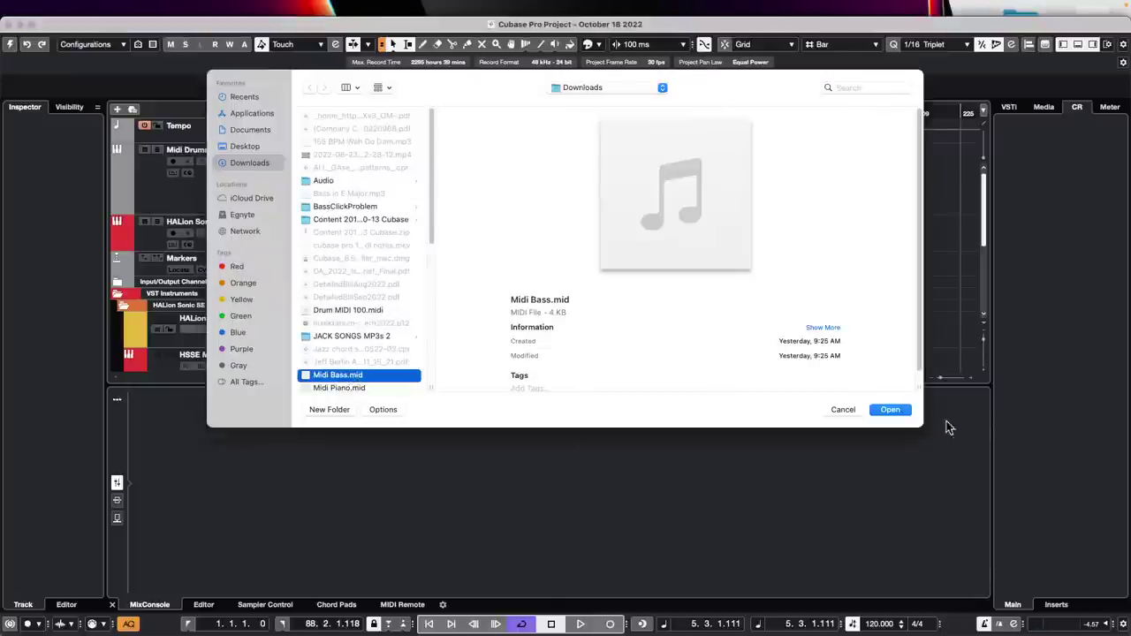
click(904, 412)
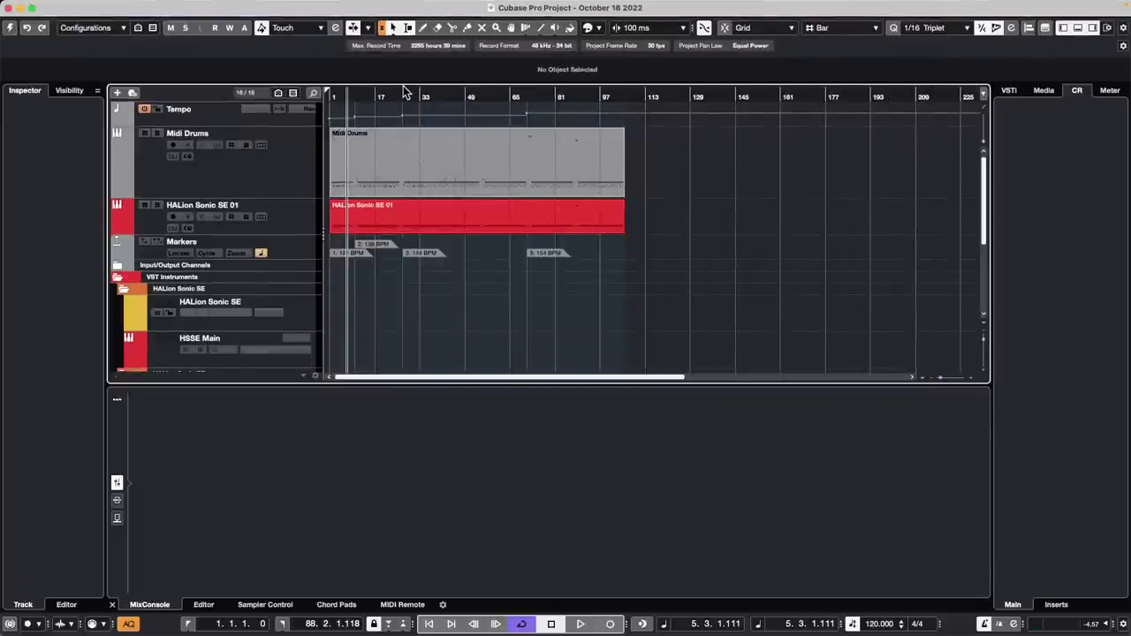
Activate the October 18 2022 project and play it back from near the start
drag(373, 100, 345, 95)
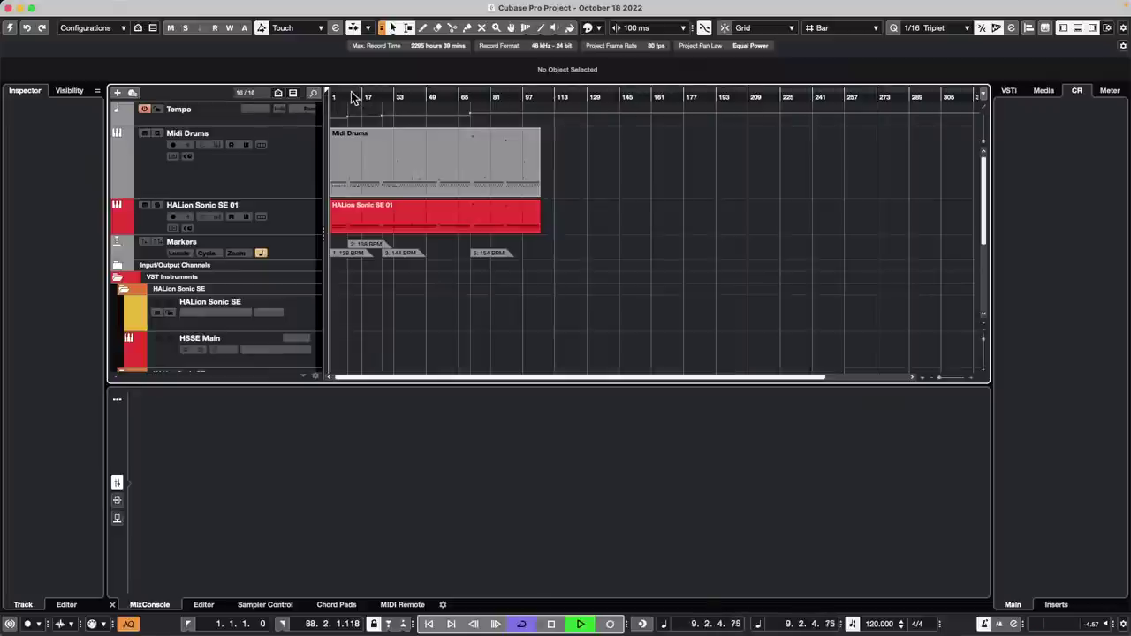
click(11, 29)
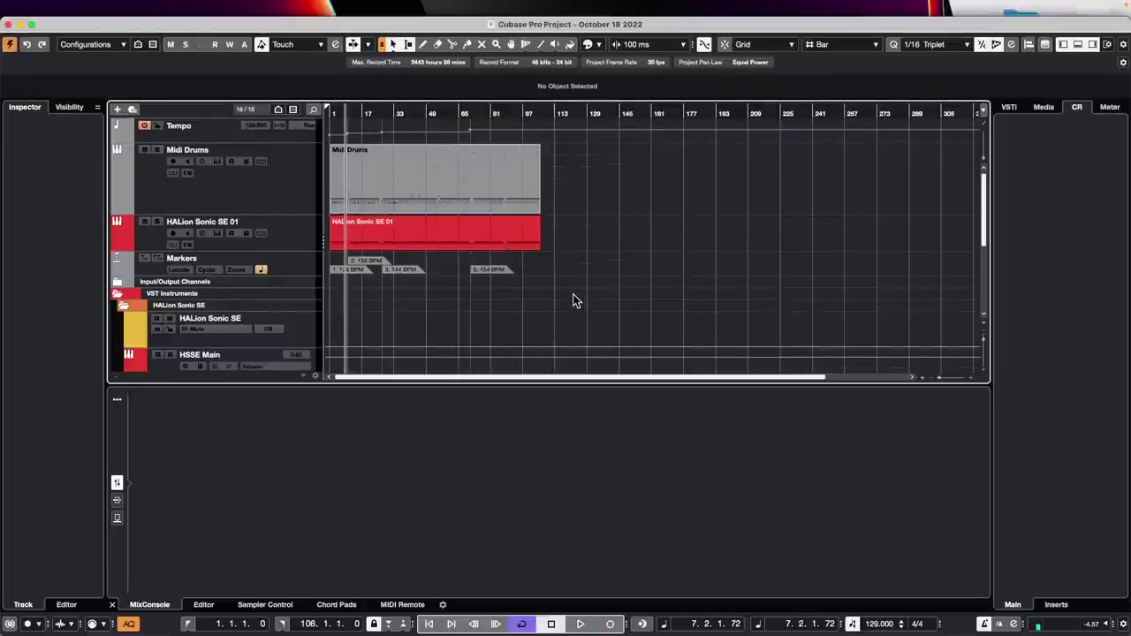
key(space)
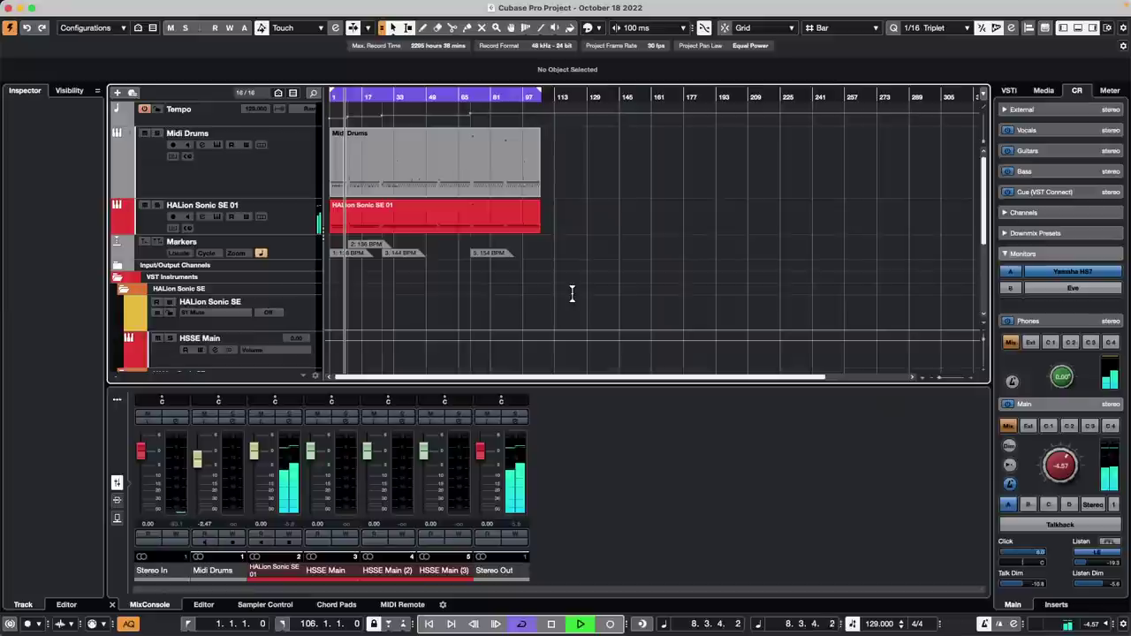
key(space)
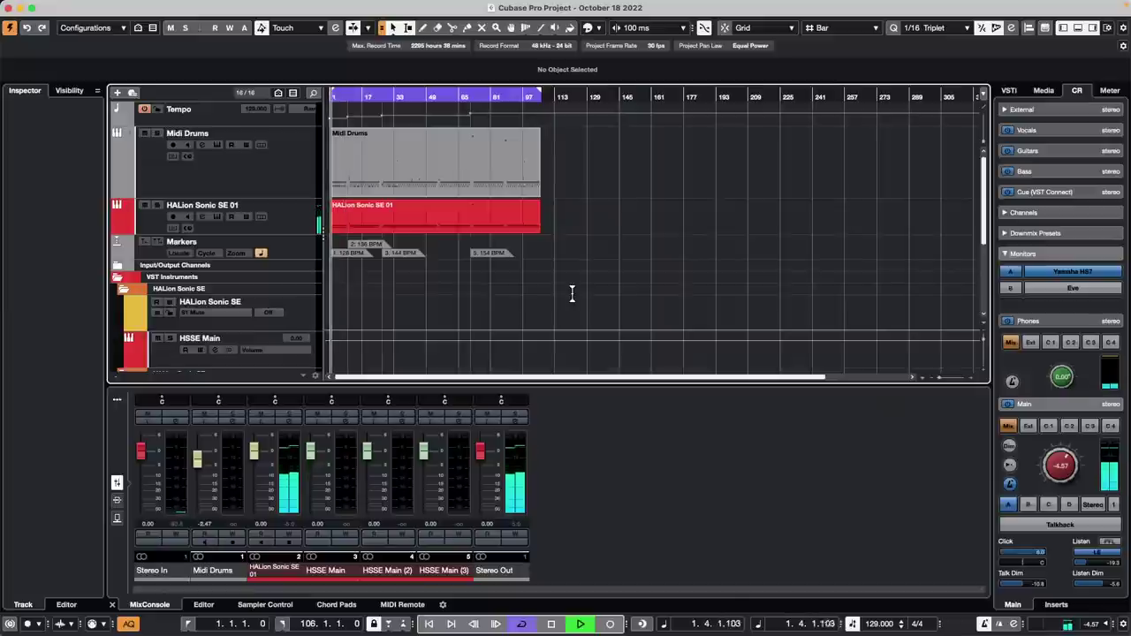
Load the Clean P-Bass program from the E. Bass subcategory into the instrument of the HALion Sonic SE 01 track
click(301, 234)
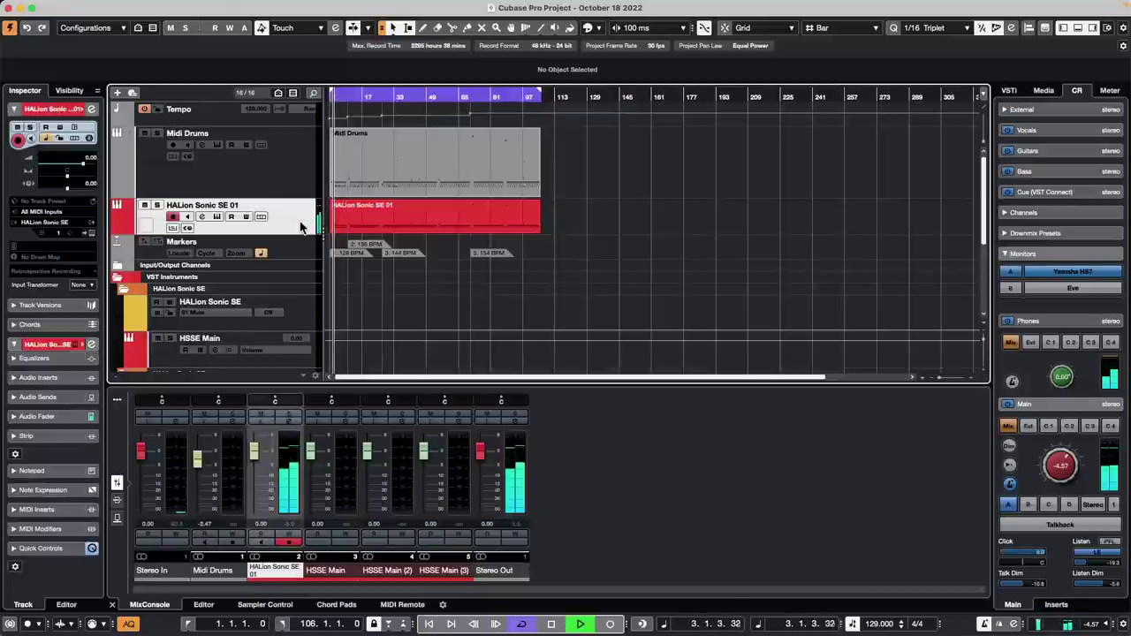
click(92, 234)
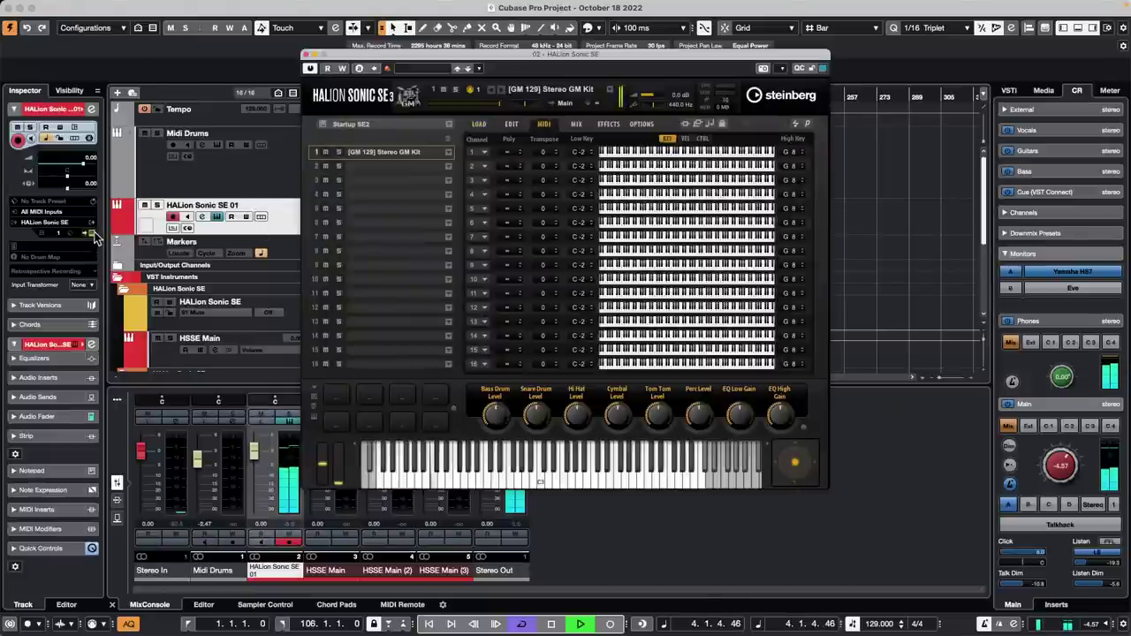
click(447, 154)
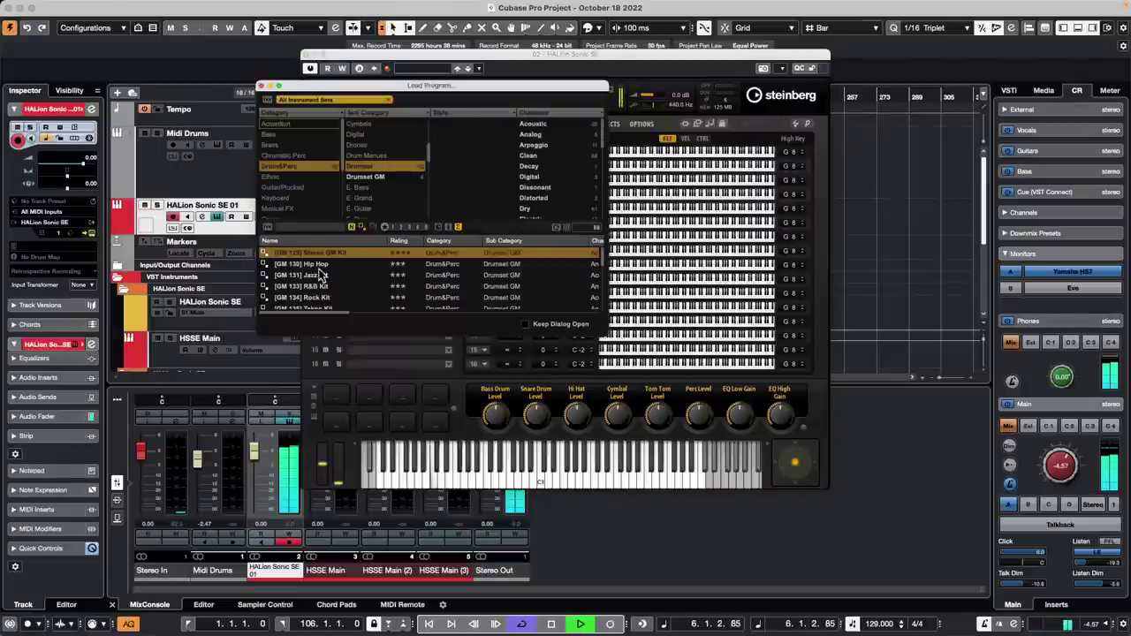
click(294, 134)
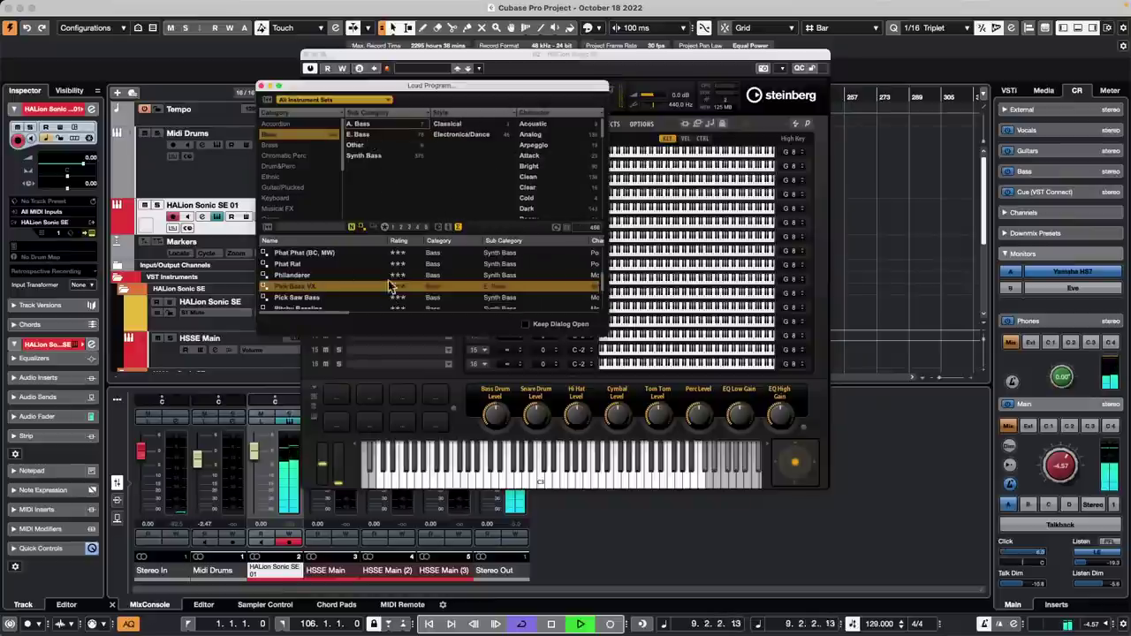
click(367, 136)
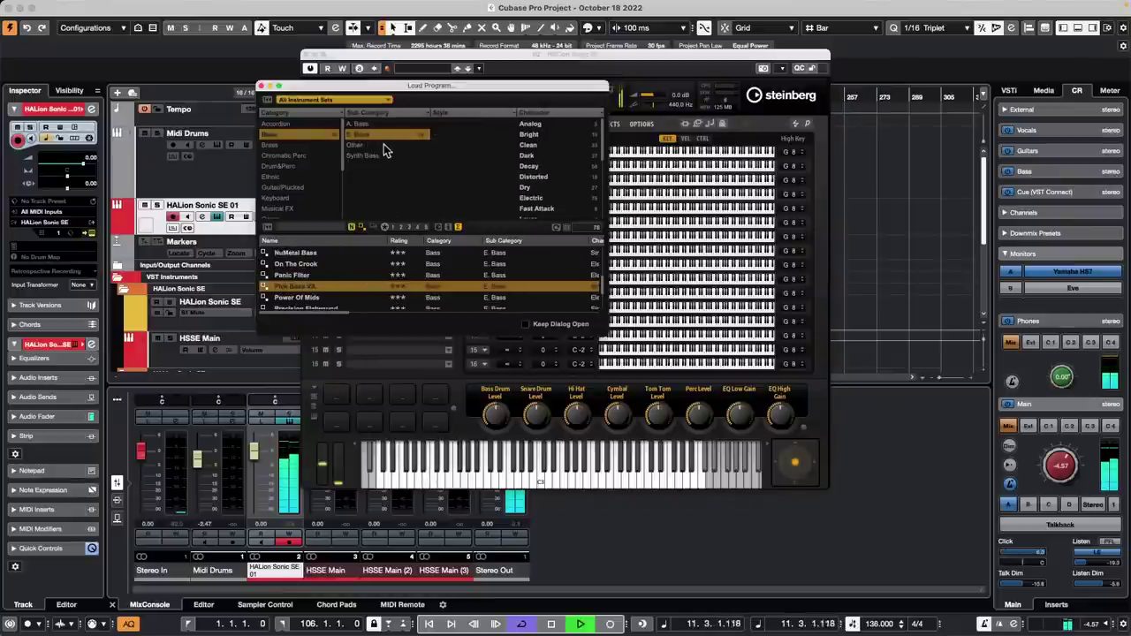
scroll(313, 283, up, 5)
scroll(312, 277, up, 4)
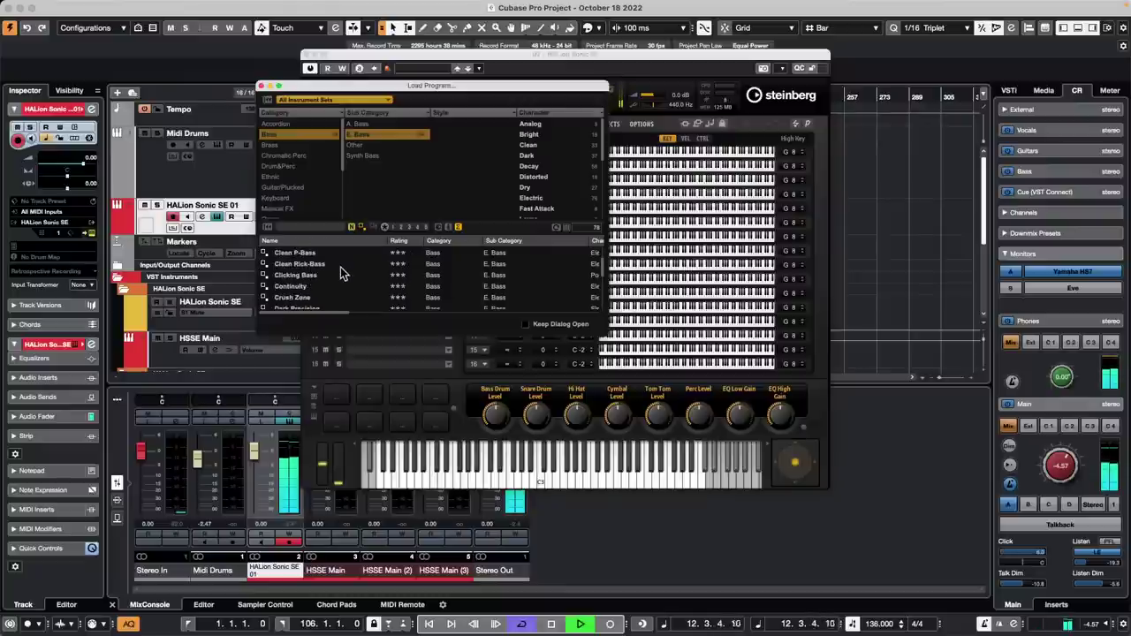
double_click(303, 265)
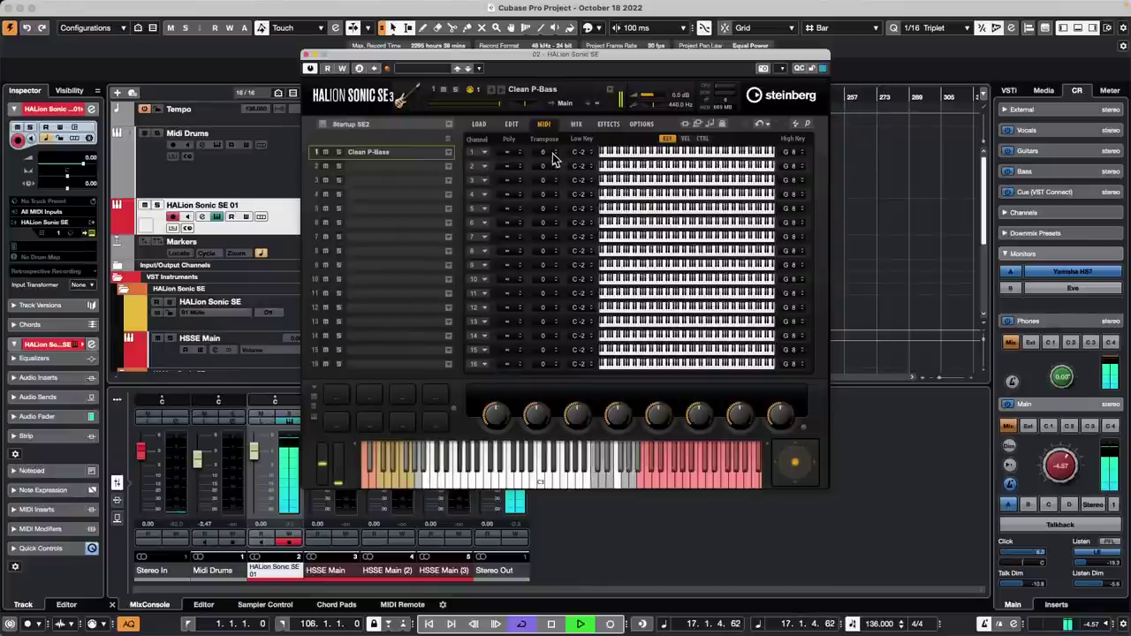
Set the transpose of program slot 1 to 12 and solo the HALion Sonic SE 01 track
scroll(552, 155, up, 11)
scroll(553, 156, up, 2)
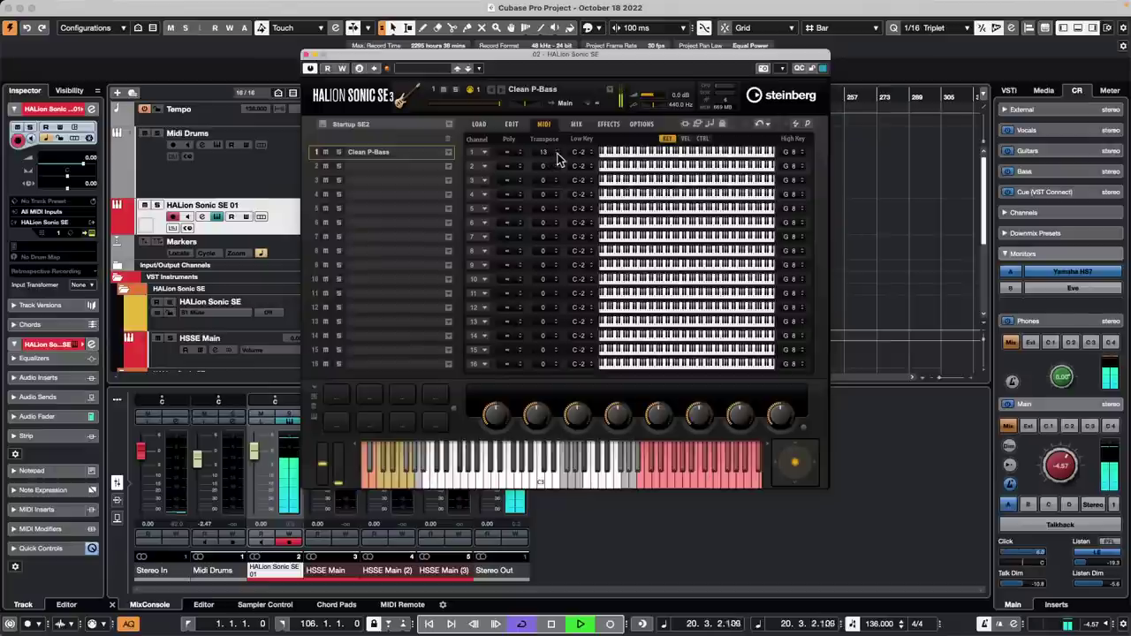
click(557, 156)
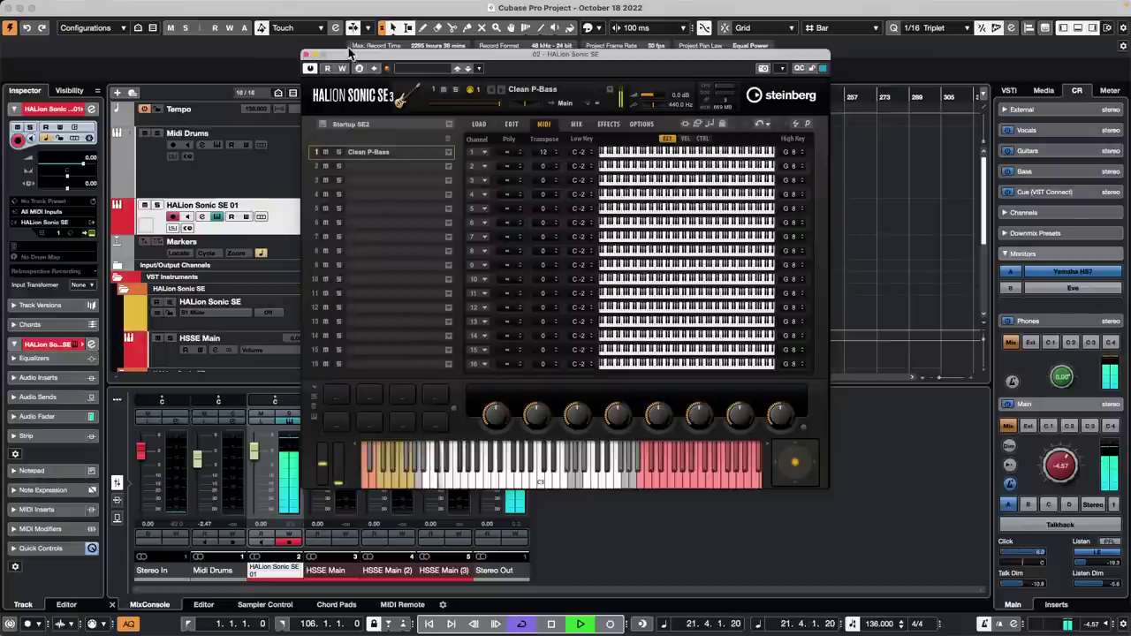
click(307, 56)
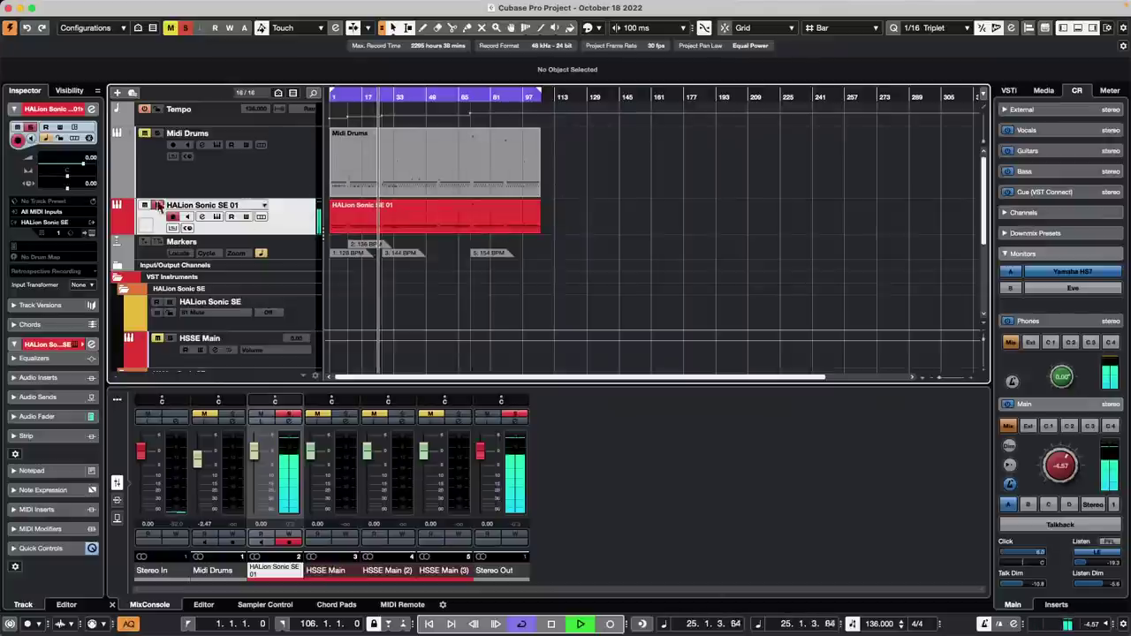
Clear the Bass category filter, search the programs for a warm electric sound and load Warm E Piano Pad into slot 1
click(92, 233)
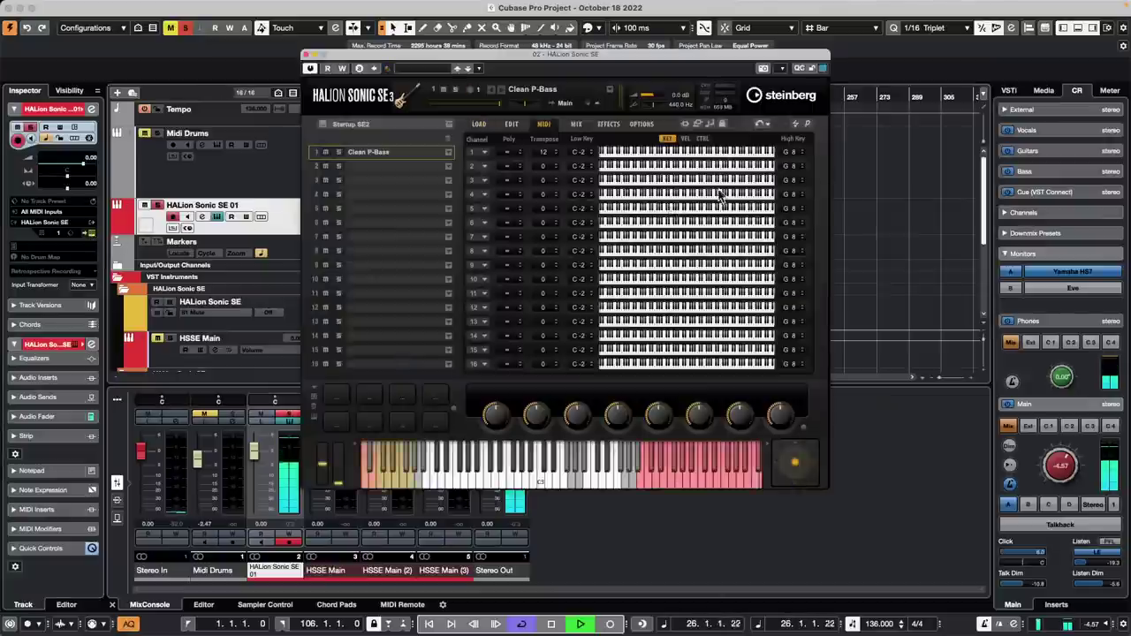
click(448, 153)
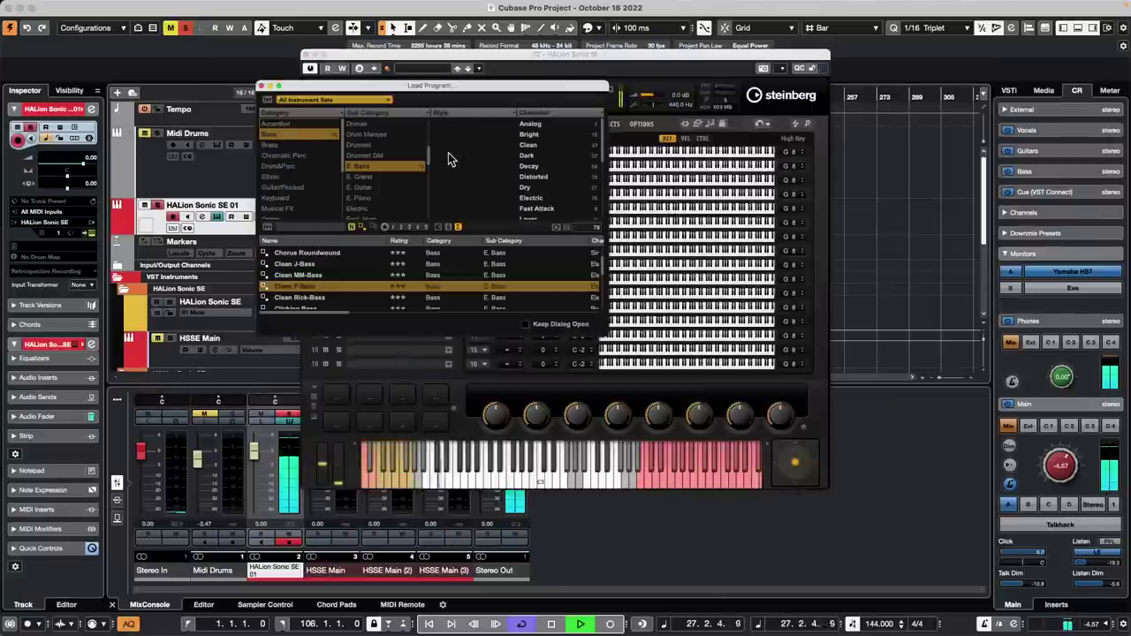
click(296, 135)
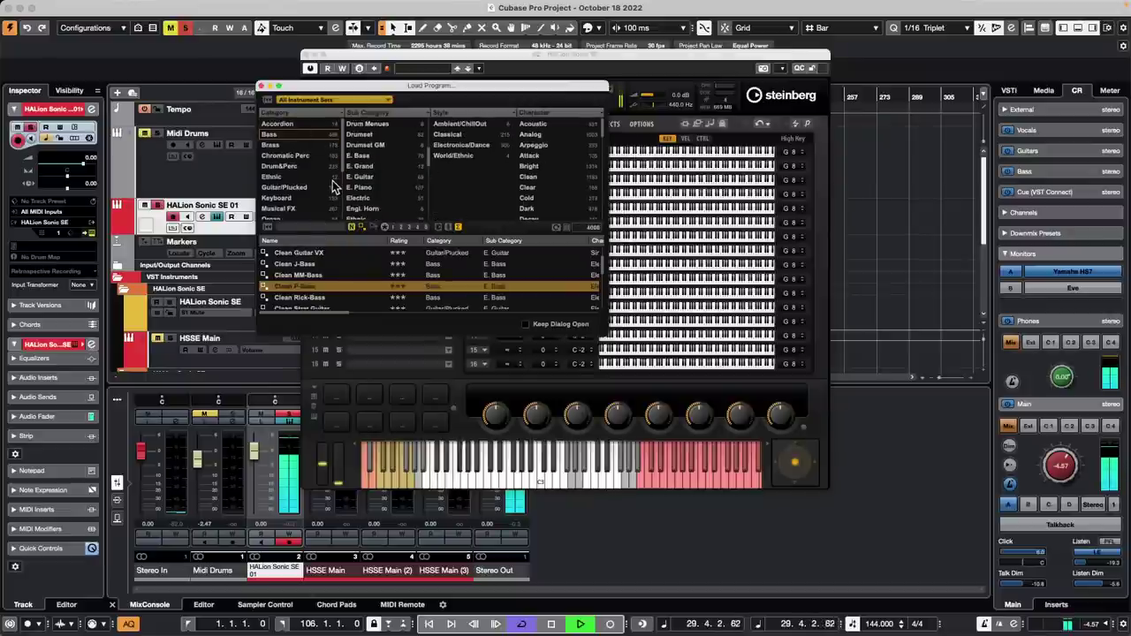
click(304, 226)
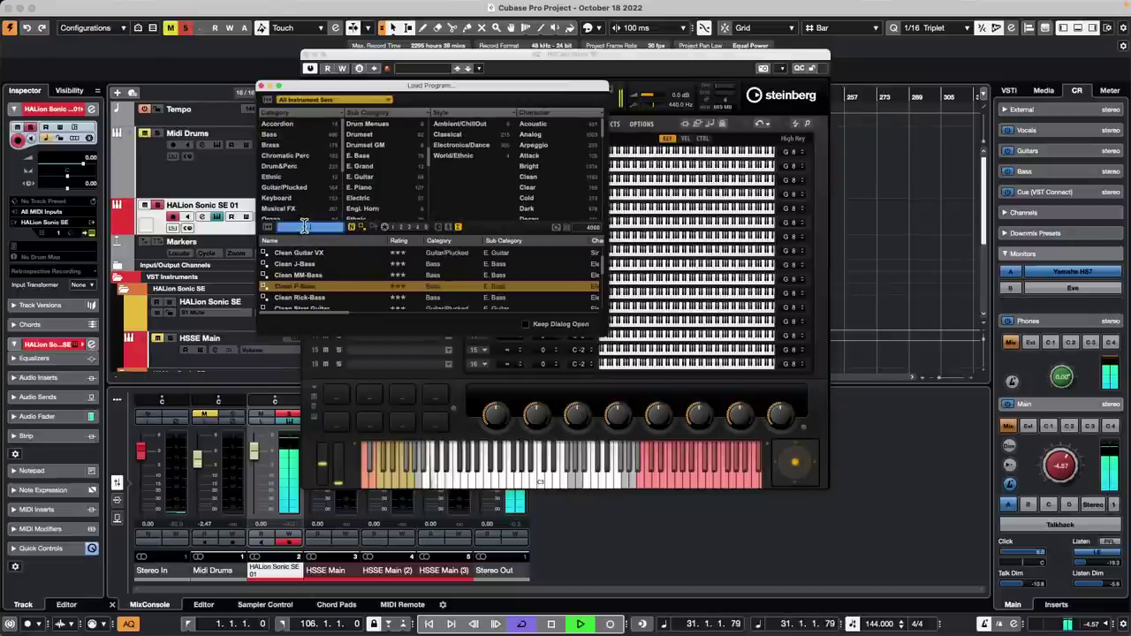
text(wail)
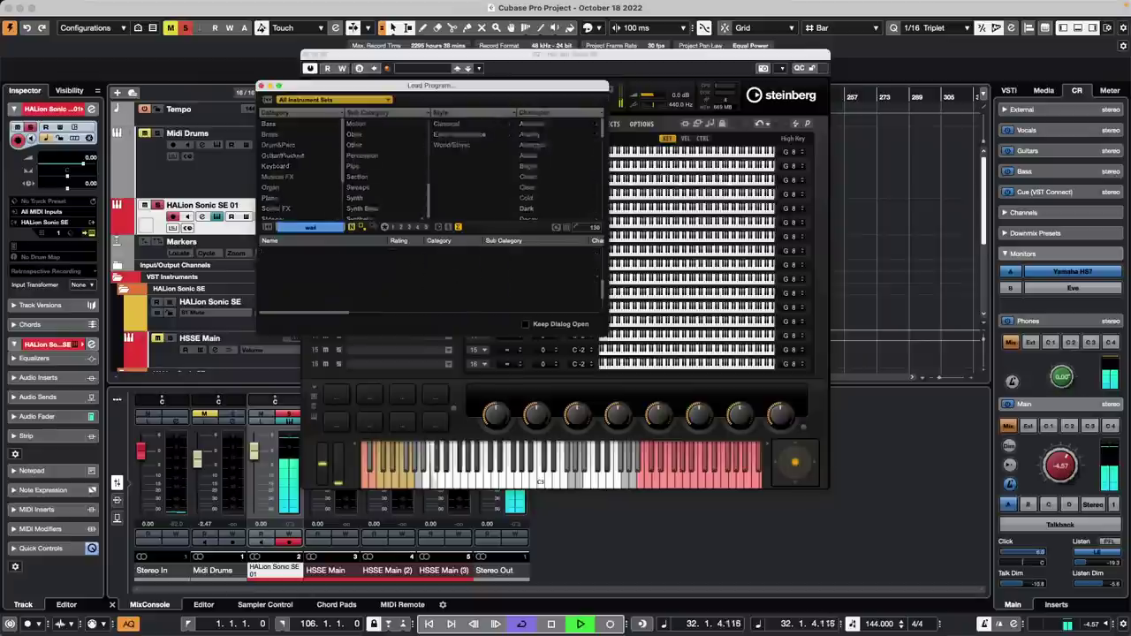
text(m)
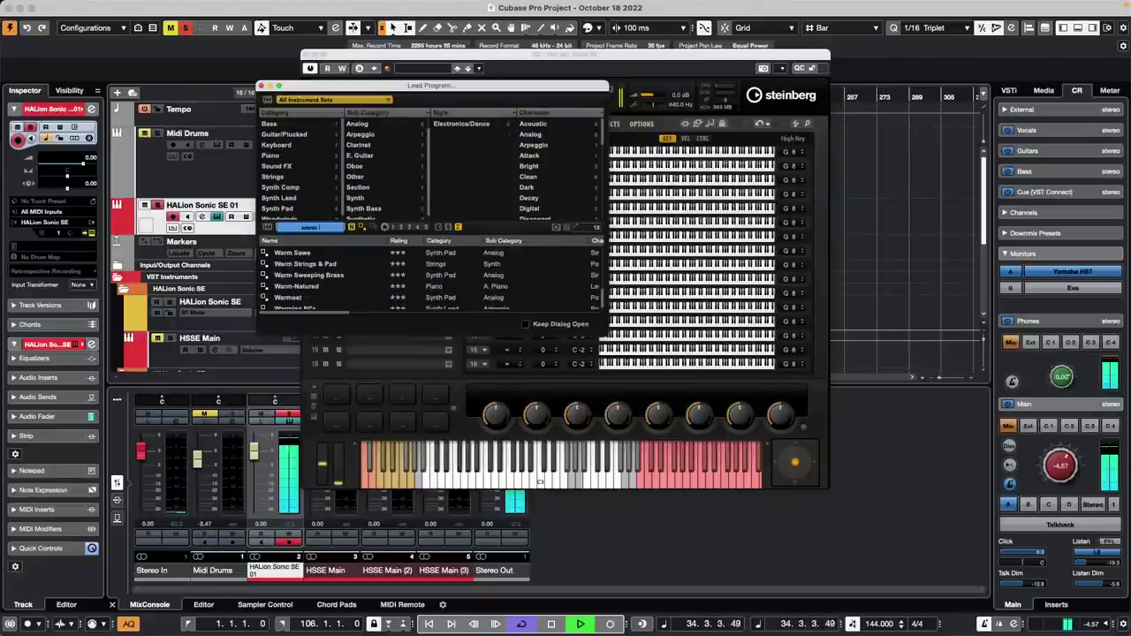
text( el)
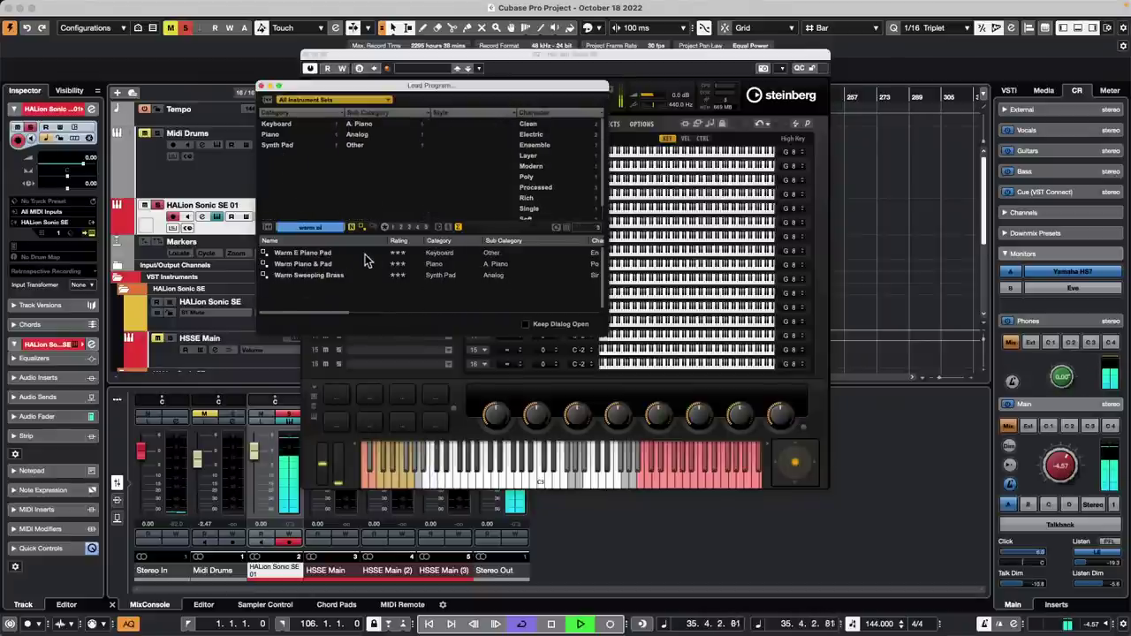
double_click(315, 255)
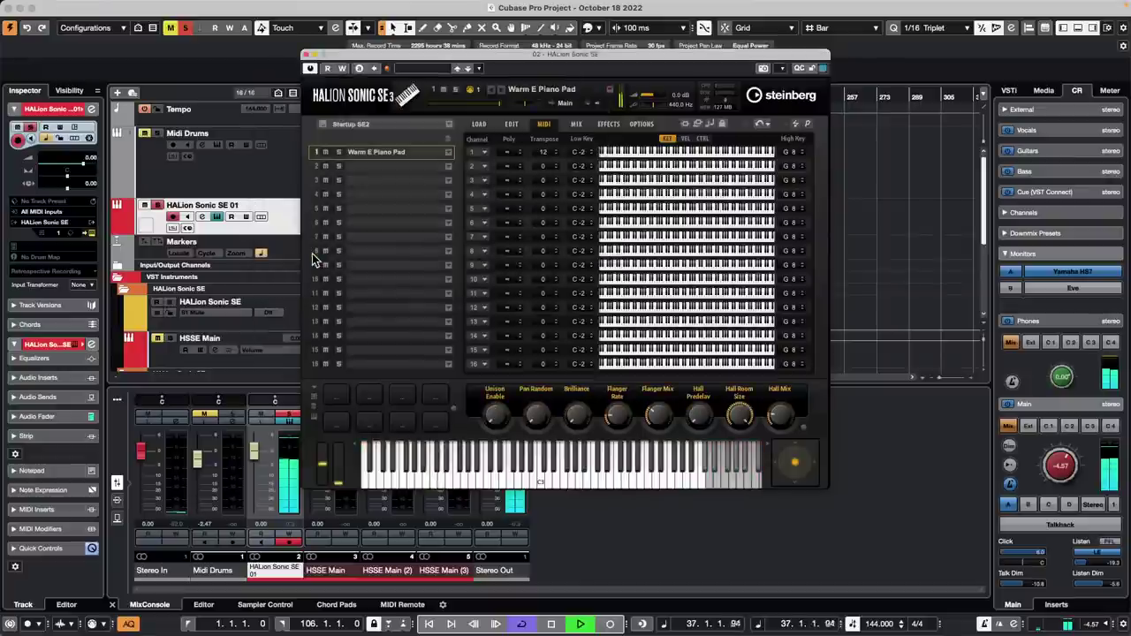
Close the HALion Sonic SE instrument, play the project from bar 1 and solo the Midi Drums track alongside the bass
click(307, 55)
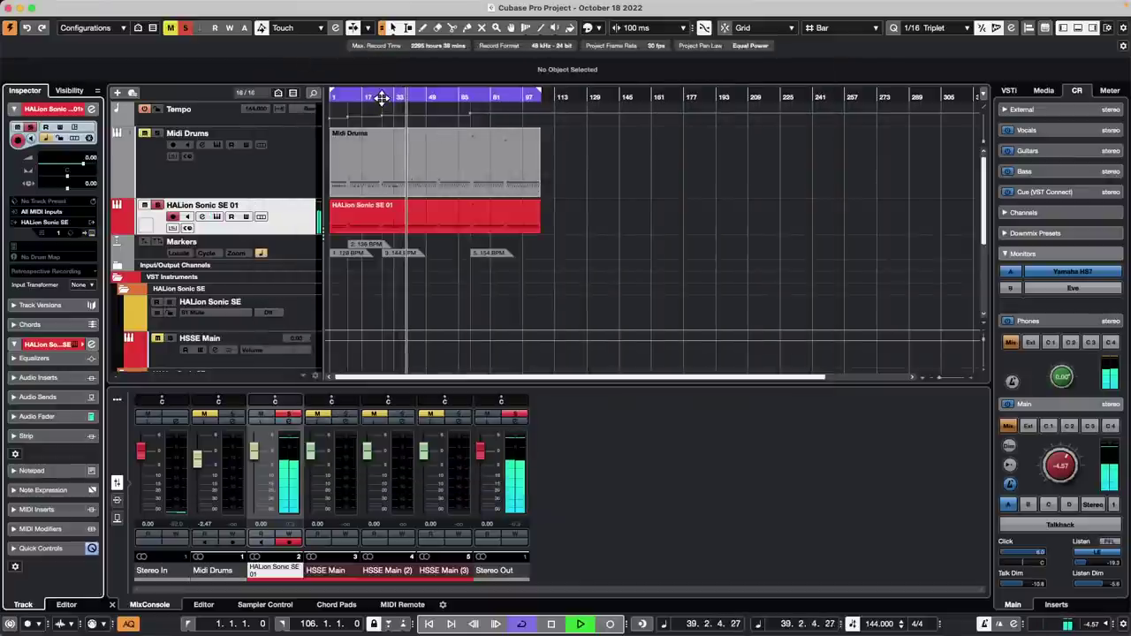
click(332, 98)
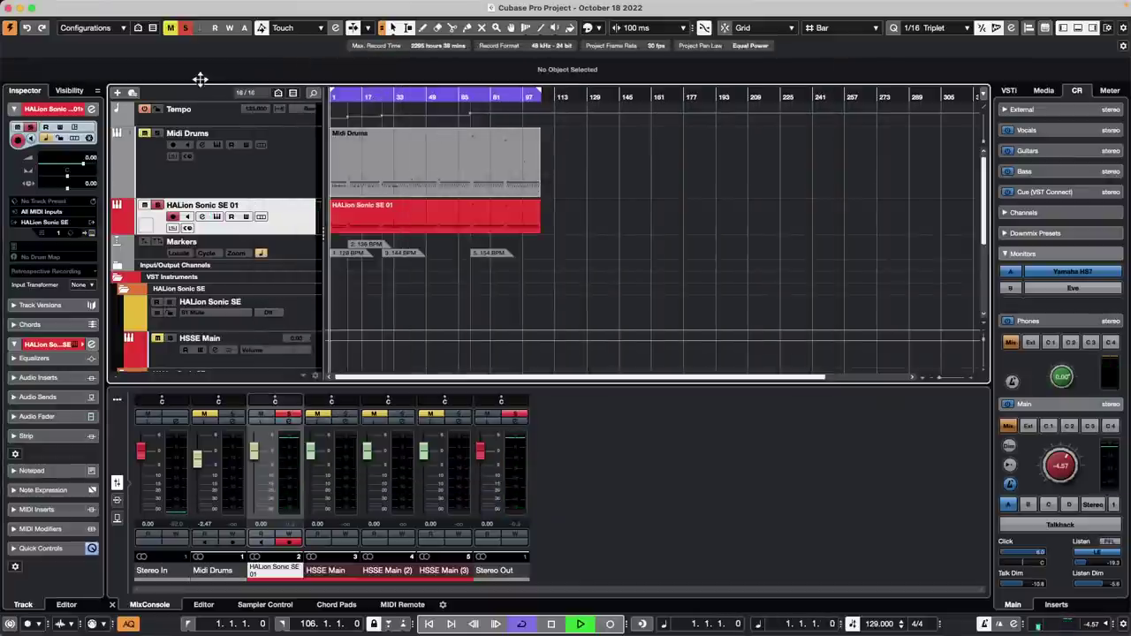
click(157, 135)
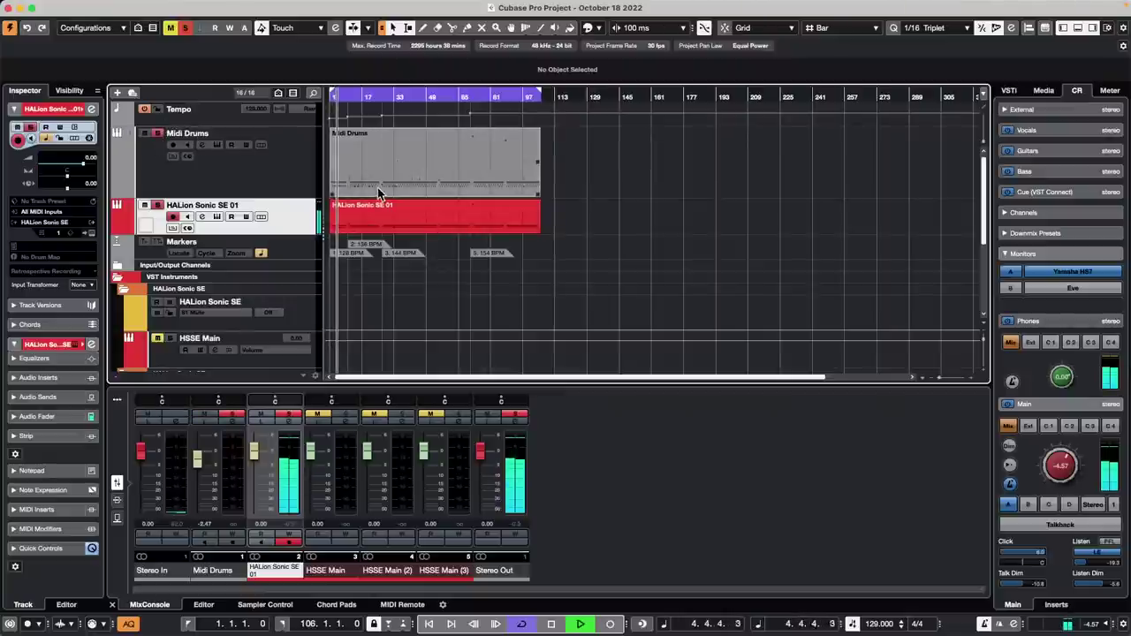
key(space)
Examine the instruments available for the Midi Drums track without changing its assignment
click(270, 165)
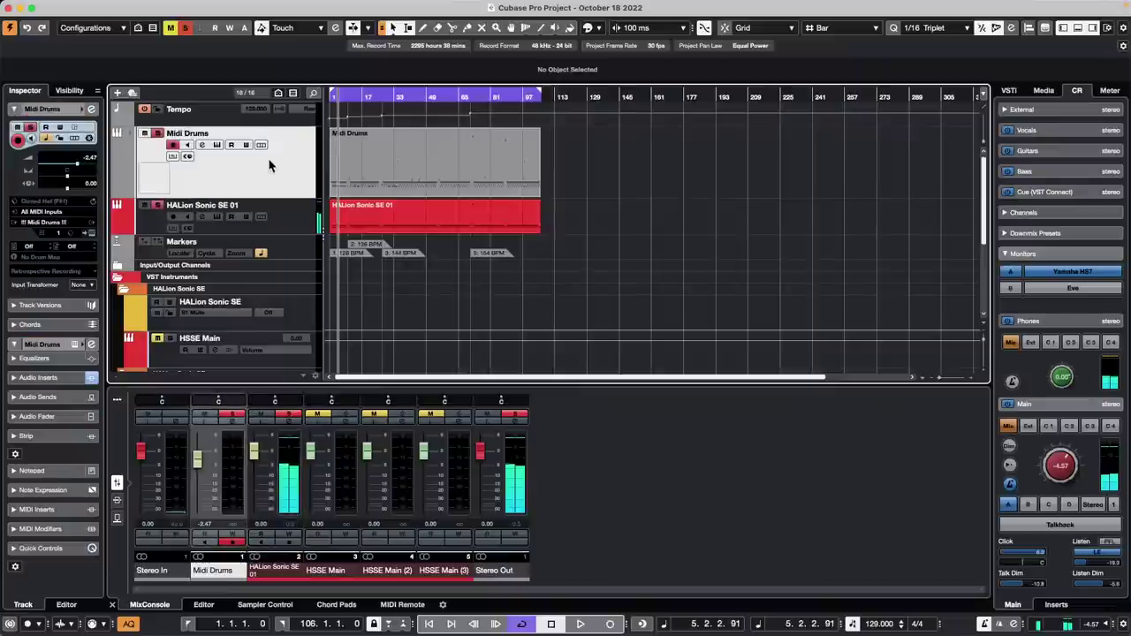
click(76, 231)
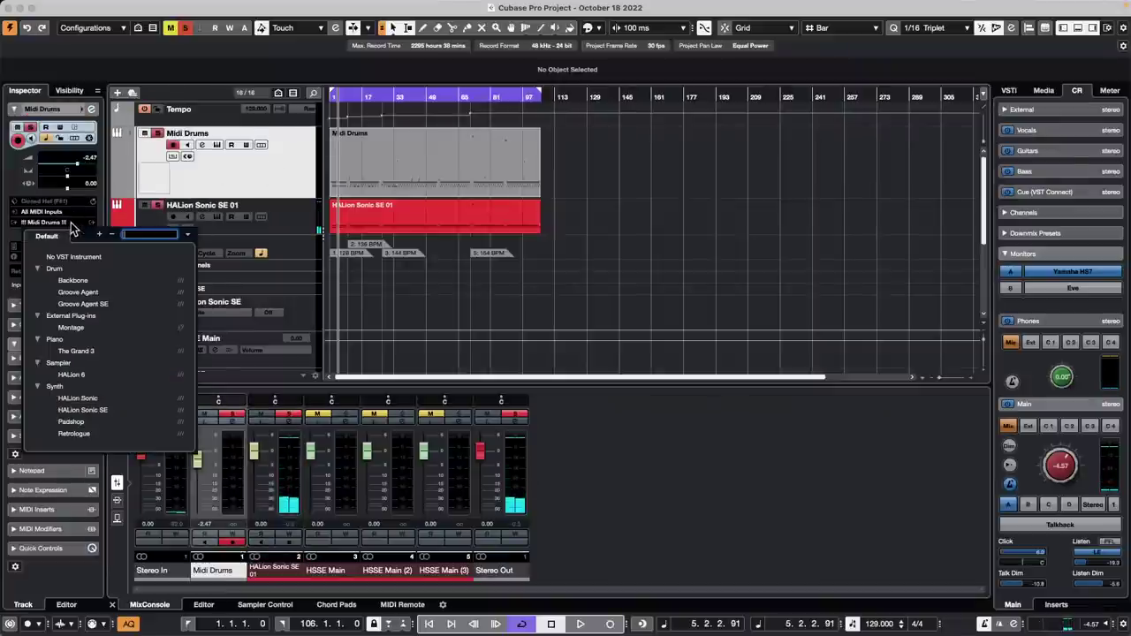
click(248, 181)
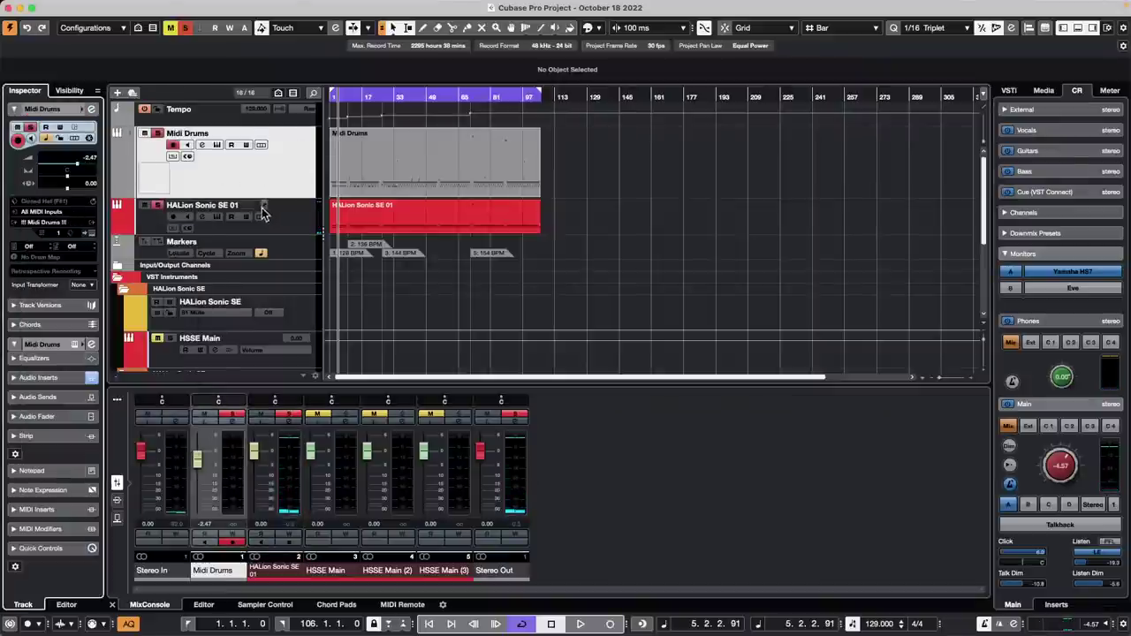
Open the program browser for slot 1 of the HALion Sonic SE 01 track's instrument and clear its search text
click(308, 232)
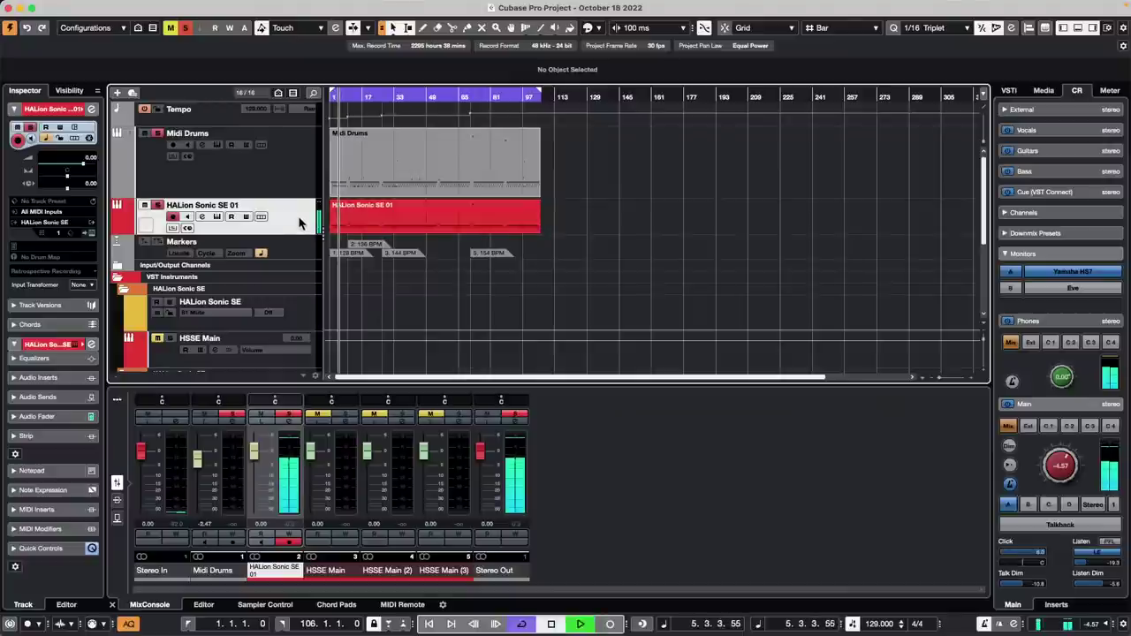
click(92, 233)
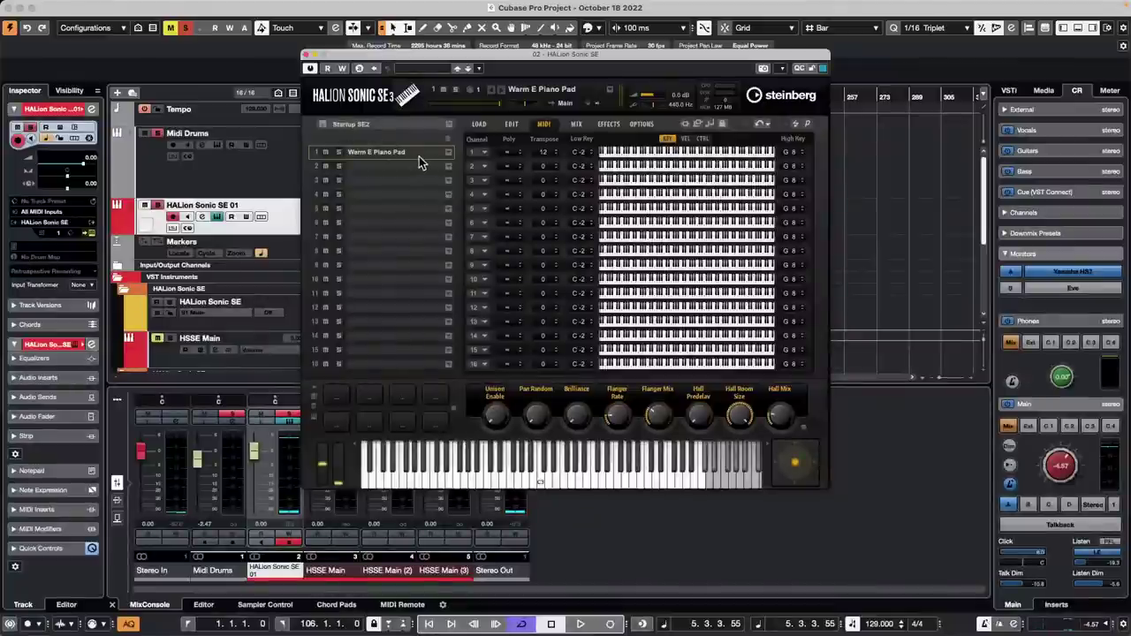
click(449, 152)
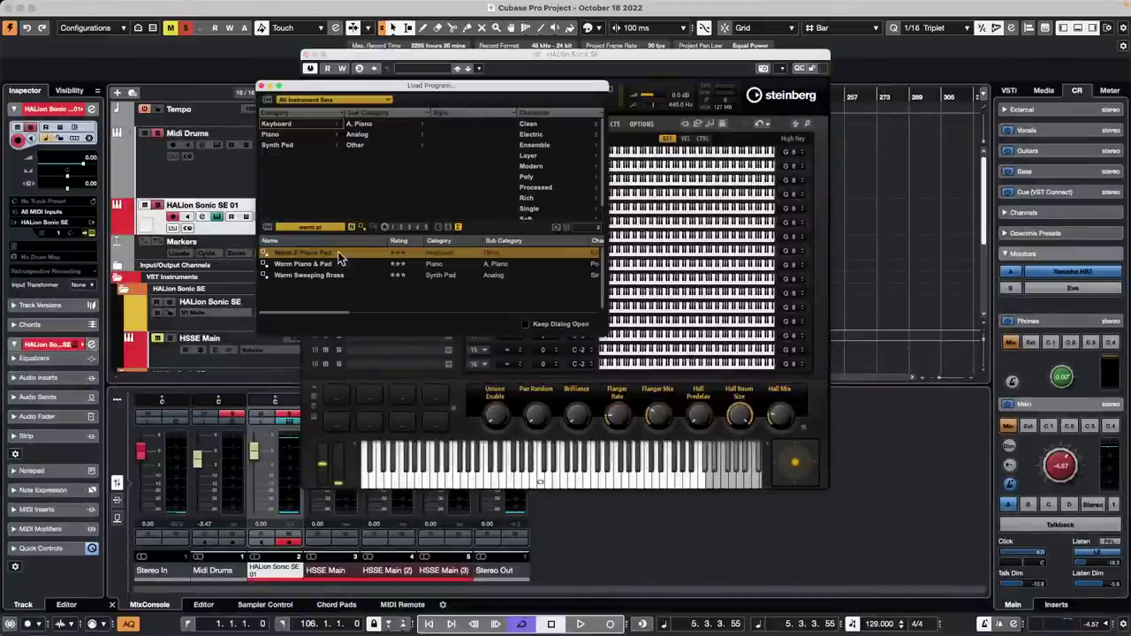
click(342, 104)
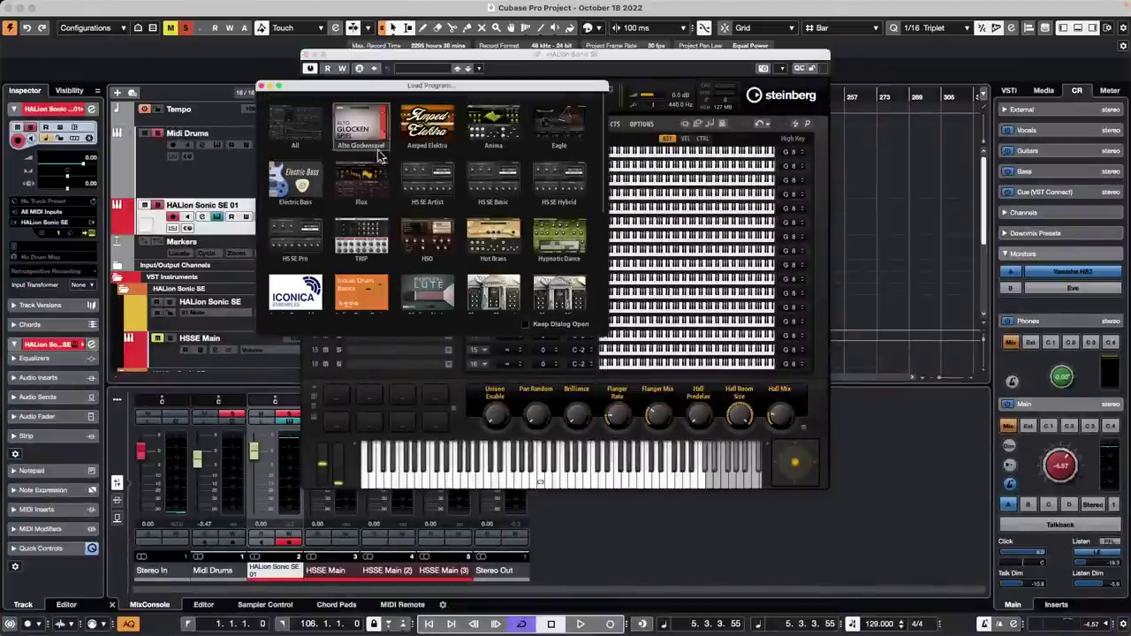
click(263, 182)
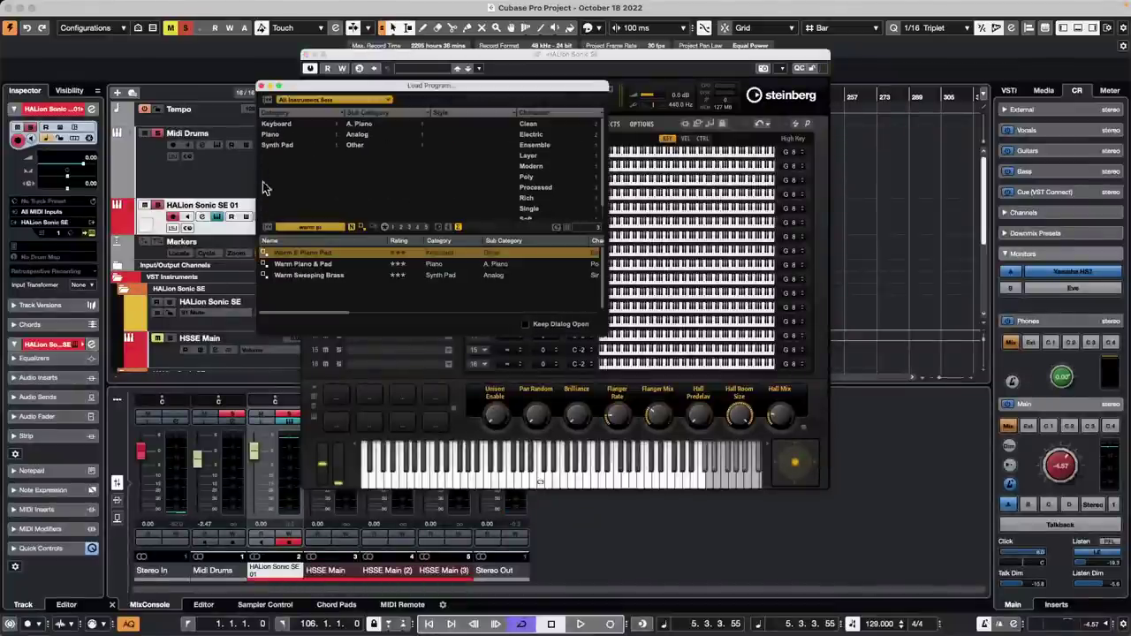
click(324, 228)
key(BackSpace)
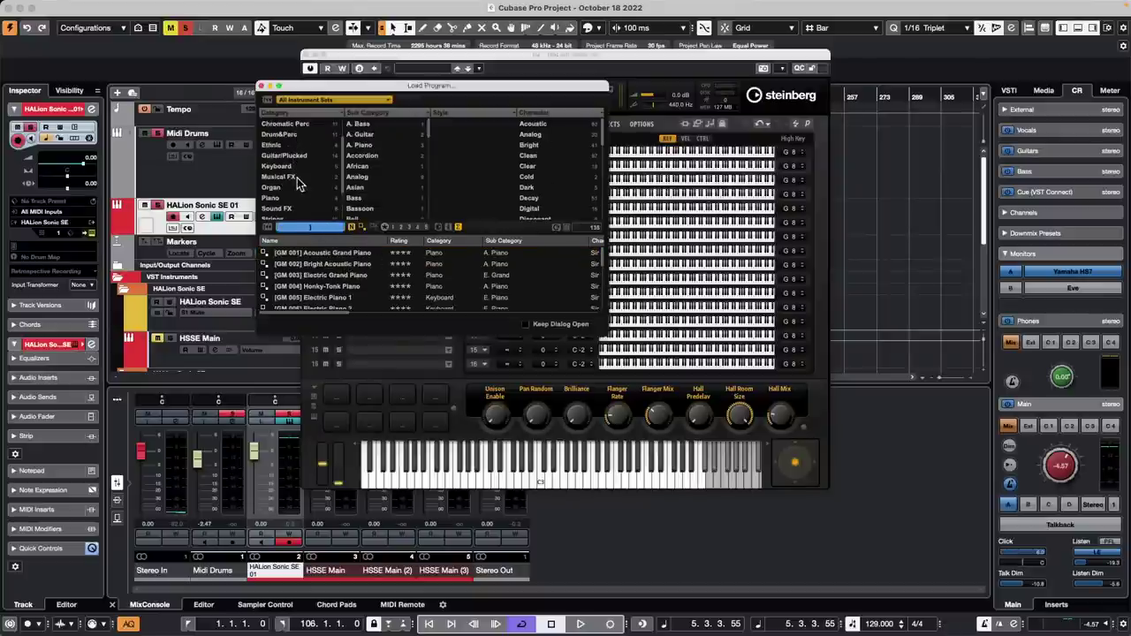
Load [GM 129] Stereo GM Kit from the Drumset GM subcategory of Drum&Perc and audition it in playback
click(288, 133)
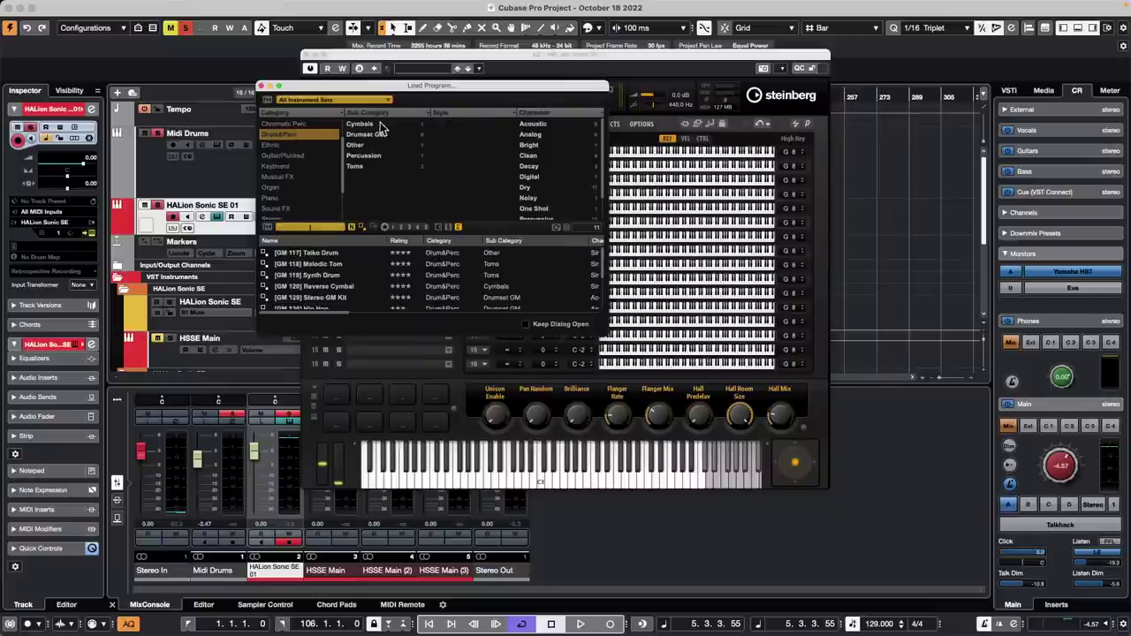
click(370, 134)
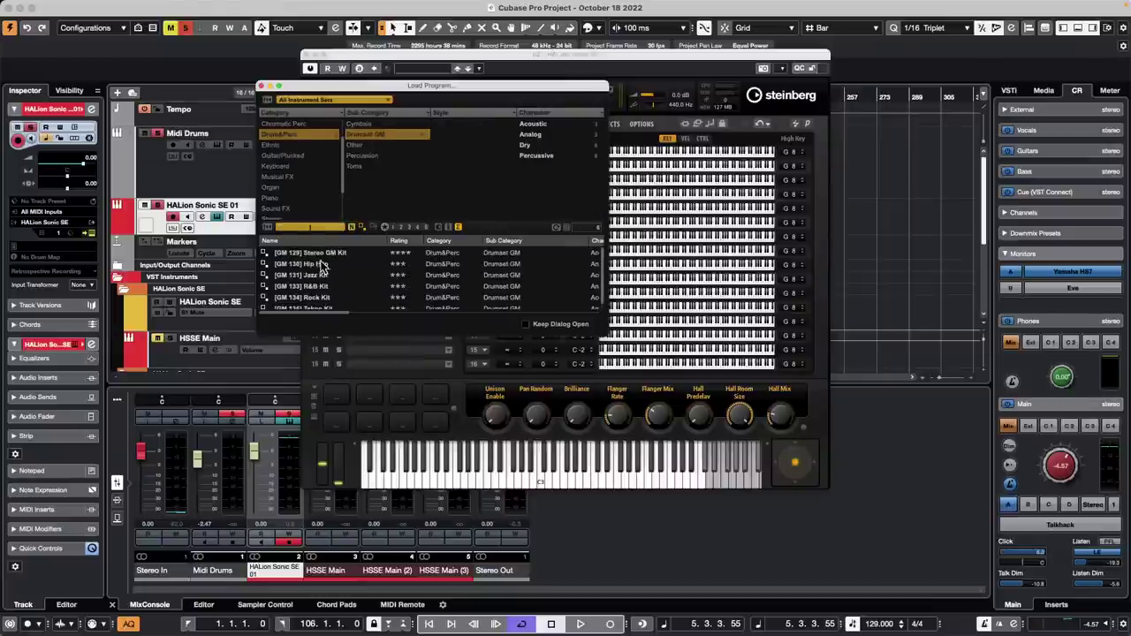
double_click(324, 255)
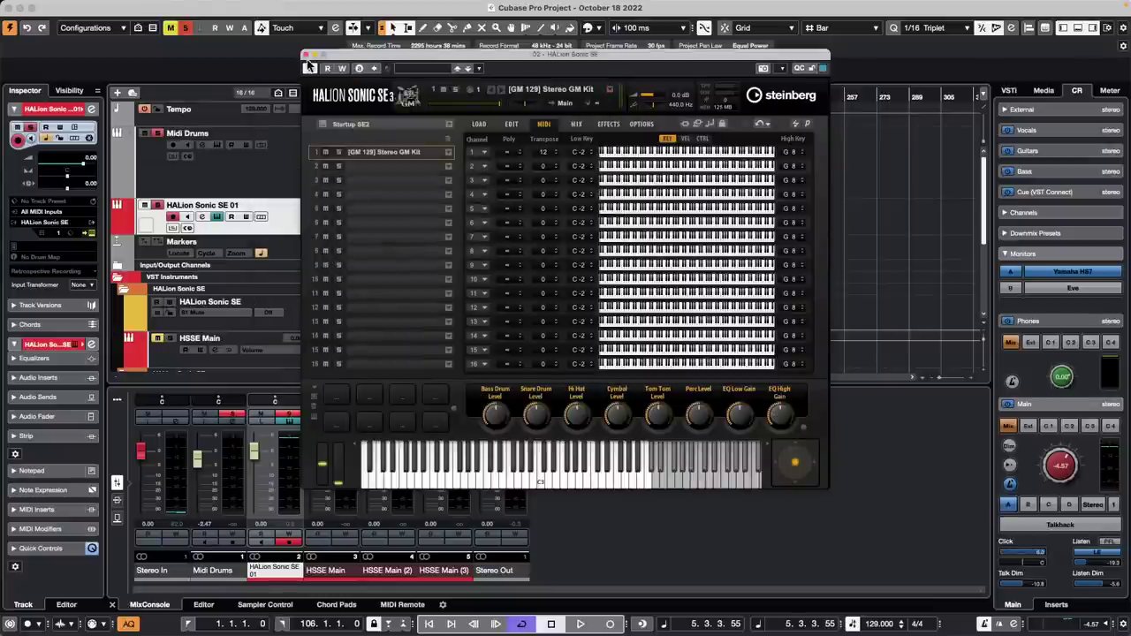
click(305, 56)
key(space)
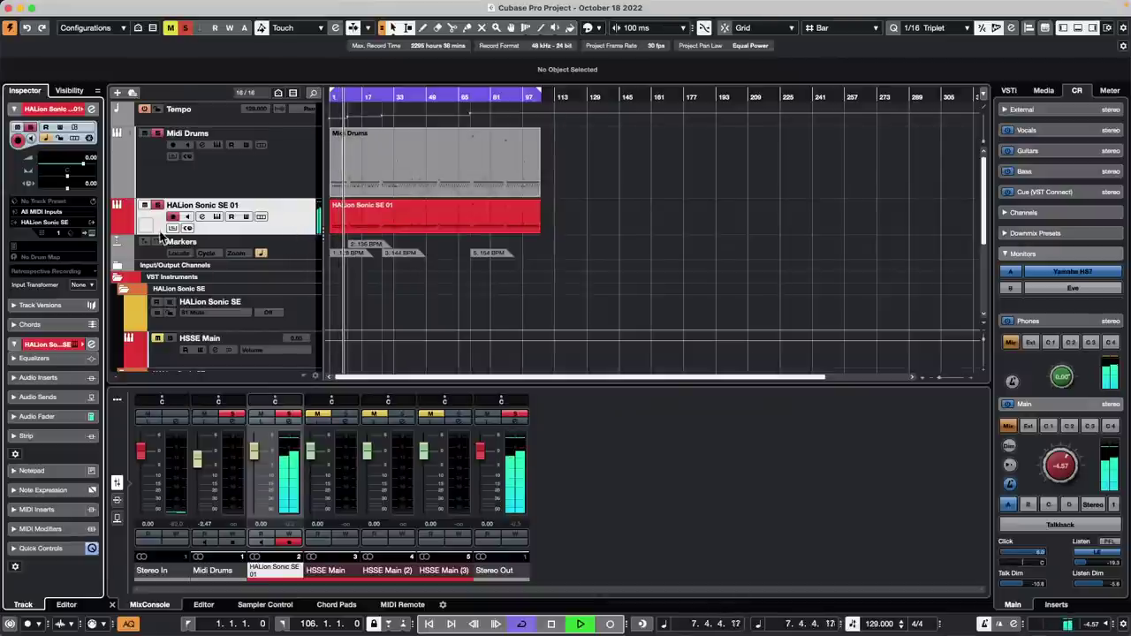
key(space)
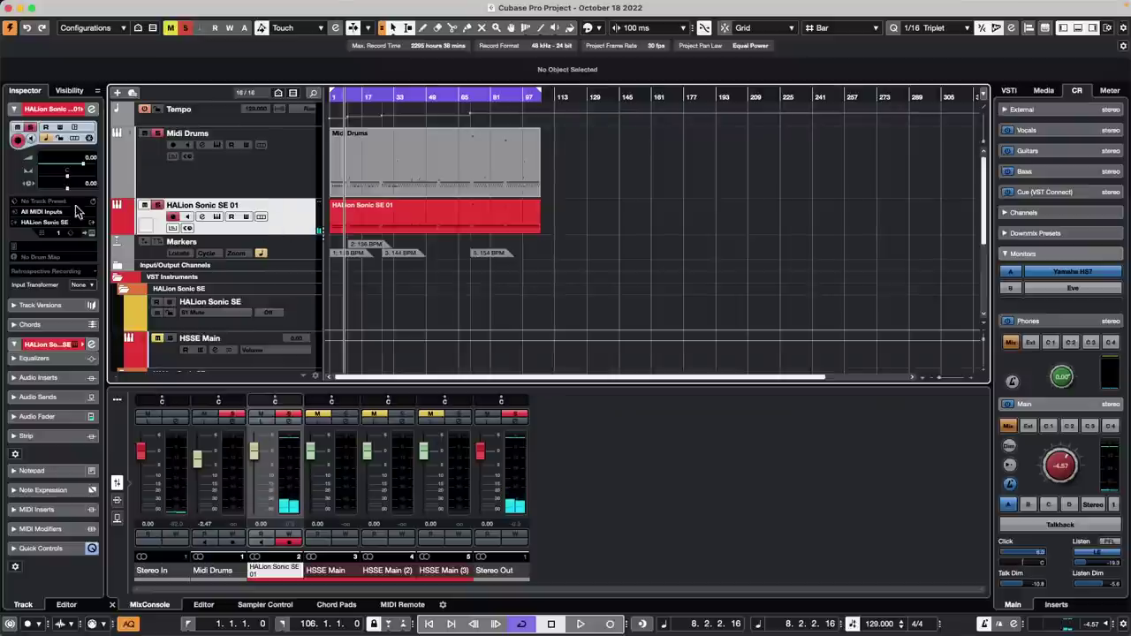
Set the transpose of slot 1 in the HALion Sonic SE 01 instrument to 0 and resume playback with its window closed
click(92, 234)
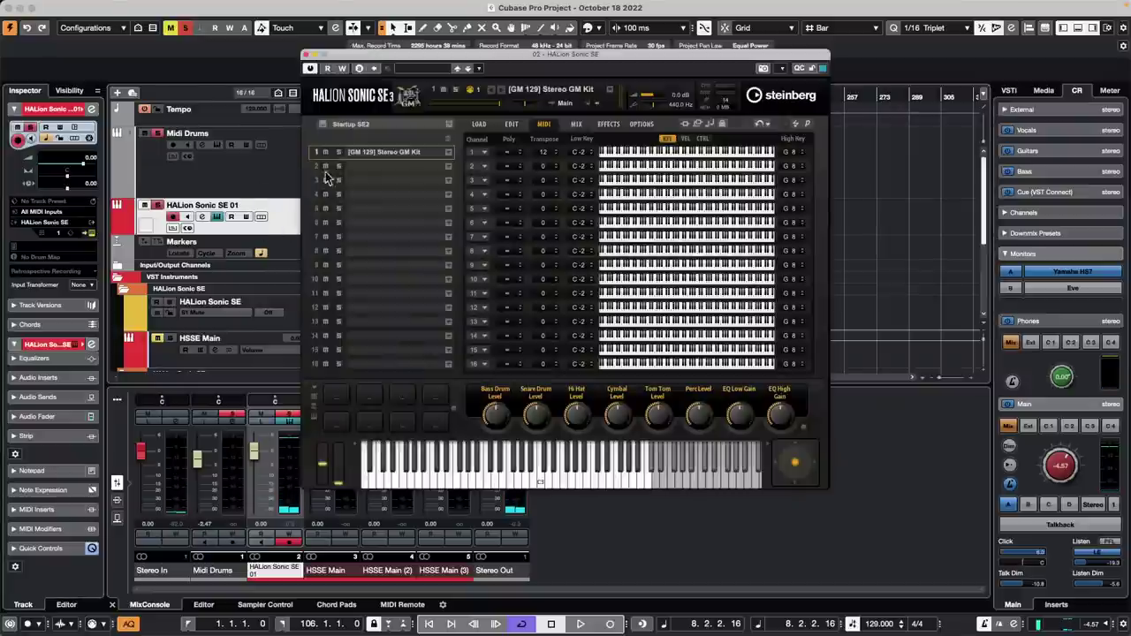
click(449, 153)
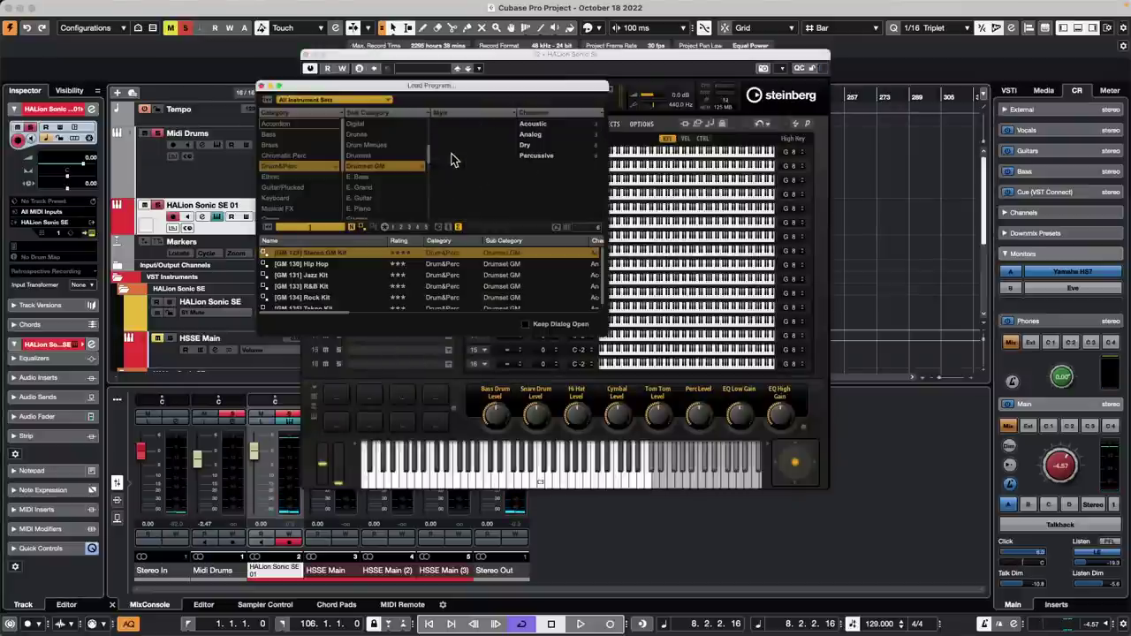
click(259, 86)
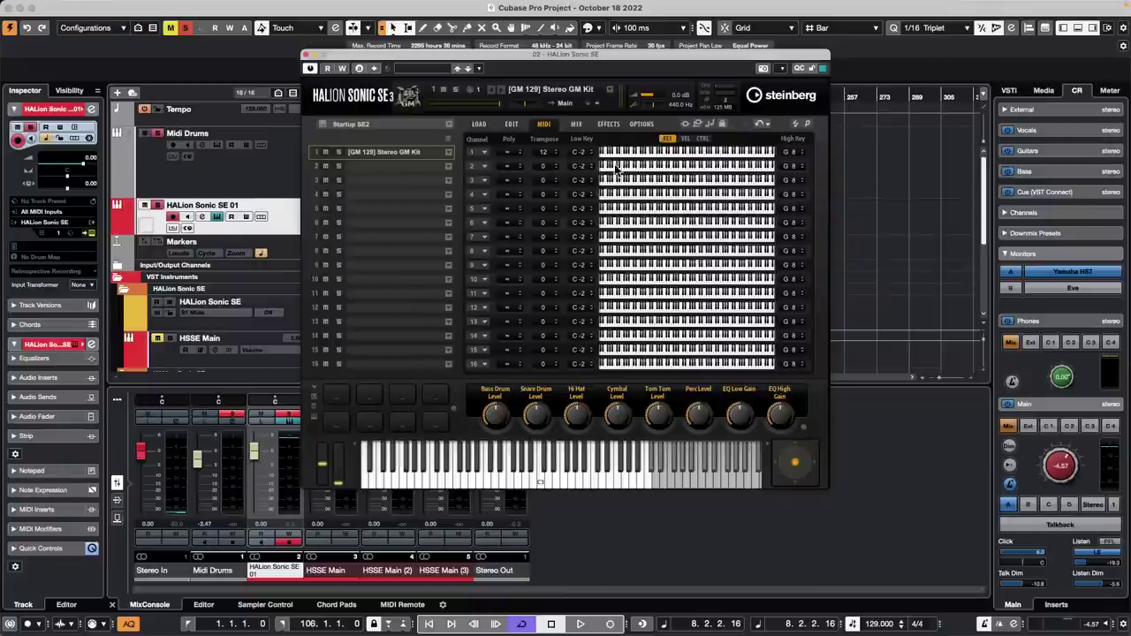
double_click(545, 154)
text(0)
key(Return)
key(space)
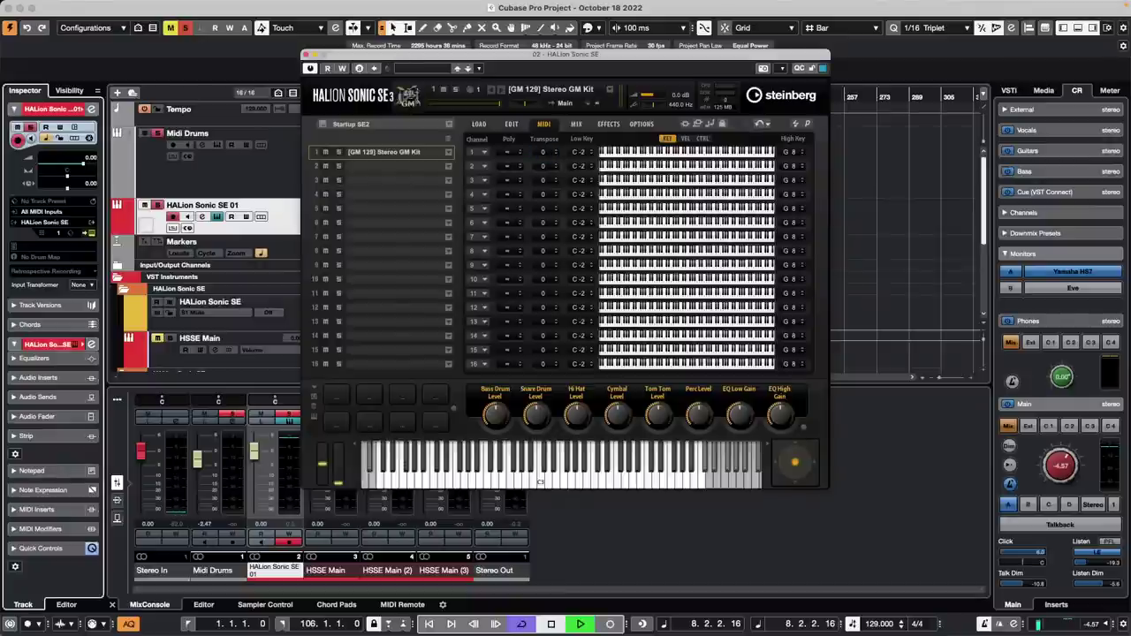
click(305, 56)
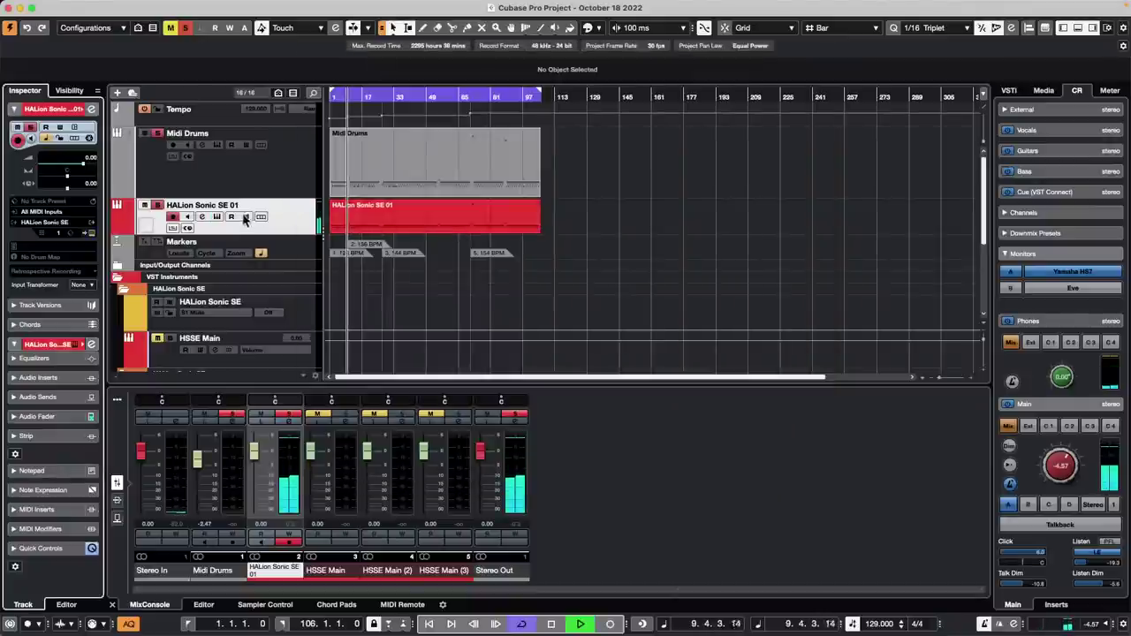
scroll(443, 271, down, 5)
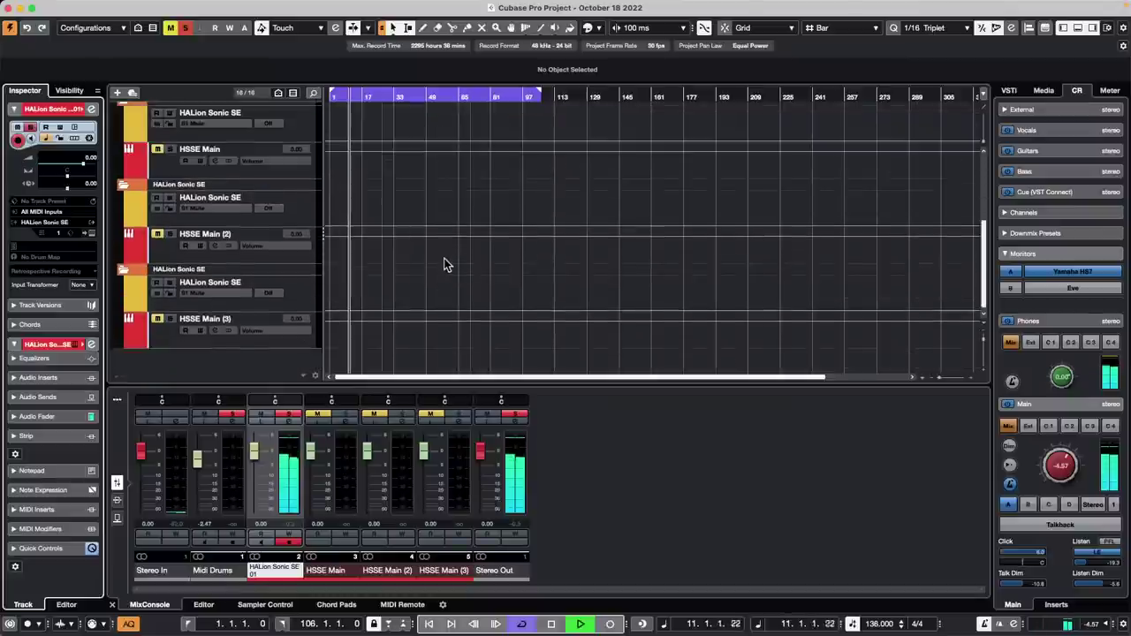
scroll(445, 265, up, 5)
scroll(445, 265, down, 5)
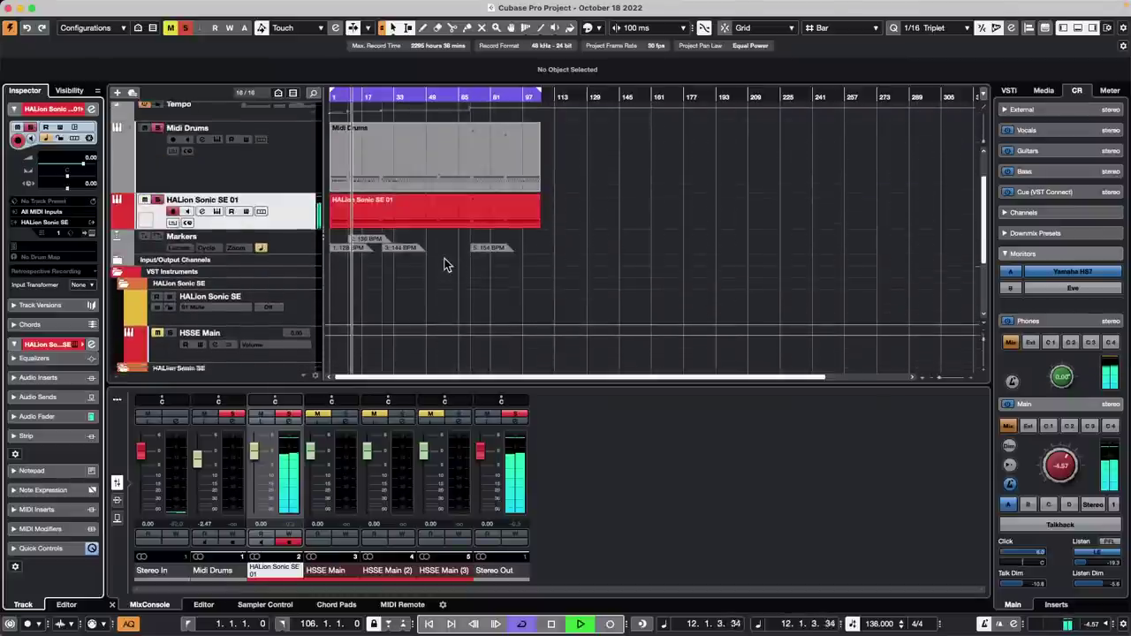
click(78, 7)
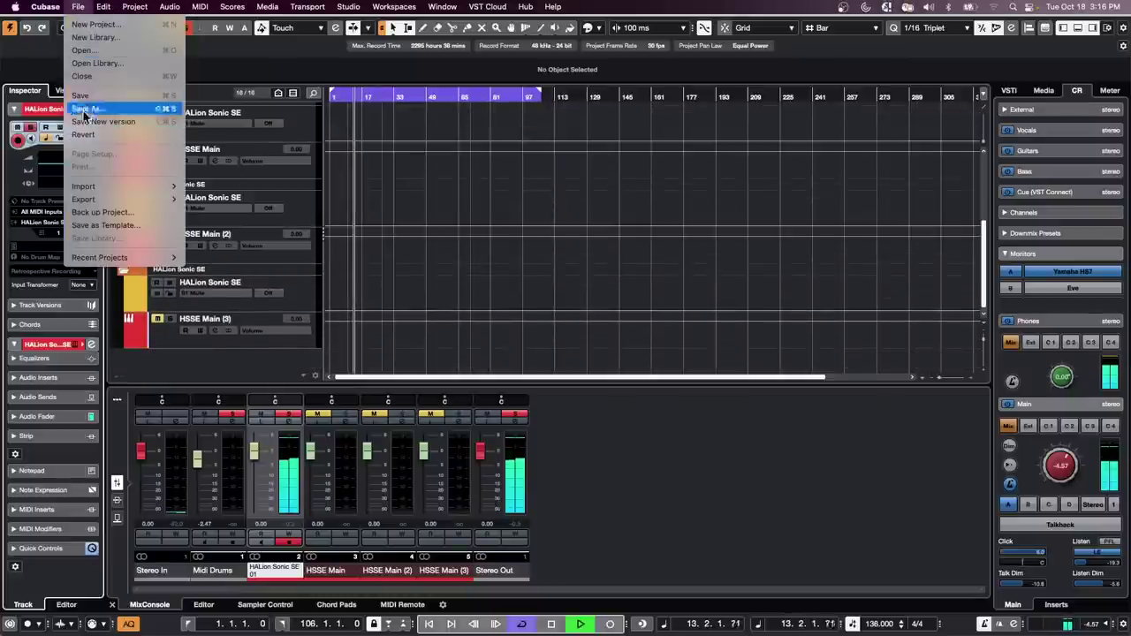
mouse_move(176, 188)
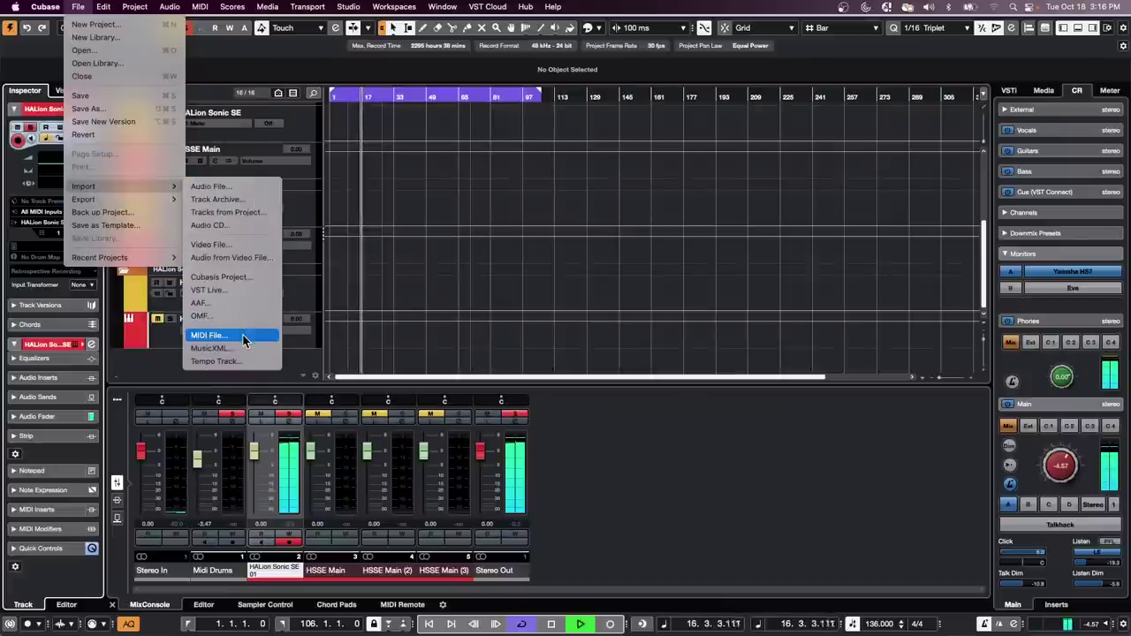
click(530, 337)
Stop playback, return the playhead to the project start and briefly play from there
key(KP_0)
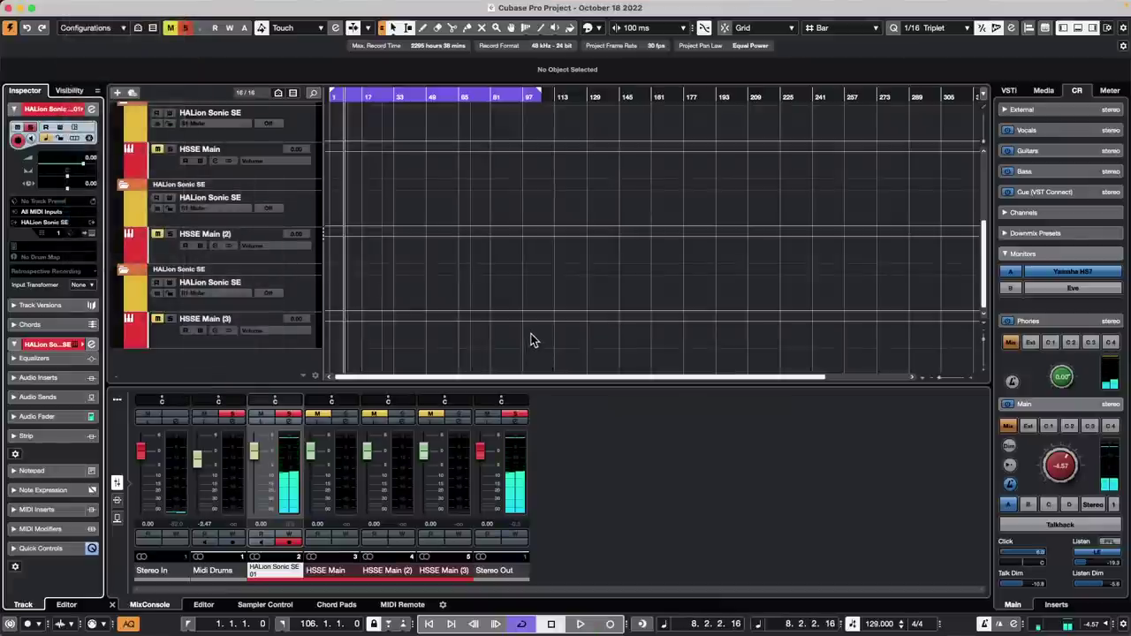
key(KP_0)
key(space)
key(space)
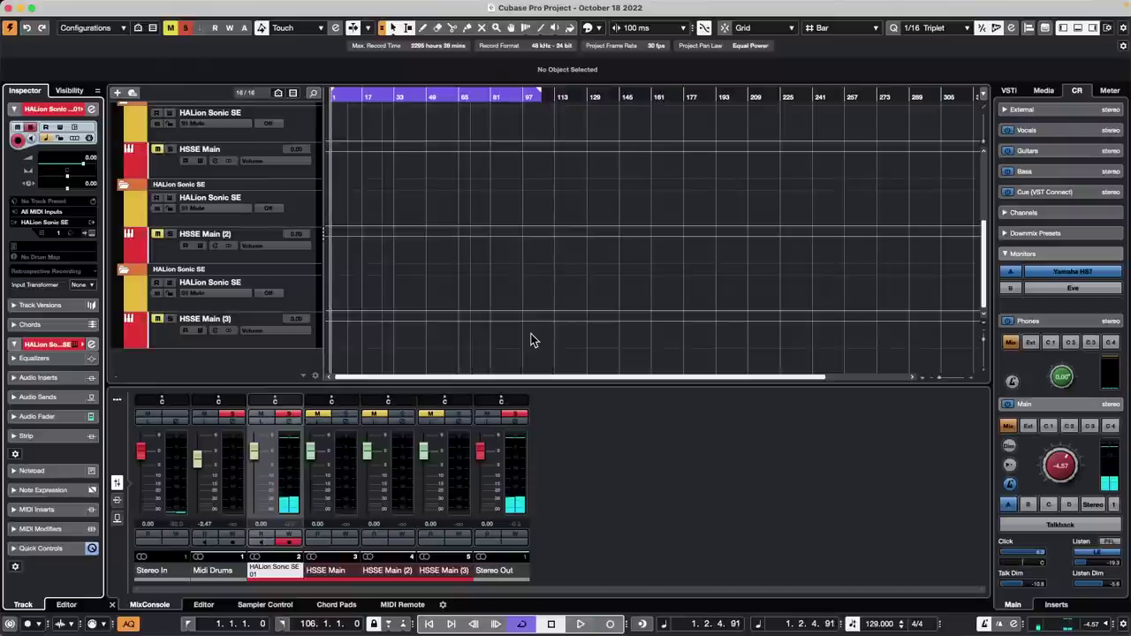
Import the Midi Bass file from the Downloads folder into the current project without creating a new one
click(78, 7)
mouse_move(88, 186)
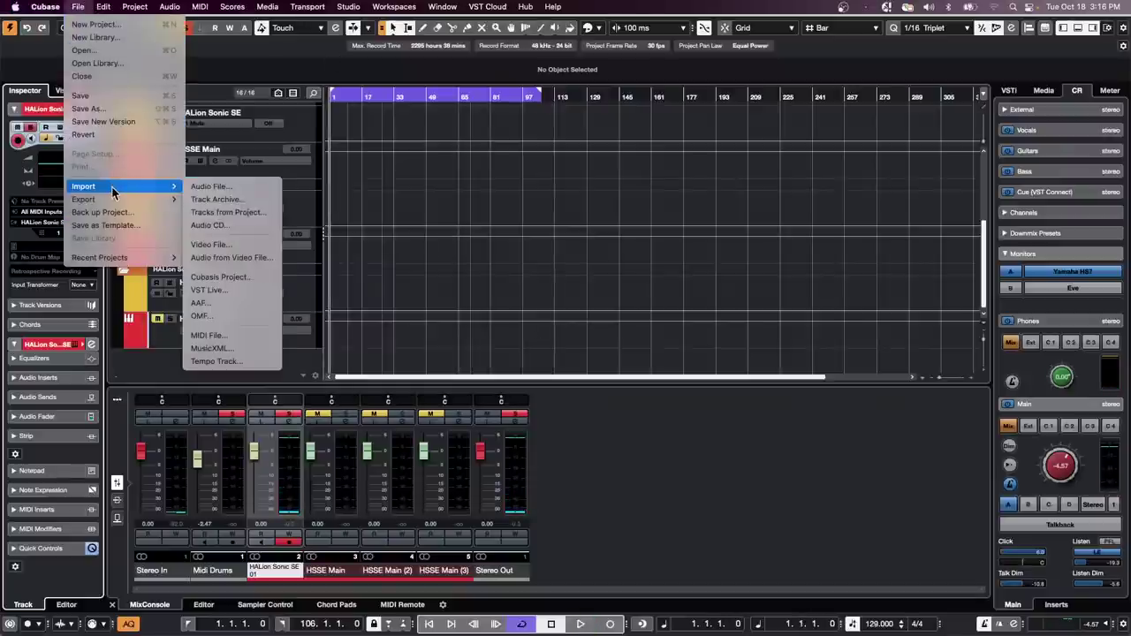
click(217, 335)
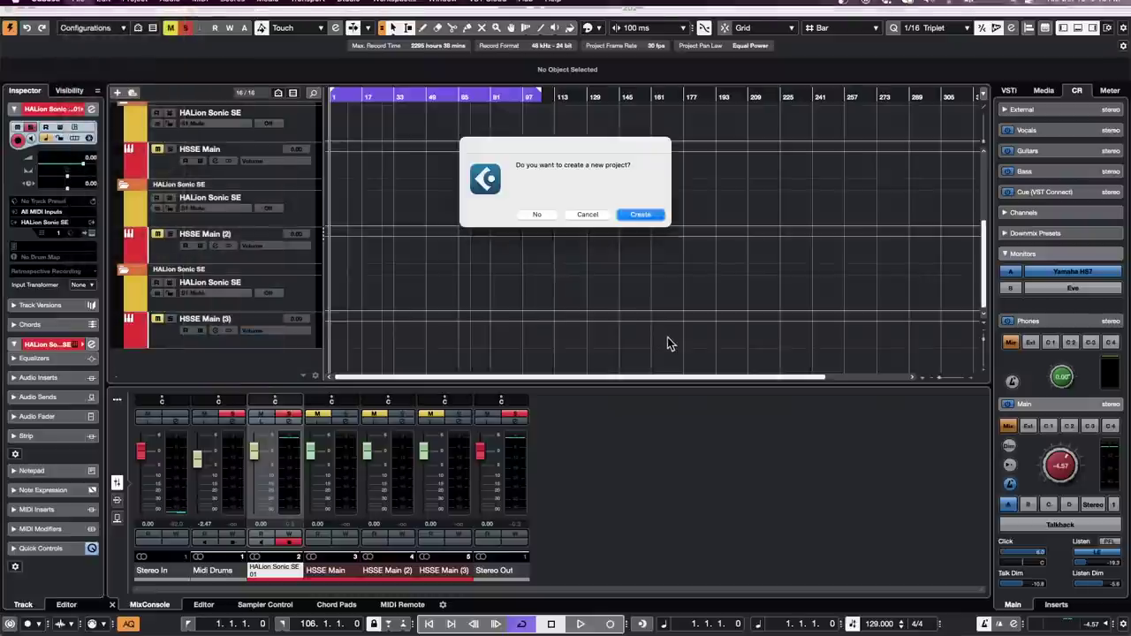
click(537, 216)
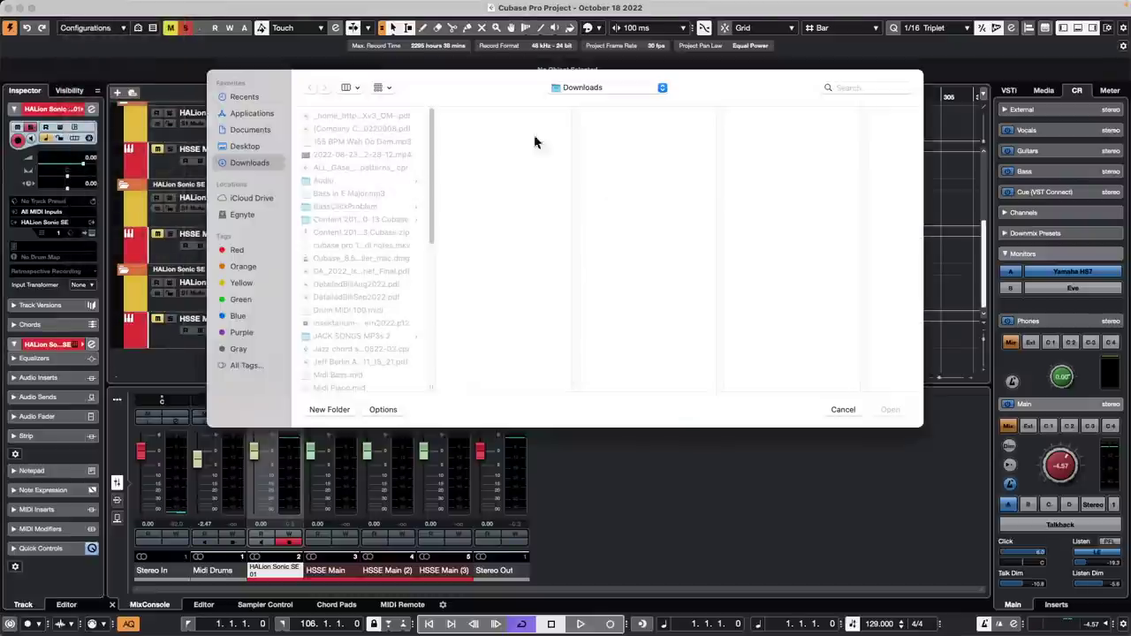
click(344, 376)
click(890, 409)
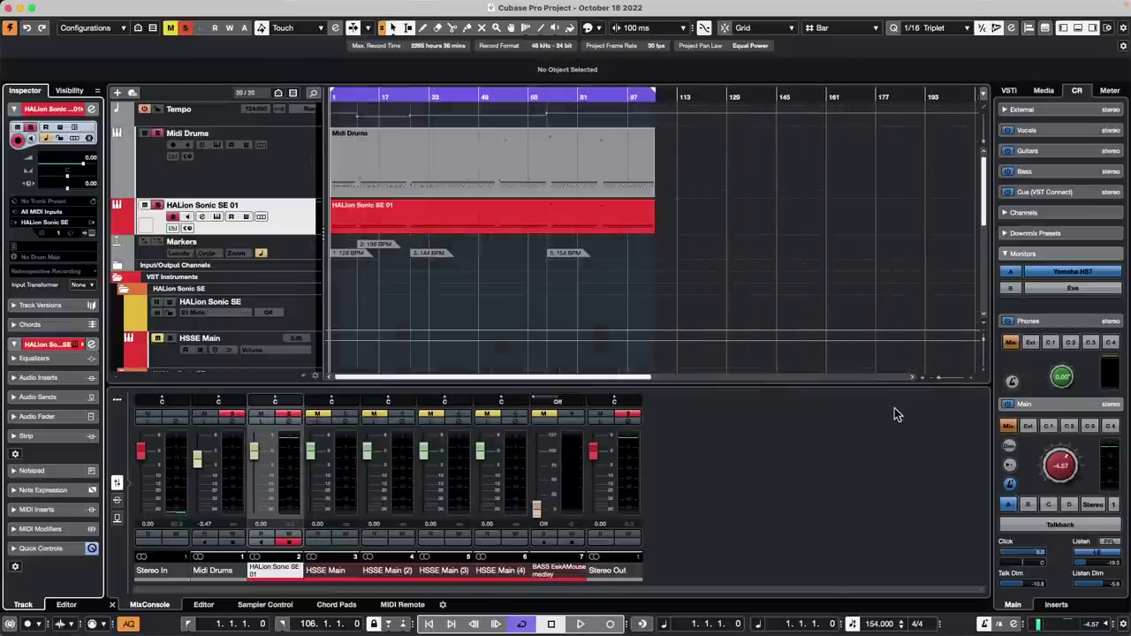
Start playback from the project start and solo the BASS EekAMouse medley track
scroll(487, 185, down, 5)
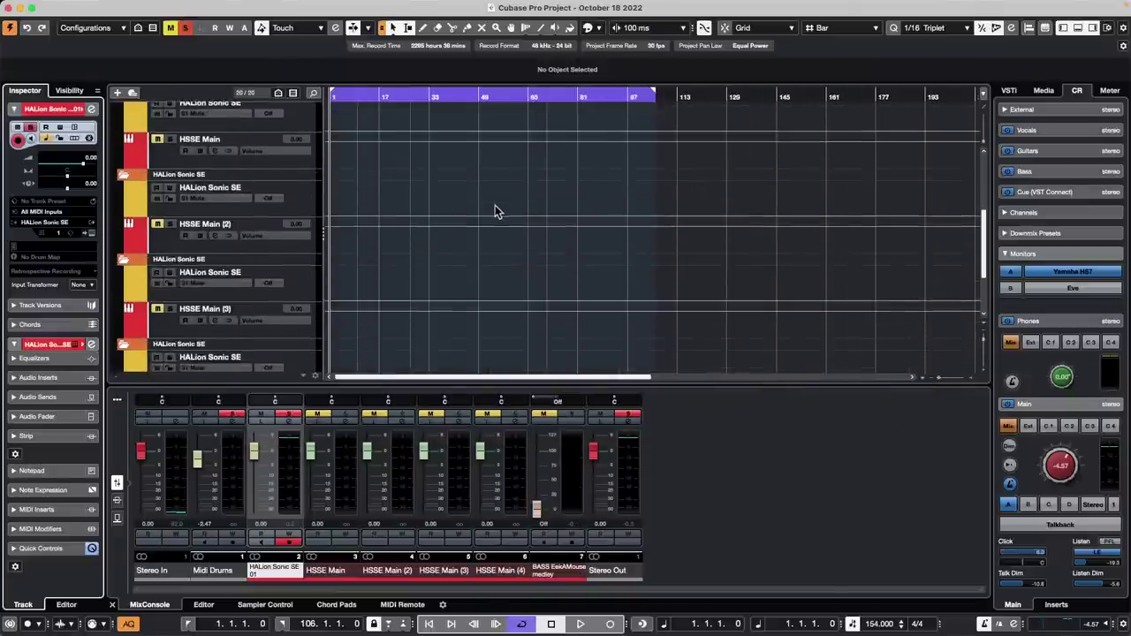
scroll(495, 212, down, 3)
key(space)
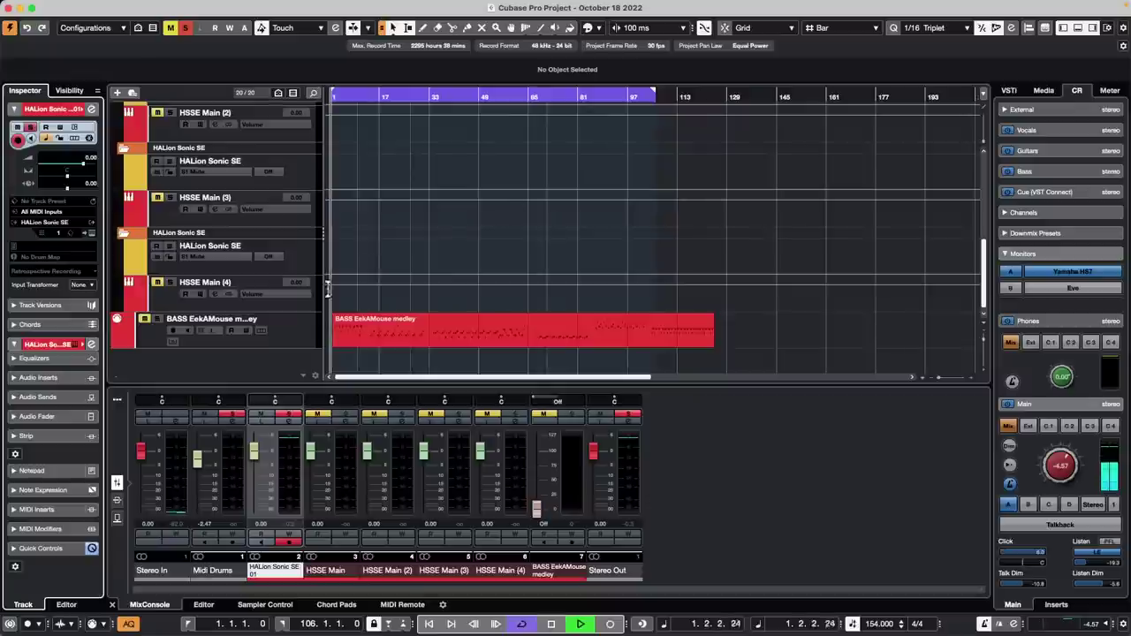
click(145, 319)
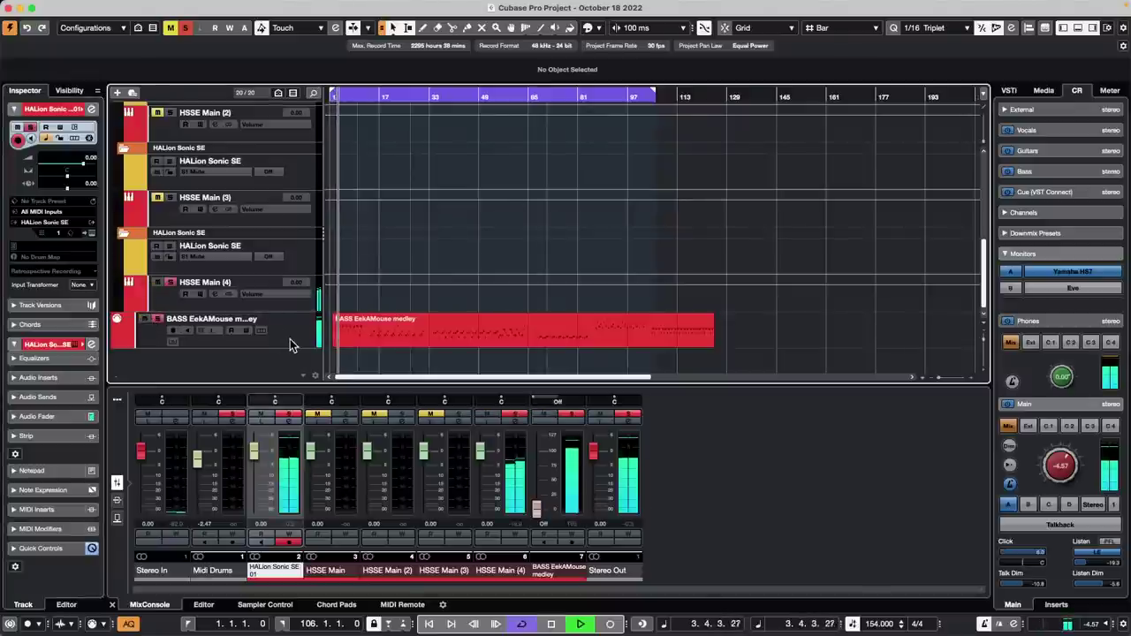
Open the BASS EekAMouse medley part in the Key Editor, move the playhead to bar 2 and stop playback
double_click(394, 333)
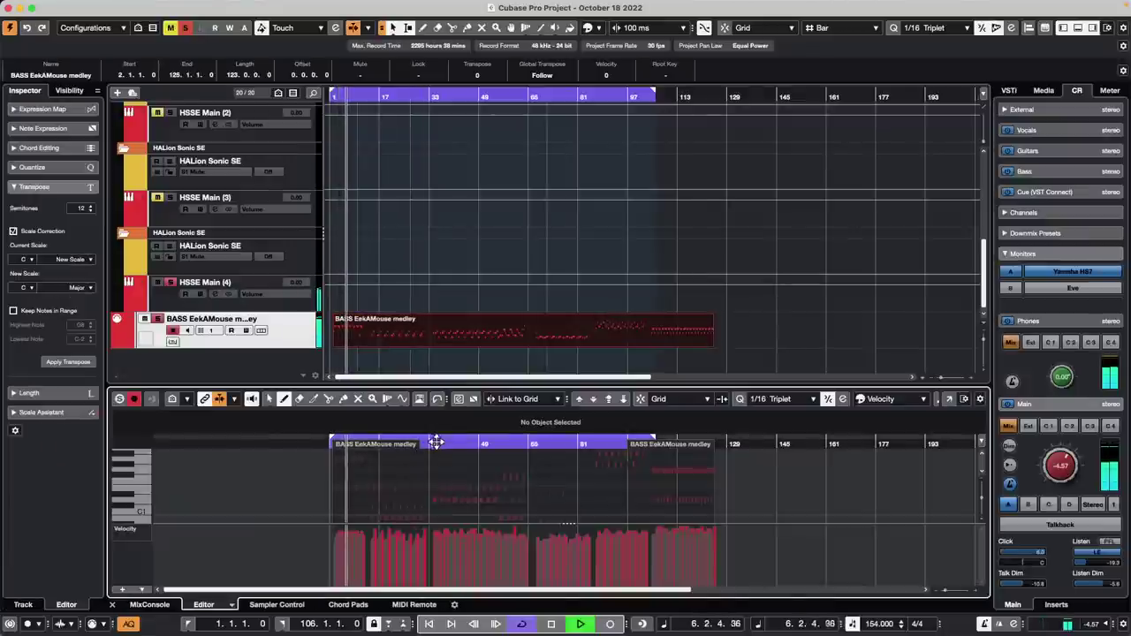
drag(451, 443, 305, 472)
click(370, 441)
key(space)
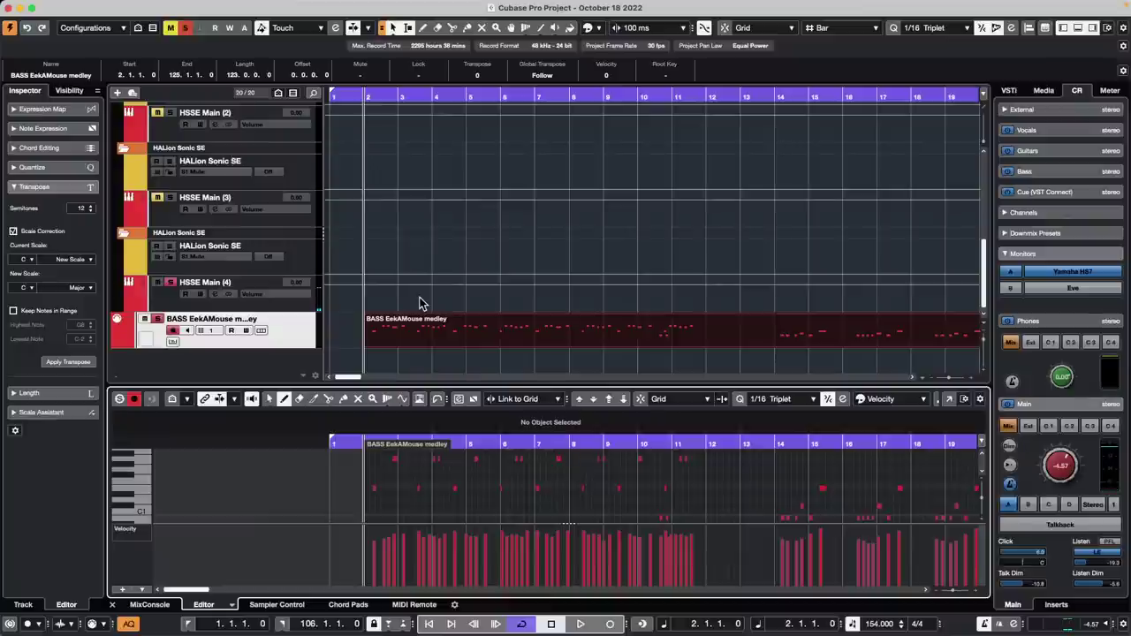
Briefly play the project from bar 2 with the Midi Drums and HALion Sonic SE 01 tracks in view
scroll(424, 264, up, 10)
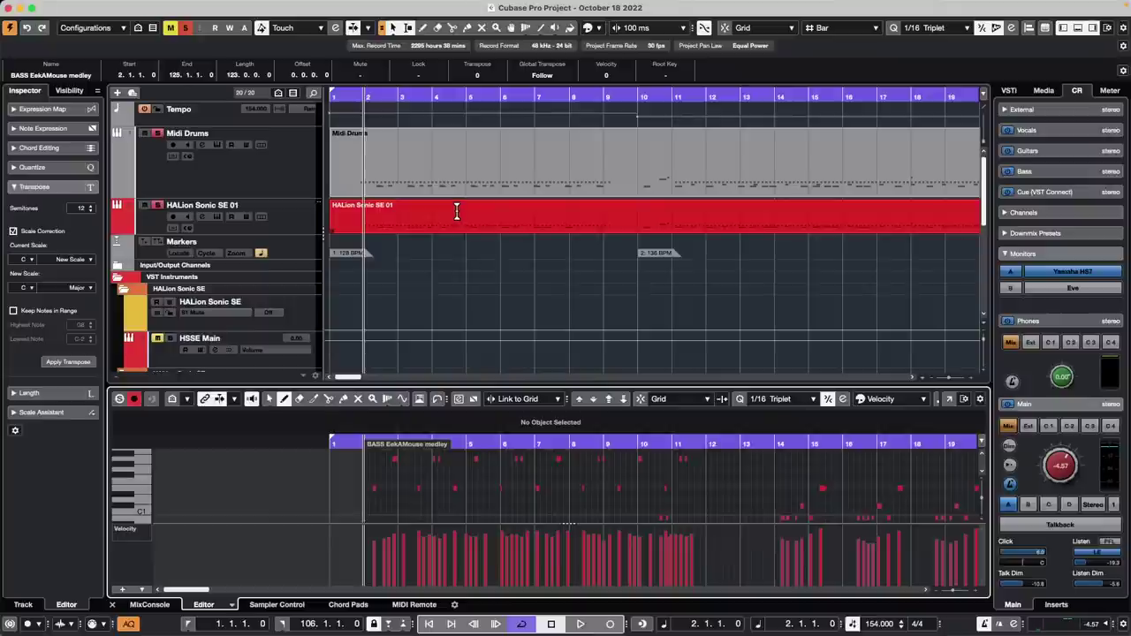
key(space)
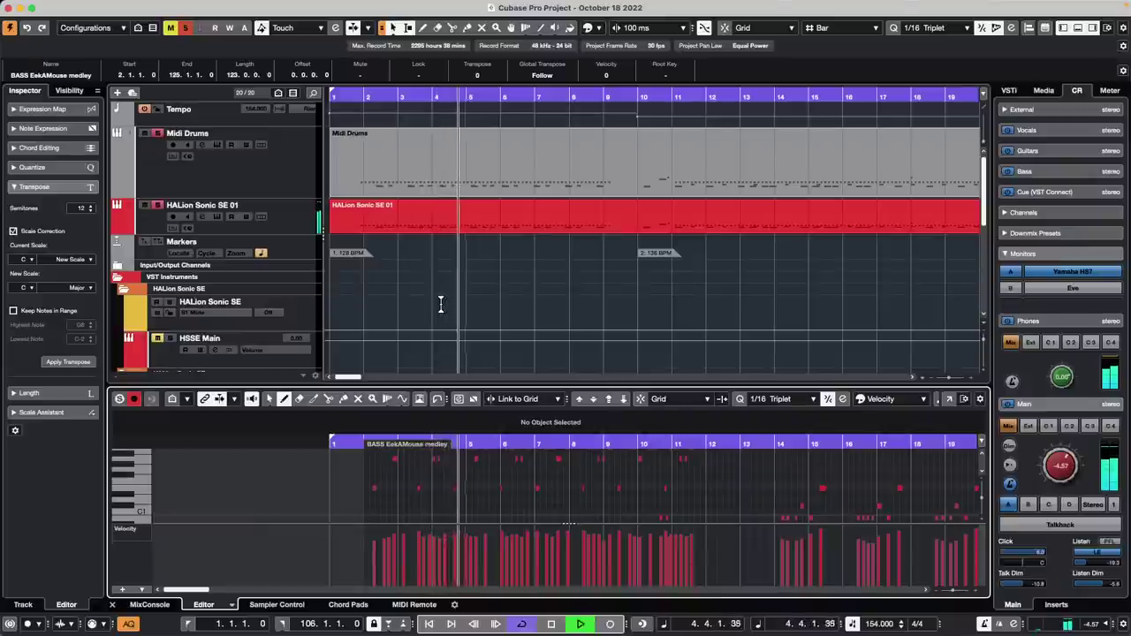
key(space)
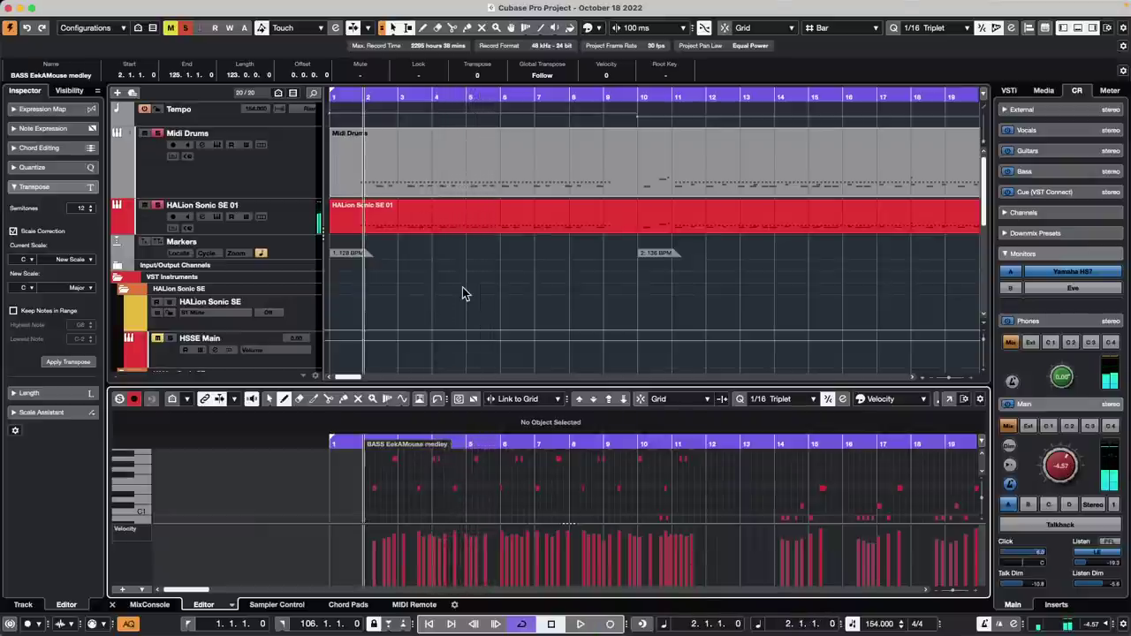
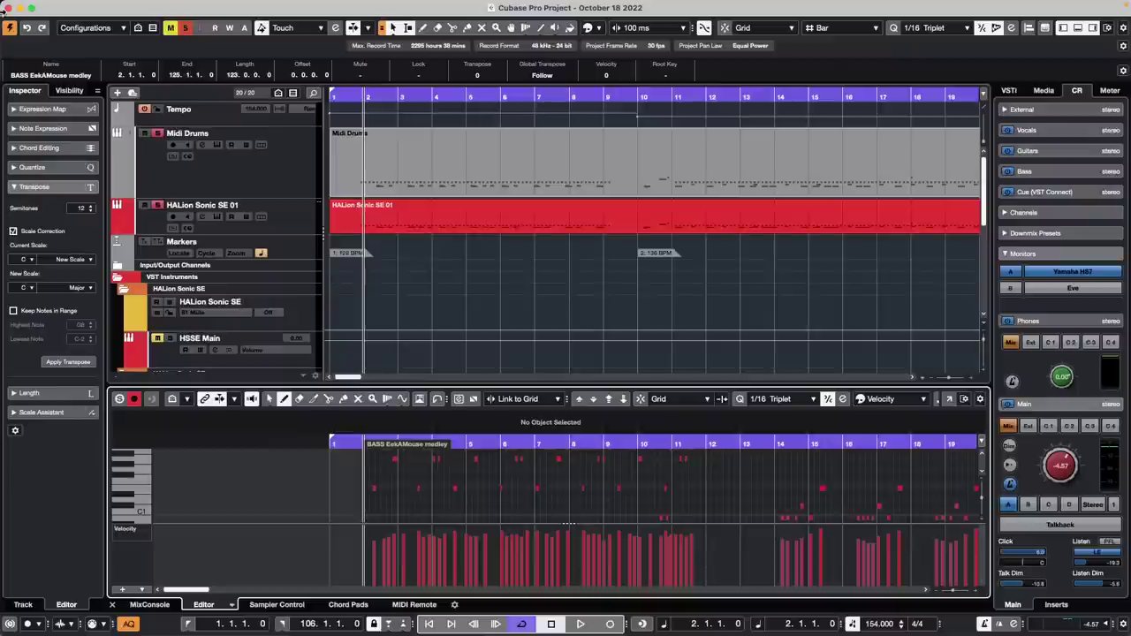
Open the recent project comping-01.cpr and activate it
click(78, 7)
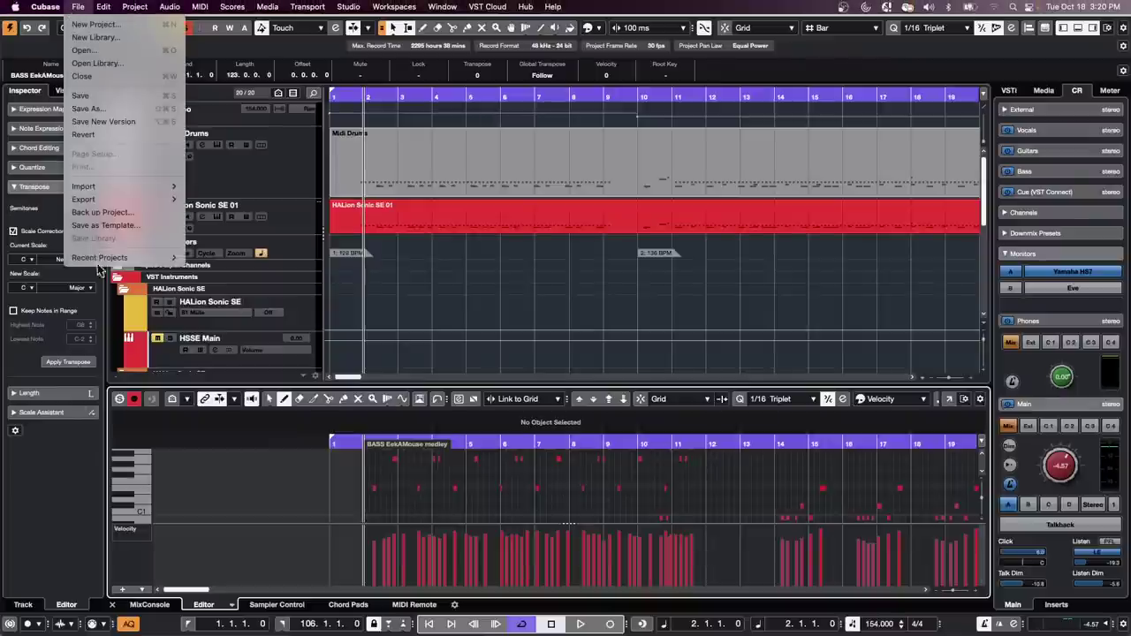
mouse_move(103, 254)
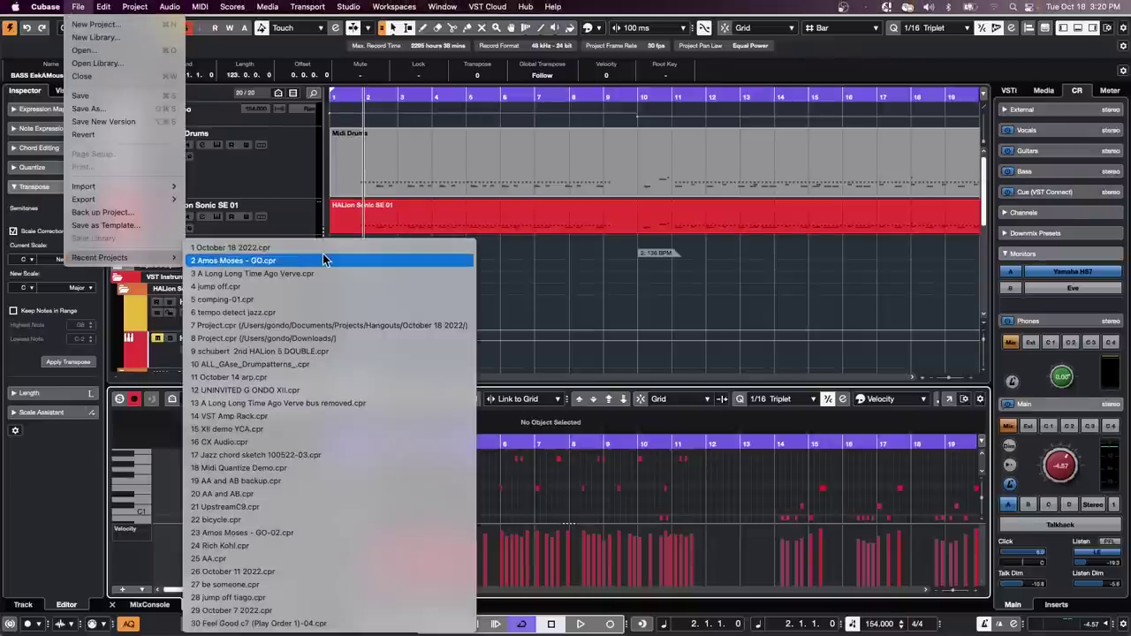
click(316, 298)
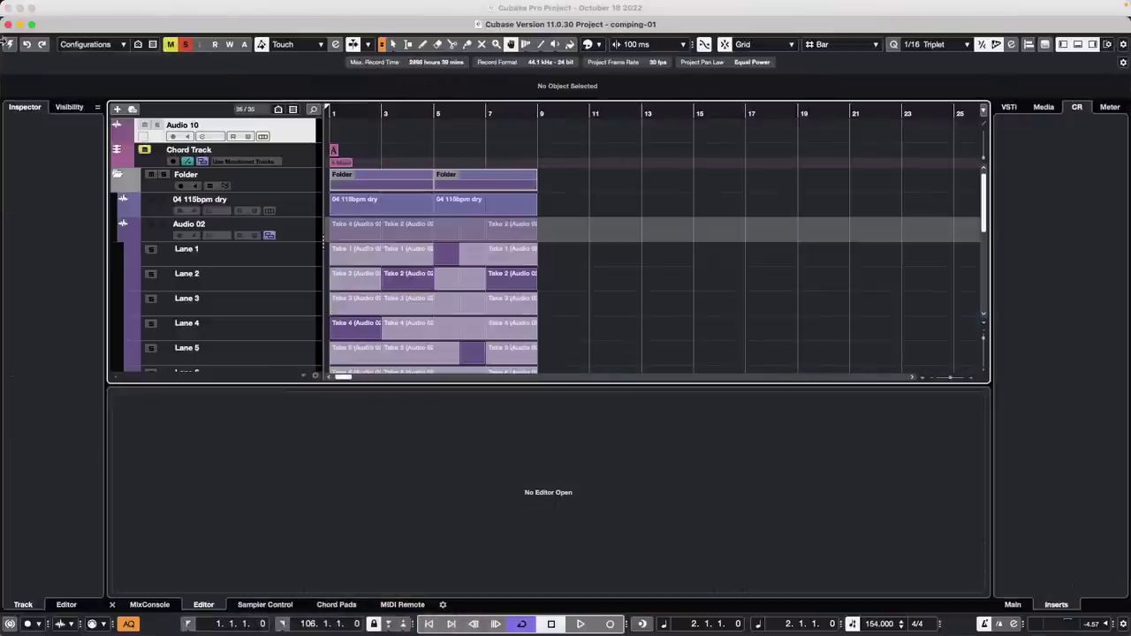
click(11, 46)
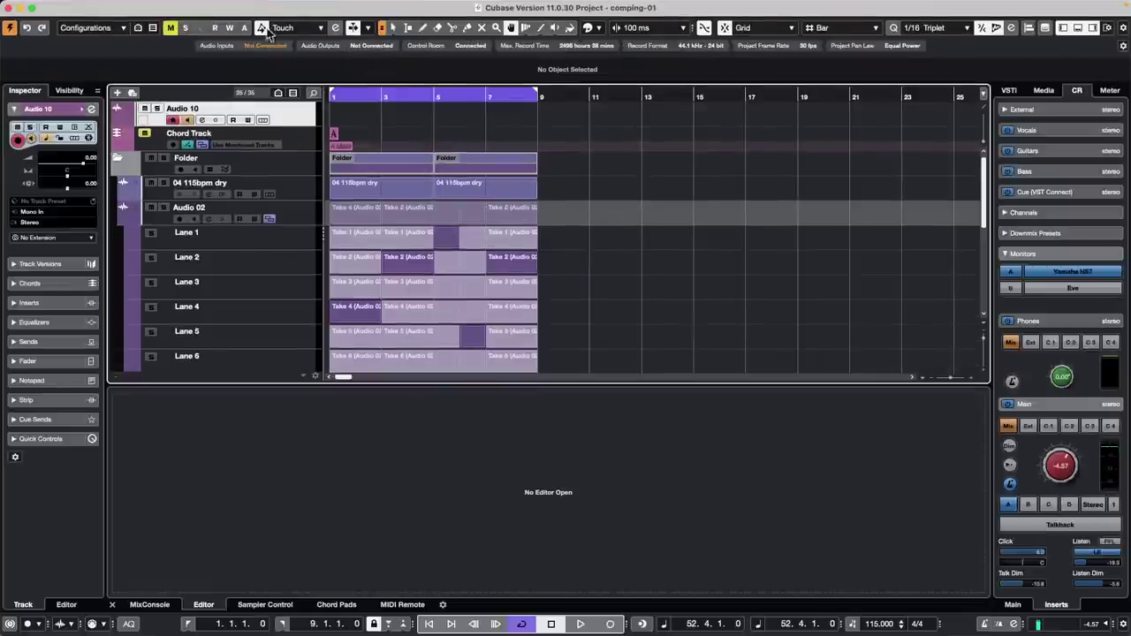
Close the comping-01 project without saving it
click(79, 8)
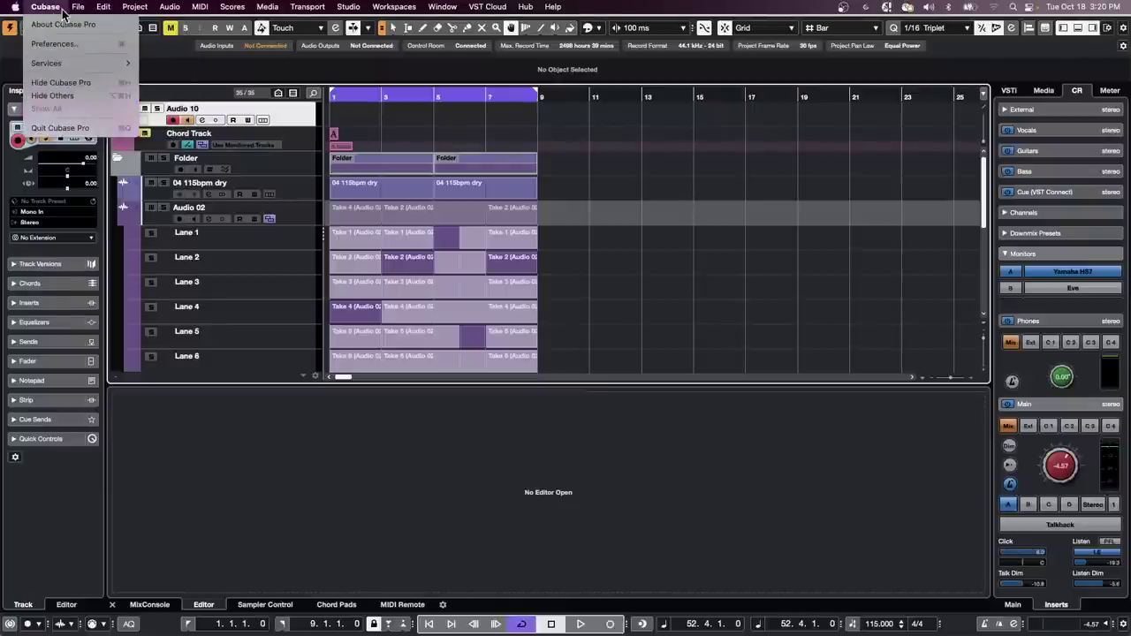
mouse_move(81, 7)
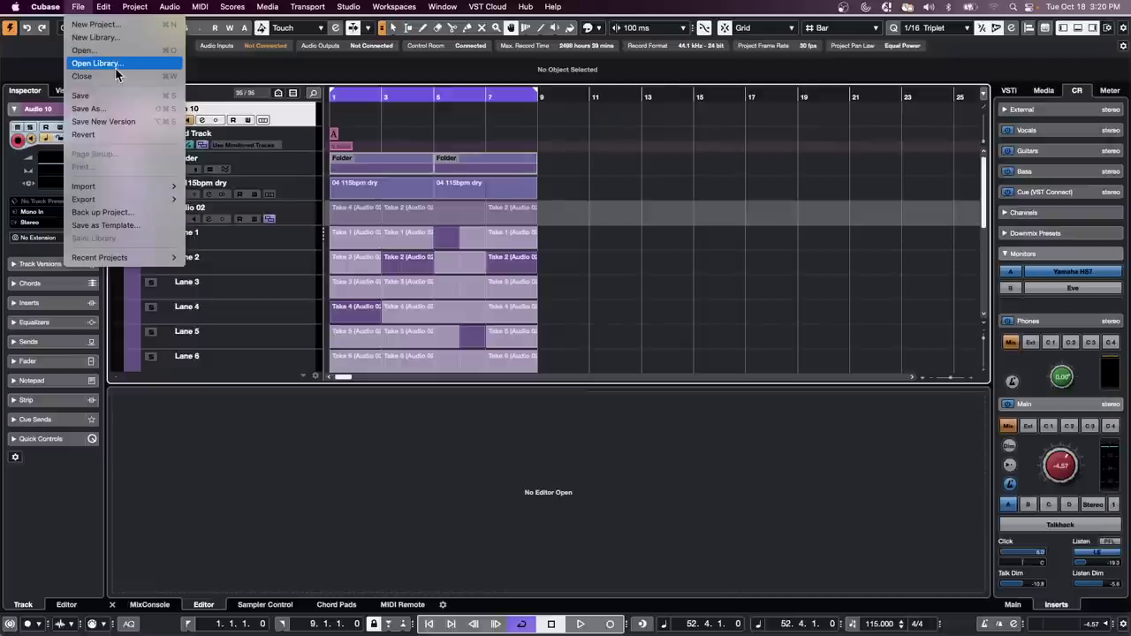
click(32, 73)
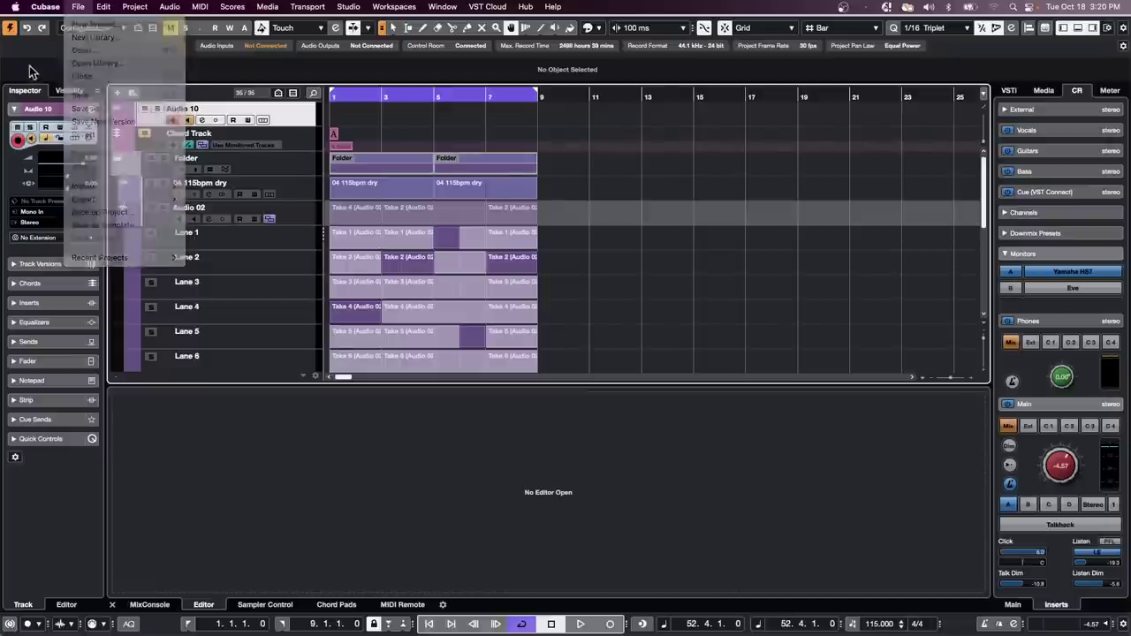
click(8, 8)
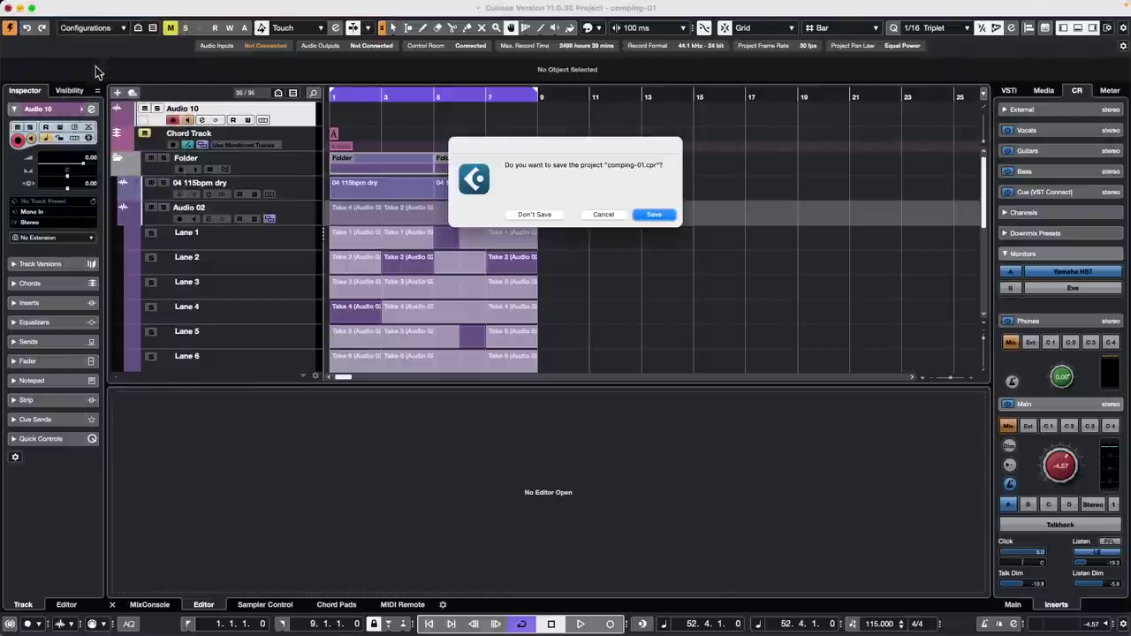
click(553, 217)
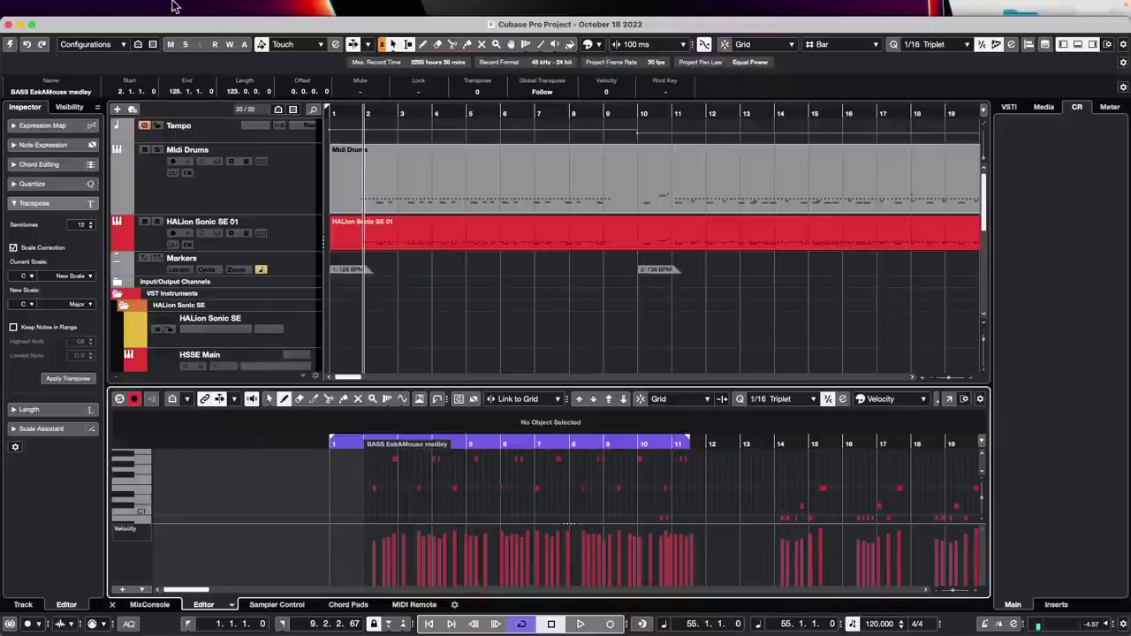
Reopen and activate the recent project comping-01.cpr, dismissing the plug-in warning and leaving the missing audio file unresolved
click(78, 7)
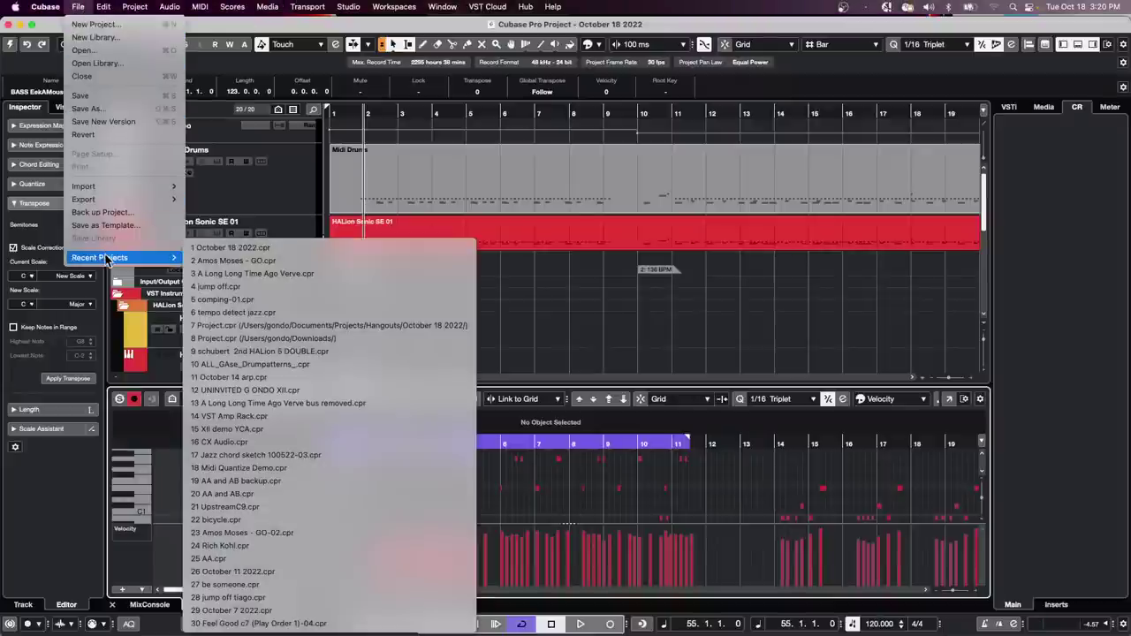
mouse_move(106, 258)
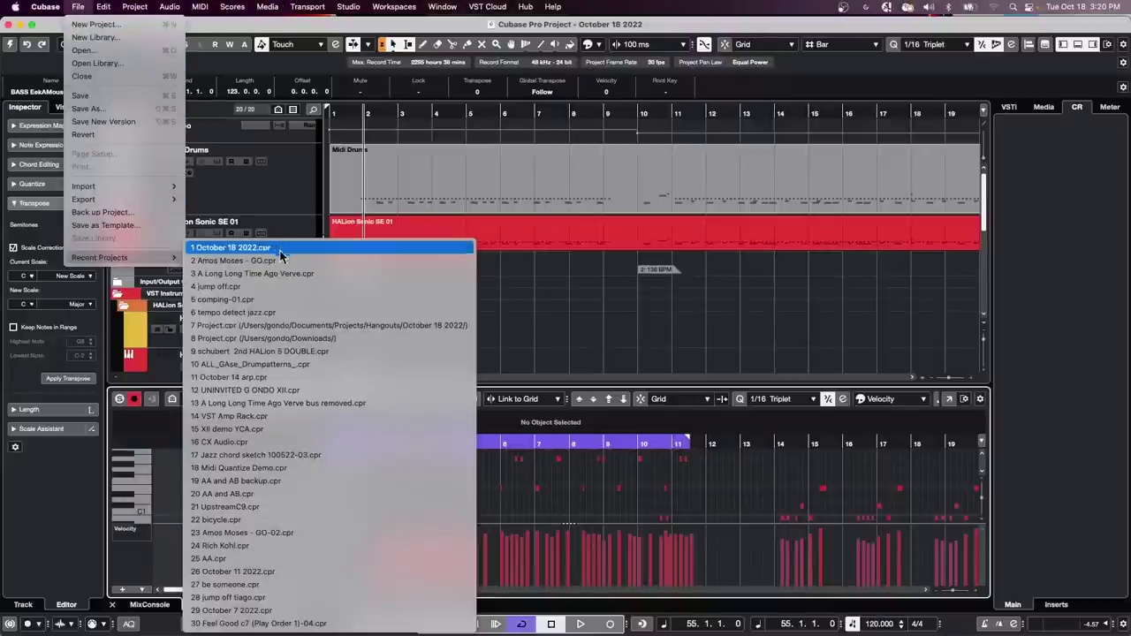
click(279, 299)
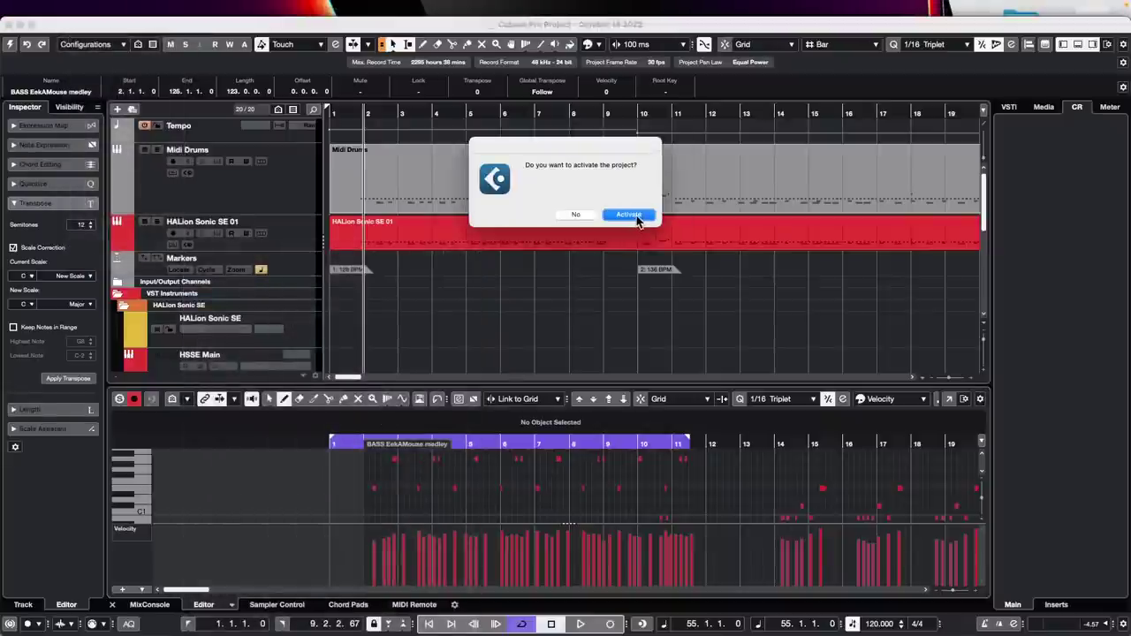
click(634, 220)
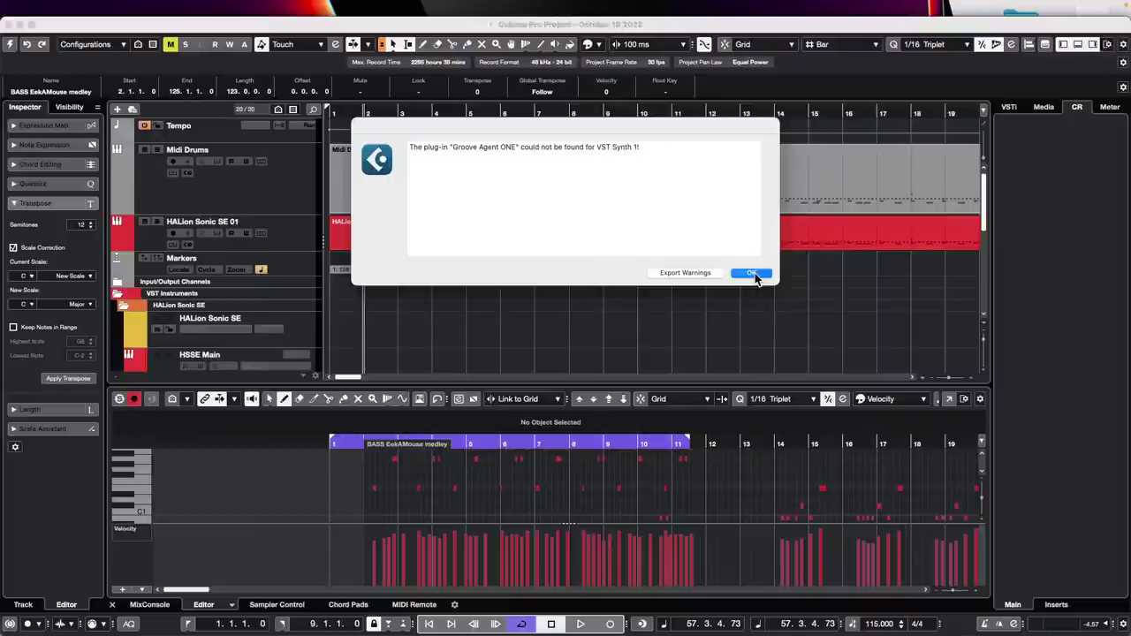
click(752, 273)
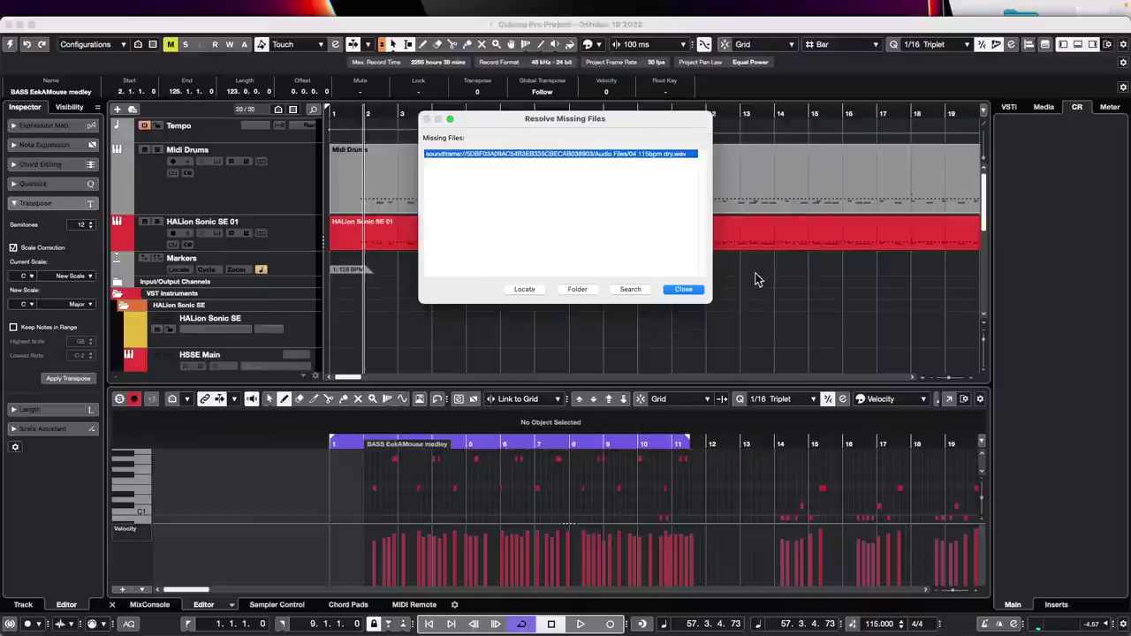
click(691, 297)
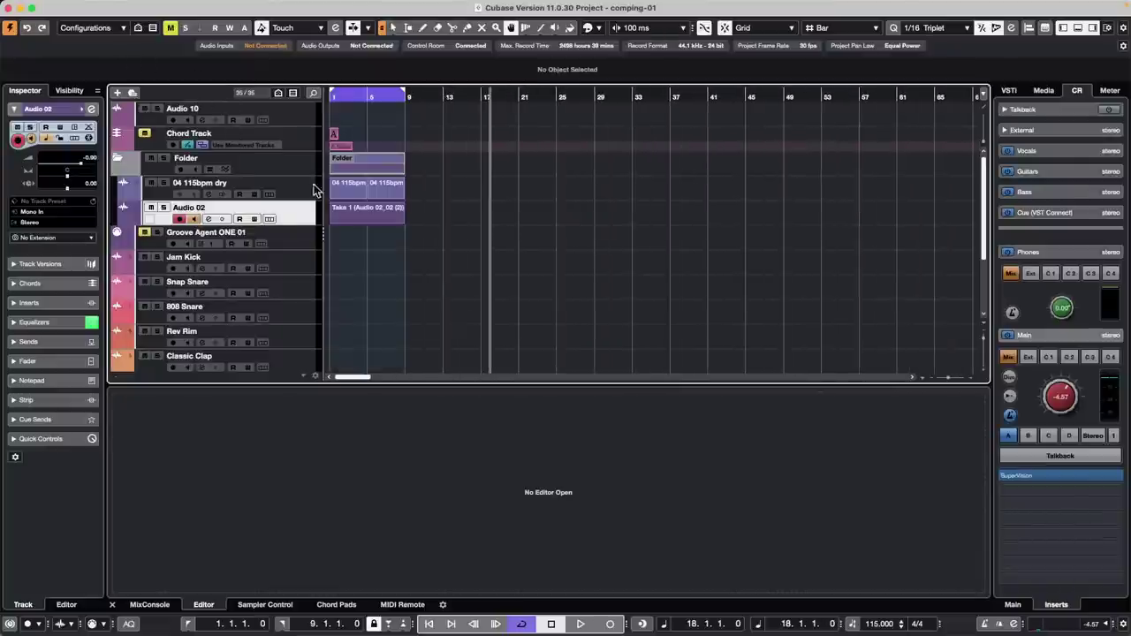
Return the playhead to the start of the comping-01 project and briefly play from there
key(Home)
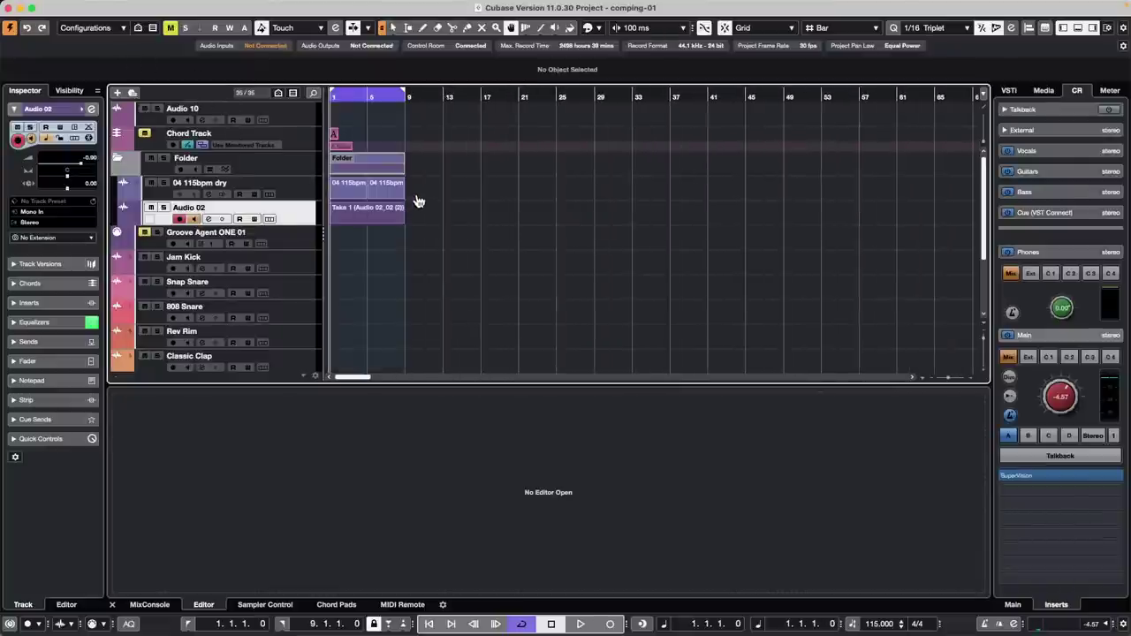
key(space)
key(space)
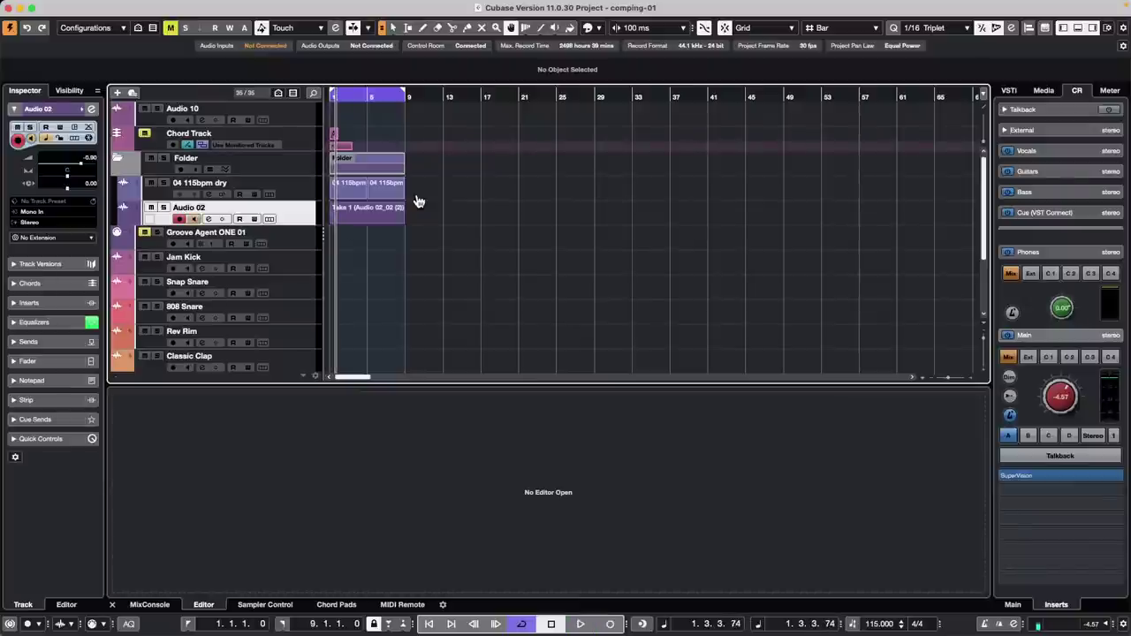
Show the take lanes of the Audio 02 track across the eight-bar cycle range
click(267, 218)
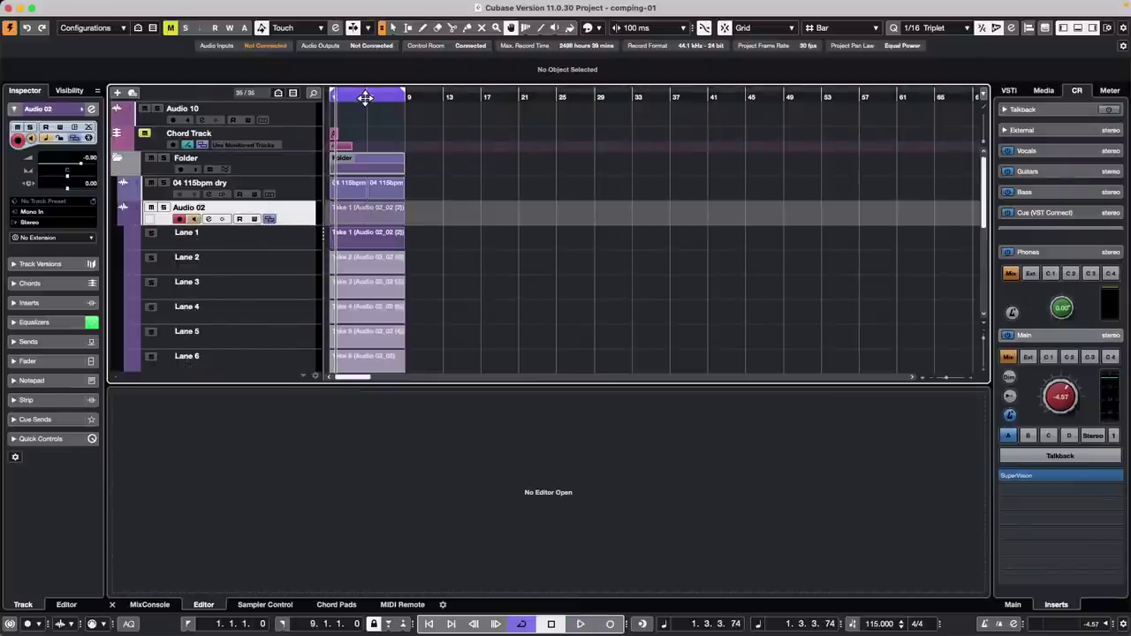
drag(365, 100, 265, 134)
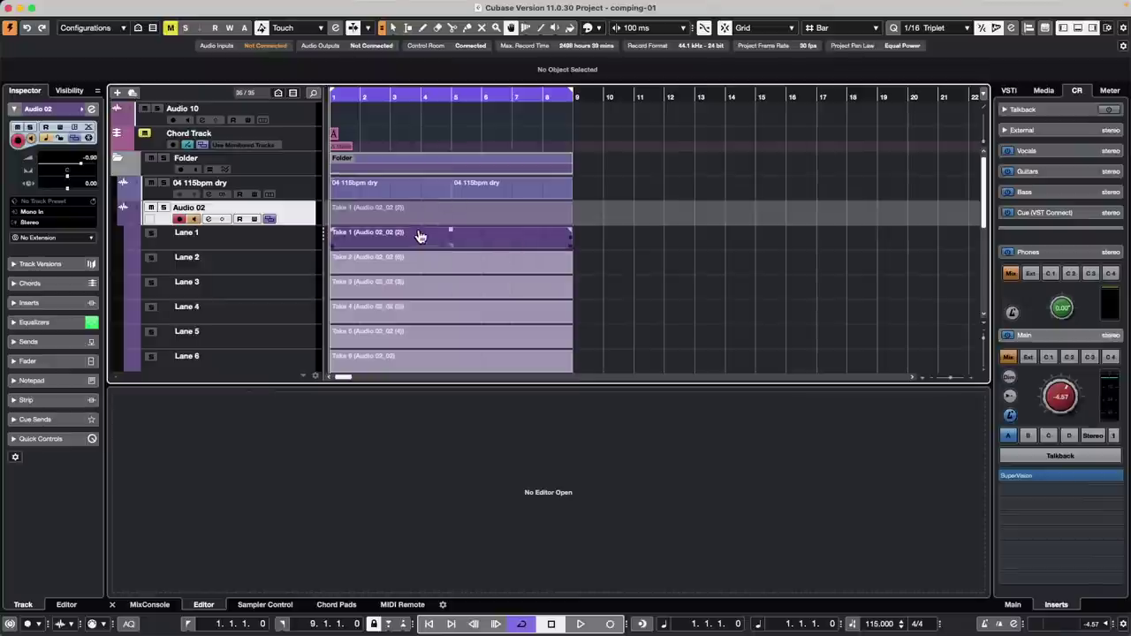
scroll(454, 253, down, 2)
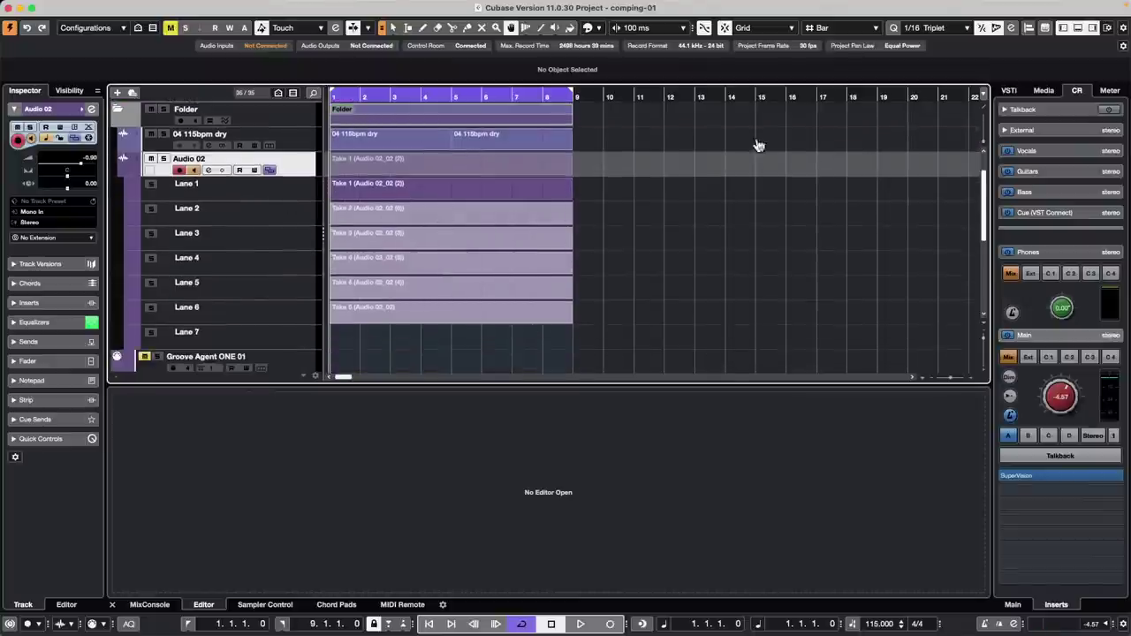
click(270, 171)
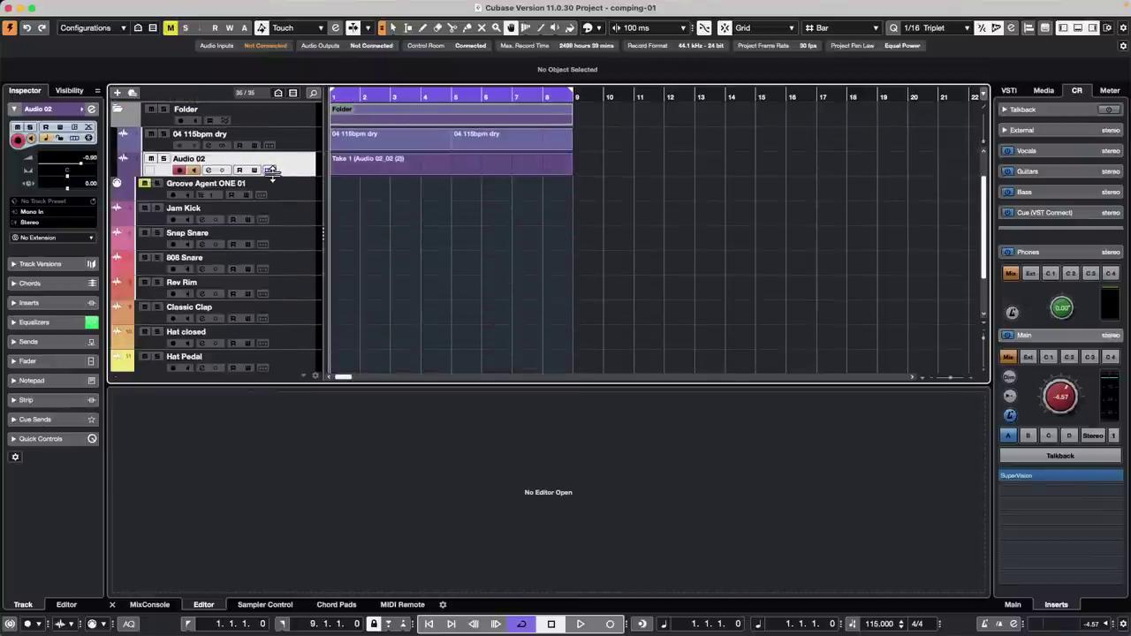
click(270, 171)
Enable Auto Crossfades in the Auto Fades settings of the Audio 02 track
click(92, 130)
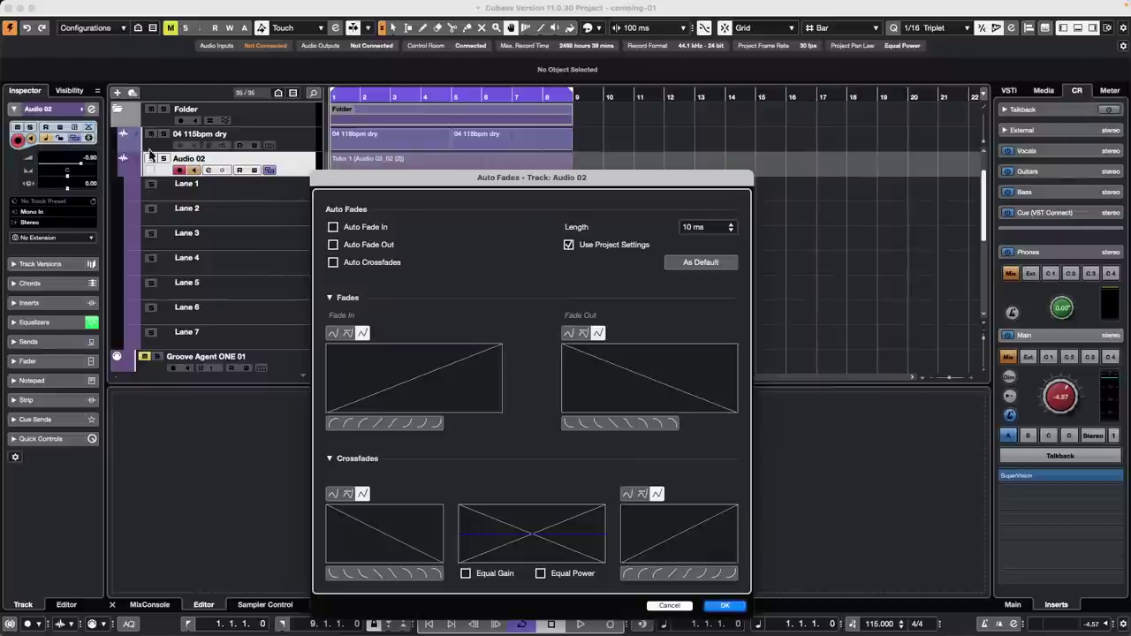
click(336, 263)
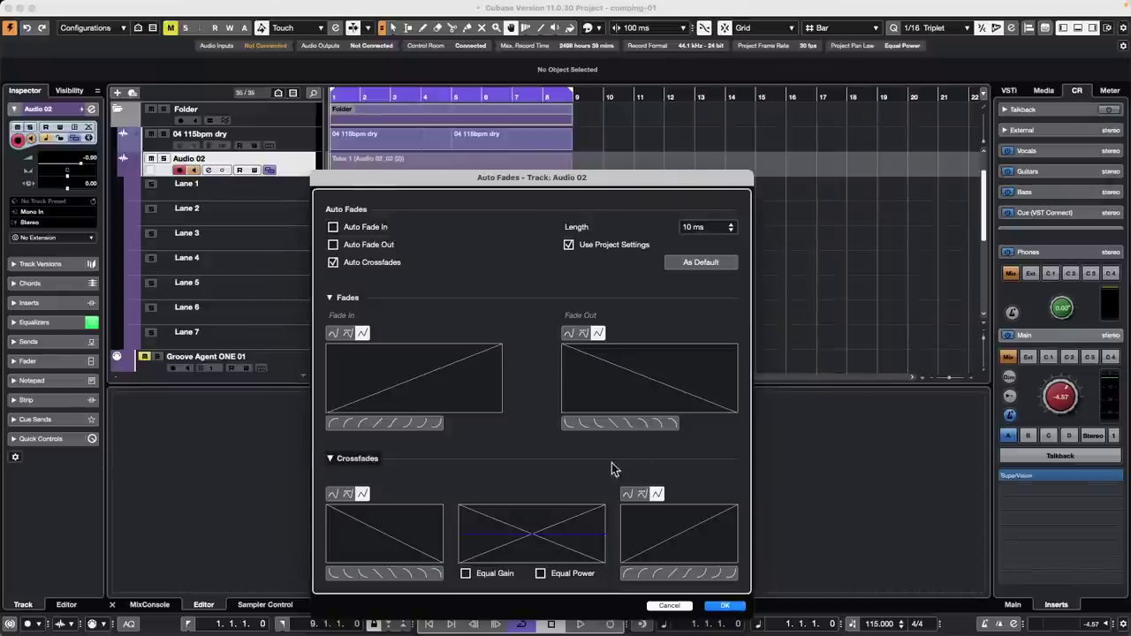
drag(614, 181, 561, 79)
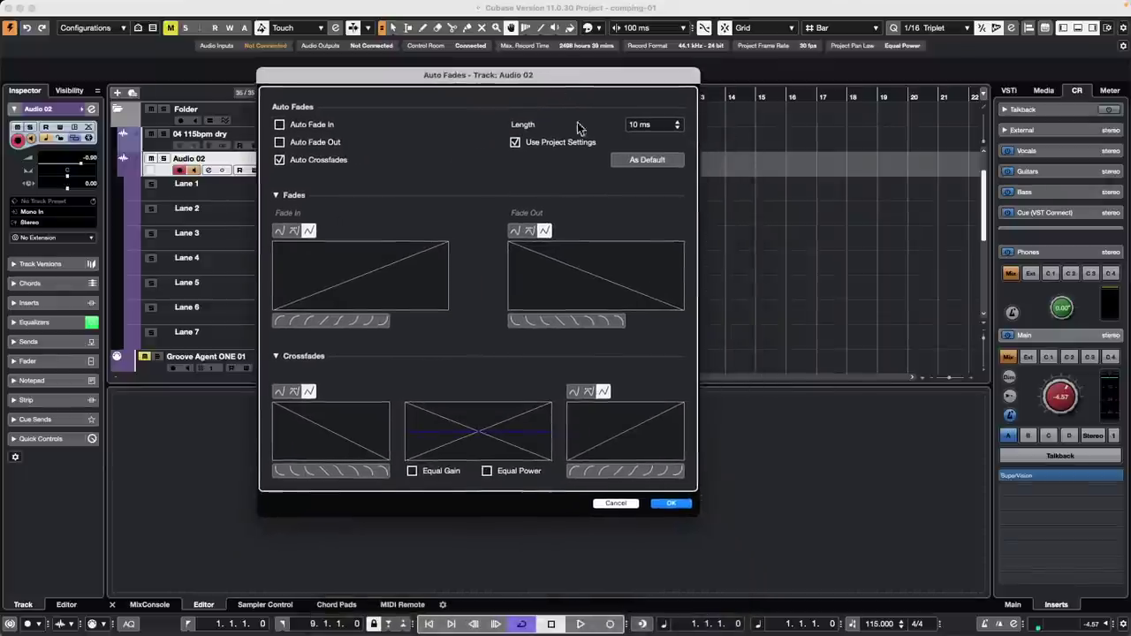
click(671, 503)
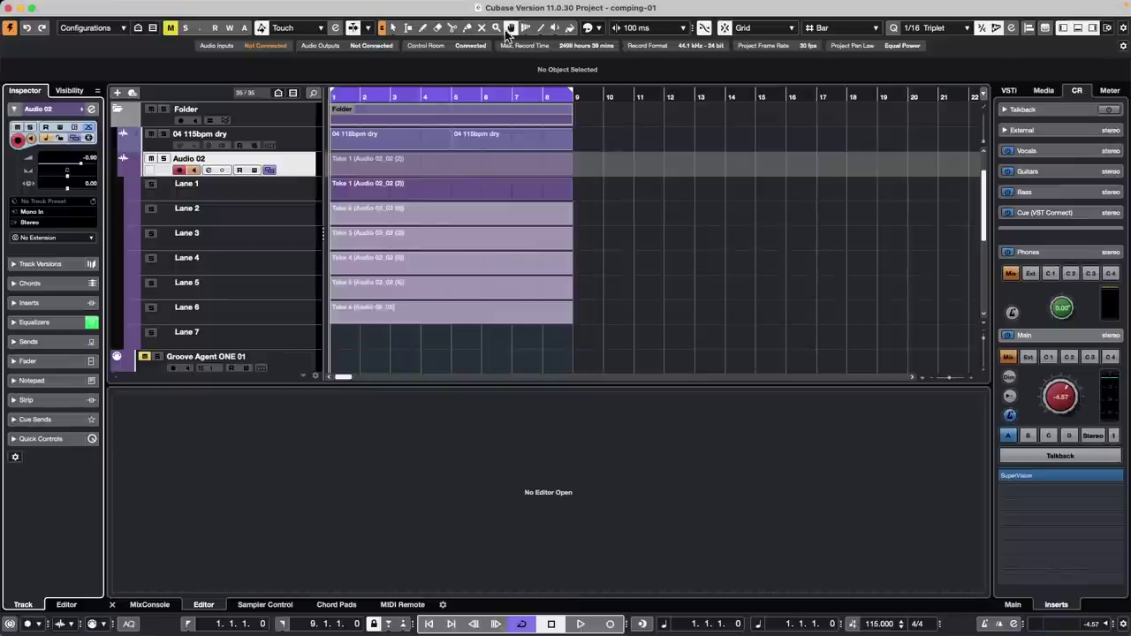
Comp the Audio 02 takes, using lane 2 for bars 2–3, lane 5 for bar 4, and lane 3 for bars 5 and 7
drag(364, 215, 472, 245)
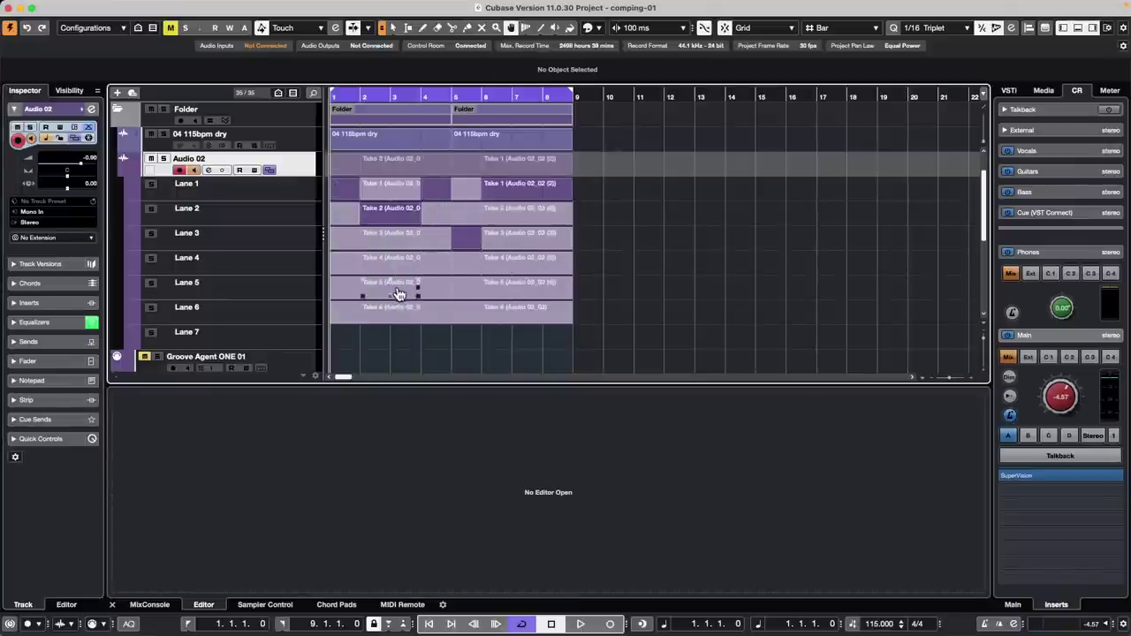
mouse_move(416, 291)
mouse_down()
mouse_move(449, 291)
mouse_move(434, 291)
mouse_up()
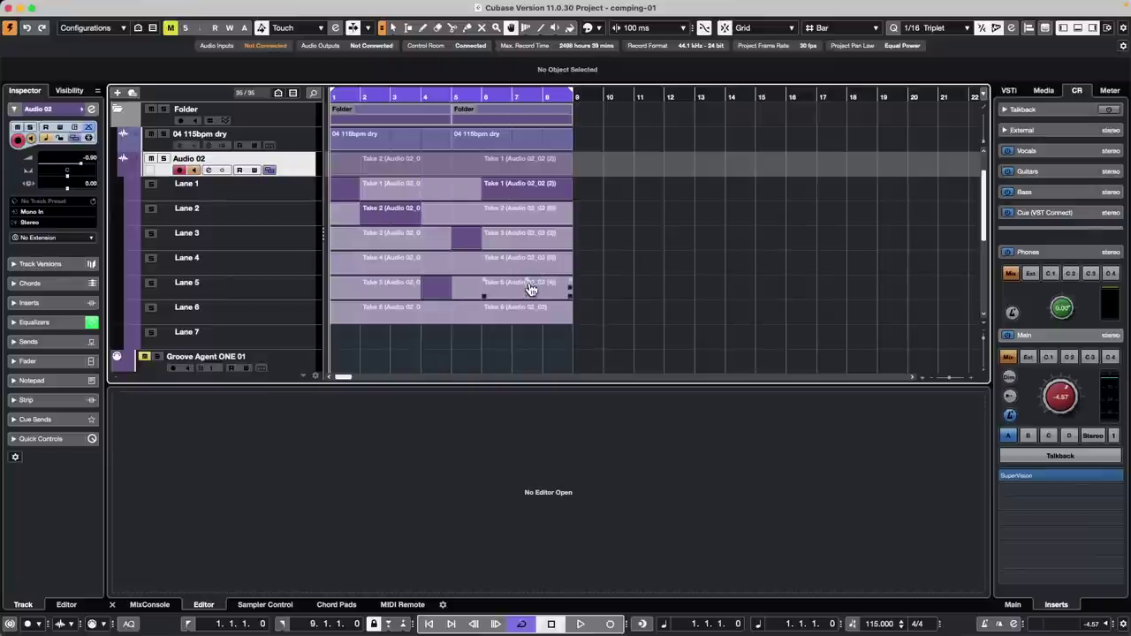
drag(531, 291, 550, 292)
click(528, 240)
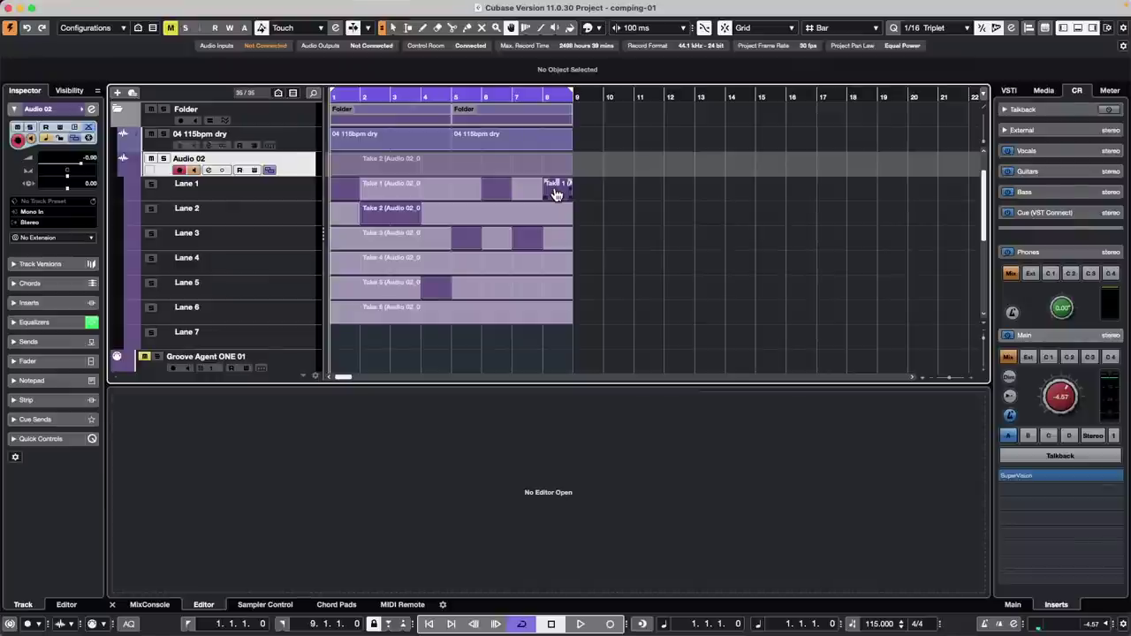
mouse_move(158, 9)
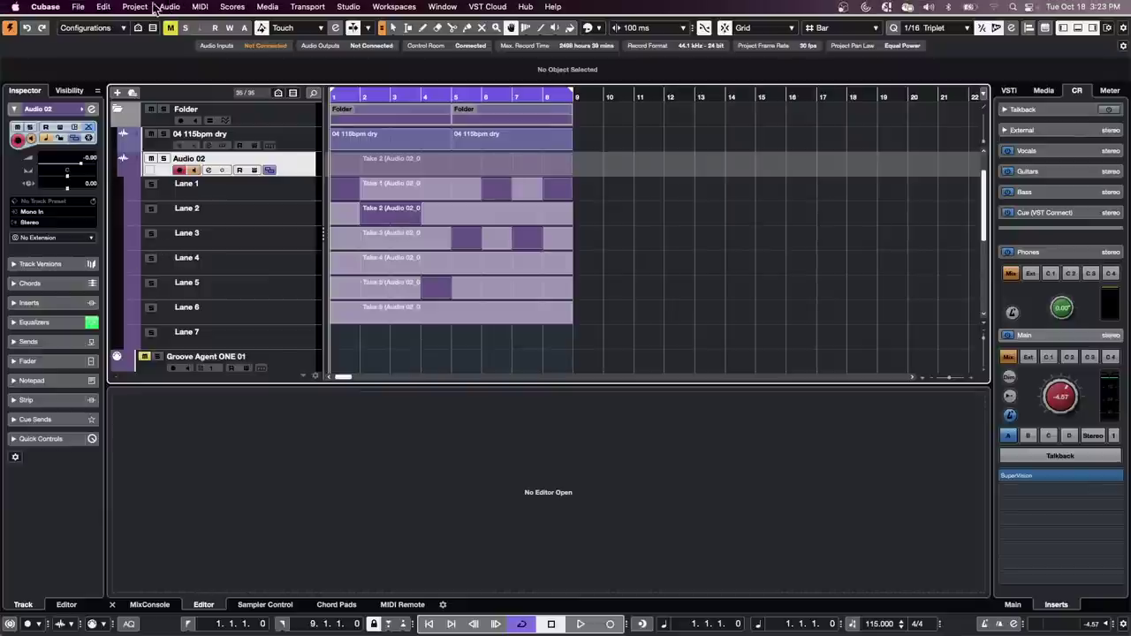
Open the recent project Amos Moses - GO and show an enlarged volume automation lane for the Sub Kik track
click(78, 9)
mouse_move(124, 257)
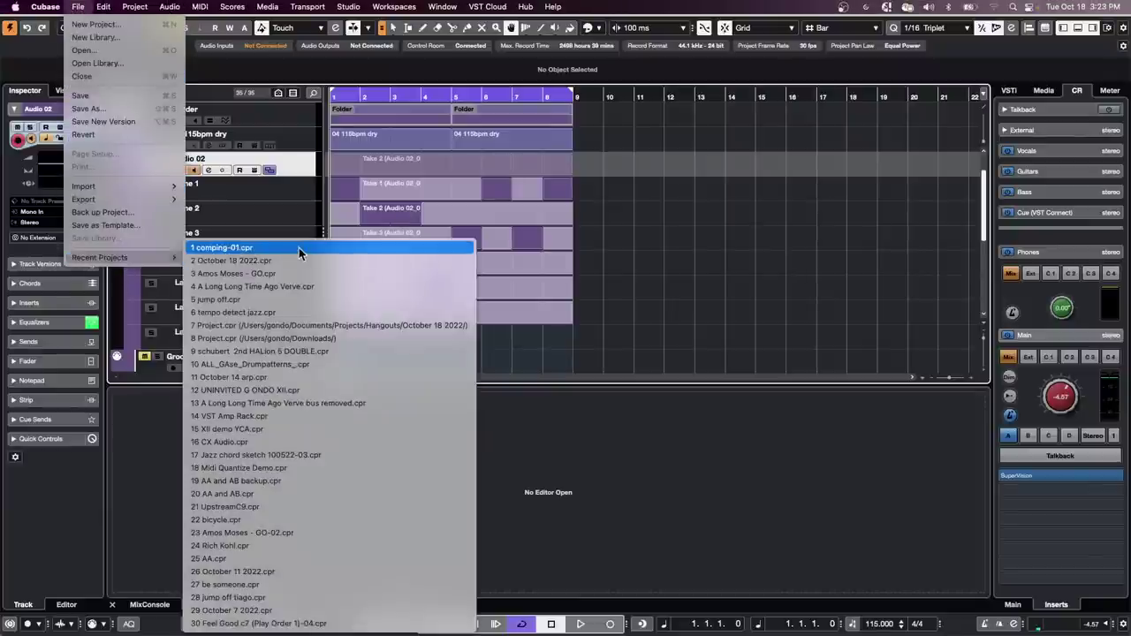
click(295, 276)
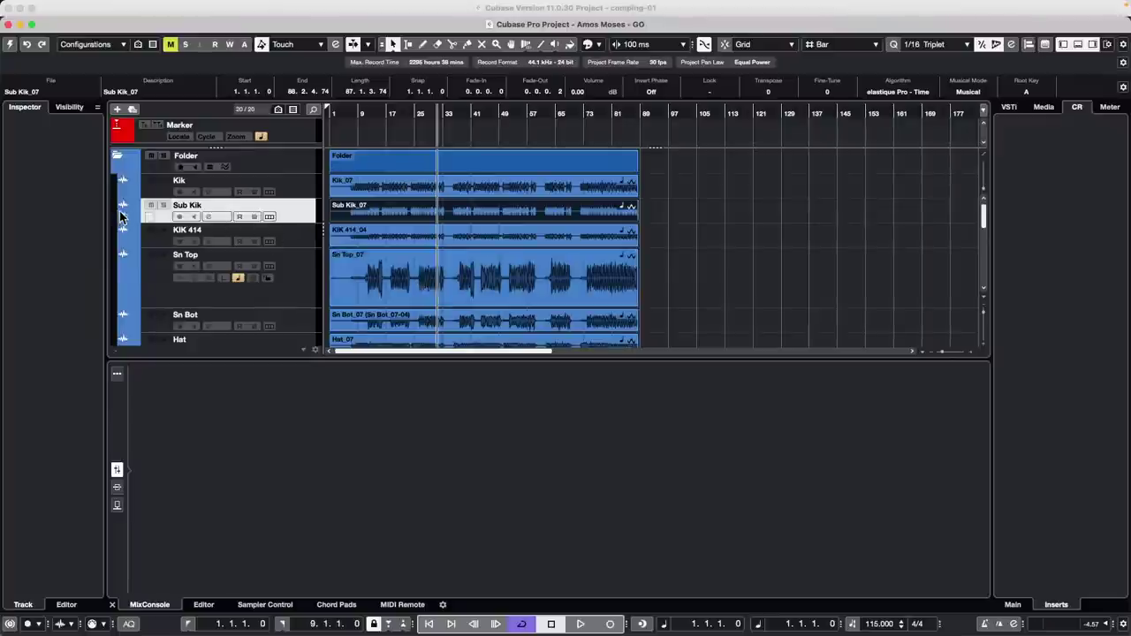
click(124, 218)
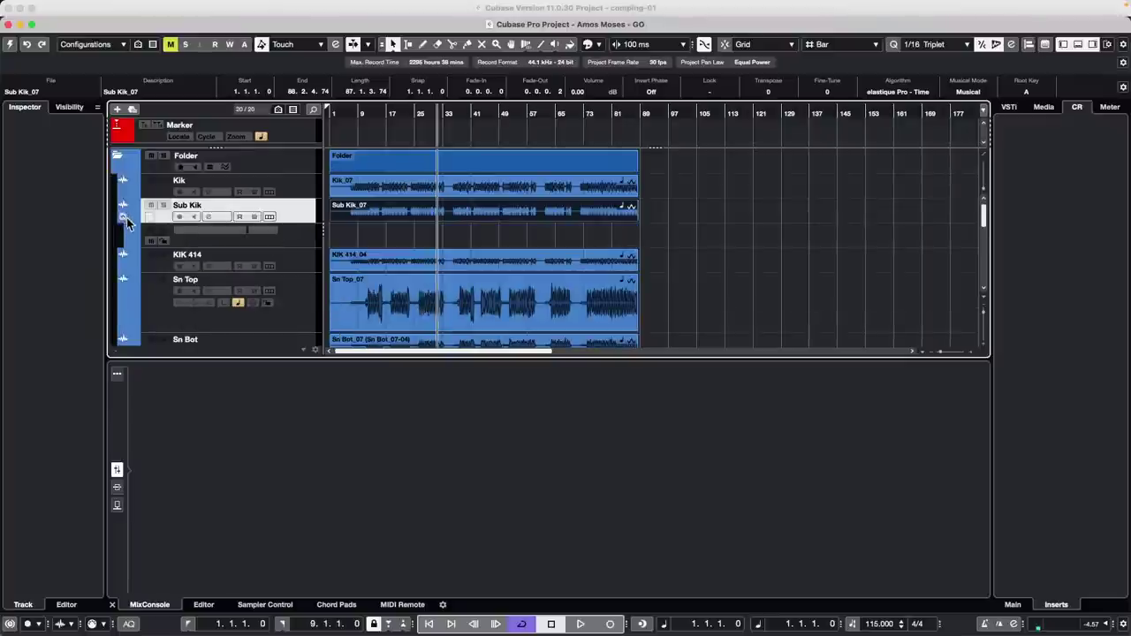
click(279, 243)
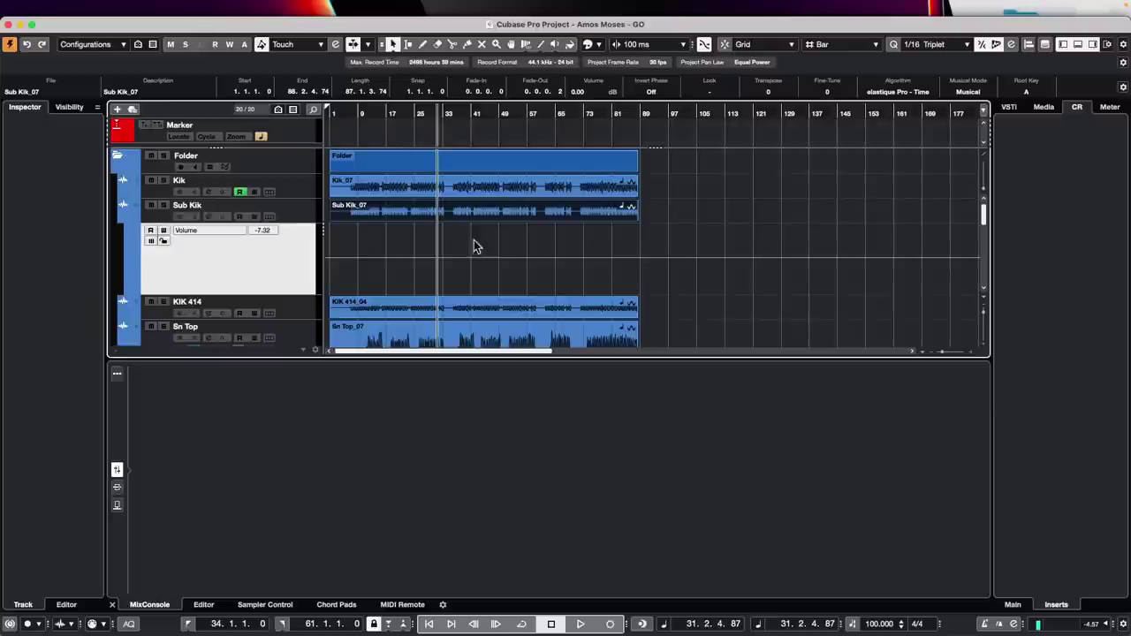
Select a range from about bar 27 to bar 51 in the Sub Kik volume automation lane
right_click(413, 248)
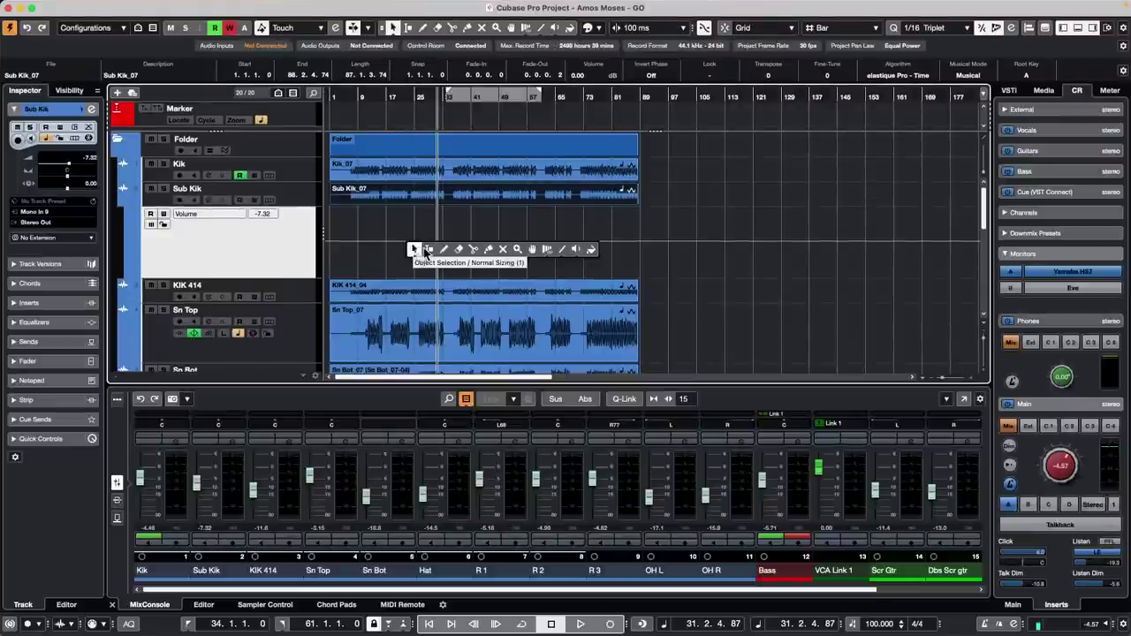
click(423, 248)
drag(421, 237, 506, 243)
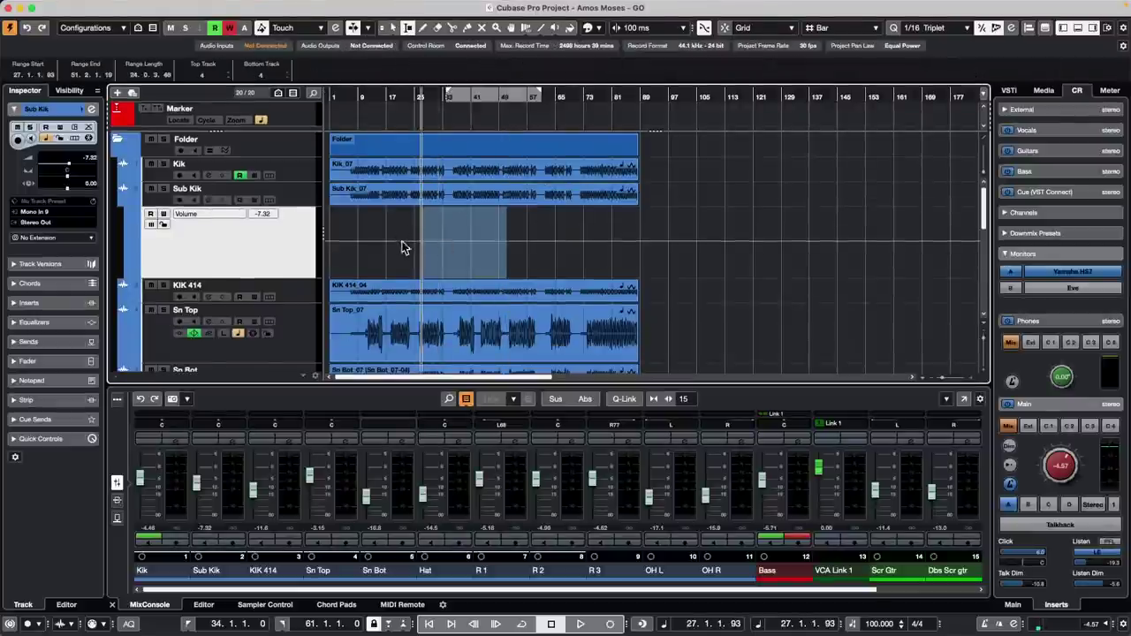
Draw a freehand volume automation curve for the Sub Kik track from about bar 23 to bar 80
right_click(402, 248)
click(430, 239)
mouse_move(409, 234)
mouse_down()
mouse_move(469, 256)
mouse_move(557, 229)
mouse_move(614, 238)
mouse_up()
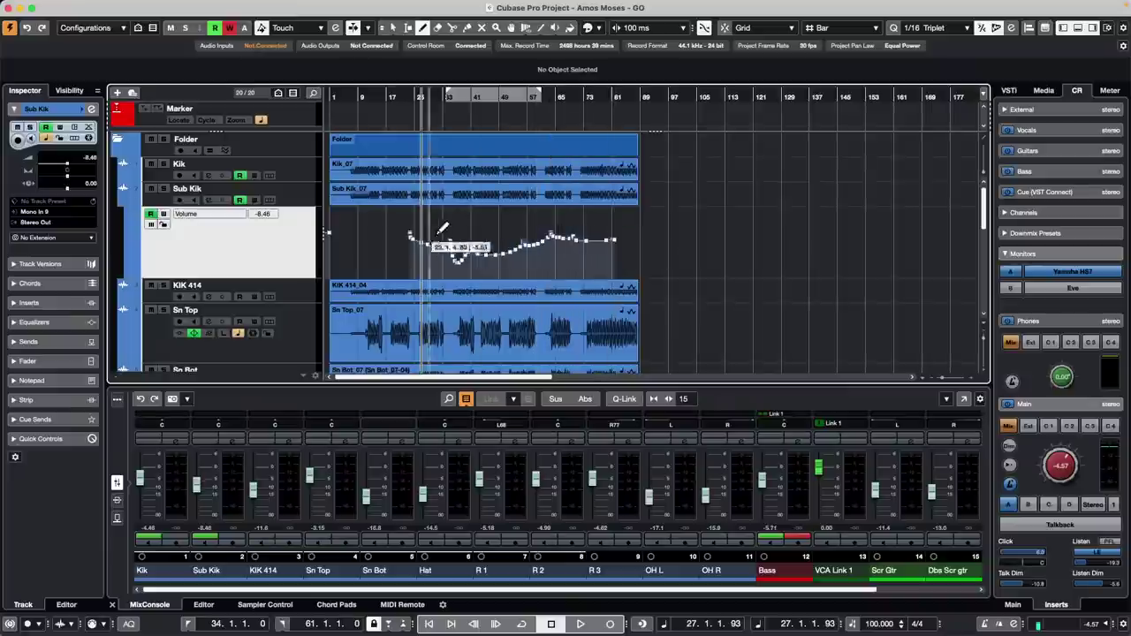
Select the Sub Kik volume automation points from about bar 36 to bar 60 and try to scale them vertically
right_click(495, 230)
click(455, 222)
drag(455, 228, 543, 276)
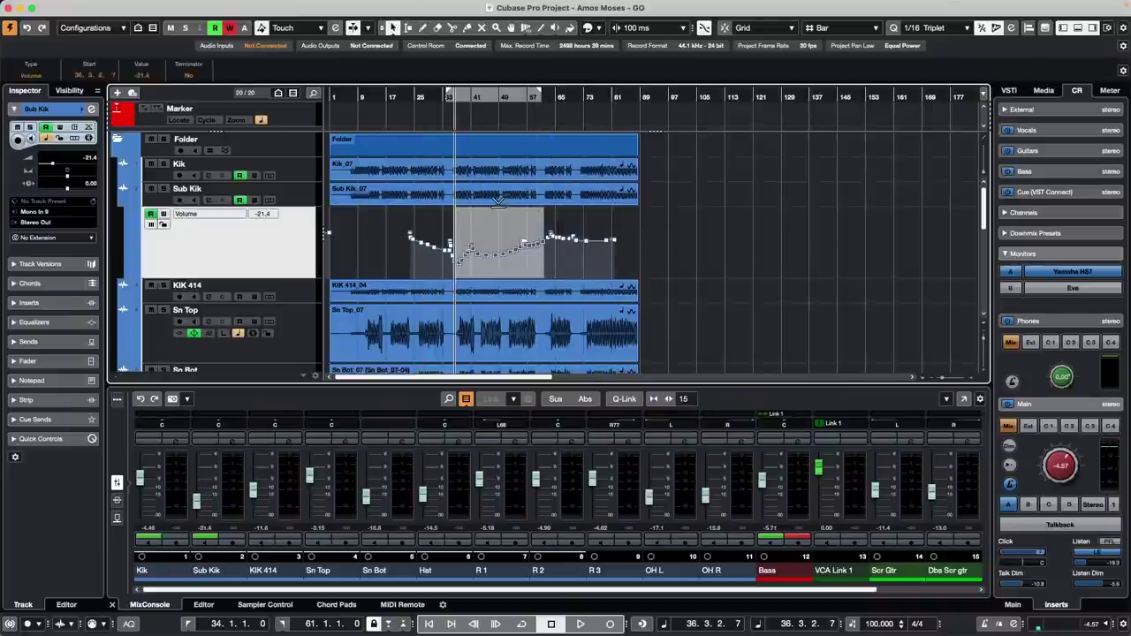
mouse_move(498, 211)
mouse_down()
mouse_move(495, 232)
mouse_move(495, 175)
mouse_move(500, 221)
mouse_move(509, 209)
mouse_up()
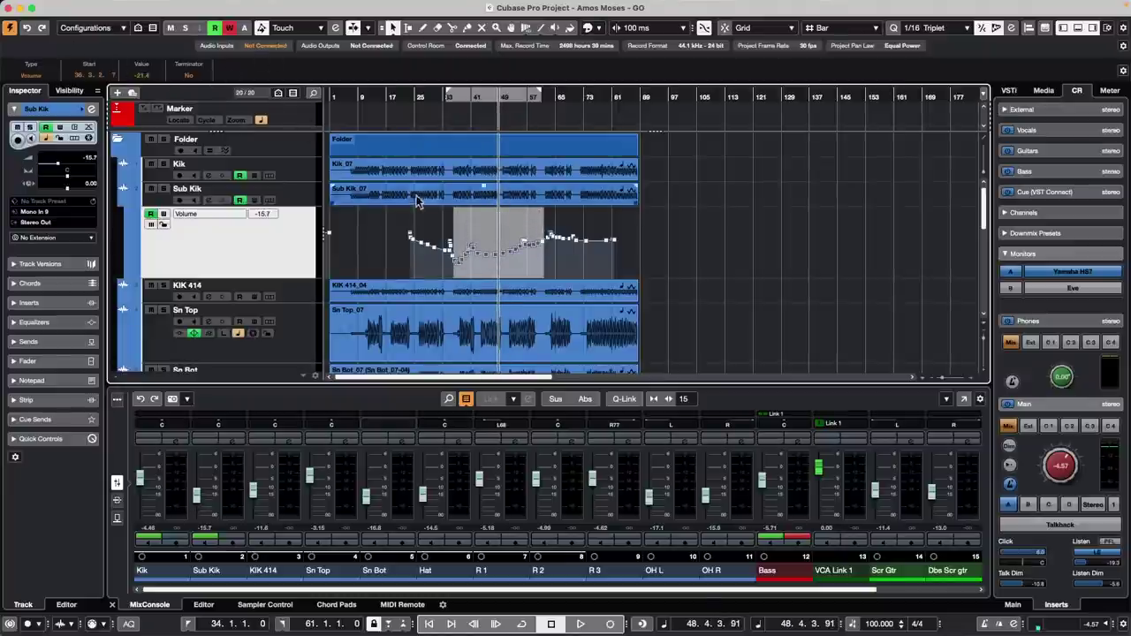
click(431, 221)
Select the Sub Kik volume automation points from about bar 45 to bar 66 and set their value to -12.1
drag(486, 263, 560, 233)
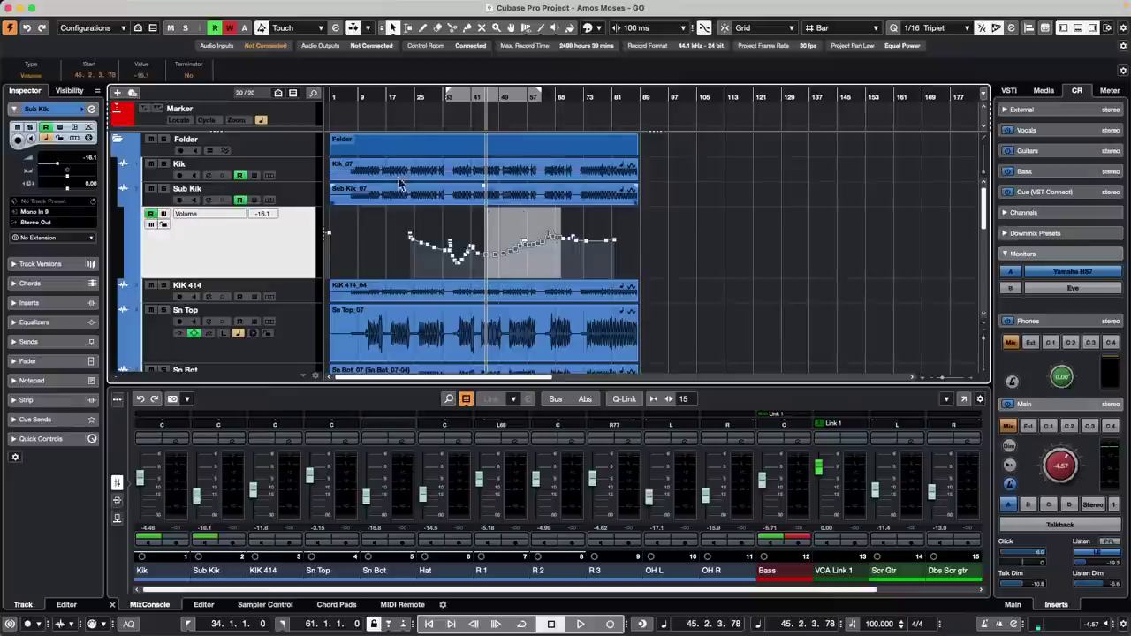
click(152, 75)
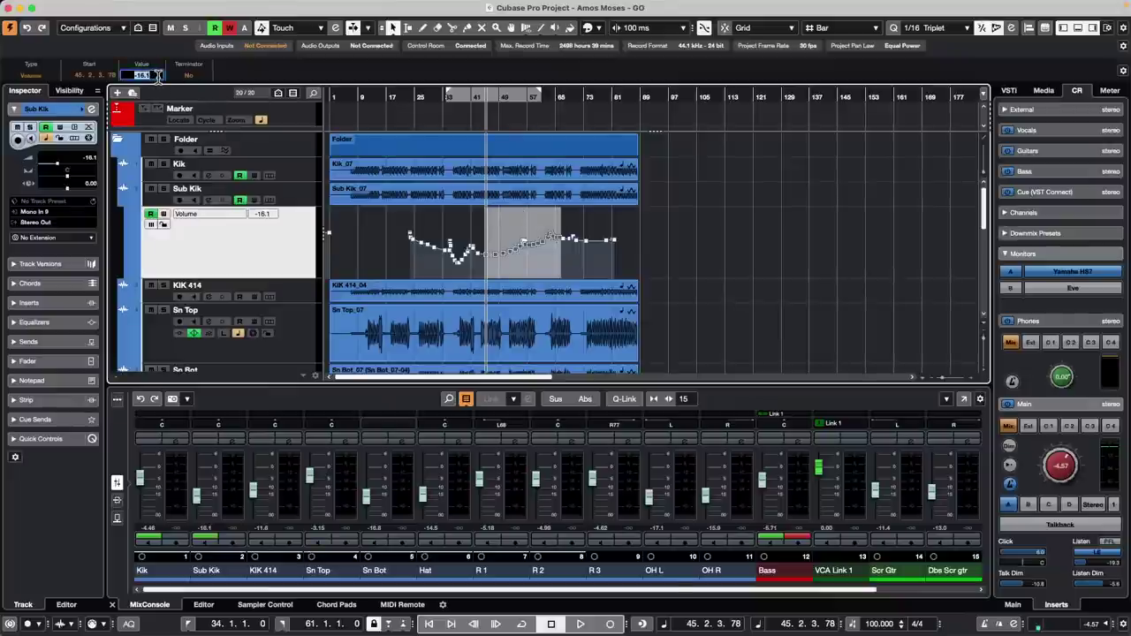
text(-12.1)
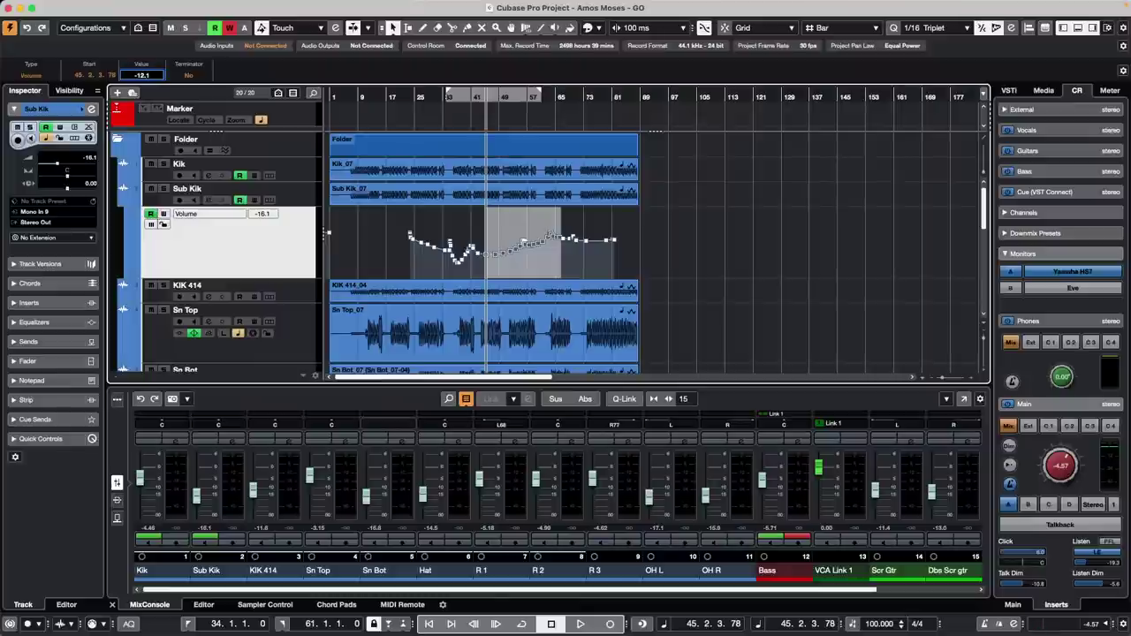
key(Return)
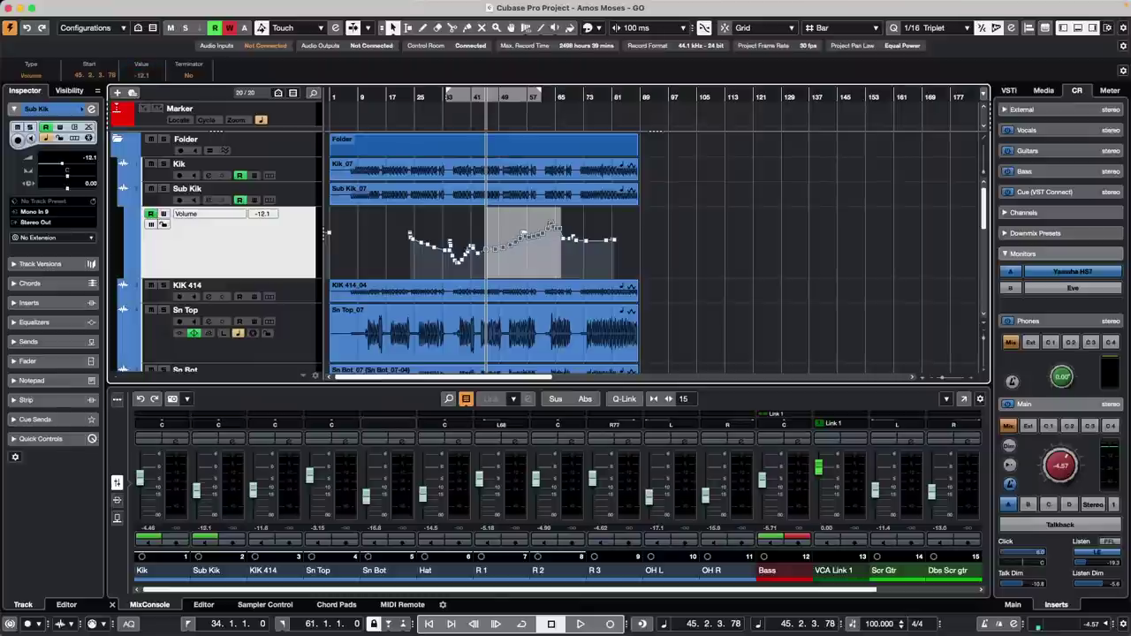
Set the value of the selected Sub Kik volume automation points to -20.1
click(142, 75)
text(-20.)
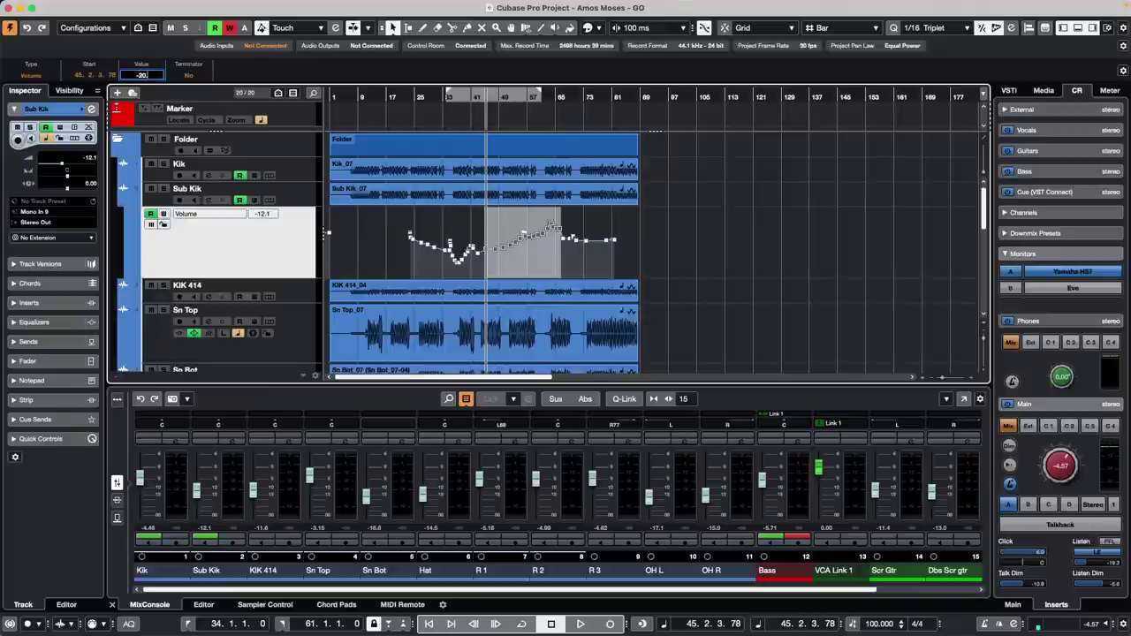
text(1)
key(Return)
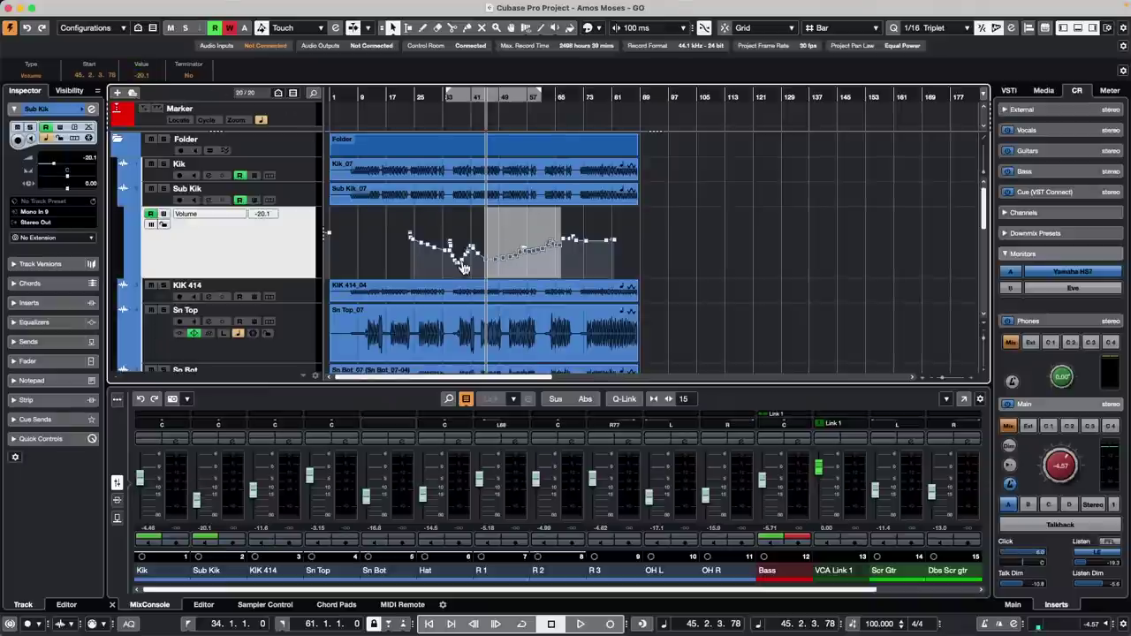
Move the selected Sub Kik volume automation points earlier so that they start at about bar 43
click(236, 7)
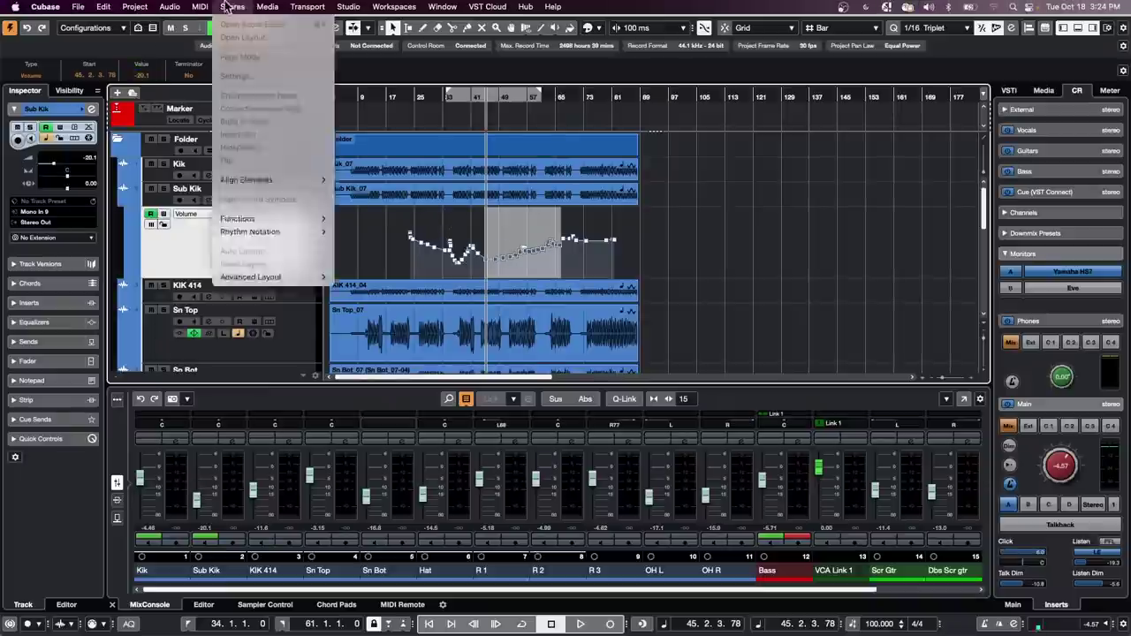
mouse_move(246, 199)
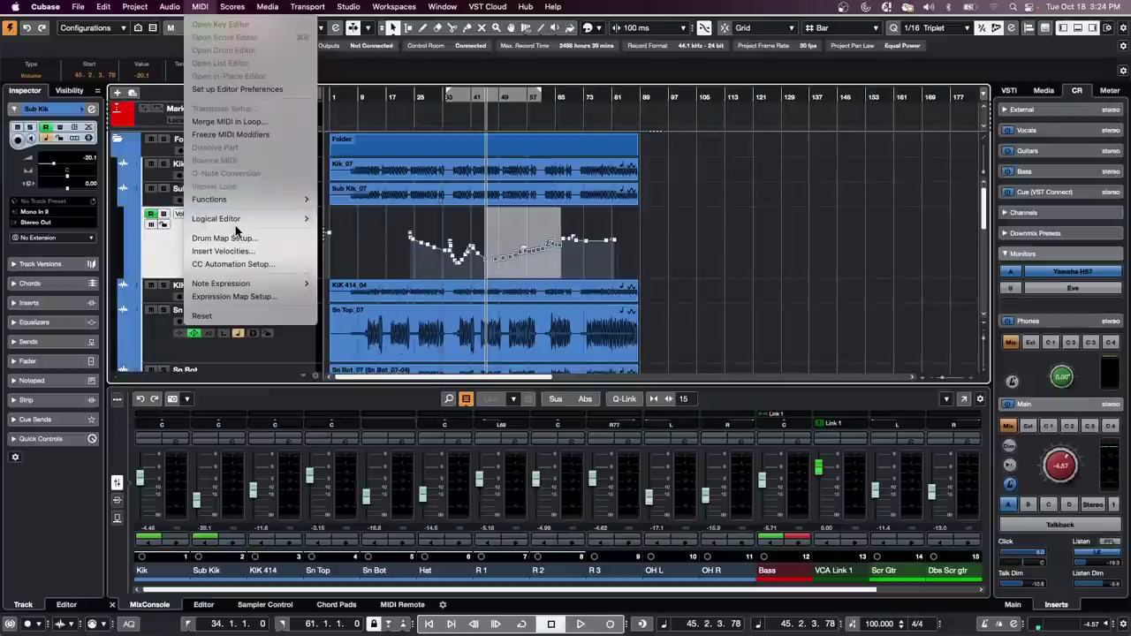
mouse_move(137, 9)
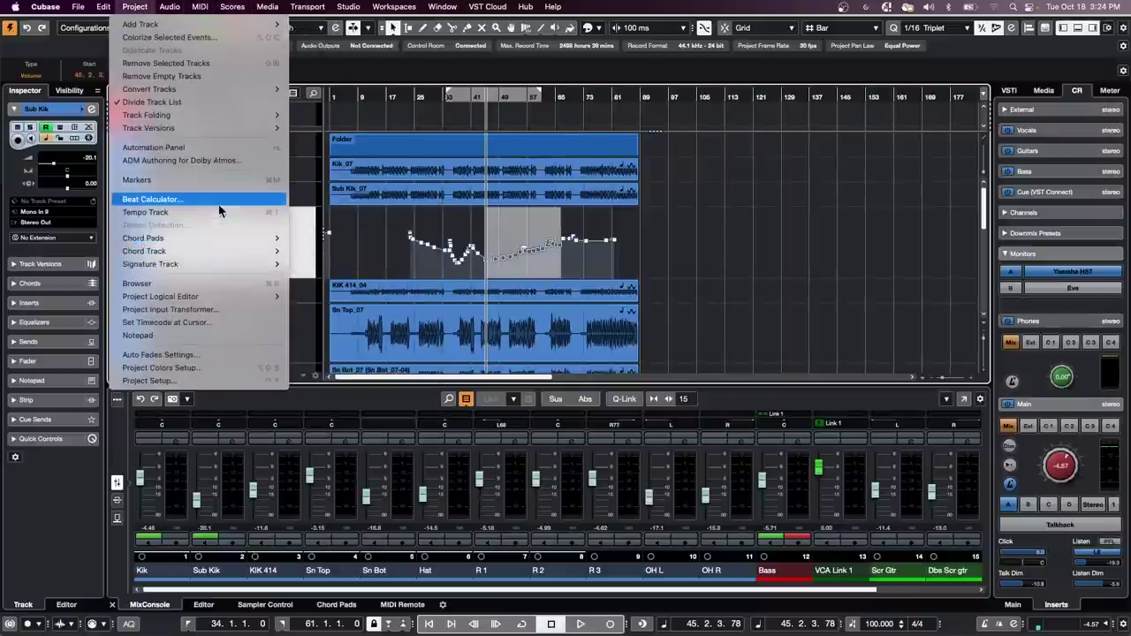
click(549, 239)
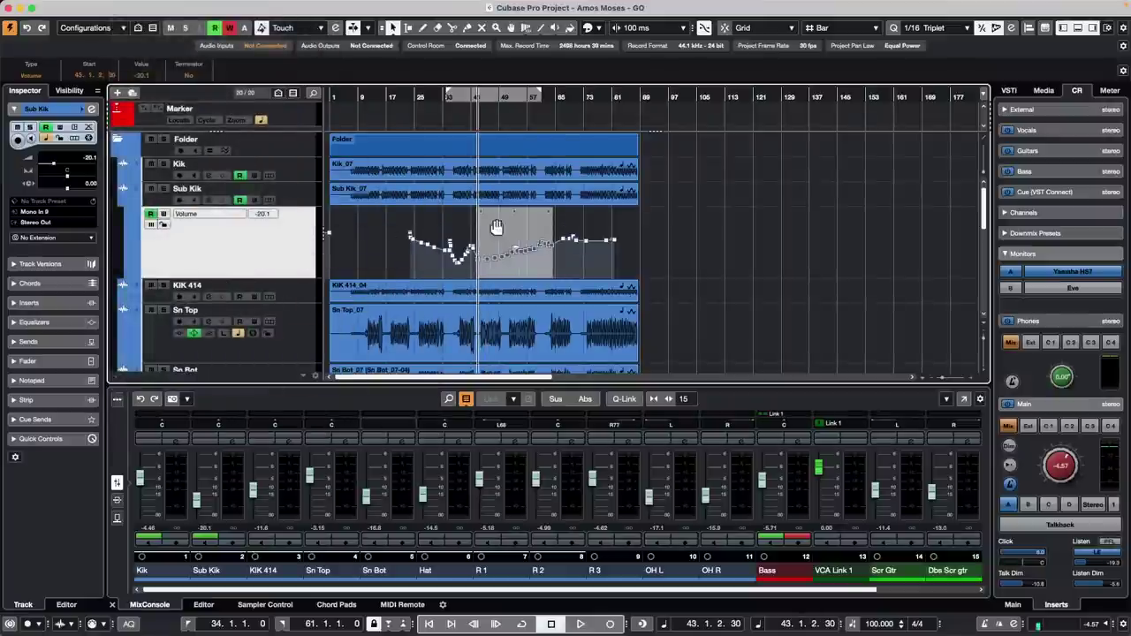
Select the Sub Kik volume automation points from about bar 40 to bar 73 and try to scale them vertically
click(159, 7)
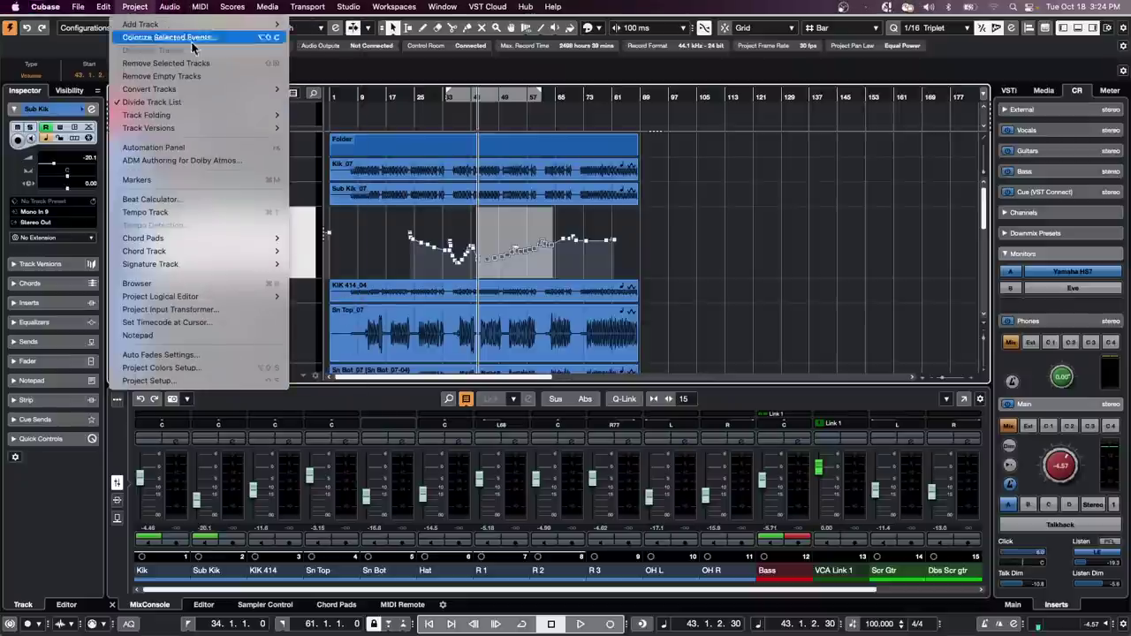
click(576, 248)
click(583, 264)
drag(468, 211, 588, 277)
mouse_move(528, 211)
mouse_down()
mouse_move(529, 242)
mouse_move(527, 188)
mouse_move(533, 209)
mouse_move(550, 189)
mouse_move(546, 202)
mouse_up()
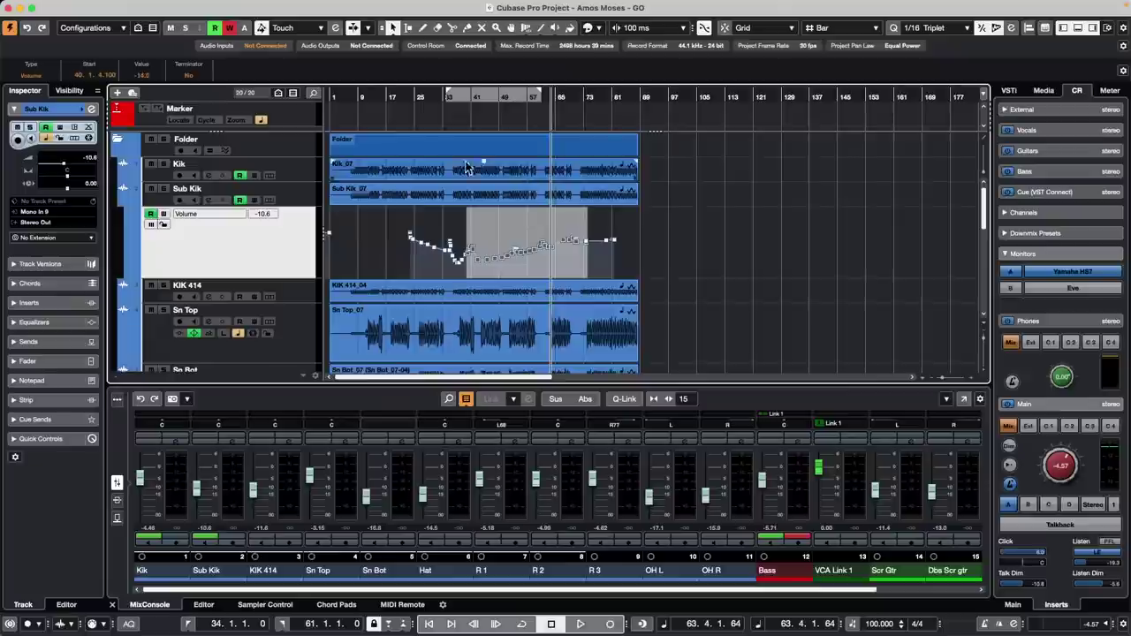
Select the Sub Kik volume automation points from about bar 47 to bar 80 and scale them down
click(392, 242)
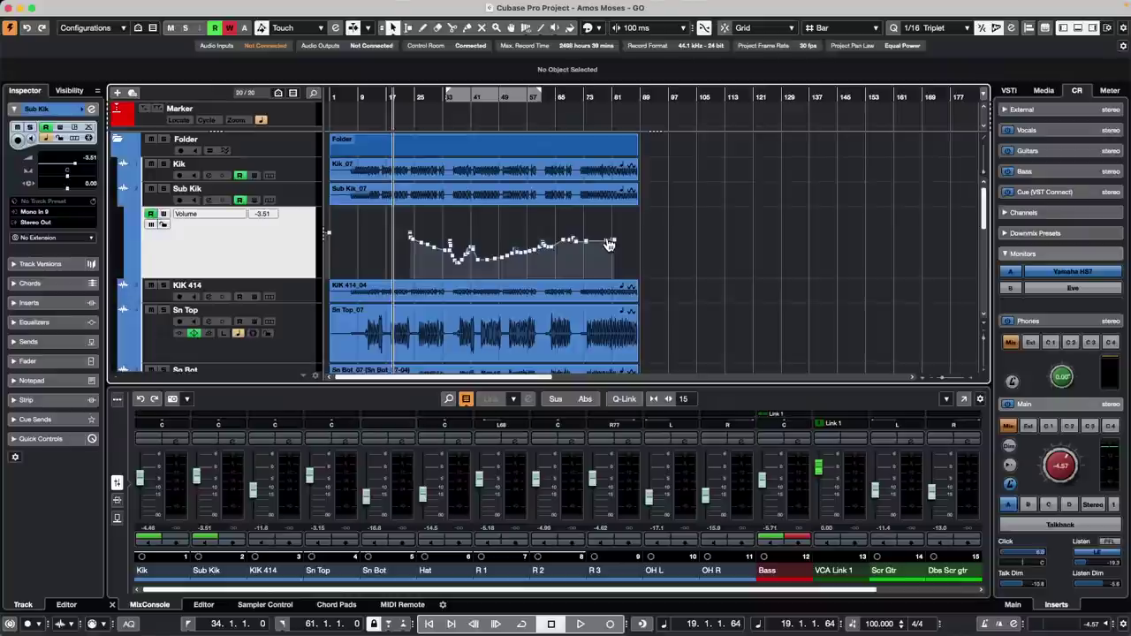
drag(495, 226, 631, 265)
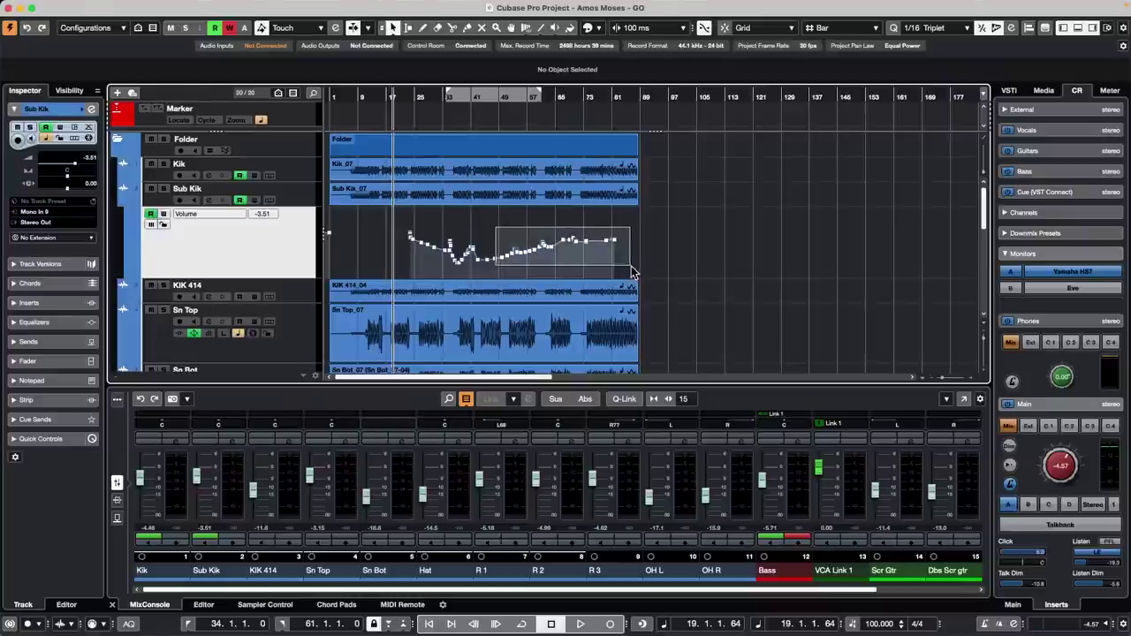
drag(556, 212, 554, 235)
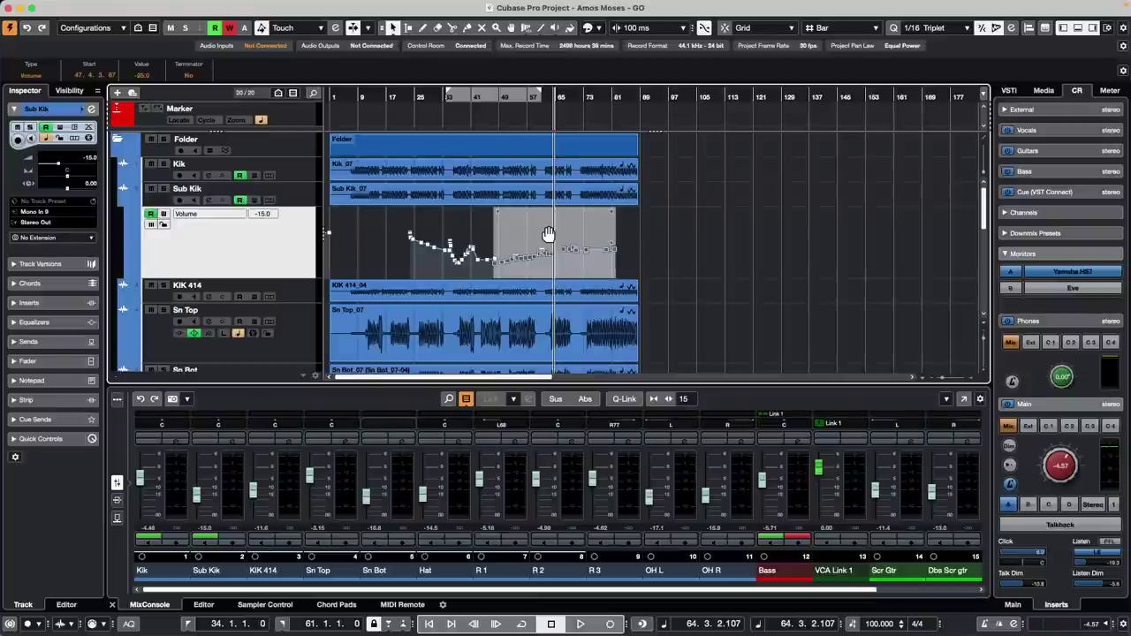
Create a new empty project in the AA folder inside Projects
click(77, 6)
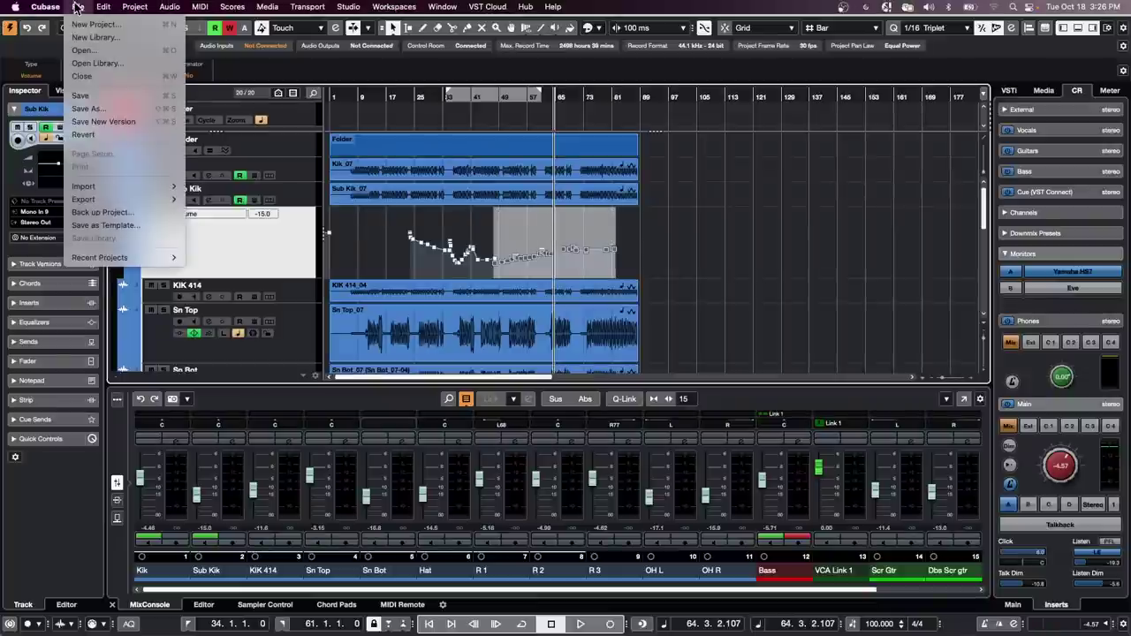
mouse_move(101, 258)
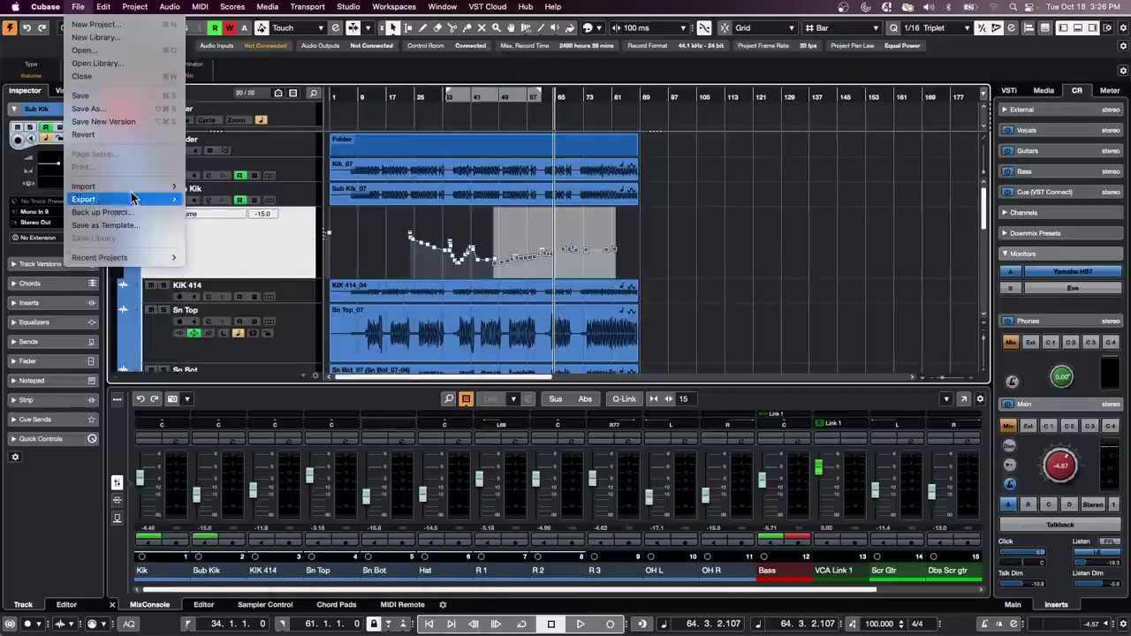
click(87, 25)
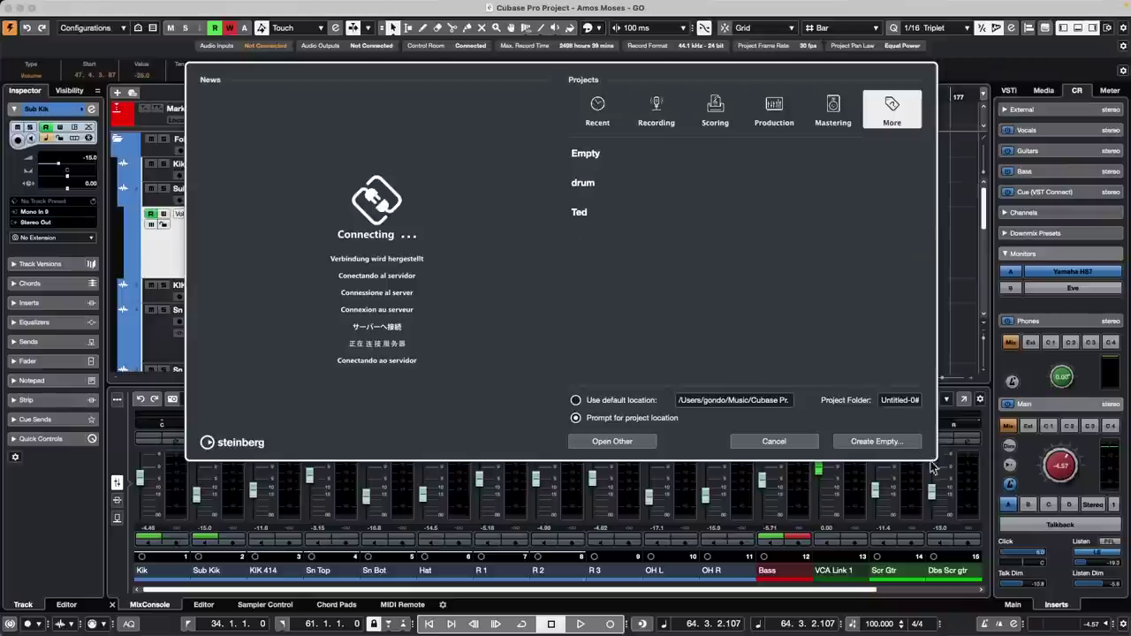
click(880, 442)
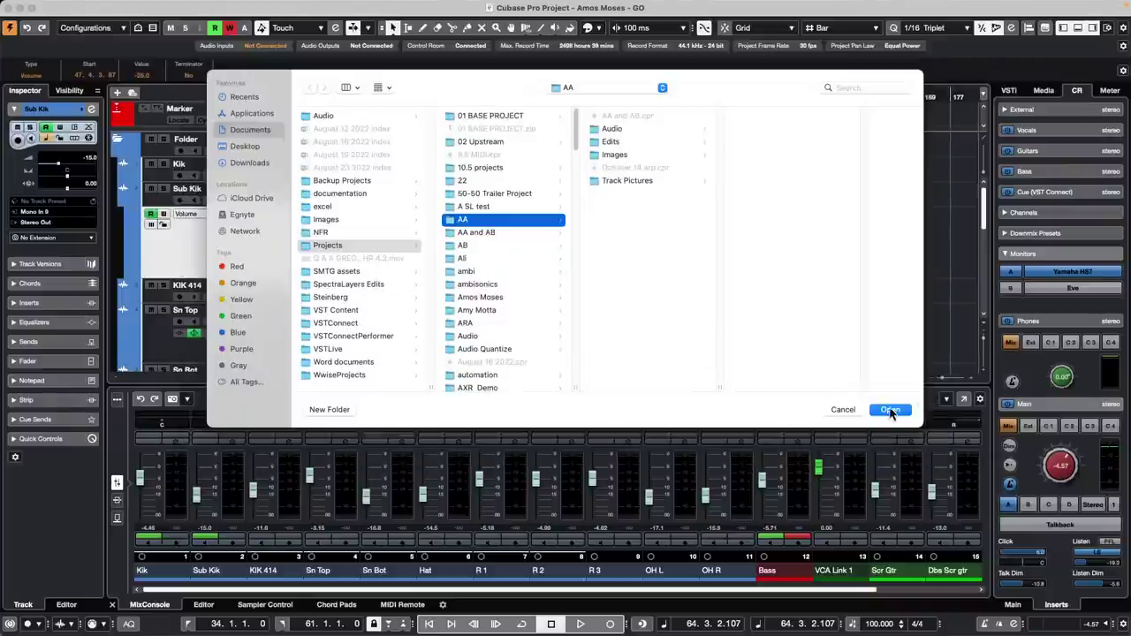
click(889, 412)
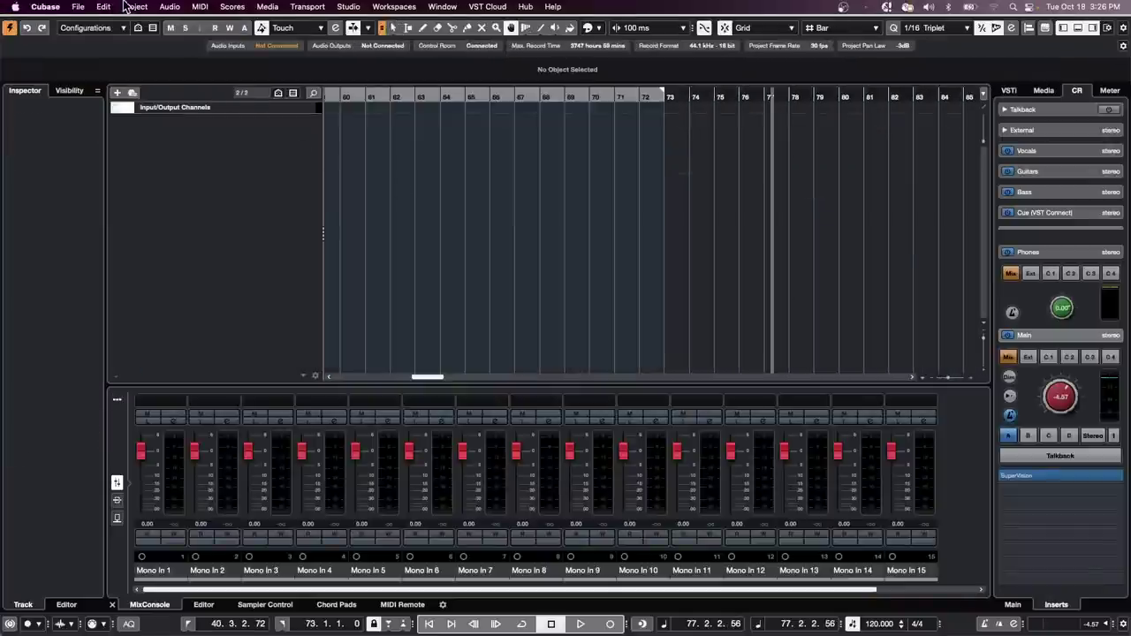
Check the MIDI File import options in the preferences, then return the playhead to the project start
click(51, 8)
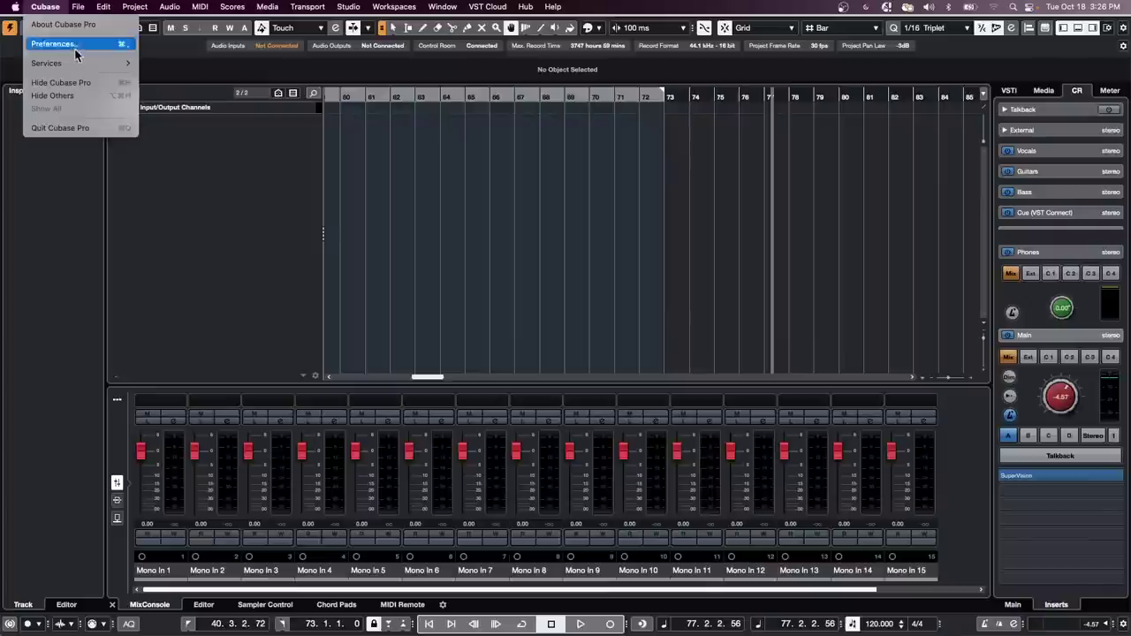
mouse_move(79, 7)
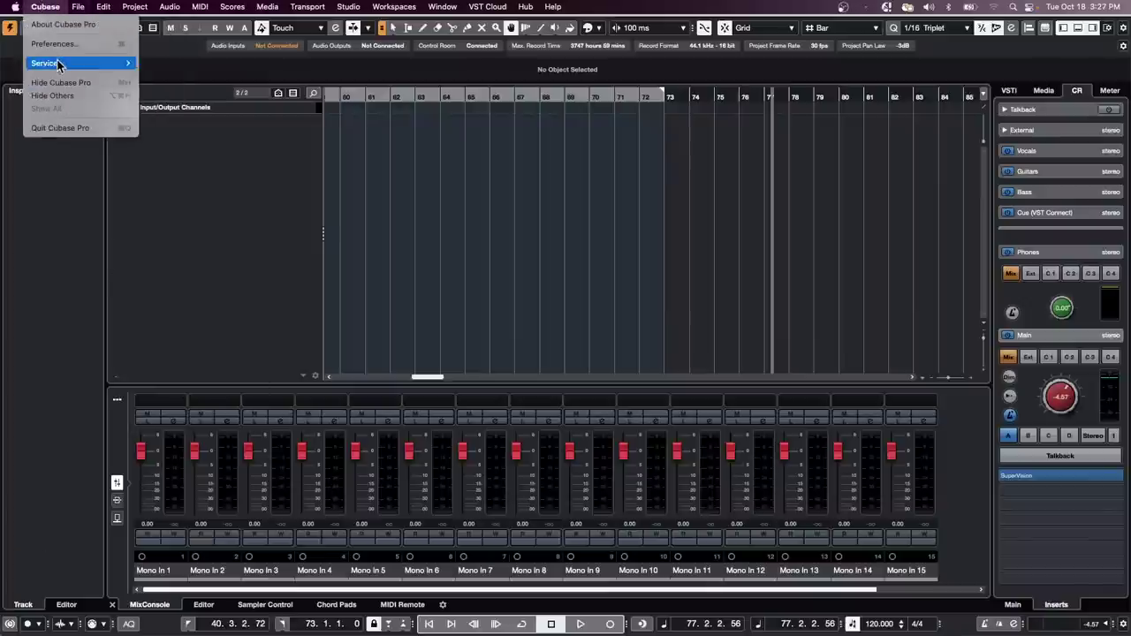
click(68, 44)
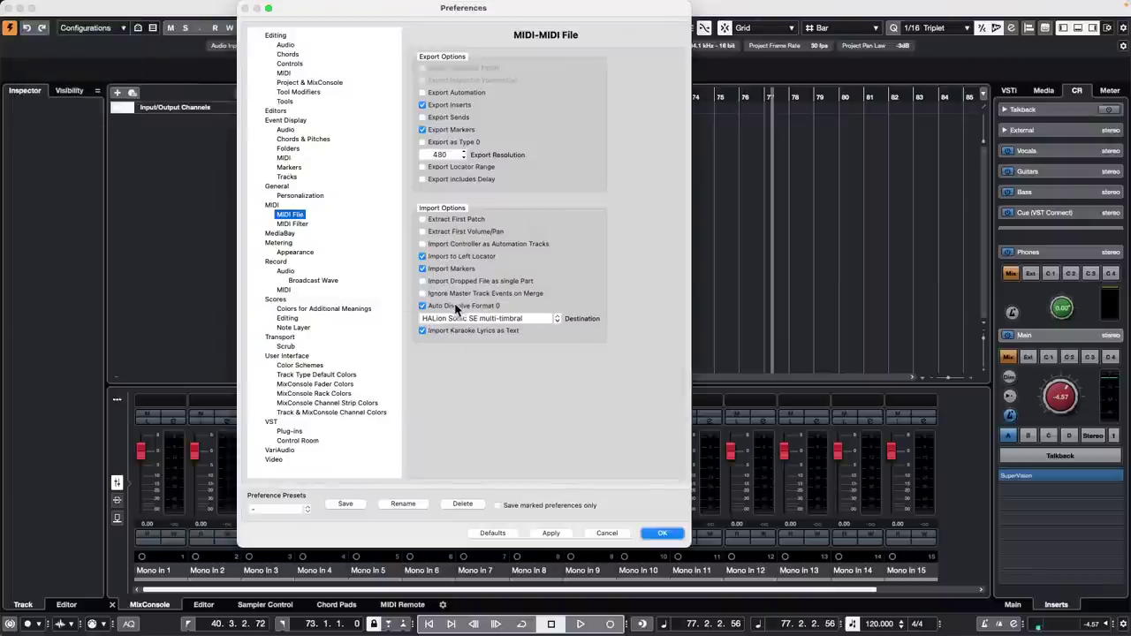
click(665, 537)
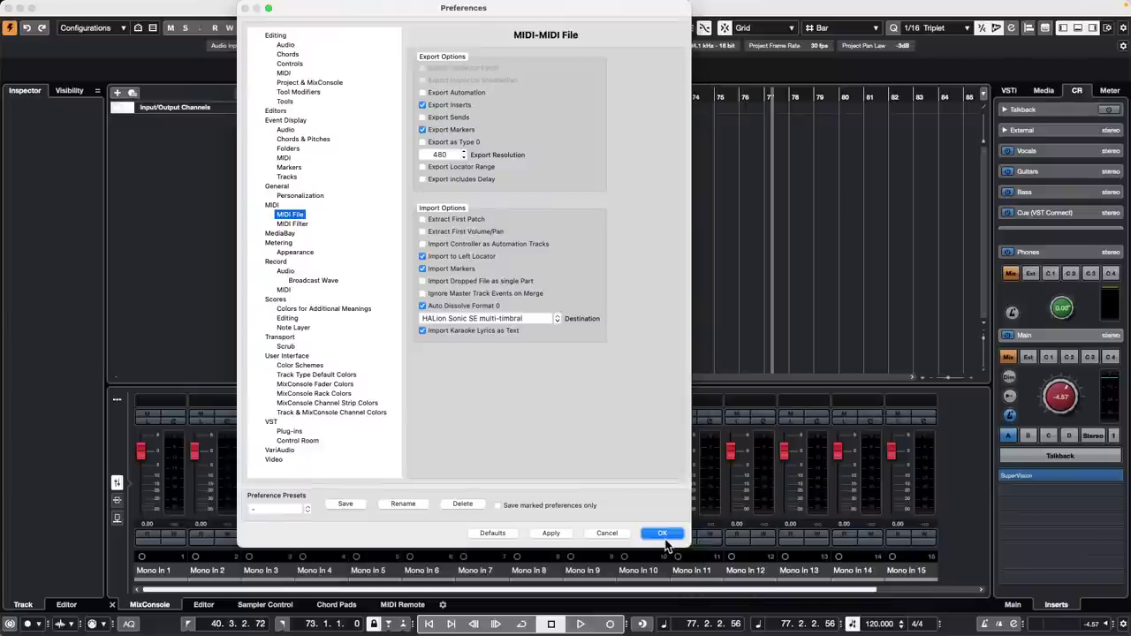
click(664, 535)
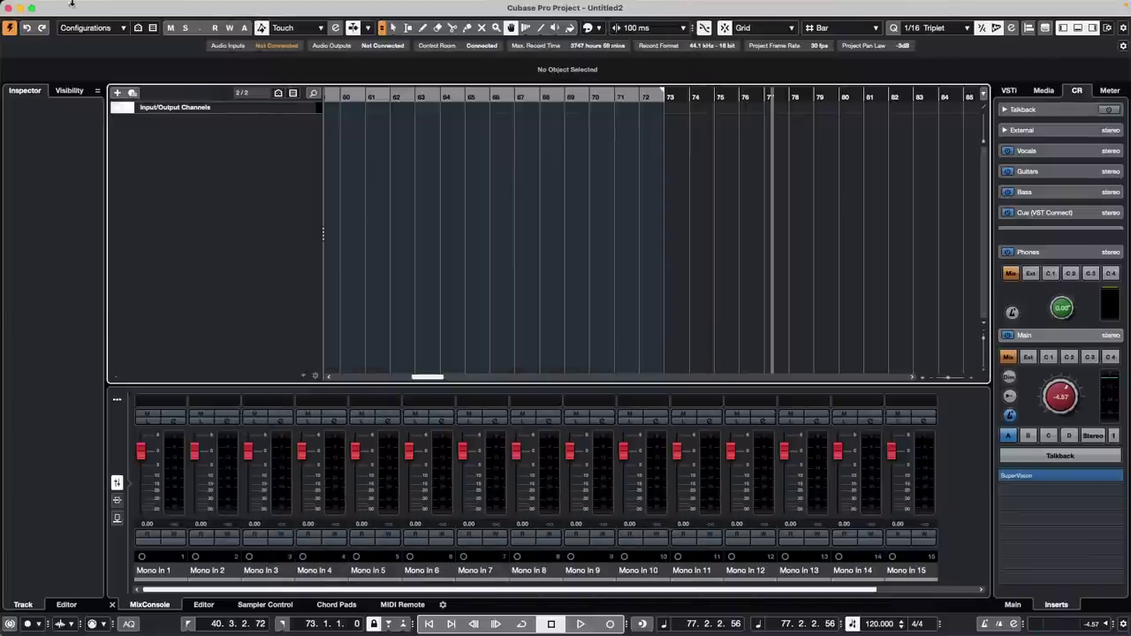
key(period)
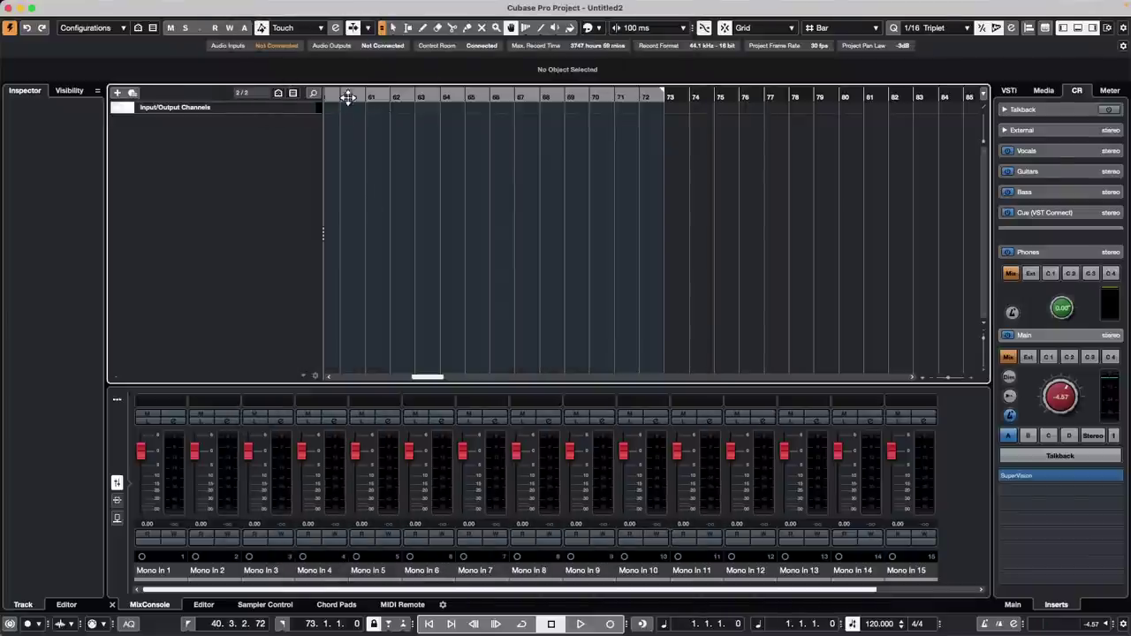
Import Midi Bass.mid from the Downloads folder into the current project without creating a new one
drag(374, 98, 276, 83)
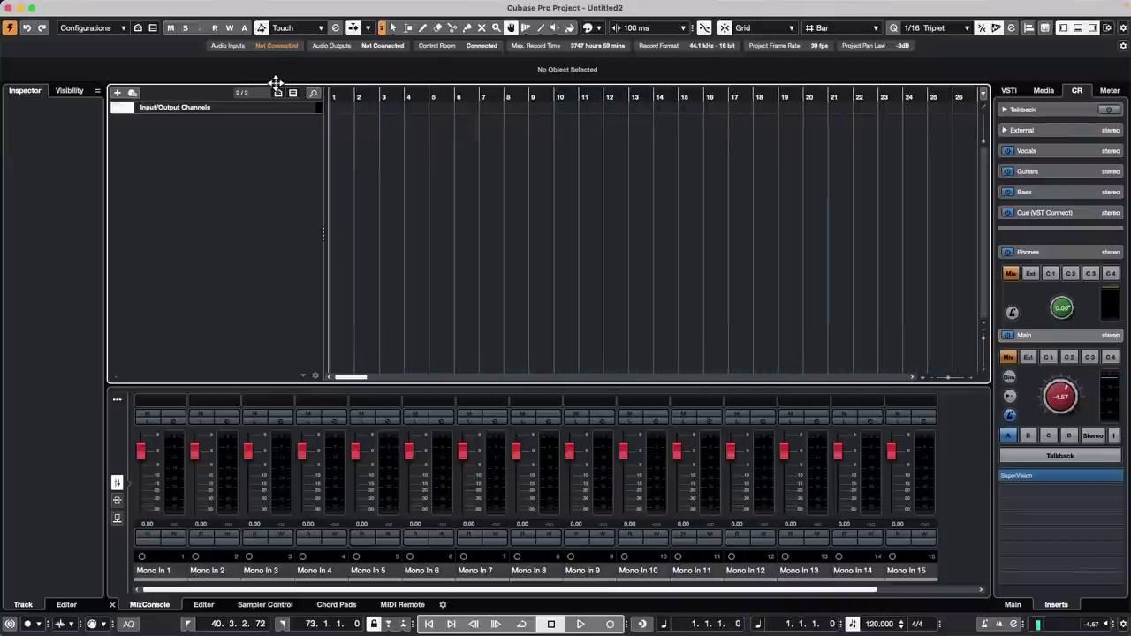
click(79, 6)
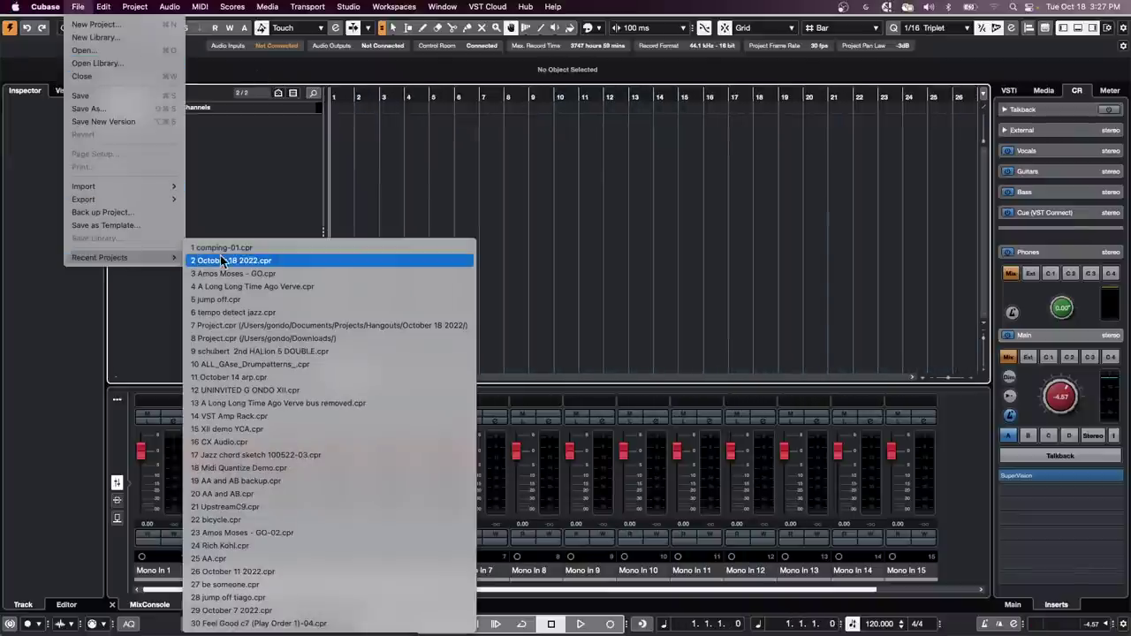
mouse_move(109, 188)
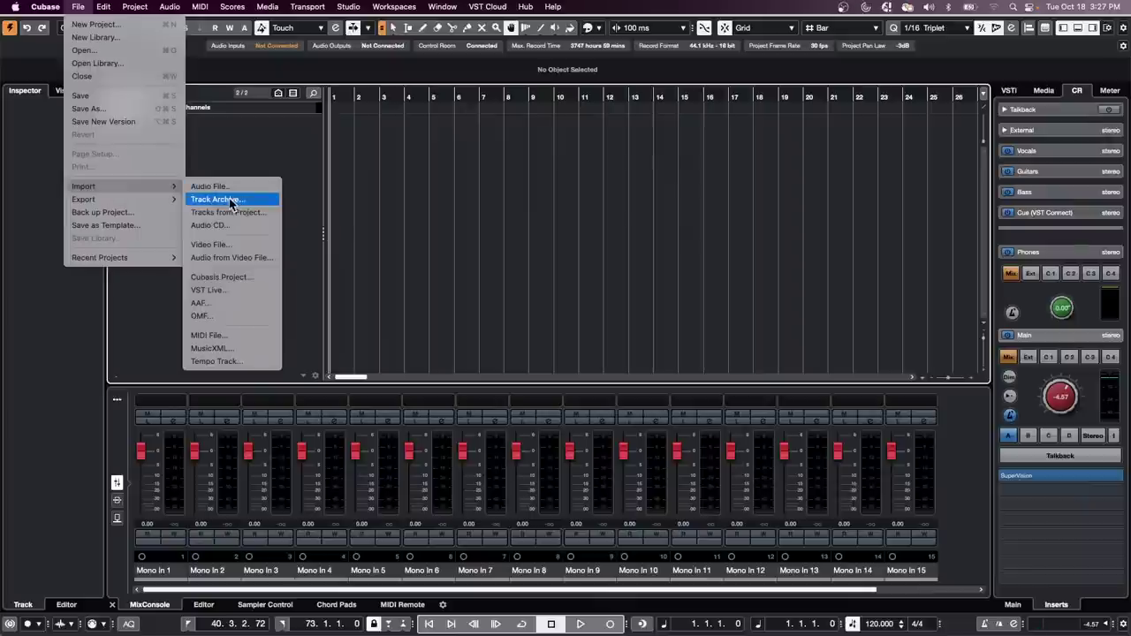
click(247, 336)
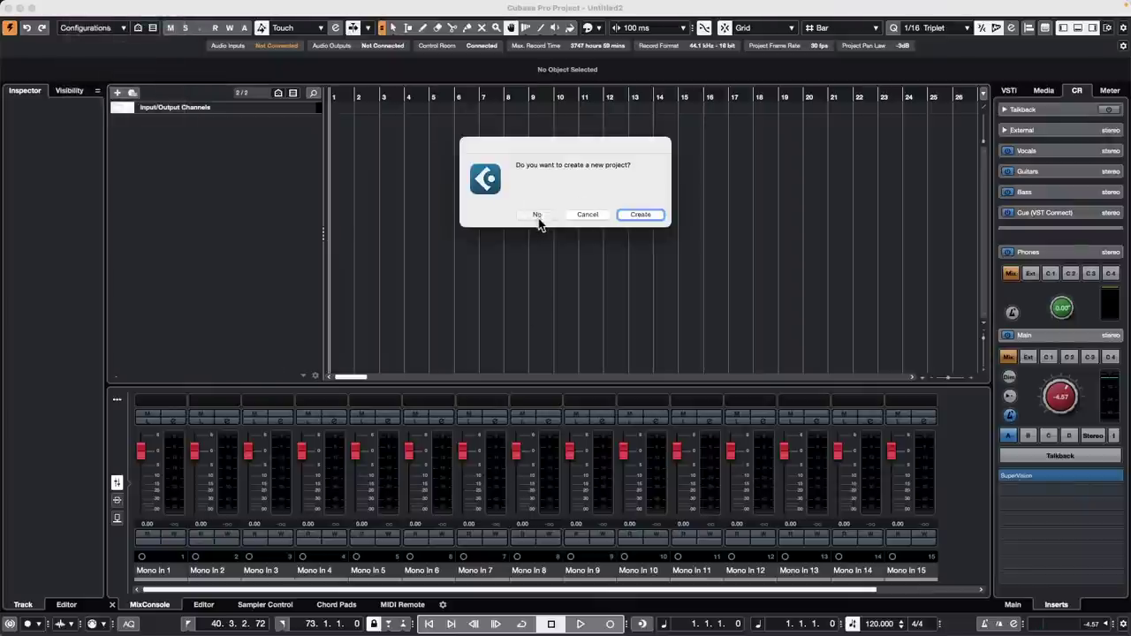
click(537, 217)
double_click(339, 375)
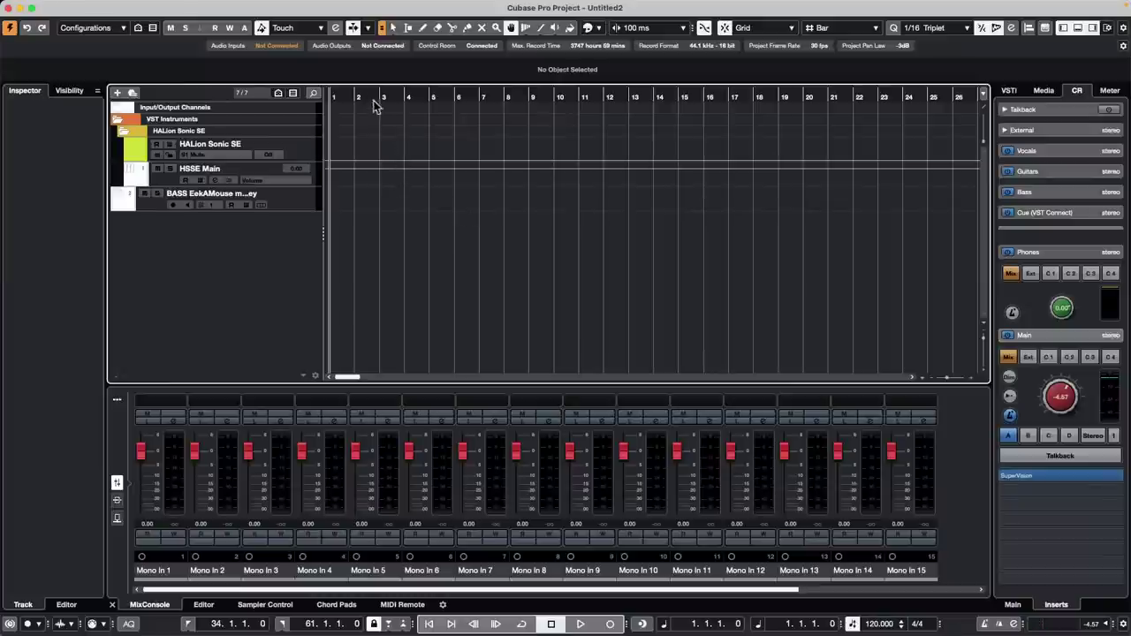
Move the BASS EekAMouse medley part to bar 39, undo the move, and return the playhead to the project start
click(372, 92)
drag(372, 91, 368, 58)
mouse_move(533, 205)
mouse_down()
mouse_move(429, 207)
mouse_move(525, 208)
mouse_up()
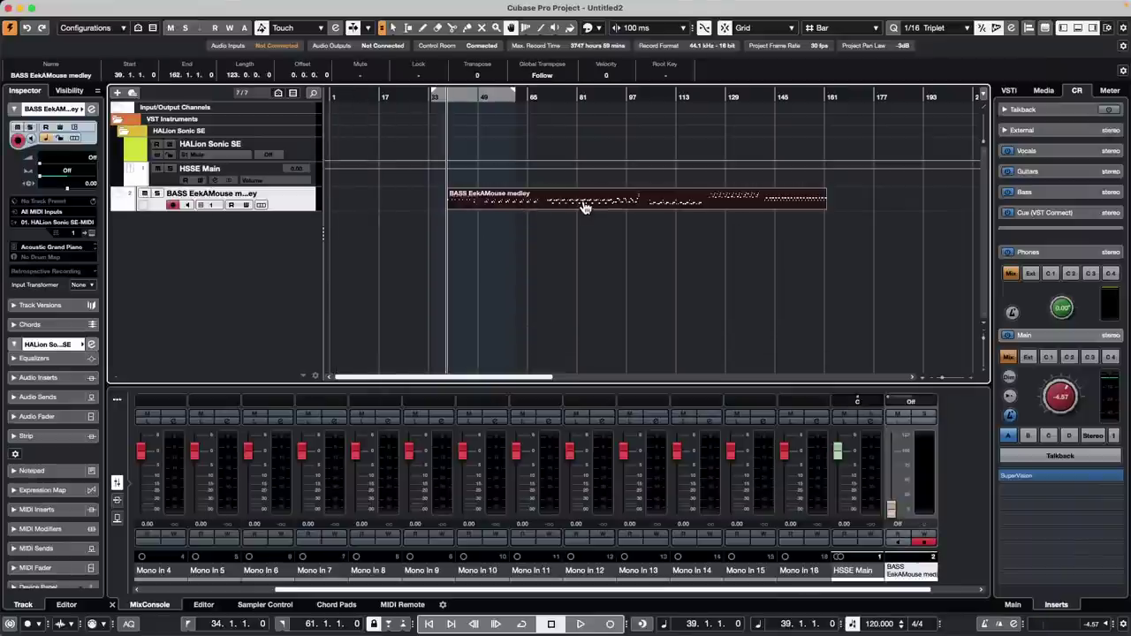
key(super+z)
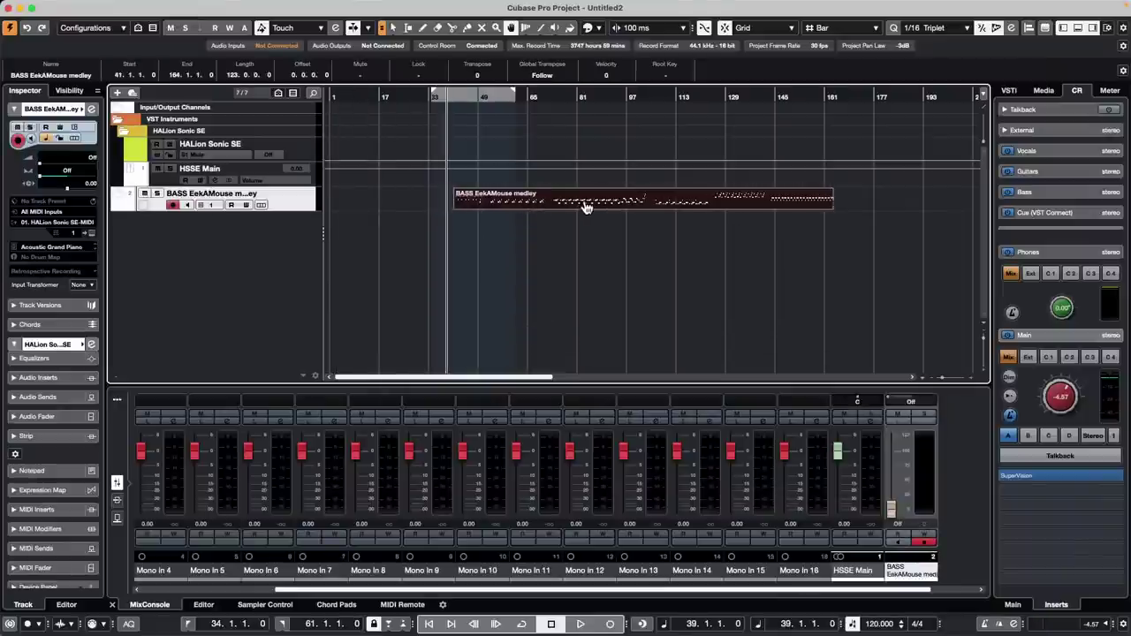
key(period)
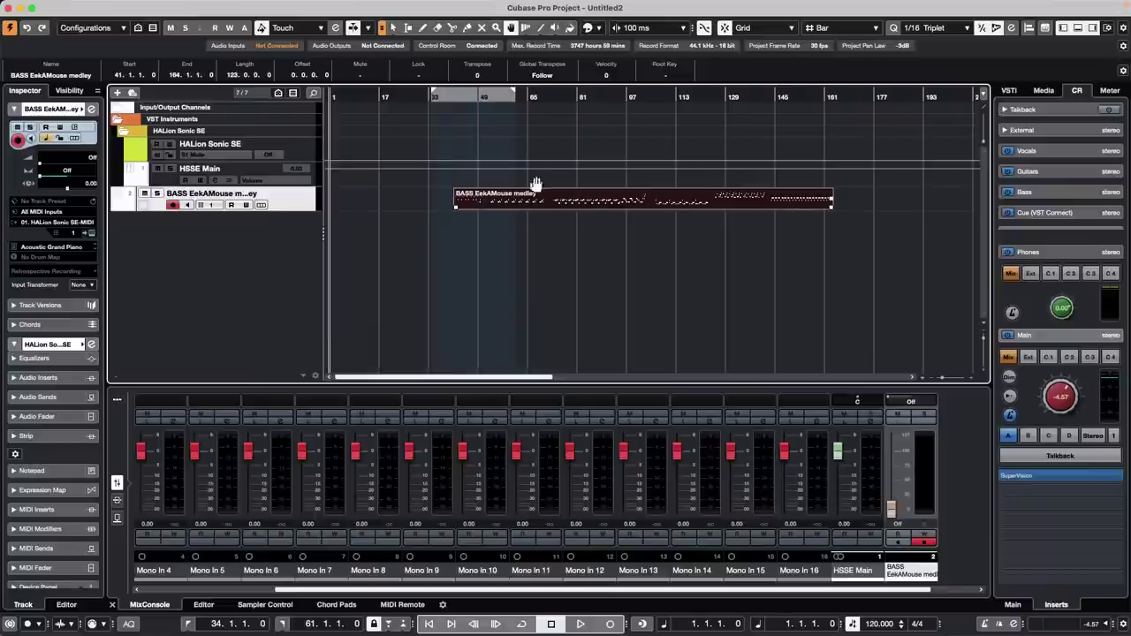
Import Midi Piano.mid from the Downloads folder into the current project without creating a new one
mouse_move(168, 6)
click(76, 7)
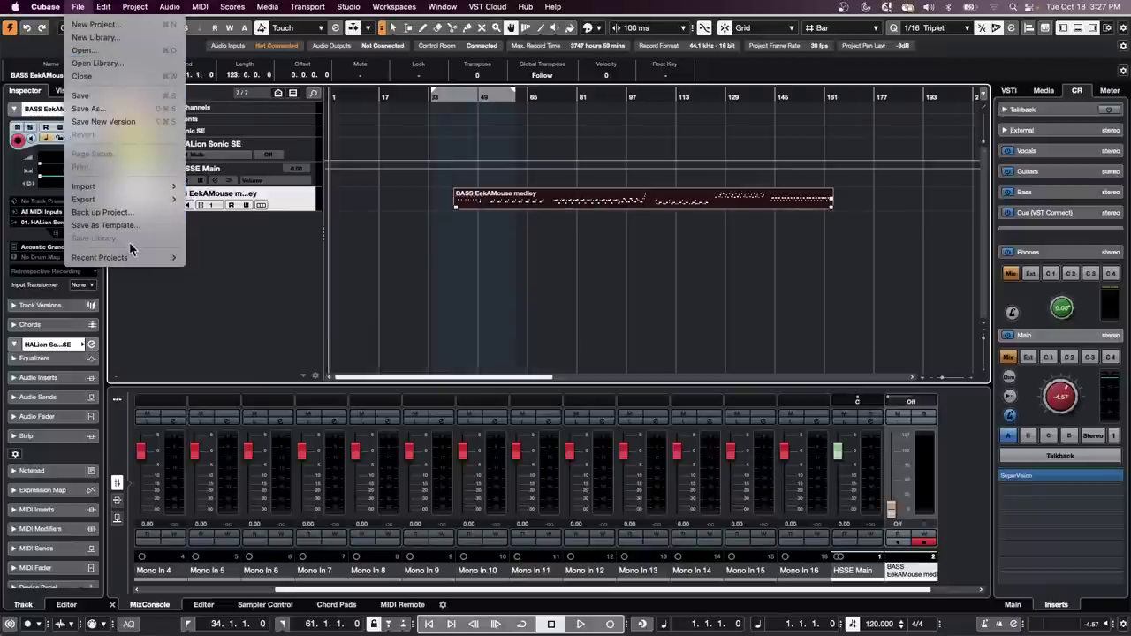
mouse_move(133, 187)
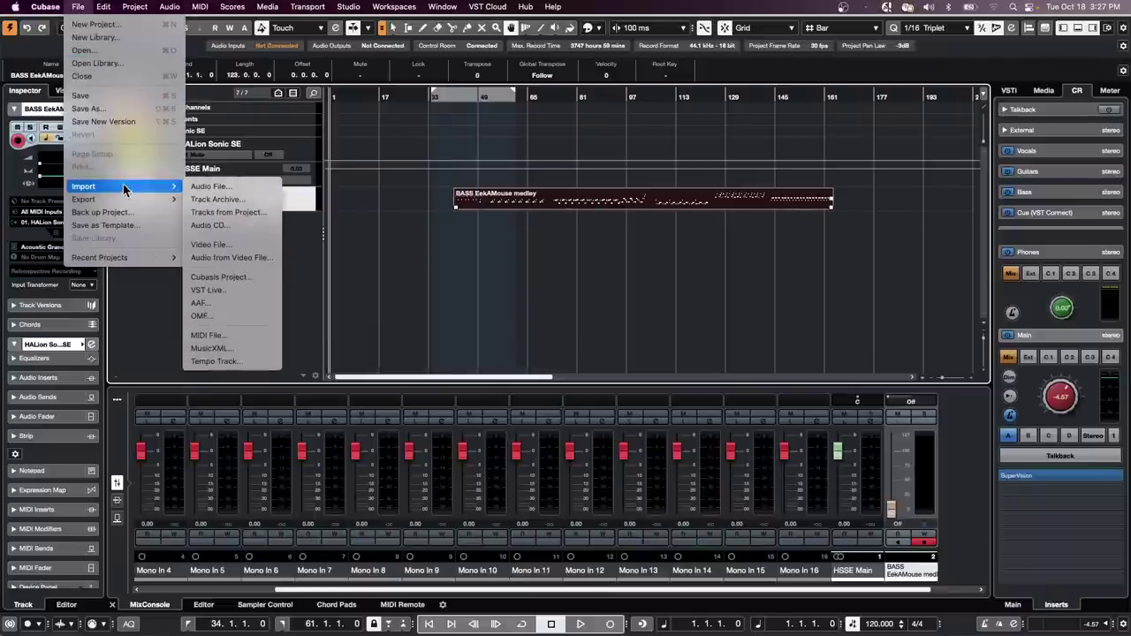
click(247, 336)
click(535, 215)
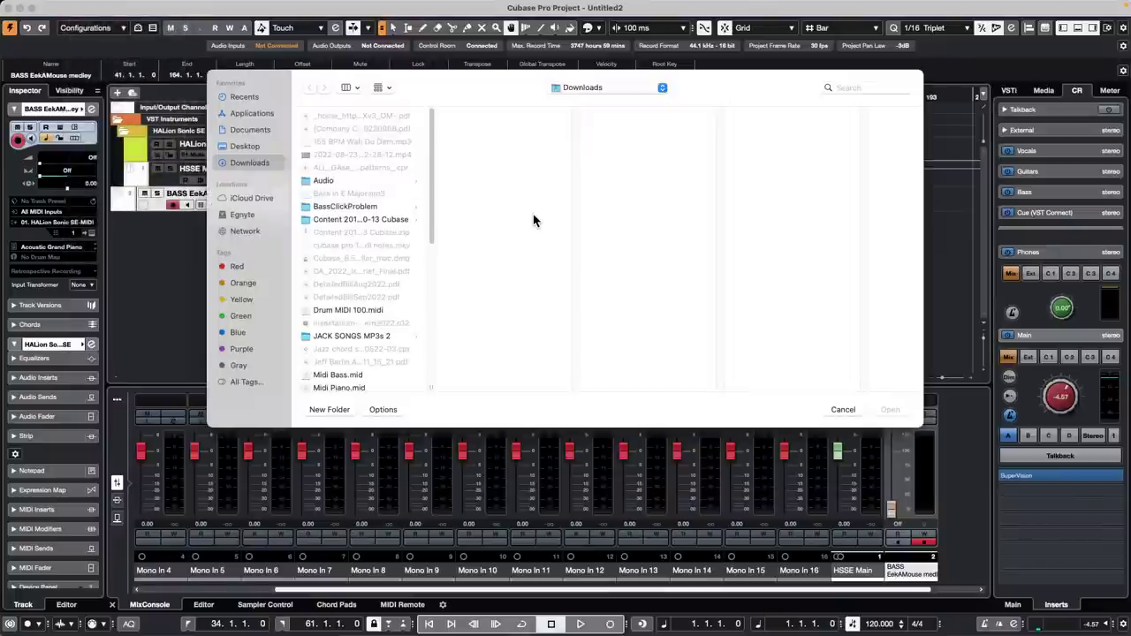
double_click(352, 387)
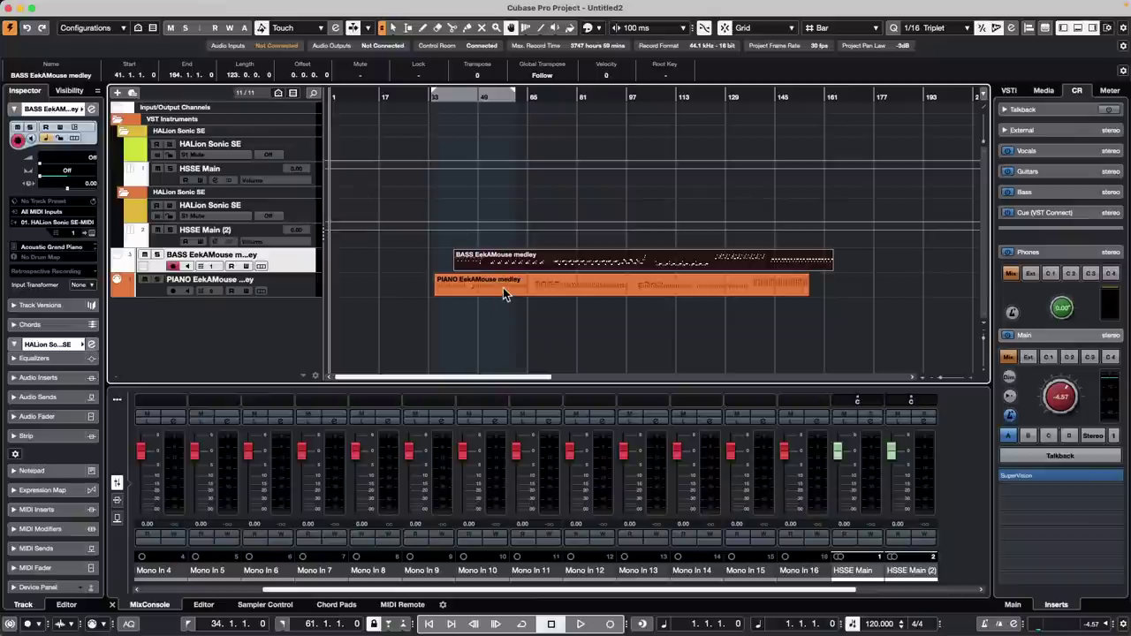
Play back the imported bass and piano parts from about bar 35, then stop playback
mouse_move(503, 288)
mouse_down()
mouse_move(483, 286)
mouse_move(506, 286)
mouse_move(498, 292)
mouse_up()
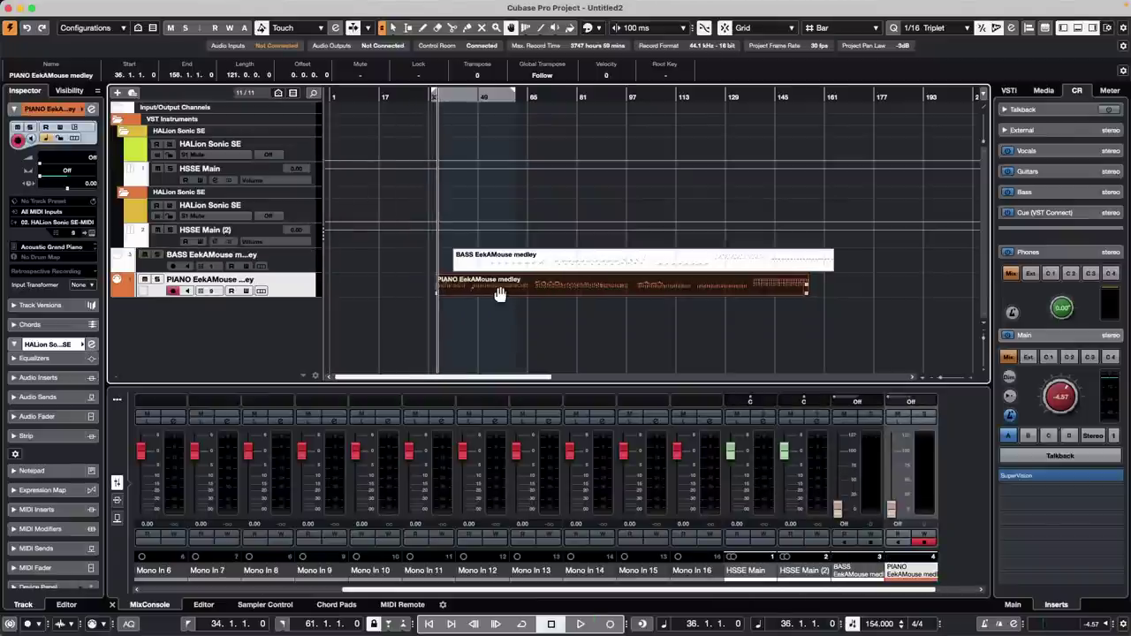
key(space)
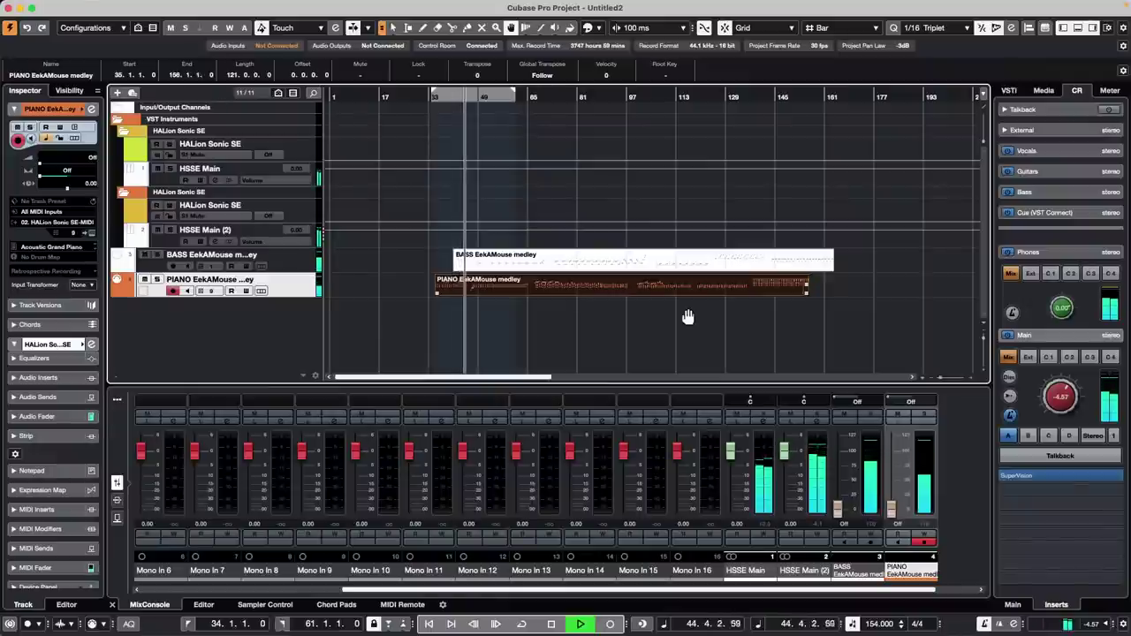
key(space)
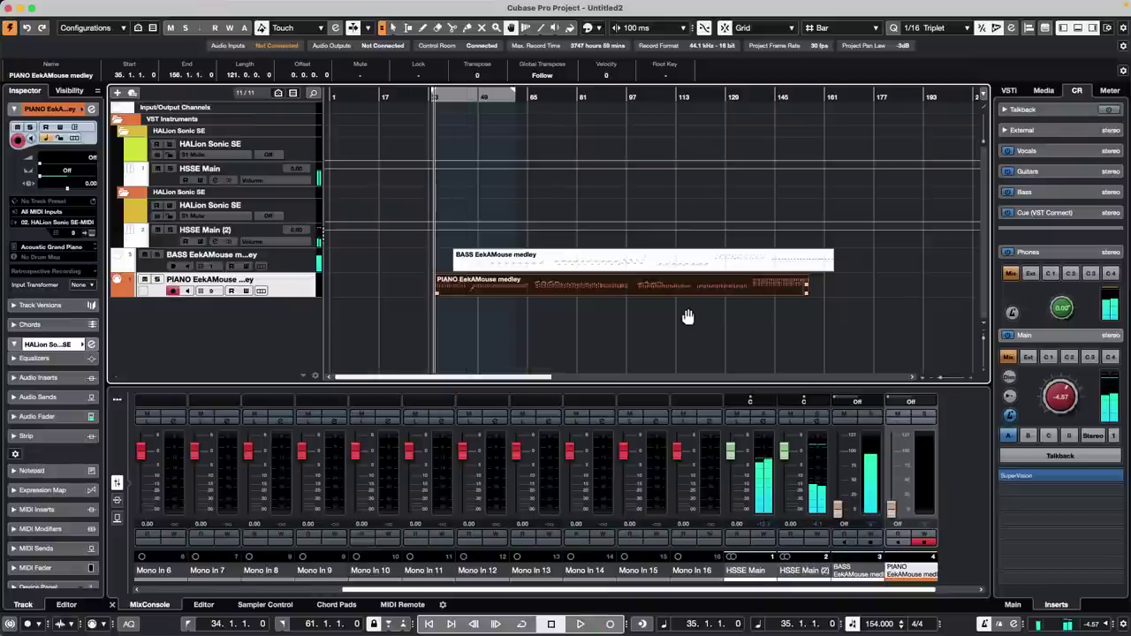
Move the PIANO and BASS EekAMouse medley parts to bar 1 and play them back briefly together
right_click(486, 291)
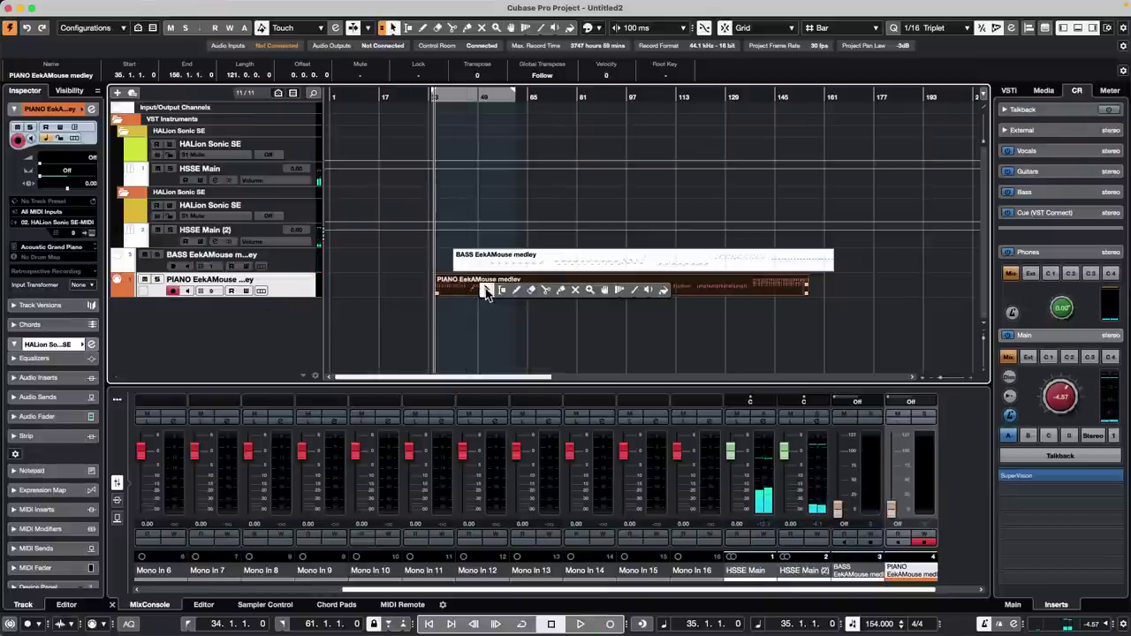
click(486, 292)
drag(498, 289, 334, 293)
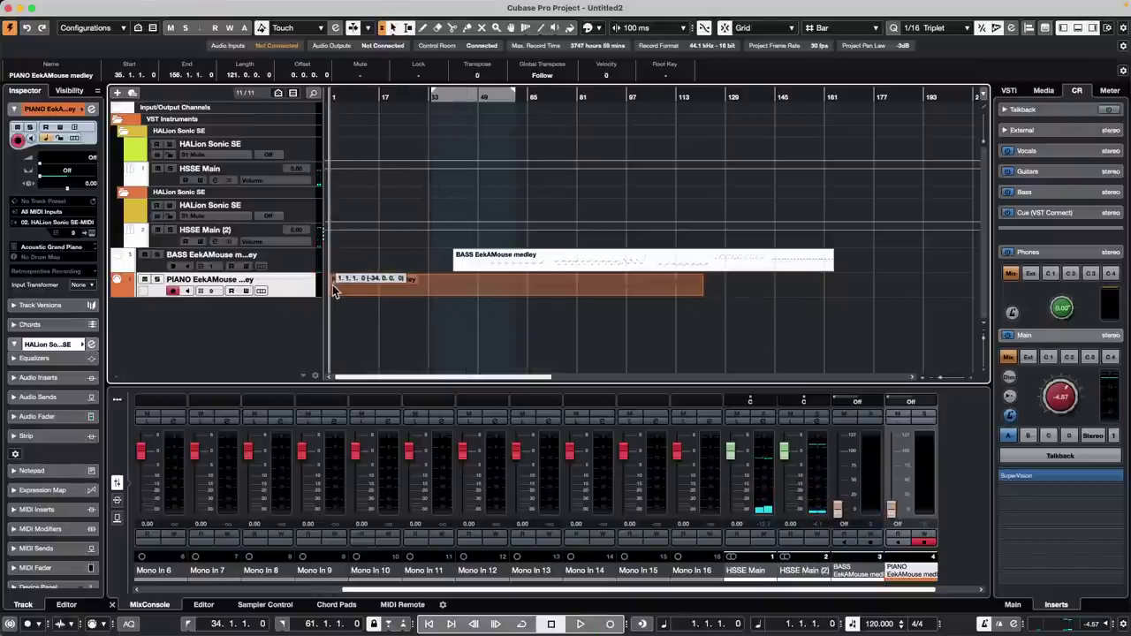
drag(531, 260, 393, 263)
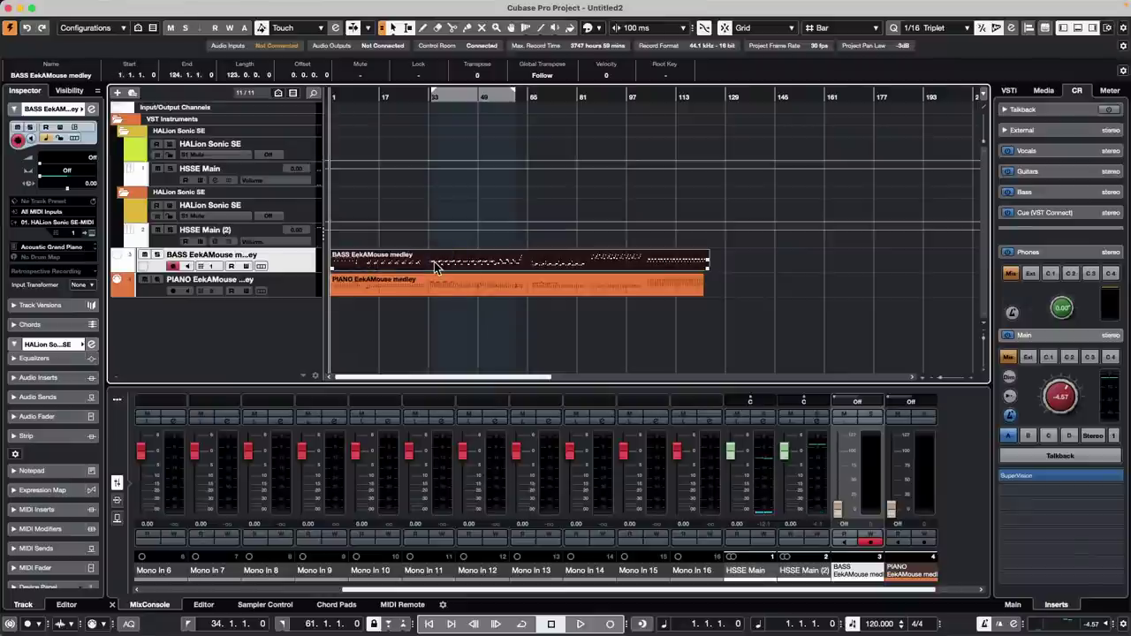
key(space)
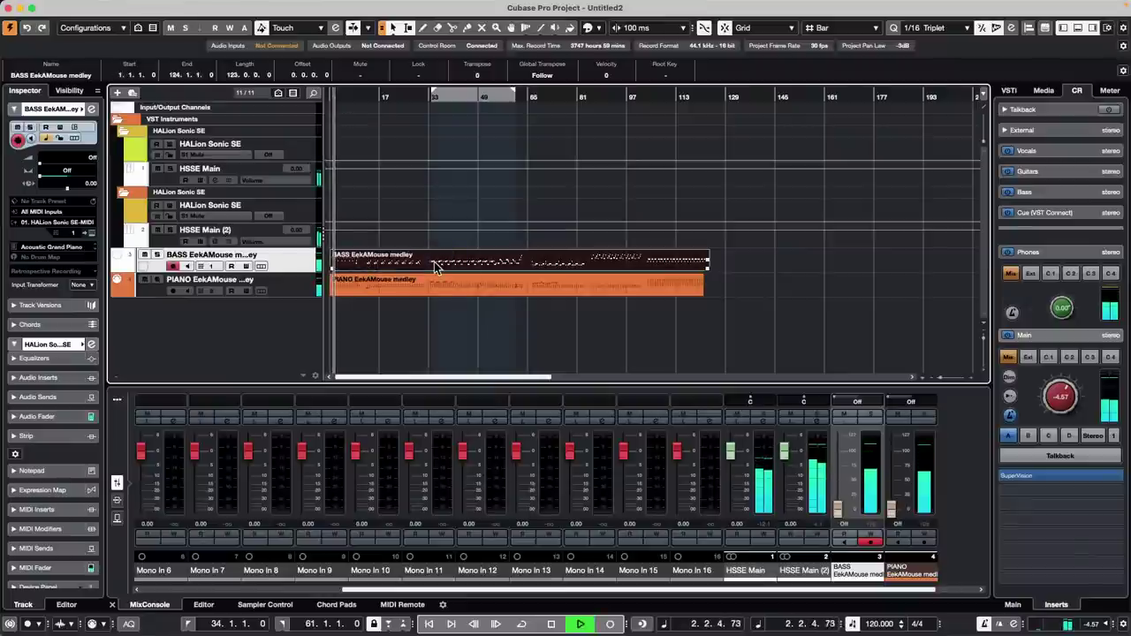
key(space)
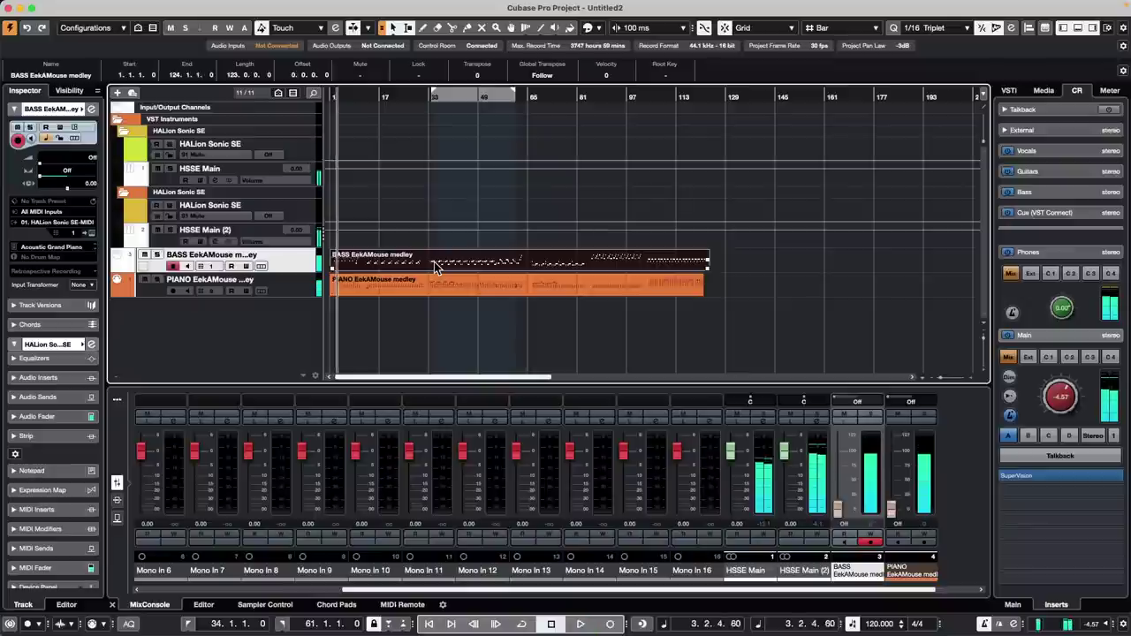
Add a Tempo track below the BASS EekAMouse medley track
right_click(298, 269)
mouse_move(393, 269)
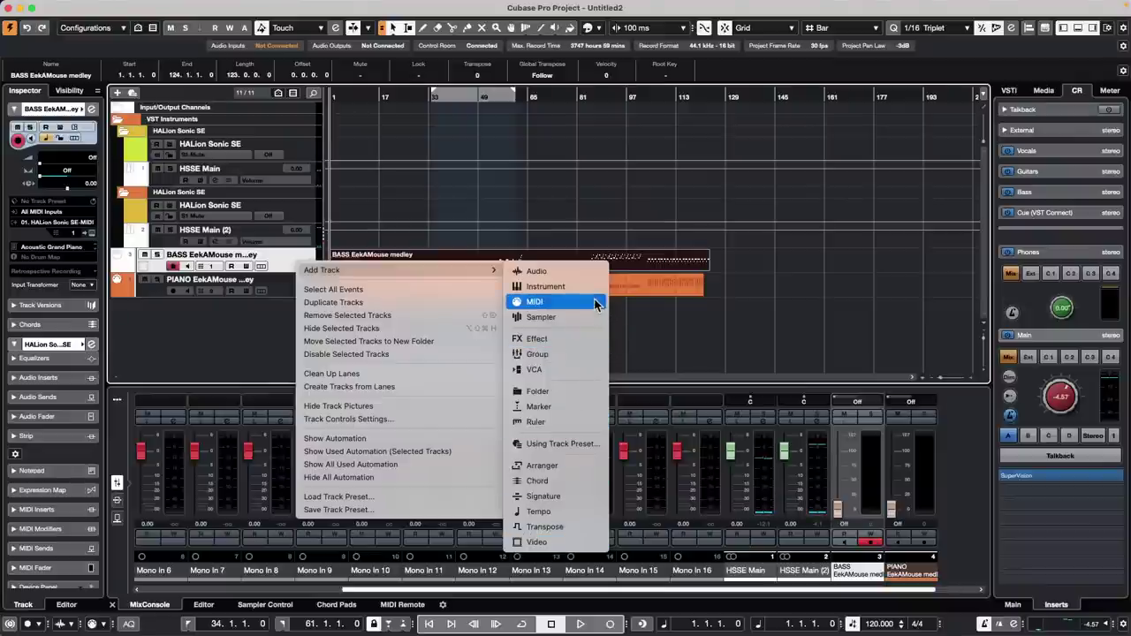
click(574, 514)
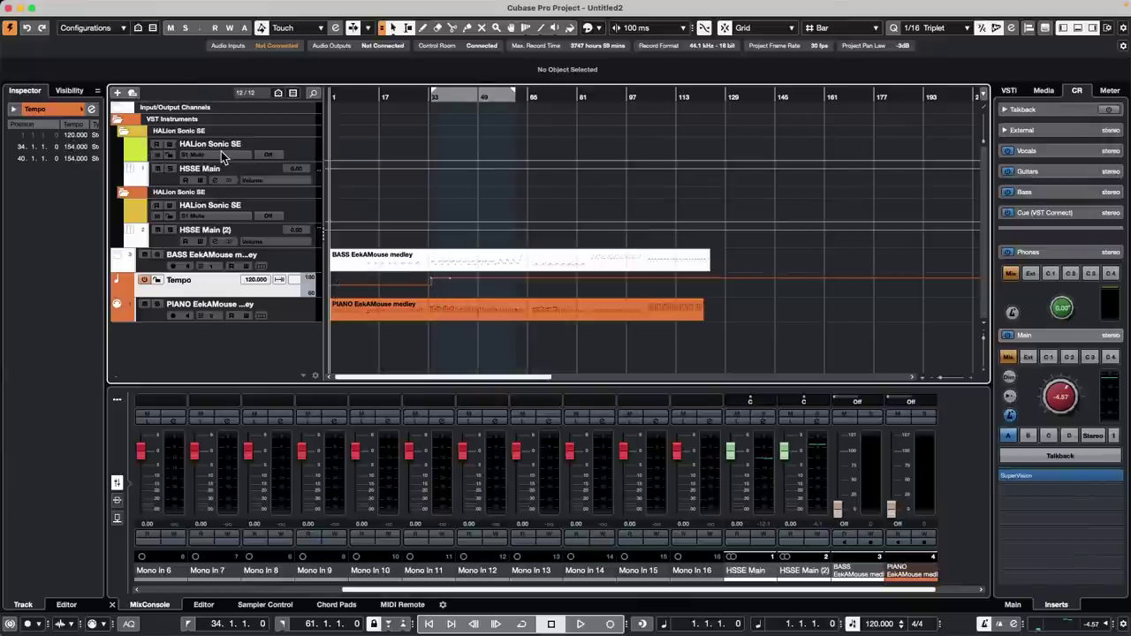
Undo the Tempo track, the part moves and the imports of the piano and bass MIDI tracks
key(super+z)
key(super+z)
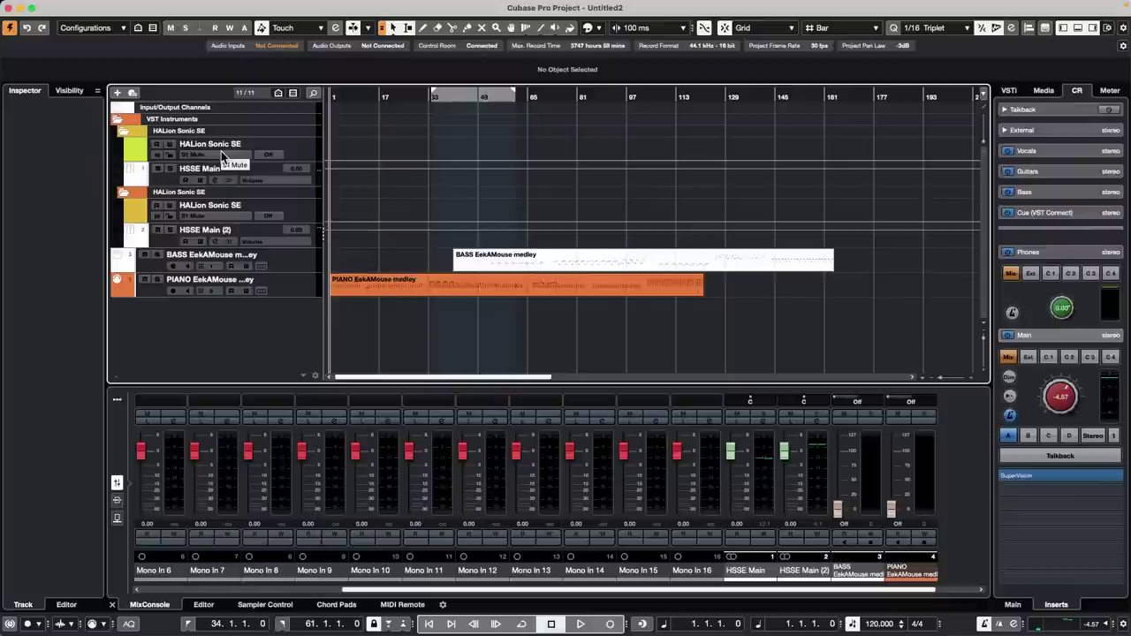
key(super+z)
key(super+z)
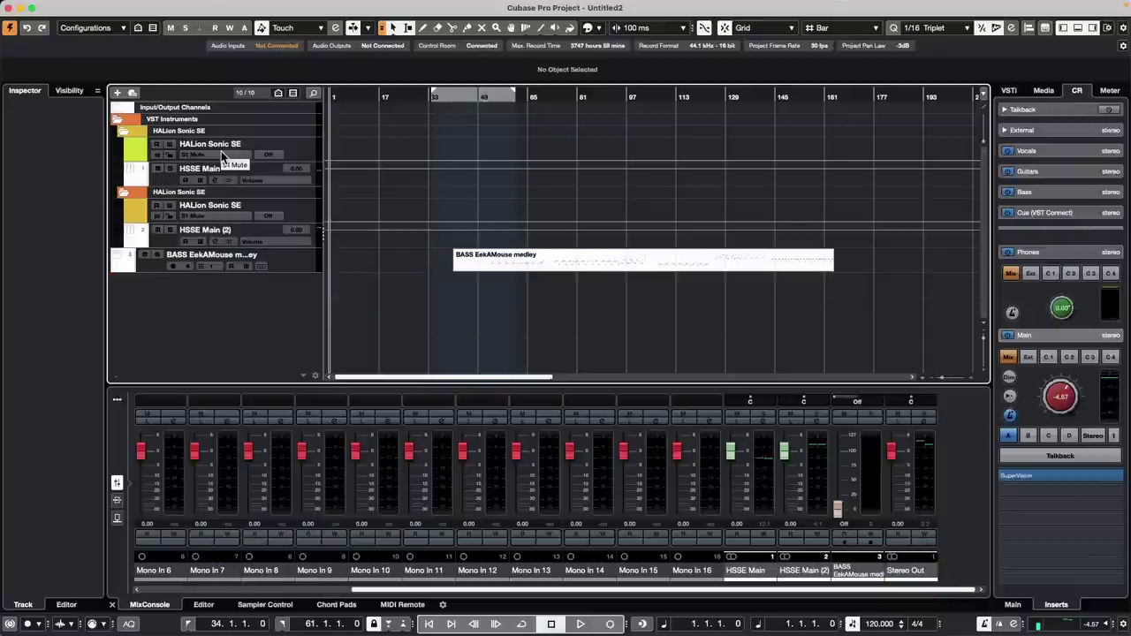
key(super+z)
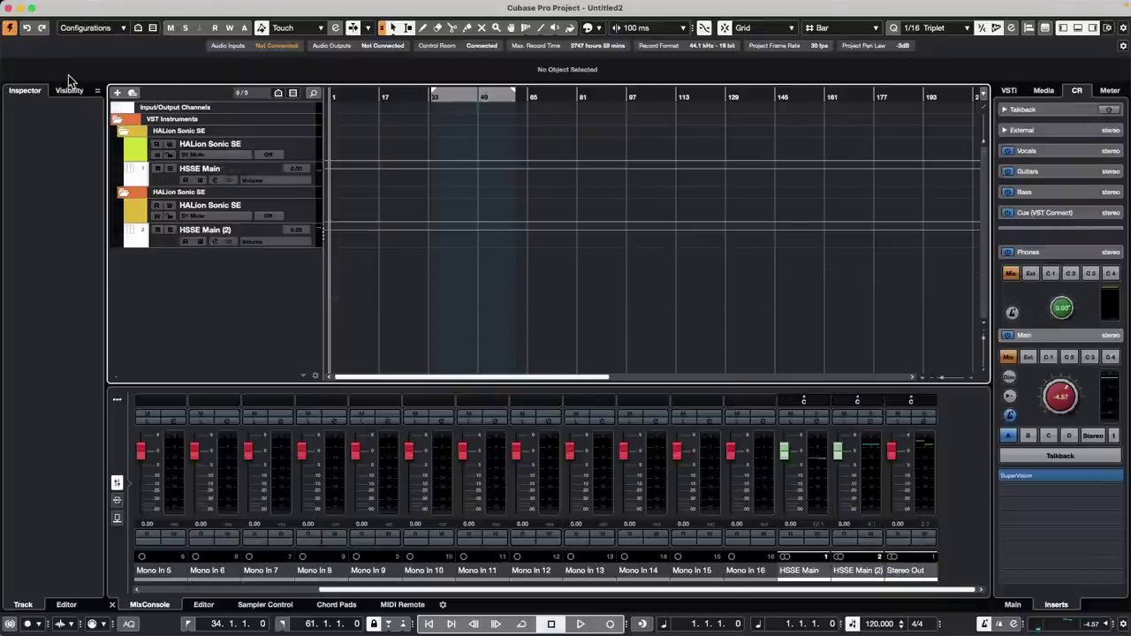
drag(351, 94, 162, 94)
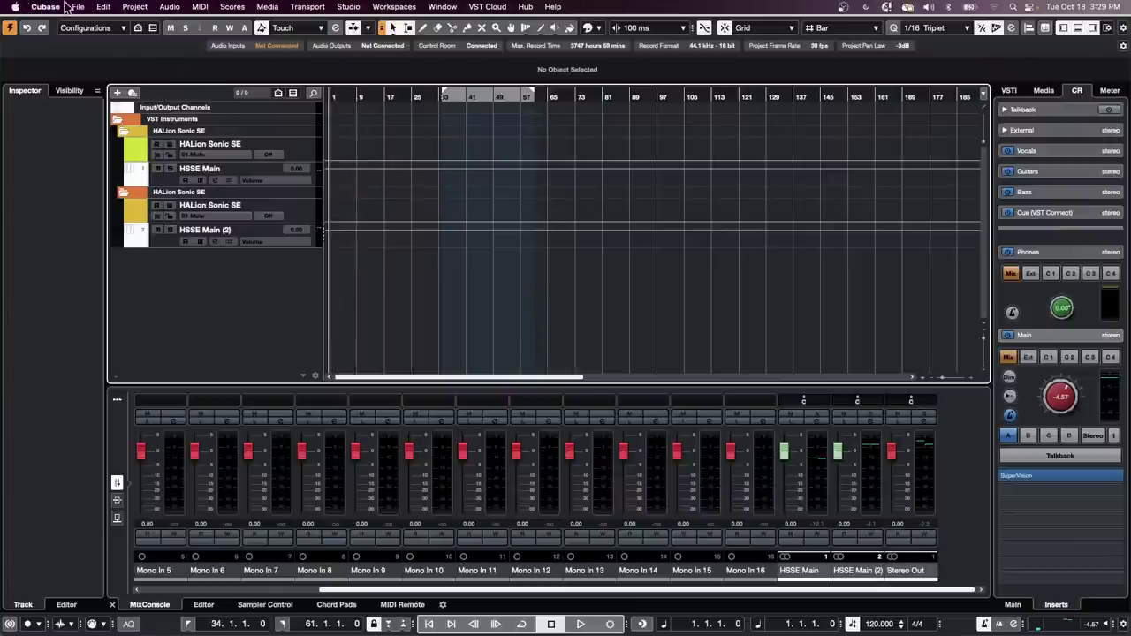
click(78, 6)
mouse_move(100, 256)
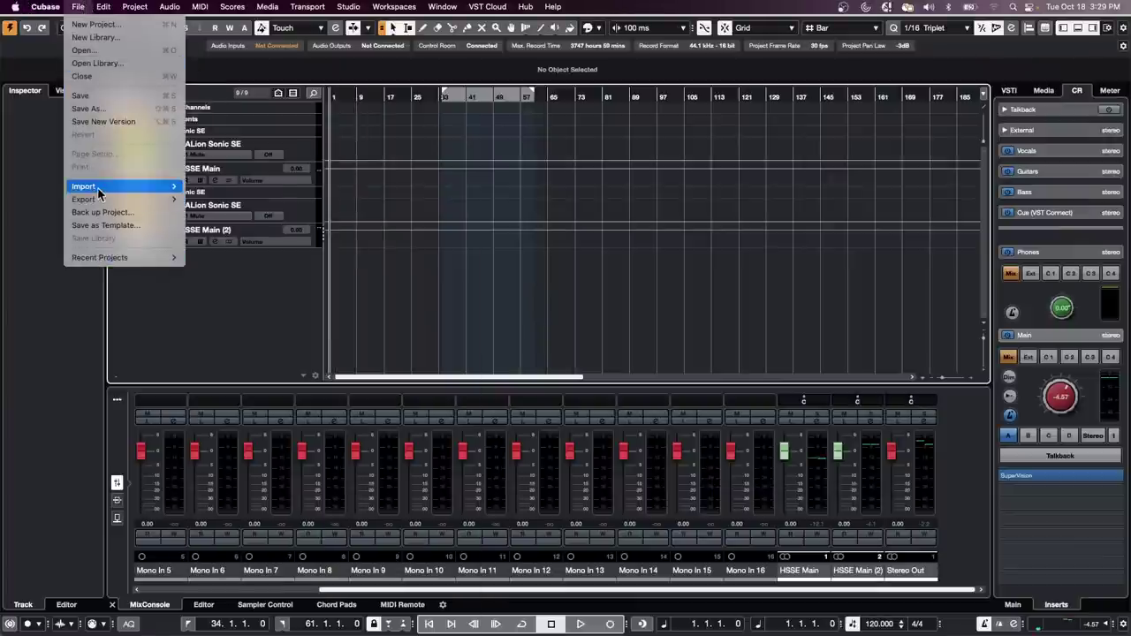
mouse_move(163, 186)
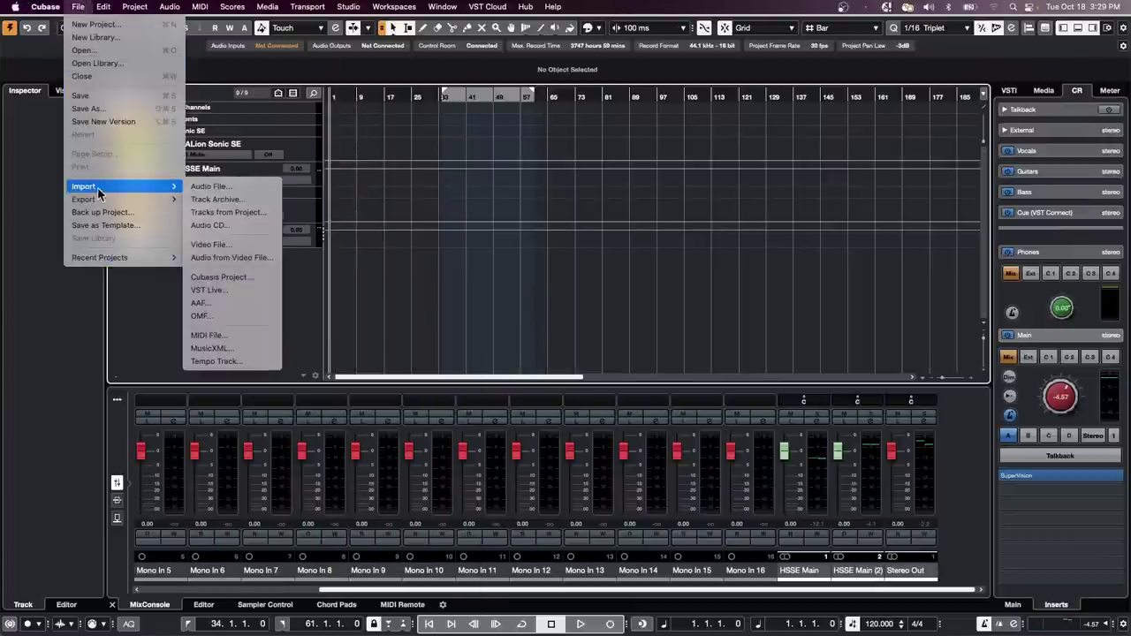
click(237, 335)
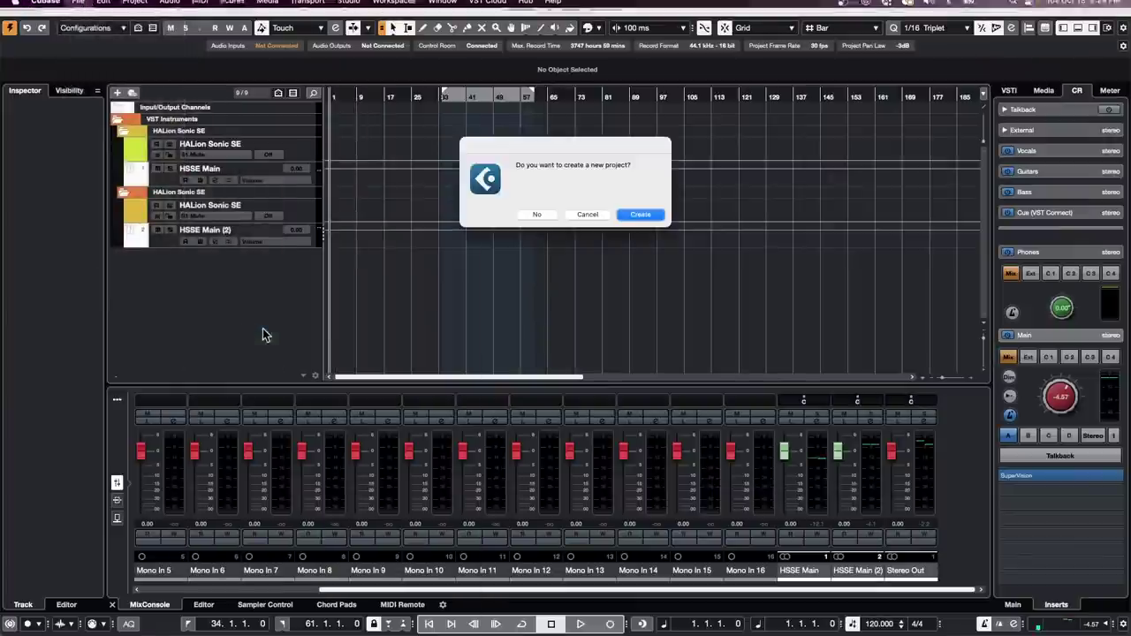
click(640, 215)
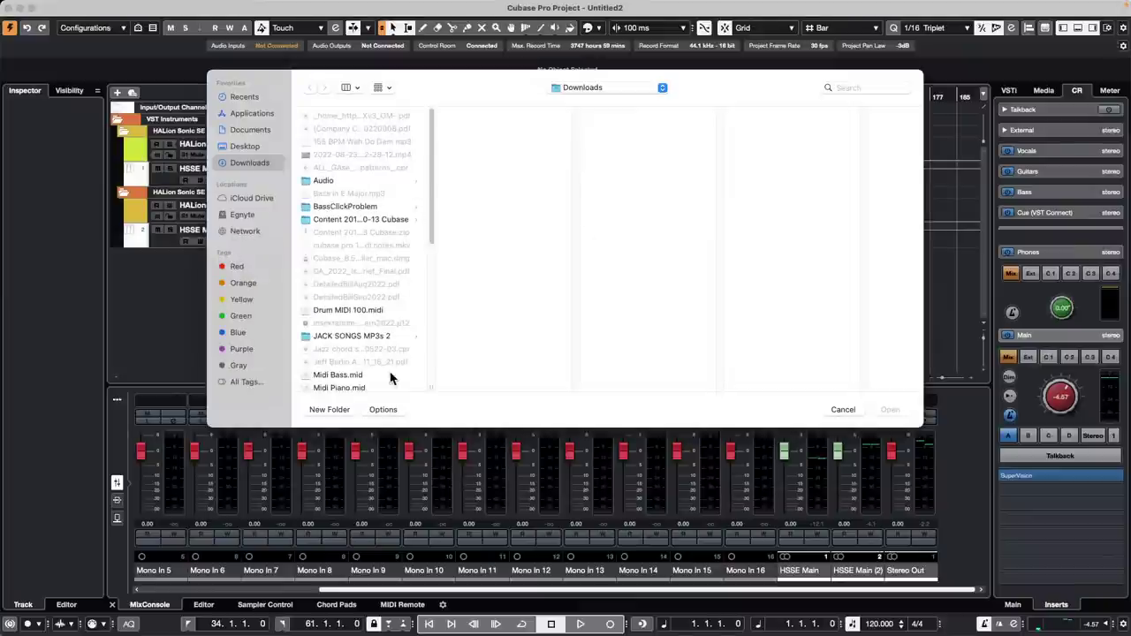
click(843, 411)
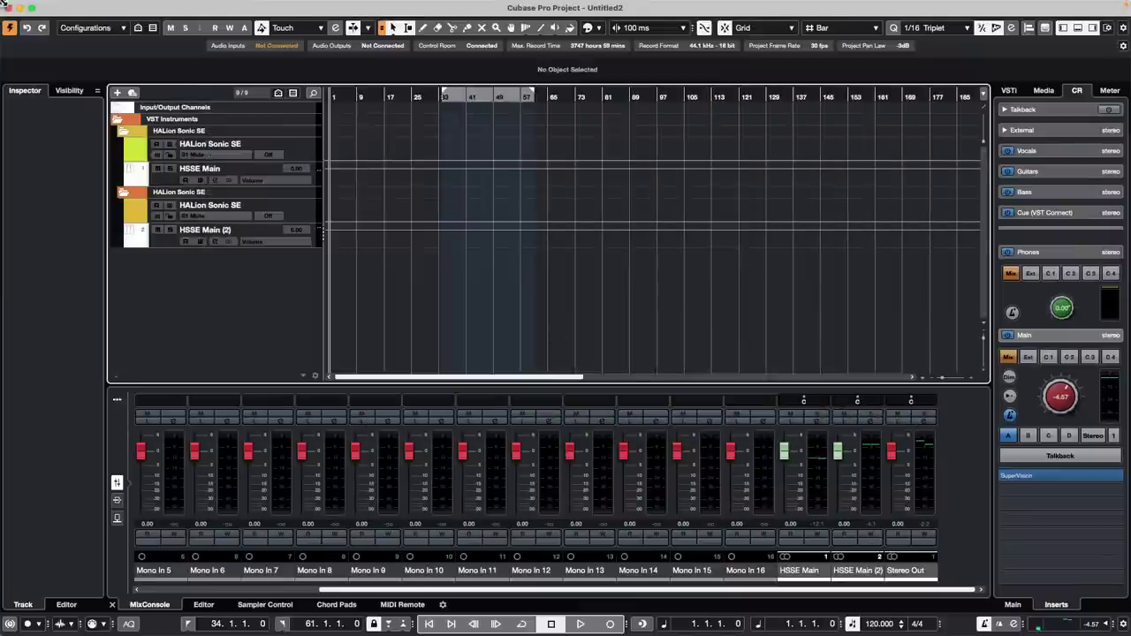
Import Midi Bass.mid from the Downloads folder into the current project without creating a new one
click(78, 6)
mouse_move(114, 258)
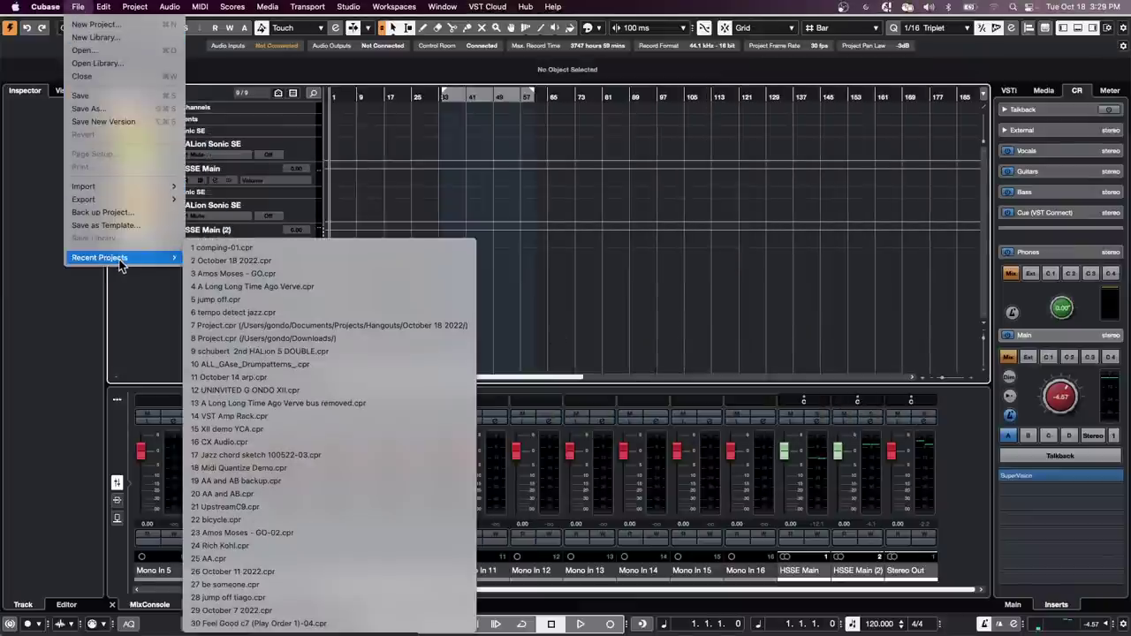
mouse_move(117, 190)
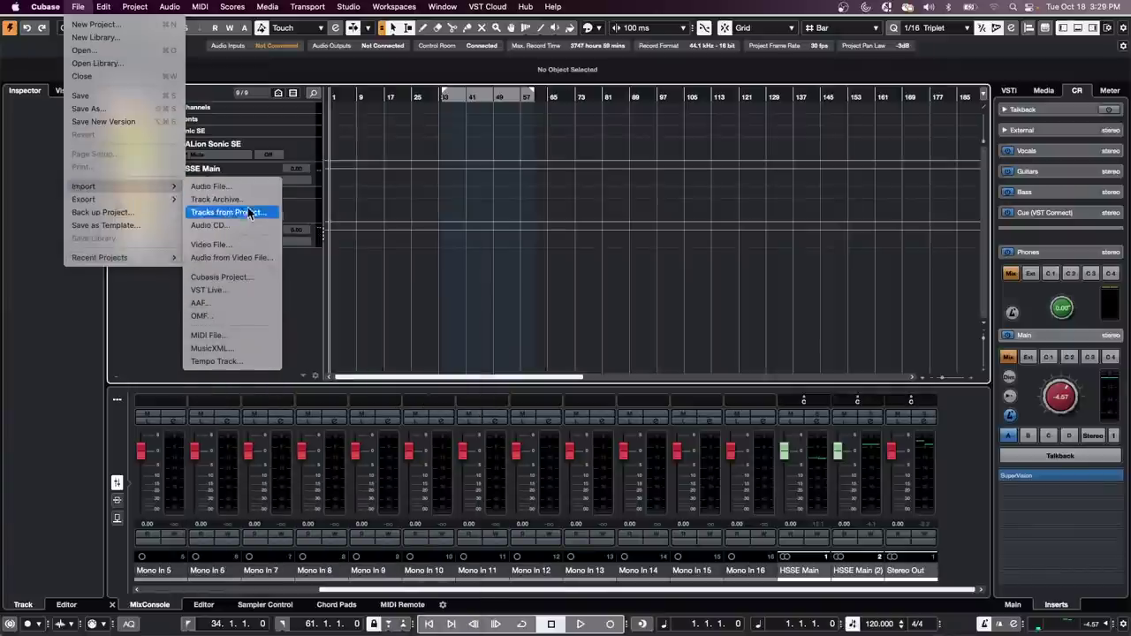
click(227, 336)
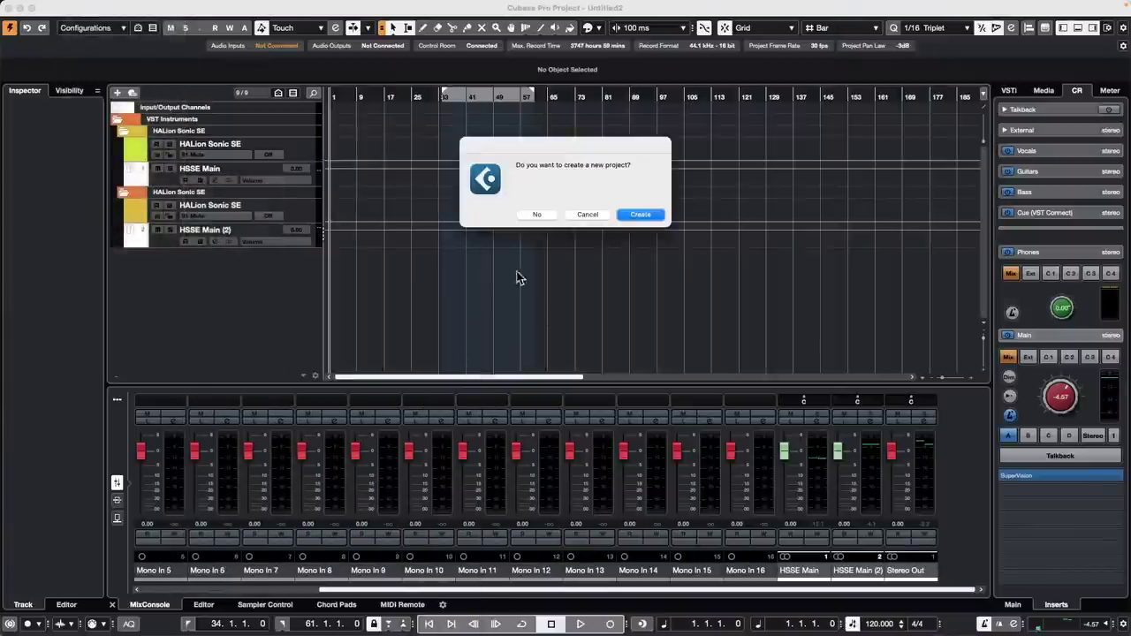
click(547, 214)
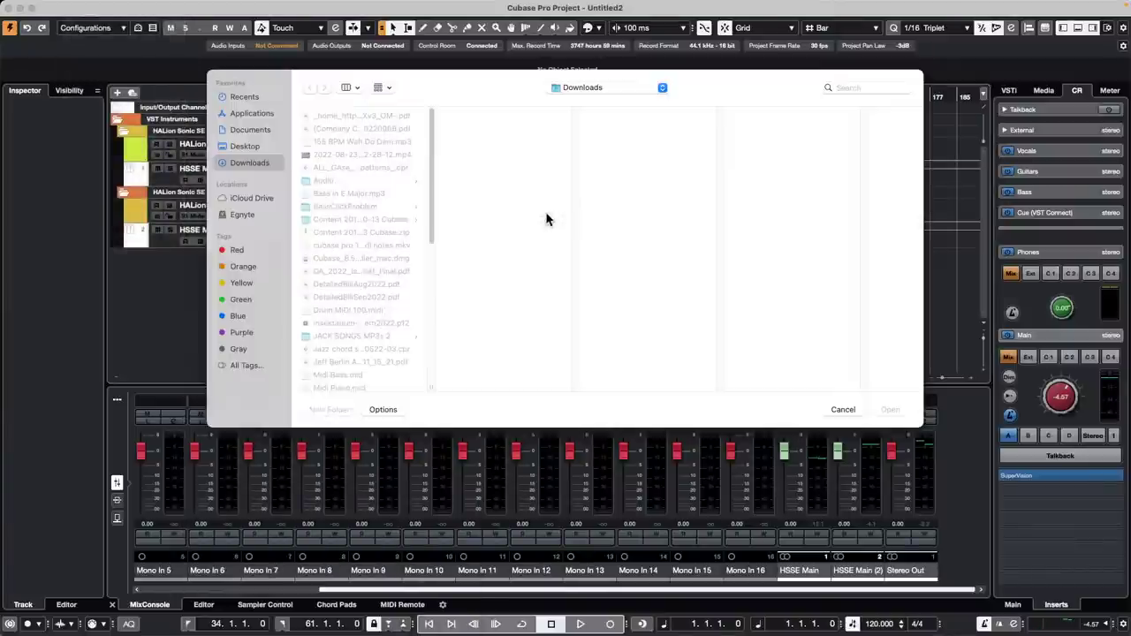
double_click(338, 376)
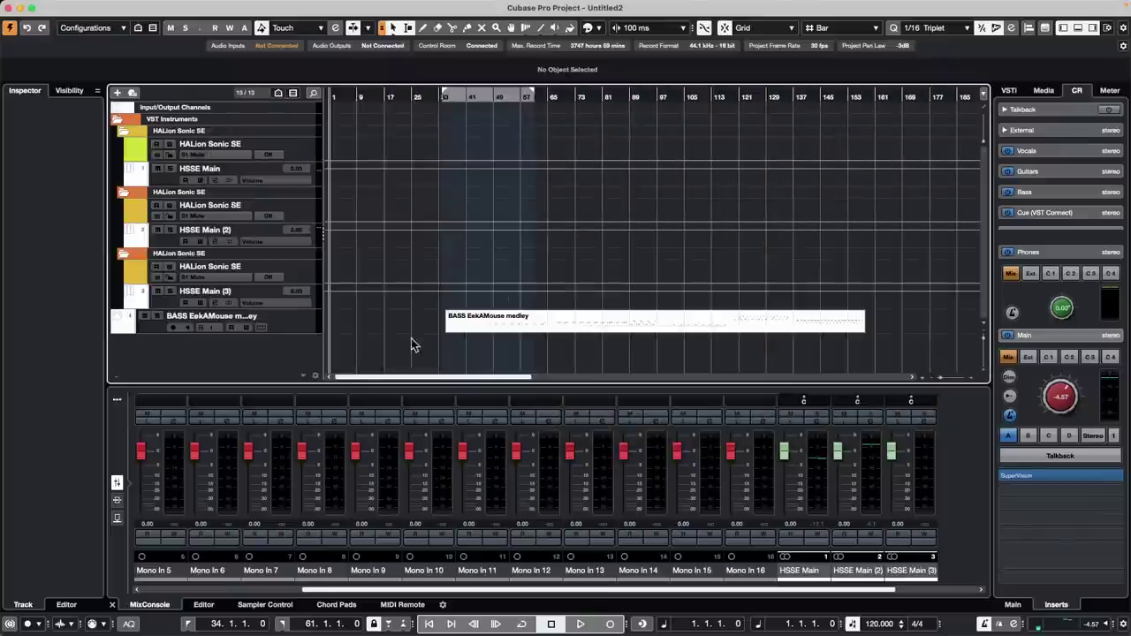
Import Midi Piano.mid from the Downloads folder into the current project, keeping the bass track
click(283, 323)
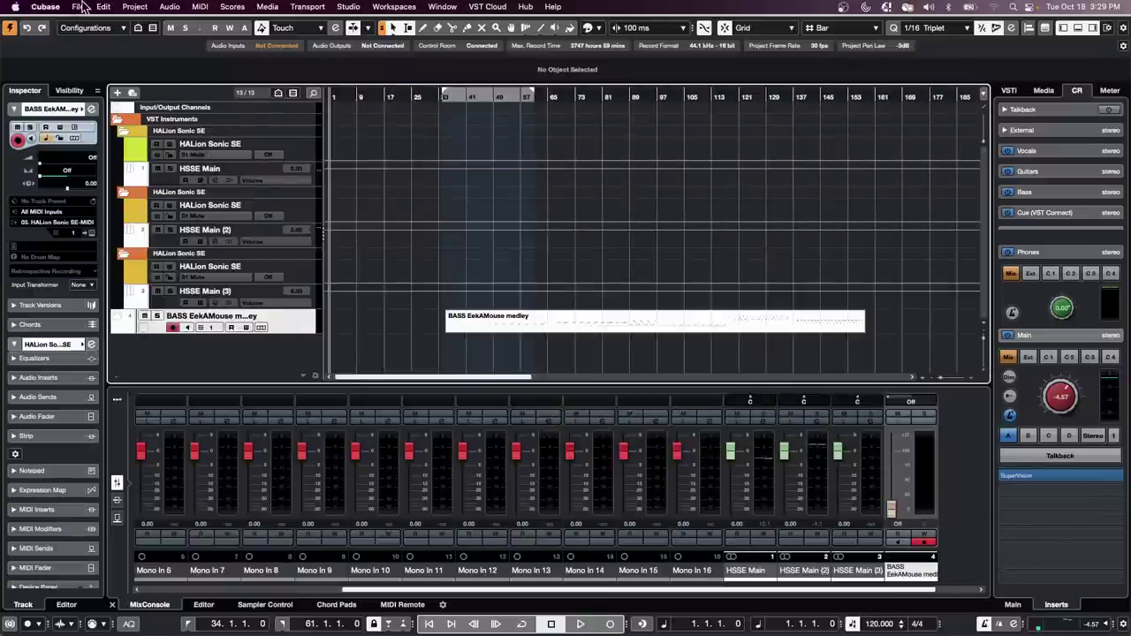
click(77, 6)
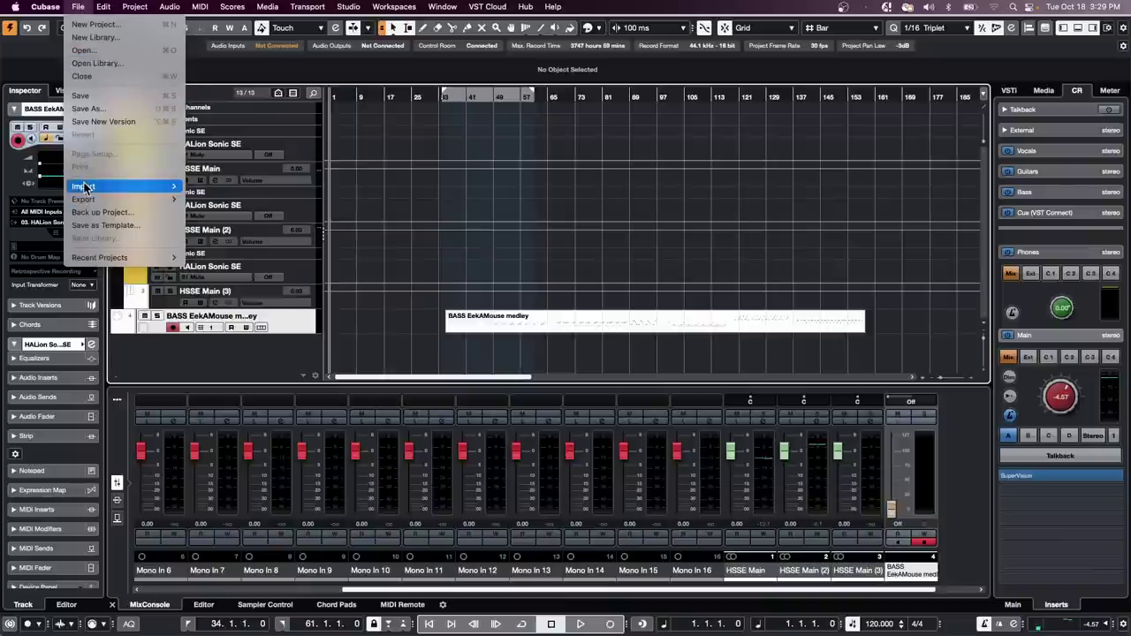
mouse_move(88, 186)
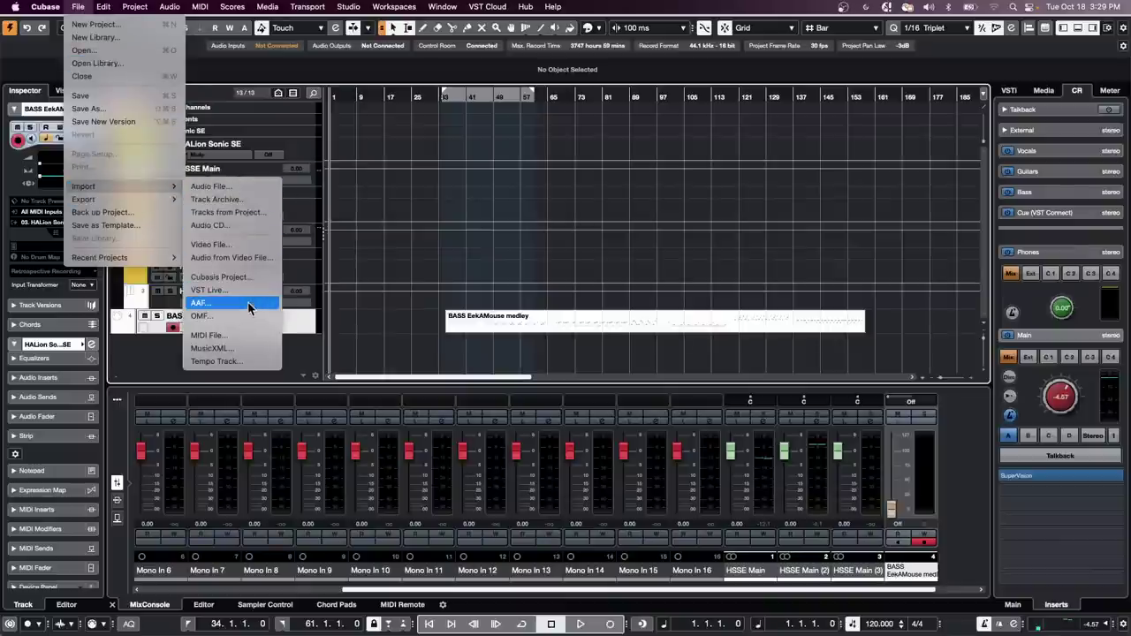
click(247, 339)
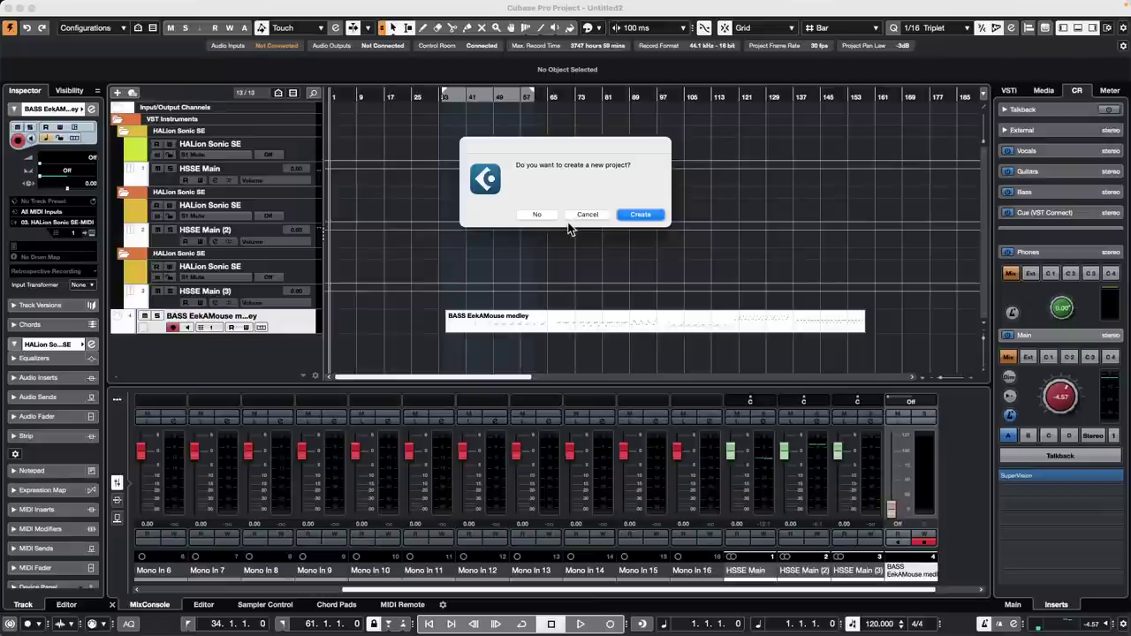
click(537, 215)
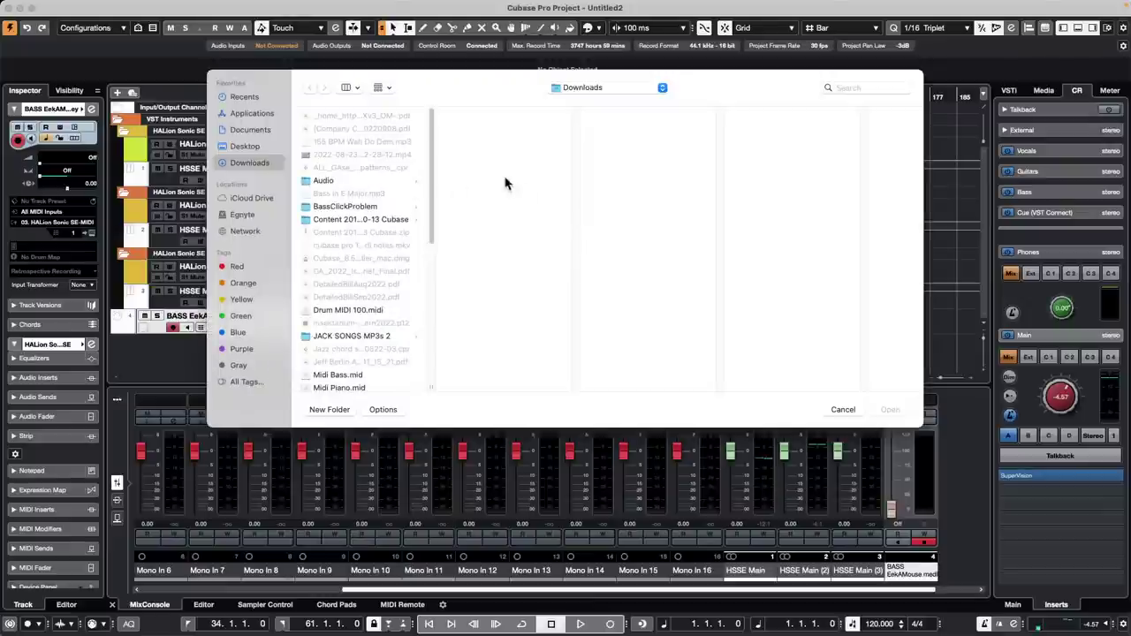
double_click(362, 387)
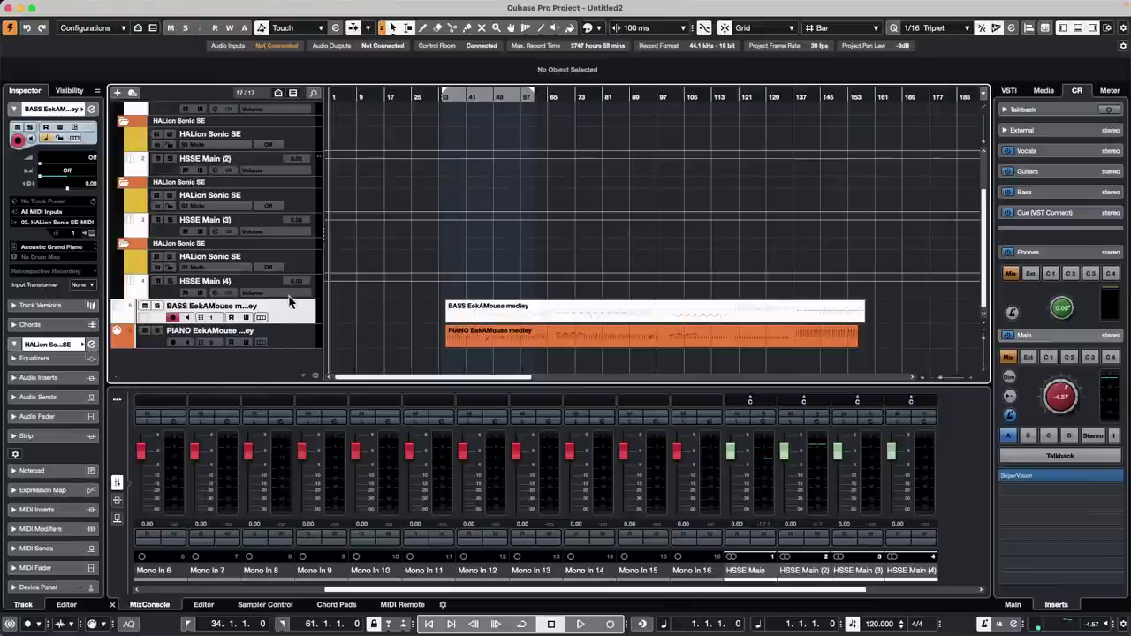
Add a Tempo track to the project to inspect the tempo changes
right_click(314, 286)
mouse_move(419, 292)
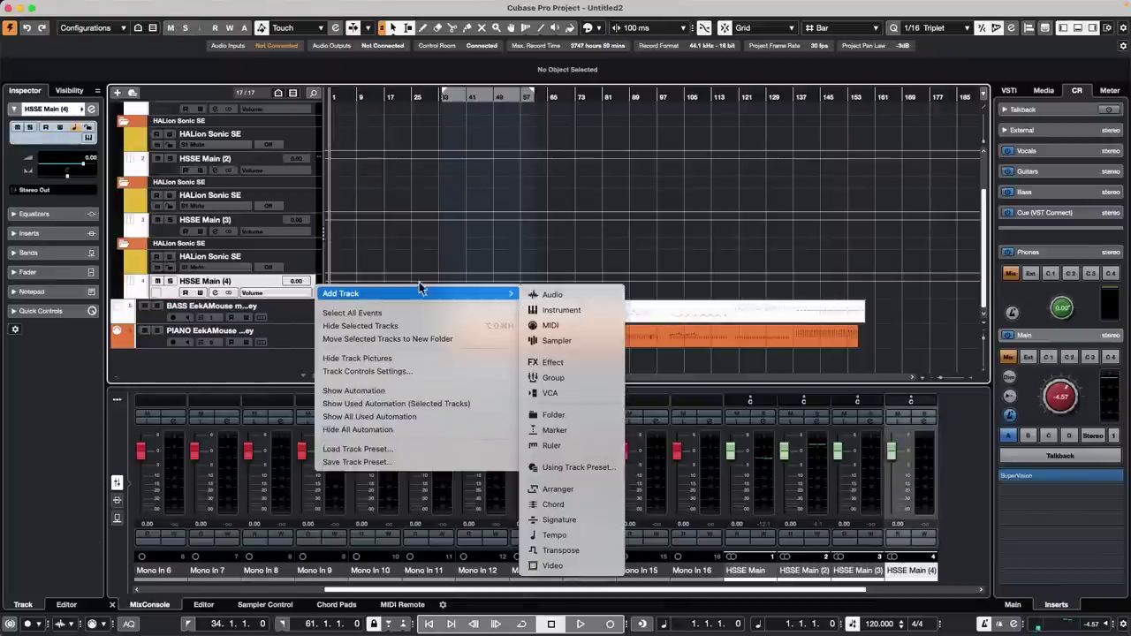
click(585, 535)
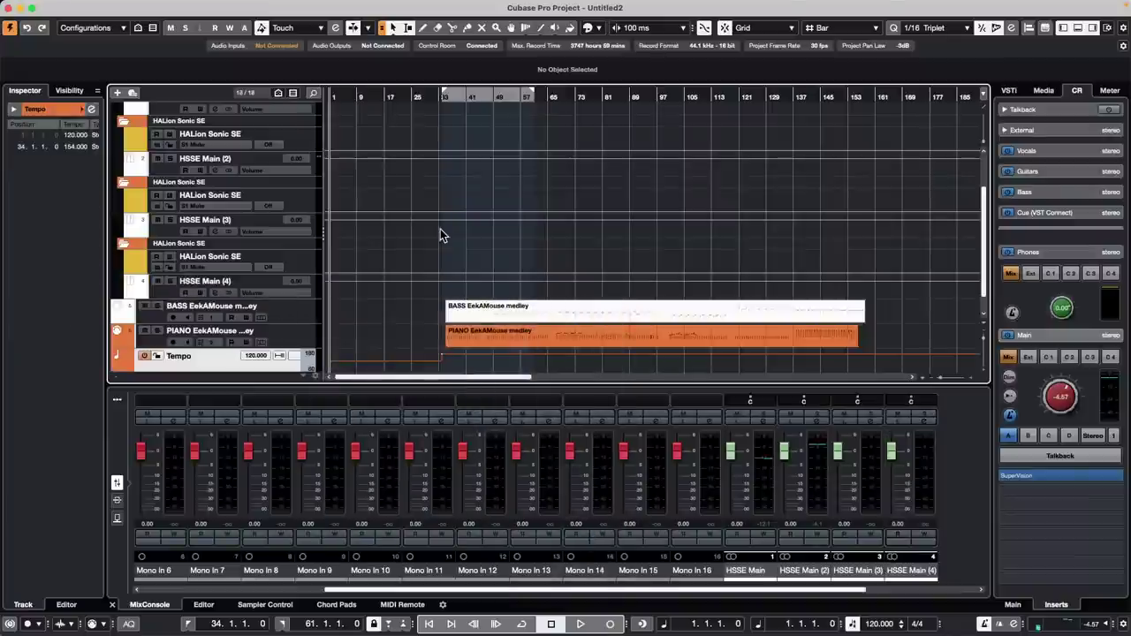
Play back the imported bass and piano parts from about bar 32, then stop playback
key(space)
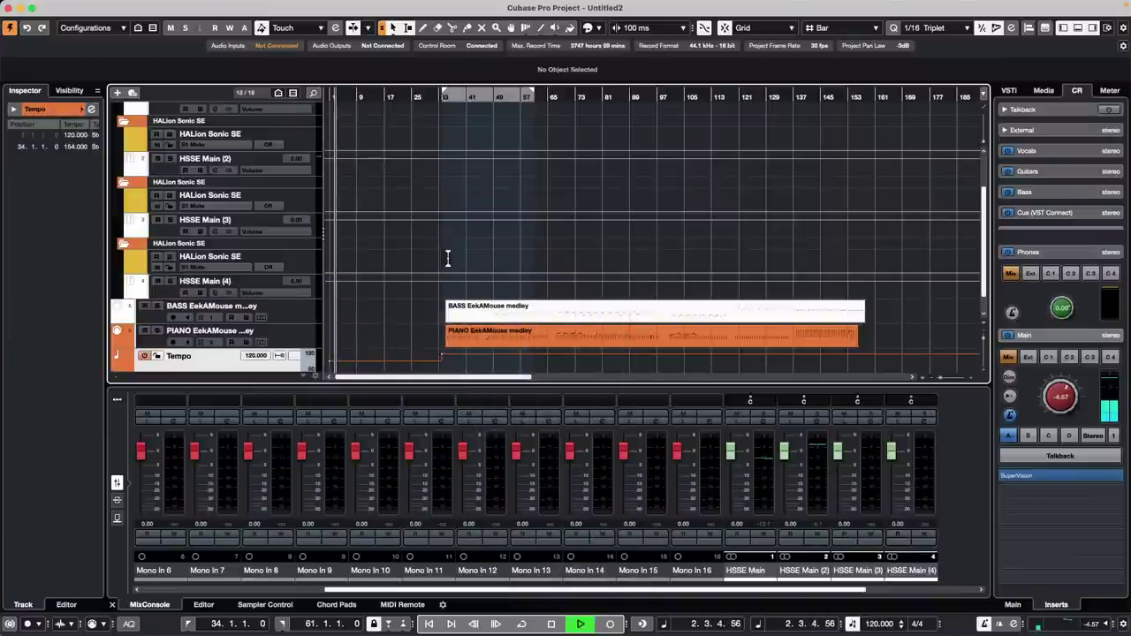
click(435, 100)
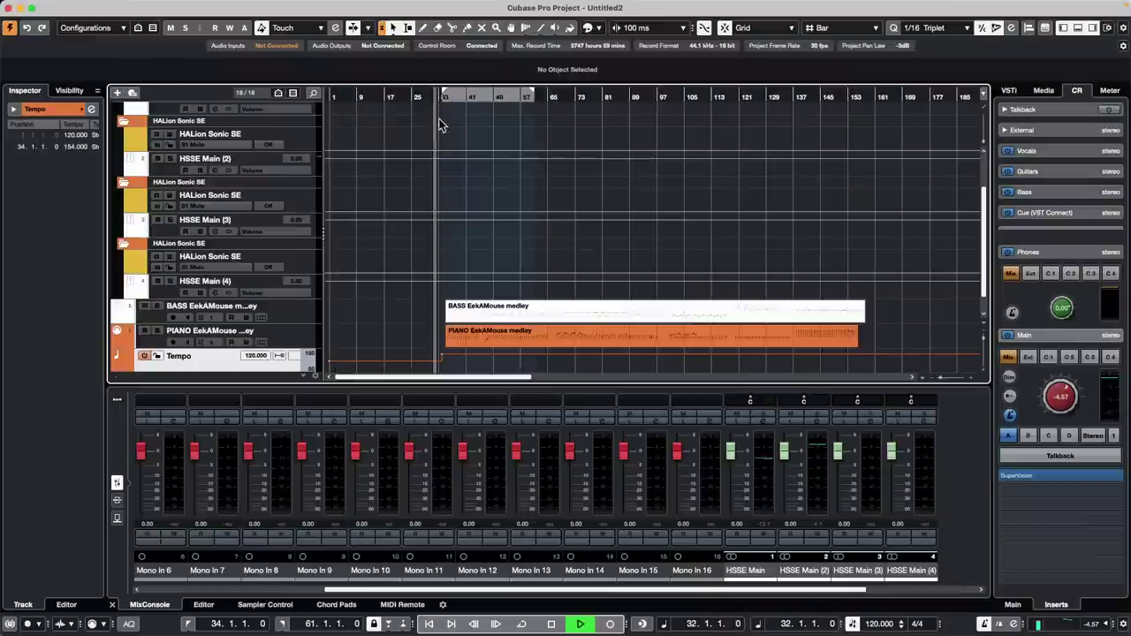
click(476, 308)
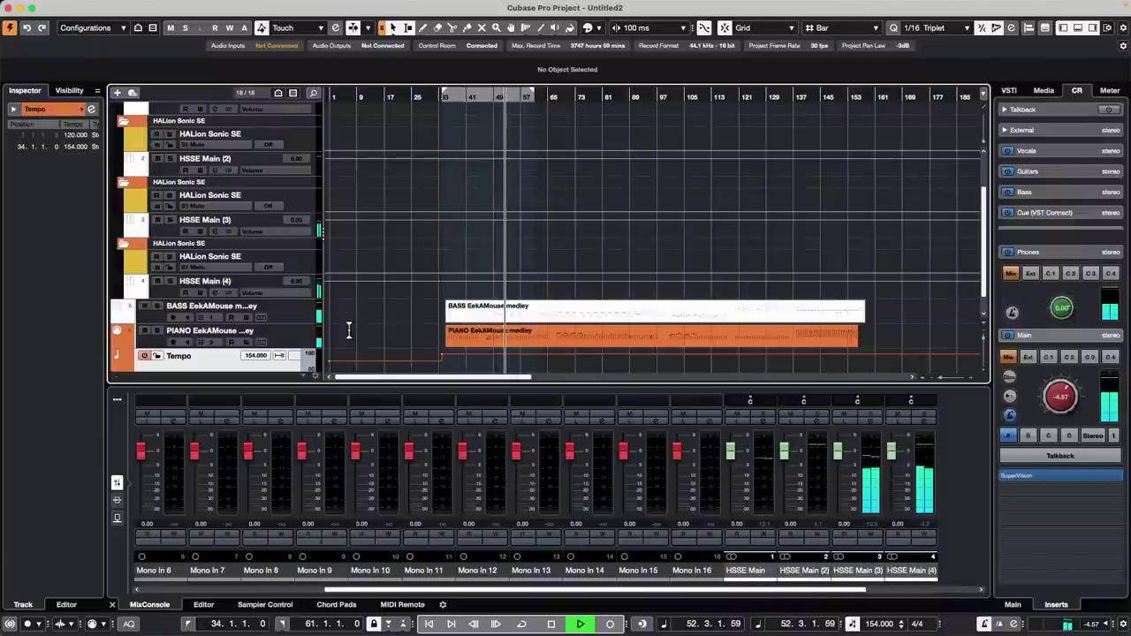
key(space)
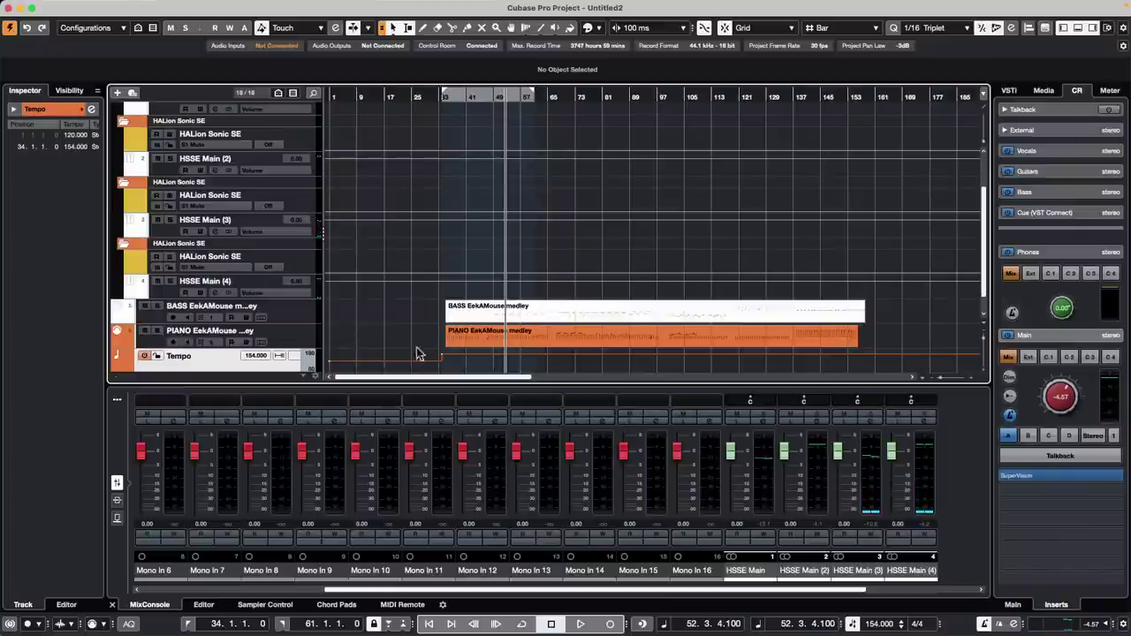
Run Tempo Detection on the PIANO EekAMouse medley part and analyze its tempo
click(525, 346)
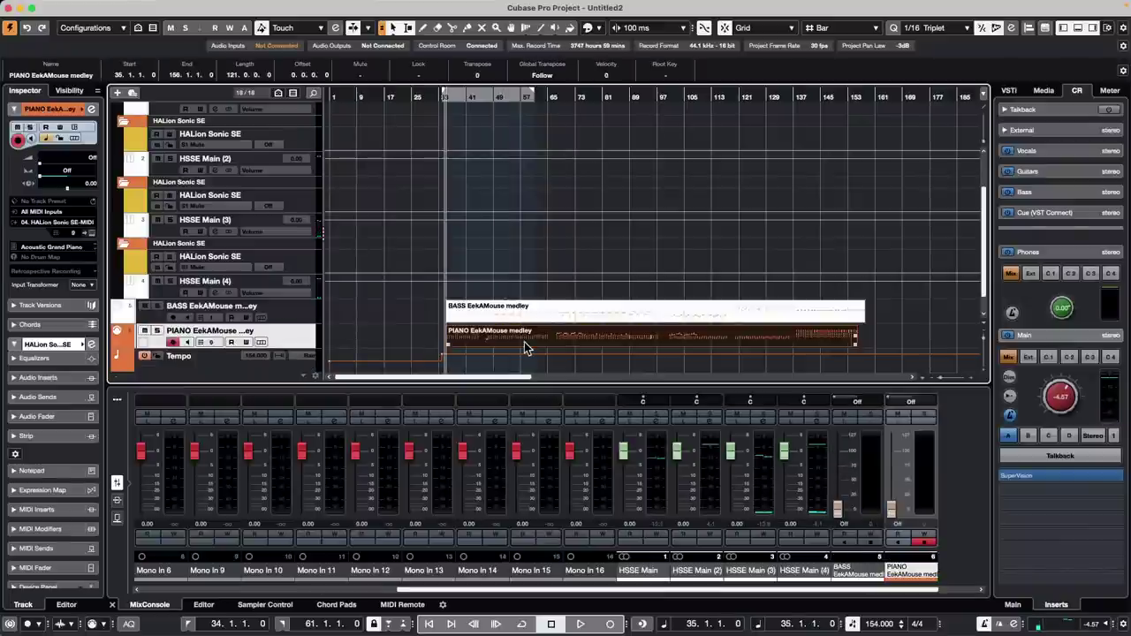
mouse_move(200, 5)
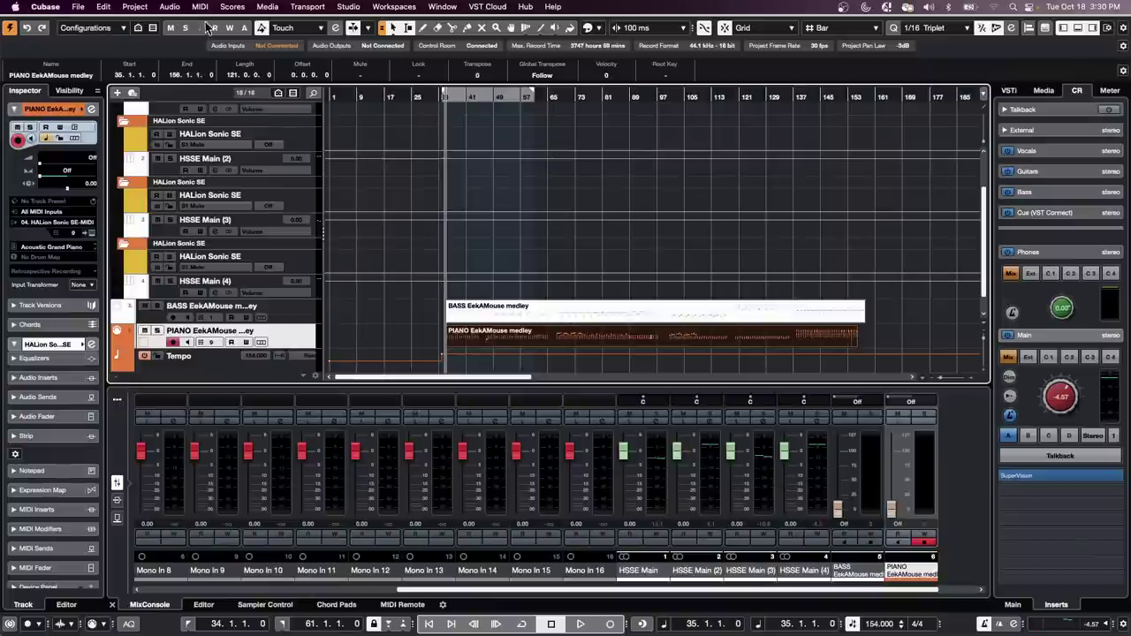
click(135, 6)
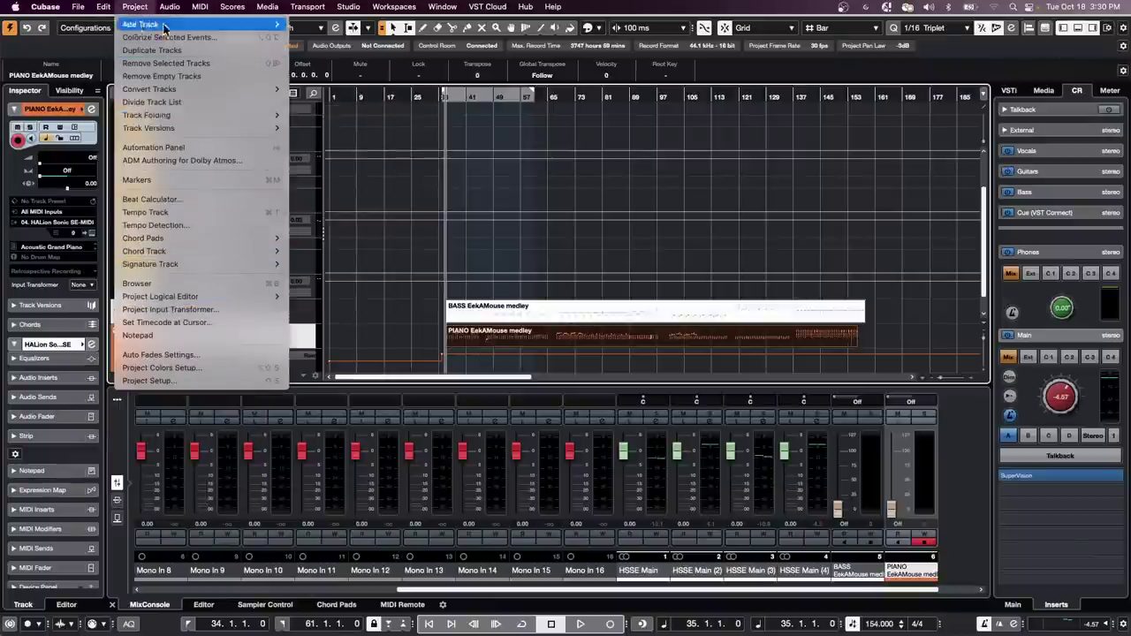
mouse_move(177, 267)
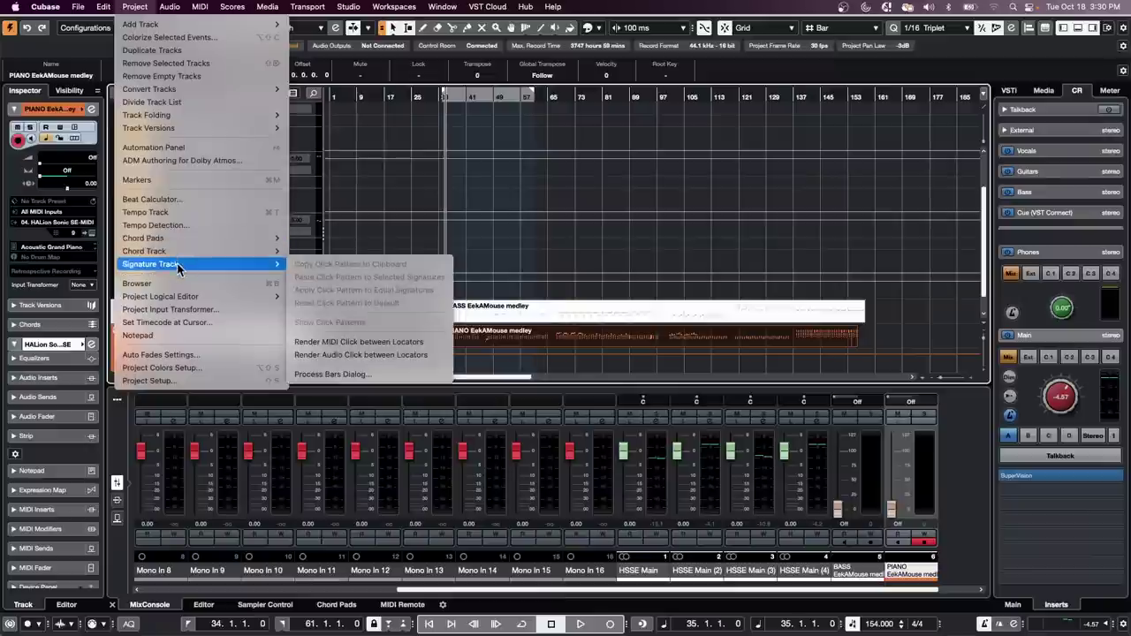
click(201, 226)
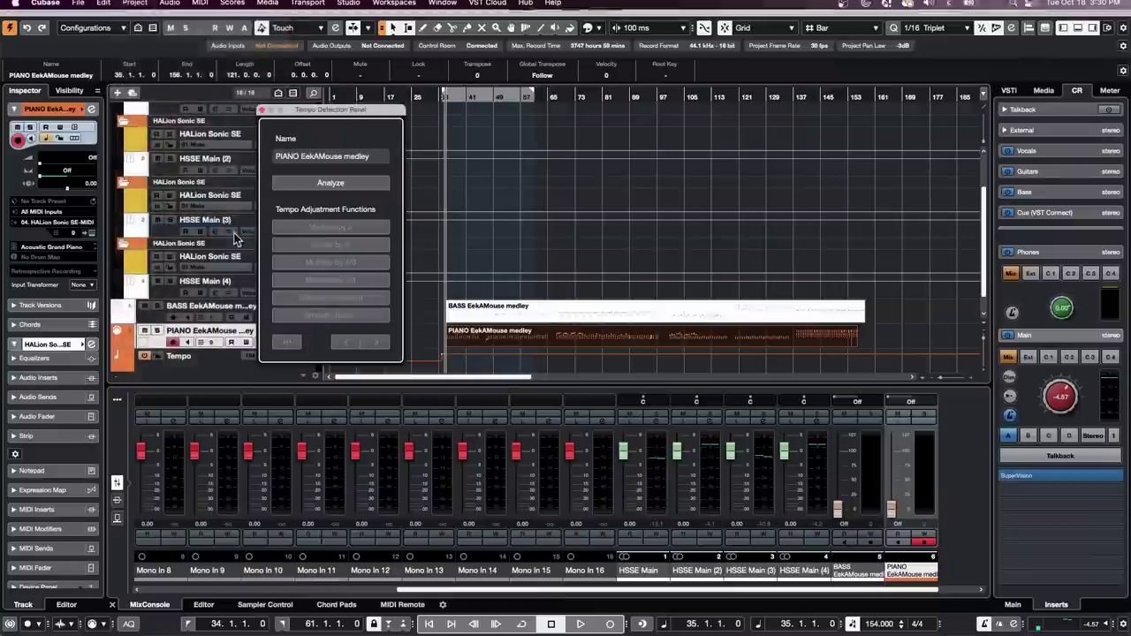
click(354, 182)
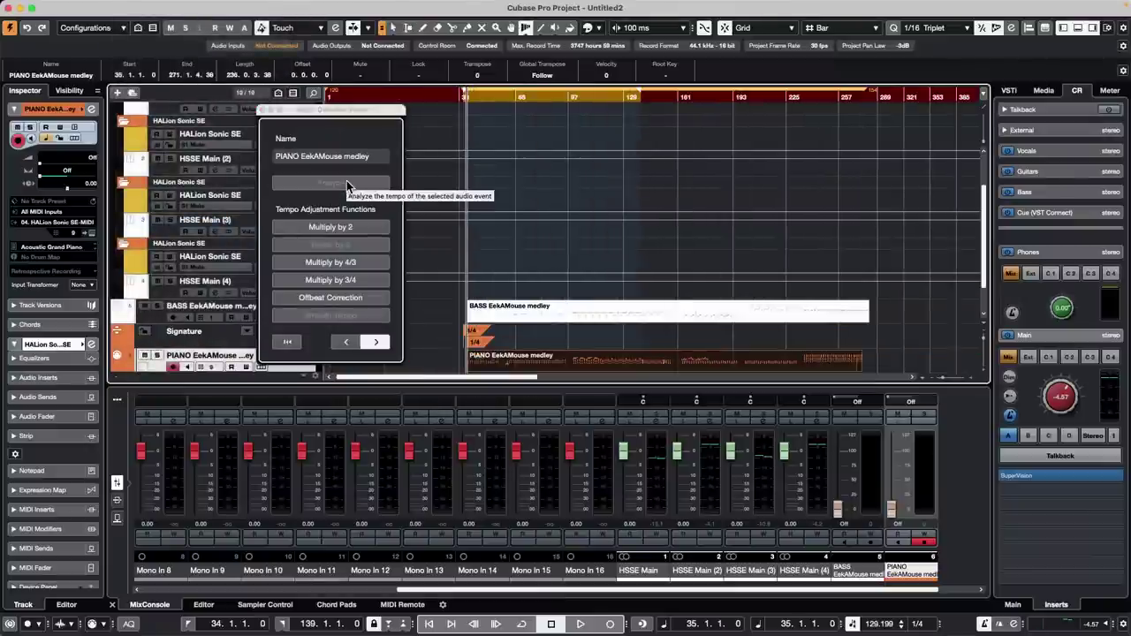
Play back the bass and piano parts from bar 35 with the detected tempo, then stop
key(space)
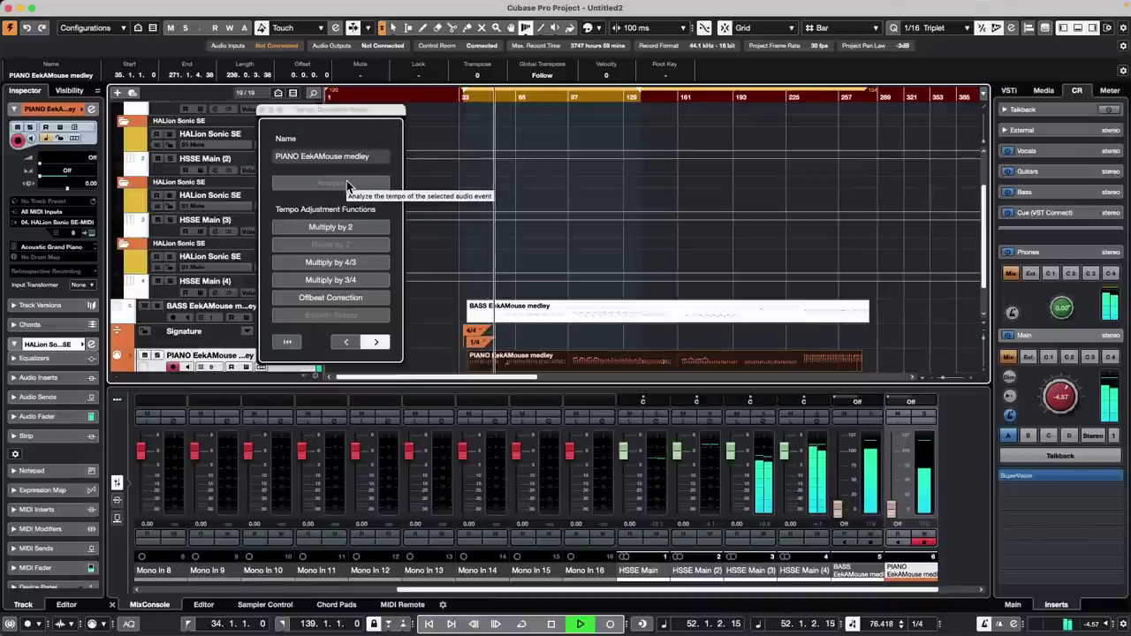
click(336, 299)
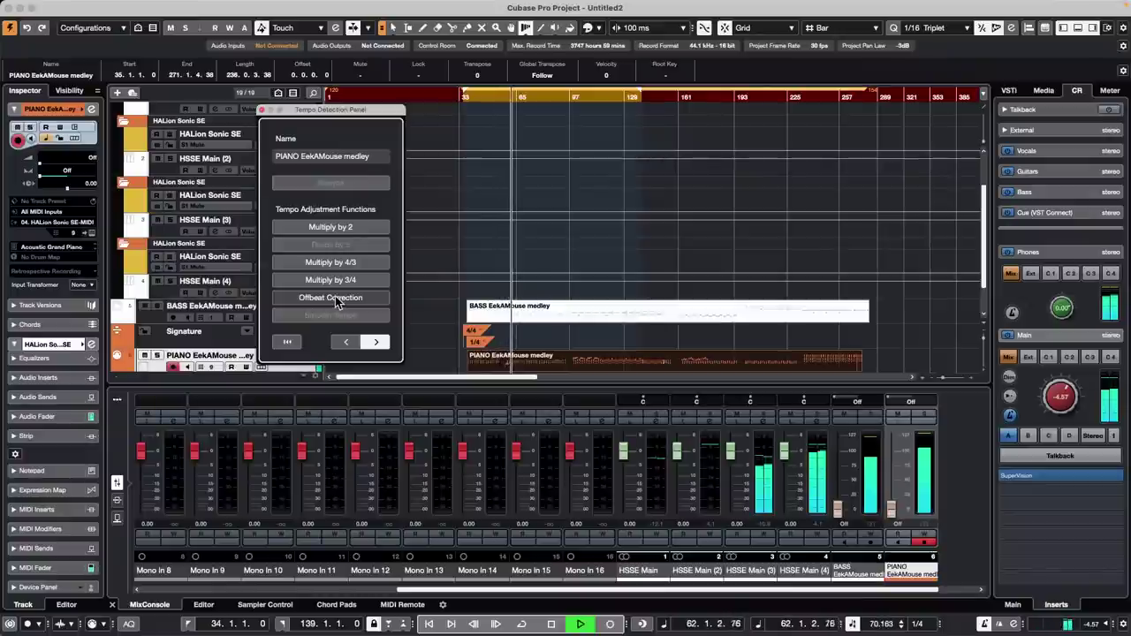
key(space)
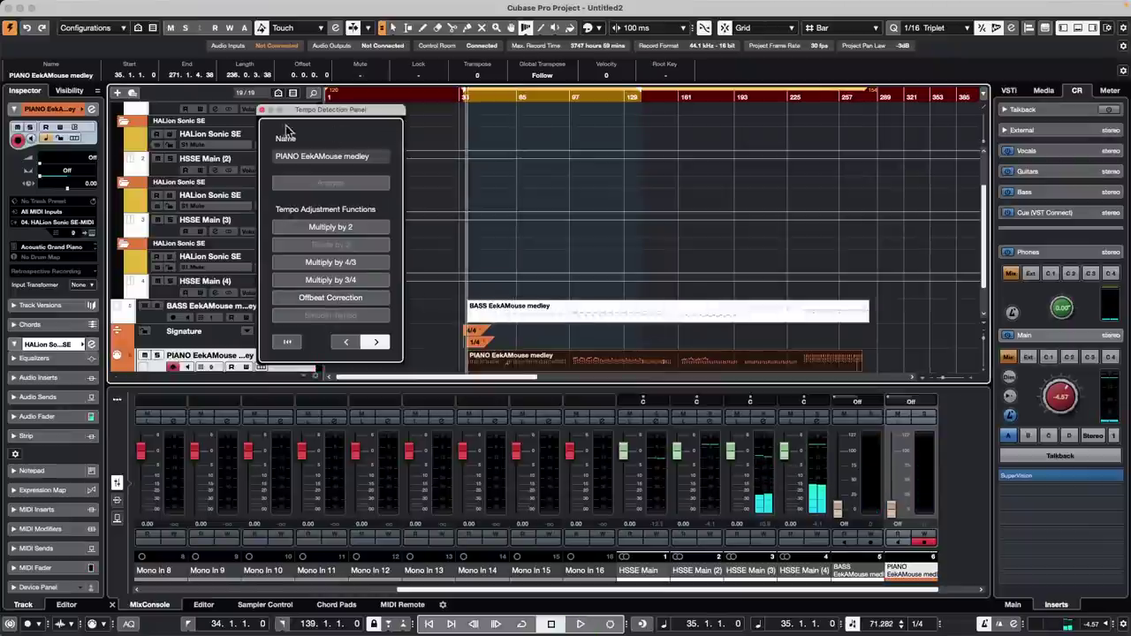
Close the Tempo Detection Panel and undo the tempo analysis of the piano part
click(262, 112)
scroll(507, 186, down, 2)
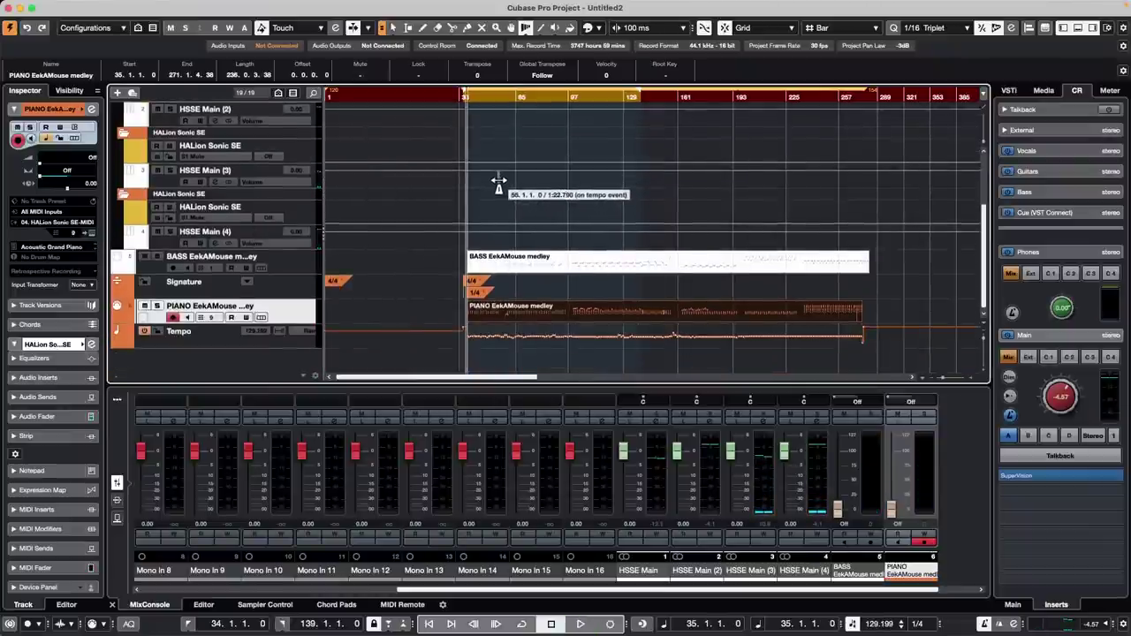
key(super+z)
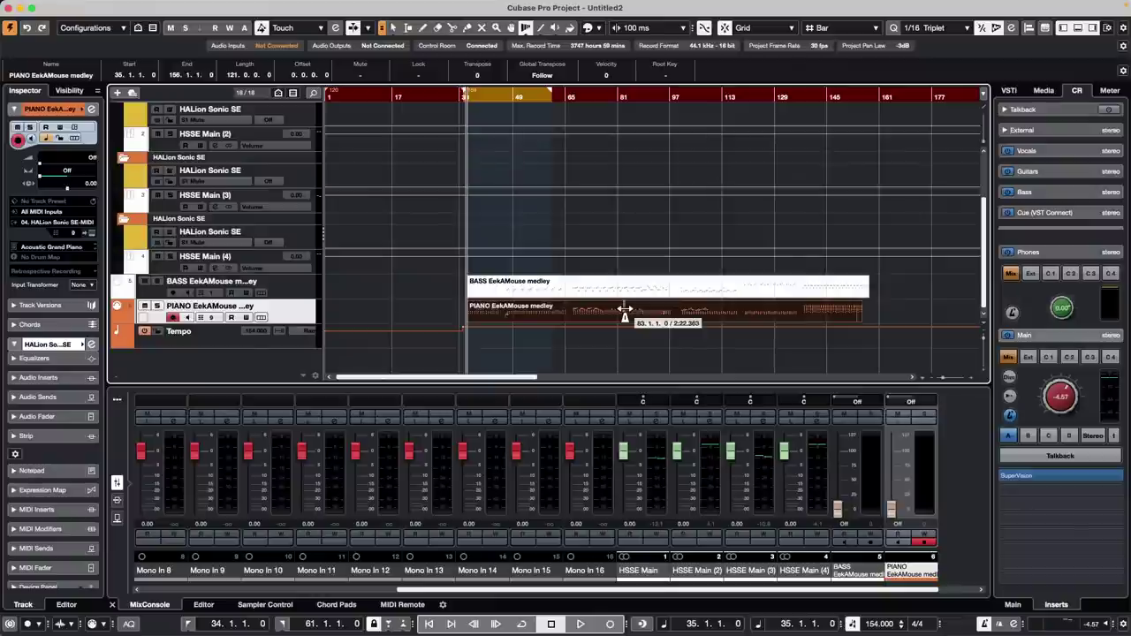
Open the recent project Amos Moses - GO.cpr and make it the active project
scroll(430, 177, up, 3)
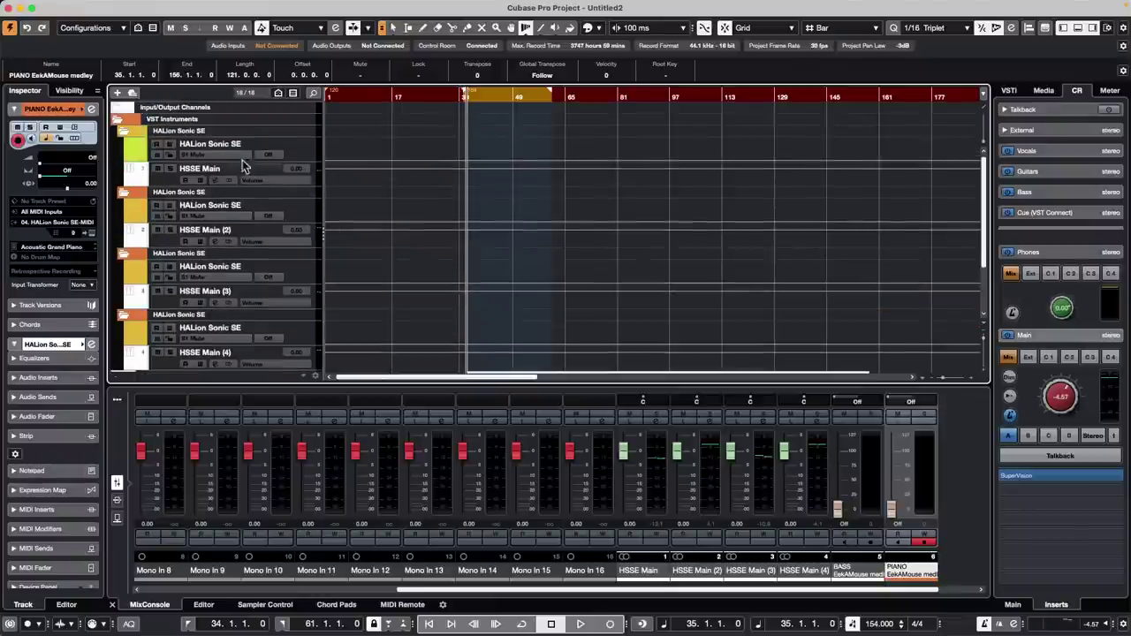
click(82, 7)
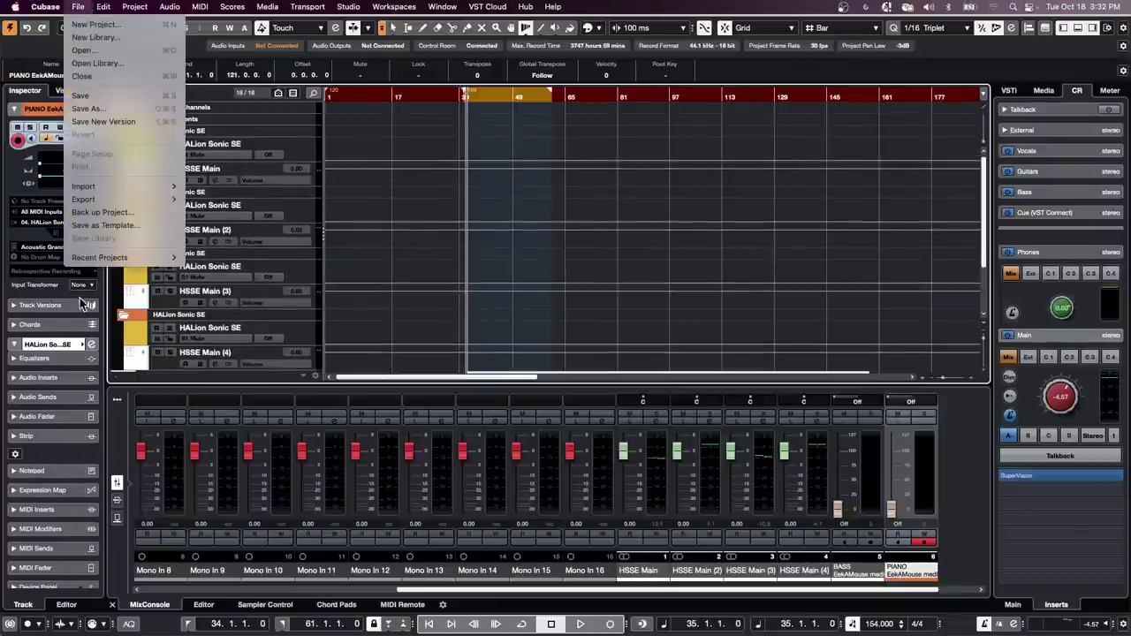
mouse_move(98, 265)
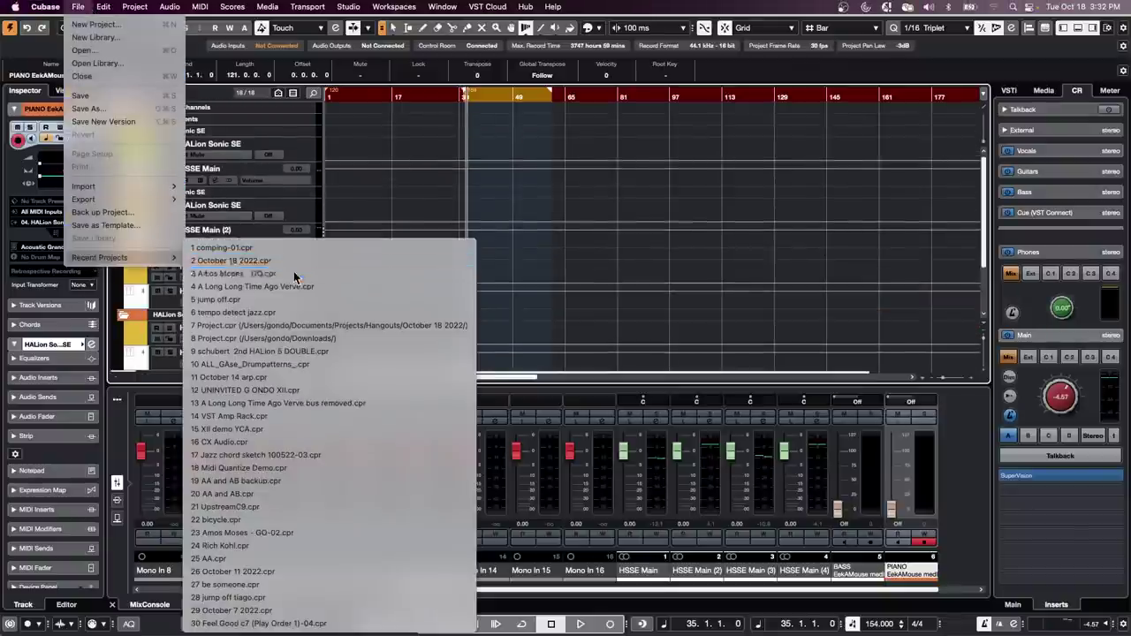
click(296, 273)
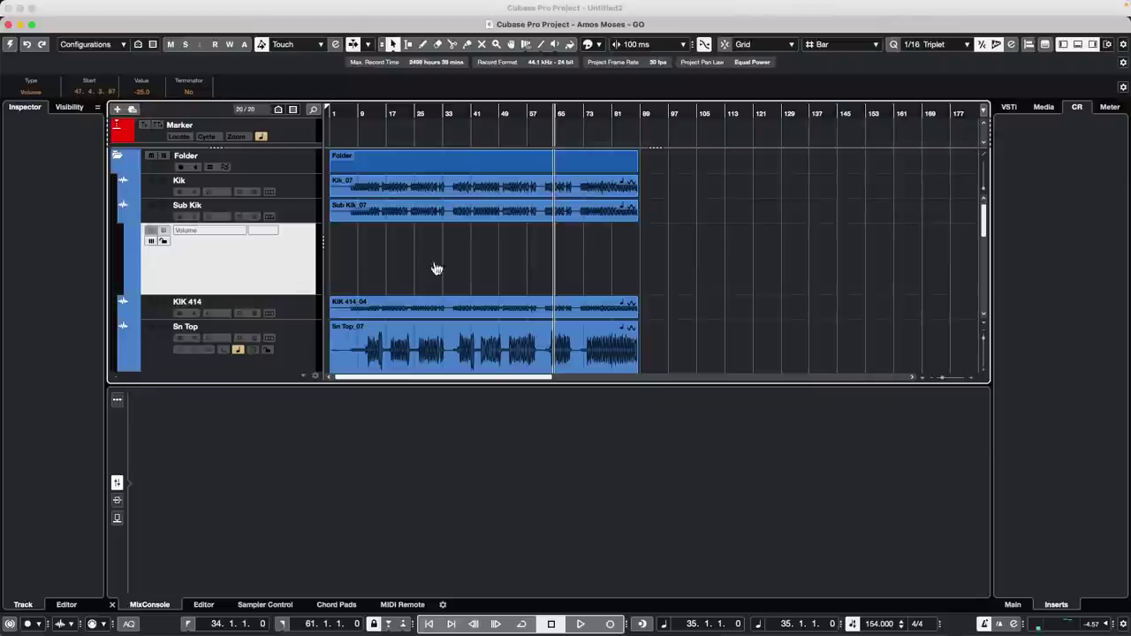
click(10, 46)
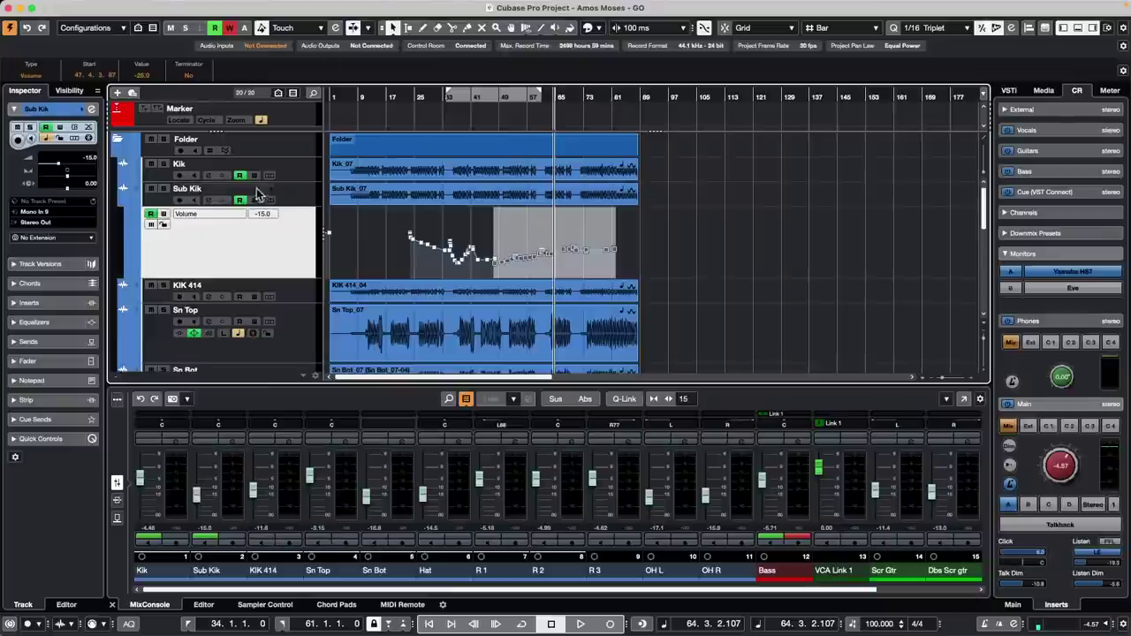
Revert the Amos Moses project to its previously saved version
click(122, 204)
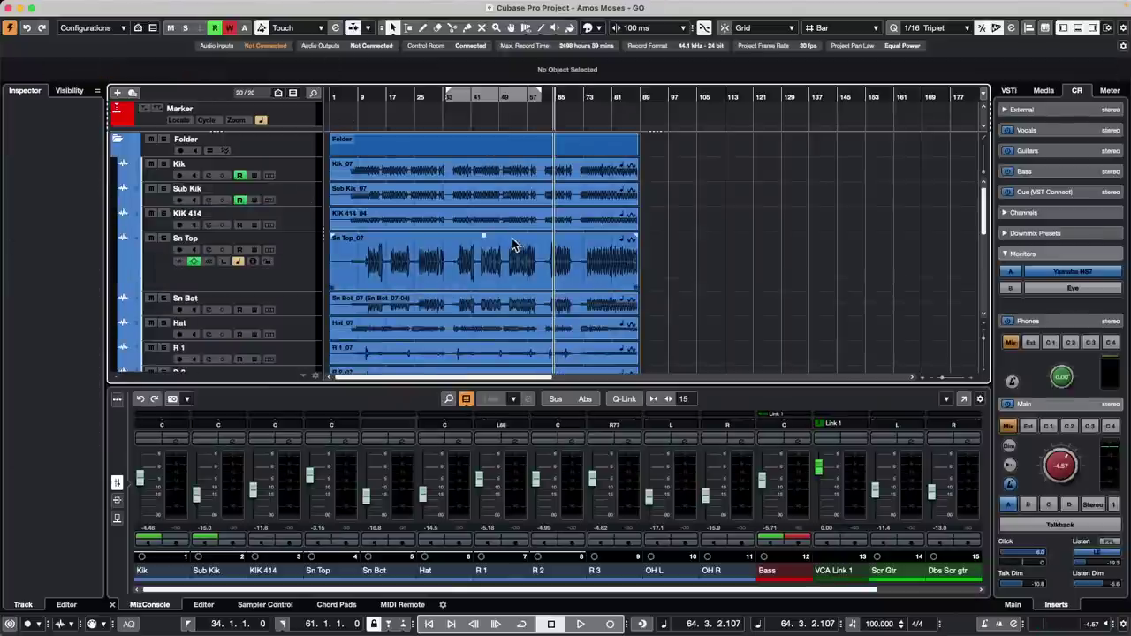
click(78, 6)
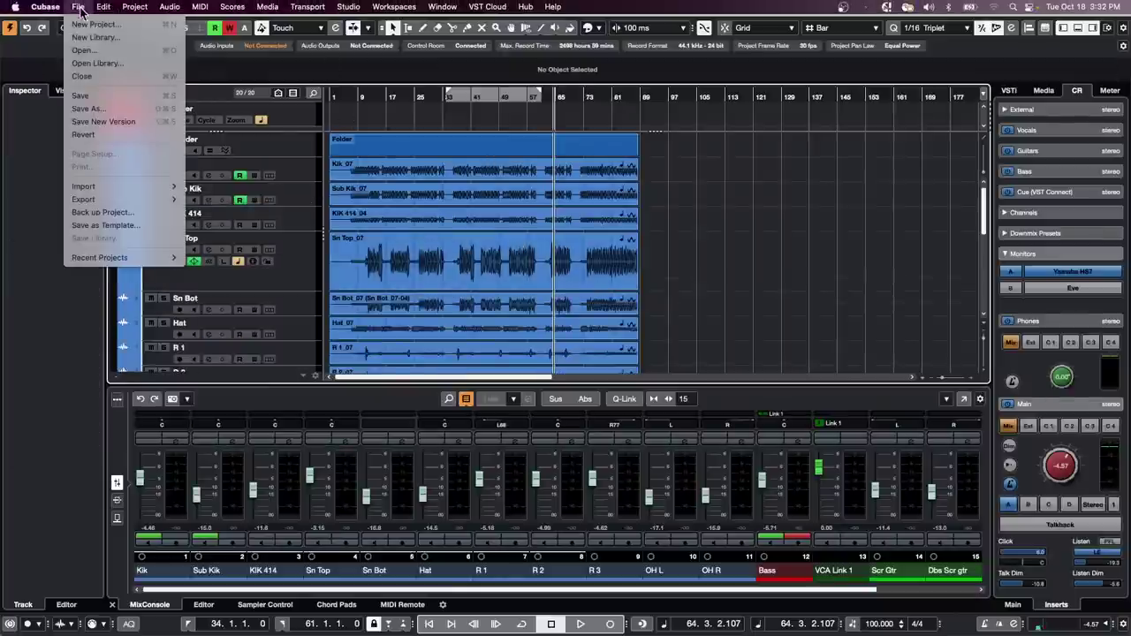
click(121, 133)
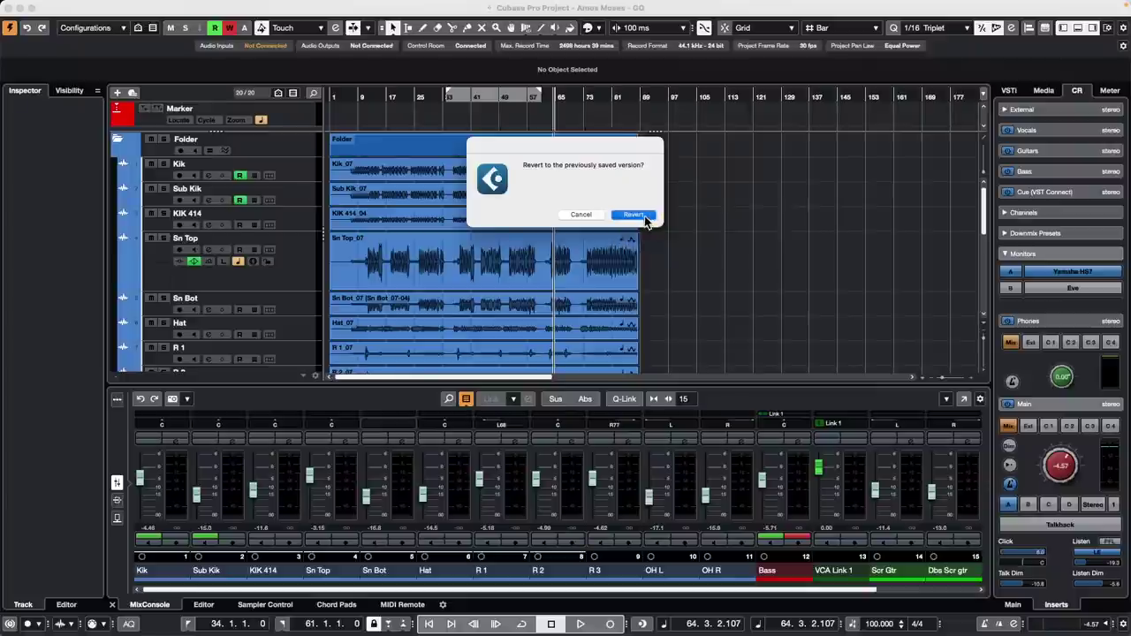
click(645, 220)
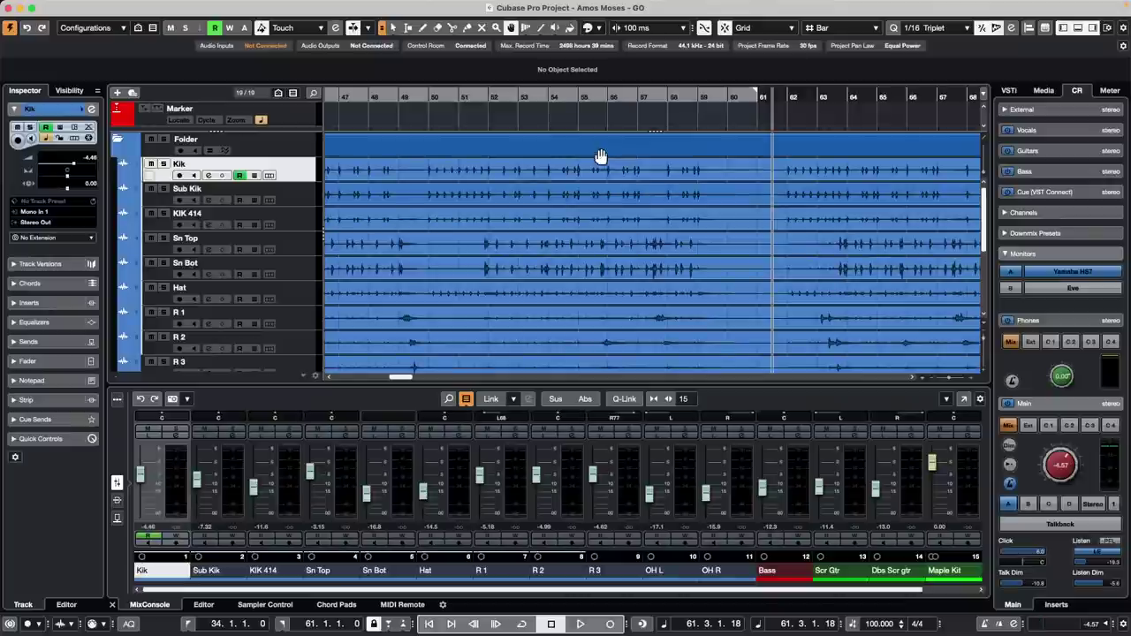
Select all the drum tracks from Kik through OH R
drag(390, 95, 353, 38)
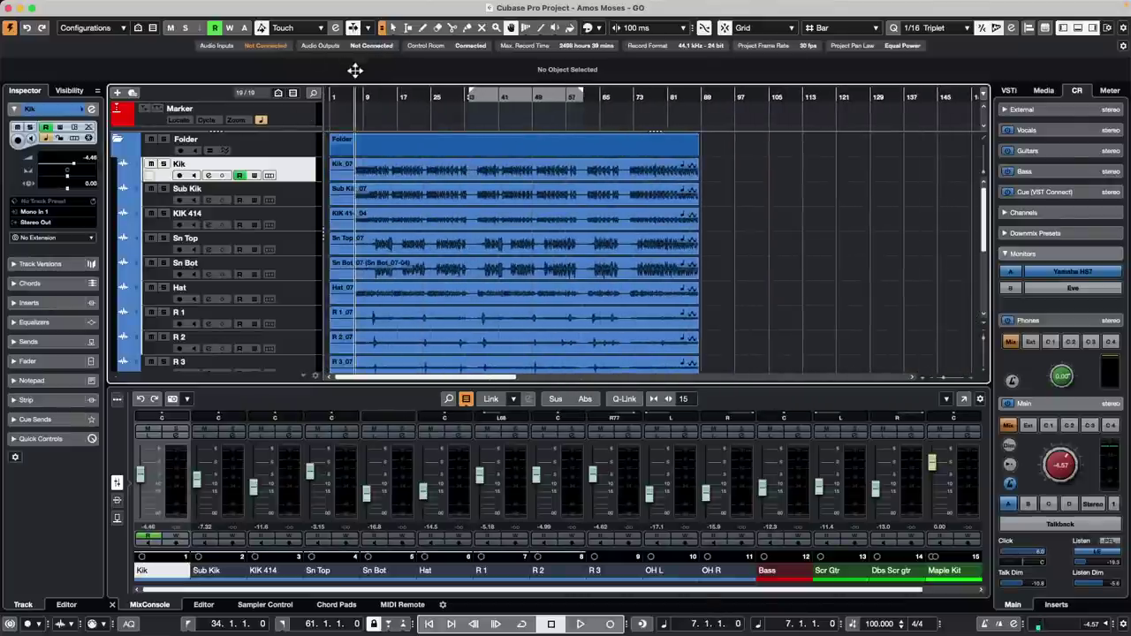
scroll(286, 247, down, 4)
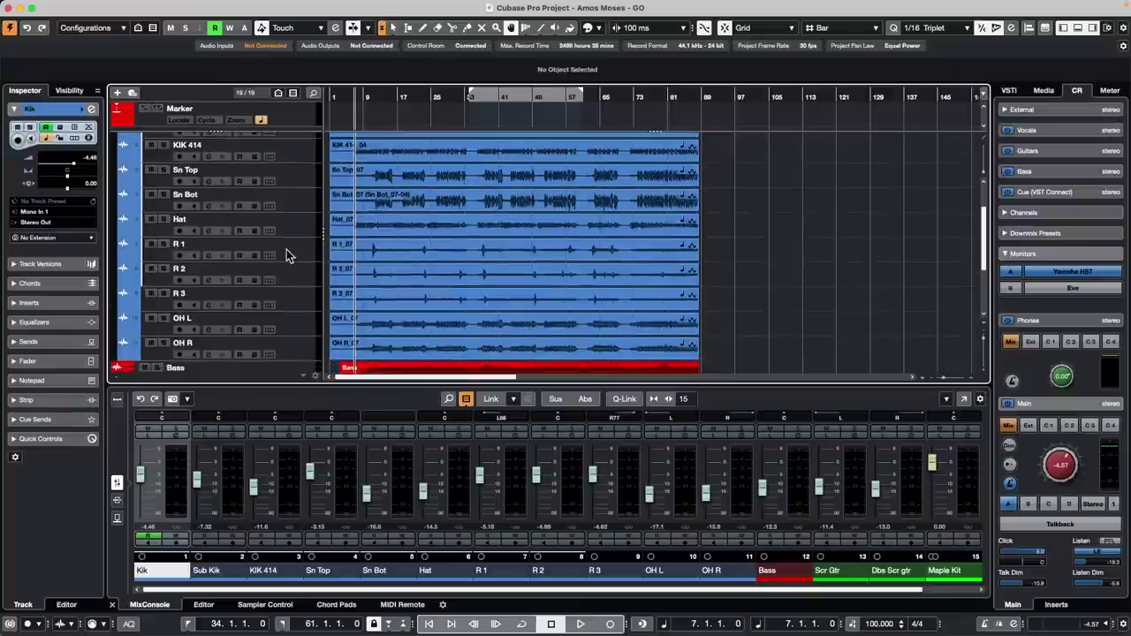
shift+click(305, 353)
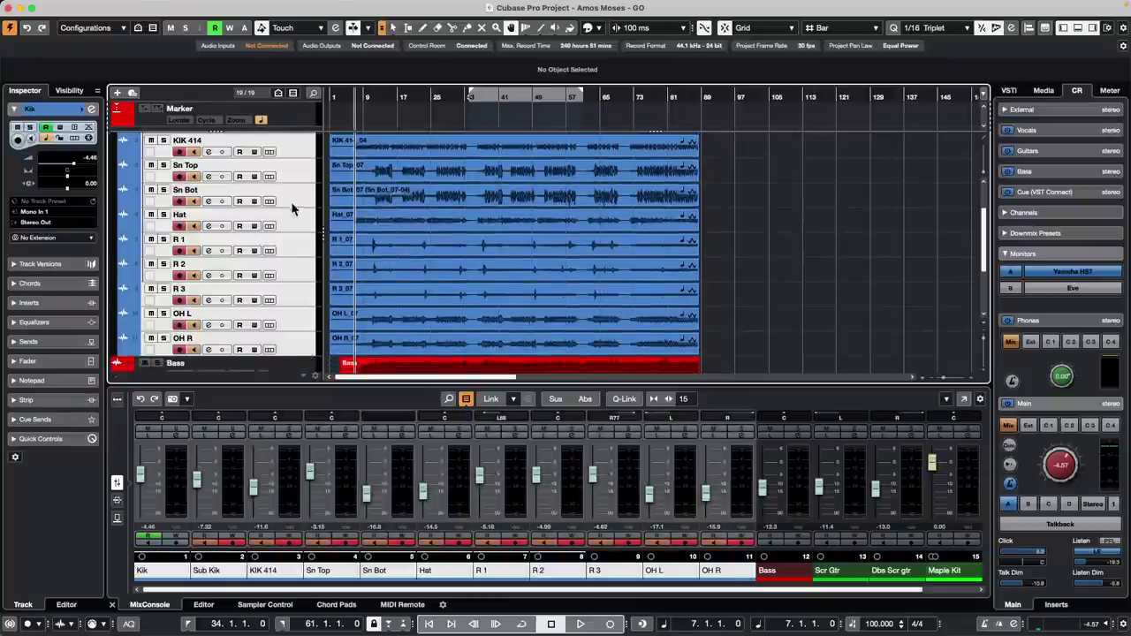
scroll(291, 202, up, 4)
Select the Folder track that holds the drum tracks and open the Project Logical Editor
click(269, 157)
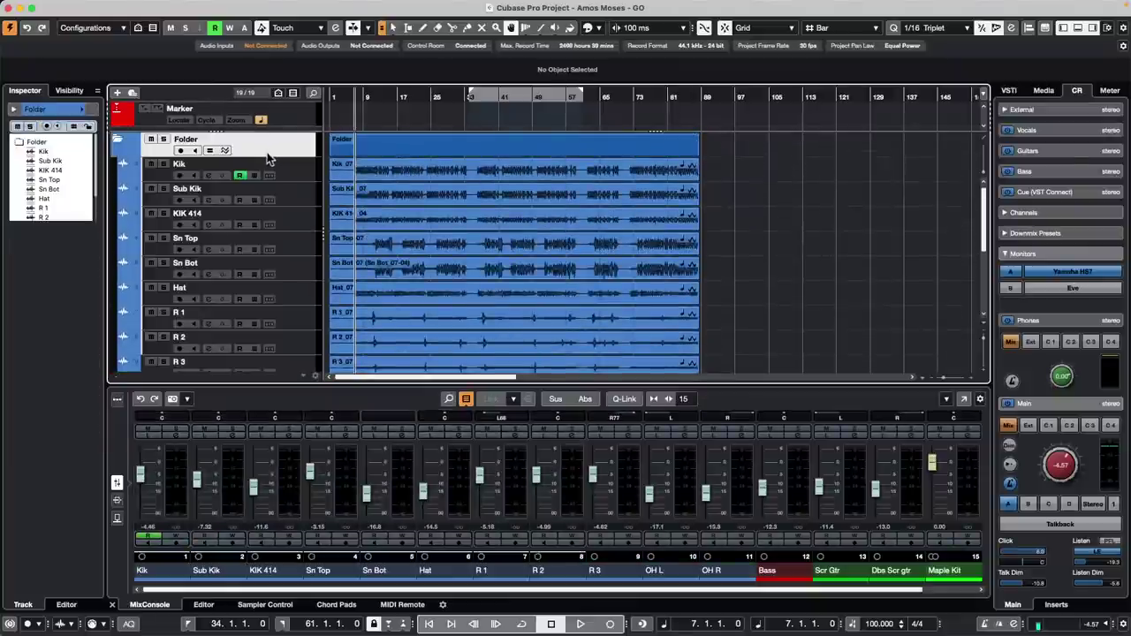
right_click(274, 145)
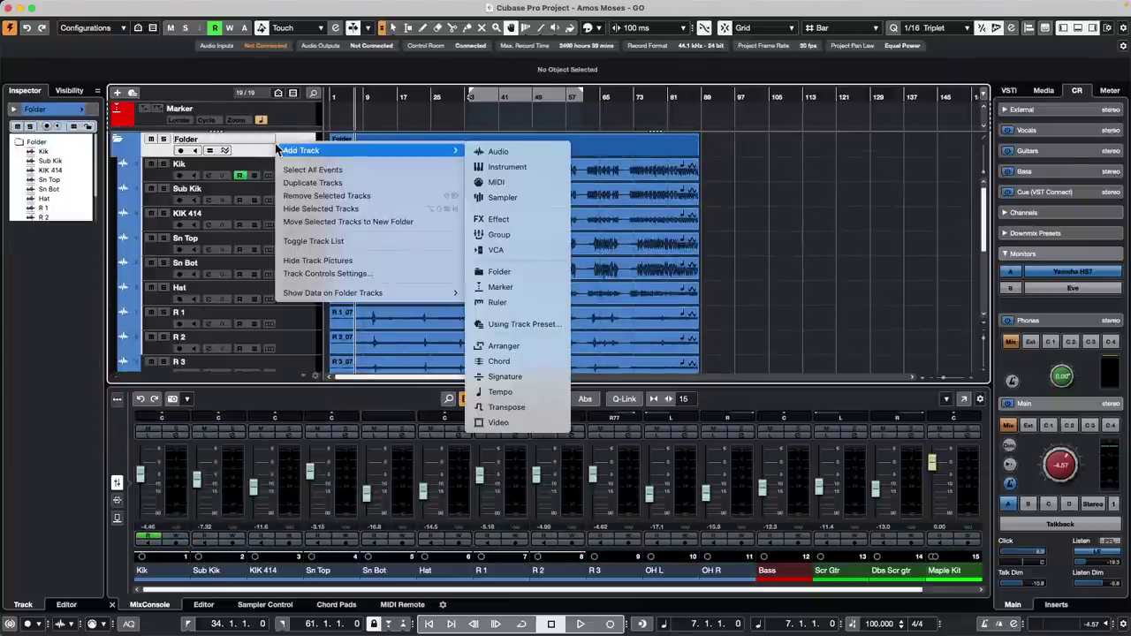
click(269, 144)
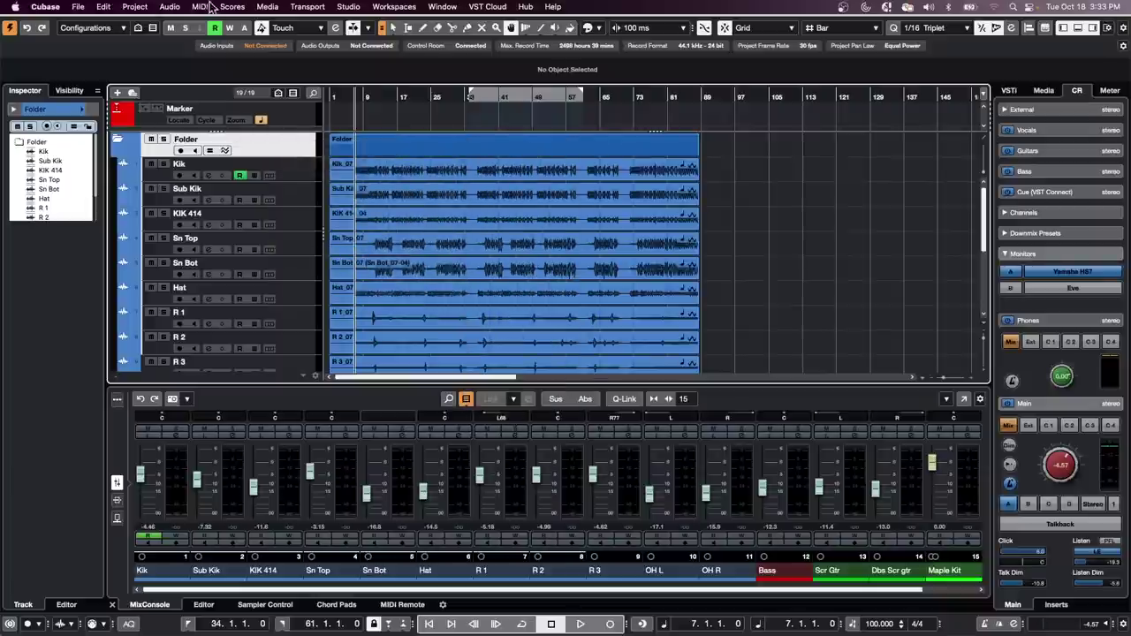
click(170, 7)
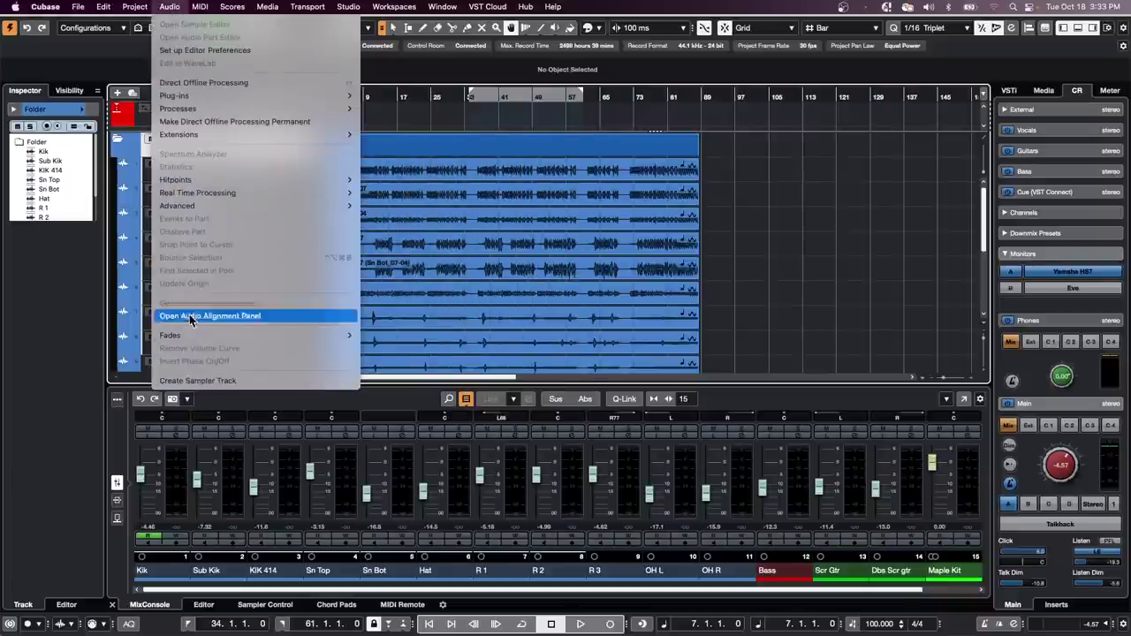
mouse_move(135, 7)
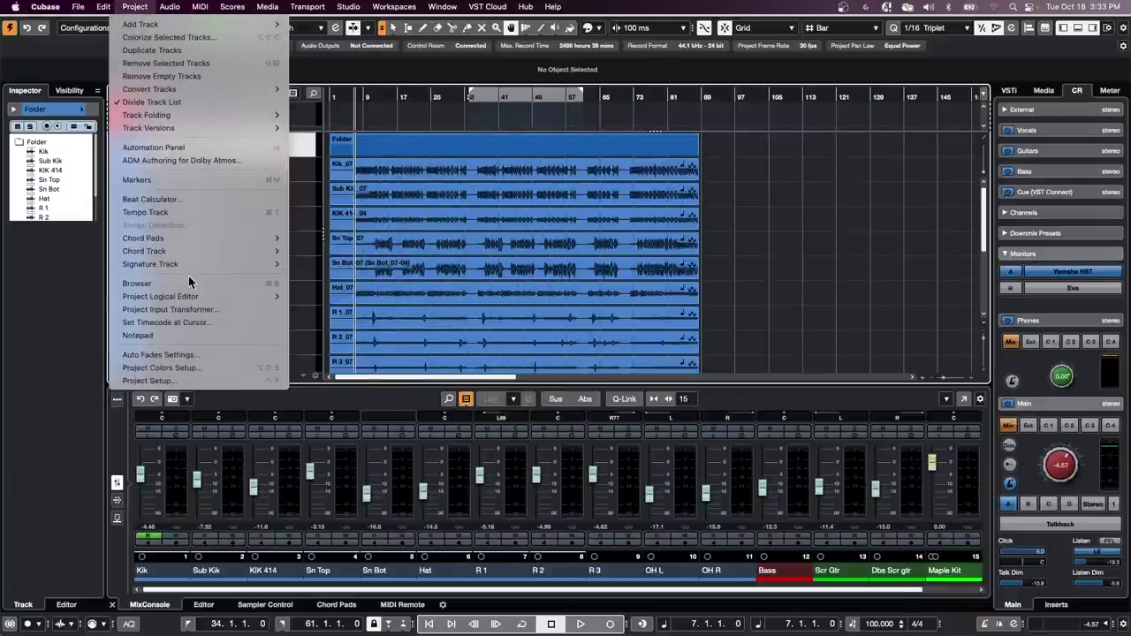
mouse_move(189, 296)
click(306, 296)
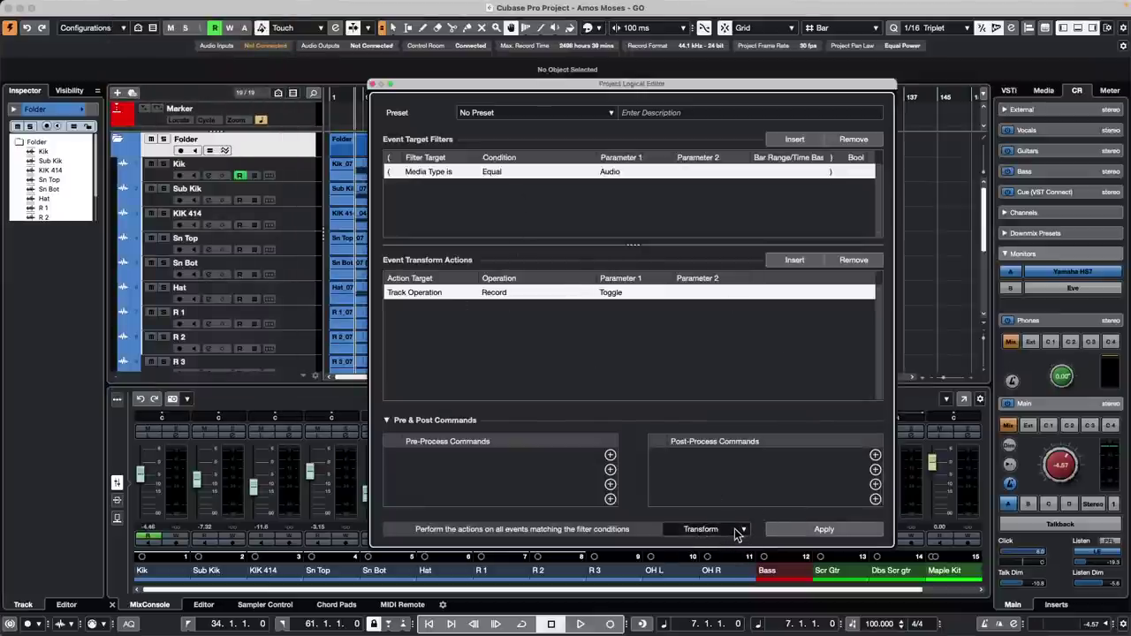
Change the existing event target filter to Container Type is, Equal, Folder Track
click(735, 530)
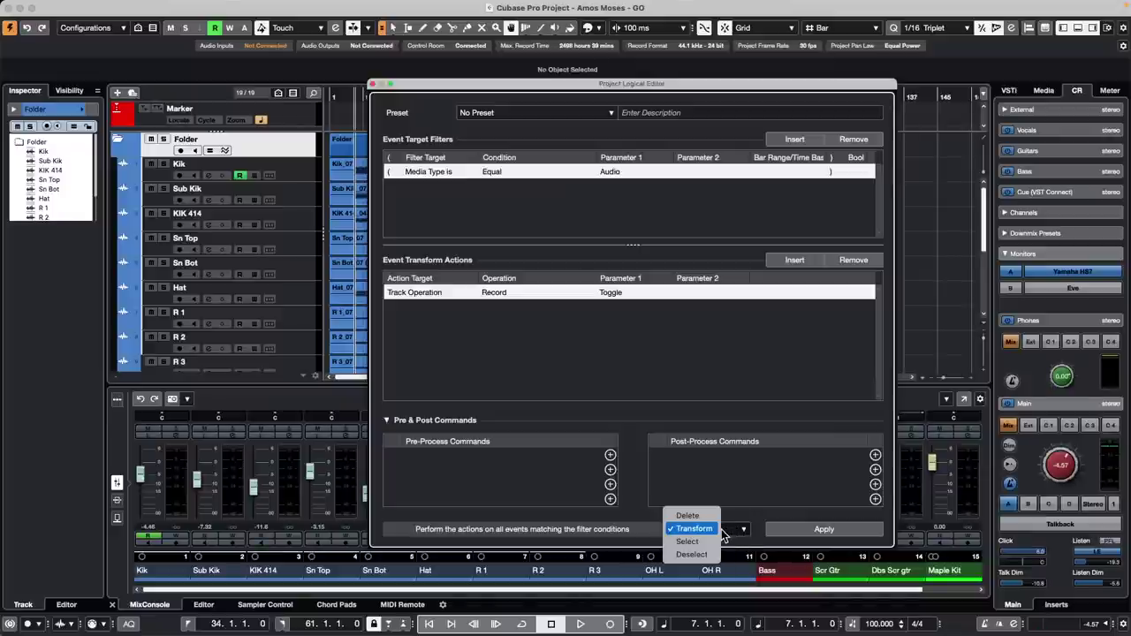
click(698, 529)
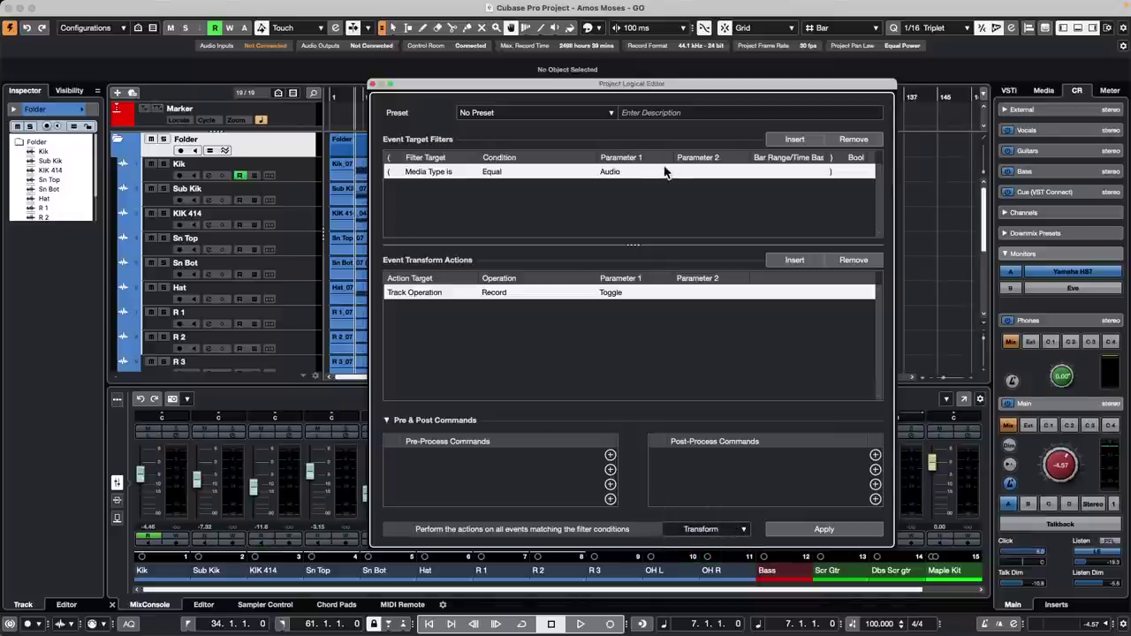
click(621, 178)
click(424, 172)
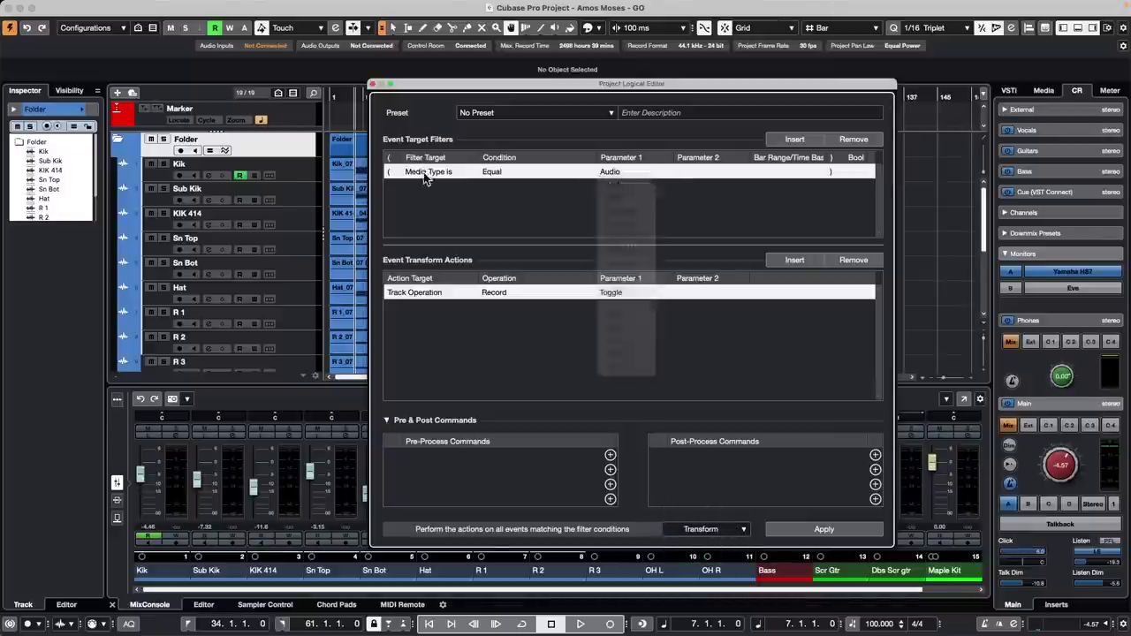
click(424, 173)
click(442, 198)
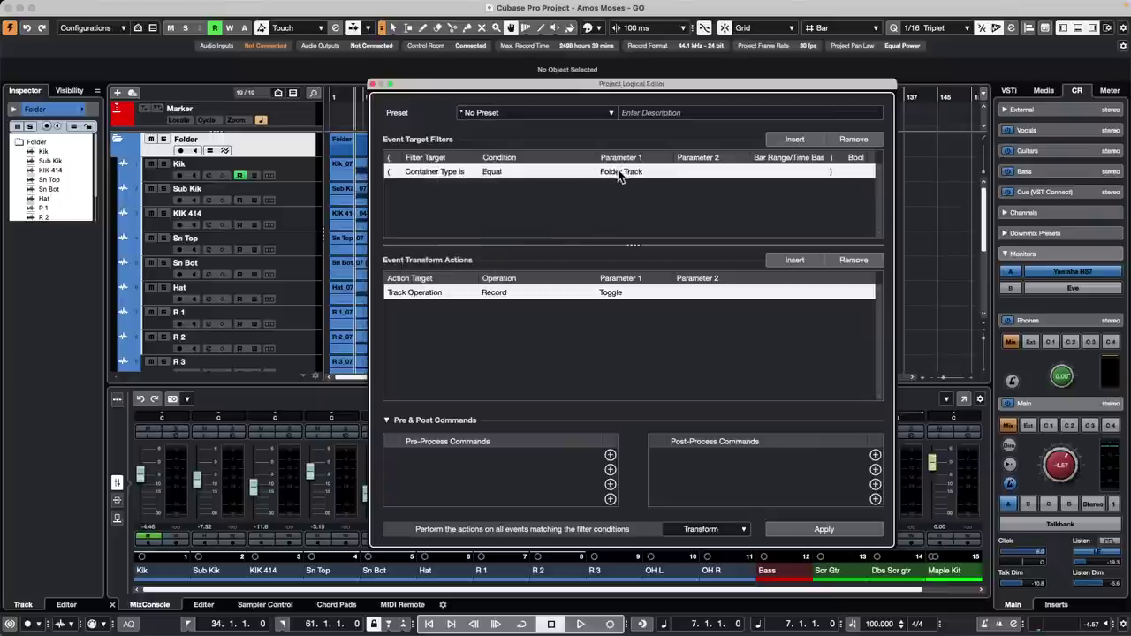
click(621, 173)
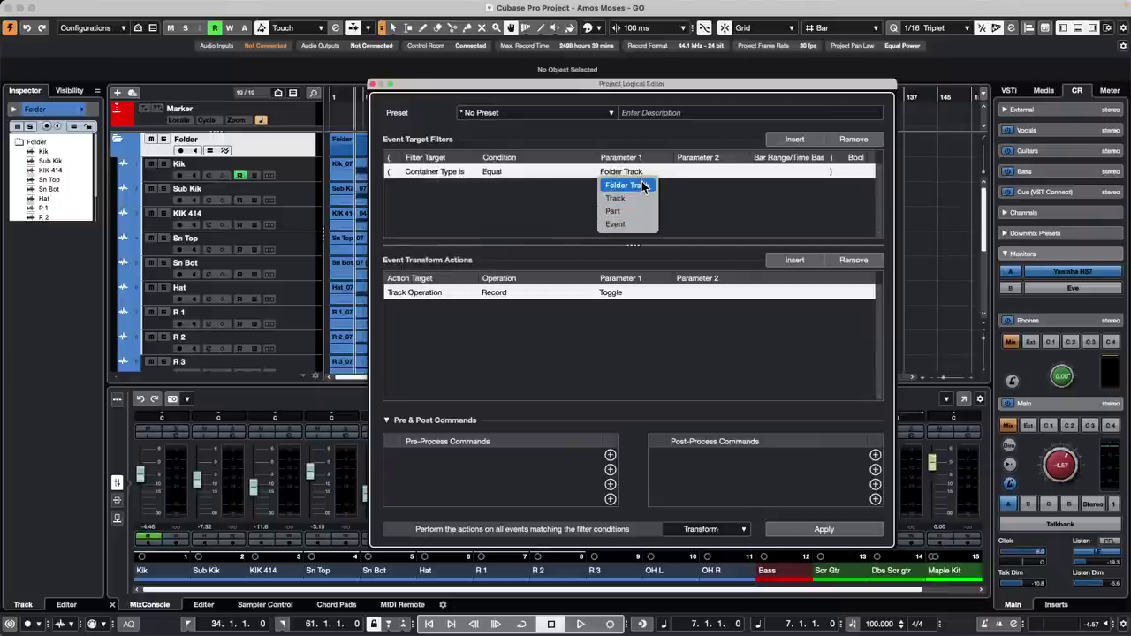
click(629, 185)
Insert a second event target filter that checks the Property Parent Object Is Selected
click(794, 141)
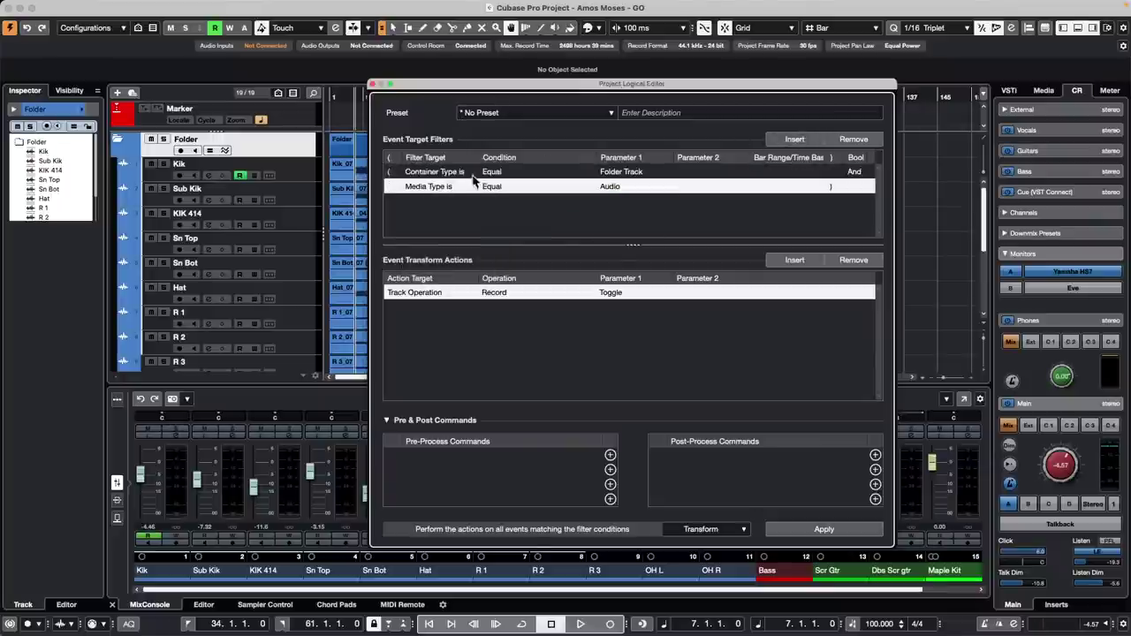
click(428, 188)
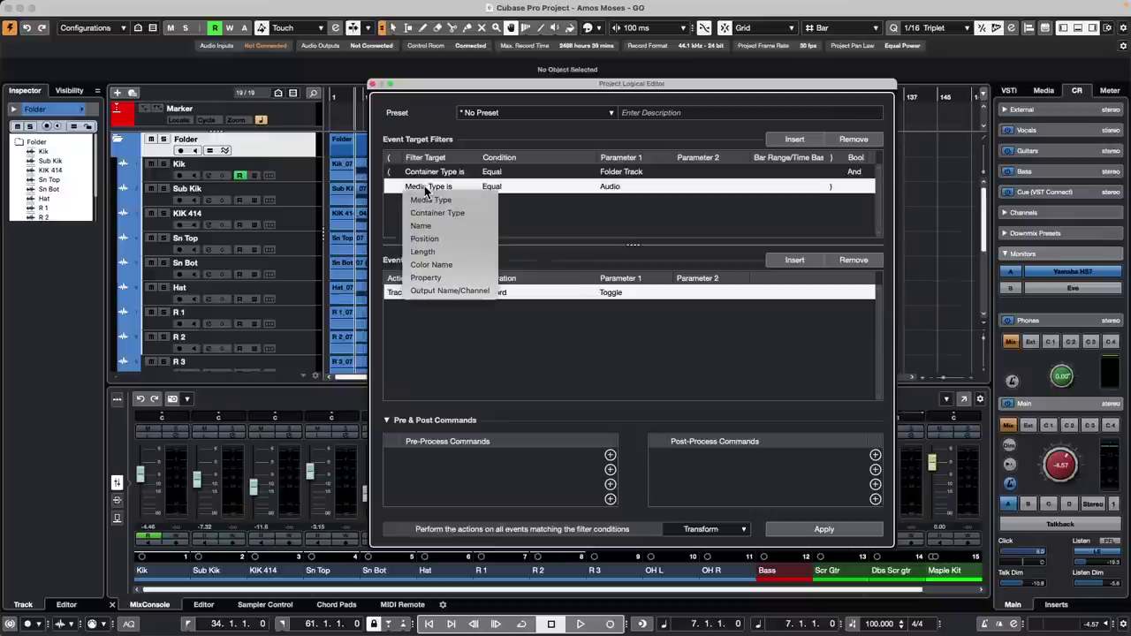
click(442, 278)
click(616, 183)
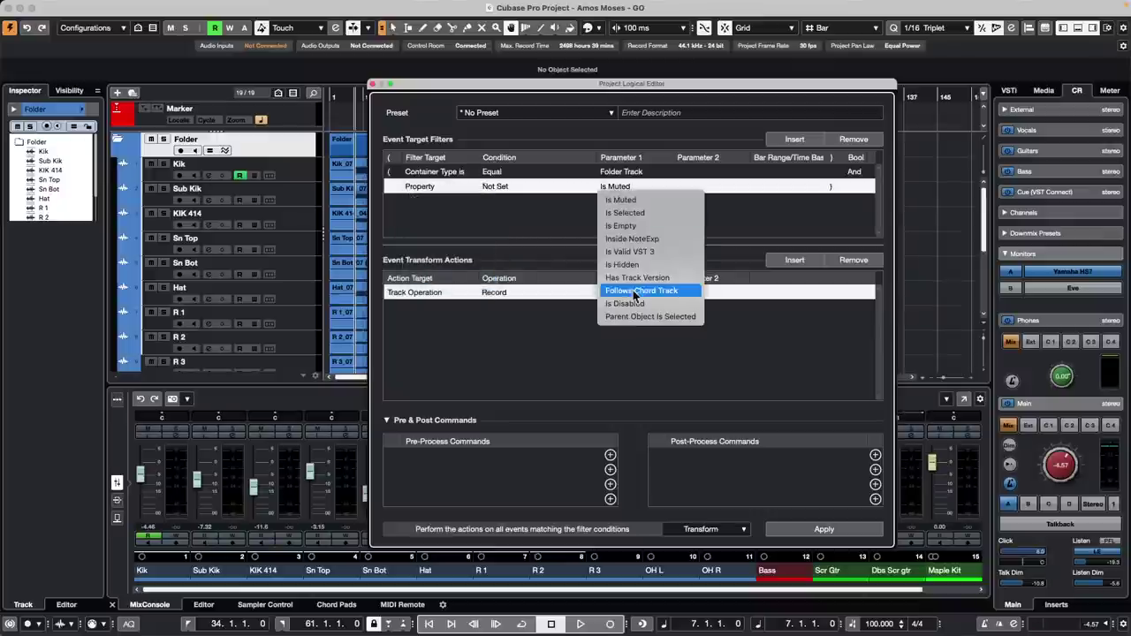
click(638, 317)
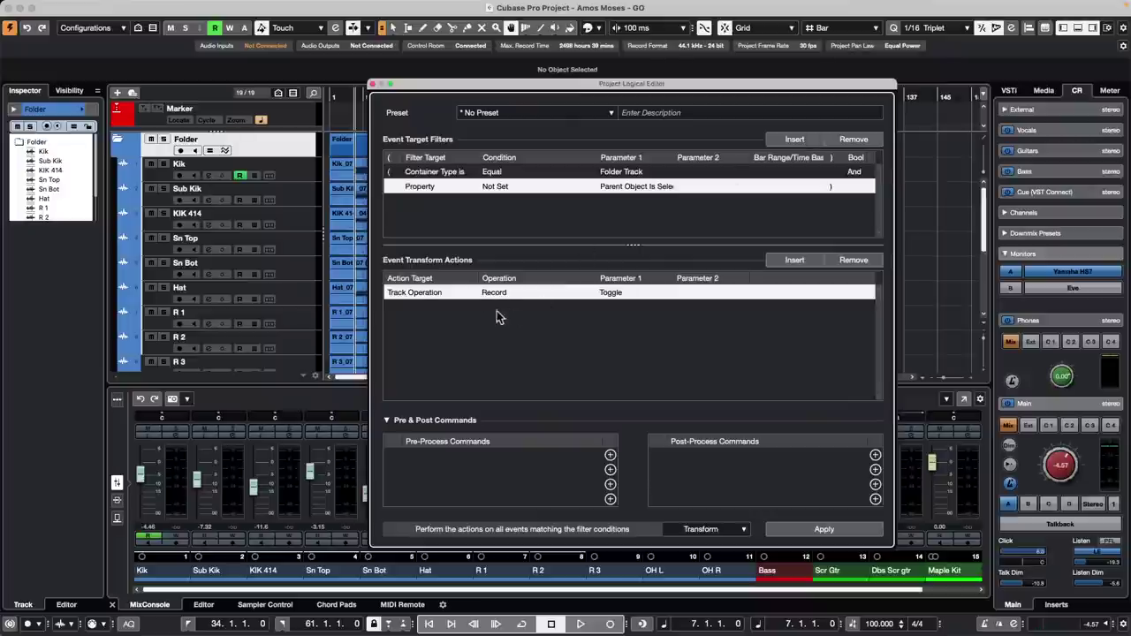
click(518, 295)
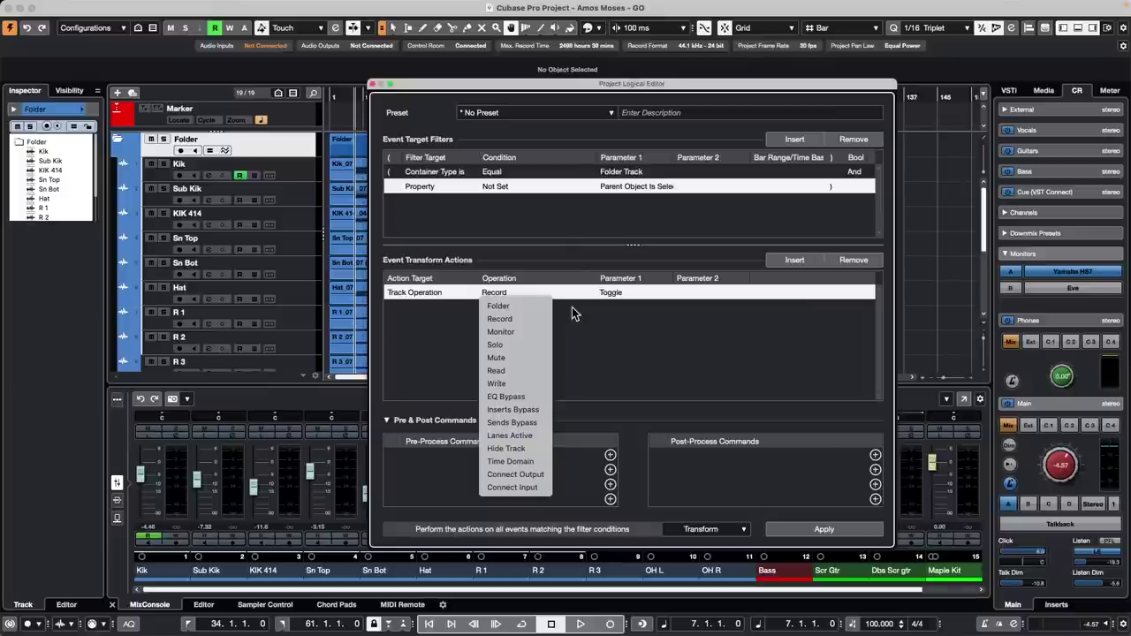
click(586, 316)
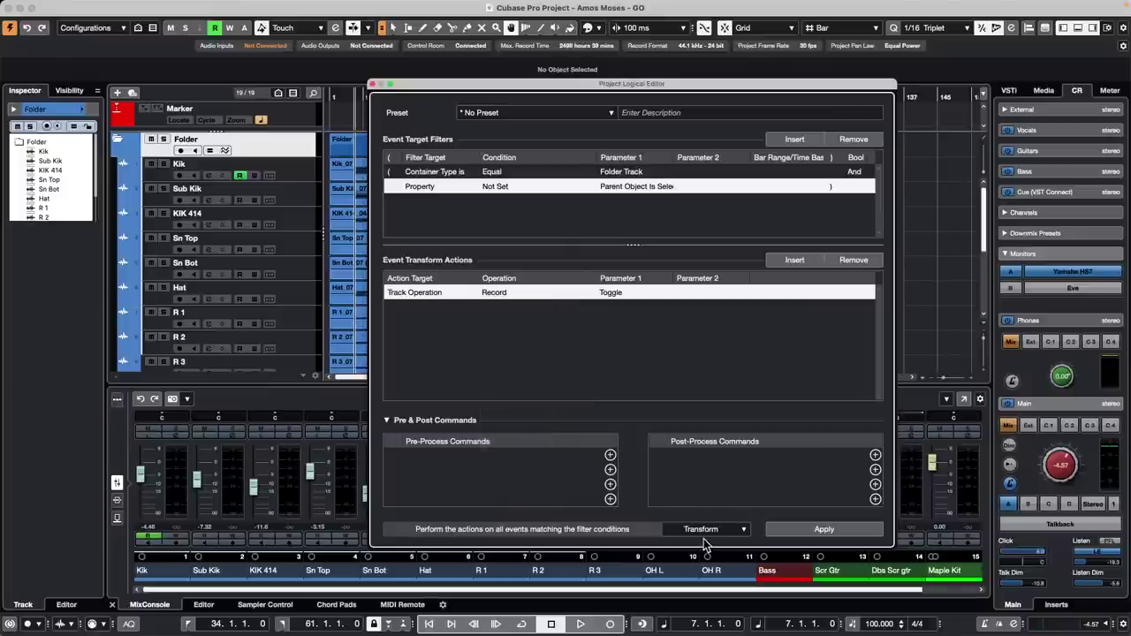
click(520, 292)
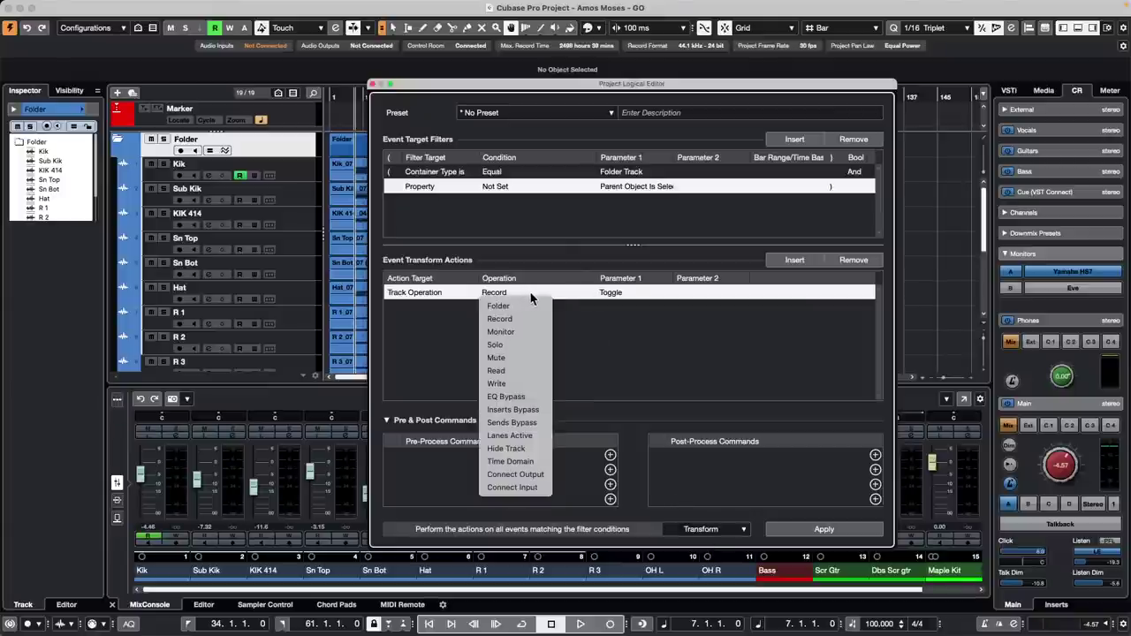
click(584, 343)
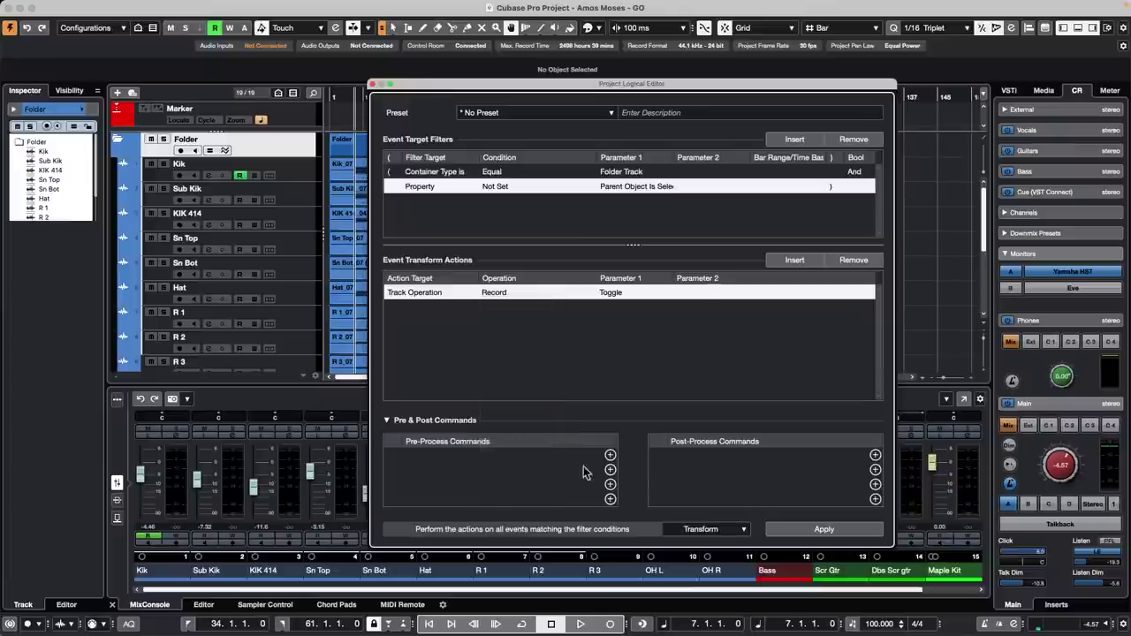
Set the Logical Editor function to Select and add Audio / Disable/Enable Track as a post-process command
click(694, 529)
click(688, 542)
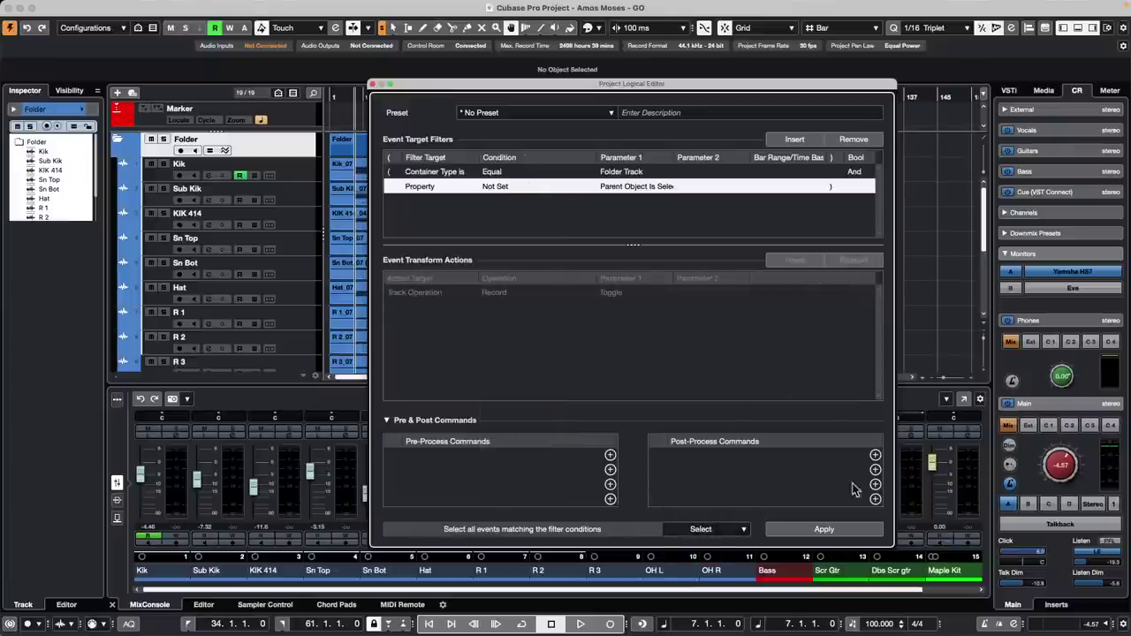
click(875, 455)
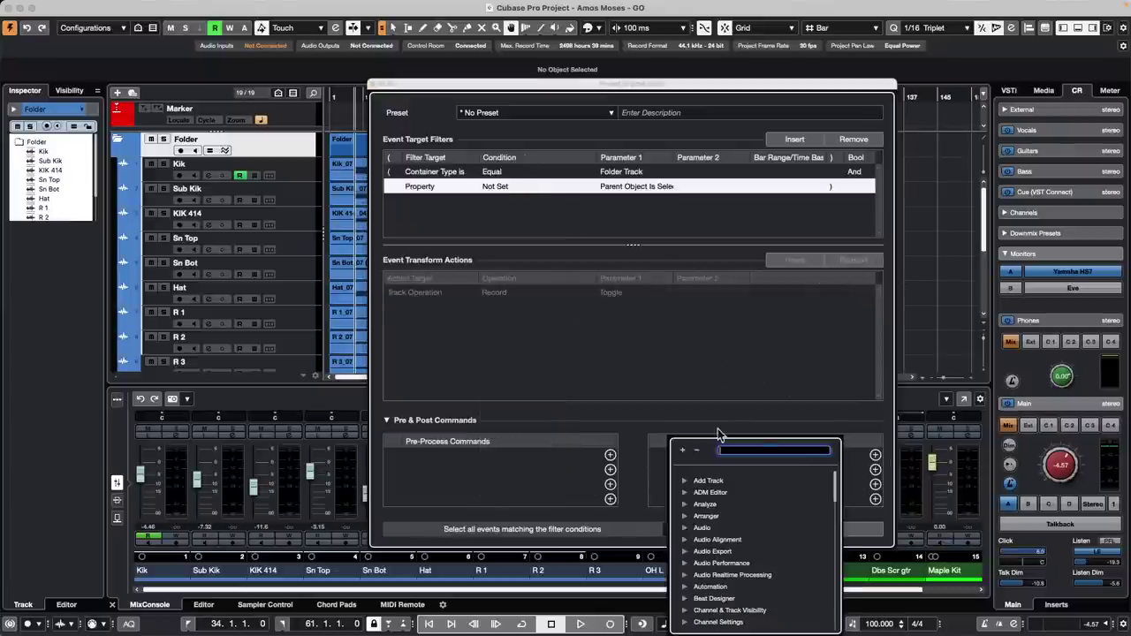
click(685, 529)
scroll(748, 520, down, 10)
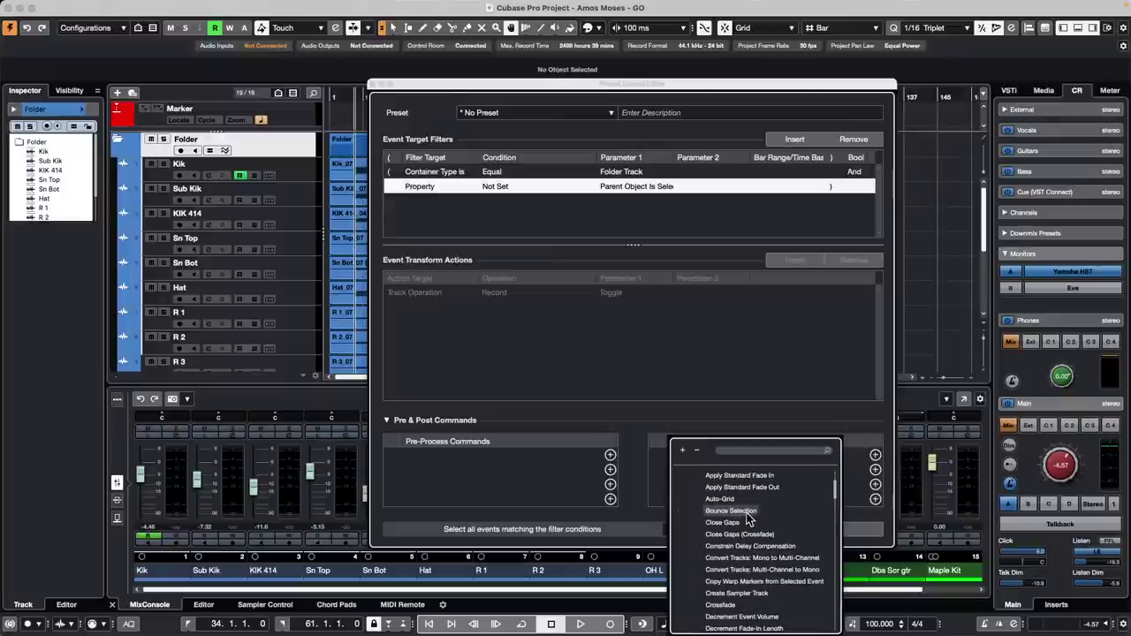
scroll(750, 519, down, 3)
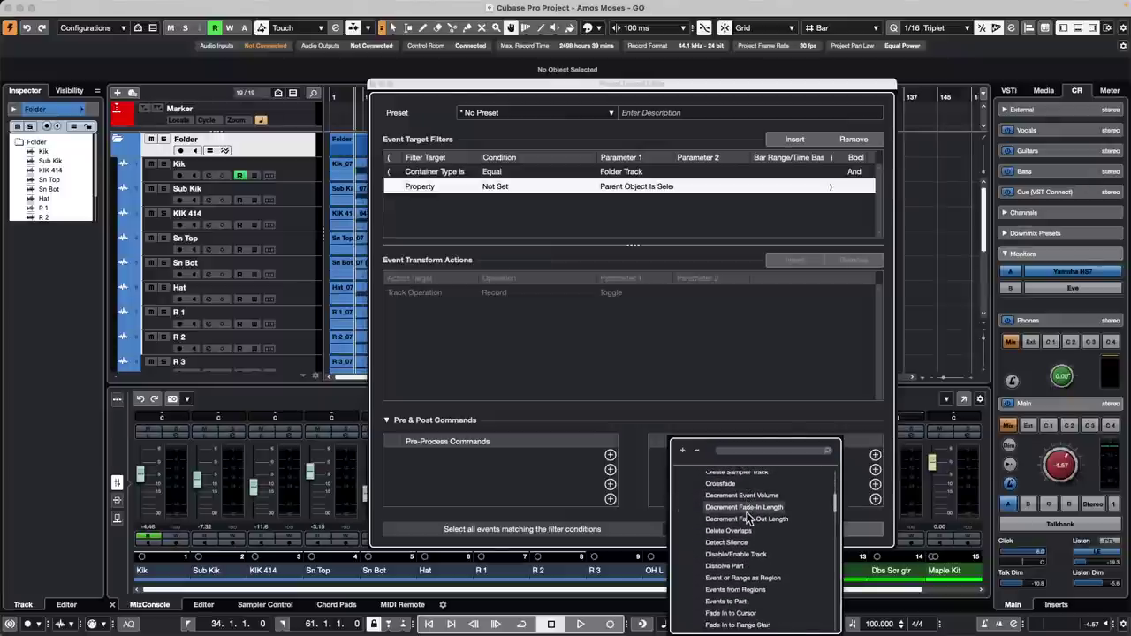
scroll(750, 519, down, 1)
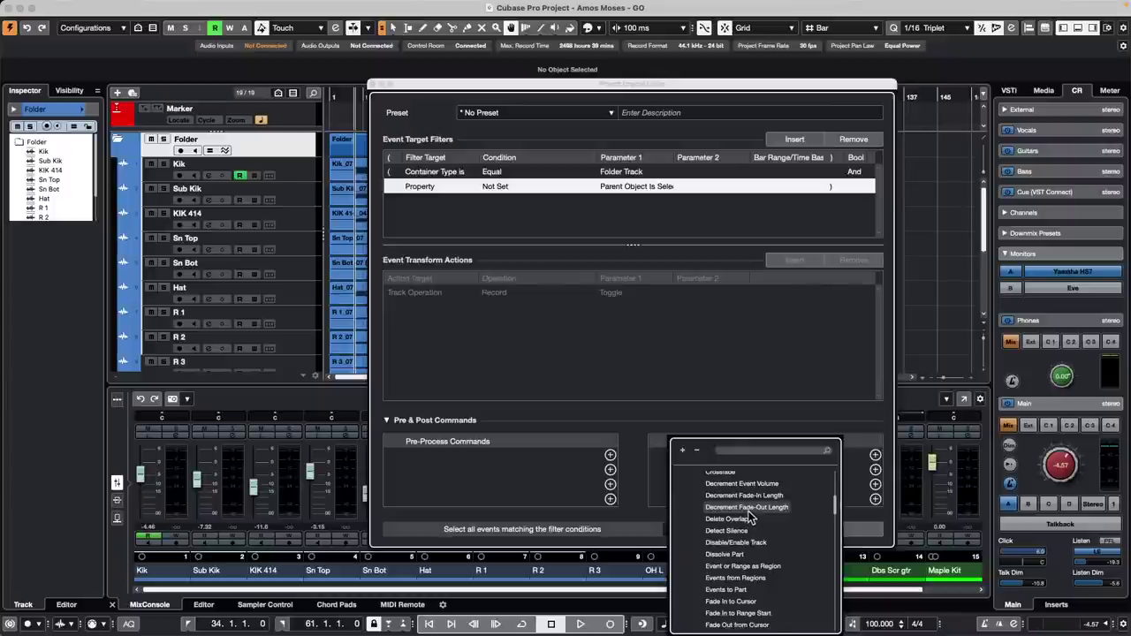
scroll(749, 519, down, 5)
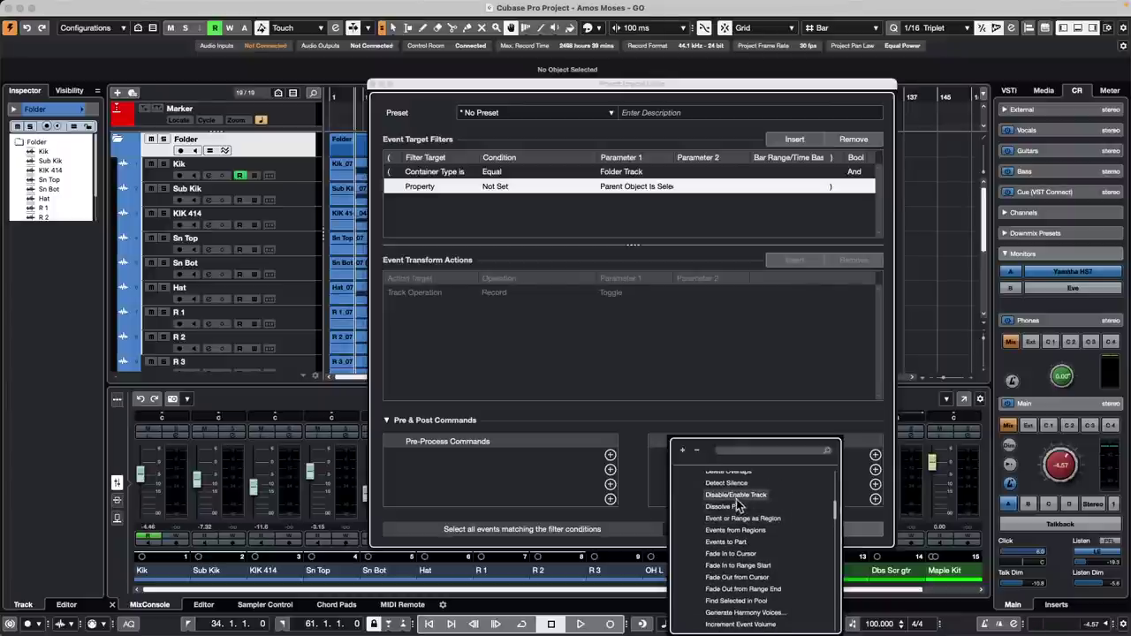
click(736, 491)
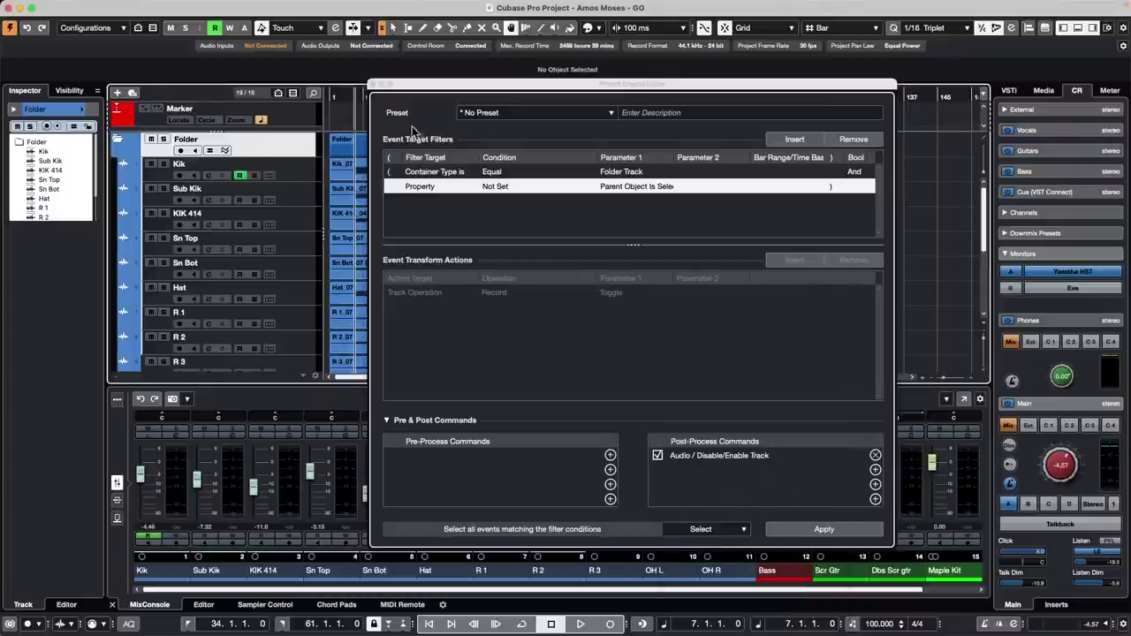
Set the Property filter's condition to Property is Set with Parent Object Is Selected, and apply the logical command
drag(411, 80, 530, 103)
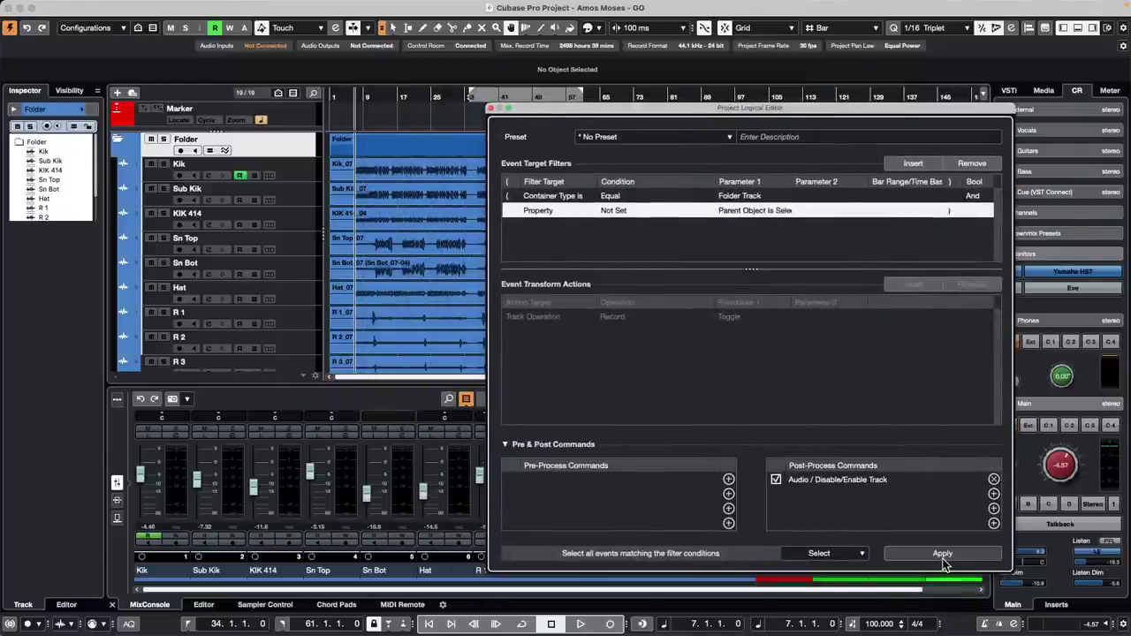
click(612, 212)
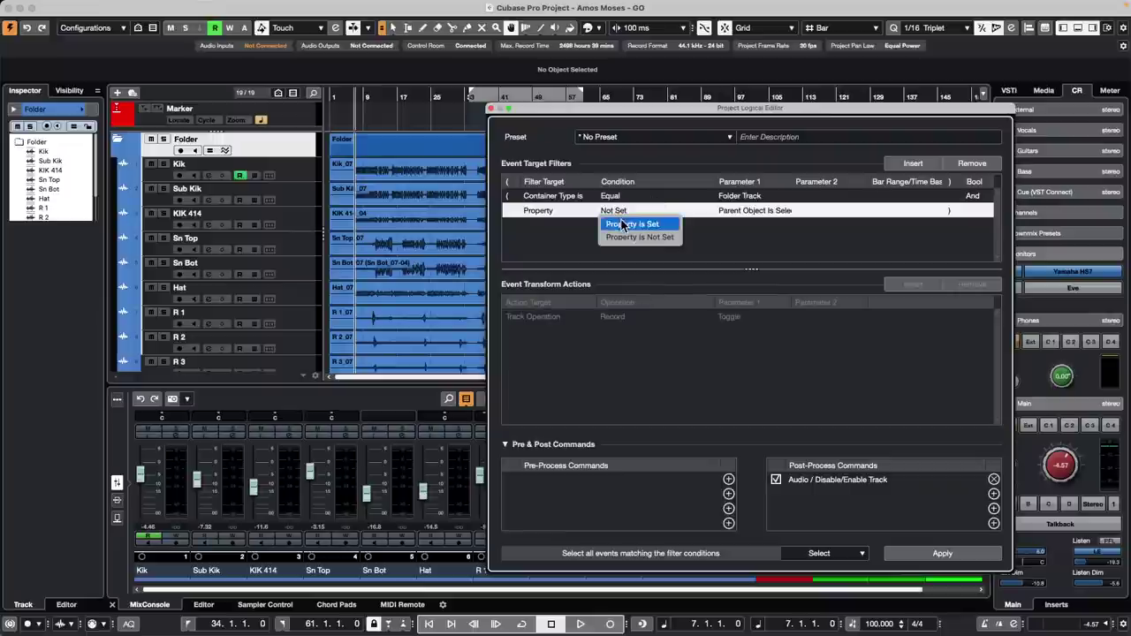
click(623, 225)
click(762, 219)
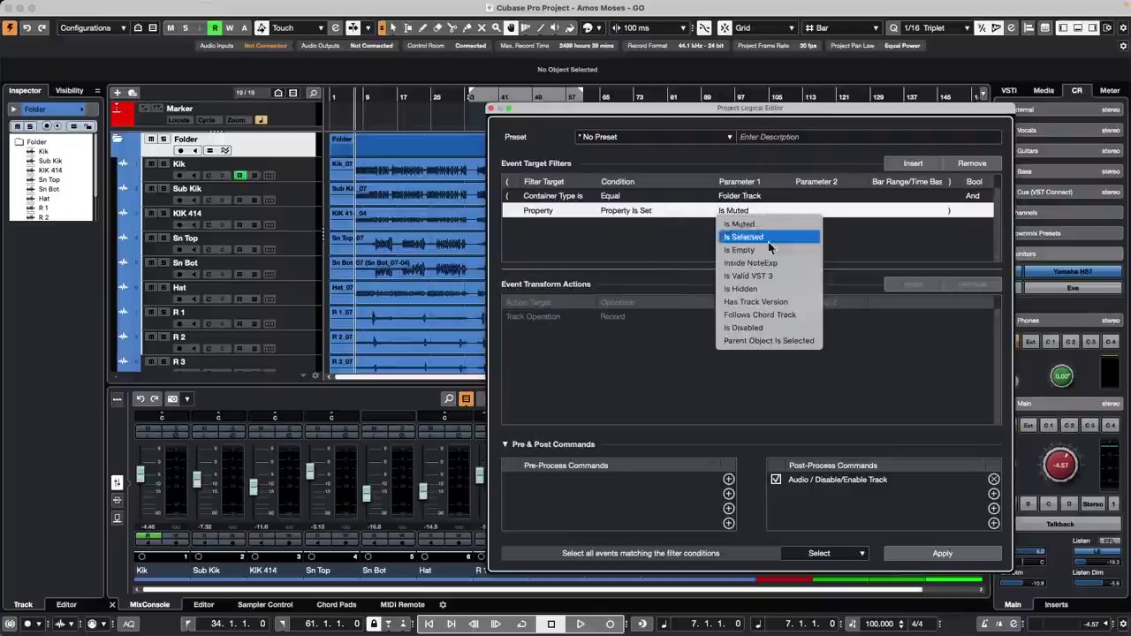
click(784, 344)
click(947, 554)
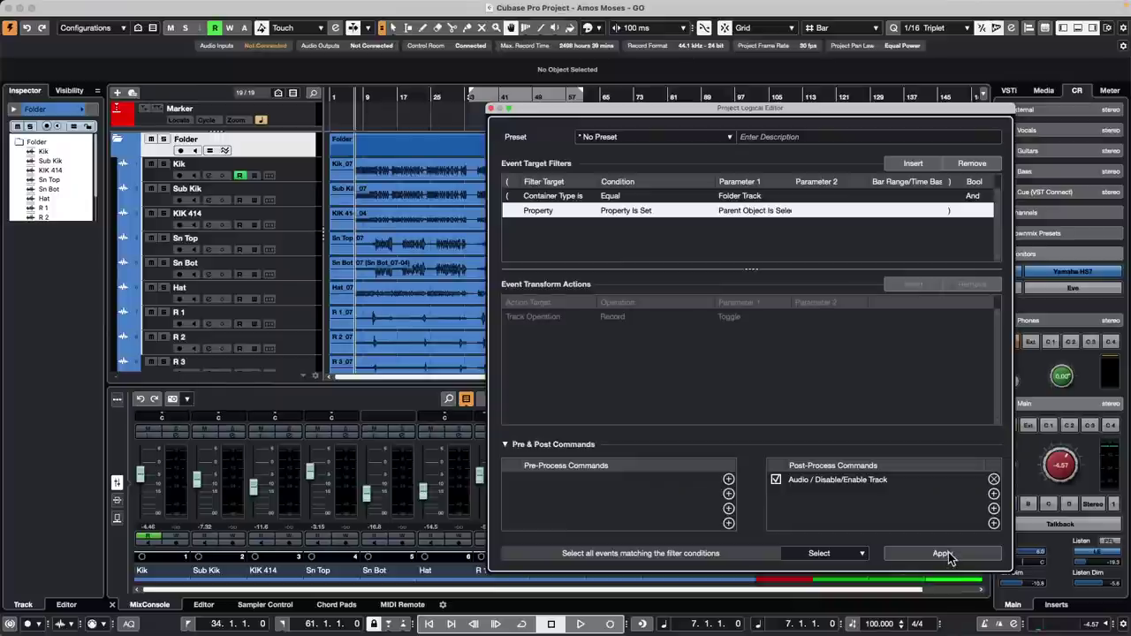
click(948, 553)
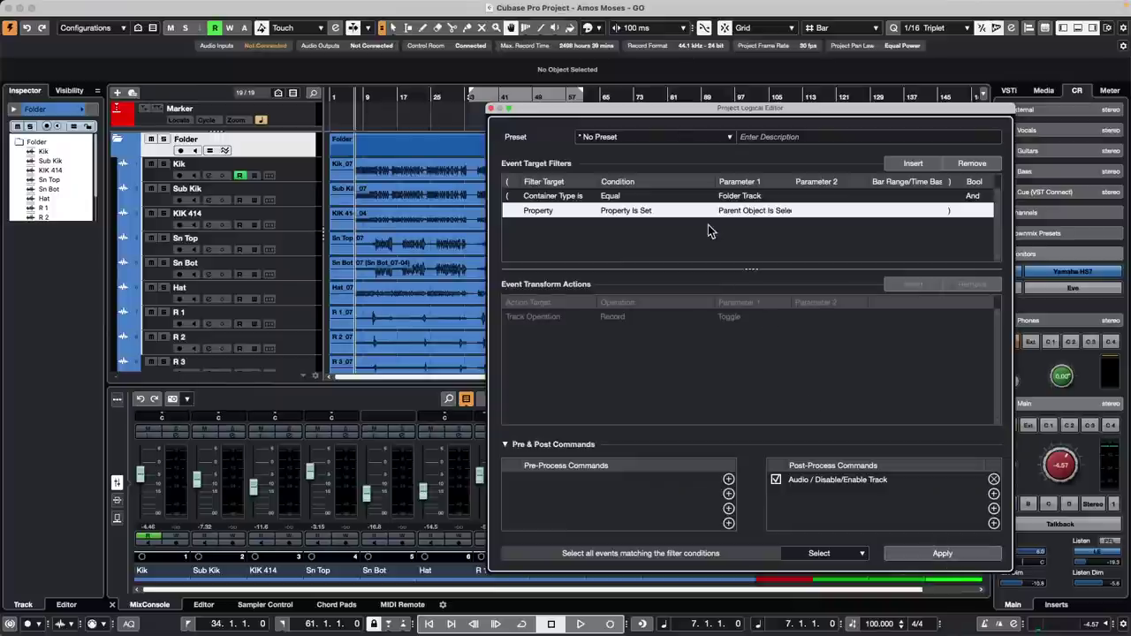
Change the Property filter's parameter to Is Selected, remove the extra Media Type filter, and apply the logical command
click(915, 165)
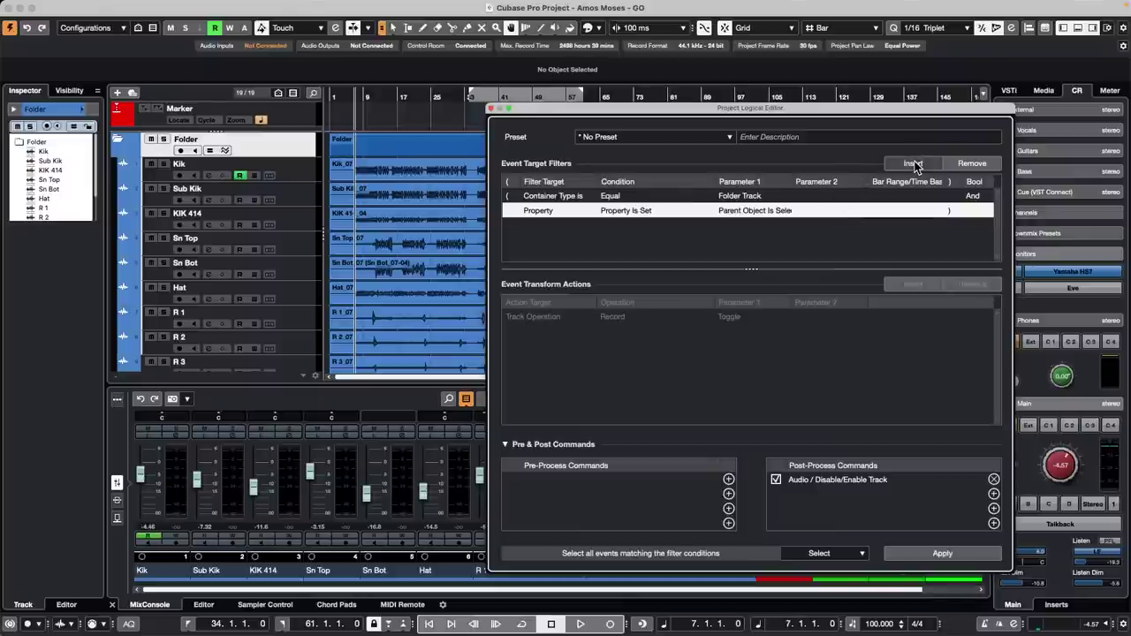
click(755, 213)
click(756, 213)
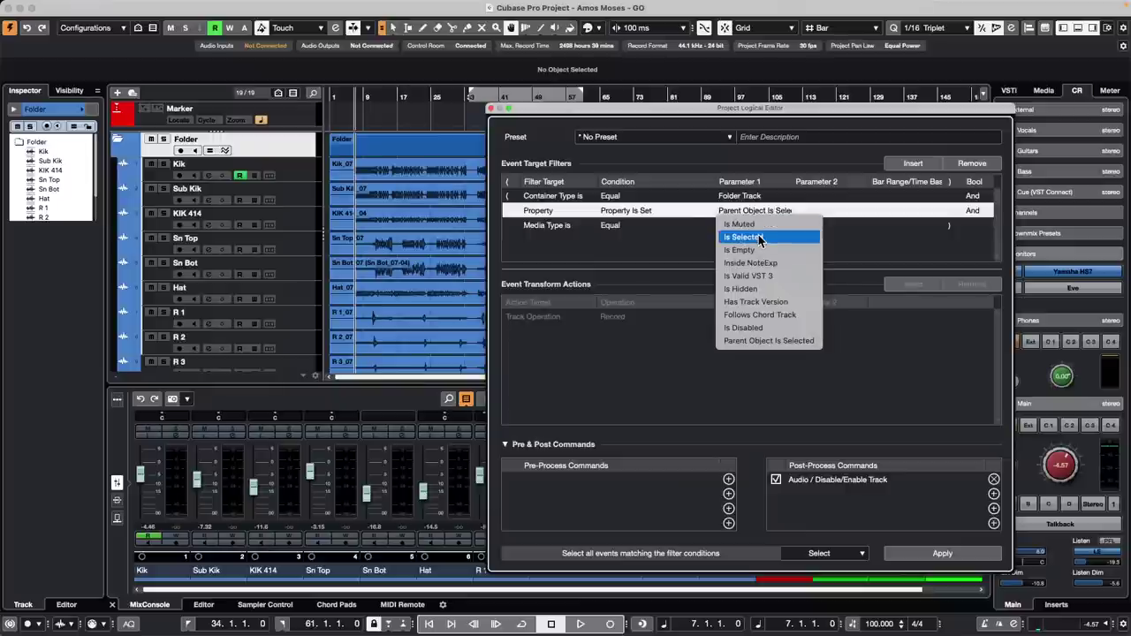
click(743, 237)
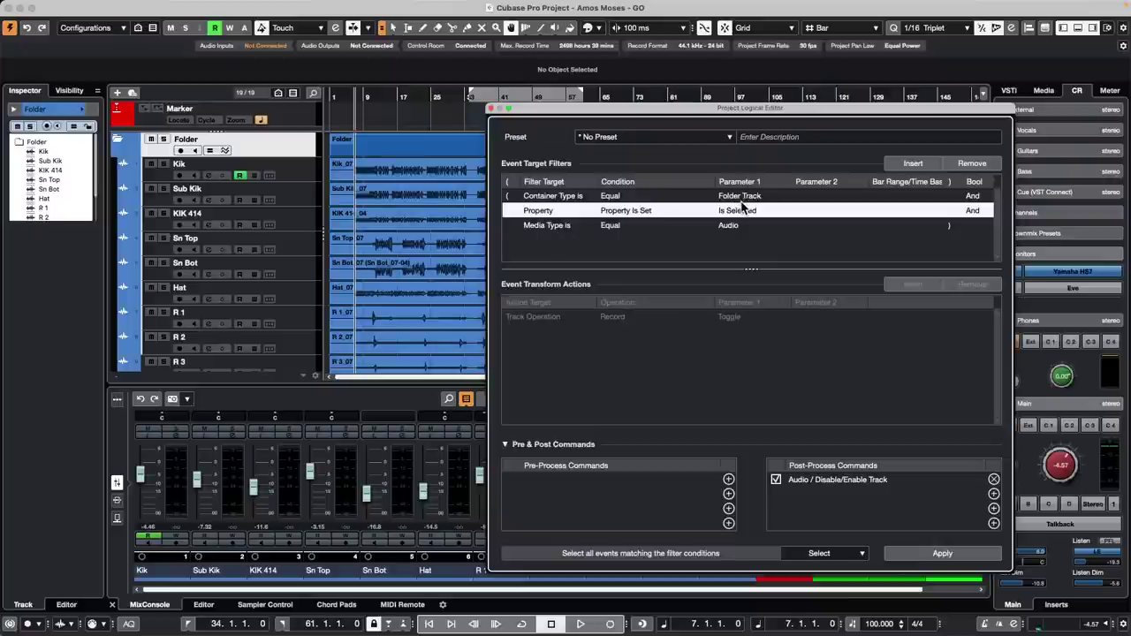
click(718, 227)
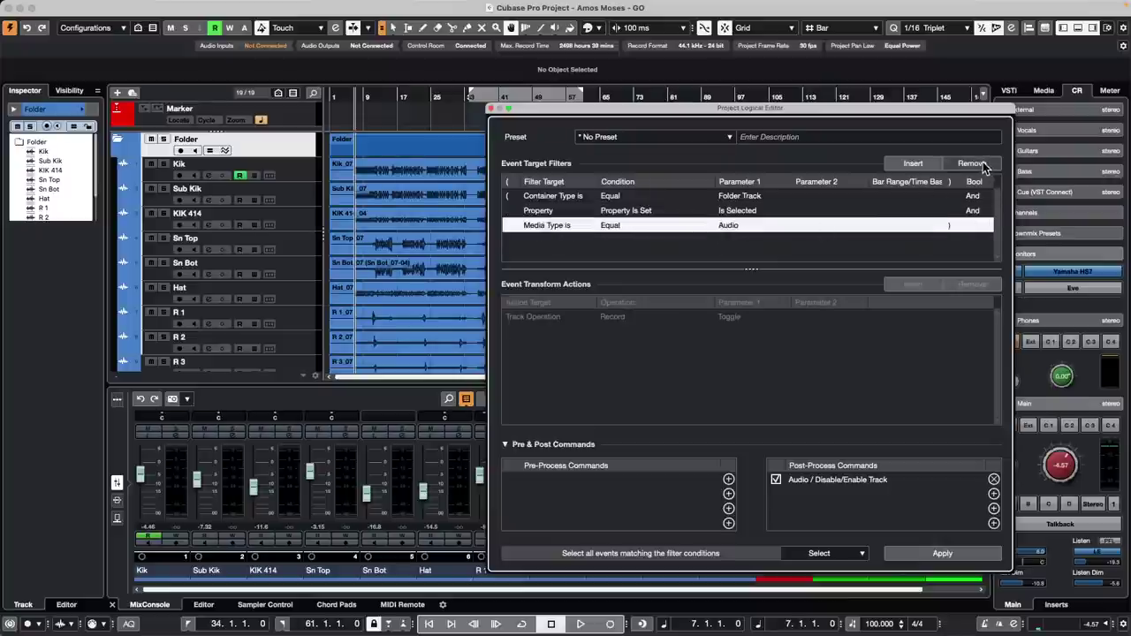
click(983, 166)
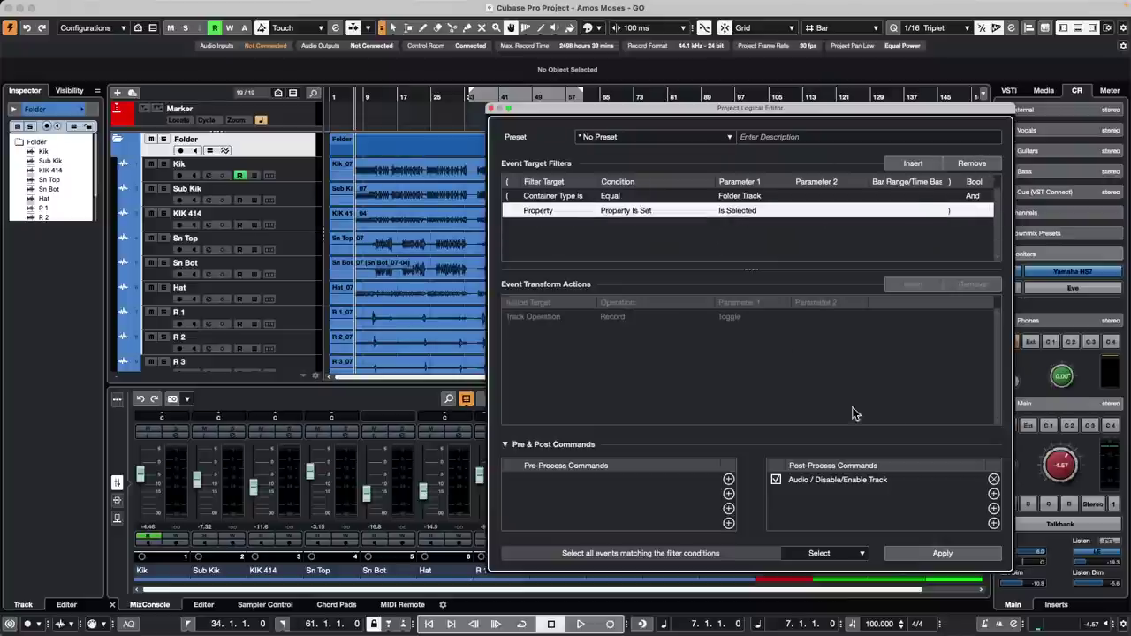
click(945, 554)
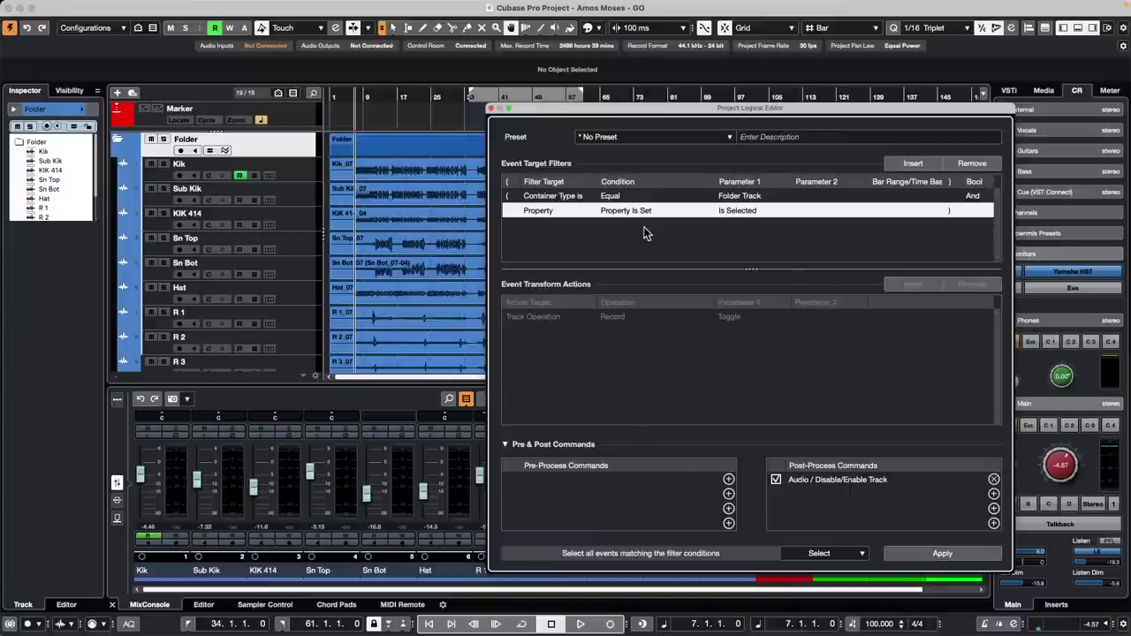
Look through the saved user presets of the Project Logical Editor for a comparable folder command
click(641, 137)
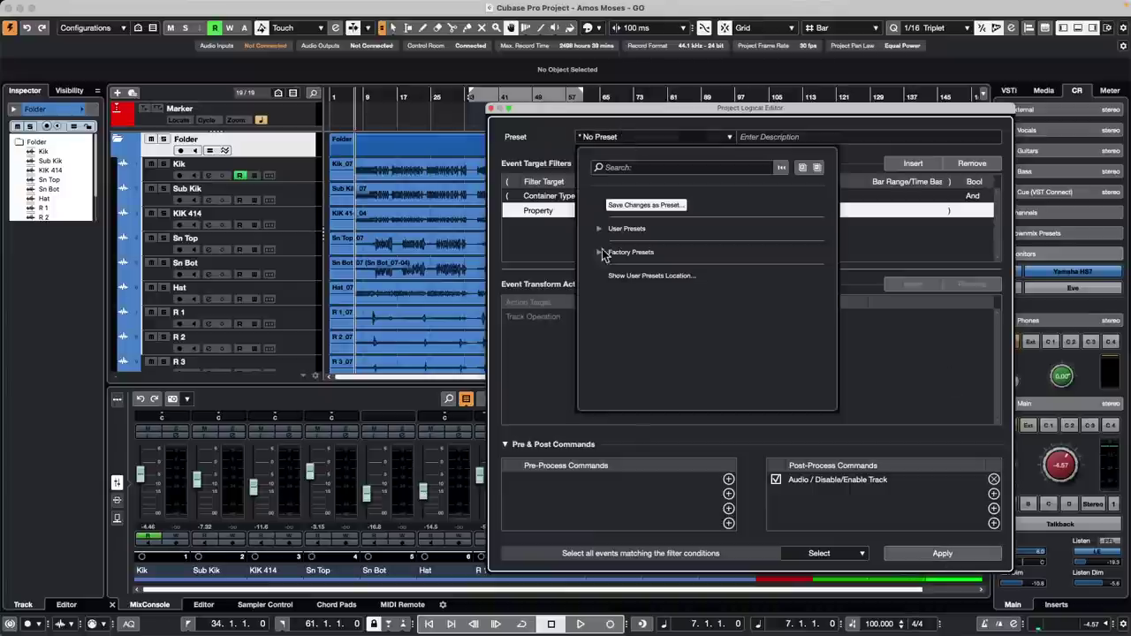
click(600, 229)
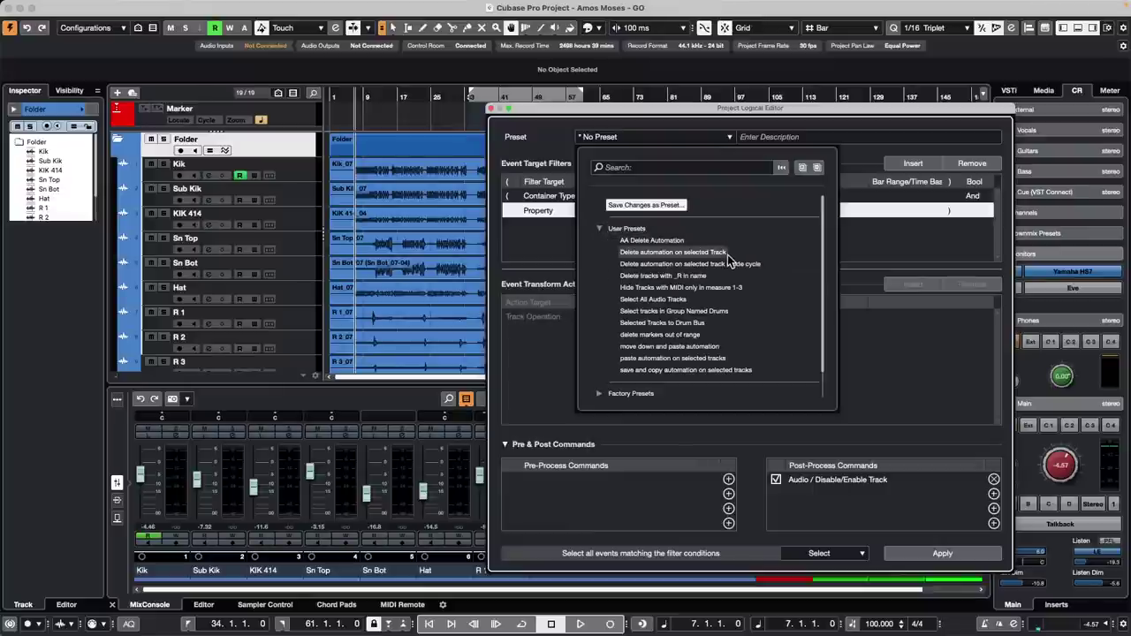
scroll(728, 255, down, 1)
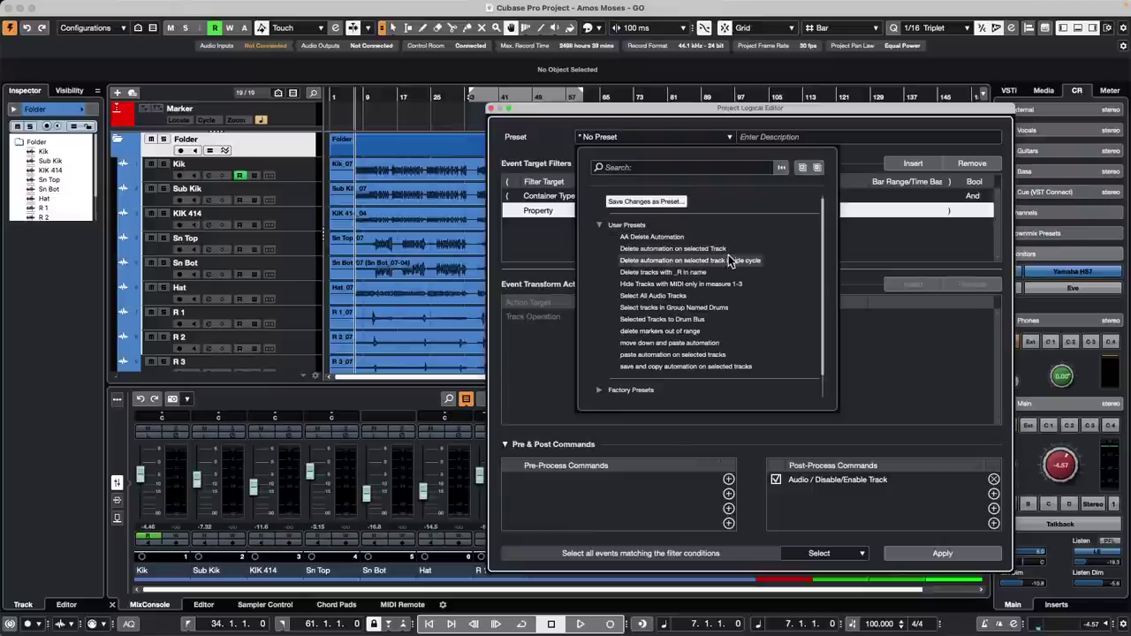
click(728, 255)
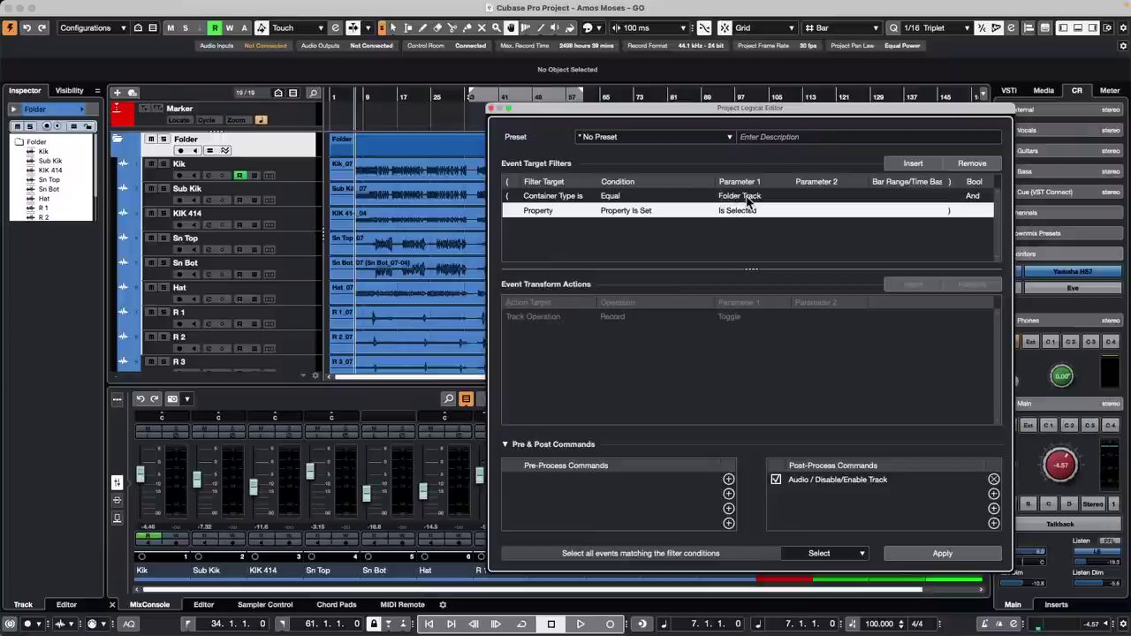
Insert a third event target filter with Property, Property is Set, Parent Object Is Selected
click(914, 165)
click(548, 226)
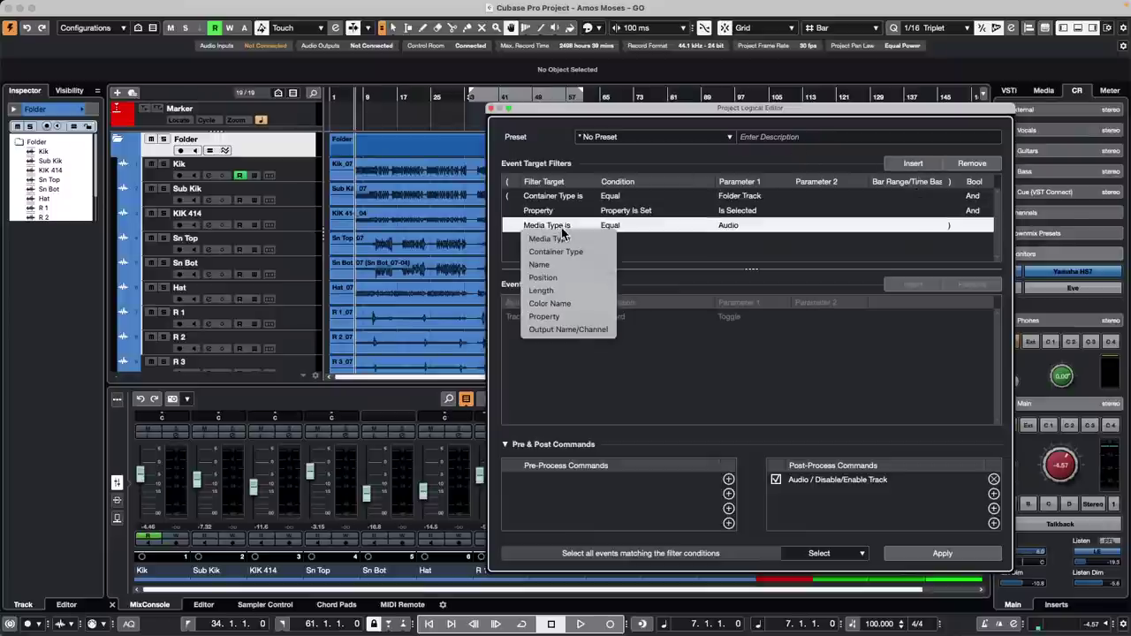
click(543, 316)
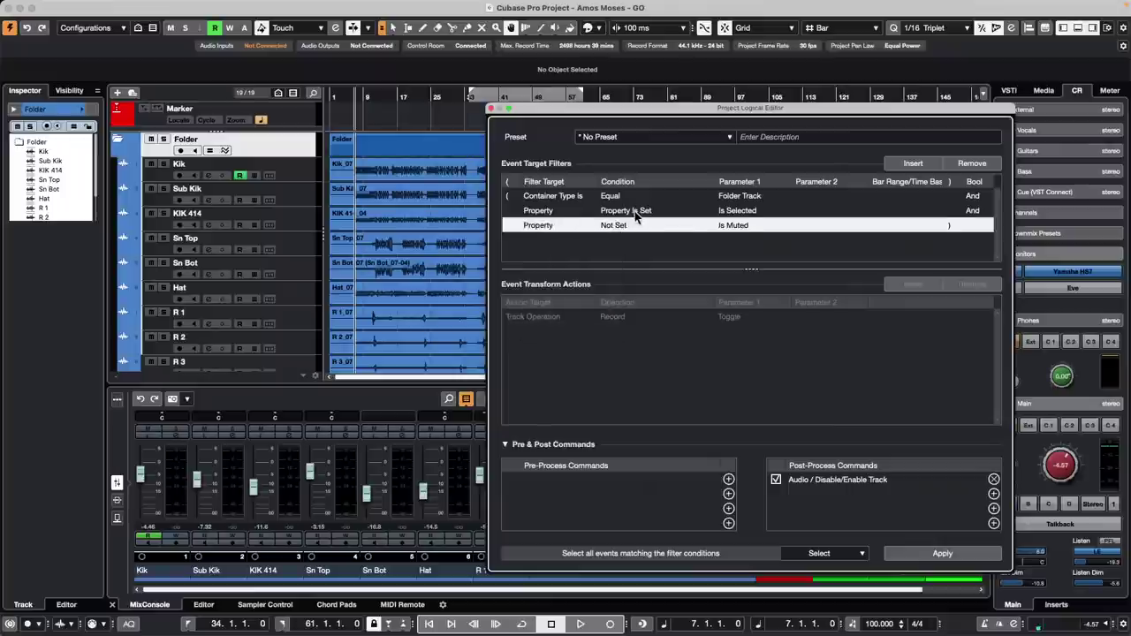
click(614, 226)
click(643, 239)
click(741, 226)
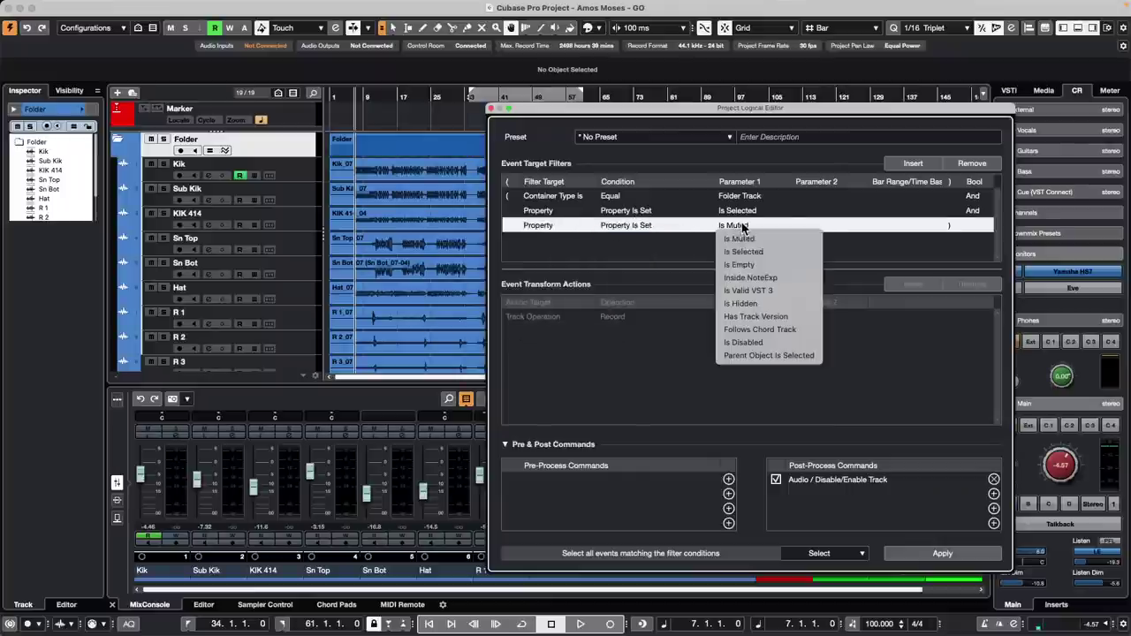
click(787, 358)
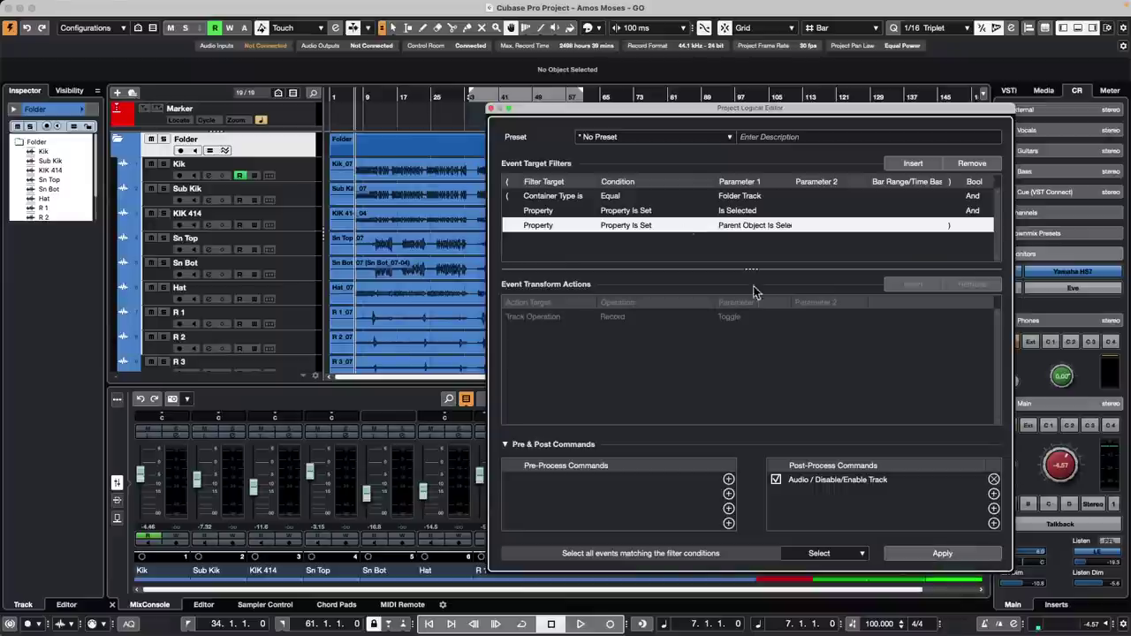
Remove the Property filter that uses Is Selected from the event target filters
click(741, 212)
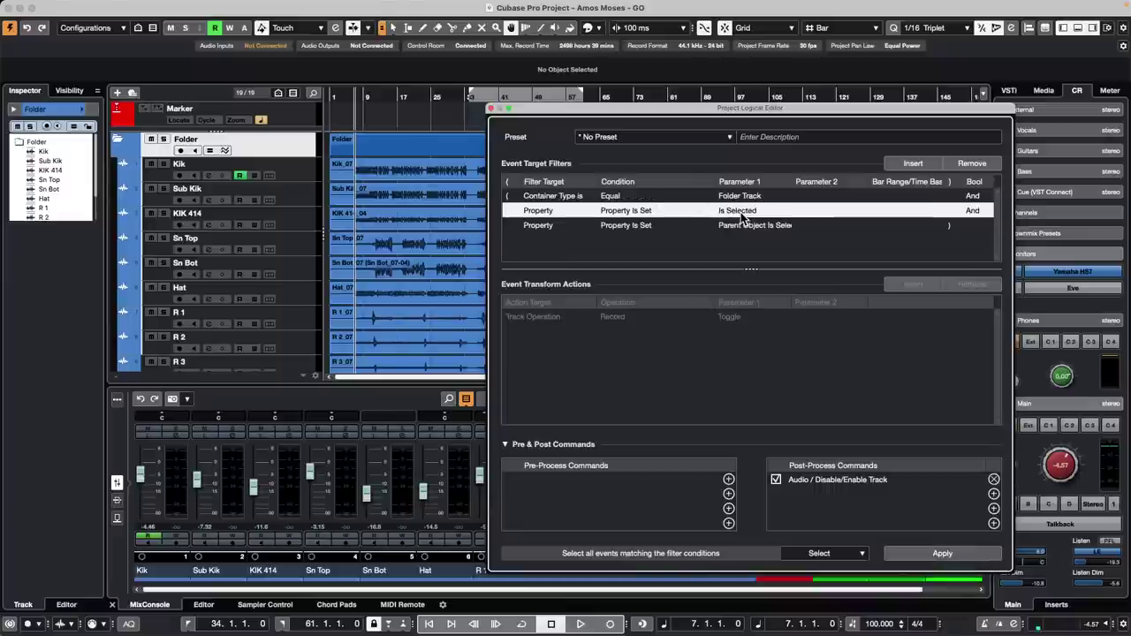
click(741, 213)
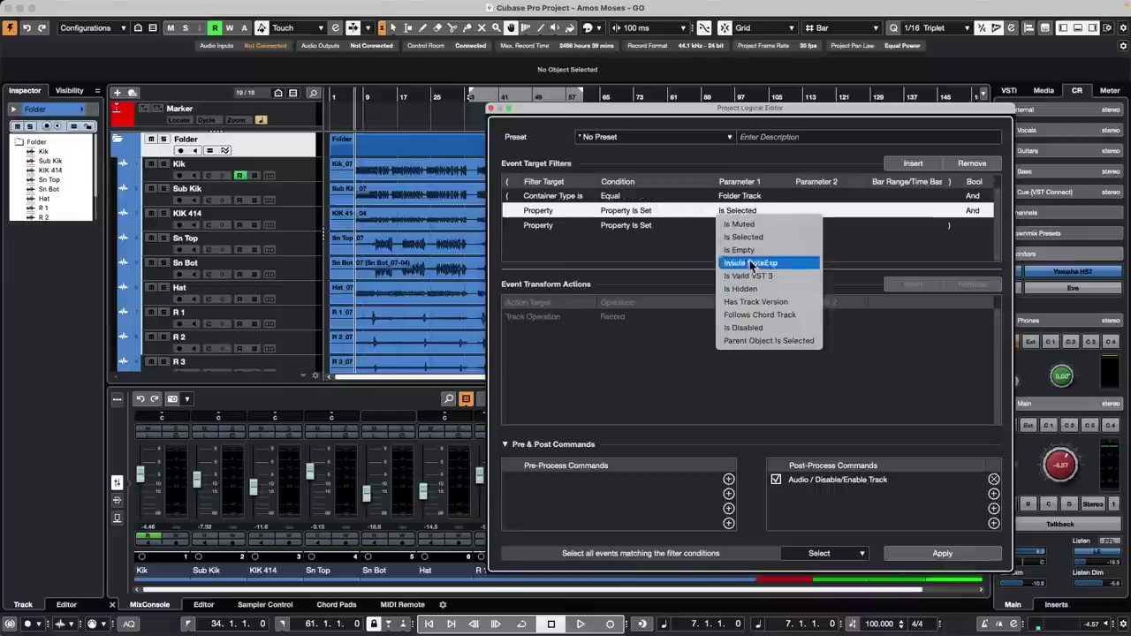
click(784, 341)
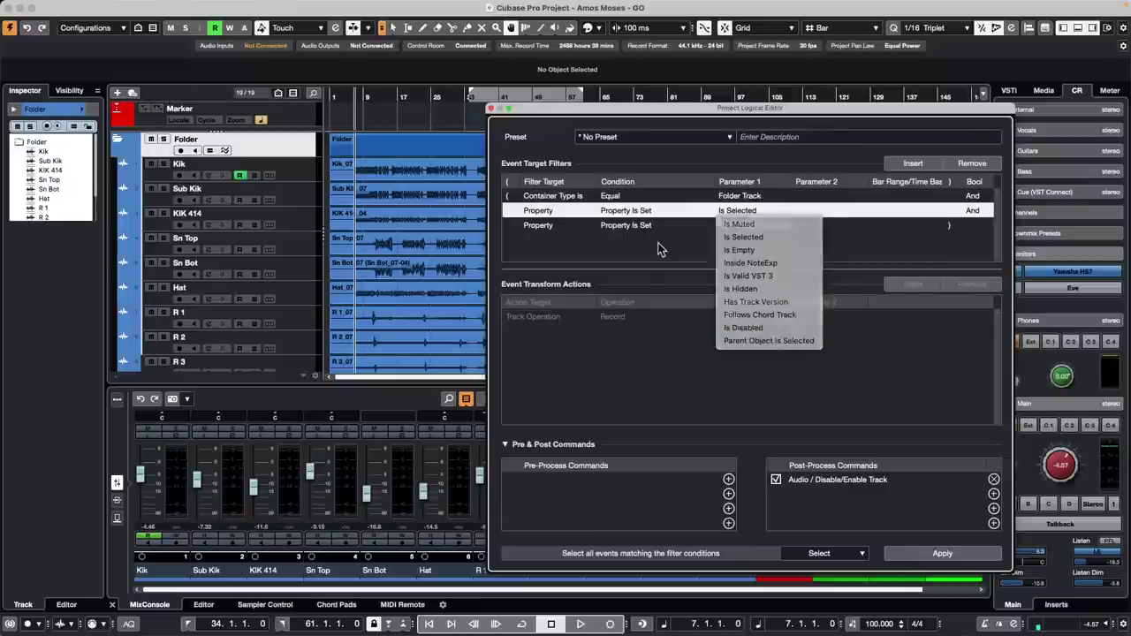
click(972, 163)
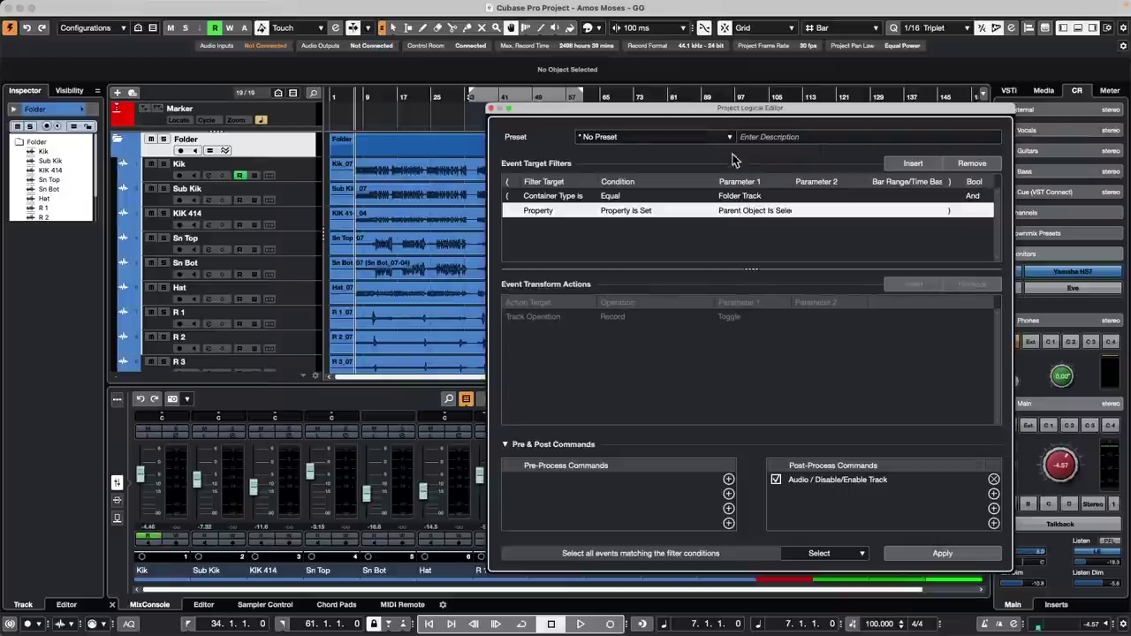
Remove both remaining event target filters so the filter list is empty
drag(807, 113, 623, 93)
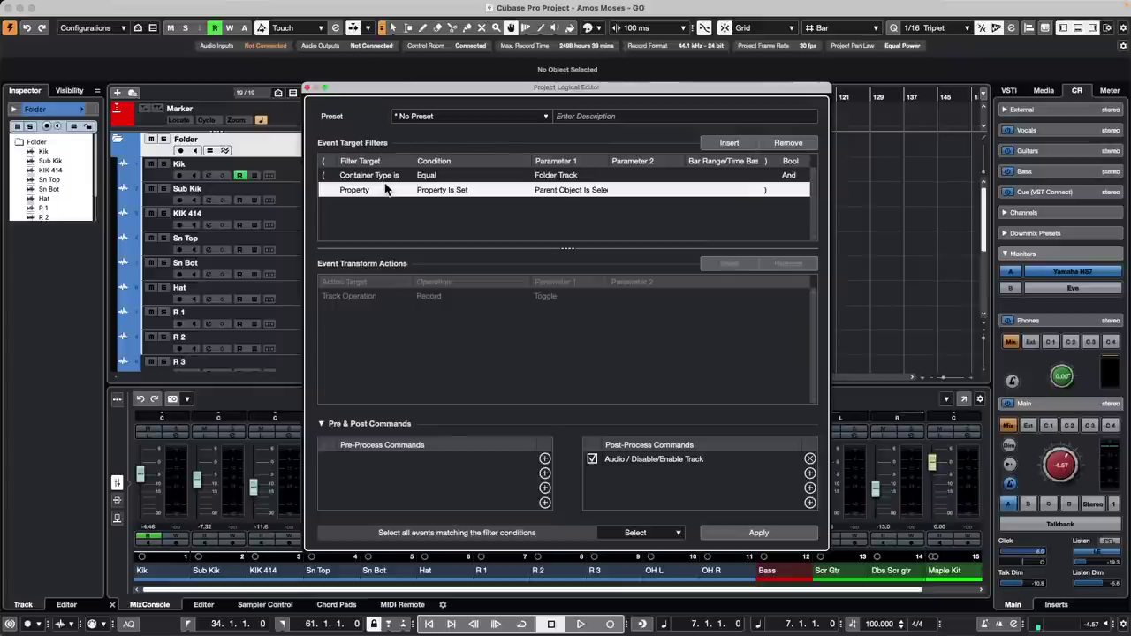
click(579, 177)
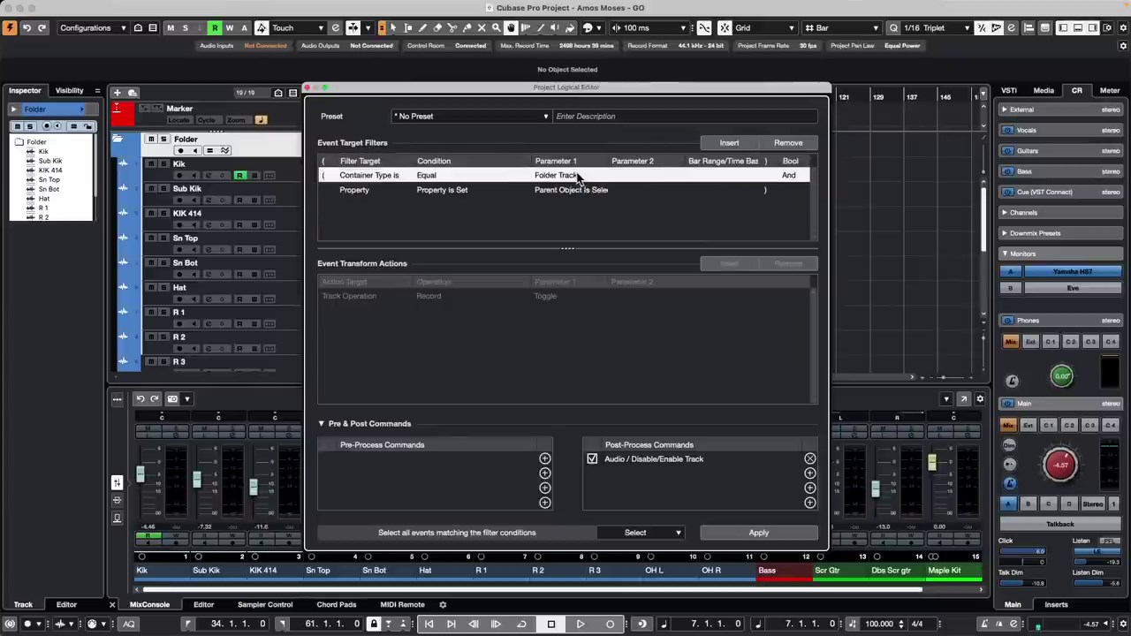
click(447, 179)
click(786, 143)
click(787, 143)
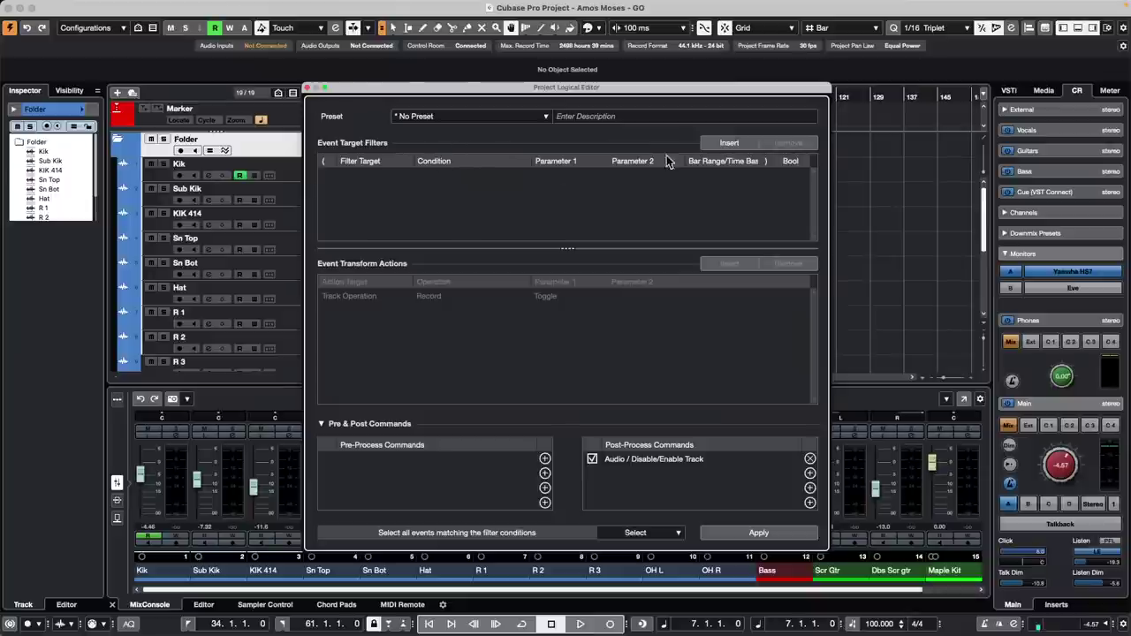
Insert a new event target filter with Media Type is, Equal, Audio
click(731, 143)
click(381, 176)
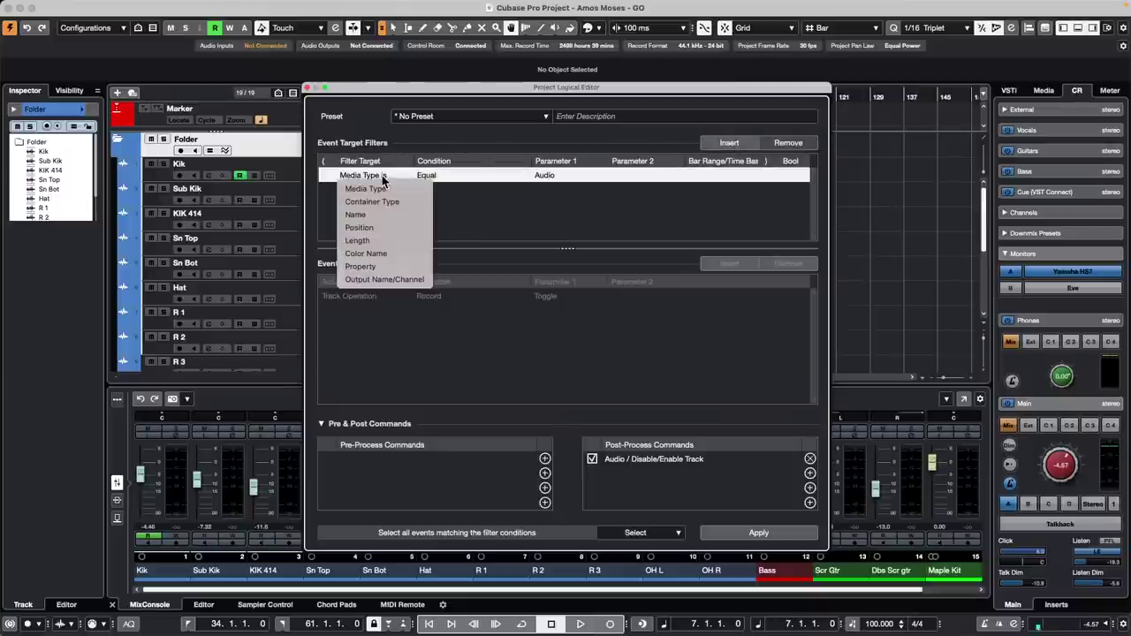
click(395, 191)
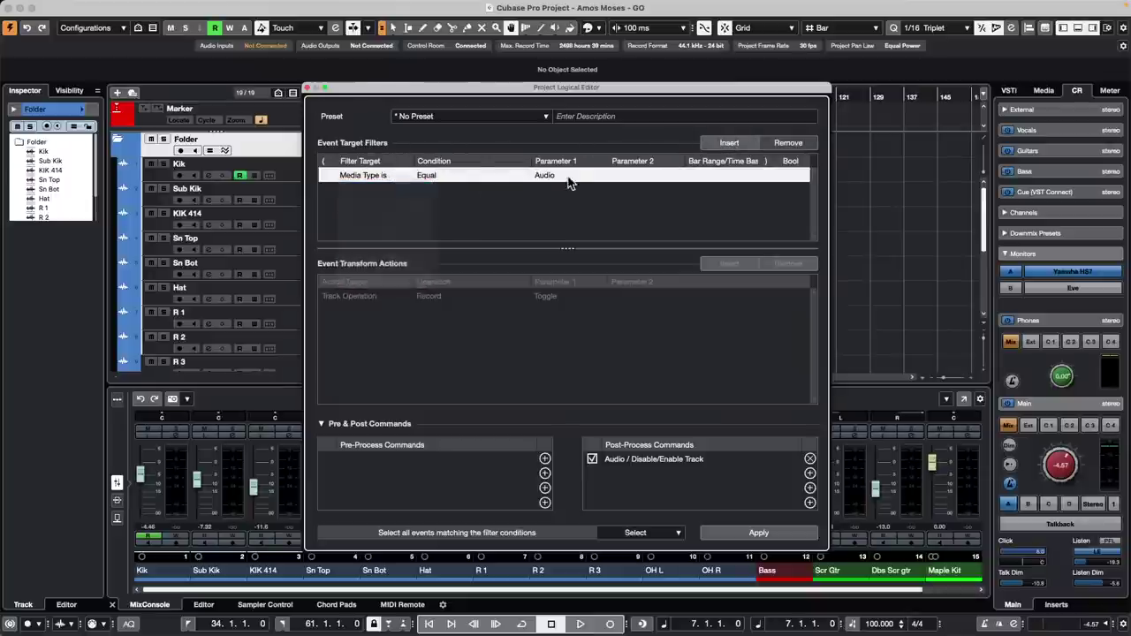
Insert a second event target filter below the Audio filter and set its filter target to Property
click(729, 143)
click(362, 198)
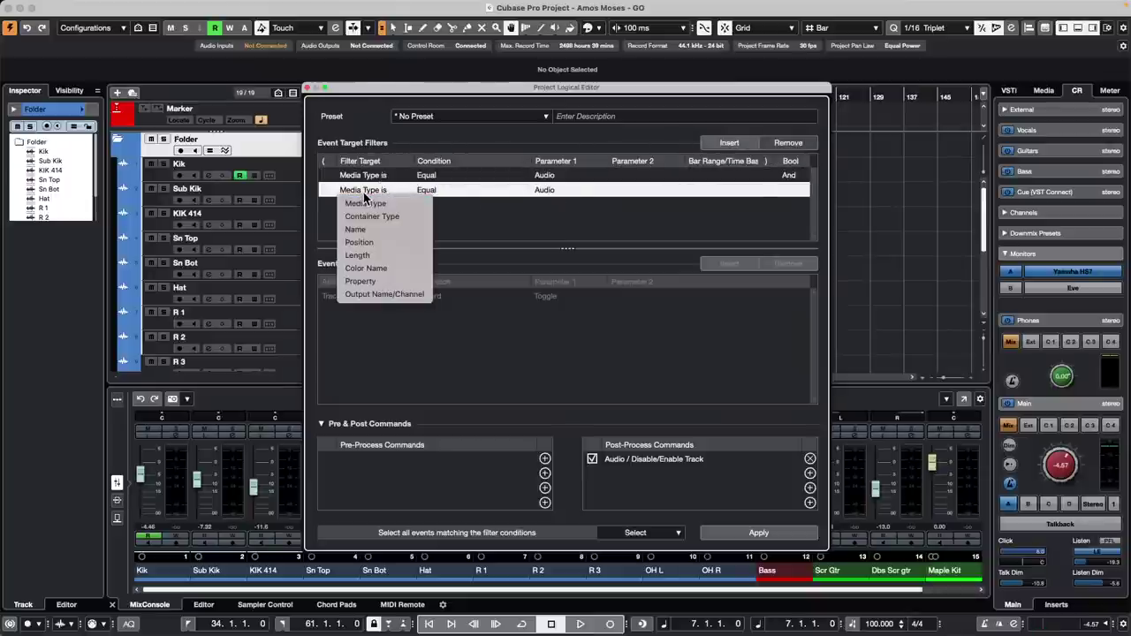
click(503, 225)
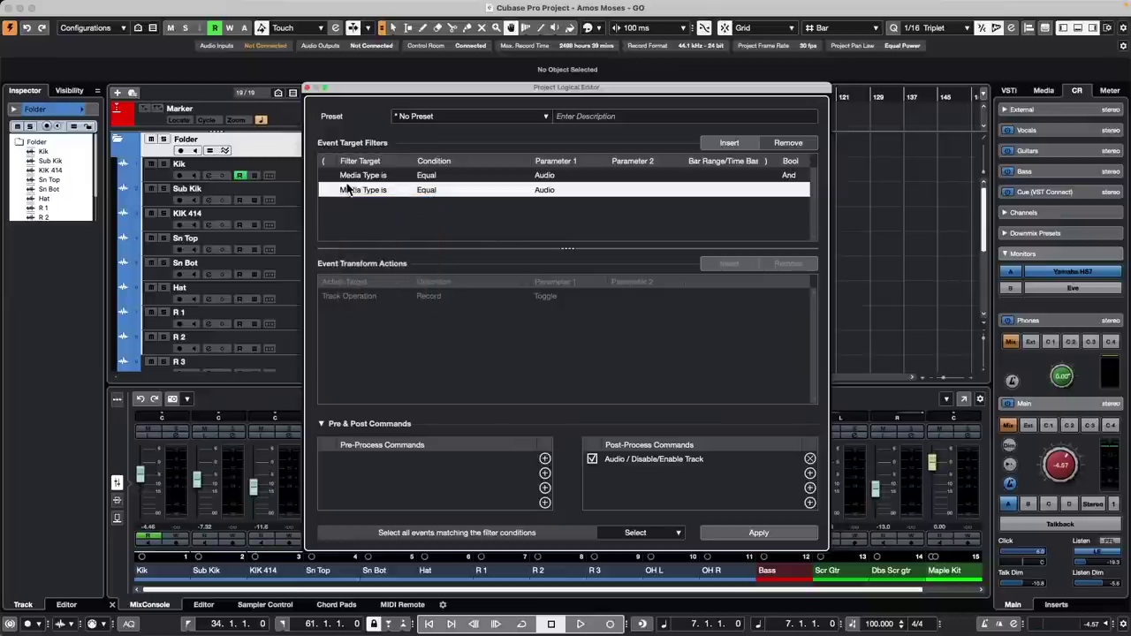
click(570, 176)
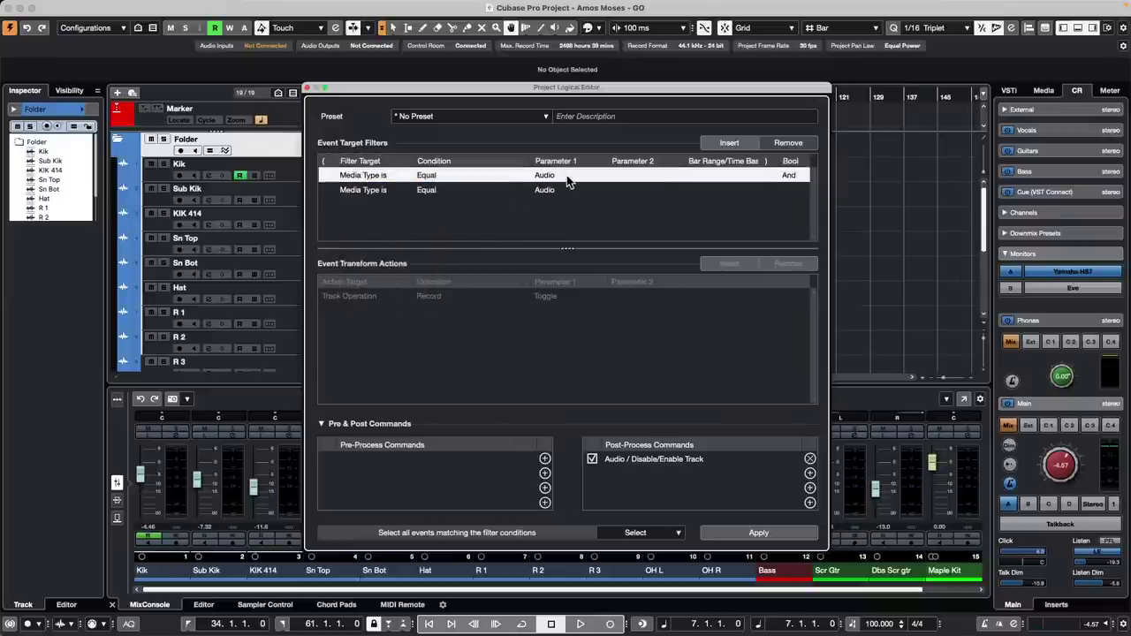
click(371, 189)
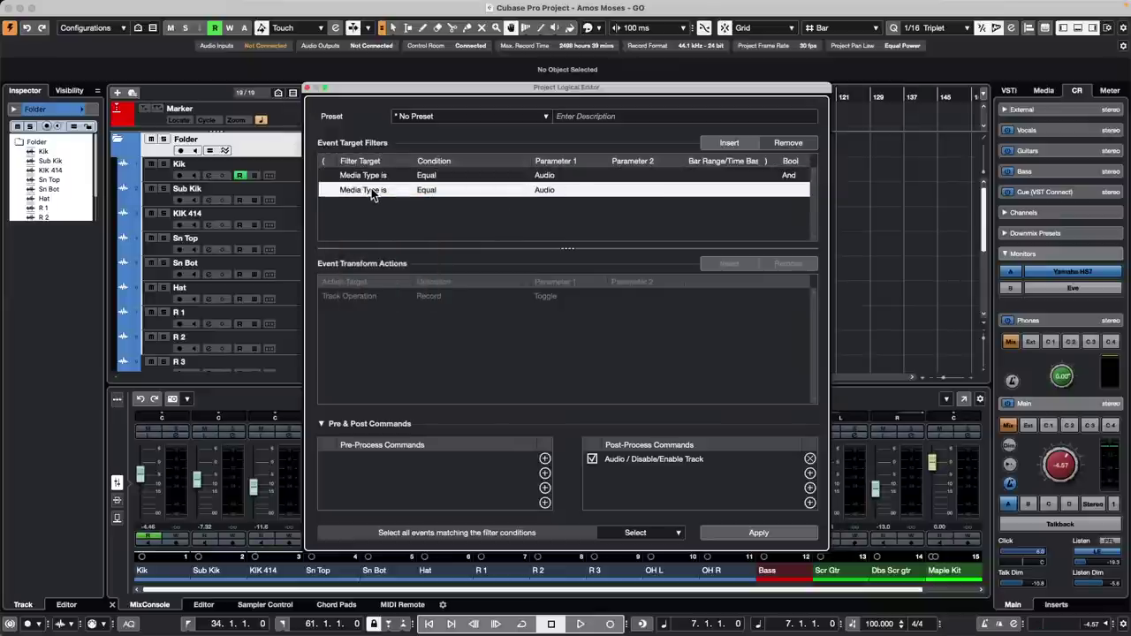
click(371, 189)
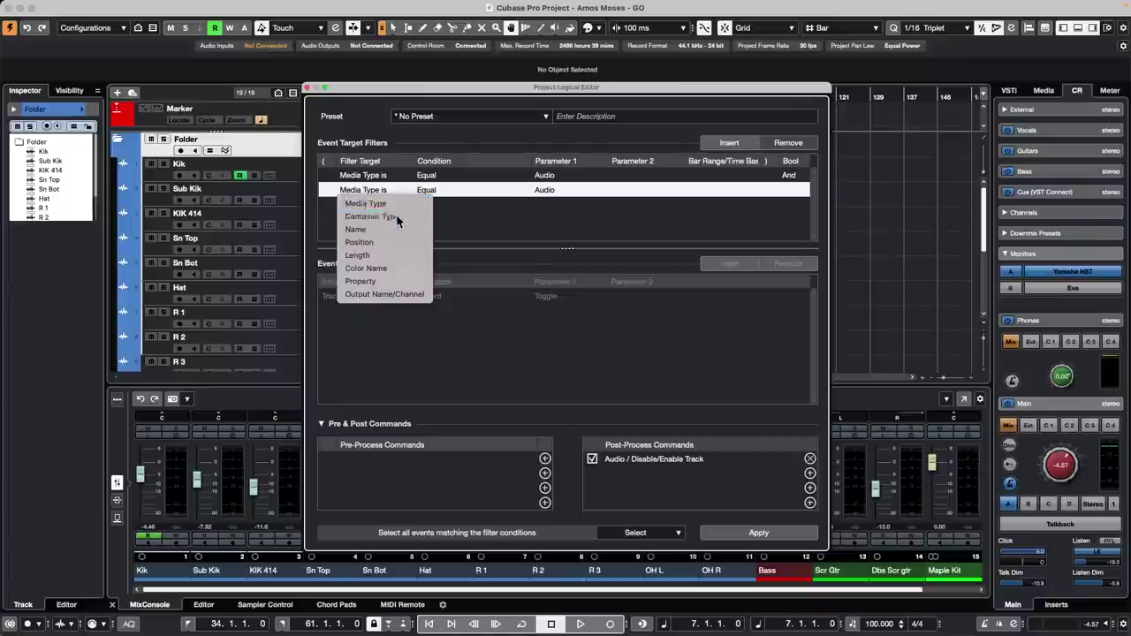
click(392, 217)
click(377, 193)
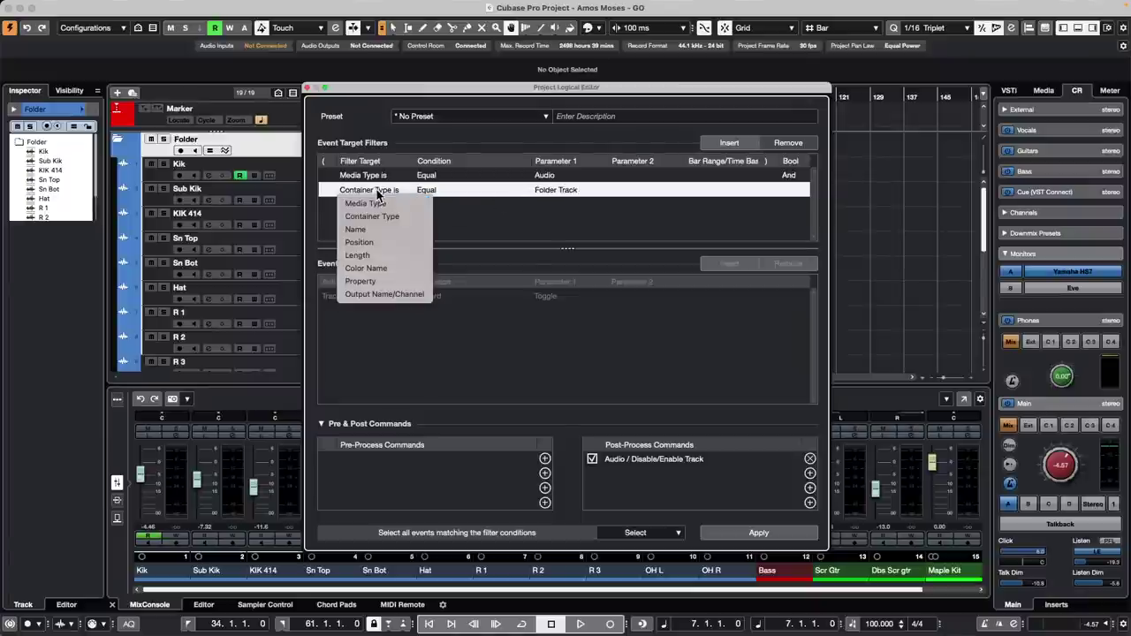
click(396, 281)
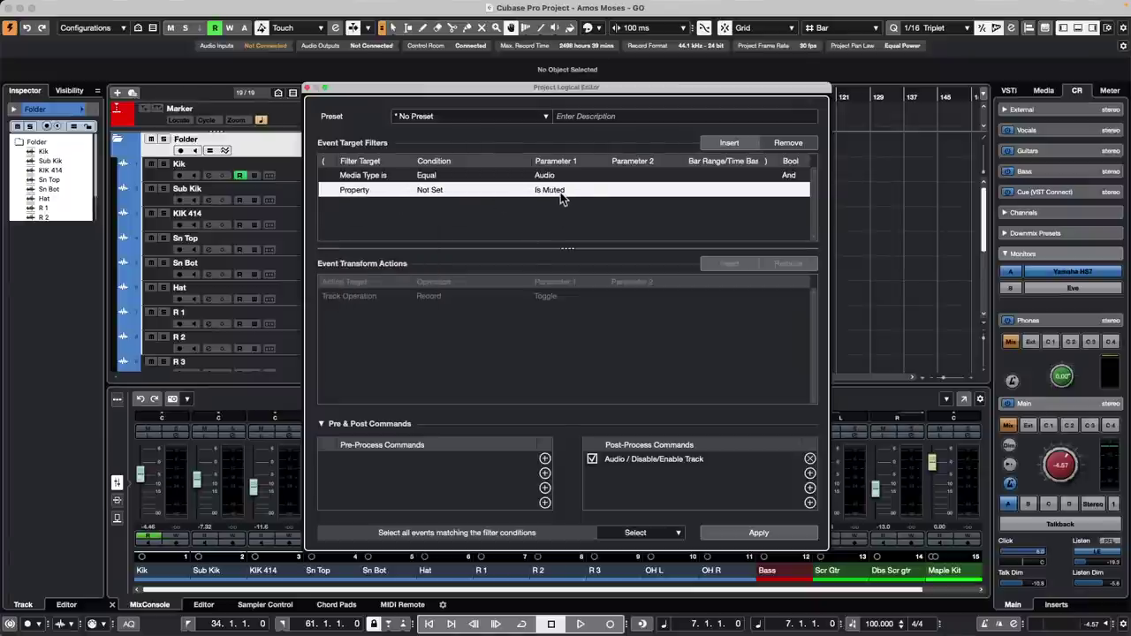
Set the Property filter's condition to Property Is Set and its first parameter to Parent Object Is Selected
click(430, 191)
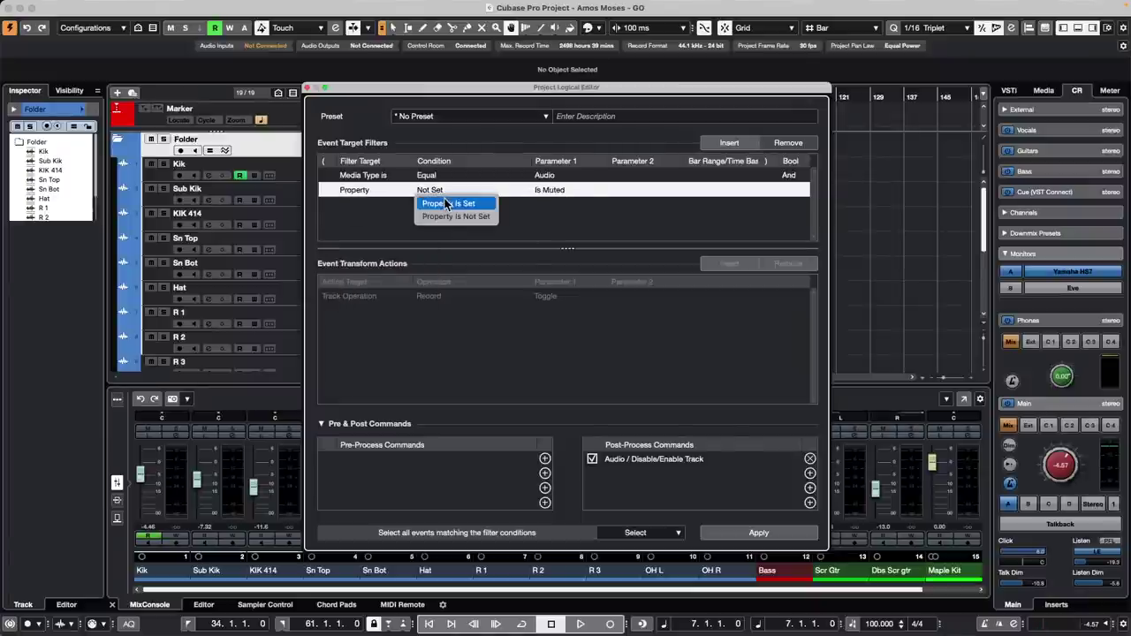
click(448, 203)
click(549, 191)
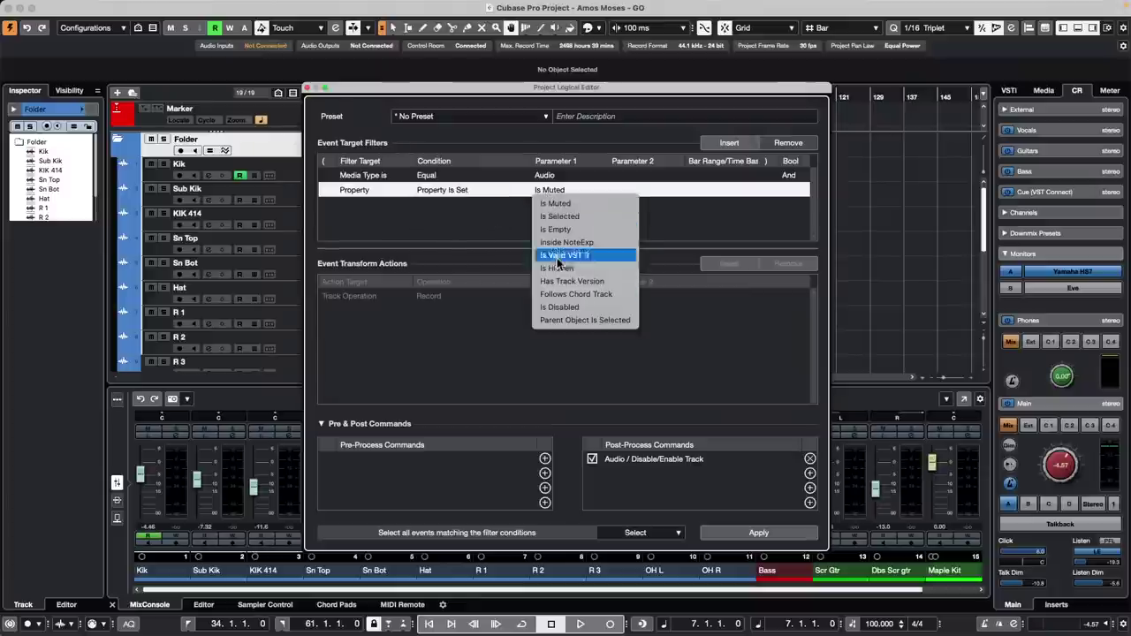
click(587, 322)
Apply the logical edit repeatedly, reselecting the Folder track in between, to toggle its audio tracks between disabled and enabled
click(766, 531)
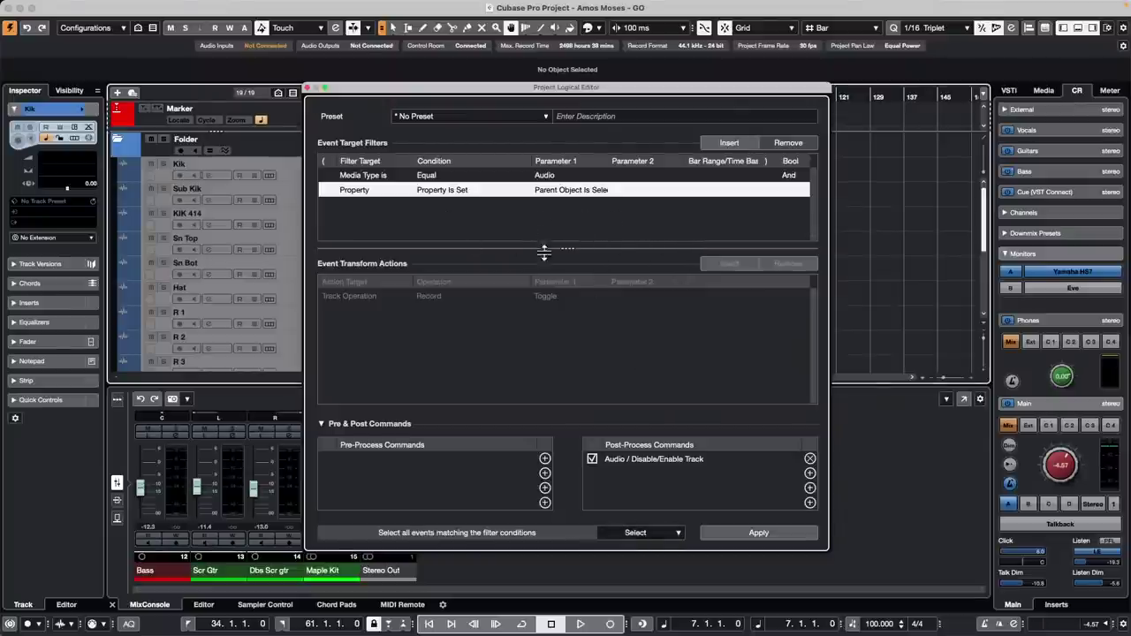
click(762, 534)
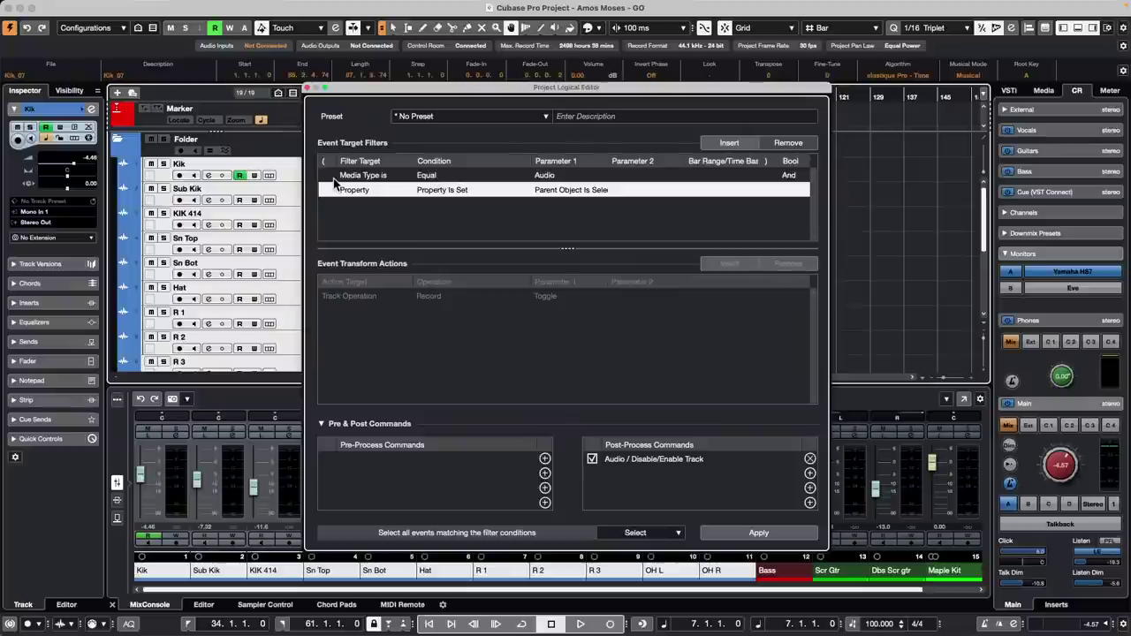
click(223, 153)
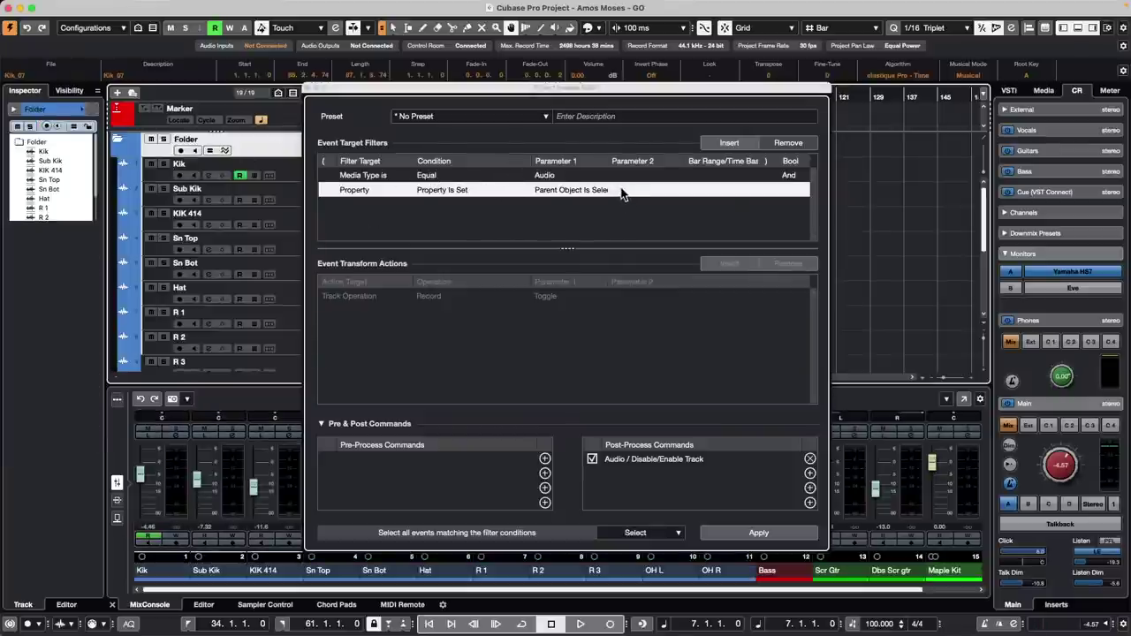
click(767, 547)
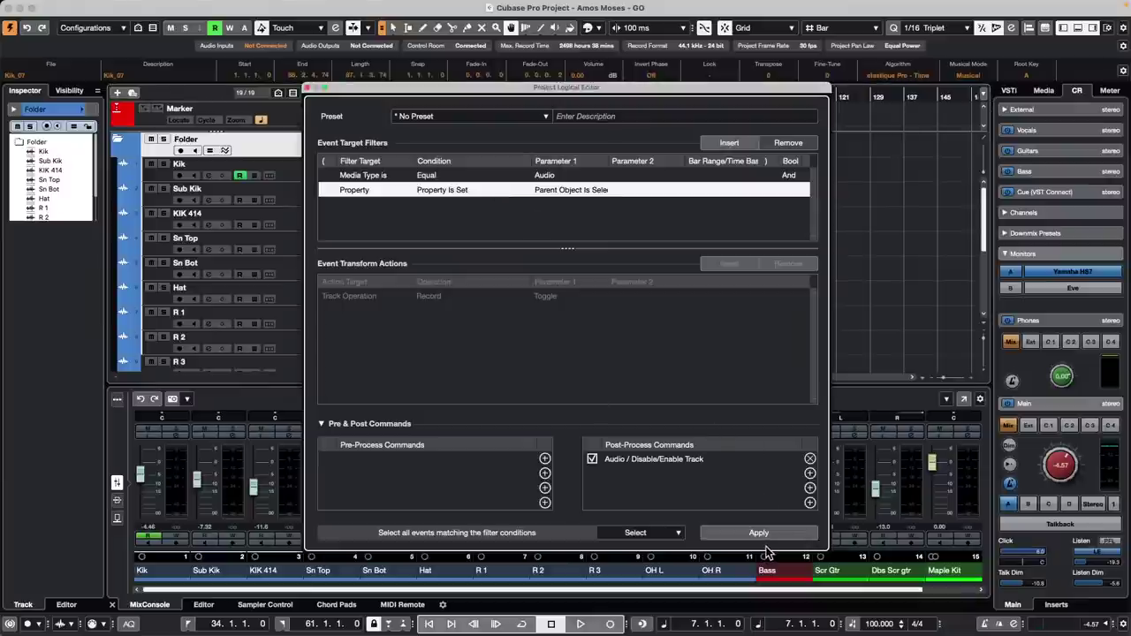
click(778, 540)
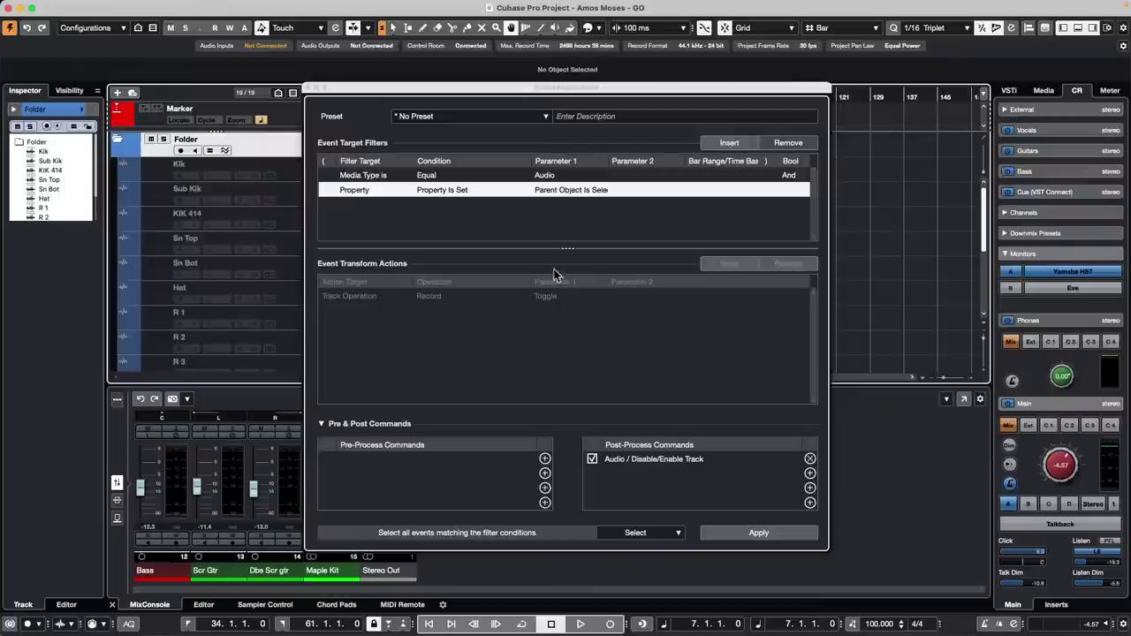
click(779, 541)
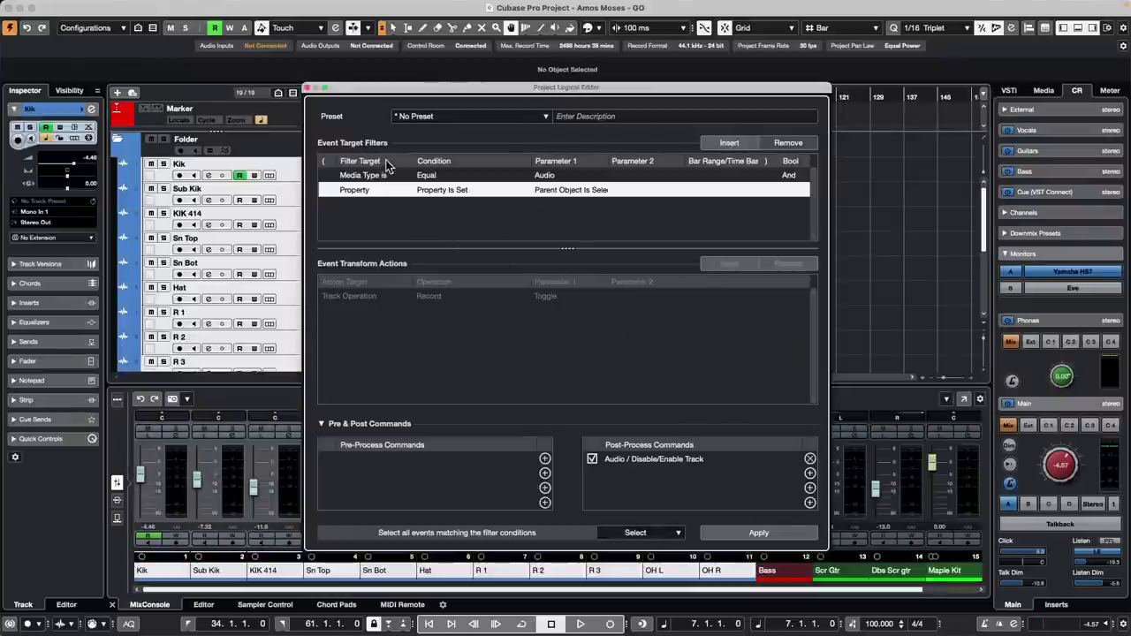
Apply the logical edit twice more to disable and re-enable the audio tracks inside the folder
click(346, 194)
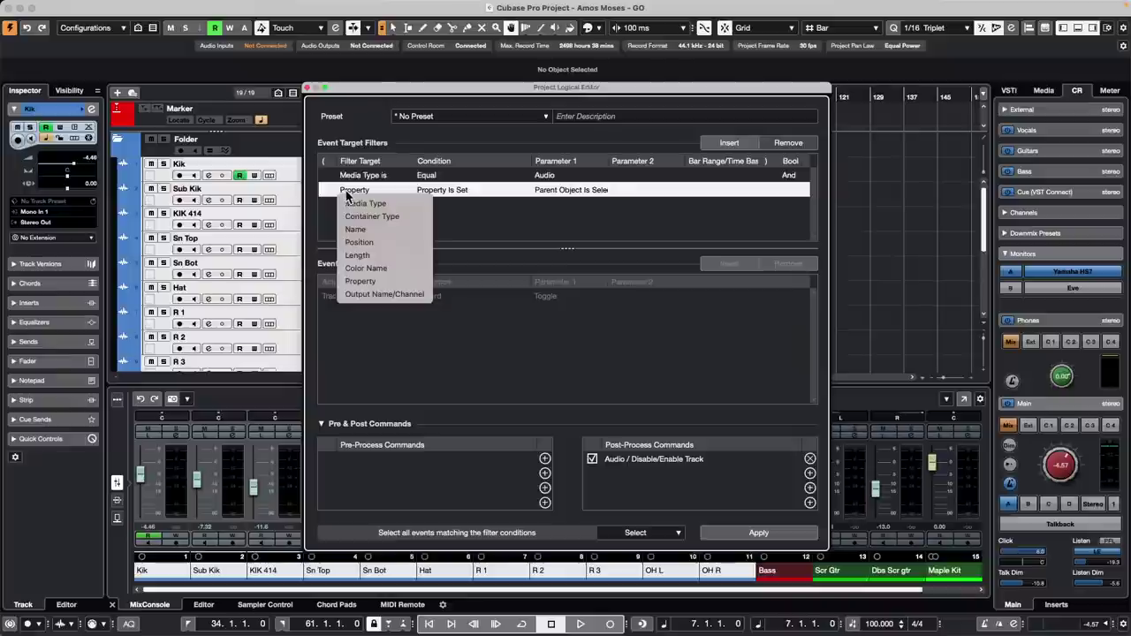
click(477, 225)
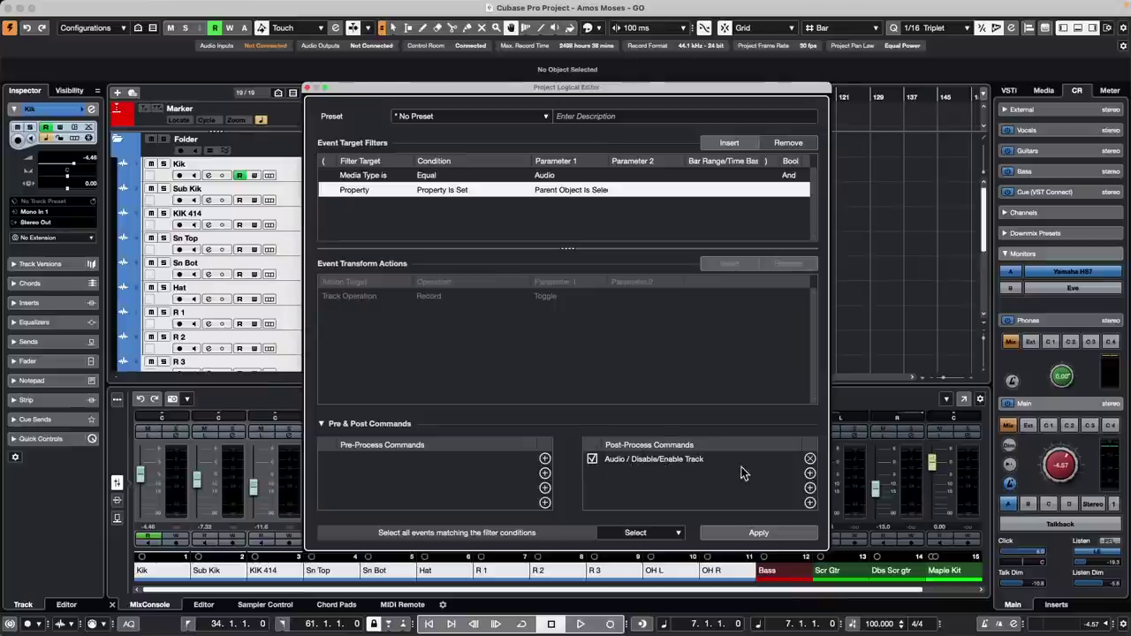
click(757, 535)
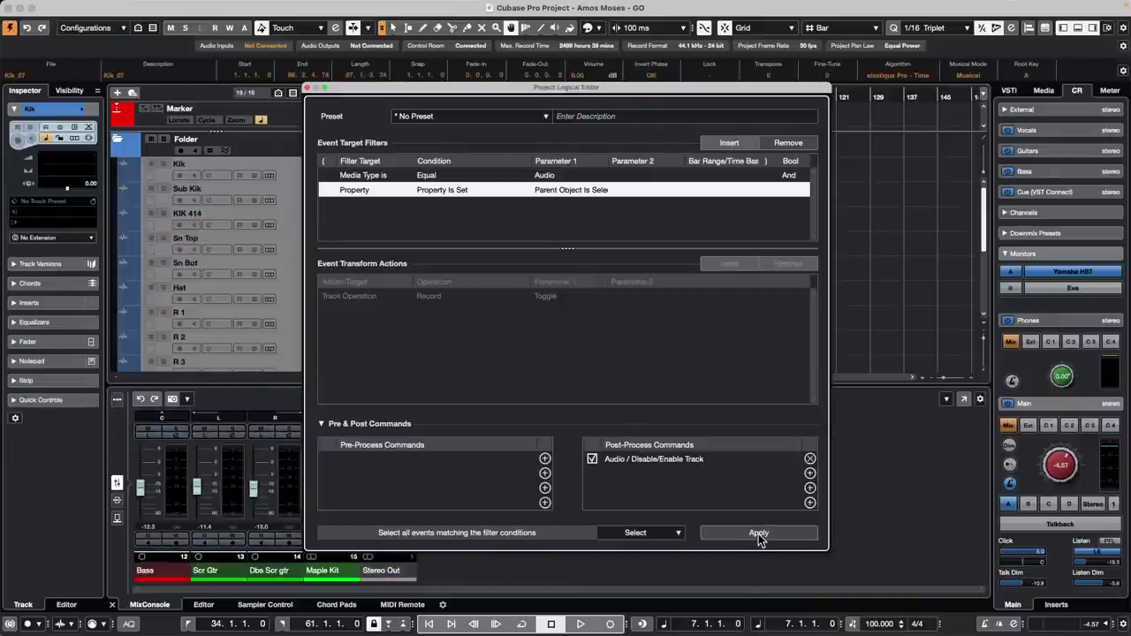
click(758, 534)
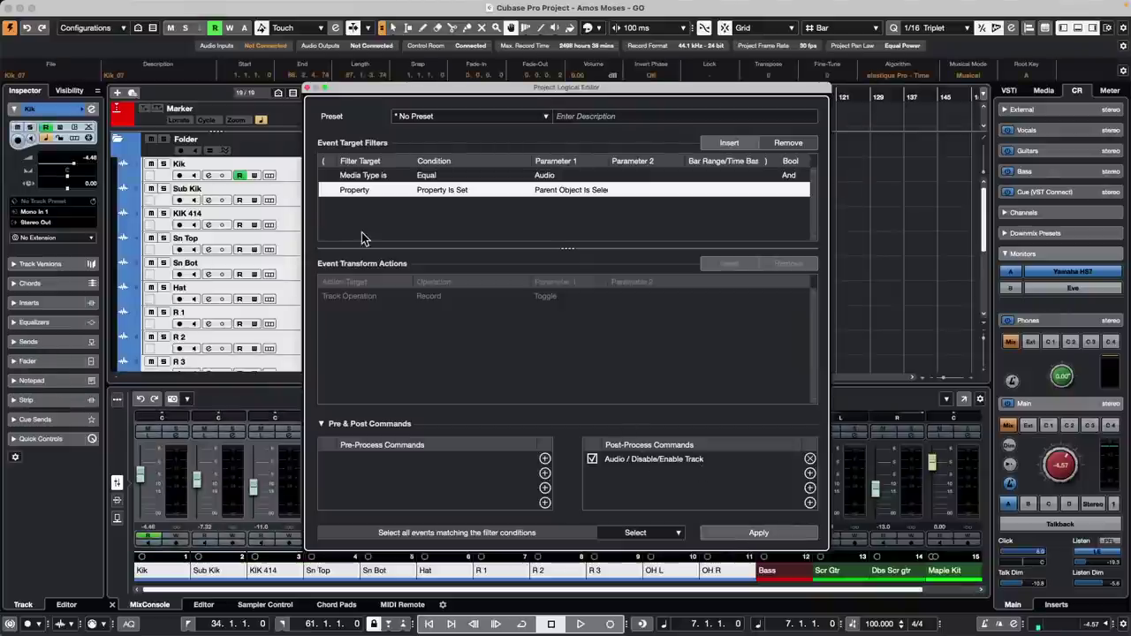
Save the logical edit as the preset "enable/disable tracks in folder" and close the Project Logical Editor
click(455, 115)
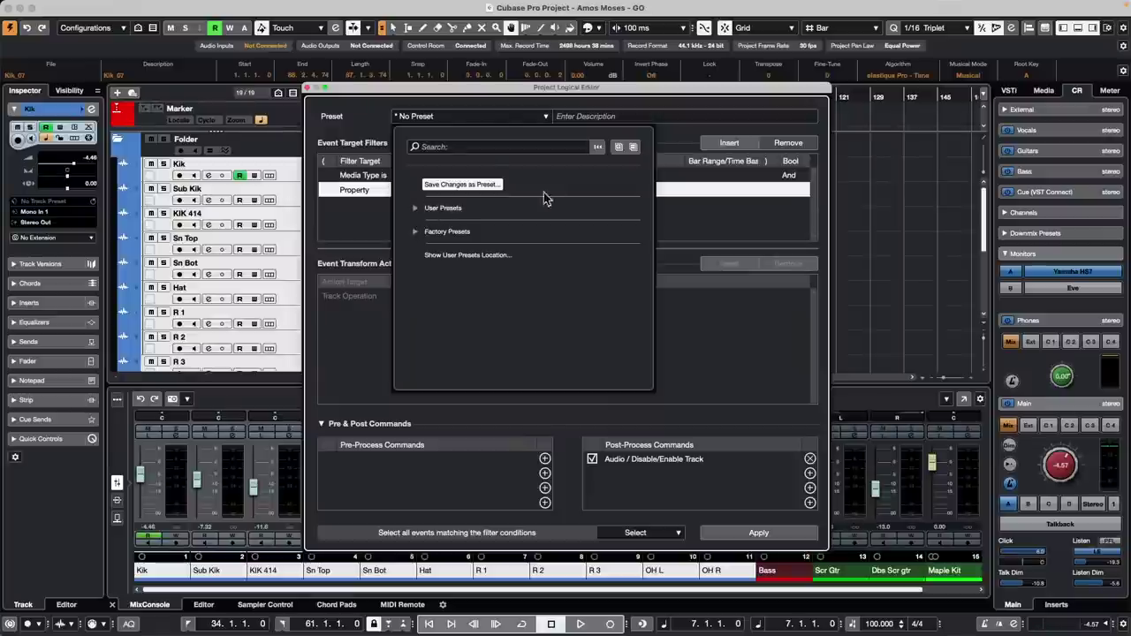
click(485, 185)
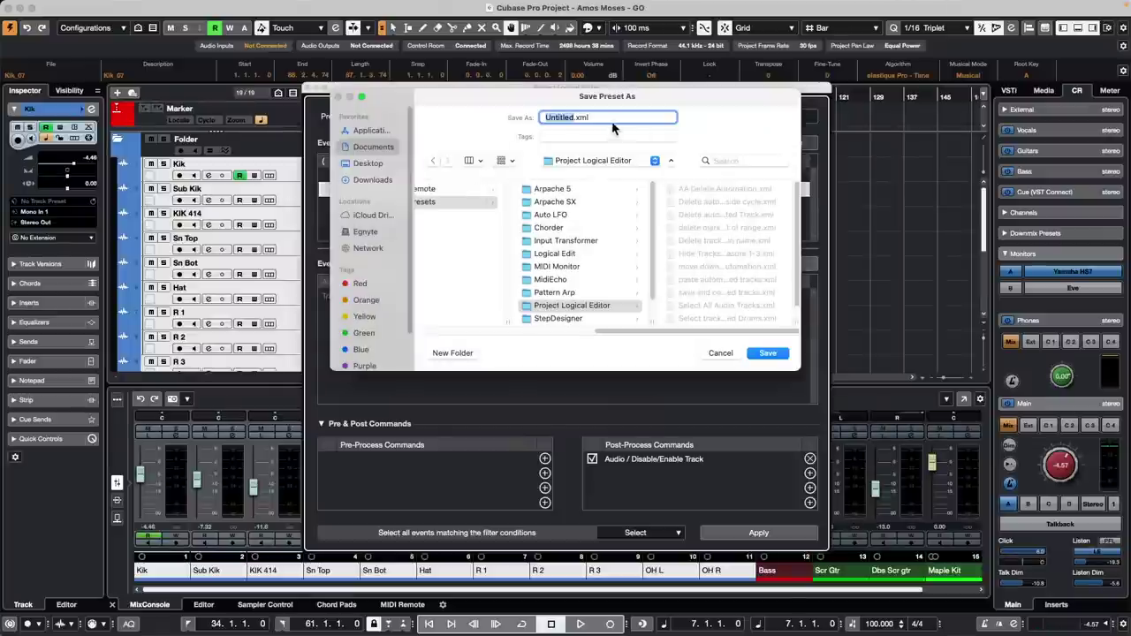
text(disa)
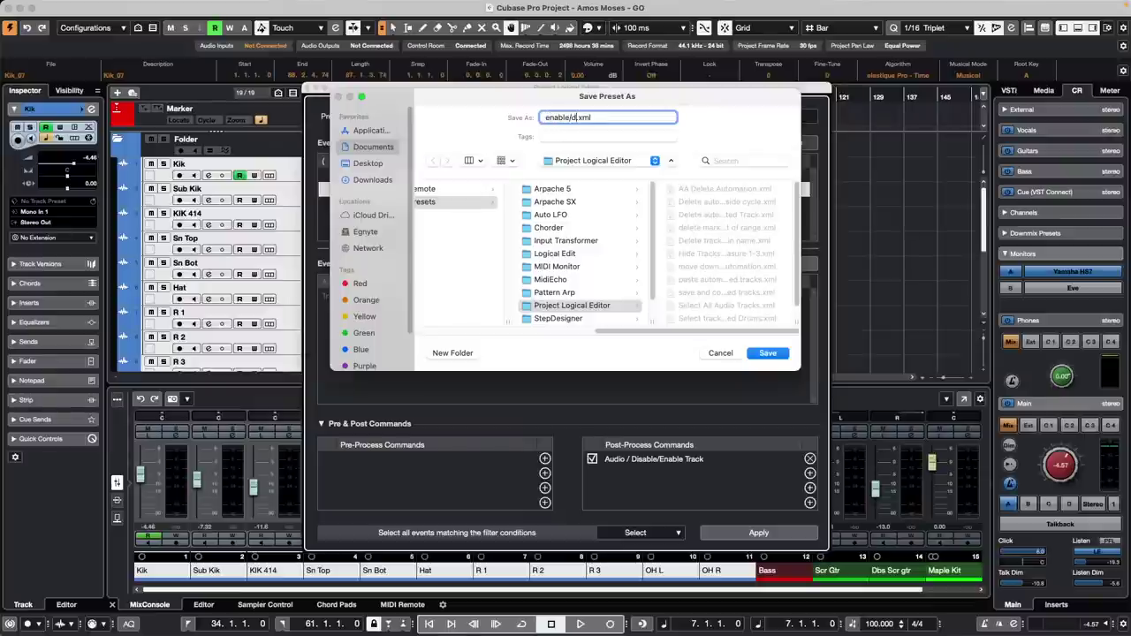
text(e tracks in folder)
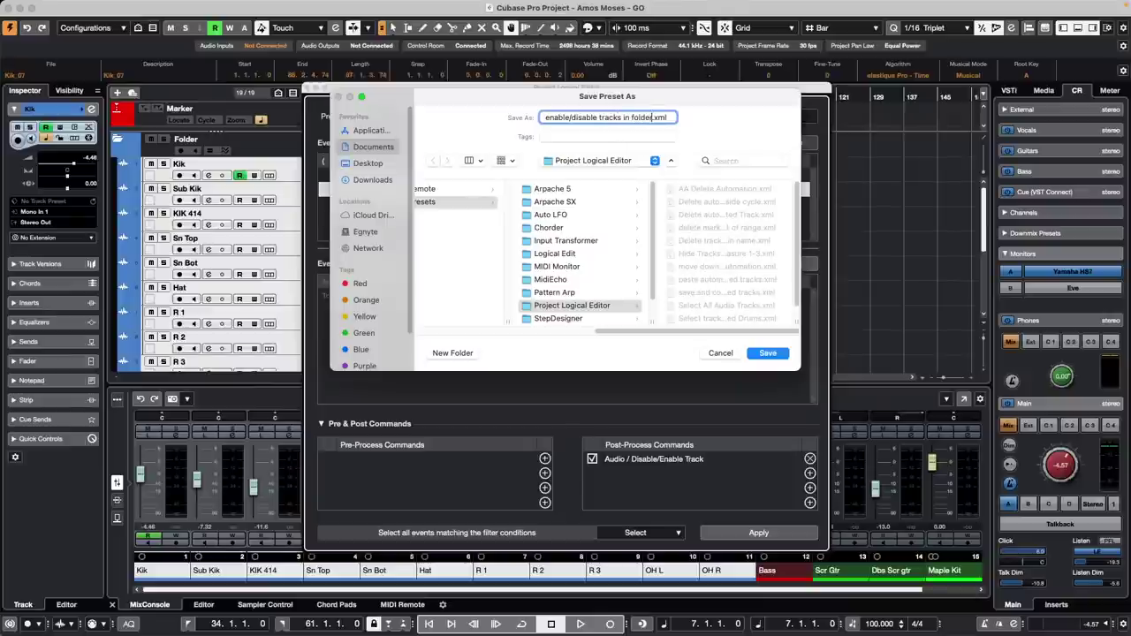
key(Return)
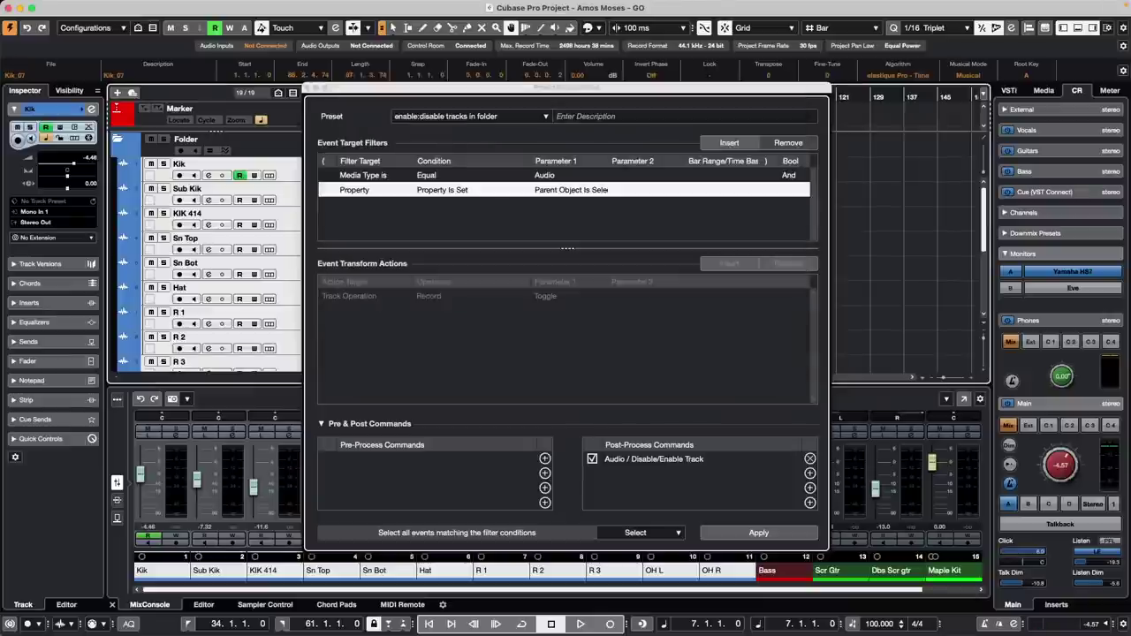
click(771, 534)
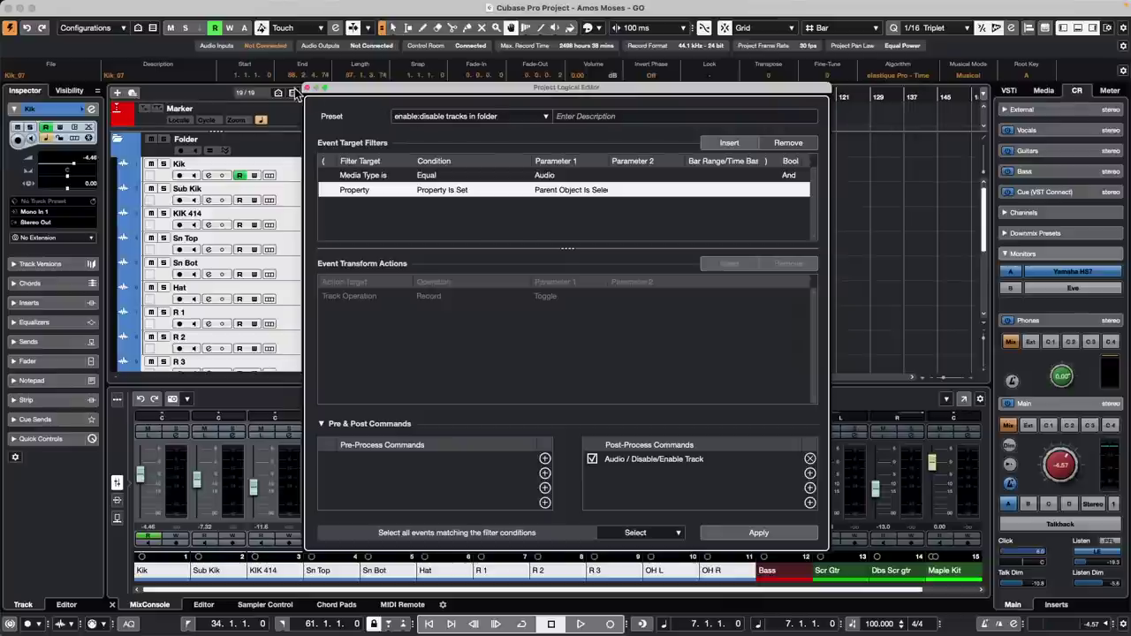
click(306, 89)
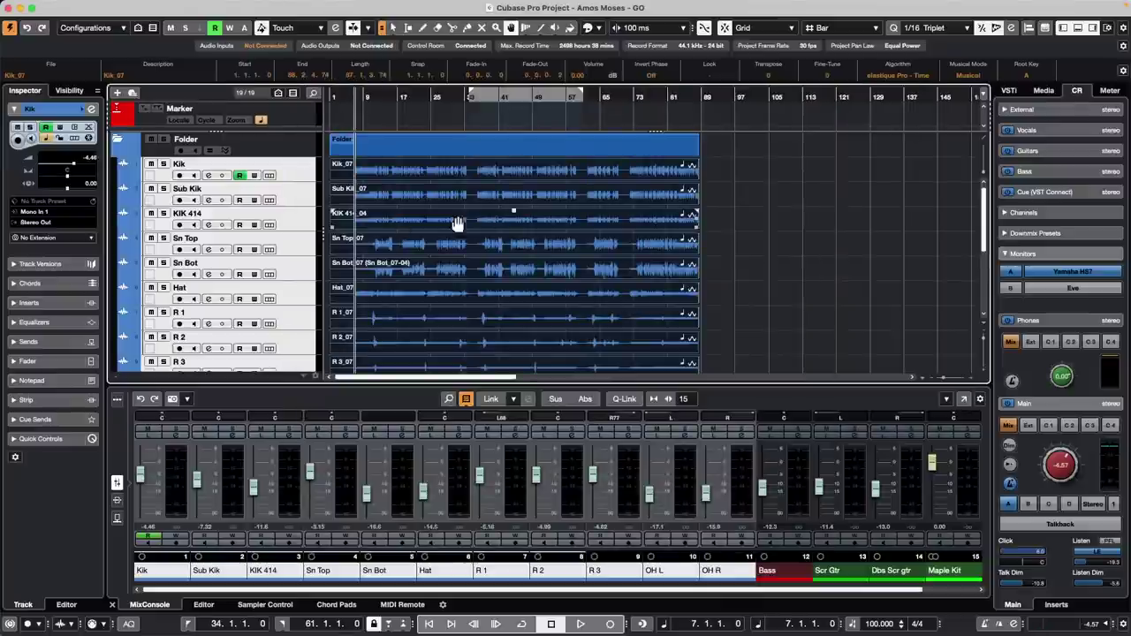
Select only the Kik track and show its automation and its lanes
click(301, 173)
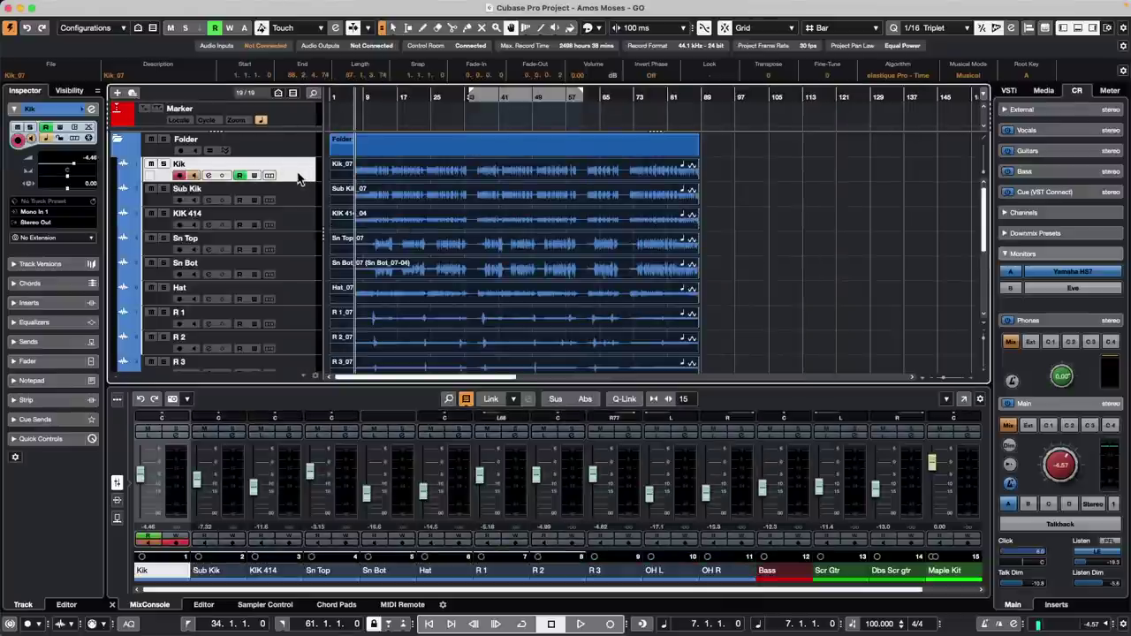
click(123, 178)
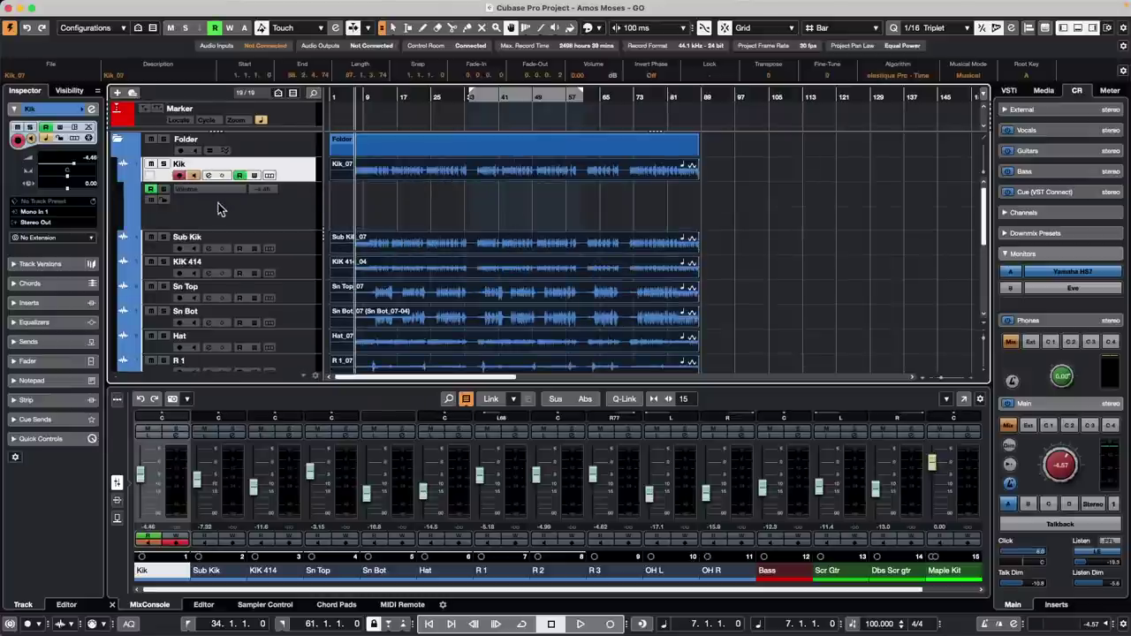
click(270, 176)
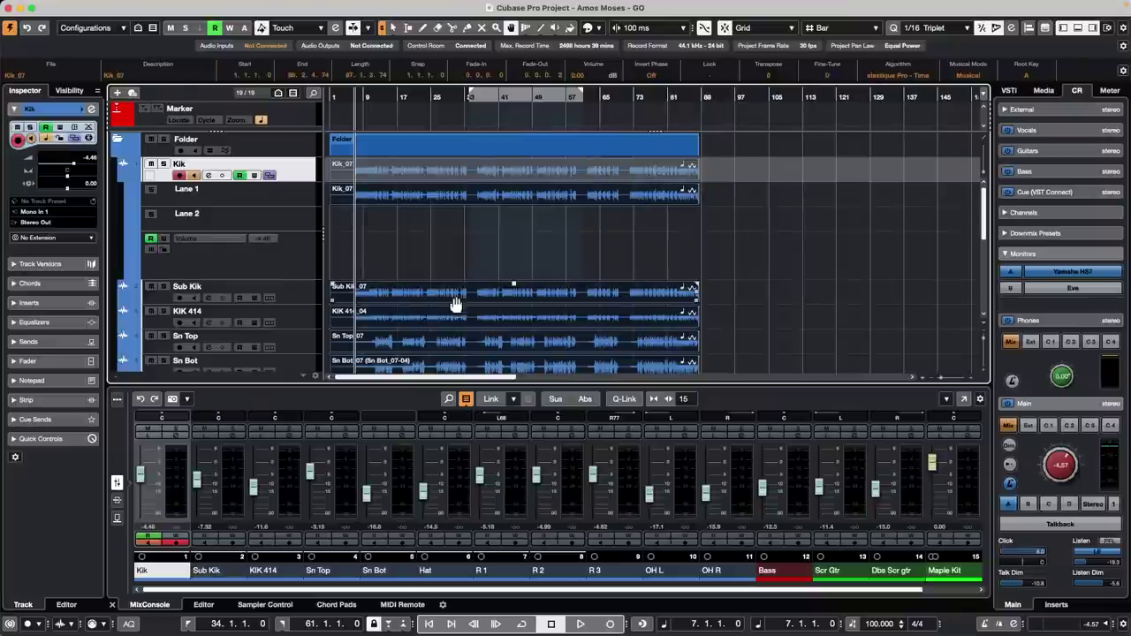
Move the Sub Kik_07 and KIK 414_04 events onto the Kik track, keeping their start at bar 1
key(Home)
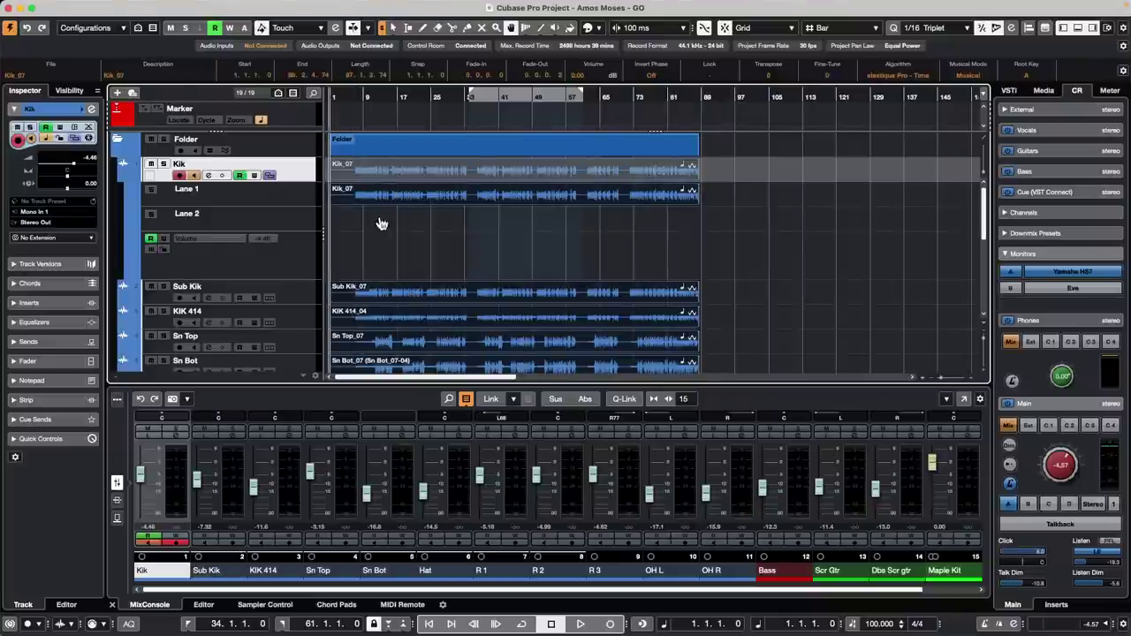
key(2)
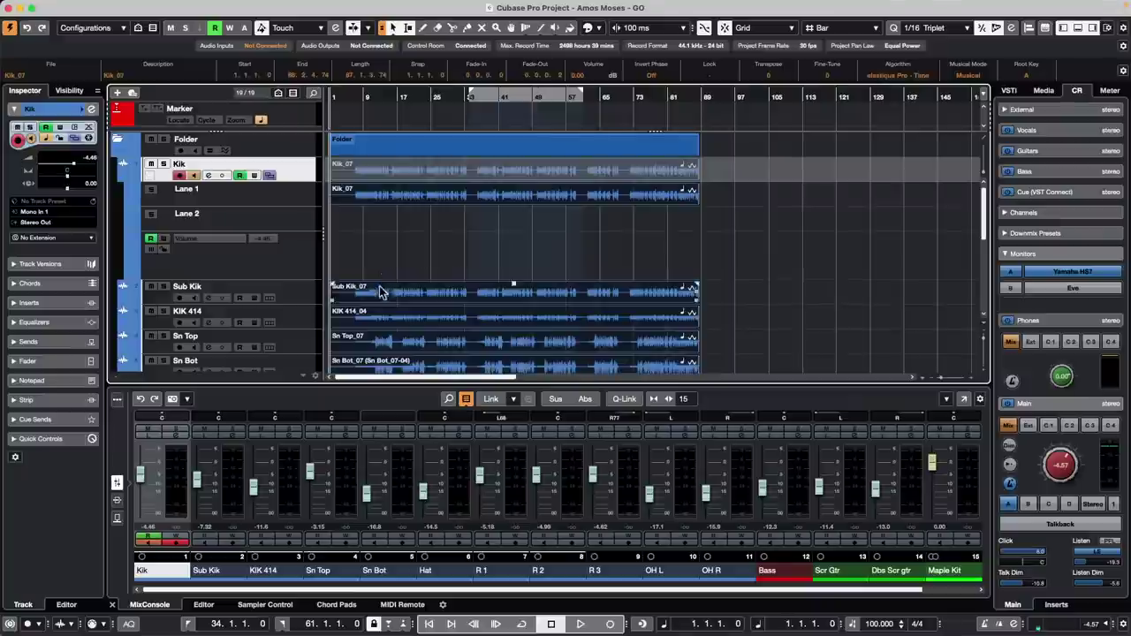
click(457, 228)
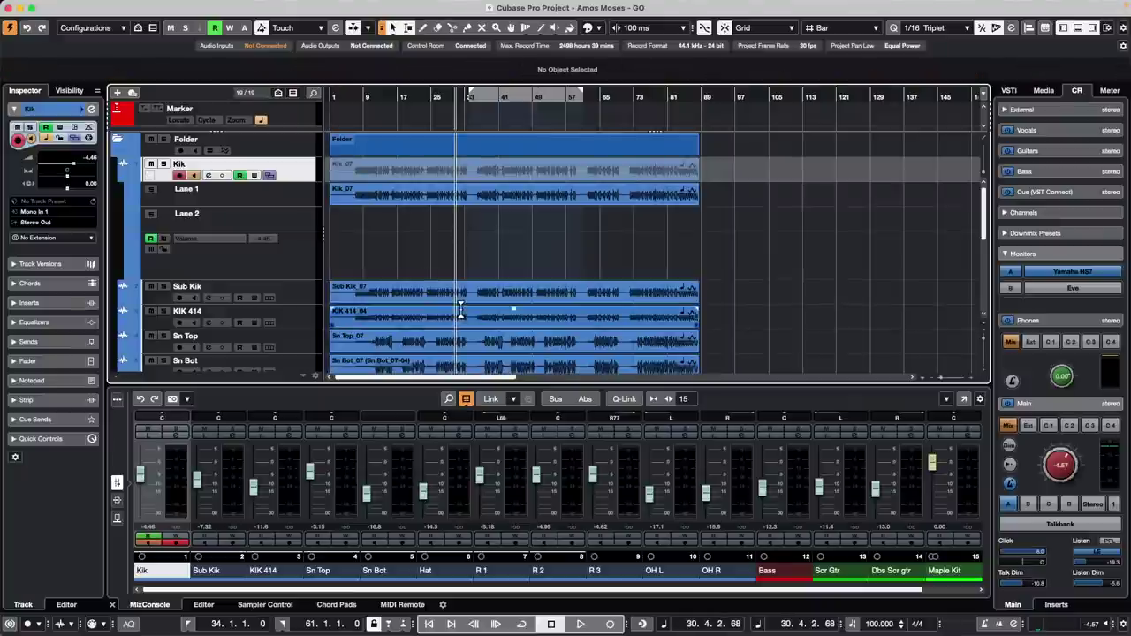
drag(470, 306, 466, 225)
drag(438, 311, 440, 228)
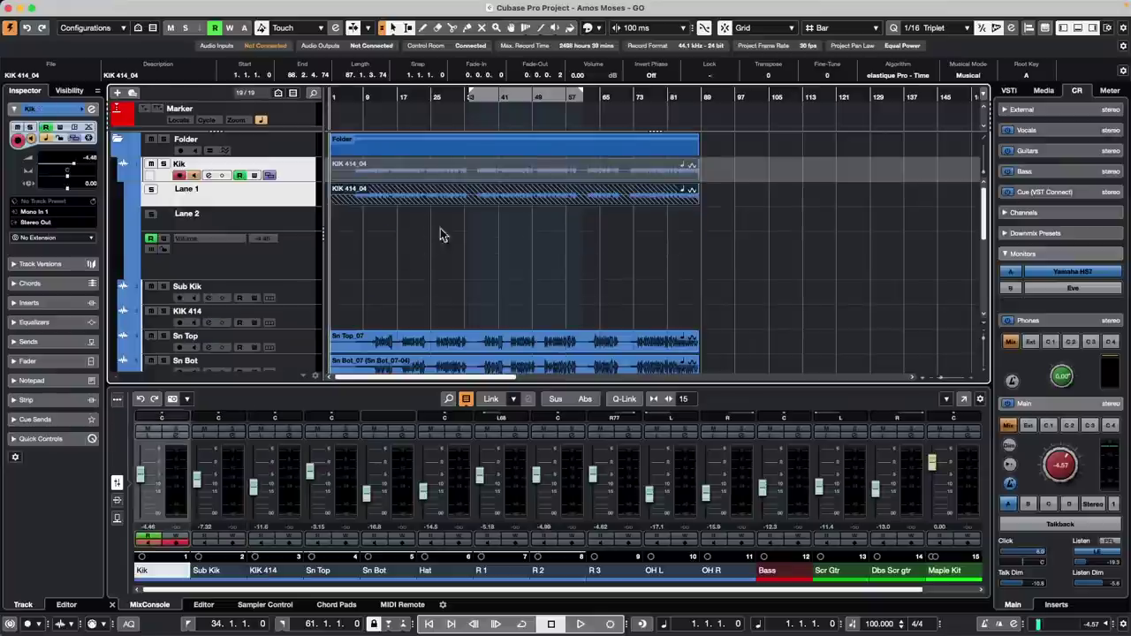
Spread the Kik track's overlapping events over its lanes, placing KIK 414_04 on Lane 2 and Sub Kik_07 on Lane 3
click(269, 177)
click(268, 177)
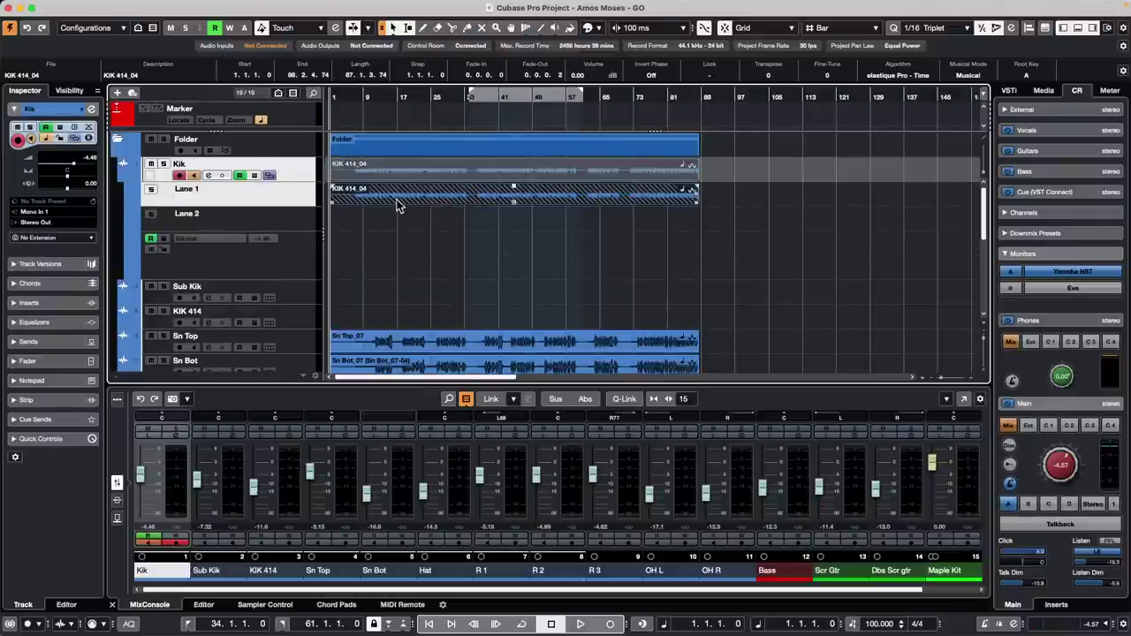
click(395, 226)
drag(396, 226, 393, 252)
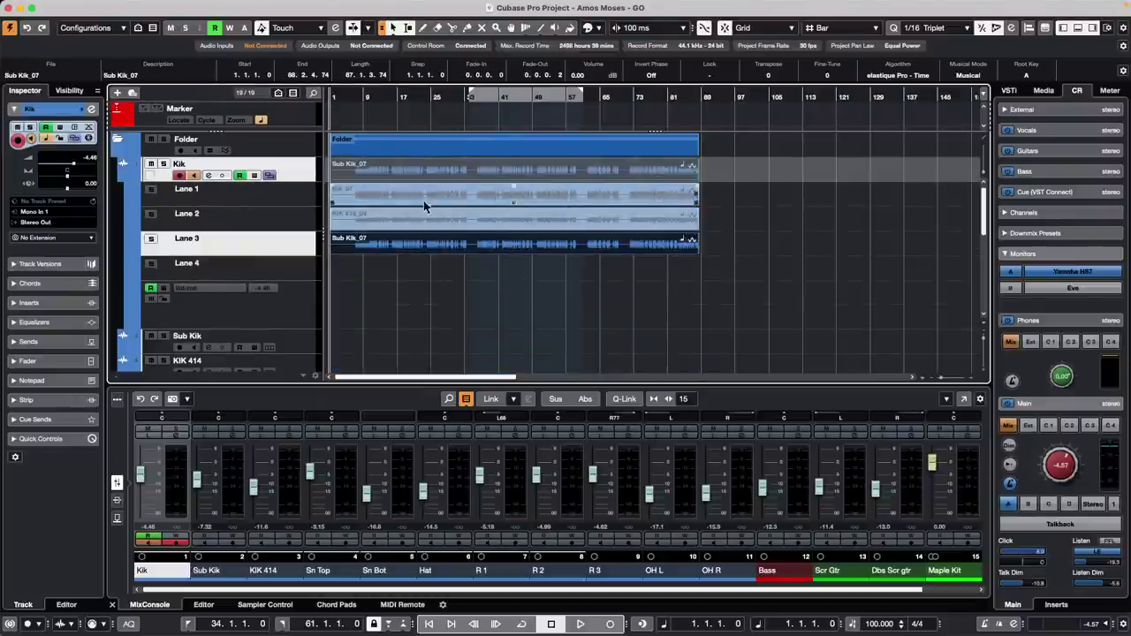
Comp the Kik lanes with the Comp tool, using Kik_07 at bars 35–39 and KIK 414_04 at about bars 42–48, 51–56 and 60–63
click(474, 96)
drag(475, 96, 467, 131)
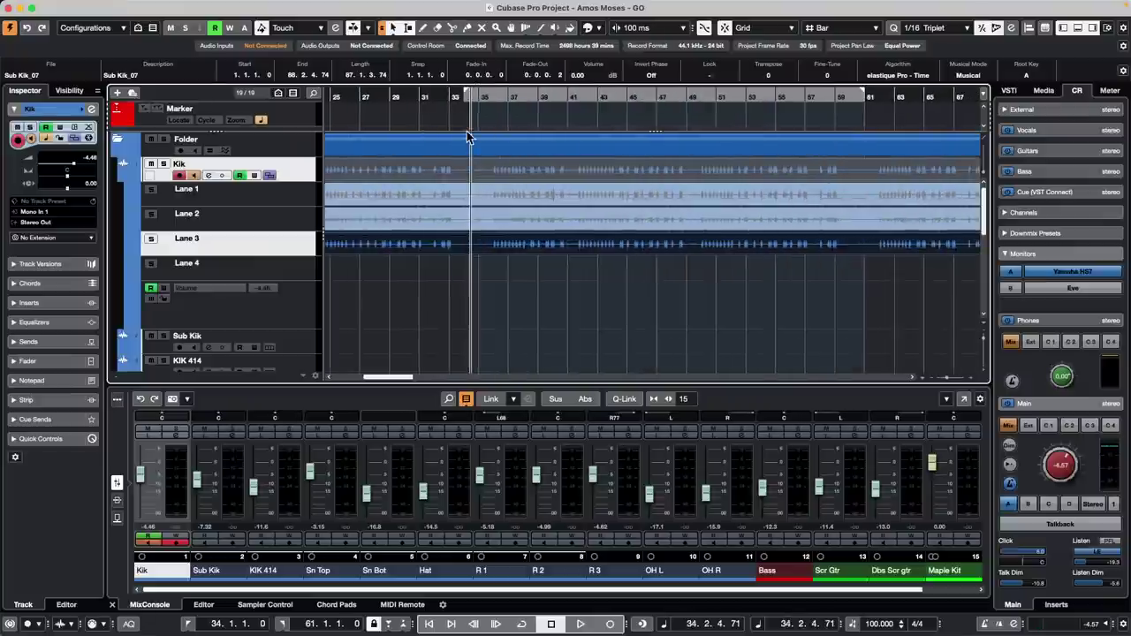
right_click(484, 240)
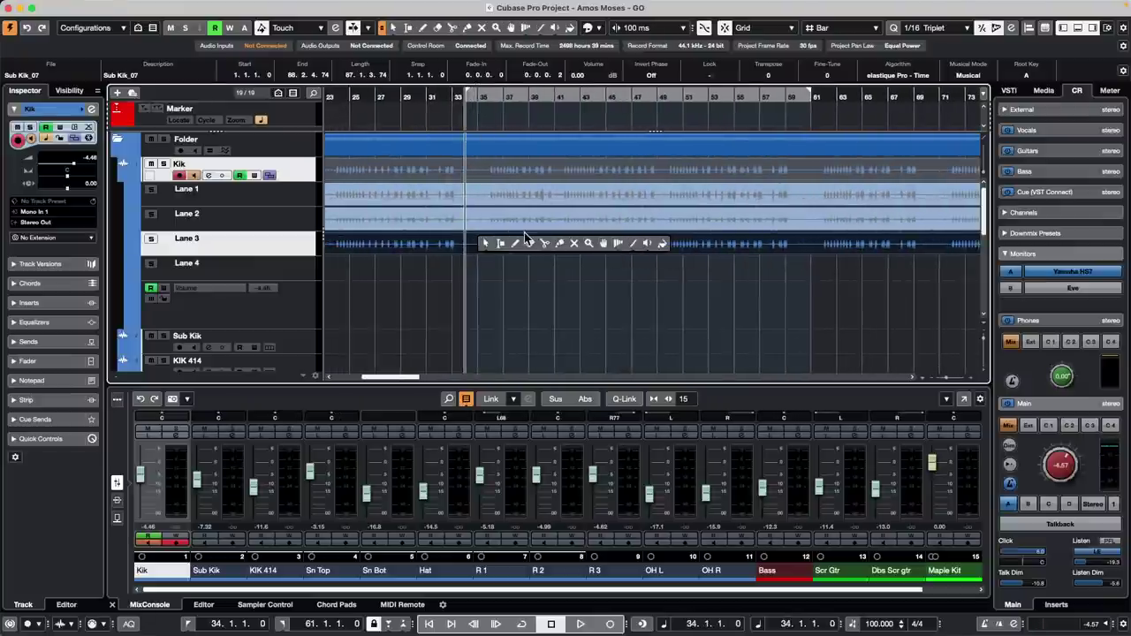
click(606, 246)
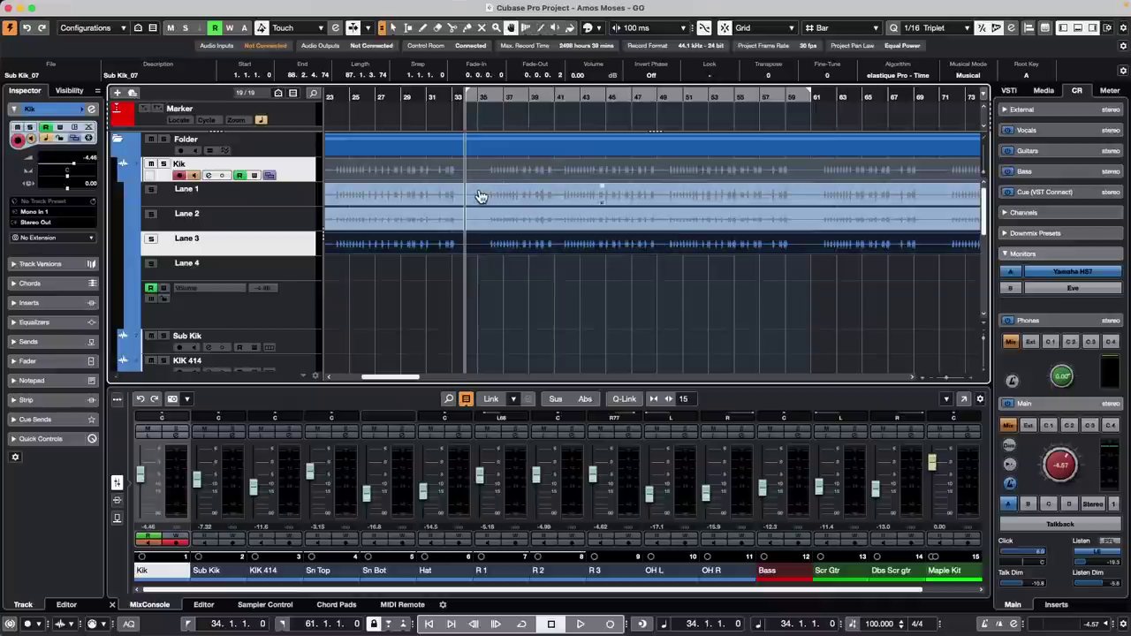
drag(480, 194, 529, 195)
drag(654, 231, 754, 249)
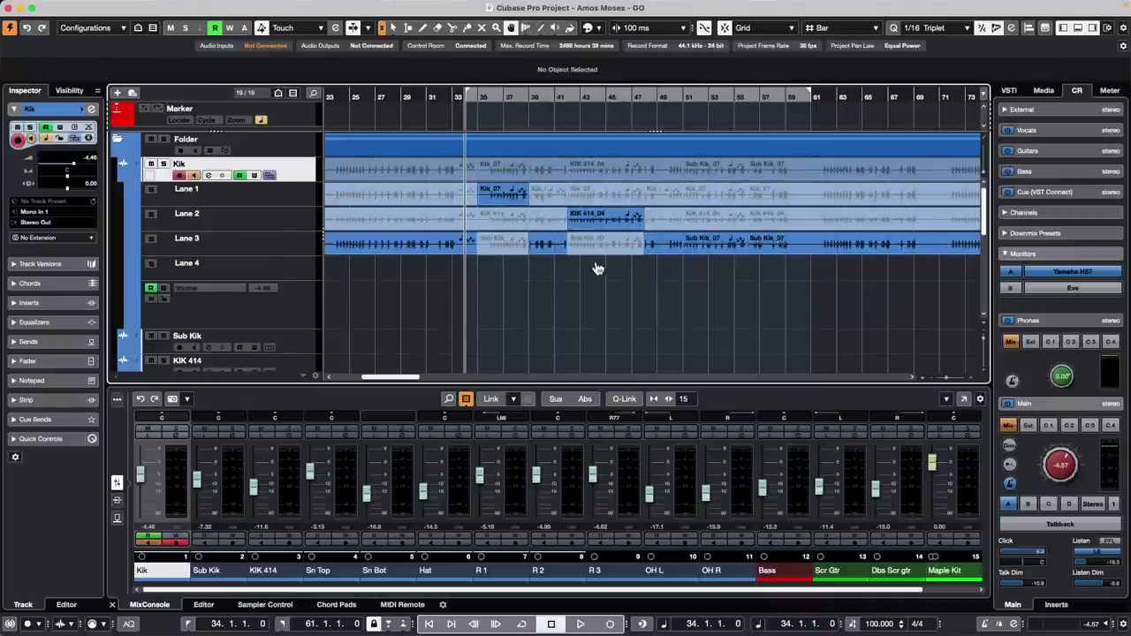
click(711, 221)
drag(844, 218, 844, 220)
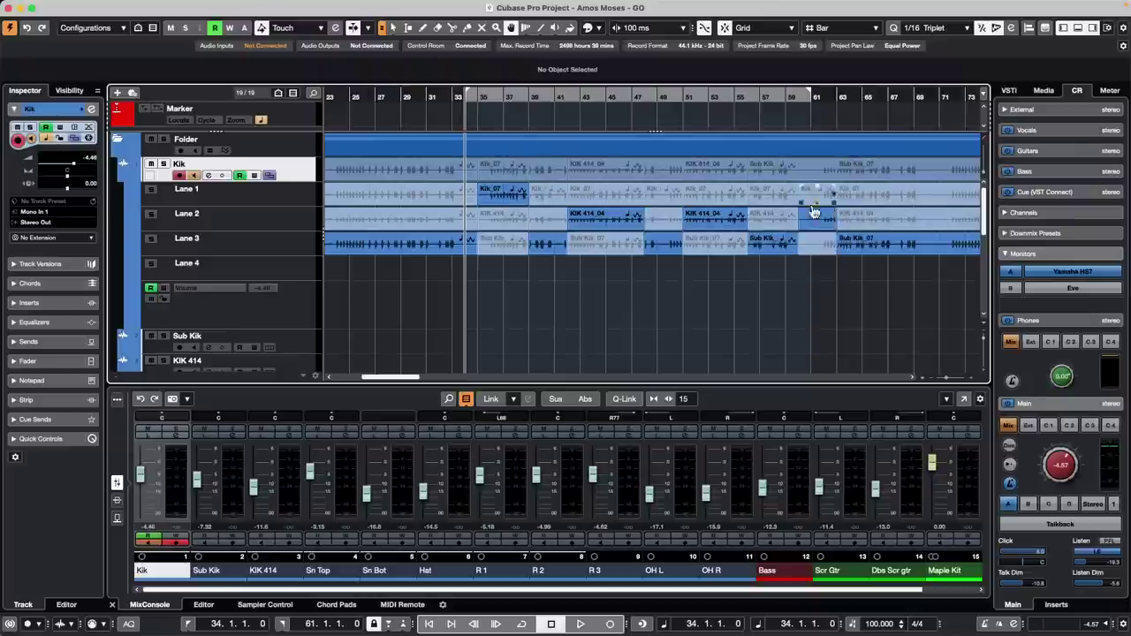
Crossfade two comp boundaries using range selections: bars 55–58 across Lanes 2 and 3, and about bars 38–40 across Lanes 1 to 3
right_click(711, 242)
click(725, 239)
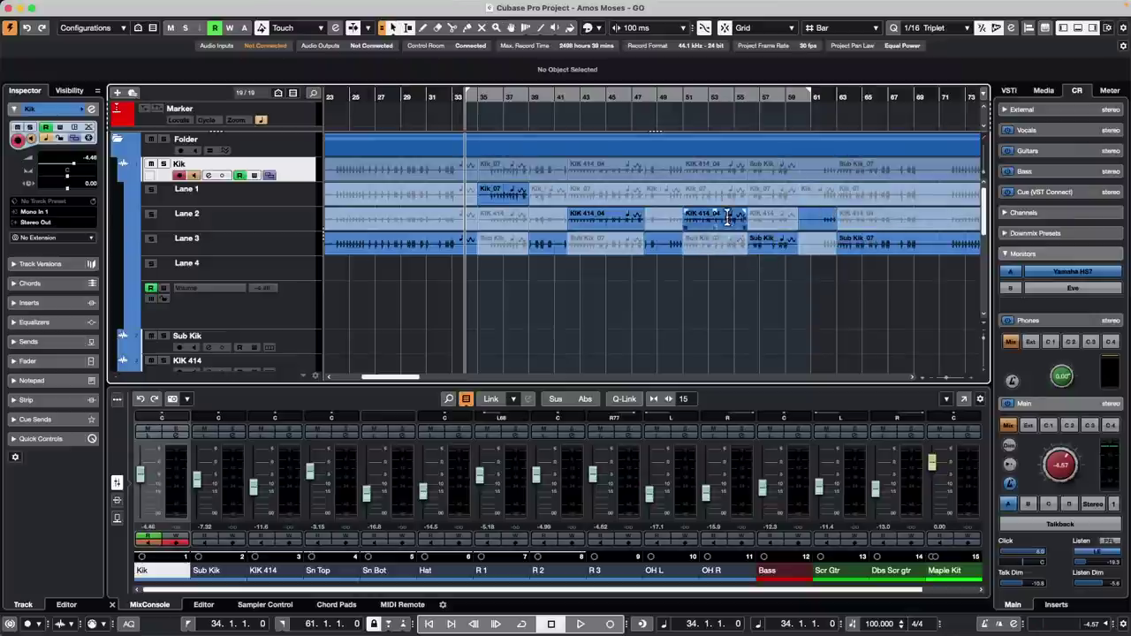
drag(734, 221, 766, 247)
key(x)
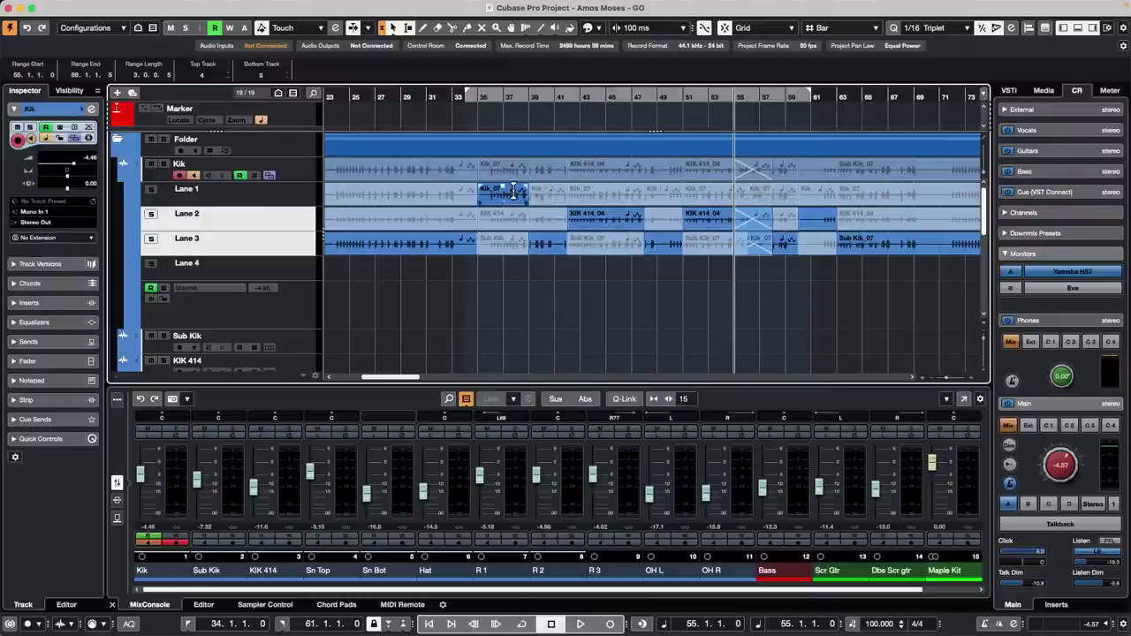
mouse_move(519, 243)
mouse_down()
mouse_move(553, 243)
mouse_move(540, 248)
mouse_up()
key(x)
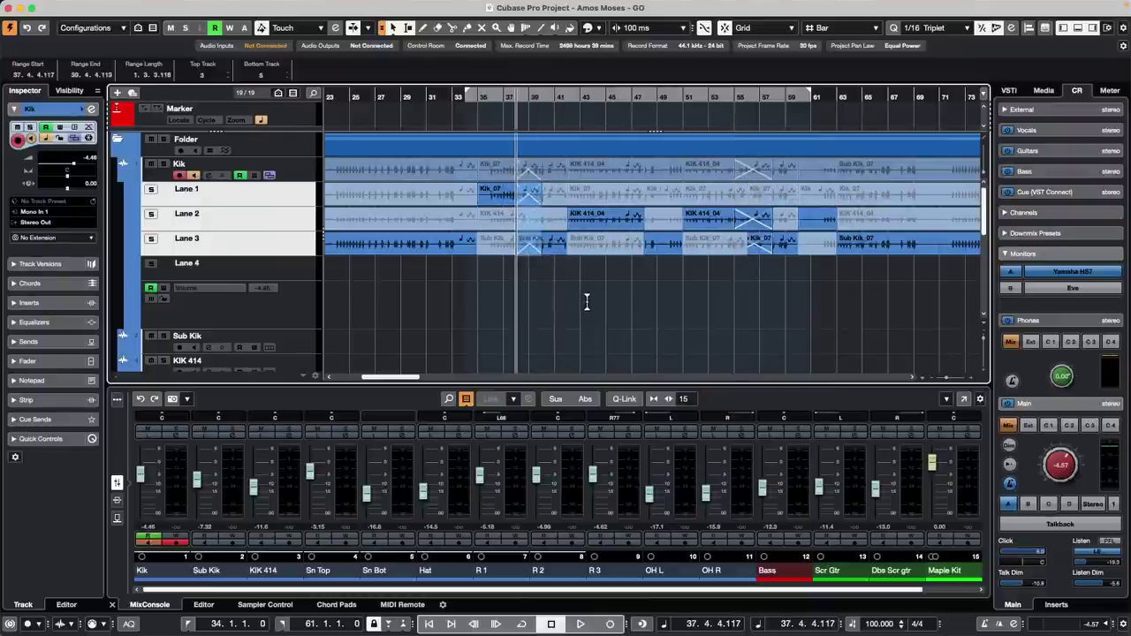
Crossfade the start of the comped Kik_07 section across Lanes 1 to 3, over about bars 33–37
click(586, 302)
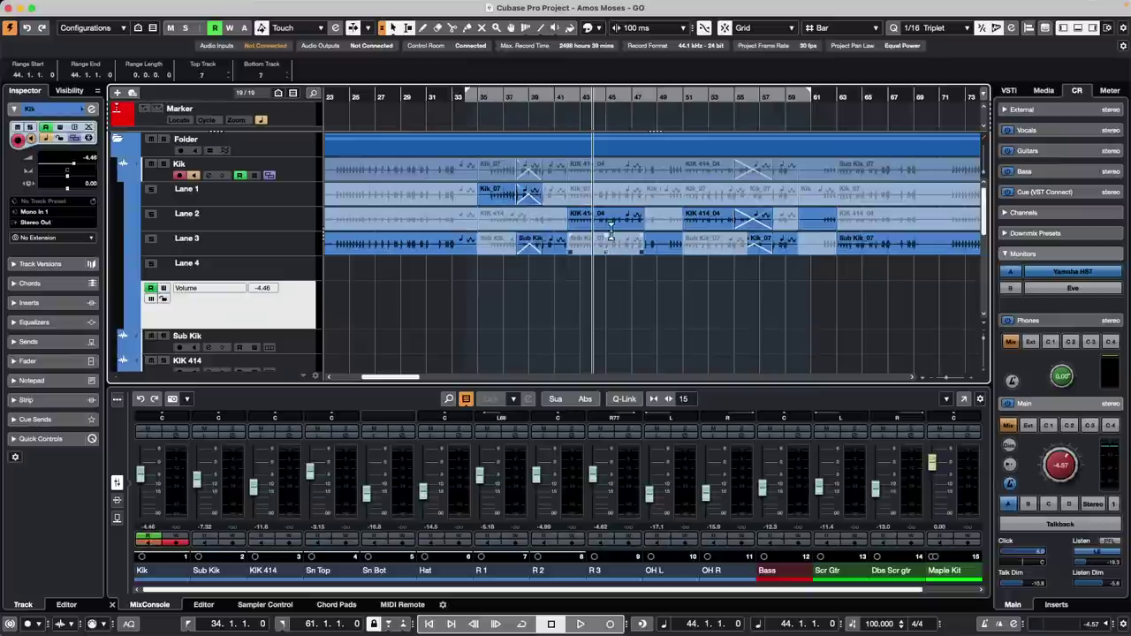
click(458, 192)
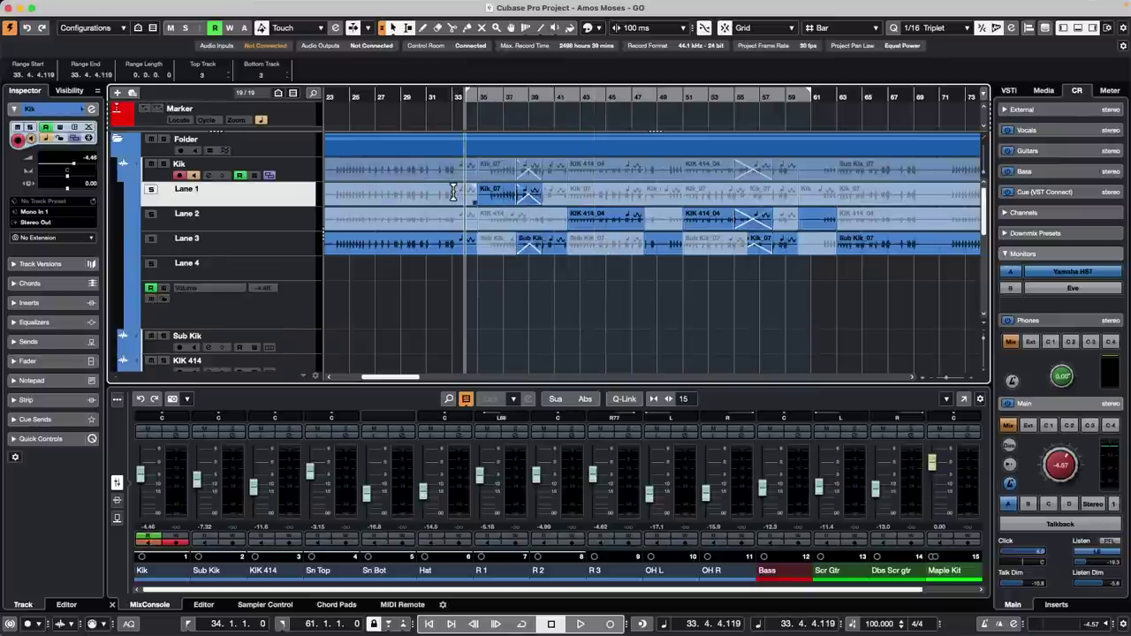
click(477, 192)
drag(487, 193, 451, 200)
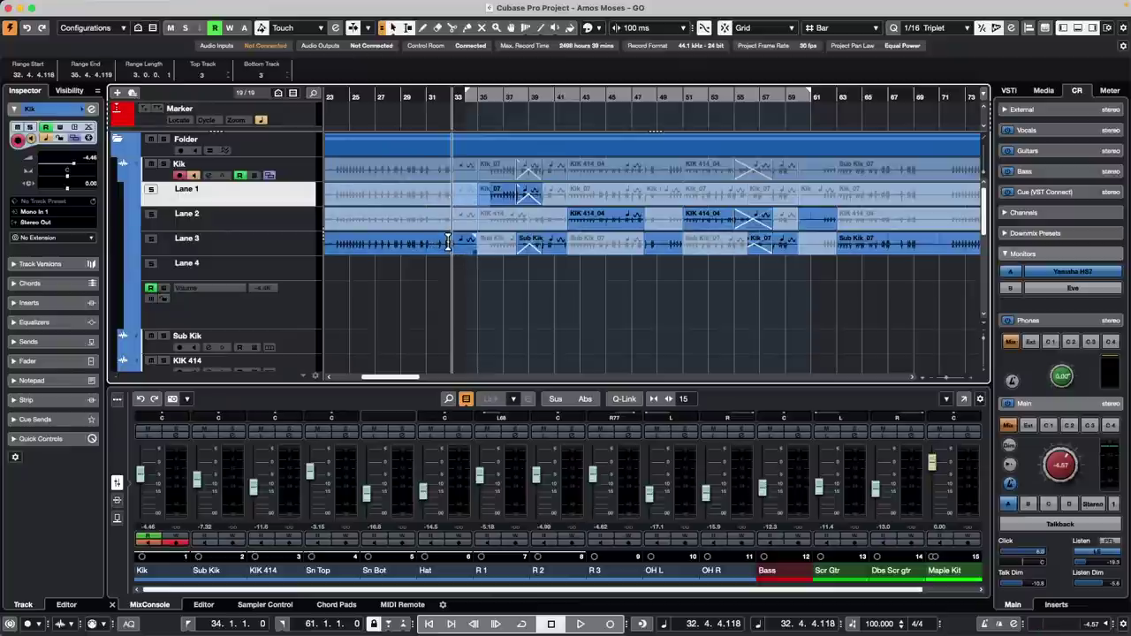
drag(452, 244, 499, 200)
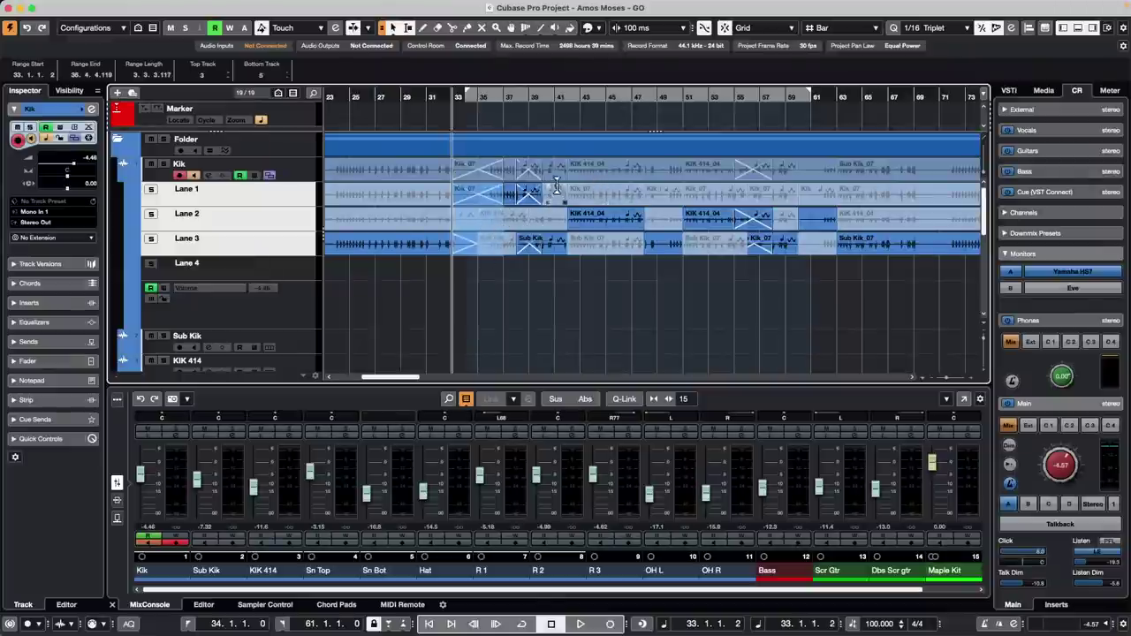
Set the grid type to Beat and crossfade into KIK 414_04 across Lanes 2 and 3, from 41.4.1.0 to 42.1.4.119
click(554, 95)
drag(555, 96, 555, 143)
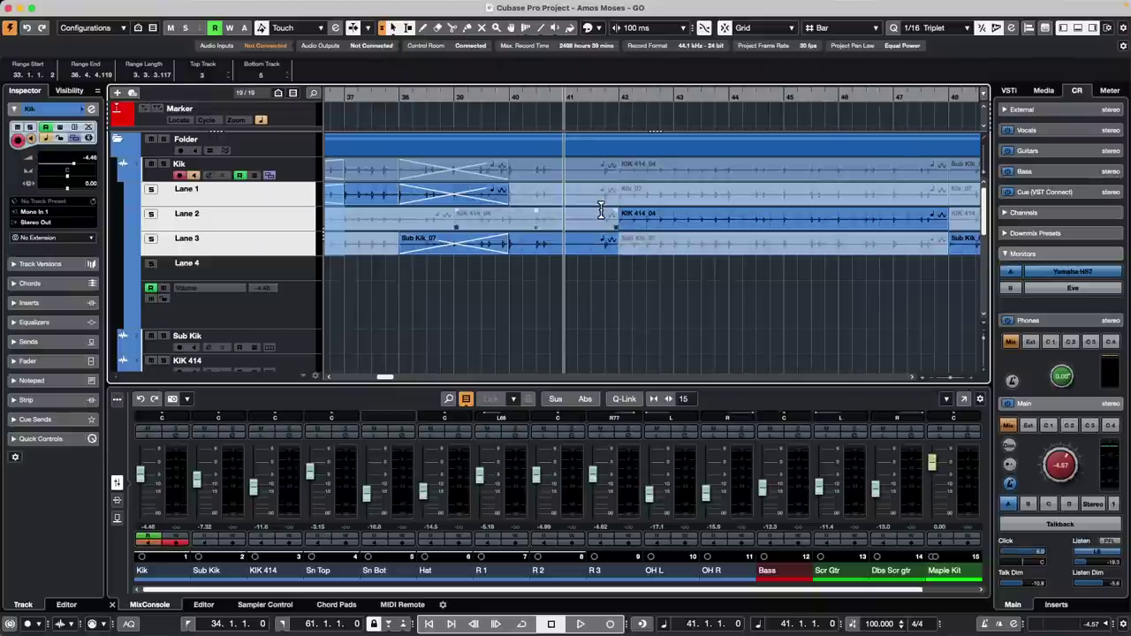
click(621, 213)
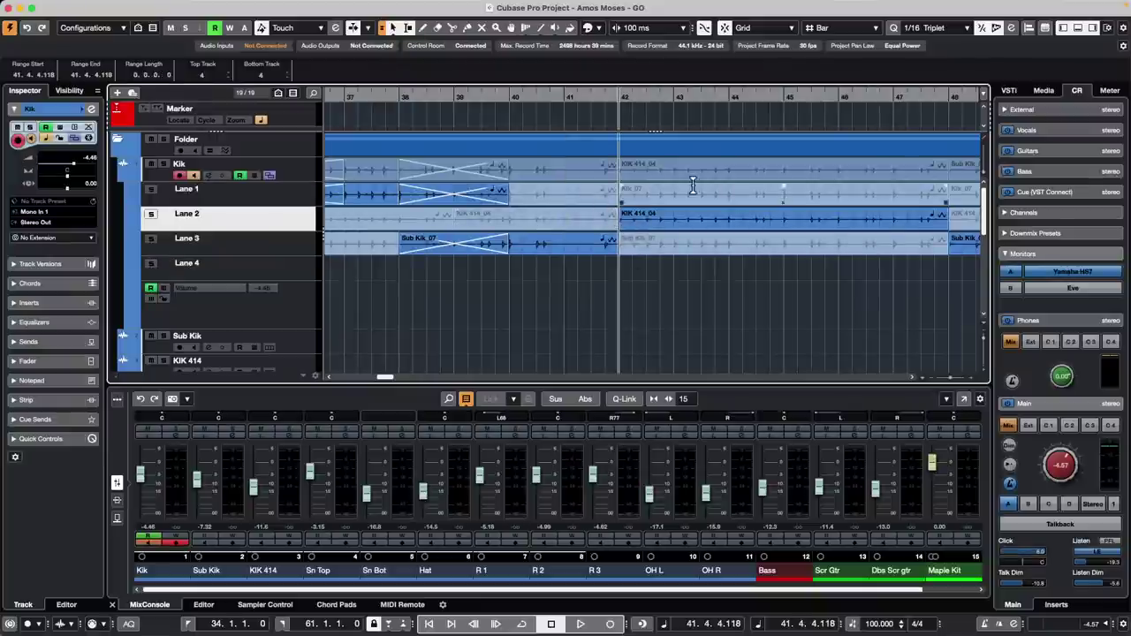
click(826, 28)
click(825, 41)
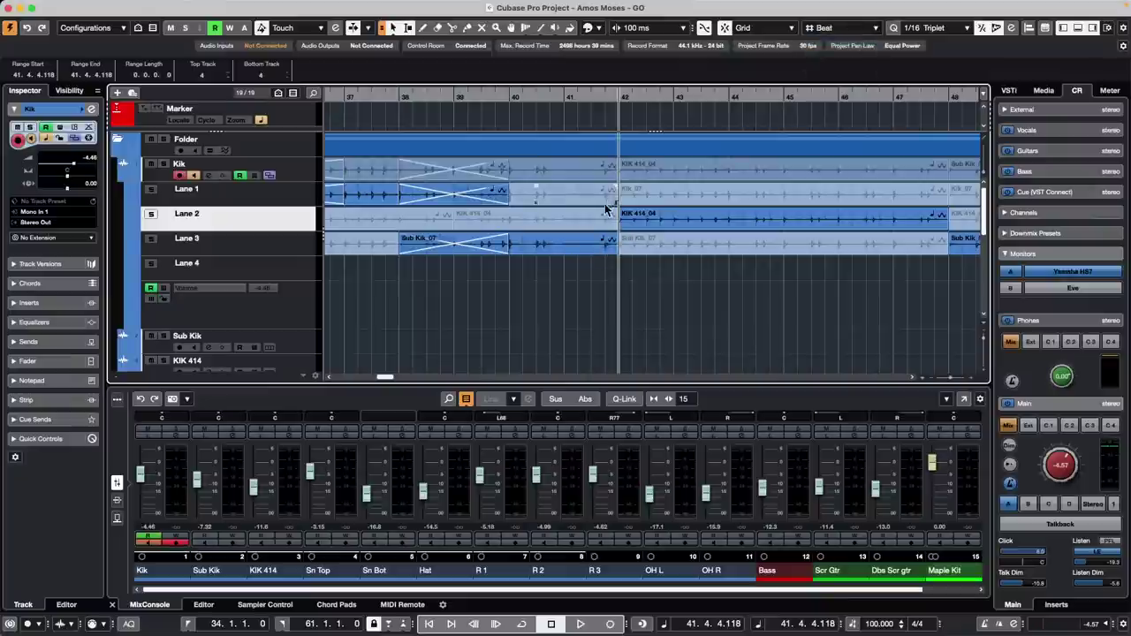
drag(601, 215, 637, 247)
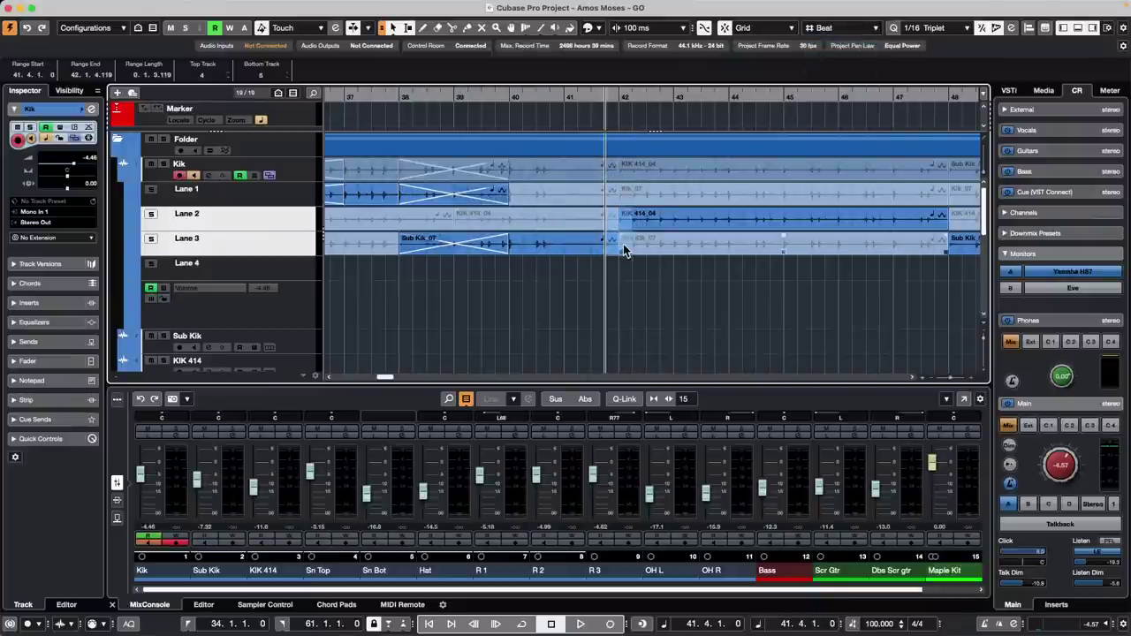
key(x)
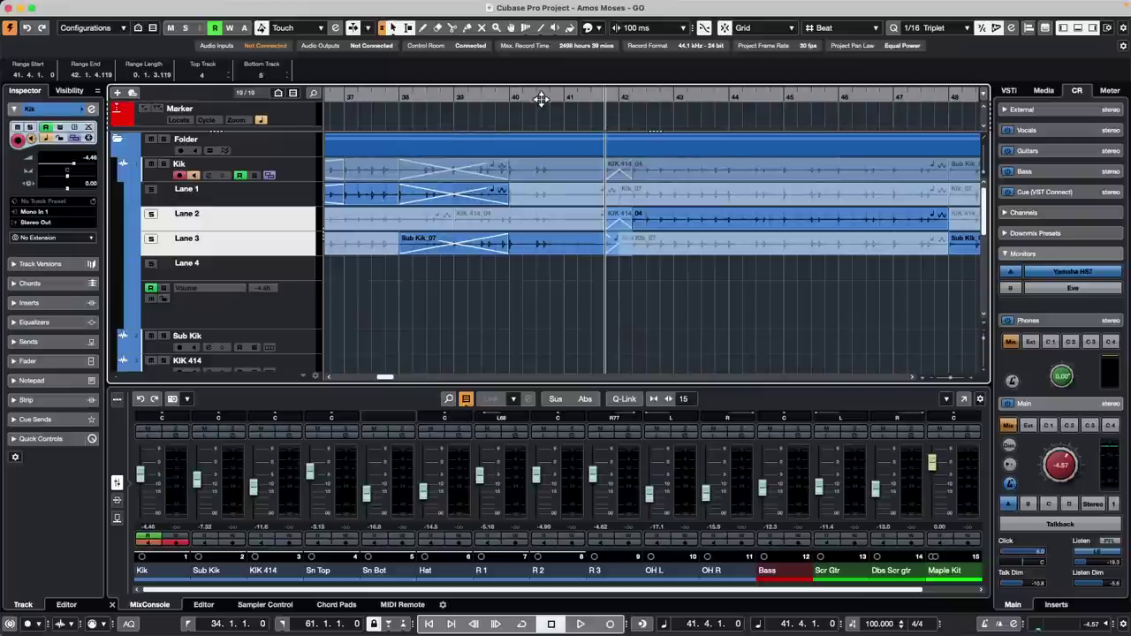
Toggle the pre-section phase switch in the Hat channel's settings on and back to 0°, and close the channel settings
drag(538, 96, 535, 50)
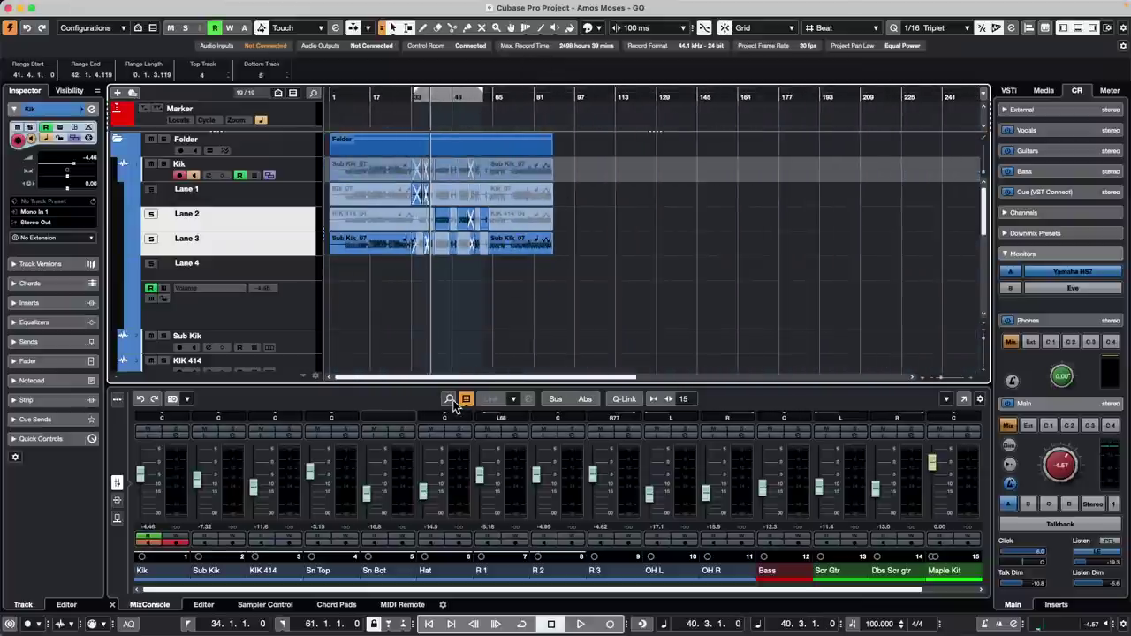
click(457, 434)
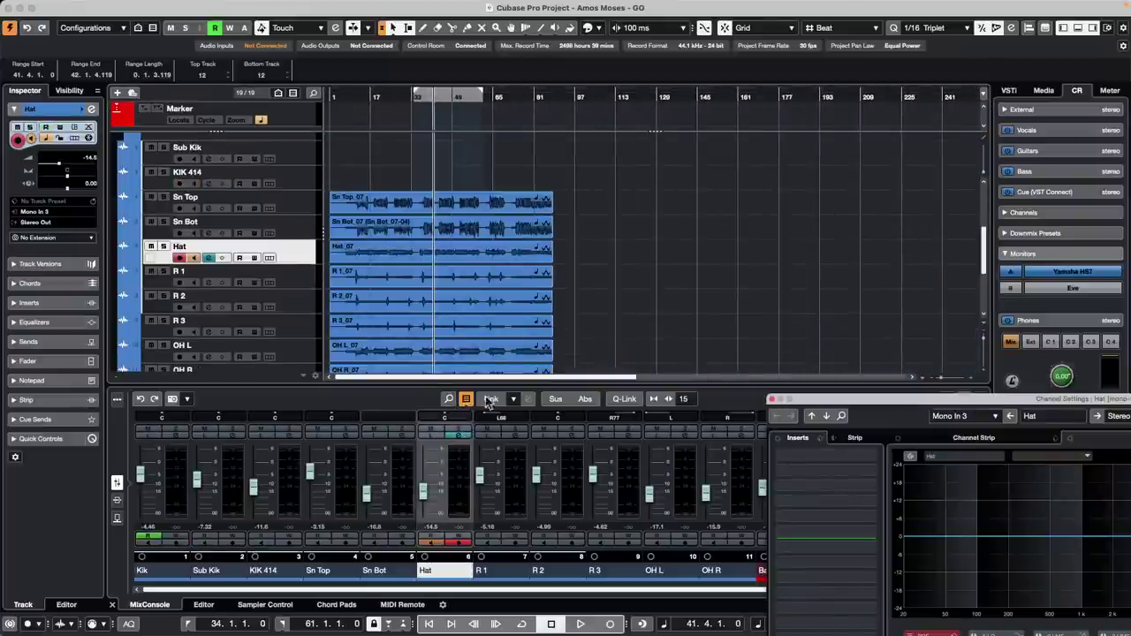
drag(884, 399, 561, 190)
click(608, 482)
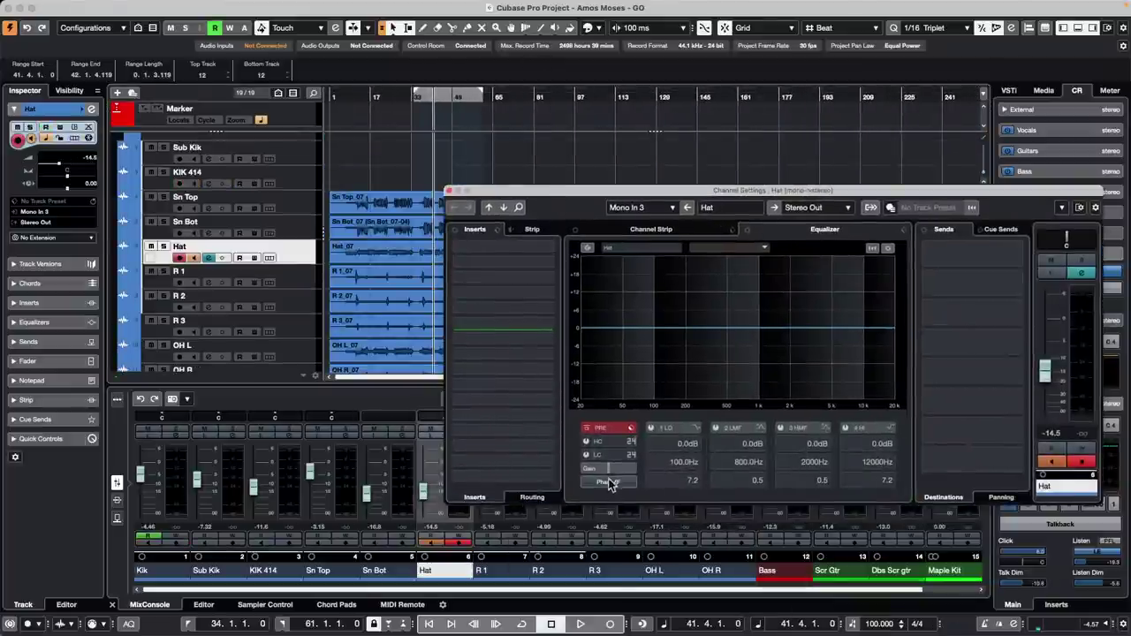
click(610, 483)
click(610, 484)
click(610, 484)
click(610, 483)
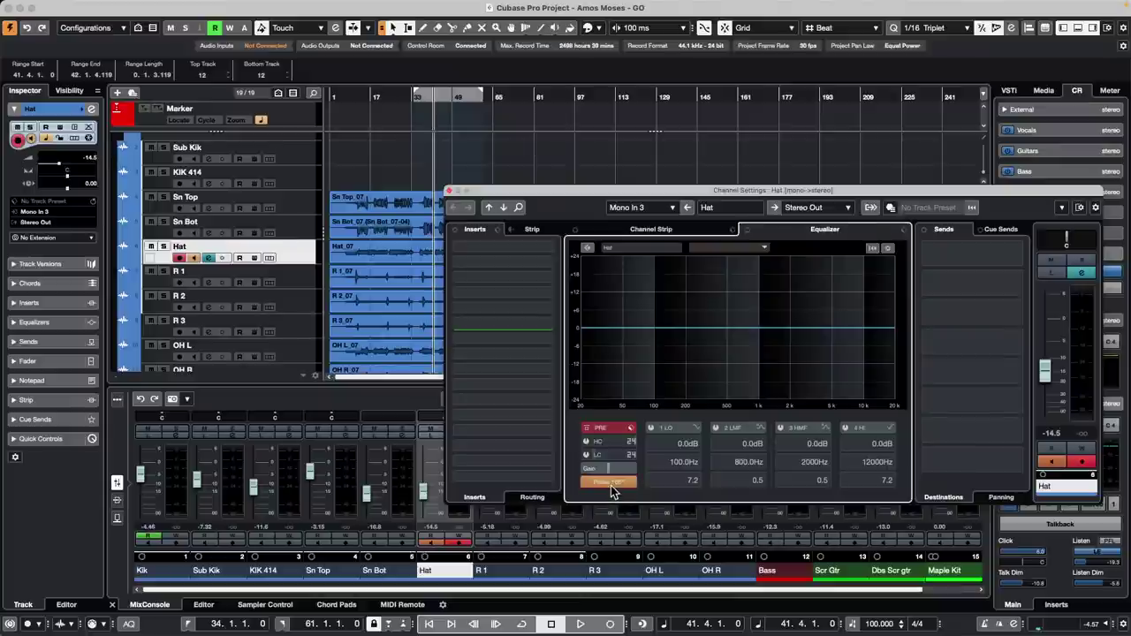
click(609, 483)
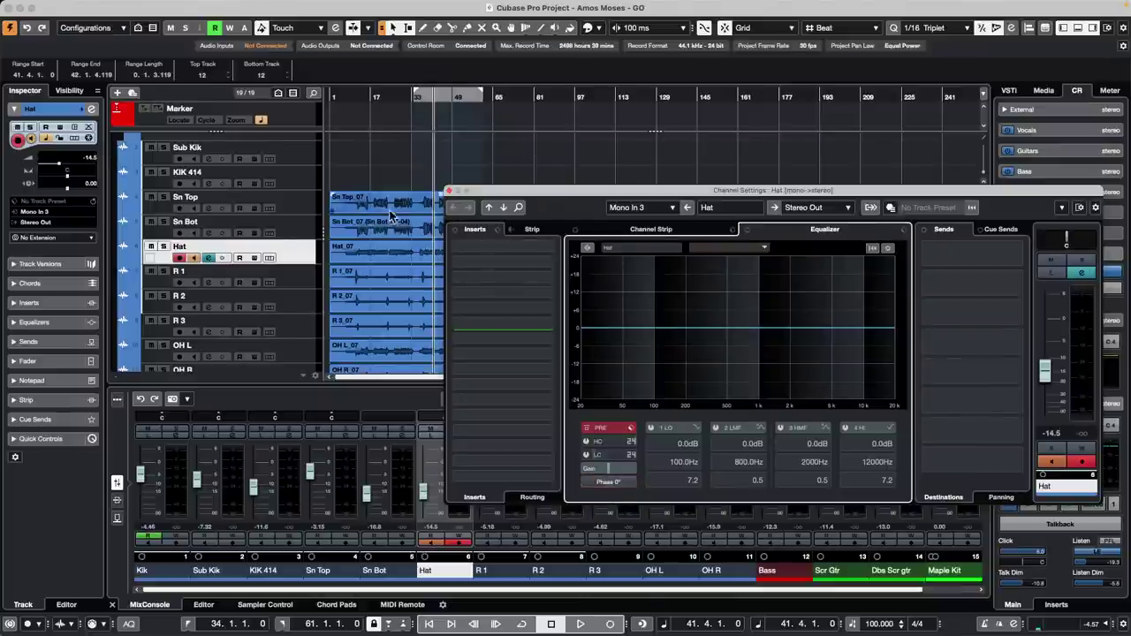
click(449, 193)
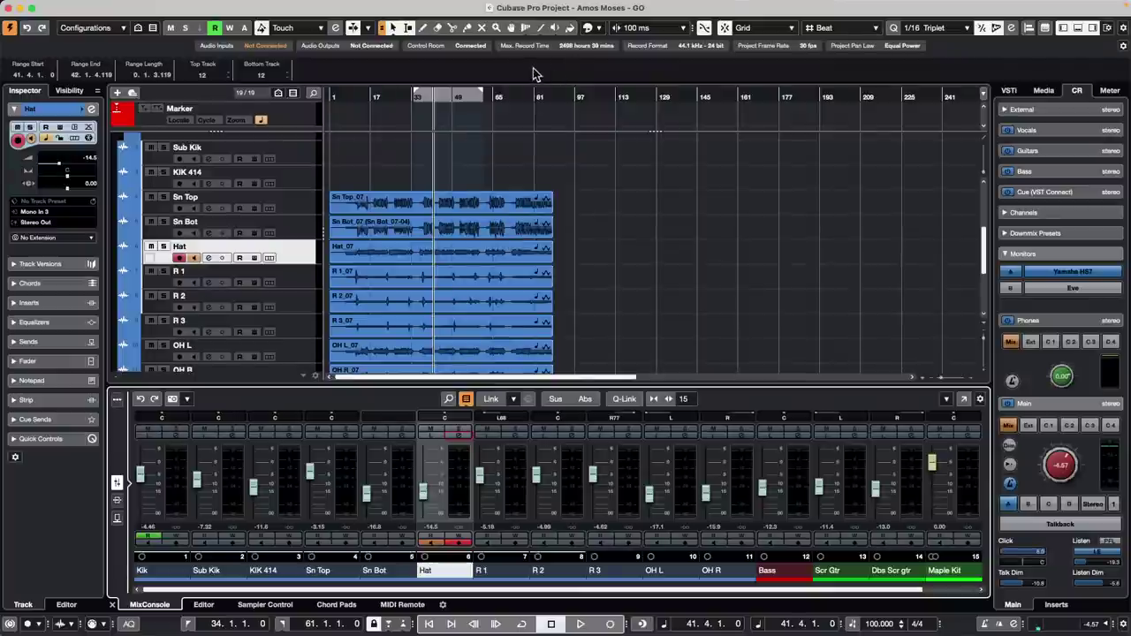
Select the Hat_07 event and toggle its Invert Phase setting on and back off
click(477, 251)
key(Home)
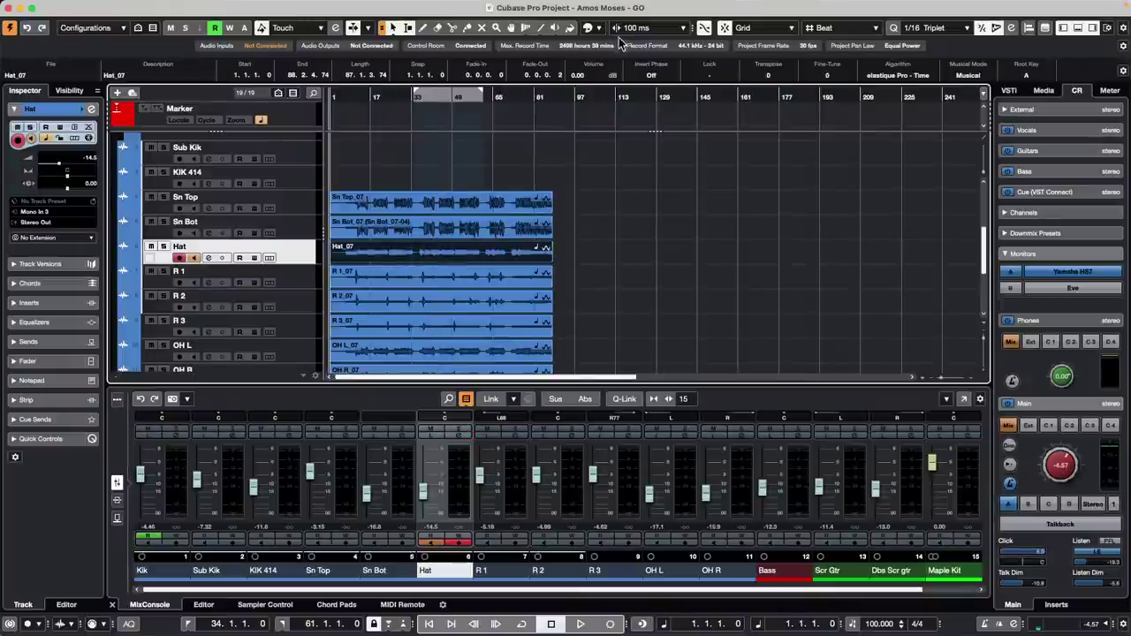
click(652, 75)
click(654, 76)
click(655, 76)
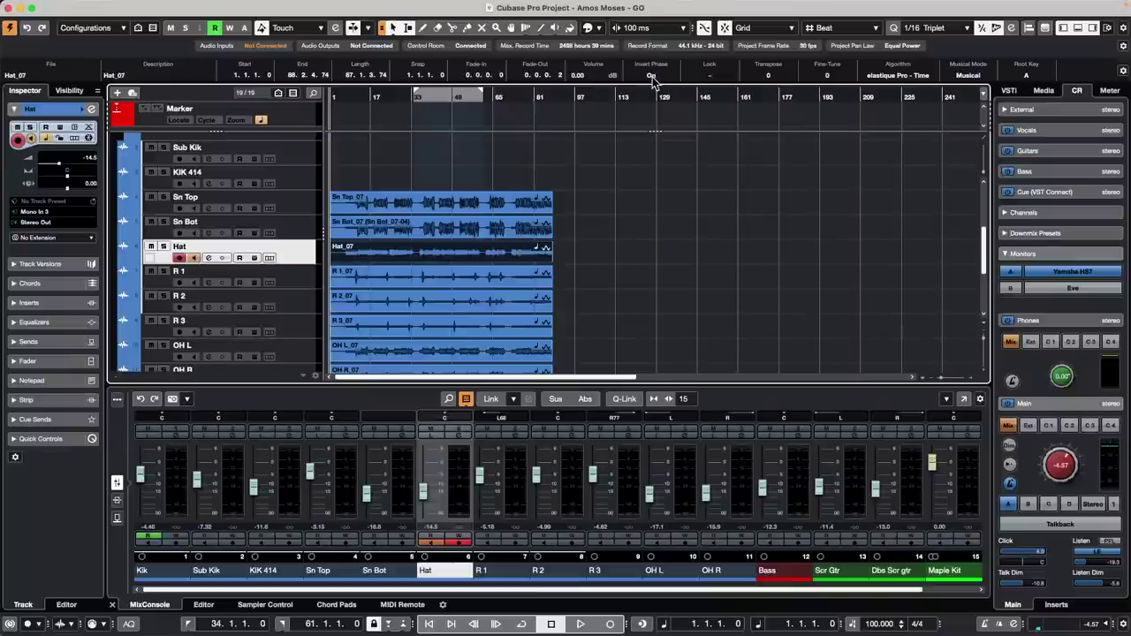
click(653, 76)
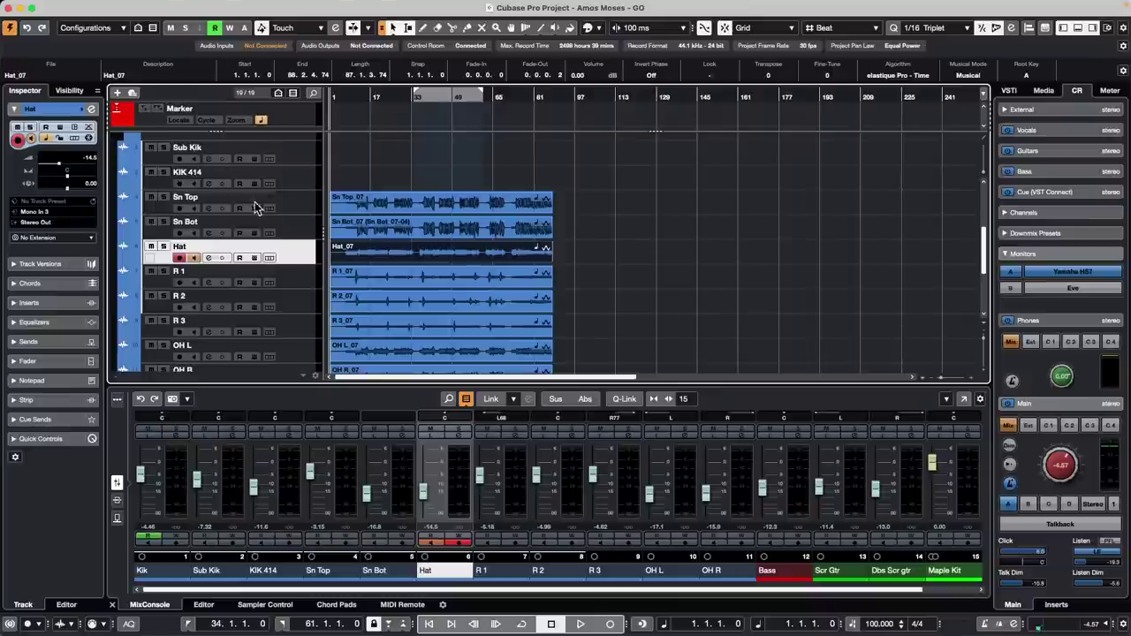
Open the recent project "tempo detect jazz.cpr"
click(303, 202)
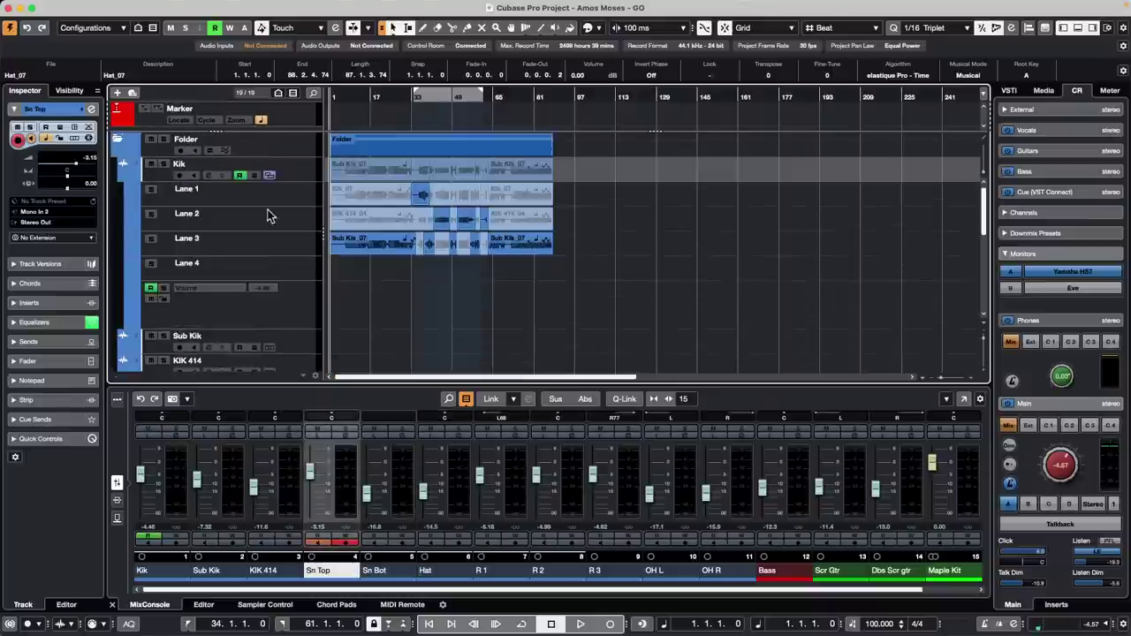
mouse_move(112, 11)
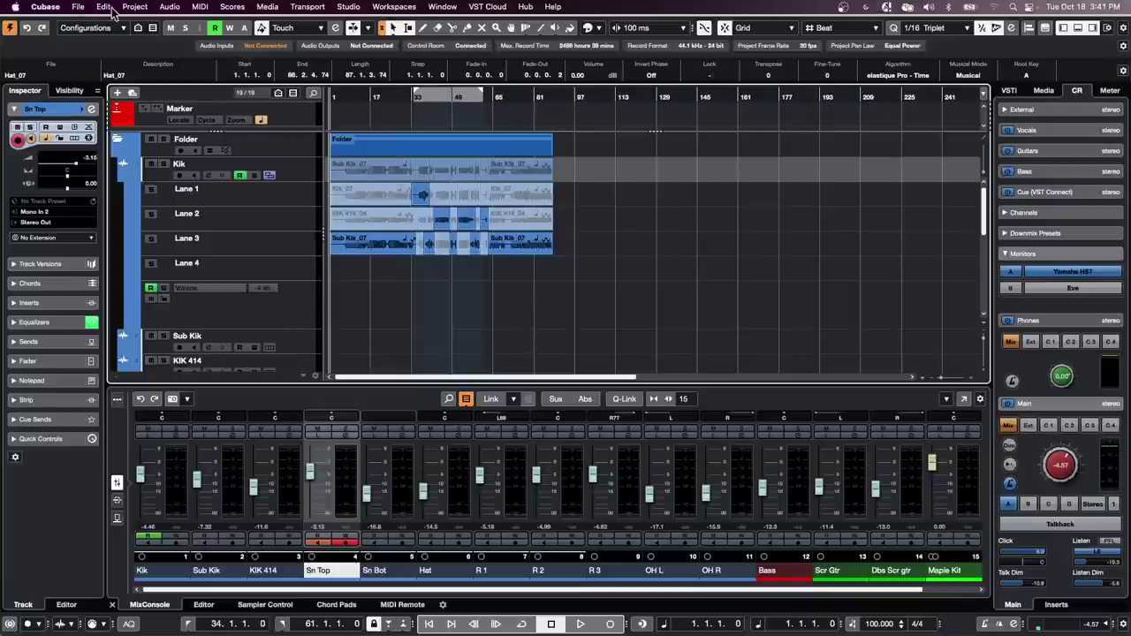
click(78, 6)
mouse_move(150, 257)
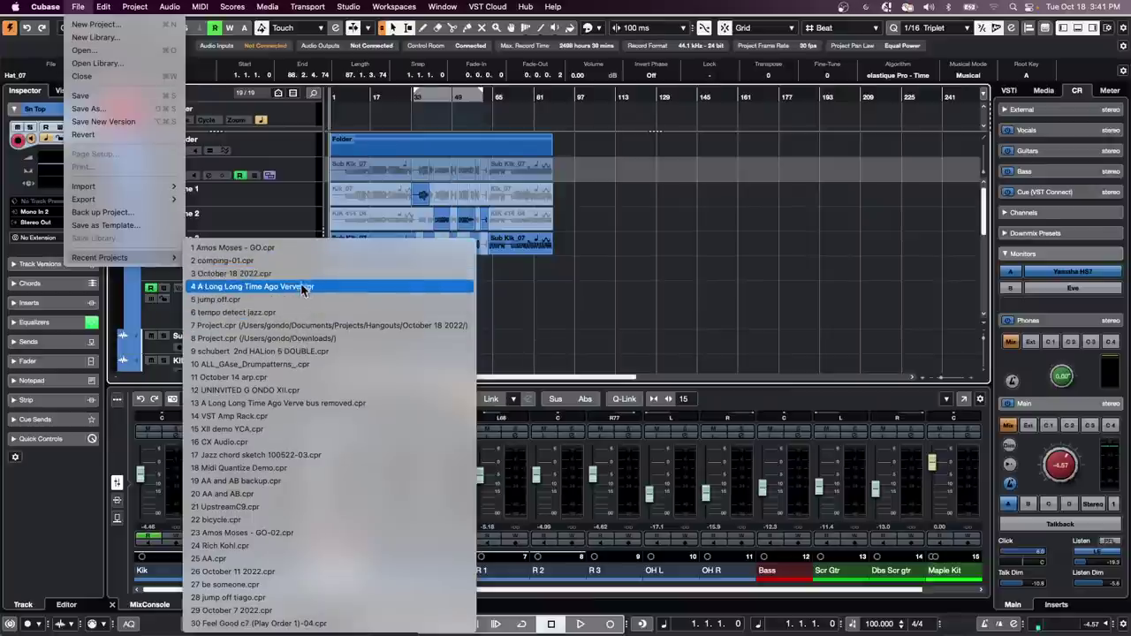
click(300, 312)
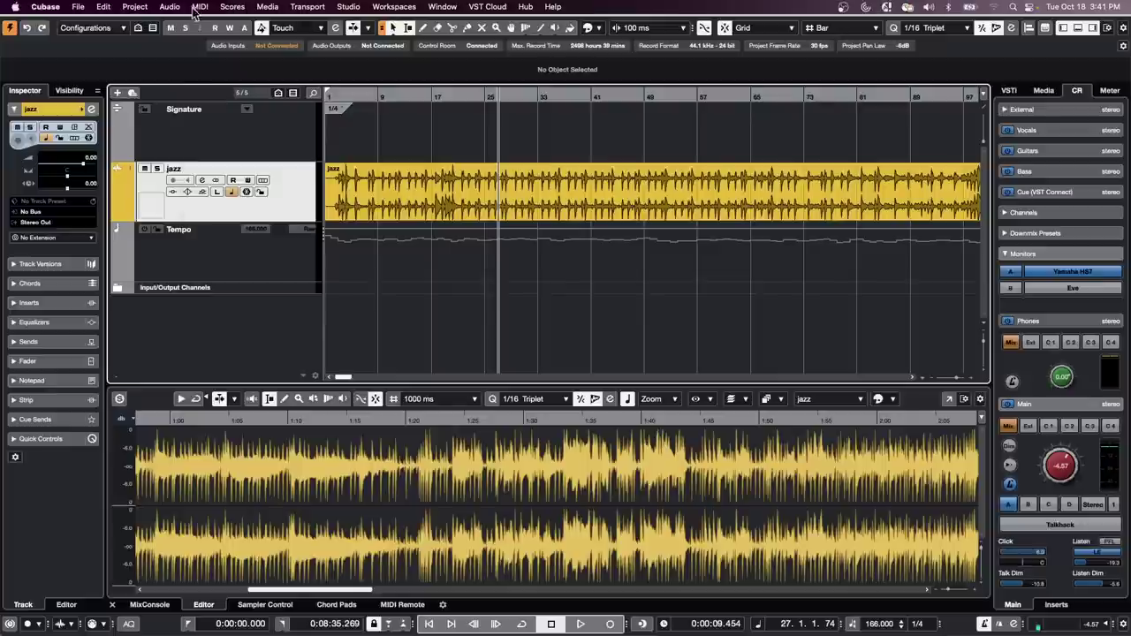
Look through the audio commands for the jazz project, including the Hitpoints commands
click(169, 7)
mouse_move(200, 183)
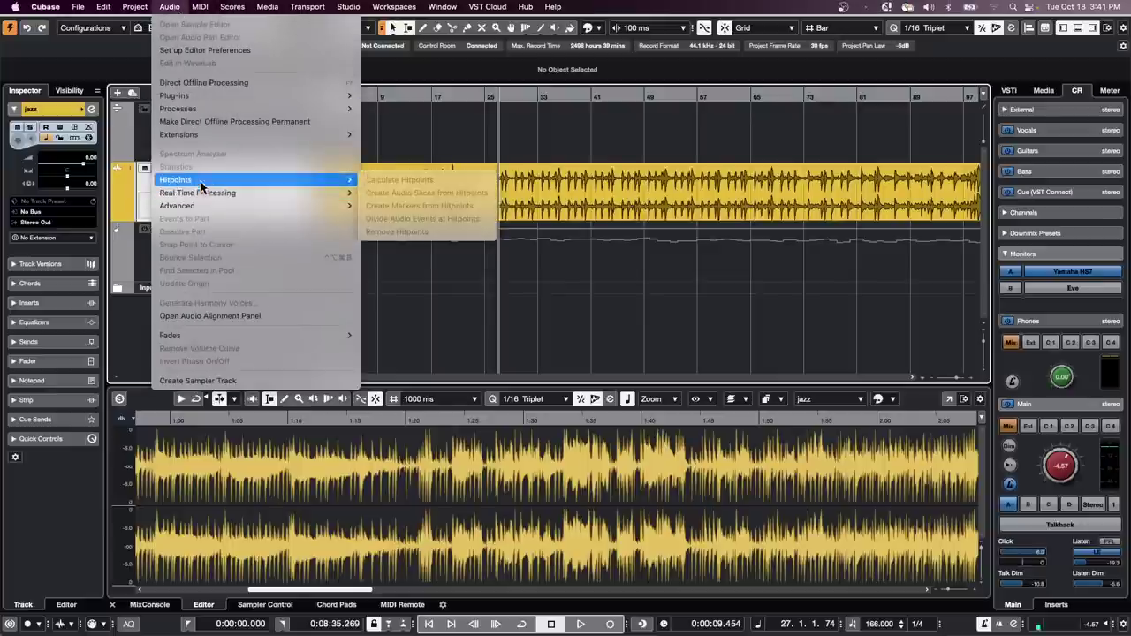
Convert the stereo jazz track to separate left and right mono tracks
mouse_move(134, 7)
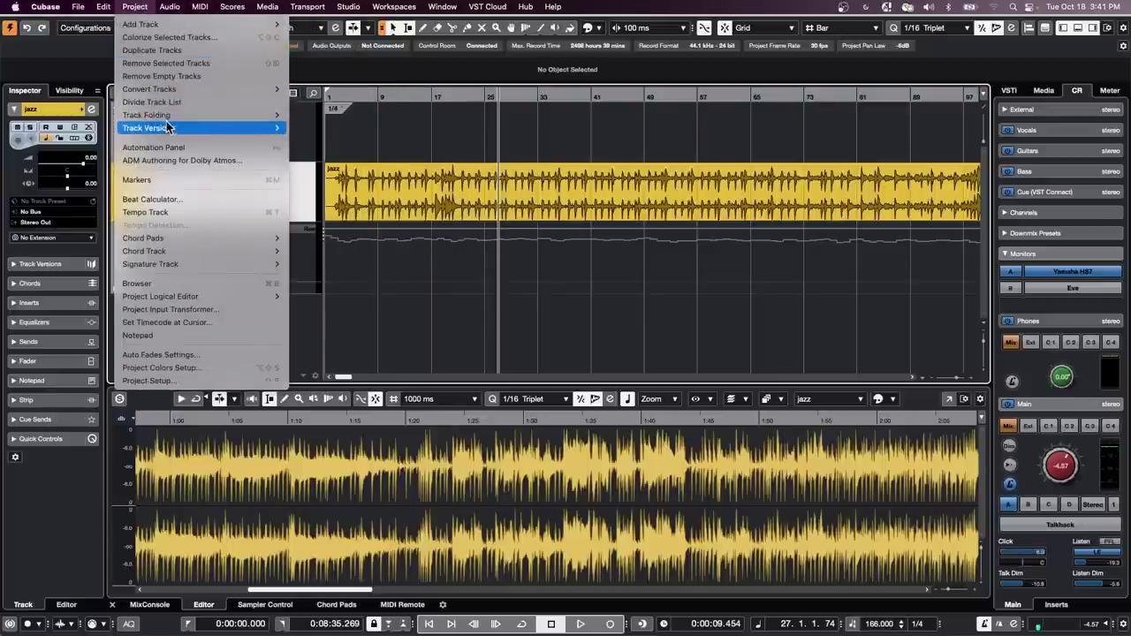
mouse_move(265, 89)
click(330, 91)
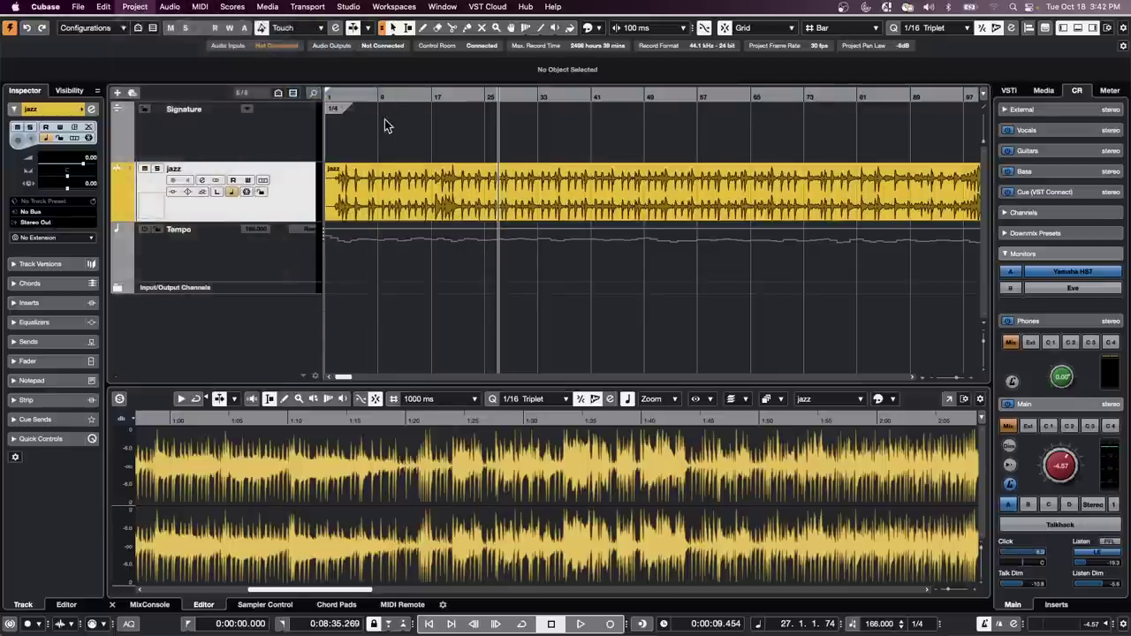
click(626, 222)
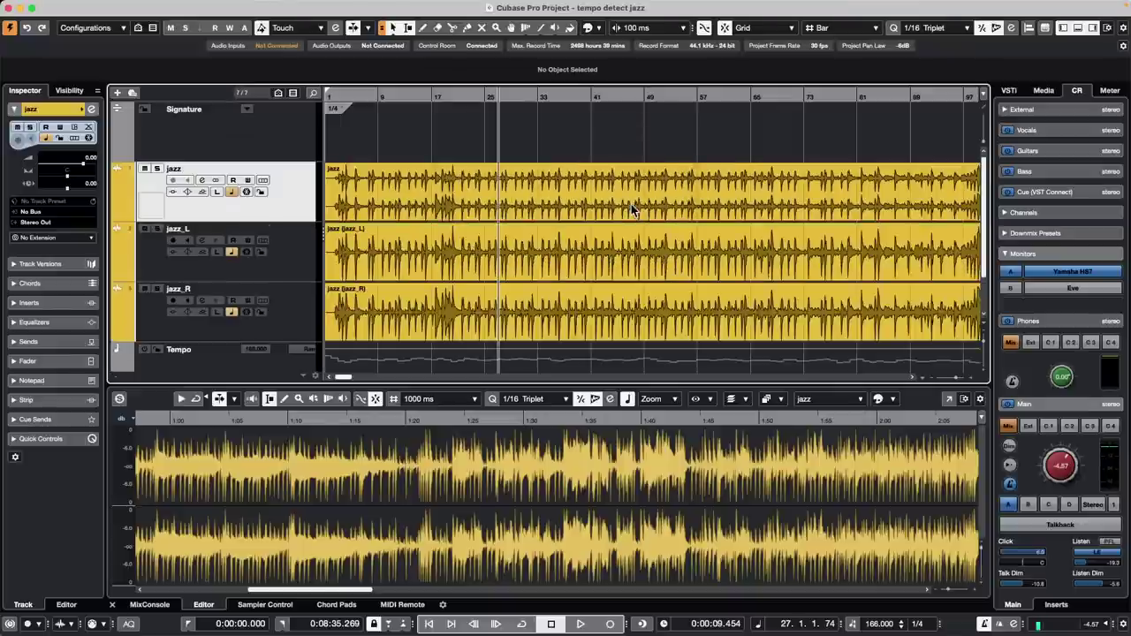
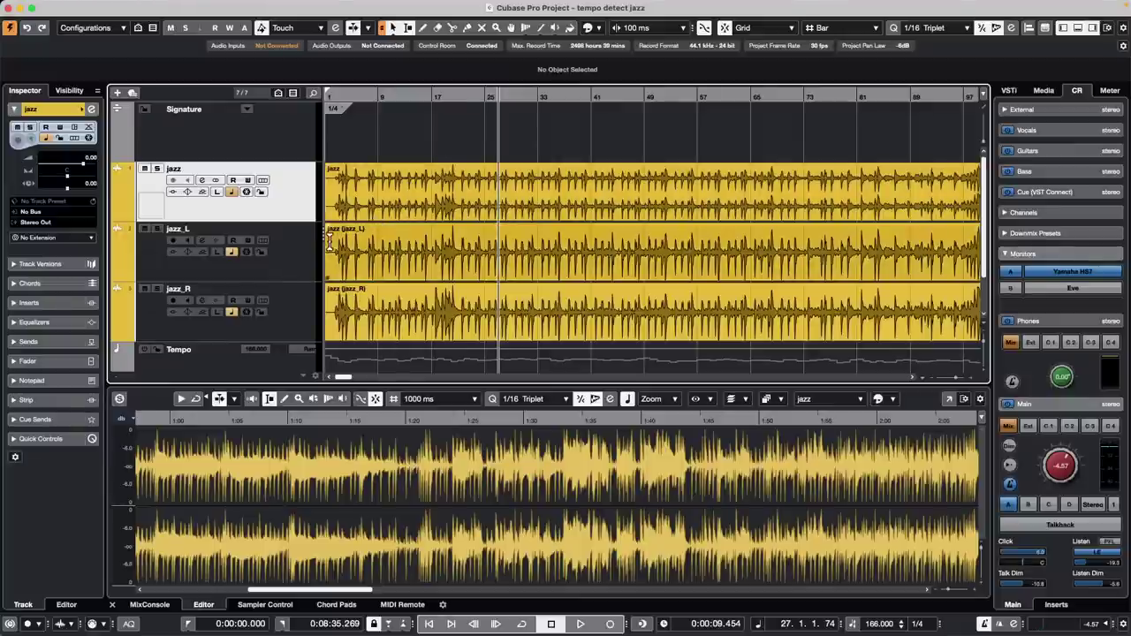
Show the volume automation lane of jazz_L and draw a freehand volume curve from about bar 510 to bar 1135
click(437, 96)
drag(437, 95, 435, 28)
click(114, 281)
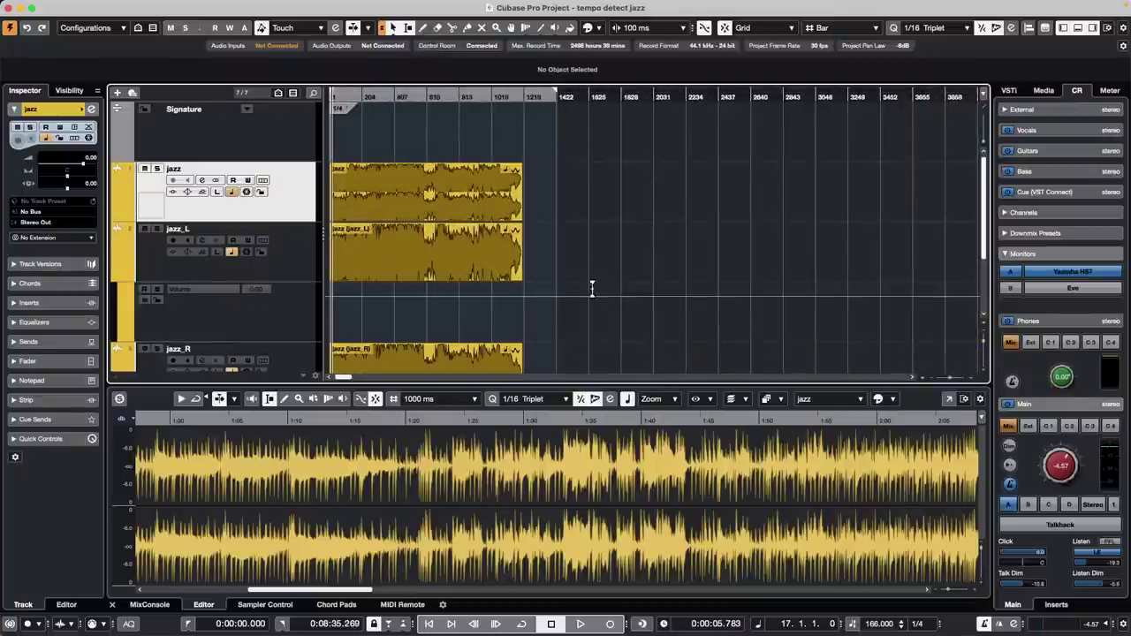
right_click(442, 322)
click(458, 318)
mouse_move(411, 305)
mouse_down()
mouse_move(414, 340)
mouse_move(516, 301)
mouse_up()
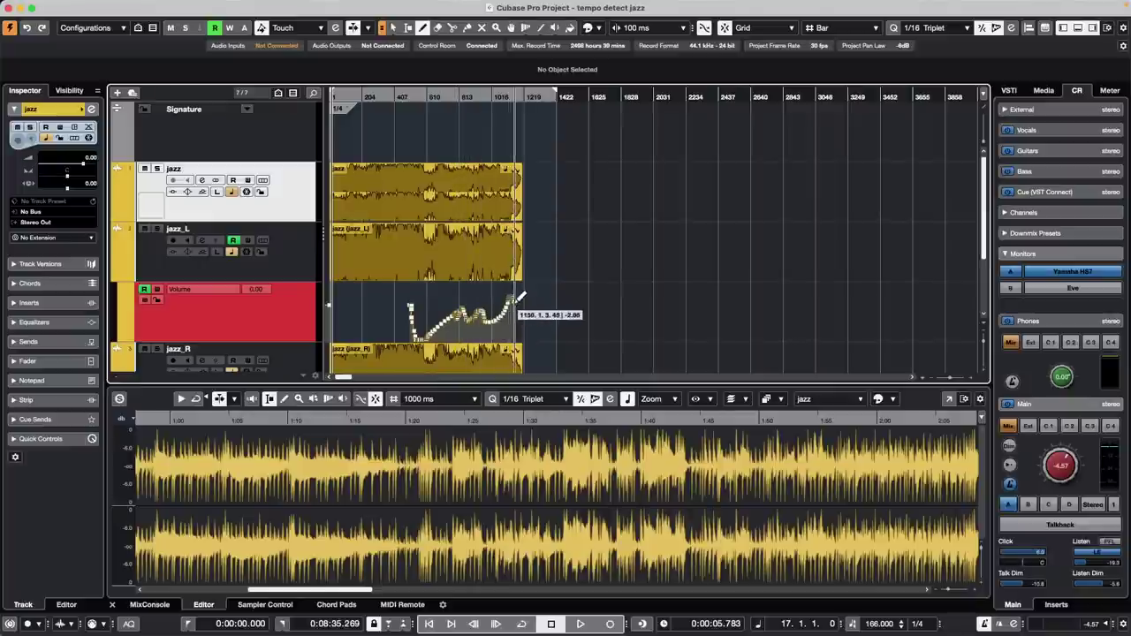
Copy the jazz_L event with its automation to about bar 1848, then undo the copy
right_click(446, 261)
click(416, 264)
drag(415, 264, 709, 260)
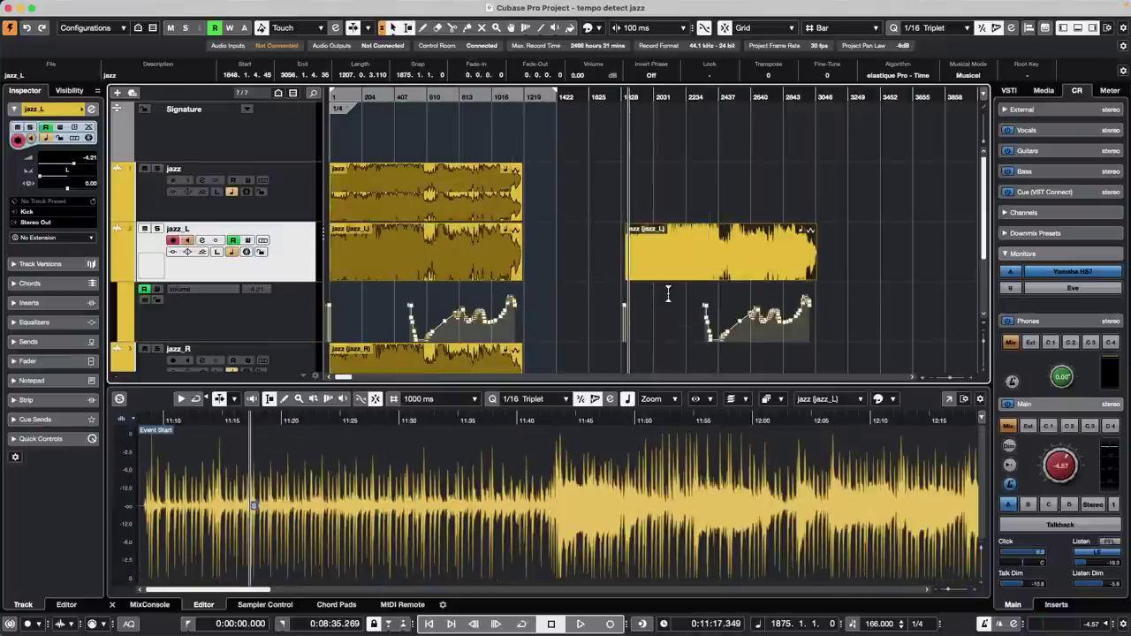
key(ctrl+z)
Turn off Automation Follows Events and copy the jazz_L event to about bar 1586
click(114, 7)
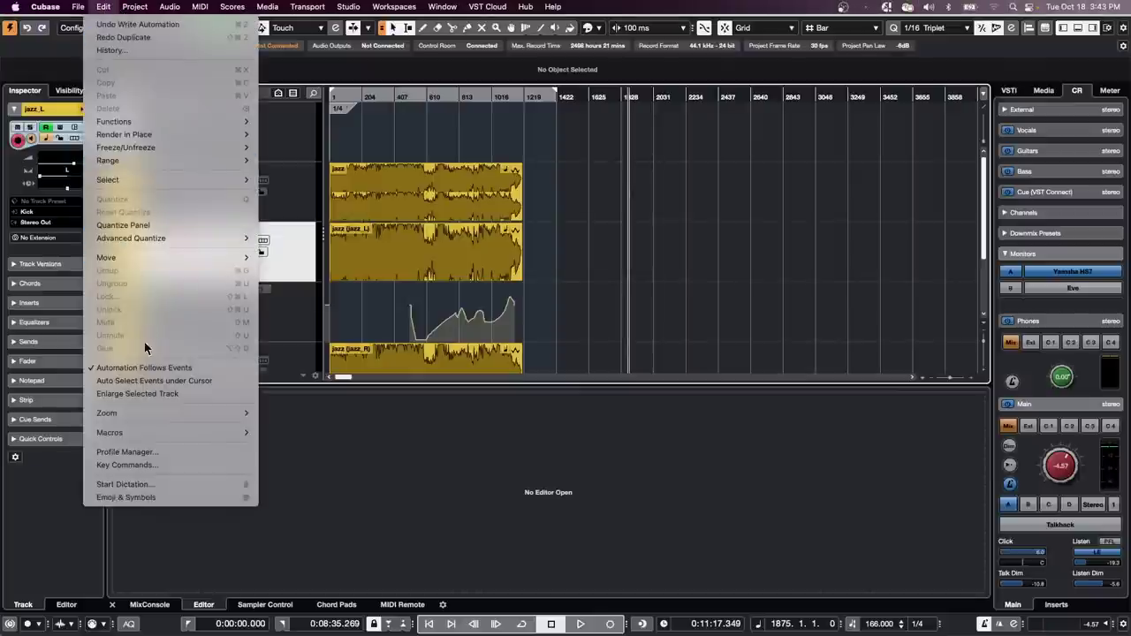
click(151, 366)
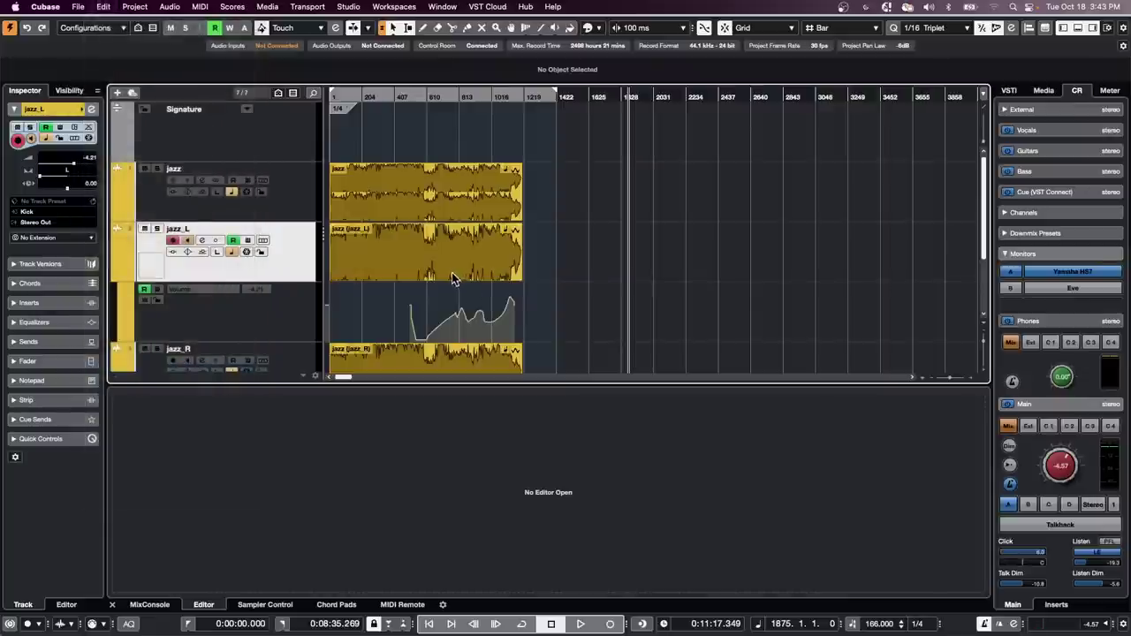
drag(452, 272, 703, 233)
key(Escape)
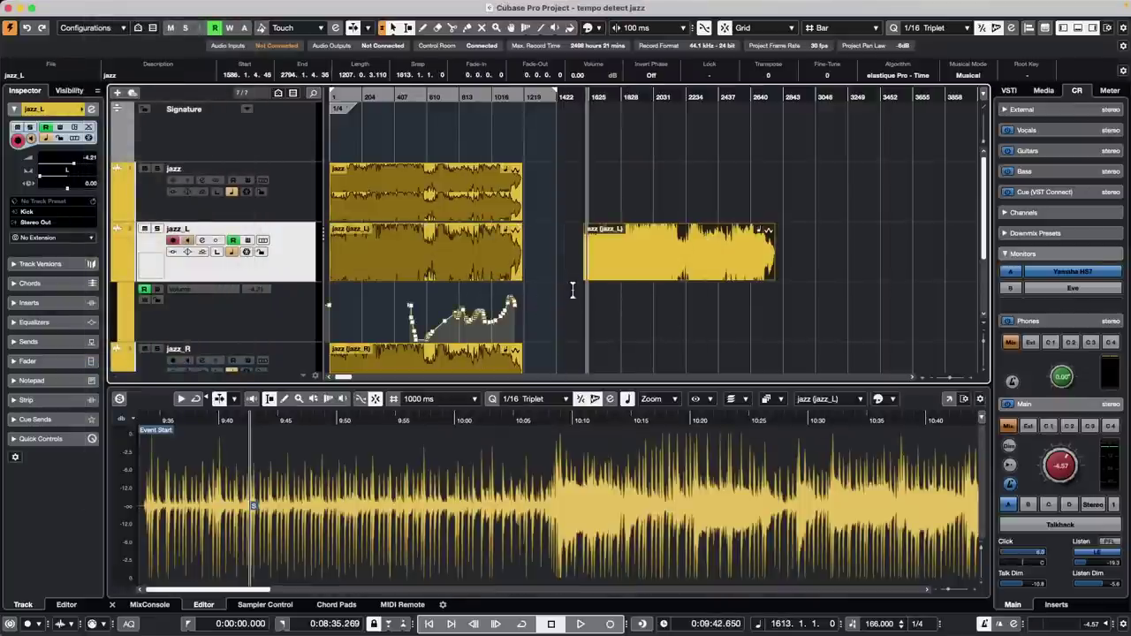
click(642, 328)
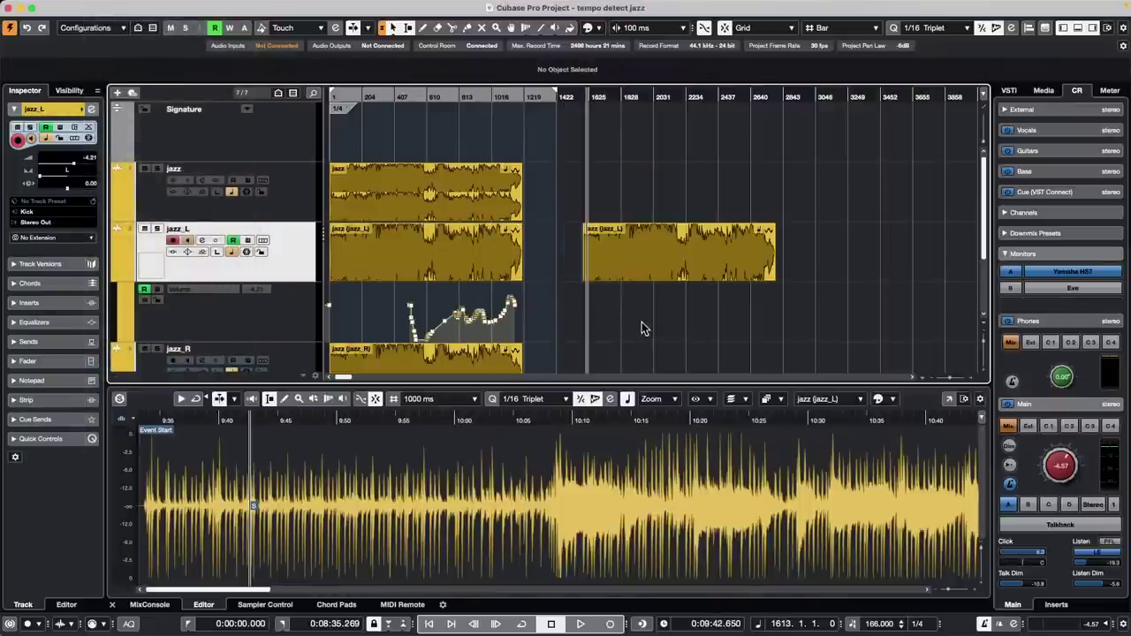
Turn Automation Follows Events on again and check that the option is ticked
click(105, 7)
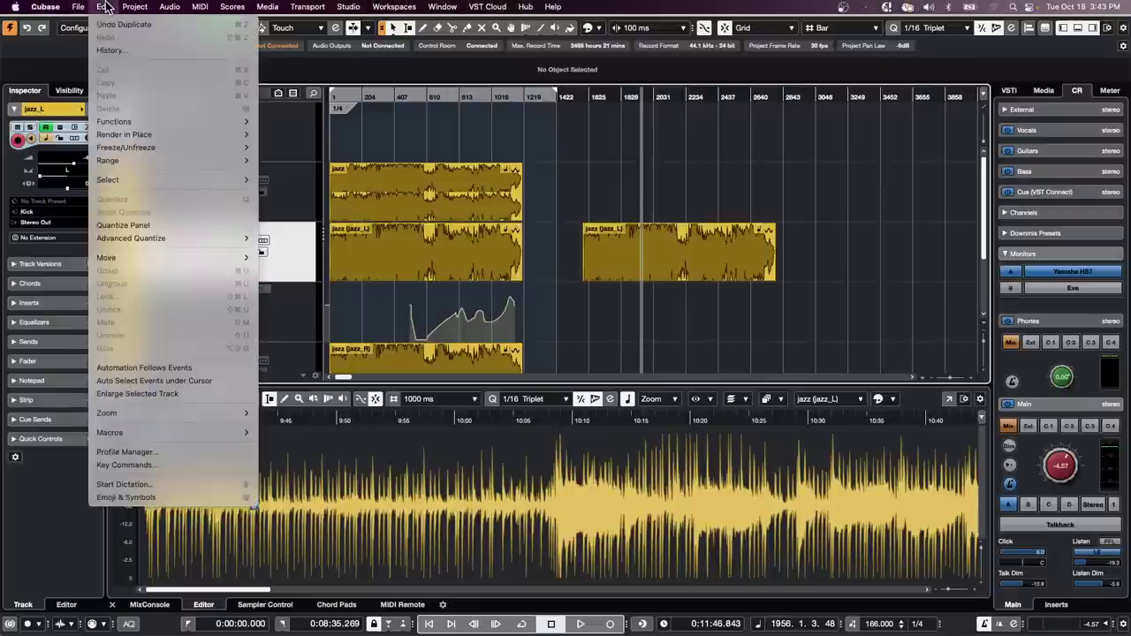
click(179, 369)
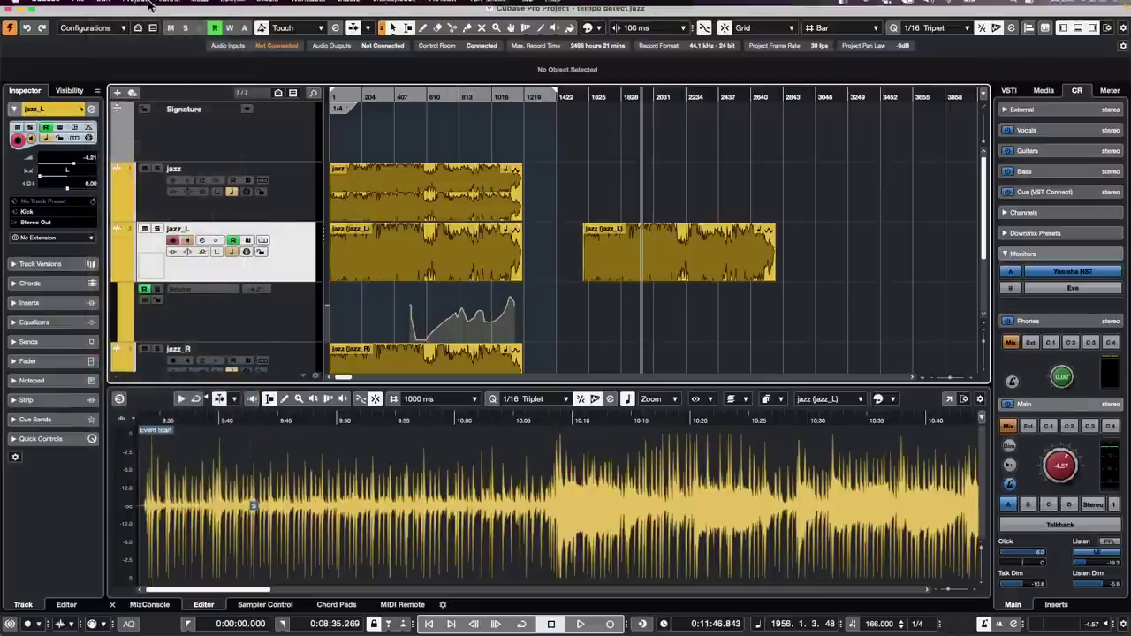
click(103, 6)
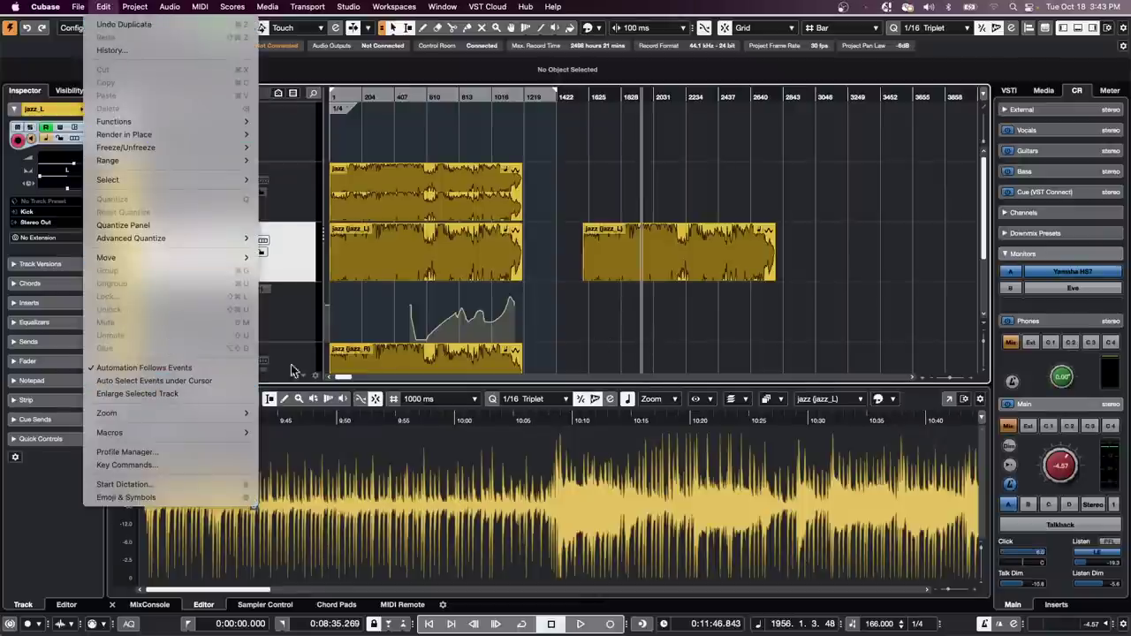
click(609, 314)
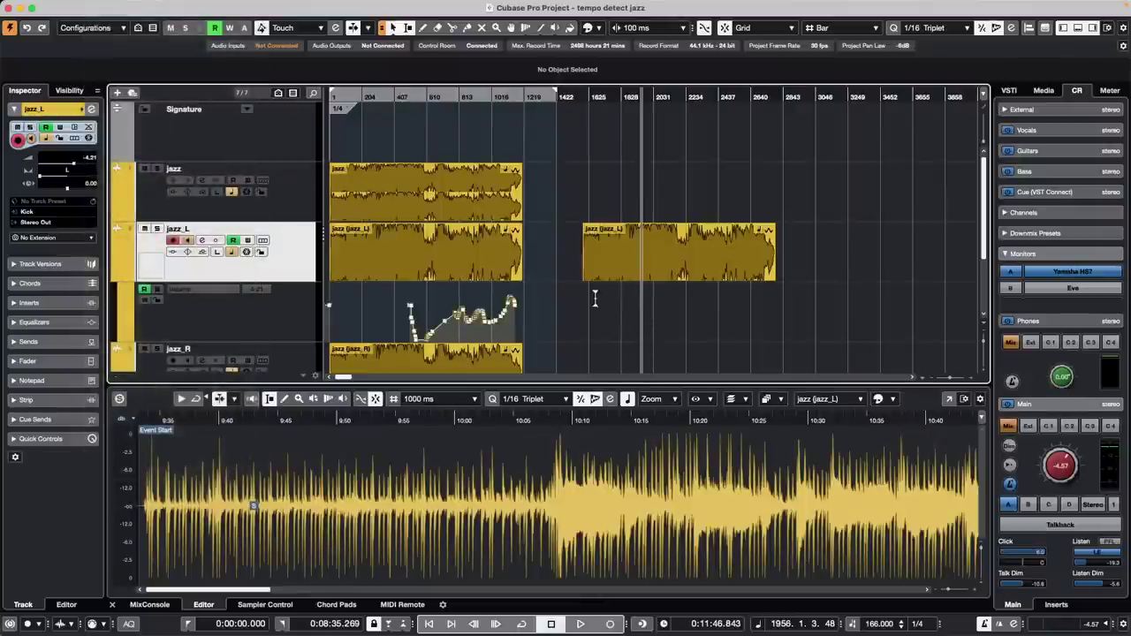
Erase the copied jazz_L event at about bar 1586
right_click(619, 307)
click(631, 304)
click(638, 265)
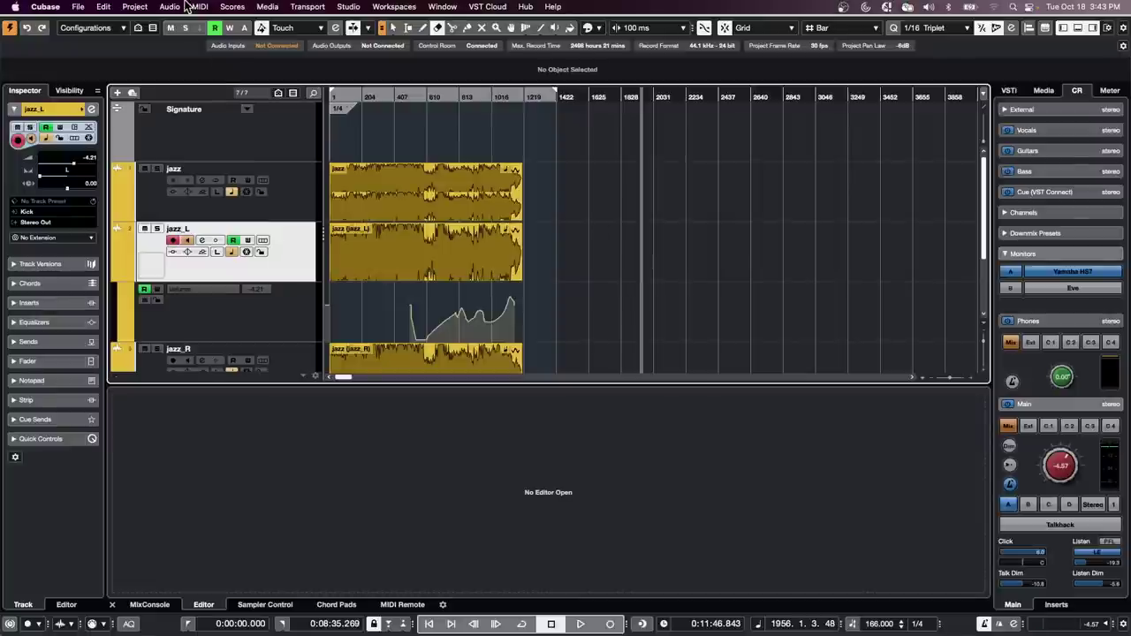
Start opening another project and browse to the Projects folder inside Documents
click(79, 8)
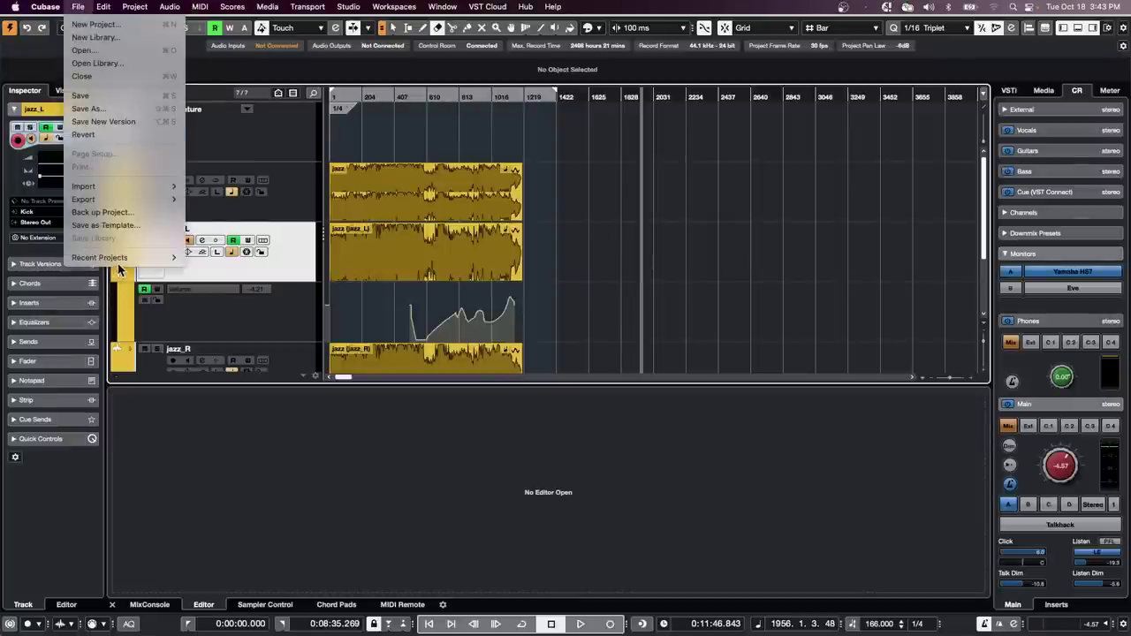
mouse_move(118, 258)
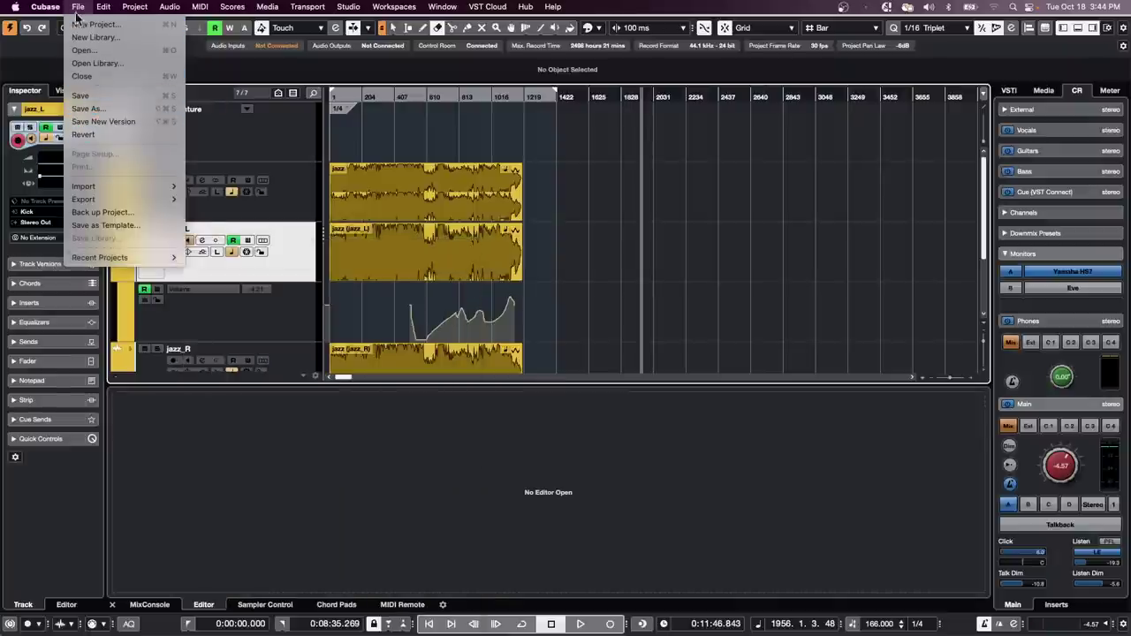
click(89, 50)
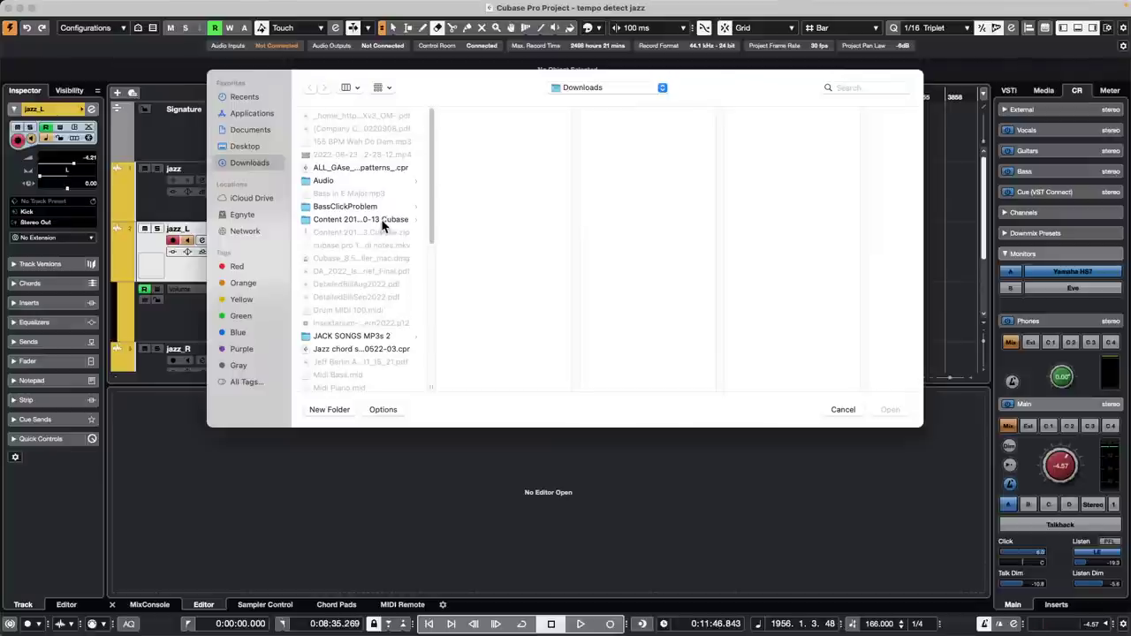
click(583, 95)
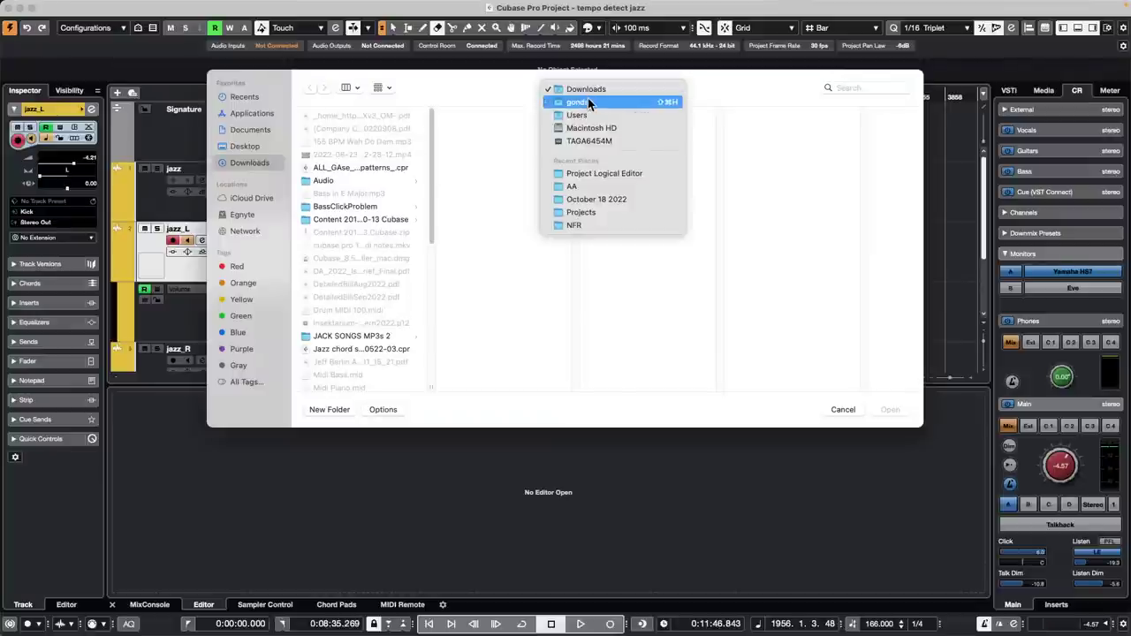
click(588, 99)
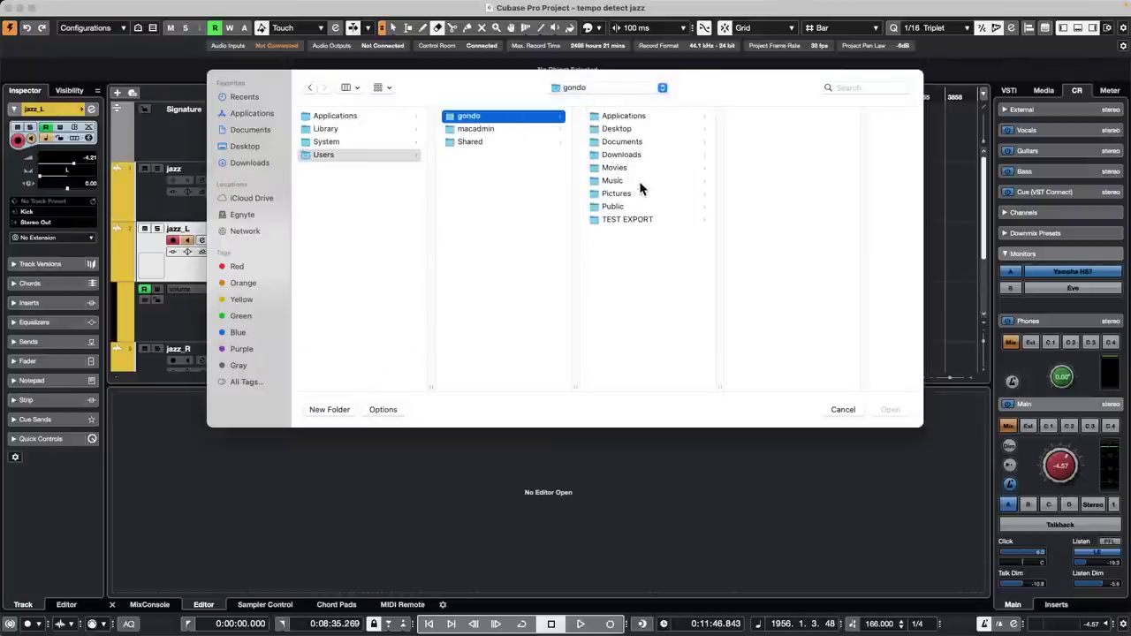
click(256, 130)
click(328, 247)
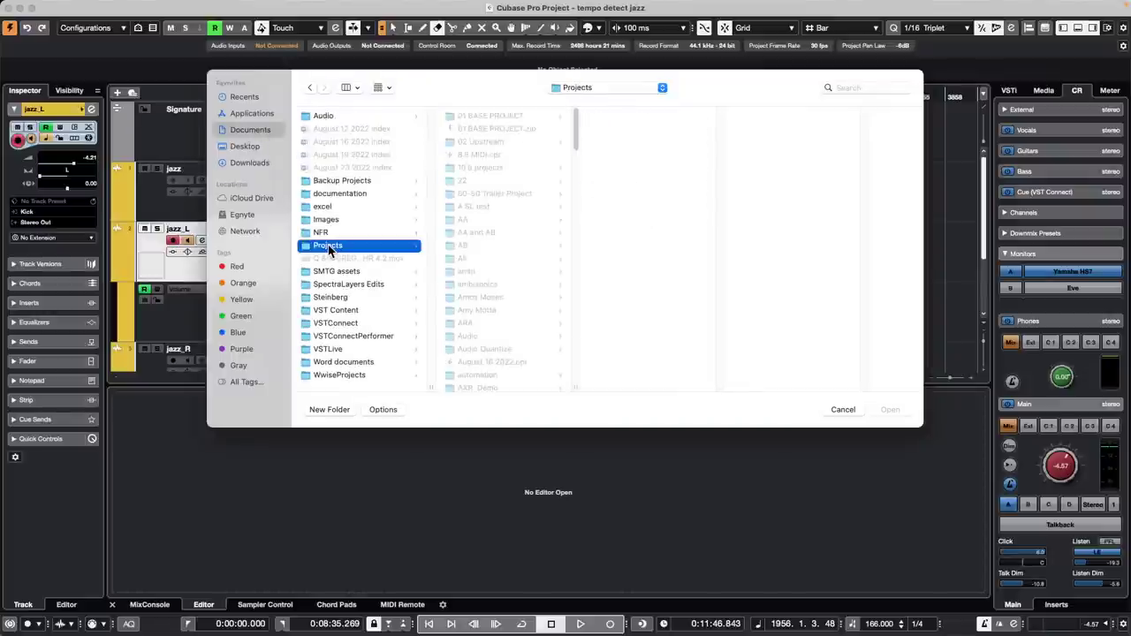
scroll(495, 288, down, 2)
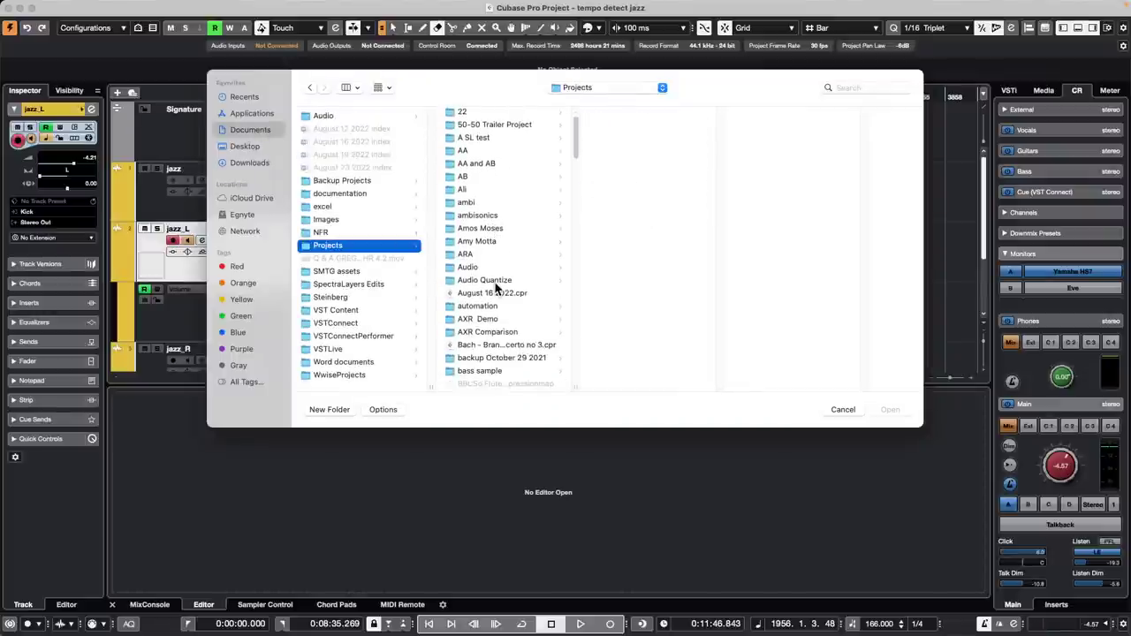
scroll(497, 288, down, 3)
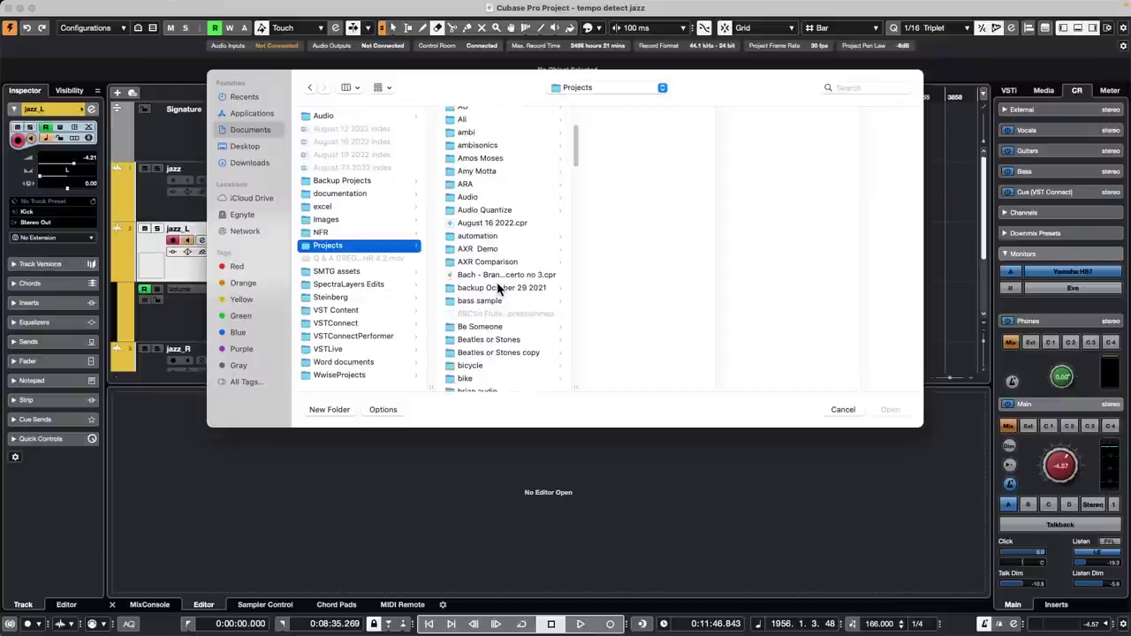
Open the project beatles stones t.cpr from the Beatles or Stones folder and activate it
click(495, 353)
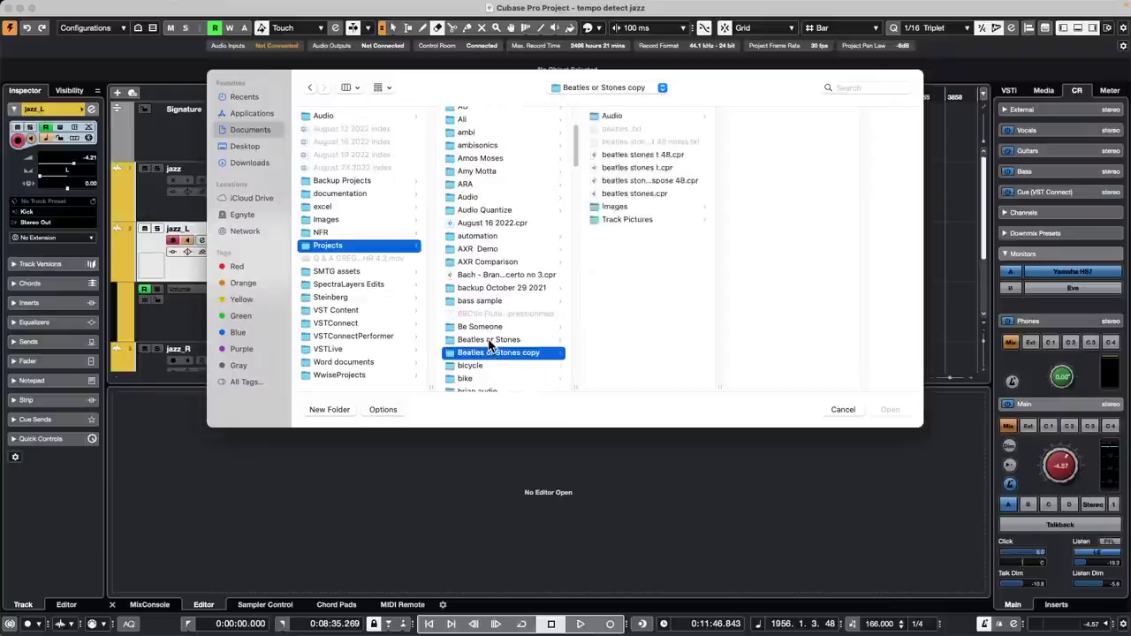
click(494, 341)
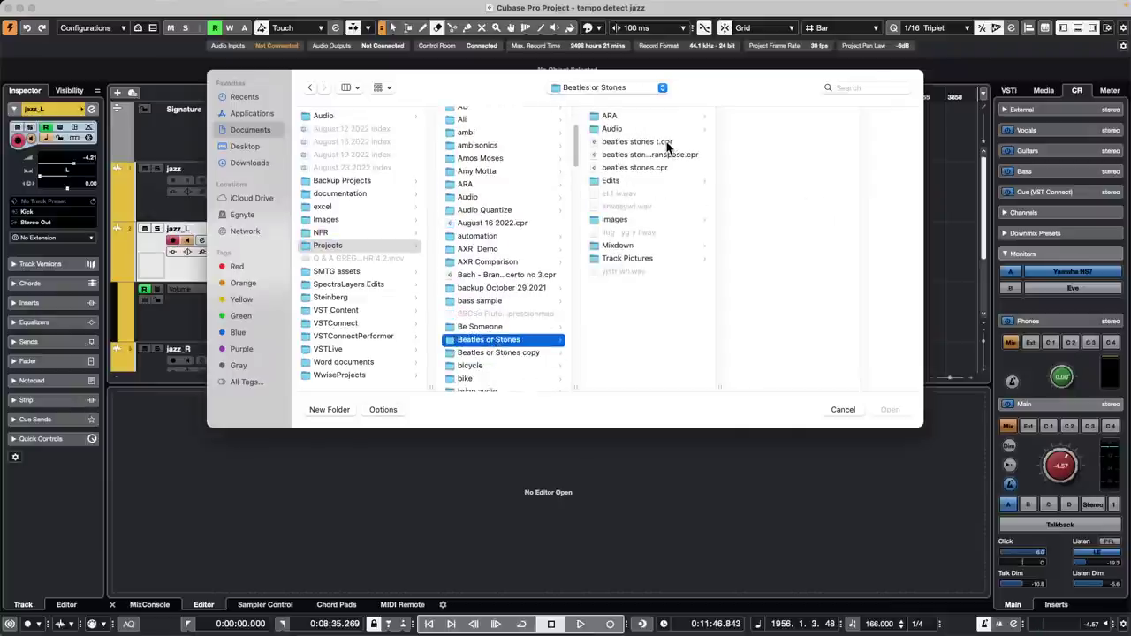
double_click(638, 142)
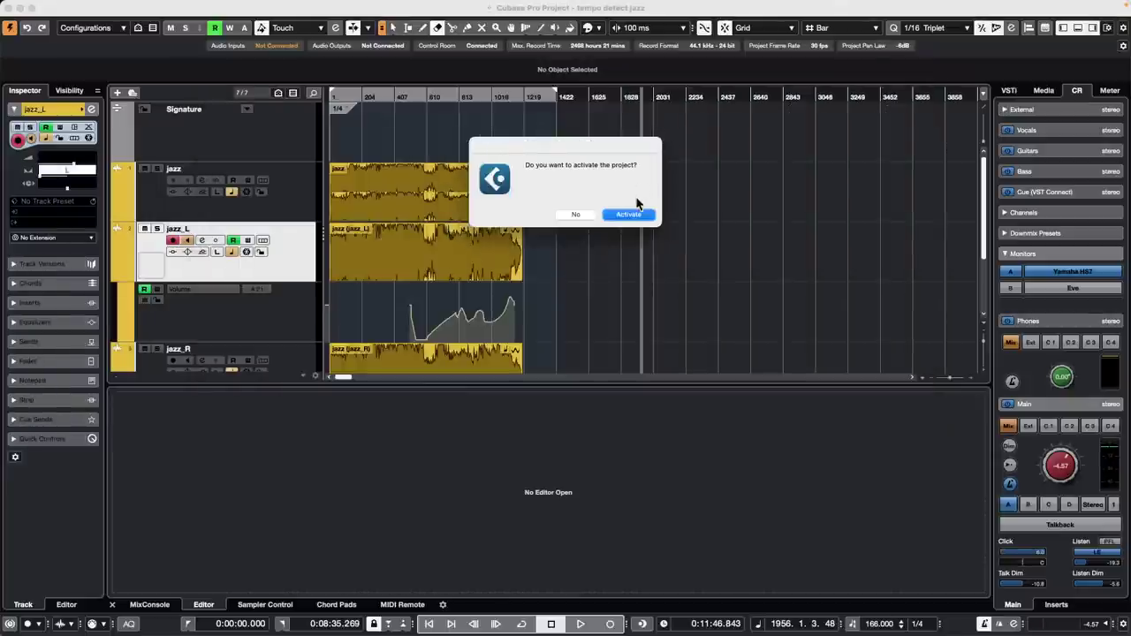
click(630, 214)
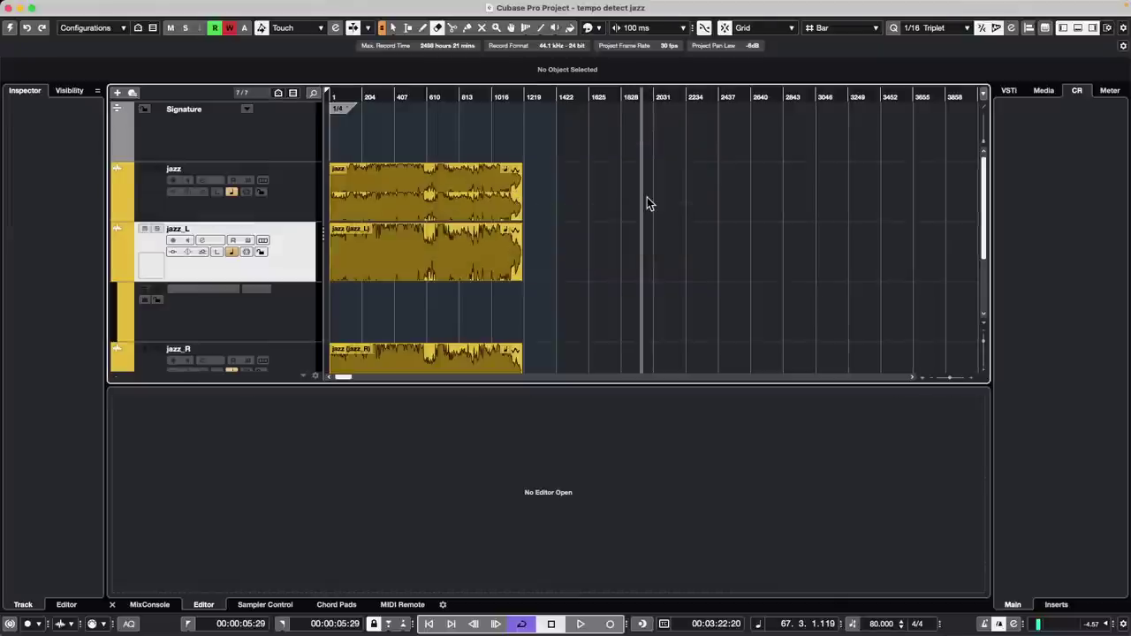
click(566, 203)
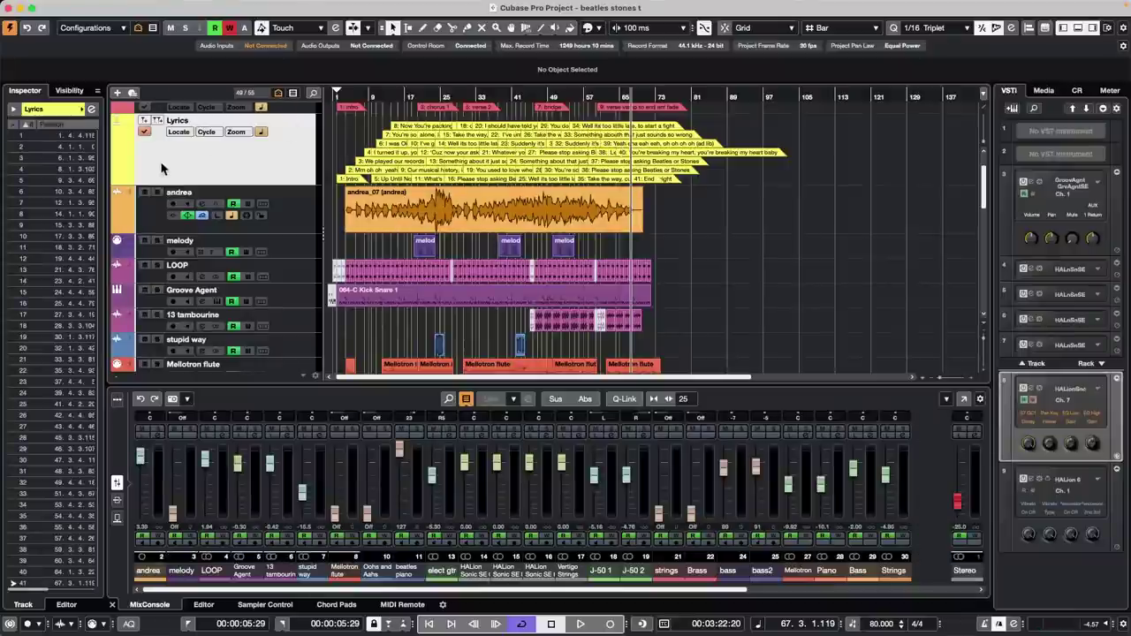
Hide the Lyrics track from the track list using the track visibility settings
click(195, 126)
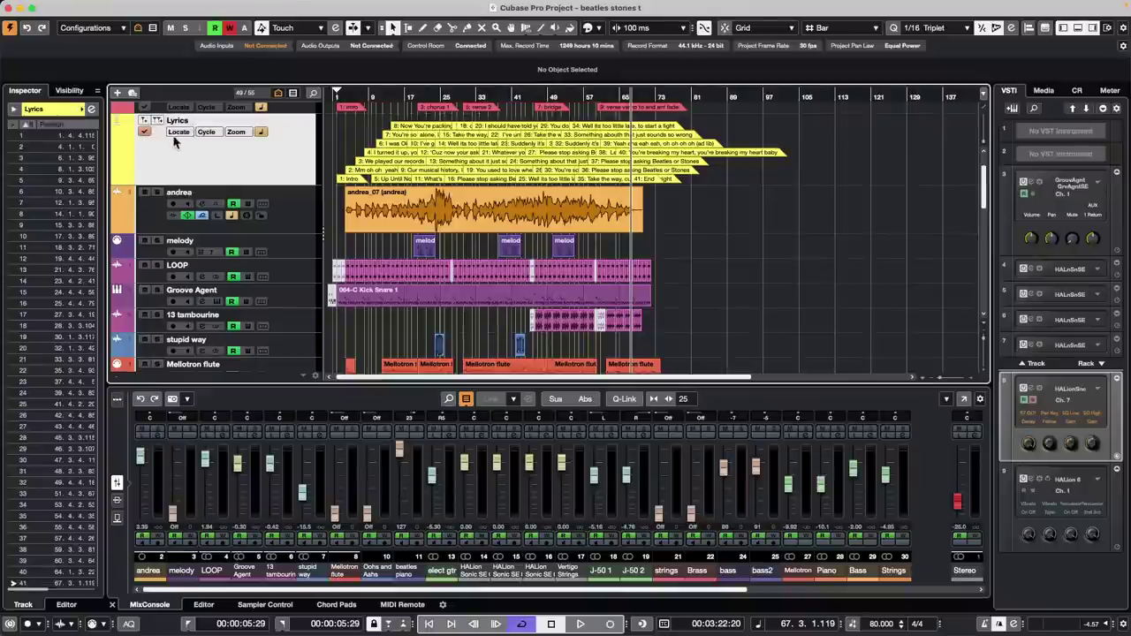
click(69, 90)
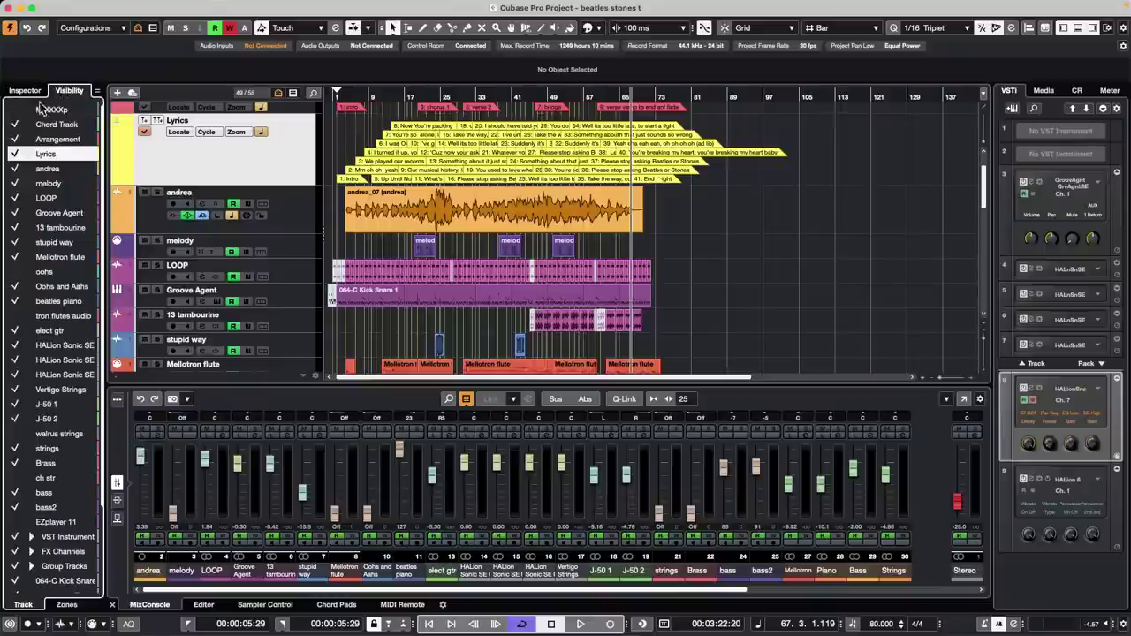
click(14, 155)
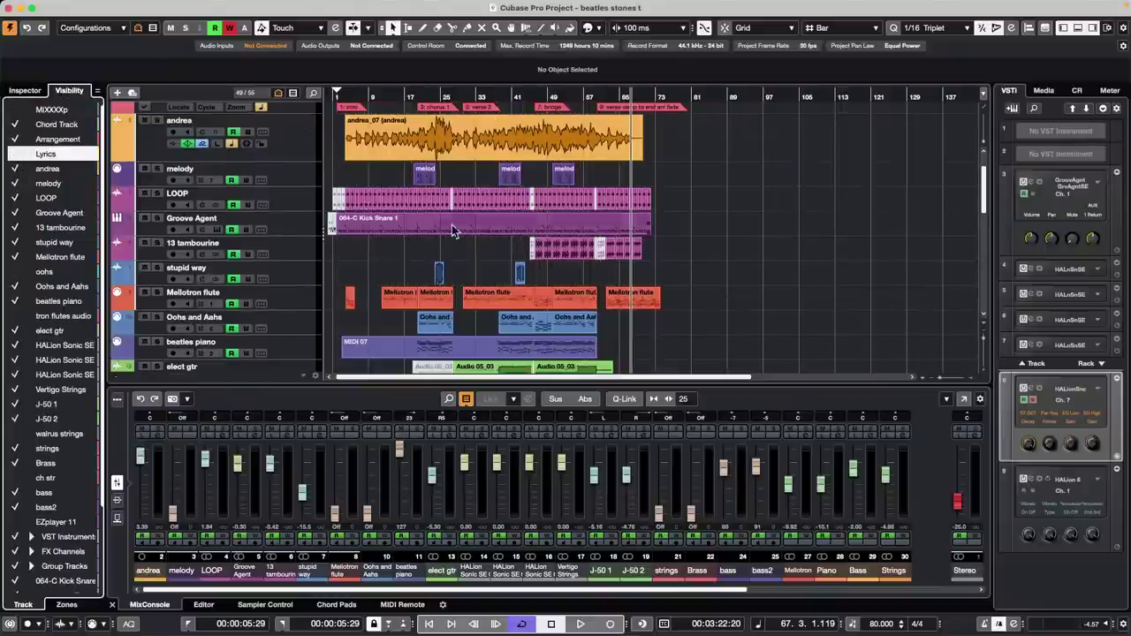
Play the project from about bar 13 and solo the Mellotron flute track
click(386, 97)
key(space)
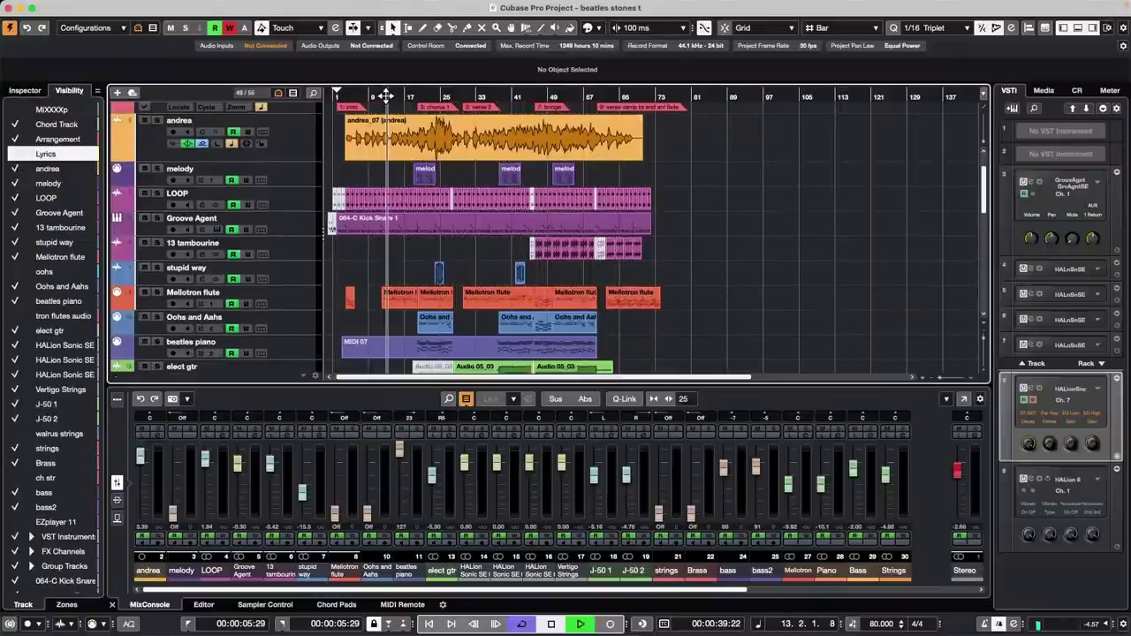
click(302, 305)
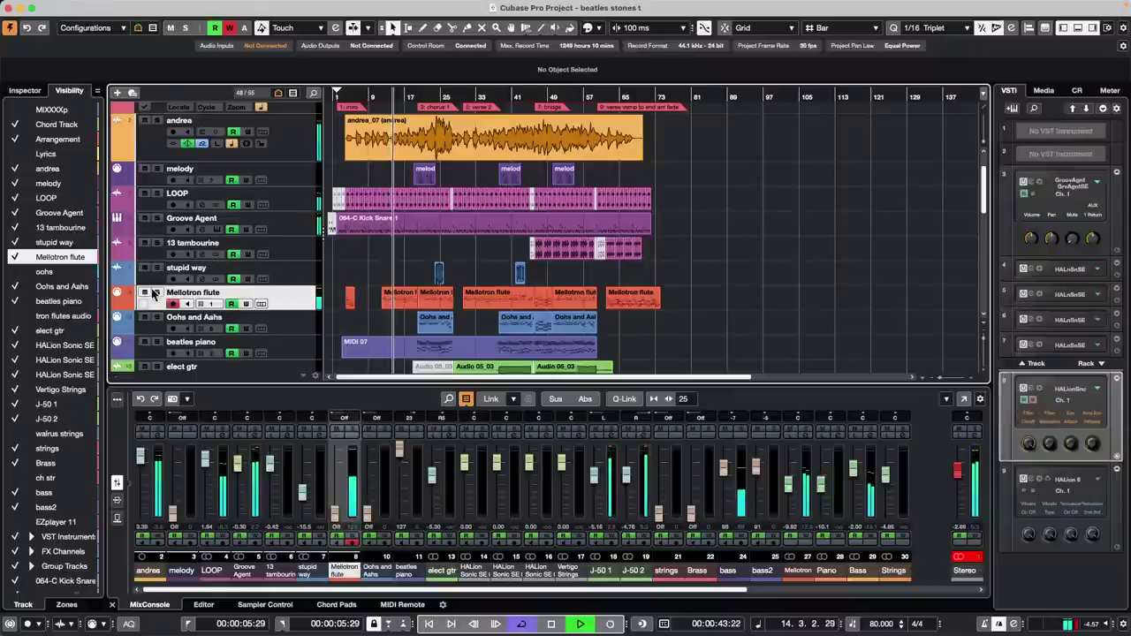
click(157, 292)
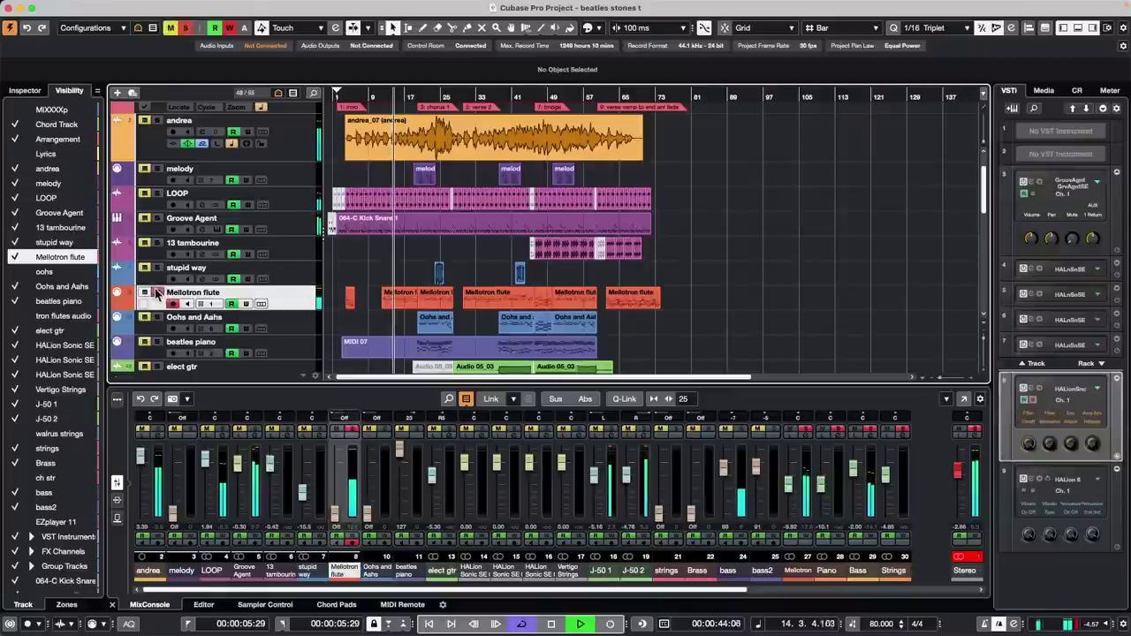
Inspect the HALion Sonic instrument of the Mellotron flute track, stop playback, and close the instrument window
click(28, 92)
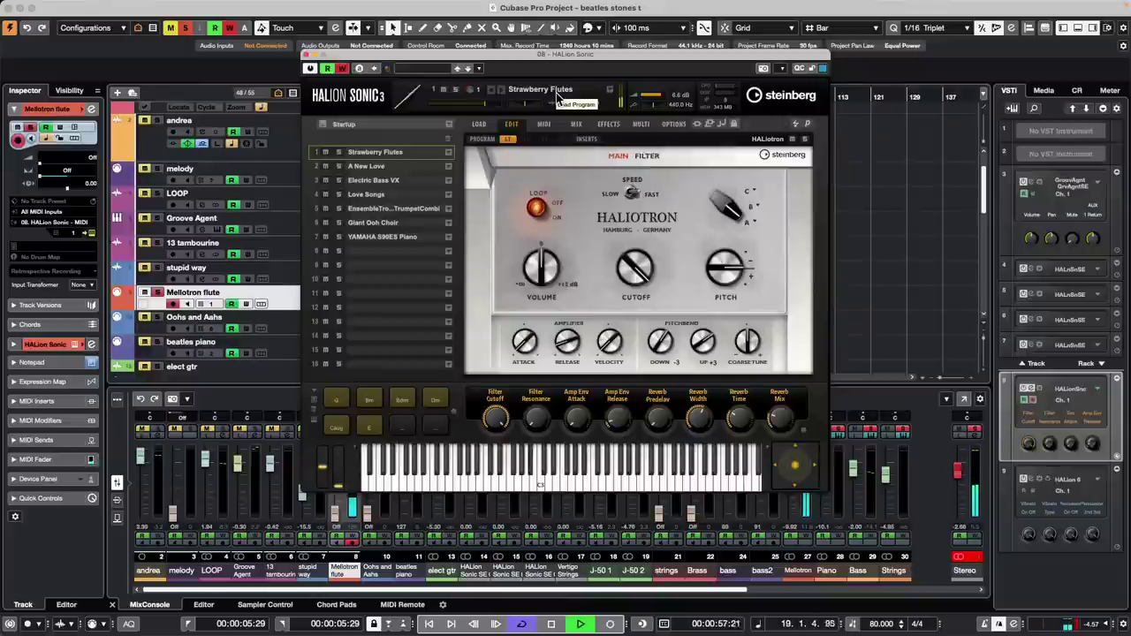
key(space)
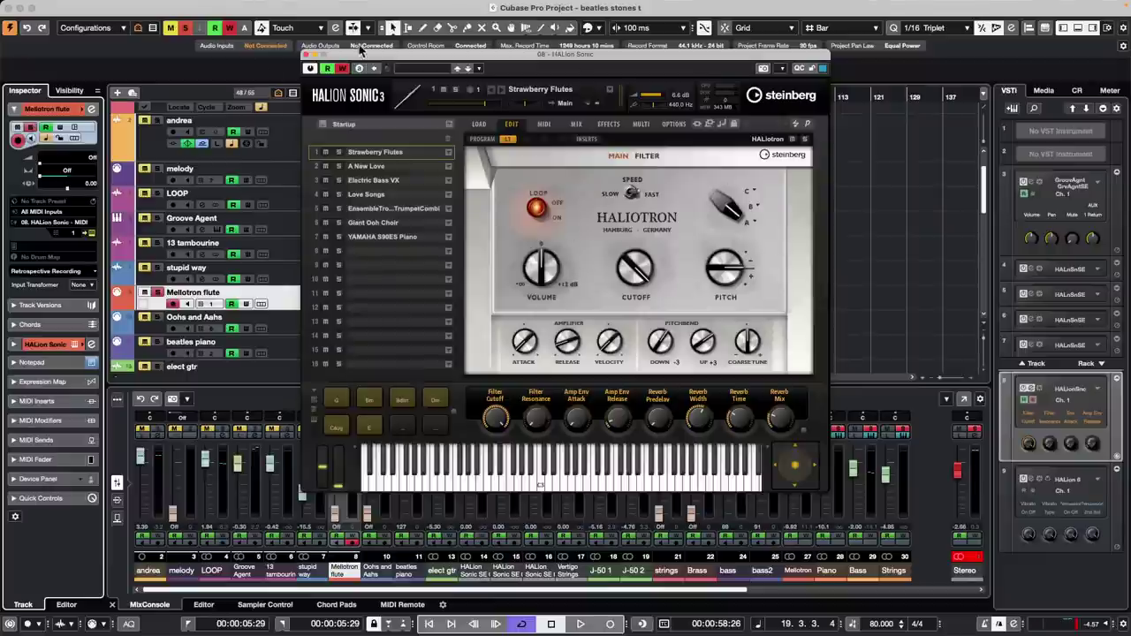
click(305, 55)
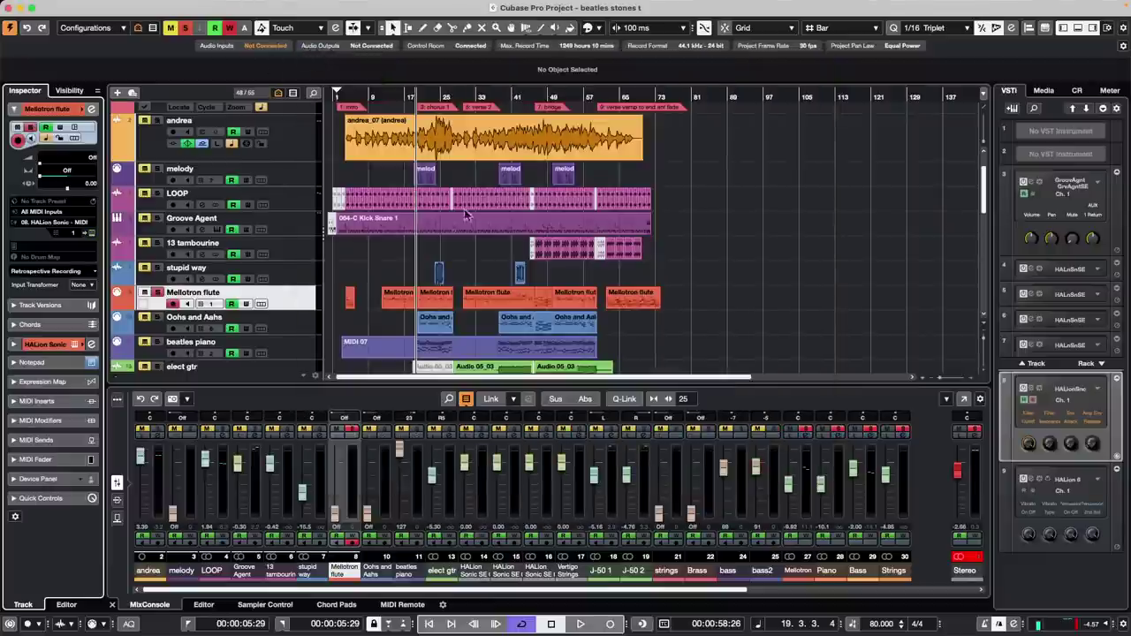
Open the Stereo output's channel settings and load the Frequency EQ in its first insert slot
scroll(374, 168, down, 10)
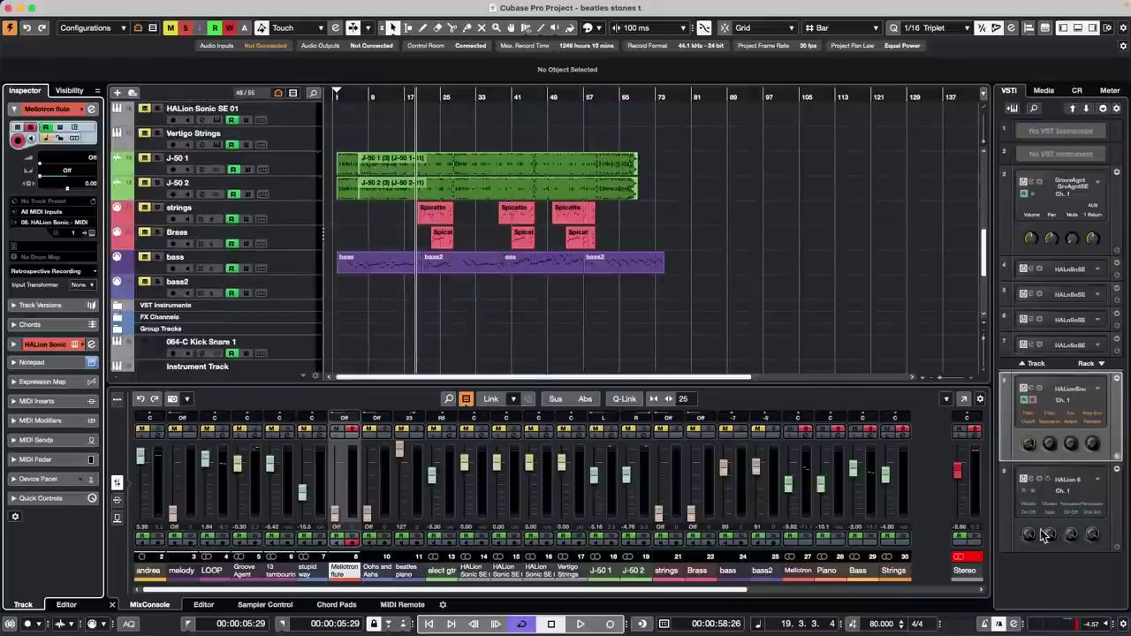
click(979, 433)
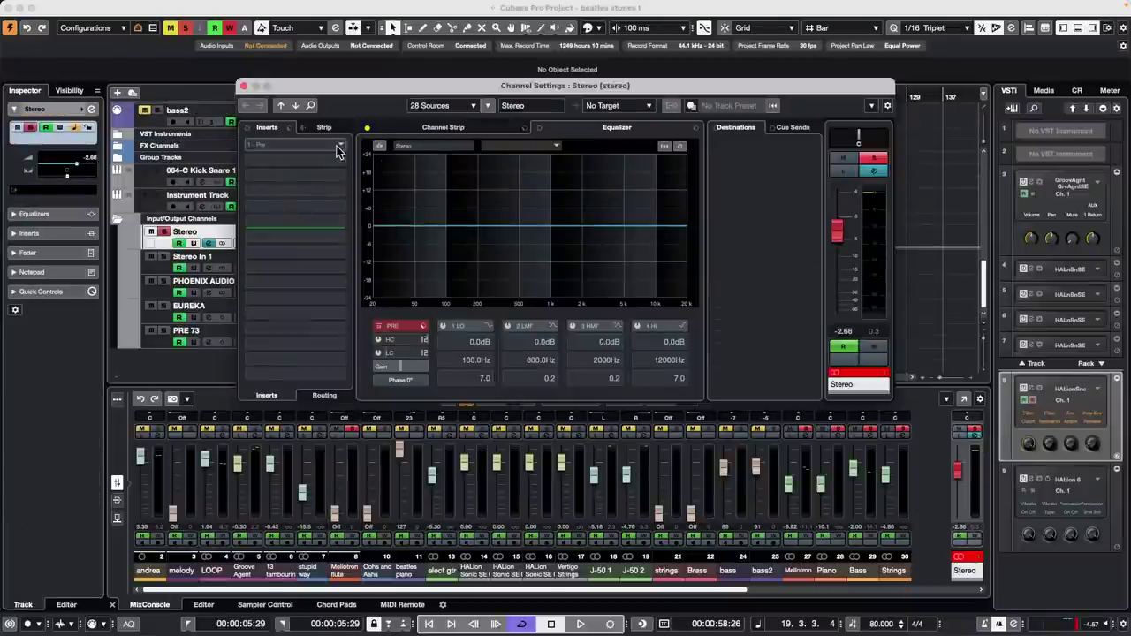
click(265, 144)
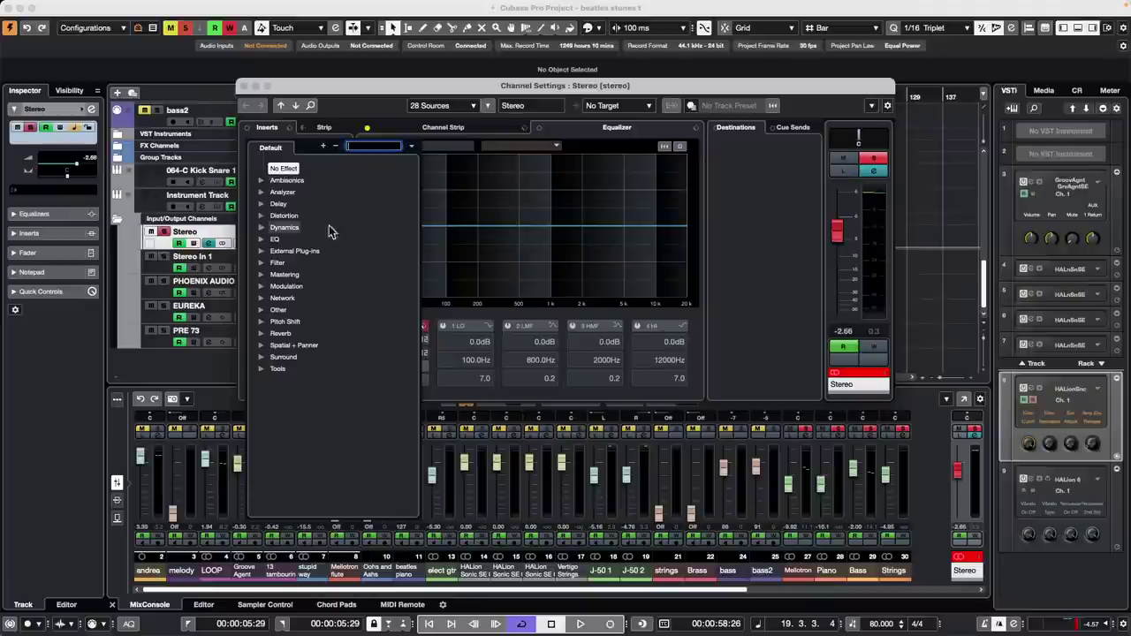
click(262, 240)
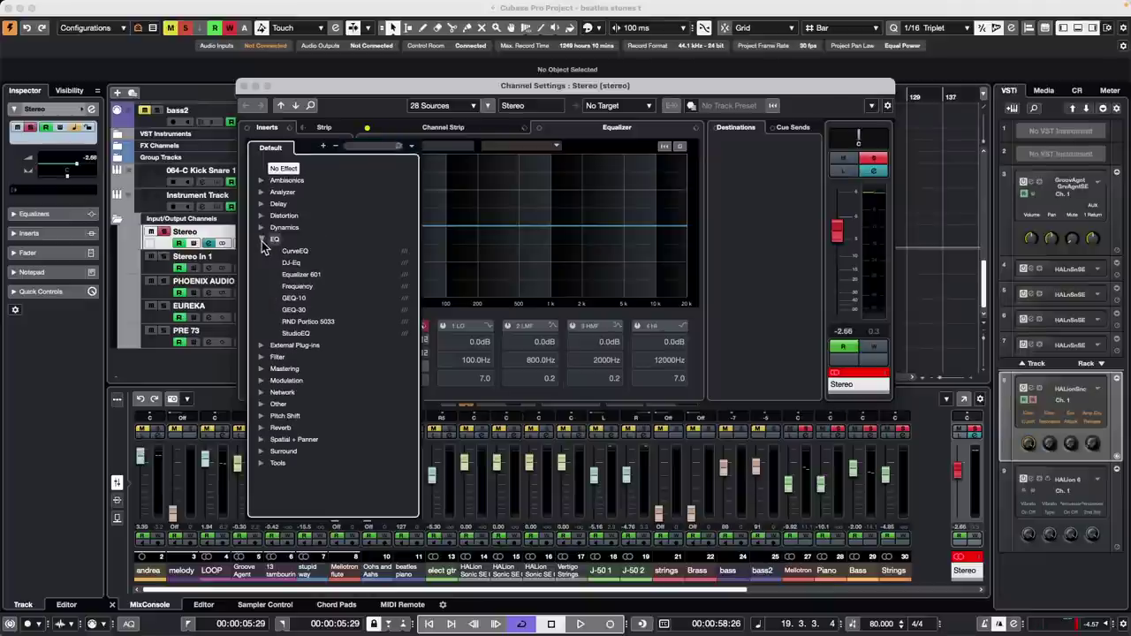
click(298, 287)
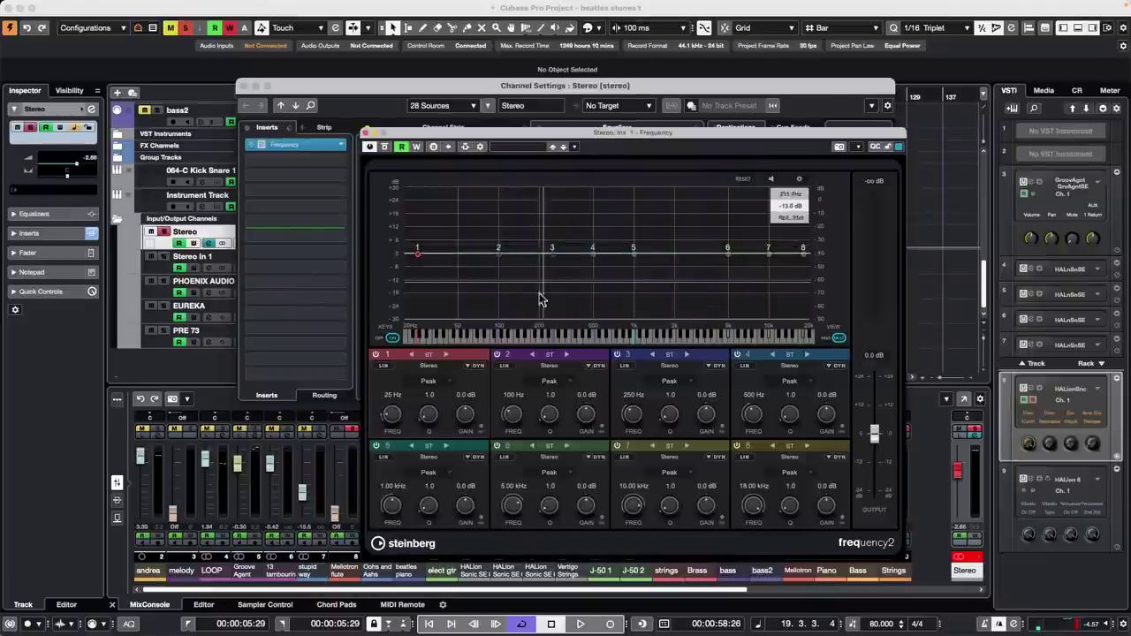
Set Frequency band 2 to left/right, boosting left 8.0 dB at 225 Hz and cutting right 6.8 dB at 90 Hz, and try mid/side mode
click(532, 355)
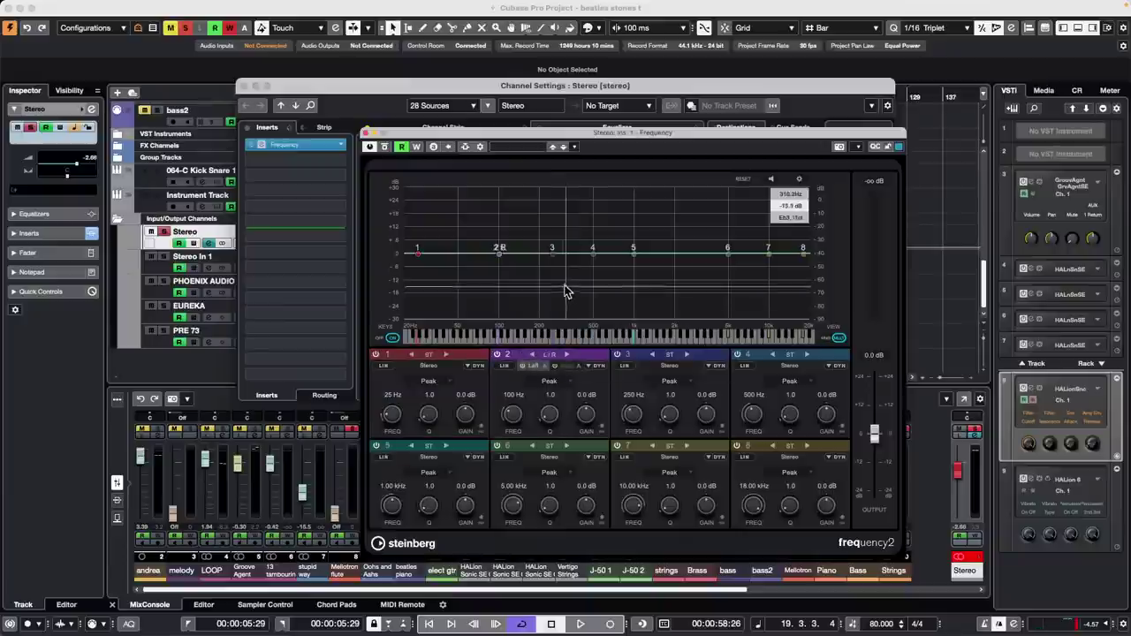
mouse_move(500, 250)
mouse_down()
mouse_move(548, 236)
mouse_move(493, 269)
mouse_up()
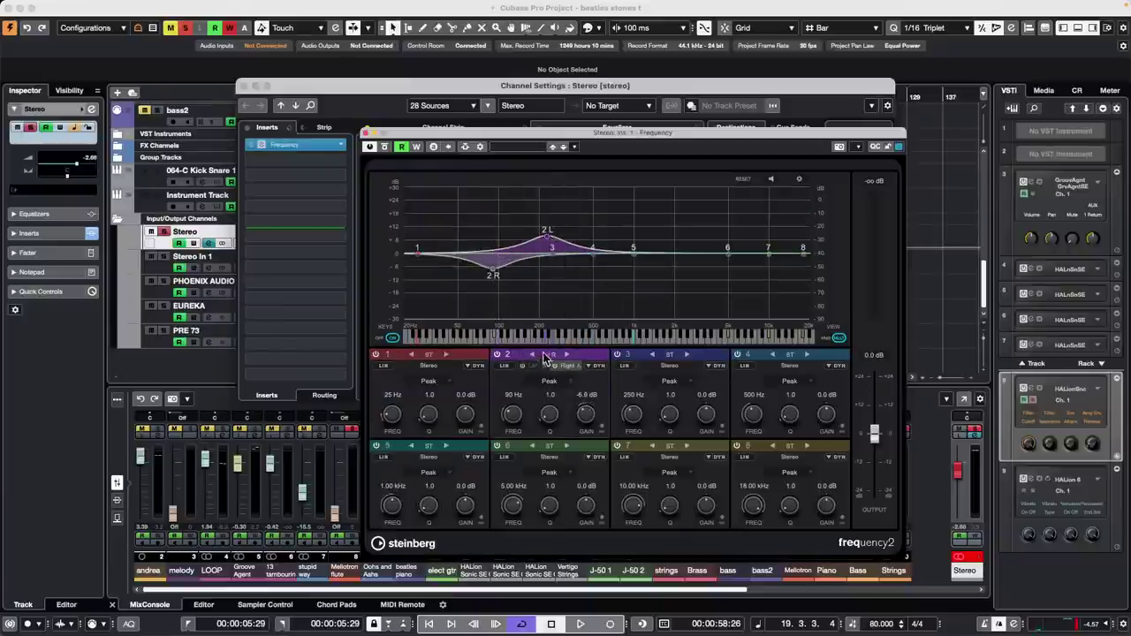
click(566, 354)
click(565, 354)
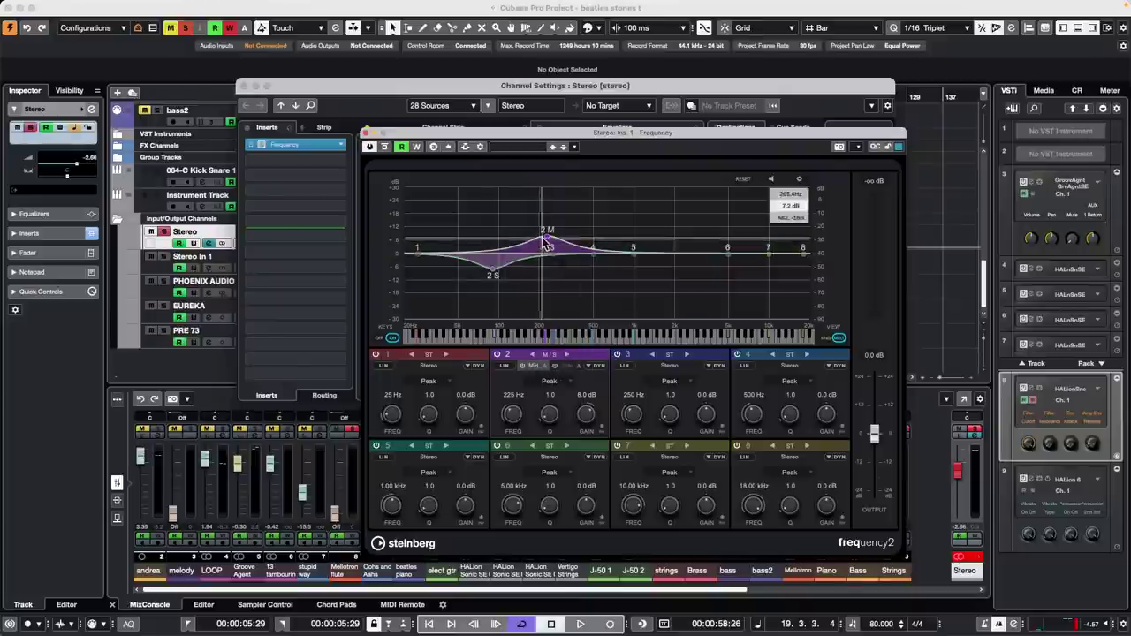
click(534, 354)
click(534, 355)
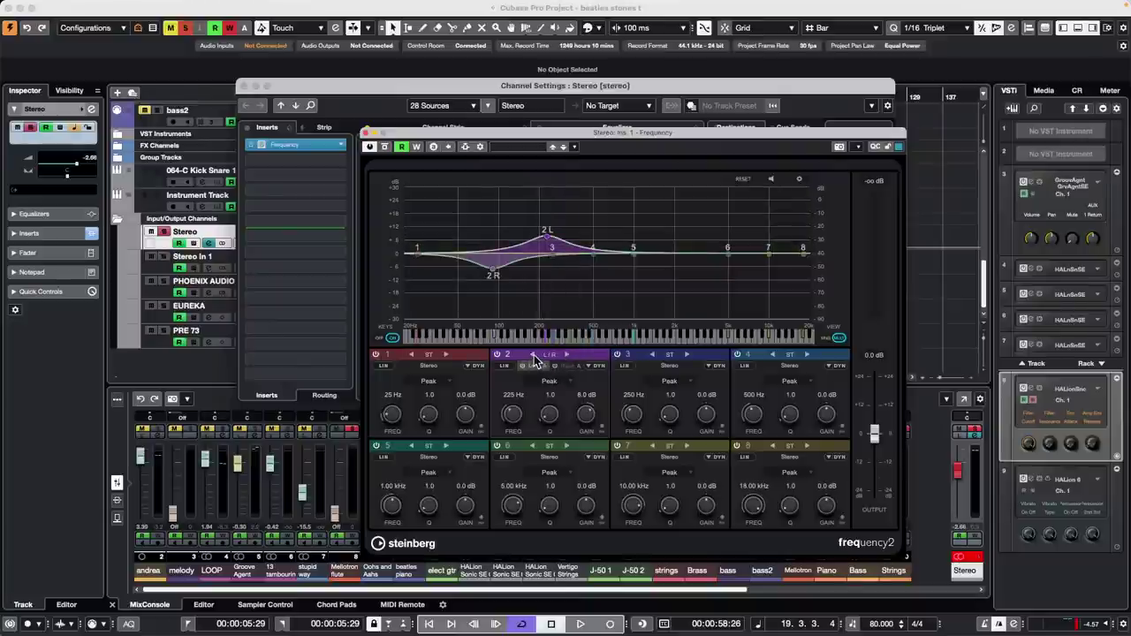
Remove the Frequency EQ from the Stereo output's first insert slot and close the channel settings
click(327, 144)
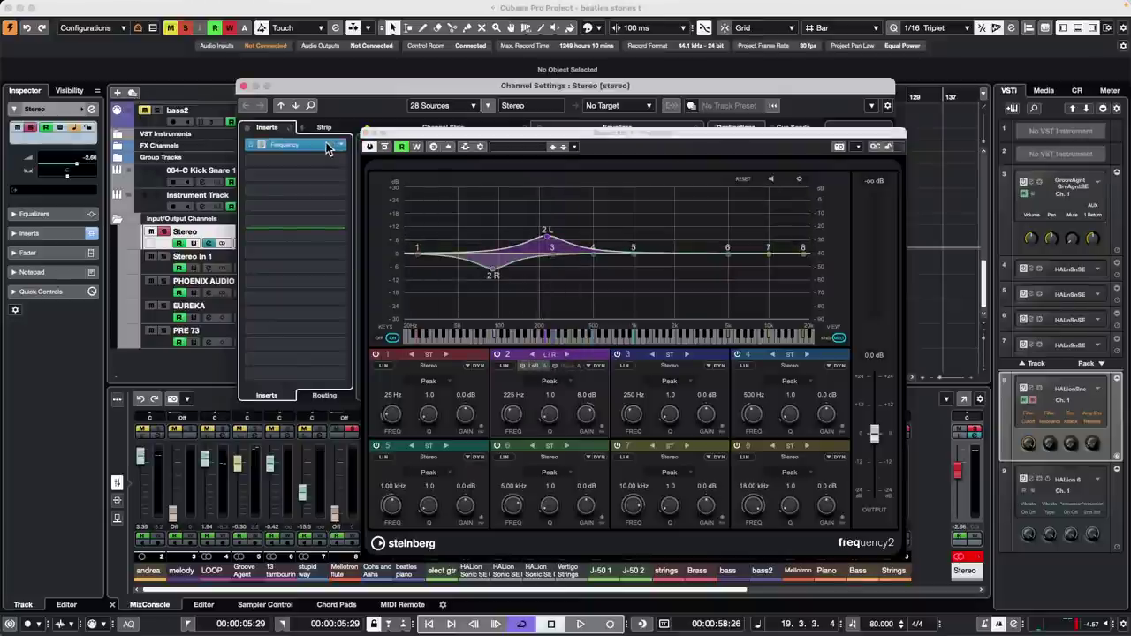
click(195, 149)
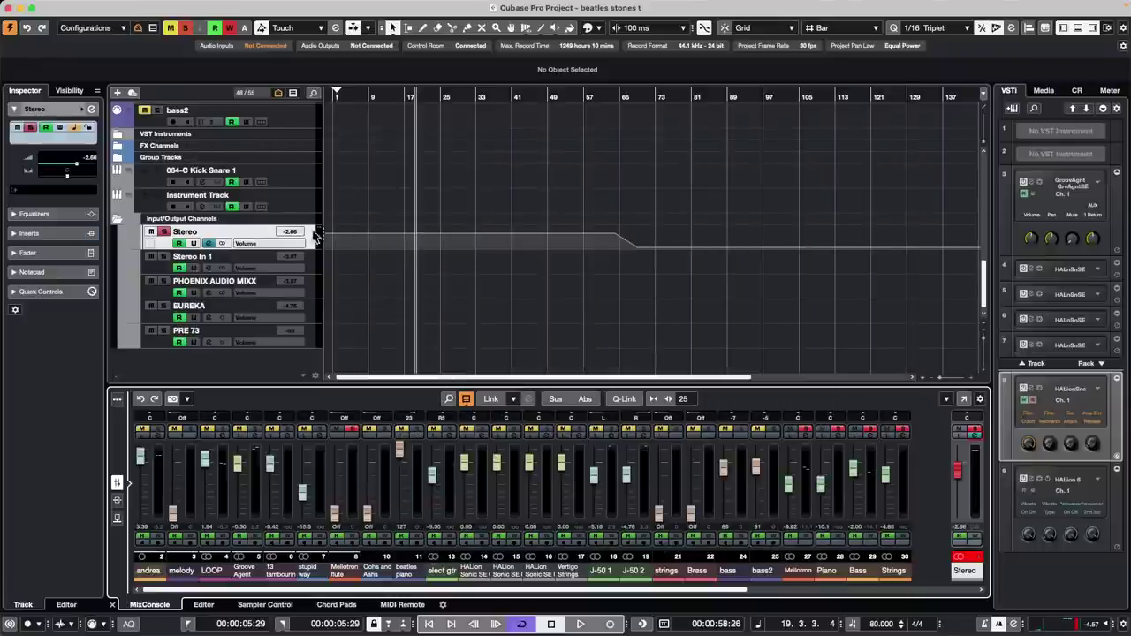
Open the Stereo output's channel settings and load a Compressor in each of the first two insert slots
click(975, 432)
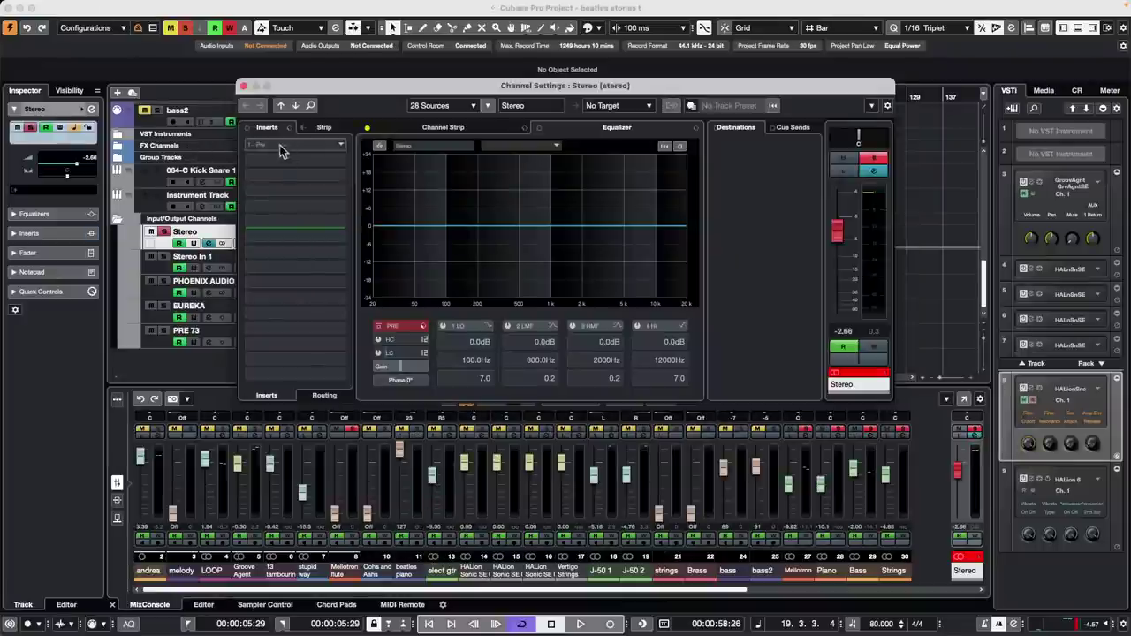
click(337, 145)
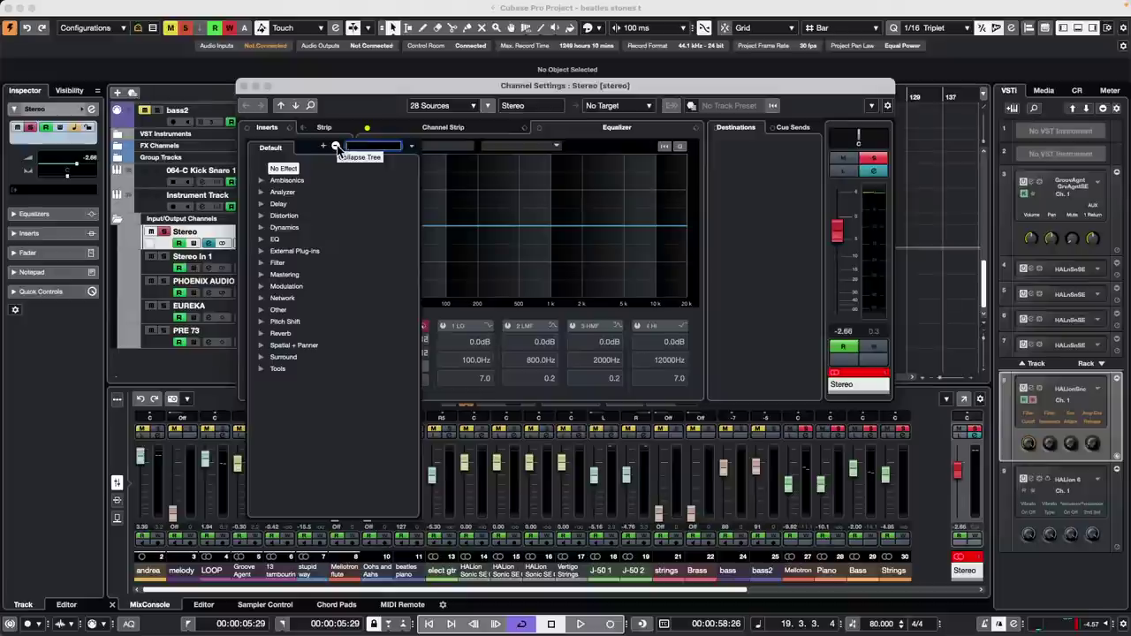
click(271, 231)
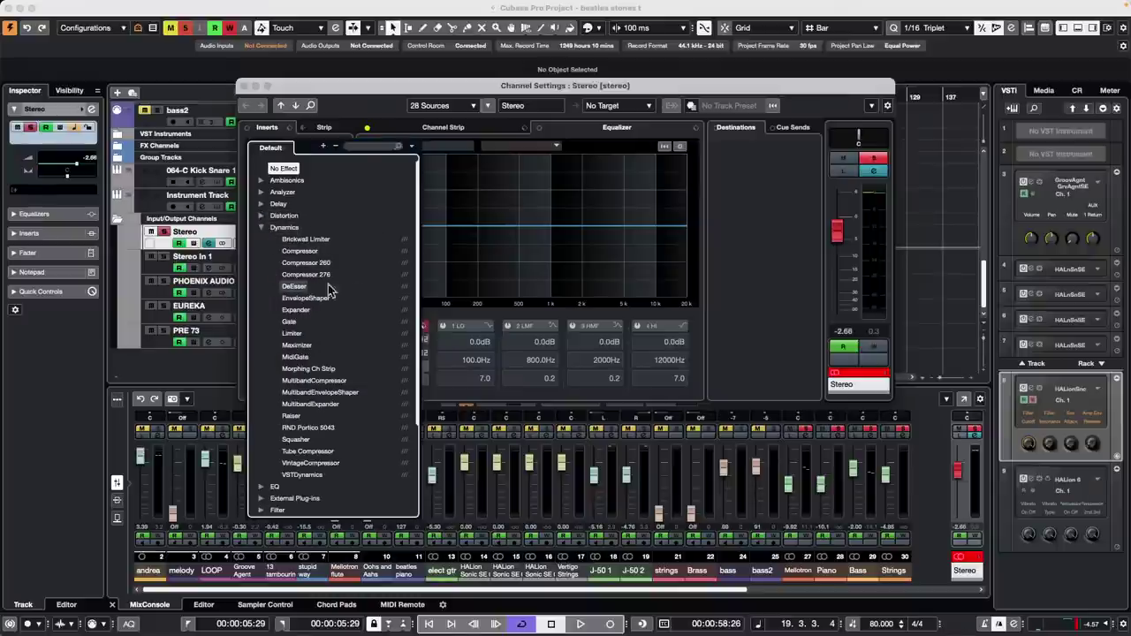
click(300, 251)
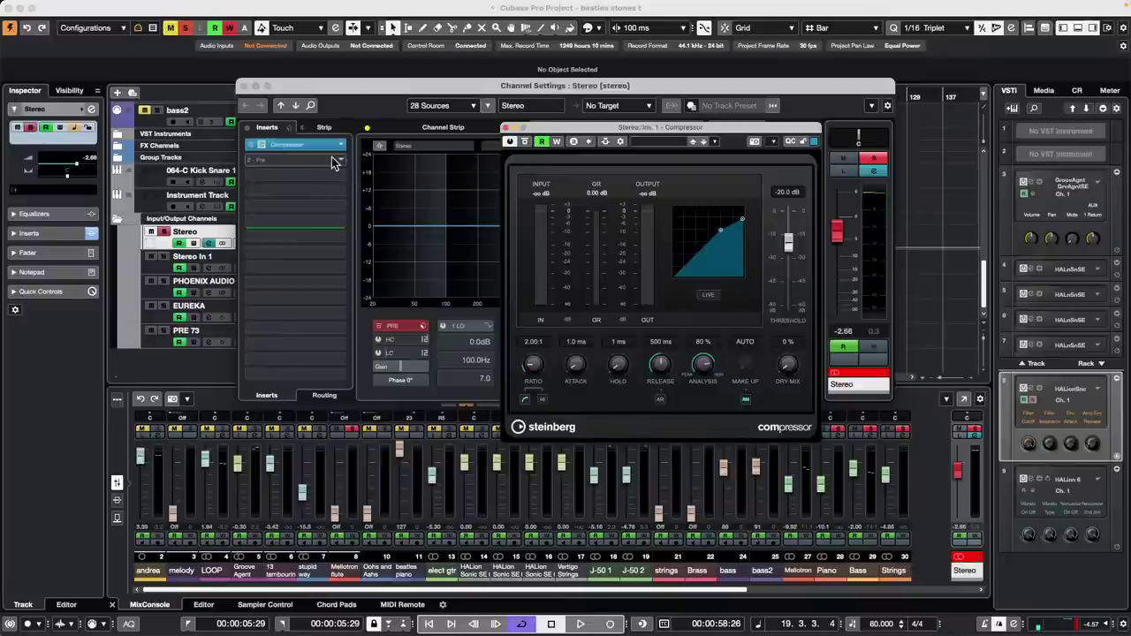
click(338, 164)
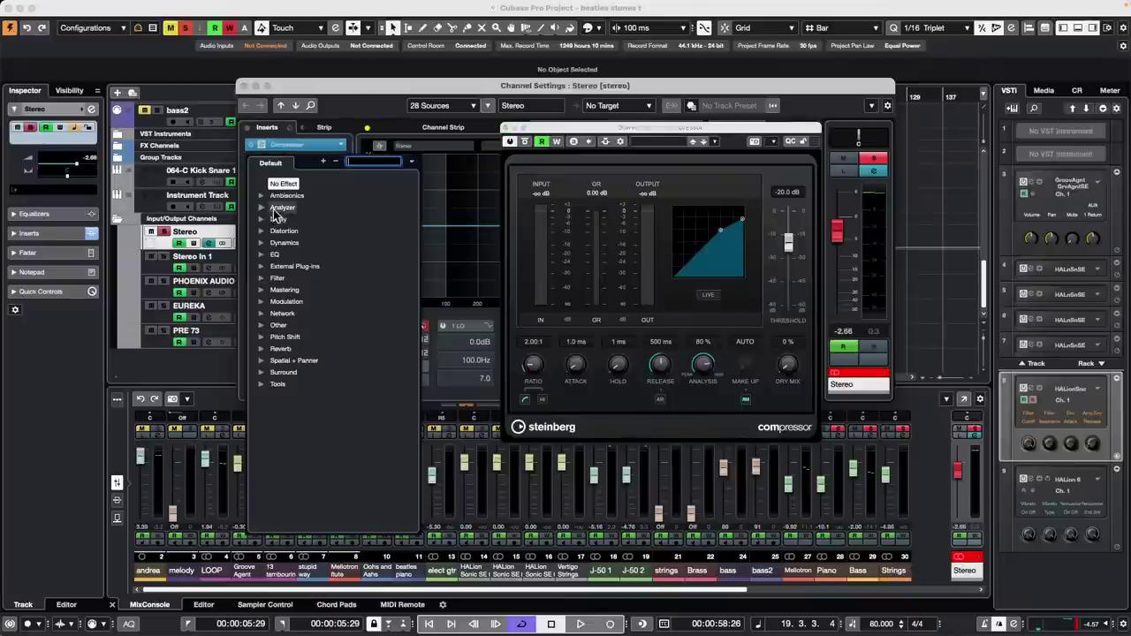
click(283, 242)
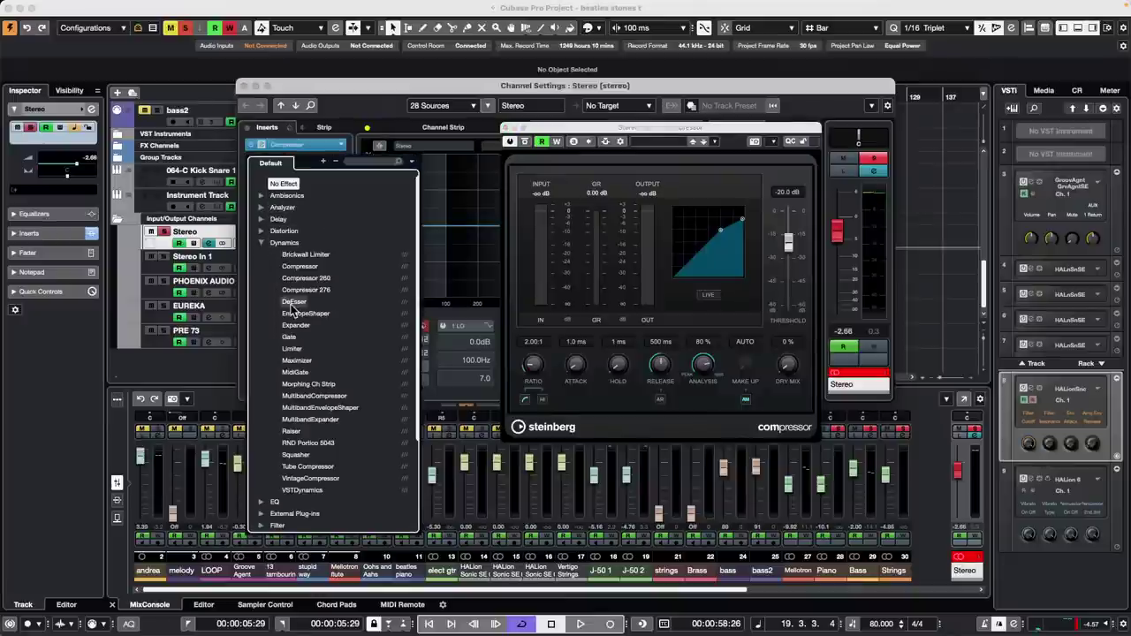
click(300, 266)
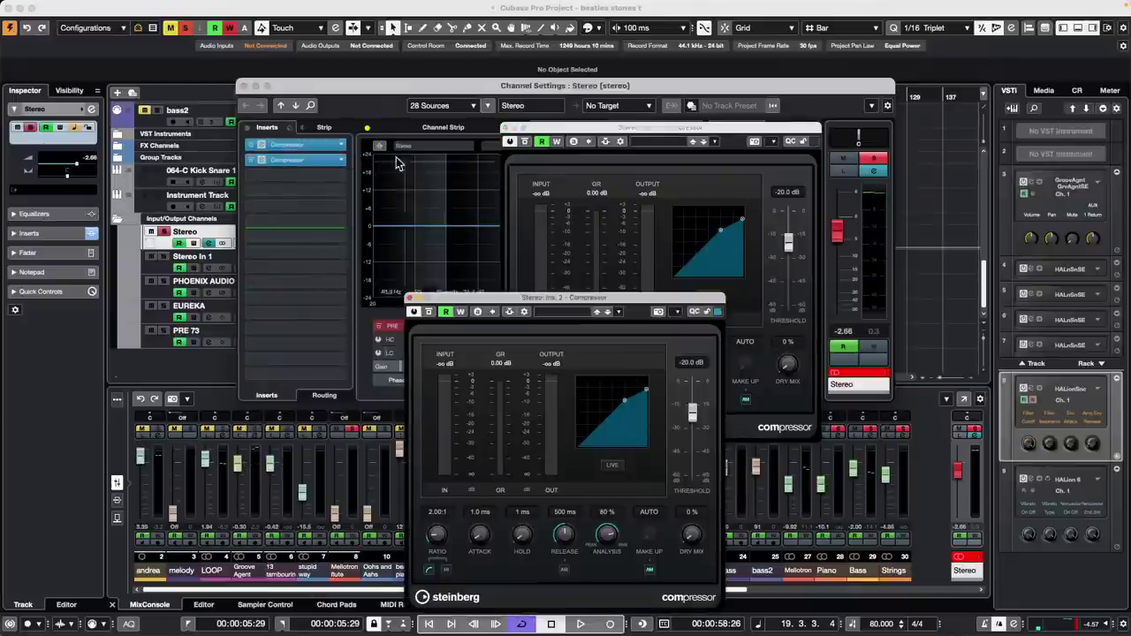
Set the insert routing of both Compressors on the Stereo output to Mono
click(325, 395)
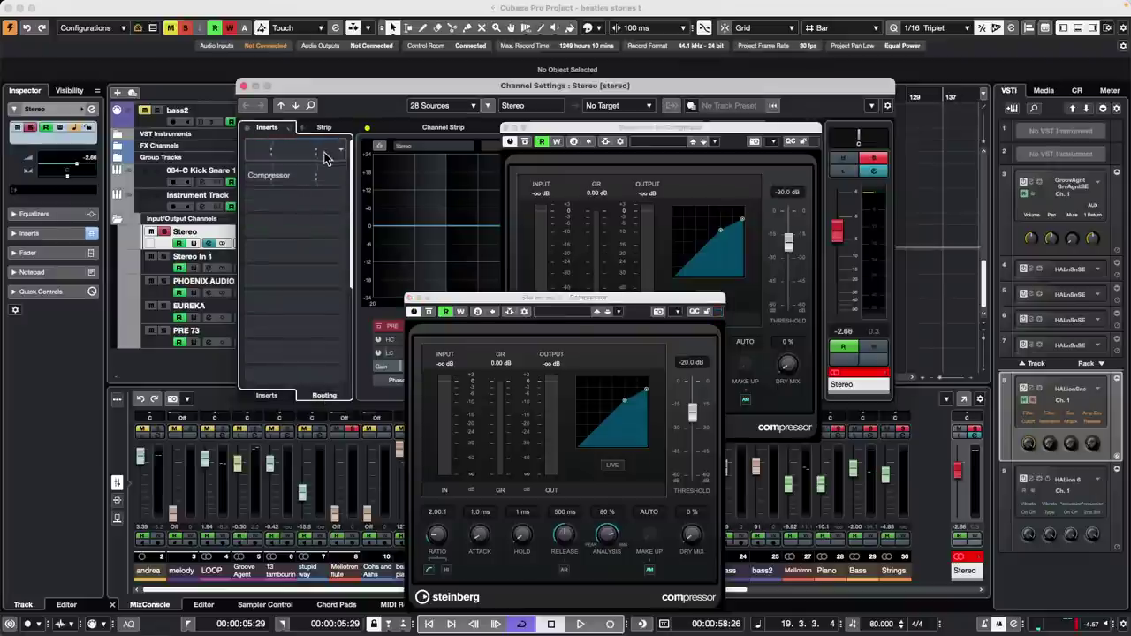
click(346, 150)
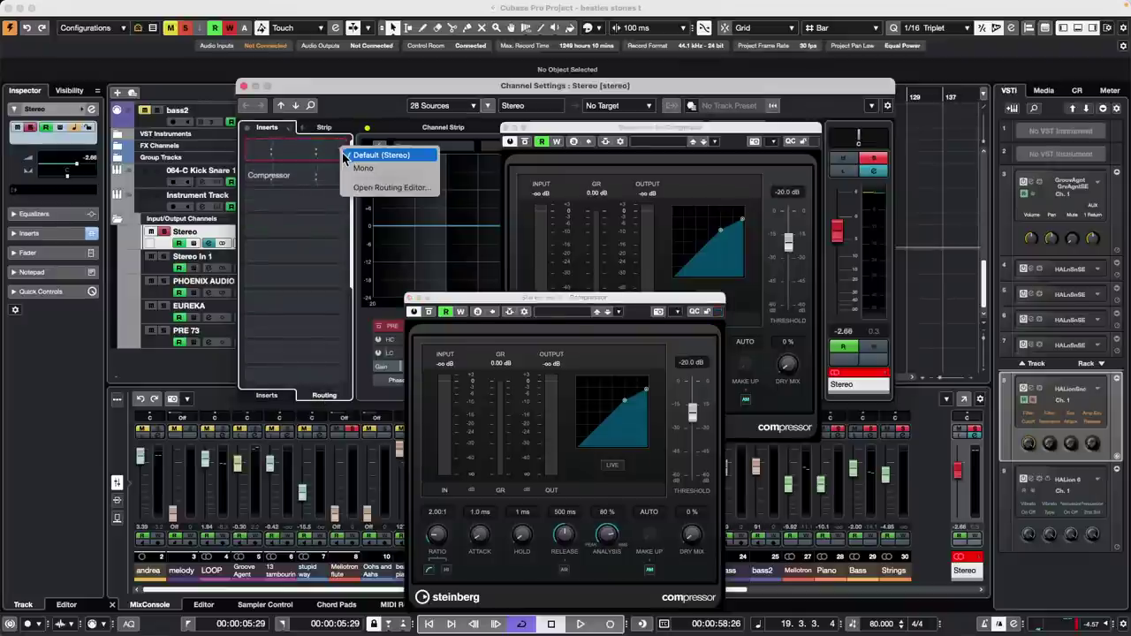
click(357, 169)
click(343, 176)
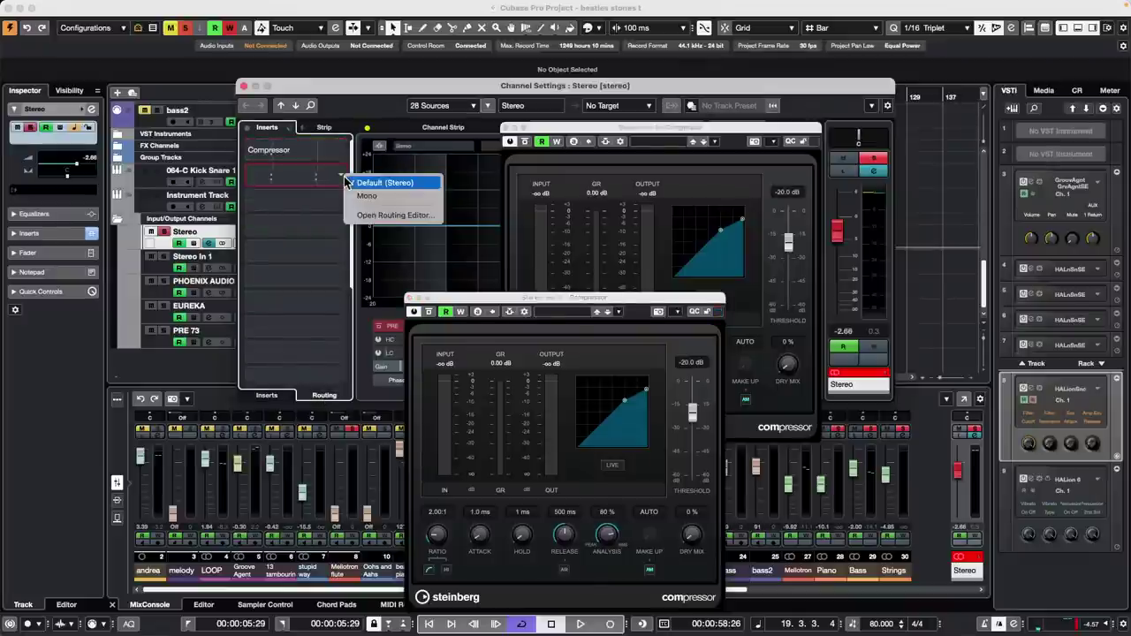
click(368, 198)
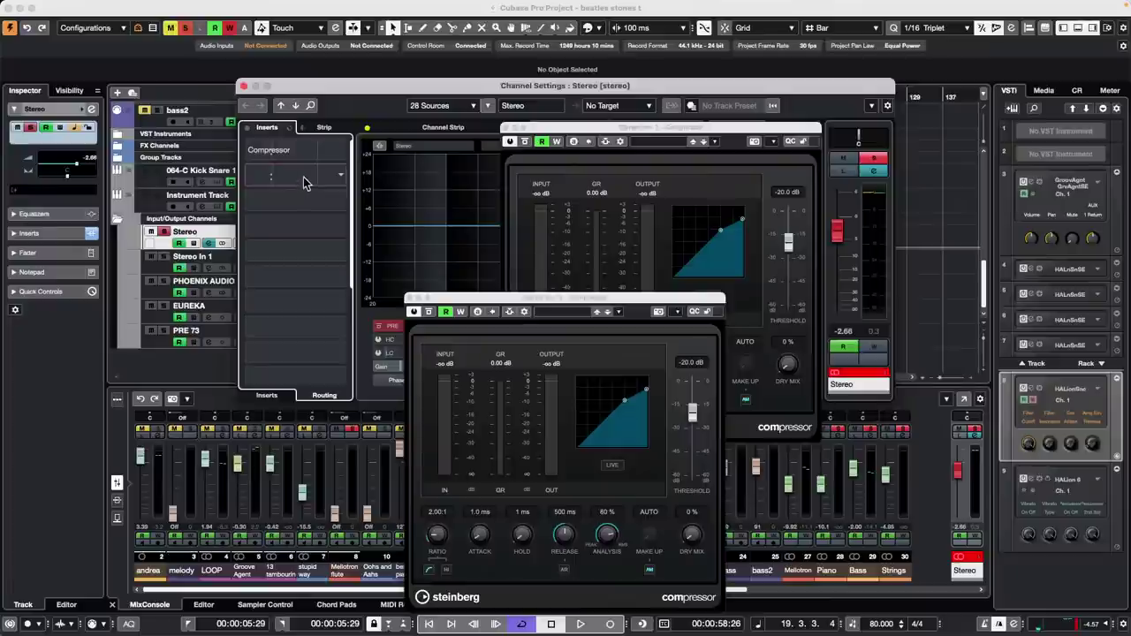
Route the slot 2 Compressor to the right channel in the Routing Editor and check the slot 1 Compressor's routing
double_click(303, 183)
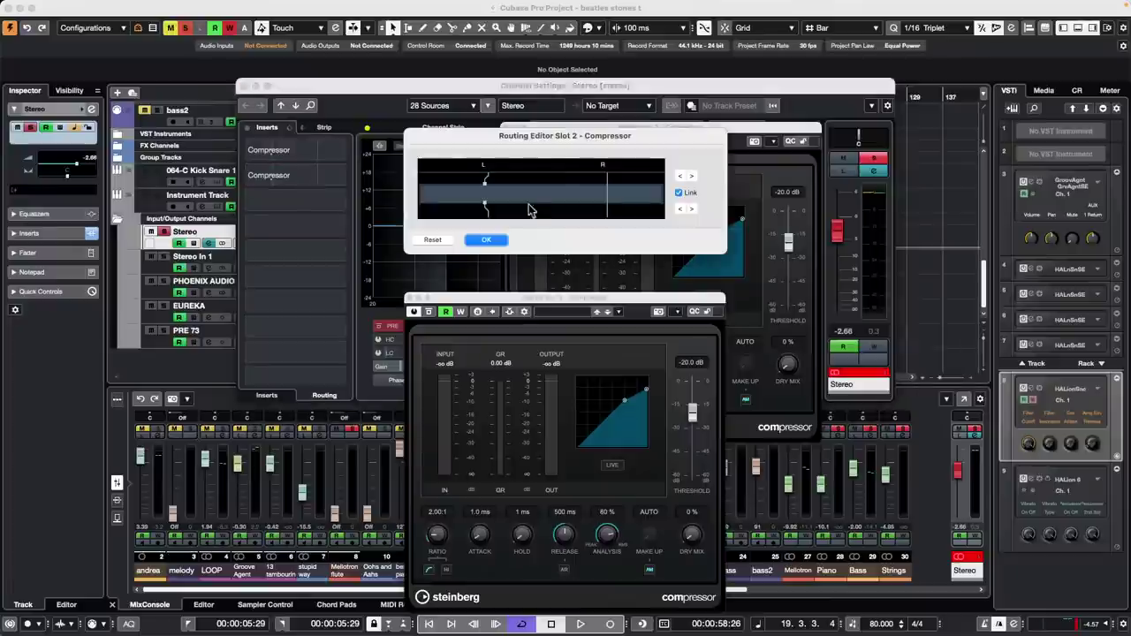
click(694, 209)
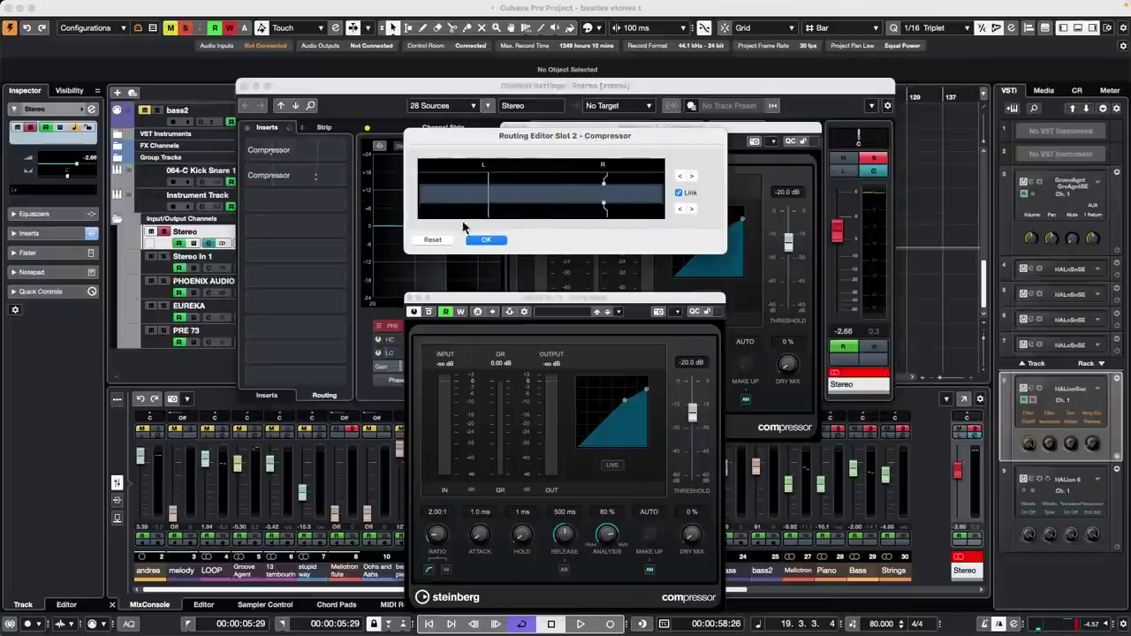
click(479, 244)
double_click(301, 156)
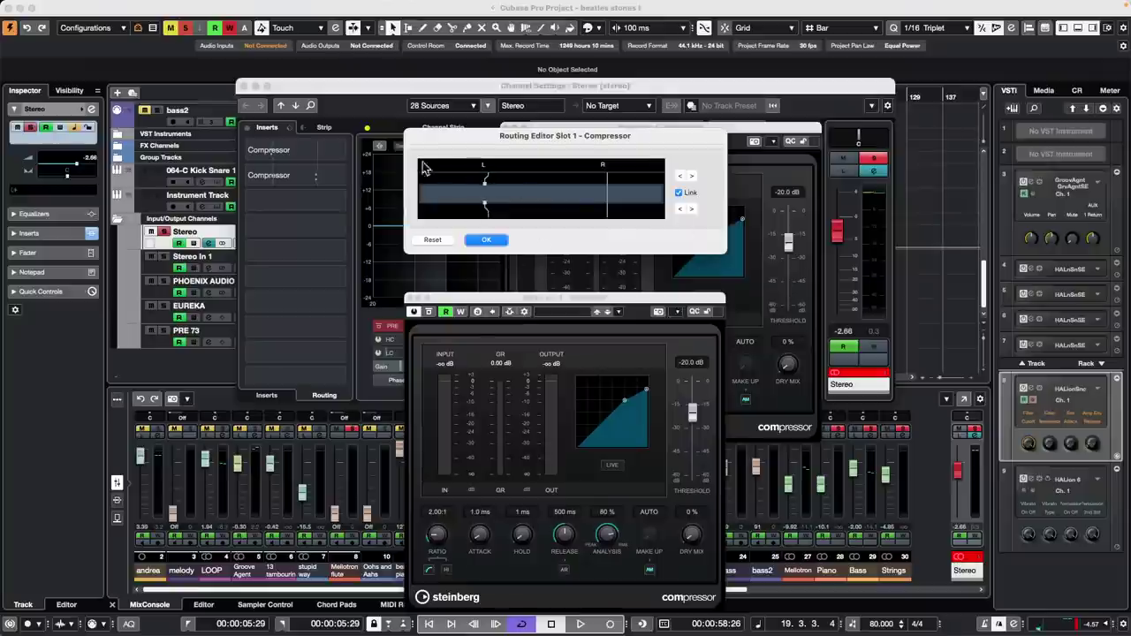
click(488, 242)
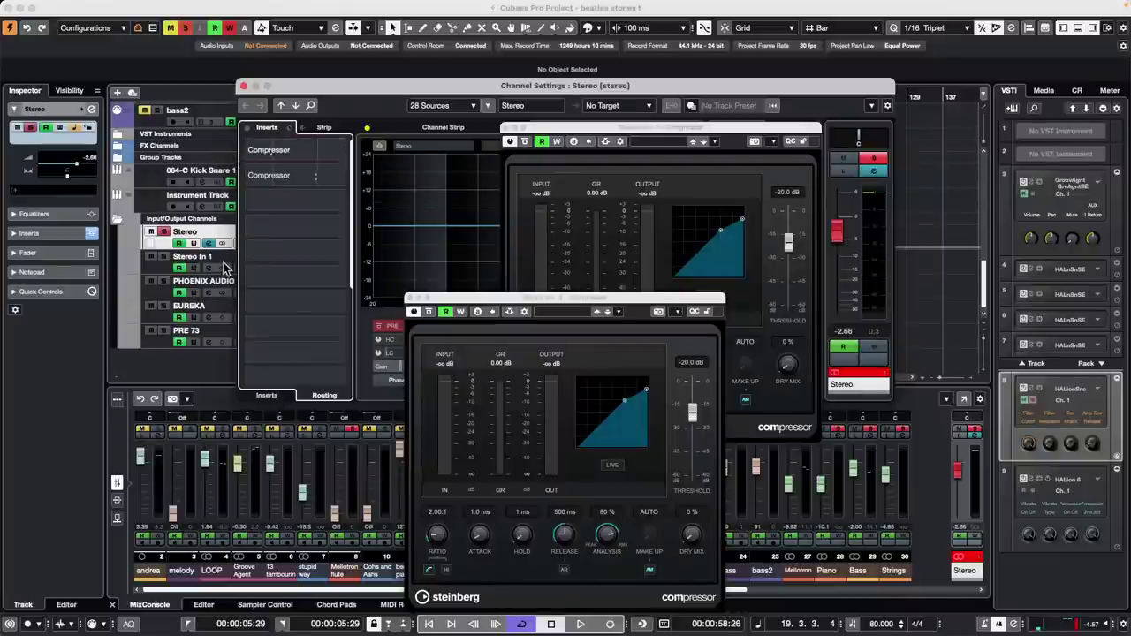
Examine the first Compressor's insert slot and its channel configuration options, and close the Stereo output's channel settings
click(277, 400)
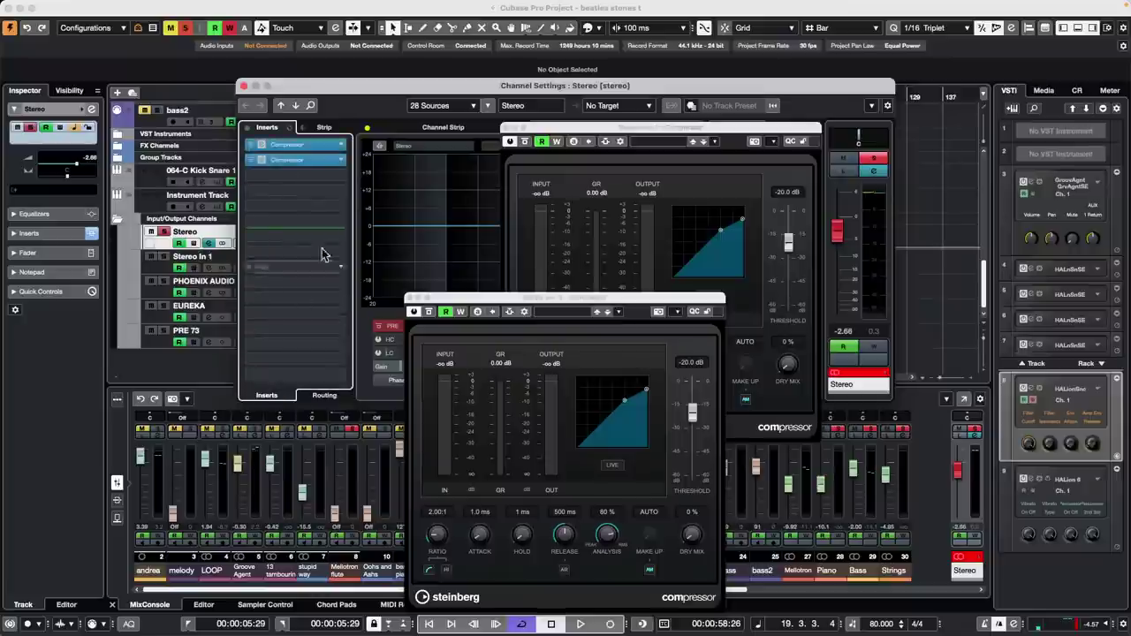
click(322, 149)
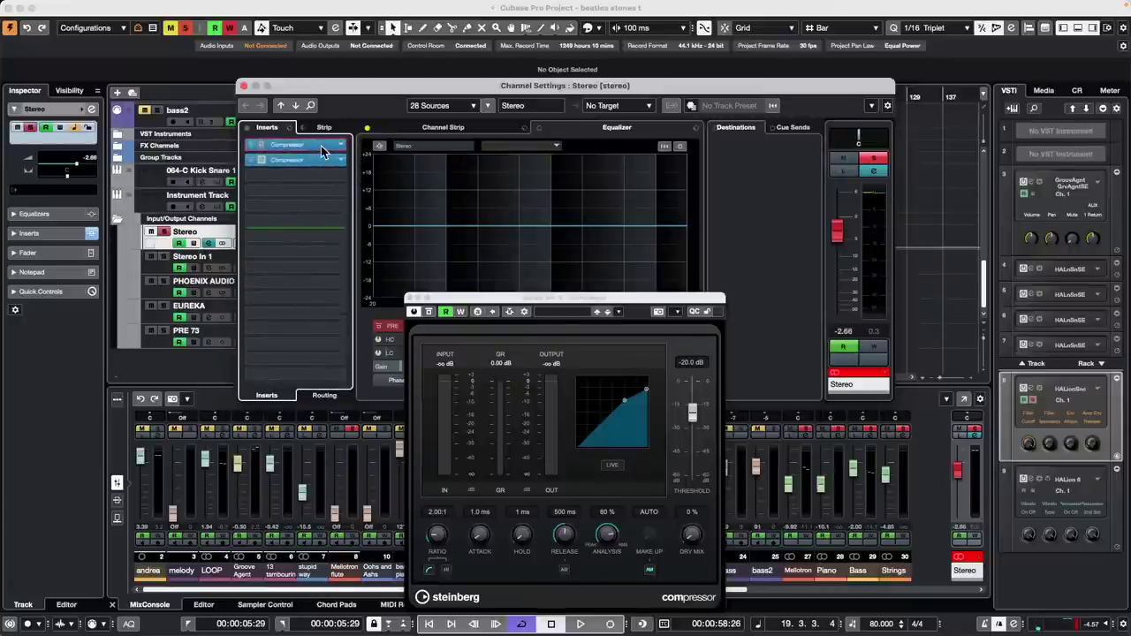
click(321, 146)
click(321, 146)
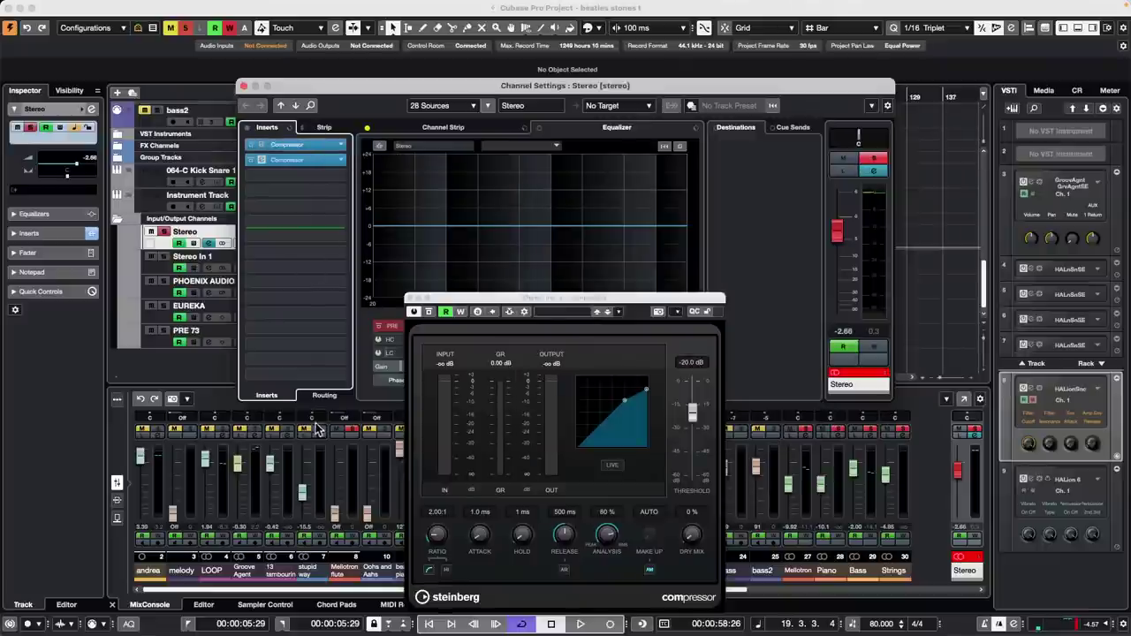
click(325, 396)
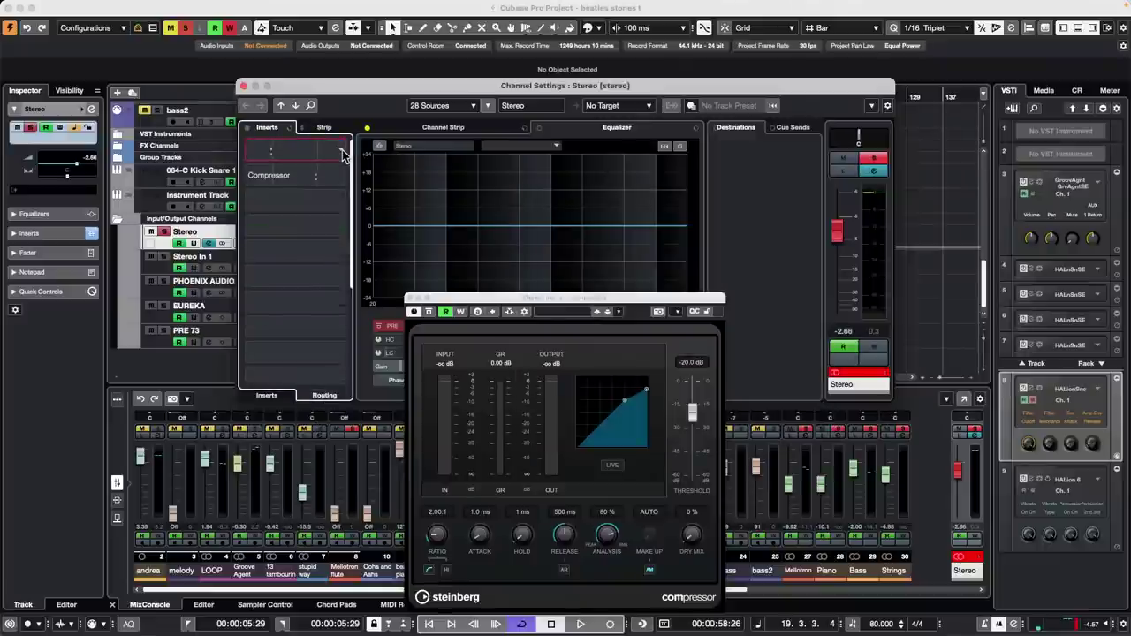
click(343, 153)
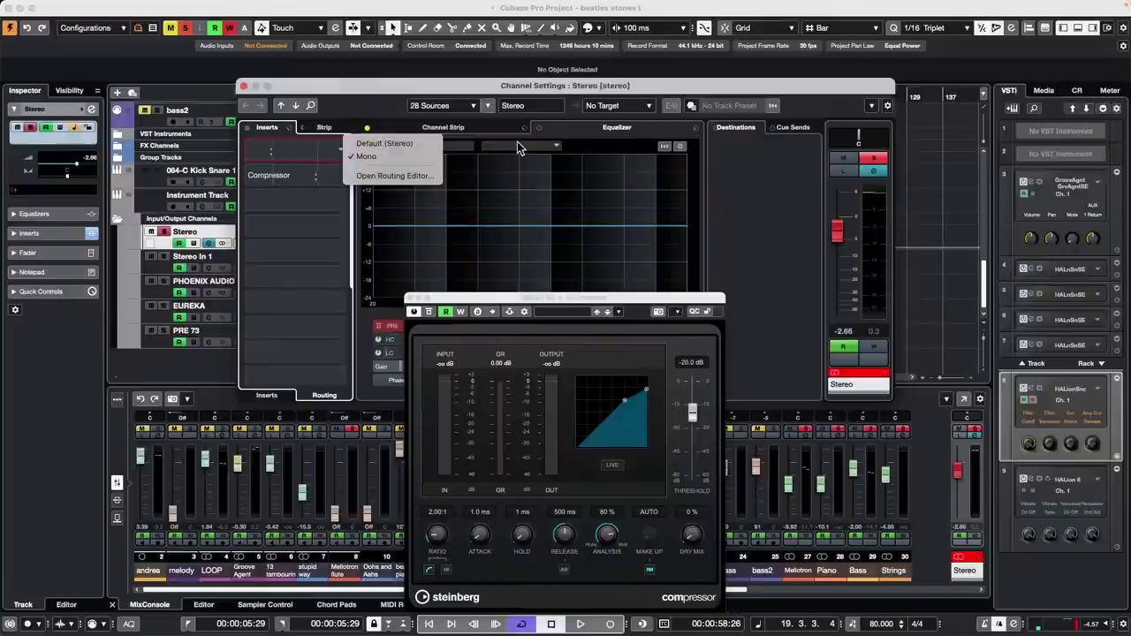
click(245, 87)
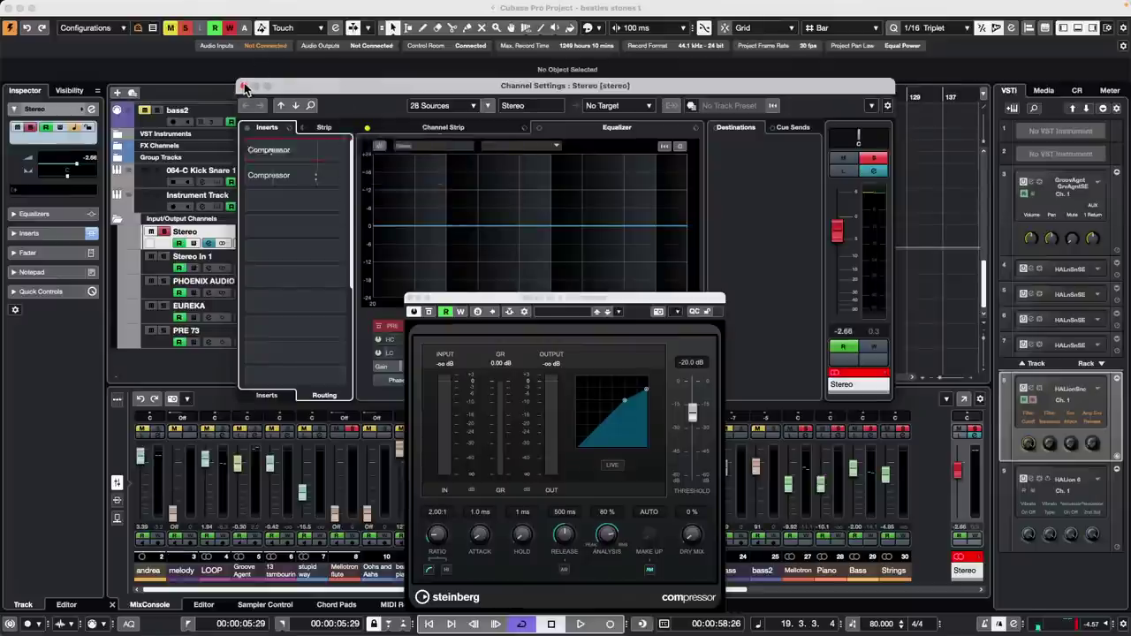
Close the Stereo channel settings and Compressor windows and open the recent project October 18 2022.cpr
click(245, 87)
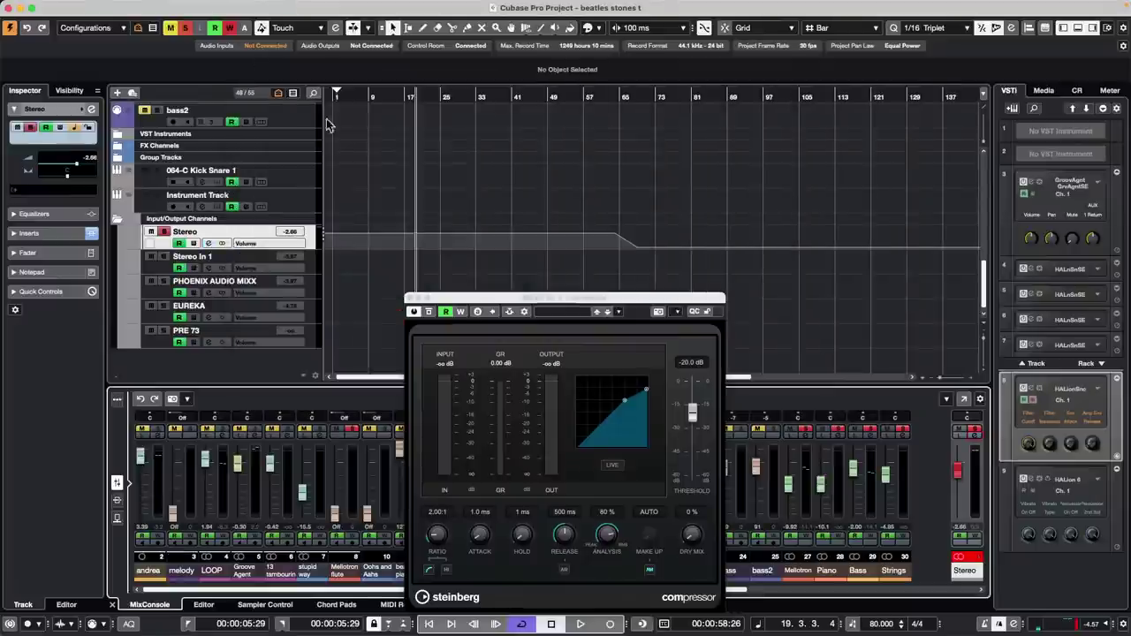
click(411, 299)
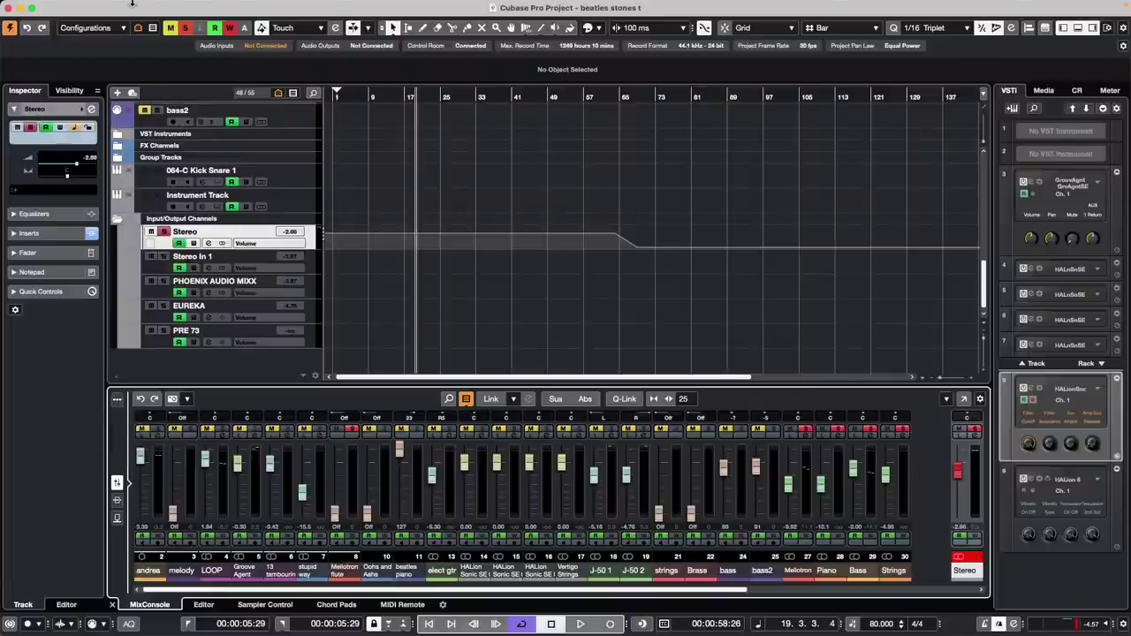
click(78, 7)
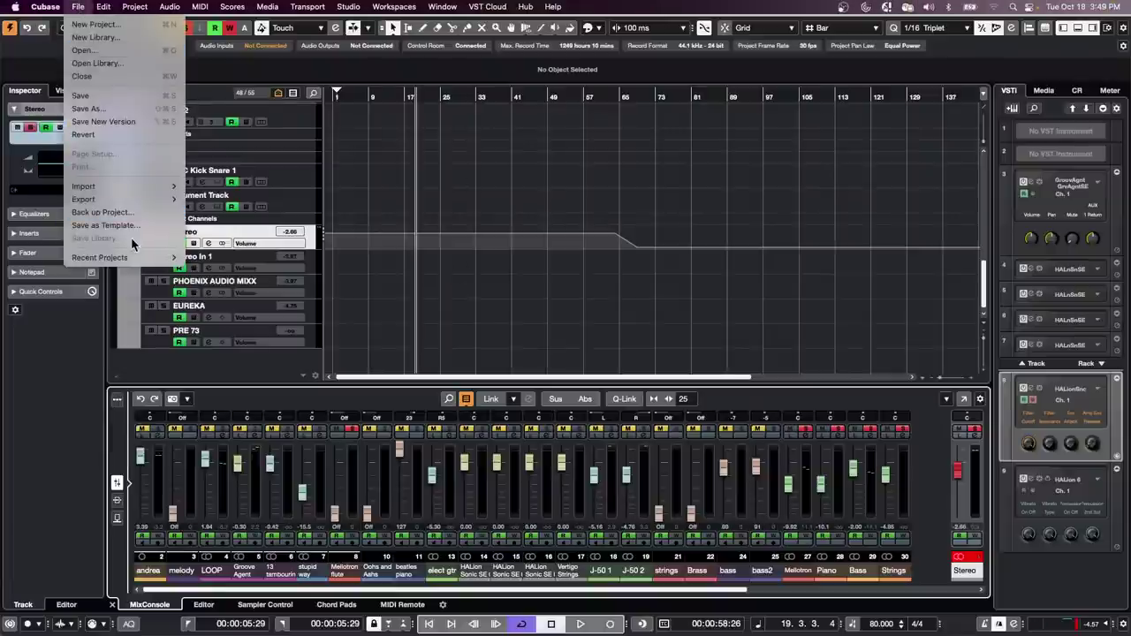
mouse_move(131, 260)
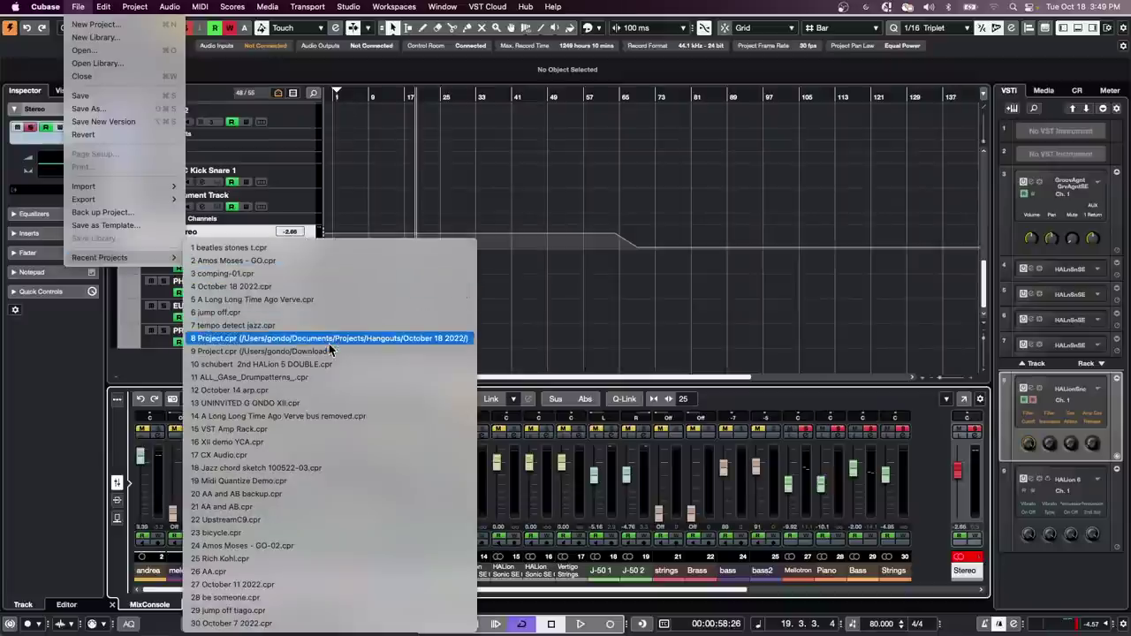
click(331, 288)
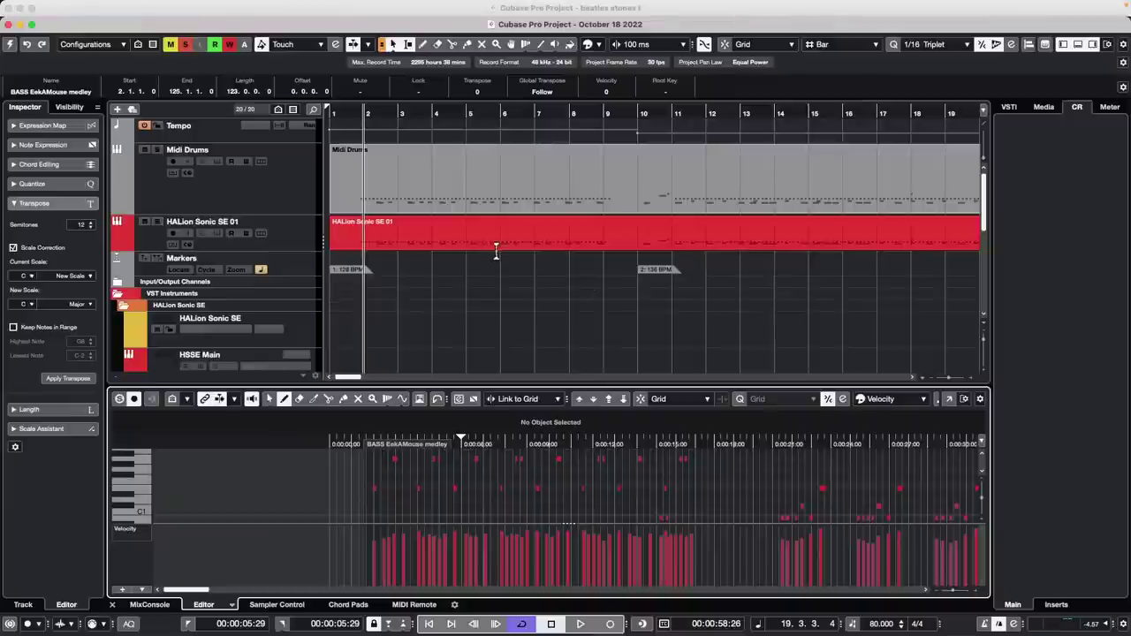
Import the MIDI file Midi Piano.mid from Downloads into a new project stored in the AA project folder
click(78, 7)
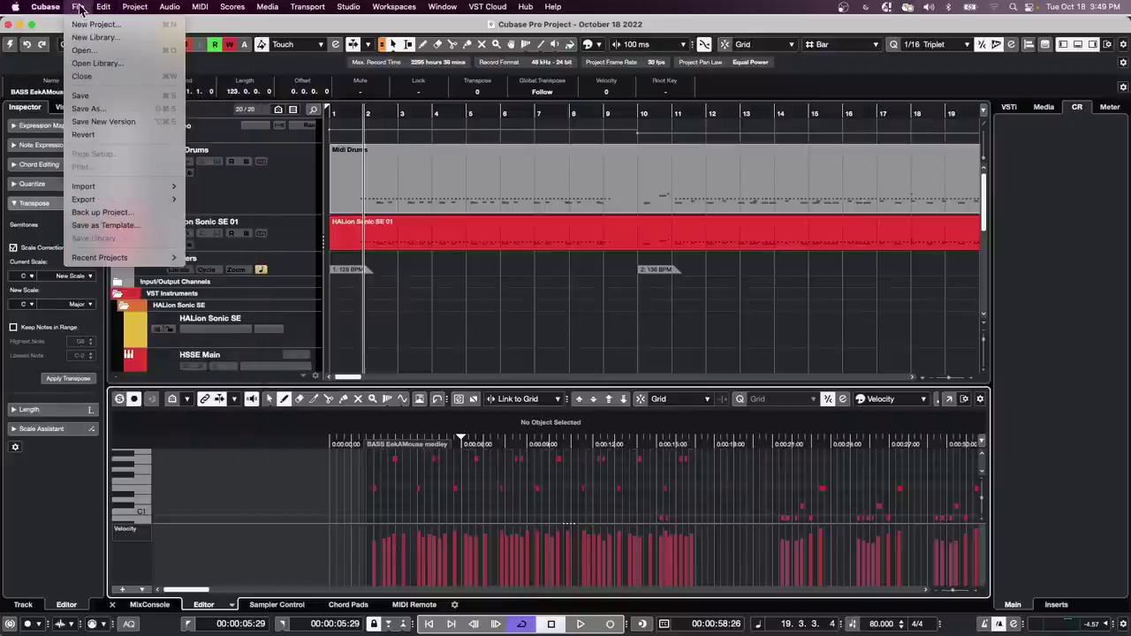
mouse_move(140, 186)
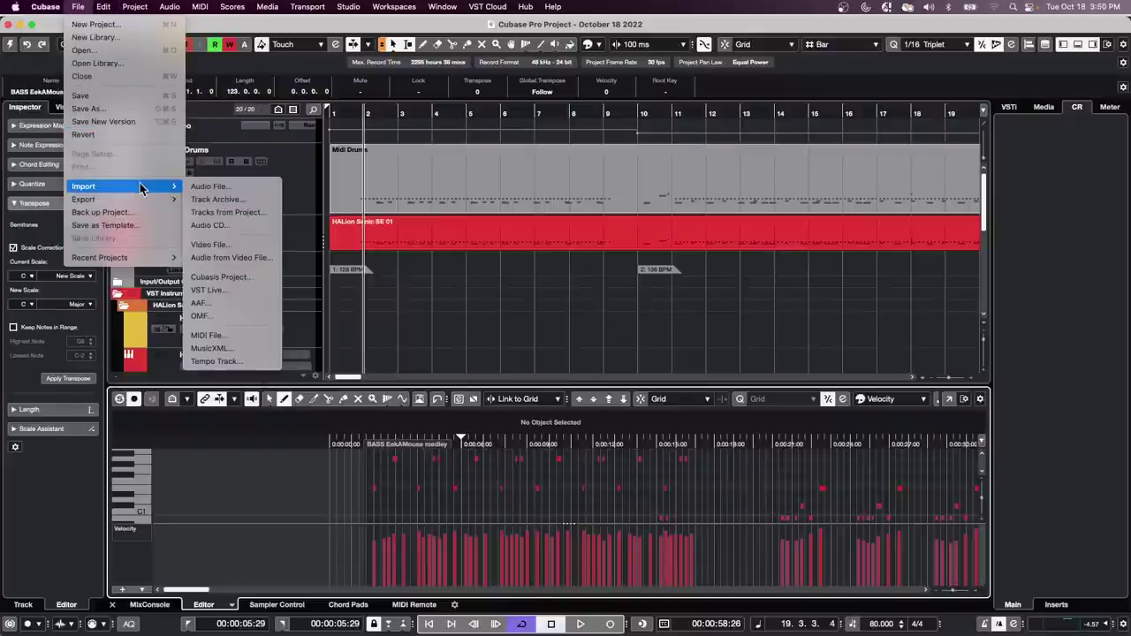
click(227, 341)
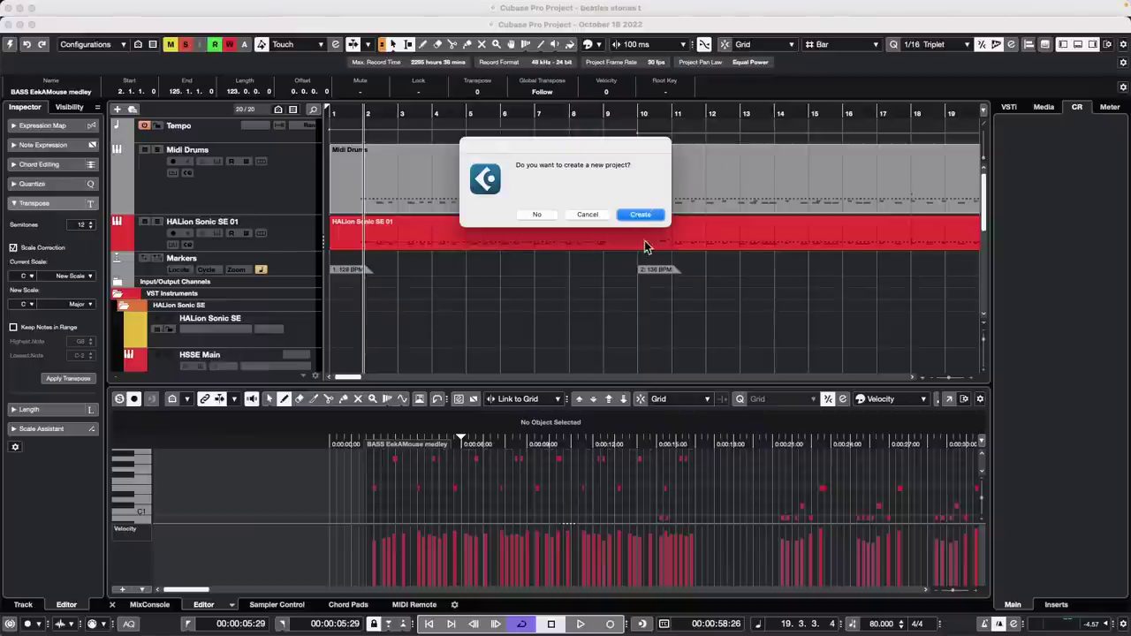
click(650, 218)
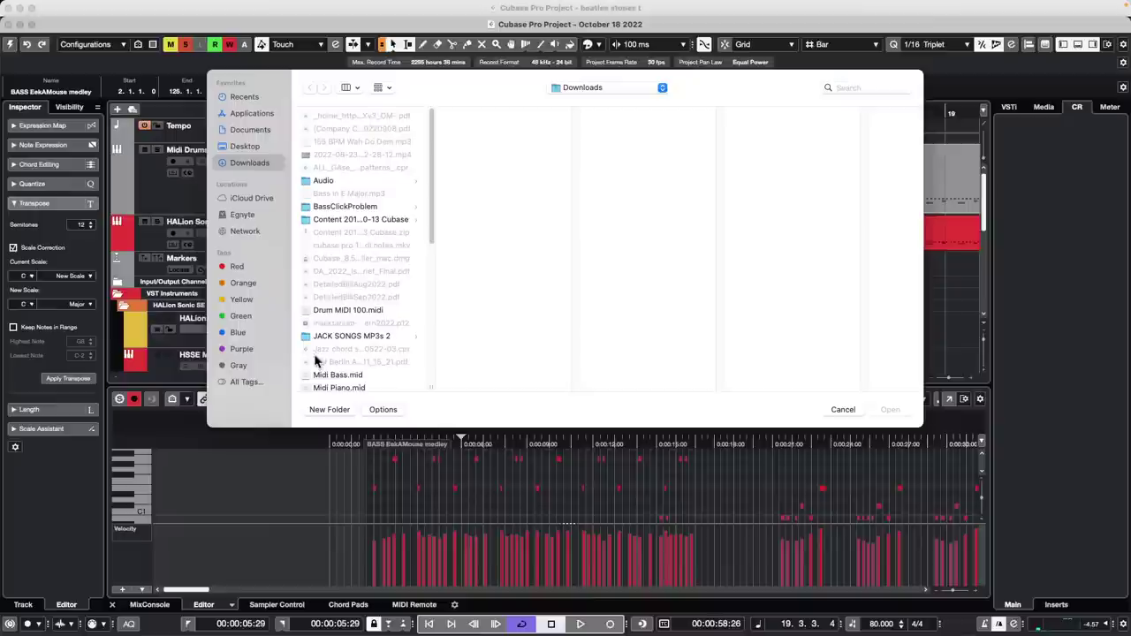
click(351, 387)
click(890, 410)
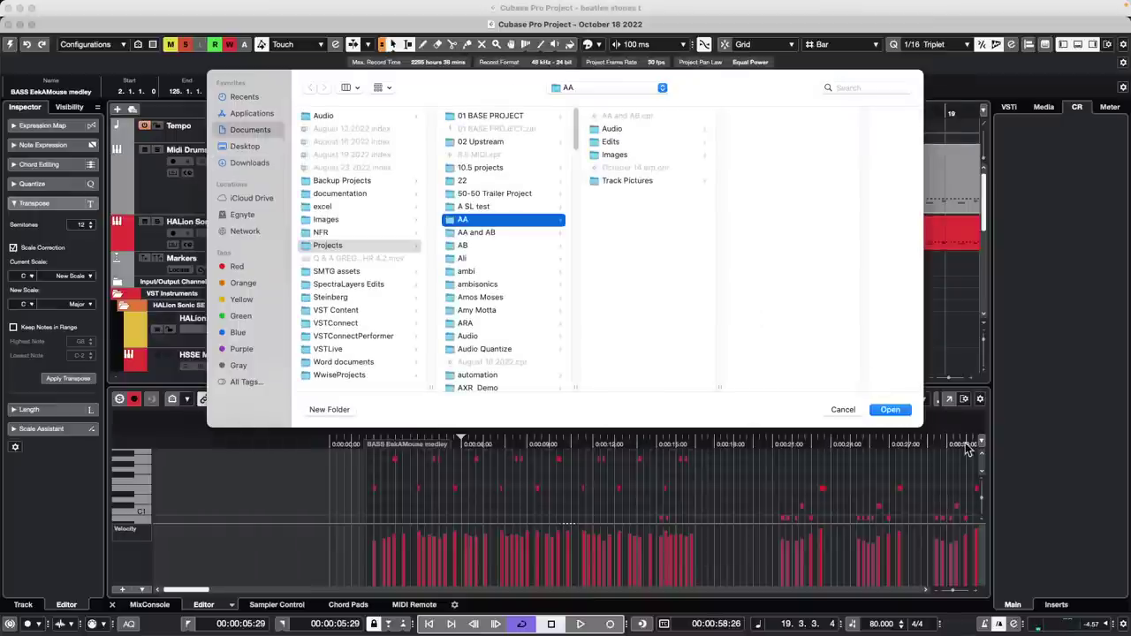
click(899, 412)
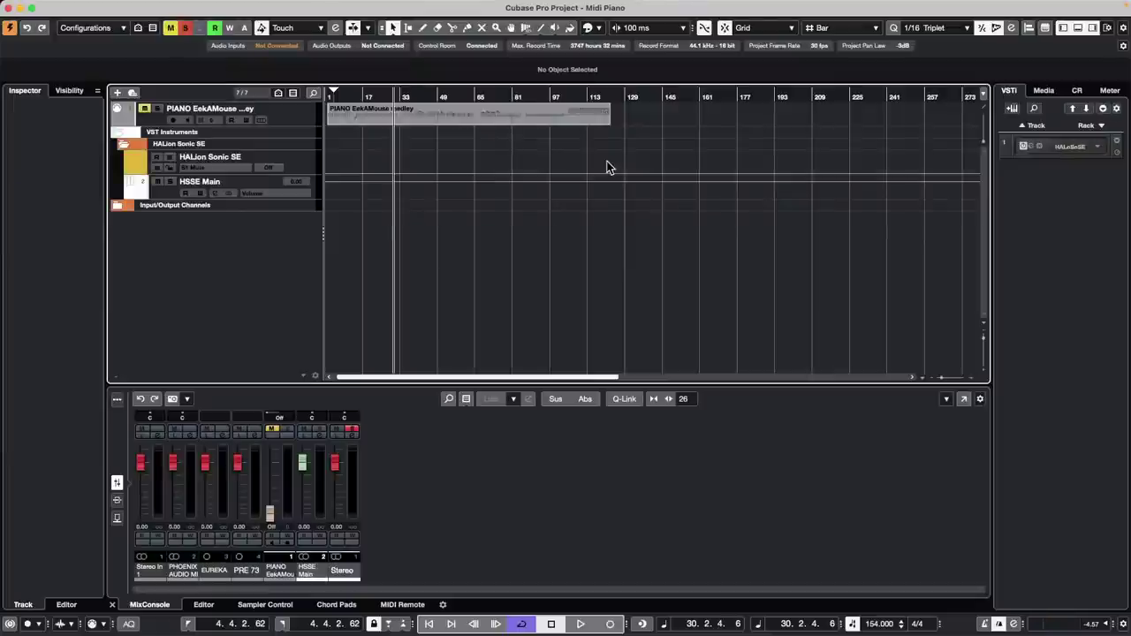
Play the imported piano part from the project start and solo its track
key(Home)
key(space)
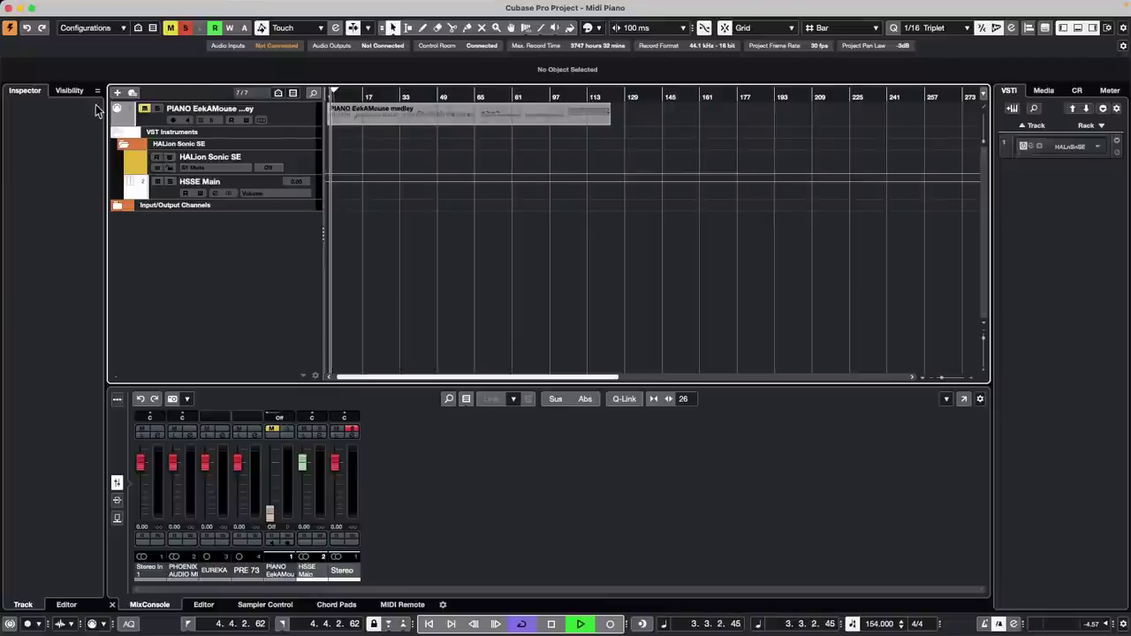
click(142, 109)
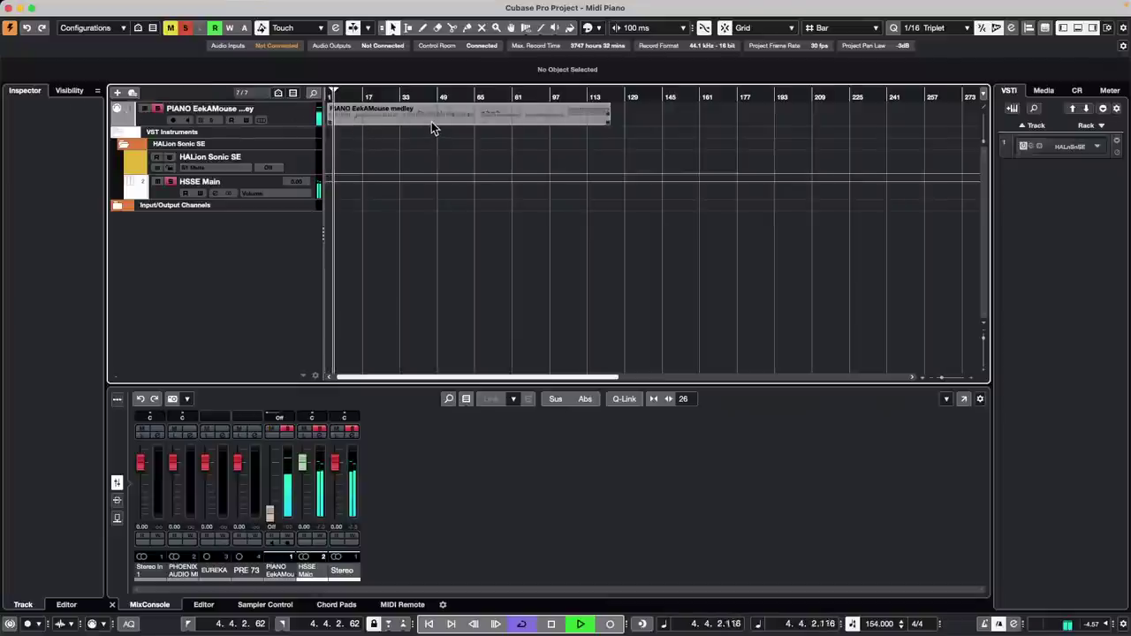
Analyze the PIANO EekAMouse medley part with Tempo Detection, stop playback, and close the detection panel
click(405, 118)
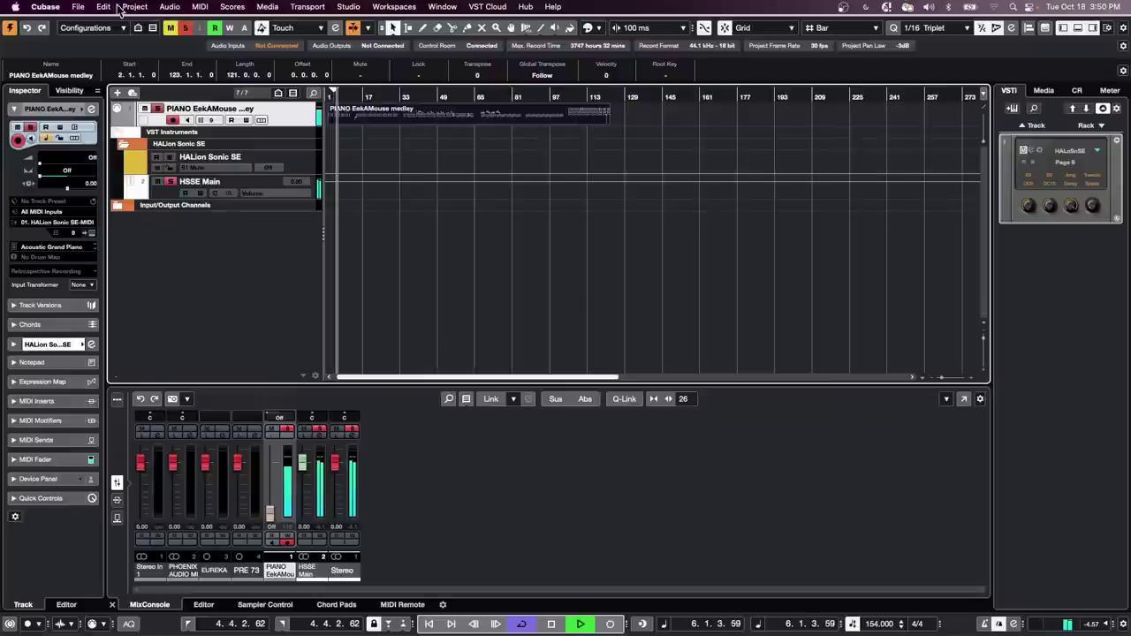
click(118, 11)
mouse_move(135, 7)
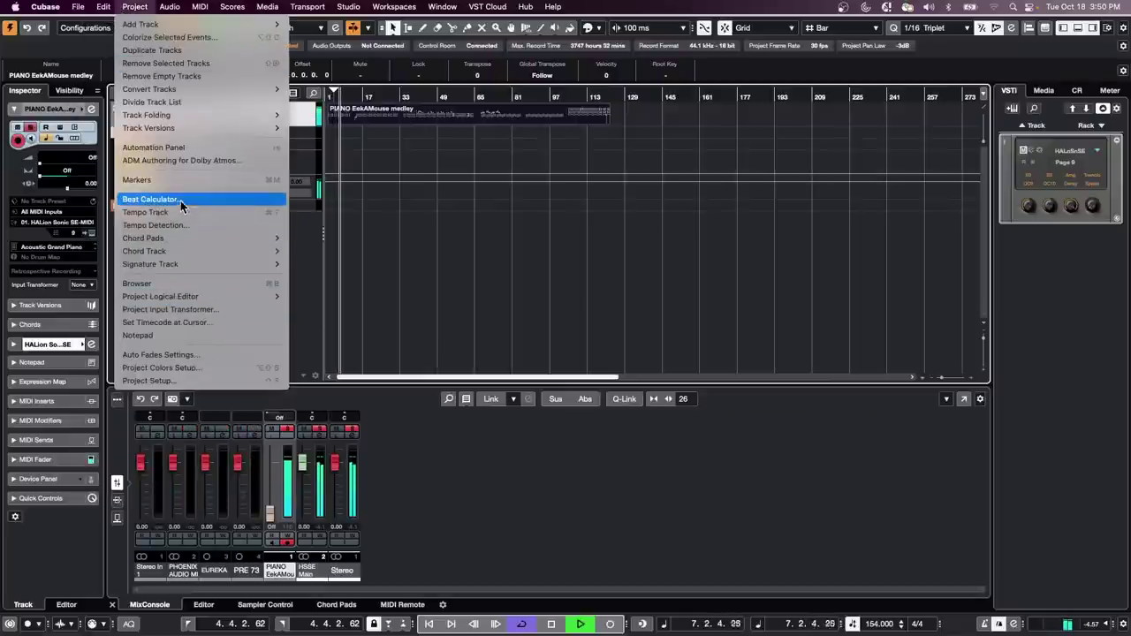
click(179, 226)
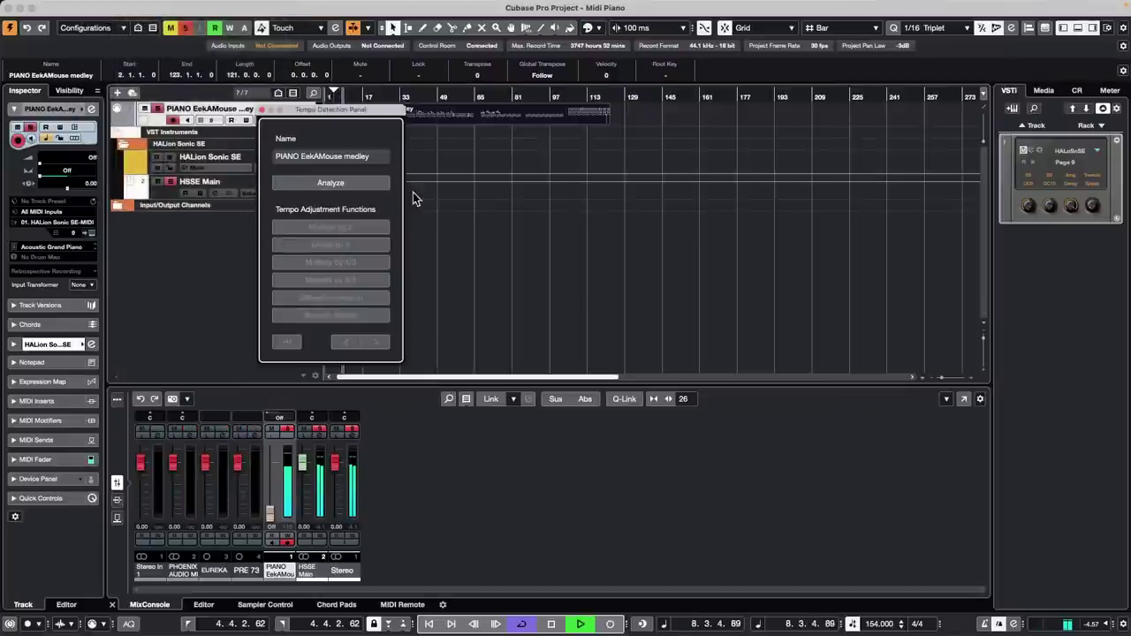
click(352, 185)
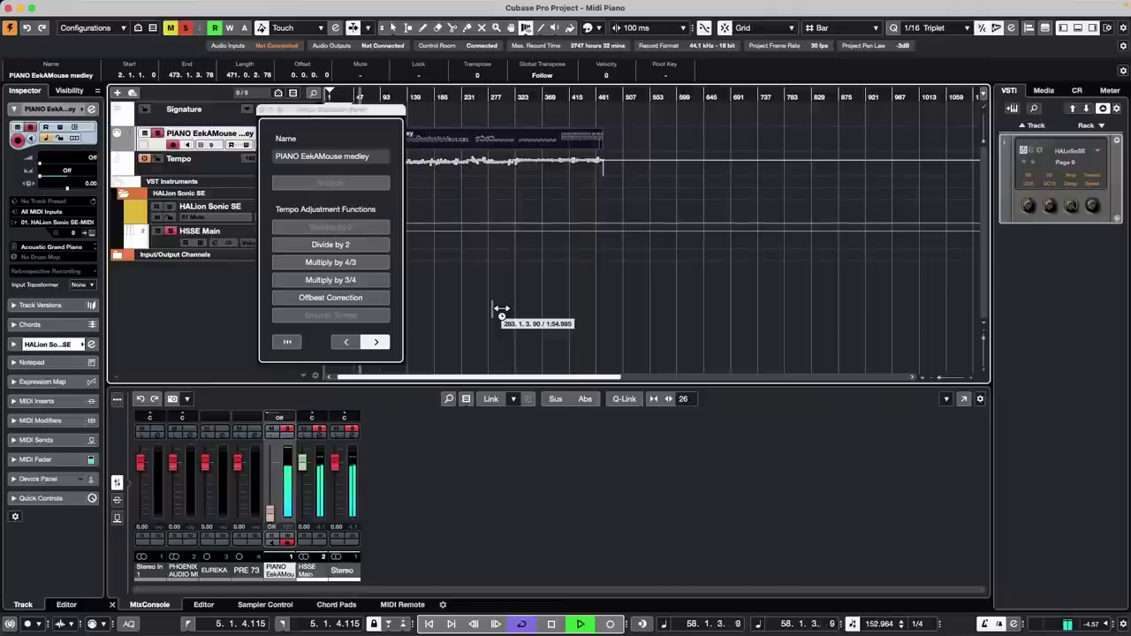
key(space)
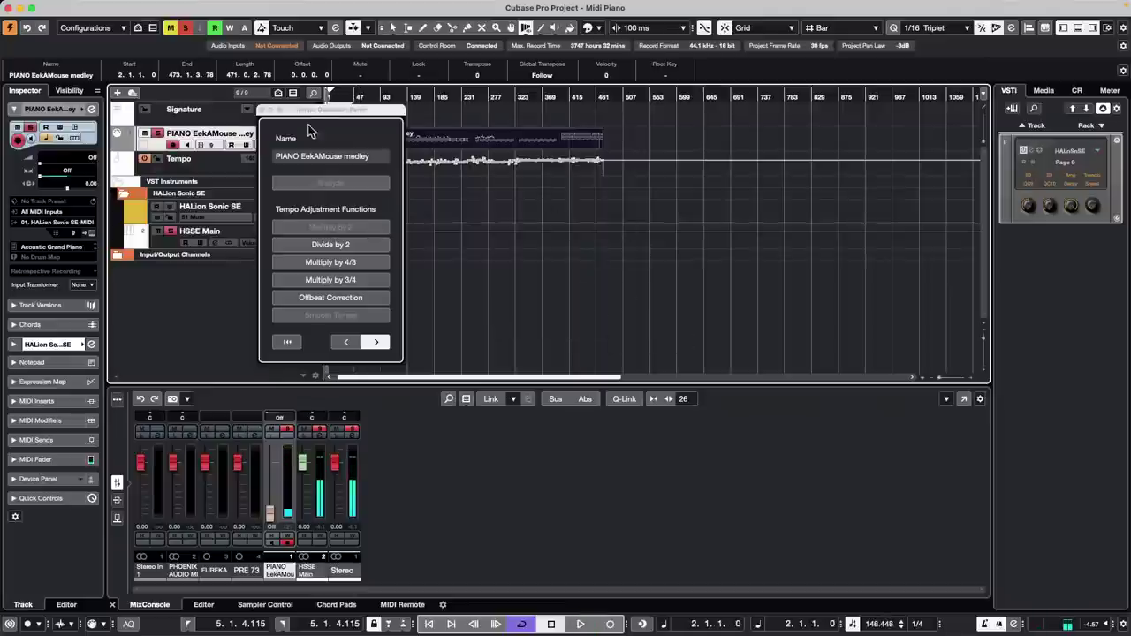
click(262, 111)
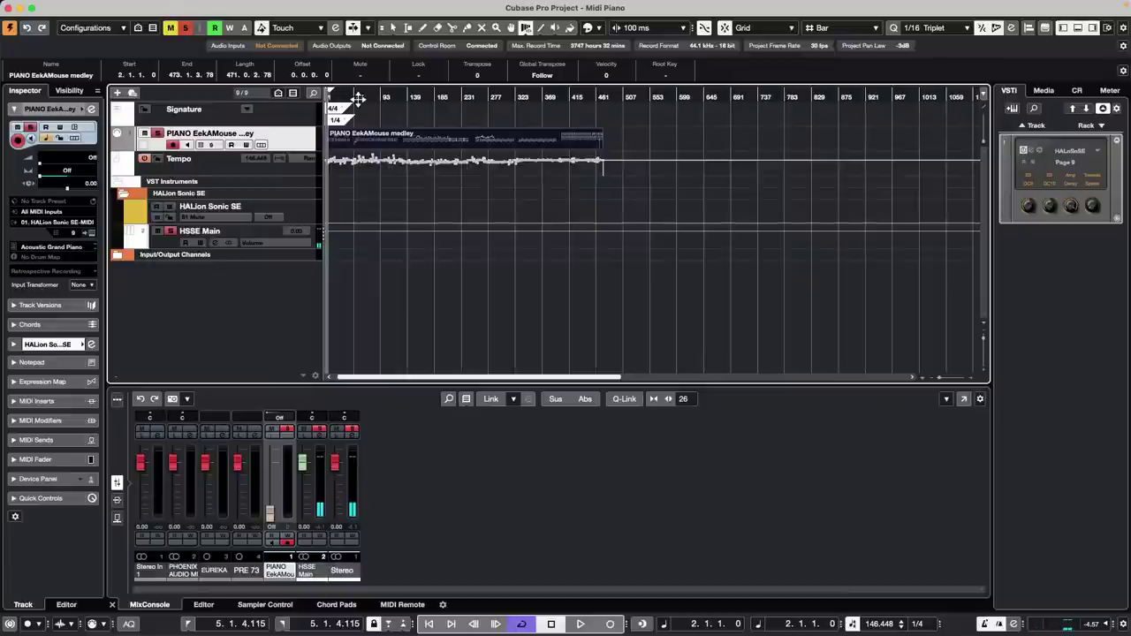
Inspect the detected tempo curve along the piano part up close and undo the tempo detection
key(h)
key(h)
key(h)
key(h)
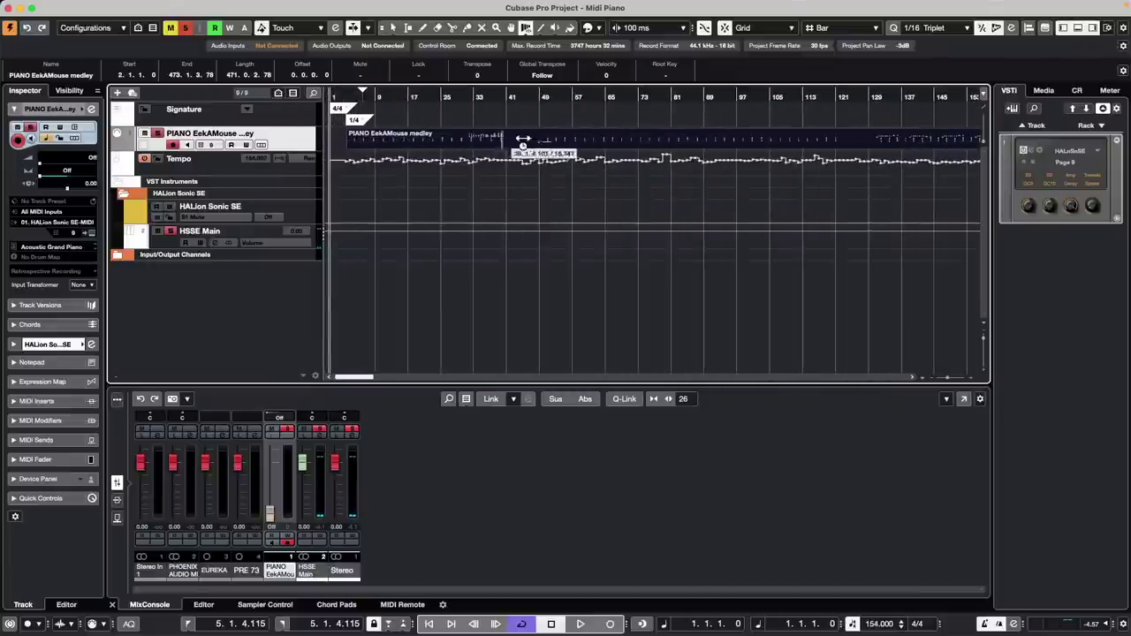
key(1)
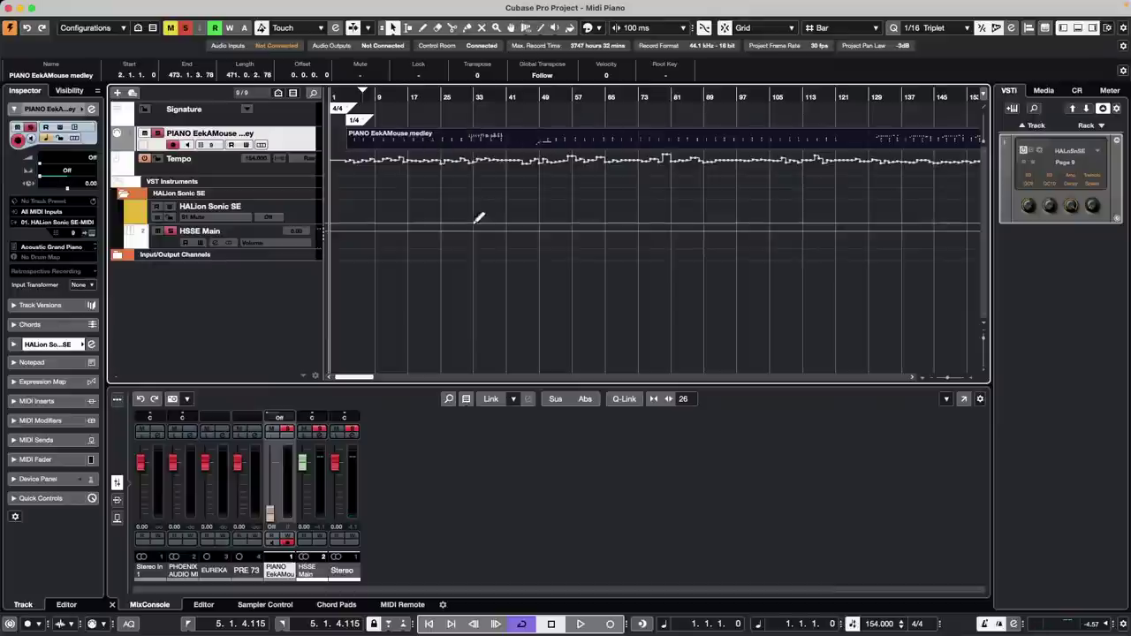
key(super+z)
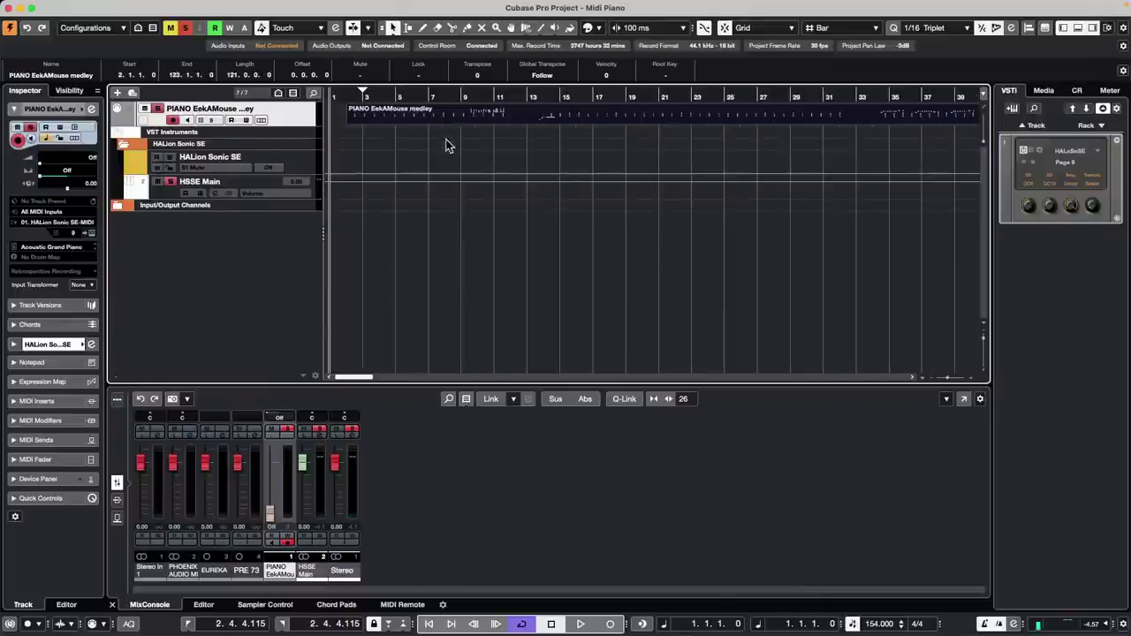
Open the PIANO EekAMouse medley part in a separate Key Editor window, showing it from bar 1
double_click(501, 122)
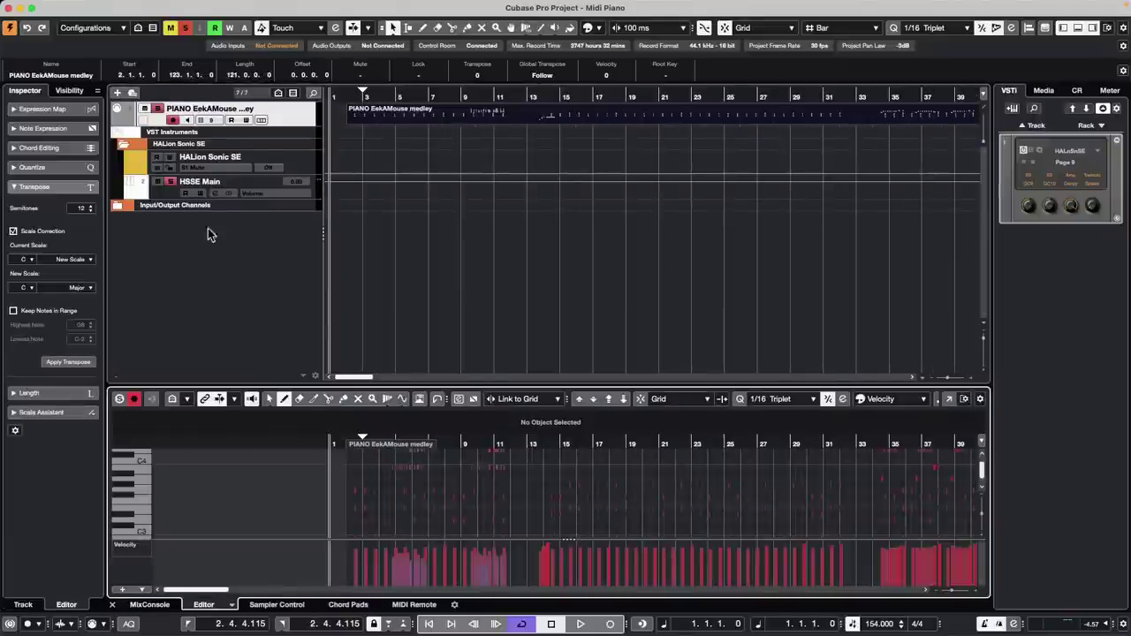
click(951, 400)
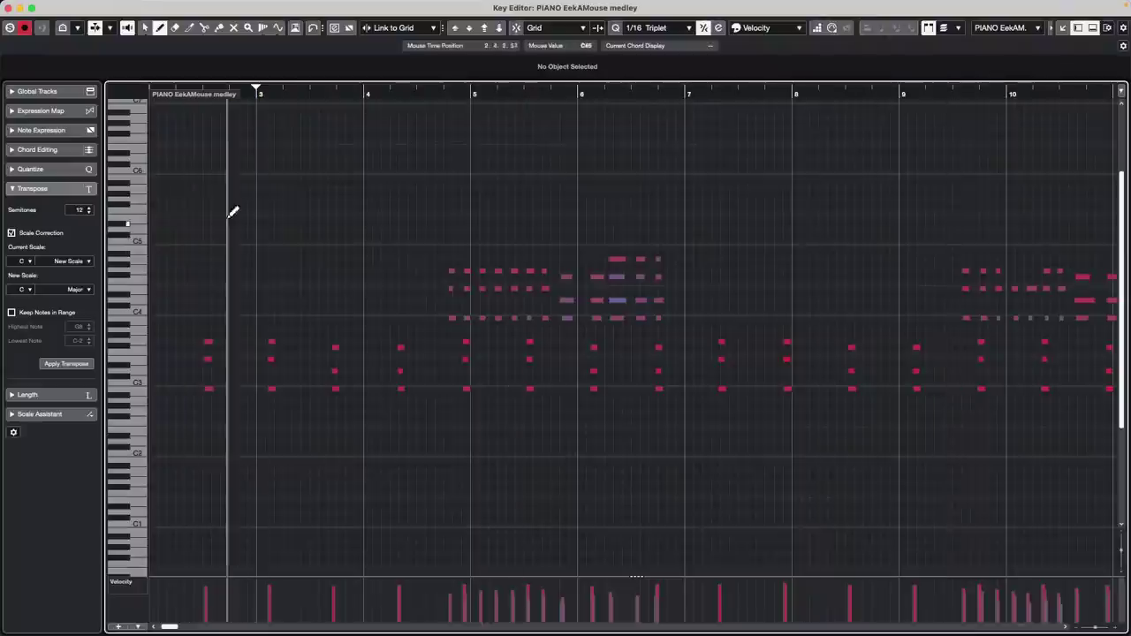
scroll(212, 84, left, 3)
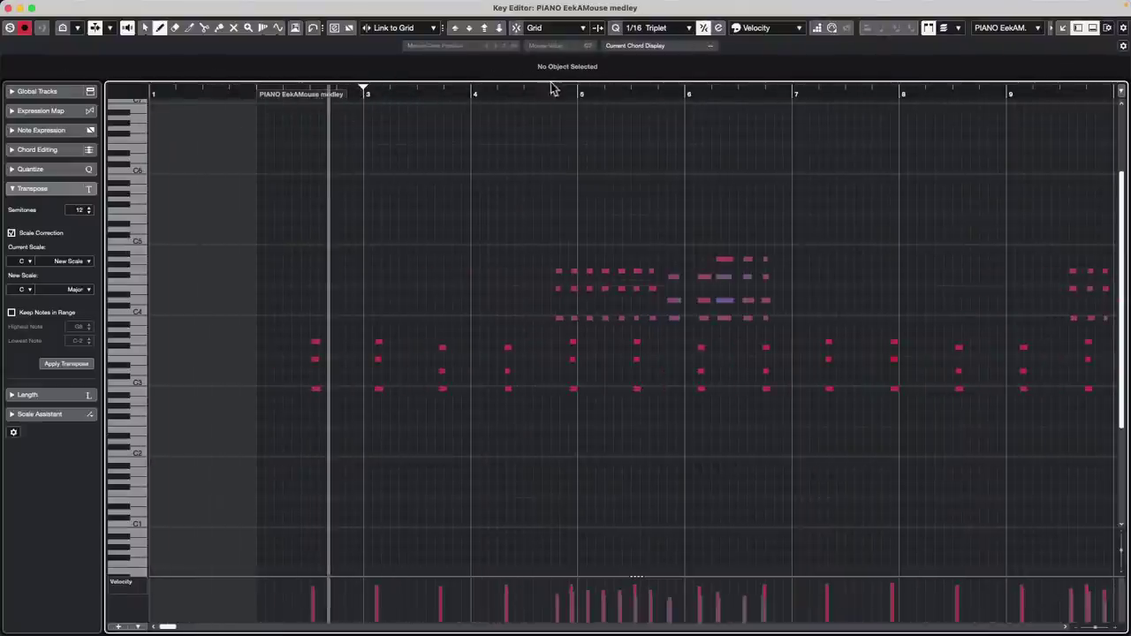
Activate the Key Editor's Time Warp tool in Warp Grid mode
right_click(467, 95)
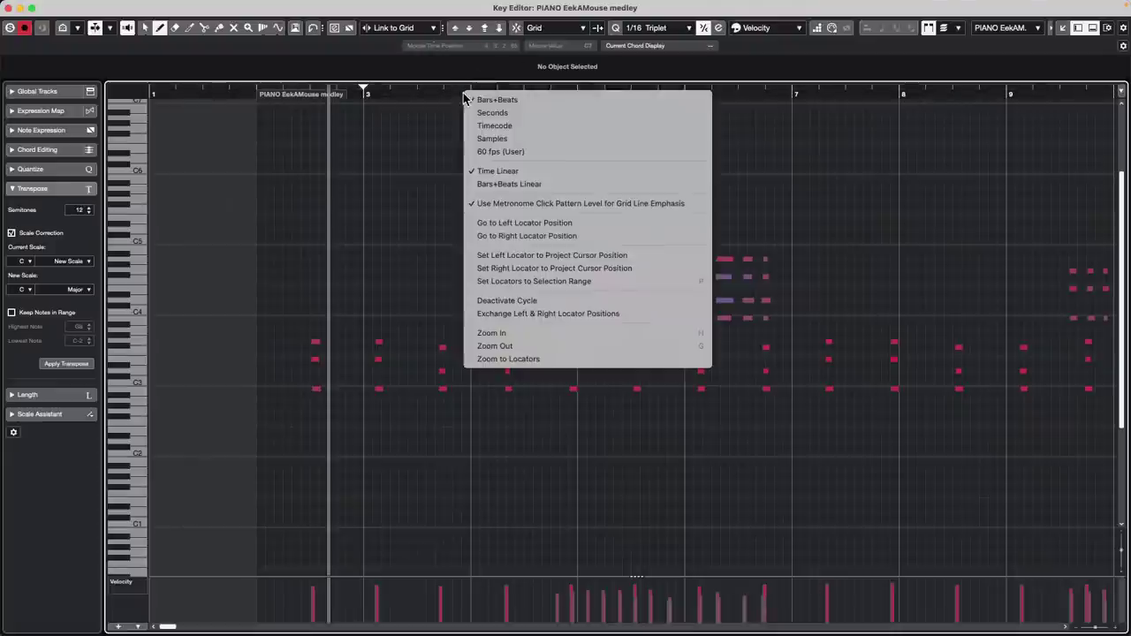
right_click(424, 146)
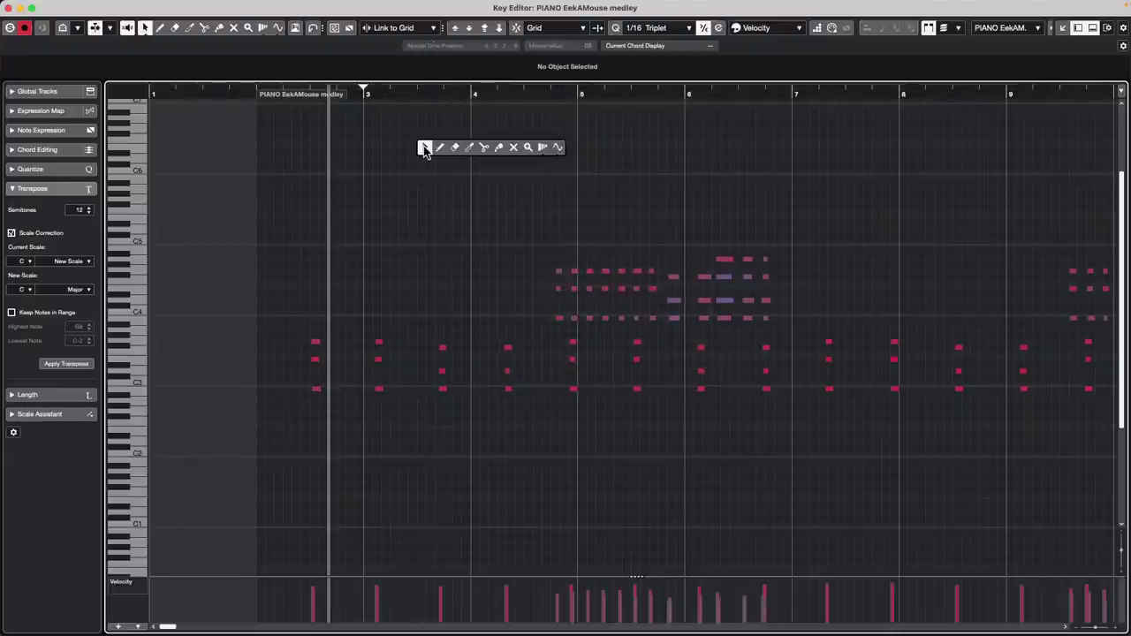
click(544, 152)
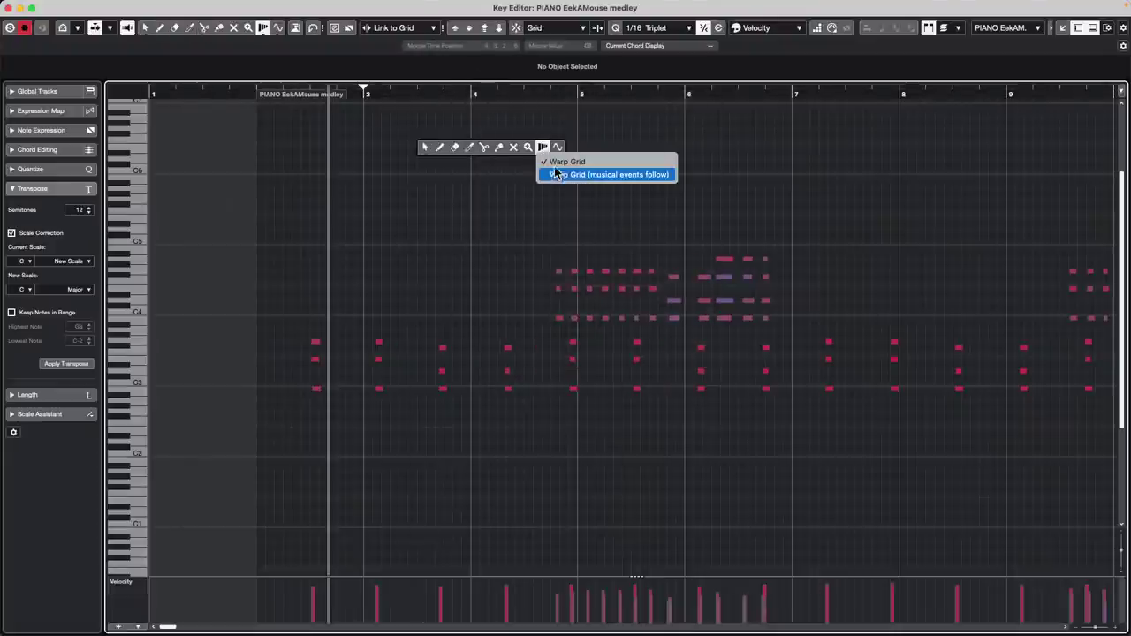
click(558, 162)
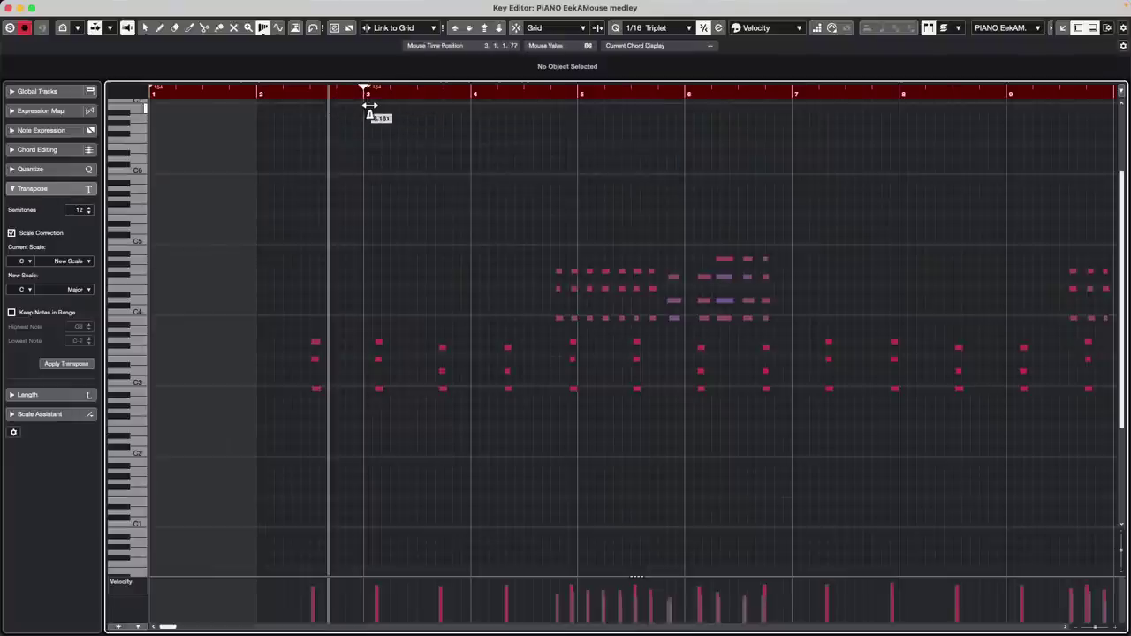
Warp the bar lines of bars 3, 4 and 5 onto the starts of the matching piano chords
mouse_move(370, 106)
mouse_down()
mouse_move(308, 126)
mouse_move(328, 131)
mouse_up()
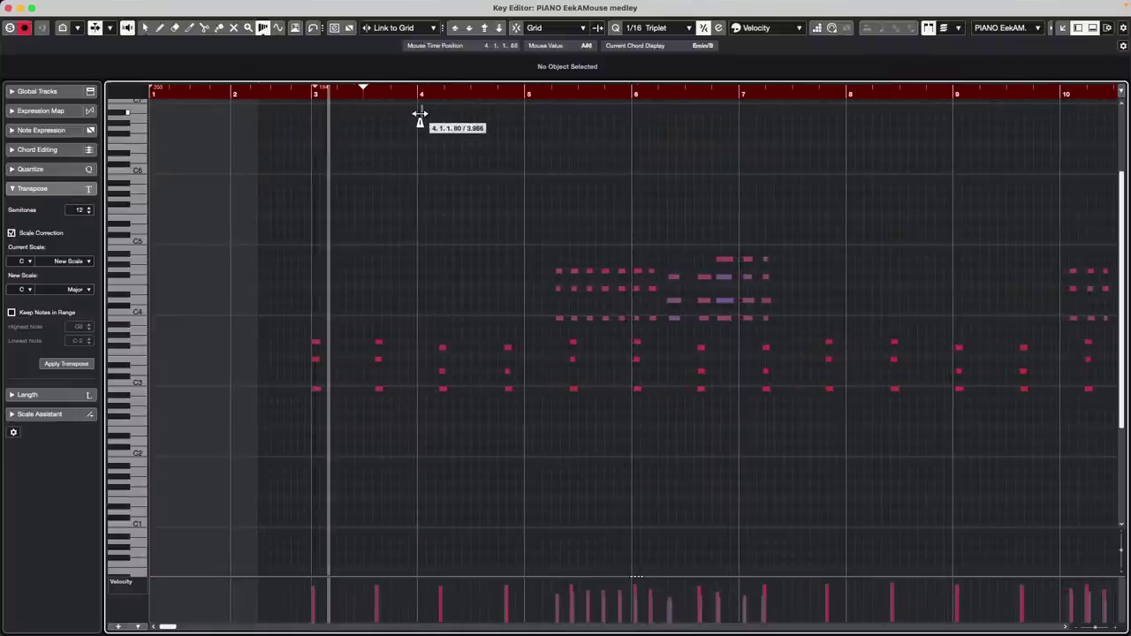
mouse_move(420, 114)
mouse_down()
mouse_move(381, 127)
mouse_move(457, 127)
mouse_move(443, 127)
mouse_up()
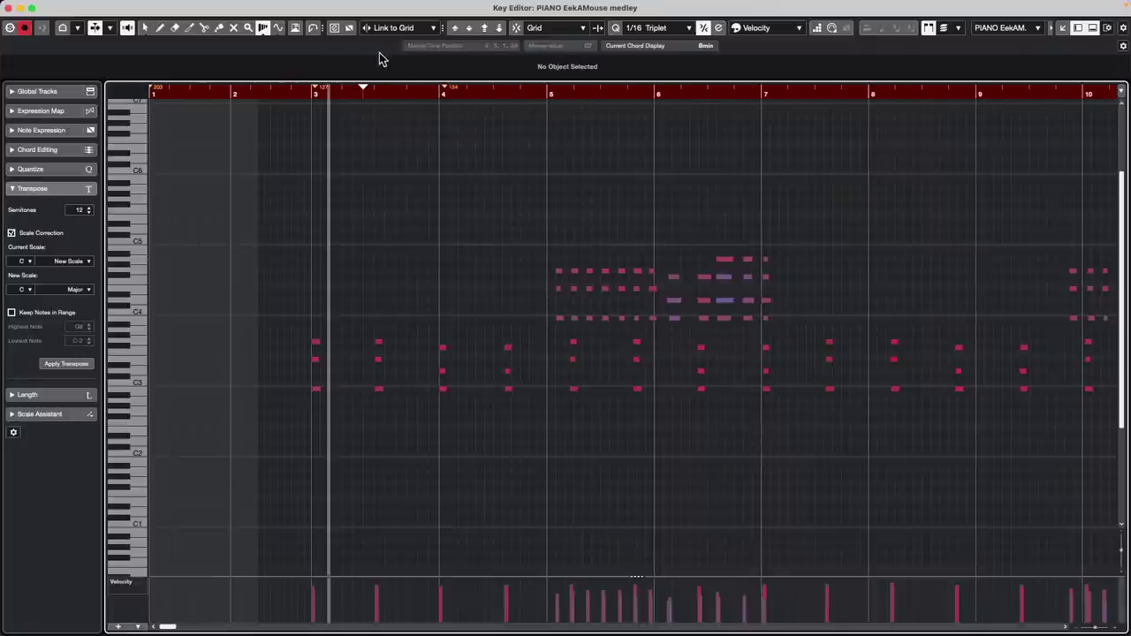
drag(548, 121, 556, 124)
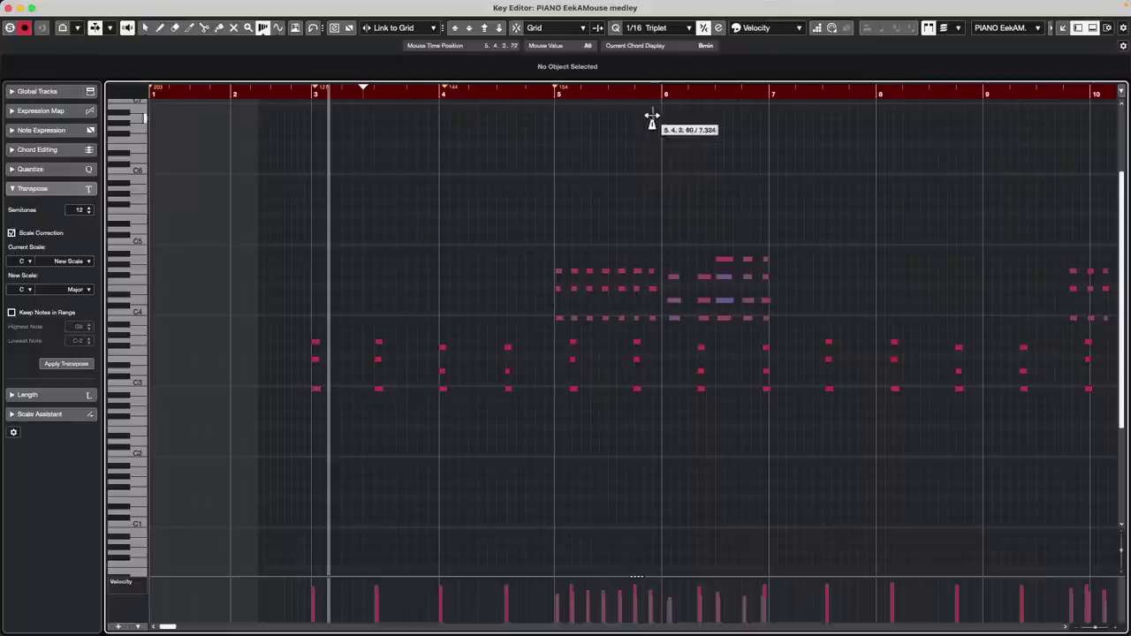
Audition the passage from before bar 3, and warp the grid just after bar 5 and at bar 6 onto the played chords
click(345, 92)
click(286, 92)
key(space)
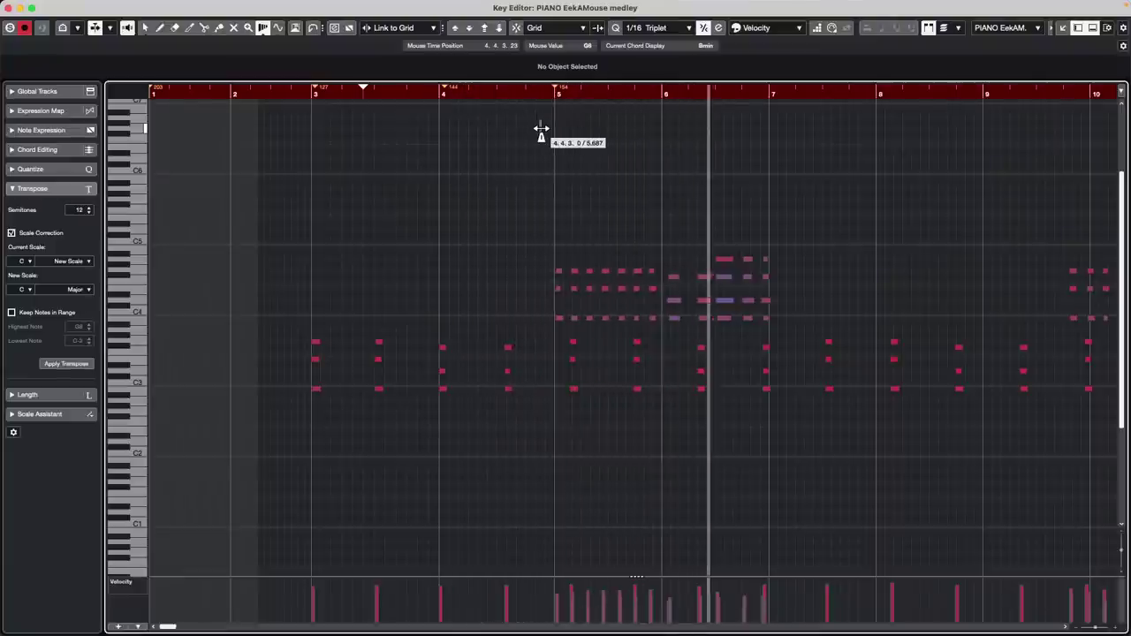
drag(561, 134, 571, 130)
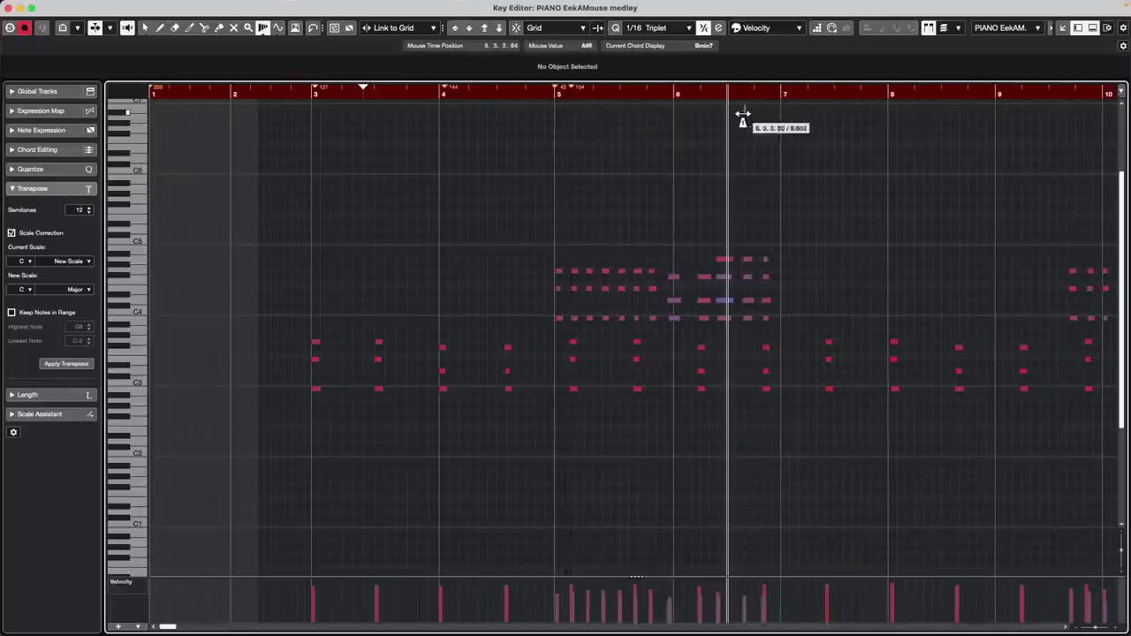
drag(676, 159, 704, 159)
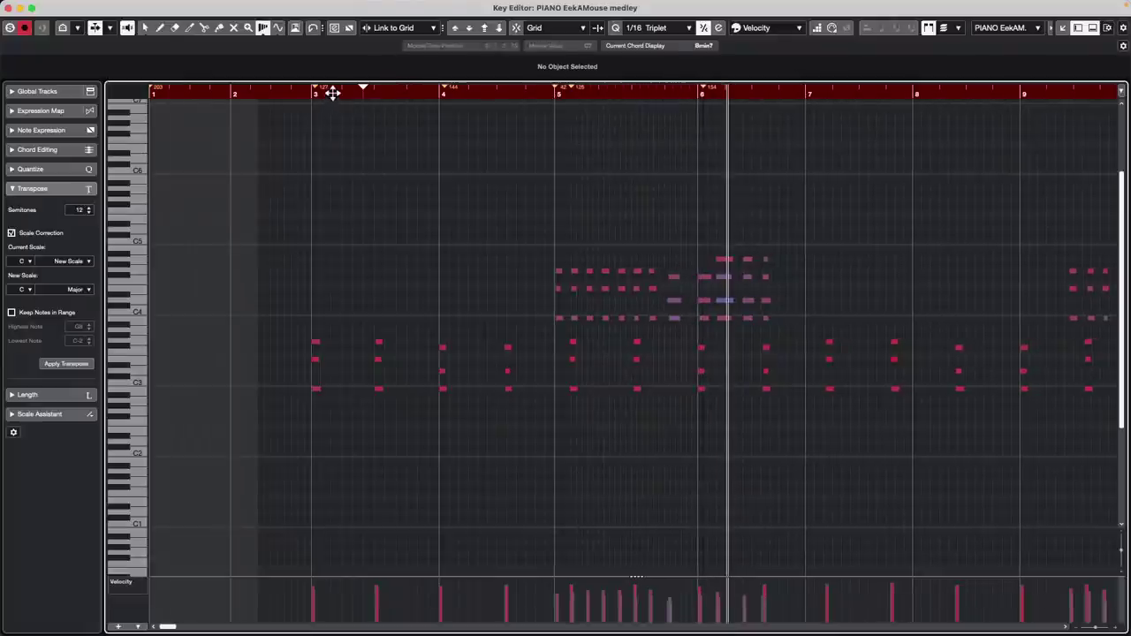
Audition the passage from before bar 3, and warp the middle of bar 4 and the bar 5 line onto the lower piano chords
drag(331, 93, 285, 94)
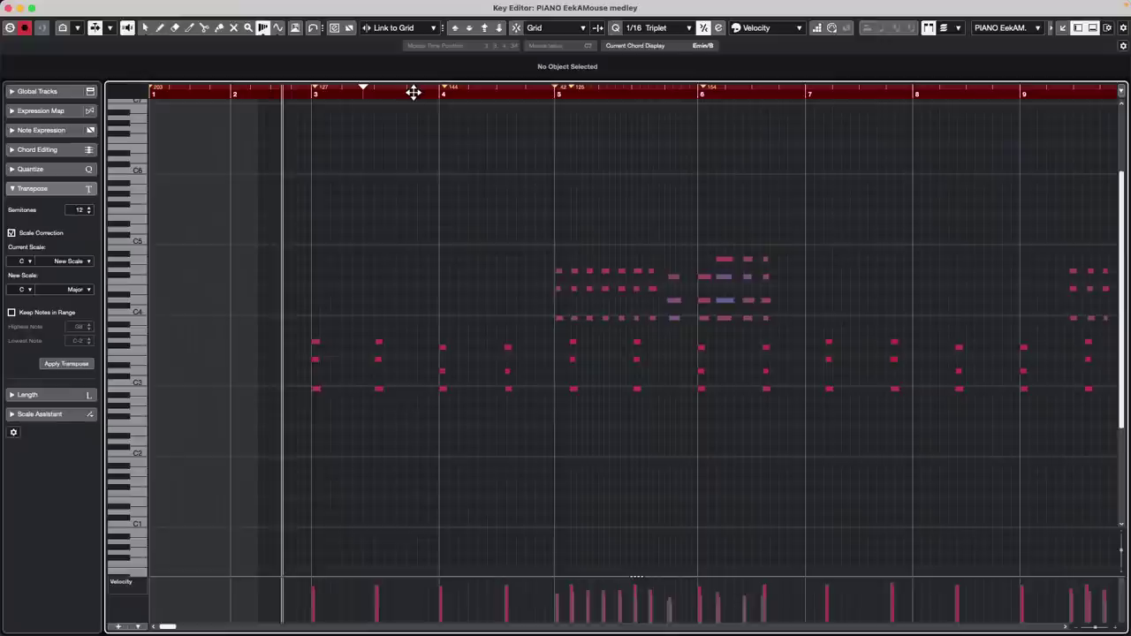
key(space)
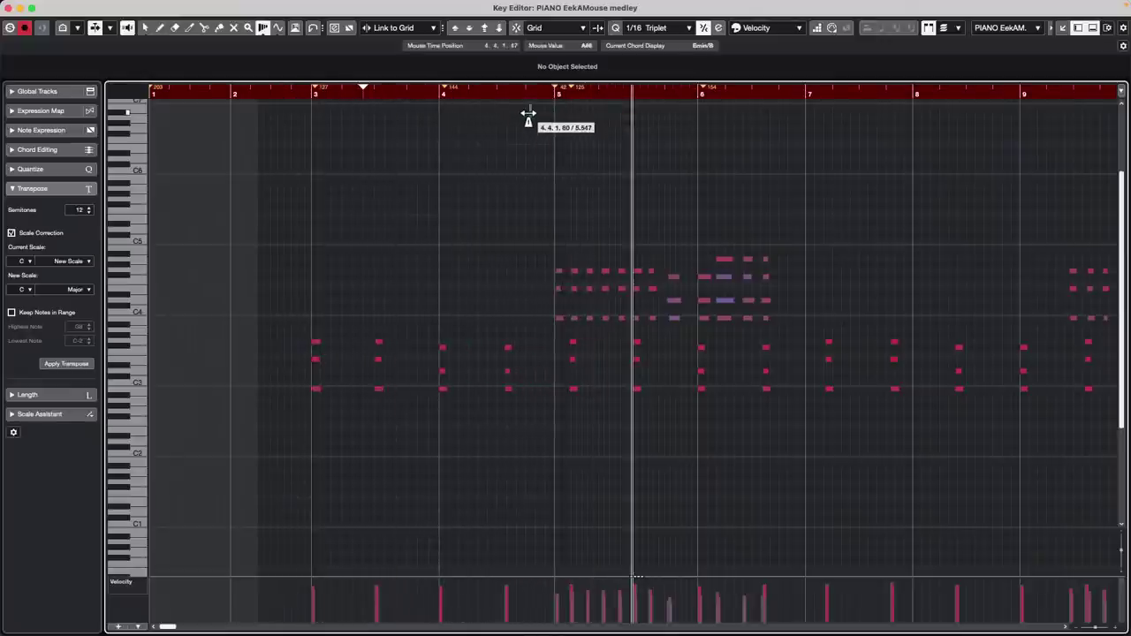
click(496, 114)
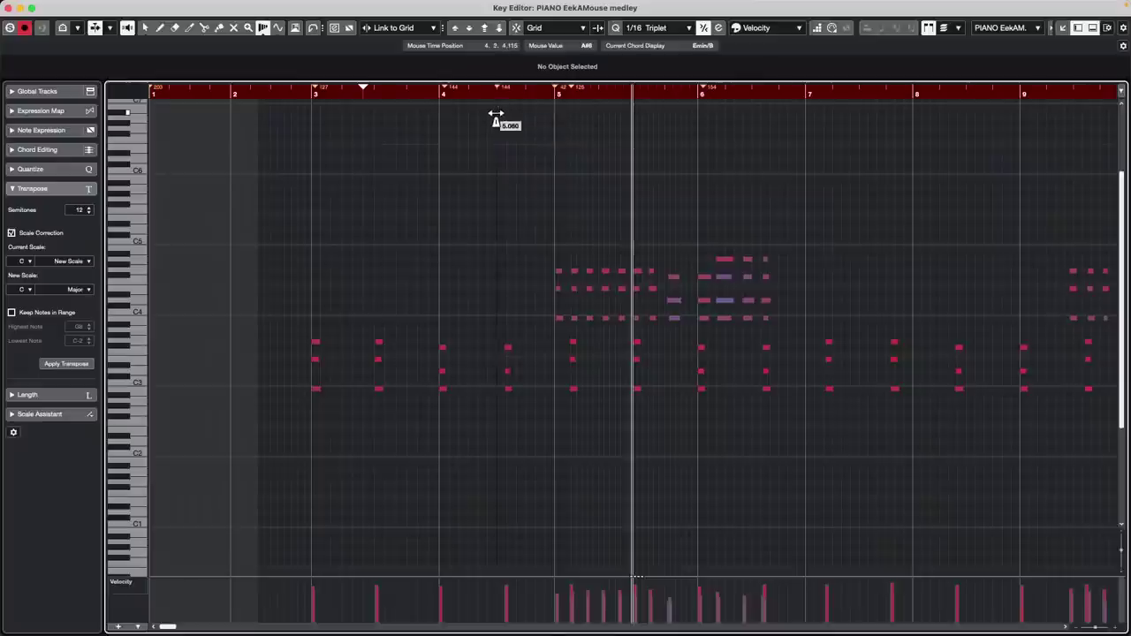
drag(502, 114, 505, 114)
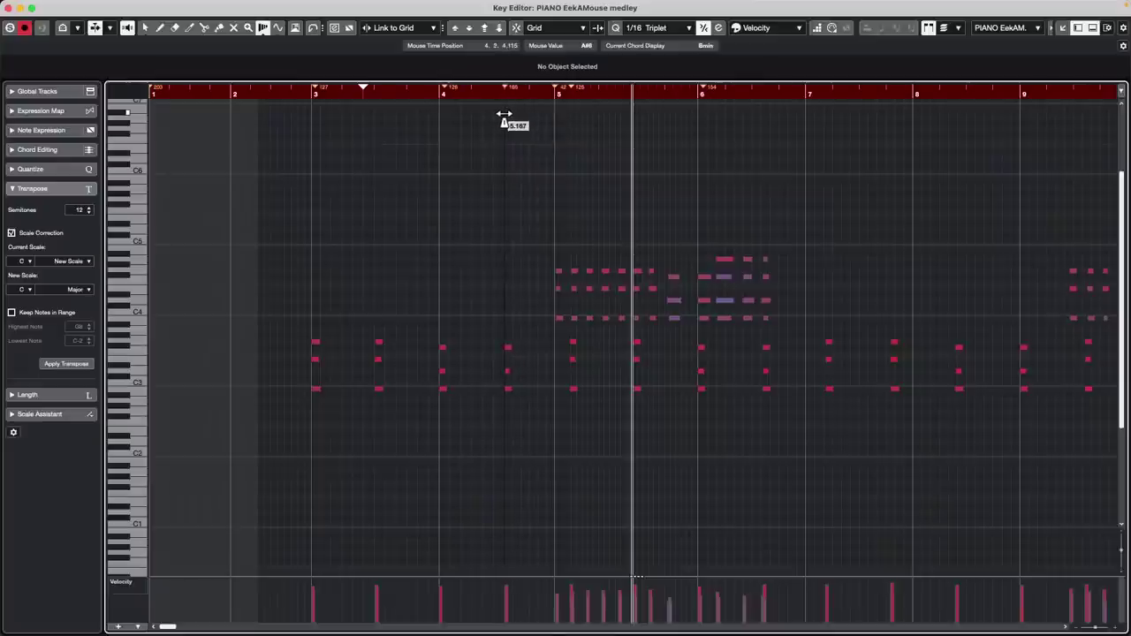
click(284, 97)
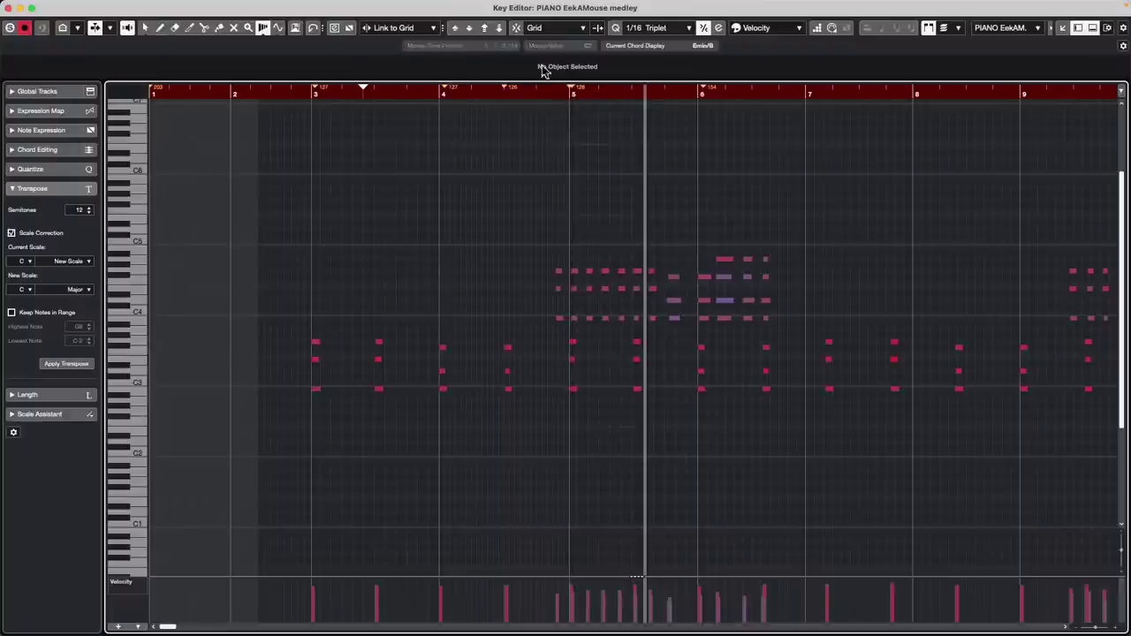
Play back from bar 3, and warp the bar lines of bars 7, 8 and 9 onto the played chords
click(311, 91)
key(space)
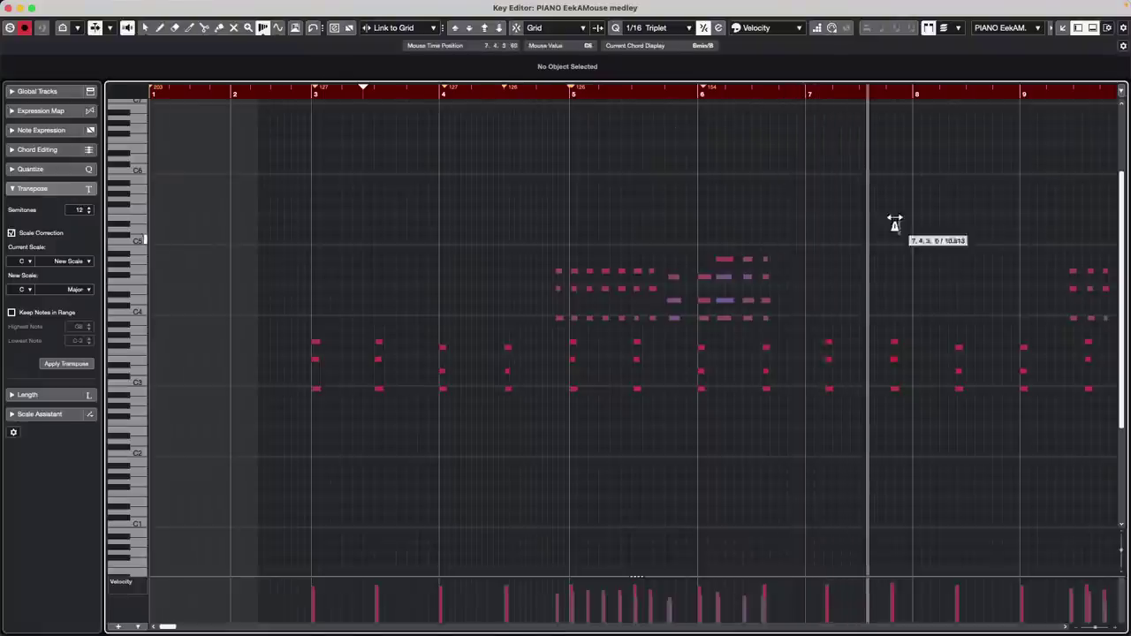
drag(805, 143, 829, 156)
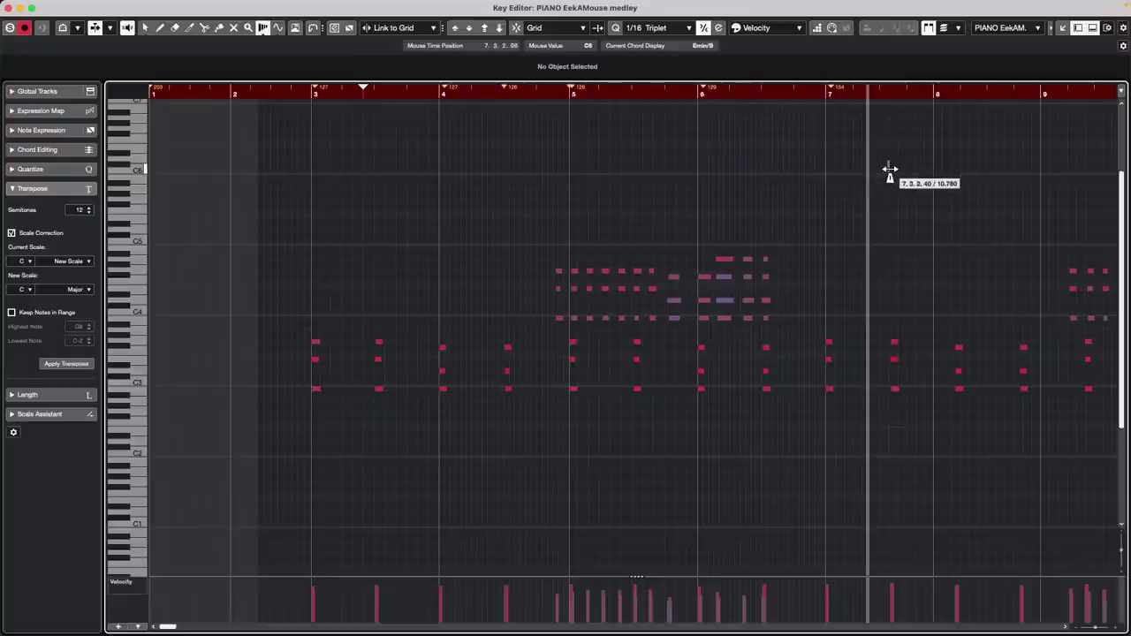
drag(935, 226, 955, 223)
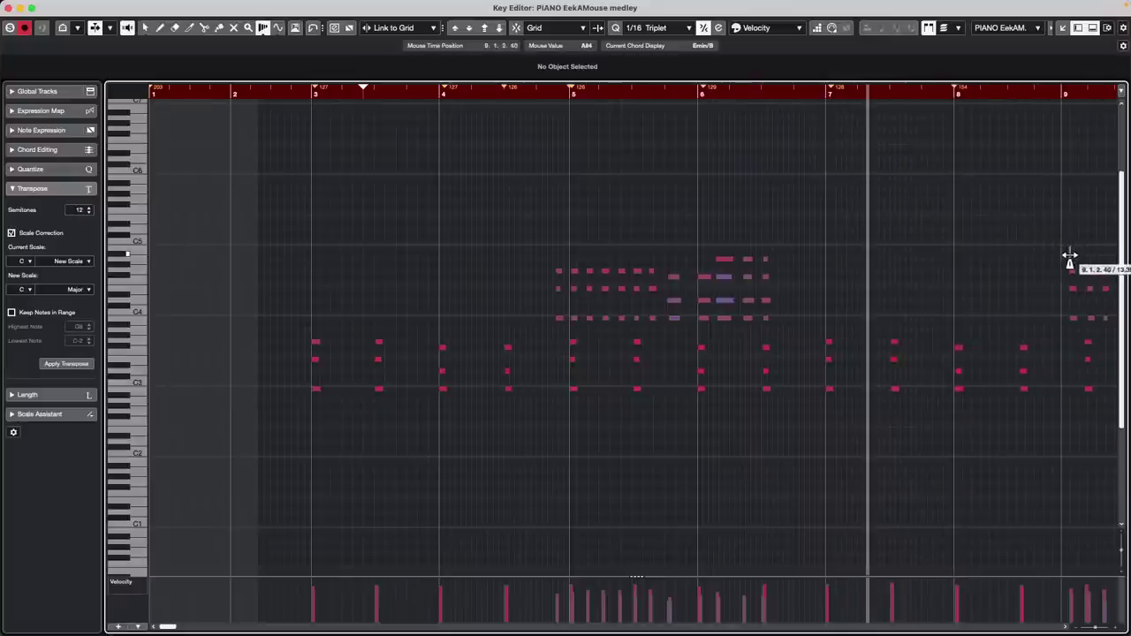
drag(1069, 258, 1082, 260)
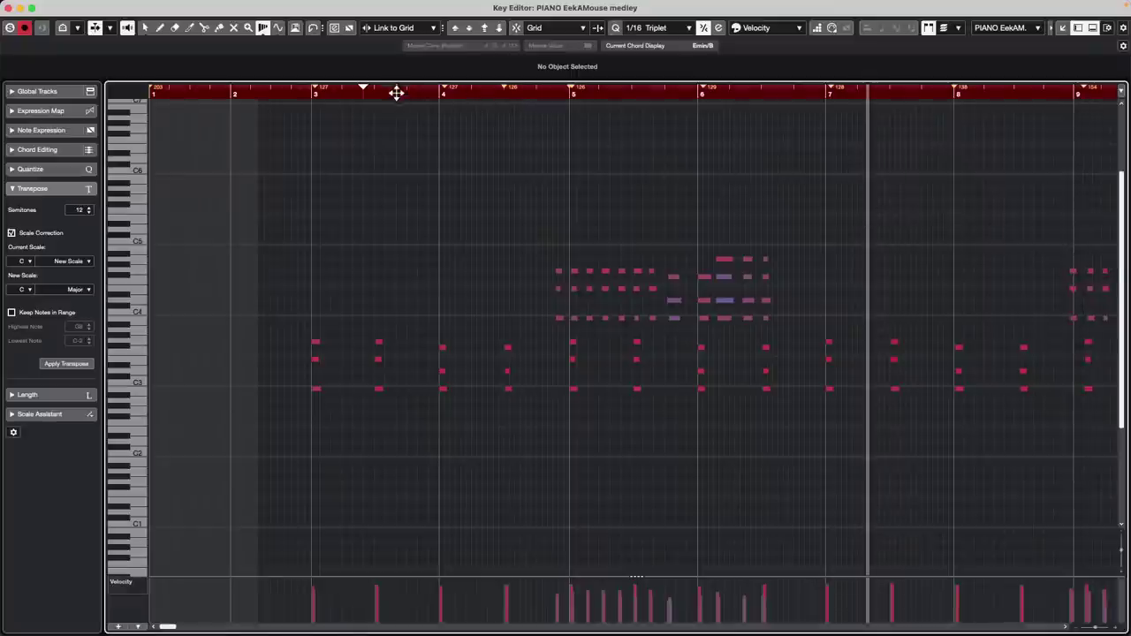
Audition the passage through bar 9, warp the bar 9 line toward the lower chord just after it, and close the separate Key Editor
drag(397, 92, 342, 92)
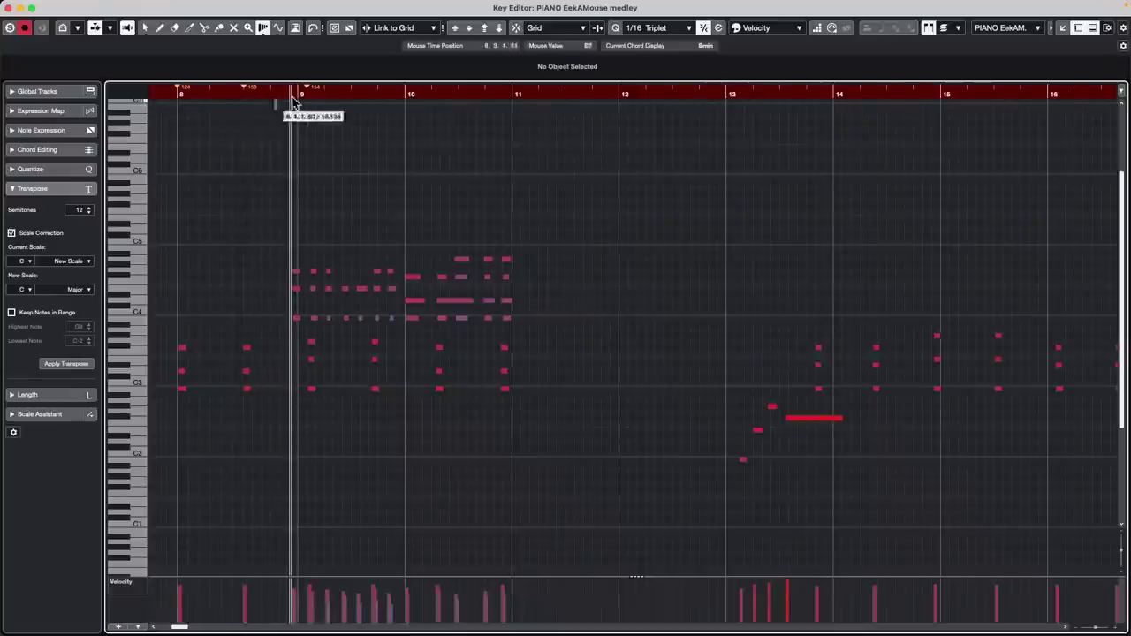
drag(280, 96, 176, 139)
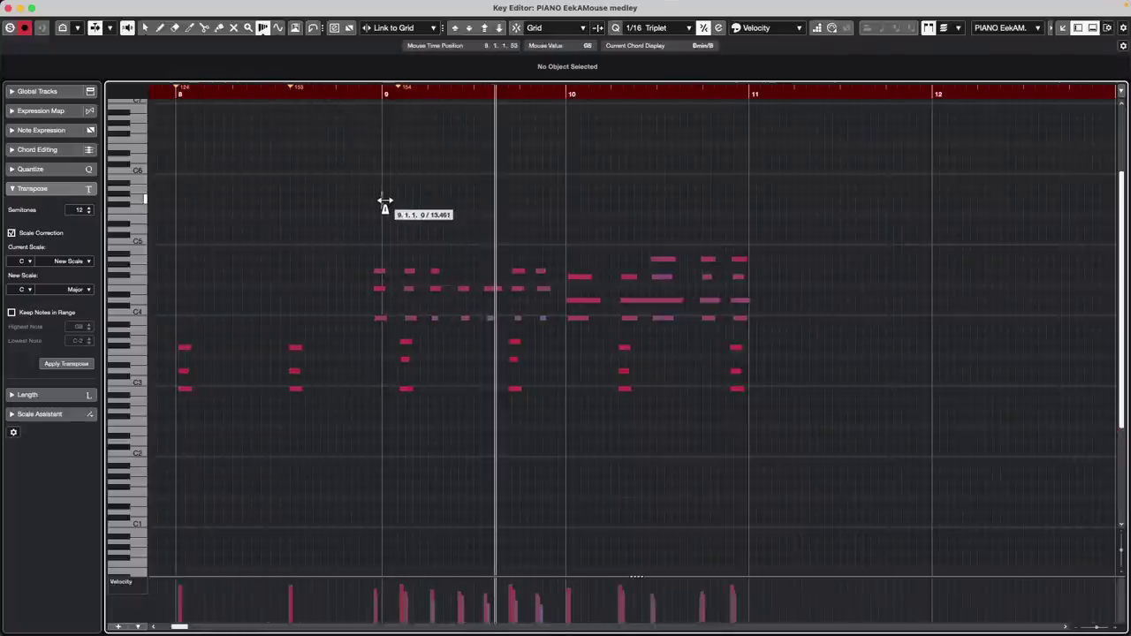
drag(383, 203, 397, 202)
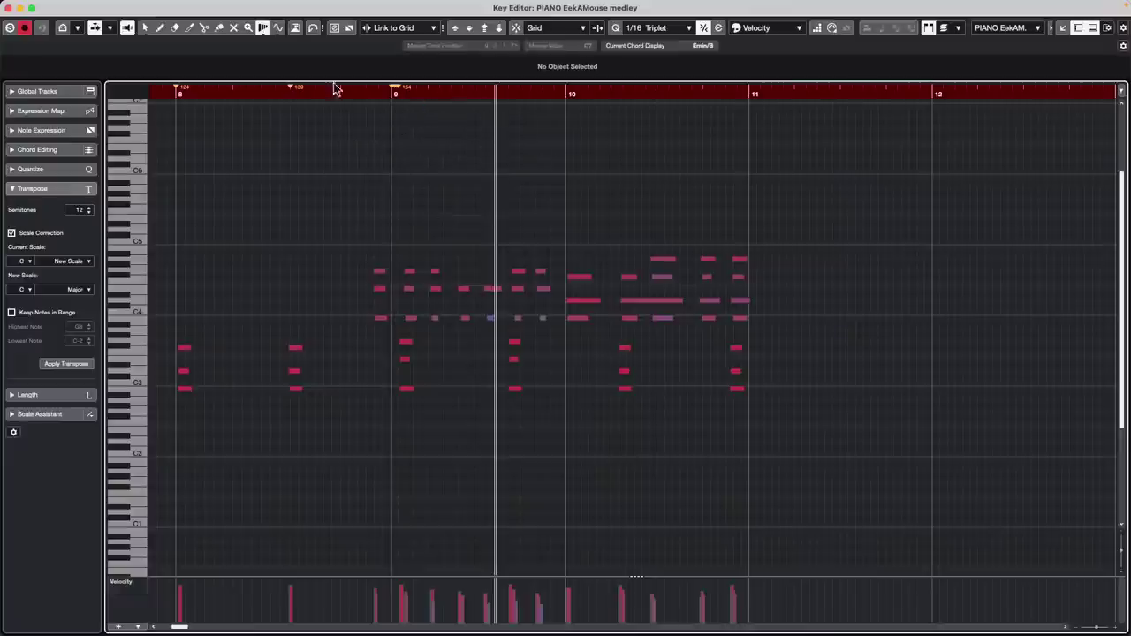
click(9, 8)
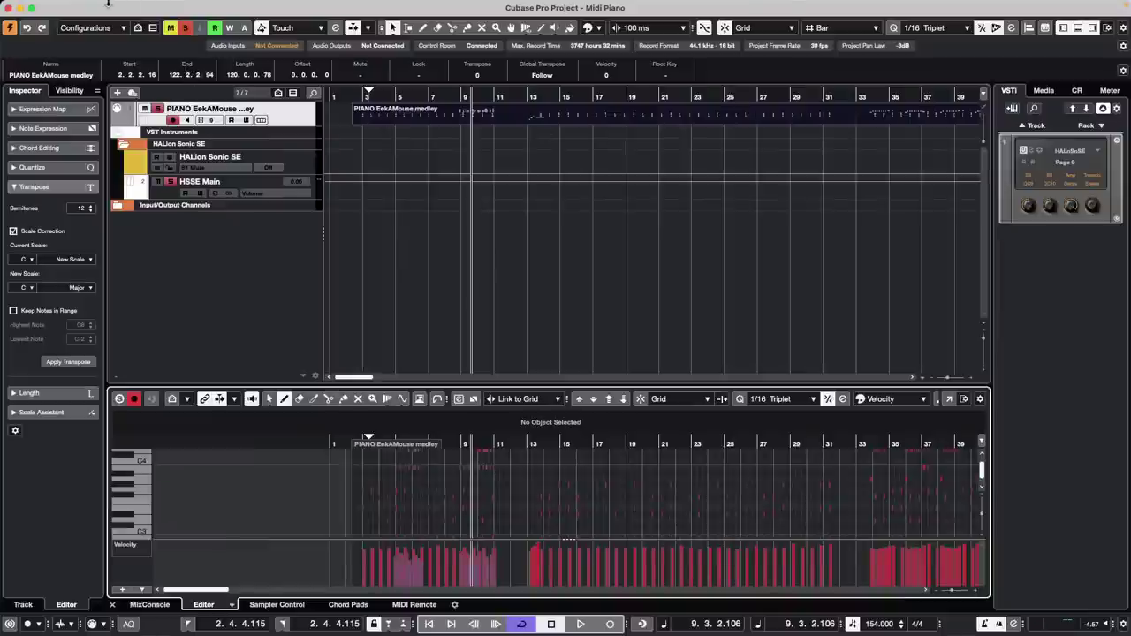
Check the computer's macOS version, chip and memory in the system overview, and close it
mouse_move(106, 5)
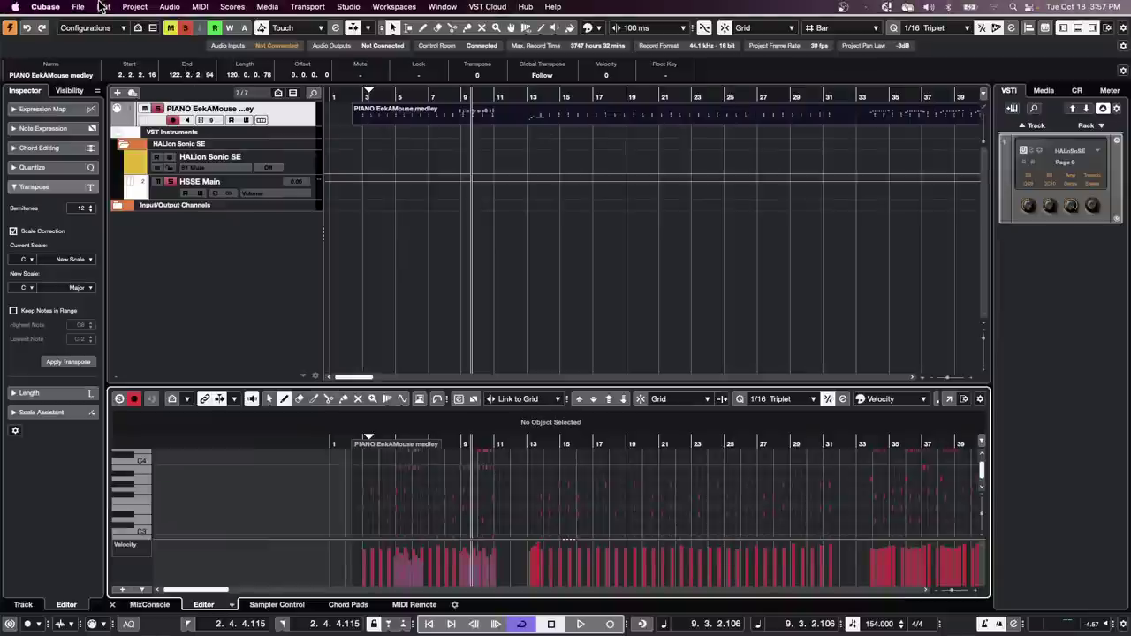
click(11, 7)
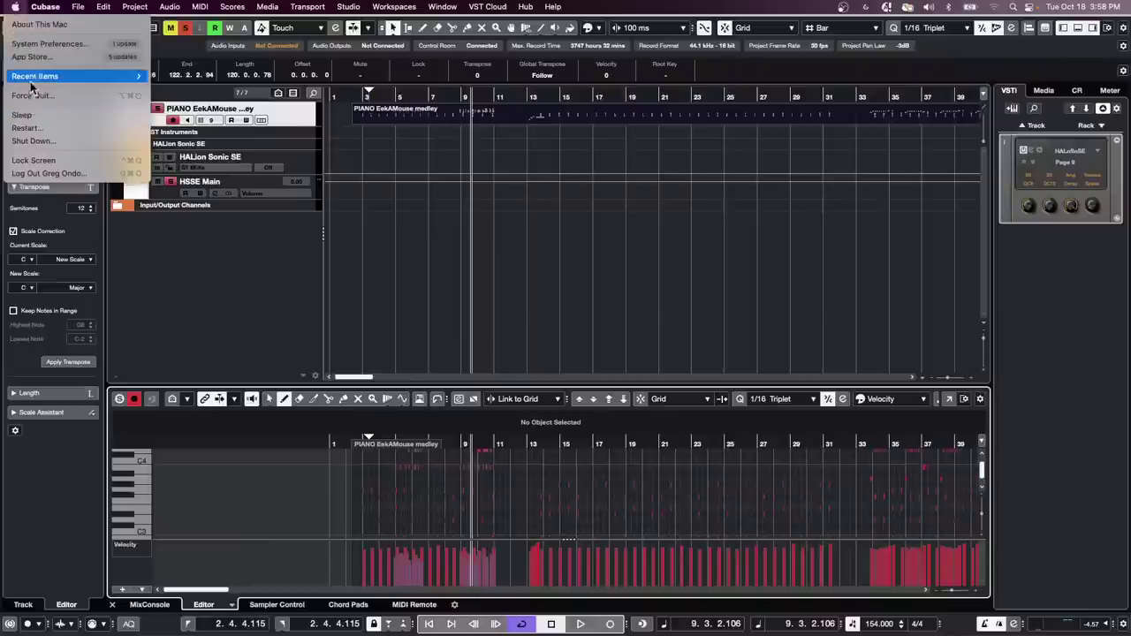
click(28, 25)
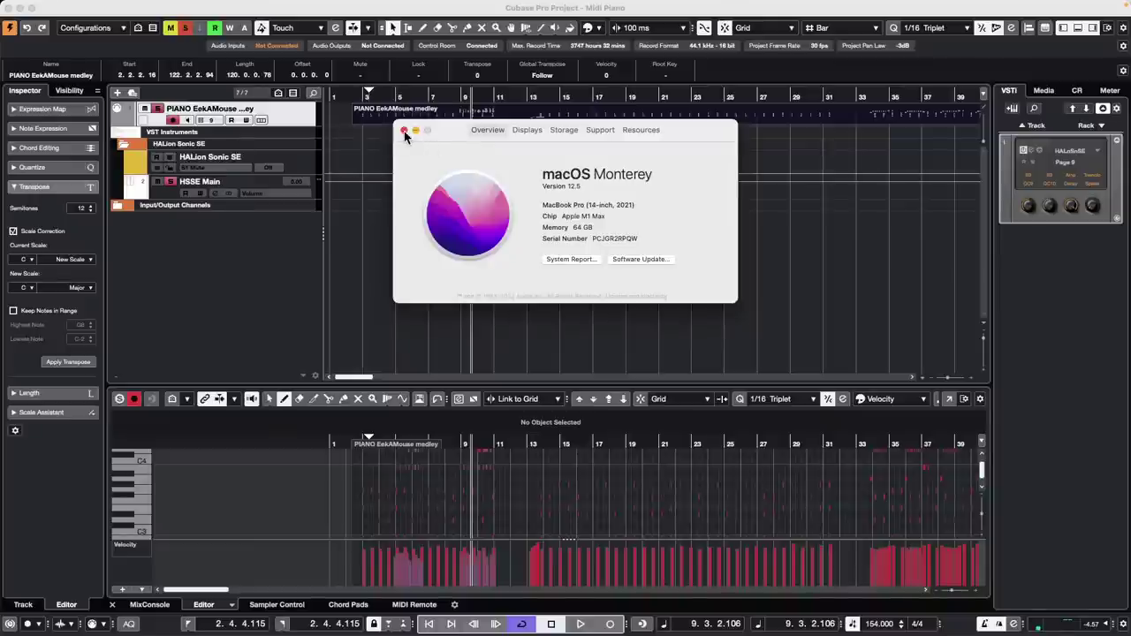
click(404, 131)
Switch to the recent project tempo detect jazz.cpr
mouse_move(89, 4)
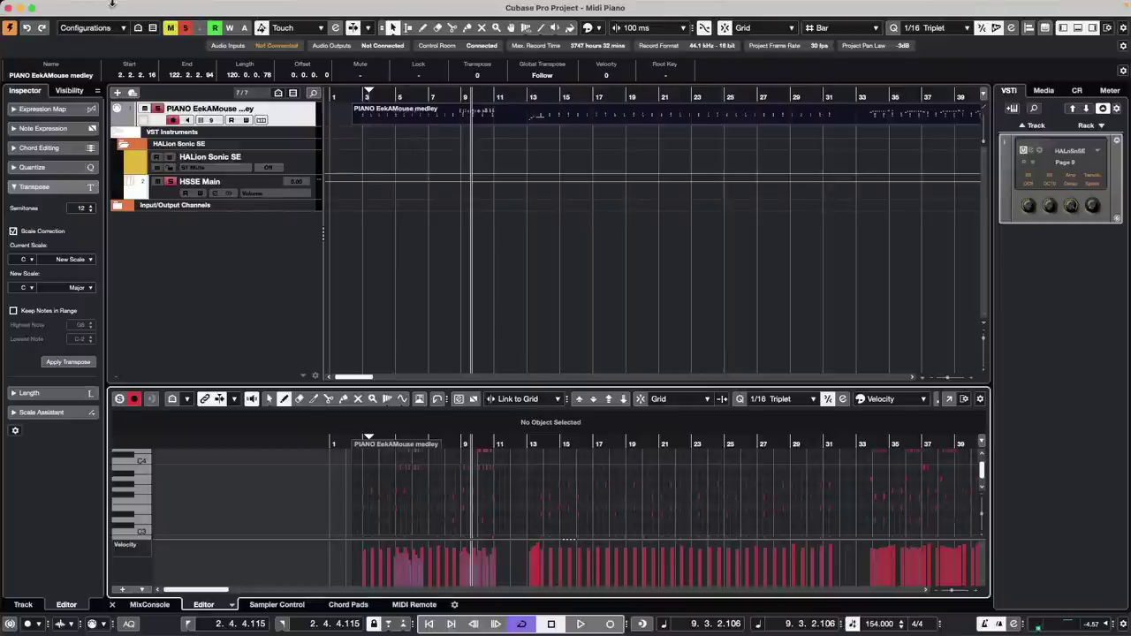
click(78, 7)
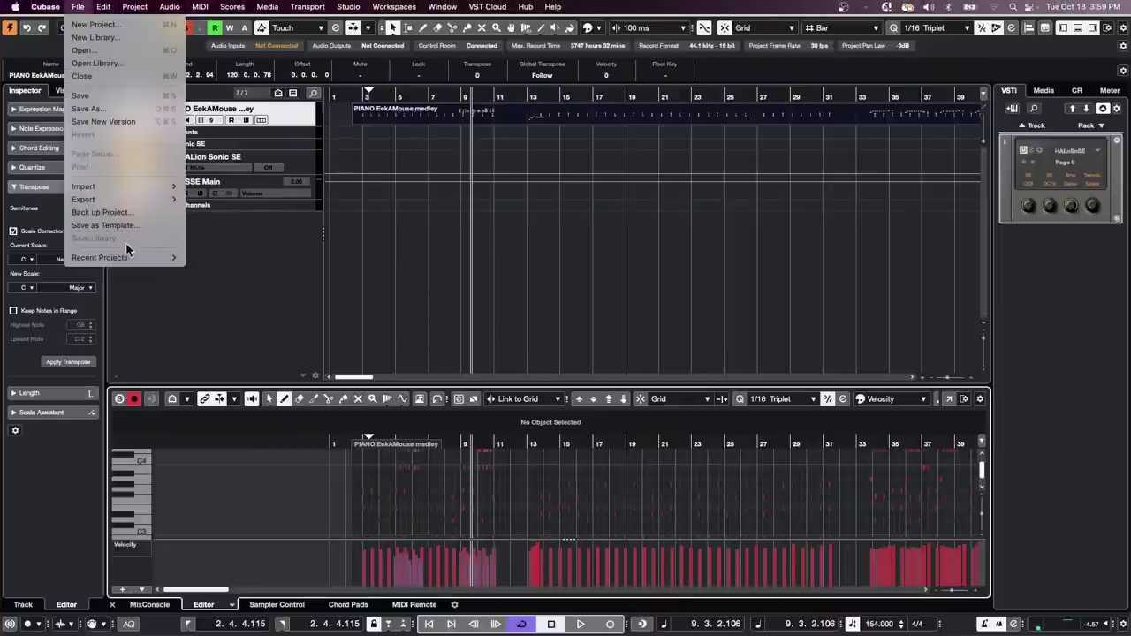
mouse_move(128, 261)
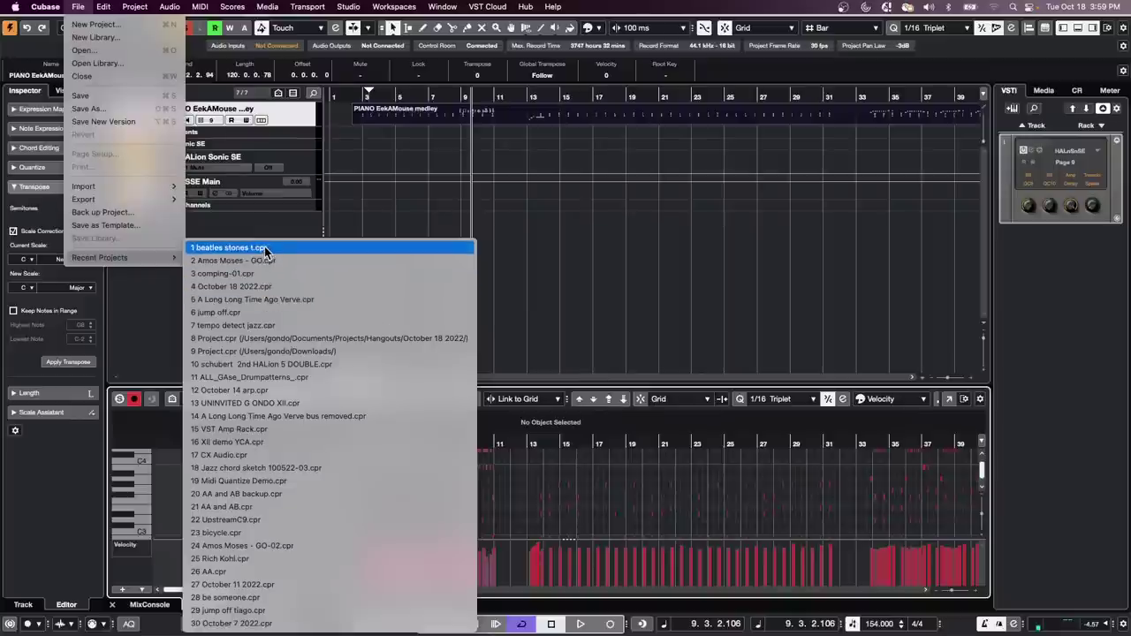
click(275, 334)
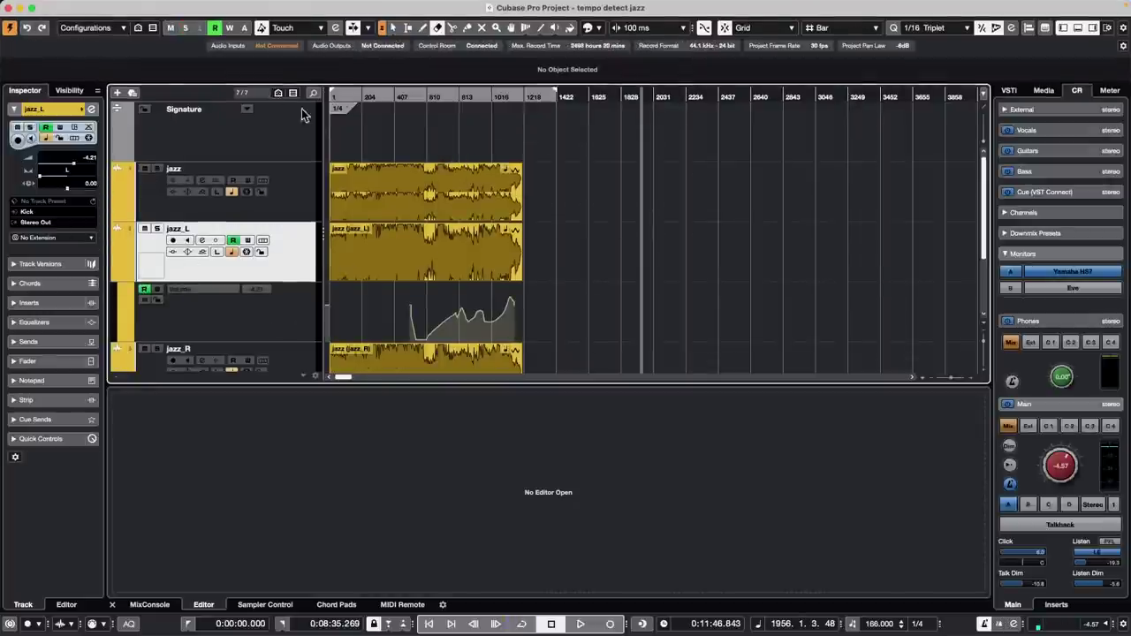
Revert the jazz project to its previously saved version, and delete the files created since that save
click(78, 7)
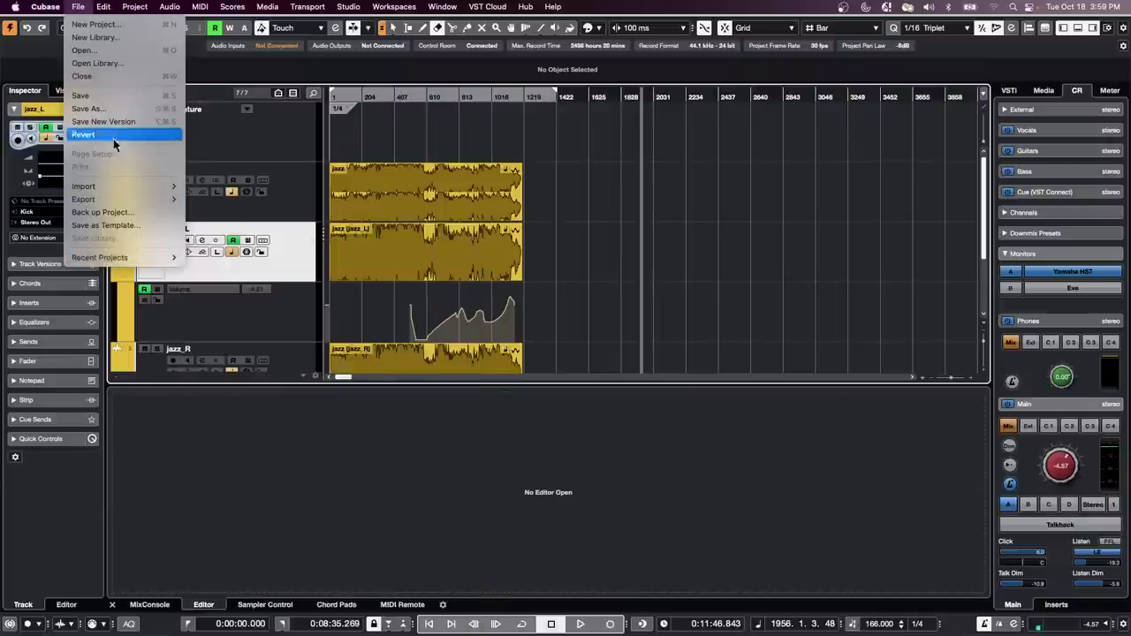
click(99, 134)
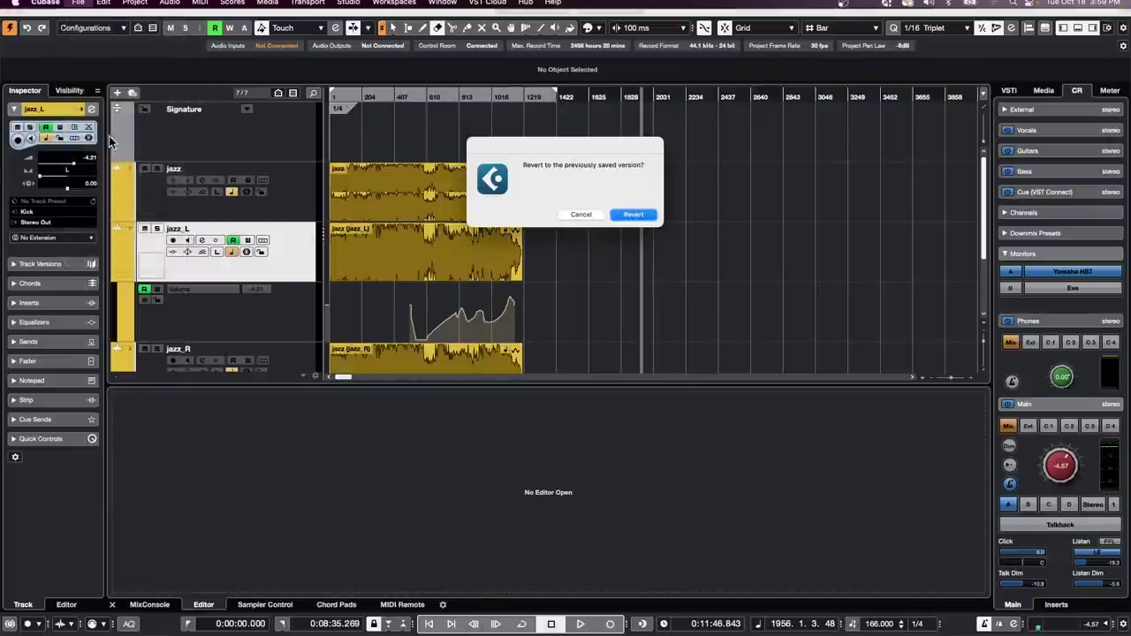
click(633, 215)
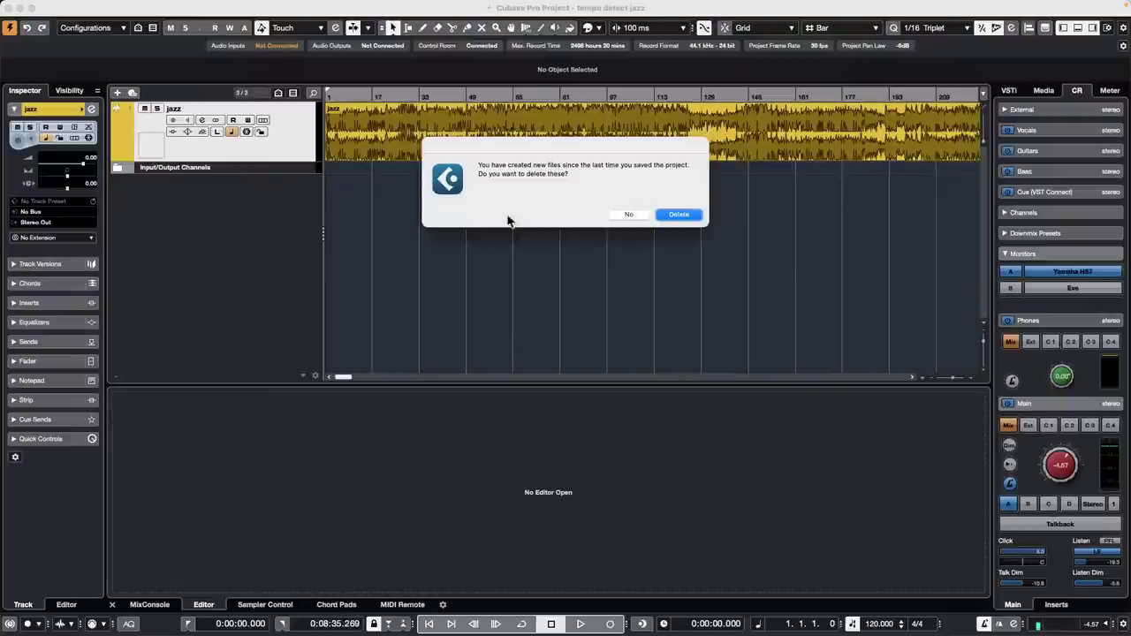
click(682, 214)
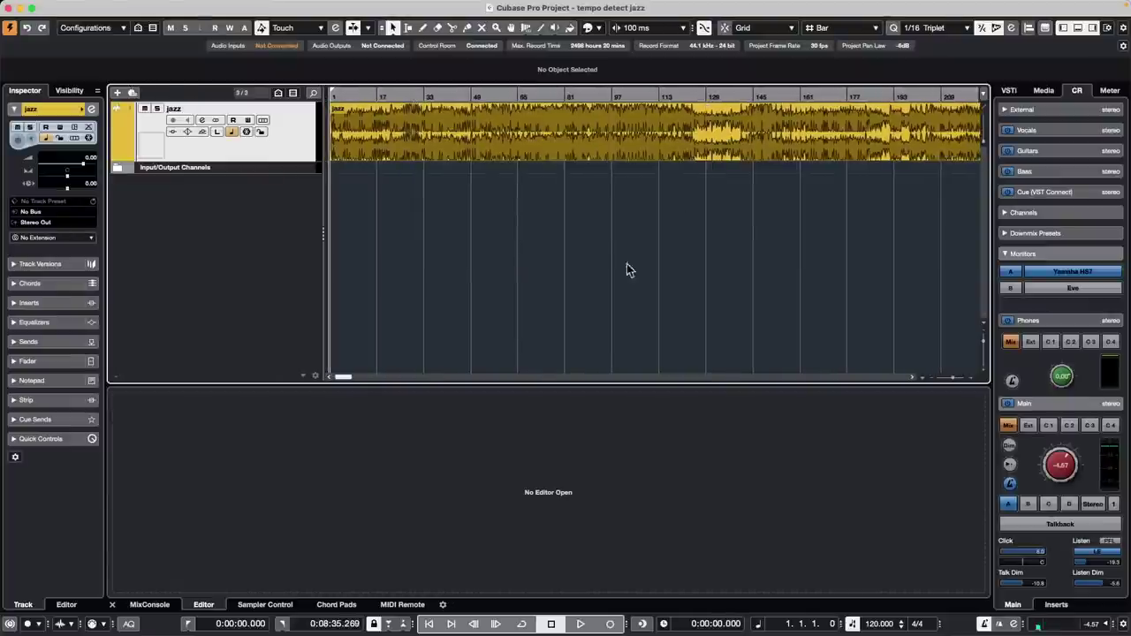
Play the jazz recording from the start, and open its audio event in the Sample Editor
key(space)
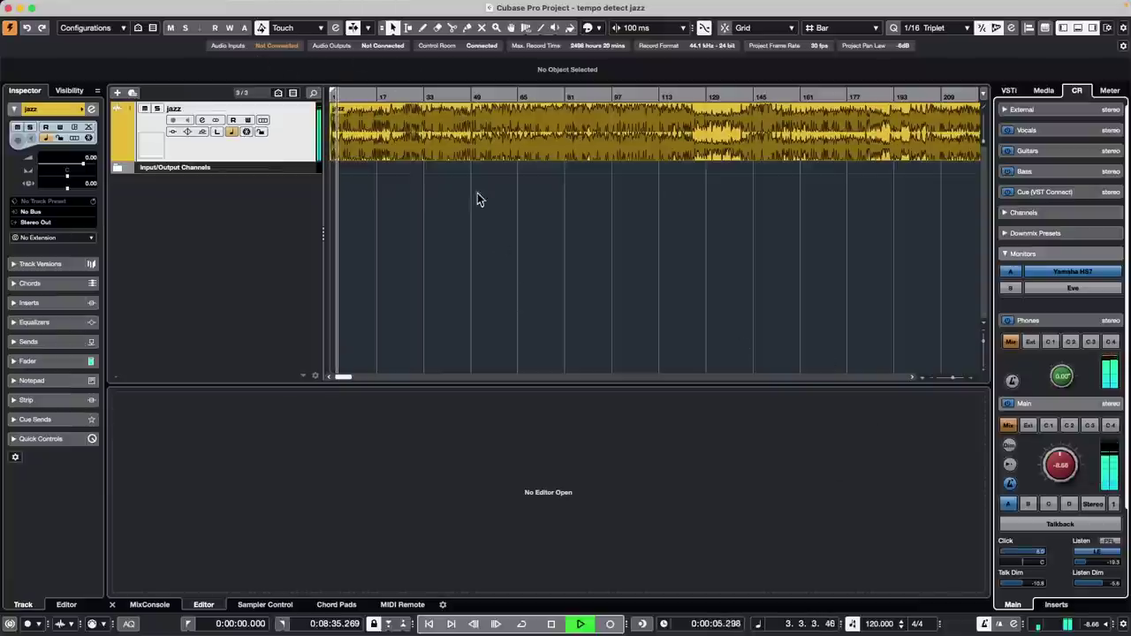
double_click(428, 153)
Analyze the jazz event with Tempo Detection, apply Offbeat Correction, and close the Tempo Detection panel
mouse_move(41, 7)
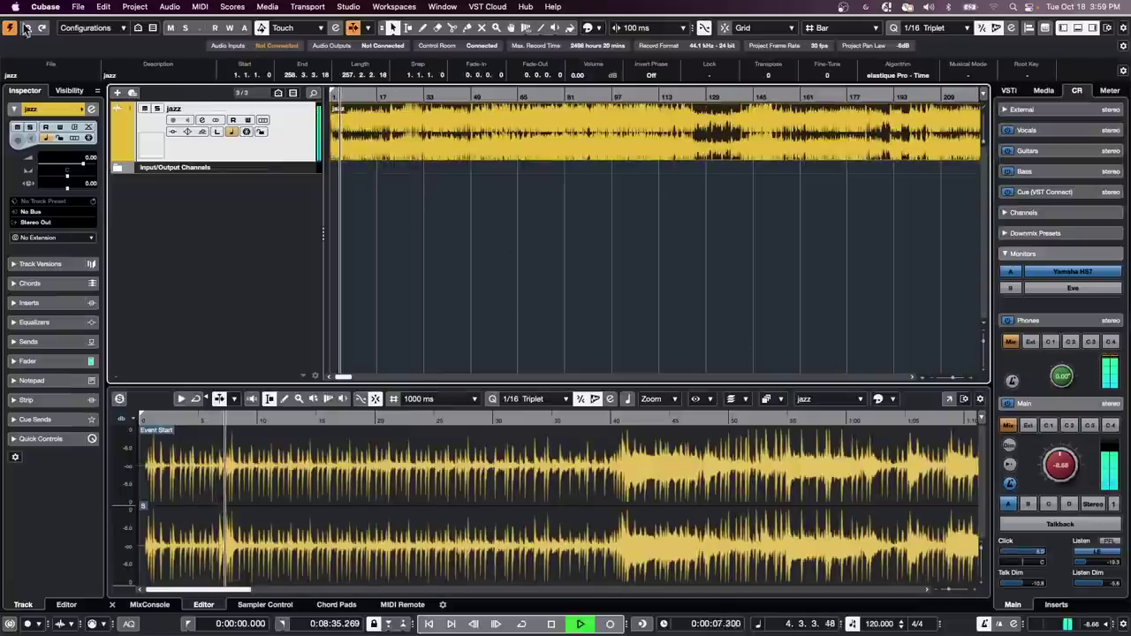
click(129, 8)
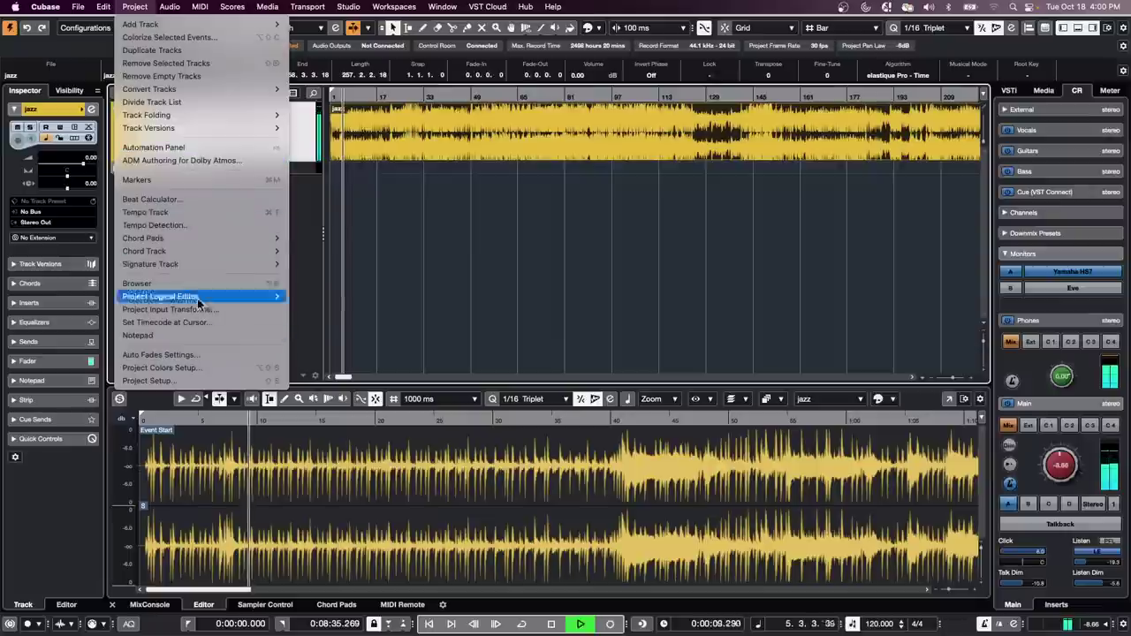
click(196, 228)
click(343, 185)
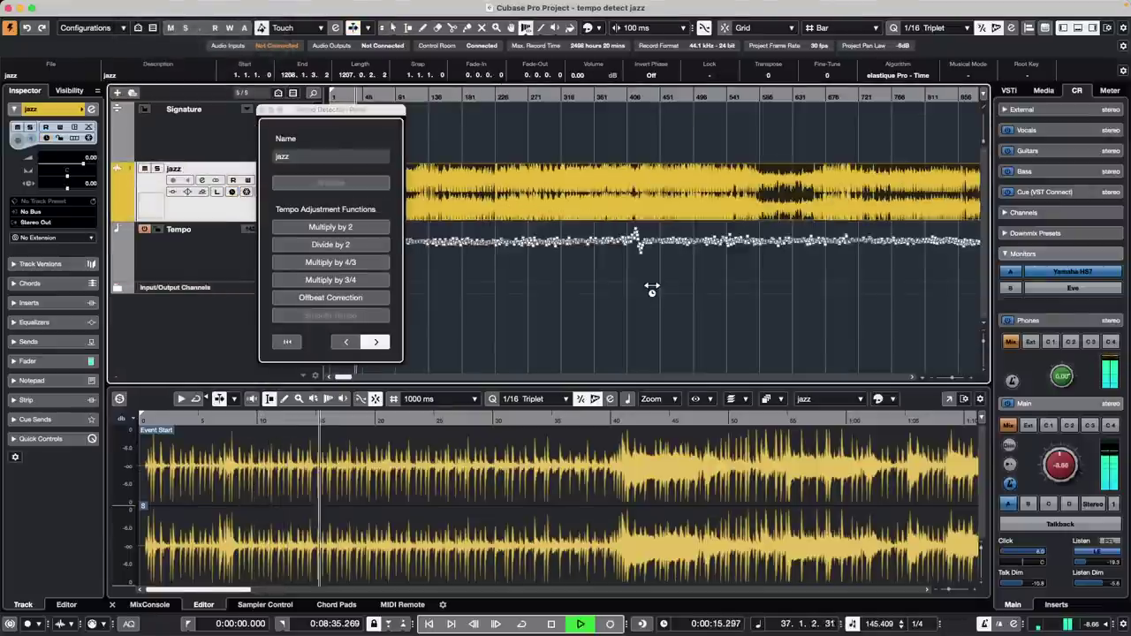
click(353, 298)
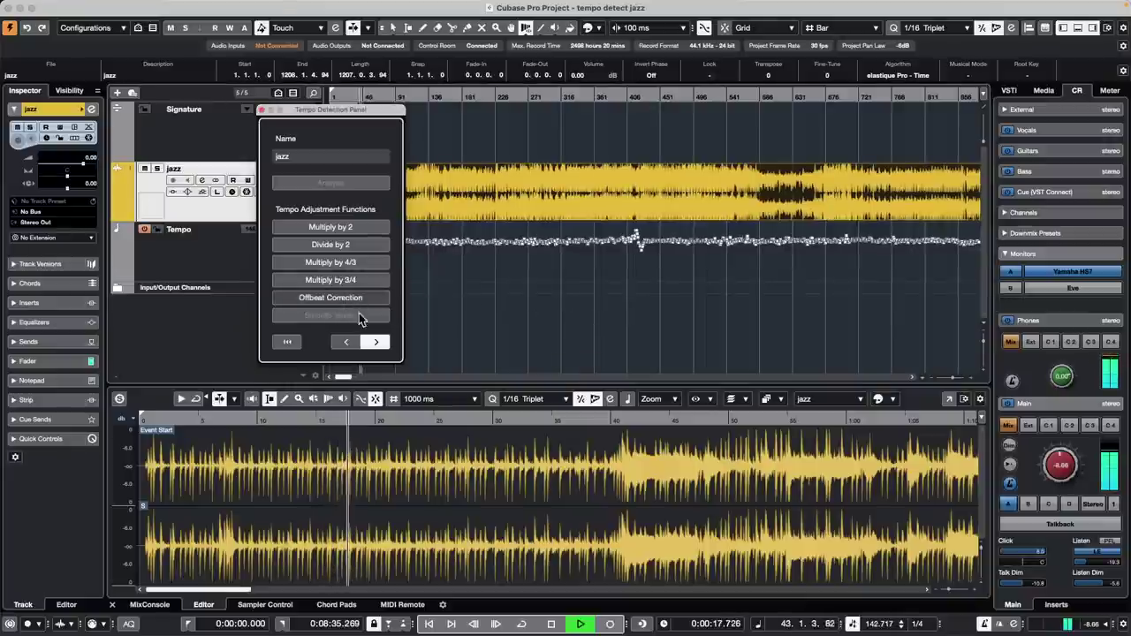
click(261, 109)
Set the jazz event's definition from tempo, saved in the project only with all tracks on musical time base, and switch to the fixed 120 tempo
drag(421, 100, 299, 92)
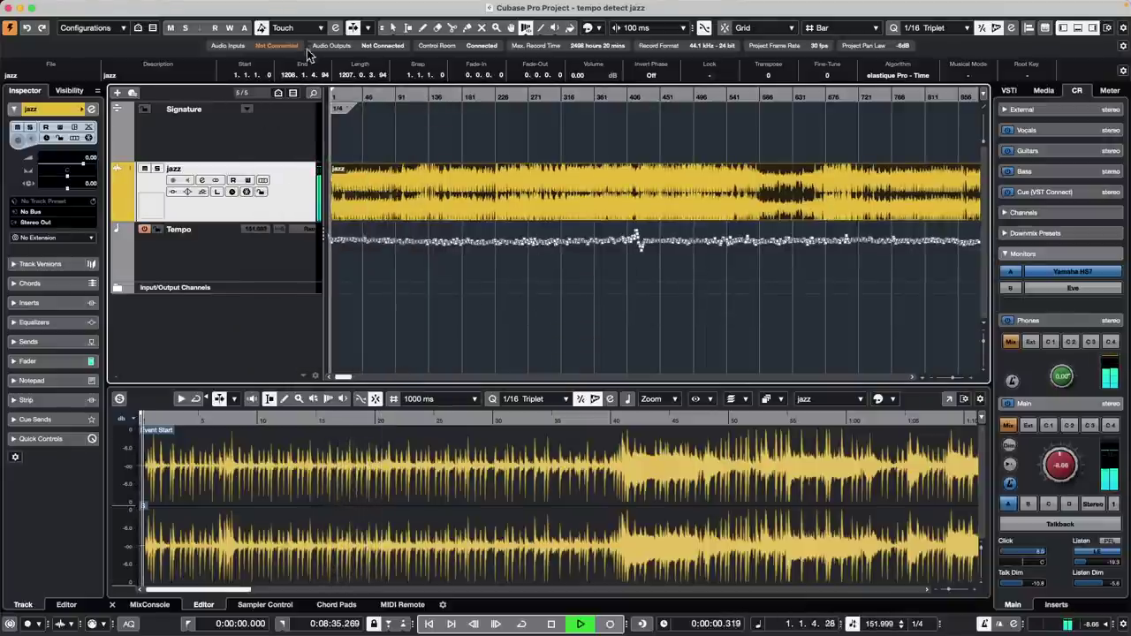
click(168, 6)
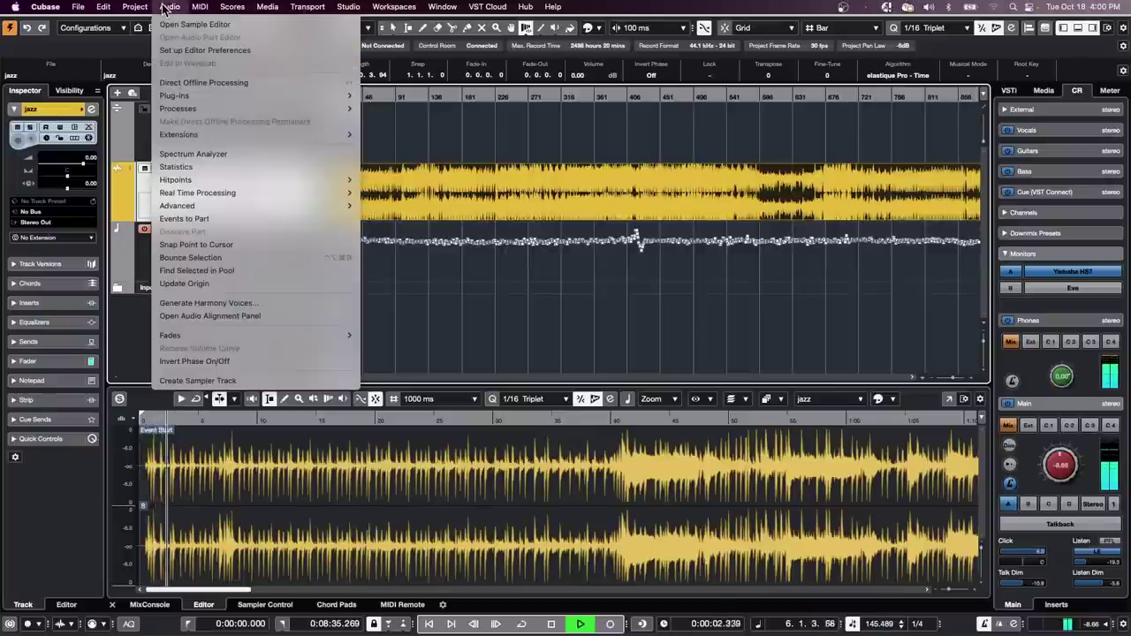
mouse_move(258, 203)
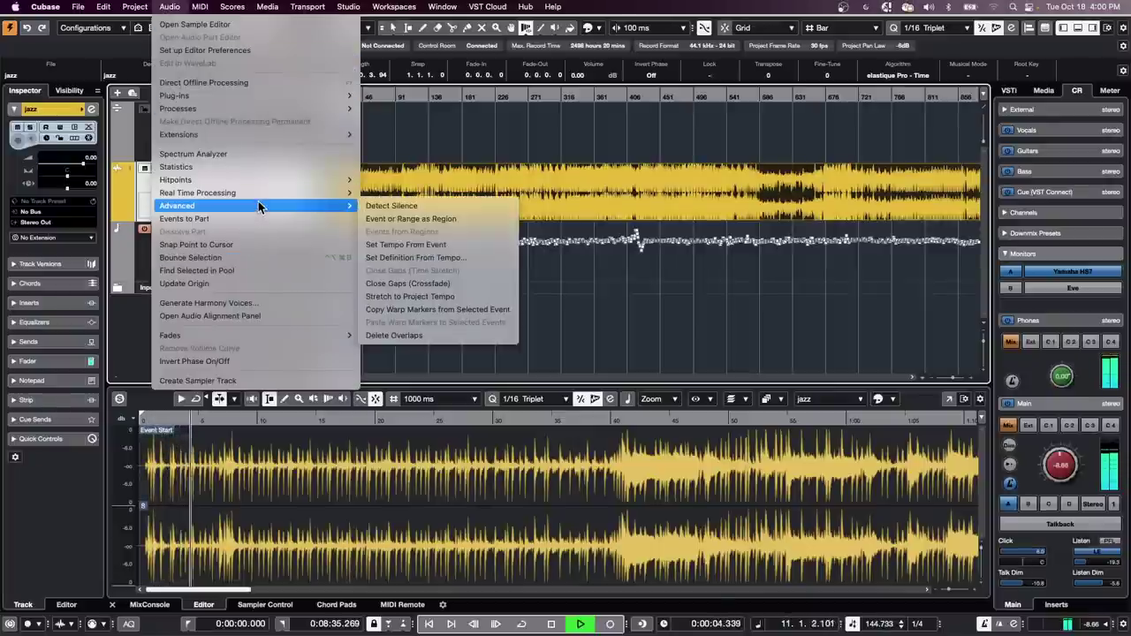
click(435, 256)
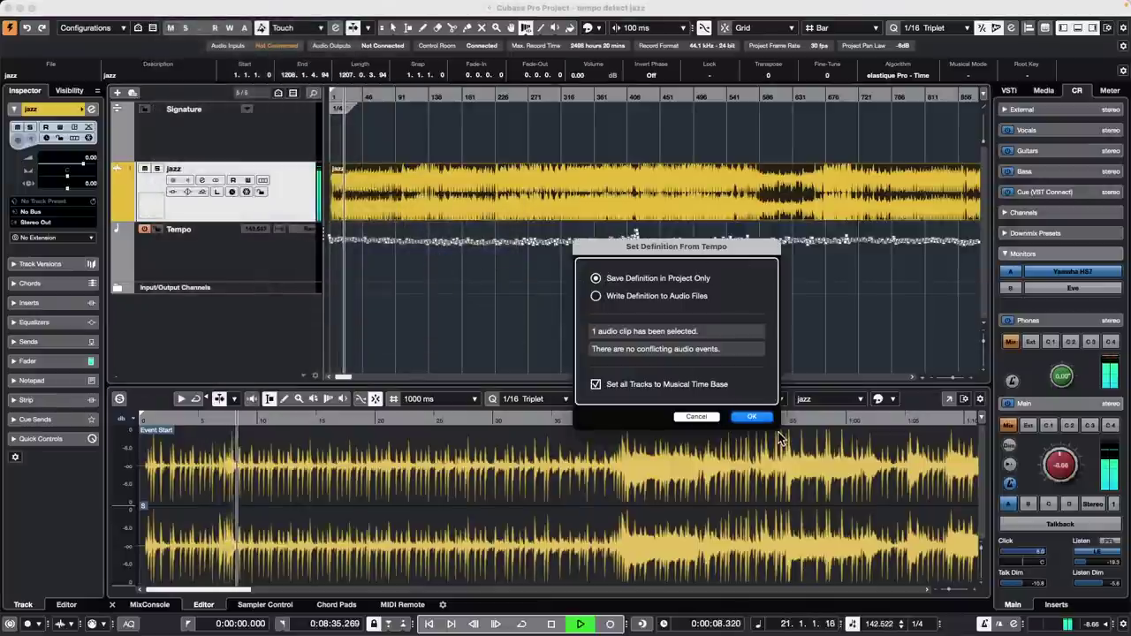
click(753, 418)
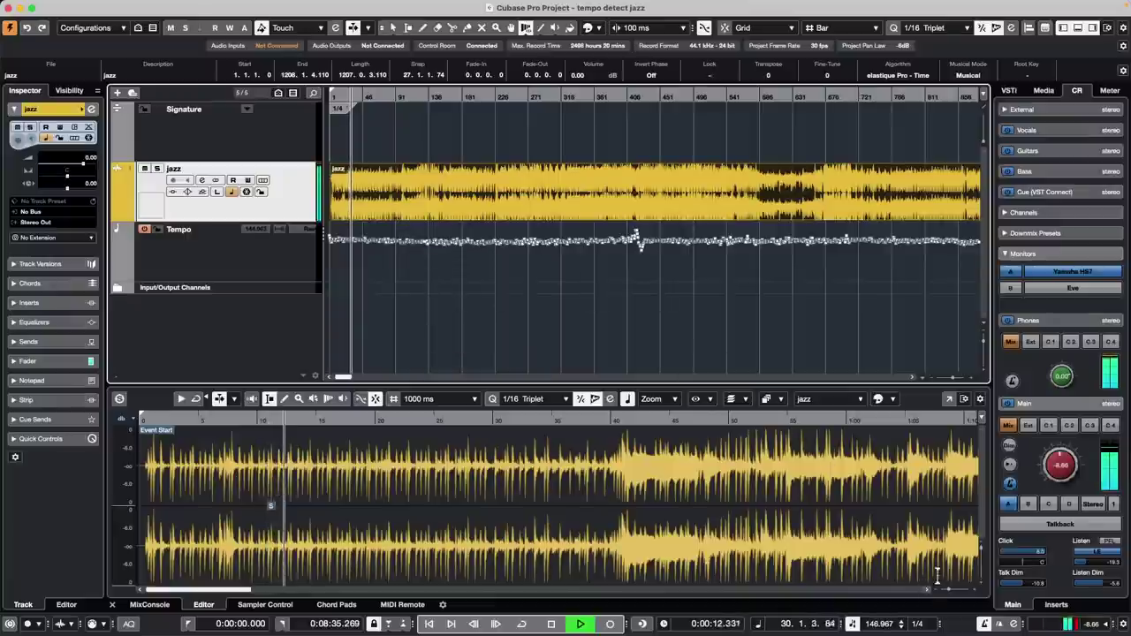
click(875, 625)
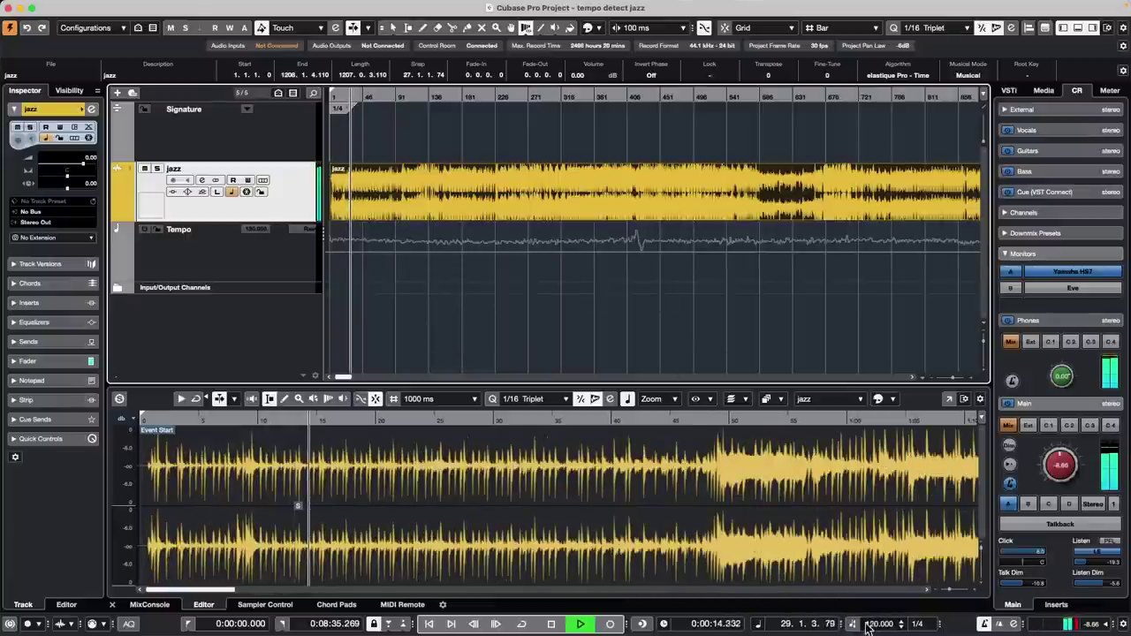
Set the fixed project tempo to 144 while the jazz recording plays, and stop playback
double_click(884, 624)
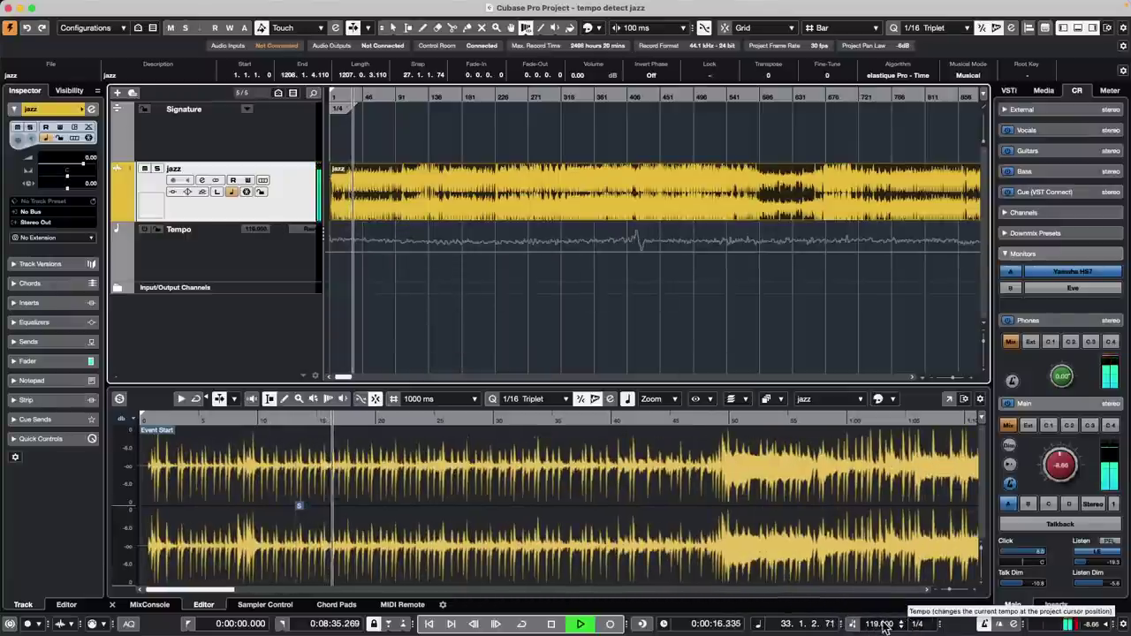
text(144)
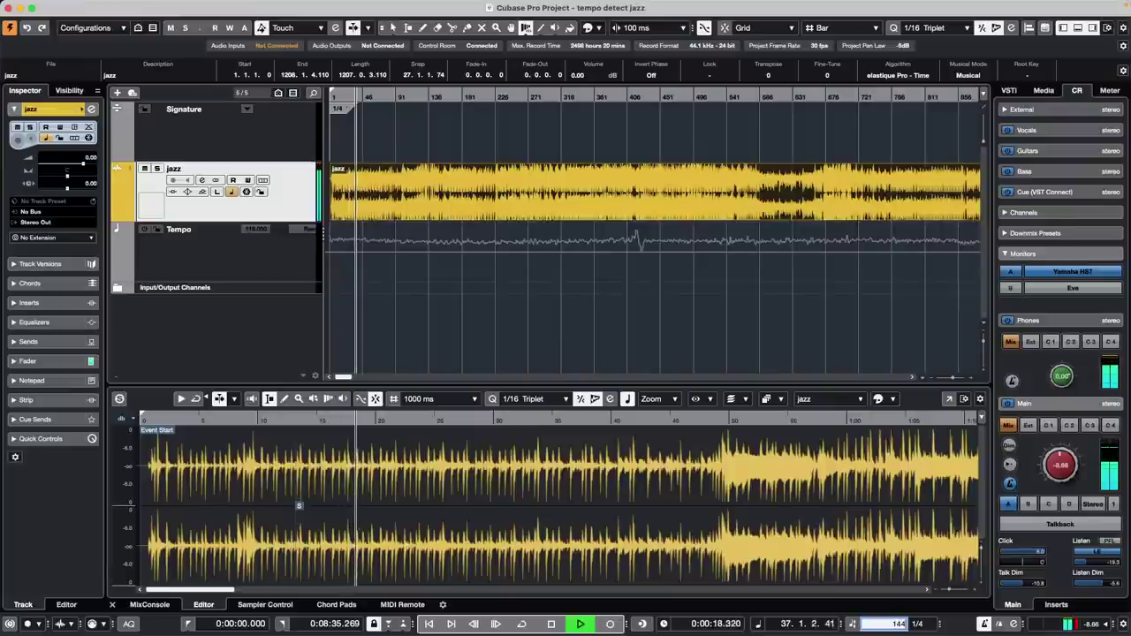
key(Return)
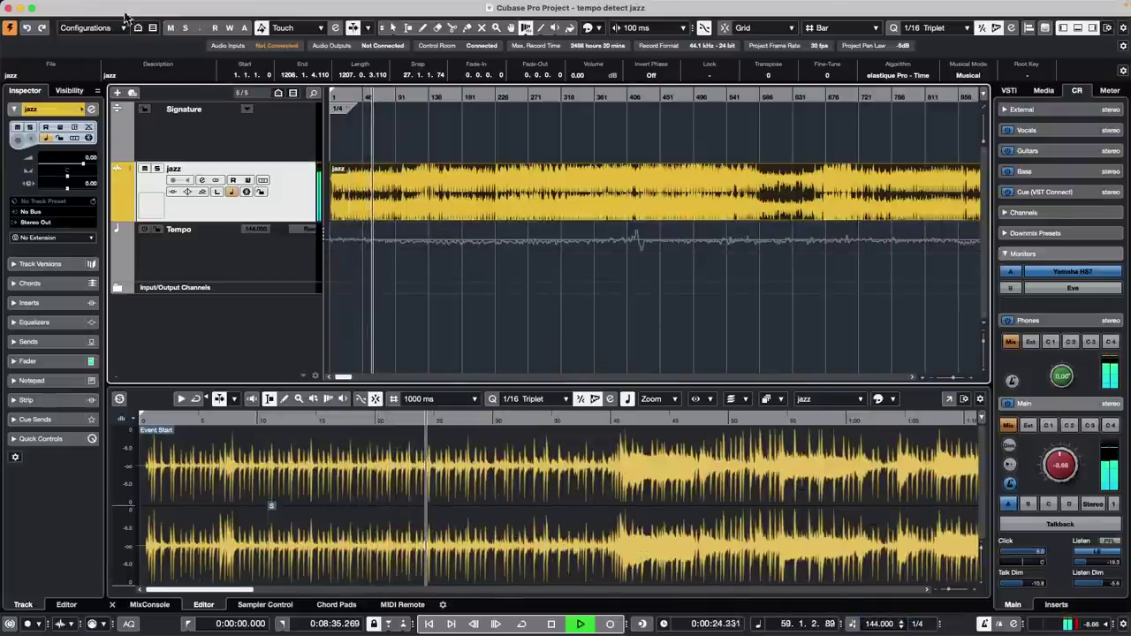
key(space)
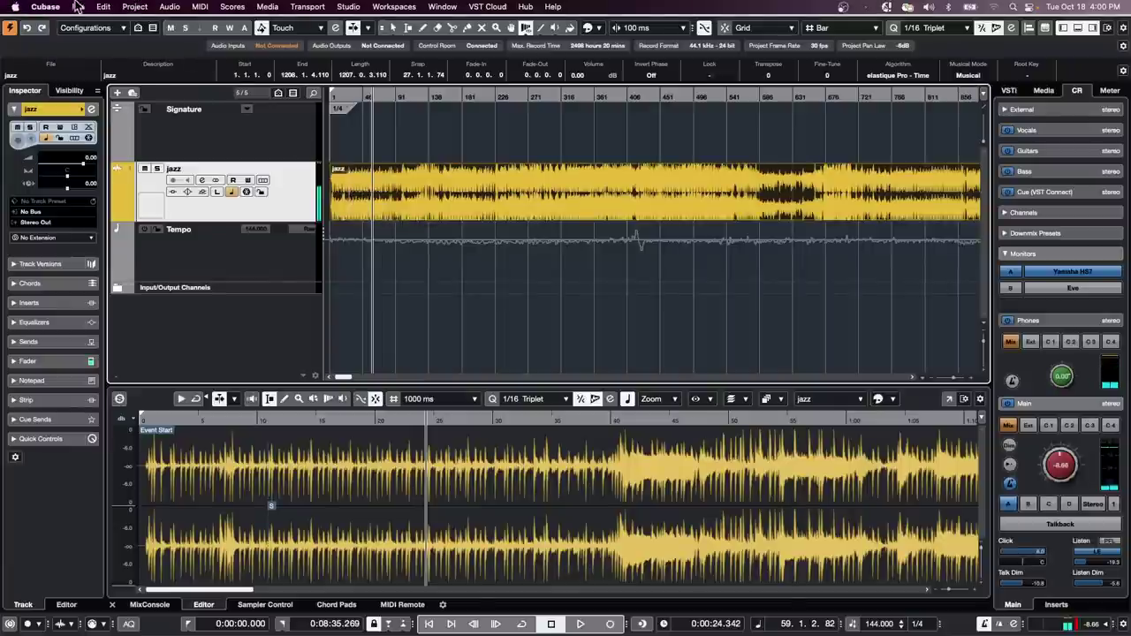
click(132, 7)
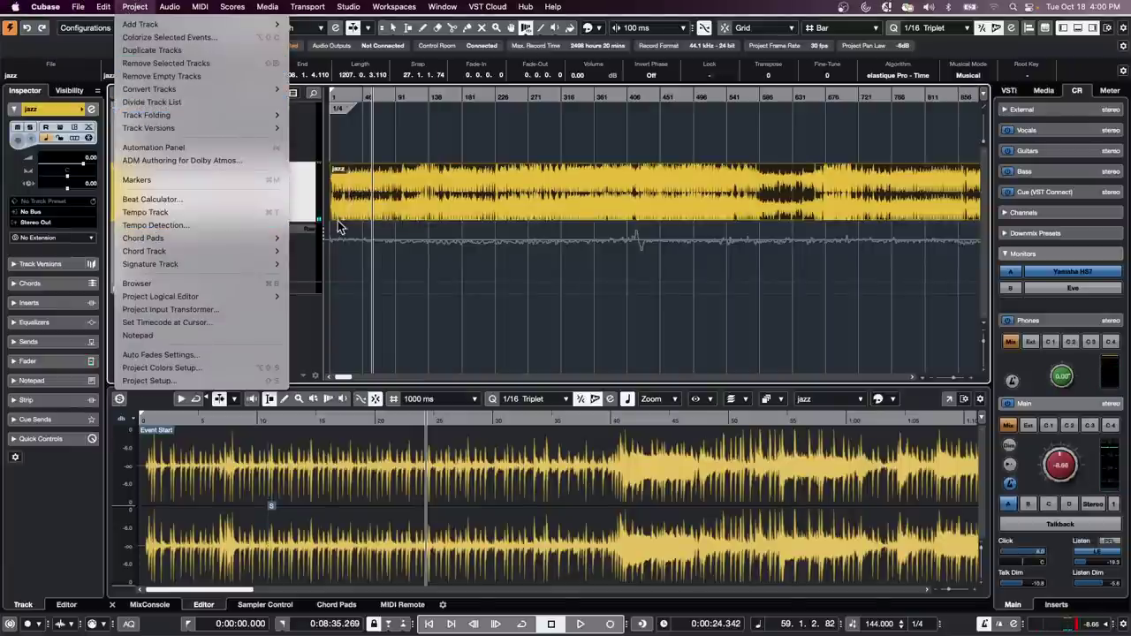
mouse_move(168, 7)
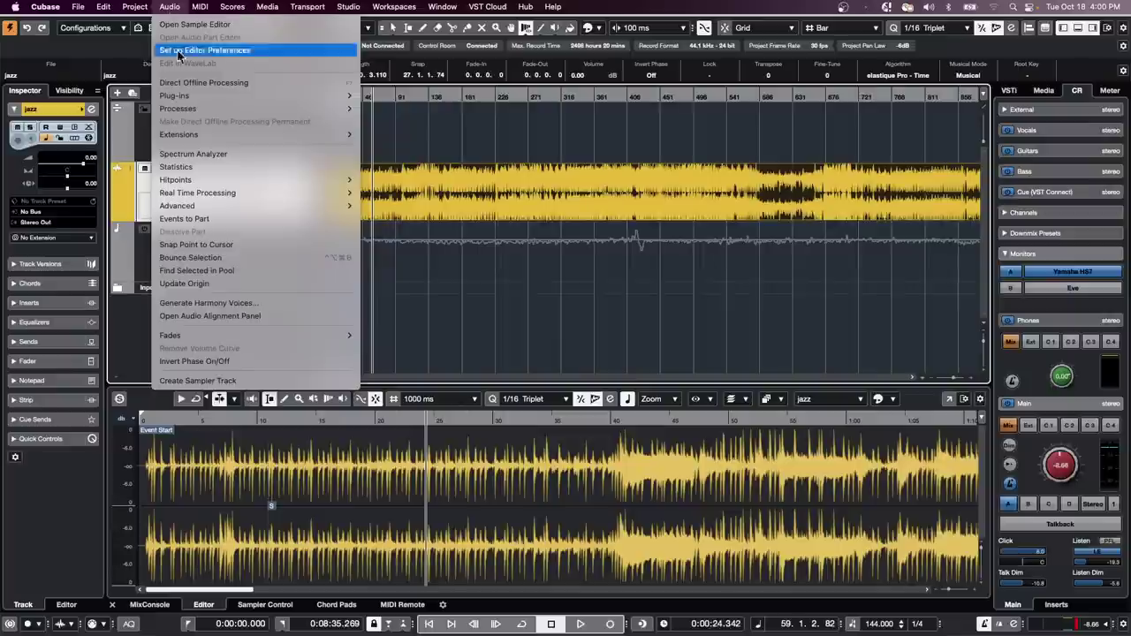
mouse_move(292, 205)
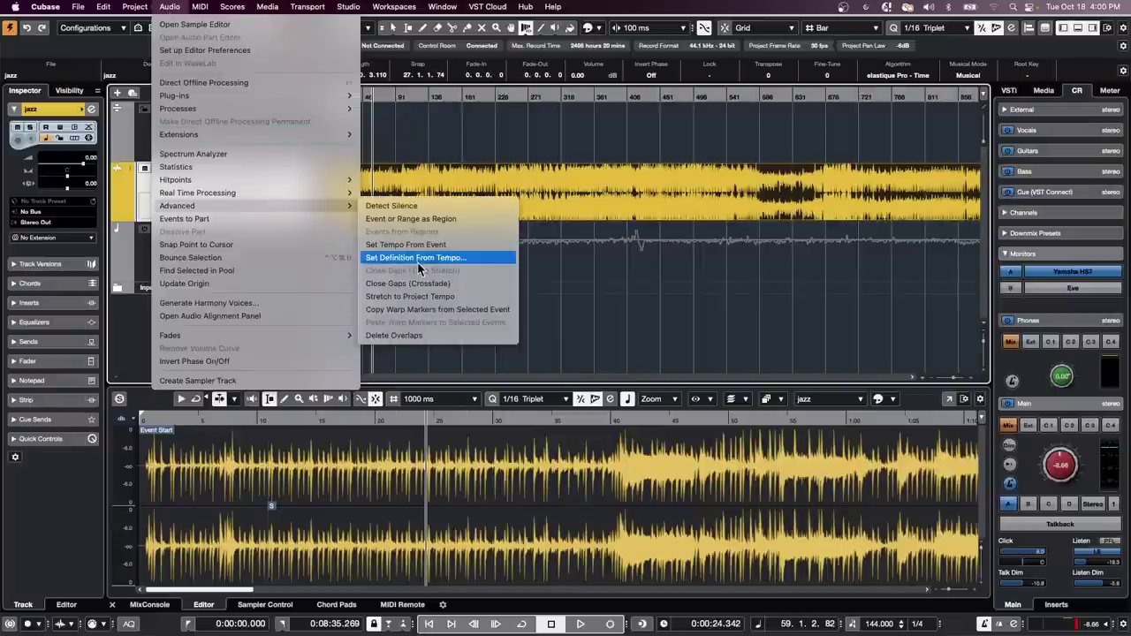
click(887, 305)
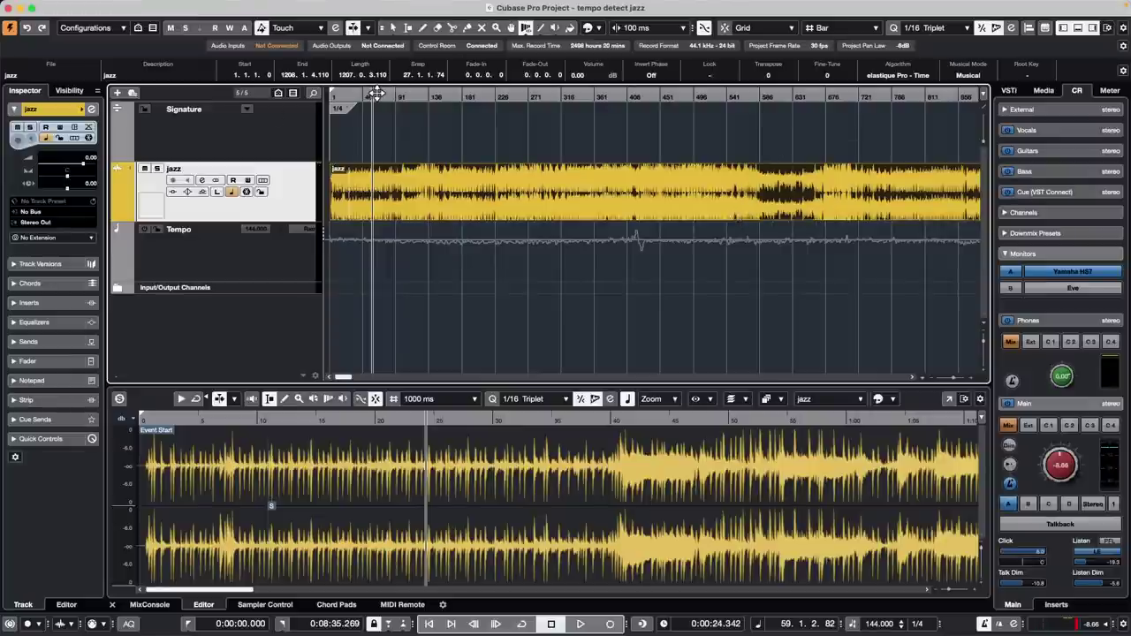
Render the jazz event in place as separate events with the complete signal path, and undo the render
drag(377, 94, 378, 55)
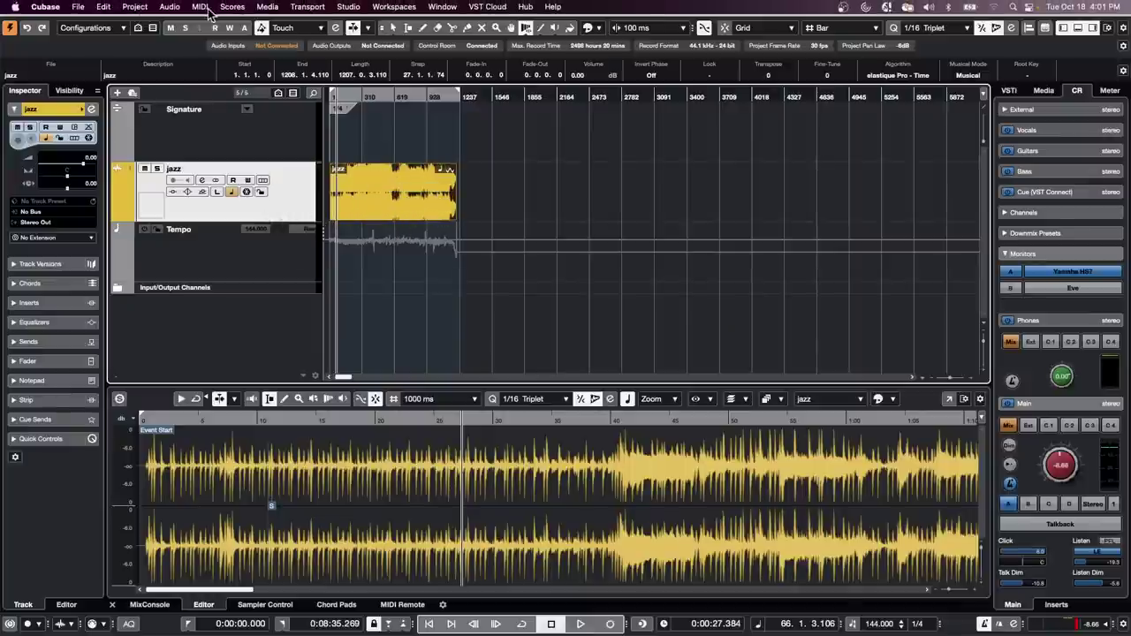
click(129, 7)
mouse_move(103, 7)
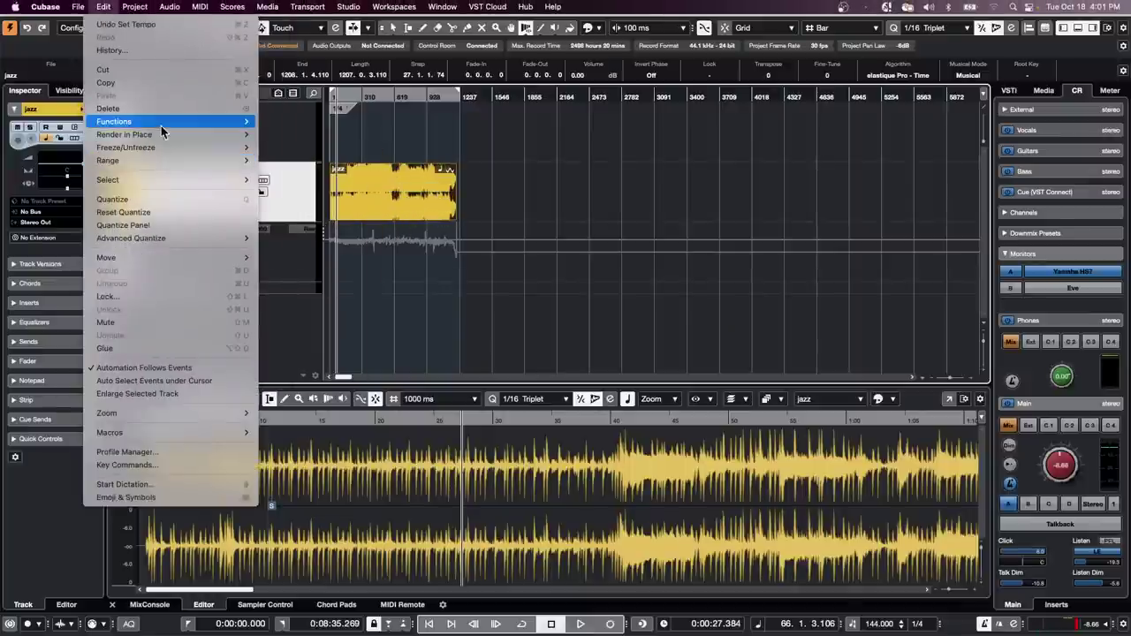
mouse_move(163, 135)
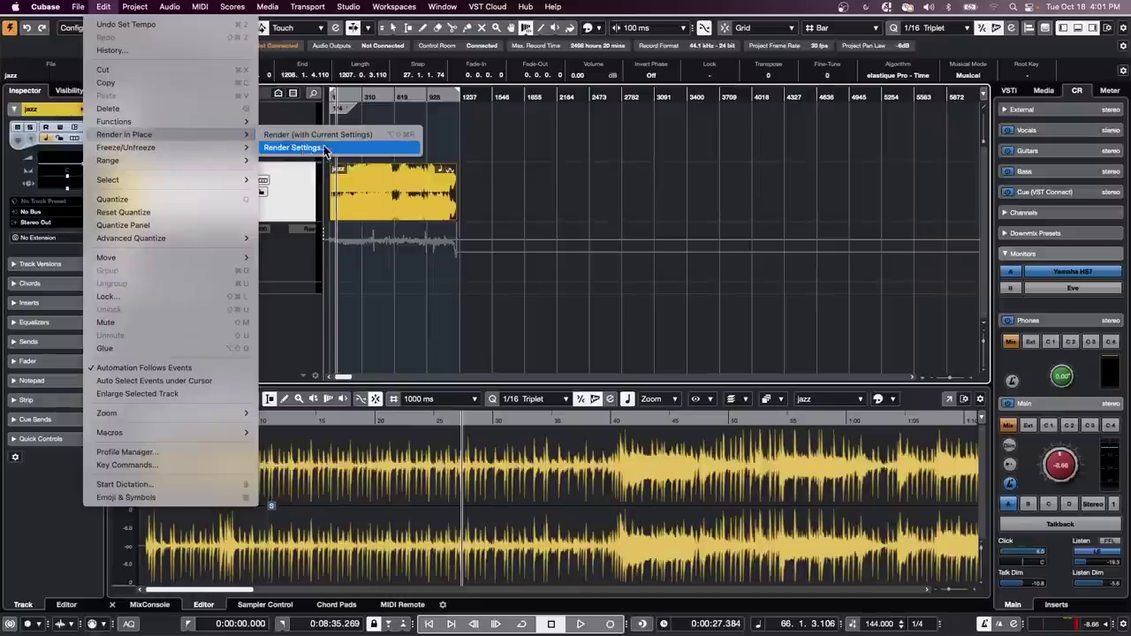
click(297, 148)
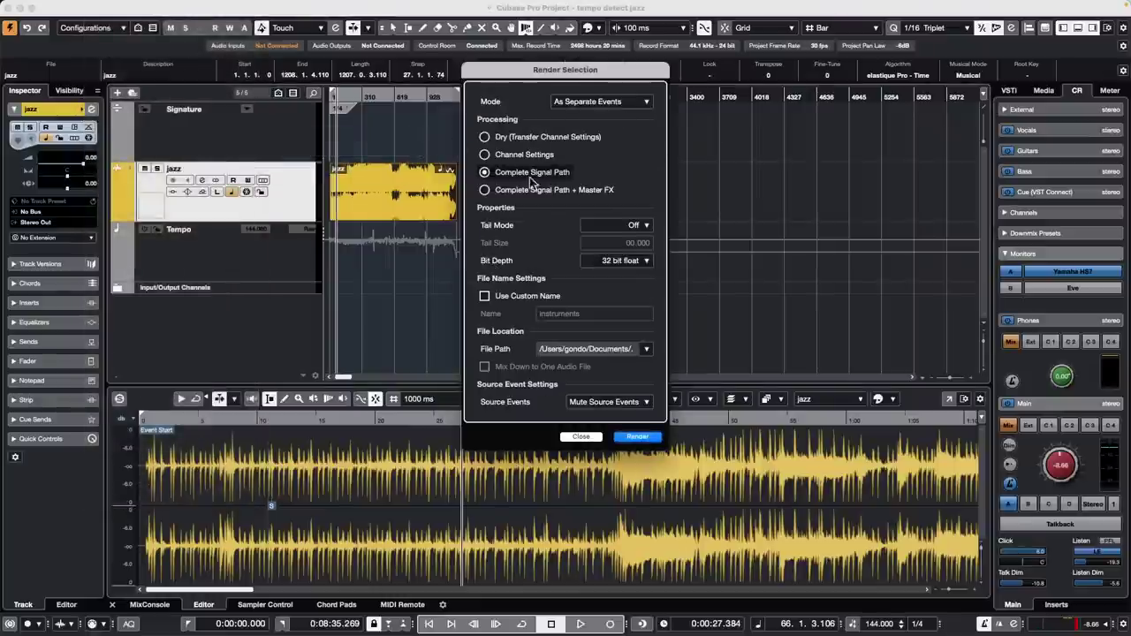
click(637, 437)
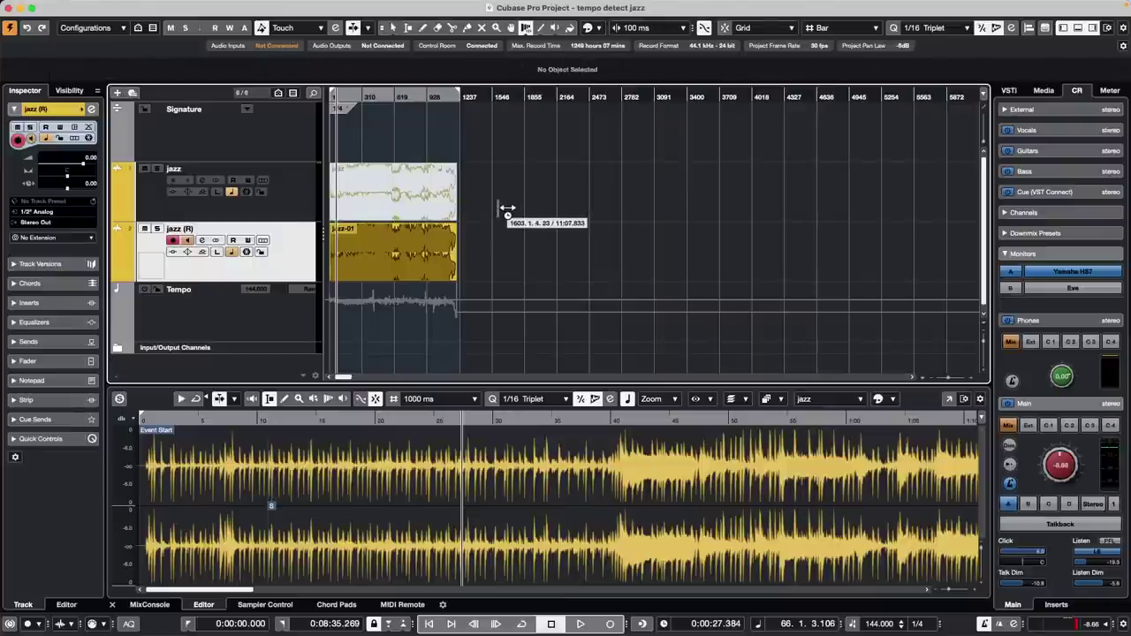
key(super+z)
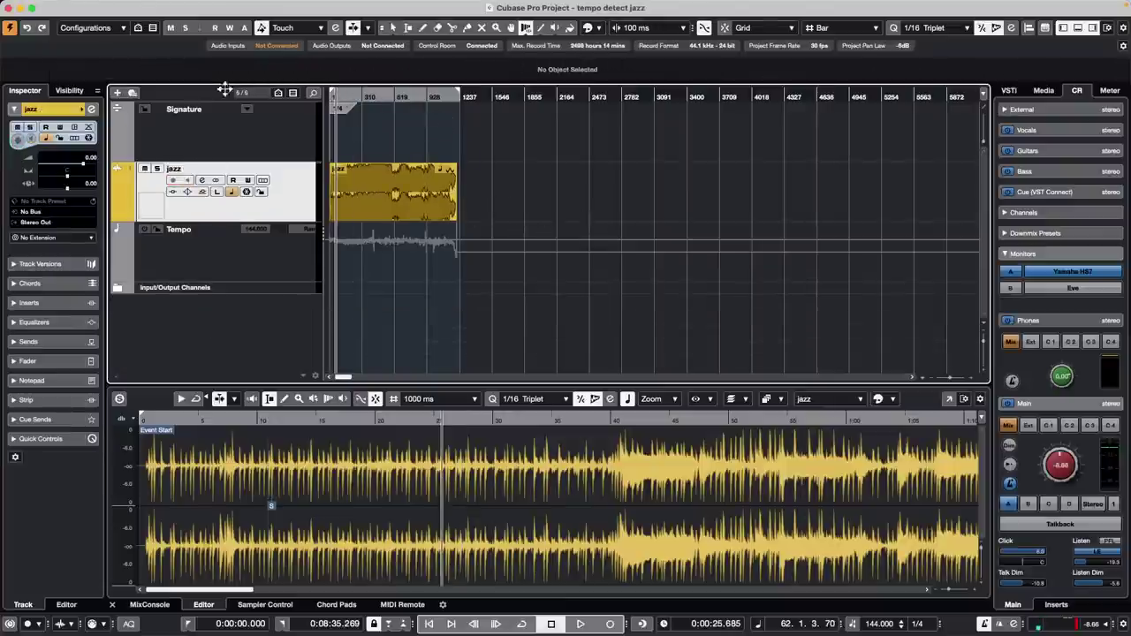
Add a stereo group channel named "print" to the selected jazz track, with its output set to Stereo Out
right_click(256, 208)
mouse_move(394, 219)
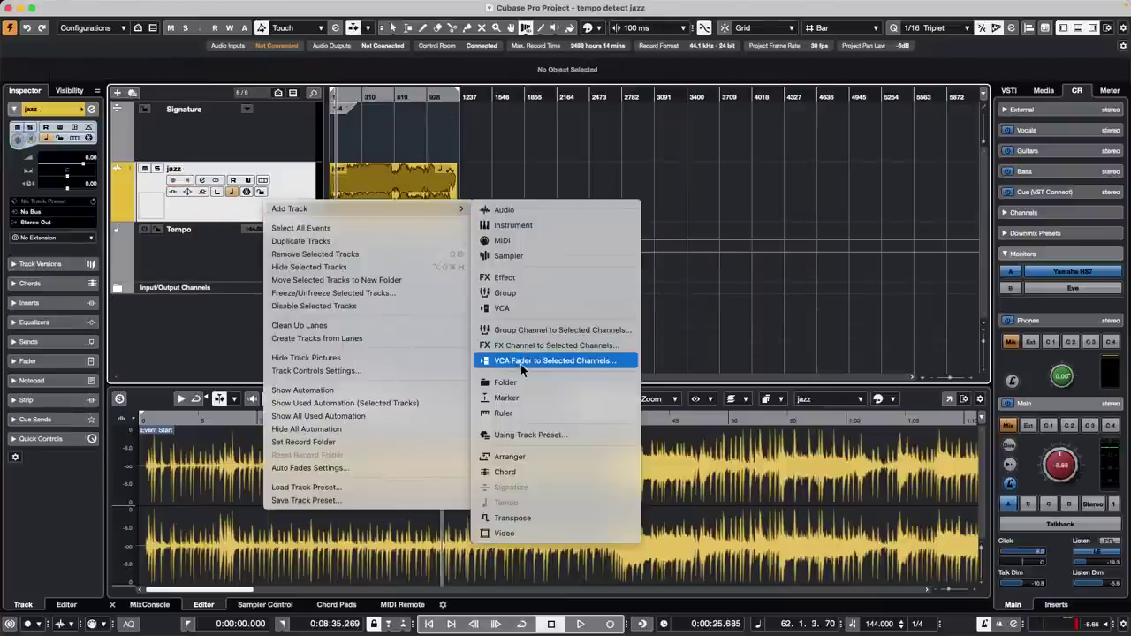
click(555, 334)
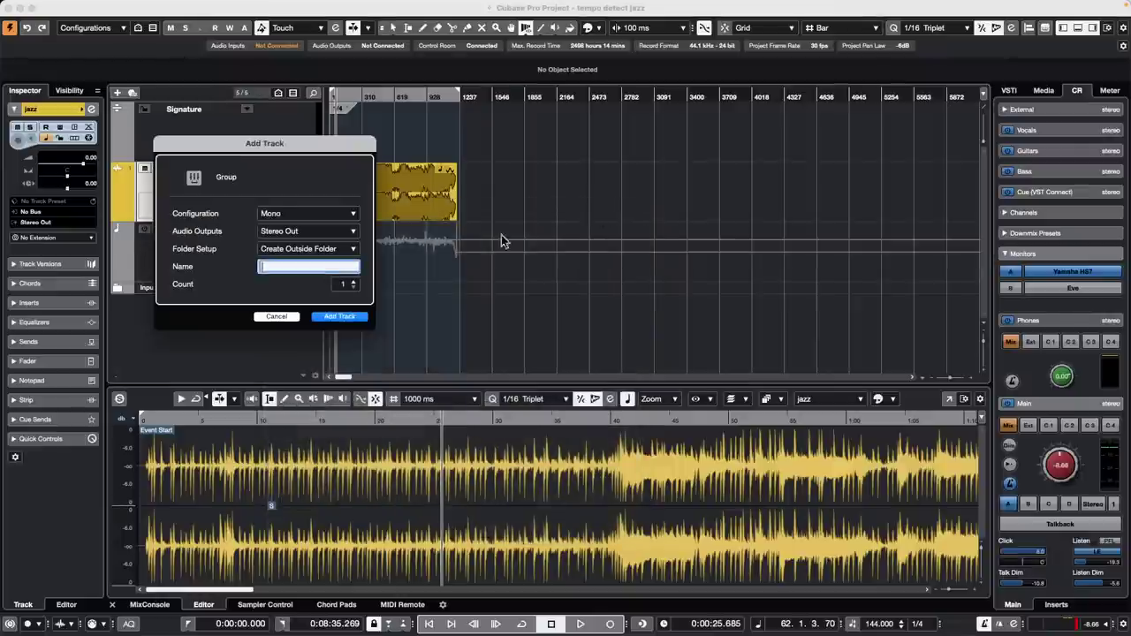
click(308, 213)
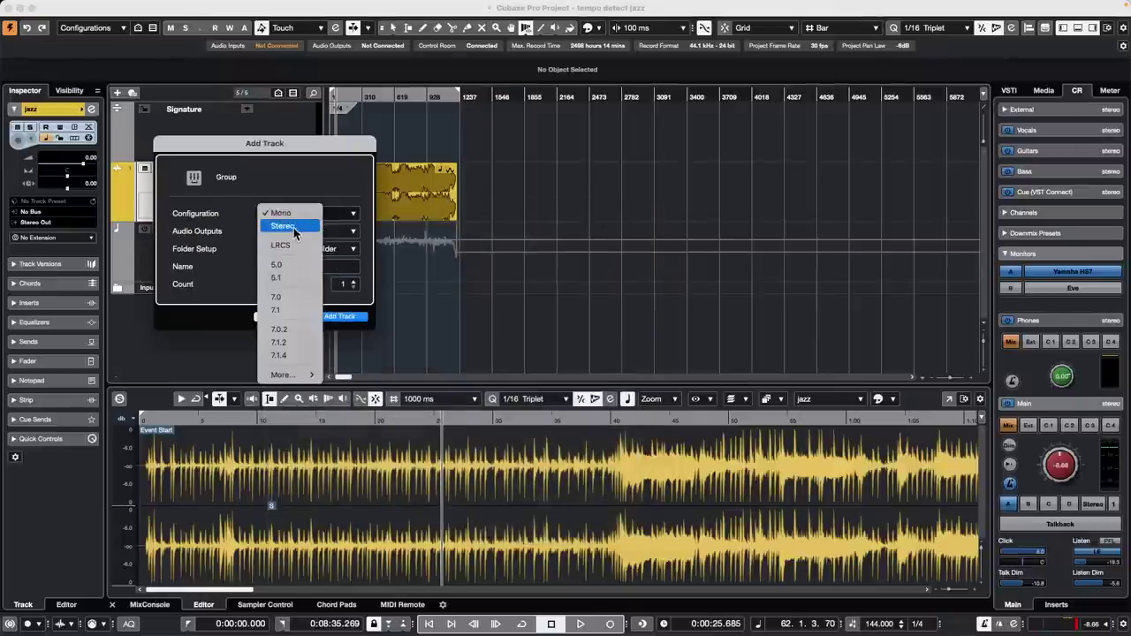
click(293, 227)
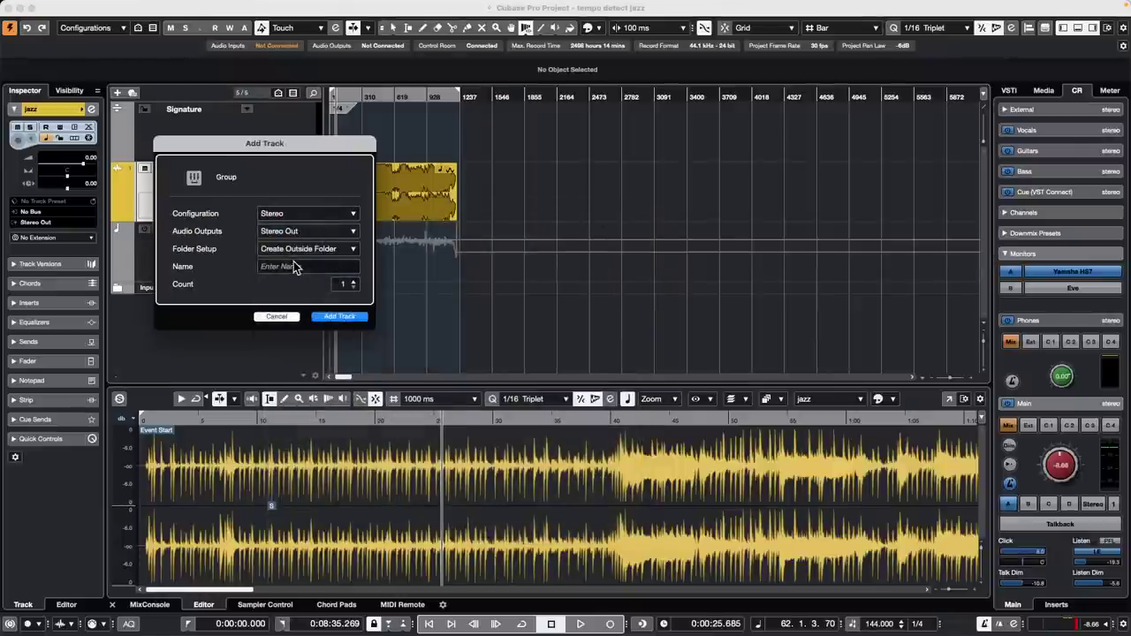
click(298, 268)
text(print)
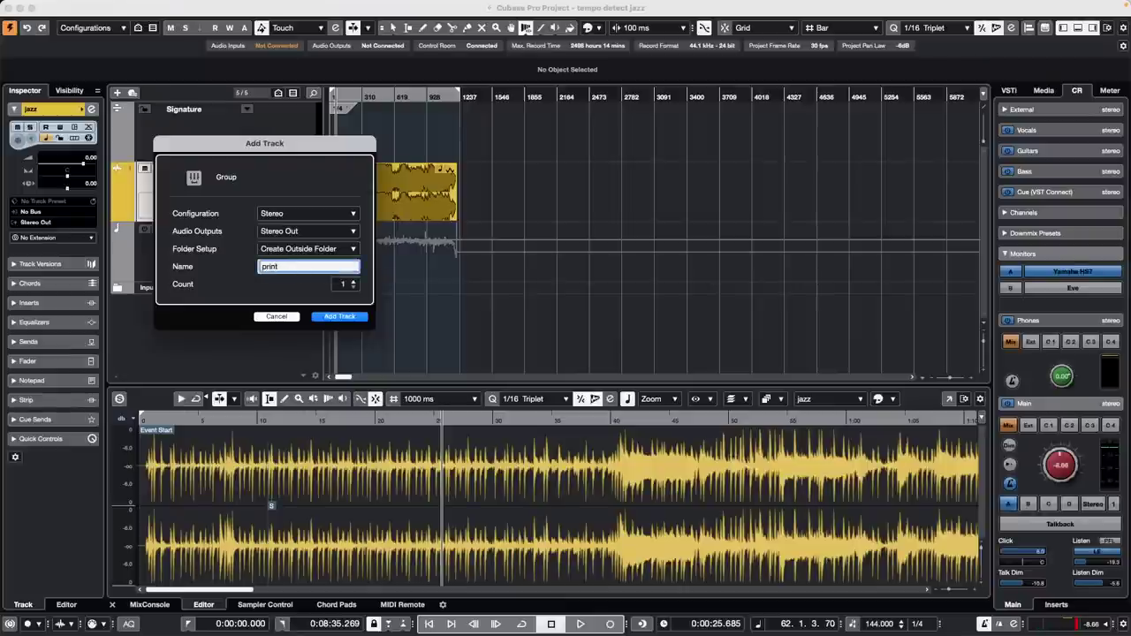
key(Return)
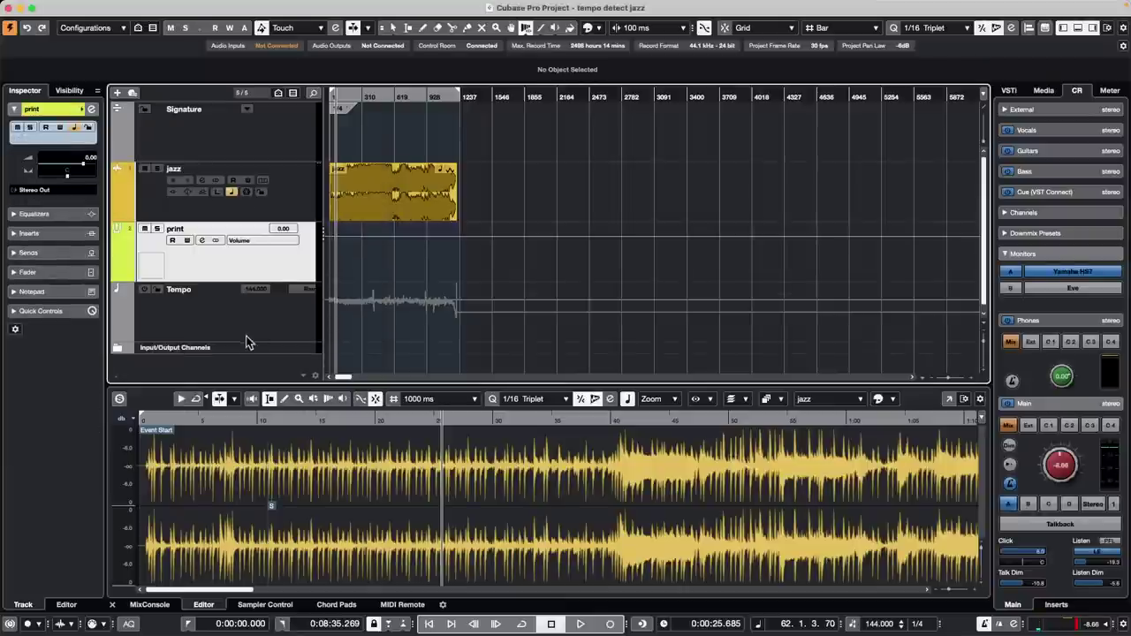
Add a stereo audio track that takes the print group as its audio input
right_click(281, 270)
mouse_move(371, 273)
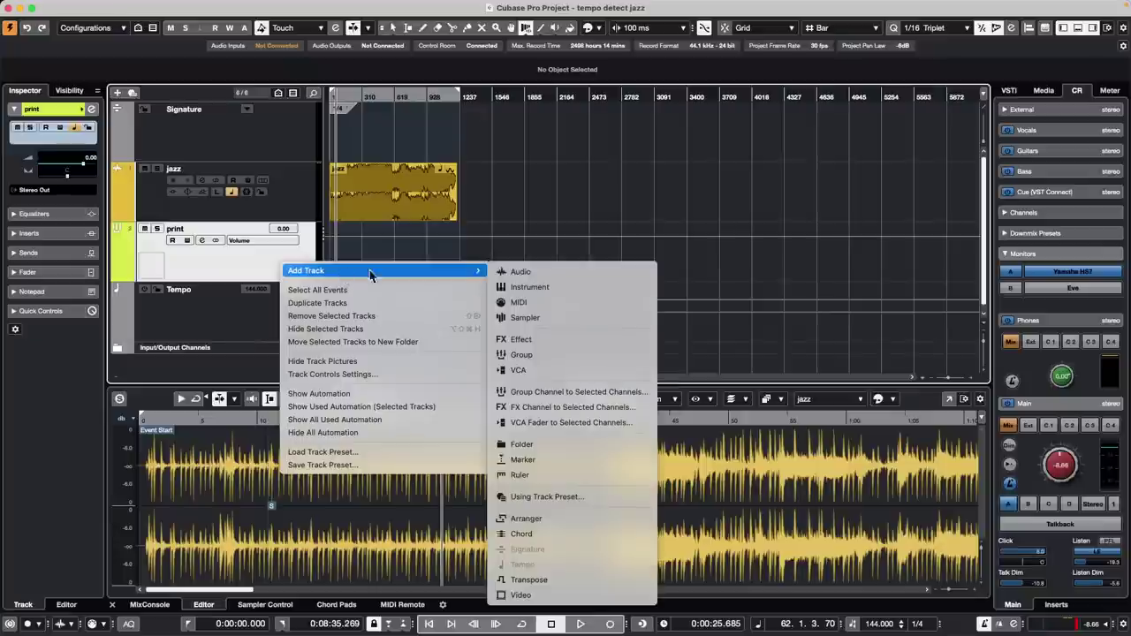
click(529, 273)
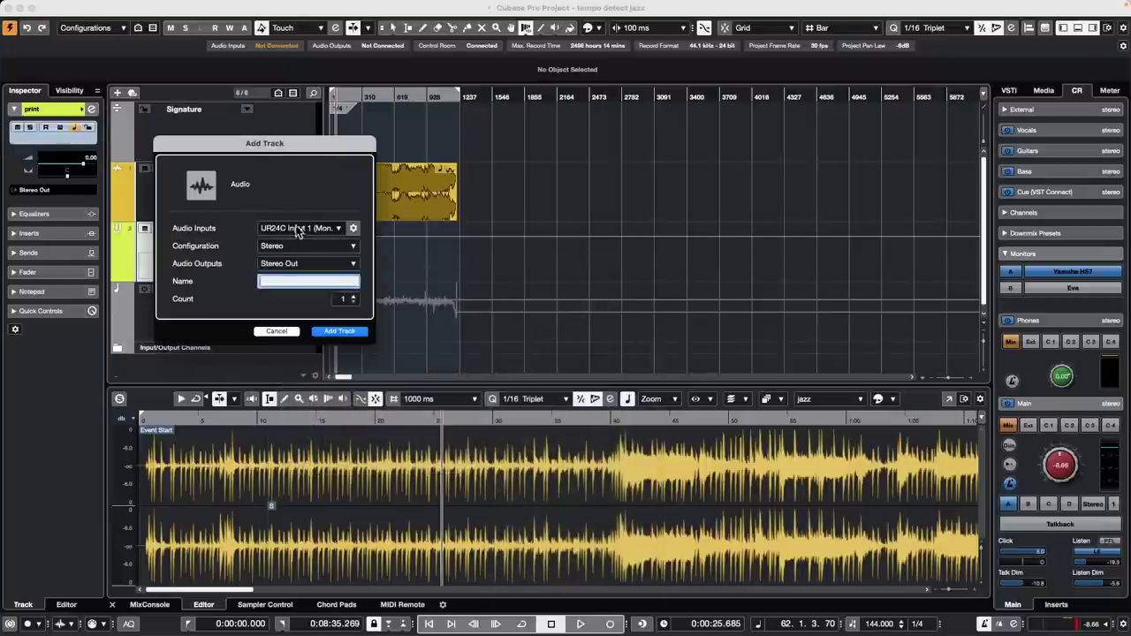
click(340, 229)
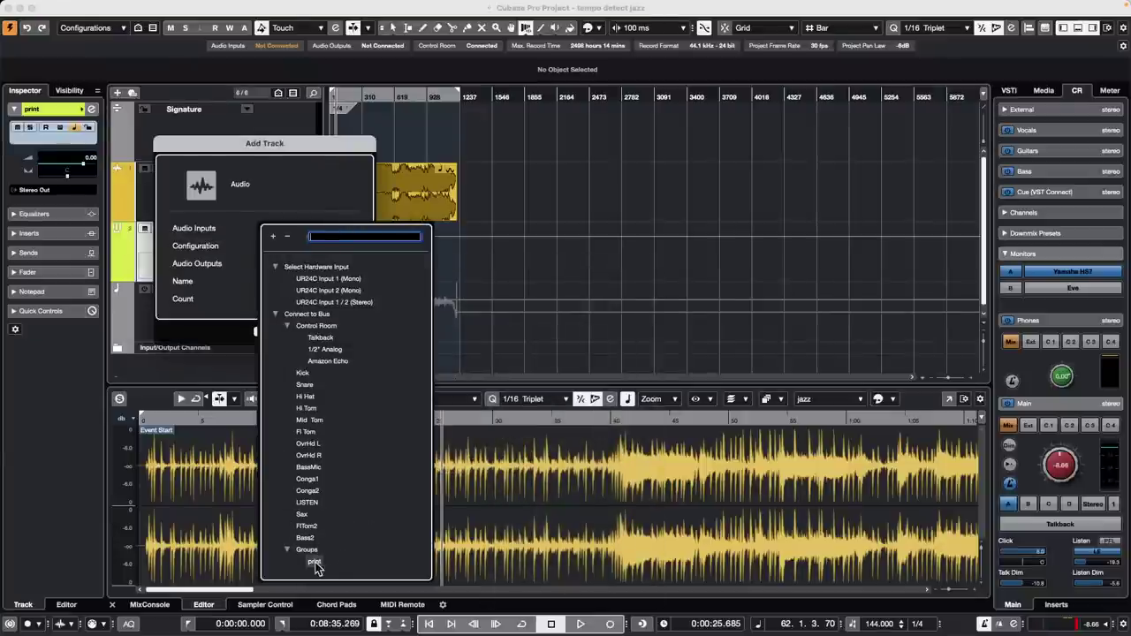
click(316, 561)
click(354, 335)
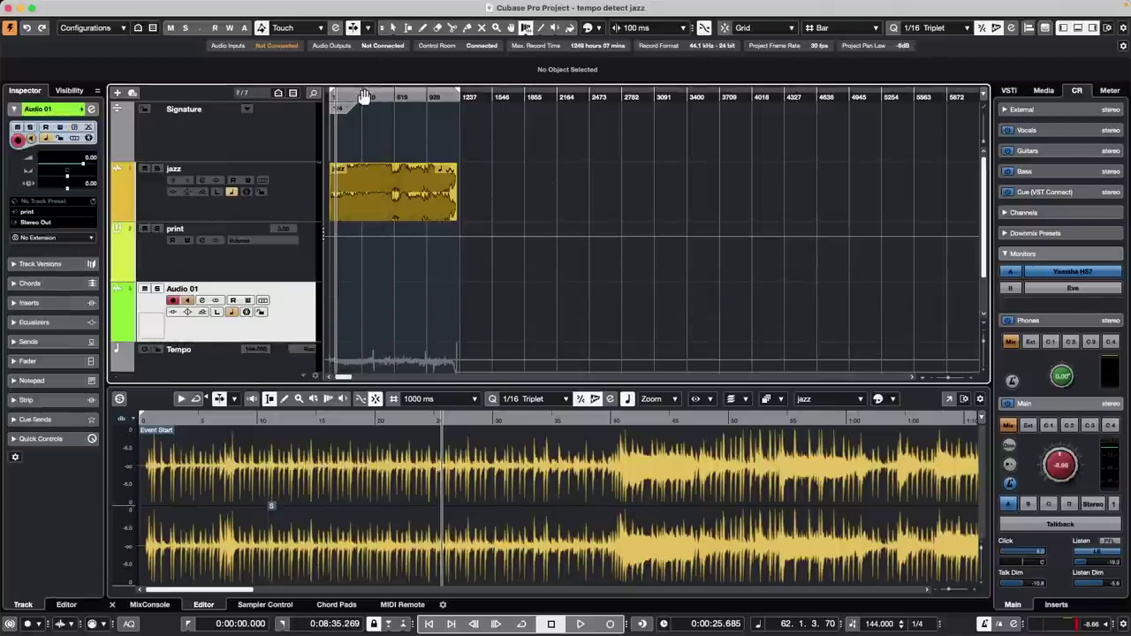
Play the project from the start, record the print group's output onto the new audio track, and stop the transport
drag(355, 98, 307, 96)
key(space)
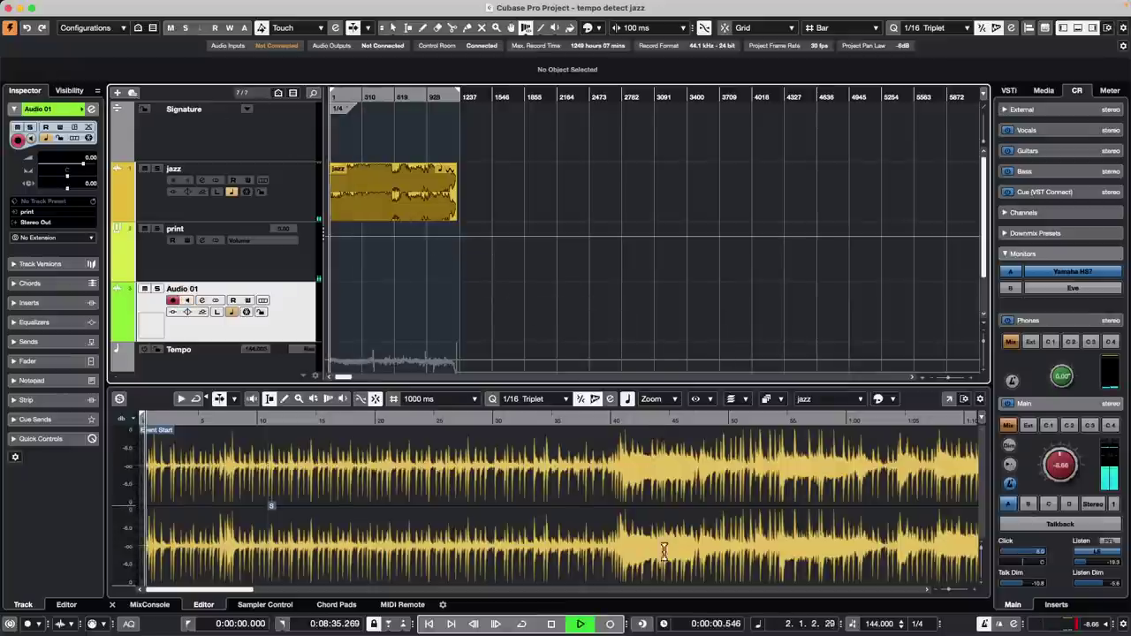
key(KP_Multiply)
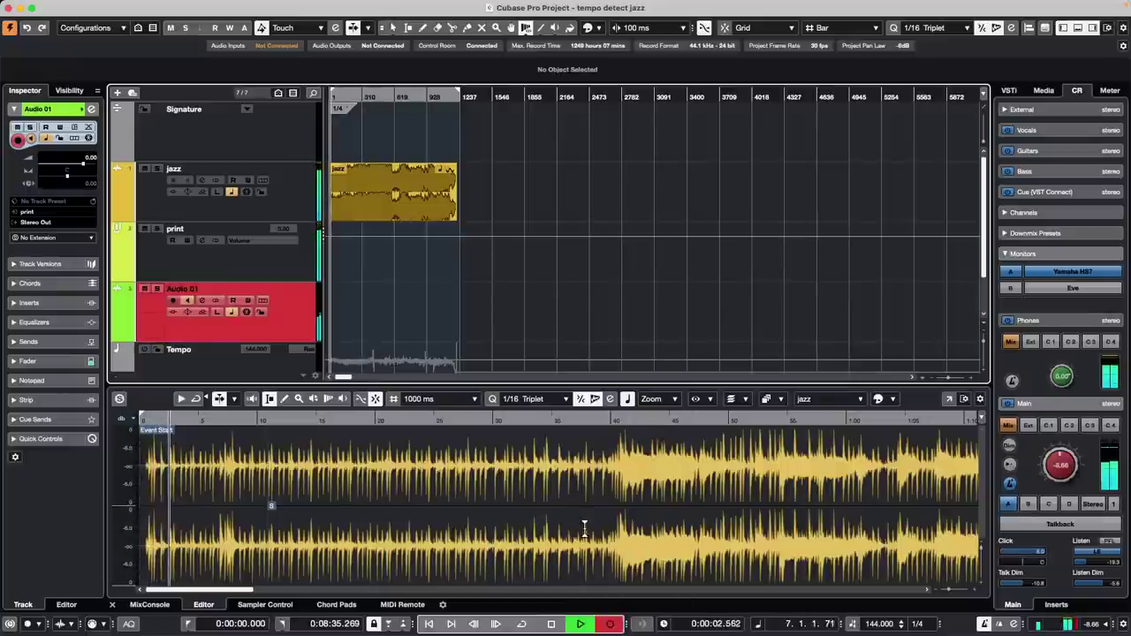
key(h)
key(h)
key(h)
key(h)
key(h)
key(h)
key(h)
key(h)
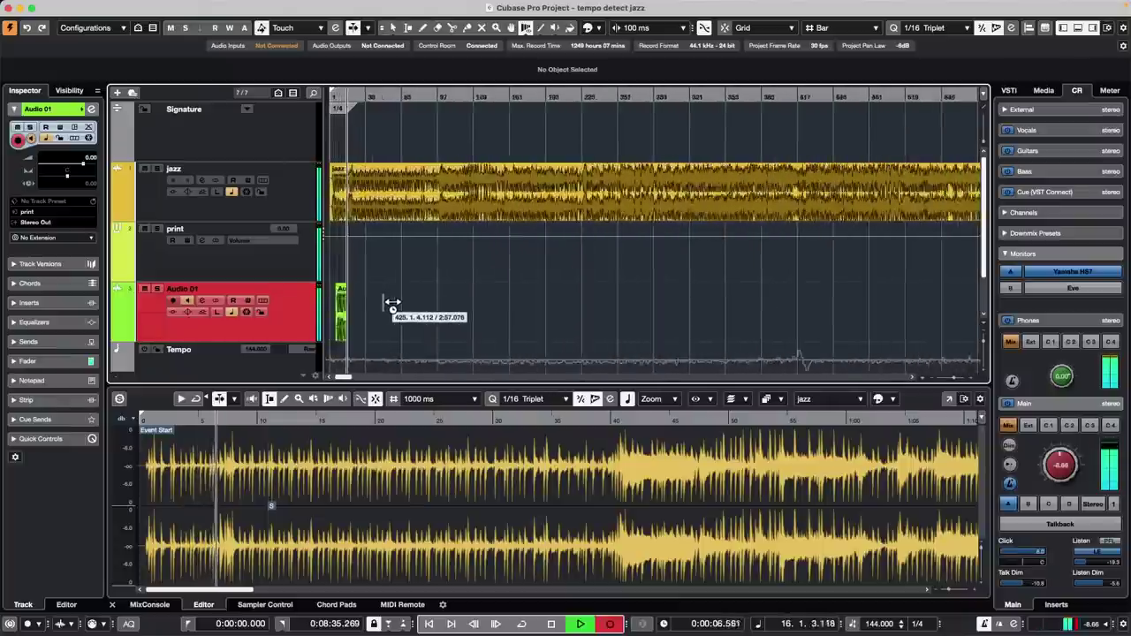
key(h)
key(h)
key(h)
key(h)
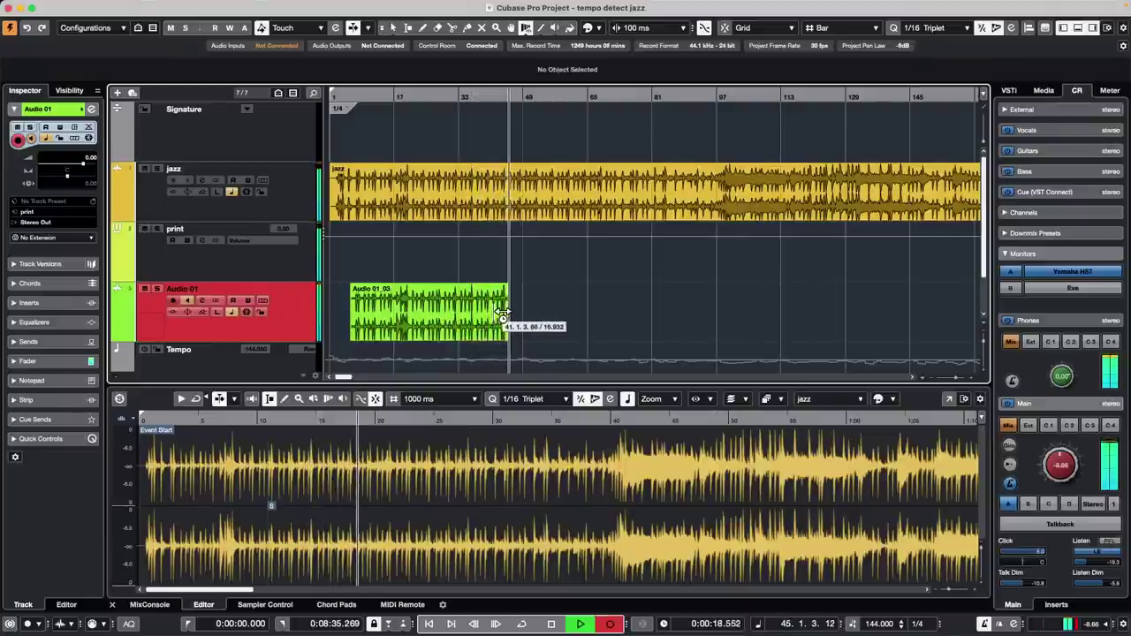
key(space)
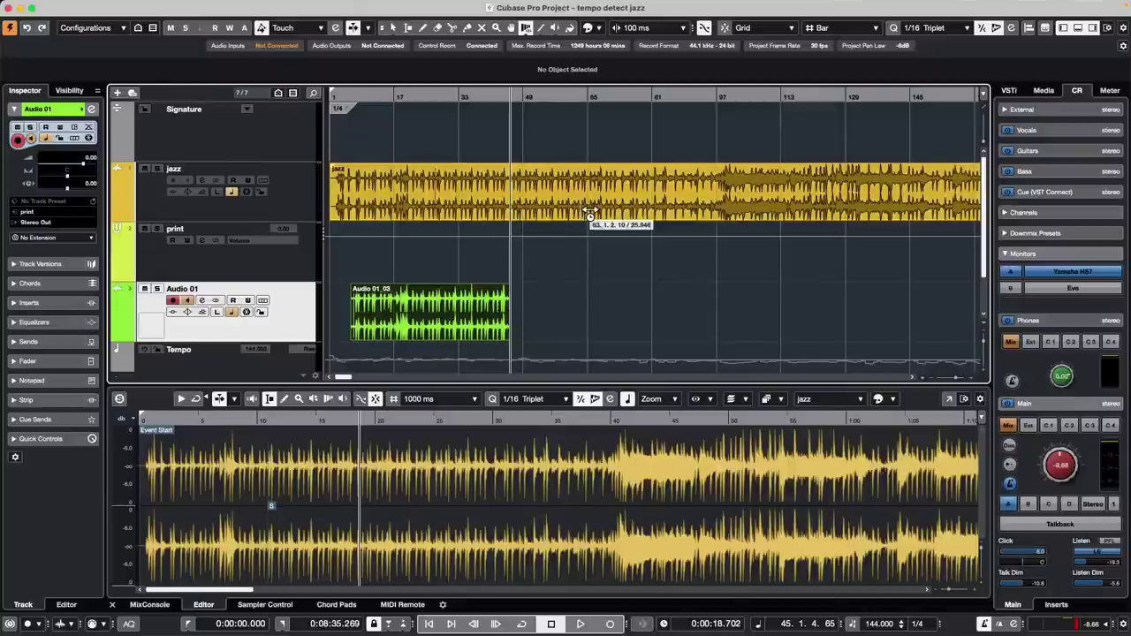
Examine the jazz event's waveform against the bar grid along the timeline, and return the project cursor to the start
scroll(590, 210, down, 5)
scroll(590, 210, right, 10)
scroll(589, 209, up, 5)
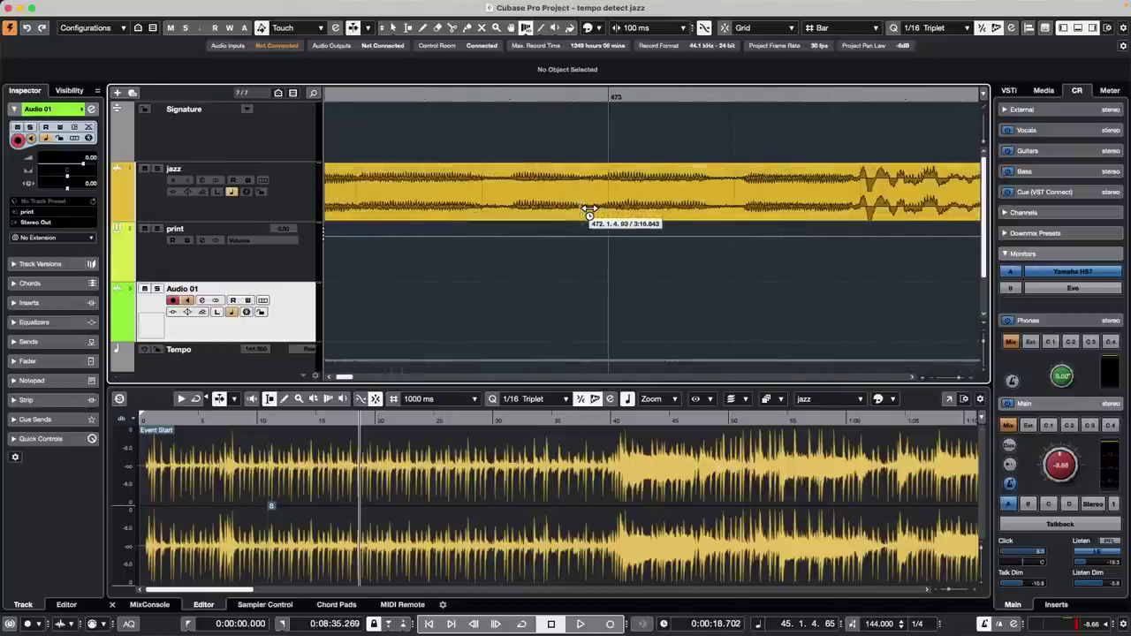
scroll(590, 213, down, 5)
scroll(591, 212, down, 3)
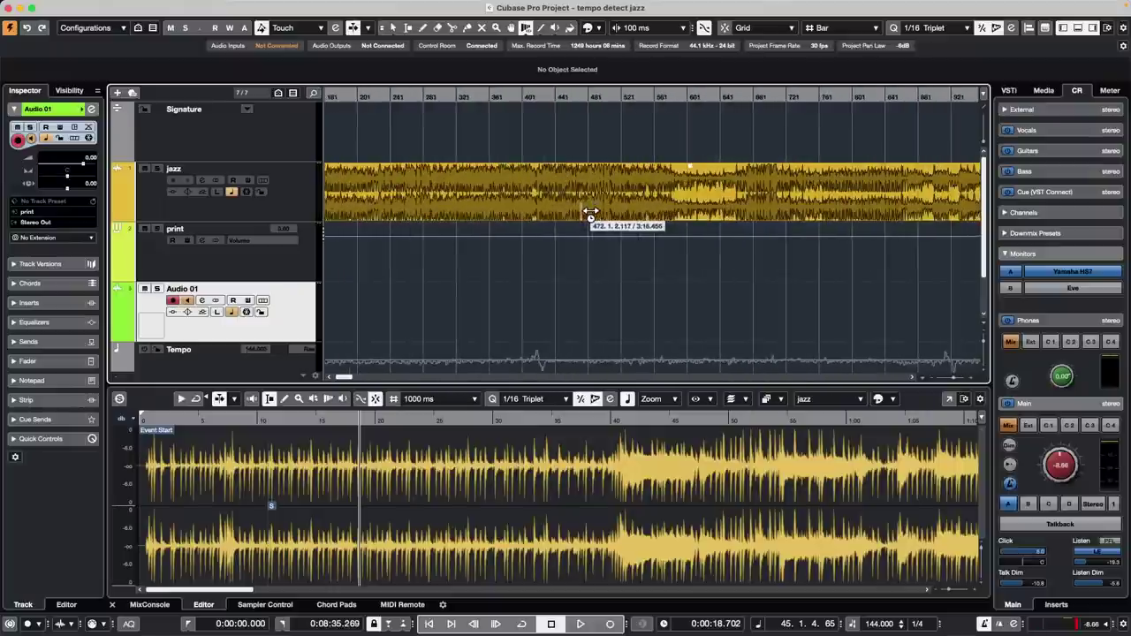
scroll(592, 212, left, 5)
scroll(592, 212, right, 8)
scroll(591, 213, left, 8)
scroll(591, 213, down, 3)
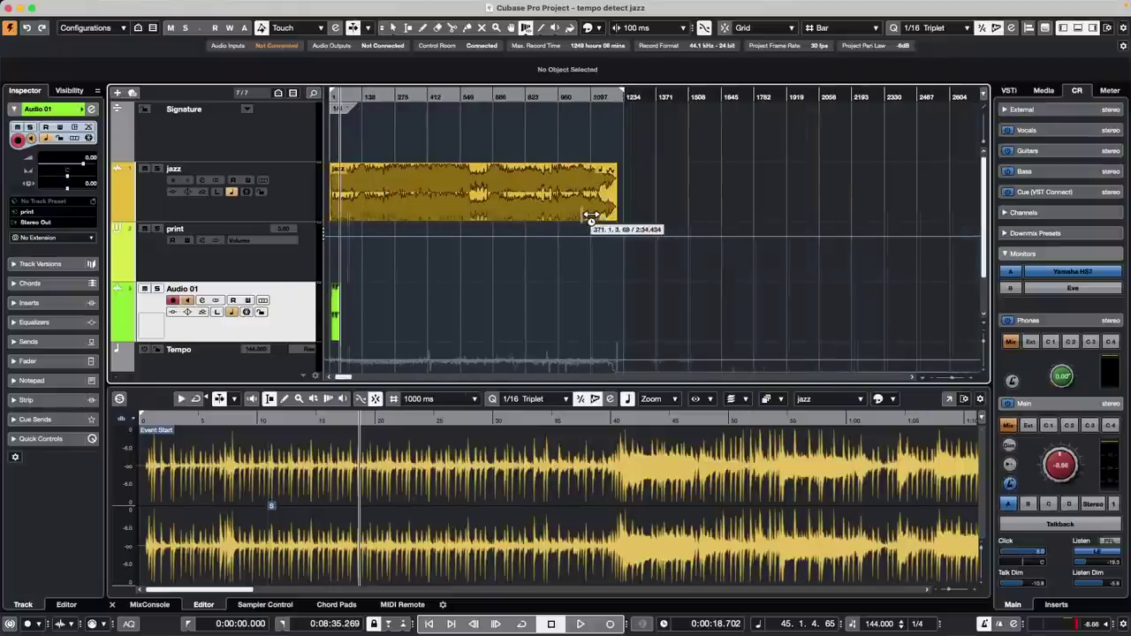
scroll(590, 213, up, 10)
scroll(590, 213, down, 15)
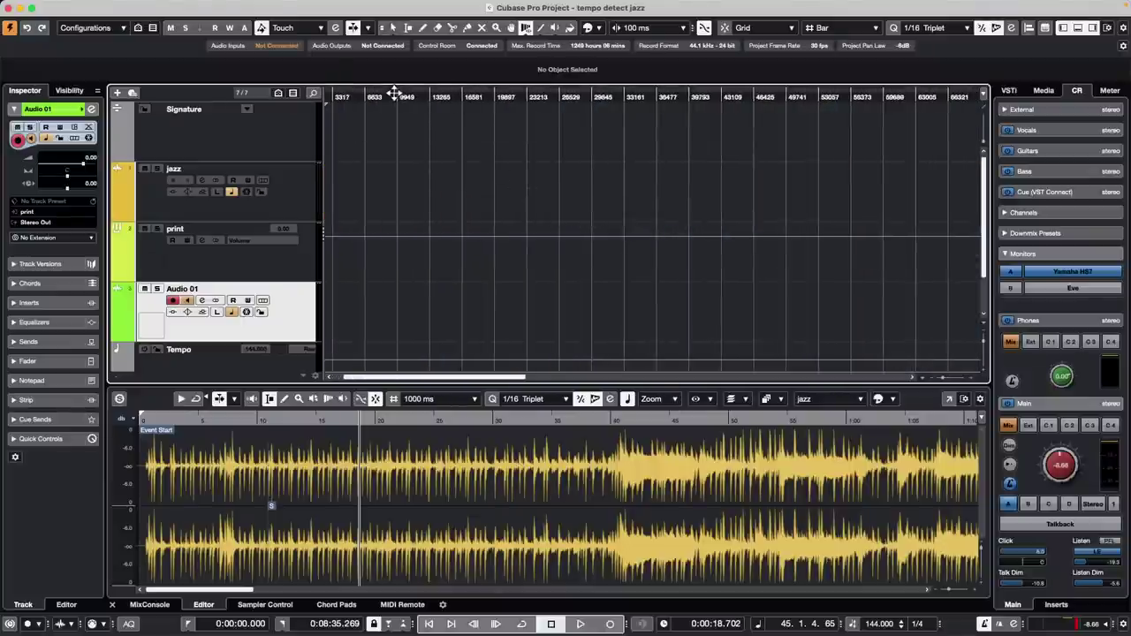
drag(394, 91, 146, 102)
scroll(352, 183, up, 15)
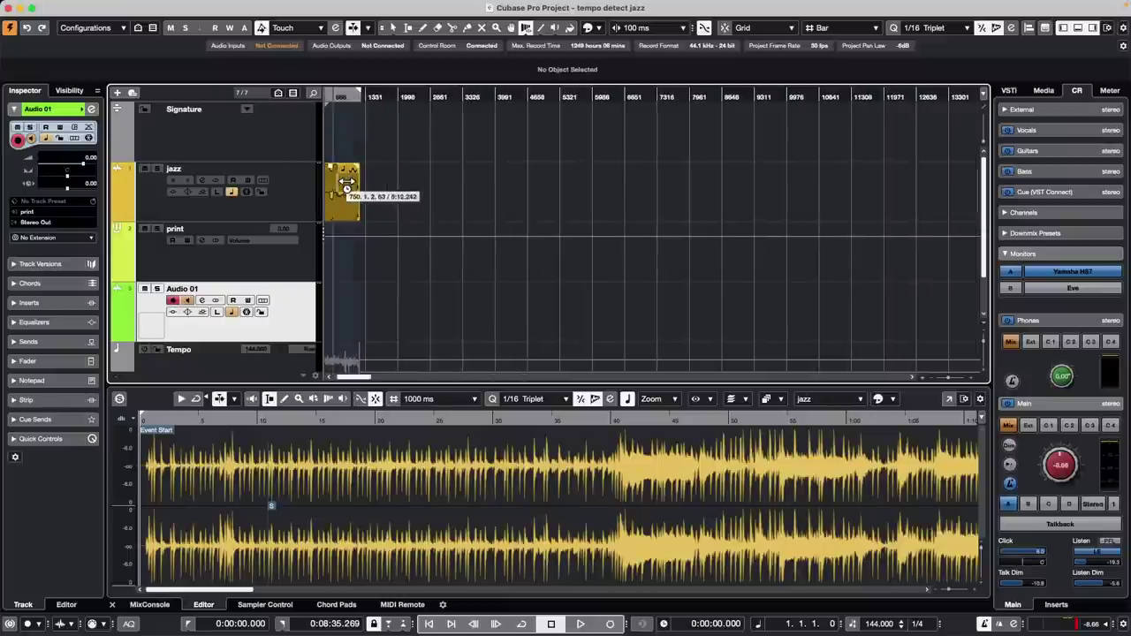
scroll(417, 177, down, 5)
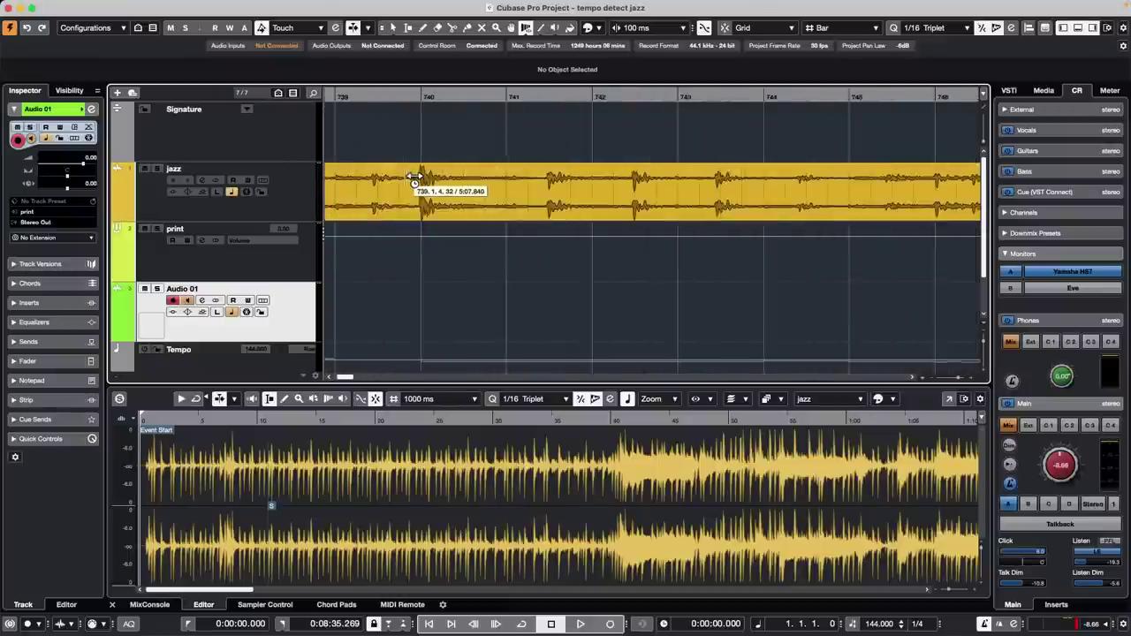
scroll(424, 177, down, 5)
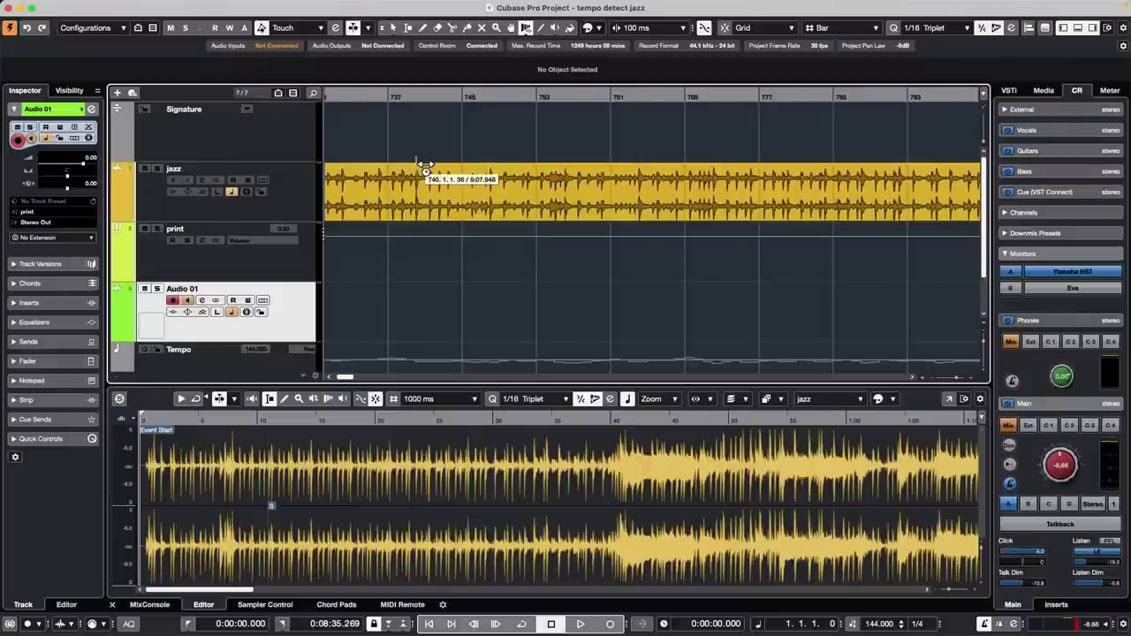
click(364, 97)
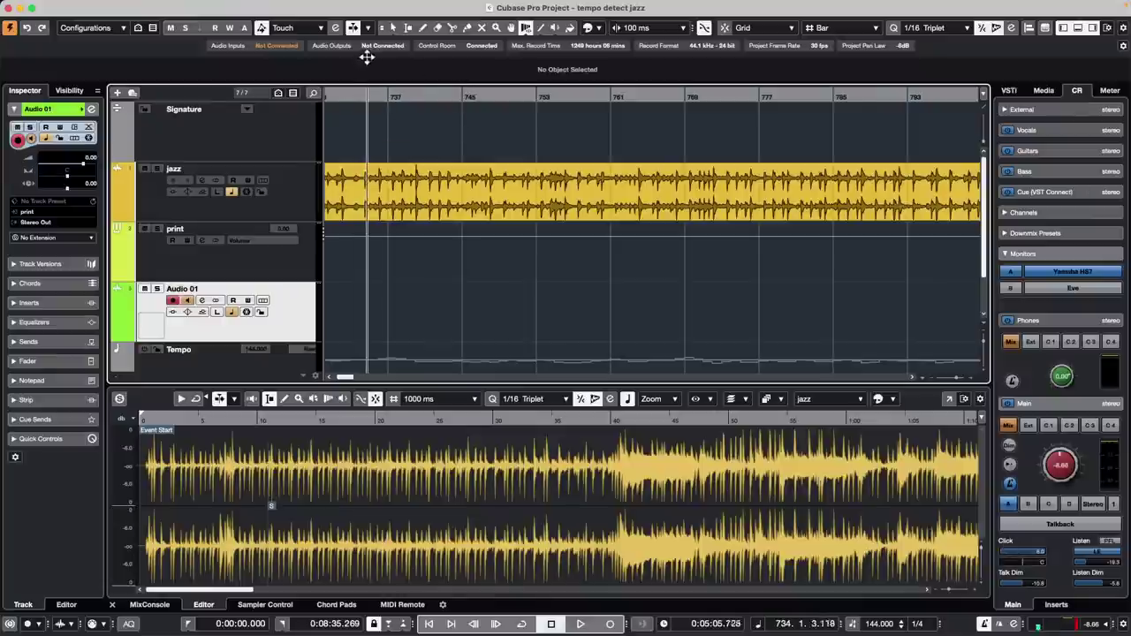
key(g)
key(g)
Create a new empty project in the AA folder inside Projects
click(76, 7)
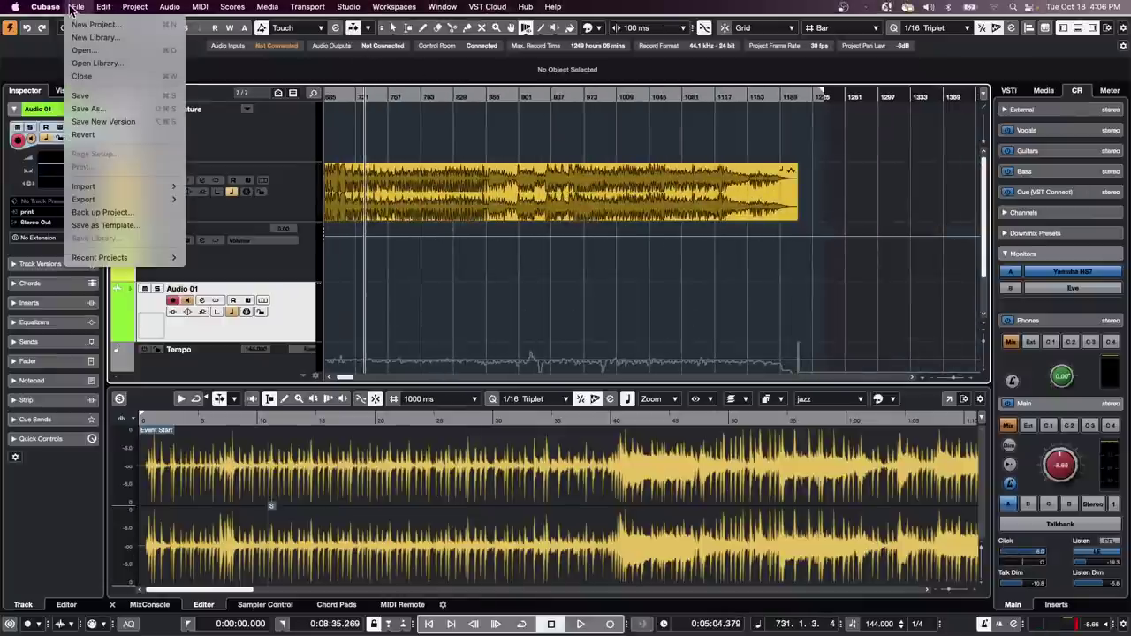
click(80, 23)
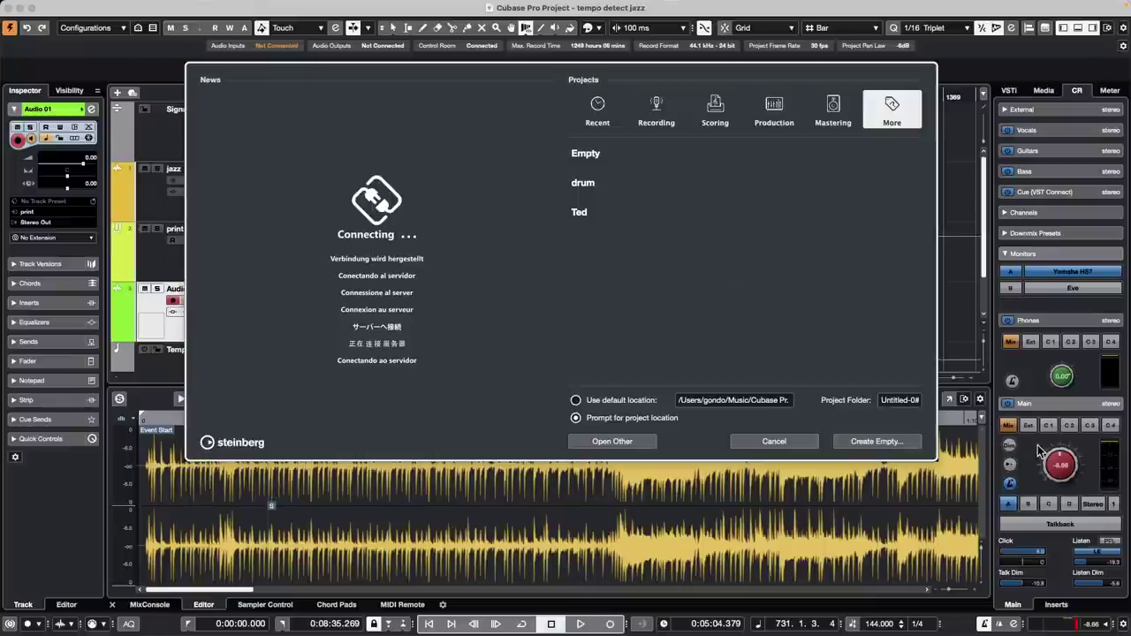
click(889, 444)
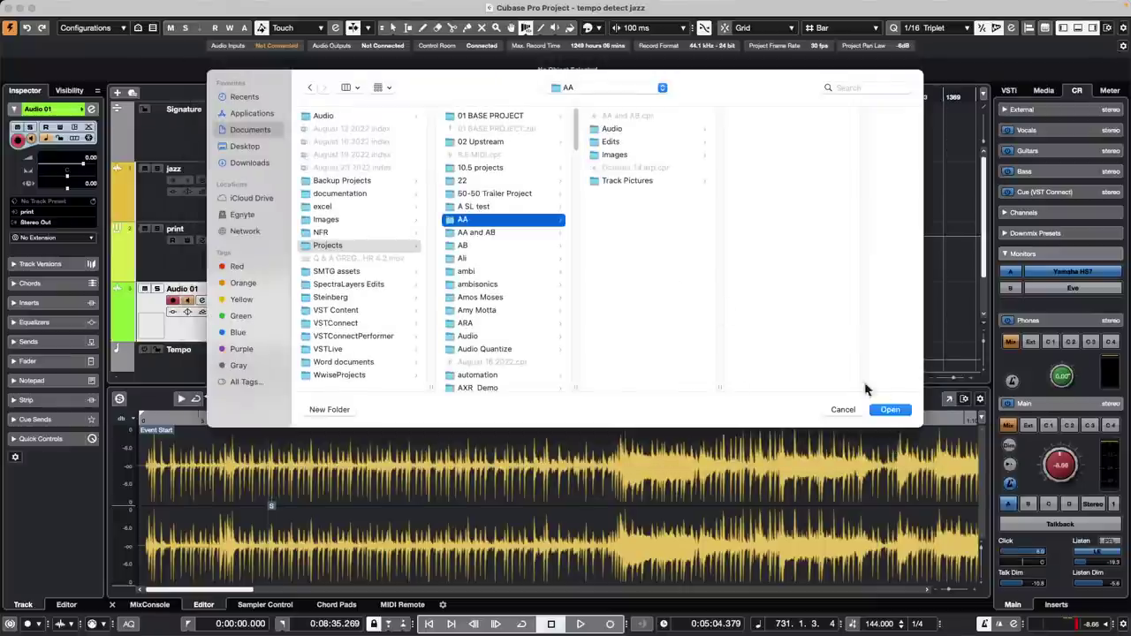
click(891, 409)
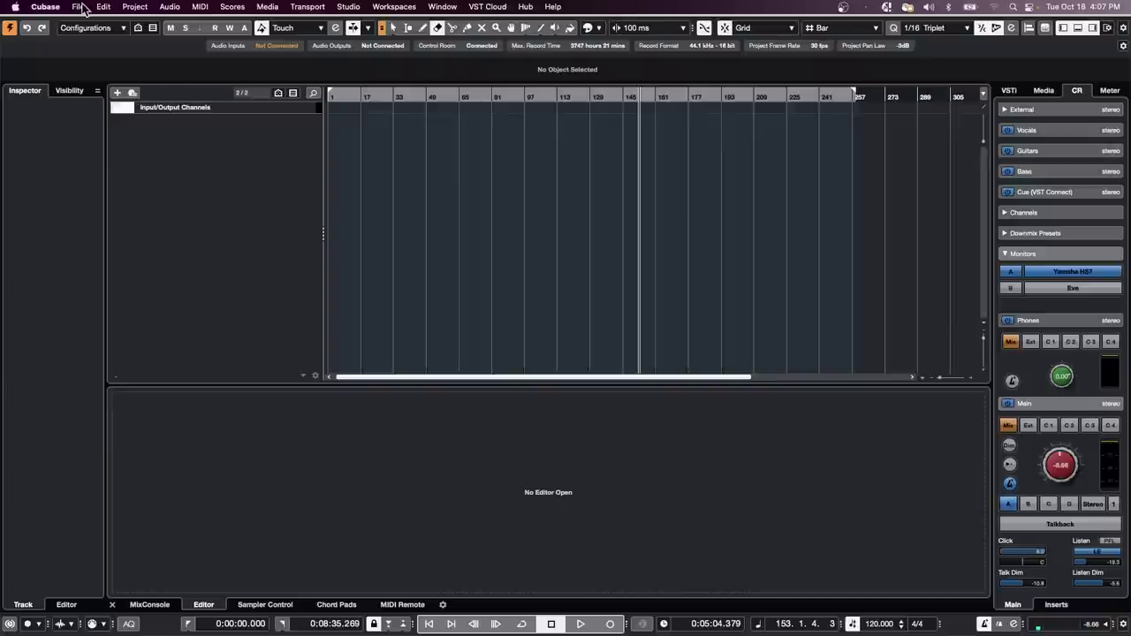
Start an audio file import and select 11 Doesn't Really Matter.wav in the Cats copy folder
click(77, 7)
mouse_move(112, 257)
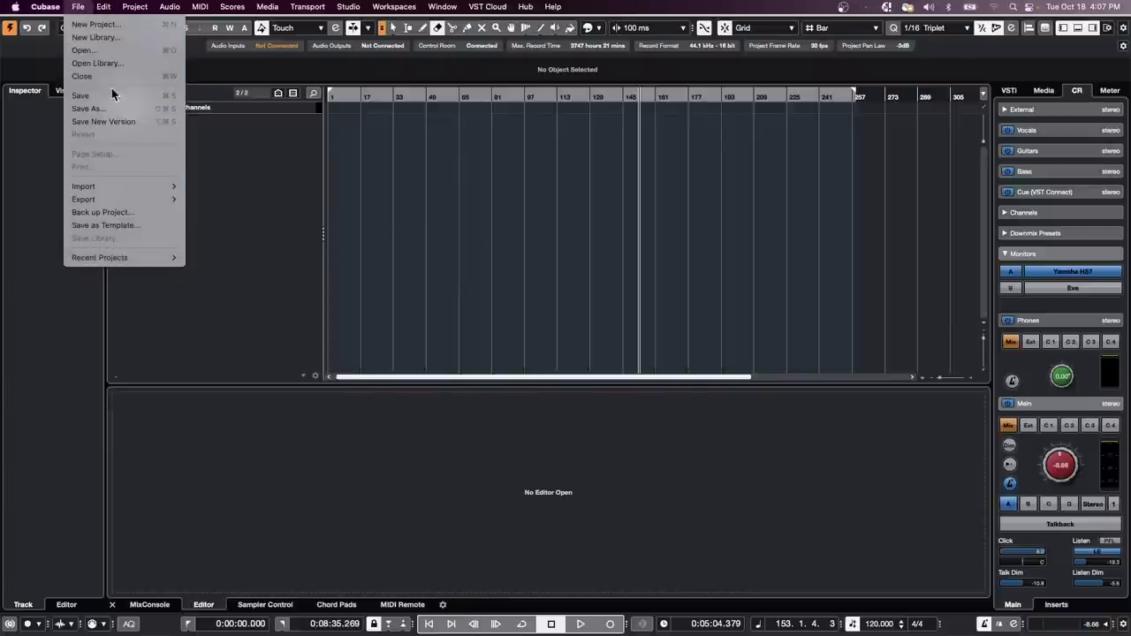
mouse_move(125, 200)
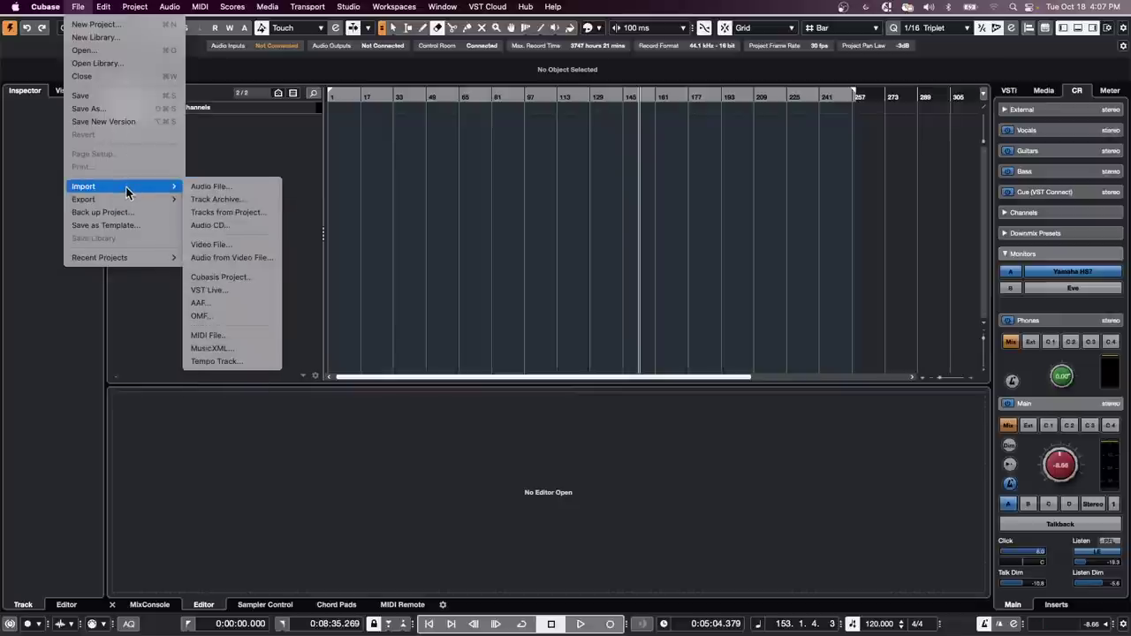
click(222, 186)
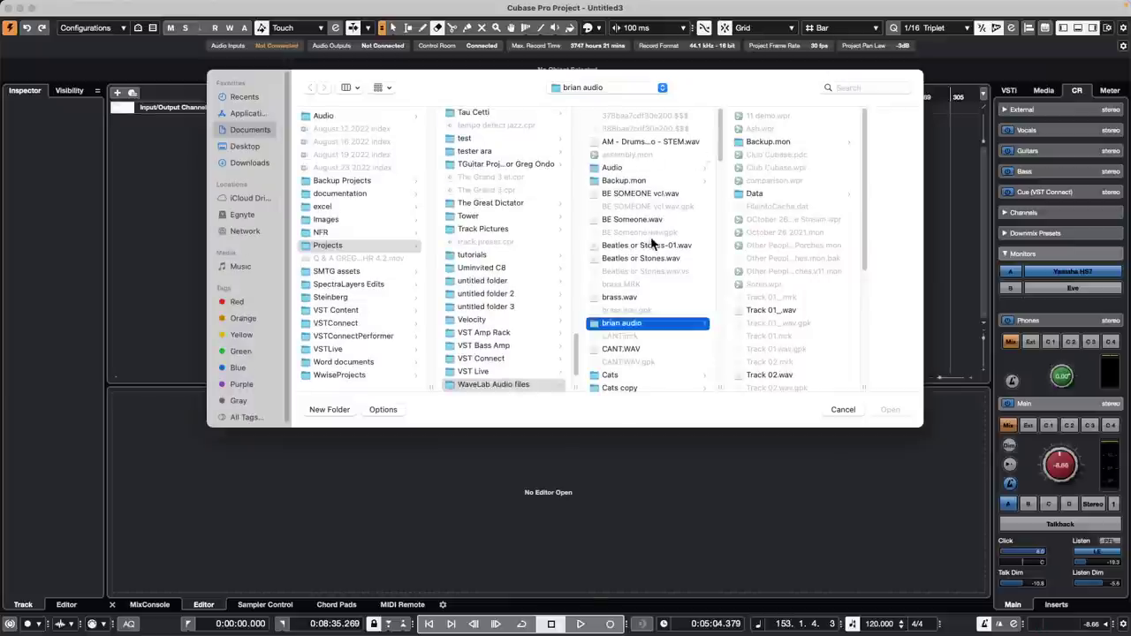
click(621, 389)
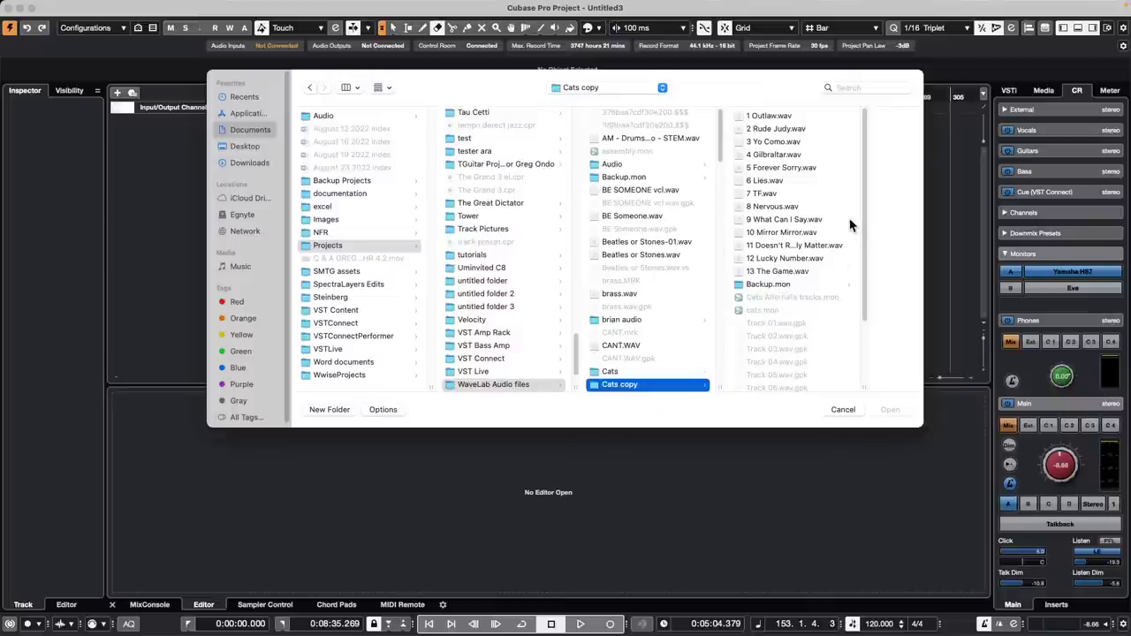
click(797, 247)
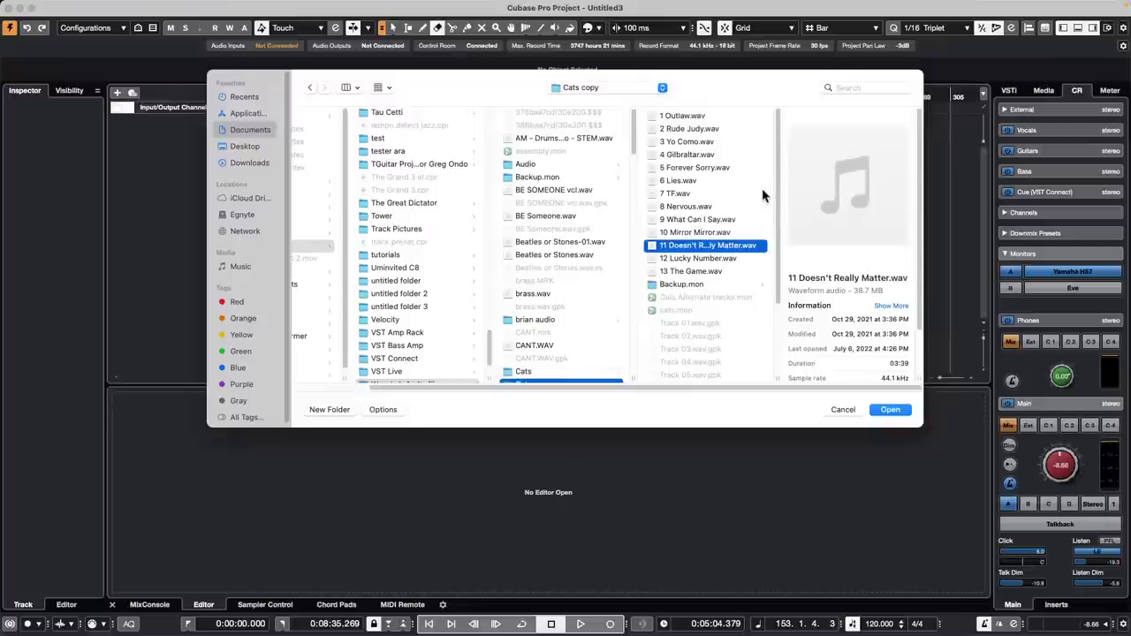
Add 2 Rude Judy.wav to the file selection and import both songs onto different tracks
right_click(676, 130)
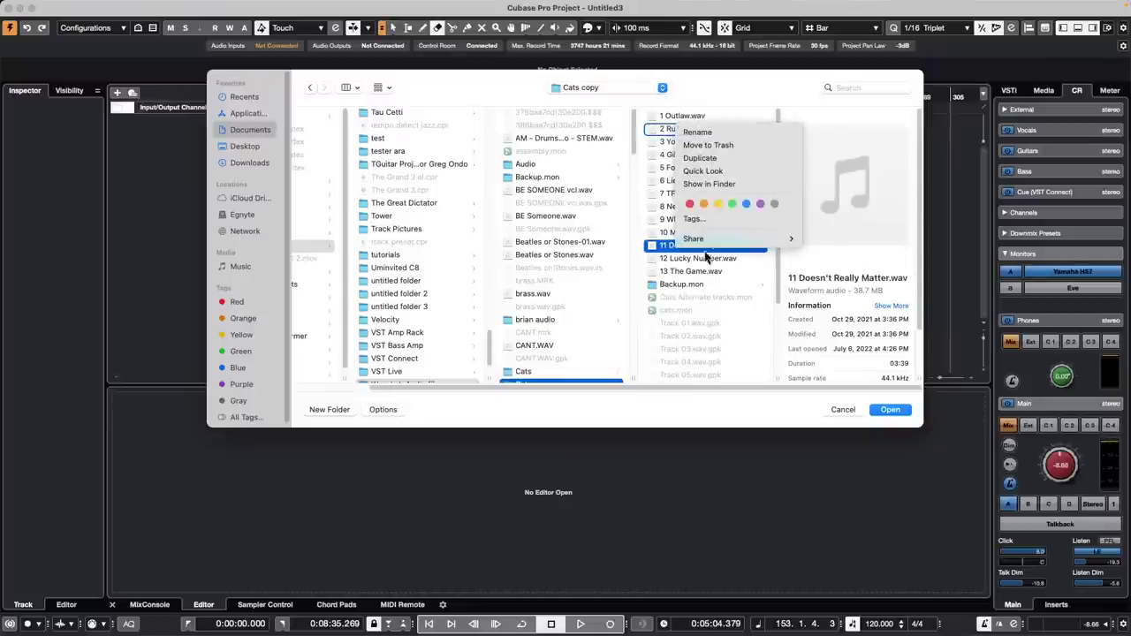
right_click(660, 132)
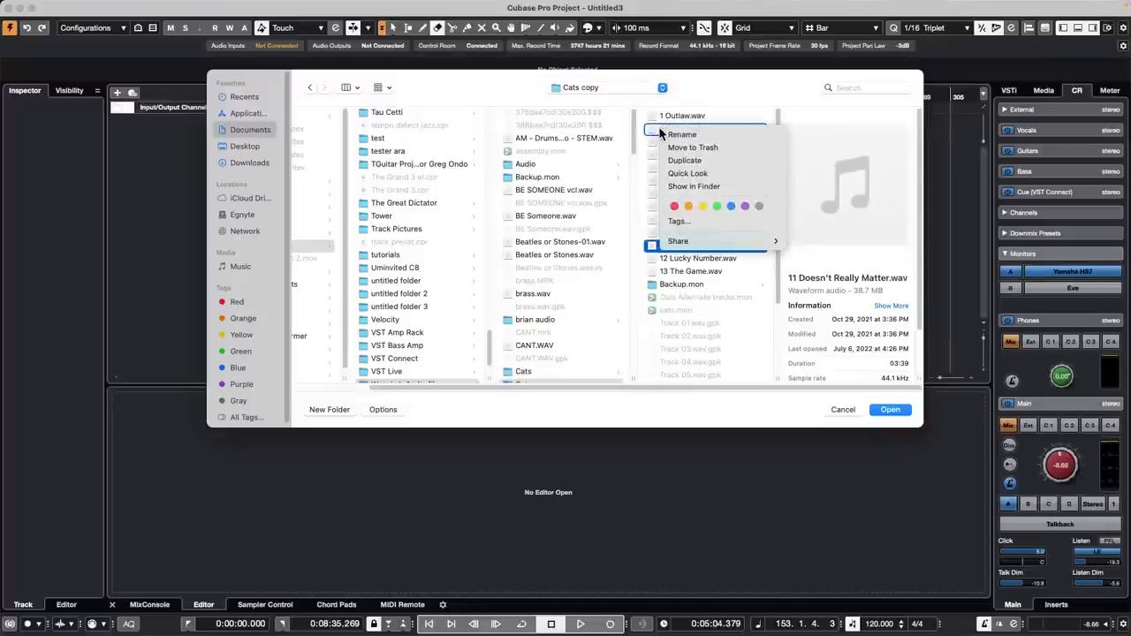
click(656, 133)
click(707, 130)
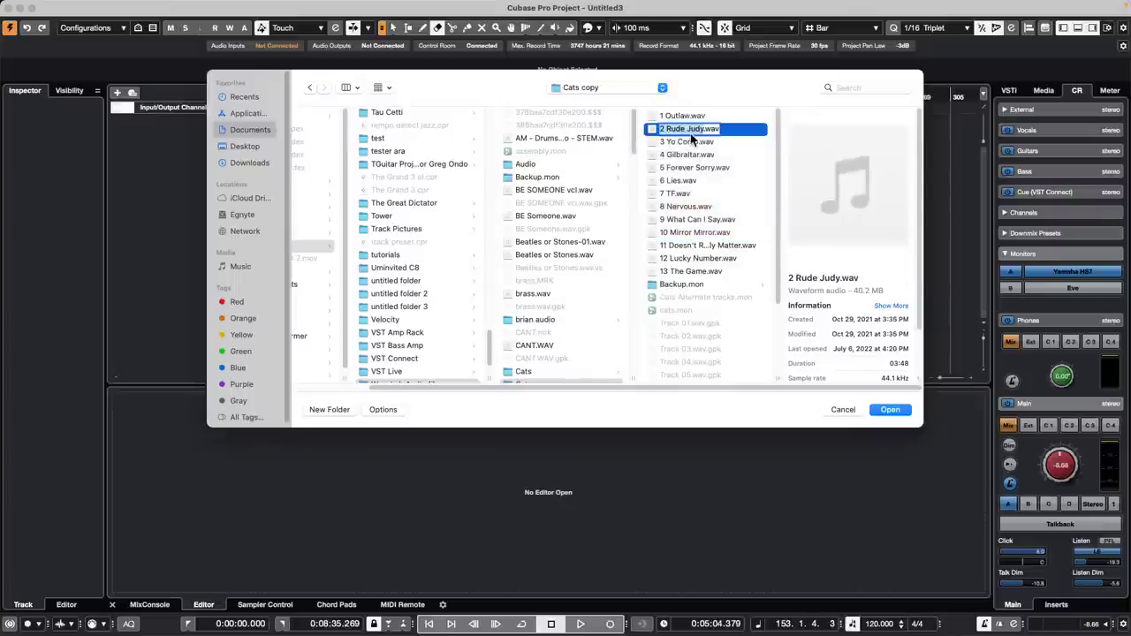
super+click(721, 247)
click(891, 411)
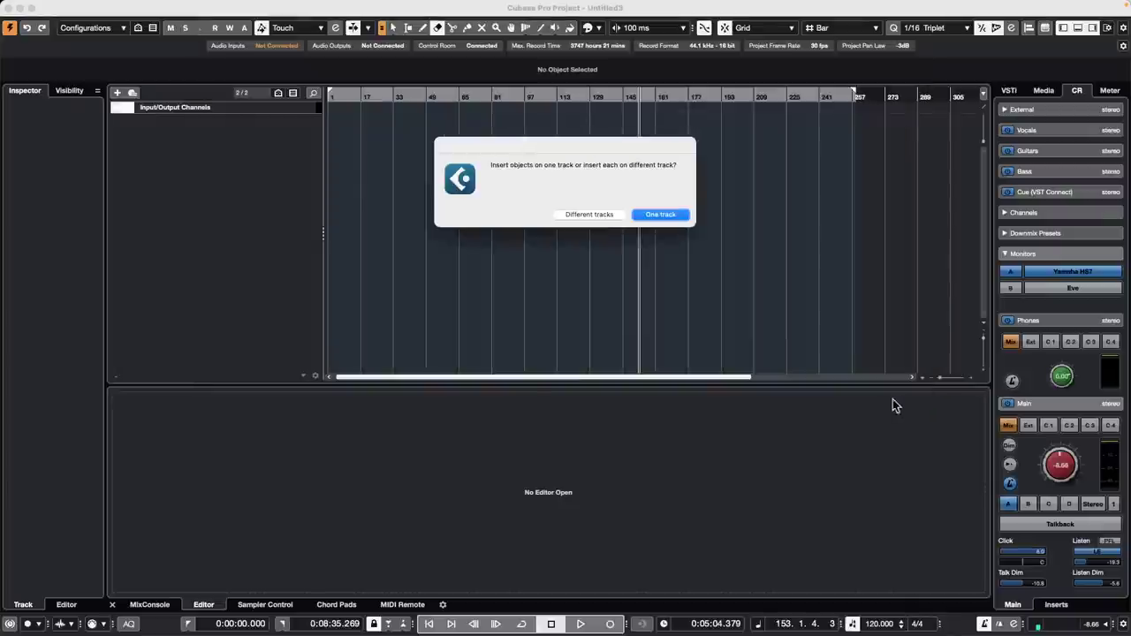
click(613, 215)
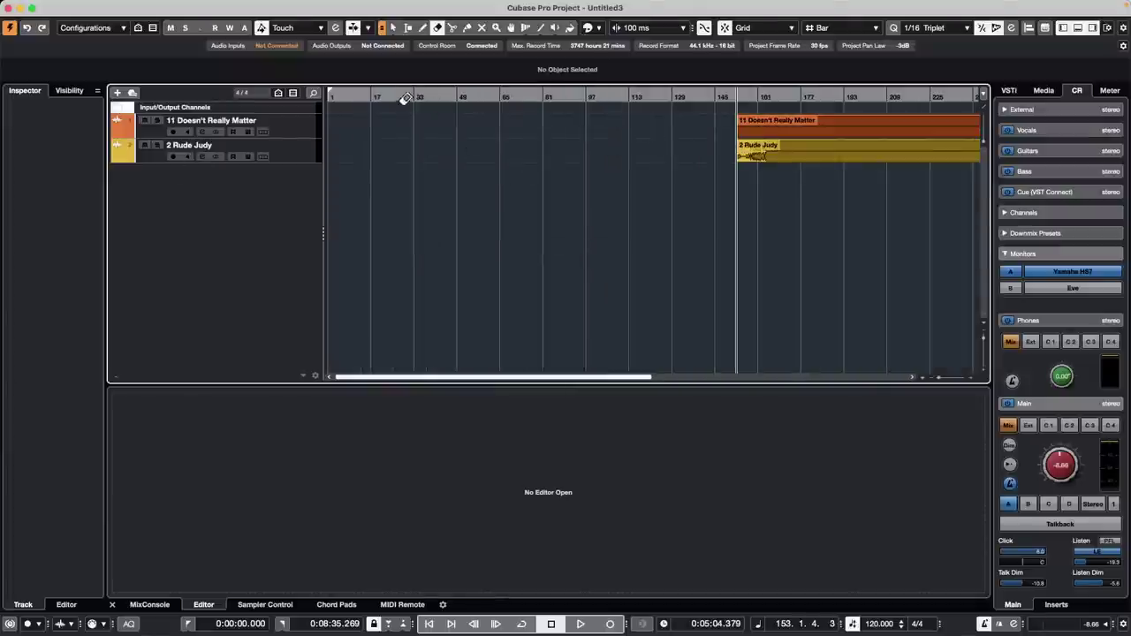
Move both imported song events together to the start of the project at bar 1
drag(371, 98, 360, 70)
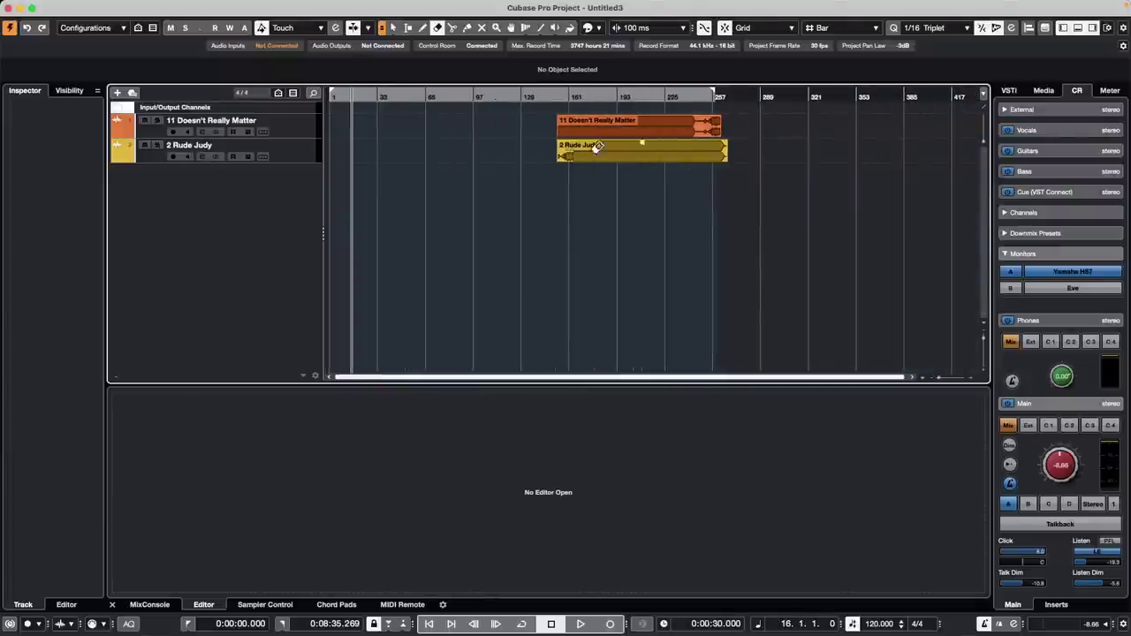
right_click(727, 142)
click(727, 141)
drag(746, 129, 347, 137)
key(l)
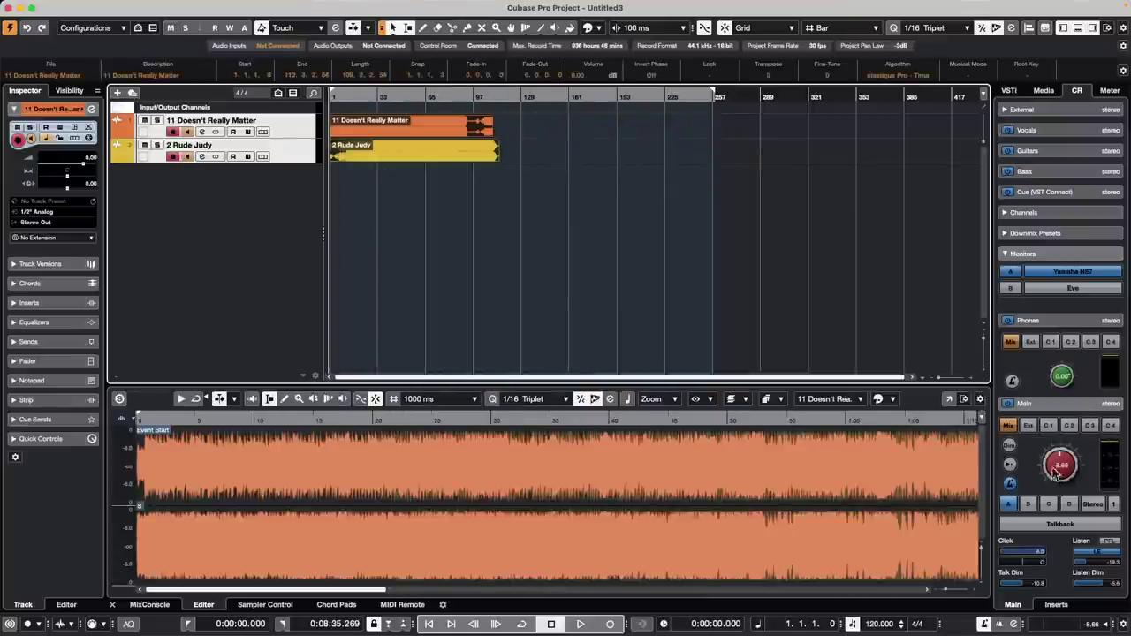
Solo and play the 11 Doesn't Really Matter track, lowering the Control Room main level to -22.2
scroll(1052, 475, down, 5)
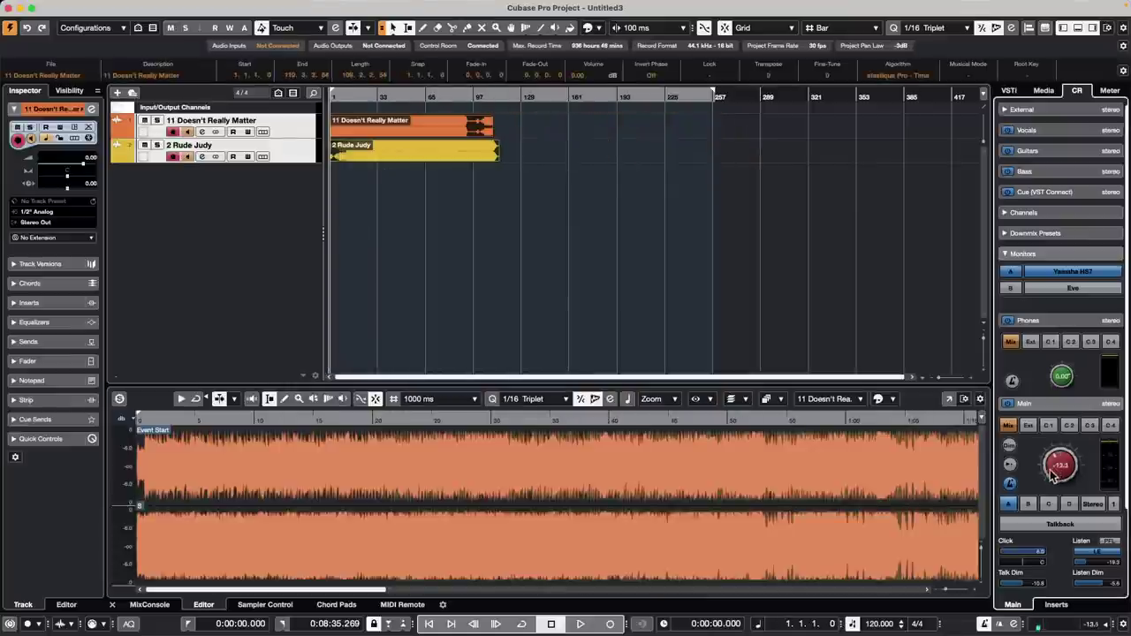
click(158, 121)
key(space)
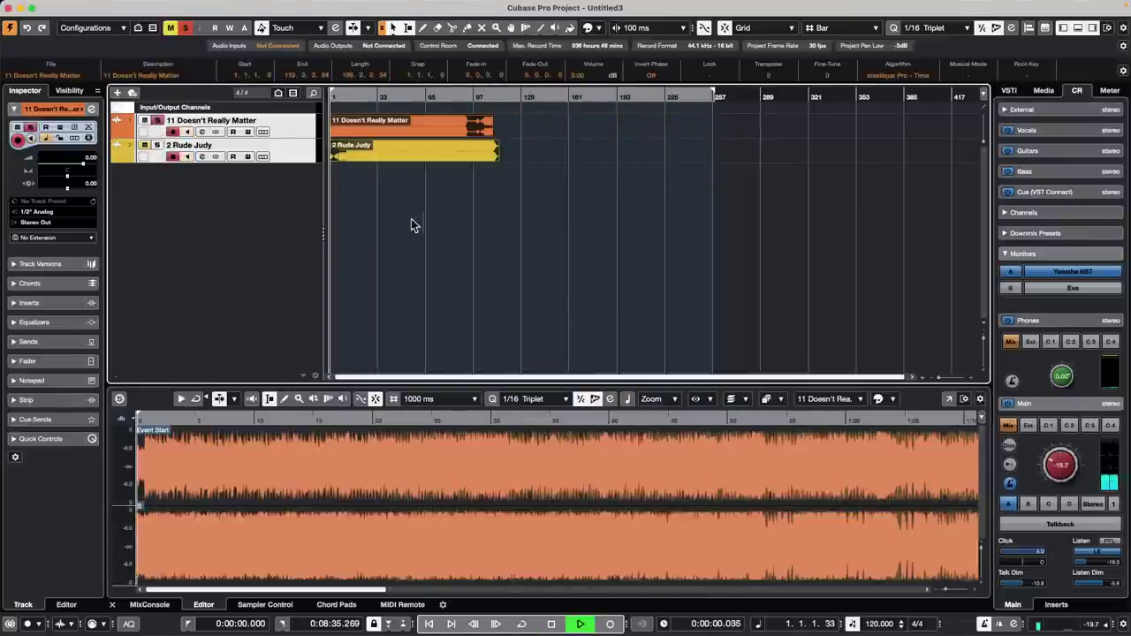
scroll(1045, 464, down, 3)
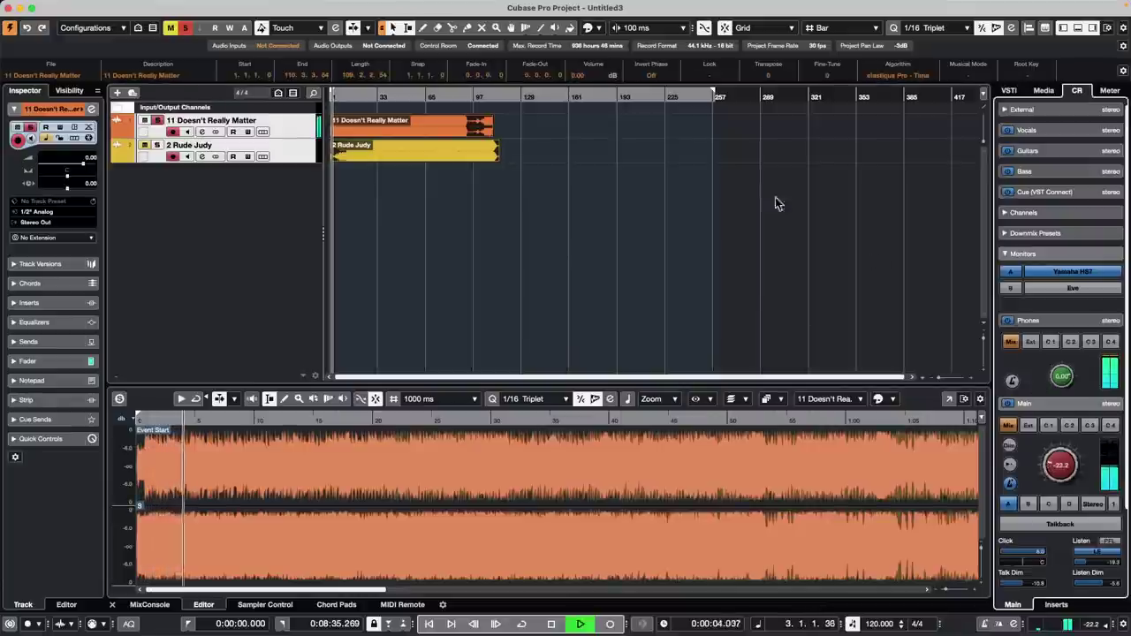
Mute 11 Doesn't Really Matter, solo 2 Rude Judy, and audition it from about bar 16
click(146, 122)
click(157, 146)
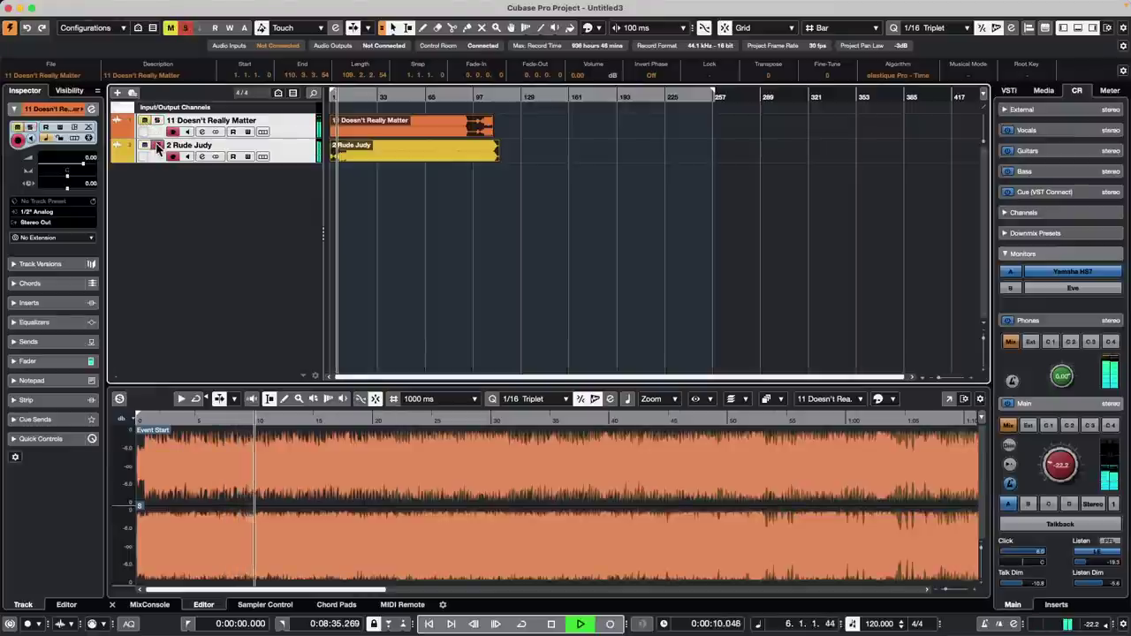
key(space)
drag(333, 160, 293, 157)
click(351, 96)
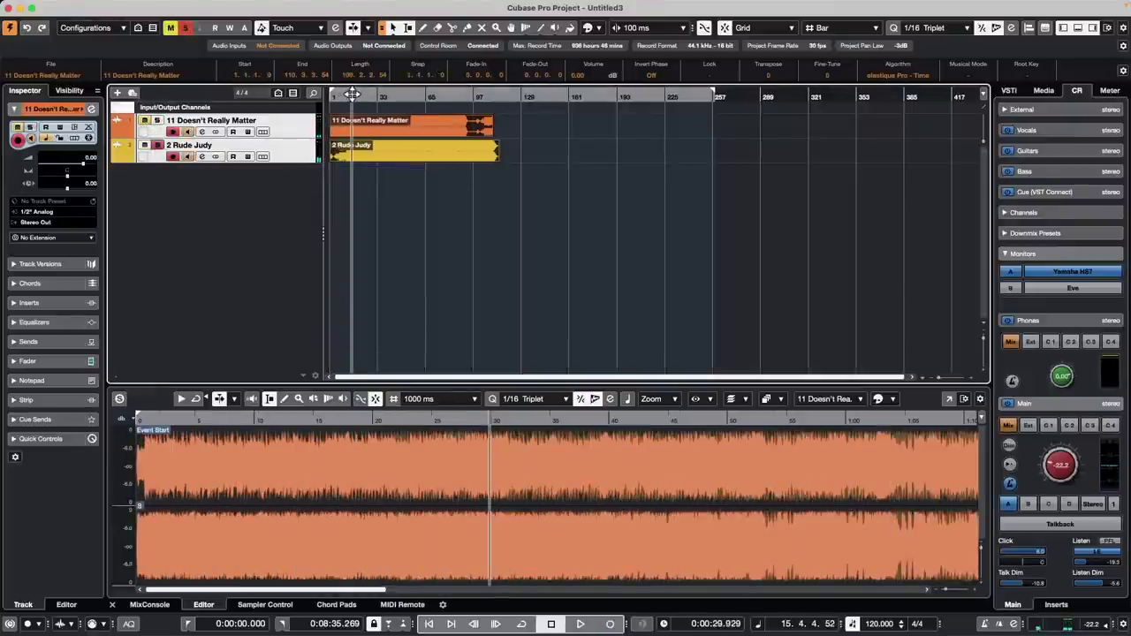
key(space)
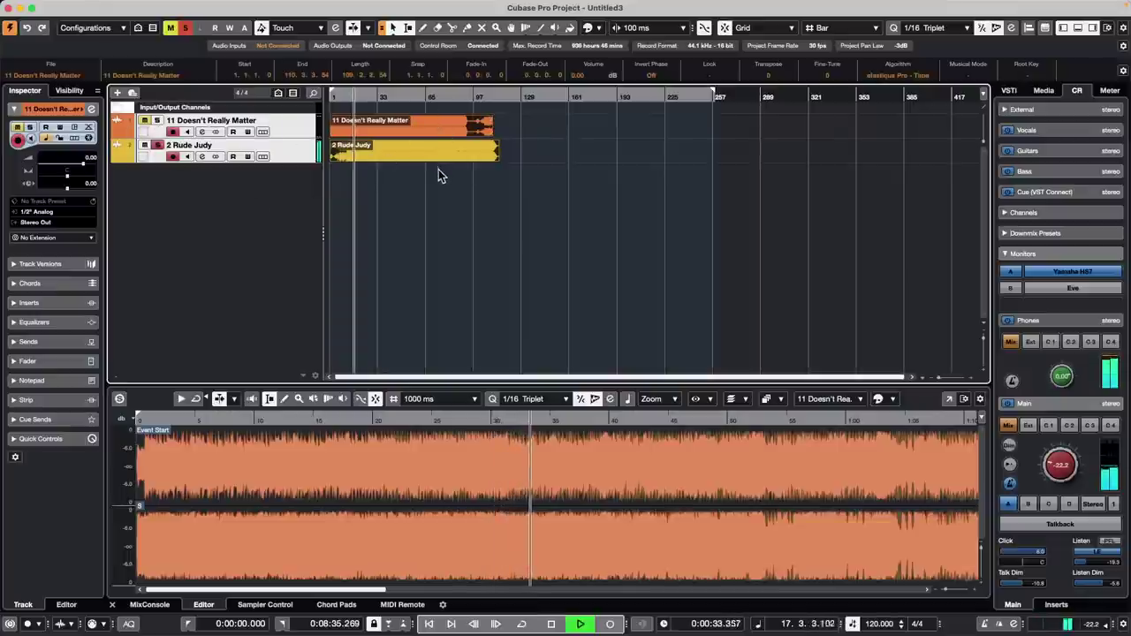
key(space)
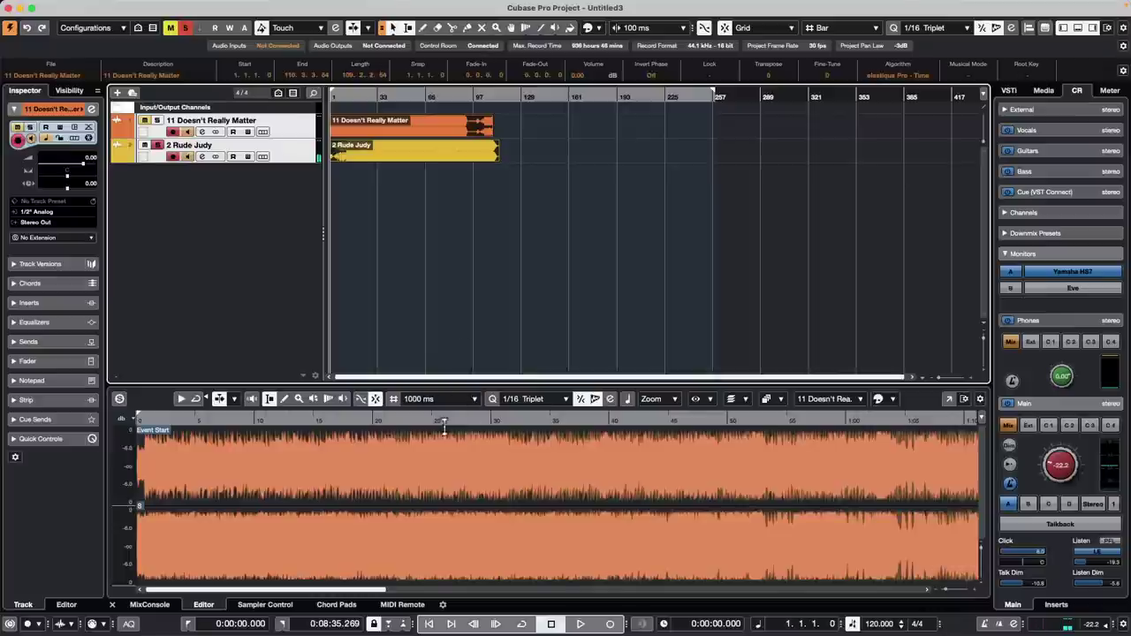
Play from bar 28, switch the solo from 2 Rude Judy to 11 Doesn't Really Matter, and stop playback
click(369, 96)
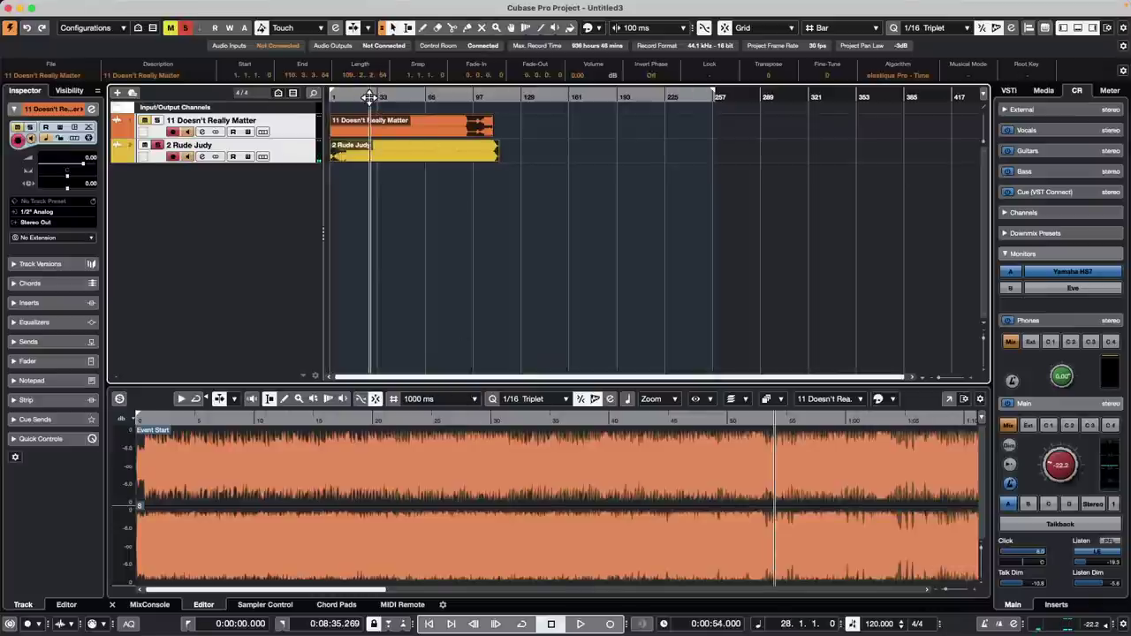
key(space)
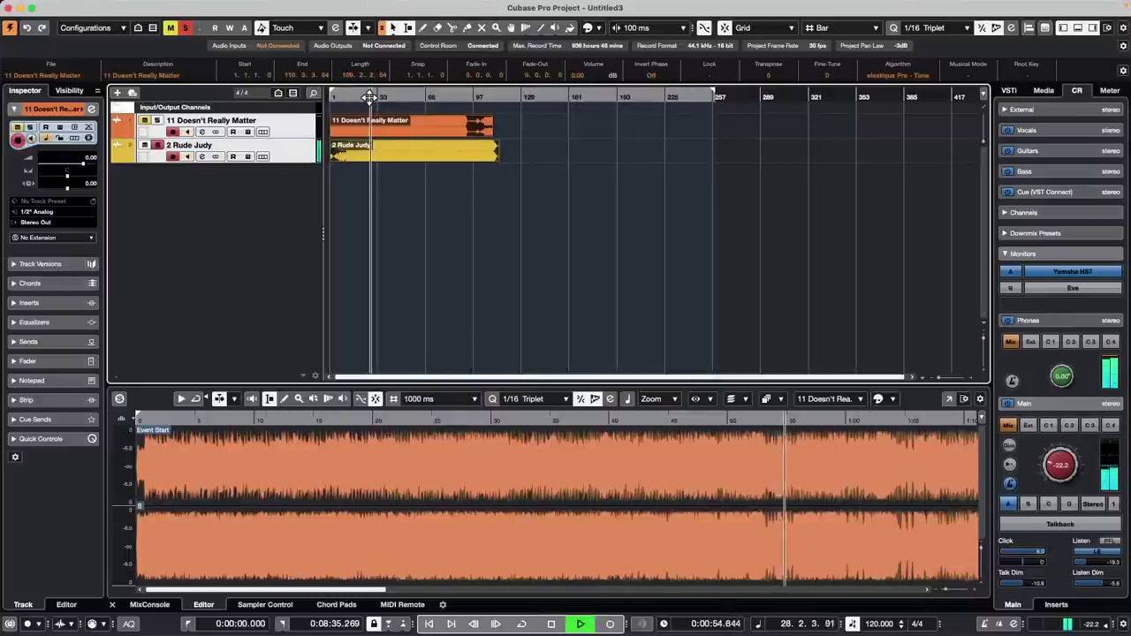
click(156, 145)
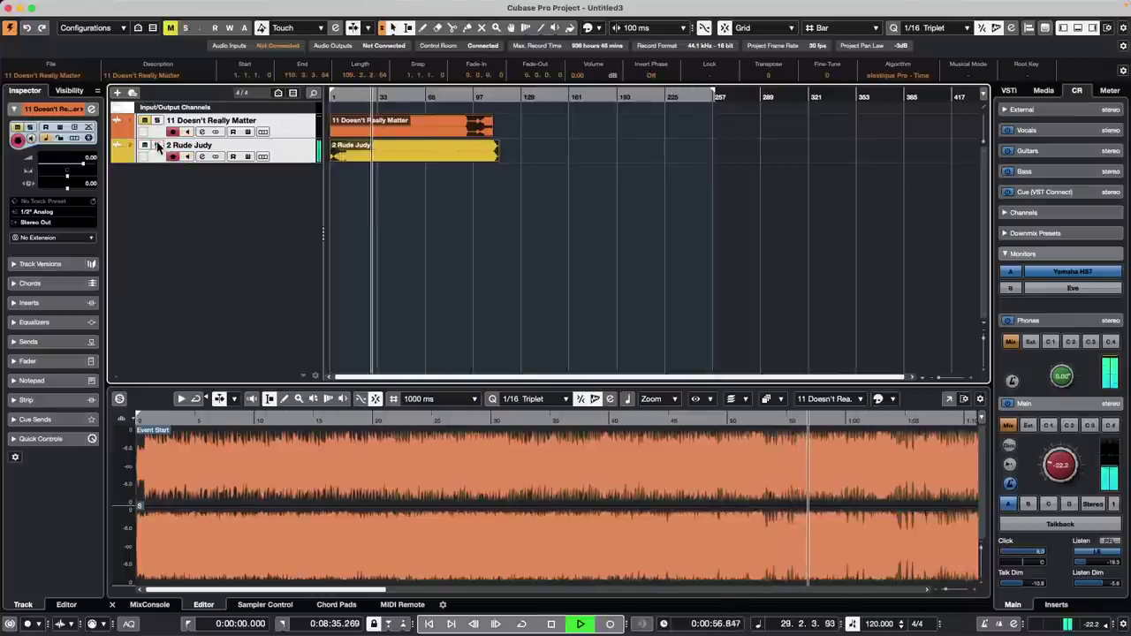
click(157, 121)
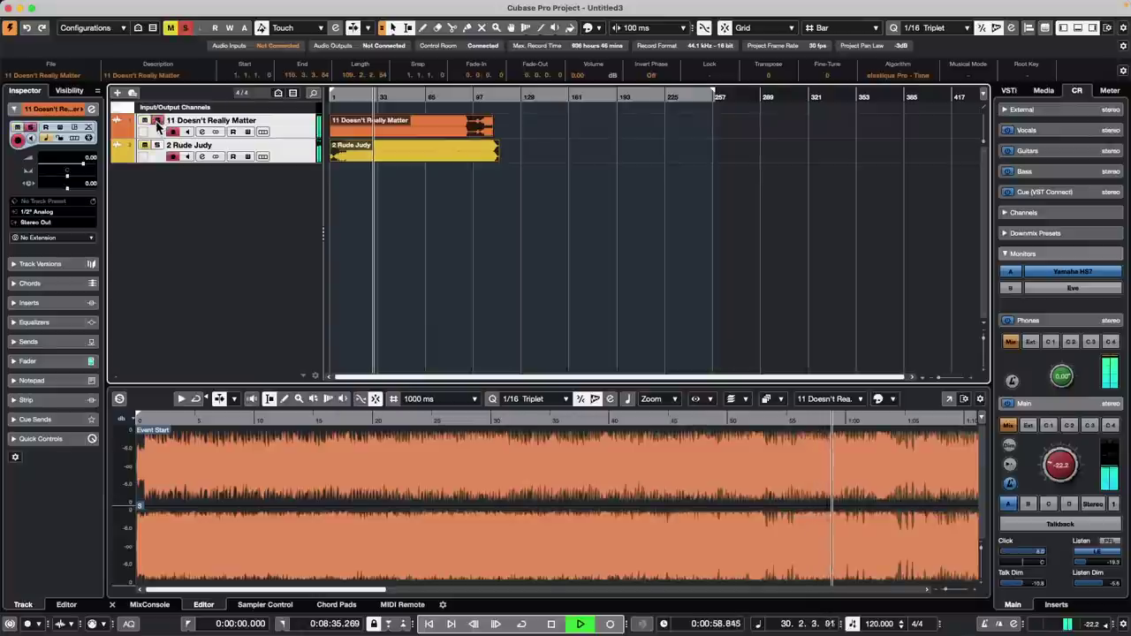
key(space)
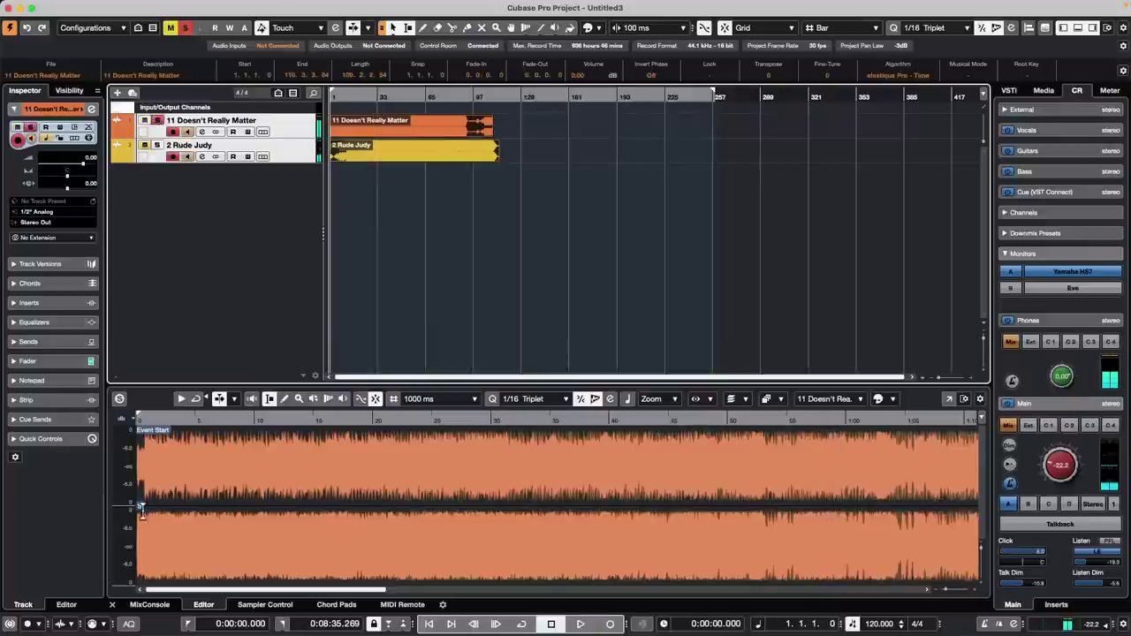
Open the Stereo Out channel's settings from the mixer and load the CurveEQ plug-in into its first insert slot
click(150, 605)
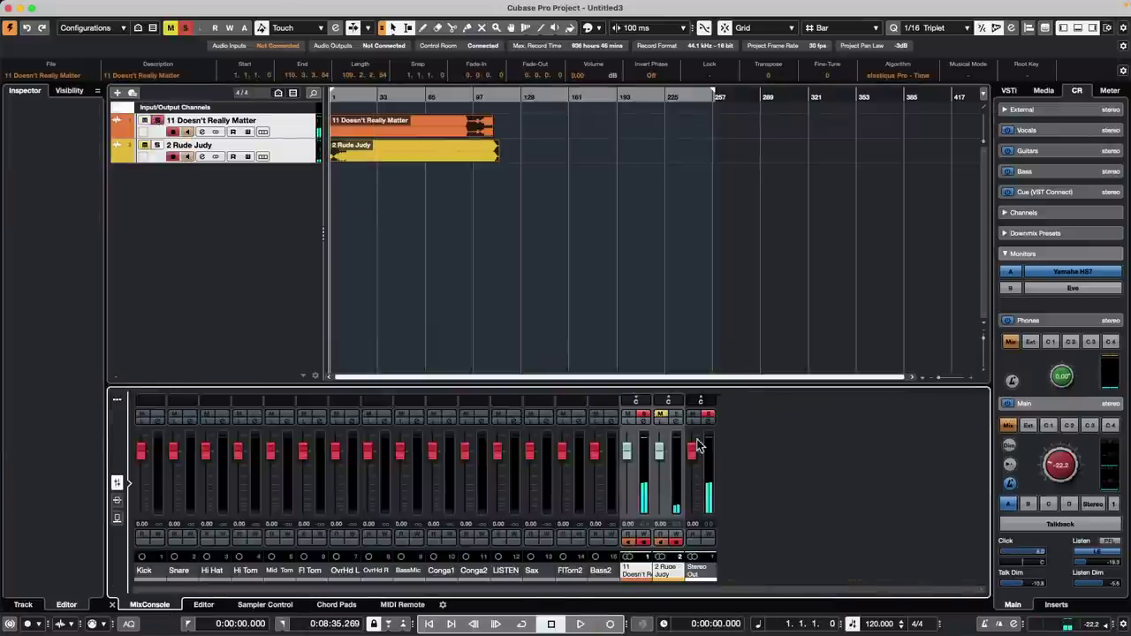
click(708, 415)
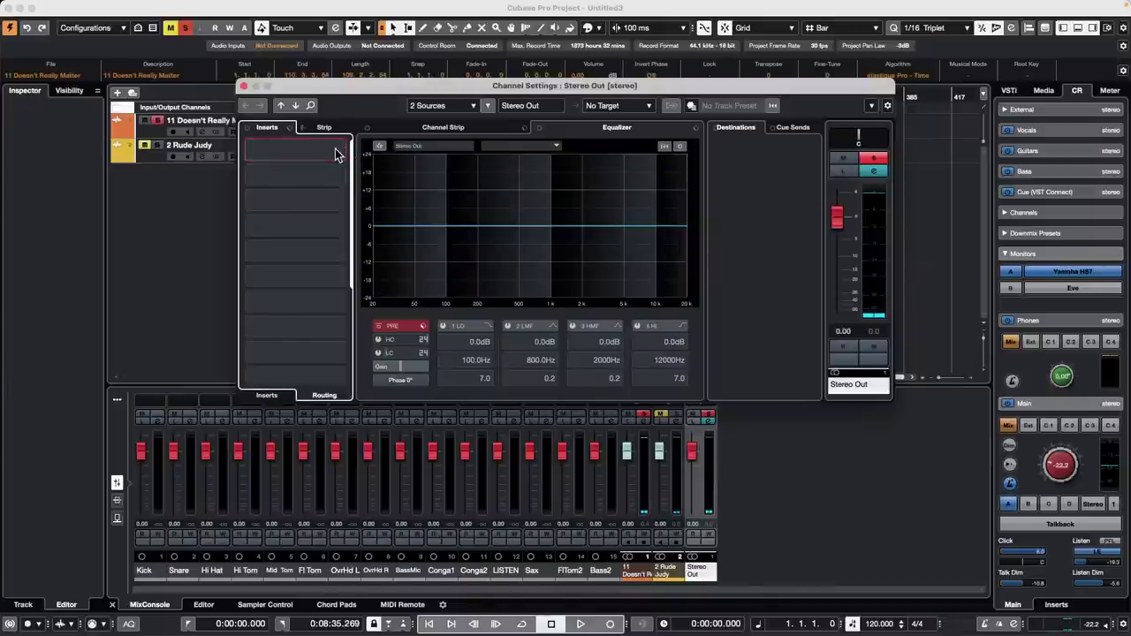
click(264, 394)
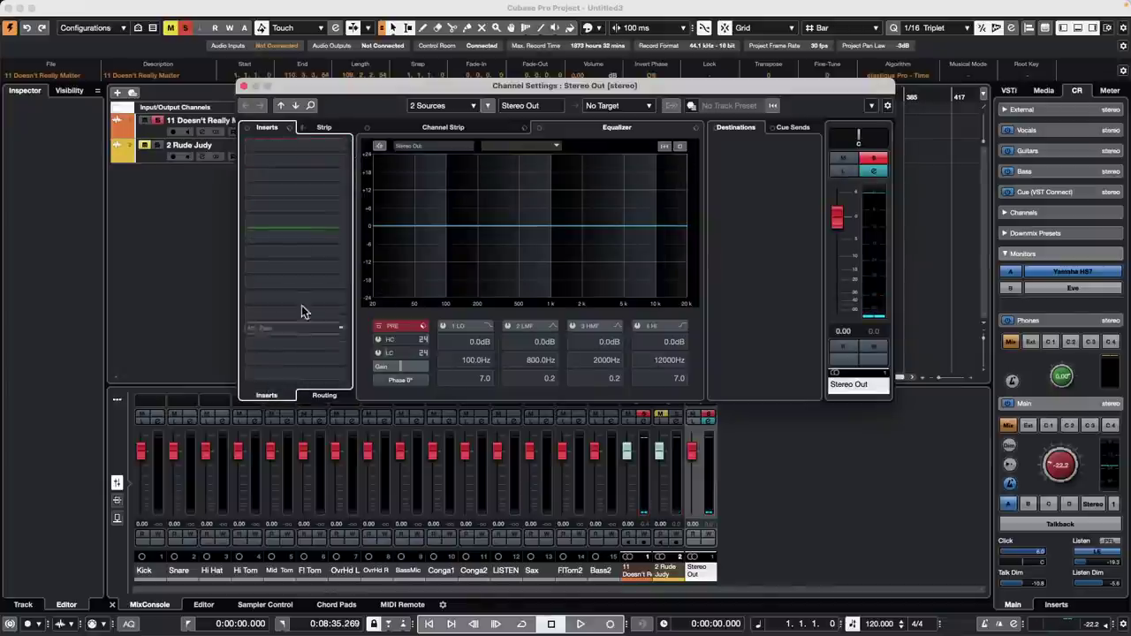
click(343, 147)
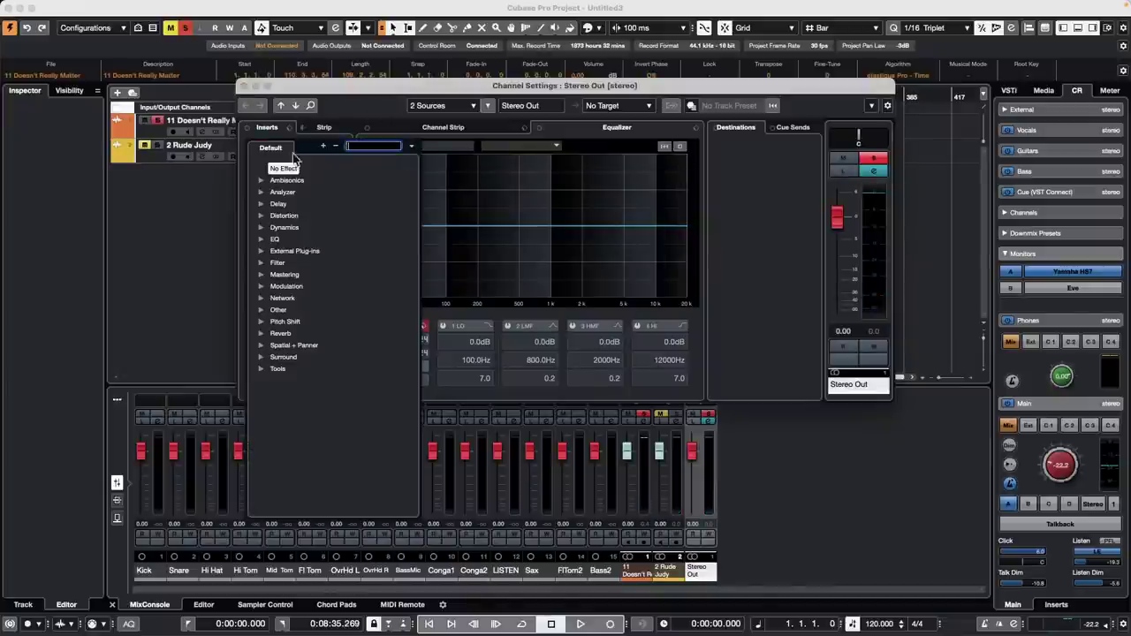
click(274, 241)
click(295, 252)
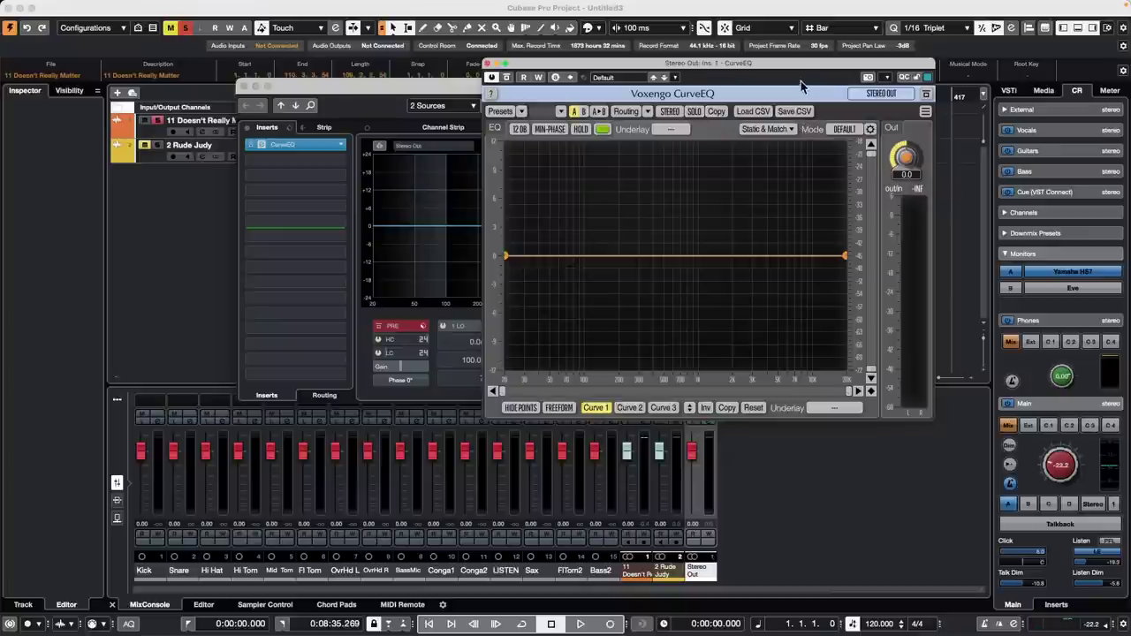
Uncover the Stereo Out CurveEQ window and set its spectrum mode to AVERAGE
drag(801, 80, 550, 119)
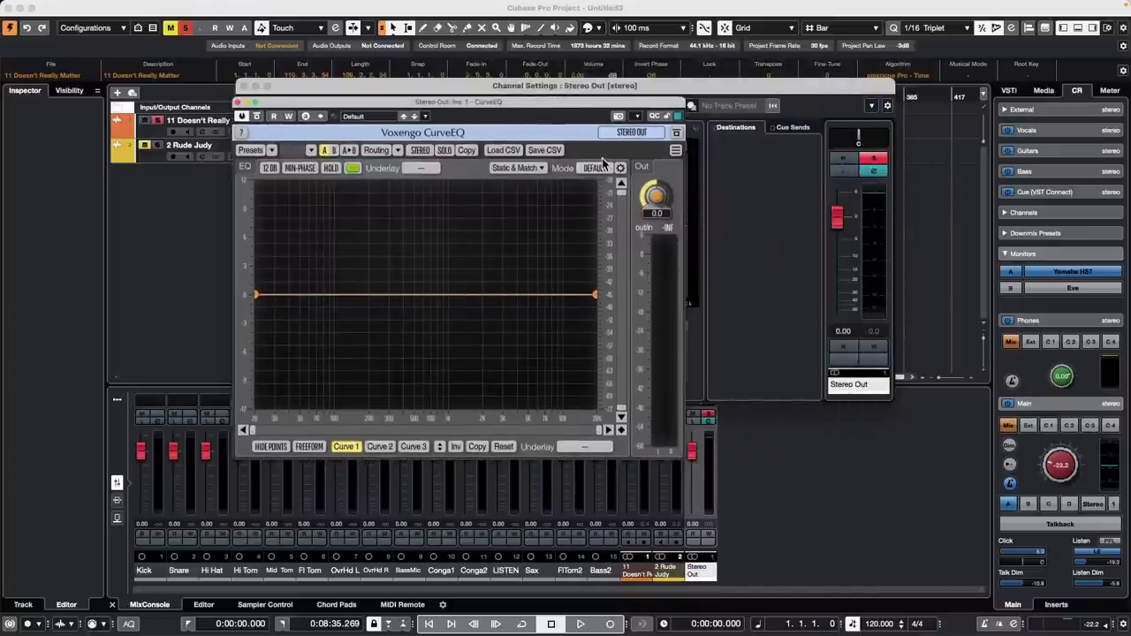
click(596, 168)
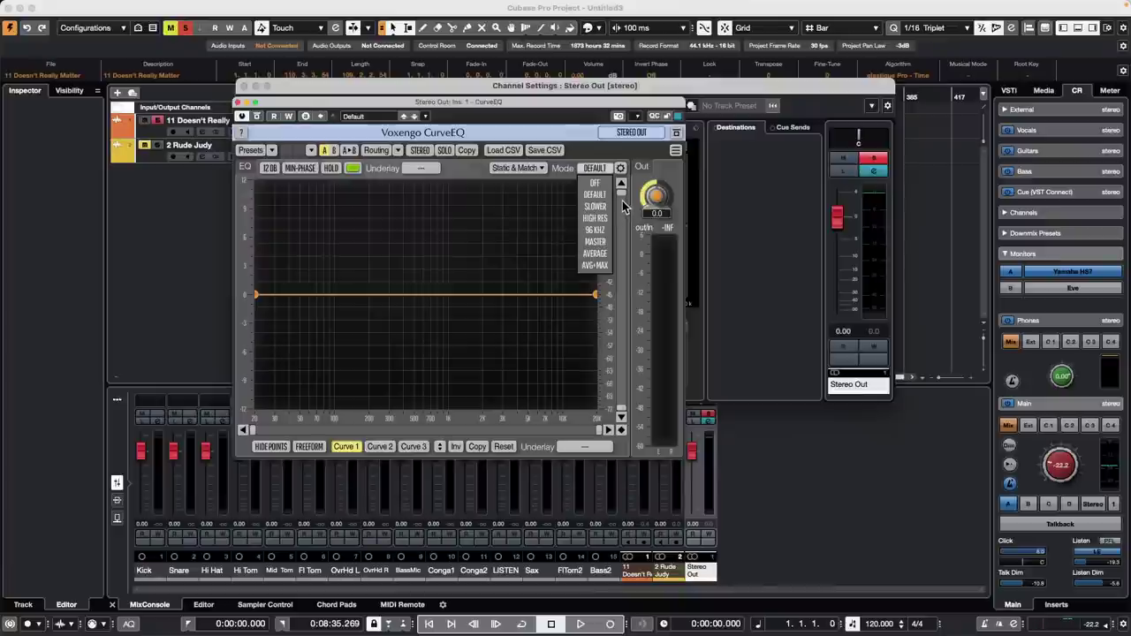
click(596, 253)
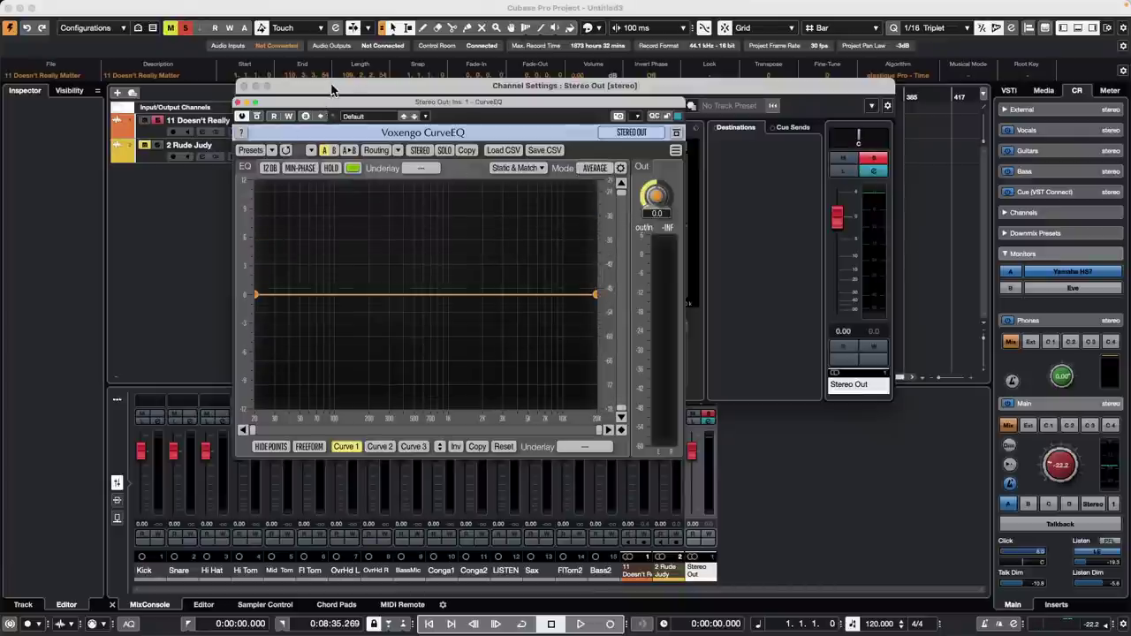
Arrange the Channel Settings and CurveEQ windows clear of the timeline and play 11 Doesn't Really Matter from about bar 22
drag(333, 89, 819, 235)
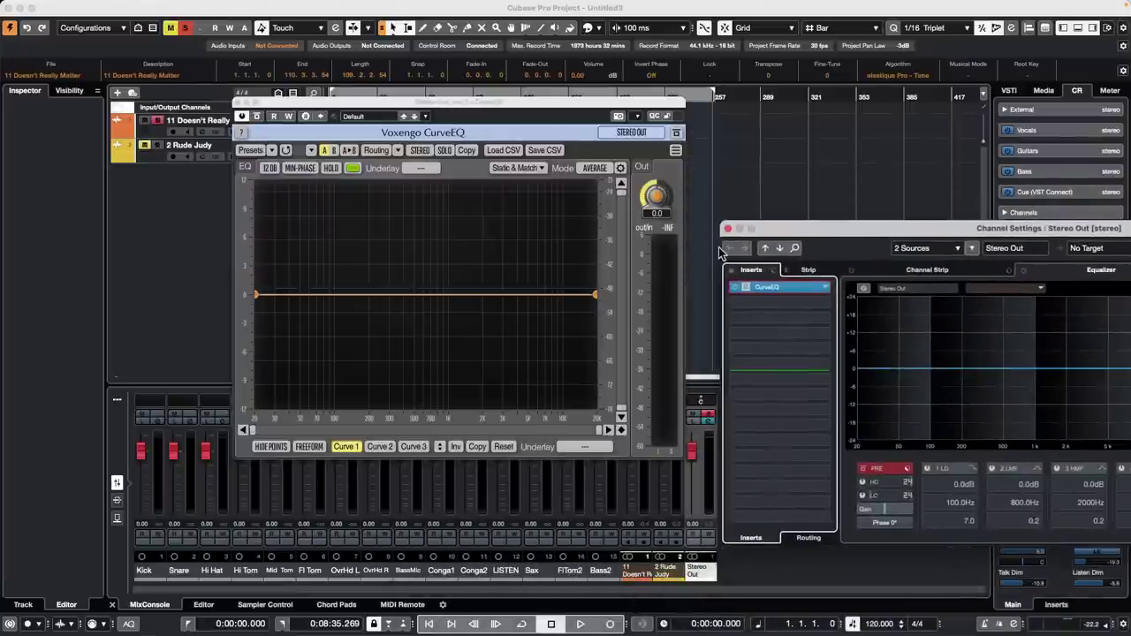
drag(380, 99, 441, 269)
click(361, 99)
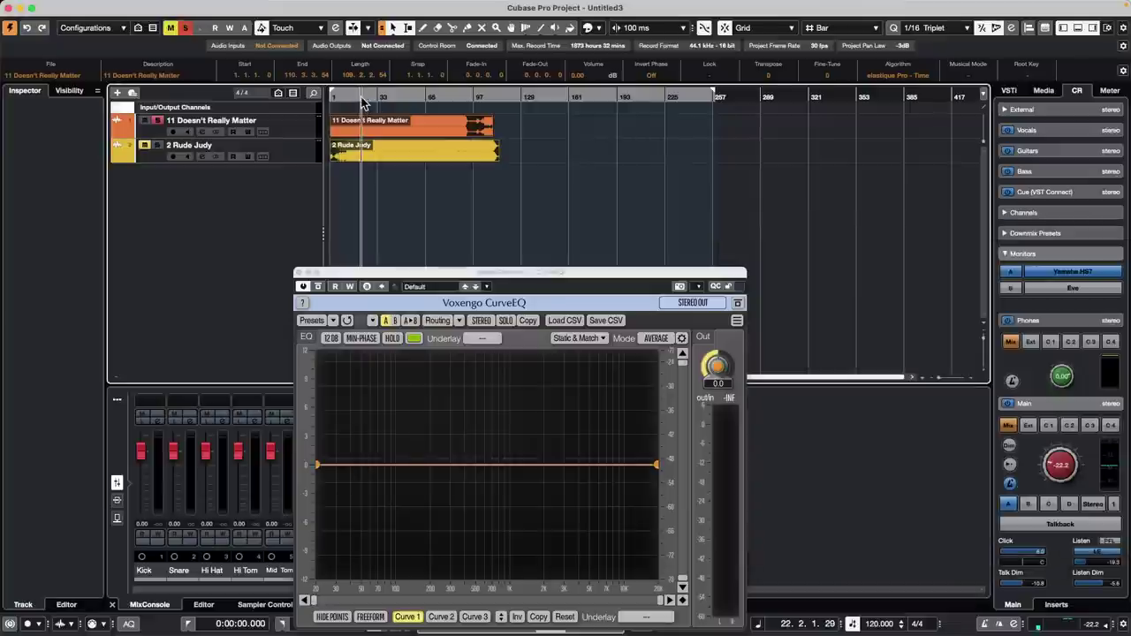
click(360, 99)
key(space)
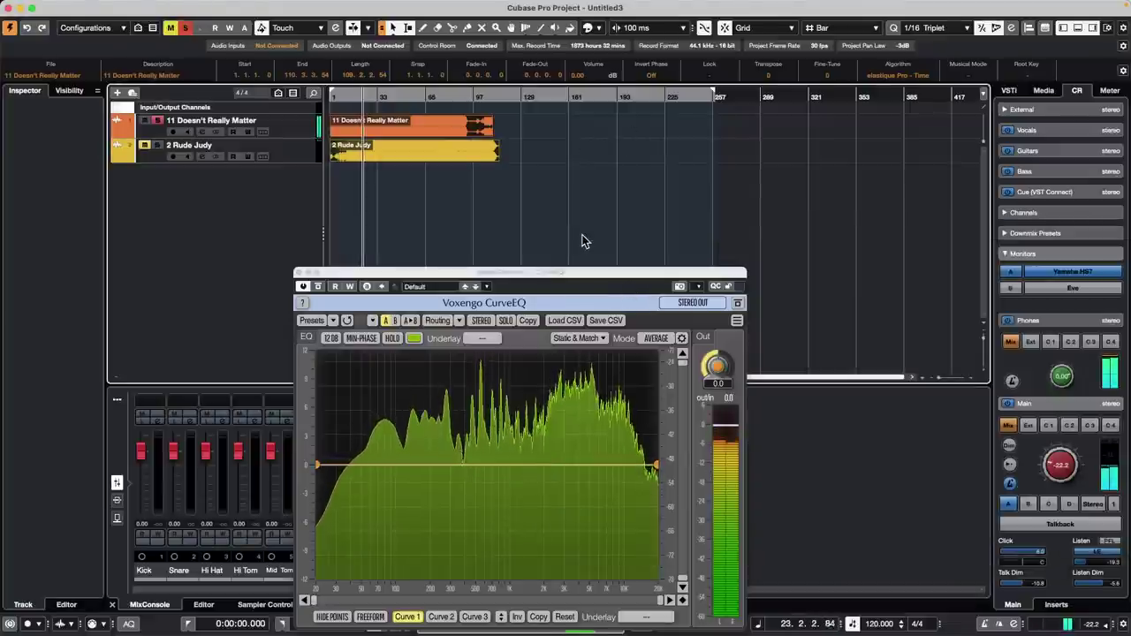
drag(548, 279, 756, 67)
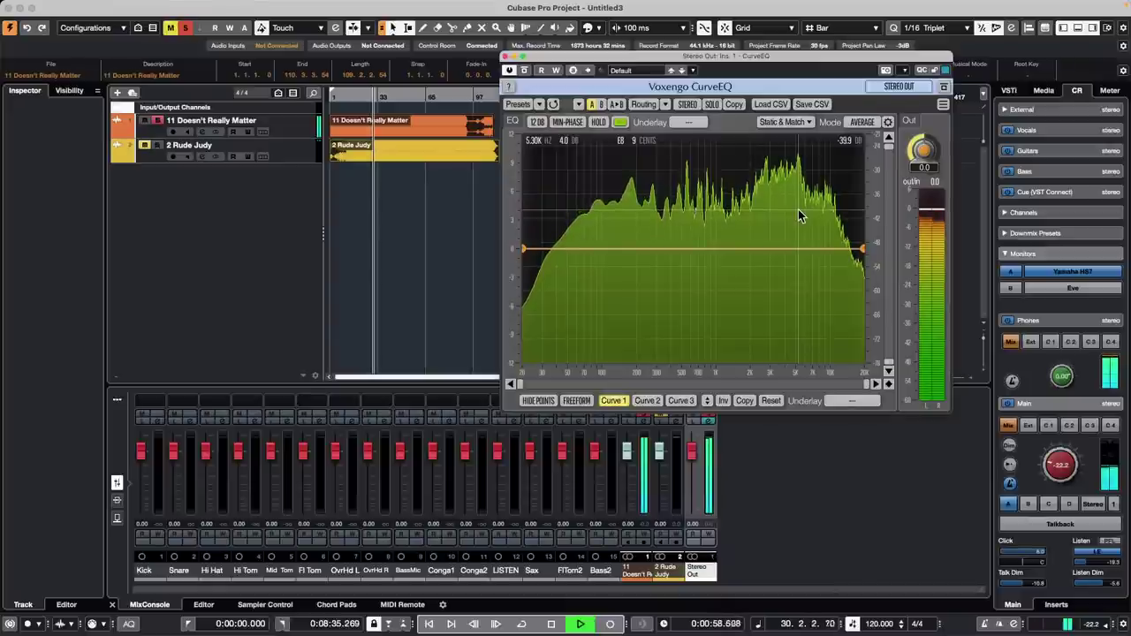
Capture the averaged spectrum of 11 Doesn't Really Matter in the first slot of the Static Spectrums Editor and stop playback
click(809, 122)
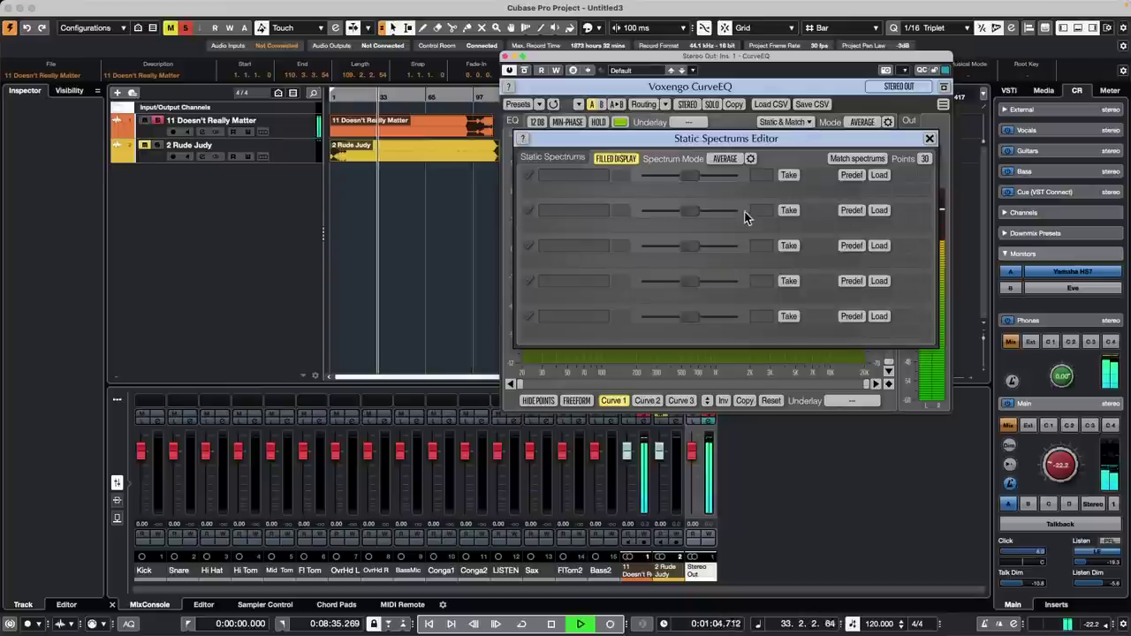
click(789, 175)
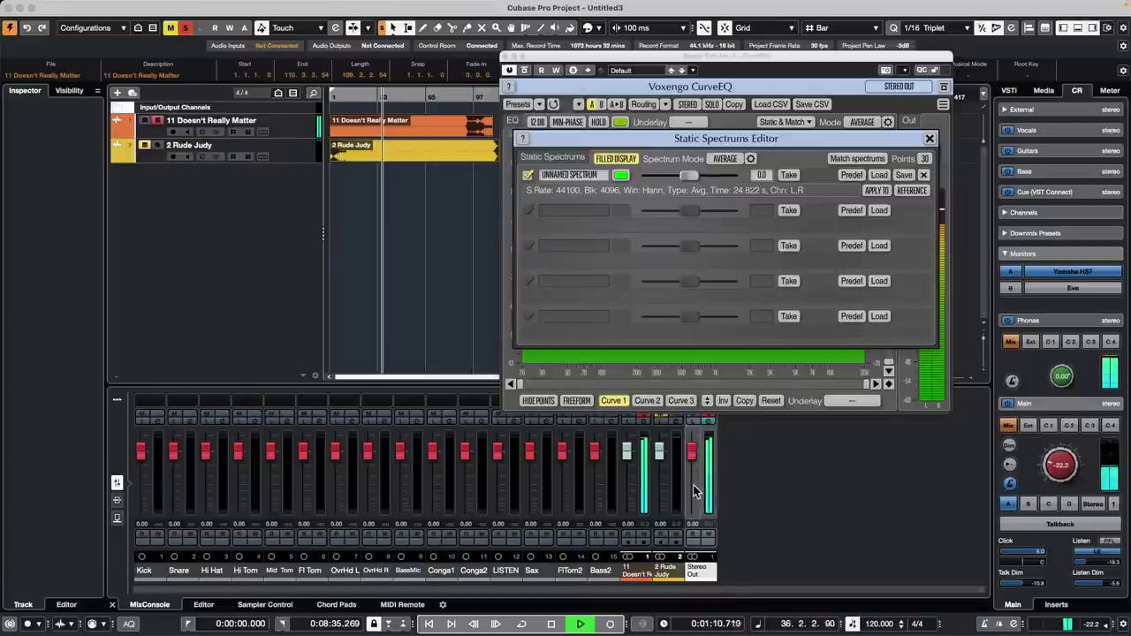
key(space)
Switch the solo to 2 Rude Judy, play it from before bar 33, and raise the Control Room main level to -18.4
click(157, 121)
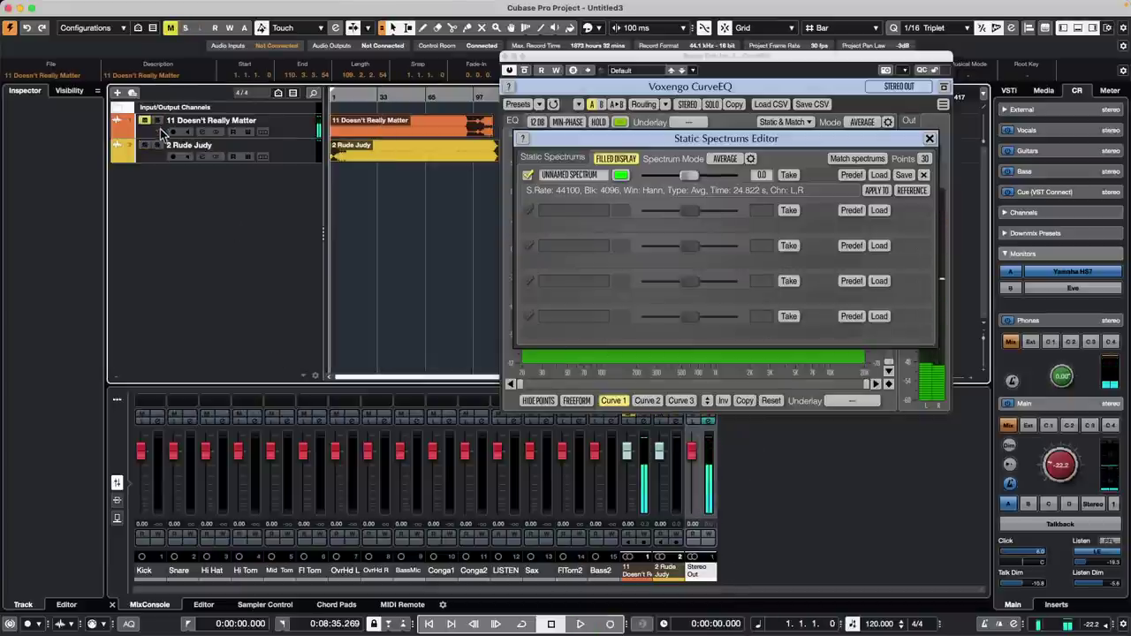
click(378, 95)
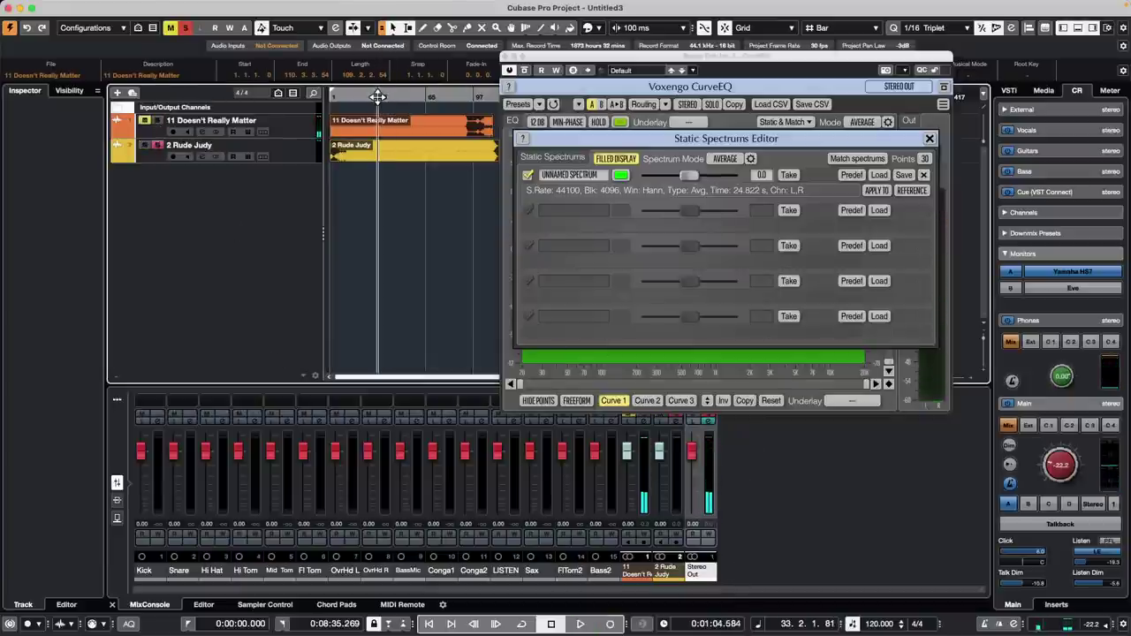
click(357, 97)
key(space)
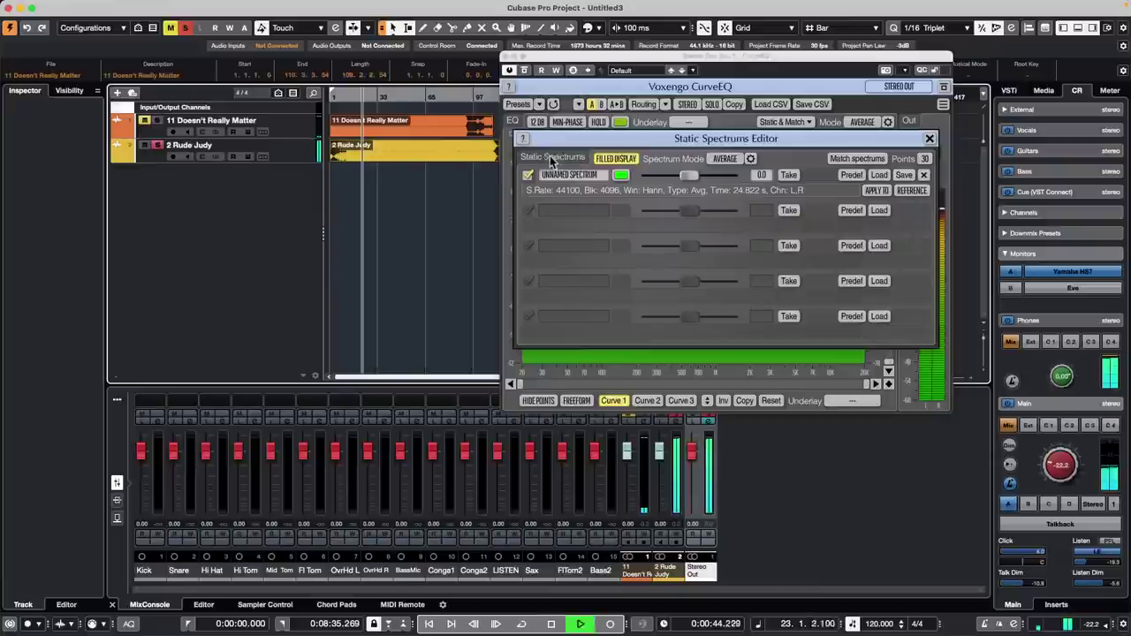
scroll(1067, 465, up, 2)
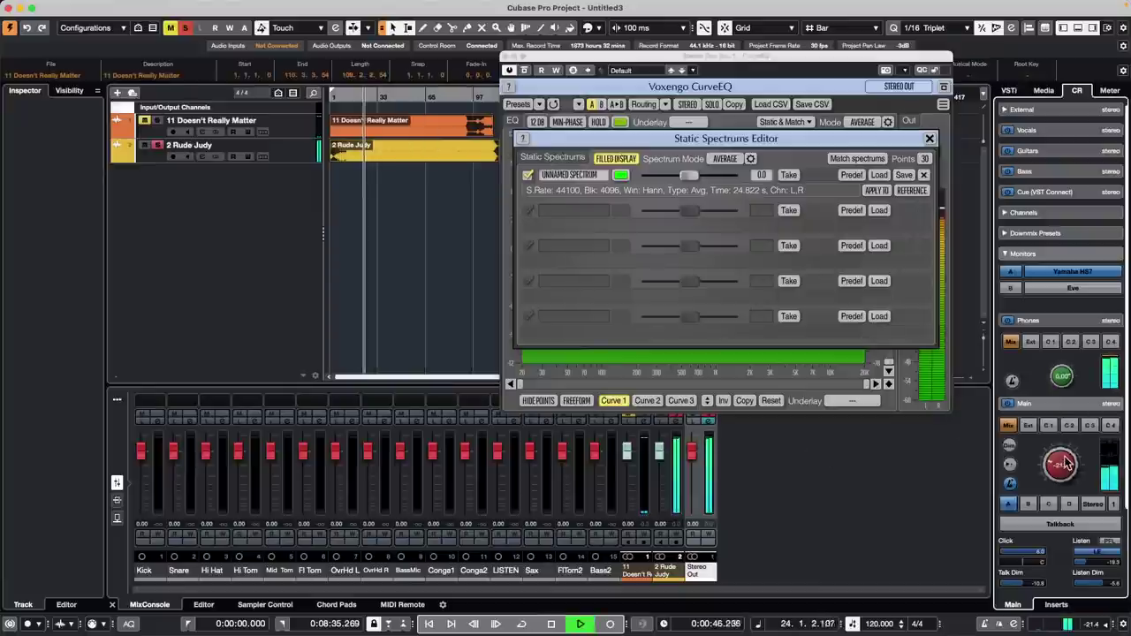
scroll(1066, 457, down, 1)
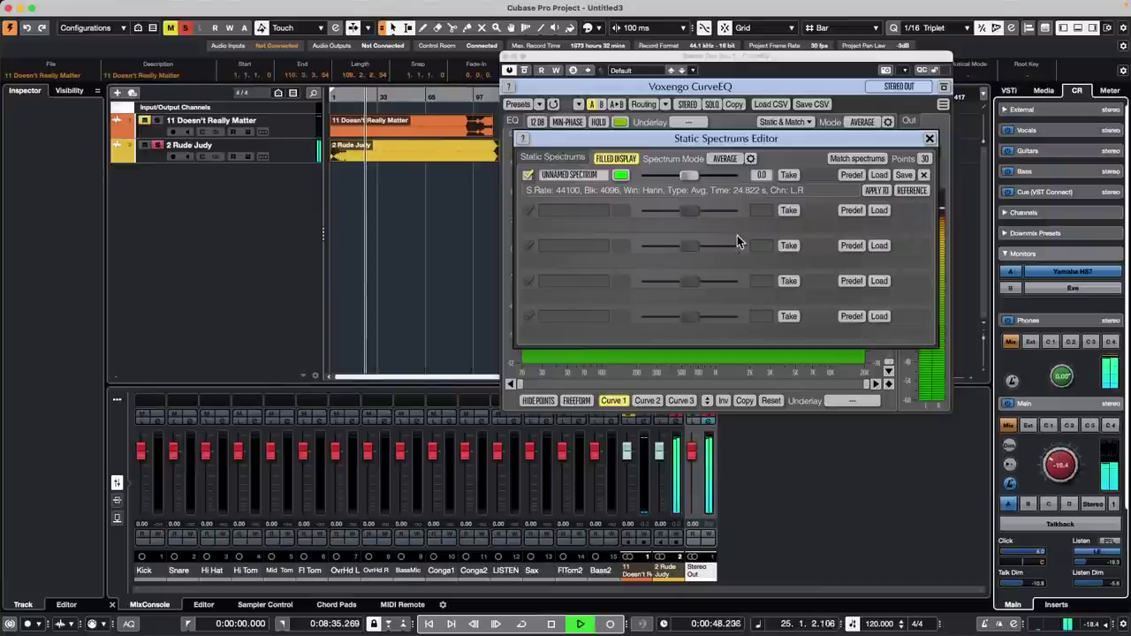
Move the Static Spectrums Editor off the CurveEQ graph, close it, and replay 2 Rude Judy to build its average spectrum
drag(596, 144, 147, 163)
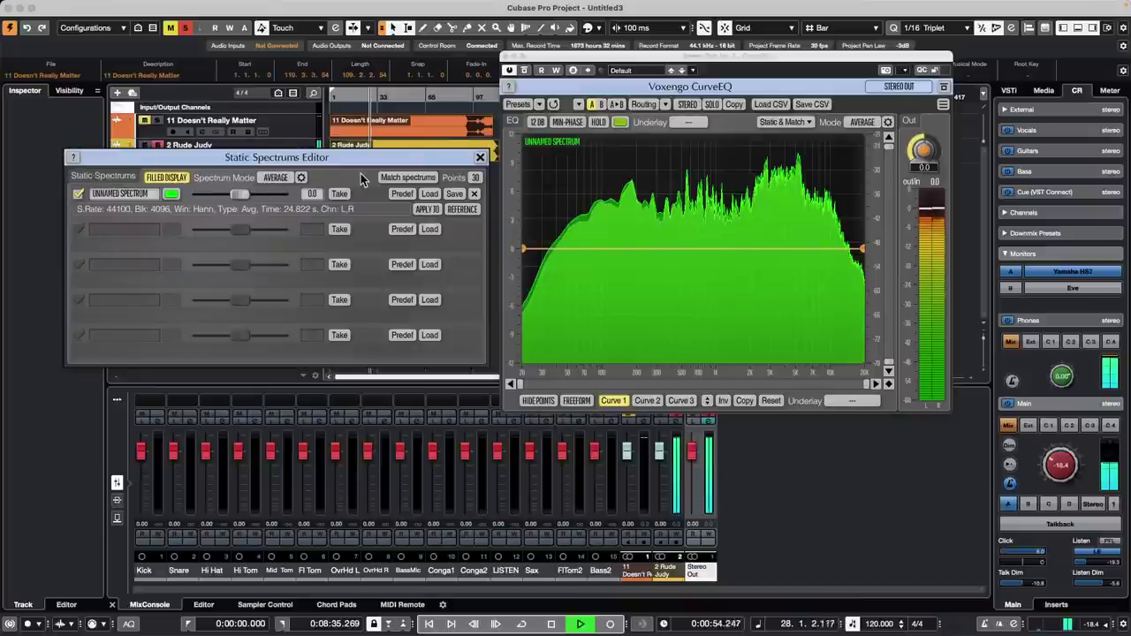
click(480, 157)
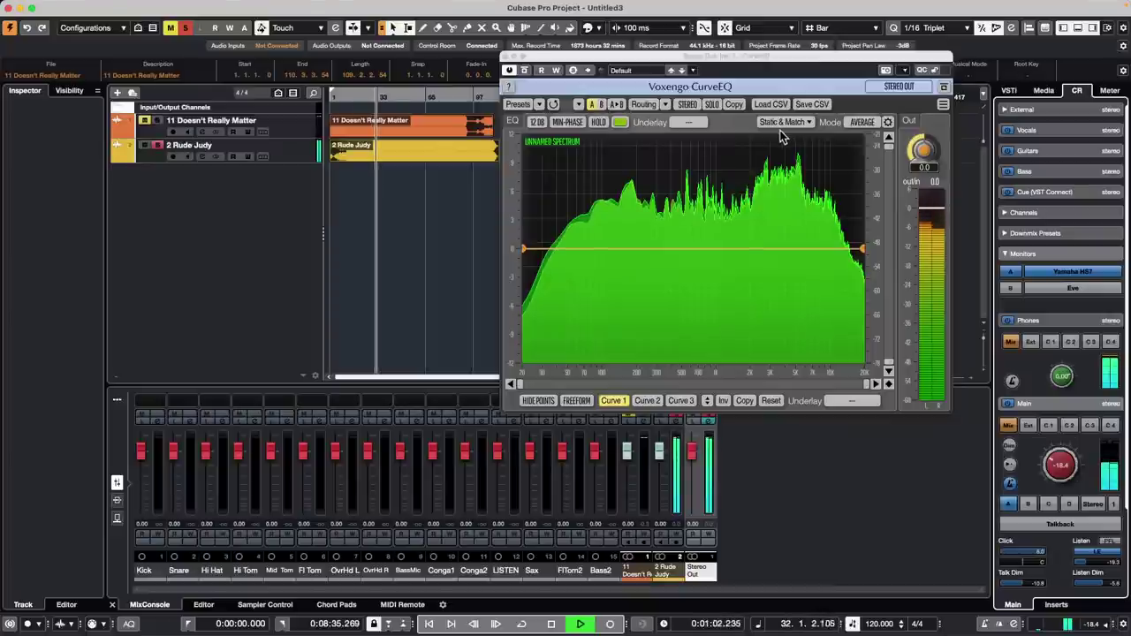
key(space)
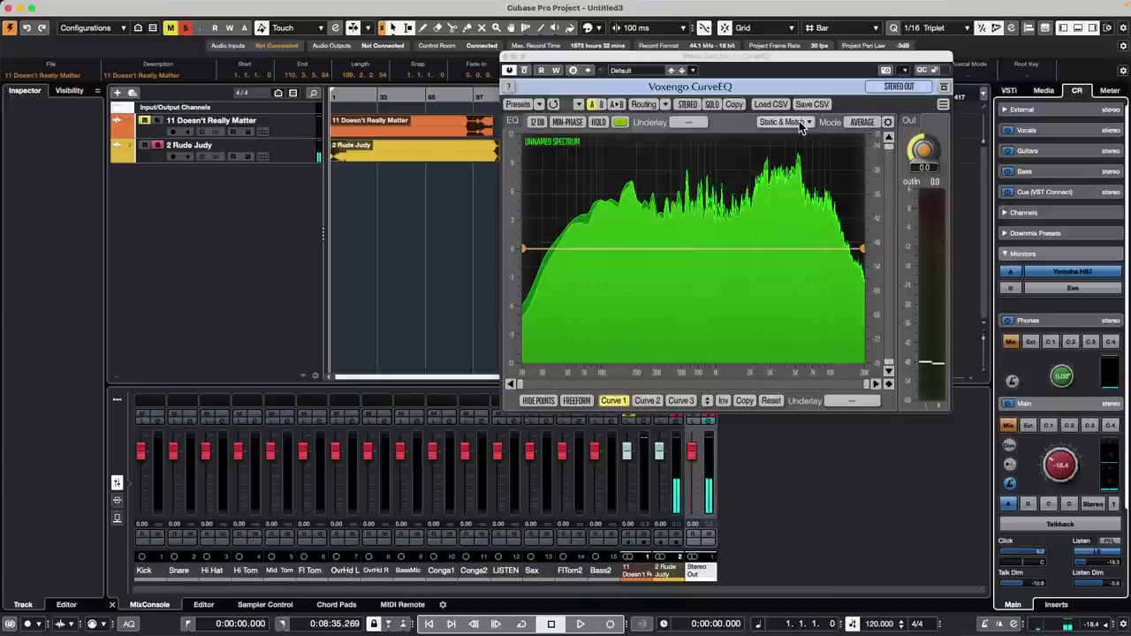
key(space)
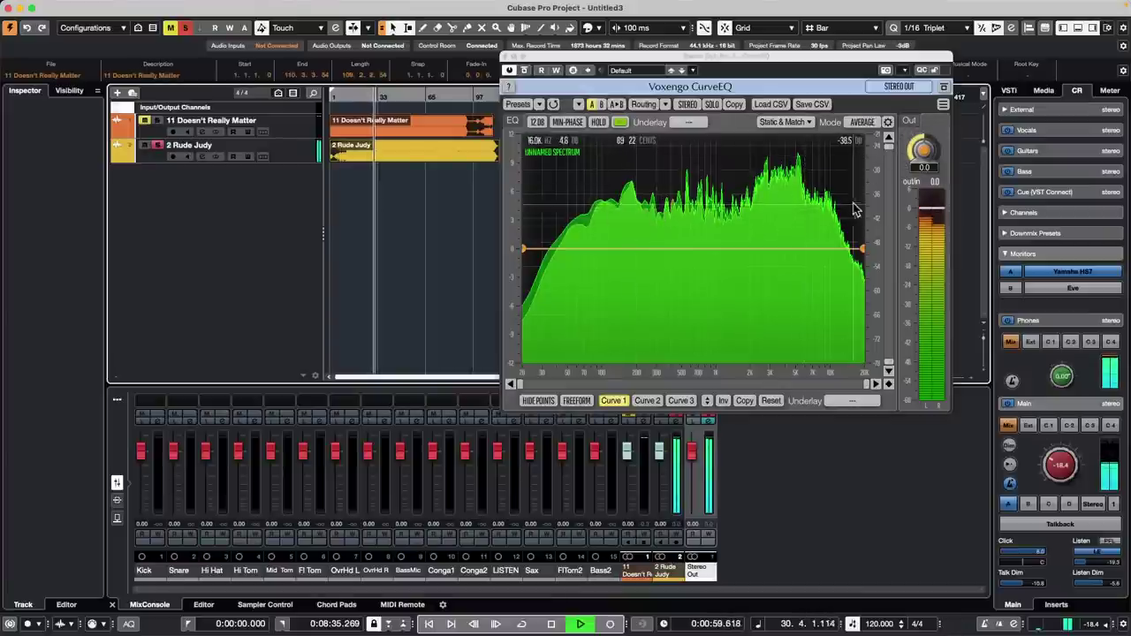
Stop playback and capture the 2 Rude Judy spectrum in the second slot of the Static Spectrums Editor
key(space)
click(810, 121)
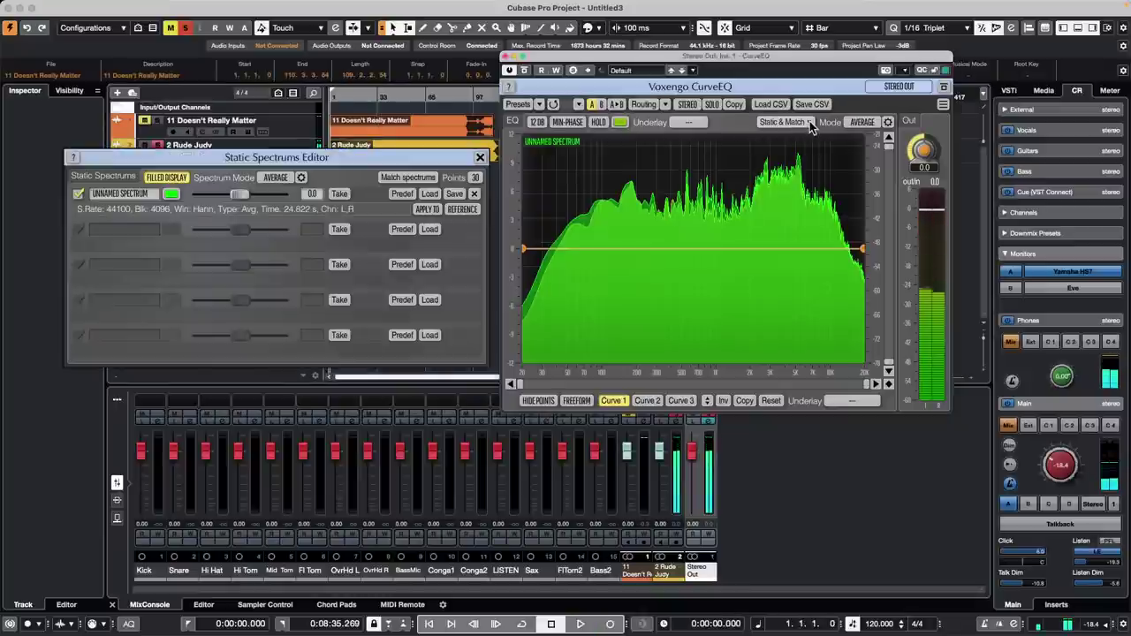
click(340, 230)
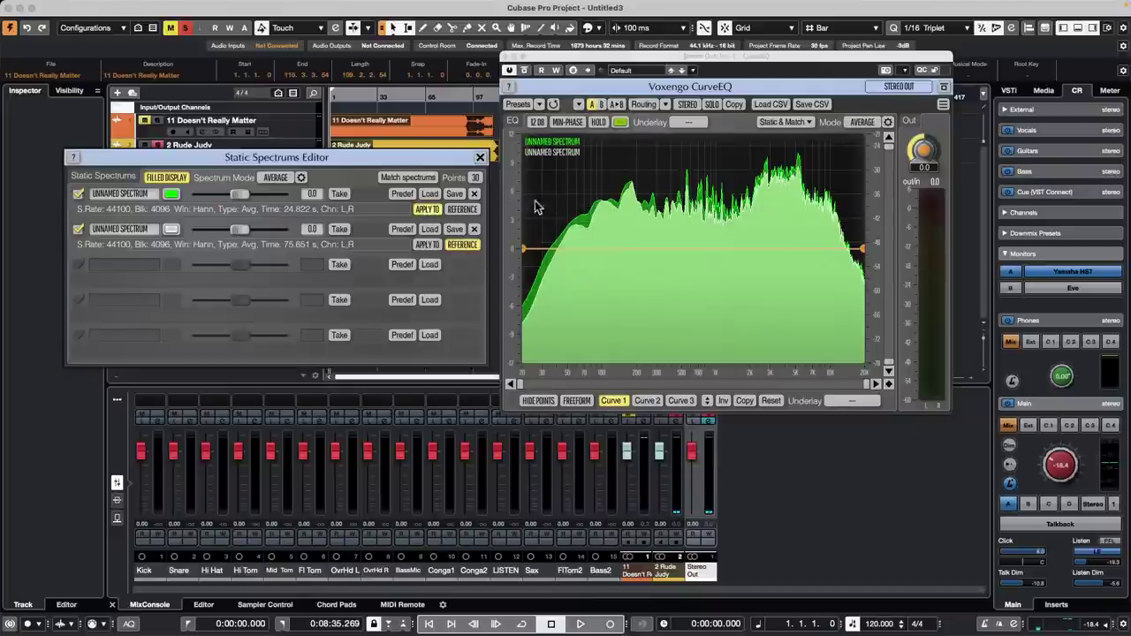
Solo 11 Doesn't Really Matter, play it from mid-song against the two captured spectrums with the editor closed, and stop playback
click(160, 120)
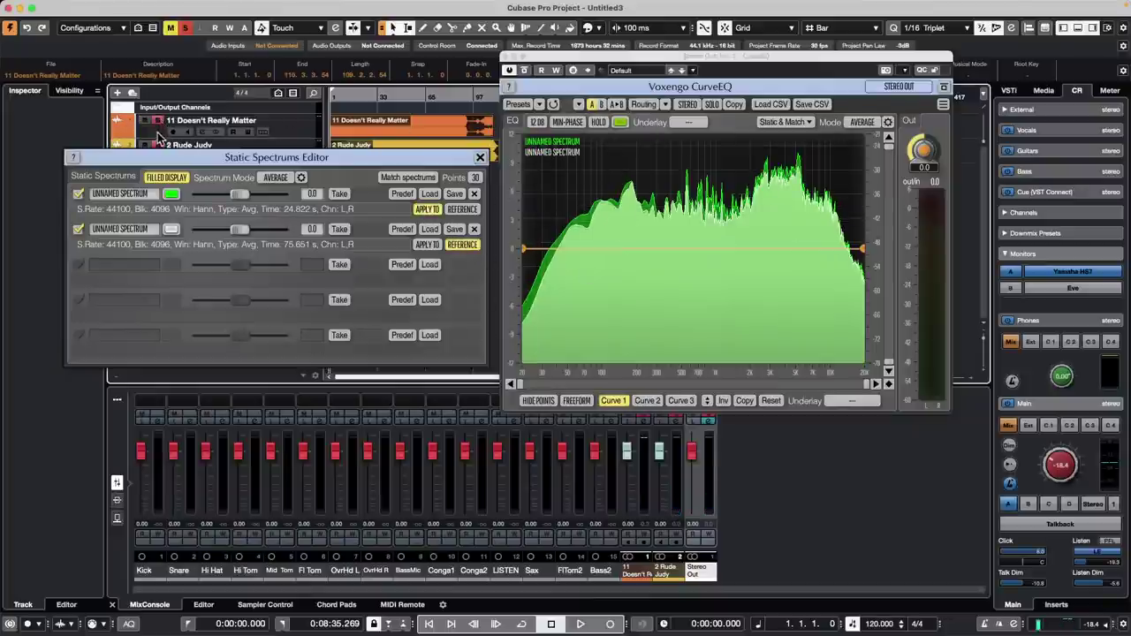
click(158, 144)
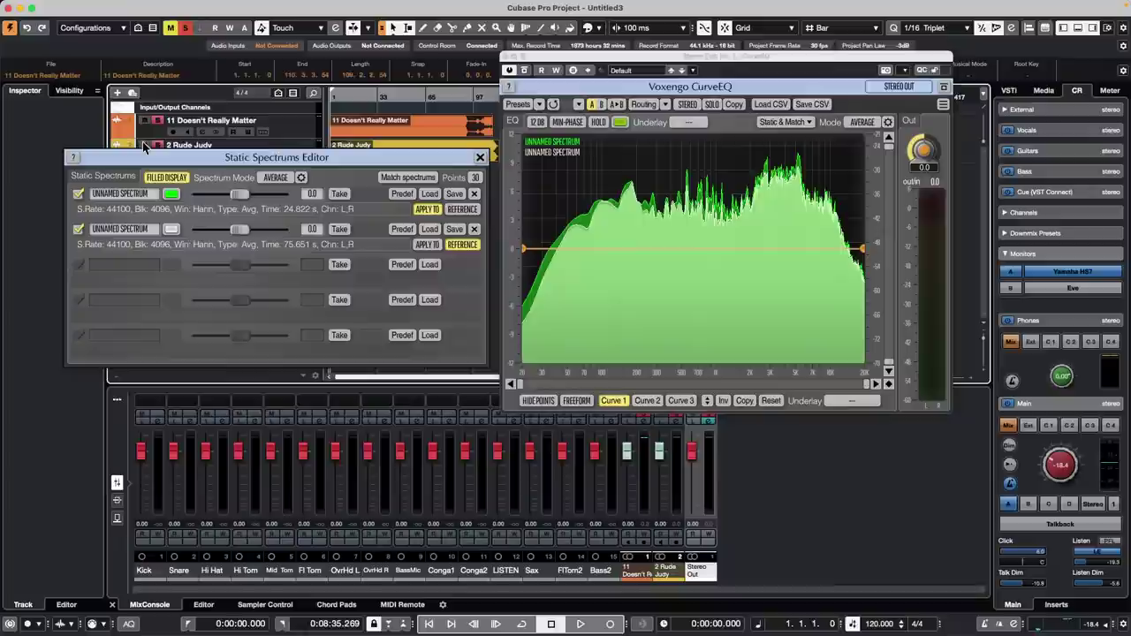
click(423, 94)
key(space)
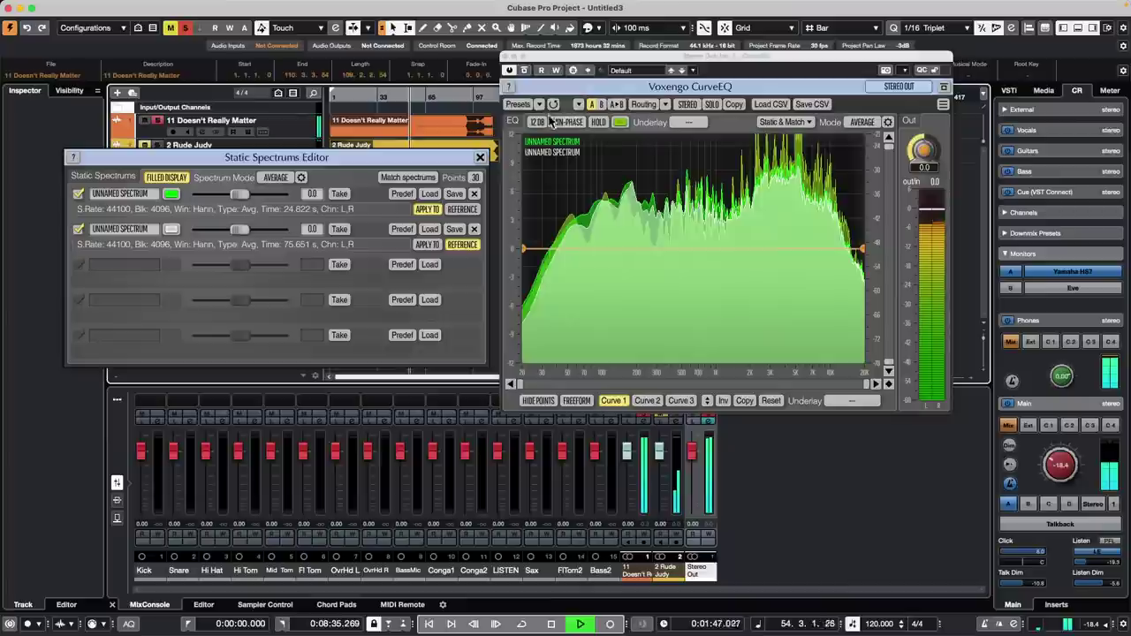
click(481, 159)
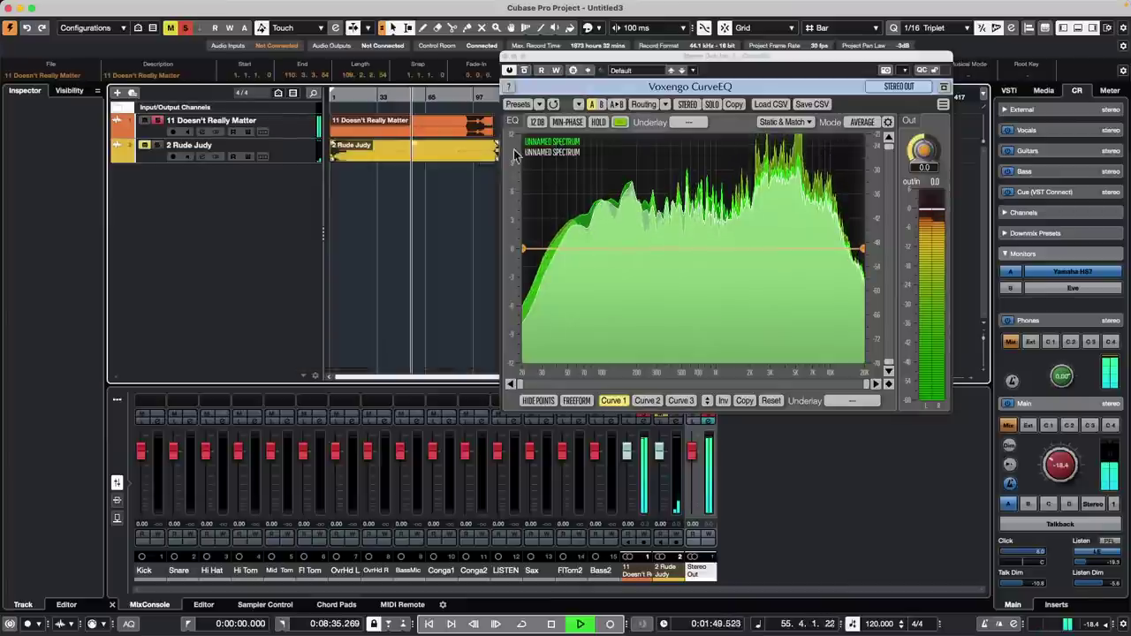
click(524, 71)
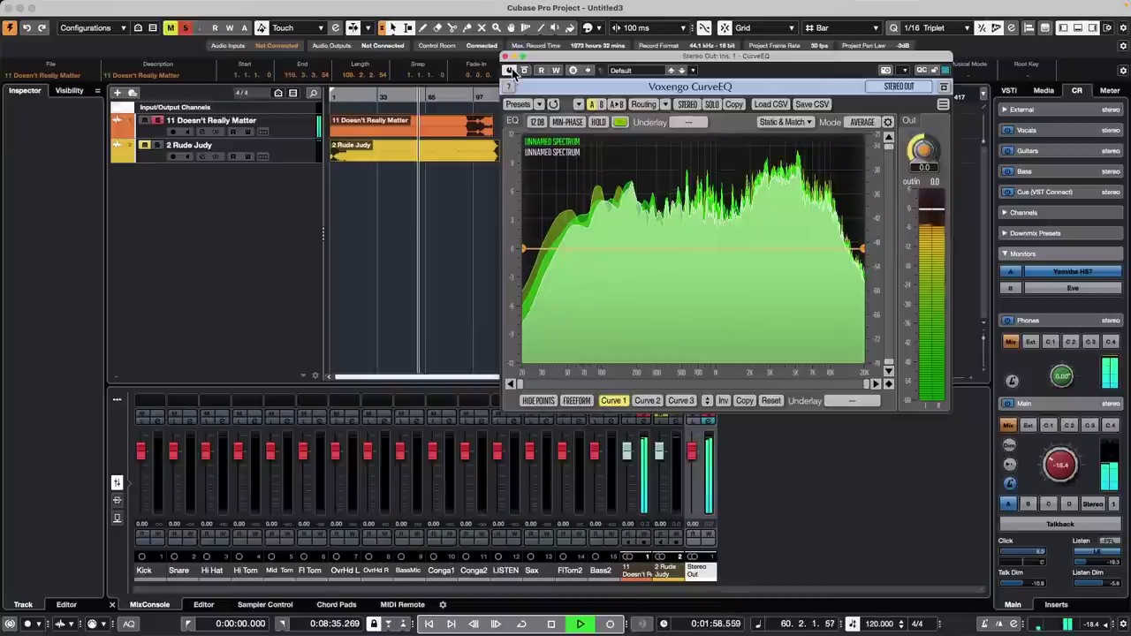
key(space)
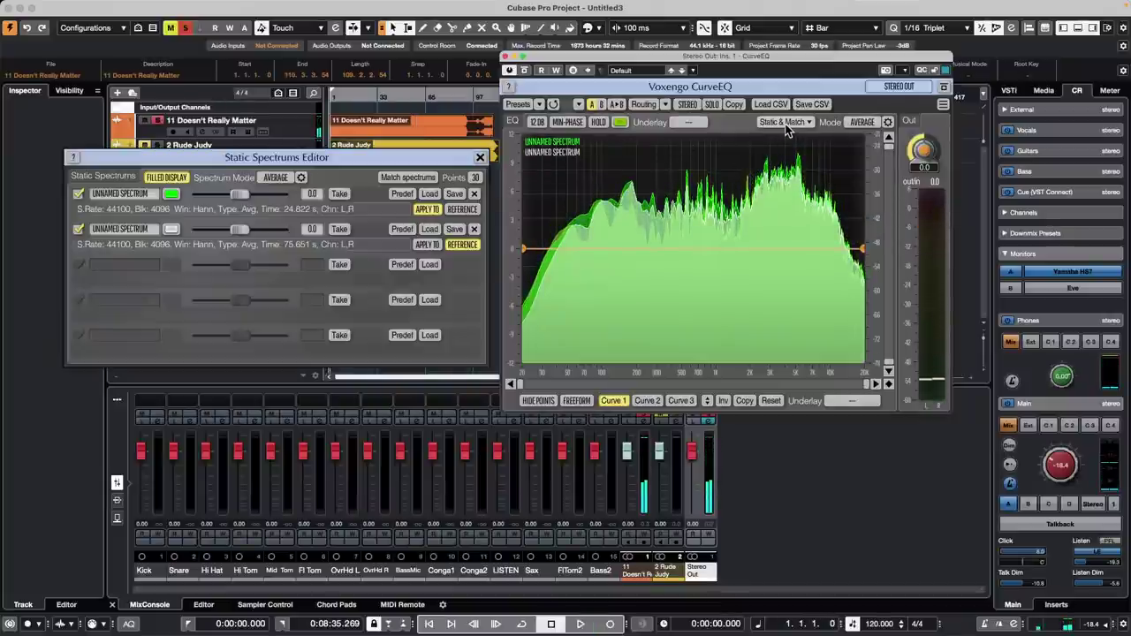
Switch the second static spectrum's REFERENCE setting off and back on, then close the Static Spectrums Editor
click(464, 246)
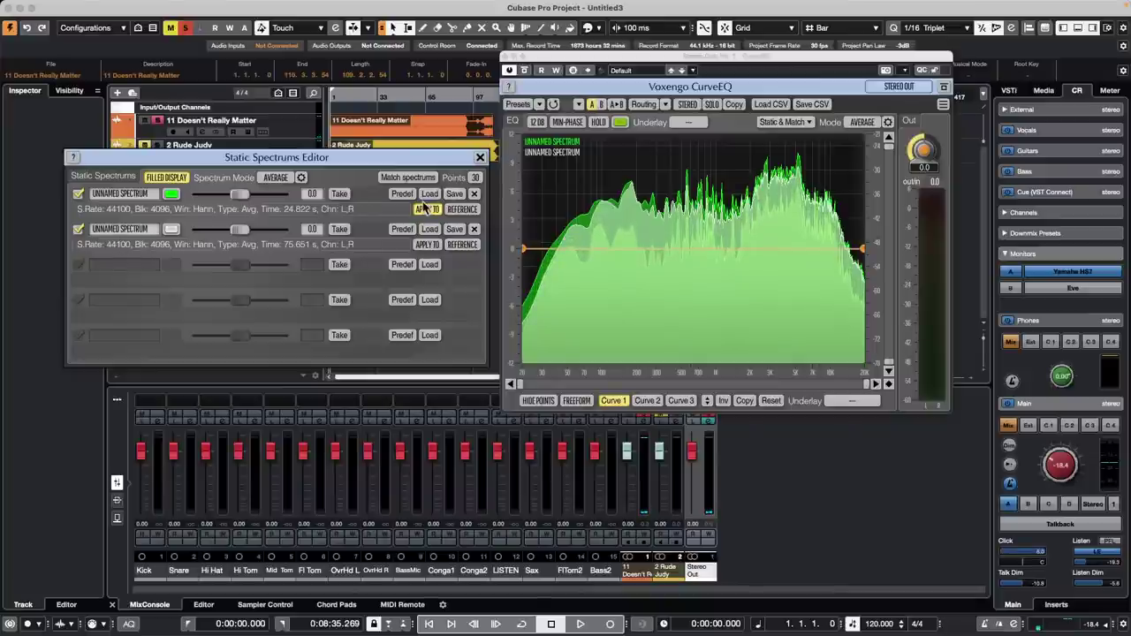
click(465, 246)
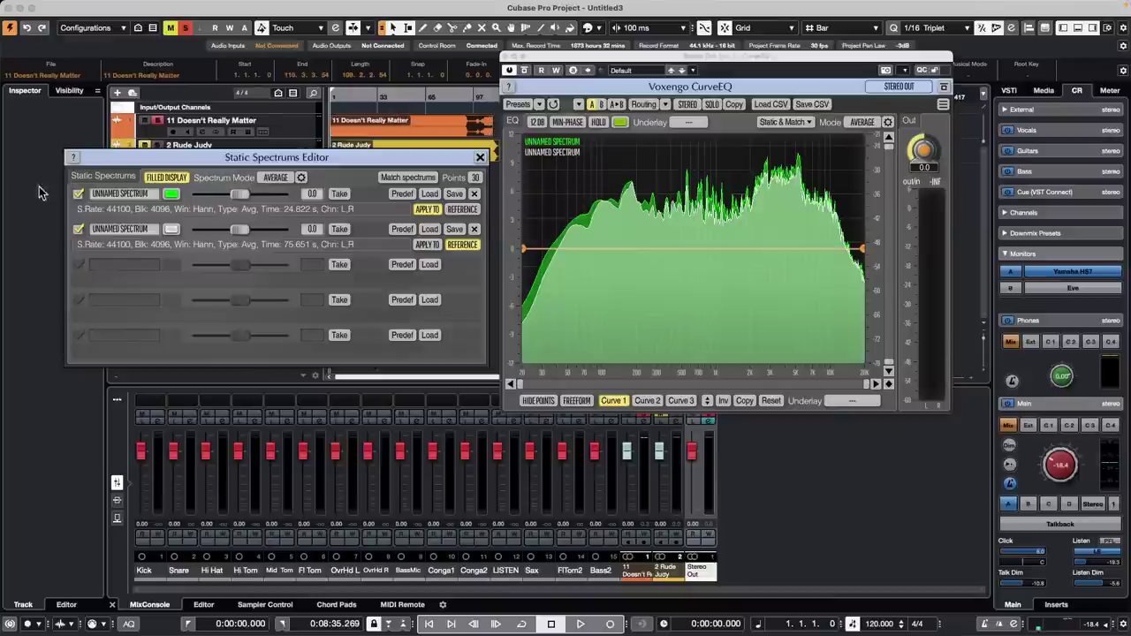
click(480, 158)
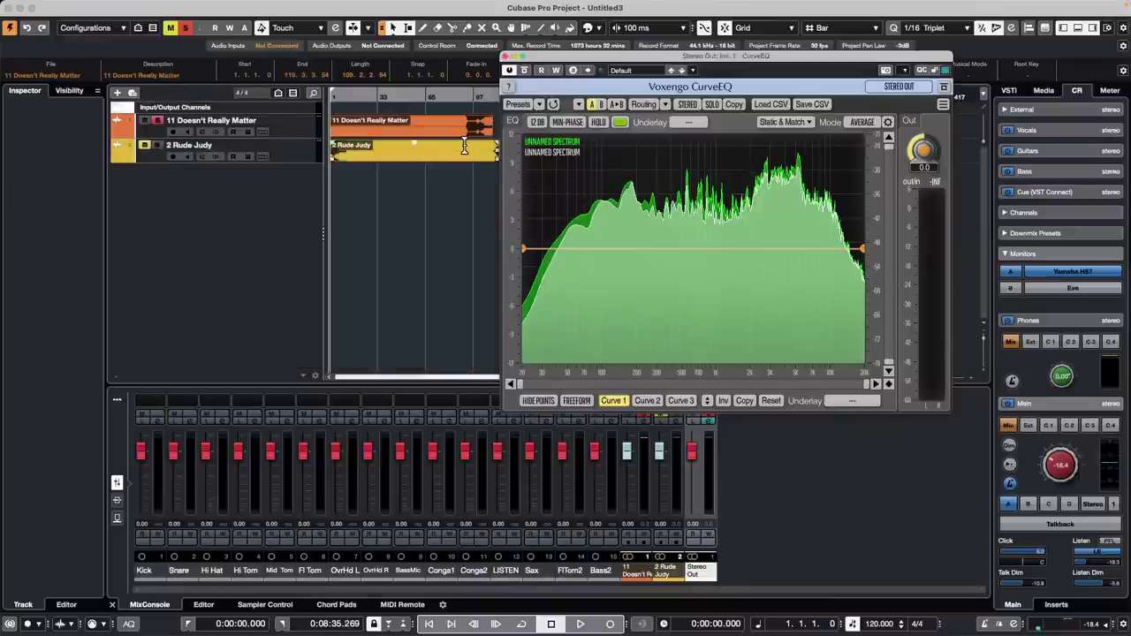
click(432, 133)
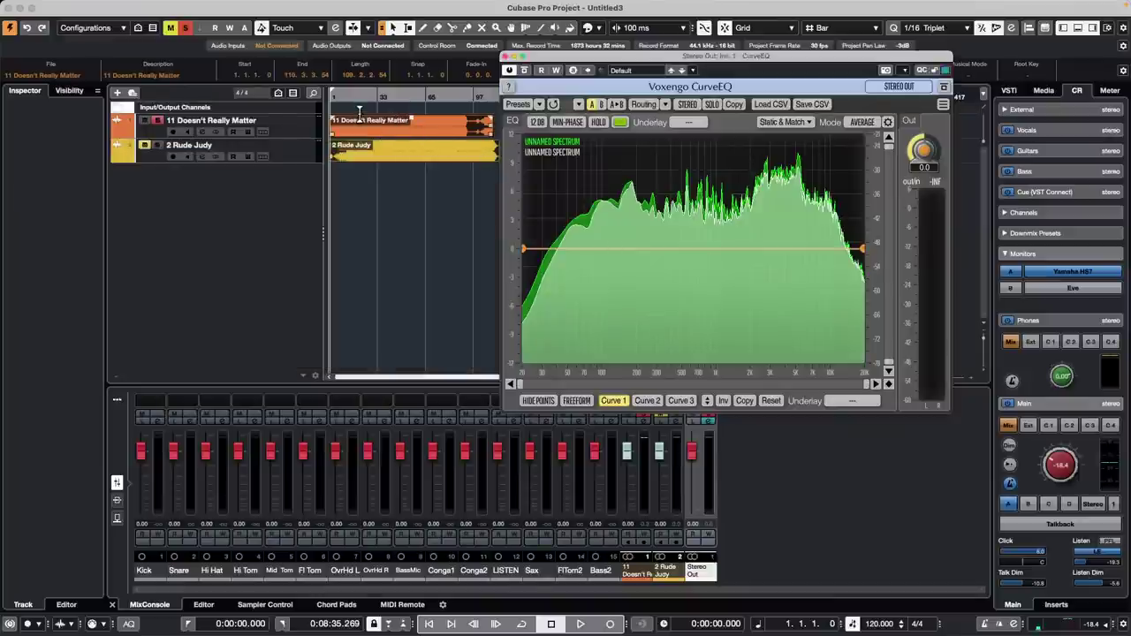
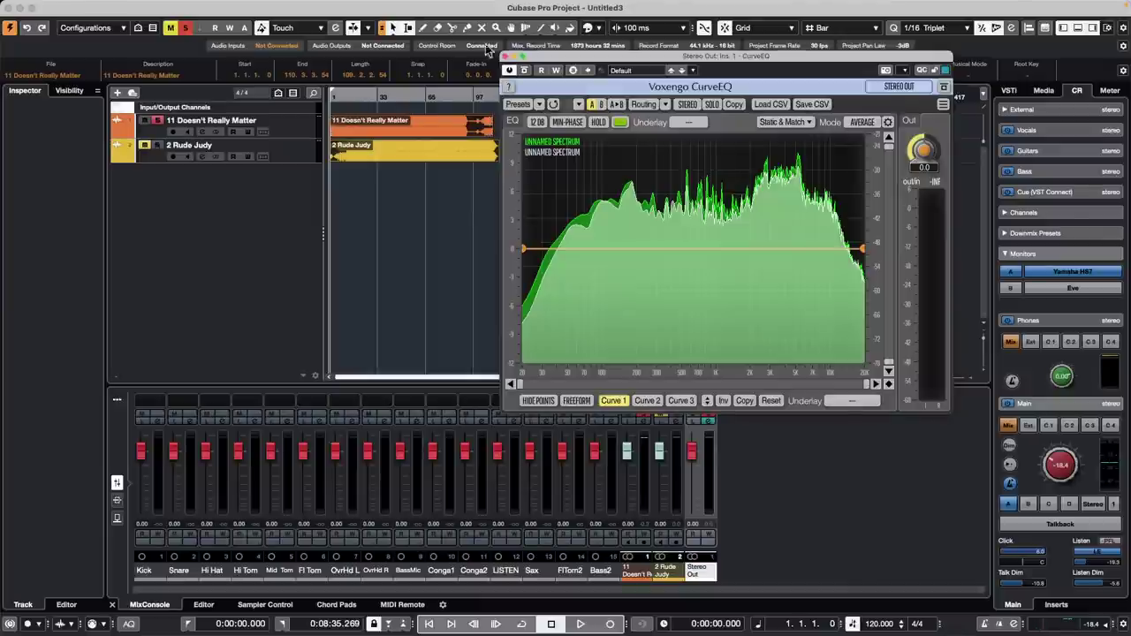
Open the recent project A Long Long Time Ago Verve.cpr and activate it
click(77, 7)
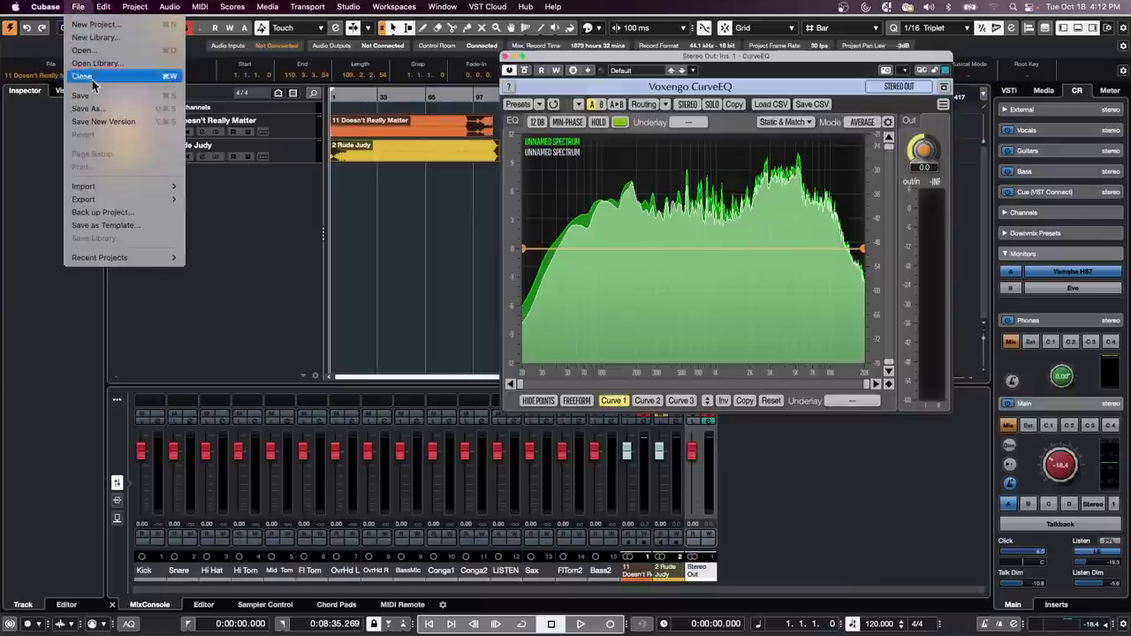
mouse_move(119, 258)
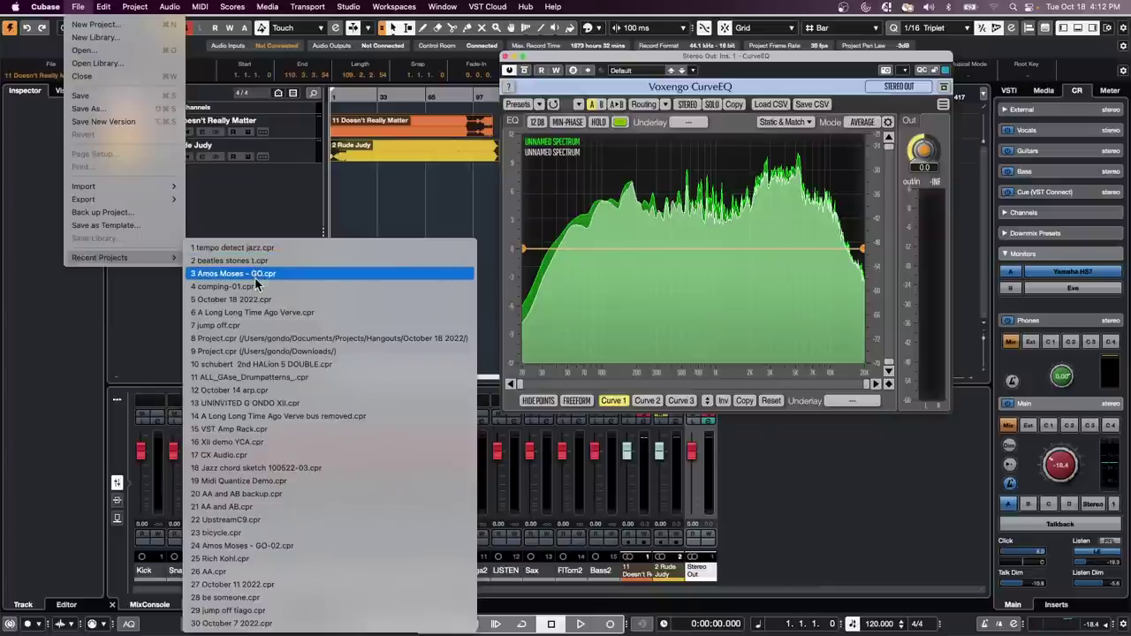
click(255, 312)
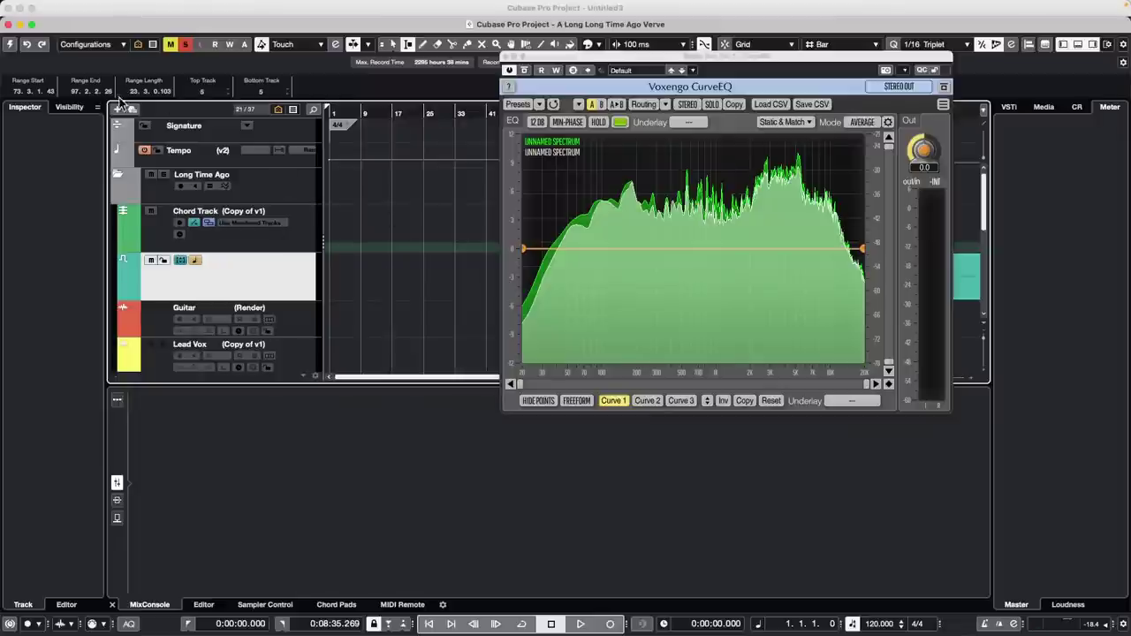
click(10, 44)
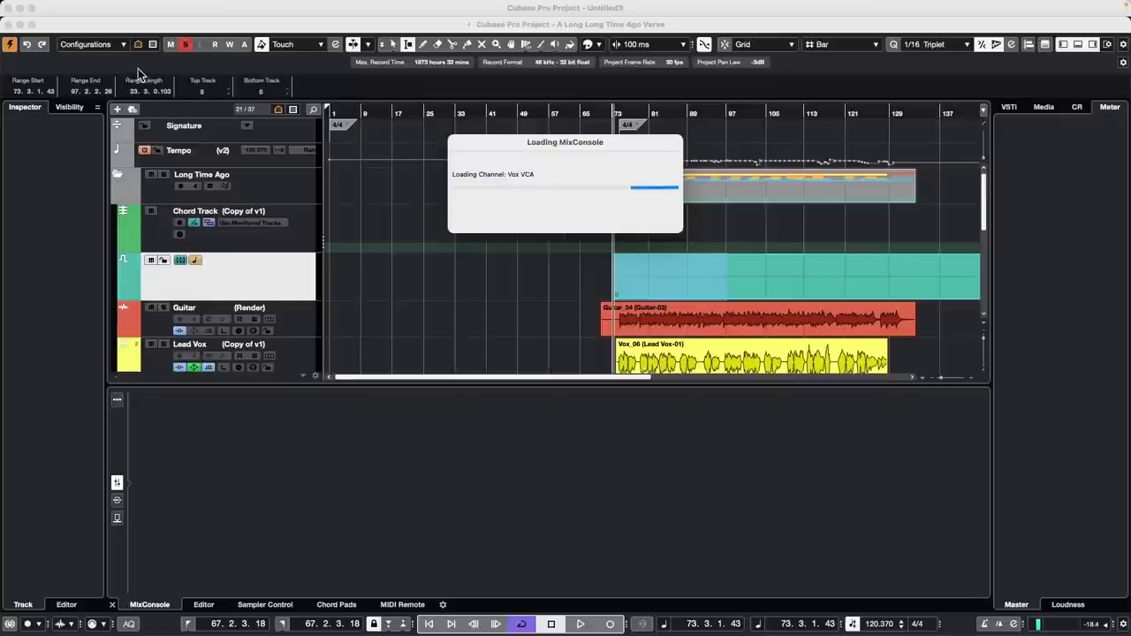
Play the project from about bar 77 and raise the Control Room level to about -10.1 dB
click(32, 25)
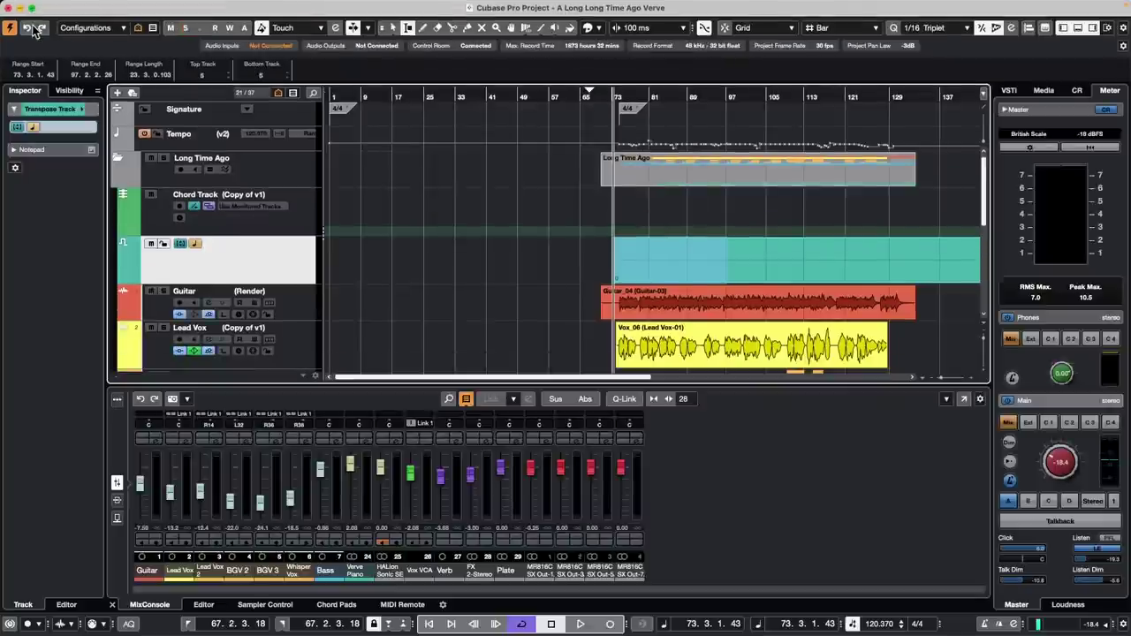
drag(631, 96, 631, 66)
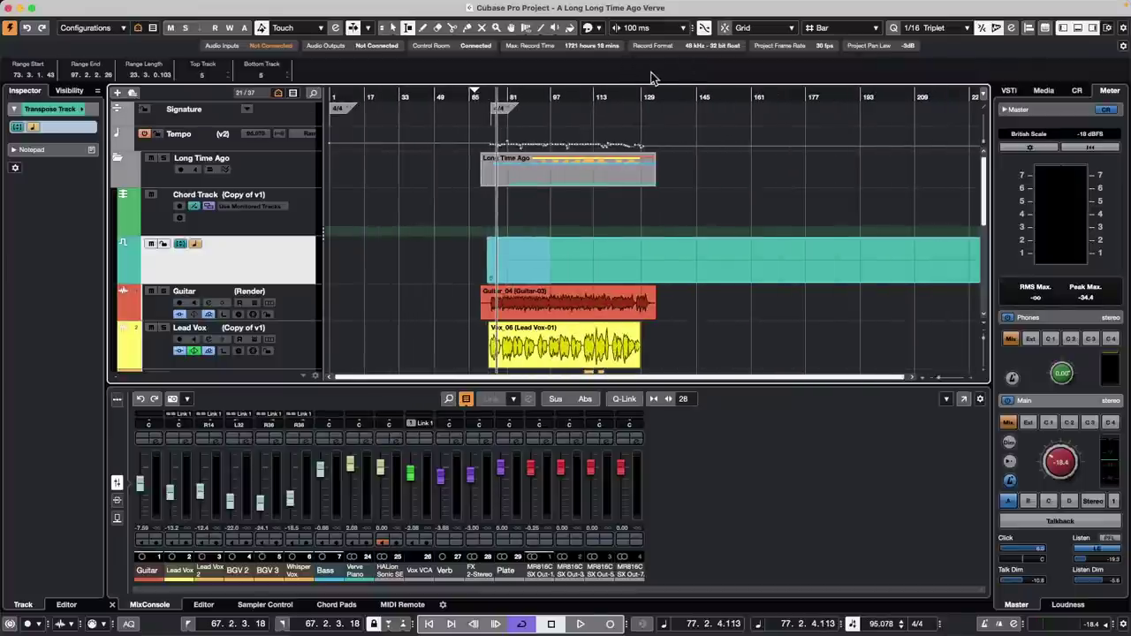
key(space)
drag(1062, 462, 1061, 450)
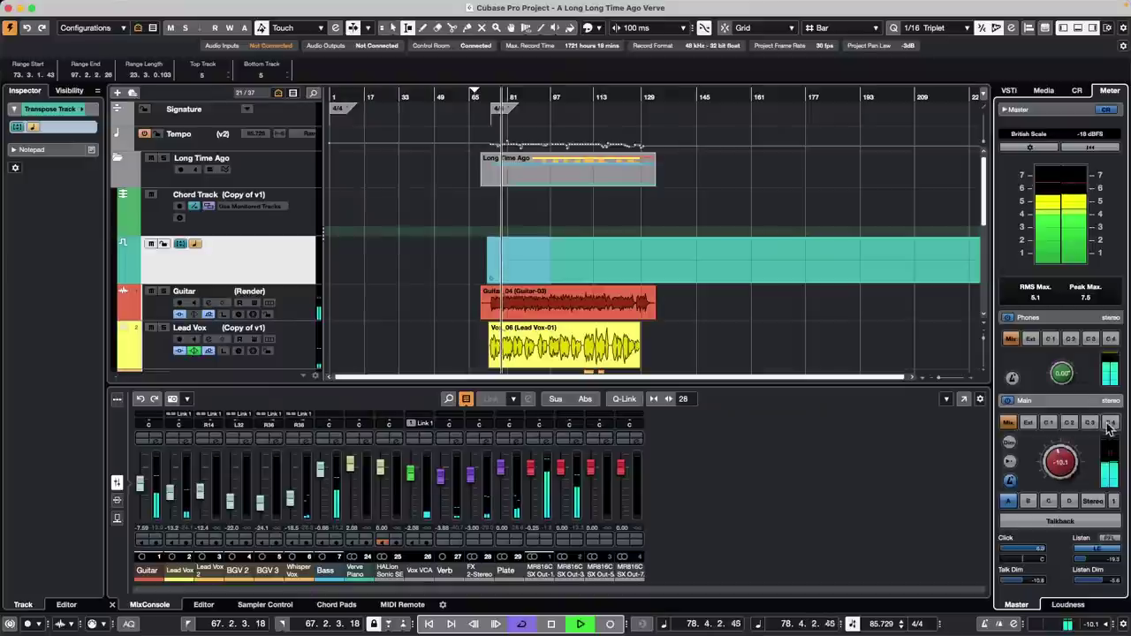
Open the Plate channel's settings, enable only the low-cut filter in the PRE section, raise its cutoff, and place the window clear of the mixer
click(503, 442)
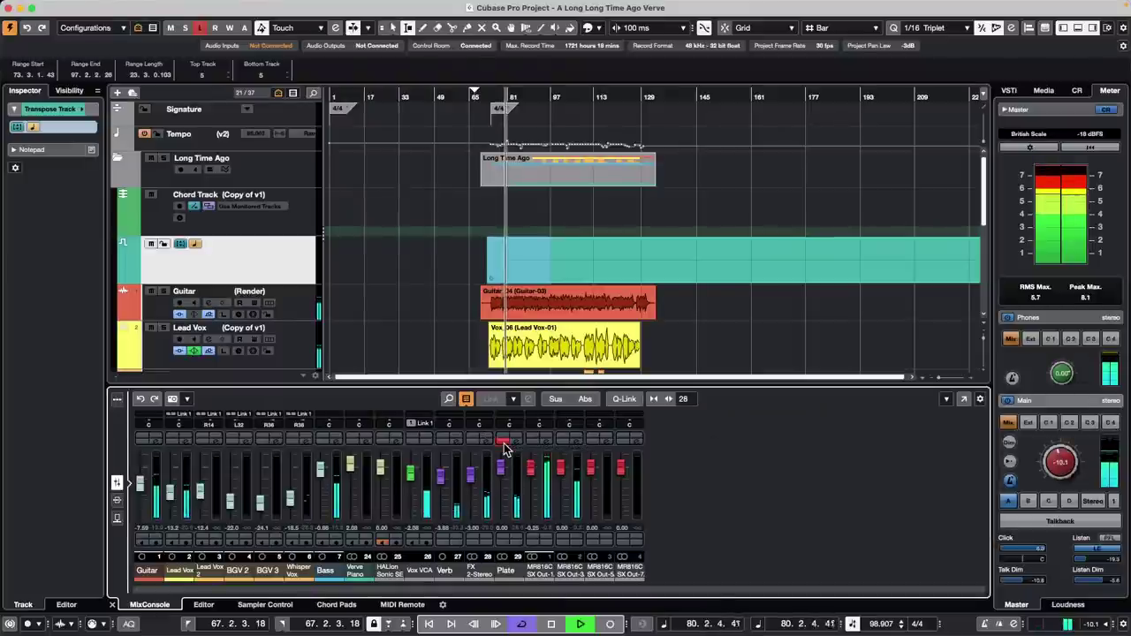
click(516, 441)
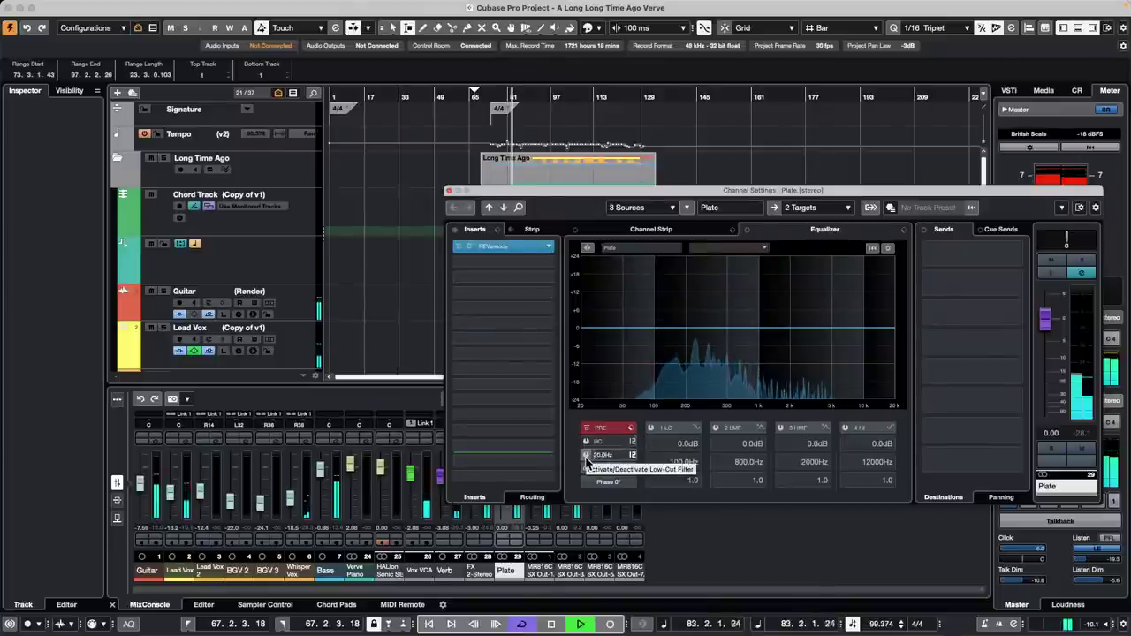
click(586, 442)
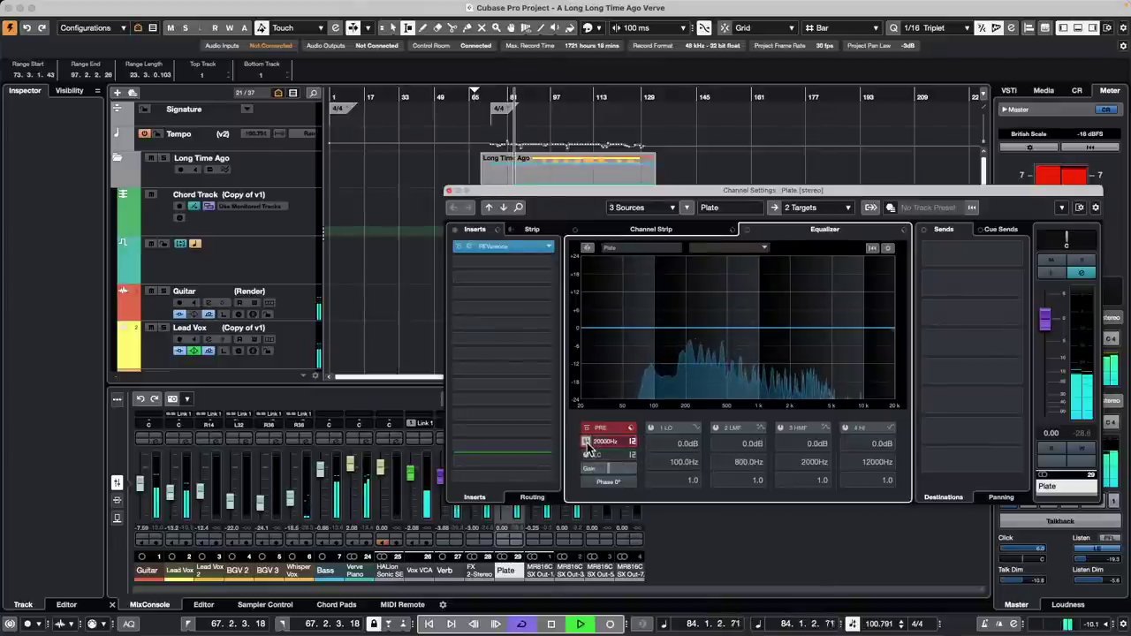
click(587, 455)
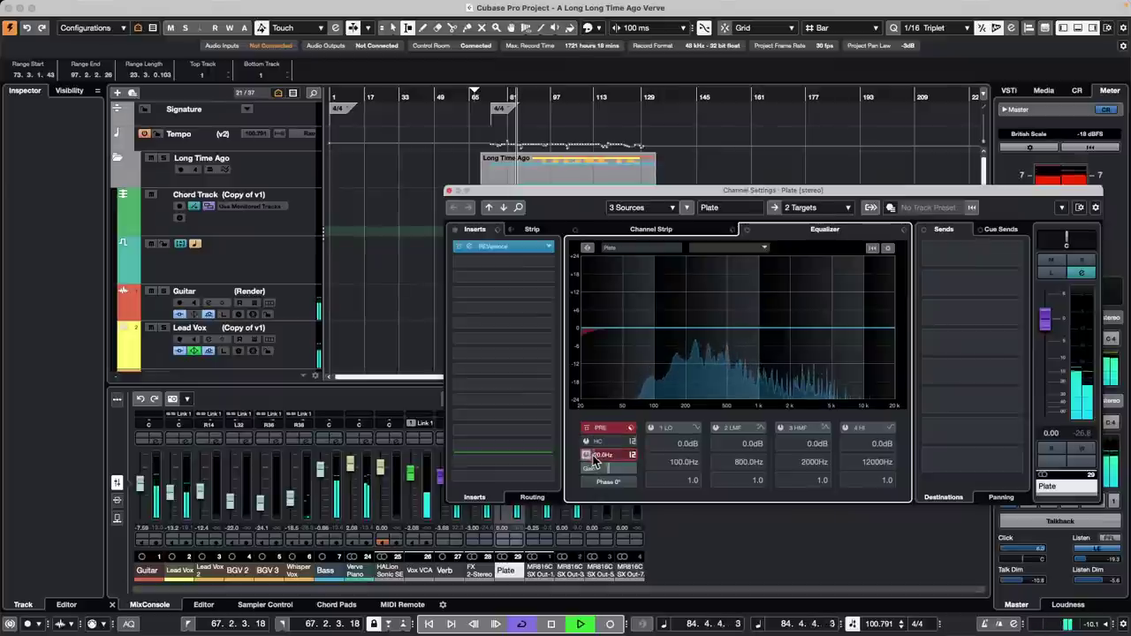
drag(595, 458, 635, 458)
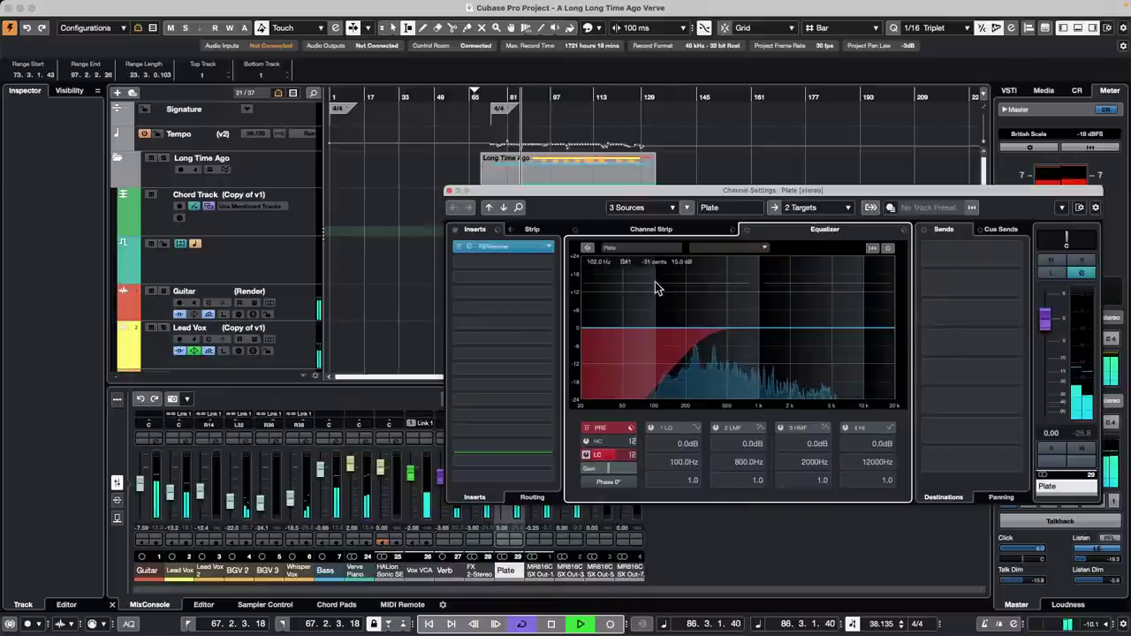
drag(490, 195, 685, 140)
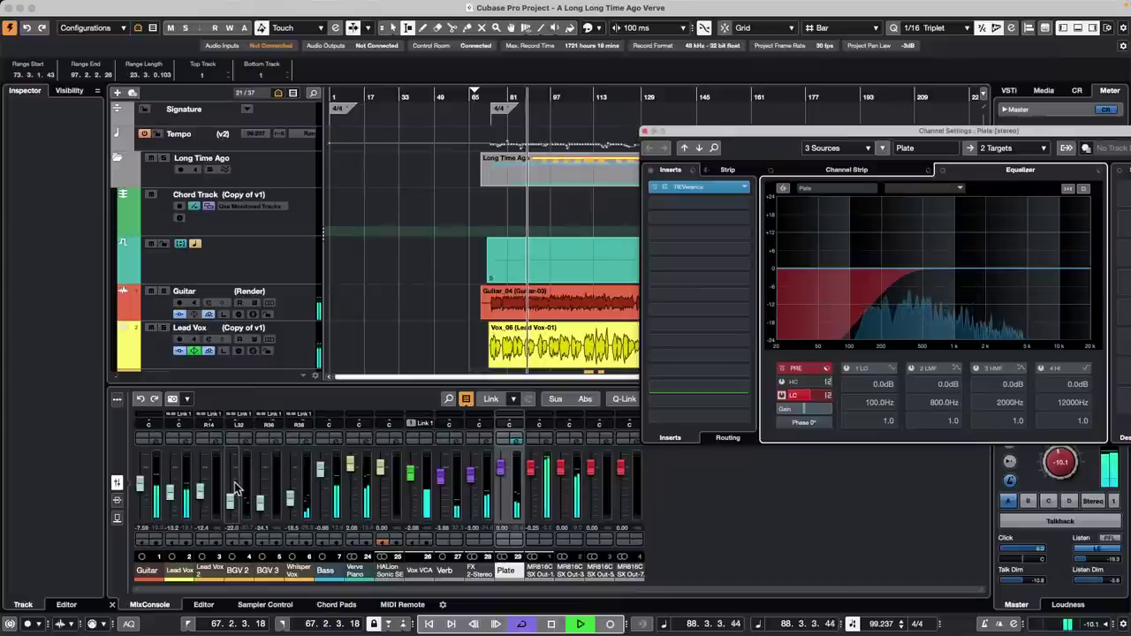
Check the Lead Vox channel's EQ settings, close them, and solo the Lead Vox channel
click(184, 442)
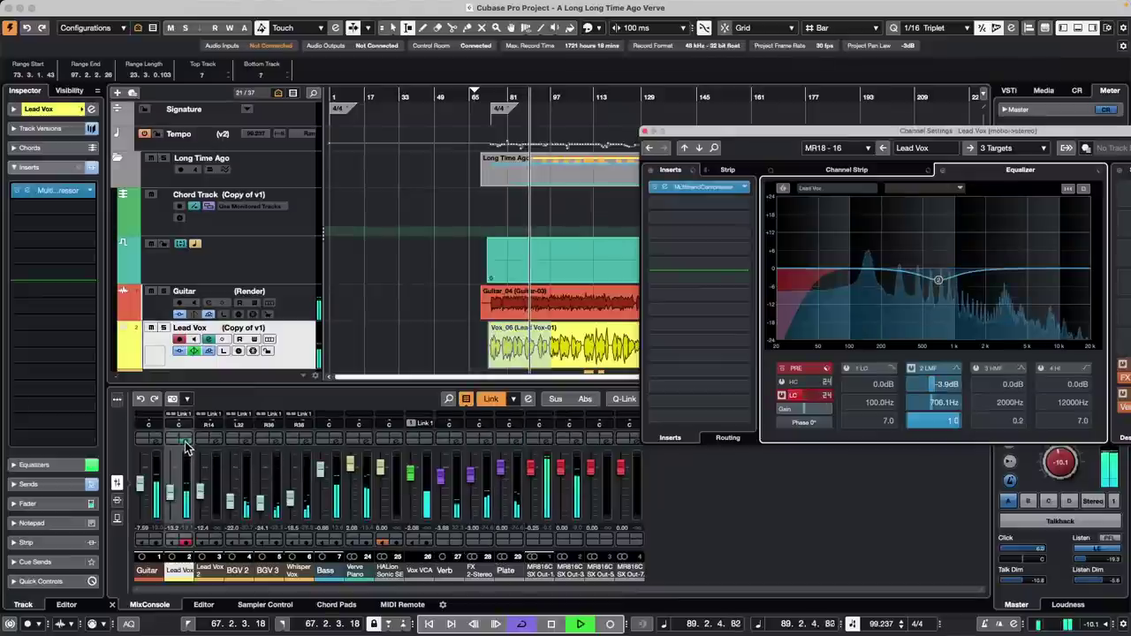
click(185, 442)
click(184, 436)
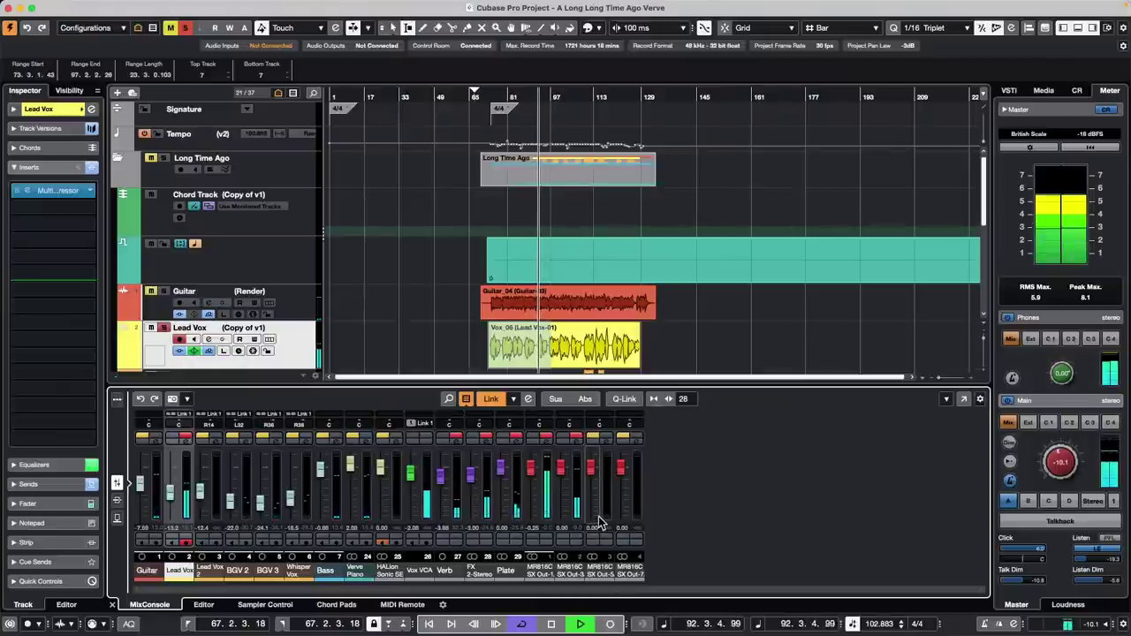
Reopen the Plate channel's settings, fine-tune the low-cut frequency, and raise the Control Room level to about -9.2 dB
click(518, 442)
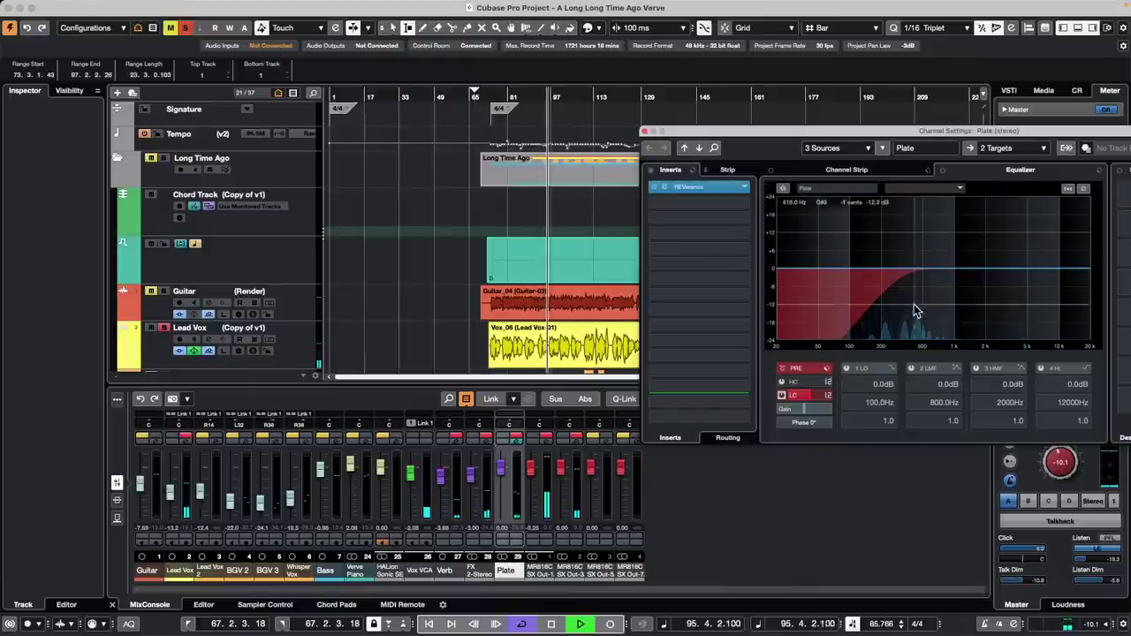
mouse_move(808, 397)
mouse_down()
mouse_move(835, 397)
mouse_move(792, 400)
mouse_move(818, 398)
mouse_up()
drag(1073, 475, 1075, 470)
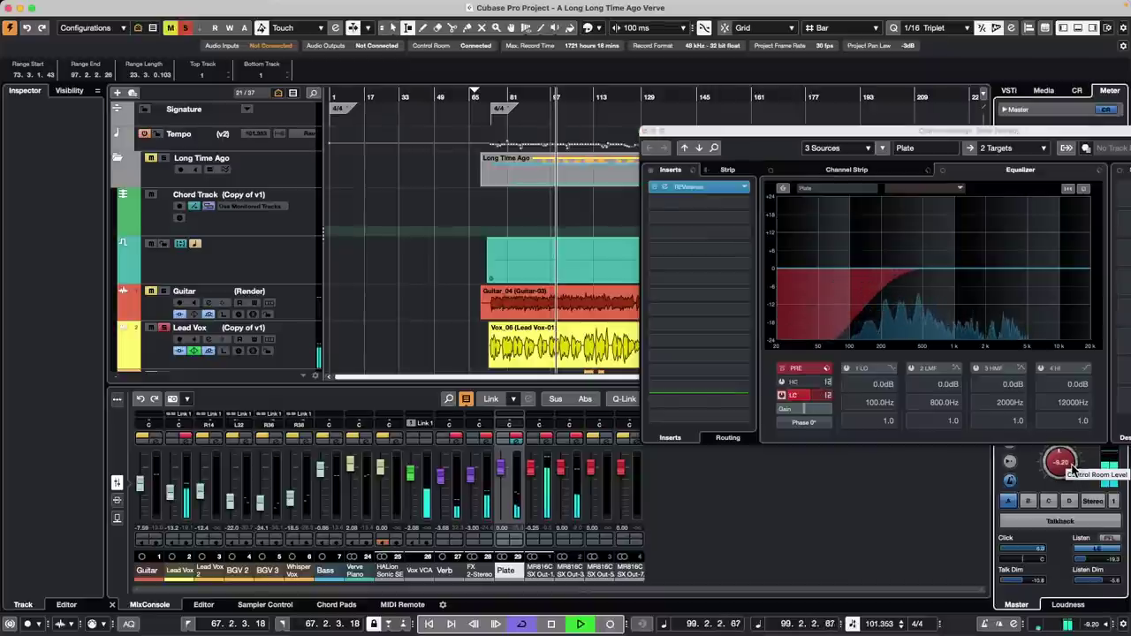
Toggle the mutes on the Verb and FX 2-Stereo channels, restart playback near bar 81, and open the Verb channel's settings
click(446, 439)
click(473, 440)
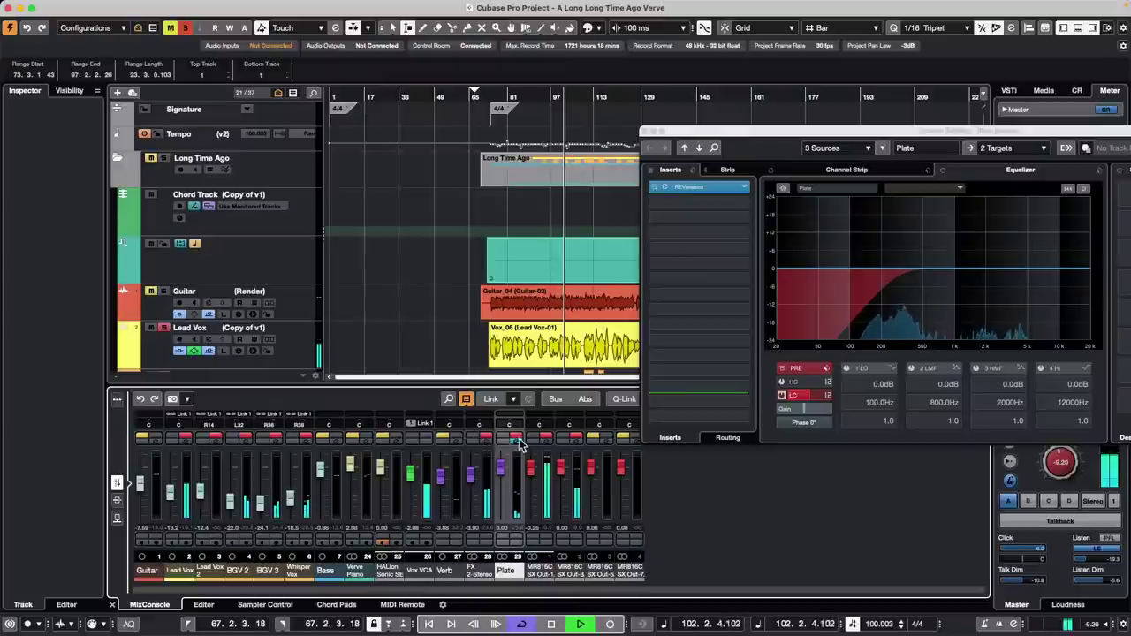
click(513, 94)
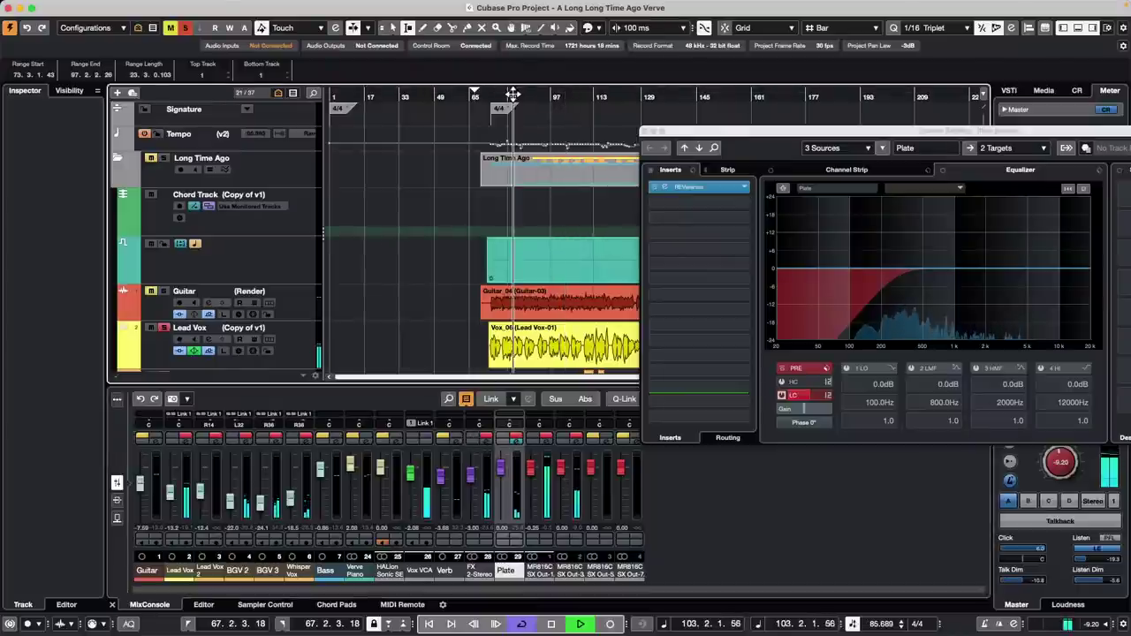
click(454, 446)
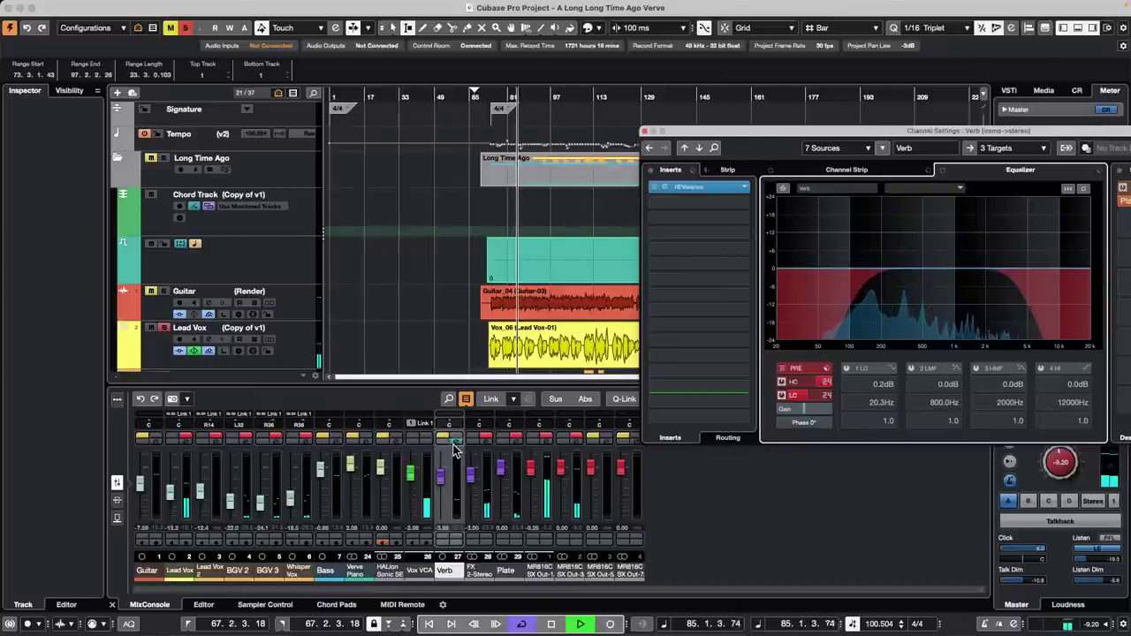
click(454, 447)
click(454, 448)
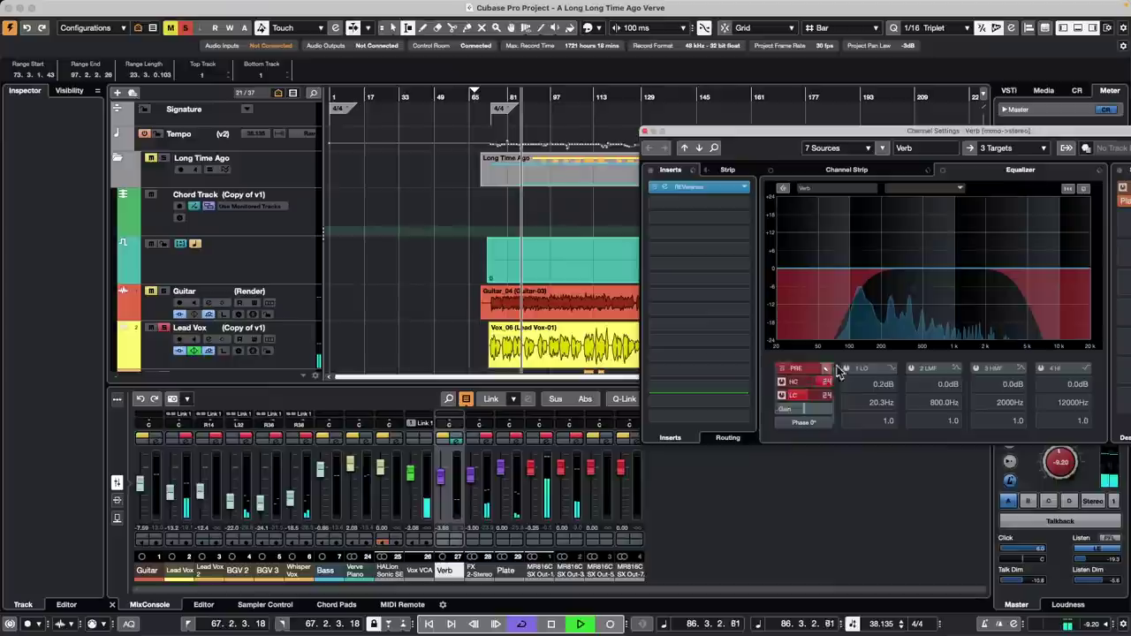
Bypass the Verb channel's low-cut filter, raise the Verb fader above 0 dB, and re-enable the low cut
click(782, 396)
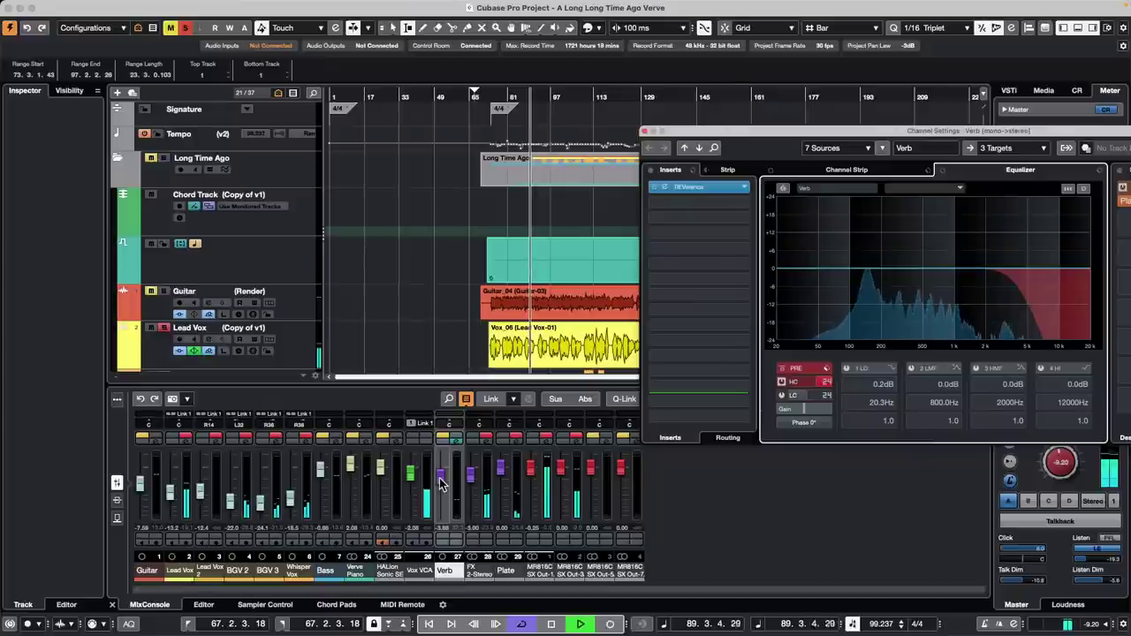
drag(441, 483, 446, 473)
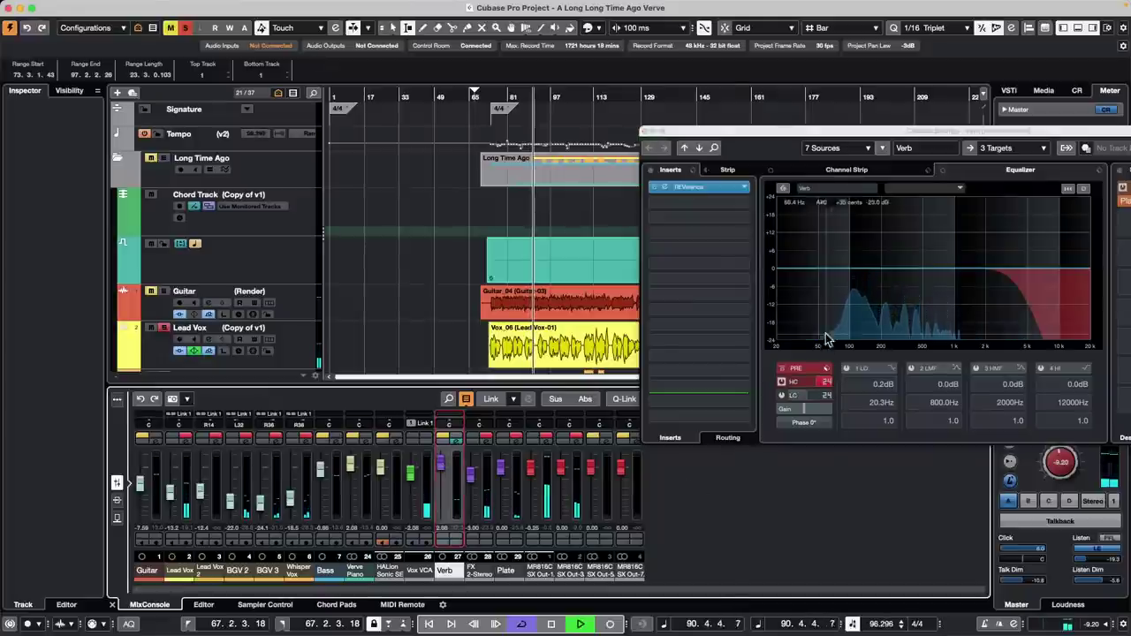
click(781, 395)
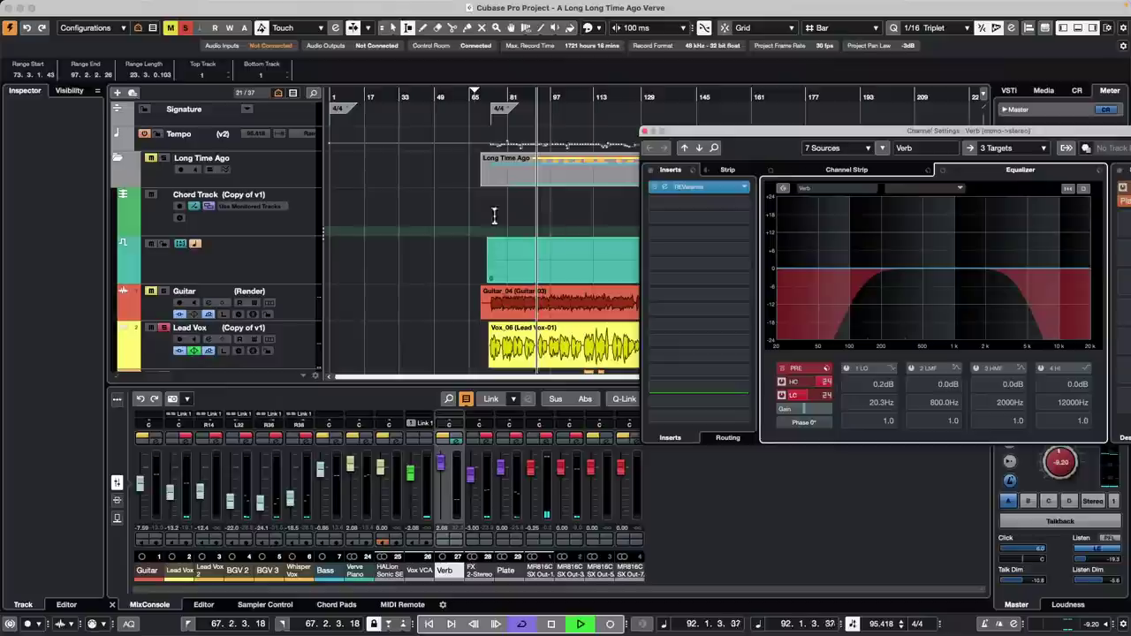
Replay from bar 73, switch the Verb low cut off and on, sweep its cutoff frequency, and stop playback
drag(511, 96, 484, 109)
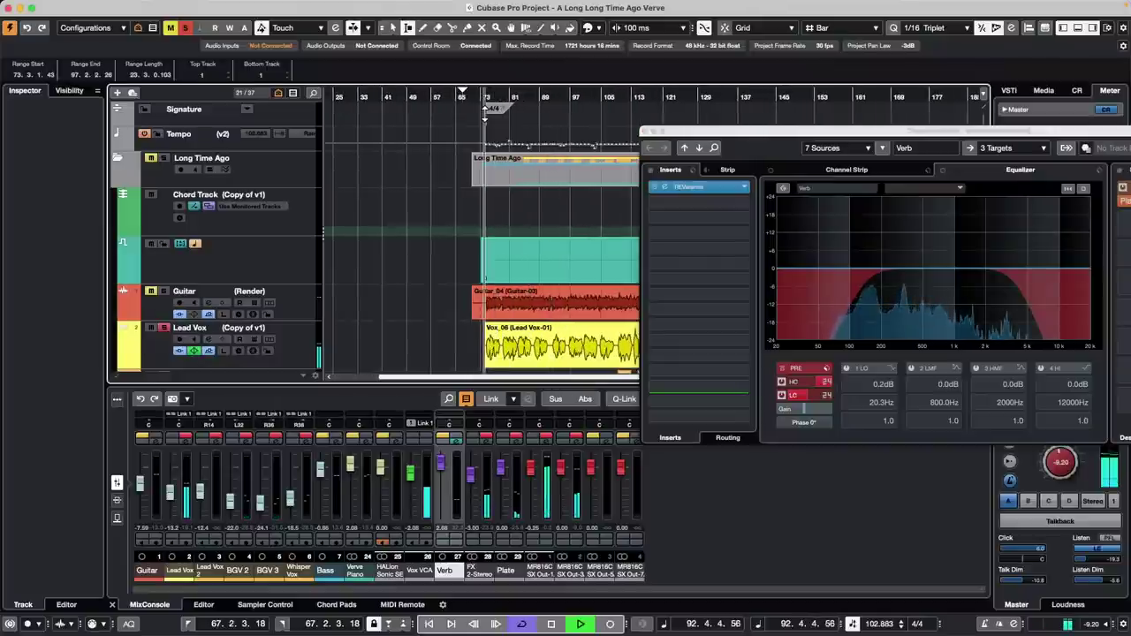
click(781, 395)
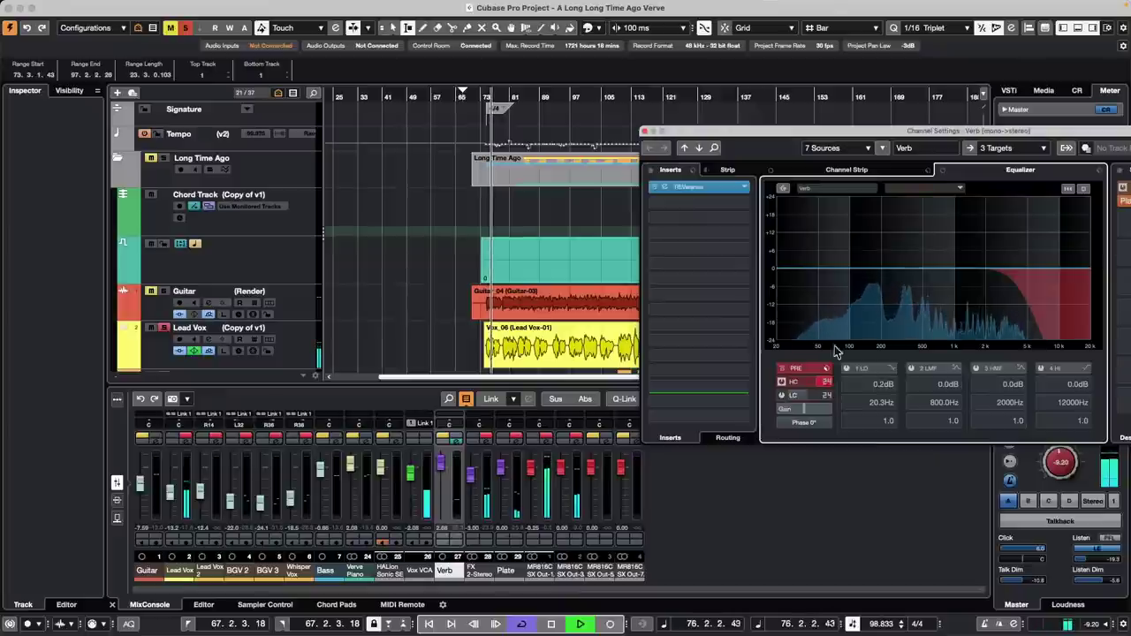
click(782, 395)
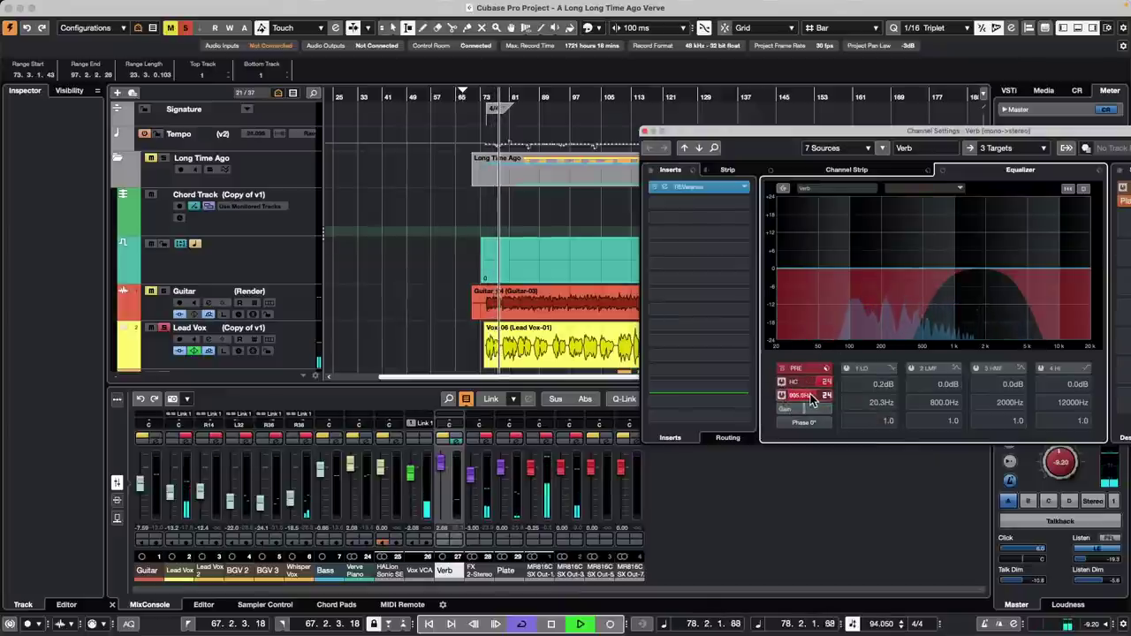
drag(813, 398, 804, 398)
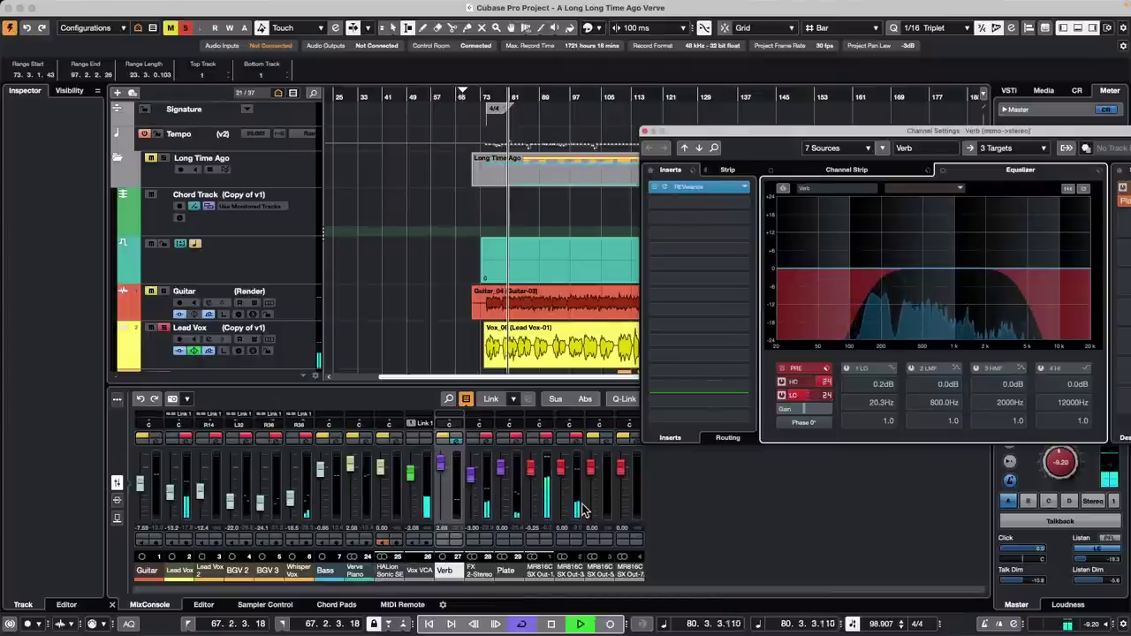
key(space)
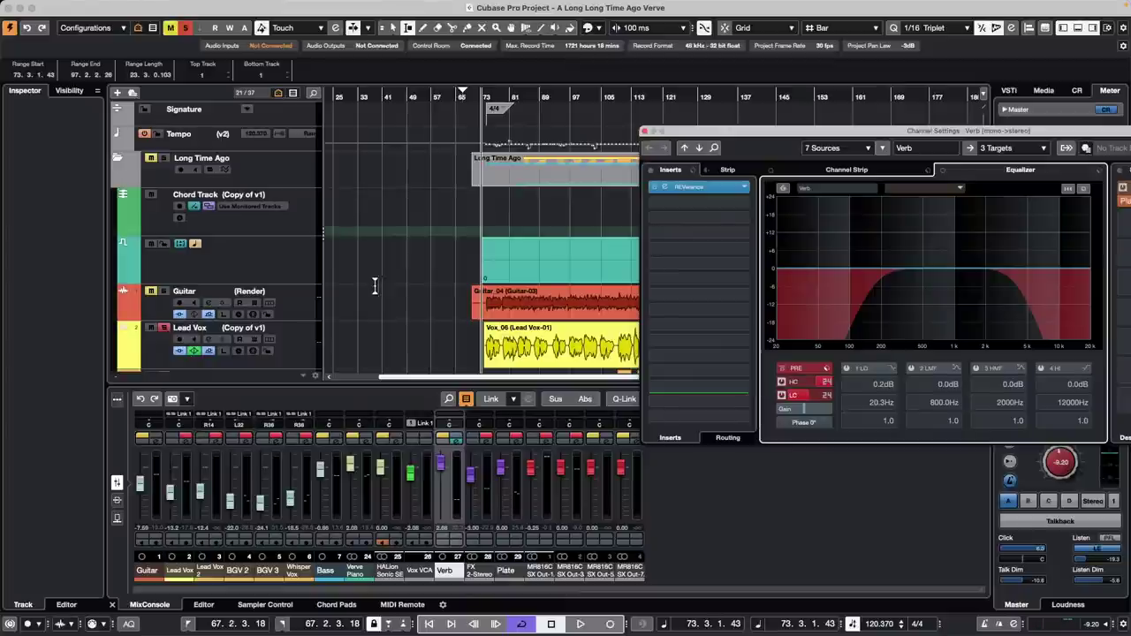
Open the recent project jump off.cpr and activate it
mouse_move(107, 7)
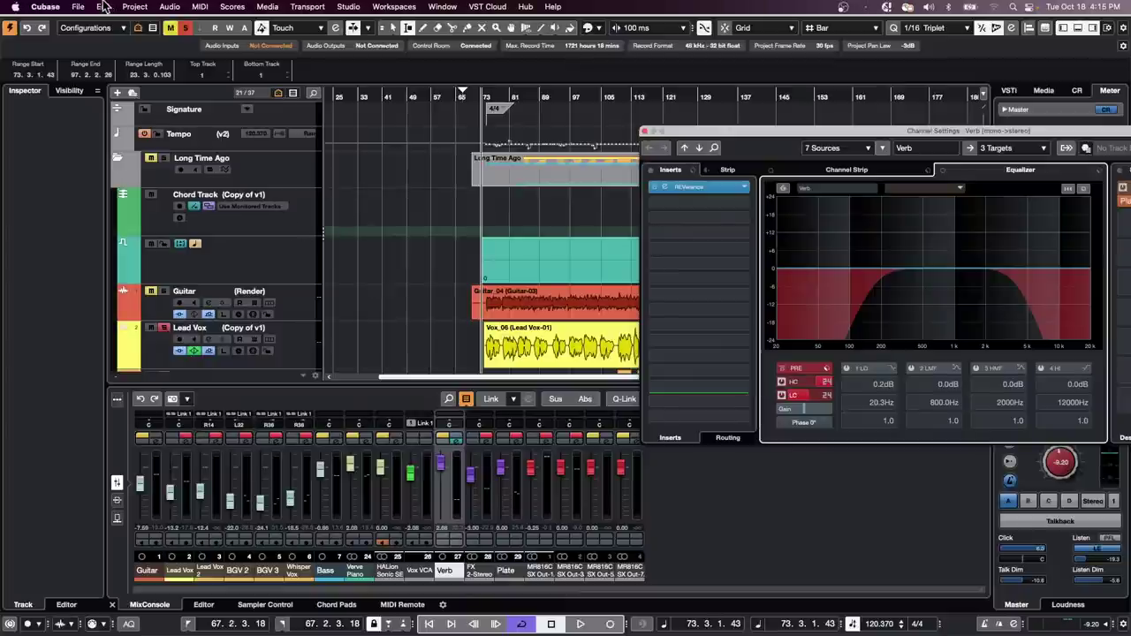
click(79, 7)
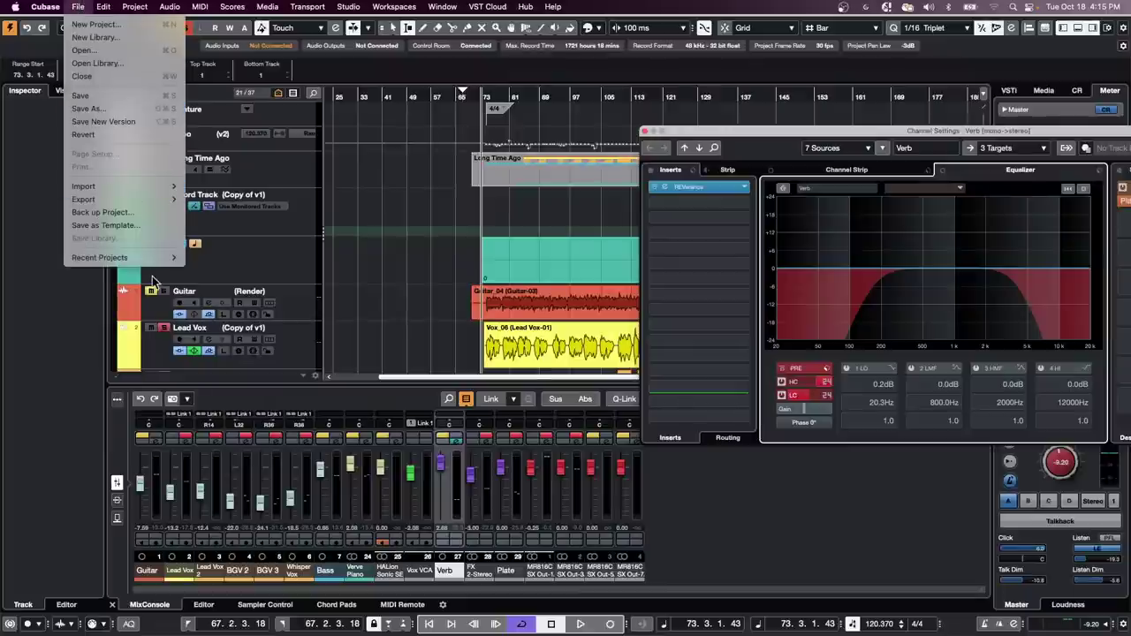
mouse_move(135, 261)
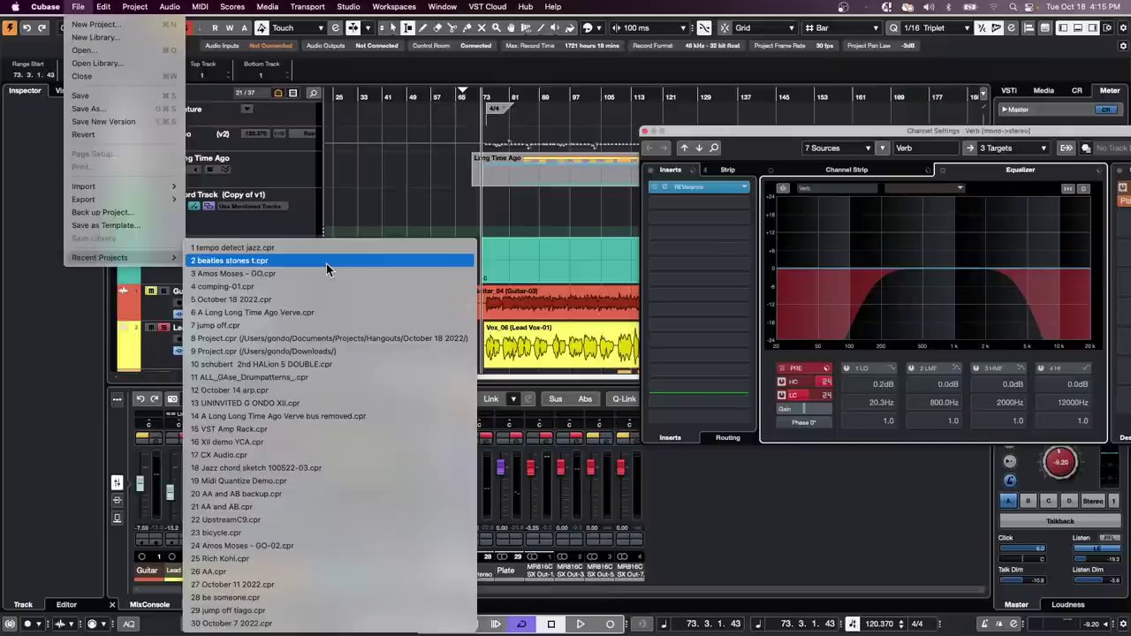
click(332, 327)
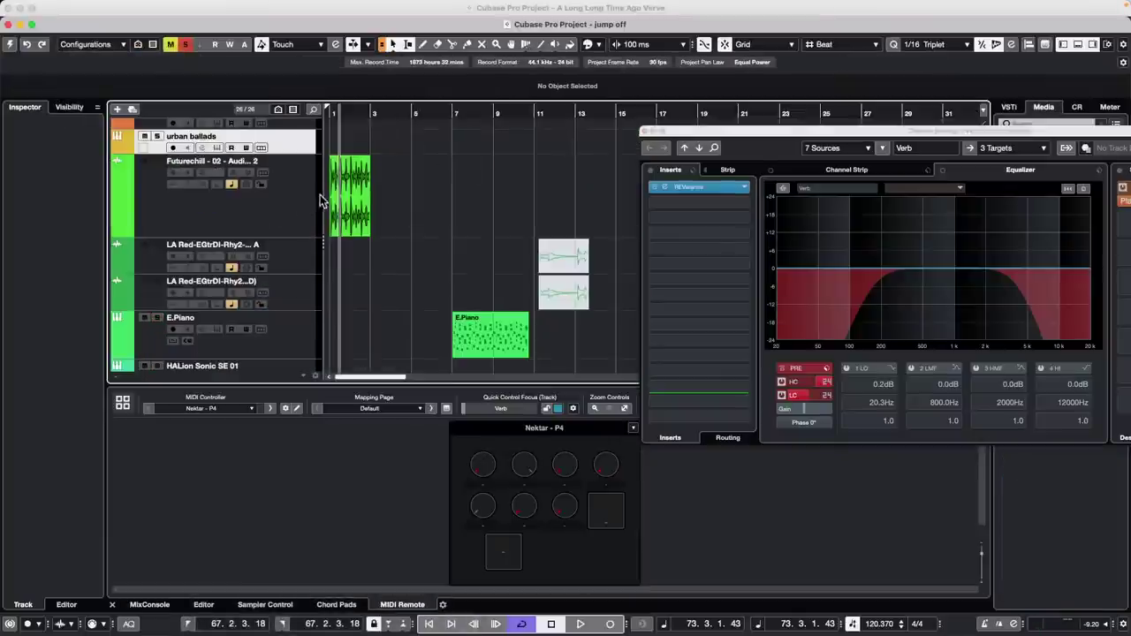
click(12, 46)
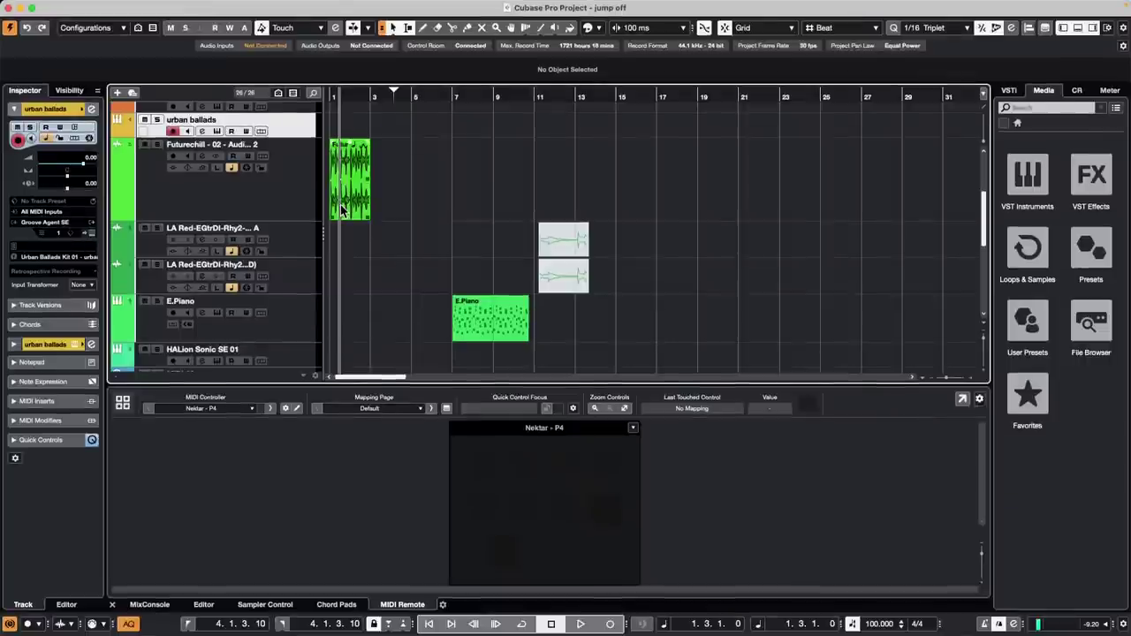
Set the locators to the Futurechill audio clip and create an empty two-bar part on the forget the past track
scroll(387, 216, up, 2)
scroll(387, 216, down, 8)
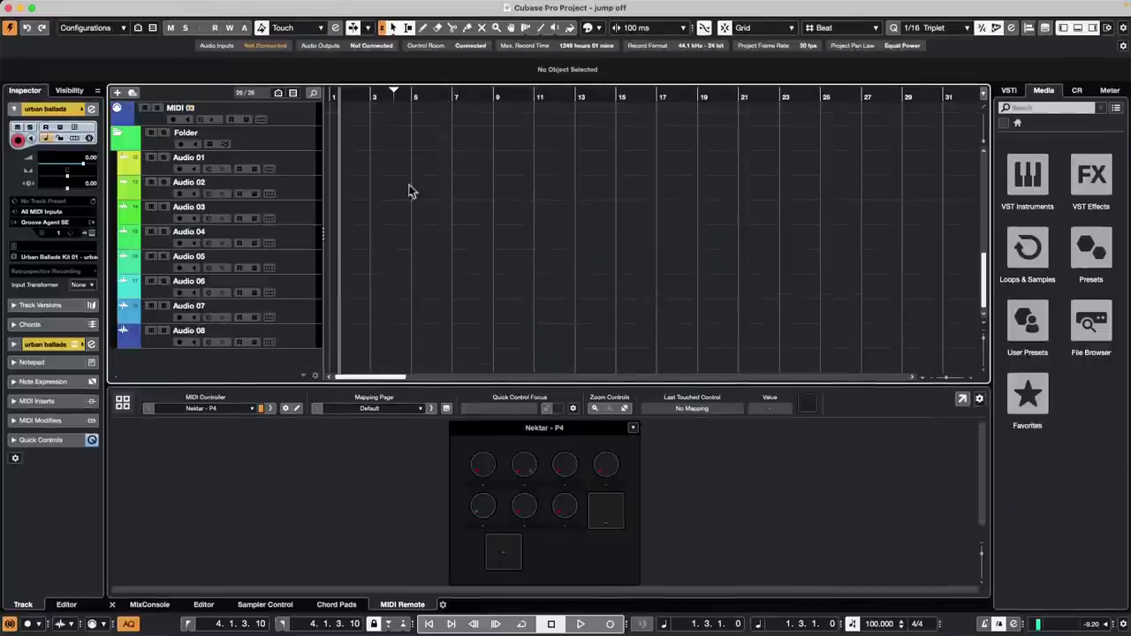
scroll(348, 168, up, 5)
scroll(348, 168, up, 4)
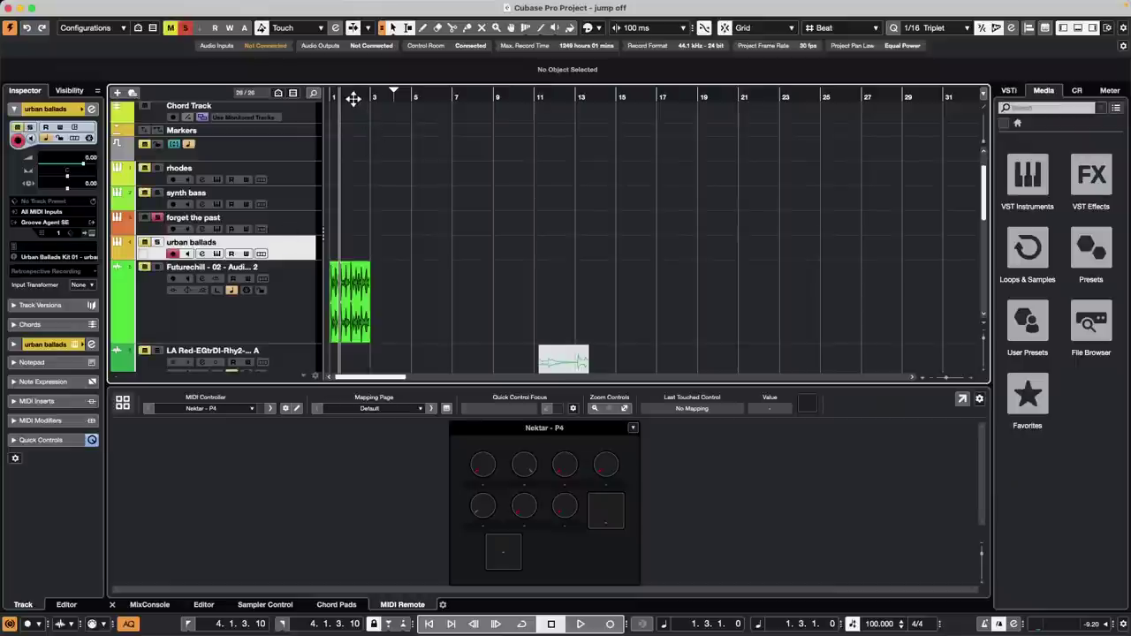
drag(353, 99, 267, 130)
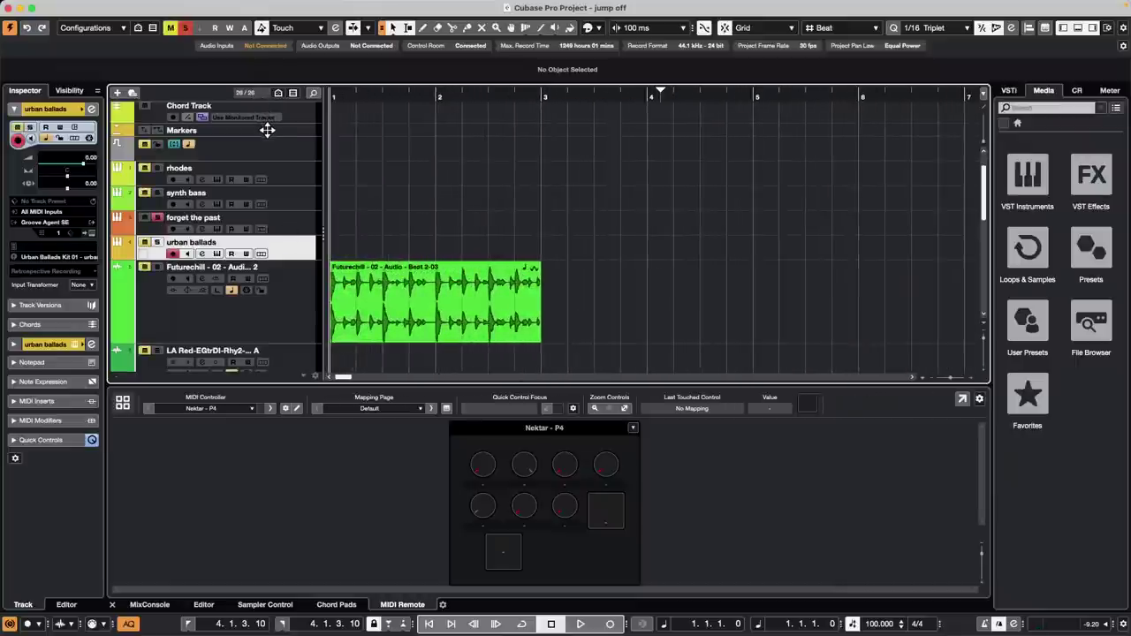
click(429, 312)
key(p)
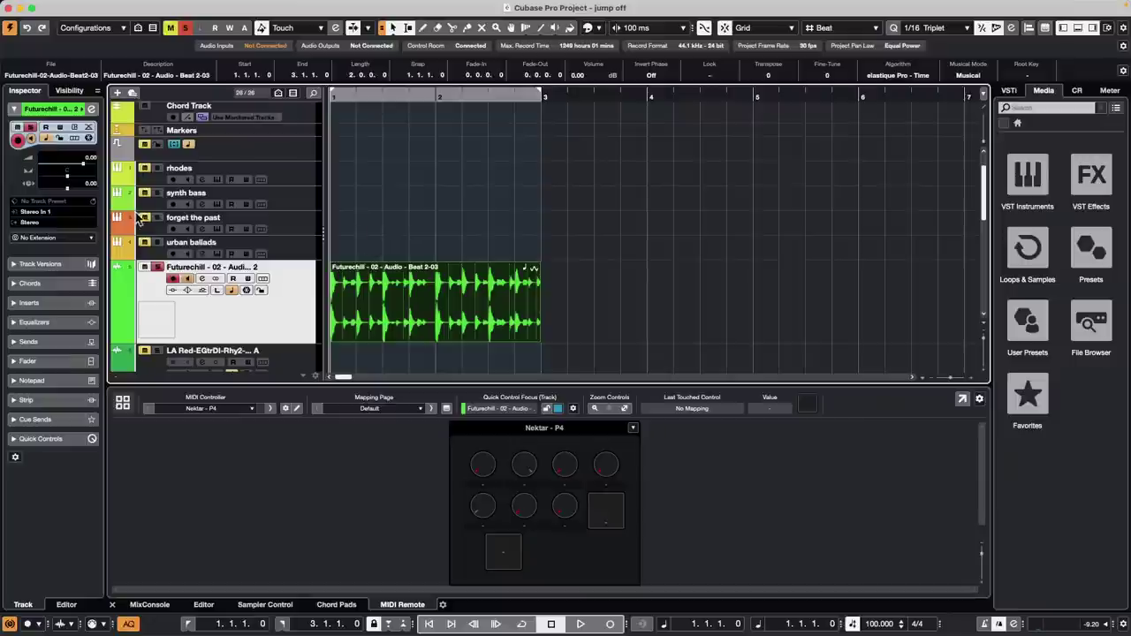
double_click(395, 233)
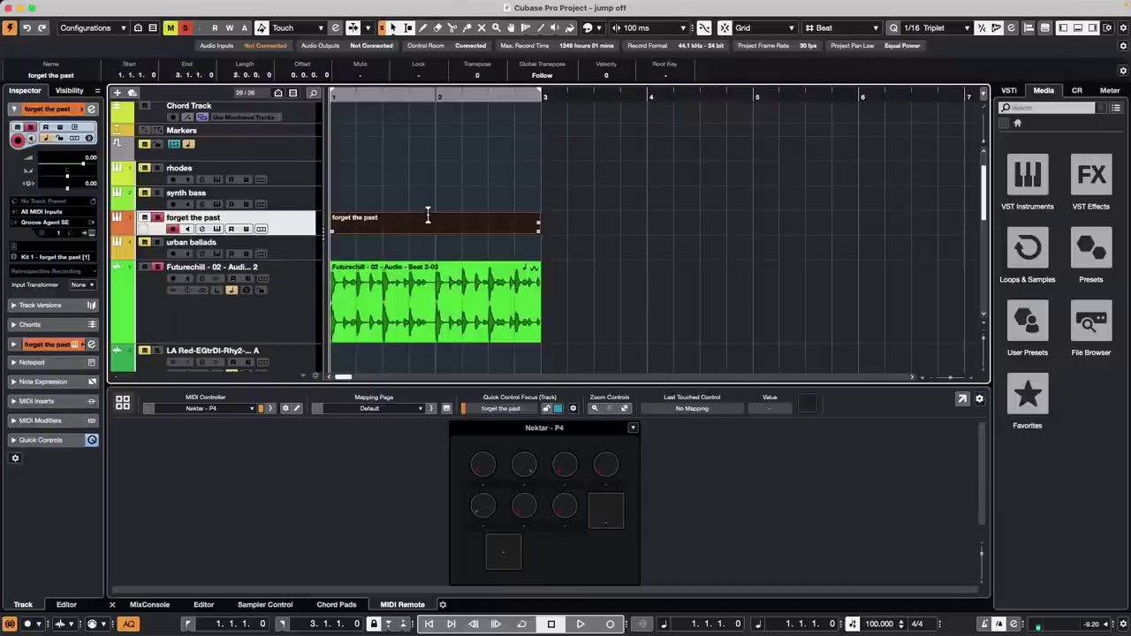
Open the forget the past part in a separate Drum Editor window while playing the project
double_click(416, 227)
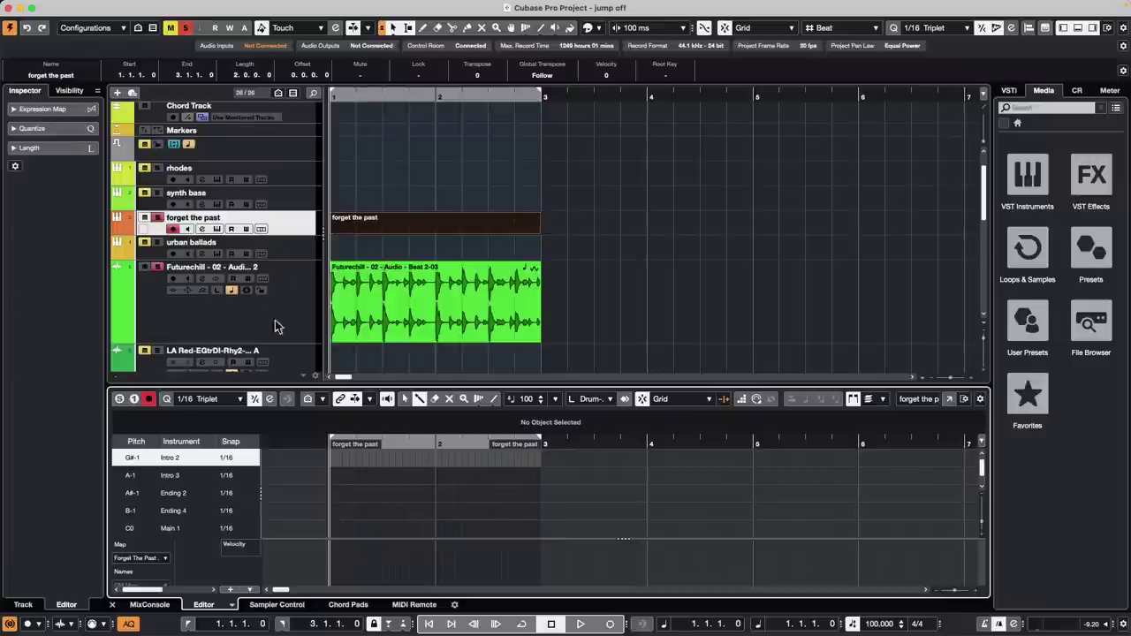
key(space)
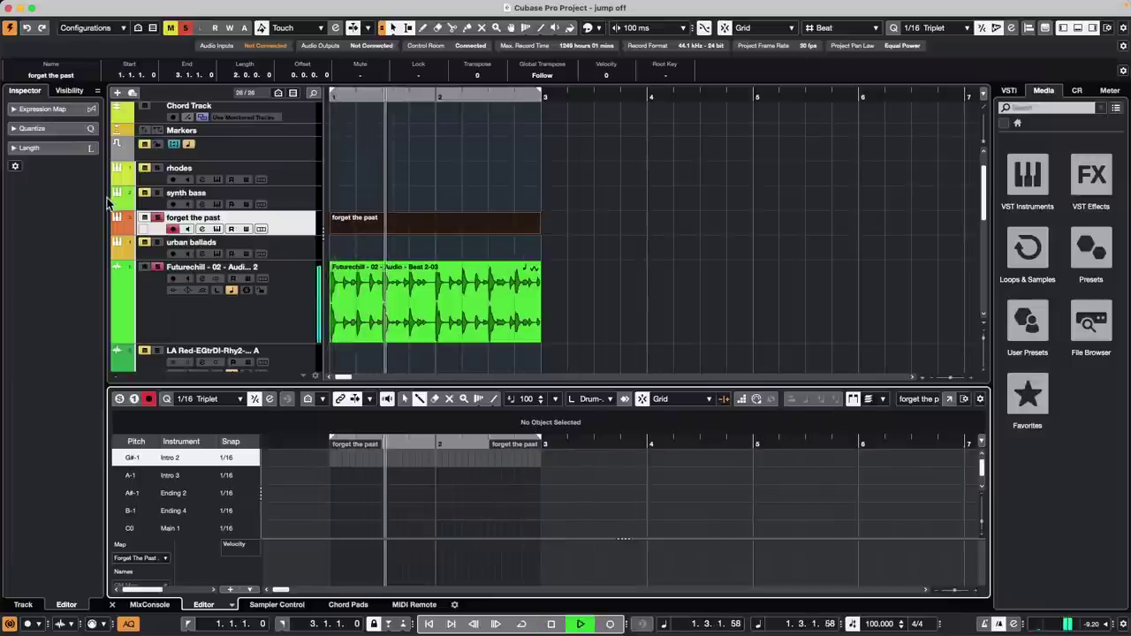
click(152, 269)
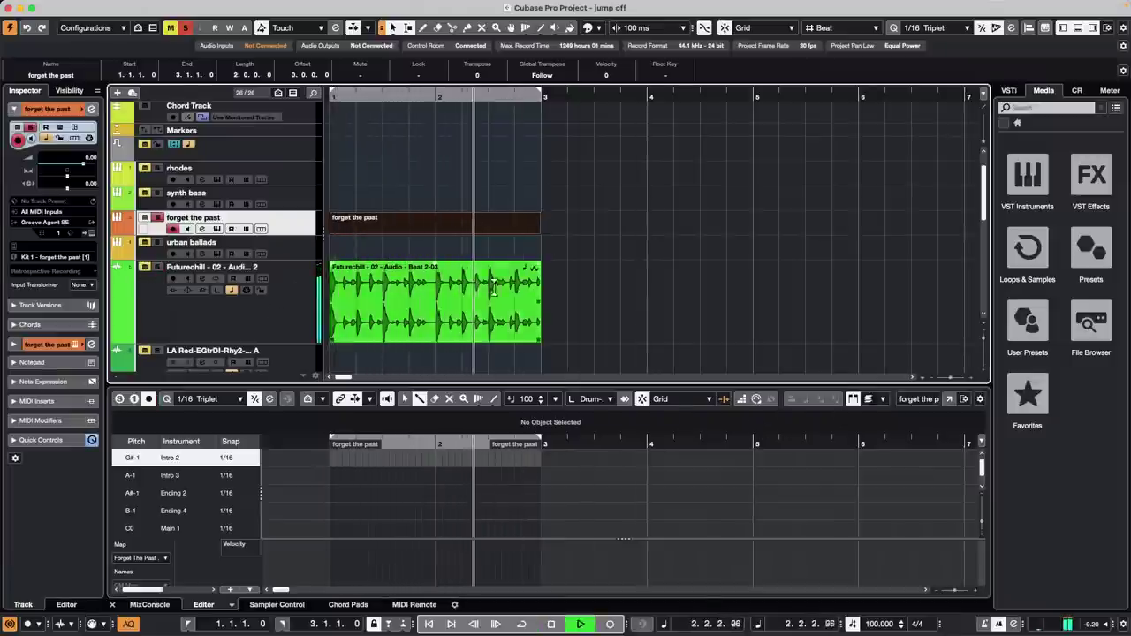
click(950, 399)
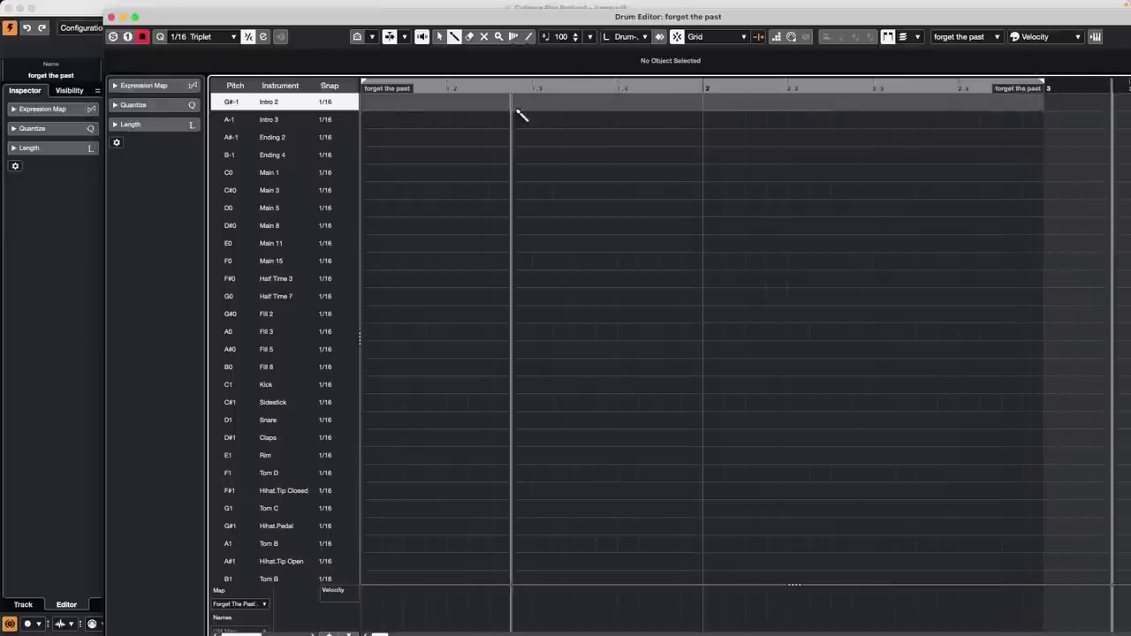
Maximise the Drum Editor, fit the two-bar part in view, and loop playback over bars 1 and 2
key(g)
key(g)
key(g)
key(g)
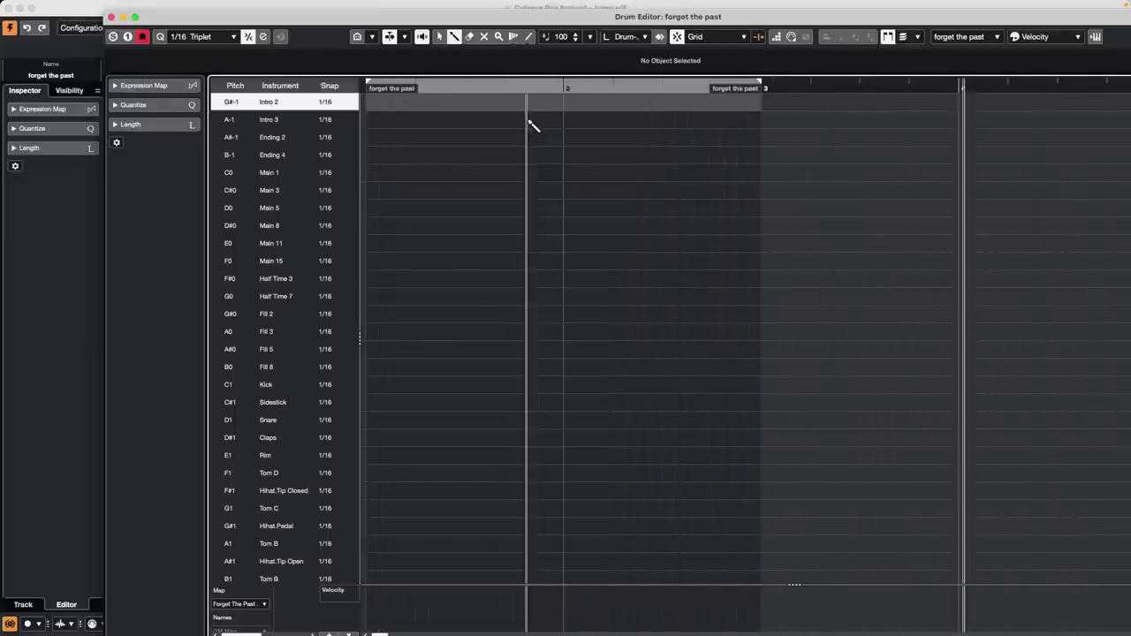
click(135, 17)
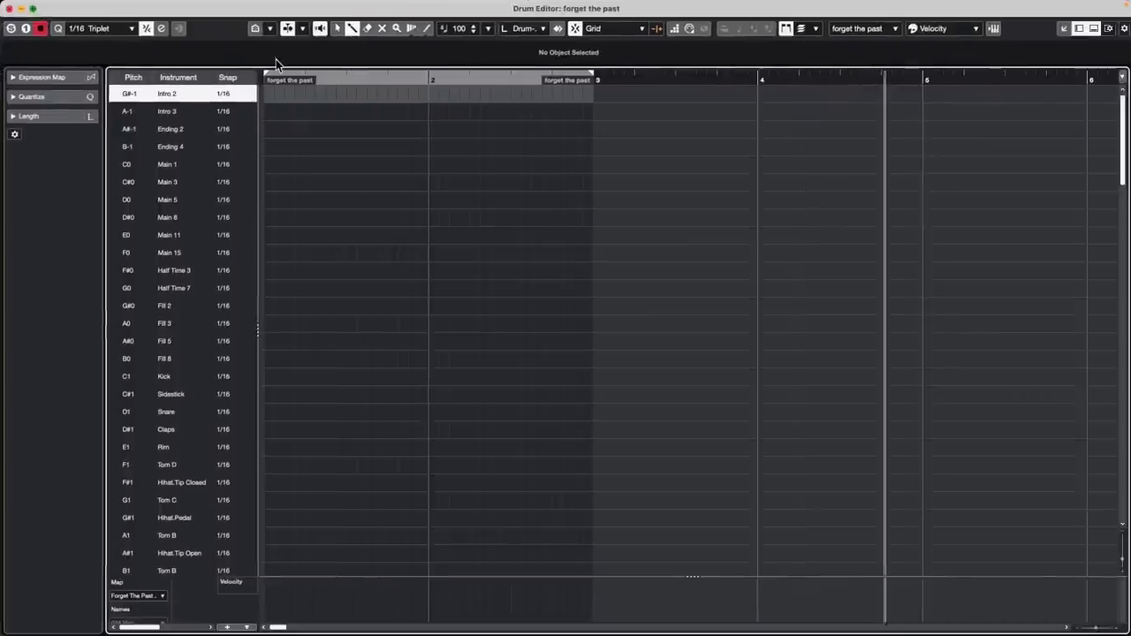
click(357, 69)
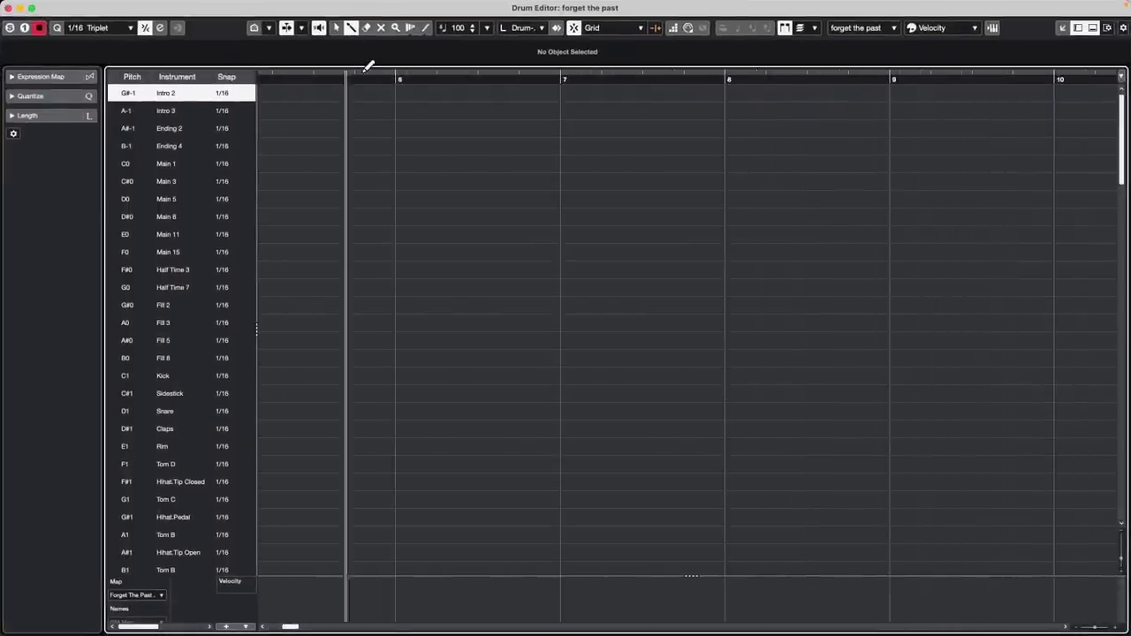
click(362, 77)
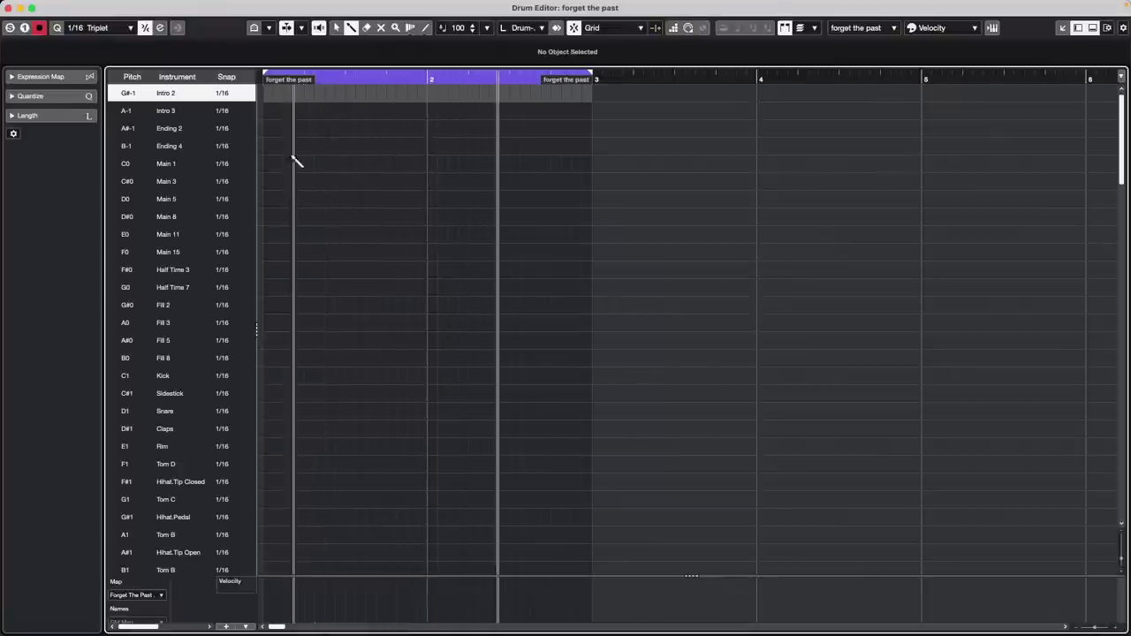
Enter Kick (C1) notes on beats 1 and 3 of both bars in the Drum Editor
scroll(277, 313, down, 3)
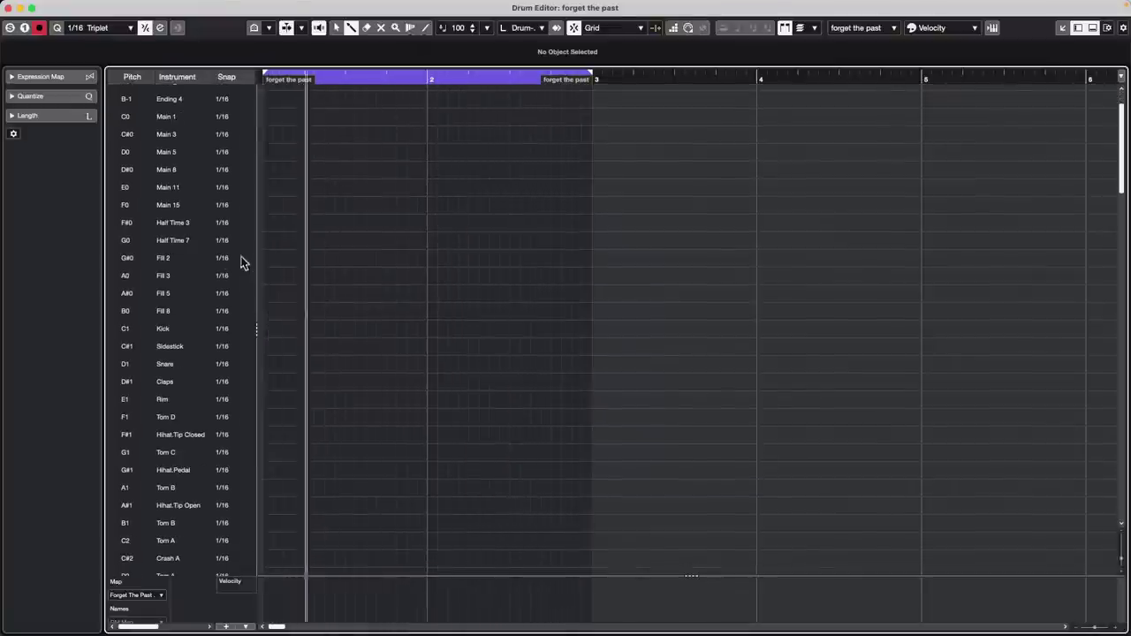
click(267, 329)
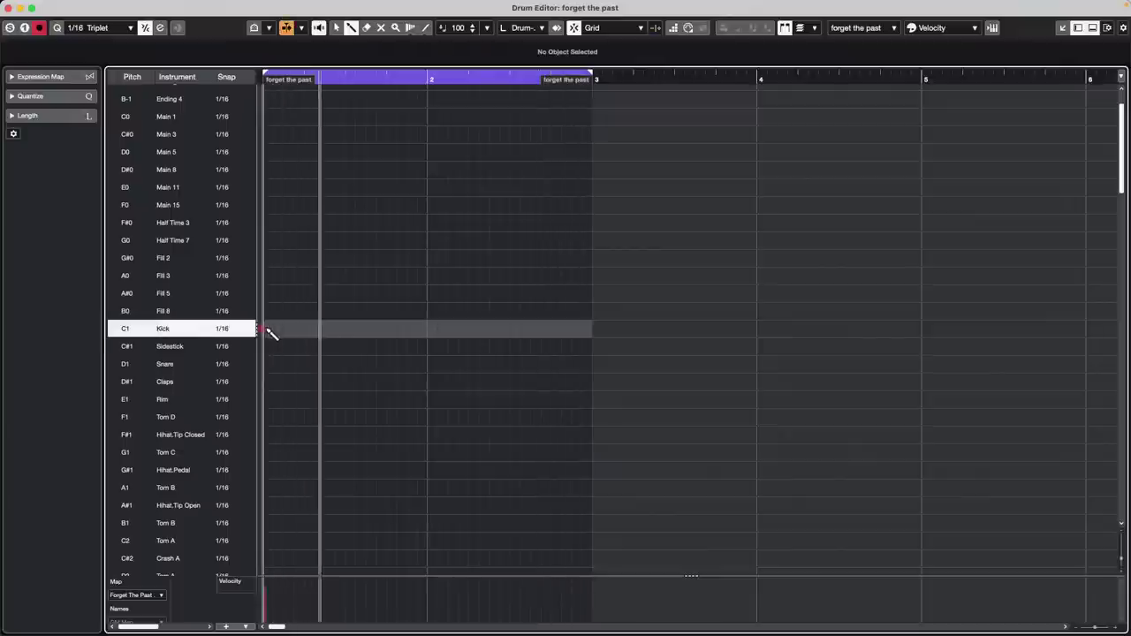
click(345, 329)
click(428, 328)
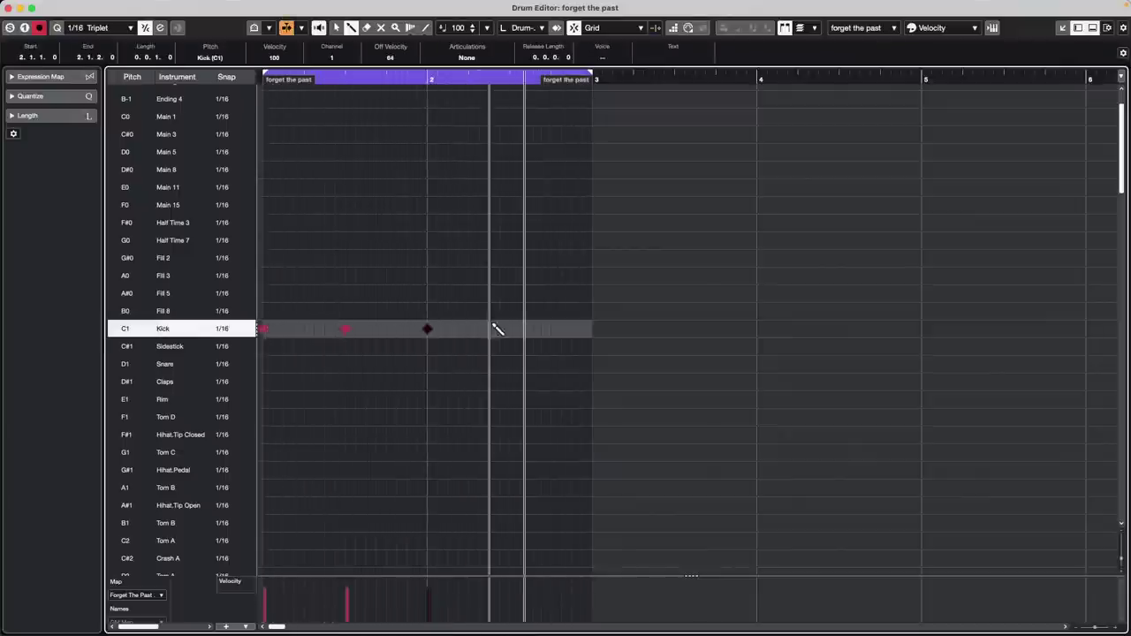
click(510, 328)
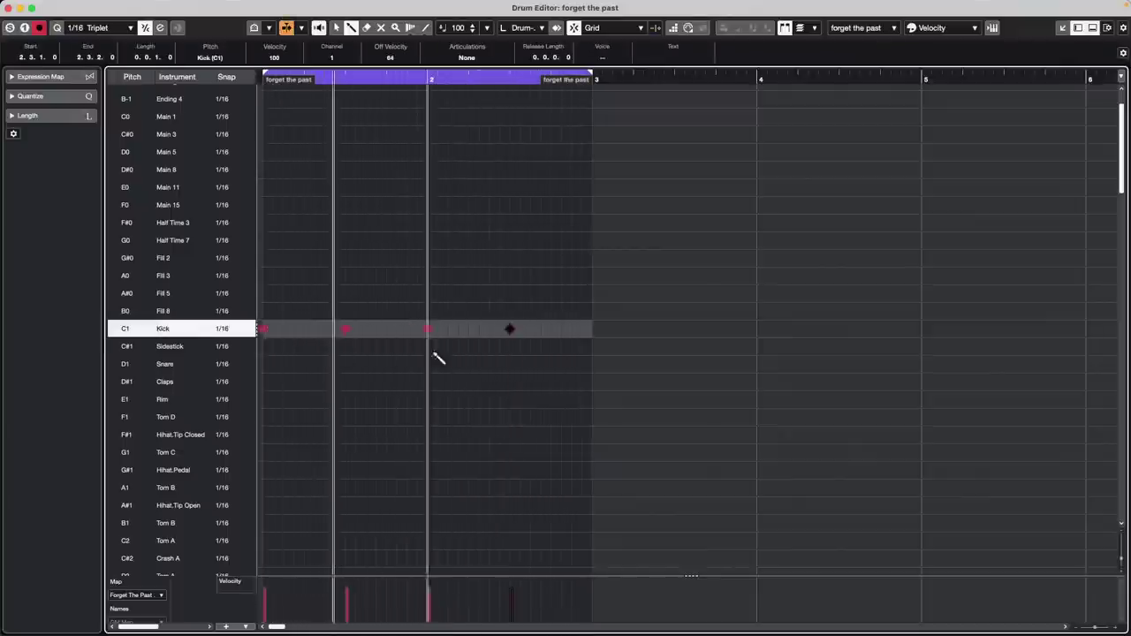
Enter Snare (D1) notes on beats 2 and 4 of both bars and fill the Hihat.Tip Closed lane with continuous 1/16 notes
click(306, 369)
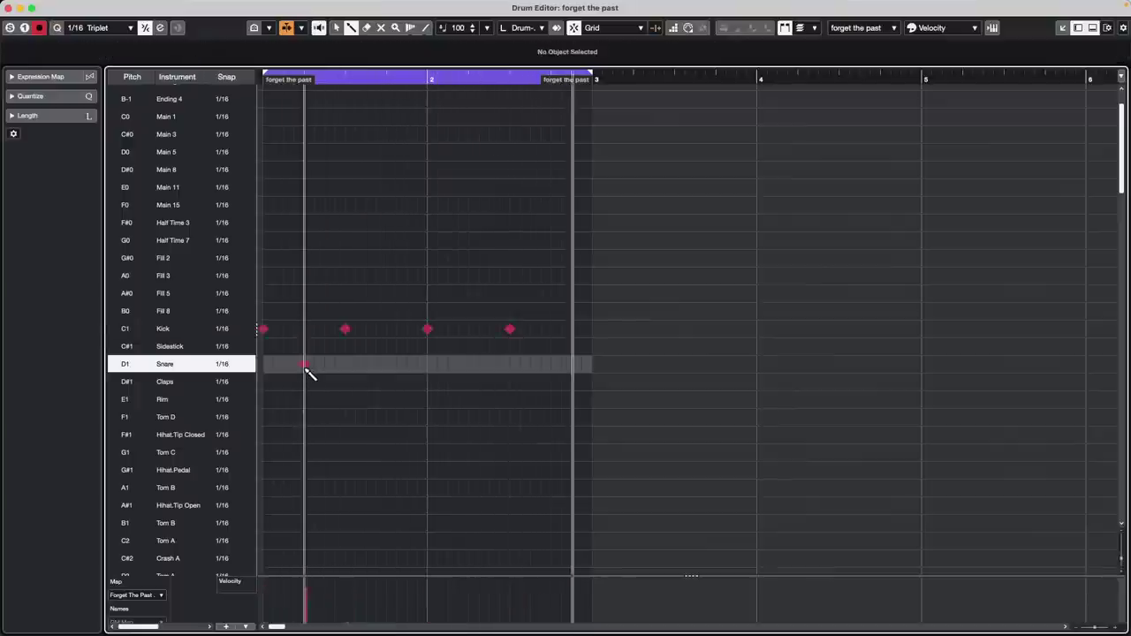
click(389, 369)
click(470, 371)
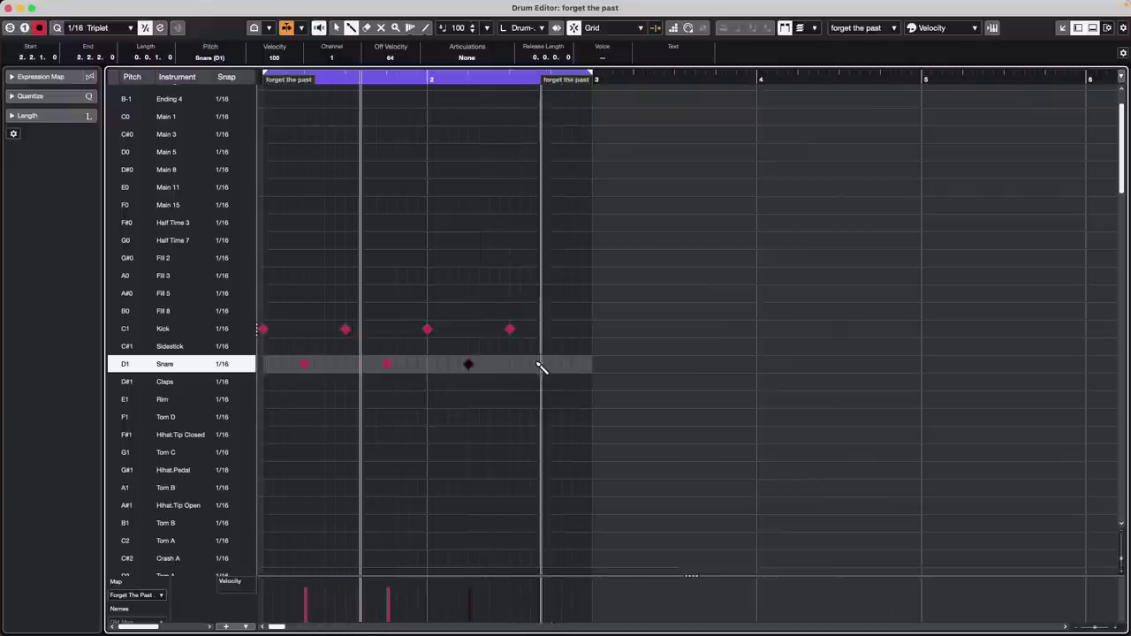
click(551, 365)
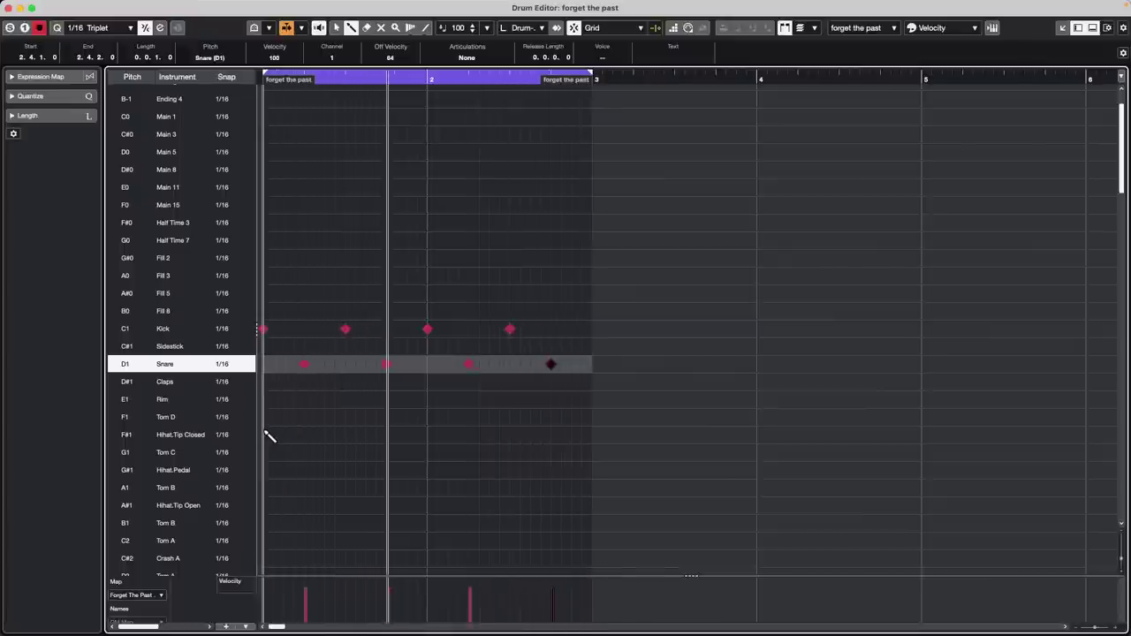
click(267, 439)
drag(268, 440, 595, 435)
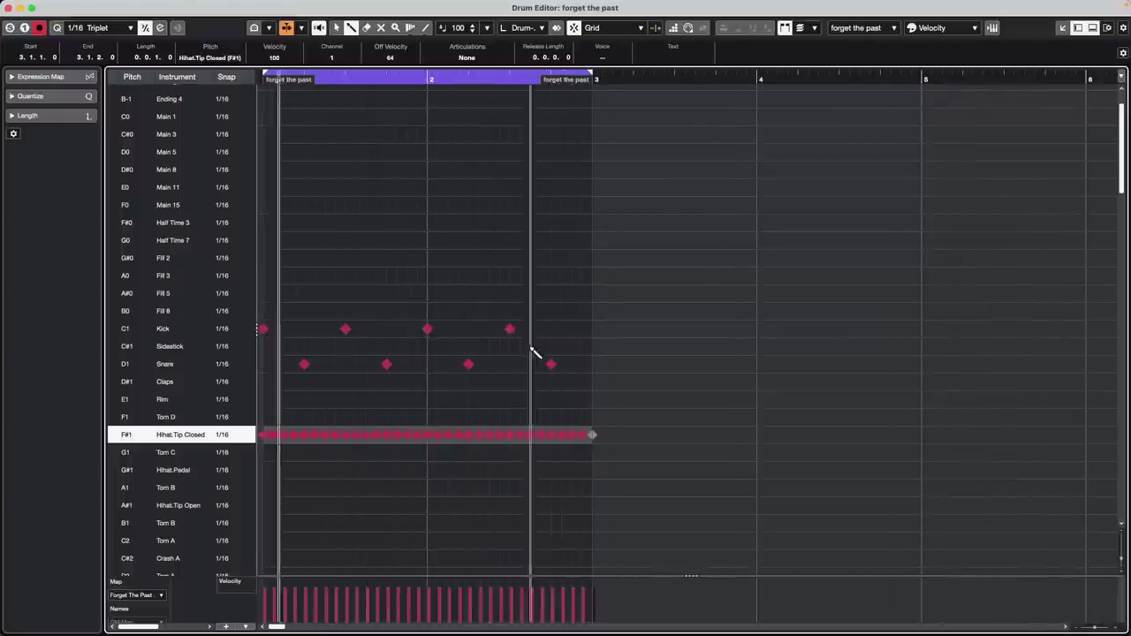
Add reduced-velocity ghost snares at 2.4.4, 2.2.2, 2.2.3 and 1.2.4, with velocity 39 at 2.2.3 and 30 at 1.2.4
click(582, 365)
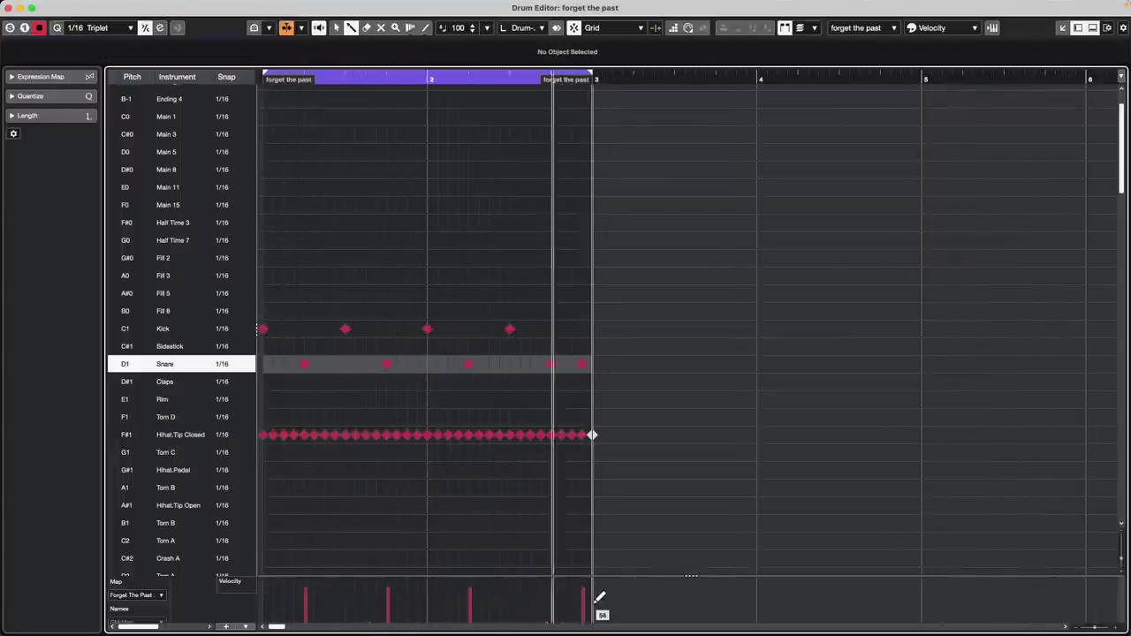
drag(590, 608, 589, 616)
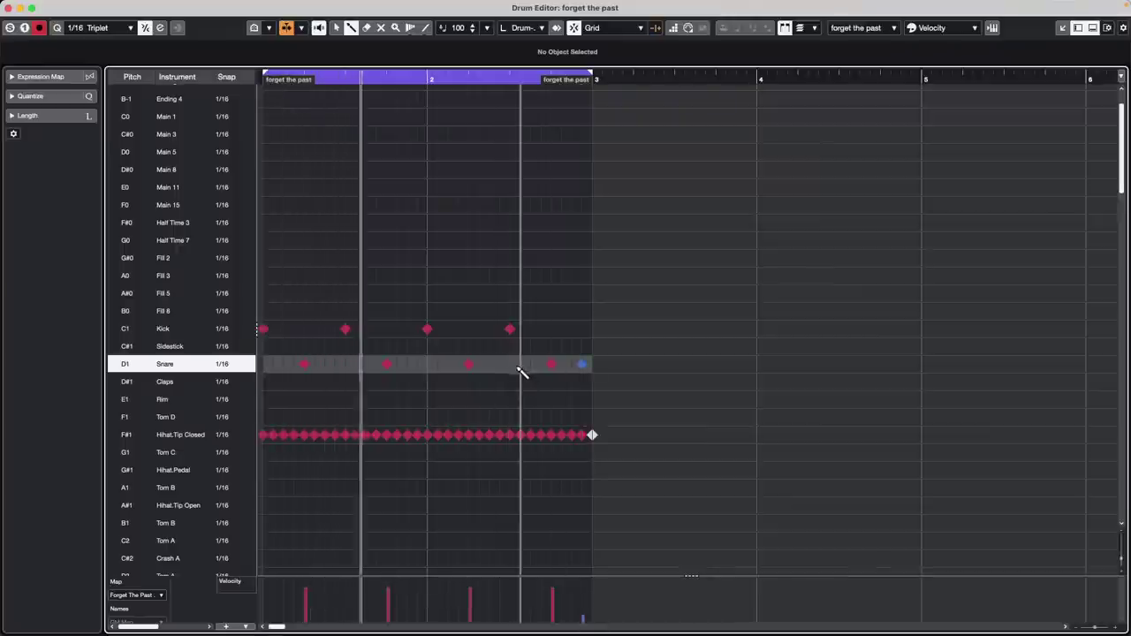
click(488, 365)
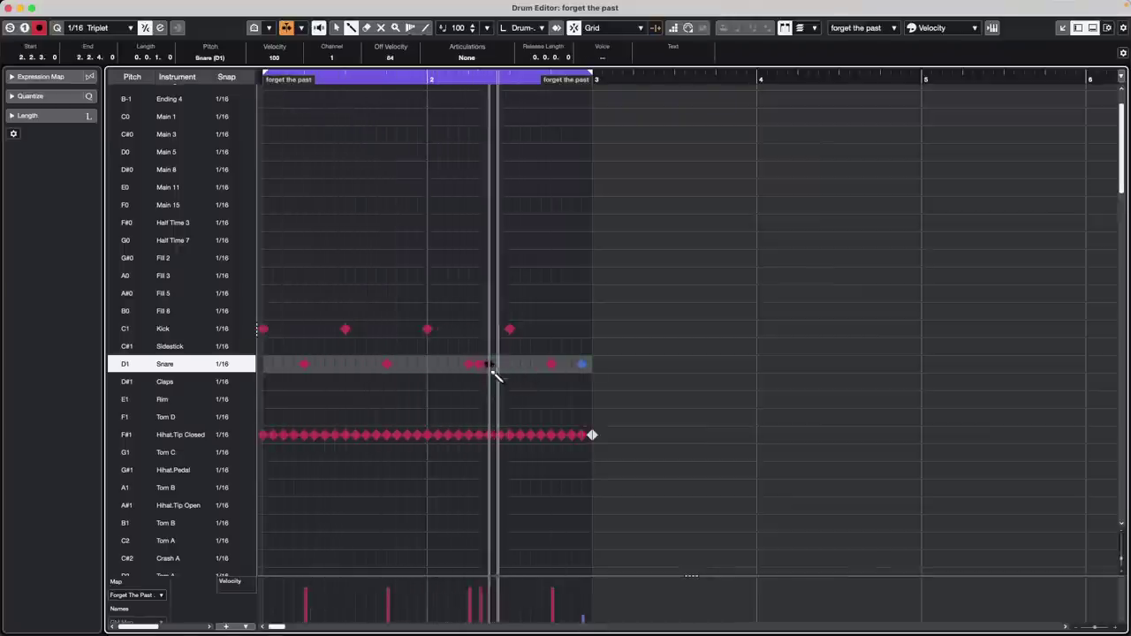
click(481, 612)
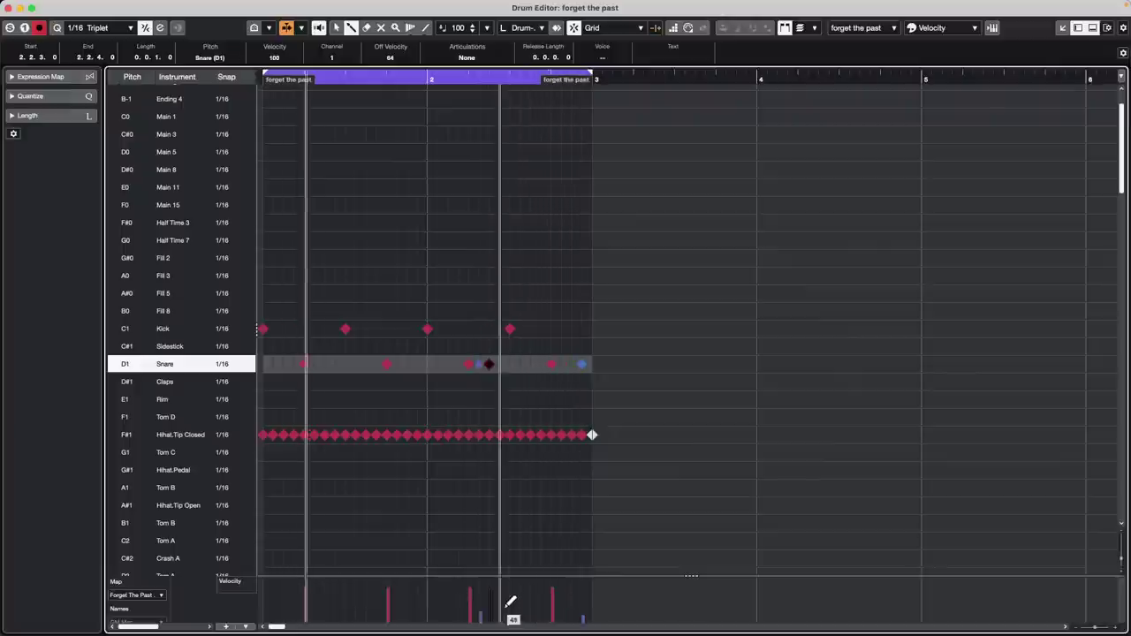
click(490, 611)
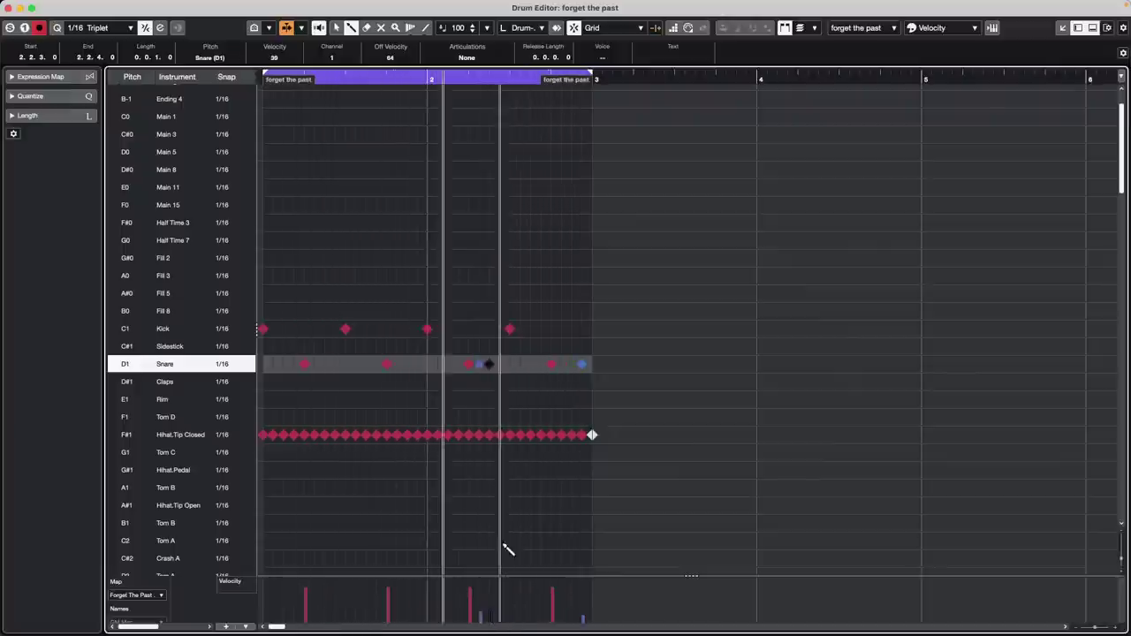
click(335, 364)
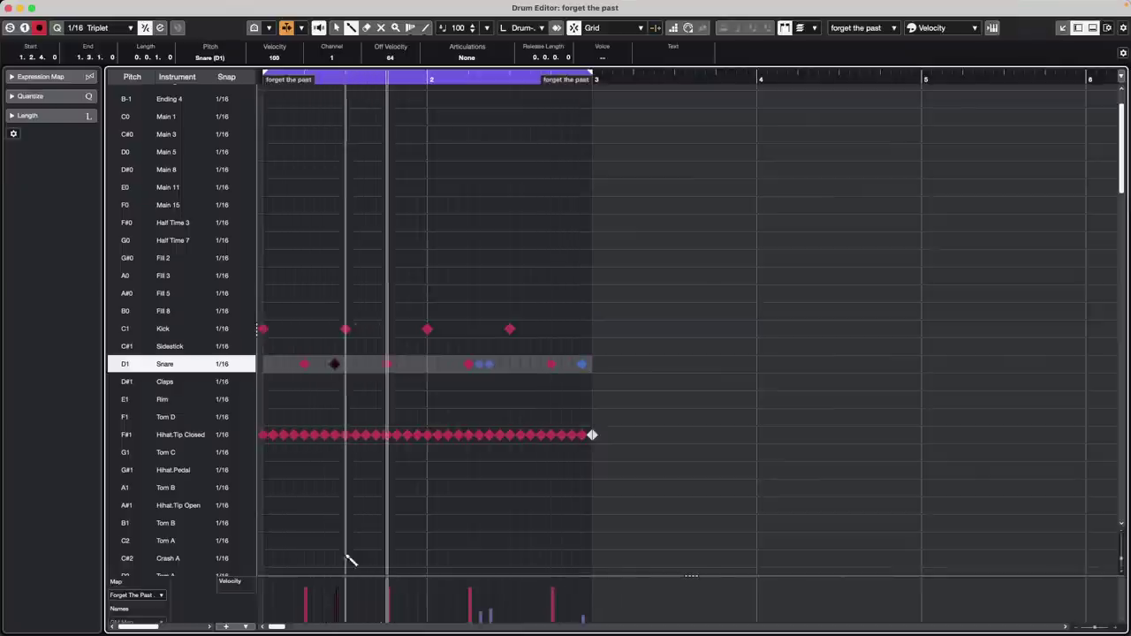
drag(343, 607, 344, 607)
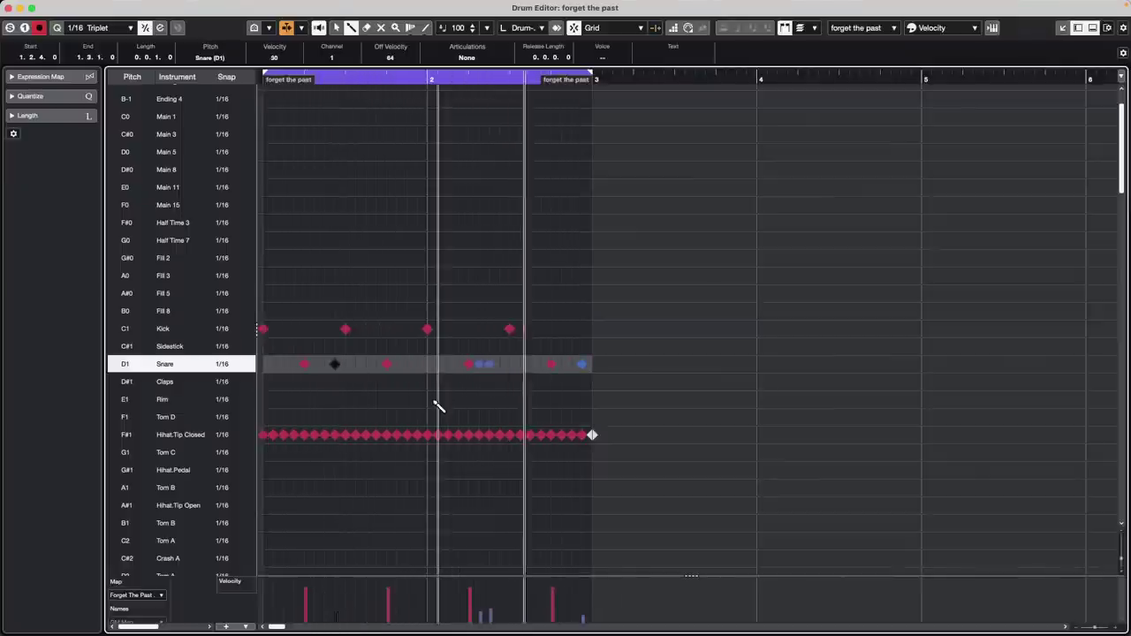
Add an extra kick at 2.4.3 near the end of bar 2, keeping none at 2.4.4
click(581, 329)
click(571, 335)
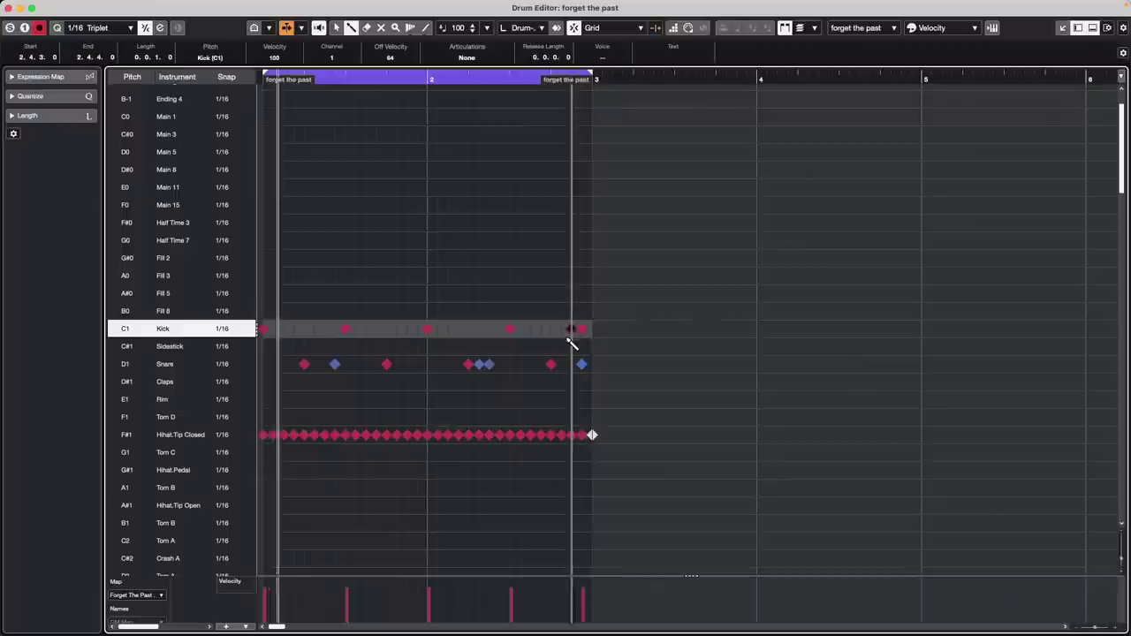
click(582, 331)
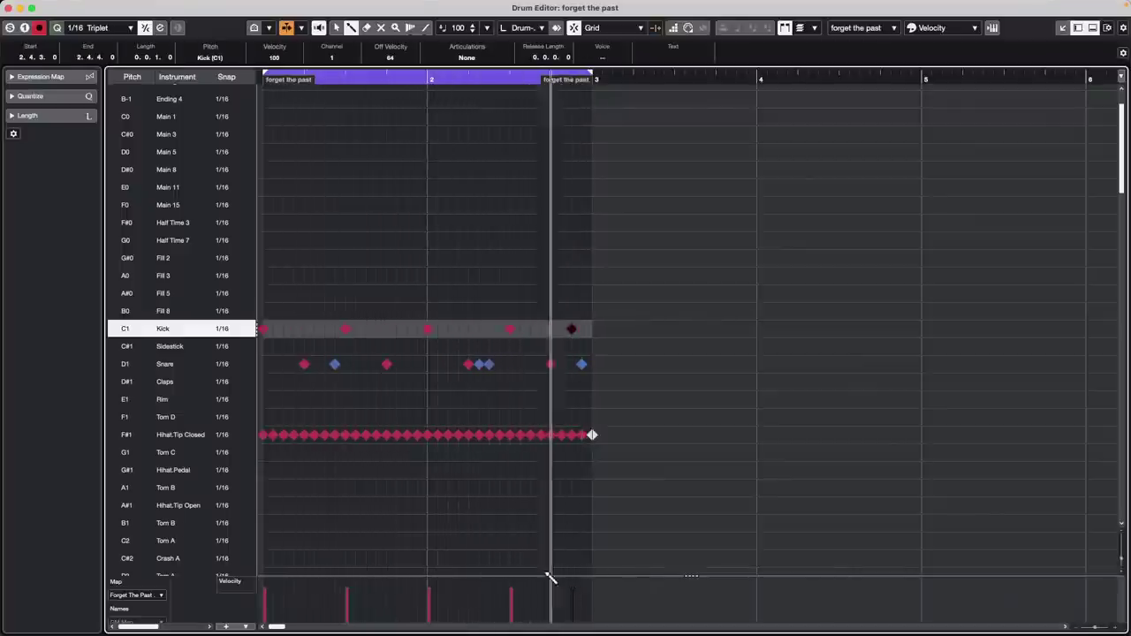
Lower the velocity of every second Hihat.Tip Closed note in bar 1, leaving the notes between them at full velocity
scroll(358, 460, down, 1)
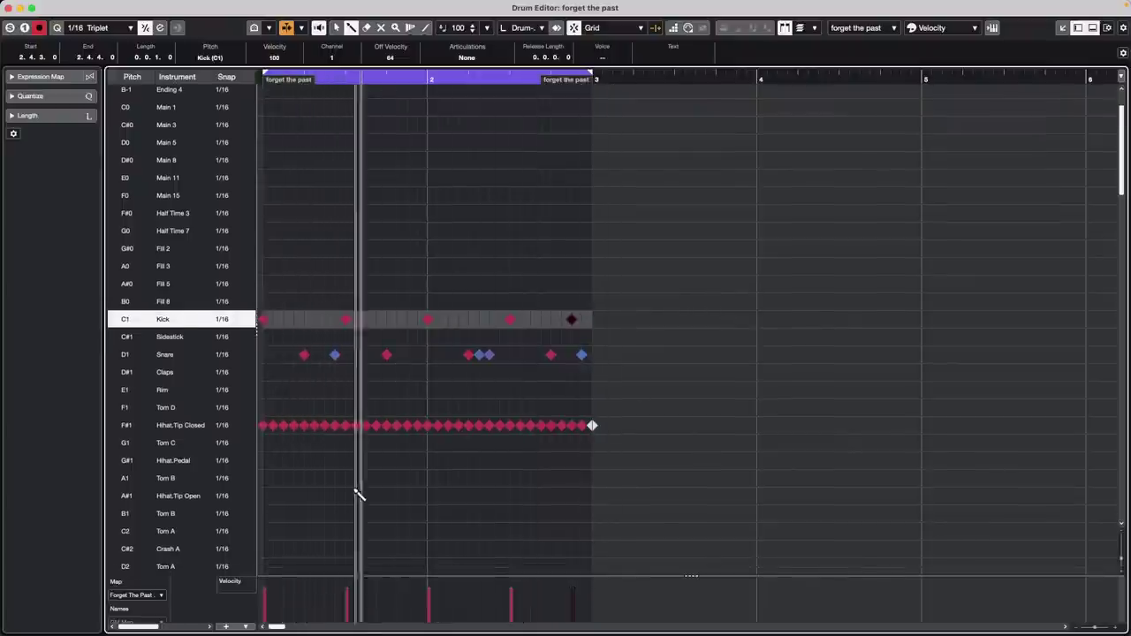
scroll(336, 460, down, 2)
click(188, 405)
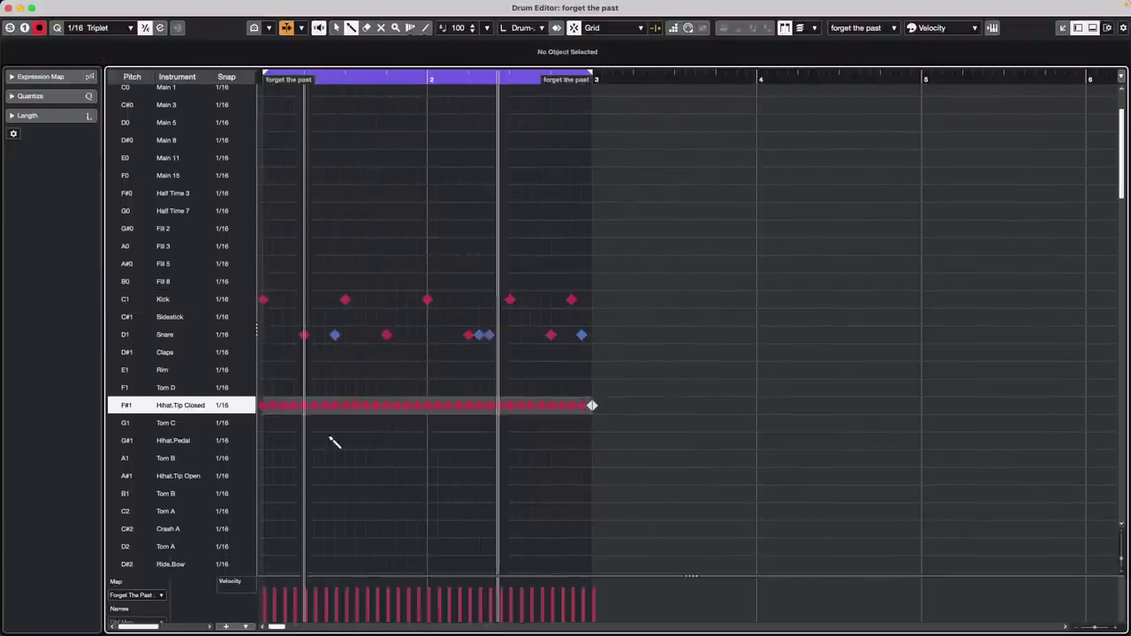
click(274, 613)
click(295, 611)
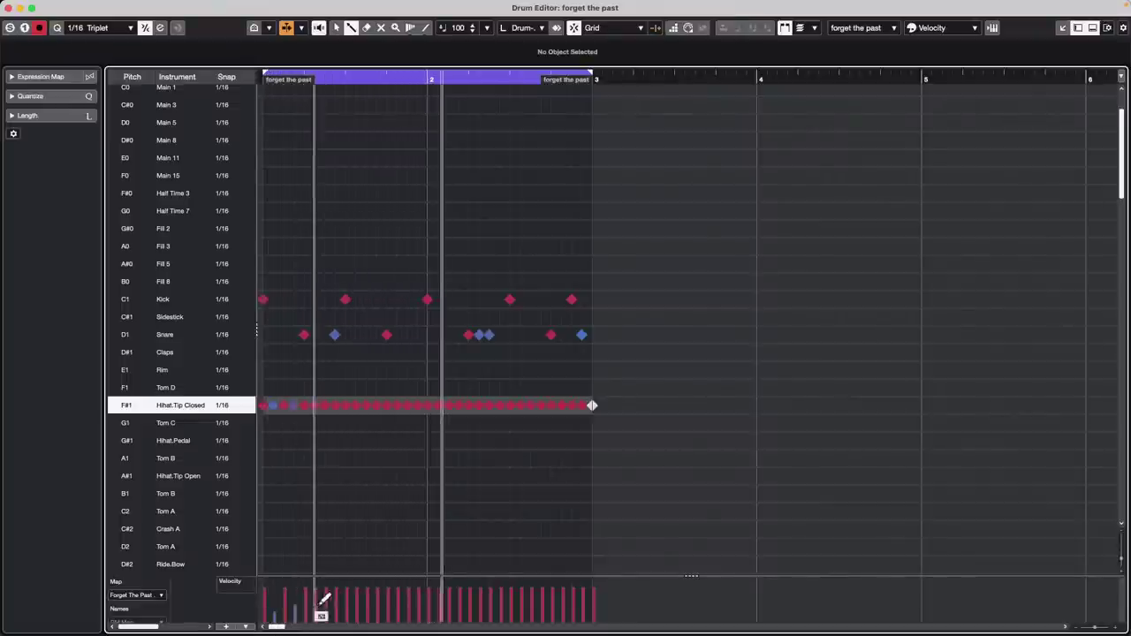
click(317, 612)
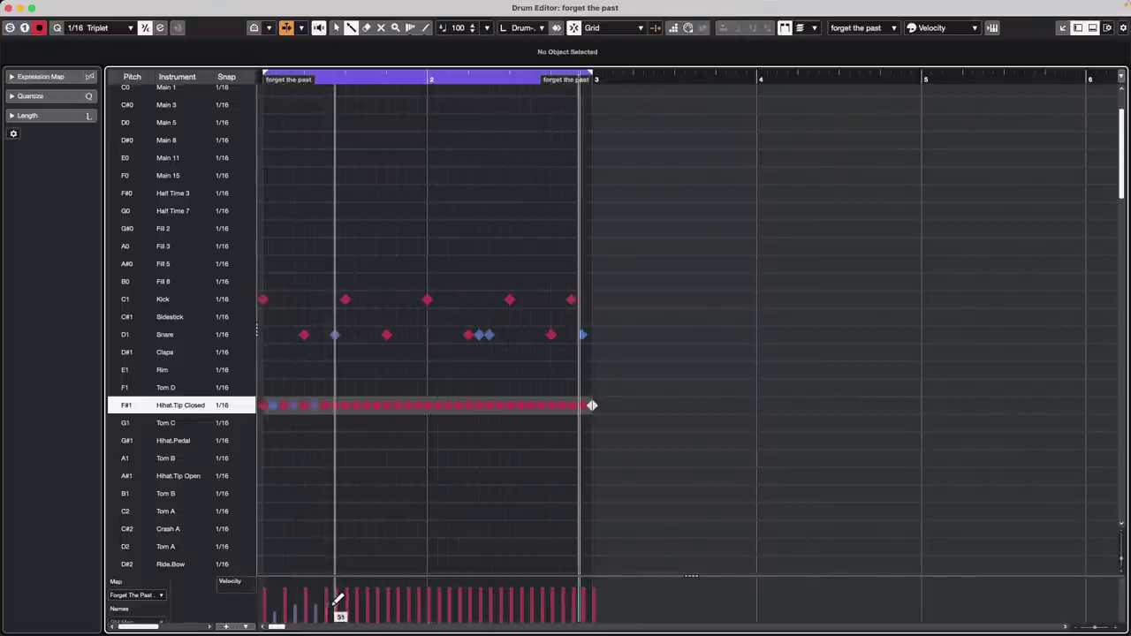
click(337, 612)
click(358, 601)
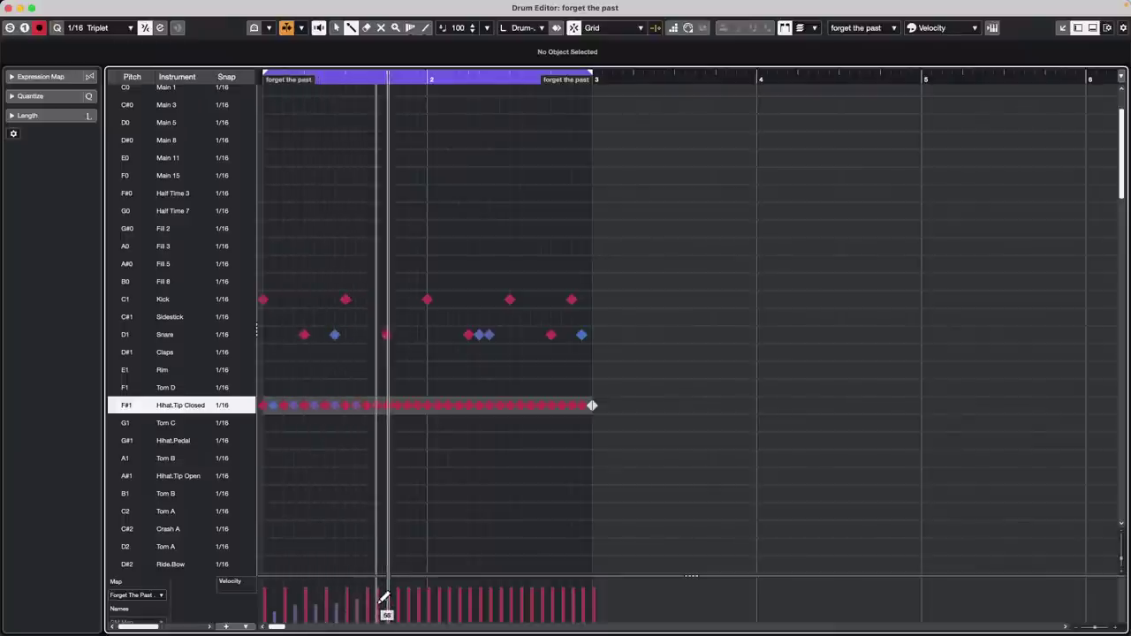
click(379, 603)
click(400, 601)
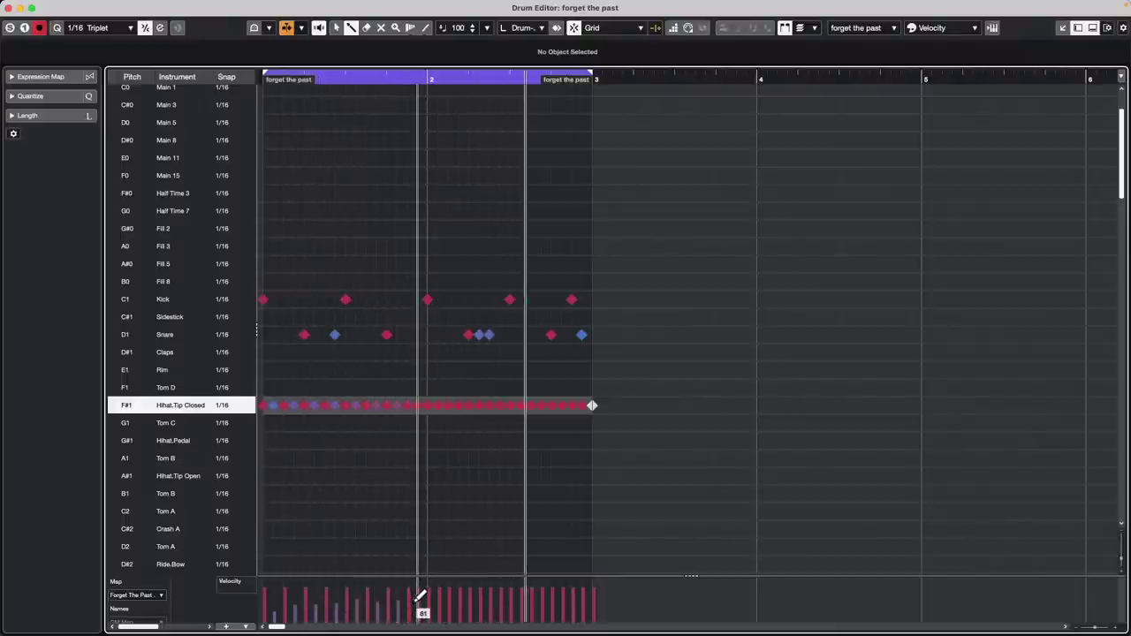
click(421, 601)
Lower the velocity of every second Hihat.Tip Closed note through bar 2 to about 50 to 65
click(443, 602)
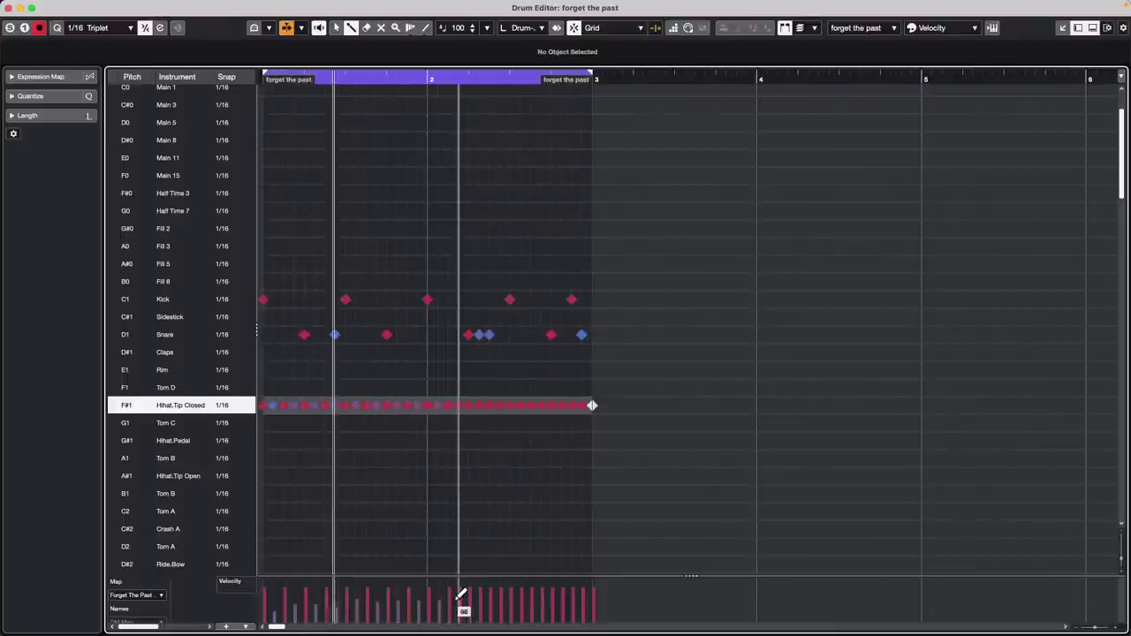
click(462, 600)
click(483, 601)
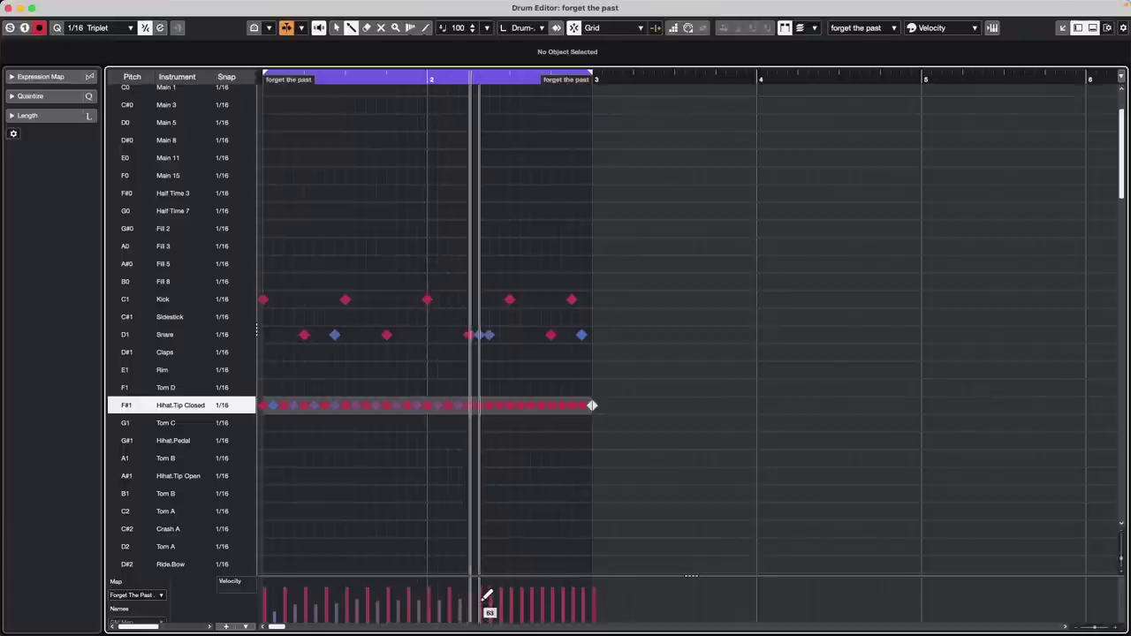
click(502, 601)
click(506, 601)
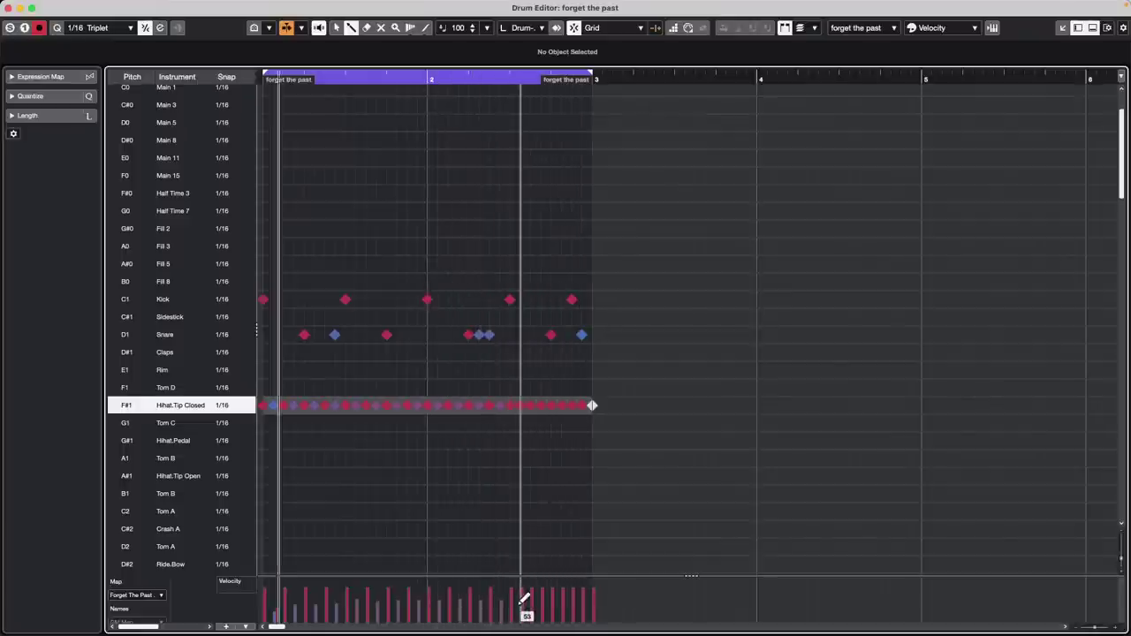
click(524, 601)
click(546, 601)
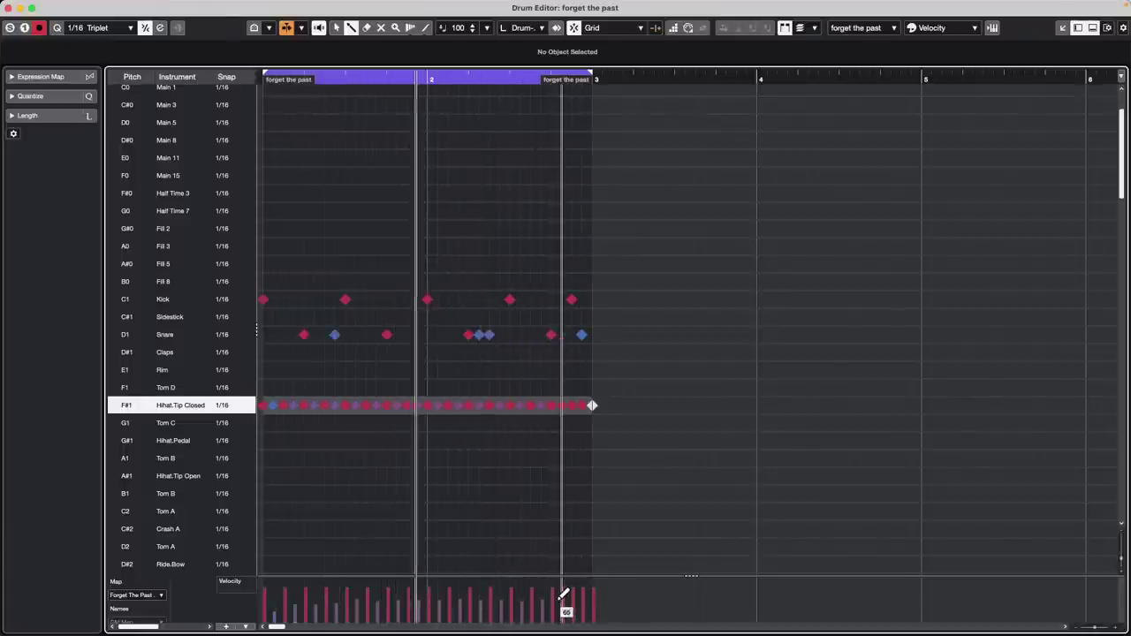
click(566, 600)
click(585, 600)
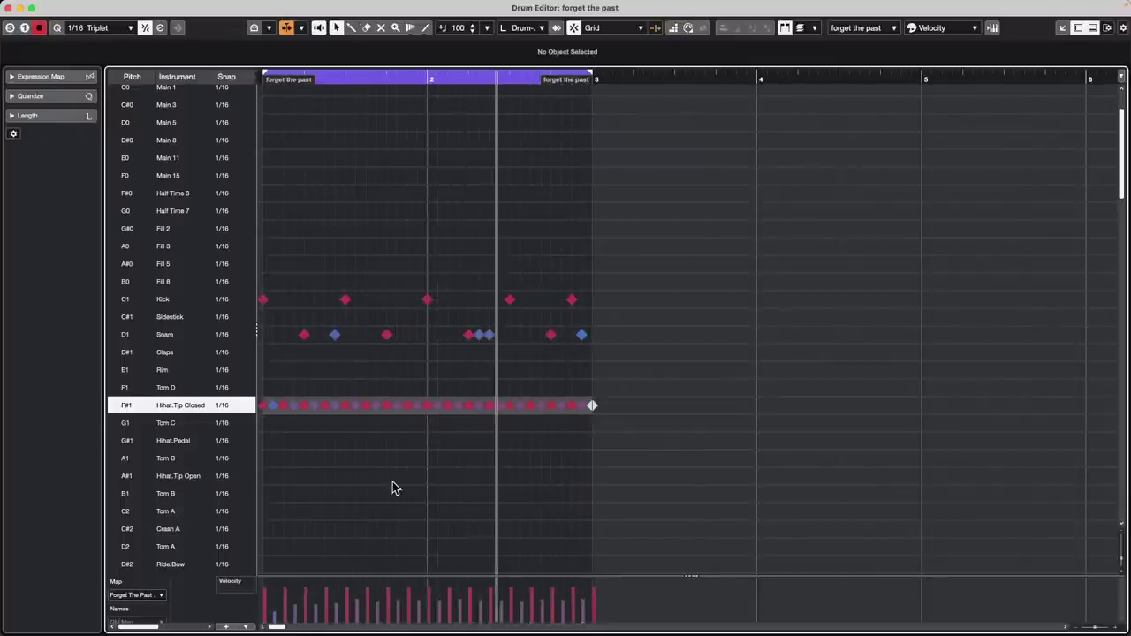
Reduce the alternate Hihat.Tip Closed velocities in bar 1 further, from about 30 to the low 40s, and close the Drum Editor window
click(296, 616)
click(316, 611)
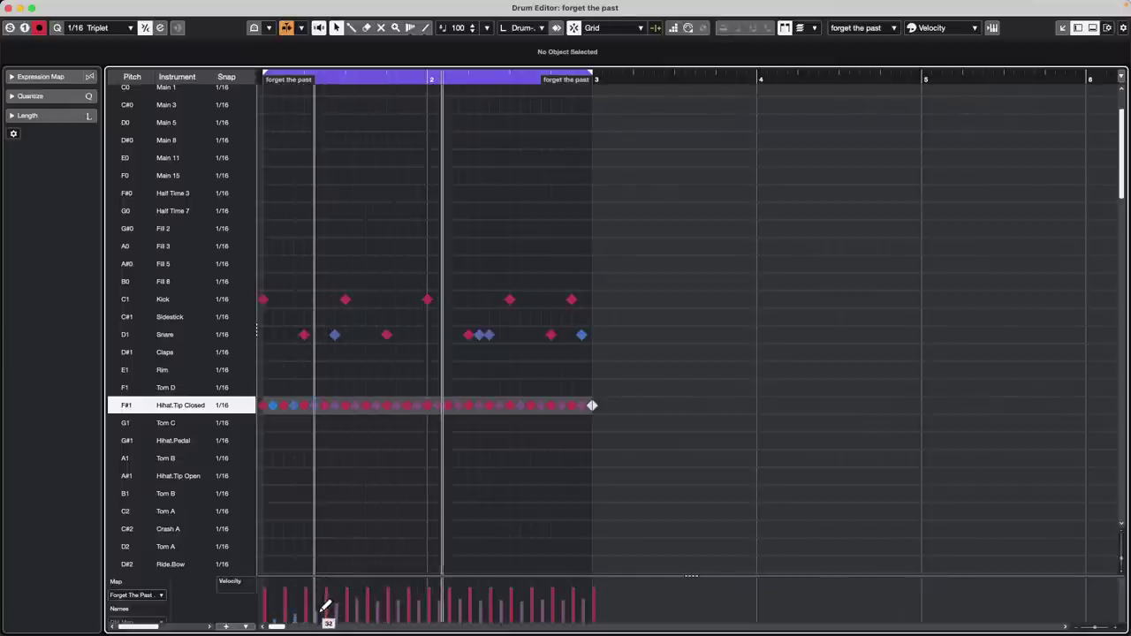
click(337, 611)
click(359, 609)
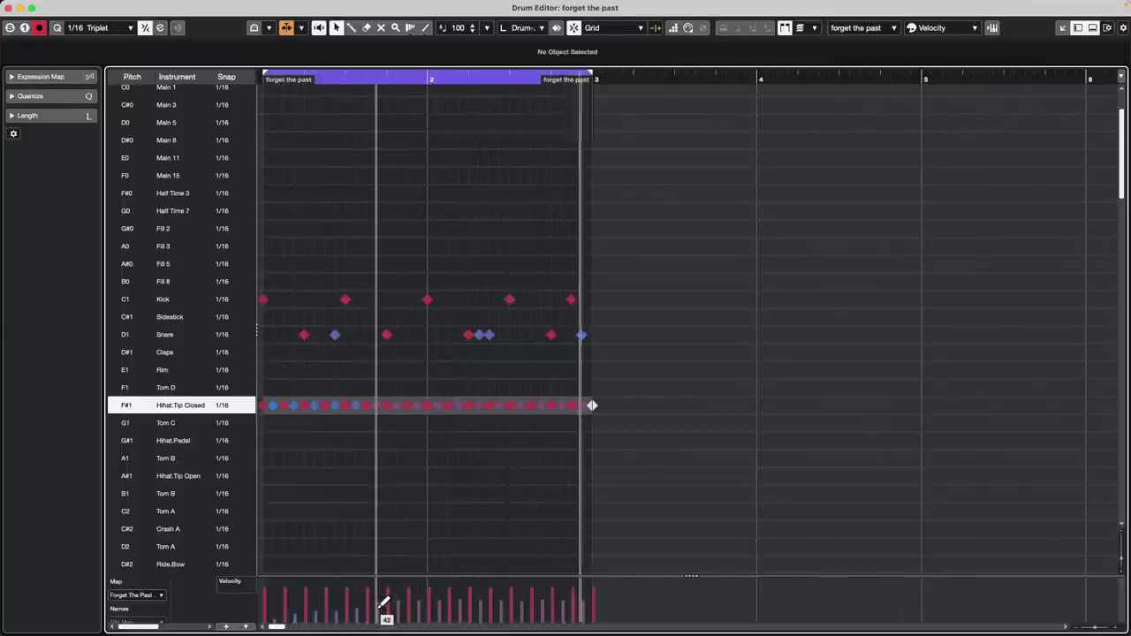
click(378, 608)
click(398, 606)
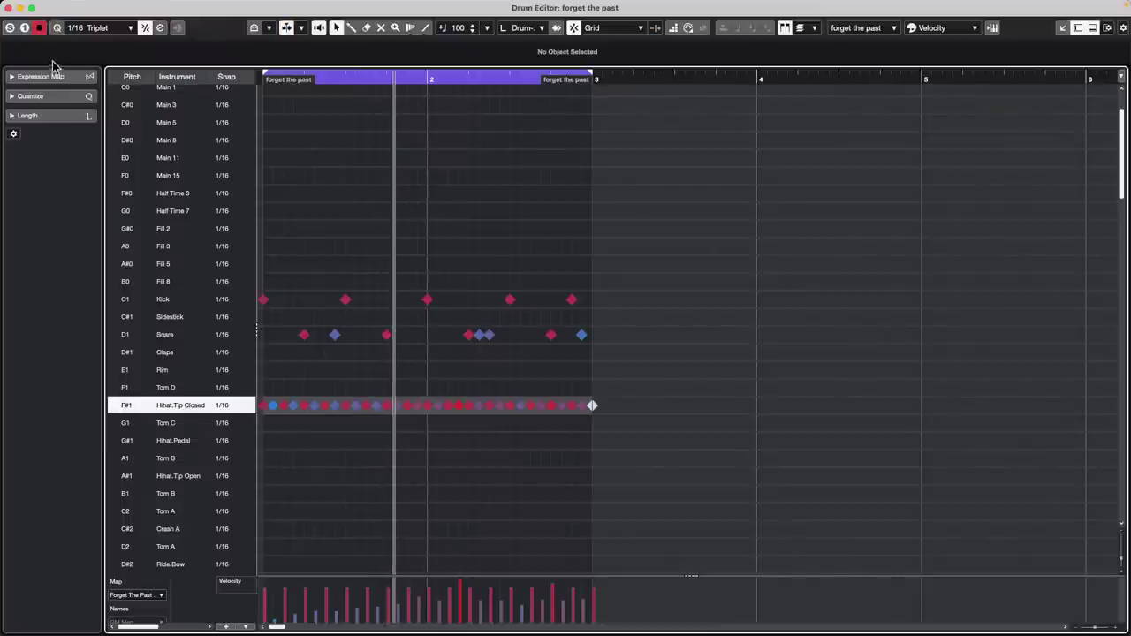
click(8, 8)
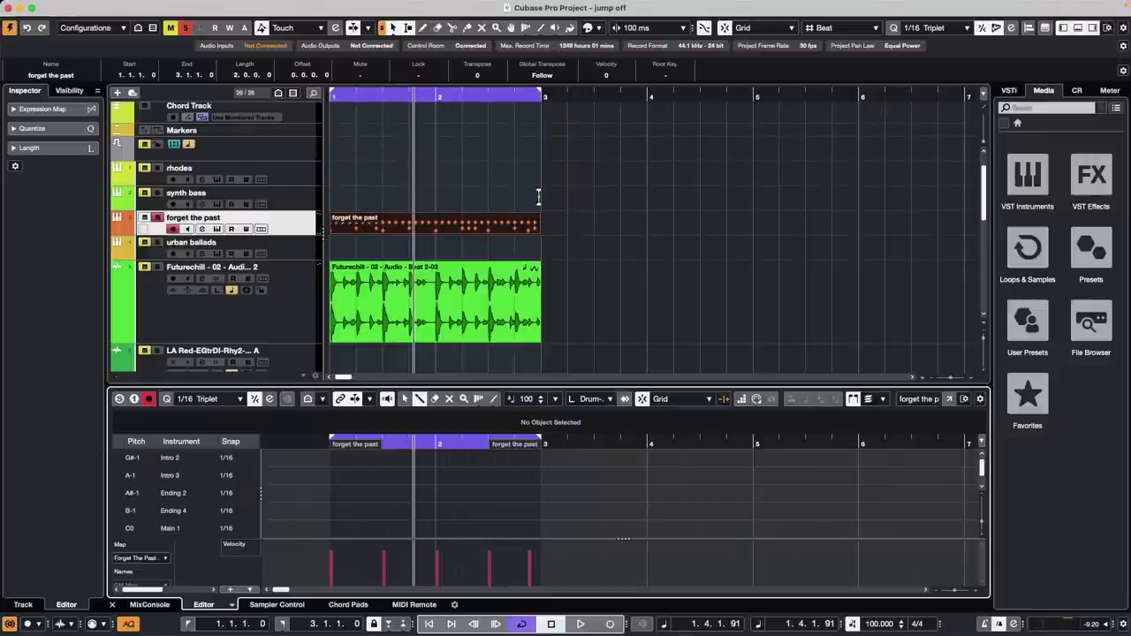
Create an empty two-bar MIDI part on the synth bass track from bar 1 to bar 3
right_click(376, 187)
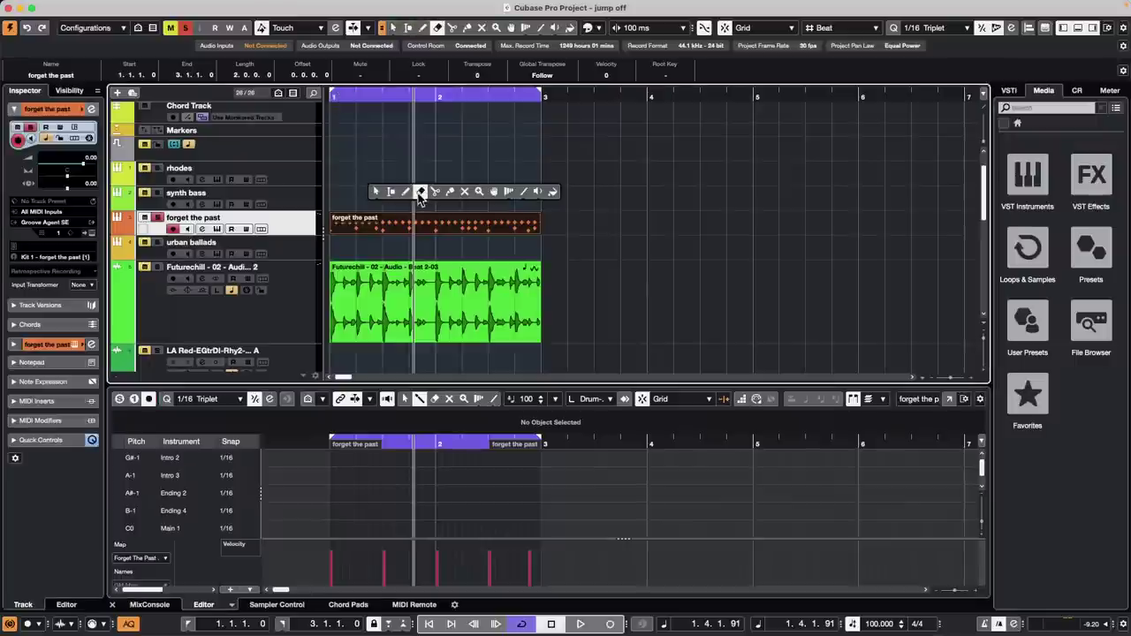
click(393, 190)
drag(348, 195, 541, 193)
key(1)
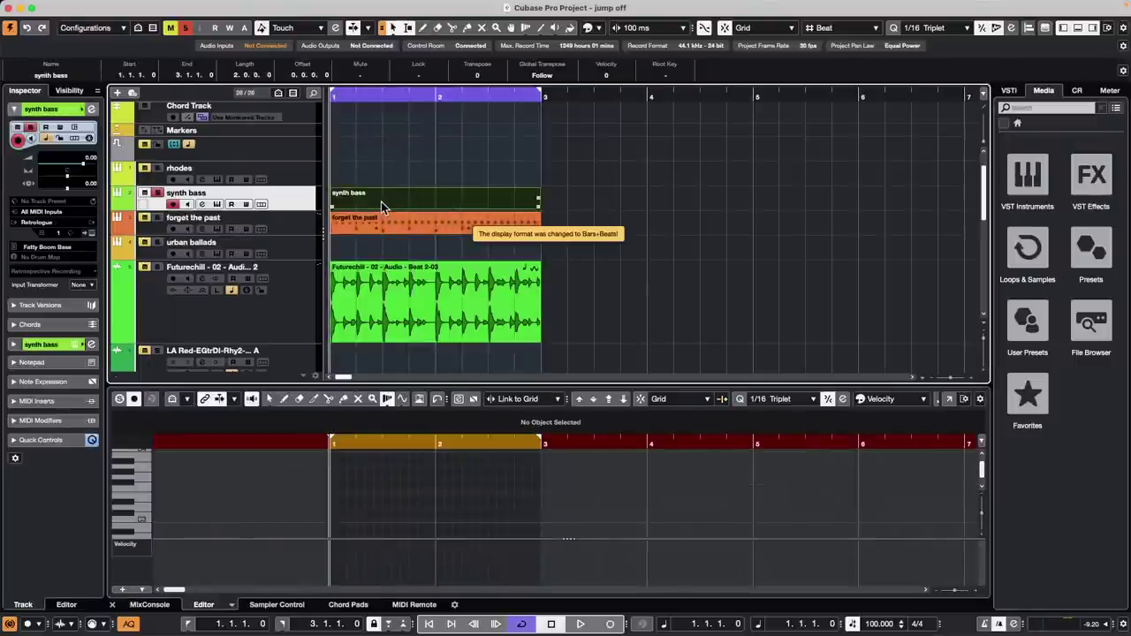
Draw a five-note bass line with gaps between notes in the synth bass part, starting and ending on D3
double_click(384, 205)
right_click(352, 492)
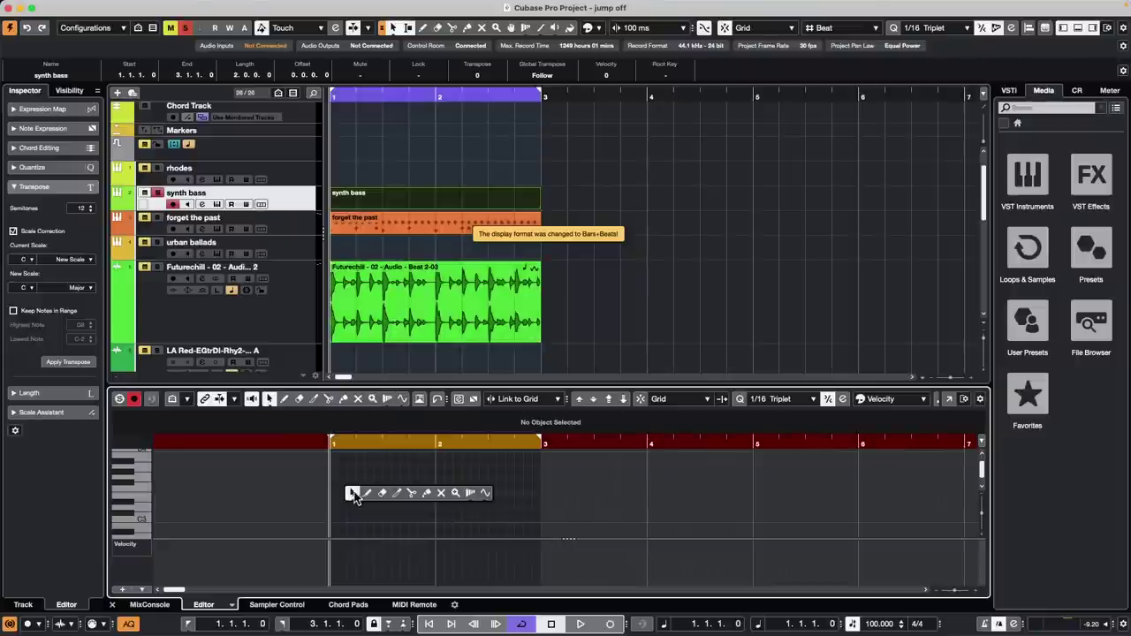
click(365, 493)
mouse_move(335, 508)
mouse_down()
mouse_move(416, 495)
mouse_move(439, 519)
mouse_move(488, 490)
mouse_move(551, 507)
mouse_up()
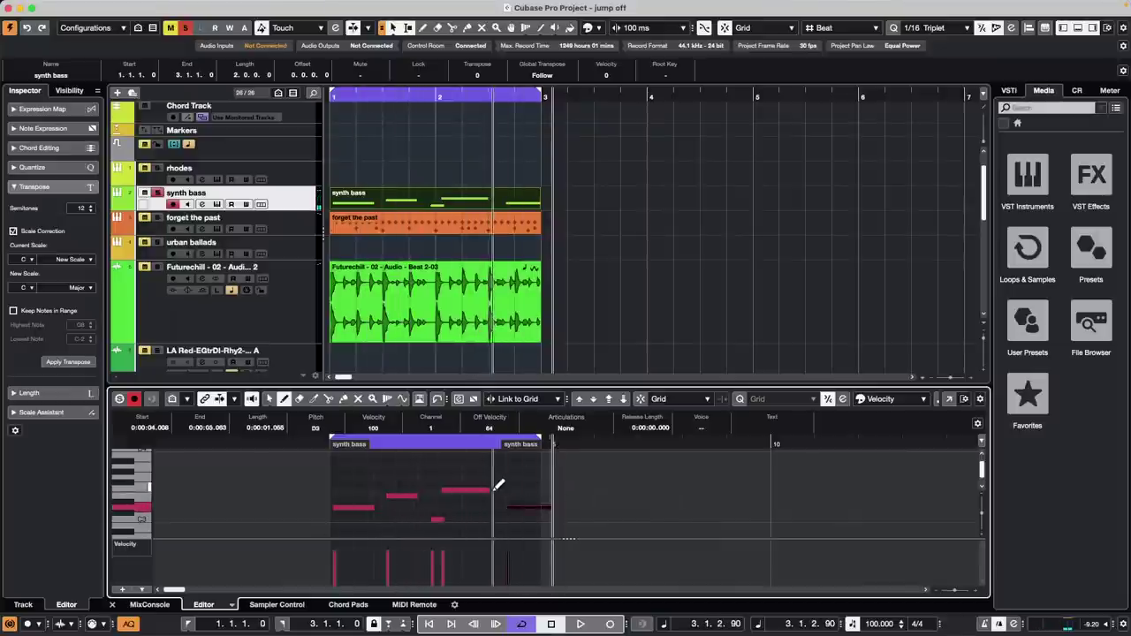
key(1)
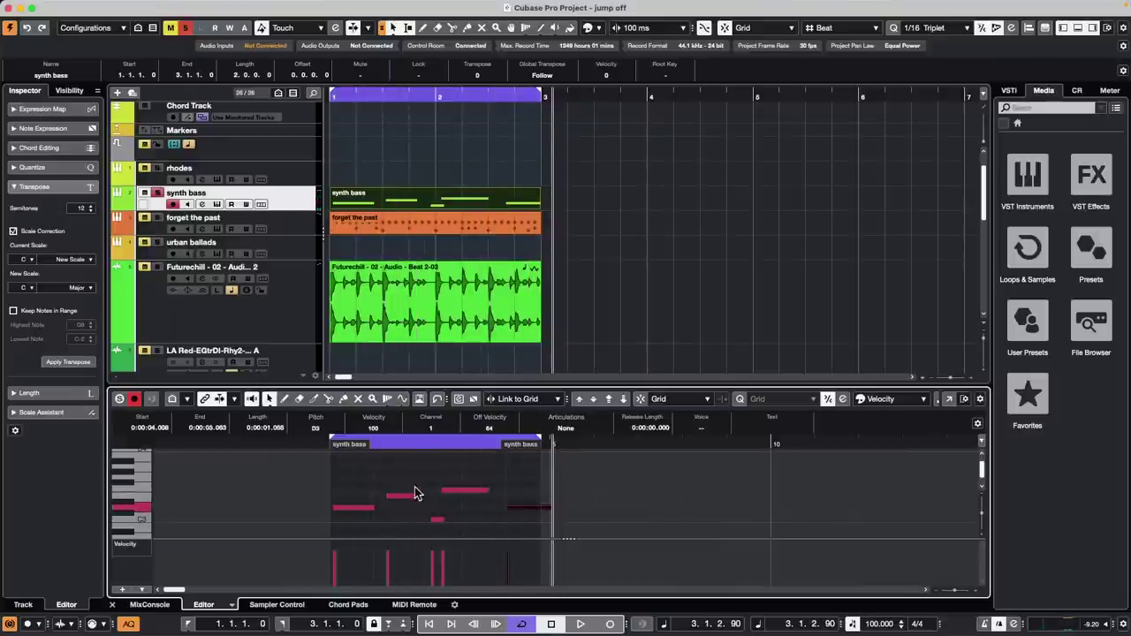
Select all the synth bass notes and apply the Legato MIDI function to them
drag(345, 482, 562, 534)
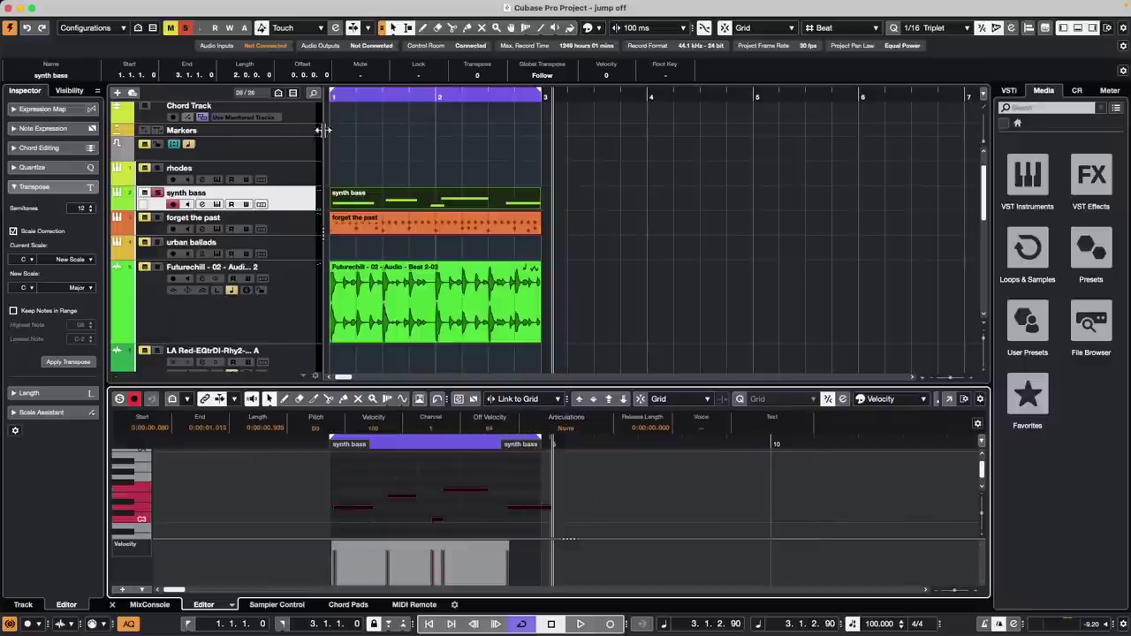
click(233, 6)
mouse_move(200, 7)
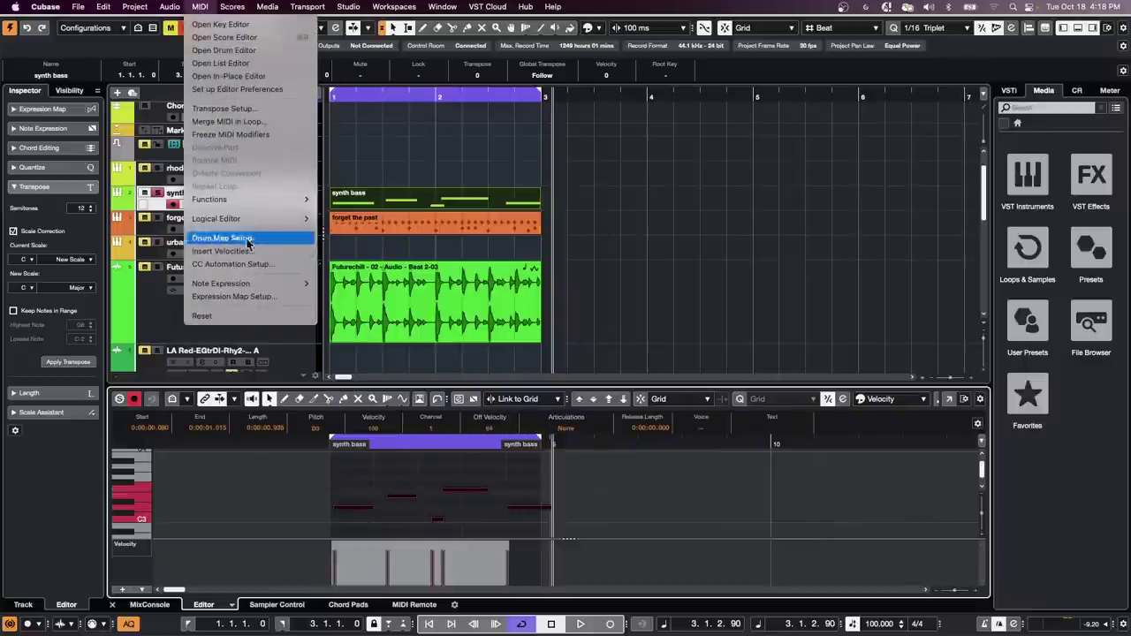
mouse_move(252, 199)
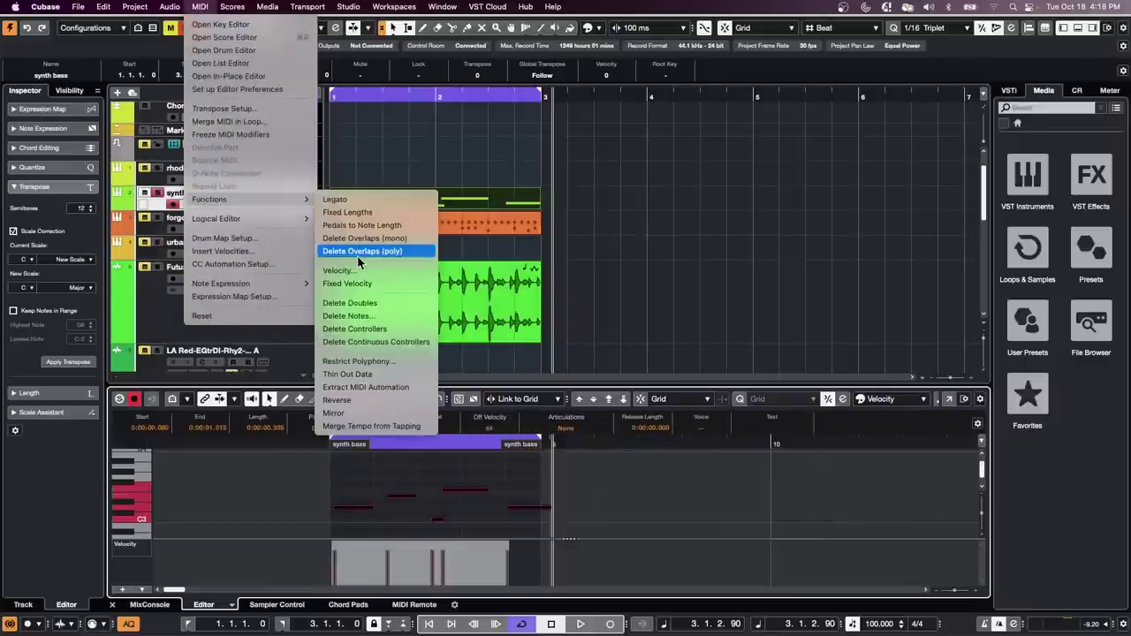
click(366, 204)
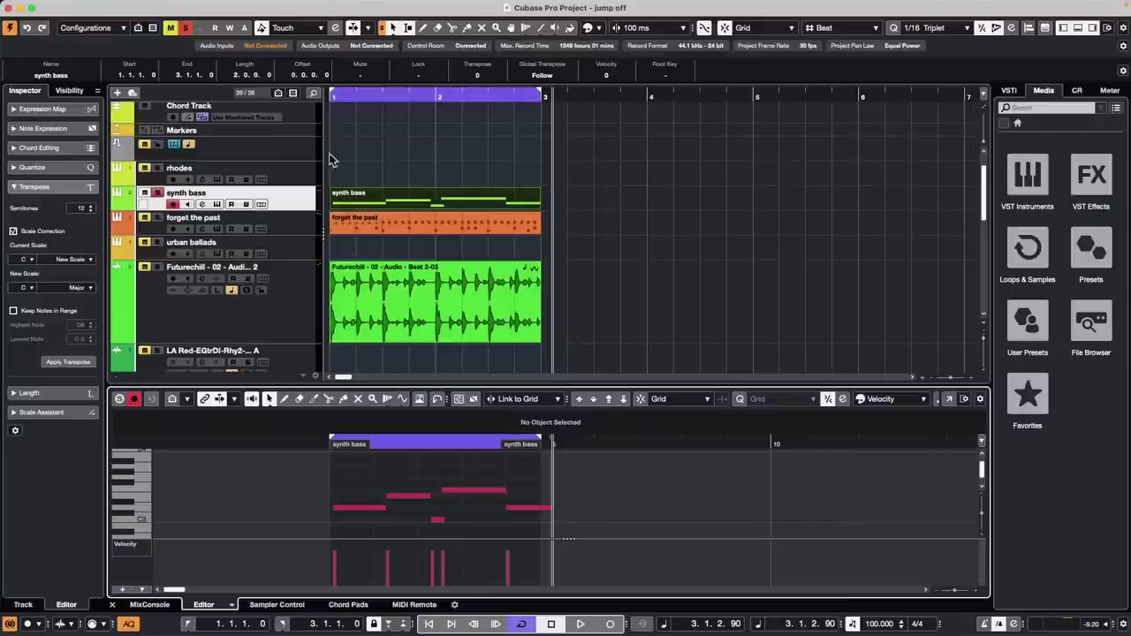
Insert the Compressor dynamics effect in the first insert slot of the Futurechill audio track
click(288, 228)
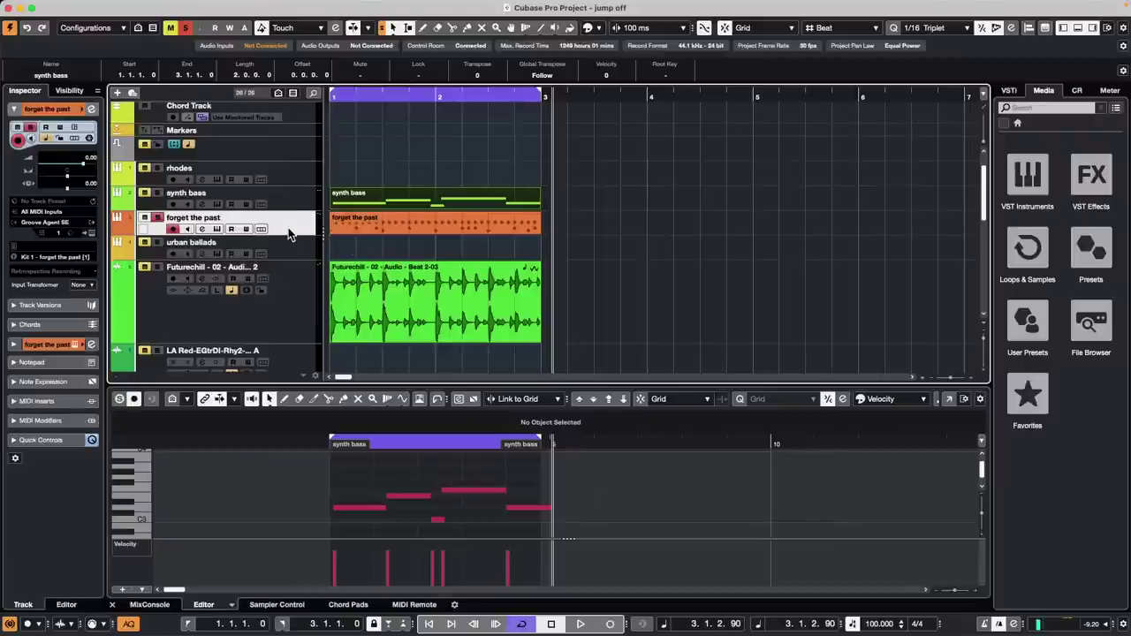
click(292, 324)
click(86, 301)
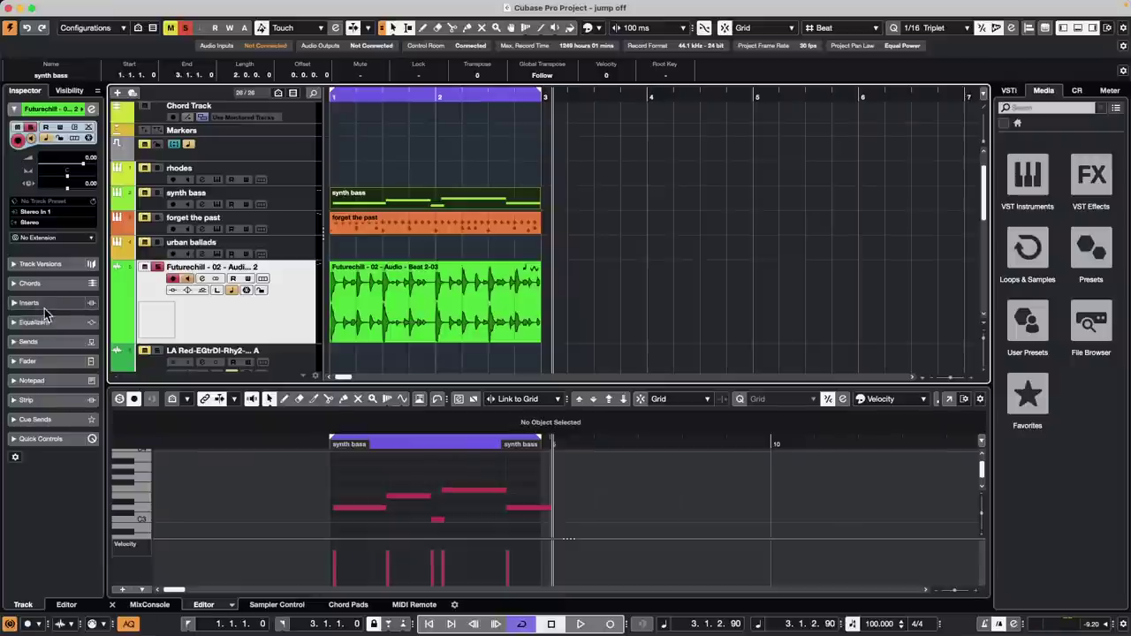
click(86, 191)
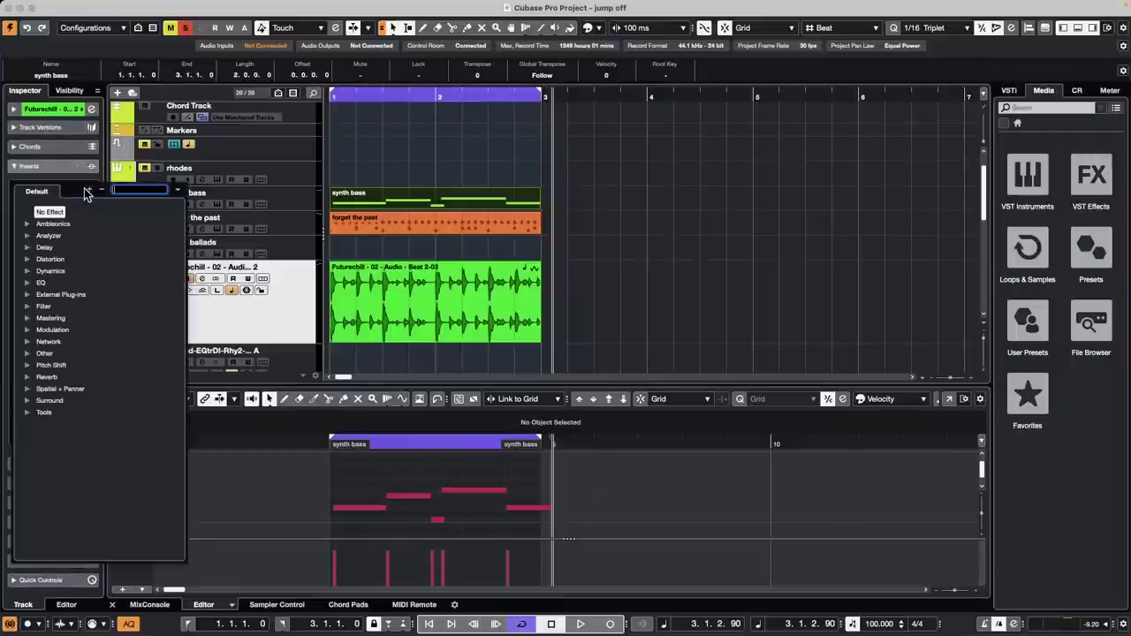
click(27, 249)
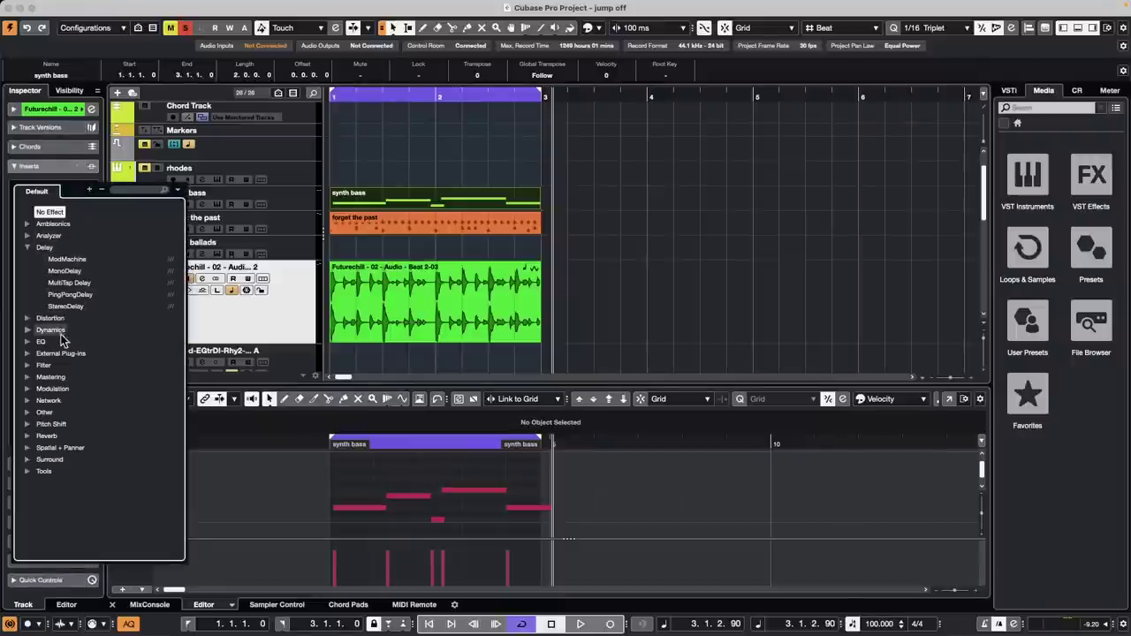
click(28, 332)
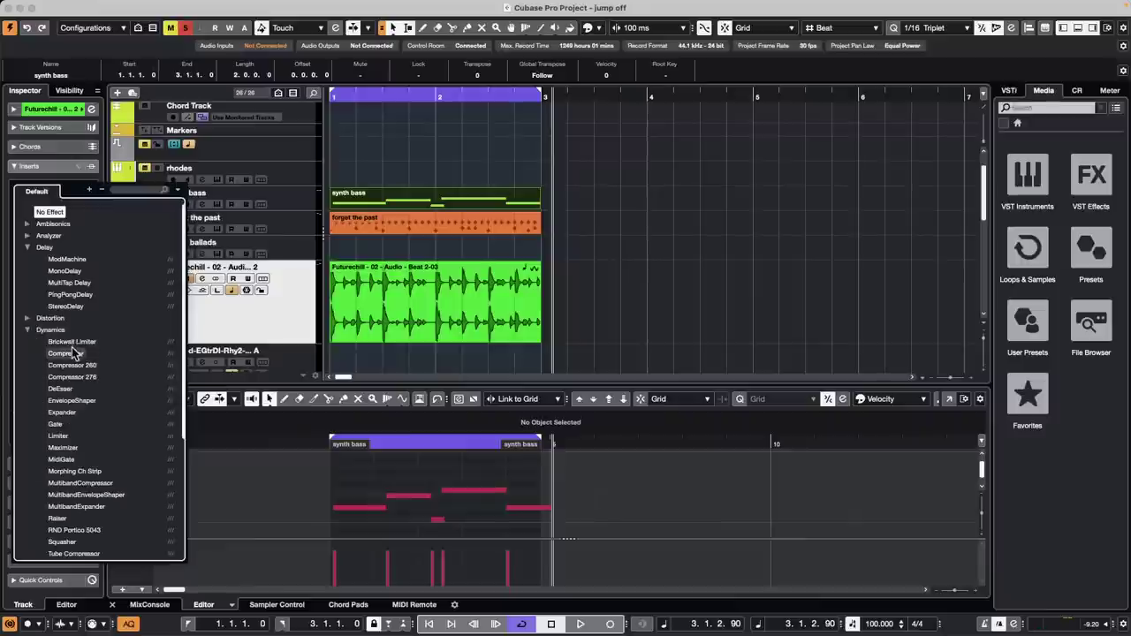
click(66, 354)
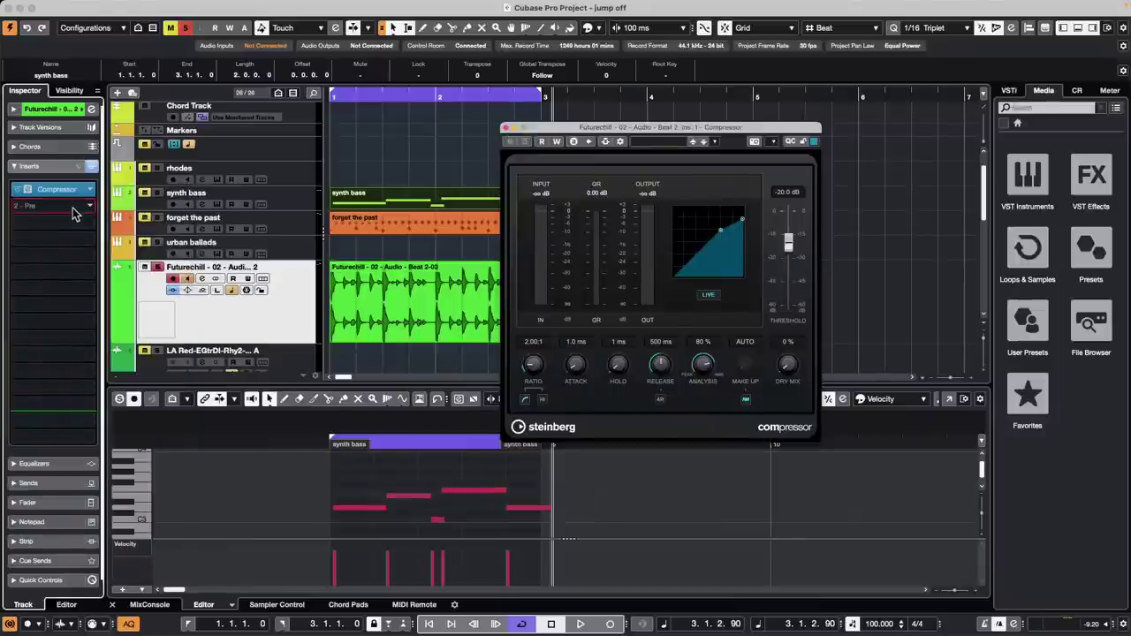
Add the AmpSimulator distortion effect in the Futurechill track's second insert slot, after the Compressor
click(69, 209)
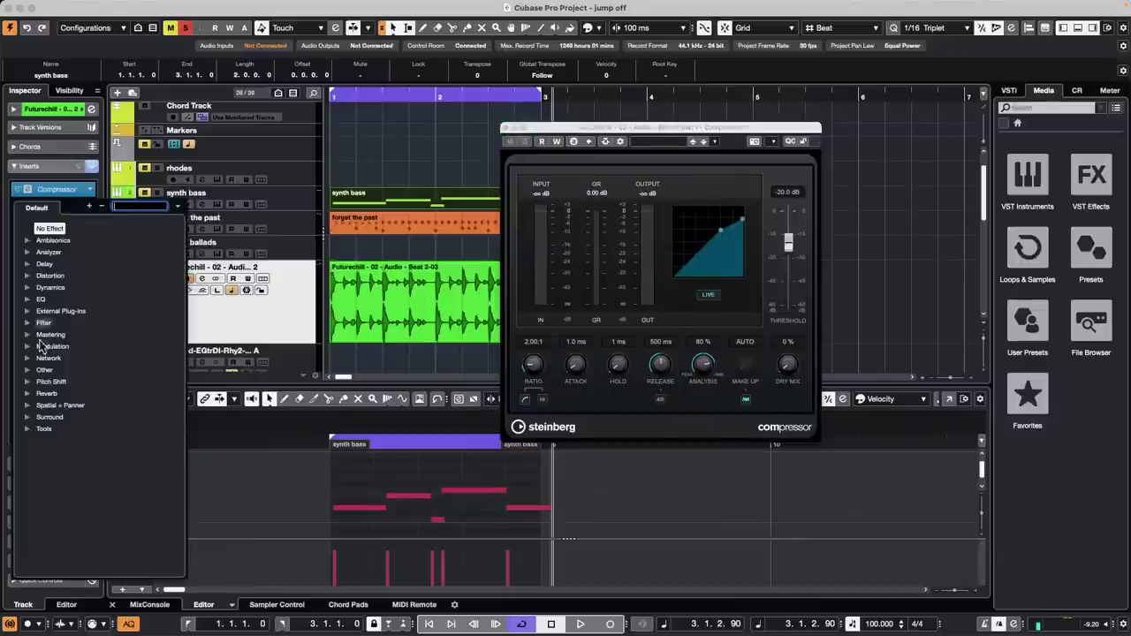
click(28, 288)
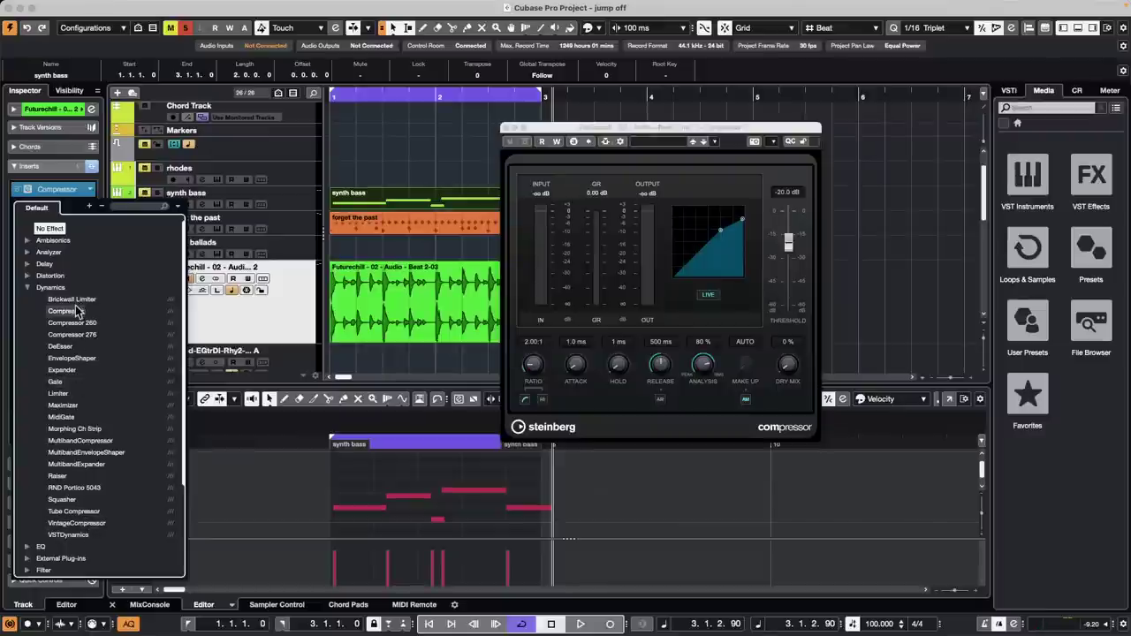
click(28, 277)
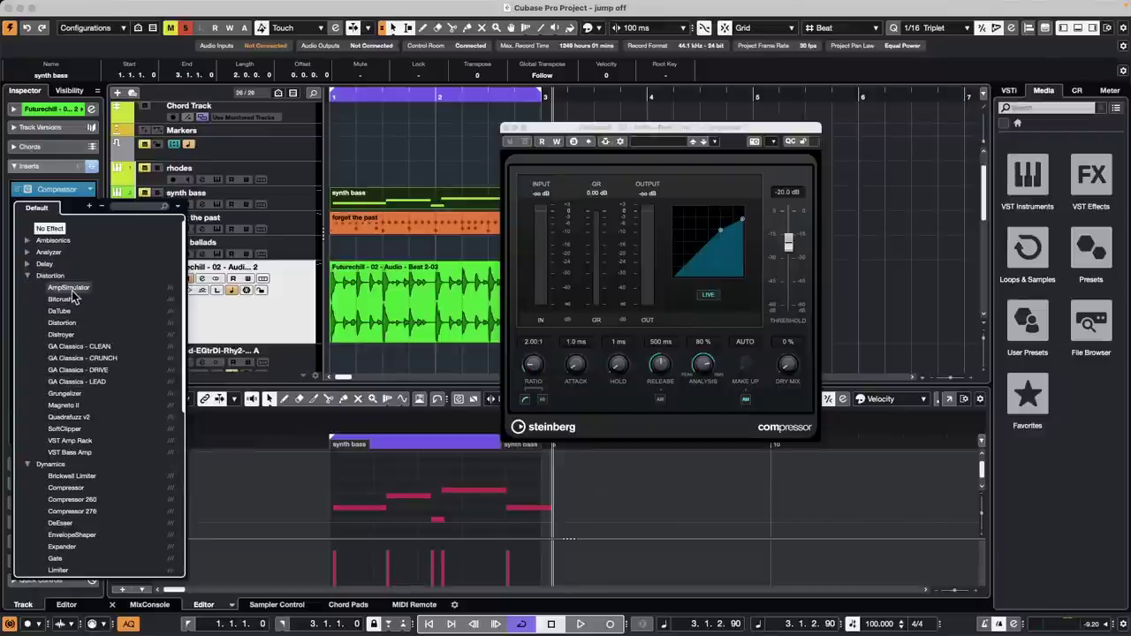
click(68, 288)
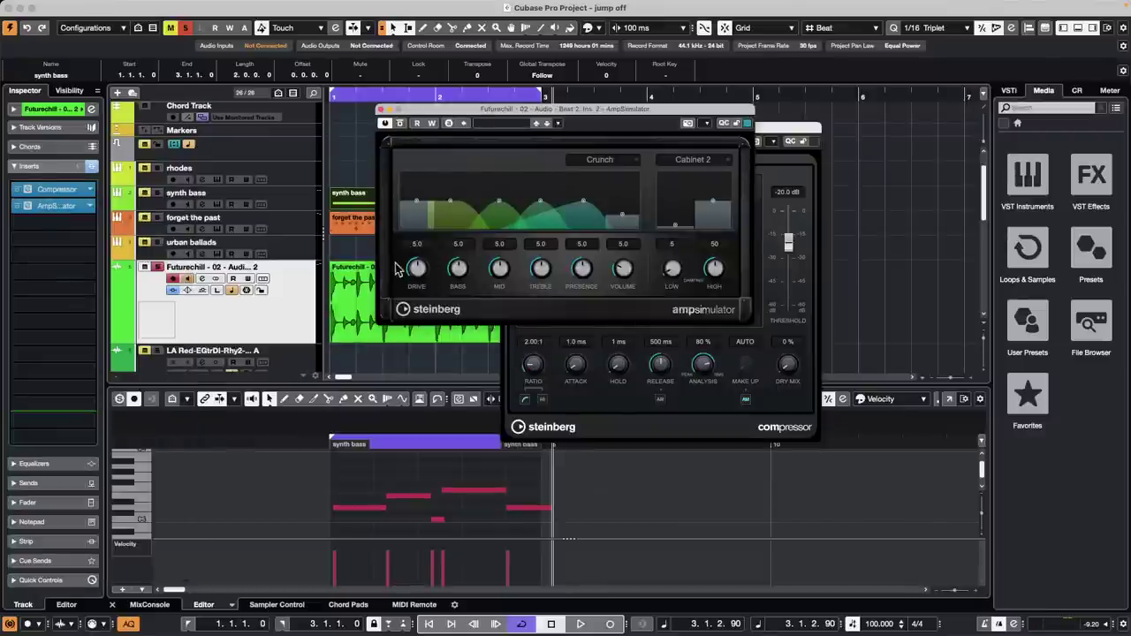
click(46, 202)
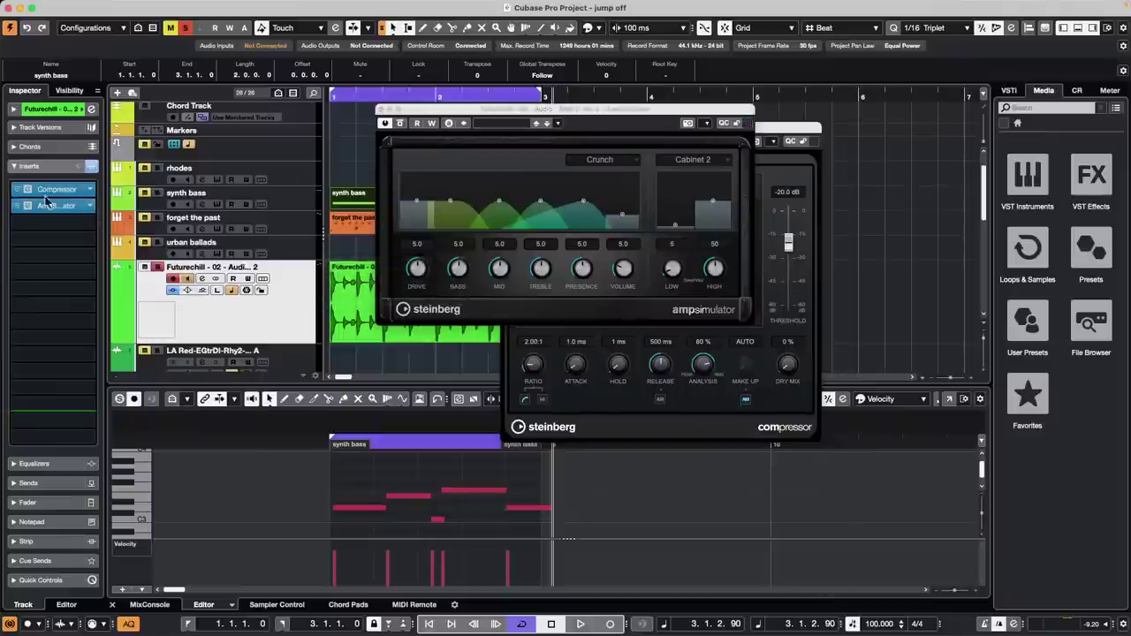
Bring up the first-slot Compressor on the Futurechill track and raise its threshold to 0.0 dB
click(60, 195)
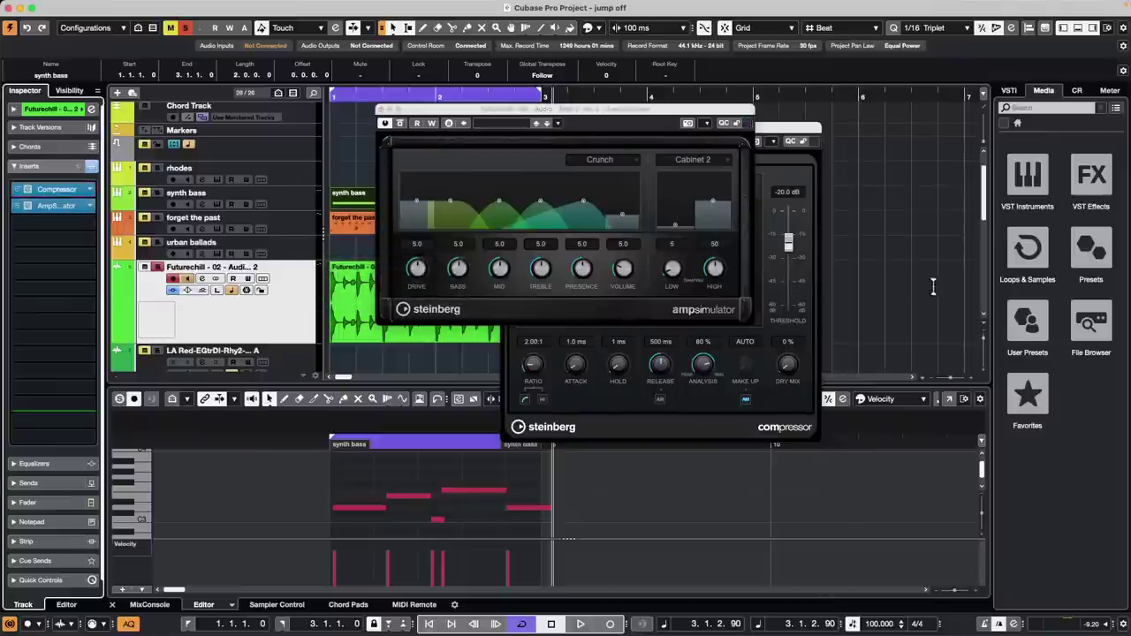
mouse_move(802, 259)
mouse_down()
mouse_move(797, 248)
mouse_move(799, 279)
mouse_move(798, 224)
mouse_move(796, 258)
mouse_up()
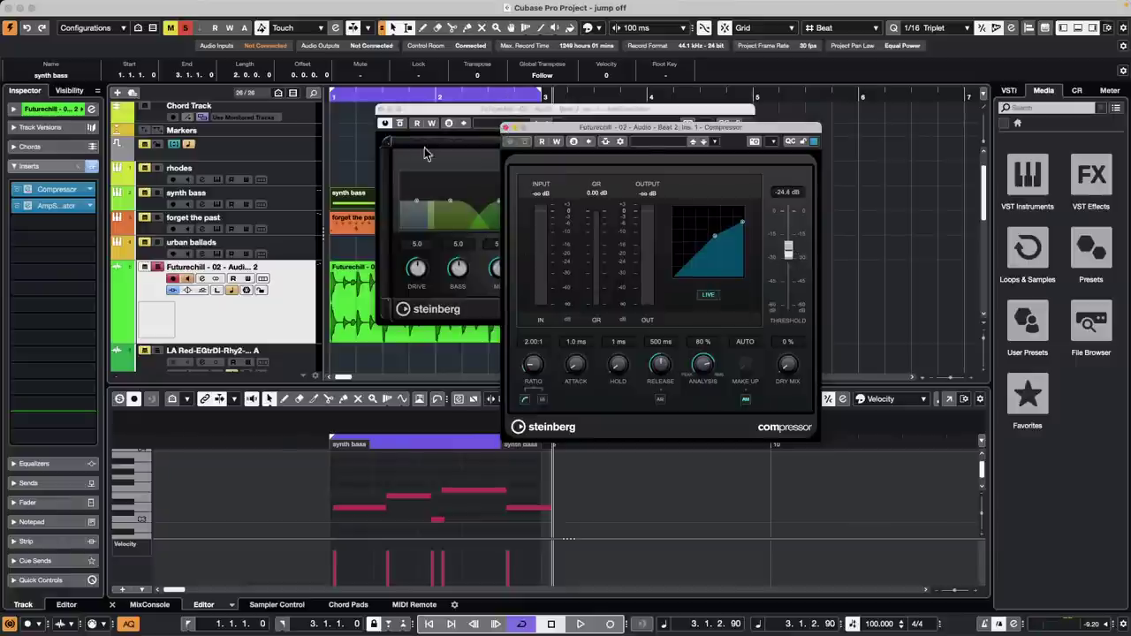
drag(790, 255, 774, 174)
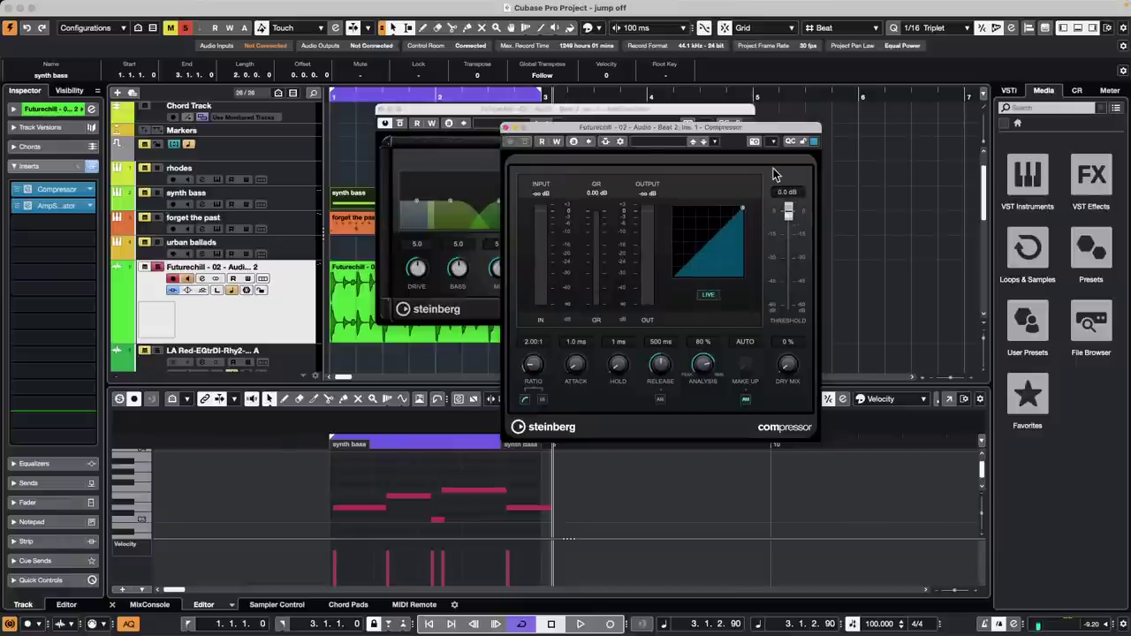
Insert a second AmpSimulator distortion effect in the Futurechill track's third insert slot
click(80, 223)
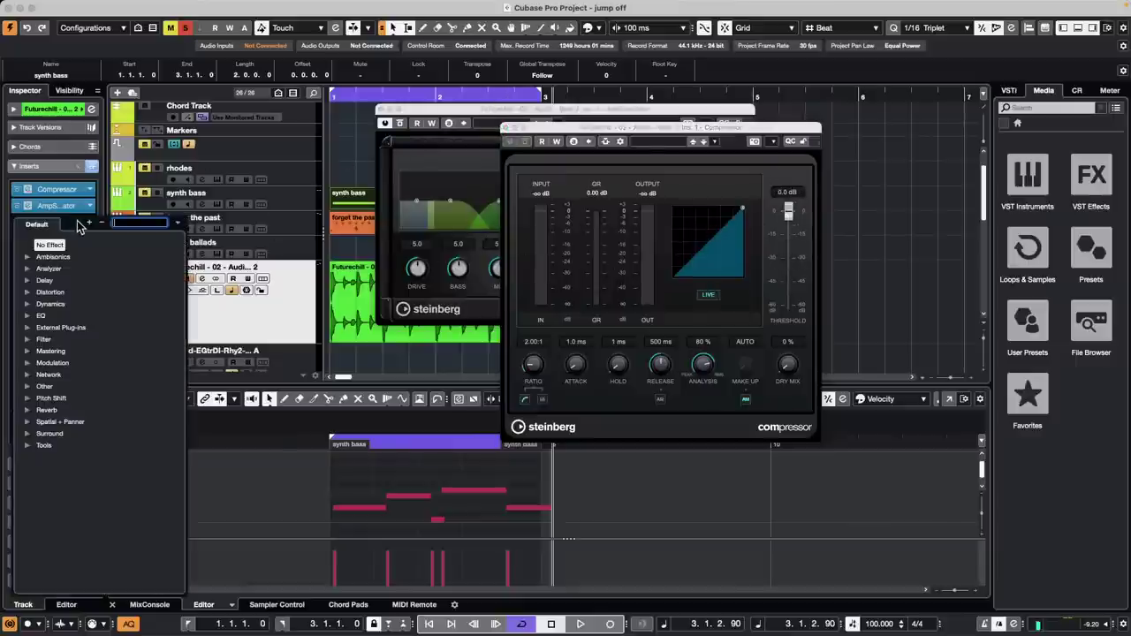
click(36, 292)
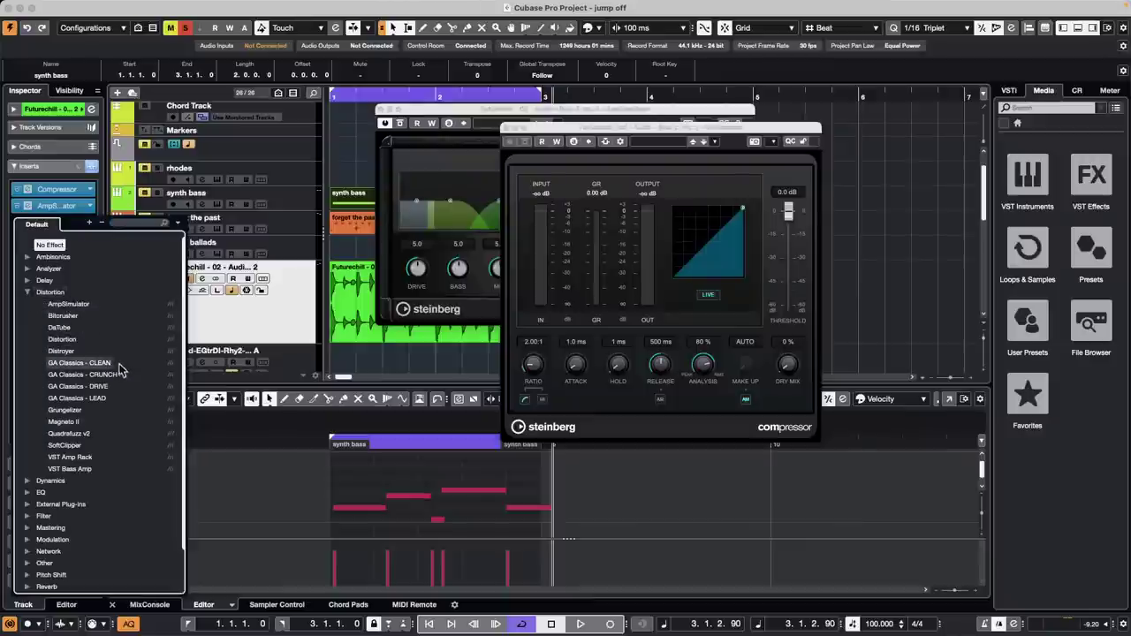
click(69, 304)
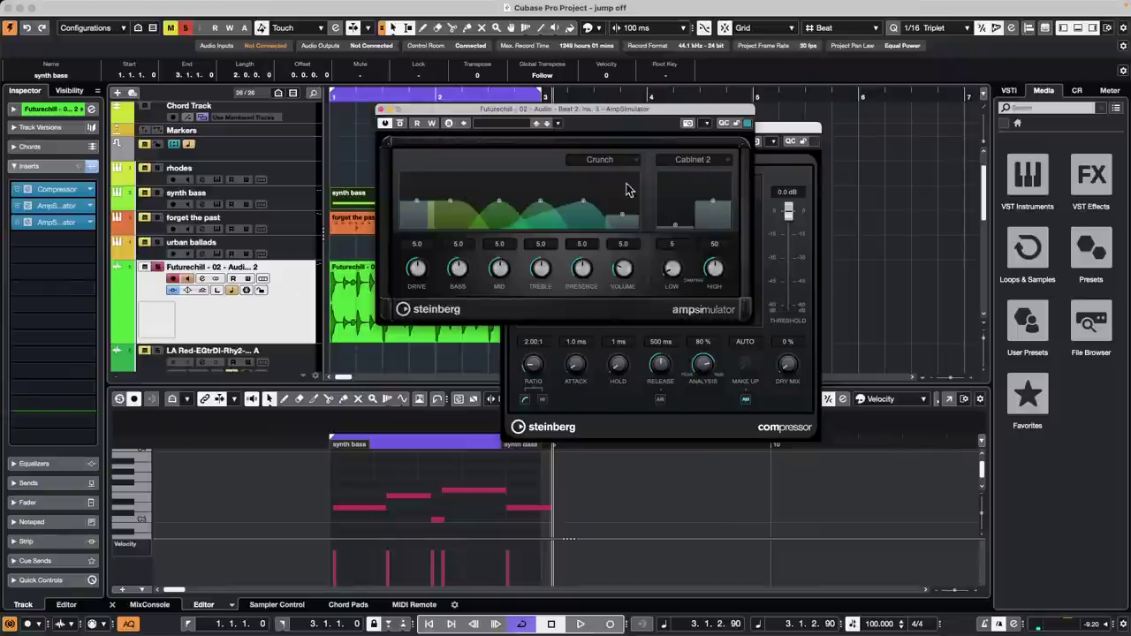
click(57, 225)
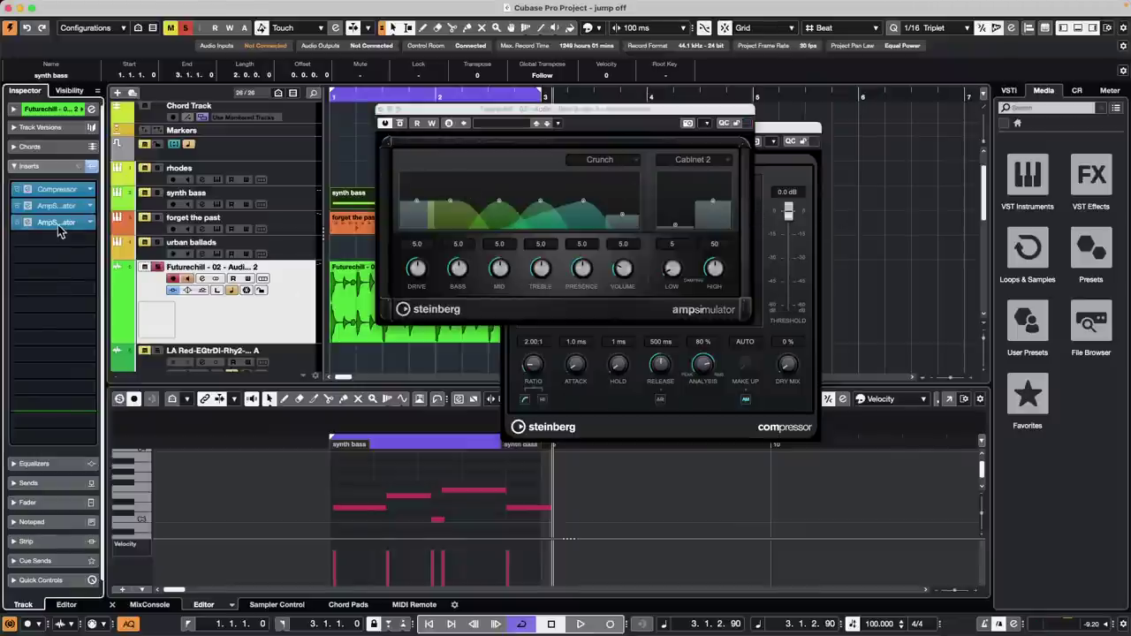
Replace the AmpSimulator in the third insert slot with the Compressor dynamics effect
click(90, 223)
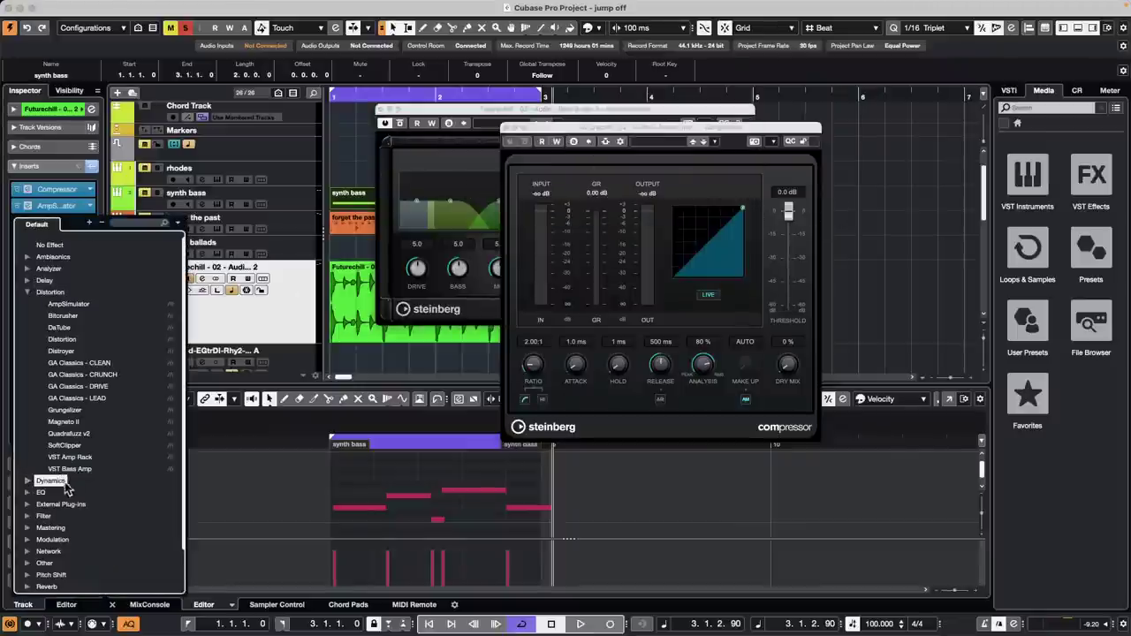
click(27, 482)
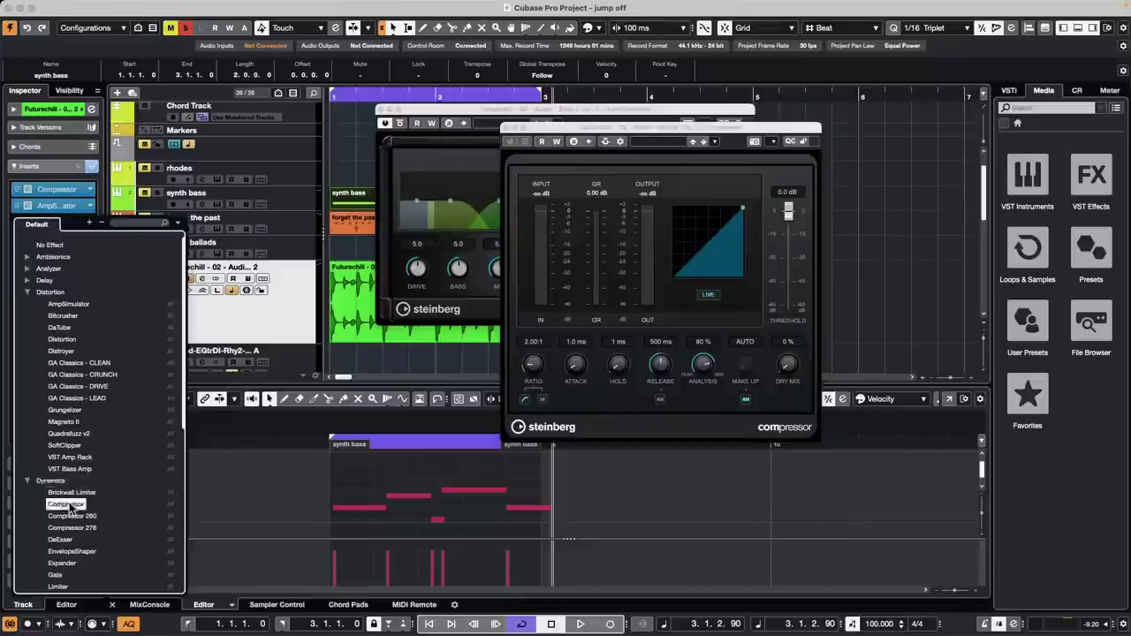
click(64, 505)
Set the third-slot Compressor's threshold to about -18.4 dB and the first-slot Compressor's threshold to about -10.9 dB
mouse_move(692, 411)
mouse_down()
mouse_move(692, 439)
mouse_move(693, 427)
mouse_up()
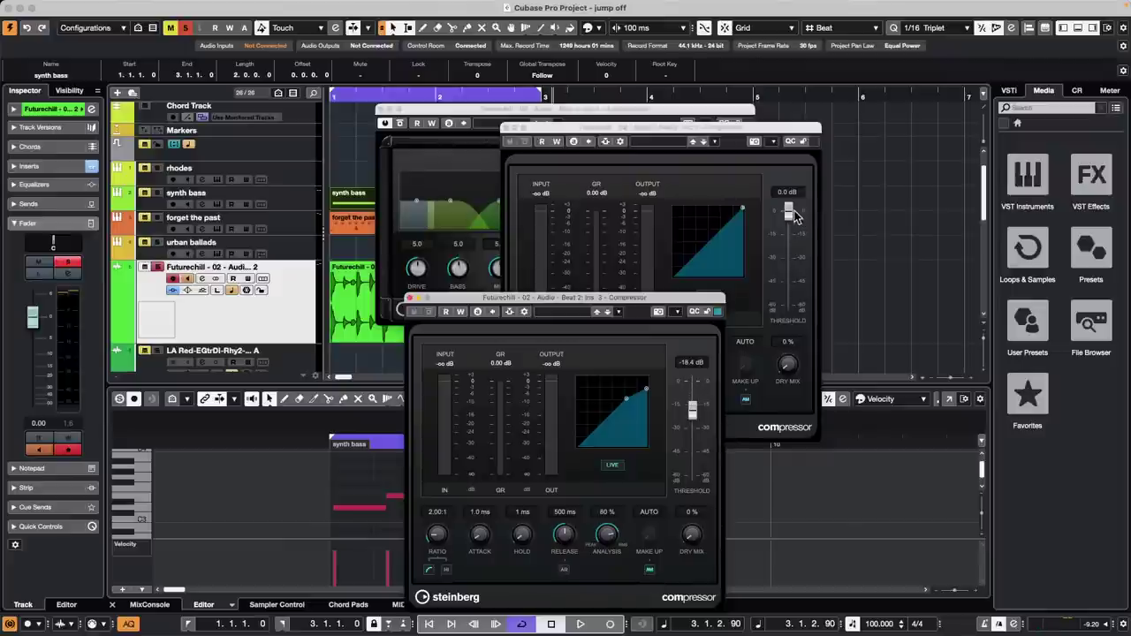
drag(795, 217, 791, 237)
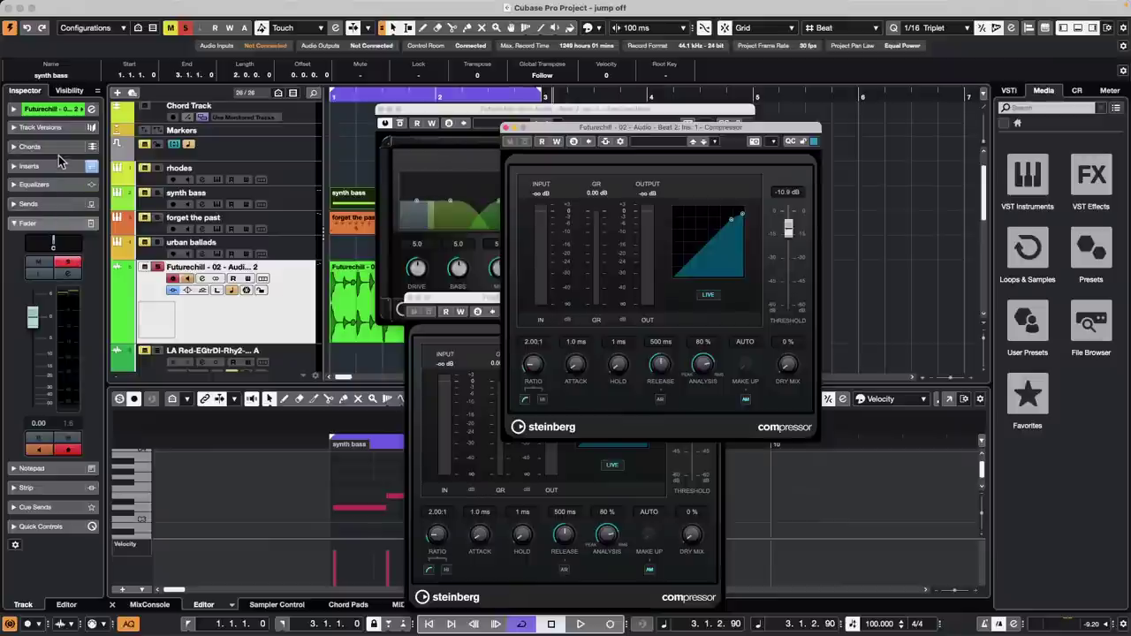
Insert the Frequency EQ effect in the Futurechill track's fourth insert slot
click(54, 202)
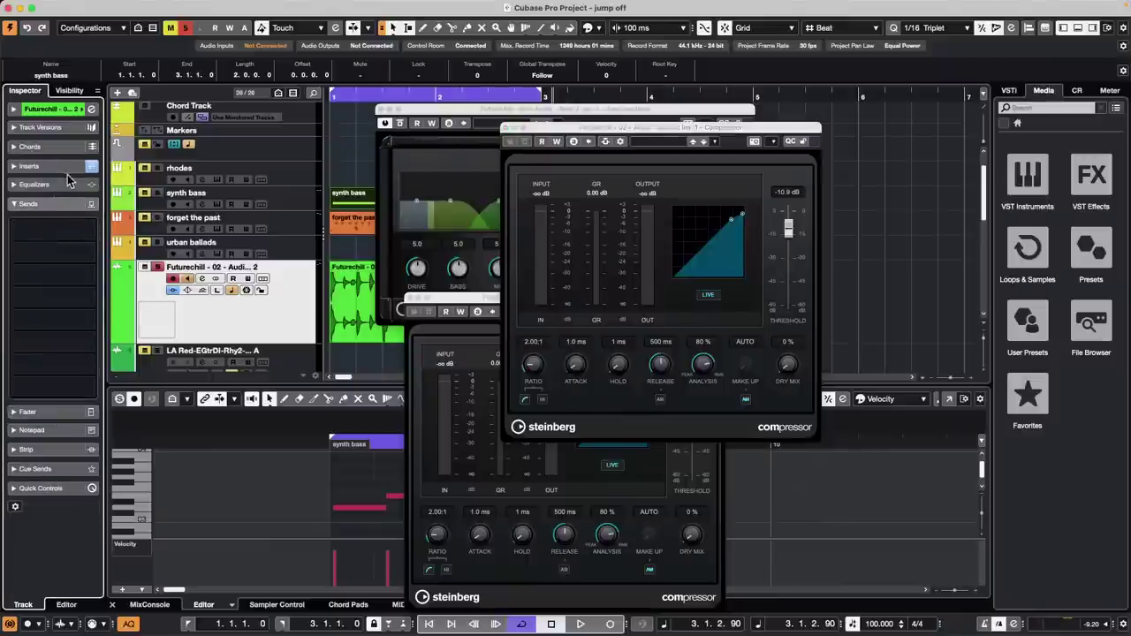
click(64, 168)
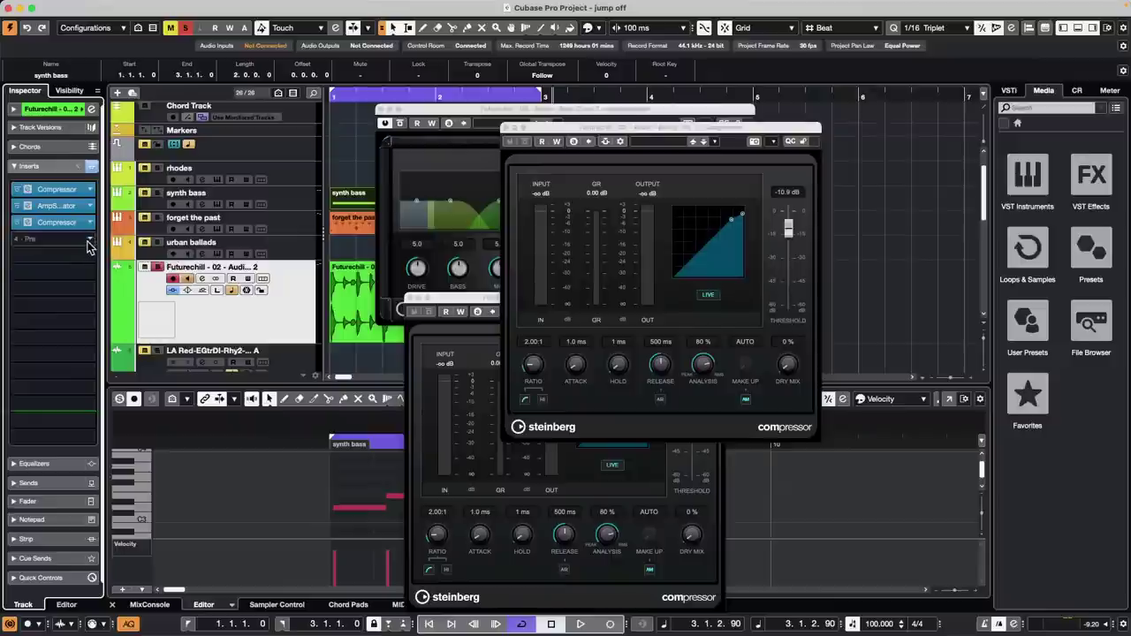
click(88, 241)
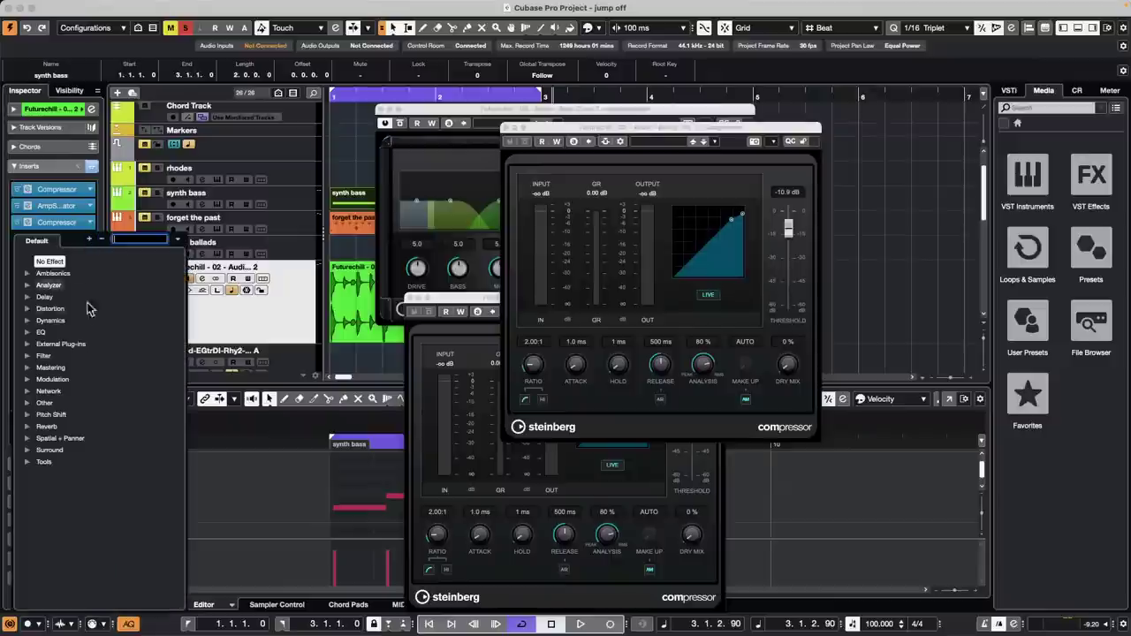
click(34, 333)
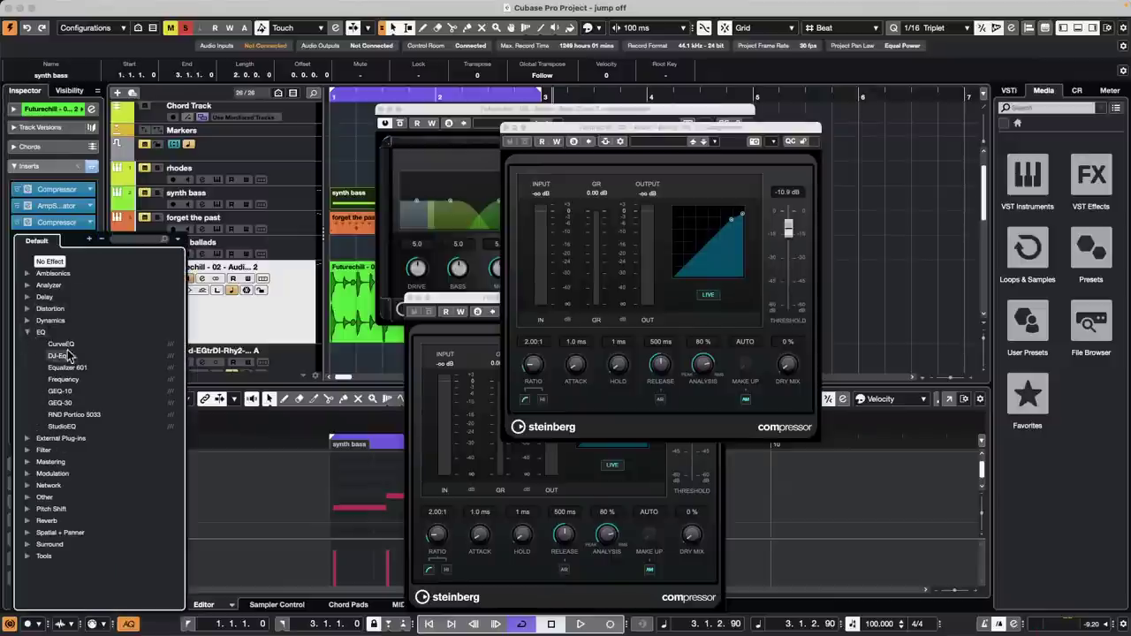
click(64, 380)
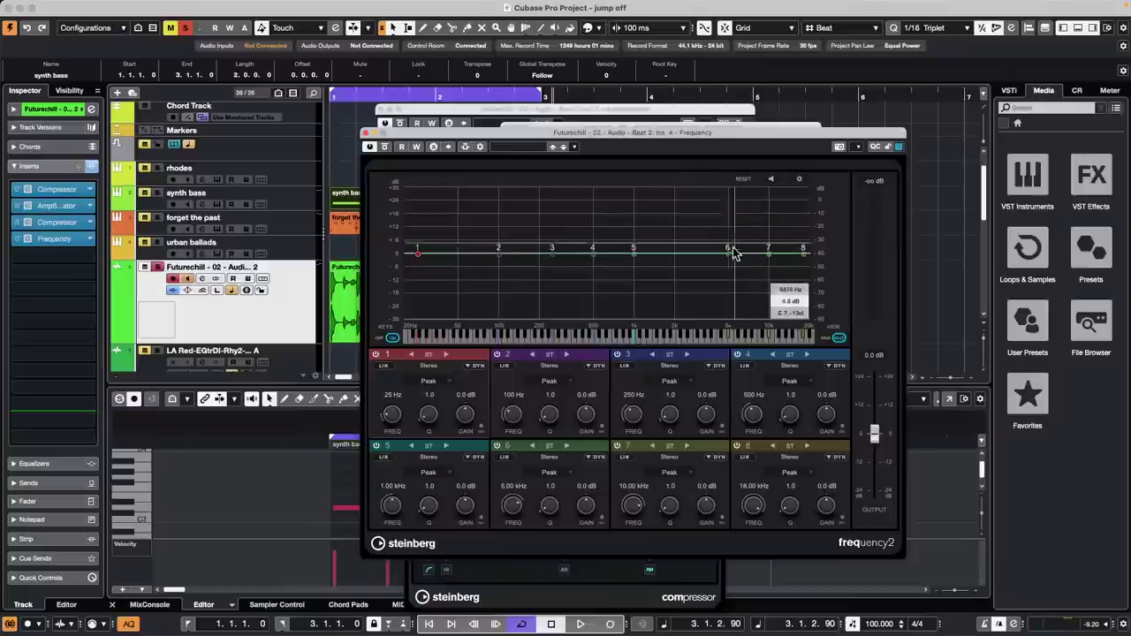
Play the loop from its start with the EQ's listen mode on and move band 6 to about 2.71 kHz, 1.1 dB
mouse_move(729, 252)
mouse_down()
mouse_move(725, 229)
mouse_move(742, 237)
mouse_move(708, 246)
mouse_move(719, 246)
mouse_move(715, 232)
mouse_move(715, 244)
mouse_up()
click(770, 178)
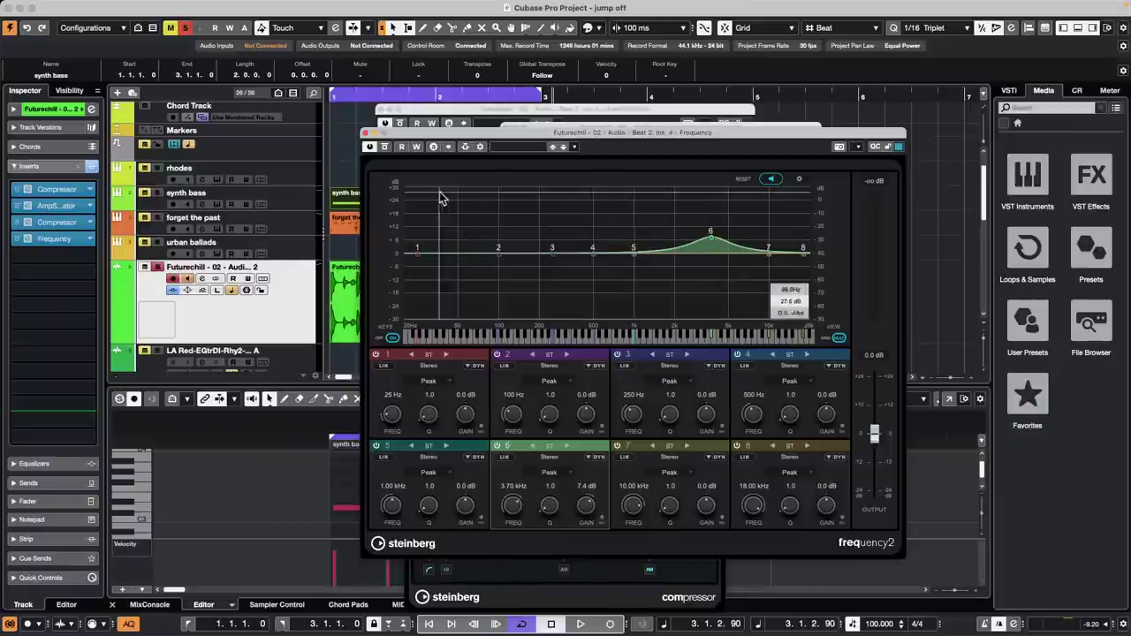
key(space)
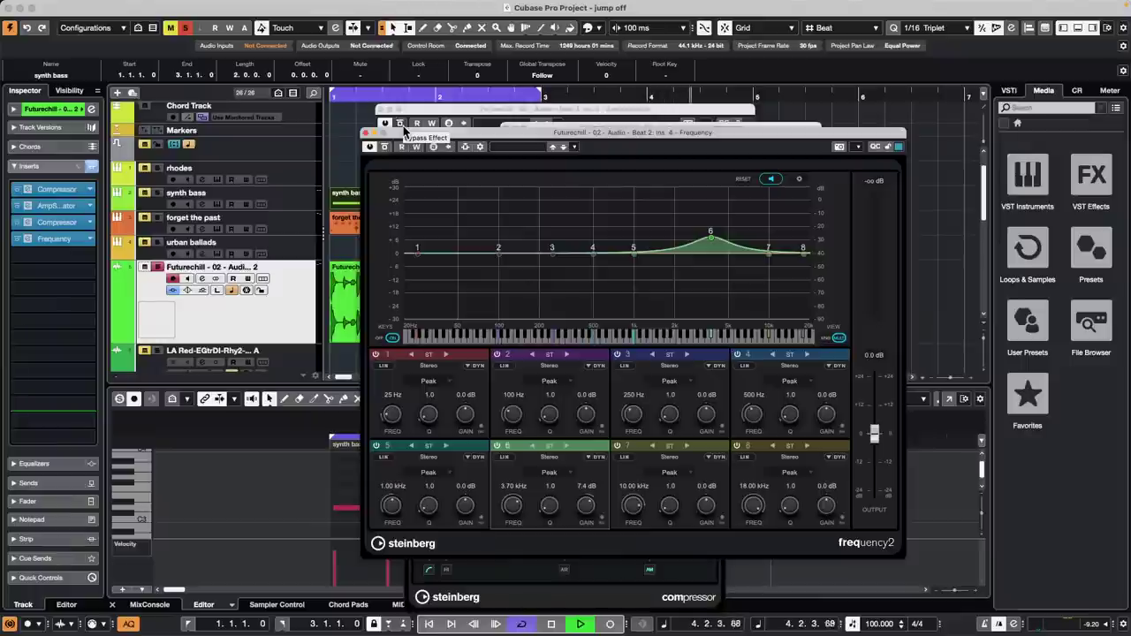
key(period)
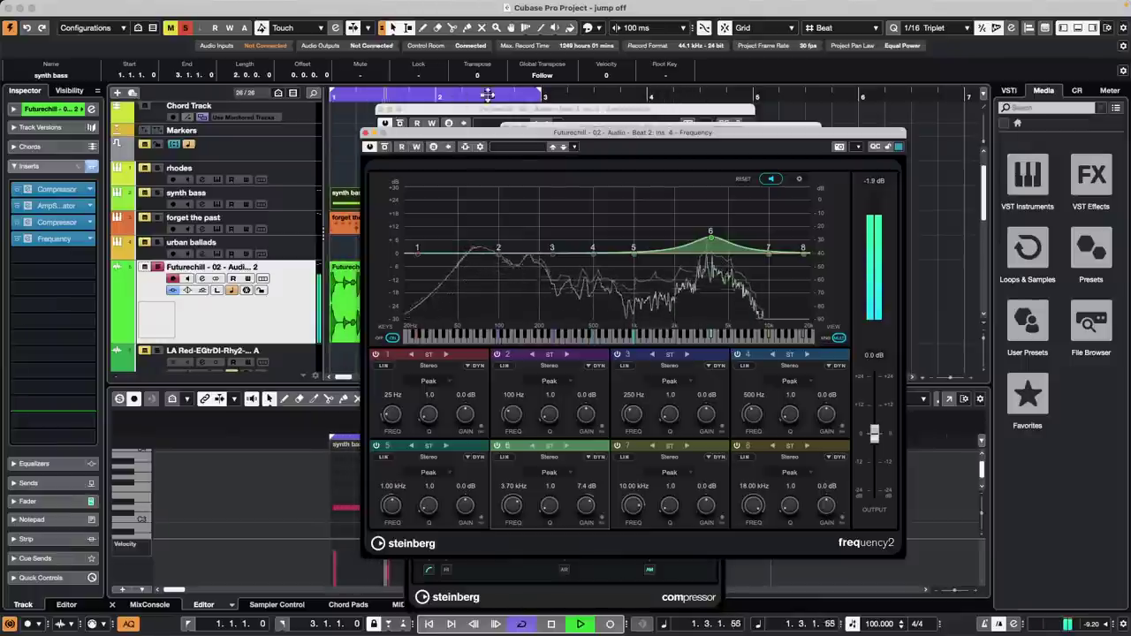
drag(711, 232, 694, 257)
Bypass the AmpSimulator insert during playback and toggle the first Compressor's bypass on and off for comparison
click(48, 224)
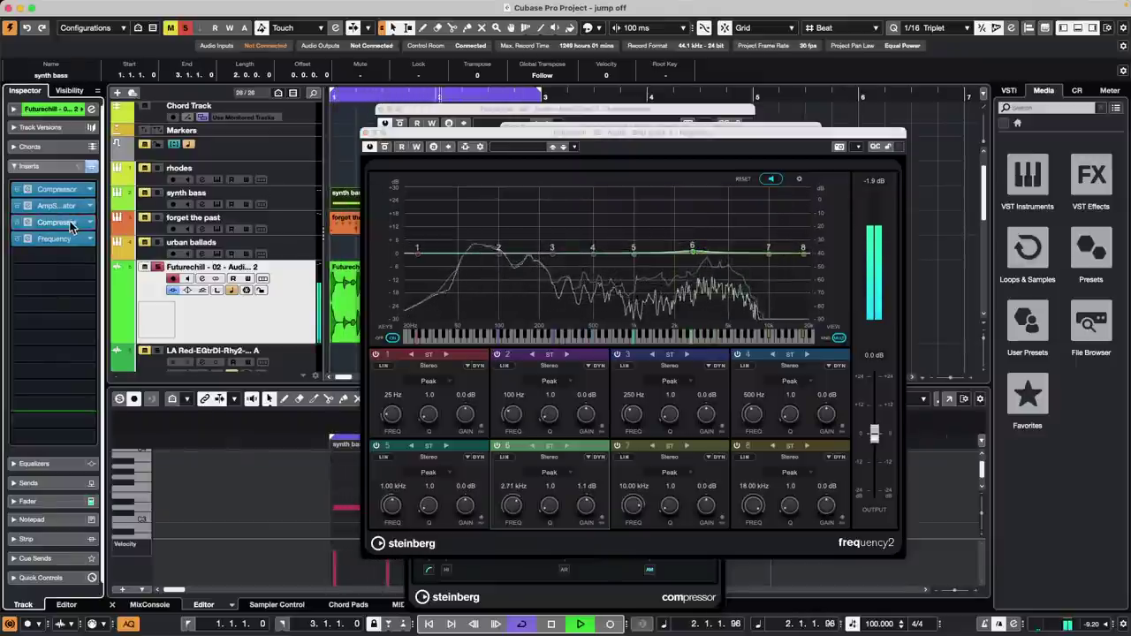
click(18, 207)
click(17, 190)
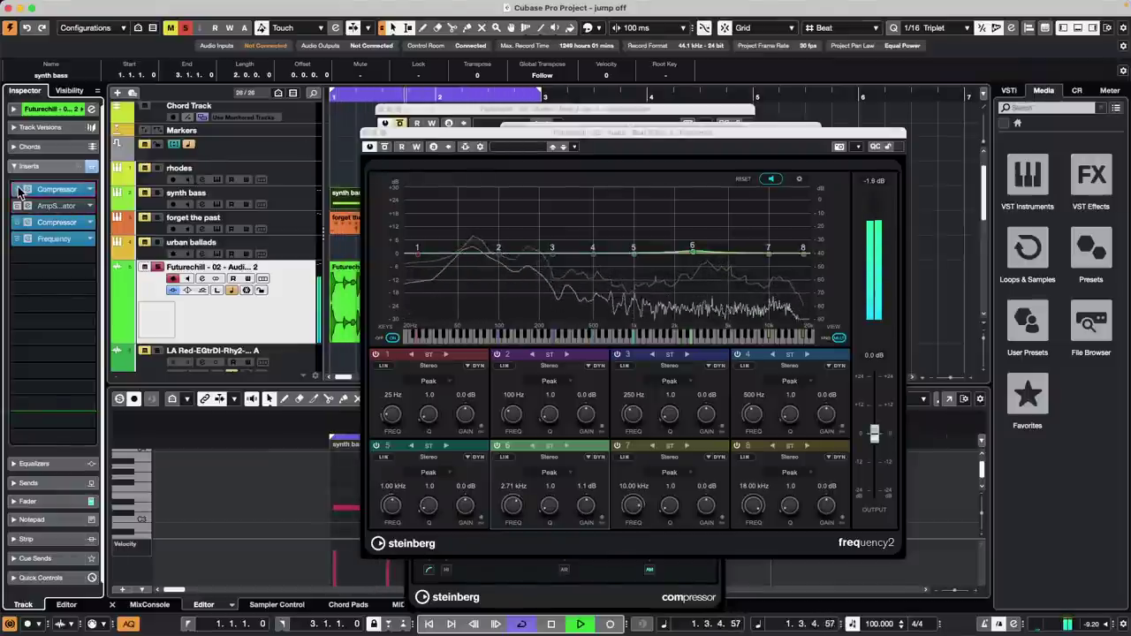
click(18, 190)
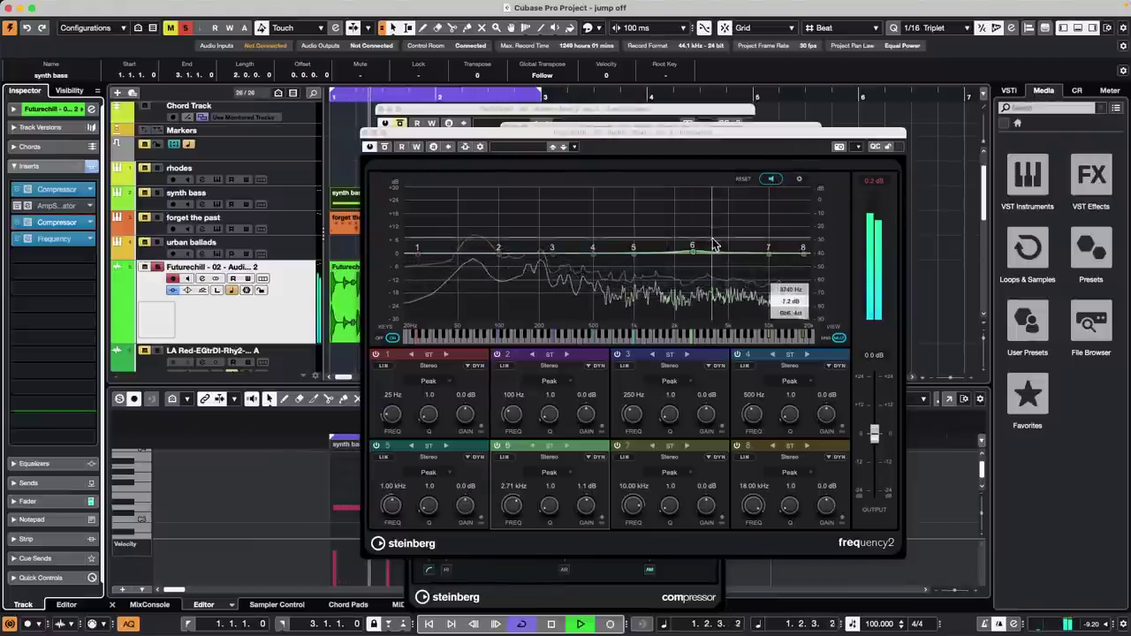
Shape the Frequency EQ with band 2 at about 92 Hz, -9.8 dB, and bands 4 and 6 boosted about 10.6 dB at 158 Hz and 3.56 kHz
mouse_move(692, 251)
mouse_down()
mouse_move(688, 187)
mouse_move(703, 235)
mouse_up()
drag(590, 260, 496, 281)
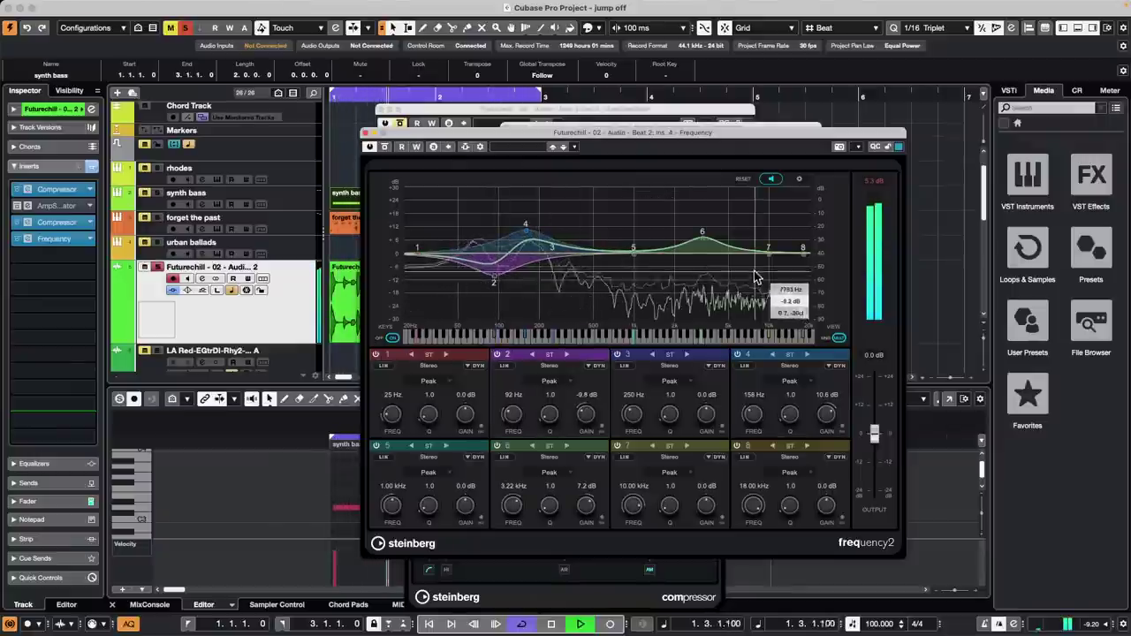
mouse_move(703, 236)
mouse_down()
mouse_move(719, 219)
mouse_move(685, 207)
mouse_move(708, 231)
mouse_up()
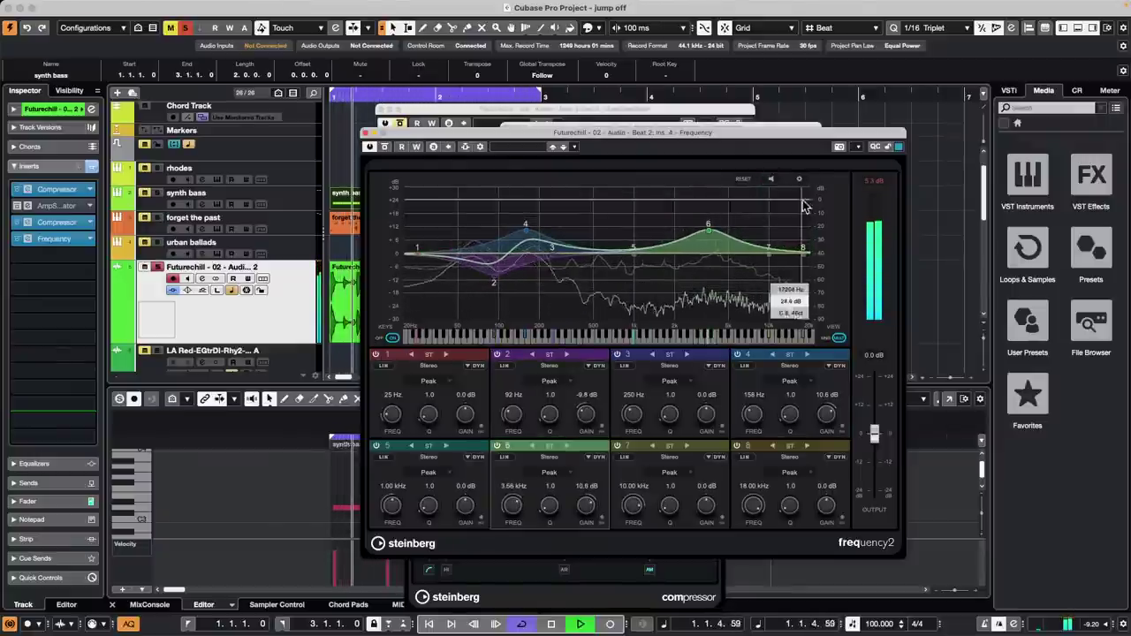
Stop playback and close the Frequency EQ window
click(799, 179)
key(space)
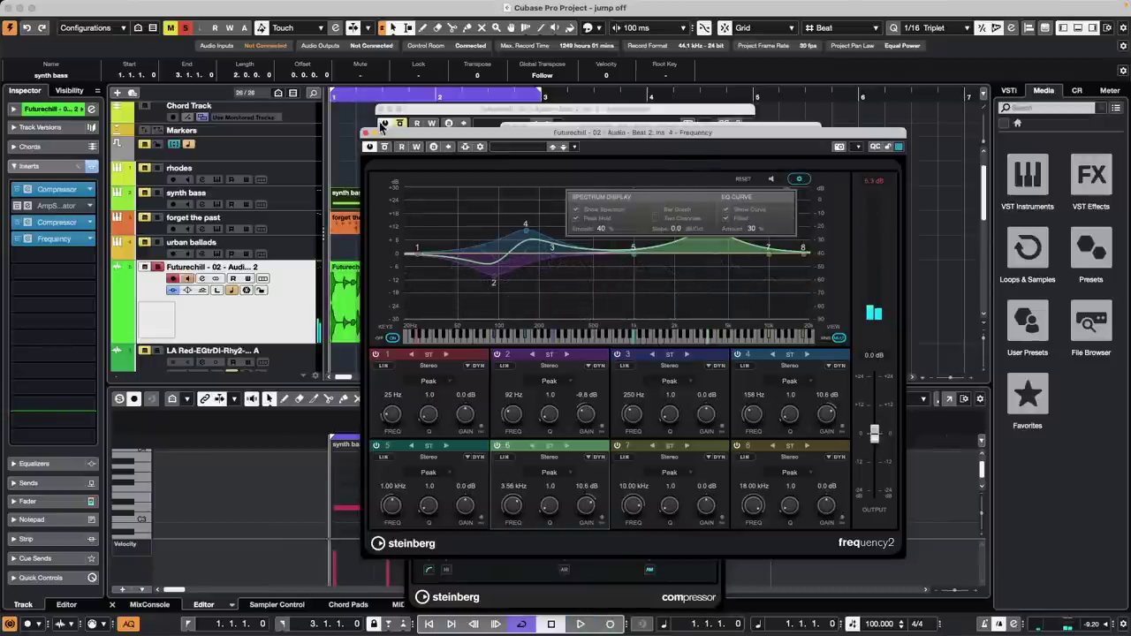
click(366, 132)
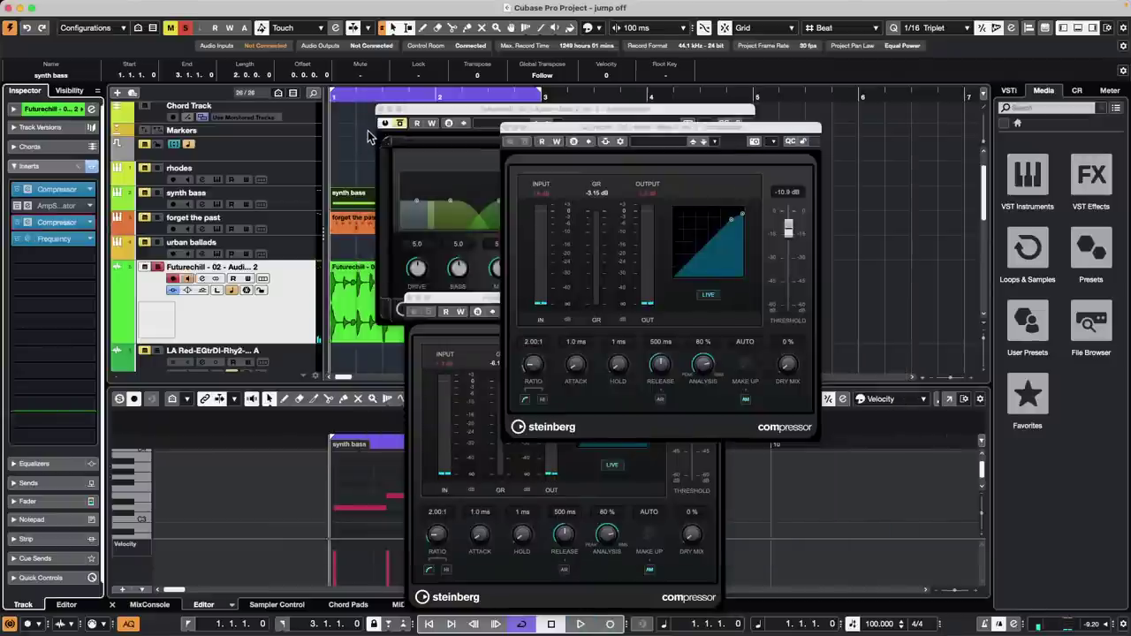